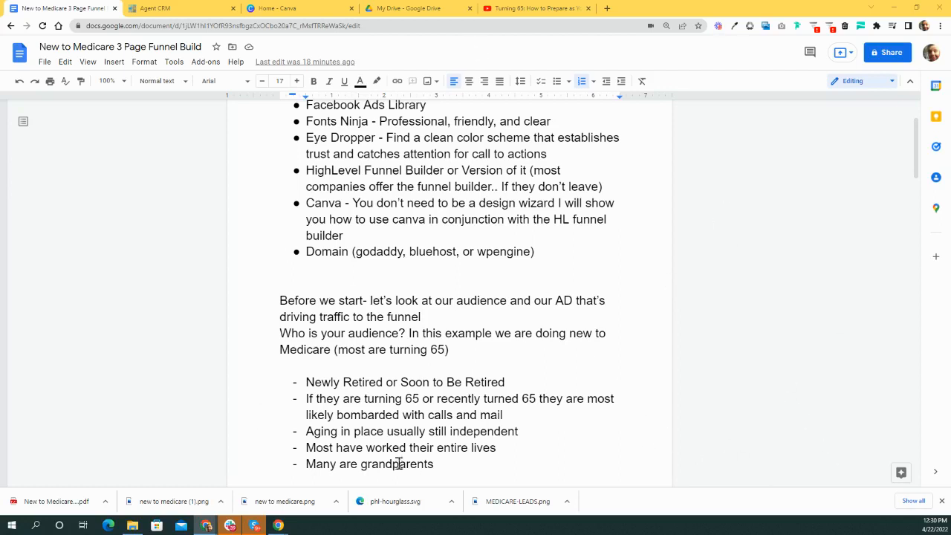
- Glance at the Agent CRM dashboard, then return to the funnel build document
{"action": "scroll", "coordinate": [446, 197], "scroll_direction": "up", "scroll_amount": 2}
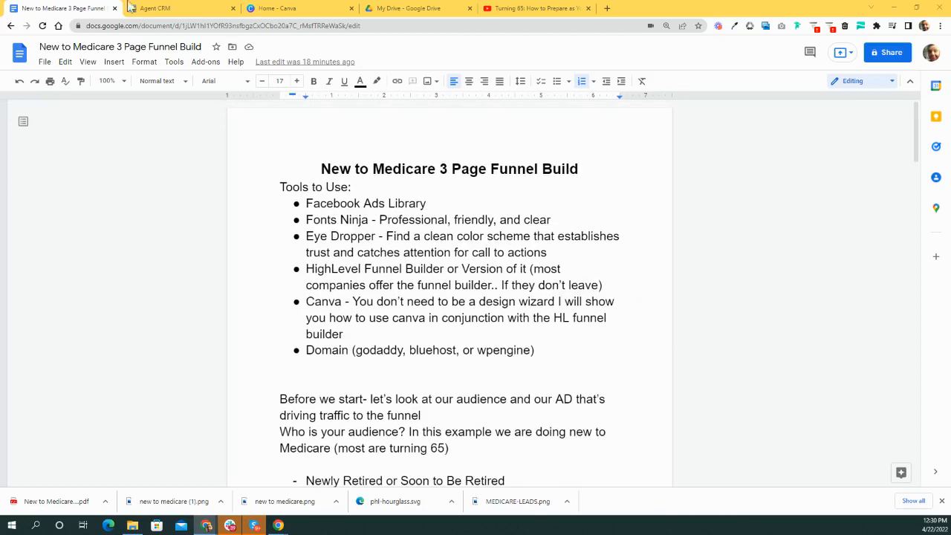
{"action": "left_click", "coordinate": [178, 9]}
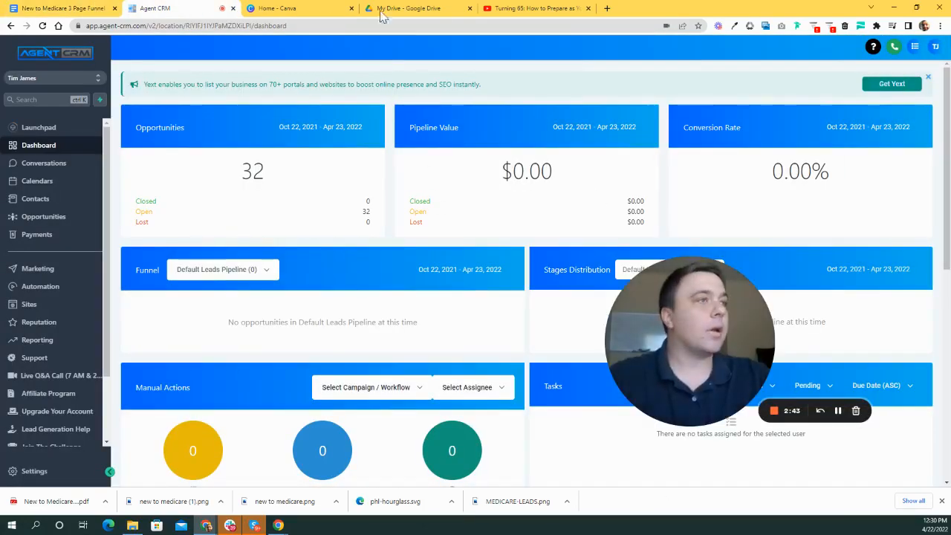
{"action": "left_click", "coordinate": [63, 8]}
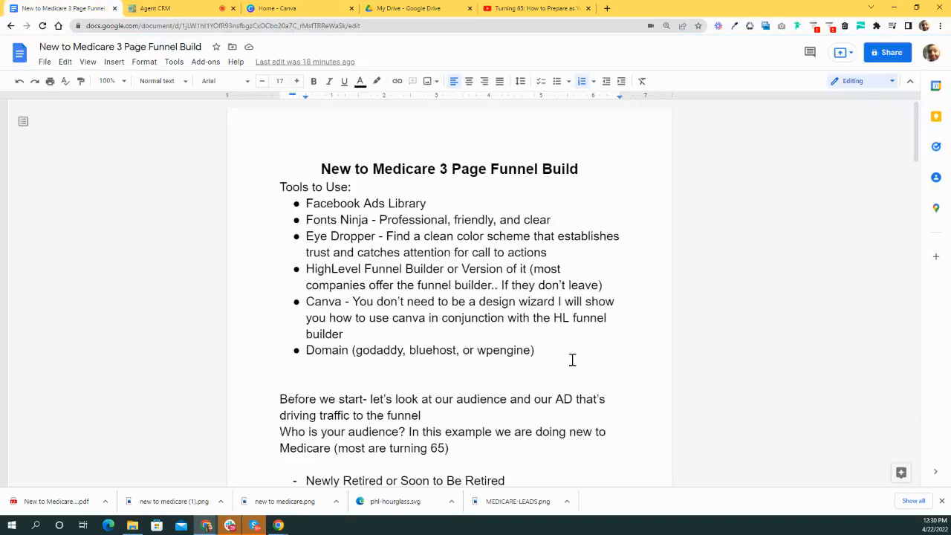
{"action": "left_click_drag", "start_coordinate": [796, 334], "coordinate": [147, 282]}
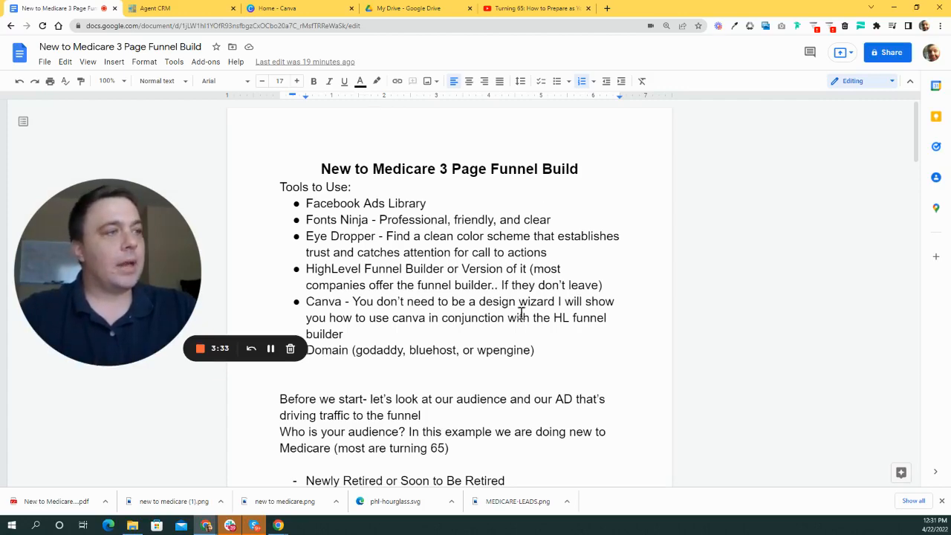
- Review the funnel plan and add an empty item 7 after '6. Build Funnel'
{"action": "scroll", "coordinate": [481, 278], "scroll_direction": "down", "scroll_amount": 3}
{"action": "scroll", "coordinate": [371, 223], "scroll_direction": "down", "scroll_amount": 1}
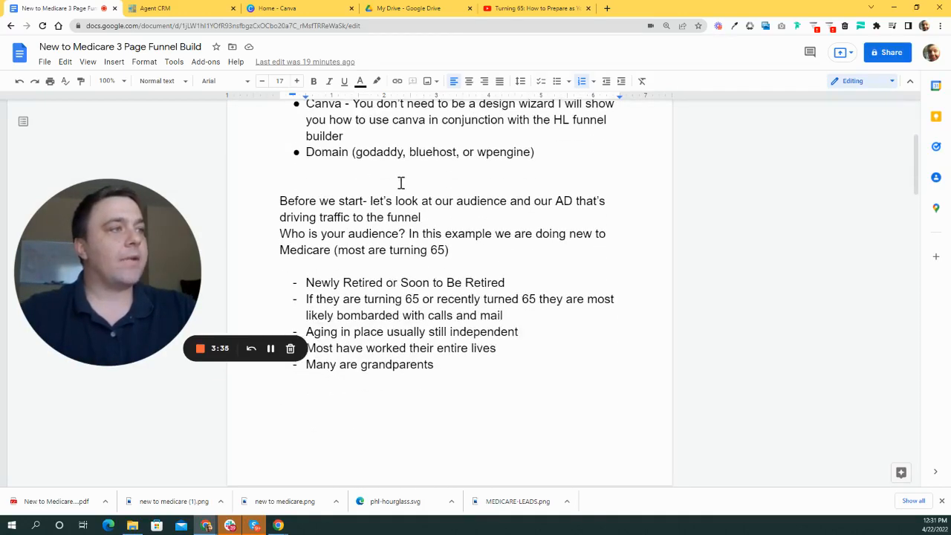
{"action": "scroll", "coordinate": [420, 193], "scroll_direction": "up", "scroll_amount": 1}
{"action": "scroll", "coordinate": [431, 192], "scroll_direction": "down", "scroll_amount": 1}
{"action": "scroll", "coordinate": [456, 186], "scroll_direction": "up", "scroll_amount": 1}
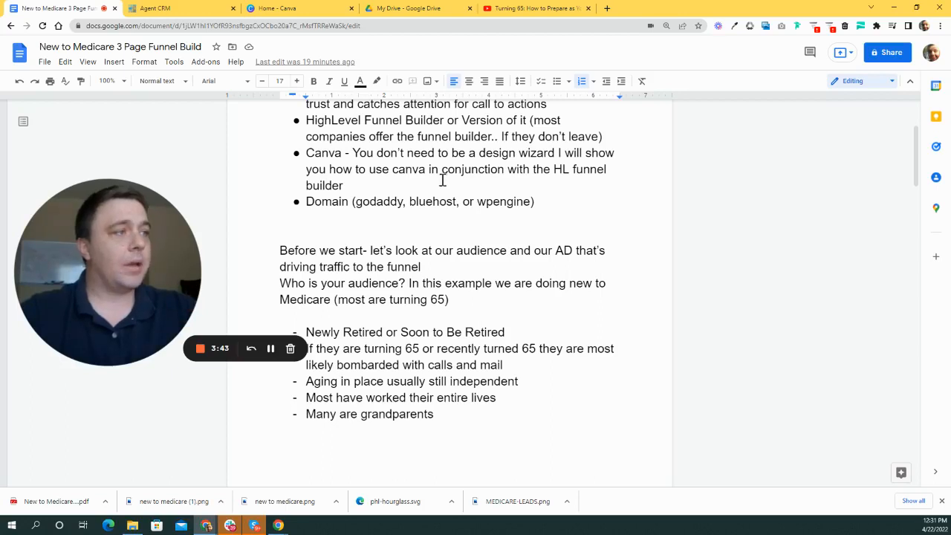
{"action": "scroll", "coordinate": [416, 182], "scroll_direction": "down", "scroll_amount": 1}
{"action": "scroll", "coordinate": [435, 221], "scroll_direction": "down", "scroll_amount": 1}
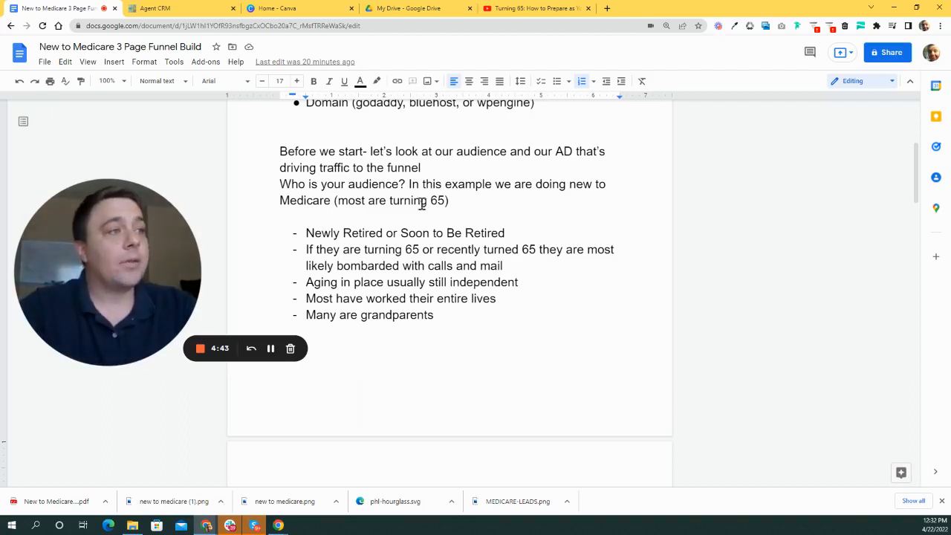
{"action": "scroll", "coordinate": [436, 218], "scroll_direction": "up", "scroll_amount": 1}
{"action": "scroll", "coordinate": [282, 189], "scroll_direction": "down", "scroll_amount": 1}
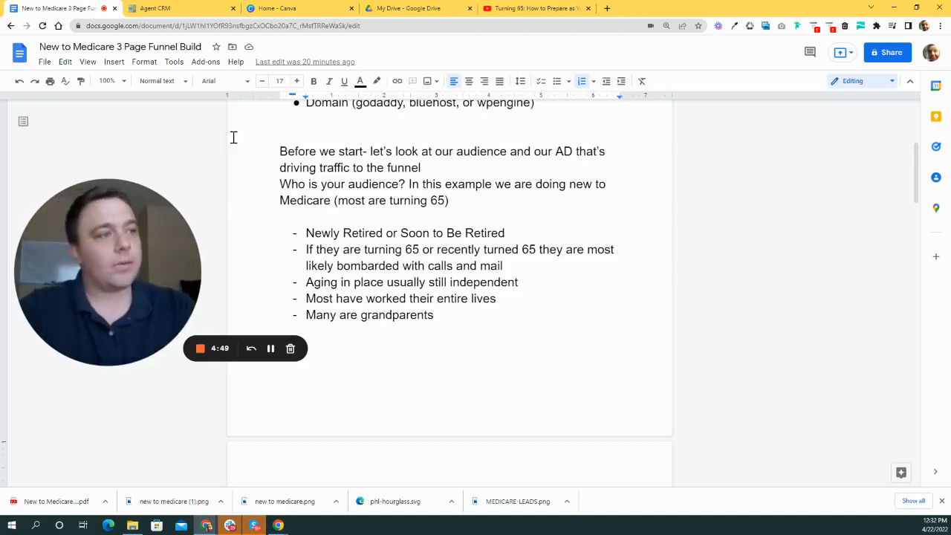
{"action": "scroll", "coordinate": [445, 265], "scroll_direction": "down", "scroll_amount": 5}
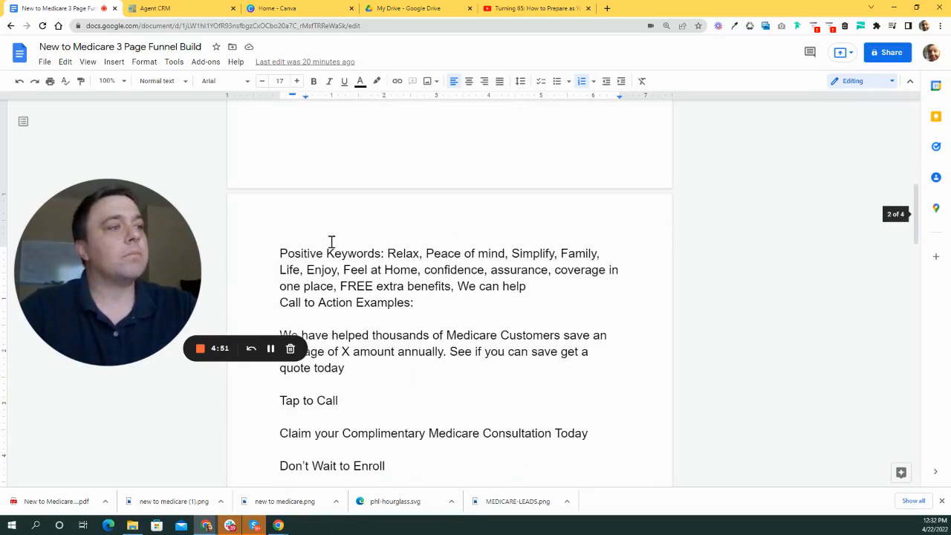
{"action": "scroll", "coordinate": [401, 254], "scroll_direction": "down", "scroll_amount": 1}
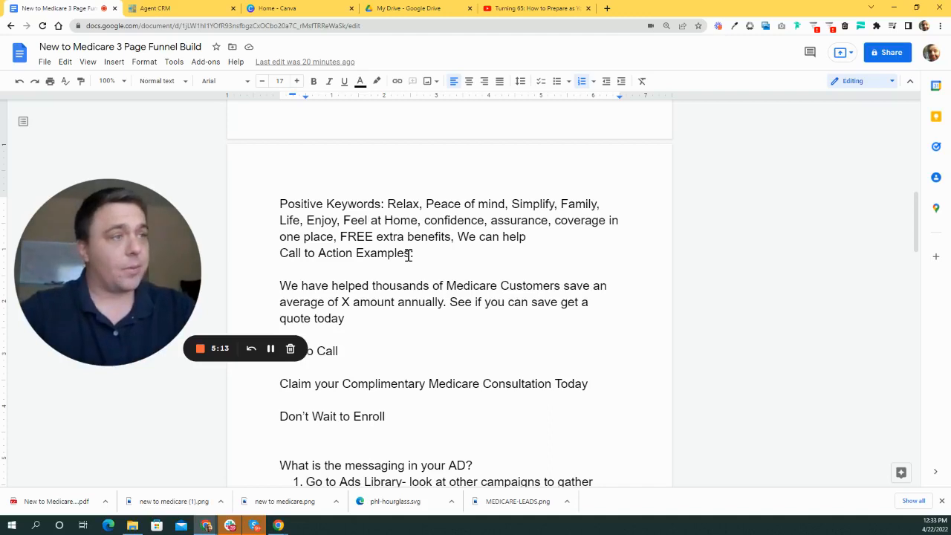
{"action": "scroll", "coordinate": [451, 282], "scroll_direction": "down", "scroll_amount": 1}
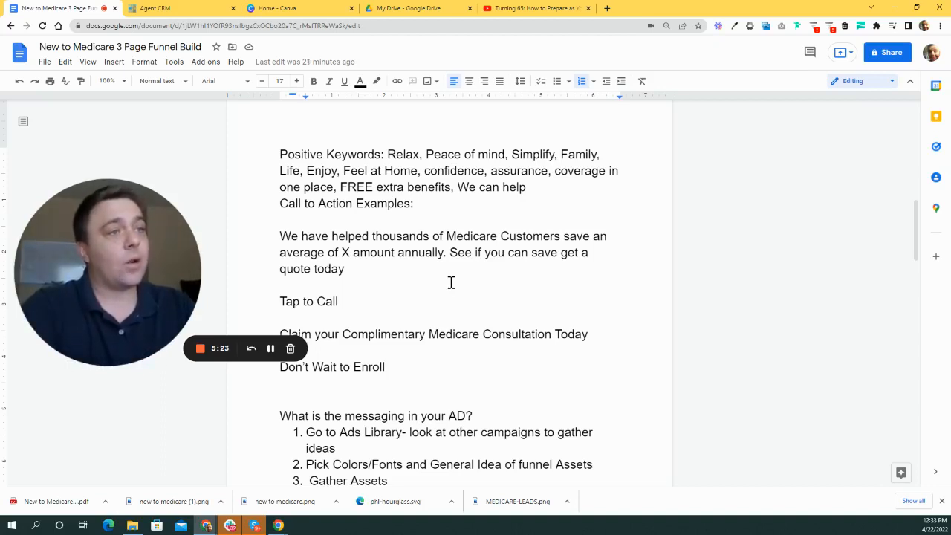
{"action": "scroll", "coordinate": [419, 275], "scroll_direction": "down", "scroll_amount": 2}
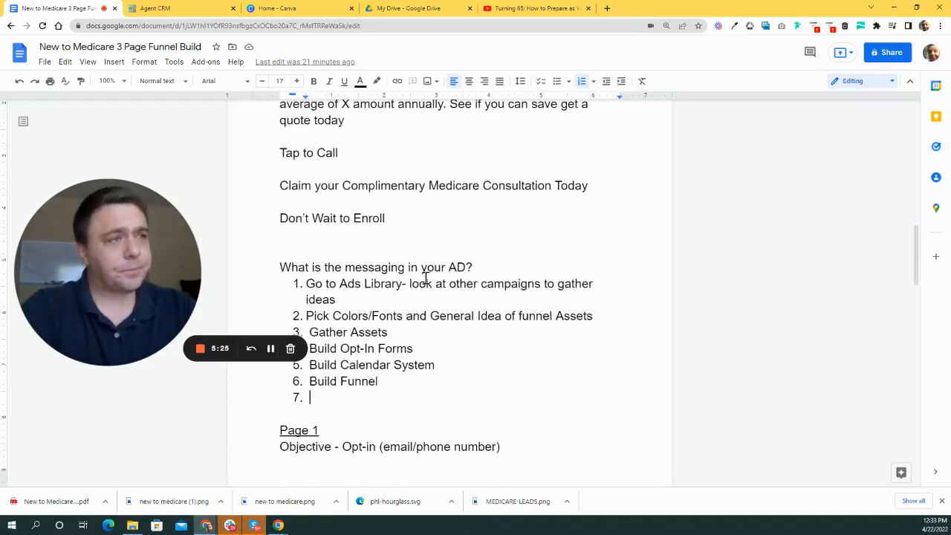
{"action": "scroll", "coordinate": [434, 286], "scroll_direction": "up", "scroll_amount": 1}
{"action": "scroll", "coordinate": [439, 289], "scroll_direction": "up", "scroll_amount": 1}
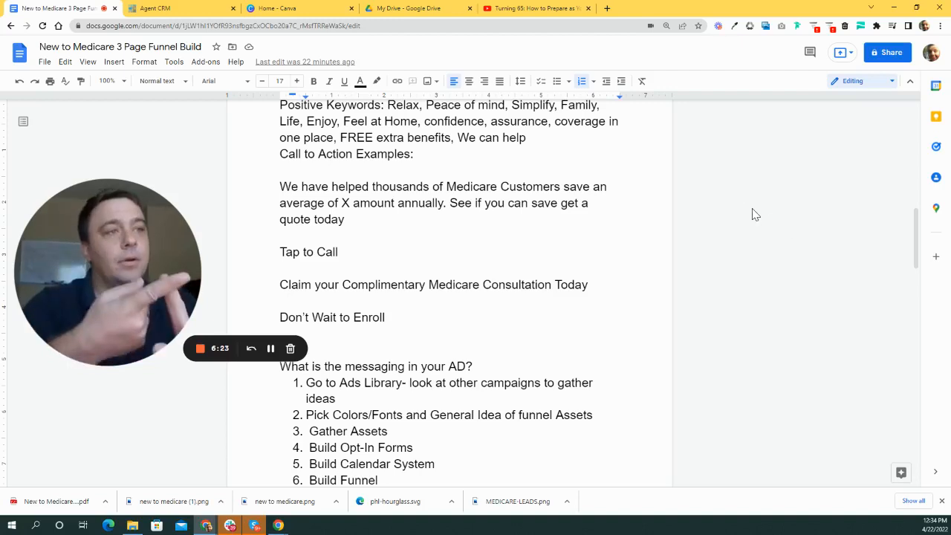
{"action": "key", "text": "Return"}
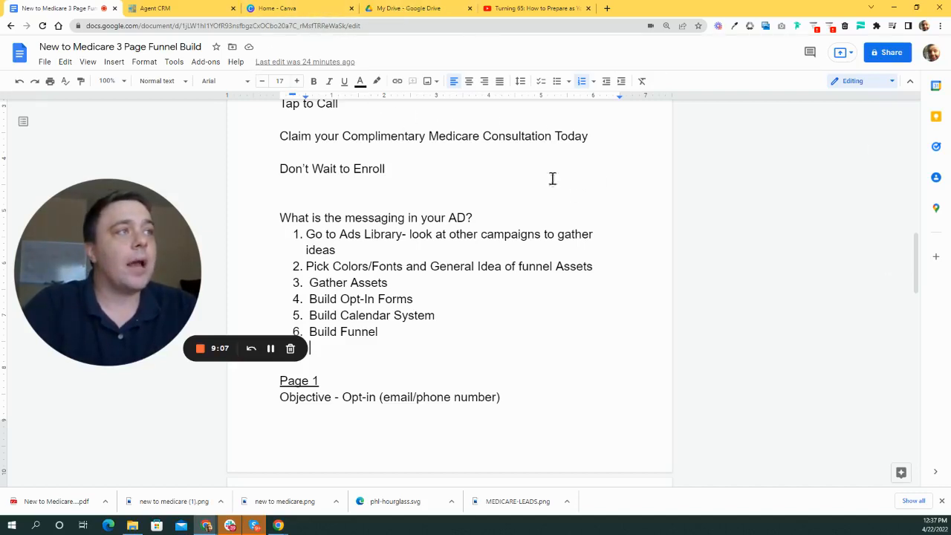
{"action": "scroll", "coordinate": [498, 242], "scroll_direction": "down", "scroll_amount": 1}
{"action": "scroll", "coordinate": [486, 248], "scroll_direction": "up", "scroll_amount": 2}
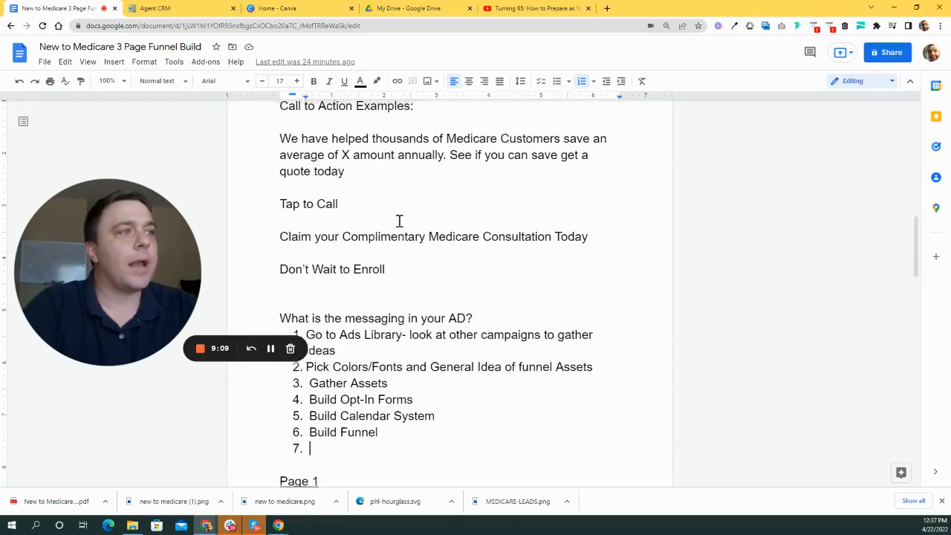
{"action": "scroll", "coordinate": [460, 252], "scroll_direction": "up", "scroll_amount": 2}
{"action": "scroll", "coordinate": [512, 282], "scroll_direction": "up", "scroll_amount": 8}
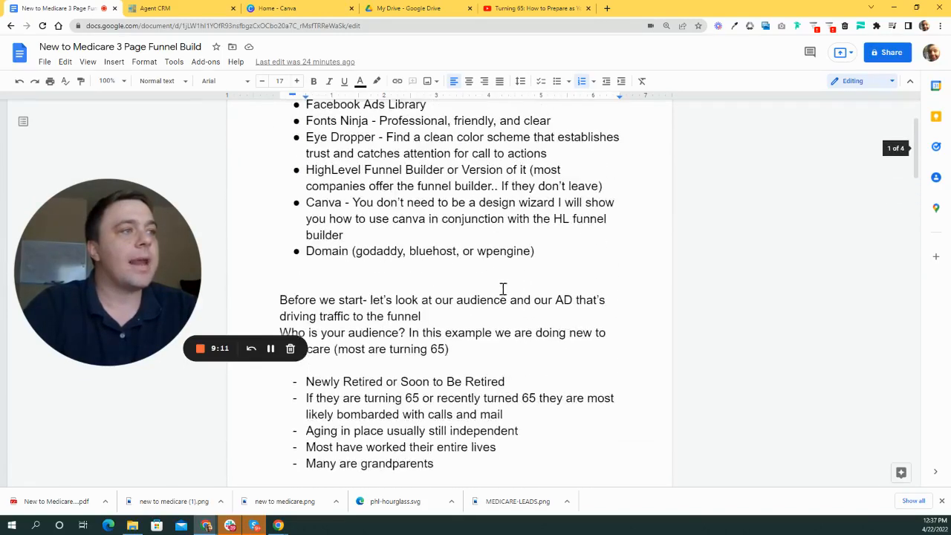
{"action": "scroll", "coordinate": [501, 284], "scroll_direction": "down", "scroll_amount": 8}
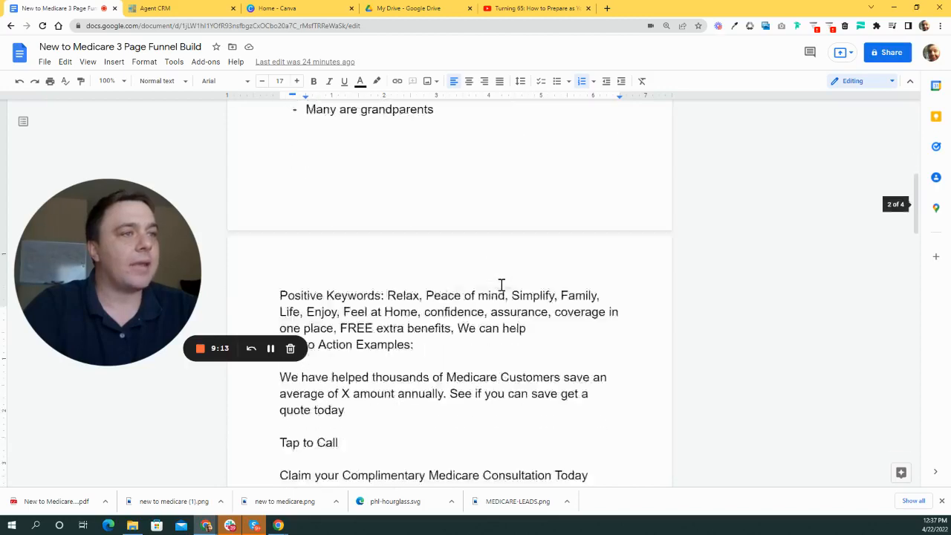
{"action": "scroll", "coordinate": [501, 278], "scroll_direction": "down", "scroll_amount": 5}
{"action": "scroll", "coordinate": [500, 282], "scroll_direction": "up", "scroll_amount": 1}
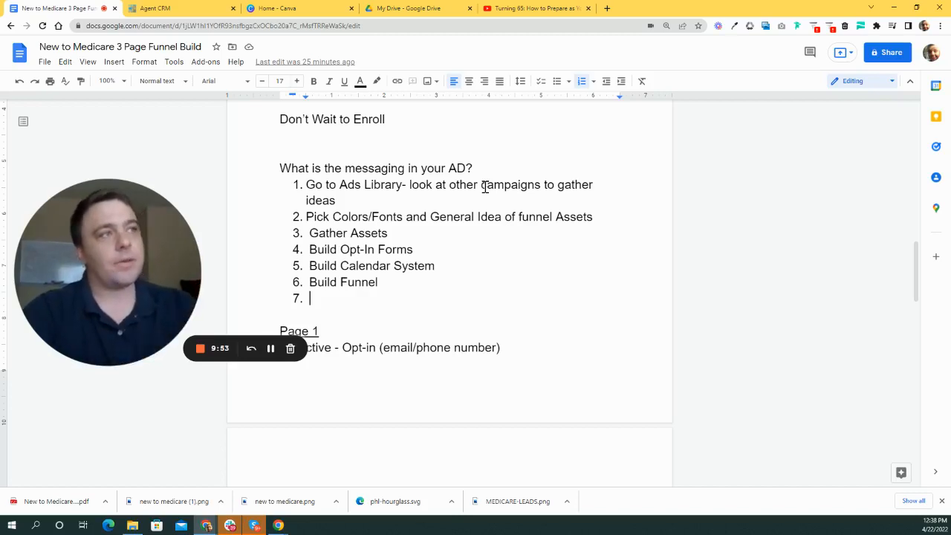
- In a new tab, search Google for 'facebook ad library' and open the Ad Library - Facebook result
{"action": "left_click", "coordinate": [605, 8]}
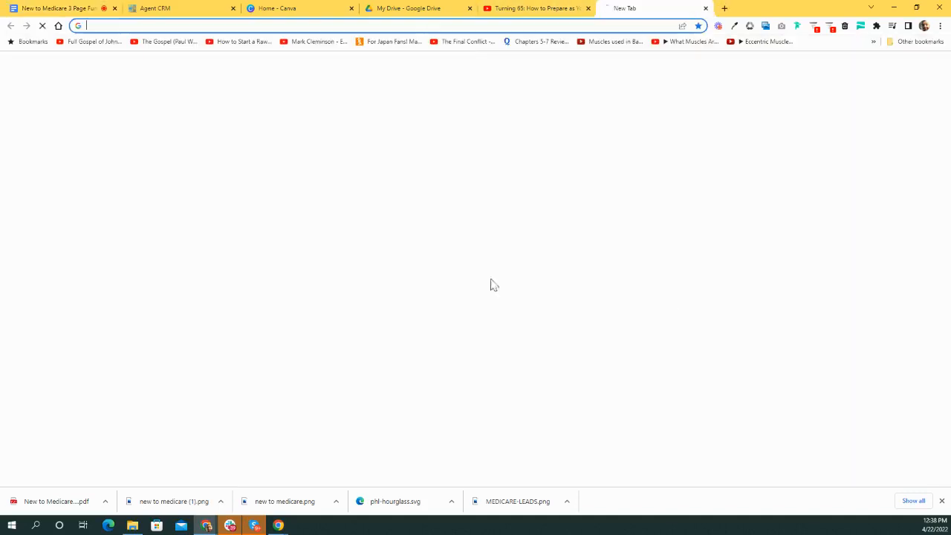
{"action": "left_click", "coordinate": [474, 207]}
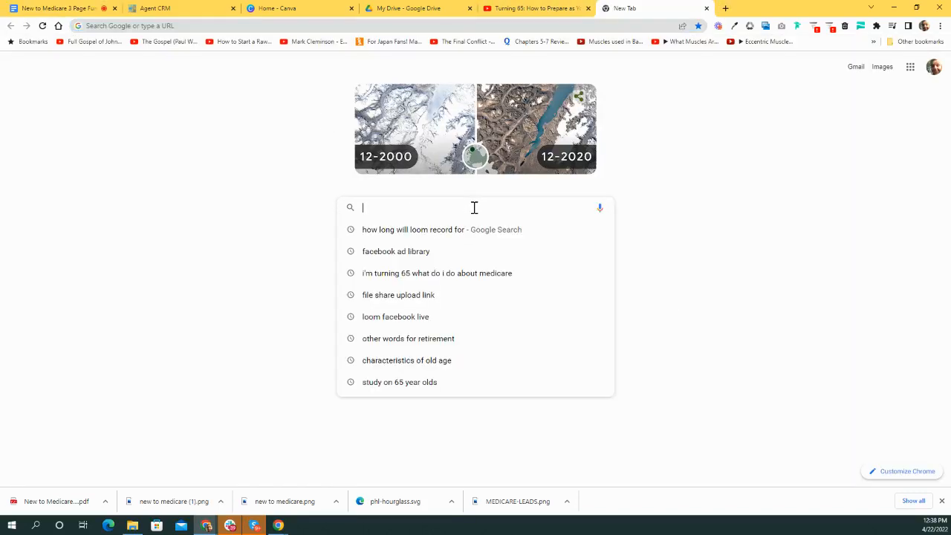
{"action": "type", "text": "facebook ad library"}
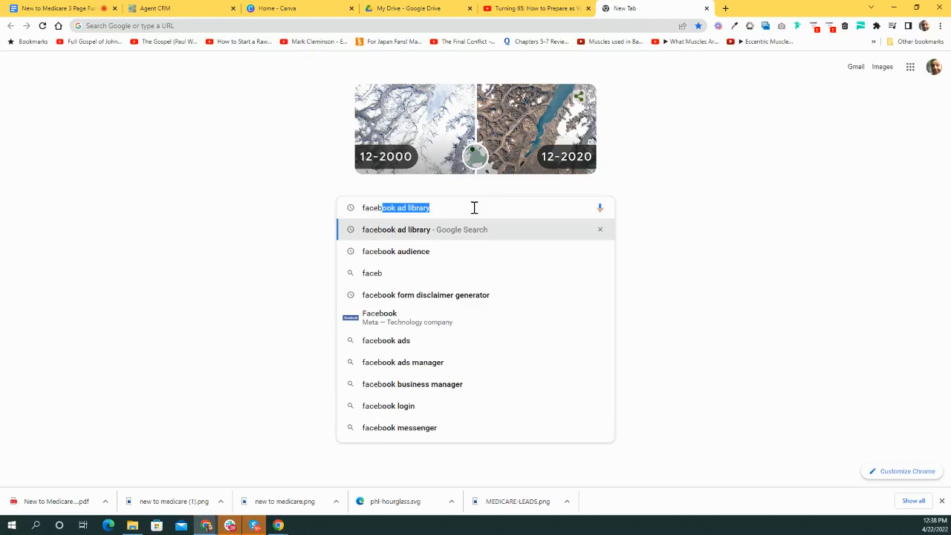
{"action": "key", "text": "Return"}
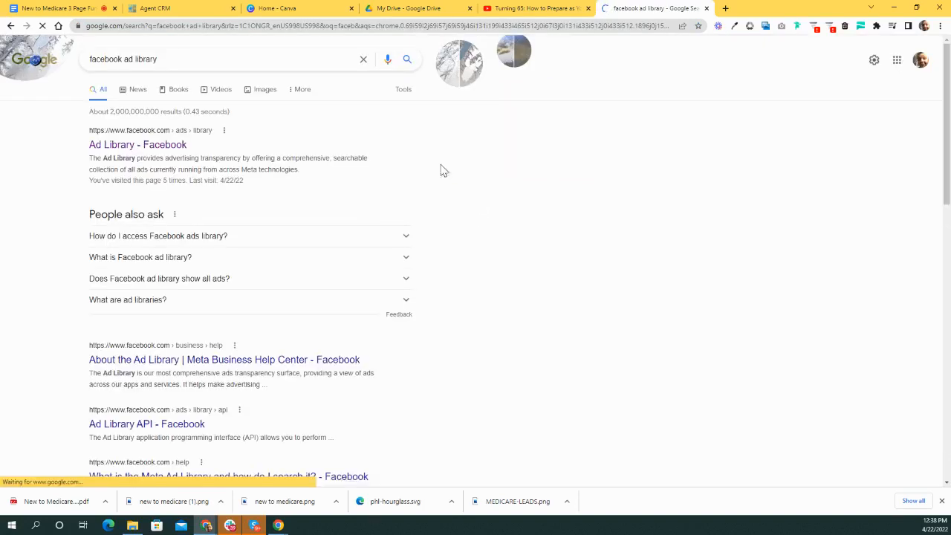
{"action": "left_click", "coordinate": [168, 145]}
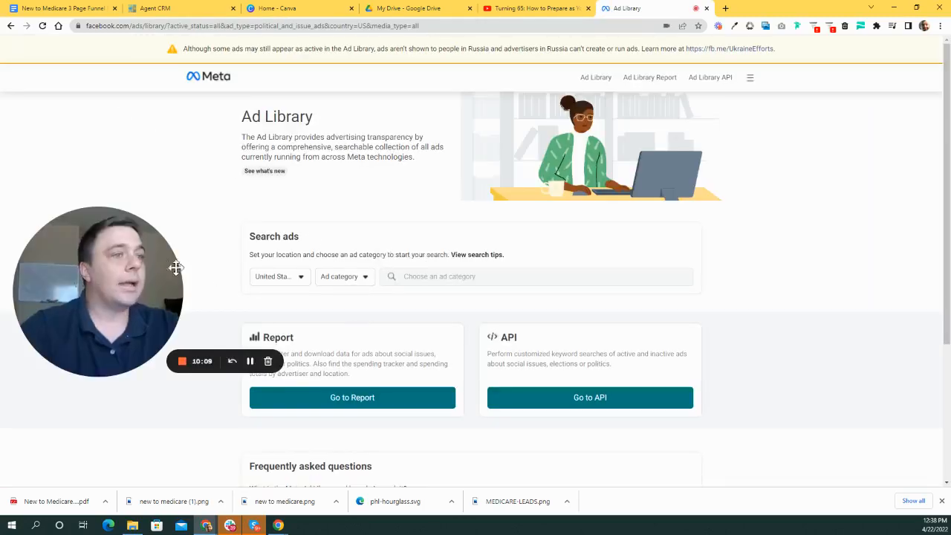
- Set the ad category to All ads and search United States ads for 'medicare'
{"action": "left_click_drag", "start_coordinate": [267, 324], "coordinate": [128, 251]}
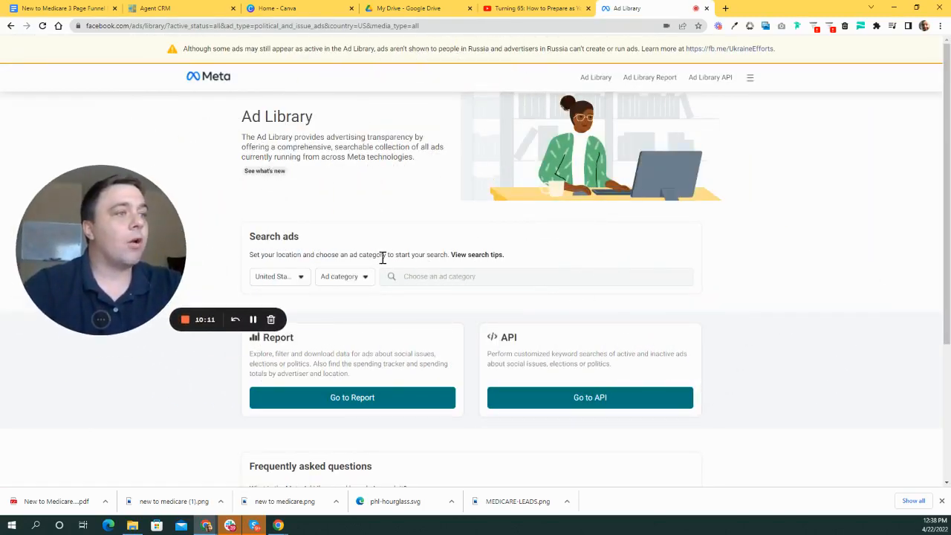
{"action": "scroll", "coordinate": [401, 279], "scroll_direction": "down", "scroll_amount": 1}
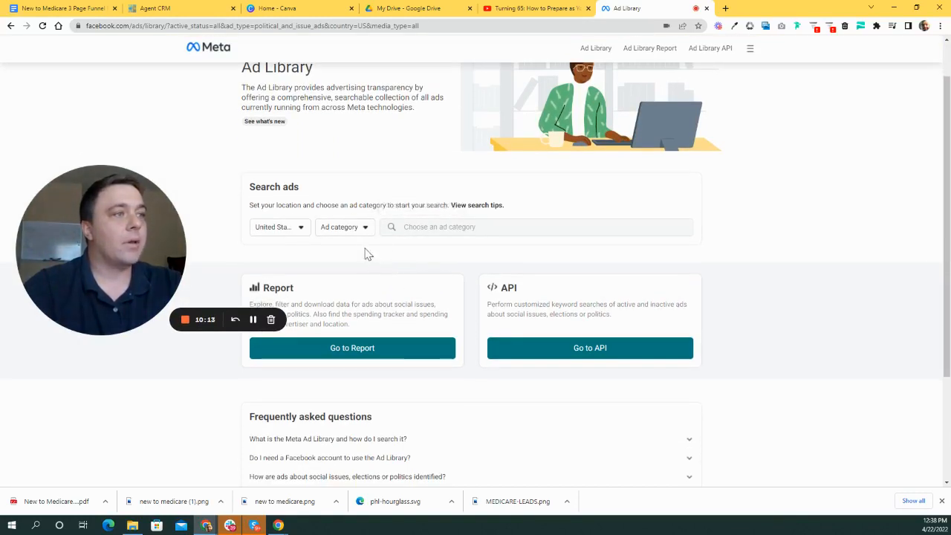
{"action": "scroll", "coordinate": [367, 256], "scroll_direction": "down", "scroll_amount": 1}
{"action": "left_click", "coordinate": [353, 127]}
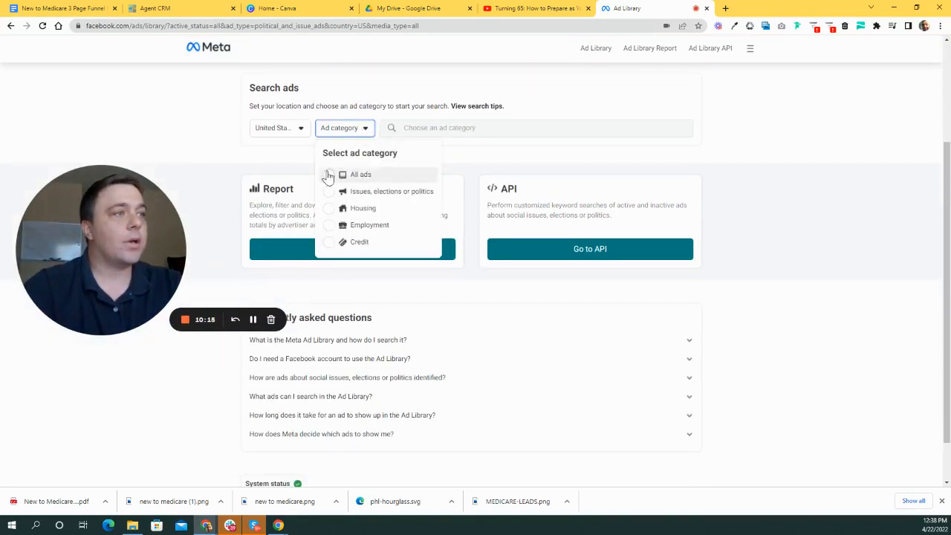
{"action": "scroll", "coordinate": [520, 371], "scroll_direction": "up", "scroll_amount": 2}
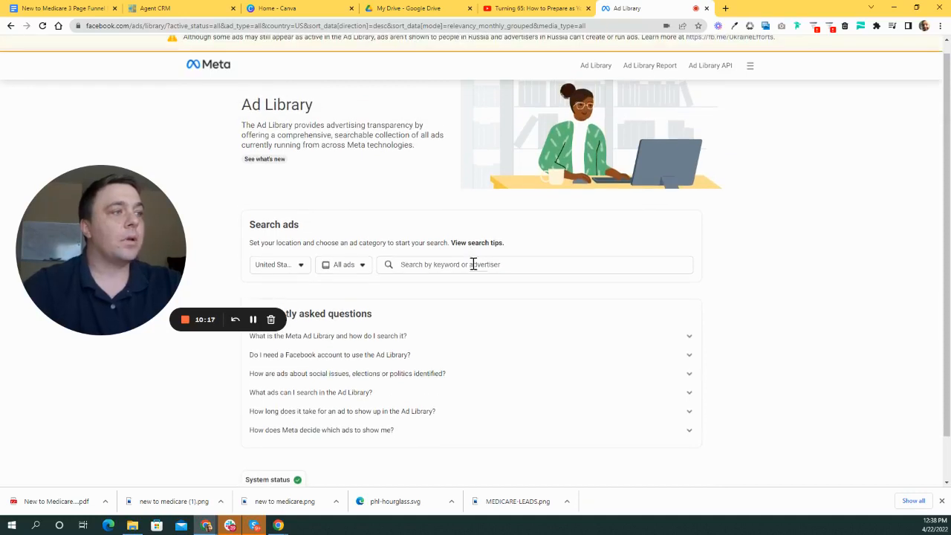
{"action": "left_click", "coordinate": [474, 265]}
{"action": "type", "text": "medicare"}
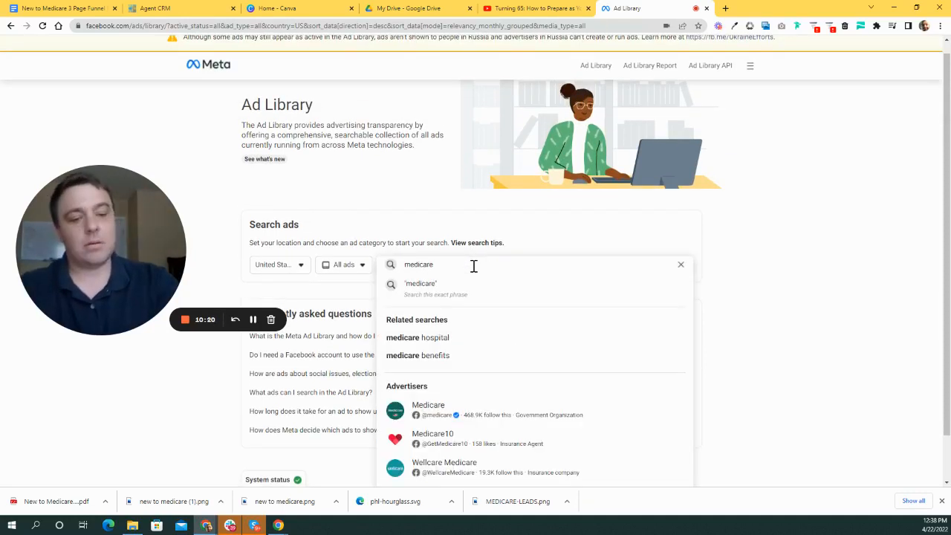
{"action": "key", "text": "Return"}
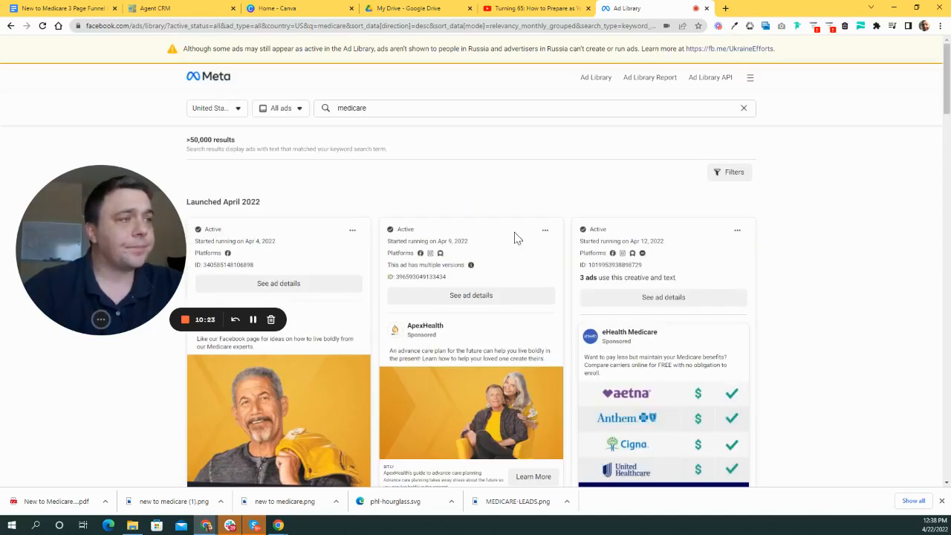
- Browse the medicare ad results and open the Ways To Save ad's Learn more landing page
{"action": "scroll", "coordinate": [522, 237], "scroll_direction": "down", "scroll_amount": 3}
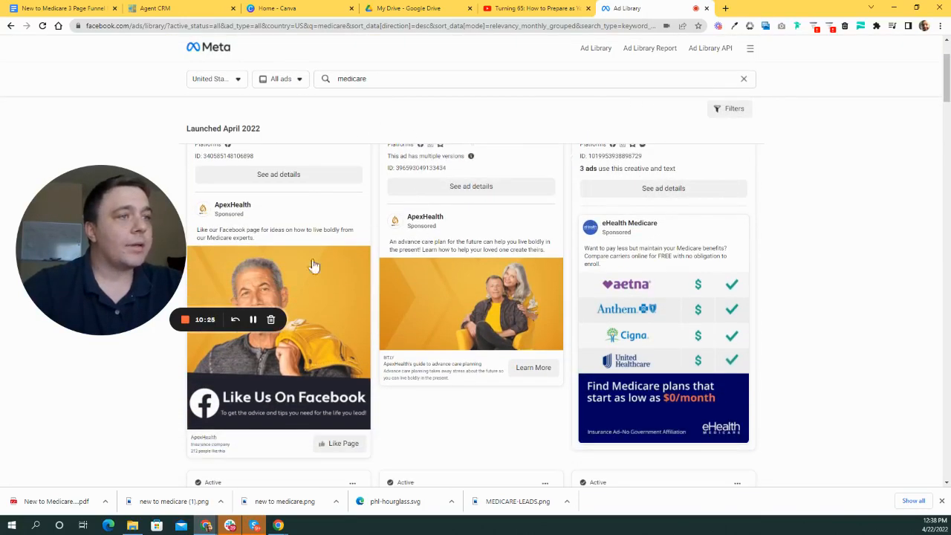
{"action": "left_click_drag", "start_coordinate": [82, 258], "coordinate": [811, 159]}
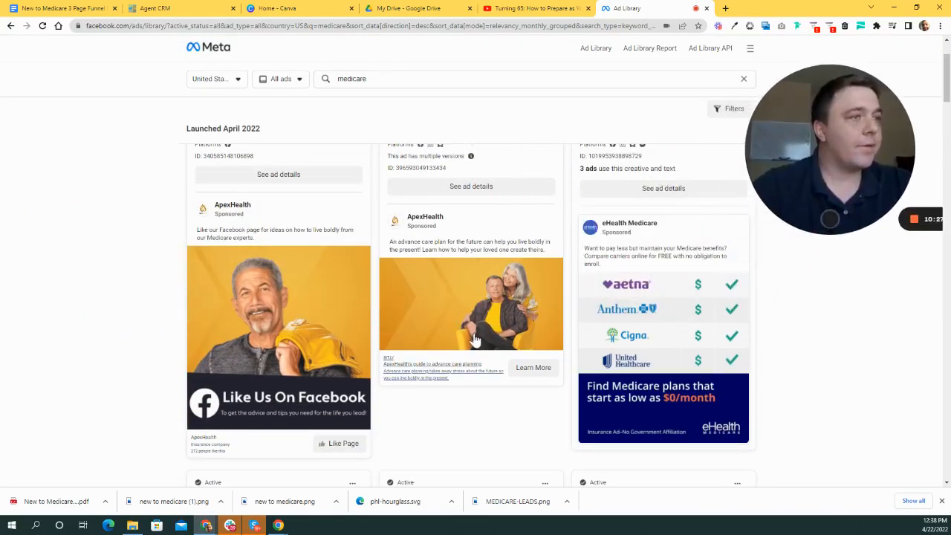
{"action": "scroll", "coordinate": [481, 337], "scroll_direction": "up", "scroll_amount": 3}
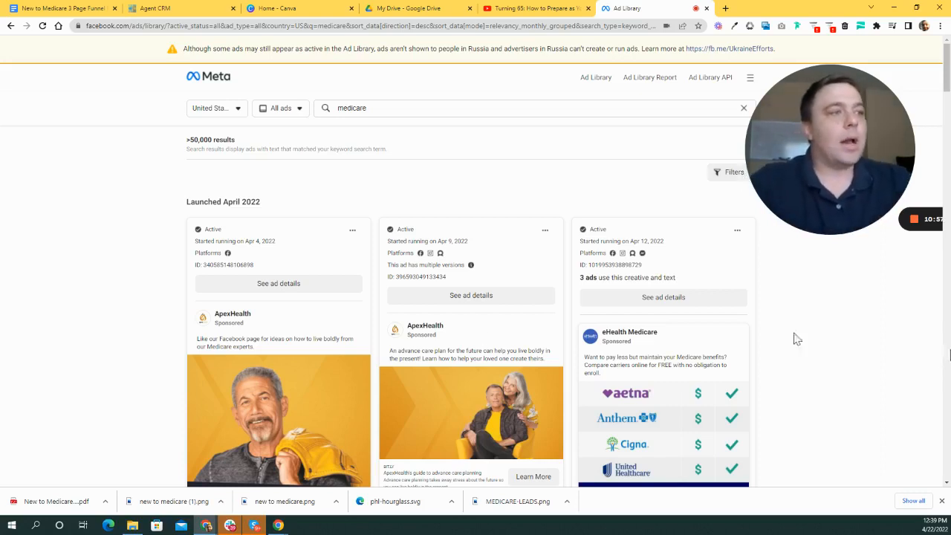
{"action": "scroll", "coordinate": [513, 278], "scroll_direction": "down", "scroll_amount": 2}
{"action": "scroll", "coordinate": [627, 338], "scroll_direction": "down", "scroll_amount": 1}
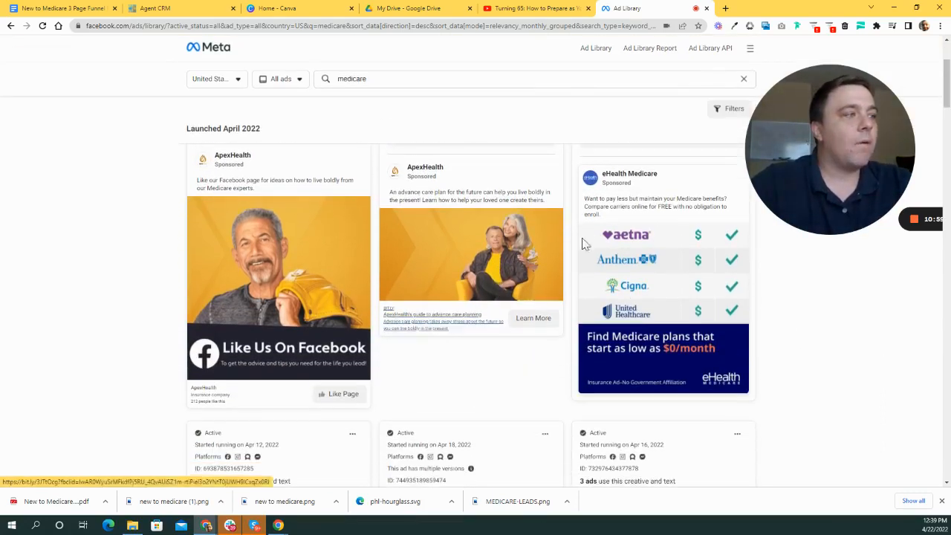
{"action": "scroll", "coordinate": [520, 252], "scroll_direction": "up", "scroll_amount": 2}
{"action": "scroll", "coordinate": [438, 228], "scroll_direction": "down", "scroll_amount": 4}
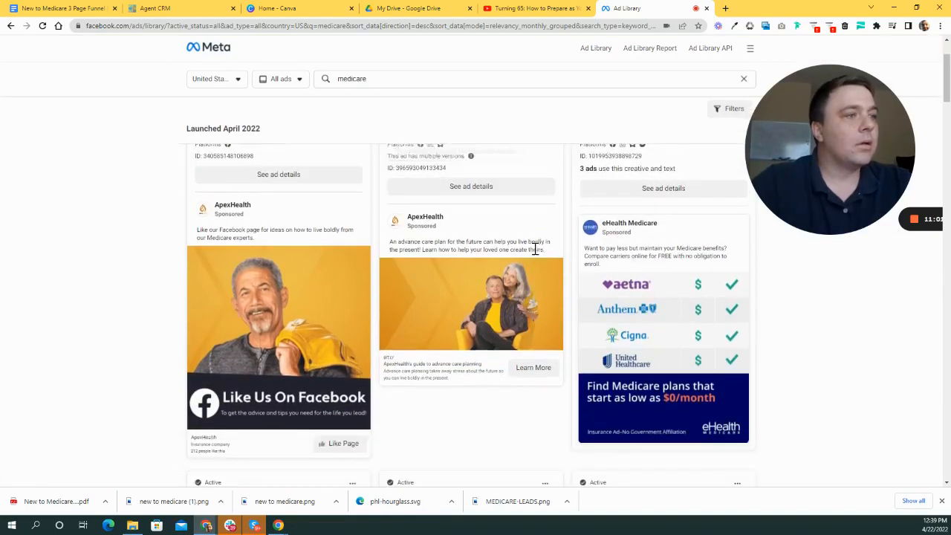
{"action": "scroll", "coordinate": [337, 269], "scroll_direction": "down", "scroll_amount": 6}
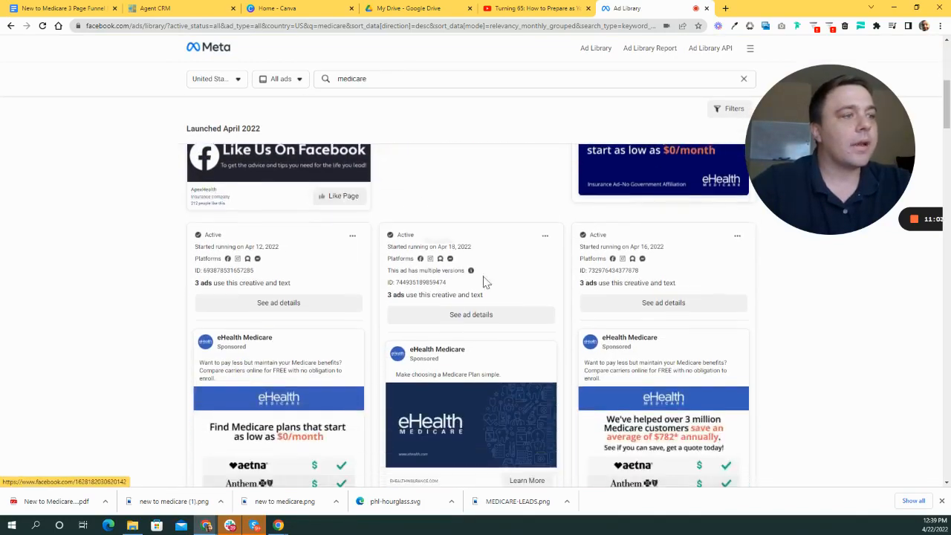
{"action": "scroll", "coordinate": [611, 335], "scroll_direction": "down", "scroll_amount": 5}
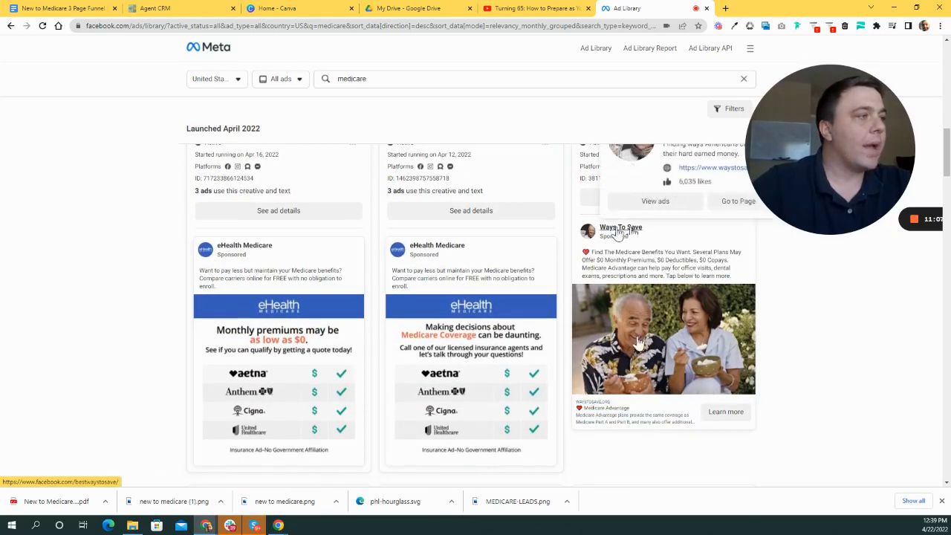
{"action": "scroll", "coordinate": [809, 352], "scroll_direction": "up", "scroll_amount": 2}
{"action": "left_click_drag", "start_coordinate": [788, 154], "coordinate": [273, 259]}
{"action": "scroll", "coordinate": [467, 226], "scroll_direction": "down", "scroll_amount": 2}
{"action": "scroll", "coordinate": [754, 427], "scroll_direction": "down", "scroll_amount": 1}
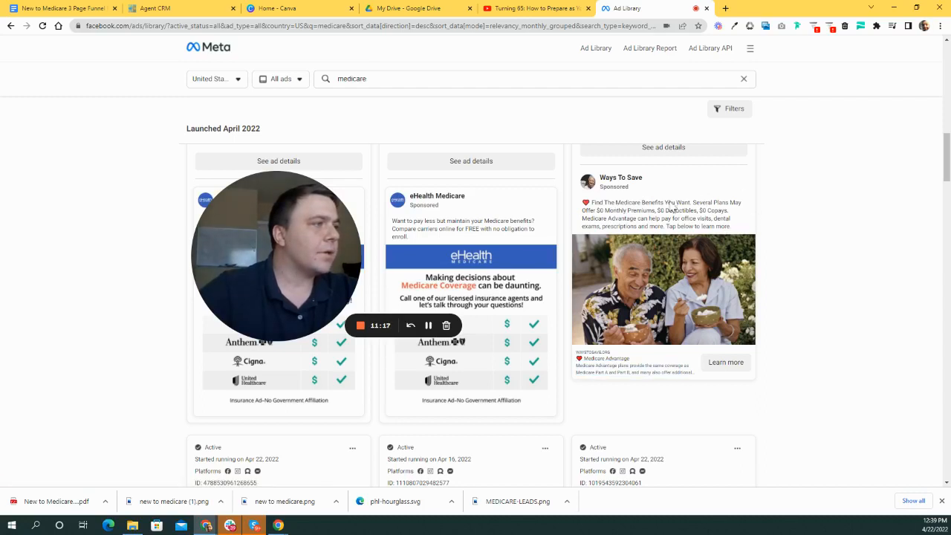
{"action": "scroll", "coordinate": [632, 253], "scroll_direction": "up", "scroll_amount": 2}
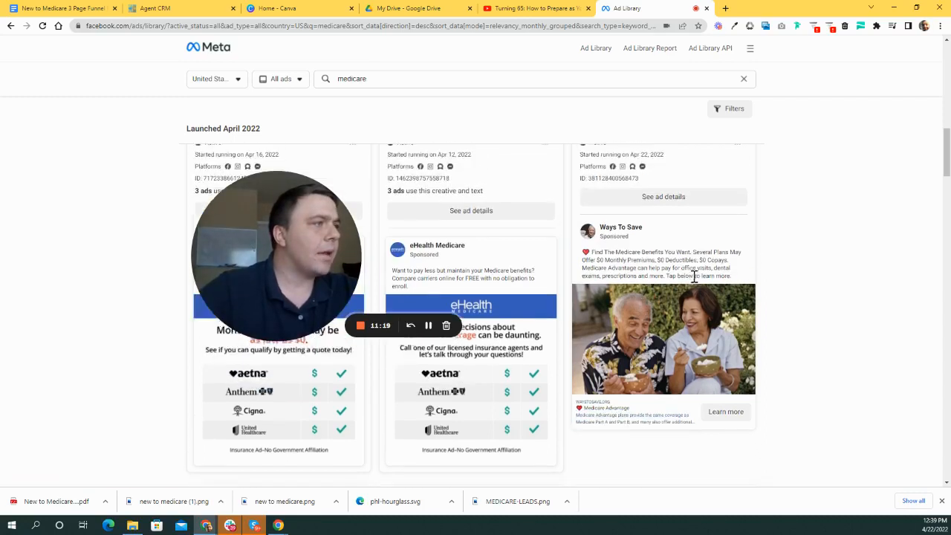
{"action": "mouse_move", "coordinate": [669, 253]}
{"action": "left_mouse_down"}
{"action": "mouse_move", "coordinate": [629, 253]}
{"action": "mouse_move", "coordinate": [672, 256]}
{"action": "left_mouse_up"}
{"action": "scroll", "coordinate": [705, 379], "scroll_direction": "down", "scroll_amount": 2}
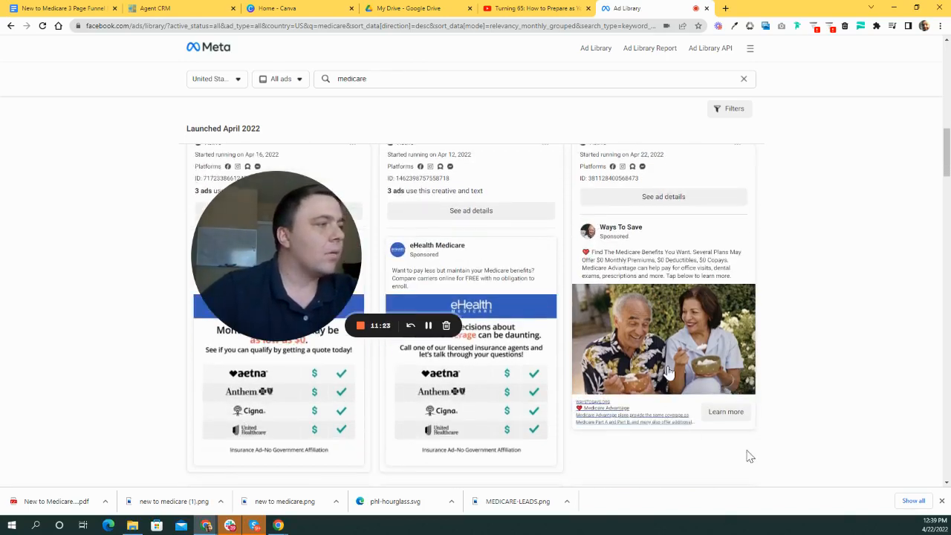
{"action": "scroll", "coordinate": [698, 379], "scroll_direction": "down", "scroll_amount": 1}
{"action": "left_click", "coordinate": [732, 319]}
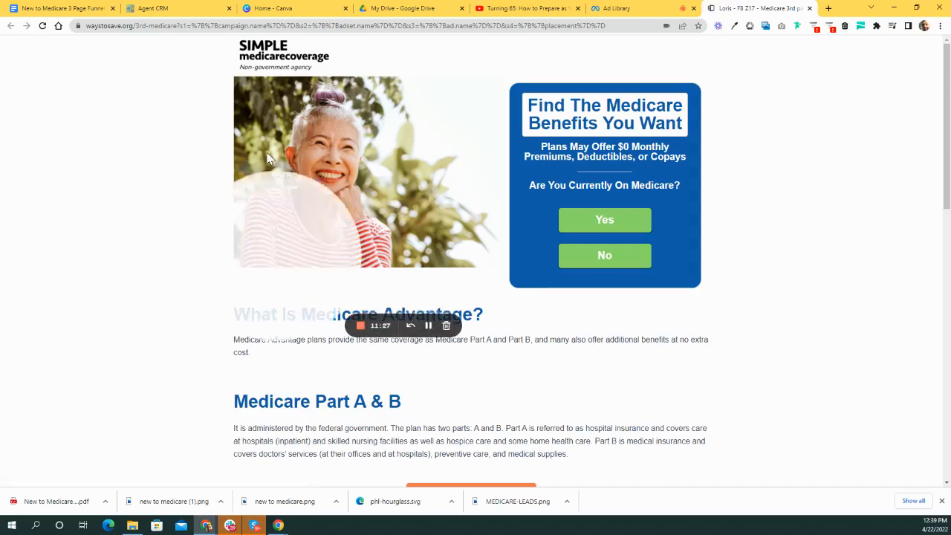
- Review the waystosave.org Medicare plan sections, then switch back to the Ad Library tab
{"action": "left_click_drag", "start_coordinate": [276, 255], "coordinate": [89, 194]}
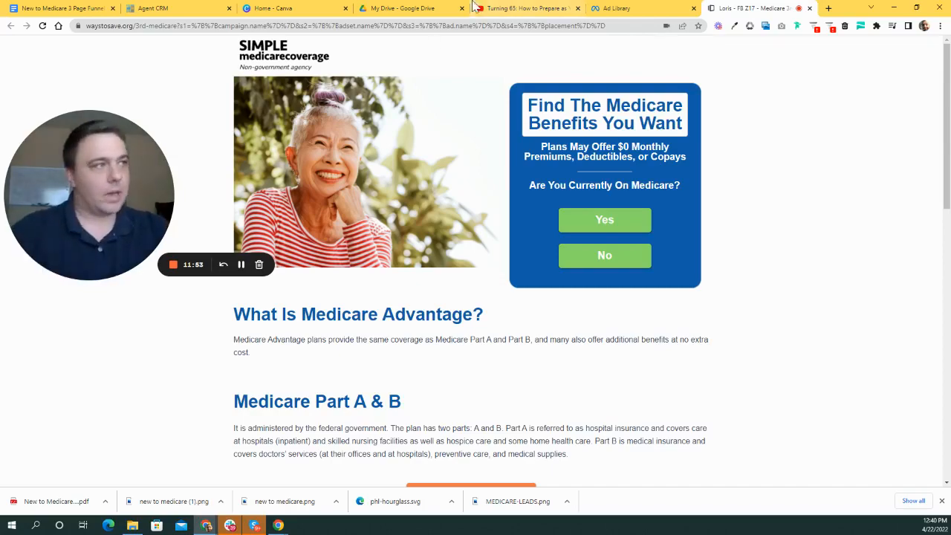
{"action": "scroll", "coordinate": [595, 240], "scroll_direction": "down", "scroll_amount": 6}
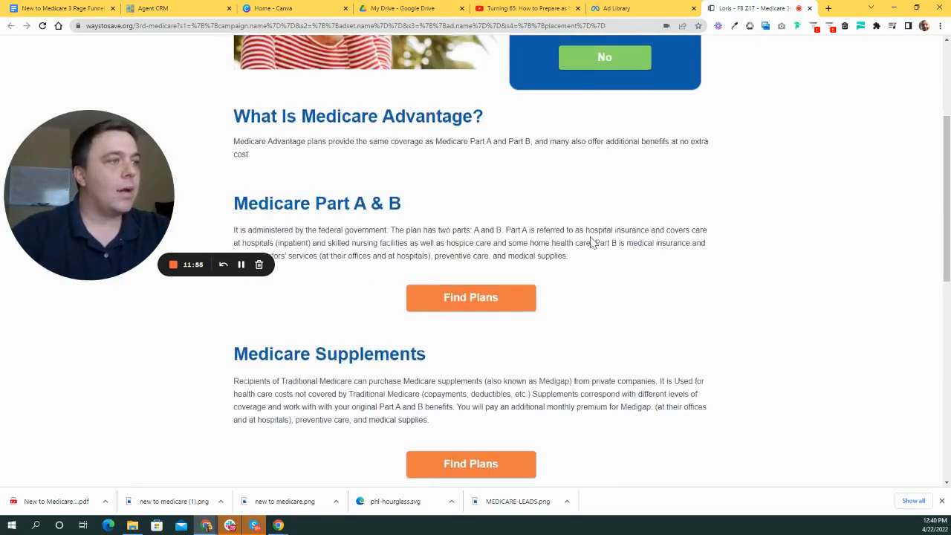
{"action": "scroll", "coordinate": [613, 278], "scroll_direction": "down", "scroll_amount": 2}
{"action": "scroll", "coordinate": [620, 290], "scroll_direction": "up", "scroll_amount": 10}
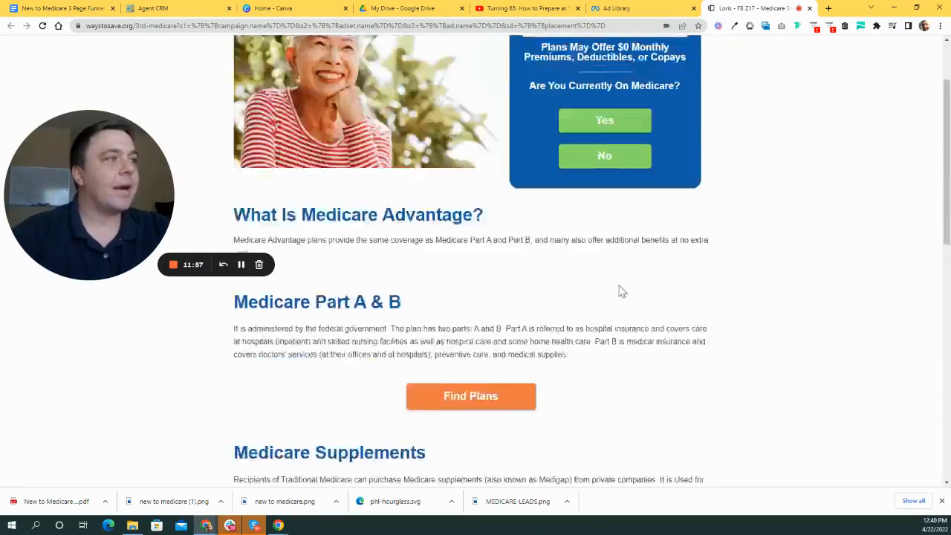
{"action": "scroll", "coordinate": [572, 276], "scroll_direction": "down", "scroll_amount": 2}
{"action": "scroll", "coordinate": [490, 308], "scroll_direction": "down", "scroll_amount": 5}
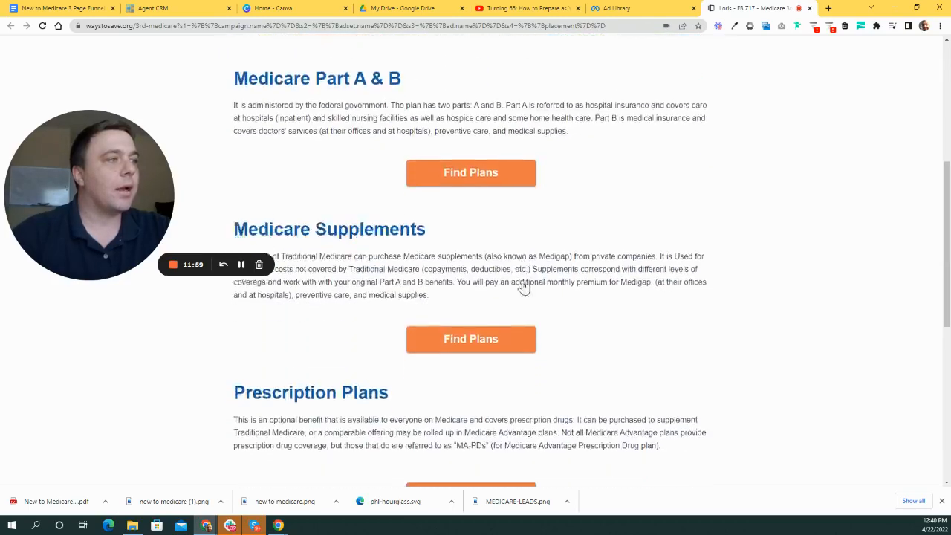
{"action": "scroll", "coordinate": [543, 319], "scroll_direction": "up", "scroll_amount": 3}
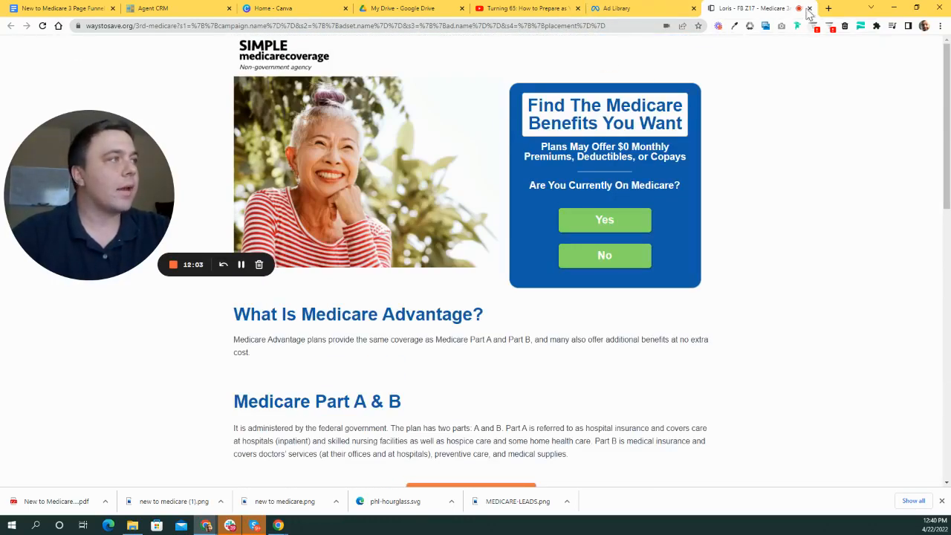
{"action": "left_click", "coordinate": [639, 11]}
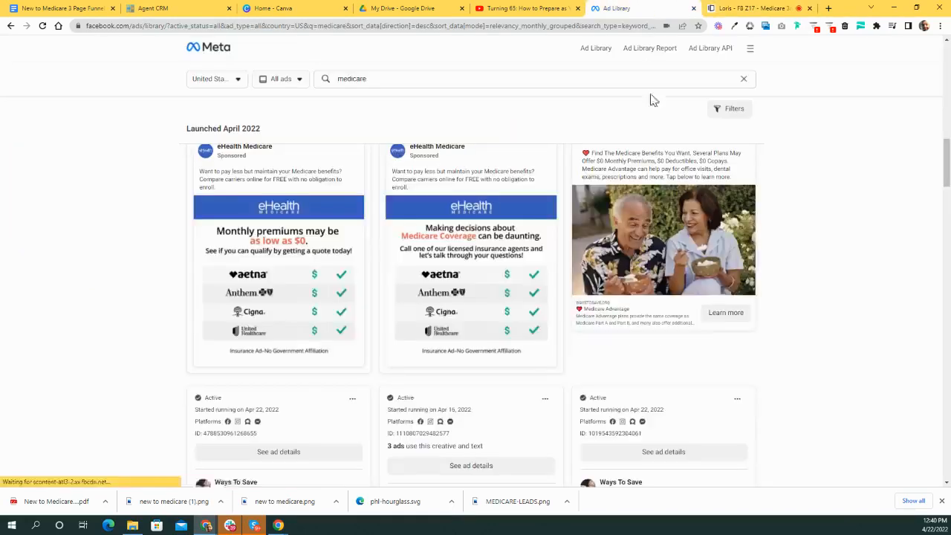
- Close the Ways To Save tab and scroll down to the AmeriHealth Caritas VIP Care ad
{"action": "left_click", "coordinate": [758, 9]}
{"action": "left_click", "coordinate": [809, 8]}
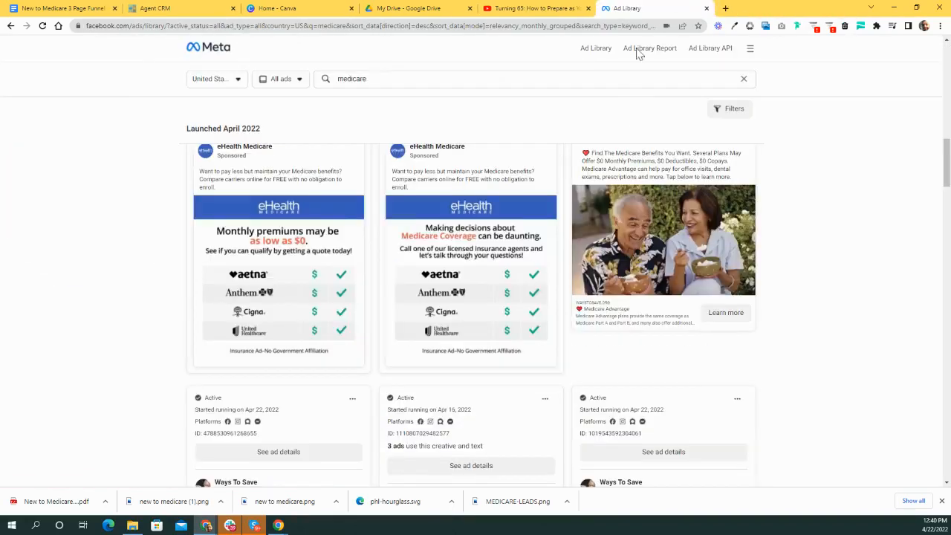
{"action": "scroll", "coordinate": [538, 256], "scroll_direction": "down", "scroll_amount": 8}
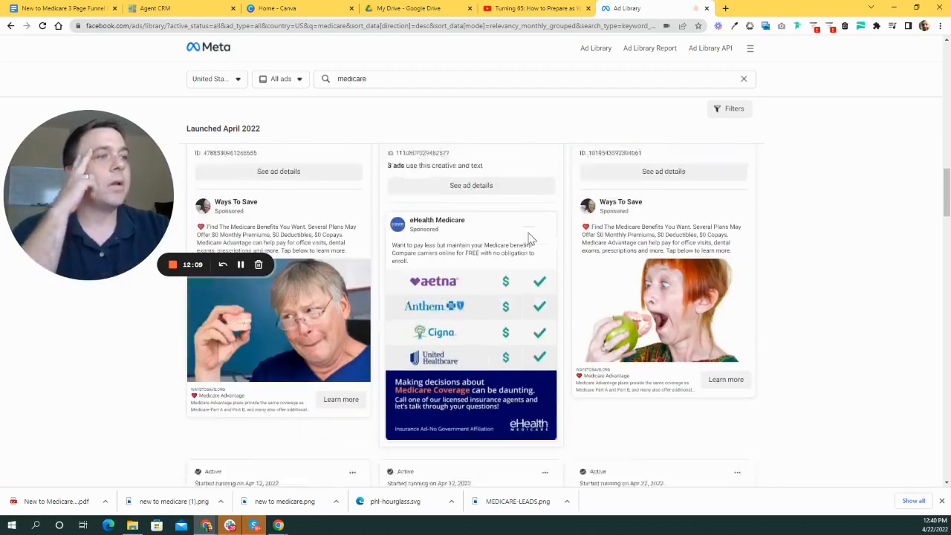
{"action": "scroll", "coordinate": [523, 247], "scroll_direction": "down", "scroll_amount": 6}
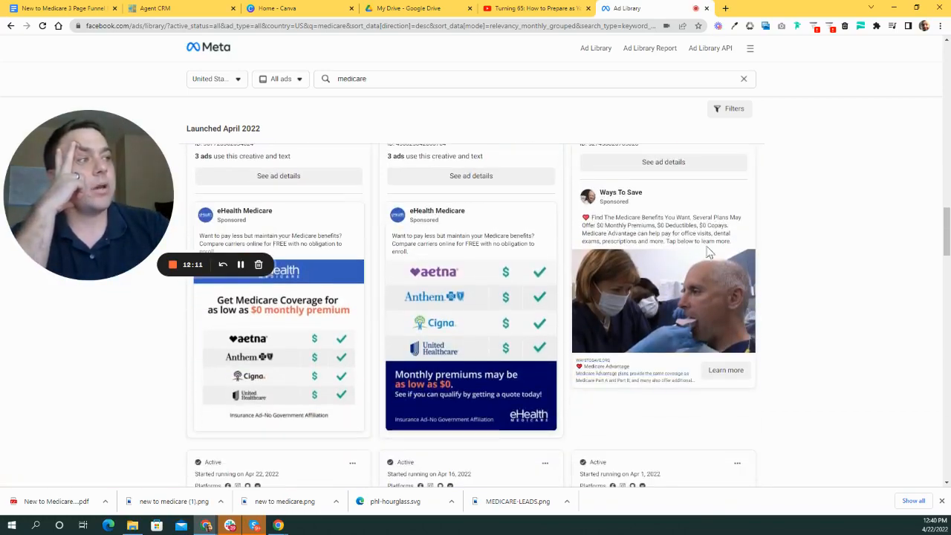
{"action": "scroll", "coordinate": [510, 268], "scroll_direction": "down", "scroll_amount": 5}
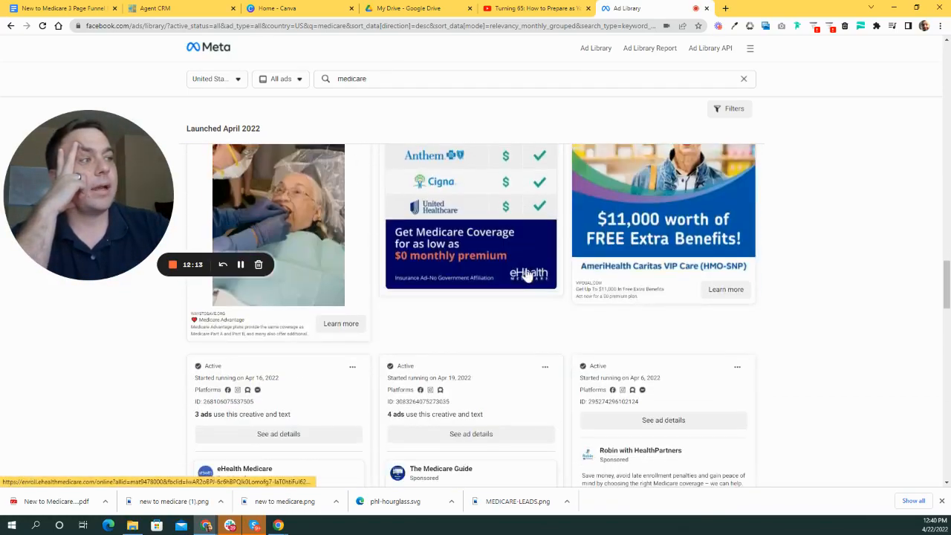
{"action": "scroll", "coordinate": [755, 337], "scroll_direction": "up", "scroll_amount": 2}
{"action": "scroll", "coordinate": [755, 338], "scroll_direction": "up", "scroll_amount": 1}
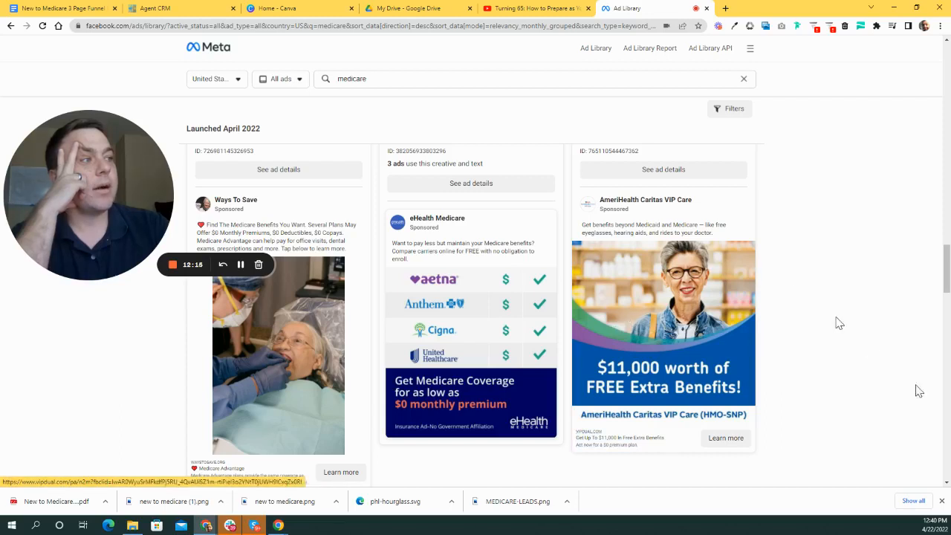
{"action": "scroll", "coordinate": [765, 360], "scroll_direction": "down", "scroll_amount": 1}
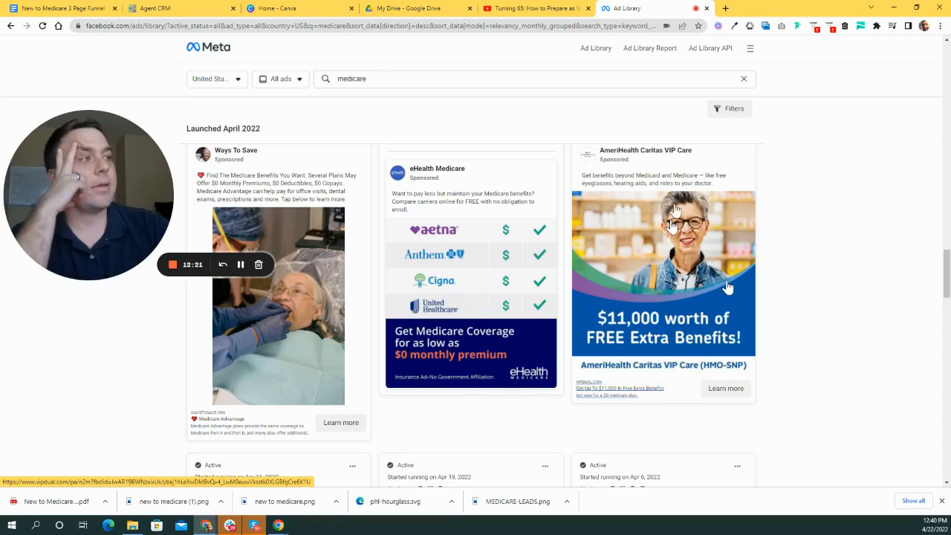
{"action": "scroll", "coordinate": [765, 319], "scroll_direction": "down", "scroll_amount": 1}
{"action": "scroll", "coordinate": [773, 357], "scroll_direction": "up", "scroll_amount": 2}
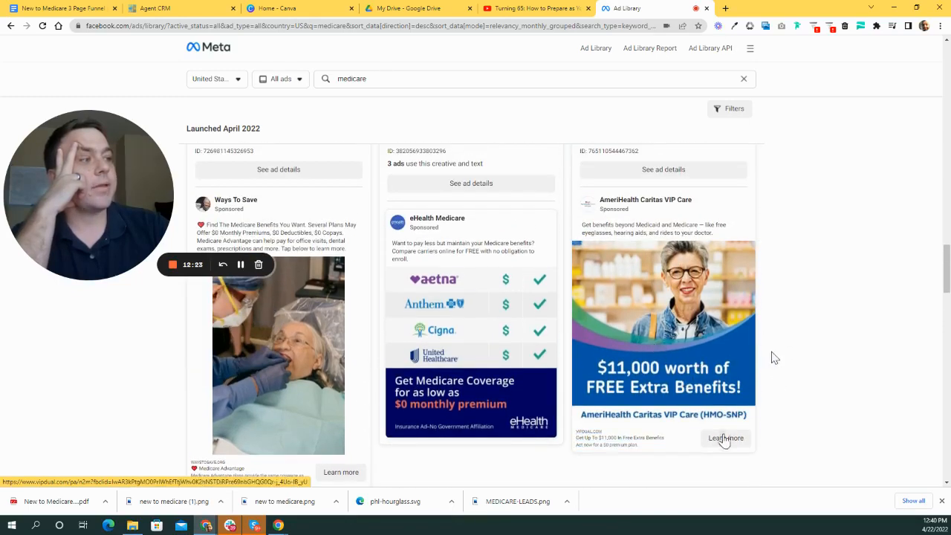
{"action": "scroll", "coordinate": [679, 414], "scroll_direction": "down", "scroll_amount": 2}
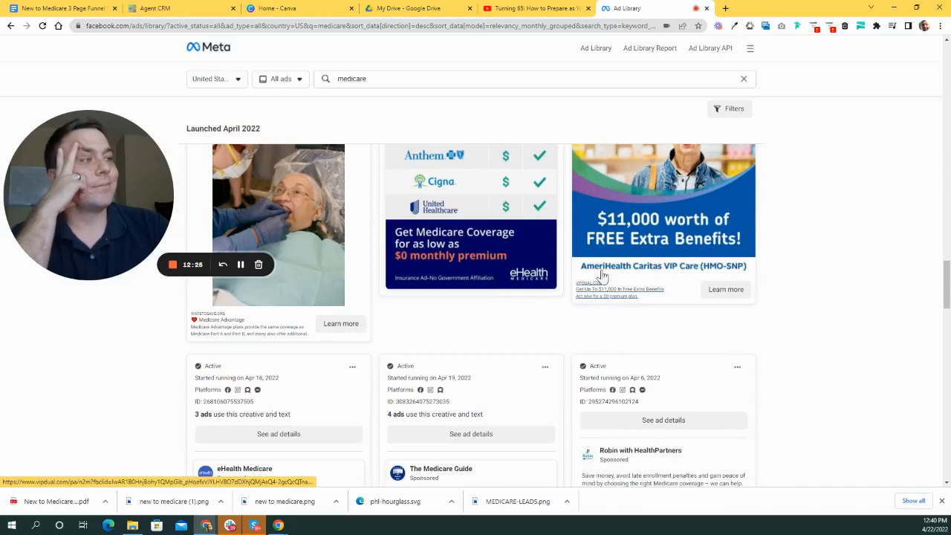
- Open the AmeriHealth Caritas VIP Care landing page and read through its content
{"action": "left_click", "coordinate": [732, 291]}
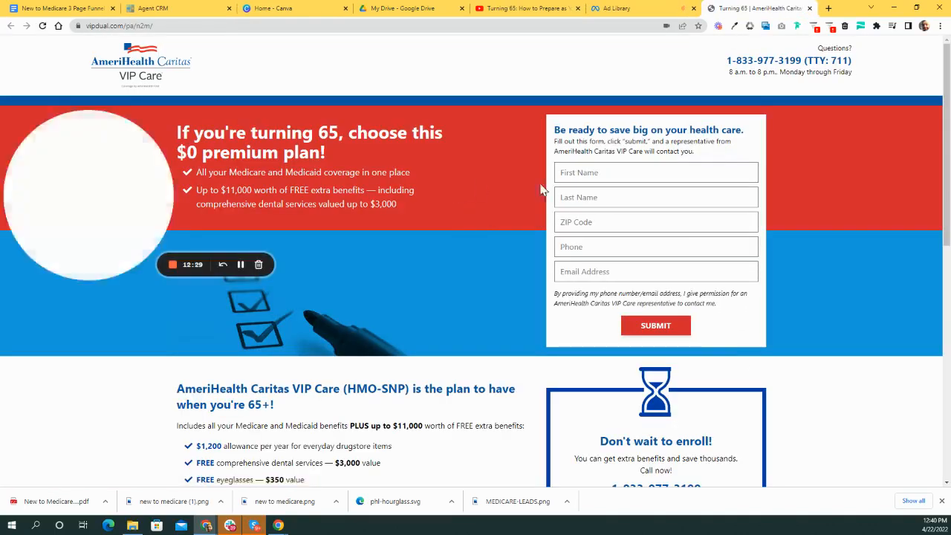
{"action": "scroll", "coordinate": [540, 178], "scroll_direction": "down", "scroll_amount": 3}
{"action": "scroll", "coordinate": [540, 178], "scroll_direction": "down", "scroll_amount": 4}
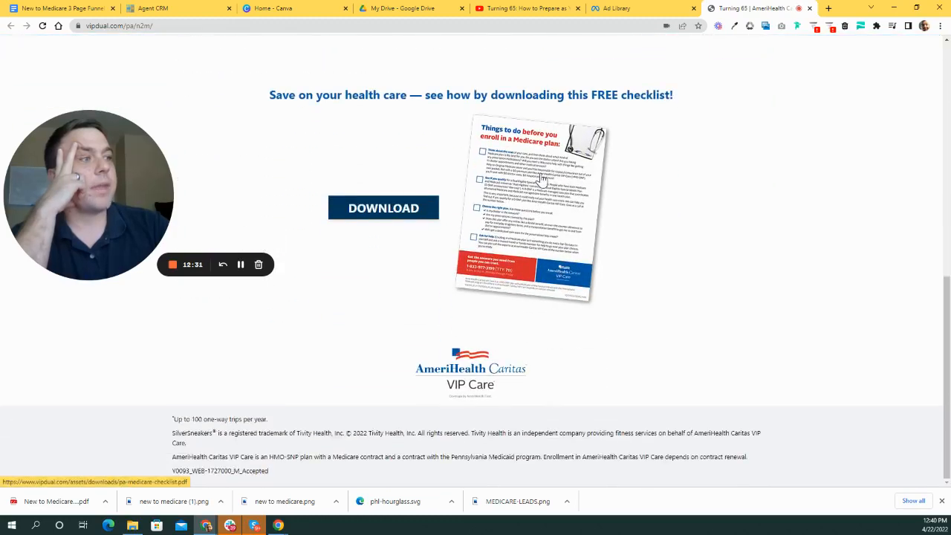
{"action": "scroll", "coordinate": [572, 284], "scroll_direction": "up", "scroll_amount": 4}
{"action": "scroll", "coordinate": [572, 284], "scroll_direction": "up", "scroll_amount": 3}
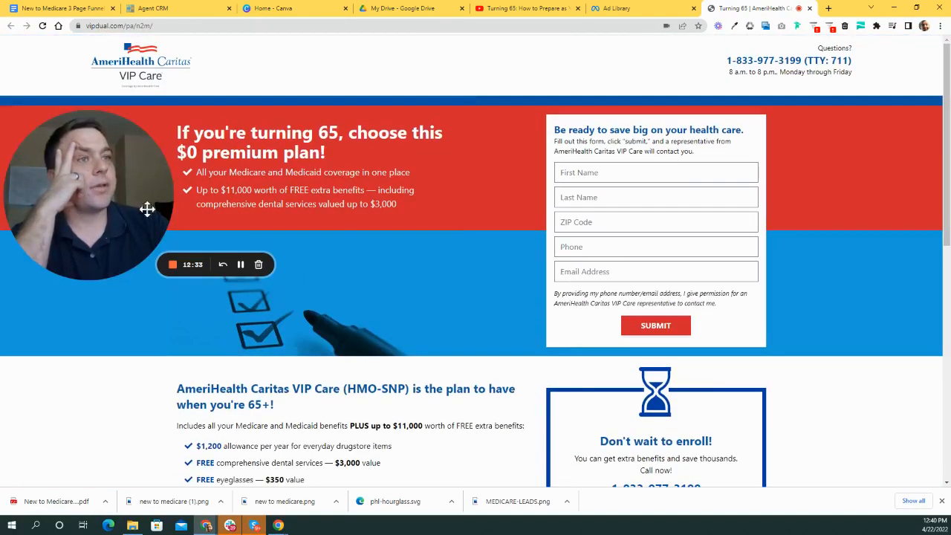
{"action": "left_click_drag", "start_coordinate": [146, 208], "coordinate": [156, 299]}
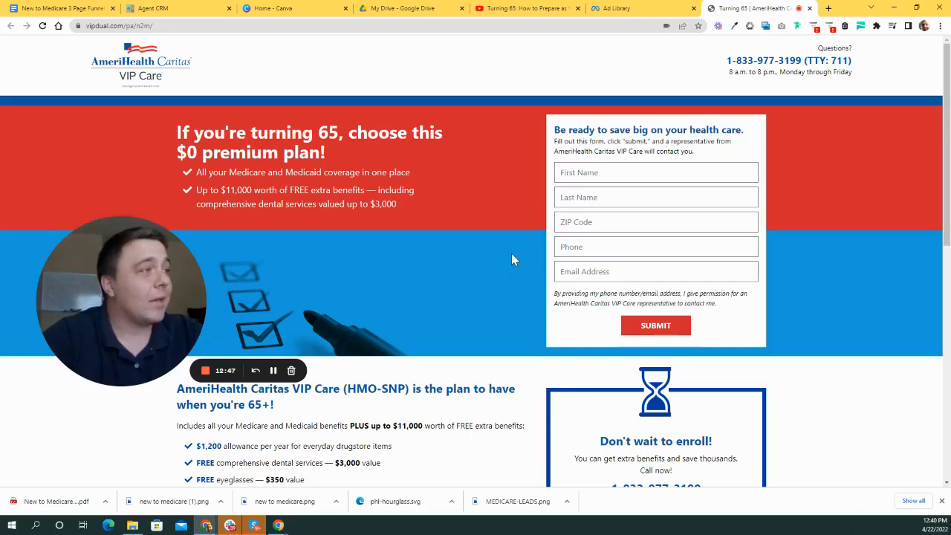
{"action": "scroll", "coordinate": [511, 254], "scroll_direction": "down", "scroll_amount": 3}
{"action": "scroll", "coordinate": [401, 267], "scroll_direction": "up", "scroll_amount": 2}
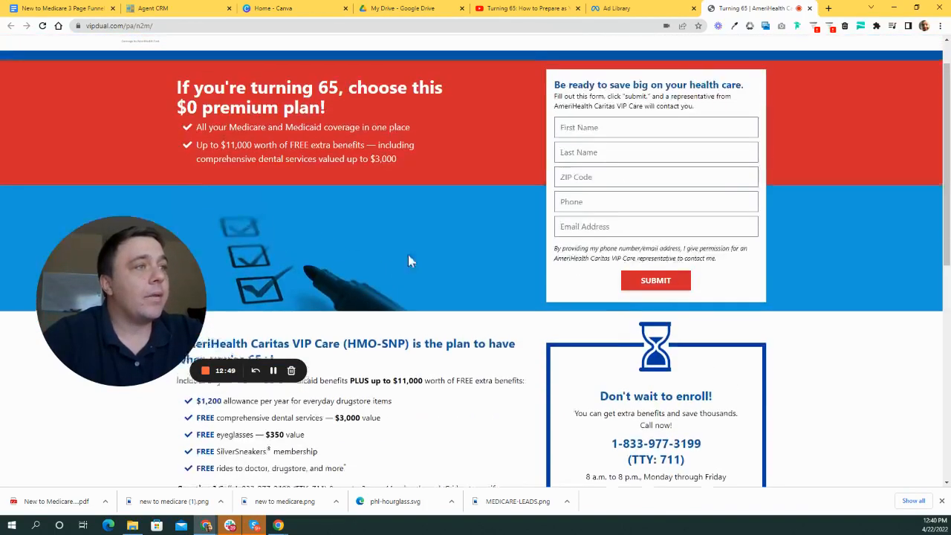
{"action": "scroll", "coordinate": [410, 261], "scroll_direction": "up", "scroll_amount": 1}
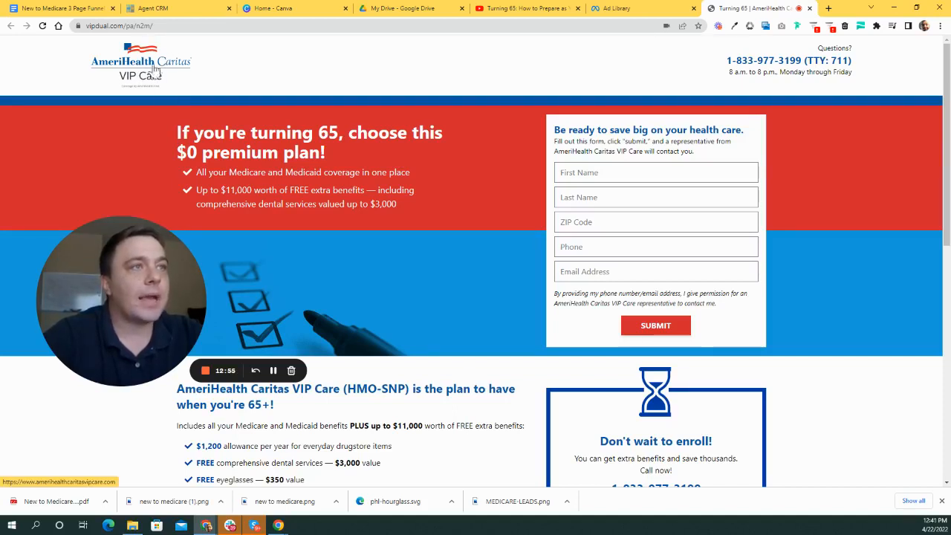
{"action": "left_click_drag", "start_coordinate": [144, 319], "coordinate": [147, 311]}
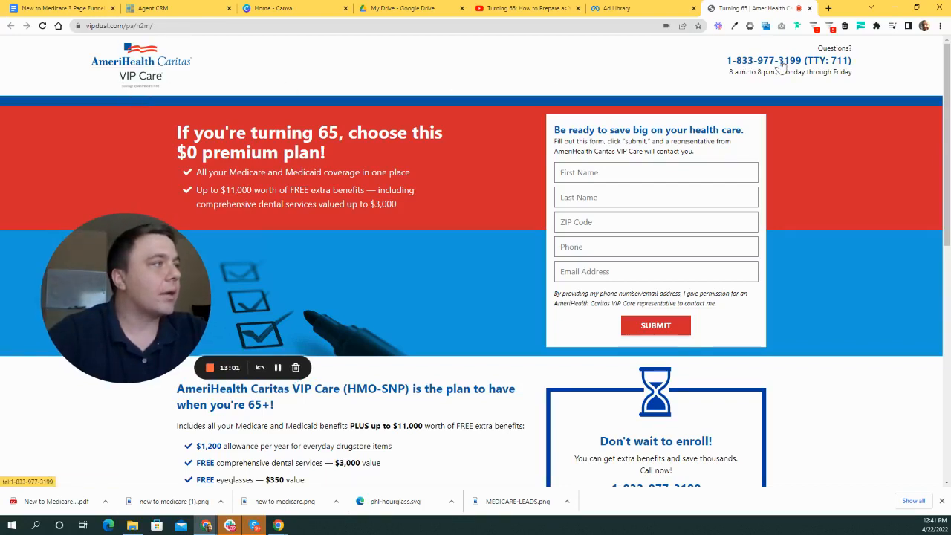
{"action": "scroll", "coordinate": [751, 101], "scroll_direction": "down", "scroll_amount": 1}
{"action": "scroll", "coordinate": [753, 153], "scroll_direction": "up", "scroll_amount": 1}
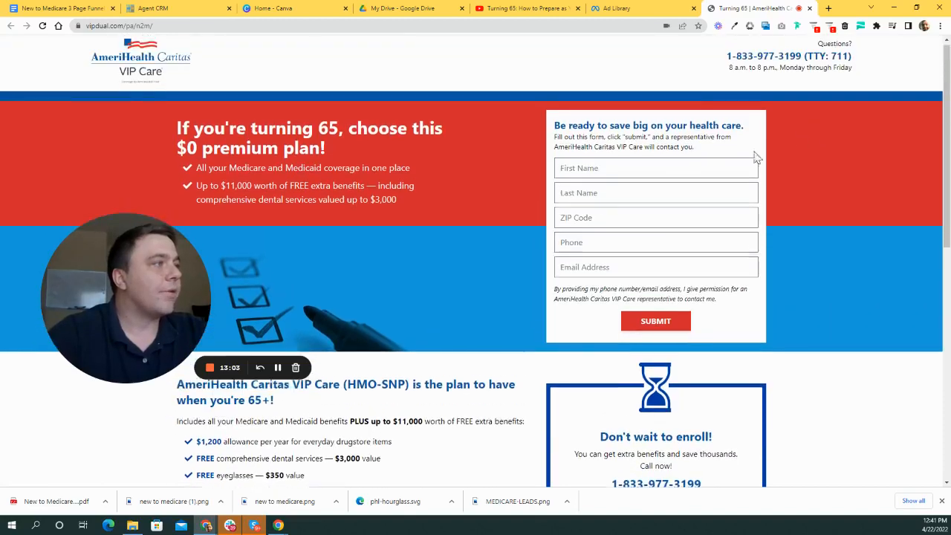
{"action": "scroll", "coordinate": [251, 108], "scroll_direction": "down", "scroll_amount": 1}
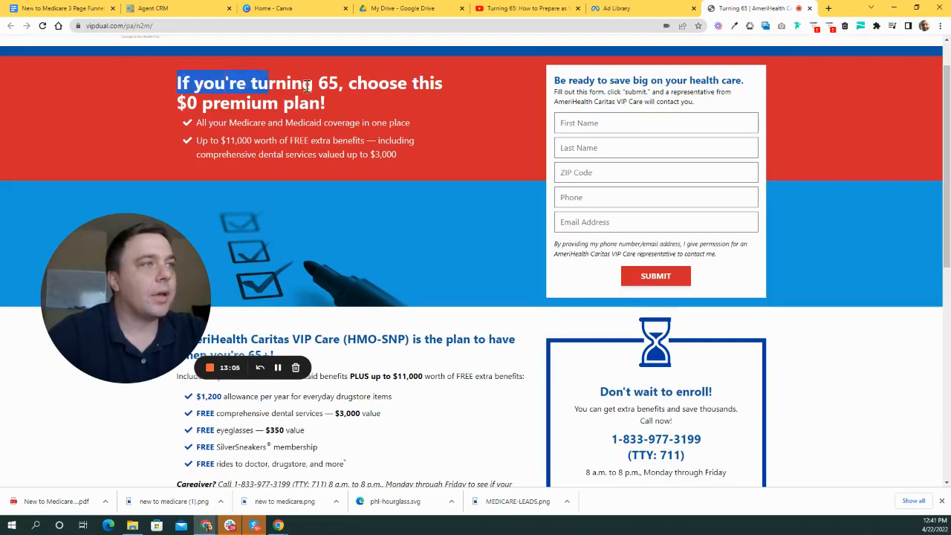
- Scroll to the free checklist section and download the Medicare enrollment checklist PDF
{"action": "left_click", "coordinate": [372, 124]}
{"action": "scroll", "coordinate": [300, 139], "scroll_direction": "down", "scroll_amount": 1}
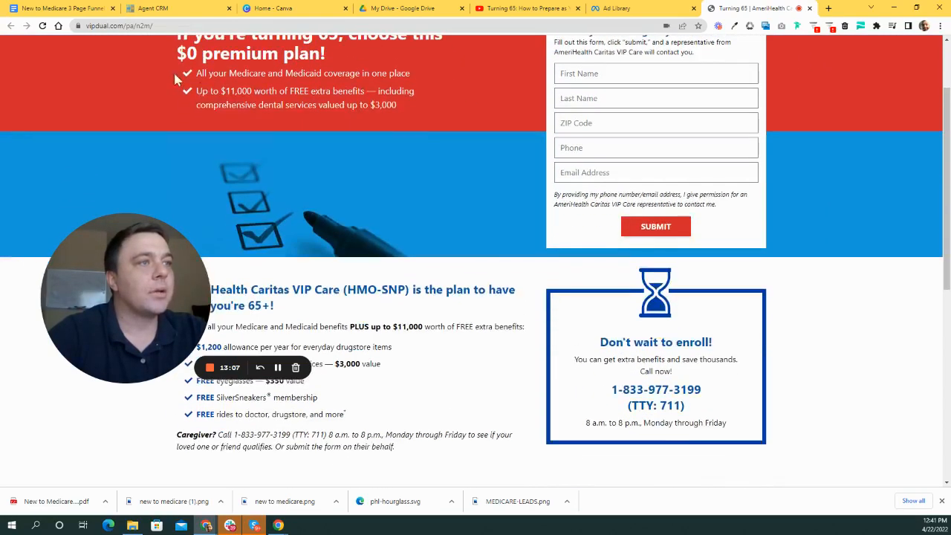
{"action": "scroll", "coordinate": [415, 131], "scroll_direction": "down", "scroll_amount": 4}
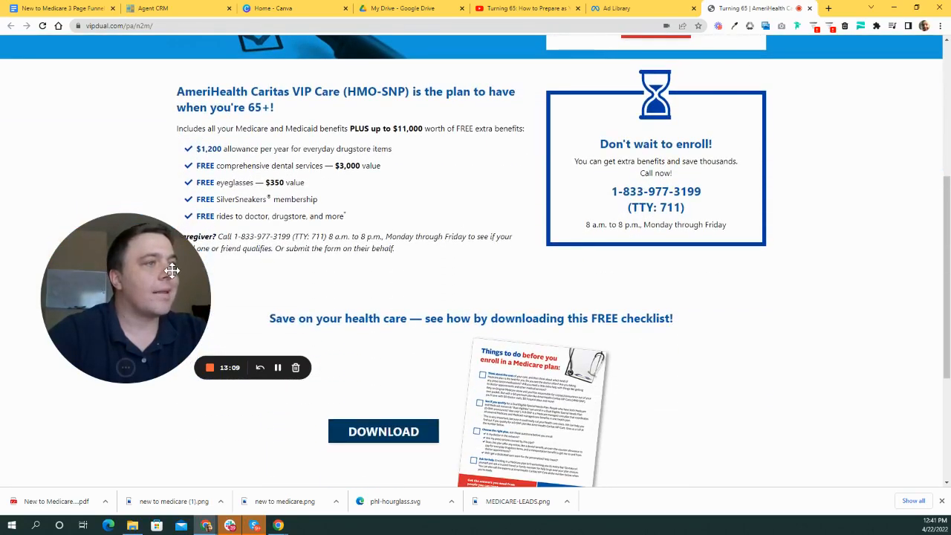
{"action": "left_click_drag", "start_coordinate": [110, 275], "coordinate": [101, 305]}
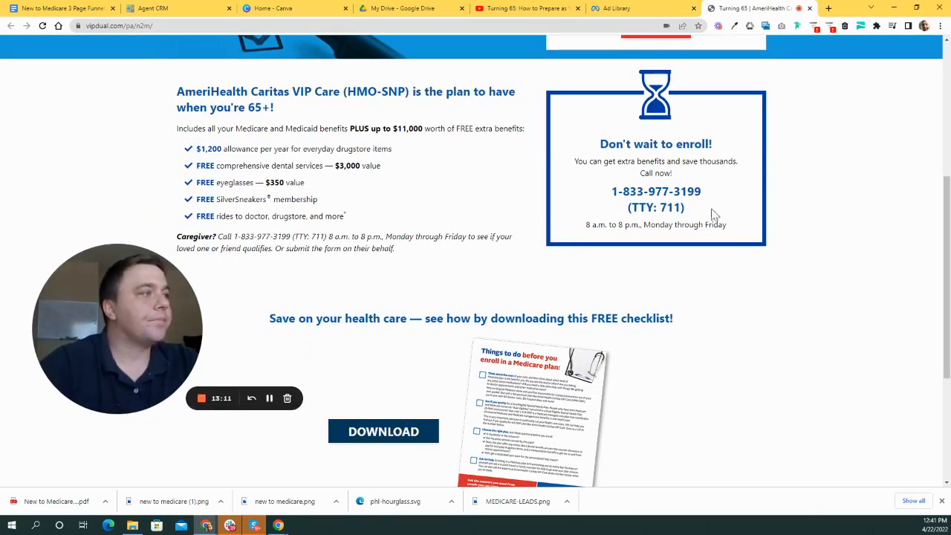
{"action": "scroll", "coordinate": [712, 214], "scroll_direction": "down", "scroll_amount": 1}
{"action": "scroll", "coordinate": [700, 142], "scroll_direction": "up", "scroll_amount": 1}
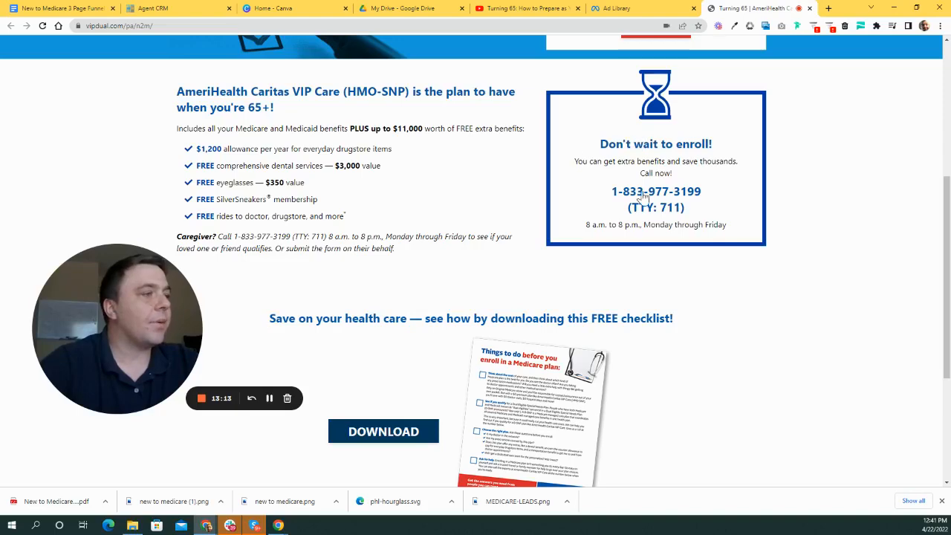
{"action": "scroll", "coordinate": [587, 176], "scroll_direction": "down", "scroll_amount": 5}
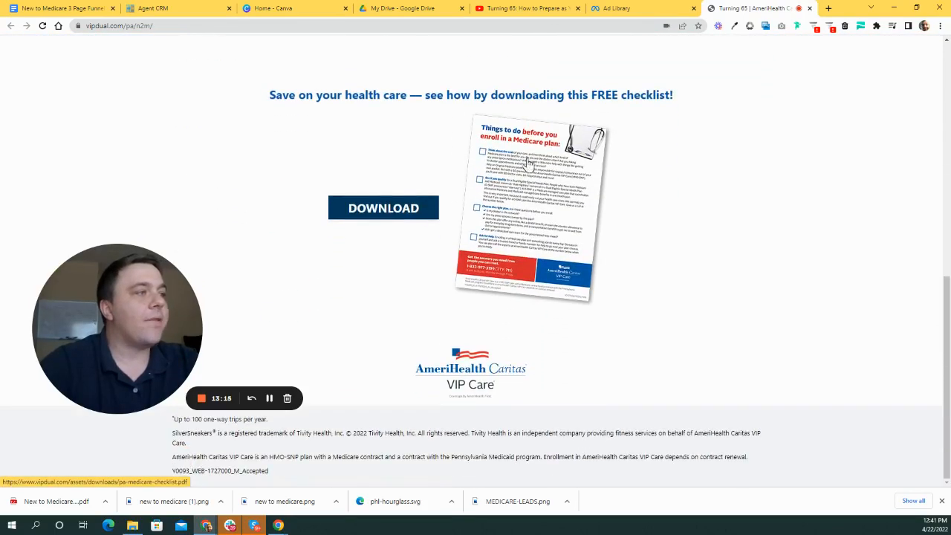
{"action": "scroll", "coordinate": [761, 162], "scroll_direction": "up", "scroll_amount": 2}
{"action": "scroll", "coordinate": [416, 223], "scroll_direction": "down", "scroll_amount": 1}
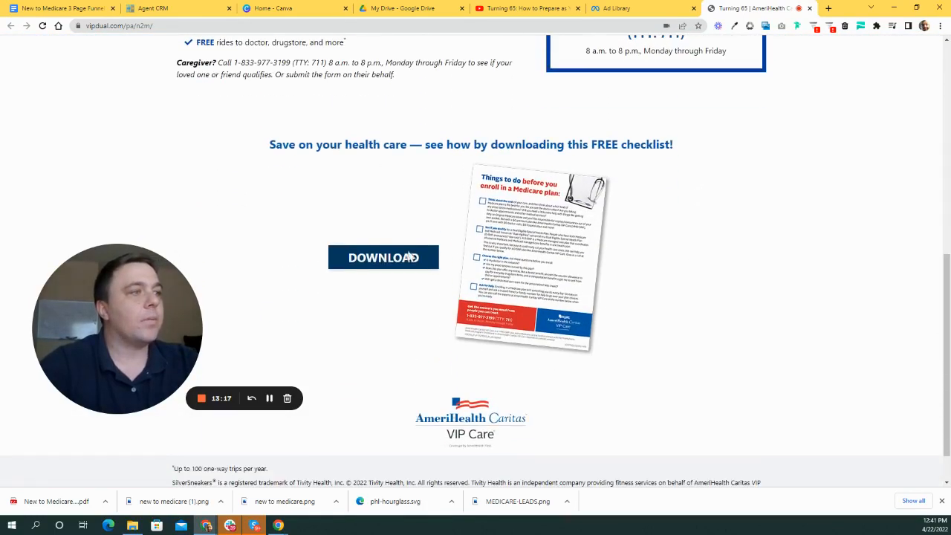
{"action": "left_click", "coordinate": [396, 262]}
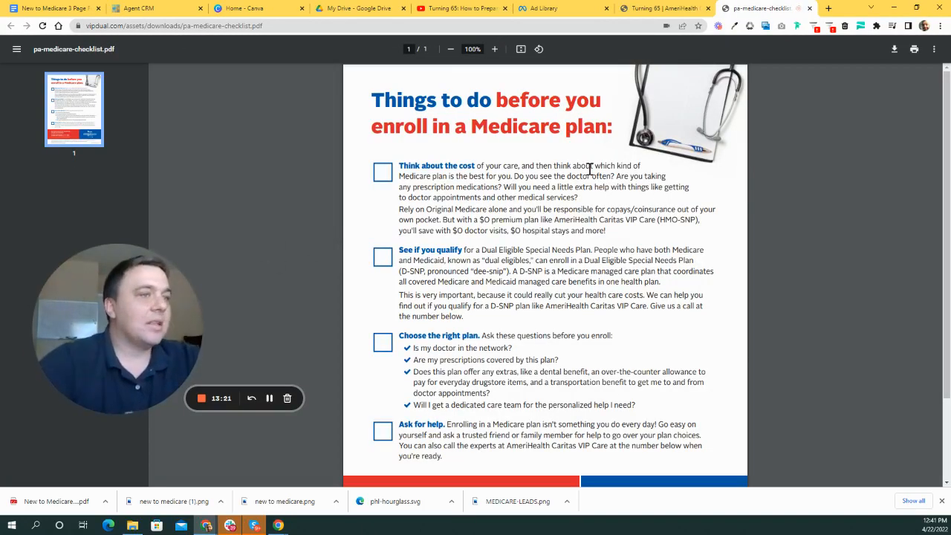
- Return to the Turning 65 landing page and autofill its opt-in form with a saved contact
{"action": "scroll", "coordinate": [597, 270], "scroll_direction": "down", "scroll_amount": 3}
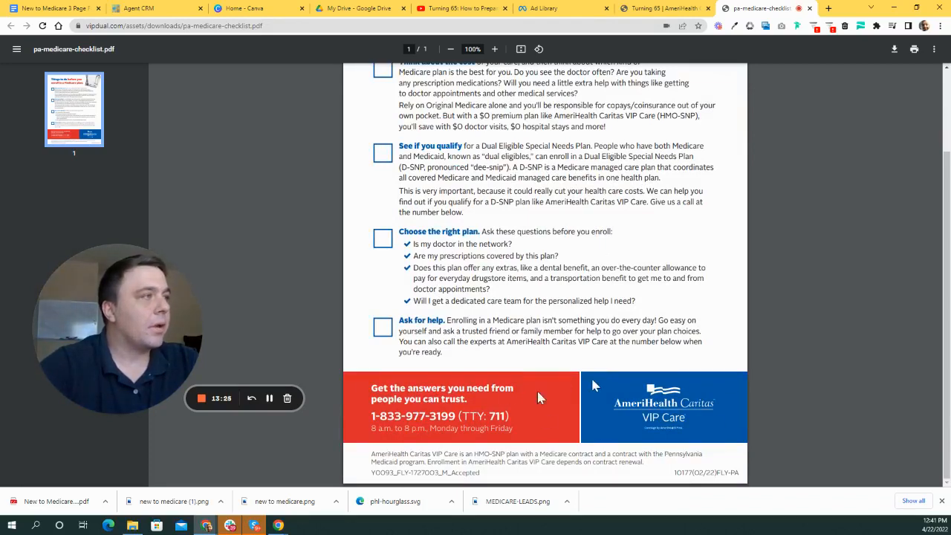
{"action": "scroll", "coordinate": [539, 397], "scroll_direction": "up", "scroll_amount": 5}
{"action": "left_click", "coordinate": [653, 8]}
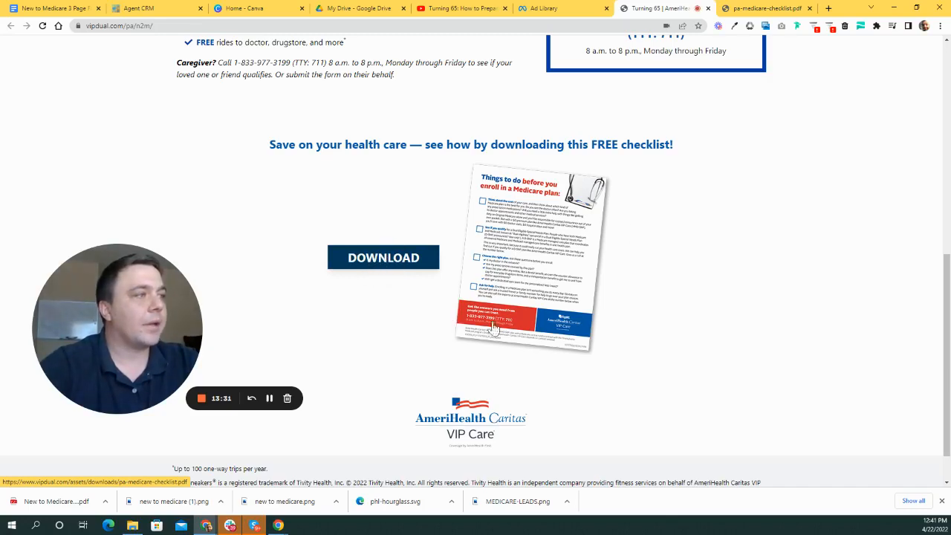
{"action": "scroll", "coordinate": [473, 291], "scroll_direction": "up", "scroll_amount": 5}
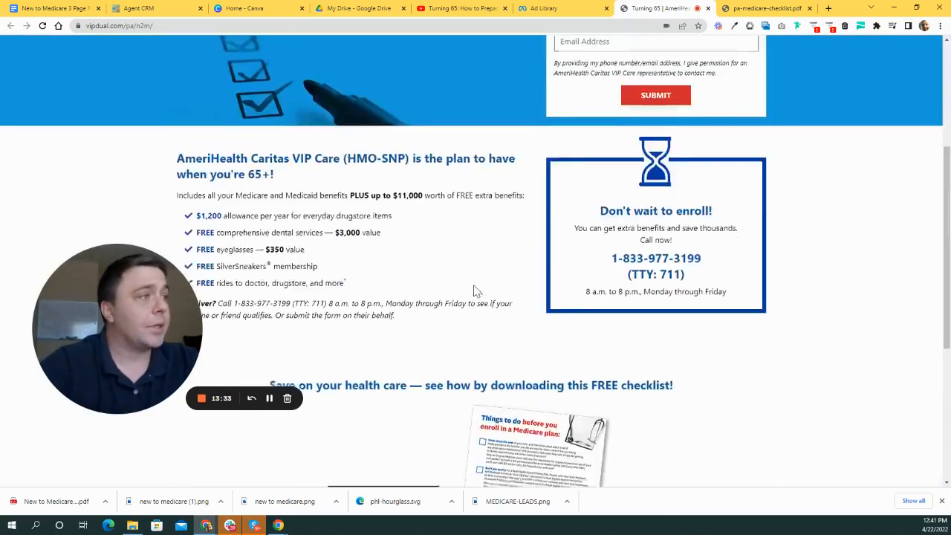
{"action": "scroll", "coordinate": [485, 301], "scroll_direction": "up", "scroll_amount": 1}
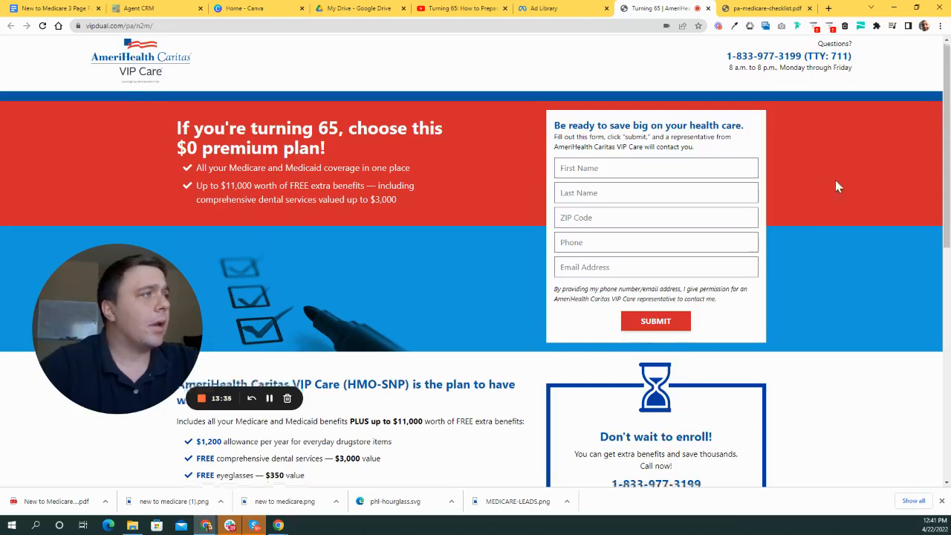
{"action": "scroll", "coordinate": [836, 186], "scroll_direction": "down", "scroll_amount": 2}
{"action": "scroll", "coordinate": [631, 142], "scroll_direction": "up", "scroll_amount": 2}
{"action": "left_click", "coordinate": [634, 172]}
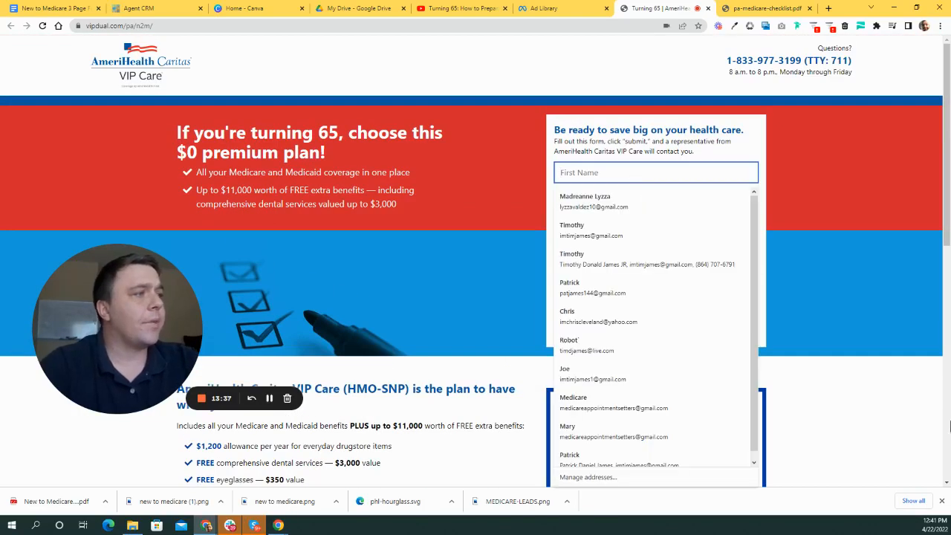
{"action": "left_click", "coordinate": [604, 345]}
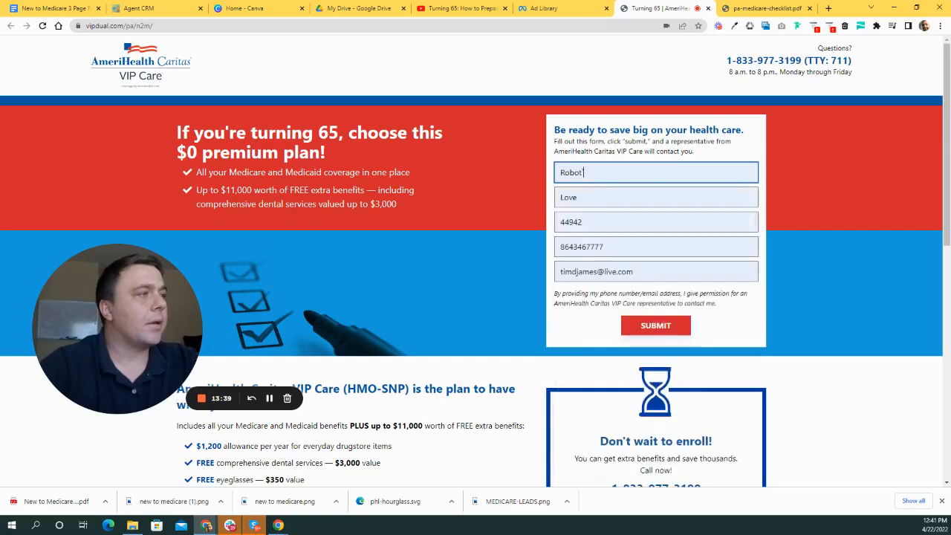
- Submit the AmeriHealth Caritas form and review the thank-you page with the checklist download
{"action": "left_click", "coordinate": [671, 333]}
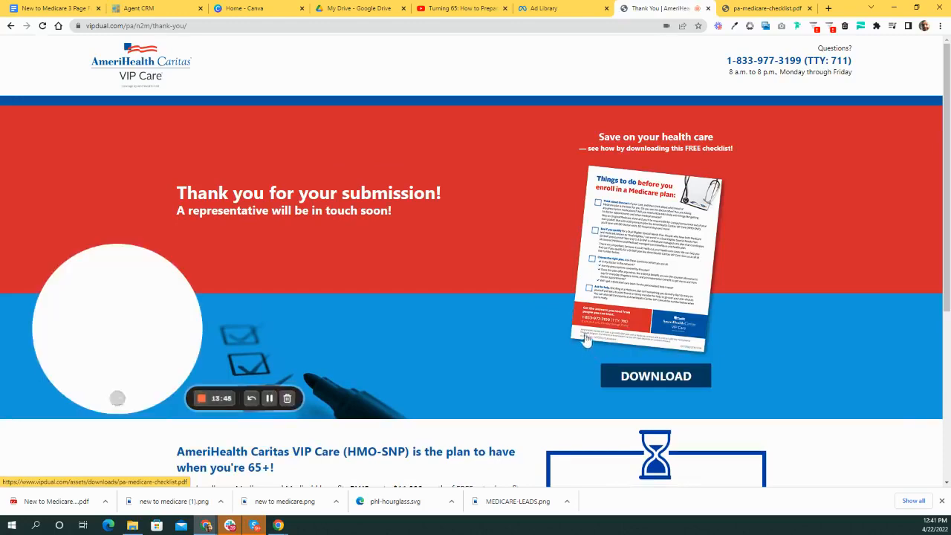
{"action": "scroll", "coordinate": [480, 282], "scroll_direction": "down", "scroll_amount": 4}
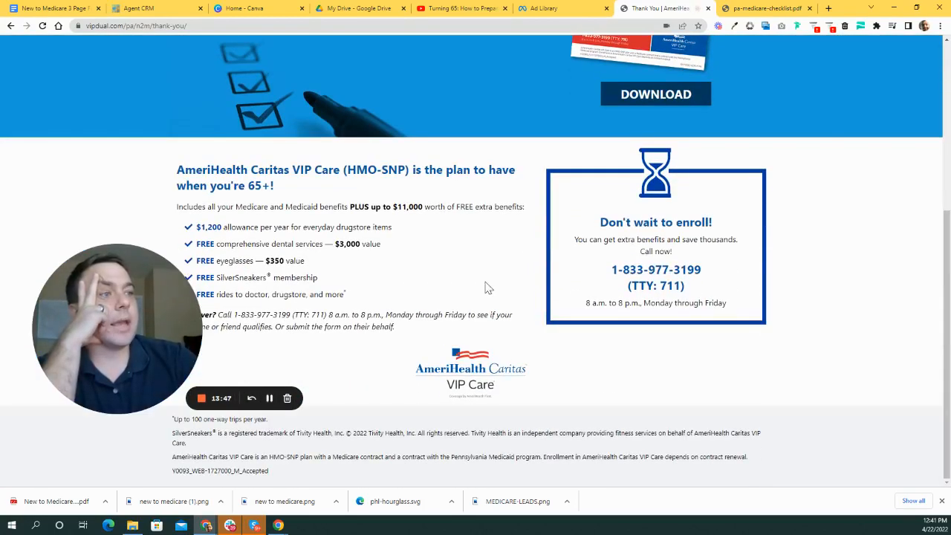
{"action": "left_click_drag", "start_coordinate": [160, 295], "coordinate": [178, 241]}
{"action": "scroll", "coordinate": [467, 282], "scroll_direction": "up", "scroll_amount": 4}
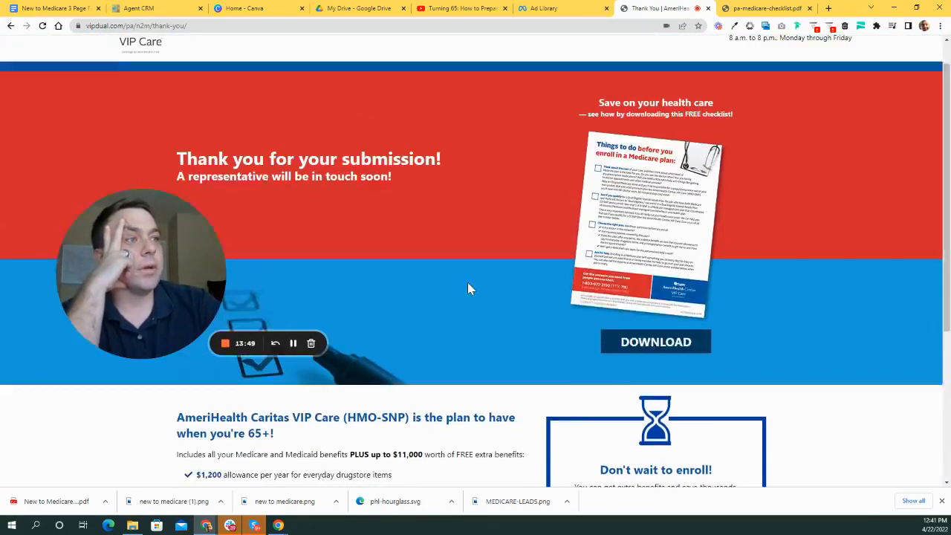
{"action": "scroll", "coordinate": [527, 193], "scroll_direction": "down", "scroll_amount": 4}
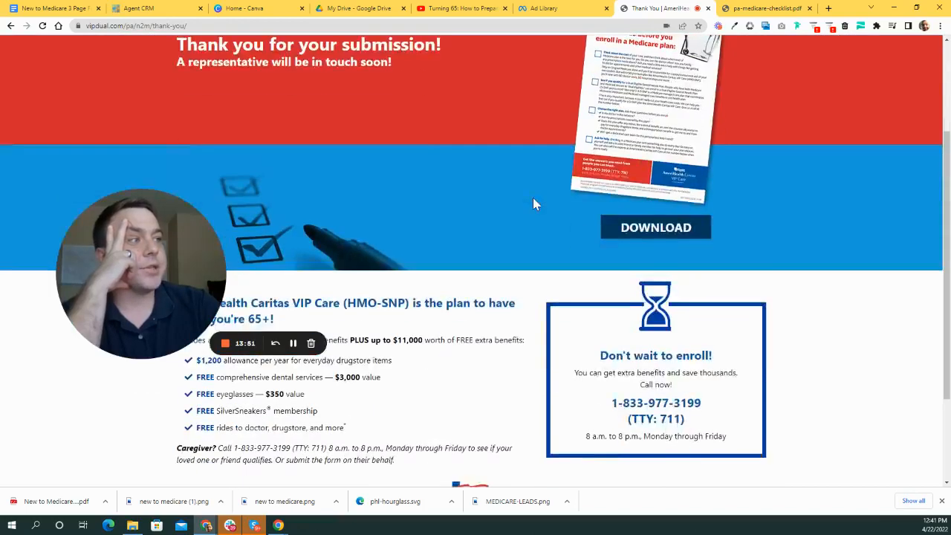
{"action": "left_click_drag", "start_coordinate": [200, 275], "coordinate": [201, 354]}
{"action": "scroll", "coordinate": [467, 274], "scroll_direction": "up", "scroll_amount": 2}
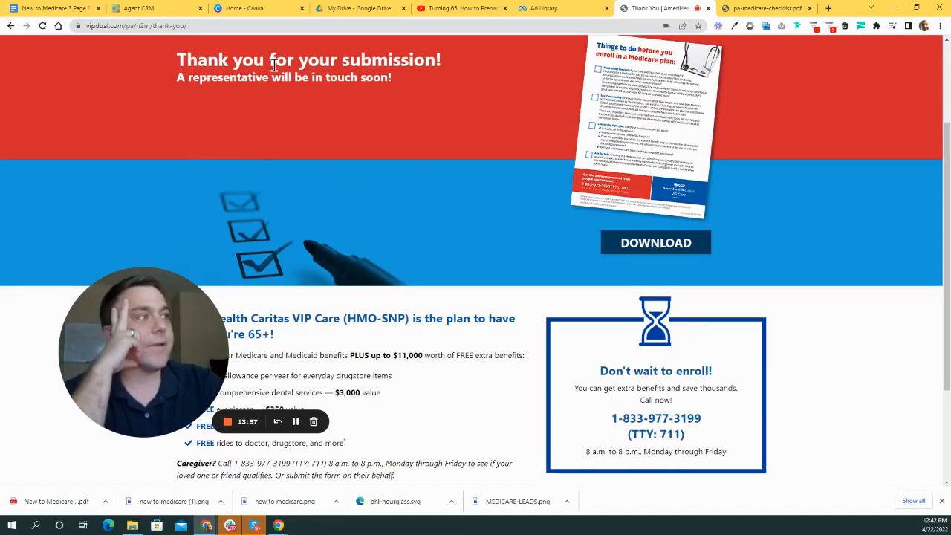
{"action": "scroll", "coordinate": [551, 239], "scroll_direction": "down", "scroll_amount": 1}
{"action": "scroll", "coordinate": [631, 298], "scroll_direction": "up", "scroll_amount": 2}
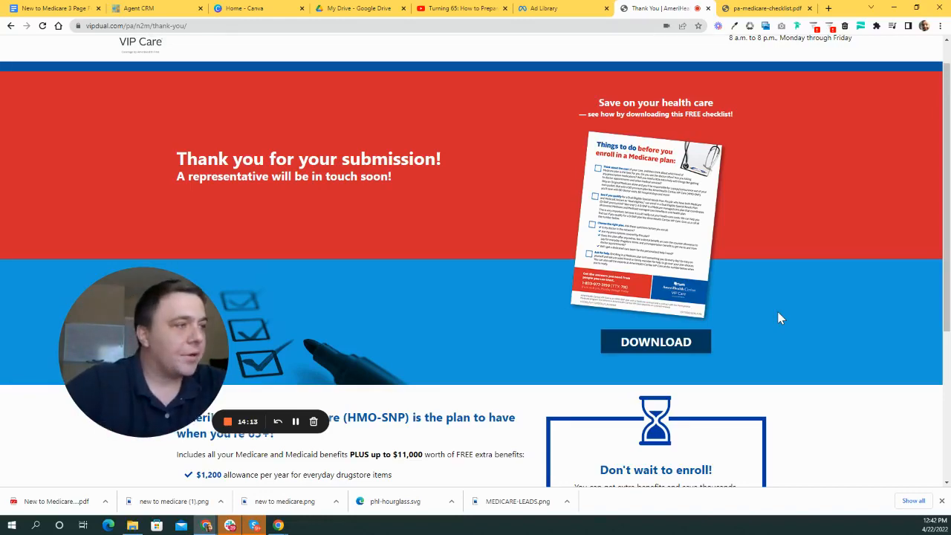
{"action": "scroll", "coordinate": [387, 170], "scroll_direction": "up", "scroll_amount": 1}
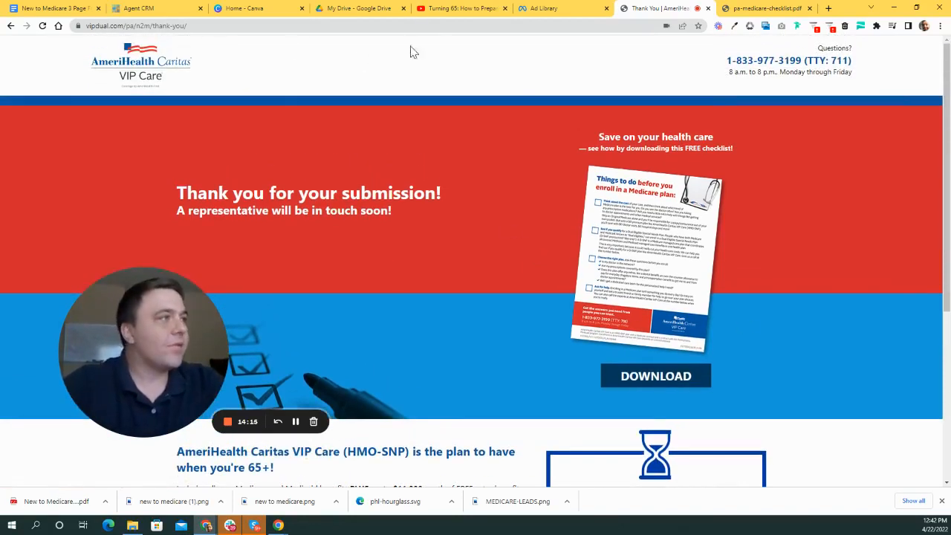
- Back in the Ad Library results, open The Medicare Guide ad in a new Facebook tab
{"action": "left_click", "coordinate": [562, 6]}
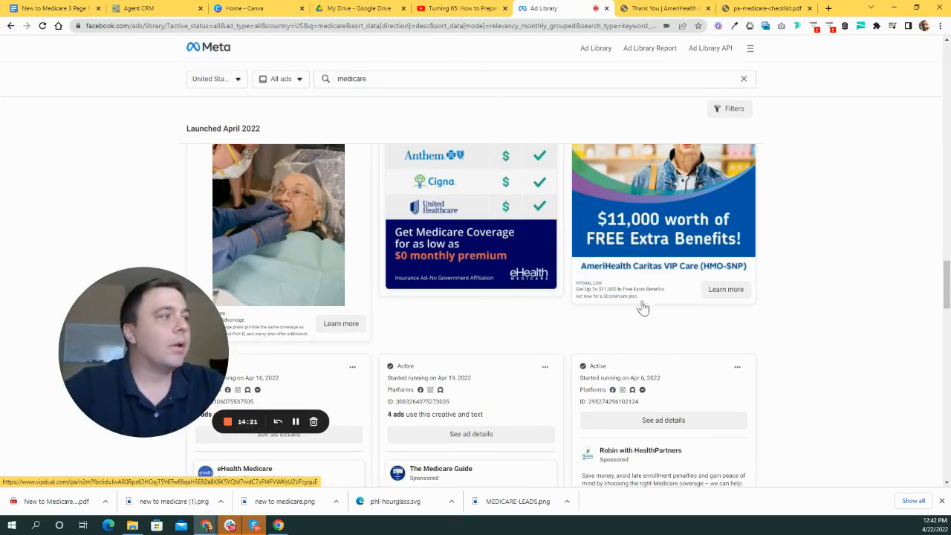
{"action": "scroll", "coordinate": [482, 269], "scroll_direction": "down", "scroll_amount": 5}
{"action": "scroll", "coordinate": [527, 286], "scroll_direction": "up", "scroll_amount": 1}
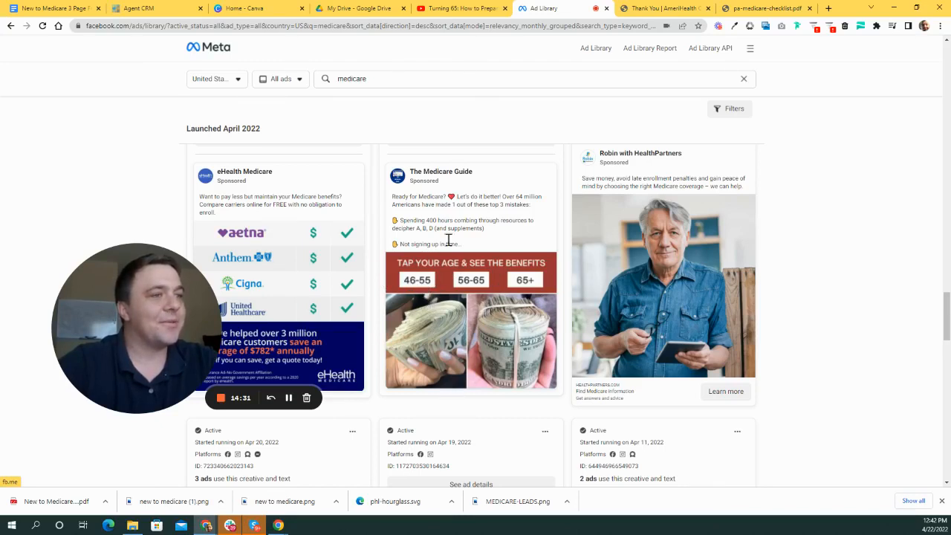
{"action": "scroll", "coordinate": [498, 311], "scroll_direction": "down", "scroll_amount": 1}
{"action": "scroll", "coordinate": [528, 324], "scroll_direction": "up", "scroll_amount": 2}
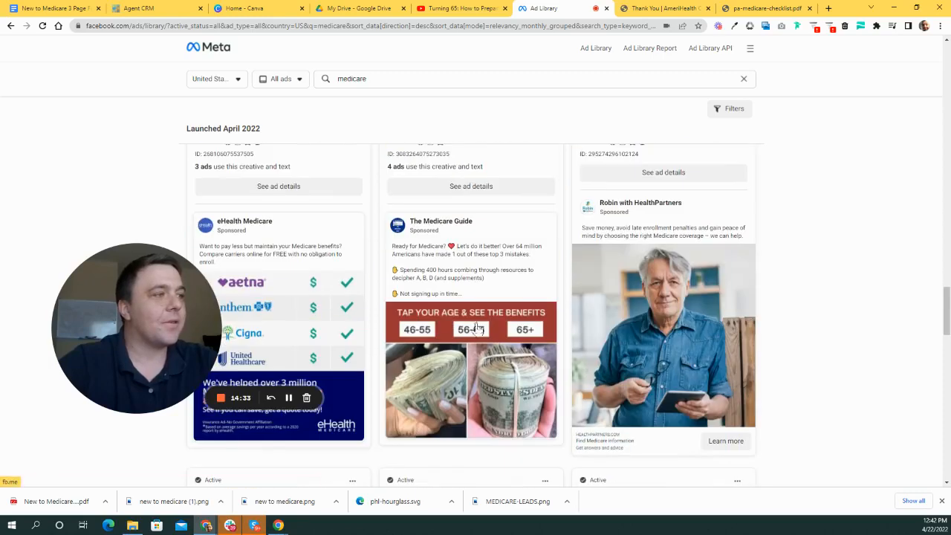
{"action": "scroll", "coordinate": [453, 314], "scroll_direction": "down", "scroll_amount": 2}
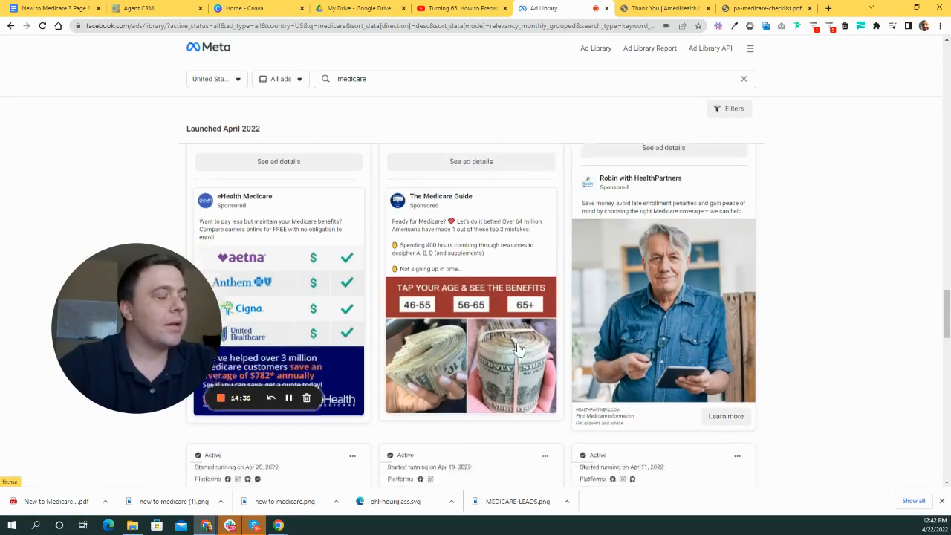
{"action": "scroll", "coordinate": [519, 342], "scroll_direction": "up", "scroll_amount": 3}
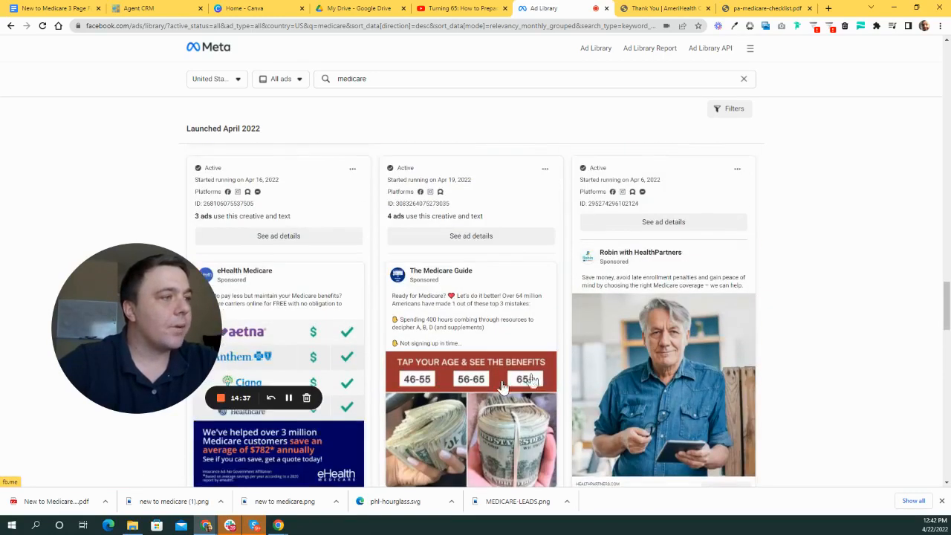
{"action": "scroll", "coordinate": [504, 379], "scroll_direction": "down", "scroll_amount": 1}
{"action": "scroll", "coordinate": [502, 369], "scroll_direction": "down", "scroll_amount": 1}
{"action": "left_click", "coordinate": [512, 334]}
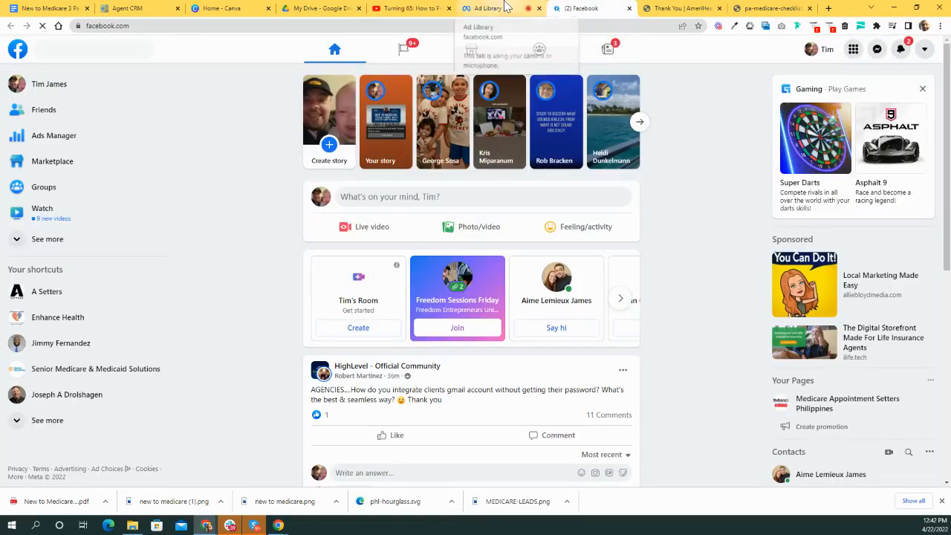
- Return to the Ad Library tab and scroll on to the HealthPartners and Medicare Help Center ads
{"action": "left_click", "coordinate": [487, 8]}
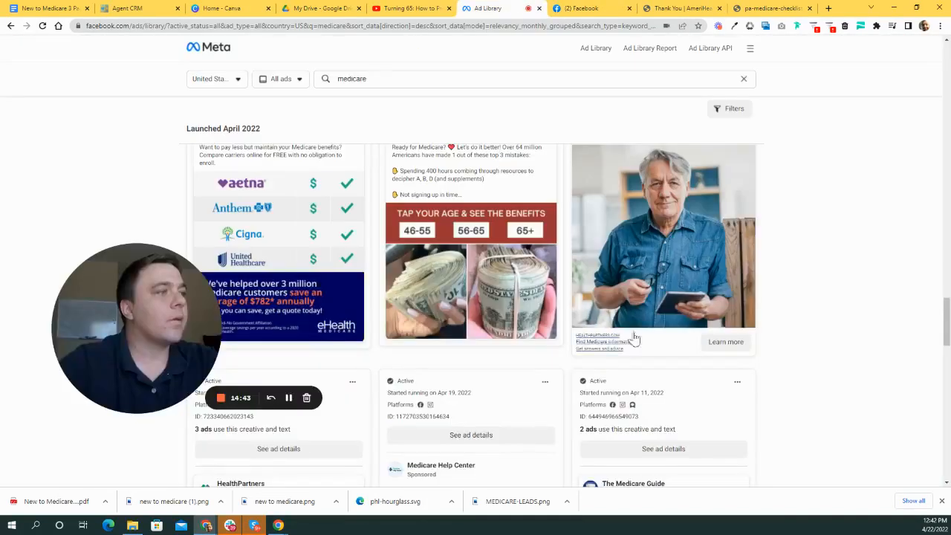
{"action": "scroll", "coordinate": [482, 253], "scroll_direction": "down", "scroll_amount": 4}
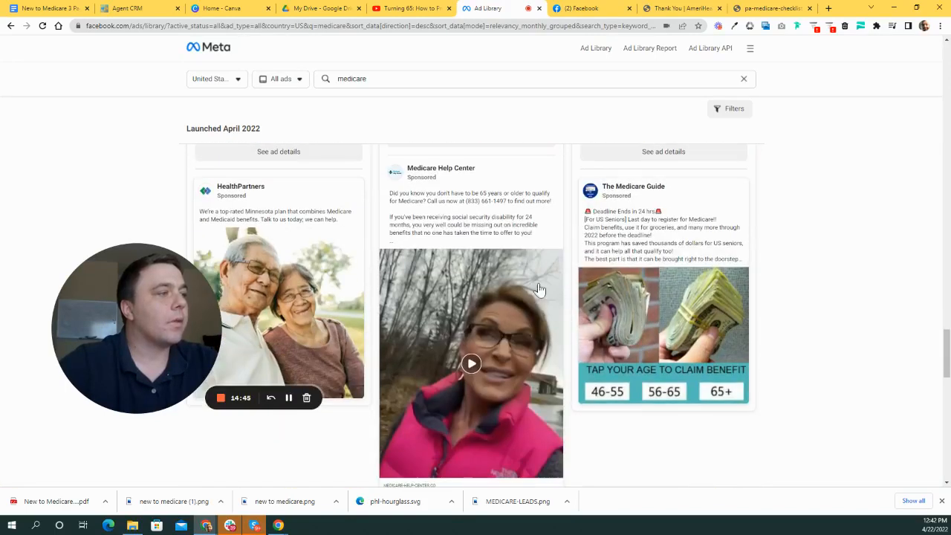
{"action": "scroll", "coordinate": [553, 299], "scroll_direction": "down", "scroll_amount": 1}
{"action": "scroll", "coordinate": [553, 291], "scroll_direction": "up", "scroll_amount": 1}
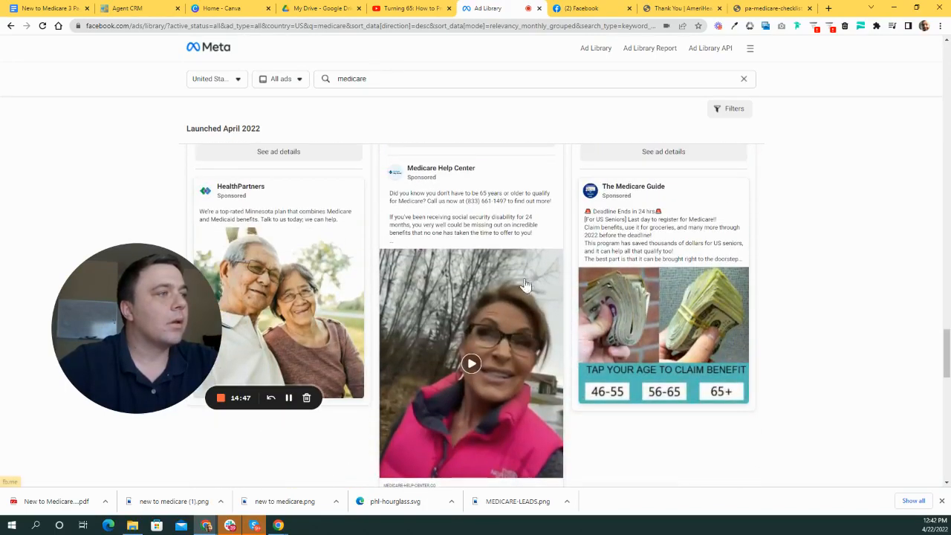
{"action": "scroll", "coordinate": [499, 253], "scroll_direction": "down", "scroll_amount": 1}
{"action": "scroll", "coordinate": [498, 292], "scroll_direction": "up", "scroll_amount": 1}
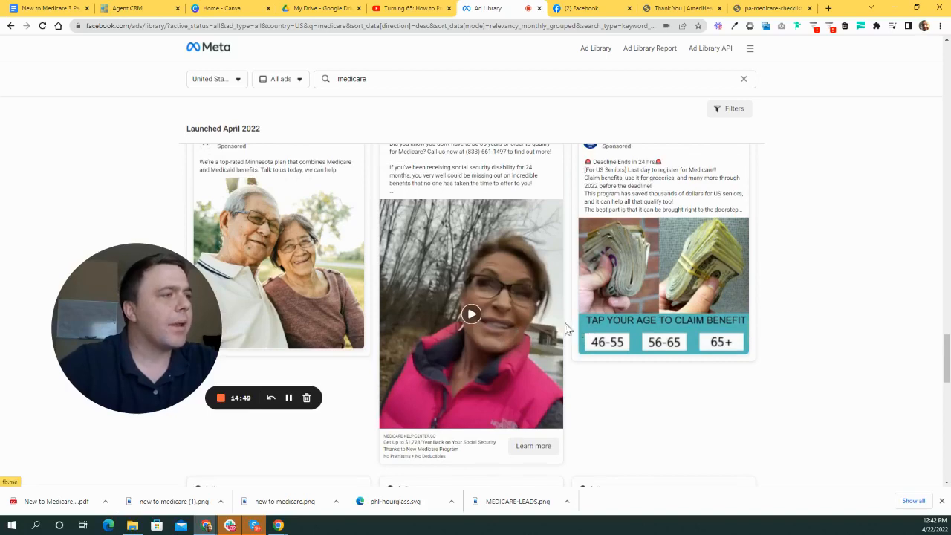
{"action": "scroll", "coordinate": [565, 331], "scroll_direction": "up", "scroll_amount": 2}
{"action": "scroll", "coordinate": [539, 336], "scroll_direction": "down", "scroll_amount": 3}
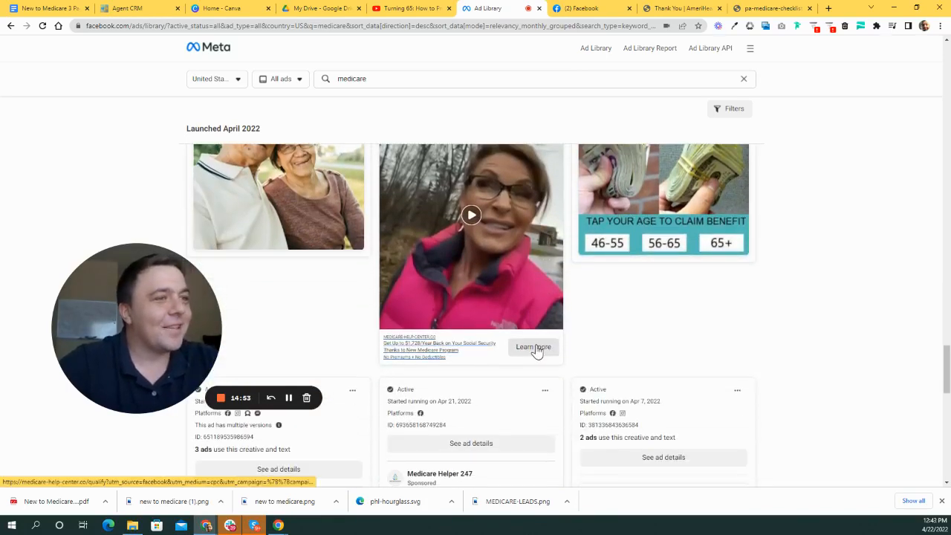
- Open the Medicare Help Center ad's landing page and scroll through its Parts A & B quiz
{"action": "left_click", "coordinate": [535, 348]}
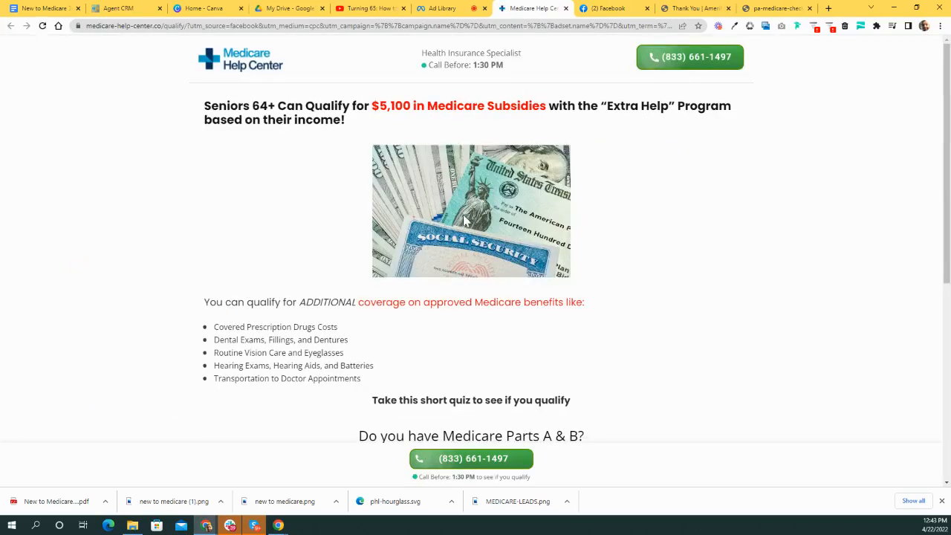
{"action": "scroll", "coordinate": [565, 175], "scroll_direction": "down", "scroll_amount": 5}
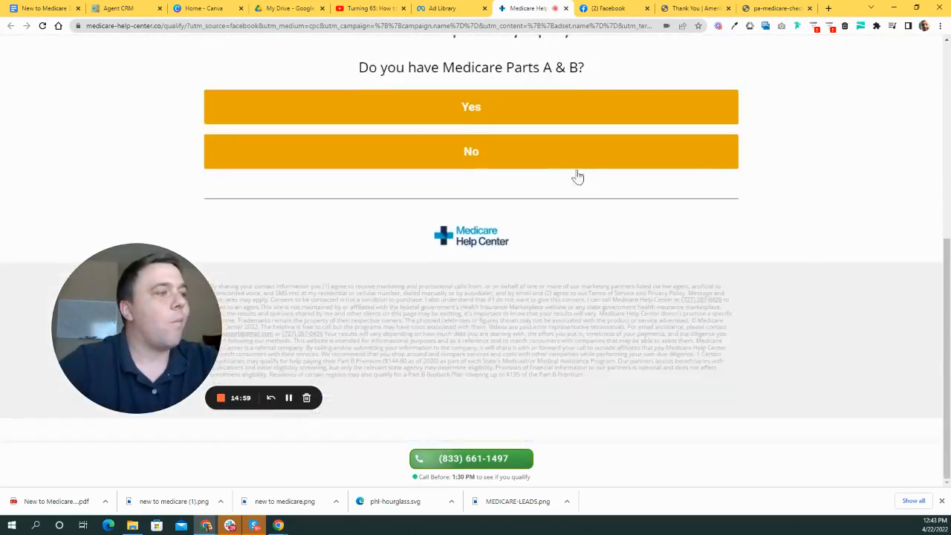
{"action": "scroll", "coordinate": [578, 177], "scroll_direction": "up", "scroll_amount": 5}
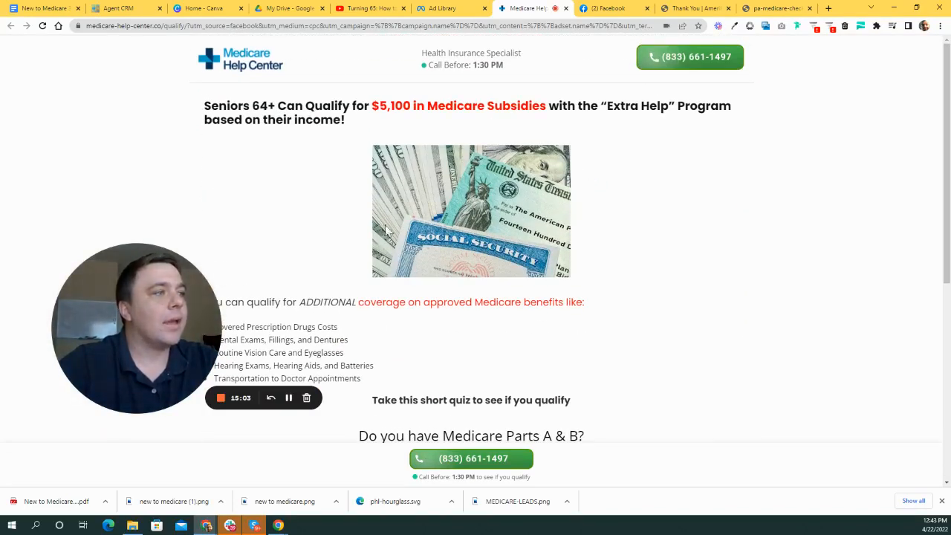
{"action": "scroll", "coordinate": [401, 301], "scroll_direction": "down", "scroll_amount": 2}
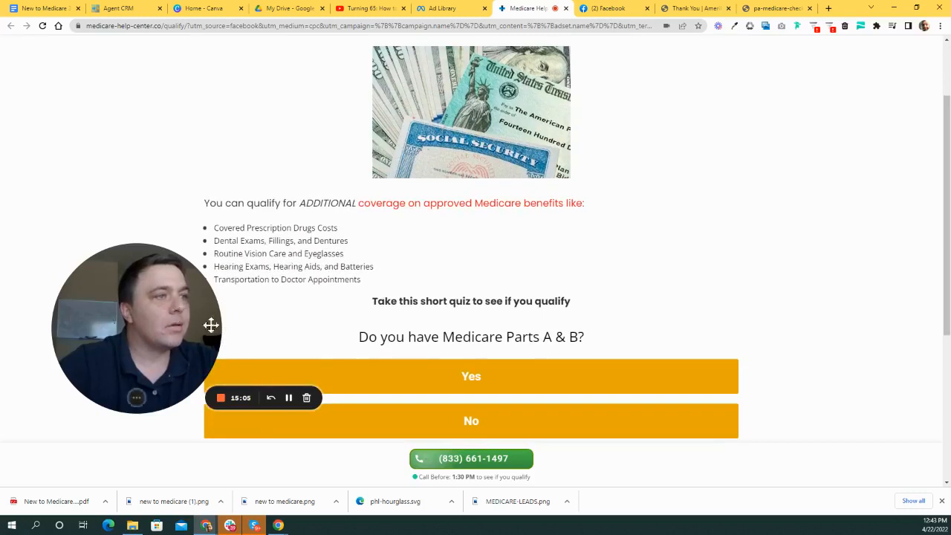
{"action": "mouse_move", "coordinate": [210, 325]}
{"action": "left_mouse_down"}
{"action": "mouse_move", "coordinate": [163, 299]}
{"action": "mouse_move", "coordinate": [170, 320]}
{"action": "mouse_move", "coordinate": [202, 321]}
{"action": "left_mouse_up"}
{"action": "scroll", "coordinate": [564, 299], "scroll_direction": "up", "scroll_amount": 2}
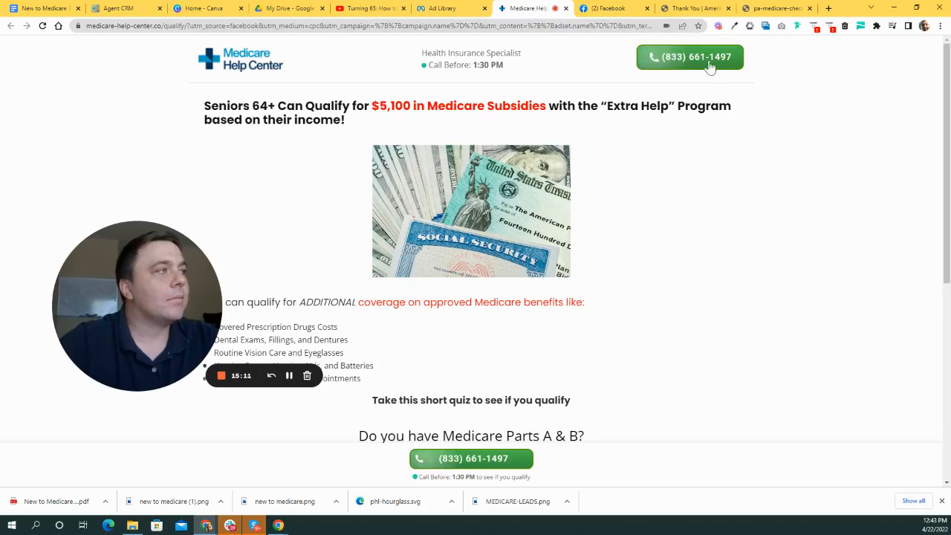
- Glance at the Ad Library results, recheck the subsidies quiz page, then return to the Ad Library
{"action": "left_click", "coordinate": [442, 8]}
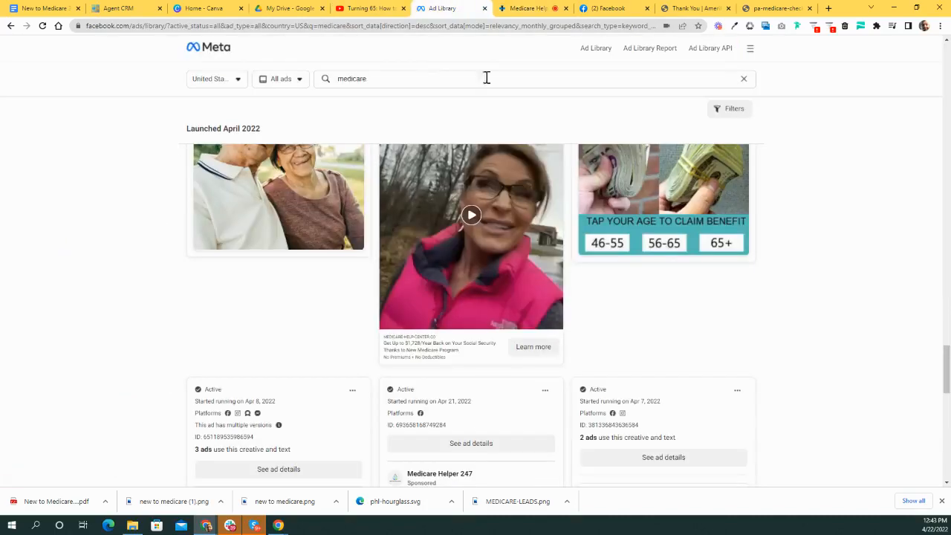
{"action": "left_click", "coordinate": [548, 8]}
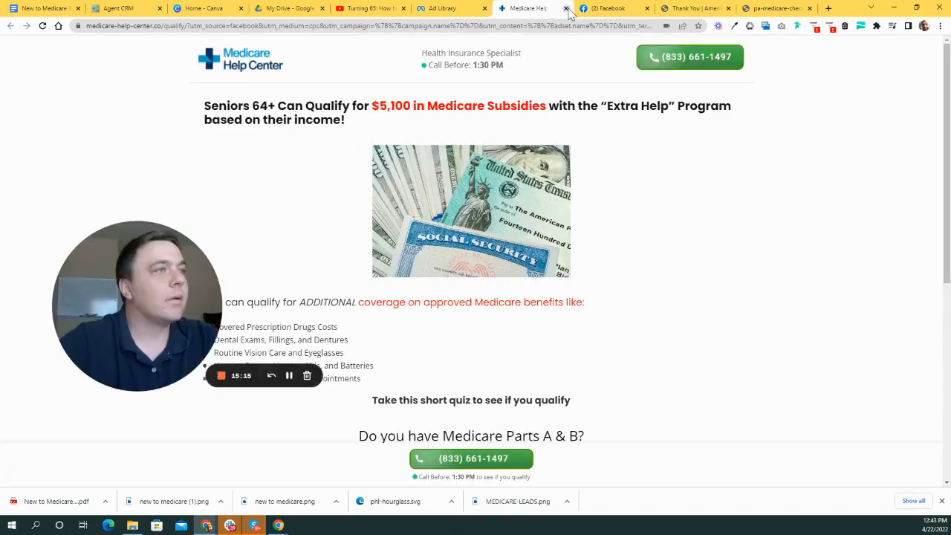
{"action": "scroll", "coordinate": [601, 264], "scroll_direction": "down", "scroll_amount": 5}
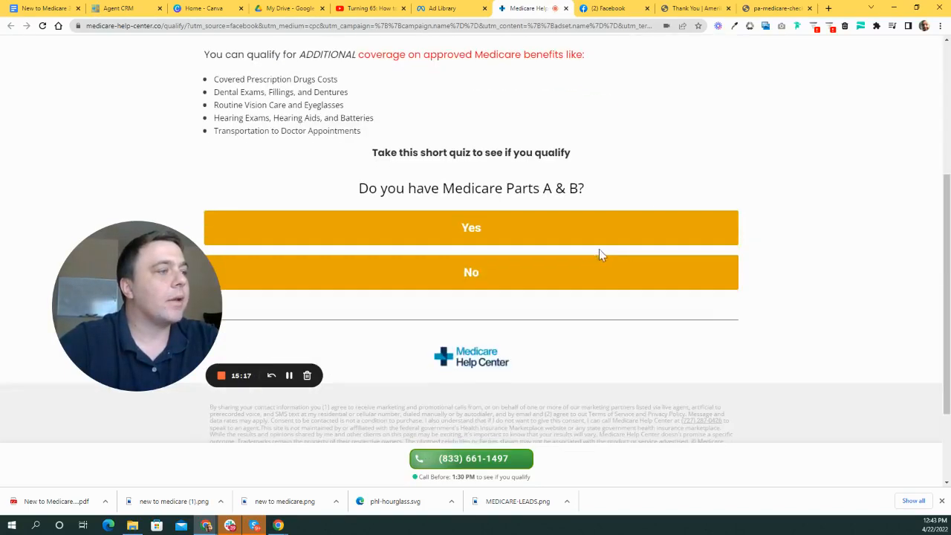
{"action": "scroll", "coordinate": [603, 259], "scroll_direction": "up", "scroll_amount": 5}
{"action": "scroll", "coordinate": [603, 258], "scroll_direction": "up", "scroll_amount": 1}
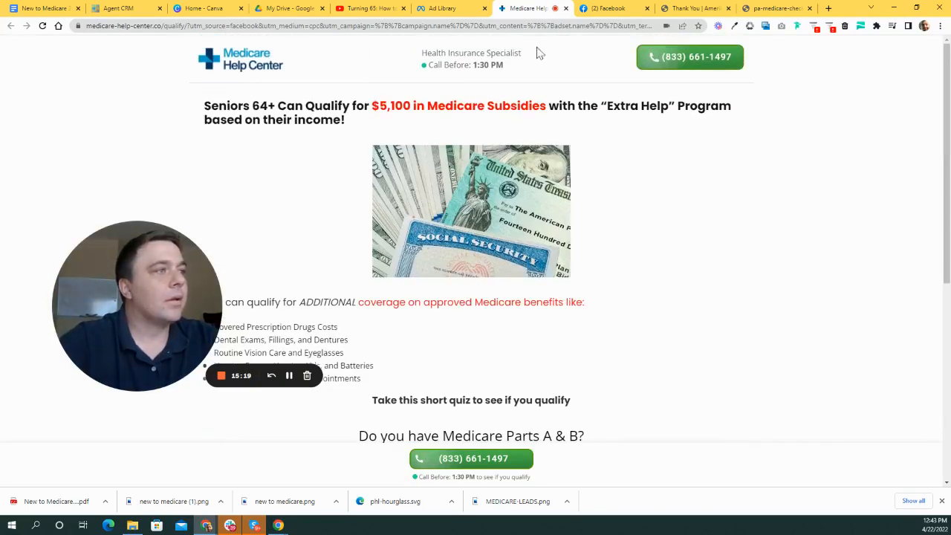
{"action": "left_click", "coordinate": [466, 11]}
- Scroll through the Ad Library medicare results and open one ad's linked page in a new tab
{"action": "scroll", "coordinate": [409, 205], "scroll_direction": "down", "scroll_amount": 1}
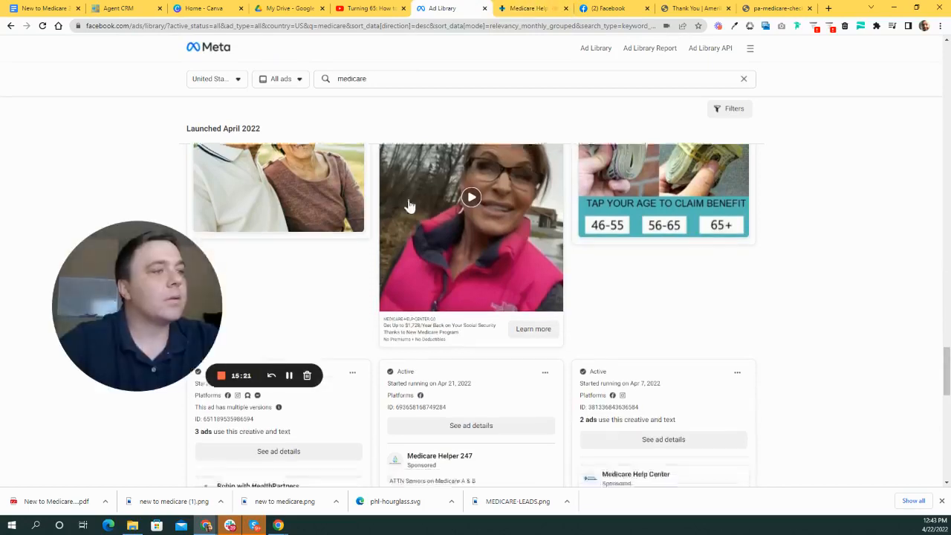
{"action": "scroll", "coordinate": [441, 200], "scroll_direction": "down", "scroll_amount": 2}
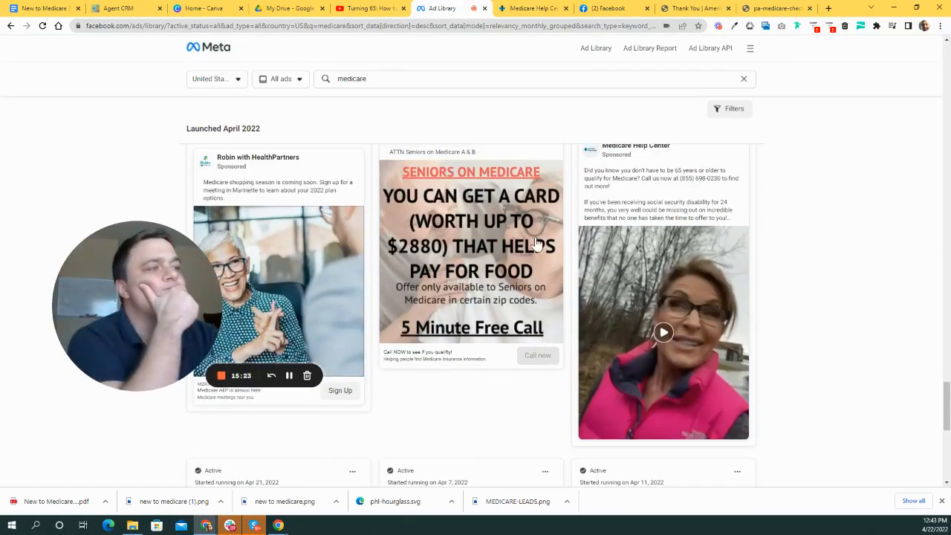
{"action": "scroll", "coordinate": [512, 270], "scroll_direction": "down", "scroll_amount": 1}
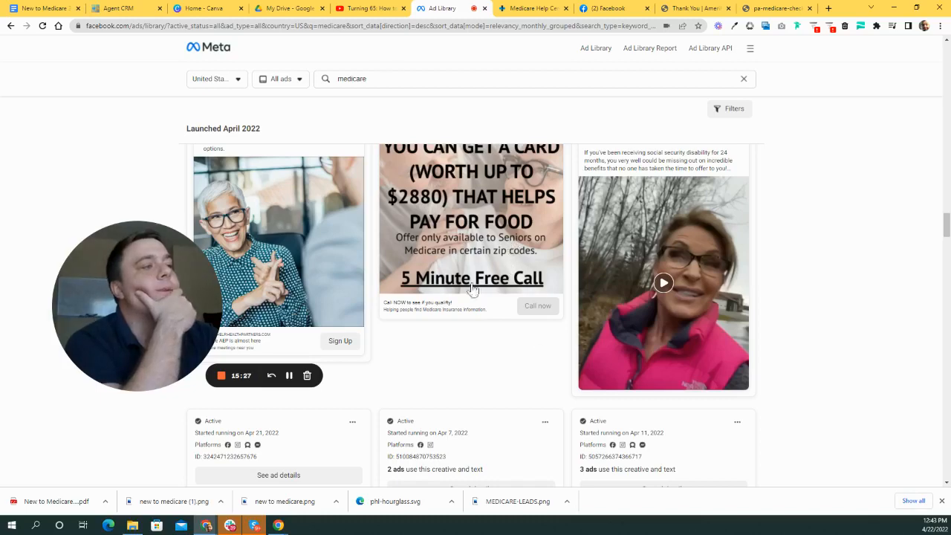
{"action": "scroll", "coordinate": [472, 290], "scroll_direction": "down", "scroll_amount": 8}
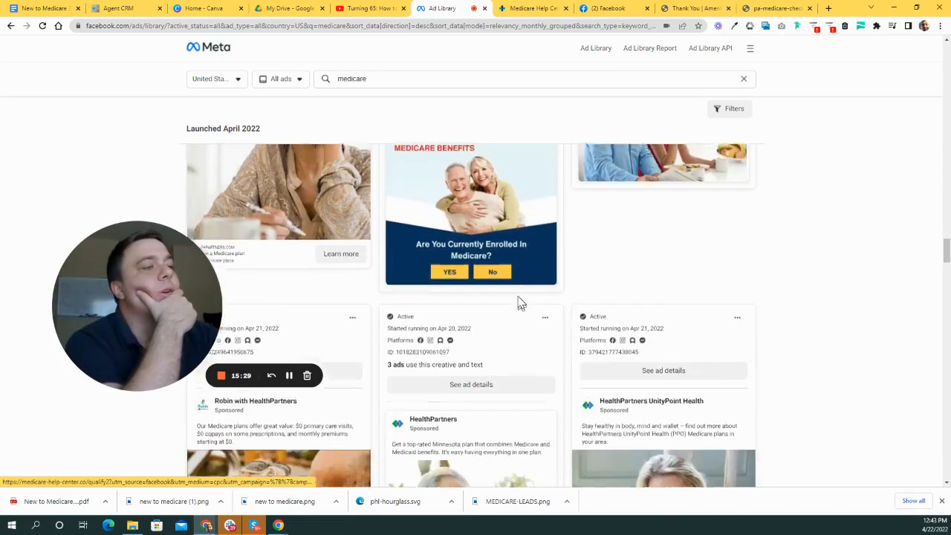
{"action": "scroll", "coordinate": [523, 305], "scroll_direction": "up", "scroll_amount": 1}
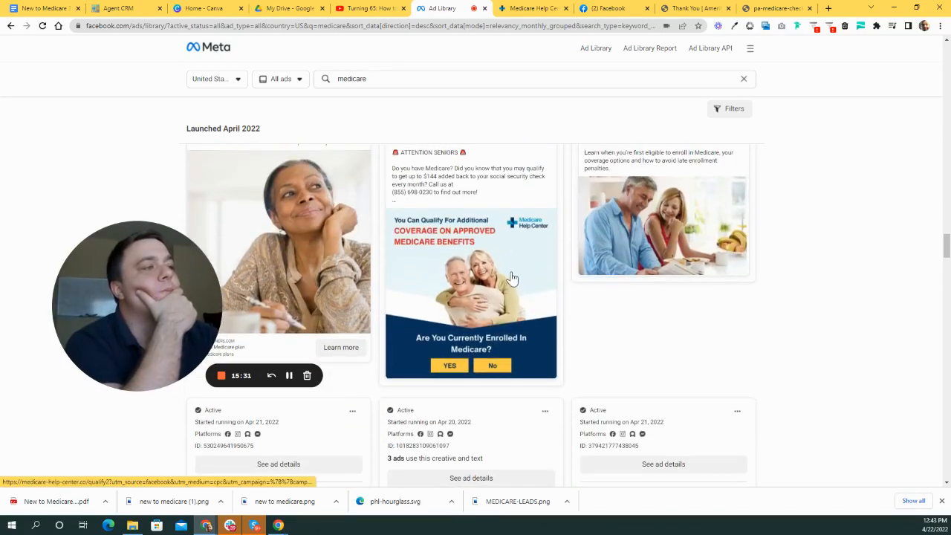
{"action": "scroll", "coordinate": [513, 290], "scroll_direction": "down", "scroll_amount": 8}
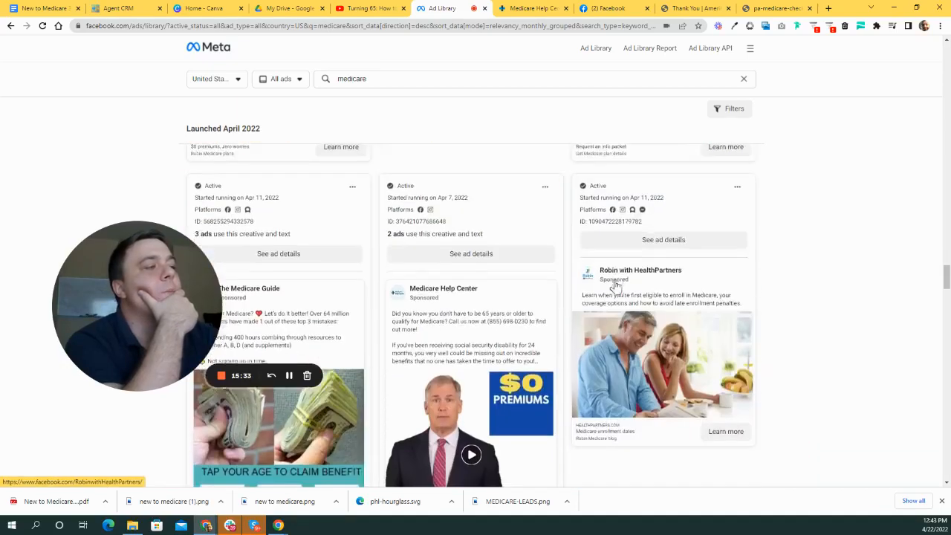
{"action": "scroll", "coordinate": [615, 286], "scroll_direction": "down", "scroll_amount": 5}
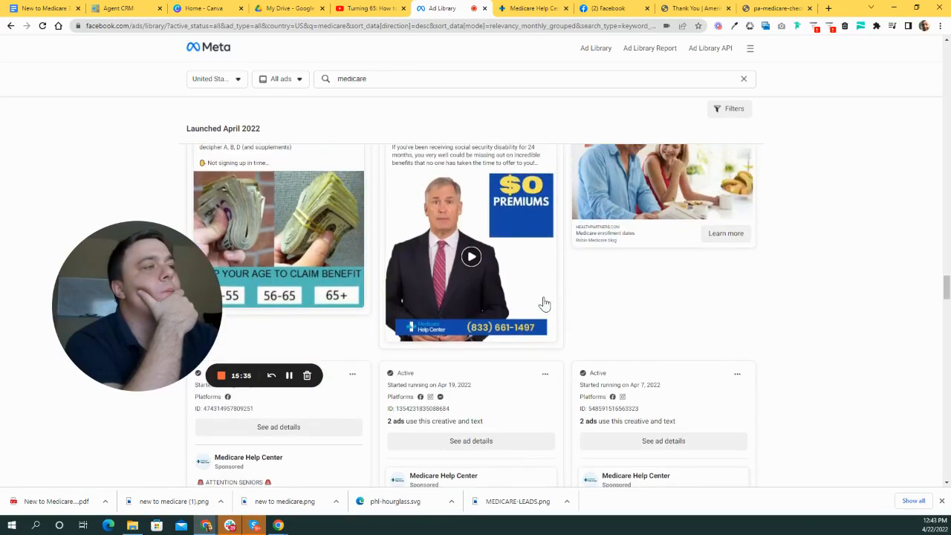
{"action": "scroll", "coordinate": [535, 303], "scroll_direction": "down", "scroll_amount": 5}
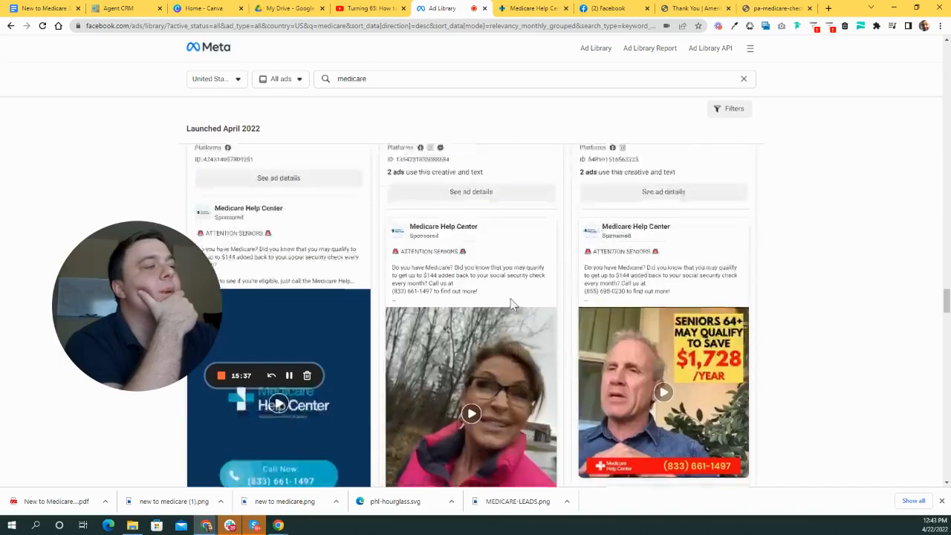
{"action": "scroll", "coordinate": [518, 304], "scroll_direction": "down", "scroll_amount": 12}
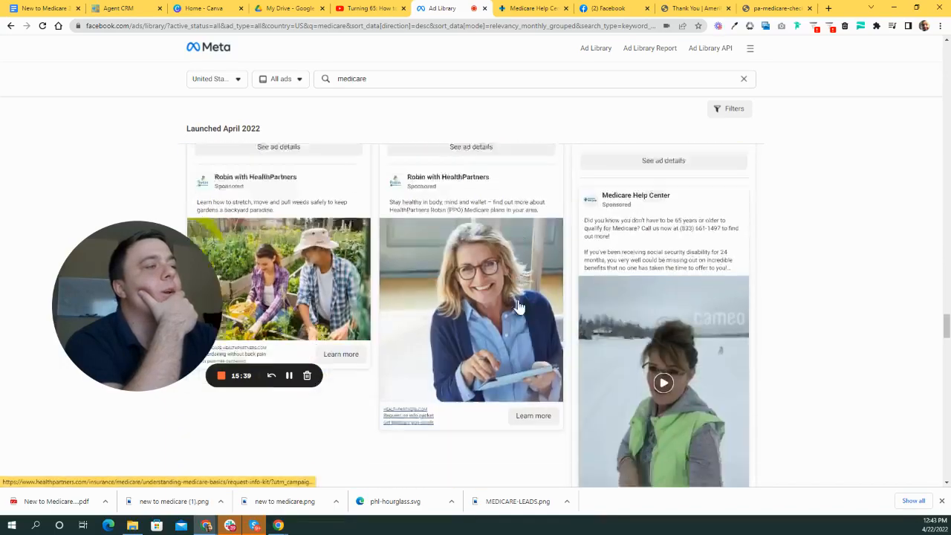
{"action": "scroll", "coordinate": [522, 300], "scroll_direction": "down", "scroll_amount": 5}
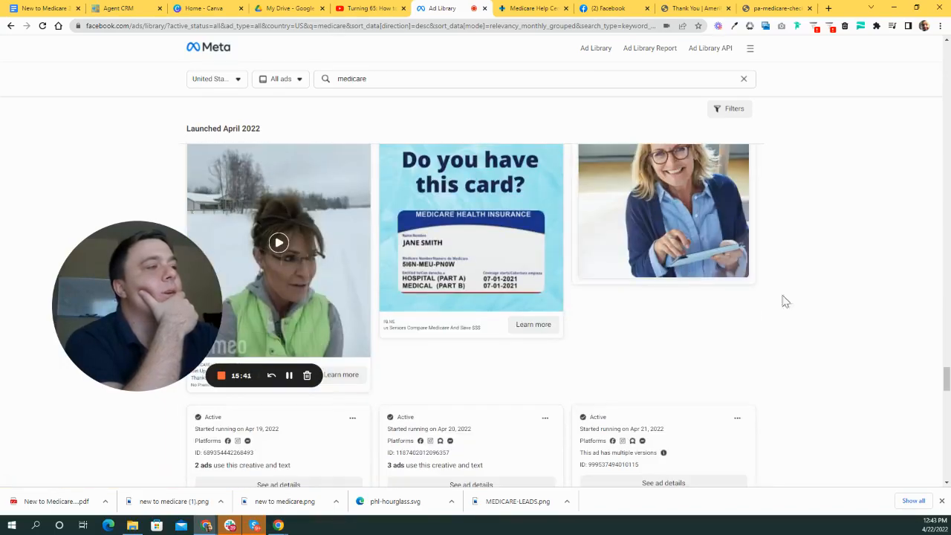
{"action": "scroll", "coordinate": [469, 318], "scroll_direction": "down", "scroll_amount": 1}
{"action": "scroll", "coordinate": [552, 335], "scroll_direction": "up", "scroll_amount": 3}
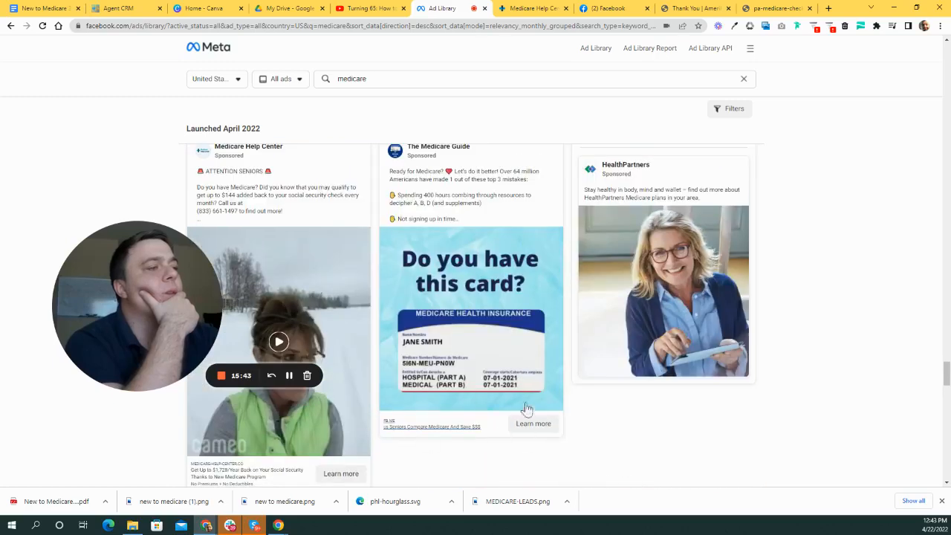
{"action": "left_click", "coordinate": [534, 425]}
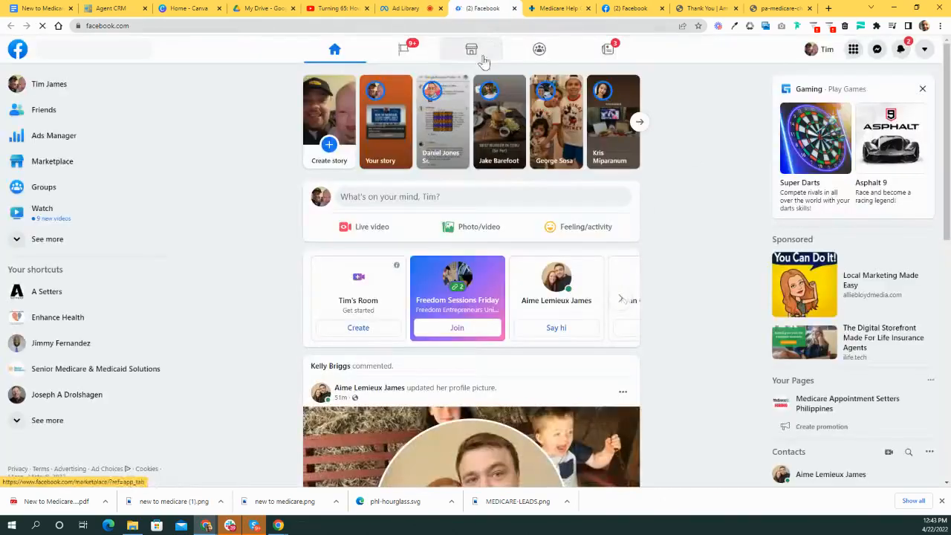
- Back in the results, open the HealthPartners UnityPoint Health ad's landing page
{"action": "left_click", "coordinate": [404, 9]}
{"action": "scroll", "coordinate": [533, 260], "scroll_direction": "down", "scroll_amount": 6}
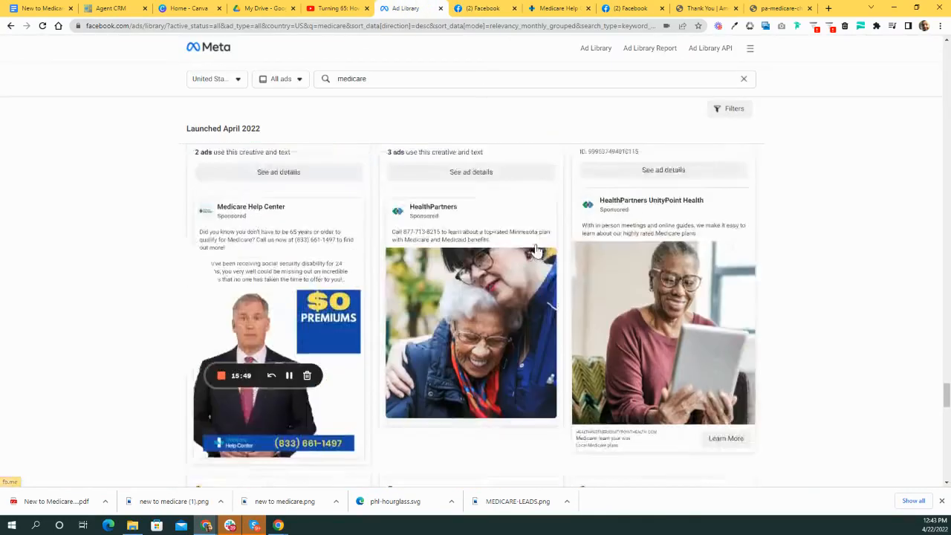
{"action": "scroll", "coordinate": [872, 312], "scroll_direction": "down", "scroll_amount": 1}
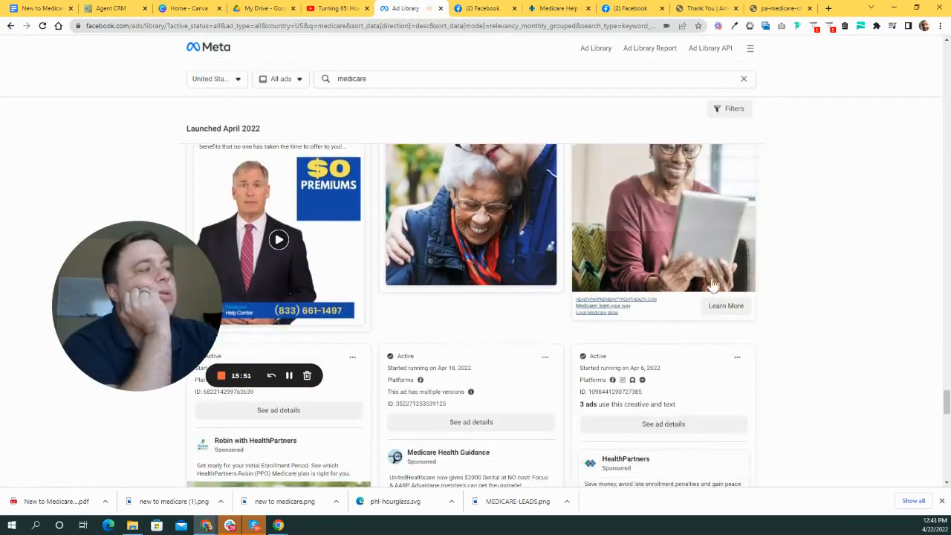
{"action": "left_click", "coordinate": [614, 309]}
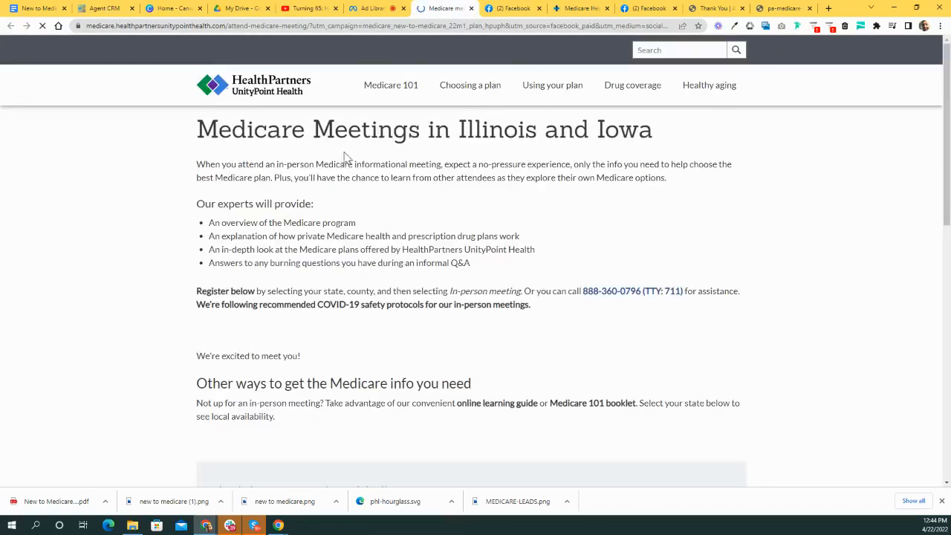
- Review the HealthPartners 'Medicare Meetings in Illinois and Iowa' page, then return to the Ad Library results
{"action": "scroll", "coordinate": [429, 146], "scroll_direction": "down", "scroll_amount": 6}
{"action": "scroll", "coordinate": [448, 155], "scroll_direction": "up", "scroll_amount": 6}
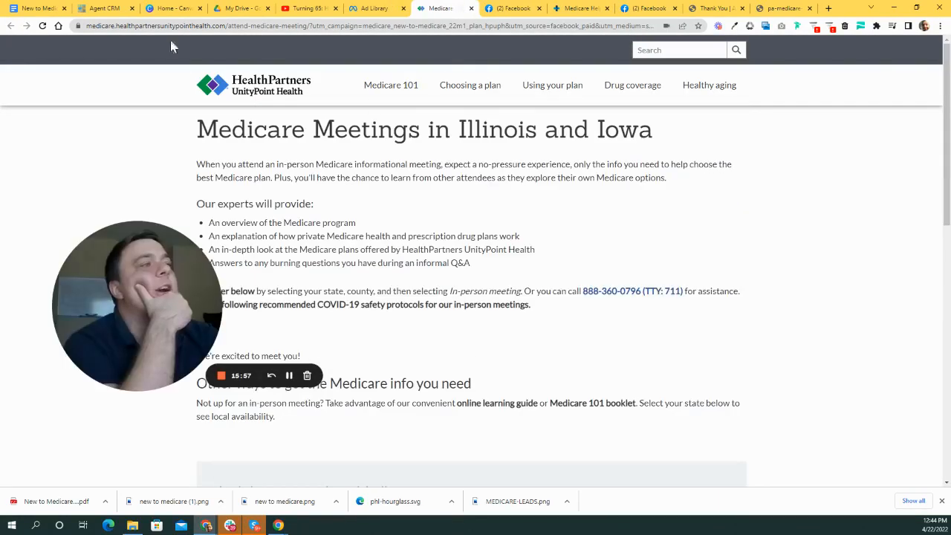
{"action": "scroll", "coordinate": [531, 141], "scroll_direction": "down", "scroll_amount": 7}
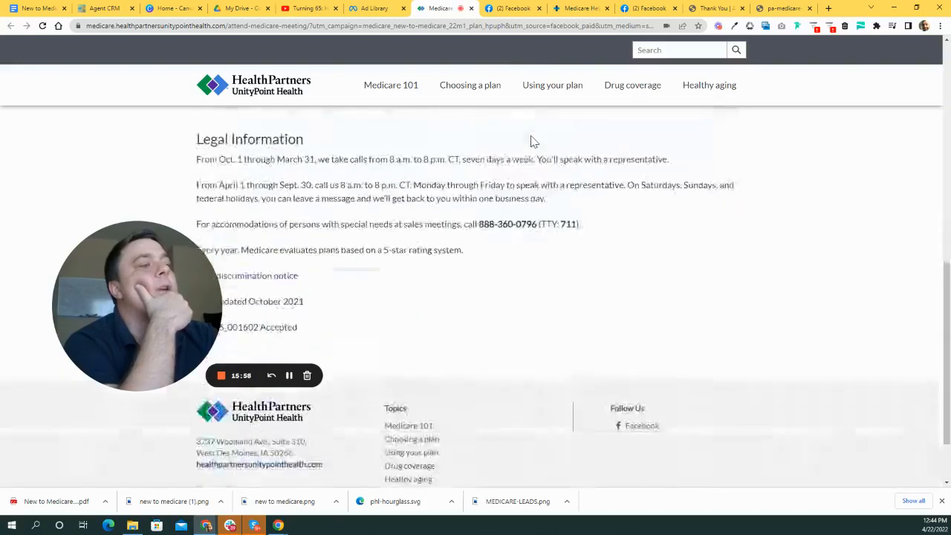
{"action": "scroll", "coordinate": [531, 141], "scroll_direction": "up", "scroll_amount": 6}
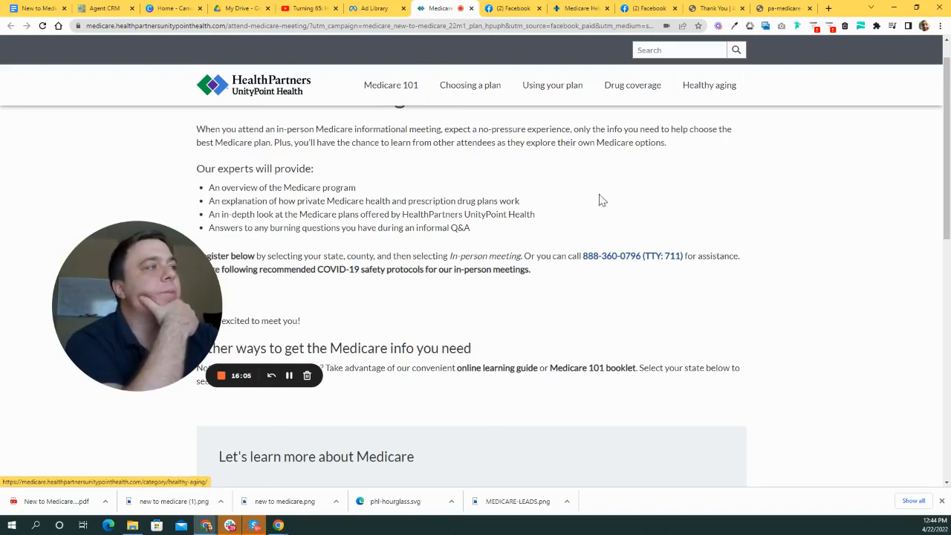
{"action": "scroll", "coordinate": [598, 201], "scroll_direction": "up", "scroll_amount": 1}
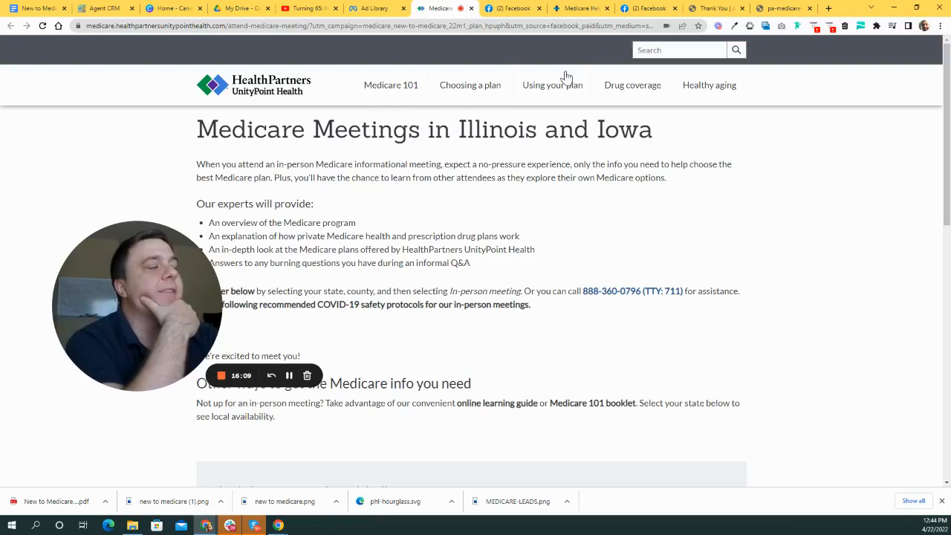
{"action": "scroll", "coordinate": [453, 223], "scroll_direction": "down", "scroll_amount": 4}
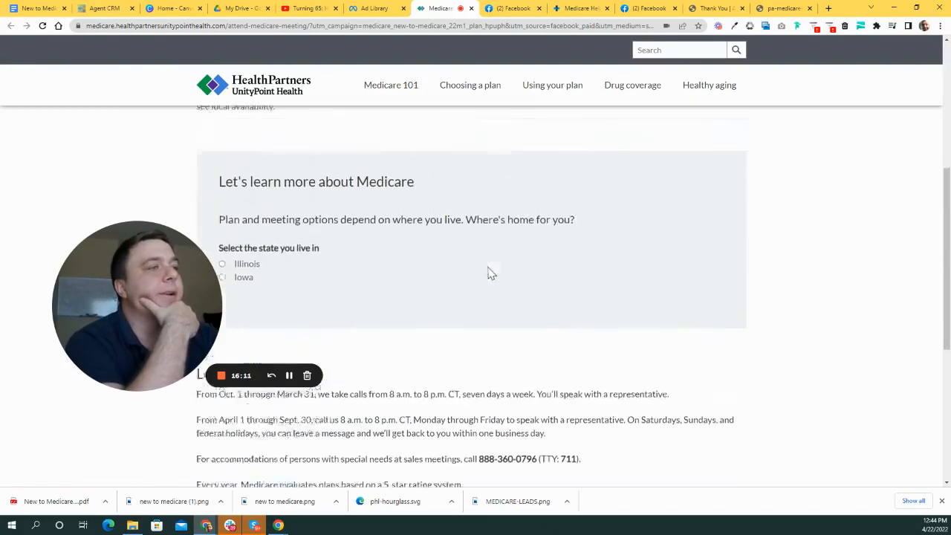
{"action": "scroll", "coordinate": [488, 273], "scroll_direction": "up", "scroll_amount": 4}
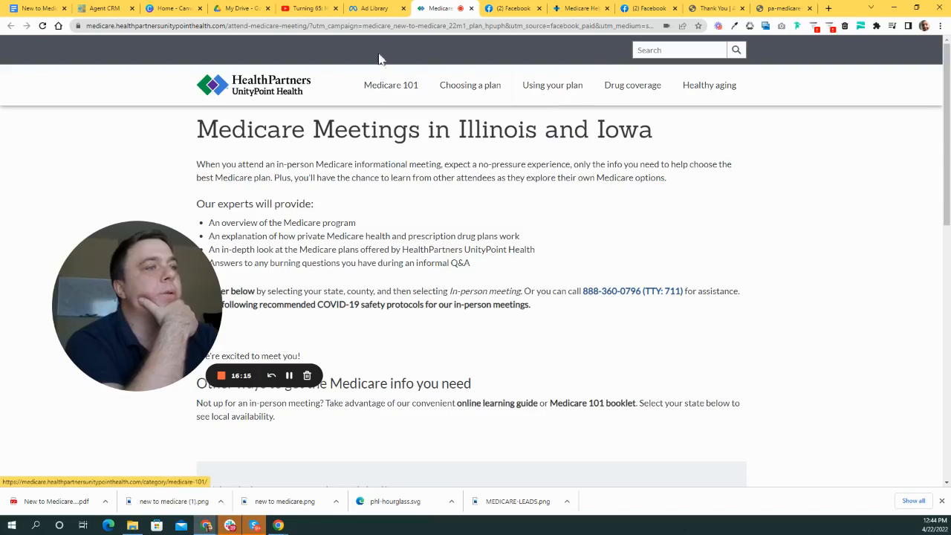
{"action": "left_click", "coordinate": [381, 9]}
- Scroll down to the Medicare Made Clear ad and open its '4 Assistance Programs' article link
{"action": "scroll", "coordinate": [564, 216], "scroll_direction": "down", "scroll_amount": 5}
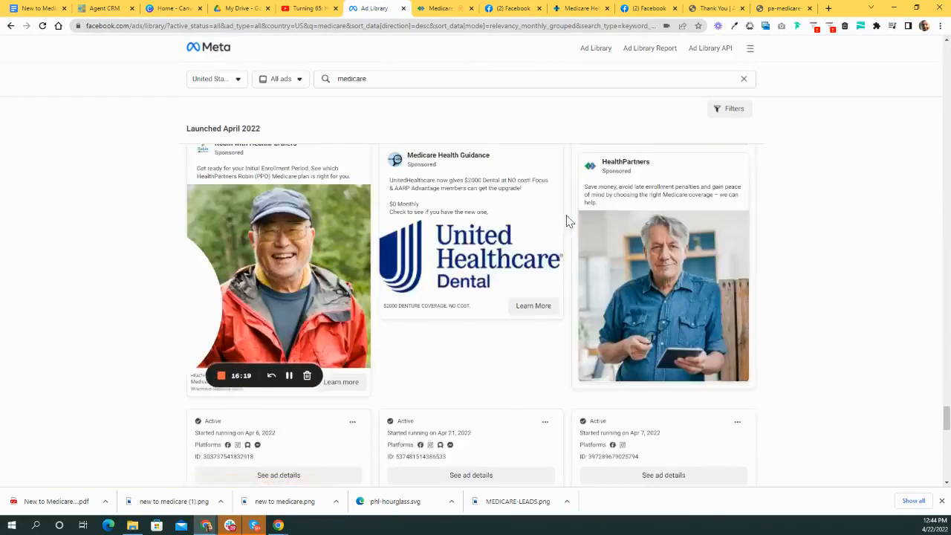
{"action": "scroll", "coordinate": [562, 199], "scroll_direction": "down", "scroll_amount": 10}
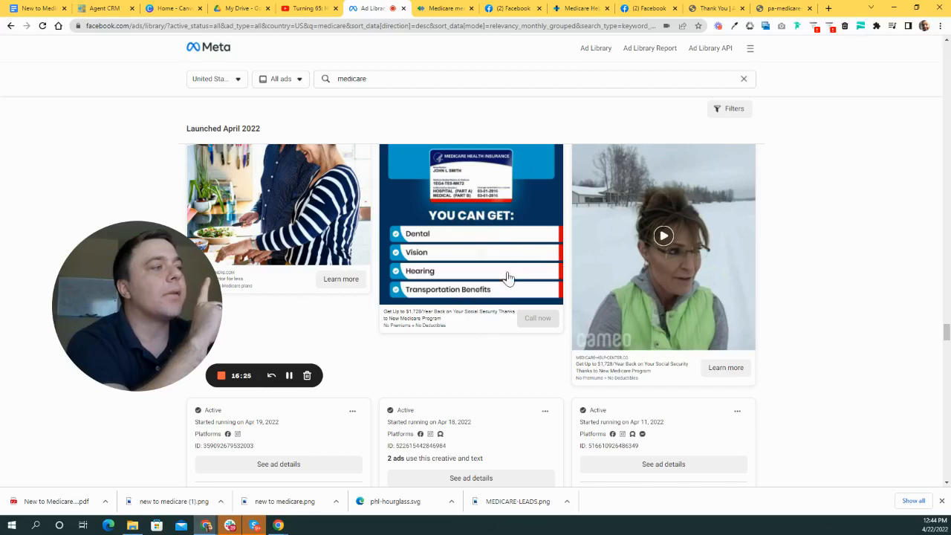
{"action": "scroll", "coordinate": [465, 321], "scroll_direction": "down", "scroll_amount": 10}
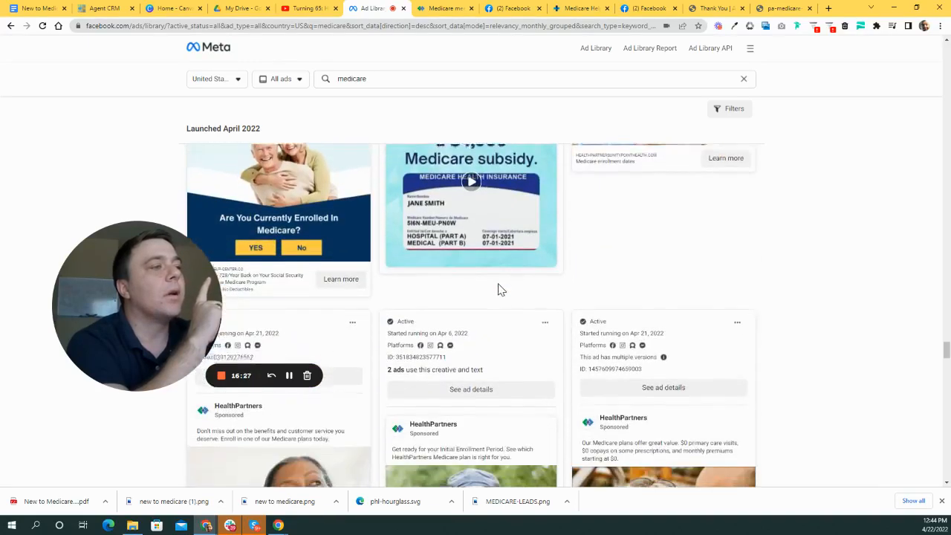
{"action": "scroll", "coordinate": [490, 266], "scroll_direction": "down", "scroll_amount": 3}
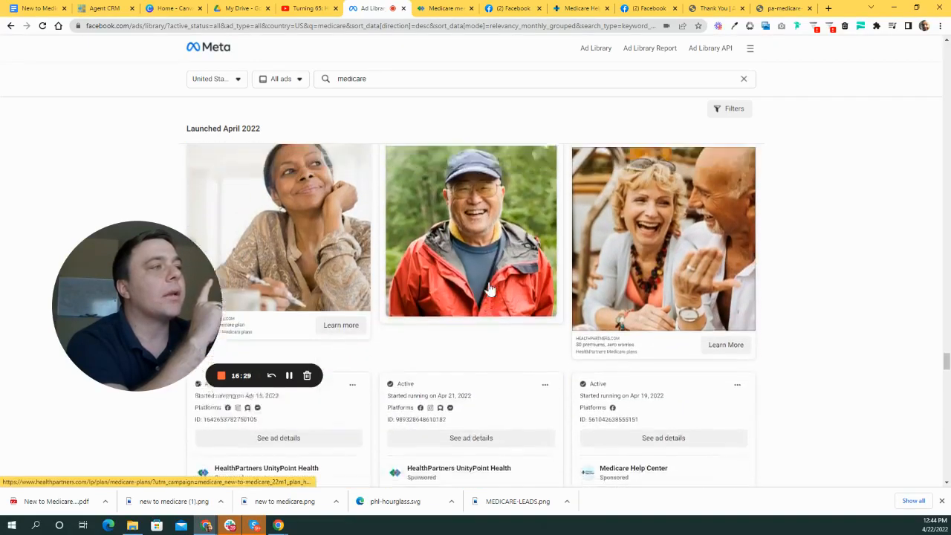
{"action": "scroll", "coordinate": [404, 176], "scroll_direction": "up", "scroll_amount": 1}
{"action": "scroll", "coordinate": [515, 282], "scroll_direction": "down", "scroll_amount": 1}
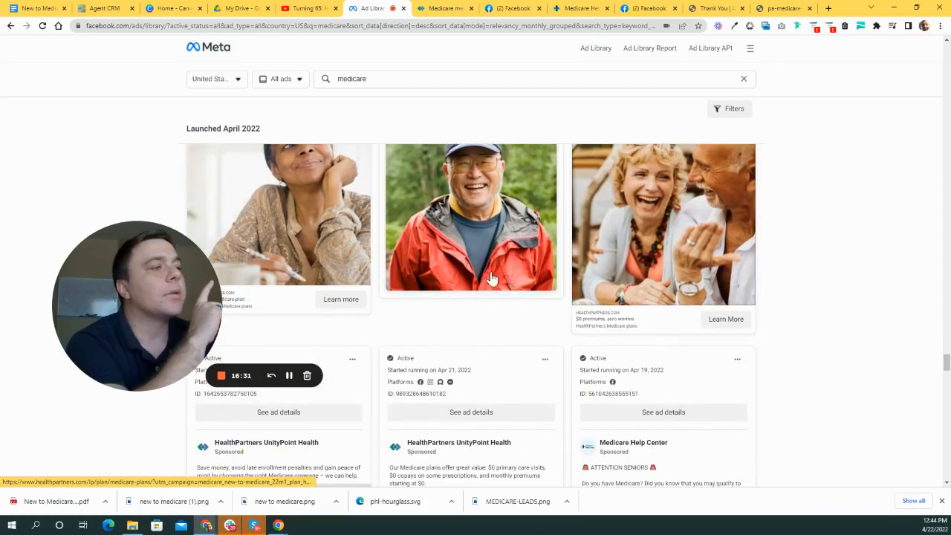
{"action": "scroll", "coordinate": [491, 278], "scroll_direction": "up", "scroll_amount": 2}
{"action": "scroll", "coordinate": [437, 275], "scroll_direction": "down", "scroll_amount": 8}
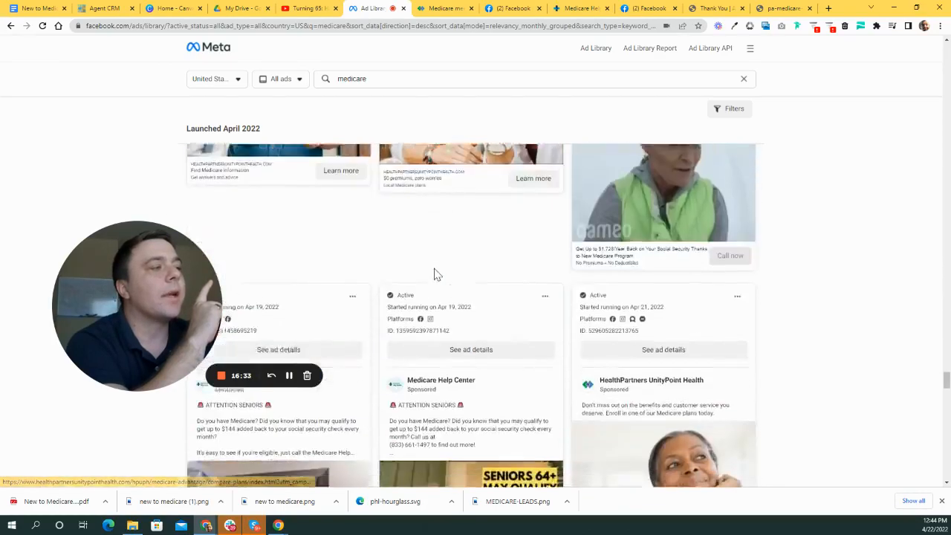
{"action": "scroll", "coordinate": [437, 275], "scroll_direction": "down", "scroll_amount": 5}
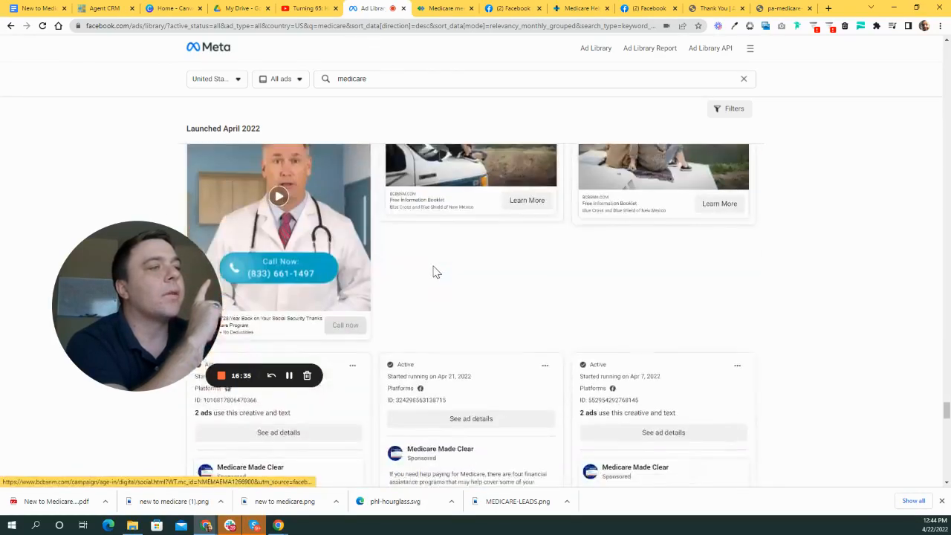
{"action": "scroll", "coordinate": [436, 272], "scroll_direction": "down", "scroll_amount": 4}
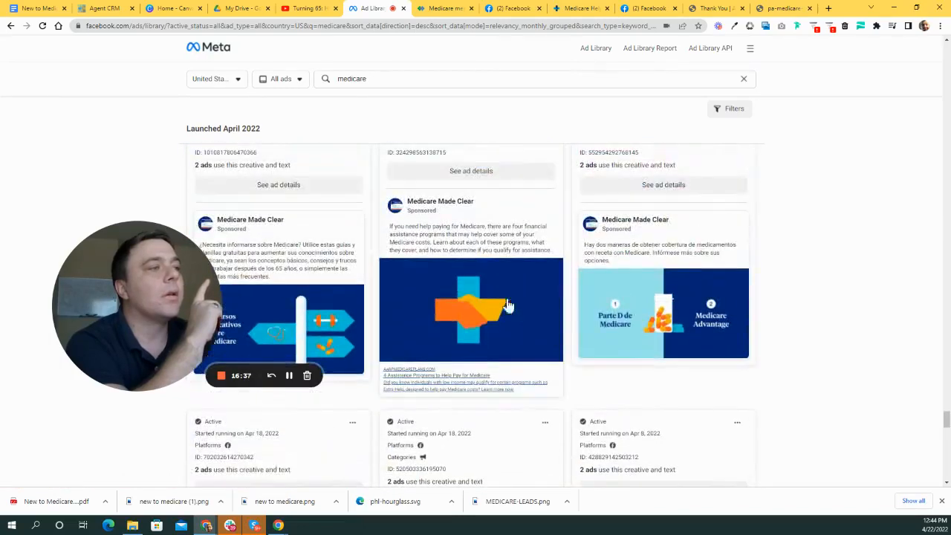
{"action": "scroll", "coordinate": [675, 393], "scroll_direction": "down", "scroll_amount": 2}
{"action": "scroll", "coordinate": [735, 394], "scroll_direction": "up", "scroll_amount": 2}
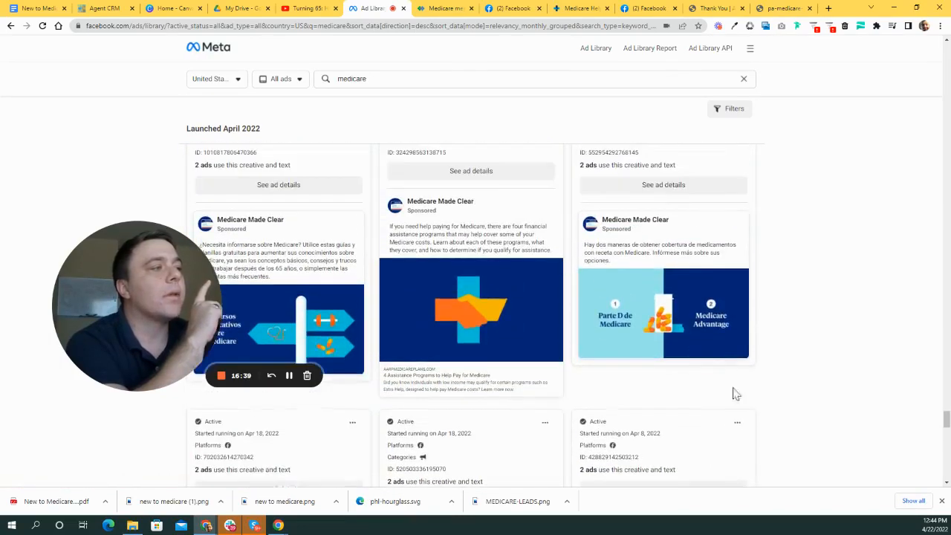
{"action": "mouse_move", "coordinate": [641, 225]}
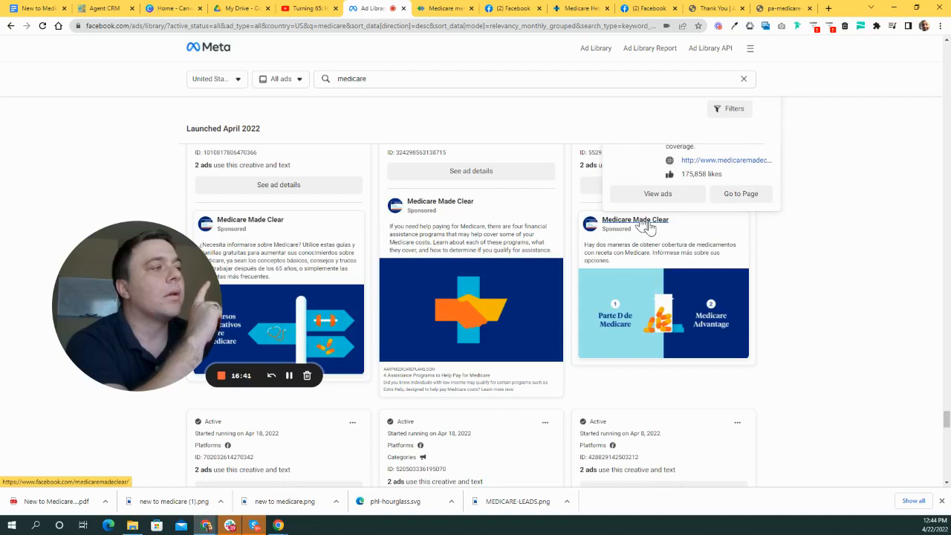
{"action": "scroll", "coordinate": [544, 276], "scroll_direction": "down", "scroll_amount": 2}
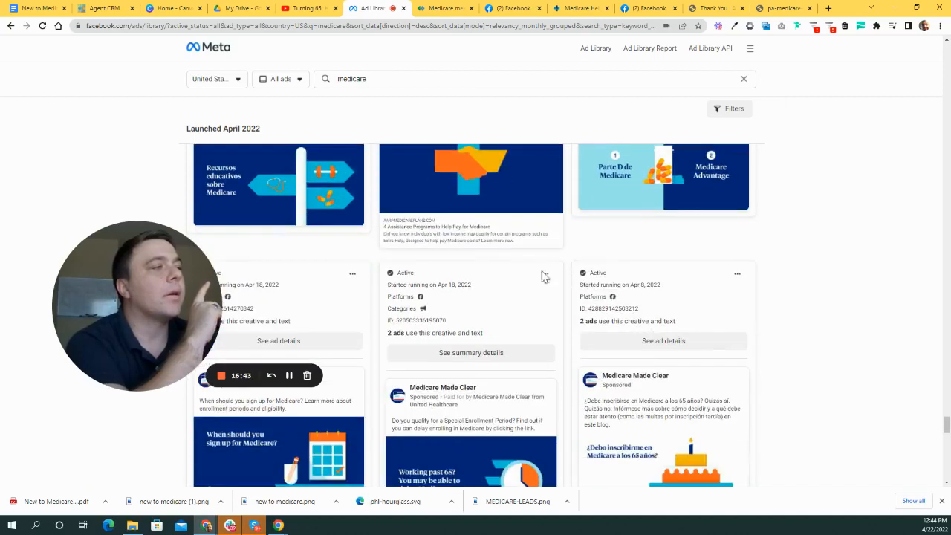
{"action": "left_click", "coordinate": [407, 227]}
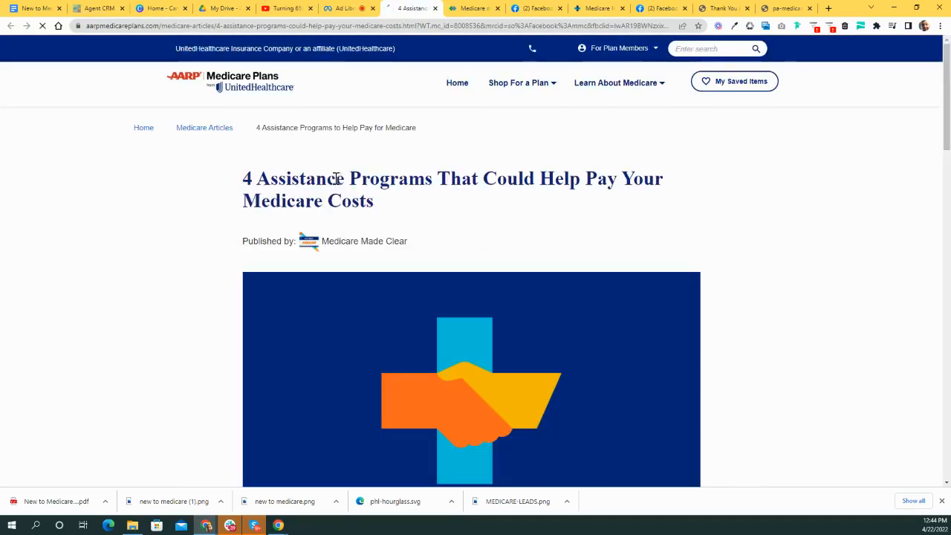
- Scroll the AARP article to review its Medicaid and Medicare Savings Programs table
{"action": "scroll", "coordinate": [499, 214], "scroll_direction": "down", "scroll_amount": 10}
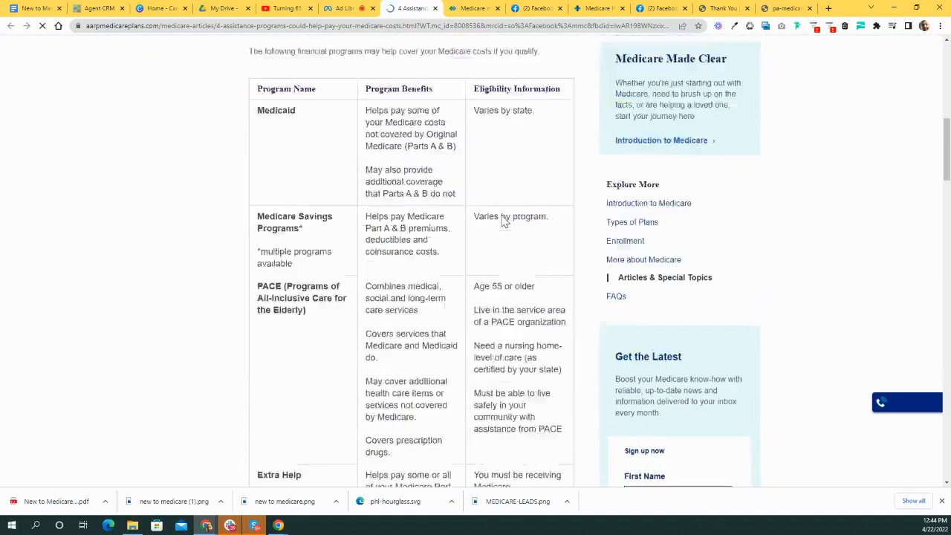
{"action": "scroll", "coordinate": [503, 219], "scroll_direction": "up", "scroll_amount": 10}
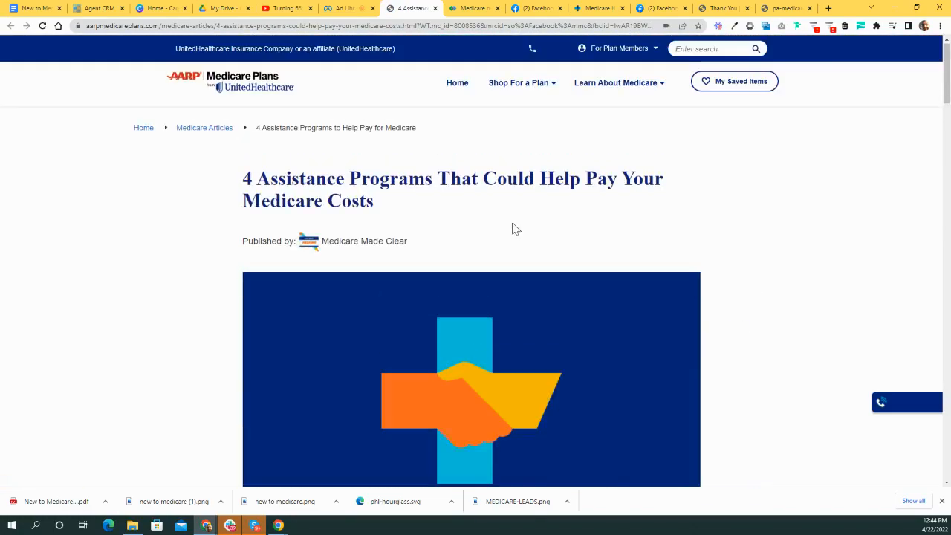
{"action": "scroll", "coordinate": [293, 179], "scroll_direction": "down", "scroll_amount": 2}
{"action": "scroll", "coordinate": [384, 173], "scroll_direction": "up", "scroll_amount": 2}
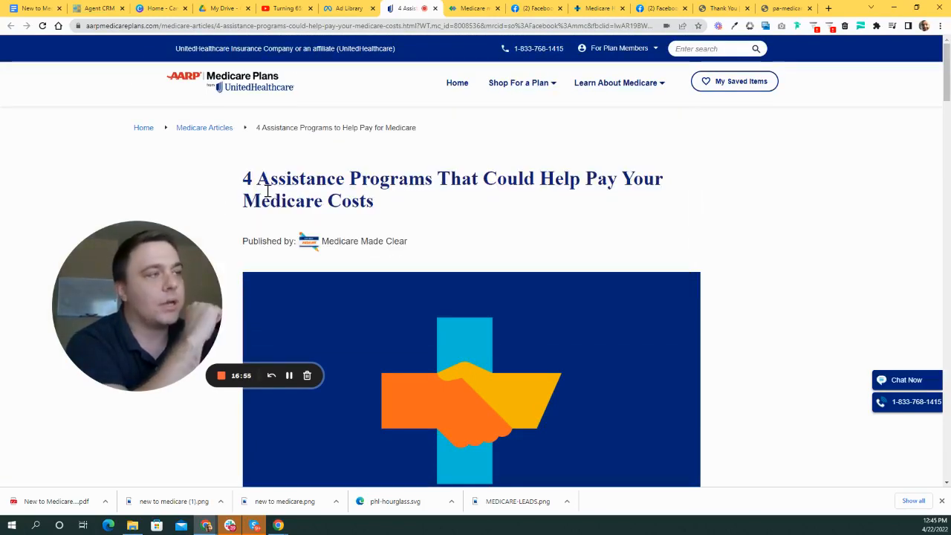
{"action": "scroll", "coordinate": [476, 168], "scroll_direction": "down", "scroll_amount": 2}
{"action": "scroll", "coordinate": [475, 189], "scroll_direction": "up", "scroll_amount": 2}
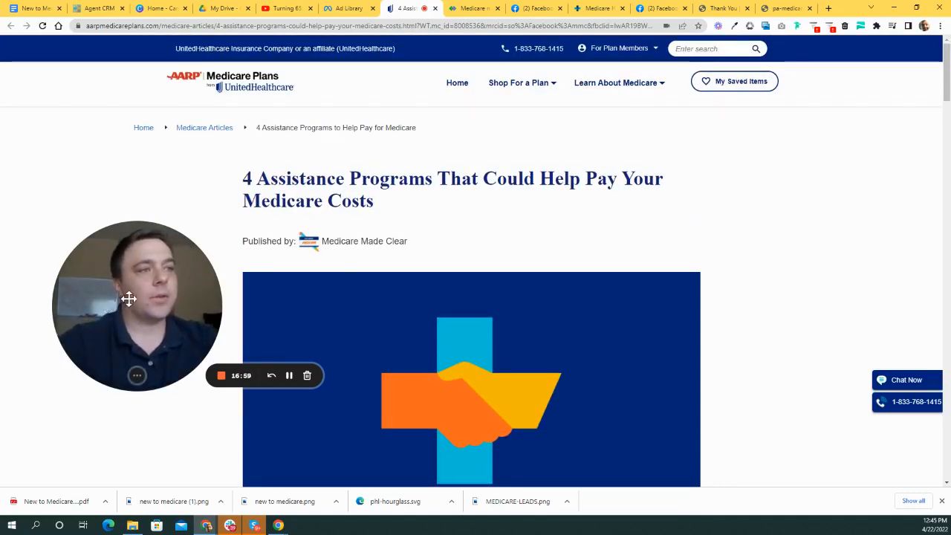
{"action": "left_click_drag", "start_coordinate": [128, 299], "coordinate": [130, 316]}
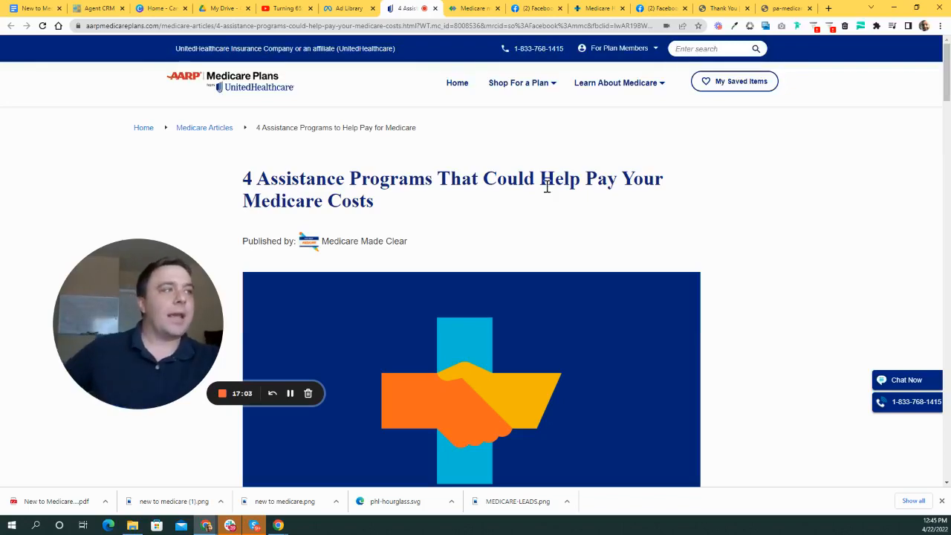
{"action": "scroll", "coordinate": [564, 187], "scroll_direction": "down", "scroll_amount": 2}
{"action": "scroll", "coordinate": [565, 282], "scroll_direction": "up", "scroll_amount": 2}
{"action": "scroll", "coordinate": [557, 331], "scroll_direction": "down", "scroll_amount": 1}
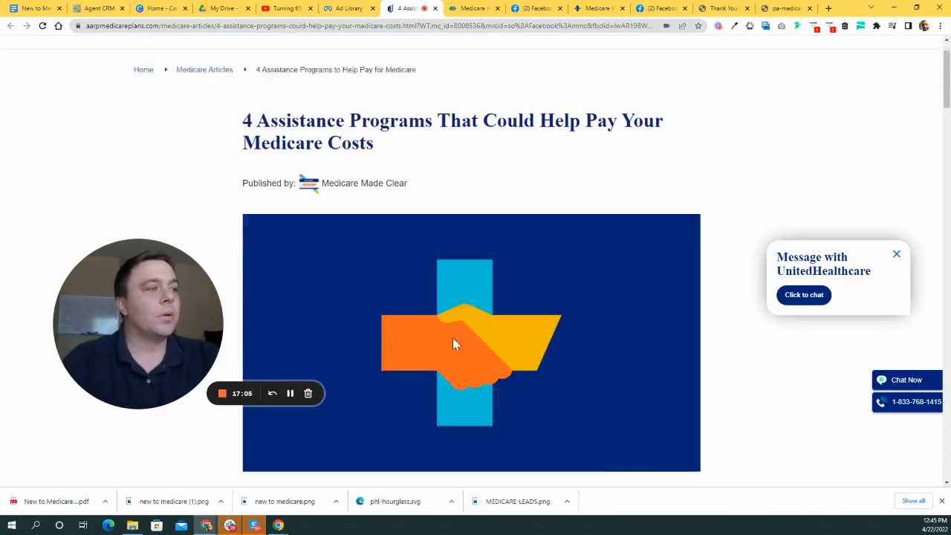
{"action": "scroll", "coordinate": [454, 343], "scroll_direction": "down", "scroll_amount": 1}
{"action": "scroll", "coordinate": [572, 282], "scroll_direction": "down", "scroll_amount": 6}
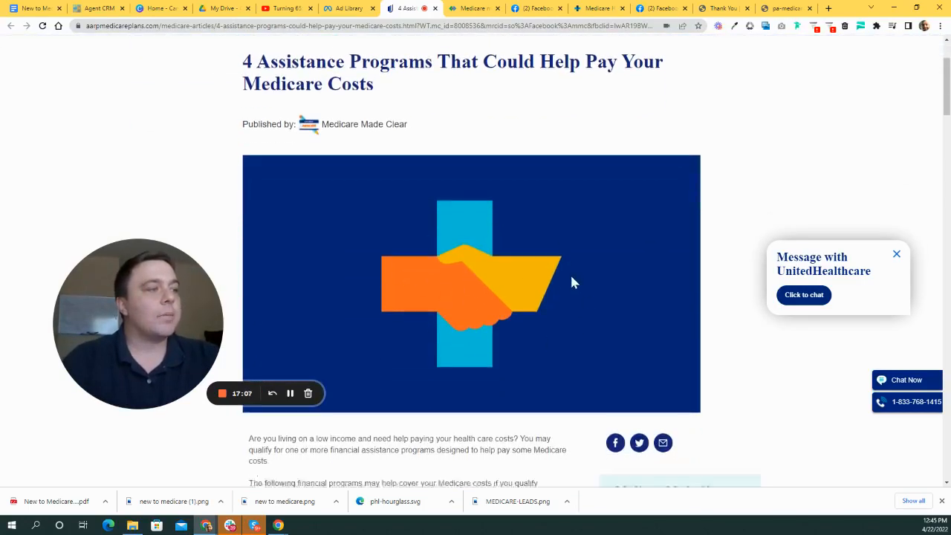
{"action": "scroll", "coordinate": [537, 263], "scroll_direction": "up", "scroll_amount": 4}
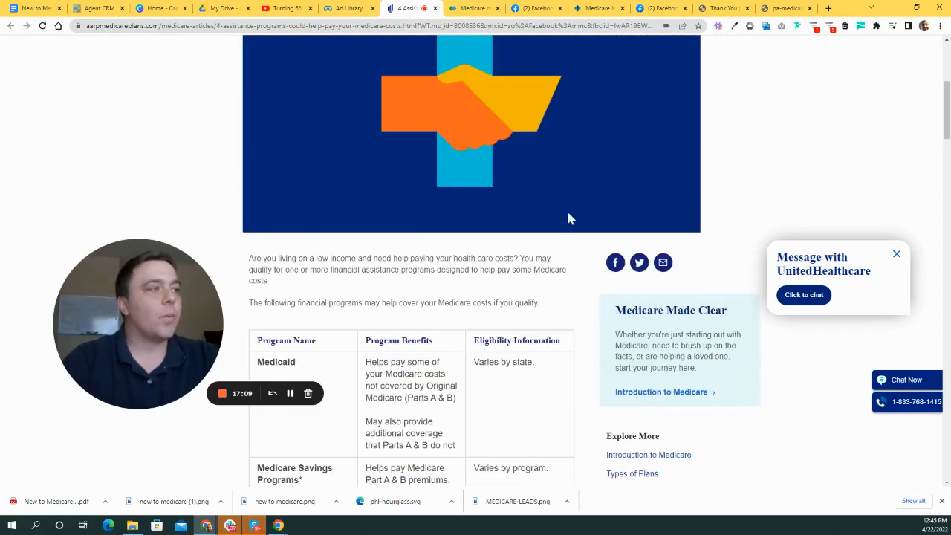
{"action": "scroll", "coordinate": [575, 230], "scroll_direction": "up", "scroll_amount": 4}
{"action": "scroll", "coordinate": [609, 224], "scroll_direction": "down", "scroll_amount": 1}
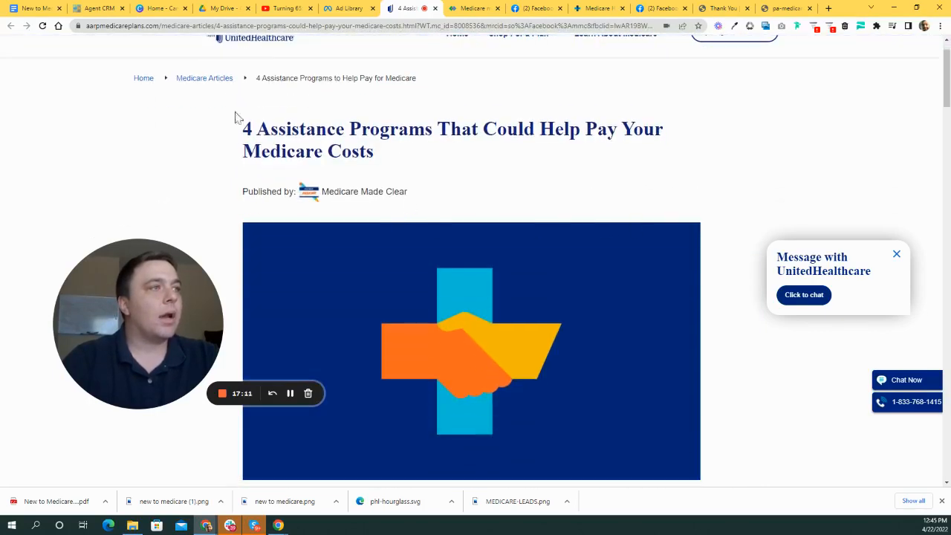
{"action": "scroll", "coordinate": [620, 93], "scroll_direction": "up", "scroll_amount": 1}
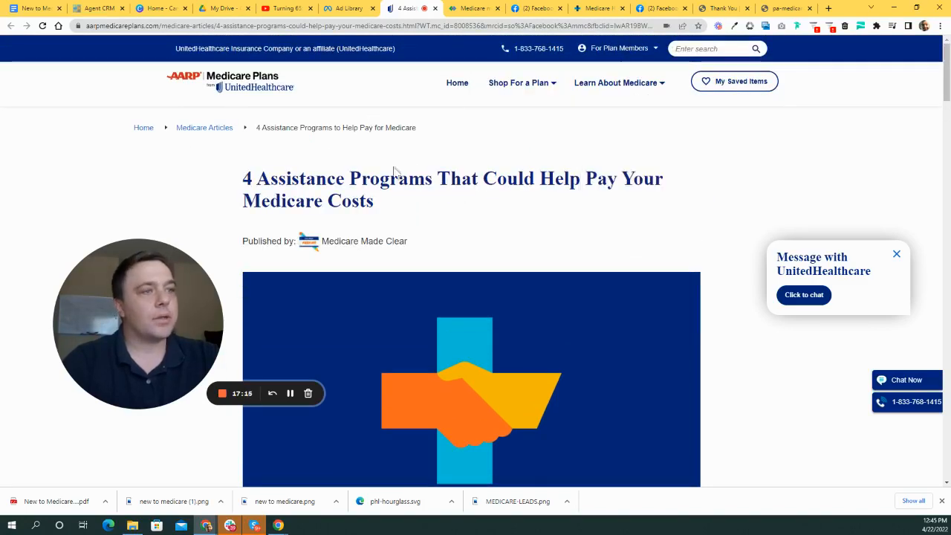
{"action": "left_click_drag", "start_coordinate": [191, 308], "coordinate": [201, 259]}
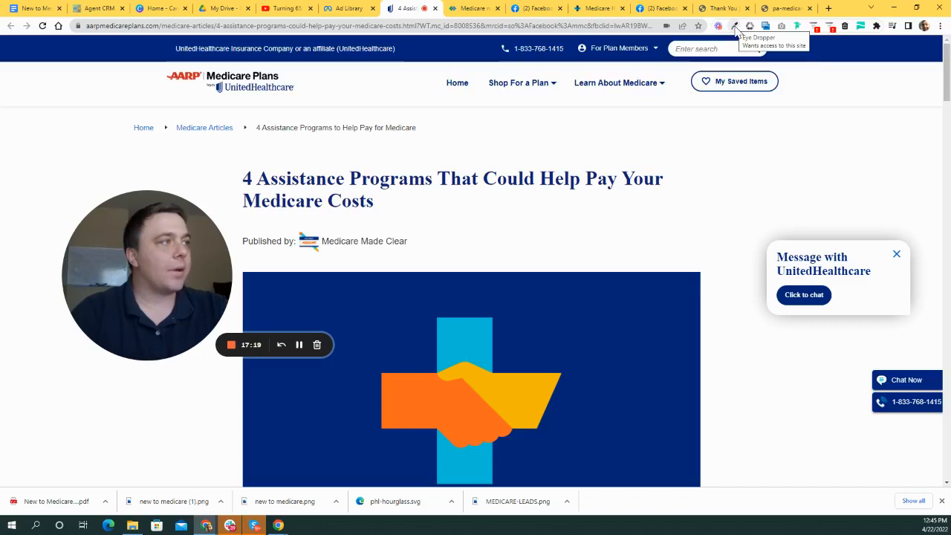
- Sample the handshake illustration's navy background with Eye Dropper, reading #002677 (midnightblue)
{"action": "left_click", "coordinate": [734, 27]}
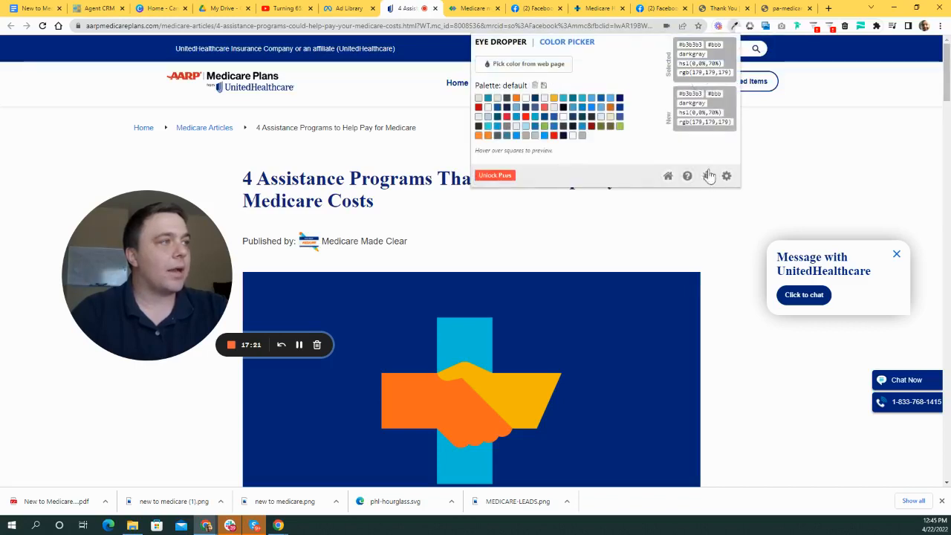
{"action": "left_click", "coordinate": [530, 68]}
{"action": "scroll", "coordinate": [587, 156], "scroll_direction": "down", "scroll_amount": 2}
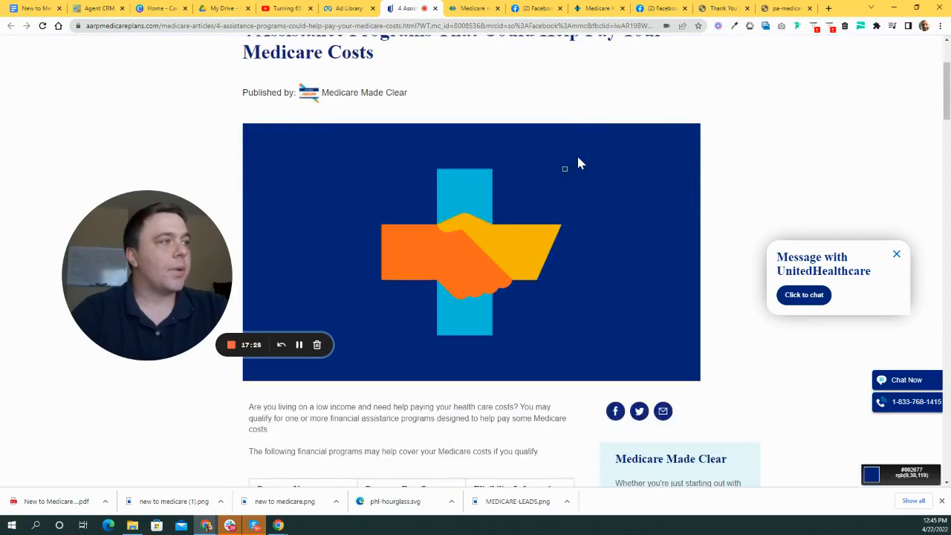
{"action": "left_click", "coordinate": [578, 158]}
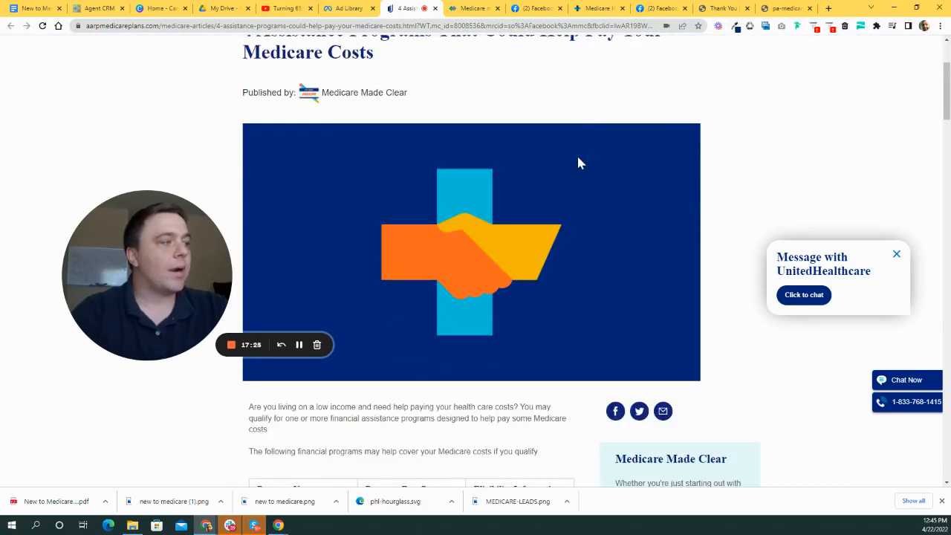
{"action": "left_click", "coordinate": [734, 27]}
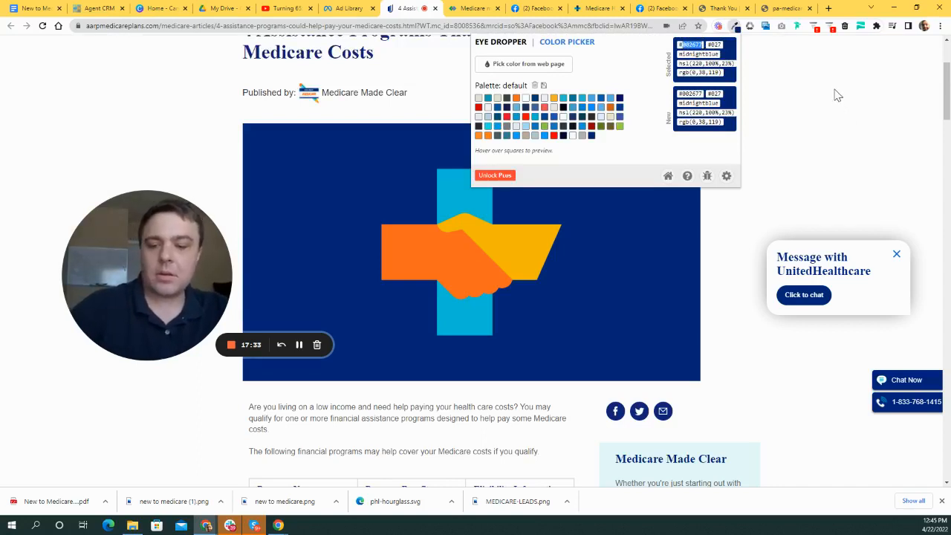
- Start a new blank Google Docs document from docs.google.com in a new tab
{"action": "left_click", "coordinate": [826, 9]}
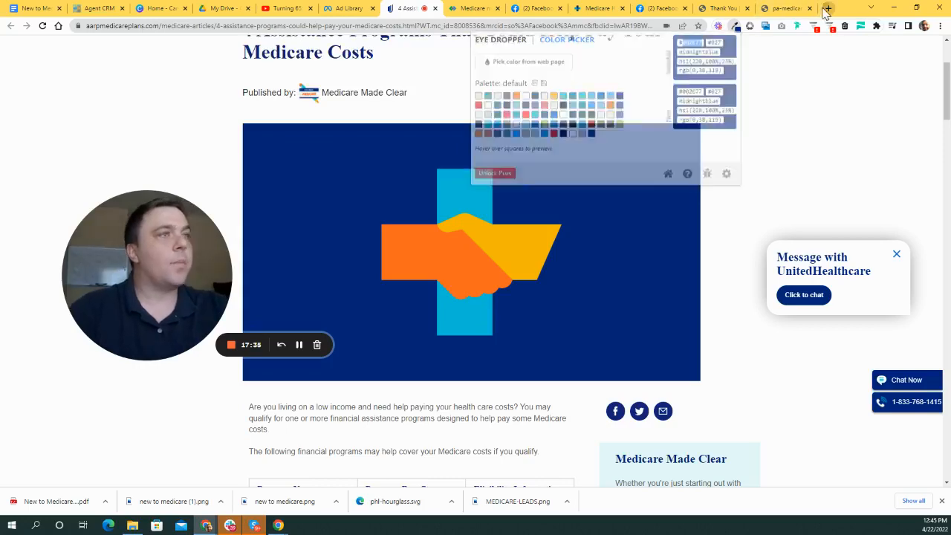
{"action": "type", "text": "doc"}
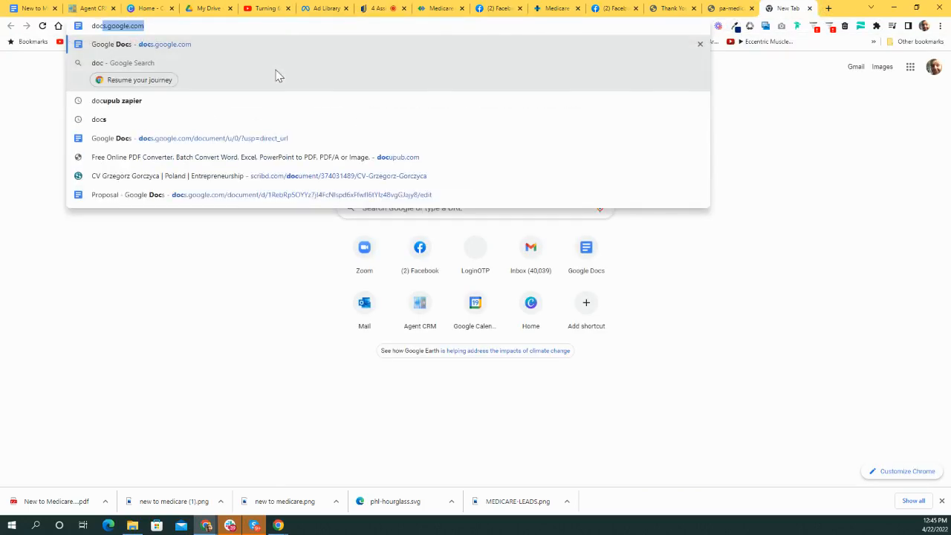
{"action": "key", "text": "Return"}
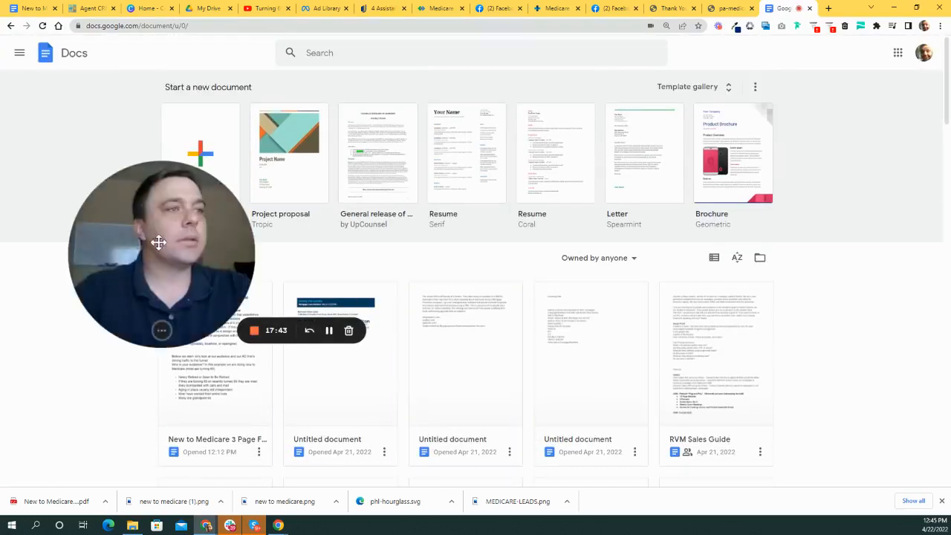
{"action": "left_click", "coordinate": [205, 187]}
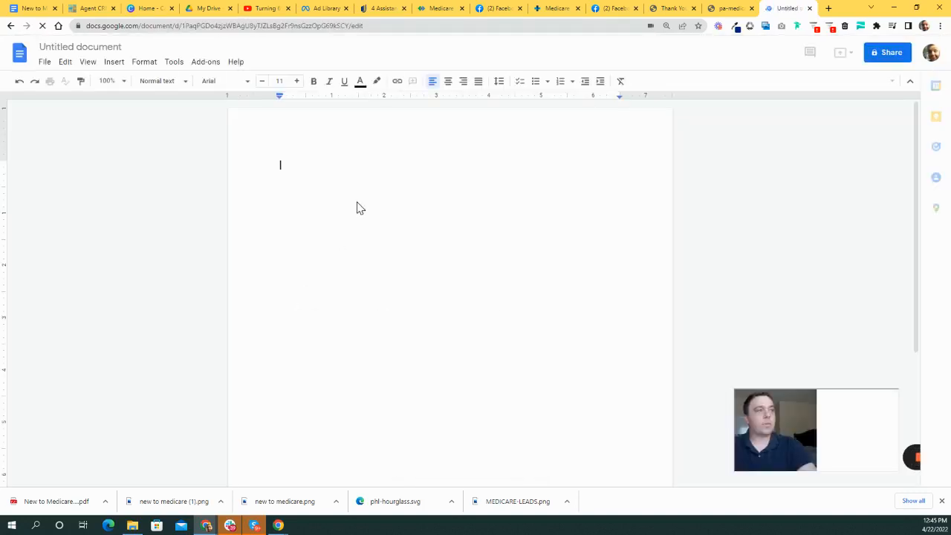
- Write 'Midnight Blue 002677' as the document's first line
{"action": "type", "text": "Midn"}
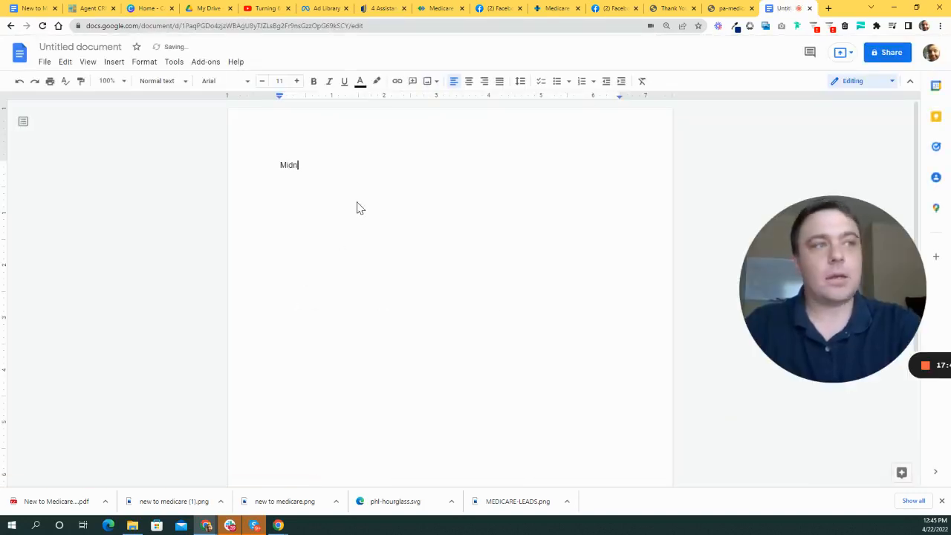
{"action": "type", "text": "ight Blue"}
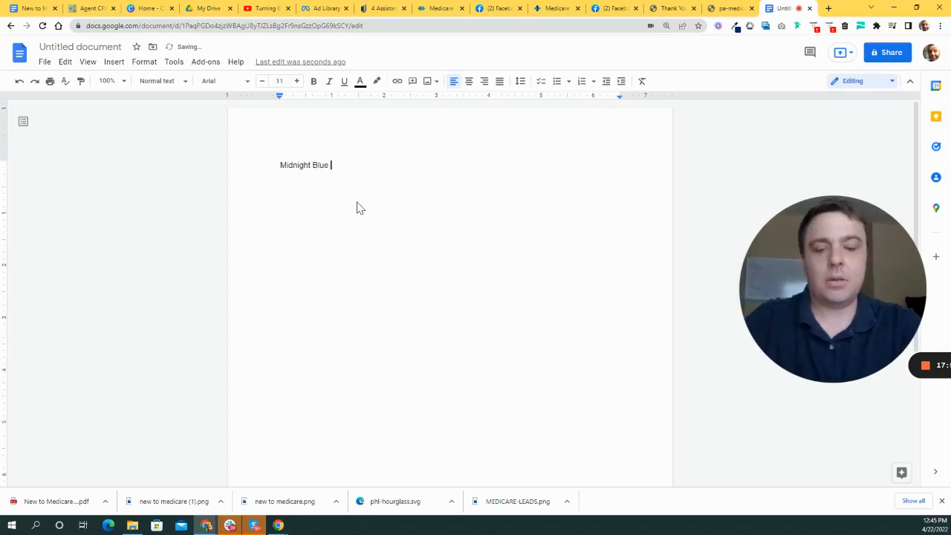
{"action": "type", "text": "002677"}
{"action": "key", "text": "Return"}
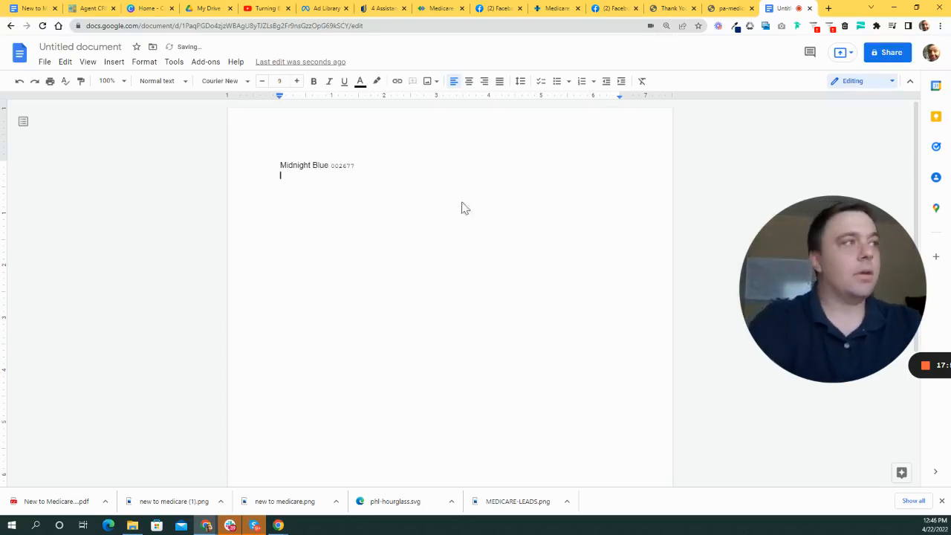
{"action": "left_click", "coordinate": [724, 9]}
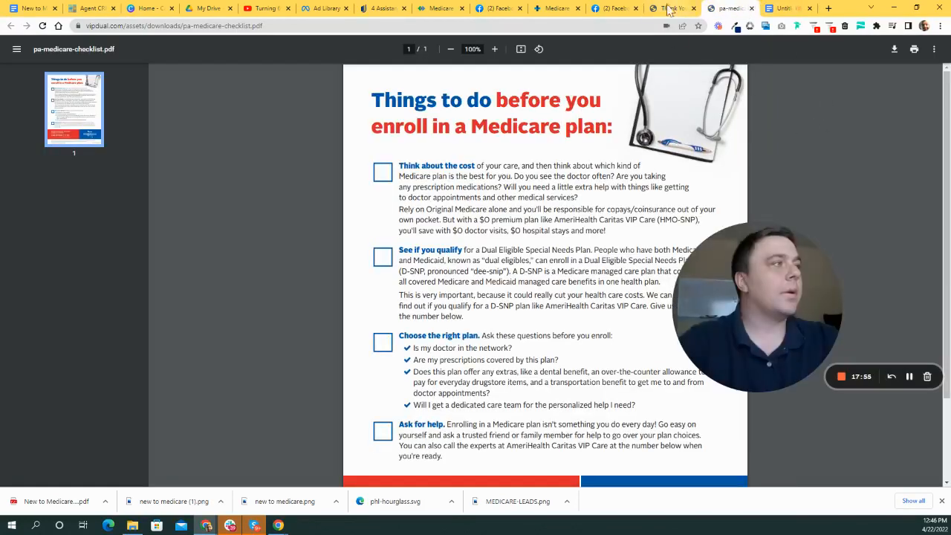
- Close the Medicare checklist PDF tab and the Medicare Help Center tab
{"action": "left_click", "coordinate": [783, 8]}
{"action": "left_click", "coordinate": [676, 8]}
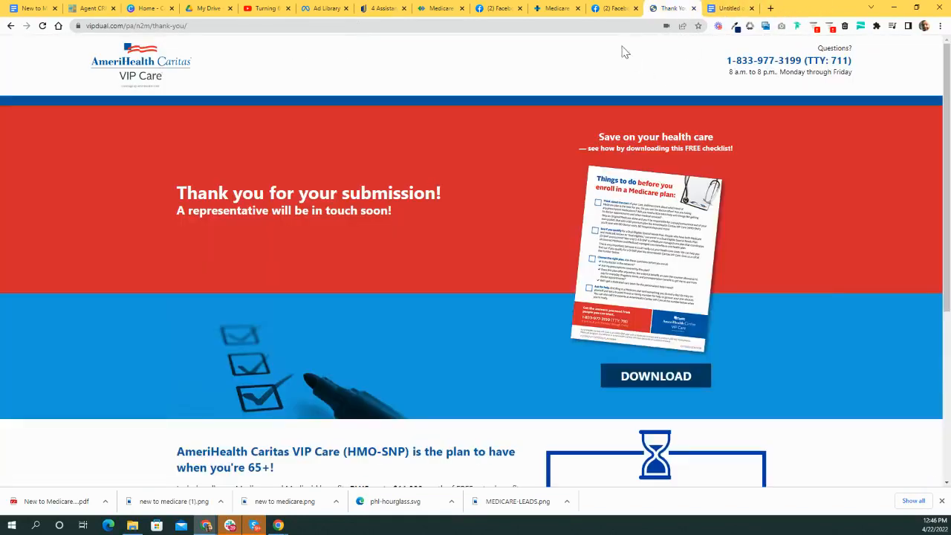
{"action": "left_click", "coordinate": [598, 9]}
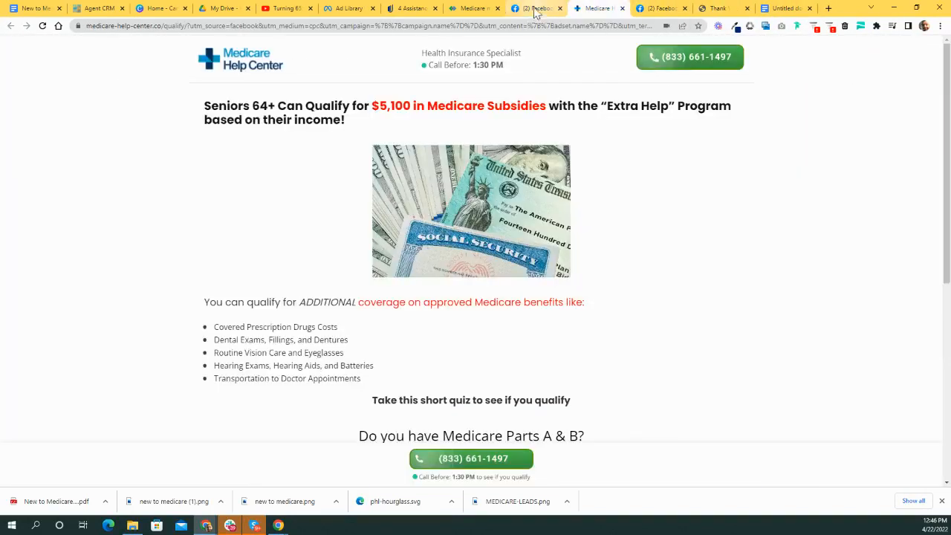
{"action": "left_click", "coordinate": [623, 9]}
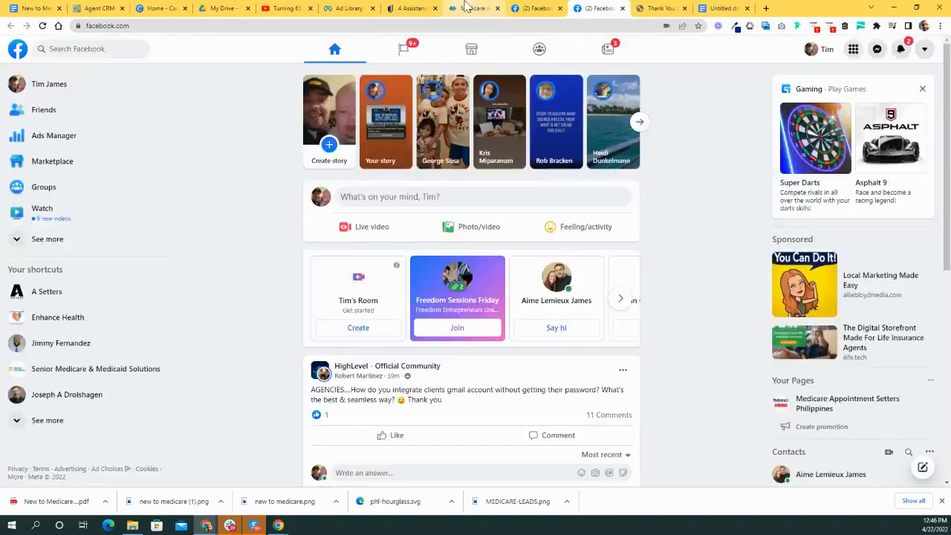
- Close the Medicare Meetings tab and return to the AARP assistance-programs article
{"action": "left_click", "coordinate": [471, 8]}
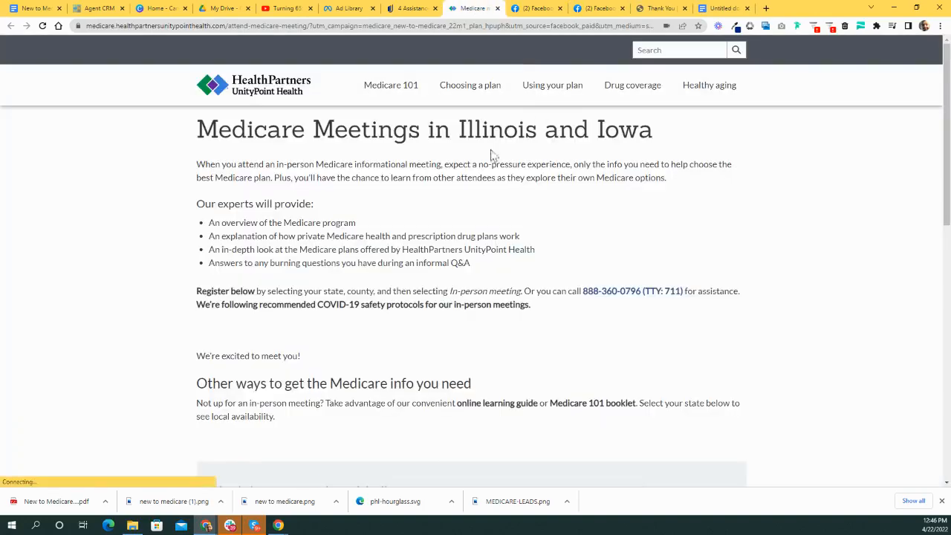
{"action": "left_click", "coordinate": [657, 8]}
{"action": "left_click", "coordinate": [609, 8]}
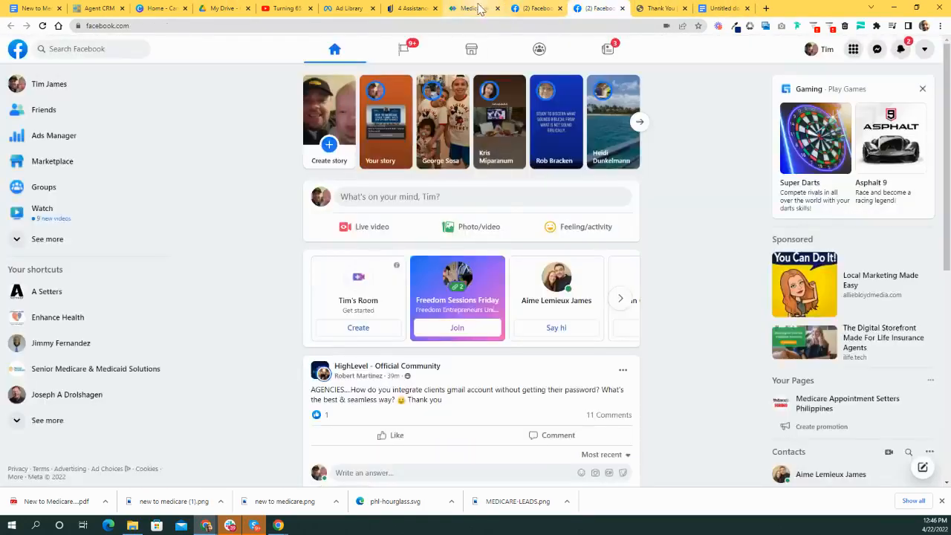
{"action": "left_click", "coordinate": [470, 8]}
{"action": "left_click", "coordinate": [463, 7]}
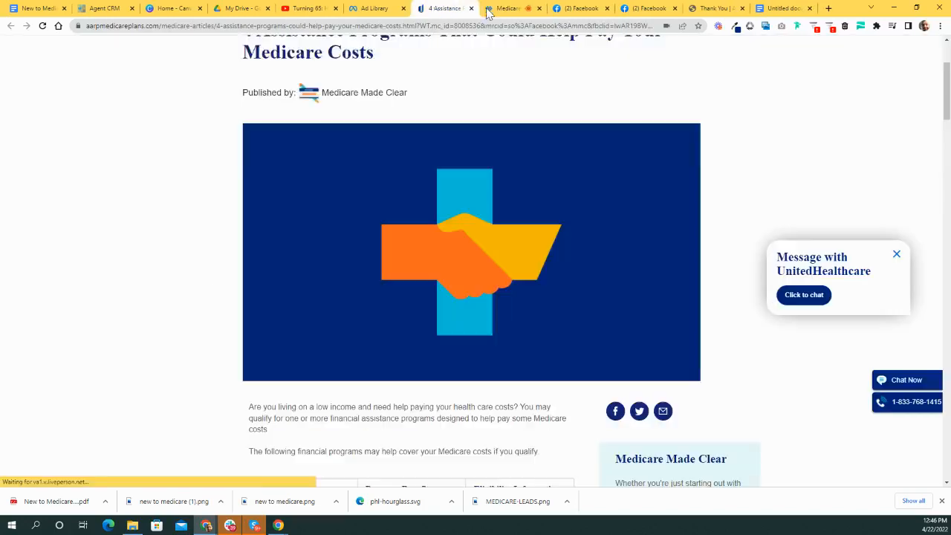
{"action": "scroll", "coordinate": [586, 168], "scroll_direction": "up", "scroll_amount": 2}
{"action": "left_click", "coordinate": [524, 9]}
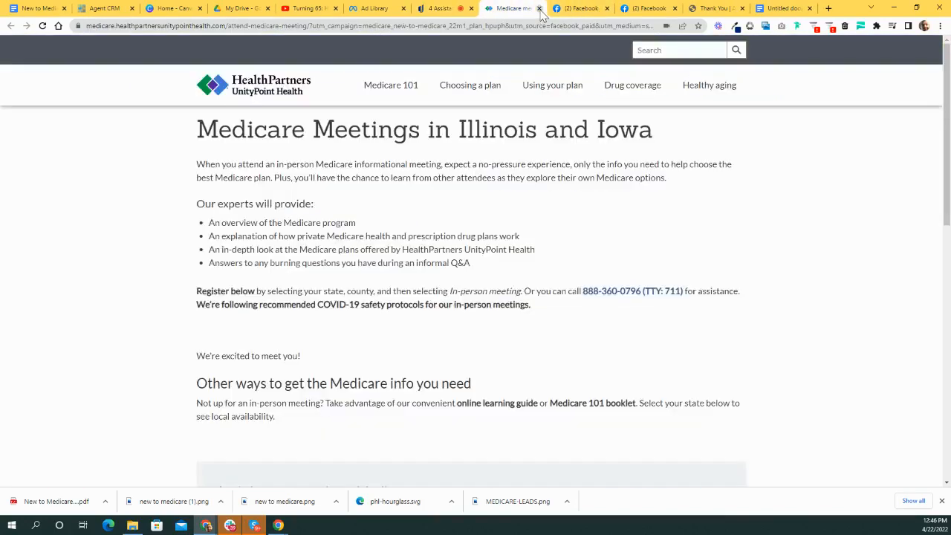
{"action": "left_click", "coordinate": [538, 8]}
{"action": "left_click", "coordinate": [484, 8]}
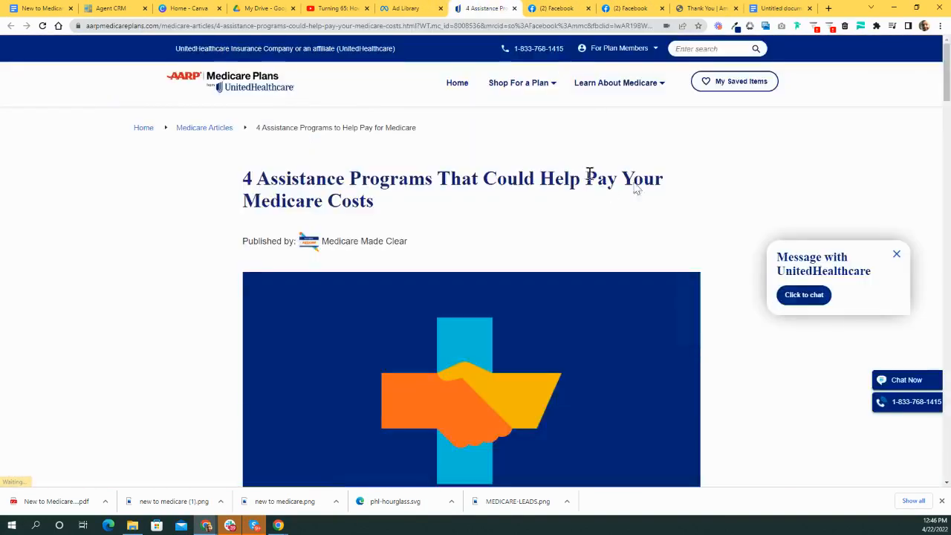
{"action": "scroll", "coordinate": [634, 184], "scroll_direction": "down", "scroll_amount": 2}
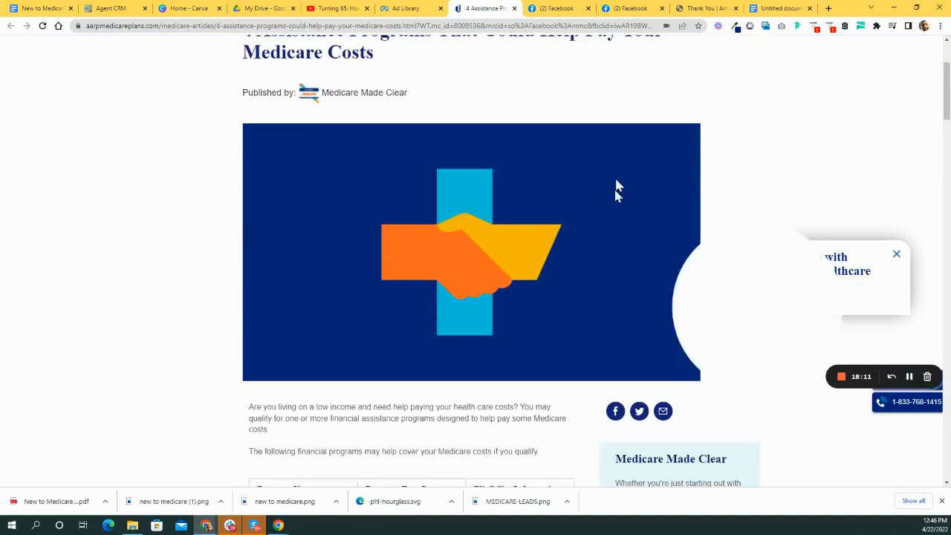
- Sample the illustration's cyan cross with Eye Dropper and read its colour values
{"action": "left_click", "coordinate": [734, 28]}
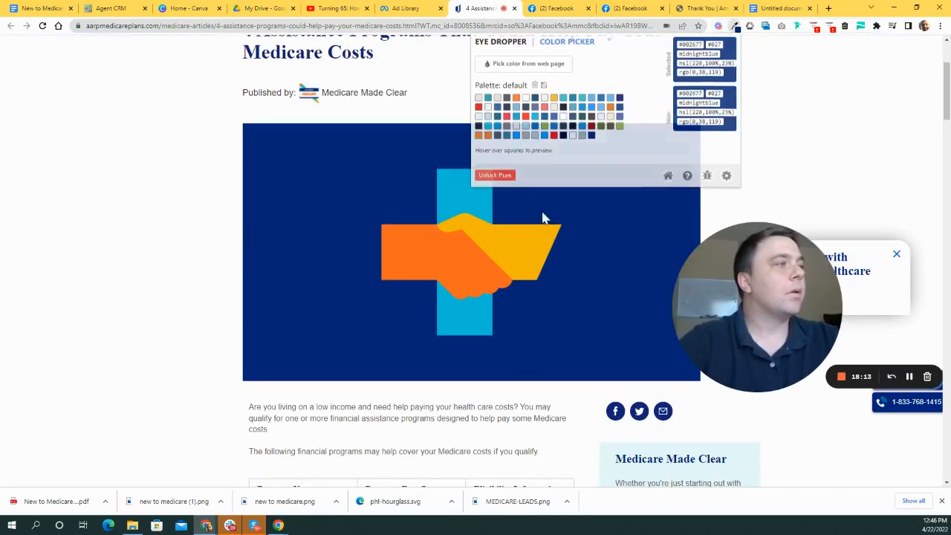
{"action": "left_click", "coordinate": [531, 66]}
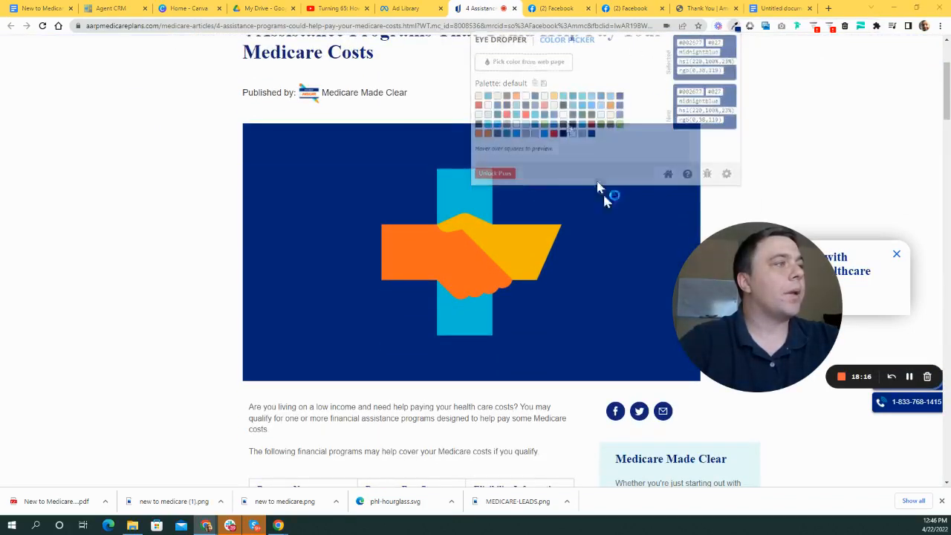
{"action": "left_click", "coordinate": [469, 190]}
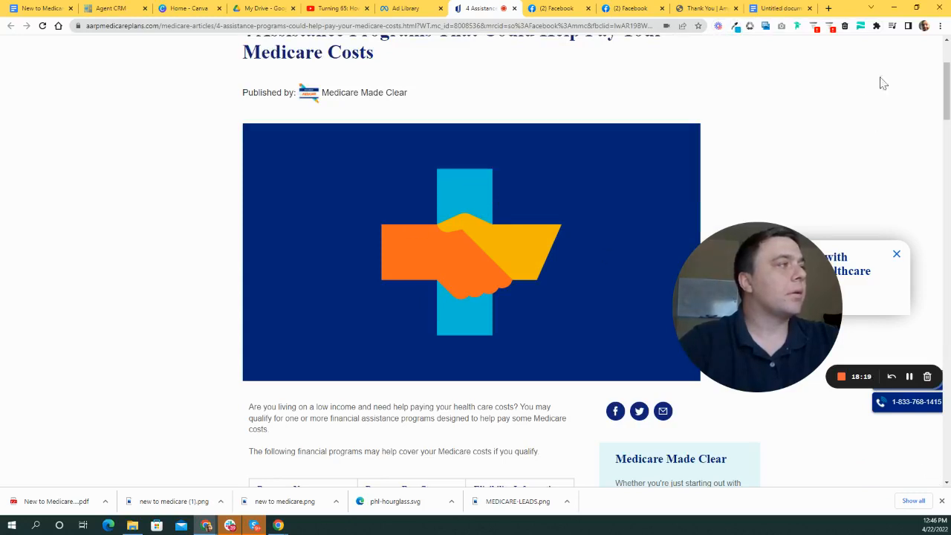
{"action": "left_click", "coordinate": [733, 28]}
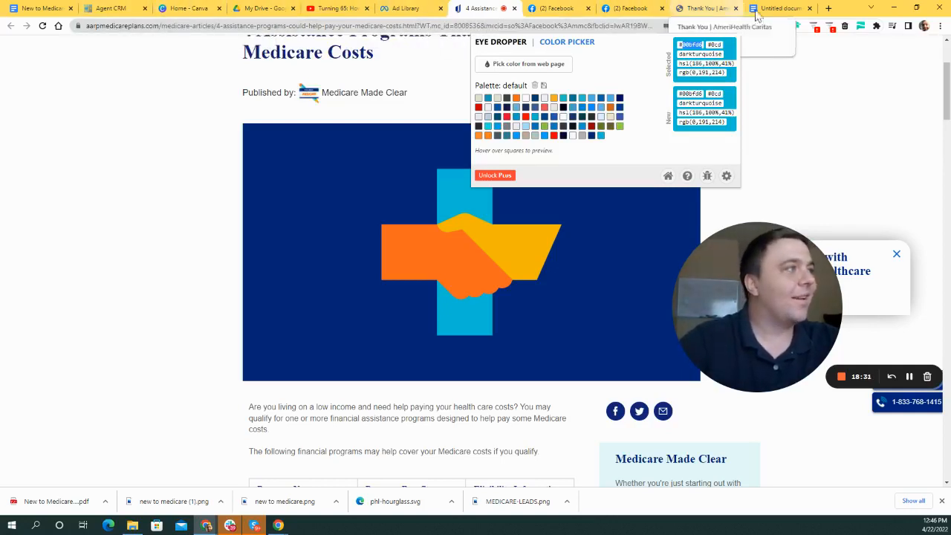
- Add a 'Teal 008080' line to the colour document, then show the AmeriHealth thank-you page
{"action": "left_click", "coordinate": [780, 8]}
{"action": "type", "text": "T"}
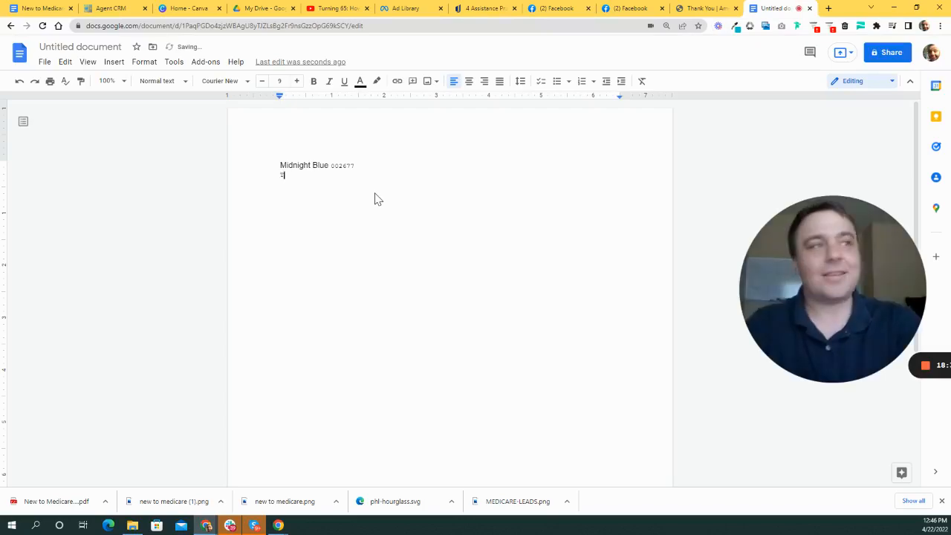
{"action": "type", "text": "eal 008080"}
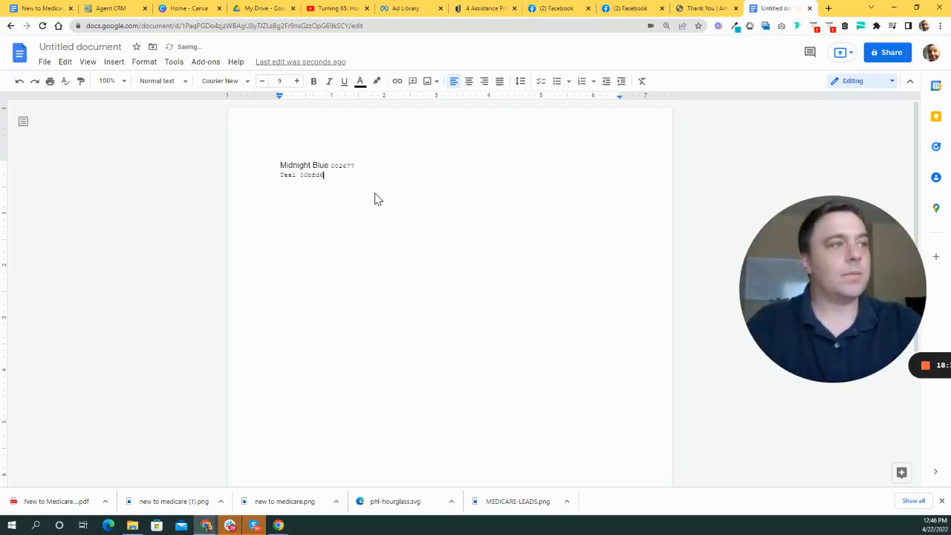
{"action": "left_click", "coordinate": [692, 9]}
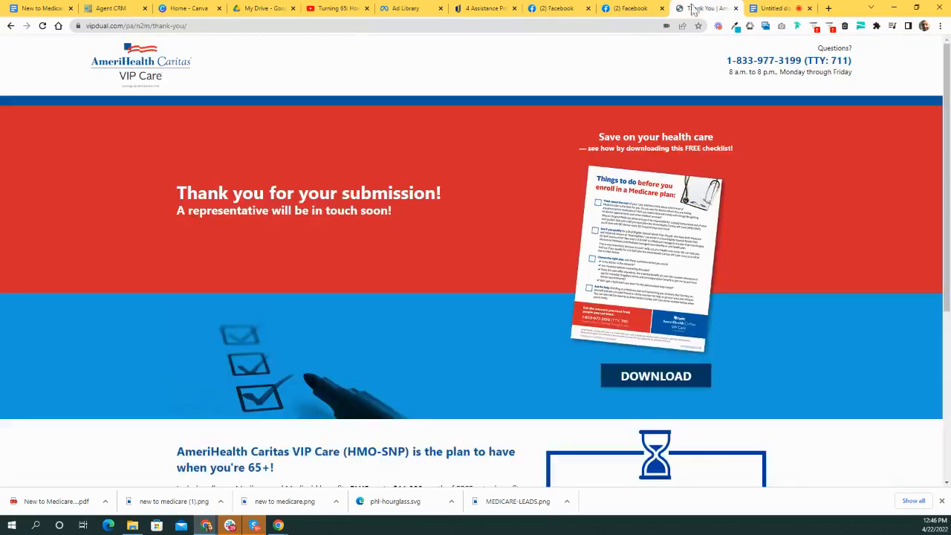
- On the AARP article, sample the handshake image's orange hand with Eye Dropper, reading #ff681f
{"action": "left_click", "coordinate": [630, 9]}
{"action": "left_click", "coordinate": [486, 9]}
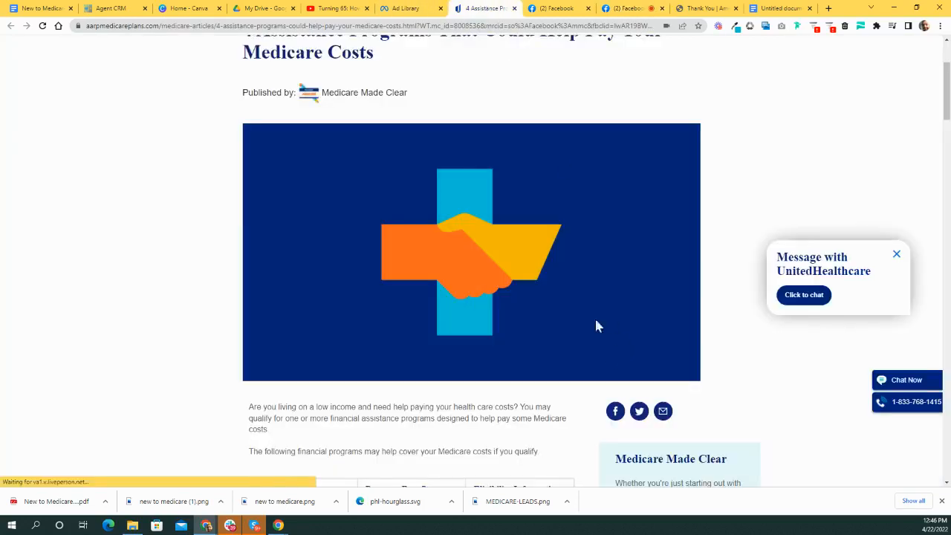
{"action": "left_click_drag", "start_coordinate": [786, 237], "coordinate": [752, 57]}
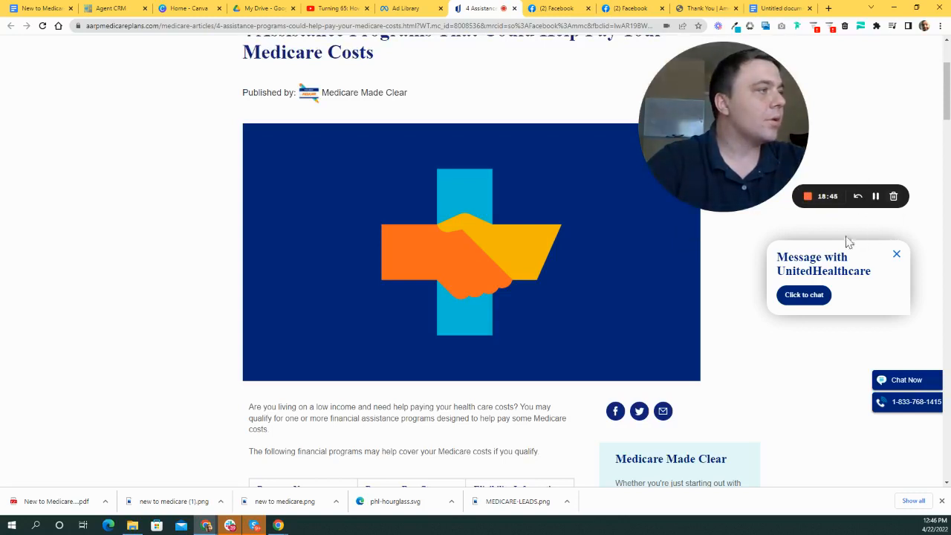
{"action": "left_click", "coordinate": [734, 28]}
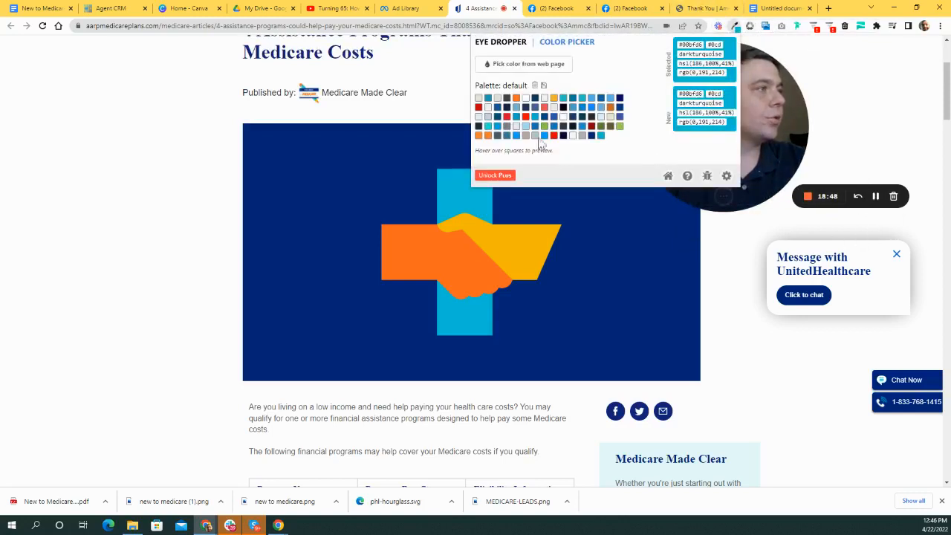
{"action": "left_click", "coordinate": [520, 65]}
{"action": "left_click", "coordinate": [433, 250]}
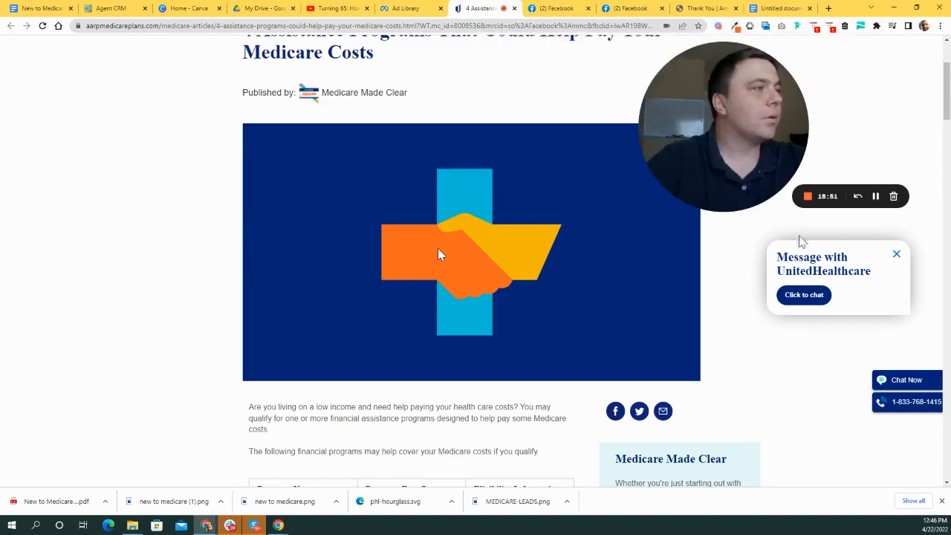
{"action": "left_click", "coordinate": [734, 27]}
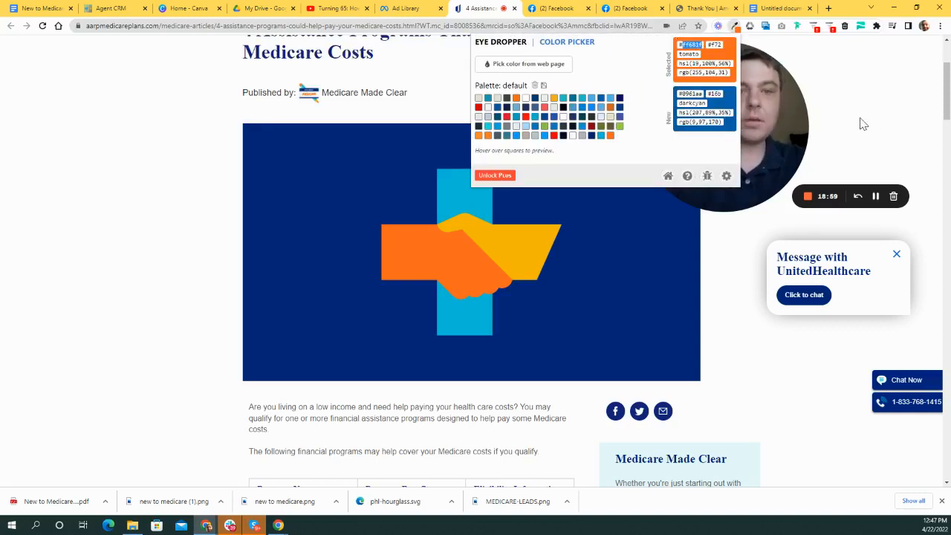
{"action": "left_click", "coordinate": [774, 7]}
- Add a 'Dark Orange ff681f' line and fix the misspelled Orange using the spelling suggestion
{"action": "key", "text": "Return"}
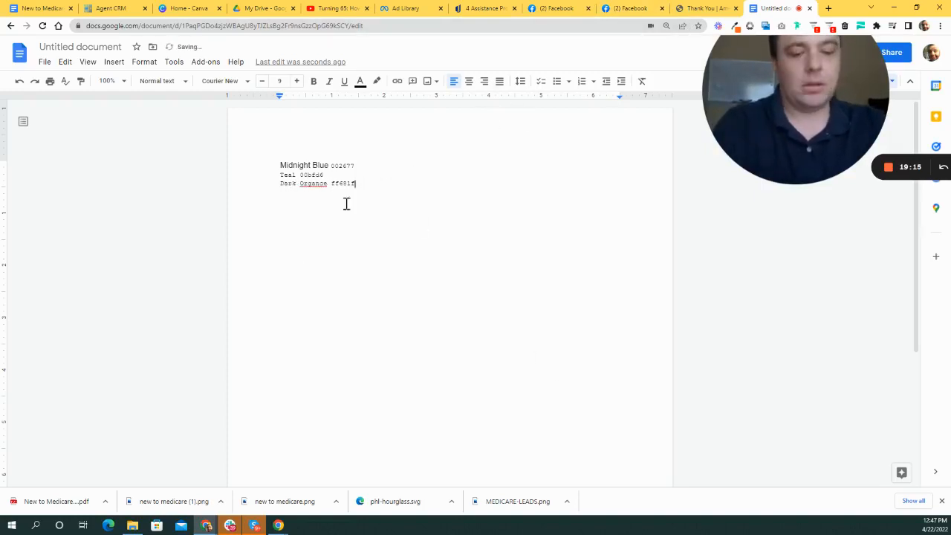
{"action": "right_click", "coordinate": [317, 184]}
{"action": "left_click", "coordinate": [365, 211]}
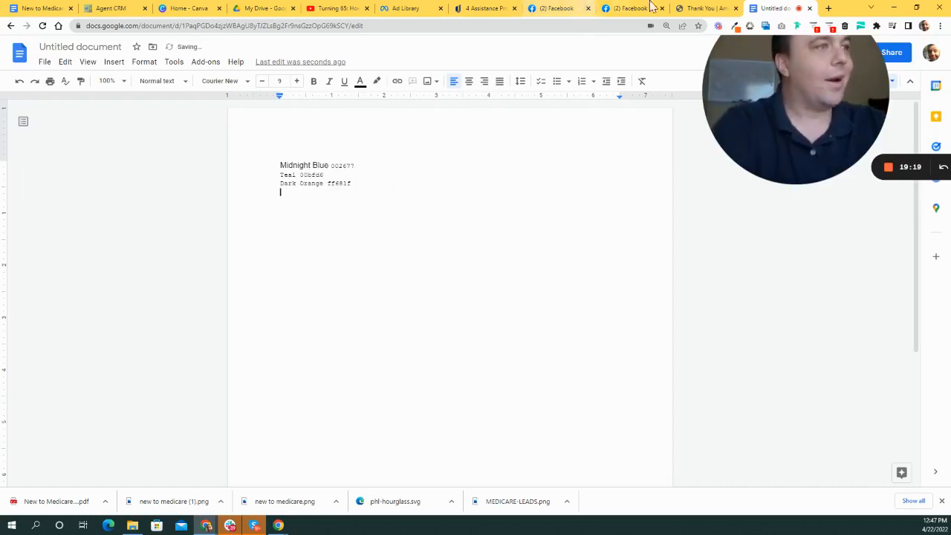
- Sample the article image's yellow hand as f4b800 with Eye Dropper and type 'Yellowish Orange f4b800' into the note
{"action": "left_click", "coordinate": [698, 8]}
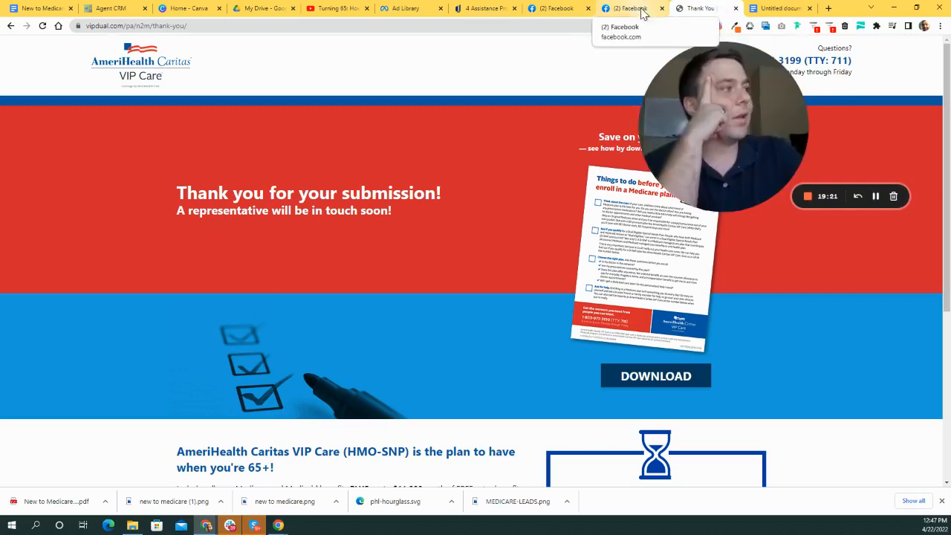
{"action": "left_click", "coordinate": [467, 9]}
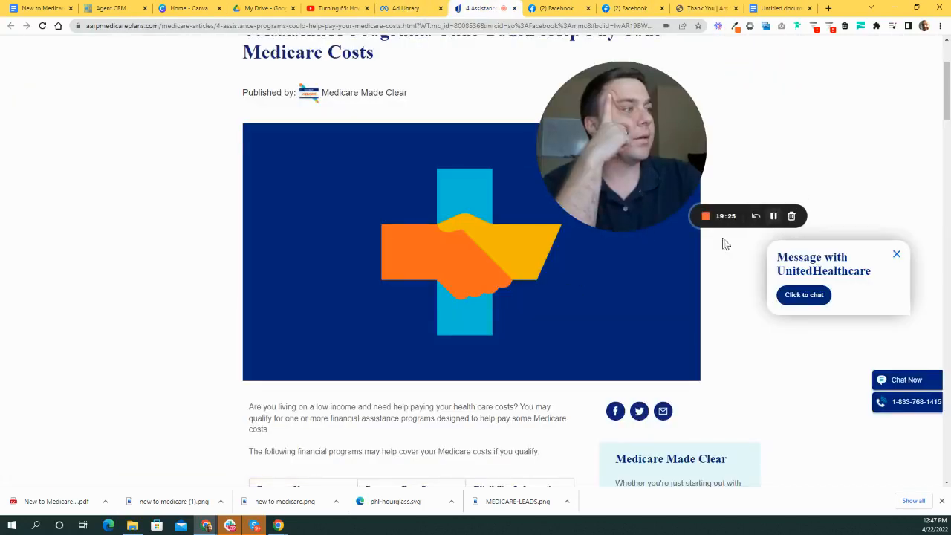
{"action": "left_click", "coordinate": [734, 27]}
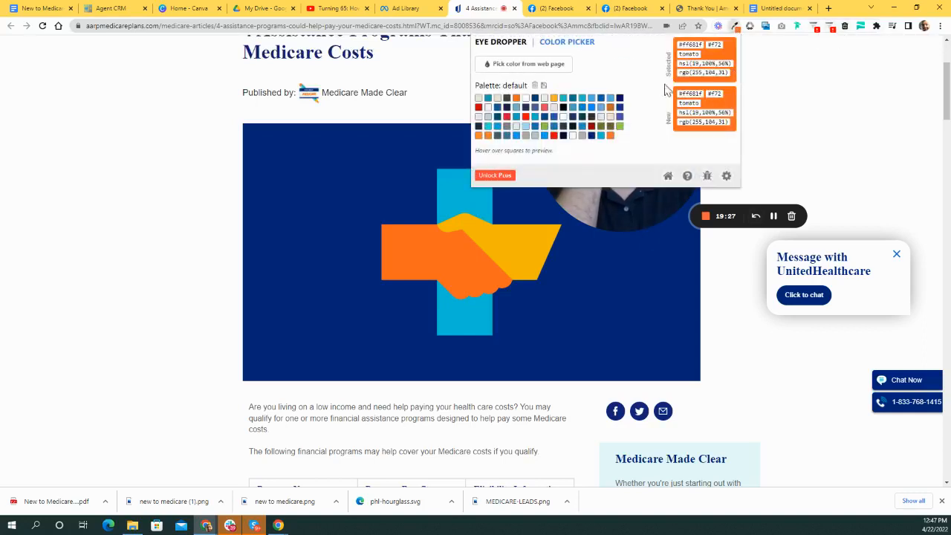
{"action": "left_click", "coordinate": [528, 65]}
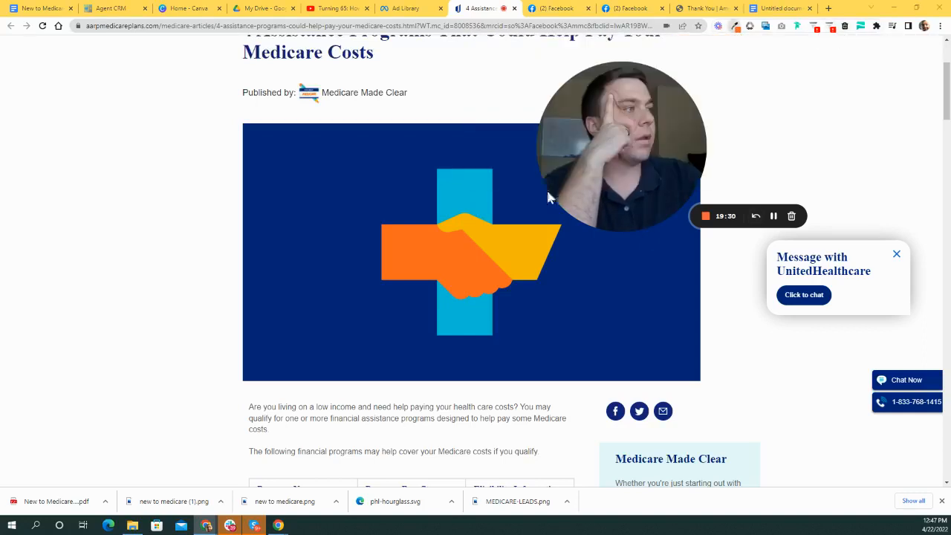
{"action": "left_click", "coordinate": [528, 239]}
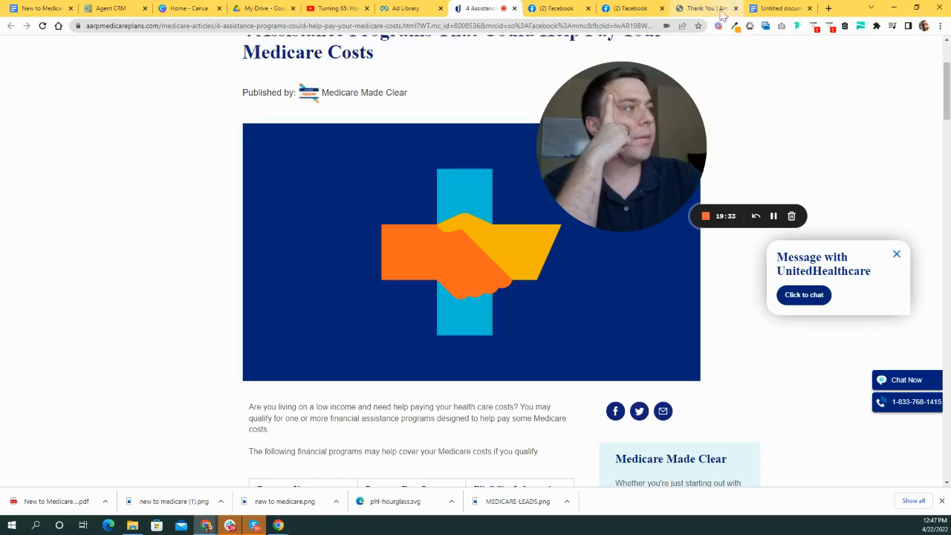
{"action": "left_click", "coordinate": [734, 26]}
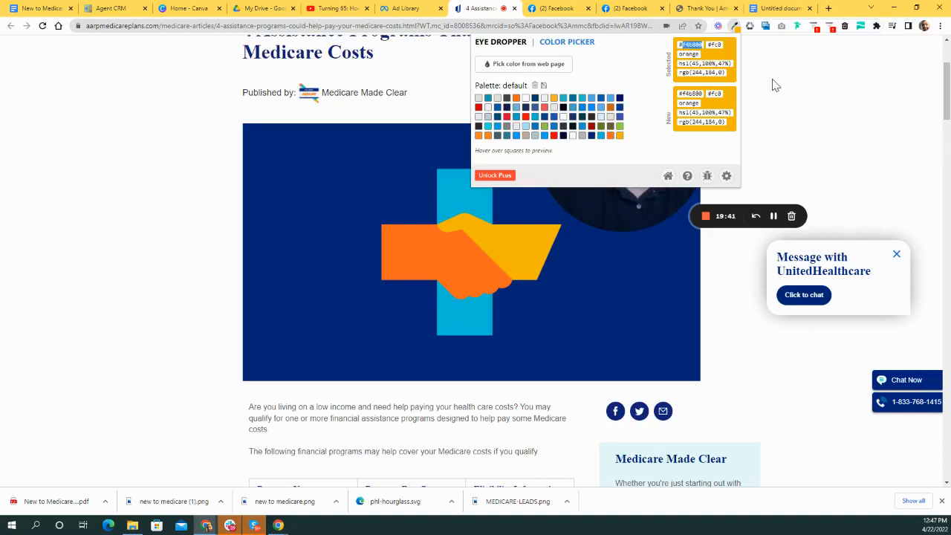
{"action": "left_click", "coordinate": [776, 8]}
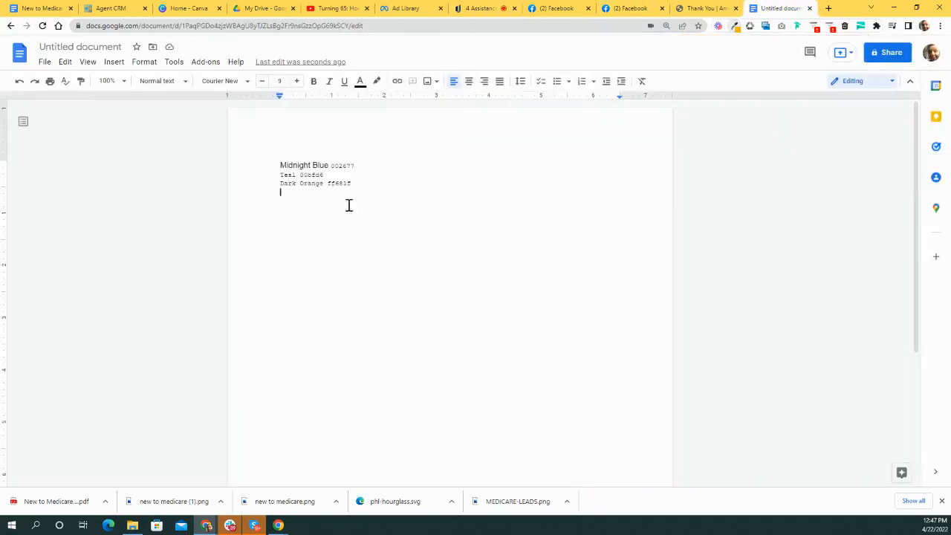
{"action": "type", "text": "Yello"}
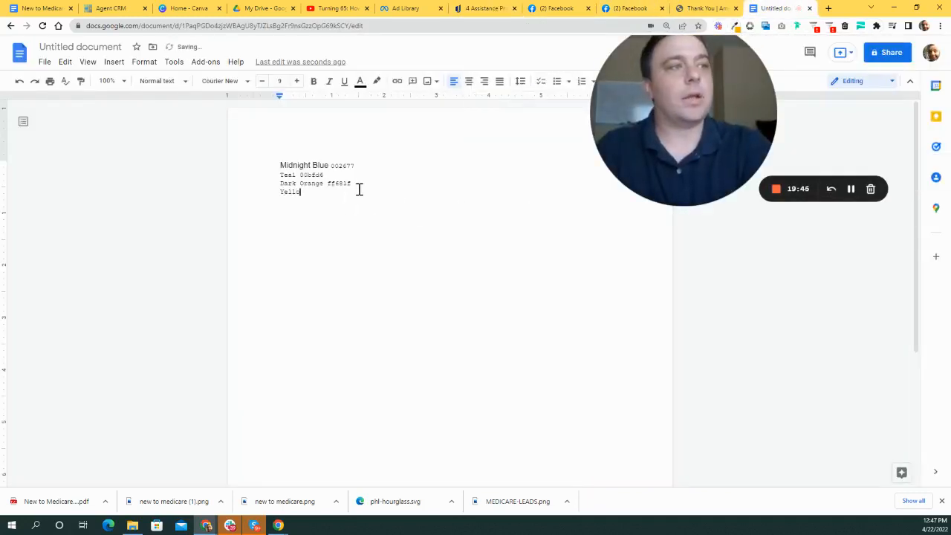
{"action": "type", "text": "wish 0"}
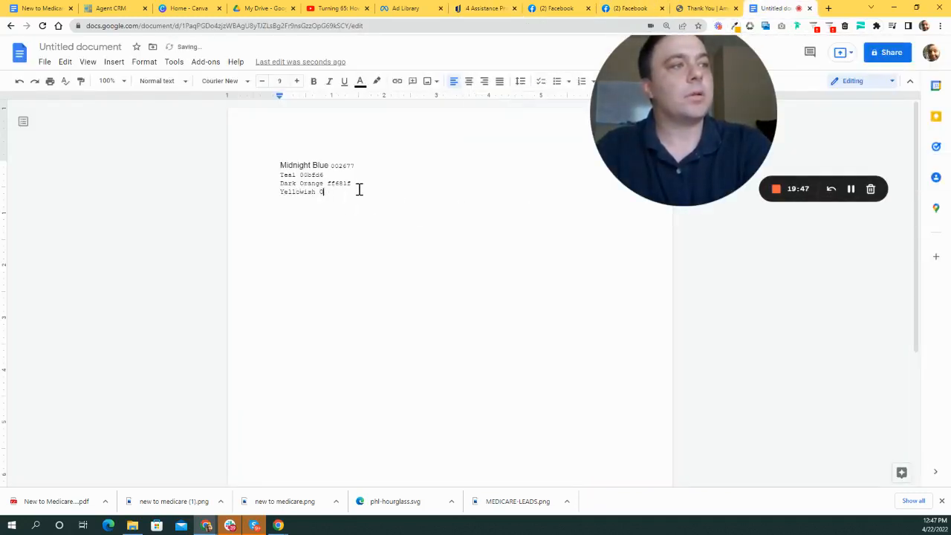
{"action": "type", "text": "range "}
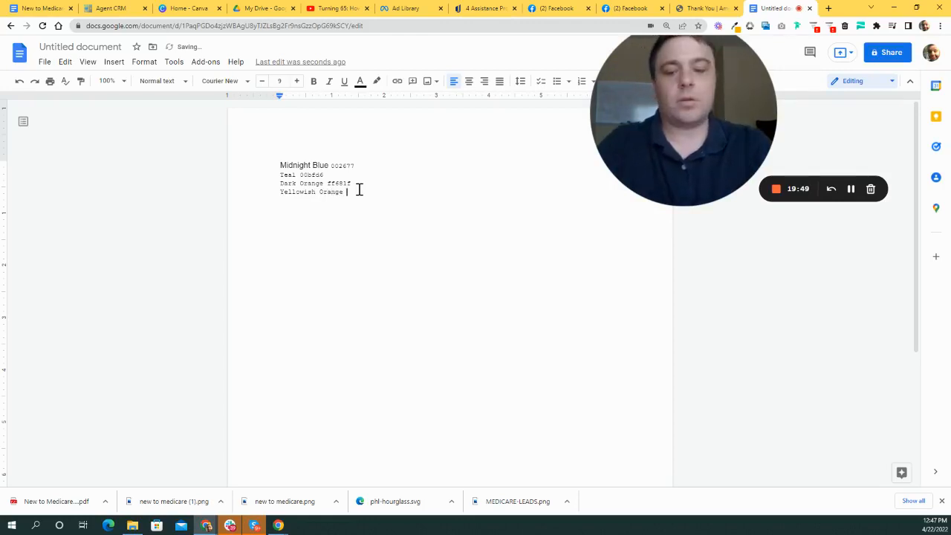
{"action": "type", "text": "f4b800"}
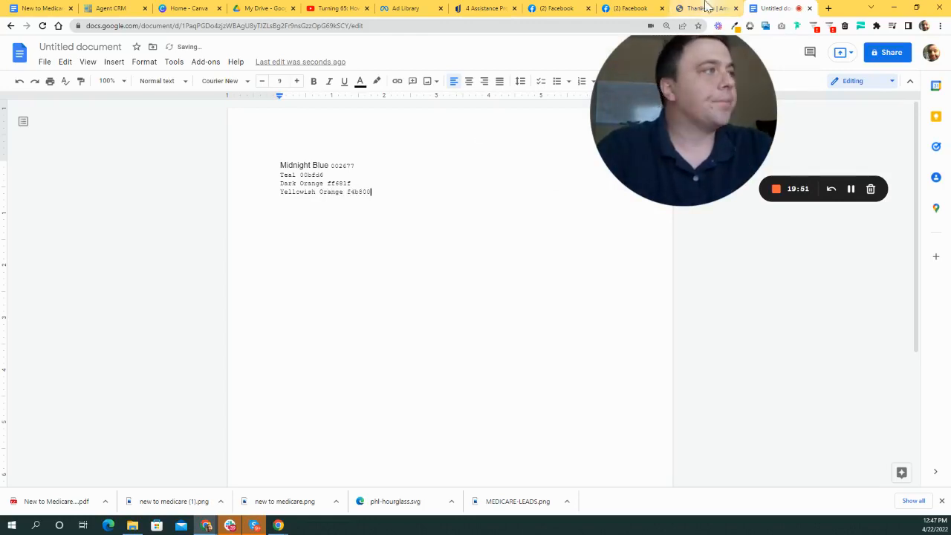
- Look over the AmeriHealth thank-you page and the two Facebook tabs
{"action": "left_click", "coordinate": [706, 7]}
{"action": "scroll", "coordinate": [766, 166], "scroll_direction": "down", "scroll_amount": 1}
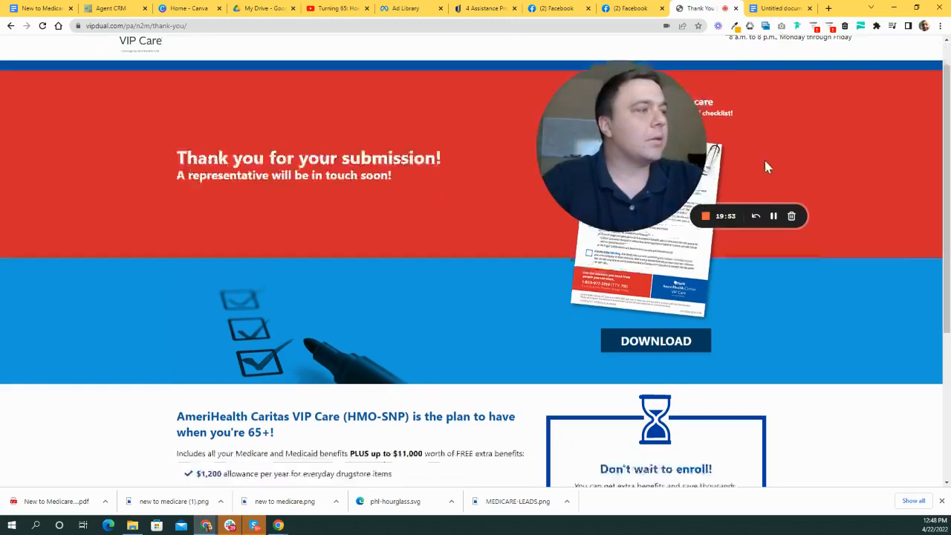
{"action": "scroll", "coordinate": [767, 167], "scroll_direction": "down", "scroll_amount": 3}
{"action": "left_click_drag", "start_coordinate": [638, 136], "coordinate": [716, 120]}
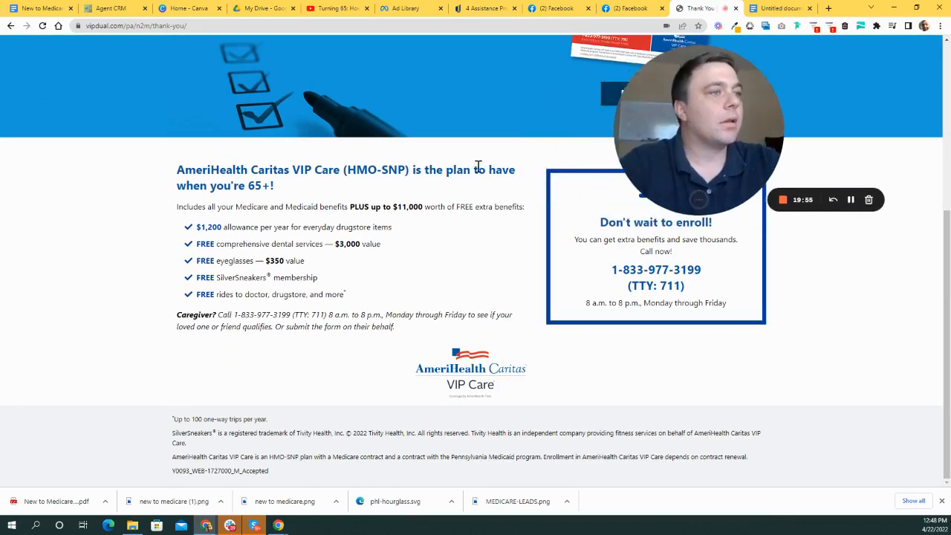
{"action": "scroll", "coordinate": [478, 166], "scroll_direction": "up", "scroll_amount": 4}
{"action": "left_click", "coordinate": [628, 8]}
{"action": "left_click", "coordinate": [561, 7]}
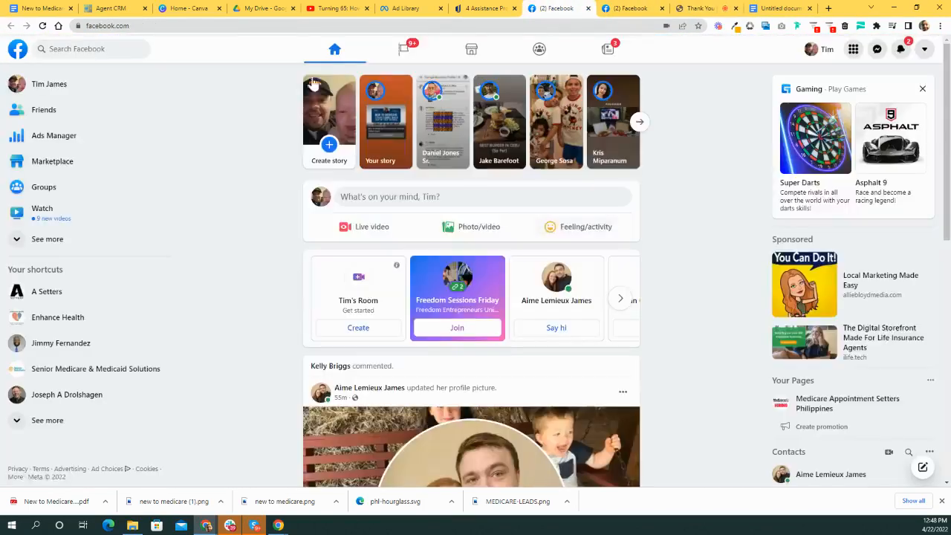
{"action": "scroll", "coordinate": [520, 186], "scroll_direction": "down", "scroll_amount": 3}
{"action": "scroll", "coordinate": [494, 149], "scroll_direction": "up", "scroll_amount": 3}
- Return to the AARP article and view its Medicaid, Medicare Savings Programs and PACE table
{"action": "left_click", "coordinate": [479, 8]}
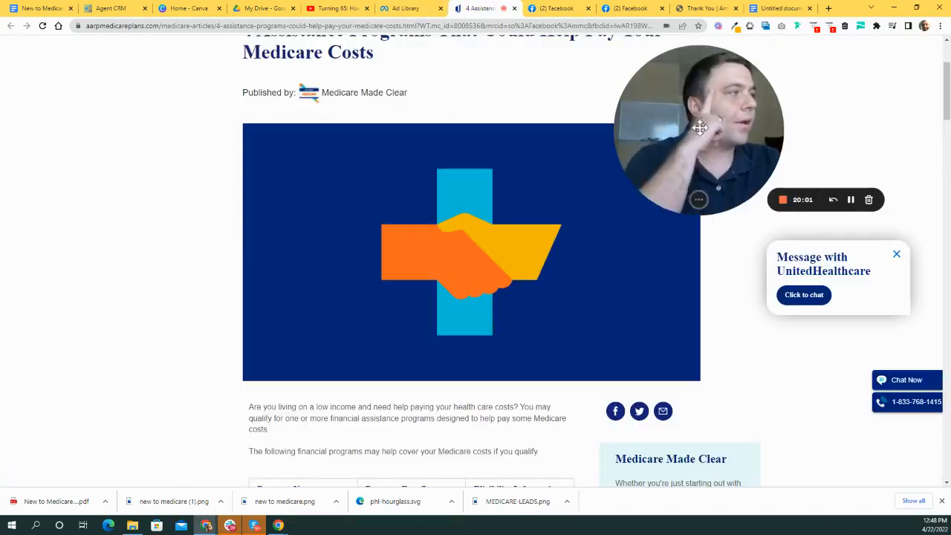
{"action": "left_click_drag", "start_coordinate": [700, 128], "coordinate": [138, 334]}
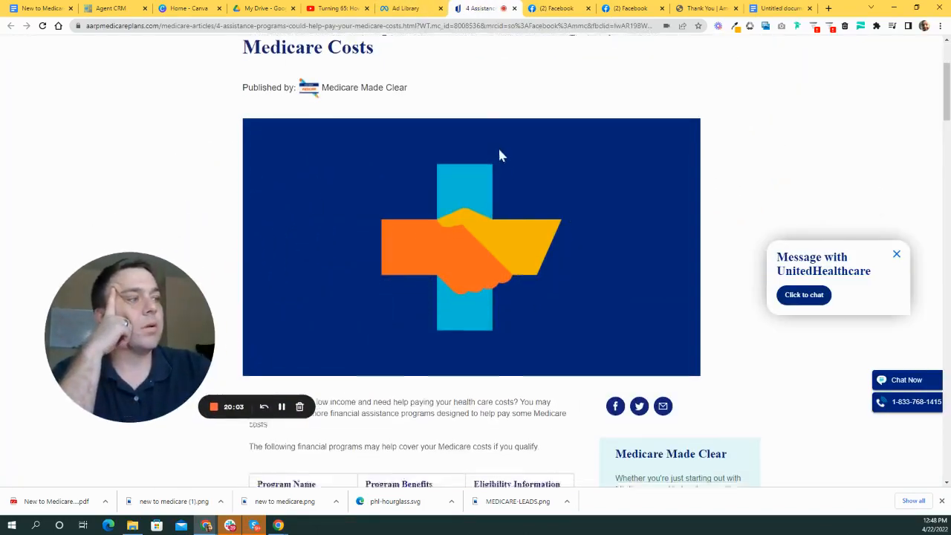
{"action": "scroll", "coordinate": [520, 171], "scroll_direction": "down", "scroll_amount": 4}
{"action": "scroll", "coordinate": [505, 156], "scroll_direction": "up", "scroll_amount": 3}
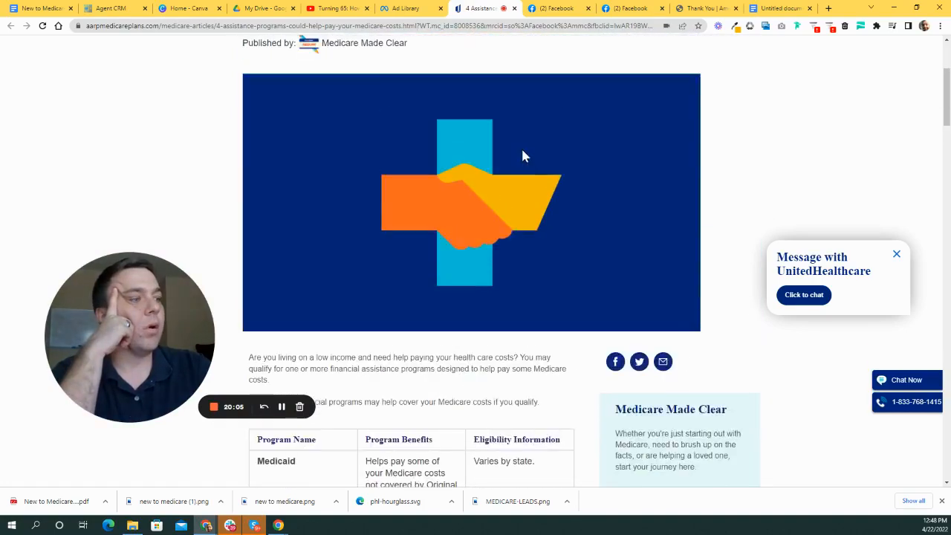
{"action": "scroll", "coordinate": [522, 156], "scroll_direction": "down", "scroll_amount": 5}
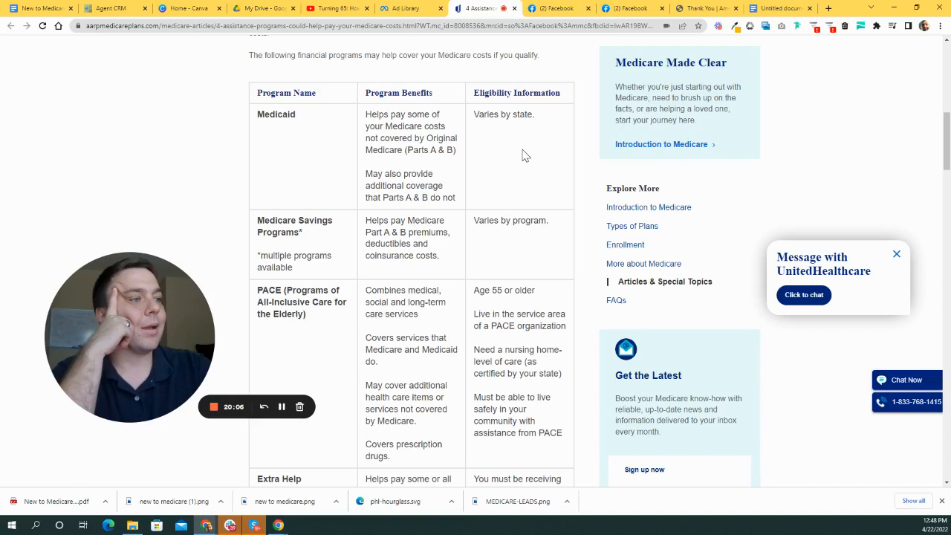
{"action": "scroll", "coordinate": [525, 156], "scroll_direction": "up", "scroll_amount": 8}
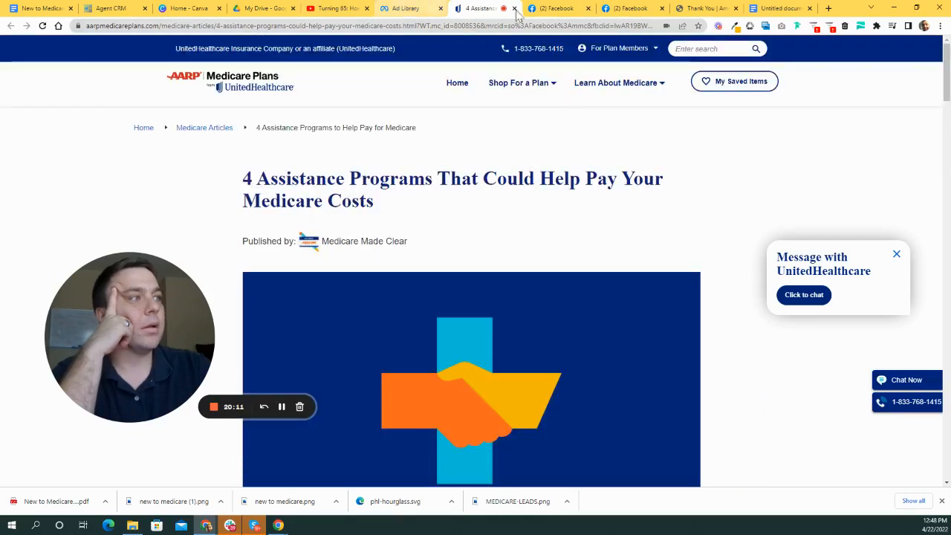
- Search Google for 'Medicare South Carolina' in a new tab
{"action": "left_click", "coordinate": [830, 7]}
{"action": "left_click", "coordinate": [410, 213]}
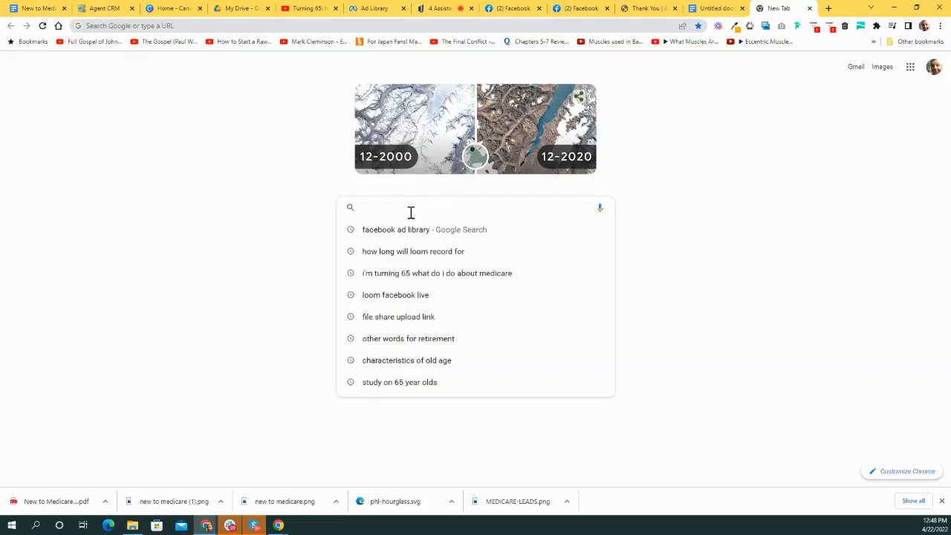
{"action": "type", "text": "me"}
{"action": "key", "text": "BackSpace"}
{"action": "key", "text": "BackSpace"}
{"action": "key", "text": "BackSpace"}
{"action": "type", "text": "Me"}
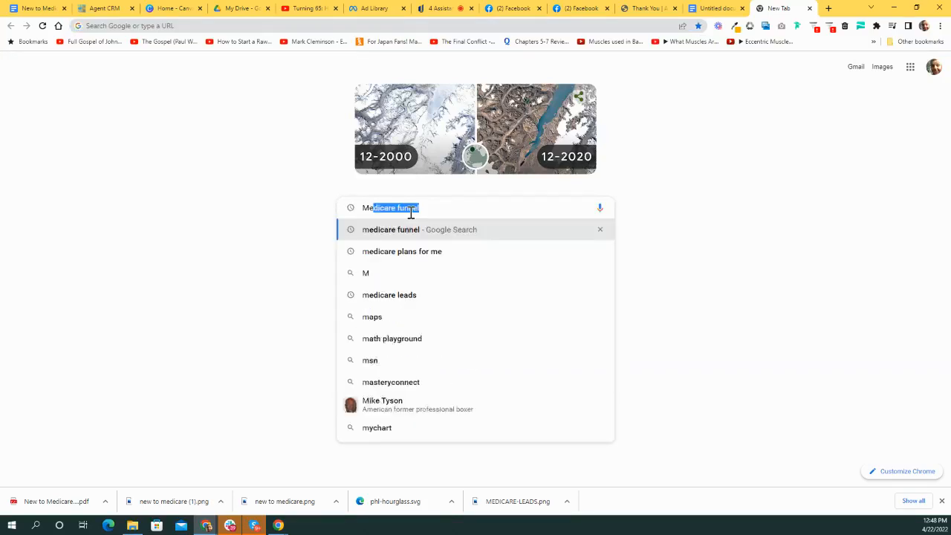
{"action": "type", "text": "dicare "}
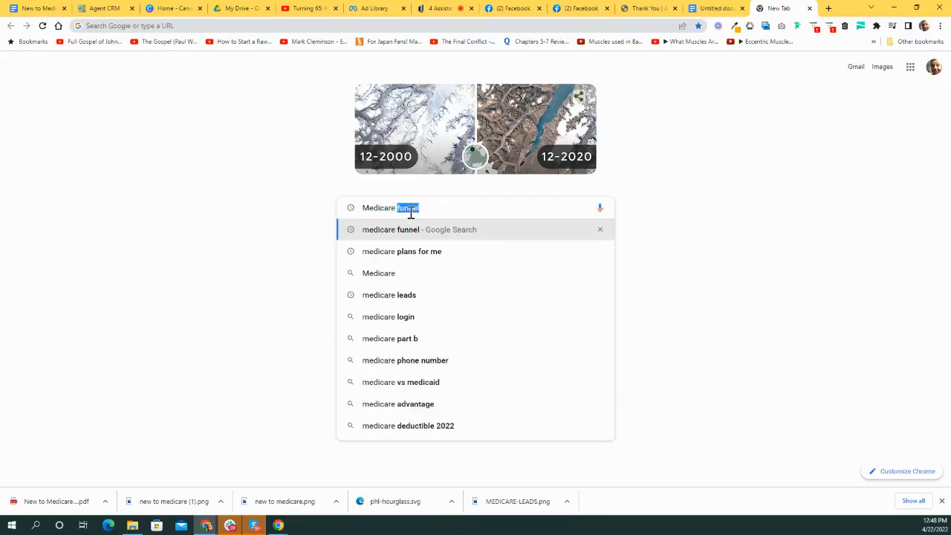
{"action": "type", "text": "South Carol"}
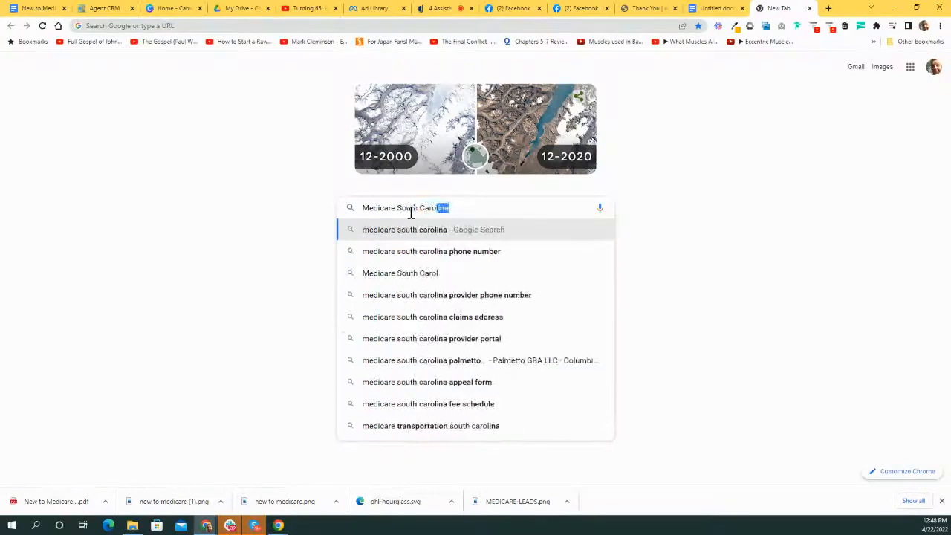
{"action": "type", "text": "ina"}
{"action": "key", "text": "Return"}
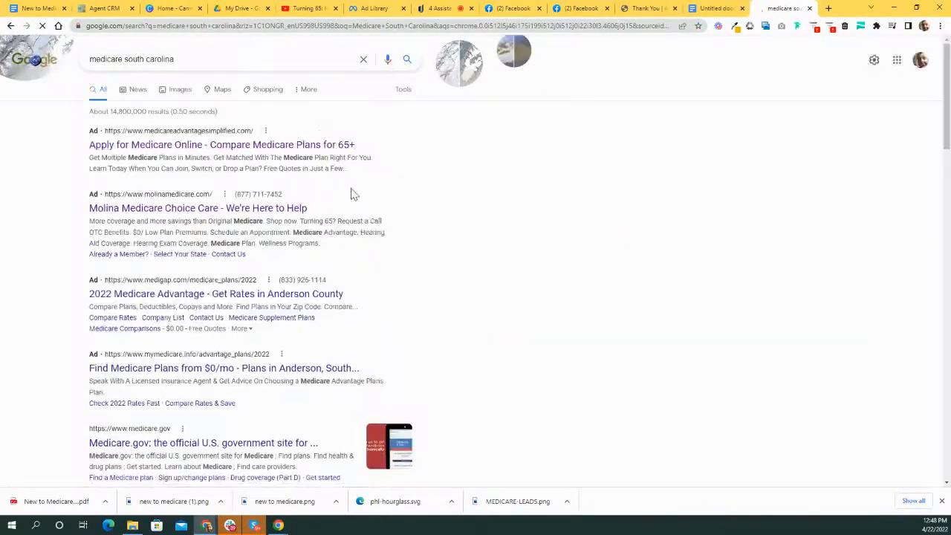
- Open the 'Medicare Plans in South Carolina' result from medicareplans.com
{"action": "scroll", "coordinate": [238, 299], "scroll_direction": "down", "scroll_amount": 6}
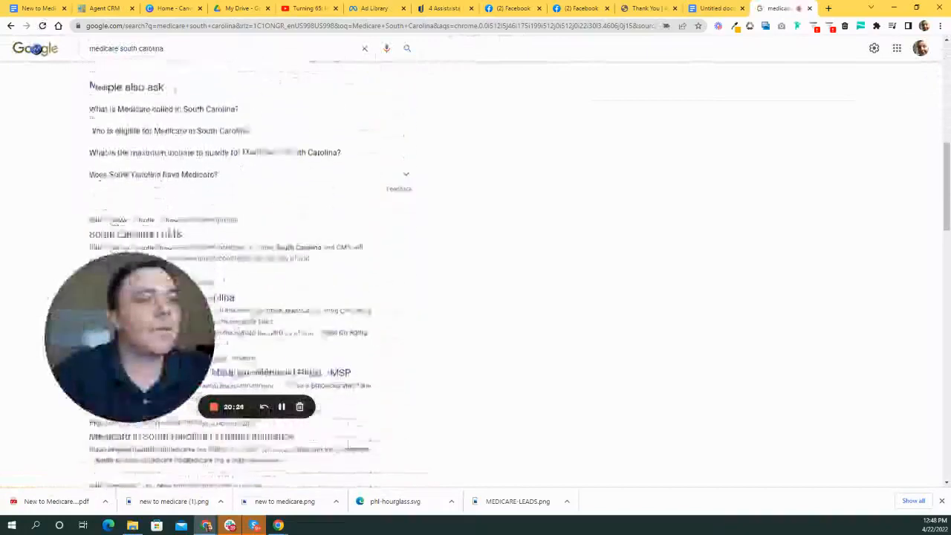
{"action": "scroll", "coordinate": [270, 222], "scroll_direction": "down", "scroll_amount": 2}
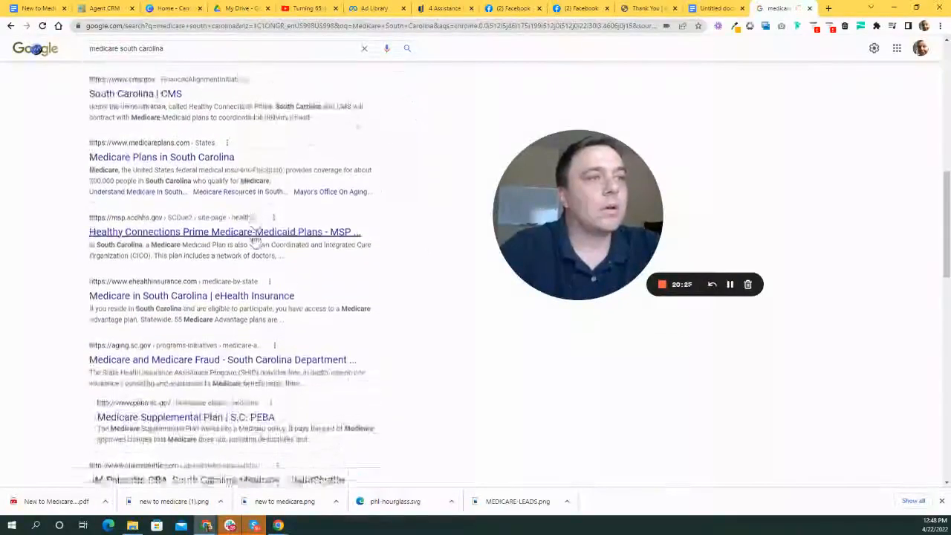
{"action": "scroll", "coordinate": [255, 239], "scroll_direction": "down", "scroll_amount": 1}
{"action": "scroll", "coordinate": [259, 221], "scroll_direction": "up", "scroll_amount": 1}
{"action": "left_click", "coordinate": [159, 180]}
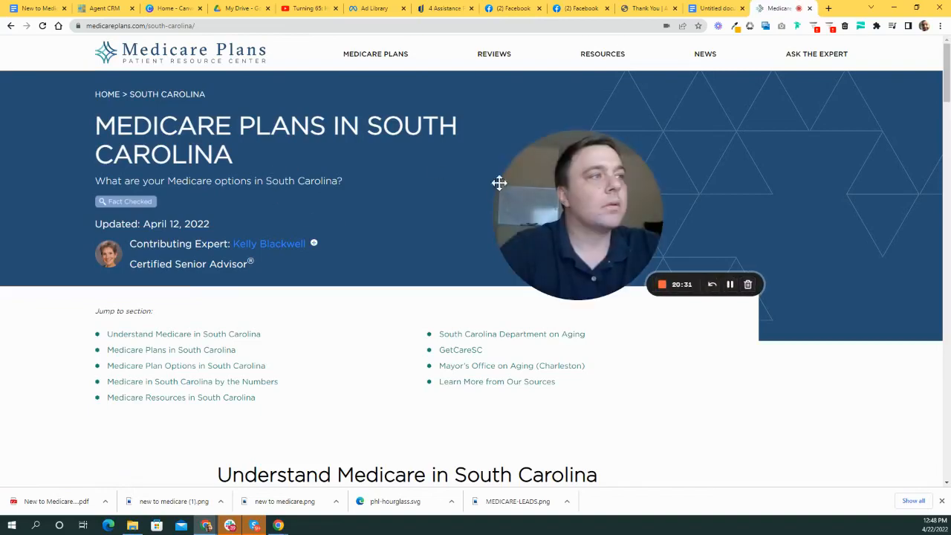
- Scroll through the medicareplans.com South Carolina page, then activate Fonts Ninja on it
{"action": "left_click_drag", "start_coordinate": [499, 182], "coordinate": [543, 164]}
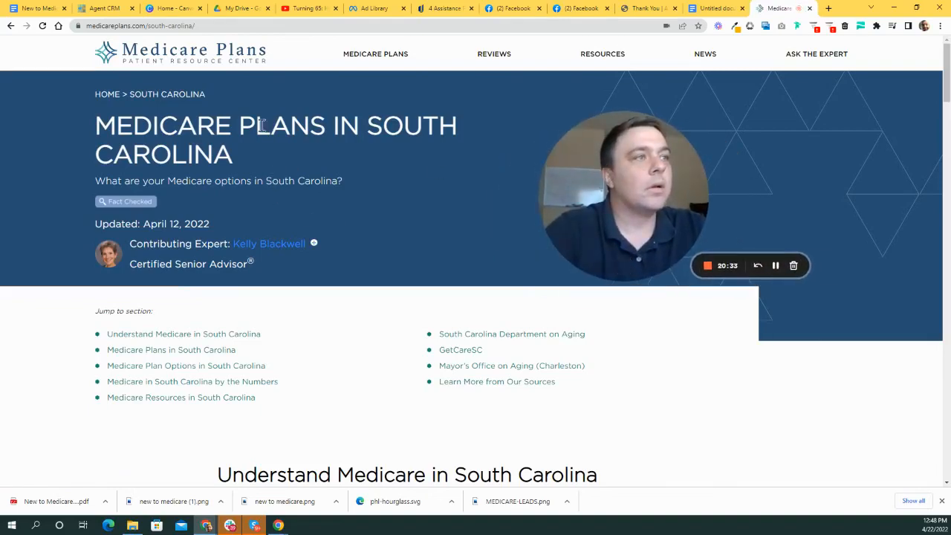
{"action": "scroll", "coordinate": [382, 212], "scroll_direction": "down", "scroll_amount": 3}
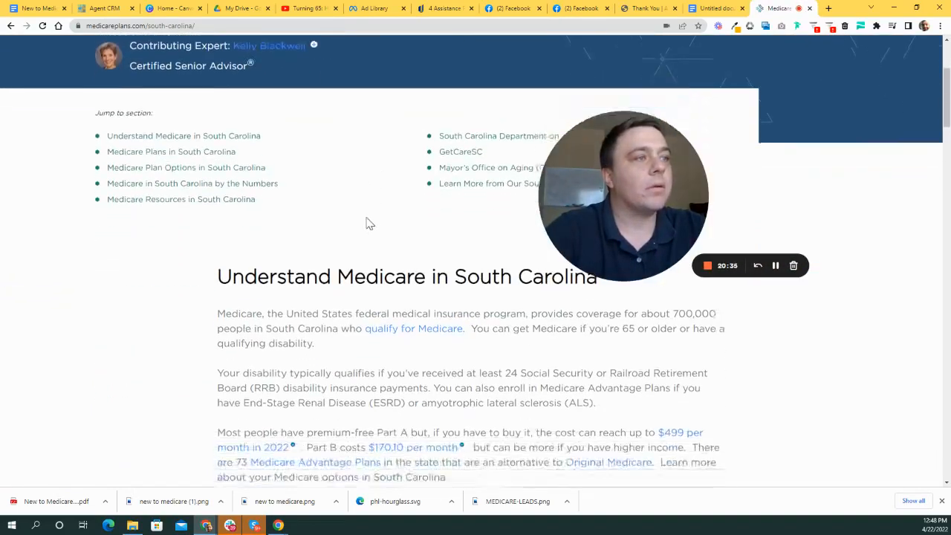
{"action": "scroll", "coordinate": [371, 233], "scroll_direction": "up", "scroll_amount": 1}
{"action": "scroll", "coordinate": [372, 234], "scroll_direction": "up", "scroll_amount": 3}
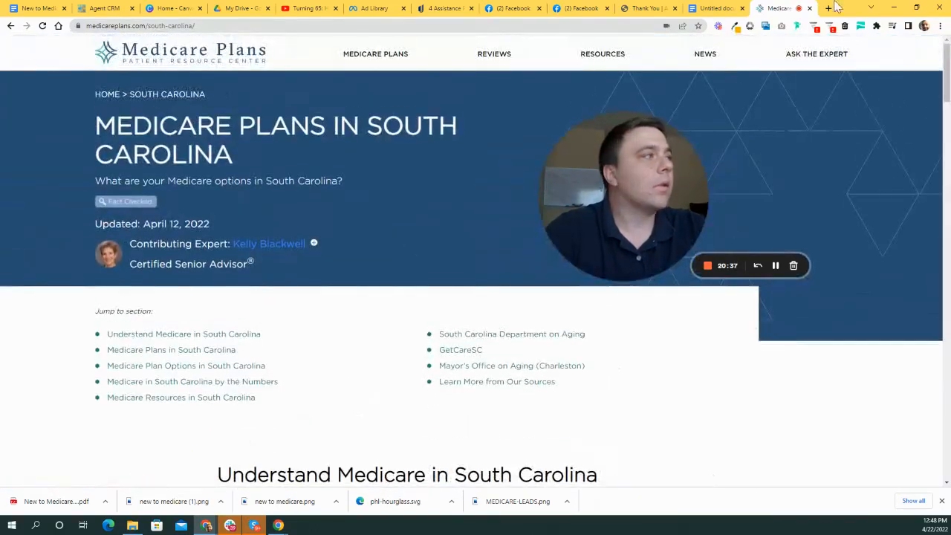
{"action": "left_click_drag", "start_coordinate": [640, 206], "coordinate": [577, 272]}
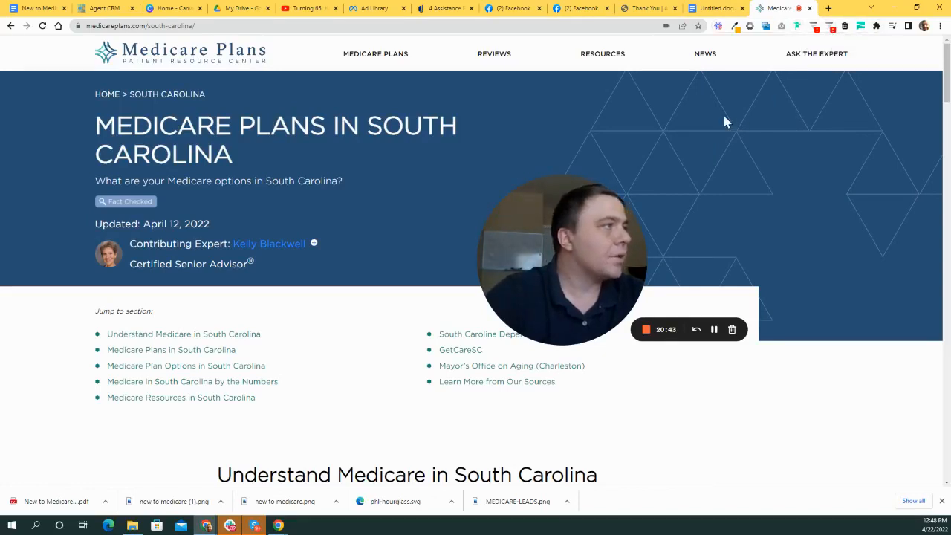
{"action": "left_click", "coordinate": [797, 26]}
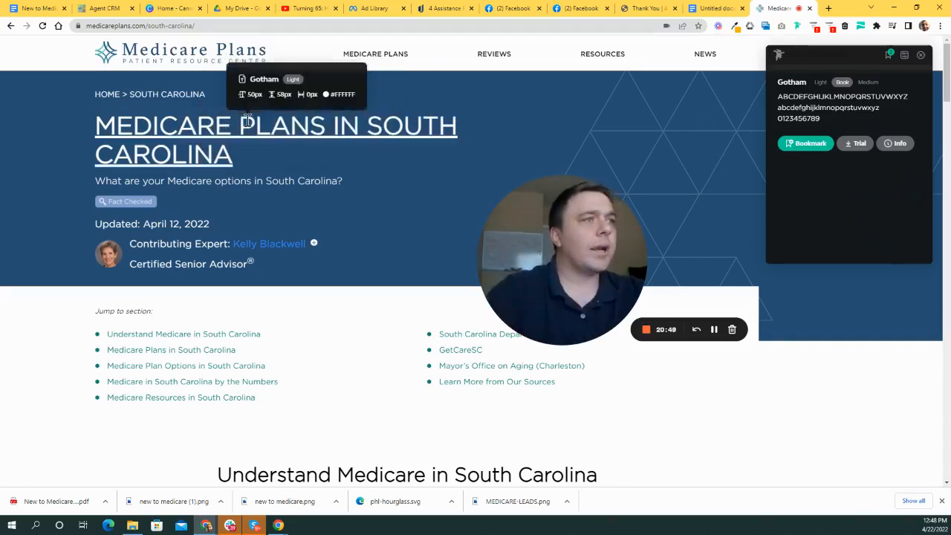
- Scroll the South Carolina page checking heading and body fonts, identified as Gotham Light and Gotham Book
{"action": "scroll", "coordinate": [276, 208], "scroll_direction": "down", "scroll_amount": 1}
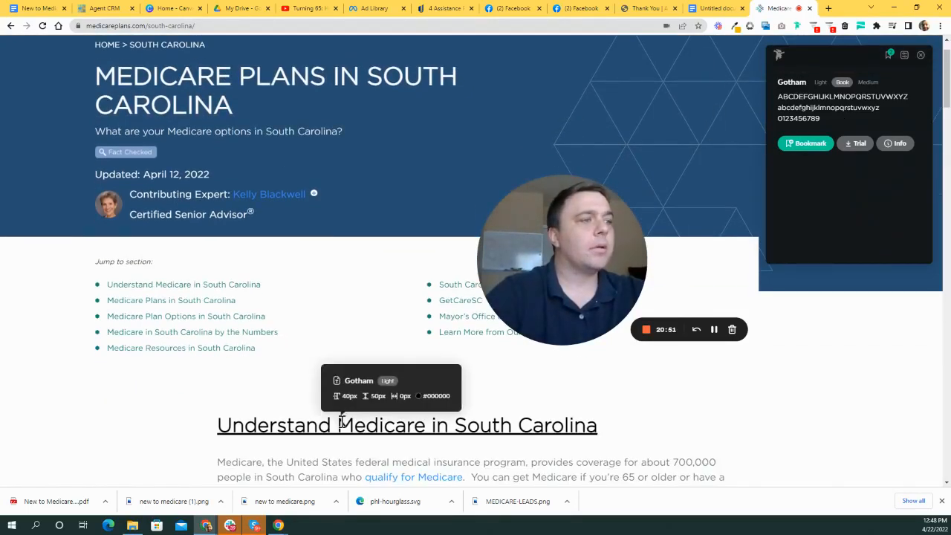
{"action": "scroll", "coordinate": [289, 221], "scroll_direction": "down", "scroll_amount": 5}
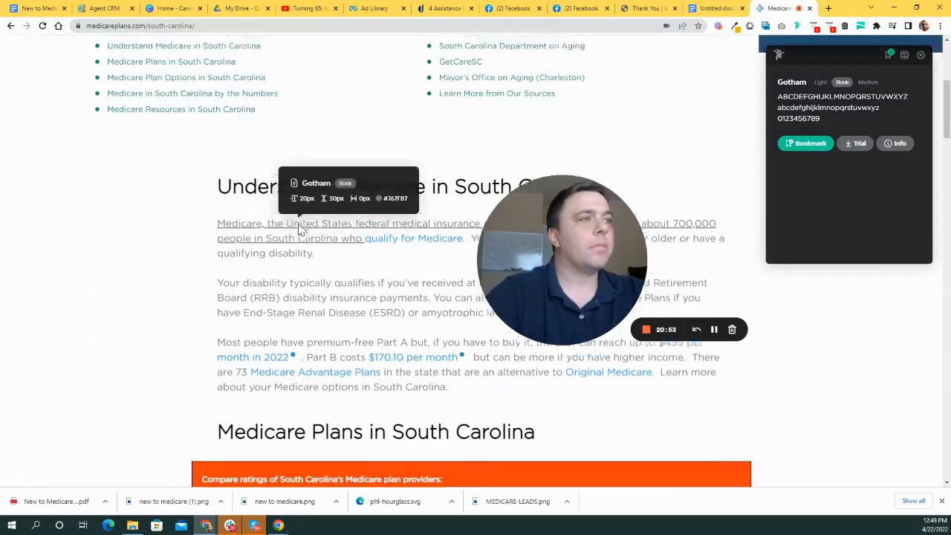
{"action": "scroll", "coordinate": [204, 134], "scroll_direction": "up", "scroll_amount": 6}
{"action": "scroll", "coordinate": [297, 186], "scroll_direction": "down", "scroll_amount": 4}
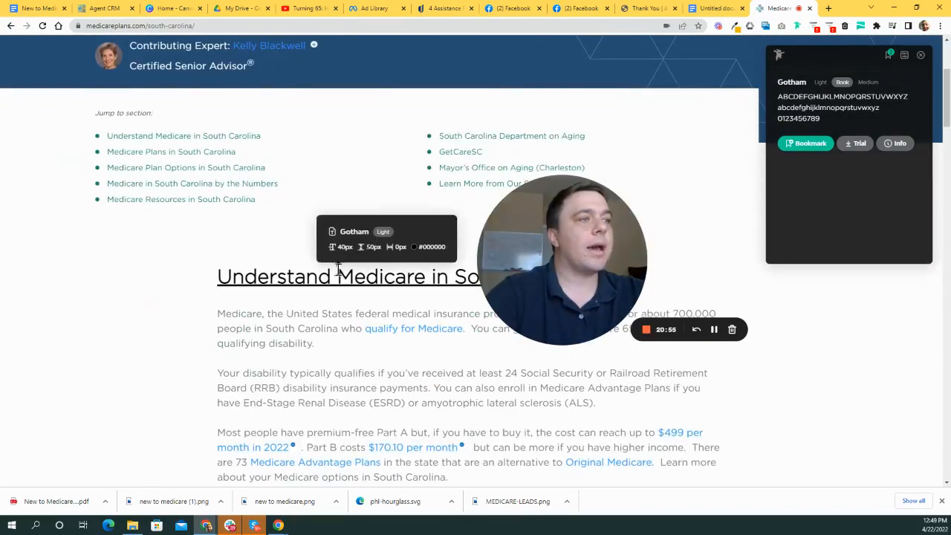
{"action": "scroll", "coordinate": [304, 200], "scroll_direction": "up", "scroll_amount": 1}
{"action": "scroll", "coordinate": [275, 133], "scroll_direction": "up", "scroll_amount": 3}
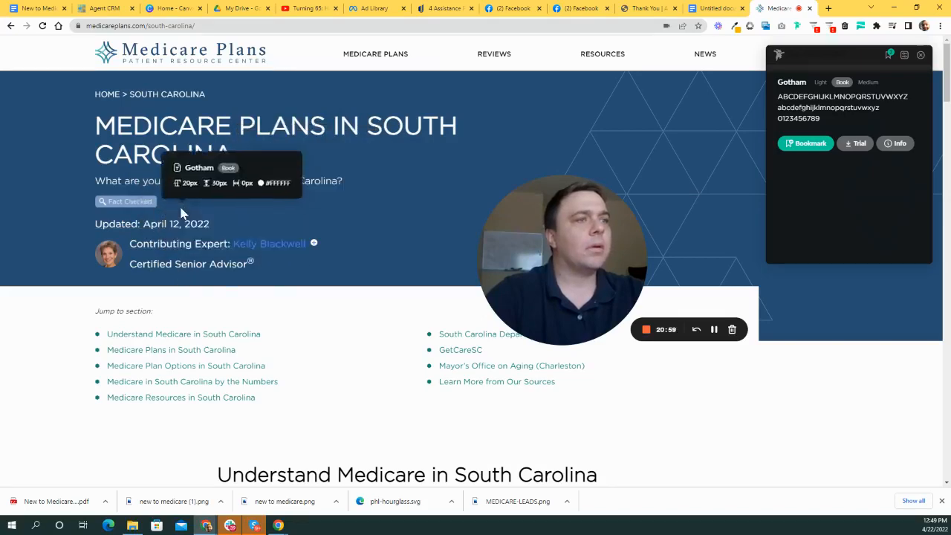
{"action": "scroll", "coordinate": [321, 297], "scroll_direction": "down", "scroll_amount": 2}
{"action": "scroll", "coordinate": [320, 297], "scroll_direction": "down", "scroll_amount": 3}
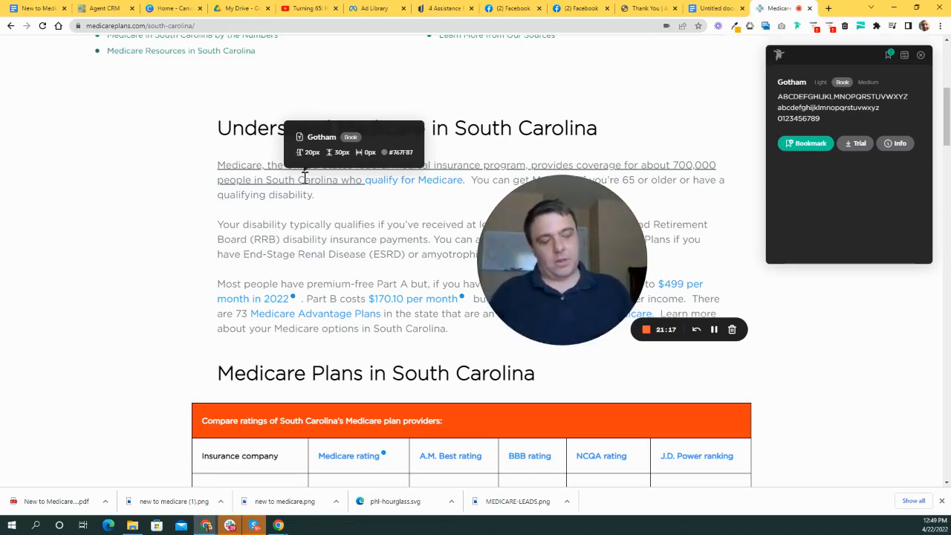
- Remove extra blank lines so 'Header Gotham' sits one empty line below 'Yellowish Orange f4b800'
{"action": "left_click", "coordinate": [727, 11]}
{"action": "key", "text": "Return"}
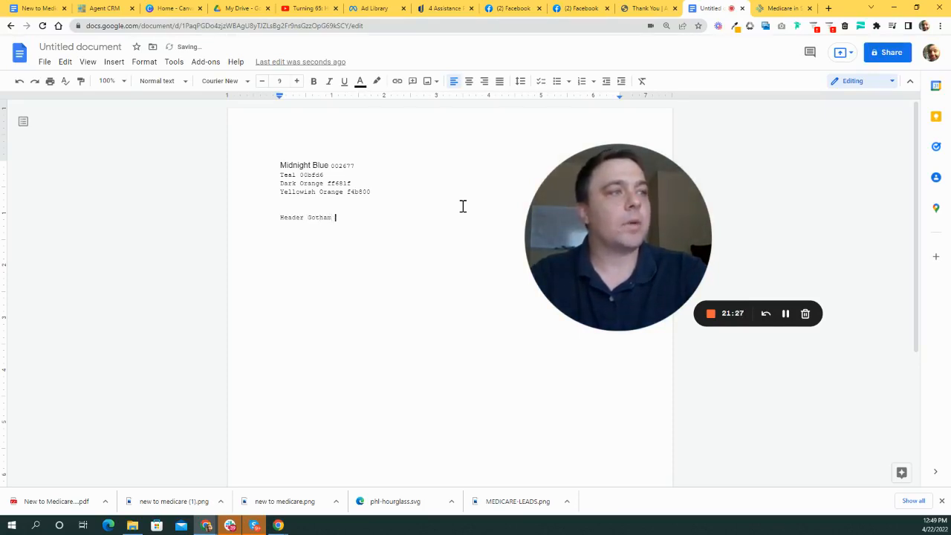
{"action": "key", "text": "Return"}
{"action": "key", "text": "Return"}
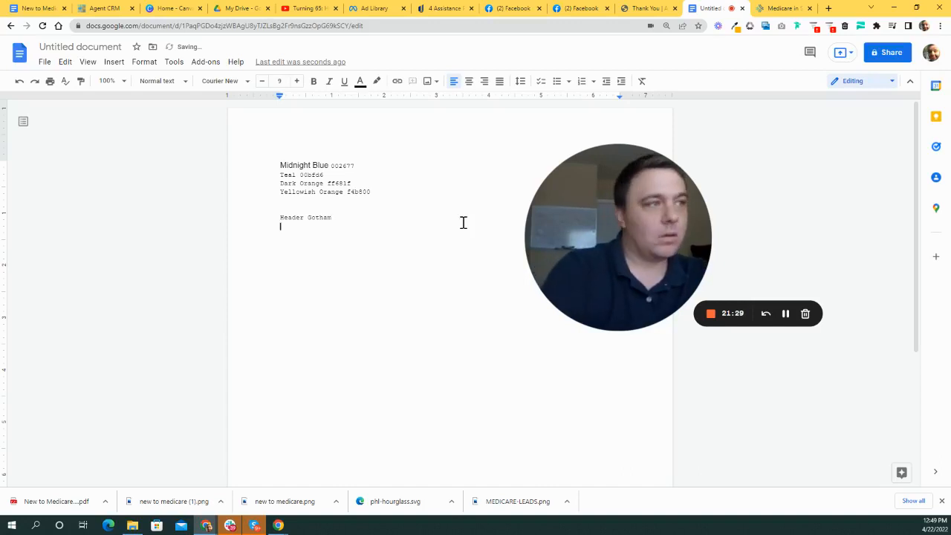
{"action": "left_click", "coordinate": [323, 204]}
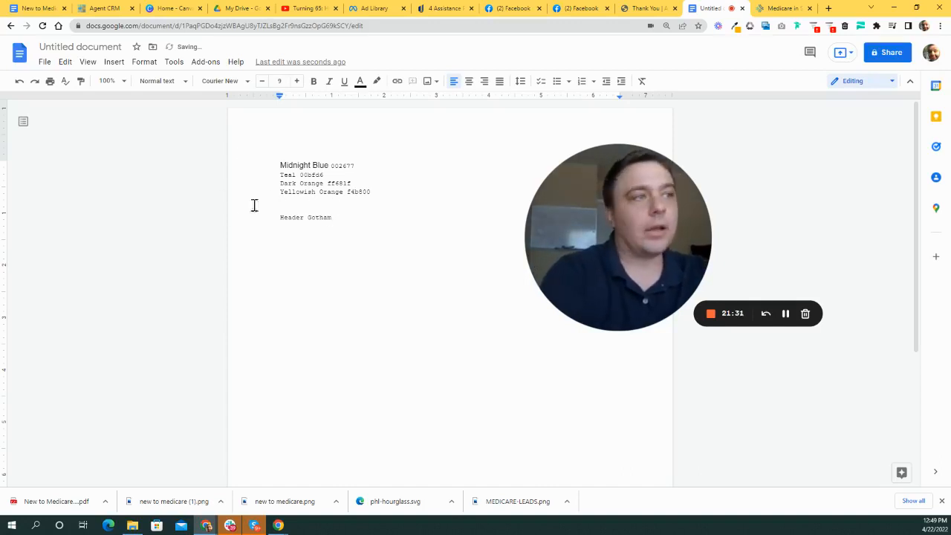
{"action": "key", "text": "Delete"}
{"action": "key", "text": "BackSpace"}
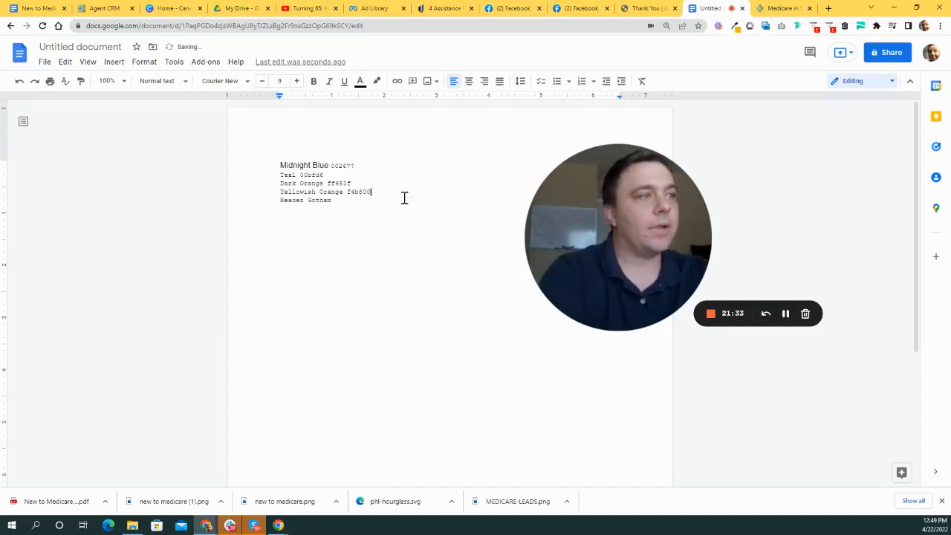
{"action": "key", "text": "Return"}
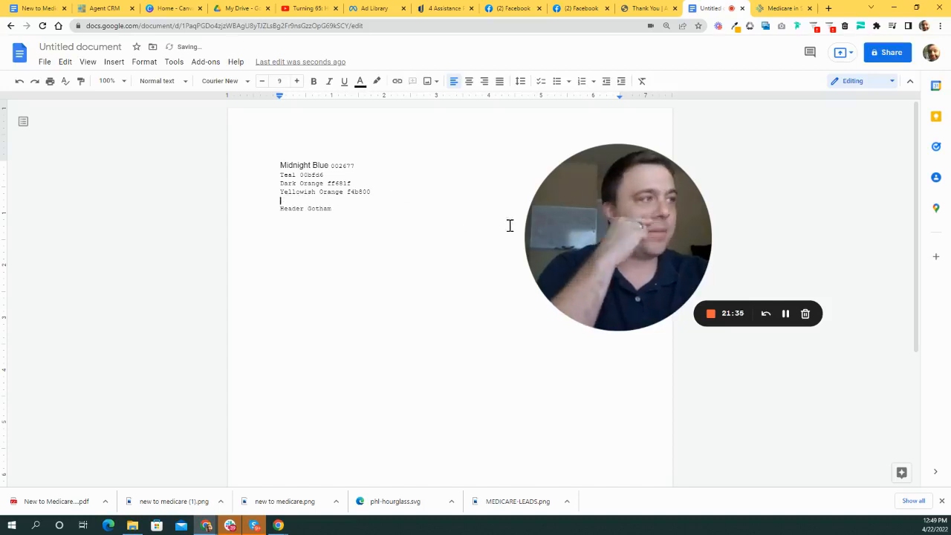
{"action": "left_click_drag", "start_coordinate": [617, 255], "coordinate": [486, 253]}
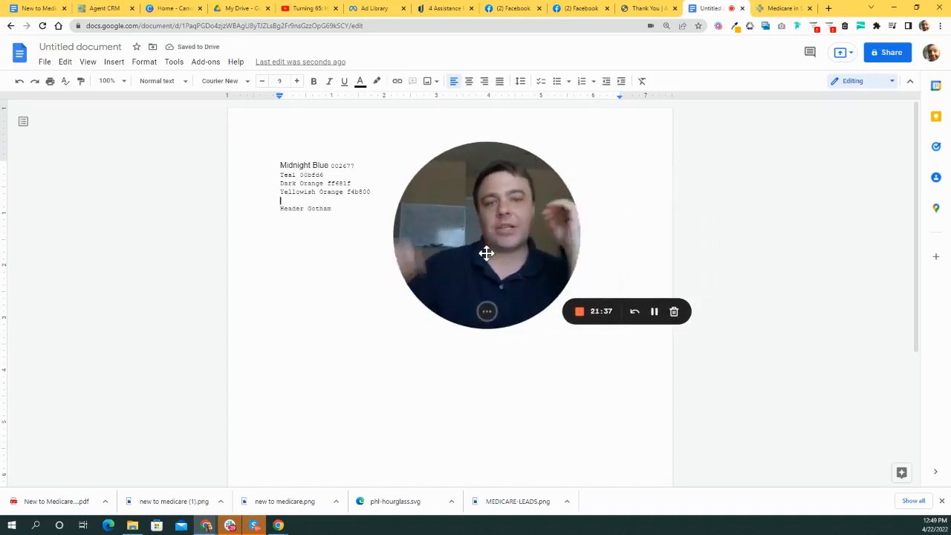
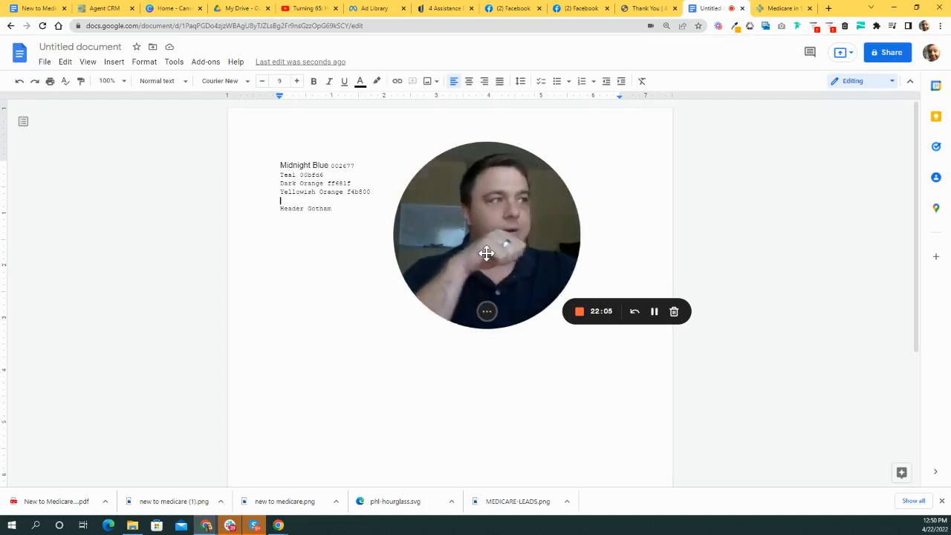
- Switch to the AmeriHealth VIP Care 'Thank you for your submission' page
{"action": "left_click", "coordinate": [643, 9]}
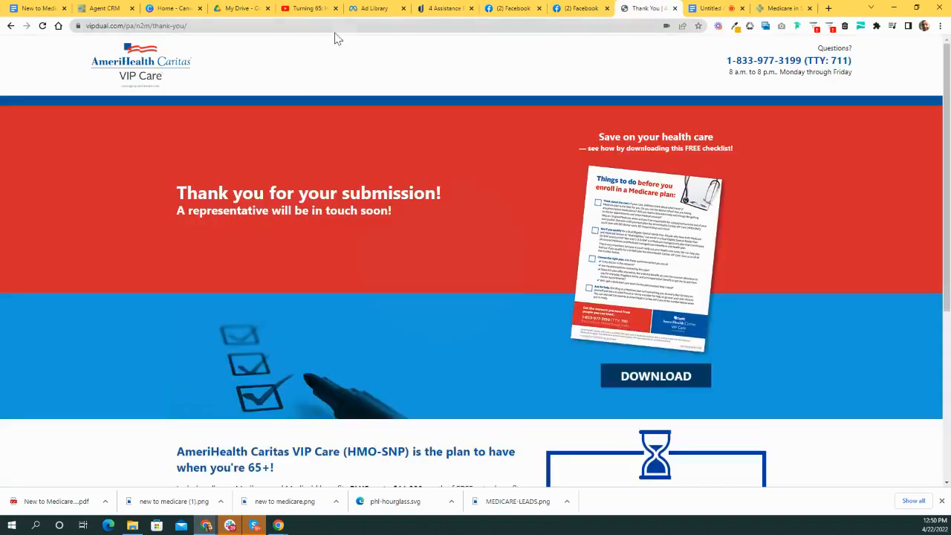
- From Canva Home, create a custom-size blank design of 500 × 500 px
{"action": "left_click", "coordinate": [167, 9]}
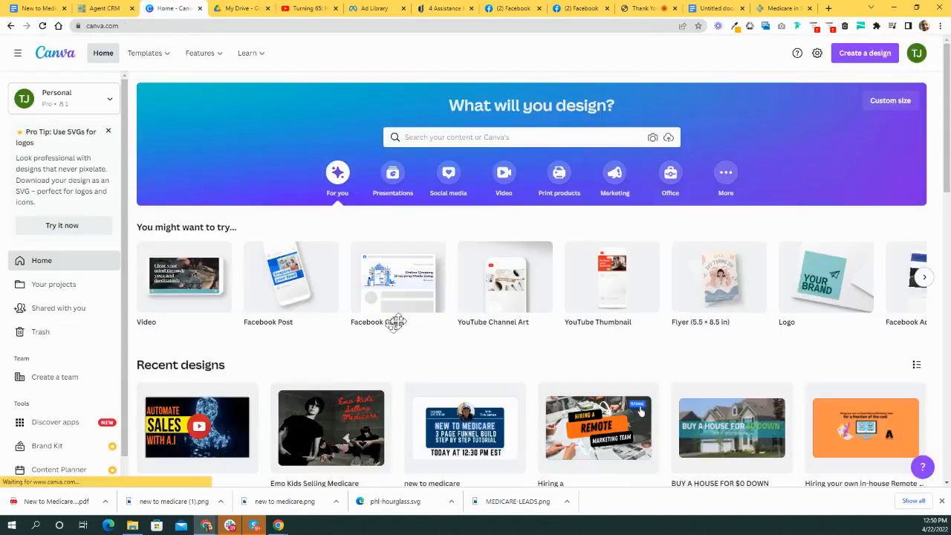
{"action": "scroll", "coordinate": [455, 327], "scroll_direction": "down", "scroll_amount": 3}
{"action": "scroll", "coordinate": [459, 315], "scroll_direction": "up", "scroll_amount": 3}
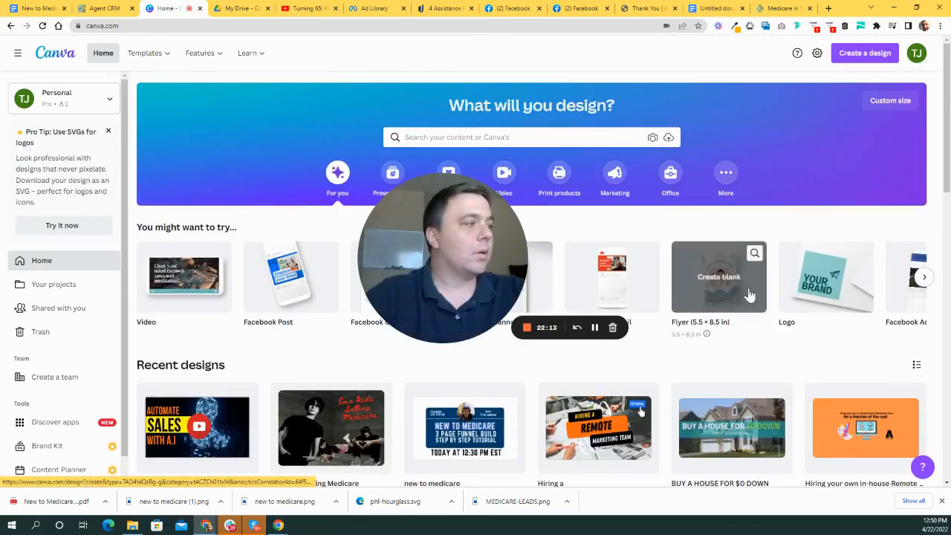
{"action": "scroll", "coordinate": [749, 296], "scroll_direction": "down", "scroll_amount": 4}
{"action": "scroll", "coordinate": [810, 223], "scroll_direction": "up", "scroll_amount": 4}
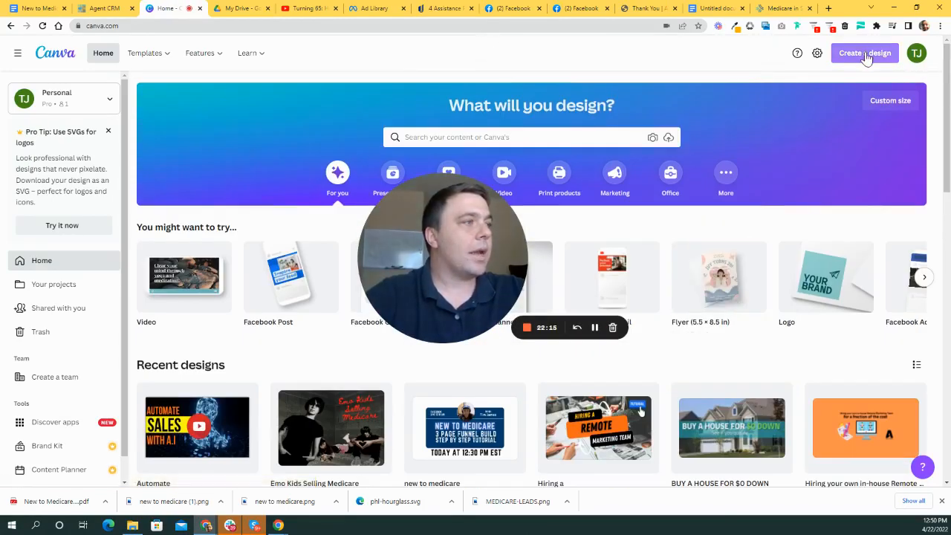
{"action": "left_click", "coordinate": [866, 59]}
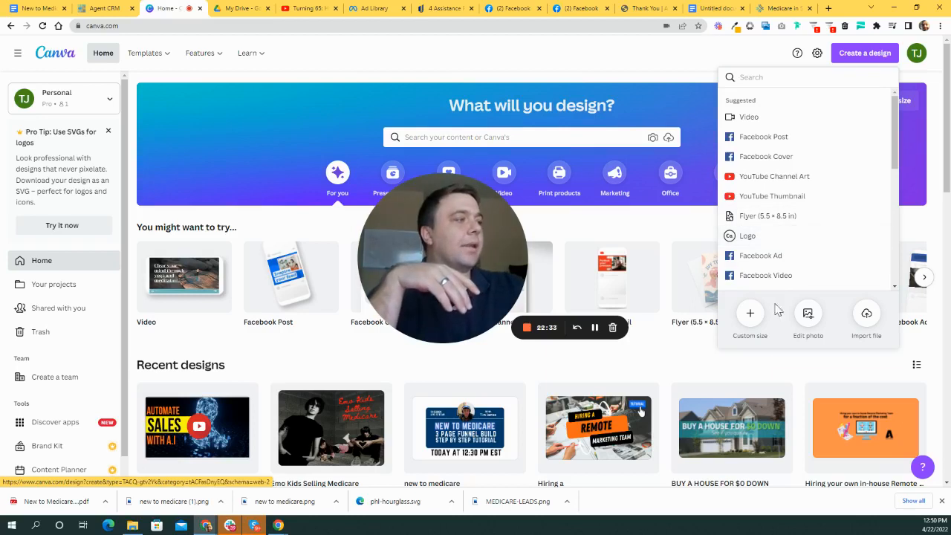
{"action": "left_click", "coordinate": [750, 312]}
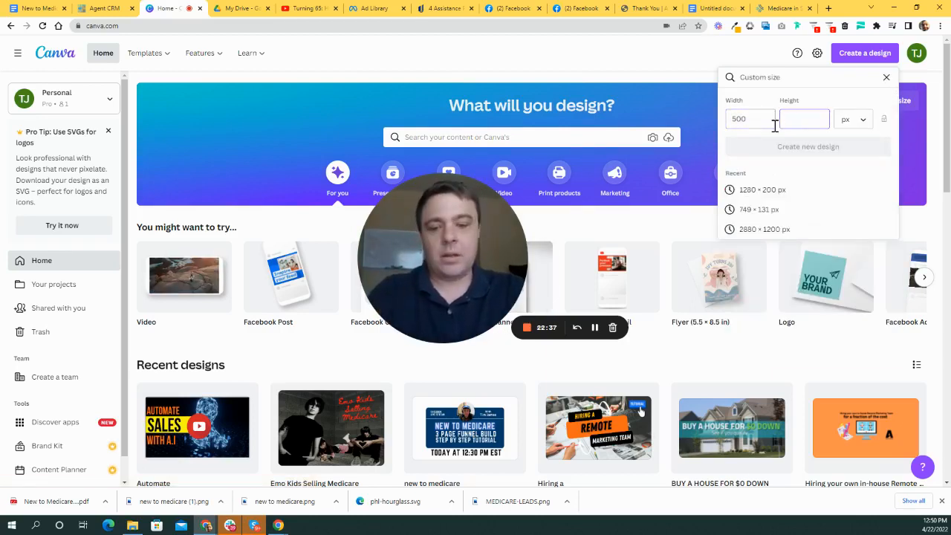
{"action": "type", "text": "500"}
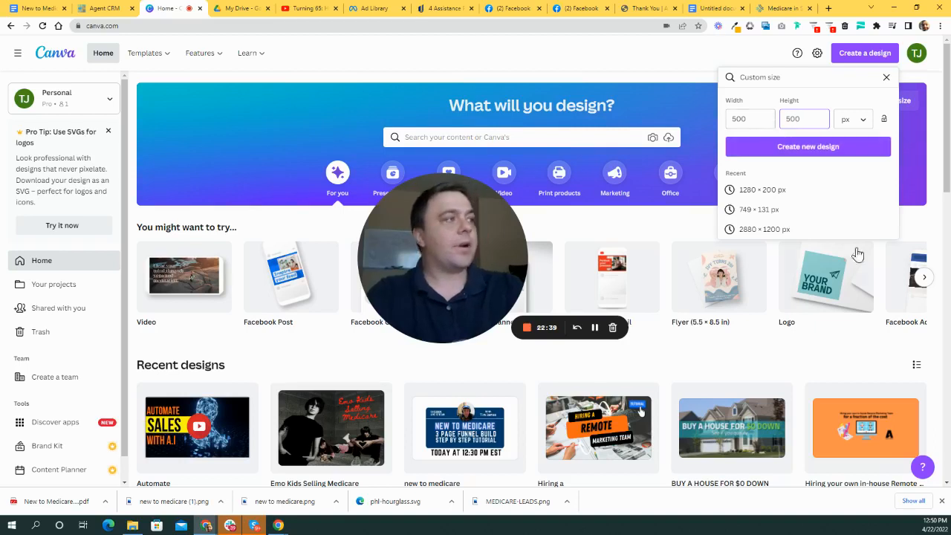
{"action": "left_click", "coordinate": [836, 149]}
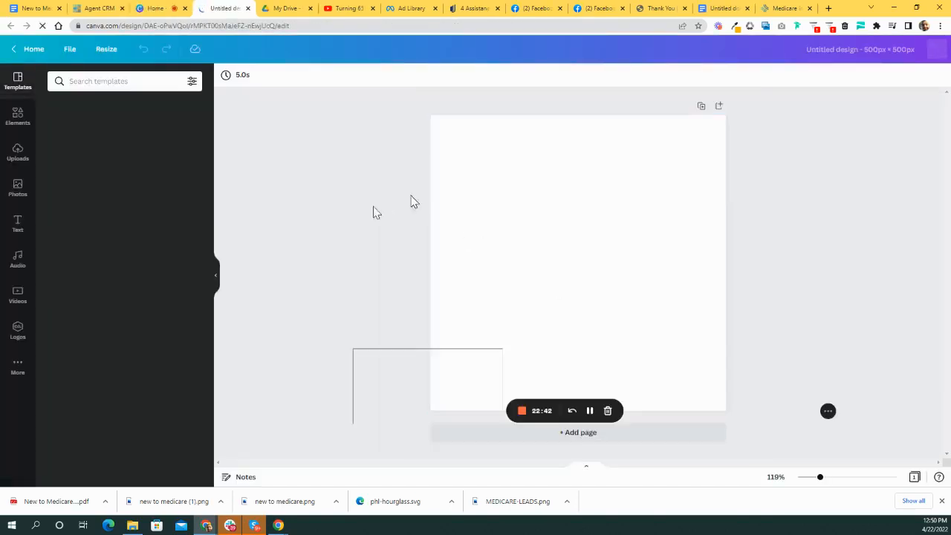
- Open the Elements panel beside the blank 500 × 500 design and browse it
{"action": "left_click_drag", "start_coordinate": [470, 252], "coordinate": [339, 200]}
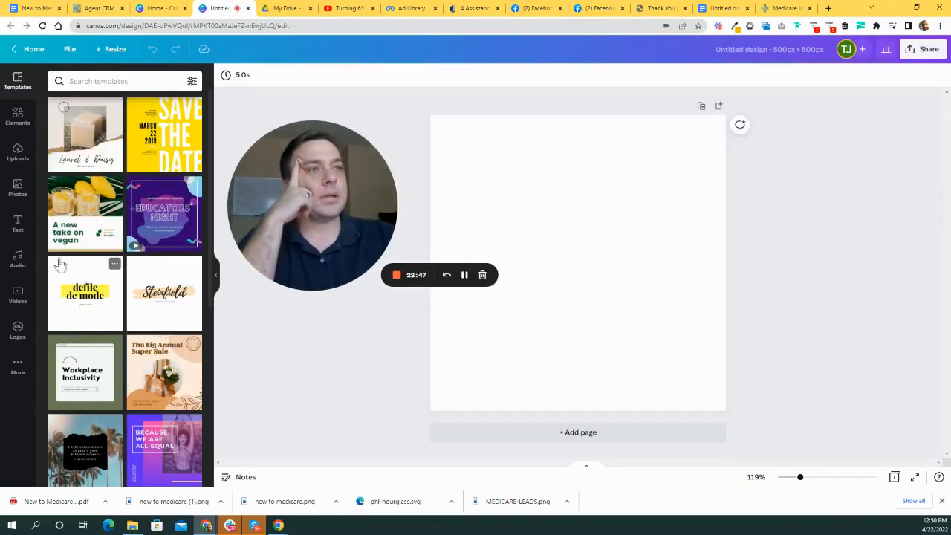
{"action": "left_click", "coordinate": [18, 116]}
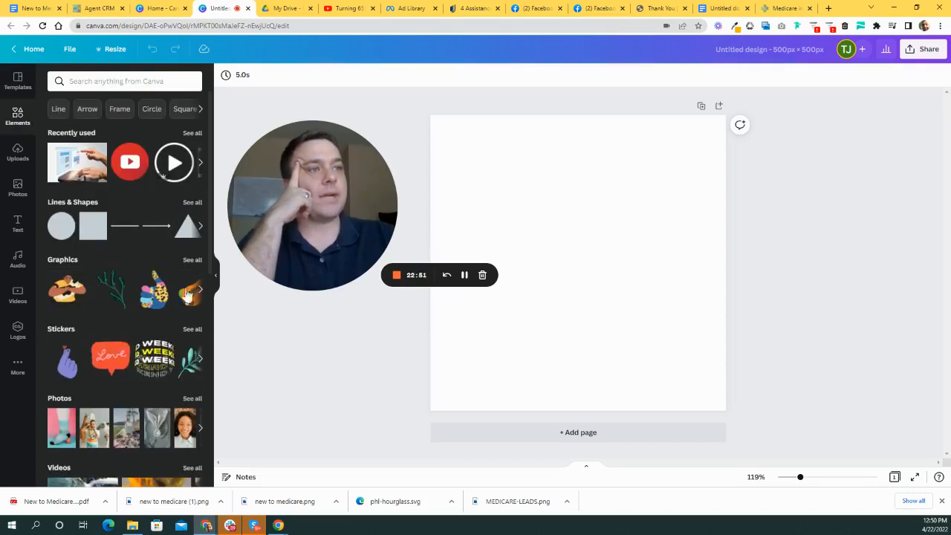
{"action": "scroll", "coordinate": [104, 269], "scroll_direction": "down", "scroll_amount": 3}
{"action": "scroll", "coordinate": [127, 315], "scroll_direction": "up", "scroll_amount": 3}
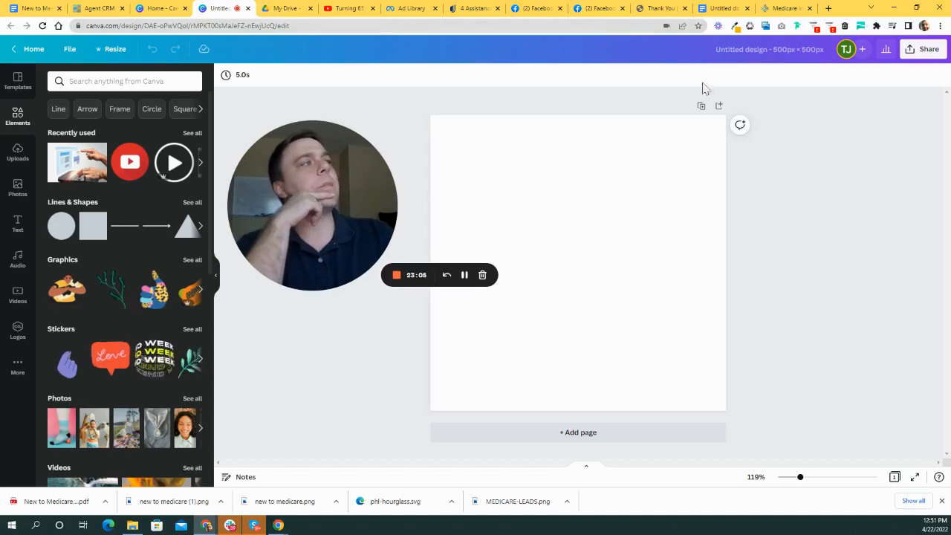
- Look over the open Google Doc, AmeriHealth thank-you and Facebook pages
{"action": "left_click", "coordinate": [726, 8]}
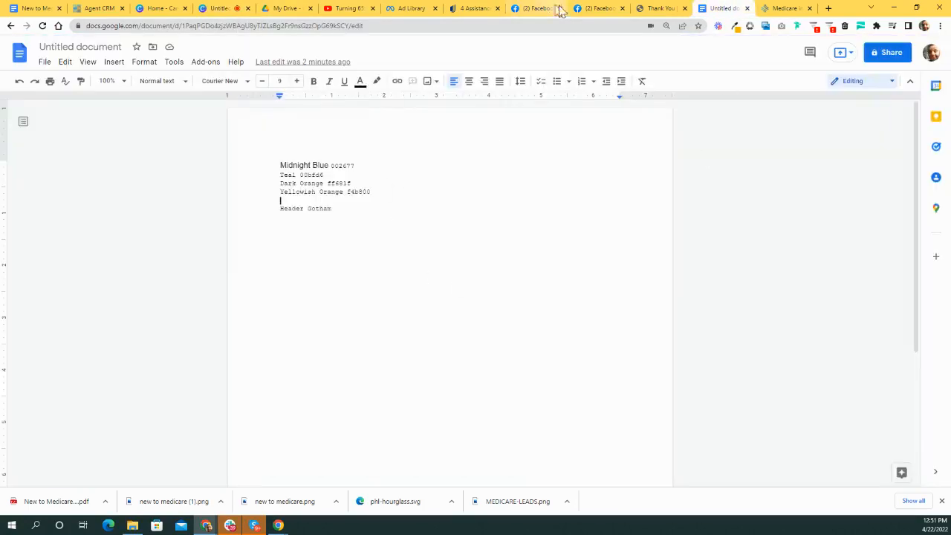
{"action": "left_click", "coordinate": [658, 8]}
{"action": "left_click", "coordinate": [598, 9]}
{"action": "left_click", "coordinate": [661, 9]}
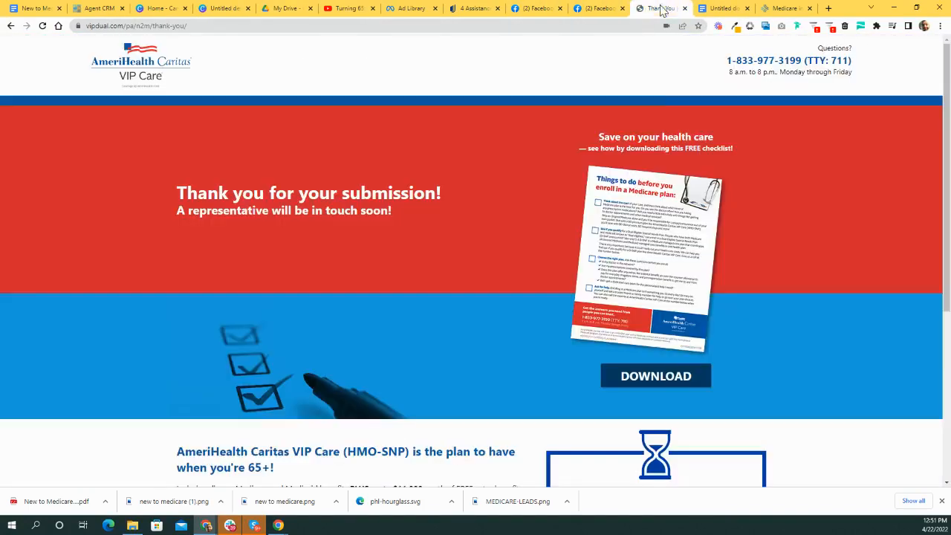
{"action": "scroll", "coordinate": [570, 143], "scroll_direction": "down", "scroll_amount": 4}
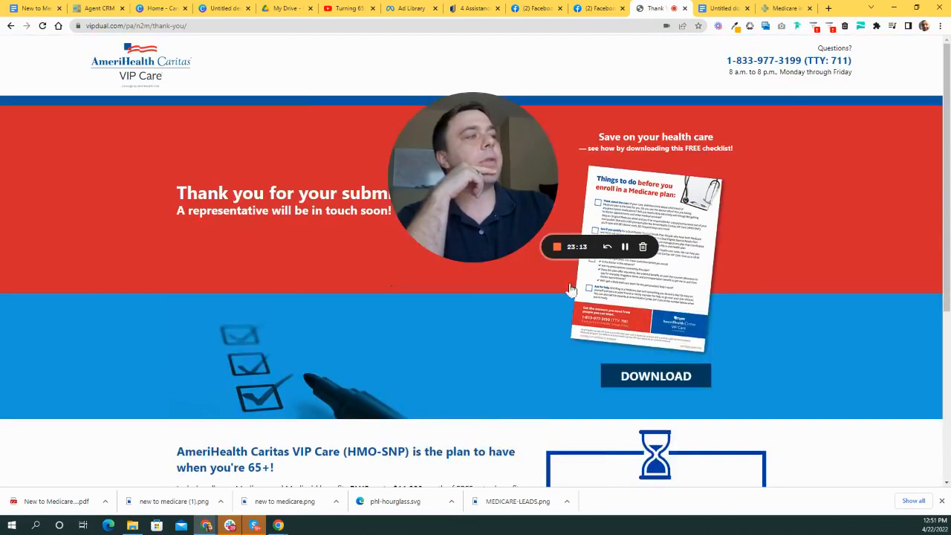
{"action": "scroll", "coordinate": [228, 212], "scroll_direction": "up", "scroll_amount": 4}
{"action": "left_click", "coordinate": [600, 8]}
{"action": "left_click", "coordinate": [542, 8]}
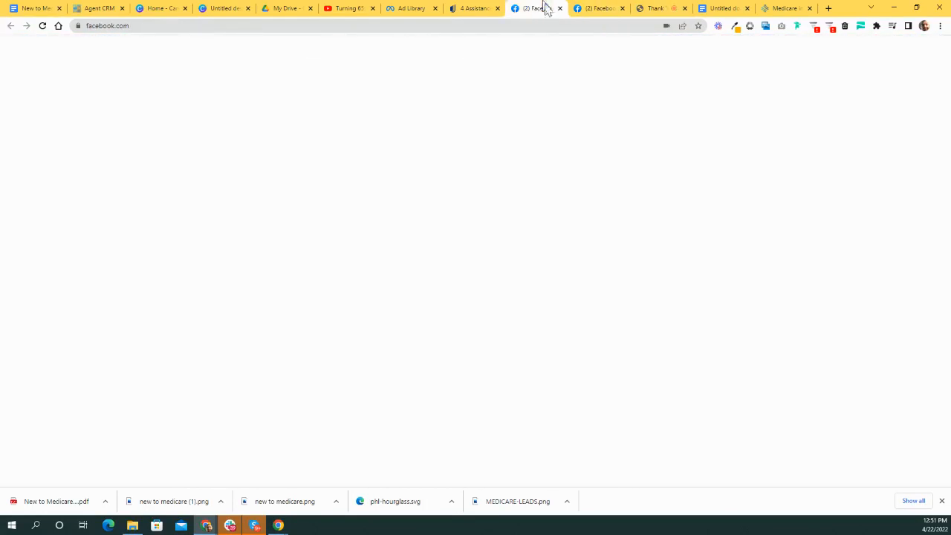
- Read through the AARP article '4 Assistance Programs That Could Help Pay Your Medicare Costs'
{"action": "left_click", "coordinate": [473, 8]}
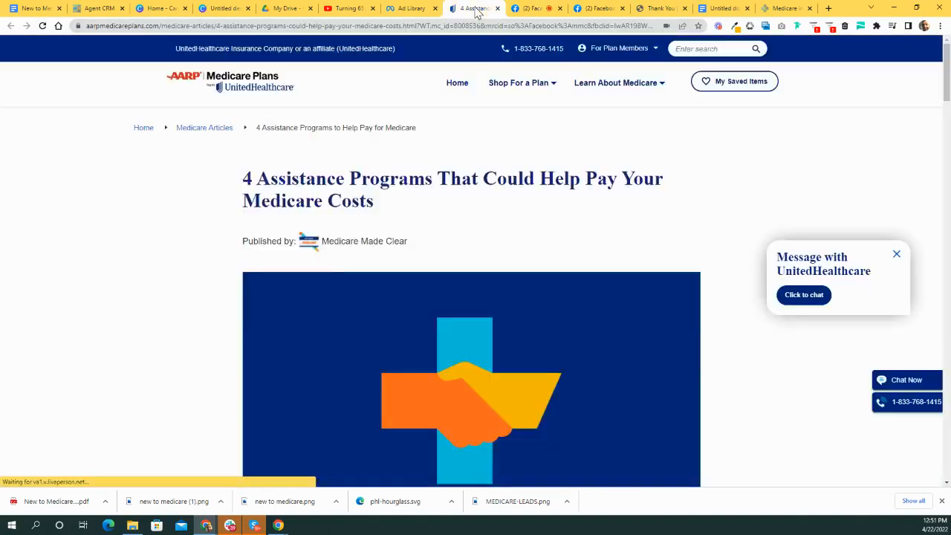
{"action": "scroll", "coordinate": [537, 225], "scroll_direction": "down", "scroll_amount": 10}
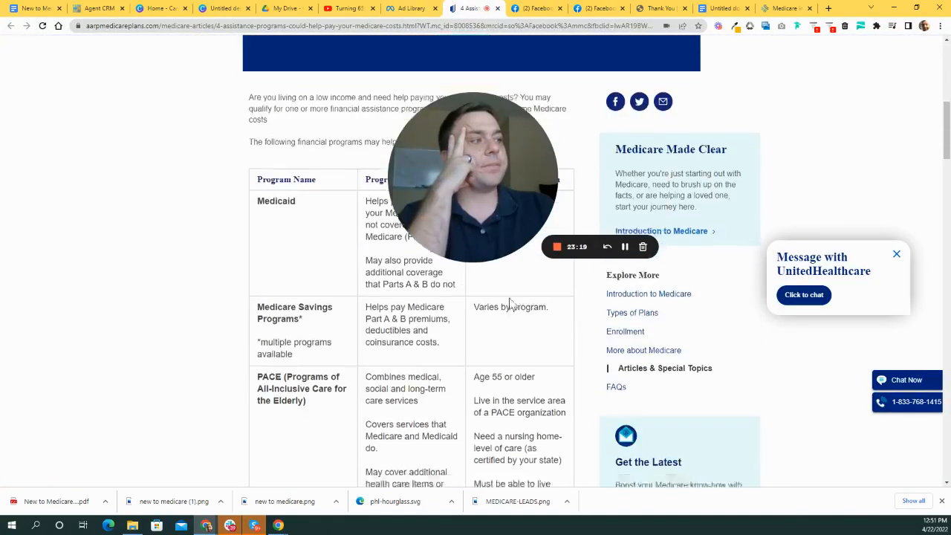
{"action": "scroll", "coordinate": [613, 273], "scroll_direction": "down", "scroll_amount": 3}
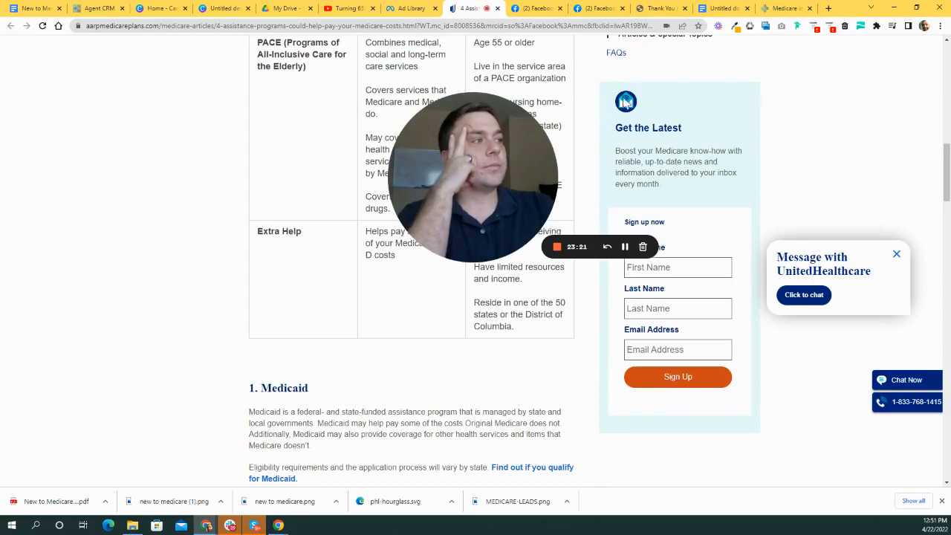
{"action": "scroll", "coordinate": [354, 355], "scroll_direction": "down", "scroll_amount": 15}
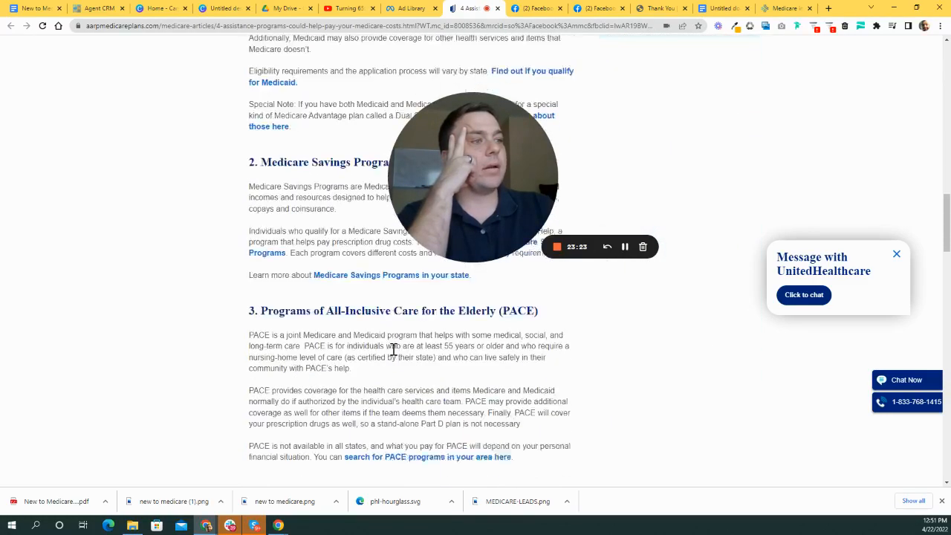
{"action": "scroll", "coordinate": [446, 363], "scroll_direction": "down", "scroll_amount": 2}
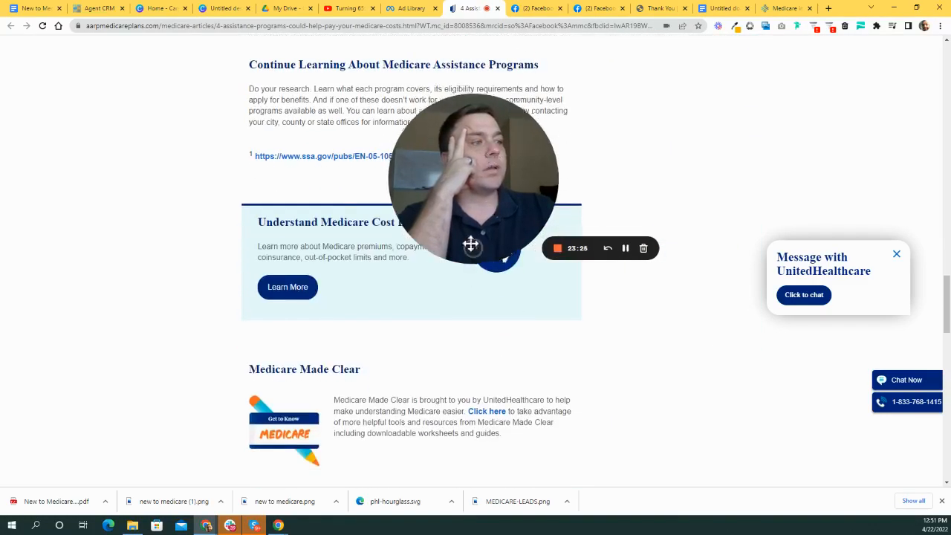
{"action": "scroll", "coordinate": [550, 311], "scroll_direction": "down", "scroll_amount": 3}
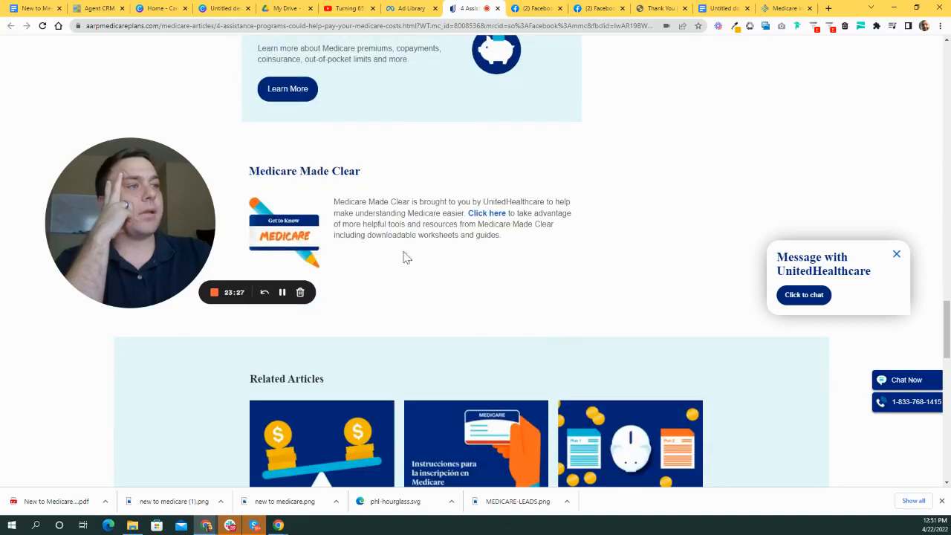
{"action": "scroll", "coordinate": [438, 380], "scroll_direction": "down", "scroll_amount": 7}
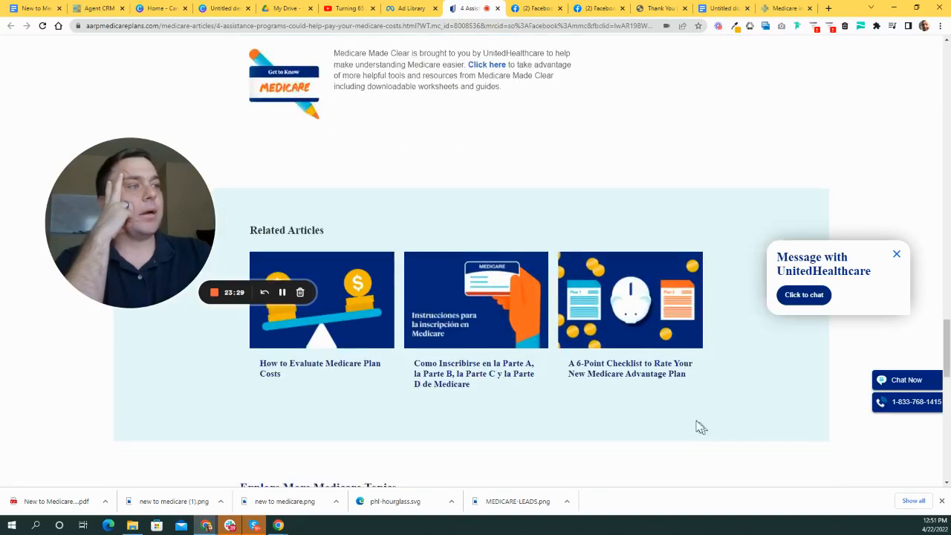
{"action": "scroll", "coordinate": [651, 336], "scroll_direction": "up", "scroll_amount": 15}
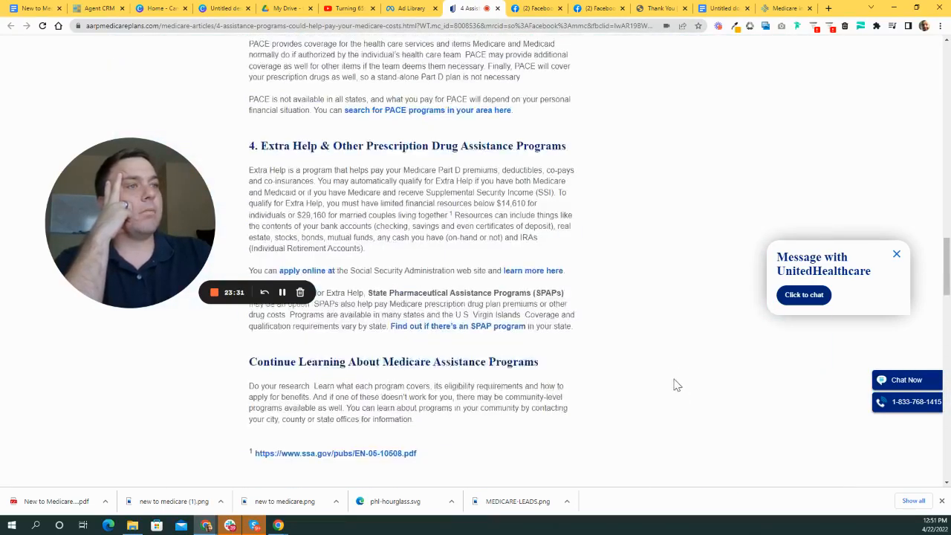
{"action": "scroll", "coordinate": [646, 411], "scroll_direction": "up", "scroll_amount": 6}
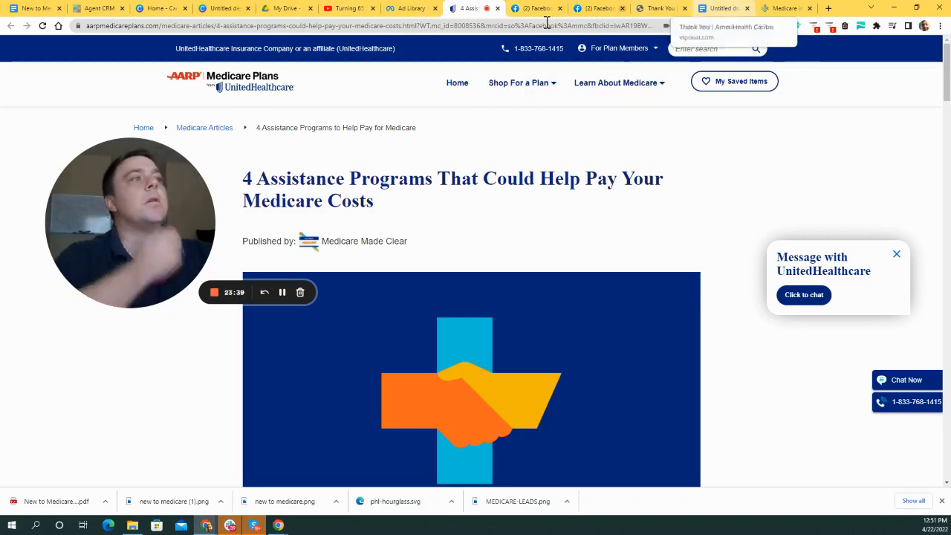
{"action": "left_click", "coordinate": [41, 6]}
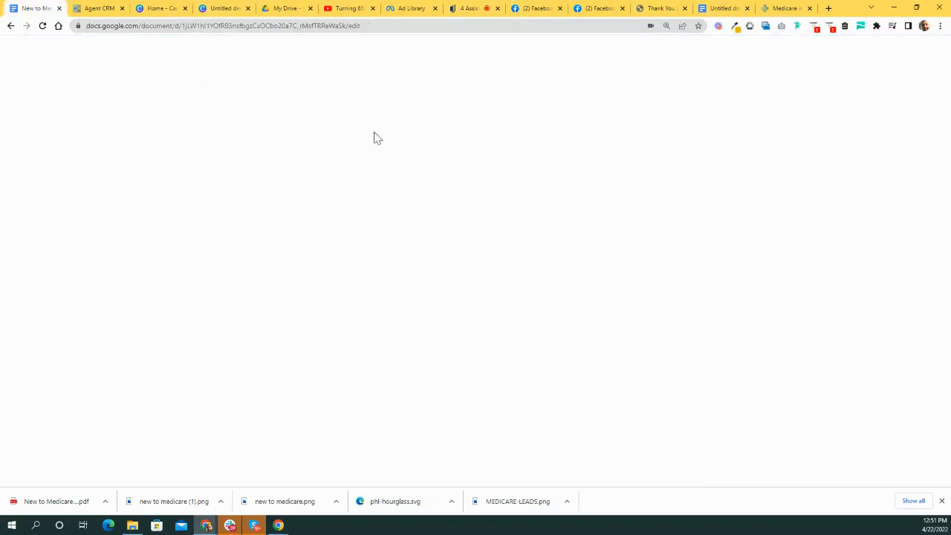
{"action": "scroll", "coordinate": [438, 253], "scroll_direction": "down", "scroll_amount": 5}
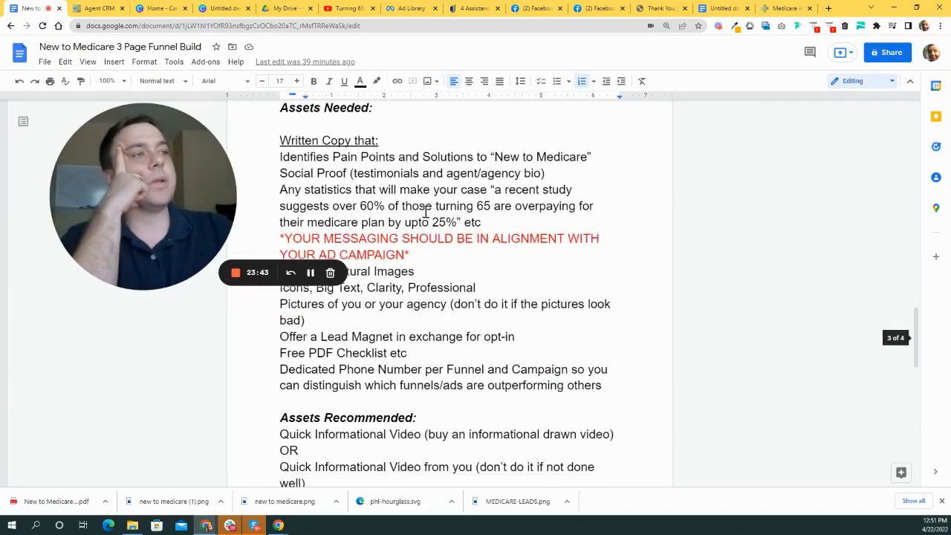
{"action": "scroll", "coordinate": [492, 240], "scroll_direction": "down", "scroll_amount": 6}
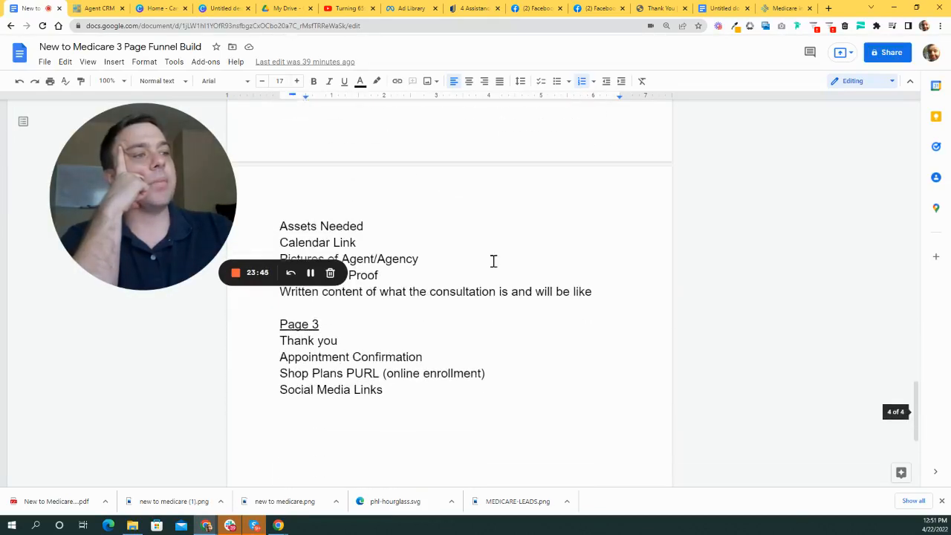
{"action": "scroll", "coordinate": [492, 260], "scroll_direction": "up", "scroll_amount": 12}
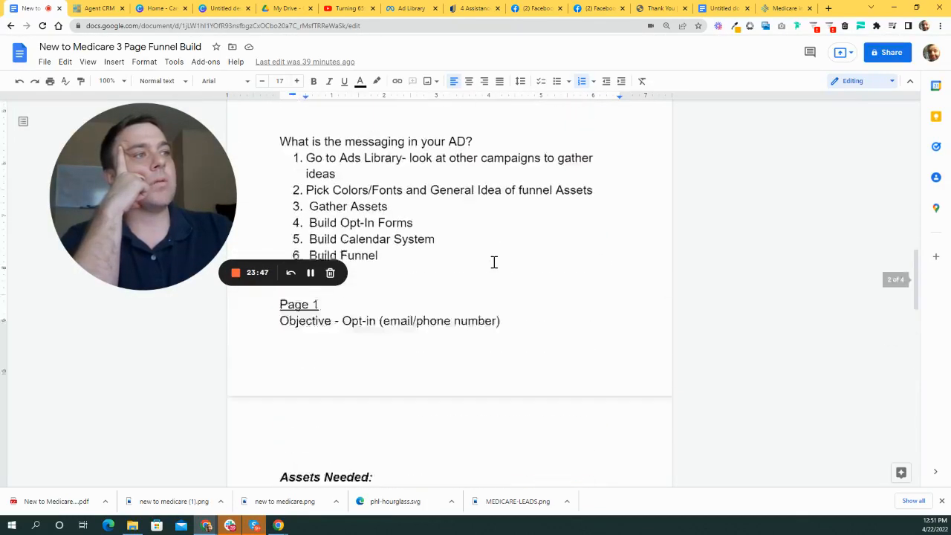
{"action": "scroll", "coordinate": [493, 262], "scroll_direction": "up", "scroll_amount": 1}
{"action": "scroll", "coordinate": [487, 295], "scroll_direction": "down", "scroll_amount": 5}
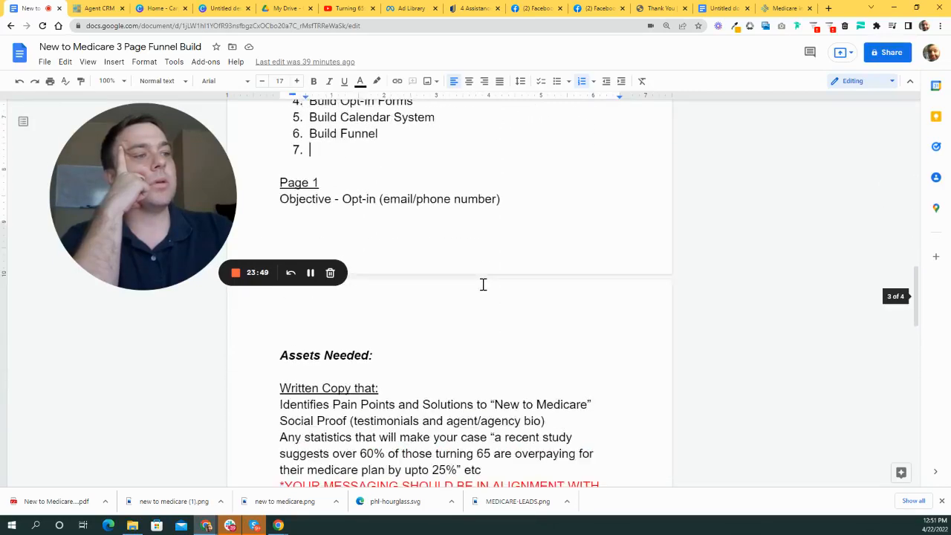
{"action": "scroll", "coordinate": [495, 272], "scroll_direction": "up", "scroll_amount": 8}
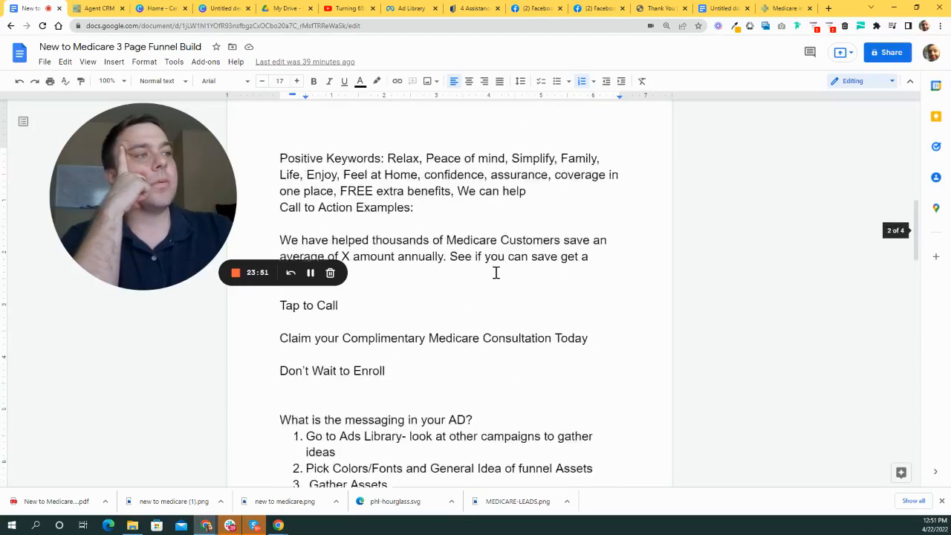
{"action": "scroll", "coordinate": [446, 340], "scroll_direction": "up", "scroll_amount": 1}
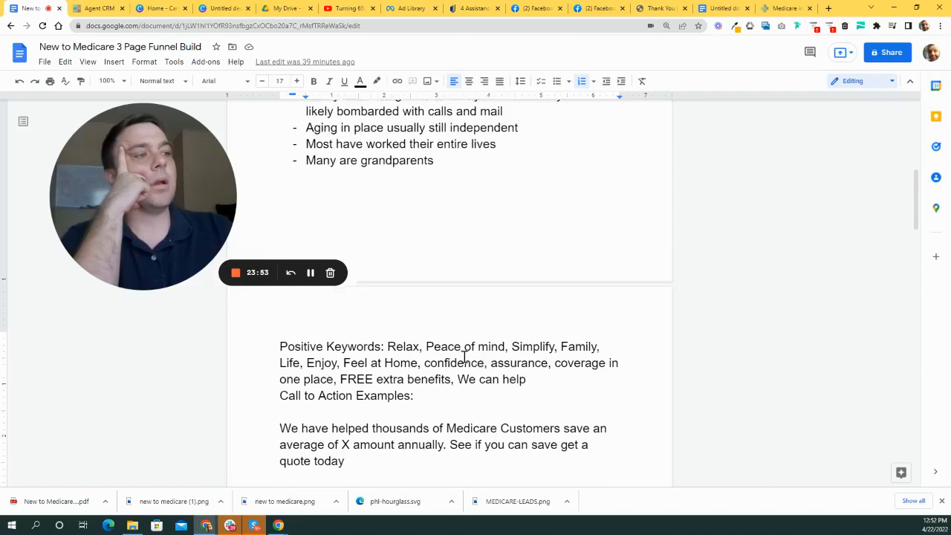
{"action": "scroll", "coordinate": [470, 351], "scroll_direction": "down", "scroll_amount": 1}
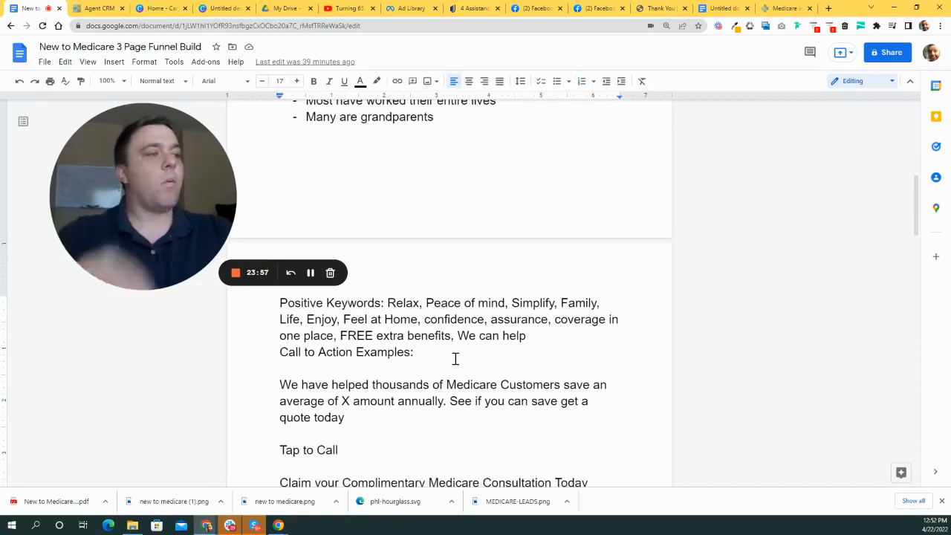
{"action": "scroll", "coordinate": [516, 320], "scroll_direction": "up", "scroll_amount": 1}
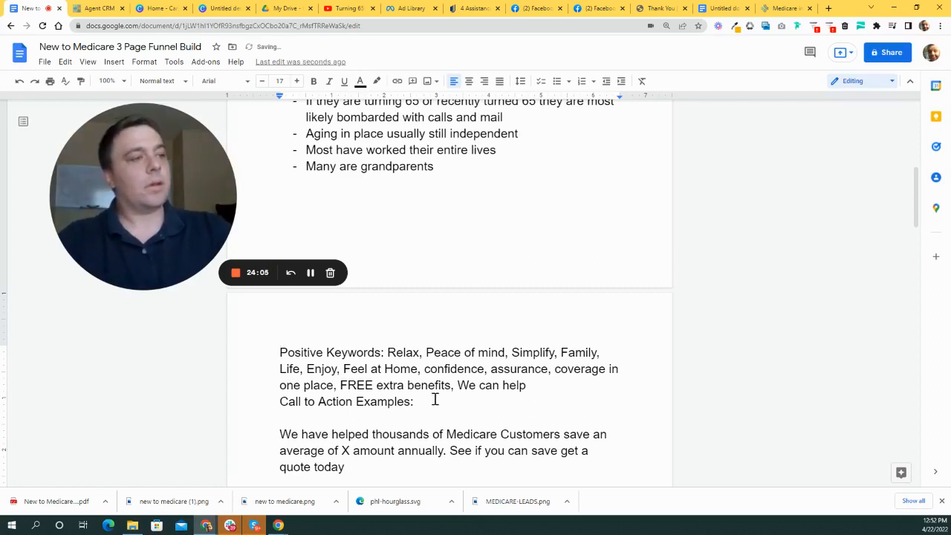
- Under 'Call to Action Examples:', list Family, Savings and Care on separate lines
{"action": "key", "text": "Return"}
{"action": "key", "text": "Return"}
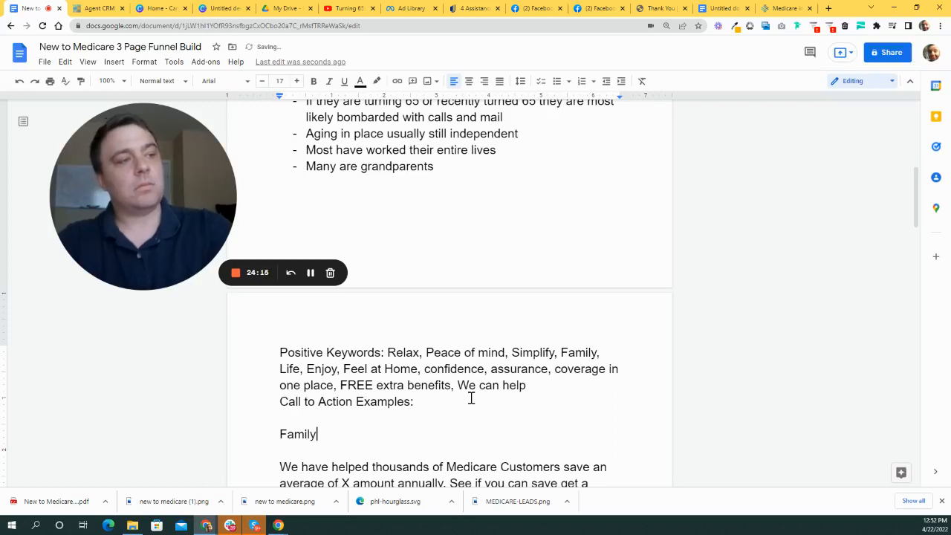
{"action": "key", "text": "Return"}
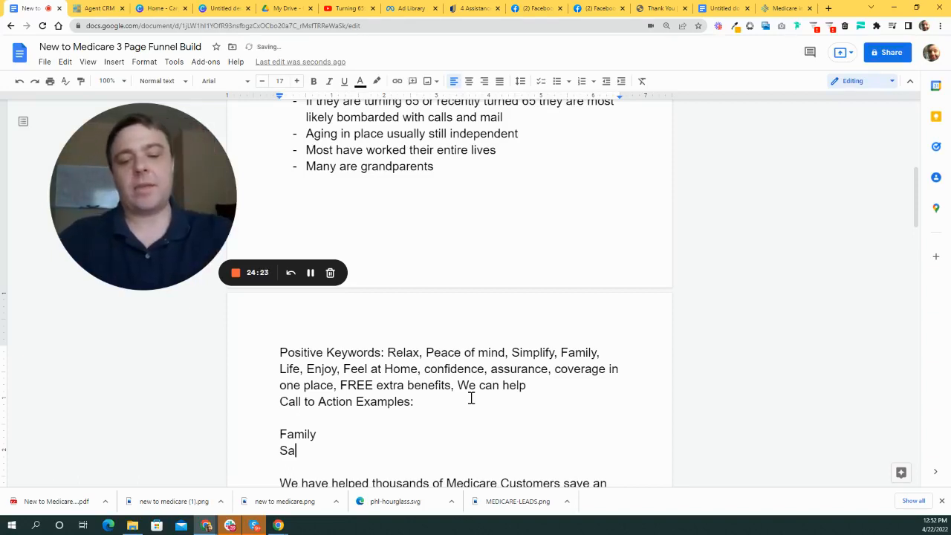
{"action": "key", "text": "Return"}
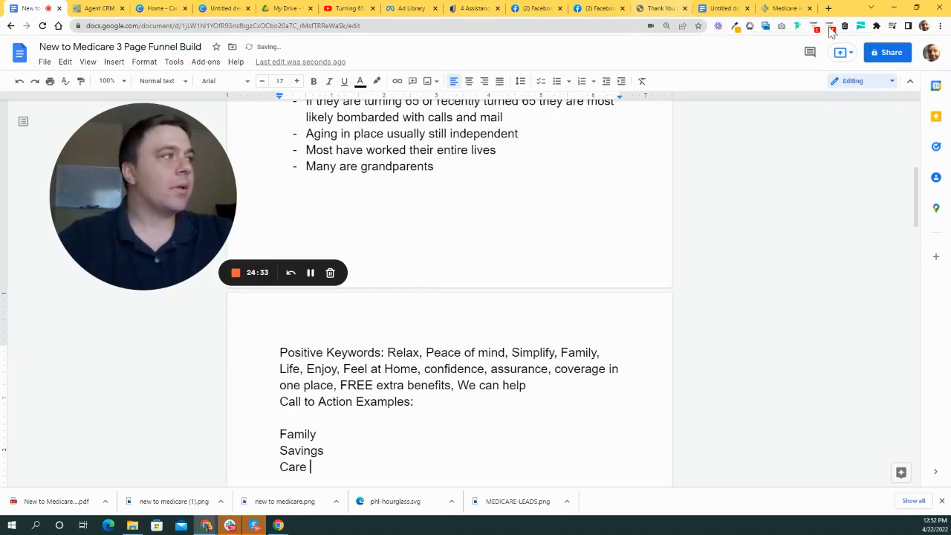
{"action": "left_click", "coordinate": [160, 9]}
- Search the Elements library for 'savings' and browse the results
{"action": "left_click", "coordinate": [223, 8]}
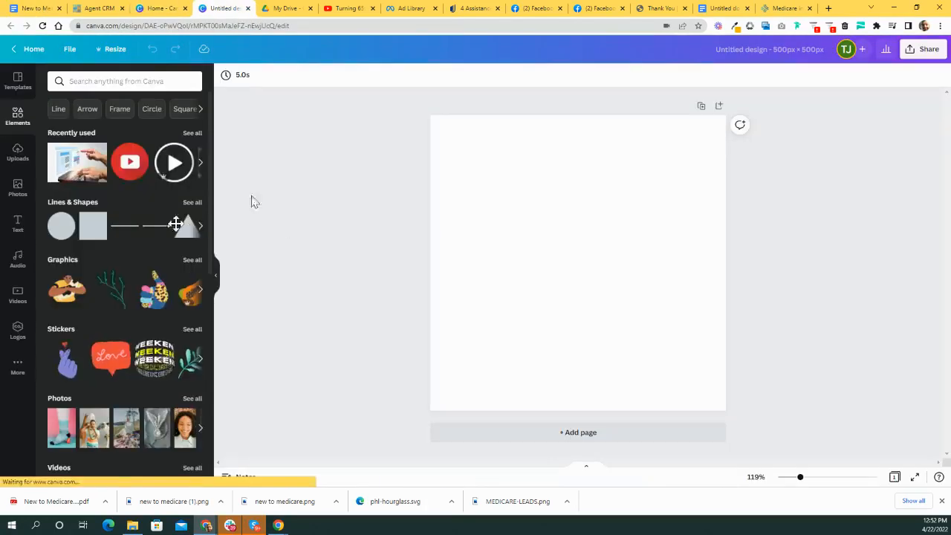
{"action": "left_click", "coordinate": [159, 80]}
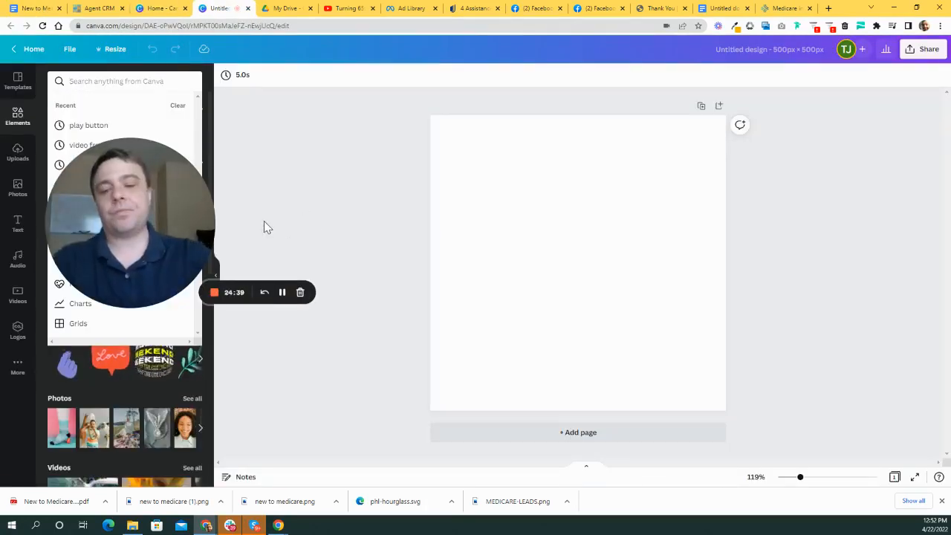
{"action": "type", "text": "savings"}
{"action": "key", "text": "Return"}
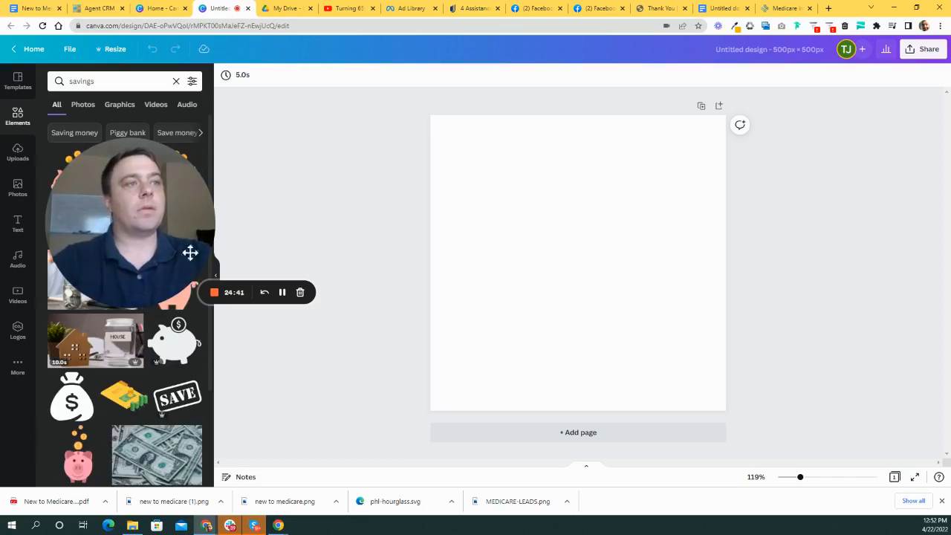
{"action": "left_click_drag", "start_coordinate": [191, 252], "coordinate": [356, 158]}
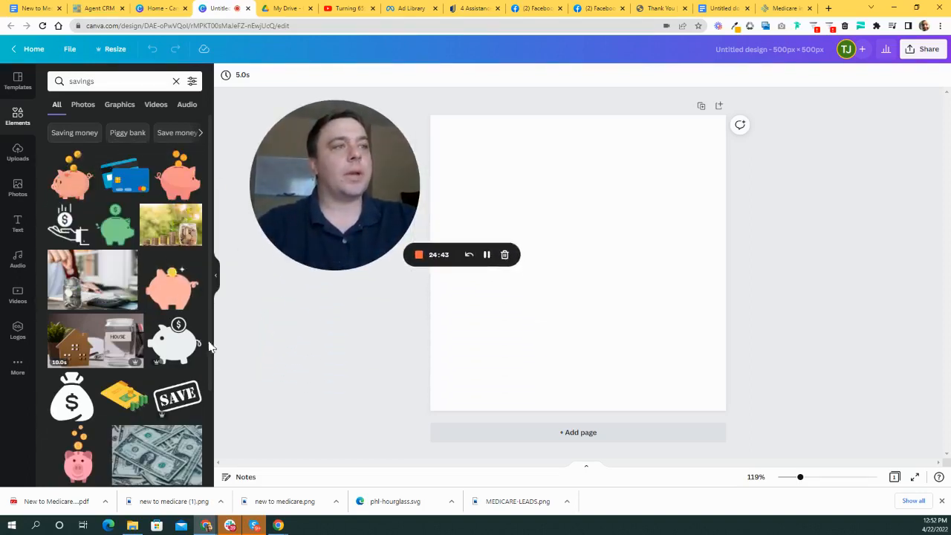
{"action": "scroll", "coordinate": [171, 312], "scroll_direction": "down", "scroll_amount": 3}
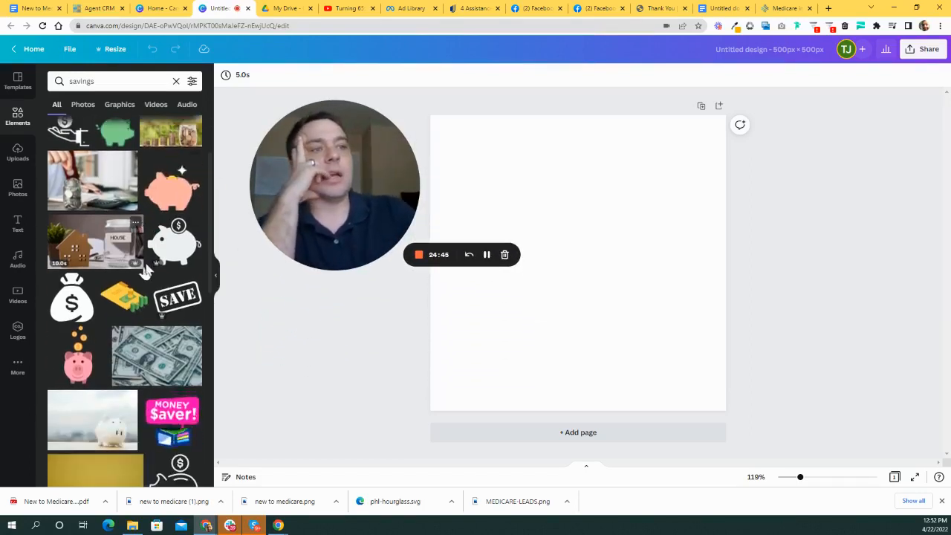
{"action": "scroll", "coordinate": [146, 271], "scroll_direction": "up", "scroll_amount": 3}
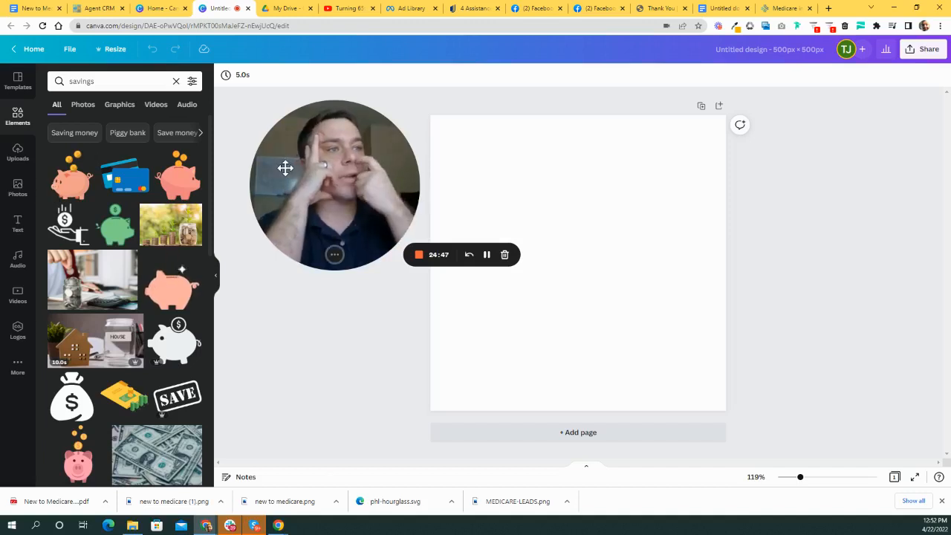
{"action": "scroll", "coordinate": [170, 208], "scroll_direction": "down", "scroll_amount": 4}
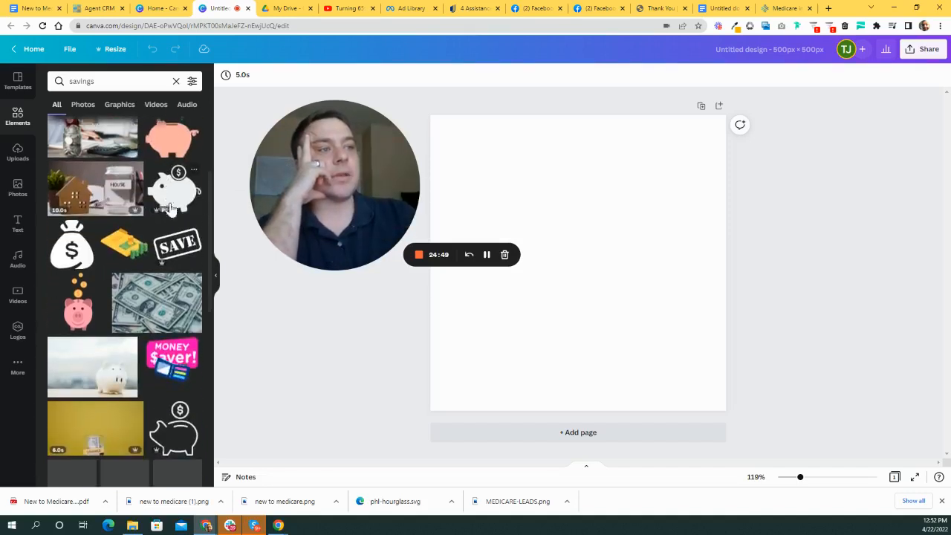
{"action": "scroll", "coordinate": [170, 208], "scroll_direction": "down", "scroll_amount": 7}
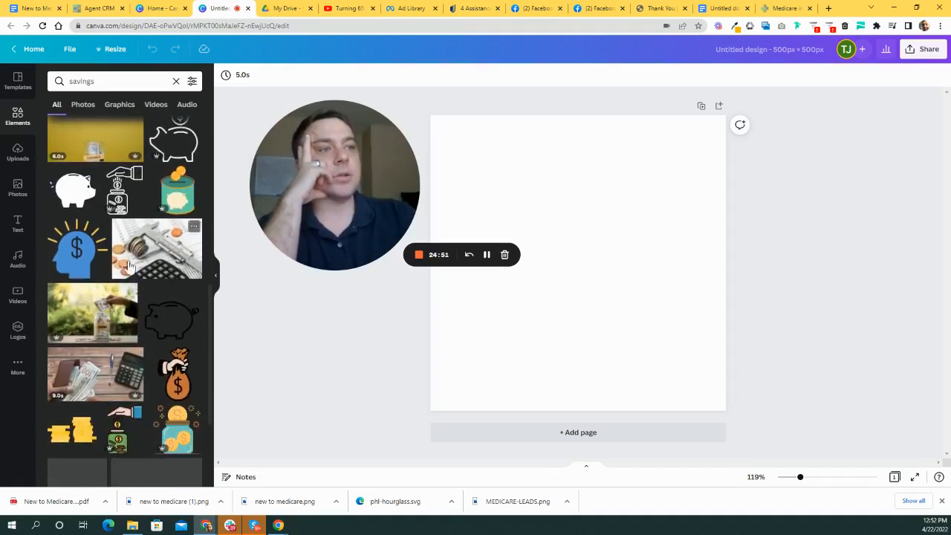
{"action": "scroll", "coordinate": [130, 265], "scroll_direction": "down", "scroll_amount": 5}
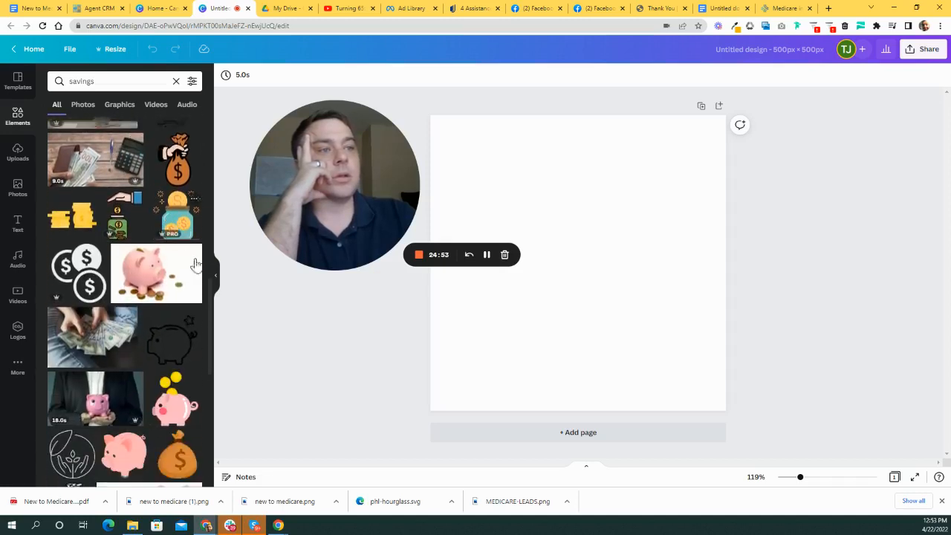
{"action": "scroll", "coordinate": [194, 265], "scroll_direction": "down", "scroll_amount": 4}
{"action": "scroll", "coordinate": [192, 336], "scroll_direction": "down", "scroll_amount": 5}
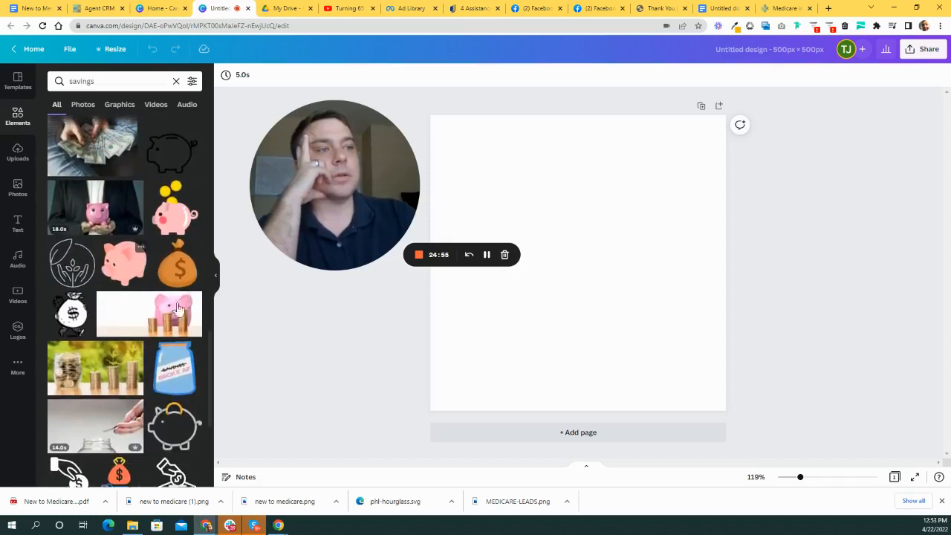
{"action": "scroll", "coordinate": [177, 299], "scroll_direction": "down", "scroll_amount": 1}
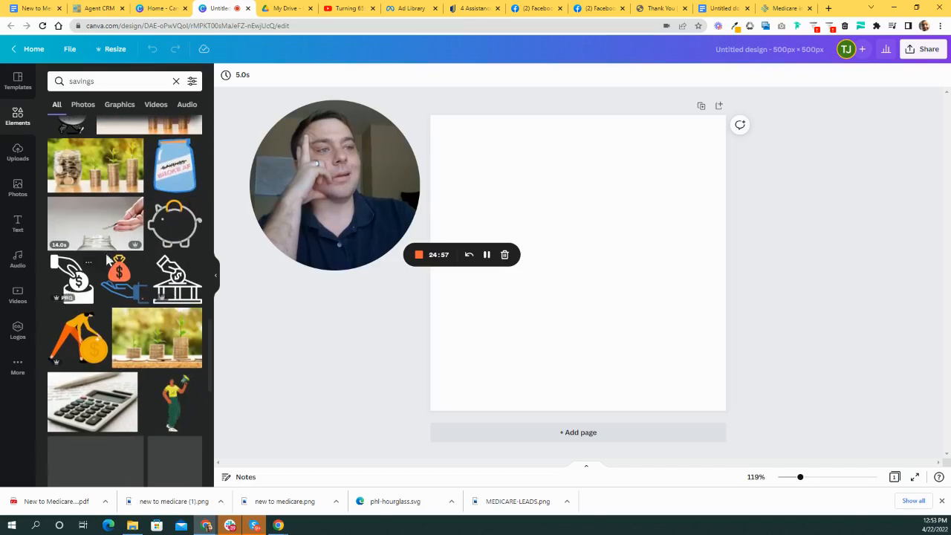
{"action": "scroll", "coordinate": [154, 295], "scroll_direction": "down", "scroll_amount": 3}
{"action": "scroll", "coordinate": [154, 296], "scroll_direction": "down", "scroll_amount": 5}
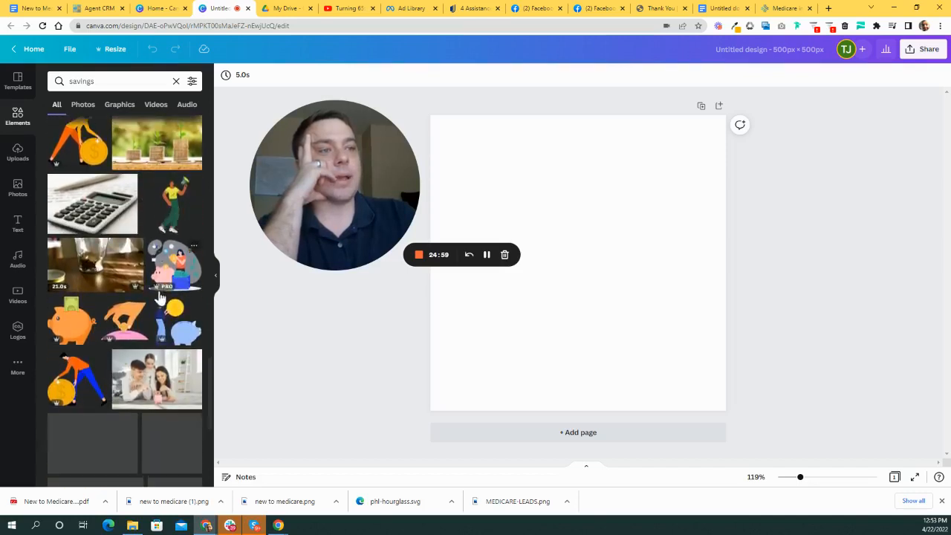
{"action": "scroll", "coordinate": [165, 297], "scroll_direction": "down", "scroll_amount": 3}
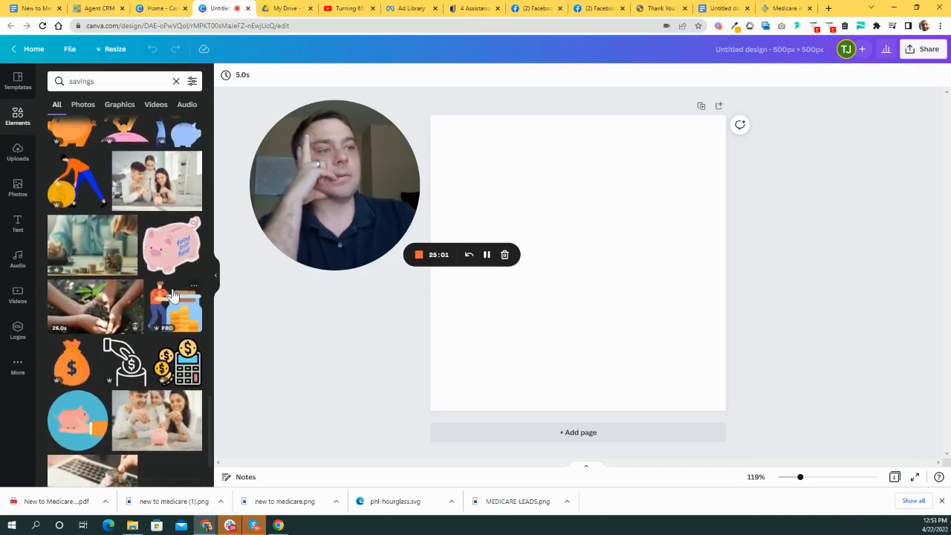
{"action": "scroll", "coordinate": [162, 290], "scroll_direction": "down", "scroll_amount": 7}
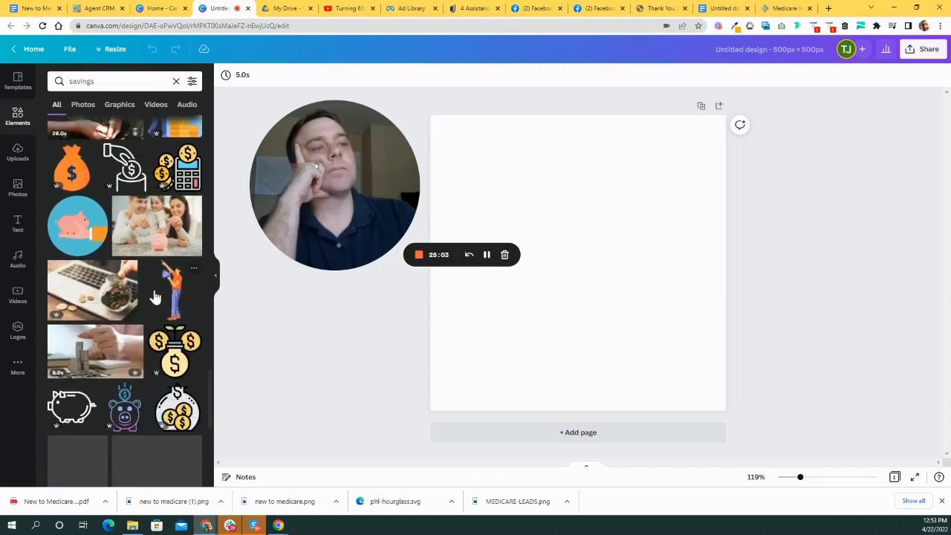
{"action": "scroll", "coordinate": [178, 312], "scroll_direction": "down", "scroll_amount": 10}
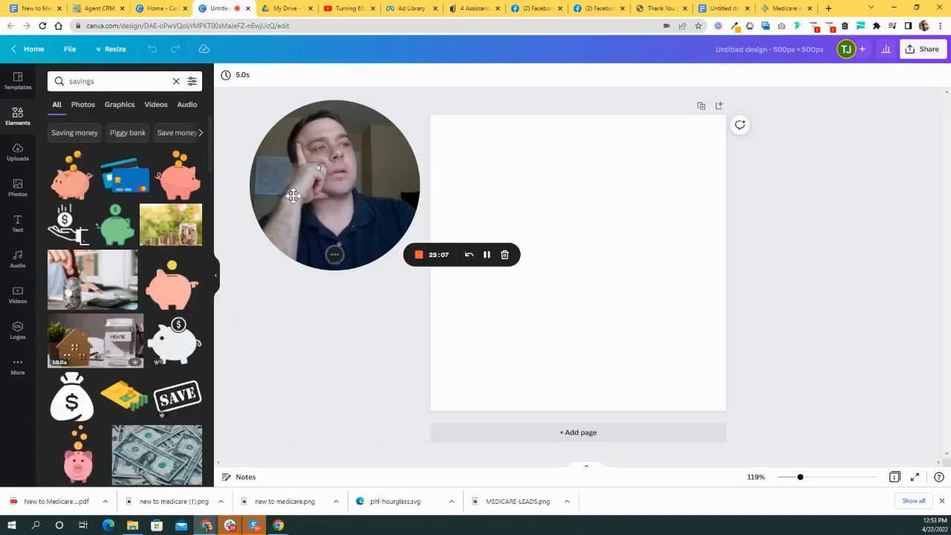
{"action": "left_click_drag", "start_coordinate": [293, 195], "coordinate": [329, 179]}
{"action": "scroll", "coordinate": [156, 308], "scroll_direction": "down", "scroll_amount": 3}
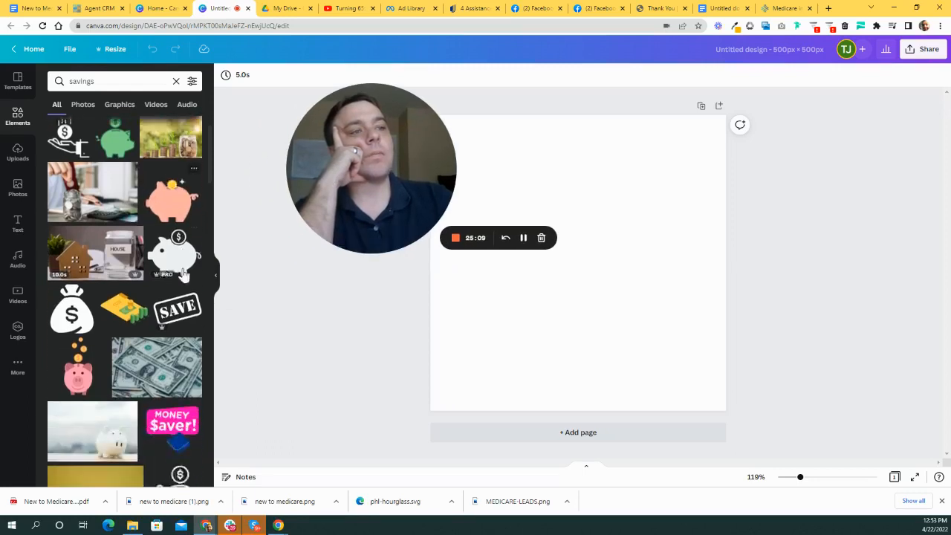
{"action": "scroll", "coordinate": [158, 309], "scroll_direction": "down", "scroll_amount": 4}
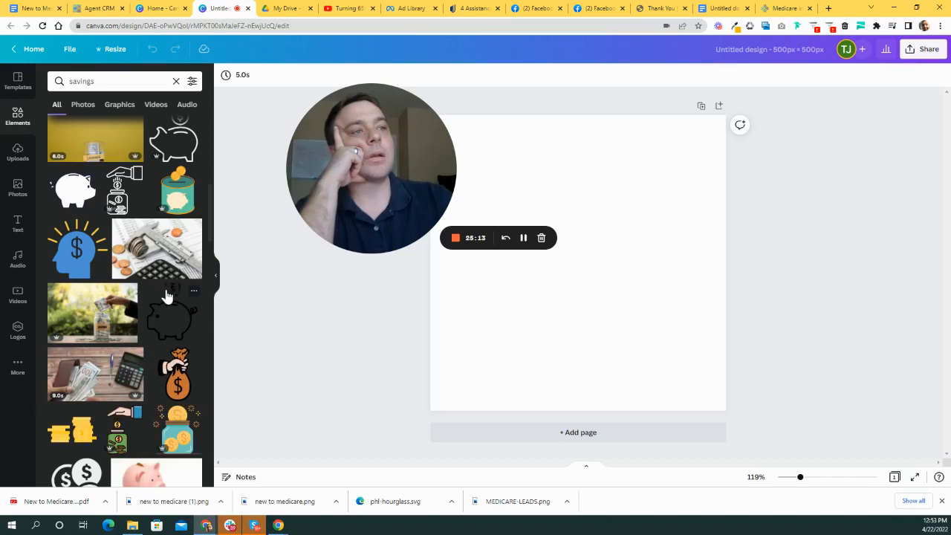
- Add the blue head-with-dollar graphic, shrunk to about 165 × 163, in the top-left corner
{"action": "left_click", "coordinate": [77, 251]}
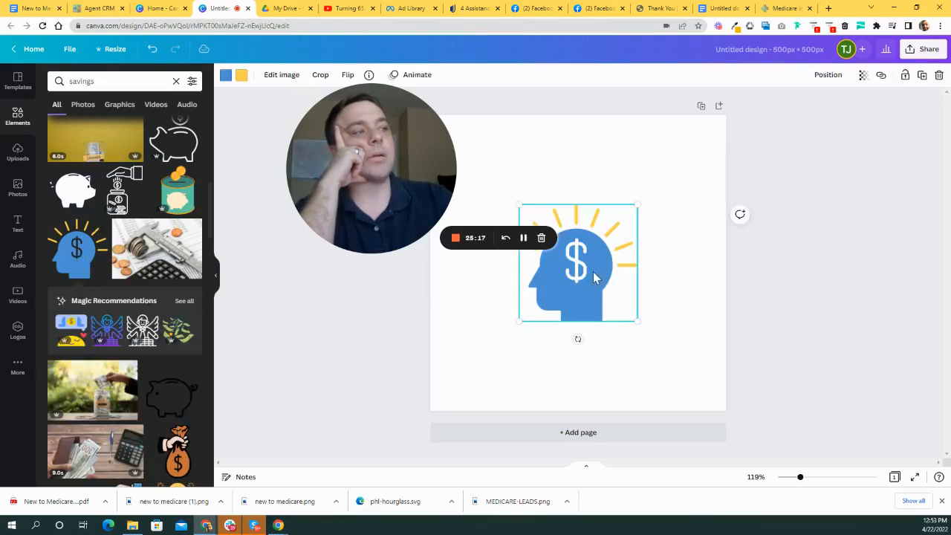
{"action": "left_click_drag", "start_coordinate": [594, 277], "coordinate": [524, 205]}
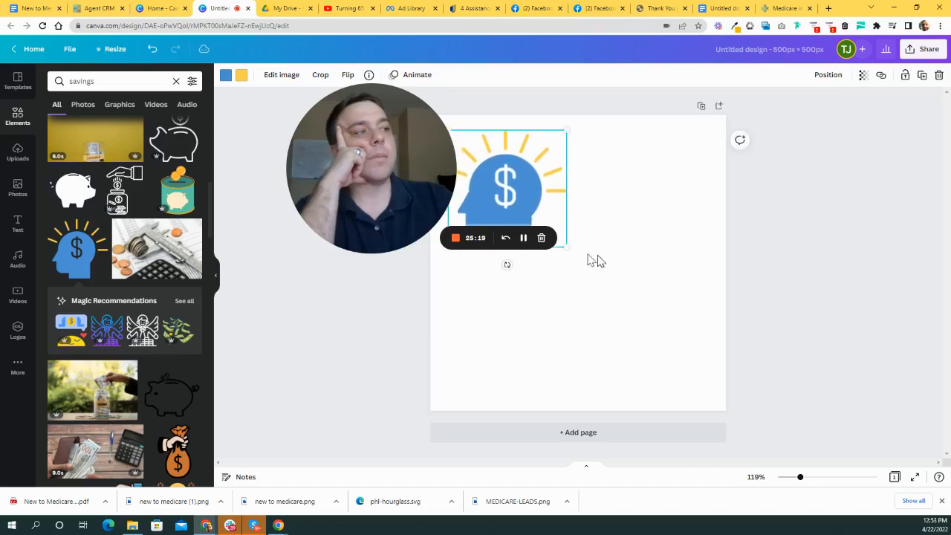
{"action": "left_click_drag", "start_coordinate": [566, 246], "coordinate": [546, 236]}
{"action": "left_click", "coordinate": [684, 232]}
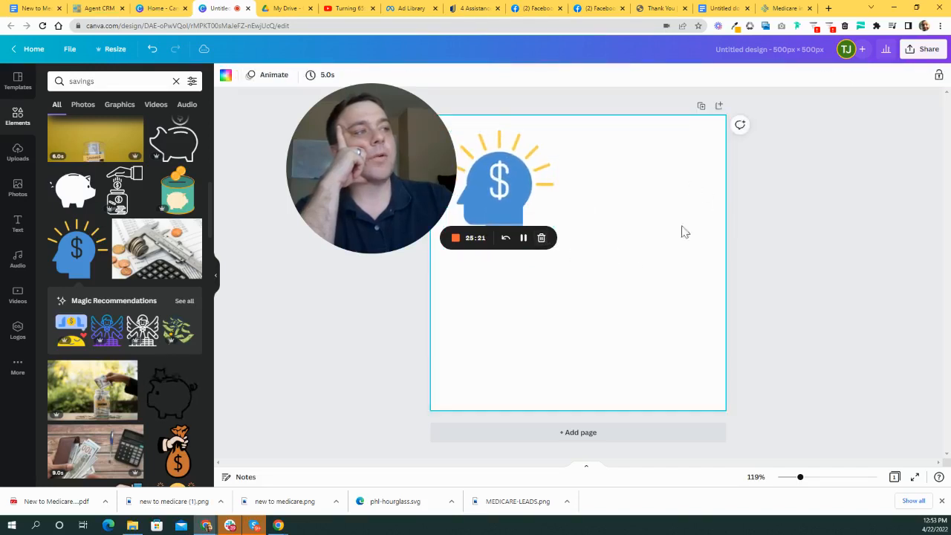
{"action": "left_click_drag", "start_coordinate": [397, 183], "coordinate": [789, 208]}
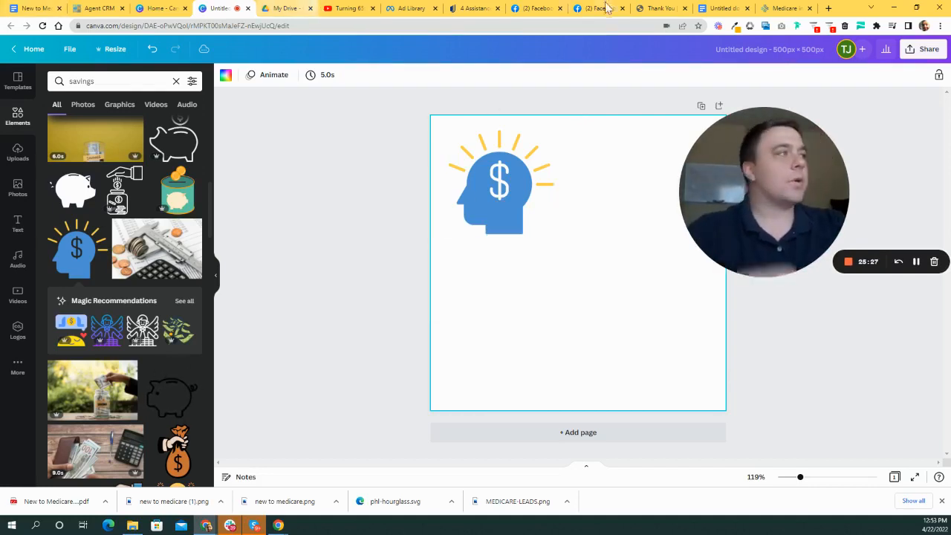
- Glance at the funnel notes and Medicare page, then close Canva Home to return to the design
{"action": "left_click", "coordinate": [20, 12]}
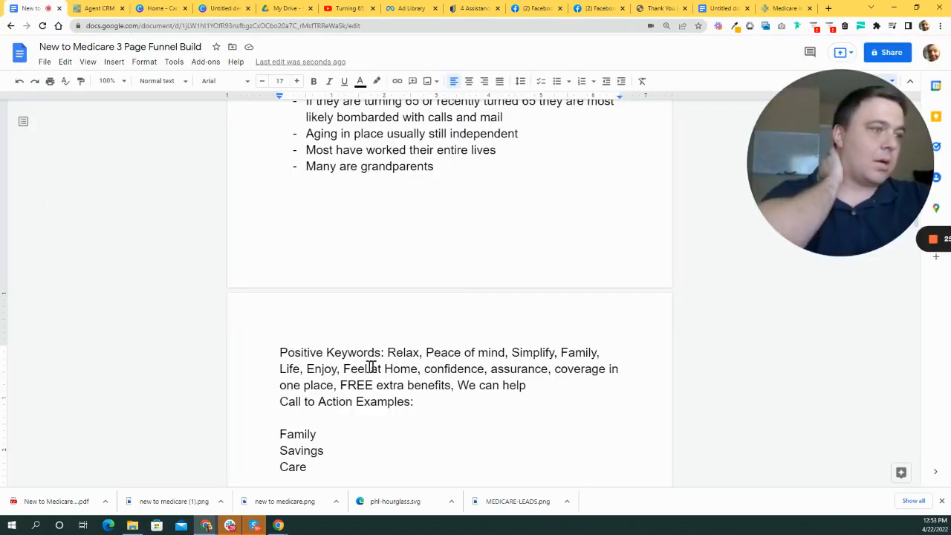
{"action": "left_click", "coordinate": [780, 8]}
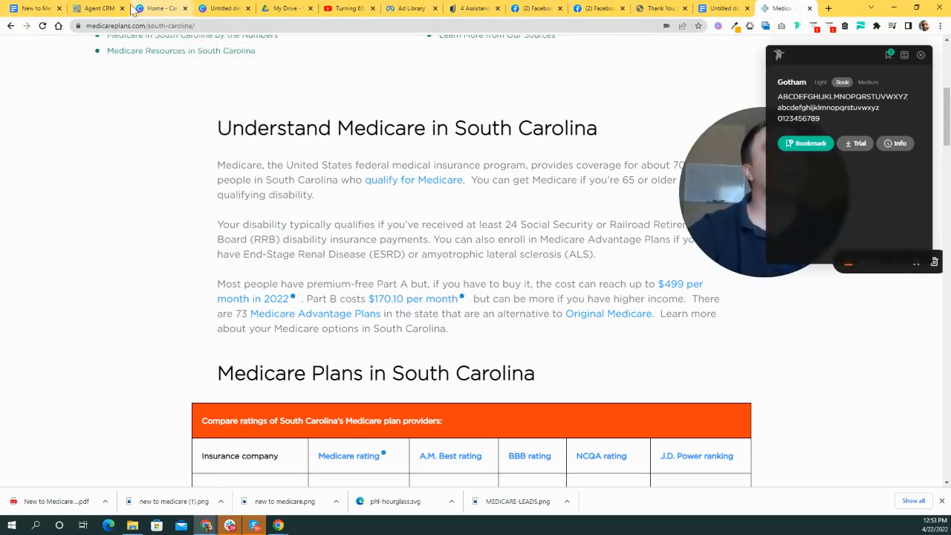
{"action": "left_click", "coordinate": [156, 8]}
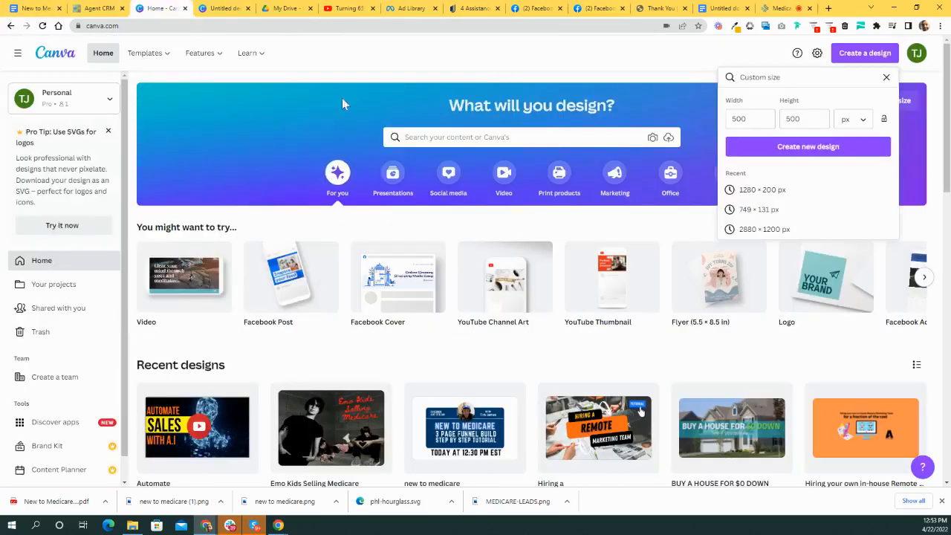
{"action": "left_click", "coordinate": [184, 8]}
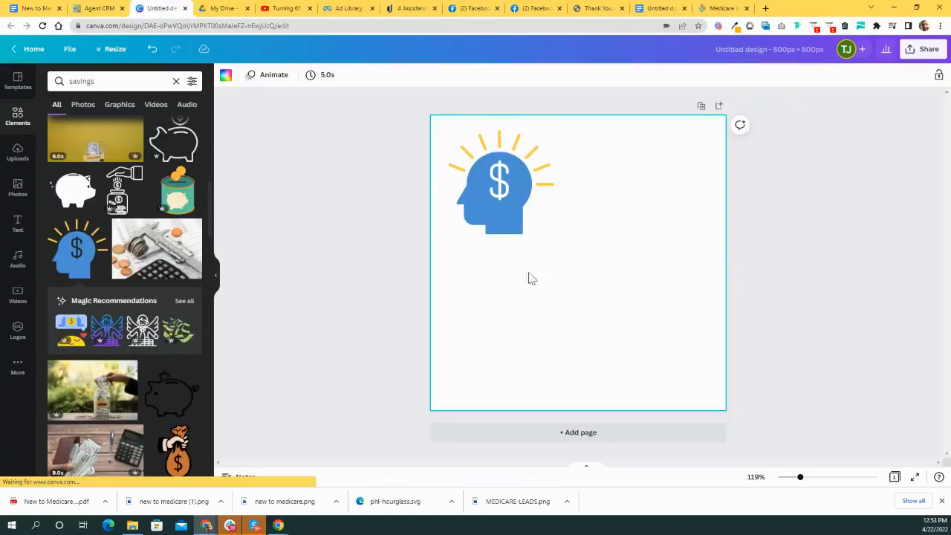
- Search elements for 'family', try a paper-chain people graphic, then delete it
{"action": "left_click", "coordinate": [121, 79]}
{"action": "type", "text": "family"}
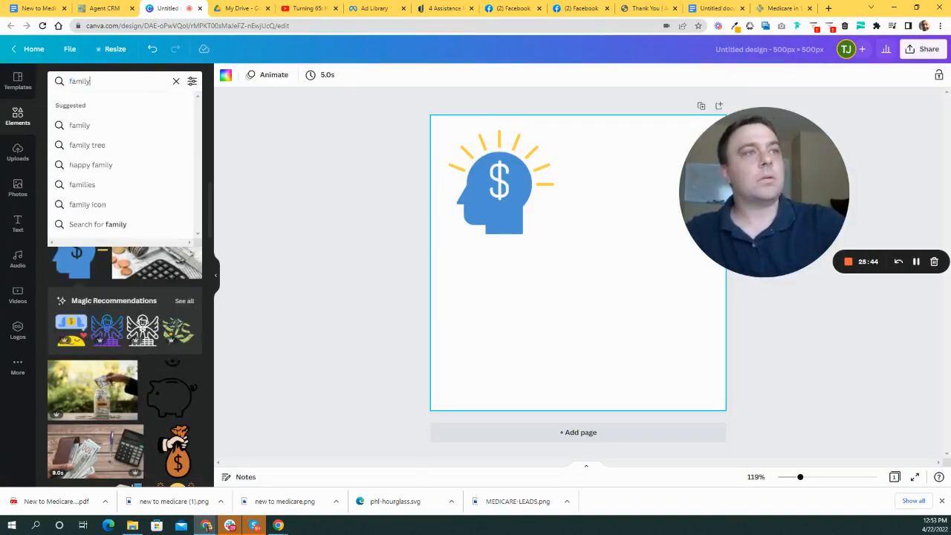
{"action": "key", "text": "Return"}
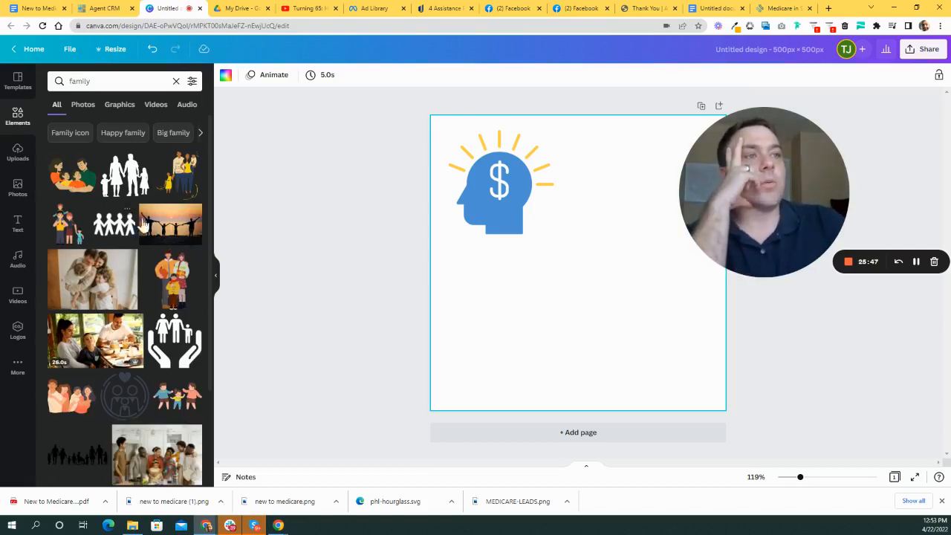
{"action": "scroll", "coordinate": [134, 223], "scroll_direction": "down", "scroll_amount": 1}
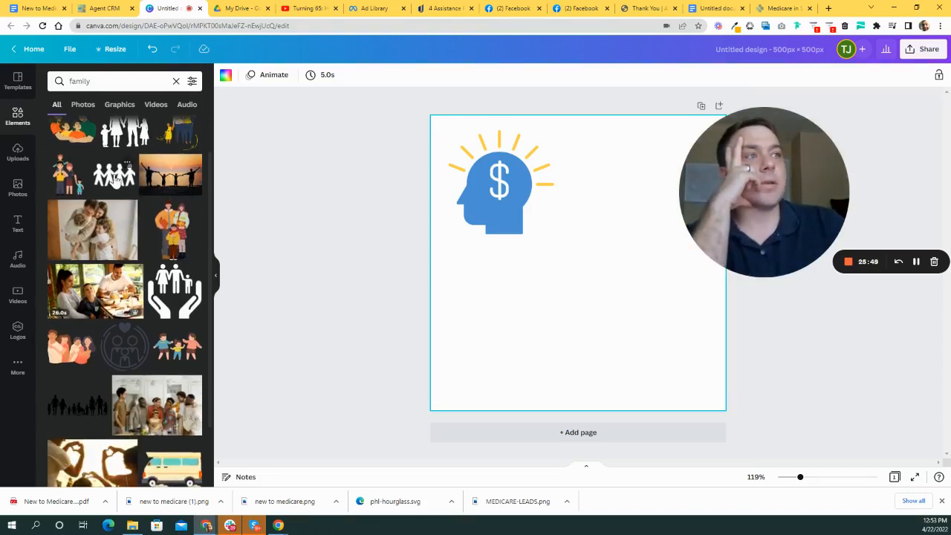
{"action": "left_click", "coordinate": [115, 176]}
{"action": "left_click_drag", "start_coordinate": [596, 253], "coordinate": [531, 307]}
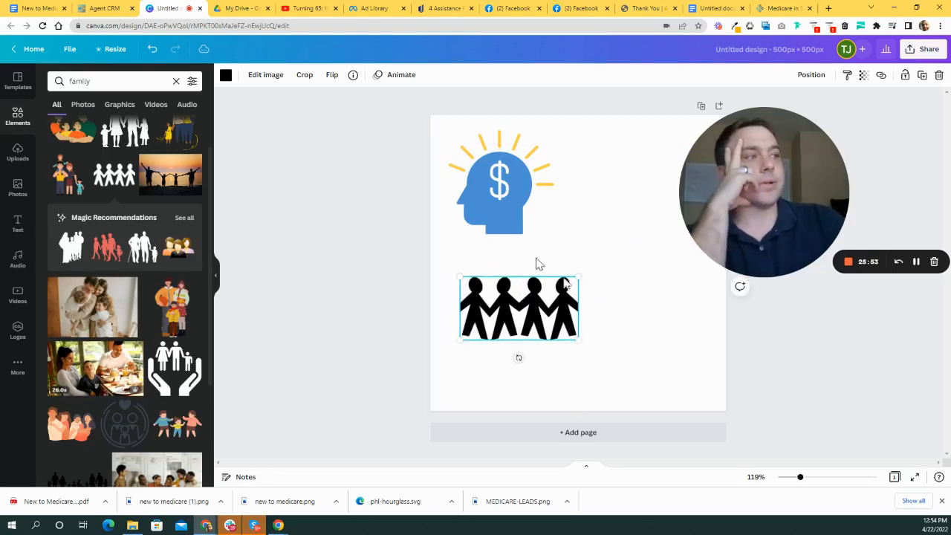
{"action": "left_click", "coordinate": [643, 305]}
{"action": "left_click_drag", "start_coordinate": [626, 289], "coordinate": [509, 327]}
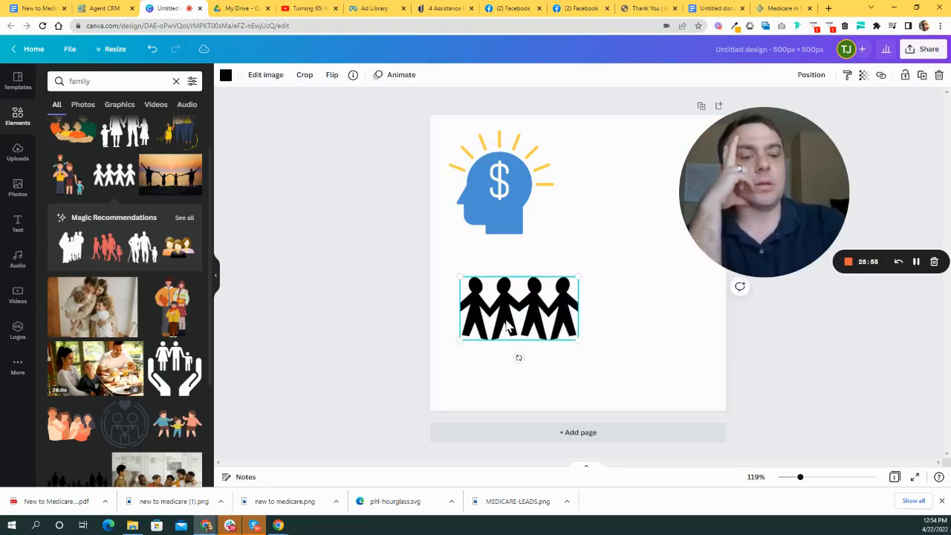
{"action": "key", "text": "Delete"}
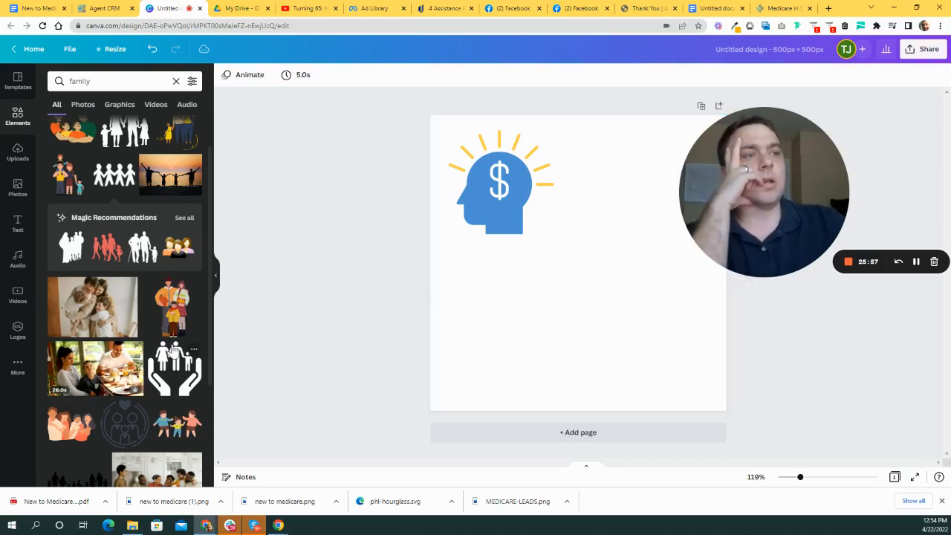
- Scroll through the 'family' search results for a suitable icon
{"action": "scroll", "coordinate": [172, 349], "scroll_direction": "down", "scroll_amount": 4}
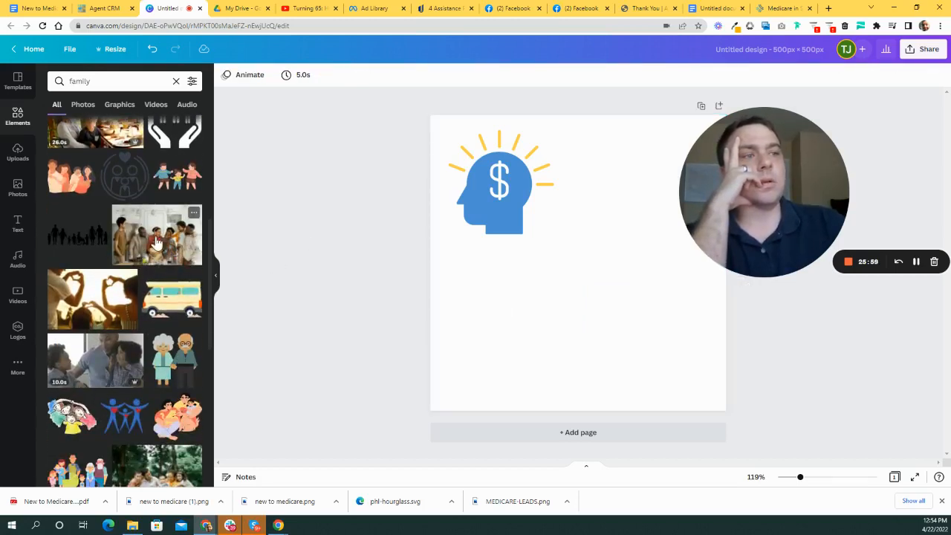
{"action": "scroll", "coordinate": [157, 313], "scroll_direction": "down", "scroll_amount": 4}
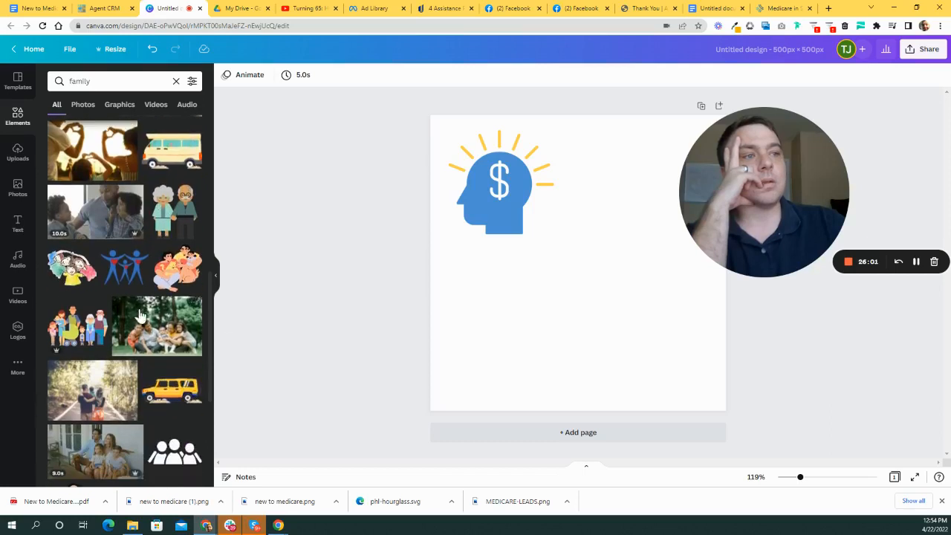
{"action": "scroll", "coordinate": [157, 313], "scroll_direction": "down", "scroll_amount": 3}
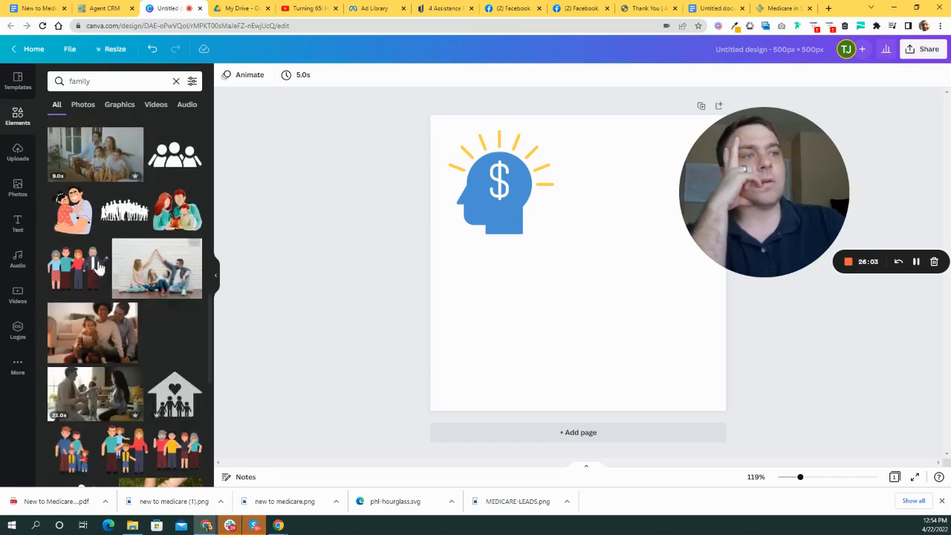
{"action": "scroll", "coordinate": [171, 303], "scroll_direction": "down", "scroll_amount": 2}
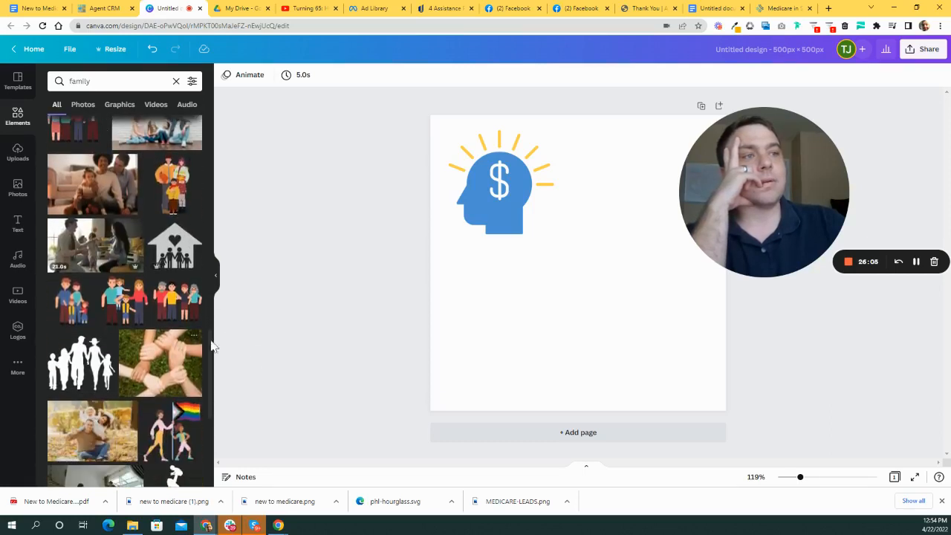
{"action": "scroll", "coordinate": [124, 338], "scroll_direction": "down", "scroll_amount": 3}
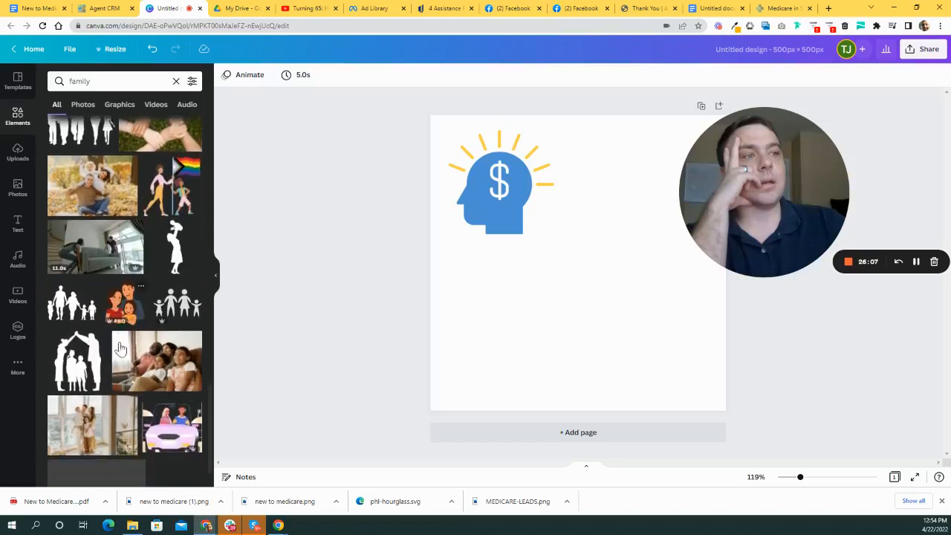
{"action": "scroll", "coordinate": [142, 353], "scroll_direction": "down", "scroll_amount": 2}
{"action": "scroll", "coordinate": [160, 334], "scroll_direction": "down", "scroll_amount": 2}
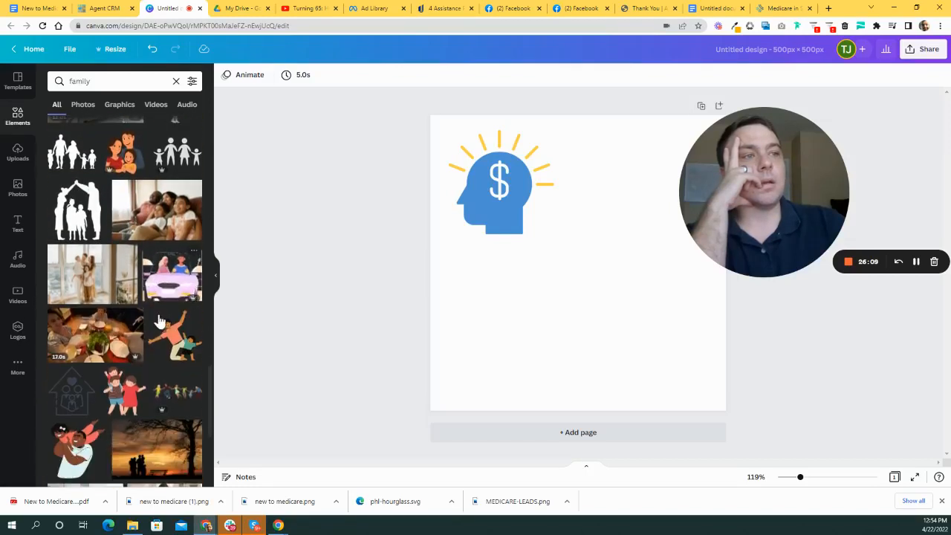
{"action": "scroll", "coordinate": [161, 324], "scroll_direction": "down", "scroll_amount": 4}
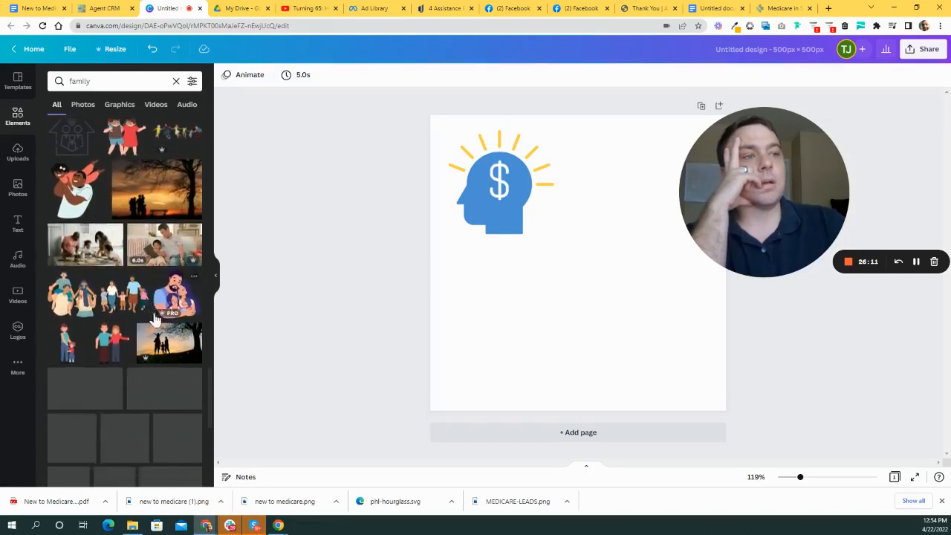
{"action": "scroll", "coordinate": [178, 294], "scroll_direction": "down", "scroll_amount": 2}
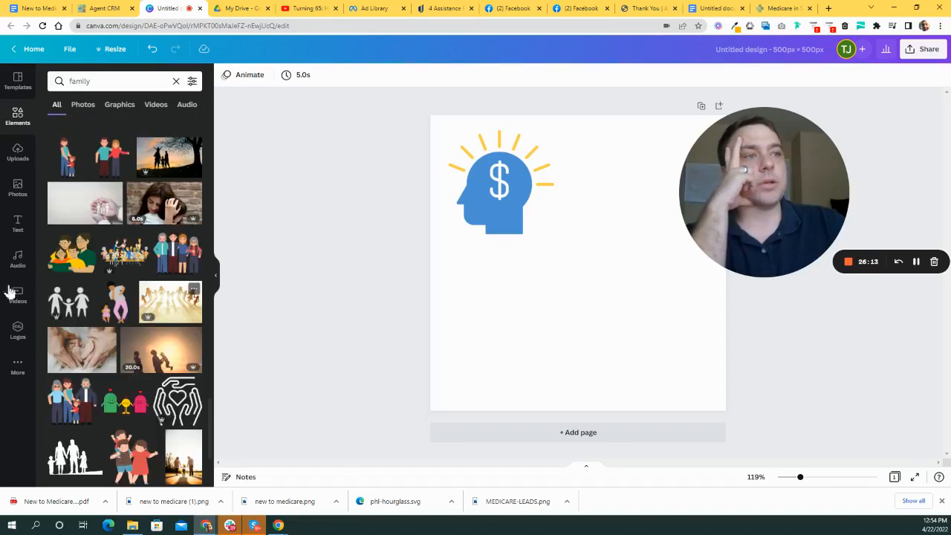
{"action": "scroll", "coordinate": [137, 295], "scroll_direction": "down", "scroll_amount": 4}
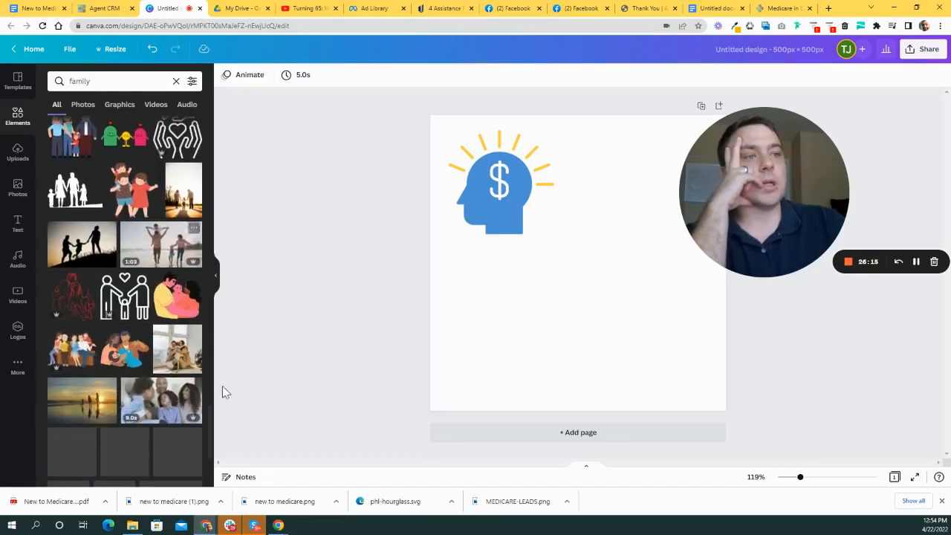
{"action": "scroll", "coordinate": [195, 312], "scroll_direction": "down", "scroll_amount": 3}
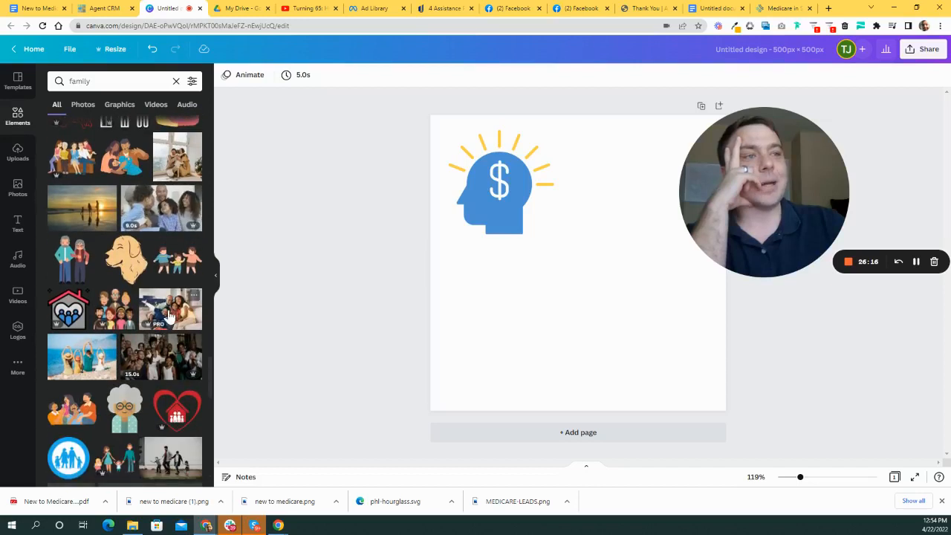
{"action": "scroll", "coordinate": [174, 314], "scroll_direction": "down", "scroll_amount": 1}
{"action": "scroll", "coordinate": [170, 334], "scroll_direction": "down", "scroll_amount": 2}
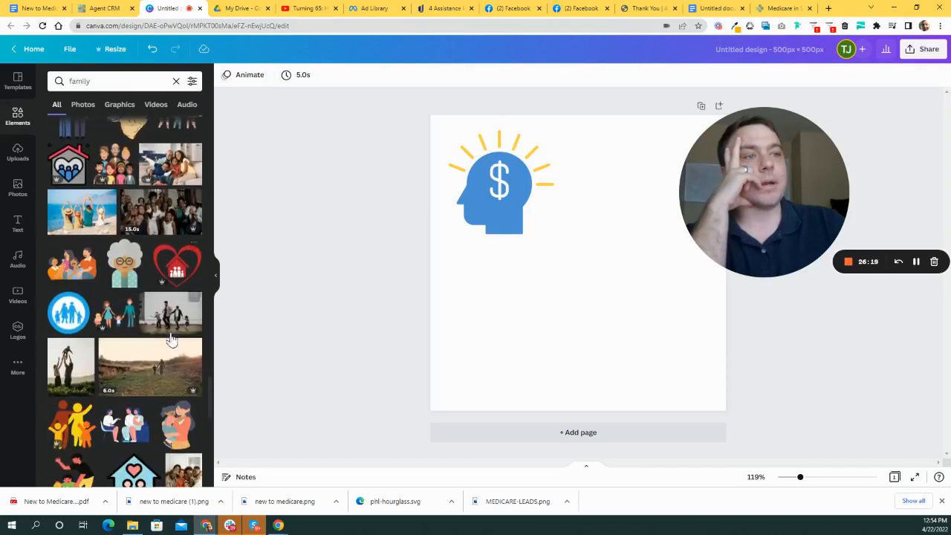
- Add a house-with-family icon and a heart-house graphic below the dollar head
{"action": "left_click", "coordinate": [77, 171]}
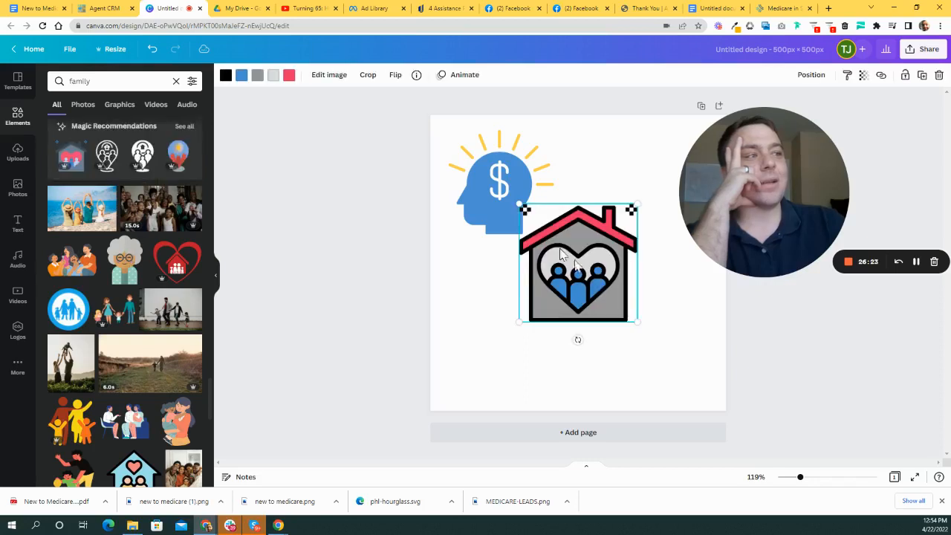
{"action": "left_click_drag", "start_coordinate": [594, 272], "coordinate": [531, 335]}
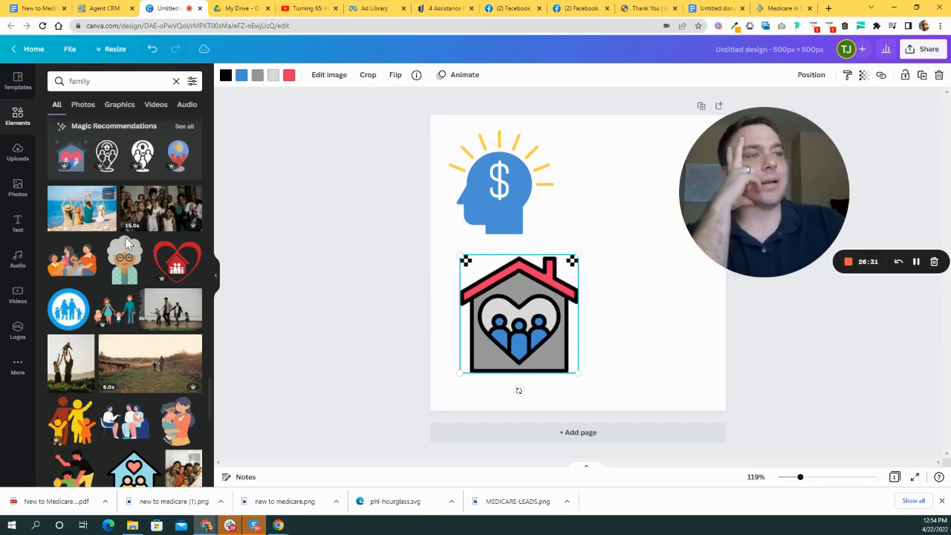
{"action": "left_click", "coordinate": [176, 260]}
{"action": "left_click_drag", "start_coordinate": [568, 271], "coordinate": [649, 319]}
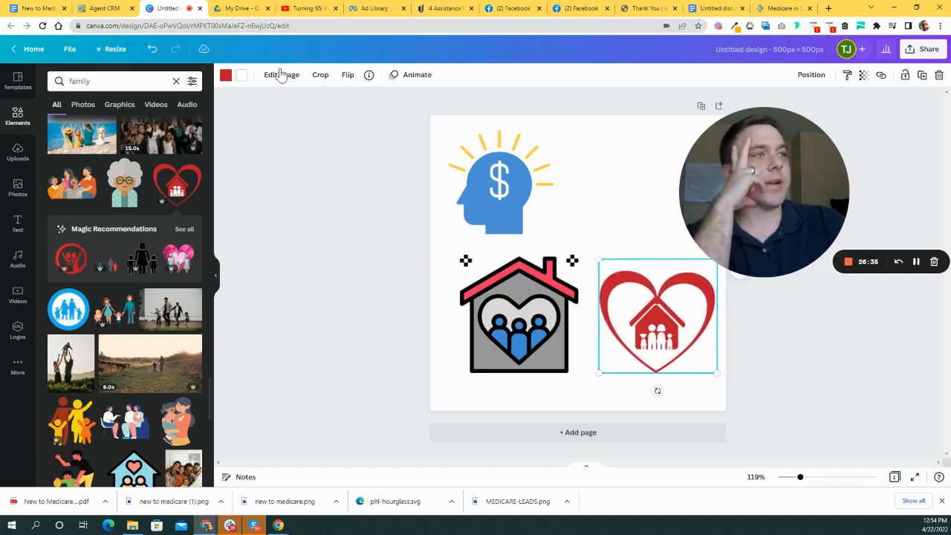
- Recolour the heart-house graphic blue with yellow family figures
{"action": "left_click", "coordinate": [225, 76]}
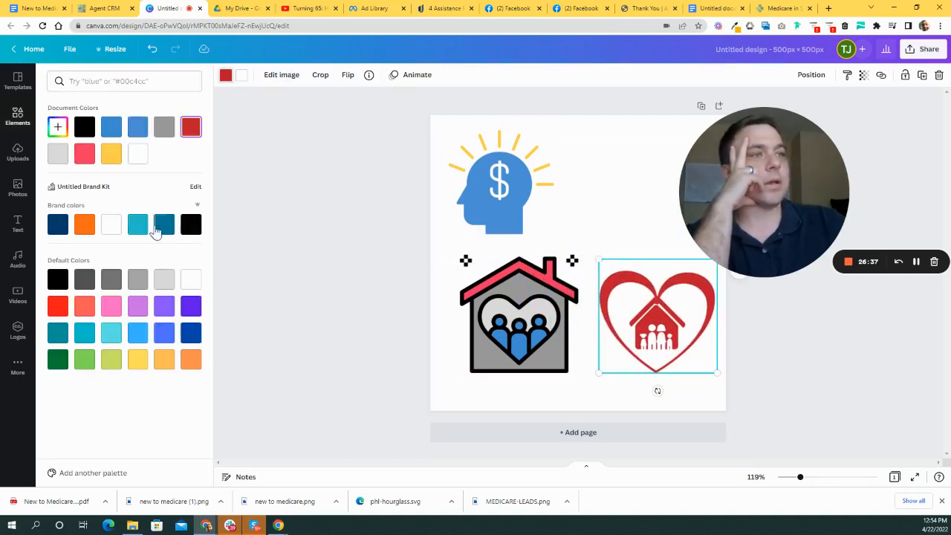
{"action": "left_click", "coordinate": [110, 128]}
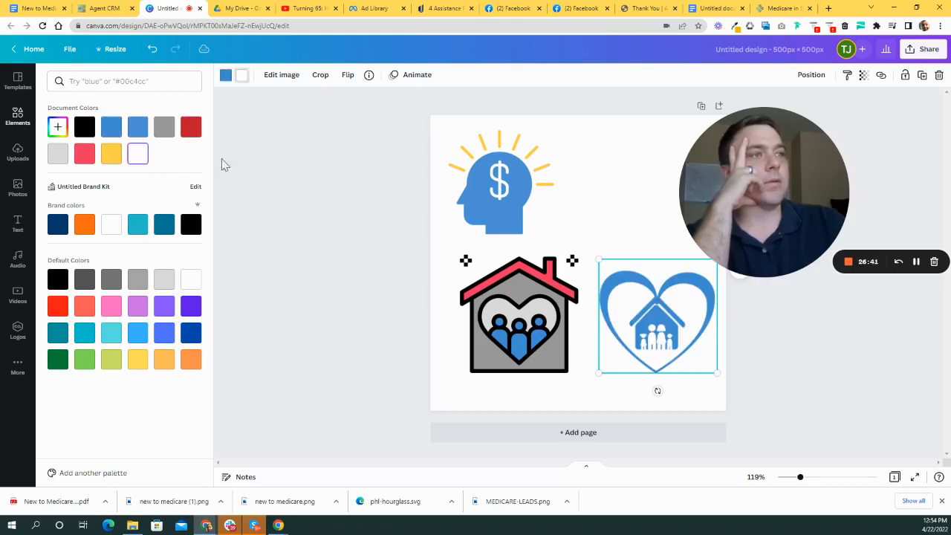
{"action": "left_click", "coordinate": [112, 153]}
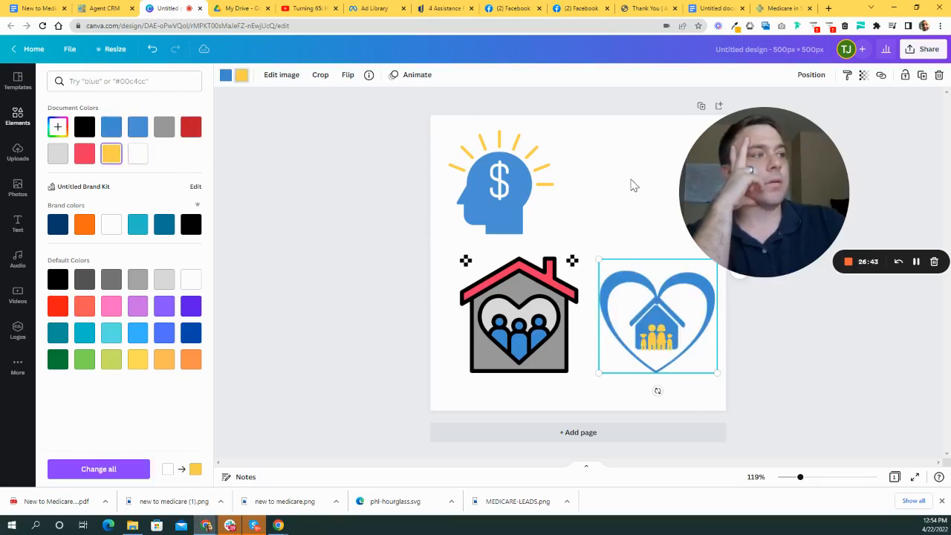
{"action": "left_click", "coordinate": [510, 320]}
{"action": "left_click", "coordinate": [618, 193]}
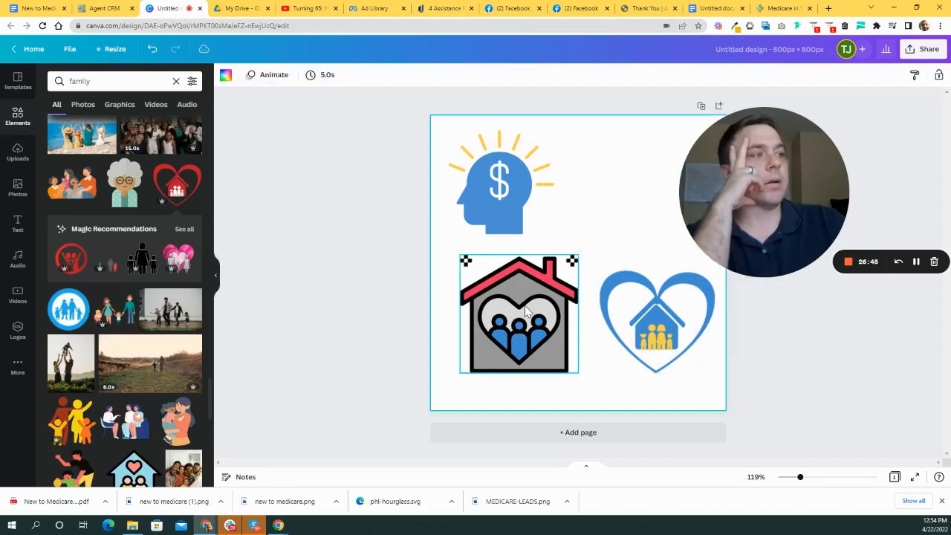
- Delete the grey house icon and move the blue heart icon under the dollar head
{"action": "left_click_drag", "start_coordinate": [526, 312], "coordinate": [509, 306]}
{"action": "key", "text": "Delete"}
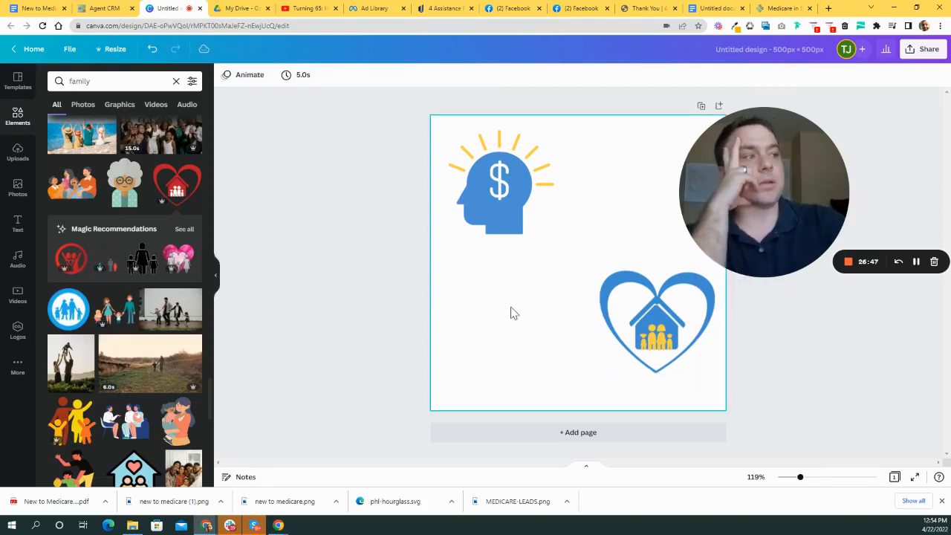
{"action": "left_click_drag", "start_coordinate": [609, 311], "coordinate": [514, 323]}
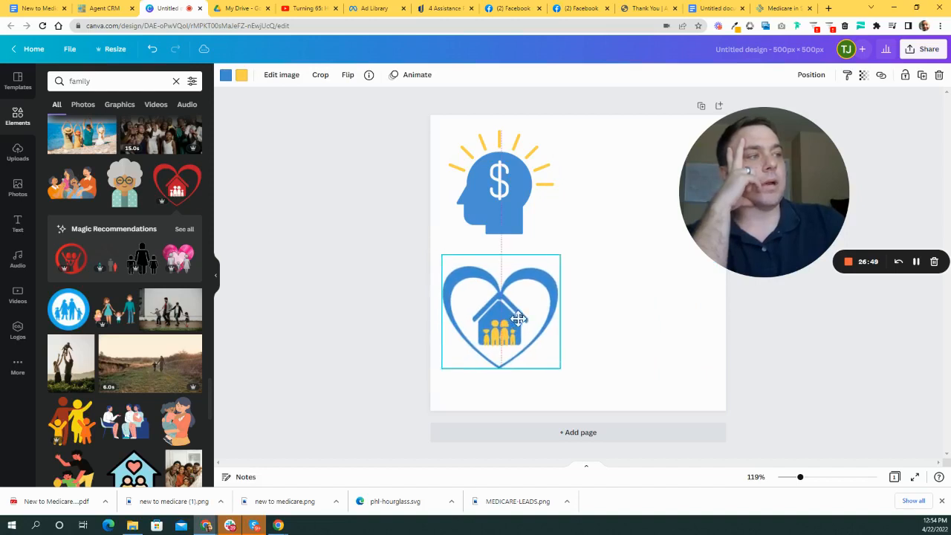
{"action": "left_click", "coordinate": [585, 395]}
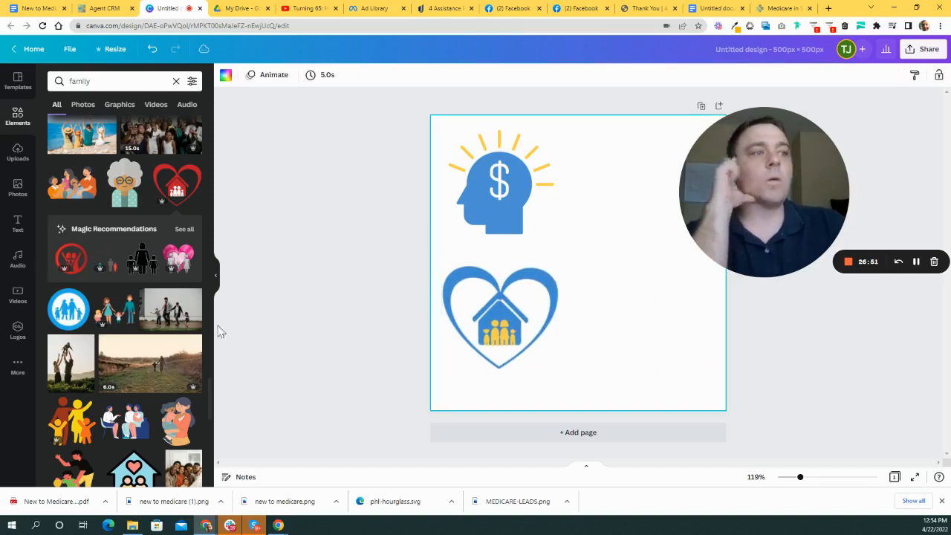
{"action": "scroll", "coordinate": [186, 297], "scroll_direction": "up", "scroll_amount": 3}
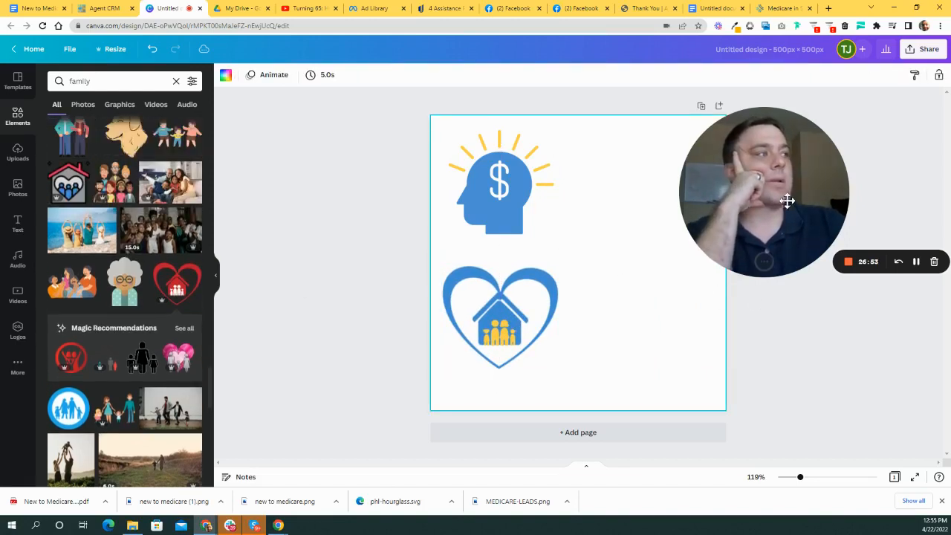
{"action": "mouse_move", "coordinate": [787, 201]}
{"action": "left_mouse_down"}
{"action": "mouse_move", "coordinate": [800, 237]}
{"action": "mouse_move", "coordinate": [797, 205]}
{"action": "left_mouse_up"}
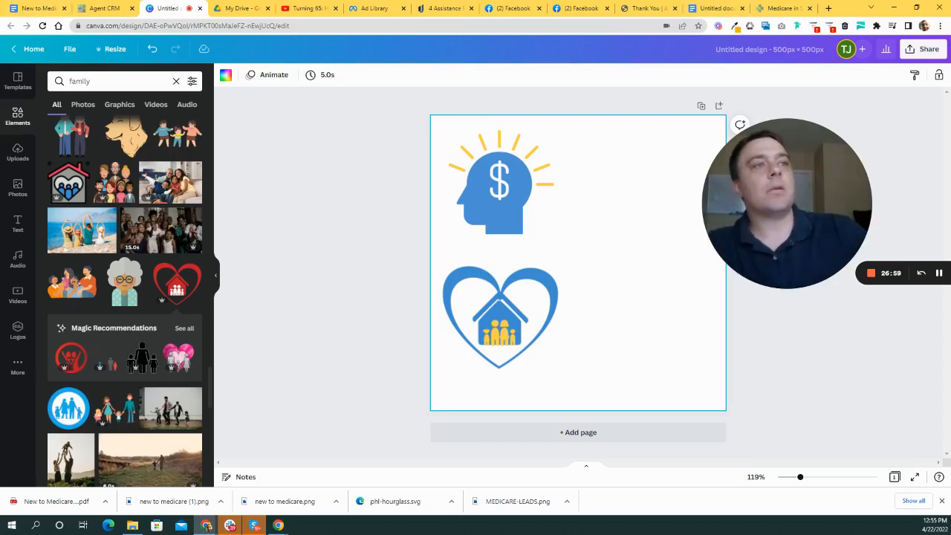
{"action": "left_click", "coordinate": [136, 85]}
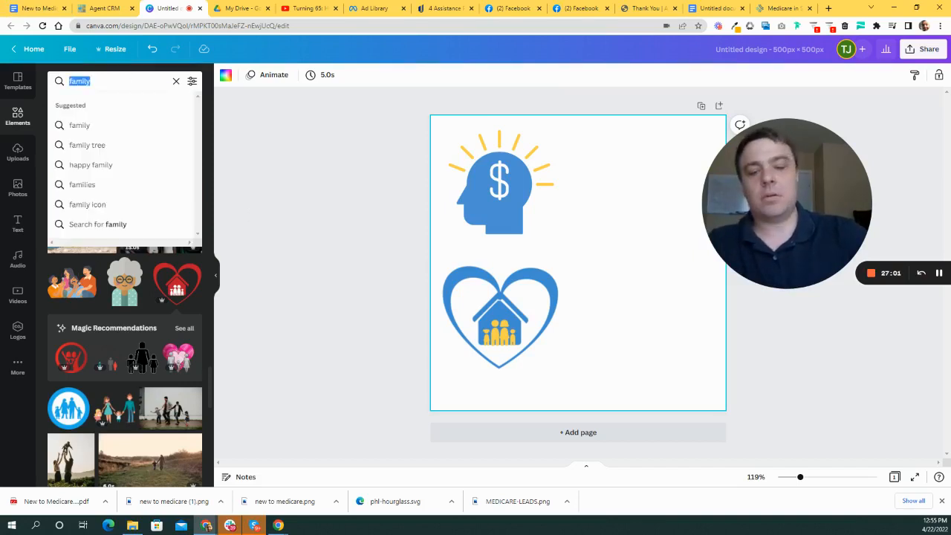
- Search Elements for 'protect' and add the blue shield with a yellow check mark
{"action": "type", "text": "protection"}
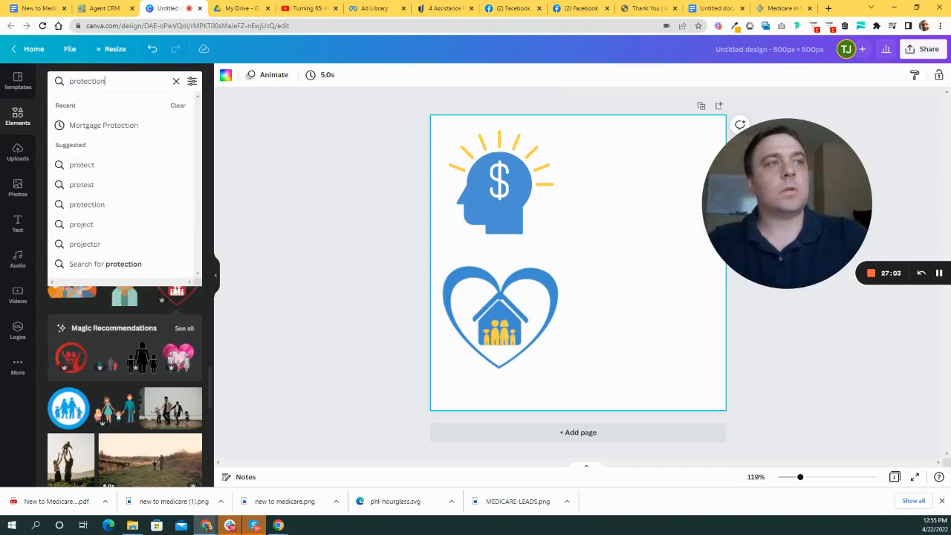
{"action": "key", "text": "Return"}
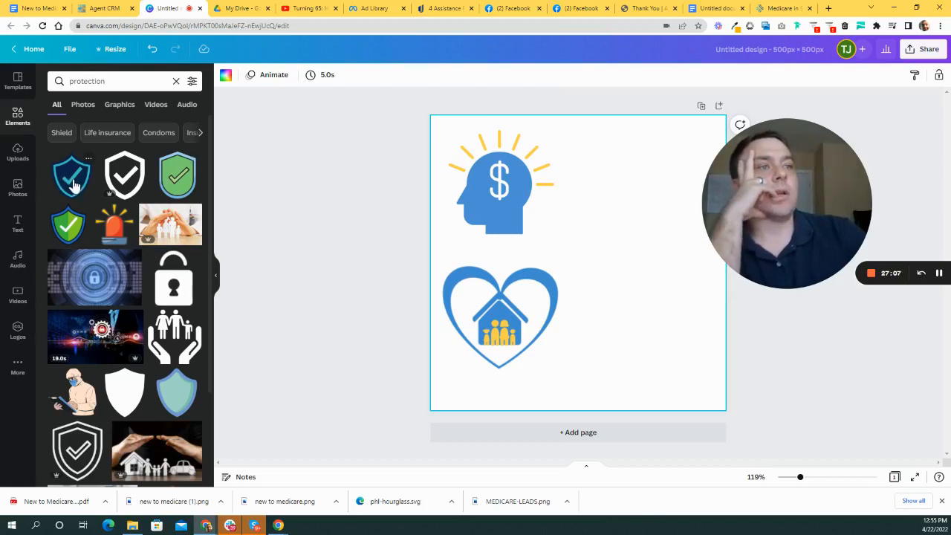
{"action": "scroll", "coordinate": [75, 184], "scroll_direction": "down", "scroll_amount": 5}
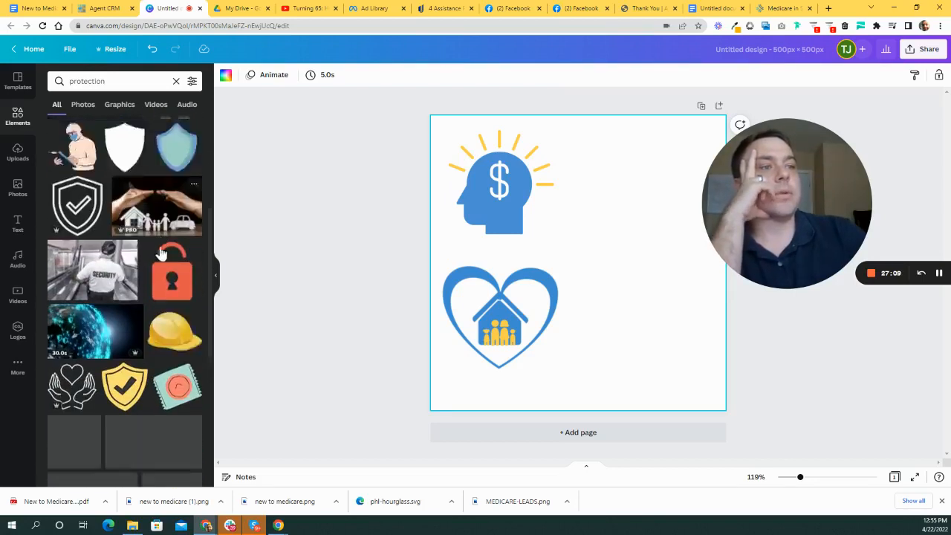
{"action": "scroll", "coordinate": [161, 254], "scroll_direction": "down", "scroll_amount": 3}
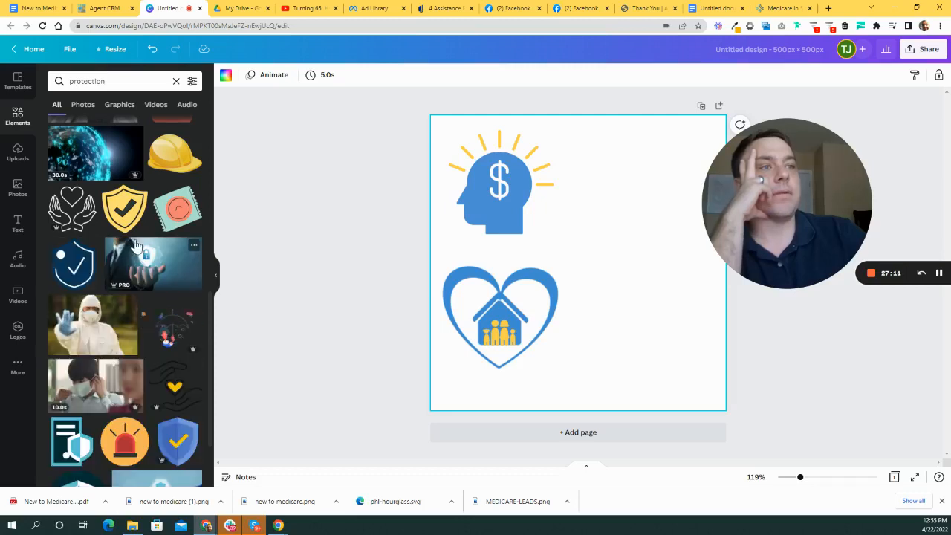
{"action": "scroll", "coordinate": [139, 251], "scroll_direction": "down", "scroll_amount": 4}
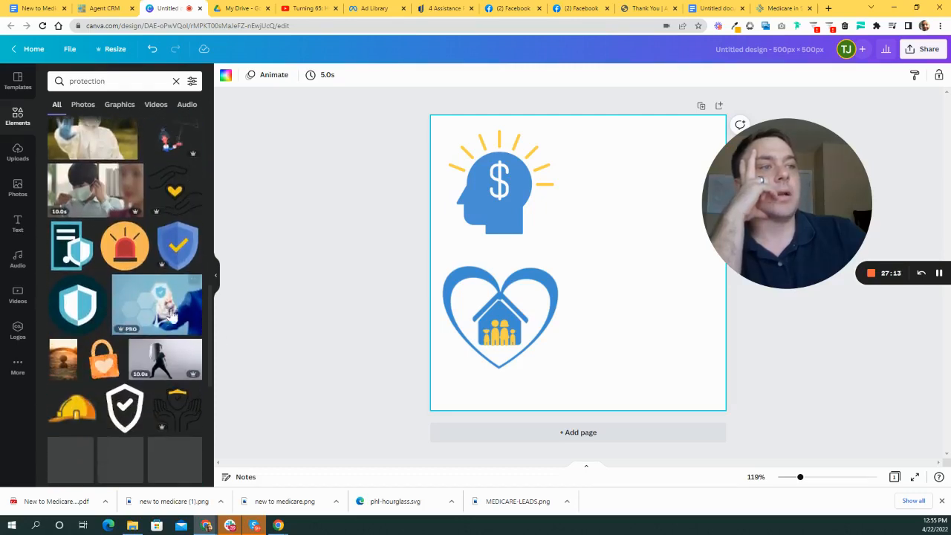
{"action": "scroll", "coordinate": [173, 292], "scroll_direction": "down", "scroll_amount": 1}
{"action": "left_click", "coordinate": [178, 195]}
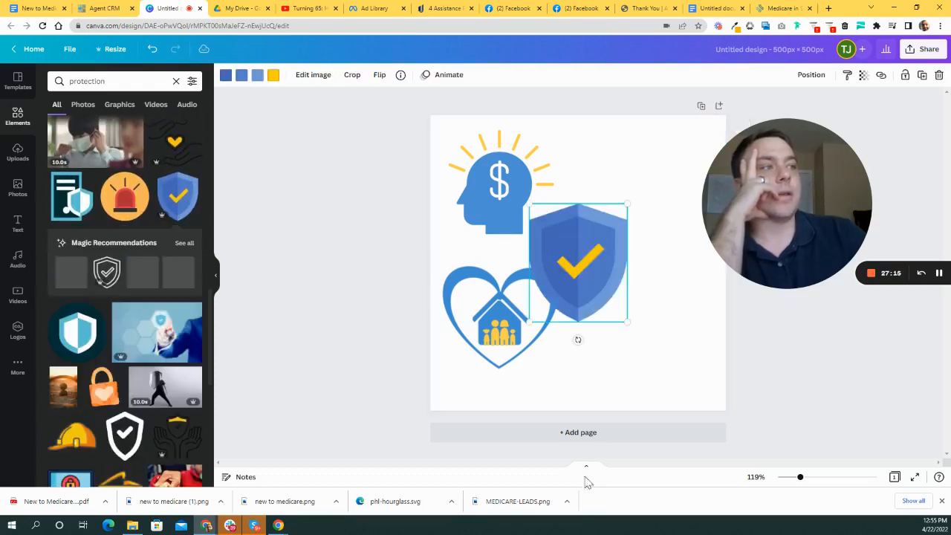
- Position the shield to the right of the dollar-head icon, level with it
{"action": "left_click_drag", "start_coordinate": [602, 255], "coordinate": [667, 203]}
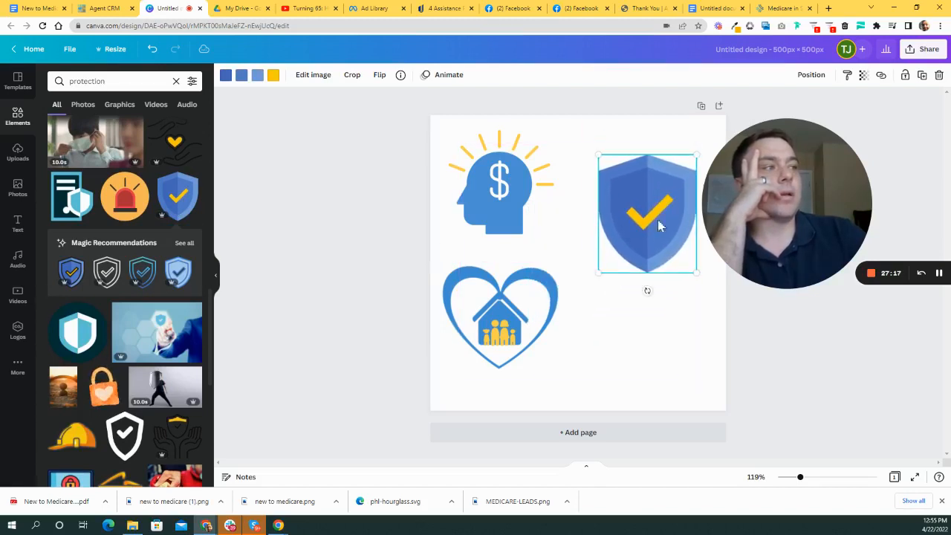
{"action": "left_click_drag", "start_coordinate": [657, 245], "coordinate": [647, 293]}
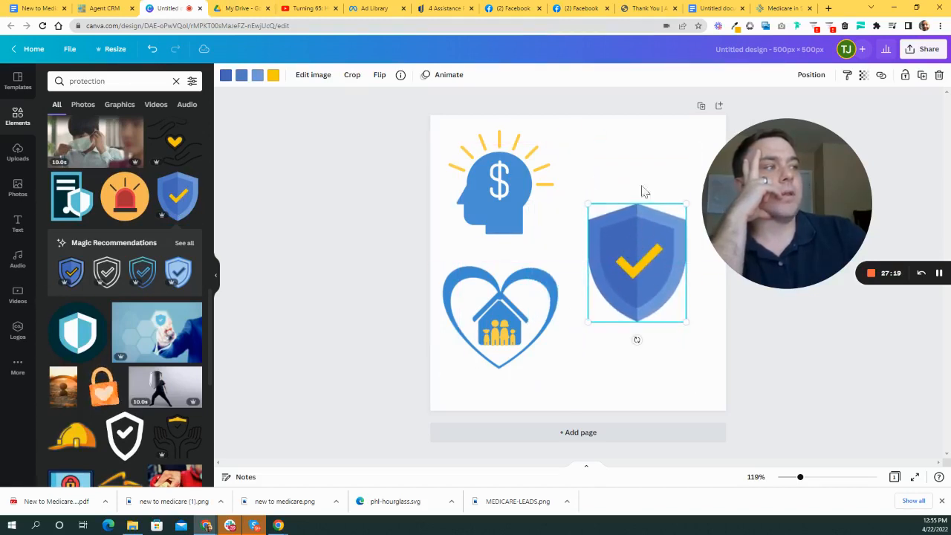
{"action": "left_click_drag", "start_coordinate": [639, 176], "coordinate": [635, 133]}
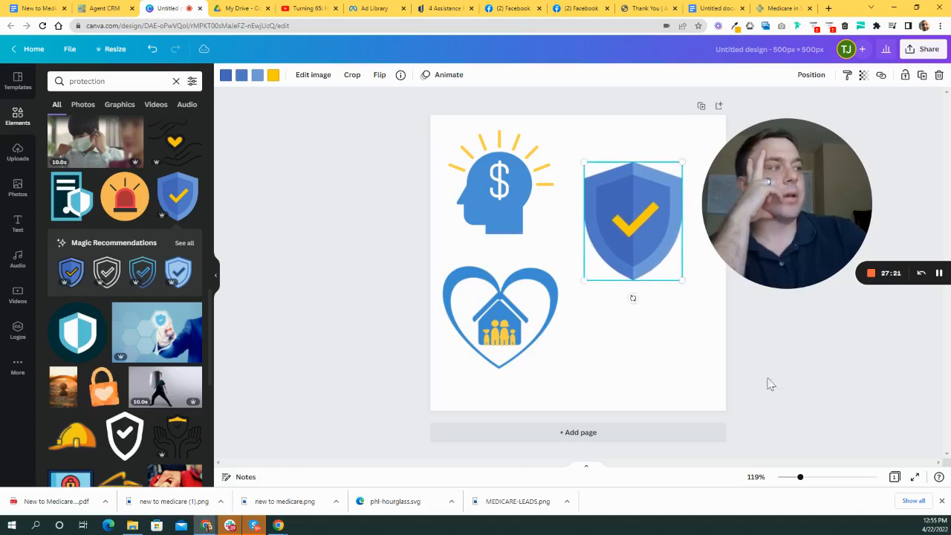
{"action": "left_click_drag", "start_coordinate": [804, 197], "coordinate": [283, 164]}
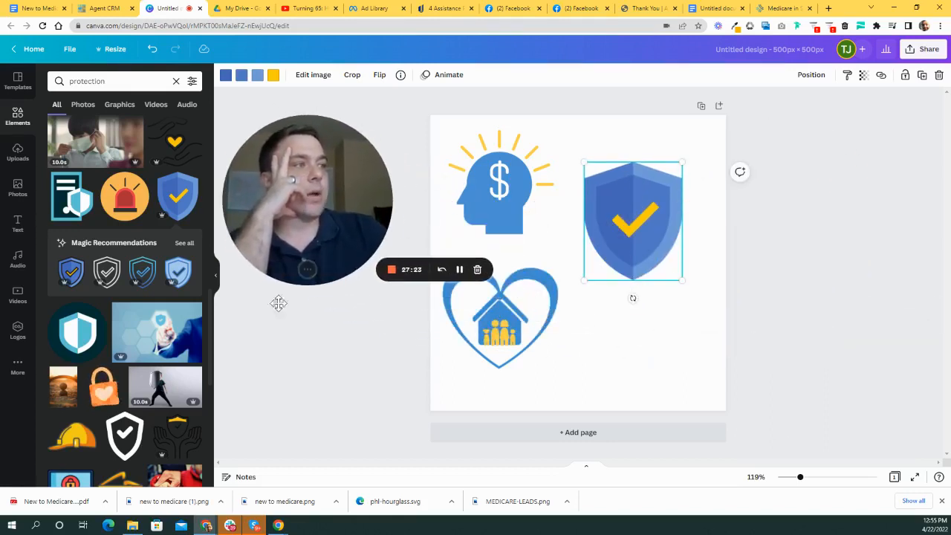
- Add a page, move the heart-house icon to page 2 and the shield to page 3, zoomed to 52%
{"action": "left_click", "coordinate": [584, 434]}
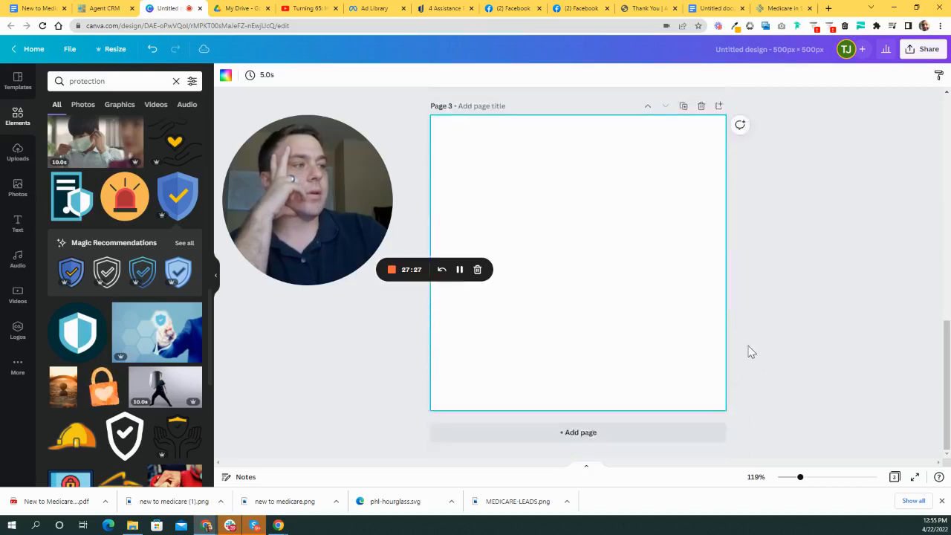
{"action": "scroll", "coordinate": [743, 342], "scroll_direction": "up", "scroll_amount": 5}
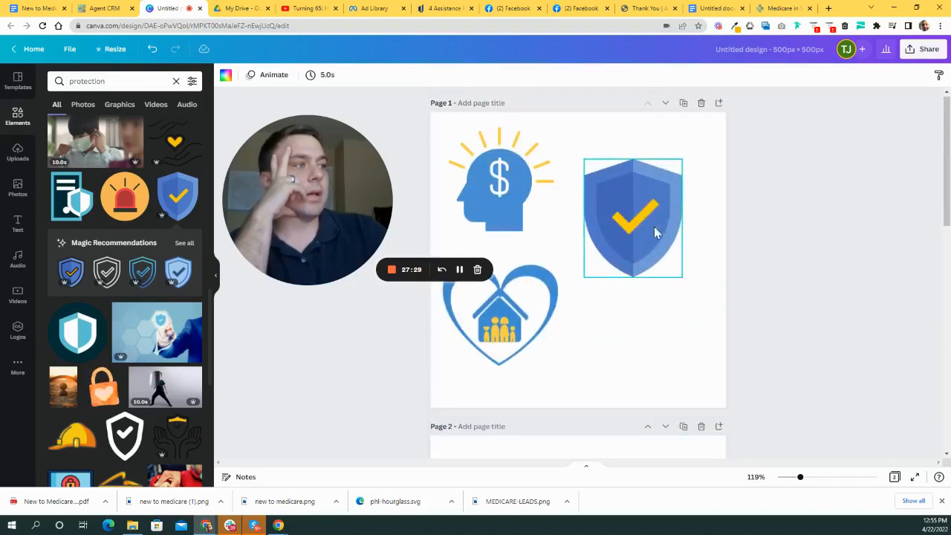
{"action": "scroll", "coordinate": [579, 277], "scroll_direction": "down", "scroll_amount": 1}
{"action": "left_click_drag", "start_coordinate": [505, 297], "coordinate": [568, 420]}
{"action": "scroll", "coordinate": [626, 340], "scroll_direction": "down", "scroll_amount": 4}
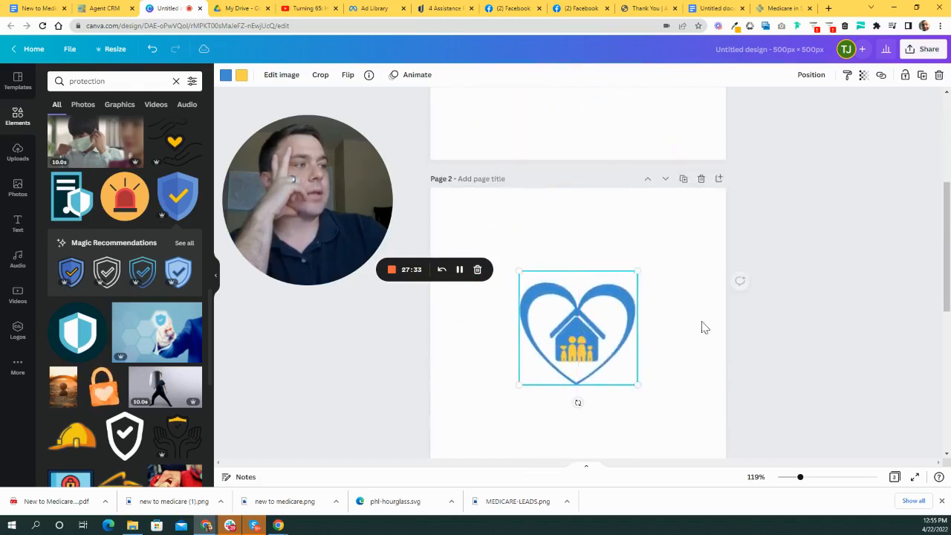
{"action": "scroll", "coordinate": [705, 322], "scroll_direction": "up", "scroll_amount": 3}
{"action": "left_click_drag", "start_coordinate": [800, 478], "coordinate": [786, 478]}
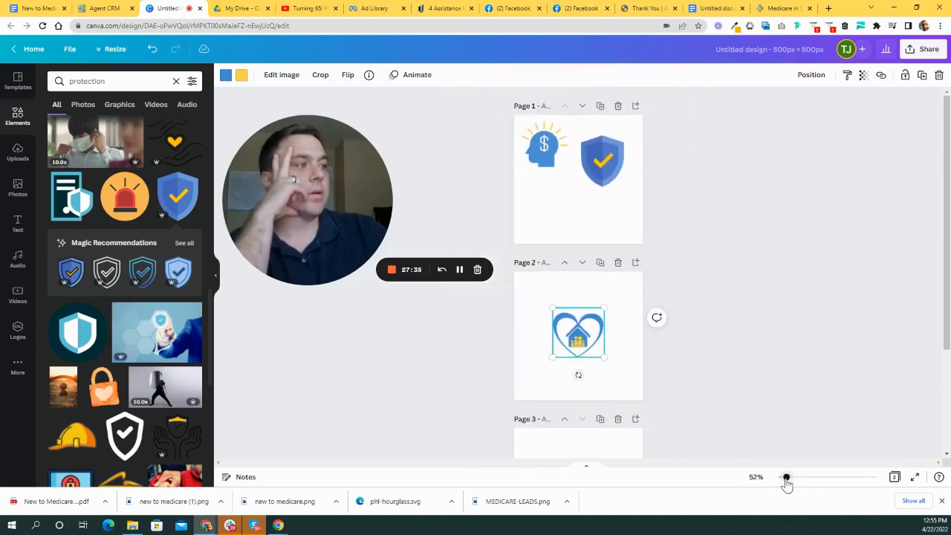
{"action": "scroll", "coordinate": [681, 214], "scroll_direction": "down", "scroll_amount": 1}
{"action": "left_click_drag", "start_coordinate": [603, 116], "coordinate": [577, 432]}
{"action": "scroll", "coordinate": [734, 377], "scroll_direction": "down", "scroll_amount": 2}
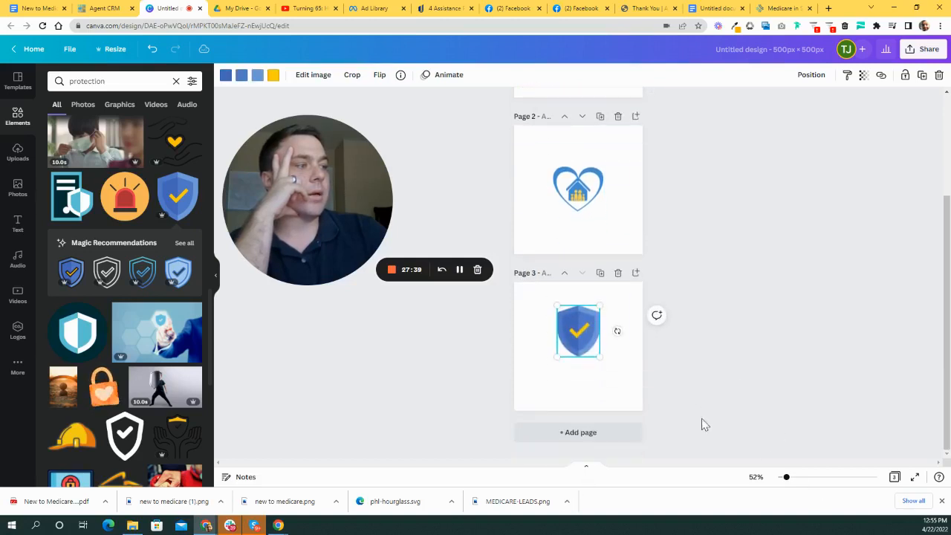
{"action": "scroll", "coordinate": [703, 420], "scroll_direction": "up", "scroll_amount": 2}
- Enlarge and centre the dollar head on page 1 and the heart-house on page 2
{"action": "scroll", "coordinate": [644, 277], "scroll_direction": "up", "scroll_amount": 1}
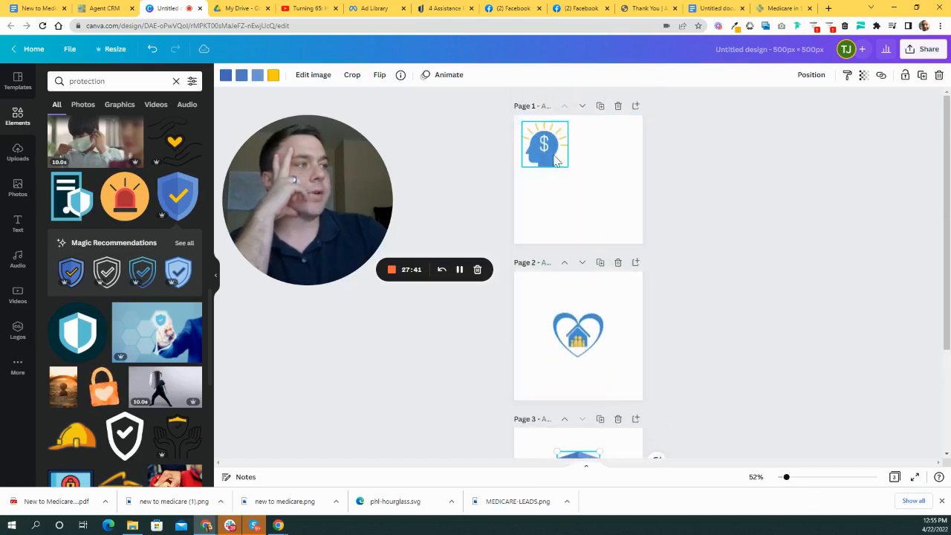
{"action": "left_click_drag", "start_coordinate": [553, 154], "coordinate": [623, 222]}
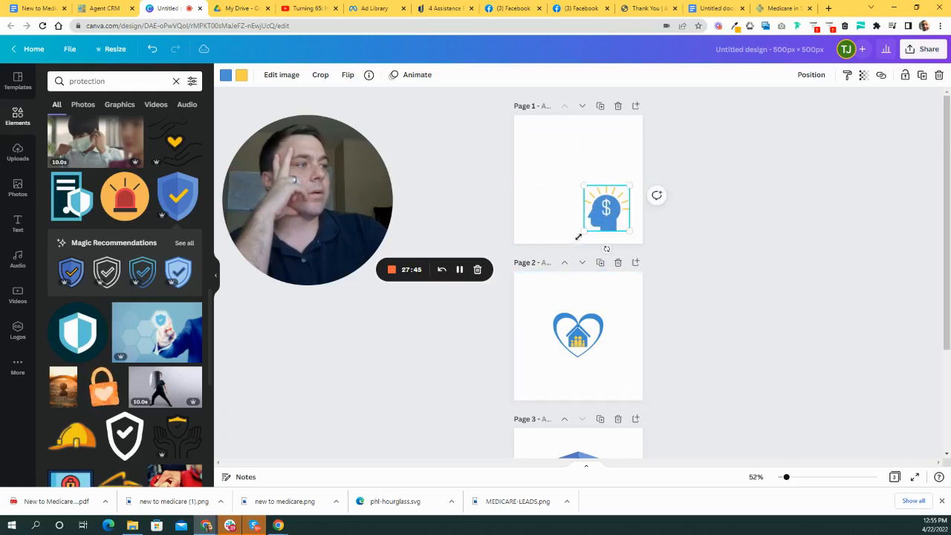
{"action": "left_click_drag", "start_coordinate": [580, 185], "coordinate": [519, 131]}
{"action": "scroll", "coordinate": [830, 314], "scroll_direction": "down", "scroll_amount": 2}
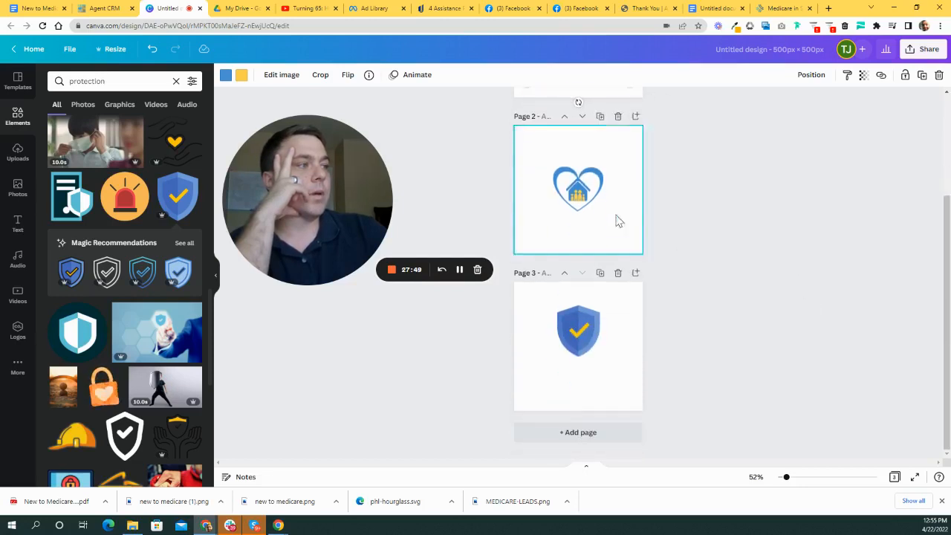
{"action": "left_click_drag", "start_coordinate": [605, 215], "coordinate": [600, 236]}
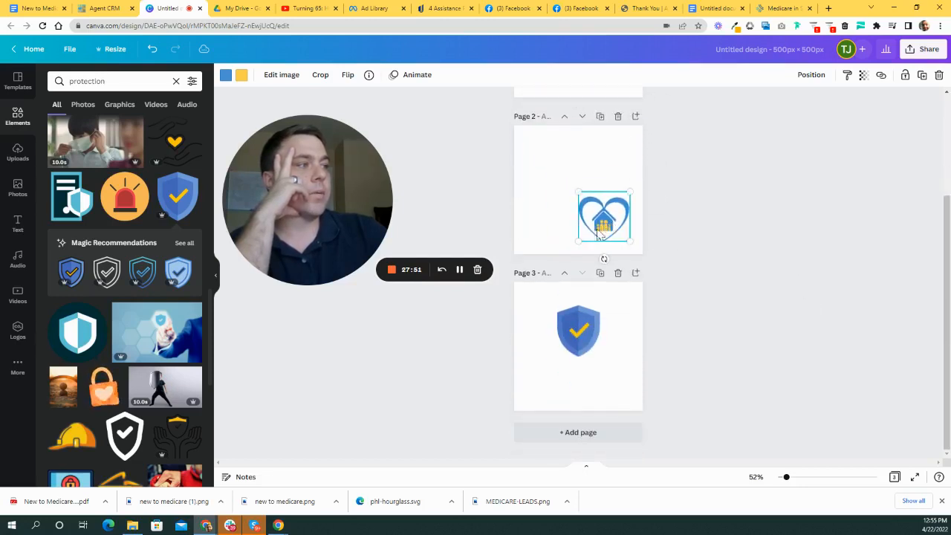
{"action": "left_click_drag", "start_coordinate": [579, 188], "coordinate": [531, 138]}
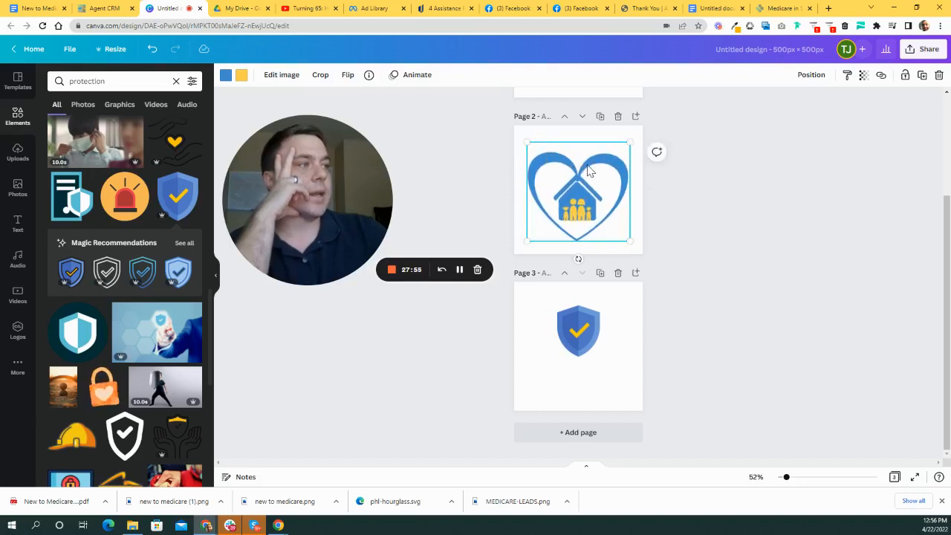
{"action": "left_click_drag", "start_coordinate": [586, 171], "coordinate": [586, 169]}
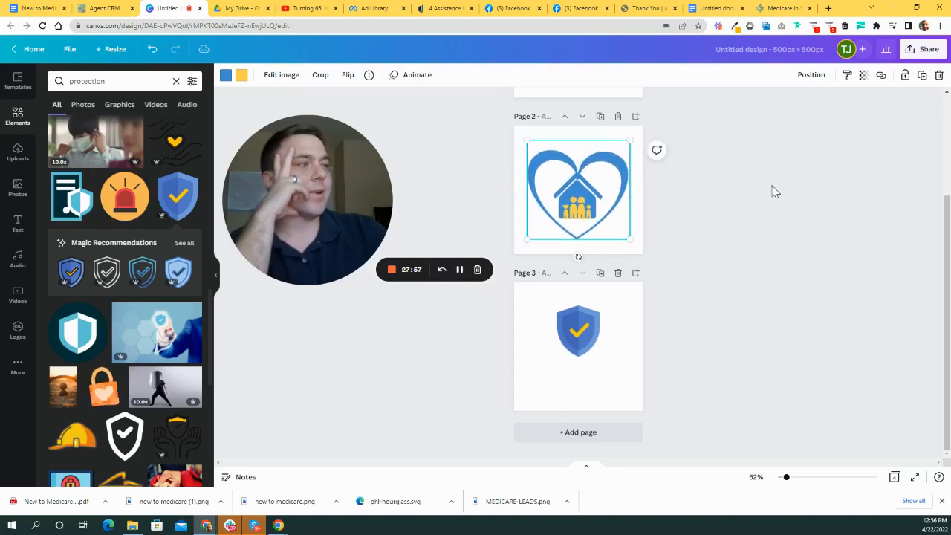
- Enlarge and centre the check shield on page 3, then deselect it
{"action": "left_click_drag", "start_coordinate": [568, 335], "coordinate": [542, 302]}
{"action": "left_click_drag", "start_coordinate": [605, 336], "coordinate": [599, 334]}
{"action": "left_click", "coordinate": [766, 295]}
{"action": "scroll", "coordinate": [708, 403], "scroll_direction": "up", "scroll_amount": 3}
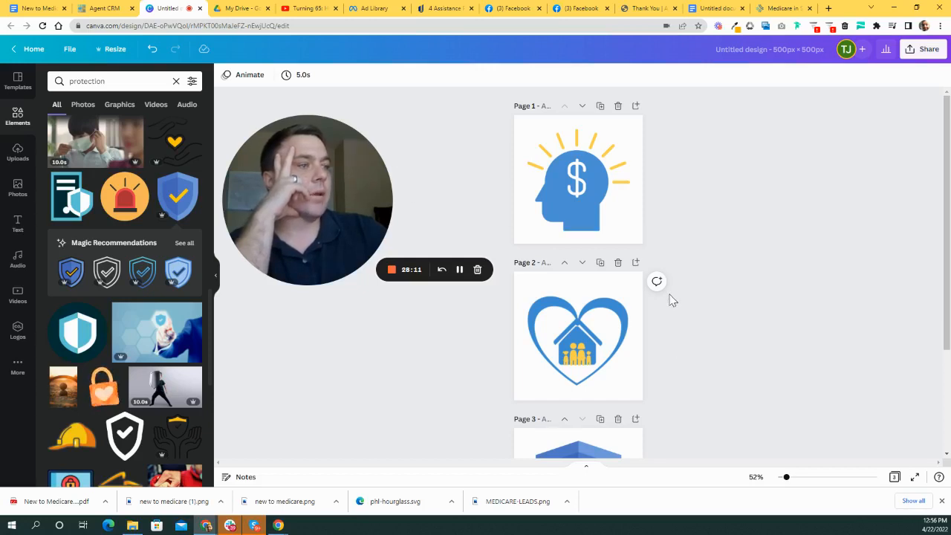
{"action": "scroll", "coordinate": [676, 308], "scroll_direction": "down", "scroll_amount": 2}
{"action": "scroll", "coordinate": [697, 352], "scroll_direction": "up", "scroll_amount": 2}
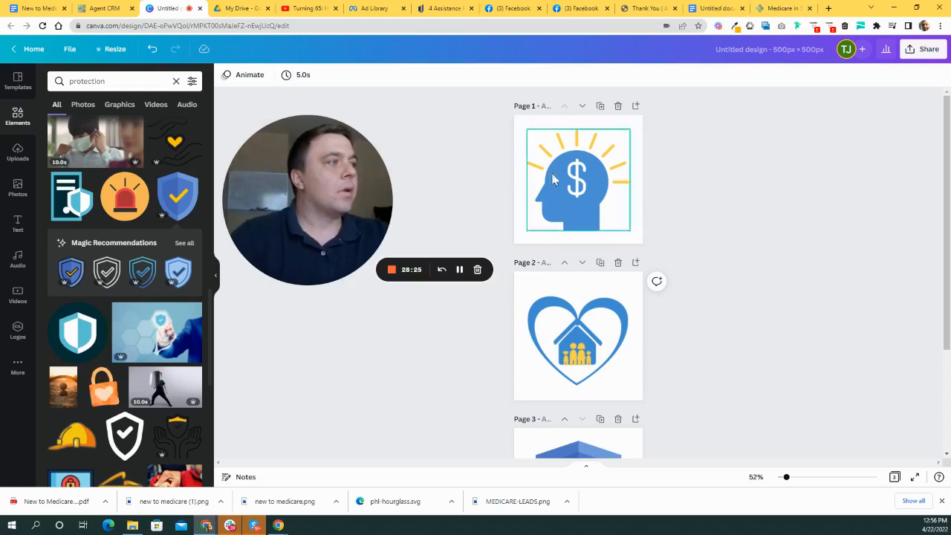
{"action": "left_click", "coordinate": [733, 13]}
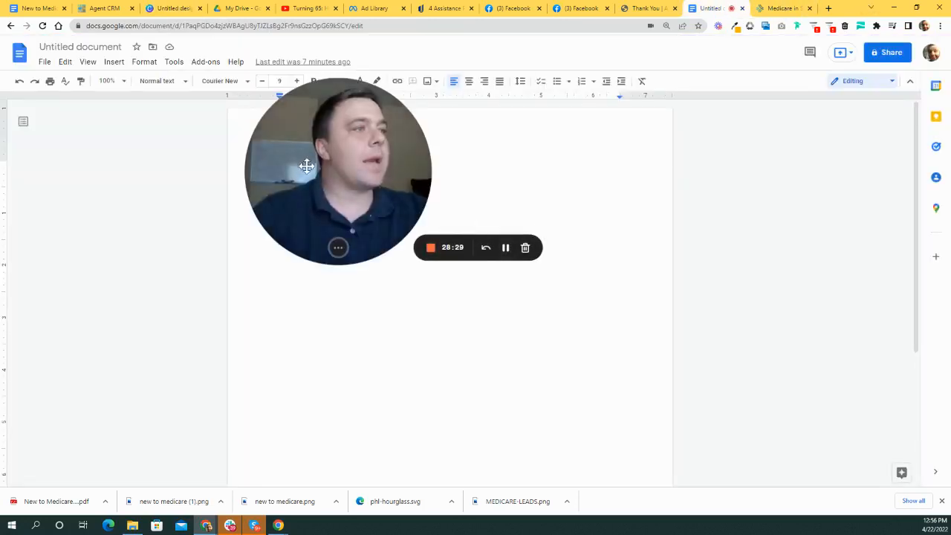
{"action": "left_click_drag", "start_coordinate": [307, 166], "coordinate": [615, 212]}
{"action": "left_click_drag", "start_coordinate": [355, 164], "coordinate": [332, 165]}
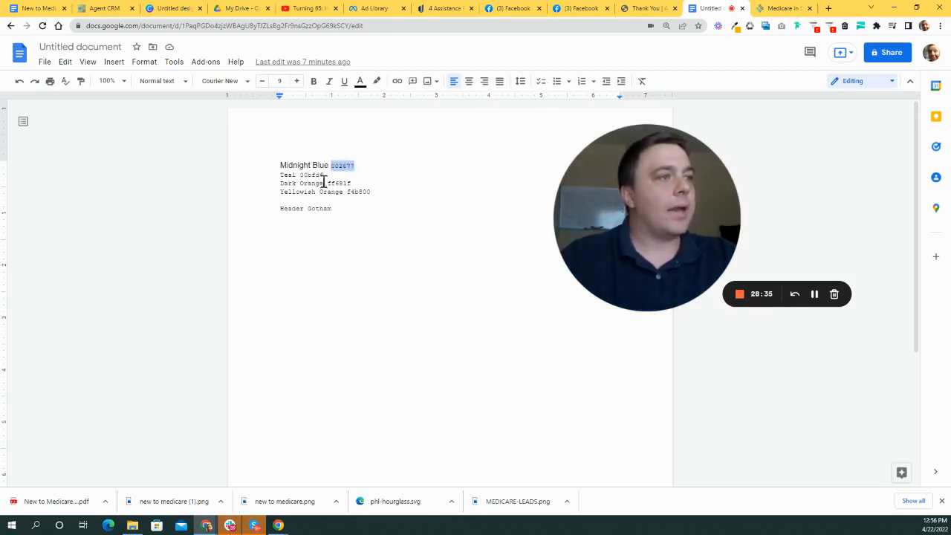
{"action": "left_click", "coordinate": [781, 8]}
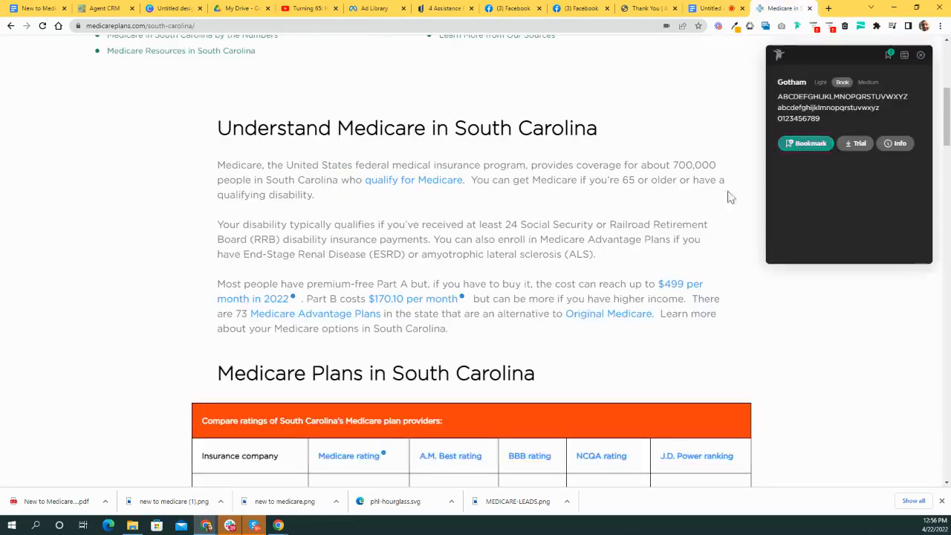
{"action": "left_click", "coordinate": [711, 8]}
{"action": "left_click", "coordinate": [644, 8]}
{"action": "left_click", "coordinate": [583, 8]}
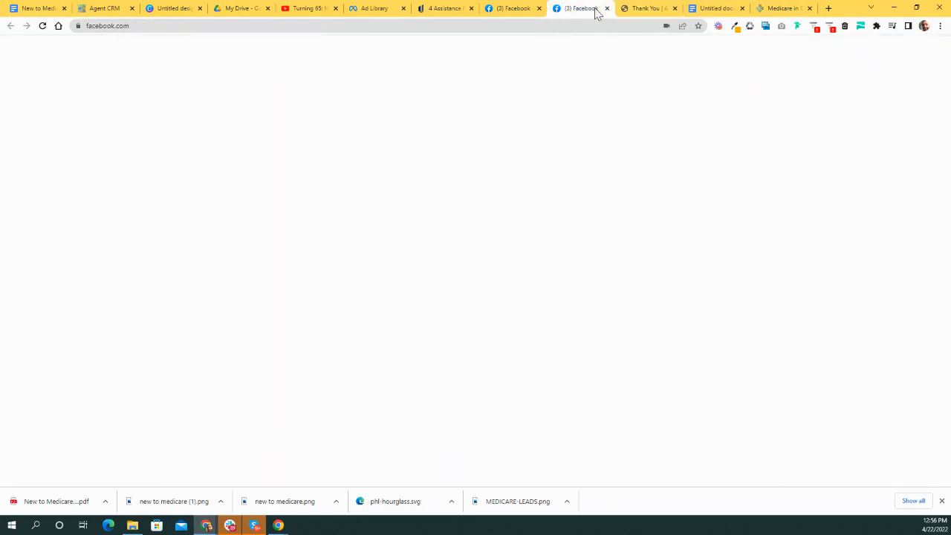
{"action": "left_click", "coordinate": [444, 9]}
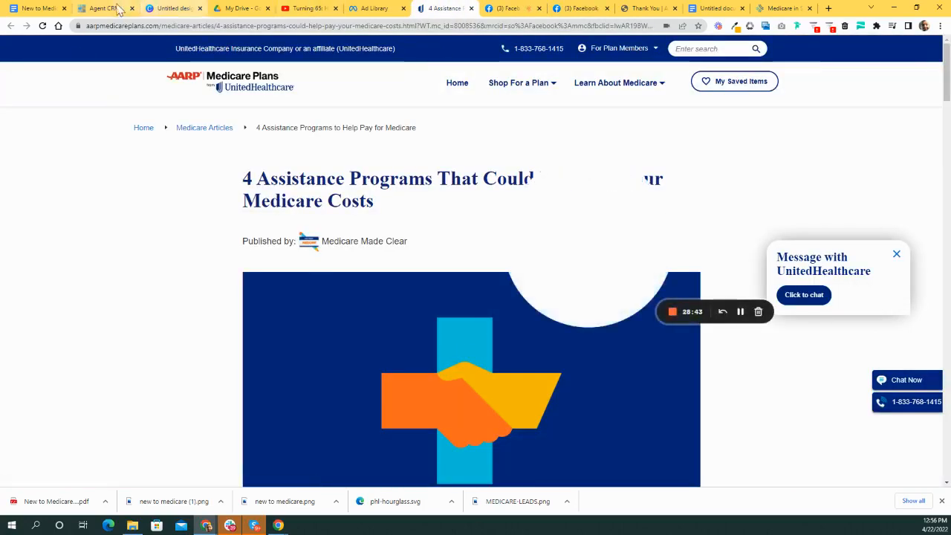
{"action": "left_click", "coordinate": [104, 8]}
{"action": "left_click", "coordinate": [178, 8]}
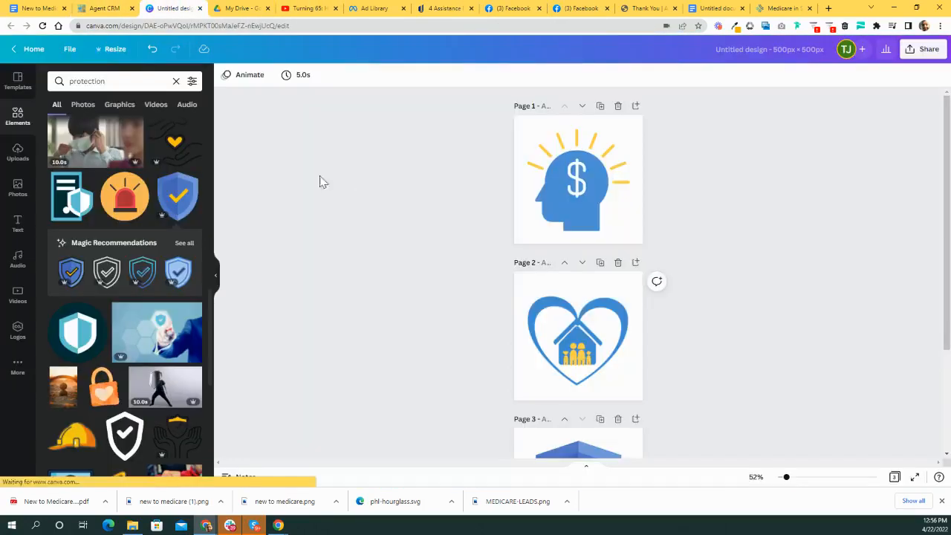
- Recolour the dollar head's blue to custom navy #002677
{"action": "left_click_drag", "start_coordinate": [587, 192], "coordinate": [836, 143]}
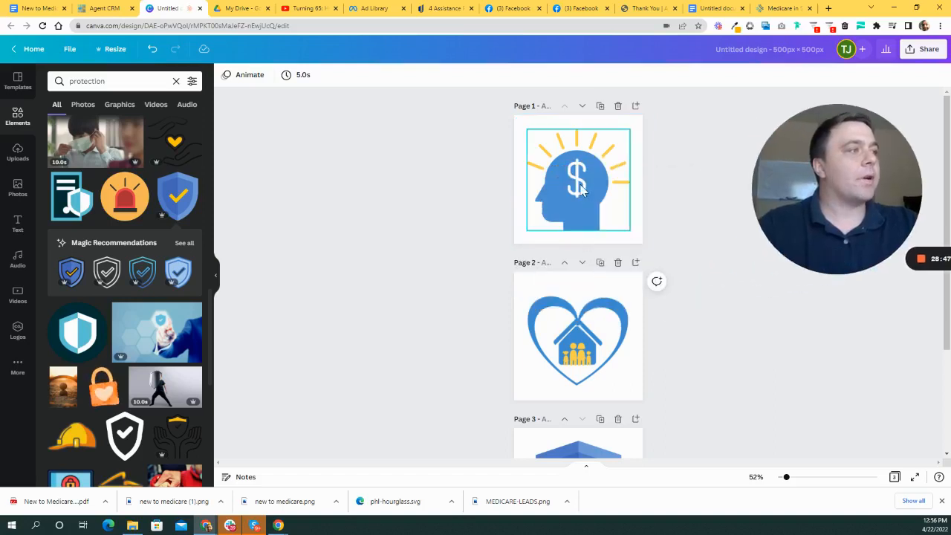
{"action": "left_click", "coordinate": [225, 76]}
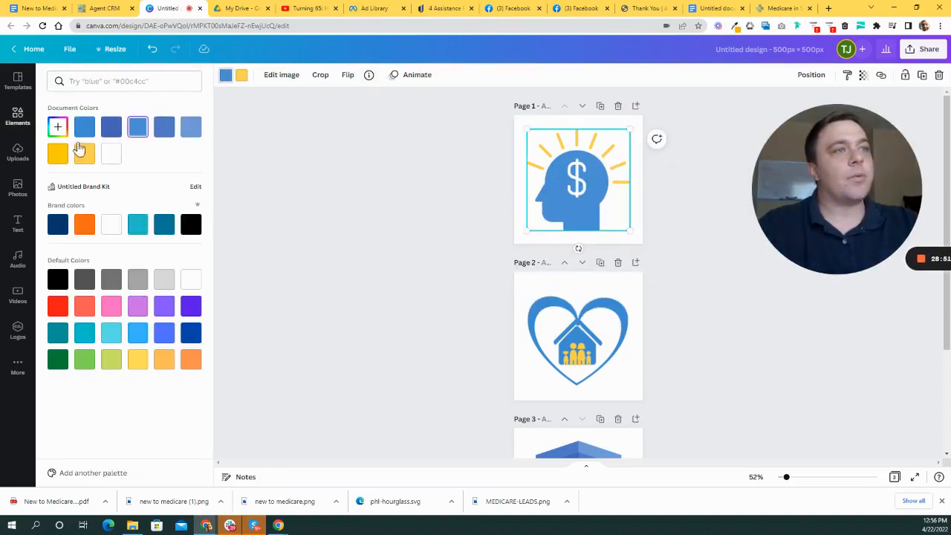
{"action": "left_click", "coordinate": [57, 128]}
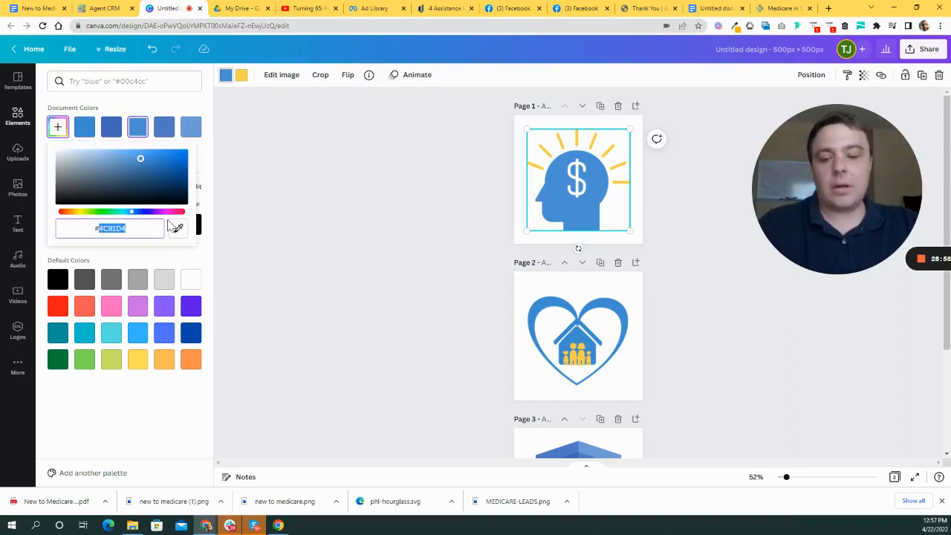
{"action": "type", "text": "#002677"}
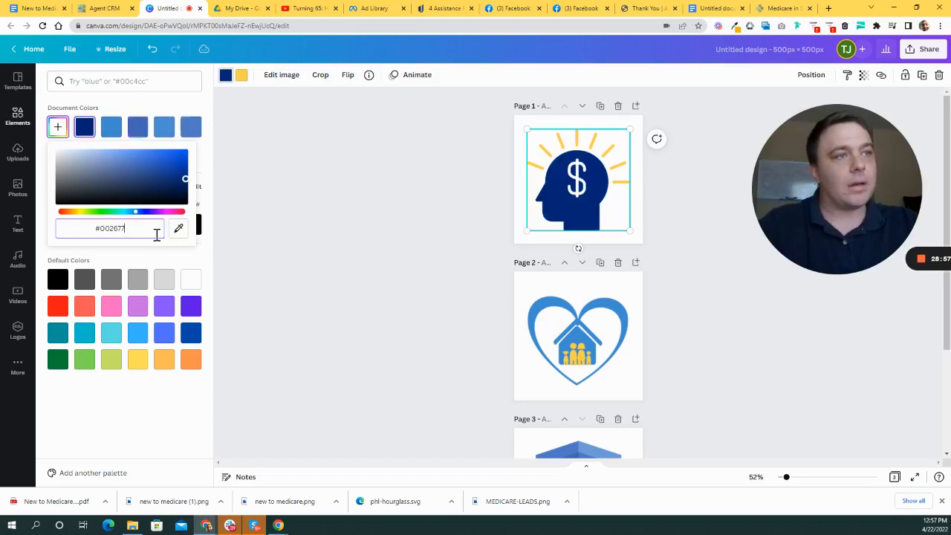
{"action": "left_click", "coordinate": [415, 185]}
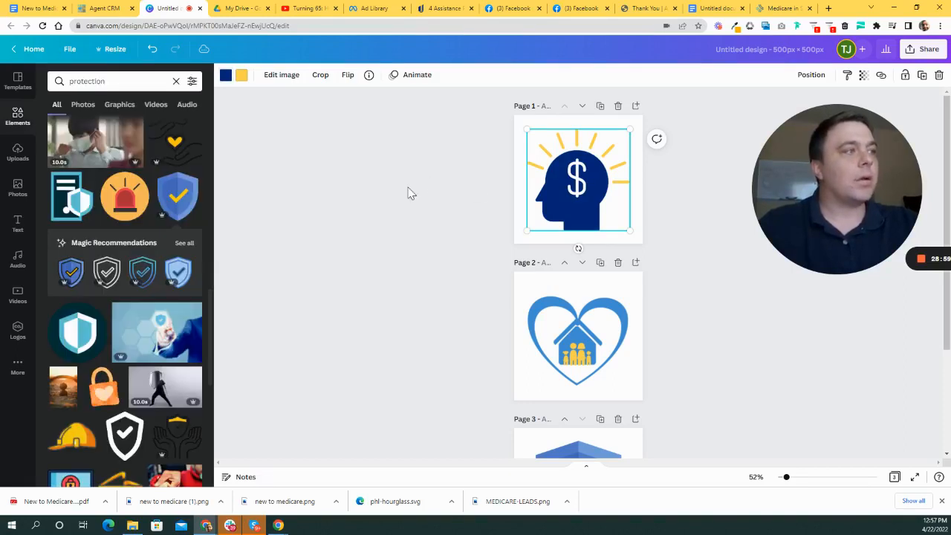
- Apply the navy #002677 swatch to the heart-house icon and the shield's first colour
{"action": "left_click", "coordinate": [594, 347]}
{"action": "left_click", "coordinate": [225, 77]}
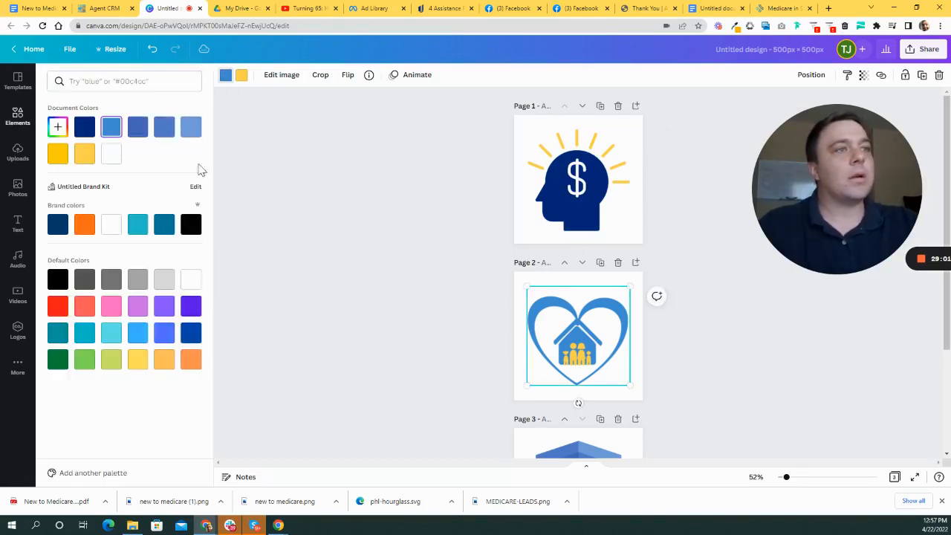
{"action": "left_click", "coordinate": [84, 128]}
{"action": "scroll", "coordinate": [668, 343], "scroll_direction": "down", "scroll_amount": 2}
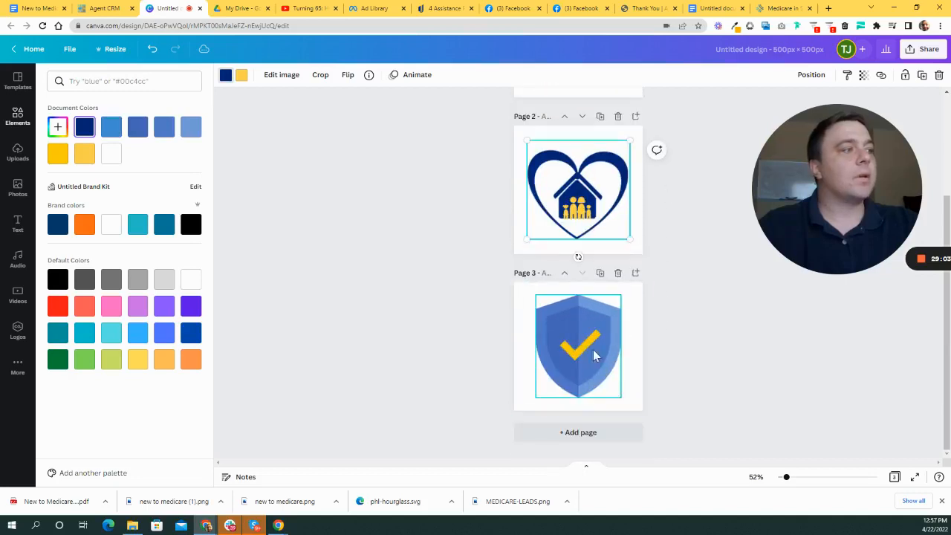
{"action": "left_click", "coordinate": [574, 340]}
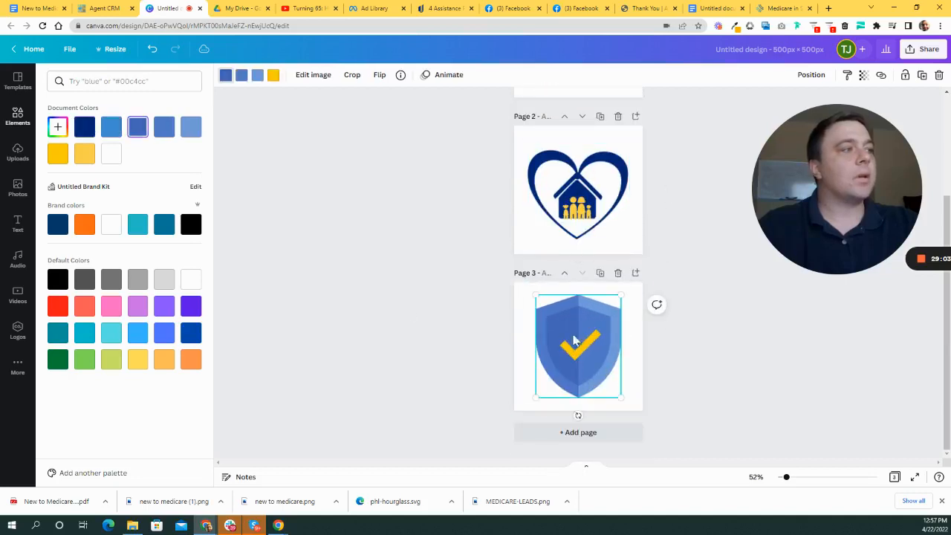
{"action": "left_click", "coordinate": [87, 129]}
{"action": "scroll", "coordinate": [644, 299], "scroll_direction": "up", "scroll_amount": 2}
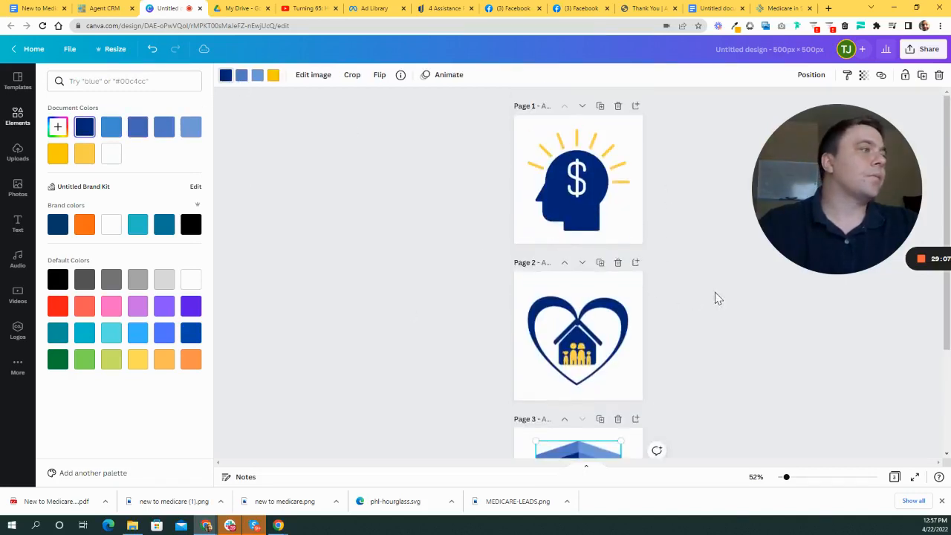
{"action": "scroll", "coordinate": [717, 298], "scroll_direction": "down", "scroll_amount": 1}
{"action": "scroll", "coordinate": [676, 282], "scroll_direction": "up", "scroll_amount": 1}
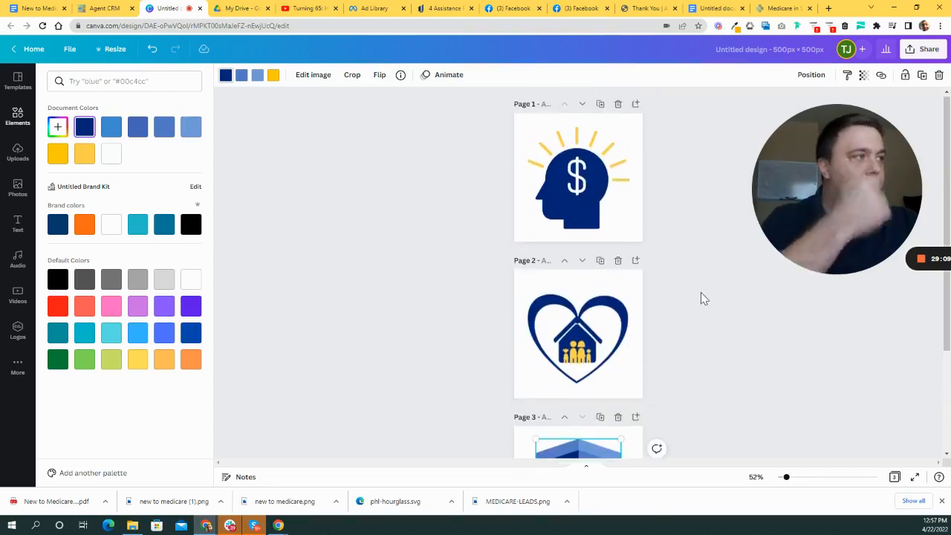
{"action": "left_click", "coordinate": [577, 163]}
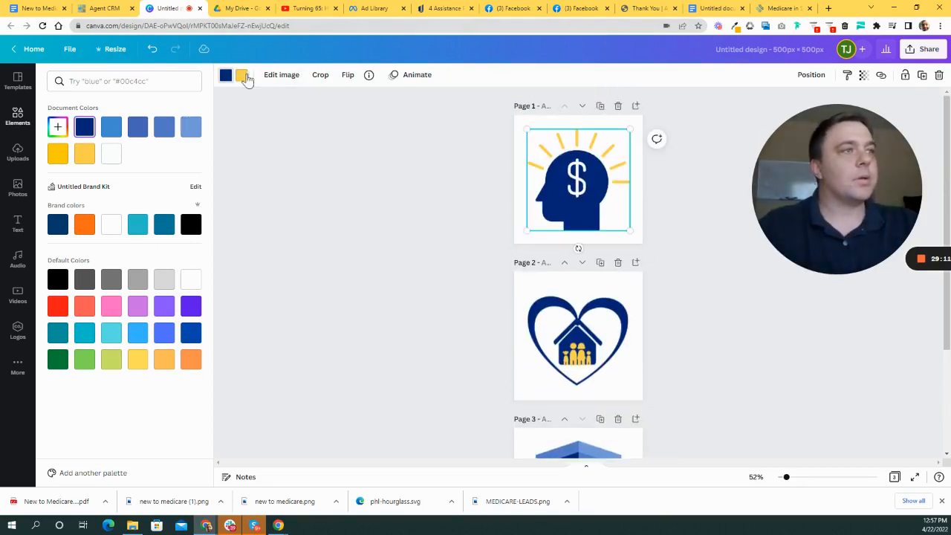
- Find the colour notes document, select the Dark Orange code ff681f, and return to Canva
{"action": "left_click", "coordinate": [784, 7]}
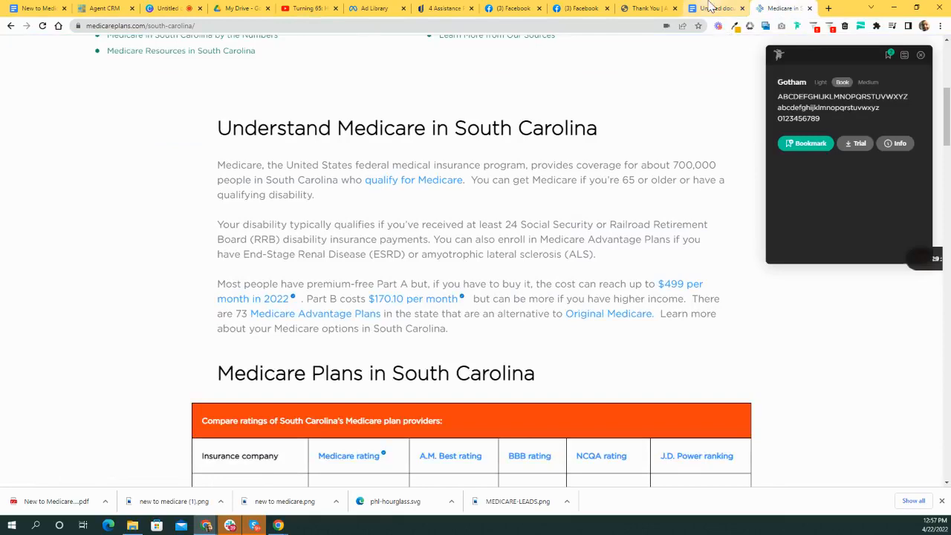
{"action": "left_click", "coordinate": [711, 7]}
{"action": "left_click", "coordinate": [640, 8]}
{"action": "left_click", "coordinate": [576, 7]}
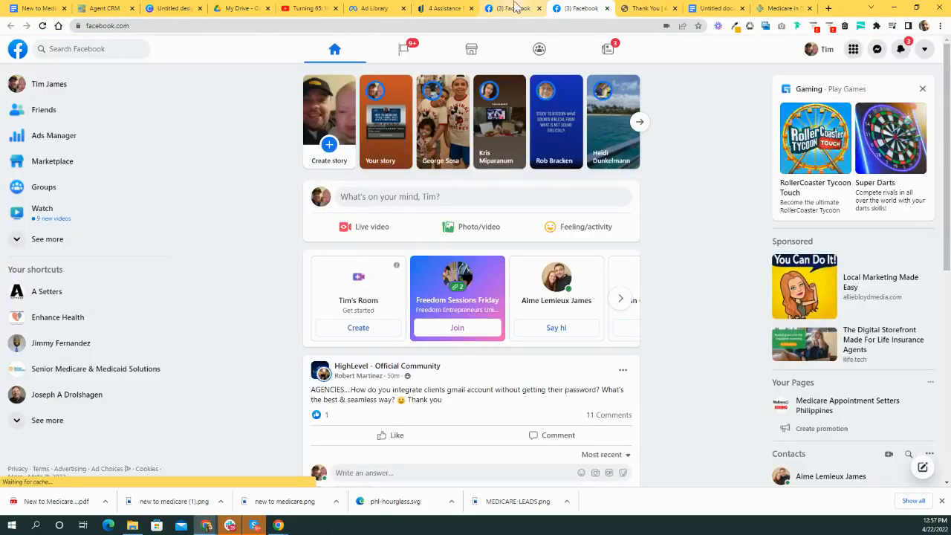
{"action": "left_click", "coordinate": [37, 9]}
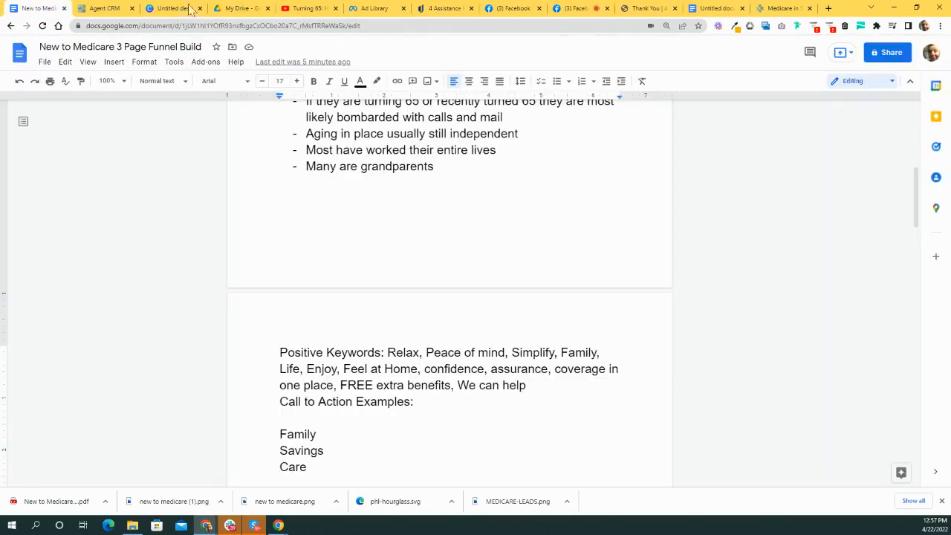
{"action": "left_click", "coordinate": [712, 8]}
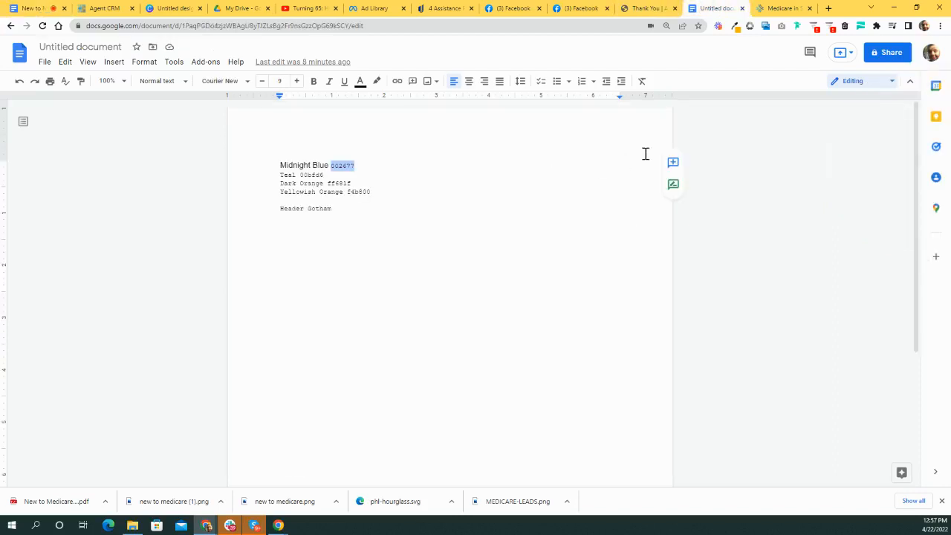
{"action": "left_click_drag", "start_coordinate": [911, 168], "coordinate": [790, 298]}
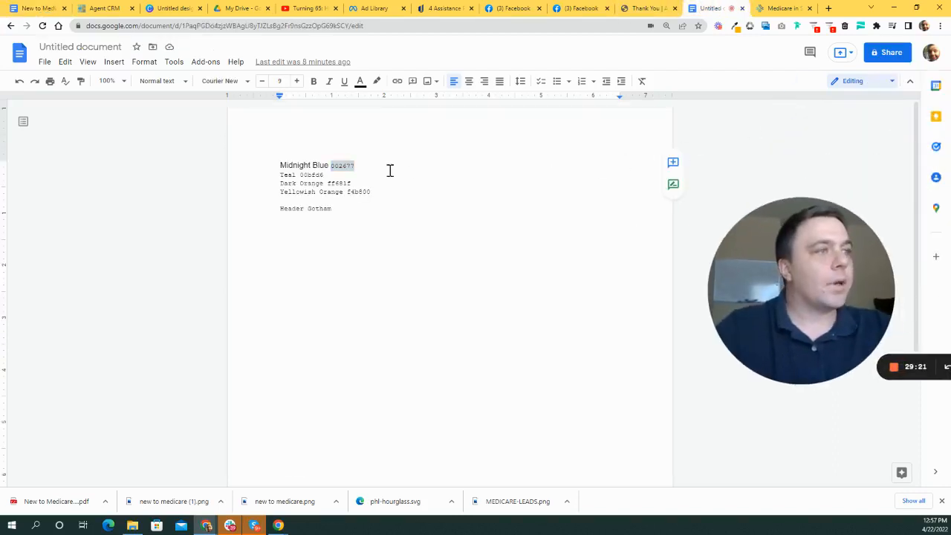
{"action": "left_click_drag", "start_coordinate": [352, 182], "coordinate": [329, 182]}
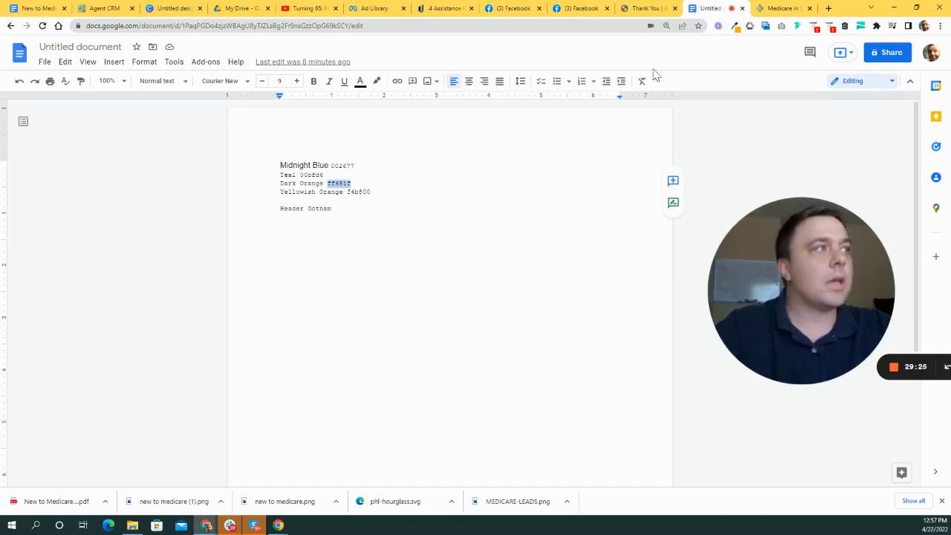
{"action": "left_click", "coordinate": [169, 7]}
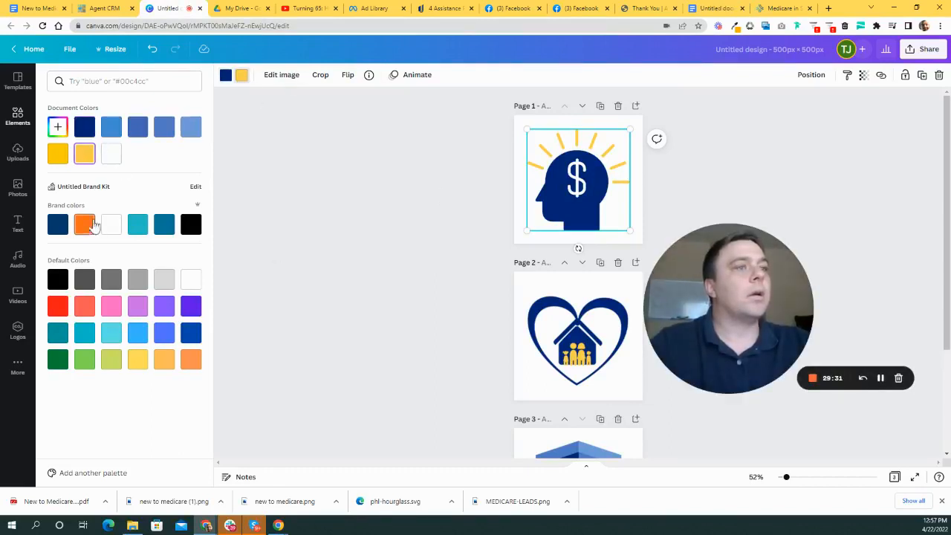
- Recolour the dollar head's yellow rays to dark orange #FF681F
{"action": "left_click", "coordinate": [56, 132]}
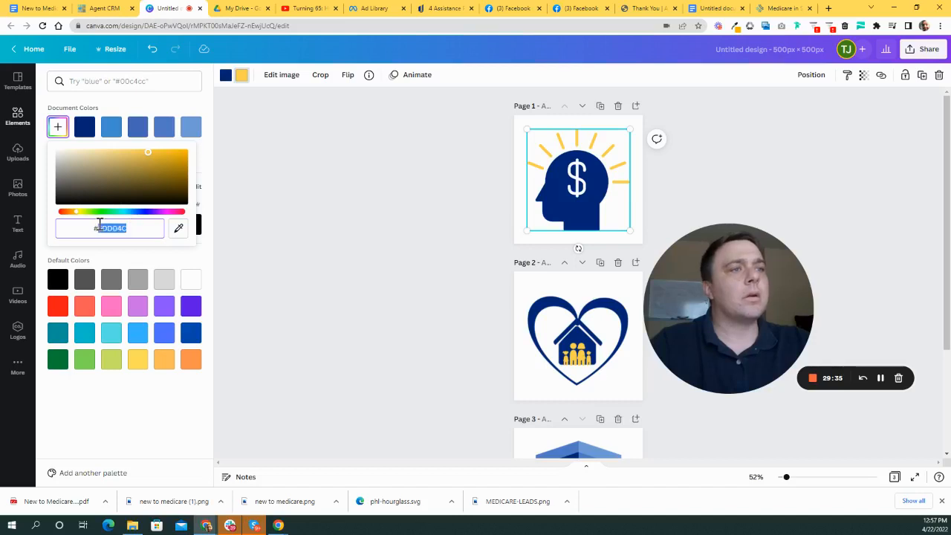
{"action": "type", "text": "#FF681F"}
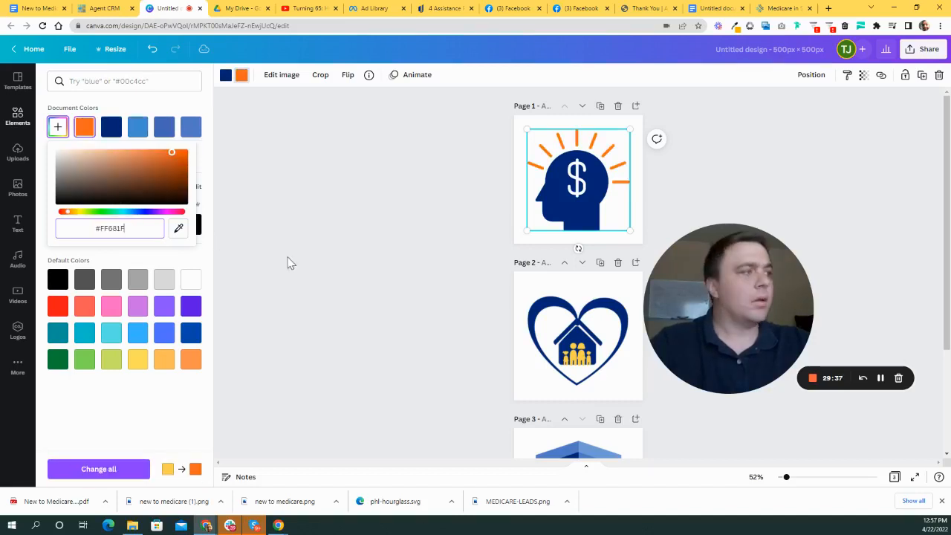
{"action": "left_click", "coordinate": [372, 267]}
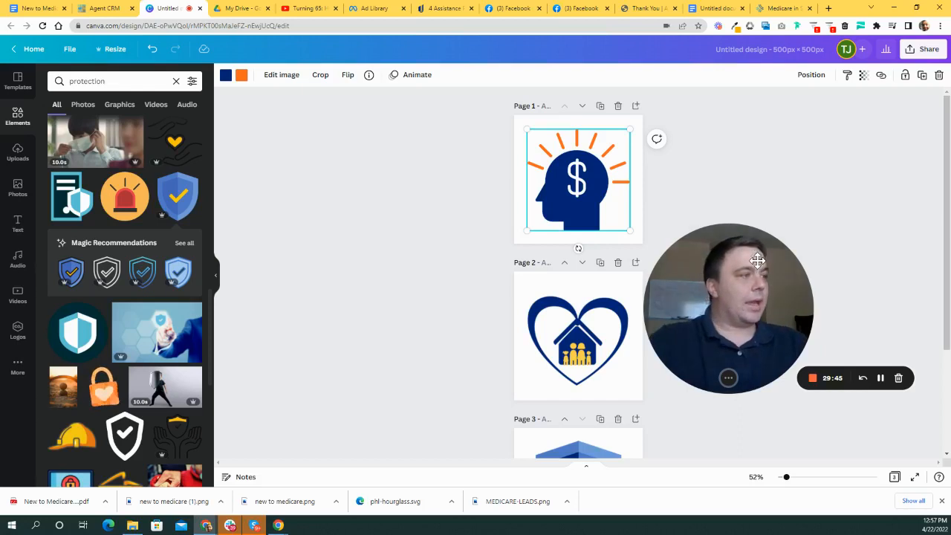
- Apply the dark orange swatch to the heart's family figures and part of the shield
{"action": "left_click", "coordinate": [625, 324]}
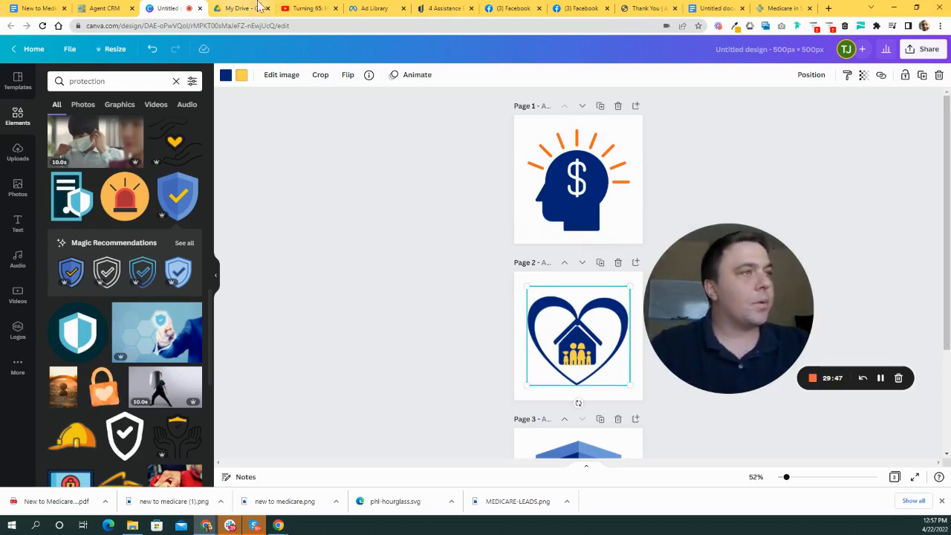
{"action": "left_click_drag", "start_coordinate": [700, 297], "coordinate": [289, 287]}
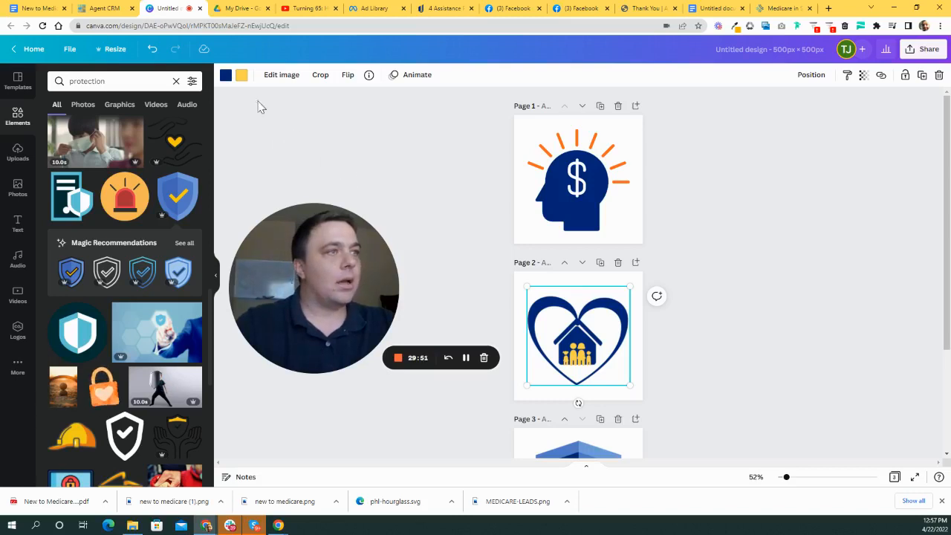
{"action": "left_click", "coordinate": [243, 77]}
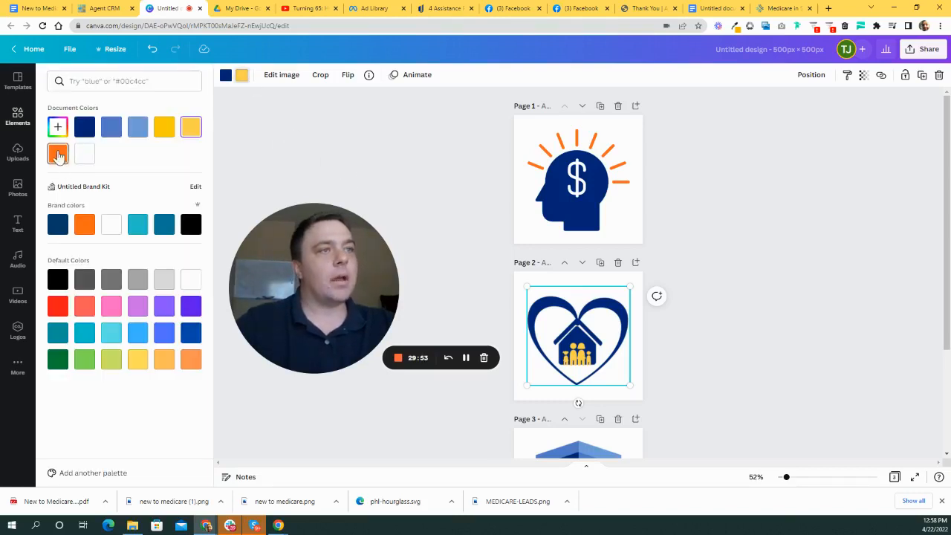
{"action": "scroll", "coordinate": [757, 361], "scroll_direction": "down", "scroll_amount": 2}
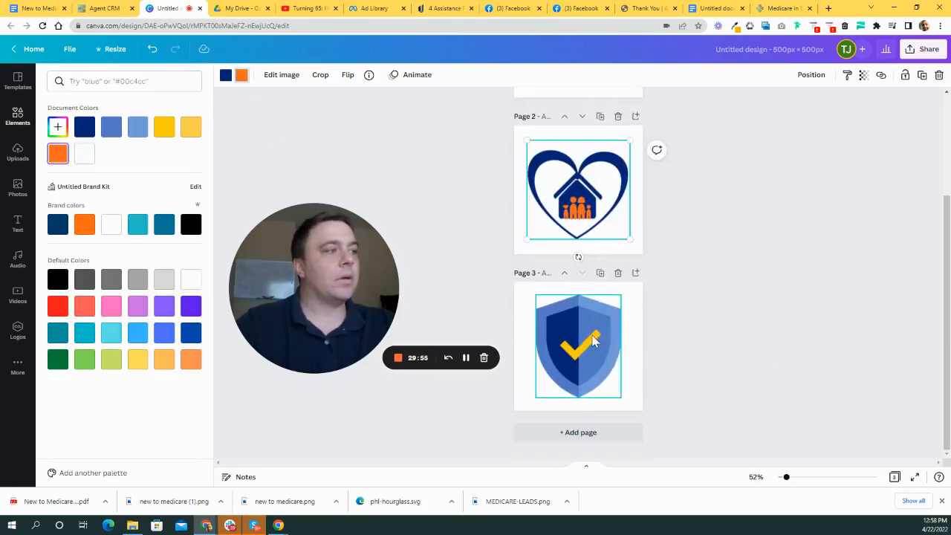
{"action": "left_click", "coordinate": [595, 335]}
{"action": "left_click", "coordinate": [57, 153]}
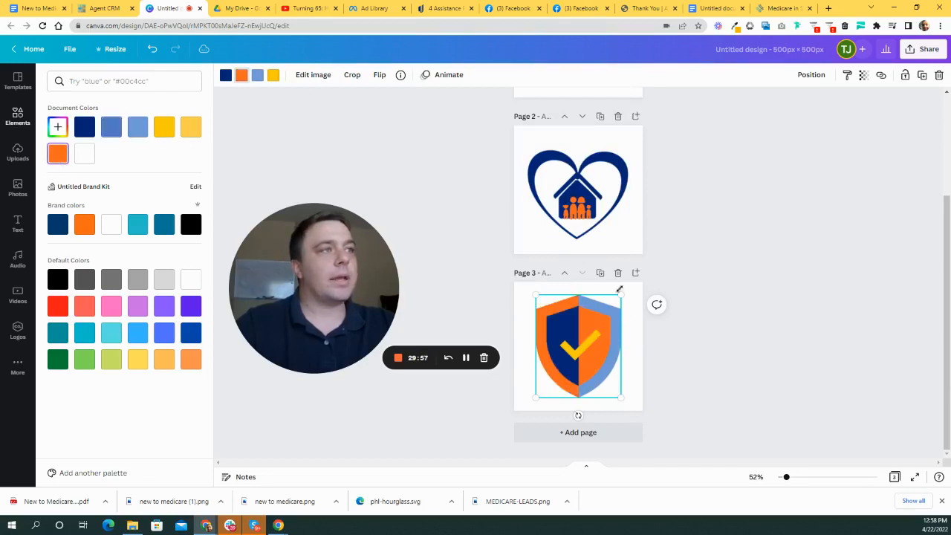
{"action": "scroll", "coordinate": [777, 327], "scroll_direction": "up", "scroll_amount": 2}
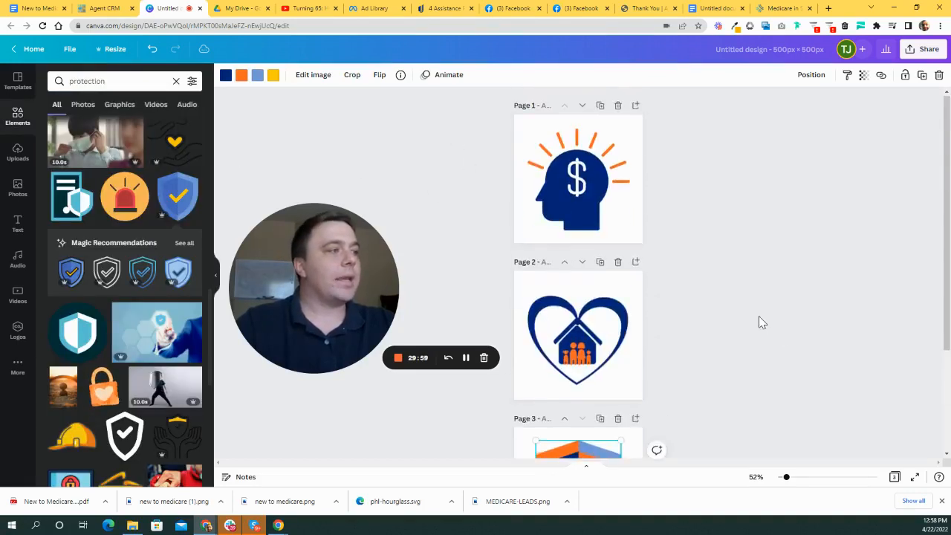
{"action": "scroll", "coordinate": [759, 318], "scroll_direction": "down", "scroll_amount": 2}
{"action": "scroll", "coordinate": [780, 286], "scroll_direction": "up", "scroll_amount": 2}
{"action": "scroll", "coordinate": [660, 294], "scroll_direction": "down", "scroll_amount": 2}
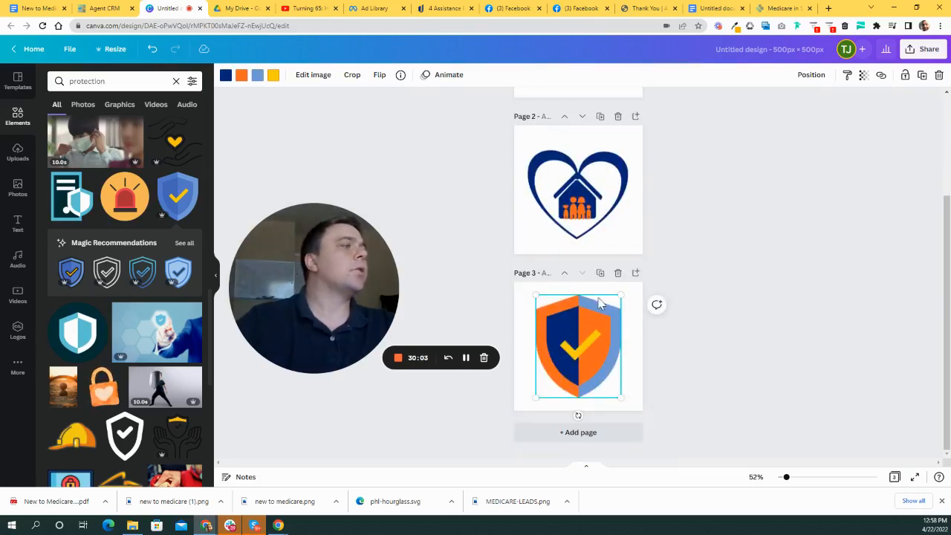
{"action": "scroll", "coordinate": [768, 316], "scroll_direction": "up", "scroll_amount": 2}
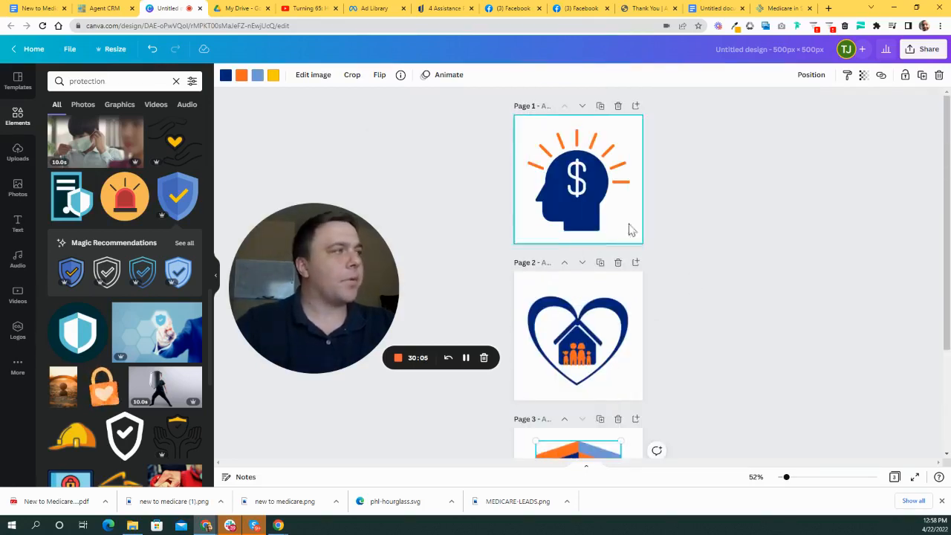
- Select the Teal code 00bfd6 in the colour notes and return to Canva
{"action": "left_click", "coordinate": [713, 8]}
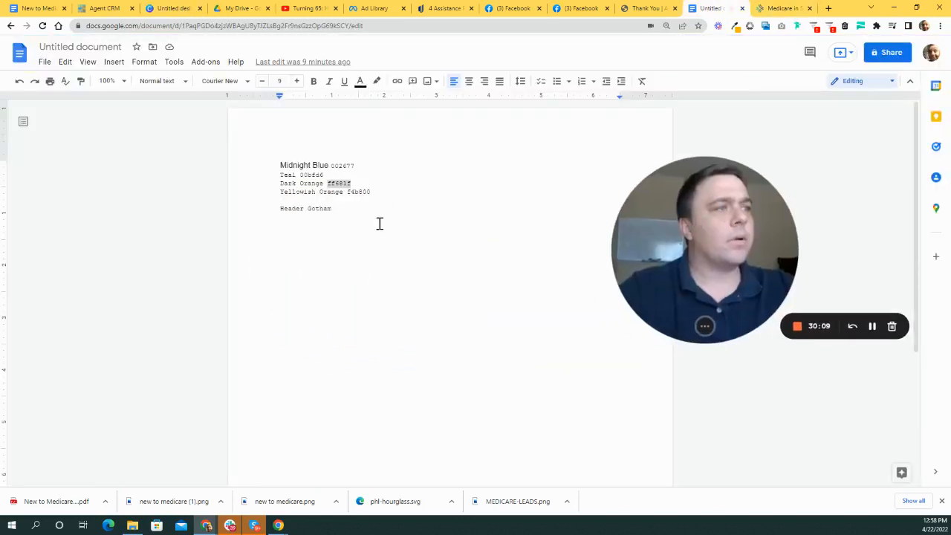
{"action": "left_click", "coordinate": [389, 198]}
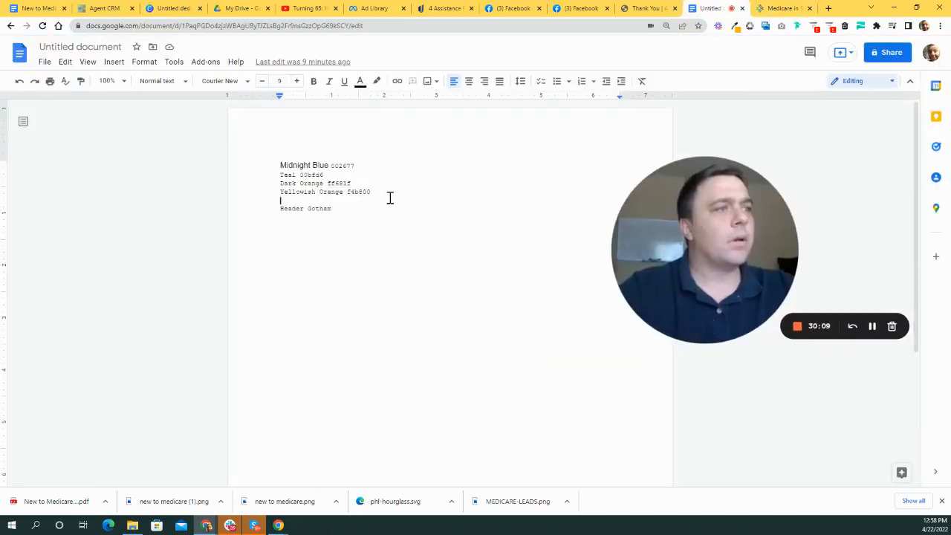
{"action": "double_click", "coordinate": [312, 175]}
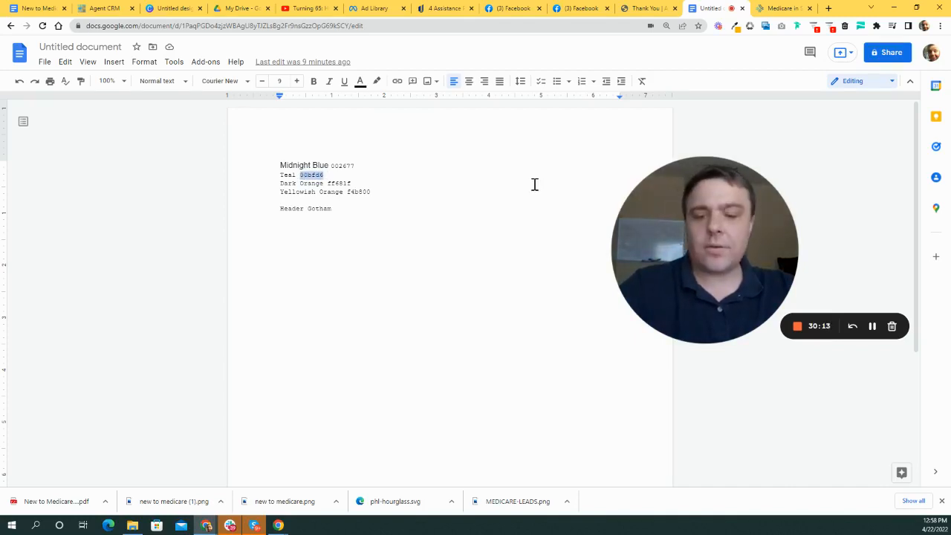
{"action": "left_click", "coordinate": [178, 9]}
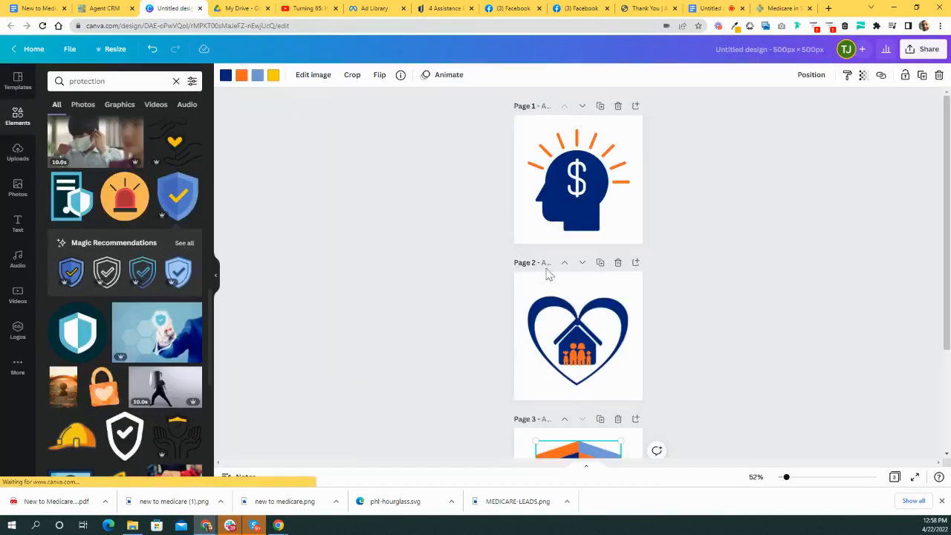
- Replace the shield's light-blue half with custom teal #00BFD6
{"action": "left_click_drag", "start_coordinate": [647, 236], "coordinate": [744, 181]}
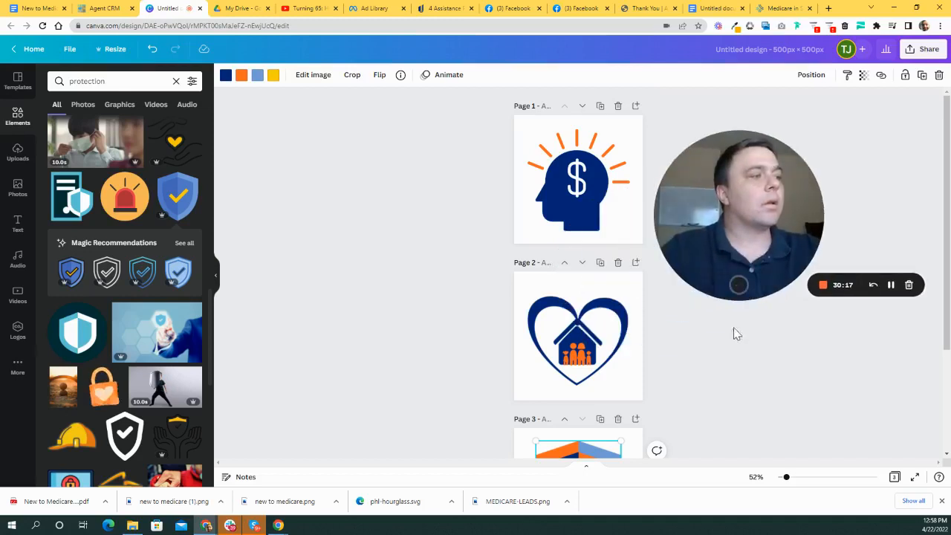
{"action": "scroll", "coordinate": [735, 333], "scroll_direction": "down", "scroll_amount": 2}
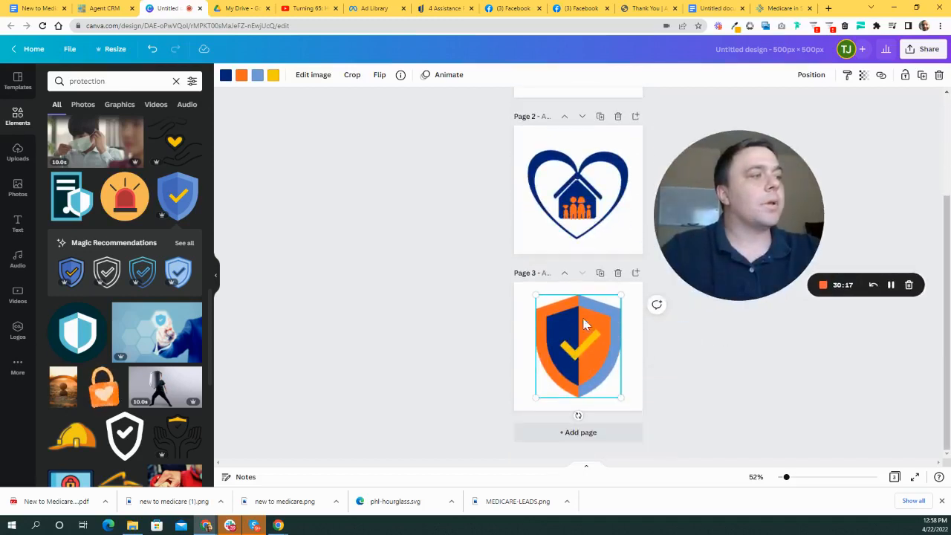
{"action": "left_click", "coordinate": [257, 76]}
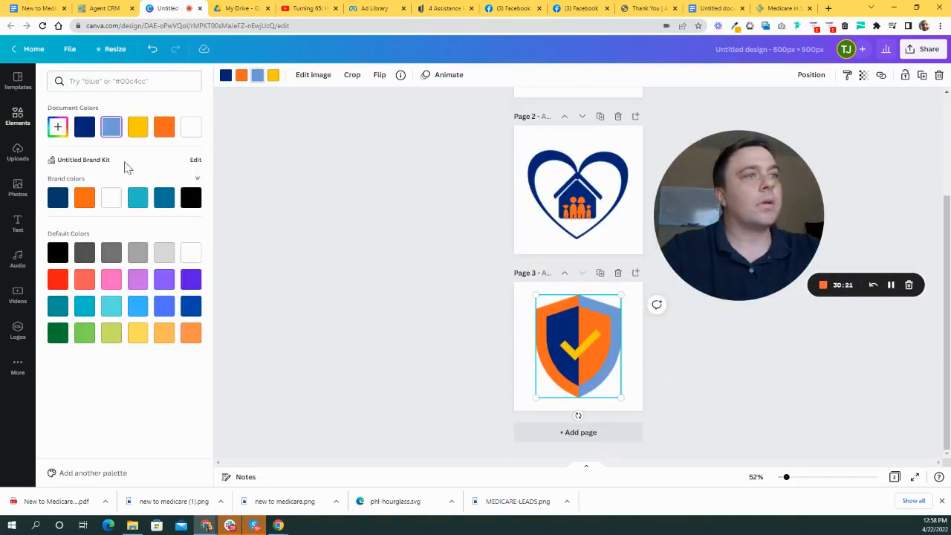
{"action": "left_click", "coordinate": [57, 127]}
{"action": "left_click_drag", "start_coordinate": [145, 231], "coordinate": [96, 225]}
{"action": "type", "text": "#00BFD6"}
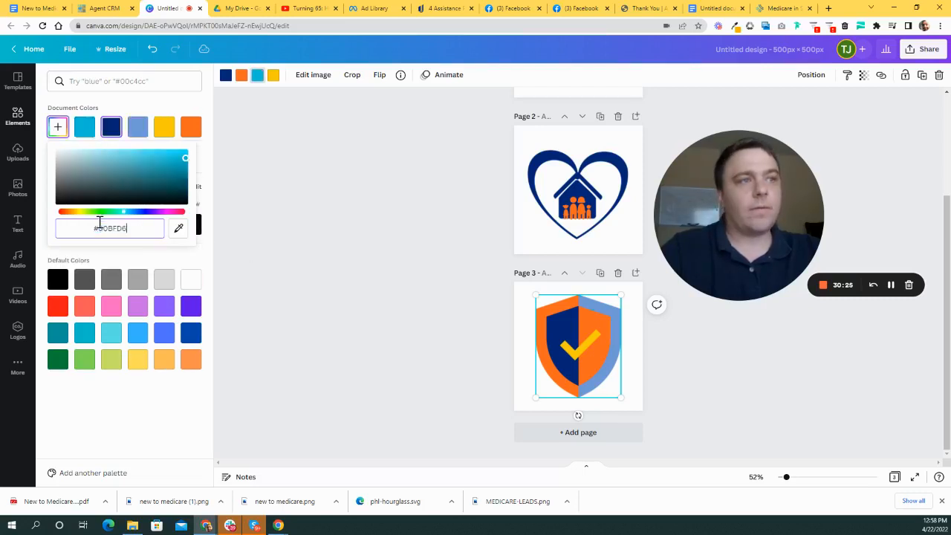
{"action": "left_click", "coordinate": [541, 324]}
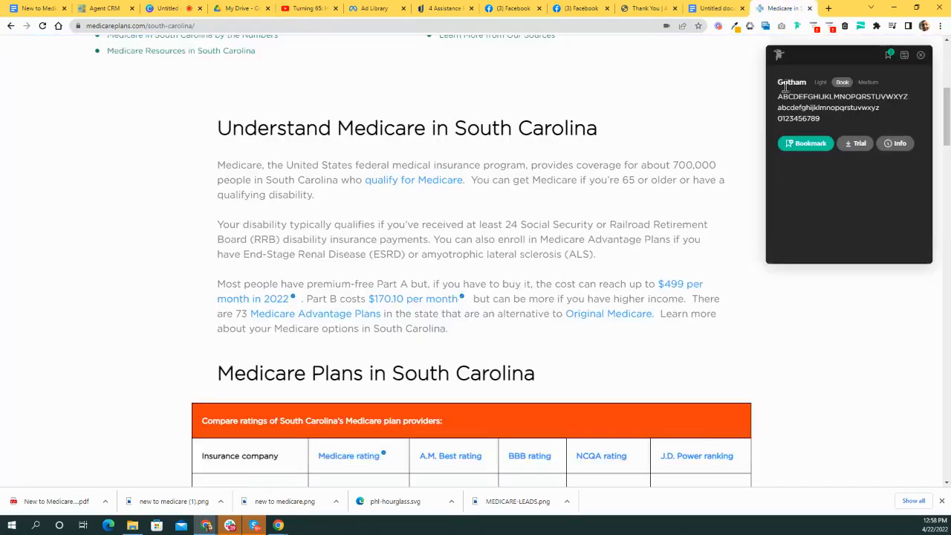
- Copy the Yellowish Orange code f4b800 from the colour notes and go back to Canva
{"action": "left_click", "coordinate": [787, 9]}
{"action": "left_click", "coordinate": [714, 8]}
{"action": "left_click", "coordinate": [356, 194]}
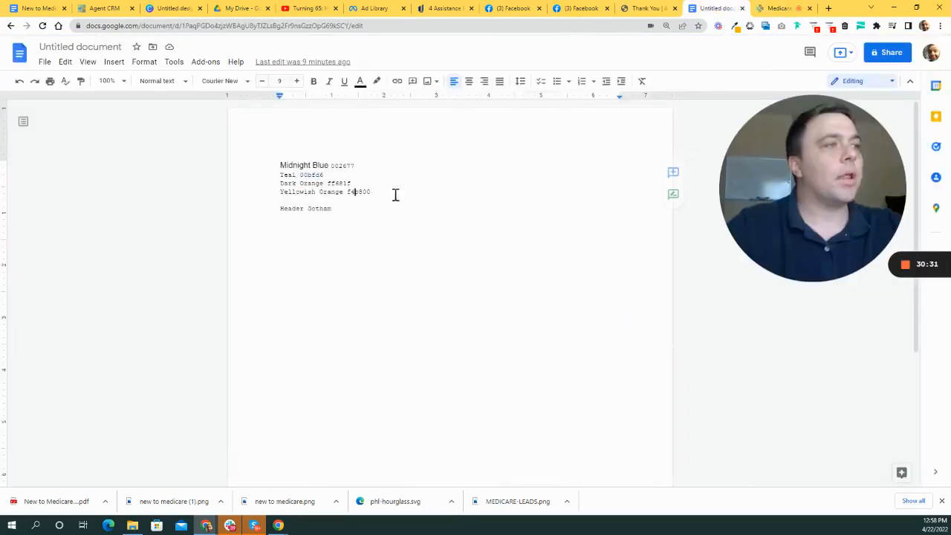
{"action": "double_click", "coordinate": [377, 187]}
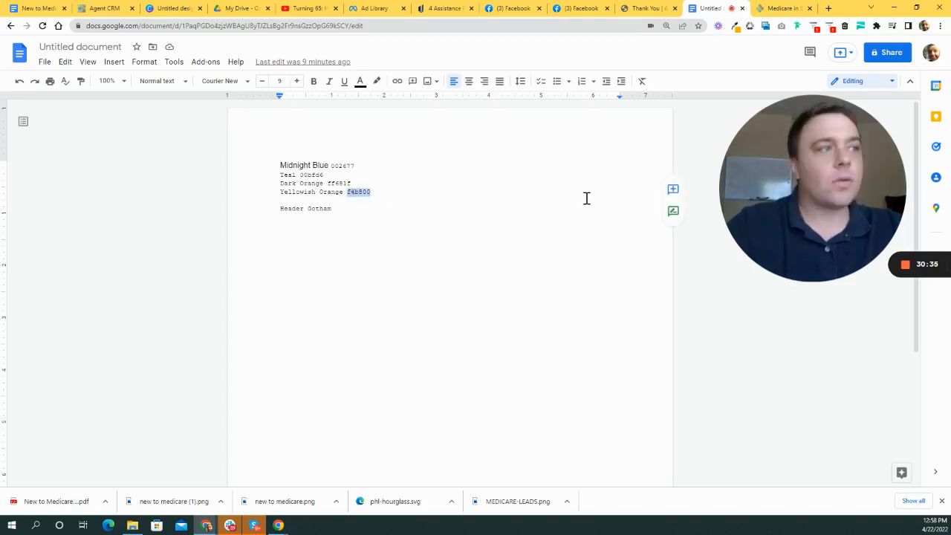
{"action": "left_click", "coordinate": [644, 8]}
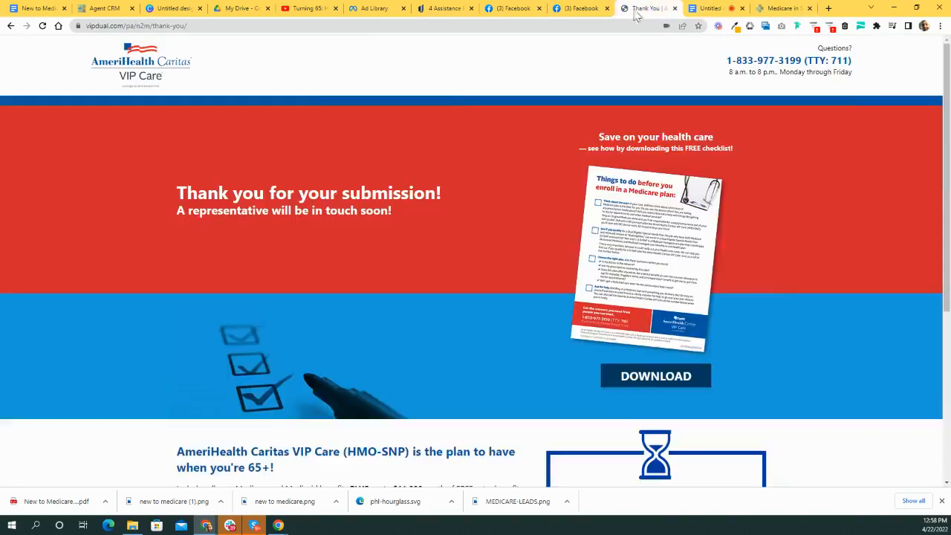
{"action": "left_click", "coordinate": [580, 8]}
{"action": "left_click", "coordinate": [512, 8]}
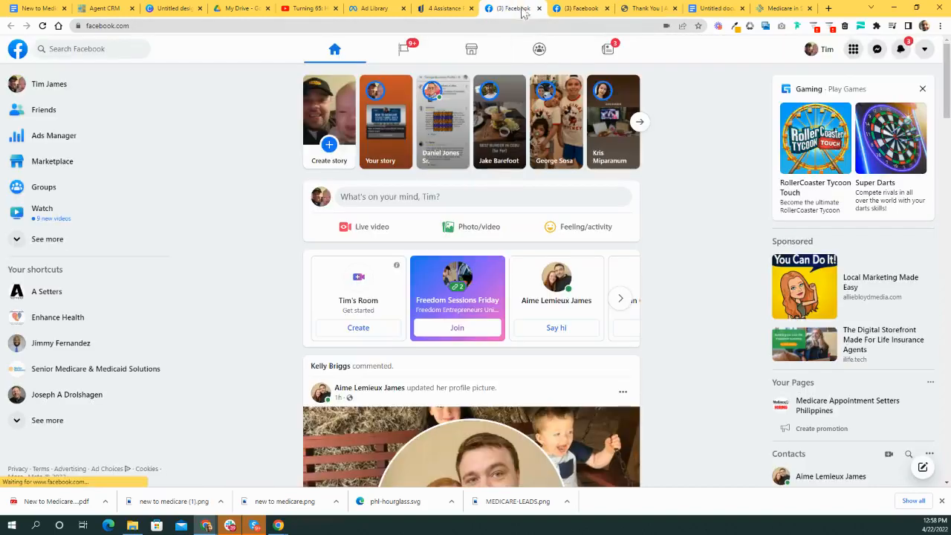
{"action": "left_click", "coordinate": [164, 9]}
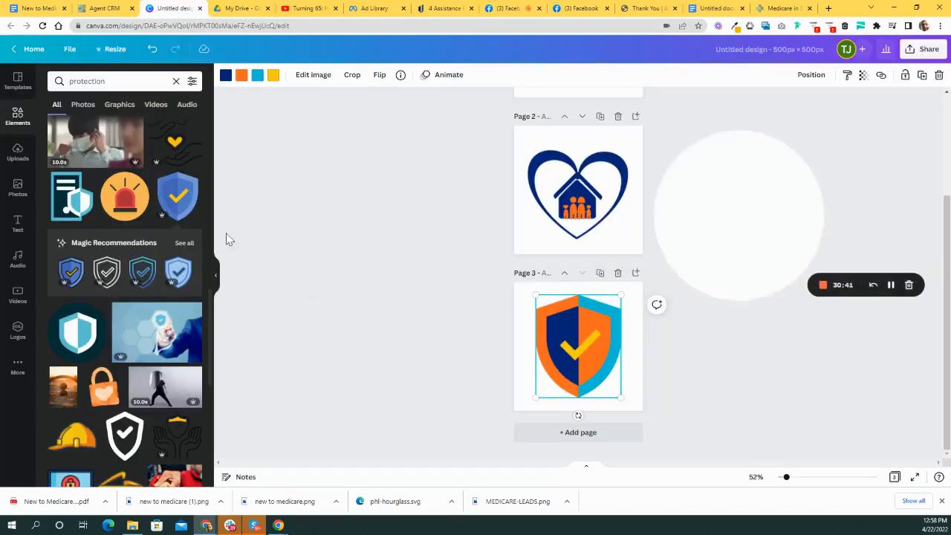
- Replace the shield check mark's #FACB07 yellow with #F4B800, then deselect the shield
{"action": "left_click", "coordinate": [273, 75]}
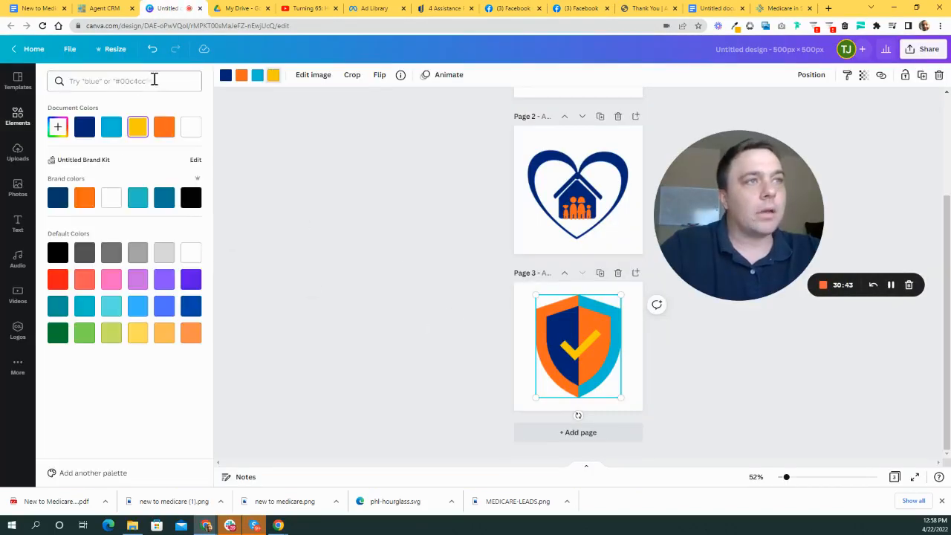
{"action": "left_click", "coordinate": [58, 127]}
{"action": "left_click_drag", "start_coordinate": [141, 227], "coordinate": [98, 227]}
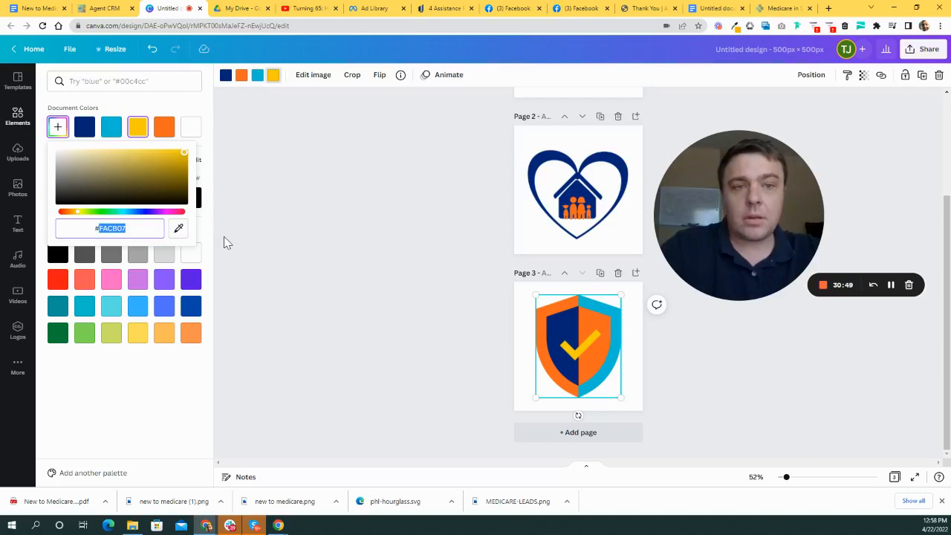
{"action": "type", "text": "F4B800"}
{"action": "left_click", "coordinate": [490, 272]}
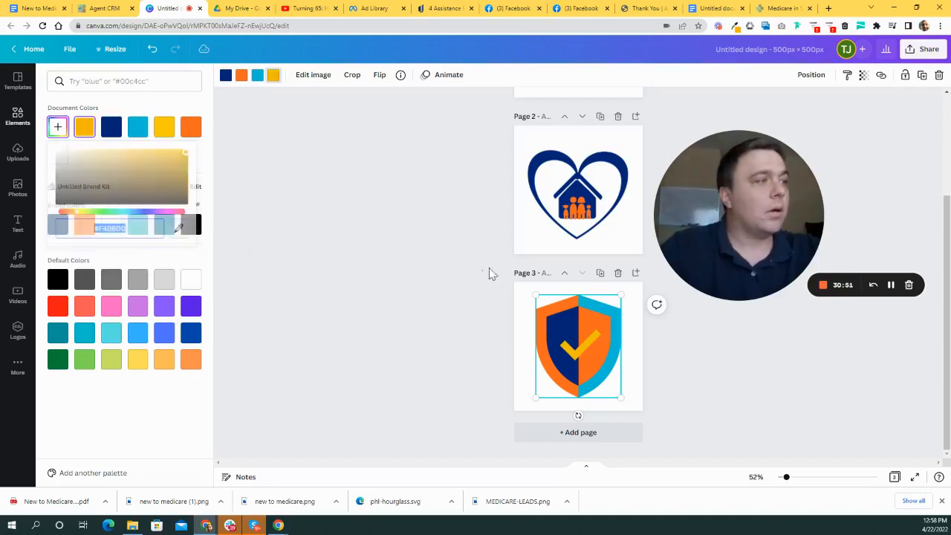
{"action": "left_click_drag", "start_coordinate": [772, 223], "coordinate": [401, 266]}
{"action": "scroll", "coordinate": [690, 331], "scroll_direction": "up", "scroll_amount": 3}
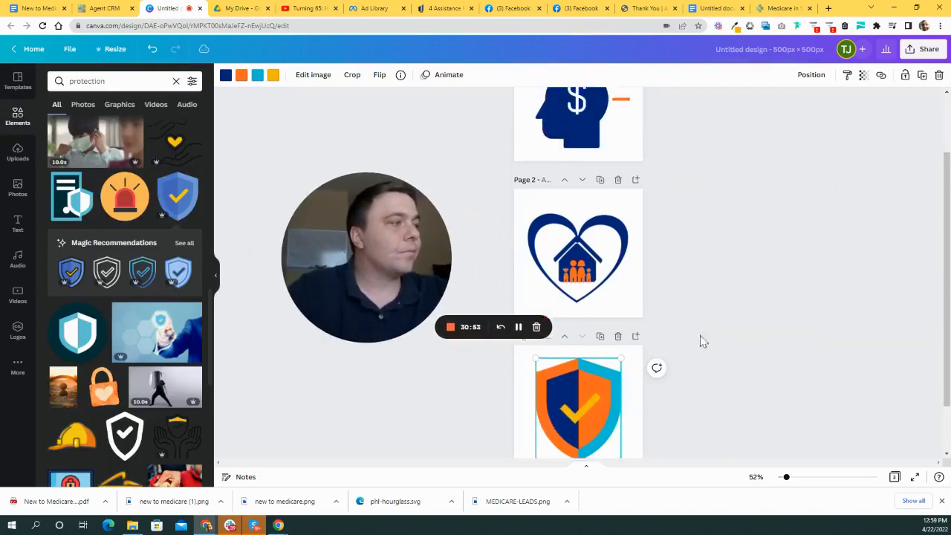
{"action": "scroll", "coordinate": [639, 349], "scroll_direction": "down", "scroll_amount": 3}
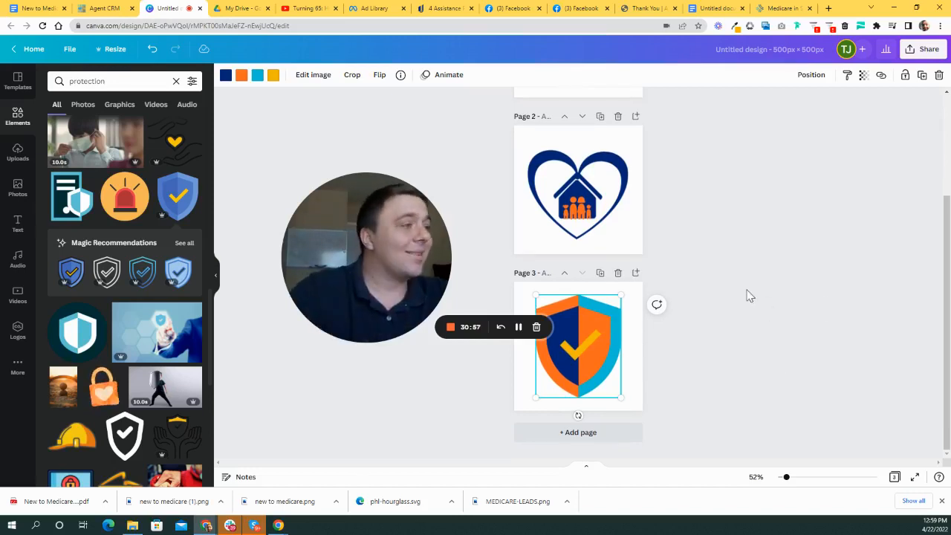
{"action": "left_click", "coordinate": [740, 344]}
{"action": "scroll", "coordinate": [764, 331], "scroll_direction": "up", "scroll_amount": 2}
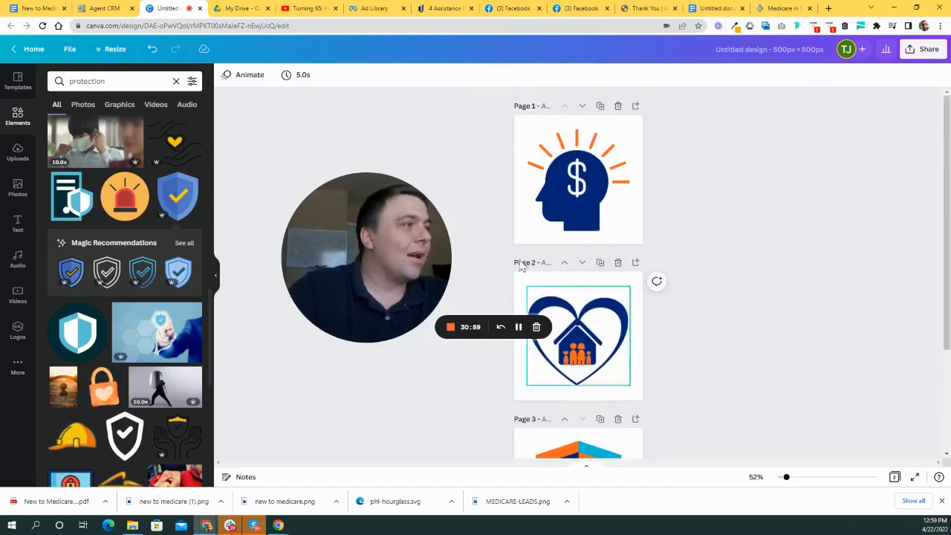
{"action": "left_click_drag", "start_coordinate": [382, 257], "coordinate": [353, 244]}
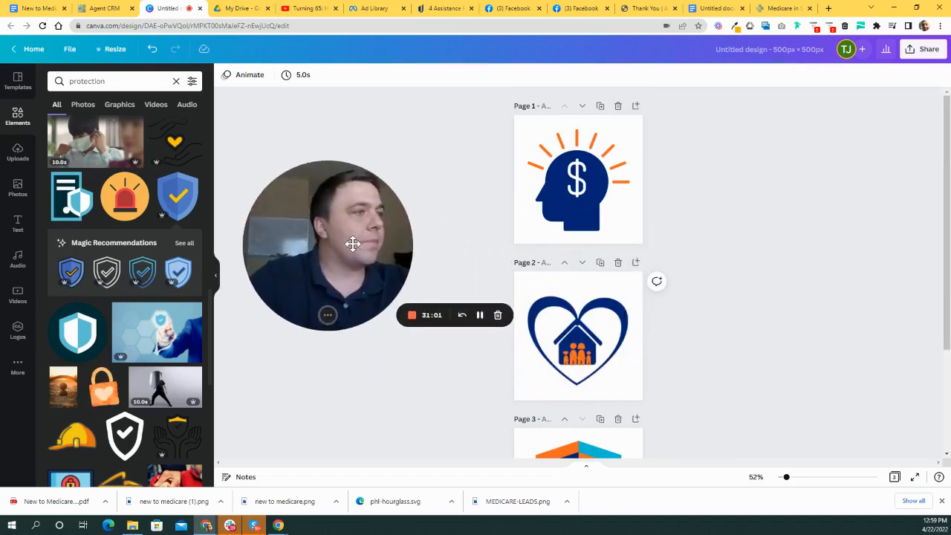
{"action": "left_click", "coordinate": [586, 192]}
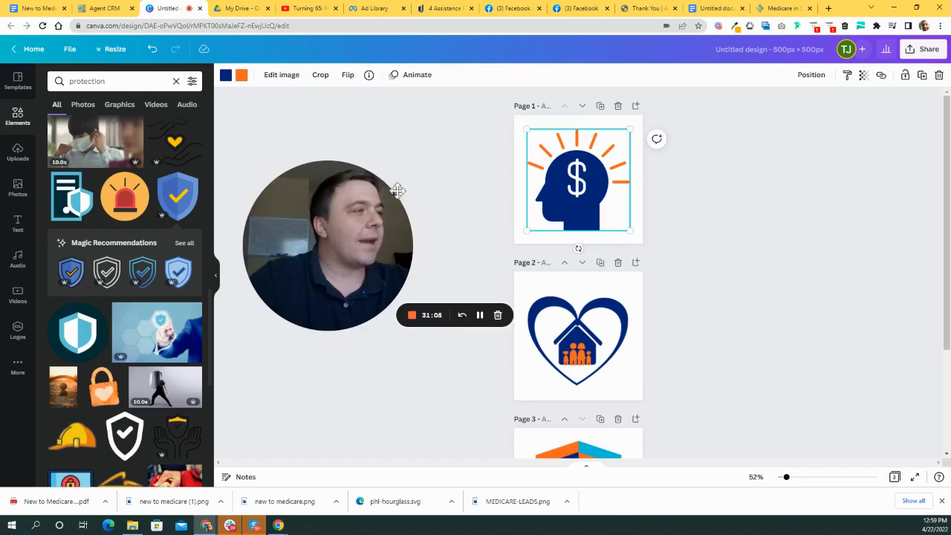
{"action": "scroll", "coordinate": [639, 261], "scroll_direction": "down", "scroll_amount": 5}
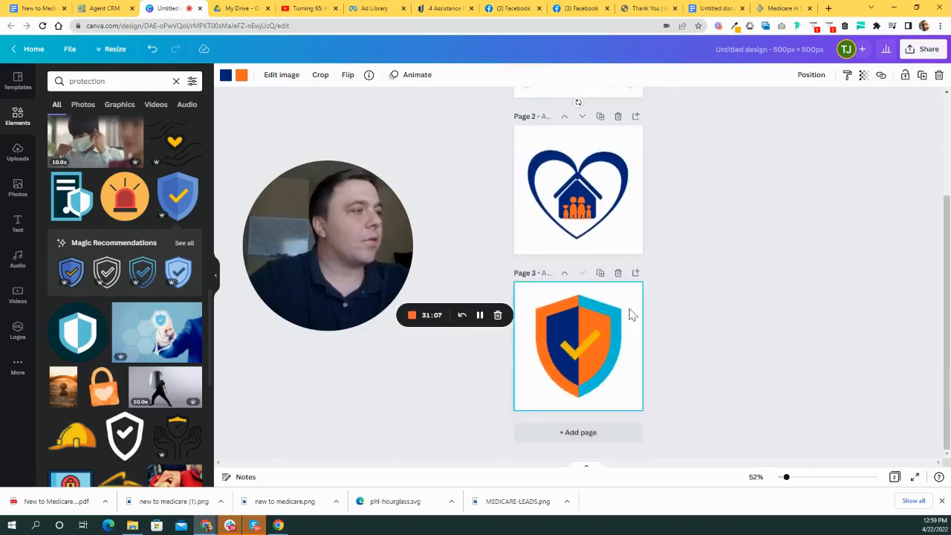
{"action": "scroll", "coordinate": [623, 297], "scroll_direction": "up", "scroll_amount": 5}
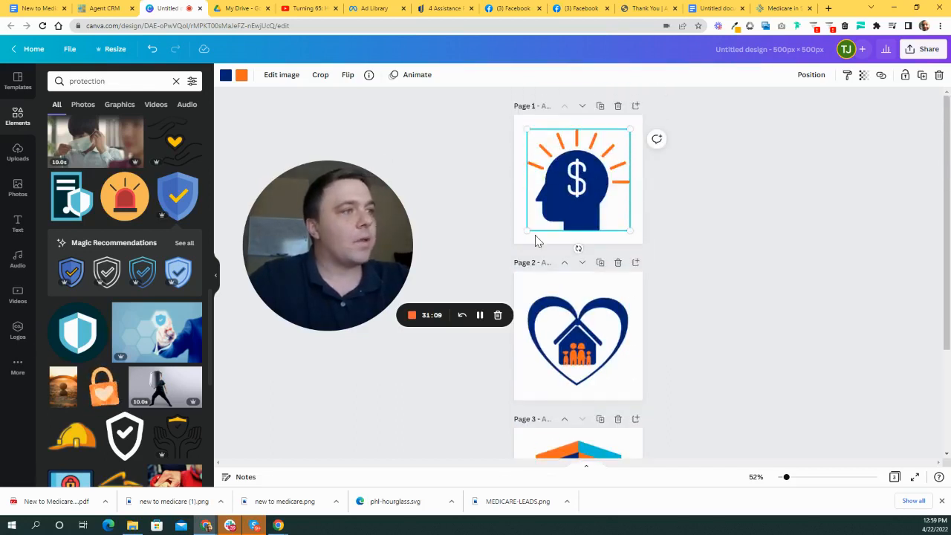
{"action": "left_click", "coordinate": [280, 75]}
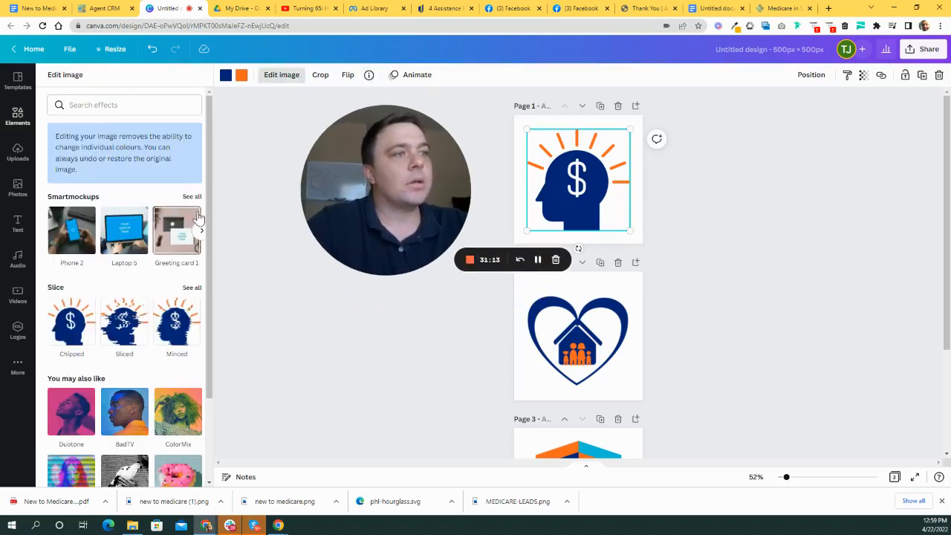
{"action": "scroll", "coordinate": [191, 237], "scroll_direction": "down", "scroll_amount": 2}
{"action": "scroll", "coordinate": [186, 272], "scroll_direction": "up", "scroll_amount": 2}
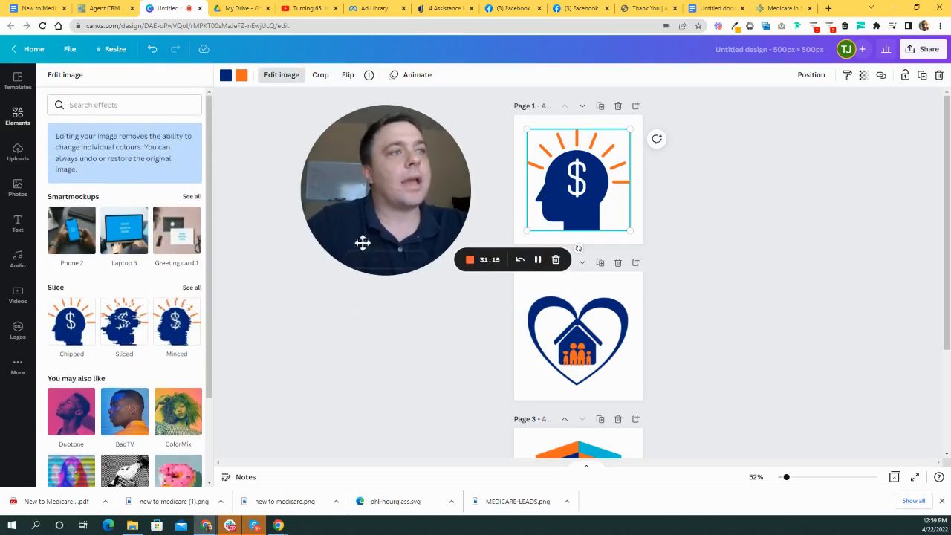
{"action": "left_click", "coordinate": [594, 229]}
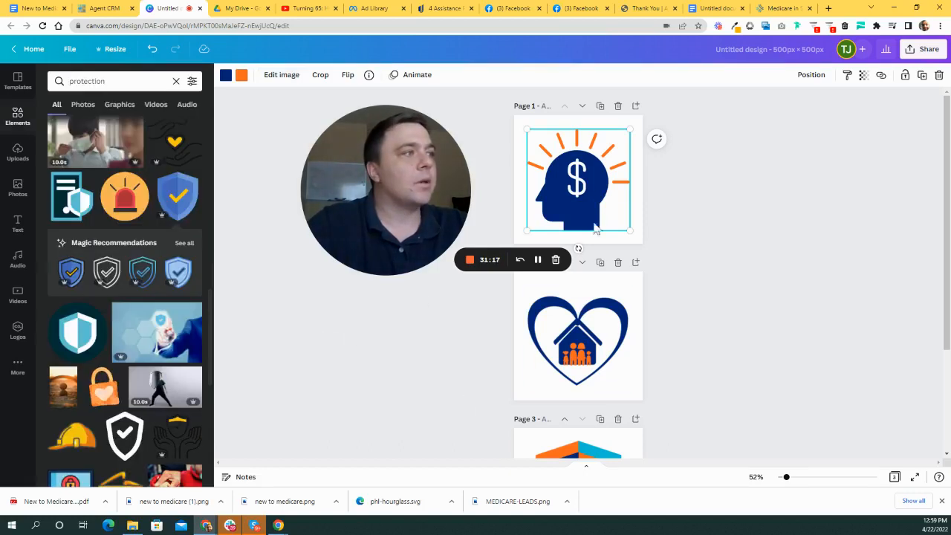
{"action": "left_click", "coordinate": [648, 196]}
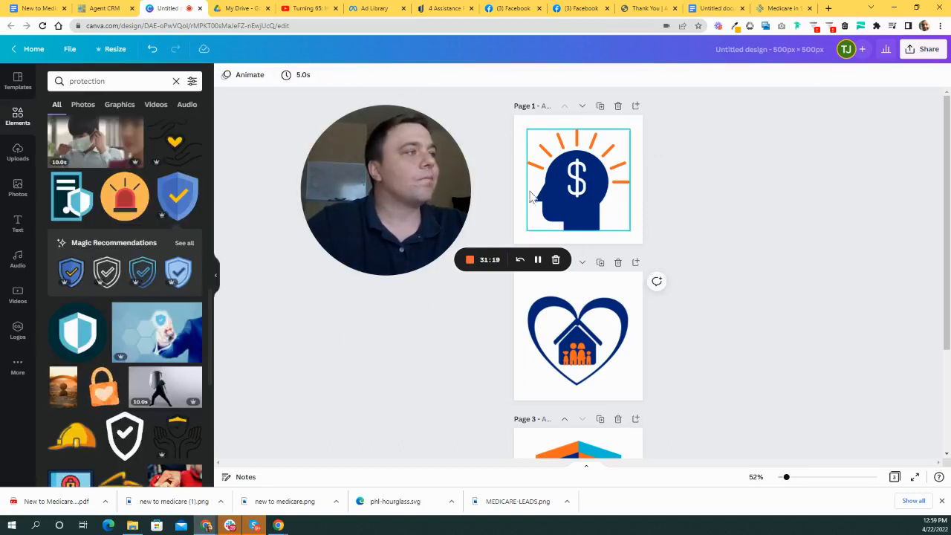
{"action": "left_click", "coordinate": [529, 196]}
{"action": "left_click", "coordinate": [762, 261]}
{"action": "left_click_drag", "start_coordinate": [384, 161], "coordinate": [305, 155]}
{"action": "scroll", "coordinate": [743, 267], "scroll_direction": "down", "scroll_amount": 3}
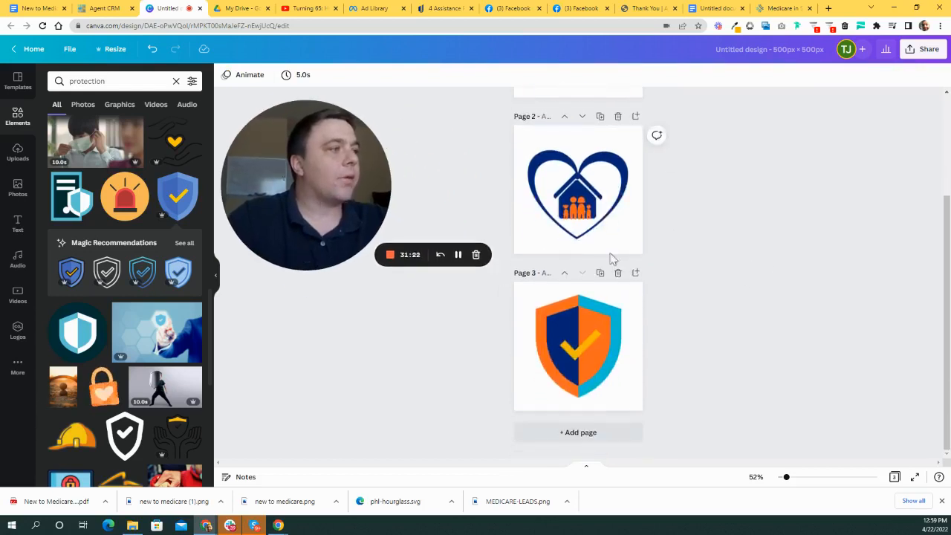
{"action": "scroll", "coordinate": [669, 397], "scroll_direction": "up", "scroll_amount": 2}
{"action": "scroll", "coordinate": [699, 419], "scroll_direction": "down", "scroll_amount": 2}
{"action": "left_click", "coordinate": [610, 355]}
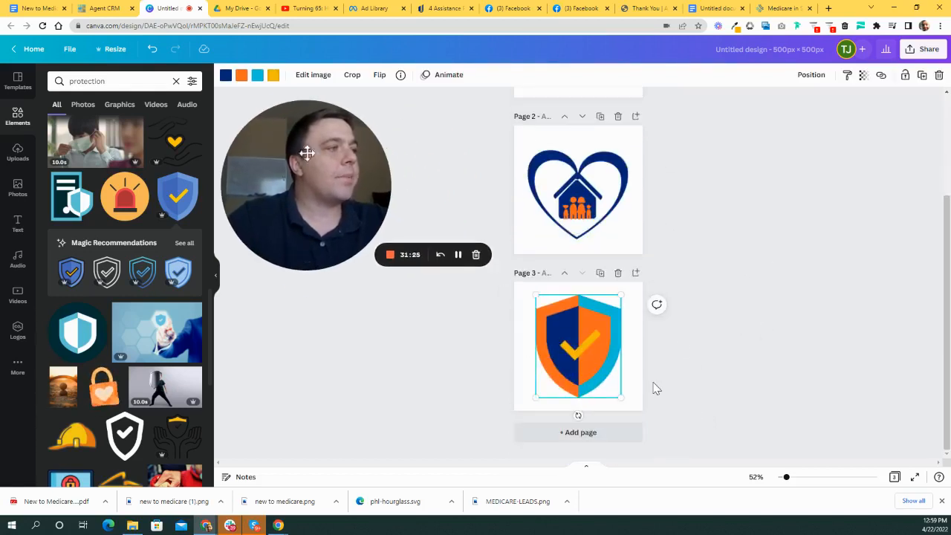
- Try dark blue, white, black and teal on the shield's orange parts, then keep orange
{"action": "left_click", "coordinate": [241, 76]}
{"action": "left_click", "coordinate": [84, 127]}
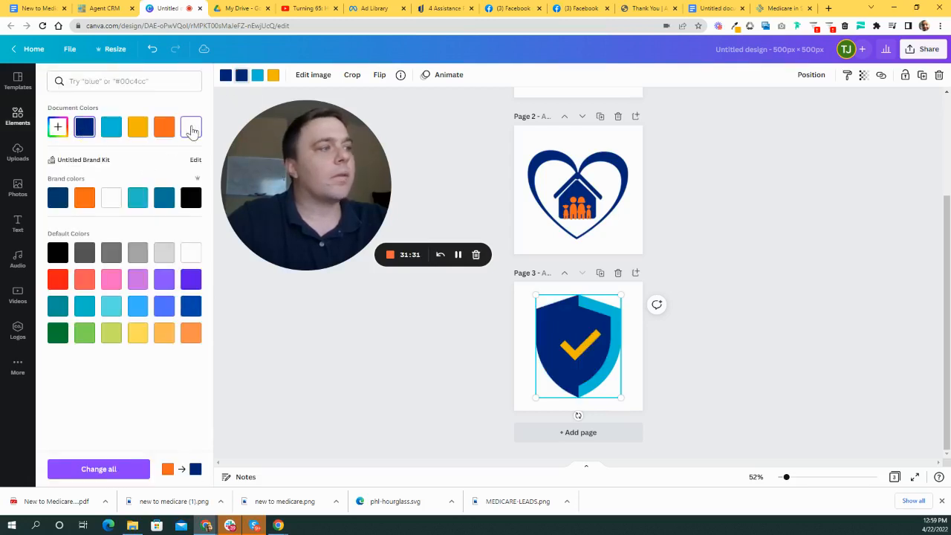
{"action": "left_click", "coordinate": [191, 128]}
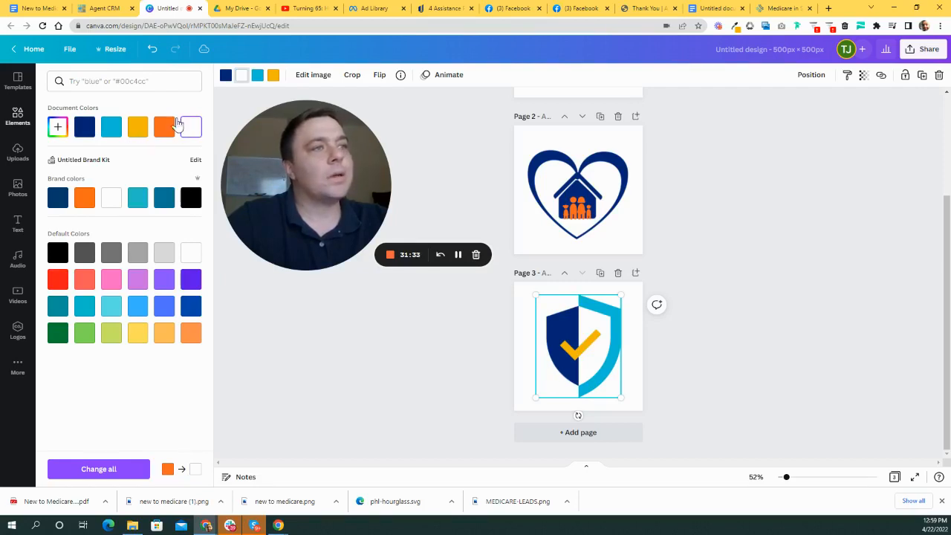
{"action": "left_click", "coordinate": [191, 198]}
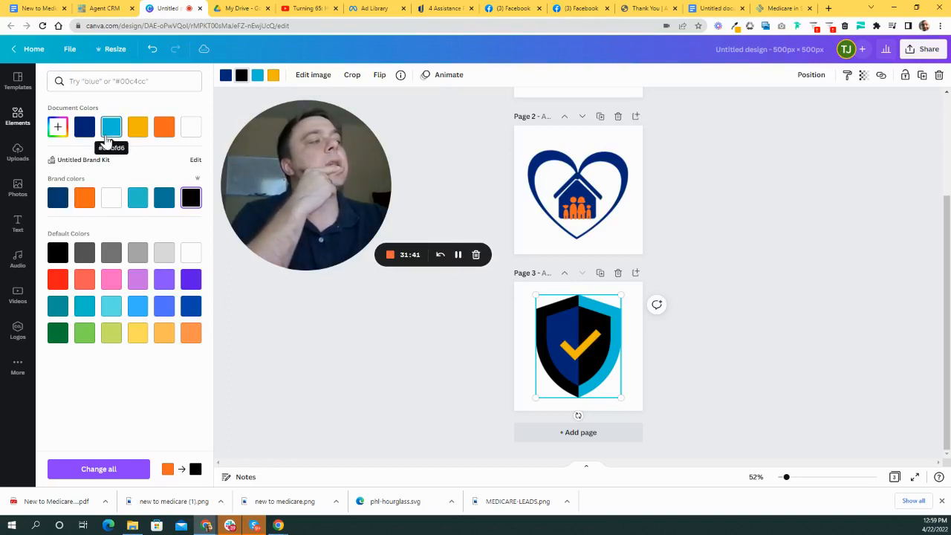
{"action": "left_click", "coordinate": [112, 128]}
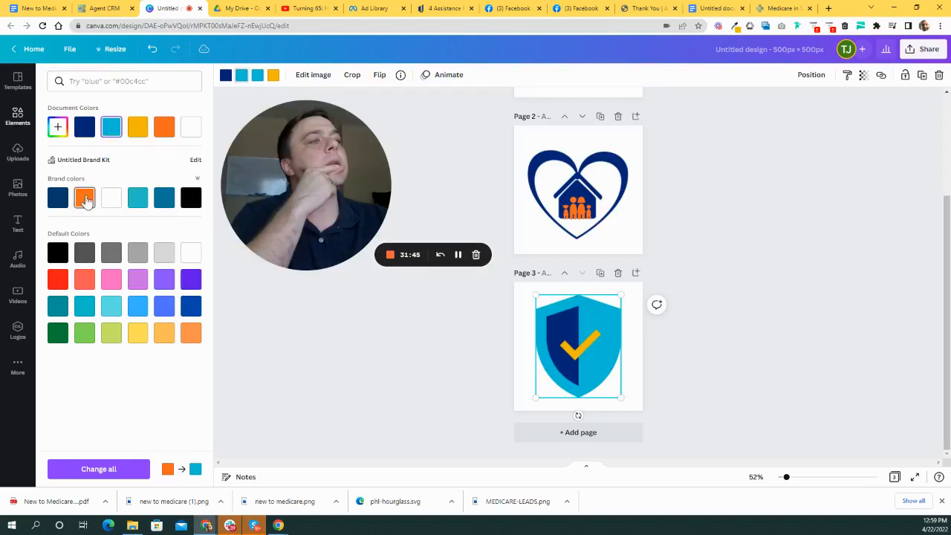
{"action": "left_click", "coordinate": [160, 137]}
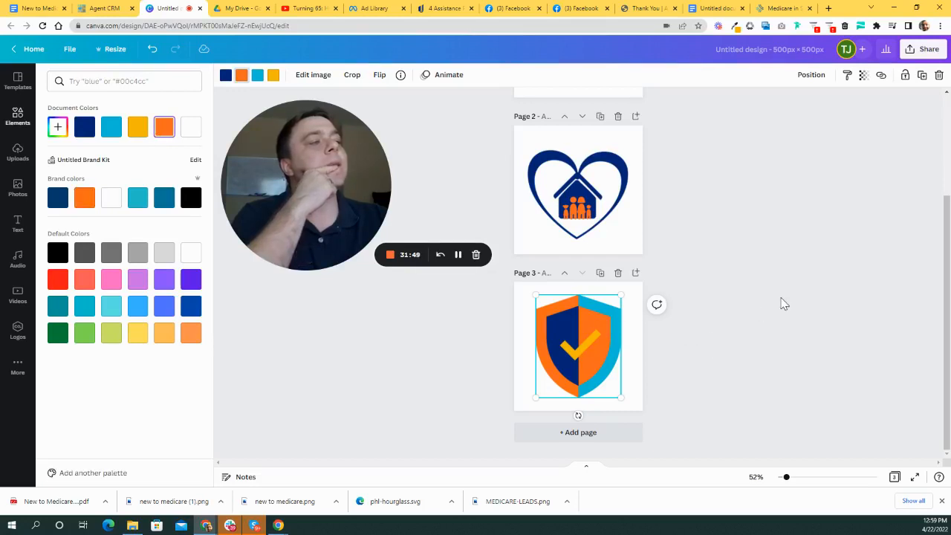
{"action": "left_click", "coordinate": [600, 366]}
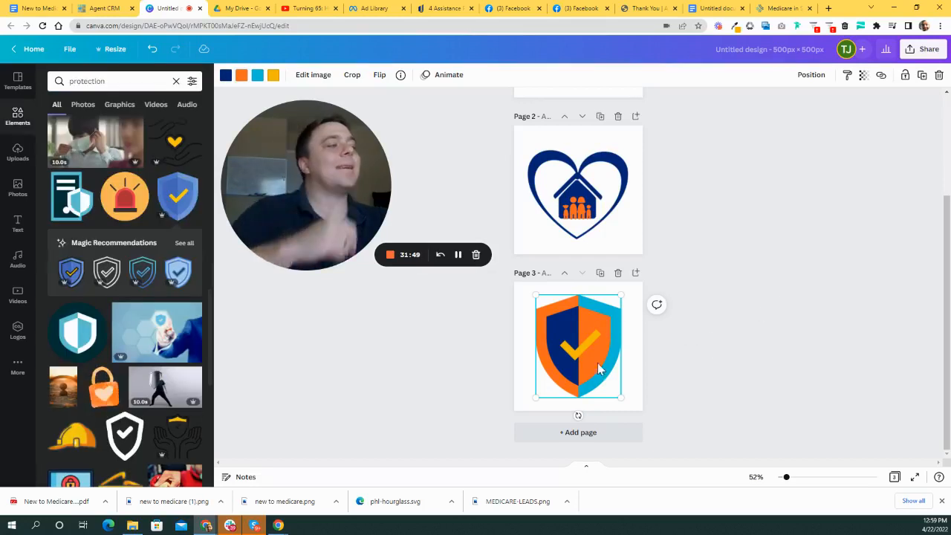
- Turn the shield's check mark white and deselect the shield
{"action": "left_click", "coordinate": [274, 77]}
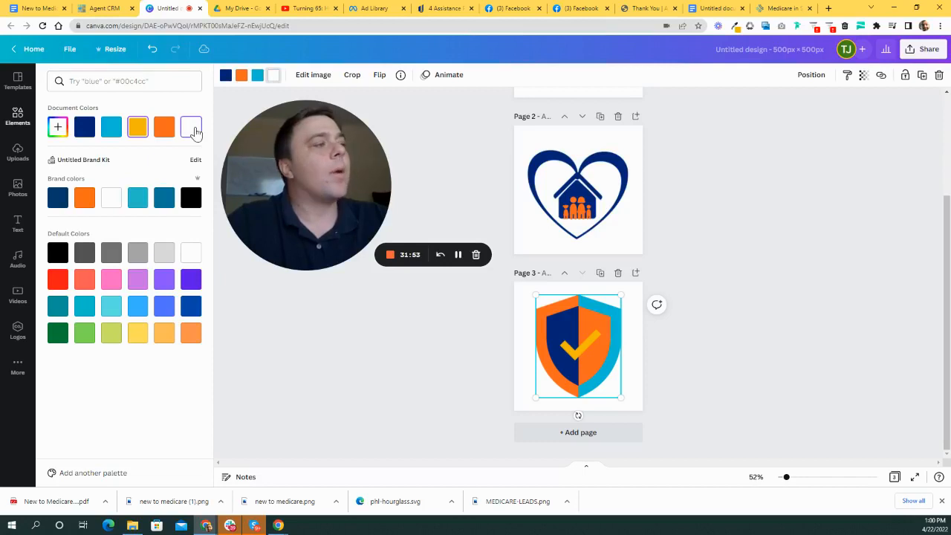
{"action": "left_click", "coordinate": [604, 334]}
{"action": "left_click", "coordinate": [770, 283]}
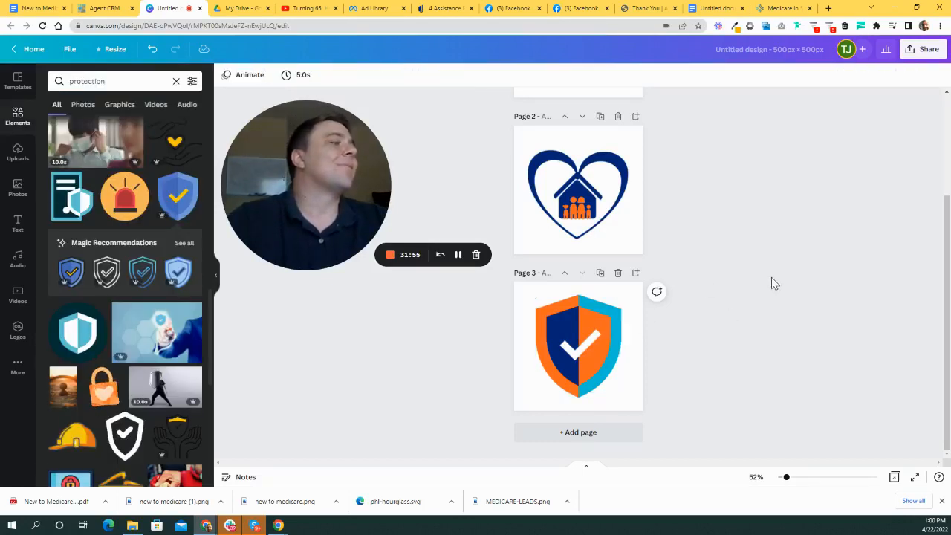
{"action": "left_click", "coordinate": [598, 315]}
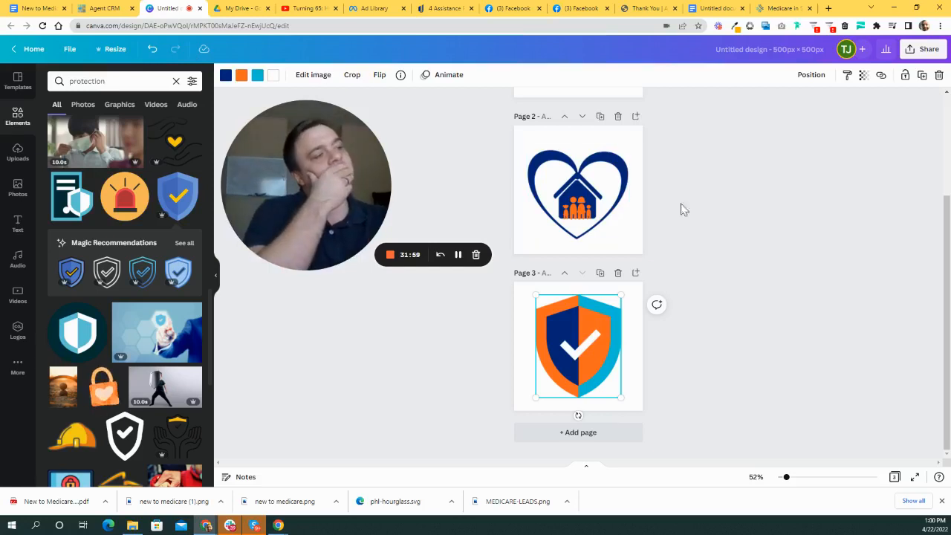
{"action": "left_click", "coordinate": [683, 245]}
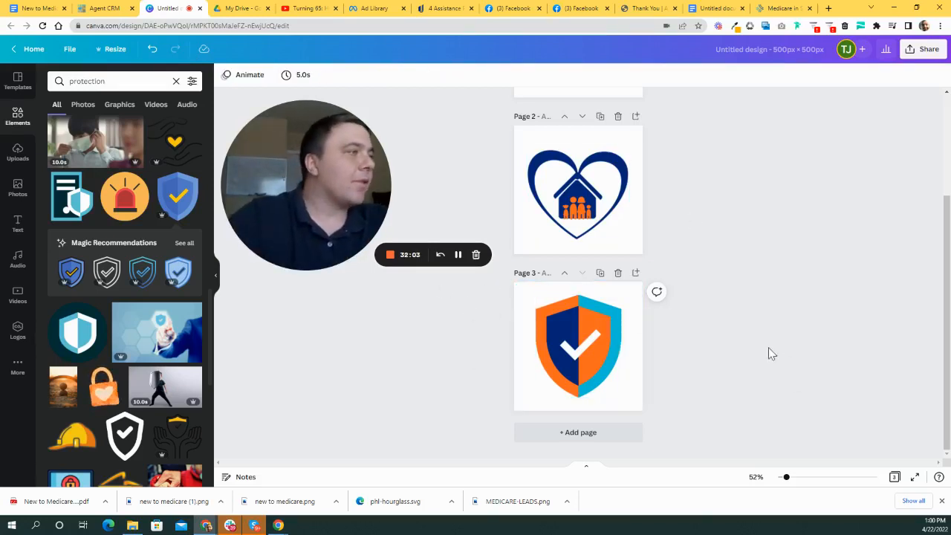
{"action": "scroll", "coordinate": [765, 349], "scroll_direction": "up", "scroll_amount": 2}
{"action": "scroll", "coordinate": [730, 322], "scroll_direction": "down", "scroll_amount": 2}
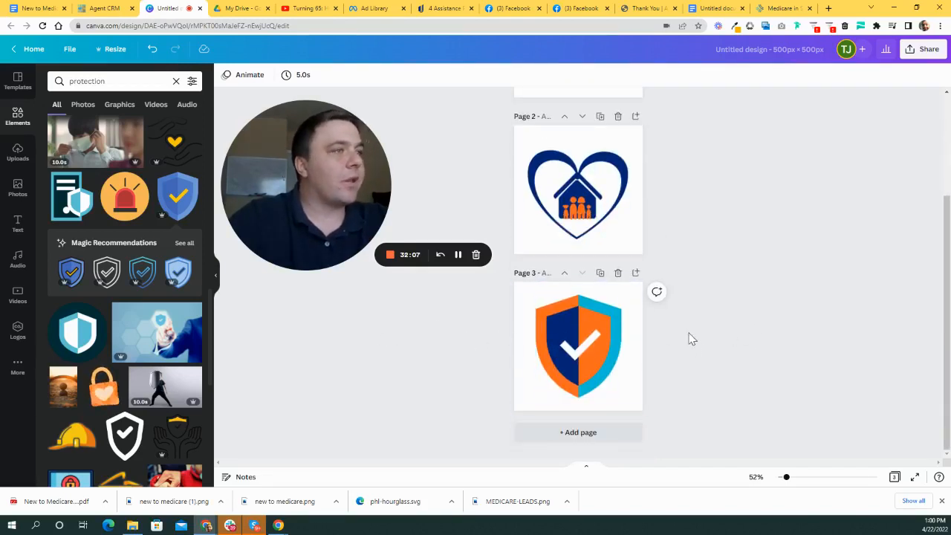
{"action": "scroll", "coordinate": [688, 336], "scroll_direction": "up", "scroll_amount": 1}
{"action": "scroll", "coordinate": [689, 335], "scroll_direction": "down", "scroll_amount": 1}
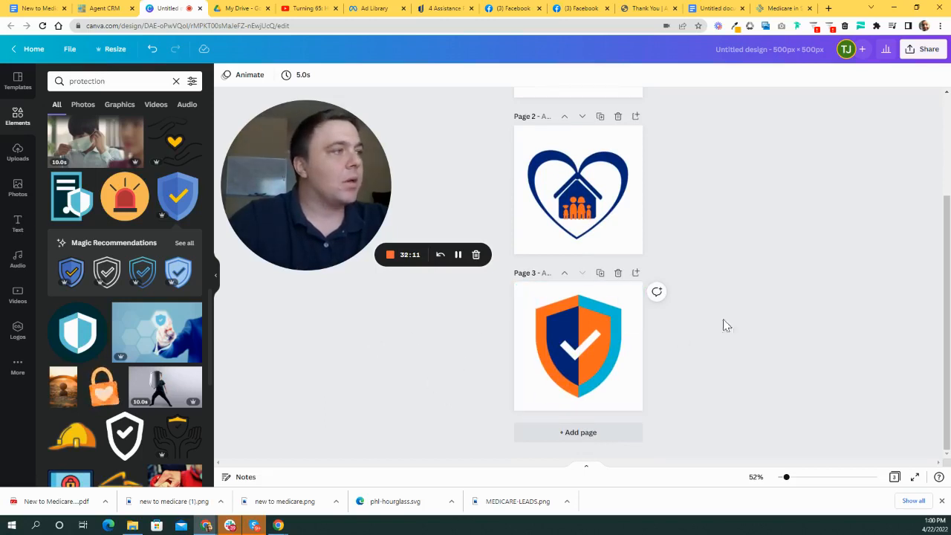
{"action": "scroll", "coordinate": [727, 334], "scroll_direction": "up", "scroll_amount": 3}
{"action": "scroll", "coordinate": [730, 341], "scroll_direction": "down", "scroll_amount": 2}
{"action": "scroll", "coordinate": [747, 263], "scroll_direction": "up", "scroll_amount": 2}
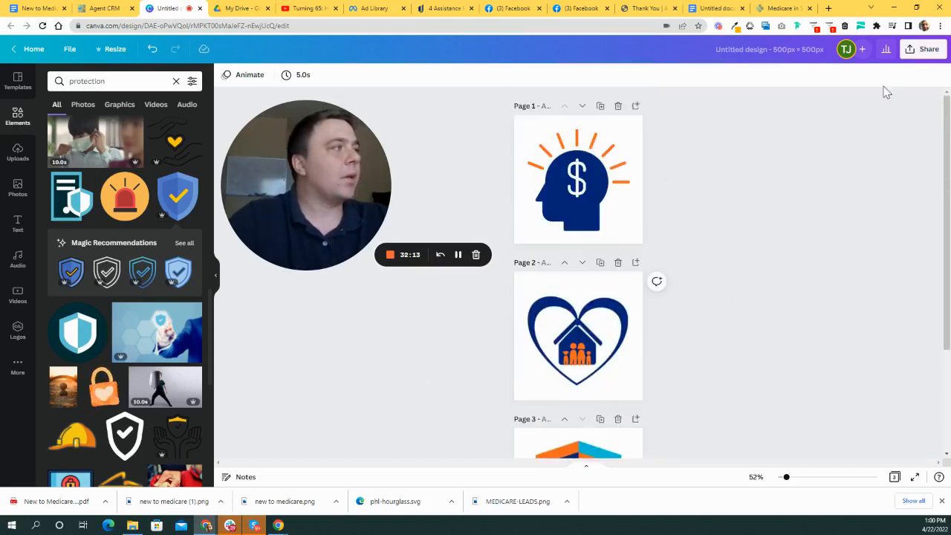
- Download all three pages as 1000 × 1000 px PNGs with transparent backgrounds
{"action": "left_click", "coordinate": [925, 53]}
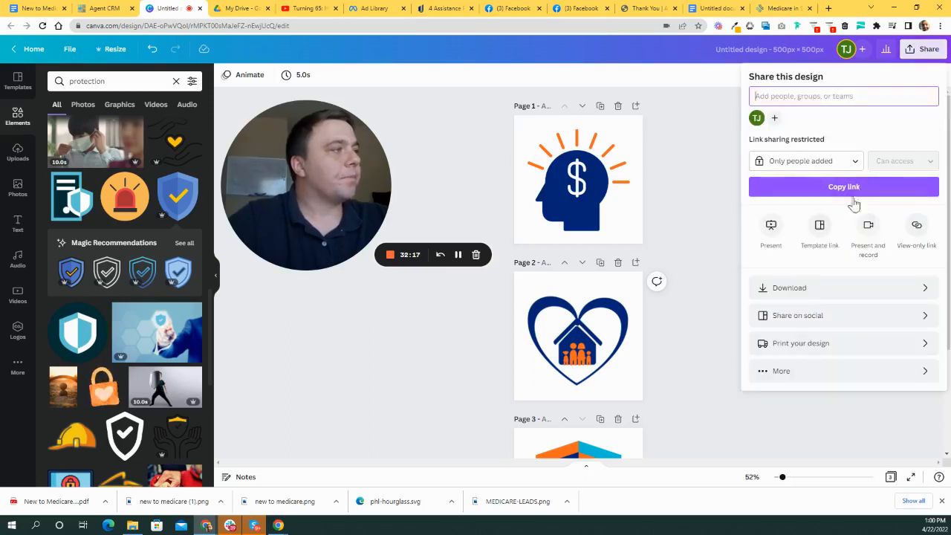
{"action": "left_click", "coordinate": [924, 288]}
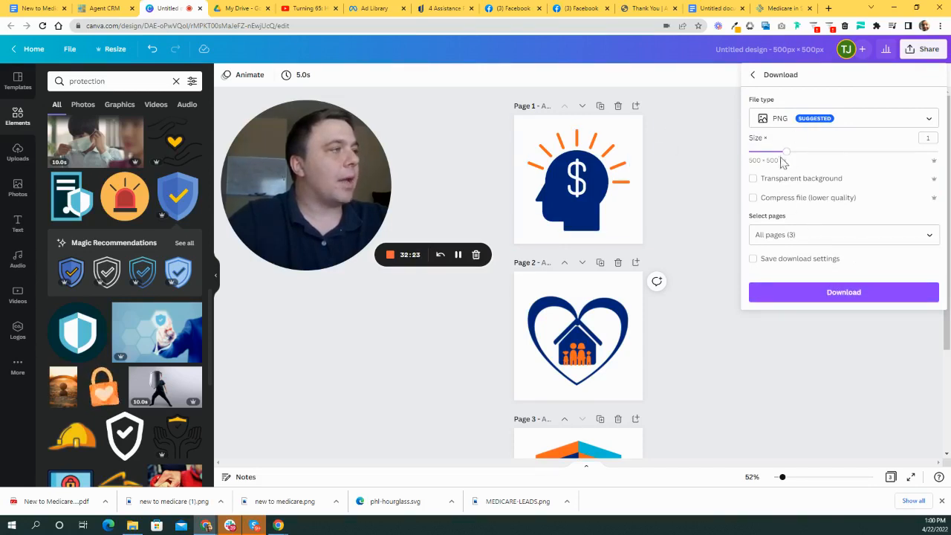
{"action": "left_click_drag", "start_coordinate": [811, 158], "coordinate": [853, 160]}
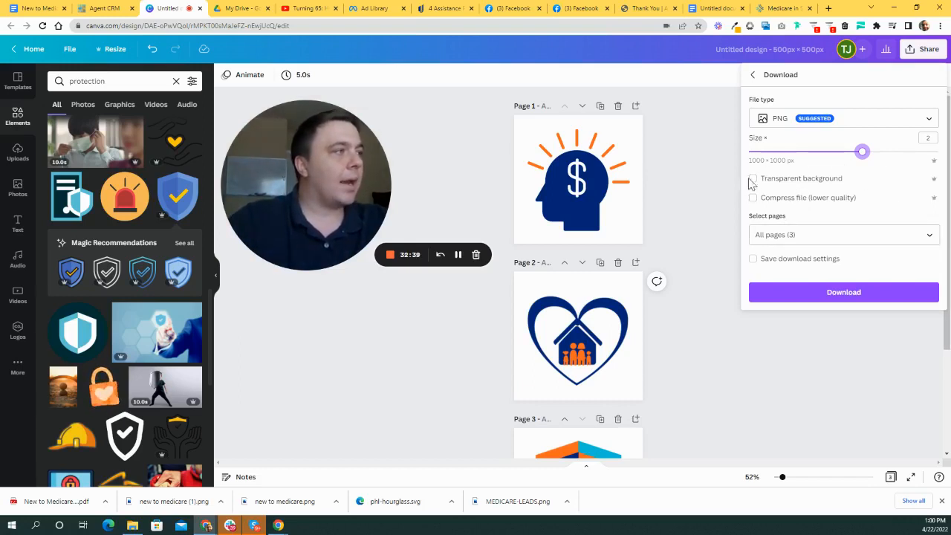
{"action": "left_click", "coordinate": [777, 298]}
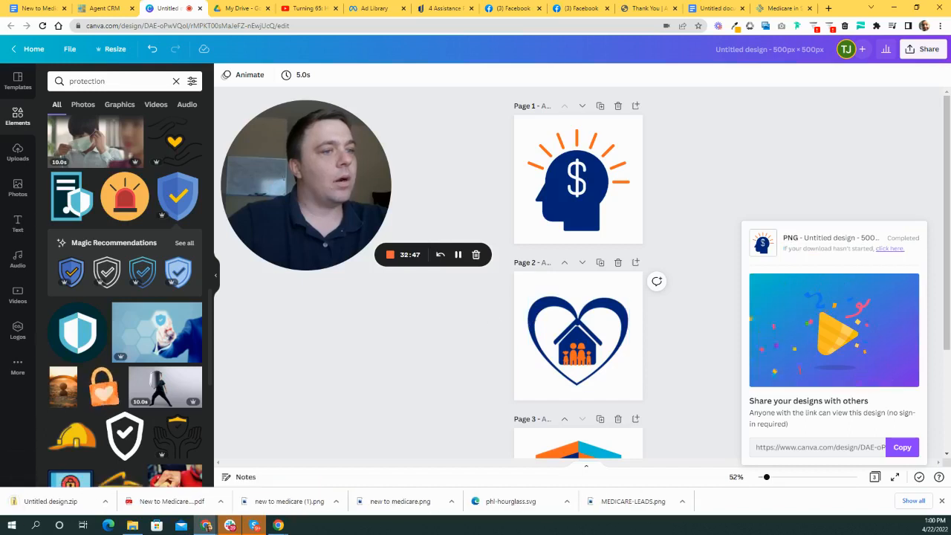
- Extract all files from the Untitled design zip in Downloads into an Icons folder
{"action": "left_click", "coordinate": [50, 501]}
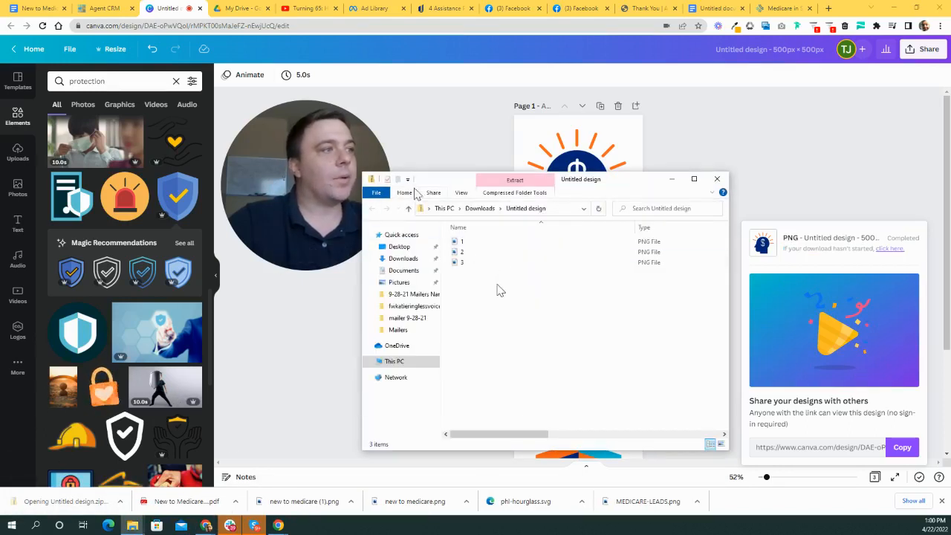
{"action": "left_click", "coordinate": [486, 208]}
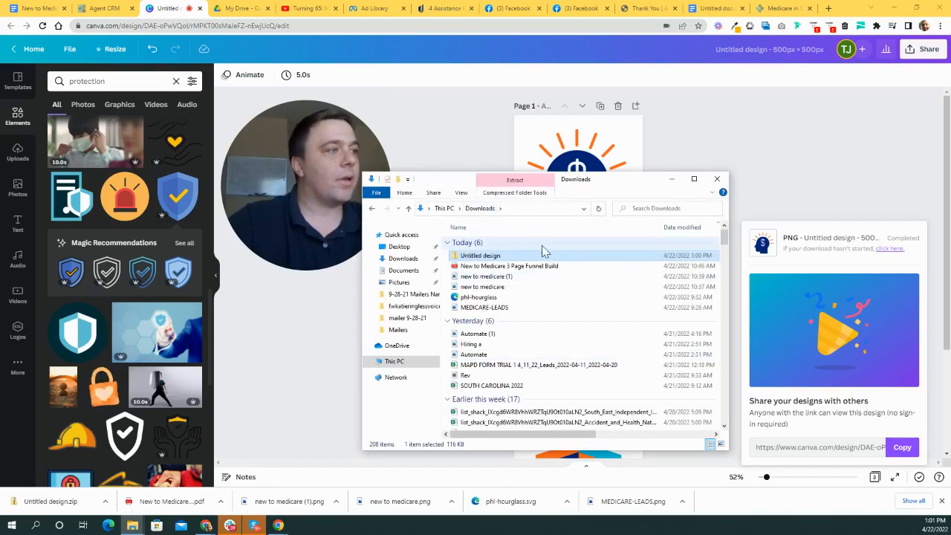
{"action": "right_click", "coordinate": [537, 255]}
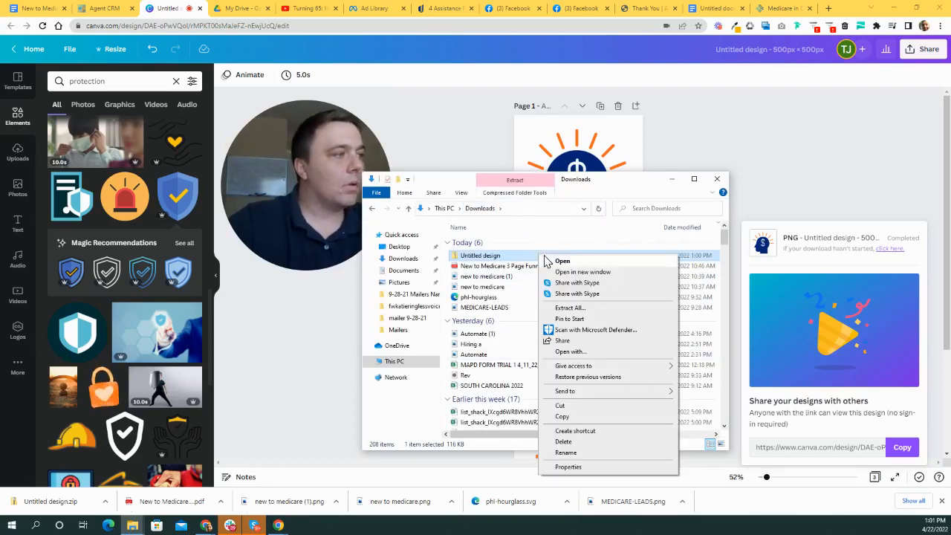
{"action": "left_click", "coordinate": [601, 314]}
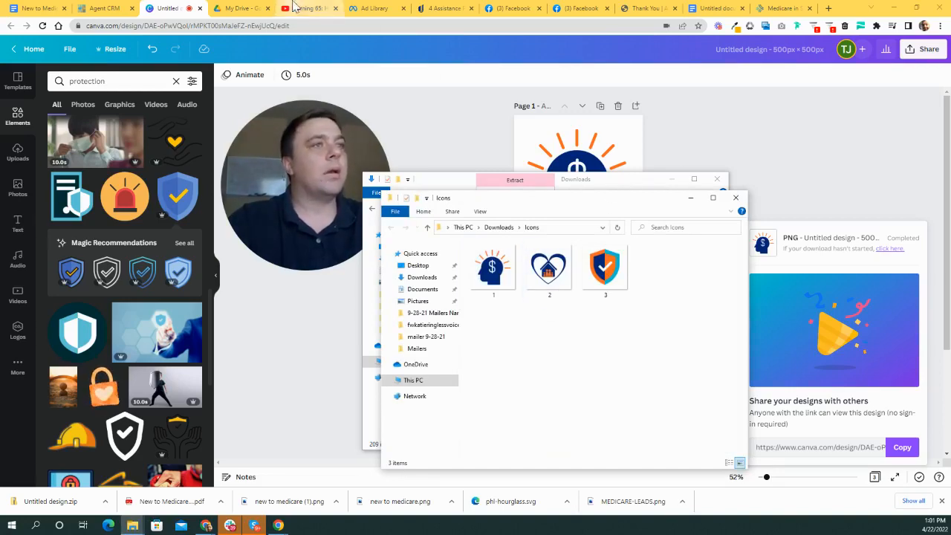
- Rearrange the Explorer windows, return one to Downloads, and minimize the back window
{"action": "left_click_drag", "start_coordinate": [639, 205], "coordinate": [777, 138]}
{"action": "left_click", "coordinate": [635, 159]}
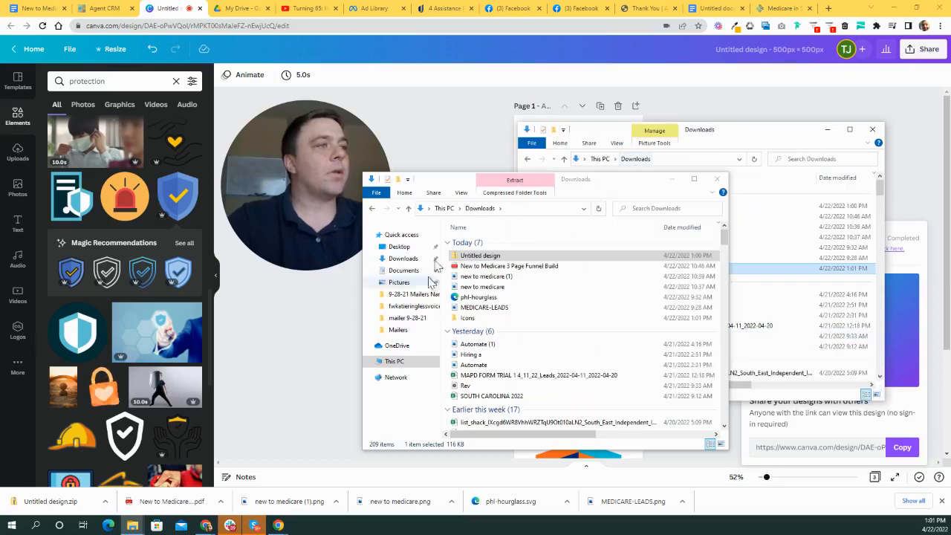
{"action": "left_click_drag", "start_coordinate": [637, 191], "coordinate": [567, 248]}
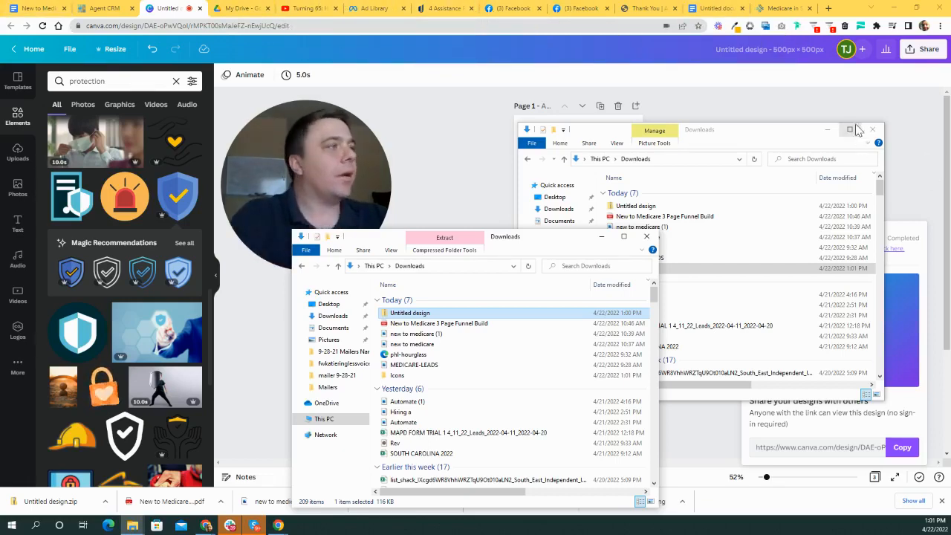
{"action": "left_click", "coordinate": [827, 130]}
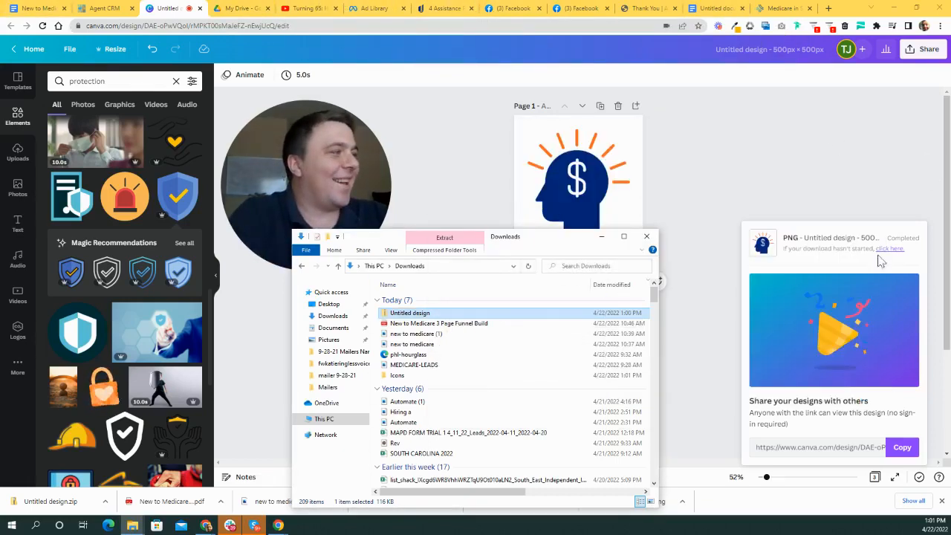
- Minimize the last Downloads window, go to Canva's home page, then view the AmeriHealth thank-you tab
{"action": "left_click", "coordinate": [602, 238]}
{"action": "scroll", "coordinate": [124, 234], "scroll_direction": "up", "scroll_amount": 1}
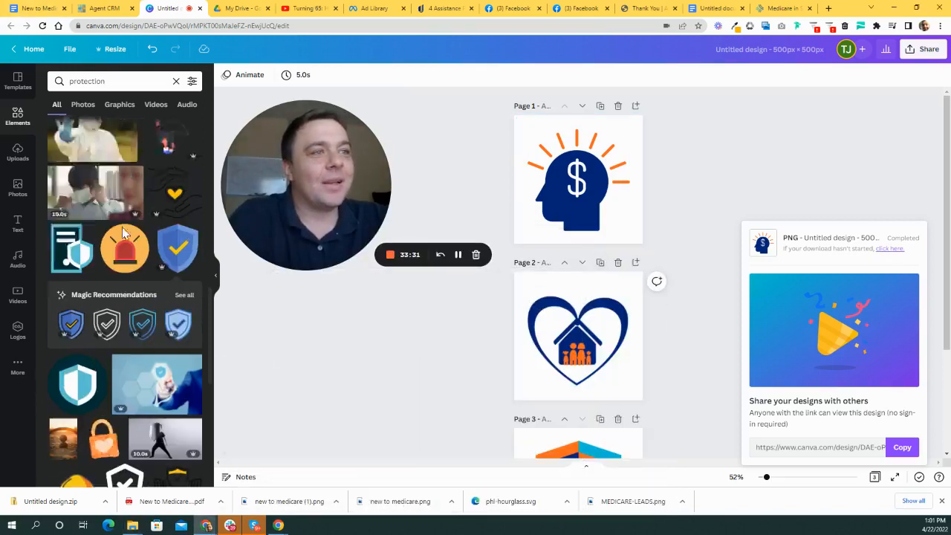
{"action": "scroll", "coordinate": [122, 233], "scroll_direction": "up", "scroll_amount": 5}
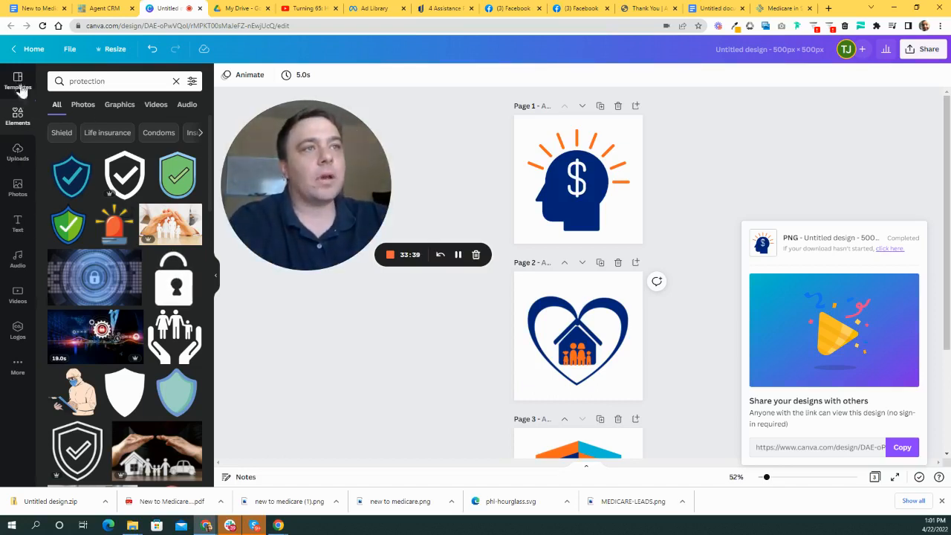
{"action": "left_click", "coordinate": [33, 48]}
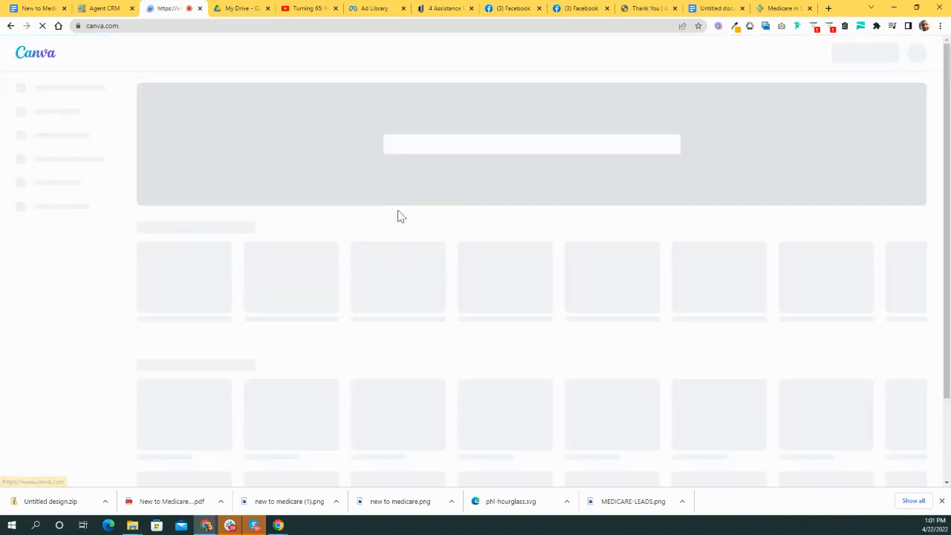
{"action": "scroll", "coordinate": [617, 293], "scroll_direction": "down", "scroll_amount": 2}
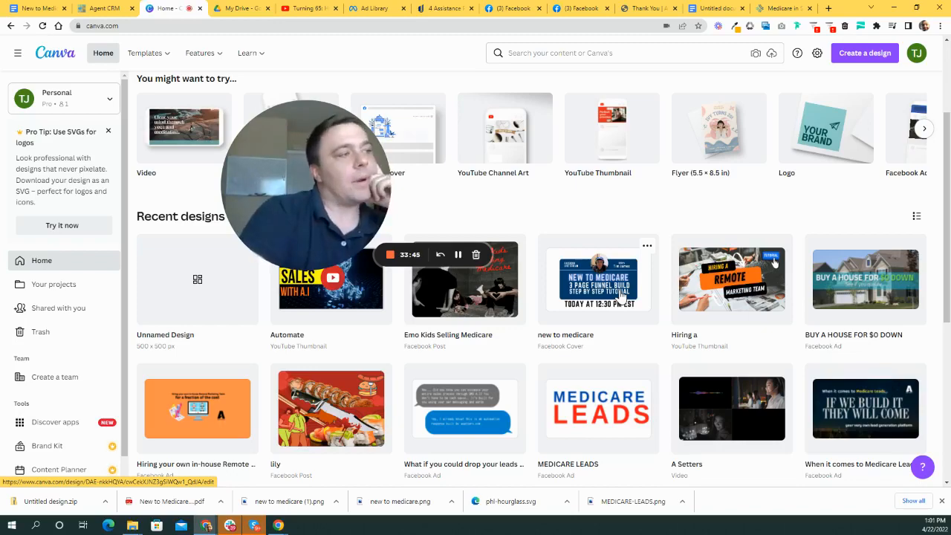
{"action": "left_click", "coordinate": [640, 8]}
{"action": "scroll", "coordinate": [762, 188], "scroll_direction": "down", "scroll_amount": 4}
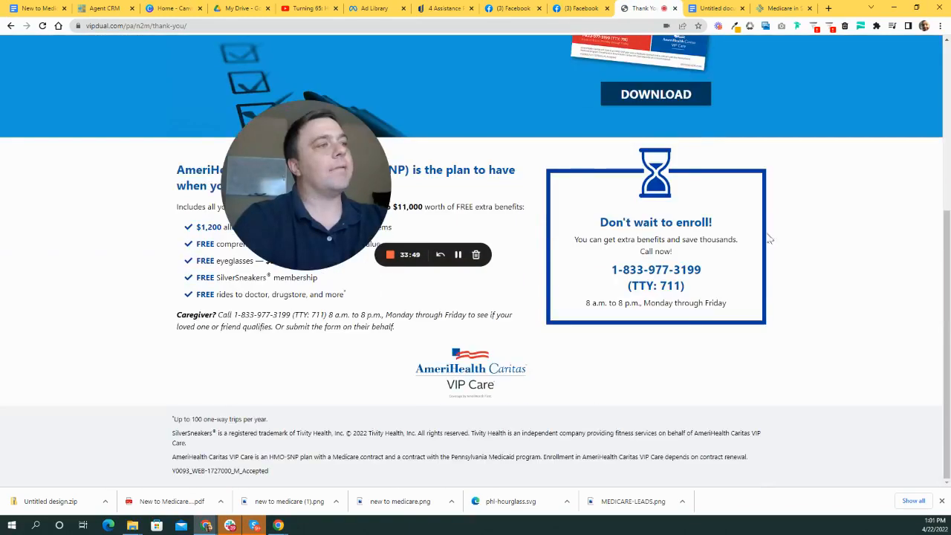
- Load hellomedicare.com in the Medicare in South Carolina tab
{"action": "scroll", "coordinate": [579, 252], "scroll_direction": "up", "scroll_amount": 4}
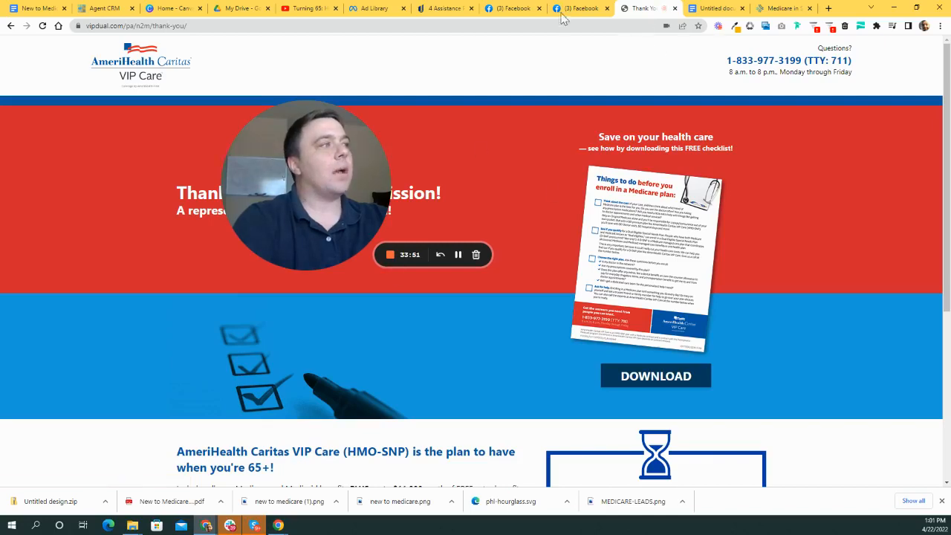
{"action": "left_click", "coordinate": [783, 8]}
{"action": "scroll", "coordinate": [481, 262], "scroll_direction": "up", "scroll_amount": 2}
{"action": "scroll", "coordinate": [482, 262], "scroll_direction": "up", "scroll_amount": 3}
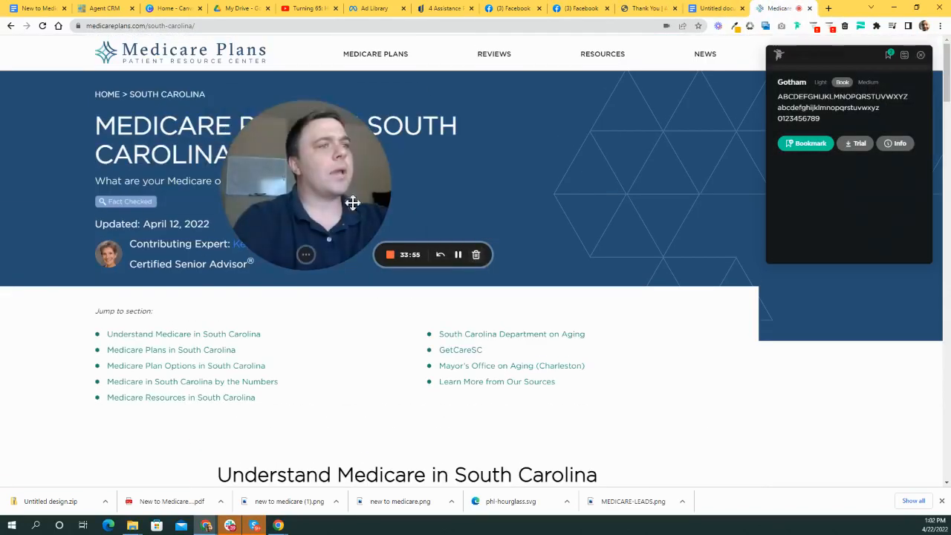
{"action": "left_click_drag", "start_coordinate": [352, 204], "coordinate": [590, 280]}
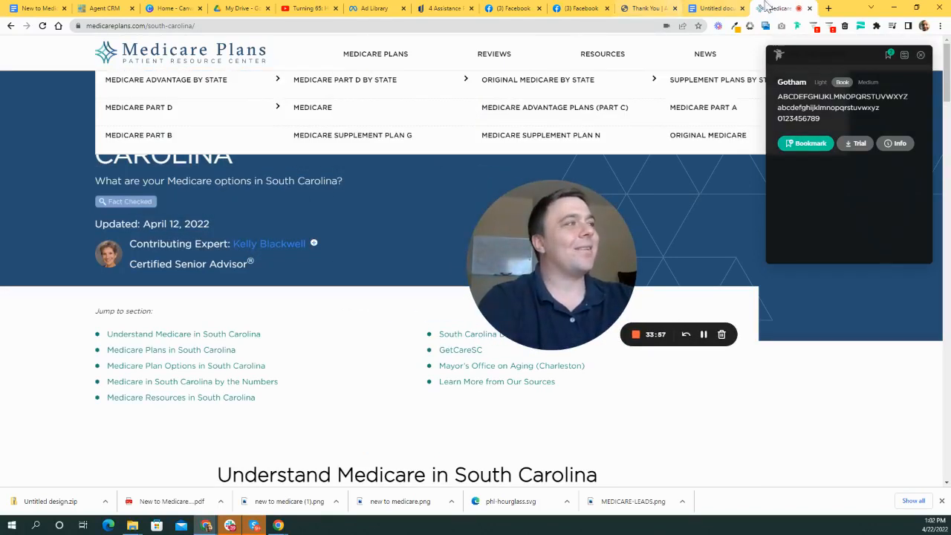
{"action": "left_click", "coordinate": [386, 25]}
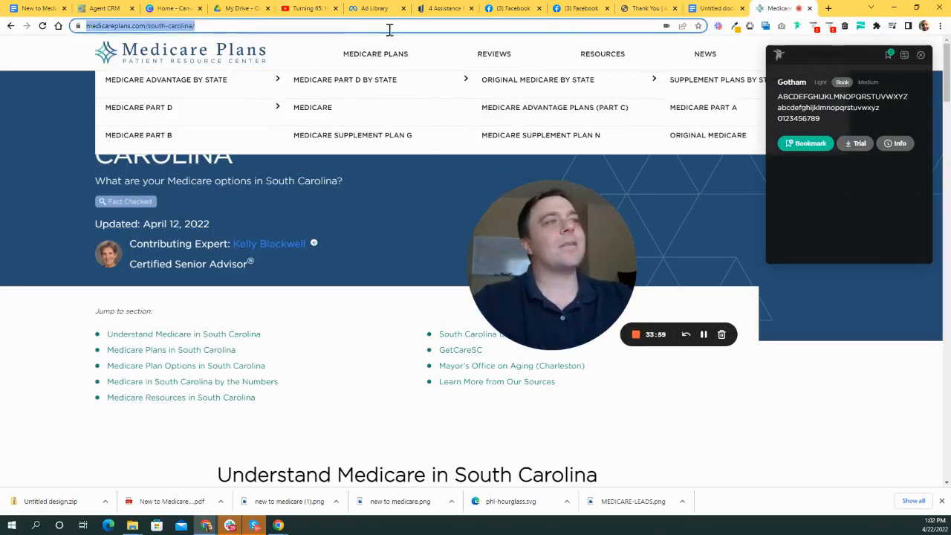
{"action": "type", "text": "hel"}
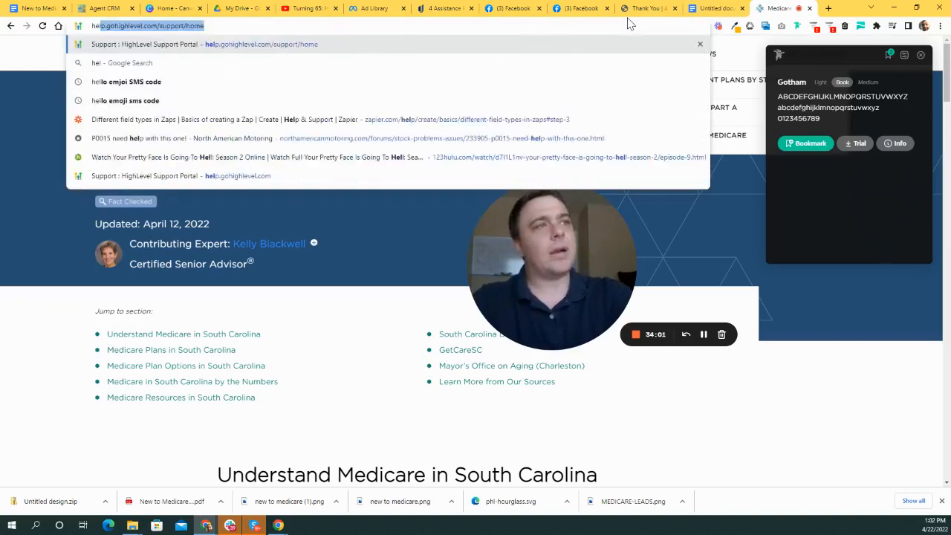
{"action": "type", "text": "lomedicare.com"}
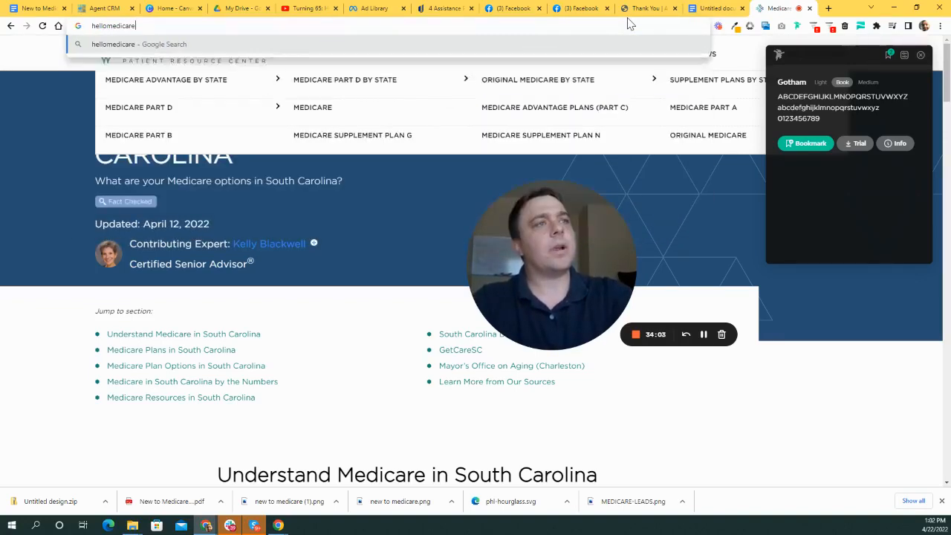
{"action": "key", "text": "Return"}
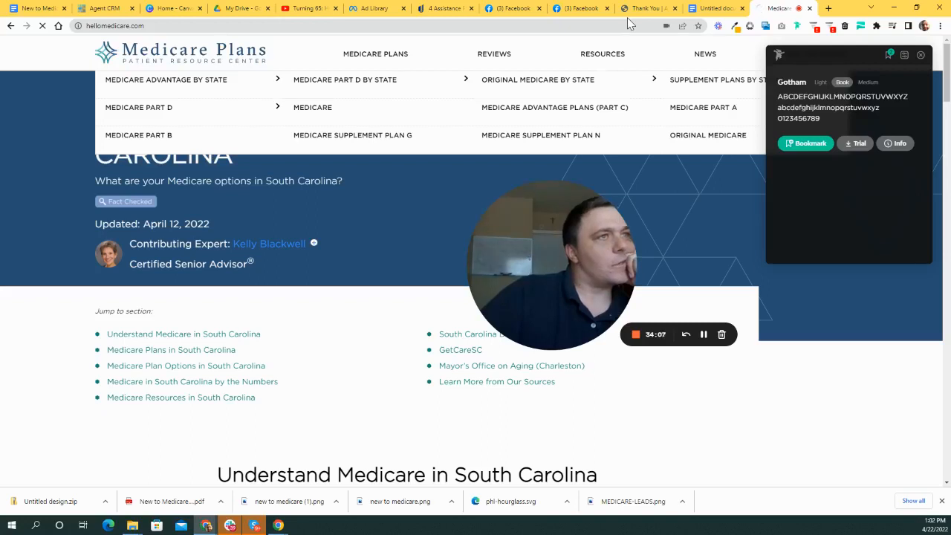
- Glance at the AARP article tab, then return to the HelloMedicare home page
{"action": "left_click", "coordinate": [185, 28]}
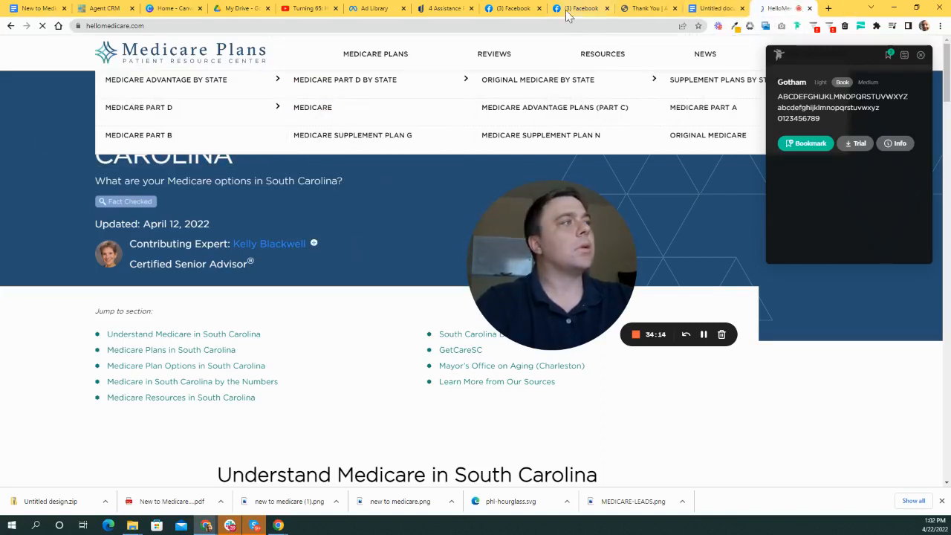
{"action": "left_click", "coordinate": [450, 9]}
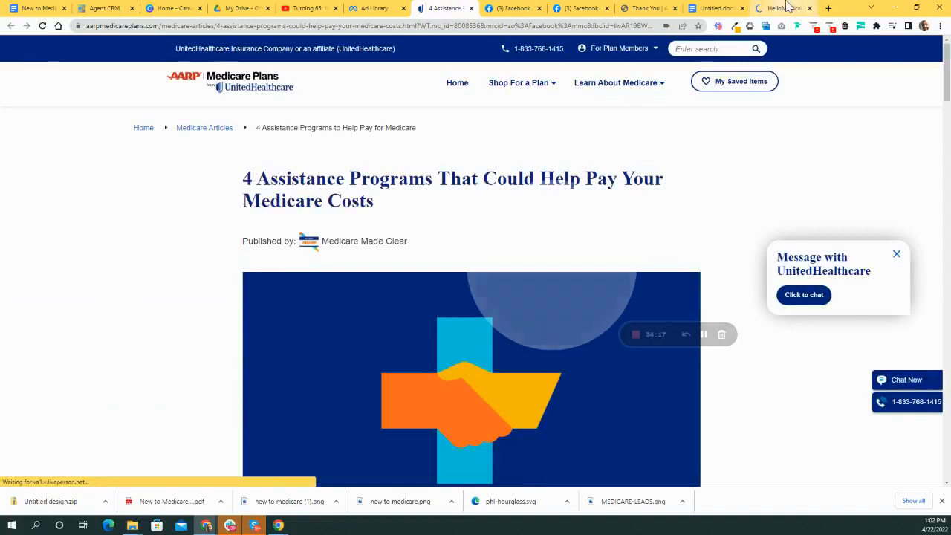
{"action": "left_click", "coordinate": [789, 8]}
{"action": "scroll", "coordinate": [627, 236], "scroll_direction": "down", "scroll_amount": 1}
{"action": "scroll", "coordinate": [626, 236], "scroll_direction": "up", "scroll_amount": 1}
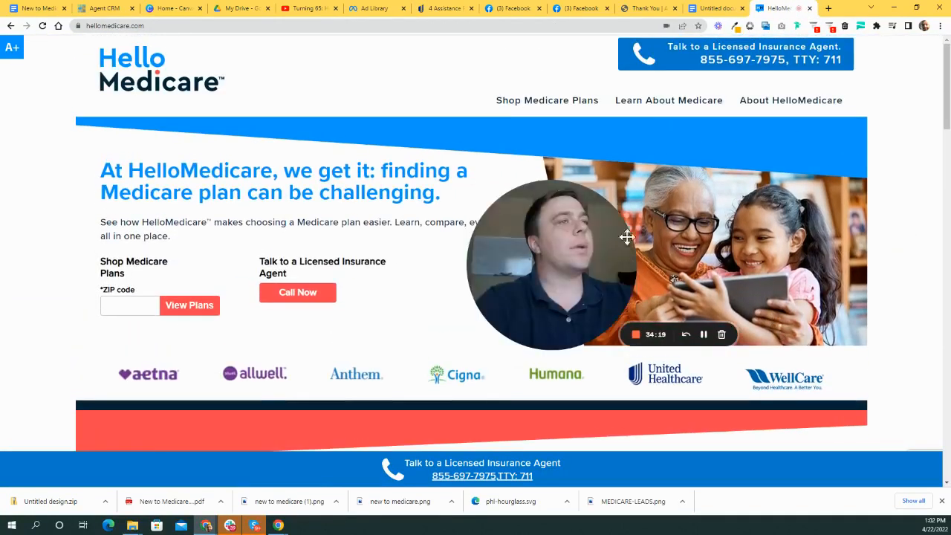
- Save the Aetna, Allwell and Anthem logos as aetna-2.png, Allwell-2.png and Anthem-2.png
{"action": "left_click_drag", "start_coordinate": [626, 236], "coordinate": [817, 186]}
{"action": "scroll", "coordinate": [309, 140], "scroll_direction": "down", "scroll_amount": 2}
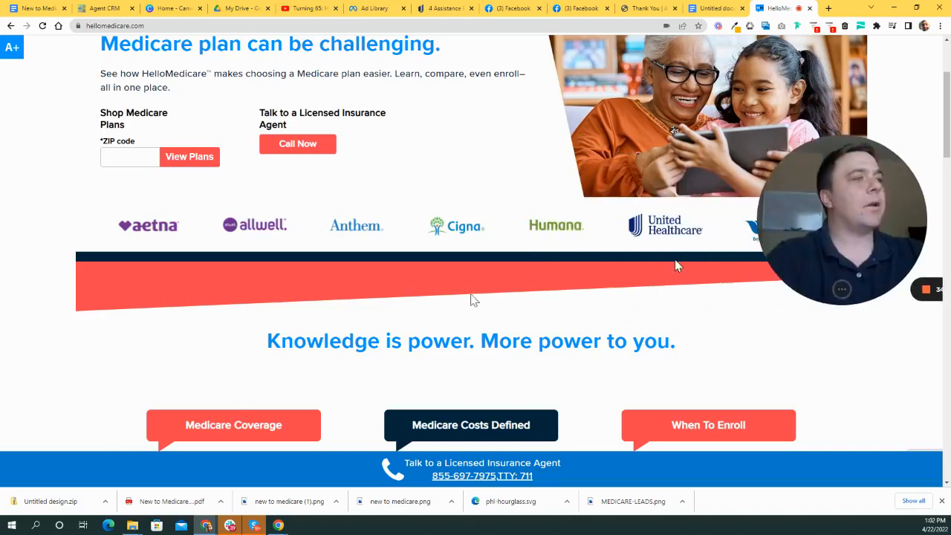
{"action": "scroll", "coordinate": [191, 343], "scroll_direction": "up", "scroll_amount": 2}
{"action": "scroll", "coordinate": [111, 329], "scroll_direction": "down", "scroll_amount": 1}
{"action": "right_click", "coordinate": [151, 276]}
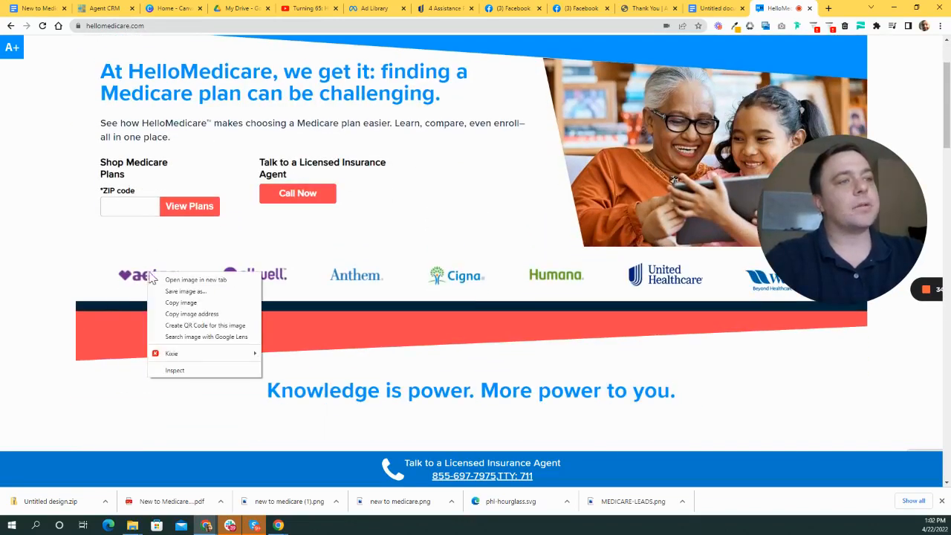
{"action": "left_click", "coordinate": [193, 291]}
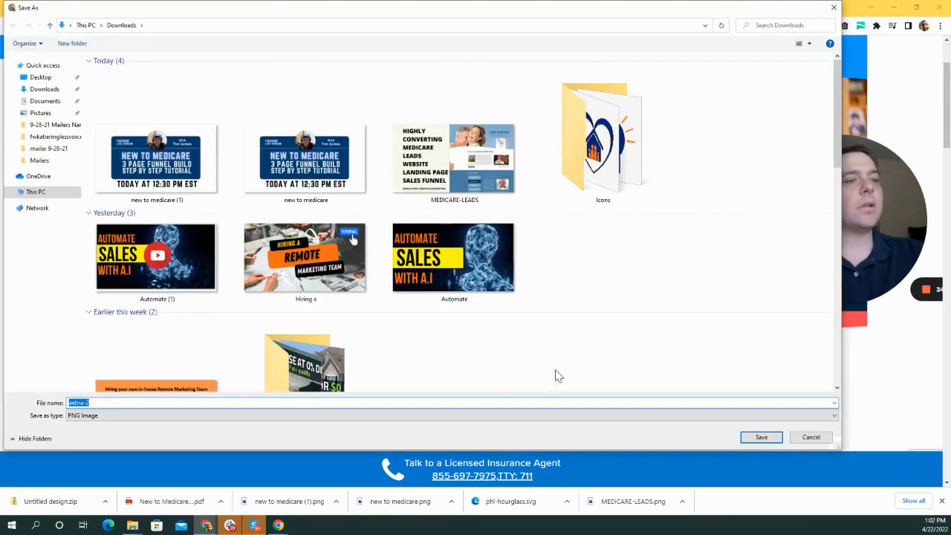
{"action": "left_click", "coordinate": [761, 437]}
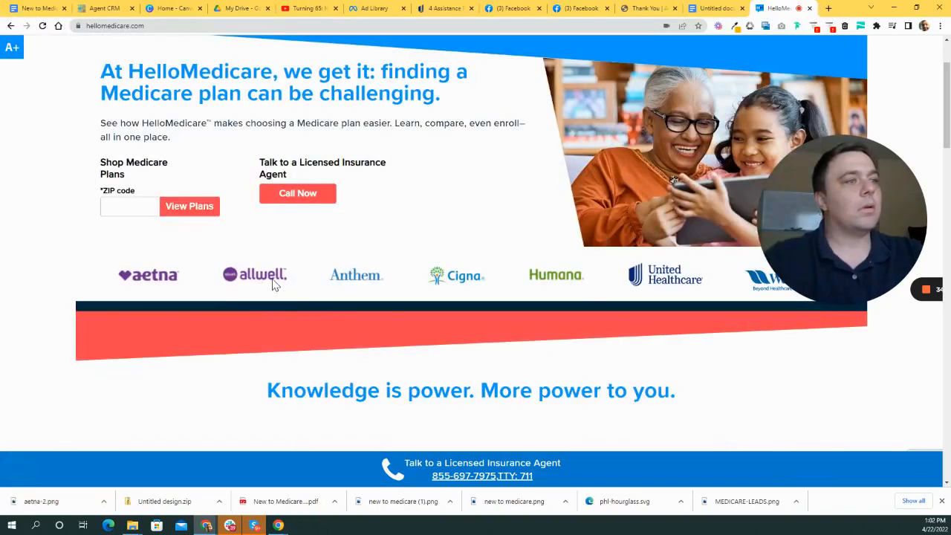
{"action": "right_click", "coordinate": [273, 284]}
{"action": "left_click", "coordinate": [344, 298]}
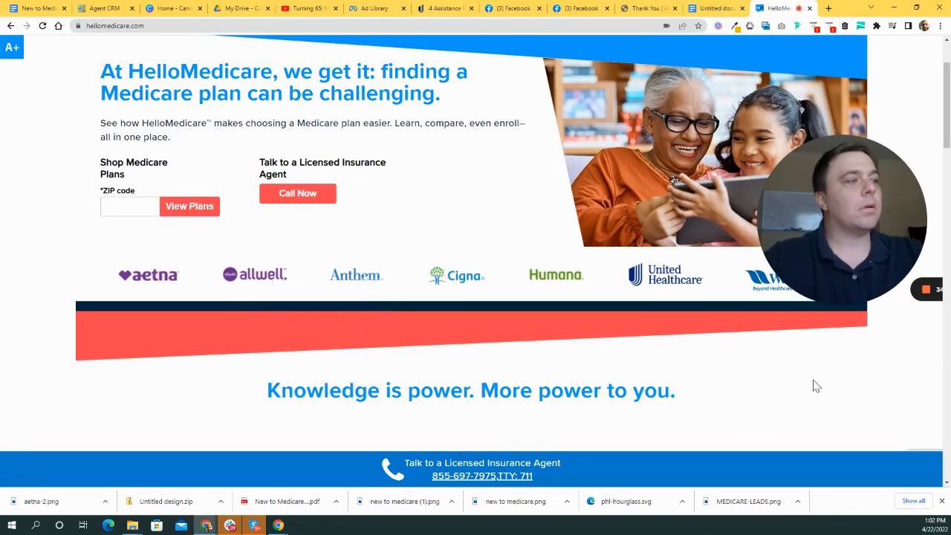
{"action": "left_click", "coordinate": [761, 437]}
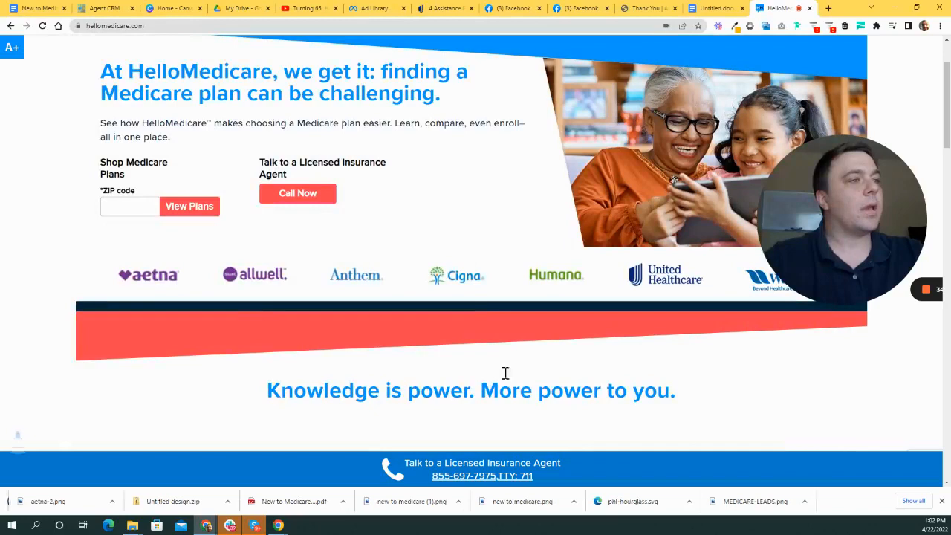
{"action": "right_click", "coordinate": [372, 273]}
{"action": "left_click", "coordinate": [428, 290]}
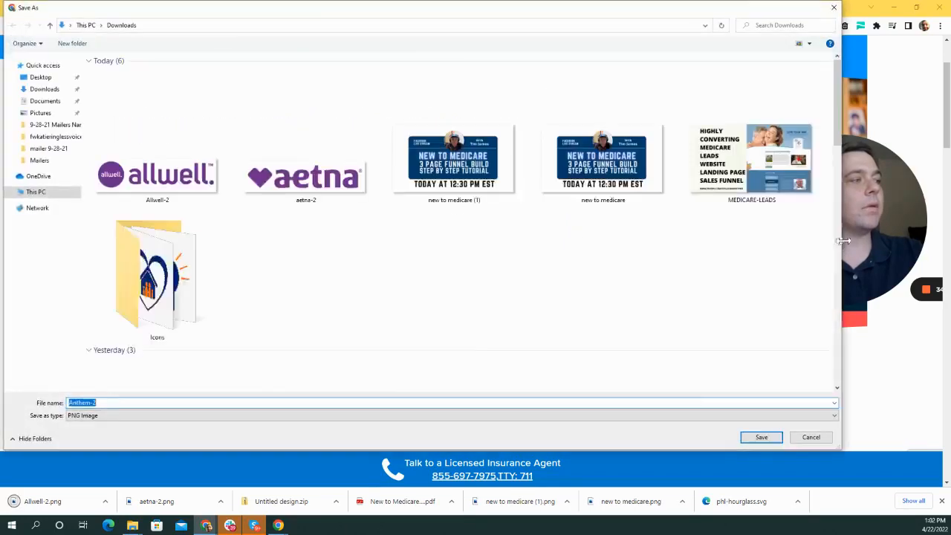
{"action": "left_click", "coordinate": [760, 434]}
- Save the Cigna and Humana logos as cigna-2.png and Humana-2.png
{"action": "left_click_drag", "start_coordinate": [795, 198], "coordinate": [819, 265]}
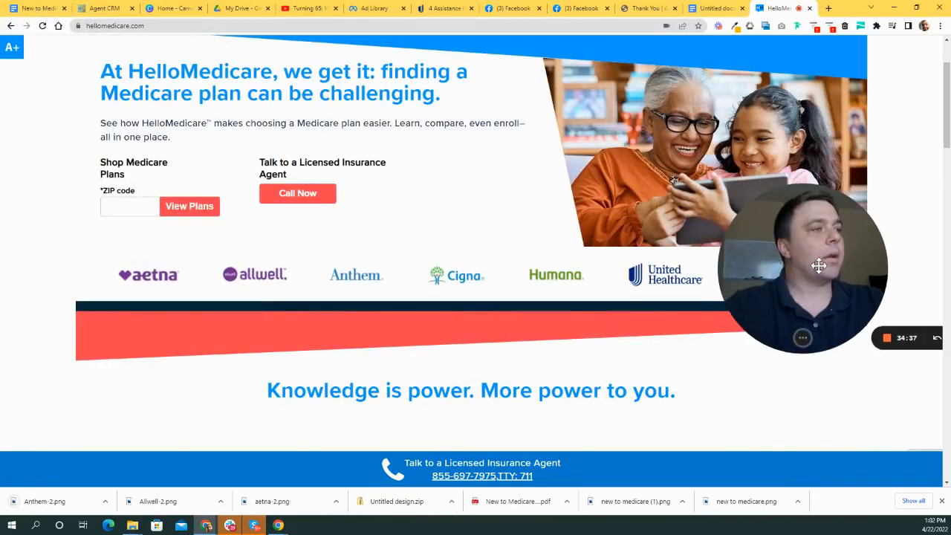
{"action": "right_click", "coordinate": [465, 276]}
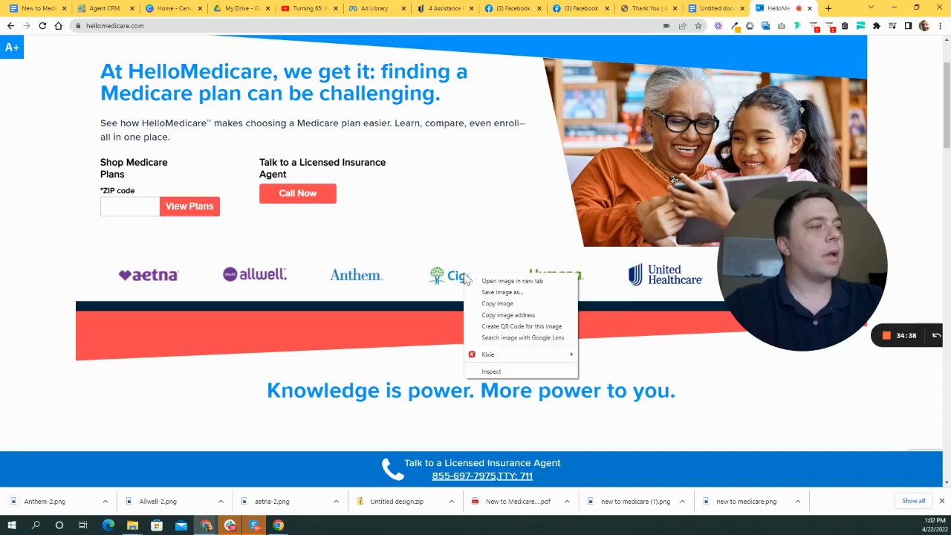
{"action": "left_click", "coordinate": [536, 292]}
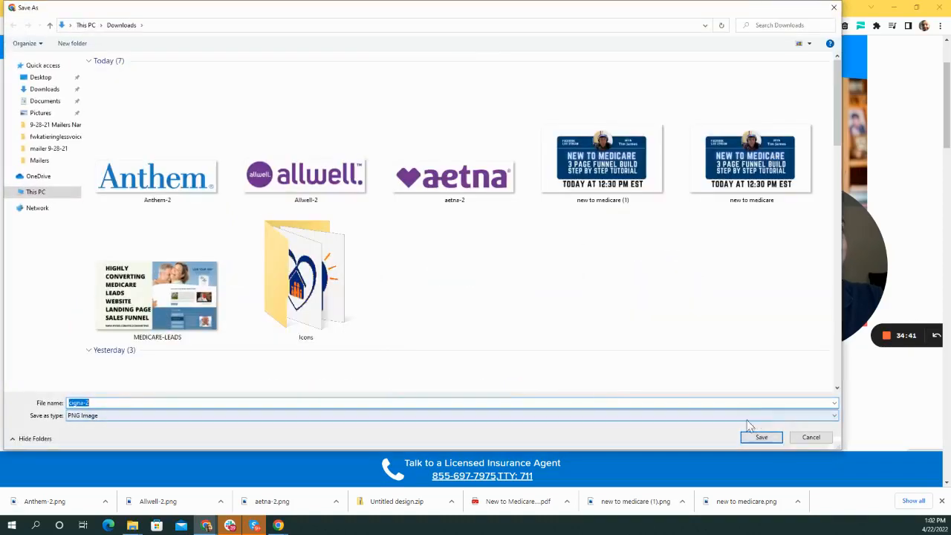
{"action": "left_click", "coordinate": [761, 436]}
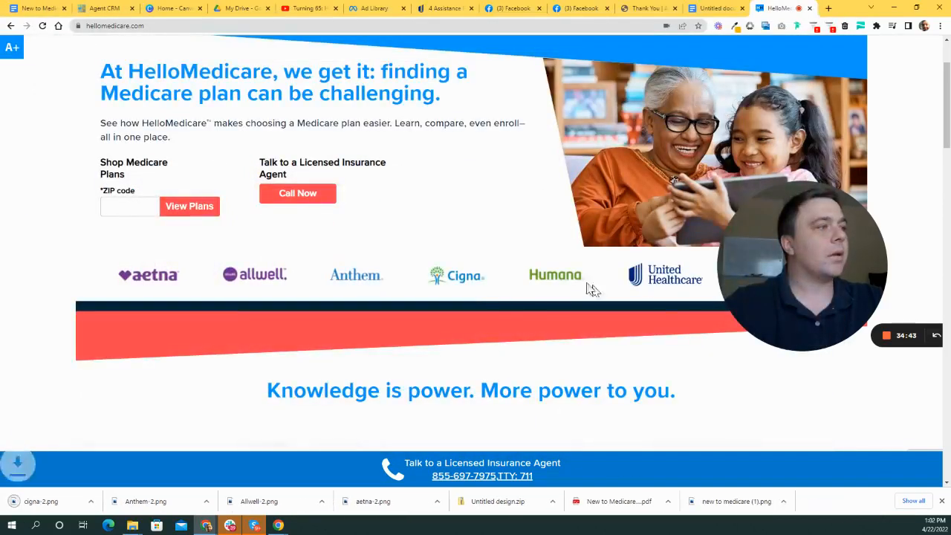
{"action": "right_click", "coordinate": [557, 277]}
{"action": "left_click", "coordinate": [610, 297]}
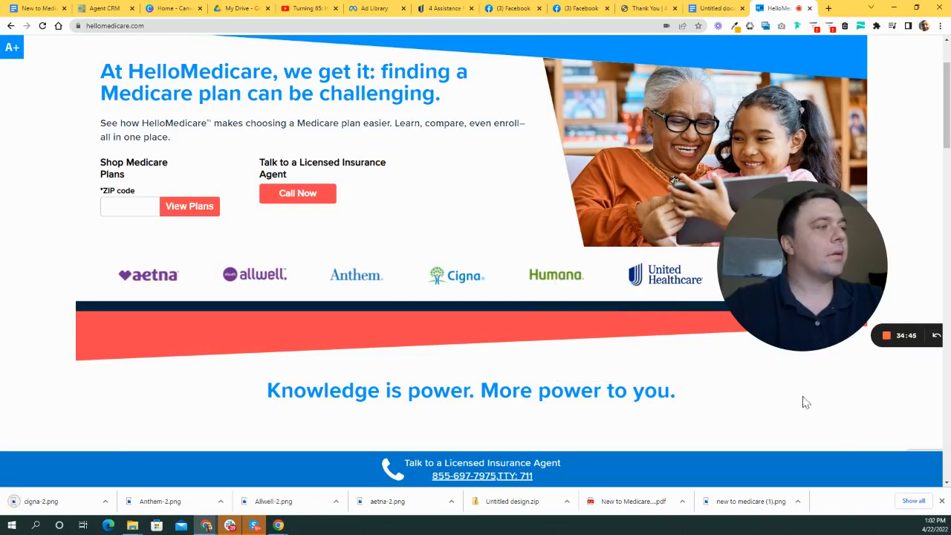
{"action": "left_click", "coordinate": [759, 439]}
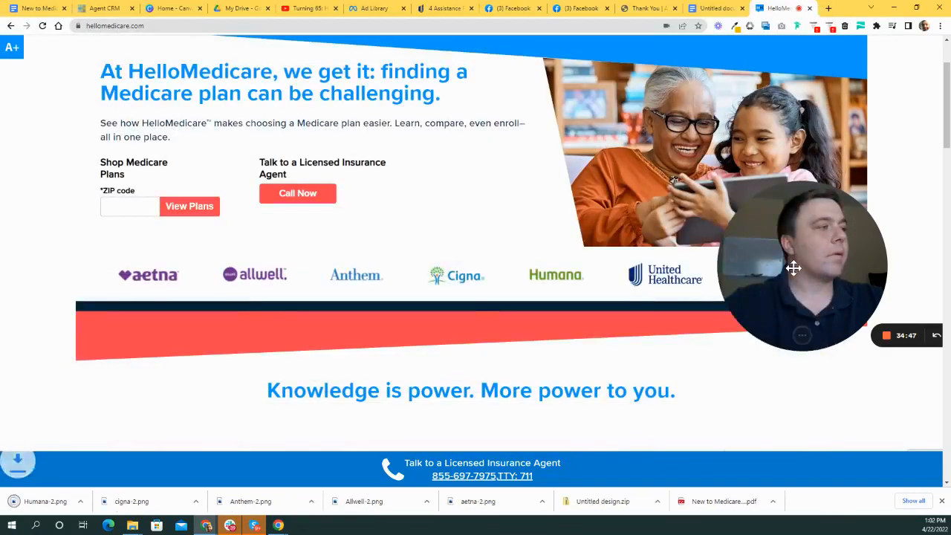
- Save the UnitedHealthcare and WellCare logos as UHC-2.png and Wellcare-1.png
{"action": "left_click_drag", "start_coordinate": [794, 268], "coordinate": [341, 170]}
{"action": "right_click", "coordinate": [667, 280]}
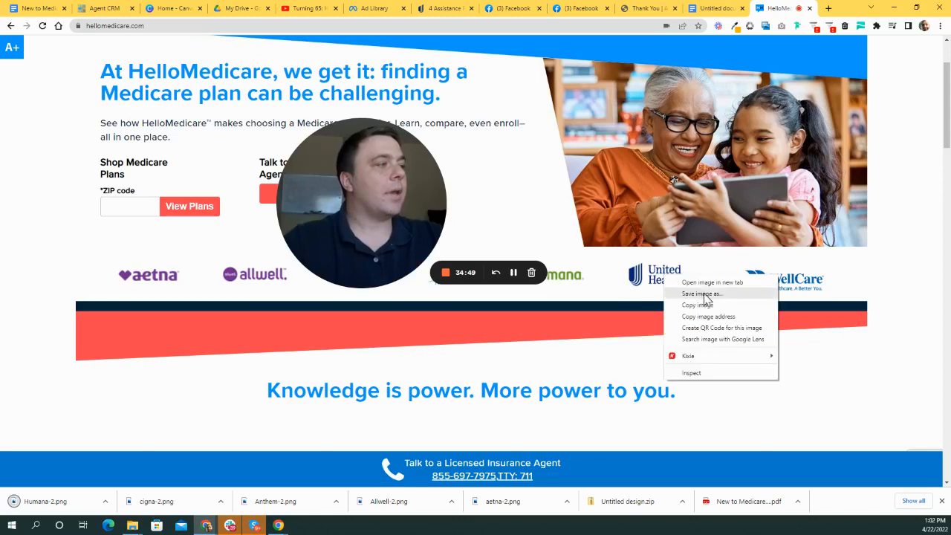
{"action": "left_click", "coordinate": [705, 300]}
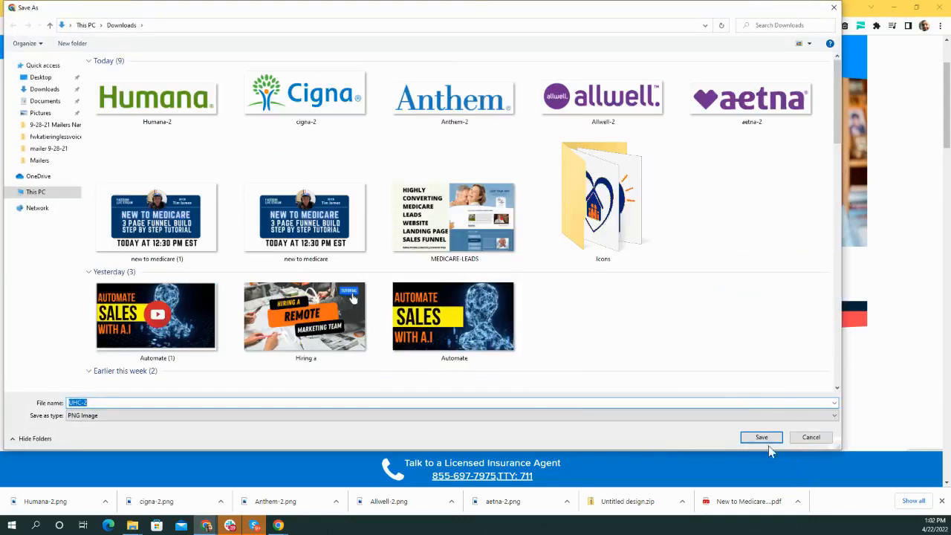
{"action": "left_click", "coordinate": [763, 439]}
{"action": "scroll", "coordinate": [604, 323], "scroll_direction": "up", "scroll_amount": 2}
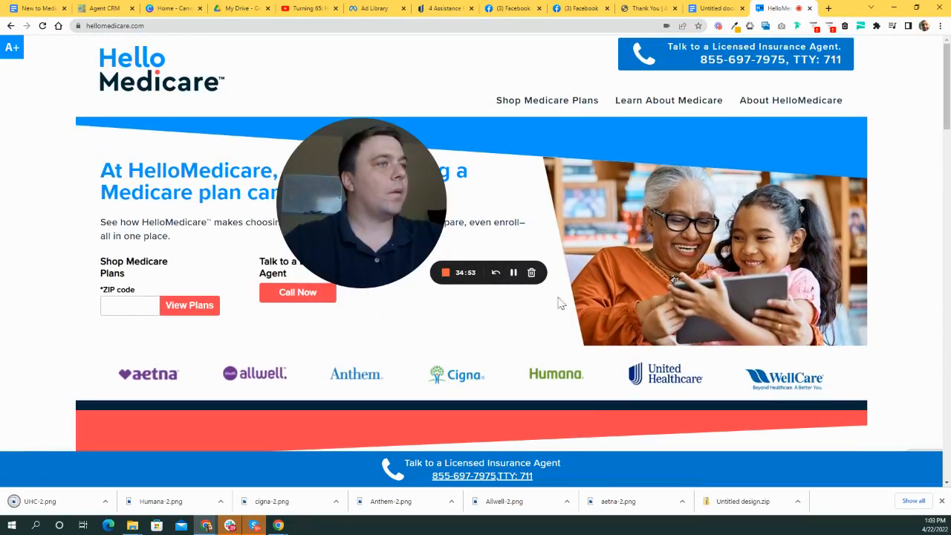
{"action": "scroll", "coordinate": [739, 360], "scroll_direction": "down", "scroll_amount": 1}
{"action": "right_click", "coordinate": [784, 327]}
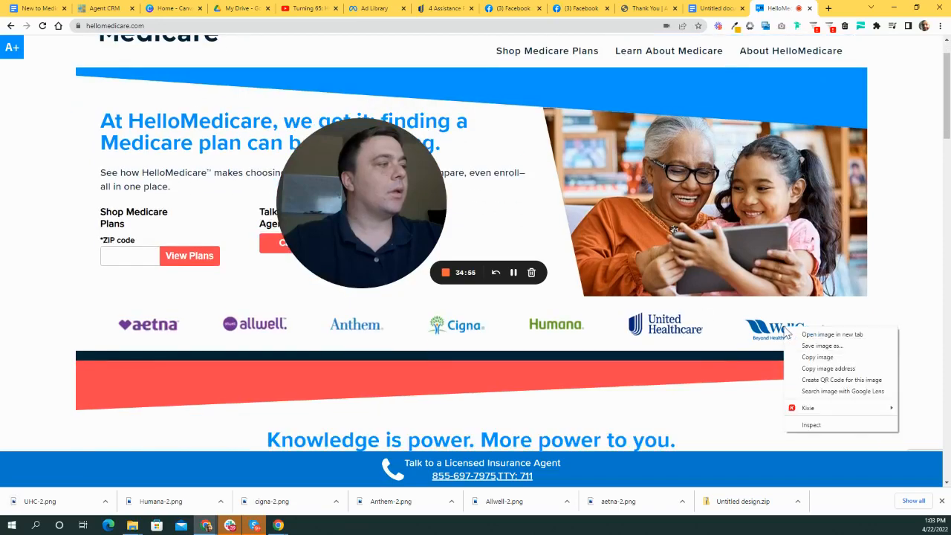
{"action": "left_click", "coordinate": [818, 347]}
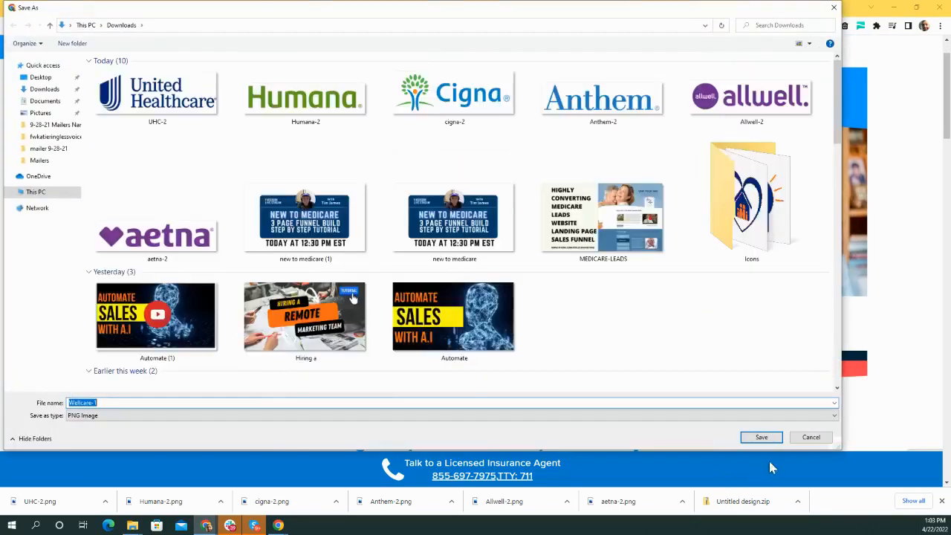
{"action": "left_click", "coordinate": [764, 440]}
{"action": "scroll", "coordinate": [556, 349], "scroll_direction": "up", "scroll_amount": 1}
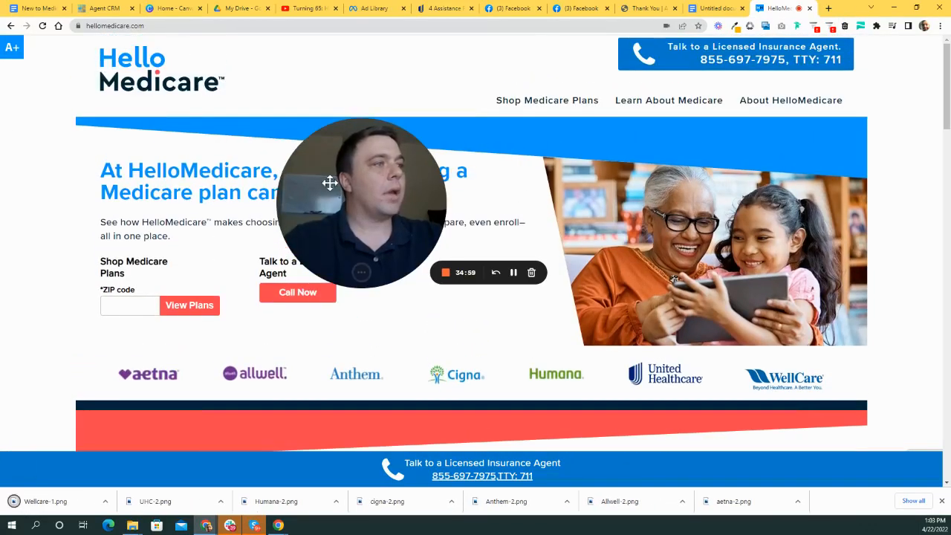
{"action": "left_click_drag", "start_coordinate": [540, 261], "coordinate": [265, 323]}
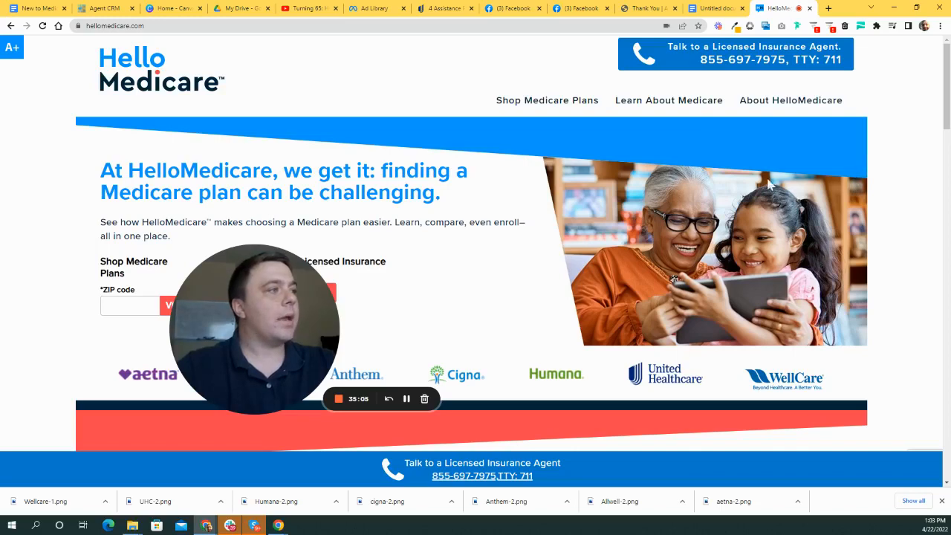
{"action": "scroll", "coordinate": [520, 178], "scroll_direction": "down", "scroll_amount": 1}
{"action": "scroll", "coordinate": [235, 156], "scroll_direction": "up", "scroll_amount": 1}
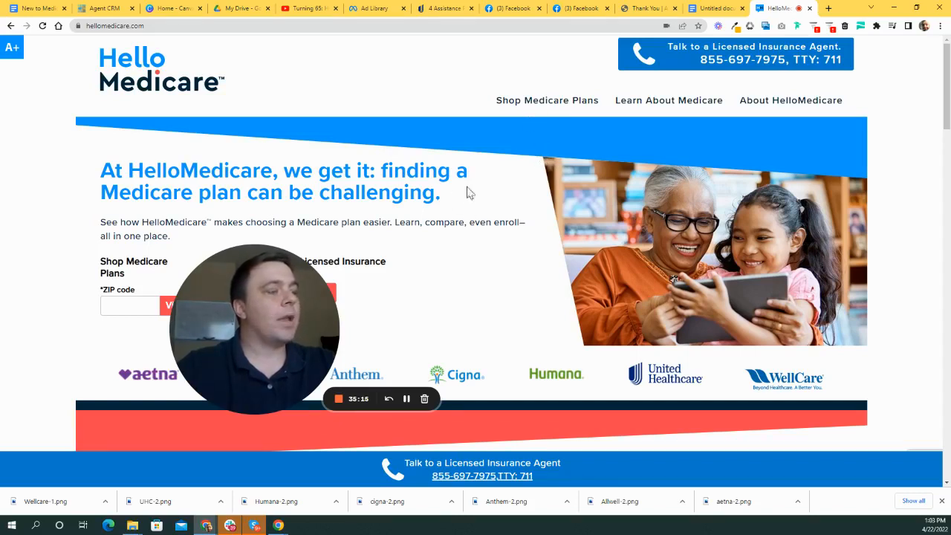
{"action": "scroll", "coordinate": [467, 191], "scroll_direction": "down", "scroll_amount": 2}
{"action": "left_click_drag", "start_coordinate": [274, 318], "coordinate": [810, 217]}
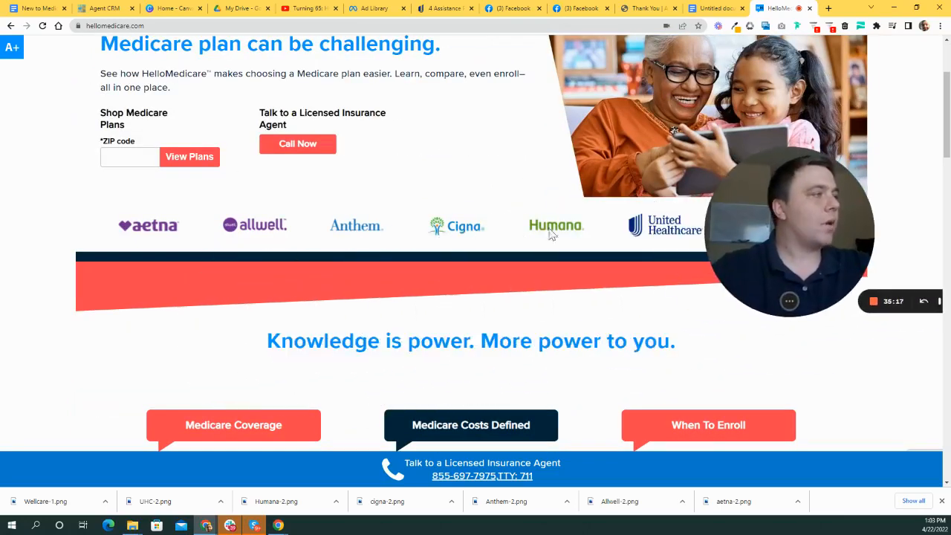
{"action": "scroll", "coordinate": [543, 269], "scroll_direction": "up", "scroll_amount": 2}
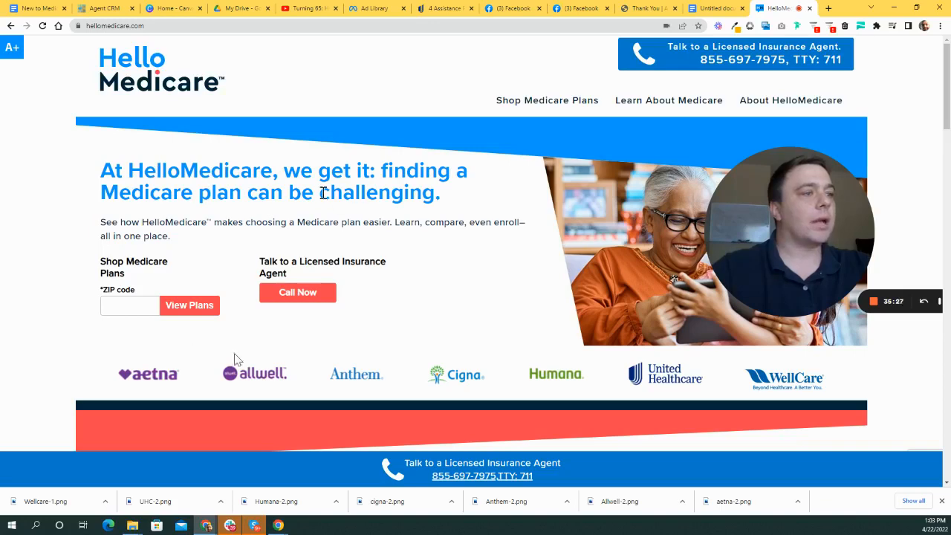
{"action": "scroll", "coordinate": [452, 240], "scroll_direction": "down", "scroll_amount": 2}
{"action": "scroll", "coordinate": [613, 258], "scroll_direction": "up", "scroll_amount": 2}
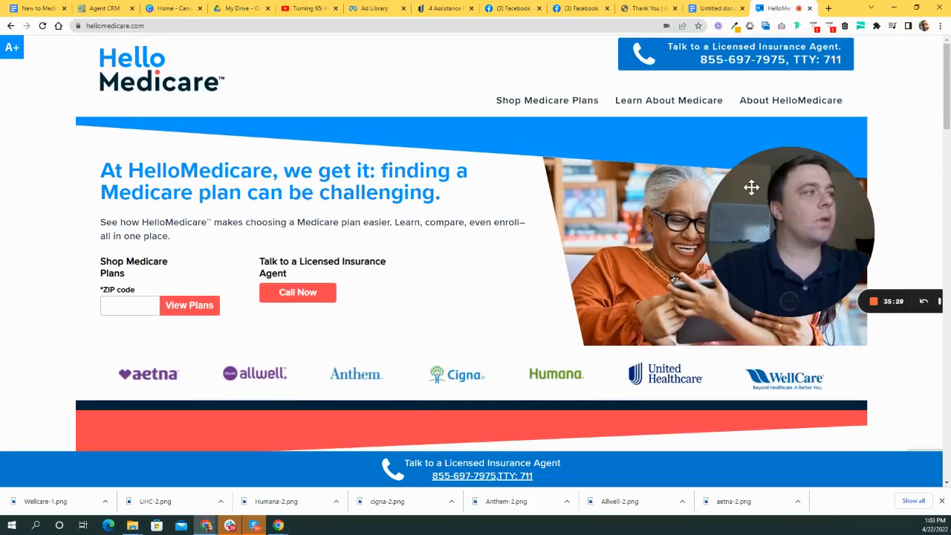
{"action": "left_click_drag", "start_coordinate": [750, 187], "coordinate": [463, 256]}
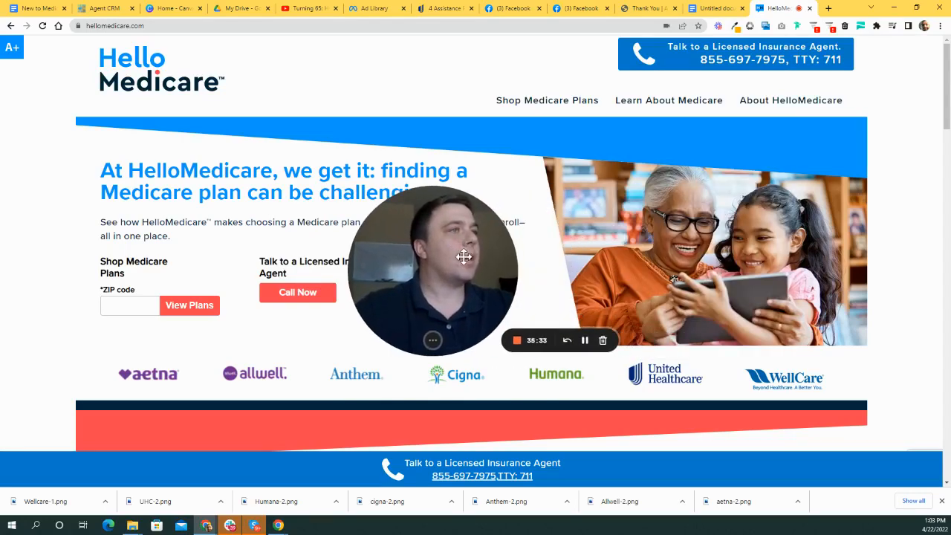
- Cycle through the Docs, AmeriHealth, Canva, Facebook, Agent CRM and Drive tabs, ending on HelloMedicare
{"action": "left_click", "coordinate": [719, 10]}
{"action": "left_click", "coordinate": [642, 9]}
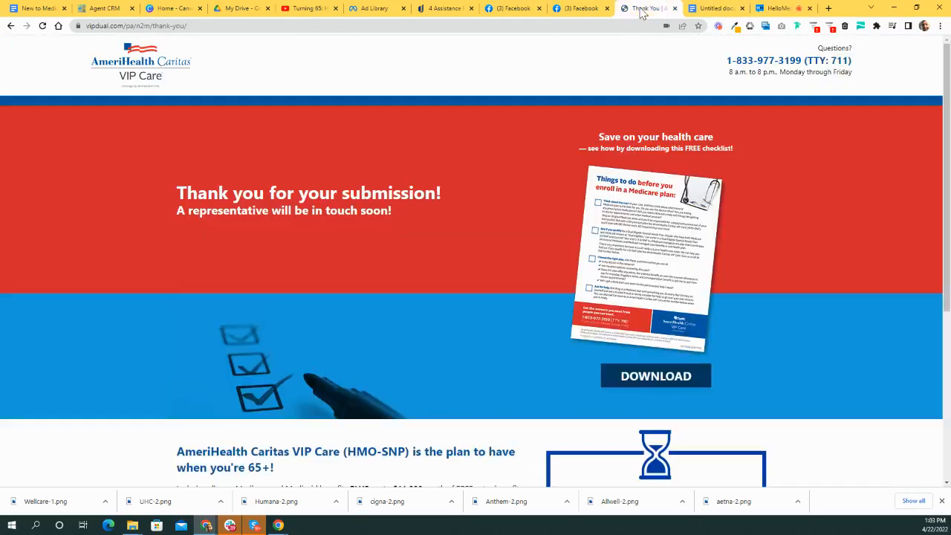
{"action": "left_click", "coordinate": [168, 8]}
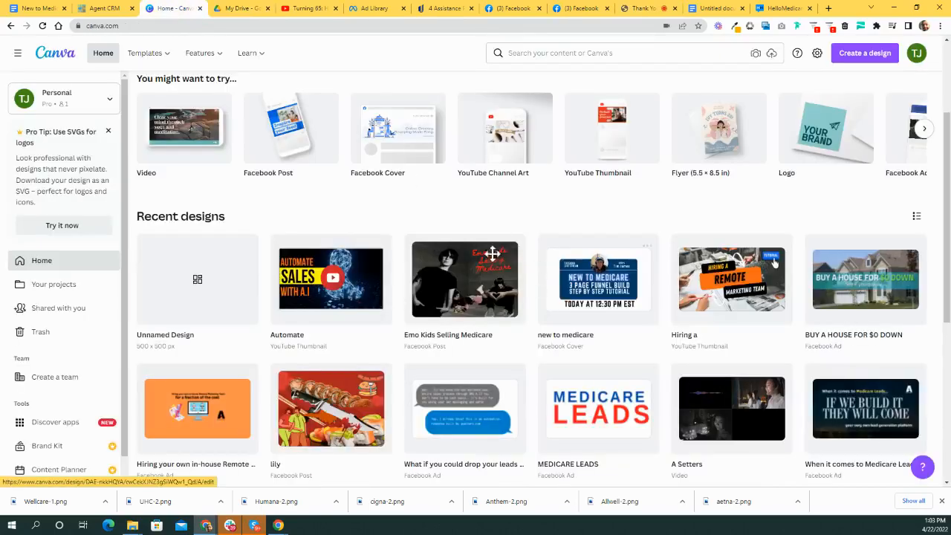
{"action": "scroll", "coordinate": [520, 278], "scroll_direction": "down", "scroll_amount": 6}
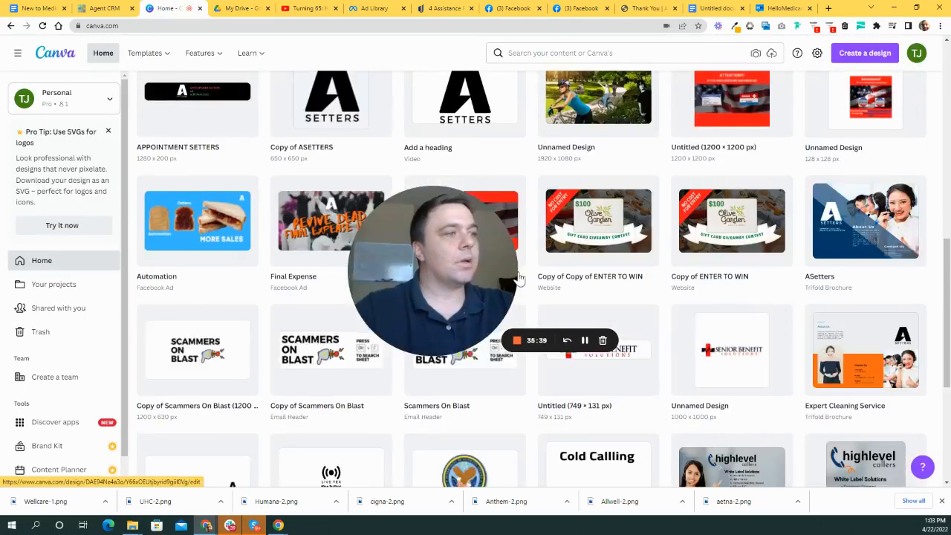
{"action": "scroll", "coordinate": [603, 264], "scroll_direction": "down", "scroll_amount": 3}
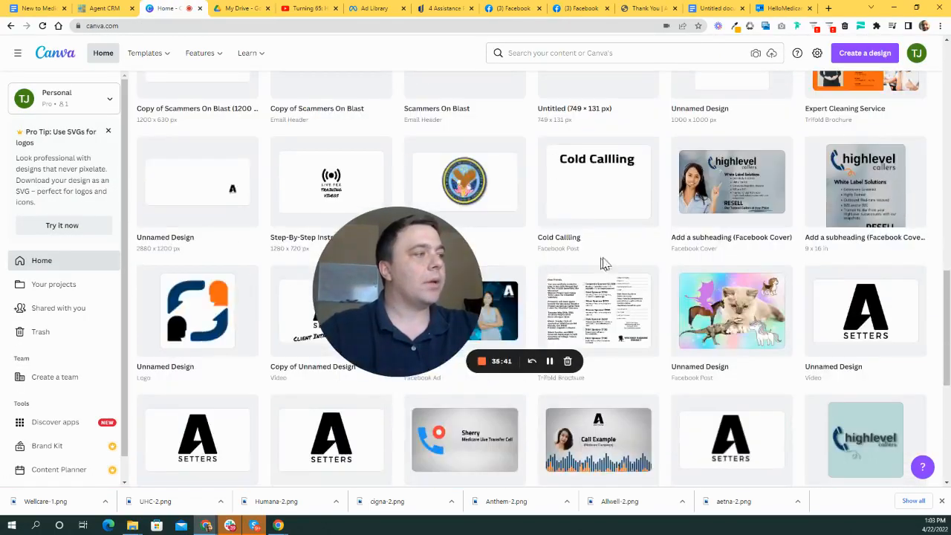
{"action": "scroll", "coordinate": [639, 269], "scroll_direction": "up", "scroll_amount": 10}
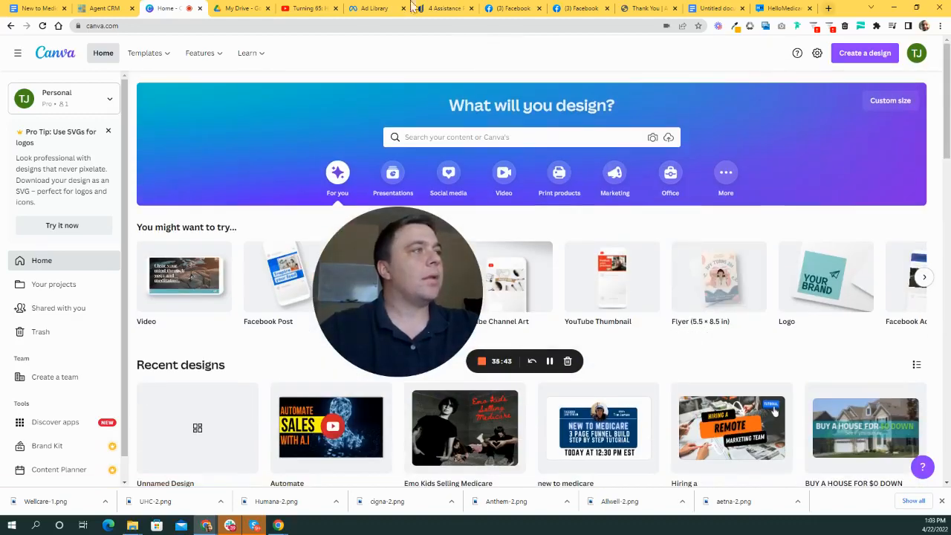
{"action": "left_click", "coordinate": [644, 8]}
{"action": "left_click", "coordinate": [583, 9]}
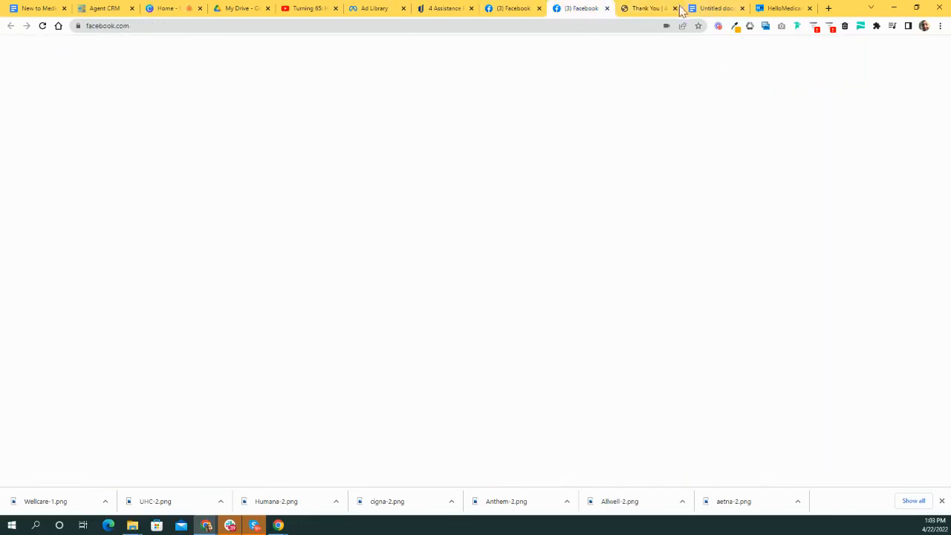
{"action": "left_click", "coordinate": [104, 9]}
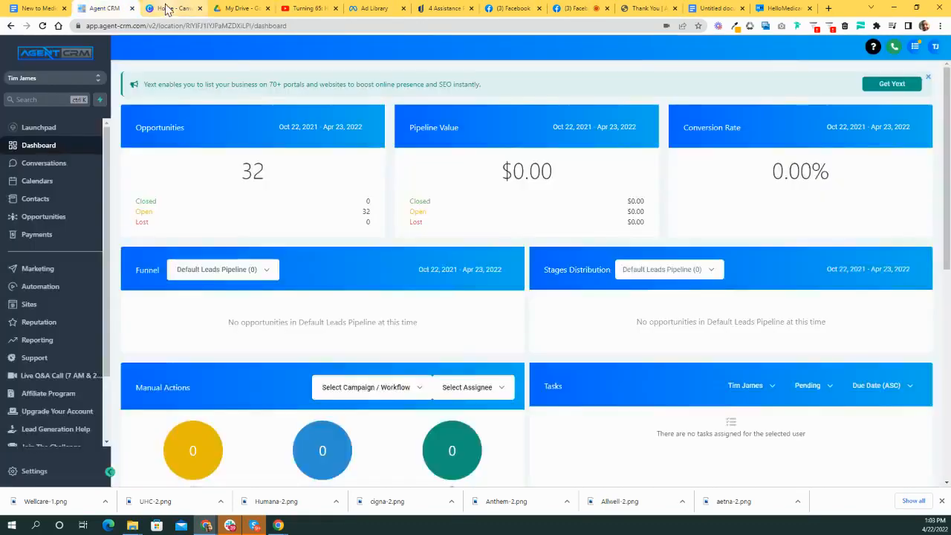
{"action": "left_click", "coordinate": [168, 8]}
{"action": "left_click", "coordinate": [241, 8]}
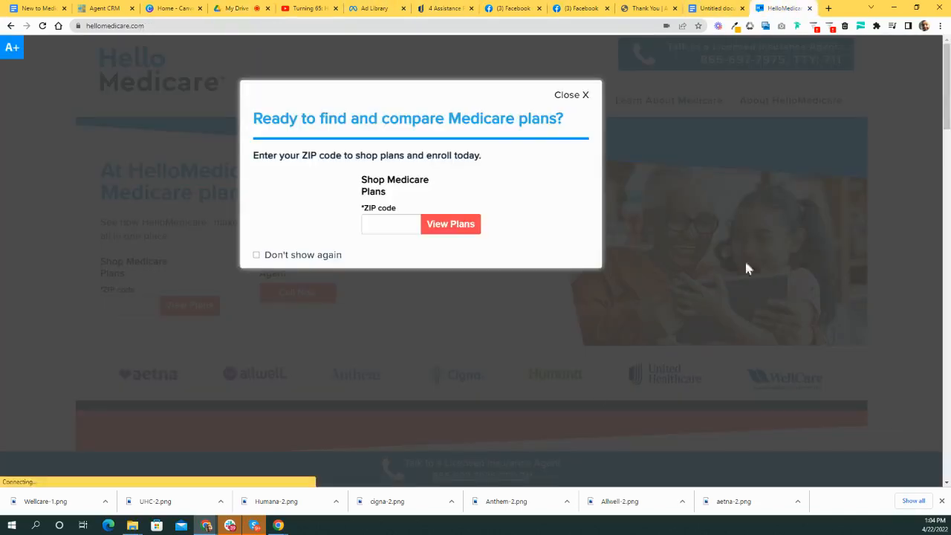
{"action": "left_click", "coordinate": [781, 8]}
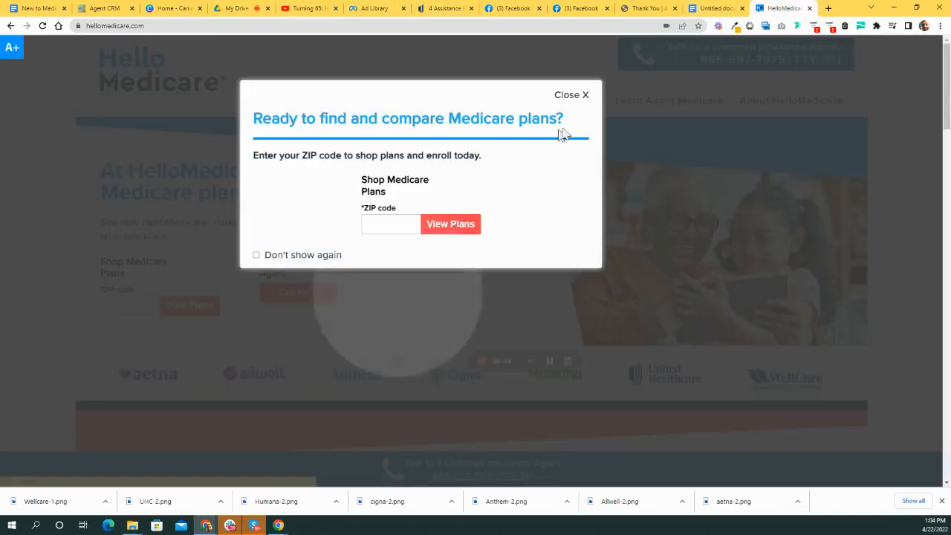
- Close the ZIP code prompt and cancel an accidental Save As of the page
{"action": "left_click", "coordinate": [577, 95]}
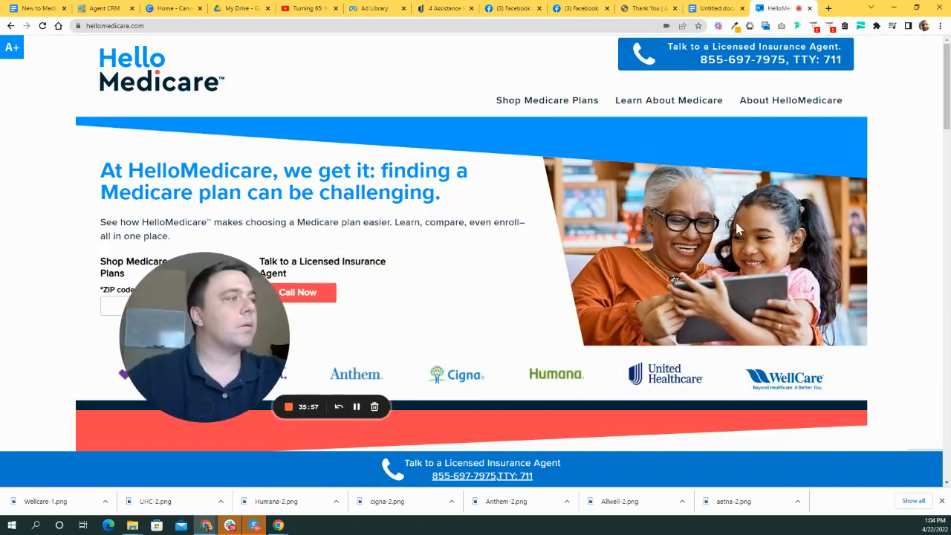
{"action": "right_click", "coordinate": [737, 229]}
{"action": "left_click", "coordinate": [770, 271]}
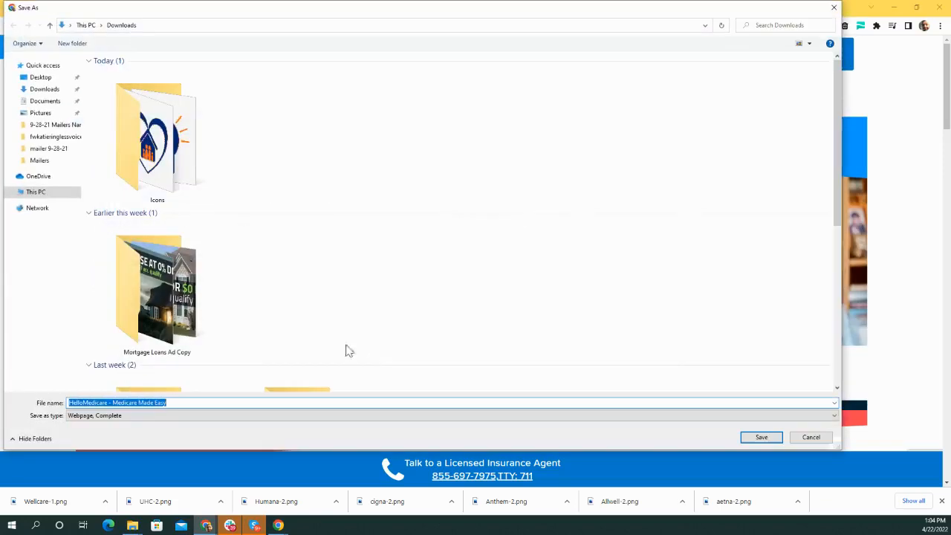
{"action": "left_click", "coordinate": [833, 8]}
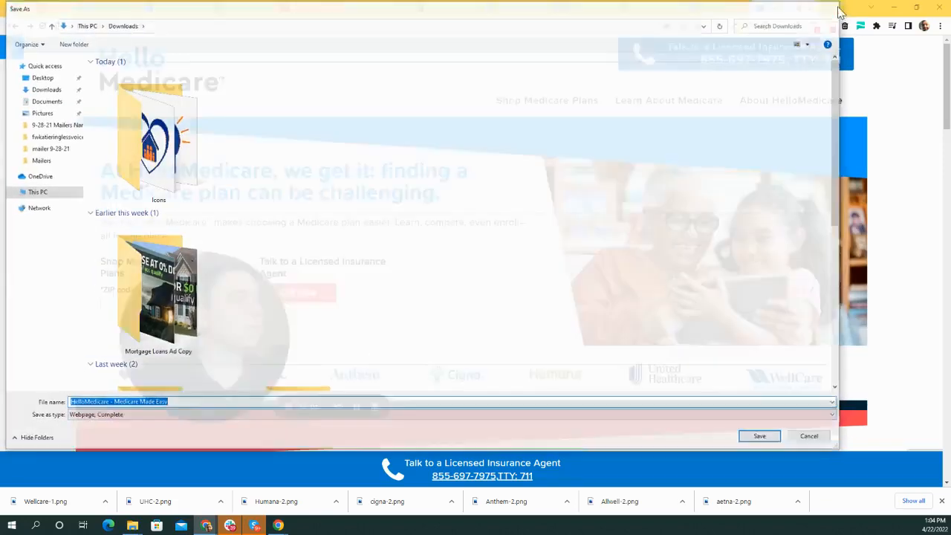
{"action": "scroll", "coordinate": [814, 199], "scroll_direction": "down", "scroll_amount": 1}
{"action": "right_click", "coordinate": [692, 222]}
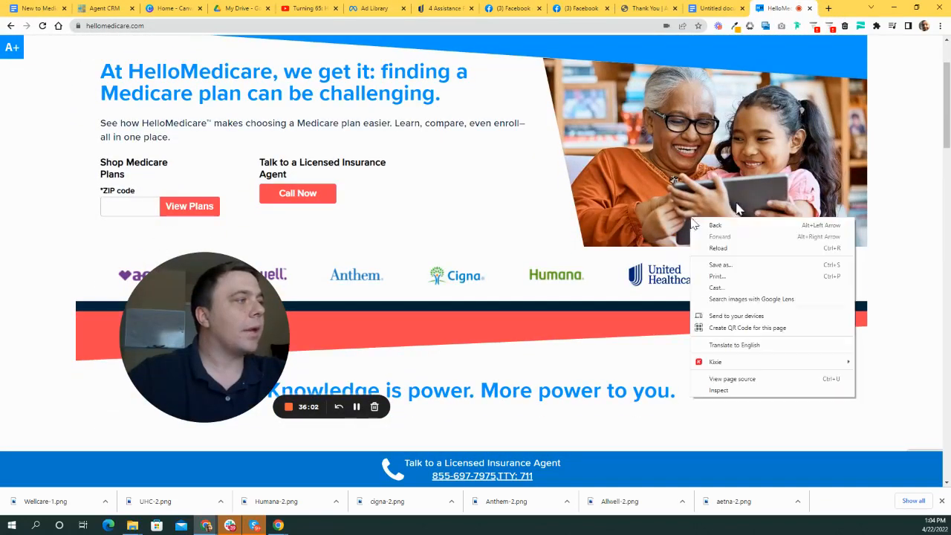
{"action": "left_click", "coordinate": [602, 182]}
{"action": "scroll", "coordinate": [655, 273], "scroll_direction": "up", "scroll_amount": 1}
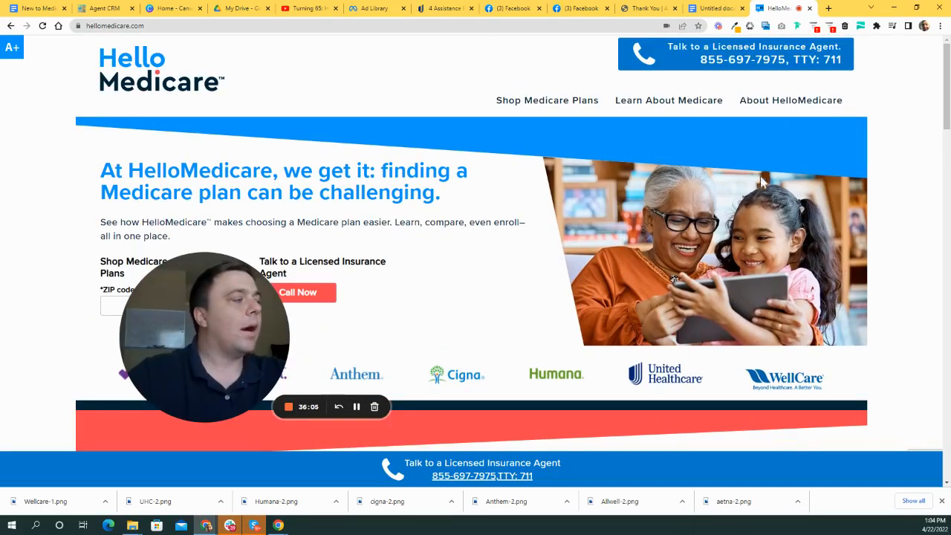
{"action": "scroll", "coordinate": [761, 180], "scroll_direction": "down", "scroll_amount": 15}
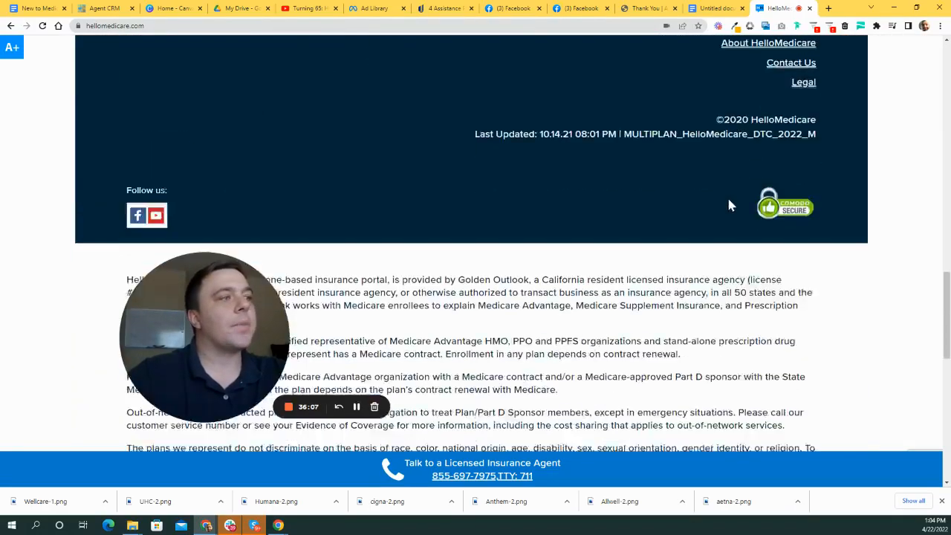
{"action": "scroll", "coordinate": [732, 207], "scroll_direction": "down", "scroll_amount": 6}
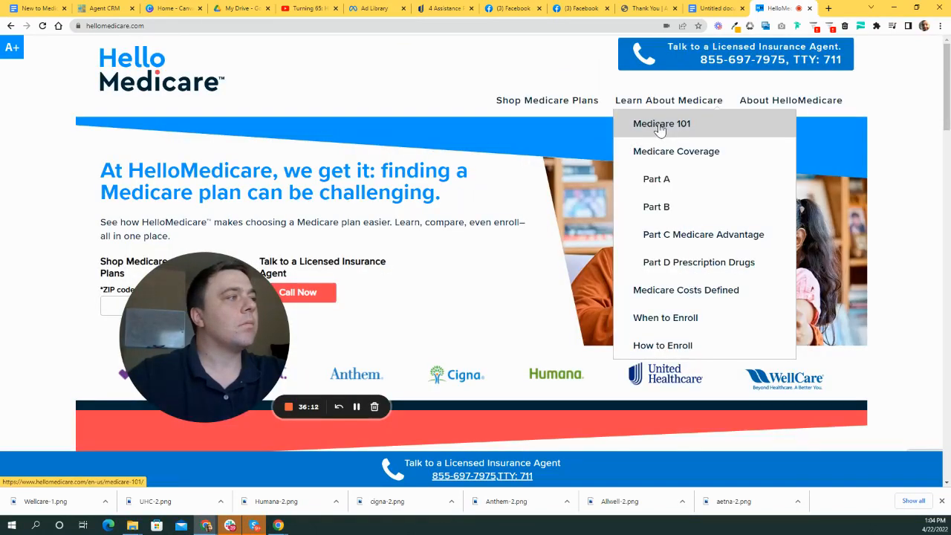
- Open HelloMedicare's Medicare 101 page and scroll through it
{"action": "left_click", "coordinate": [658, 126]}
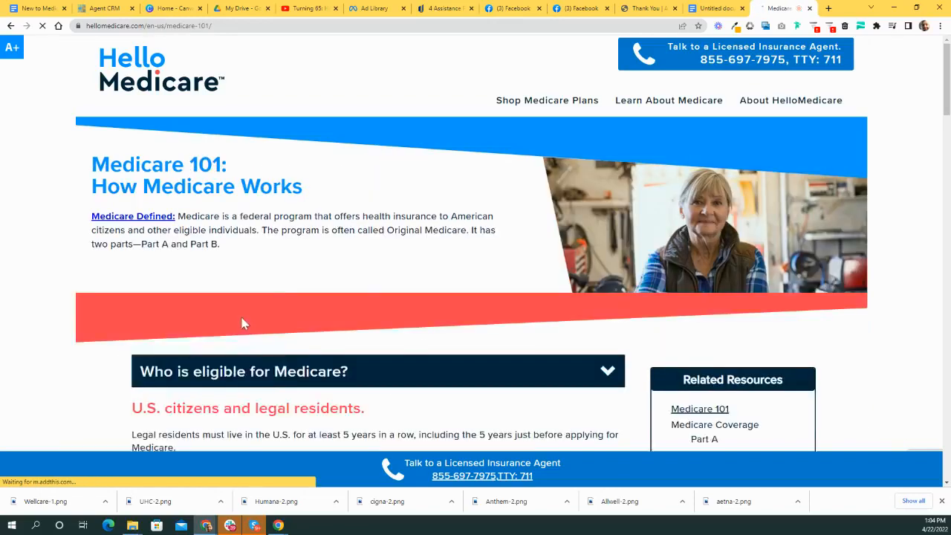
{"action": "scroll", "coordinate": [774, 196], "scroll_direction": "down", "scroll_amount": 6}
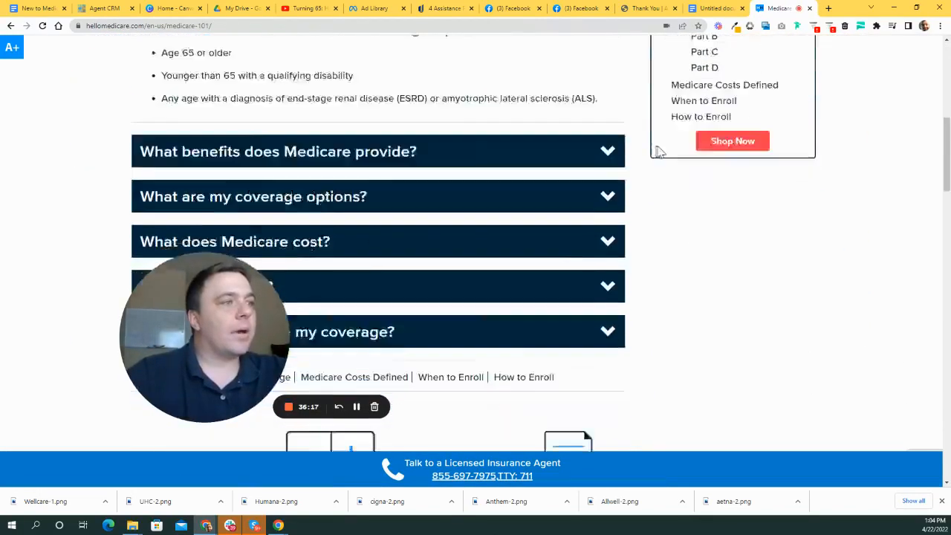
{"action": "scroll", "coordinate": [861, 214], "scroll_direction": "up", "scroll_amount": 7}
{"action": "mouse_move", "coordinate": [621, 91]}
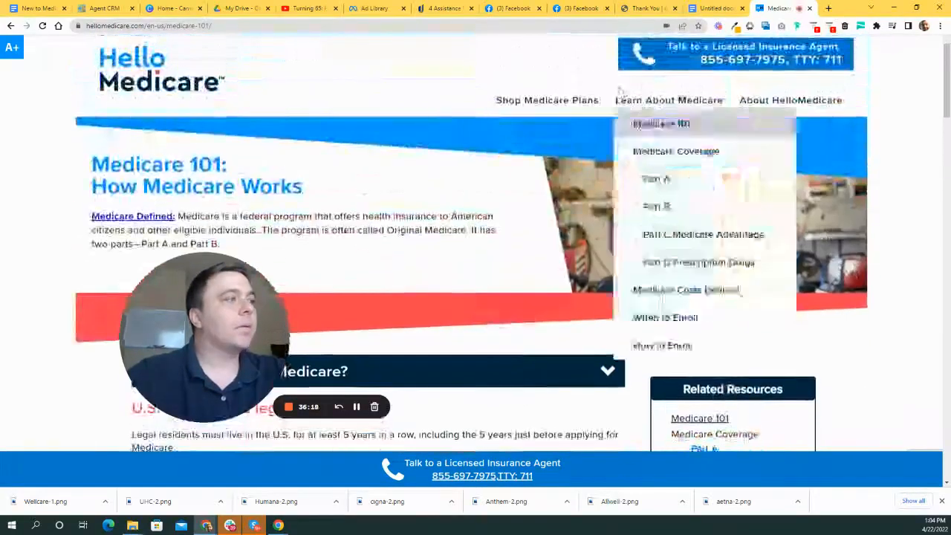
{"action": "scroll", "coordinate": [475, 245], "scroll_direction": "down", "scroll_amount": 2}
{"action": "left_click_drag", "start_coordinate": [249, 348], "coordinate": [402, 266]}
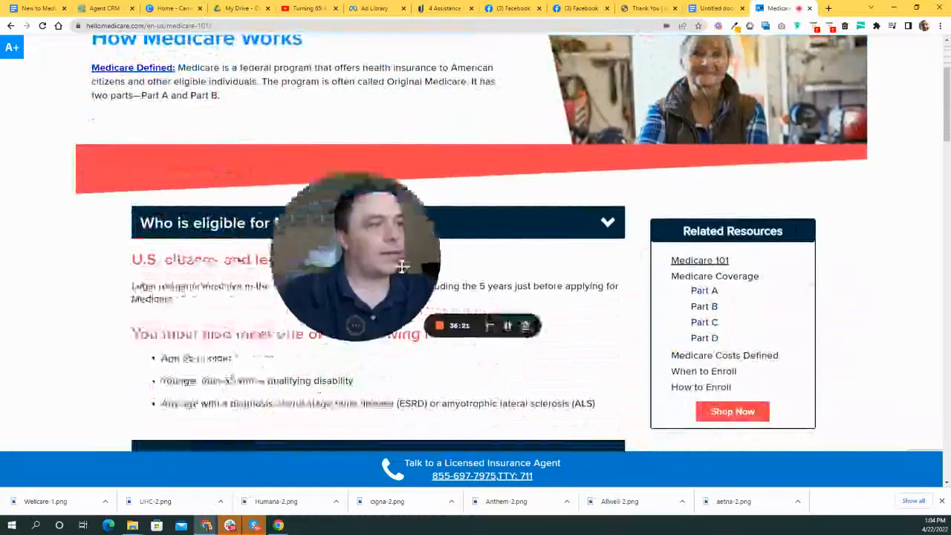
{"action": "scroll", "coordinate": [402, 266], "scroll_direction": "down", "scroll_amount": 4}
{"action": "scroll", "coordinate": [402, 266], "scroll_direction": "up", "scroll_amount": 6}
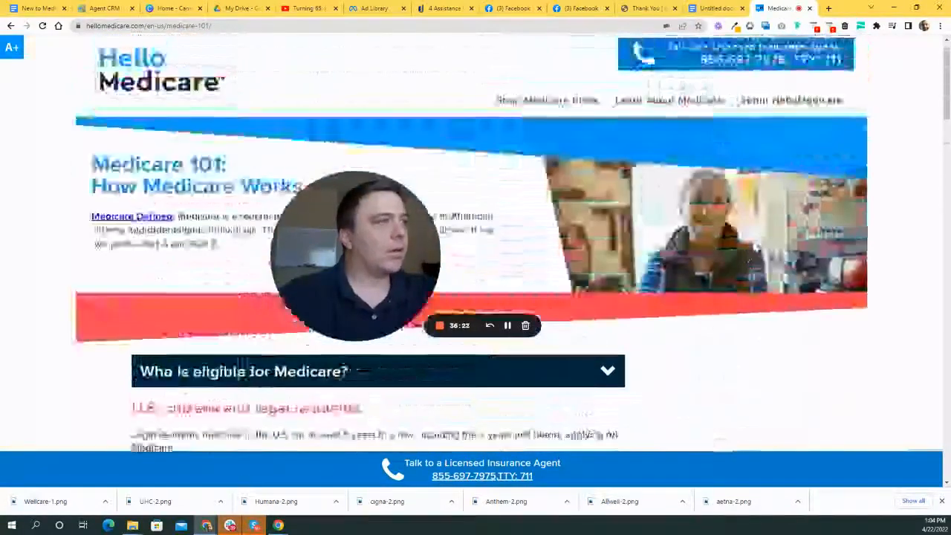
- Flip through the Docs, AmeriHealth, Facebook and AARP tabs back to Canva's home page
{"action": "left_click", "coordinate": [713, 8]}
{"action": "left_click", "coordinate": [643, 8]}
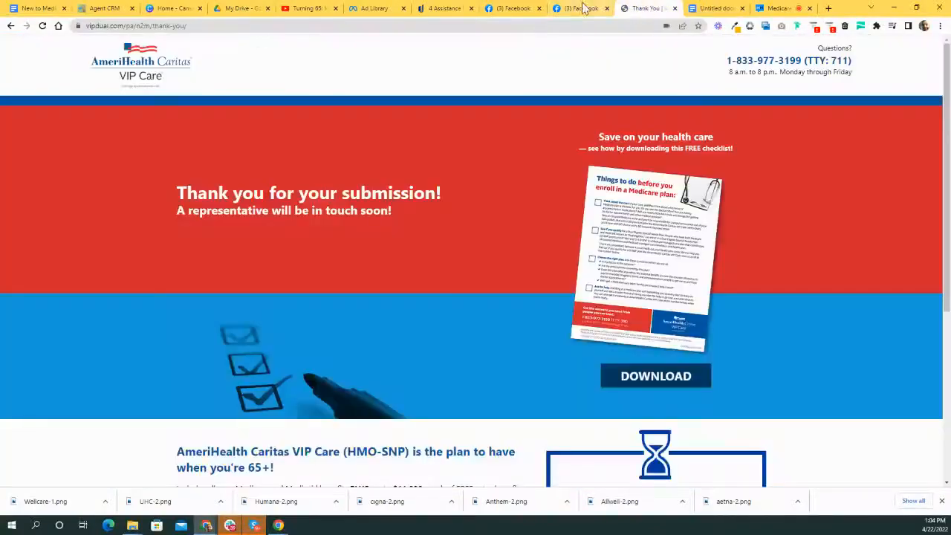
{"action": "left_click", "coordinate": [583, 8]}
{"action": "left_click", "coordinate": [512, 8]}
{"action": "left_click", "coordinate": [438, 8]}
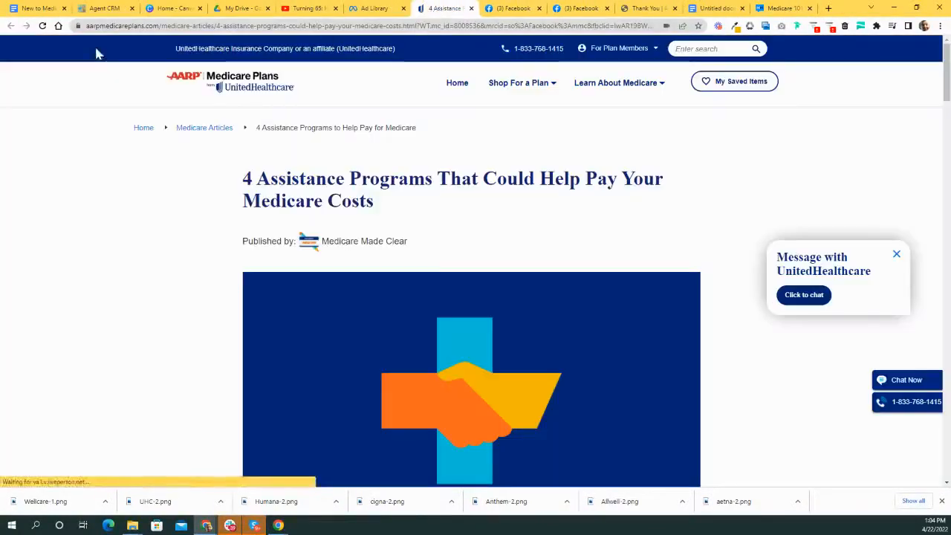
{"action": "left_click", "coordinate": [173, 8]}
{"action": "scroll", "coordinate": [772, 346], "scroll_direction": "down", "scroll_amount": 1}
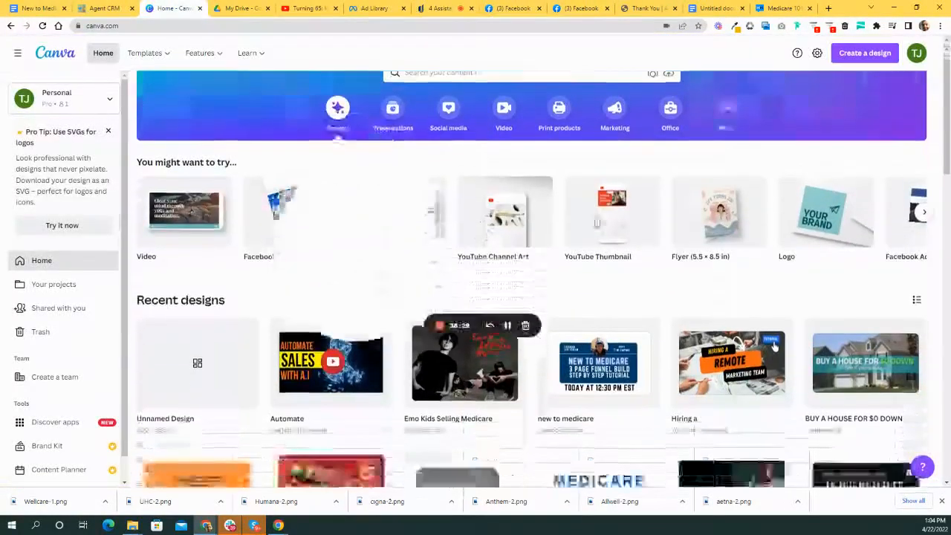
{"action": "scroll", "coordinate": [774, 347], "scroll_direction": "up", "scroll_amount": 1}
- Start a new design, search 'image', and choose Custom size
{"action": "left_click", "coordinate": [866, 53]}
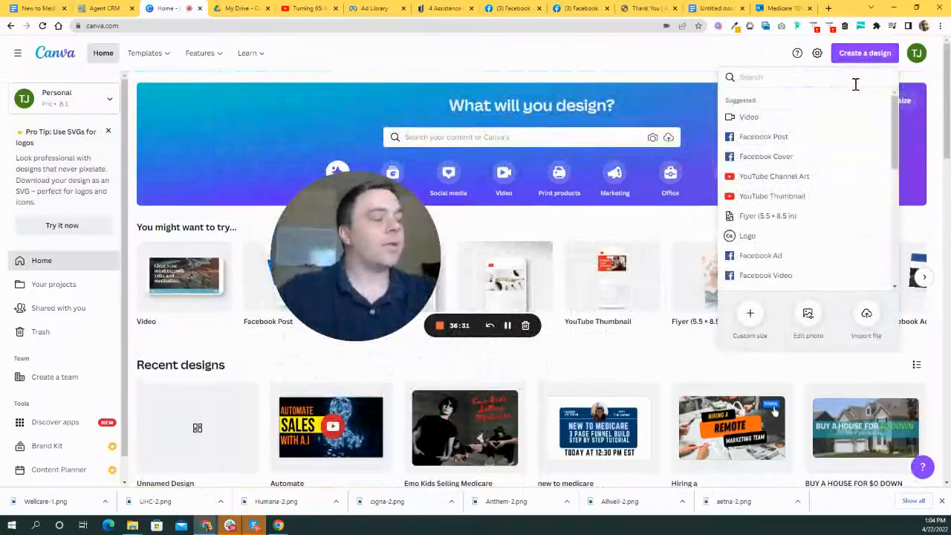
{"action": "type", "text": "image"}
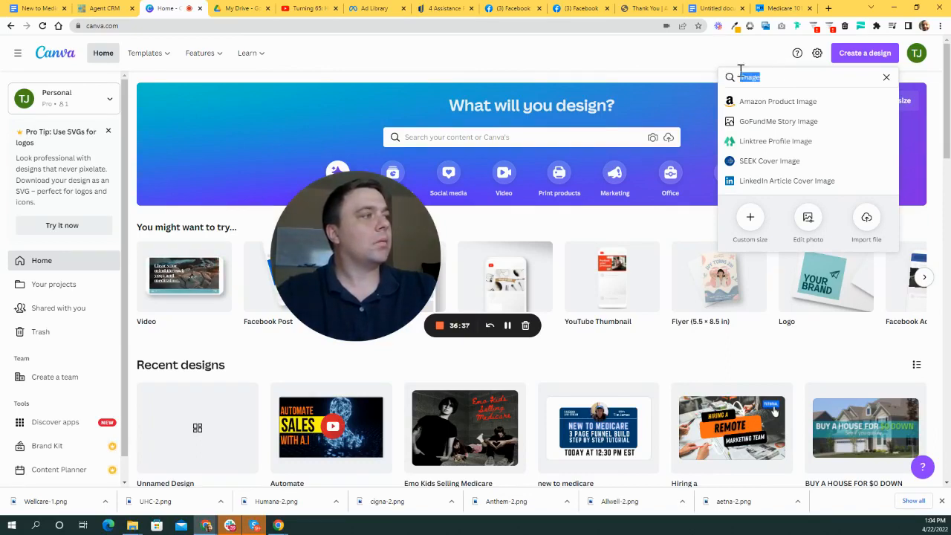
{"action": "left_click", "coordinate": [749, 223]}
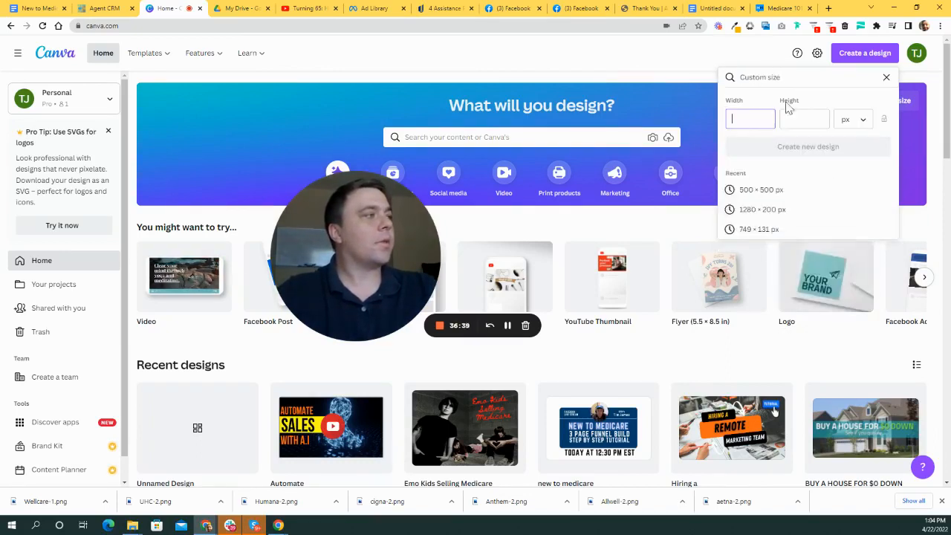
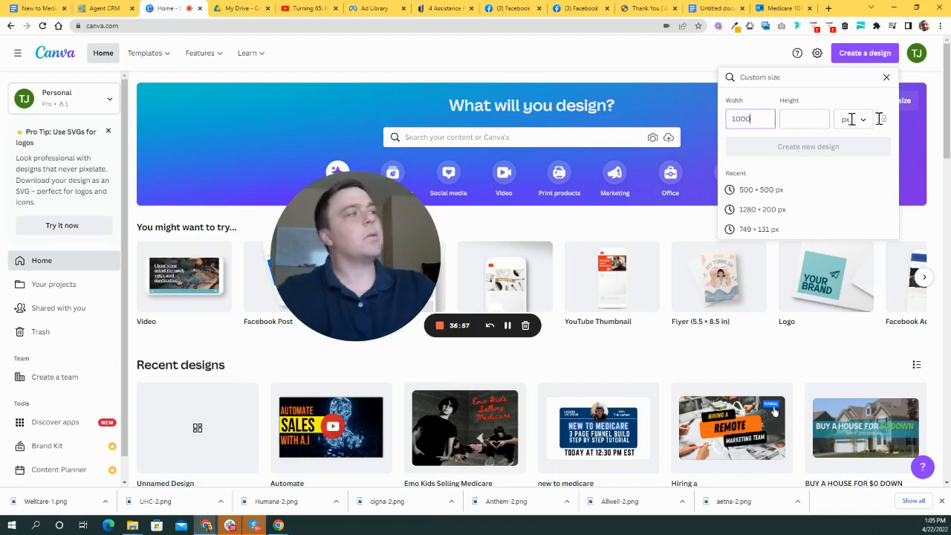
- Enter height 800 next to width 1000 and create the custom-size design
{"action": "left_click", "coordinate": [803, 113]}
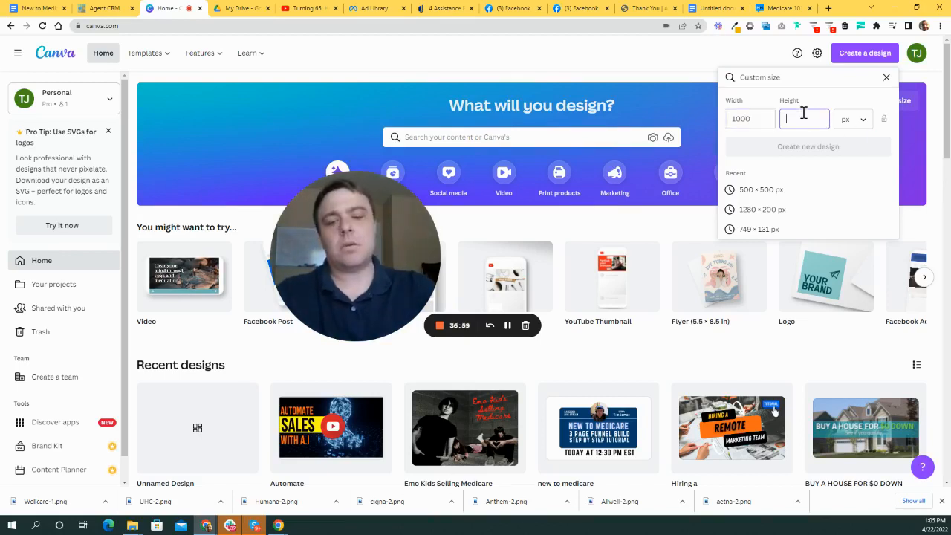
{"action": "type", "text": "800"}
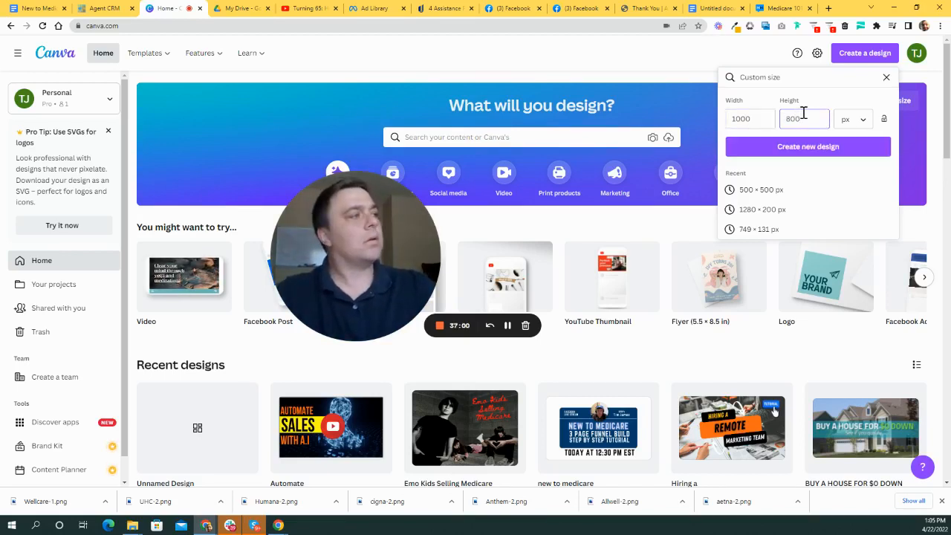
{"action": "left_click", "coordinate": [831, 148]}
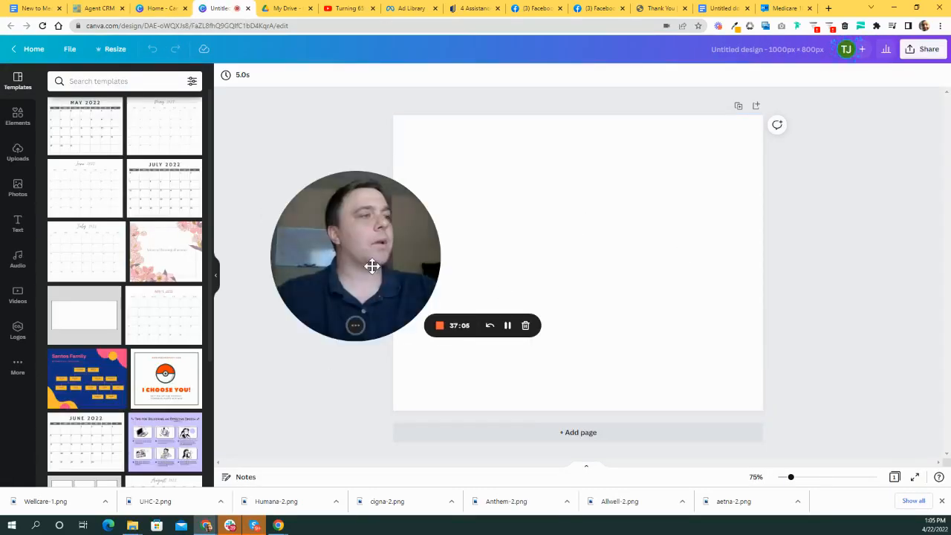
- Switch the side panel to Photos beside the new blank 1000 × 800 page
{"action": "left_click_drag", "start_coordinate": [372, 266], "coordinate": [333, 259]}
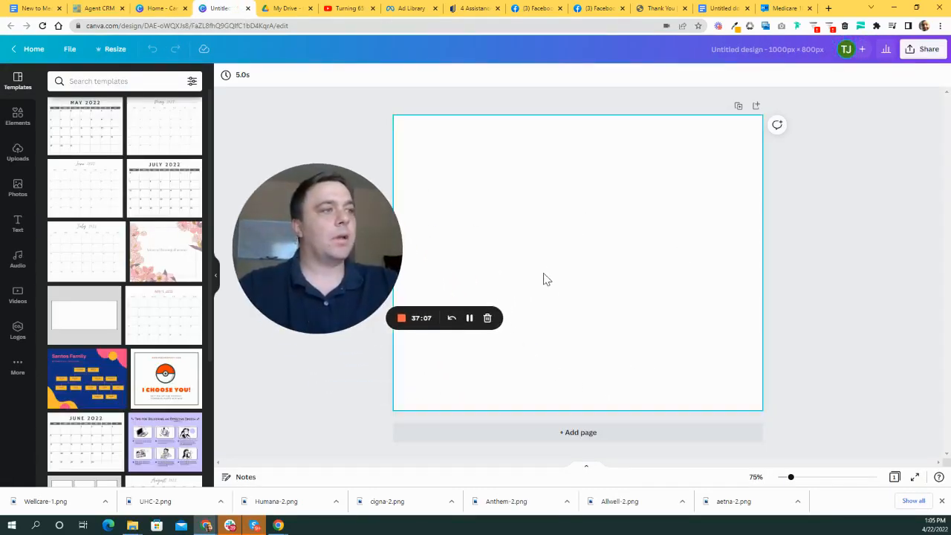
{"action": "left_click", "coordinate": [17, 187]}
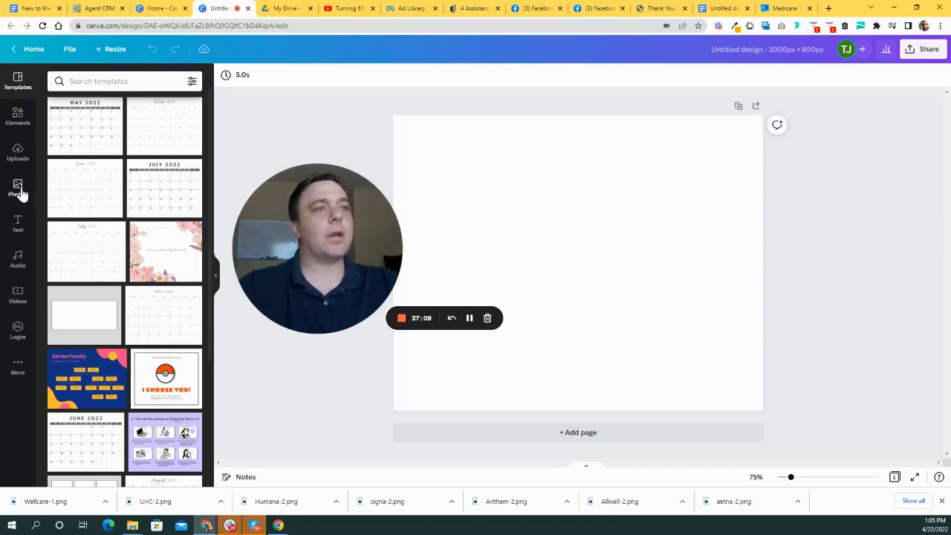
{"action": "left_click_drag", "start_coordinate": [333, 316], "coordinate": [354, 364]}
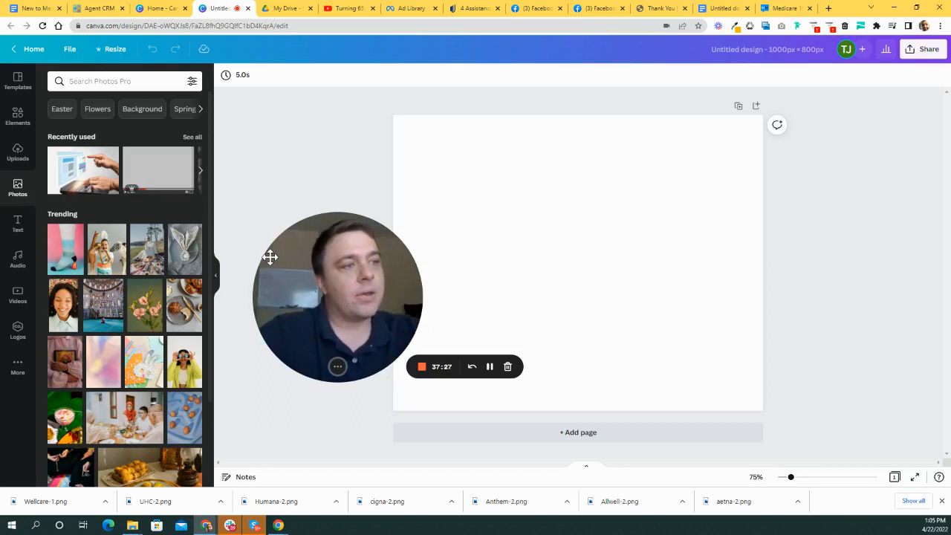
{"action": "left_click_drag", "start_coordinate": [369, 291], "coordinate": [351, 299]}
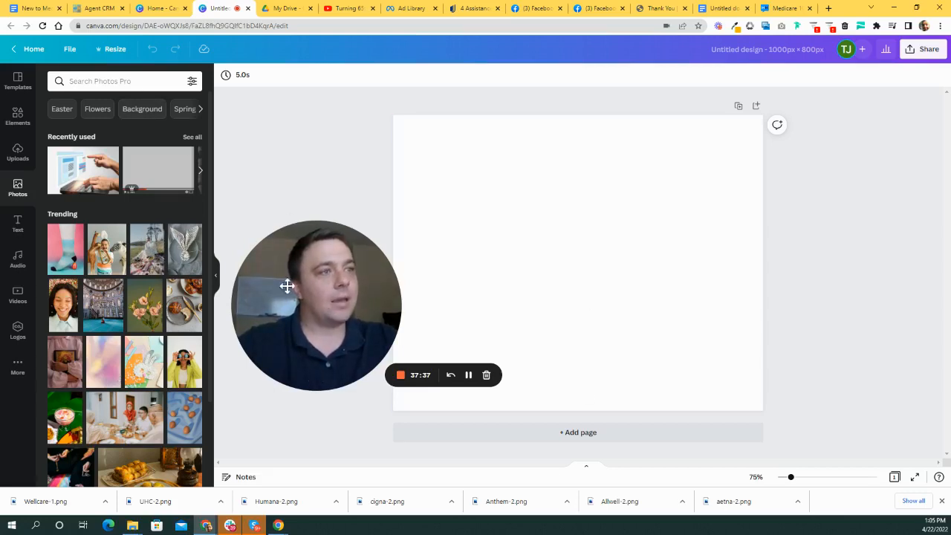
{"action": "left_click_drag", "start_coordinate": [286, 285], "coordinate": [265, 239]}
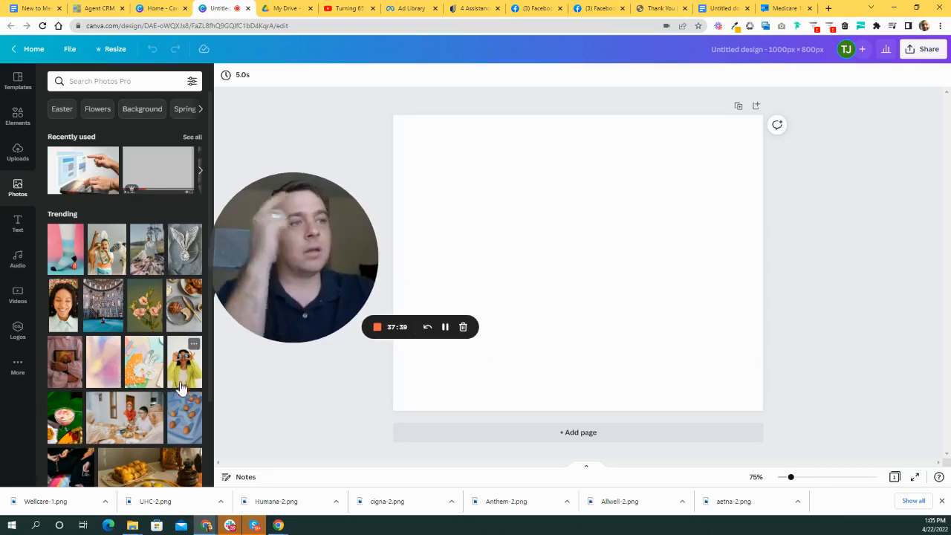
- Search the photo library for 'happy seniors' and browse the results
{"action": "left_click", "coordinate": [97, 81]}
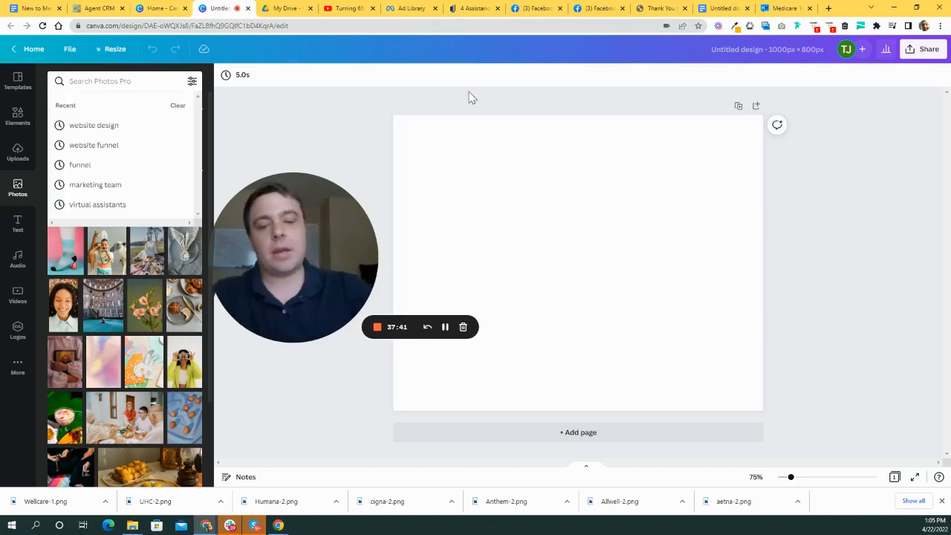
{"action": "type", "text": "happy sen"}
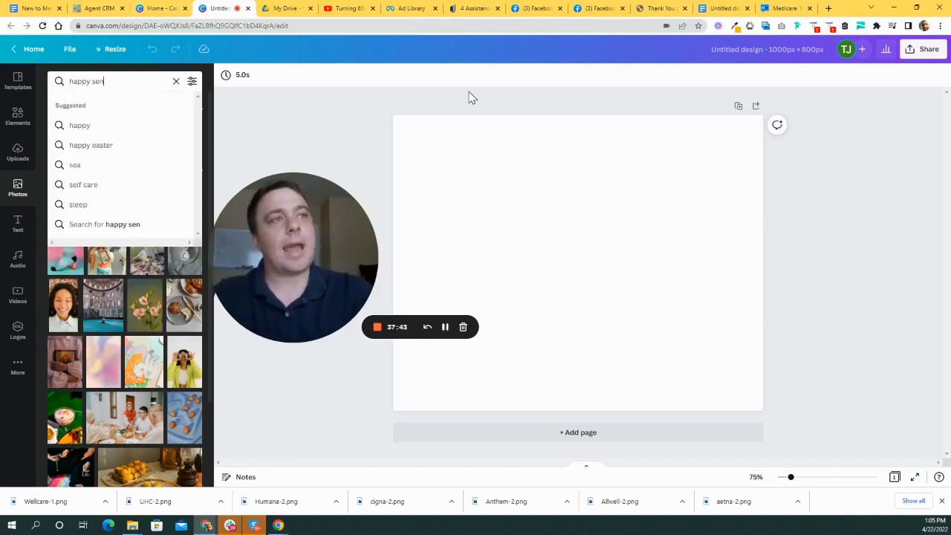
{"action": "type", "text": "iors"}
{"action": "key", "text": "Return"}
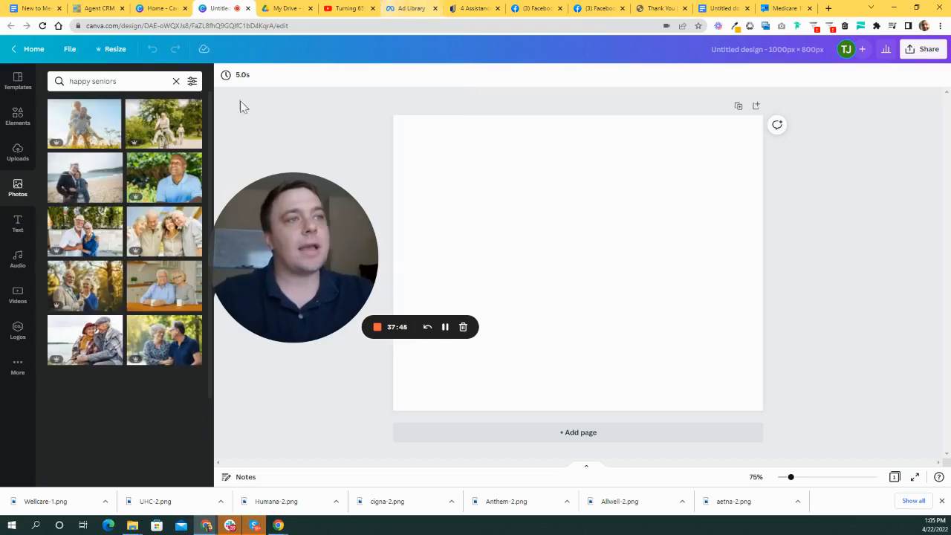
{"action": "left_click_drag", "start_coordinate": [292, 227], "coordinate": [324, 181]}
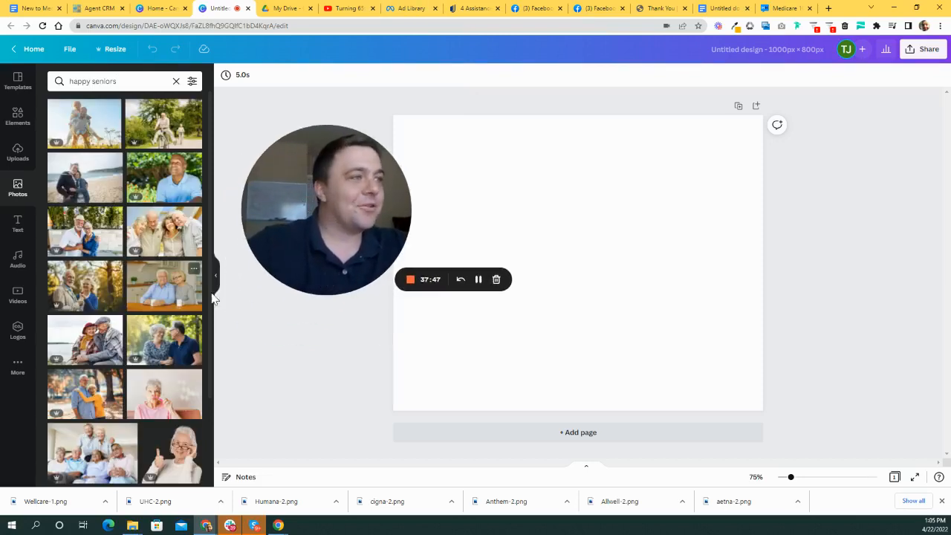
{"action": "left_click_drag", "start_coordinate": [345, 248], "coordinate": [325, 257]}
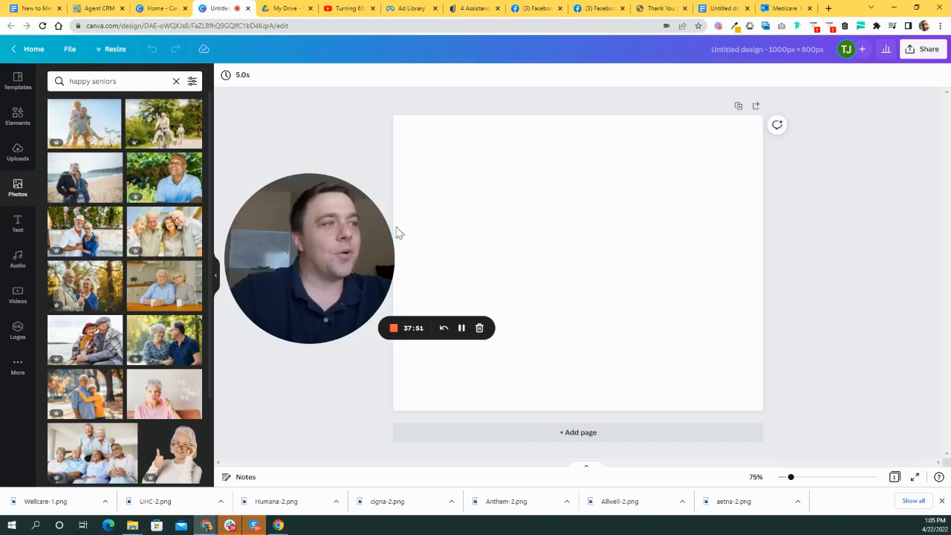
{"action": "left_click_drag", "start_coordinate": [312, 215], "coordinate": [318, 163]}
{"action": "scroll", "coordinate": [174, 264], "scroll_direction": "down", "scroll_amount": 10}
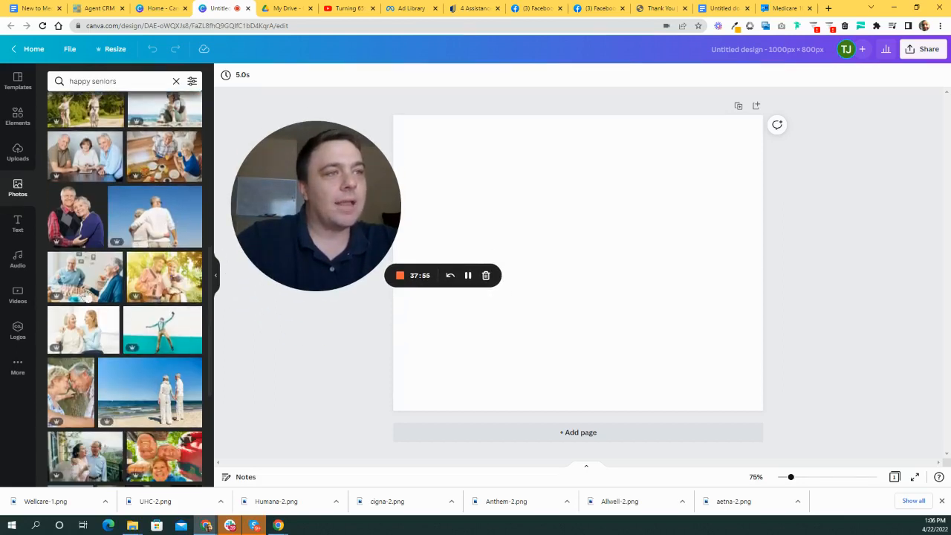
{"action": "scroll", "coordinate": [145, 349], "scroll_direction": "down", "scroll_amount": 2}
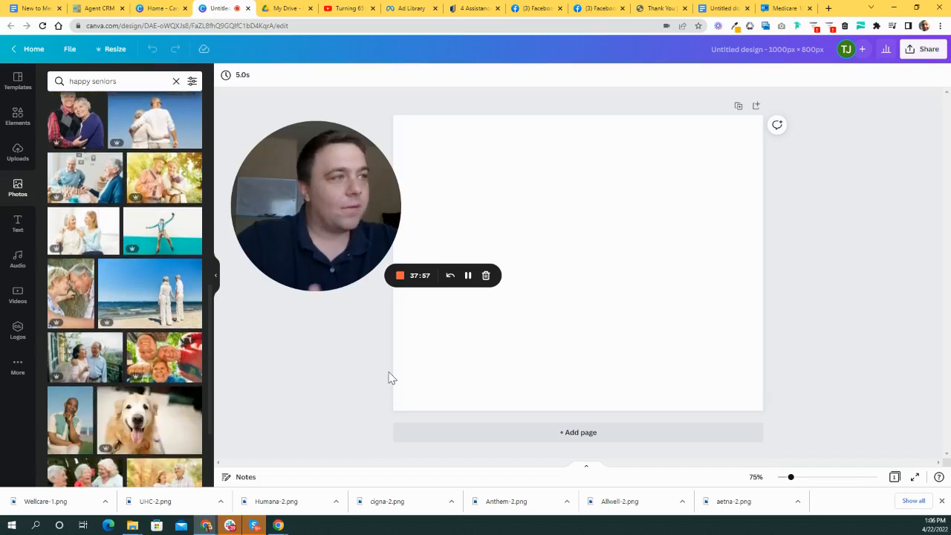
{"action": "scroll", "coordinate": [185, 401], "scroll_direction": "down", "scroll_amount": 2}
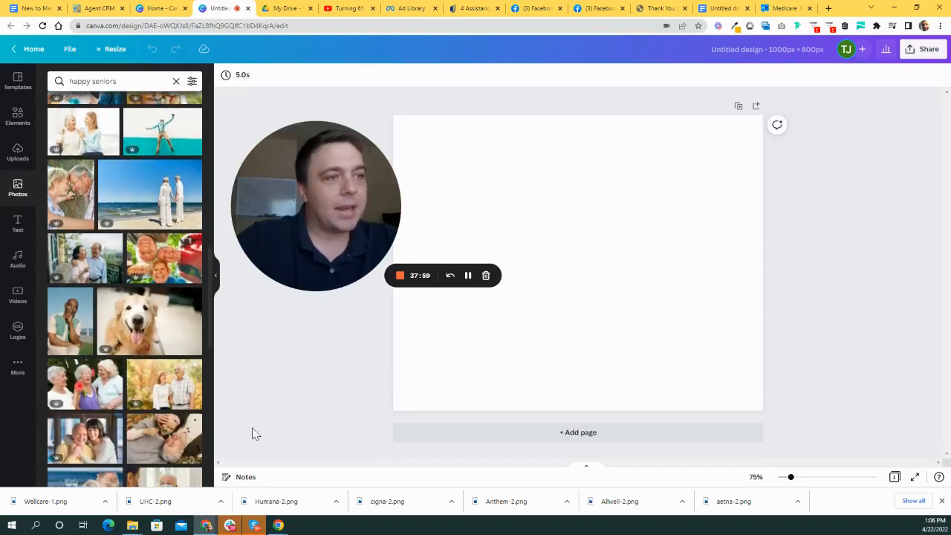
{"action": "scroll", "coordinate": [159, 341], "scroll_direction": "down", "scroll_amount": 2}
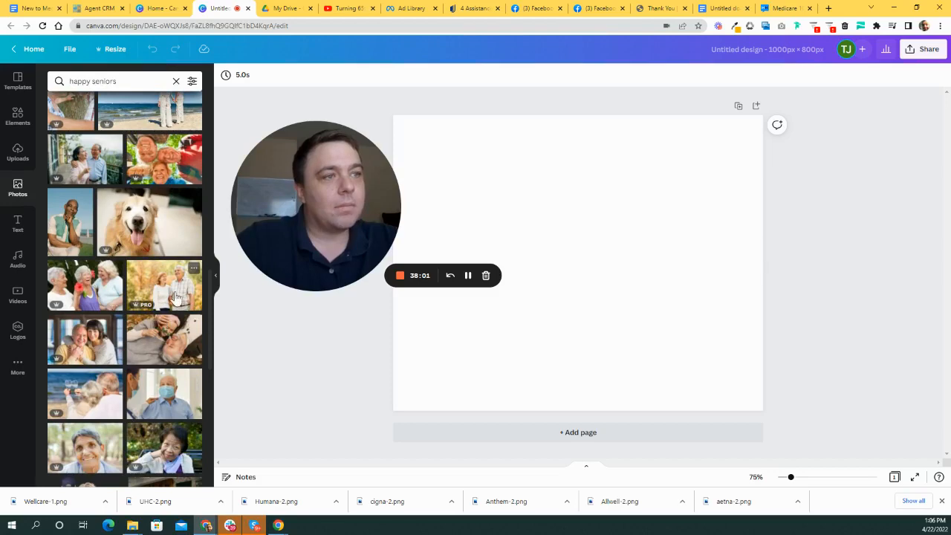
{"action": "scroll", "coordinate": [179, 297], "scroll_direction": "up", "scroll_amount": 14}
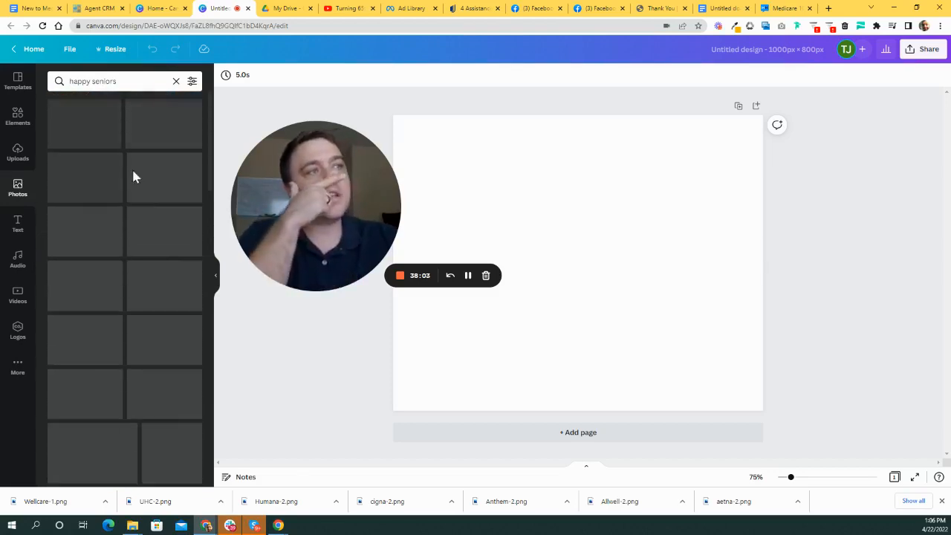
- Search photos for 'senior with dog', try the senior couple photo, then remove it
{"action": "left_click", "coordinate": [131, 80]}
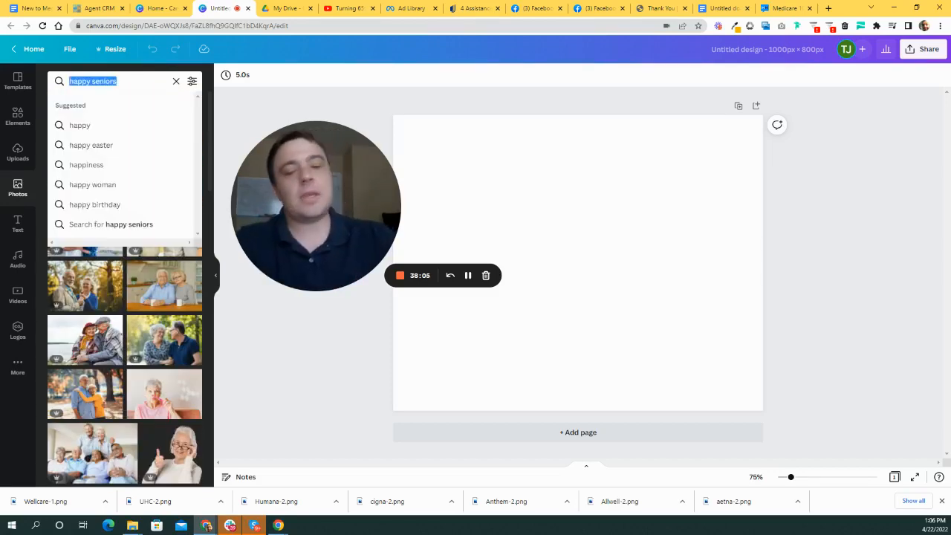
{"action": "type", "text": "senior with dog"}
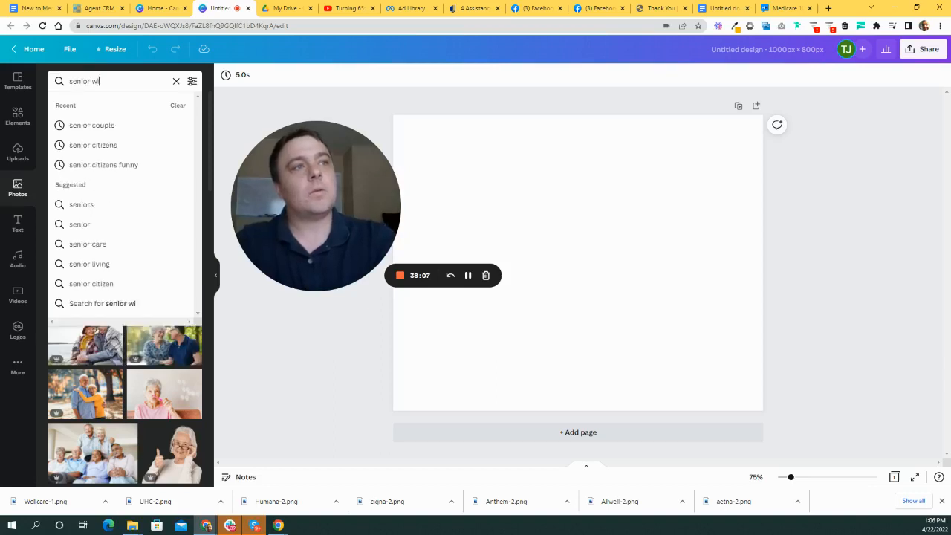
{"action": "key", "text": "Return"}
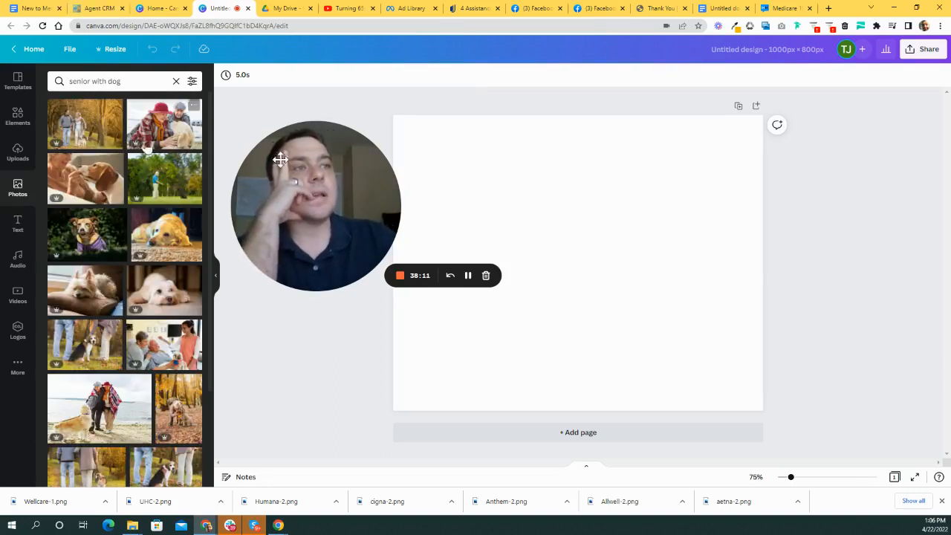
{"action": "left_click", "coordinate": [169, 132]}
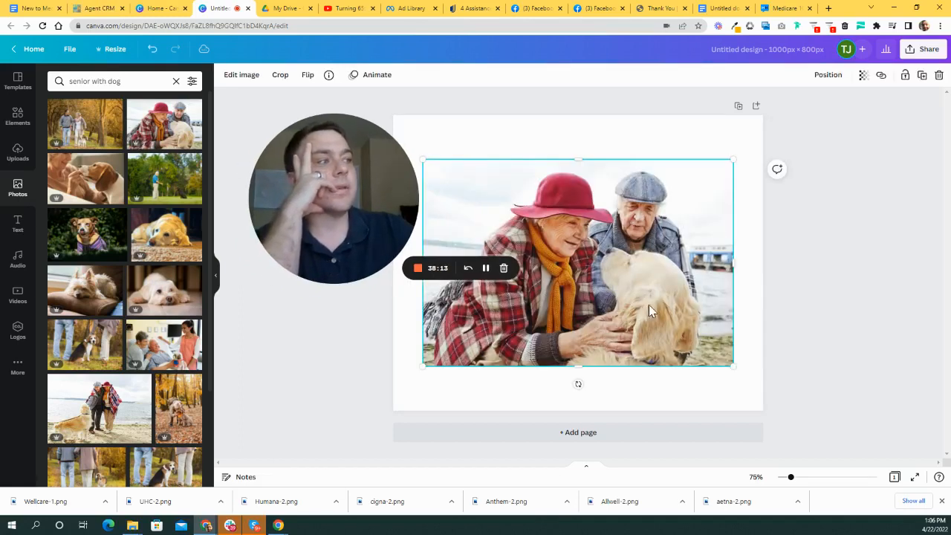
{"action": "key", "text": "Delete"}
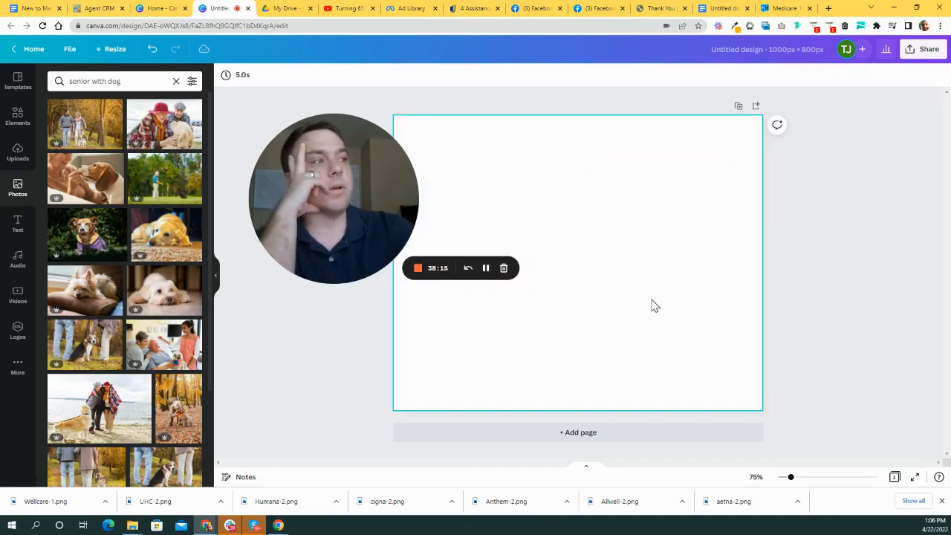
- Scroll further, try the woman-with-beagle photo, then remove it from the page
{"action": "scroll", "coordinate": [181, 310], "scroll_direction": "down", "scroll_amount": 5}
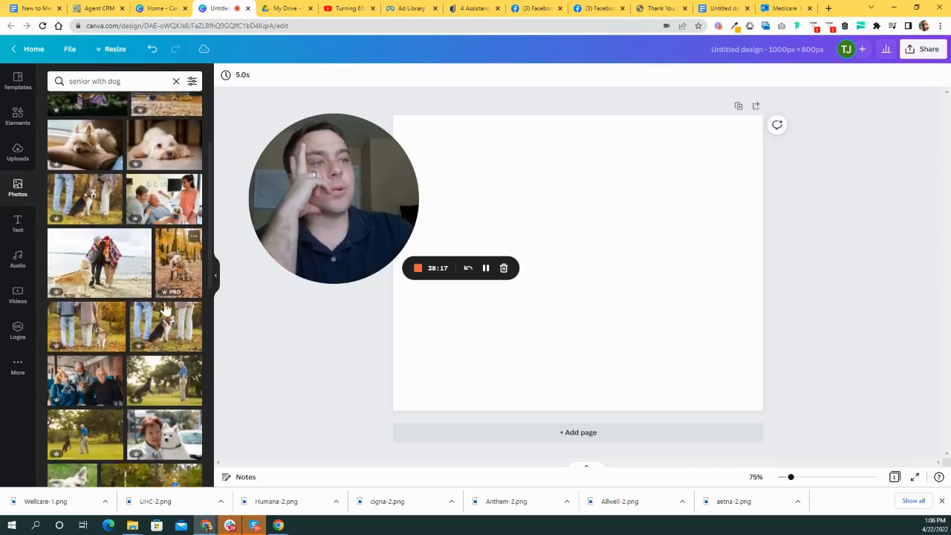
{"action": "scroll", "coordinate": [180, 336], "scroll_direction": "down", "scroll_amount": 5}
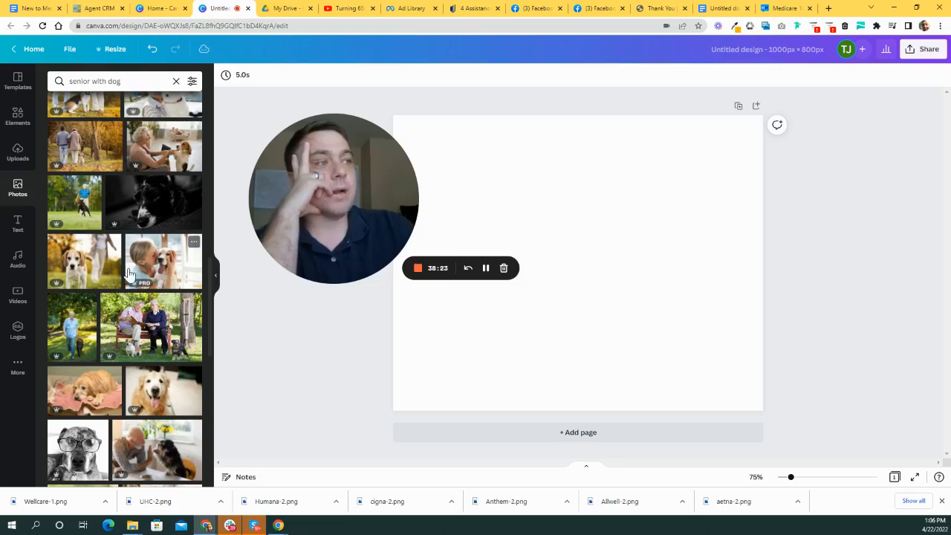
{"action": "scroll", "coordinate": [152, 293], "scroll_direction": "down", "scroll_amount": 3}
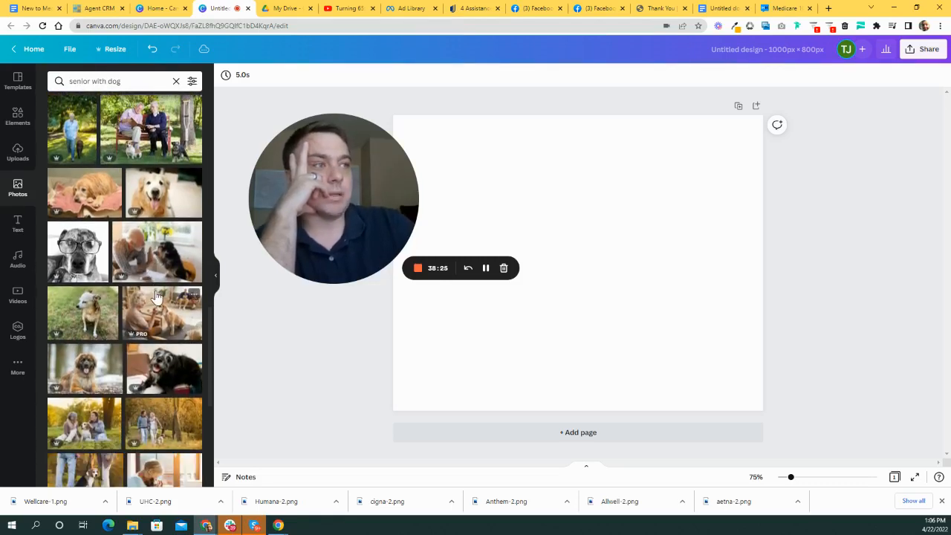
{"action": "scroll", "coordinate": [156, 297], "scroll_direction": "down", "scroll_amount": 2}
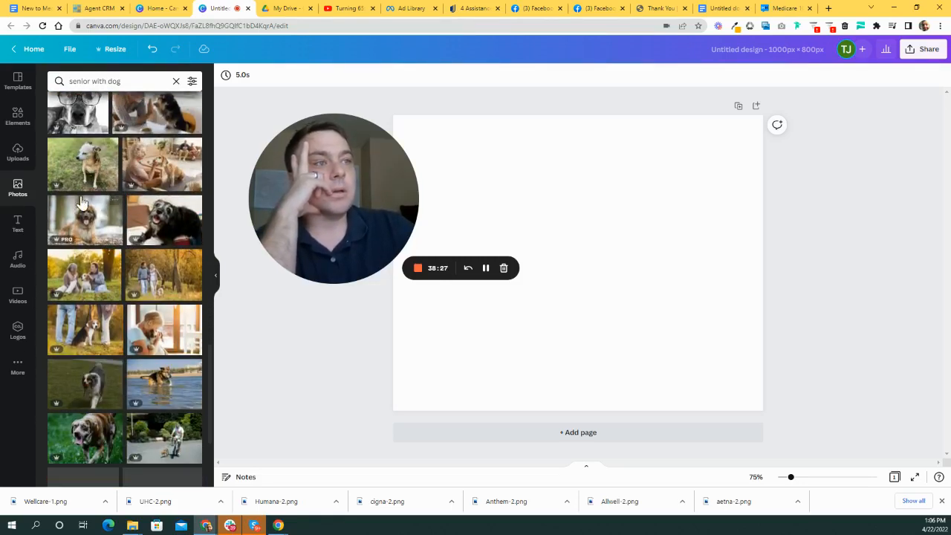
{"action": "left_click", "coordinate": [151, 171]}
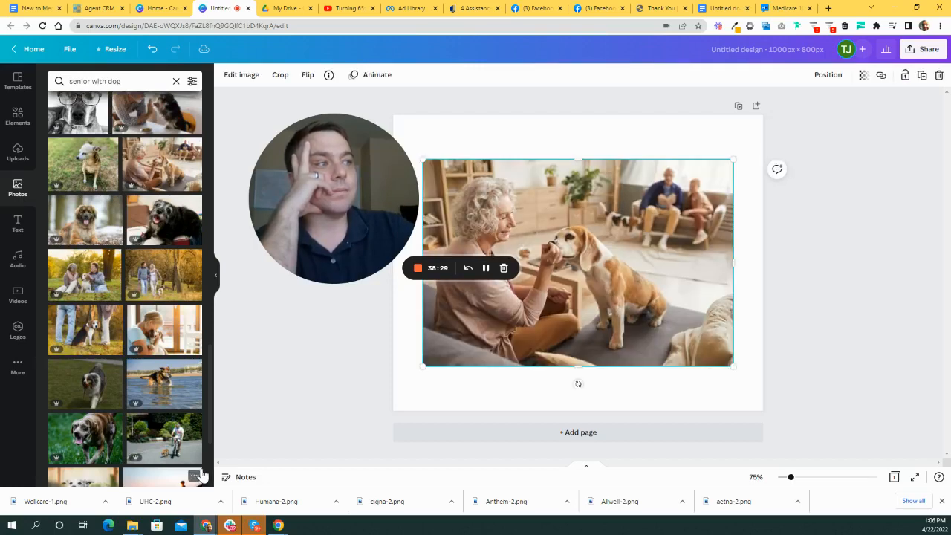
{"action": "key", "text": "Delete"}
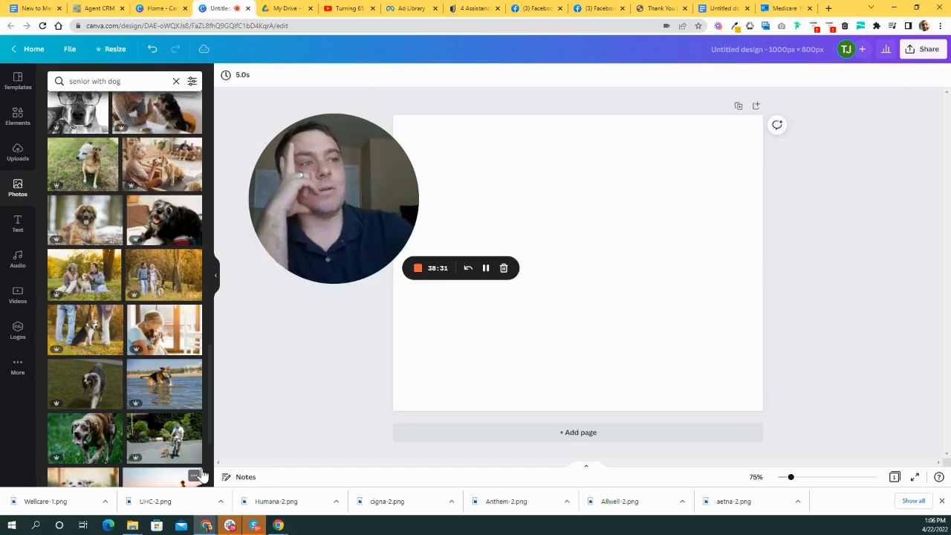
- Browse further down the 'senior with dog' photo results
{"action": "scroll", "coordinate": [149, 312], "scroll_direction": "down", "scroll_amount": 10}
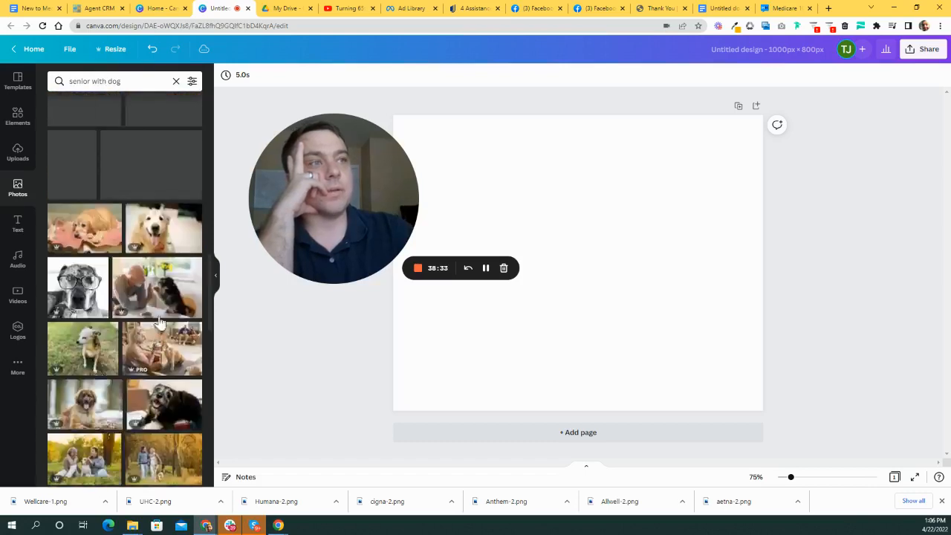
{"action": "scroll", "coordinate": [162, 241], "scroll_direction": "up", "scroll_amount": 2}
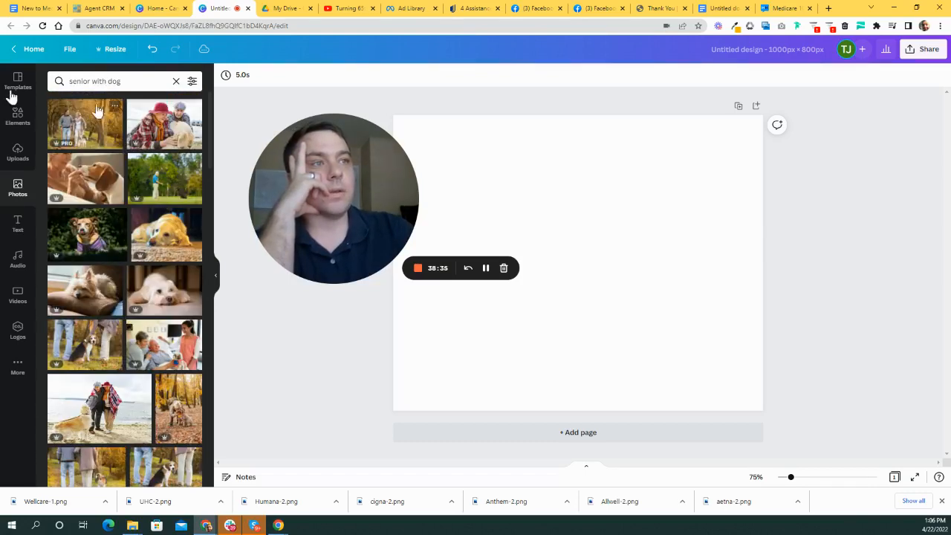
{"action": "scroll", "coordinate": [158, 185], "scroll_direction": "down", "scroll_amount": 2}
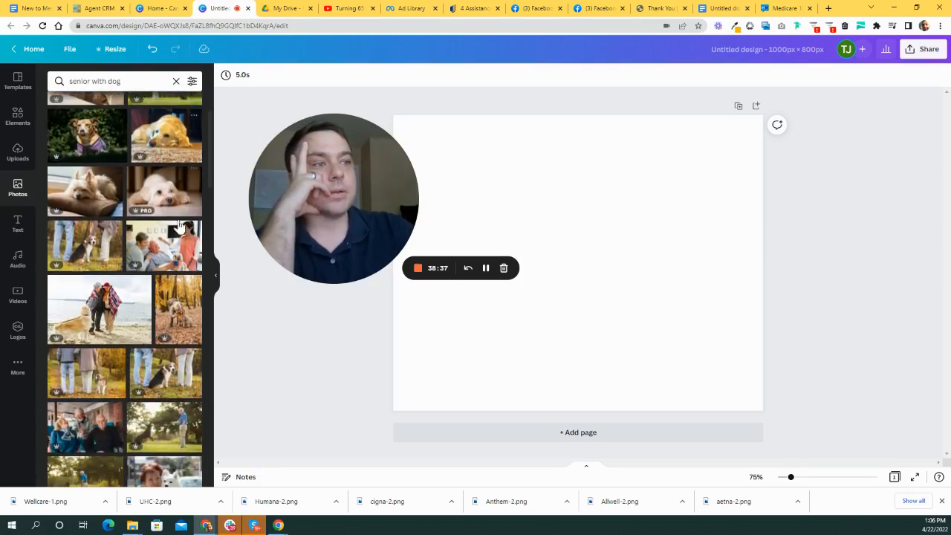
{"action": "scroll", "coordinate": [175, 238], "scroll_direction": "down", "scroll_amount": 1}
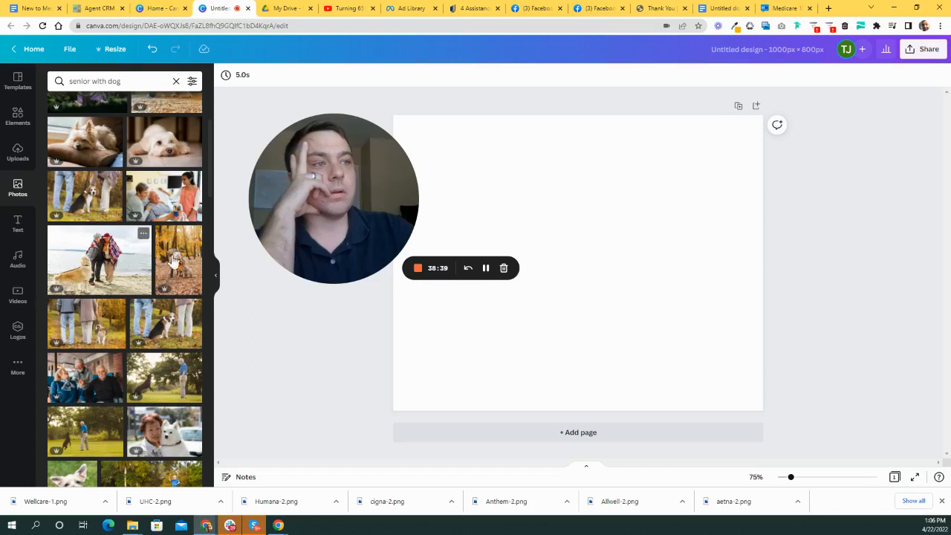
{"action": "scroll", "coordinate": [172, 260], "scroll_direction": "down", "scroll_amount": 2}
{"action": "scroll", "coordinate": [165, 240], "scroll_direction": "down", "scroll_amount": 1}
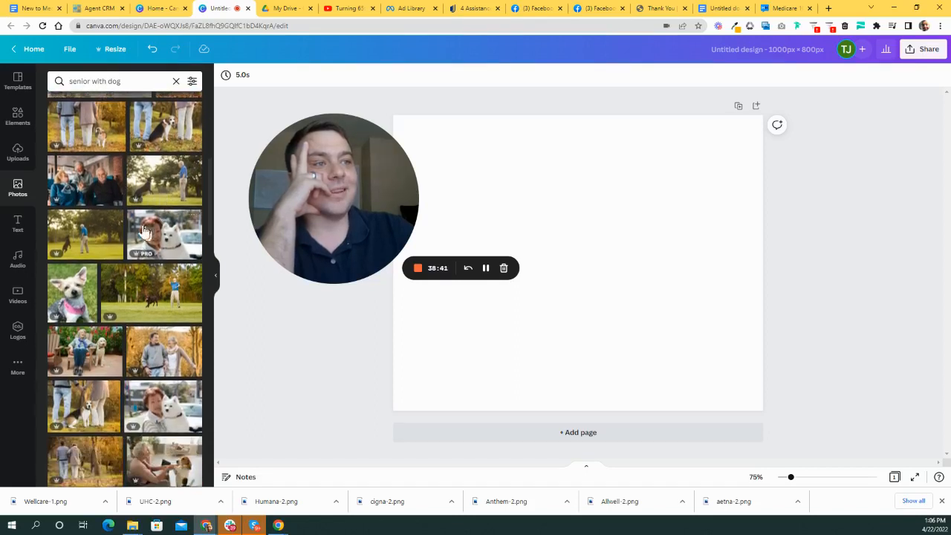
{"action": "scroll", "coordinate": [175, 246], "scroll_direction": "down", "scroll_amount": 1}
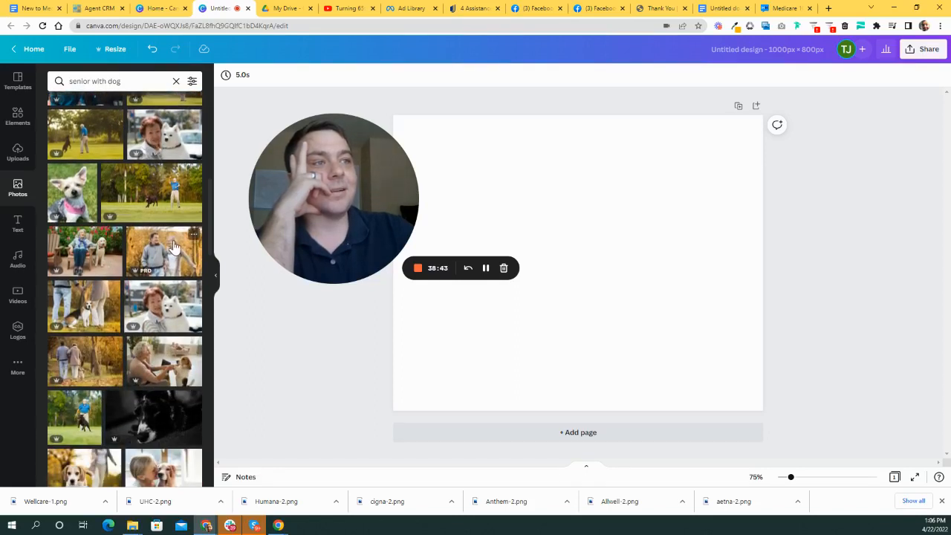
{"action": "scroll", "coordinate": [165, 198], "scroll_direction": "down", "scroll_amount": 2}
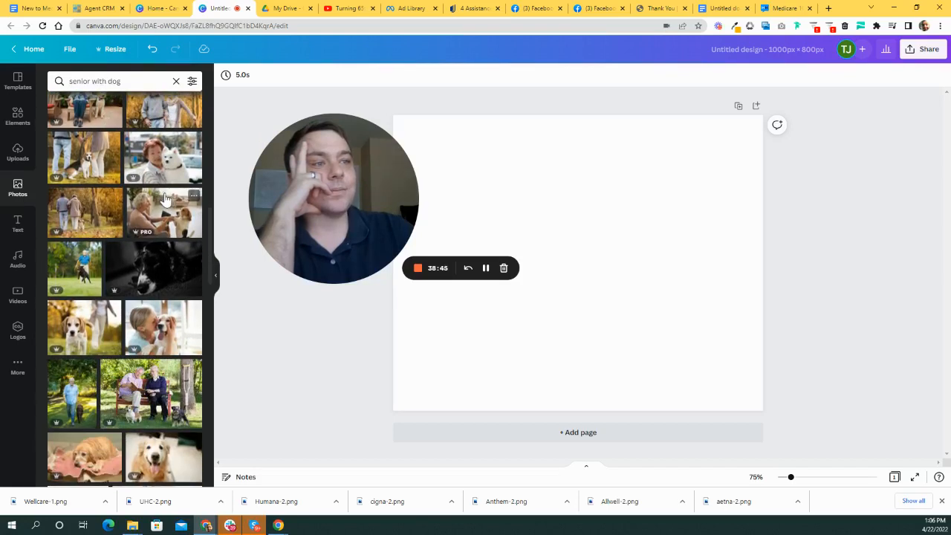
- Change the search to 'senior with', try the couple-on-bench photo, remove it, and browse on
{"action": "left_click", "coordinate": [136, 83]}
{"action": "key", "text": "ctrl+a"}
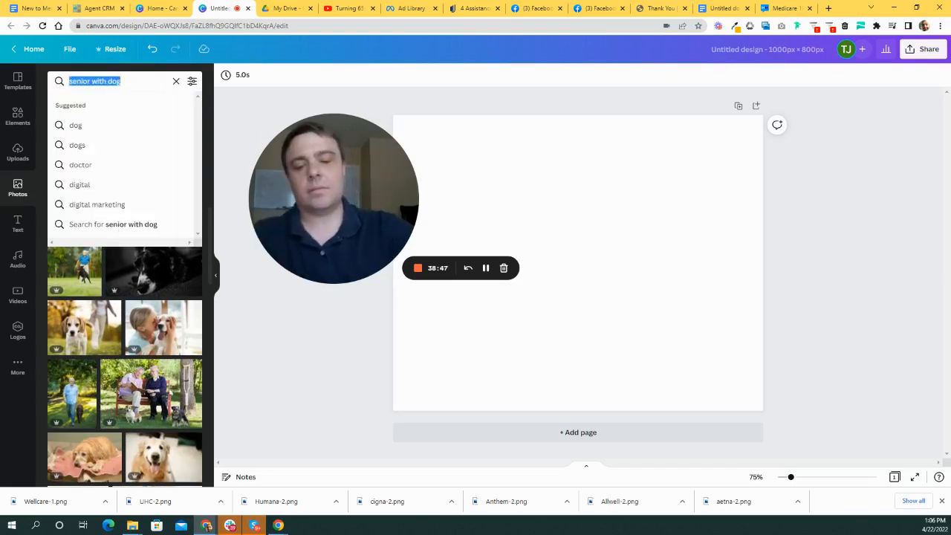
{"action": "type", "text": "senior with"}
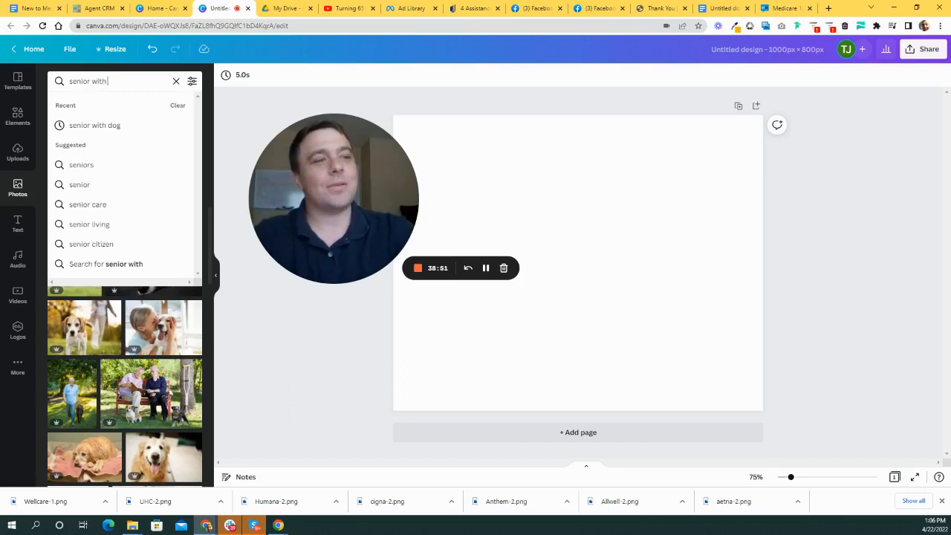
{"action": "left_click", "coordinate": [168, 382]}
{"action": "mouse_move", "coordinate": [647, 239]}
{"action": "left_mouse_down"}
{"action": "mouse_move", "coordinate": [662, 239]}
{"action": "mouse_move", "coordinate": [648, 242]}
{"action": "left_mouse_up"}
{"action": "key", "text": "Delete"}
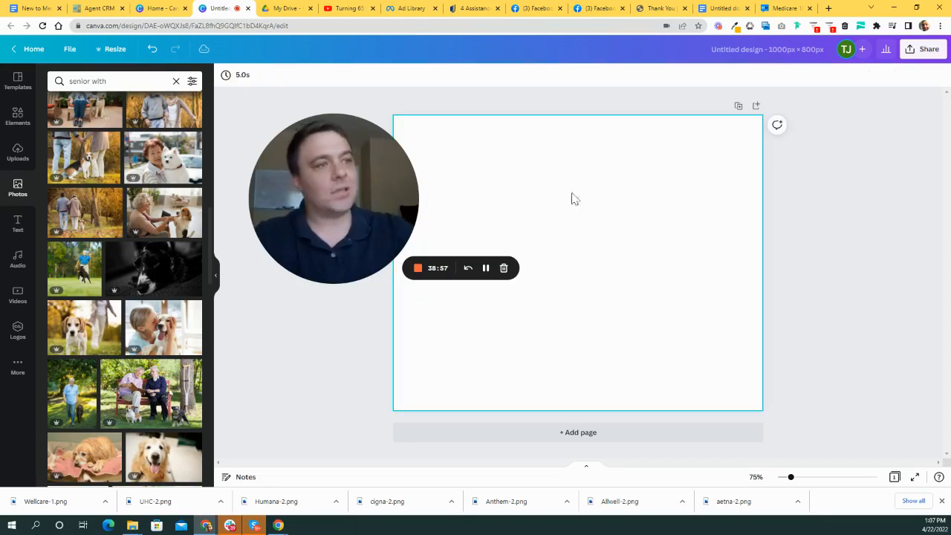
{"action": "scroll", "coordinate": [191, 313], "scroll_direction": "down", "scroll_amount": 4}
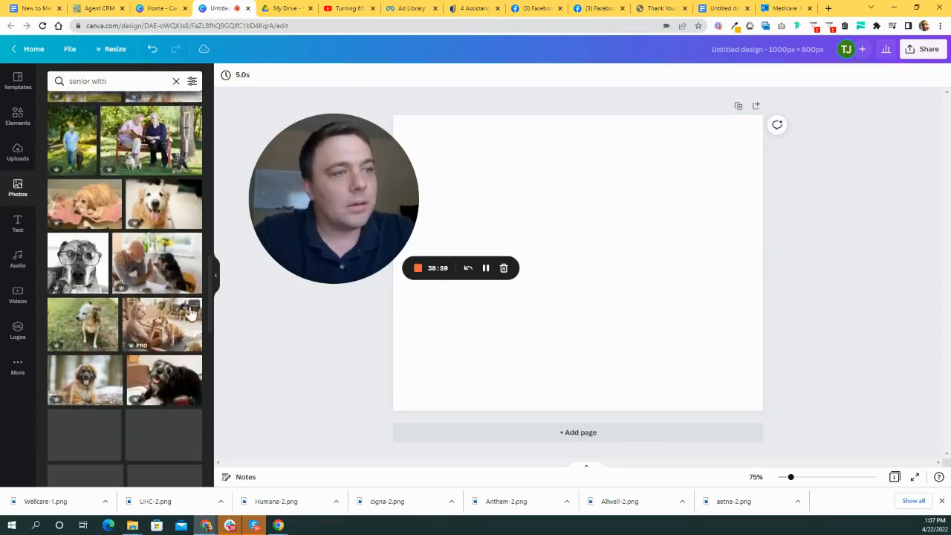
{"action": "scroll", "coordinate": [191, 314], "scroll_direction": "down", "scroll_amount": 2}
{"action": "scroll", "coordinate": [174, 267], "scroll_direction": "down", "scroll_amount": 2}
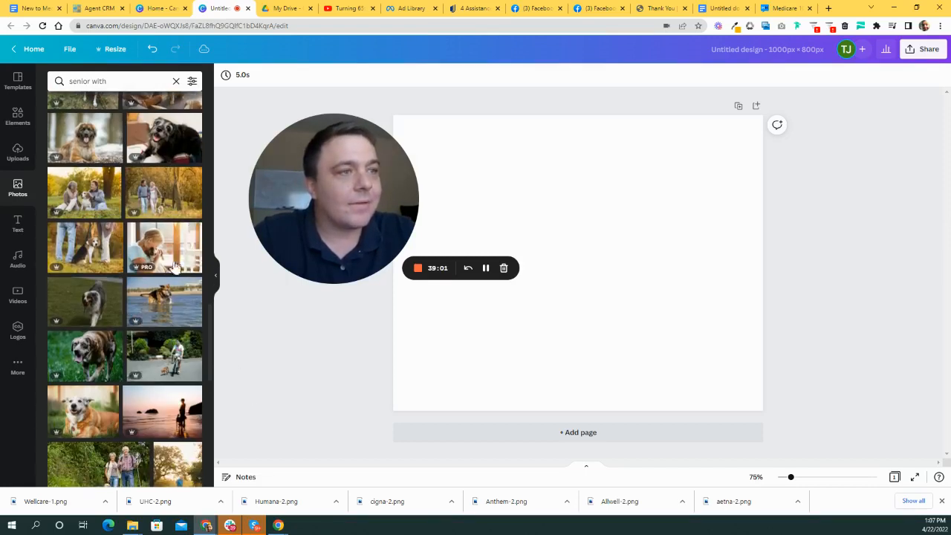
- Add the woman-hugging-dog photo and resize it to cover the full 1000 × 800 page
{"action": "left_click", "coordinate": [175, 268]}
{"action": "left_click_drag", "start_coordinate": [681, 274], "coordinate": [628, 222]}
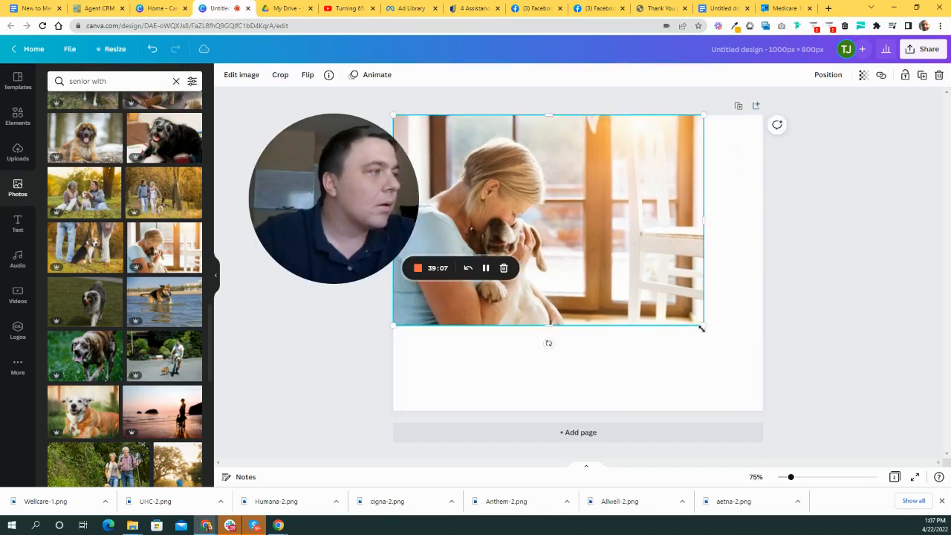
{"action": "left_click_drag", "start_coordinate": [701, 327], "coordinate": [772, 386]}
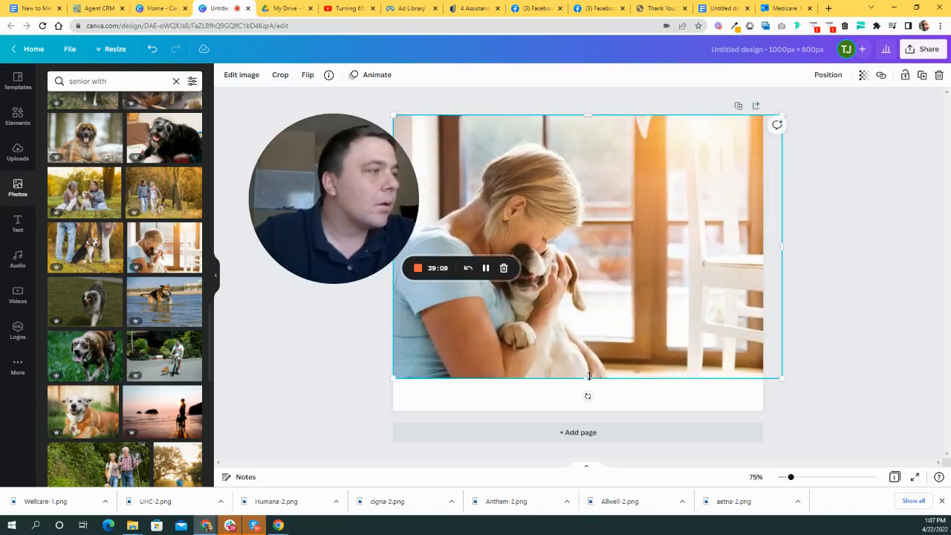
{"action": "left_click_drag", "start_coordinate": [588, 375], "coordinate": [590, 409]}
{"action": "mouse_move", "coordinate": [616, 352]}
{"action": "left_mouse_down"}
{"action": "mouse_move", "coordinate": [623, 358]}
{"action": "mouse_move", "coordinate": [615, 351]}
{"action": "left_mouse_up"}
{"action": "left_click_drag", "start_coordinate": [782, 268], "coordinate": [763, 268]}
{"action": "left_click", "coordinate": [884, 257]}
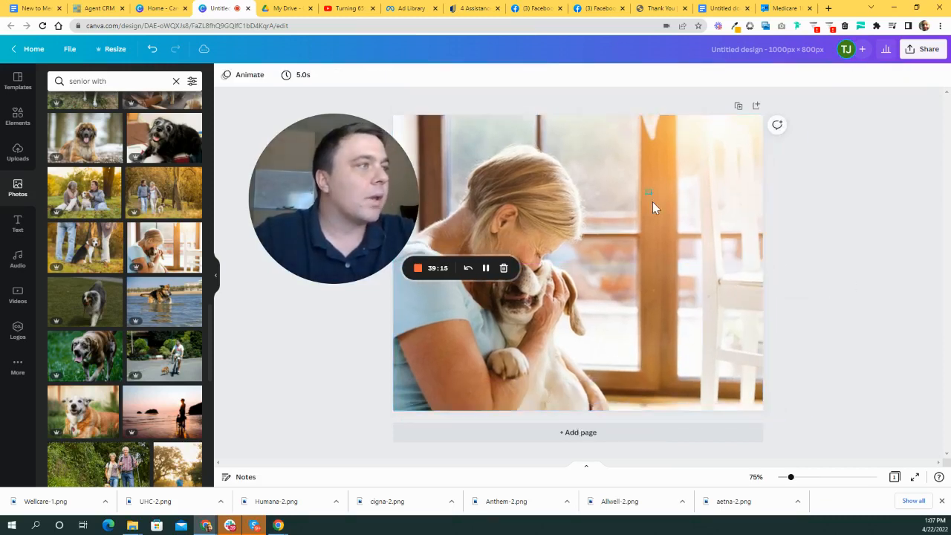
{"action": "left_click", "coordinate": [653, 204]}
{"action": "left_click", "coordinate": [917, 263]}
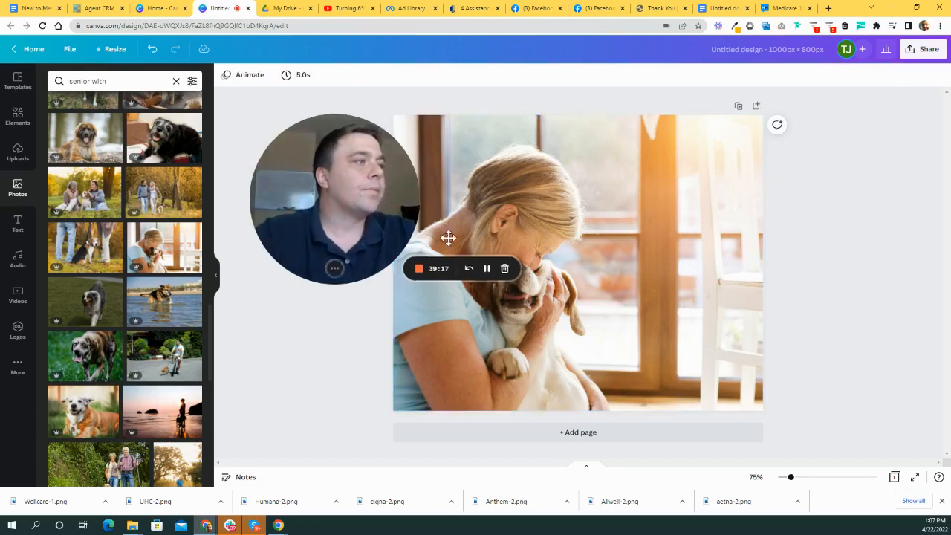
{"action": "left_click_drag", "start_coordinate": [448, 237], "coordinate": [453, 208]}
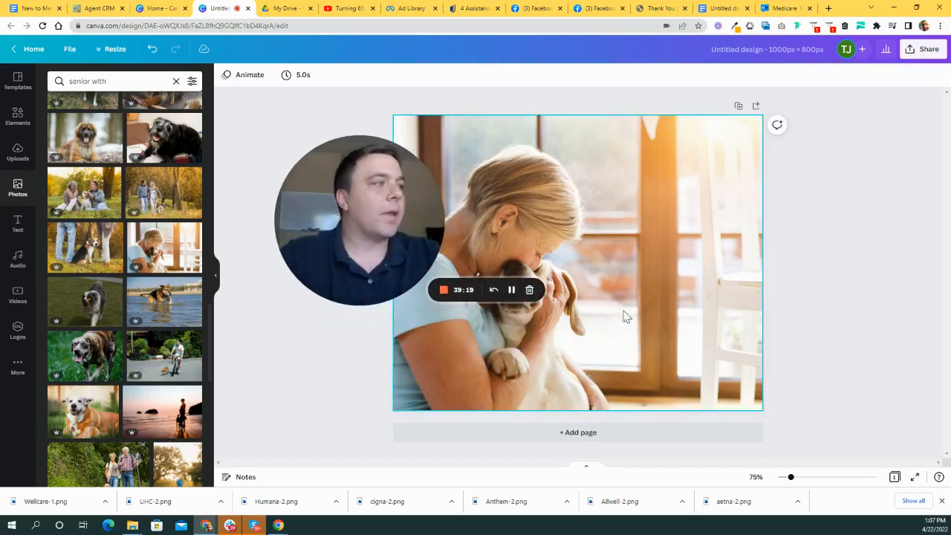
- Add Page 2 after the dog photo page and switch the sidebar to Text options
{"action": "left_click", "coordinate": [588, 434]}
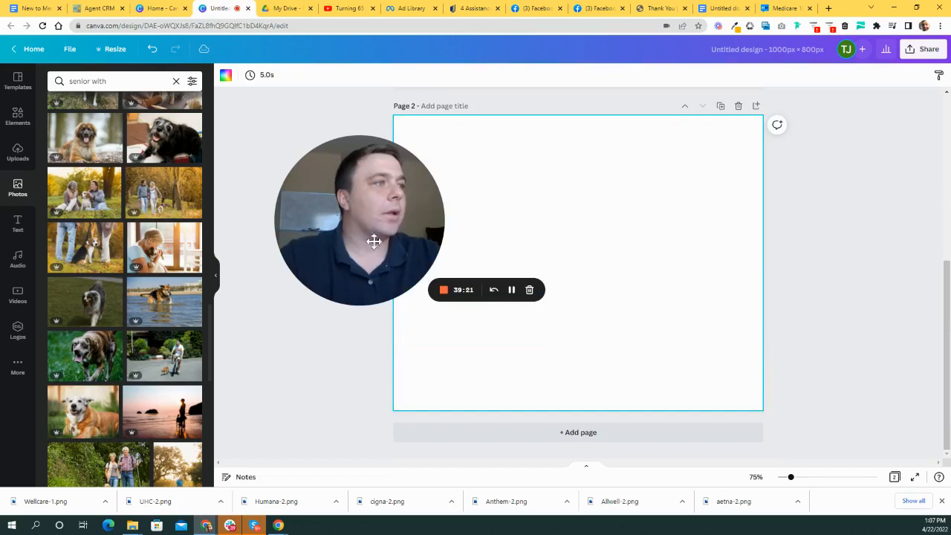
{"action": "left_click_drag", "start_coordinate": [374, 242], "coordinate": [848, 250]}
{"action": "scroll", "coordinate": [126, 208], "scroll_direction": "up", "scroll_amount": 4}
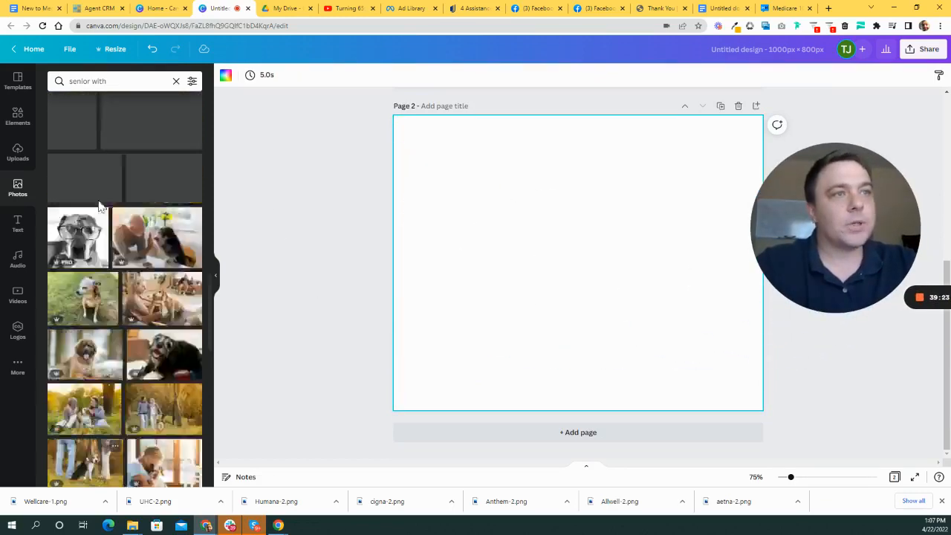
{"action": "left_click", "coordinate": [16, 118]}
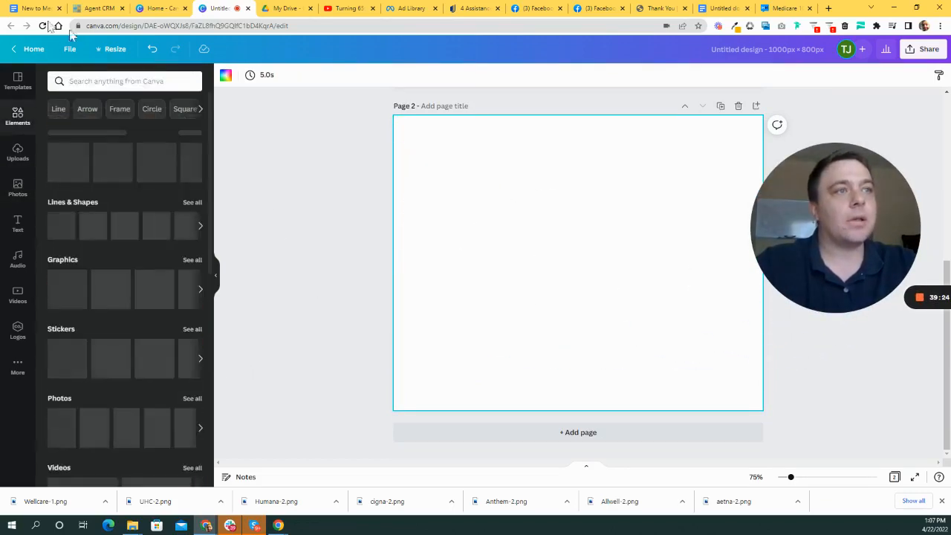
{"action": "left_click", "coordinate": [18, 223]}
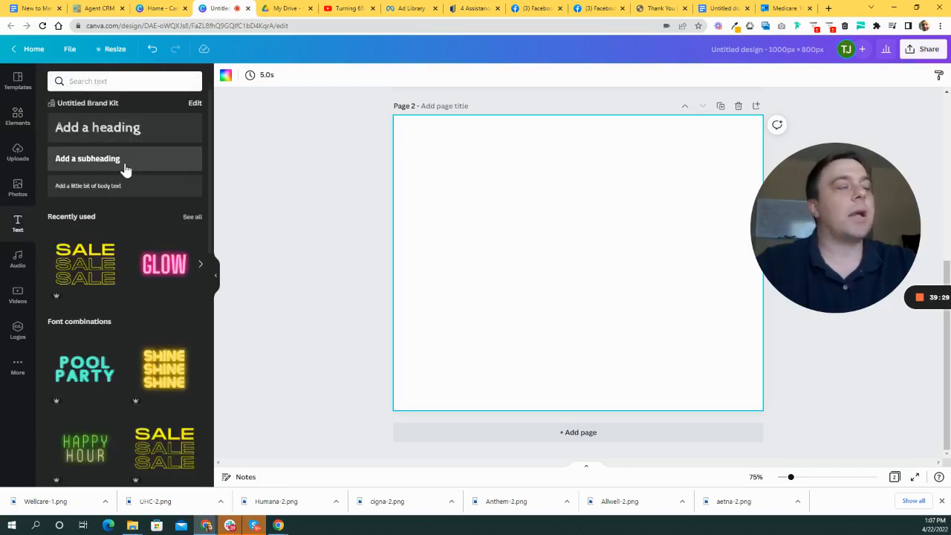
- Add a 'Medicare Solutions' subheading, enlarge it to size 56.1 and move it up
{"action": "left_click", "coordinate": [125, 159]}
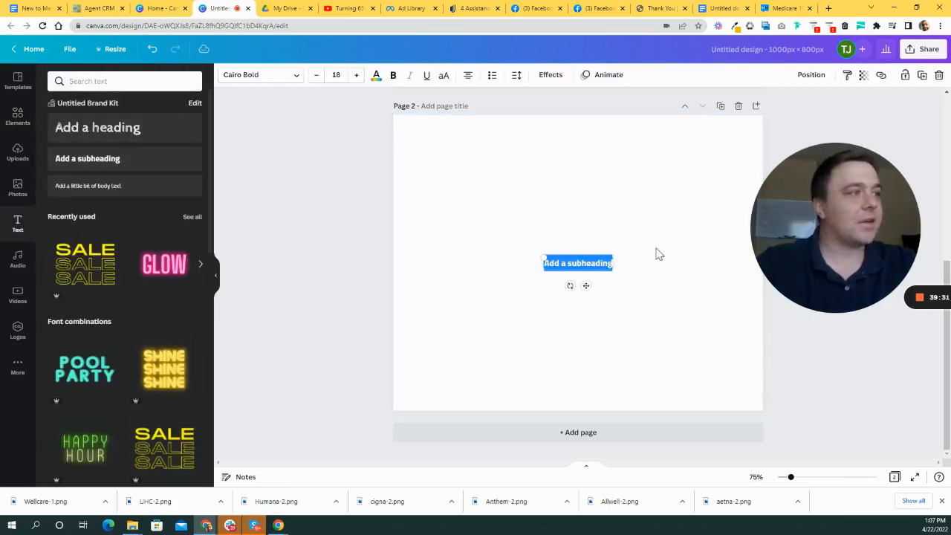
{"action": "type", "text": "Medicare"}
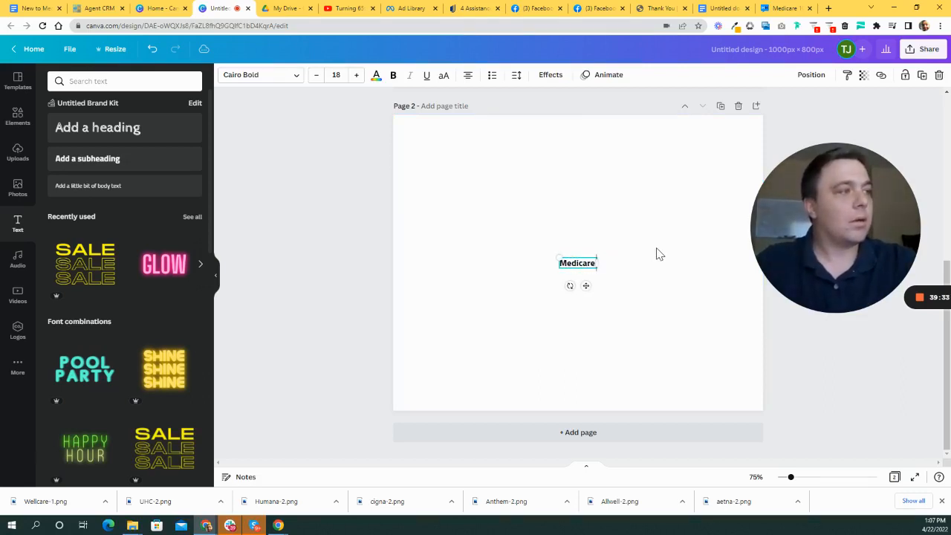
{"action": "type", "text": " Solutions"}
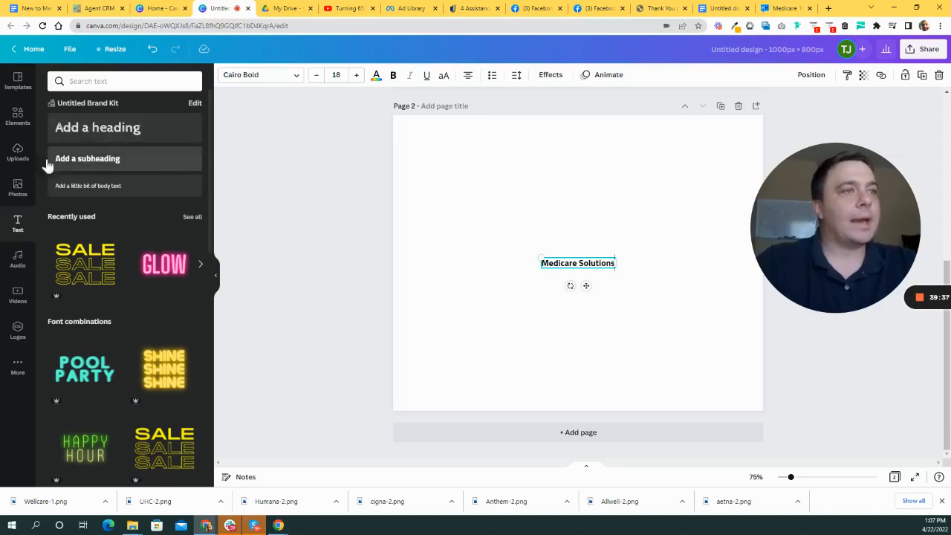
{"action": "left_click_drag", "start_coordinate": [615, 265], "coordinate": [764, 337]}
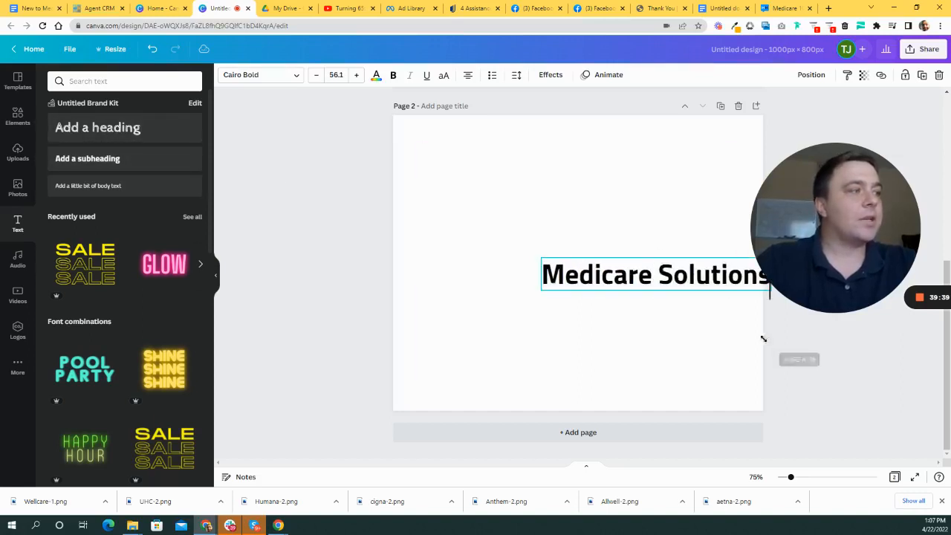
{"action": "left_click_drag", "start_coordinate": [658, 272], "coordinate": [525, 215]}
{"action": "left_click", "coordinate": [695, 350]}
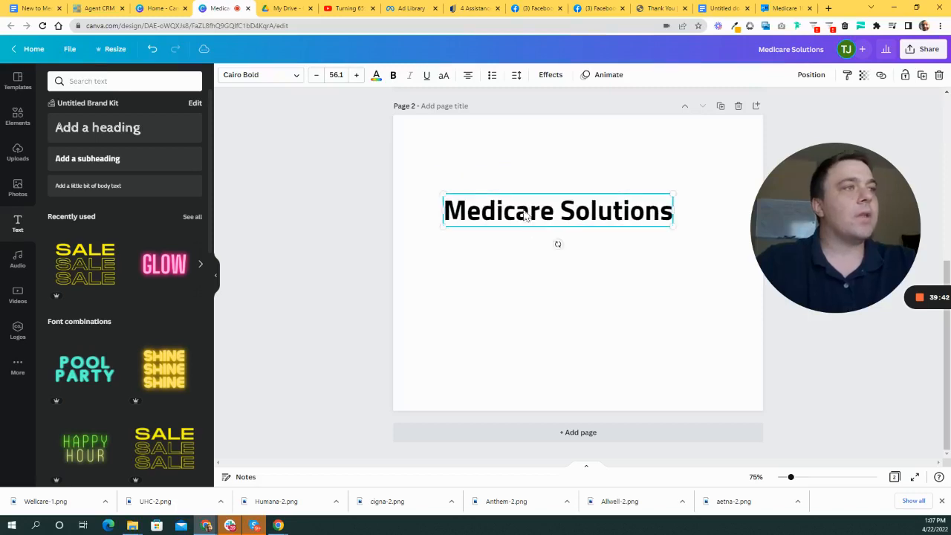
{"action": "left_click", "coordinate": [293, 75]}
- Search the fonts for Gotham, then change the search to 'goth' for gothic-style alternatives
{"action": "left_click", "coordinate": [141, 82]}
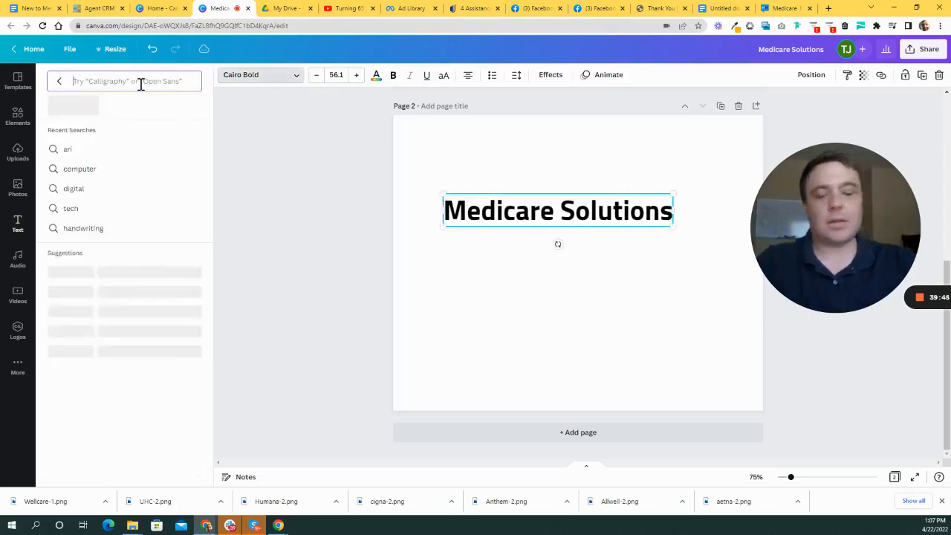
{"action": "type", "text": "am"}
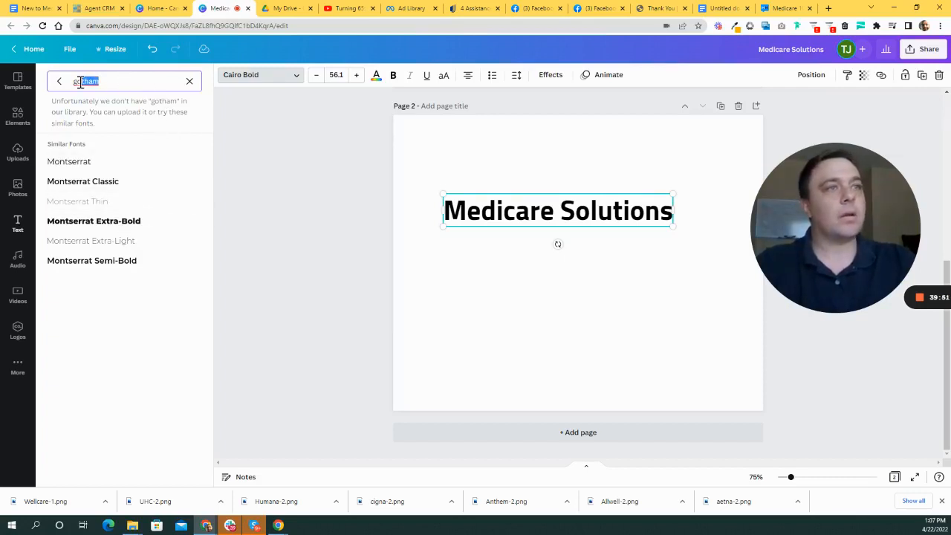
{"action": "key", "text": "BackSpace"}
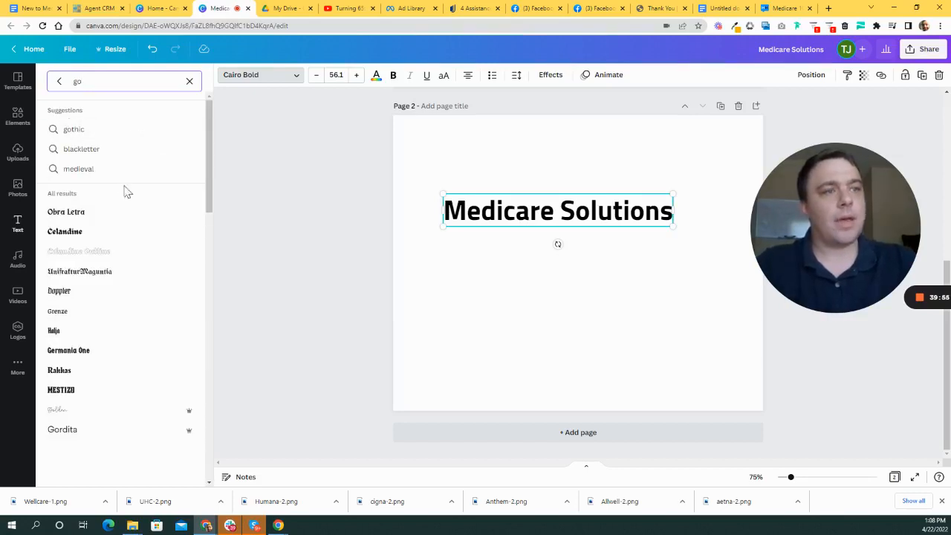
{"action": "type", "text": "t"}
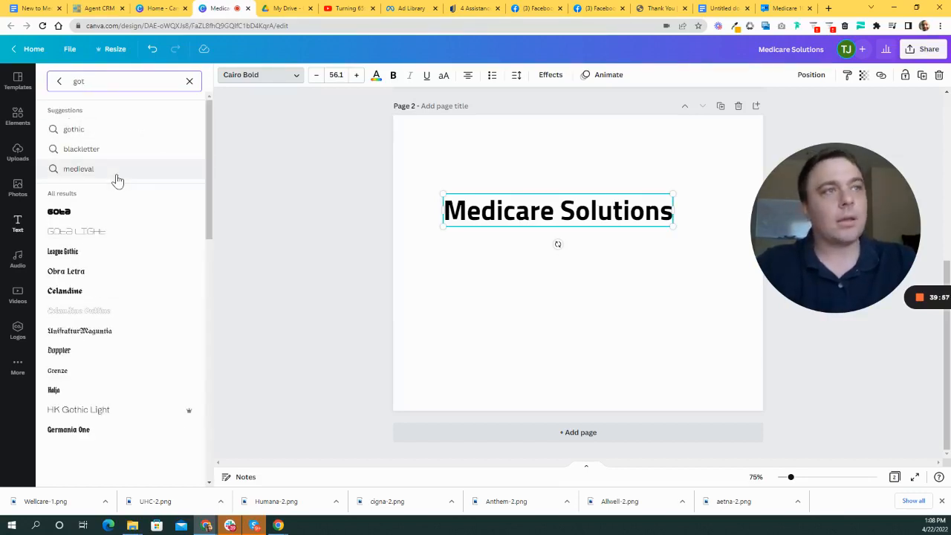
{"action": "type", "text": "h"}
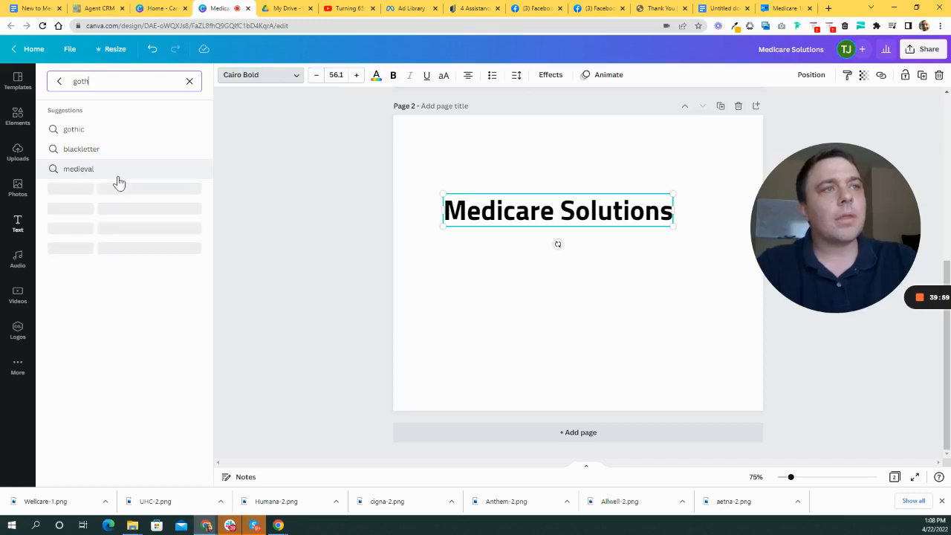
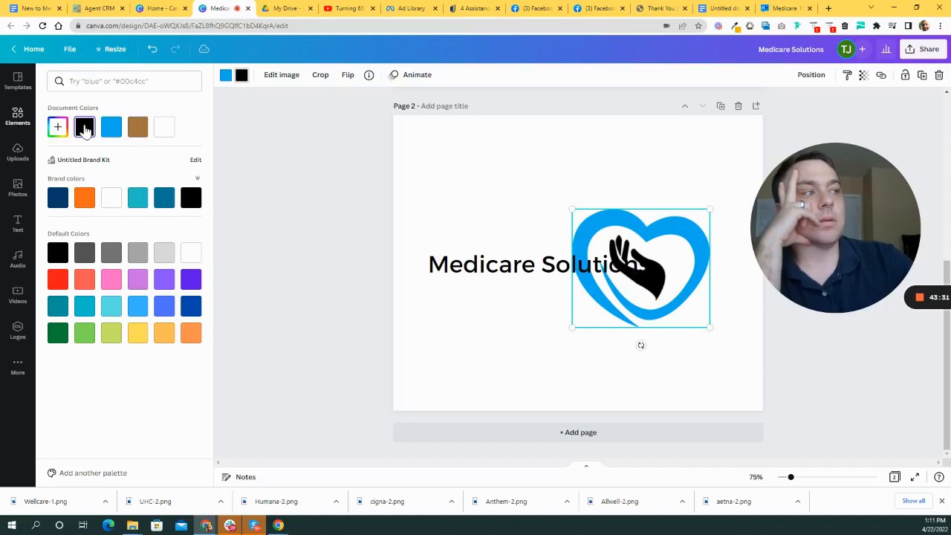
- Position the Medicare Solutions title above the heart logo, then switch to another browser tab
{"action": "left_click_drag", "start_coordinate": [708, 248], "coordinate": [553, 241]}
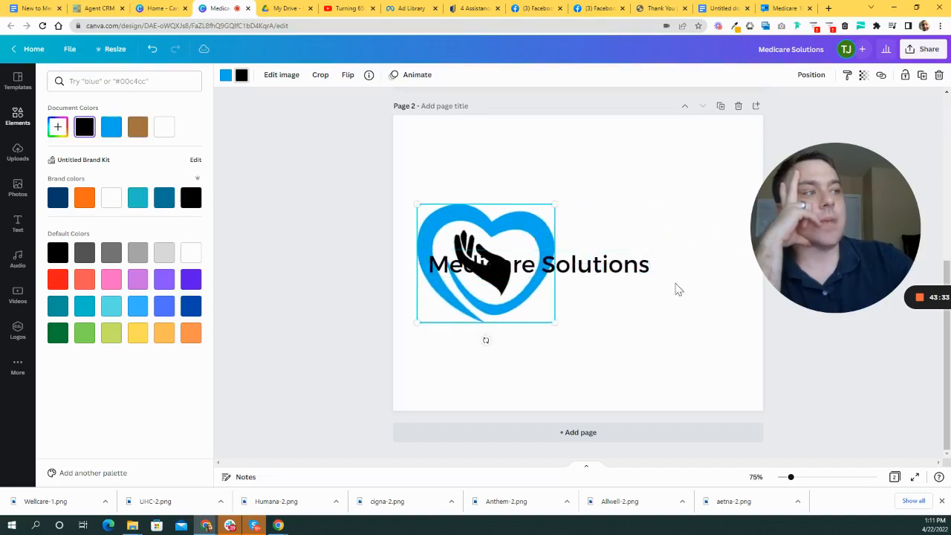
{"action": "left_click_drag", "start_coordinate": [611, 274], "coordinate": [651, 193]}
{"action": "left_click", "coordinate": [502, 265]}
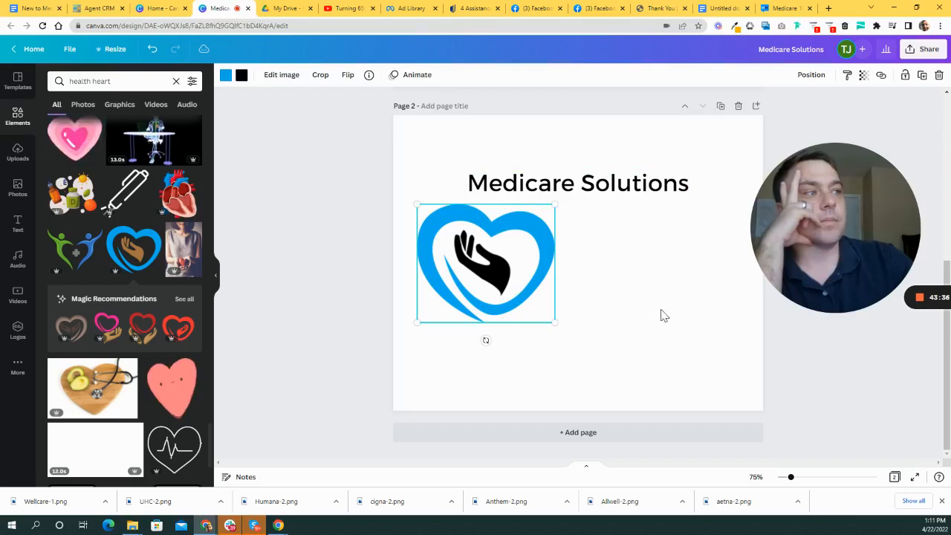
{"action": "left_click", "coordinate": [225, 75]}
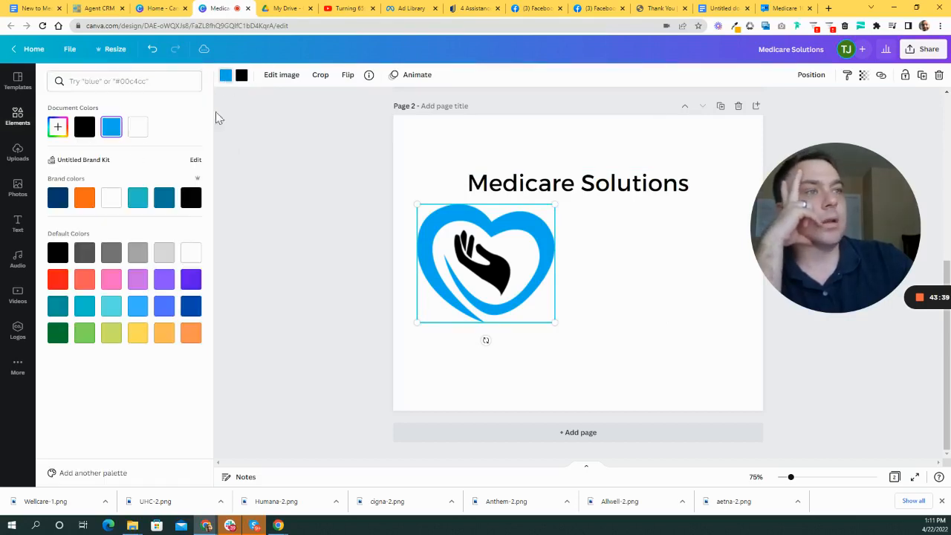
{"action": "left_click_drag", "start_coordinate": [469, 258], "coordinate": [475, 265]}
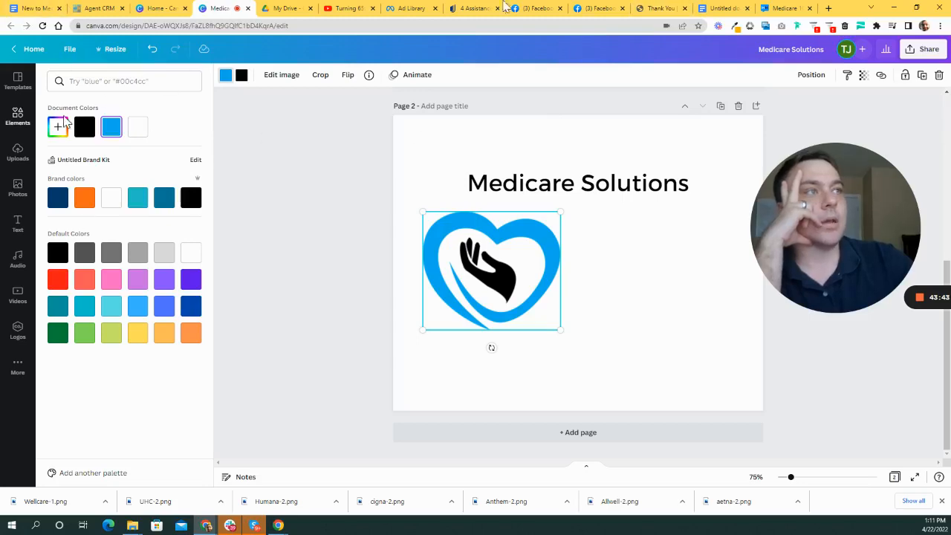
{"action": "left_click", "coordinate": [141, 9]}
- Find the Midnight Blue code 002677 in the colour-notes document and return to the Canva design
{"action": "left_click", "coordinate": [97, 8]}
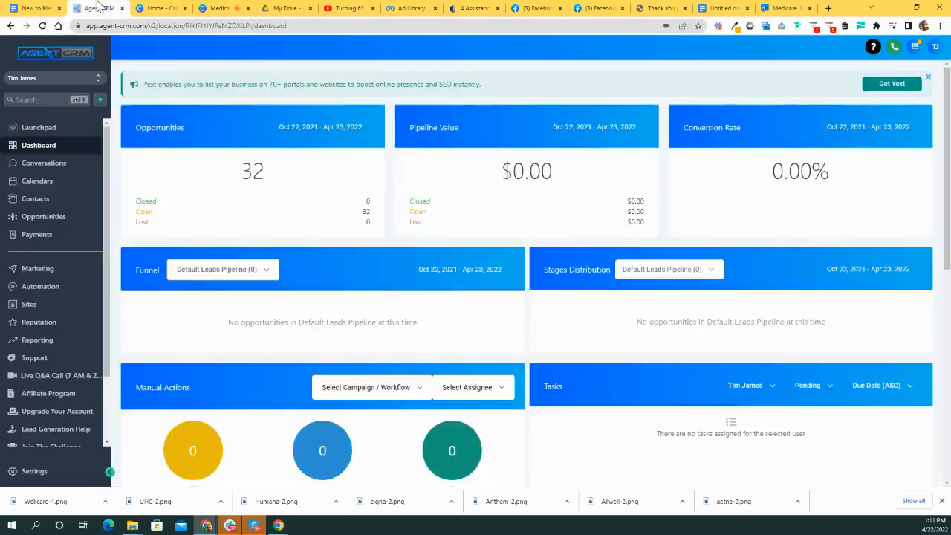
{"action": "left_click", "coordinate": [50, 6]}
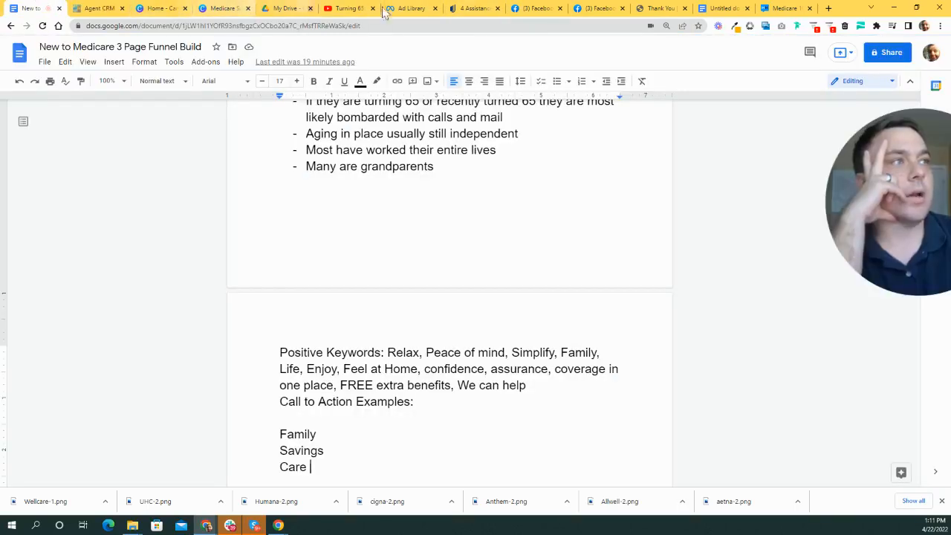
{"action": "left_click", "coordinate": [721, 7]}
{"action": "left_click", "coordinate": [348, 184]}
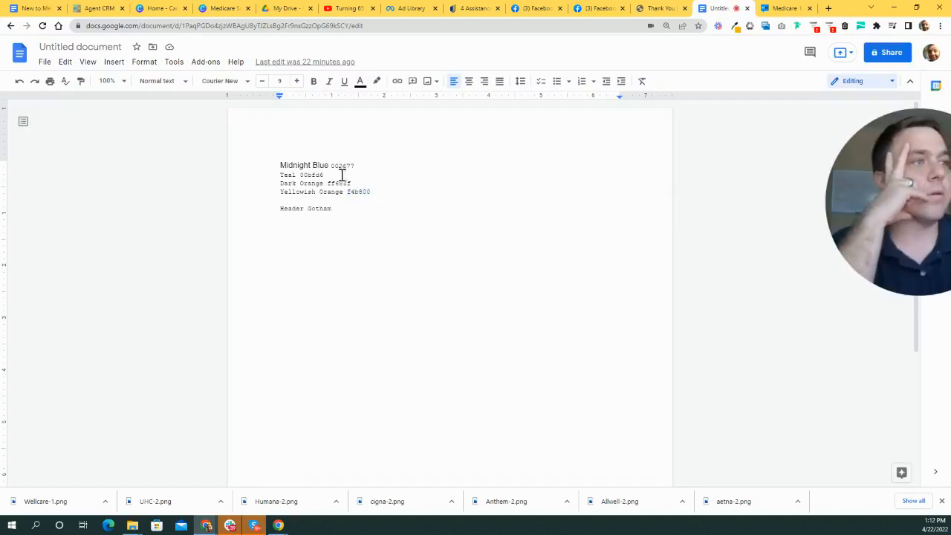
{"action": "double_click", "coordinate": [334, 164]}
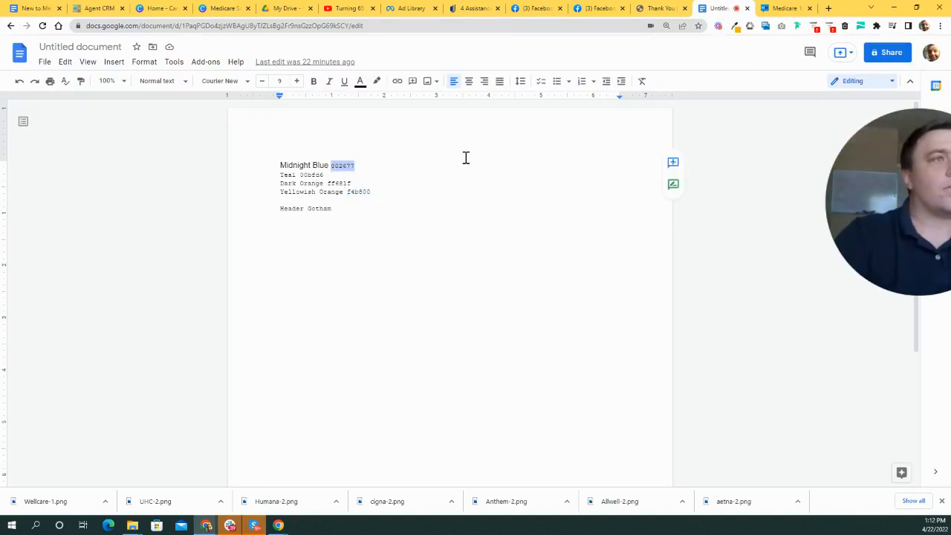
{"action": "left_click", "coordinate": [33, 8]}
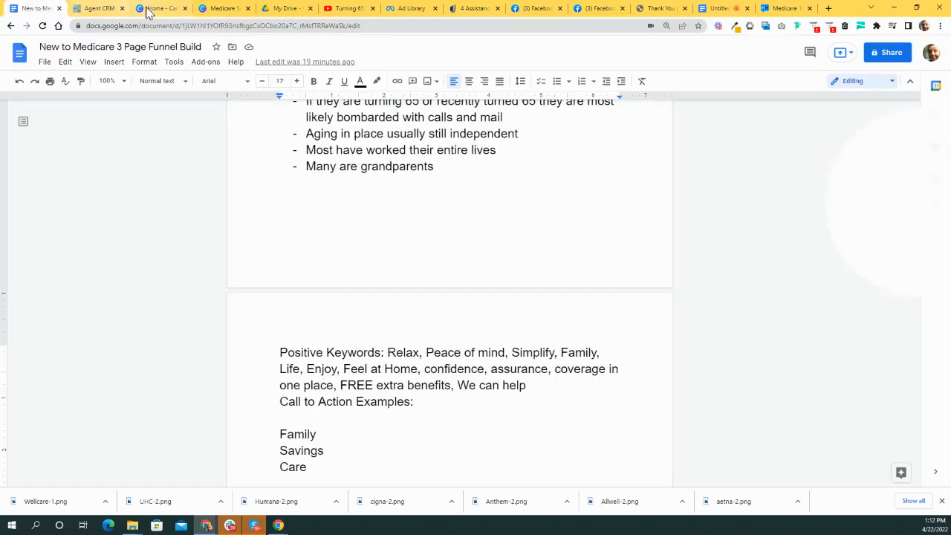
{"action": "left_click", "coordinate": [148, 8]}
{"action": "left_click", "coordinate": [223, 9]}
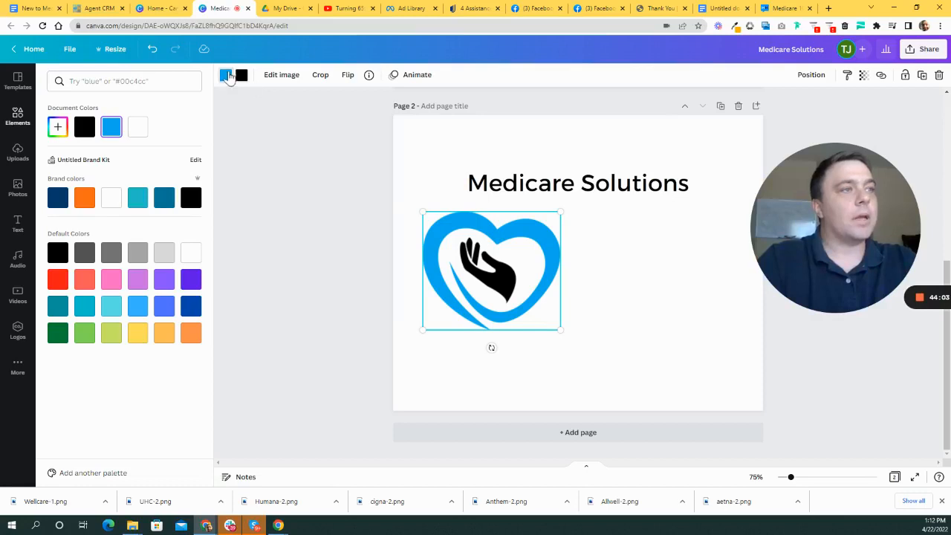
- Set the heart outline colour to hex 002677 using the custom colour picker
{"action": "left_click", "coordinate": [226, 75]}
{"action": "left_click_drag", "start_coordinate": [836, 228], "coordinate": [300, 347]}
{"action": "left_click", "coordinate": [226, 75]}
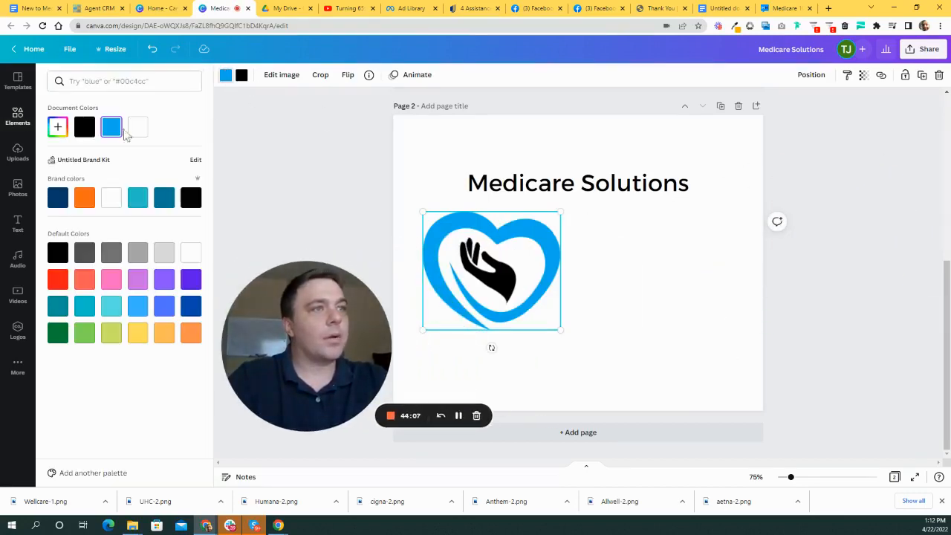
{"action": "left_click", "coordinate": [57, 126]}
{"action": "left_click_drag", "start_coordinate": [129, 227], "coordinate": [99, 228]}
{"action": "type", "text": "002677"}
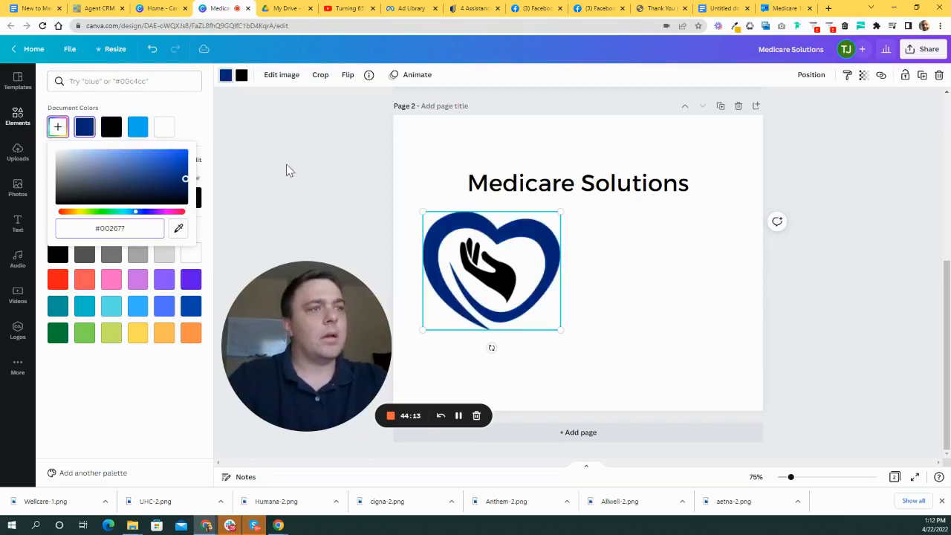
{"action": "left_click", "coordinate": [191, 333]}
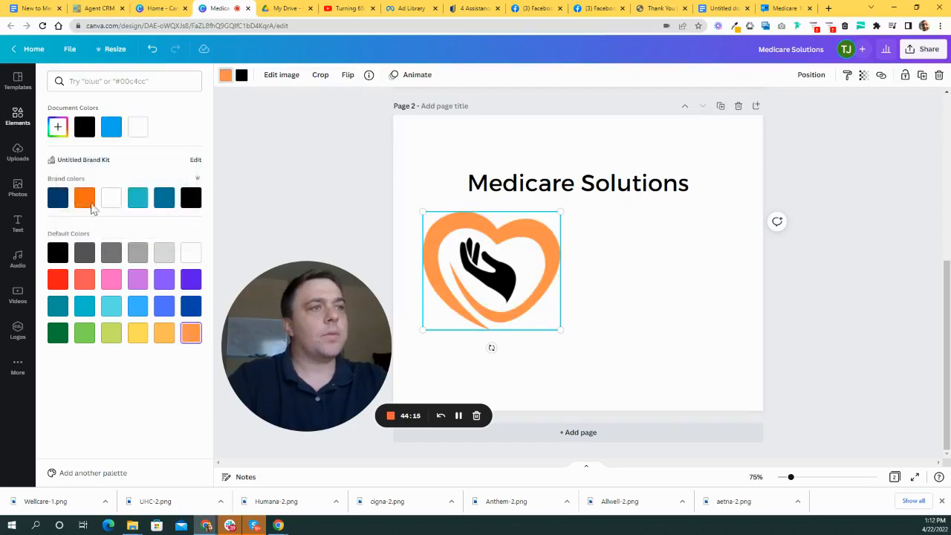
{"action": "left_click", "coordinate": [57, 197]}
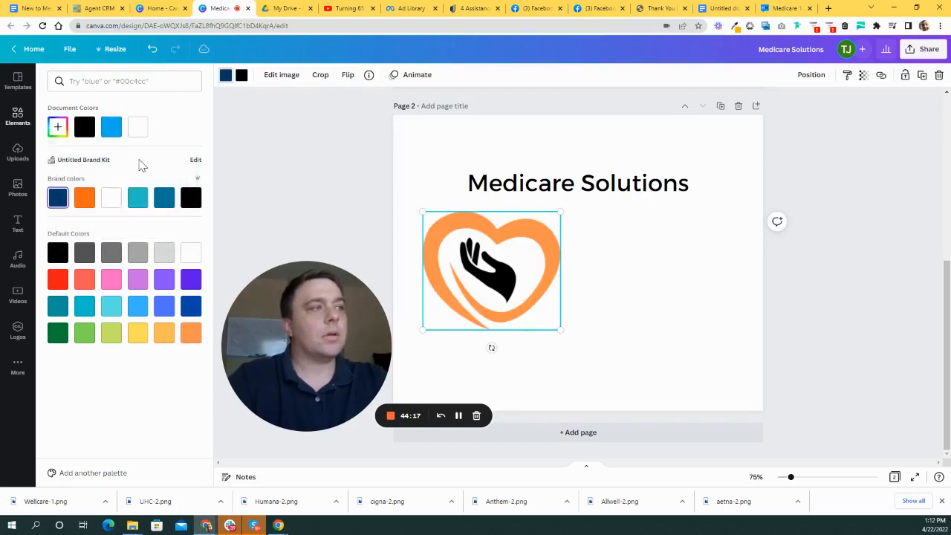
{"action": "left_click", "coordinate": [57, 127]}
{"action": "left_click_drag", "start_coordinate": [140, 228], "coordinate": [99, 228]}
{"action": "type", "text": "002677"}
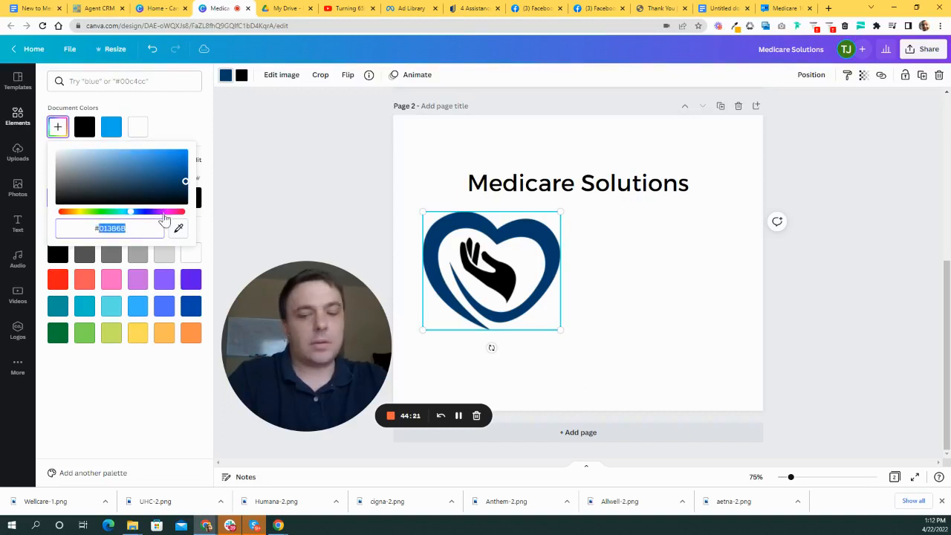
- Move and resize the heart logo on the page
{"action": "left_click", "coordinate": [511, 271]}
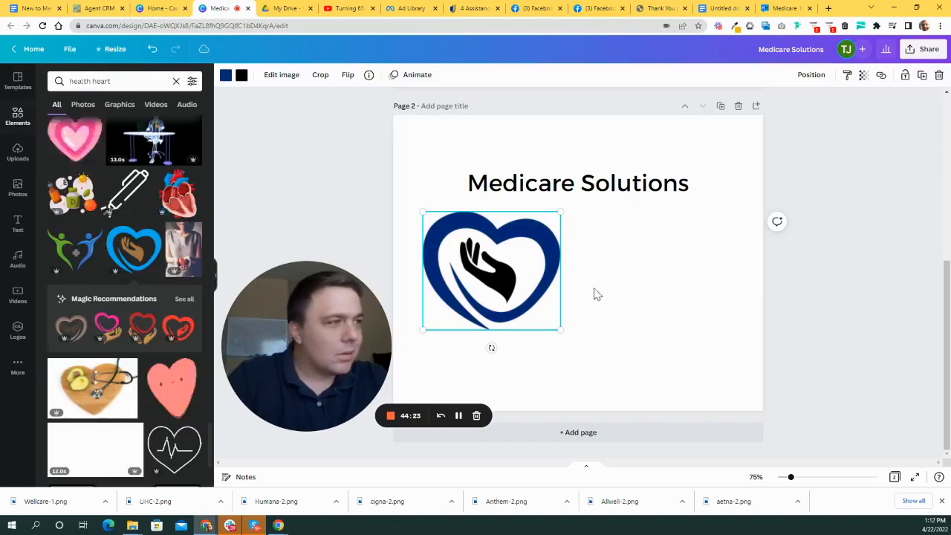
{"action": "left_click_drag", "start_coordinate": [511, 271], "coordinate": [547, 263]}
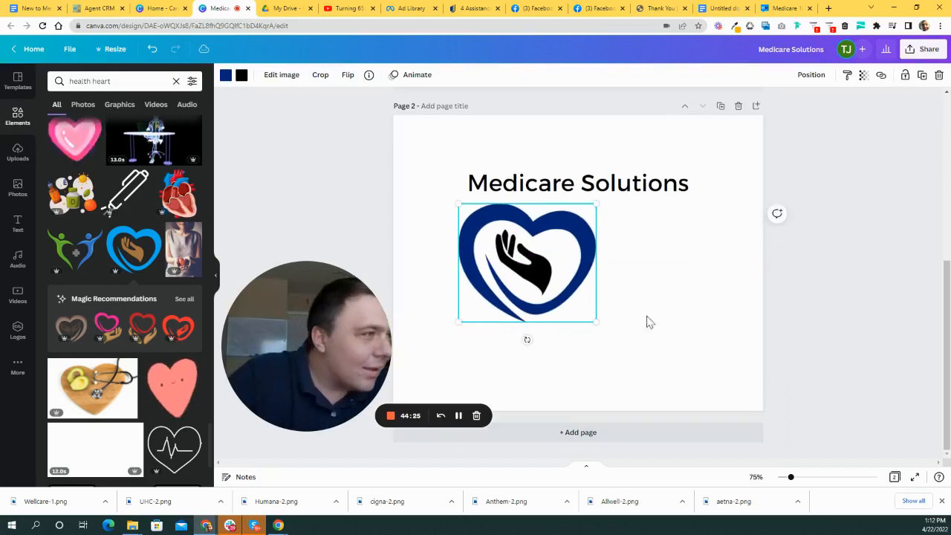
{"action": "left_click_drag", "start_coordinate": [597, 323], "coordinate": [686, 430]}
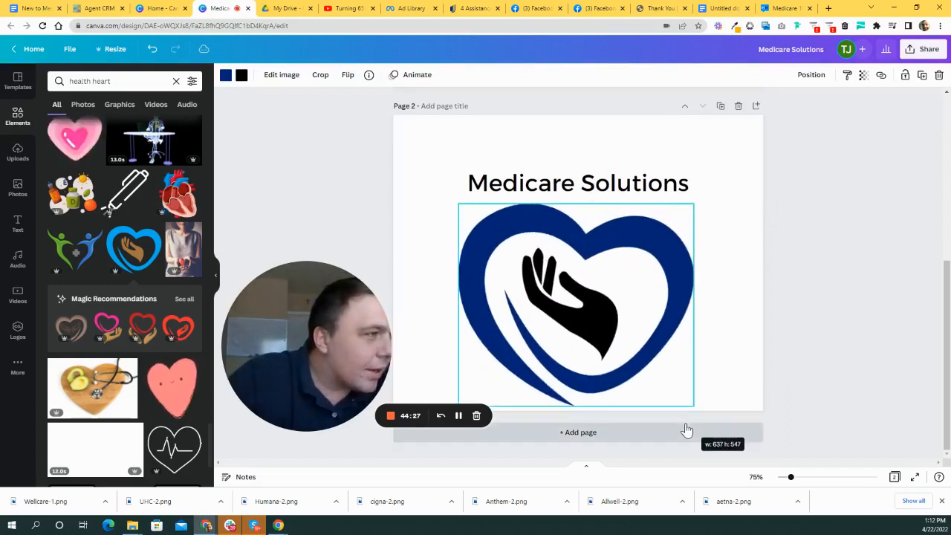
{"action": "left_click", "coordinate": [724, 299]}
{"action": "left_click_drag", "start_coordinate": [667, 297], "coordinate": [640, 281]}
{"action": "left_click_drag", "start_coordinate": [616, 328], "coordinate": [599, 345]}
{"action": "left_click_drag", "start_coordinate": [658, 382], "coordinate": [515, 288]}
- Shrink the heart logo to about 160 by 137 and place the title beside it
{"action": "left_click", "coordinate": [573, 292]}
{"action": "left_click", "coordinate": [529, 288]}
{"action": "left_click", "coordinate": [564, 281]}
{"action": "mouse_move", "coordinate": [478, 255]}
{"action": "left_mouse_down"}
{"action": "mouse_move", "coordinate": [505, 278]}
{"action": "mouse_move", "coordinate": [485, 261]}
{"action": "left_mouse_up"}
{"action": "left_click", "coordinate": [637, 277]}
{"action": "left_click", "coordinate": [515, 274]}
{"action": "left_click_drag", "start_coordinate": [523, 298], "coordinate": [482, 276]}
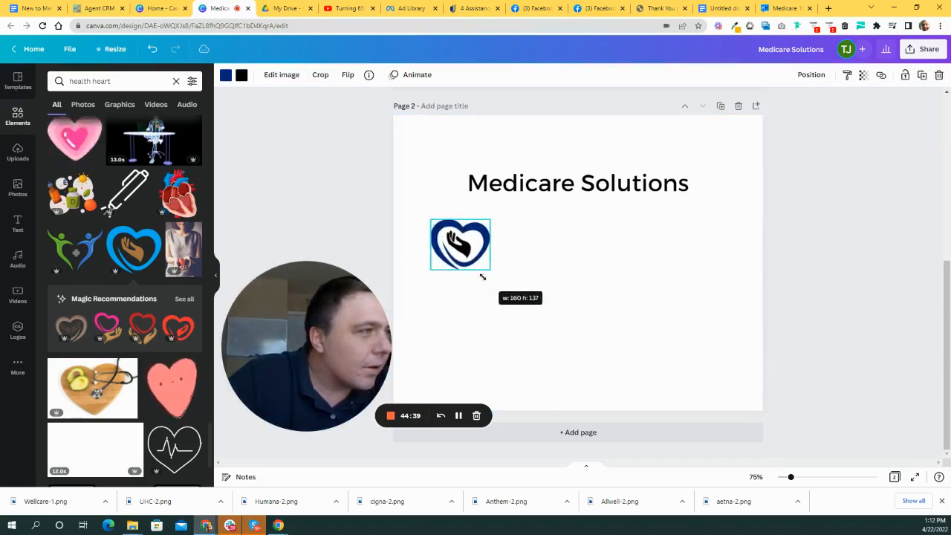
{"action": "left_click", "coordinate": [558, 257]}
{"action": "left_click_drag", "start_coordinate": [571, 198], "coordinate": [598, 243]}
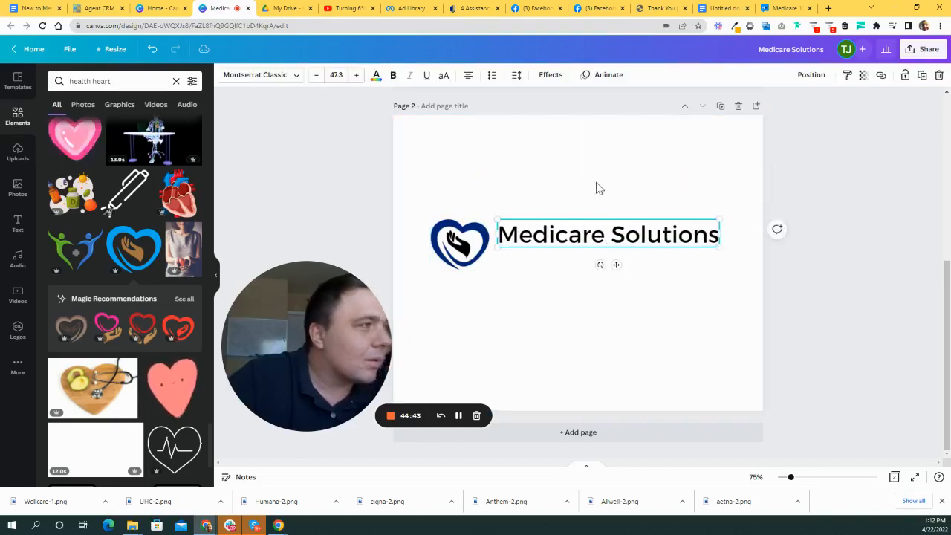
{"action": "left_click", "coordinate": [599, 190]}
- Turn the hand inside the heart orange and move the title closer to the logo
{"action": "left_click", "coordinate": [450, 248]}
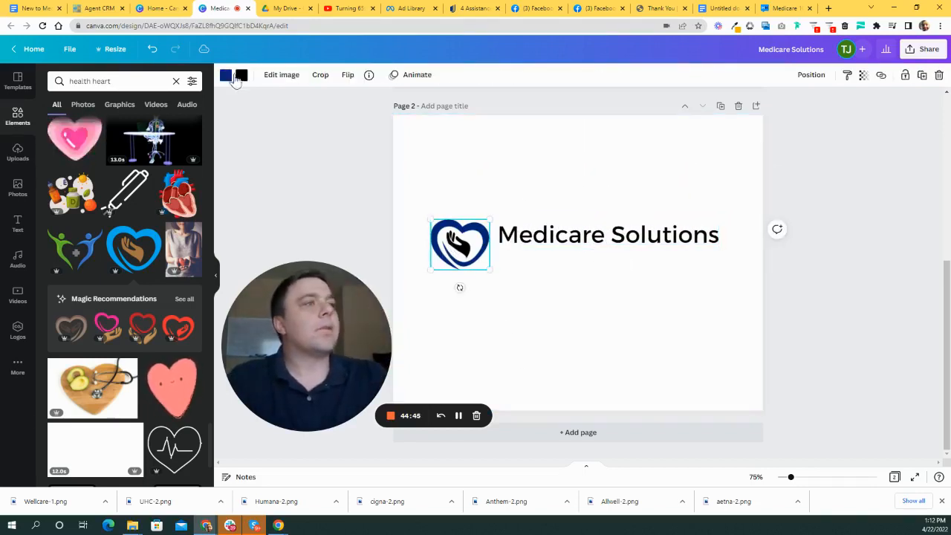
{"action": "left_click", "coordinate": [241, 76]}
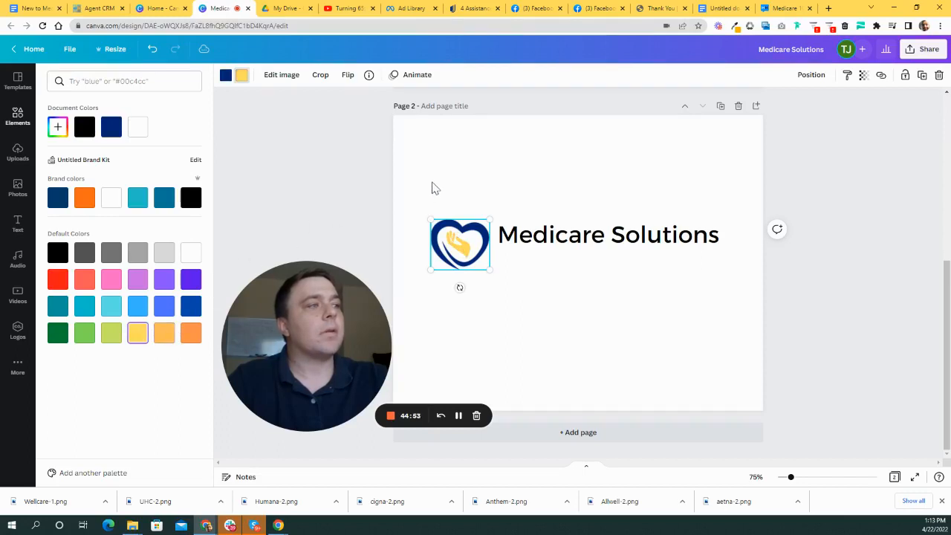
{"action": "left_click", "coordinate": [461, 247]}
{"action": "left_click", "coordinate": [241, 76]}
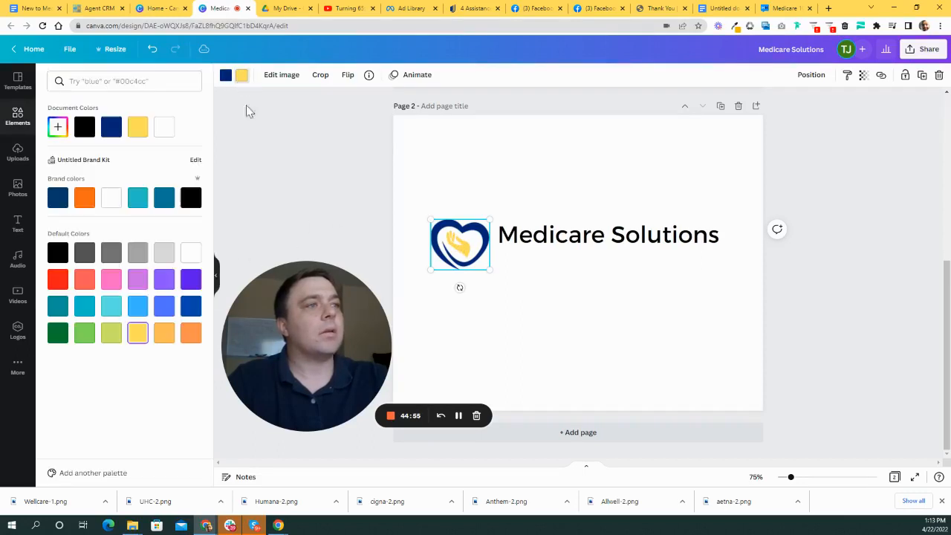
{"action": "left_click_drag", "start_coordinate": [457, 243], "coordinate": [448, 236]}
{"action": "left_click", "coordinate": [623, 236]}
{"action": "left_click_drag", "start_coordinate": [624, 236], "coordinate": [598, 230]}
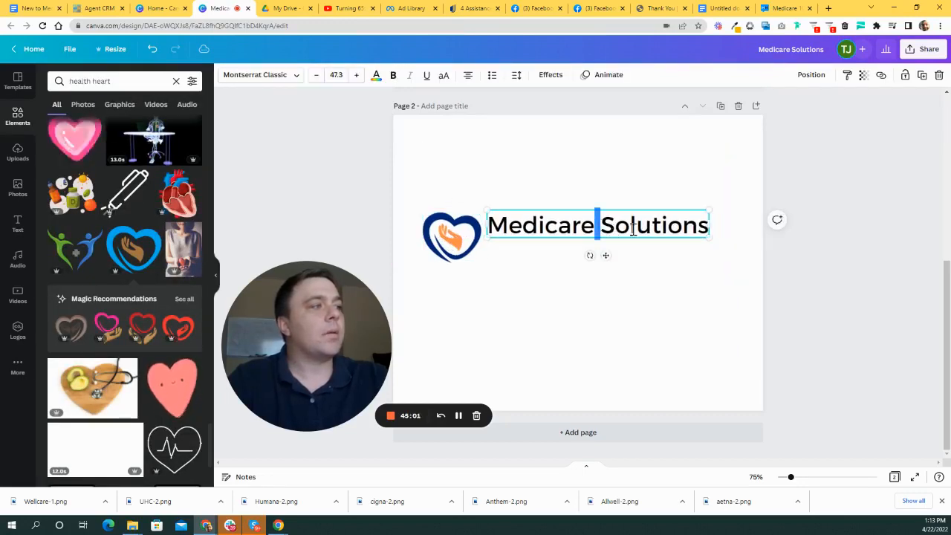
- Break the title onto two lines and tighten its line spacing to 0.89
{"action": "key", "text": "Return"}
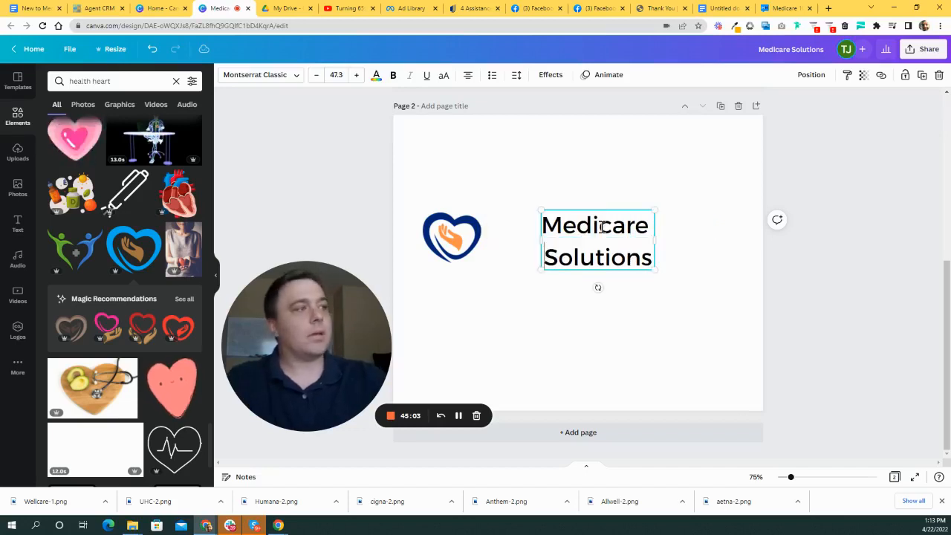
{"action": "left_click", "coordinate": [620, 202]}
{"action": "left_click_drag", "start_coordinate": [609, 251], "coordinate": [550, 248]}
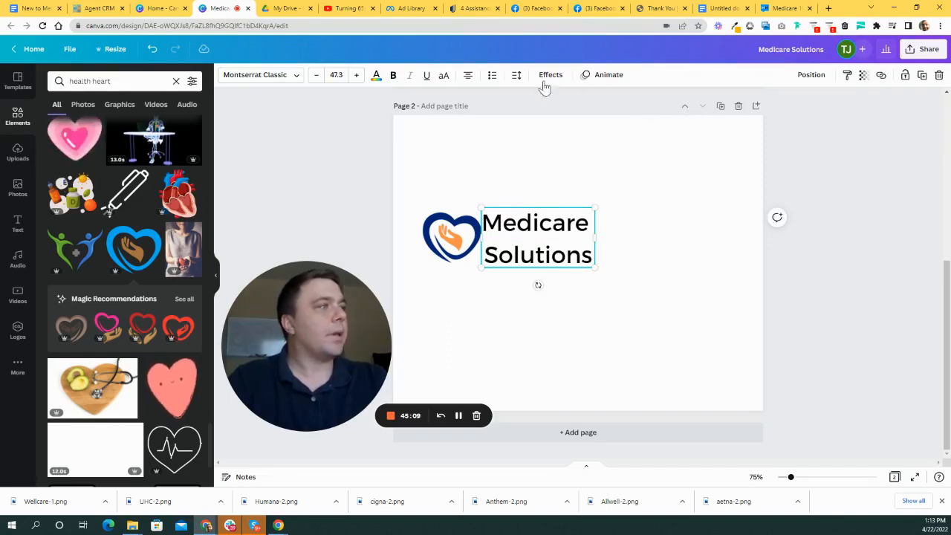
{"action": "left_click", "coordinate": [516, 77]}
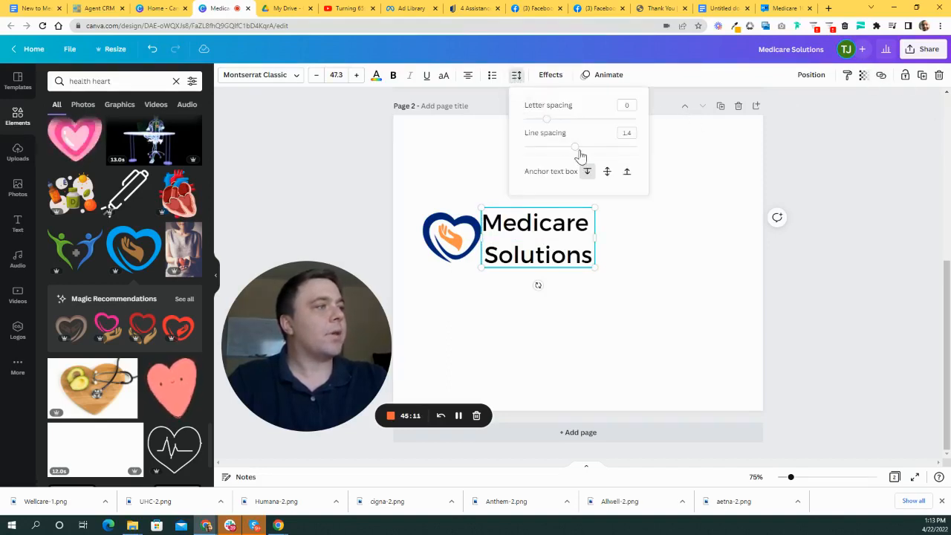
{"action": "left_click_drag", "start_coordinate": [577, 153], "coordinate": [547, 152]}
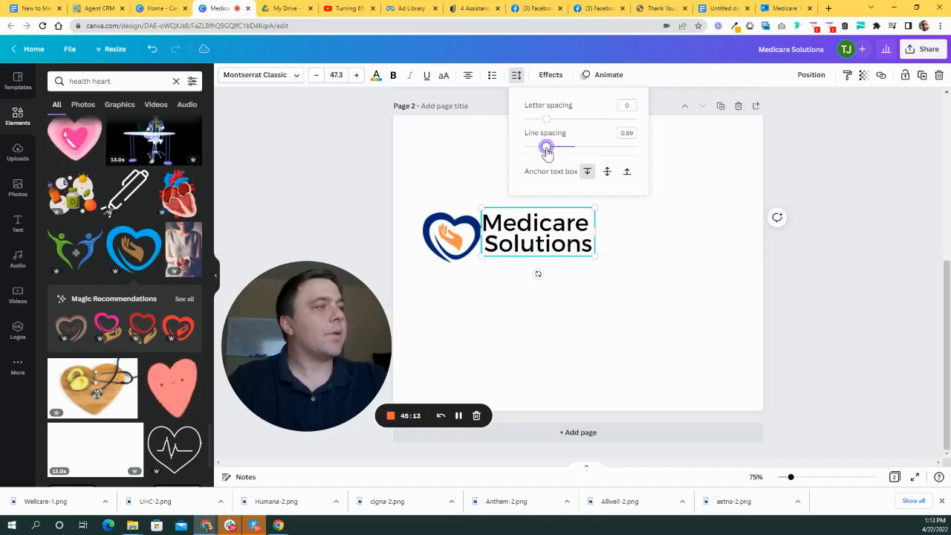
{"action": "left_click", "coordinate": [639, 223]}
- Reposition the title and shrink the heart so it sits snugly against the text
{"action": "left_click", "coordinate": [510, 245]}
{"action": "left_click", "coordinate": [718, 247]}
{"action": "left_click_drag", "start_coordinate": [591, 225], "coordinate": [660, 223]}
{"action": "left_click_drag", "start_coordinate": [449, 226], "coordinate": [517, 217]}
{"action": "left_click", "coordinate": [711, 386]}
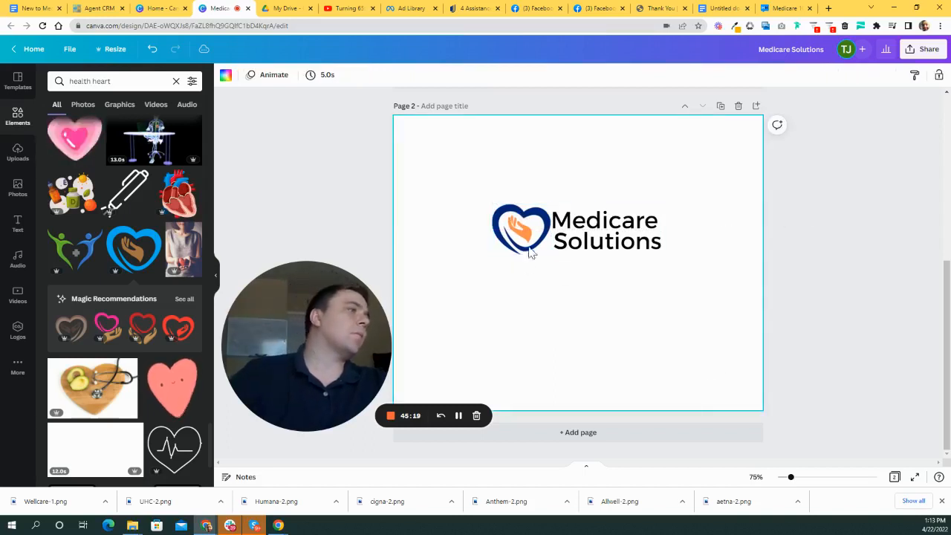
{"action": "left_click", "coordinate": [547, 217]}
{"action": "left_click_drag", "start_coordinate": [548, 208], "coordinate": [545, 237]}
{"action": "left_click", "coordinate": [726, 224]}
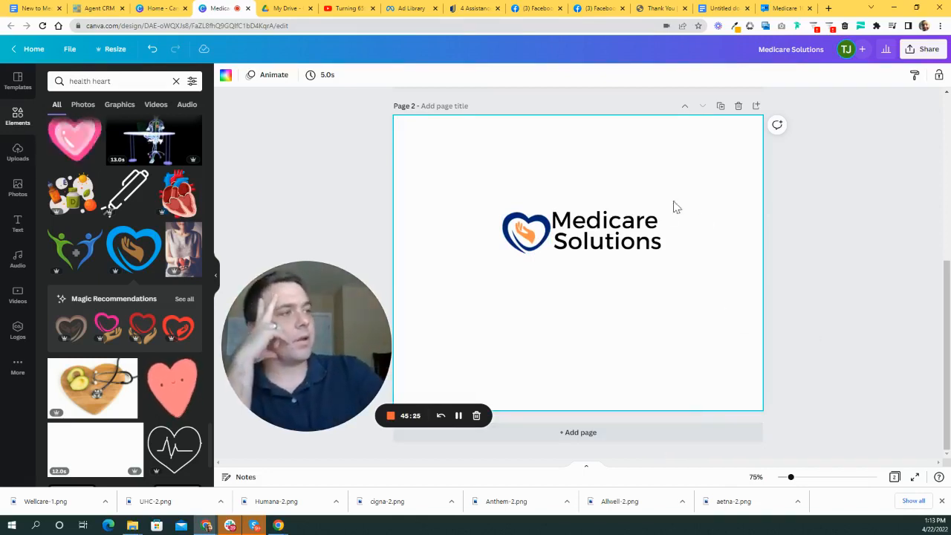
{"action": "left_click", "coordinate": [607, 233]}
- Bold the word Solutions and recentre the heart-and-text logo on the page
{"action": "double_click", "coordinate": [623, 216]}
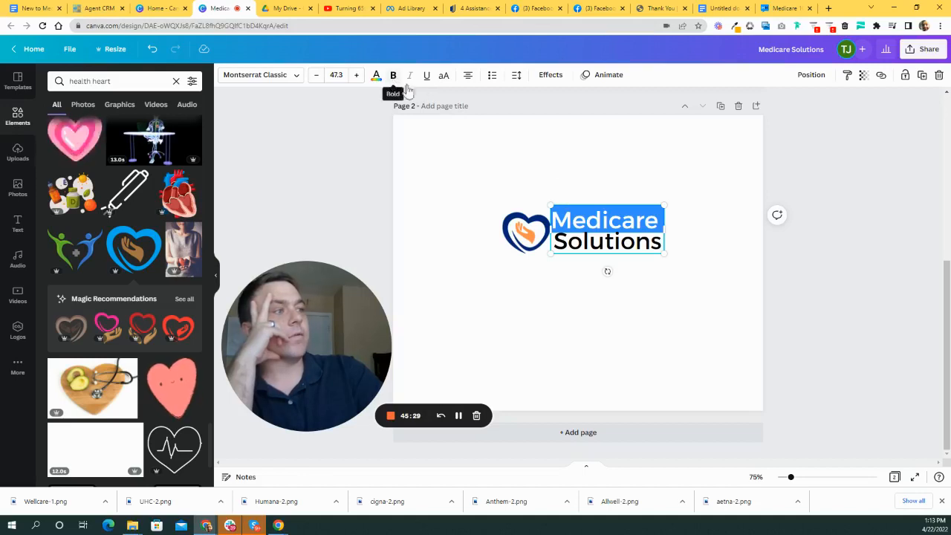
{"action": "double_click", "coordinate": [622, 241]}
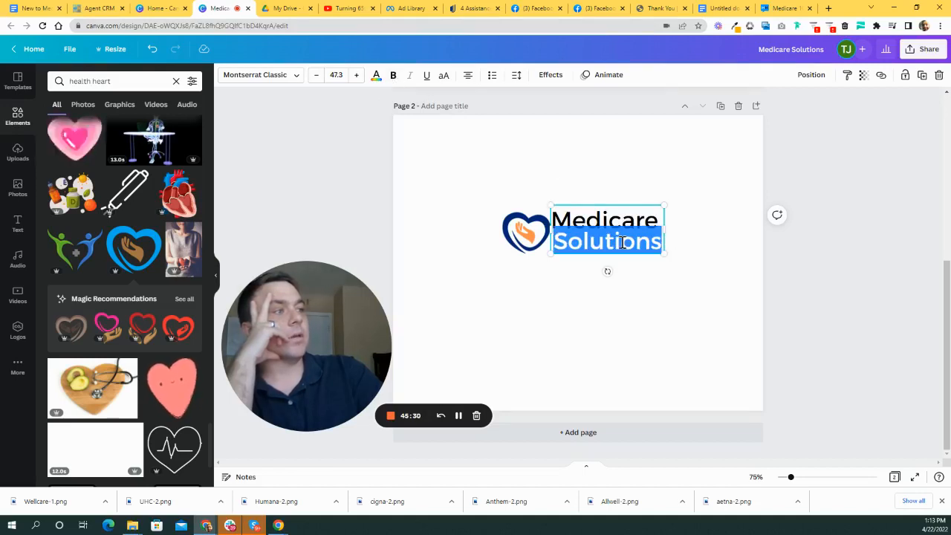
{"action": "left_click", "coordinate": [395, 77]}
{"action": "left_click", "coordinate": [774, 454]}
{"action": "left_click_drag", "start_coordinate": [478, 201], "coordinate": [698, 278]}
{"action": "left_click_drag", "start_coordinate": [614, 233], "coordinate": [578, 270]}
{"action": "left_click", "coordinate": [684, 293]}
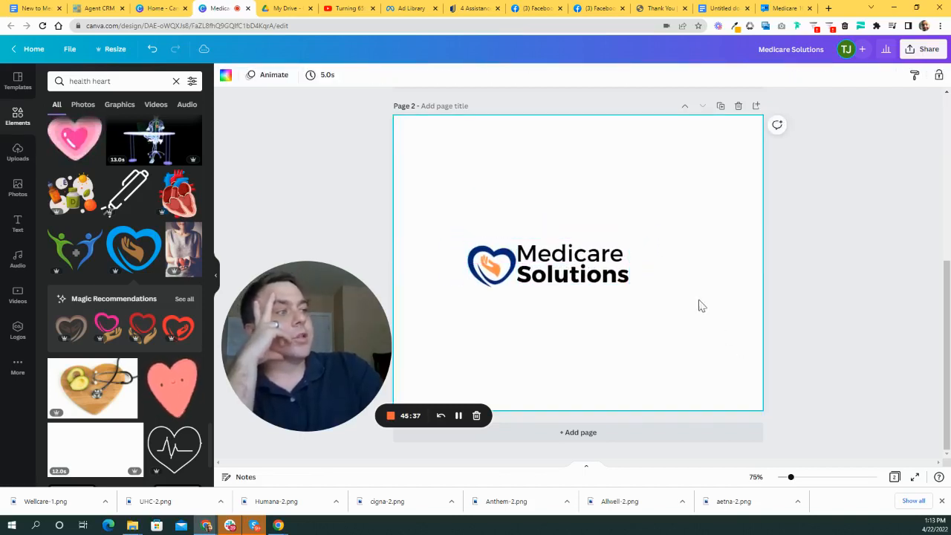
- Colour the word Medicare teal from the brand colours
{"action": "double_click", "coordinate": [573, 261]}
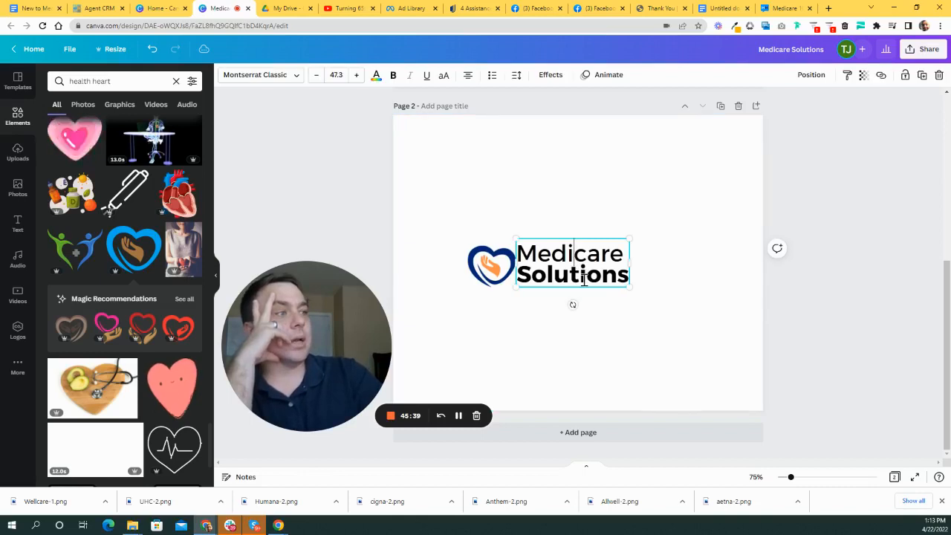
{"action": "left_click_drag", "start_coordinate": [522, 253], "coordinate": [624, 257]}
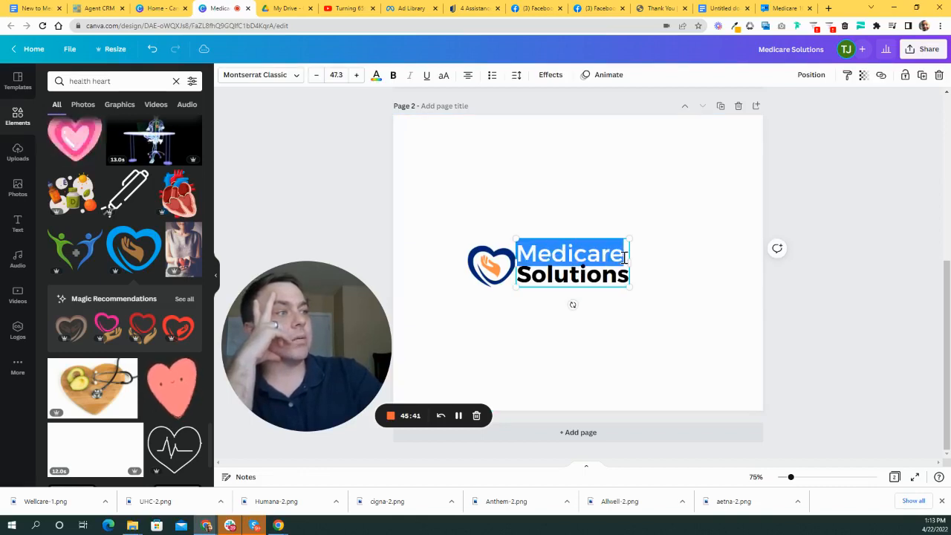
{"action": "left_click", "coordinate": [376, 75]}
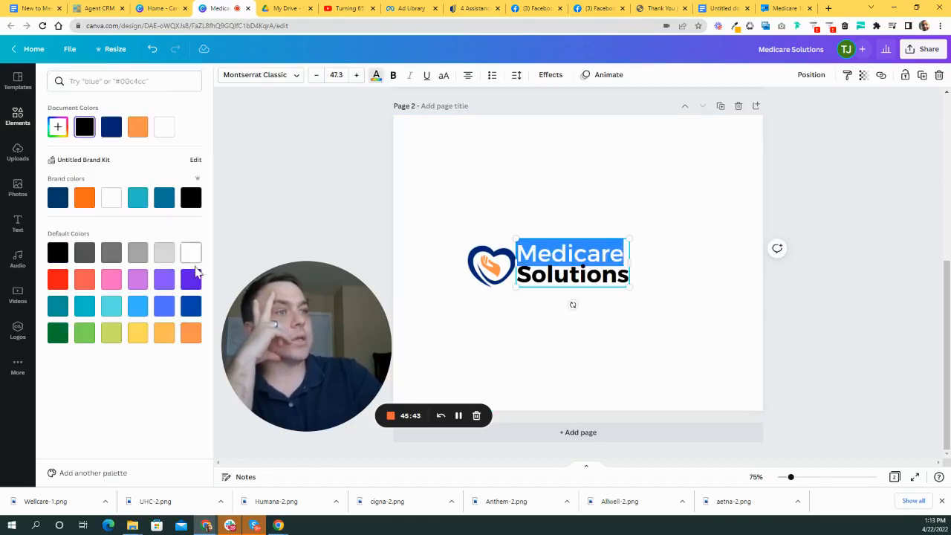
{"action": "left_click", "coordinate": [570, 278]}
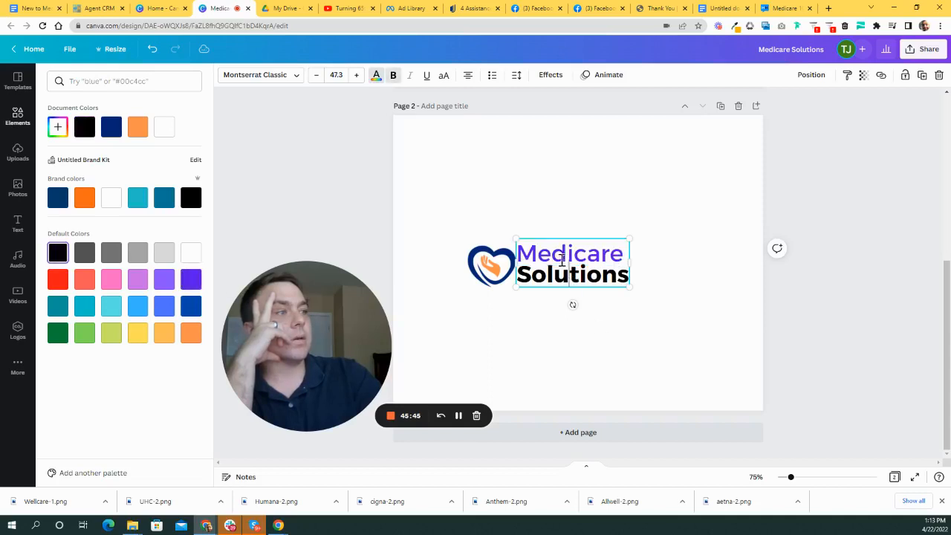
{"action": "double_click", "coordinate": [562, 253]}
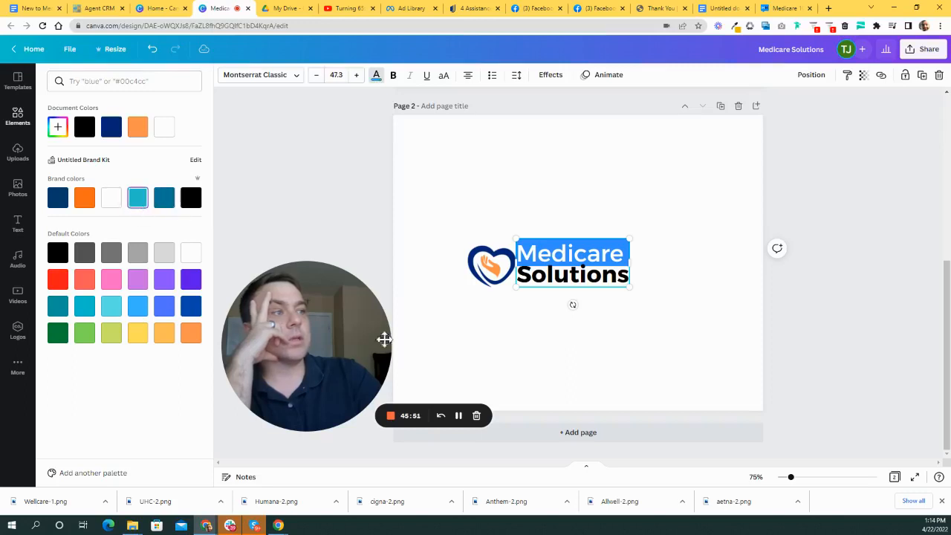
{"action": "left_click", "coordinate": [698, 246]}
{"action": "left_click", "coordinate": [553, 205]}
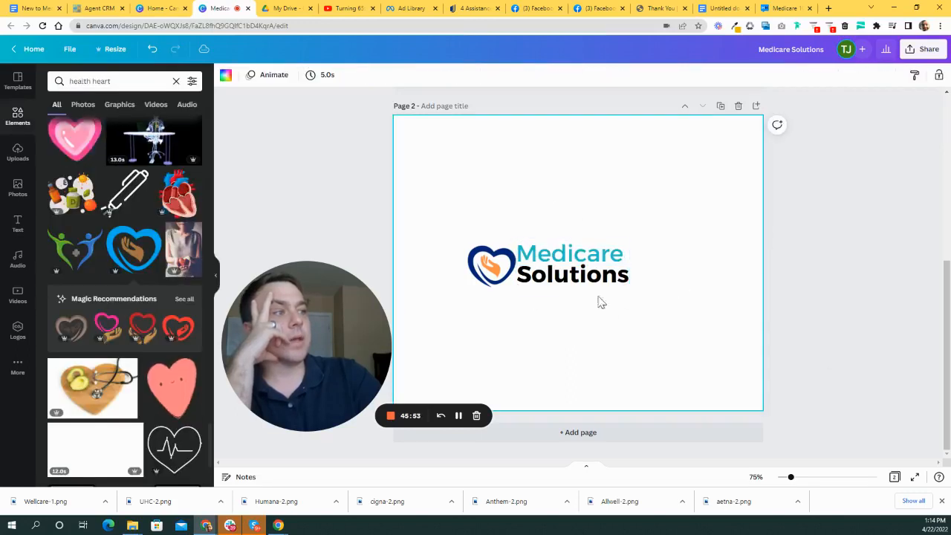
{"action": "left_click_drag", "start_coordinate": [583, 279], "coordinate": [577, 270]}
- Align the text box with the guide and slightly enlarge the heart
{"action": "left_click", "coordinate": [530, 298]}
{"action": "left_click", "coordinate": [456, 238]}
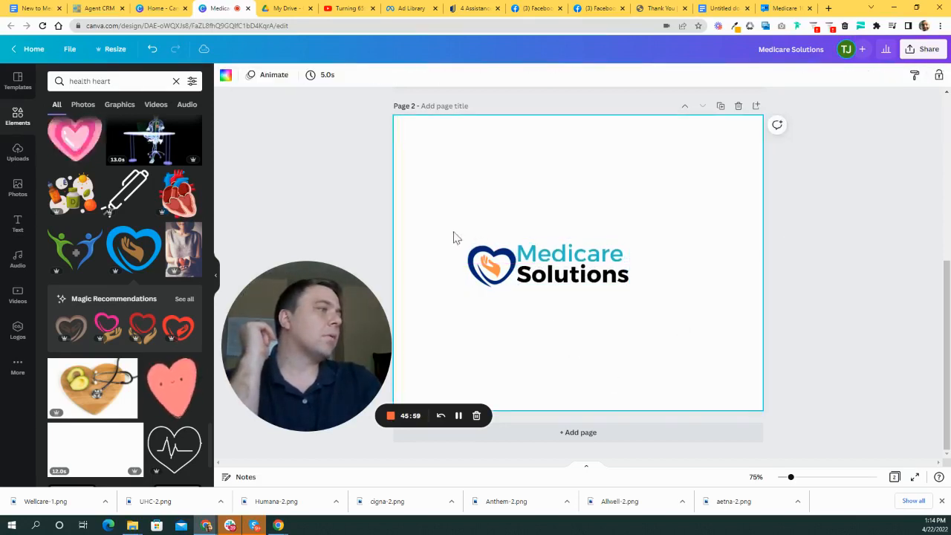
{"action": "left_click", "coordinate": [486, 265]}
{"action": "left_click_drag", "start_coordinate": [515, 243], "coordinate": [517, 239]}
{"action": "left_click", "coordinate": [649, 278]}
{"action": "left_click_drag", "start_coordinate": [584, 281], "coordinate": [582, 278]}
{"action": "left_click", "coordinate": [657, 346]}
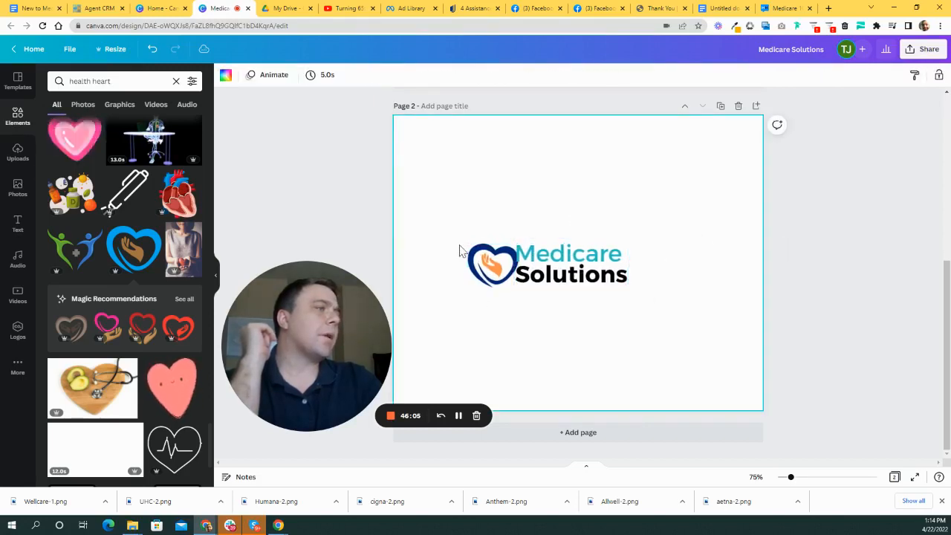
- Reduce the title's line spacing to 0.78 and nudge the heart and text into place
{"action": "left_click", "coordinate": [556, 259]}
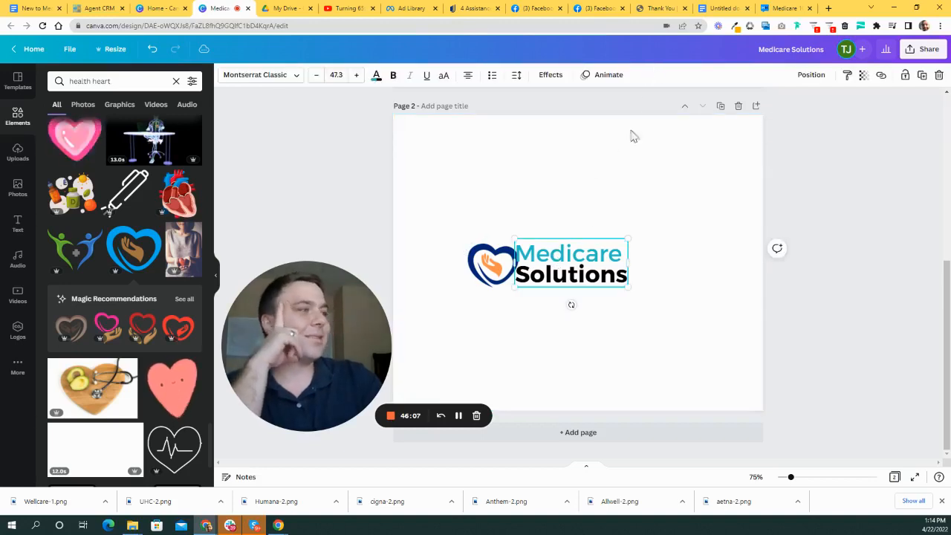
{"action": "left_click", "coordinate": [515, 77]}
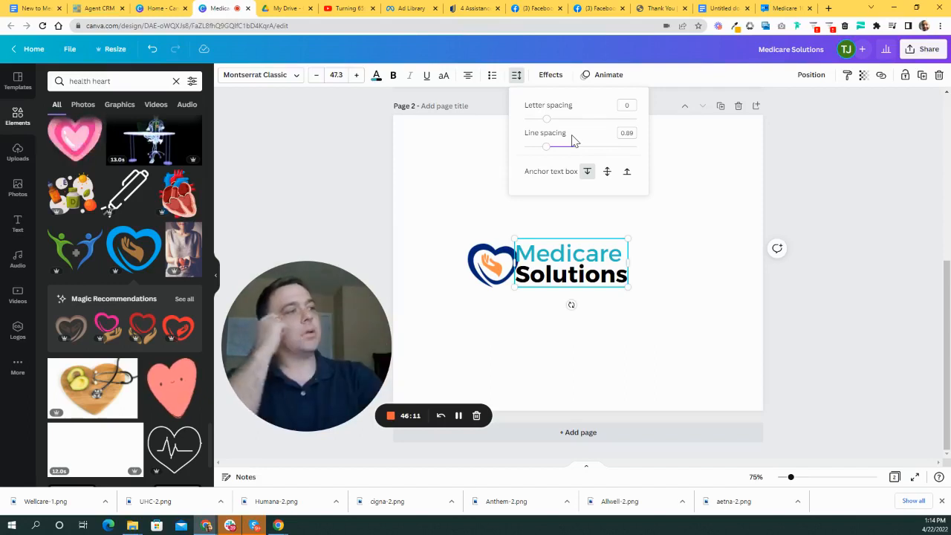
{"action": "left_click_drag", "start_coordinate": [548, 151], "coordinate": [541, 152]}
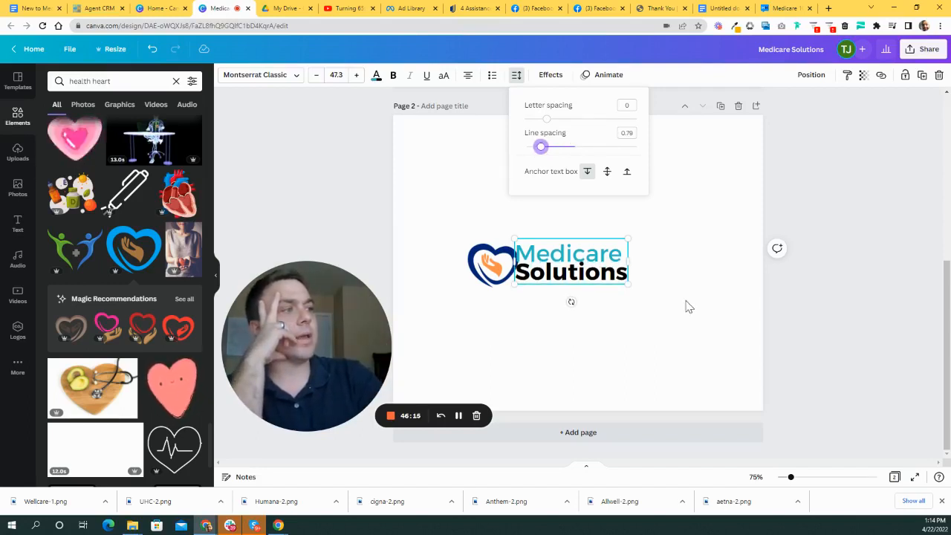
{"action": "left_click", "coordinate": [670, 275]}
{"action": "left_click_drag", "start_coordinate": [496, 265], "coordinate": [495, 261]}
{"action": "left_click", "coordinate": [706, 242]}
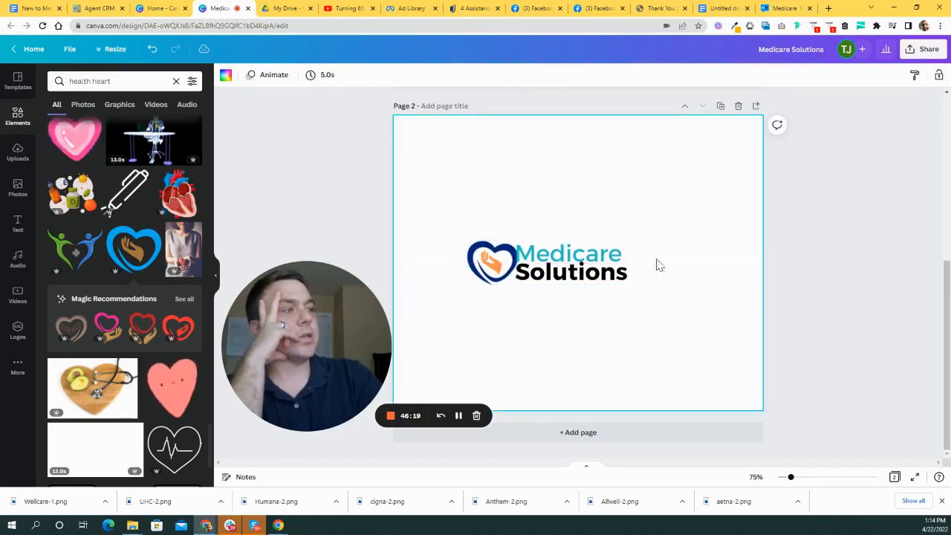
{"action": "left_click_drag", "start_coordinate": [628, 275], "coordinate": [631, 276]}
- Move the heart-and-text logo slightly right and down
{"action": "left_click", "coordinate": [504, 362]}
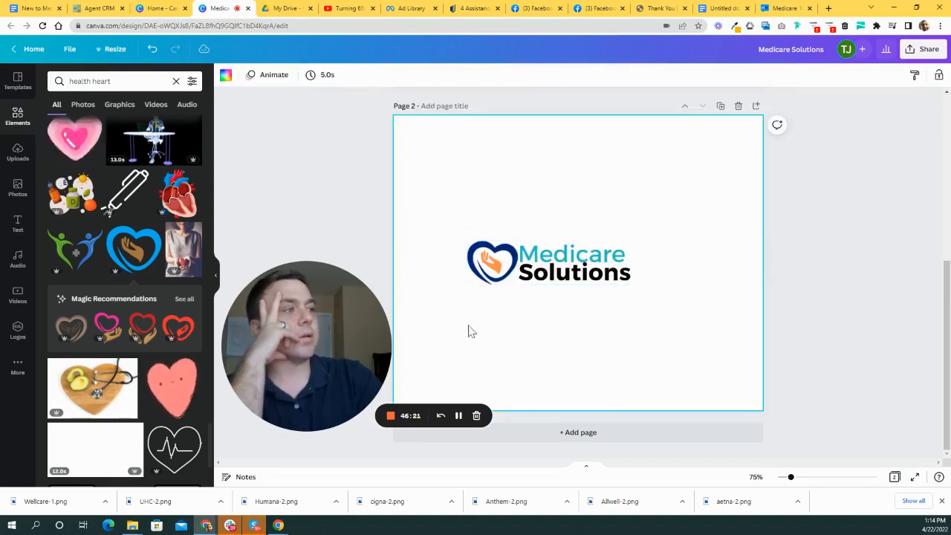
{"action": "left_click_drag", "start_coordinate": [435, 227], "coordinate": [620, 298]}
{"action": "left_click_drag", "start_coordinate": [594, 273], "coordinate": [618, 276]}
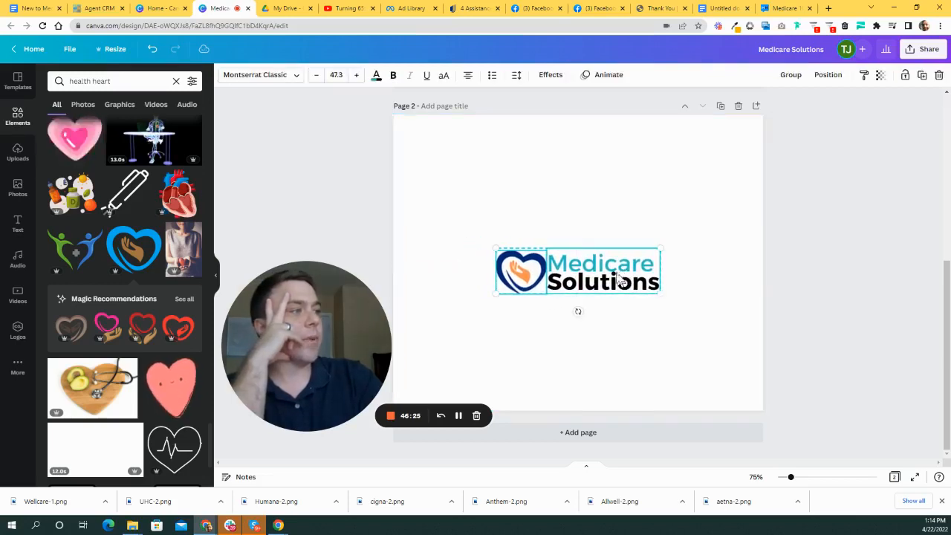
{"action": "left_click", "coordinate": [598, 213]}
{"action": "left_click", "coordinate": [627, 278]}
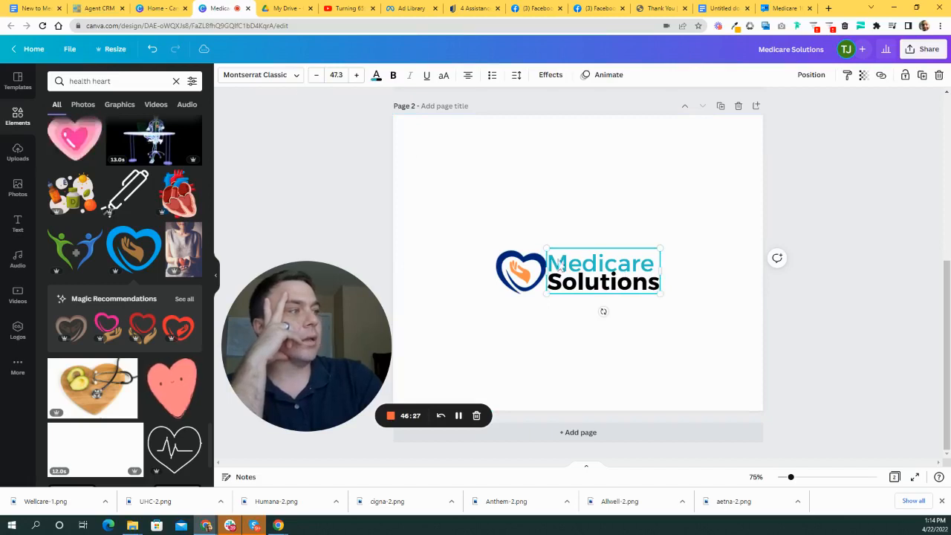
- Add a black shadow to the title with transparency 79 and blur 13
{"action": "left_click", "coordinate": [546, 75]}
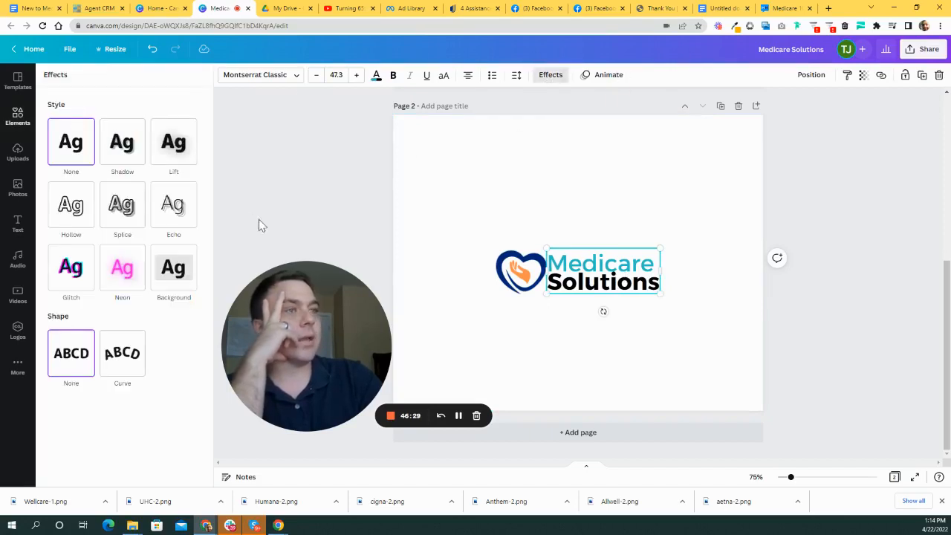
{"action": "left_click", "coordinate": [146, 153]}
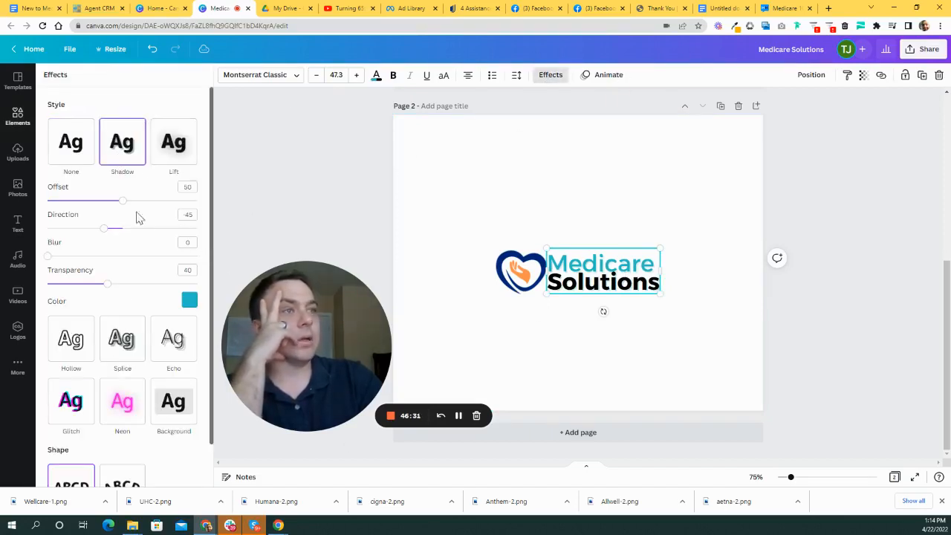
{"action": "left_click", "coordinate": [190, 299]}
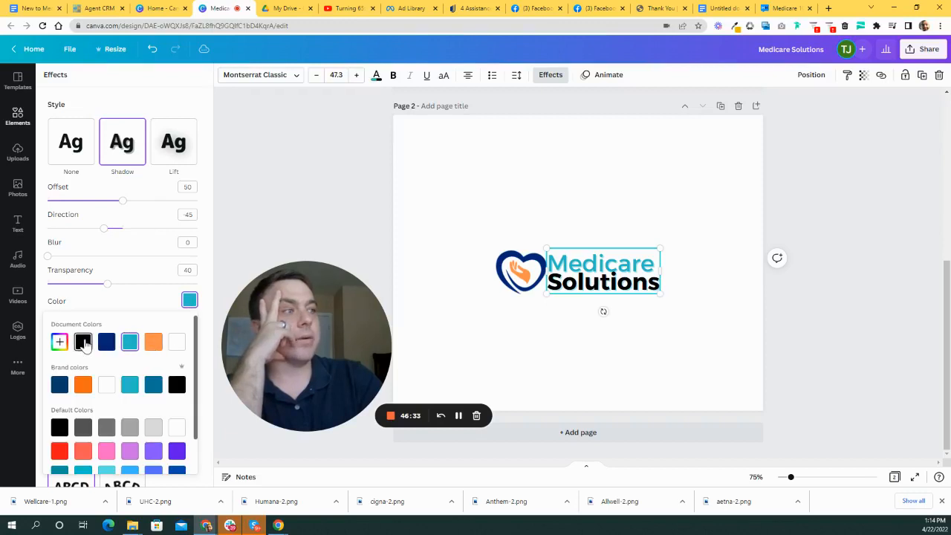
{"action": "left_click", "coordinate": [83, 343]}
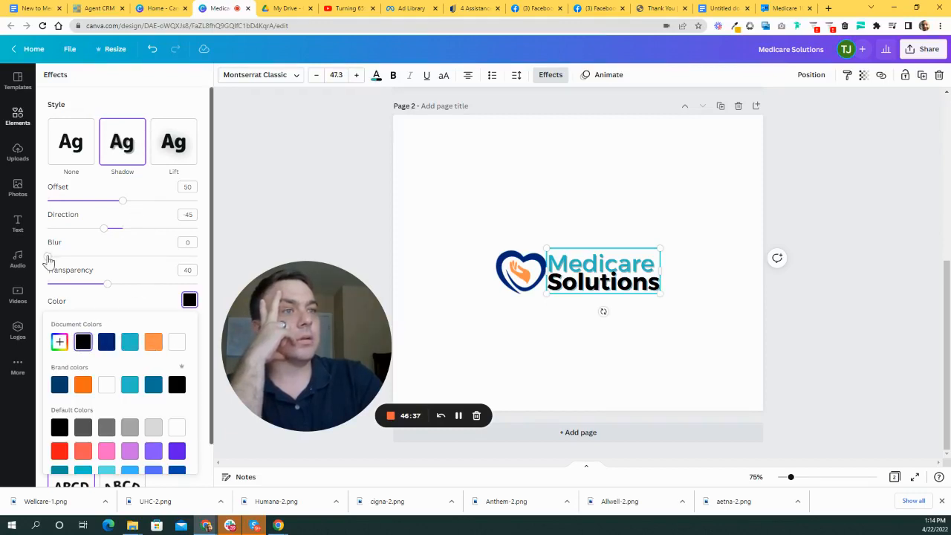
{"action": "left_click_drag", "start_coordinate": [102, 286], "coordinate": [164, 296]}
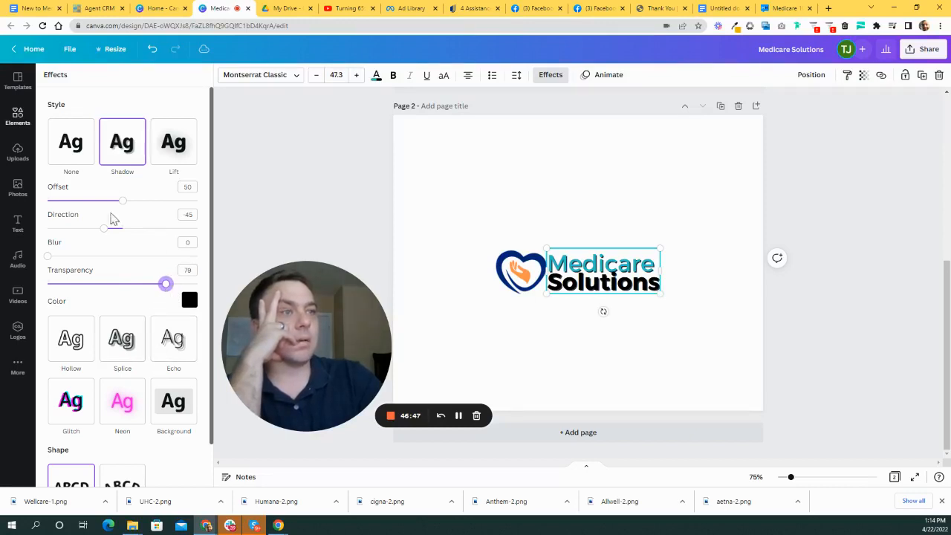
{"action": "left_click_drag", "start_coordinate": [49, 257], "coordinate": [125, 259]}
{"action": "left_click_drag", "start_coordinate": [139, 258], "coordinate": [67, 256]}
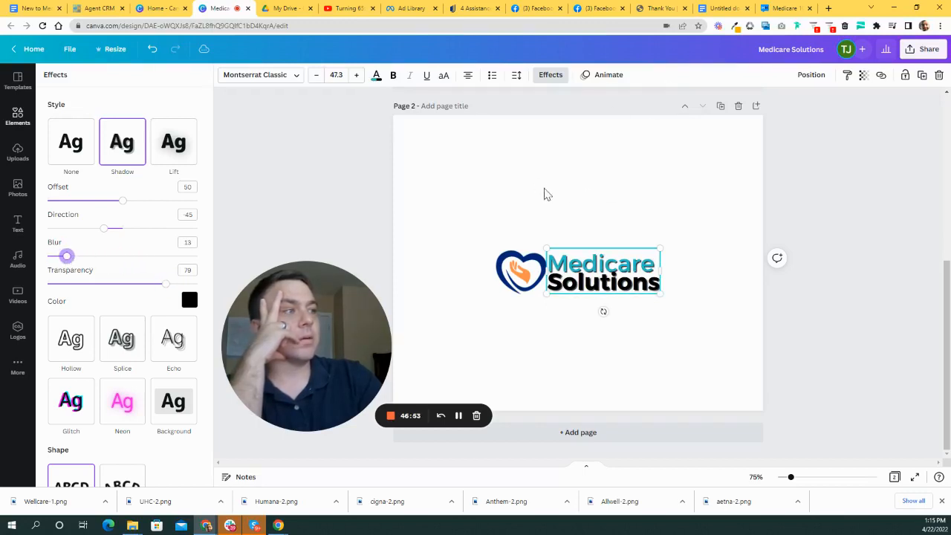
{"action": "double_click", "coordinate": [592, 281]}
- Scale up the heart-and-text logo, recentre it, then switch to the colour-notes document
{"action": "left_click", "coordinate": [614, 259]}
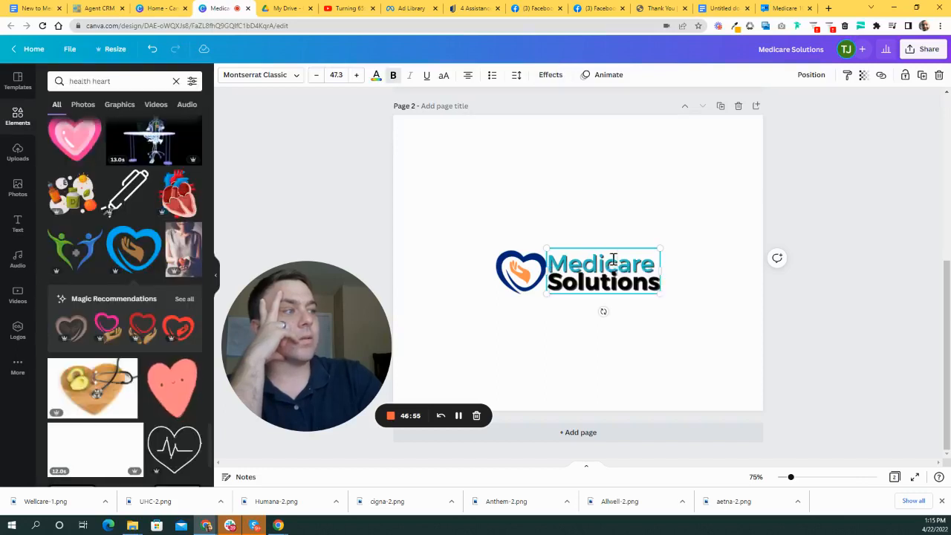
{"action": "left_click", "coordinate": [465, 210]}
{"action": "left_click_drag", "start_coordinate": [465, 223], "coordinate": [557, 299]}
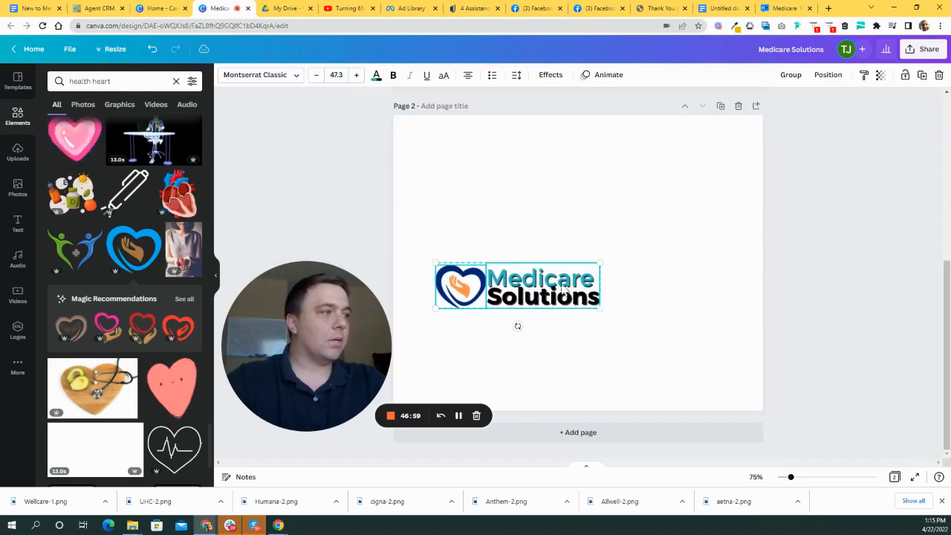
{"action": "left_click_drag", "start_coordinate": [594, 269], "coordinate": [730, 229]}
{"action": "left_click_drag", "start_coordinate": [654, 291], "coordinate": [637, 291]}
{"action": "left_click", "coordinate": [609, 215]}
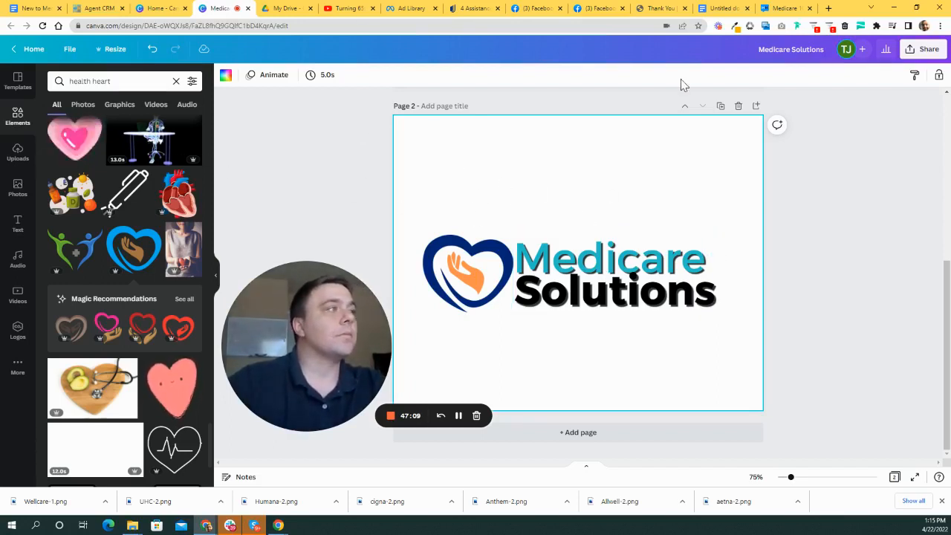
{"action": "left_click", "coordinate": [719, 8]}
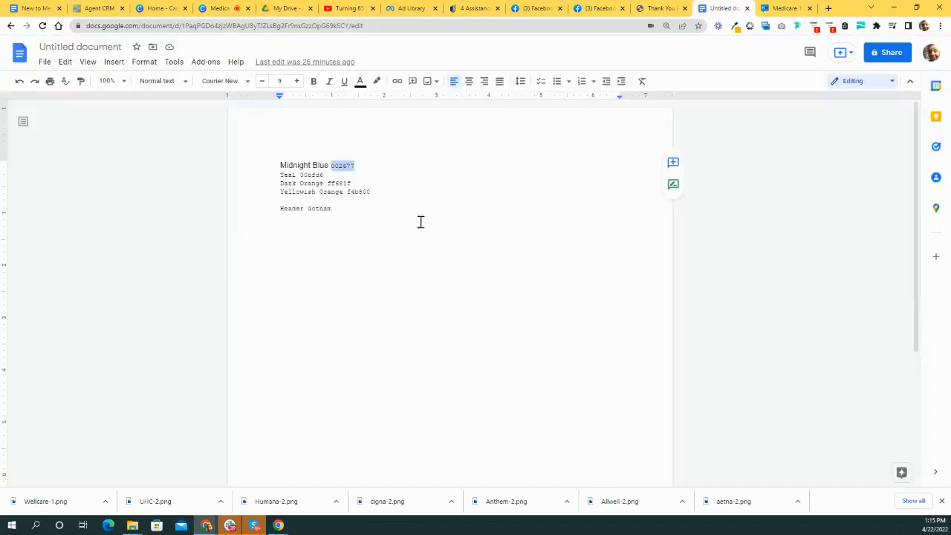
- Select the Teal code 00bfd6 in the colour notes, then return to the Canva design
{"action": "left_click", "coordinate": [324, 175]}
{"action": "left_click_drag", "start_coordinate": [324, 175], "coordinate": [306, 176]}
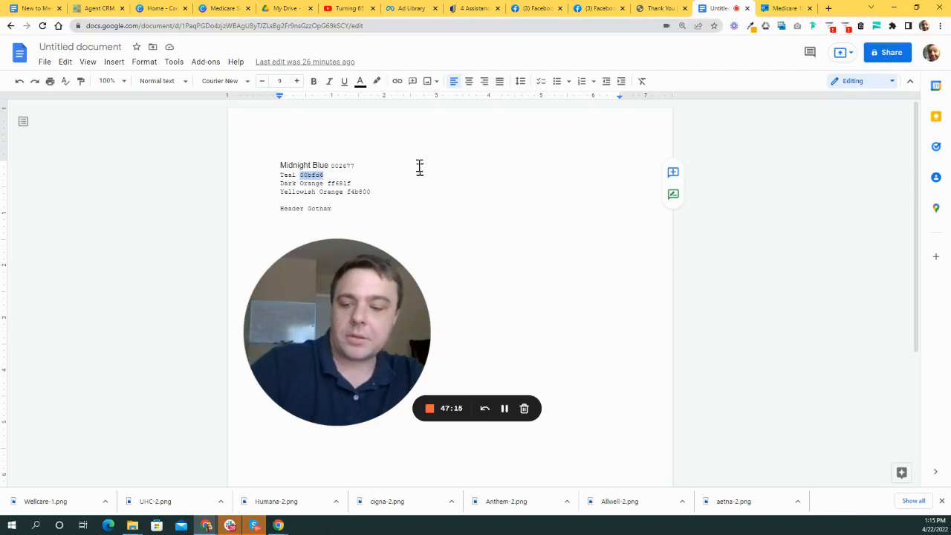
{"action": "left_click", "coordinate": [172, 8]}
{"action": "left_click", "coordinate": [216, 8]}
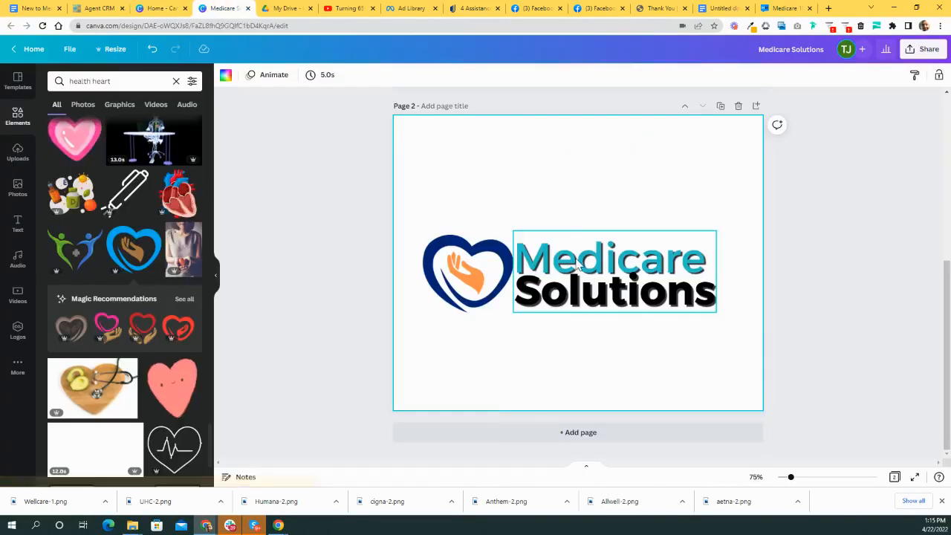
- Colour the word Medicare teal by pasting the copied hex code as a custom colour
{"action": "left_click", "coordinate": [534, 253]}
{"action": "left_click", "coordinate": [375, 77]}
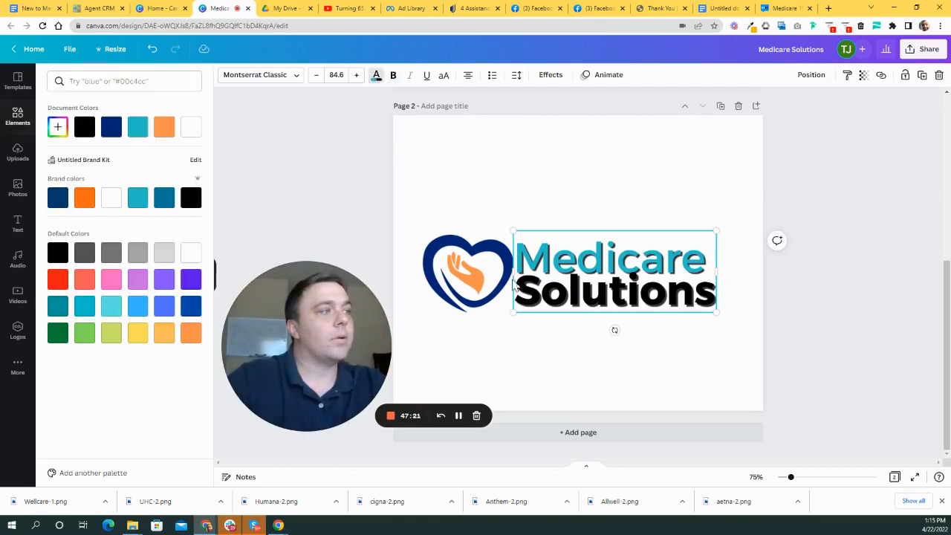
{"action": "triple_click", "coordinate": [571, 271]}
{"action": "left_click", "coordinate": [58, 127]}
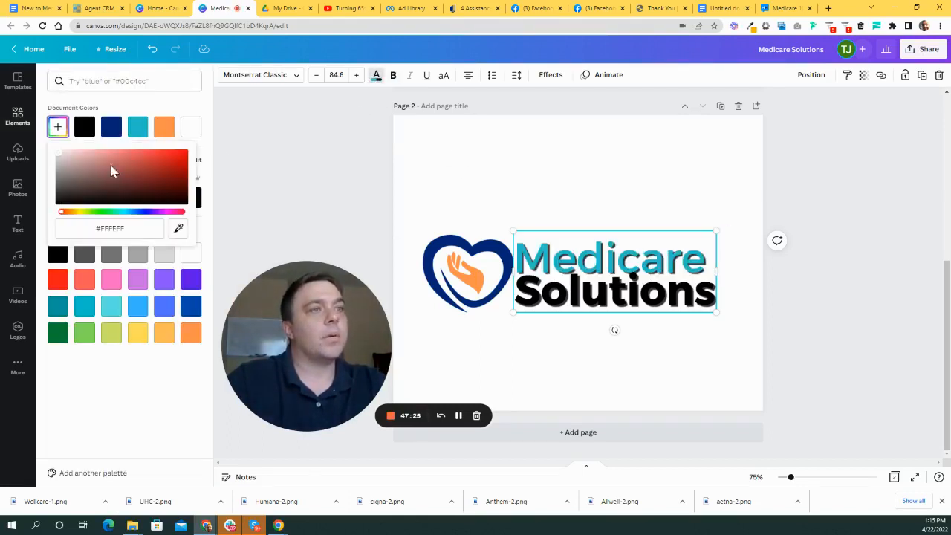
{"action": "left_click_drag", "start_coordinate": [127, 224], "coordinate": [98, 226]}
{"action": "key", "text": "ctrl+v"}
{"action": "key", "text": "Return"}
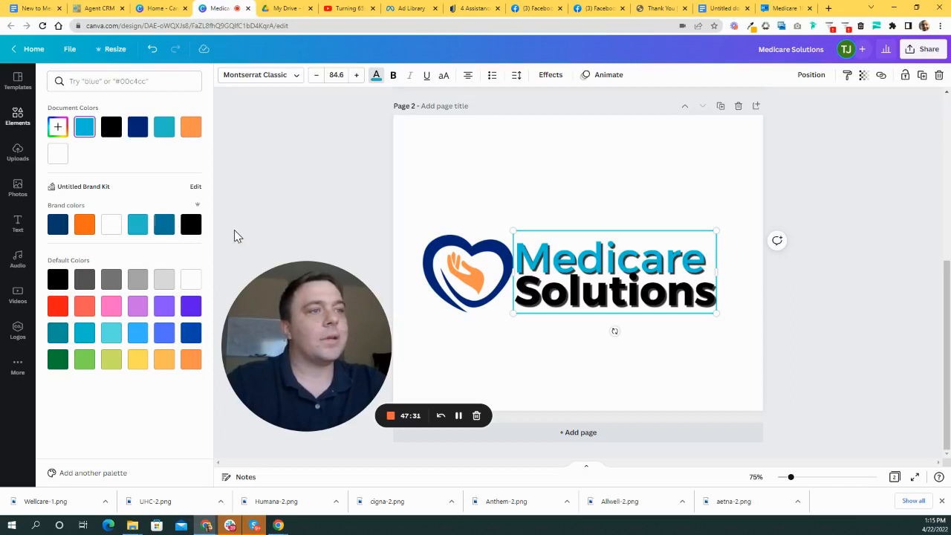
- Colour the Solutions line with the orange brand swatch
{"action": "left_click", "coordinate": [581, 301]}
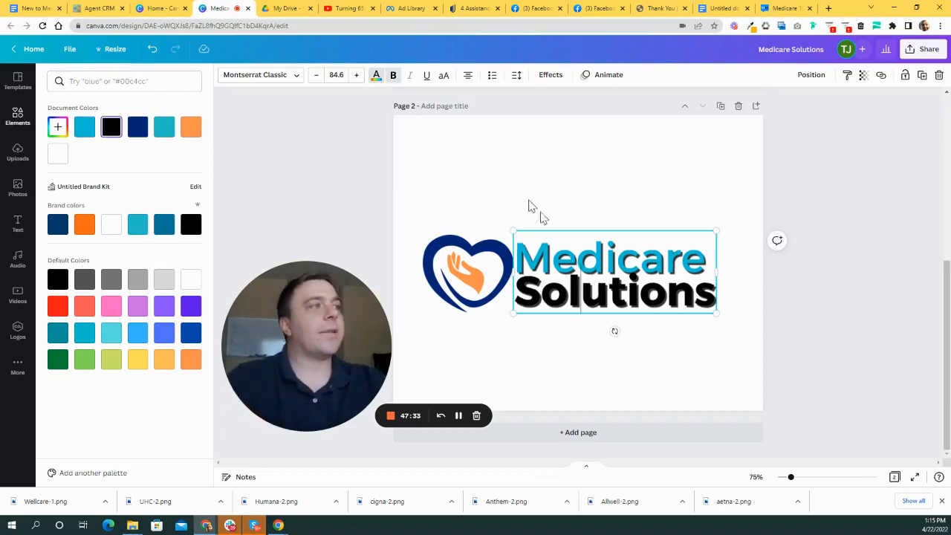
{"action": "left_click_drag", "start_coordinate": [525, 286], "coordinate": [749, 305]}
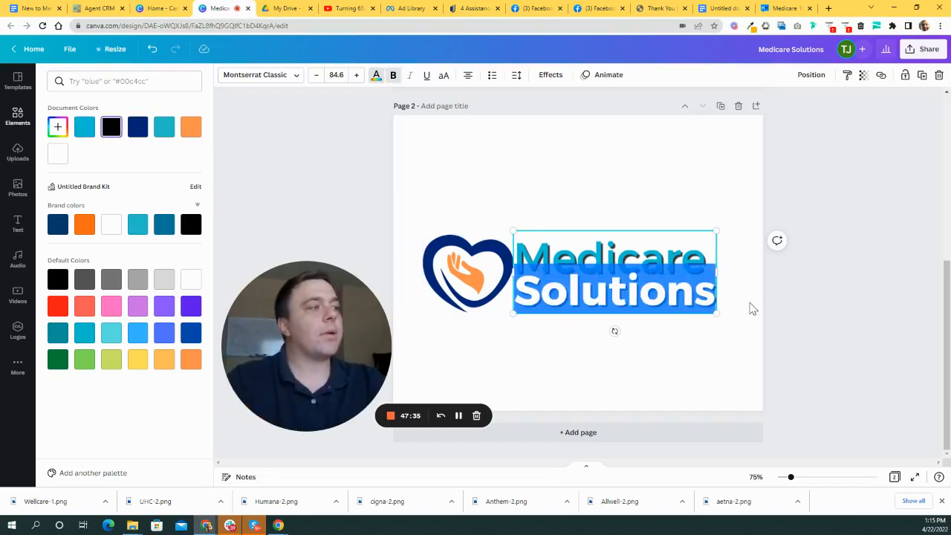
{"action": "left_click", "coordinate": [84, 223]}
{"action": "left_click", "coordinate": [590, 271]}
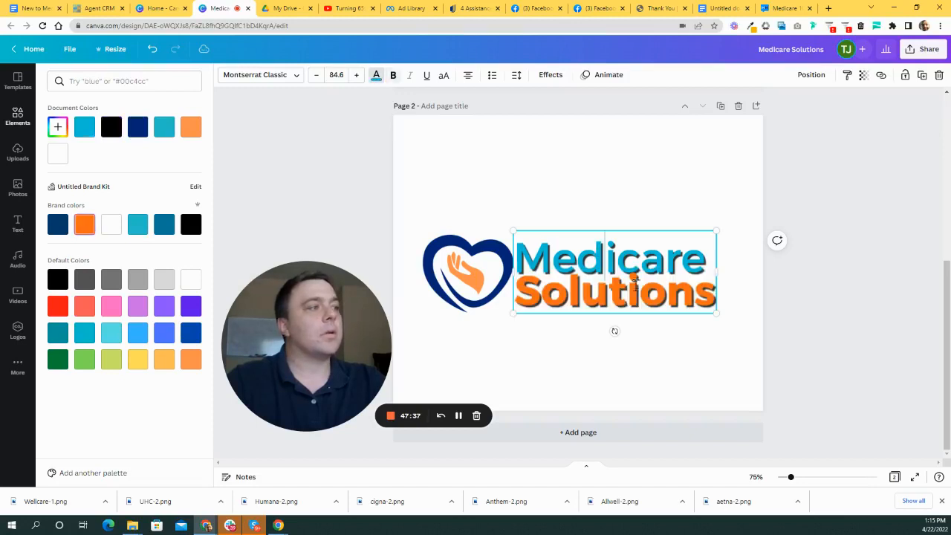
{"action": "key", "text": "Escape"}
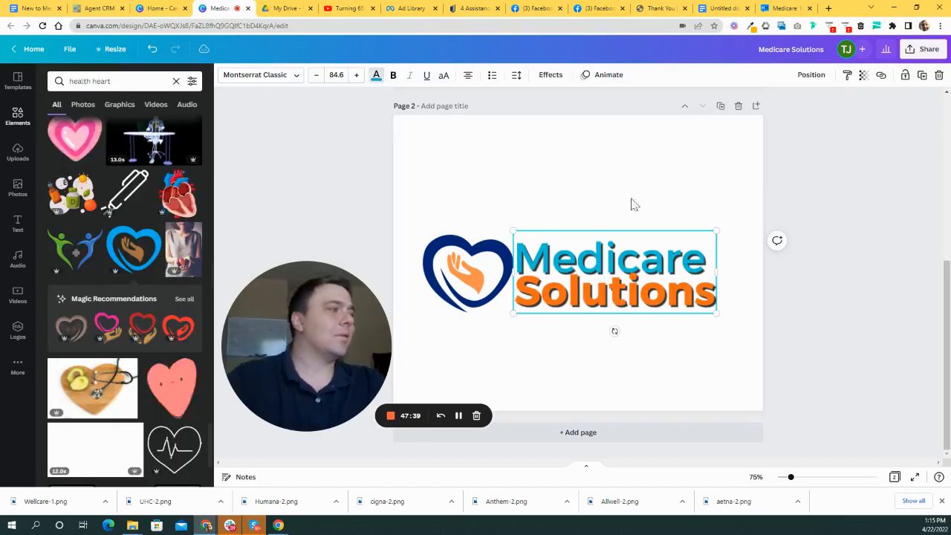
- Move the heart logo right so it sits snug against the text
{"action": "left_click", "coordinate": [554, 365]}
{"action": "left_click", "coordinate": [461, 264]}
{"action": "left_click_drag", "start_coordinate": [462, 263], "coordinate": [466, 272]}
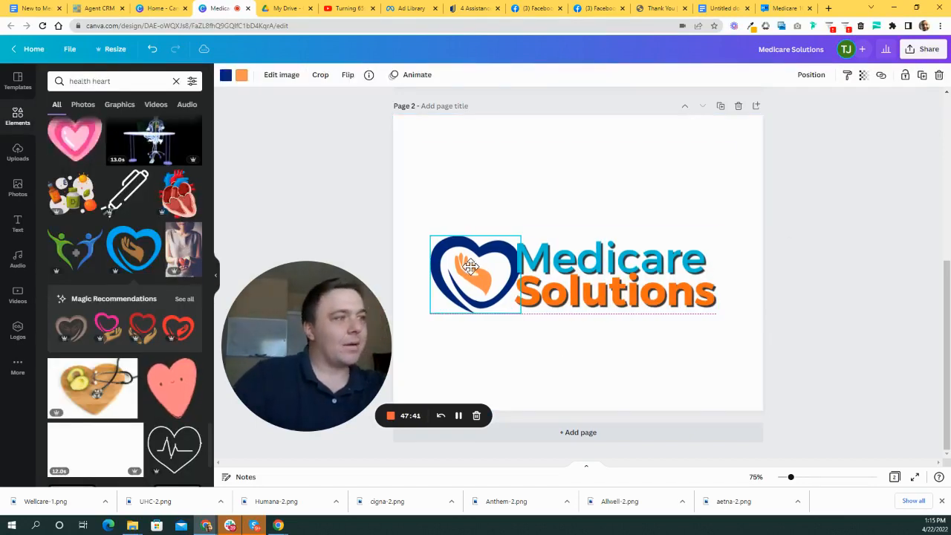
{"action": "double_click", "coordinate": [466, 272]}
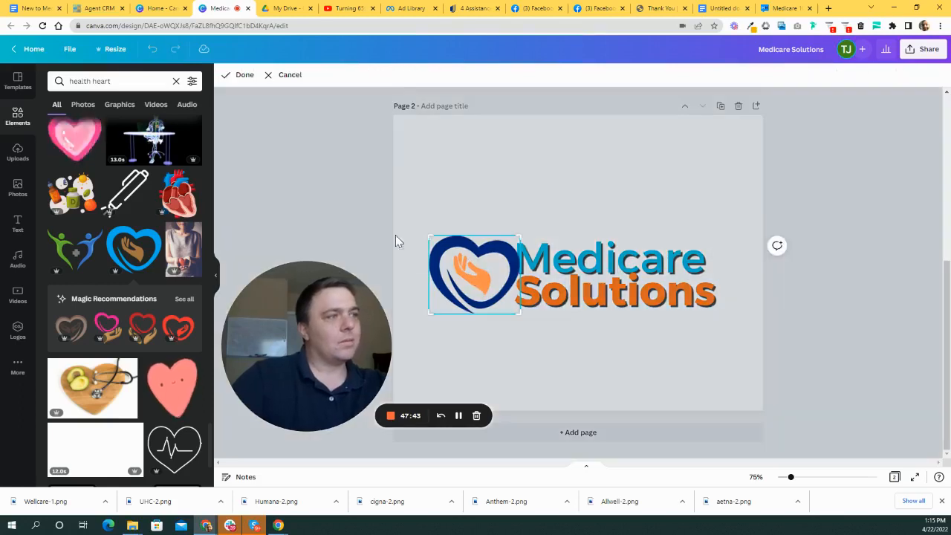
- Cycle through the open browser tabs looking for the Untitled document colour notes
{"action": "left_click", "coordinate": [786, 8]}
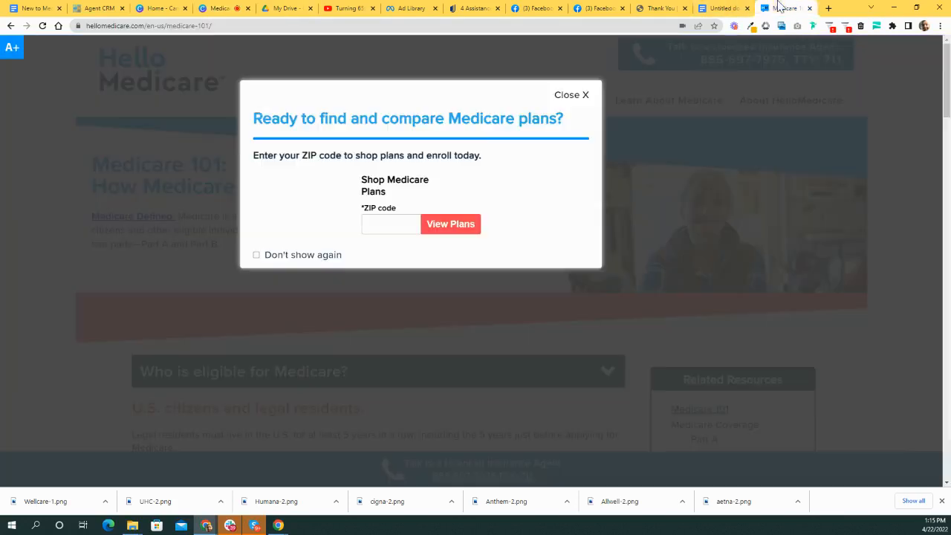
{"action": "left_click", "coordinate": [717, 7]}
{"action": "left_click", "coordinate": [658, 8]}
{"action": "left_click", "coordinate": [592, 9]}
{"action": "left_click", "coordinate": [535, 9]}
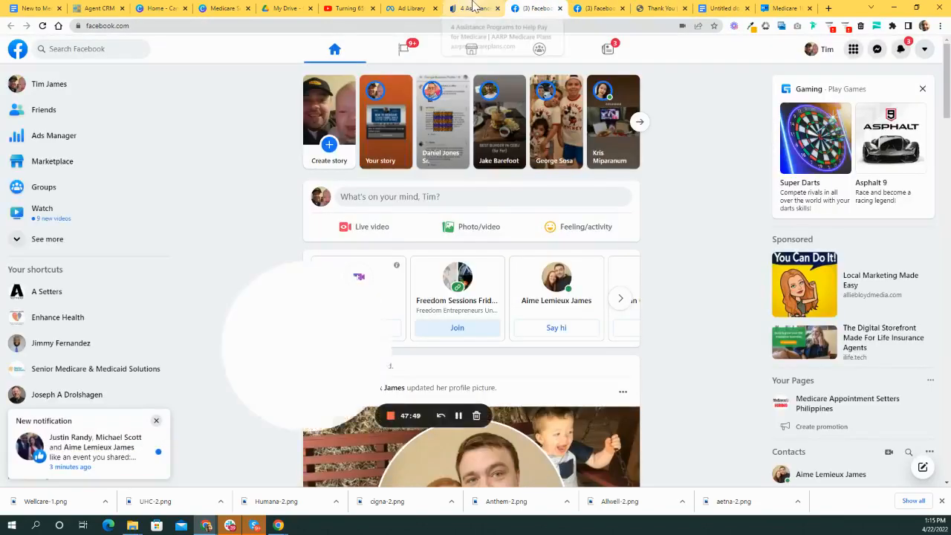
{"action": "left_click", "coordinate": [471, 8]}
{"action": "left_click", "coordinate": [408, 8]}
{"action": "left_click", "coordinate": [347, 8]}
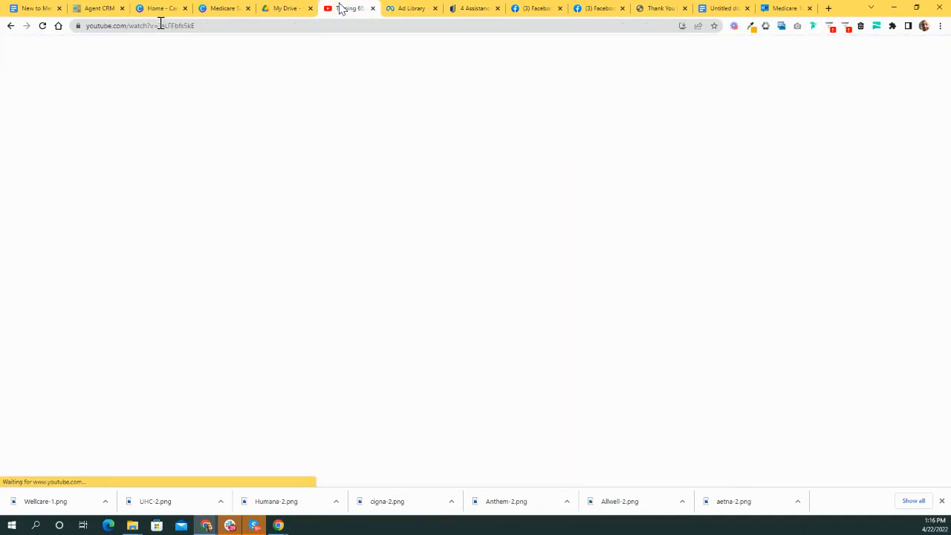
- Select the Yellowish Orange code f4b800 in the notes, then cycle tabs back toward Canva
{"action": "left_click", "coordinate": [724, 8]}
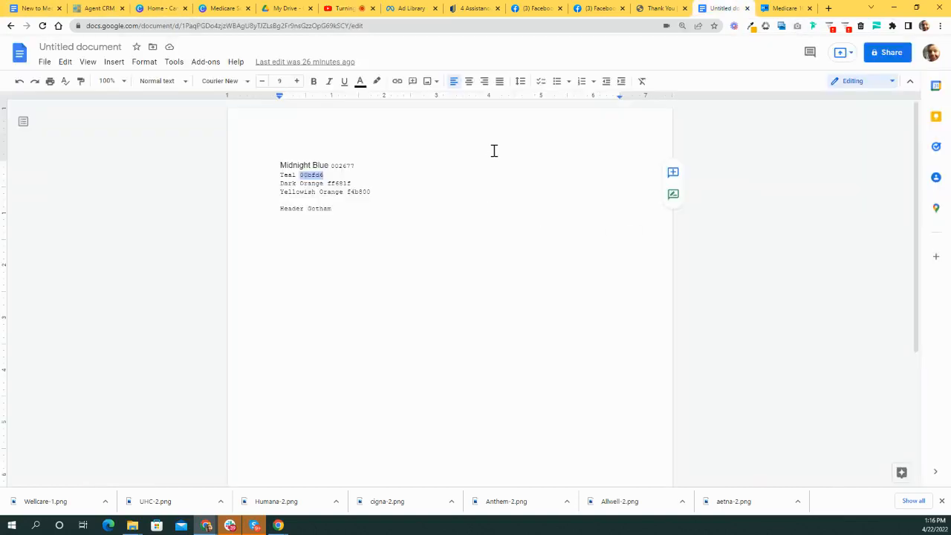
{"action": "left_click_drag", "start_coordinate": [386, 193], "coordinate": [352, 191]}
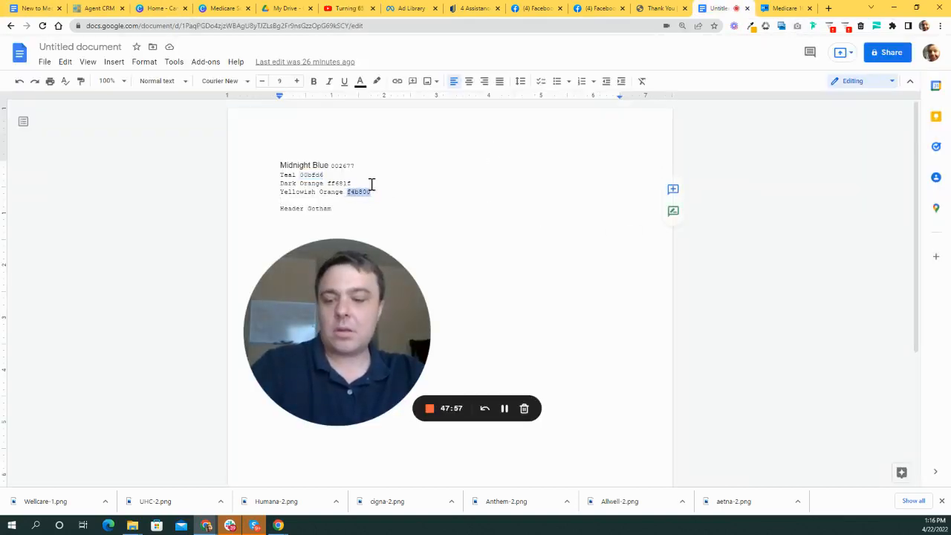
{"action": "left_click", "coordinate": [657, 8]}
{"action": "left_click", "coordinate": [598, 9]}
{"action": "left_click", "coordinate": [535, 8]}
{"action": "left_click", "coordinate": [479, 11]}
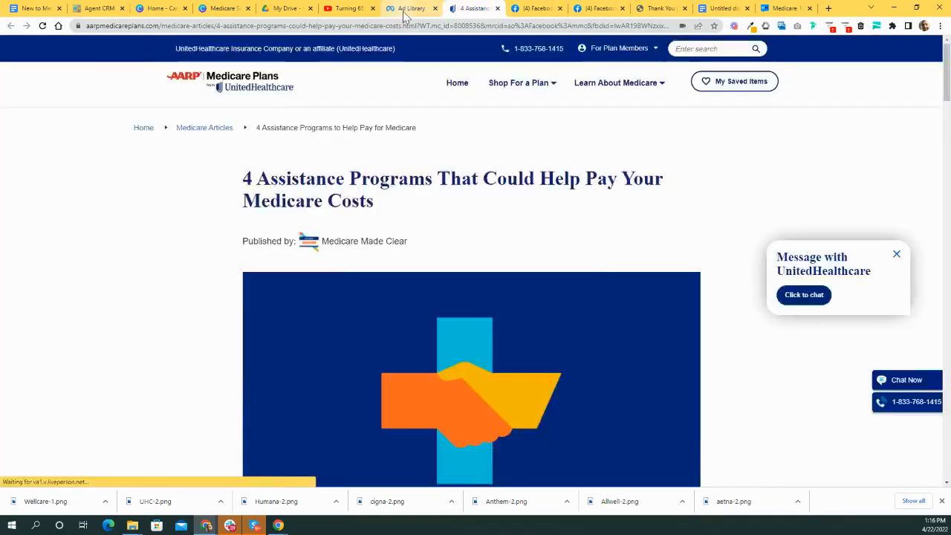
{"action": "left_click", "coordinate": [410, 9]}
- Reopen the Medicare Solutions design and change the heart's hand colour from FF914D to F4B800
{"action": "left_click", "coordinate": [156, 9]}
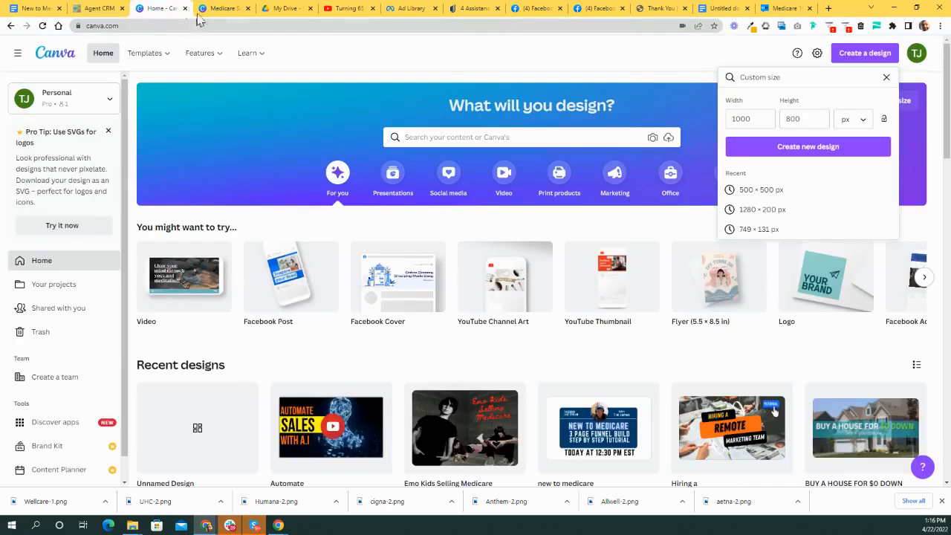
{"action": "left_click", "coordinate": [221, 8]}
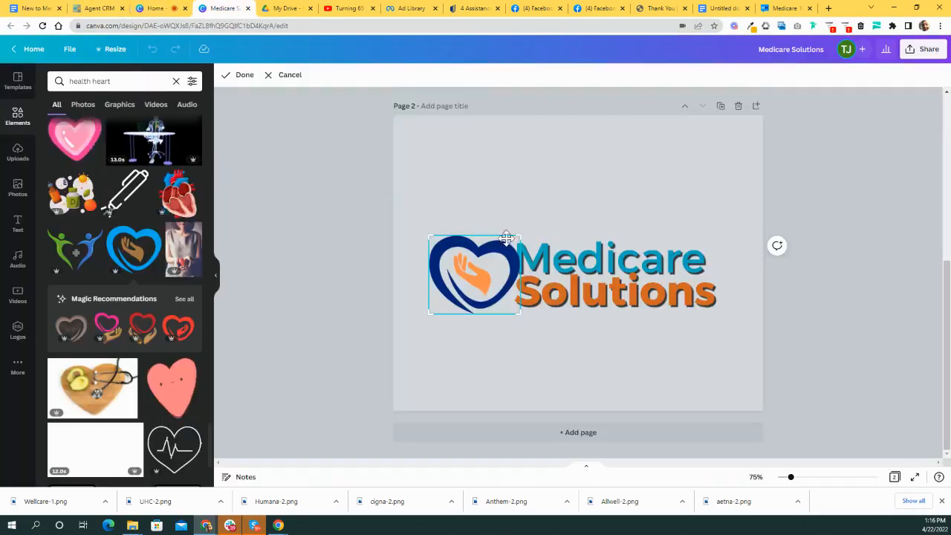
{"action": "left_click", "coordinate": [475, 286]}
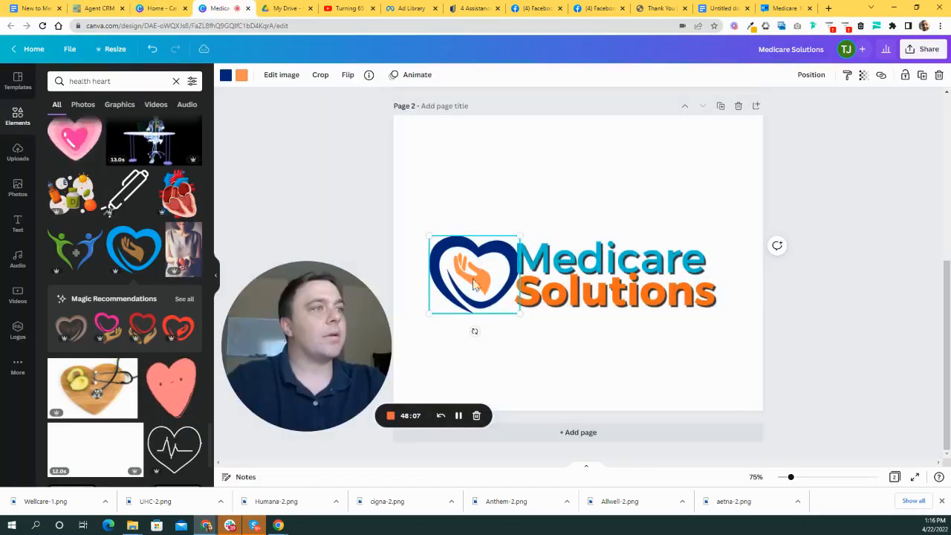
{"action": "left_click", "coordinate": [242, 75]}
{"action": "left_click", "coordinate": [58, 128]}
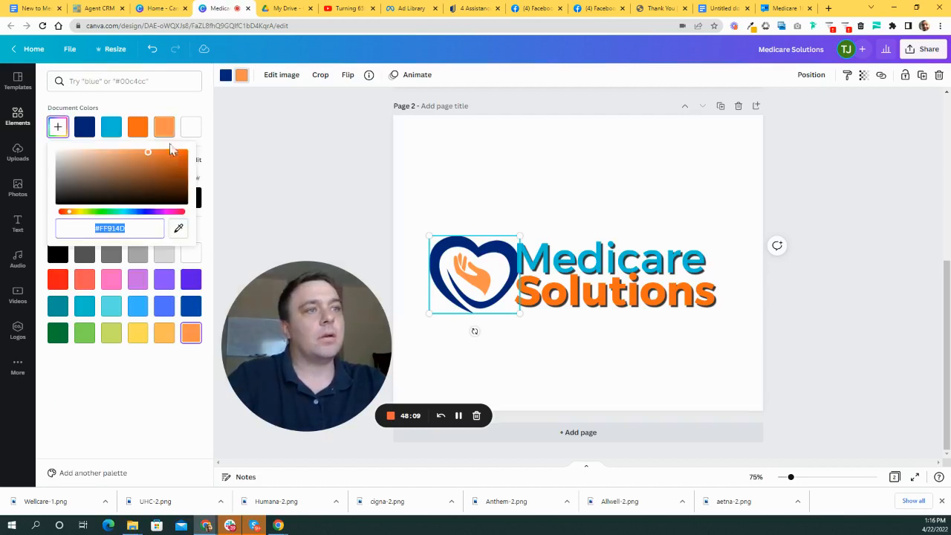
{"action": "left_click_drag", "start_coordinate": [132, 226], "coordinate": [99, 226]}
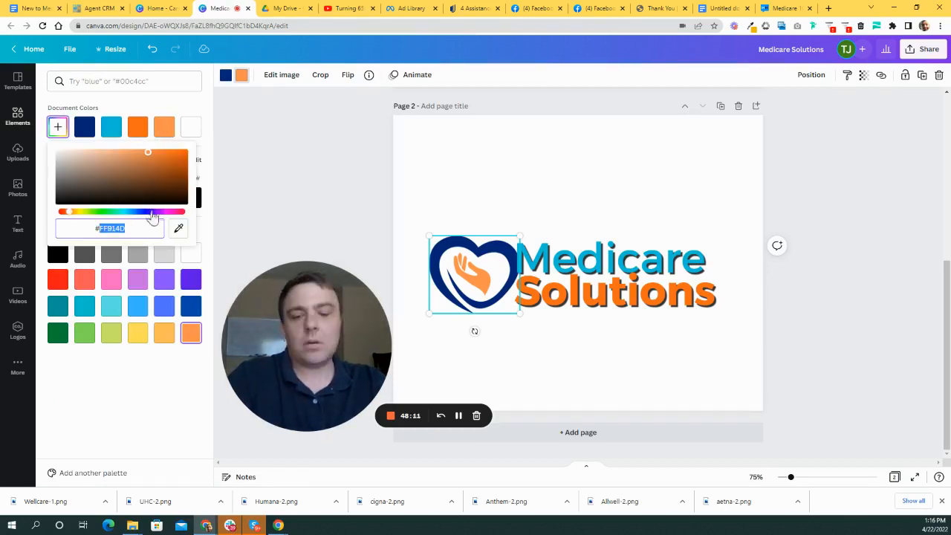
{"action": "type", "text": "F4B800"}
{"action": "key", "text": "Escape"}
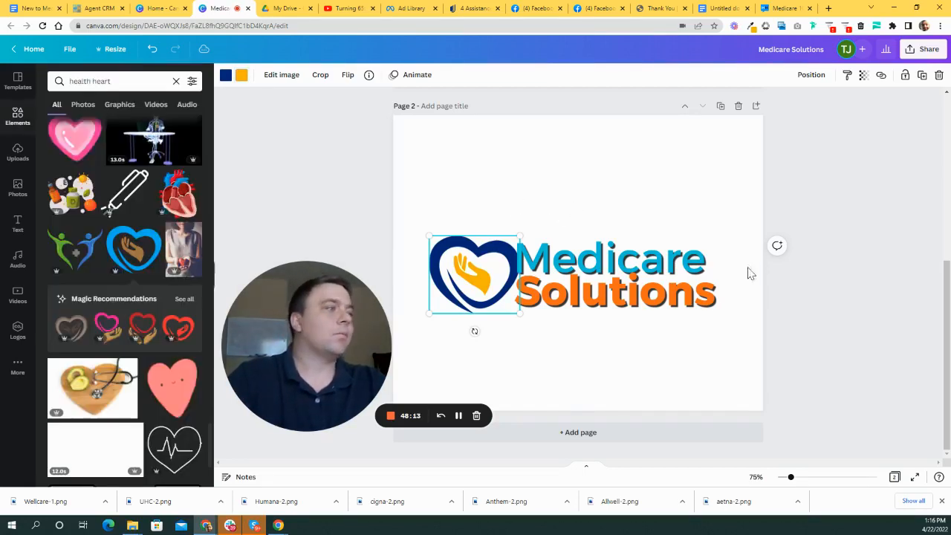
{"action": "left_click", "coordinate": [580, 389]}
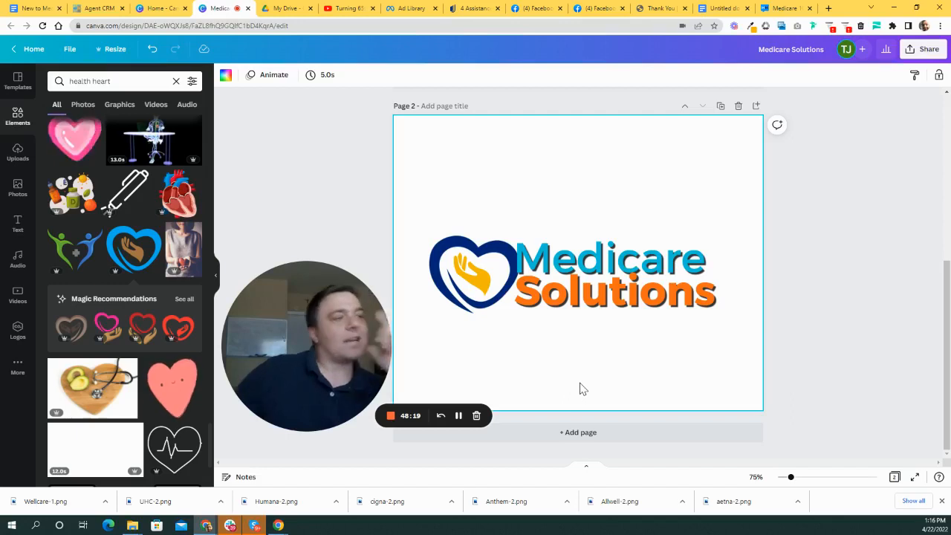
{"action": "left_click", "coordinate": [470, 295]}
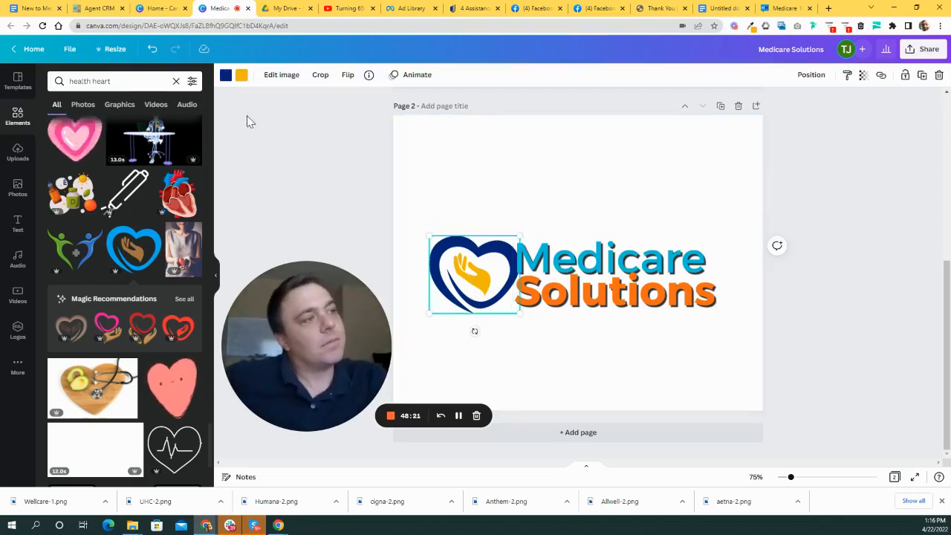
- Nudge the heart logo slightly left beside the Medicare Solutions text
{"action": "left_click", "coordinate": [606, 289]}
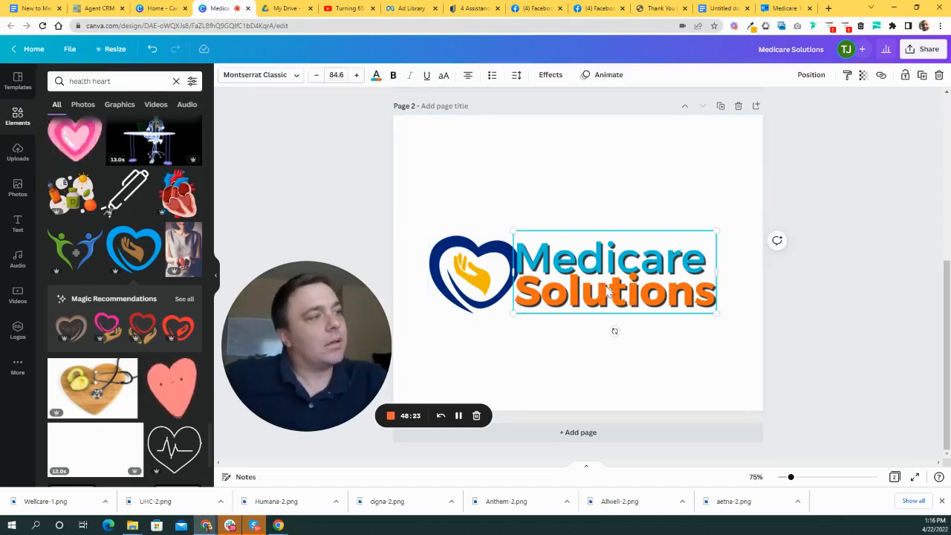
{"action": "left_click", "coordinate": [375, 76]}
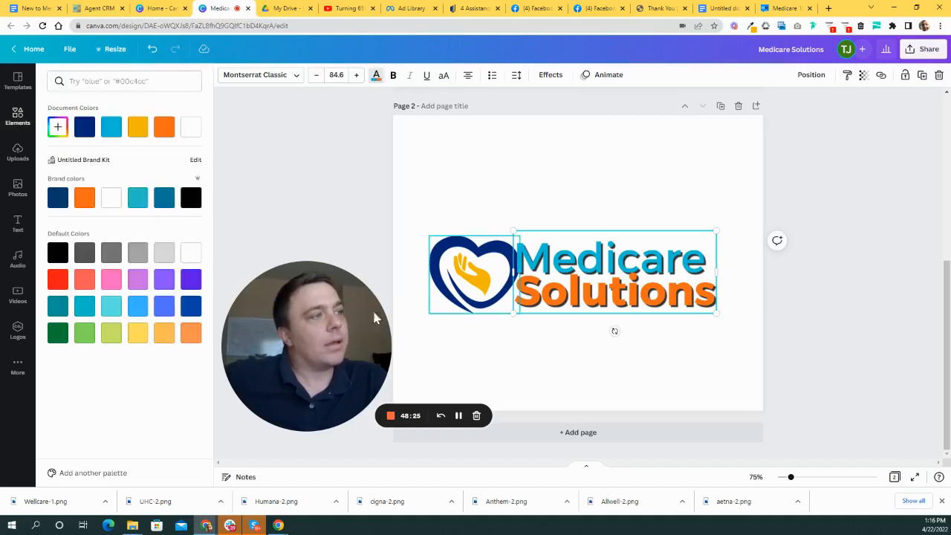
{"action": "double_click", "coordinate": [571, 269]}
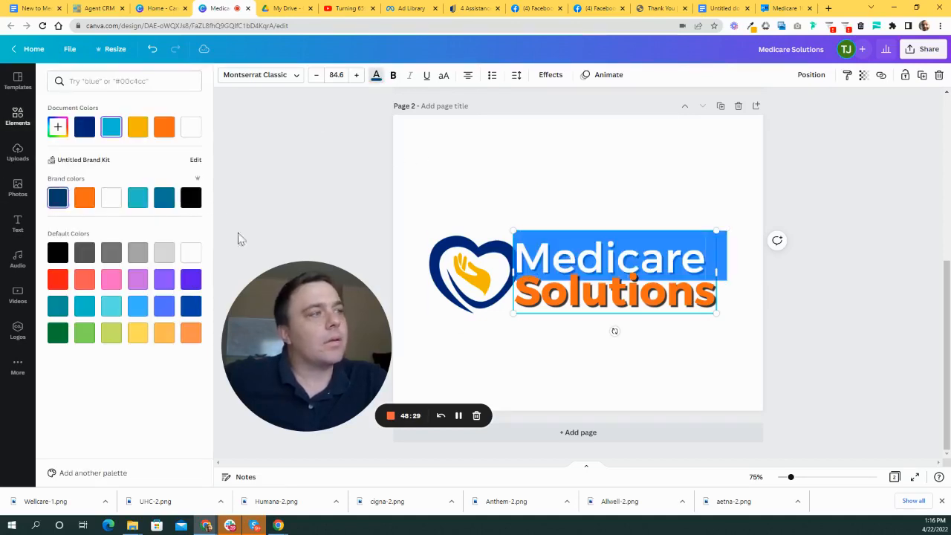
{"action": "key", "text": "Escape"}
{"action": "double_click", "coordinate": [486, 264]}
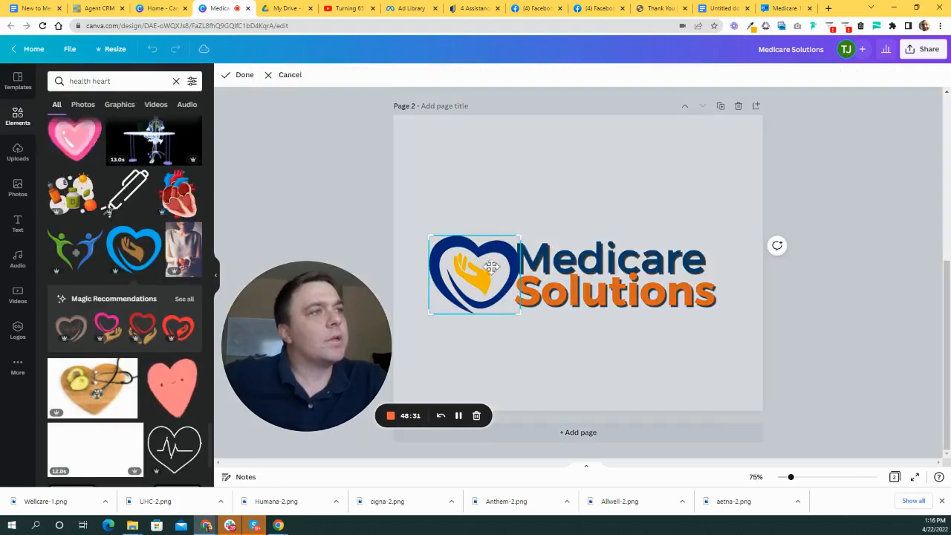
{"action": "left_click", "coordinate": [451, 206]}
{"action": "left_click_drag", "start_coordinate": [472, 265], "coordinate": [465, 264]}
- Set the Medicare Solutions text shadow effect to None
{"action": "left_click", "coordinate": [632, 277]}
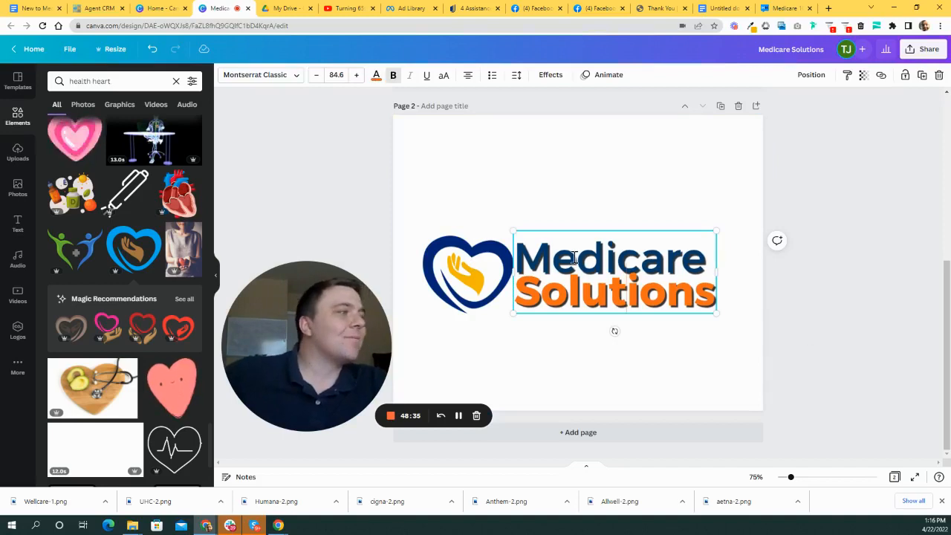
{"action": "left_click", "coordinate": [548, 75]}
{"action": "left_click", "coordinate": [71, 141]}
{"action": "left_click", "coordinate": [590, 319]}
- Try several swatch colours for the hand inside the heart, settling on orange
{"action": "left_click", "coordinate": [451, 277]}
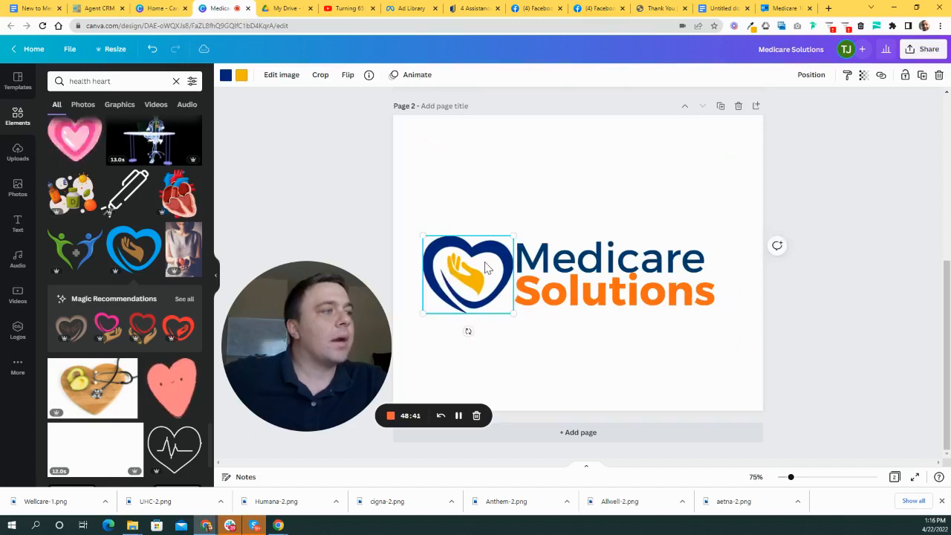
{"action": "left_click", "coordinate": [320, 74]}
{"action": "left_click", "coordinate": [243, 74]}
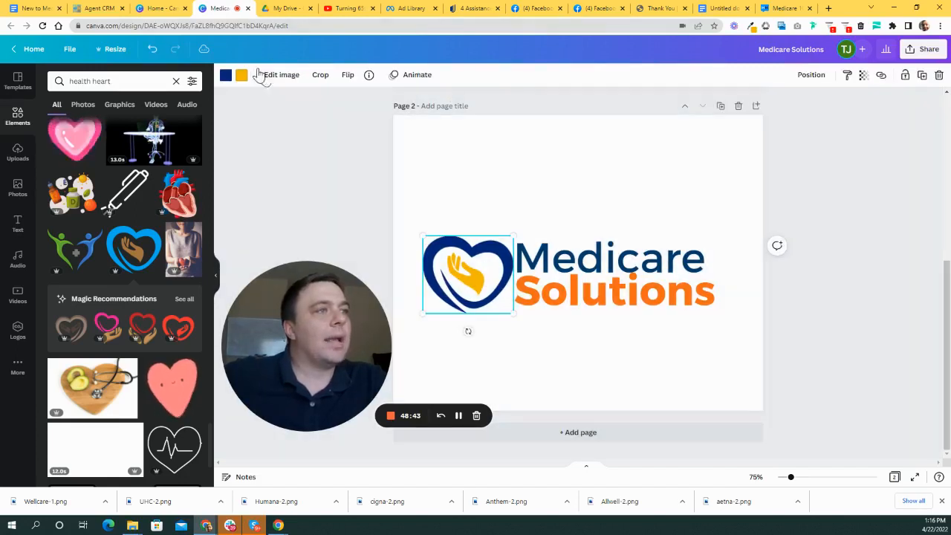
{"action": "left_click", "coordinate": [241, 75]}
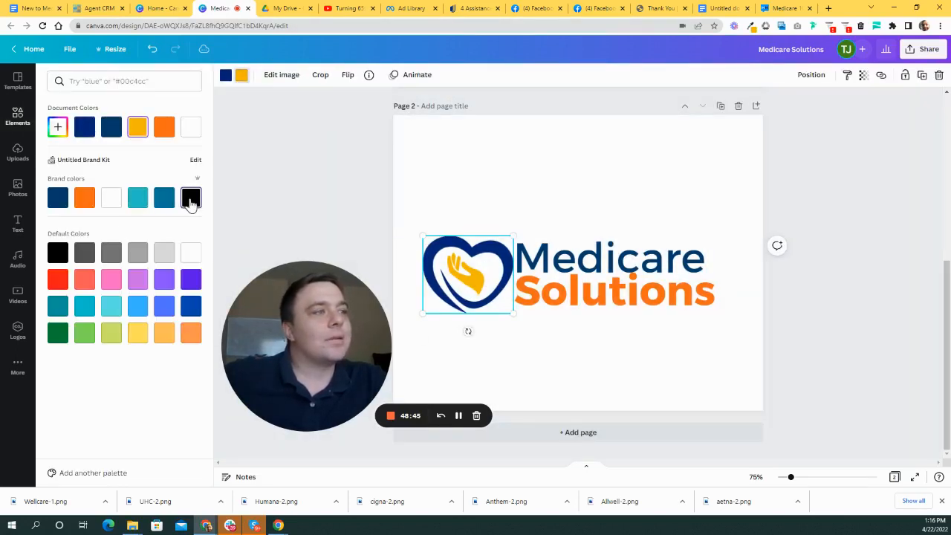
{"action": "left_click", "coordinate": [191, 199]}
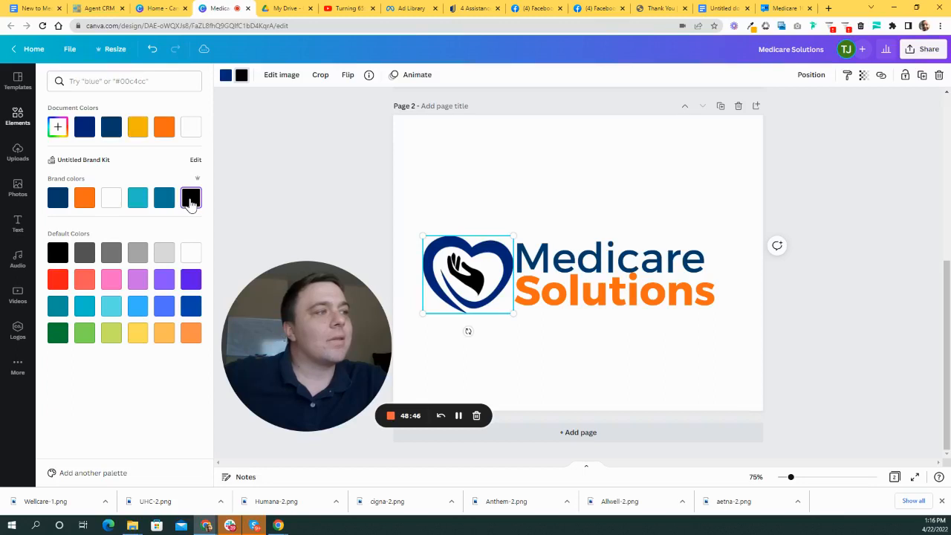
{"action": "left_click", "coordinate": [111, 281]}
{"action": "left_click", "coordinate": [138, 281]}
{"action": "left_click", "coordinate": [162, 284]}
{"action": "left_click", "coordinate": [190, 280]}
{"action": "left_click", "coordinate": [109, 307]}
{"action": "left_click", "coordinate": [84, 308]}
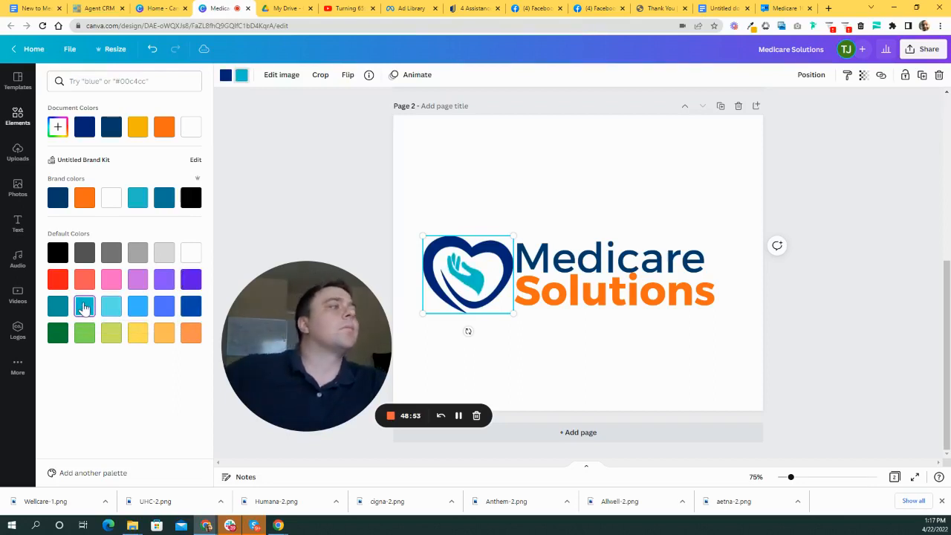
{"action": "left_click", "coordinate": [60, 309]}
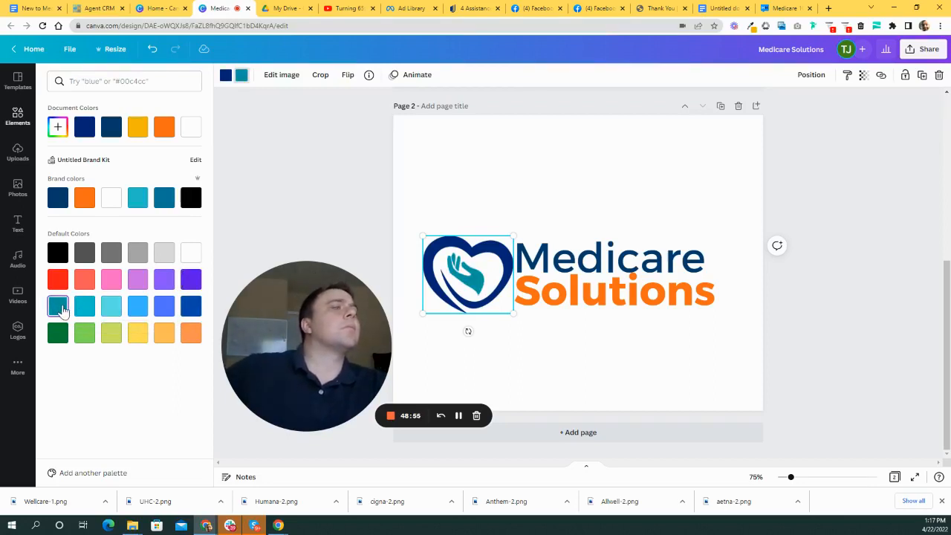
{"action": "left_click", "coordinate": [58, 334]}
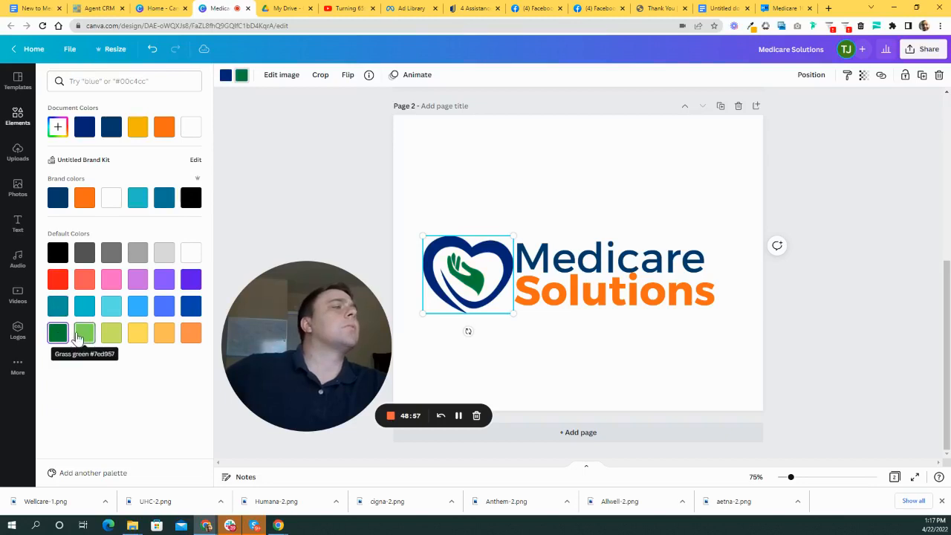
{"action": "left_click", "coordinate": [84, 334]}
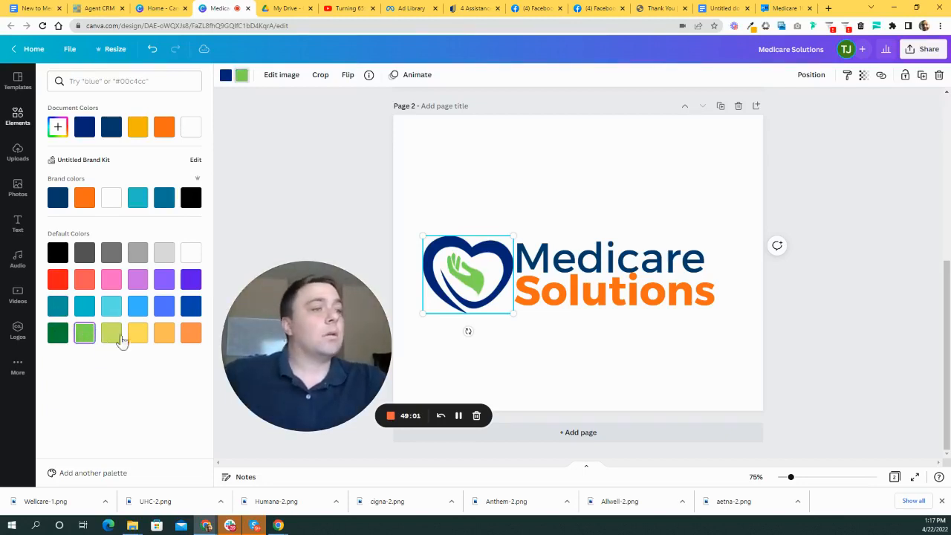
{"action": "left_click", "coordinate": [112, 338]}
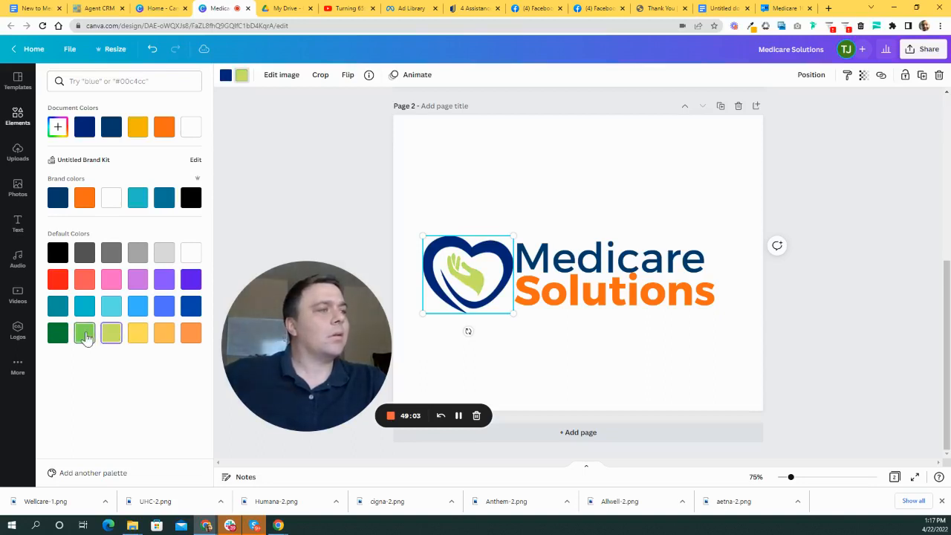
{"action": "left_click", "coordinate": [162, 334]}
{"action": "left_click", "coordinate": [187, 337]}
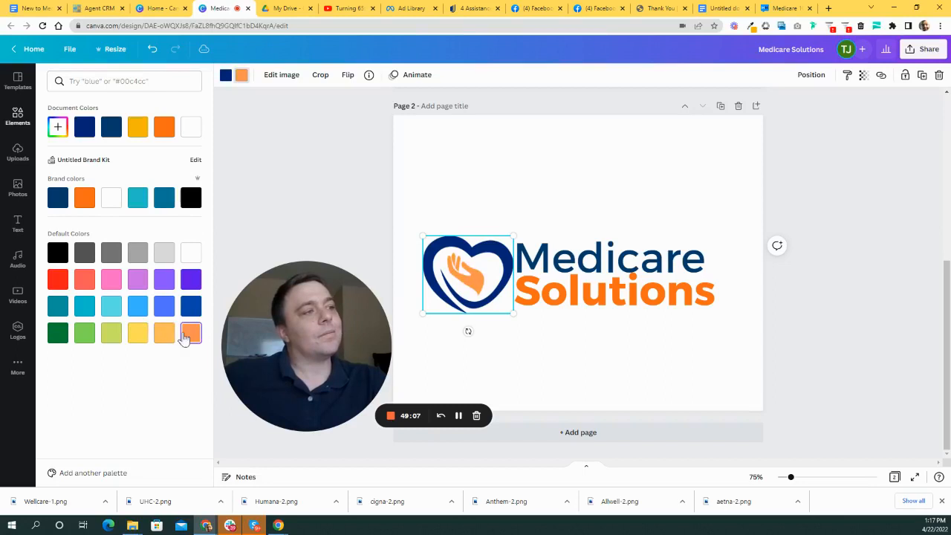
{"action": "left_click", "coordinate": [547, 364]}
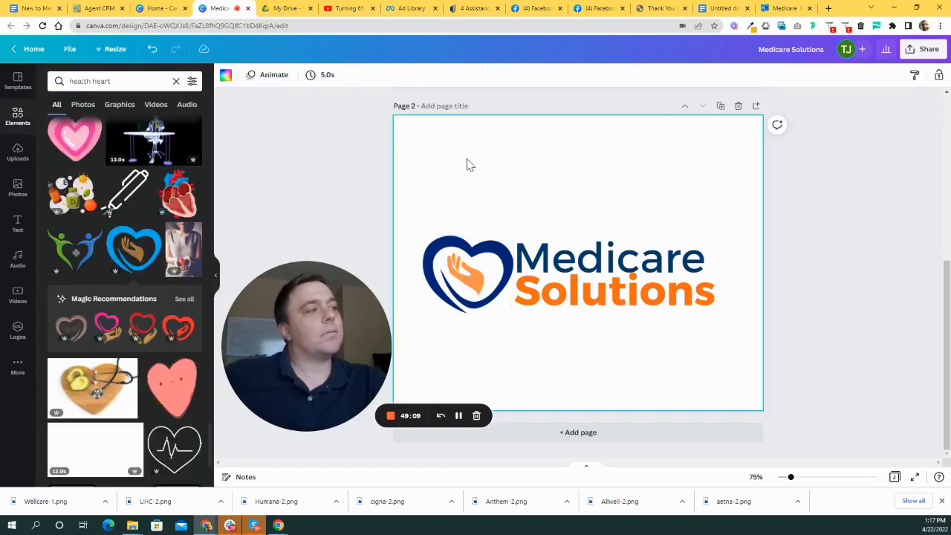
- Move the heart and title up-left together and enlarge them to about 959 px wide
{"action": "left_click_drag", "start_coordinate": [750, 223], "coordinate": [446, 331]}
{"action": "left_click_drag", "start_coordinate": [555, 297], "coordinate": [535, 283]}
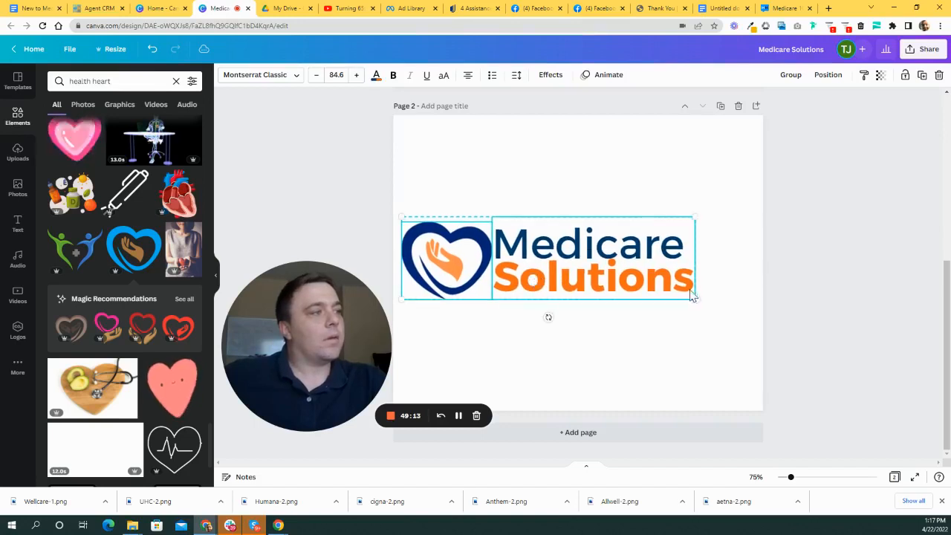
{"action": "left_click_drag", "start_coordinate": [692, 297], "coordinate": [744, 334]}
{"action": "left_click", "coordinate": [550, 193]}
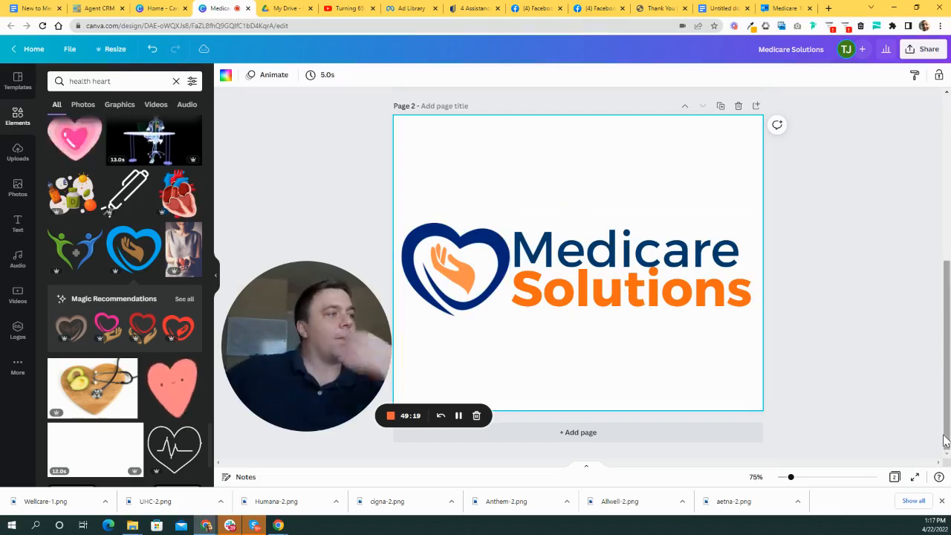
{"action": "left_click", "coordinate": [647, 291]}
{"action": "double_click", "coordinate": [664, 290]}
{"action": "left_click", "coordinate": [733, 208]}
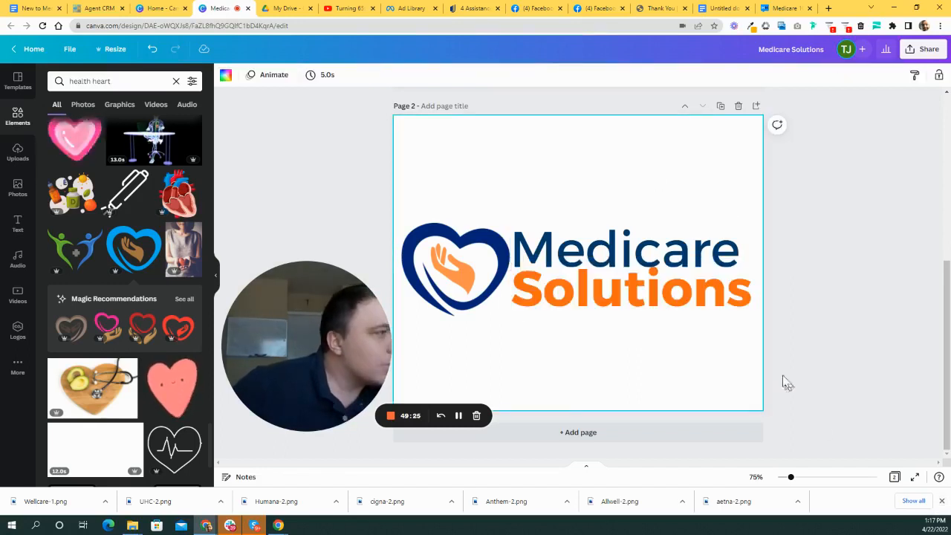
{"action": "left_click", "coordinate": [698, 253]}
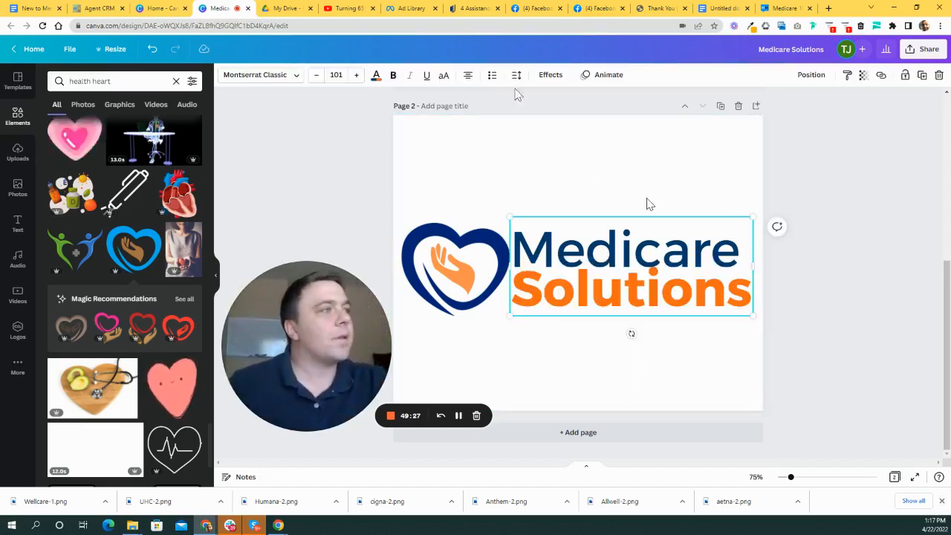
- Set the logo text's line spacing to 0.8
{"action": "left_click", "coordinate": [516, 76]}
{"action": "left_click_drag", "start_coordinate": [545, 149], "coordinate": [542, 149]}
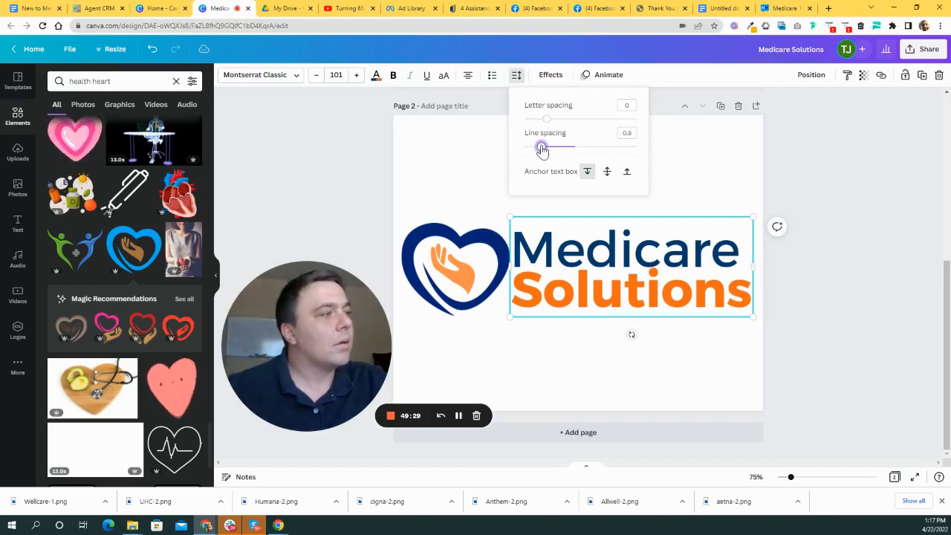
{"action": "left_click", "coordinate": [775, 222]}
{"action": "left_click", "coordinate": [834, 250]}
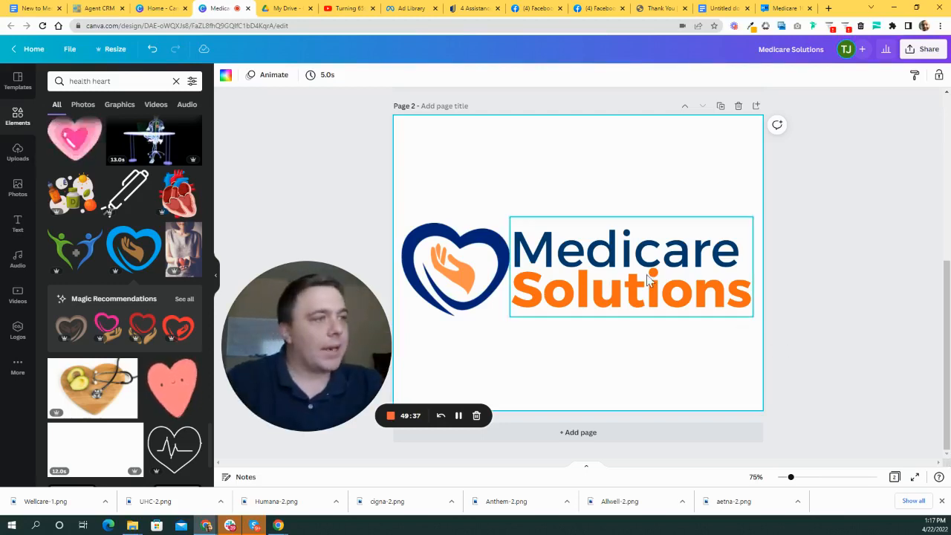
- Centre the heart-and-text logo on the page guides
{"action": "left_click_drag", "start_coordinate": [308, 328], "coordinate": [186, 276]}
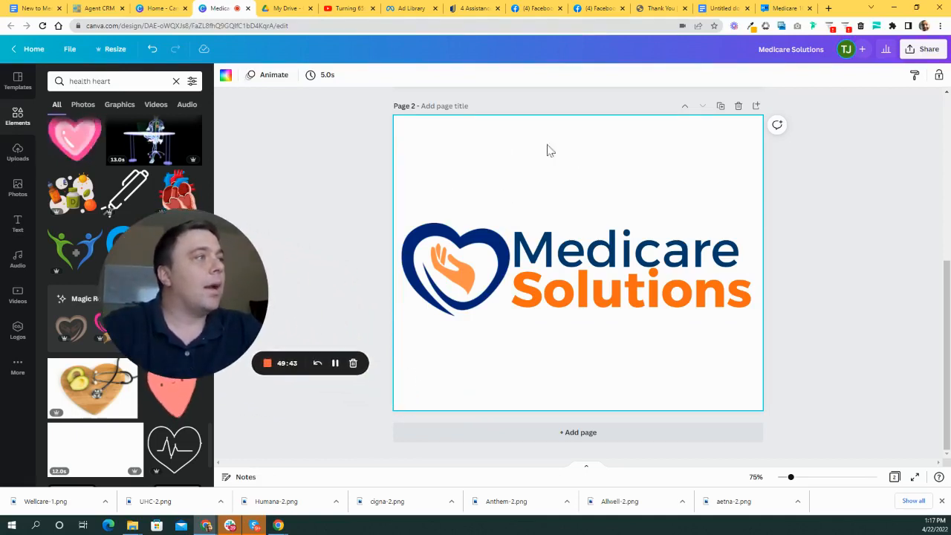
{"action": "left_click", "coordinate": [115, 49]}
{"action": "left_click_drag", "start_coordinate": [203, 251], "coordinate": [345, 285]}
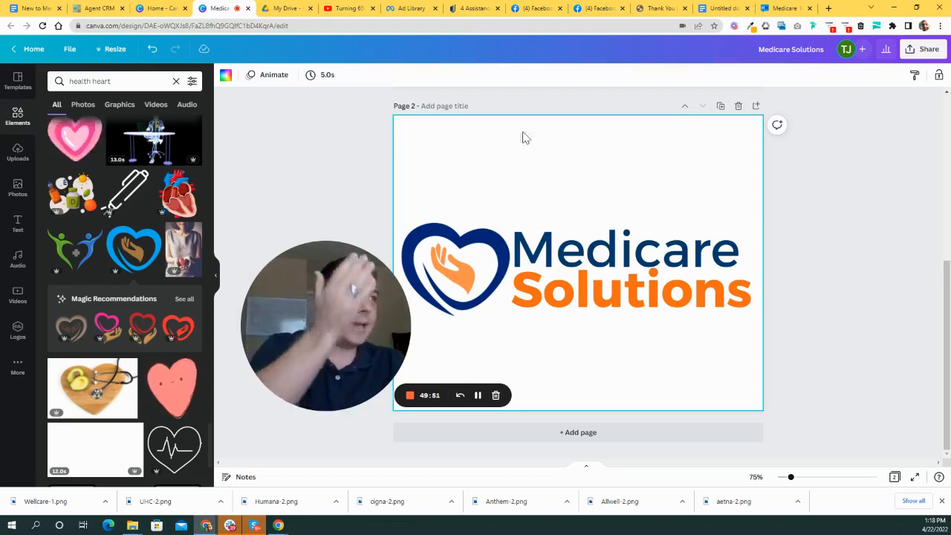
{"action": "left_click_drag", "start_coordinate": [340, 305], "coordinate": [326, 281]}
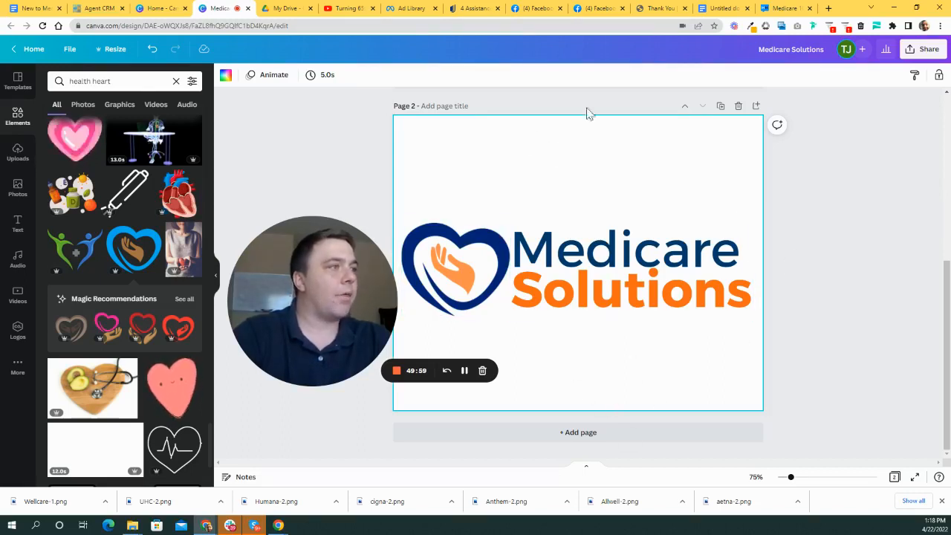
{"action": "left_click_drag", "start_coordinate": [777, 215], "coordinate": [420, 326]}
{"action": "left_click_drag", "start_coordinate": [635, 288], "coordinate": [635, 285]}
{"action": "left_click", "coordinate": [614, 185]}
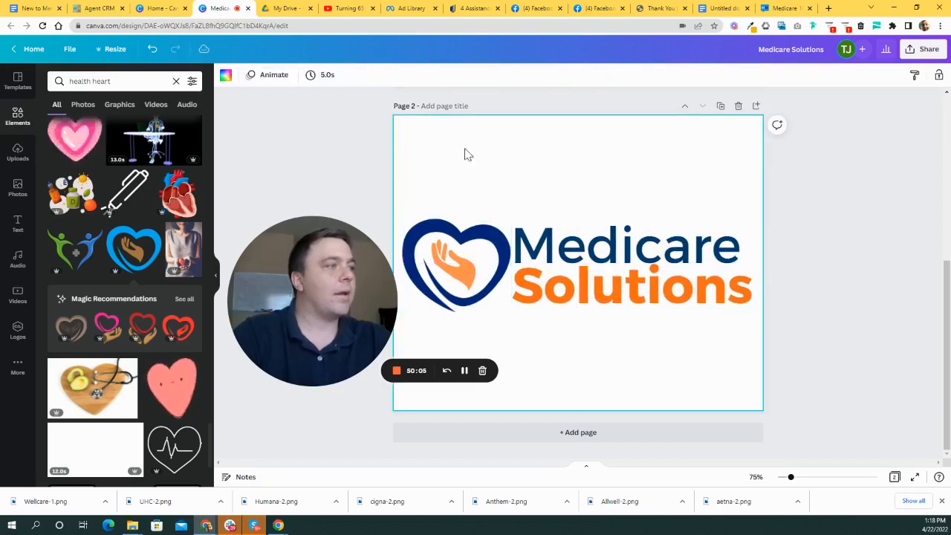
- Resize the design to a custom 1000 × 250 px copy by changing the height to 250
{"action": "left_click", "coordinate": [69, 49]}
{"action": "left_click", "coordinate": [112, 49]}
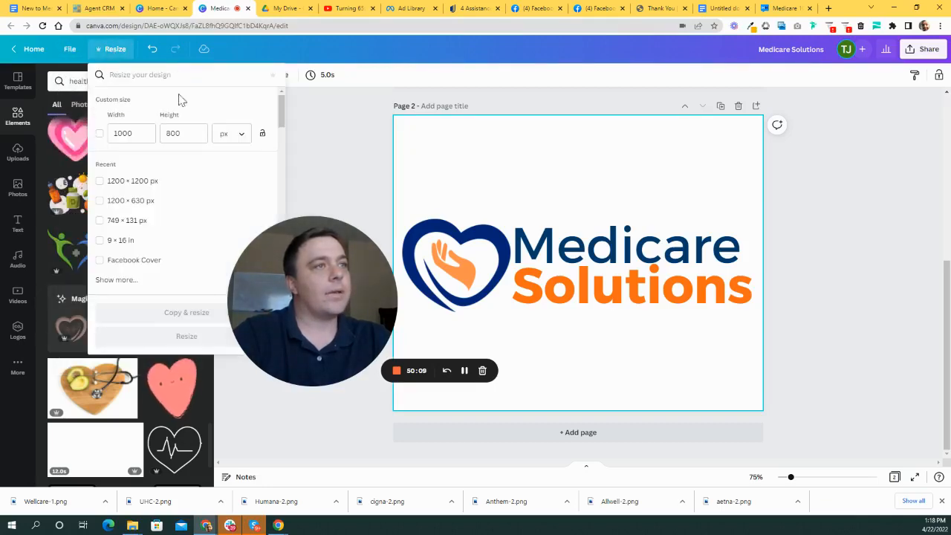
{"action": "left_click_drag", "start_coordinate": [294, 273], "coordinate": [373, 266]}
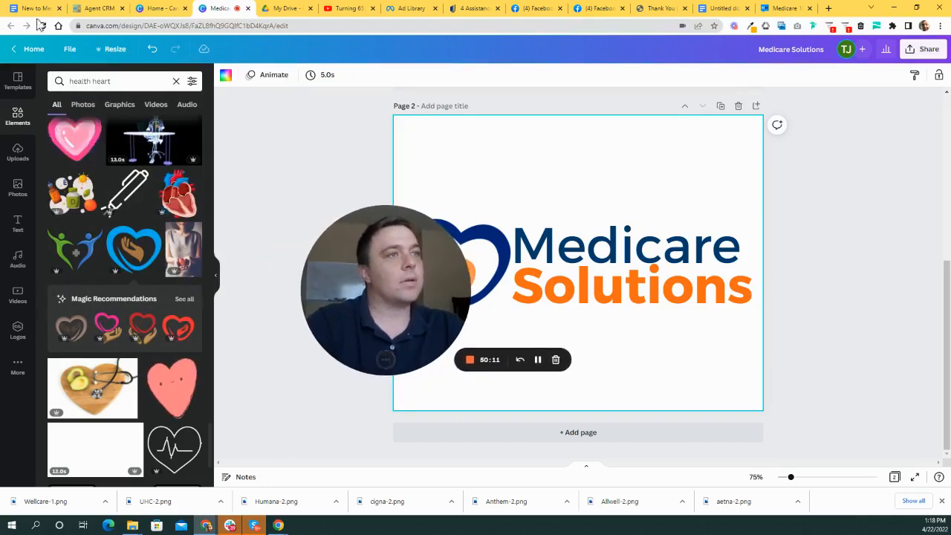
{"action": "left_click", "coordinate": [111, 49]}
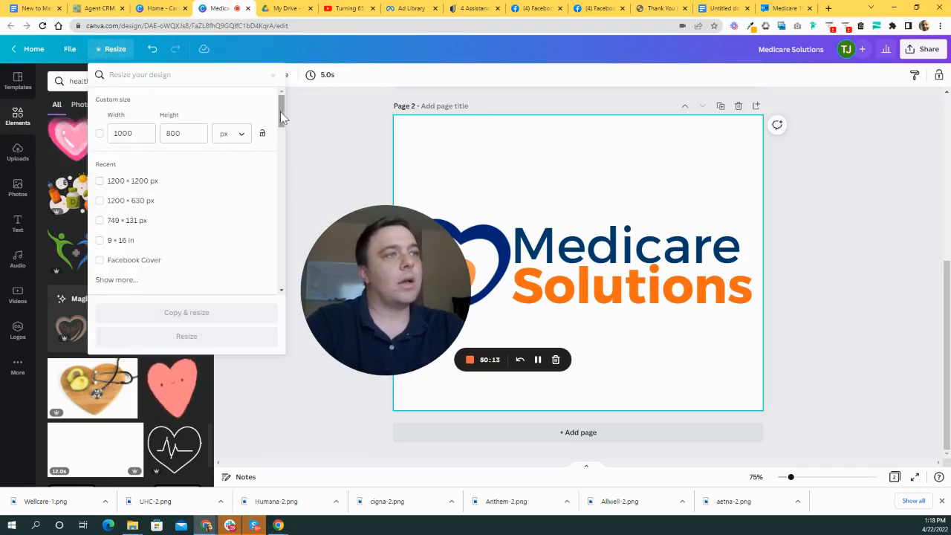
{"action": "left_click_drag", "start_coordinate": [281, 117], "coordinate": [280, 110]}
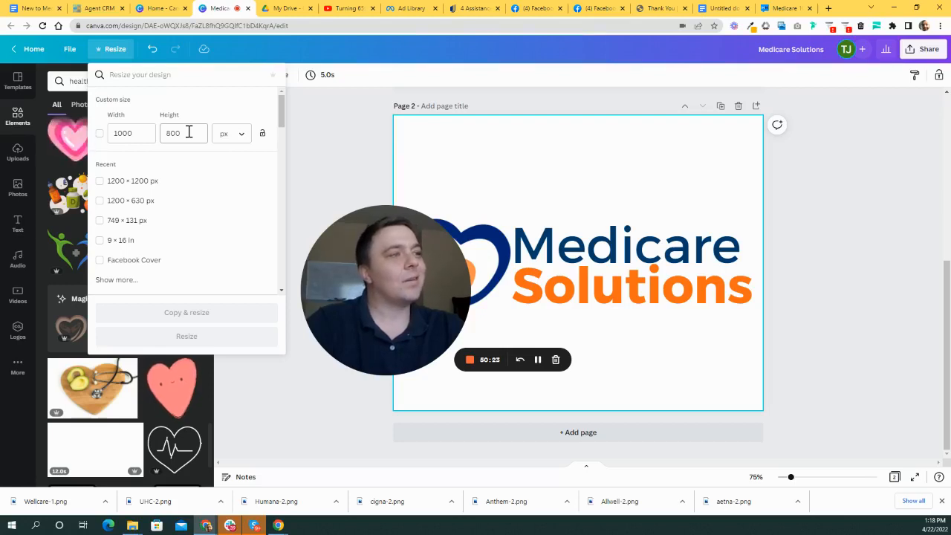
{"action": "left_click", "coordinate": [189, 132]}
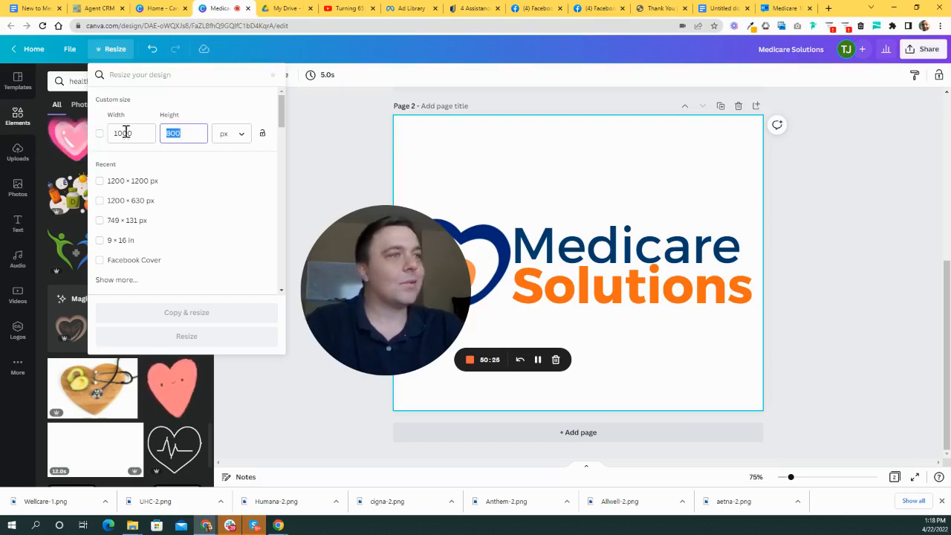
{"action": "type", "text": "250"}
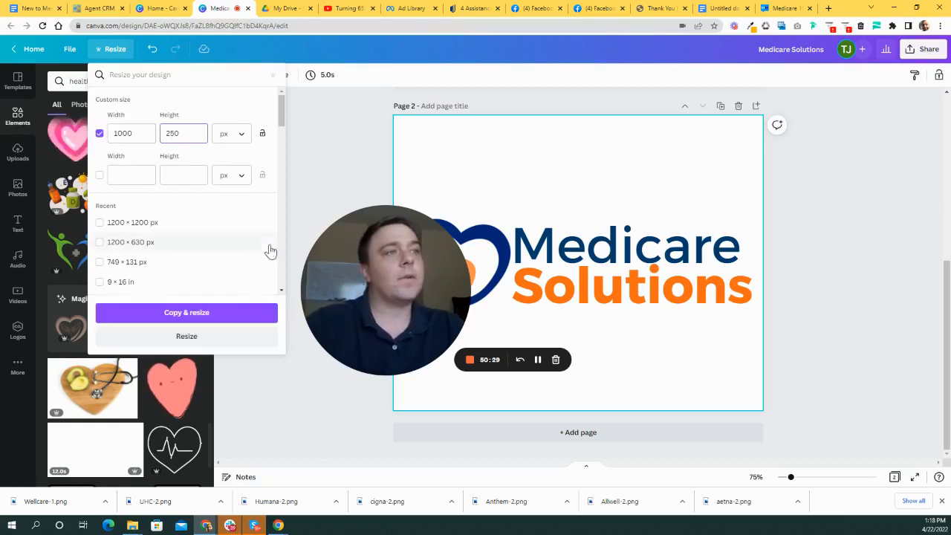
{"action": "left_click", "coordinate": [214, 318]}
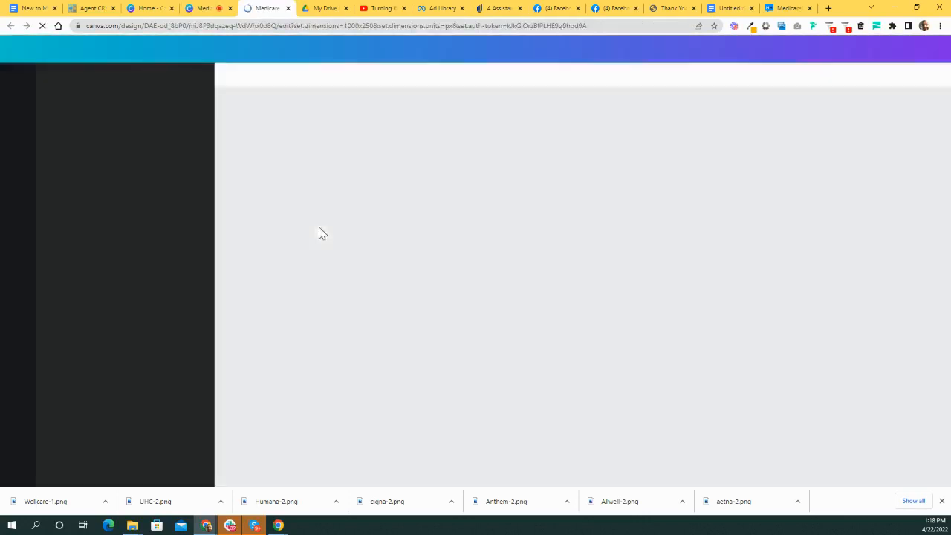
- Select the heart and wordmark on page 2 and position them near the top-left
{"action": "scroll", "coordinate": [607, 239], "scroll_direction": "down", "scroll_amount": 1}
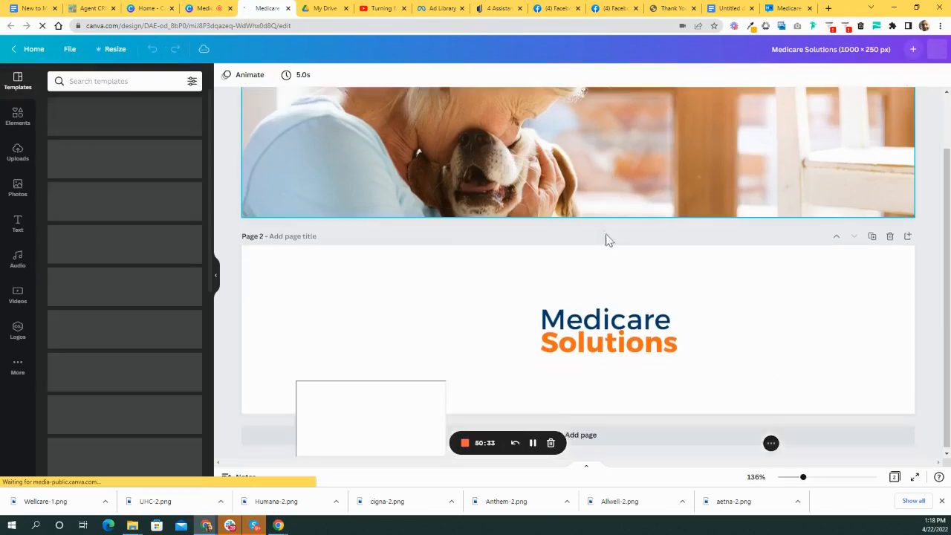
{"action": "left_click_drag", "start_coordinate": [338, 339], "coordinate": [422, 133]}
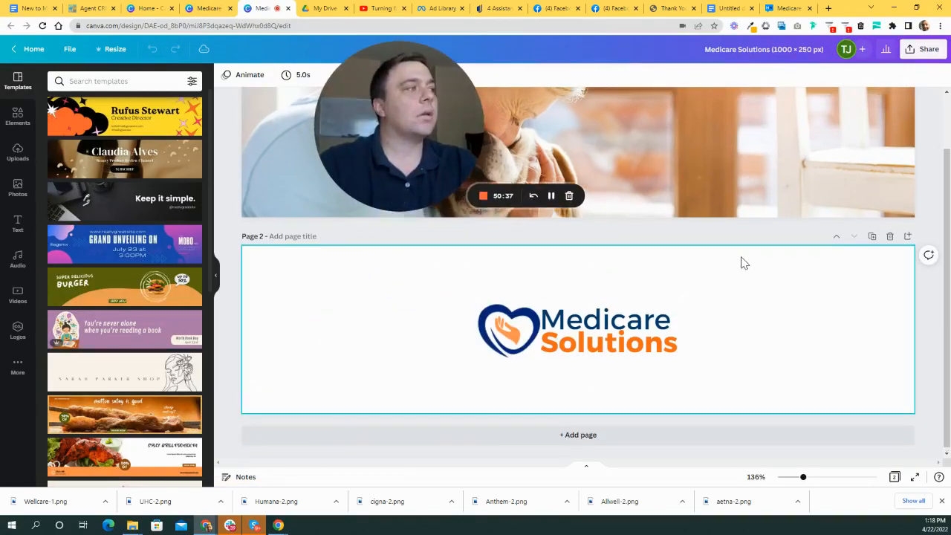
{"action": "scroll", "coordinate": [724, 260], "scroll_direction": "up", "scroll_amount": 1}
{"action": "scroll", "coordinate": [646, 244], "scroll_direction": "down", "scroll_amount": 1}
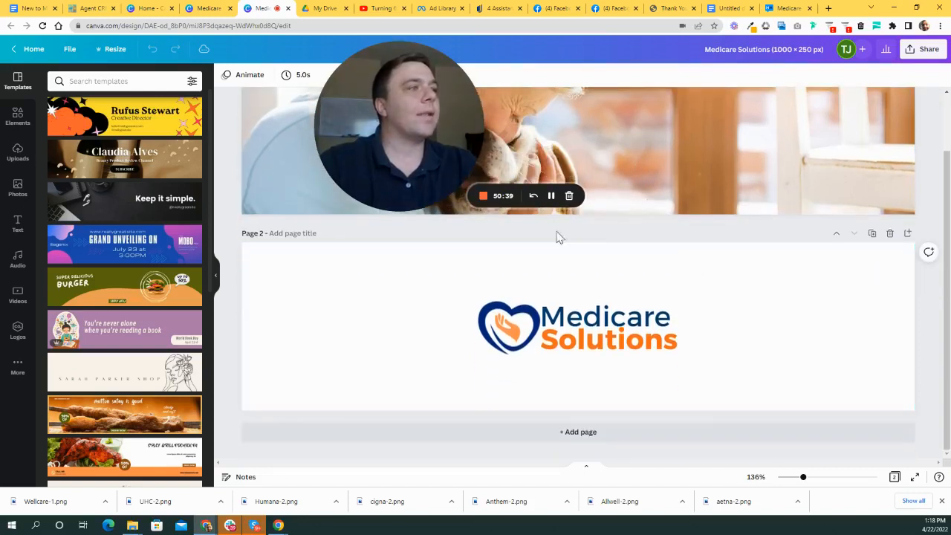
{"action": "left_click_drag", "start_coordinate": [730, 287], "coordinate": [433, 374]}
{"action": "left_click_drag", "start_coordinate": [672, 349], "coordinate": [750, 398]}
{"action": "left_click_drag", "start_coordinate": [582, 361], "coordinate": [556, 337]}
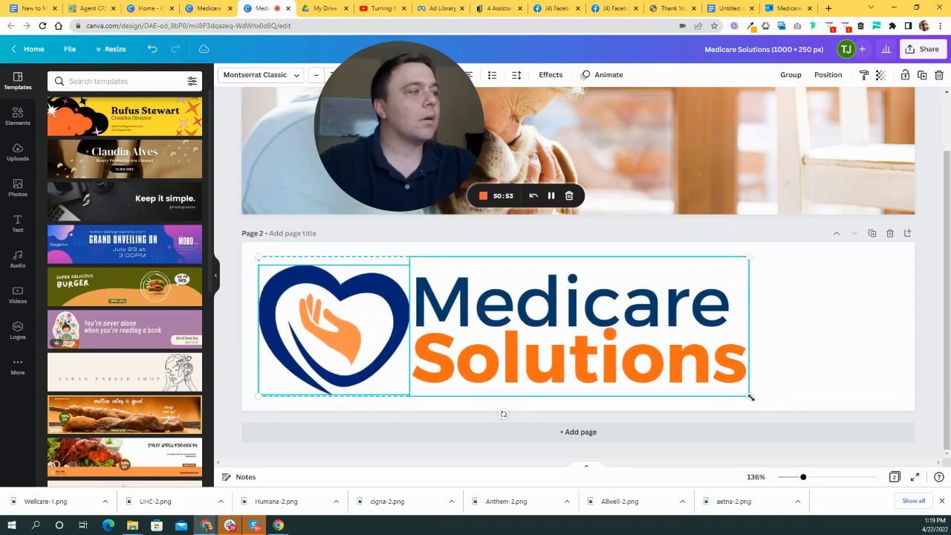
- Enlarge the logo to about 784 × 223 and shift it to span the banner
{"action": "mouse_move", "coordinate": [777, 404]}
{"action": "left_mouse_down"}
{"action": "mouse_move", "coordinate": [808, 406]}
{"action": "mouse_move", "coordinate": [790, 404]}
{"action": "left_mouse_up"}
{"action": "left_click_drag", "start_coordinate": [664, 350], "coordinate": [717, 340]}
{"action": "left_click", "coordinate": [873, 311]}
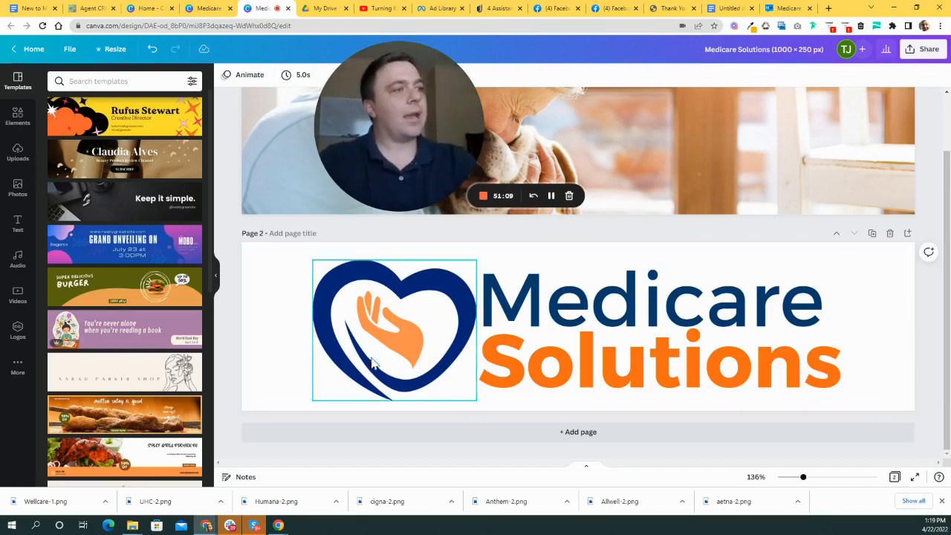
{"action": "left_click_drag", "start_coordinate": [286, 291], "coordinate": [735, 352]}
{"action": "left_click", "coordinate": [860, 313]}
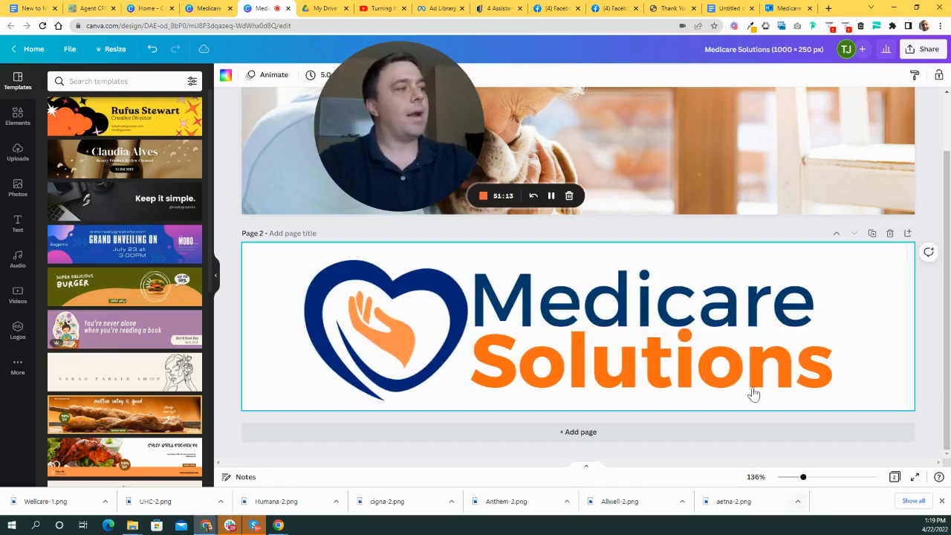
{"action": "scroll", "coordinate": [668, 252], "scroll_direction": "up", "scroll_amount": 3}
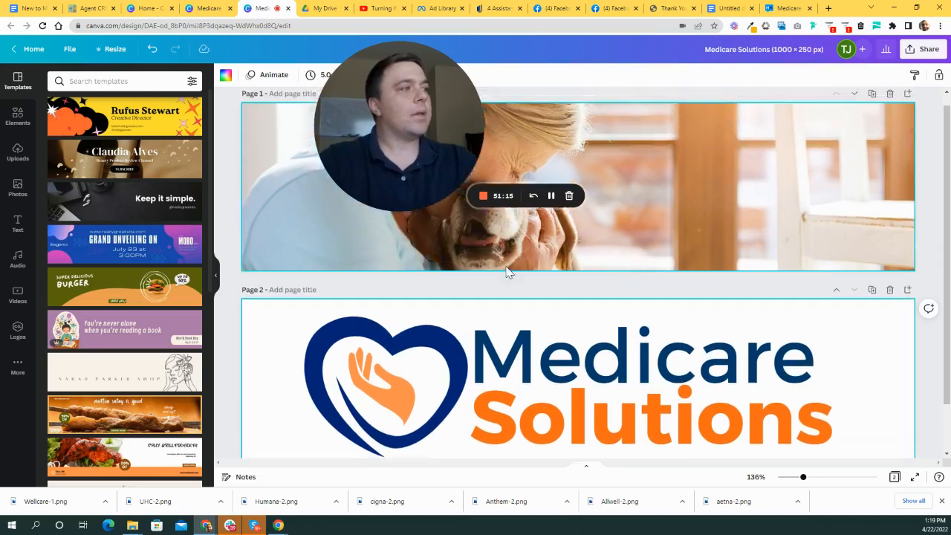
{"action": "left_click_drag", "start_coordinate": [430, 148], "coordinate": [327, 213]}
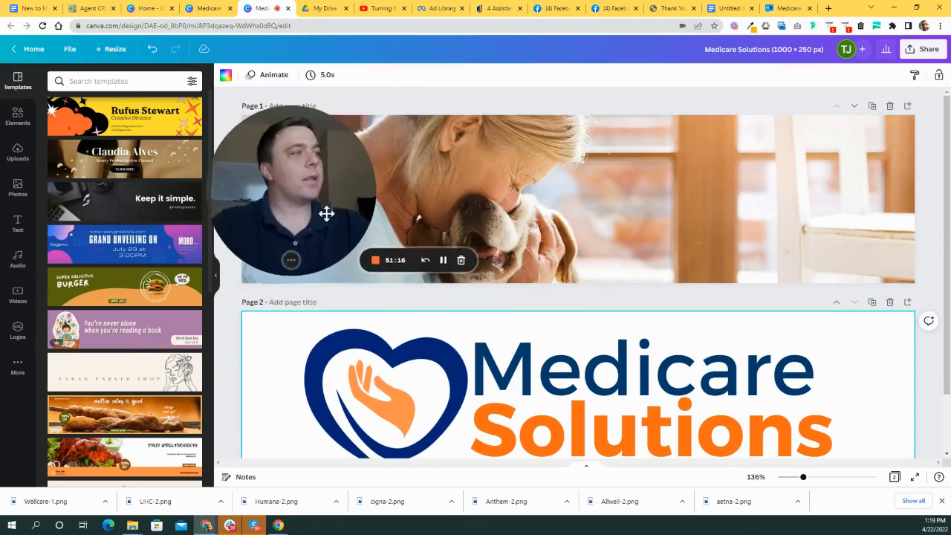
- Download the pages as 2× PNG (2000 × 500 px) with a transparent background
{"action": "left_click", "coordinate": [922, 49]}
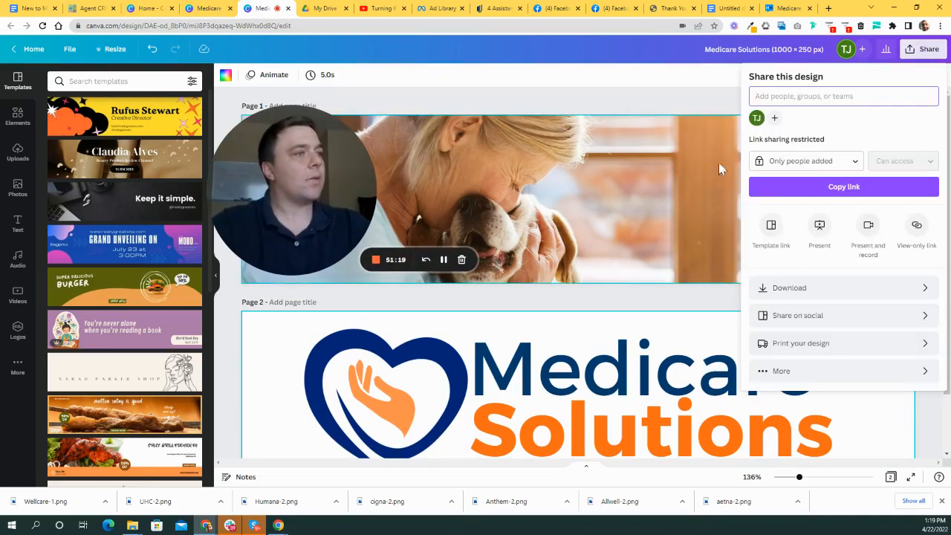
{"action": "left_click", "coordinate": [928, 287]}
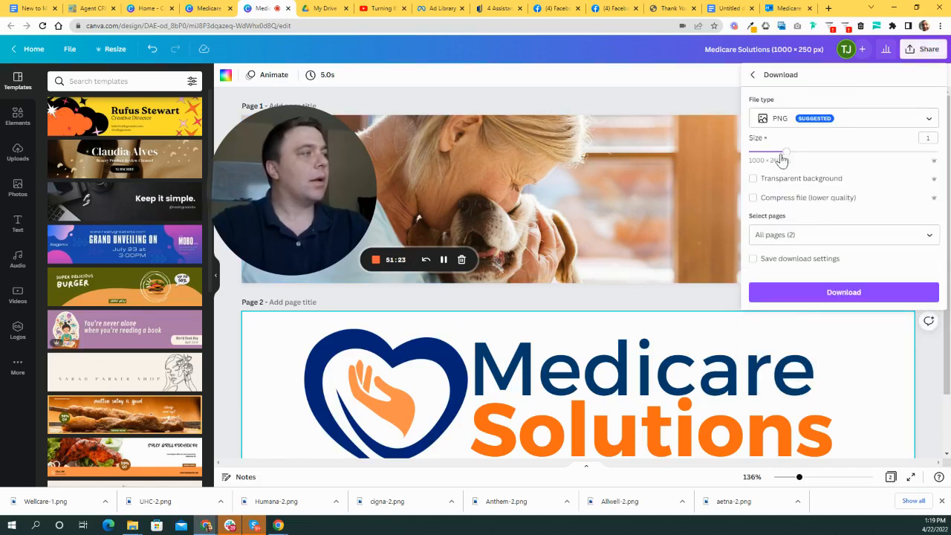
{"action": "left_click_drag", "start_coordinate": [787, 156], "coordinate": [851, 162]}
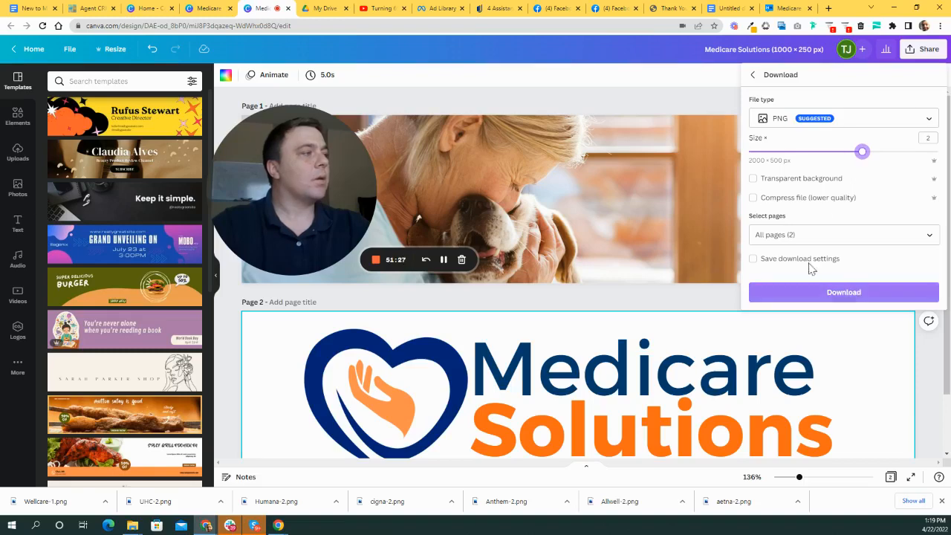
{"action": "left_click", "coordinate": [754, 180]}
{"action": "left_click", "coordinate": [838, 295]}
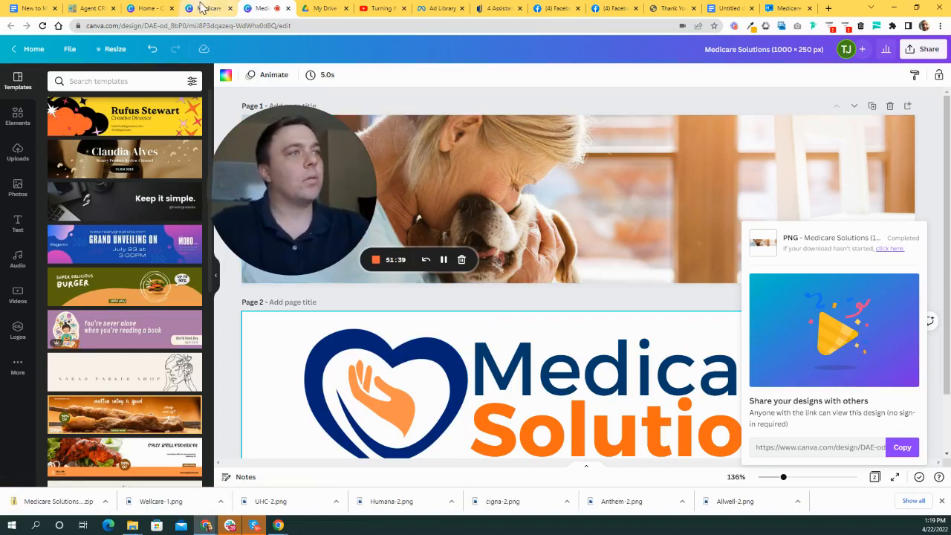
{"action": "left_click", "coordinate": [202, 8]}
- Look over the other Medicare Solutions design and its File options in Canva
{"action": "scroll", "coordinate": [636, 252], "scroll_direction": "up", "scroll_amount": 5}
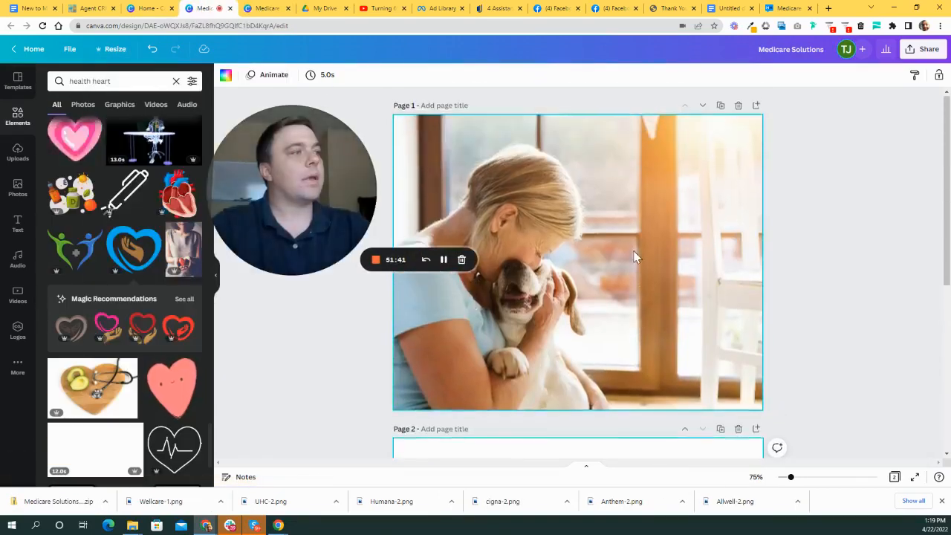
{"action": "scroll", "coordinate": [635, 256], "scroll_direction": "down", "scroll_amount": 3}
{"action": "scroll", "coordinate": [639, 286], "scroll_direction": "up", "scroll_amount": 3}
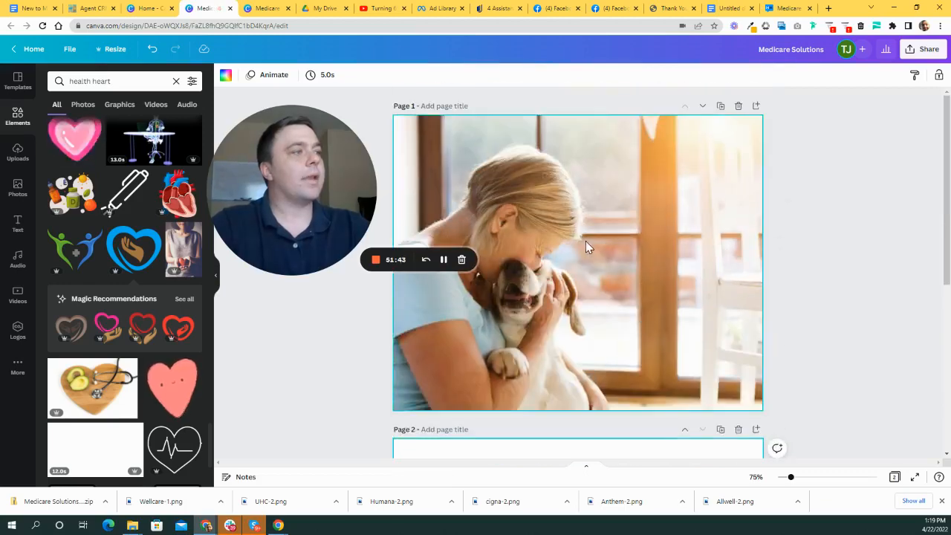
{"action": "left_click_drag", "start_coordinate": [312, 205], "coordinate": [290, 277]}
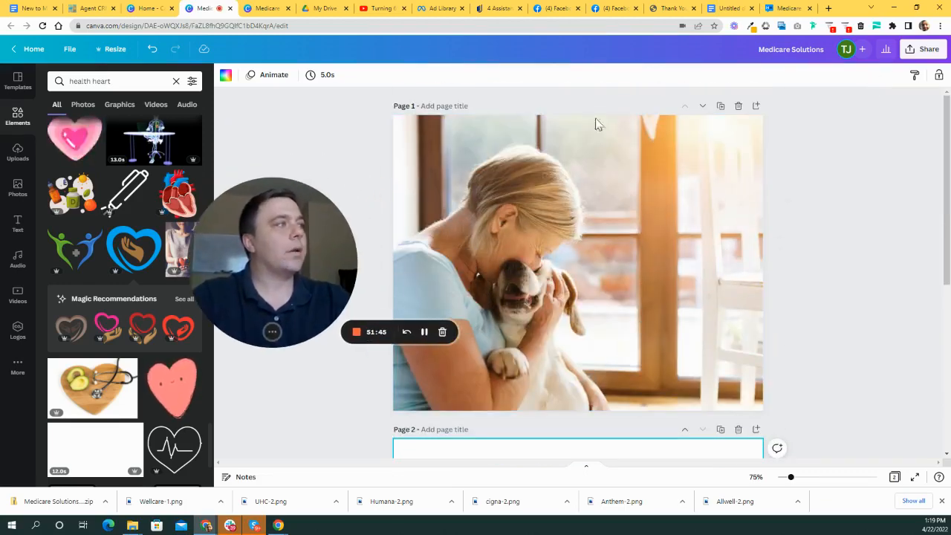
{"action": "left_click", "coordinate": [69, 50]}
{"action": "left_click", "coordinate": [833, 78]}
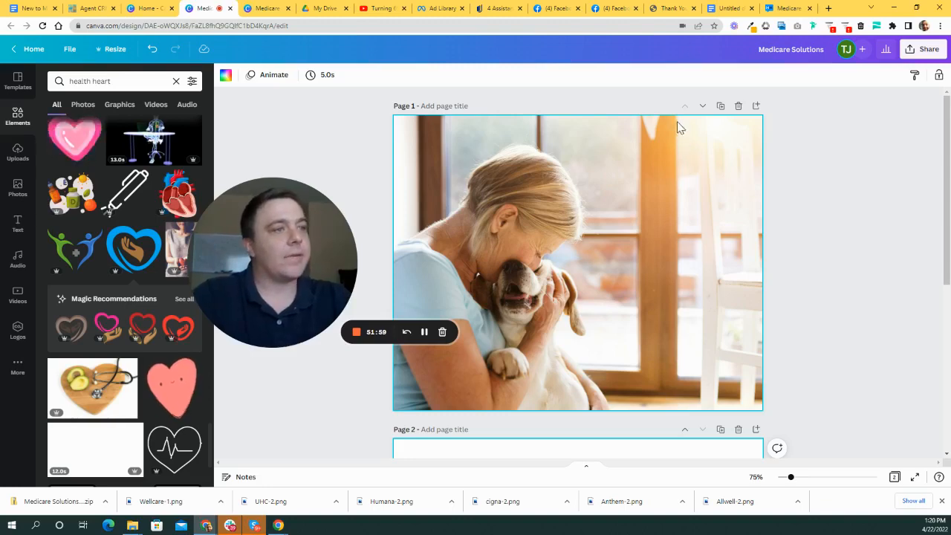
- Download the design as PNG at 2000 × 1600 px, then return to the Agent CRM dashboard
{"action": "left_click", "coordinate": [926, 47]}
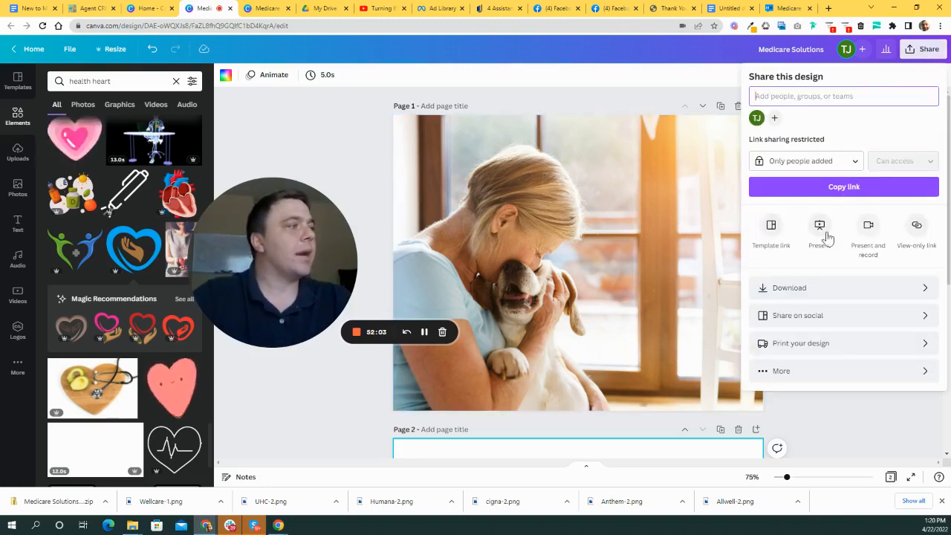
{"action": "left_click", "coordinate": [869, 289]}
{"action": "left_click_drag", "start_coordinate": [787, 154], "coordinate": [849, 162]}
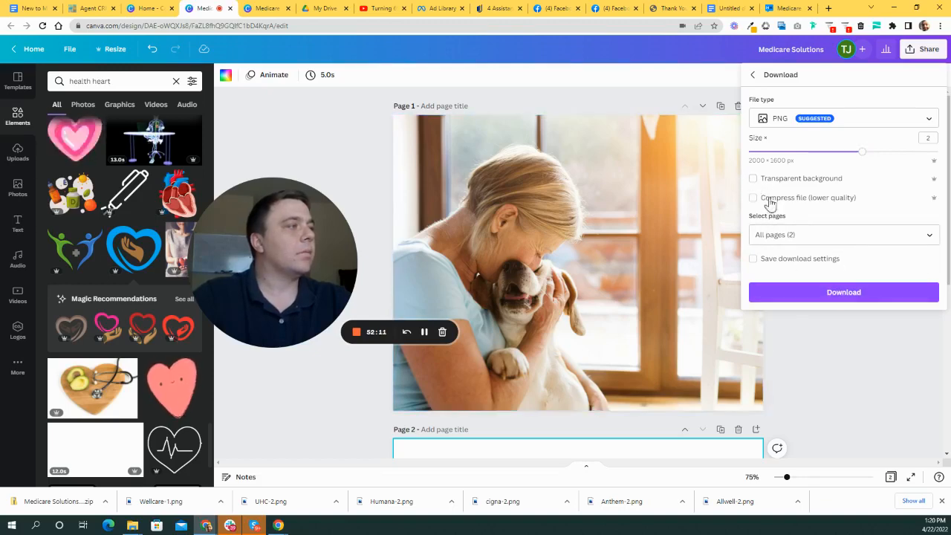
{"action": "left_click", "coordinate": [849, 295]}
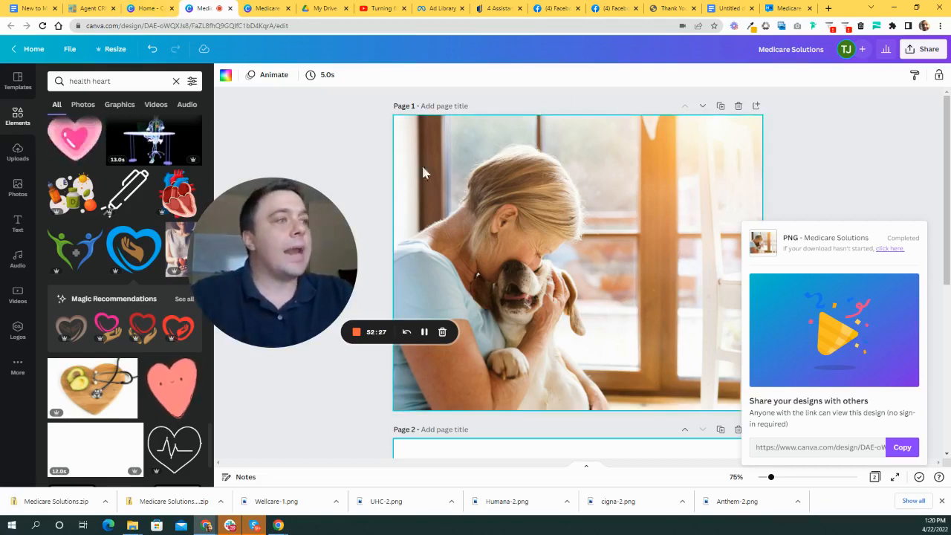
{"action": "left_click", "coordinate": [92, 9]}
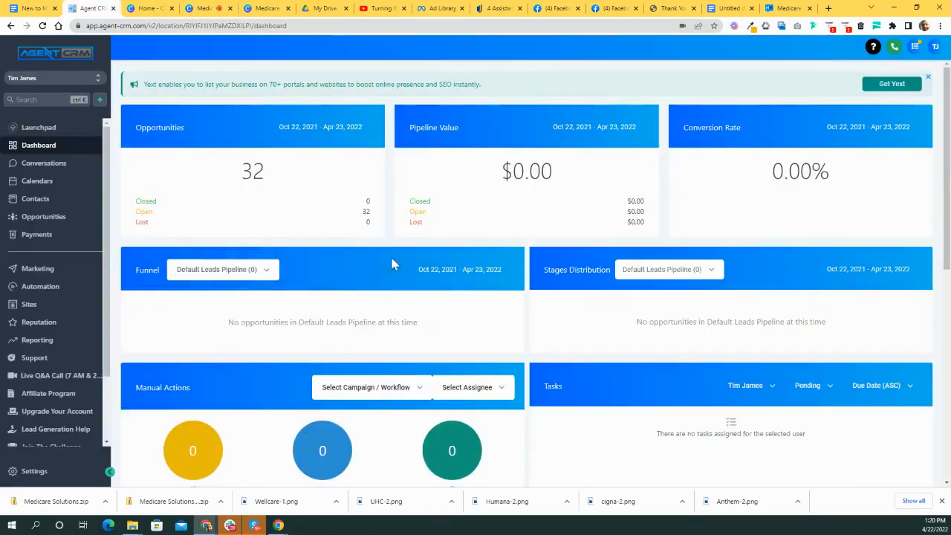
- Open the Sites section's Funnels list showing the 12 existing funnels
{"action": "left_click_drag", "start_coordinate": [305, 290], "coordinate": [784, 288]}
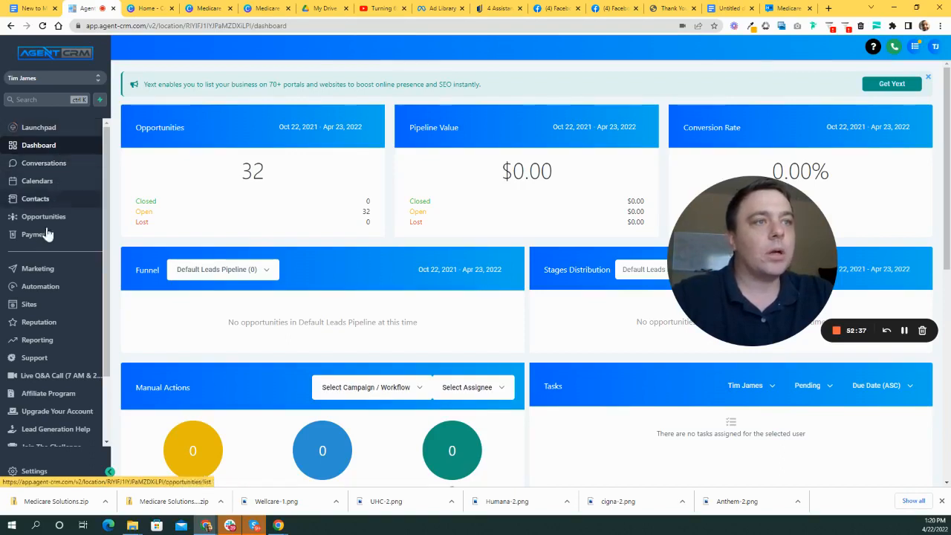
{"action": "left_click", "coordinate": [30, 304]}
{"action": "left_click_drag", "start_coordinate": [745, 259], "coordinate": [777, 329]}
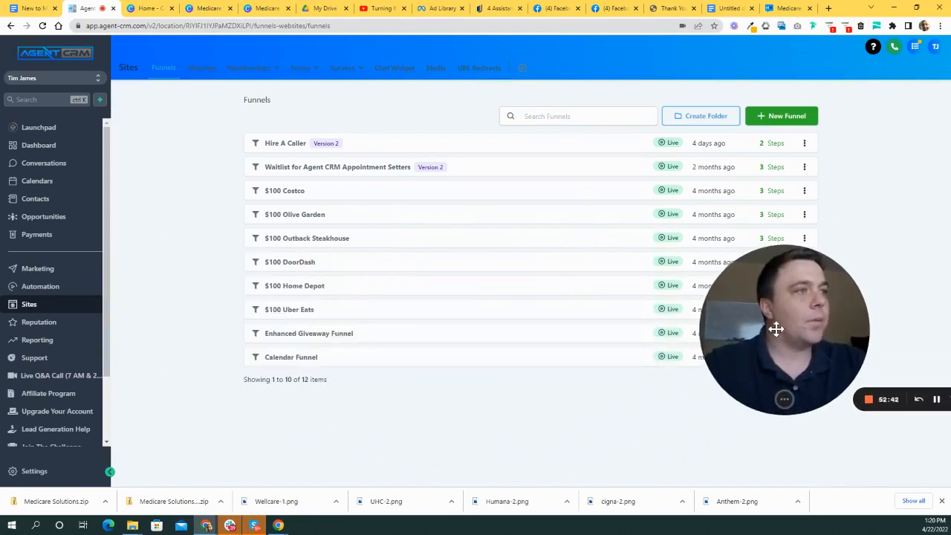
- Create a new funnel named 'Medicare Solutions New to Medicare'
{"action": "left_click", "coordinate": [780, 116]}
{"action": "left_click", "coordinate": [456, 125]}
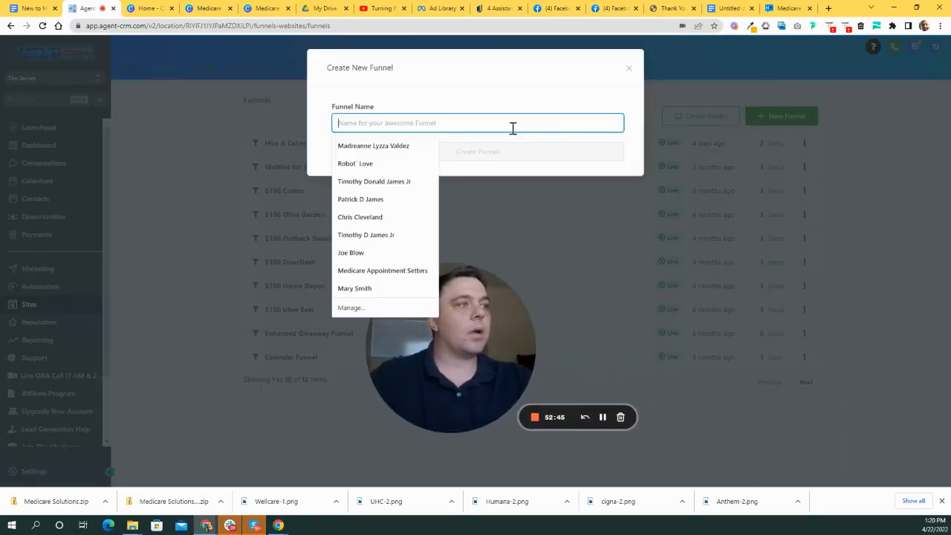
{"action": "type", "text": "New to Medicare"}
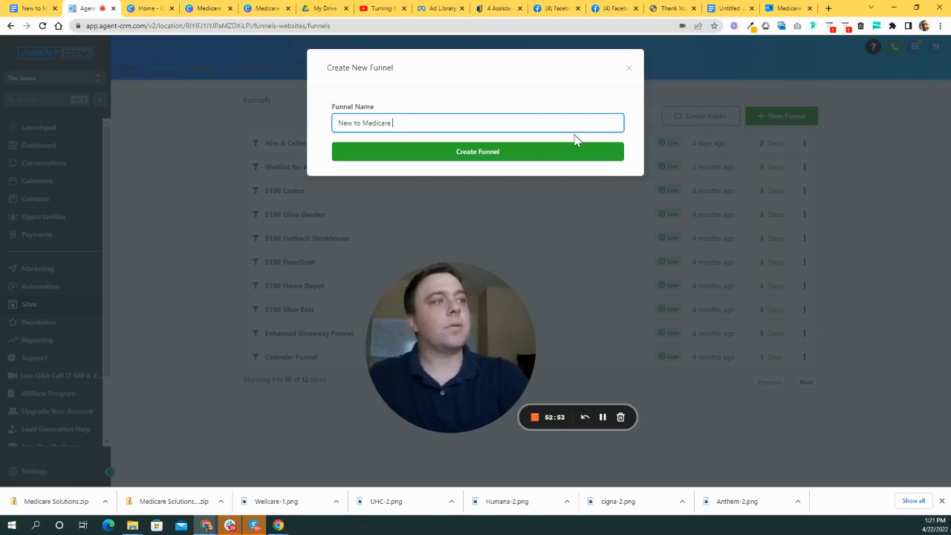
{"action": "left_click", "coordinate": [338, 125]}
{"action": "type", "text": "Medicare Solutions"}
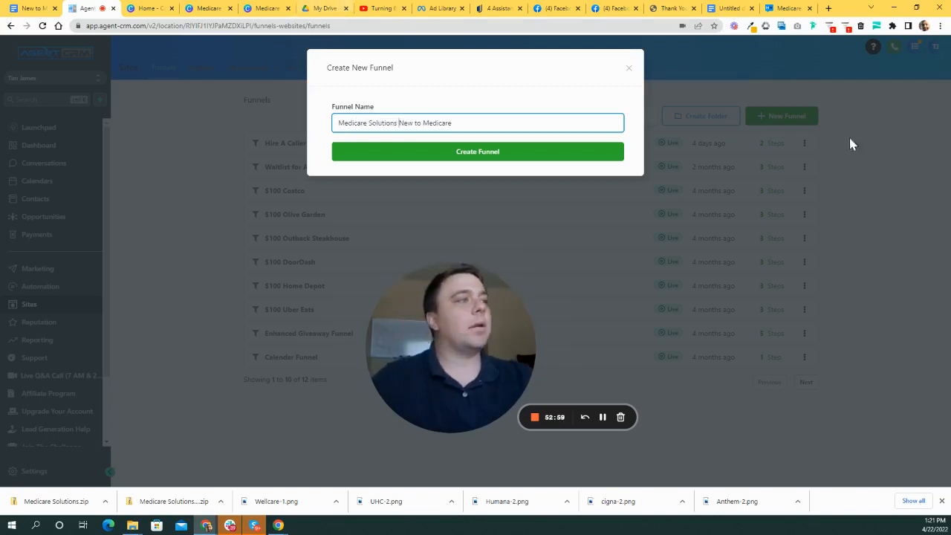
{"action": "left_click", "coordinate": [522, 151]}
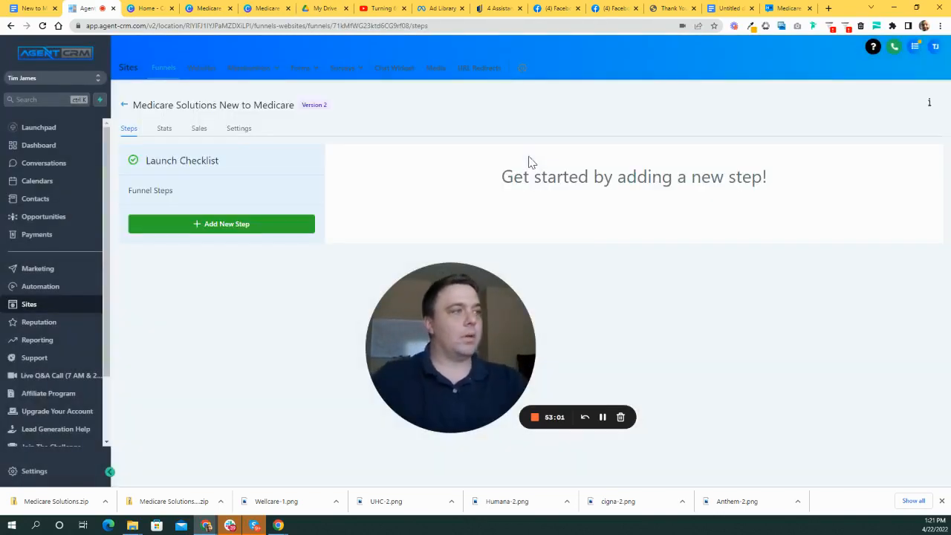
- Add a funnel step named 'Landing Page' with the path newtomedicare
{"action": "left_click_drag", "start_coordinate": [474, 328], "coordinate": [564, 362]}
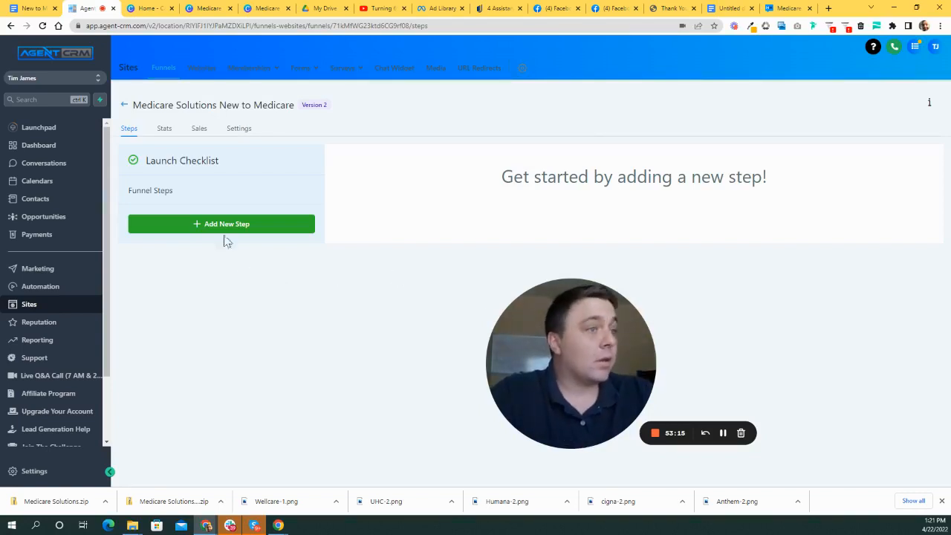
{"action": "left_click", "coordinate": [217, 229]}
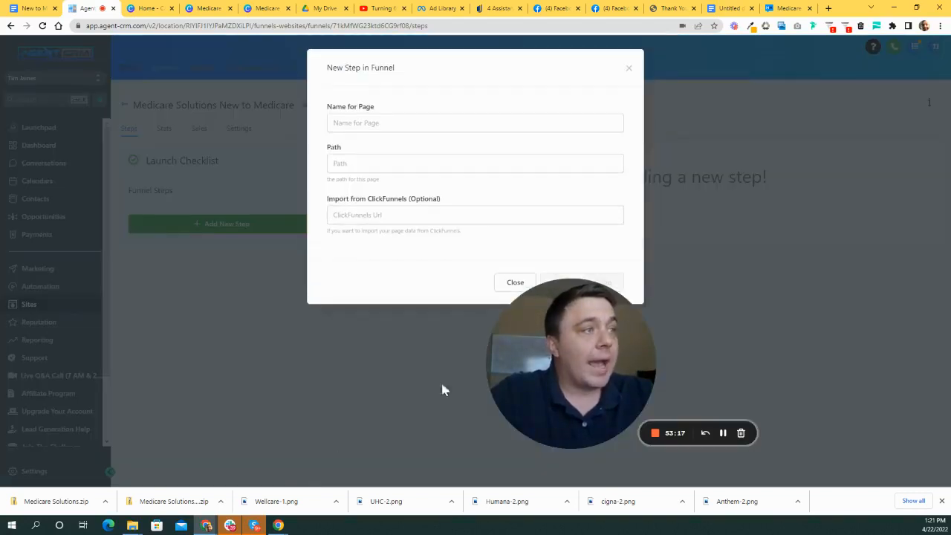
{"action": "left_click_drag", "start_coordinate": [603, 336], "coordinate": [788, 336]}
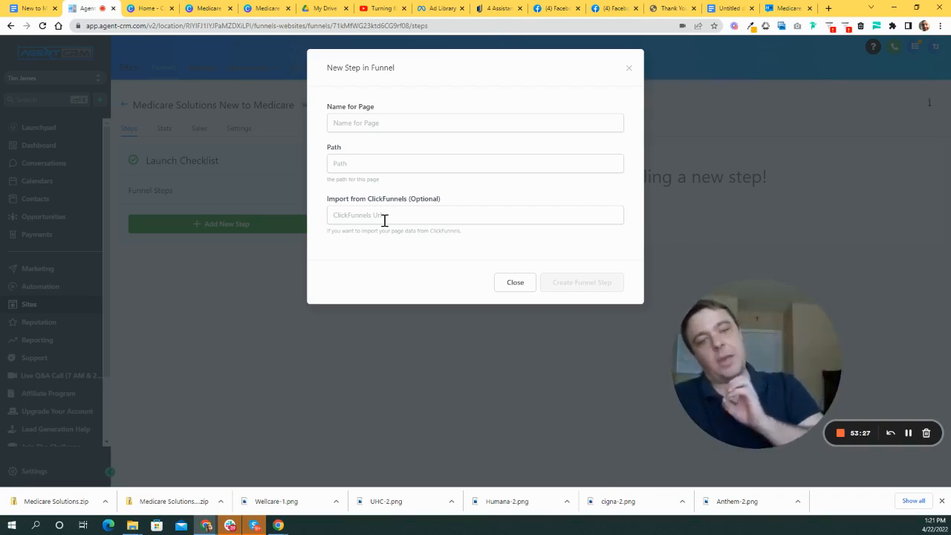
{"action": "left_click", "coordinate": [380, 123]}
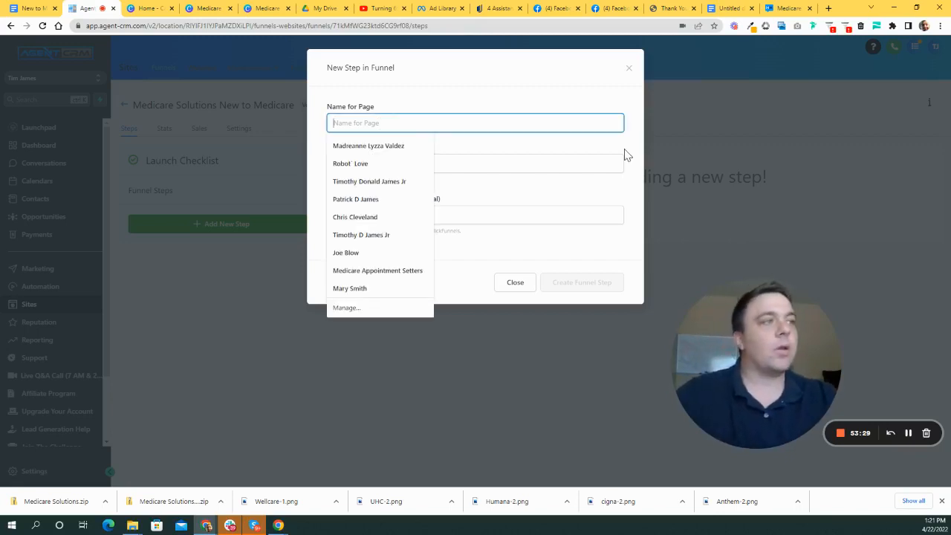
{"action": "type", "text": "Landing Page"}
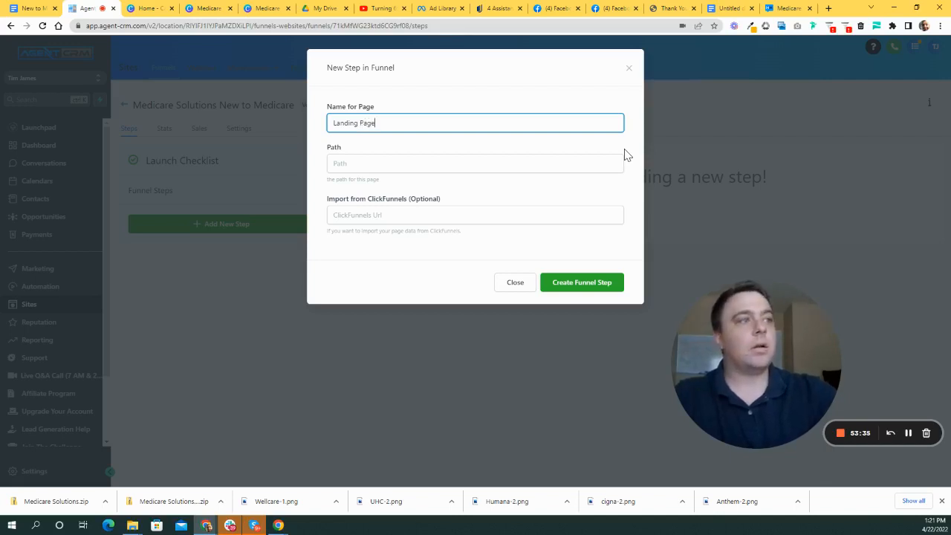
{"action": "left_click", "coordinate": [389, 160]}
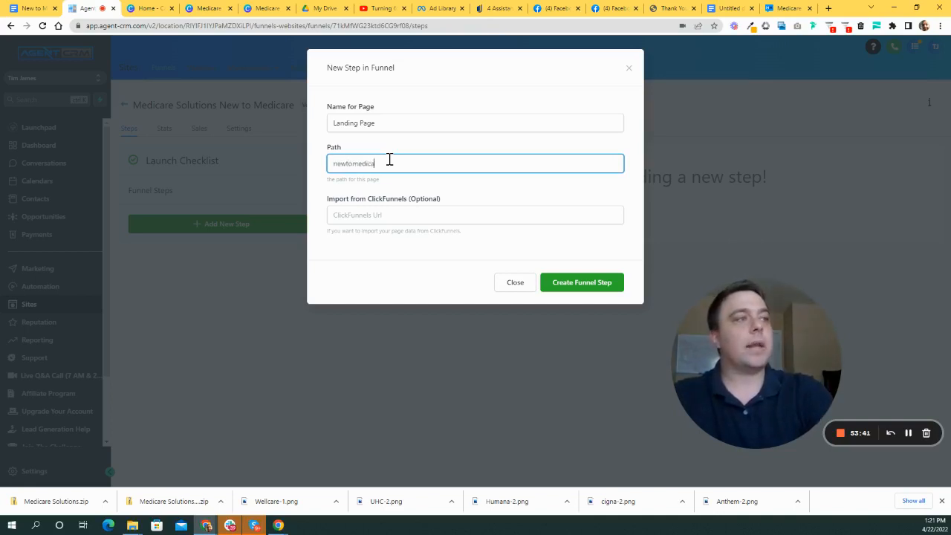
{"action": "left_click", "coordinate": [581, 286]}
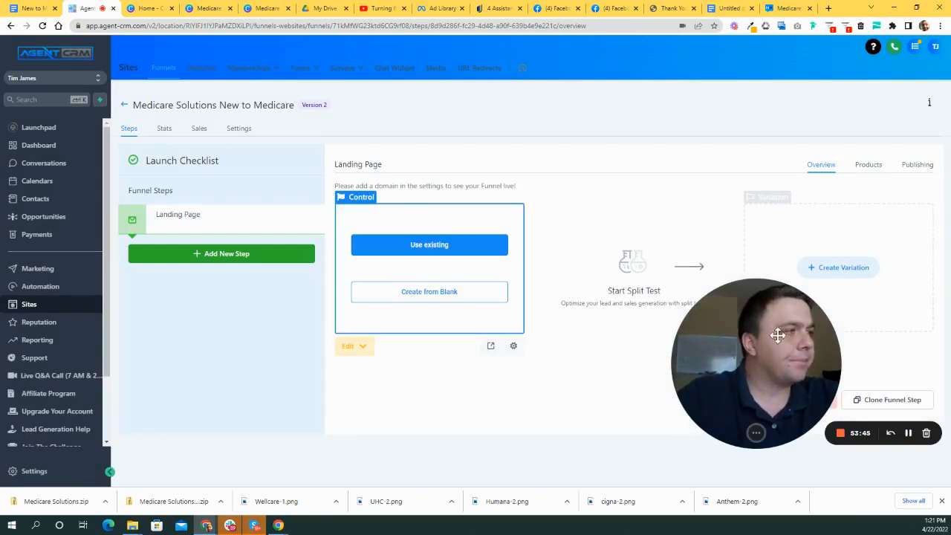
- Open the Landing Page step in the page builder using Create from Blank
{"action": "left_click_drag", "start_coordinate": [680, 263], "coordinate": [227, 393]}
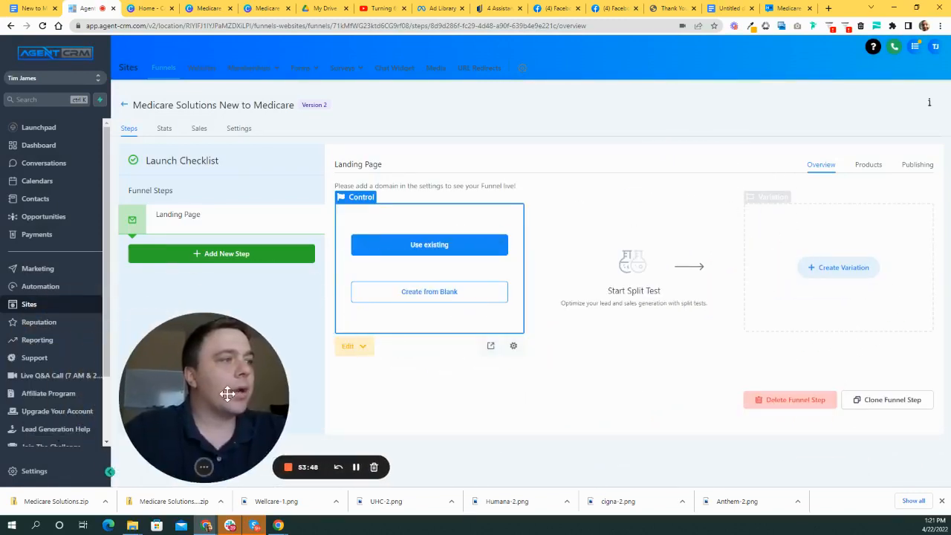
{"action": "left_click", "coordinate": [435, 294]}
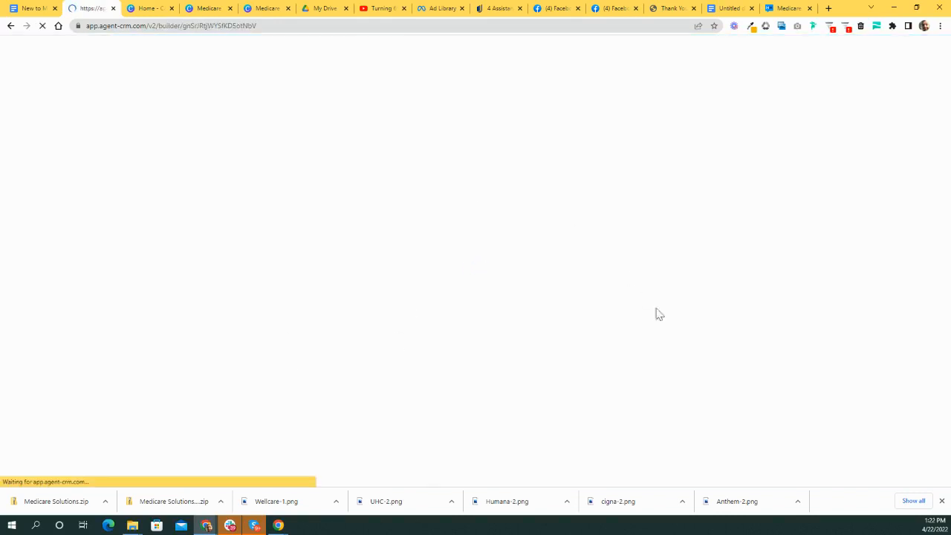
{"action": "left_click_drag", "start_coordinate": [239, 399], "coordinate": [245, 310]}
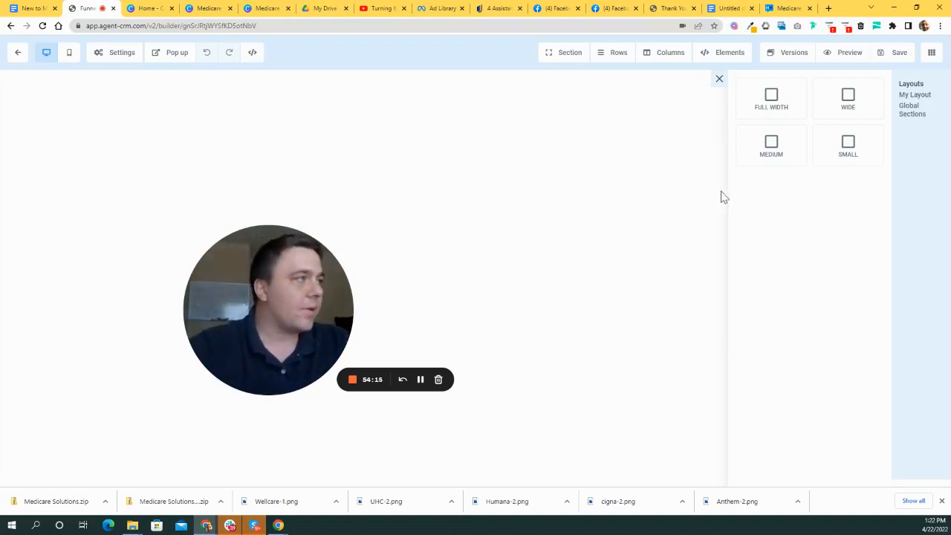
- Insert a Full Width section at the top of the blank landing page
{"action": "mouse_move", "coordinate": [297, 309]}
{"action": "left_mouse_down"}
{"action": "mouse_move", "coordinate": [308, 303]}
{"action": "mouse_move", "coordinate": [292, 293]}
{"action": "left_mouse_up"}
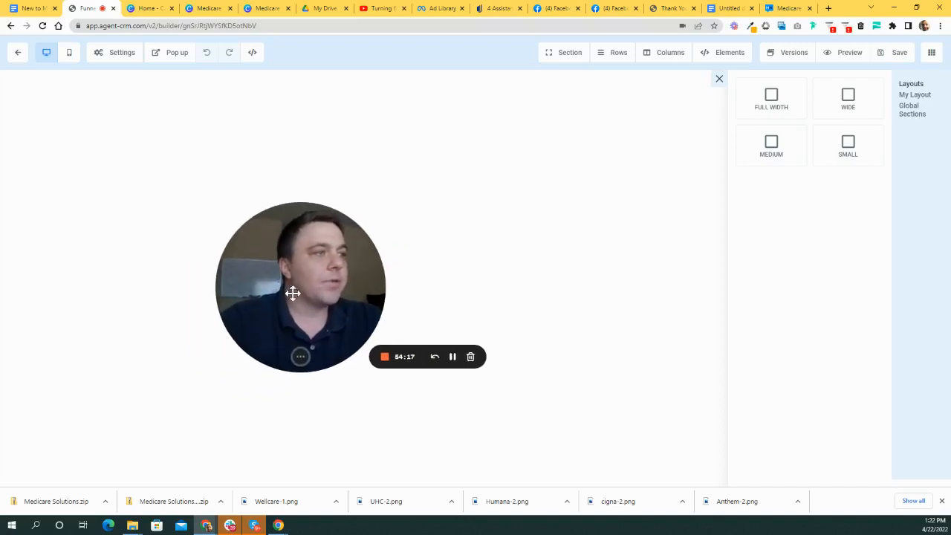
{"action": "left_click", "coordinate": [769, 106]}
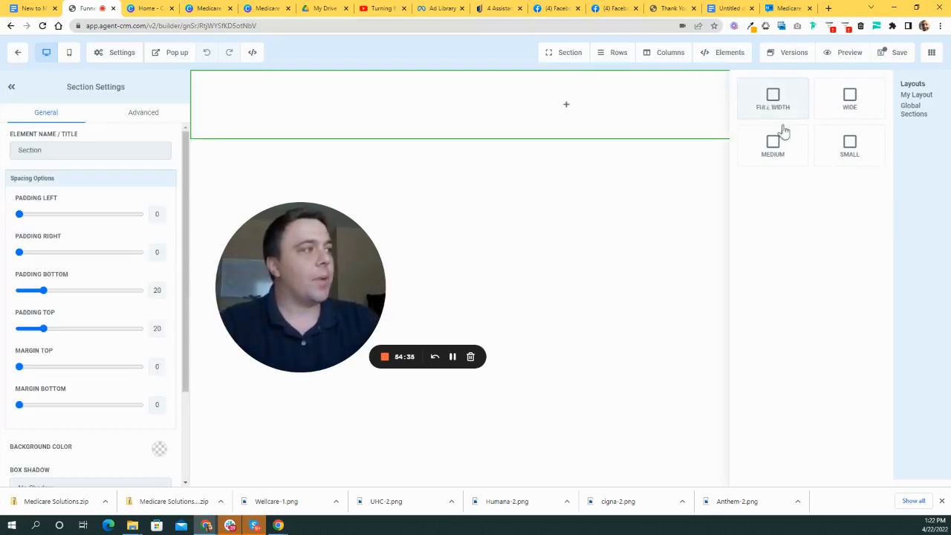
{"action": "left_click_drag", "start_coordinate": [329, 256], "coordinate": [381, 324]}
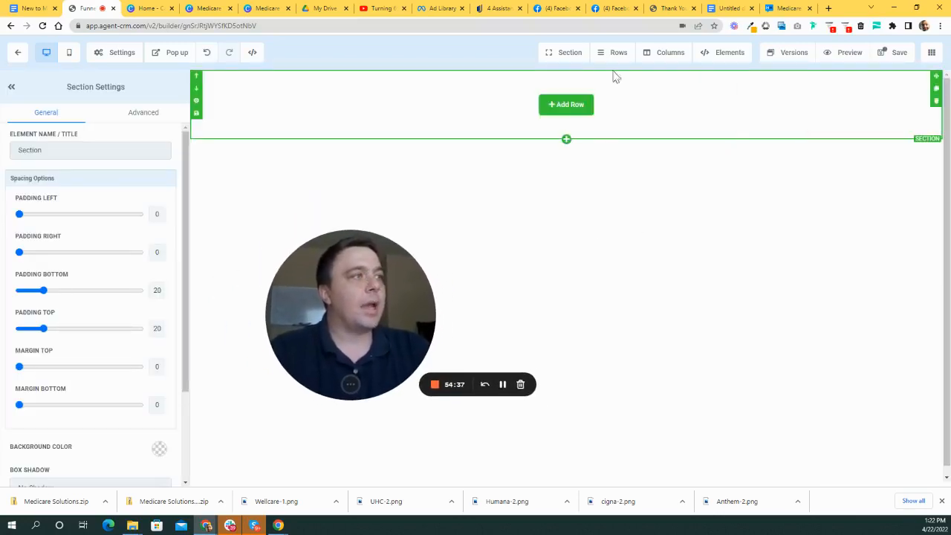
{"action": "left_click_drag", "start_coordinate": [391, 286], "coordinate": [420, 266]}
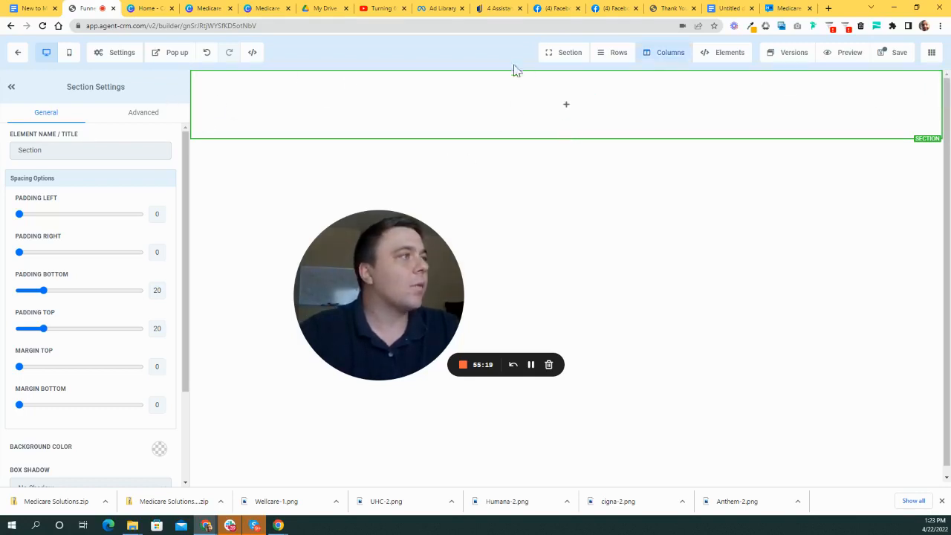
- Browse the section actions and save-as-template options, closing them without changes
{"action": "left_click", "coordinate": [569, 60]}
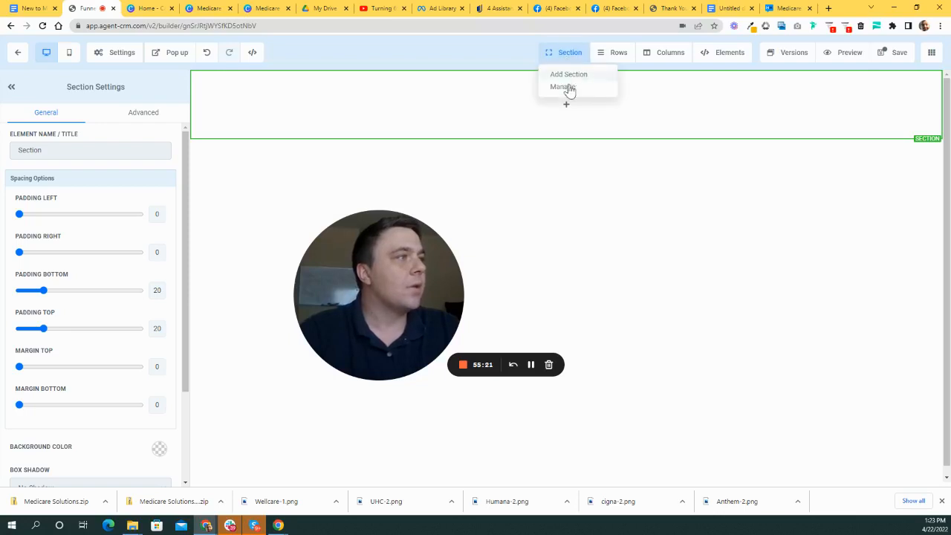
{"action": "left_click", "coordinate": [561, 87]}
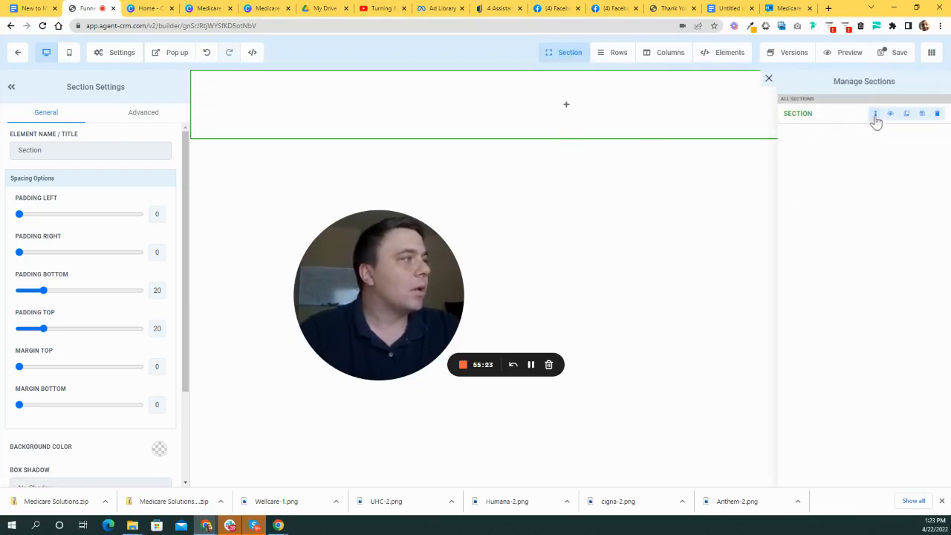
{"action": "left_click", "coordinate": [922, 113]}
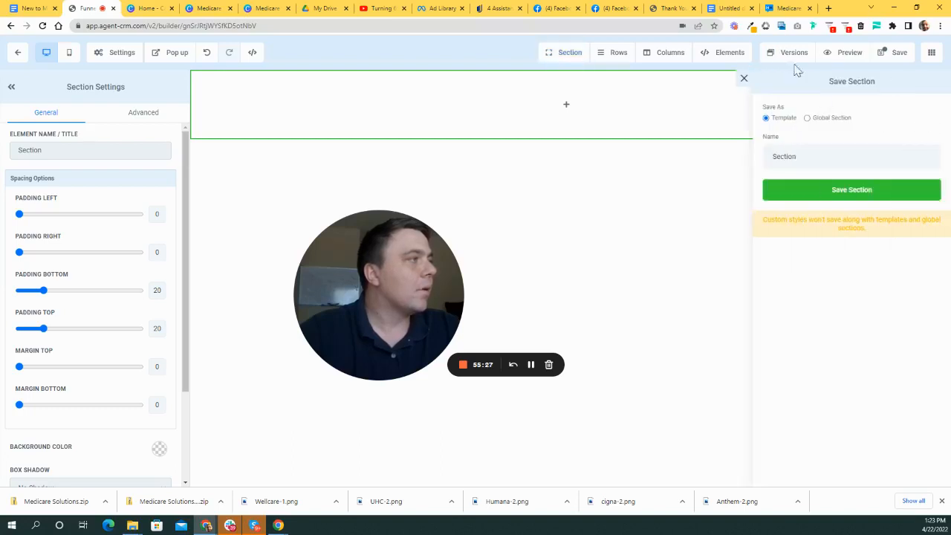
{"action": "left_click", "coordinate": [742, 78]}
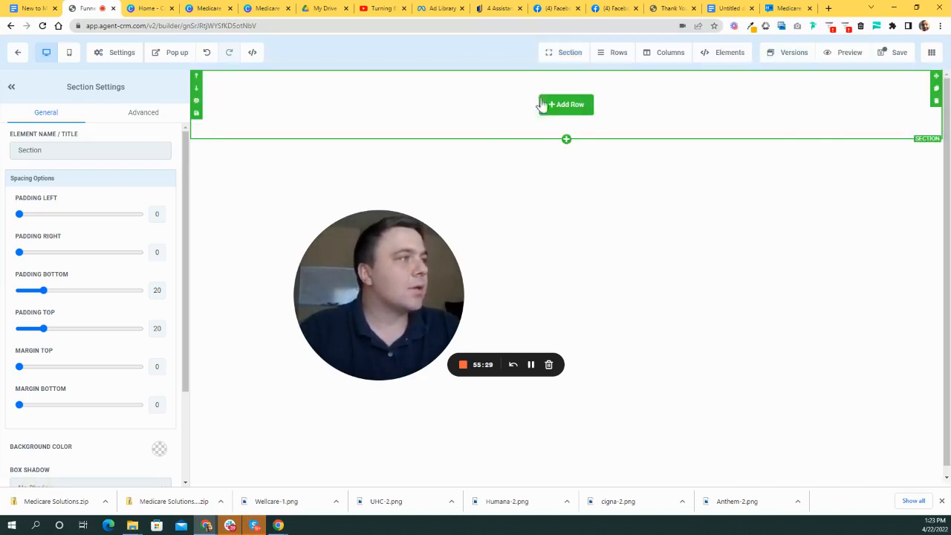
{"action": "left_click", "coordinate": [566, 140]}
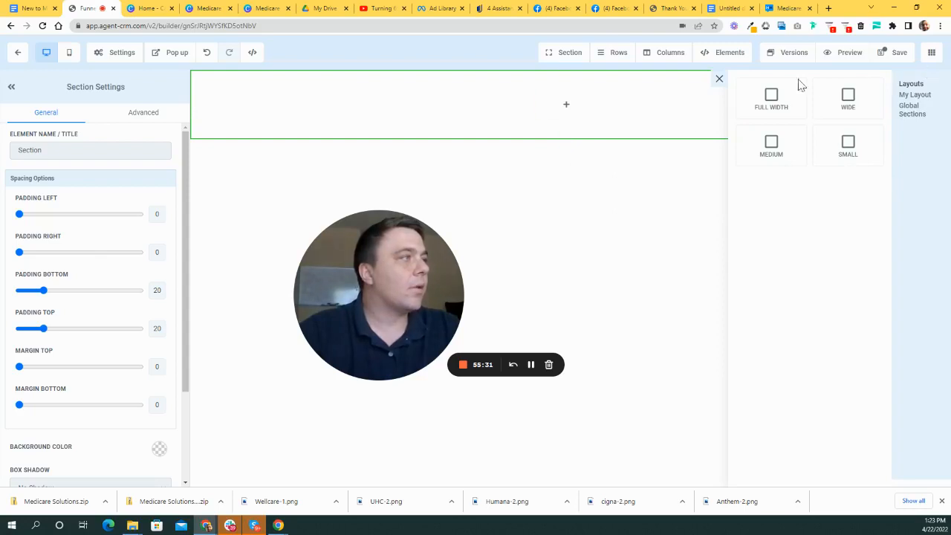
{"action": "left_click", "coordinate": [719, 78]}
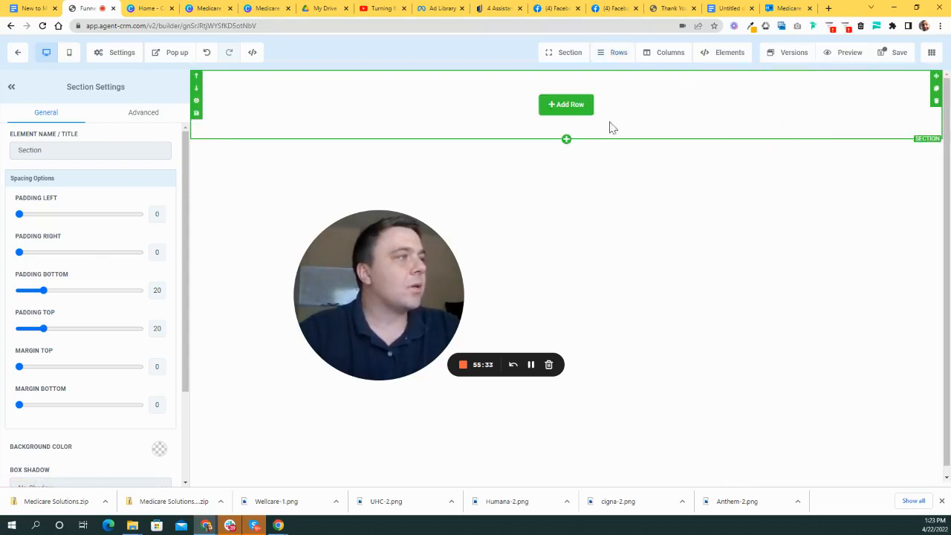
- Add three more Full Width sections, move the newest to second place, then open Add Row for the top one
{"action": "left_click", "coordinate": [566, 141]}
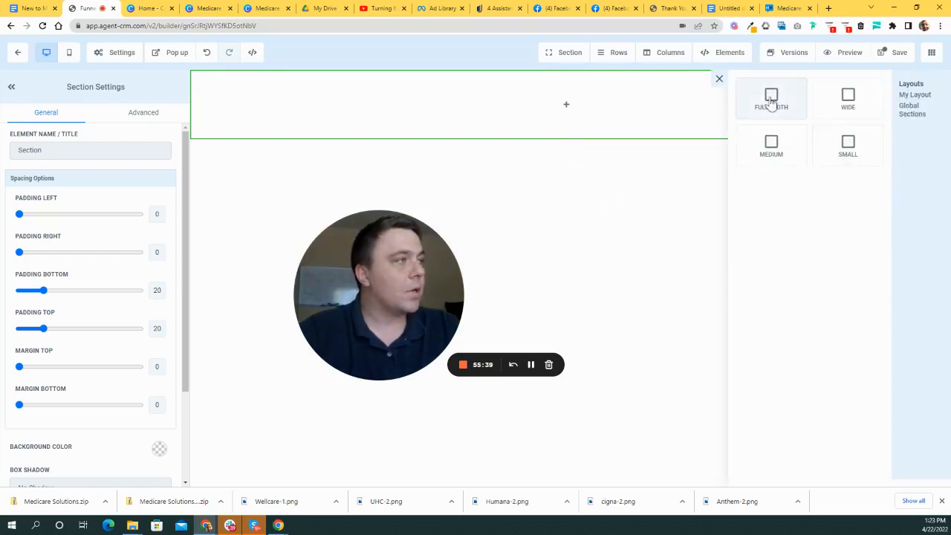
{"action": "left_click", "coordinate": [770, 95]}
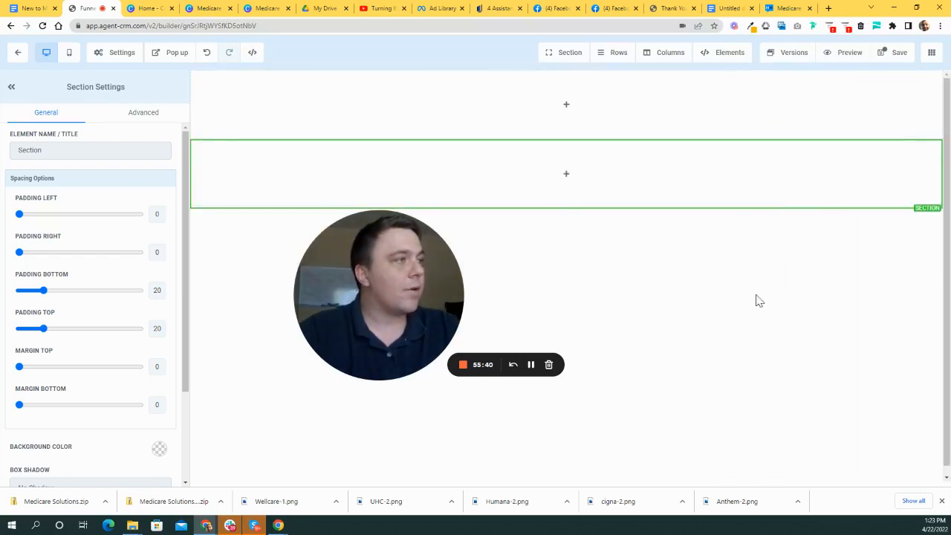
{"action": "left_click", "coordinate": [567, 208]}
{"action": "left_click", "coordinate": [779, 105]}
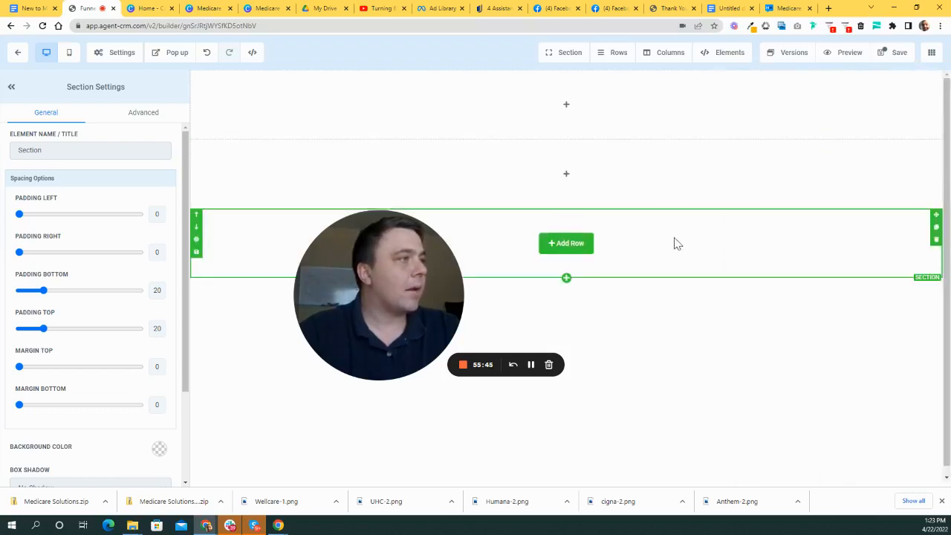
{"action": "left_click", "coordinate": [566, 271]}
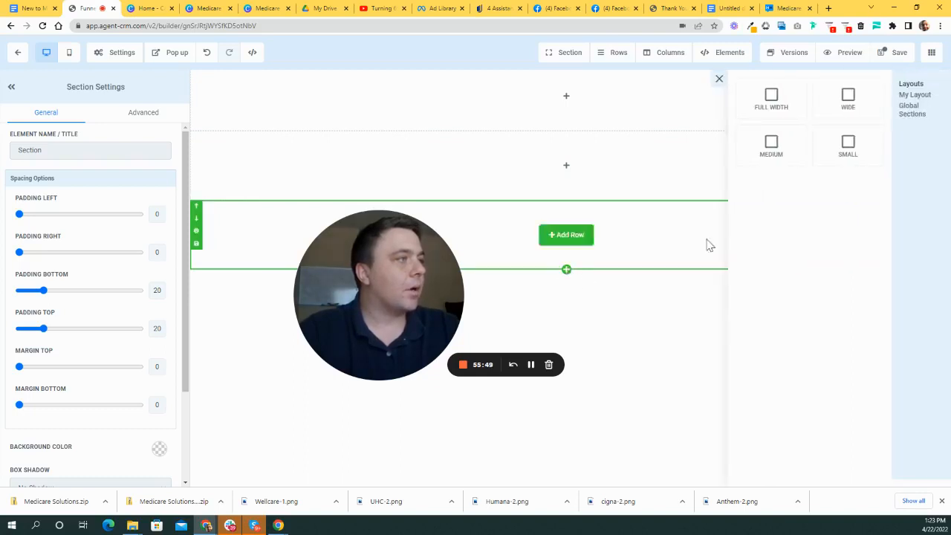
{"action": "left_click", "coordinate": [792, 101]}
{"action": "left_click_drag", "start_coordinate": [749, 315], "coordinate": [321, 180]}
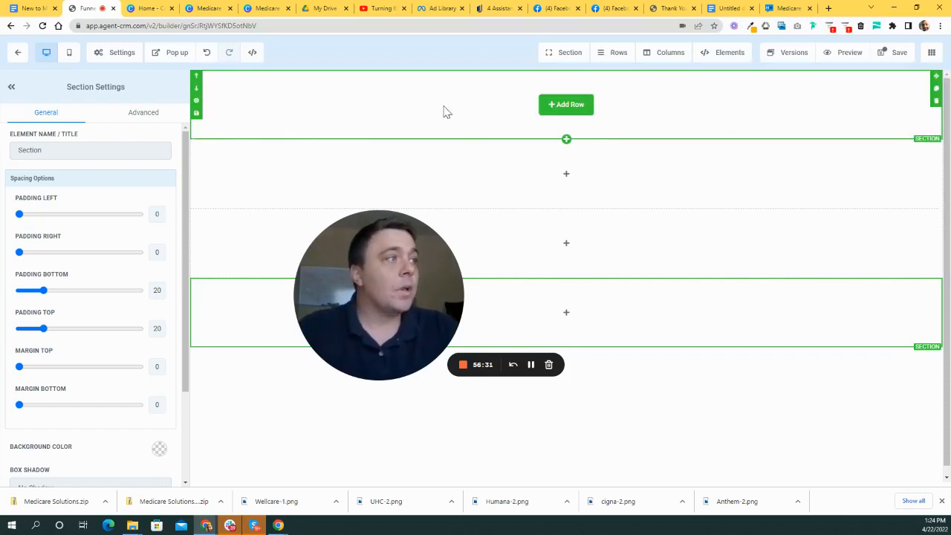
{"action": "left_click", "coordinate": [563, 110]}
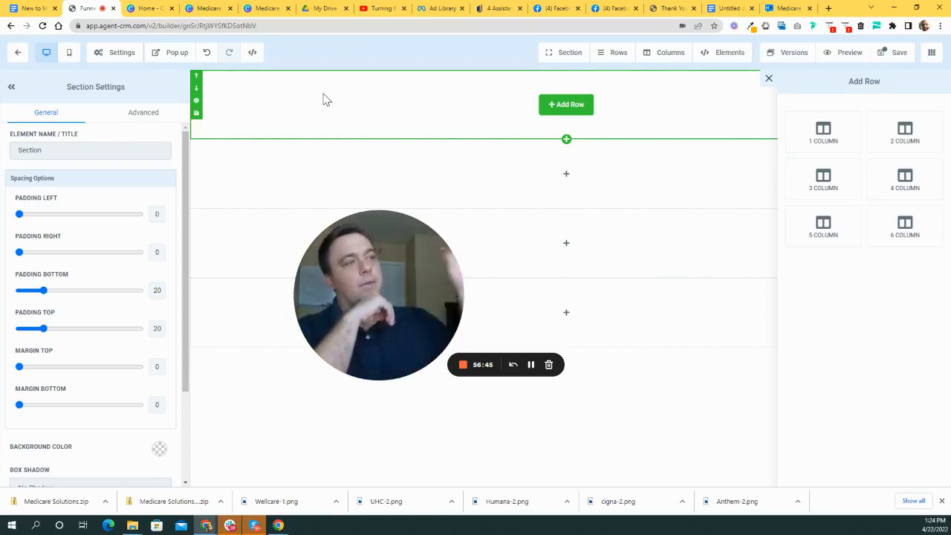
- Place a 2 Column row in the top section and review its Section Settings
{"action": "left_click", "coordinate": [908, 143]}
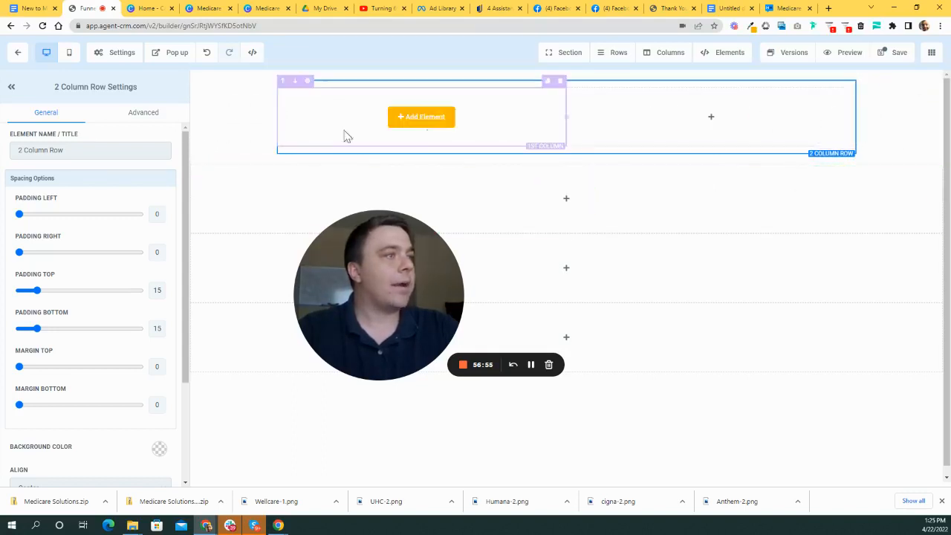
{"action": "left_click", "coordinate": [206, 147]}
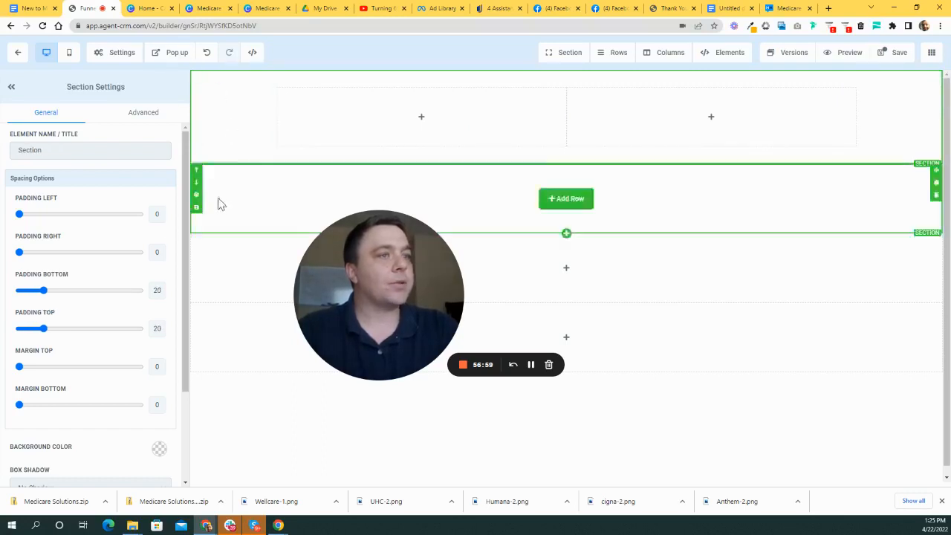
{"action": "scroll", "coordinate": [173, 286], "scroll_direction": "down", "scroll_amount": 3}
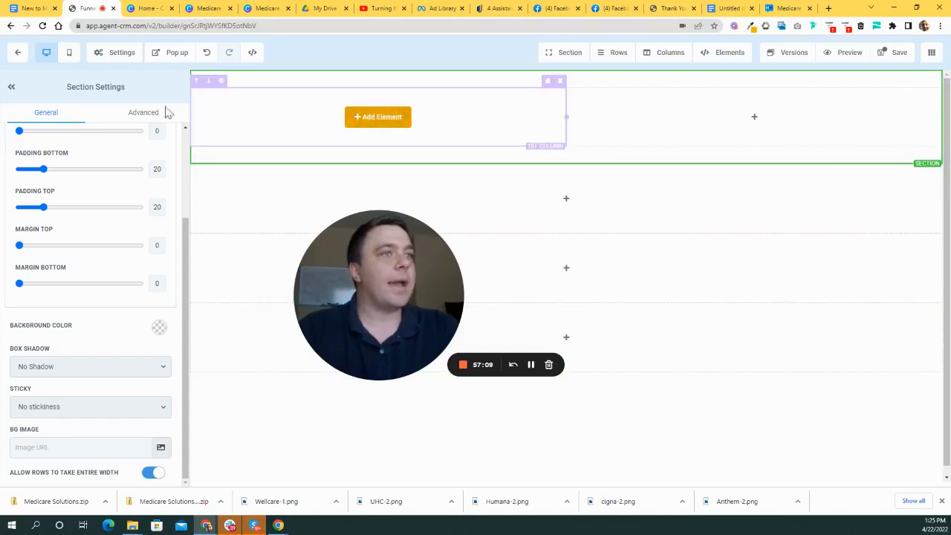
- Add an image element to the top row's left column
{"action": "left_click", "coordinate": [380, 121]}
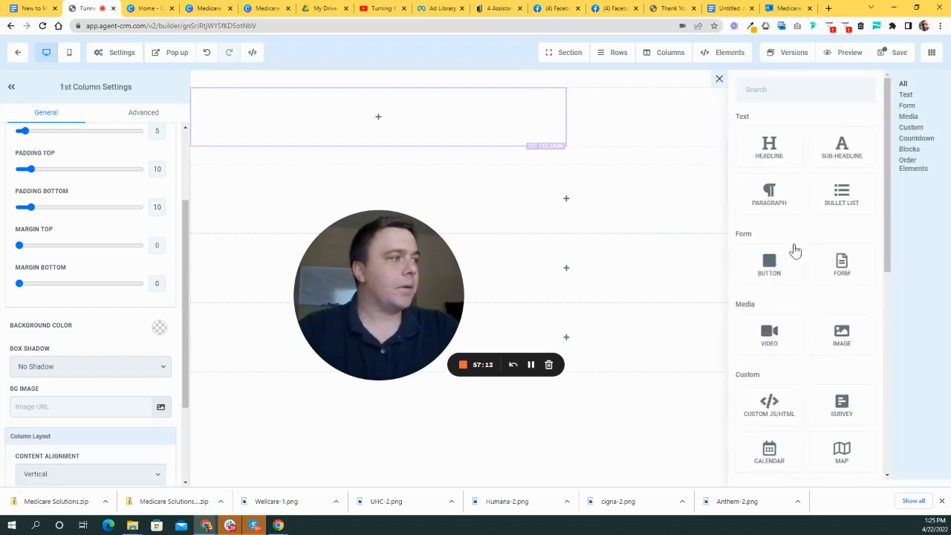
{"action": "left_click", "coordinate": [844, 340]}
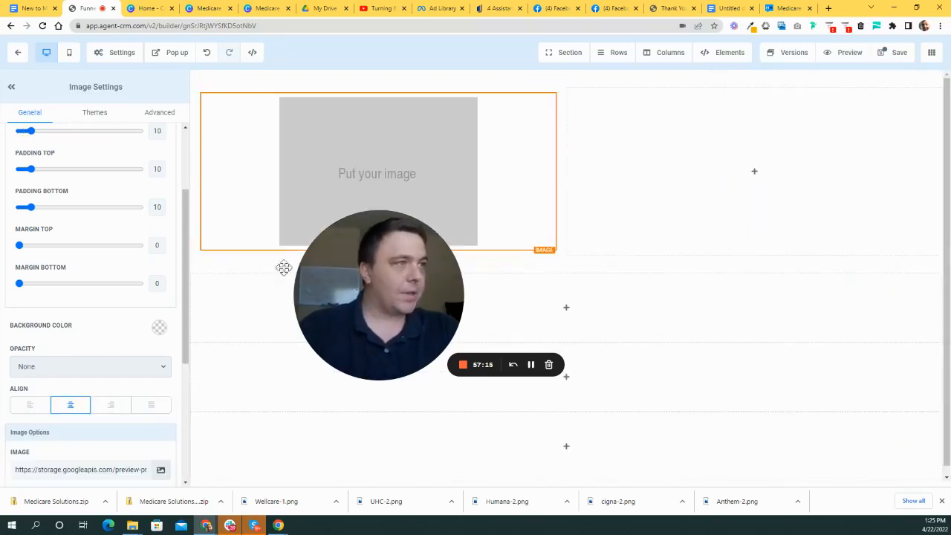
{"action": "scroll", "coordinate": [109, 369], "scroll_direction": "down", "scroll_amount": 2}
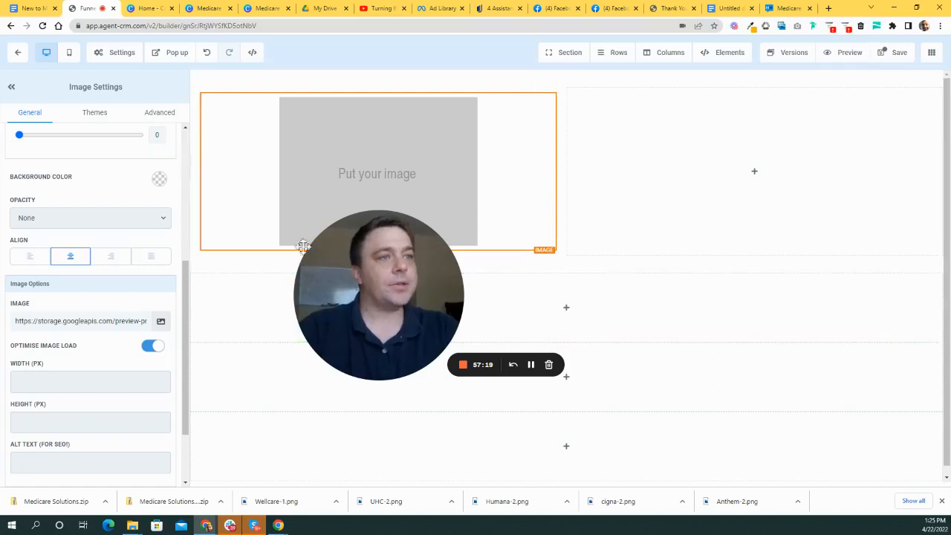
{"action": "scroll", "coordinate": [116, 280], "scroll_direction": "up", "scroll_amount": 5}
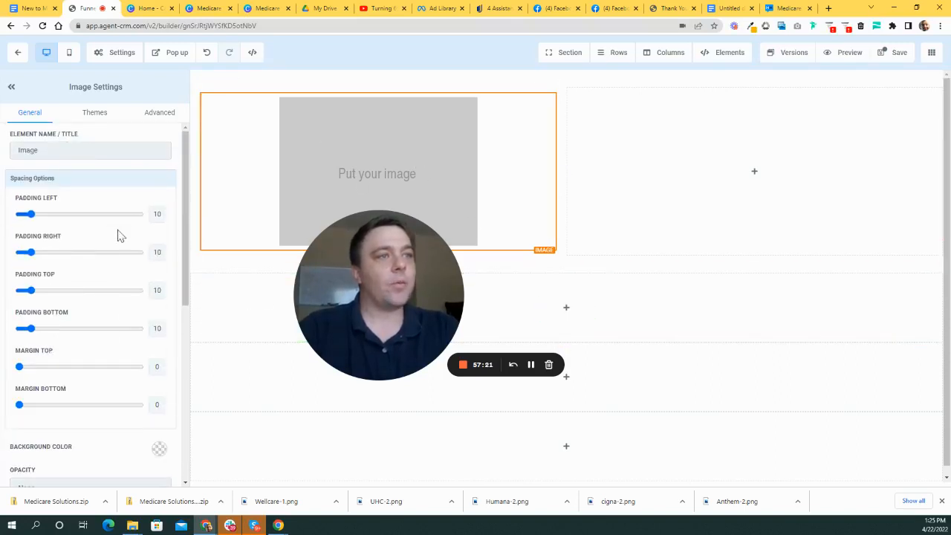
{"action": "scroll", "coordinate": [117, 236], "scroll_direction": "down", "scroll_amount": 1}
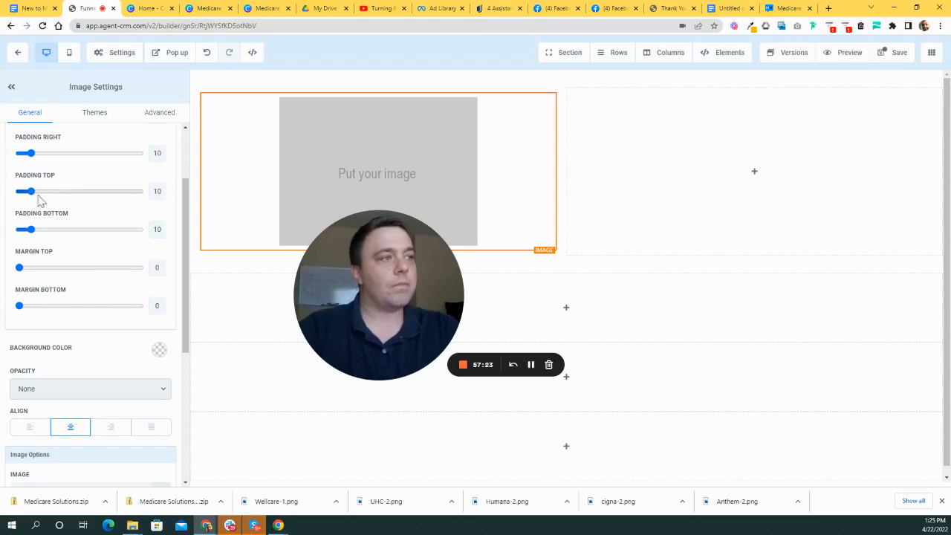
{"action": "scroll", "coordinate": [64, 333], "scroll_direction": "up", "scroll_amount": 1}
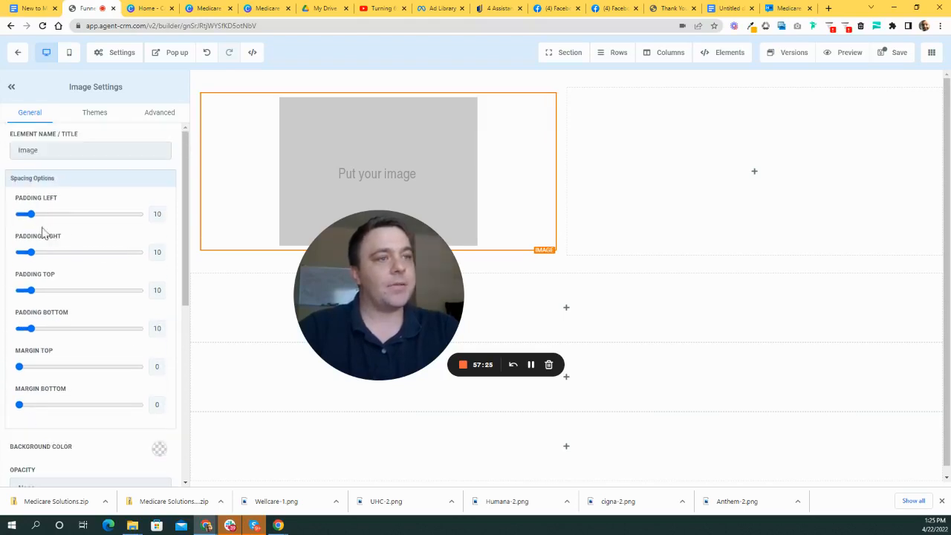
{"action": "scroll", "coordinate": [106, 287], "scroll_direction": "down", "scroll_amount": 2}
{"action": "scroll", "coordinate": [85, 299], "scroll_direction": "down", "scroll_amount": 1}
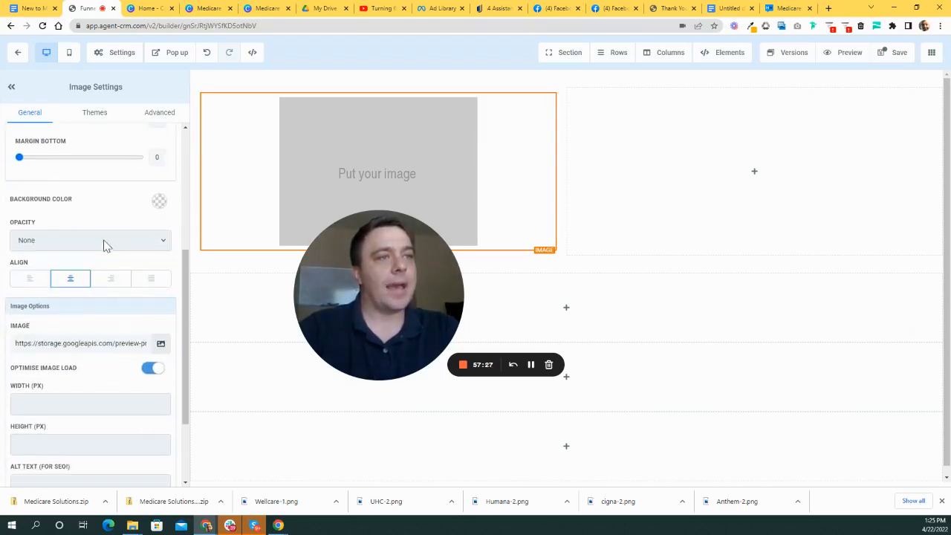
{"action": "scroll", "coordinate": [101, 243], "scroll_direction": "down", "scroll_amount": 1}
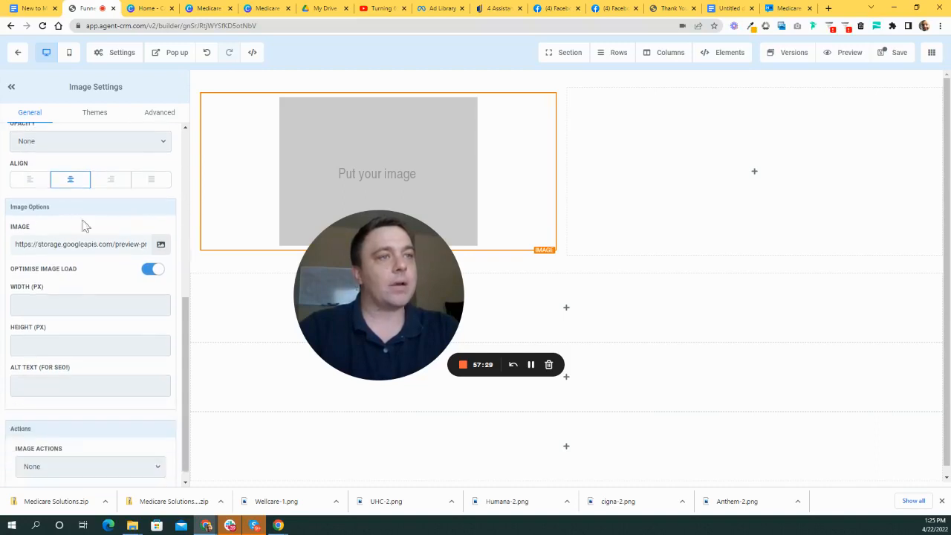
- Left-align the image and open the My Media library to choose a file
{"action": "left_click", "coordinate": [29, 182]}
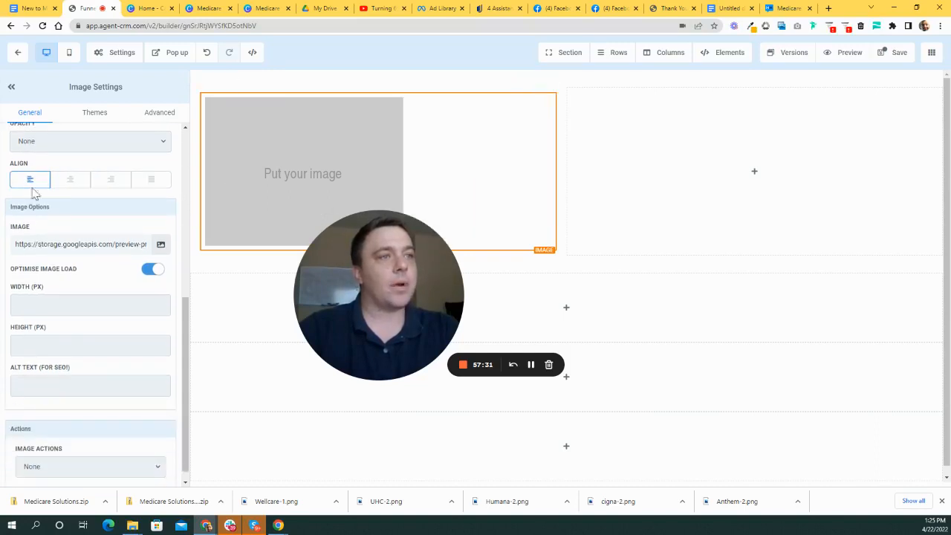
{"action": "scroll", "coordinate": [102, 283], "scroll_direction": "down", "scroll_amount": 1}
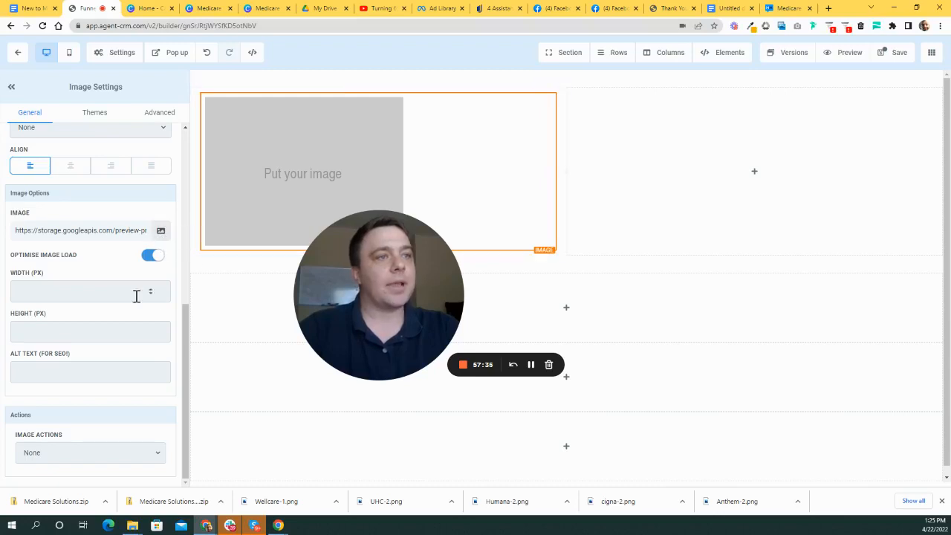
{"action": "left_click", "coordinate": [162, 236]}
{"action": "left_click_drag", "start_coordinate": [365, 259], "coordinate": [431, 358]}
- Extract the Medicare Solutions (1000 × 250 px) zip in Downloads and preview logo image 2
{"action": "left_click", "coordinate": [913, 74]}
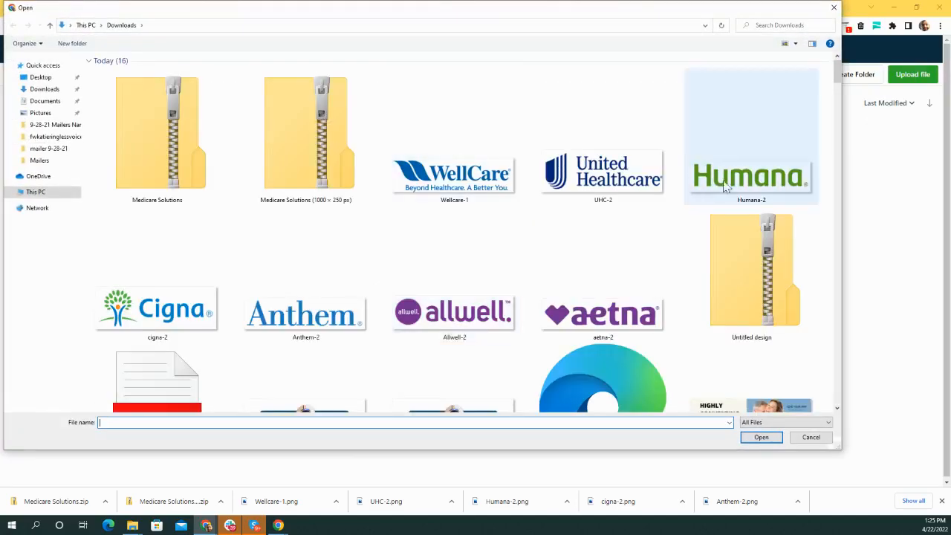
{"action": "scroll", "coordinate": [275, 209], "scroll_direction": "down", "scroll_amount": 5}
{"action": "scroll", "coordinate": [186, 172], "scroll_direction": "up", "scroll_amount": 5}
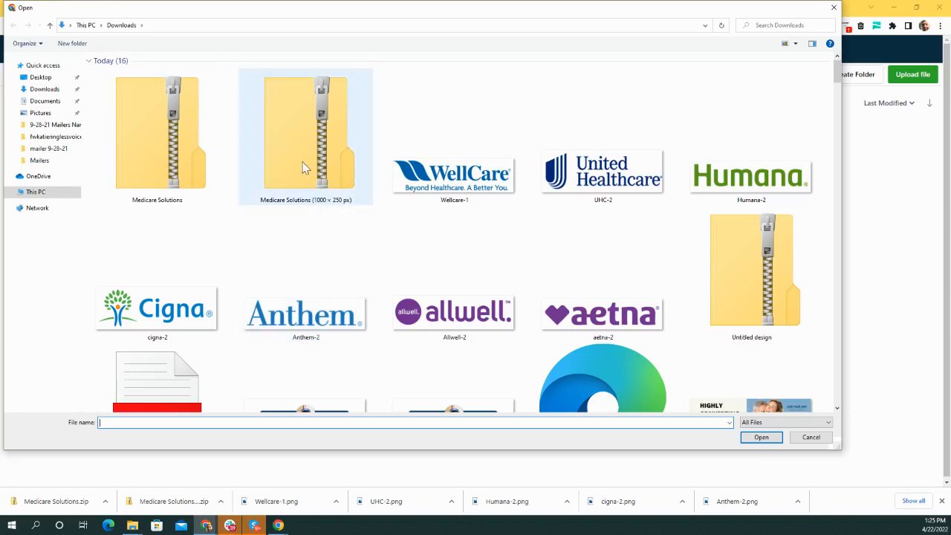
{"action": "left_click", "coordinate": [333, 167]}
{"action": "right_click", "coordinate": [334, 167]}
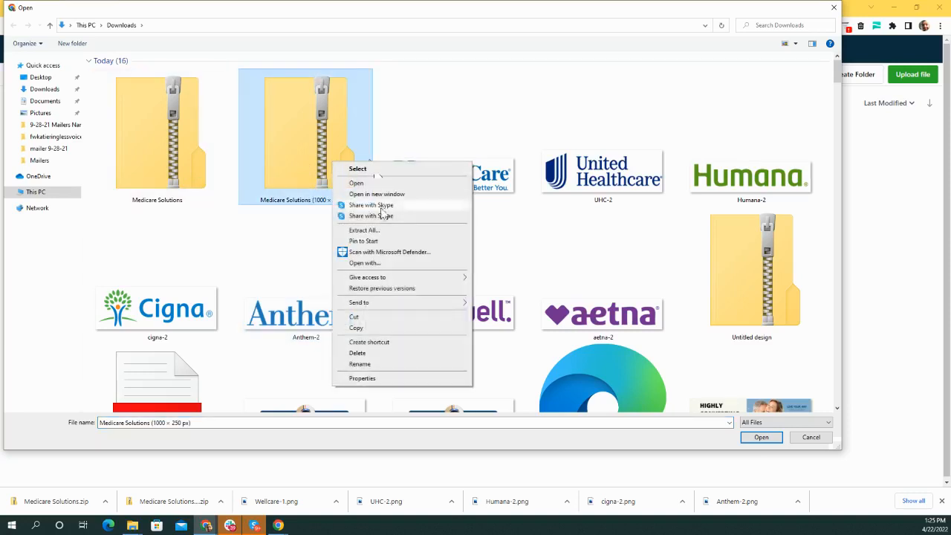
{"action": "left_click", "coordinate": [370, 231]}
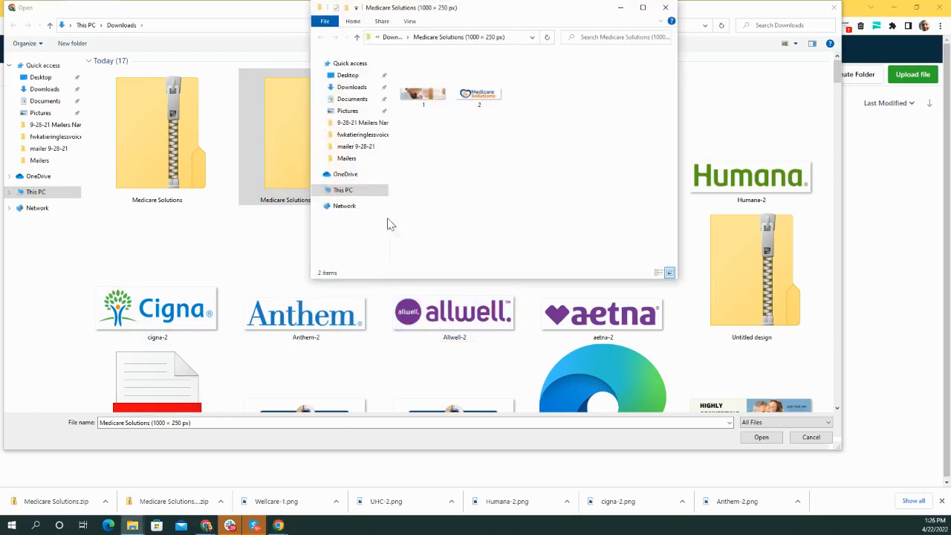
{"action": "double_click", "coordinate": [483, 101]}
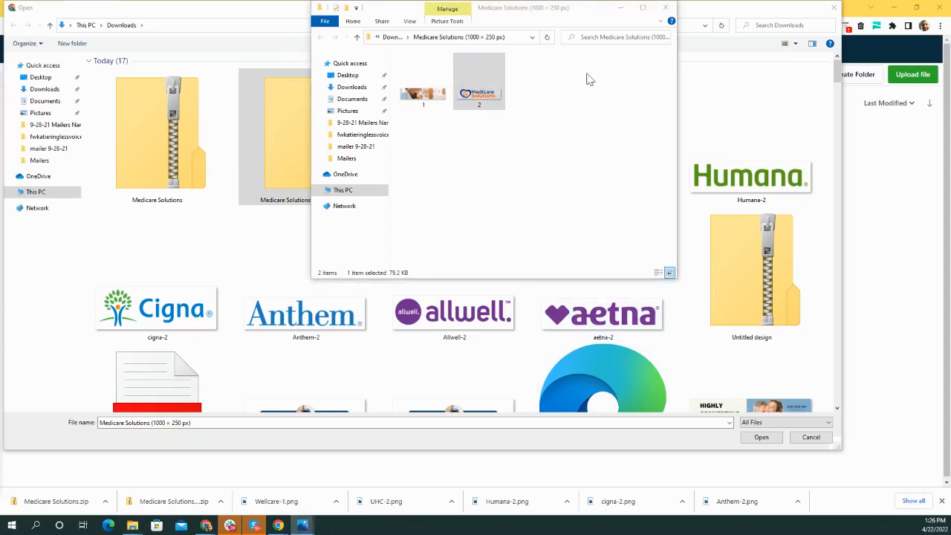
{"action": "left_click", "coordinate": [666, 10]}
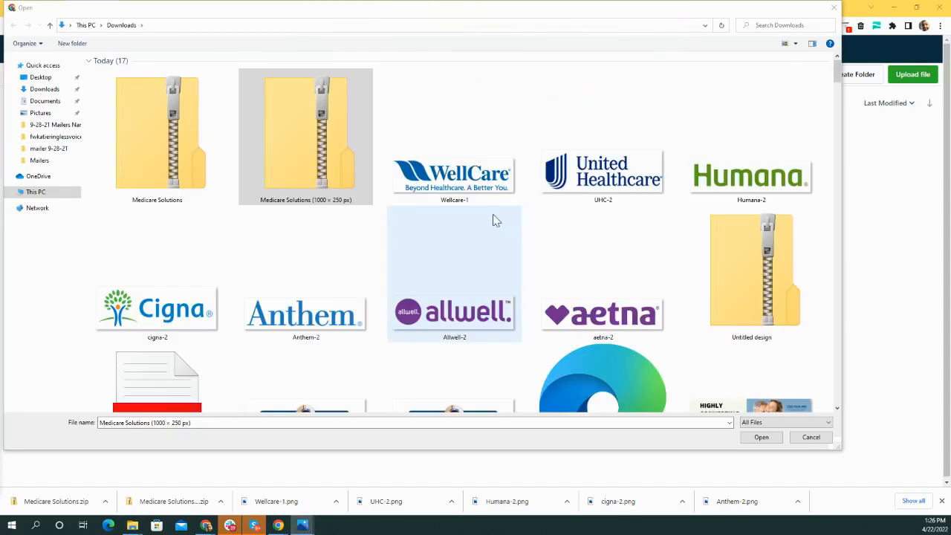
- Sort the Downloads file list by date modified
{"action": "right_click", "coordinate": [680, 109]}
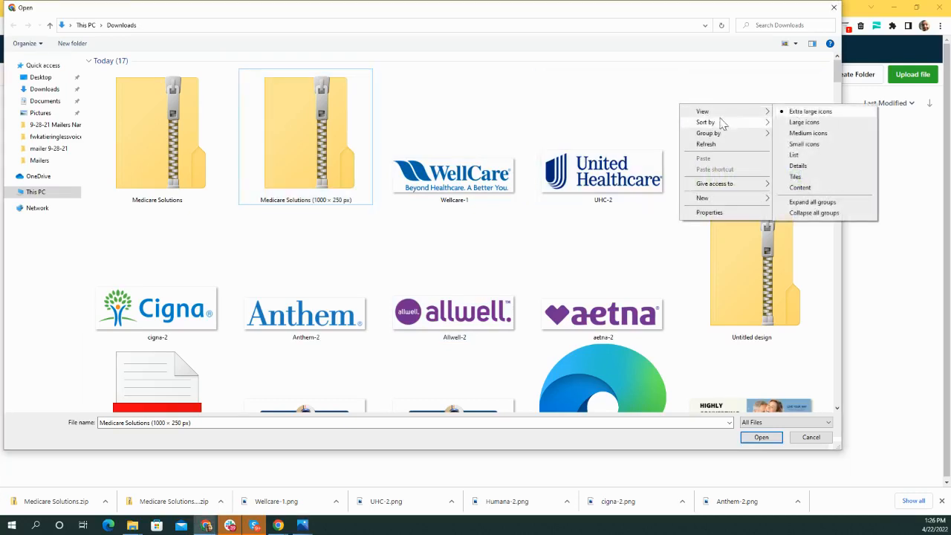
{"action": "mouse_move", "coordinate": [756, 128]}
{"action": "left_click", "coordinate": [802, 134]}
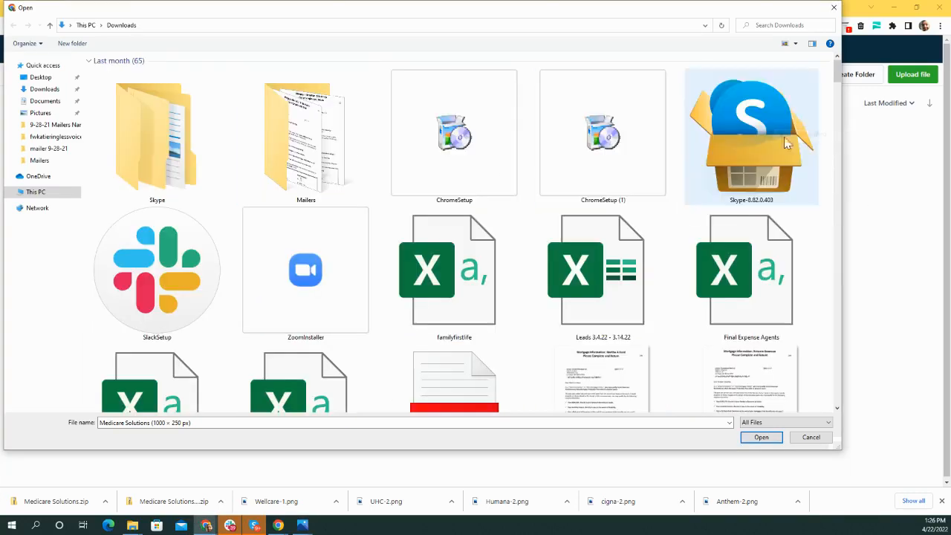
{"action": "left_click_drag", "start_coordinate": [838, 77], "coordinate": [832, 403]}
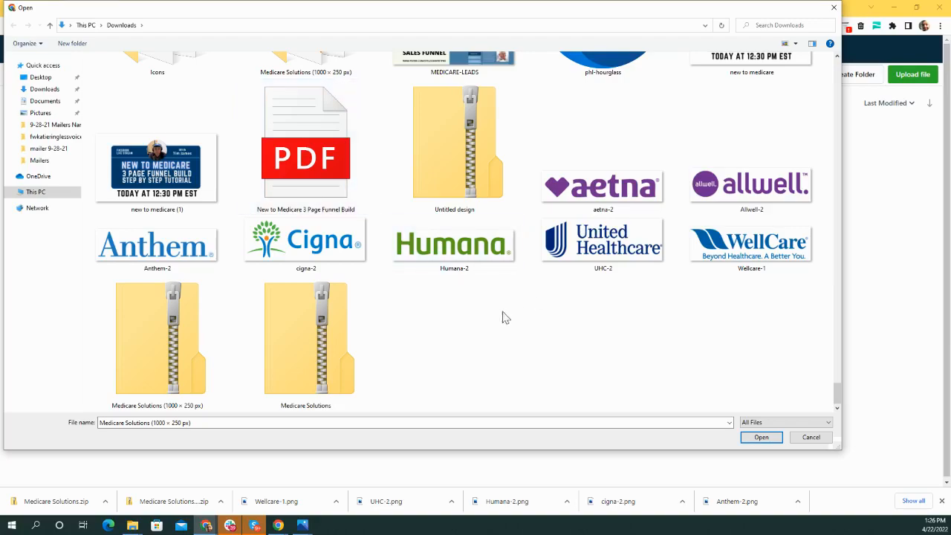
{"action": "scroll", "coordinate": [629, 323], "scroll_direction": "up", "scroll_amount": 10}
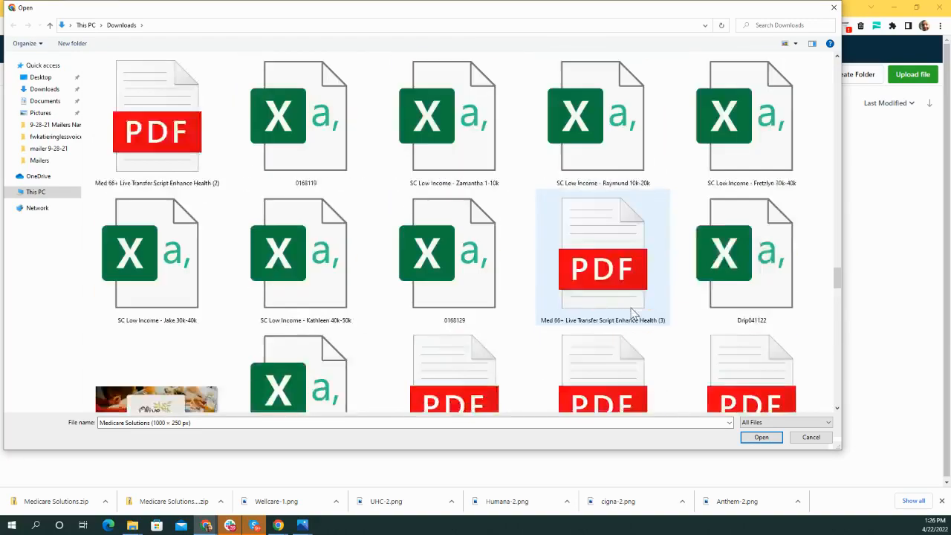
{"action": "scroll", "coordinate": [635, 315], "scroll_direction": "down", "scroll_amount": 10}
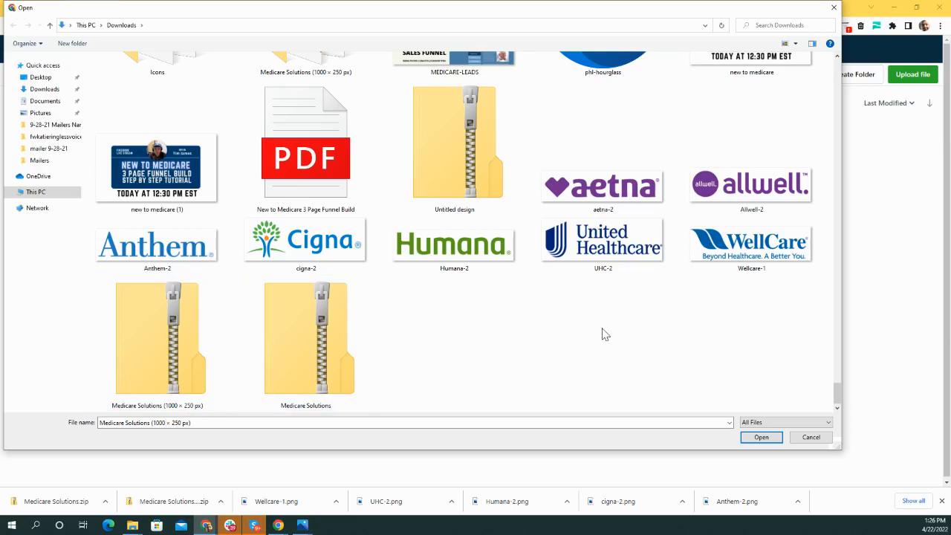
- Close the image viewer and bring the Downloads Explorer window to the centre
{"action": "key", "text": "alt+Tab"}
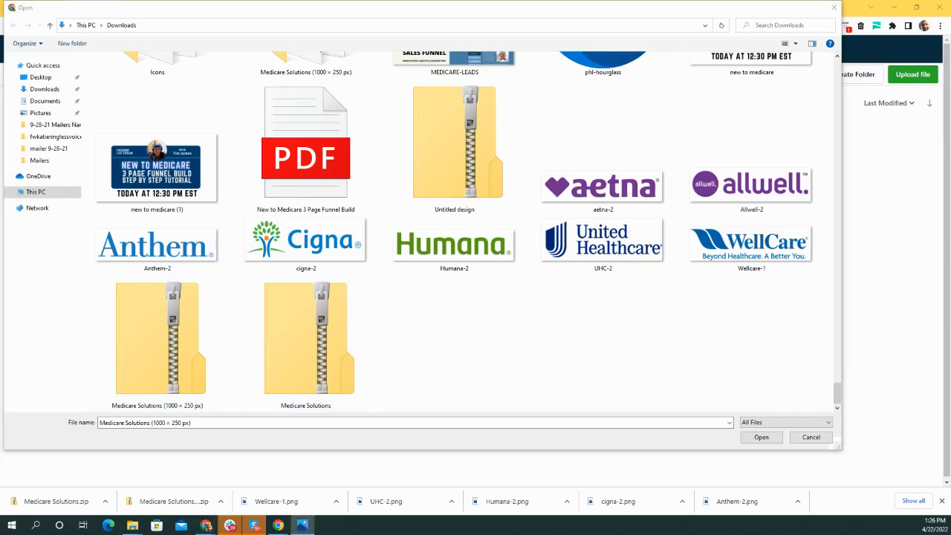
{"action": "key", "text": "alt+F4"}
{"action": "key", "text": "alt+Tab"}
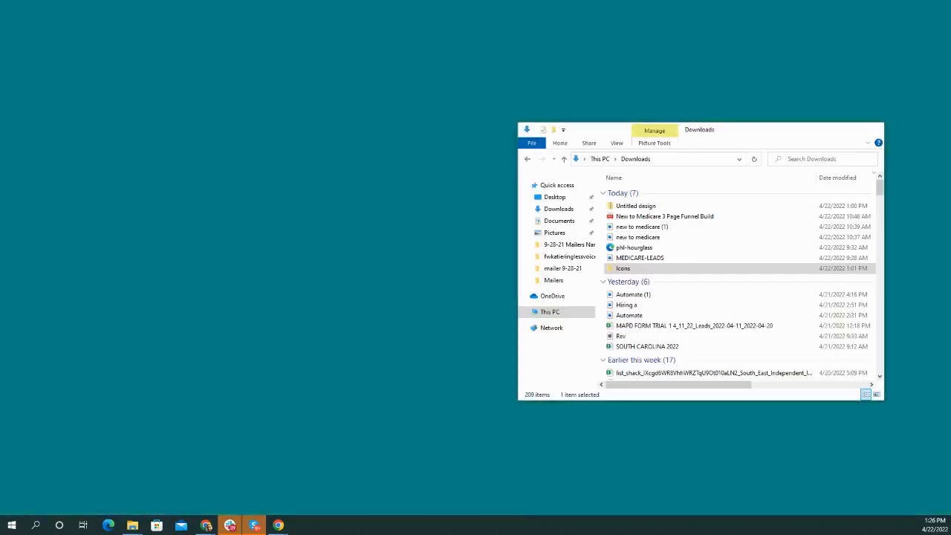
{"action": "left_click", "coordinate": [153, 489]}
{"action": "left_click_drag", "start_coordinate": [768, 138], "coordinate": [509, 90]}
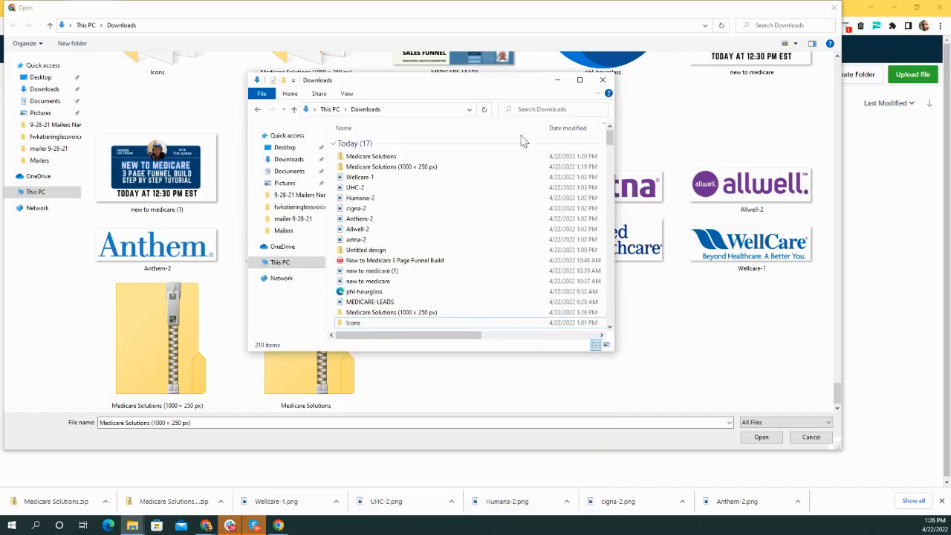
- Extract the Medicare Solutions (1000 × 250 px) zip in Downloads into a new 'logo' folder
{"action": "left_click", "coordinate": [579, 80]}
{"action": "left_click", "coordinate": [171, 92]}
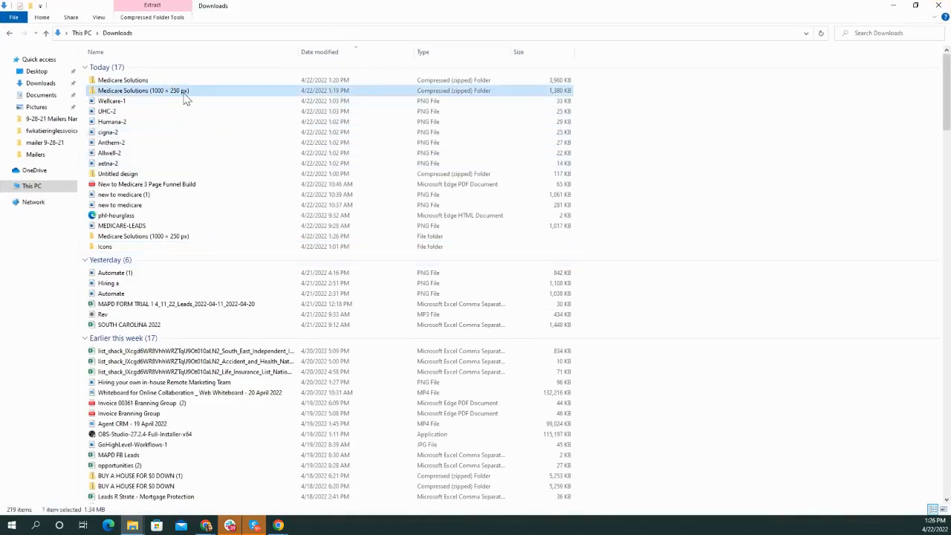
{"action": "right_click", "coordinate": [183, 93]}
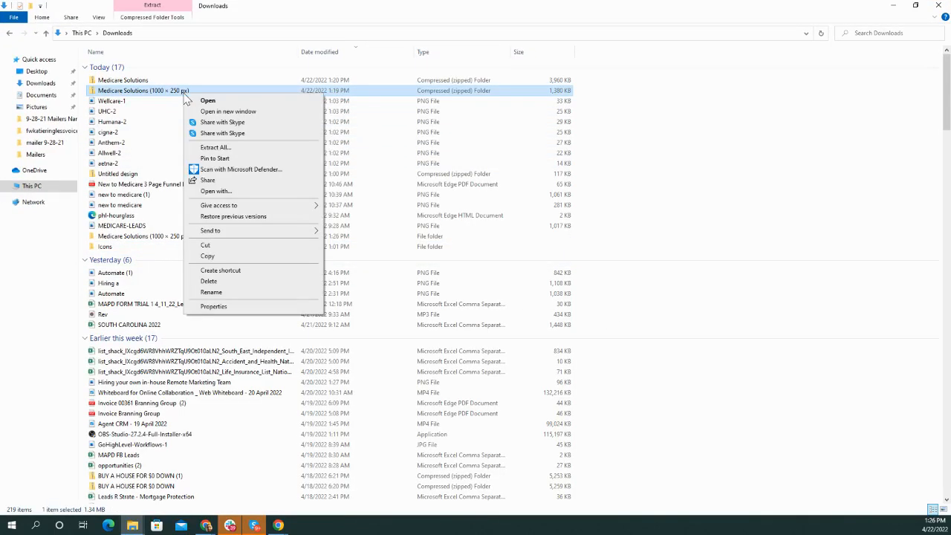
{"action": "left_click", "coordinate": [222, 148]}
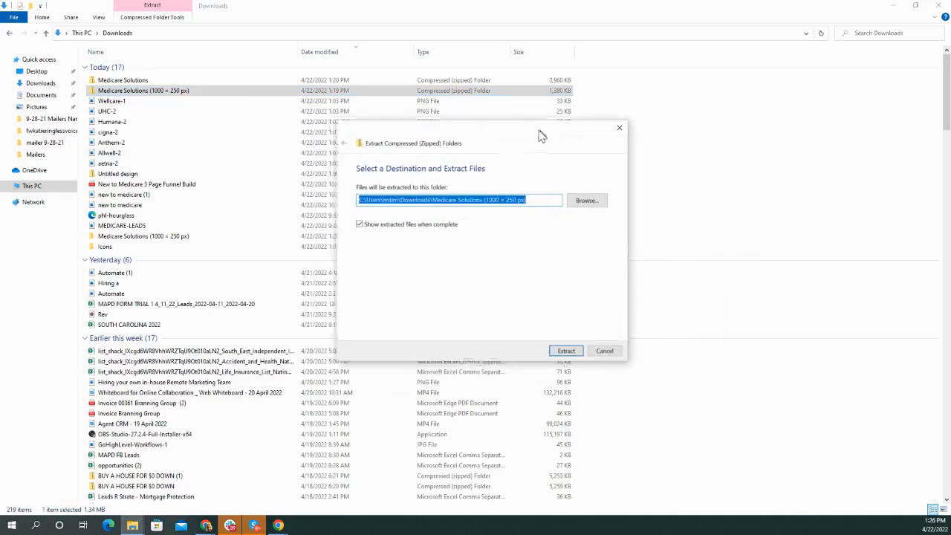
{"action": "left_click", "coordinate": [511, 197]}
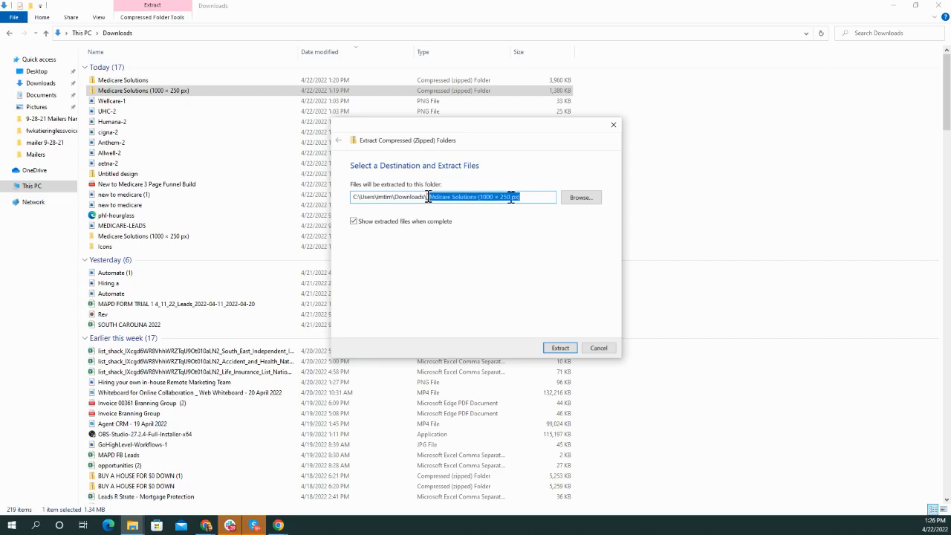
{"action": "type", "text": "logo"}
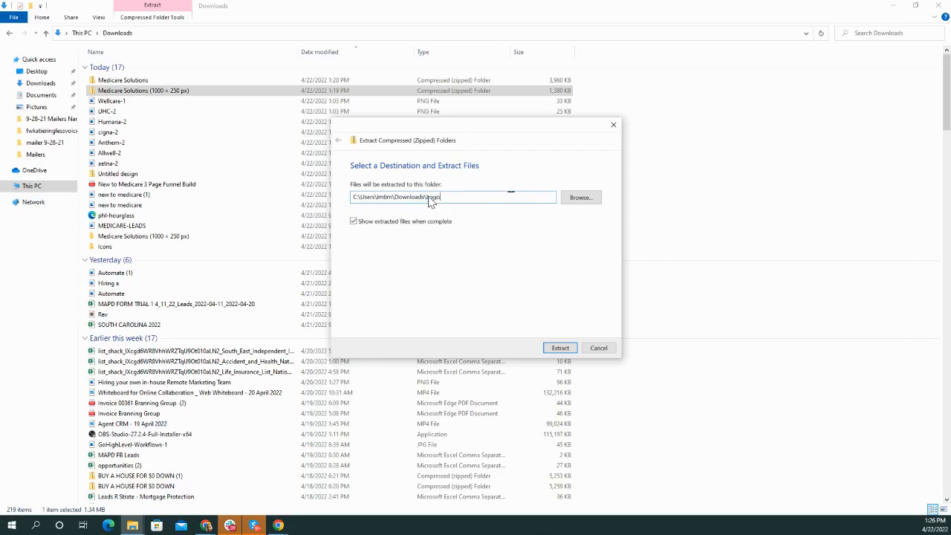
{"action": "left_click", "coordinate": [560, 347]}
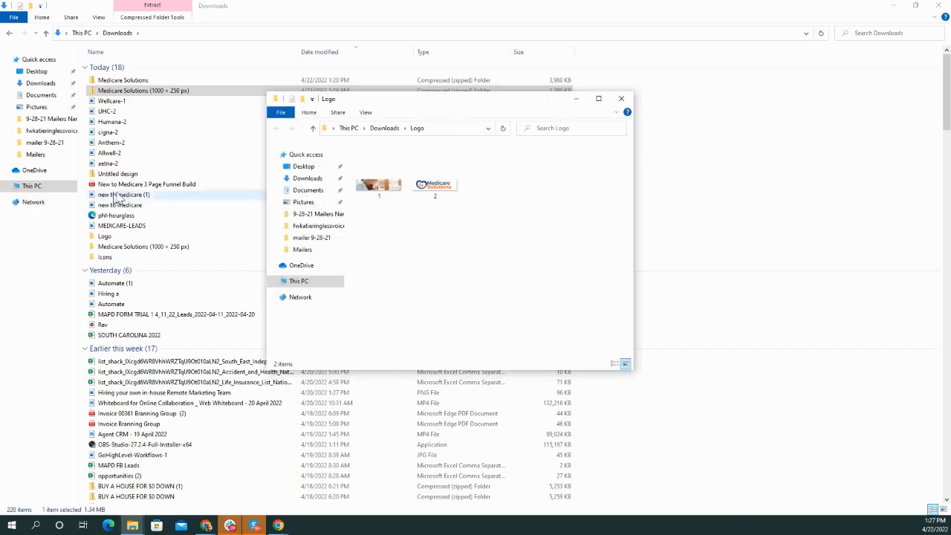
- Close the Logo folder window, search Downloads for 'logo', and minimize the search results window
{"action": "scroll", "coordinate": [154, 267], "scroll_direction": "down", "scroll_amount": 4}
{"action": "scroll", "coordinate": [193, 349], "scroll_direction": "down", "scroll_amount": 5}
{"action": "scroll", "coordinate": [201, 364], "scroll_direction": "down", "scroll_amount": 20}
{"action": "scroll", "coordinate": [256, 319], "scroll_direction": "up", "scroll_amount": 16}
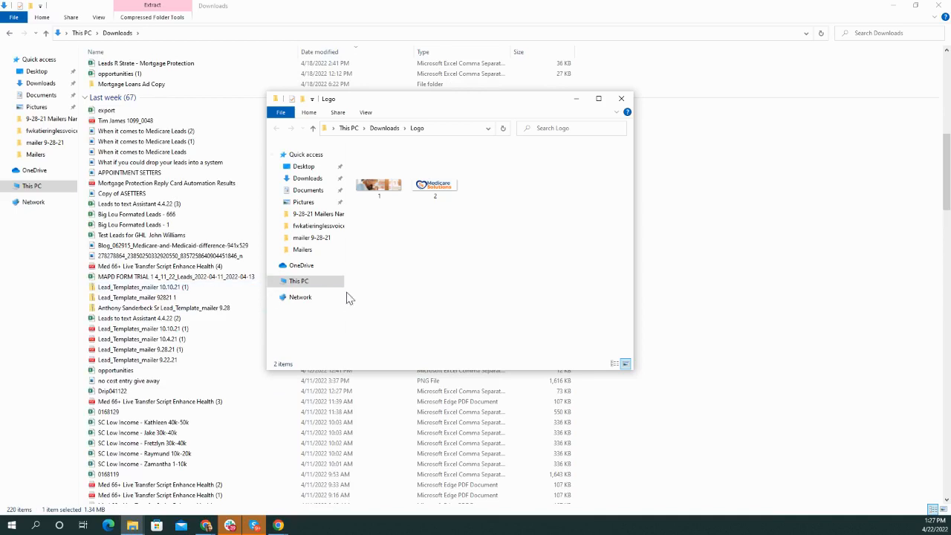
{"action": "left_click", "coordinate": [919, 28]}
{"action": "type", "text": "logo"}
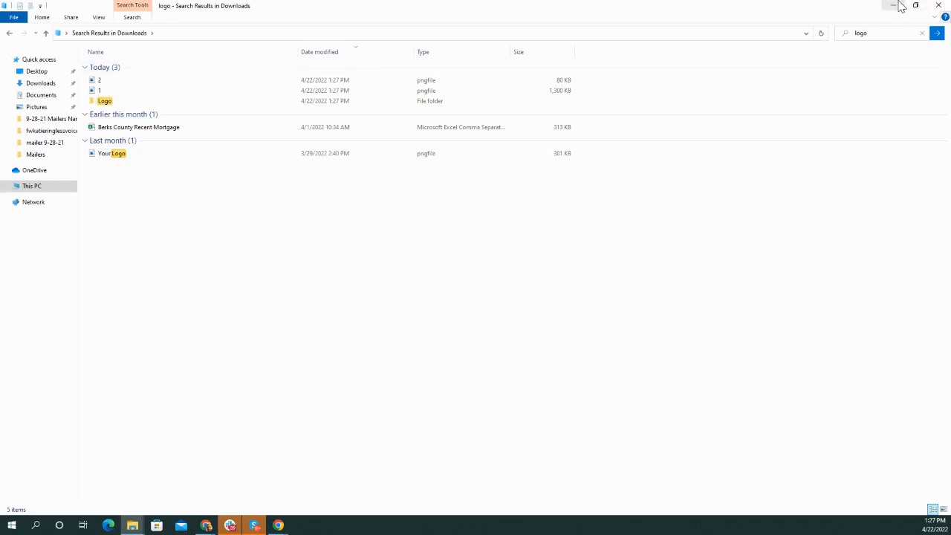
{"action": "left_click", "coordinate": [900, 6]}
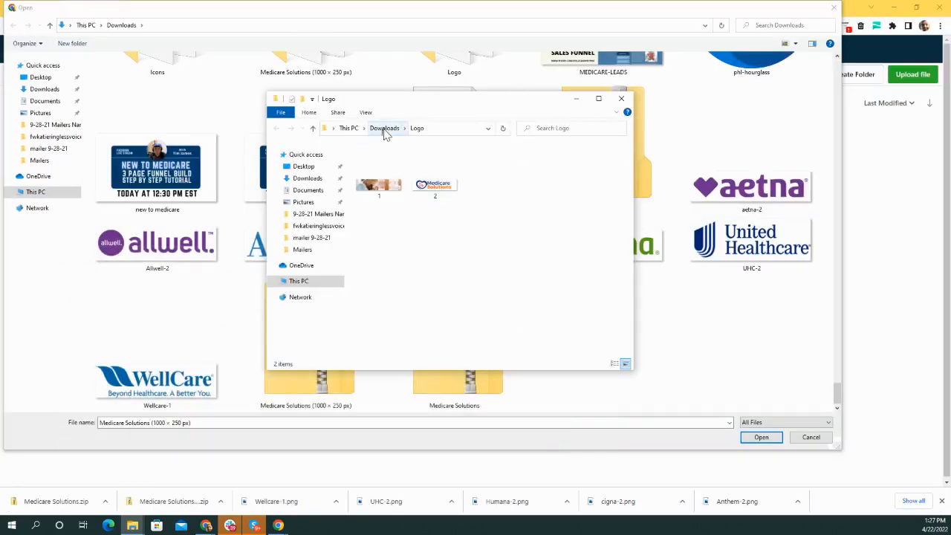
- Close the small Logo window and upload 2.png from the Downloads > Logo folder
{"action": "left_click", "coordinate": [621, 98]}
{"action": "scroll", "coordinate": [599, 301], "scroll_direction": "down", "scroll_amount": 5}
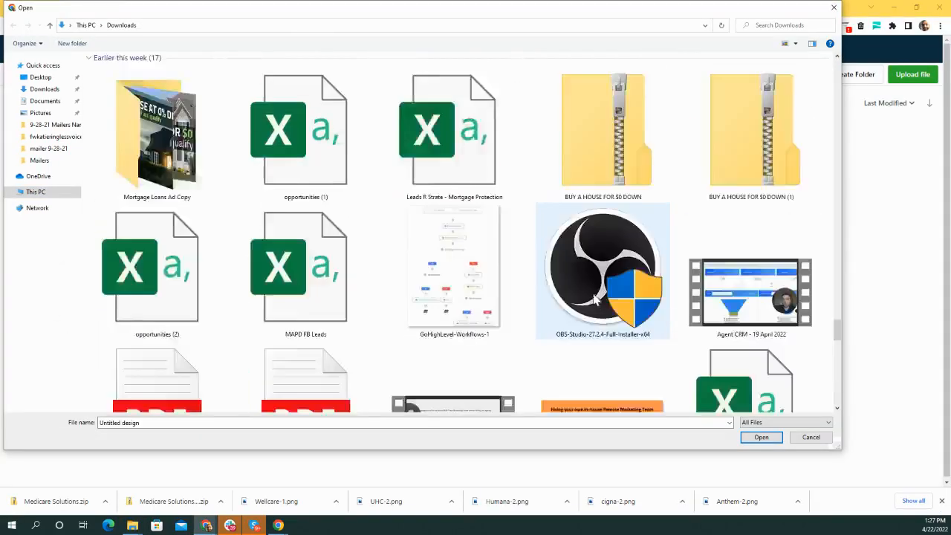
{"action": "scroll", "coordinate": [599, 303], "scroll_direction": "up", "scroll_amount": 15}
{"action": "left_click_drag", "start_coordinate": [837, 199], "coordinate": [828, 64]}
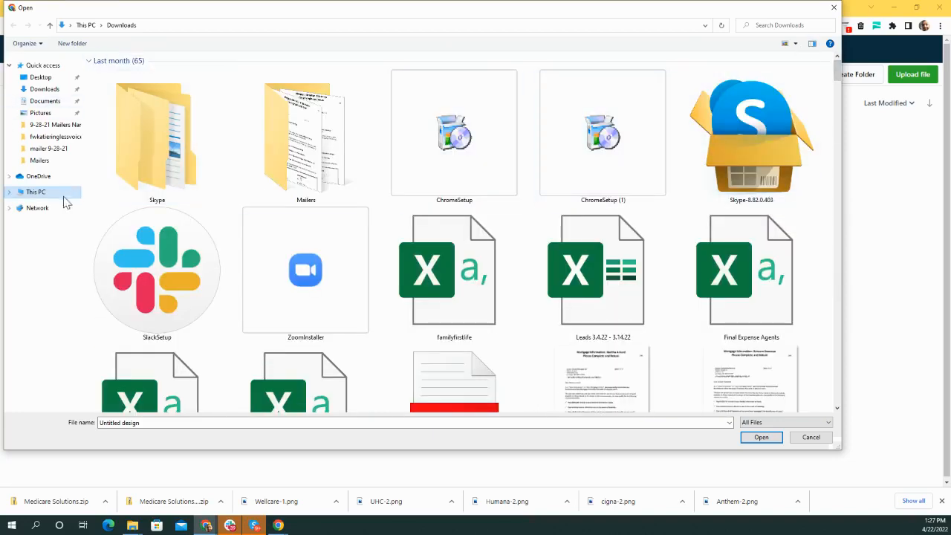
{"action": "left_click", "coordinate": [44, 89]}
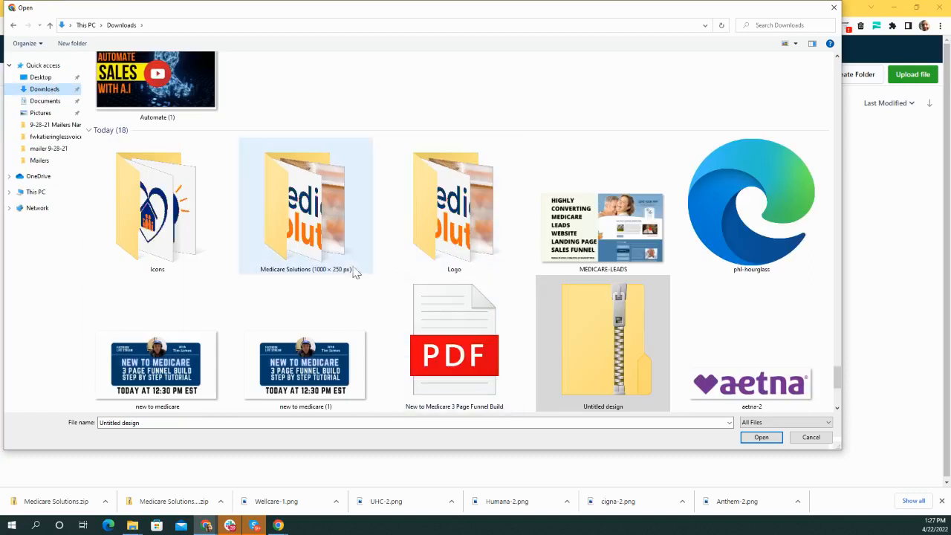
{"action": "double_click", "coordinate": [457, 239]}
{"action": "double_click", "coordinate": [177, 96]}
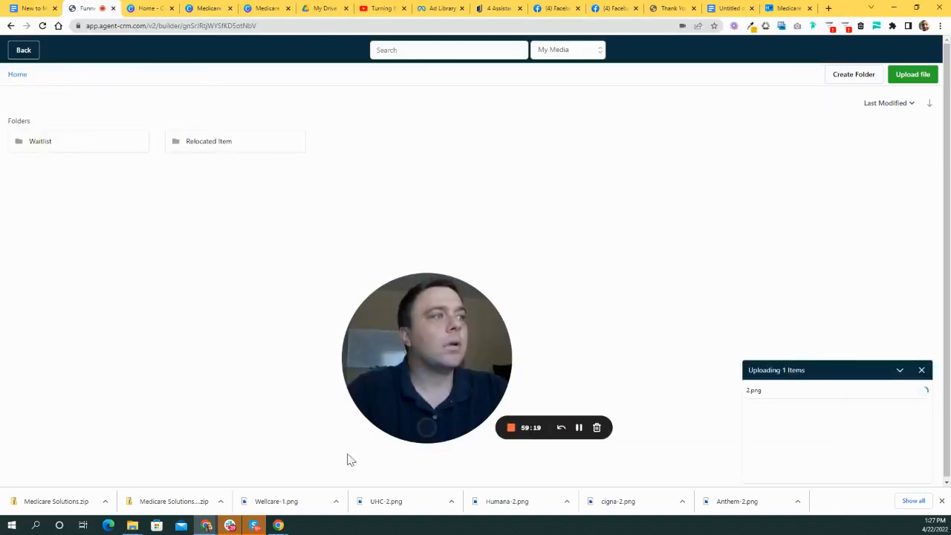
- Insert 2.png into the header image element and confirm turning off Optimise Image Load
{"action": "left_click", "coordinate": [92, 205]}
{"action": "left_click", "coordinate": [91, 208]}
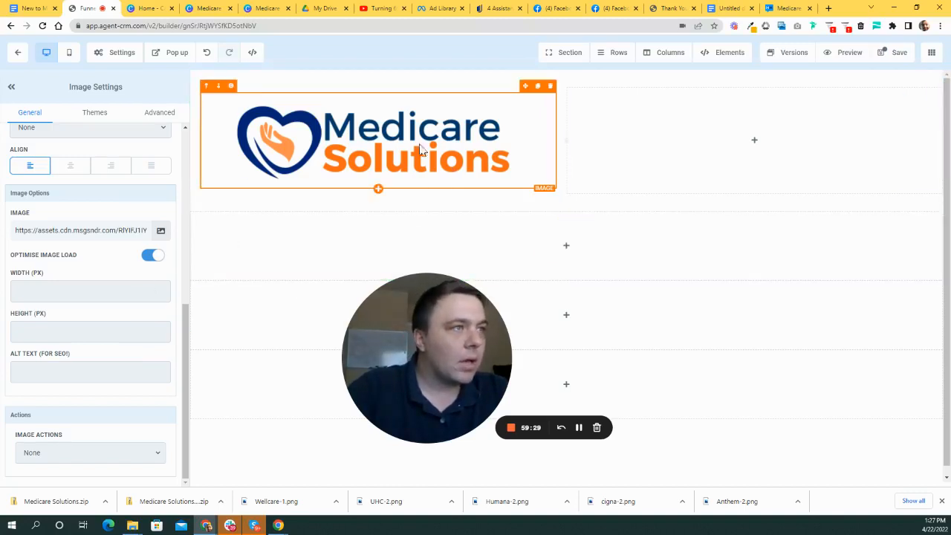
{"action": "left_click", "coordinate": [148, 255]}
{"action": "left_click", "coordinate": [523, 112]}
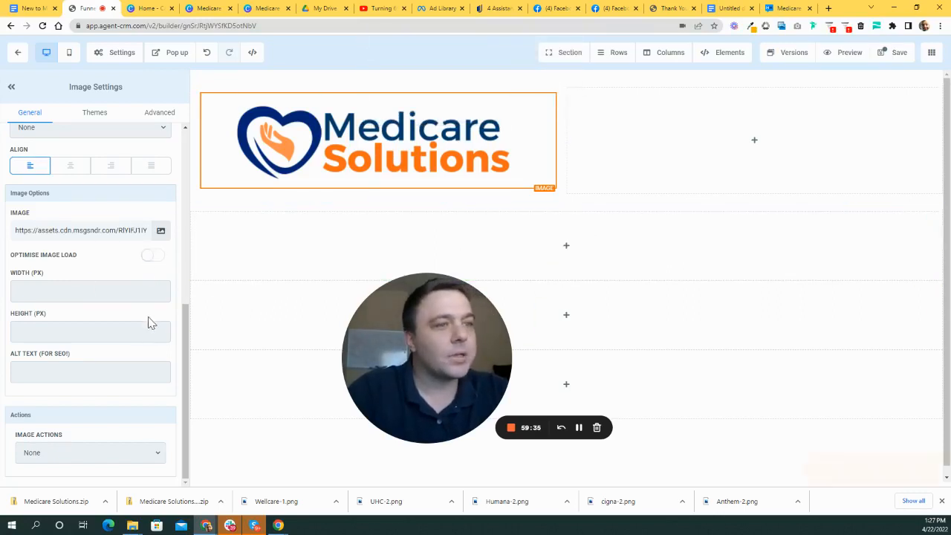
{"action": "scroll", "coordinate": [147, 322], "scroll_direction": "up", "scroll_amount": 10}
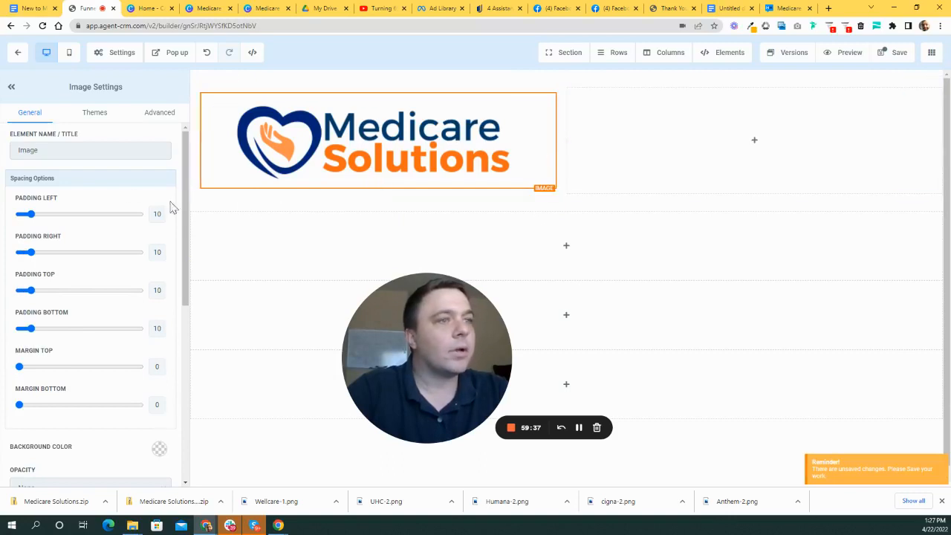
{"action": "scroll", "coordinate": [156, 297], "scroll_direction": "down", "scroll_amount": 8}
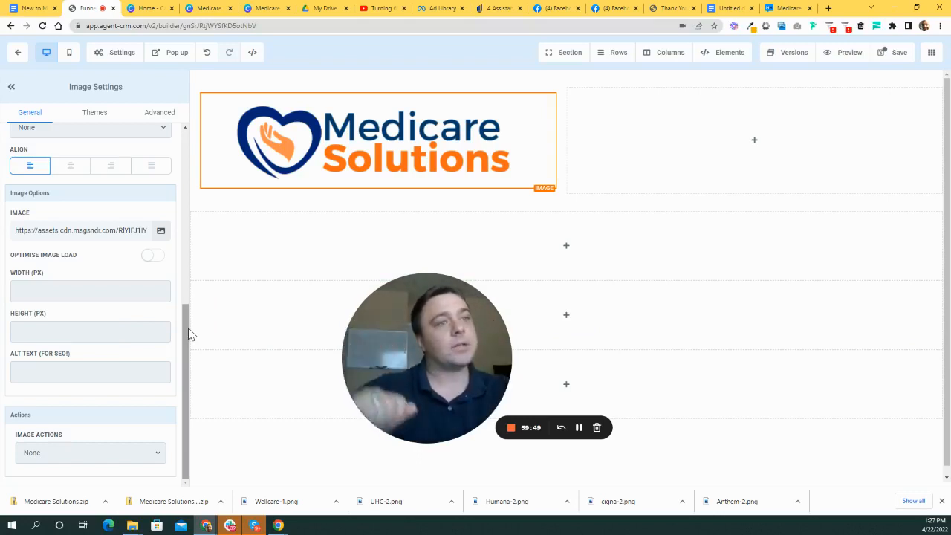
{"action": "left_click", "coordinate": [151, 294]}
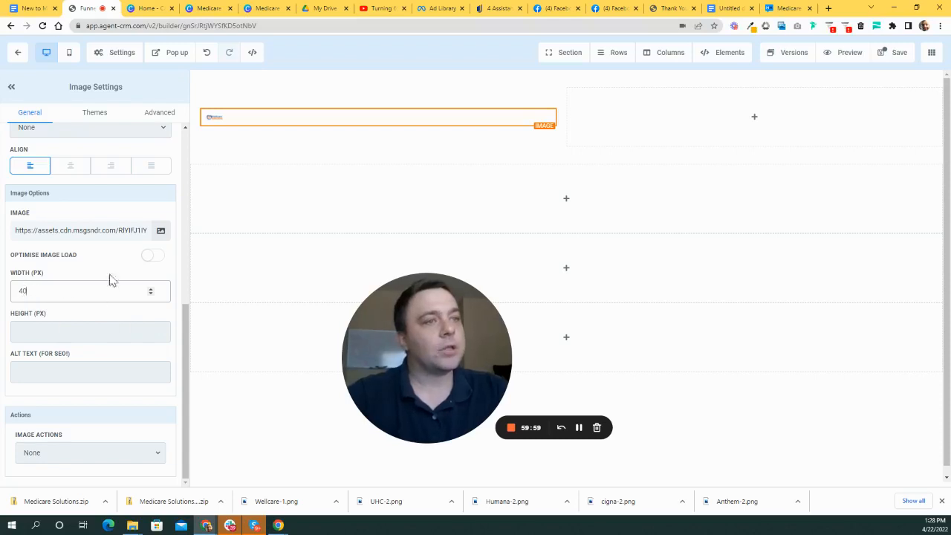
- Step the Width (PX) spinner up repeatedly to enlarge the header logo
{"action": "left_click", "coordinate": [151, 290]}
{"action": "left_click", "coordinate": [151, 289]}
{"action": "left_click", "coordinate": [151, 290]}
{"action": "left_click", "coordinate": [151, 290]}
{"action": "left_click", "coordinate": [151, 289]}
{"action": "left_click", "coordinate": [151, 290]}
{"action": "left_click", "coordinate": [151, 289]}
{"action": "left_click", "coordinate": [150, 289]}
{"action": "left_click", "coordinate": [151, 290]}
{"action": "left_click", "coordinate": [151, 290]}
{"action": "left_click", "coordinate": [151, 290]}
{"action": "left_click", "coordinate": [151, 290]}
{"action": "left_click", "coordinate": [150, 290]}
{"action": "left_click", "coordinate": [151, 290]}
{"action": "left_click", "coordinate": [151, 289]}
{"action": "left_click", "coordinate": [151, 290]}
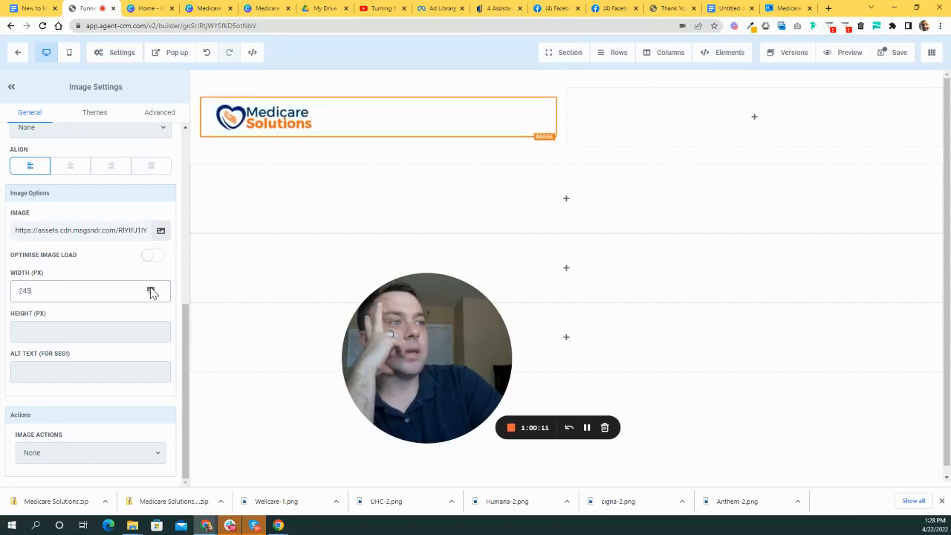
- Check the Hello Medicare reference site and other tabs, then return to the page builder
{"action": "left_click", "coordinate": [786, 8]}
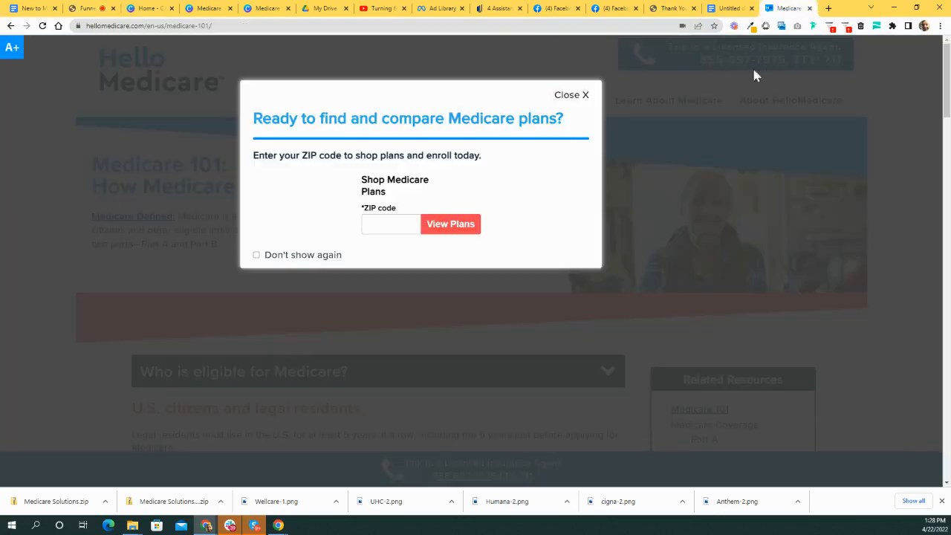
{"action": "left_click", "coordinate": [579, 95]}
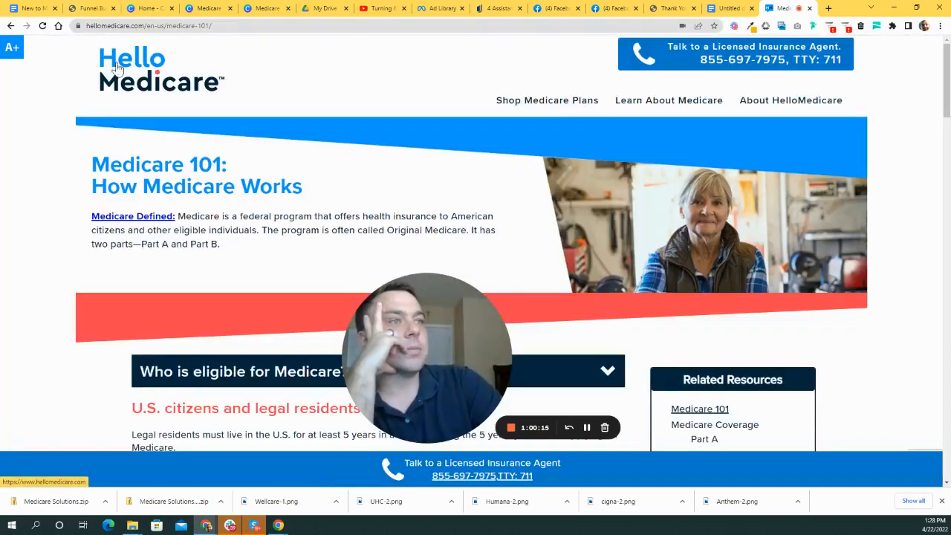
{"action": "left_click", "coordinate": [724, 8]}
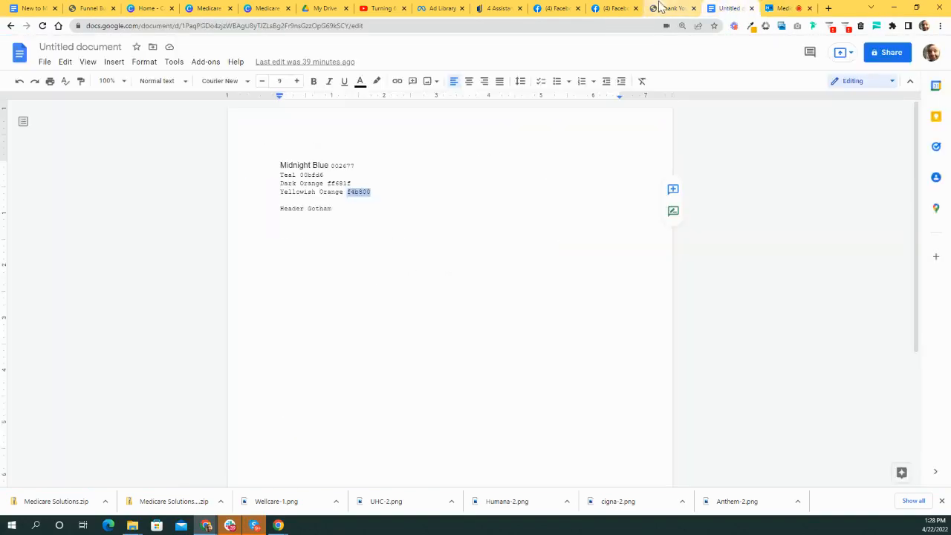
{"action": "left_click", "coordinate": [669, 8]}
{"action": "left_click", "coordinate": [99, 7]}
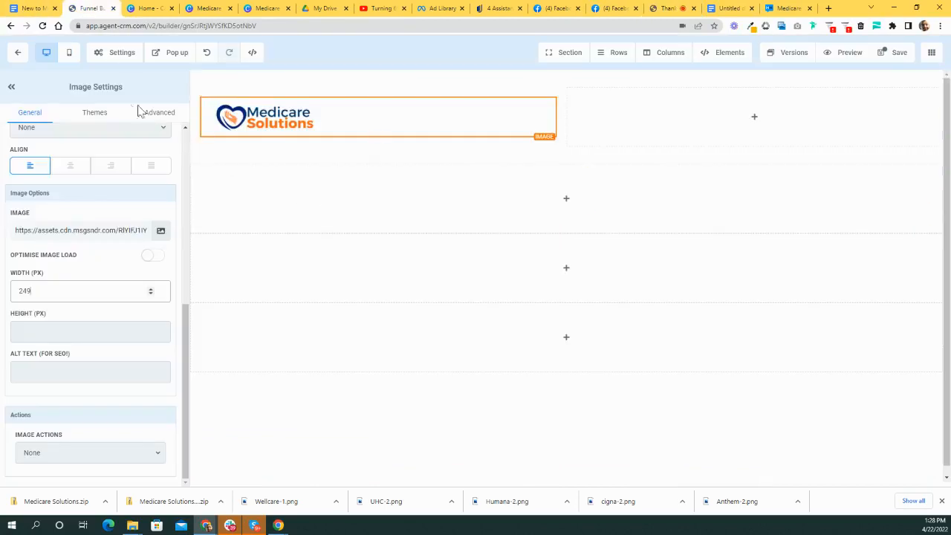
- Keep raising the logo width until it reaches about 350 px
{"action": "left_click", "coordinate": [151, 288]}
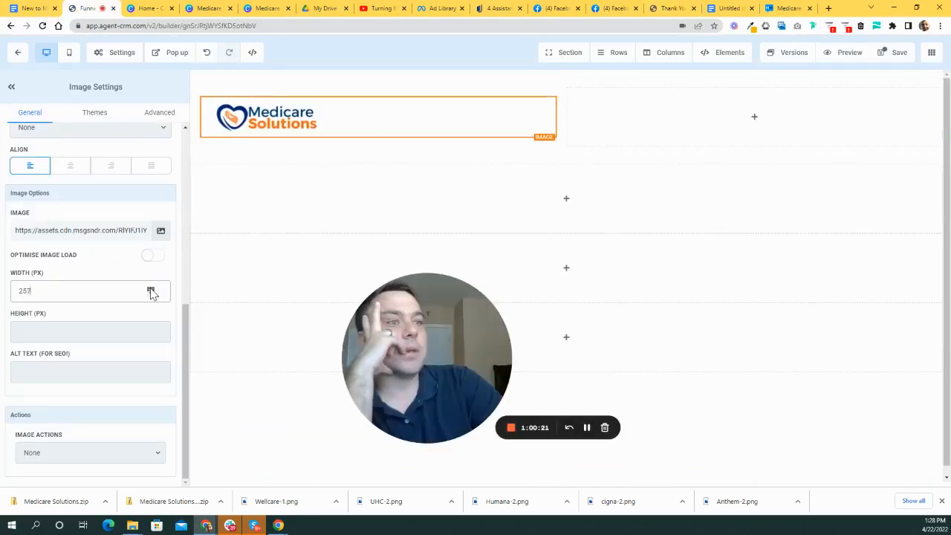
{"action": "left_click", "coordinate": [151, 288]}
{"action": "left_click", "coordinate": [151, 288]}
{"action": "left_click", "coordinate": [151, 288]}
{"action": "left_click", "coordinate": [151, 288]}
{"action": "left_click", "coordinate": [151, 288]}
{"action": "left_click", "coordinate": [151, 288]}
{"action": "left_click", "coordinate": [151, 288]}
{"action": "left_click", "coordinate": [151, 288]}
{"action": "left_click", "coordinate": [150, 289]}
{"action": "left_click", "coordinate": [151, 288]}
{"action": "left_click", "coordinate": [151, 288]}
{"action": "left_click", "coordinate": [151, 288]}
{"action": "left_click", "coordinate": [151, 288]}
{"action": "left_click", "coordinate": [150, 288]}
{"action": "left_click", "coordinate": [151, 289]}
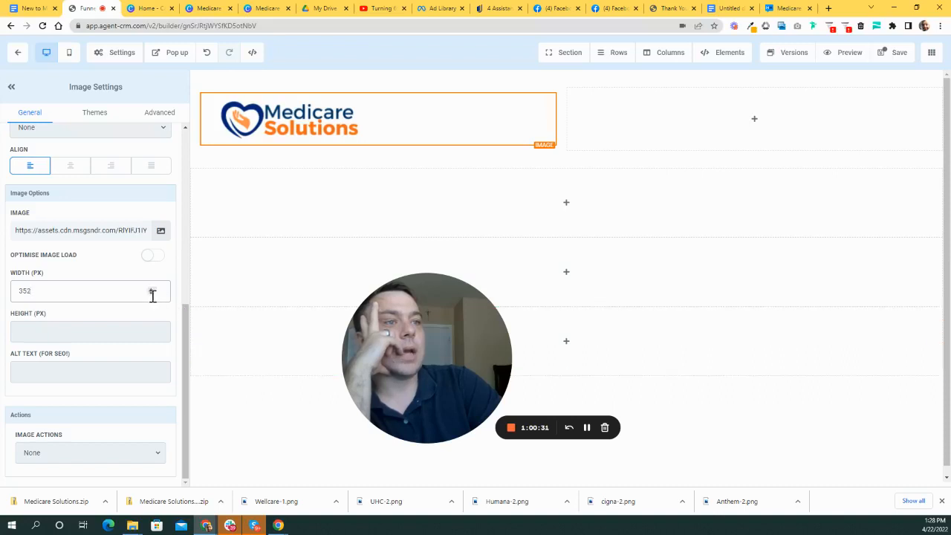
- Reselect the header logo, save the funnel page, and close the SEO Meta Data panel
{"action": "left_click", "coordinate": [214, 160]}
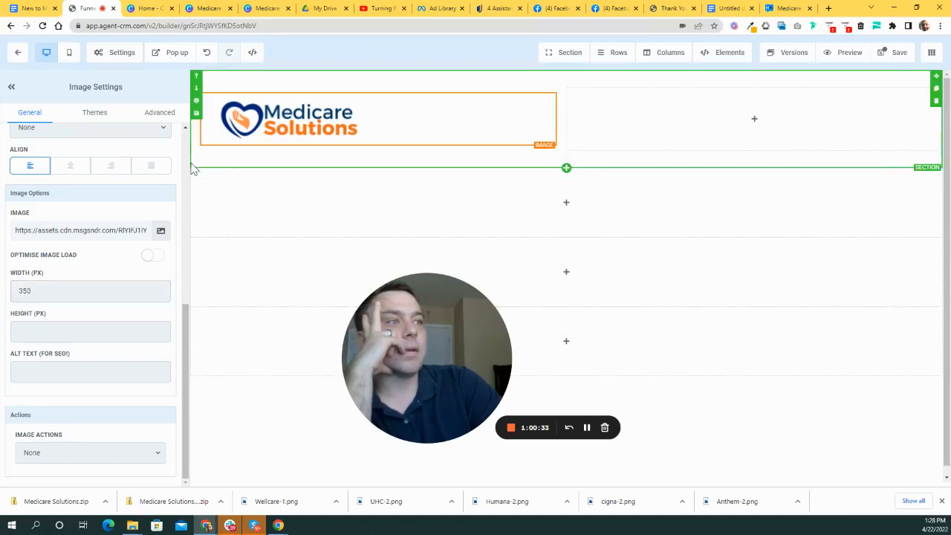
{"action": "left_click", "coordinate": [349, 123]}
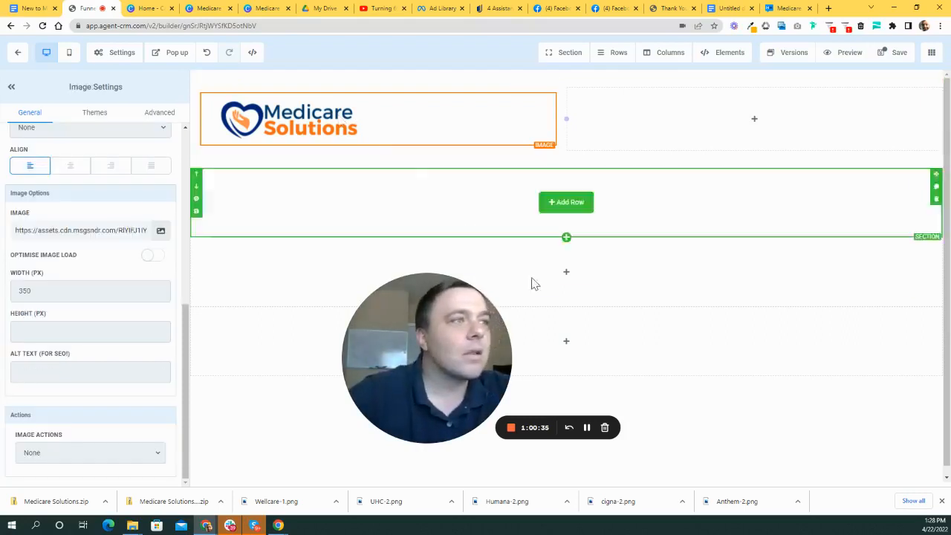
{"action": "left_click", "coordinate": [894, 52]}
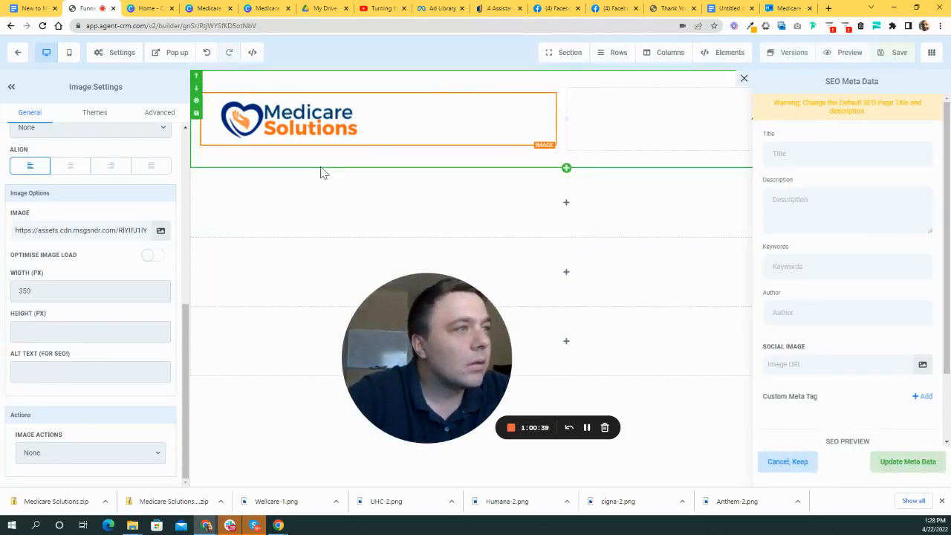
{"action": "left_click", "coordinate": [744, 77]}
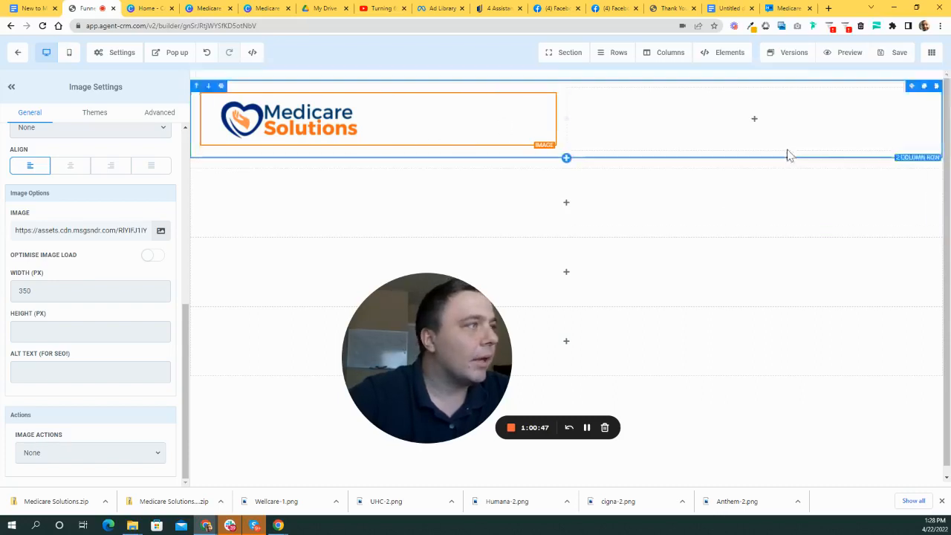
{"action": "left_click_drag", "start_coordinate": [488, 357], "coordinate": [461, 346]}
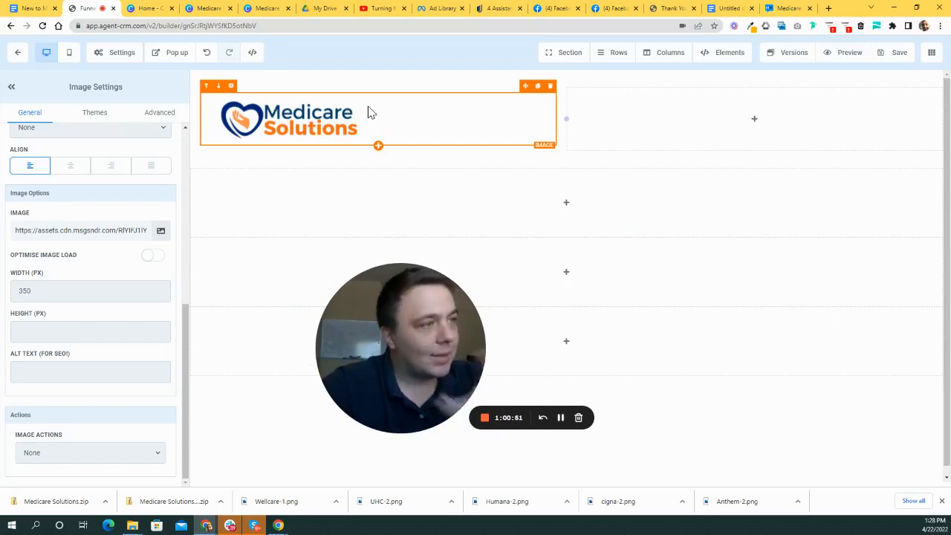
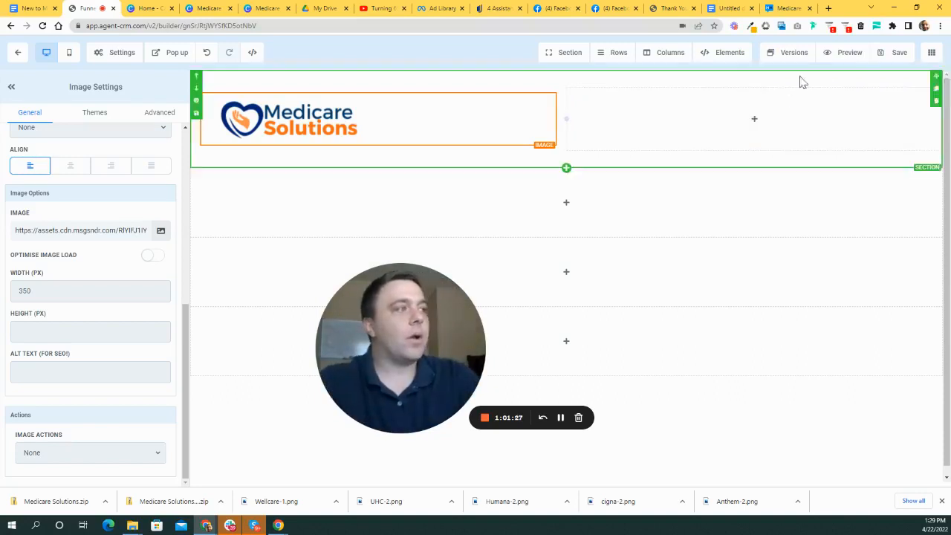
- Insert a BUTTON element into the empty second header column next to the Medicare Solutions logo
{"action": "left_click", "coordinate": [767, 121]}
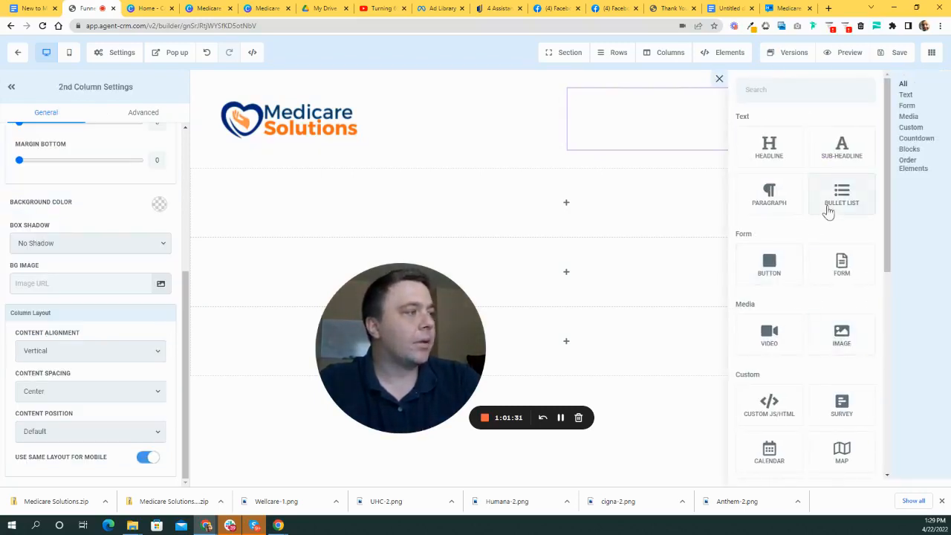
{"action": "scroll", "coordinate": [785, 240], "scroll_direction": "down", "scroll_amount": 1}
{"action": "left_click", "coordinate": [767, 222]}
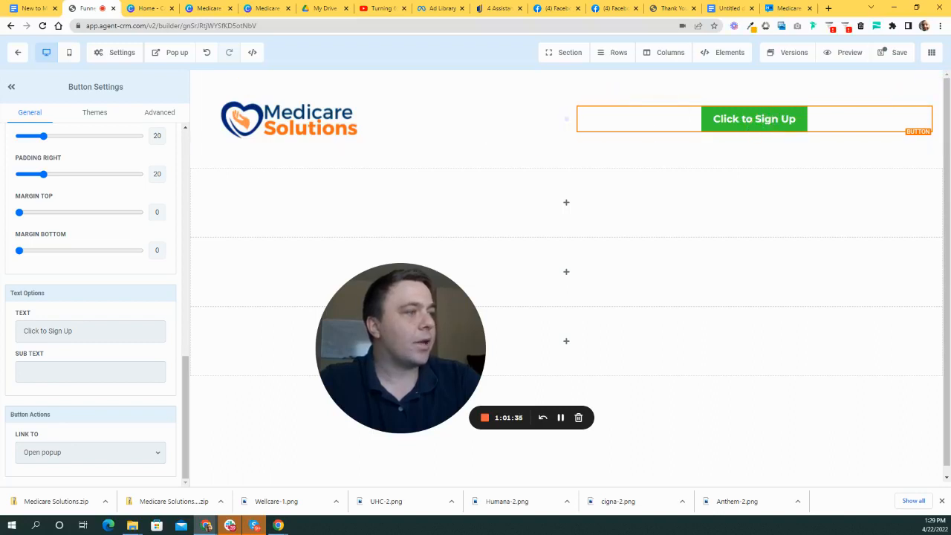
{"action": "scroll", "coordinate": [137, 397], "scroll_direction": "up", "scroll_amount": 6}
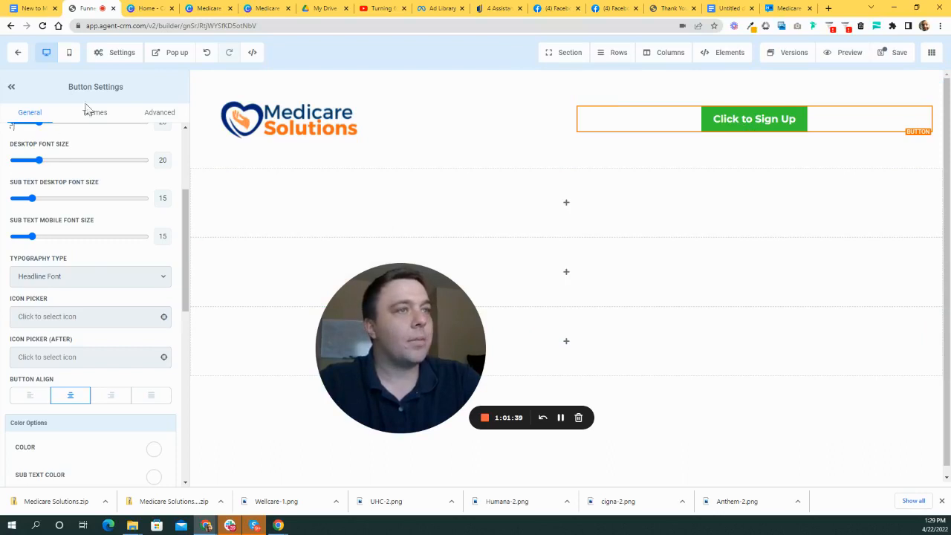
{"action": "scroll", "coordinate": [145, 223], "scroll_direction": "up", "scroll_amount": 3}
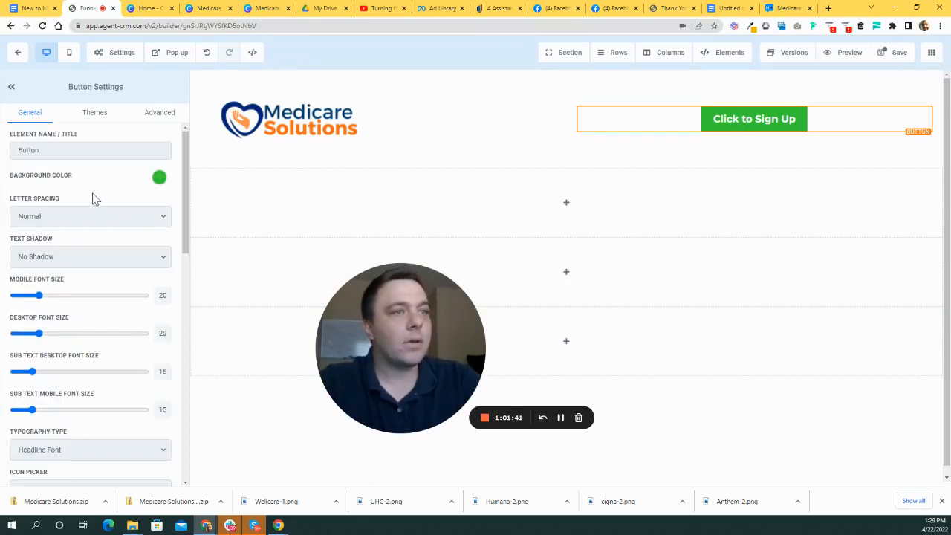
{"action": "scroll", "coordinate": [149, 186], "scroll_direction": "down", "scroll_amount": 1}
{"action": "scroll", "coordinate": [164, 184], "scroll_direction": "up", "scroll_amount": 1}
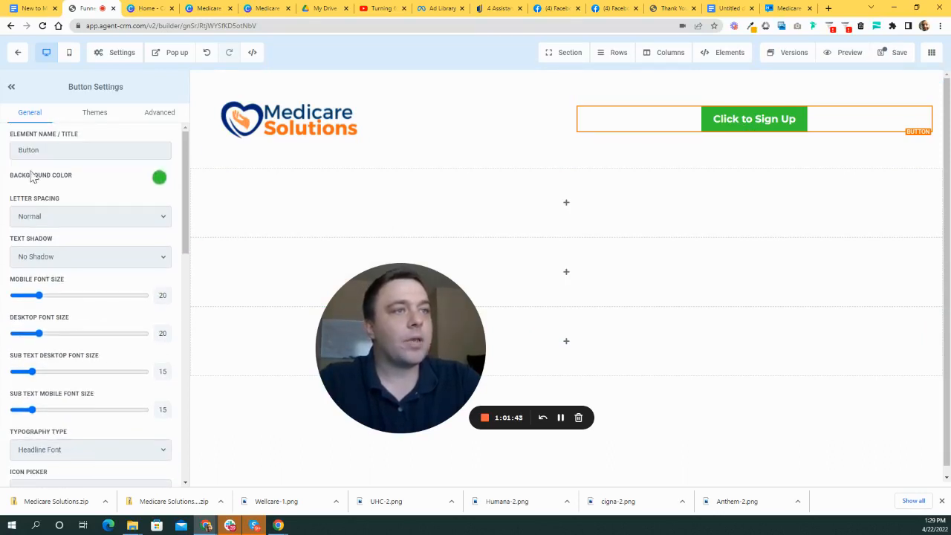
{"action": "left_click", "coordinate": [162, 180]}
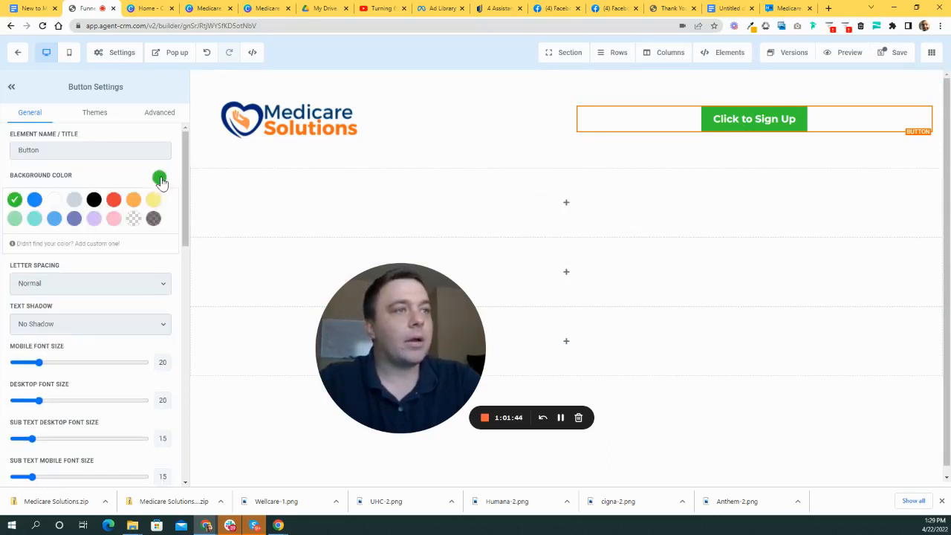
- Make the header button's background colour transparent
{"action": "left_click", "coordinate": [133, 221]}
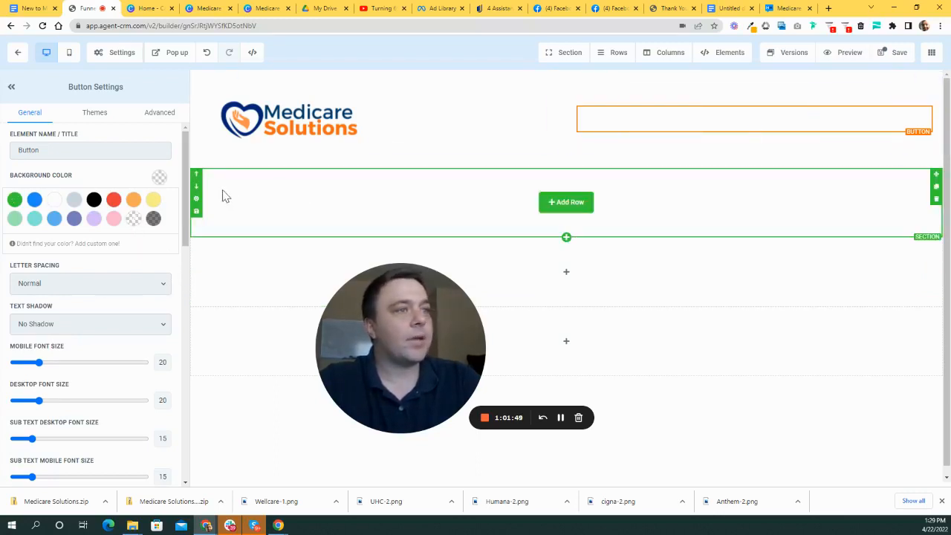
{"action": "left_click_drag", "start_coordinate": [185, 180], "coordinate": [146, 311]}
{"action": "left_click", "coordinate": [152, 321]}
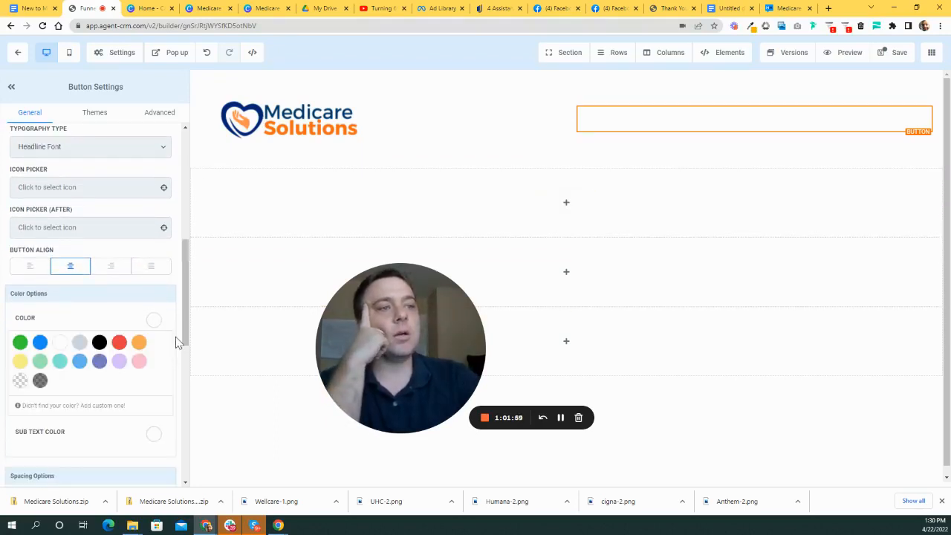
- Copy the Midnight Blue hex code 002677 from the brand colours Google Doc
{"action": "left_click", "coordinate": [730, 9]}
{"action": "left_click_drag", "start_coordinate": [357, 166], "coordinate": [331, 165]}
{"action": "key", "text": "ctrl+c"}
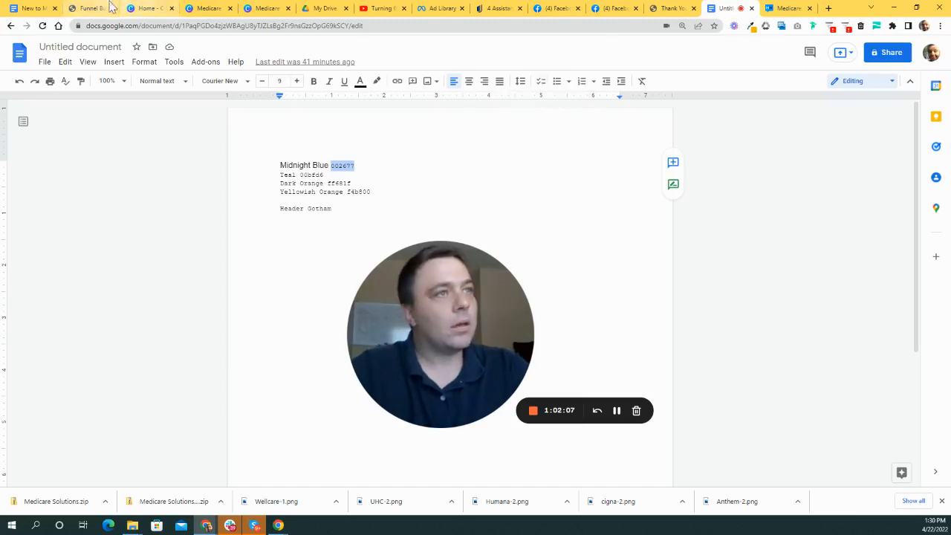
{"action": "left_click", "coordinate": [87, 9]}
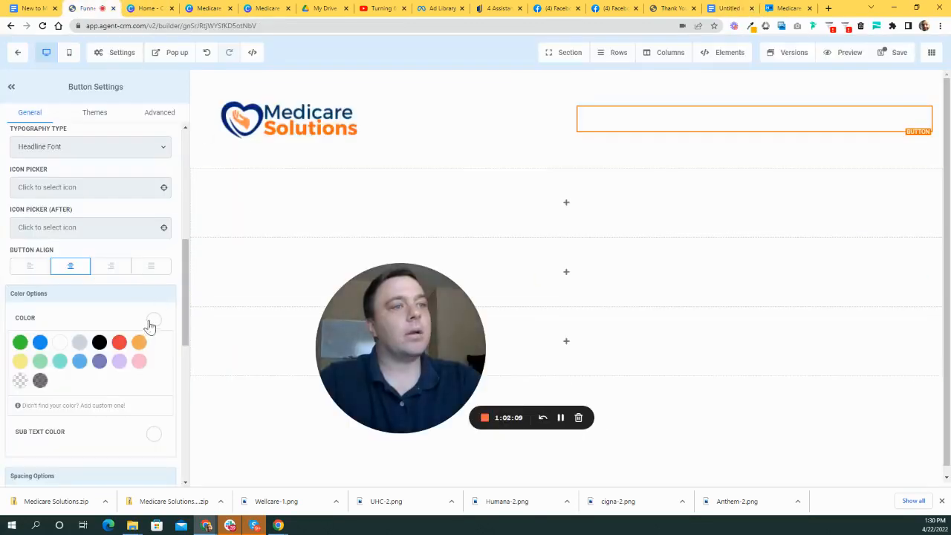
- Save a custom colour named 'Midnight Blue' with hex 002677 and apply it to the button text
{"action": "scroll", "coordinate": [148, 326], "scroll_direction": "down", "scroll_amount": 1}
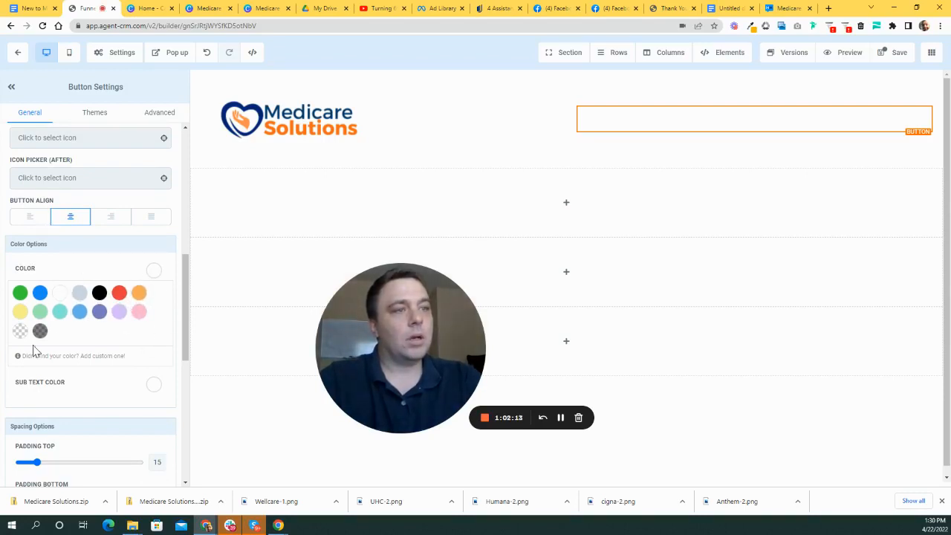
{"action": "left_click", "coordinate": [110, 360]}
{"action": "scroll", "coordinate": [148, 345], "scroll_direction": "down", "scroll_amount": 2}
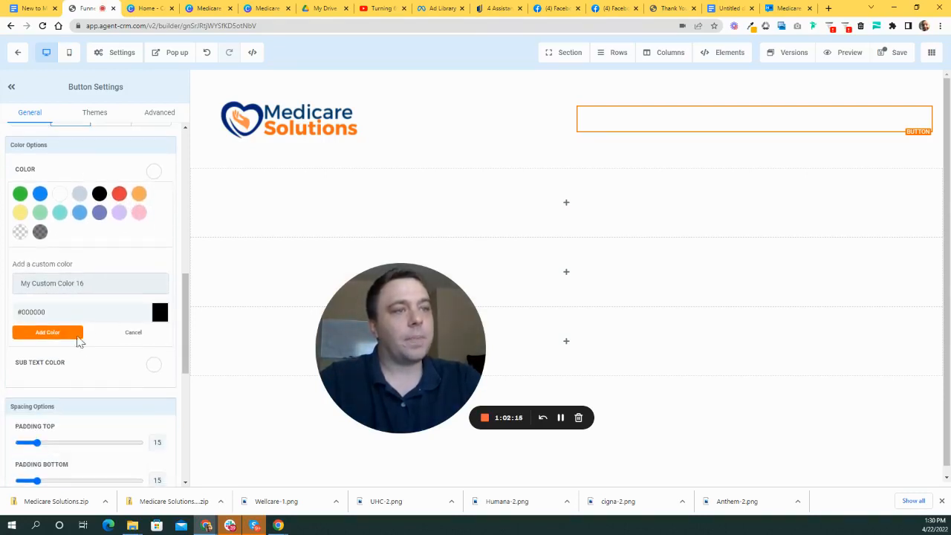
{"action": "left_click_drag", "start_coordinate": [75, 310], "coordinate": [26, 312]}
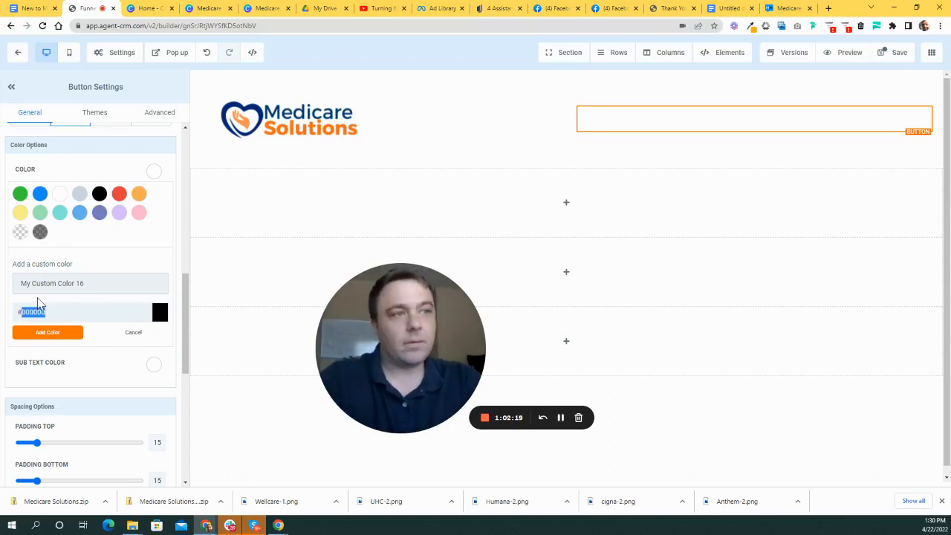
{"action": "key", "text": "ctrl+v"}
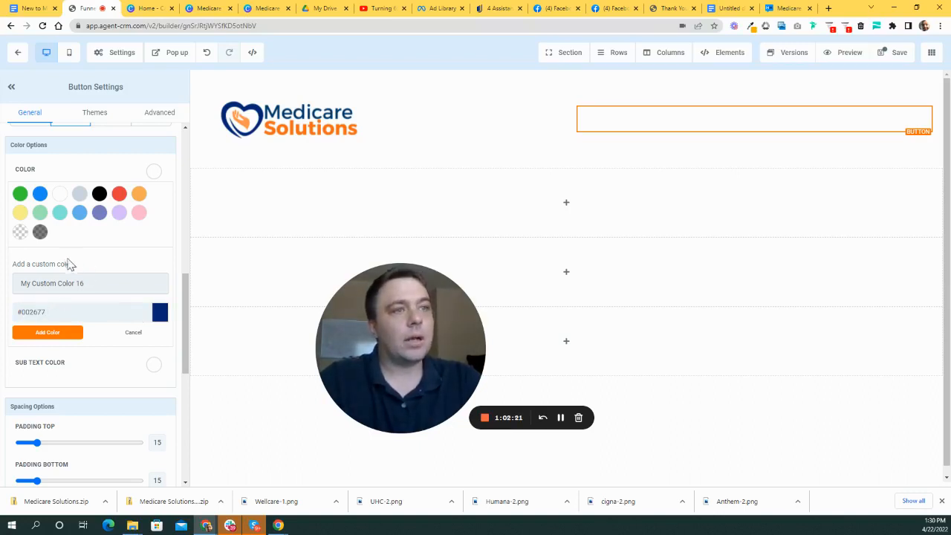
{"action": "left_click_drag", "start_coordinate": [105, 283], "coordinate": [18, 283]}
{"action": "type", "text": "Mid"}
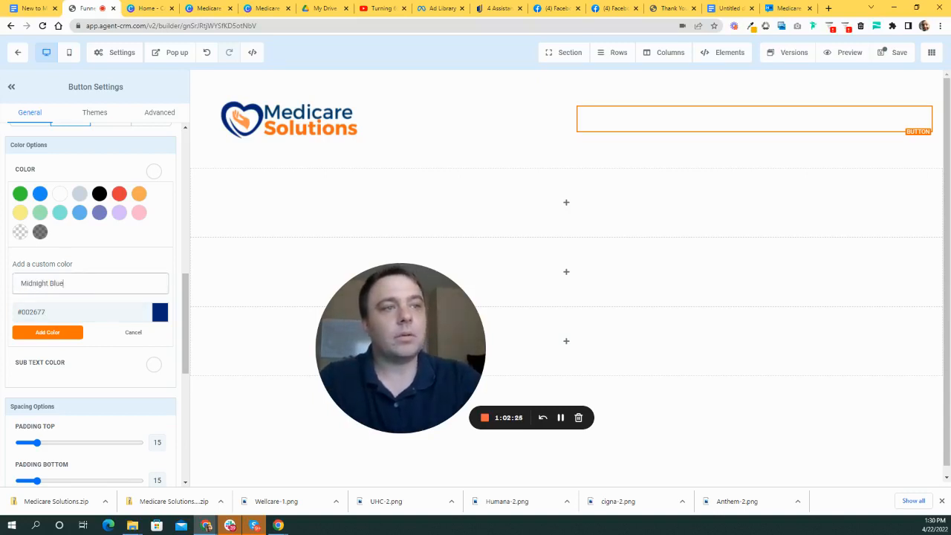
{"action": "type", "text": "night Blue"}
{"action": "left_click", "coordinate": [62, 333]}
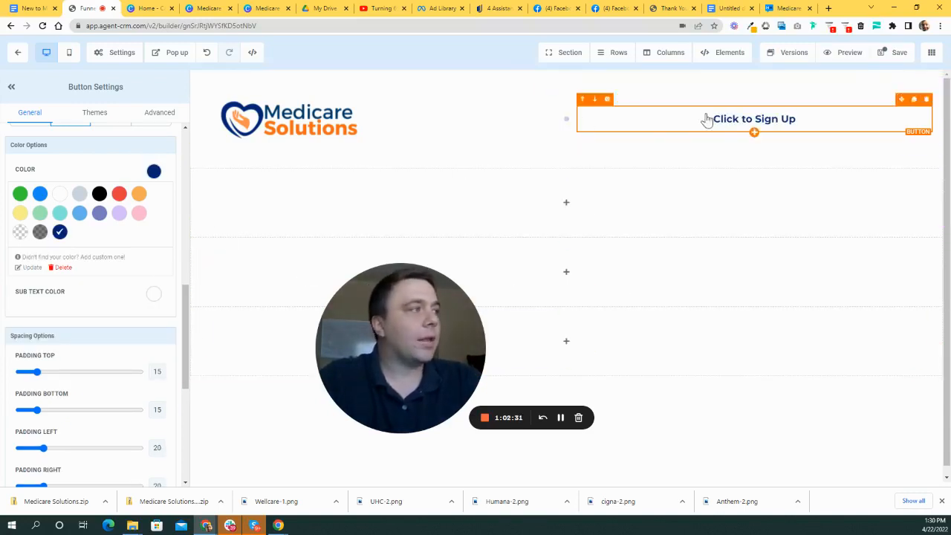
{"action": "scroll", "coordinate": [123, 264], "scroll_direction": "up", "scroll_amount": 10}
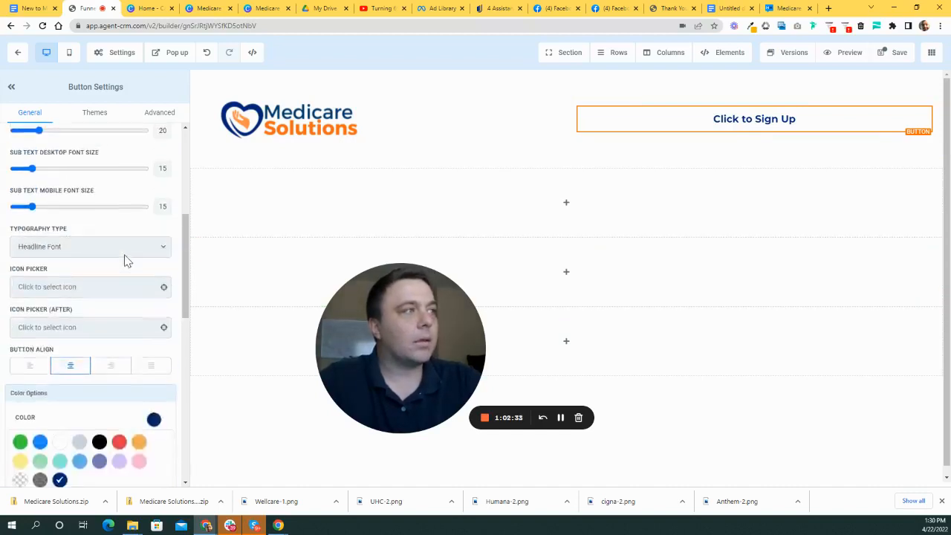
{"action": "scroll", "coordinate": [135, 252], "scroll_direction": "up", "scroll_amount": 2}
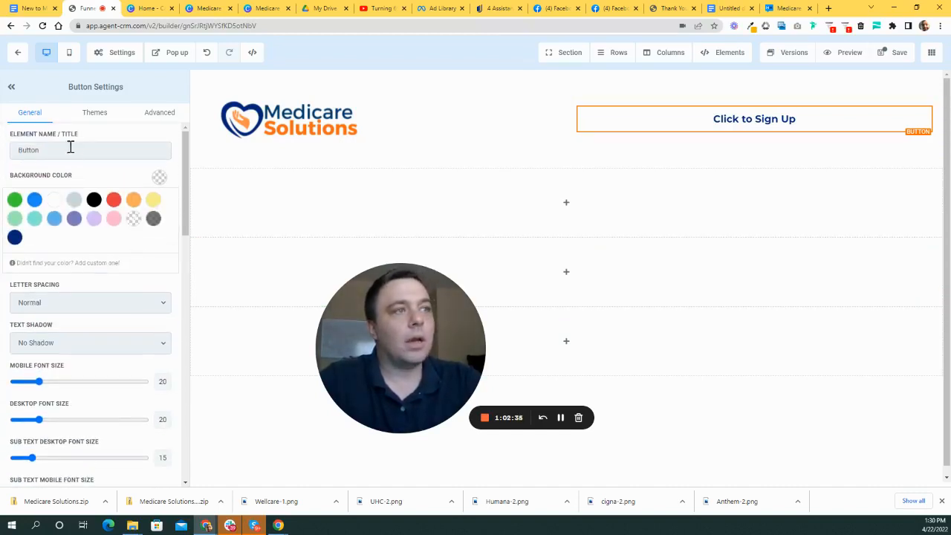
{"action": "scroll", "coordinate": [118, 256], "scroll_direction": "down", "scroll_amount": 5}
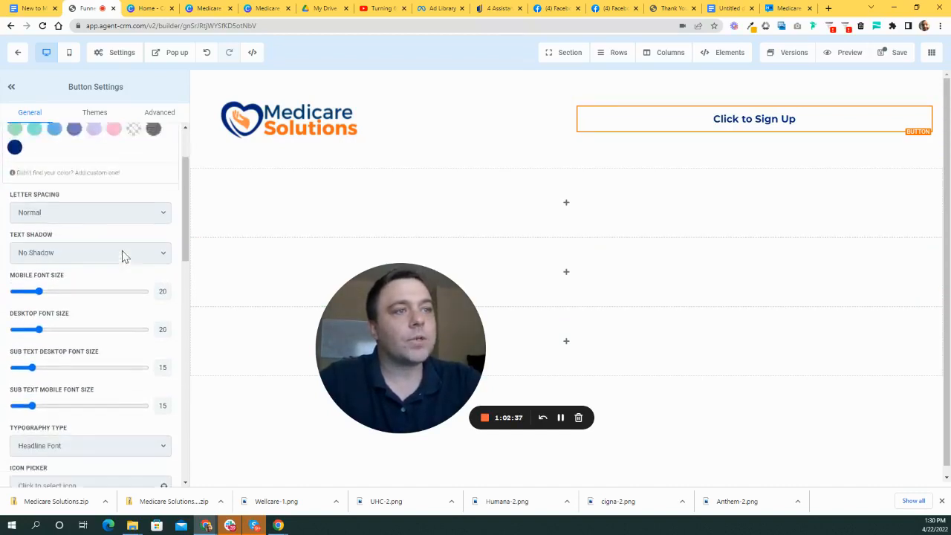
- Right-align the header button and replace its 'Click to Sign Up' label with the agent's phone number
{"action": "left_click", "coordinate": [111, 308]}
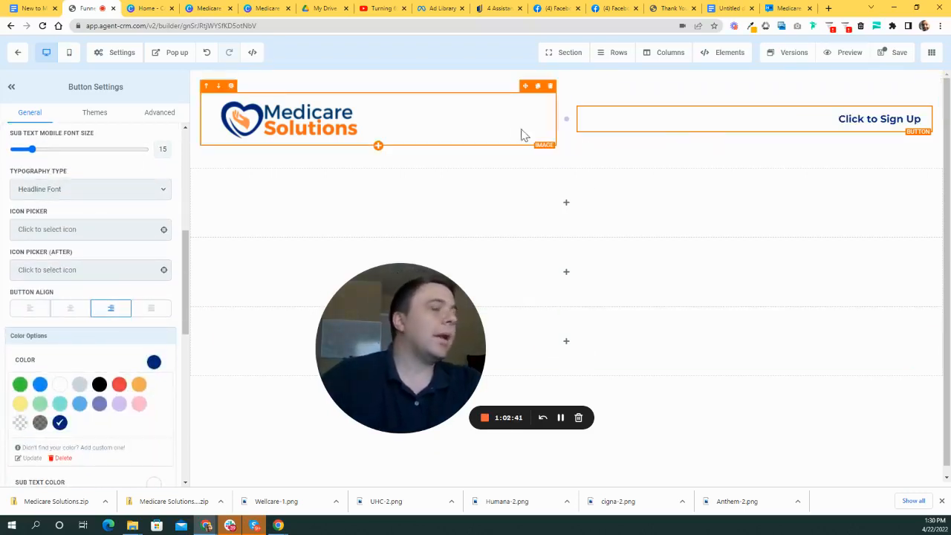
{"action": "scroll", "coordinate": [112, 278], "scroll_direction": "down", "scroll_amount": 7}
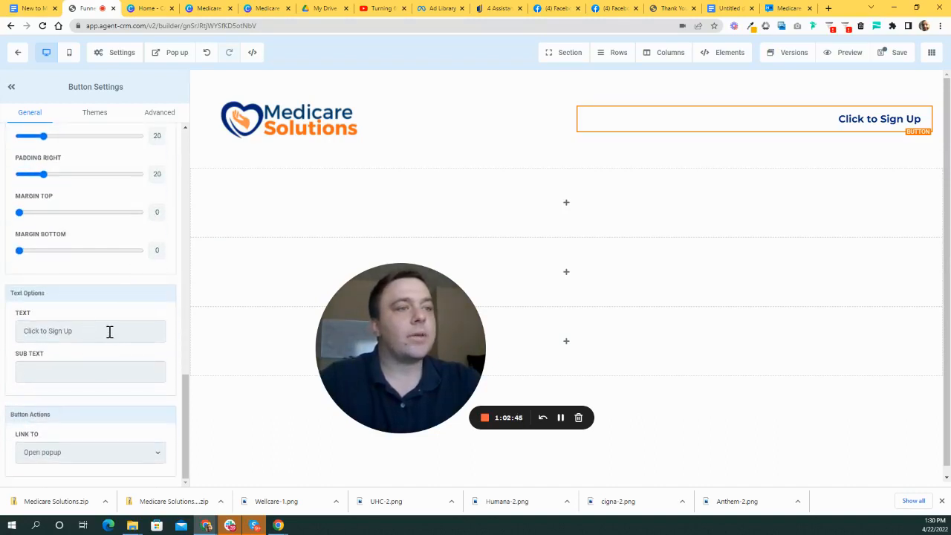
{"action": "left_click_drag", "start_coordinate": [114, 334], "coordinate": [28, 334]}
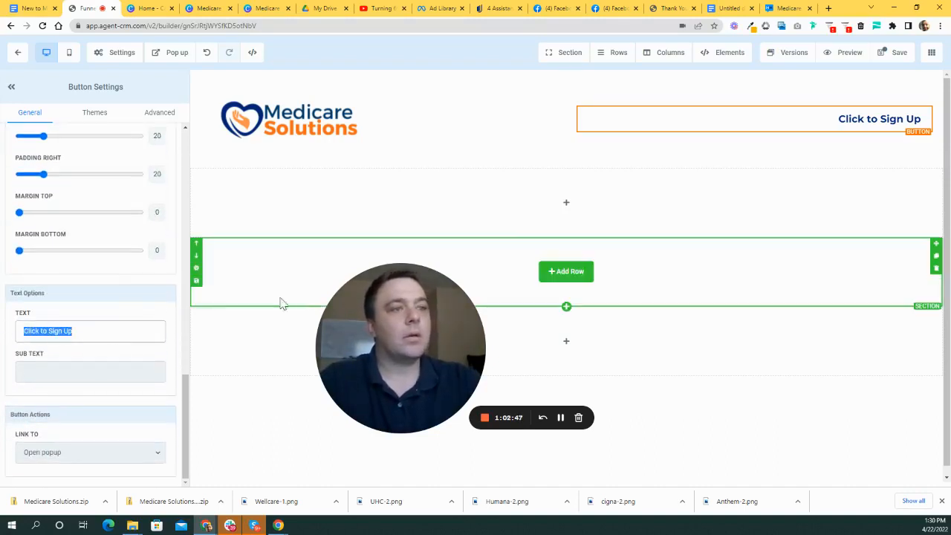
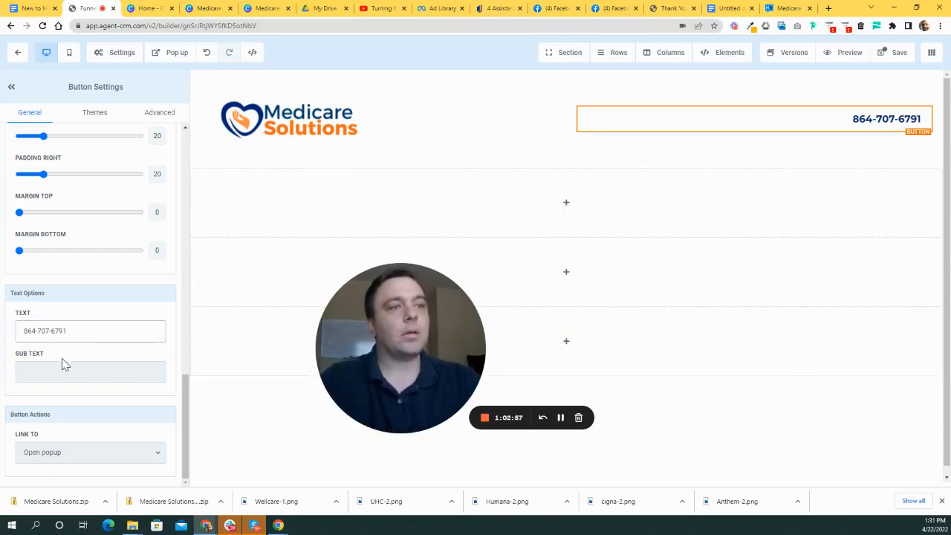
- Add 'Tap to Call' after the phone number in the label and start wrapping it in parentheses
{"action": "type", "text": "Tap to Cal"}
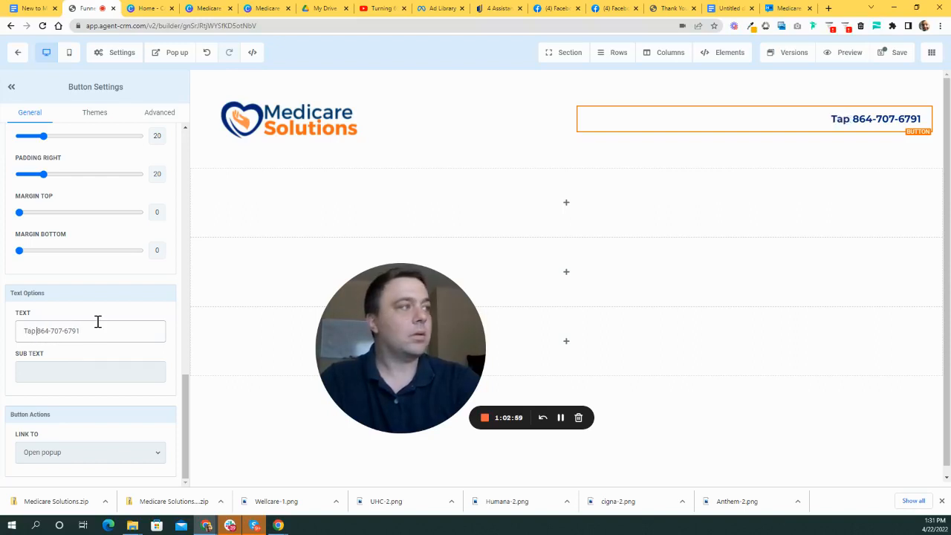
{"action": "type", "text": "l"}
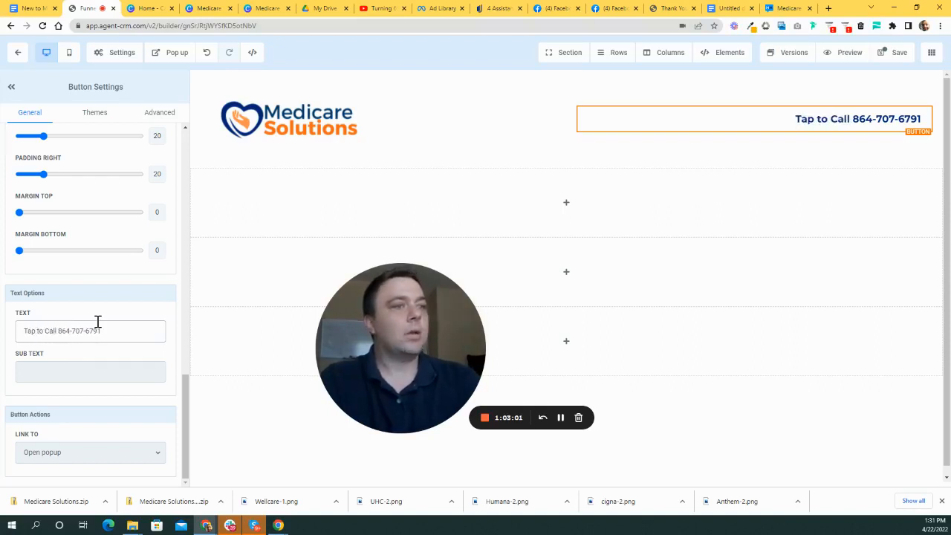
{"action": "left_click", "coordinate": [49, 332]}
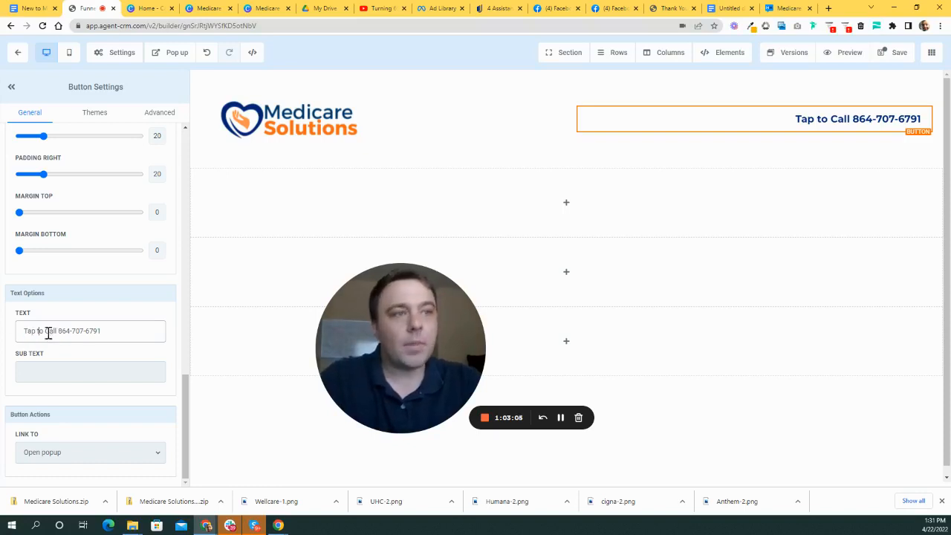
{"action": "left_click_drag", "start_coordinate": [58, 330], "coordinate": [23, 330]}
{"action": "key", "text": "ctrl+c"}
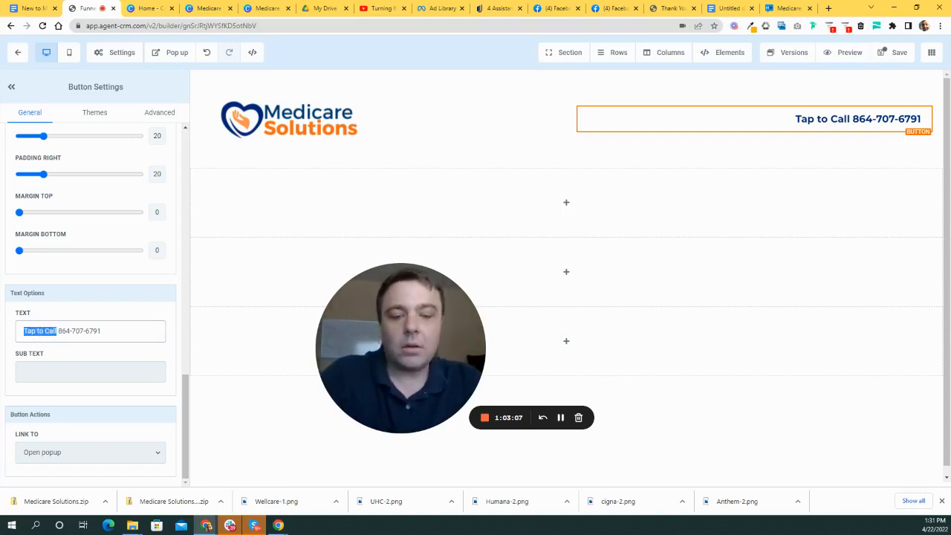
{"action": "key", "text": "BackSpace"}
{"action": "left_click", "coordinate": [26, 330]}
{"action": "key", "text": "BackSpace"}
{"action": "left_click", "coordinate": [85, 332]}
{"action": "key", "text": "ctrl+v"}
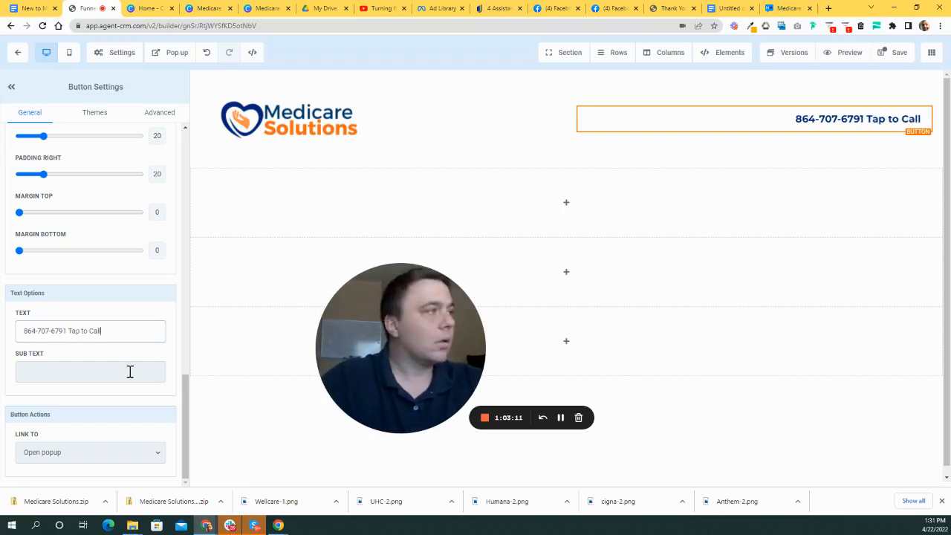
{"action": "left_click", "coordinate": [72, 331]}
{"action": "type", "text": "("}
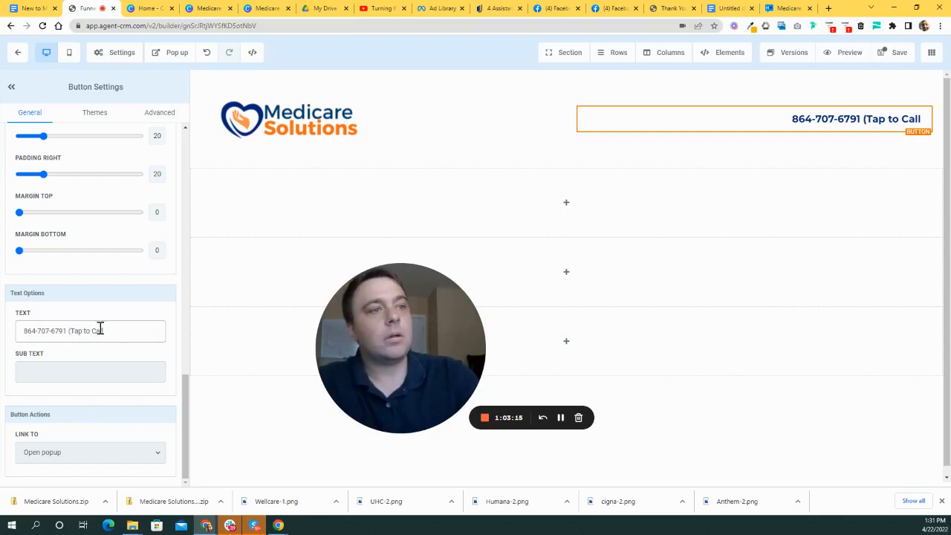
{"action": "type", "text": ")"}
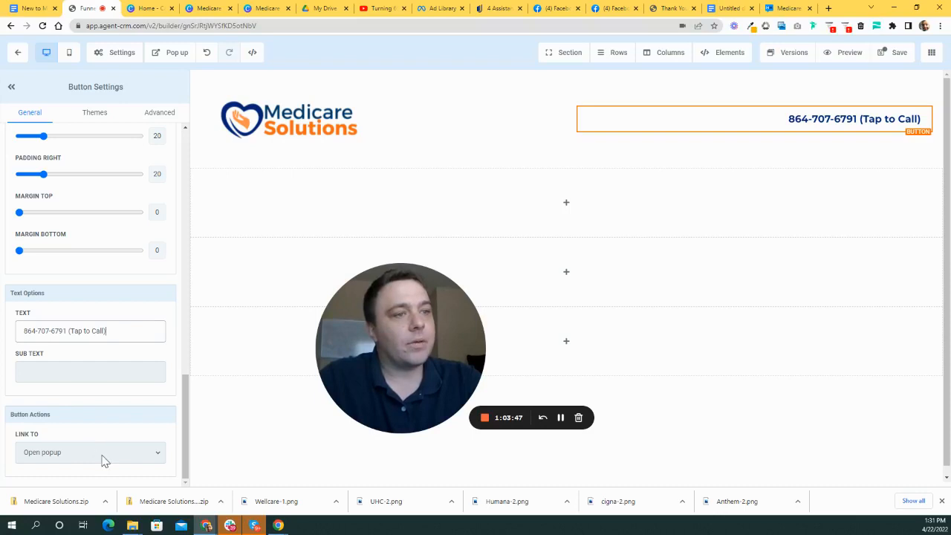
- Set the button's Link To action to Call, after trying SMS, with the business phone number
{"action": "left_click", "coordinate": [156, 456]}
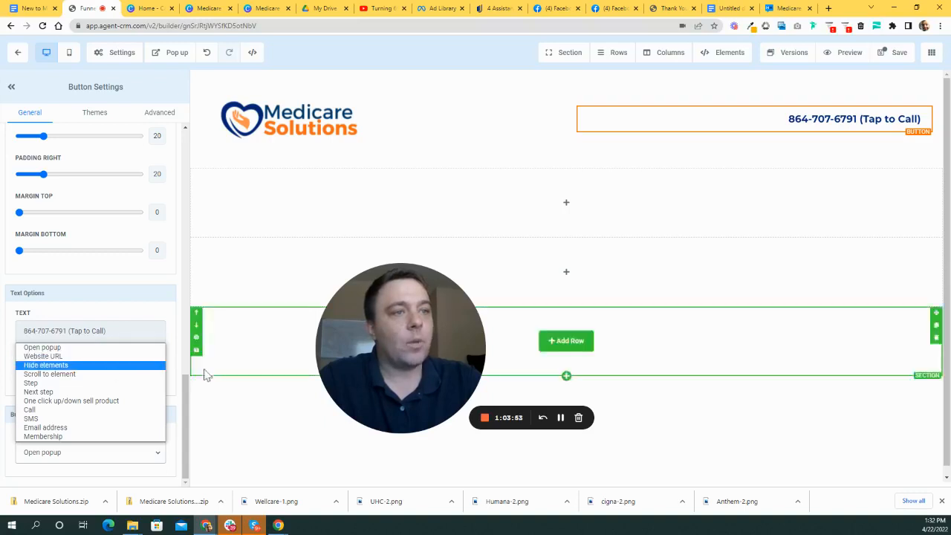
{"action": "left_click", "coordinate": [50, 419]}
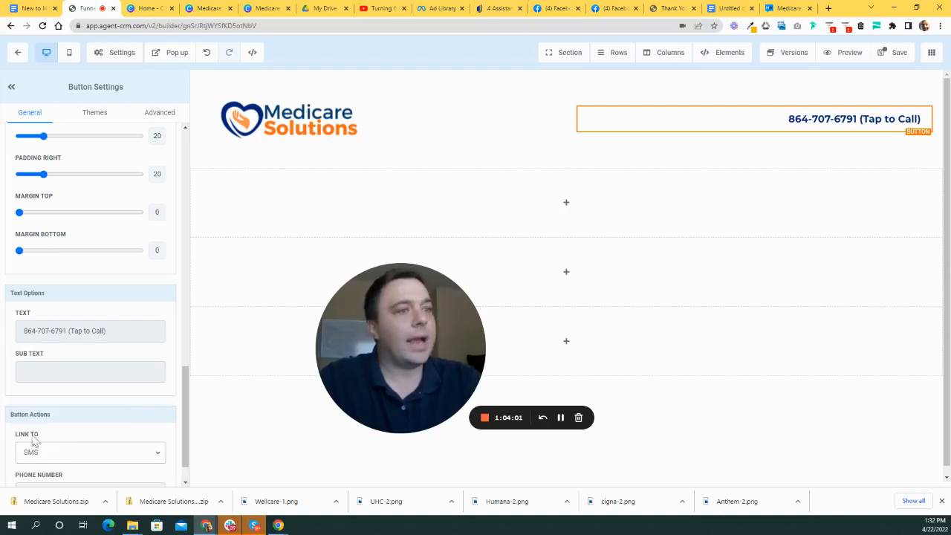
{"action": "scroll", "coordinate": [125, 413], "scroll_direction": "down", "scroll_amount": 1}
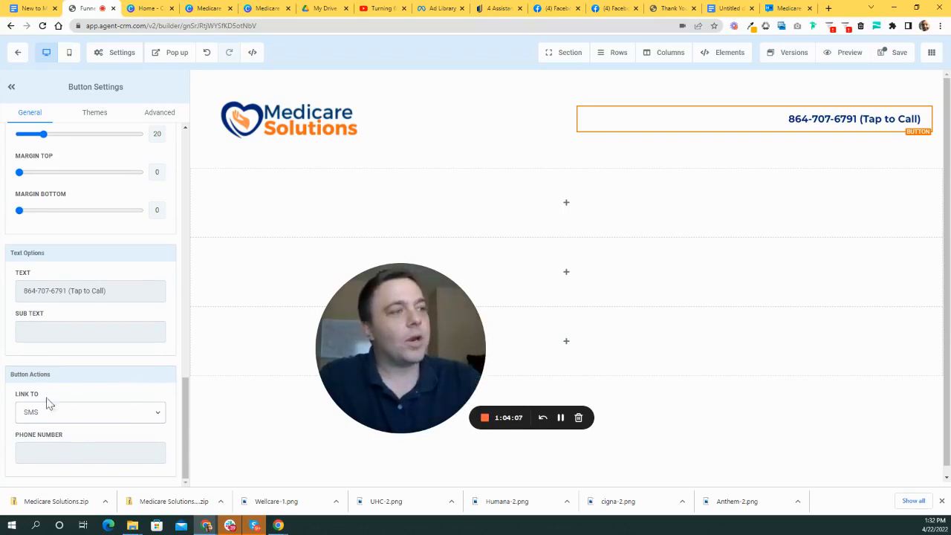
{"action": "left_click", "coordinate": [106, 414]}
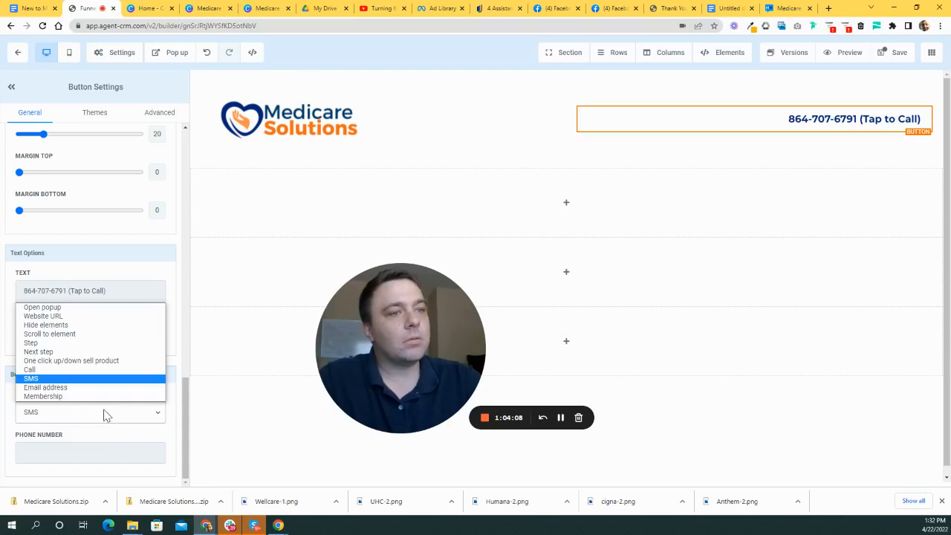
{"action": "left_click", "coordinate": [49, 369]}
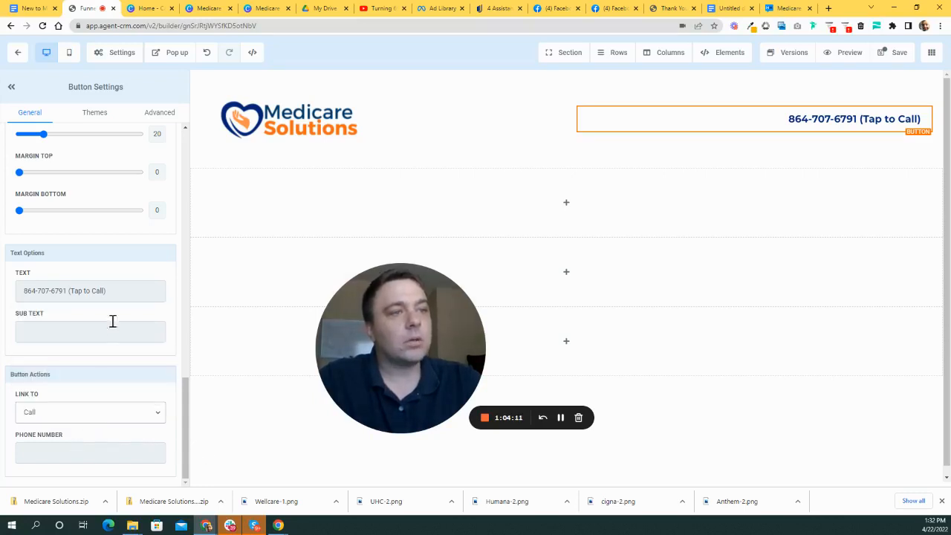
{"action": "left_click", "coordinate": [54, 451]}
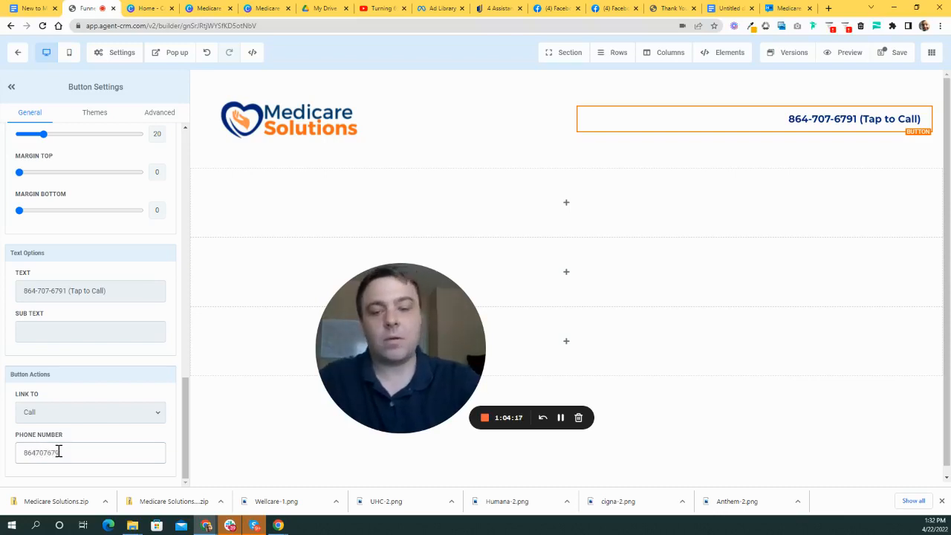
{"action": "left_click", "coordinate": [230, 367]}
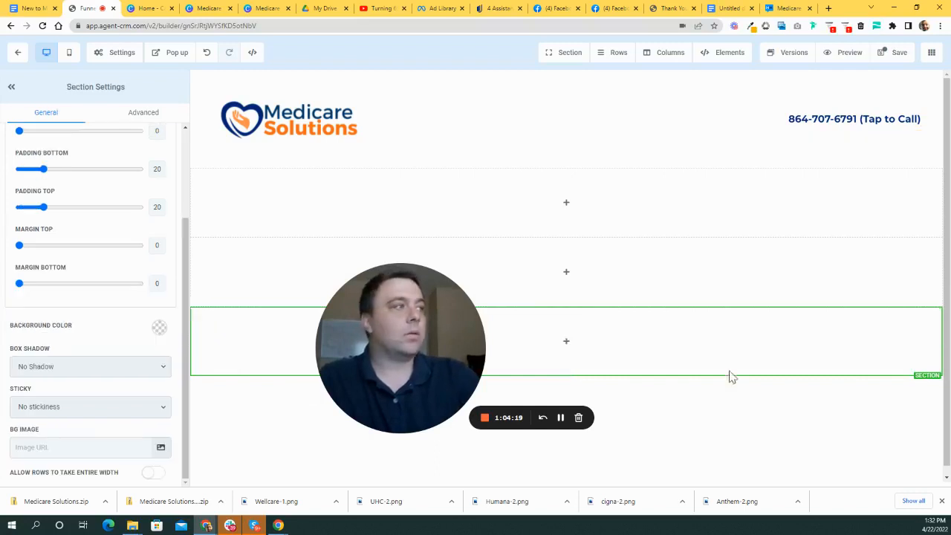
- Raise the header phone button's desktop font size from 20 to 25
{"action": "left_click", "coordinate": [822, 129]}
{"action": "scroll", "coordinate": [149, 394], "scroll_direction": "up", "scroll_amount": 5}
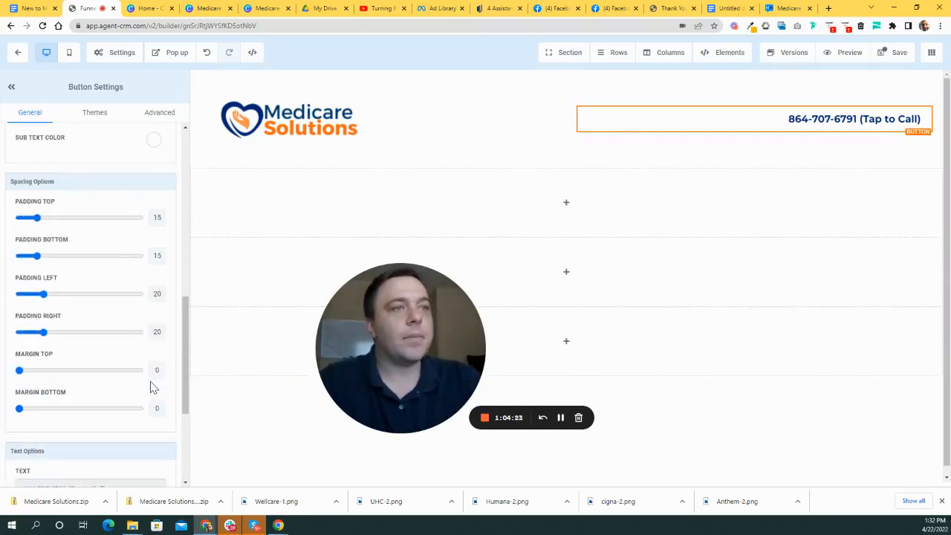
{"action": "scroll", "coordinate": [74, 286], "scroll_direction": "down", "scroll_amount": 1}
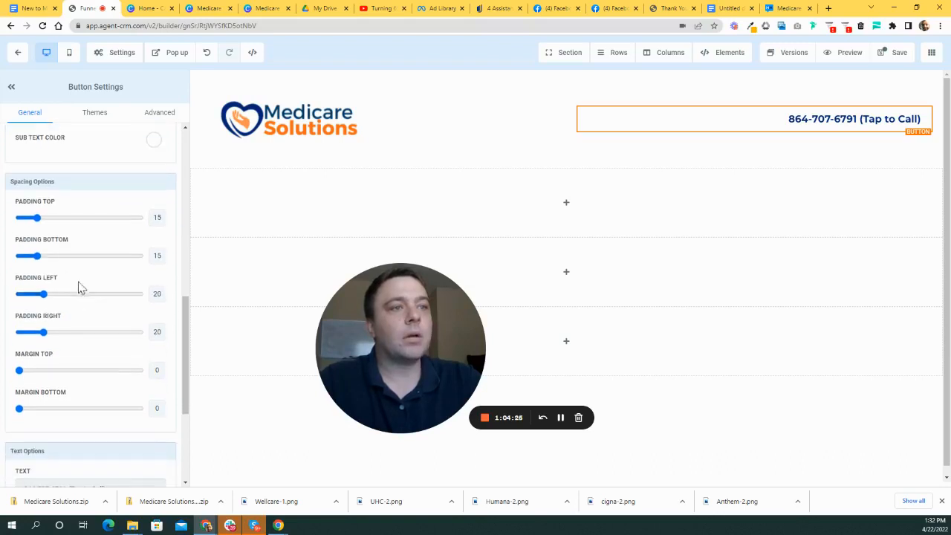
{"action": "scroll", "coordinate": [68, 318], "scroll_direction": "up", "scroll_amount": 2}
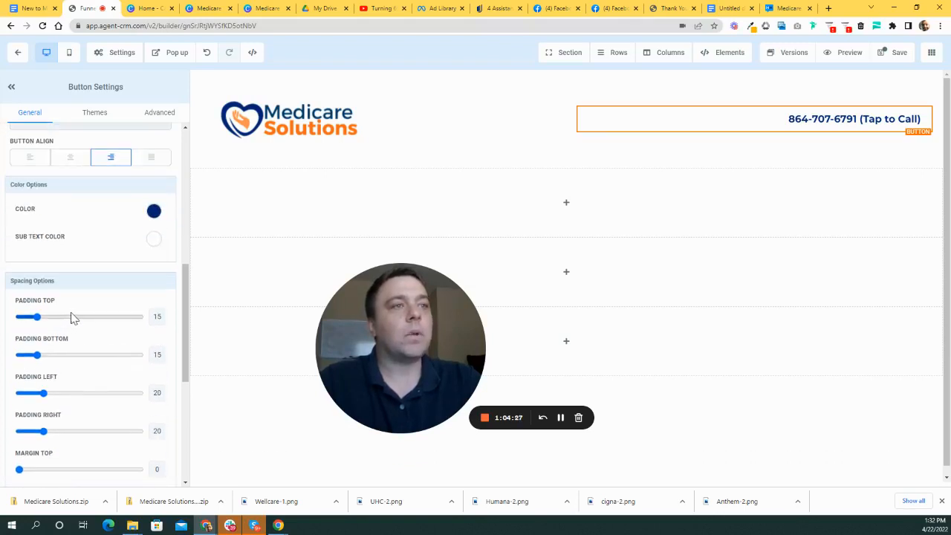
{"action": "scroll", "coordinate": [72, 318], "scroll_direction": "up", "scroll_amount": 8}
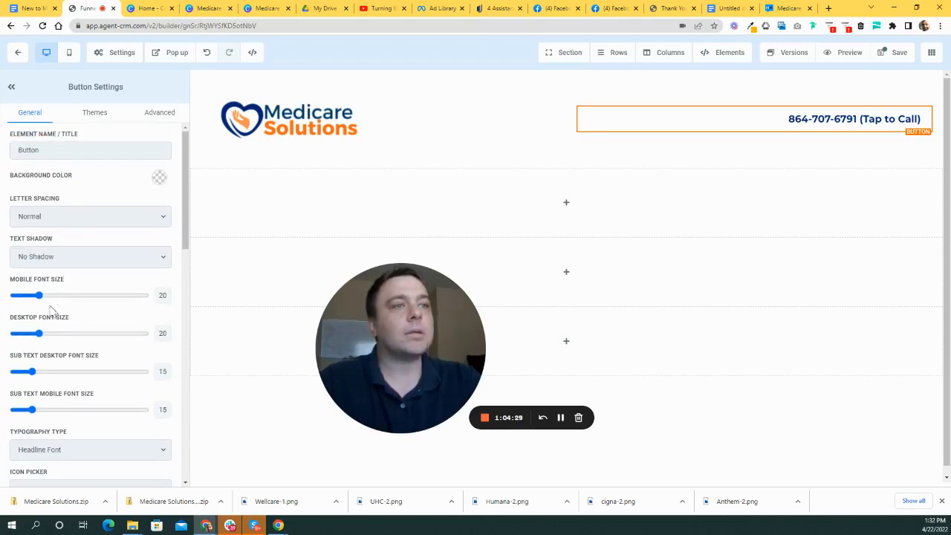
{"action": "left_click_drag", "start_coordinate": [43, 337], "coordinate": [47, 336]}
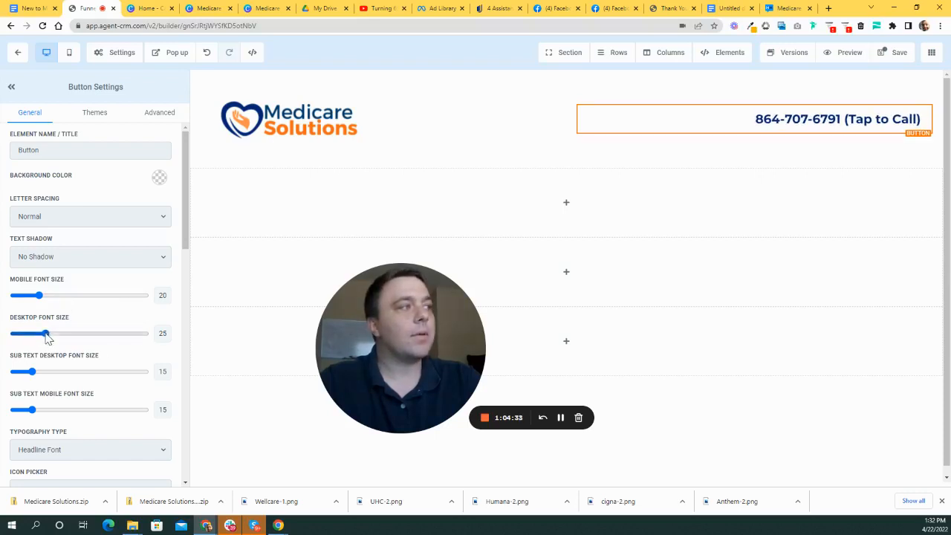
{"action": "left_click", "coordinate": [246, 159]}
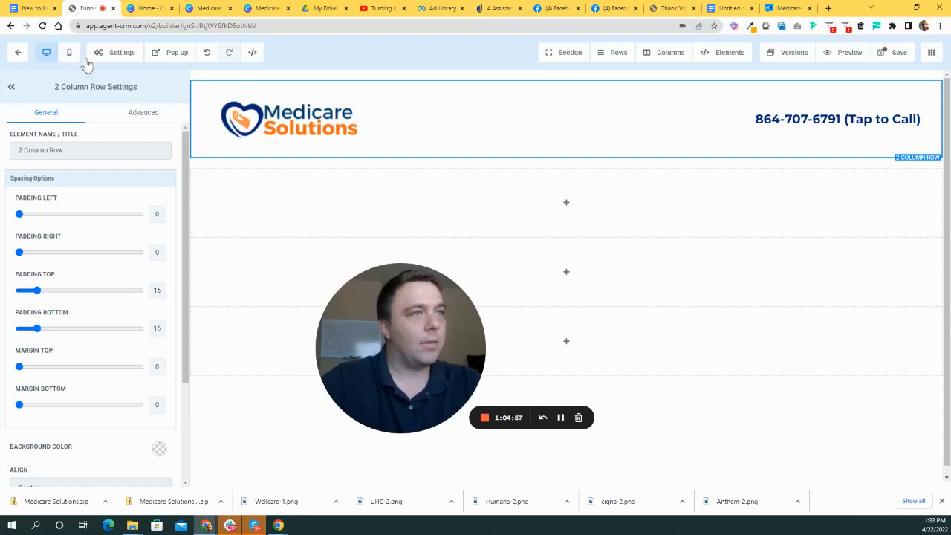
- Switch to mobile view and inspect how the header columns stack
{"action": "left_click", "coordinate": [69, 58]}
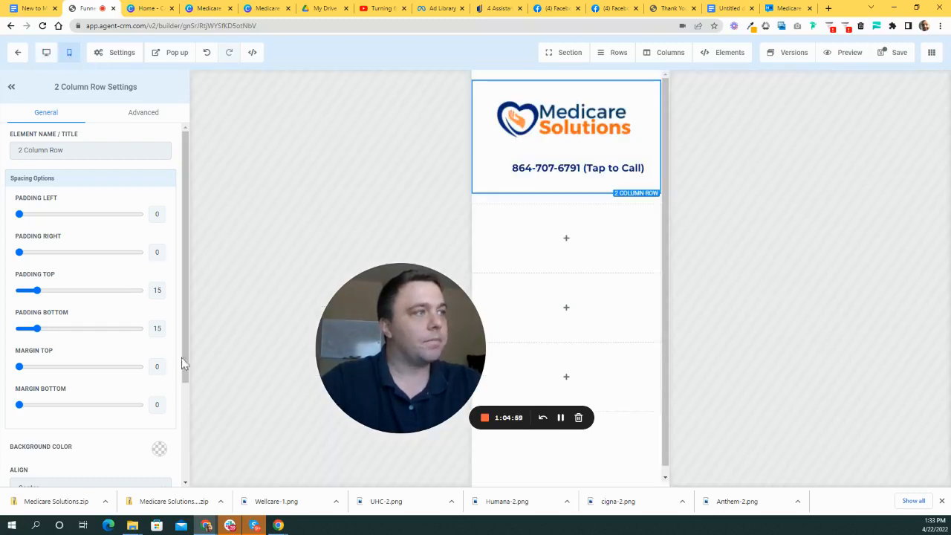
{"action": "left_click_drag", "start_coordinate": [422, 354], "coordinate": [335, 318]}
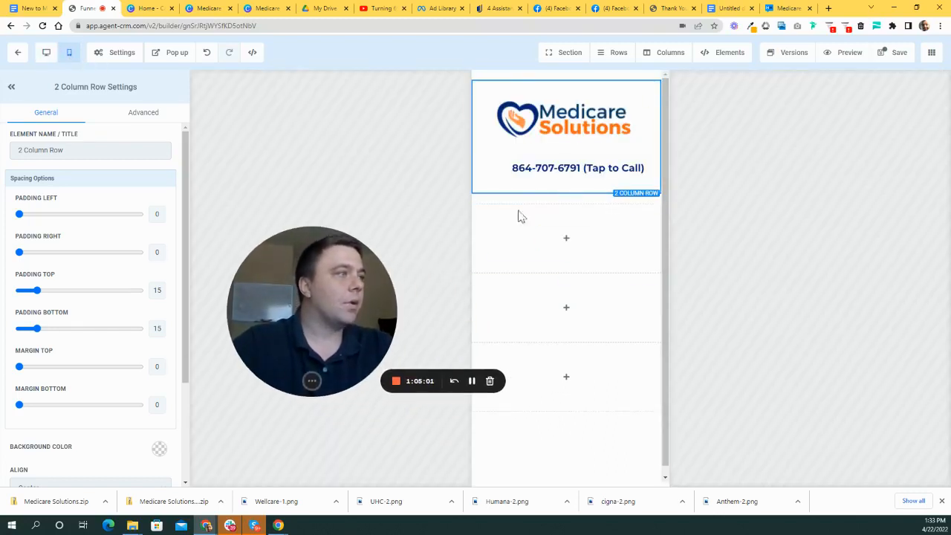
{"action": "left_click", "coordinate": [556, 157]}
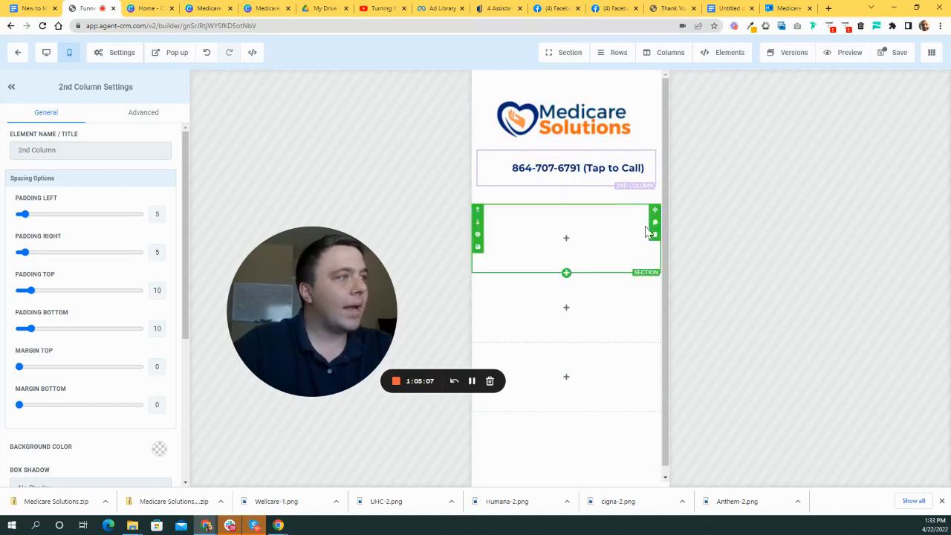
{"action": "left_click", "coordinate": [542, 199]}
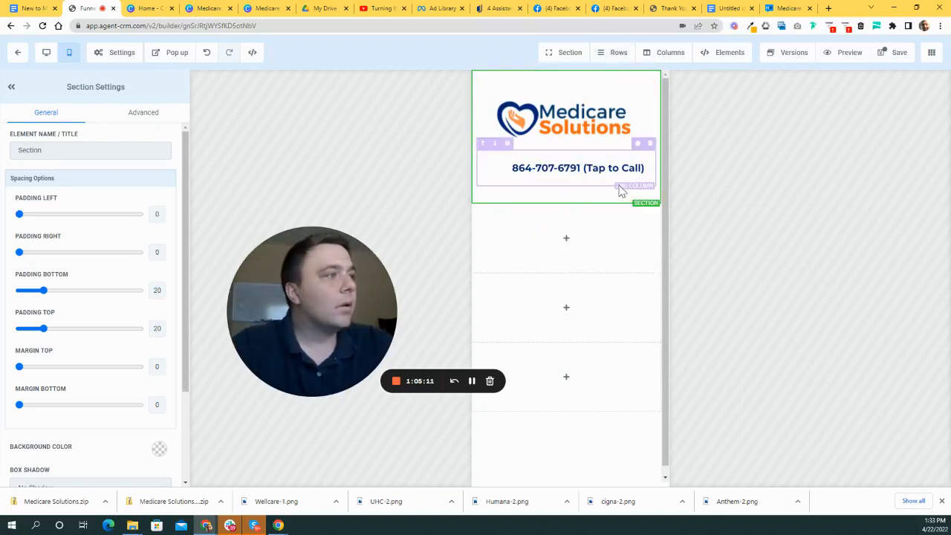
- Return to the desktop layout, save the landing page and open a preview
{"action": "left_click", "coordinate": [48, 54]}
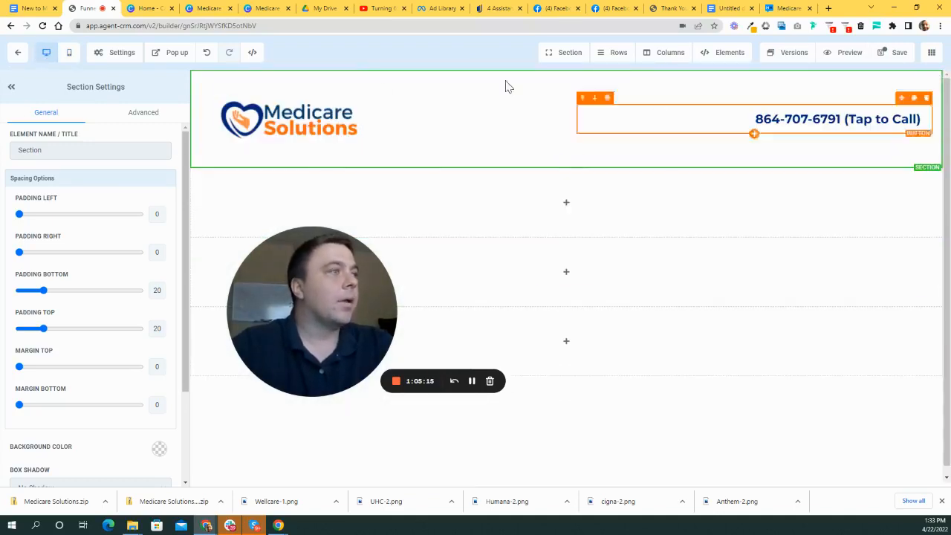
{"action": "left_click", "coordinate": [892, 58]}
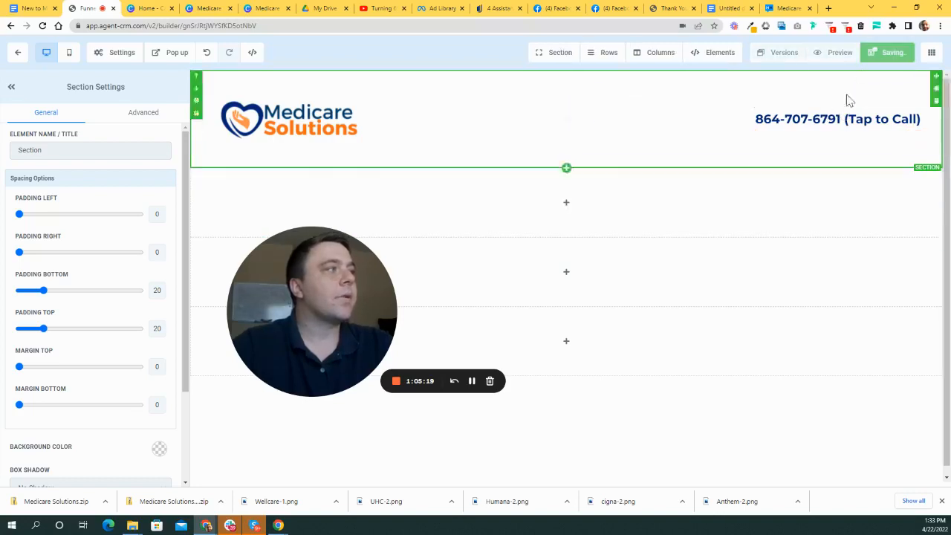
{"action": "left_click", "coordinate": [846, 54]}
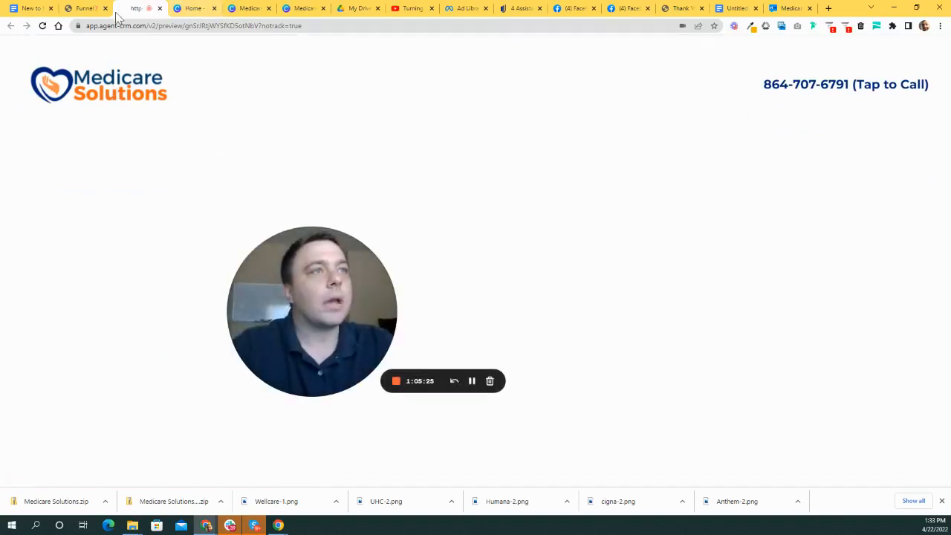
- Zoom the page builder in and out to check the header
{"action": "left_click", "coordinate": [85, 8]}
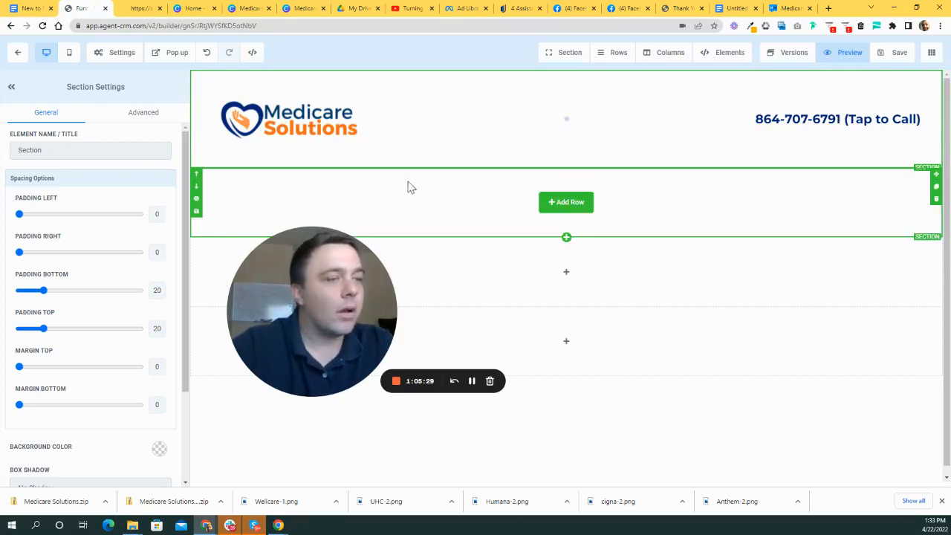
{"action": "key", "text": "ctrl+plus"}
{"action": "key", "text": "ctrl+plus"}
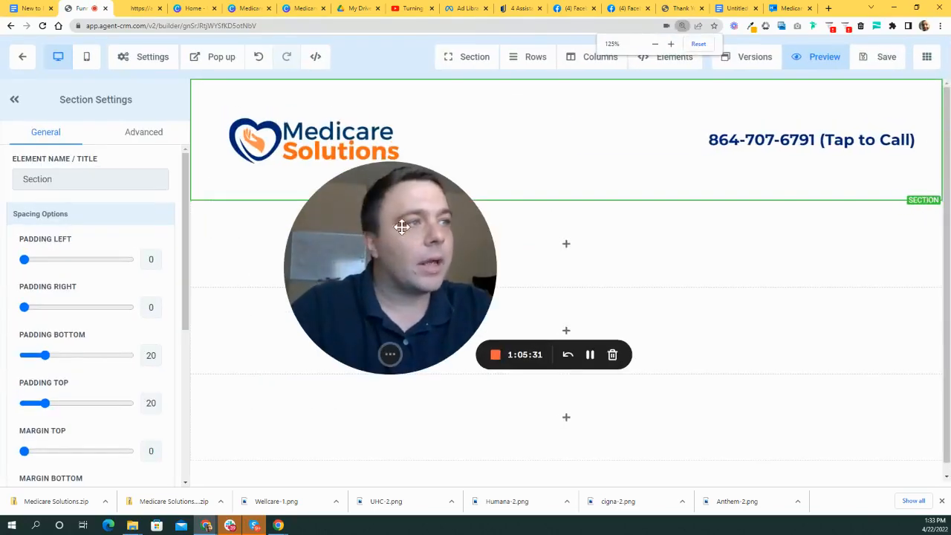
{"action": "left_click_drag", "start_coordinate": [393, 216], "coordinate": [413, 286]}
{"action": "key", "text": "ctrl+plus"}
{"action": "key", "text": "ctrl+plus"}
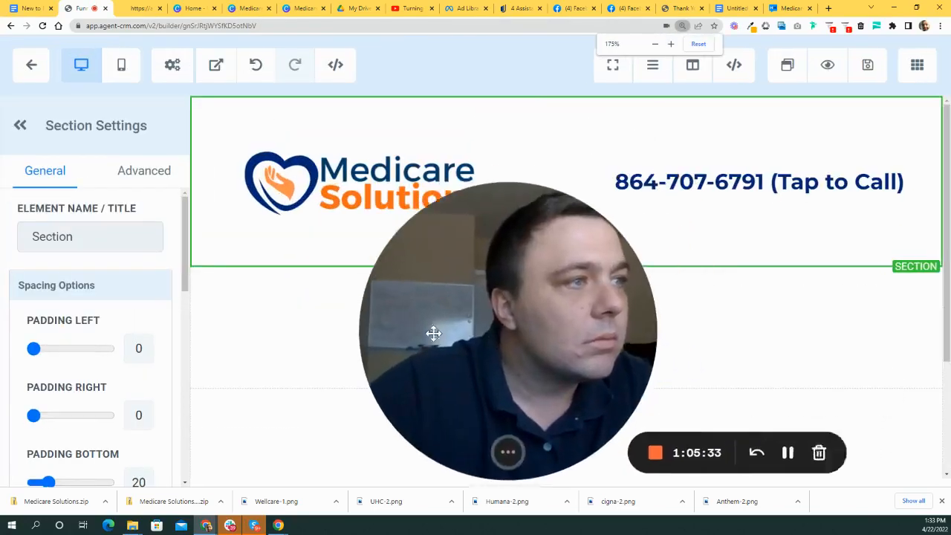
{"action": "key", "text": "ctrl+minus"}
{"action": "key", "text": "ctrl+minus"}
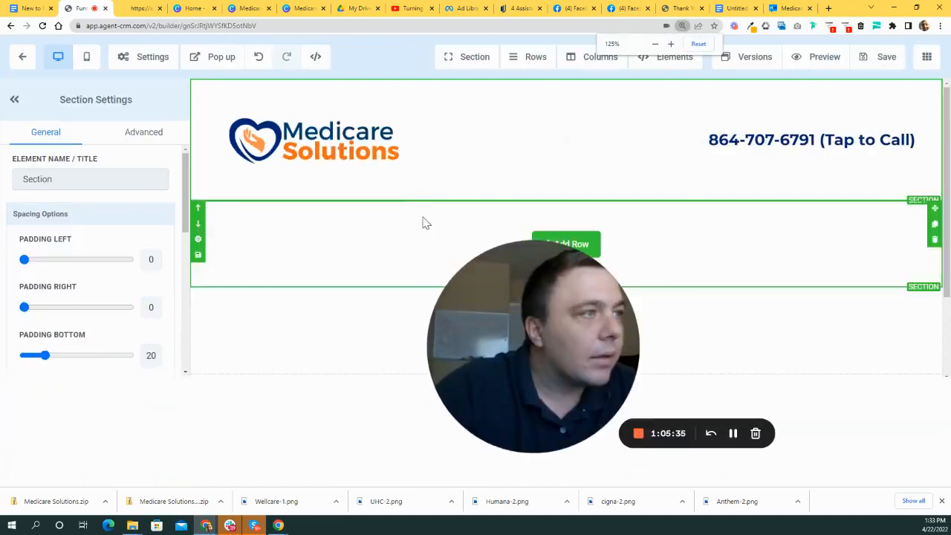
{"action": "key", "text": "ctrl+plus"}
{"action": "key", "text": "ctrl+minus"}
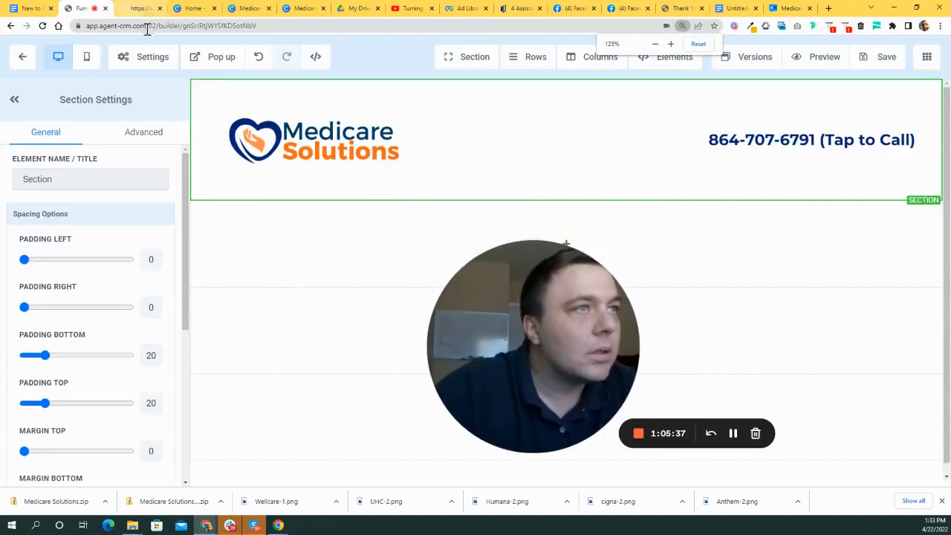
- Zoom the live preview up to 400% to inspect the header logo, then back to normal size
{"action": "left_click", "coordinate": [145, 4]}
{"action": "key", "text": "ctrl+plus"}
{"action": "key", "text": "ctrl+plus"}
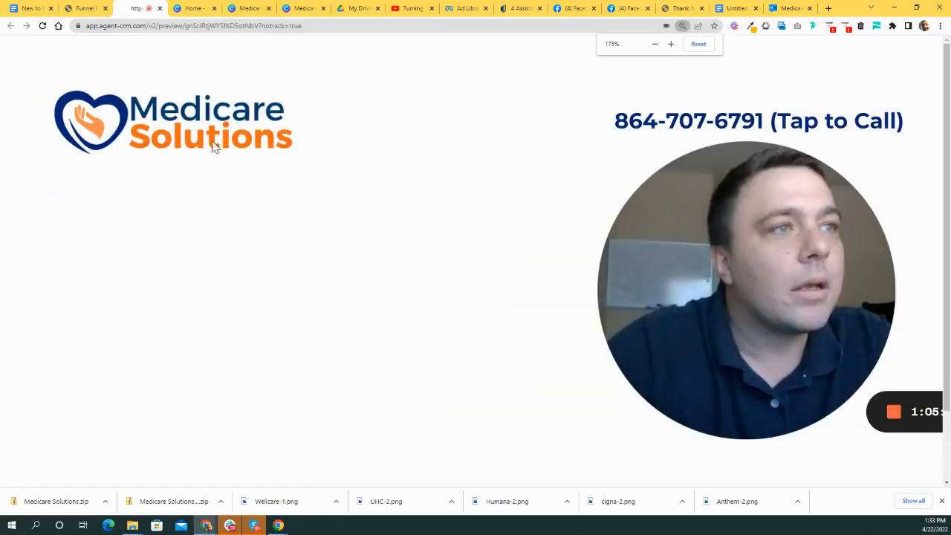
{"action": "key", "text": "ctrl+minus"}
{"action": "key", "text": "ctrl+minus"}
{"action": "key", "text": "ctrl+minus"}
{"action": "key", "text": "ctrl+minus"}
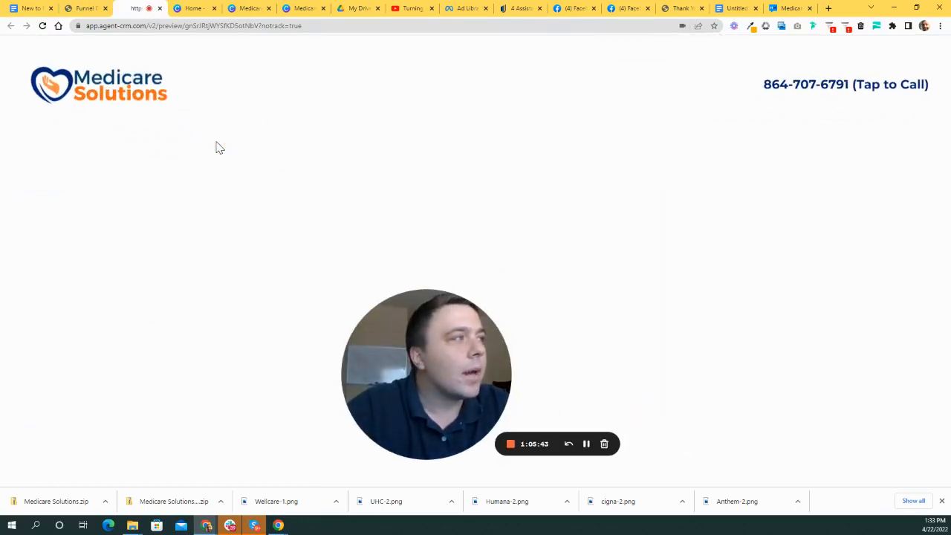
{"action": "key", "text": "ctrl+plus"}
{"action": "key", "text": "ctrl+plus"}
{"action": "key", "text": "ctrl+minus"}
{"action": "key", "text": "ctrl+minus"}
{"action": "key", "text": "ctrl+minus"}
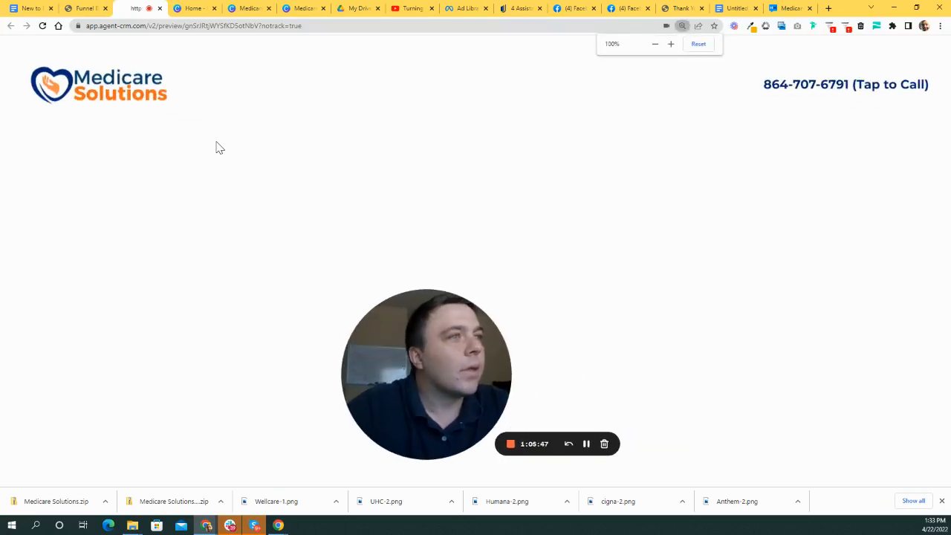
{"action": "key", "text": "ctrl+plus"}
{"action": "key", "text": "ctrl+plus"}
{"action": "key", "text": "ctrl+plus"}
{"action": "key", "text": "ctrl+plus"}
{"action": "key", "text": "ctrl+plus"}
{"action": "key", "text": "ctrl+plus"}
{"action": "key", "text": "ctrl+plus"}
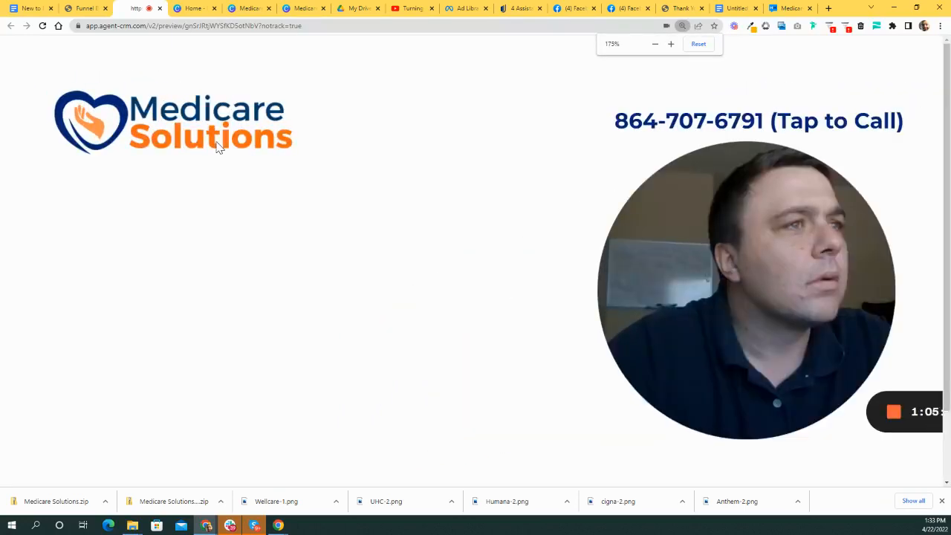
{"action": "key", "text": "ctrl+plus"}
{"action": "key", "text": "ctrl+plus"}
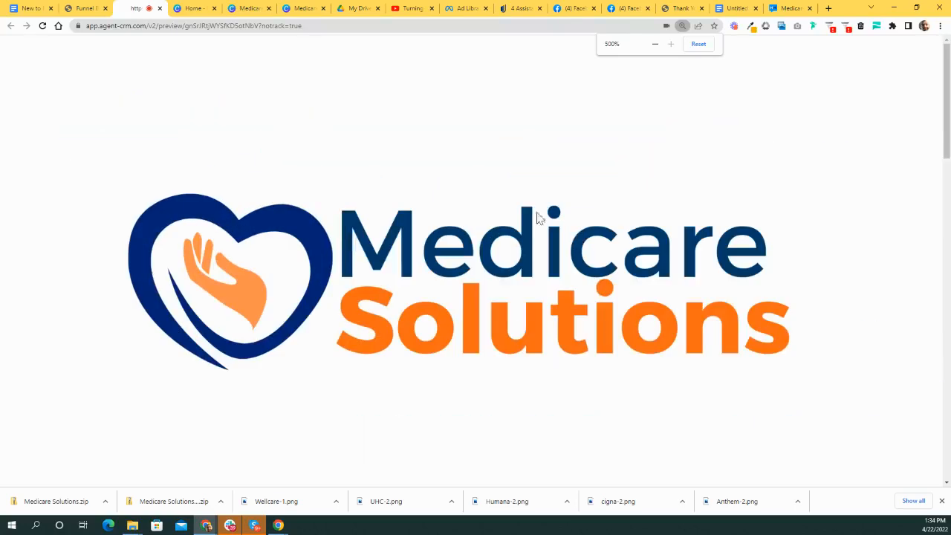
{"action": "key", "text": "ctrl+minus"}
{"action": "key", "text": "ctrl+minus"}
{"action": "key", "text": "ctrl+minus"}
{"action": "key", "text": "ctrl+minus"}
{"action": "key", "text": "ctrl+minus"}
{"action": "key", "text": "ctrl+minus"}
{"action": "key", "text": "ctrl+minus"}
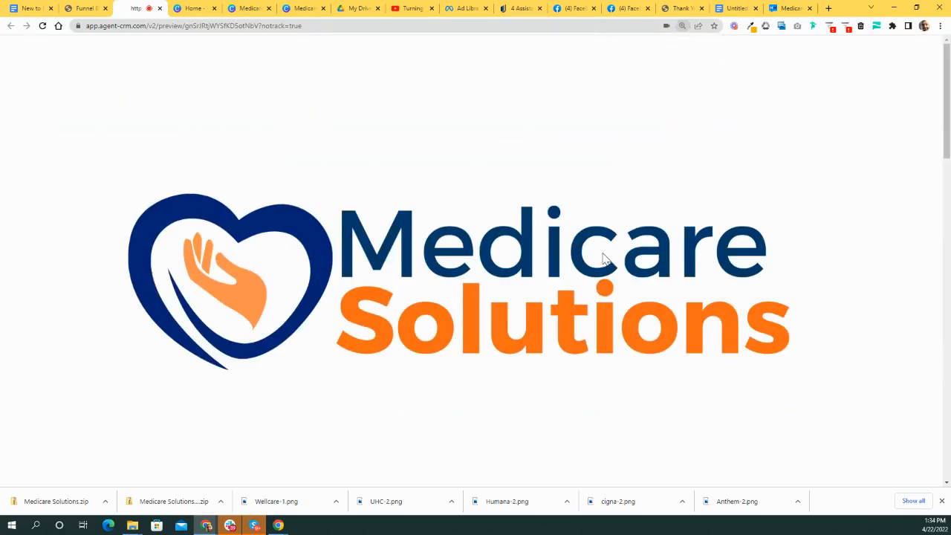
{"action": "key", "text": "ctrl+minus"}
{"action": "key", "text": "ctrl+minus"}
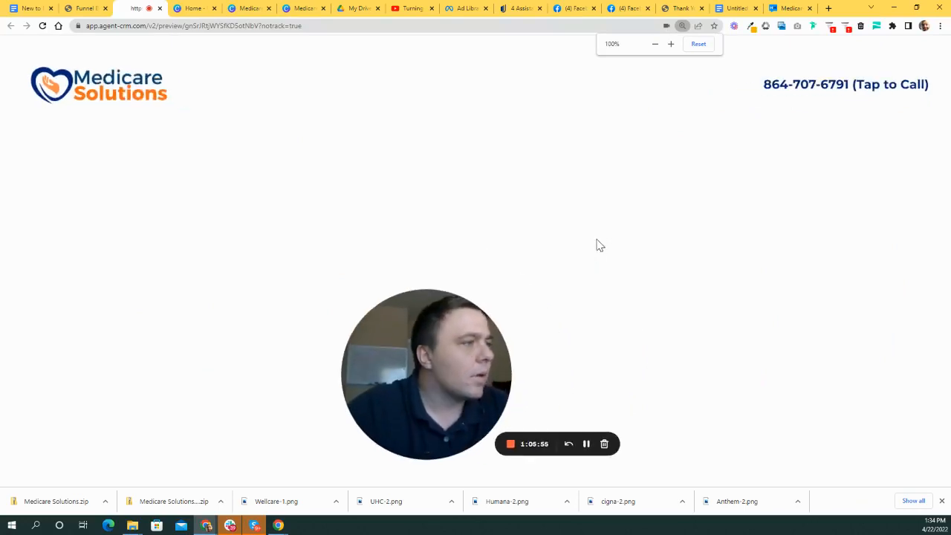
{"action": "key", "text": "ctrl+plus"}
{"action": "key", "text": "ctrl+minus"}
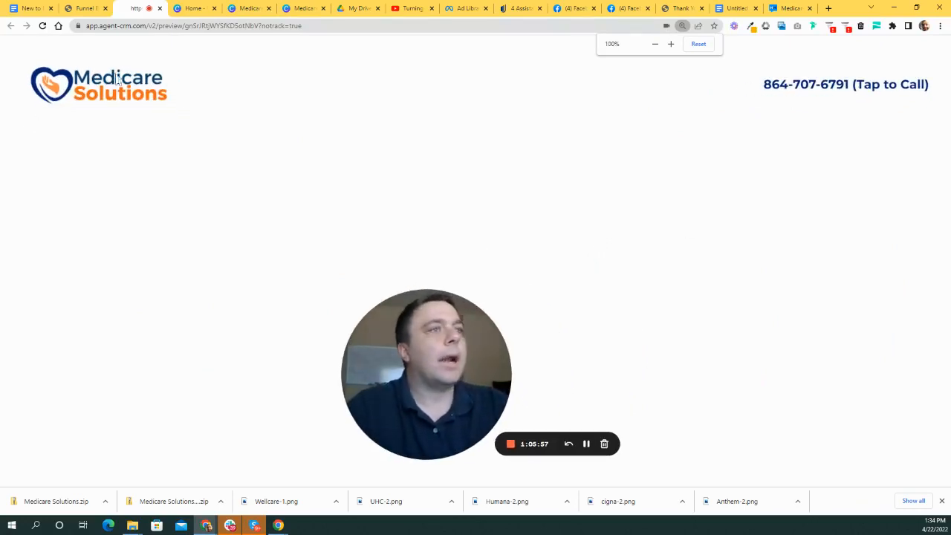
{"action": "key", "text": "ctrl+plus"}
{"action": "key", "text": "ctrl+plus"}
{"action": "key", "text": "ctrl+plus"}
{"action": "key", "text": "ctrl+plus"}
{"action": "key", "text": "ctrl+plus"}
{"action": "key", "text": "ctrl+plus"}
{"action": "key", "text": "ctrl+plus"}
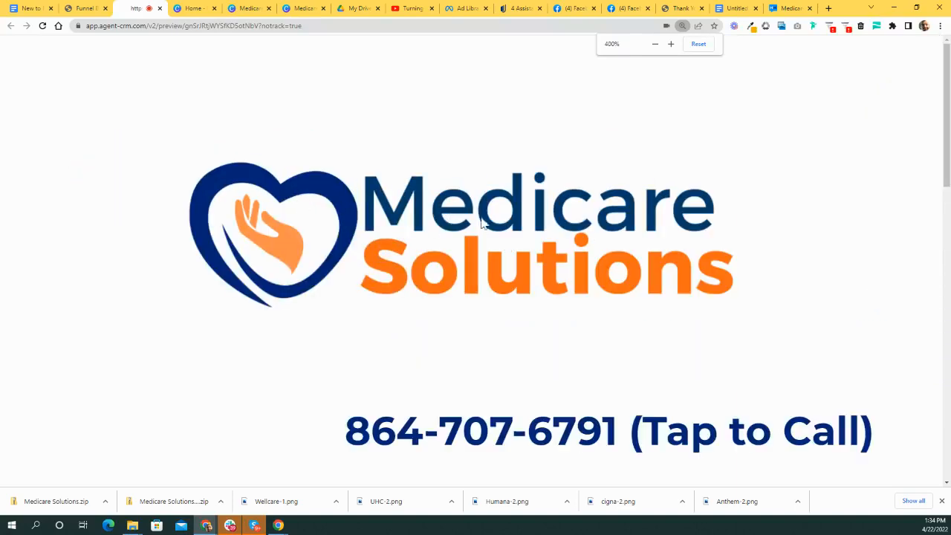
{"action": "key", "text": "ctrl+minus"}
{"action": "key", "text": "ctrl+minus"}
{"action": "key", "text": "ctrl+minus"}
{"action": "key", "text": "ctrl+minus"}
{"action": "key", "text": "ctrl+minus"}
{"action": "key", "text": "ctrl+minus"}
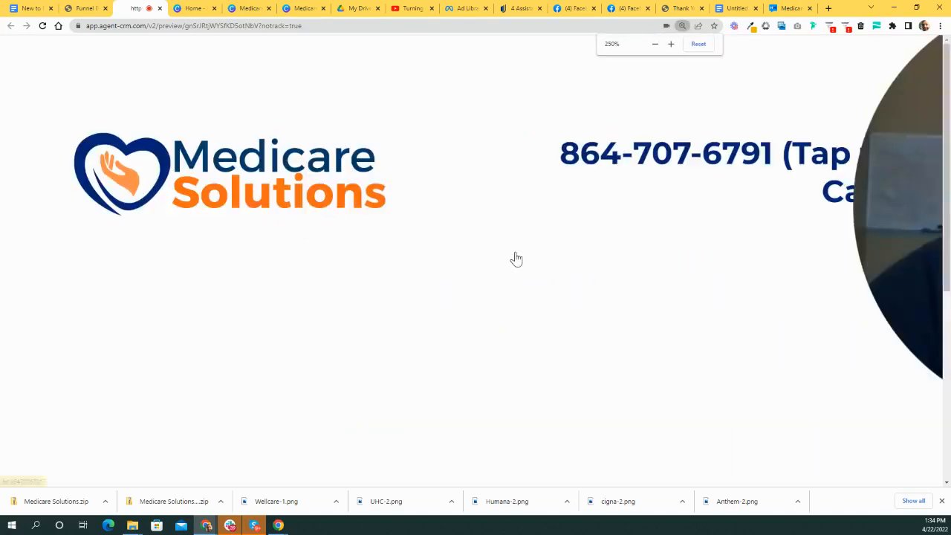
{"action": "key", "text": "ctrl+minus"}
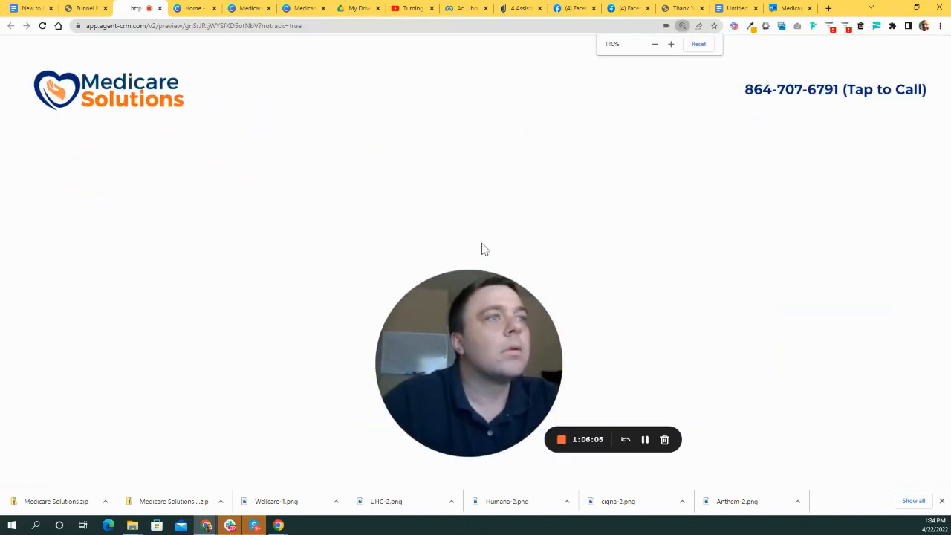
{"action": "left_click", "coordinate": [621, 8]}
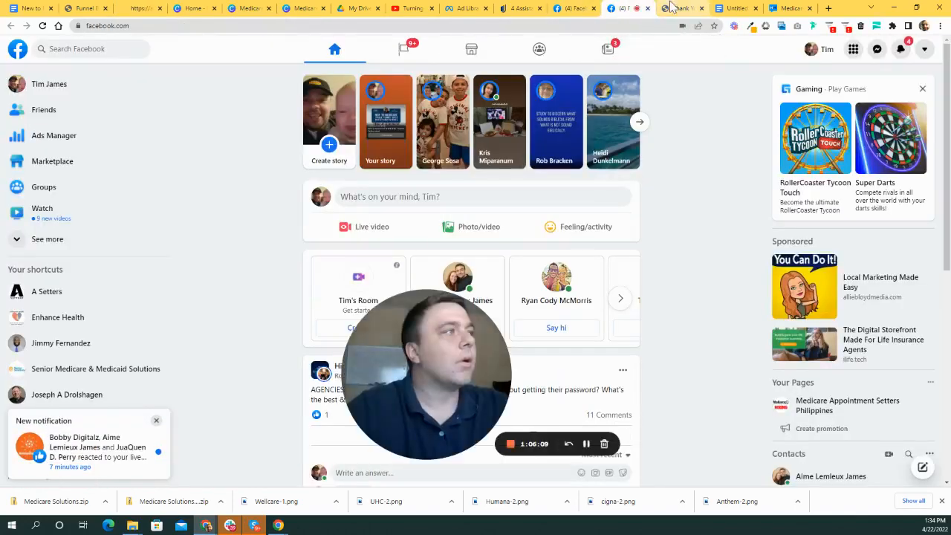
- Preview the landing page and test the tap-to-call number, dismissing the call prompt
{"action": "left_click", "coordinate": [682, 8]}
{"action": "left_click", "coordinate": [85, 8]}
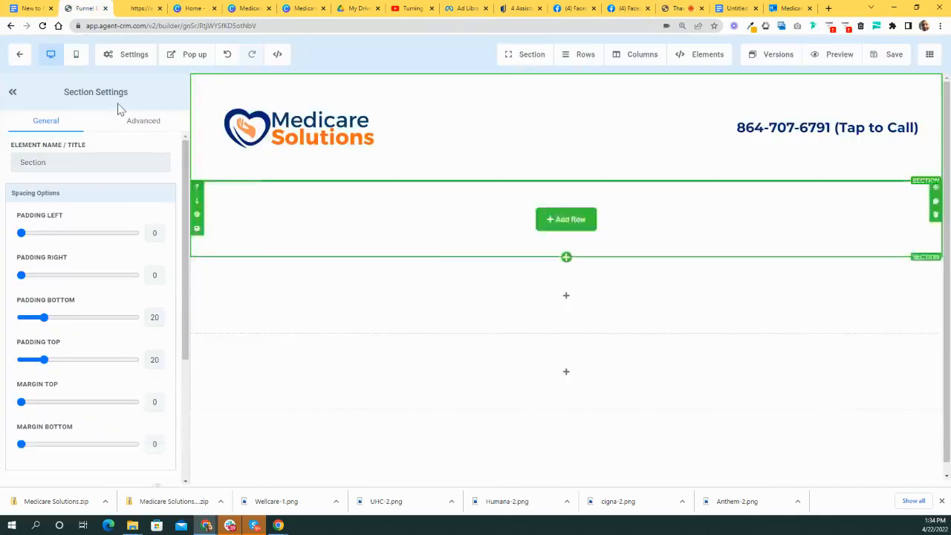
{"action": "scroll", "coordinate": [537, 159], "scroll_direction": "down", "scroll_amount": 1}
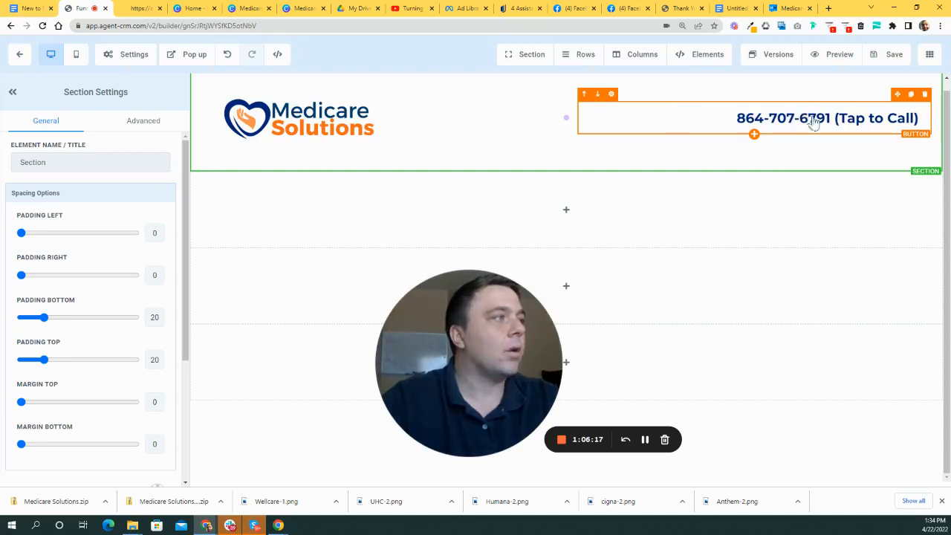
{"action": "left_click", "coordinate": [839, 54]}
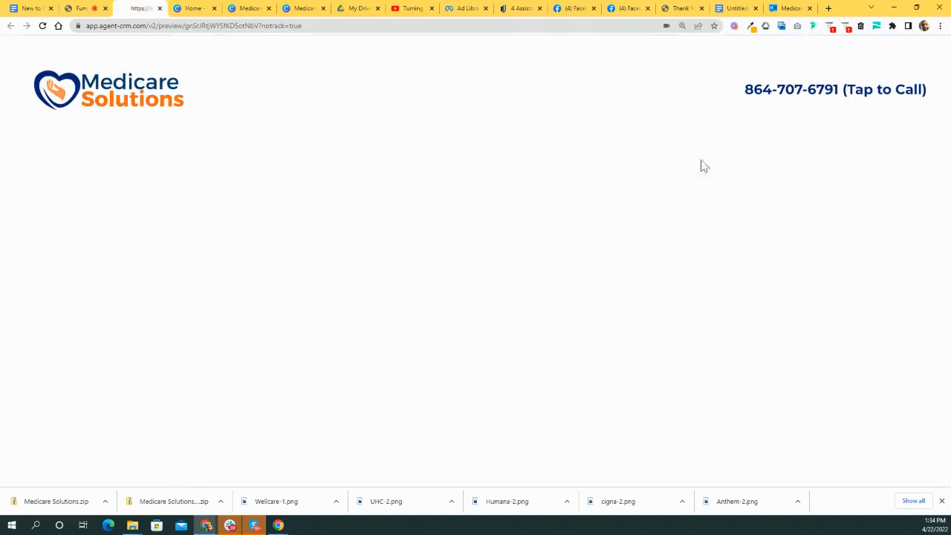
{"action": "left_click", "coordinate": [846, 93]}
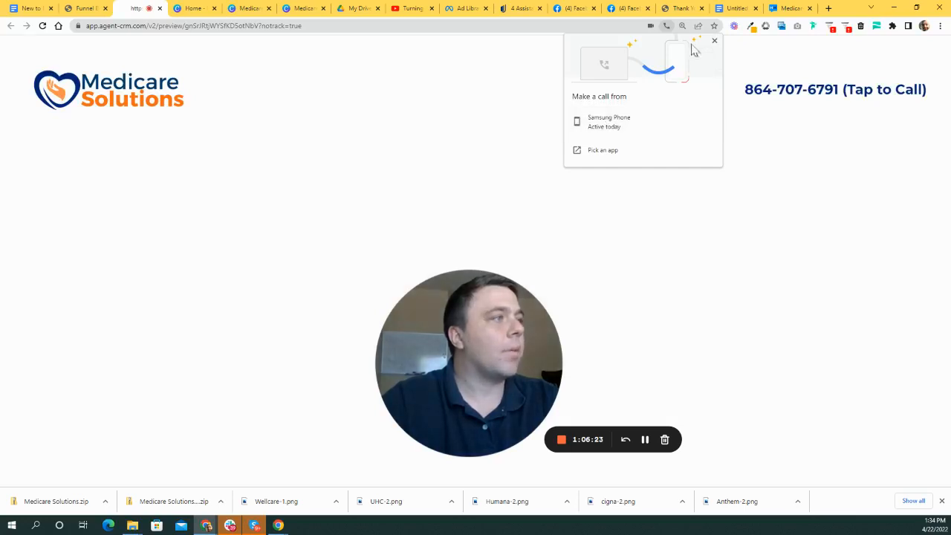
{"action": "left_click", "coordinate": [713, 41]}
- Return to the funnel builder and review the empty sections below the header
{"action": "left_click", "coordinate": [85, 9]}
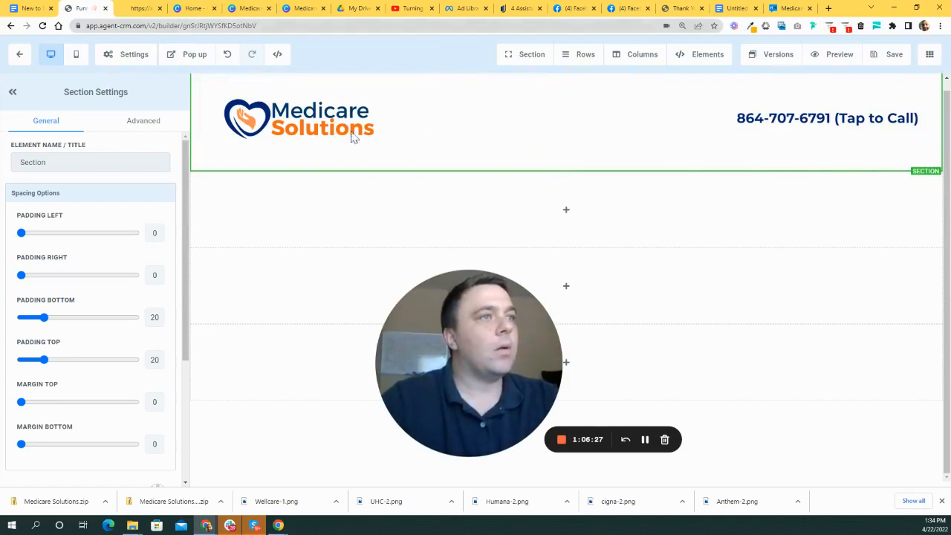
{"action": "scroll", "coordinate": [187, 148], "scroll_direction": "down", "scroll_amount": 1}
{"action": "scroll", "coordinate": [187, 152], "scroll_direction": "down", "scroll_amount": 1}
{"action": "left_click_drag", "start_coordinate": [501, 325], "coordinate": [814, 349]}
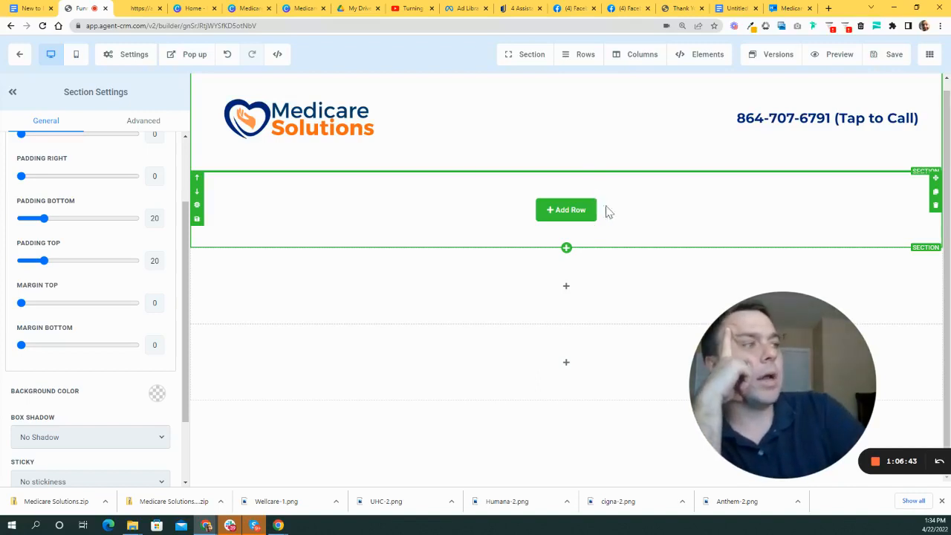
{"action": "scroll", "coordinate": [636, 206], "scroll_direction": "up", "scroll_amount": 1}
- Insert a 2 Column row into the empty section beneath the header
{"action": "left_click", "coordinate": [576, 227]}
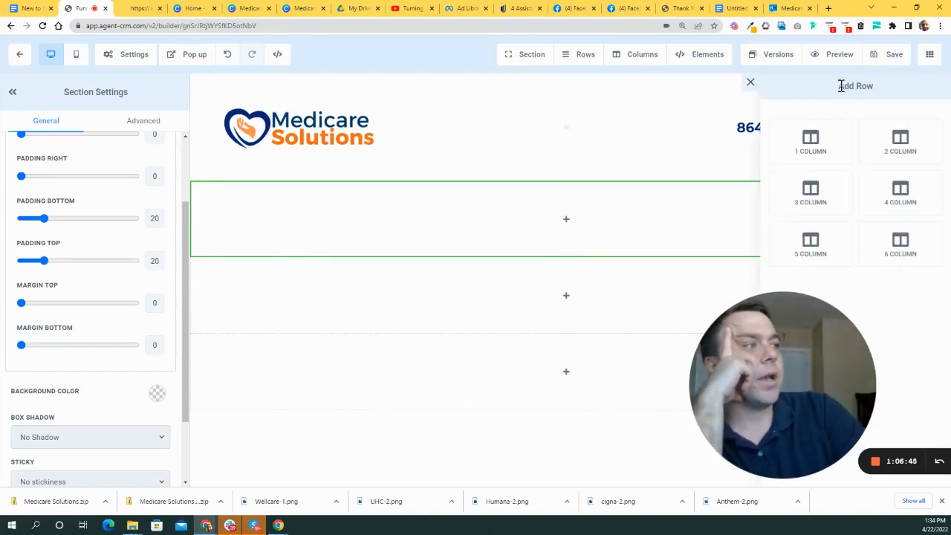
{"action": "left_click", "coordinate": [900, 145]}
{"action": "left_click_drag", "start_coordinate": [805, 431], "coordinate": [817, 435]}
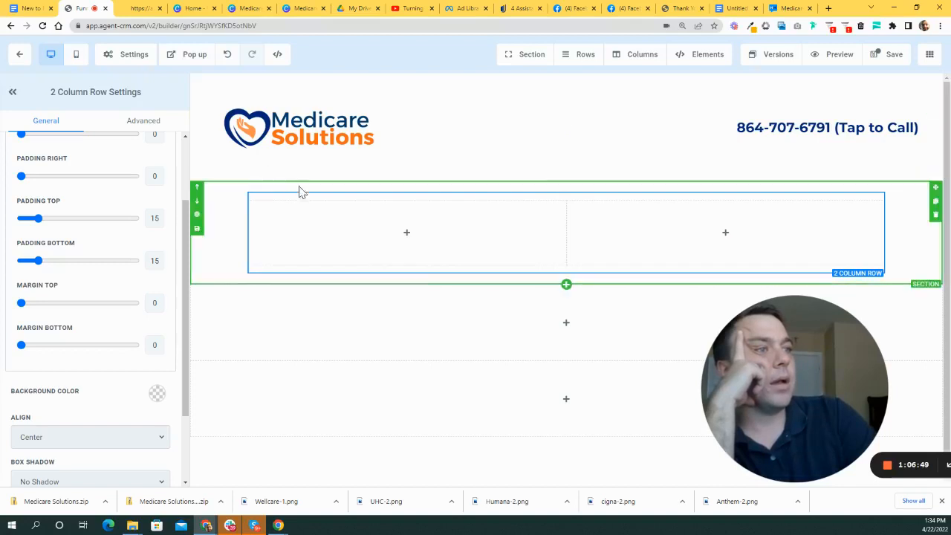
{"action": "scroll", "coordinate": [366, 132], "scroll_direction": "down", "scroll_amount": 1}
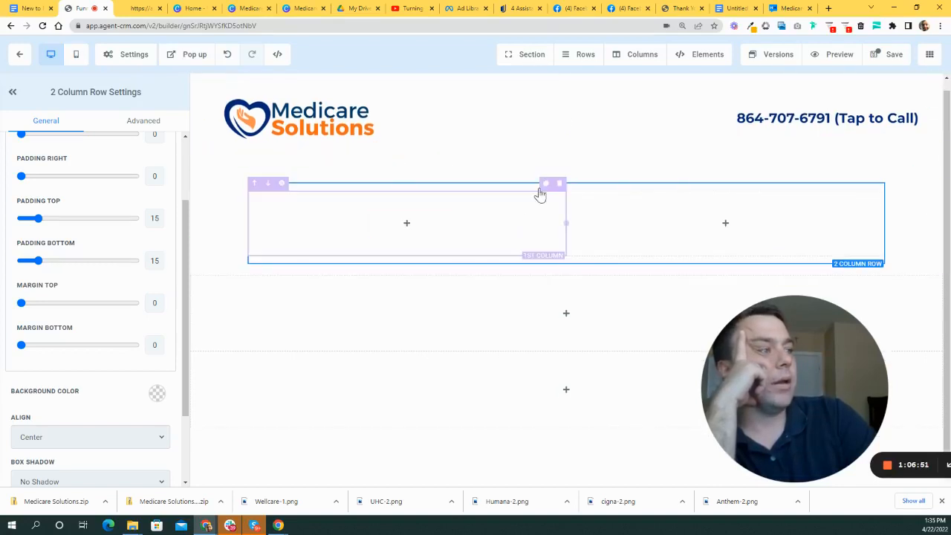
- Add an Image element placeholder to the row's right-hand column
{"action": "left_click", "coordinate": [727, 231]}
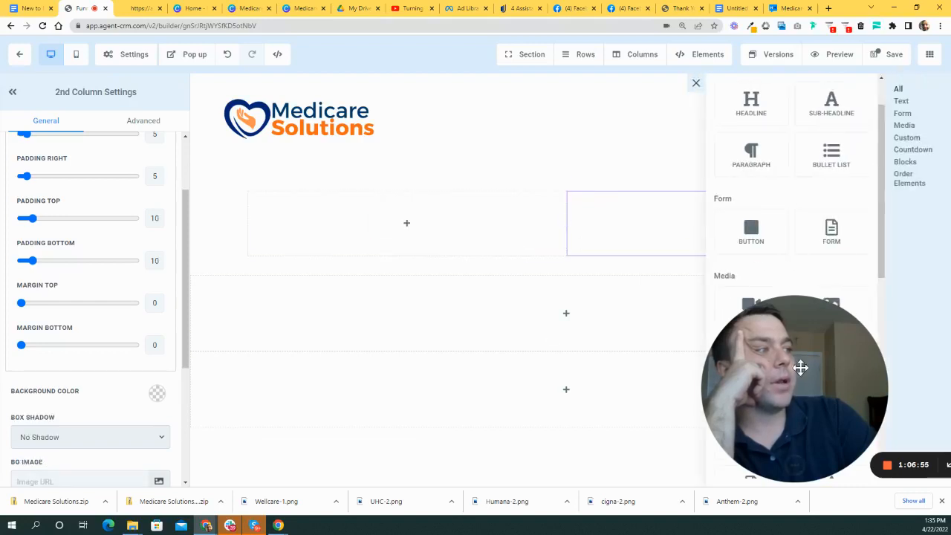
{"action": "left_click_drag", "start_coordinate": [782, 358], "coordinate": [450, 245]}
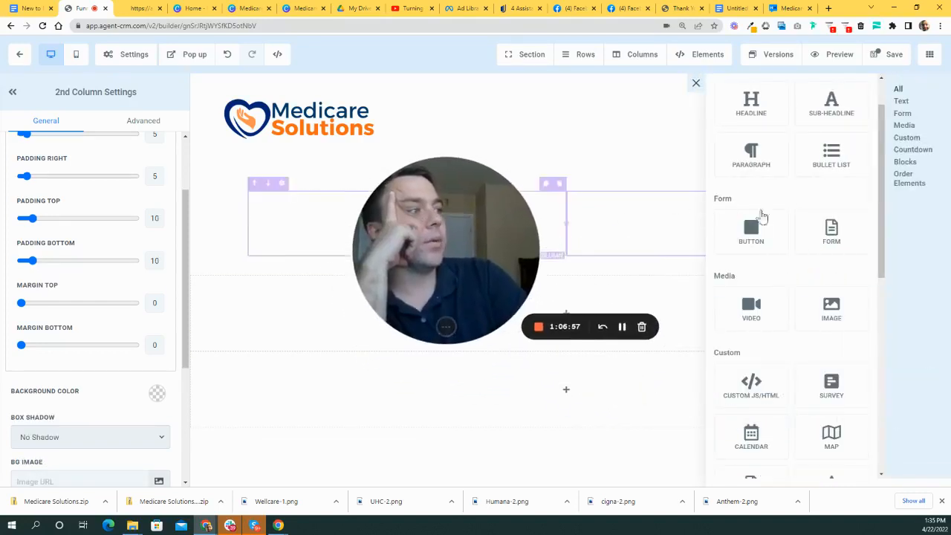
{"action": "left_click", "coordinate": [834, 313]}
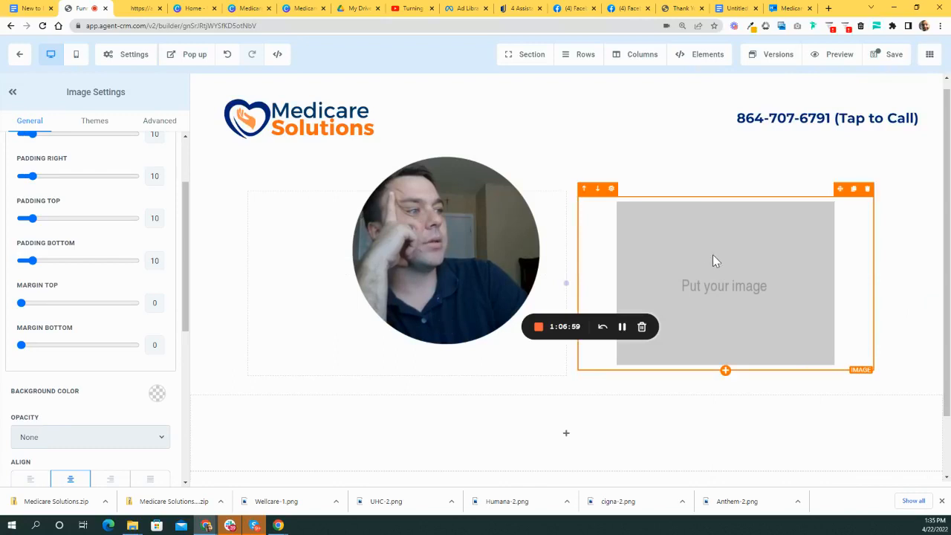
{"action": "left_click_drag", "start_coordinate": [465, 229], "coordinate": [361, 178]}
{"action": "scroll", "coordinate": [461, 249], "scroll_direction": "down", "scroll_amount": 1}
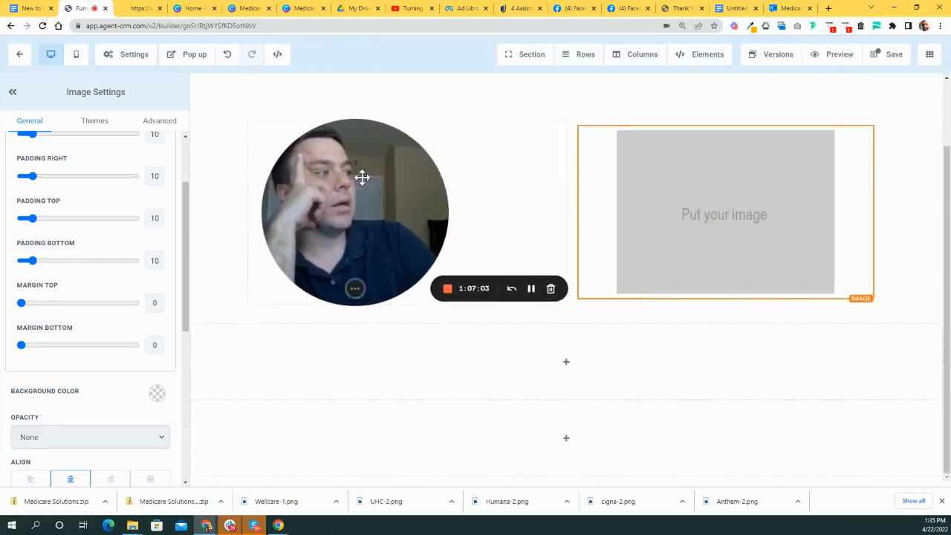
{"action": "scroll", "coordinate": [799, 194], "scroll_direction": "up", "scroll_amount": 1}
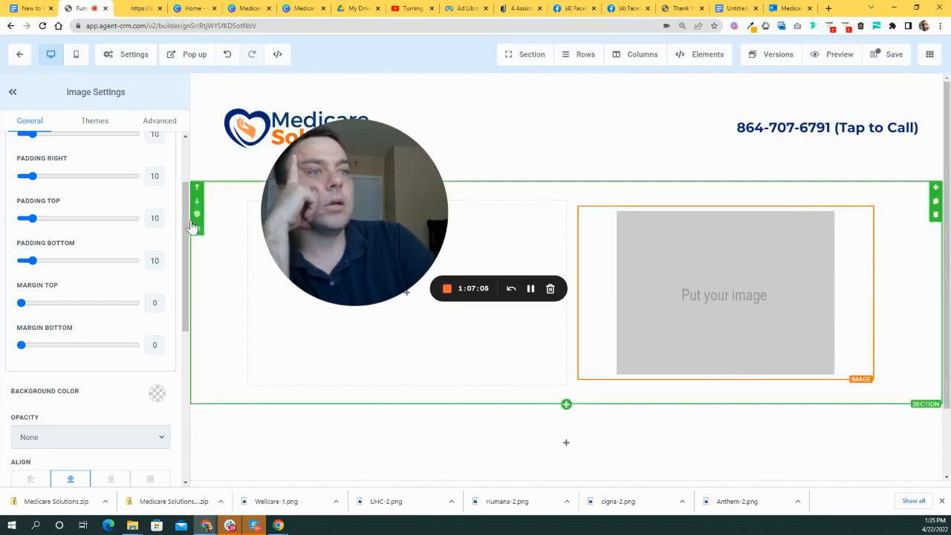
{"action": "scroll", "coordinate": [111, 246], "scroll_direction": "up", "scroll_amount": 2}
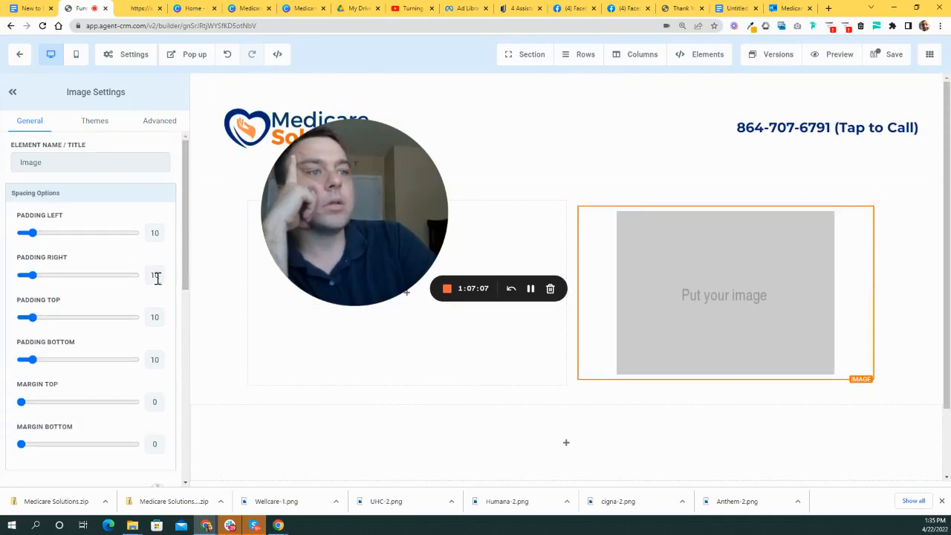
{"action": "scroll", "coordinate": [160, 282], "scroll_direction": "down", "scroll_amount": 10}
- Open My Media for the image and browse Downloads for an upload, then cancel the file dialog
{"action": "left_click", "coordinate": [157, 203]}
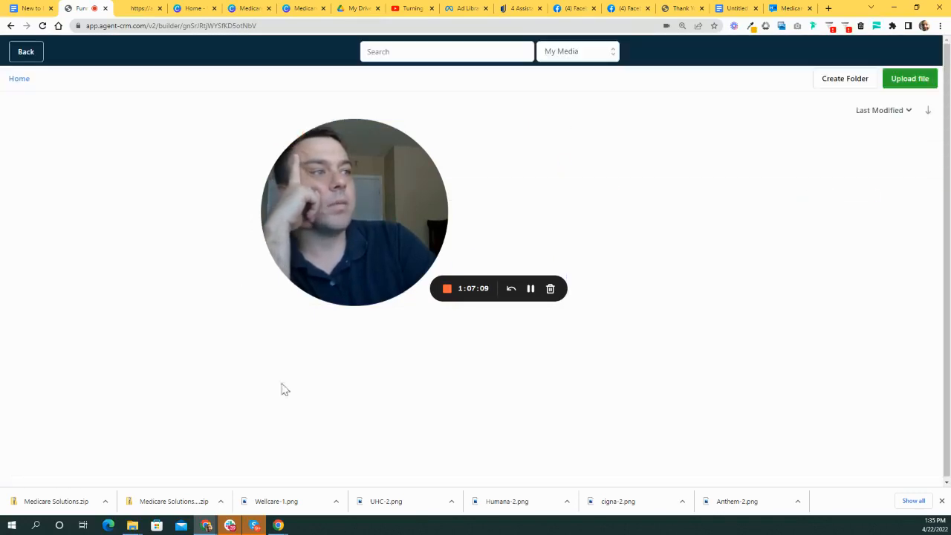
{"action": "left_click", "coordinate": [913, 81]}
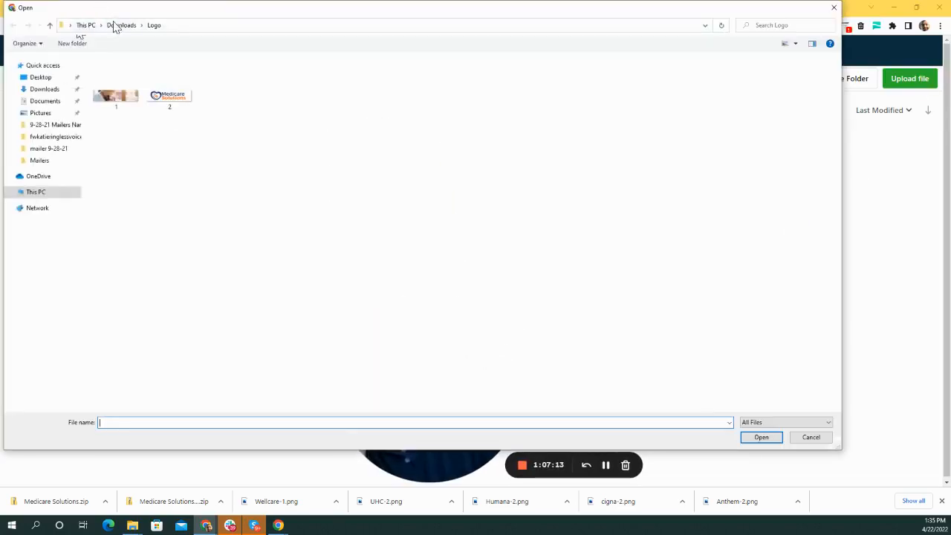
{"action": "left_click", "coordinate": [112, 26]}
{"action": "scroll", "coordinate": [453, 272], "scroll_direction": "down", "scroll_amount": 5}
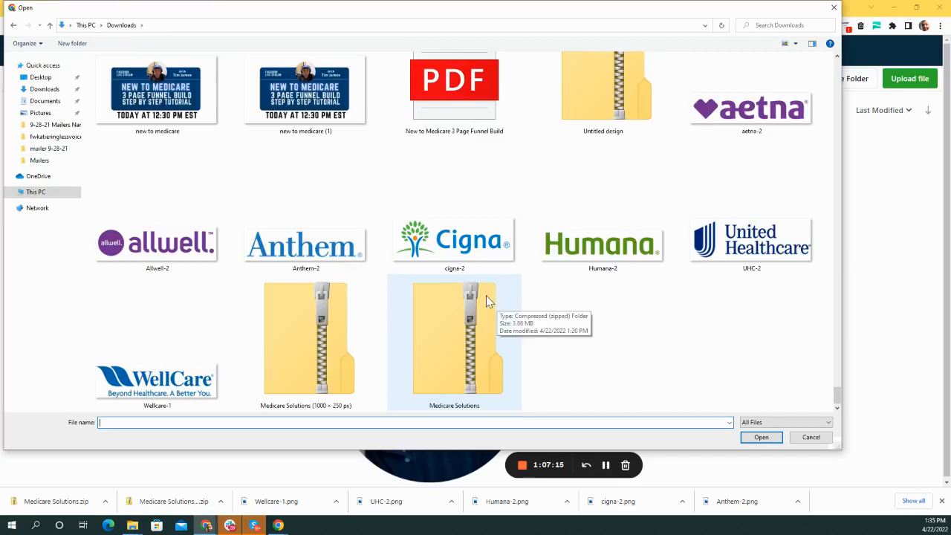
{"action": "scroll", "coordinate": [490, 298], "scroll_direction": "up", "scroll_amount": 3}
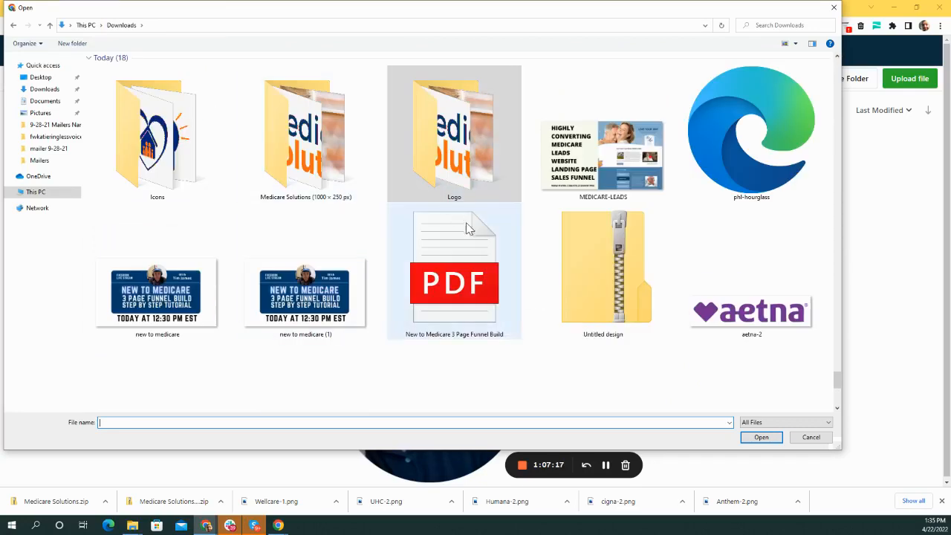
{"action": "scroll", "coordinate": [765, 223], "scroll_direction": "down", "scroll_amount": 3}
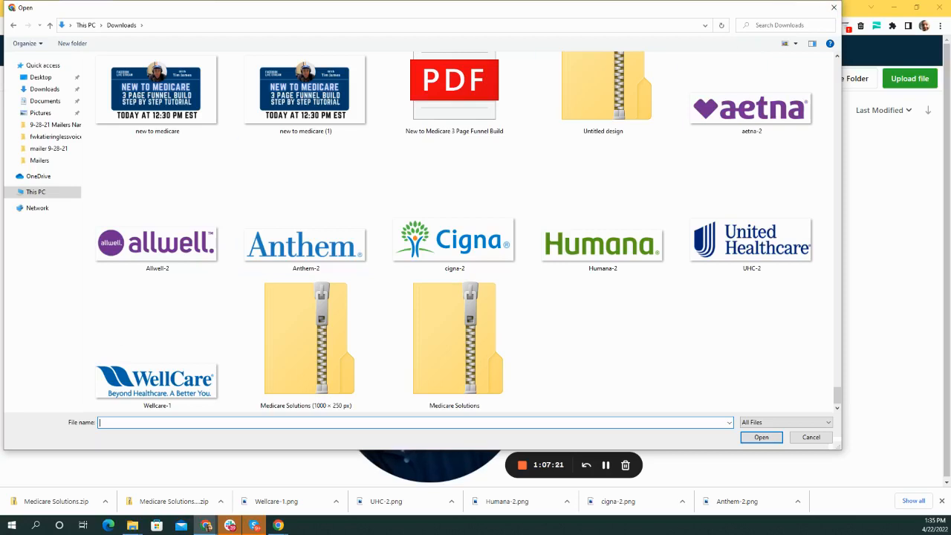
{"action": "key", "text": "Escape"}
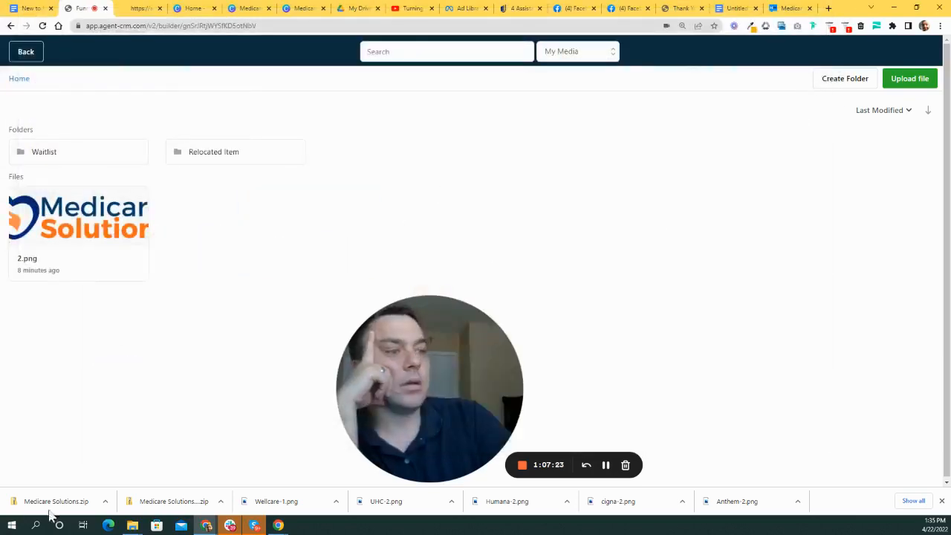
- Open the Medicare Solutions zip in Downloads and view its files as extra large icons
{"action": "mouse_move", "coordinate": [138, 526]}
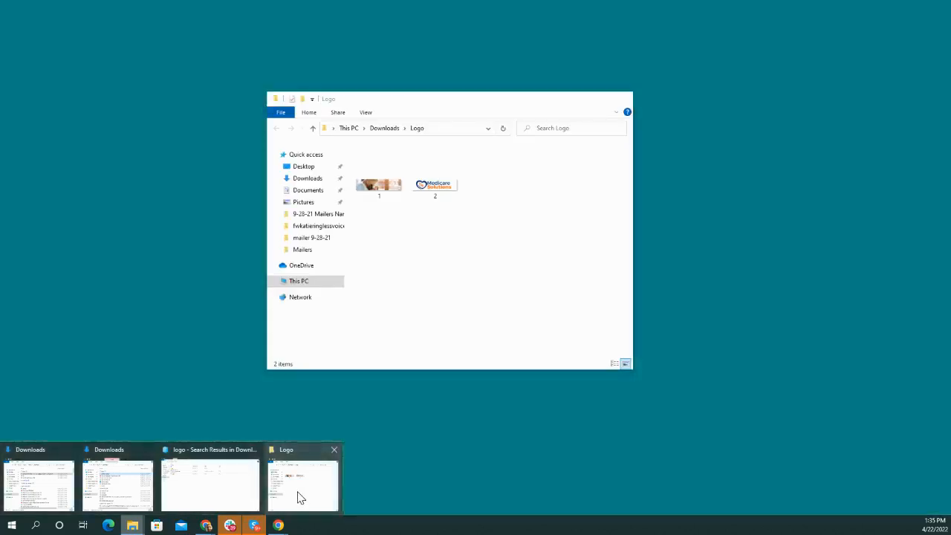
{"action": "left_click", "coordinate": [300, 496]}
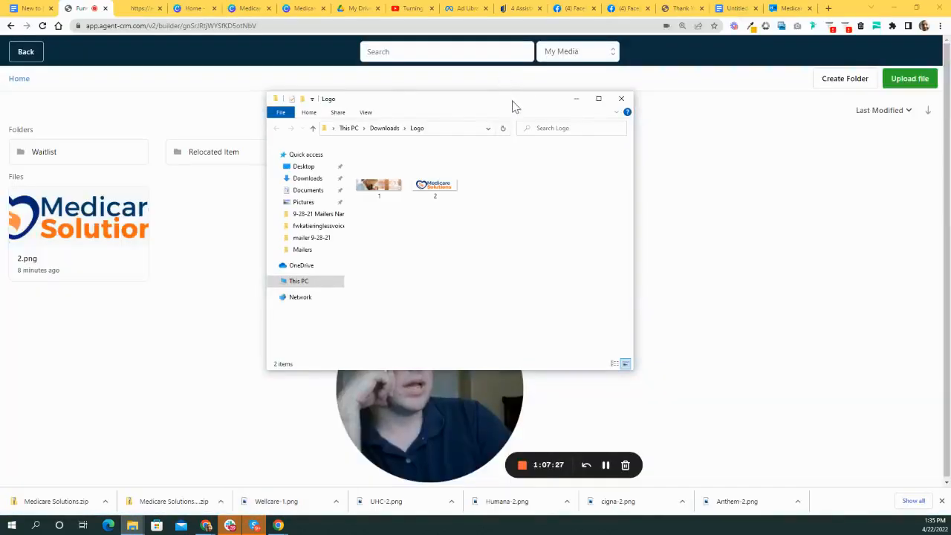
{"action": "left_click_drag", "start_coordinate": [511, 96], "coordinate": [514, 109]}
{"action": "left_click", "coordinate": [388, 141]}
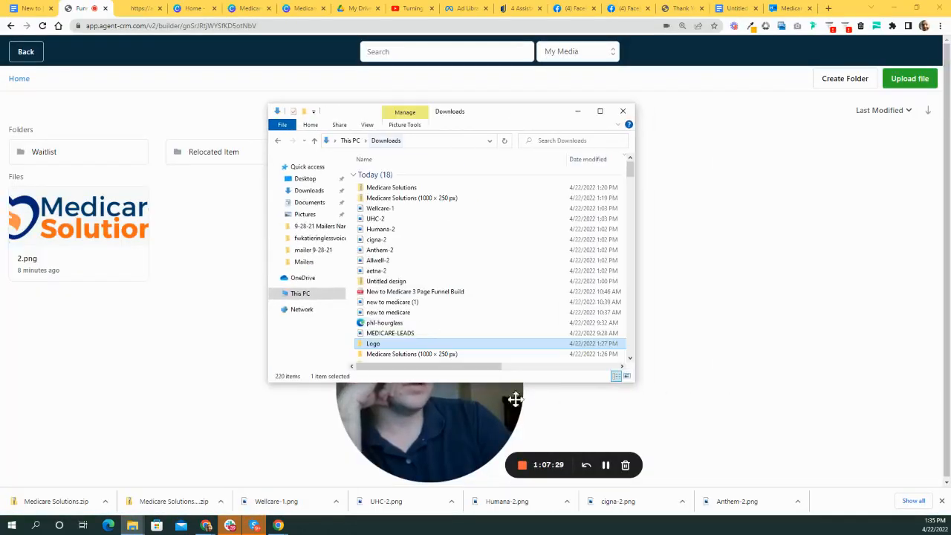
{"action": "left_click_drag", "start_coordinate": [266, 101], "coordinate": [167, 50]}
{"action": "scroll", "coordinate": [513, 275], "scroll_direction": "down", "scroll_amount": 2}
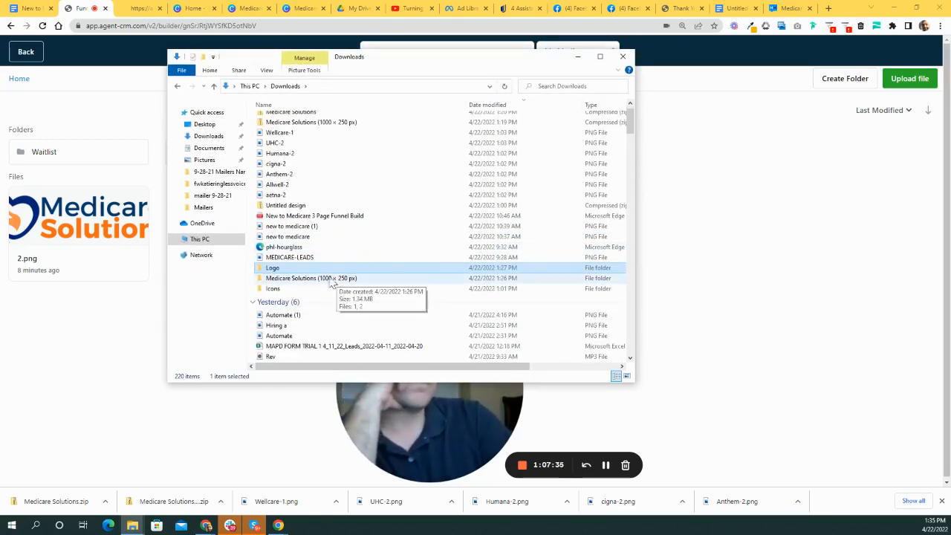
{"action": "scroll", "coordinate": [366, 297], "scroll_direction": "down", "scroll_amount": 4}
{"action": "scroll", "coordinate": [393, 304], "scroll_direction": "down", "scroll_amount": 15}
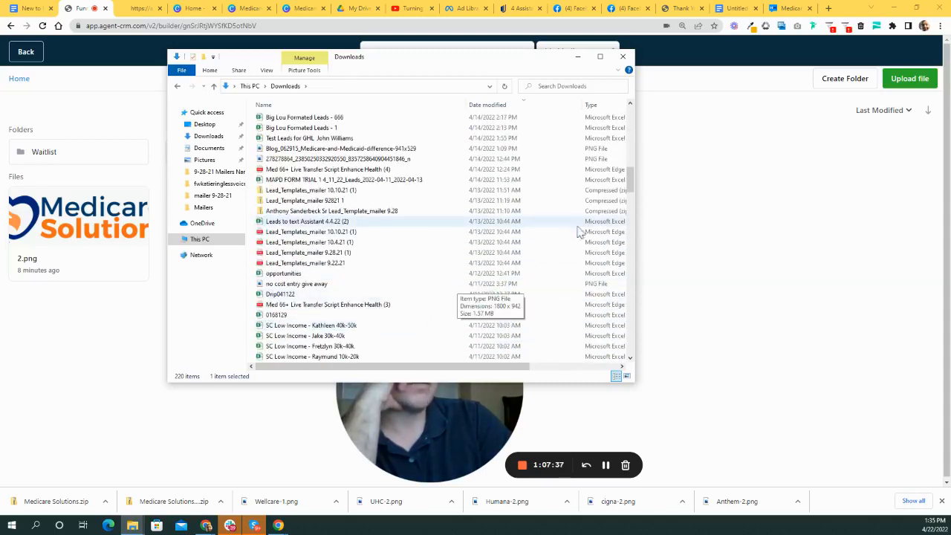
{"action": "left_click_drag", "start_coordinate": [627, 178], "coordinate": [629, 112]}
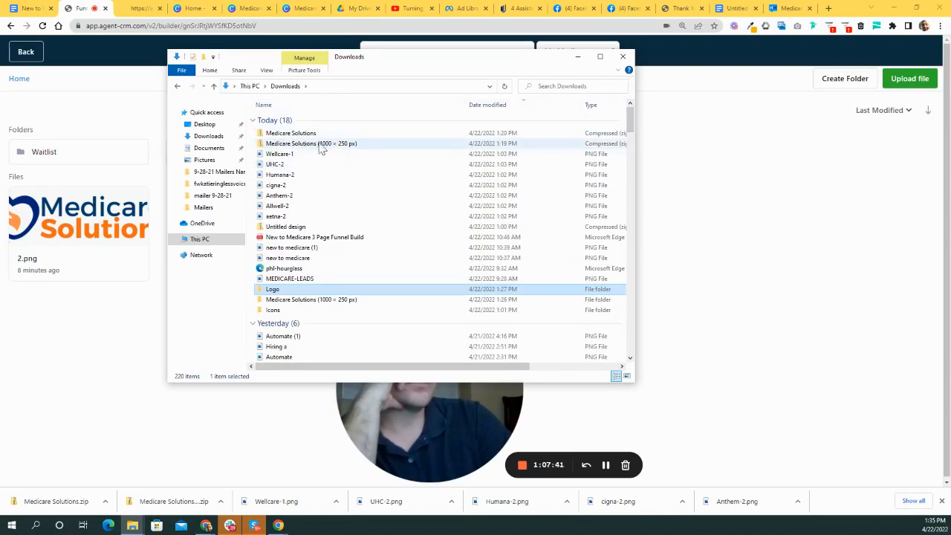
{"action": "double_click", "coordinate": [297, 133]}
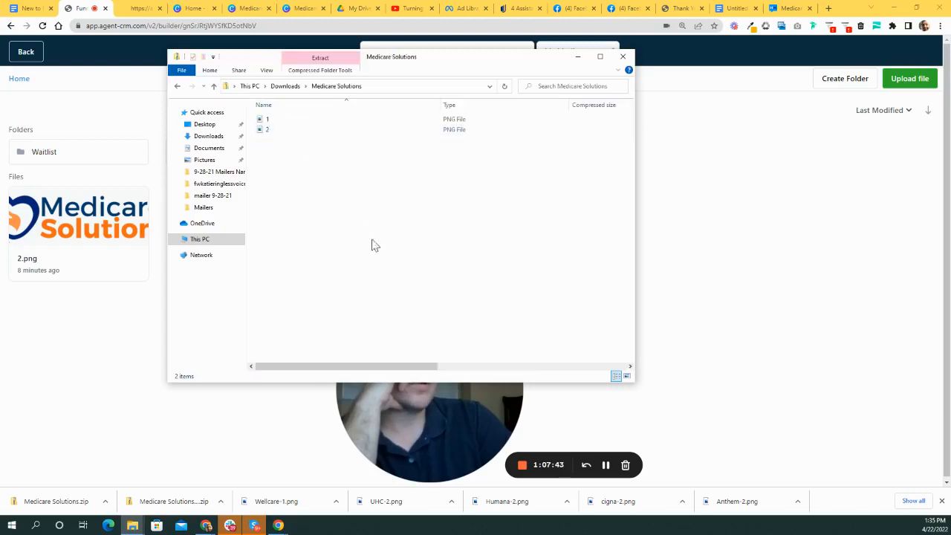
{"action": "right_click", "coordinate": [388, 212]}
{"action": "mouse_move", "coordinate": [447, 216]}
{"action": "left_click", "coordinate": [490, 214]}
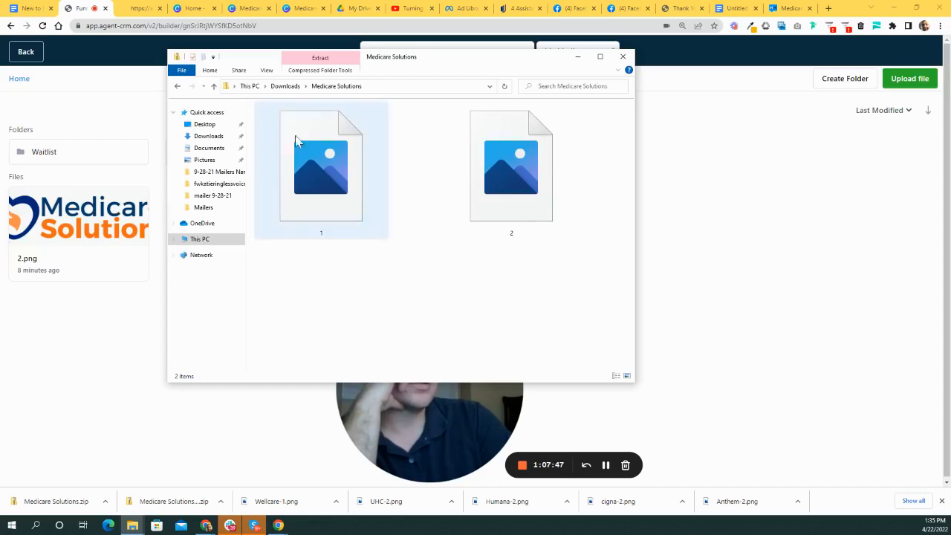
- Extract all files from the Medicare Solutions zip into an Image folder and close the window
{"action": "left_click", "coordinate": [294, 87]}
{"action": "right_click", "coordinate": [327, 136]}
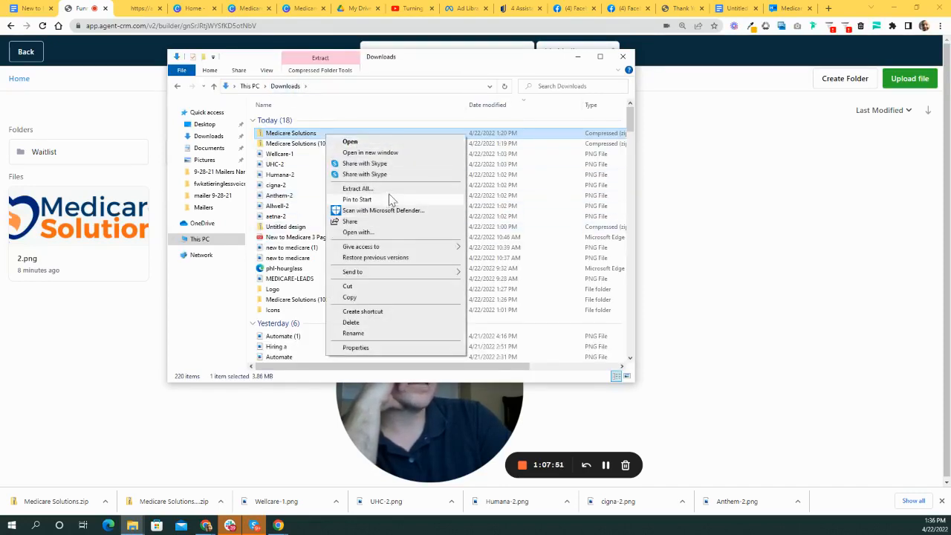
{"action": "left_click", "coordinate": [358, 189]}
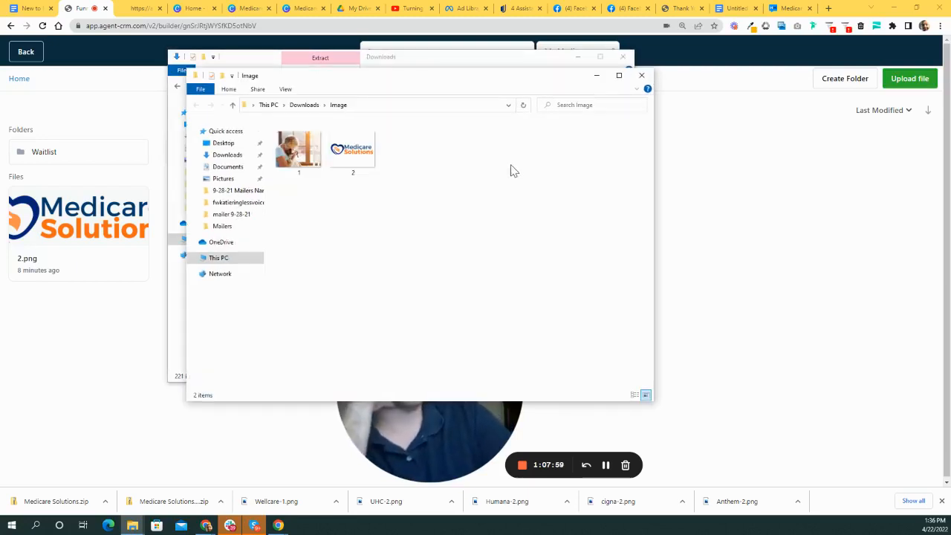
{"action": "left_click", "coordinate": [643, 77]}
- Upload 1.png, the woman-and-dog photo, from Downloads > Image and insert it into the image block
{"action": "left_click", "coordinate": [626, 59]}
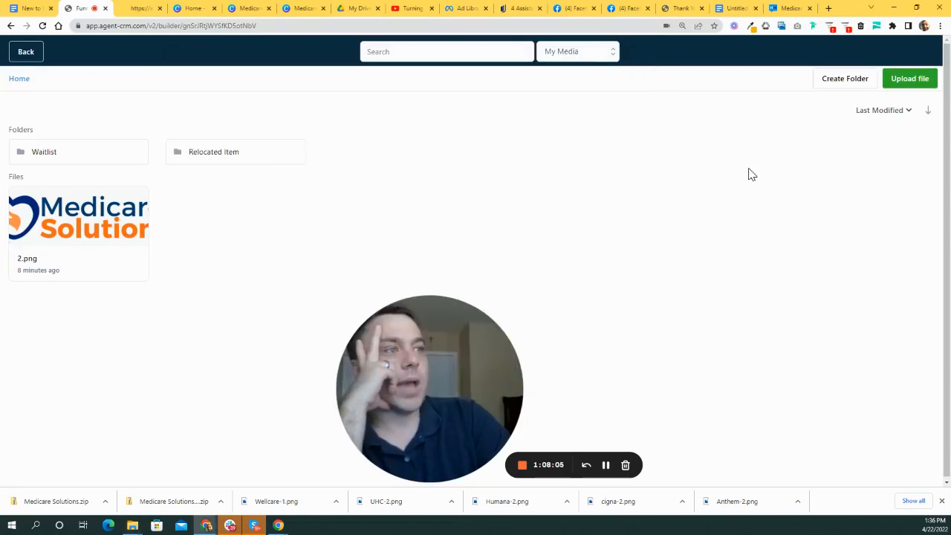
{"action": "left_click", "coordinate": [919, 79]}
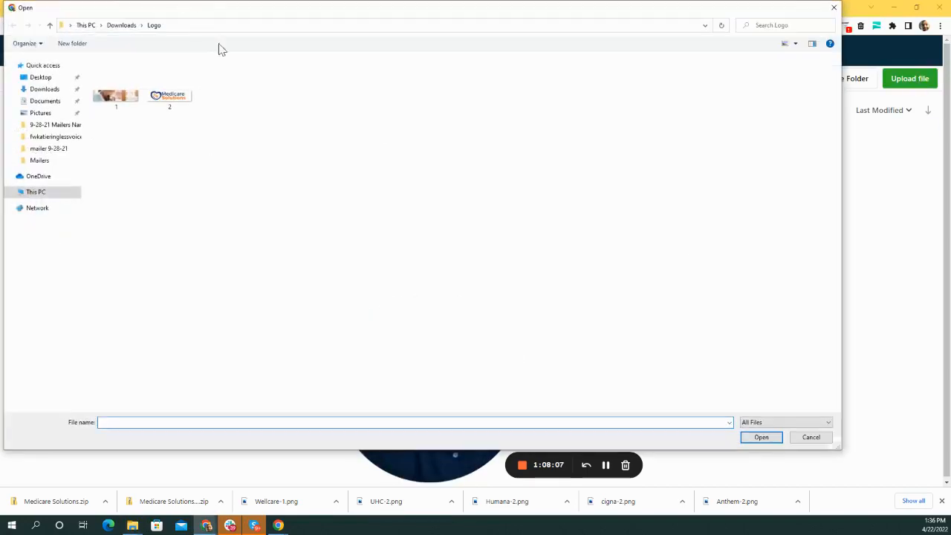
{"action": "left_click", "coordinate": [124, 29]}
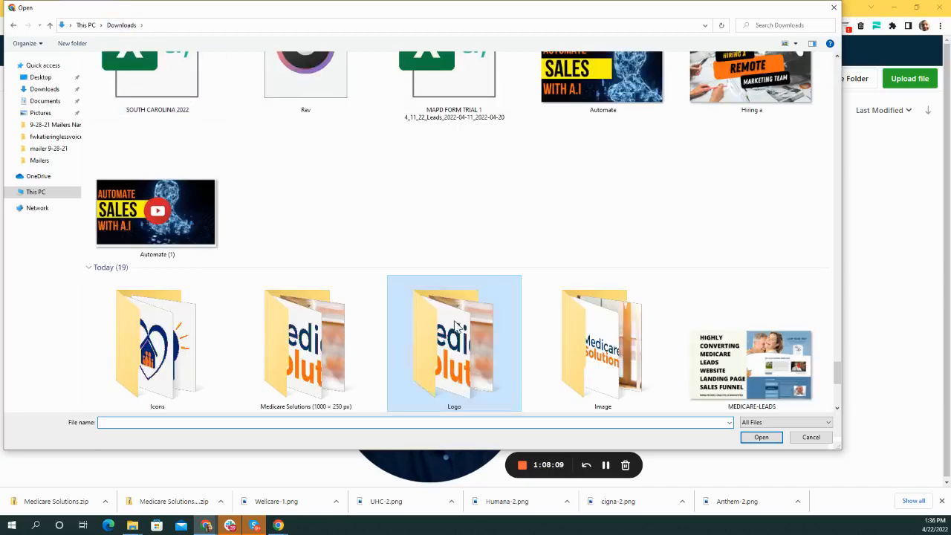
{"action": "scroll", "coordinate": [592, 317], "scroll_direction": "down", "scroll_amount": 3}
{"action": "scroll", "coordinate": [594, 319], "scroll_direction": "up", "scroll_amount": 1}
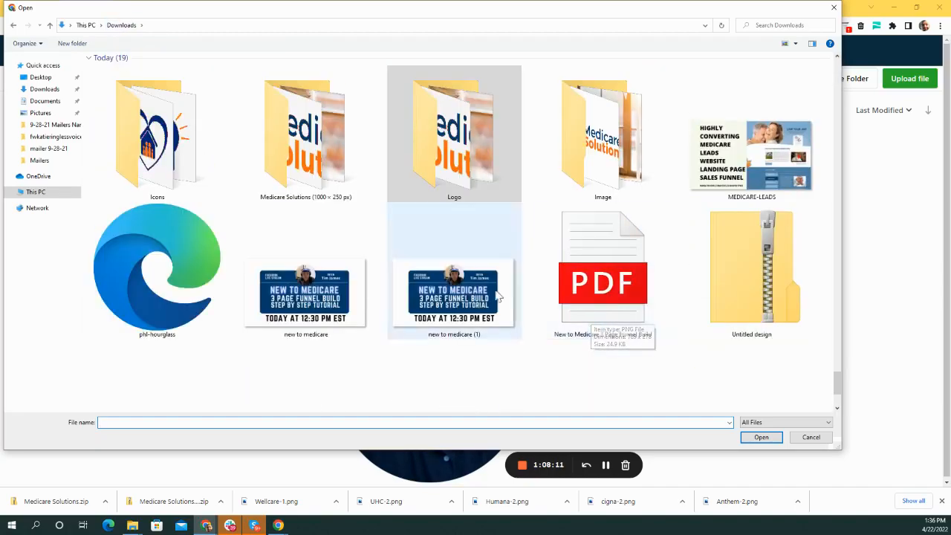
{"action": "double_click", "coordinate": [602, 128]}
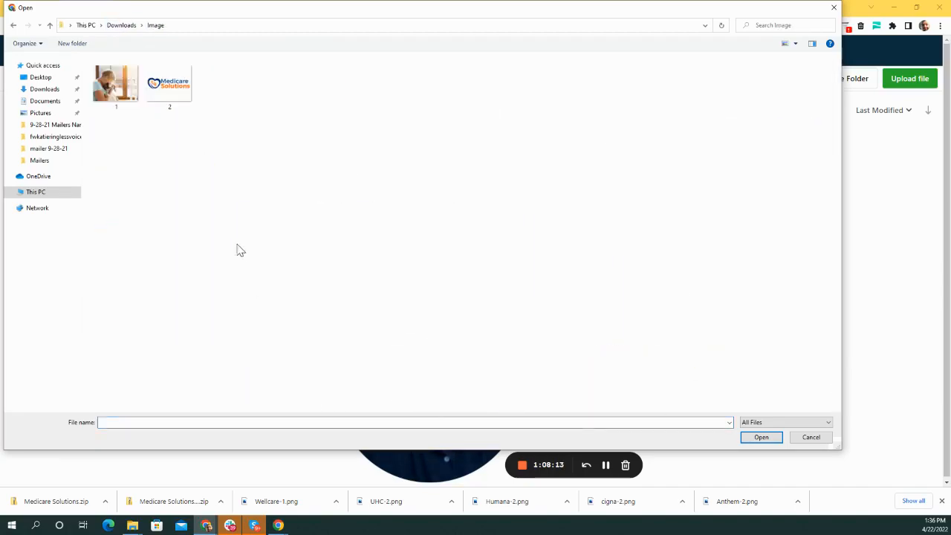
{"action": "double_click", "coordinate": [115, 83]}
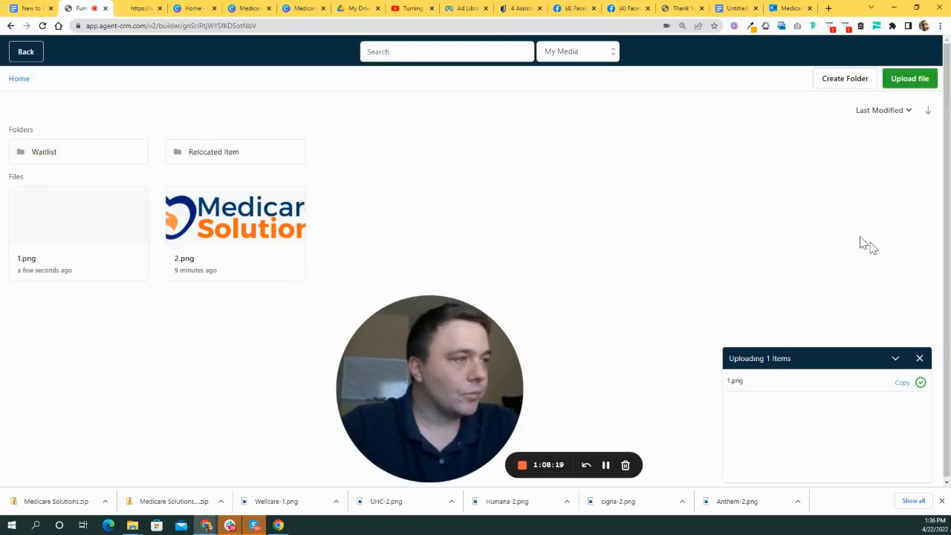
{"action": "left_click", "coordinate": [46, 232]}
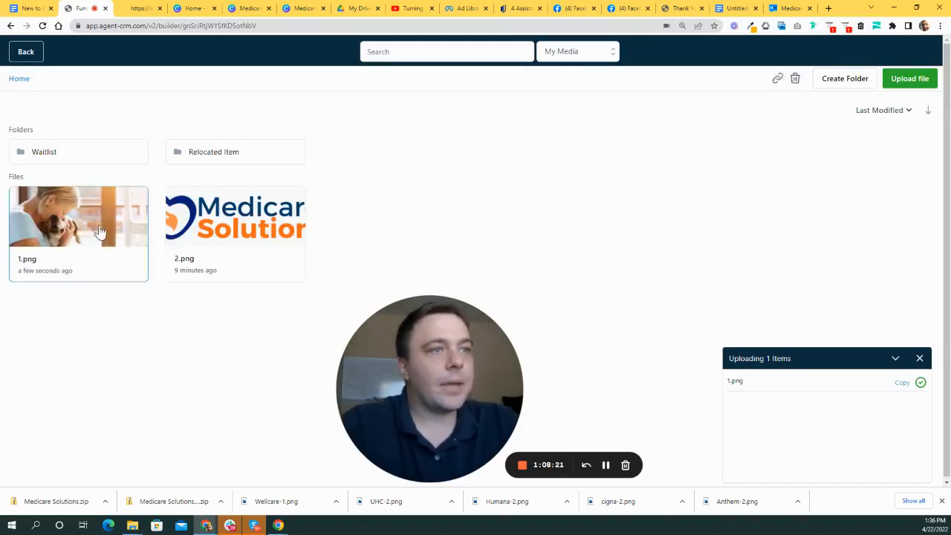
- Check the photo sits beside the empty column and save the landing page
{"action": "scroll", "coordinate": [643, 426], "scroll_direction": "down", "scroll_amount": 4}
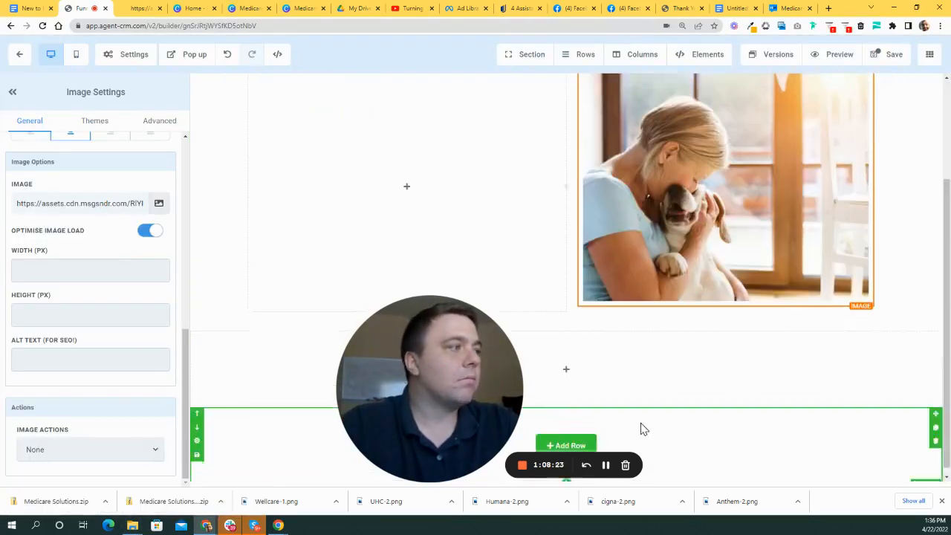
{"action": "scroll", "coordinate": [636, 345], "scroll_direction": "up", "scroll_amount": 4}
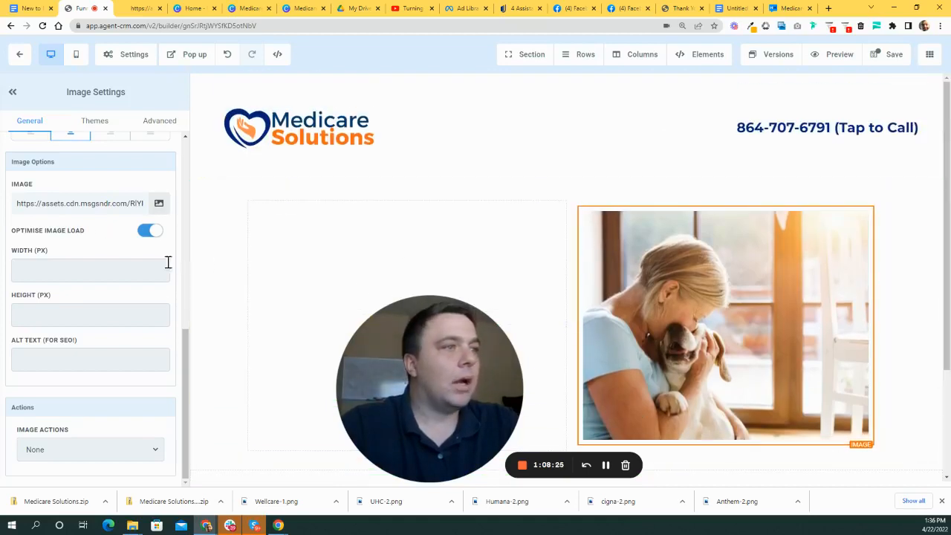
{"action": "scroll", "coordinate": [674, 318], "scroll_direction": "down", "scroll_amount": 3}
{"action": "scroll", "coordinate": [446, 238], "scroll_direction": "up", "scroll_amount": 3}
{"action": "scroll", "coordinate": [434, 224], "scroll_direction": "down", "scroll_amount": 3}
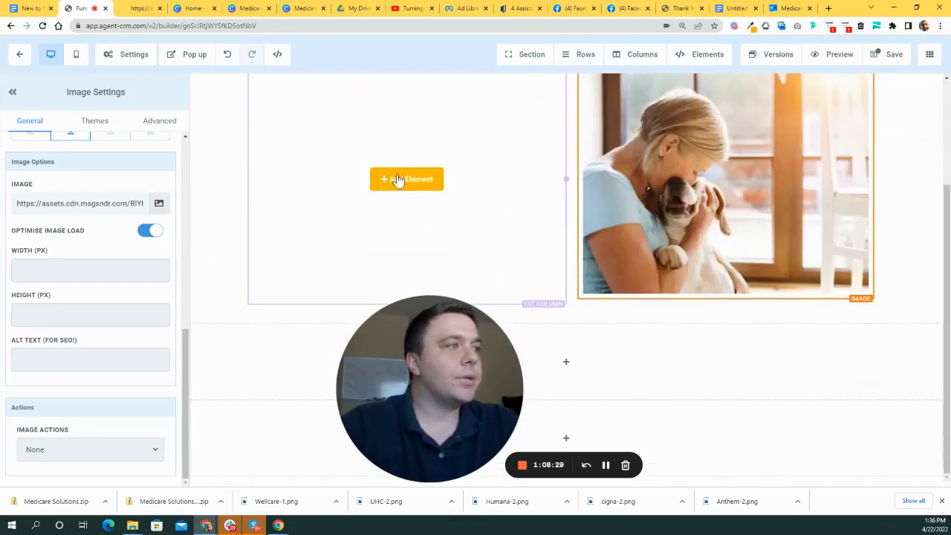
{"action": "scroll", "coordinate": [636, 261], "scroll_direction": "up", "scroll_amount": 2}
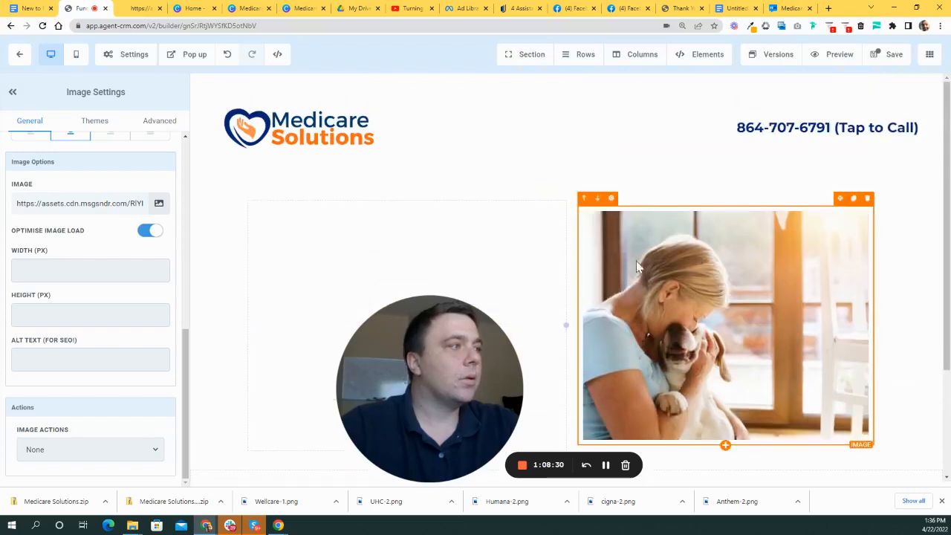
{"action": "left_click", "coordinate": [889, 54]}
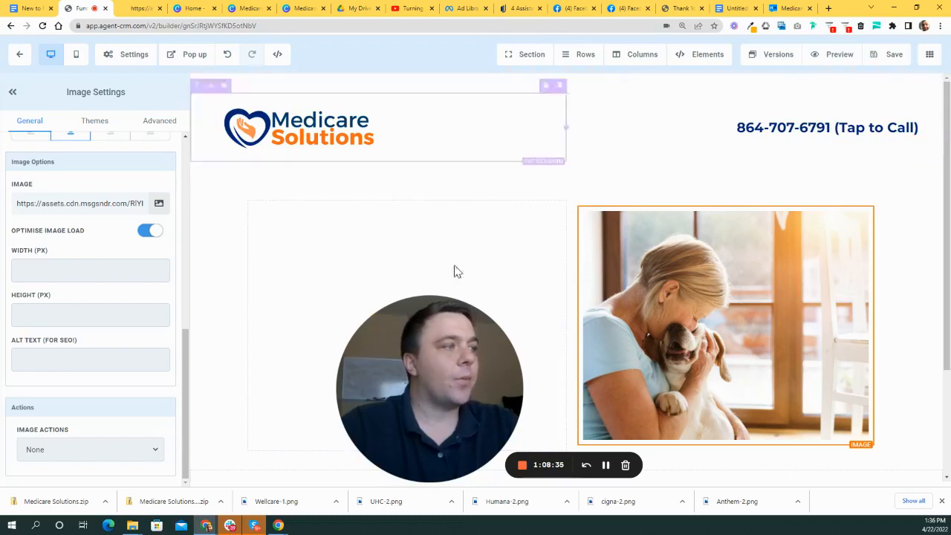
- Exit the page builder back to the funnel overview
{"action": "scroll", "coordinate": [683, 346], "scroll_direction": "down", "scroll_amount": 2}
{"action": "scroll", "coordinate": [496, 320], "scroll_direction": "up", "scroll_amount": 2}
{"action": "scroll", "coordinate": [496, 320], "scroll_direction": "down", "scroll_amount": 2}
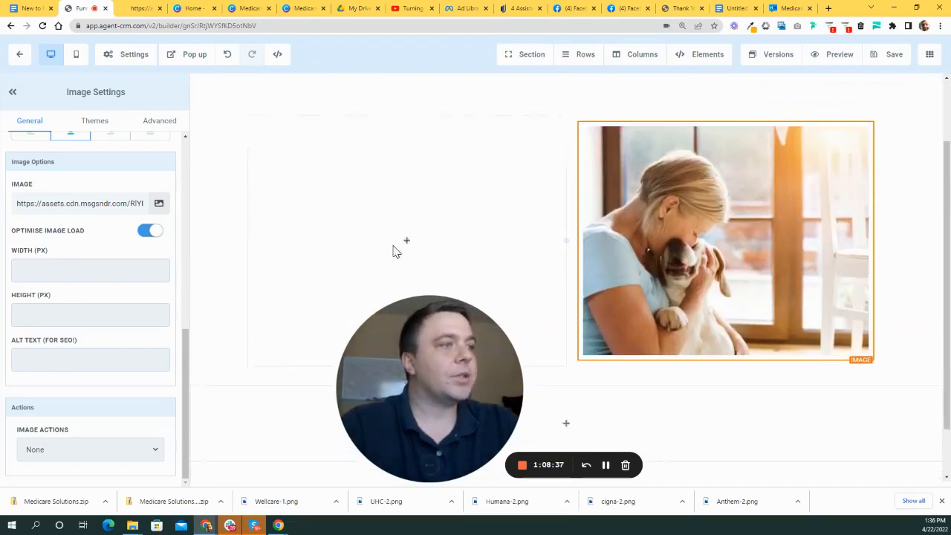
{"action": "scroll", "coordinate": [601, 268], "scroll_direction": "up", "scroll_amount": 2}
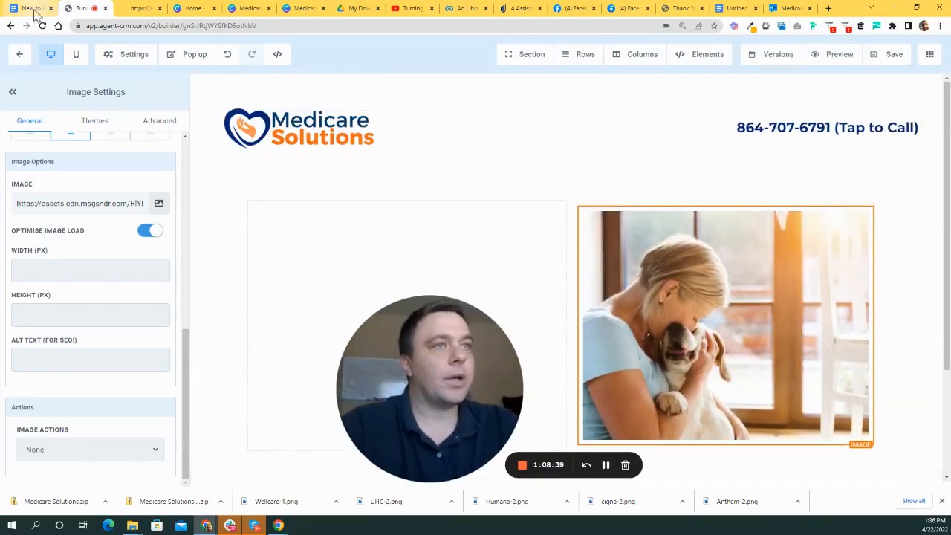
{"action": "left_click", "coordinate": [20, 54]}
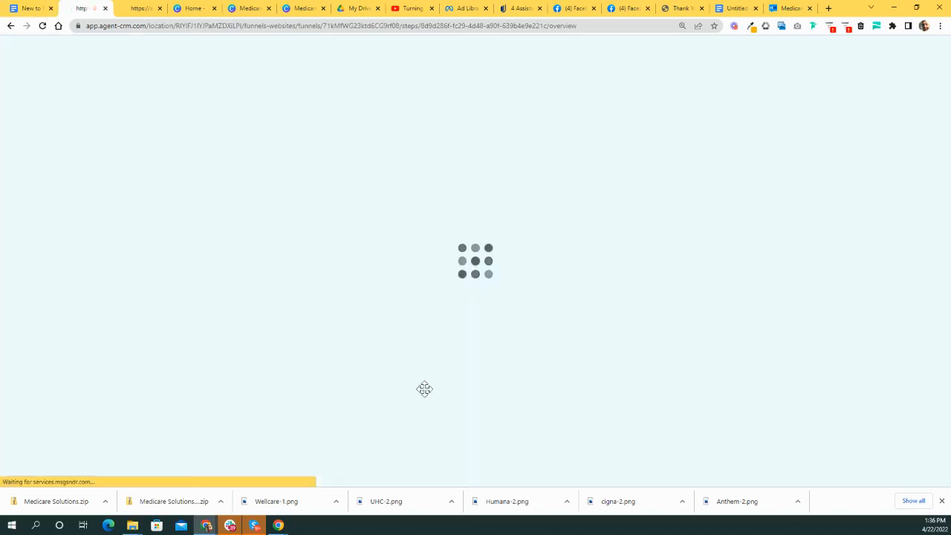
- Open the empty Form 14 via Forms > Builder in the Sites navigation
{"action": "left_click_drag", "start_coordinate": [447, 382], "coordinate": [666, 300]}
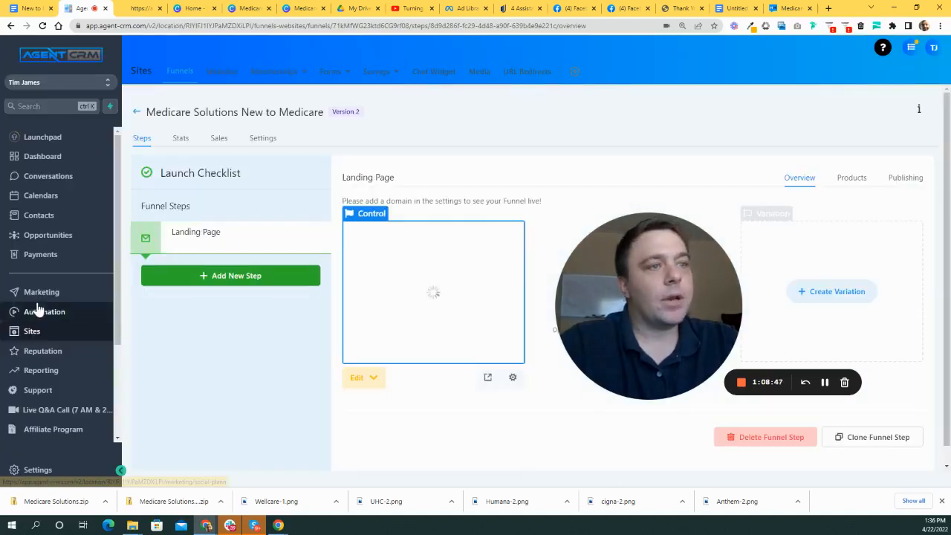
{"action": "scroll", "coordinate": [69, 297], "scroll_direction": "down", "scroll_amount": 2}
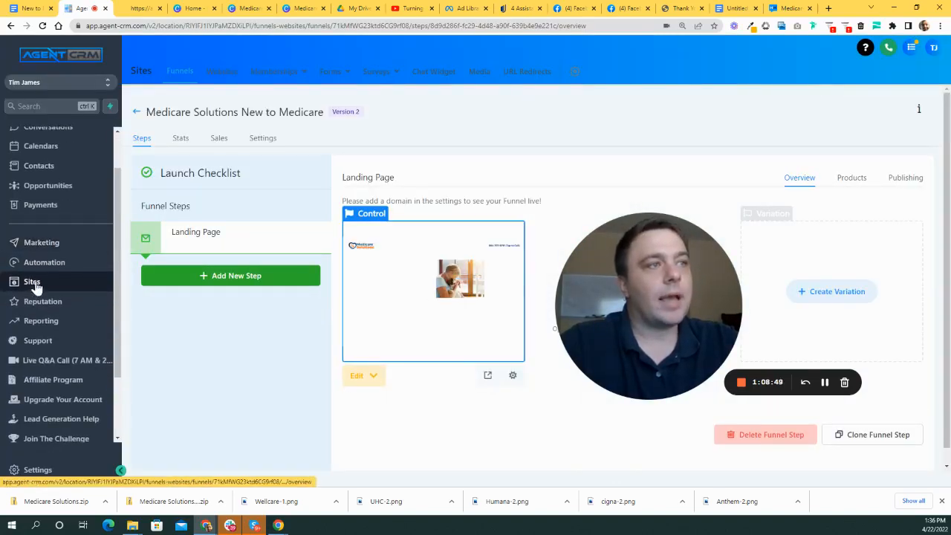
{"action": "mouse_move", "coordinate": [338, 80]}
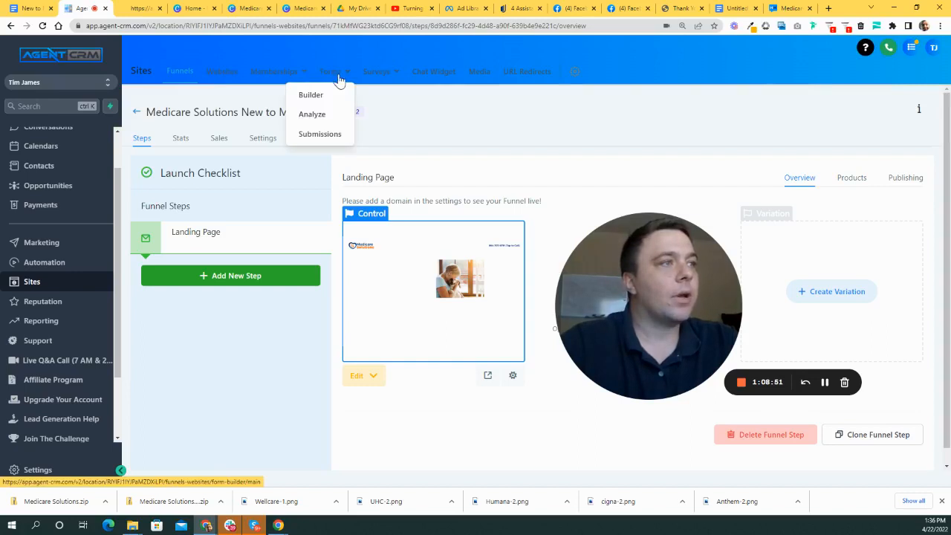
{"action": "left_click", "coordinate": [312, 96]}
{"action": "left_click_drag", "start_coordinate": [664, 272], "coordinate": [221, 289]}
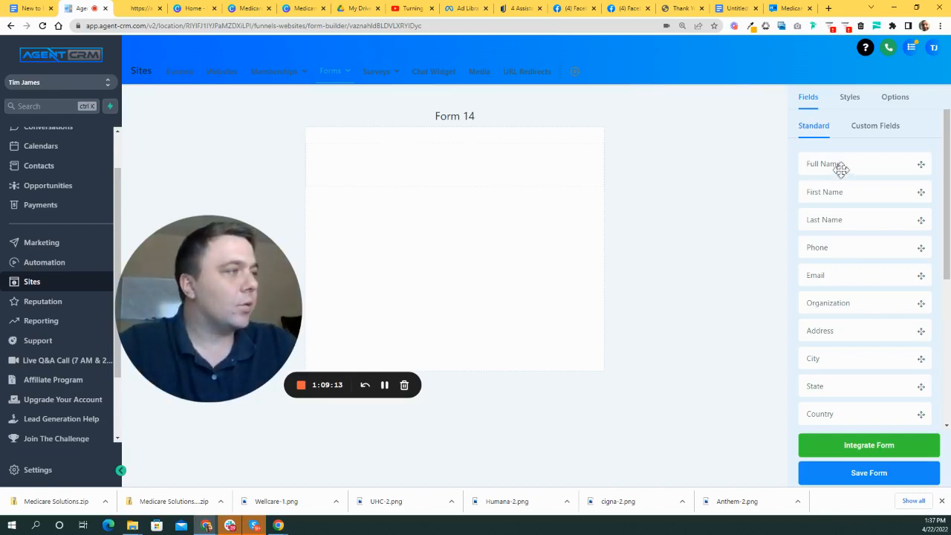
- Add Full Name, Phone and Email fields and a submit button to Form 14
{"action": "left_click_drag", "start_coordinate": [853, 165], "coordinate": [450, 182]}
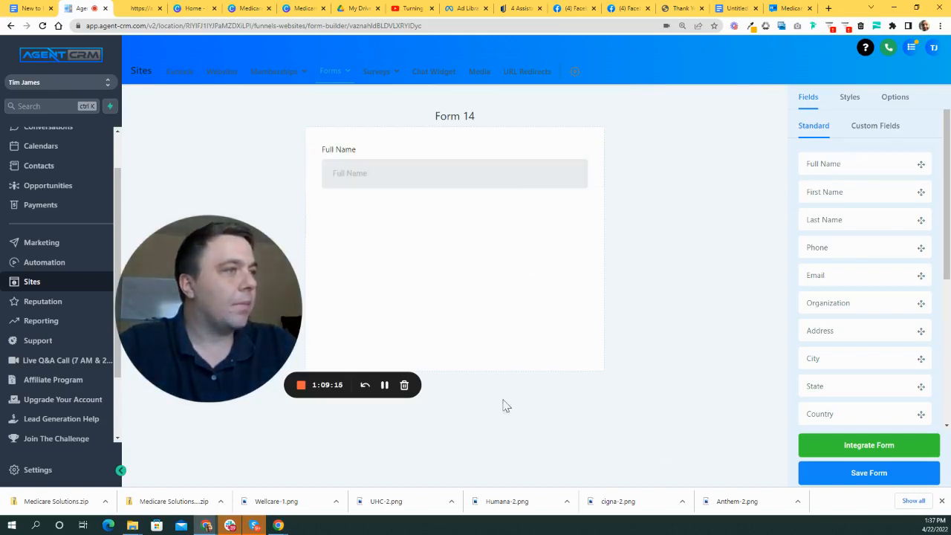
{"action": "left_click_drag", "start_coordinate": [837, 247], "coordinate": [419, 239]}
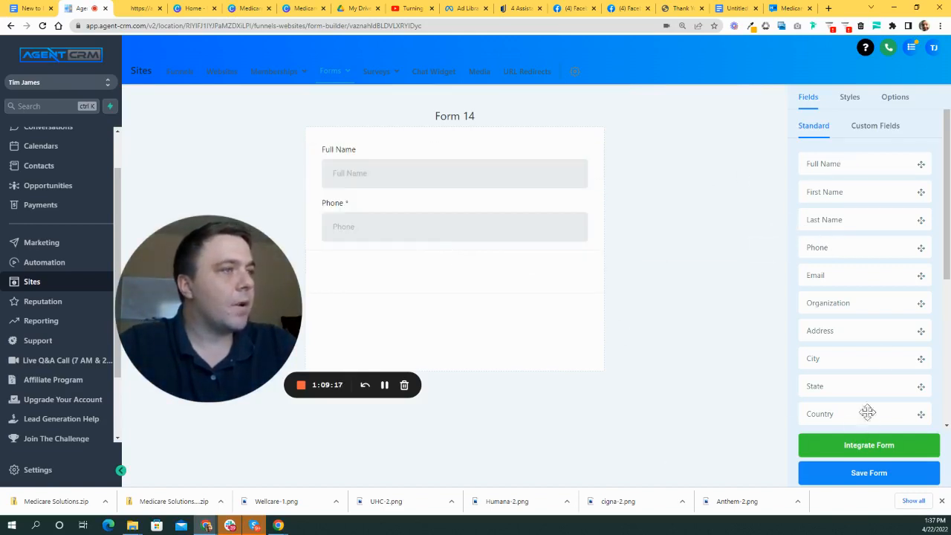
{"action": "left_click_drag", "start_coordinate": [505, 305], "coordinate": [506, 307]}
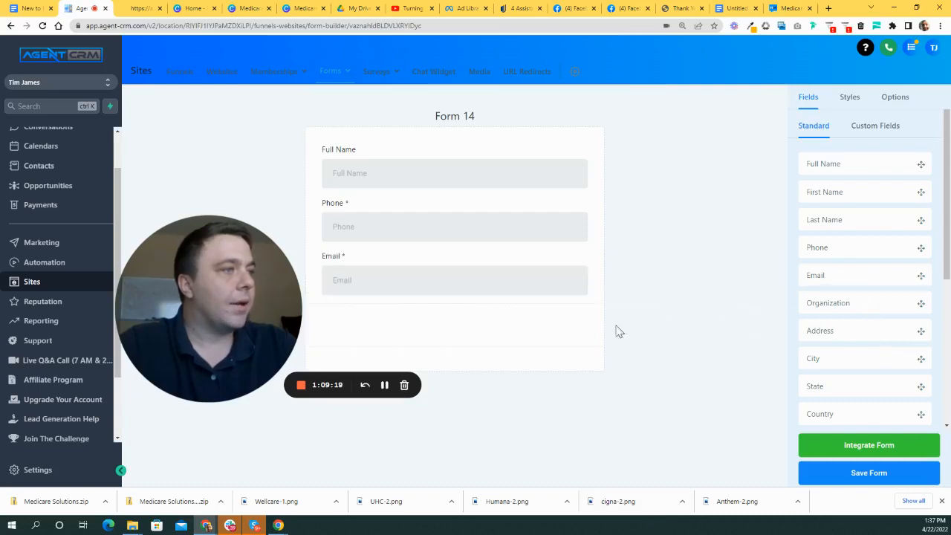
{"action": "scroll", "coordinate": [883, 379], "scroll_direction": "down", "scroll_amount": 4}
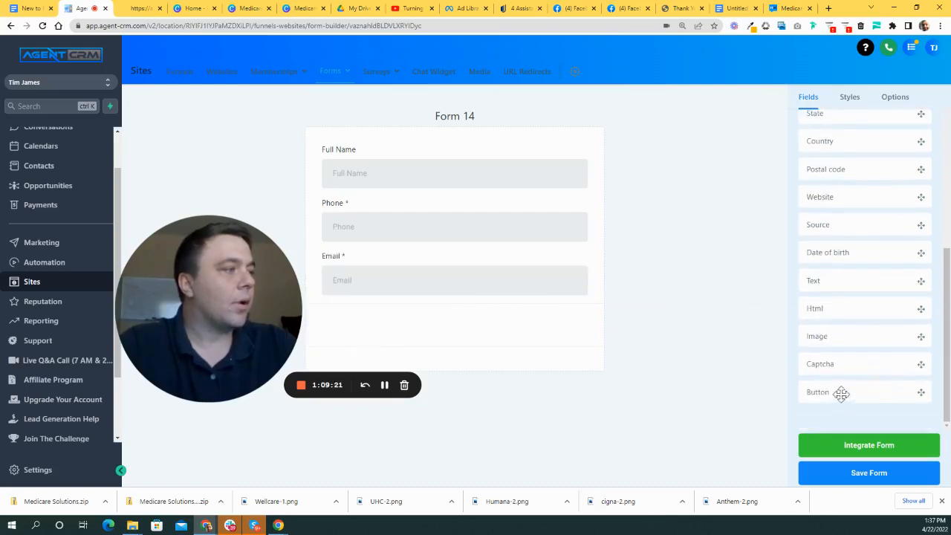
{"action": "left_click_drag", "start_coordinate": [525, 333], "coordinate": [525, 333]}
{"action": "left_click_drag", "start_coordinate": [289, 272], "coordinate": [278, 303]}
{"action": "left_click_drag", "start_coordinate": [198, 332], "coordinate": [164, 260]}
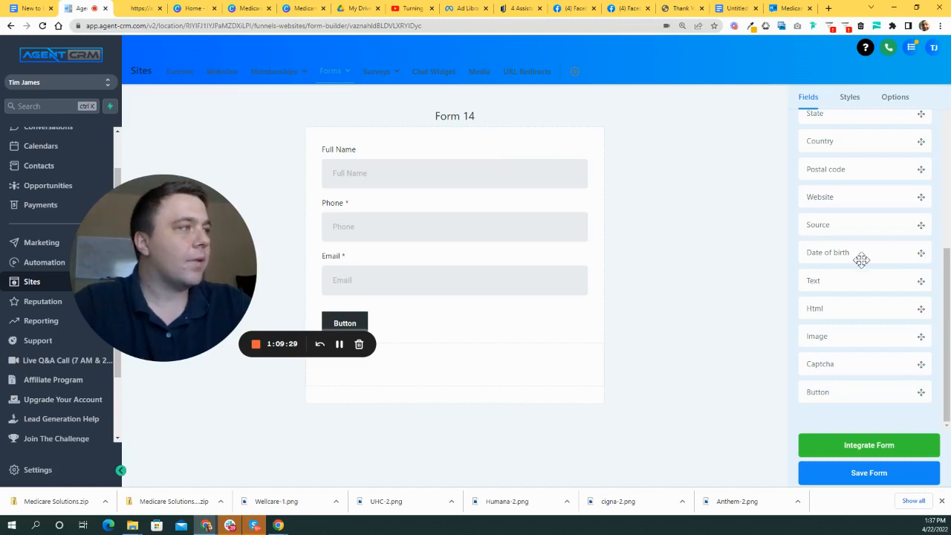
{"action": "scroll", "coordinate": [869, 264], "scroll_direction": "up", "scroll_amount": 5}
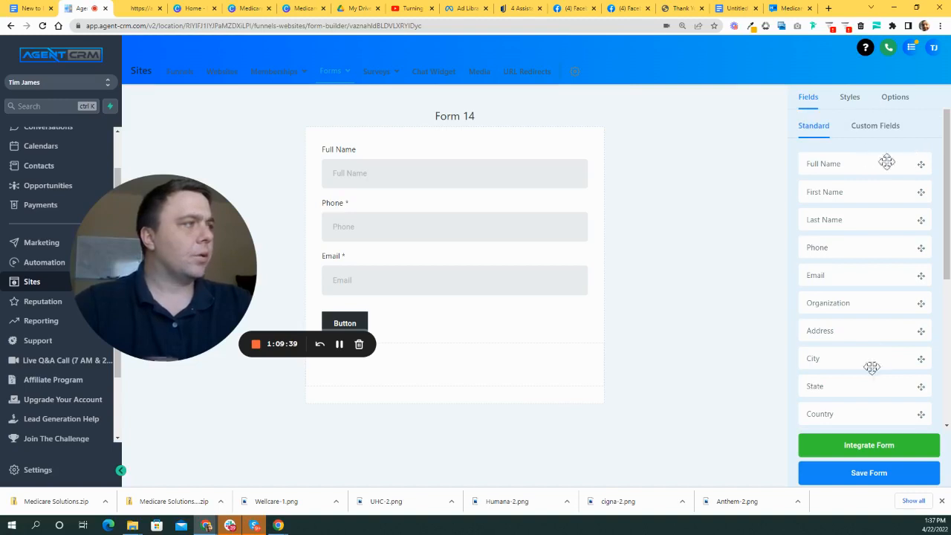
- Review the form's Options and Styles settings
{"action": "left_click", "coordinate": [887, 103]}
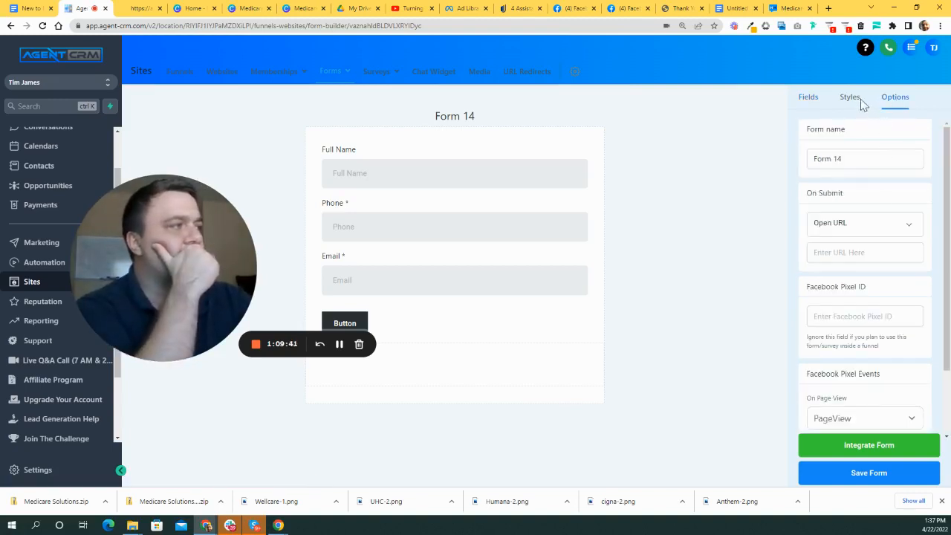
{"action": "scroll", "coordinate": [913, 297], "scroll_direction": "down", "scroll_amount": 1}
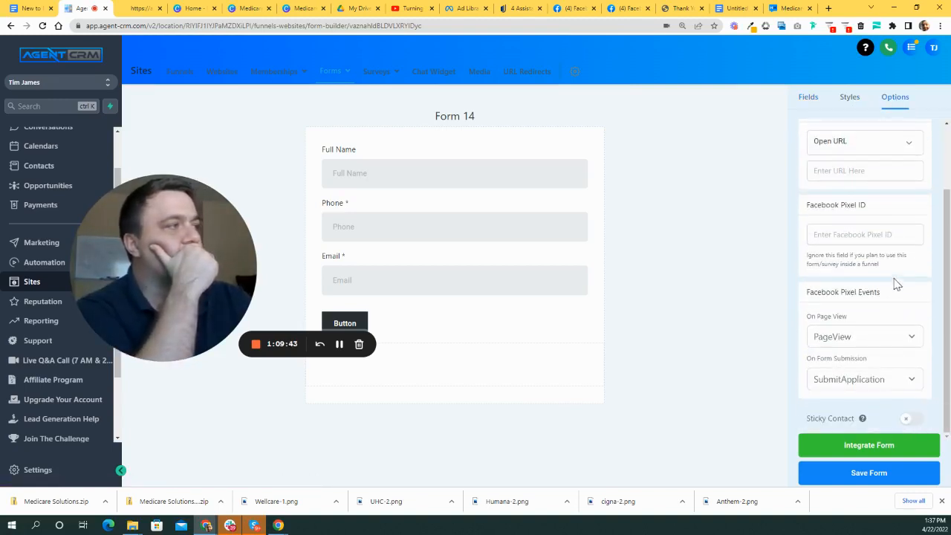
{"action": "scroll", "coordinate": [884, 223], "scroll_direction": "up", "scroll_amount": 1}
{"action": "left_click", "coordinate": [849, 97]}
{"action": "scroll", "coordinate": [880, 290], "scroll_direction": "down", "scroll_amount": 1}
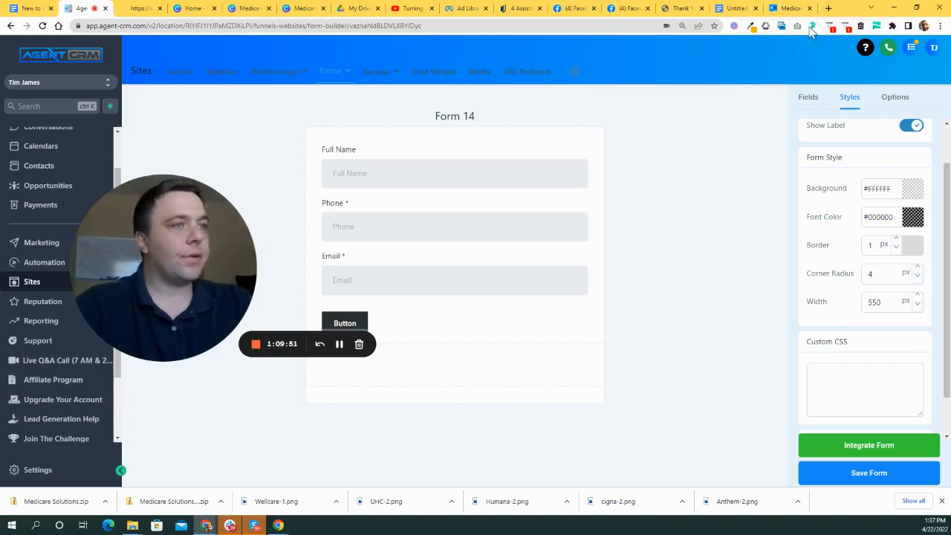
{"action": "left_click", "coordinate": [829, 10]}
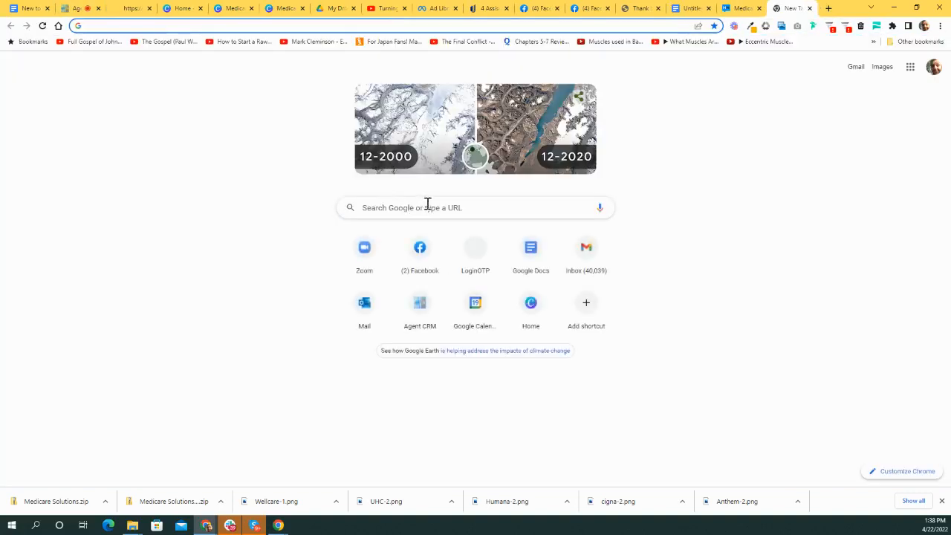
- Search Google for 'width of website' and note the 1280px and 1920px standard widths
{"action": "left_click", "coordinate": [434, 211]}
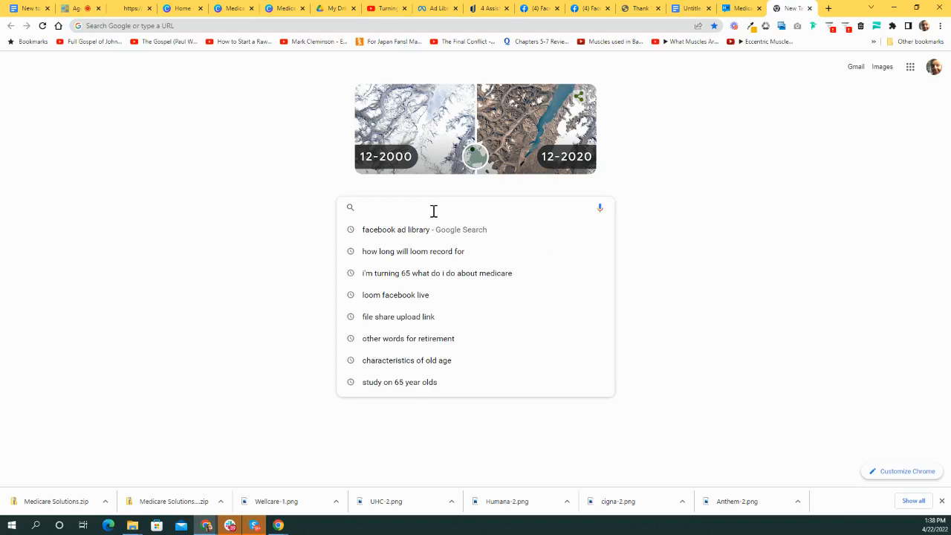
{"action": "type", "text": "width of qwweb"}
{"action": "key", "text": "BackSpace"}
{"action": "key", "text": "BackSpace"}
{"action": "key", "text": "BackSpace"}
{"action": "key", "text": "BackSpace"}
{"action": "key", "text": "BackSpace"}
{"action": "type", "text": "website"}
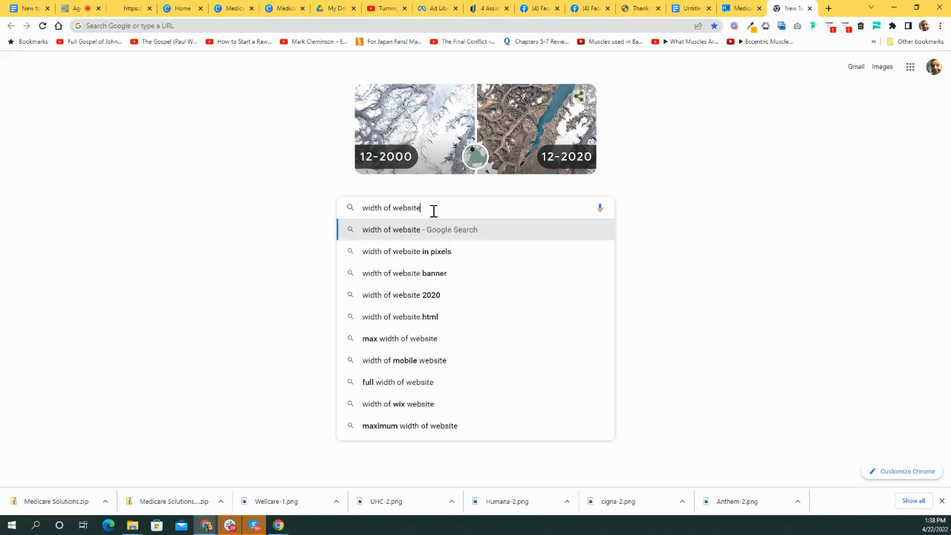
{"action": "key", "text": "Return"}
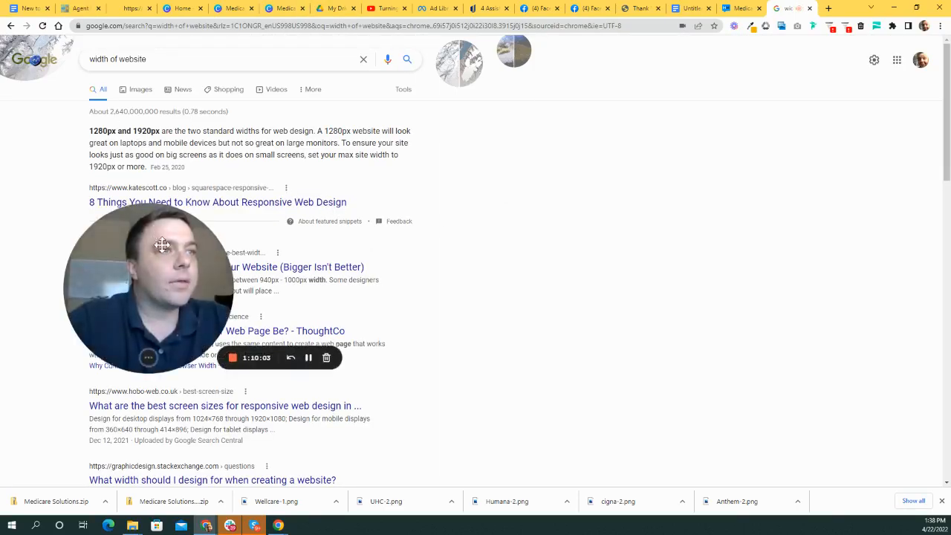
{"action": "left_click_drag", "start_coordinate": [156, 242], "coordinate": [200, 267]}
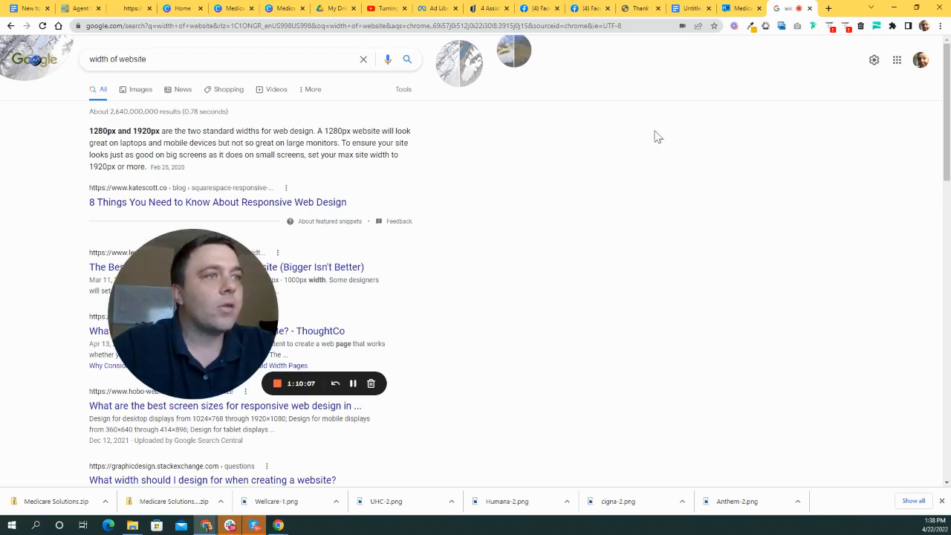
{"action": "left_click_drag", "start_coordinate": [214, 317], "coordinate": [307, 317]}
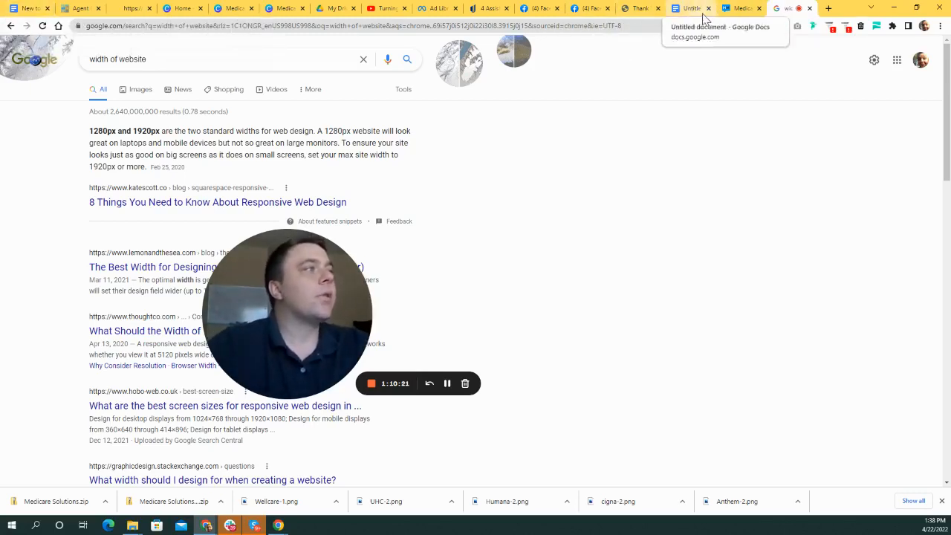
{"action": "left_click", "coordinate": [80, 8]}
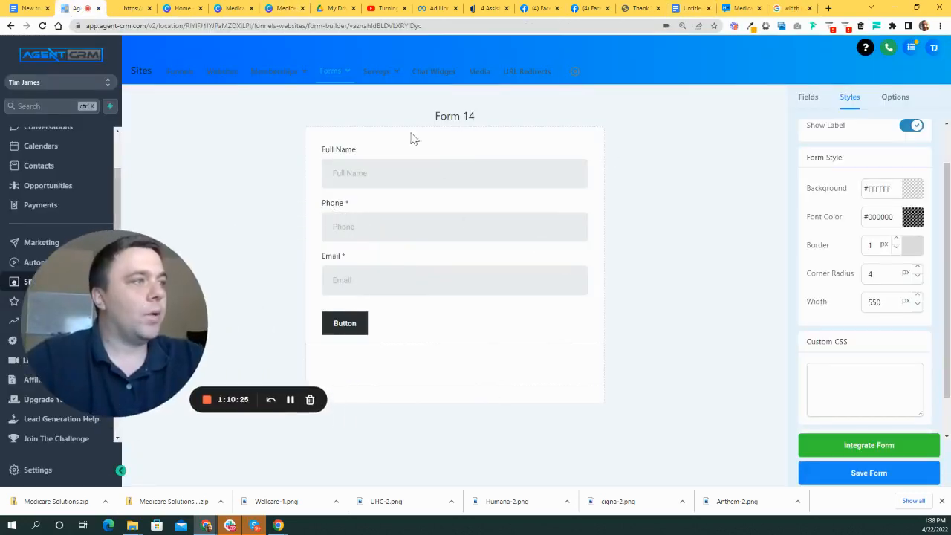
- Set Form 14's width to 750 px and enable Inline Forms so Full Name and Phone sit side by side
{"action": "left_click_drag", "start_coordinate": [887, 302], "coordinate": [823, 302]}
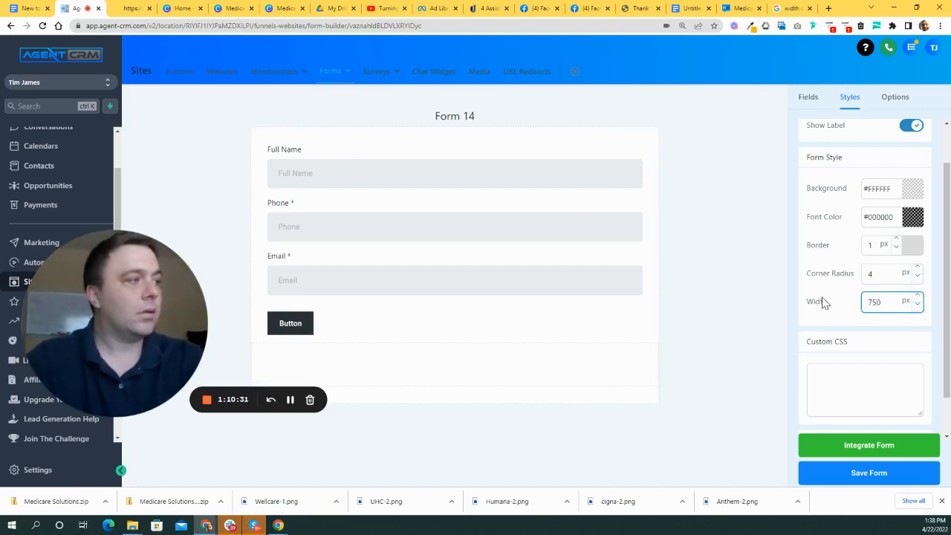
{"action": "scroll", "coordinate": [839, 237], "scroll_direction": "up", "scroll_amount": 1}
{"action": "scroll", "coordinate": [839, 237], "scroll_direction": "up", "scroll_amount": 2}
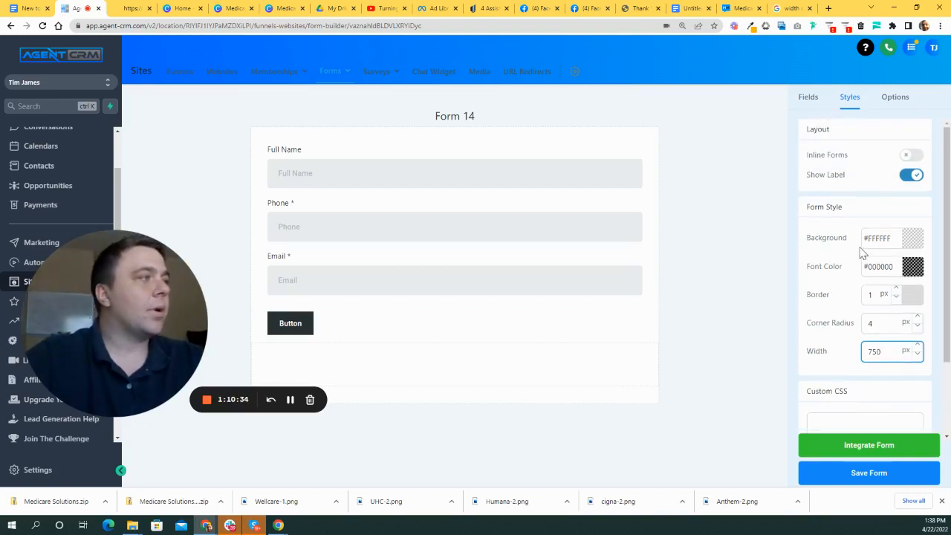
{"action": "left_click", "coordinate": [913, 156]}
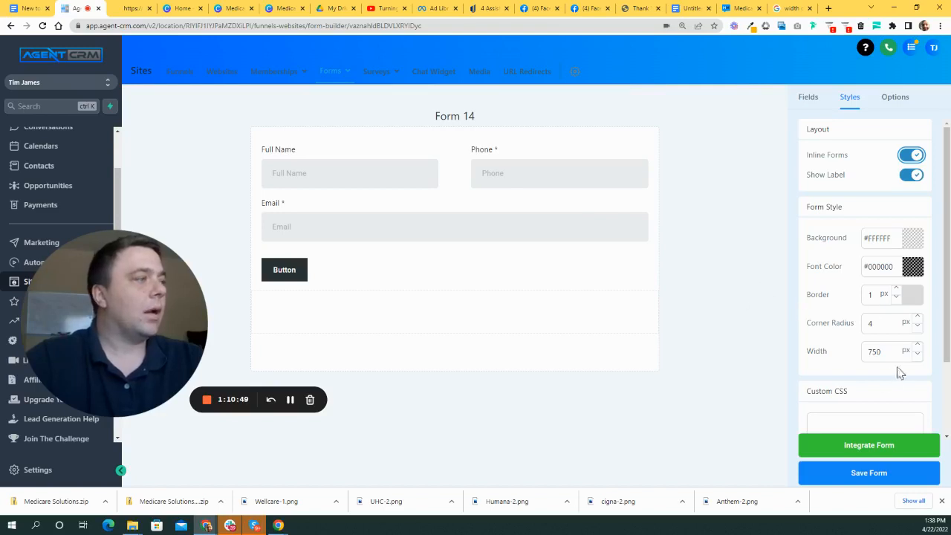
{"action": "left_click", "coordinate": [288, 272]}
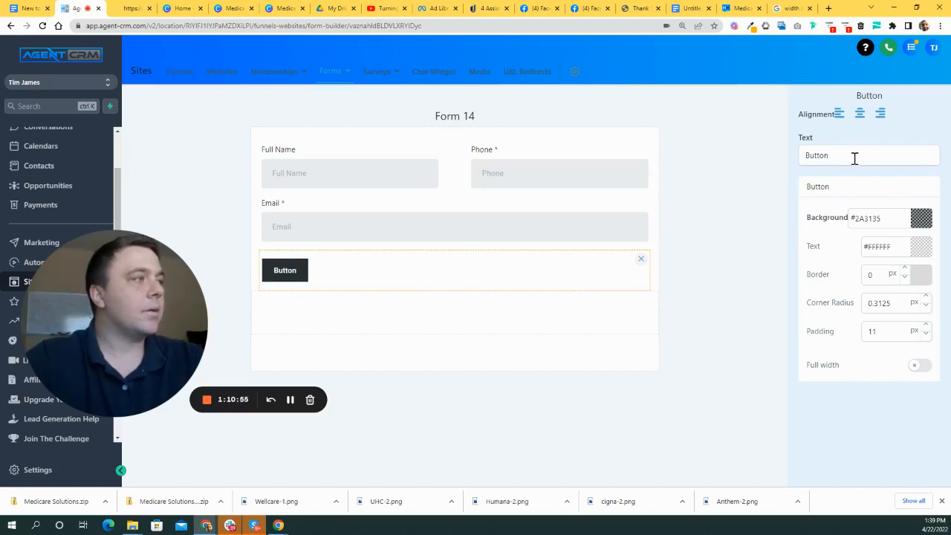
- Change the form button's label to 'Get your FREE Quote Today'
{"action": "left_click", "coordinate": [664, 151]}
{"action": "left_click", "coordinate": [287, 272]}
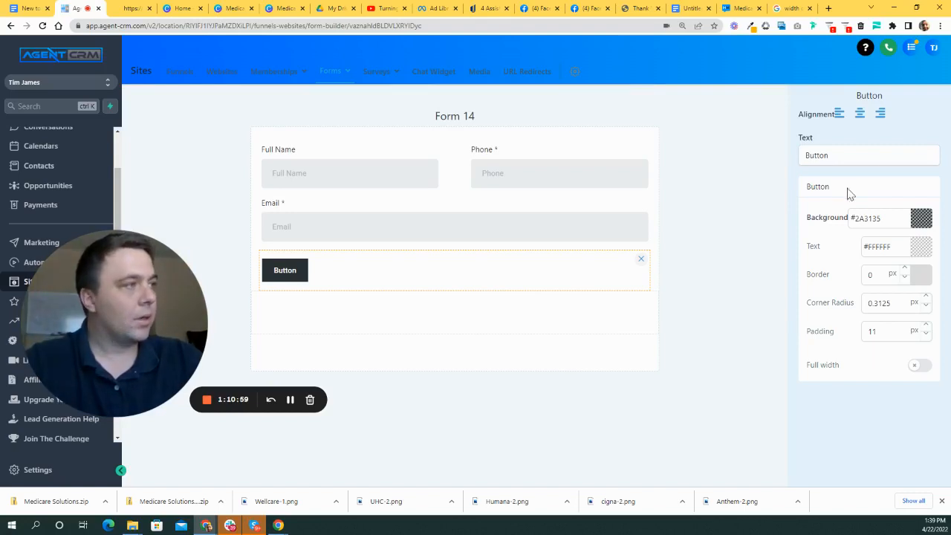
{"action": "left_click", "coordinate": [910, 155]}
{"action": "key", "text": "BackSpace"}
{"action": "key", "text": "BackSpace"}
{"action": "key", "text": "BackSpace"}
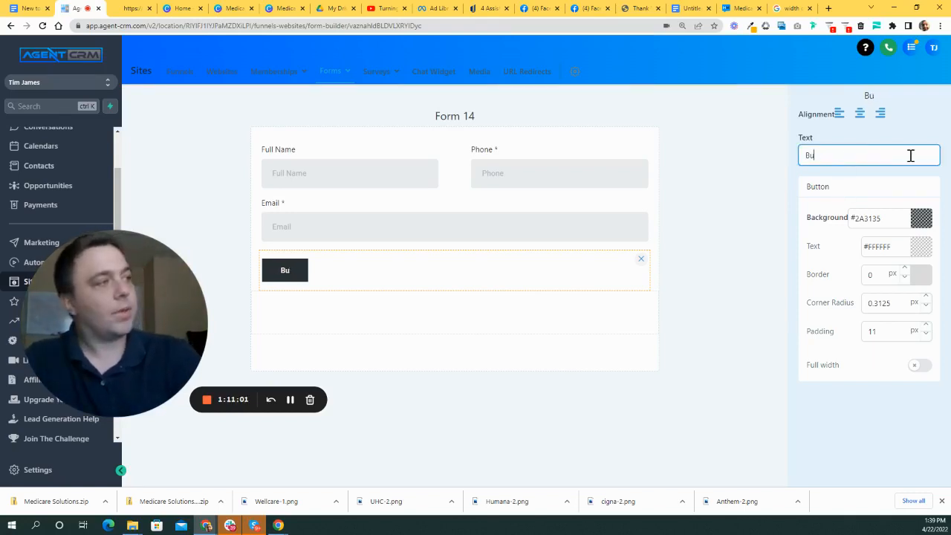
{"action": "key", "text": "BackSpace"}
{"action": "key", "text": "BackSpace"}
{"action": "key", "text": "BackSpace"}
{"action": "type", "text": "Get your F"}
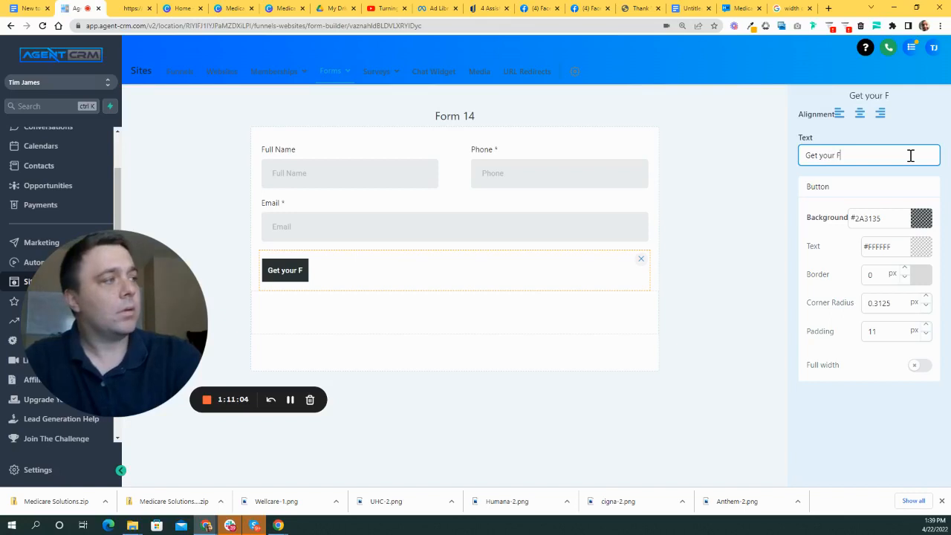
{"action": "key", "text": "BackSpace"}
{"action": "type", "text": "FREE Quote Today"}
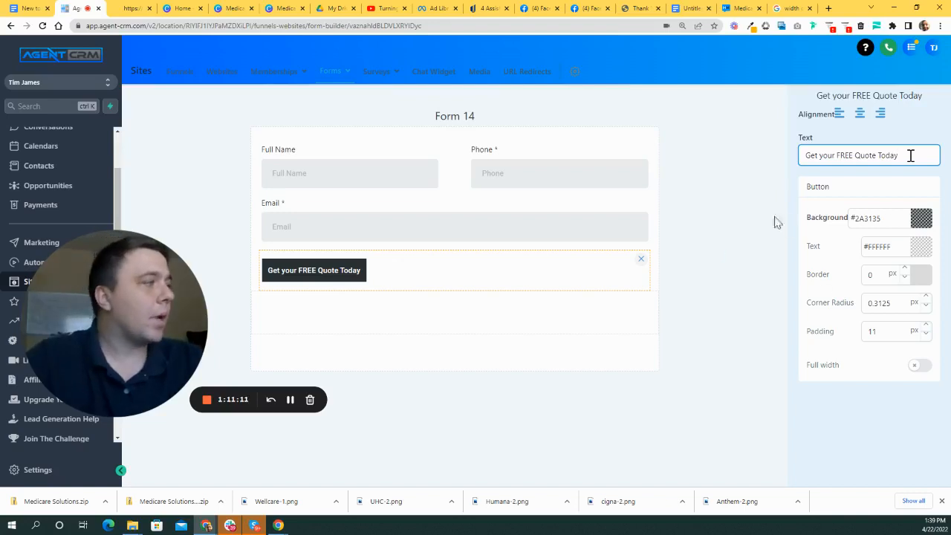
{"action": "left_click", "coordinate": [776, 264]}
- Turn on Full width so the quote button spans the whole form
{"action": "left_click", "coordinate": [322, 271]}
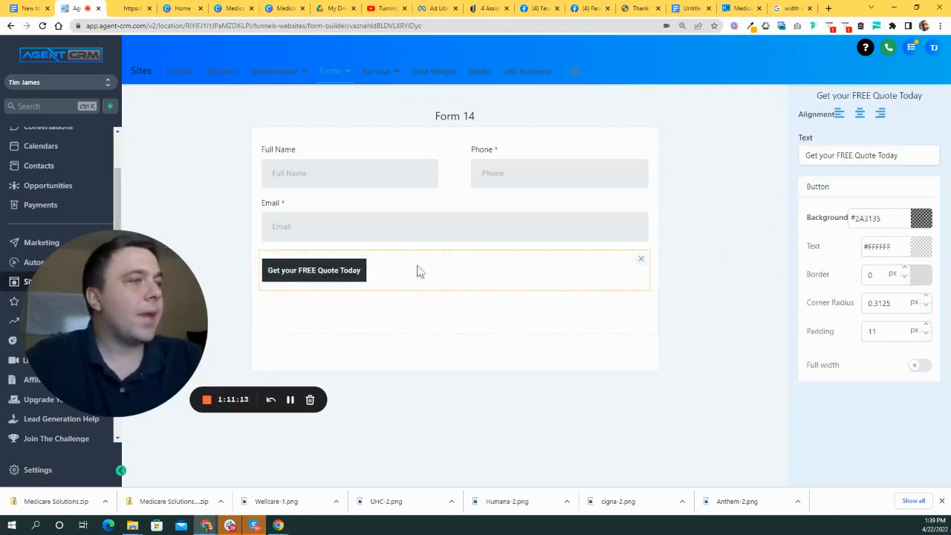
{"action": "left_click", "coordinate": [919, 364]}
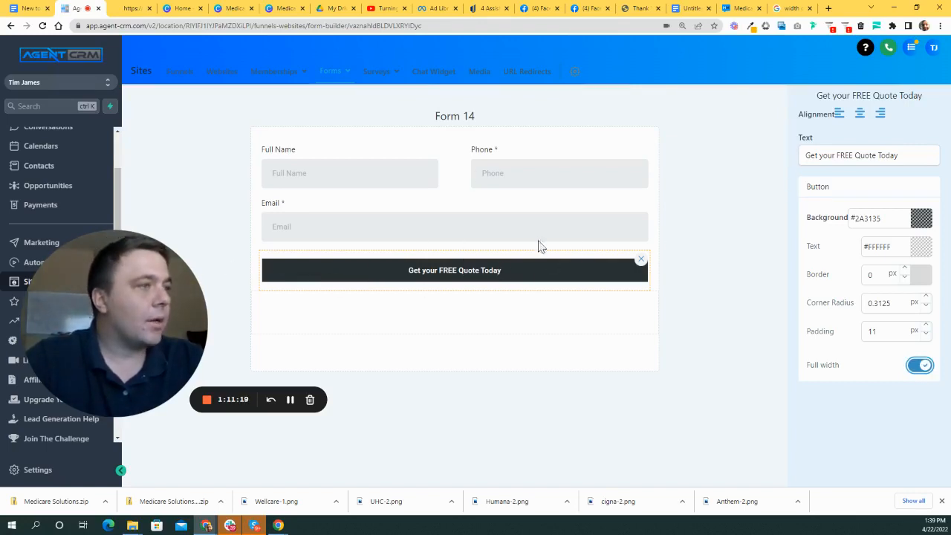
{"action": "left_click", "coordinate": [711, 186]}
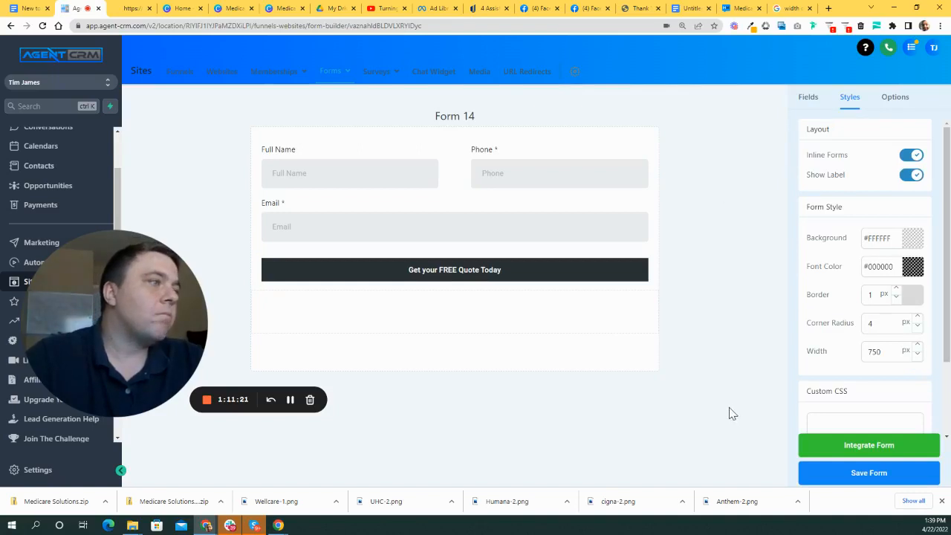
{"action": "left_click", "coordinate": [522, 267]}
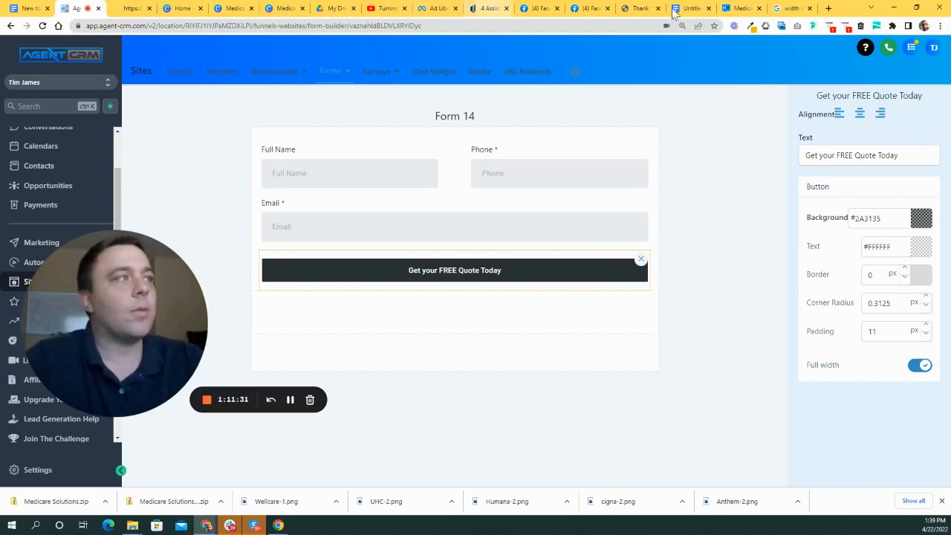
{"action": "left_click", "coordinate": [739, 7]}
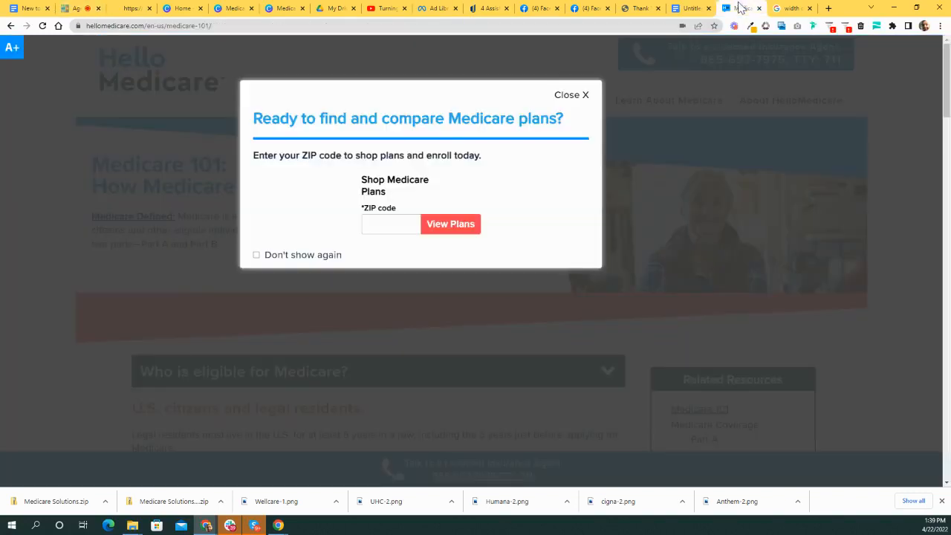
- Copy the Yellowish Orange hex code f4b800 from the colour notes document
{"action": "left_click", "coordinate": [690, 8]}
{"action": "left_click", "coordinate": [320, 192]}
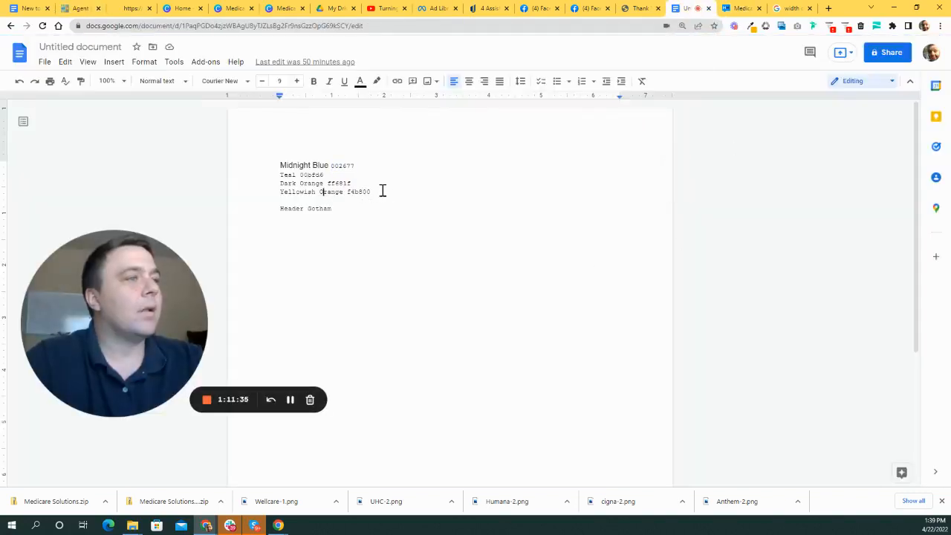
{"action": "left_click_drag", "start_coordinate": [380, 191], "coordinate": [349, 192]}
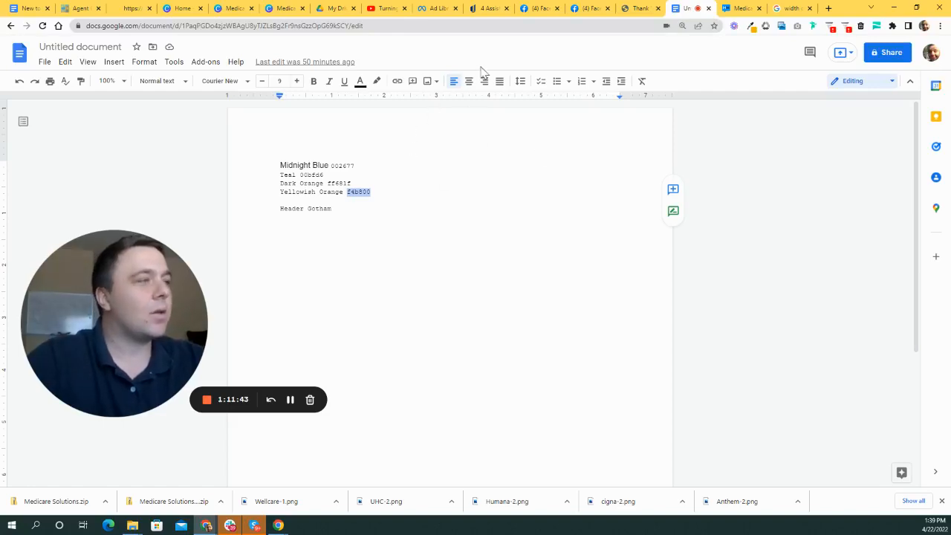
{"action": "left_click", "coordinate": [640, 8]}
{"action": "left_click", "coordinate": [575, 9]}
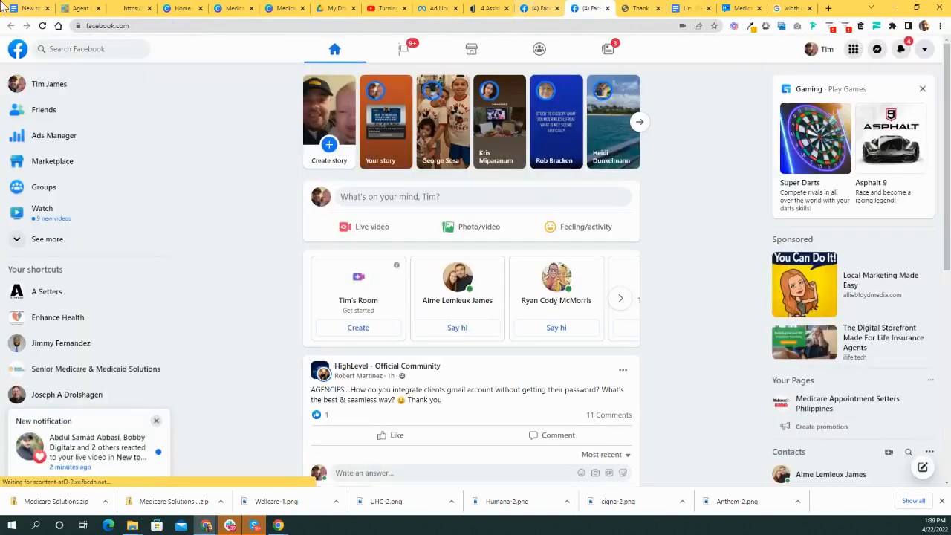
{"action": "left_click", "coordinate": [78, 8]}
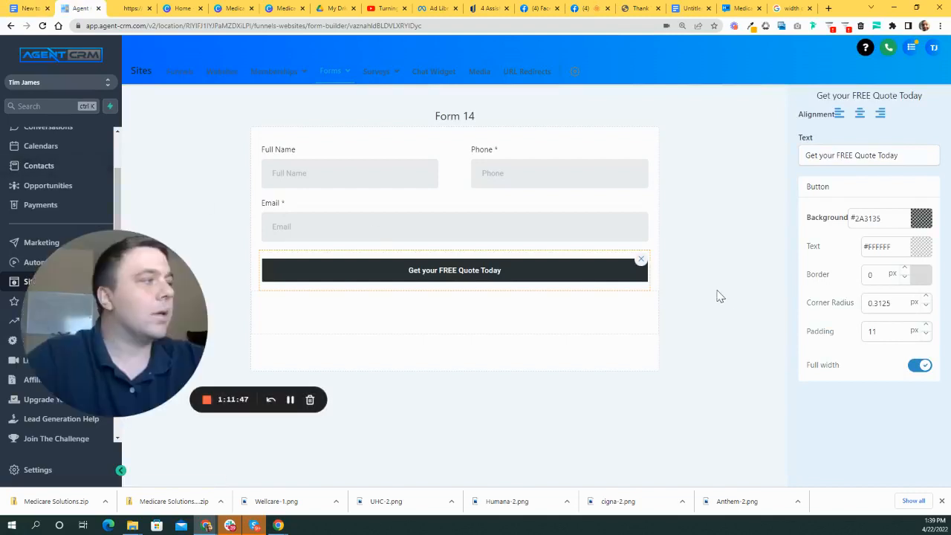
- Replace the button's 2A3135 background hex with the copied orange code
{"action": "left_click", "coordinate": [921, 218]}
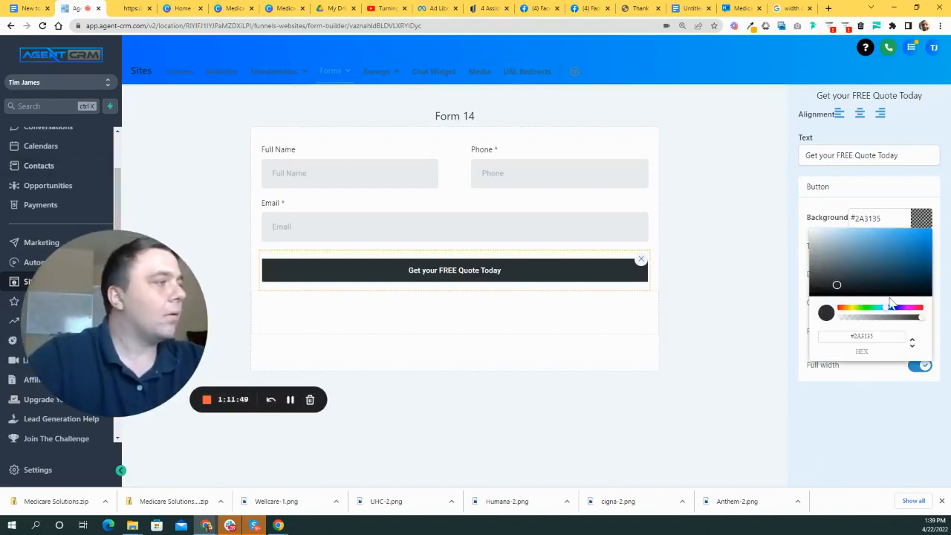
{"action": "left_click_drag", "start_coordinate": [884, 218], "coordinate": [858, 217]}
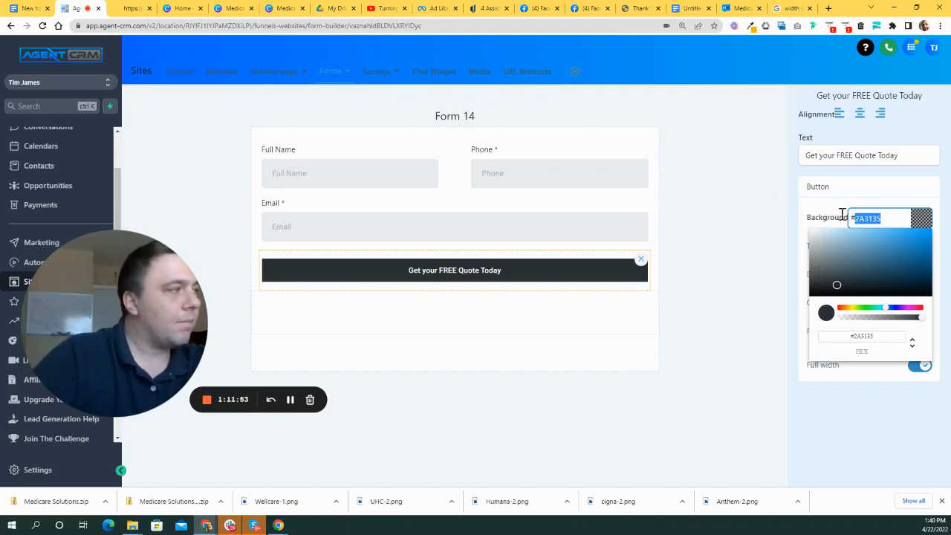
{"action": "type", "text": "14b800"}
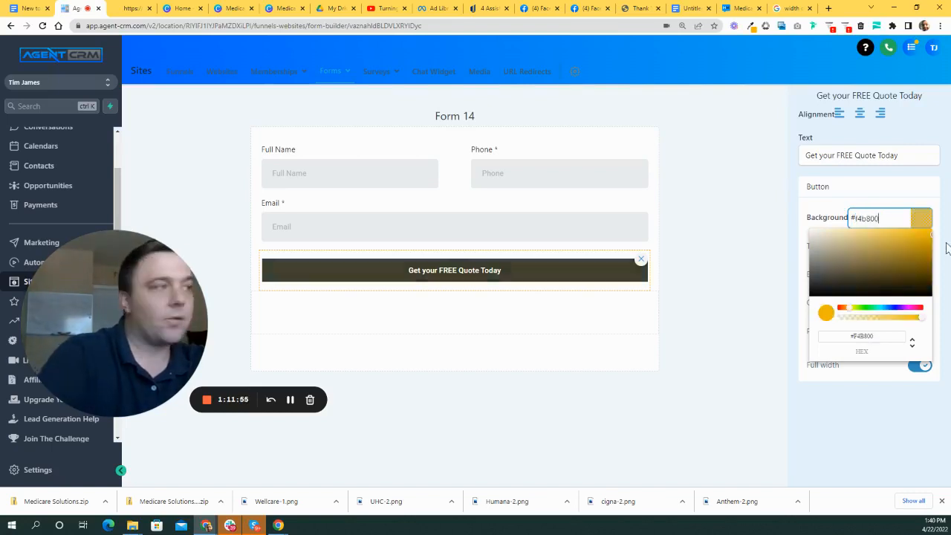
{"action": "left_click", "coordinate": [761, 457]}
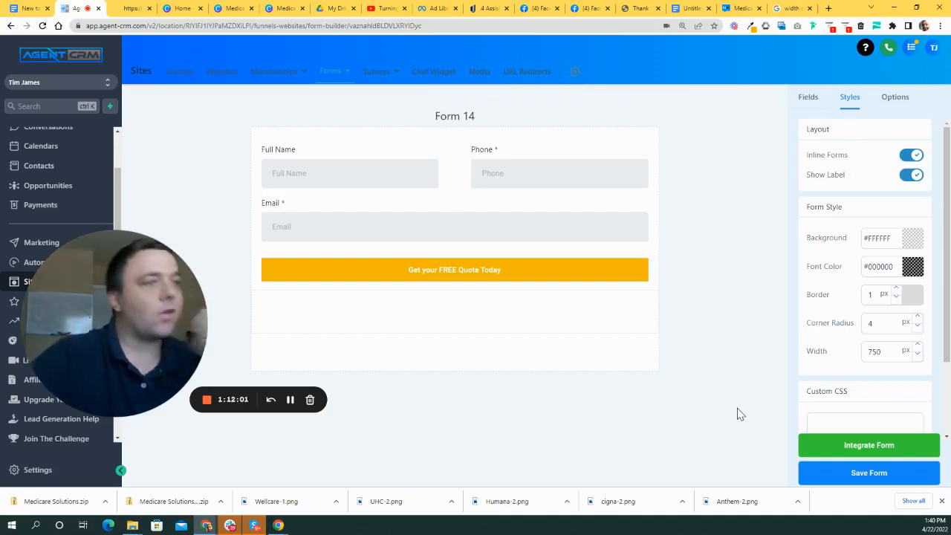
- Copy teal 00bfd6 from the colour notes and paste it as the quote button's background
{"action": "left_click", "coordinate": [791, 8]}
{"action": "left_click", "coordinate": [687, 9]}
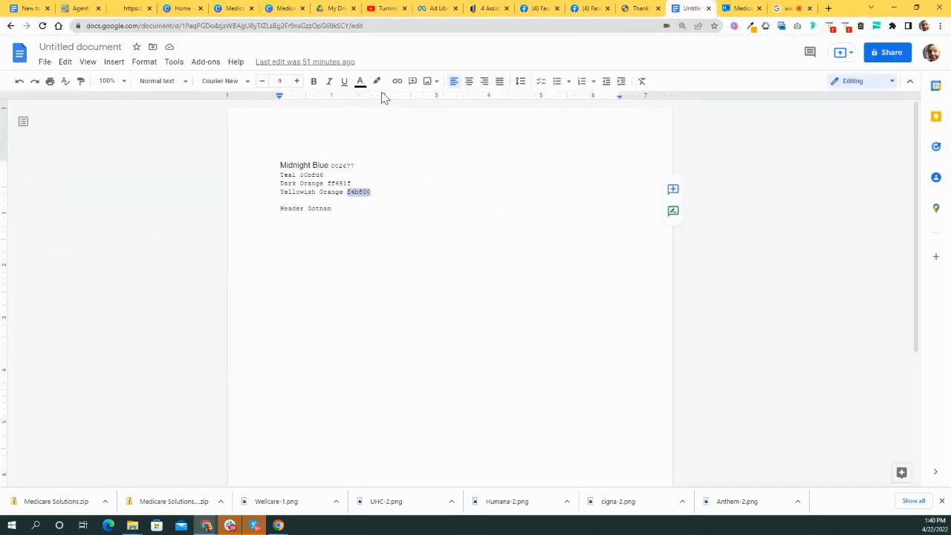
{"action": "double_click", "coordinate": [312, 175]}
{"action": "key", "text": "ctrl+c"}
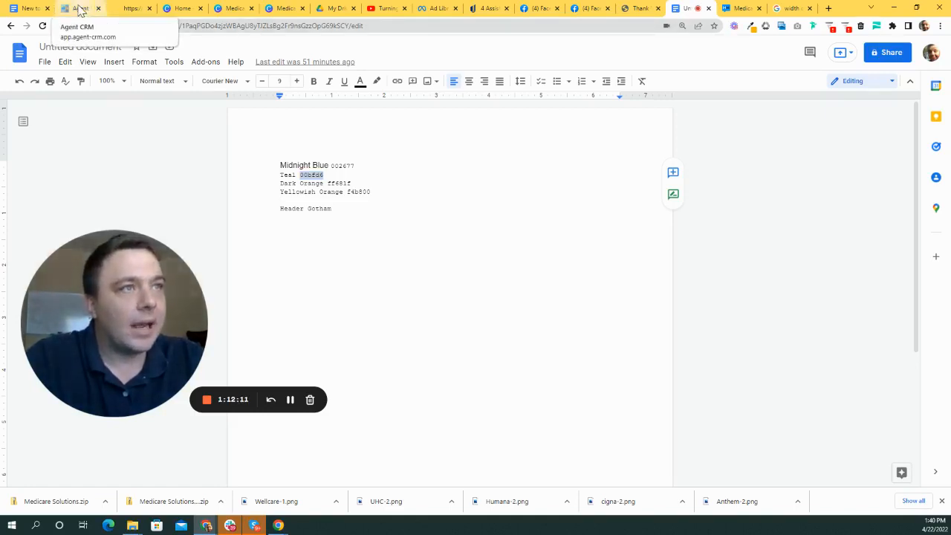
{"action": "left_click", "coordinate": [80, 9]}
{"action": "left_click", "coordinate": [524, 273]}
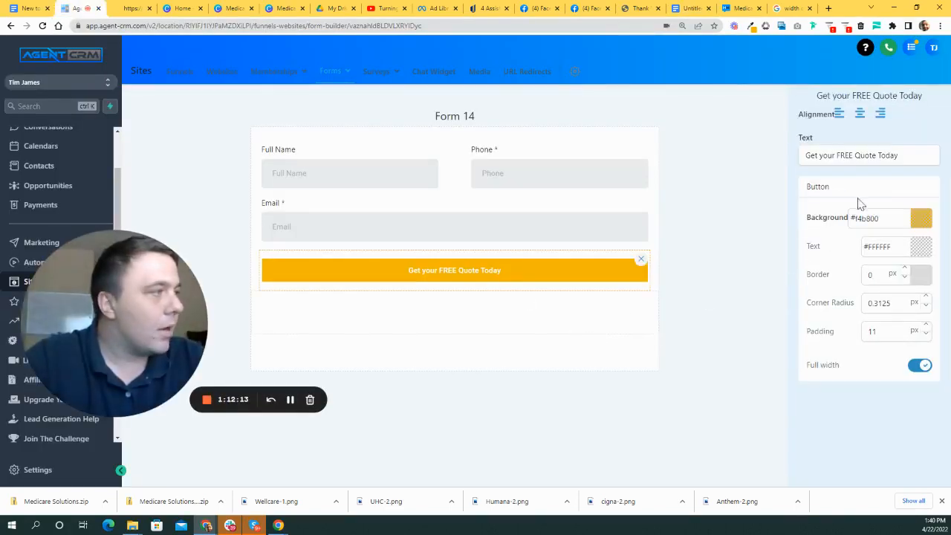
{"action": "left_click_drag", "start_coordinate": [895, 217], "coordinate": [857, 214]}
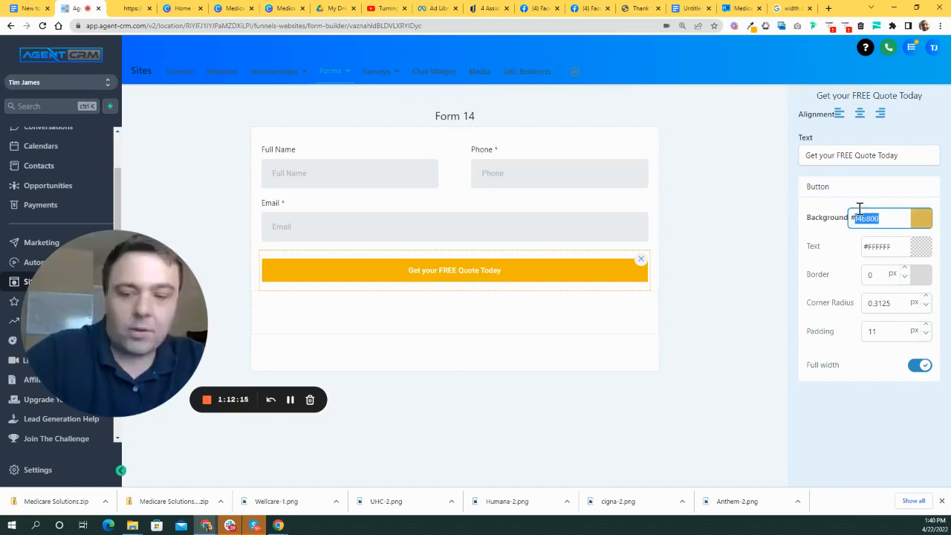
{"action": "key", "text": "ctrl+v"}
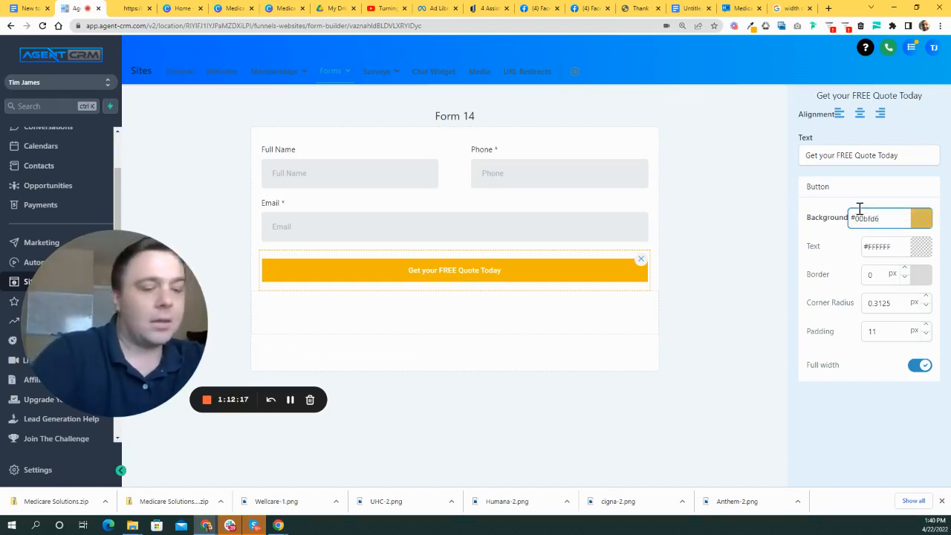
{"action": "left_click", "coordinate": [717, 193]}
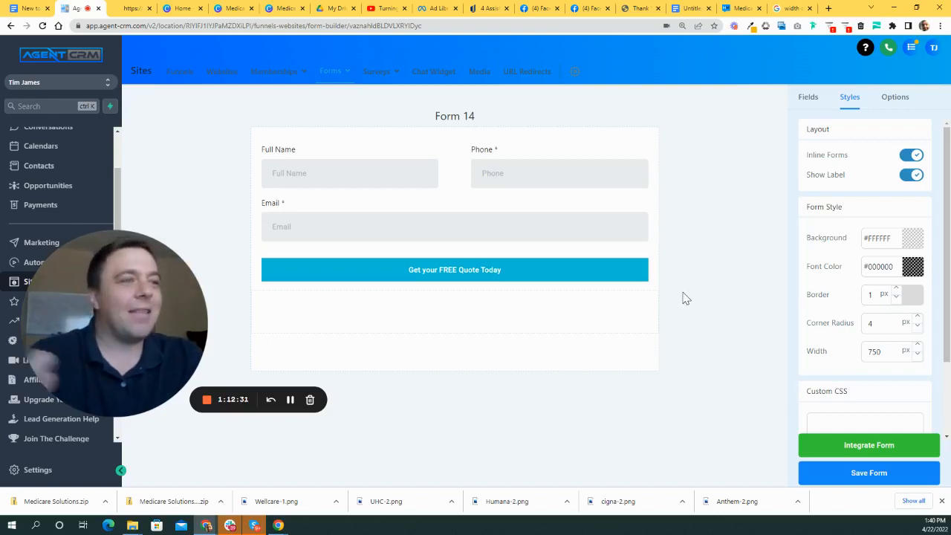
- Set the form border to 0 and drag its background opacity to fully transparent
{"action": "left_click", "coordinate": [896, 297]}
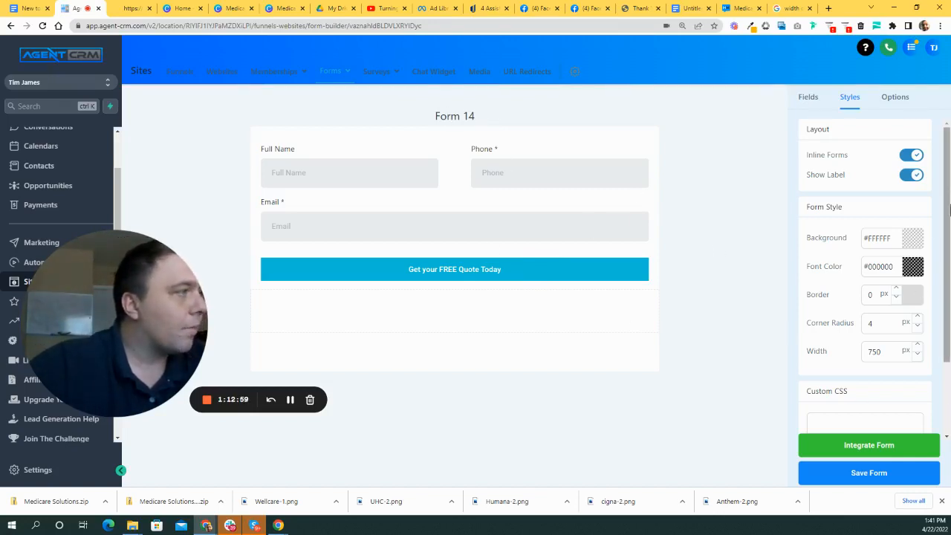
{"action": "left_click", "coordinate": [912, 244]}
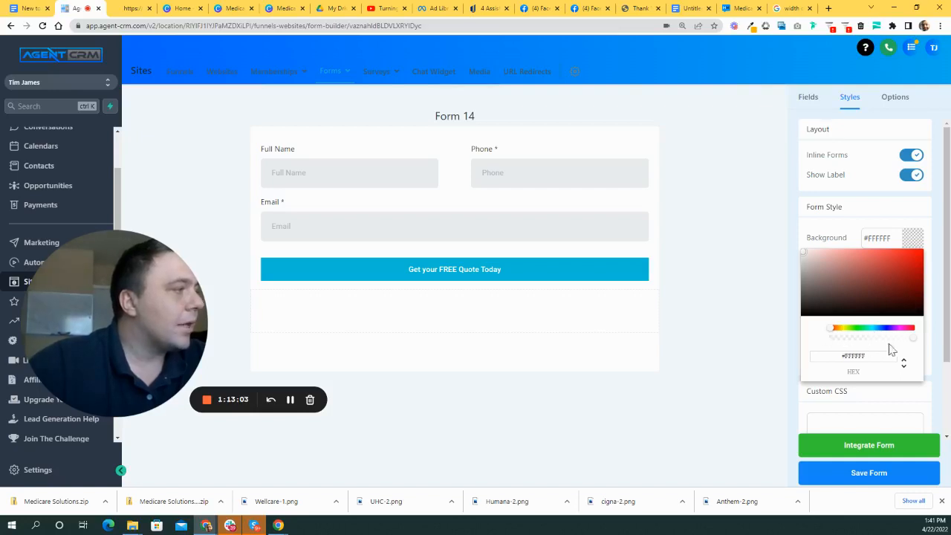
{"action": "left_click_drag", "start_coordinate": [914, 340], "coordinate": [828, 342]}
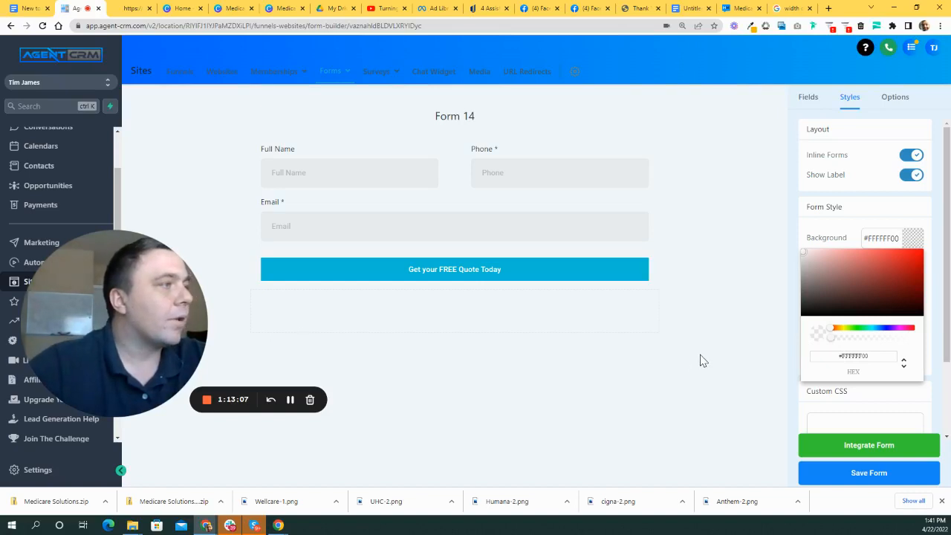
{"action": "left_click", "coordinate": [913, 241]}
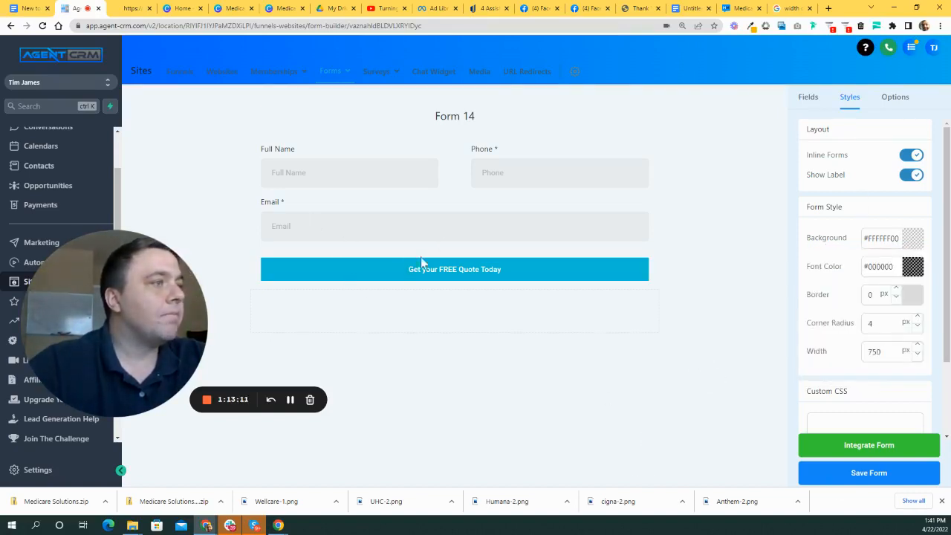
- Round the quote button's corners to 13.3125 px
{"action": "left_click", "coordinate": [477, 277]}
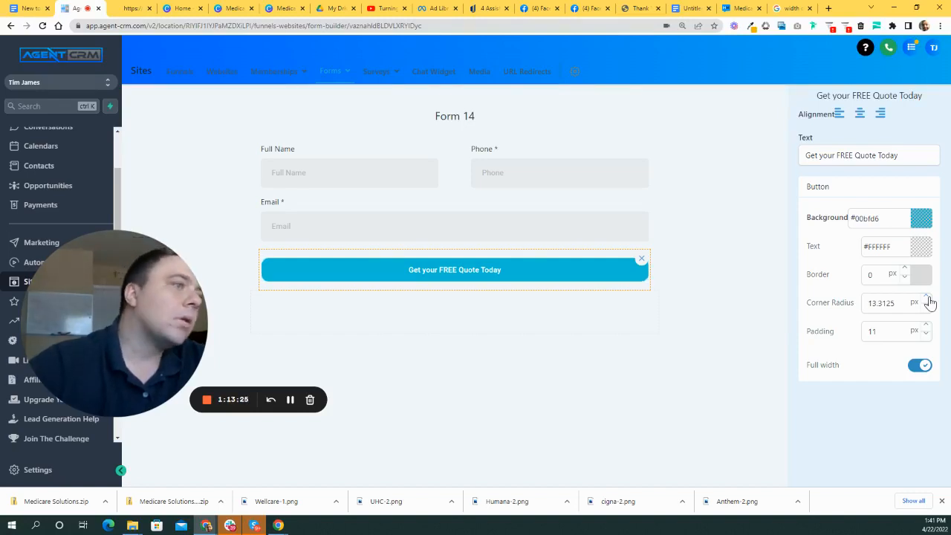
{"action": "left_click", "coordinate": [675, 309]}
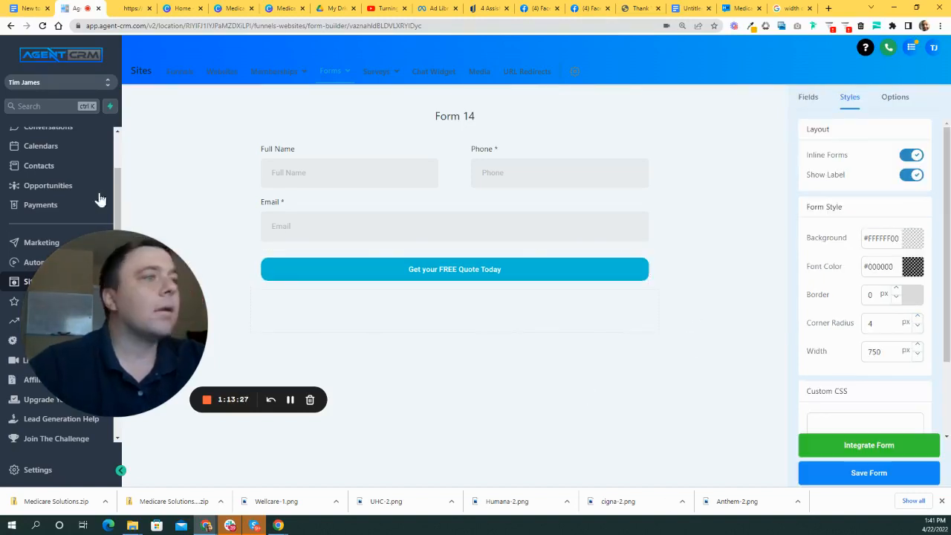
{"action": "left_click", "coordinate": [477, 275]}
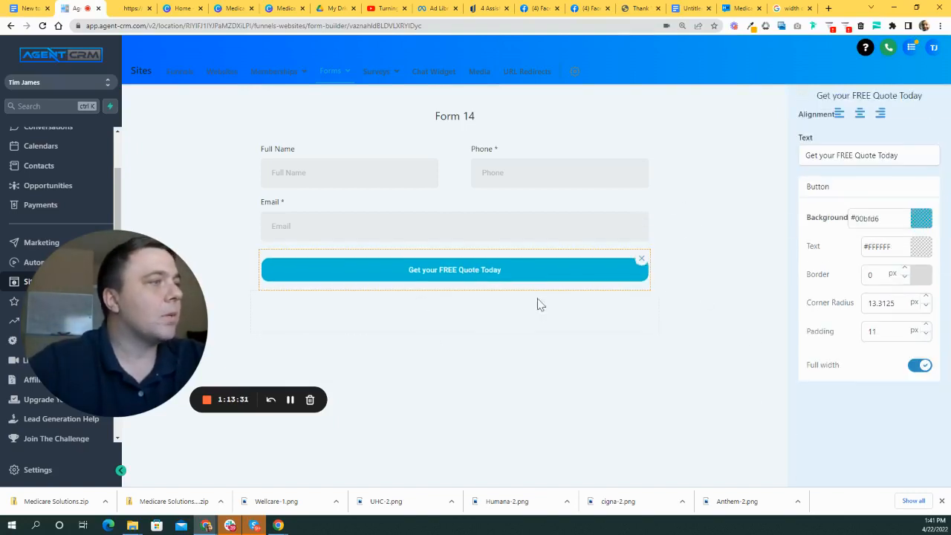
{"action": "left_click", "coordinate": [721, 223]}
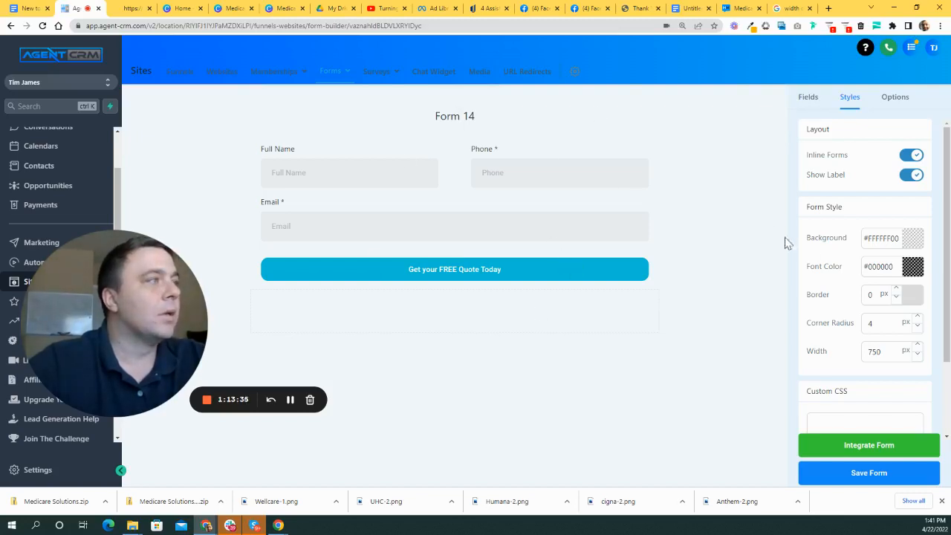
{"action": "left_click", "coordinate": [808, 97]}
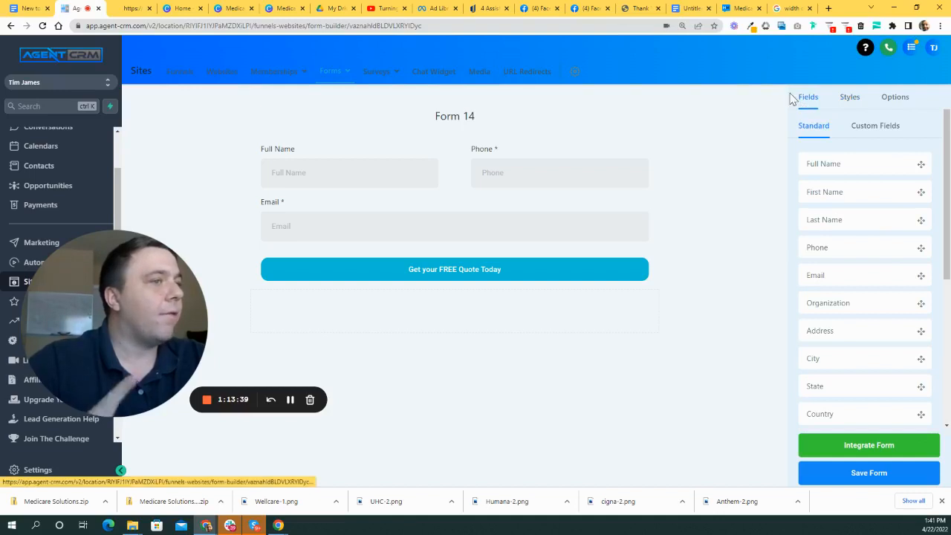
- Change the form name from Form 14 to 'New To Medicare Landing Page Form' in Options
{"action": "left_click", "coordinate": [895, 101]}
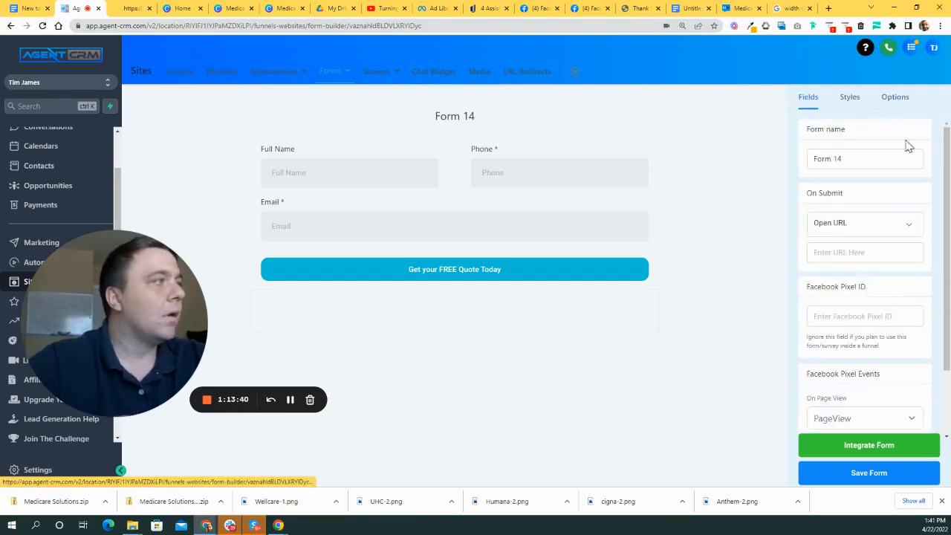
{"action": "triple_click", "coordinate": [865, 156]}
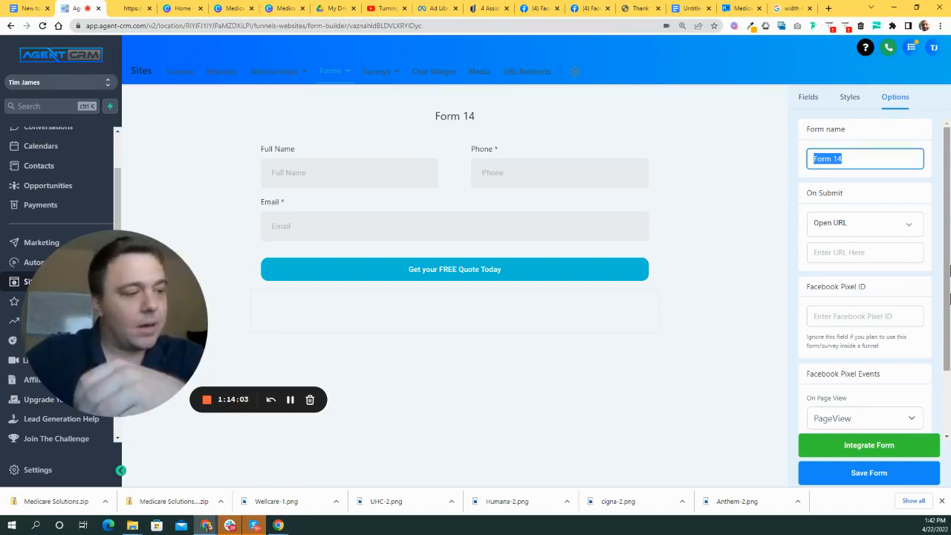
{"action": "type", "text": "New To"}
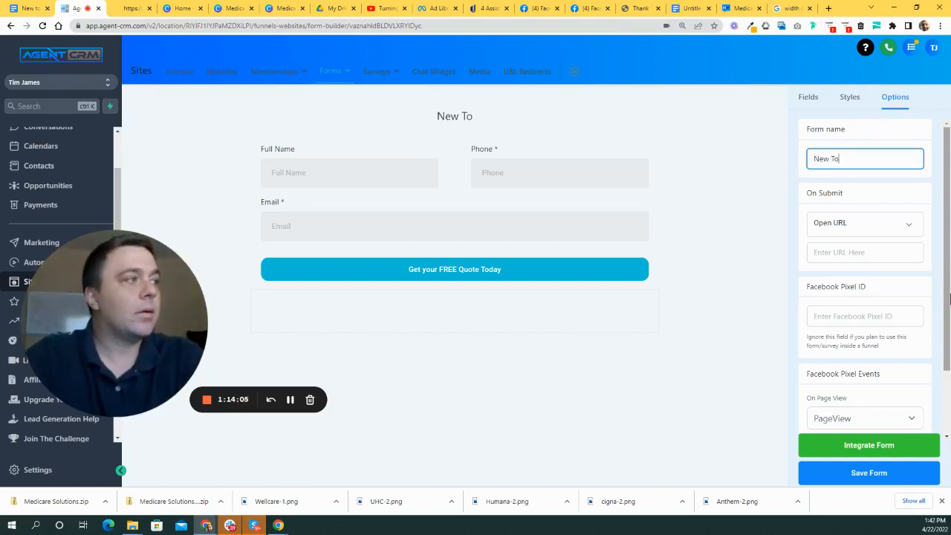
{"action": "type", "text": " Medicare L"}
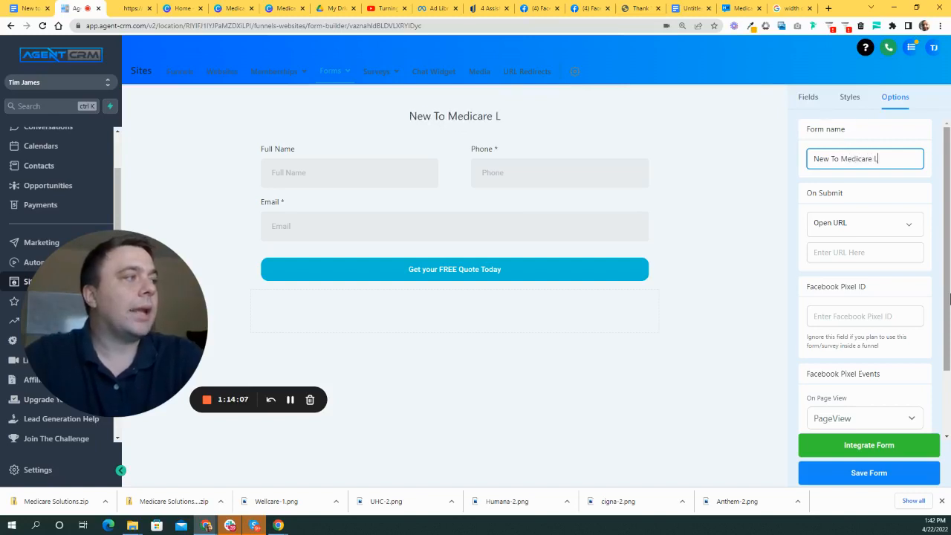
{"action": "type", "text": "anding Page Form"}
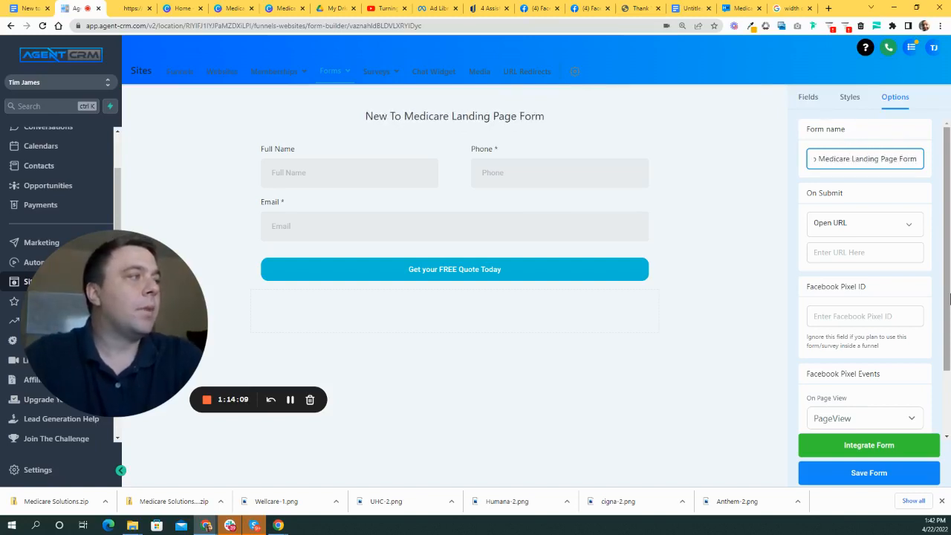
{"action": "left_click", "coordinate": [724, 179]}
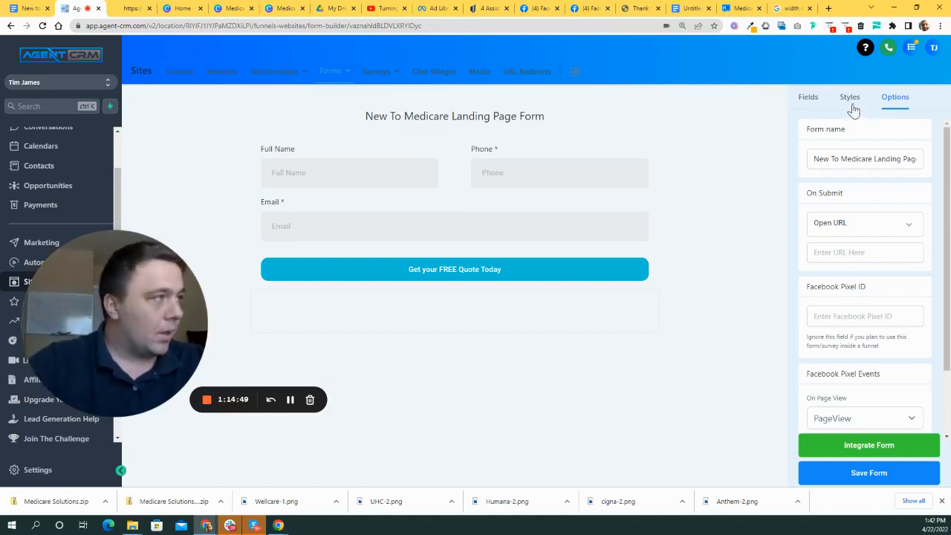
- Go to Fields > Custom Fields and choose Add Custom Field at the bottom of the list
{"action": "left_click", "coordinate": [804, 97]}
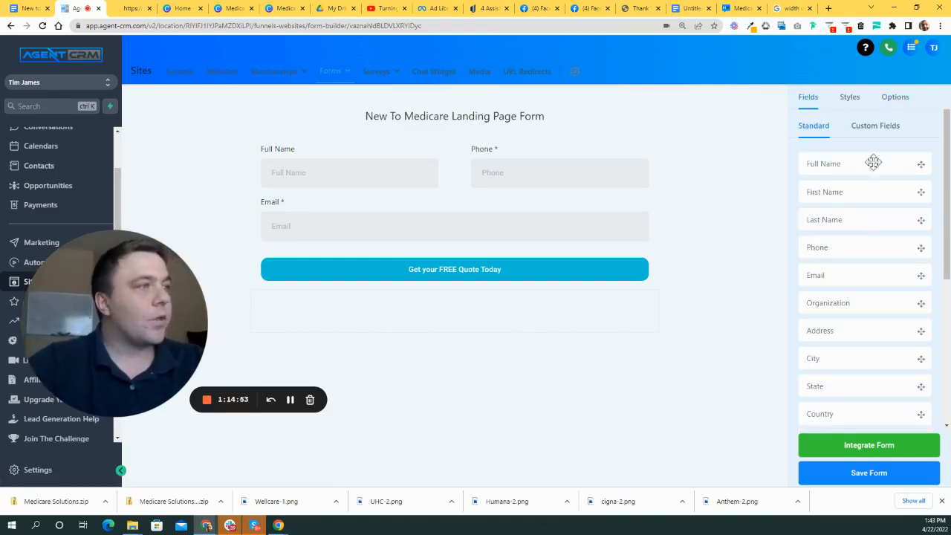
{"action": "scroll", "coordinate": [884, 245], "scroll_direction": "down", "scroll_amount": 3}
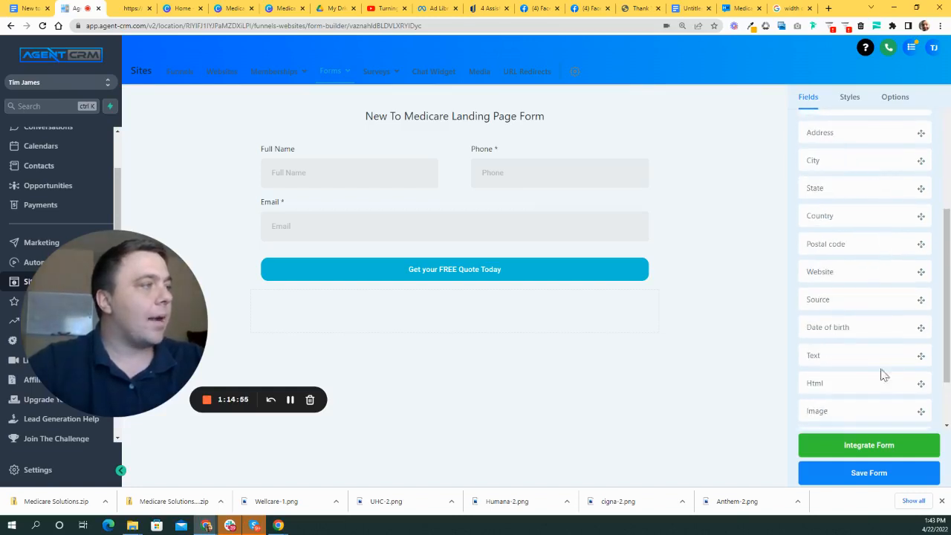
{"action": "scroll", "coordinate": [903, 297], "scroll_direction": "down", "scroll_amount": 2}
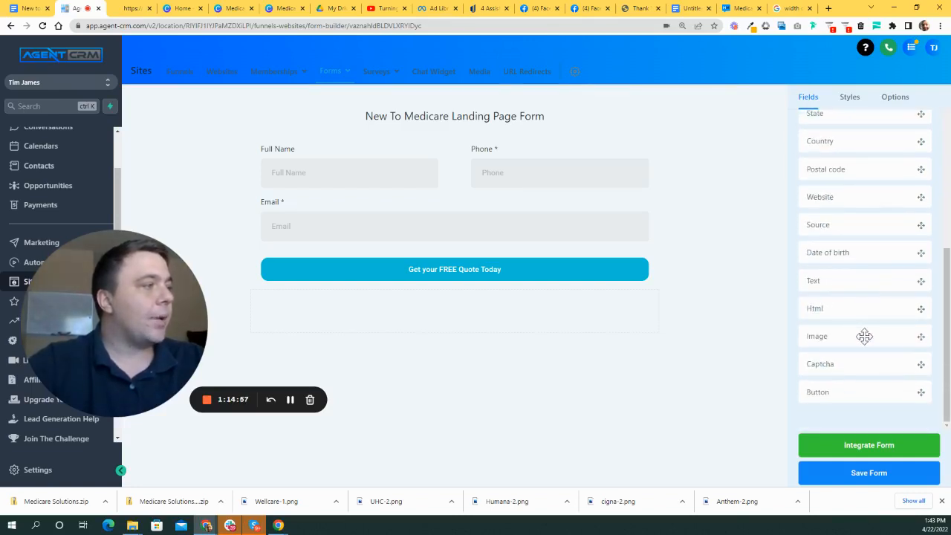
{"action": "scroll", "coordinate": [862, 327], "scroll_direction": "up", "scroll_amount": 5}
{"action": "left_click", "coordinate": [886, 128]}
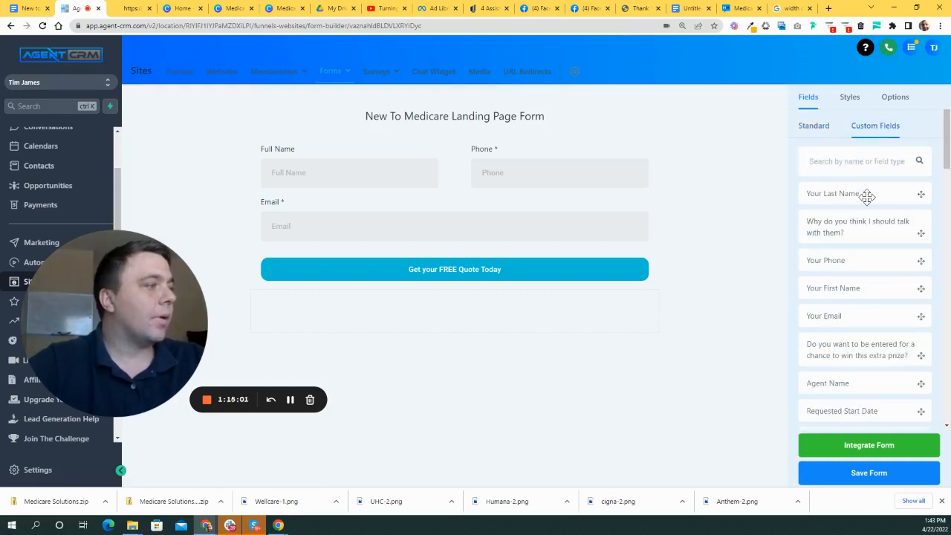
{"action": "scroll", "coordinate": [867, 201], "scroll_direction": "down", "scroll_amount": 15}
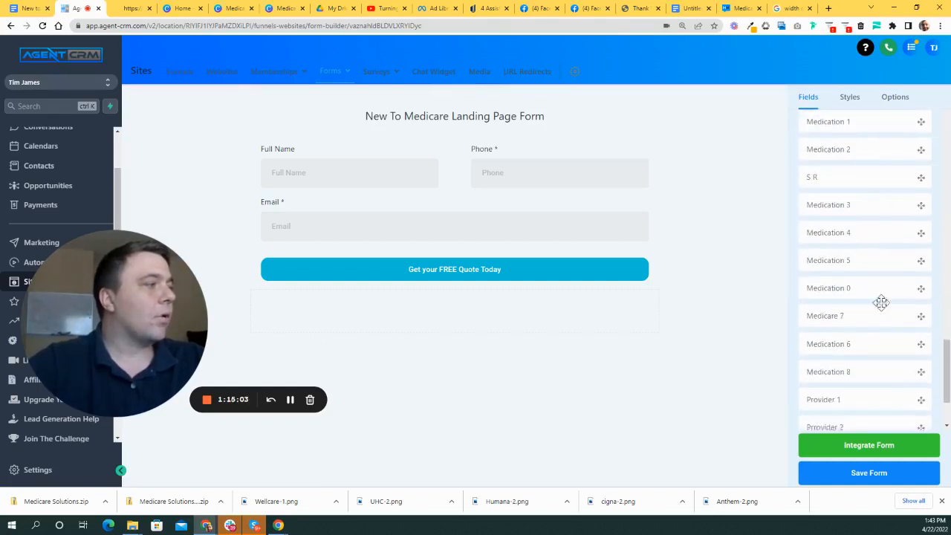
{"action": "scroll", "coordinate": [874, 282], "scroll_direction": "down", "scroll_amount": 3}
{"action": "left_click", "coordinate": [879, 392]}
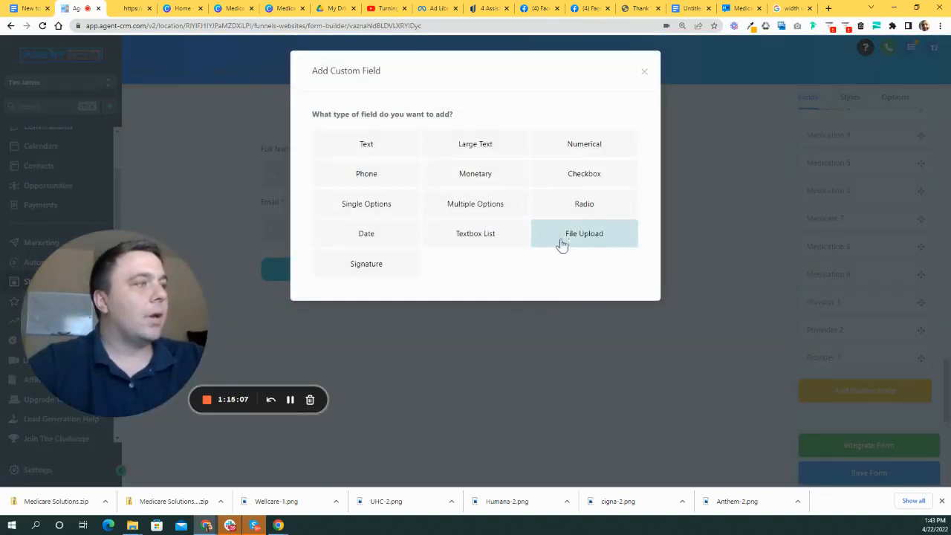
- Create a Checkbox field named Opt-In with the option 'I Agree to the Terms & Conditions' and save it
{"action": "left_click", "coordinate": [597, 180]}
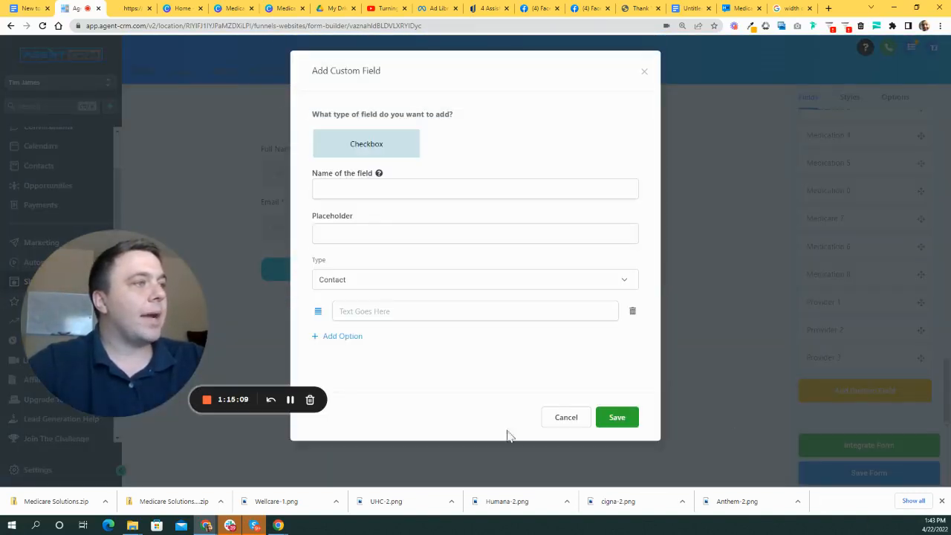
{"action": "left_click", "coordinate": [387, 186]}
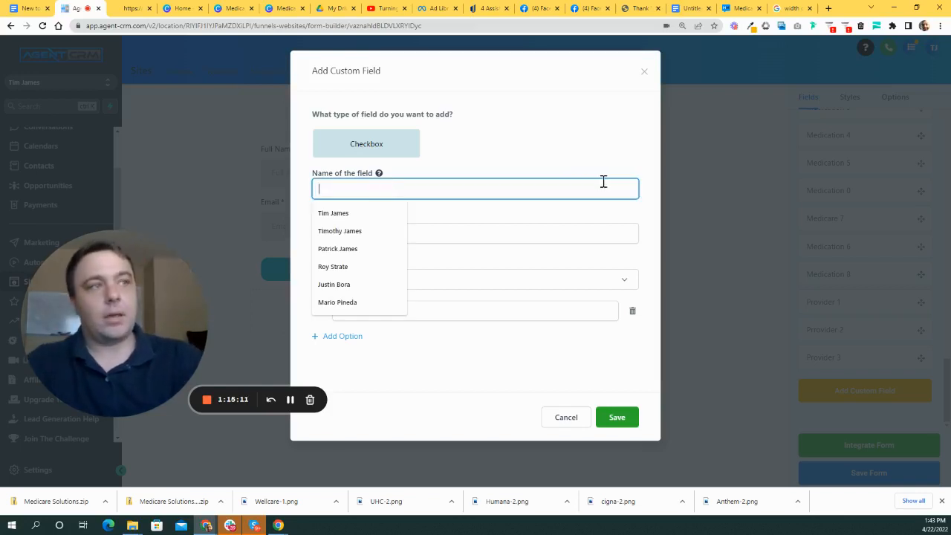
{"action": "type", "text": "Op"}
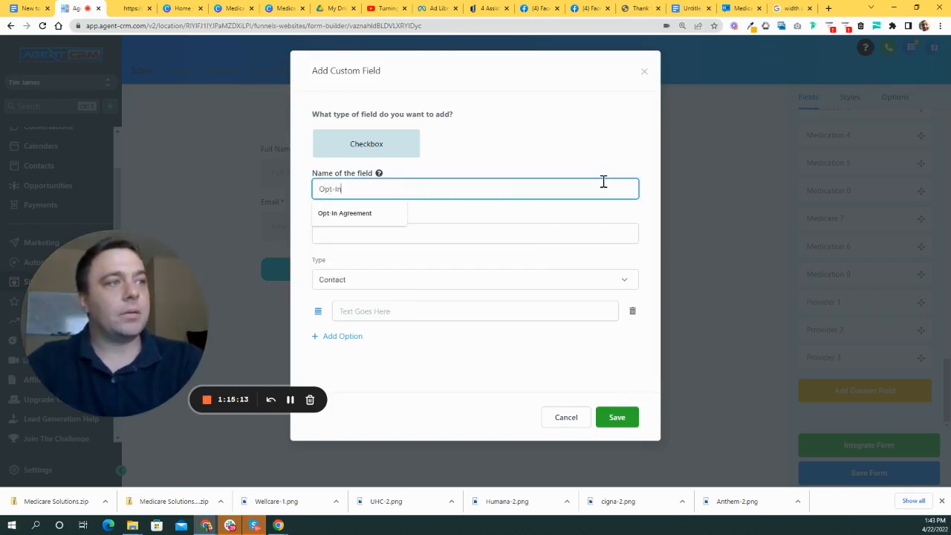
{"action": "type", "text": "t-In"}
{"action": "key", "text": "Tab"}
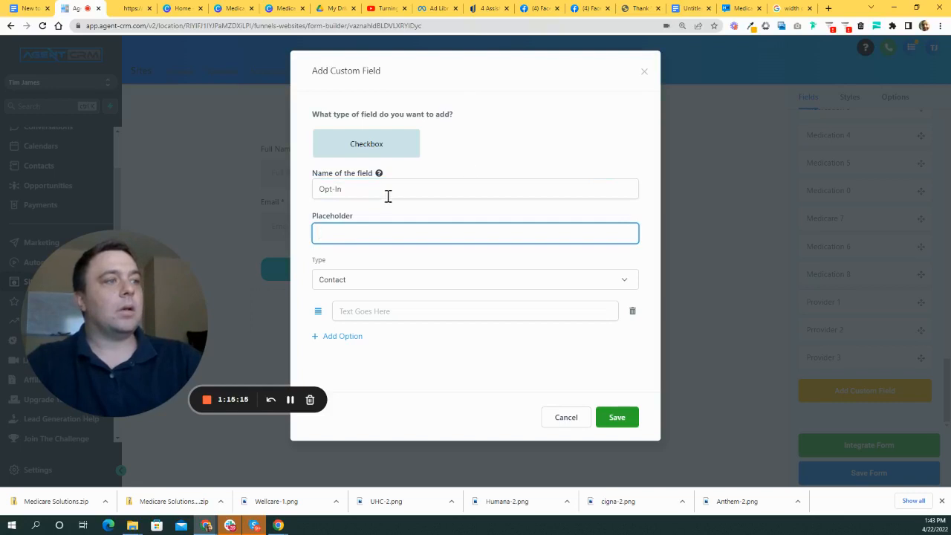
{"action": "type", "text": "Opt-In"}
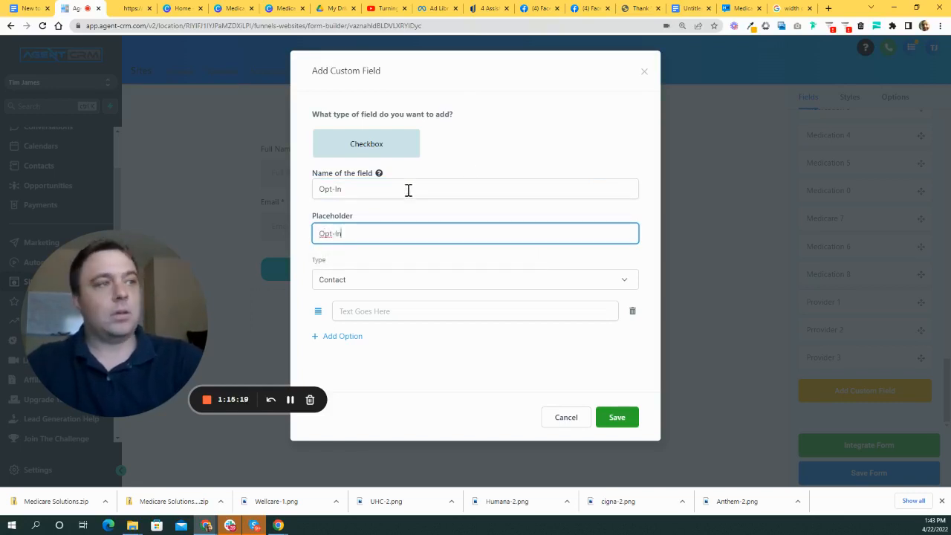
{"action": "left_click", "coordinate": [420, 319]}
{"action": "type", "text": "I agree to"}
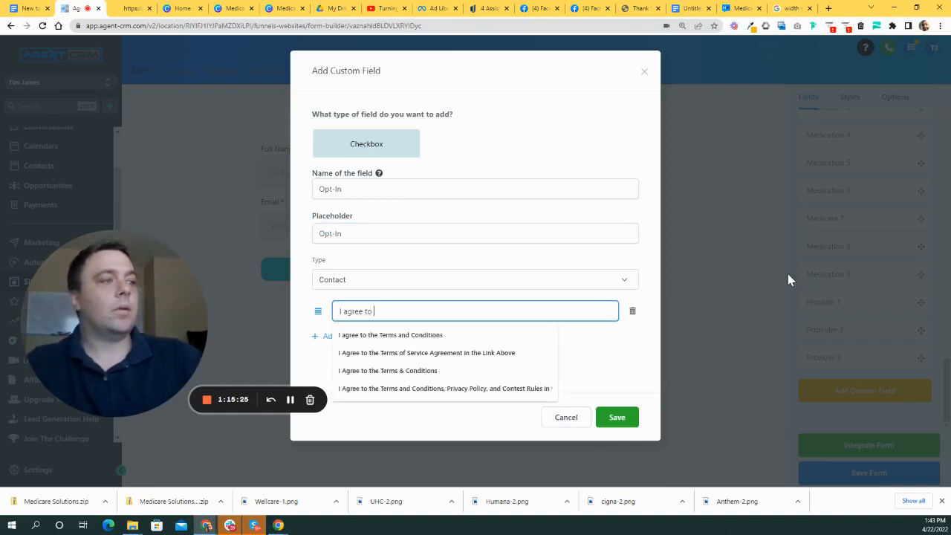
{"action": "left_click", "coordinate": [420, 336]}
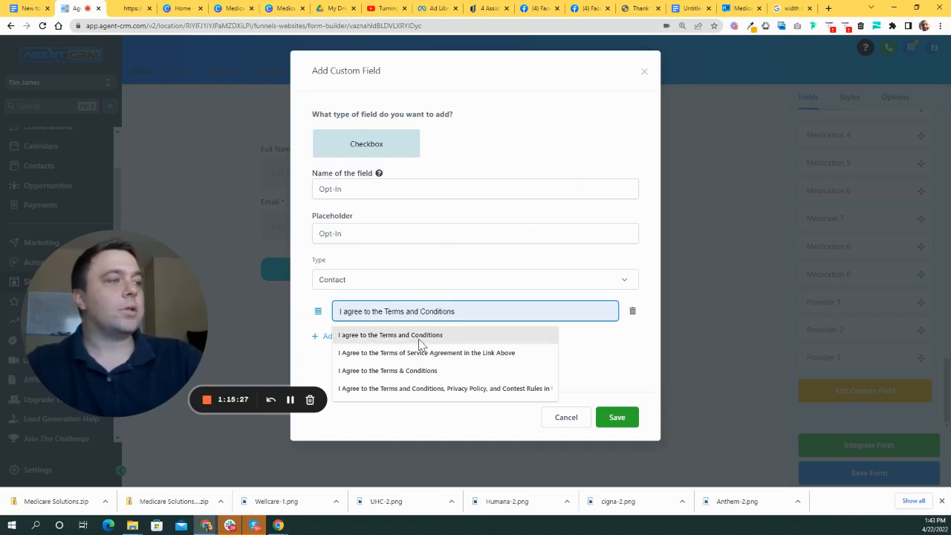
{"action": "left_click", "coordinate": [415, 371]}
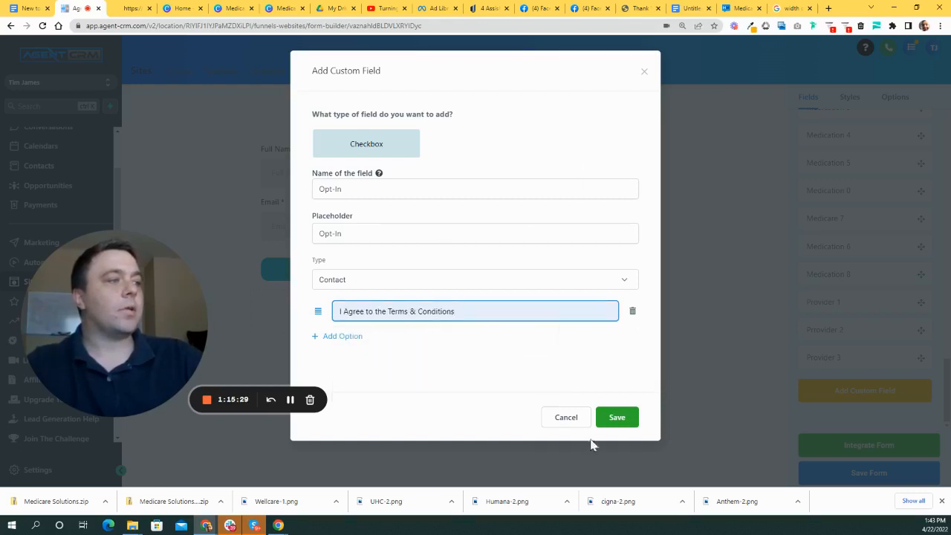
{"action": "left_click", "coordinate": [610, 425]}
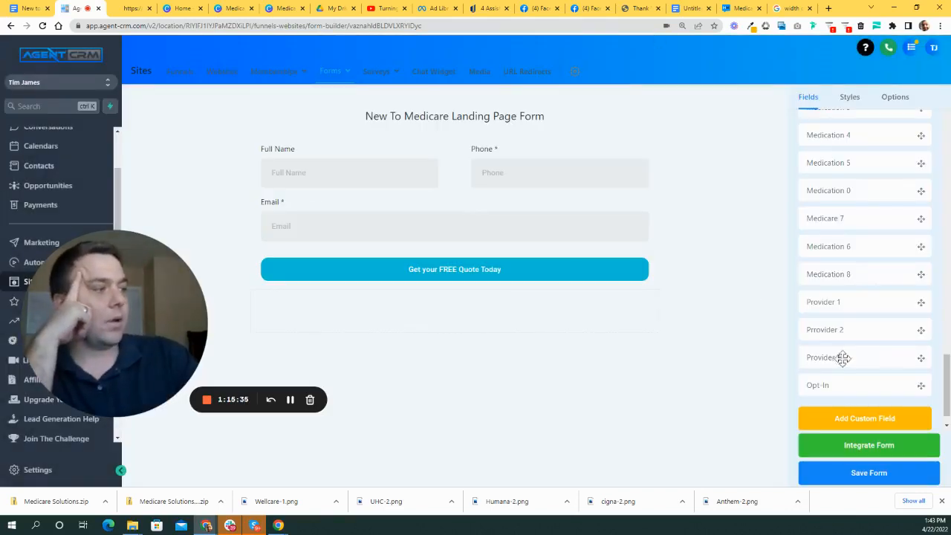
- Place the Opt-In checkbox field on the form beside Email
{"action": "left_click_drag", "start_coordinate": [844, 387], "coordinate": [480, 251]}
{"action": "left_click", "coordinate": [502, 223]}
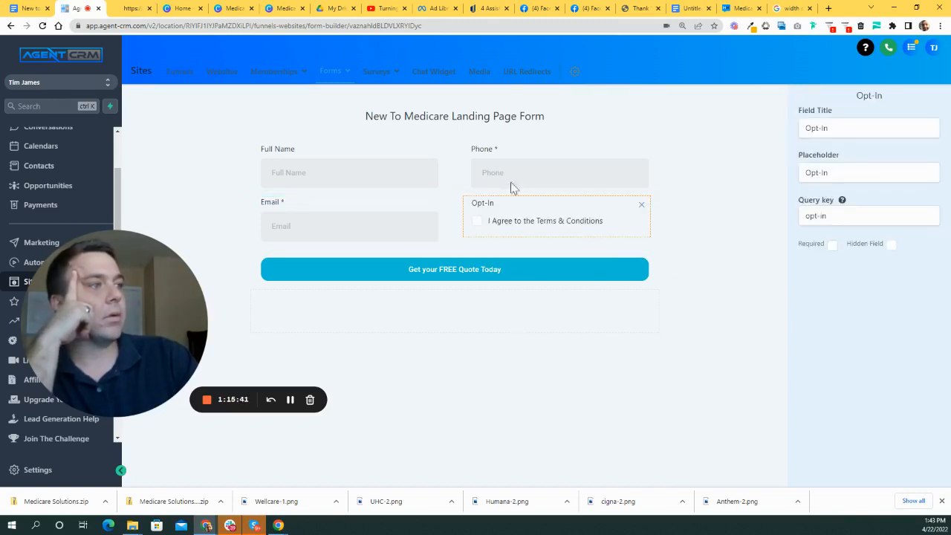
{"action": "left_click", "coordinate": [688, 242]}
{"action": "left_click_drag", "start_coordinate": [537, 216], "coordinate": [571, 214]}
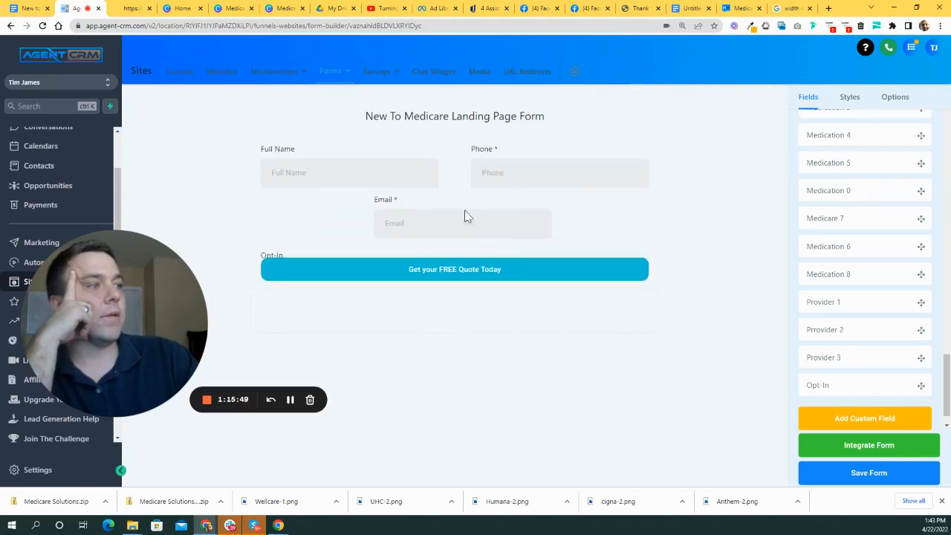
- Clear the Opt-In field's placeholder text
{"action": "left_click", "coordinate": [542, 223]}
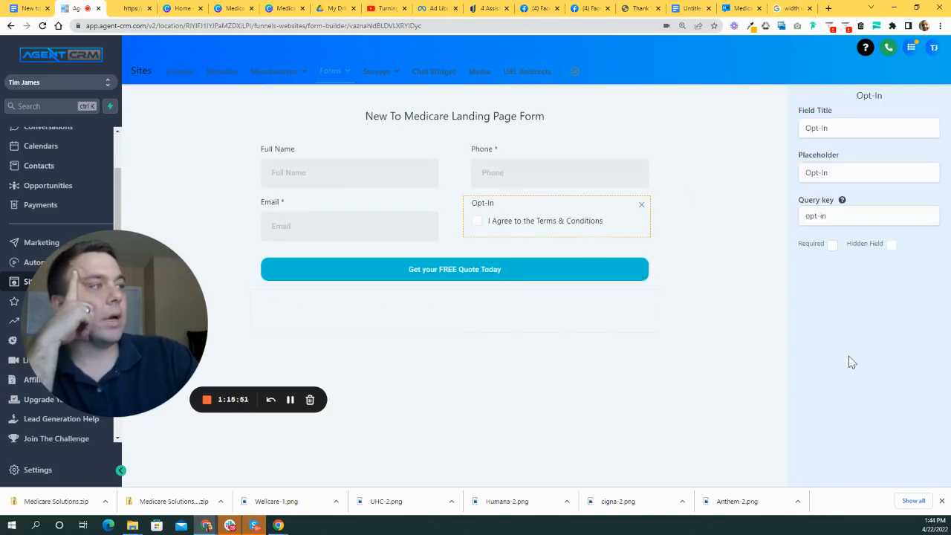
{"action": "left_click_drag", "start_coordinate": [848, 174], "coordinate": [632, 173]}
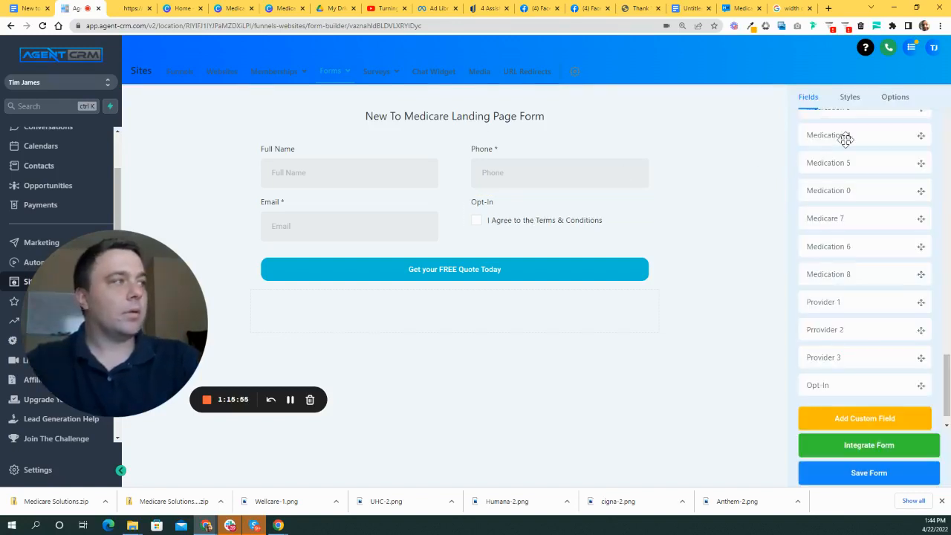
{"action": "left_click", "coordinate": [520, 211]}
{"action": "left_click", "coordinate": [849, 173]}
{"action": "key", "text": "BackSpace"}
{"action": "key", "text": "BackSpace"}
{"action": "key", "text": "BackSpace"}
{"action": "key", "text": "BackSpace"}
{"action": "key", "text": "BackSpace"}
{"action": "key", "text": "BackSpace"}
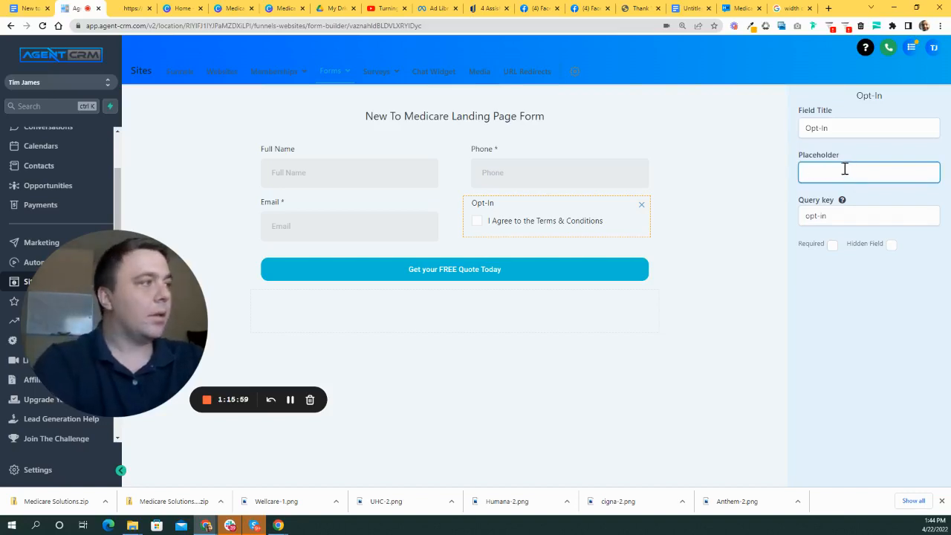
{"action": "left_click", "coordinate": [749, 208]}
{"action": "left_click", "coordinate": [610, 219]}
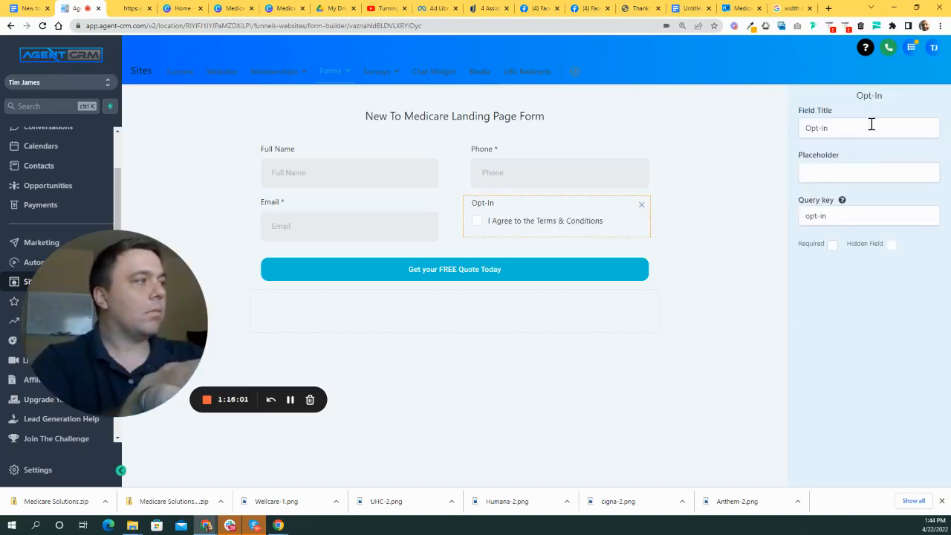
- Erase the Opt-In field title and move Email back under Full Name beside the checkbox
{"action": "left_click_drag", "start_coordinate": [870, 124], "coordinate": [696, 119]}
{"action": "left_click_drag", "start_coordinate": [552, 220], "coordinate": [367, 227]}
{"action": "left_click", "coordinate": [393, 235]}
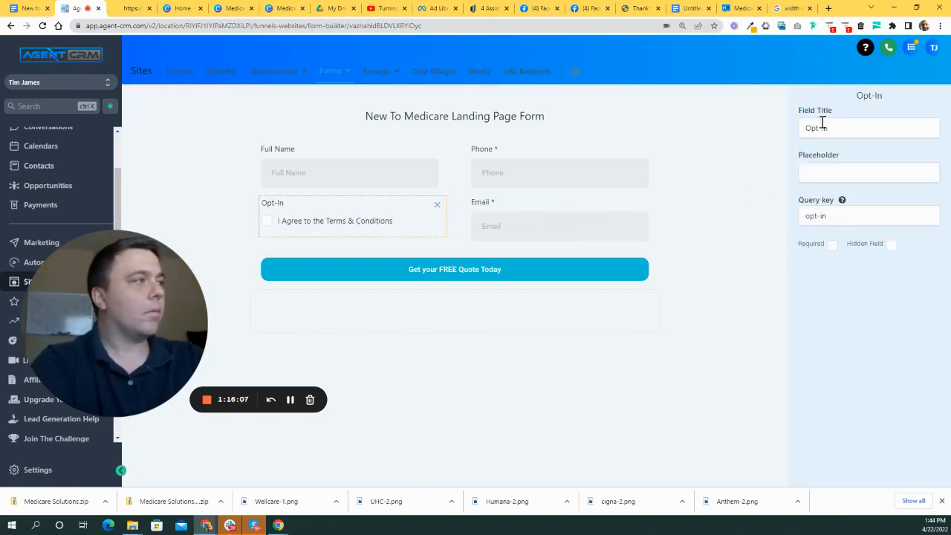
{"action": "left_click", "coordinate": [860, 129]}
{"action": "key", "text": "BackSpace"}
{"action": "key", "text": "BackSpace"}
{"action": "key", "text": "BackSpace"}
{"action": "key", "text": "BackSpace"}
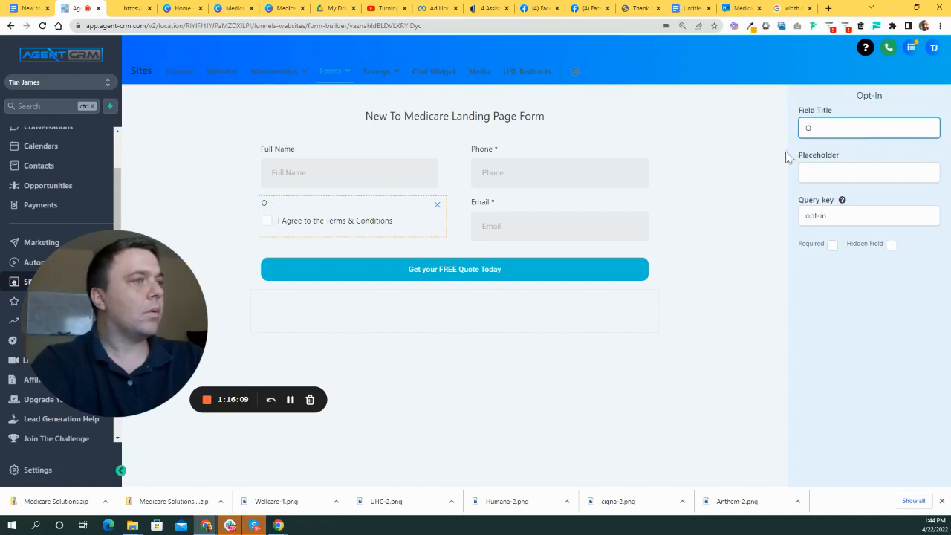
{"action": "left_click", "coordinate": [723, 197]}
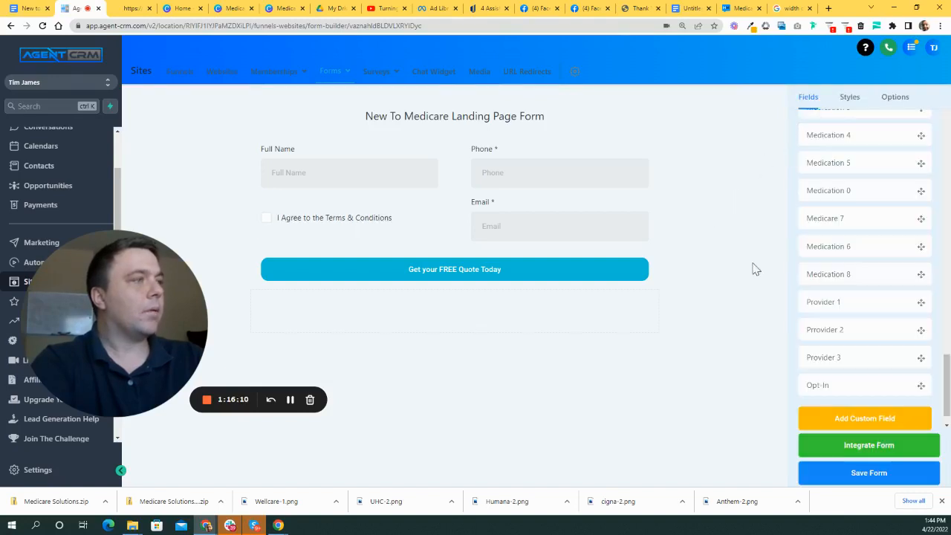
{"action": "left_click", "coordinate": [293, 216]}
{"action": "left_click_drag", "start_coordinate": [524, 227], "coordinate": [320, 227]}
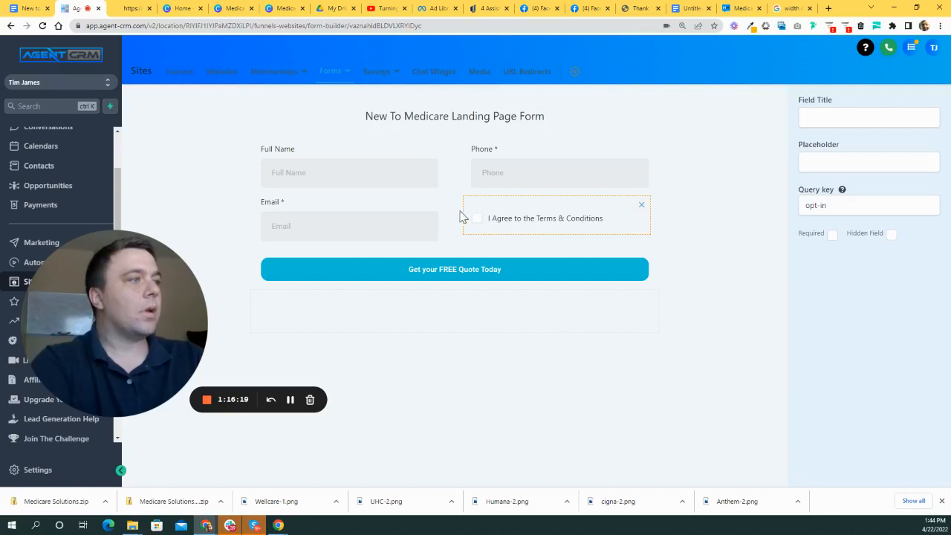
{"action": "left_click", "coordinate": [713, 185]}
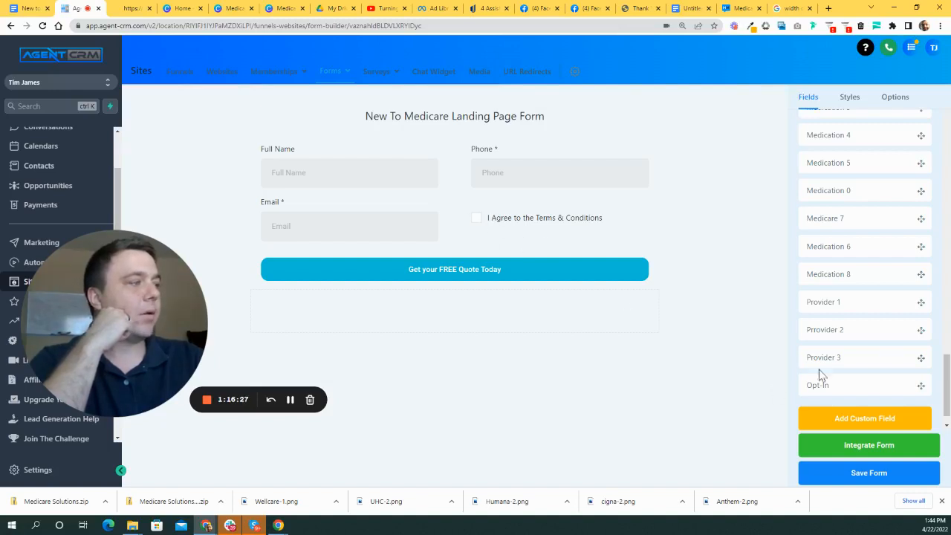
{"action": "scroll", "coordinate": [848, 353], "scroll_direction": "down", "scroll_amount": 1}
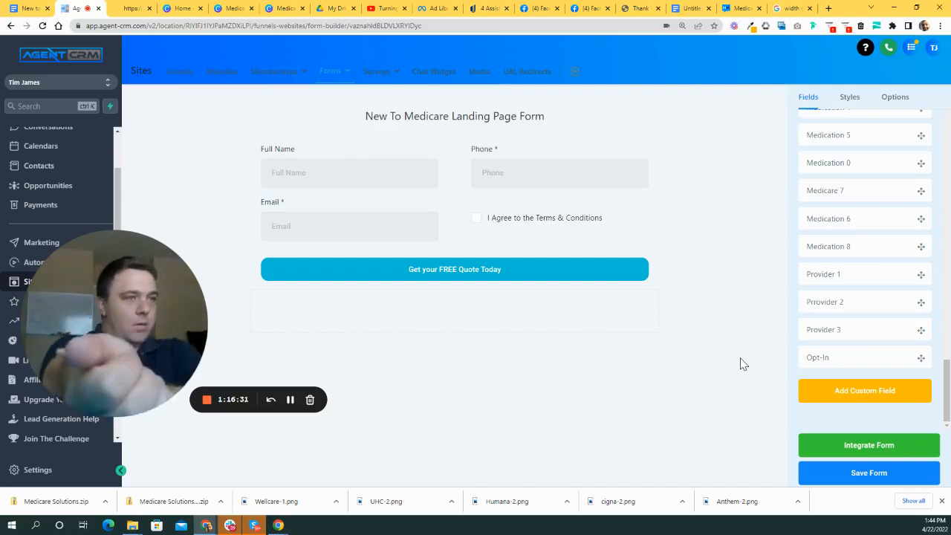
{"action": "scroll", "coordinate": [882, 217], "scroll_direction": "up", "scroll_amount": 4}
{"action": "scroll", "coordinate": [883, 217], "scroll_direction": "up", "scroll_amount": 4}
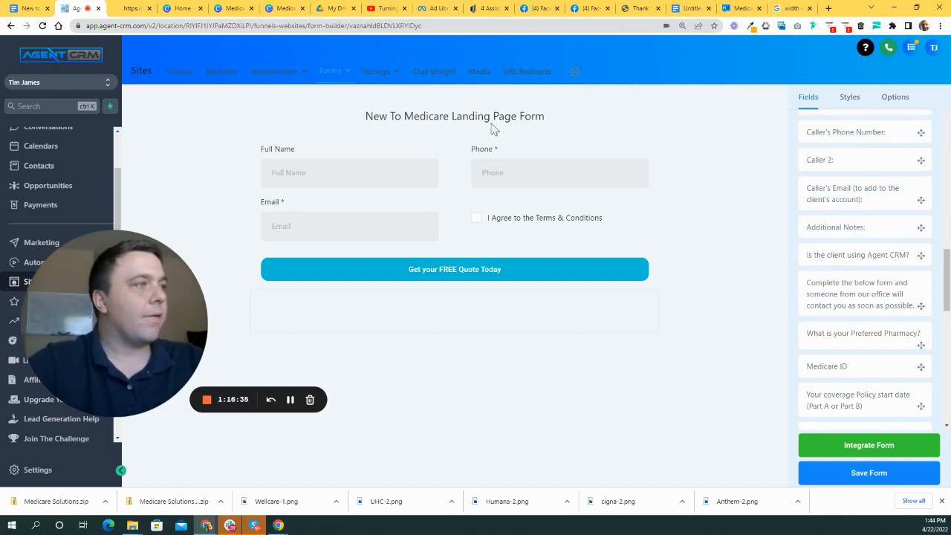
- Move the Phone field to the left of Full Name on the first row
{"action": "double_click", "coordinate": [500, 117]}
{"action": "left_click", "coordinate": [712, 215]}
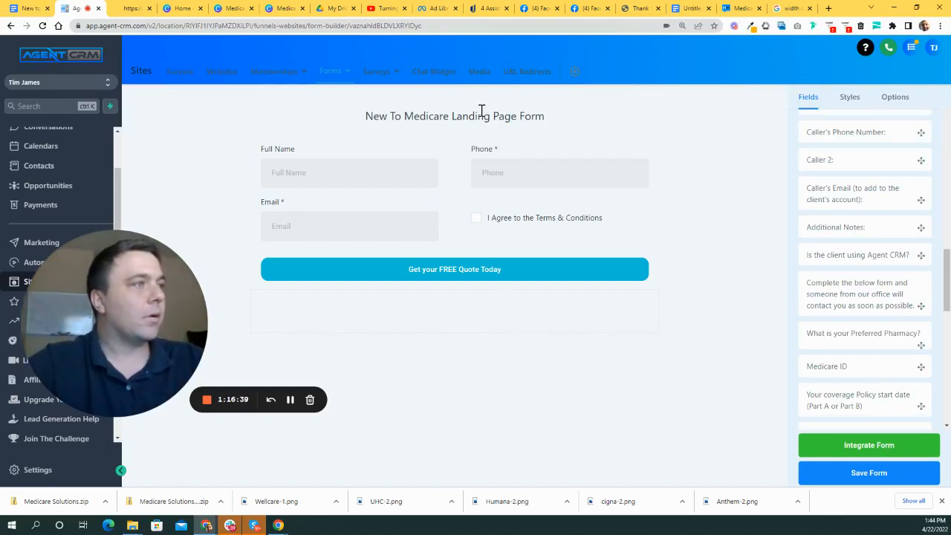
{"action": "left_click_drag", "start_coordinate": [522, 168], "coordinate": [384, 170]}
{"action": "left_click", "coordinate": [569, 117]}
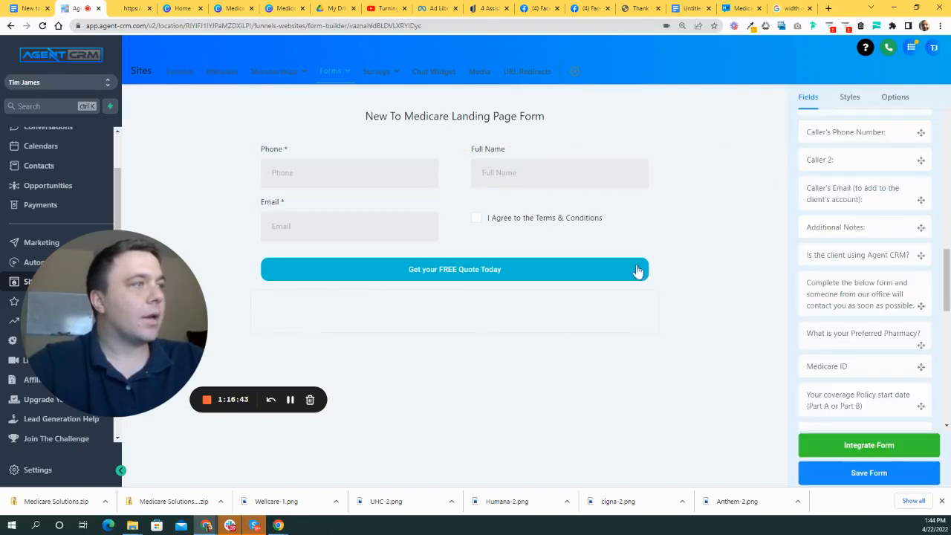
- Drag an Html field from the standard fields onto the form below Email
{"action": "scroll", "coordinate": [906, 223], "scroll_direction": "down", "scroll_amount": 3}
{"action": "scroll", "coordinate": [892, 217], "scroll_direction": "up", "scroll_amount": 3}
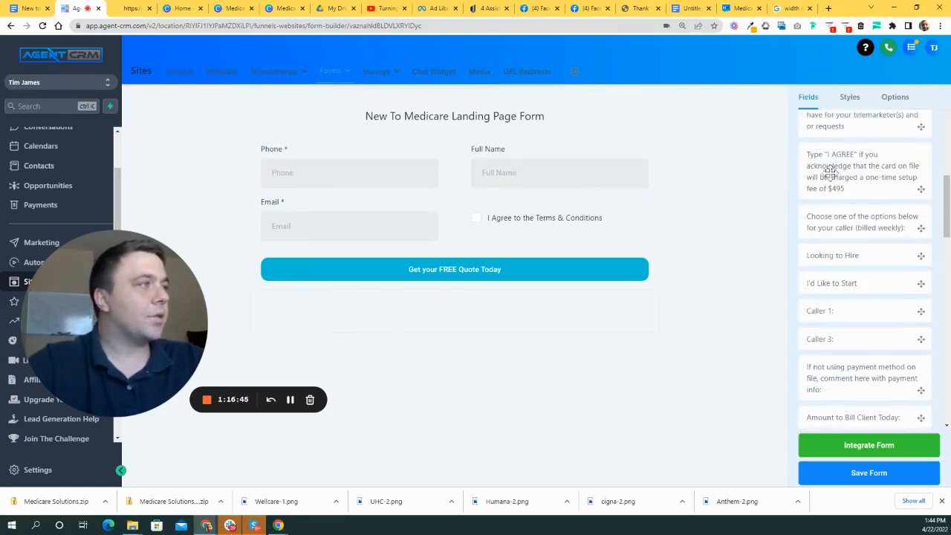
{"action": "scroll", "coordinate": [840, 180], "scroll_direction": "up", "scroll_amount": 6}
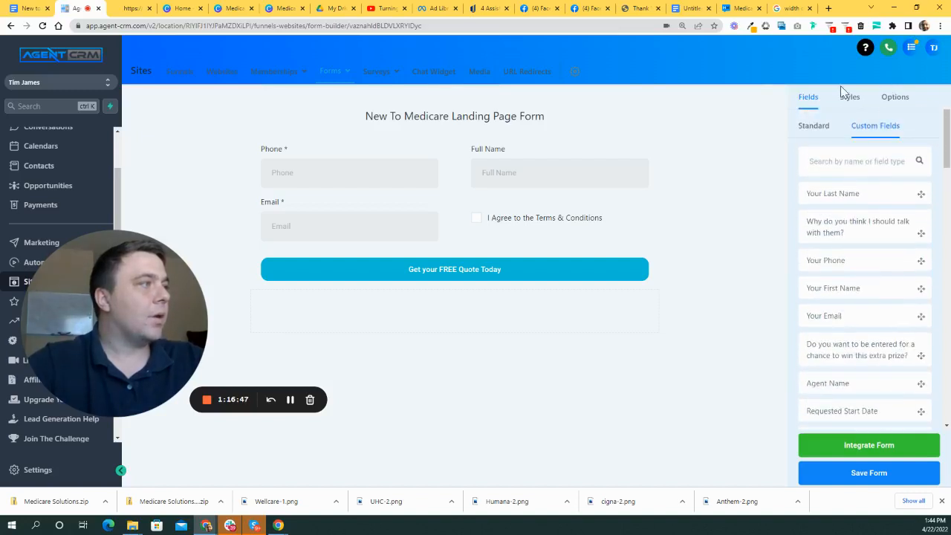
{"action": "left_click", "coordinate": [819, 126]}
{"action": "scroll", "coordinate": [863, 241], "scroll_direction": "down", "scroll_amount": 4}
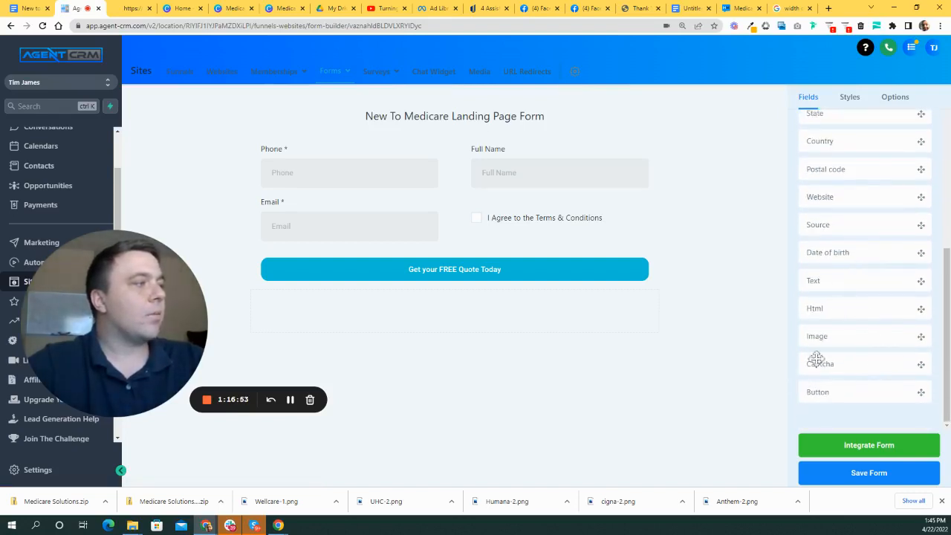
{"action": "left_click_drag", "start_coordinate": [833, 308], "coordinate": [469, 257]}
- Put <br> code into the HTML block and move the Terms checkbox below it
{"action": "left_click", "coordinate": [338, 267]}
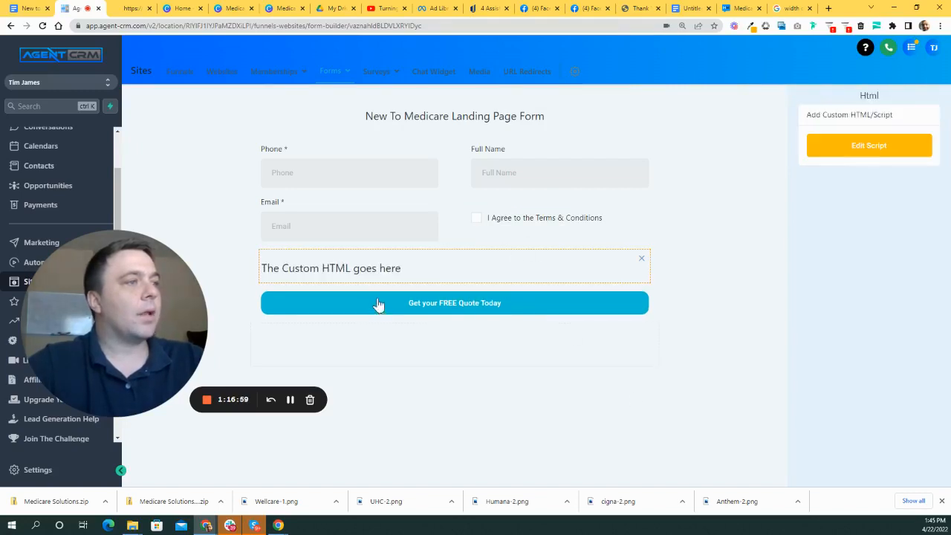
{"action": "left_click", "coordinate": [872, 147]}
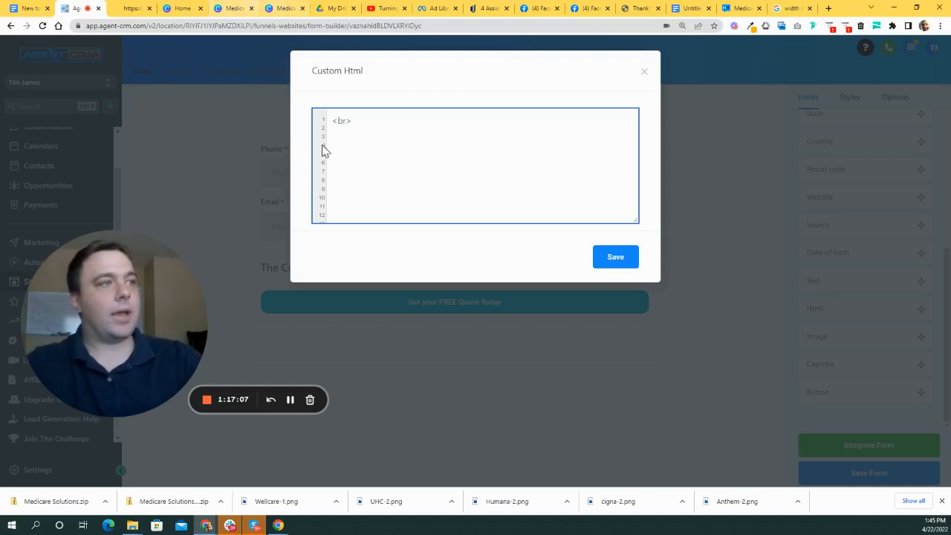
{"action": "left_click", "coordinate": [621, 261]}
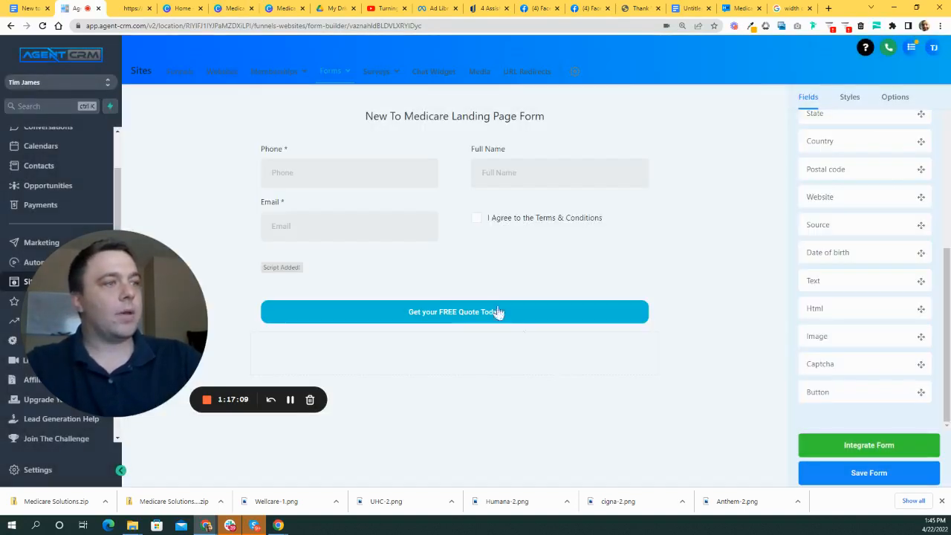
{"action": "left_click_drag", "start_coordinate": [530, 225], "coordinate": [453, 274]}
{"action": "left_click_drag", "start_coordinate": [278, 269], "coordinate": [511, 221]}
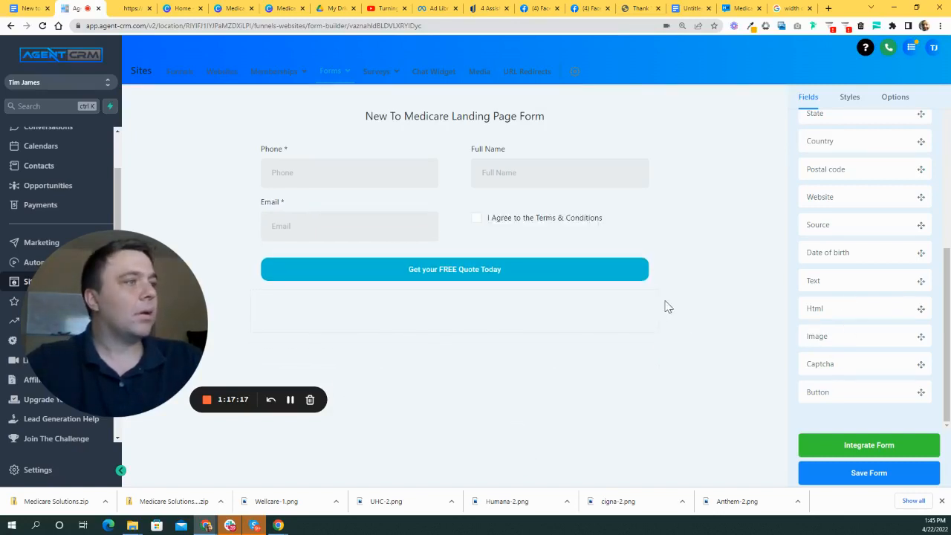
- Re-add an HTML block below Email with <br> code and save the form
{"action": "scroll", "coordinate": [862, 272], "scroll_direction": "up", "scroll_amount": 5}
{"action": "scroll", "coordinate": [865, 245], "scroll_direction": "down", "scroll_amount": 4}
{"action": "scroll", "coordinate": [871, 215], "scroll_direction": "up", "scroll_amount": 2}
{"action": "scroll", "coordinate": [863, 156], "scroll_direction": "up", "scroll_amount": 3}
{"action": "scroll", "coordinate": [859, 297], "scroll_direction": "down", "scroll_amount": 6}
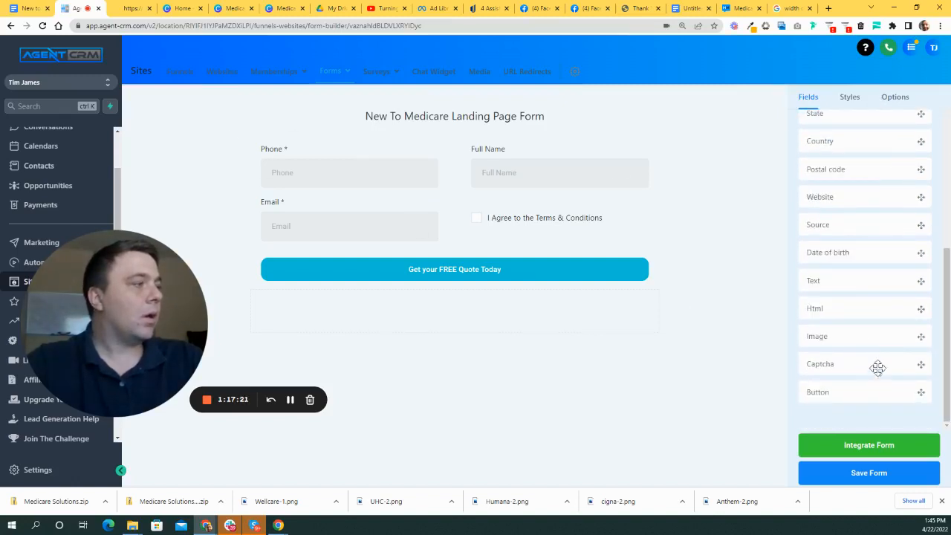
{"action": "left_click_drag", "start_coordinate": [817, 311], "coordinate": [505, 234]}
{"action": "left_click", "coordinate": [350, 267]}
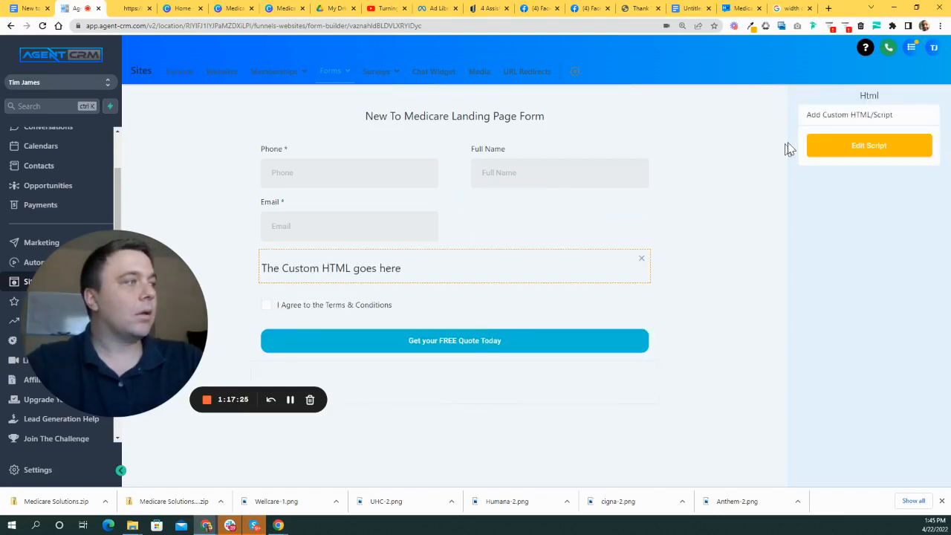
{"action": "left_click", "coordinate": [868, 147]}
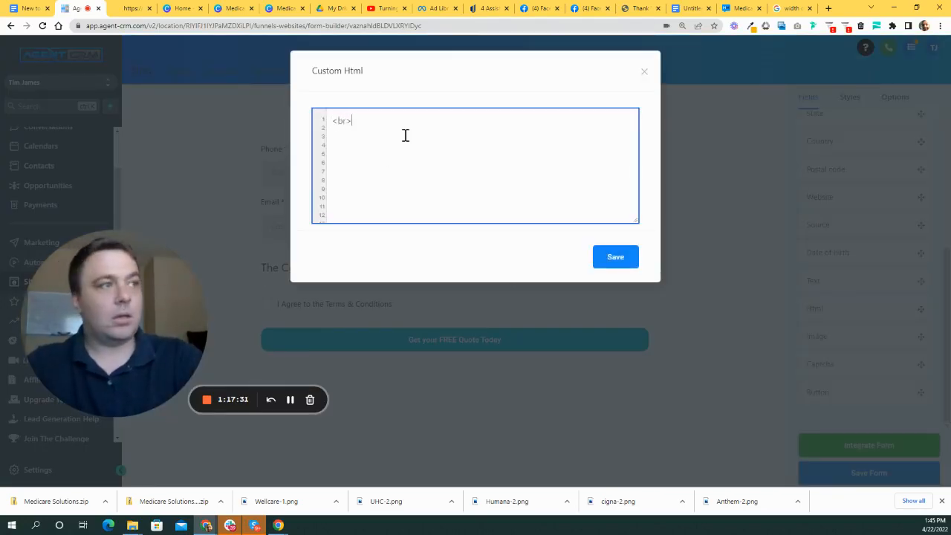
{"action": "left_click", "coordinate": [609, 263]}
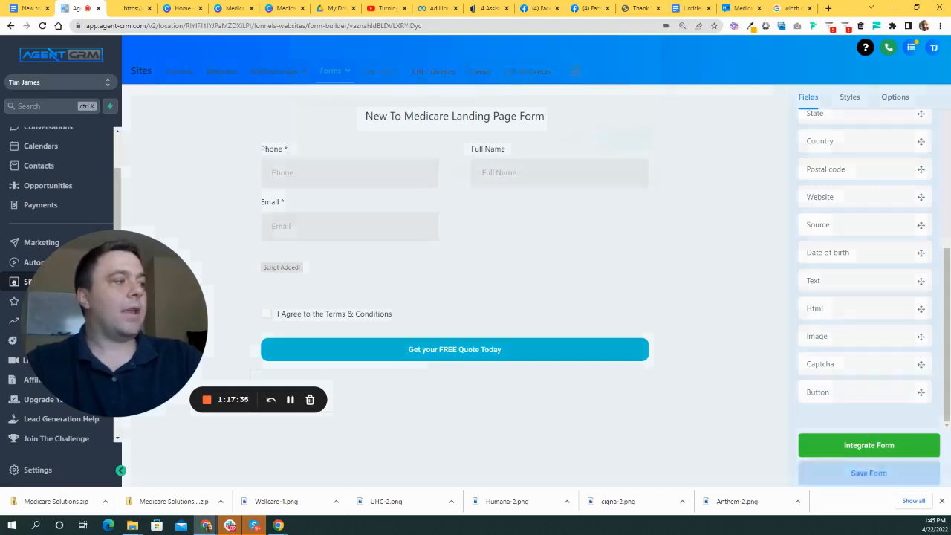
{"action": "left_click", "coordinate": [863, 478]}
- Save the form past the script warning and view its shareable link live in a new tab
{"action": "left_click", "coordinate": [623, 182]}
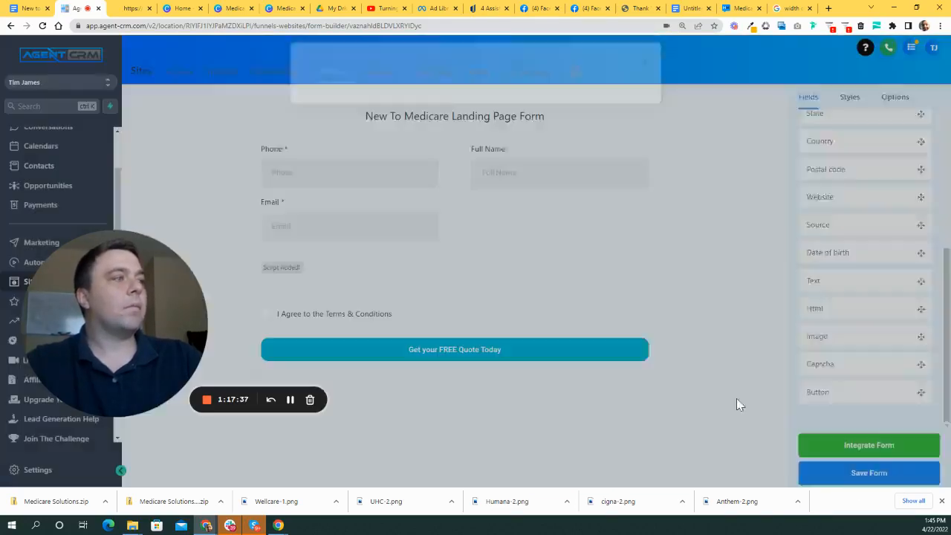
{"action": "left_click", "coordinate": [869, 452]}
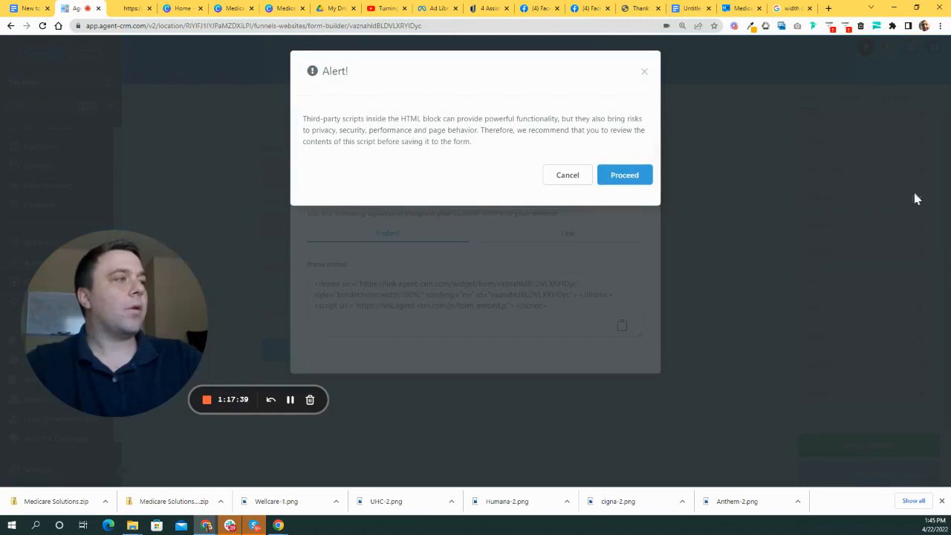
{"action": "left_click", "coordinate": [643, 71]}
{"action": "left_click", "coordinate": [571, 236]}
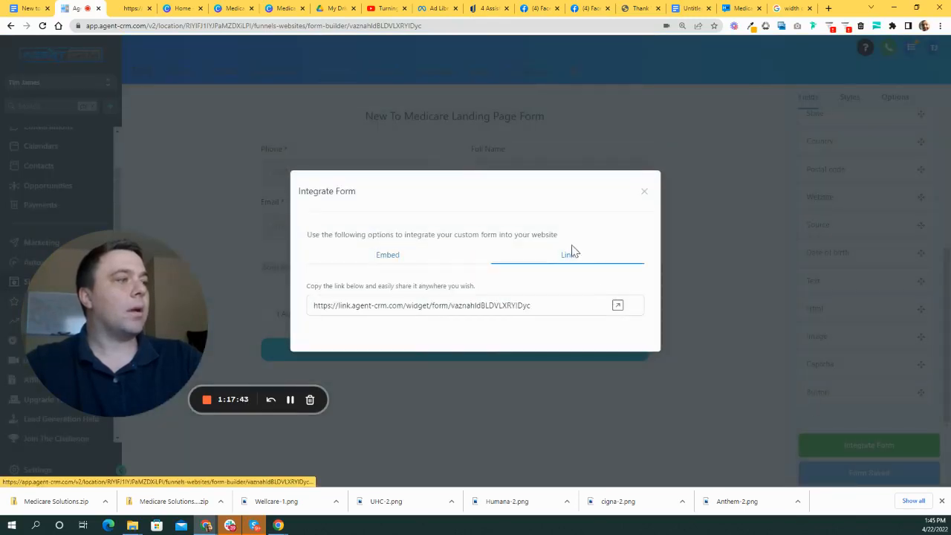
{"action": "left_click", "coordinate": [615, 307]}
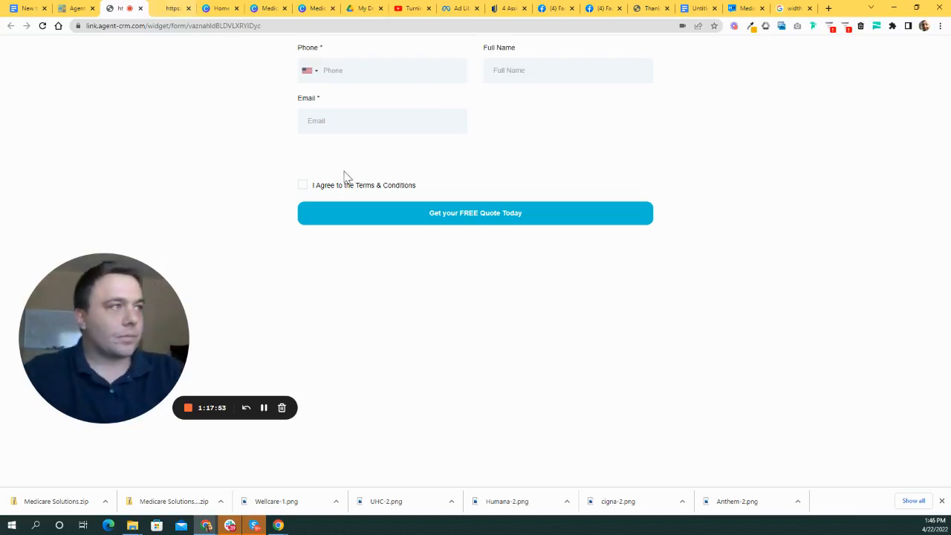
{"action": "left_click", "coordinate": [72, 10]}
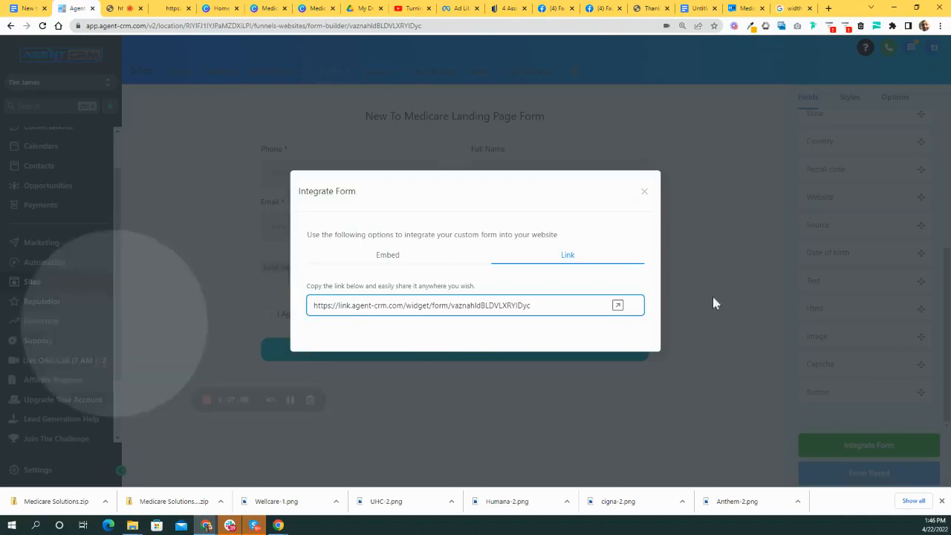
{"action": "left_click", "coordinate": [644, 191]}
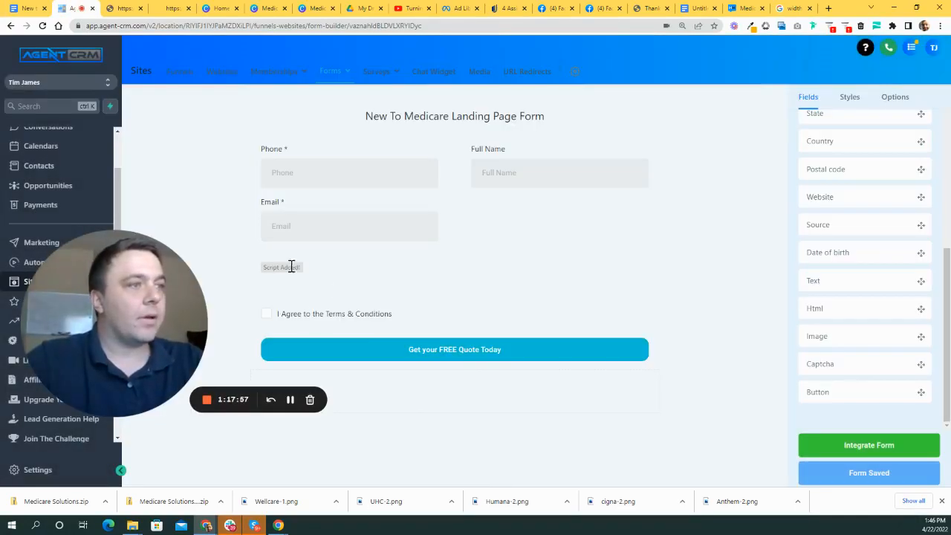
- Delete the <br> code from the custom HTML block, leaving it empty
{"action": "left_click", "coordinate": [313, 276]}
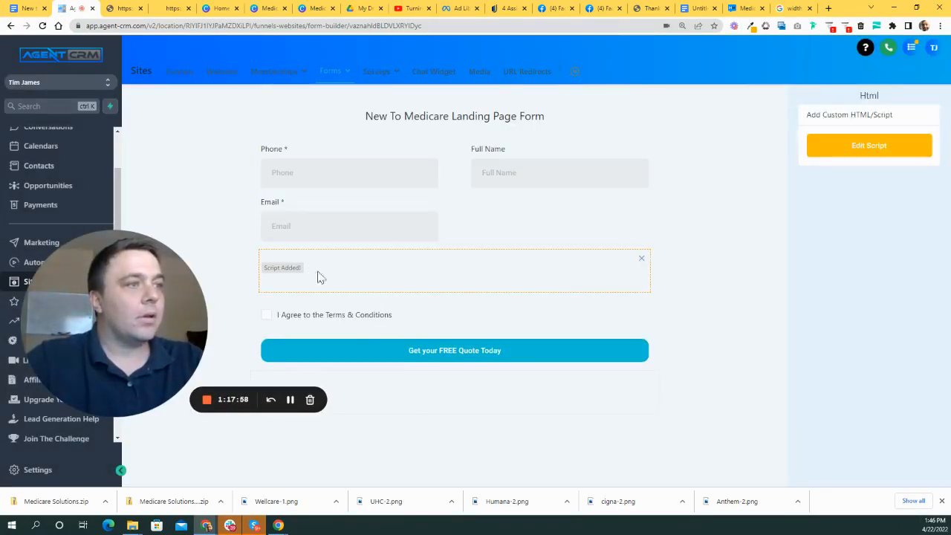
{"action": "left_click", "coordinate": [853, 147]}
{"action": "left_click", "coordinate": [463, 127]}
{"action": "key", "text": "ctrl+a"}
{"action": "key", "text": "BackSpace"}
{"action": "left_click", "coordinate": [610, 261]}
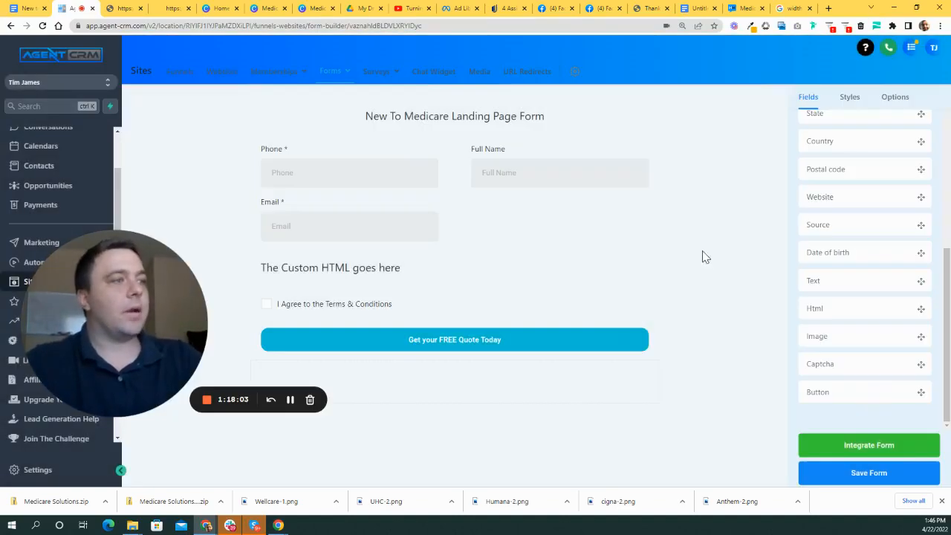
- Save the form and preview it at its shareable link in a new tab
{"action": "left_click", "coordinate": [875, 442]}
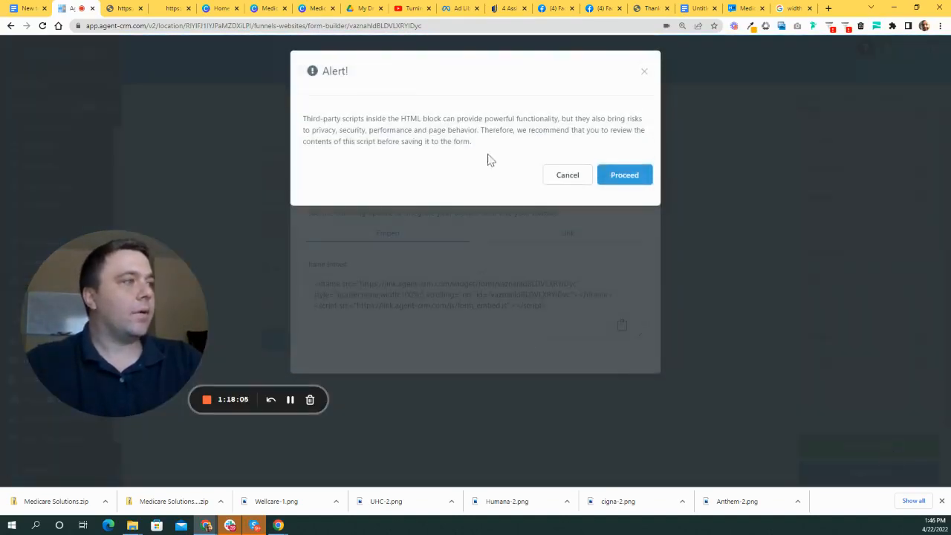
{"action": "left_click", "coordinate": [621, 180]}
{"action": "left_click", "coordinate": [566, 235]}
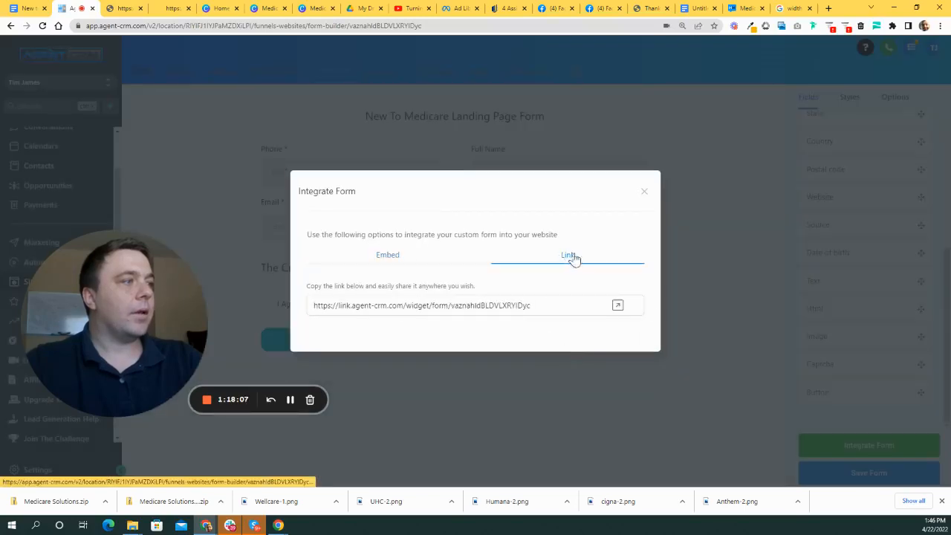
{"action": "left_click", "coordinate": [618, 305]}
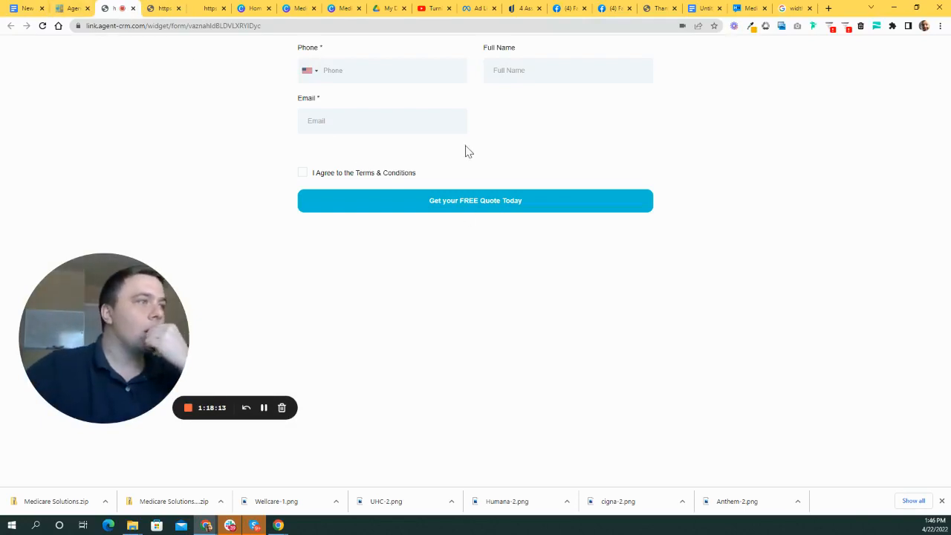
{"action": "left_click", "coordinate": [72, 12]}
{"action": "left_click", "coordinate": [641, 188]}
- Reopen the HTML block's code editor and close it without changes
{"action": "left_click", "coordinate": [379, 273]}
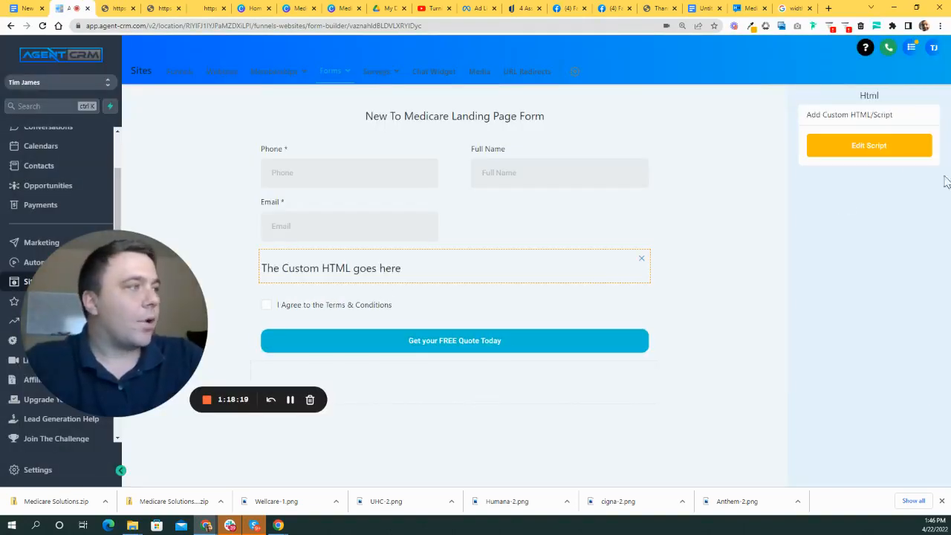
{"action": "left_click", "coordinate": [891, 145]}
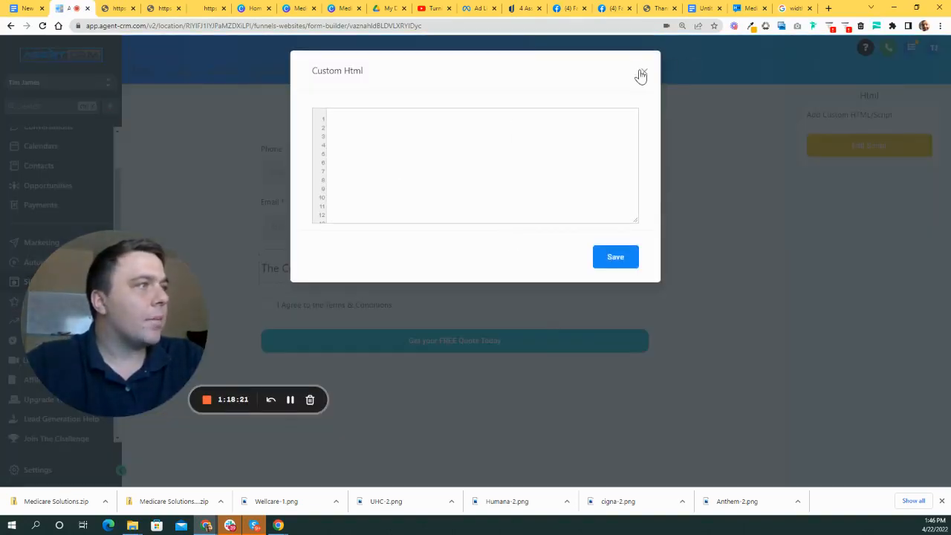
{"action": "left_click", "coordinate": [643, 73]}
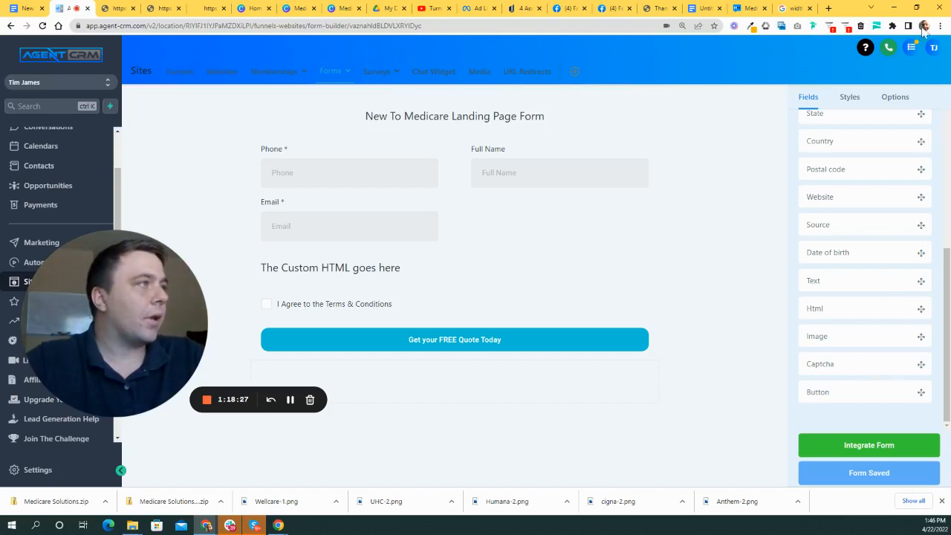
- Search Google in a new tab for 'html code for link in new'
{"action": "left_click", "coordinate": [828, 8]}
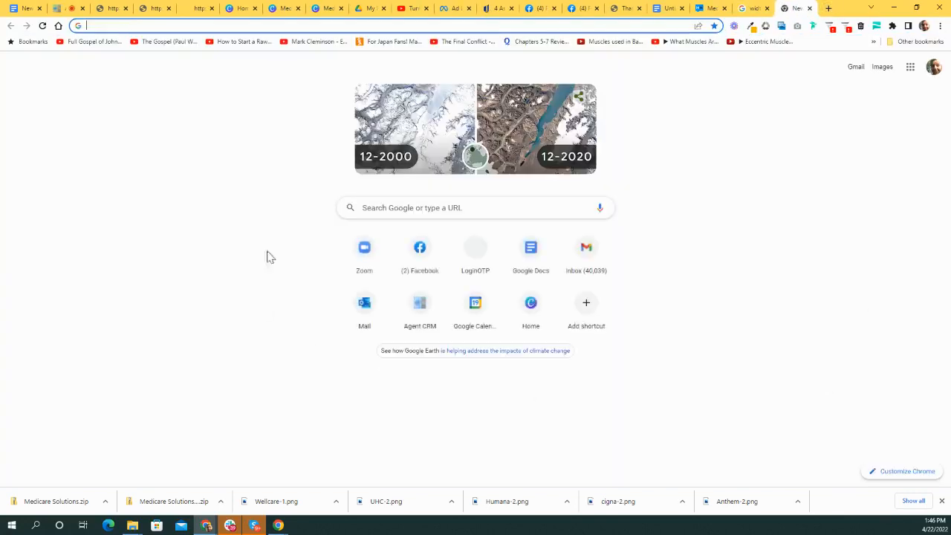
{"action": "left_click", "coordinate": [591, 213]}
{"action": "type", "text": "ht"}
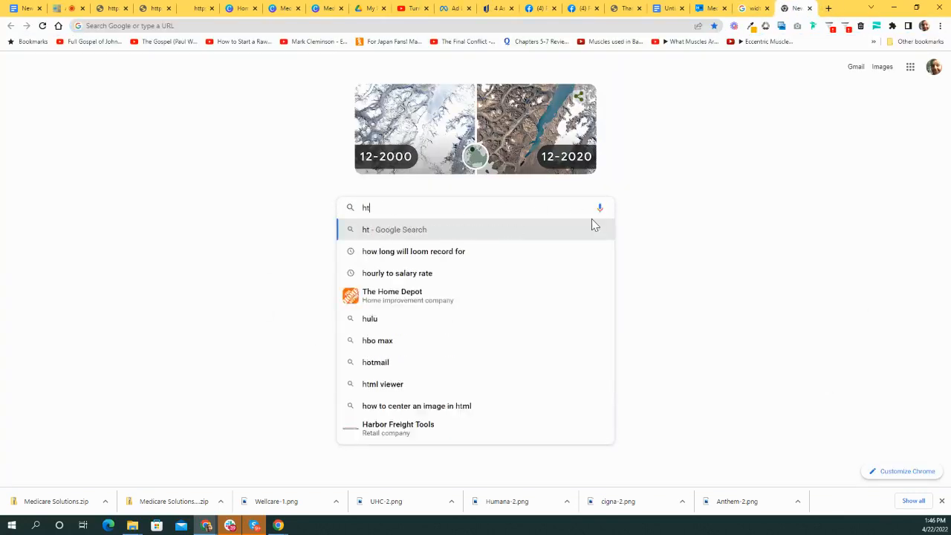
{"action": "type", "text": "ml code for link "}
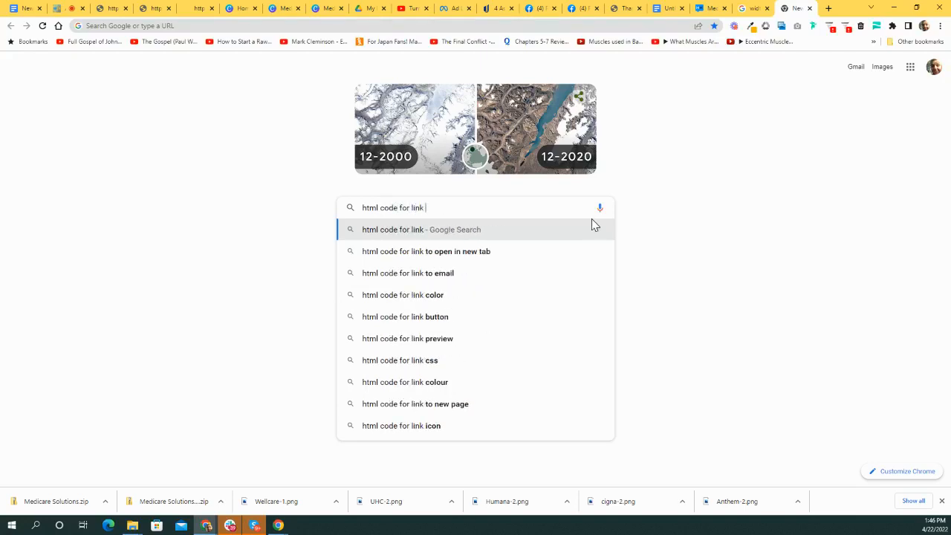
{"action": "type", "text": "in new"}
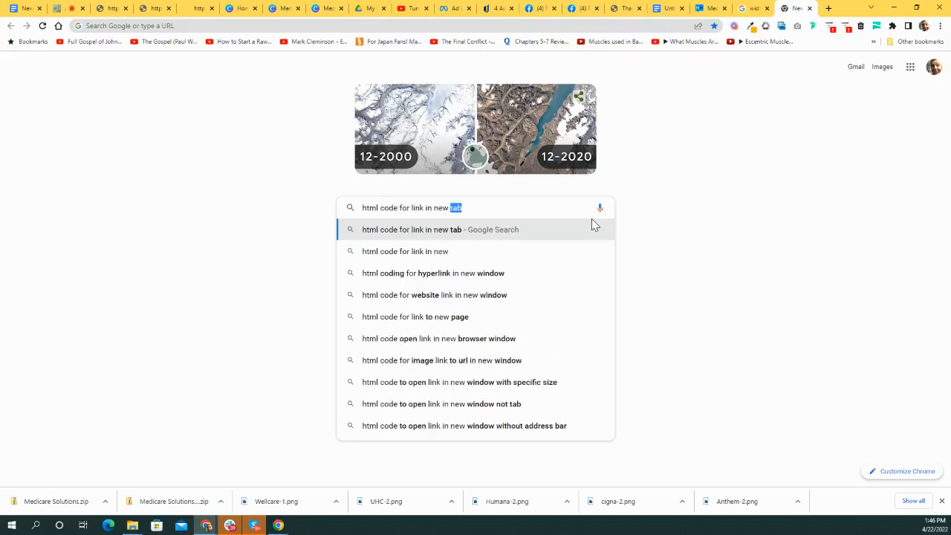
{"action": "key", "text": "Return"}
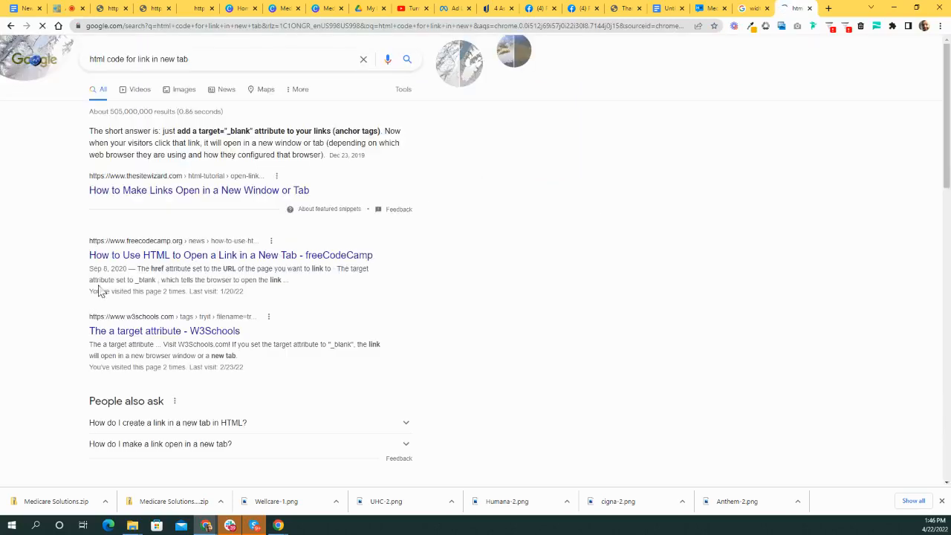
- Open the freeCodeCamp result, copy its new-tab anchor example, and go back to Agent CRM
{"action": "scroll", "coordinate": [225, 195], "scroll_direction": "down", "scroll_amount": 1}
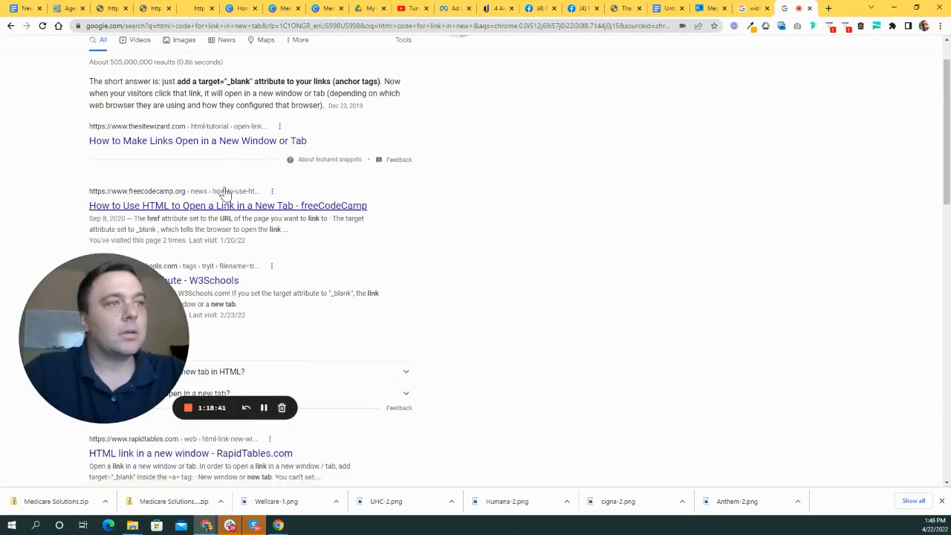
{"action": "scroll", "coordinate": [225, 195], "scroll_direction": "down", "scroll_amount": 2}
{"action": "scroll", "coordinate": [303, 291], "scroll_direction": "up", "scroll_amount": 3}
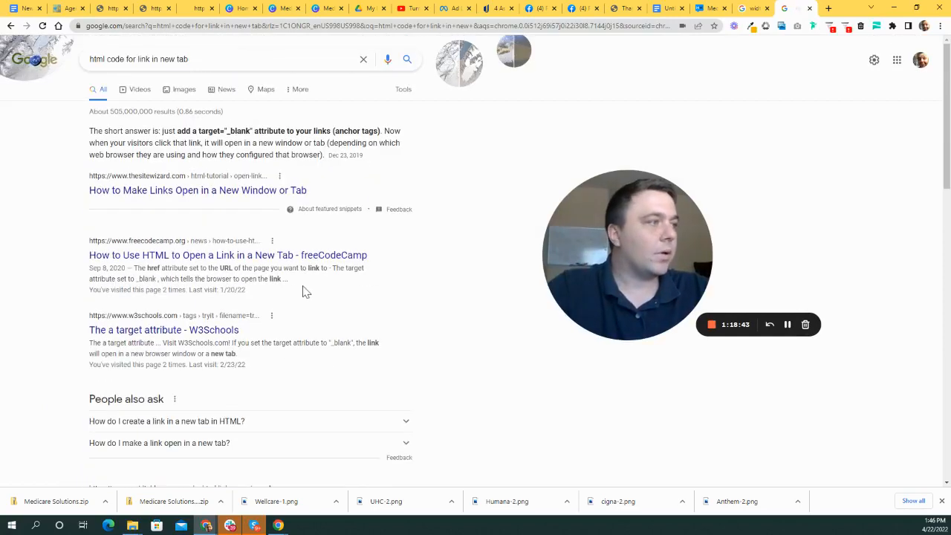
{"action": "scroll", "coordinate": [312, 275], "scroll_direction": "down", "scroll_amount": 2}
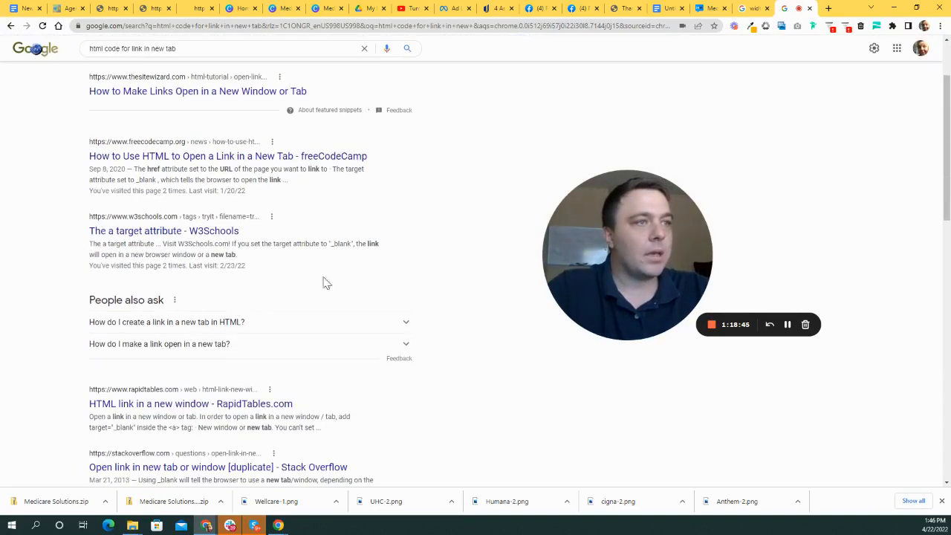
{"action": "left_click", "coordinate": [260, 156]}
{"action": "scroll", "coordinate": [573, 333], "scroll_direction": "down", "scroll_amount": 3}
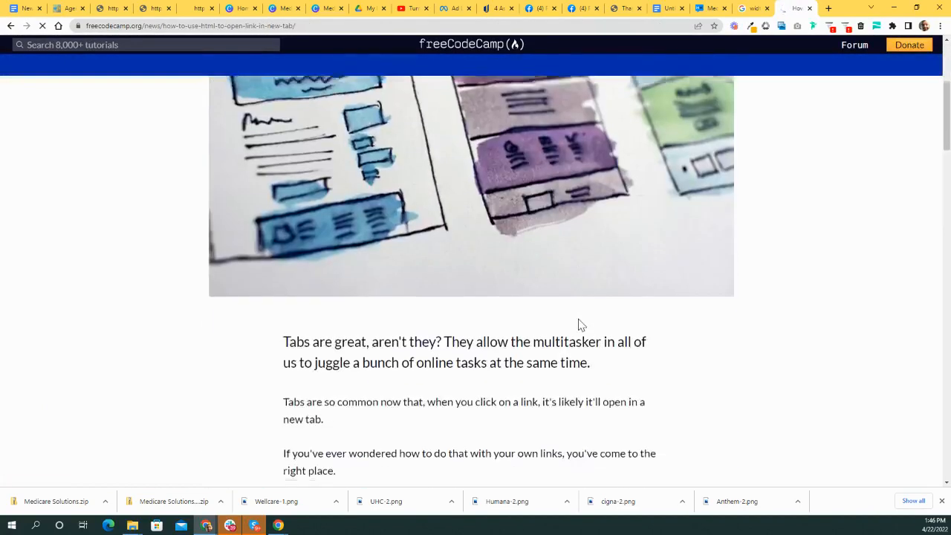
{"action": "scroll", "coordinate": [581, 325], "scroll_direction": "down", "scroll_amount": 5}
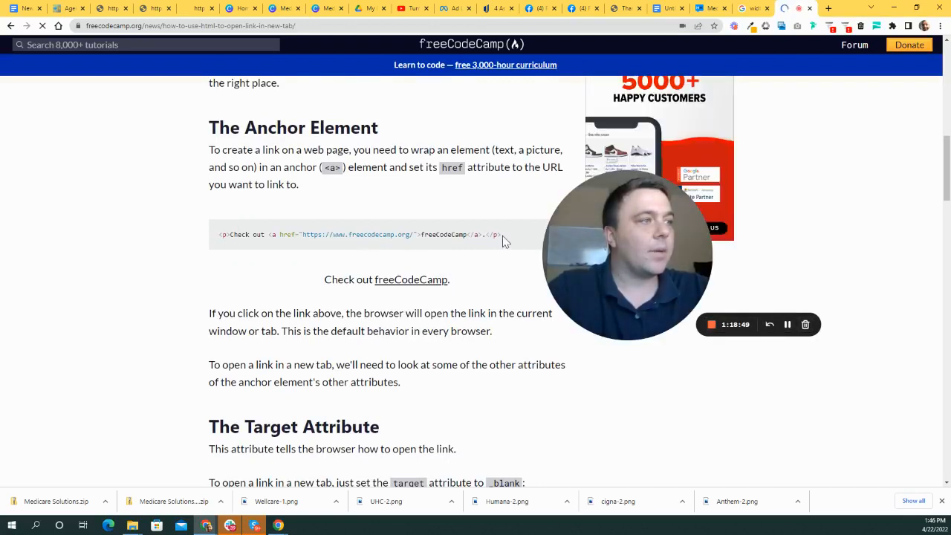
{"action": "left_click_drag", "start_coordinate": [503, 234], "coordinate": [208, 231]}
{"action": "key", "text": "ctrl+c"}
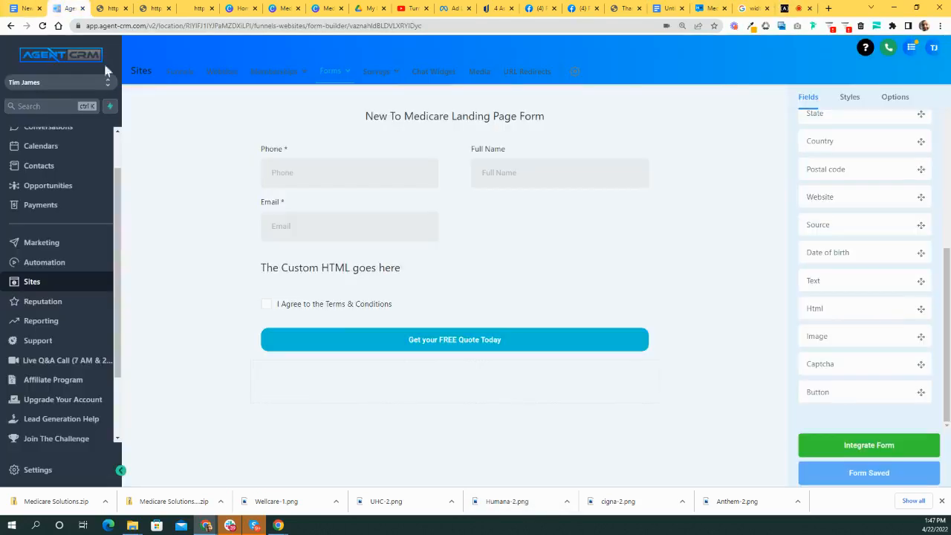
{"action": "left_click", "coordinate": [71, 9]}
- Paste the copied freeCodeCamp anchor code into the custom HTML block and save it
{"action": "left_click", "coordinate": [363, 270]}
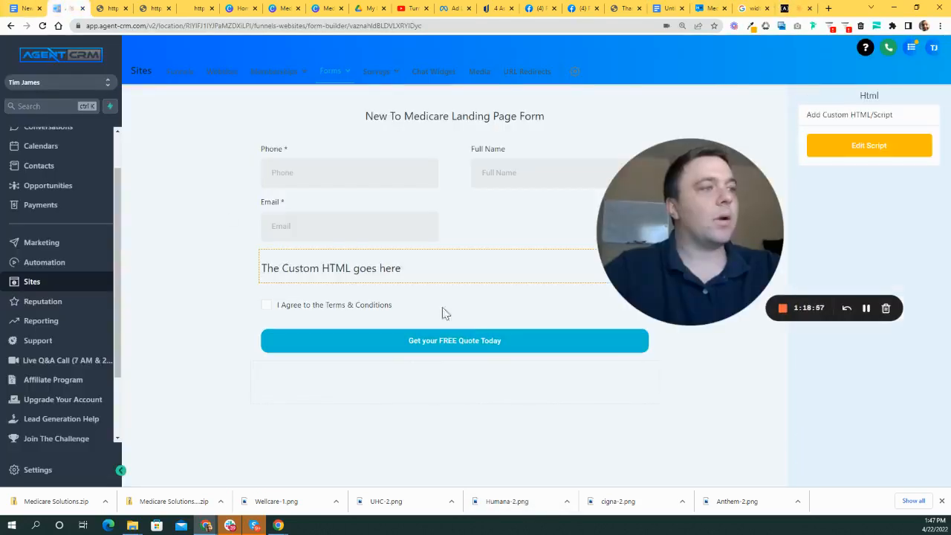
{"action": "left_click_drag", "start_coordinate": [696, 215], "coordinate": [564, 357]}
{"action": "left_click", "coordinate": [914, 142]}
{"action": "left_click_drag", "start_coordinate": [684, 269], "coordinate": [821, 270]}
{"action": "left_click", "coordinate": [425, 276]}
{"action": "left_click", "coordinate": [868, 146]}
{"action": "left_click", "coordinate": [414, 129]}
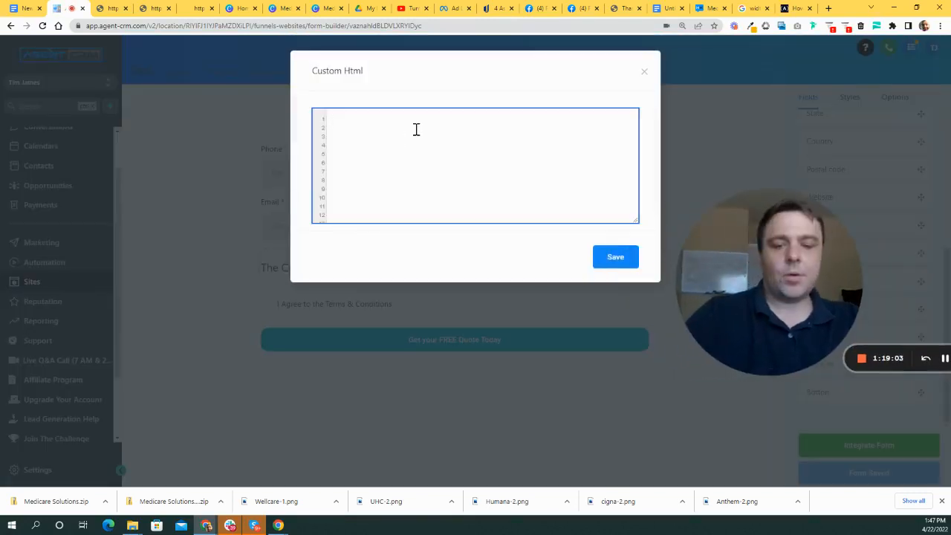
{"action": "key", "text": "ctrl+v"}
{"action": "left_click_drag", "start_coordinate": [389, 120], "coordinate": [348, 120]}
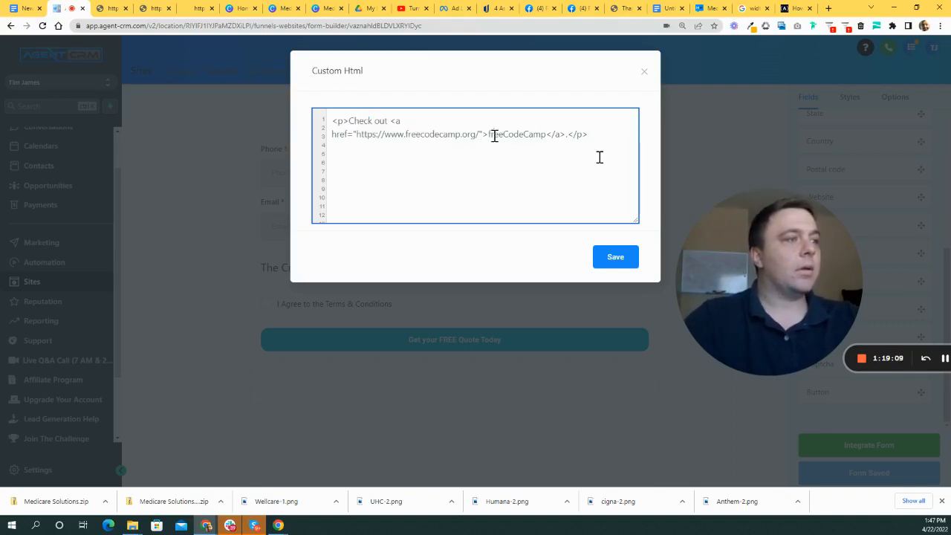
{"action": "left_click", "coordinate": [615, 257]}
- Remove the paragraph tags and 'Check out' text, relabel the link 'Terms & Conditions', and save
{"action": "left_click_drag", "start_coordinate": [757, 269], "coordinate": [567, 222]}
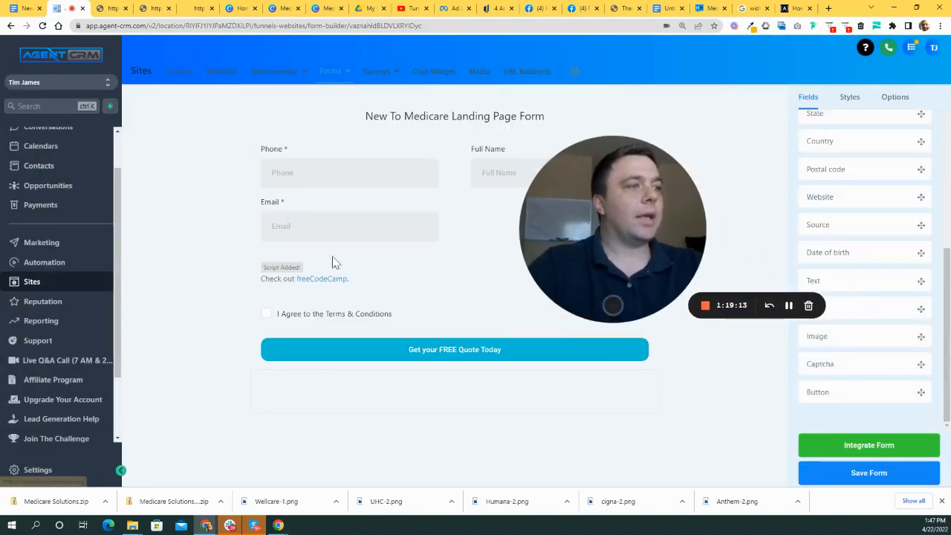
{"action": "left_click", "coordinate": [304, 272]}
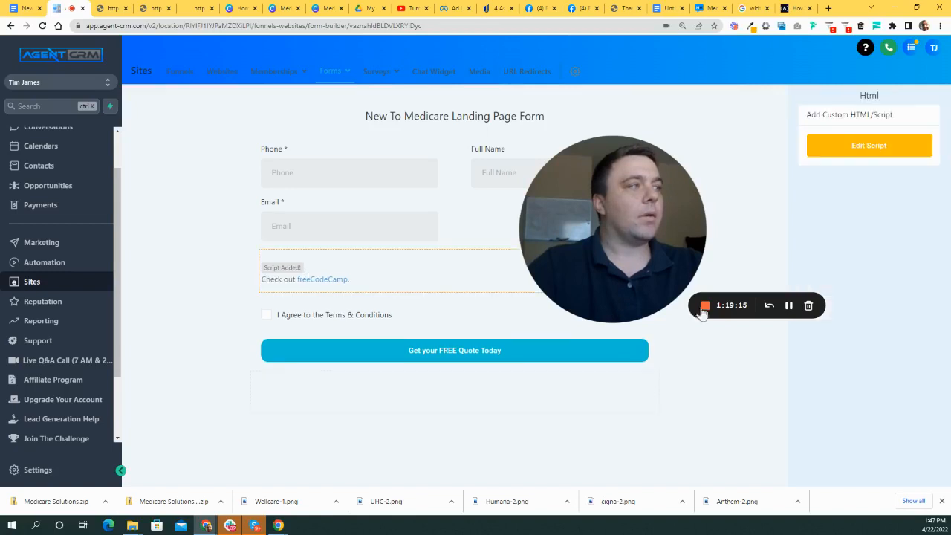
{"action": "left_click", "coordinate": [883, 152]}
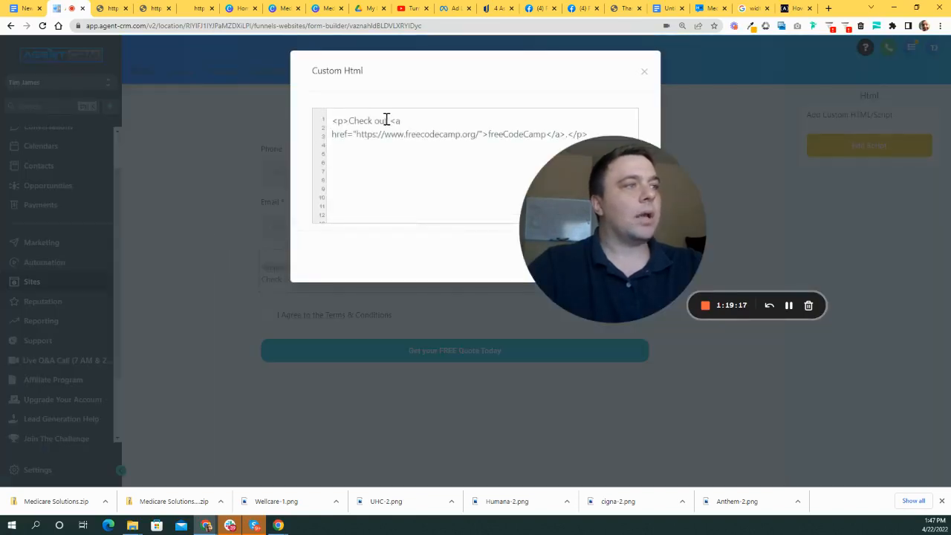
{"action": "left_click_drag", "start_coordinate": [386, 120], "coordinate": [324, 120]}
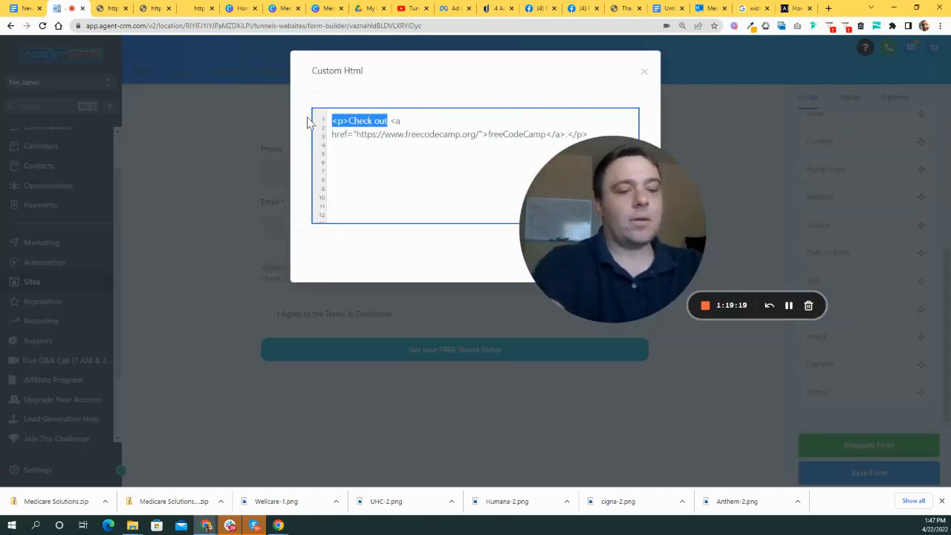
{"action": "key", "text": "BackSpace"}
{"action": "left_click_drag", "start_coordinate": [674, 223], "coordinate": [732, 230]}
{"action": "left_click_drag", "start_coordinate": [612, 125], "coordinate": [584, 121]}
{"action": "key", "text": "BackSpace"}
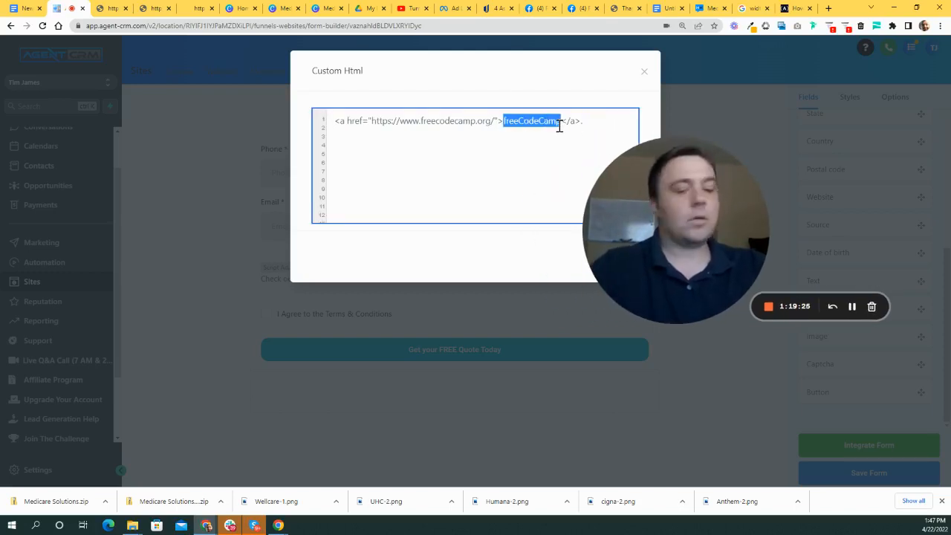
{"action": "type", "text": "Terms"}
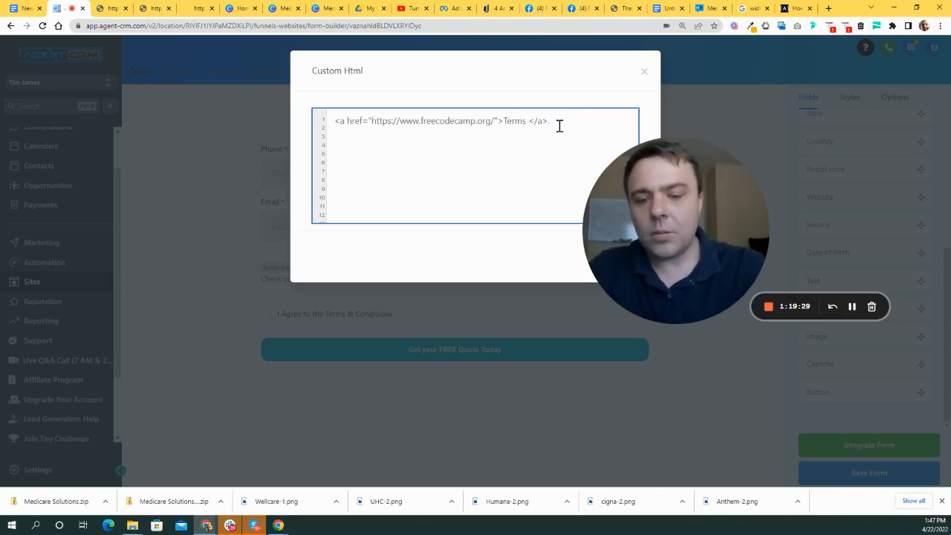
{"action": "type", "text": " & Conditions"}
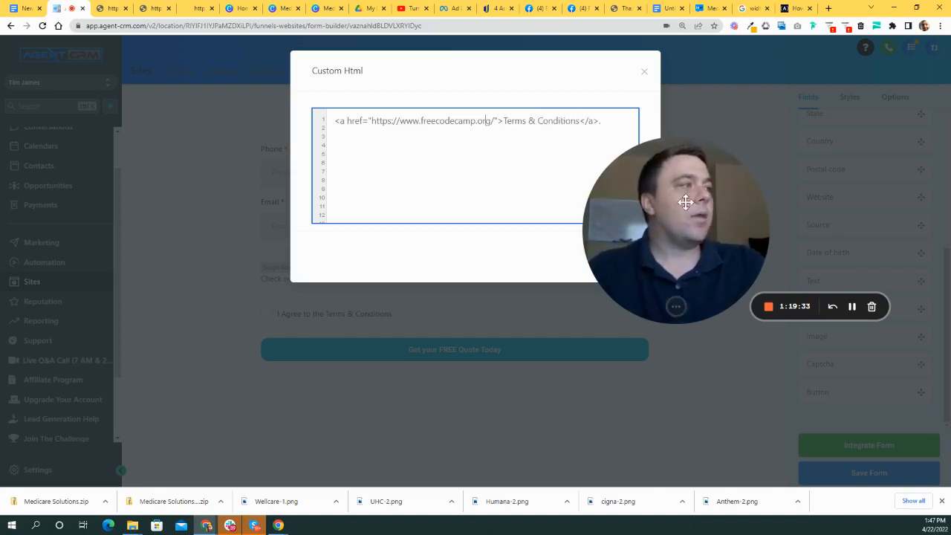
{"action": "left_click_drag", "start_coordinate": [690, 195], "coordinate": [847, 163]}
{"action": "left_click_drag", "start_coordinate": [369, 121], "coordinate": [452, 121]}
{"action": "left_click", "coordinate": [462, 121]}
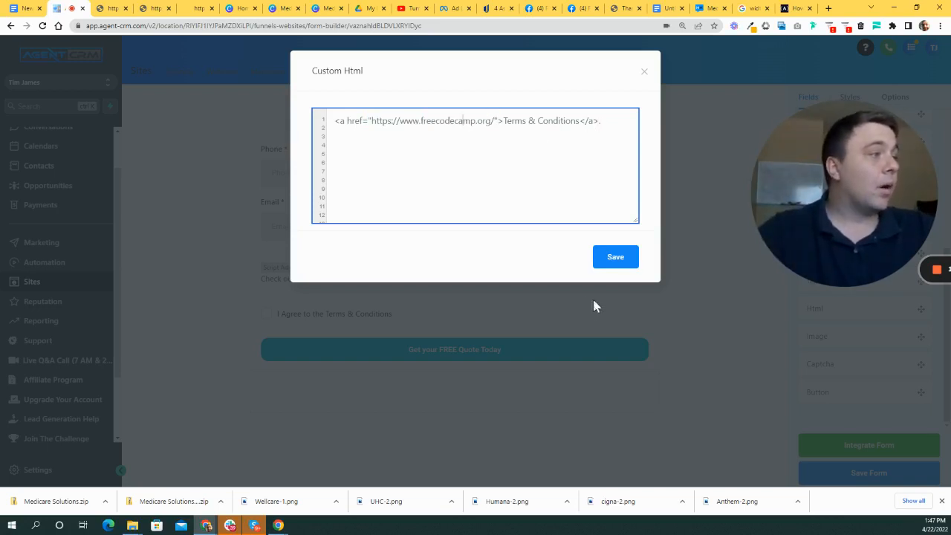
{"action": "left_click", "coordinate": [622, 260]}
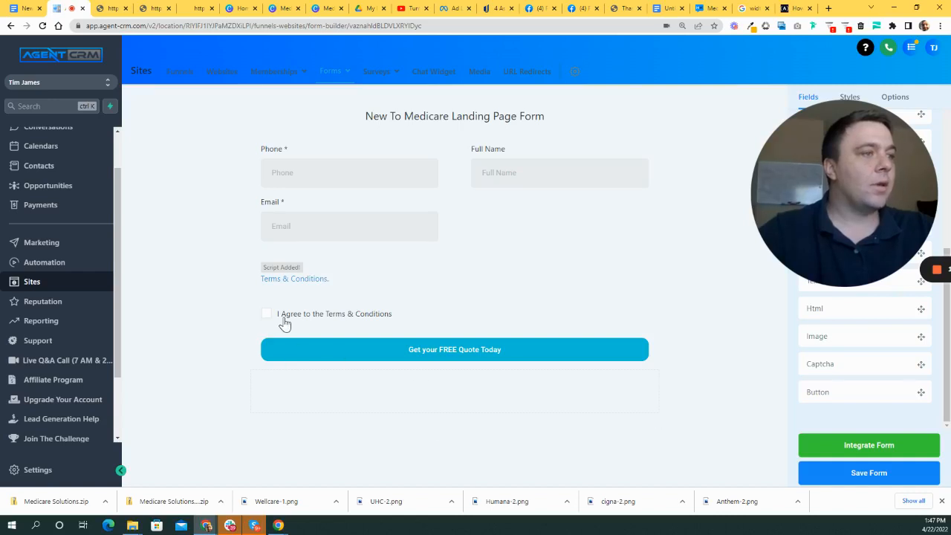
- Move the Full Name field ahead of Phone so it comes first on the form
{"action": "left_click_drag", "start_coordinate": [798, 179], "coordinate": [613, 142]}
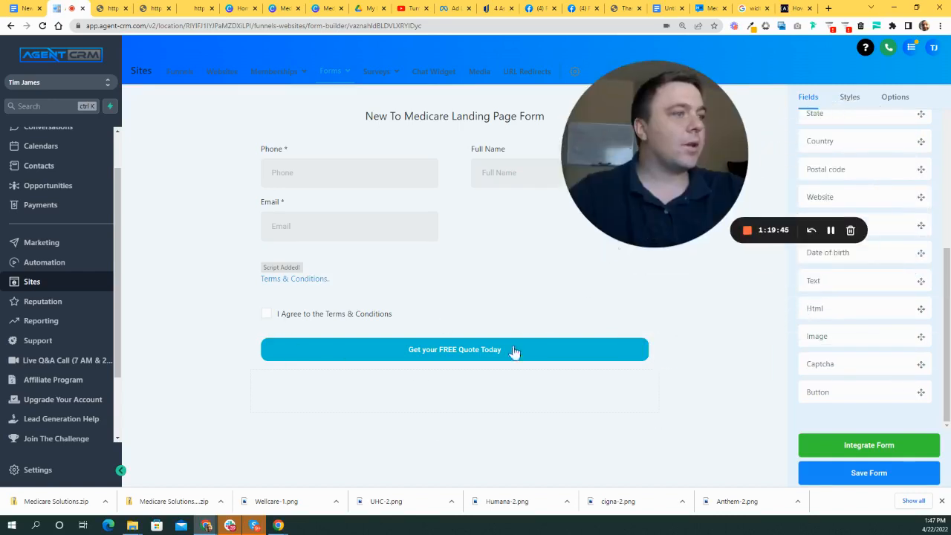
{"action": "left_click_drag", "start_coordinate": [661, 203], "coordinate": [220, 429]}
{"action": "left_click_drag", "start_coordinate": [561, 179], "coordinate": [416, 214]}
{"action": "left_click_drag", "start_coordinate": [384, 169], "coordinate": [551, 192]}
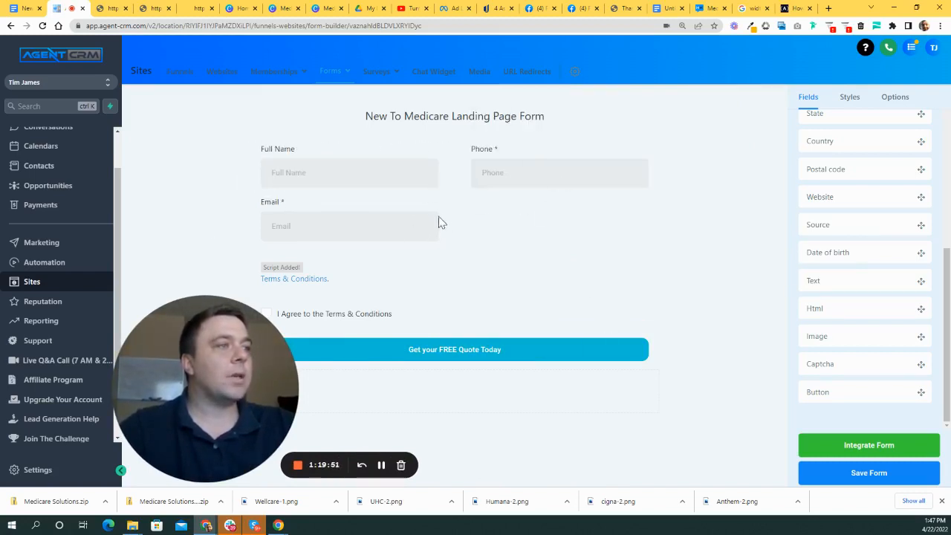
- Review the Email and Full Name settings and make the Terms & Conditions checkbox required
{"action": "left_click", "coordinate": [417, 231]}
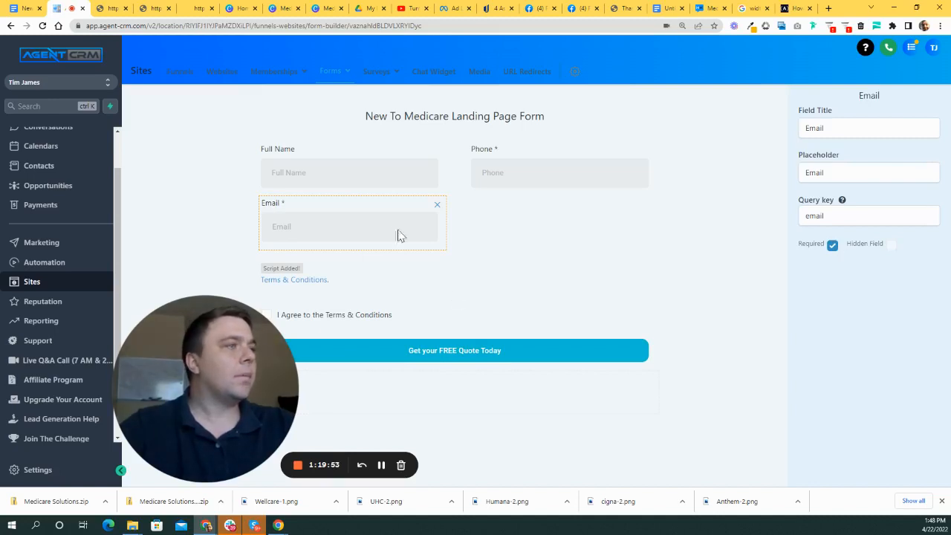
{"action": "left_click", "coordinate": [376, 167]}
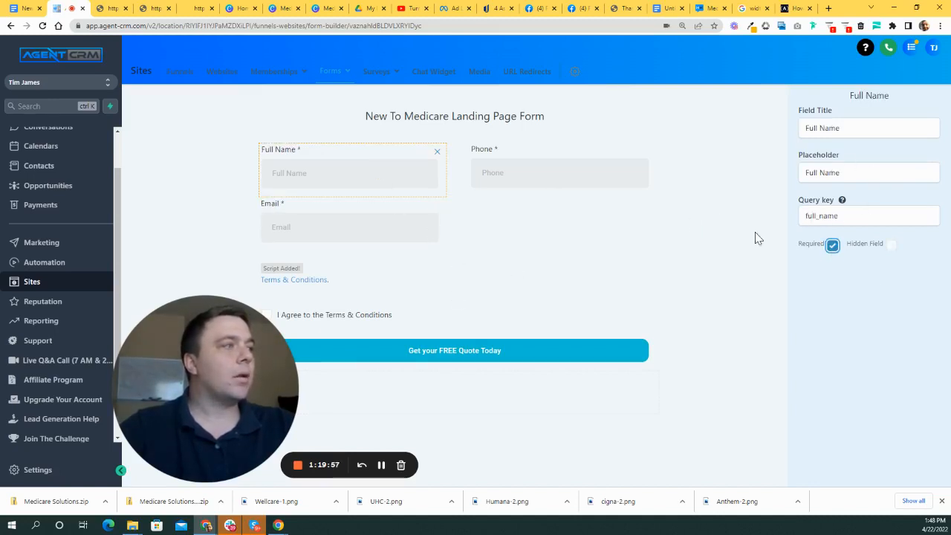
{"action": "left_click", "coordinate": [600, 170]}
{"action": "left_click", "coordinate": [318, 228]}
{"action": "left_click", "coordinate": [314, 325]}
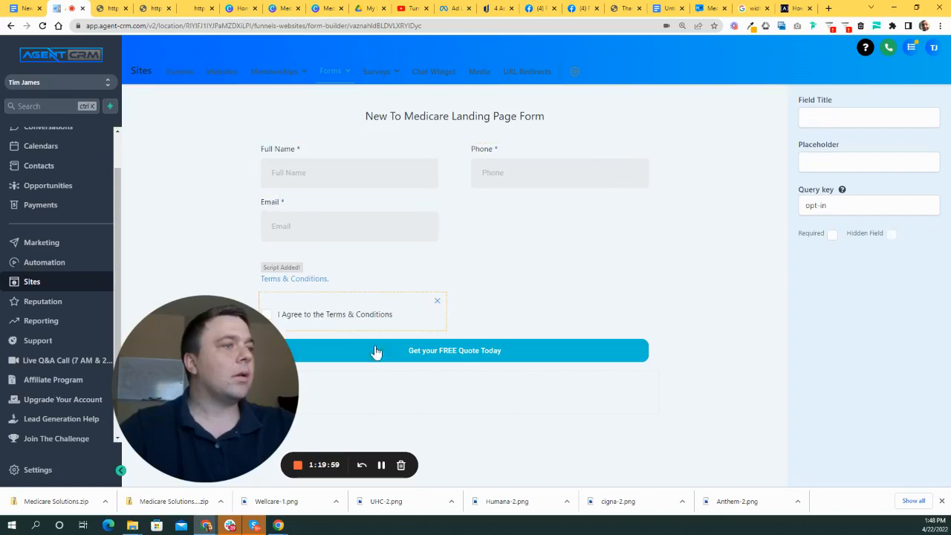
{"action": "left_click", "coordinate": [832, 235]}
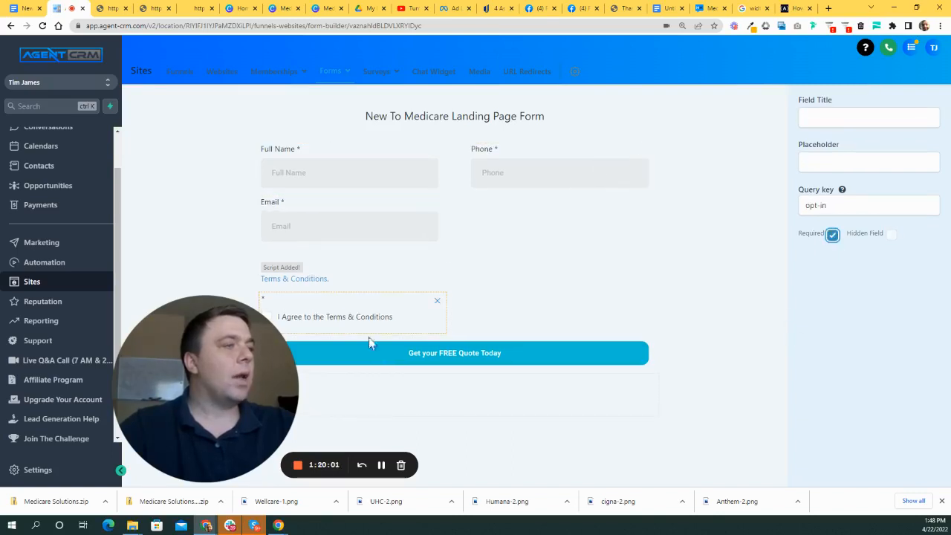
{"action": "left_click_drag", "start_coordinate": [207, 382], "coordinate": [176, 290]}
{"action": "left_click", "coordinate": [321, 324]}
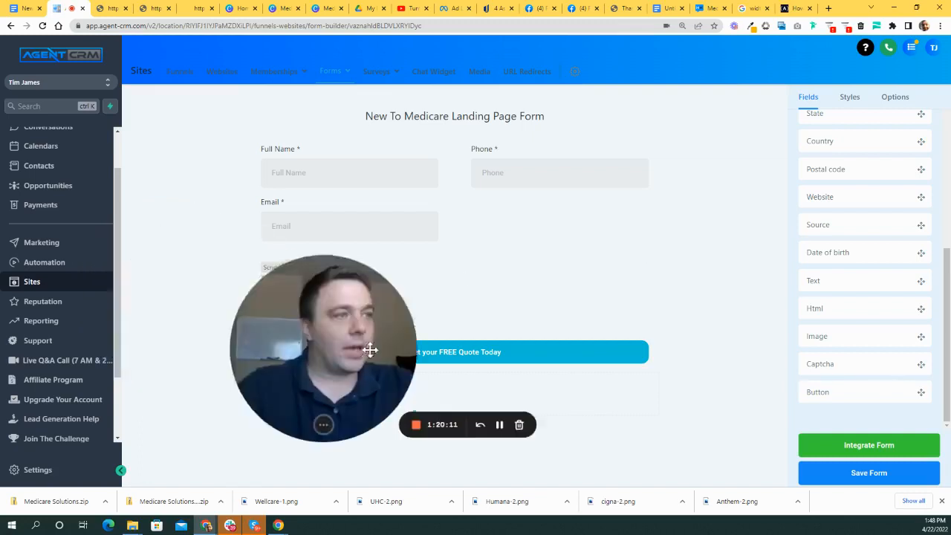
- Preview the form by opening its Integrate Form share link in a new tab
{"action": "left_click", "coordinate": [856, 449]}
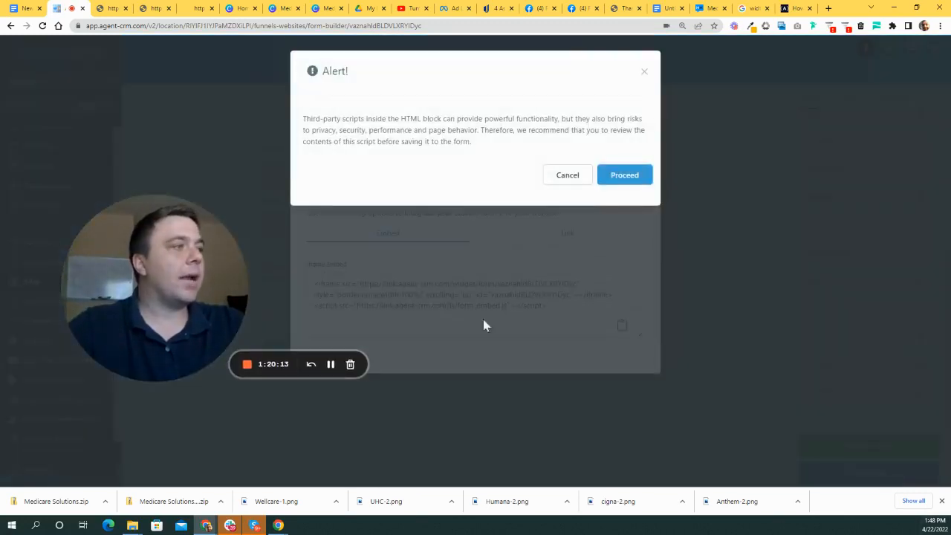
{"action": "left_click", "coordinate": [620, 176]}
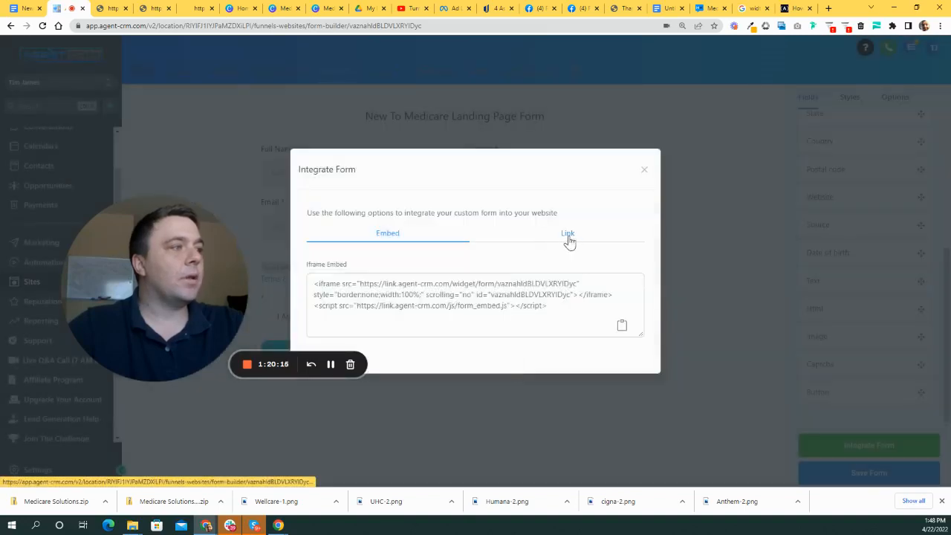
{"action": "left_click", "coordinate": [569, 236]}
{"action": "left_click", "coordinate": [617, 306]}
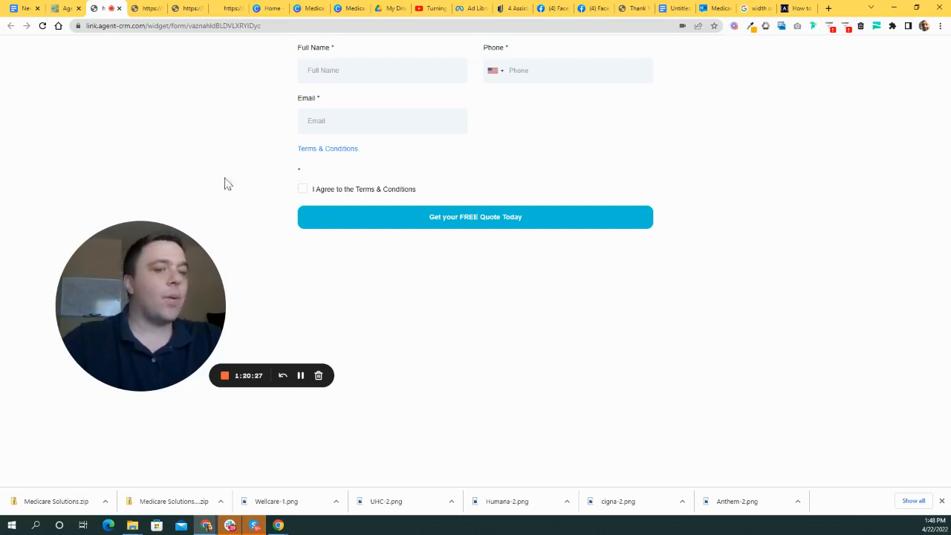
{"action": "left_click", "coordinate": [64, 14]}
{"action": "left_click", "coordinate": [644, 191]}
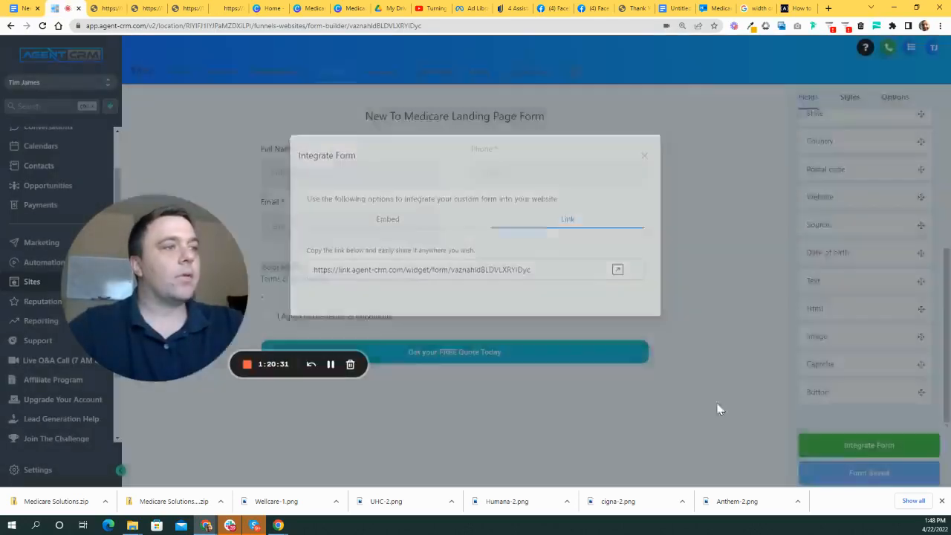
- Save the updated form with the required agreement checkbox
{"action": "left_click", "coordinate": [329, 321]}
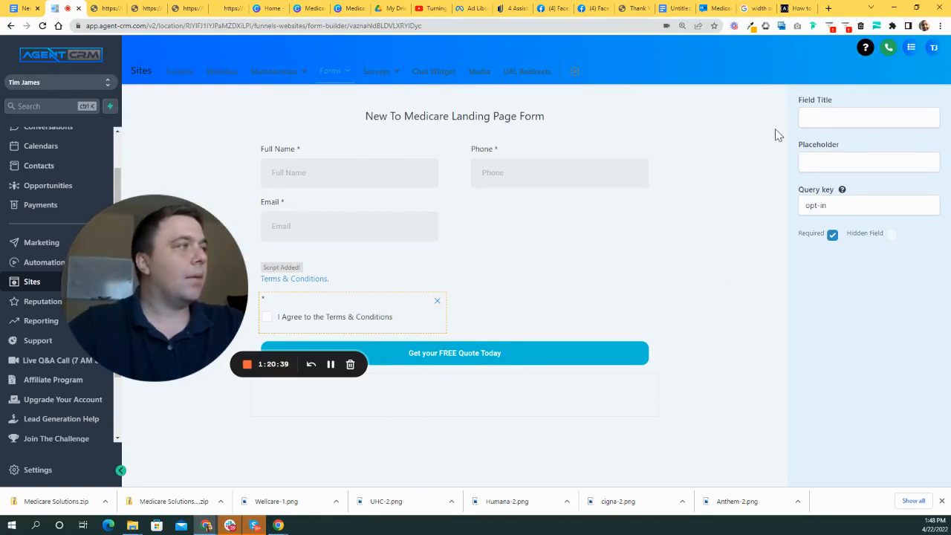
{"action": "left_click", "coordinate": [637, 246]}
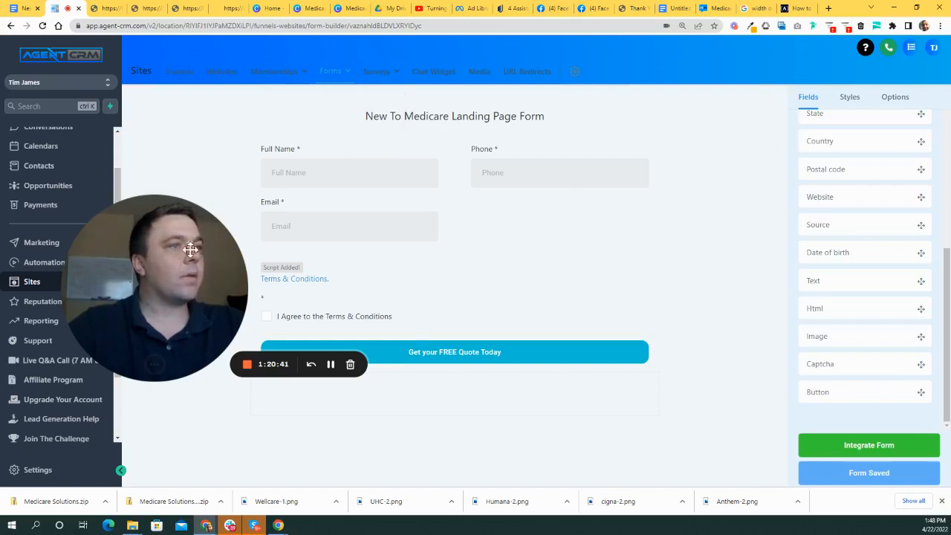
{"action": "left_click_drag", "start_coordinate": [192, 243], "coordinate": [233, 230]}
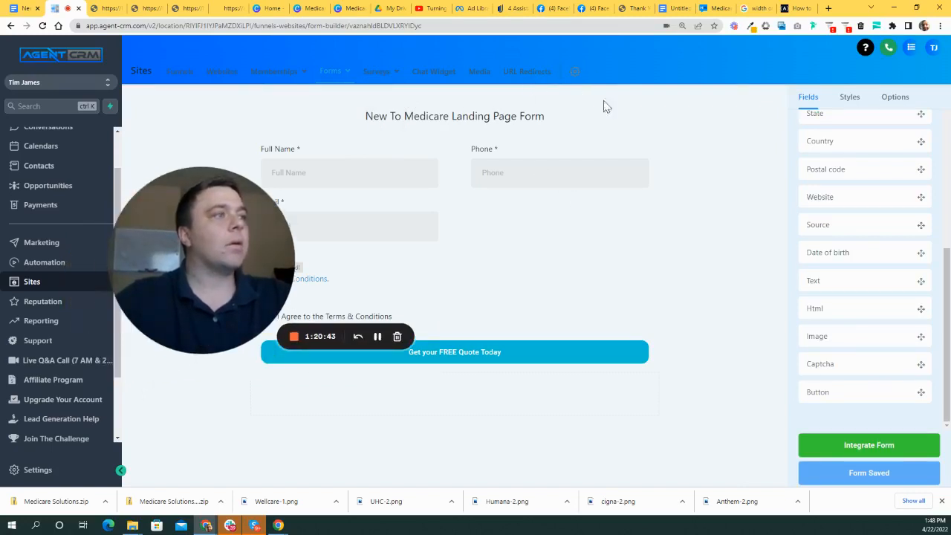
{"action": "left_click_drag", "start_coordinate": [303, 215], "coordinate": [654, 245]}
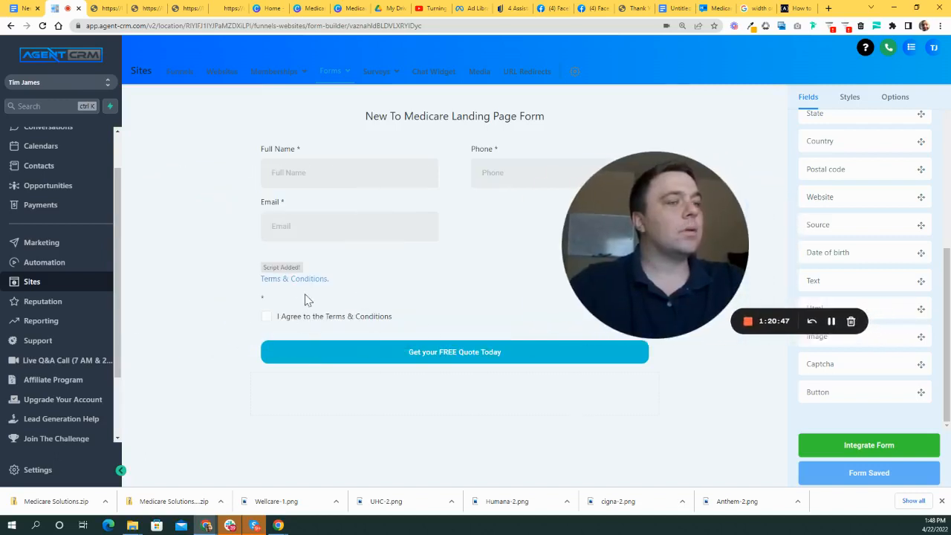
- Open the Medicare Solutions New to Medicare funnel's landing page in the page builder
{"action": "left_click", "coordinate": [182, 76]}
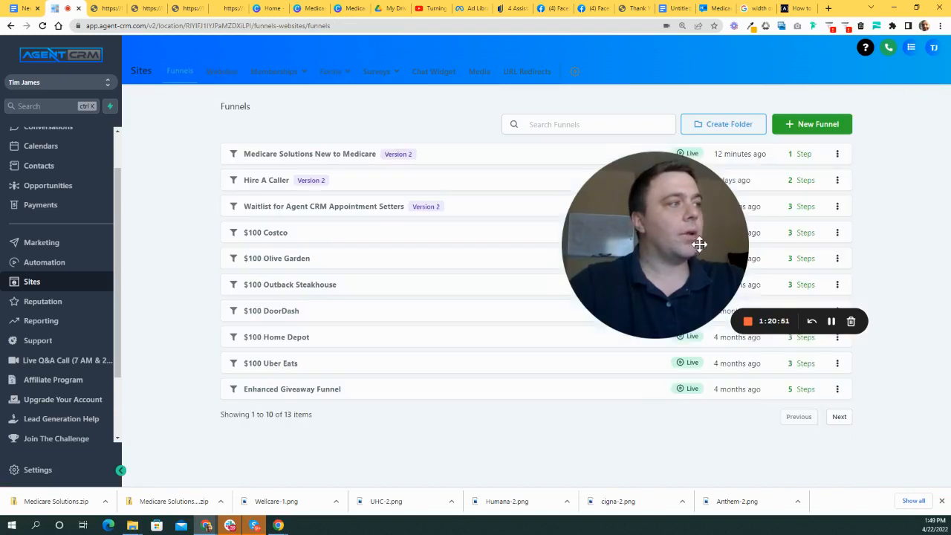
{"action": "left_click", "coordinate": [338, 159]}
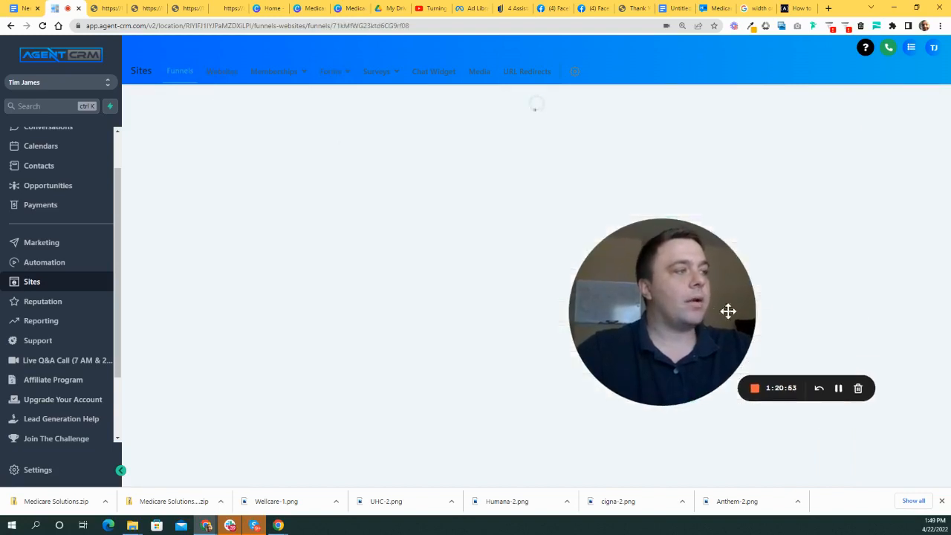
{"action": "left_click_drag", "start_coordinate": [732, 307], "coordinate": [273, 352]}
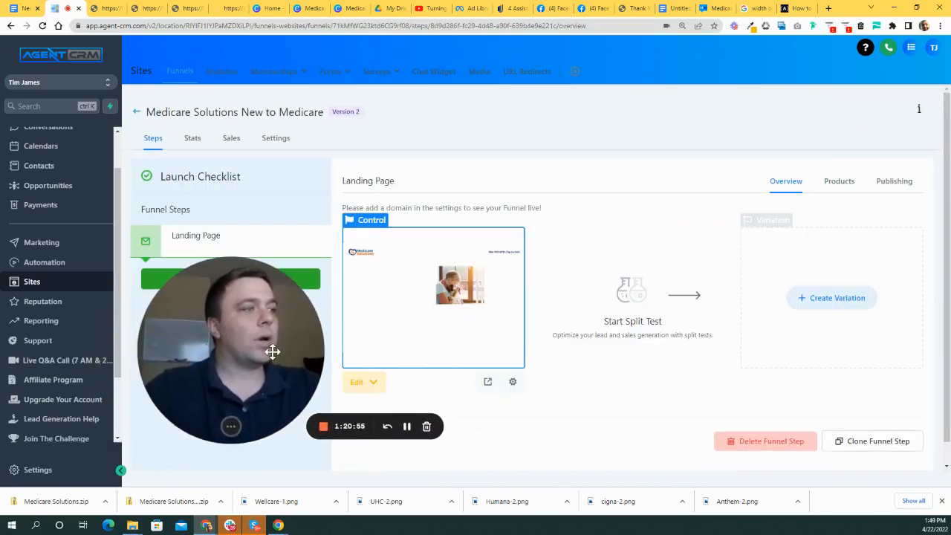
{"action": "left_click", "coordinate": [374, 383]}
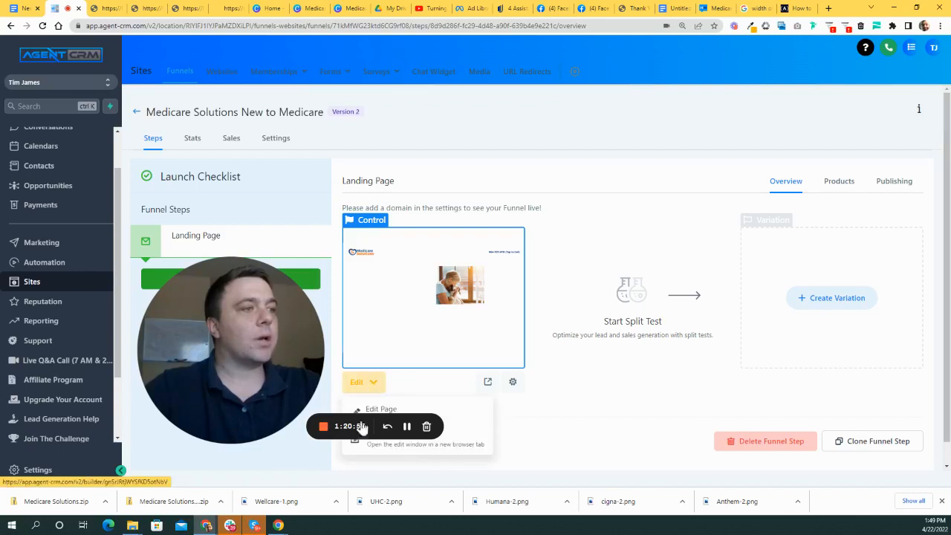
{"action": "left_click", "coordinate": [381, 409]}
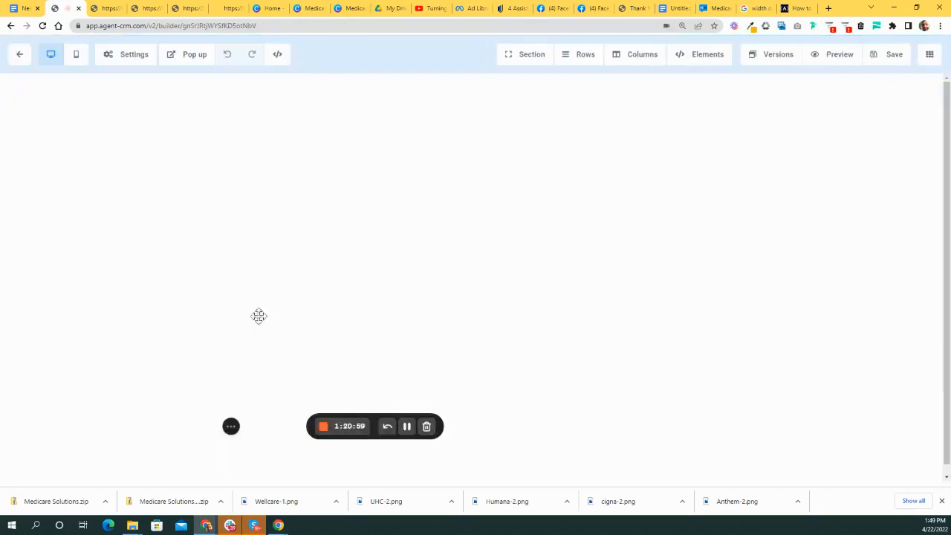
{"action": "left_click_drag", "start_coordinate": [230, 330], "coordinate": [130, 258]}
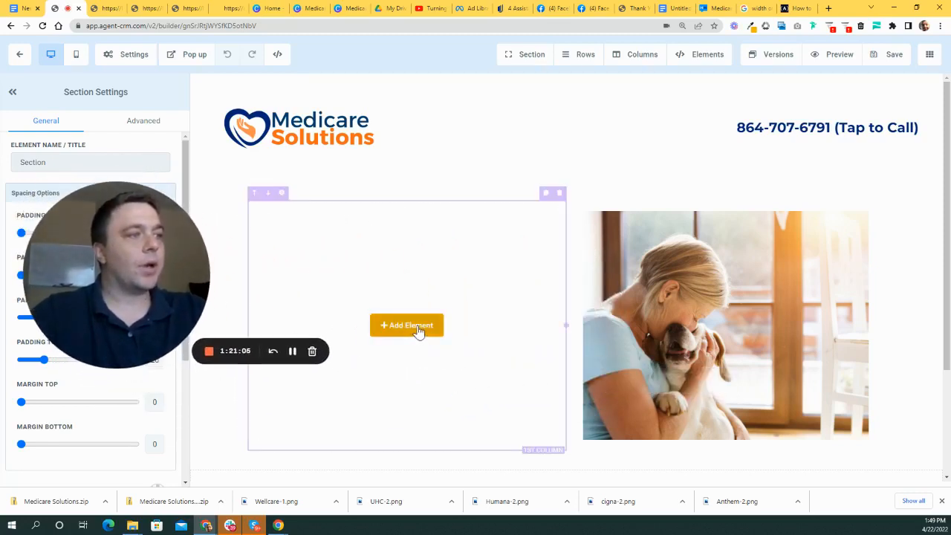
- Add a Form element to the empty first column using the New To Medicare Landing Page Form
{"action": "left_click", "coordinate": [418, 332]}
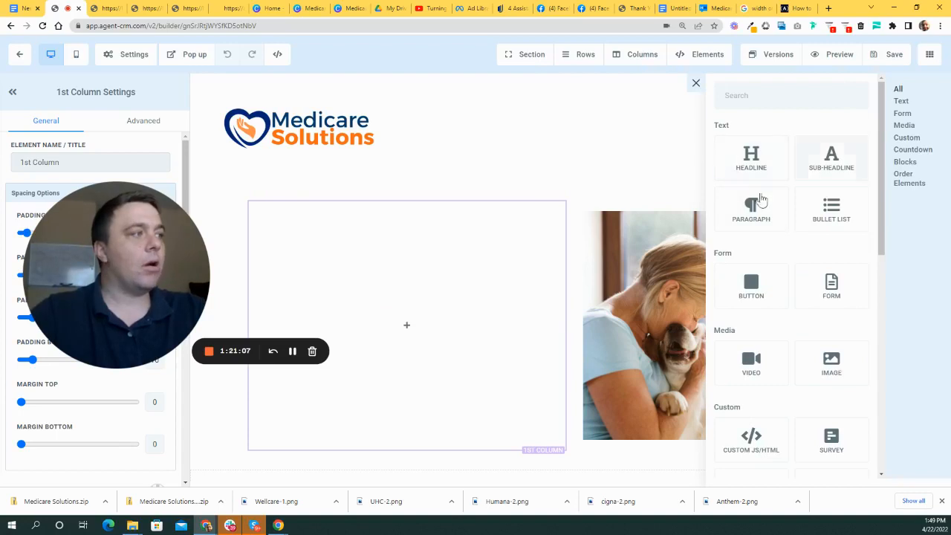
{"action": "scroll", "coordinate": [811, 288], "scroll_direction": "down", "scroll_amount": 3}
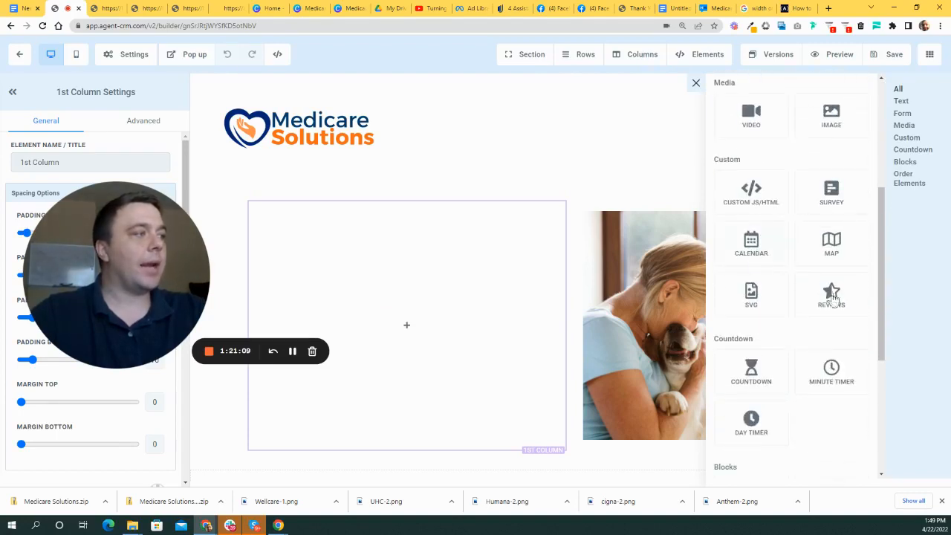
{"action": "scroll", "coordinate": [793, 378], "scroll_direction": "up", "scroll_amount": 5}
{"action": "left_click", "coordinate": [828, 294]}
{"action": "left_click", "coordinate": [468, 220]}
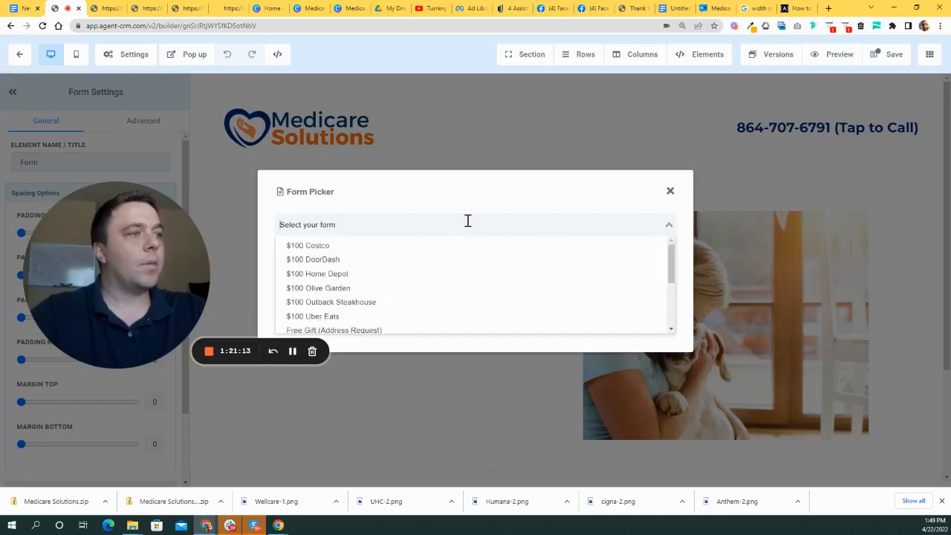
{"action": "scroll", "coordinate": [399, 259], "scroll_direction": "down", "scroll_amount": 3}
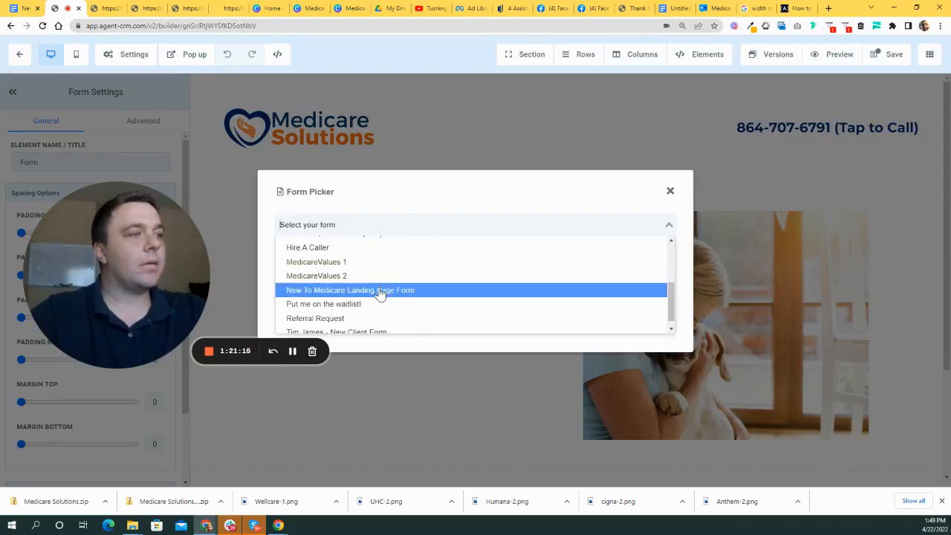
{"action": "left_click", "coordinate": [378, 291]}
{"action": "scroll", "coordinate": [741, 376], "scroll_direction": "down", "scroll_amount": 2}
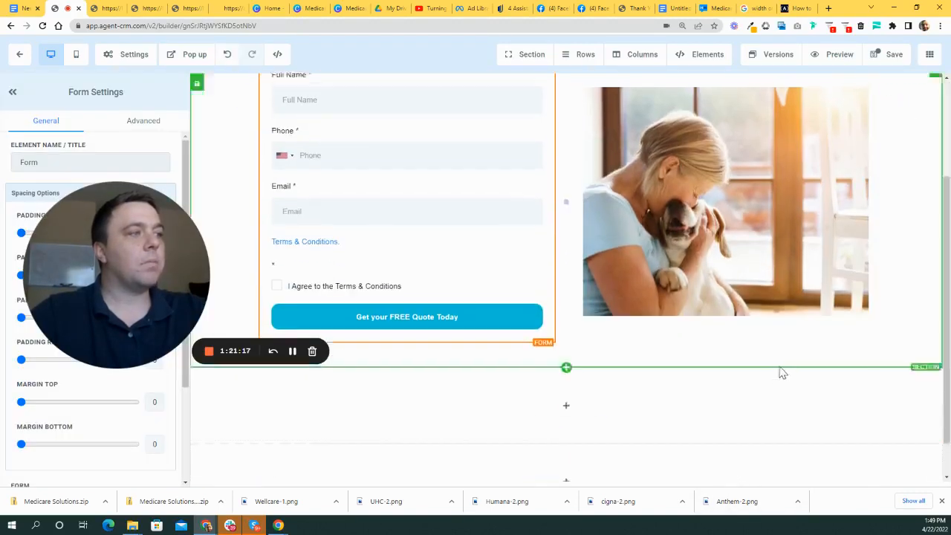
{"action": "left_click", "coordinate": [226, 298]}
{"action": "scroll", "coordinate": [724, 331], "scroll_direction": "up", "scroll_amount": 2}
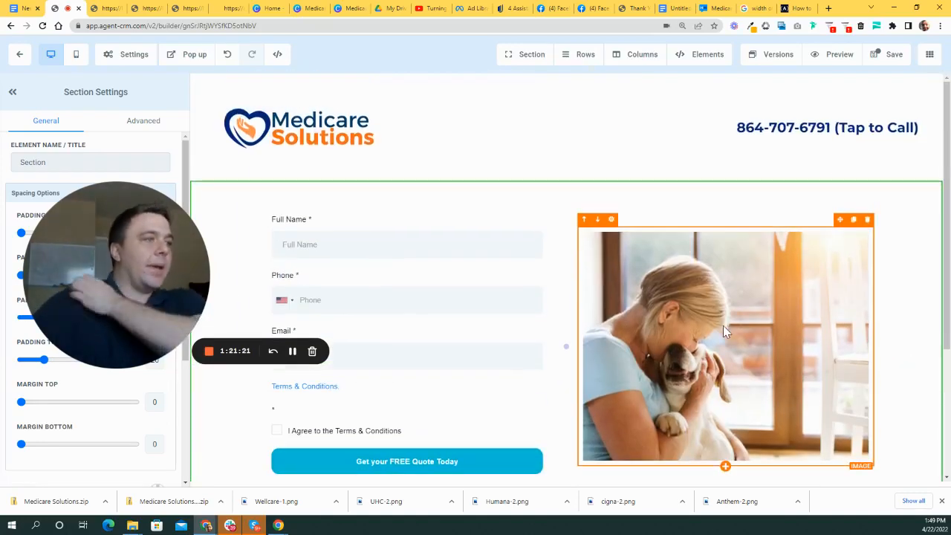
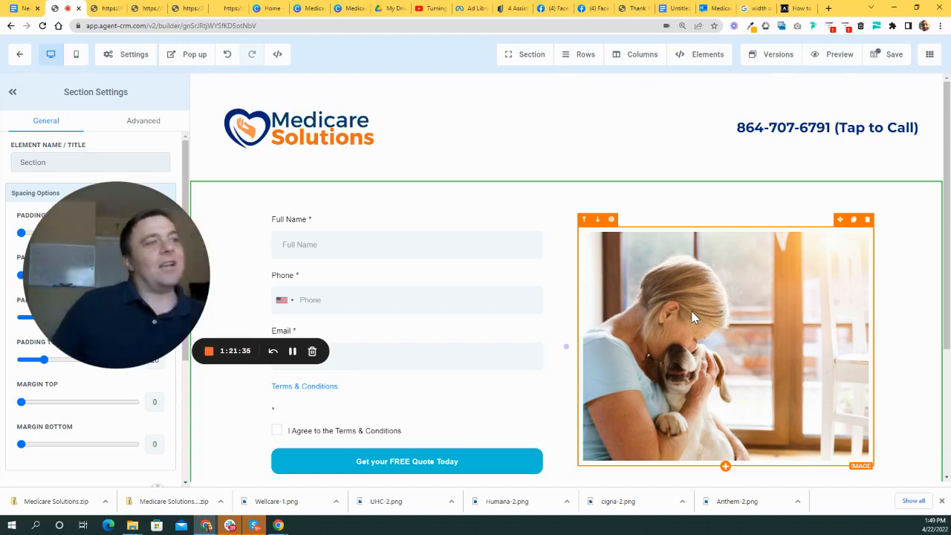
- Turn on 'Allow rows to take entire width' in the form section's settings
{"action": "scroll", "coordinate": [538, 308], "scroll_direction": "down", "scroll_amount": 3}
{"action": "scroll", "coordinate": [531, 308], "scroll_direction": "up", "scroll_amount": 3}
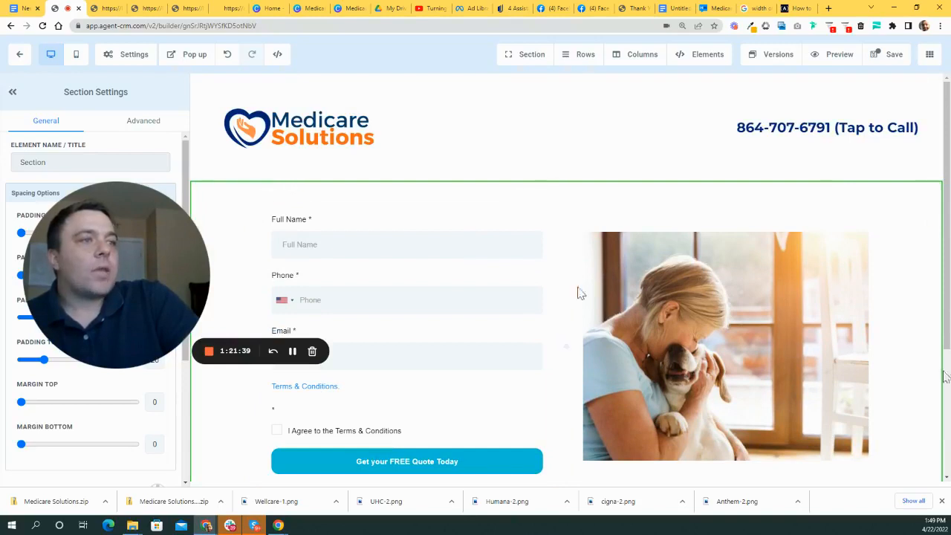
{"action": "left_click_drag", "start_coordinate": [127, 280], "coordinate": [569, 219]}
{"action": "scroll", "coordinate": [148, 401], "scroll_direction": "down", "scroll_amount": 3}
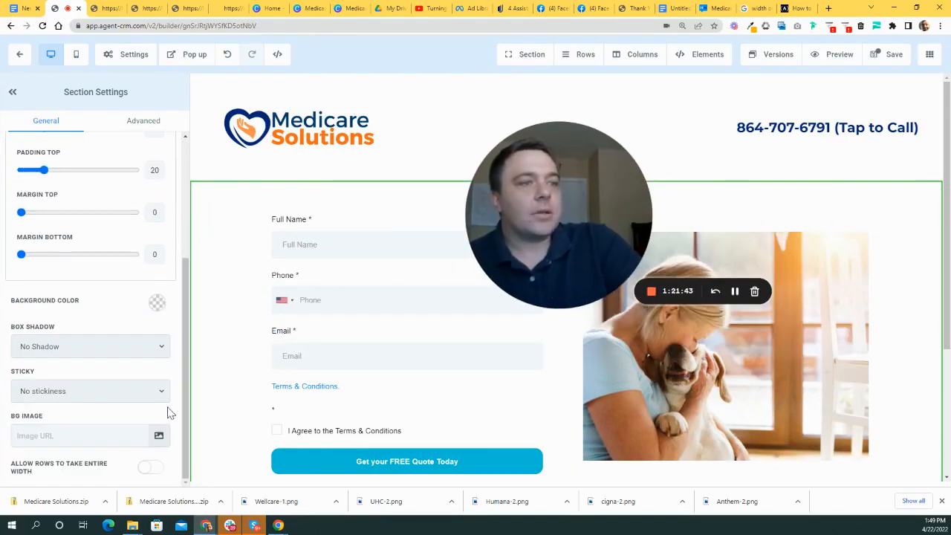
{"action": "left_click", "coordinate": [150, 467]}
- Save the landing page with the widened quote form beside the dog photo
{"action": "left_click_drag", "start_coordinate": [554, 227], "coordinate": [367, 207]}
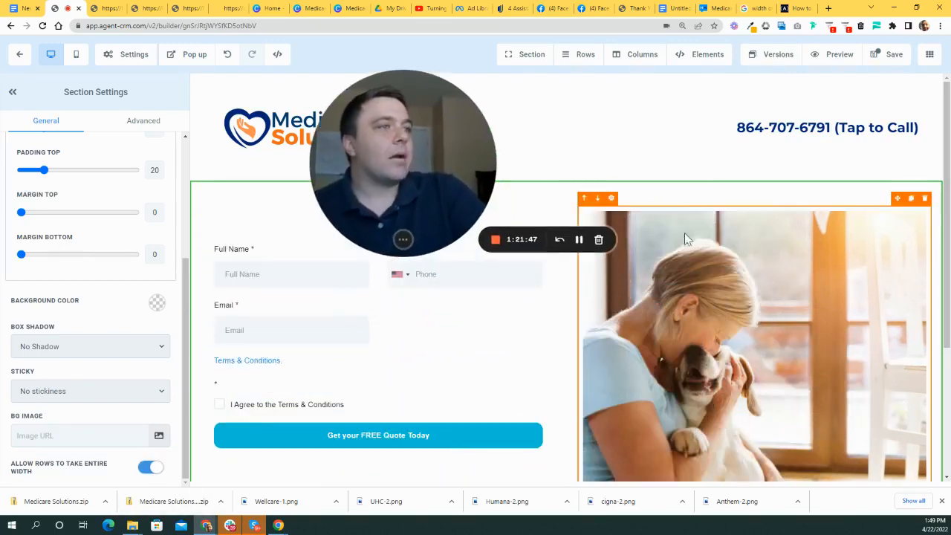
{"action": "scroll", "coordinate": [666, 268], "scroll_direction": "down", "scroll_amount": 1}
{"action": "scroll", "coordinate": [667, 268], "scroll_direction": "down", "scroll_amount": 2}
{"action": "scroll", "coordinate": [676, 284], "scroll_direction": "up", "scroll_amount": 3}
{"action": "left_click_drag", "start_coordinate": [483, 159], "coordinate": [723, 289]}
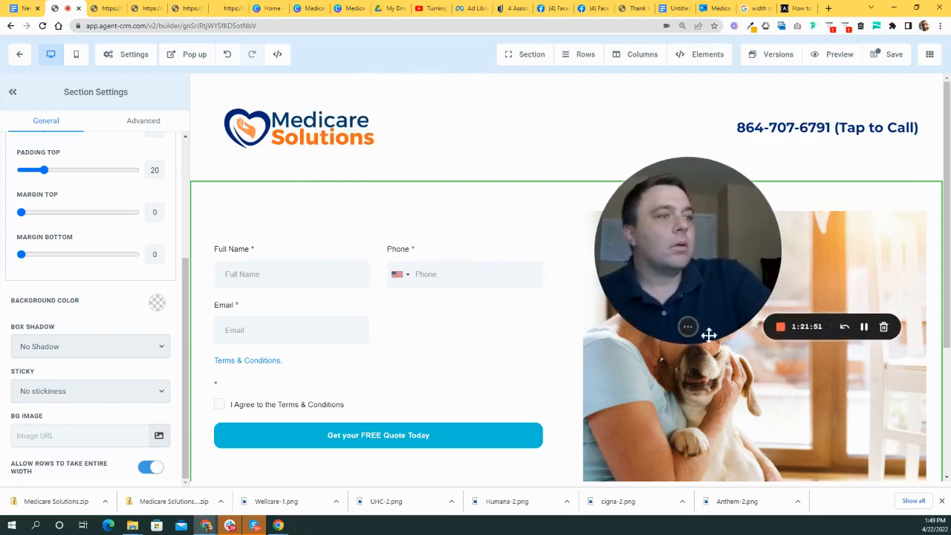
{"action": "left_click_drag", "start_coordinate": [668, 240], "coordinate": [560, 223]}
{"action": "left_click", "coordinate": [891, 54]}
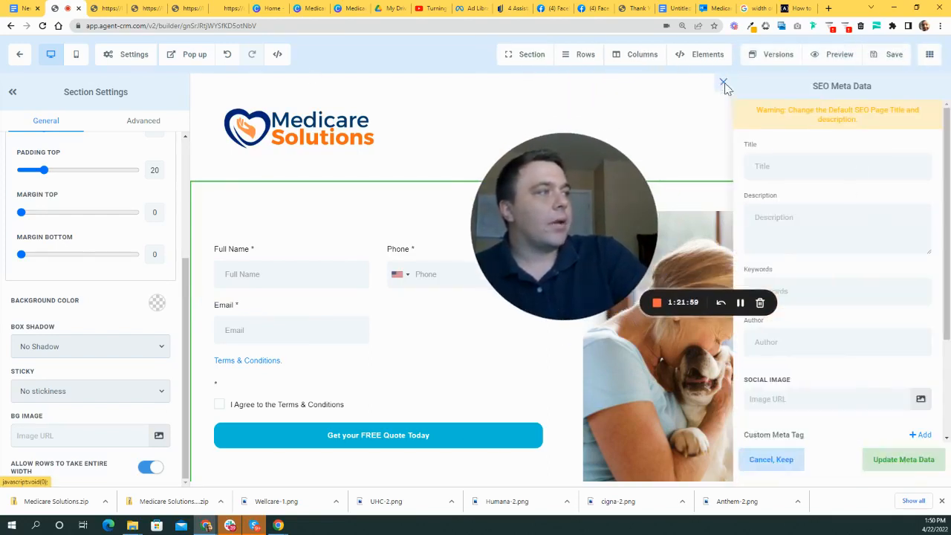
- Dismiss the SEO Meta Data panel and open a live preview of the landing page
{"action": "left_click", "coordinate": [723, 84]}
{"action": "left_click", "coordinate": [837, 59]}
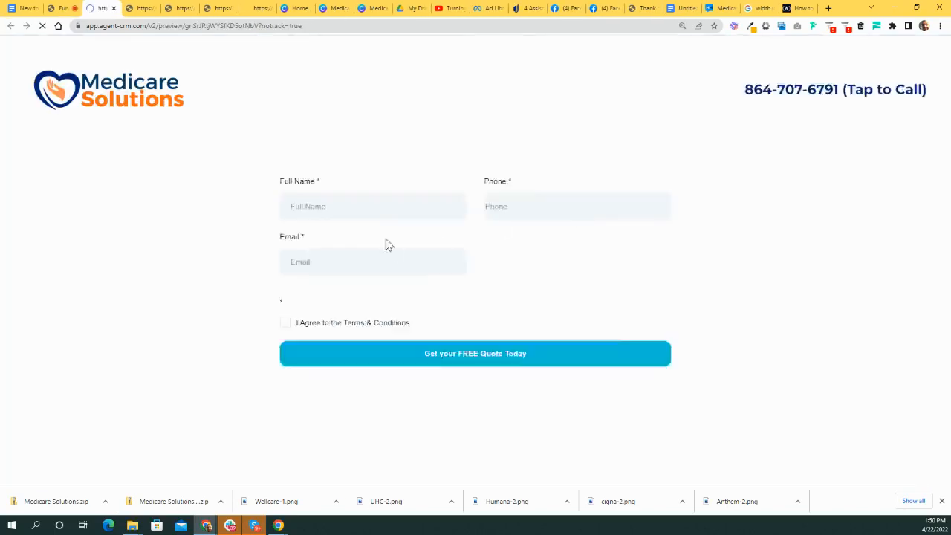
{"action": "scroll", "coordinate": [594, 207], "scroll_direction": "down", "scroll_amount": 3}
{"action": "left_click_drag", "start_coordinate": [594, 207], "coordinate": [664, 204]}
{"action": "scroll", "coordinate": [42, 207], "scroll_direction": "up", "scroll_amount": 3}
{"action": "left_click_drag", "start_coordinate": [644, 155], "coordinate": [369, 134]}
{"action": "scroll", "coordinate": [751, 321], "scroll_direction": "down", "scroll_amount": 3}
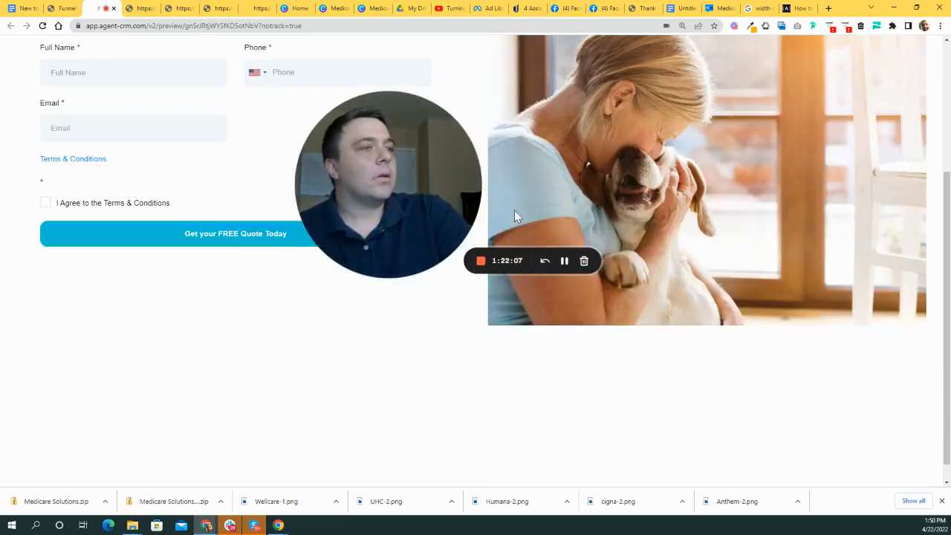
{"action": "left_click_drag", "start_coordinate": [438, 227], "coordinate": [308, 394]}
{"action": "scroll", "coordinate": [636, 284], "scroll_direction": "up", "scroll_amount": 3}
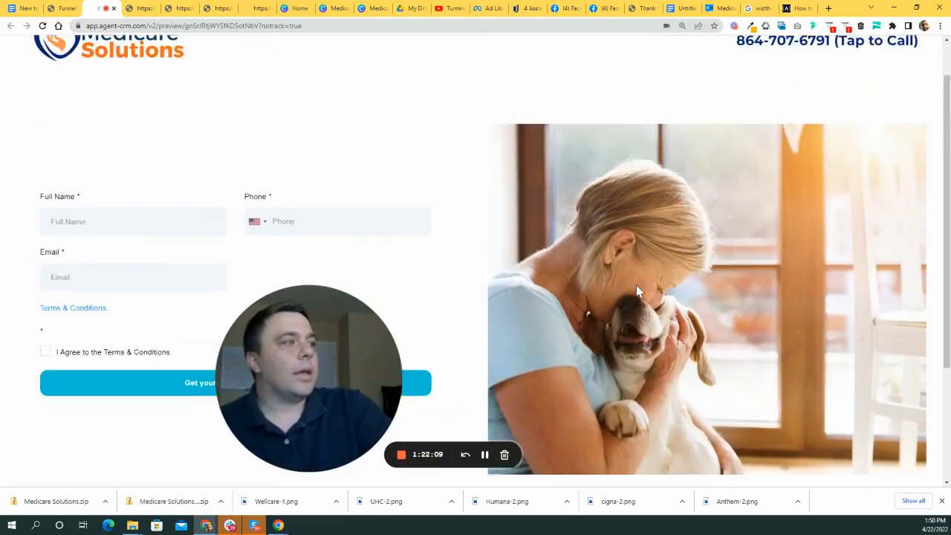
- Check the preview layout, then bring up the 'width of website' results citing 1280px and 1920px
{"action": "scroll", "coordinate": [636, 284], "scroll_direction": "down", "scroll_amount": 3}
{"action": "scroll", "coordinate": [632, 280], "scroll_direction": "up", "scroll_amount": 2}
{"action": "scroll", "coordinate": [467, 292], "scroll_direction": "up", "scroll_amount": 1}
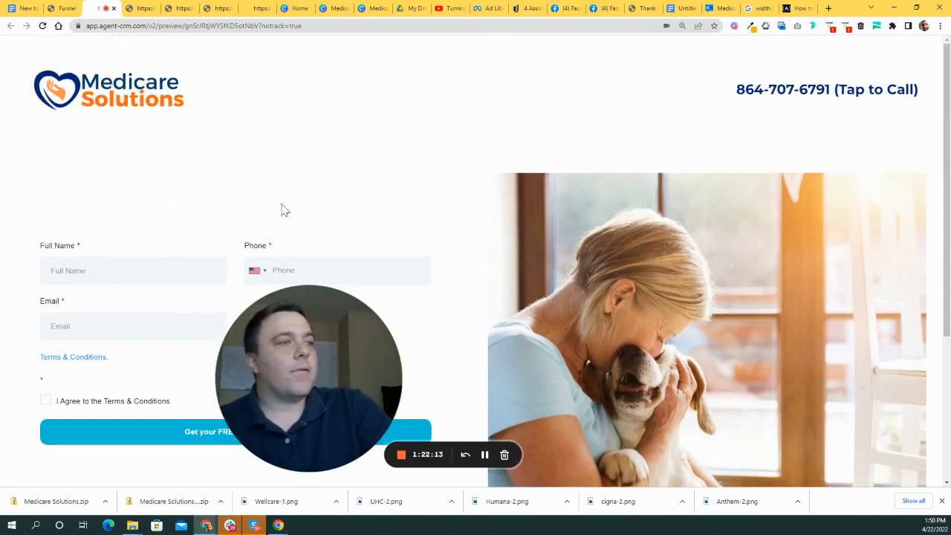
{"action": "scroll", "coordinate": [450, 312], "scroll_direction": "down", "scroll_amount": 1}
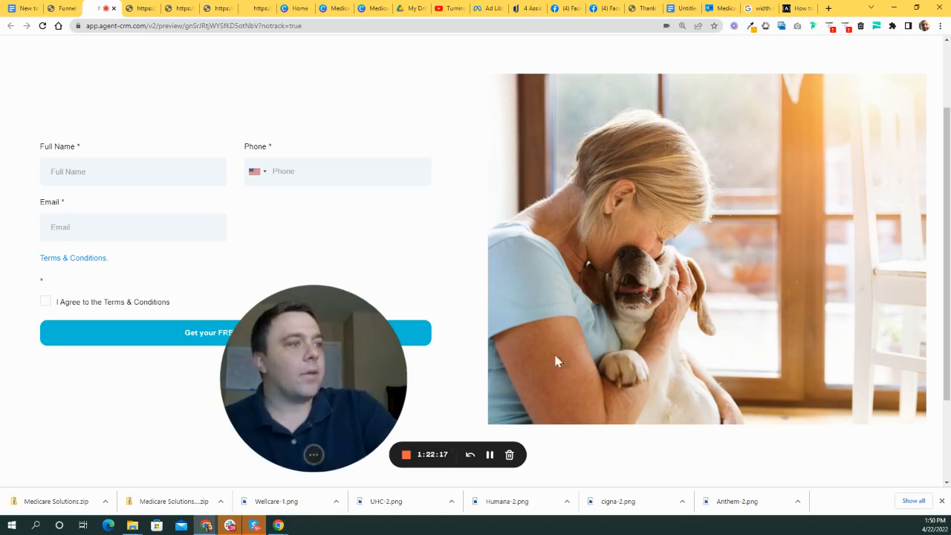
{"action": "scroll", "coordinate": [416, 296], "scroll_direction": "up", "scroll_amount": 1}
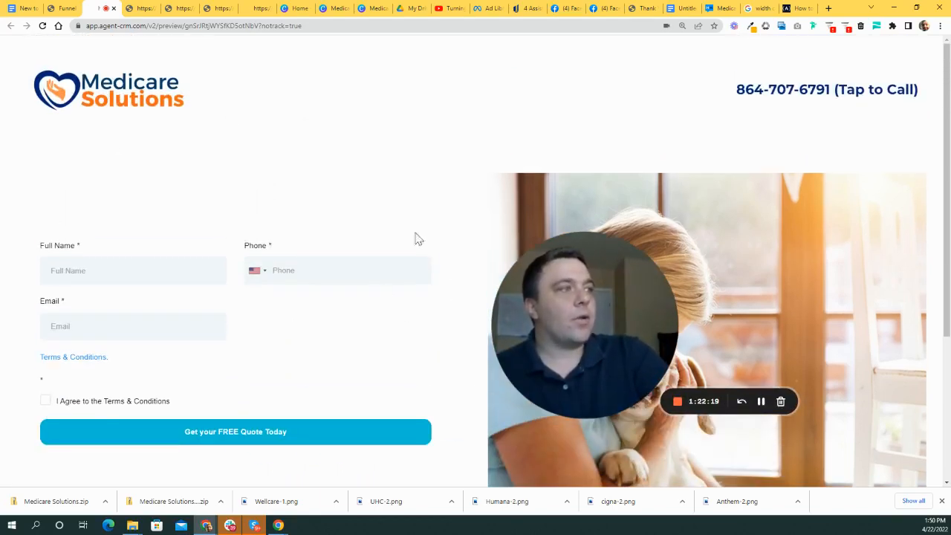
{"action": "left_click", "coordinate": [762, 8]}
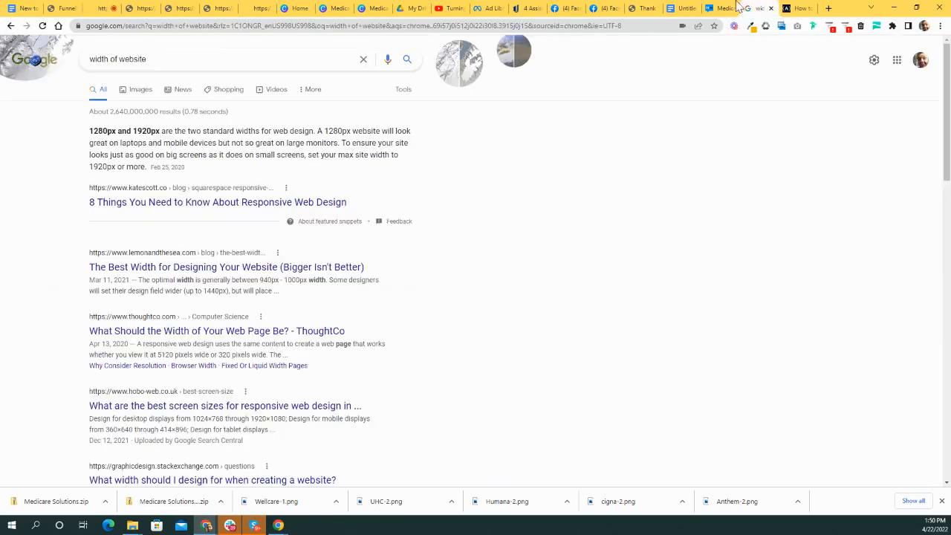
- Find and switch to the 'New to Medicare 3 Page Funnel Build' notes document
{"action": "left_click", "coordinate": [799, 8]}
{"action": "left_click", "coordinate": [718, 8]}
{"action": "left_click", "coordinate": [684, 10]}
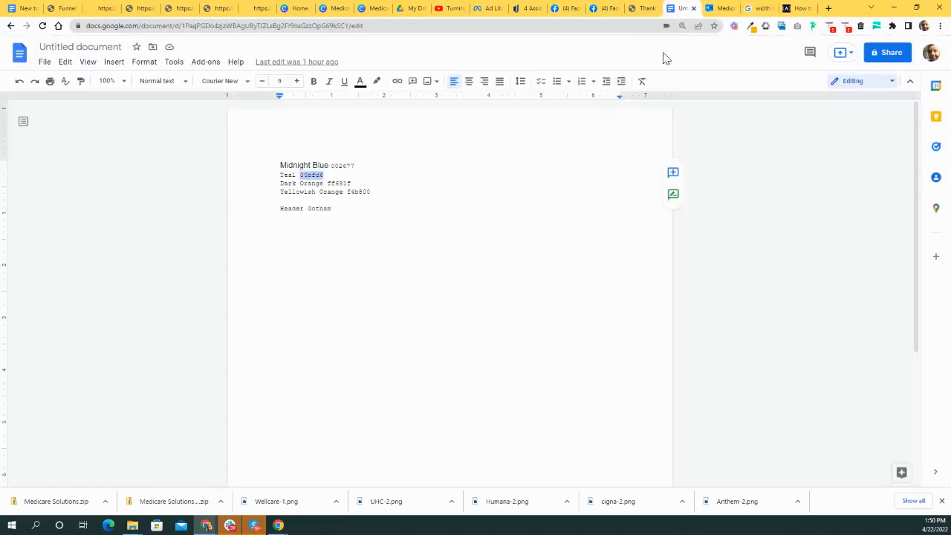
{"action": "left_click", "coordinate": [631, 10]}
{"action": "left_click", "coordinate": [603, 9]}
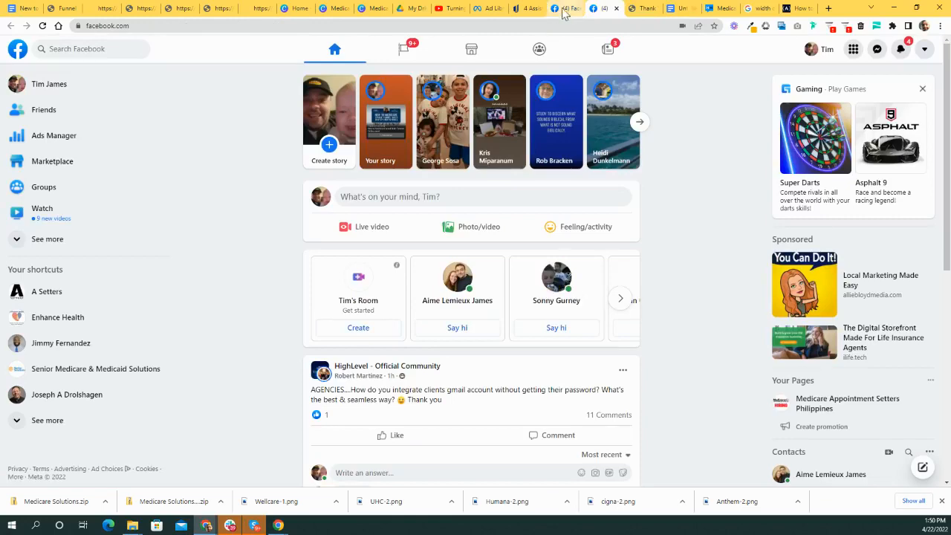
{"action": "left_click", "coordinate": [684, 9]}
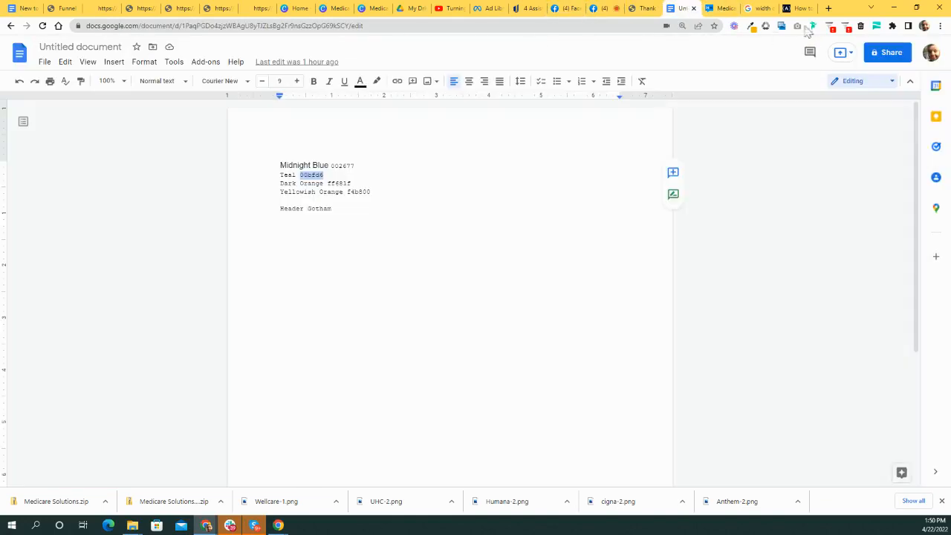
{"action": "key", "text": "ctrl+1"}
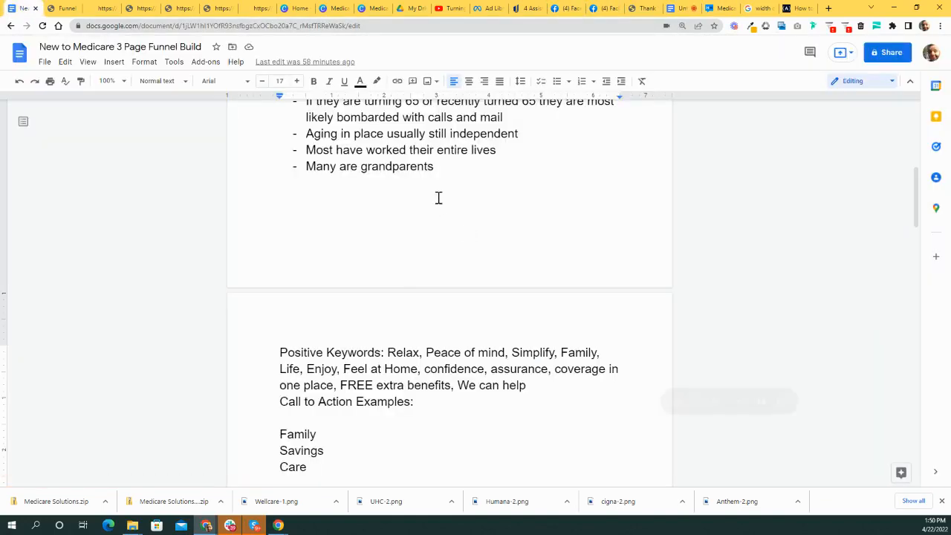
- Copy the paragraph about helping thousands of Medicare customers save annually
{"action": "scroll", "coordinate": [477, 310], "scroll_direction": "down", "scroll_amount": 1}
{"action": "left_click_drag", "start_coordinate": [557, 332], "coordinate": [673, 215]}
{"action": "scroll", "coordinate": [401, 356], "scroll_direction": "down", "scroll_amount": 3}
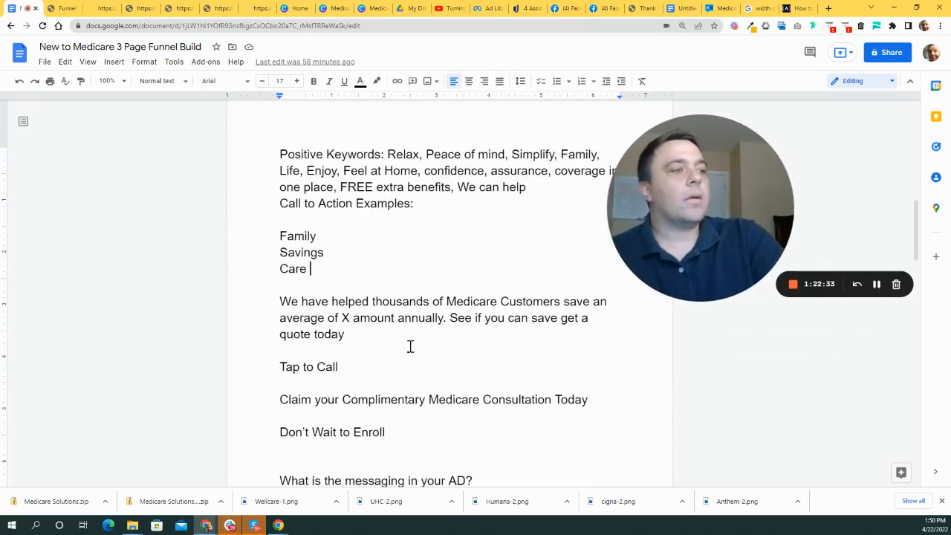
{"action": "left_click_drag", "start_coordinate": [282, 297], "coordinate": [444, 341]}
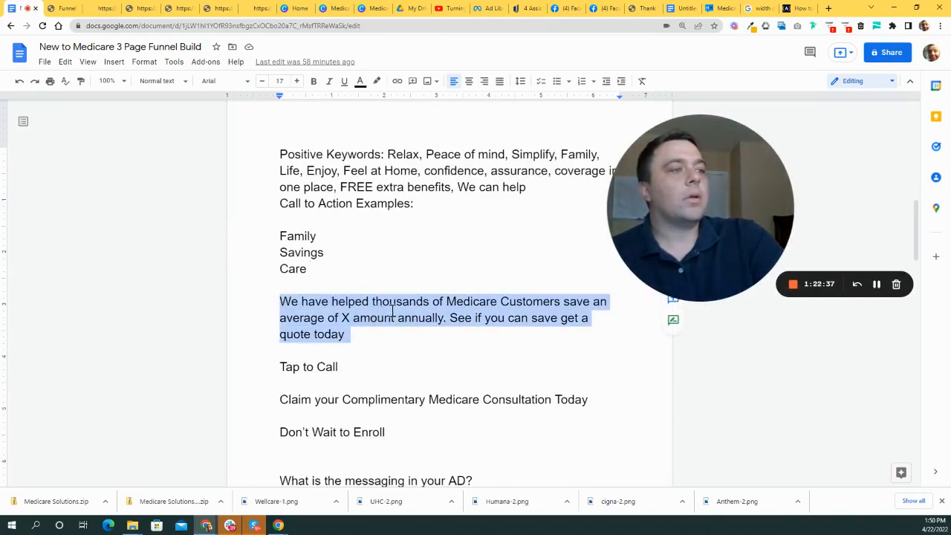
{"action": "key", "text": "ctrl+alt+m"}
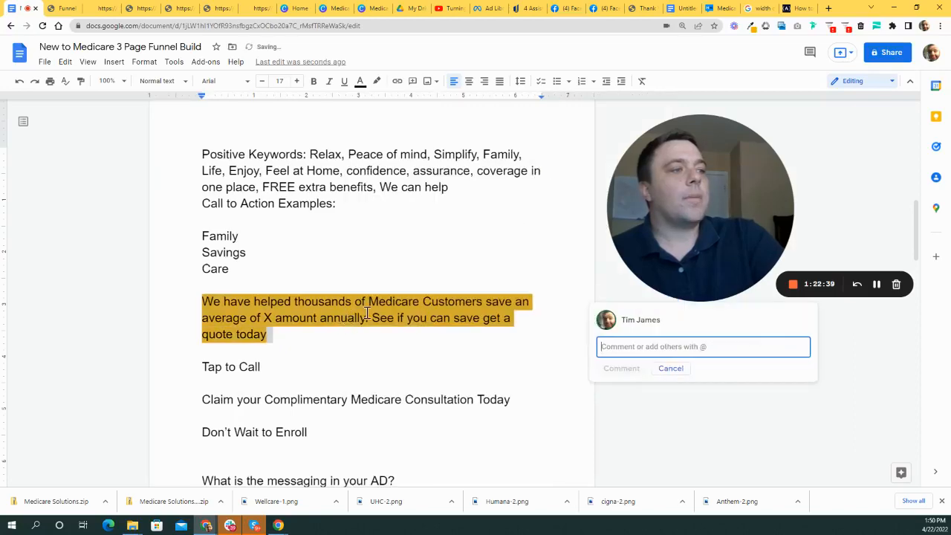
{"action": "right_click", "coordinate": [366, 315]}
{"action": "left_click", "coordinate": [390, 191]}
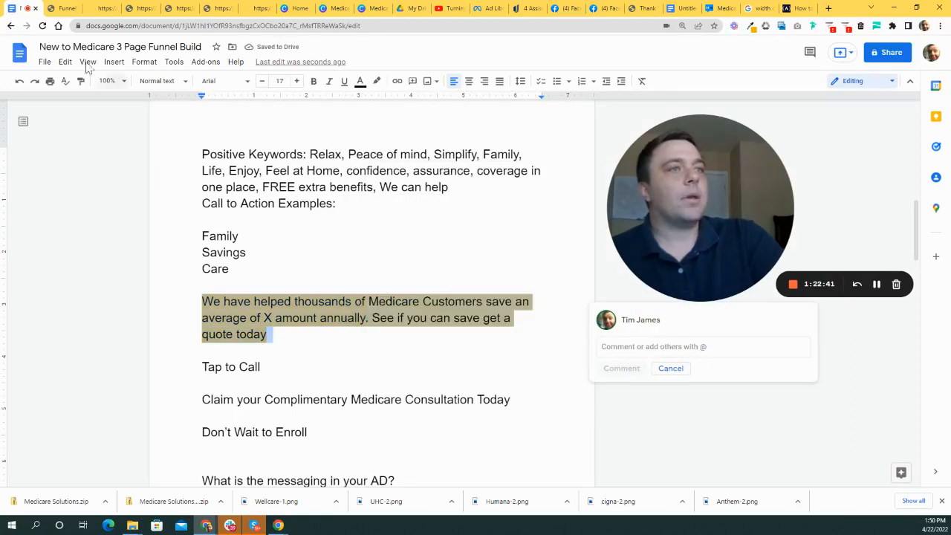
- Return to the landing page builder's quote form section
{"action": "left_click", "coordinate": [58, 8]}
{"action": "scroll", "coordinate": [676, 205], "scroll_direction": "down", "scroll_amount": 1}
{"action": "left_click_drag", "start_coordinate": [726, 177], "coordinate": [742, 164]}
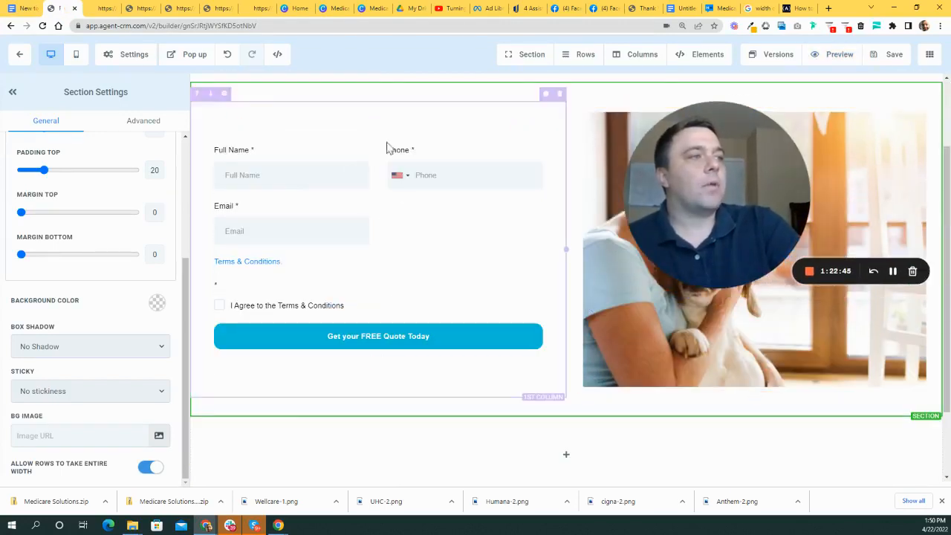
{"action": "scroll", "coordinate": [401, 245], "scroll_direction": "down", "scroll_amount": 1}
{"action": "scroll", "coordinate": [540, 205], "scroll_direction": "up", "scroll_amount": 1}
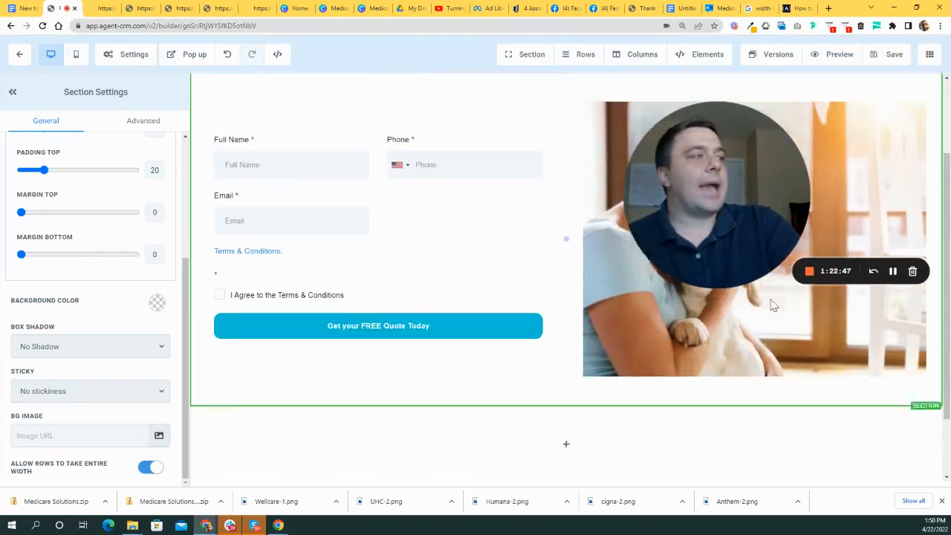
{"action": "scroll", "coordinate": [413, 291], "scroll_direction": "down", "scroll_amount": 1}
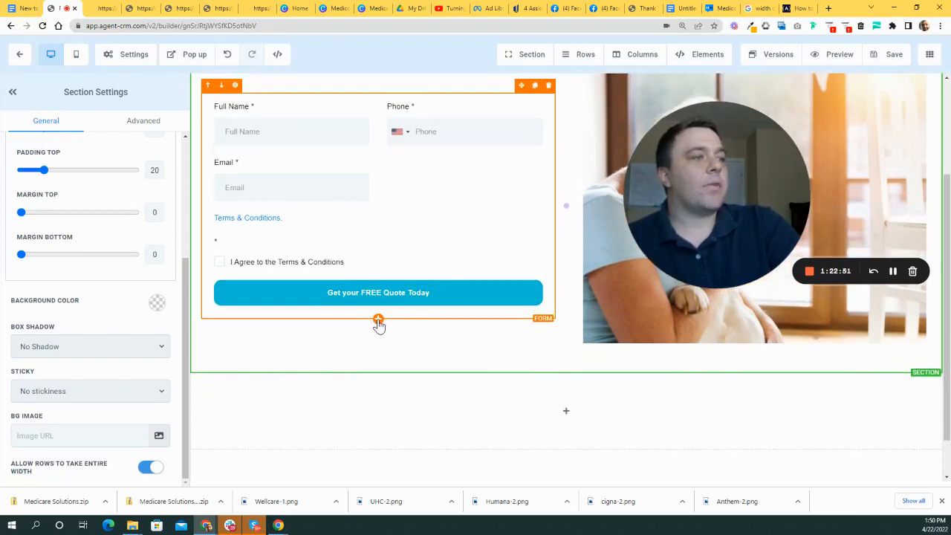
{"action": "scroll", "coordinate": [520, 297], "scroll_direction": "down", "scroll_amount": 1}
{"action": "scroll", "coordinate": [456, 304], "scroll_direction": "up", "scroll_amount": 1}
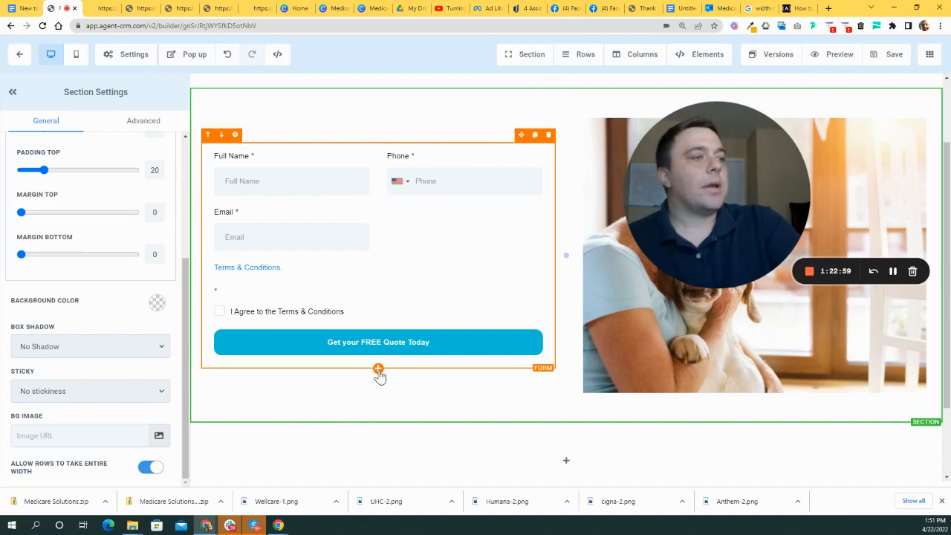
{"action": "left_click", "coordinate": [379, 369]}
{"action": "left_click_drag", "start_coordinate": [753, 166], "coordinate": [622, 299]}
{"action": "left_click", "coordinate": [752, 159]}
{"action": "left_click_drag", "start_coordinate": [611, 373], "coordinate": [706, 312]}
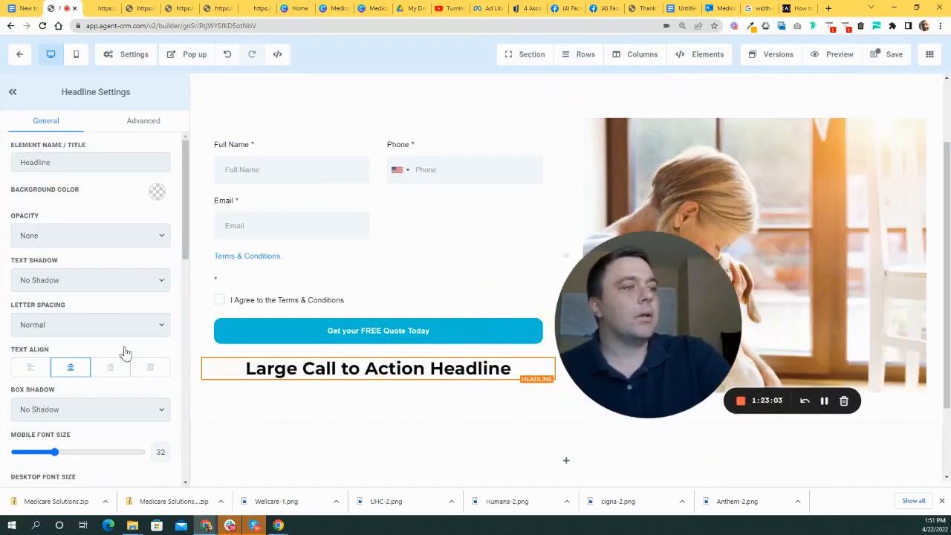
{"action": "left_click", "coordinate": [208, 350]}
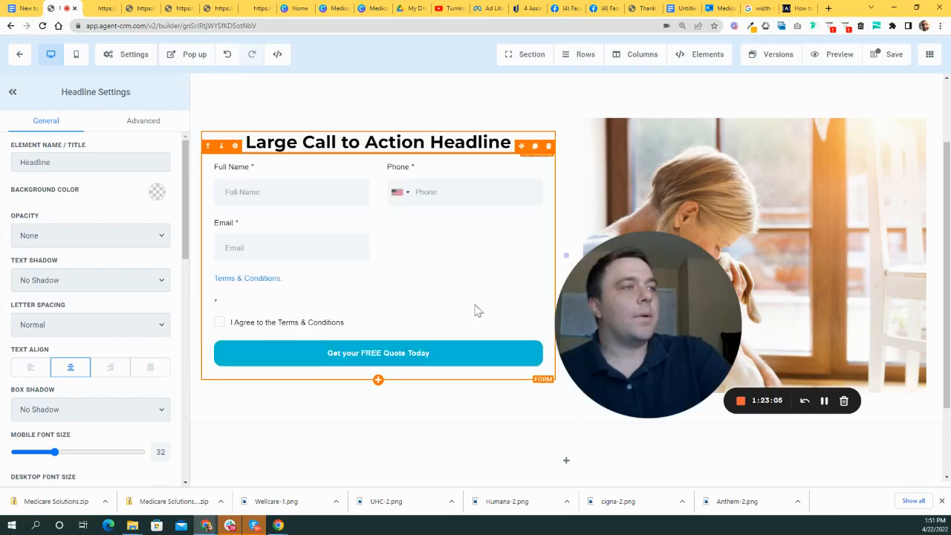
{"action": "scroll", "coordinate": [475, 290], "scroll_direction": "up", "scroll_amount": 3}
{"action": "triple_click", "coordinate": [427, 235]}
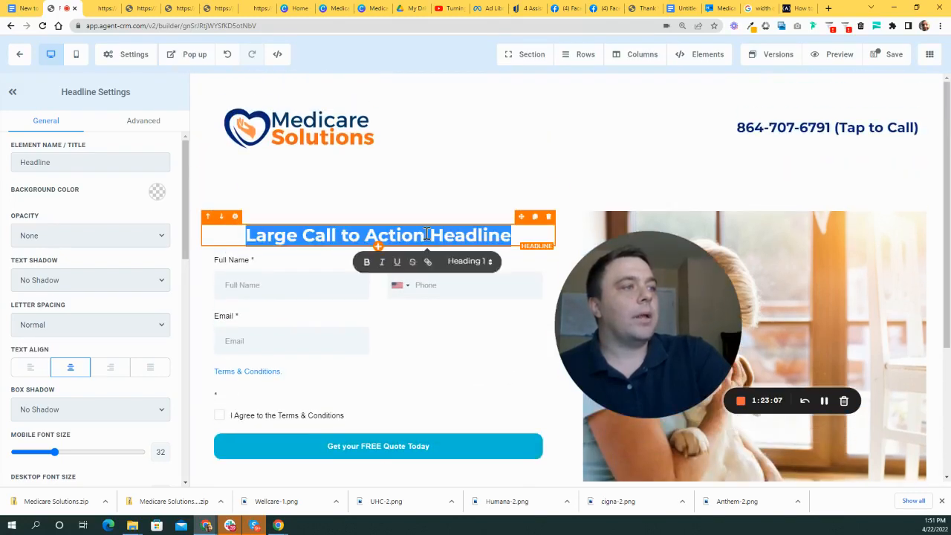
{"action": "right_click", "coordinate": [483, 236]}
{"action": "left_click", "coordinate": [522, 291]}
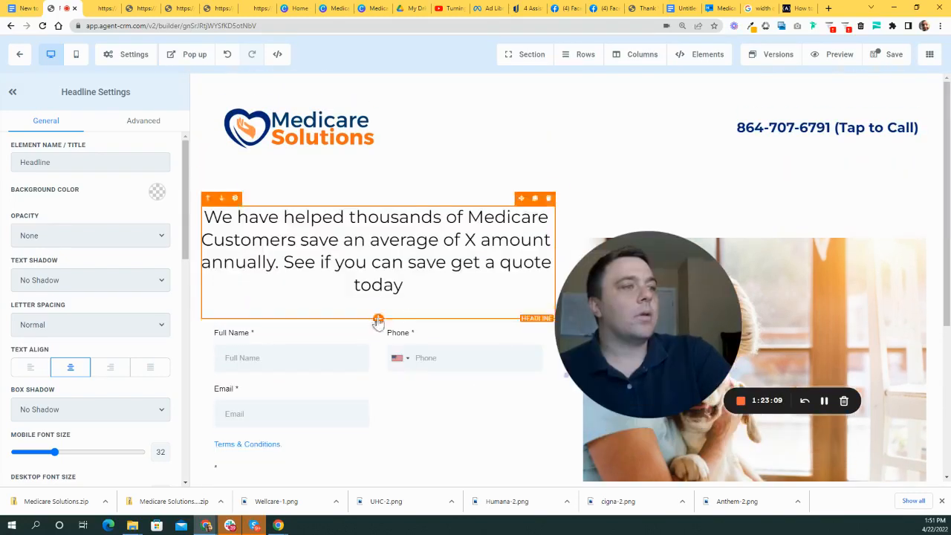
{"action": "key", "text": "BackSpace"}
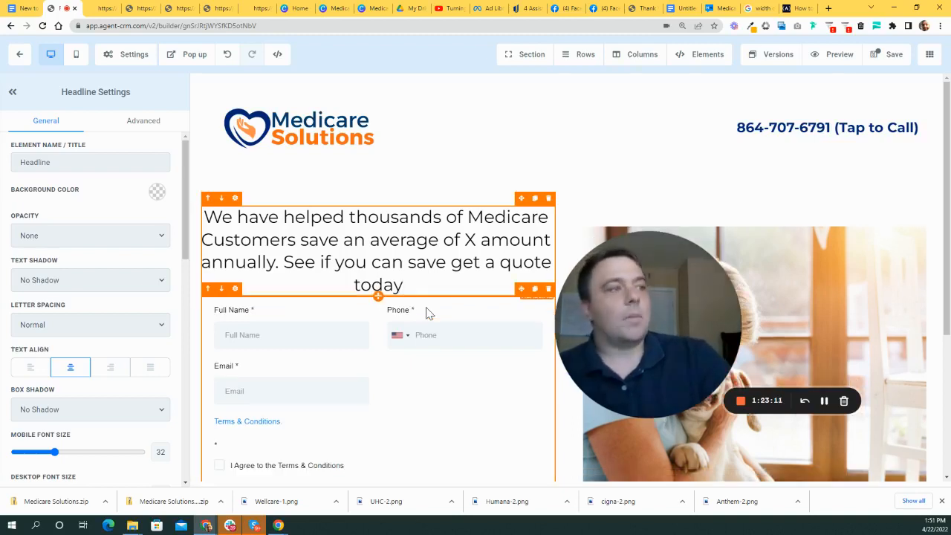
{"action": "left_click_drag", "start_coordinate": [651, 317], "coordinate": [732, 295]}
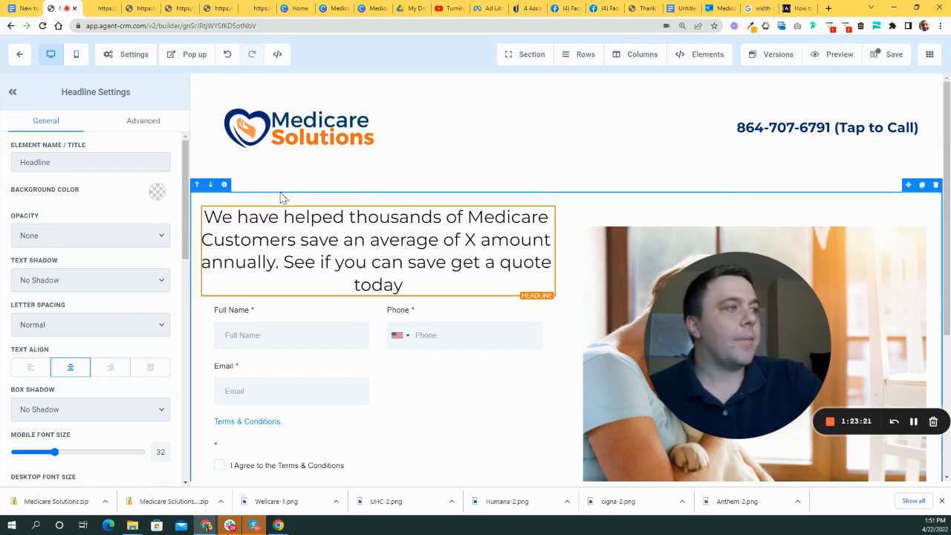
{"action": "scroll", "coordinate": [360, 220], "scroll_direction": "down", "scroll_amount": 1}
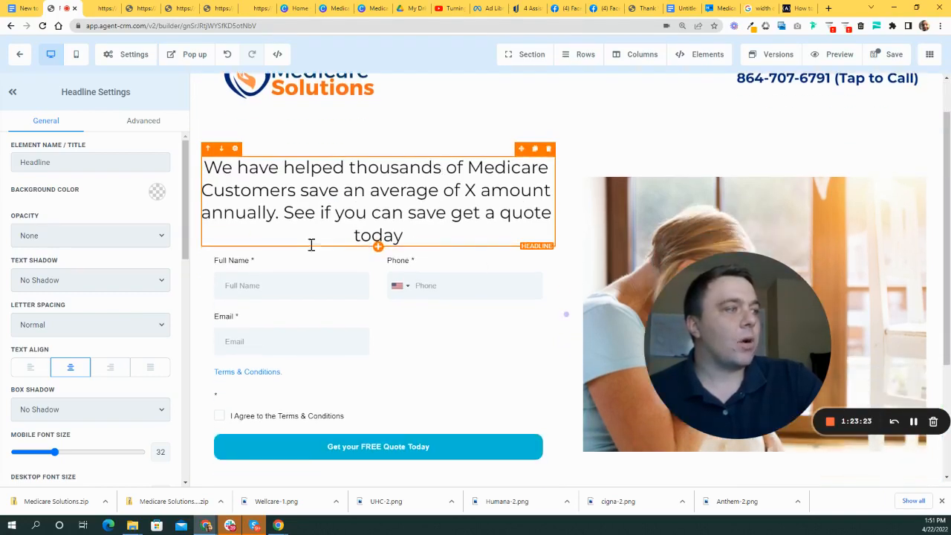
{"action": "left_click_drag", "start_coordinate": [723, 349], "coordinate": [540, 363]}
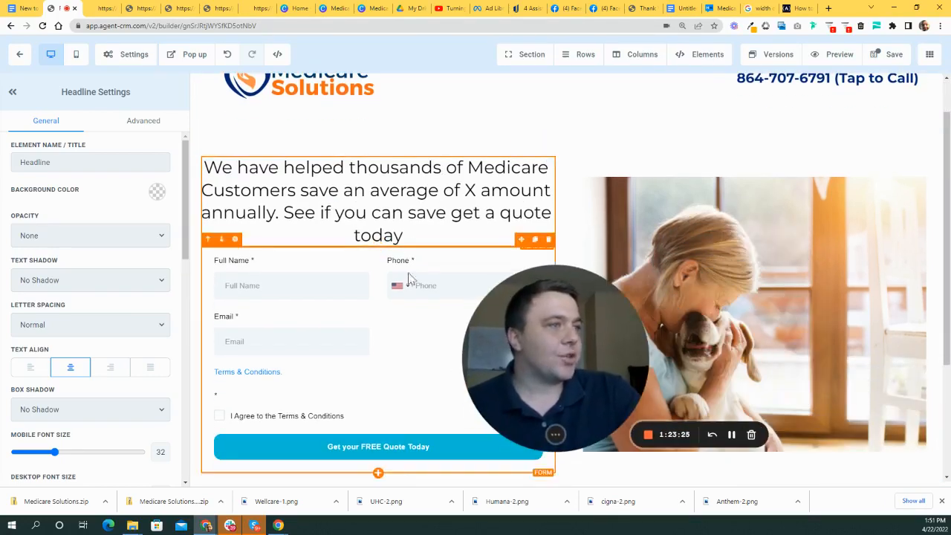
{"action": "left_click_drag", "start_coordinate": [604, 335], "coordinate": [810, 272]}
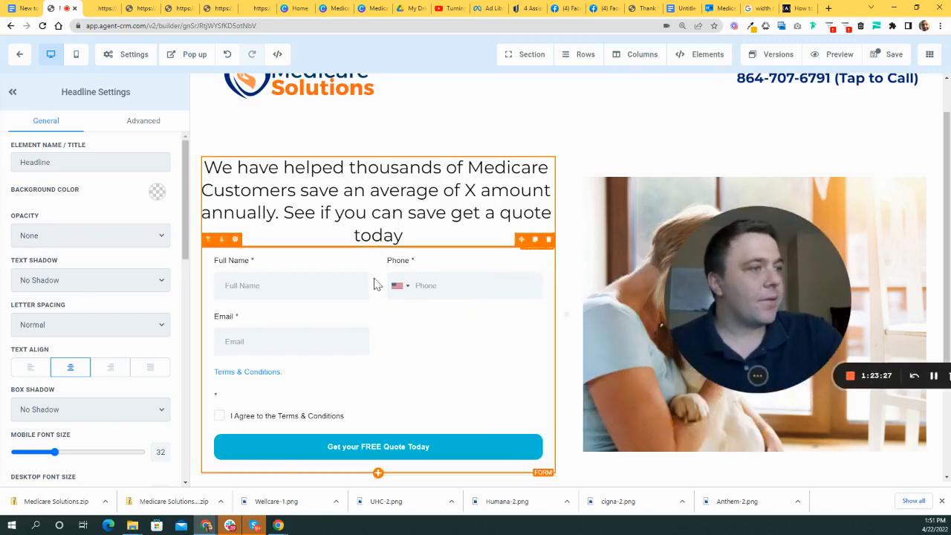
{"action": "scroll", "coordinate": [378, 282], "scroll_direction": "down", "scroll_amount": 4}
{"action": "left_click_drag", "start_coordinate": [776, 307], "coordinate": [814, 242]}
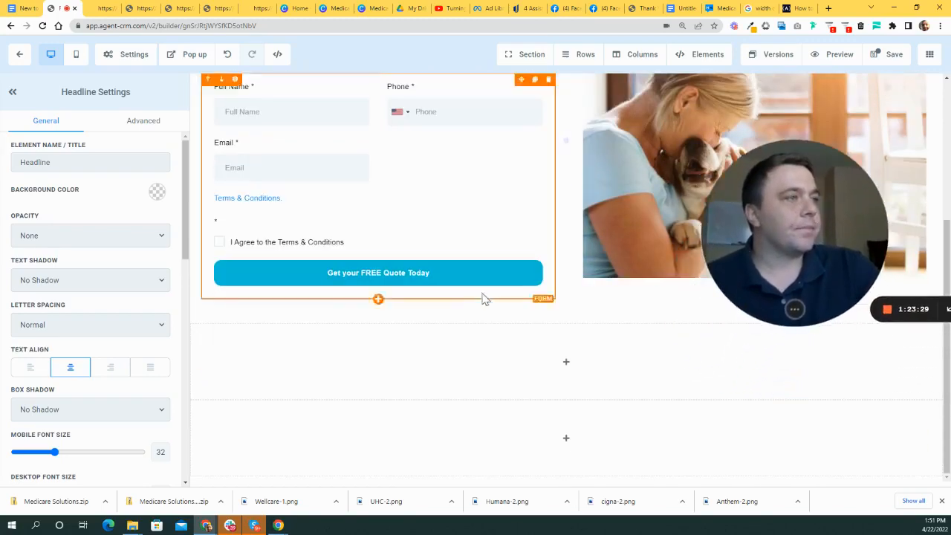
{"action": "scroll", "coordinate": [486, 304], "scroll_direction": "up", "scroll_amount": 5}
{"action": "left_click_drag", "start_coordinate": [533, 324], "coordinate": [197, 414]}
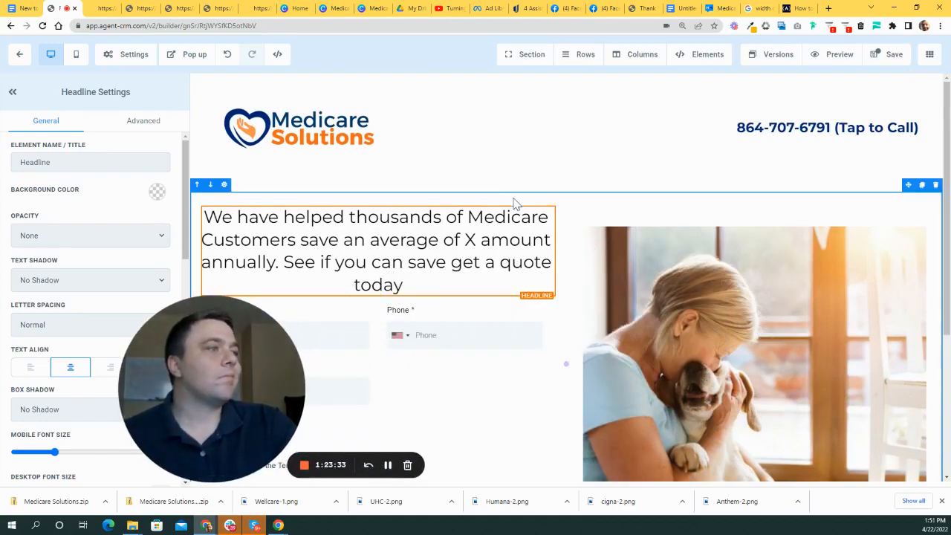
{"action": "scroll", "coordinate": [541, 334], "scroll_direction": "down", "scroll_amount": 3}
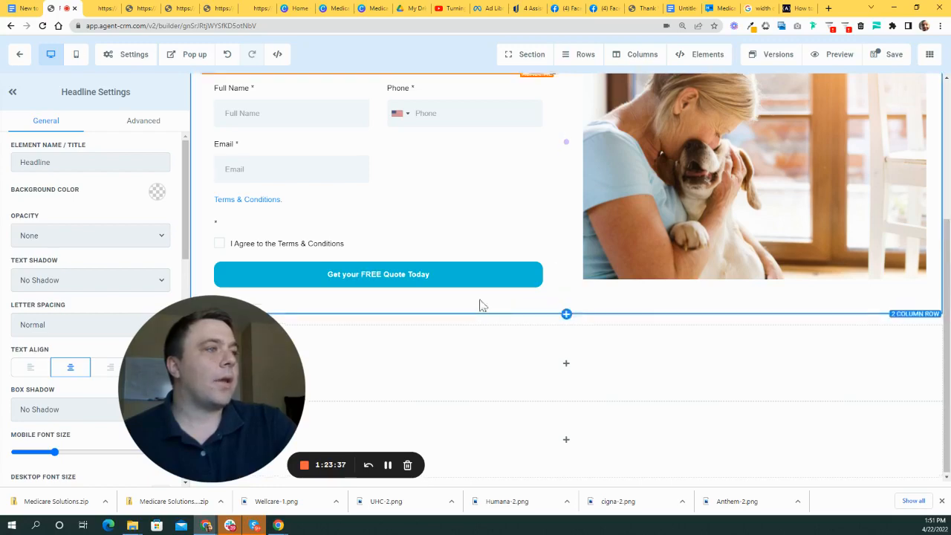
{"action": "scroll", "coordinate": [456, 174], "scroll_direction": "up", "scroll_amount": 3}
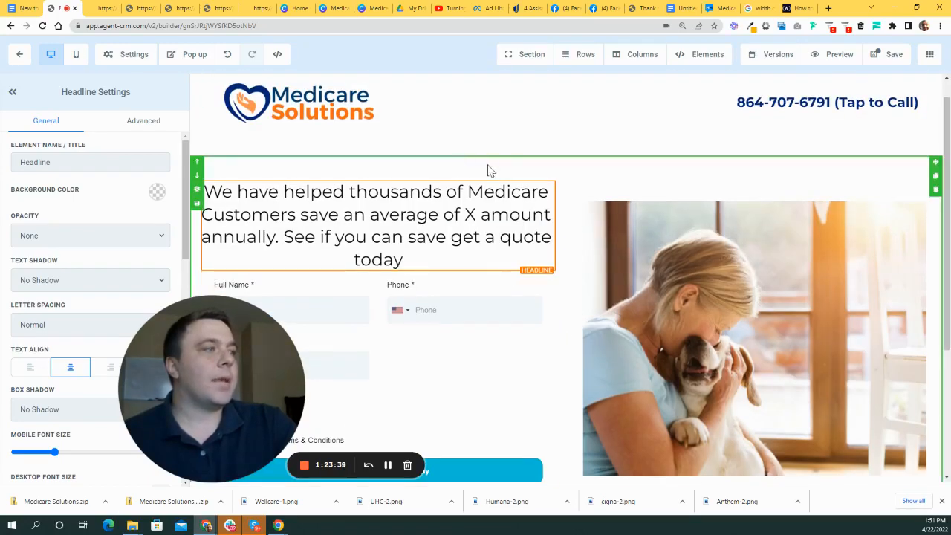
{"action": "scroll", "coordinate": [558, 240], "scroll_direction": "down", "scroll_amount": 3}
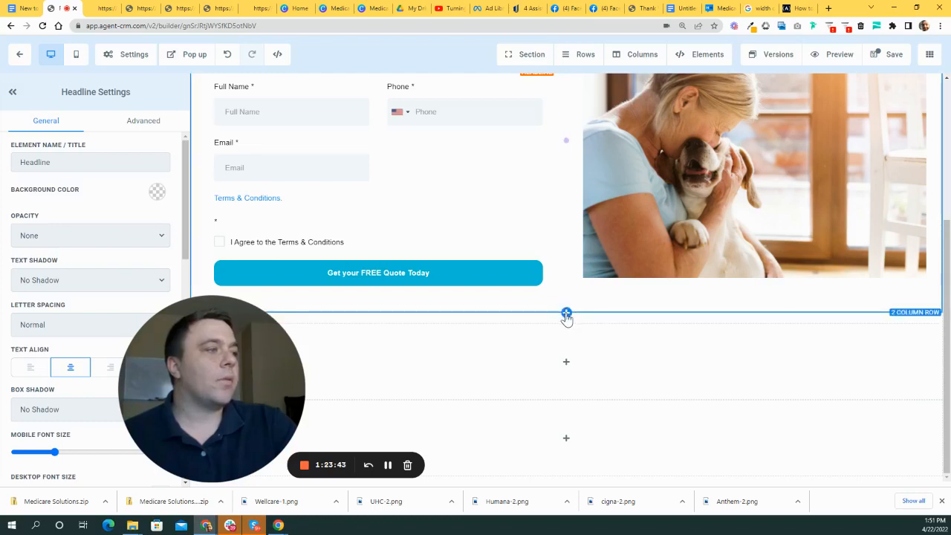
- Add a single-column row and move it above the hero section
{"action": "left_click", "coordinate": [565, 314]}
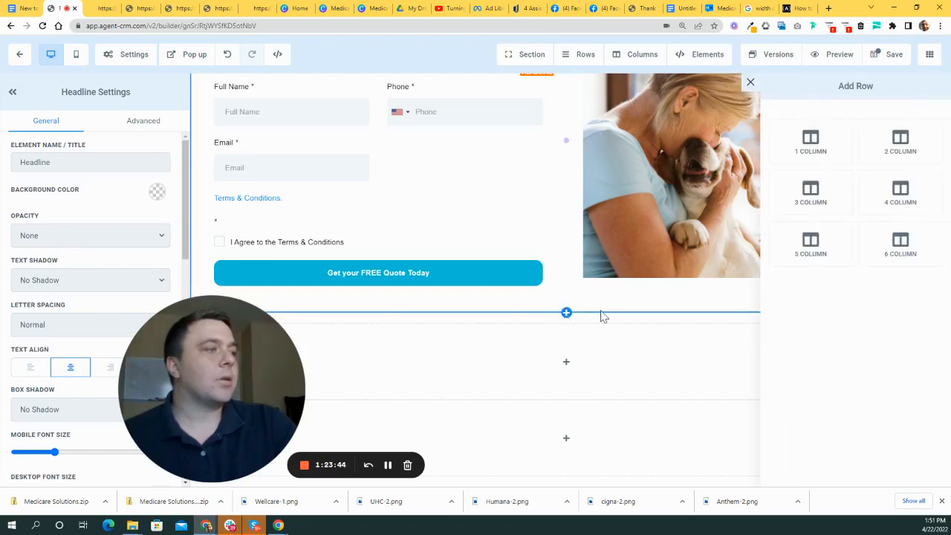
{"action": "left_click", "coordinate": [814, 145]}
{"action": "scroll", "coordinate": [559, 329], "scroll_direction": "down", "scroll_amount": 1}
{"action": "left_click_drag", "start_coordinate": [250, 340], "coordinate": [600, 358]}
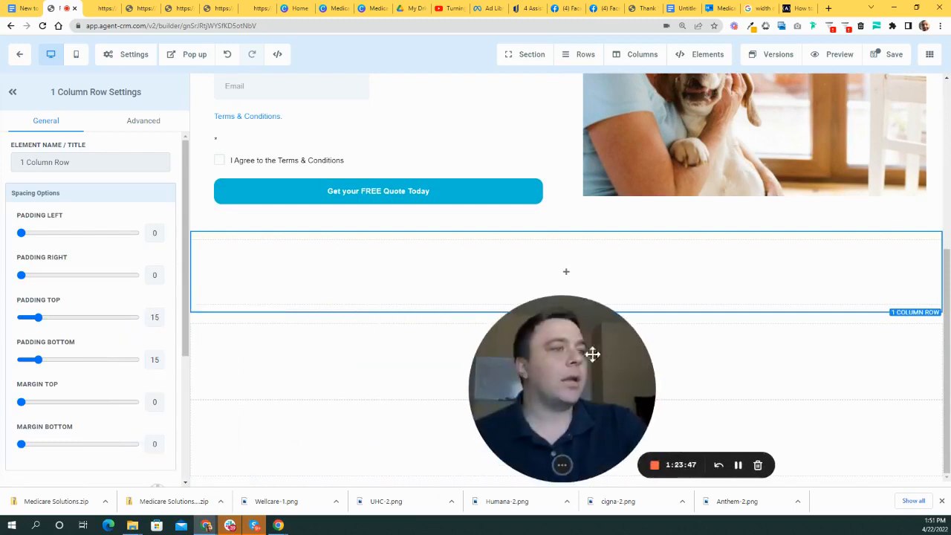
{"action": "left_click", "coordinate": [196, 225]}
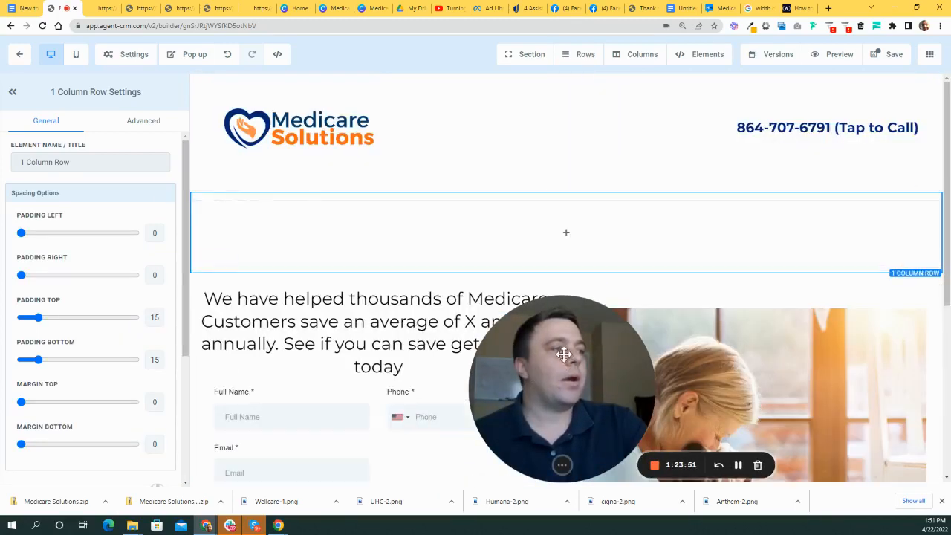
{"action": "left_click_drag", "start_coordinate": [563, 365], "coordinate": [461, 365]}
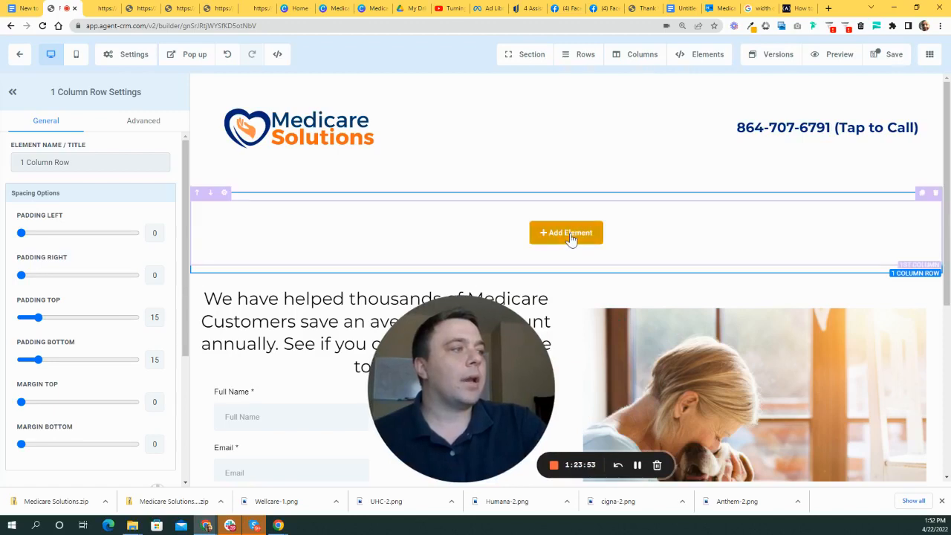
- Add a Headline to the new row and move the savings sentence into it
{"action": "left_click", "coordinate": [569, 234]}
{"action": "left_click", "coordinate": [748, 159]}
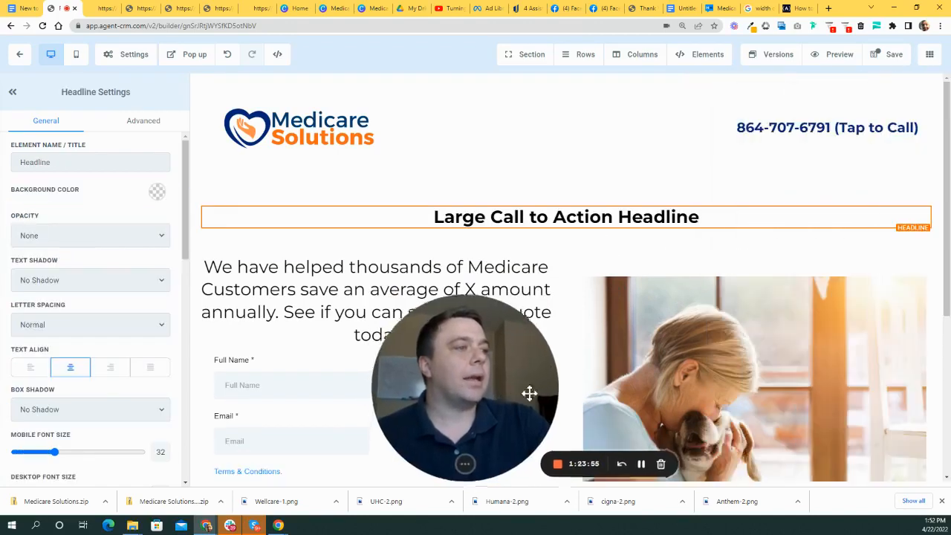
{"action": "triple_click", "coordinate": [291, 275]}
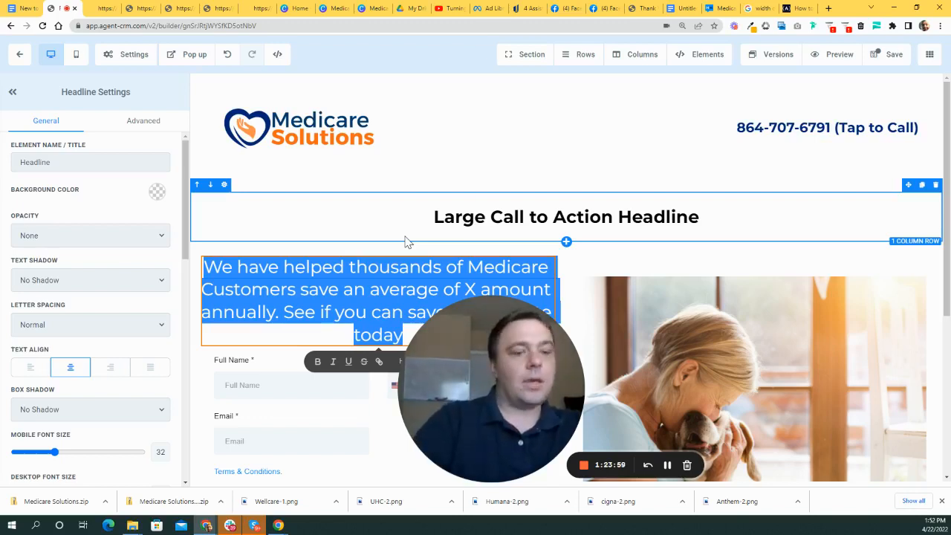
{"action": "key", "text": "BackSpace"}
{"action": "triple_click", "coordinate": [536, 215]}
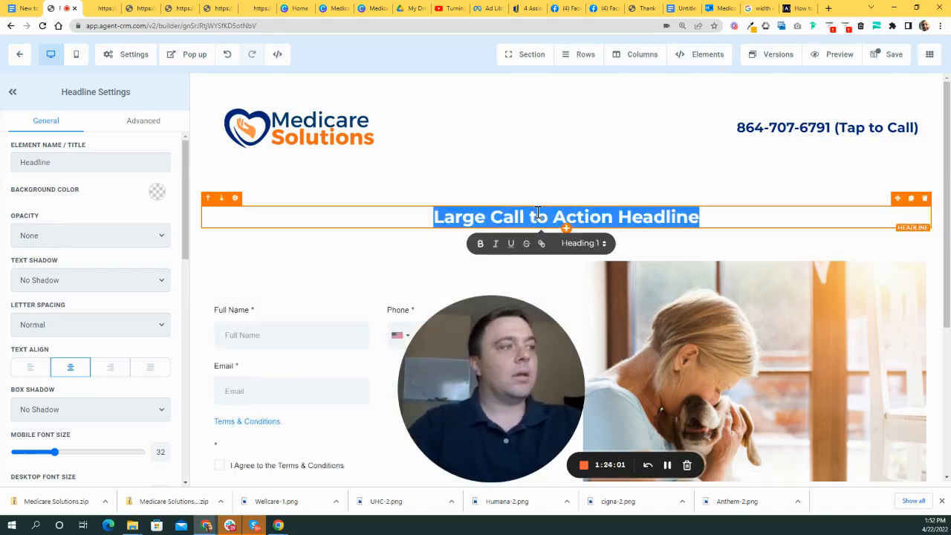
{"action": "type", "text": "We have helped thousands of Medicare Customers save an average of X amount annually. See if you can save get a quote today"}
- Make the new savings headline bold
{"action": "scroll", "coordinate": [495, 374], "scroll_direction": "down", "scroll_amount": 2}
{"action": "left_click_drag", "start_coordinate": [494, 374], "coordinate": [269, 326]}
{"action": "scroll", "coordinate": [698, 262], "scroll_direction": "up", "scroll_amount": 2}
{"action": "left_click_drag", "start_coordinate": [777, 242], "coordinate": [178, 213]}
{"action": "left_click", "coordinate": [505, 265]}
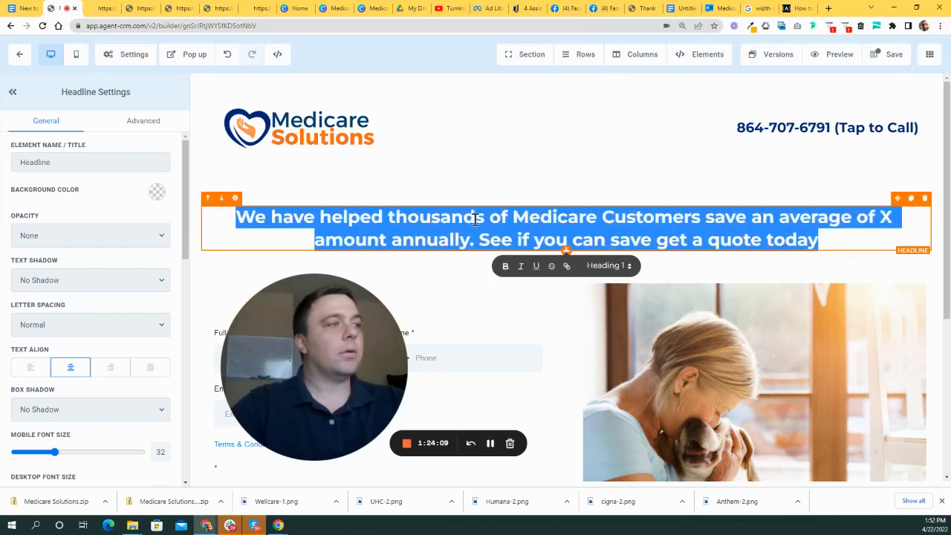
{"action": "left_click", "coordinate": [476, 216]}
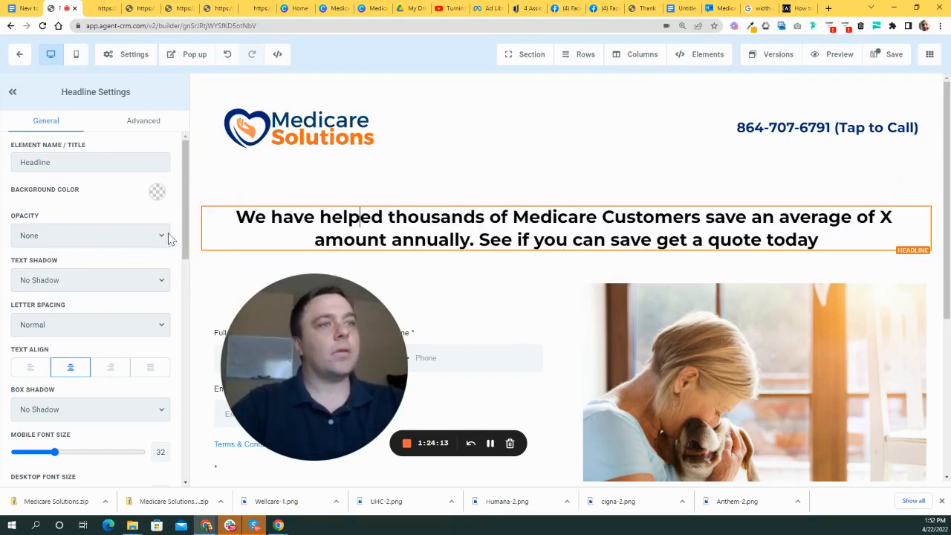
- Open the page's Typography settings showing Montserrat headline and Lato content fonts
{"action": "scroll", "coordinate": [79, 334], "scroll_direction": "down", "scroll_amount": 5}
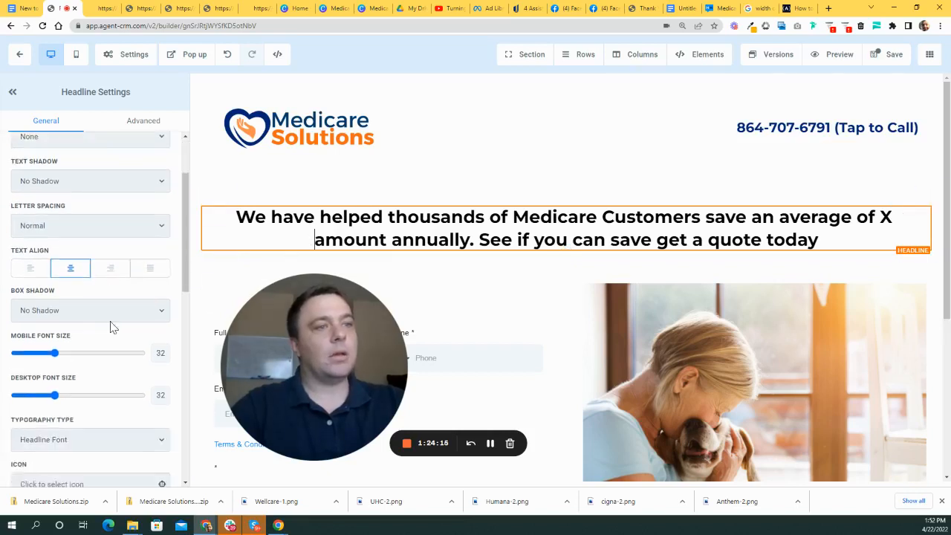
{"action": "scroll", "coordinate": [142, 329], "scroll_direction": "up", "scroll_amount": 4}
{"action": "scroll", "coordinate": [152, 321], "scroll_direction": "up", "scroll_amount": 1}
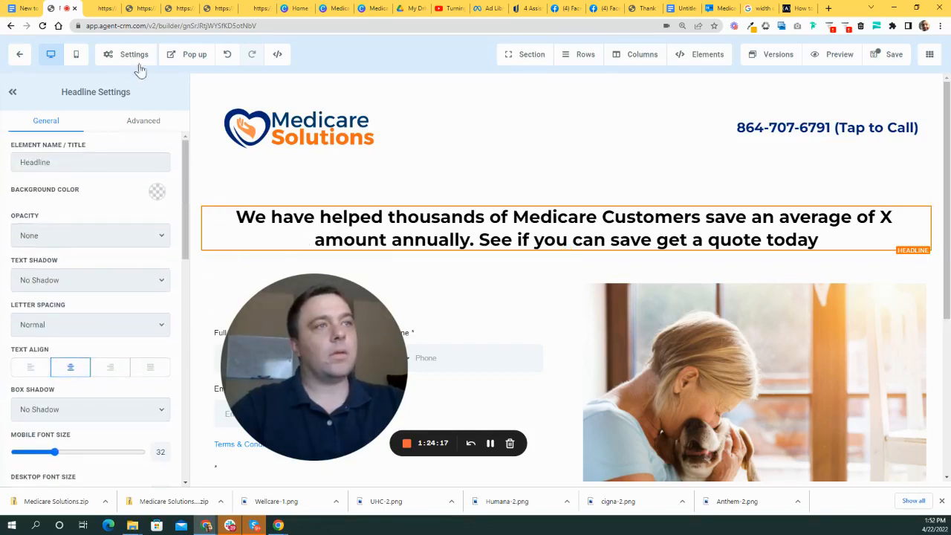
{"action": "left_click", "coordinate": [134, 58]}
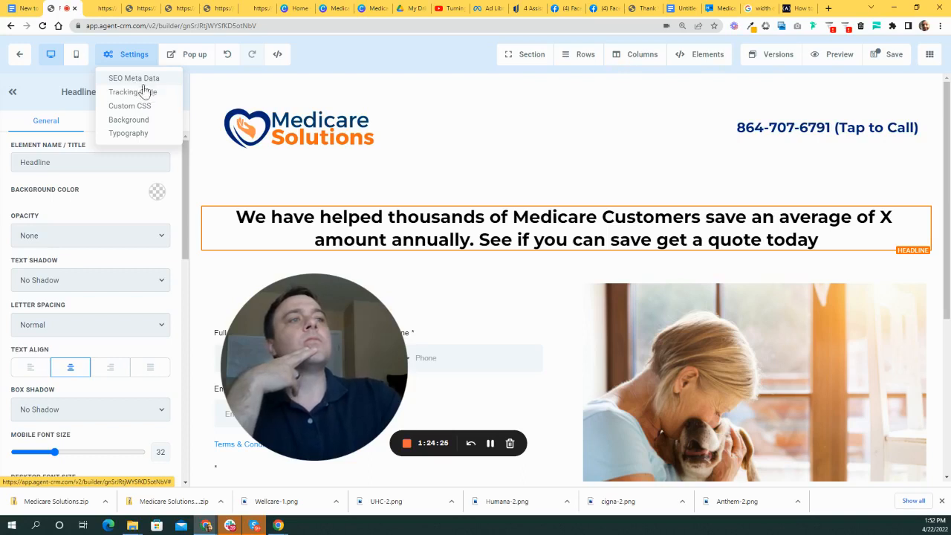
{"action": "left_click", "coordinate": [126, 133]}
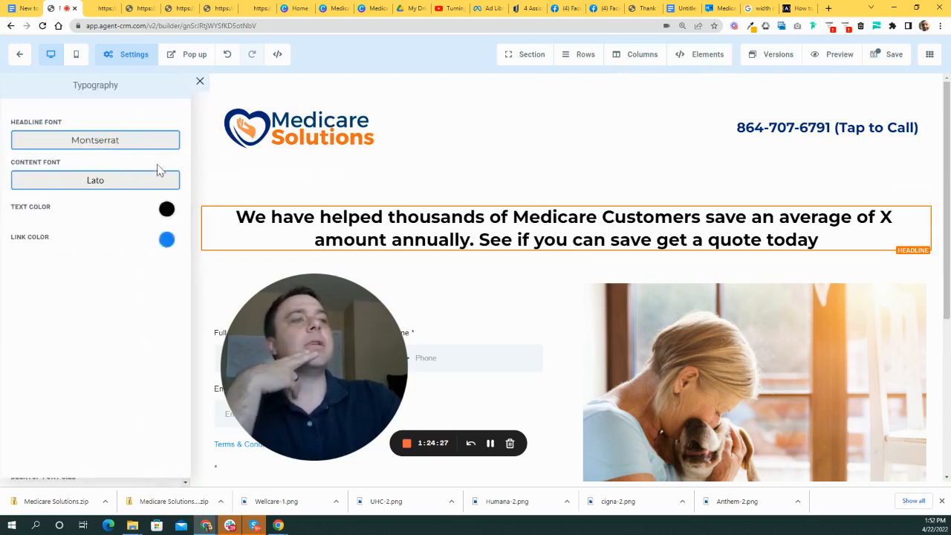
- Browse the Google fonts list for the content font, closing it without changing Lato
{"action": "left_click", "coordinate": [126, 186]}
{"action": "left_click", "coordinate": [119, 129]}
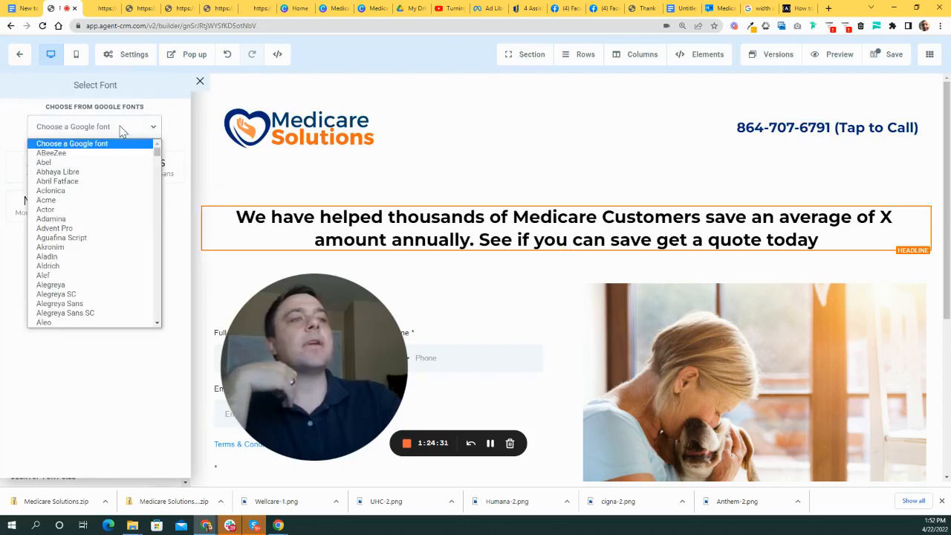
{"action": "left_click_drag", "start_coordinate": [151, 160], "coordinate": [153, 223]}
{"action": "scroll", "coordinate": [96, 214], "scroll_direction": "down", "scroll_amount": 3}
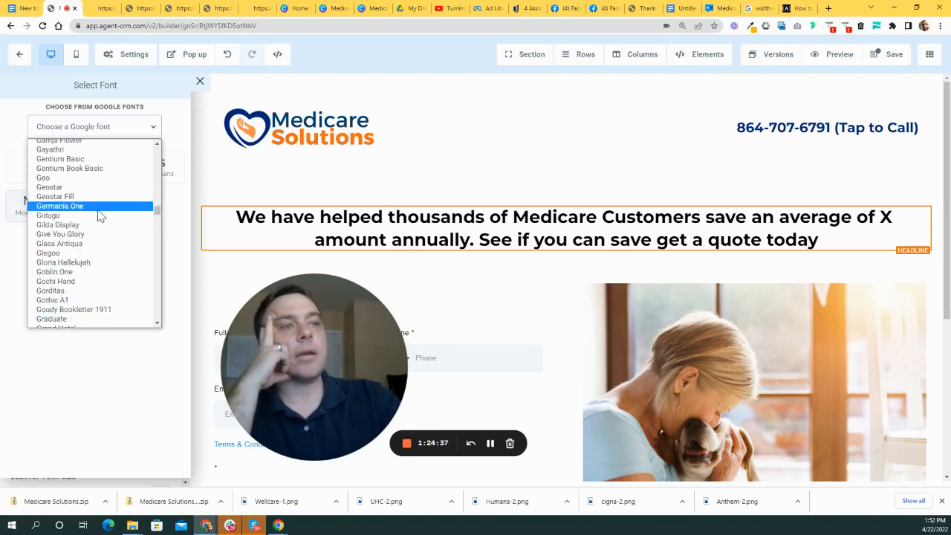
{"action": "scroll", "coordinate": [94, 215], "scroll_direction": "up", "scroll_amount": 2}
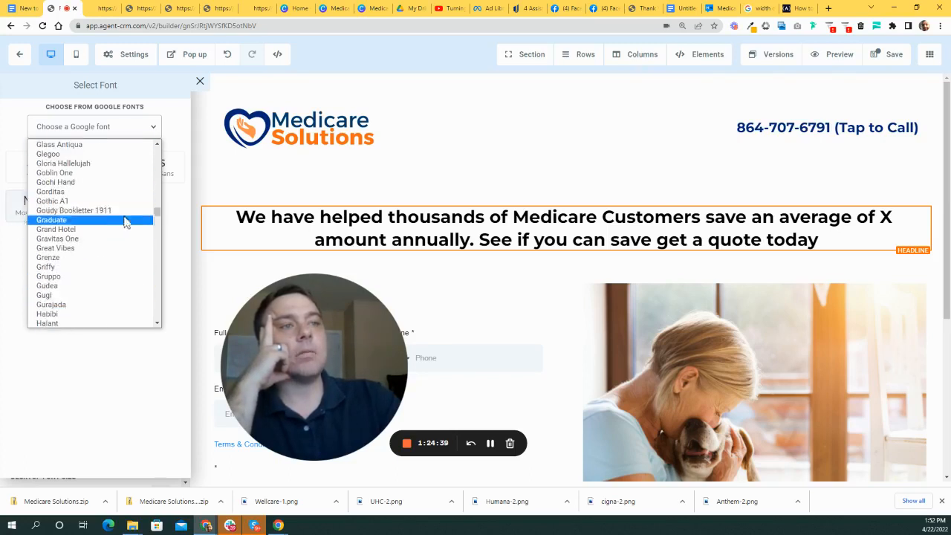
{"action": "left_click", "coordinate": [173, 119]}
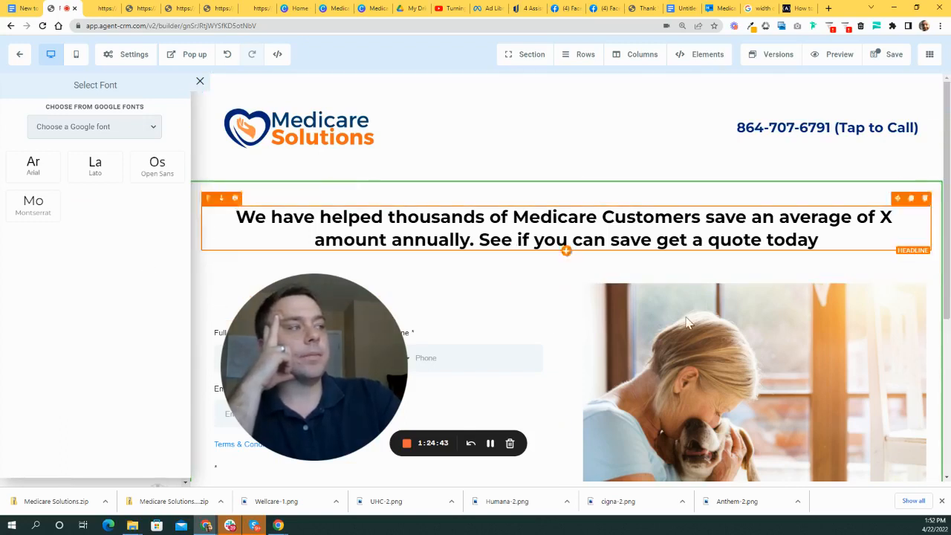
{"action": "scroll", "coordinate": [727, 338], "scroll_direction": "down", "scroll_amount": 2}
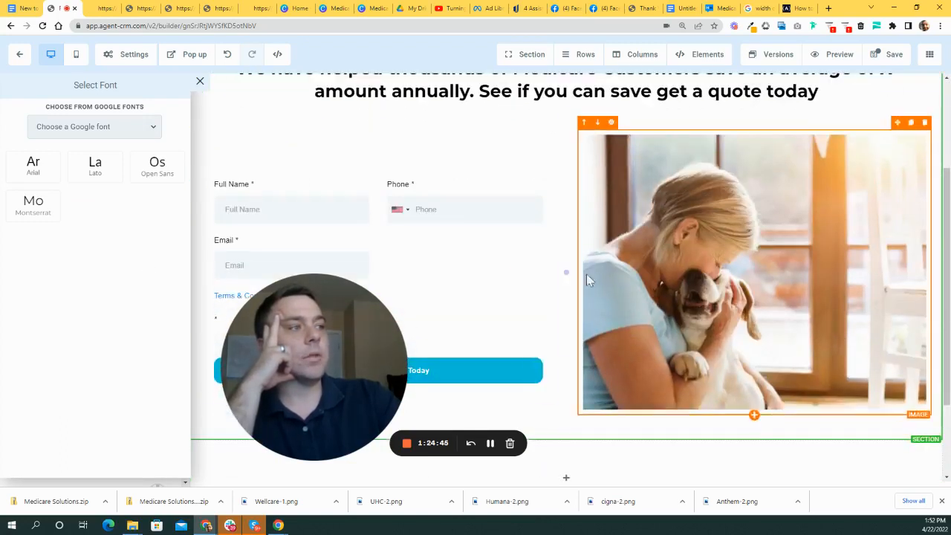
{"action": "scroll", "coordinate": [378, 225], "scroll_direction": "up", "scroll_amount": 2}
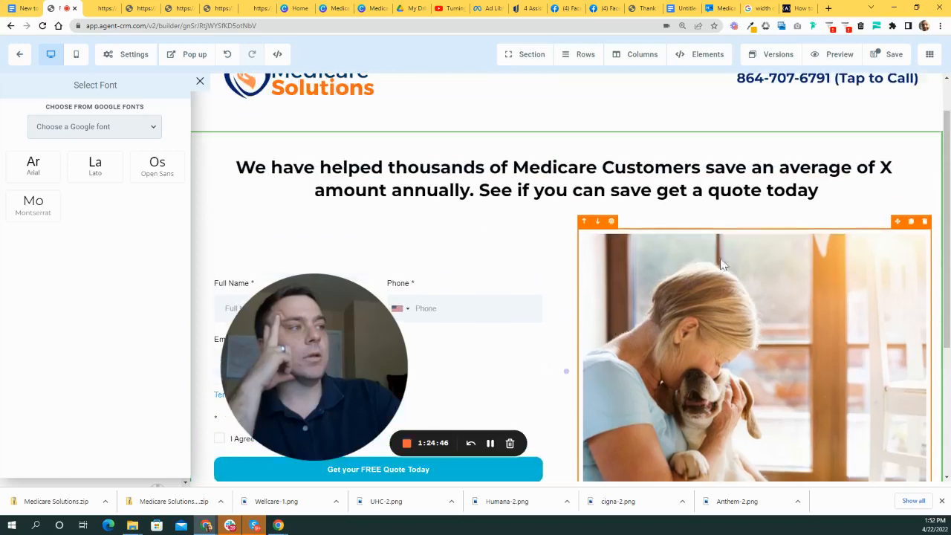
{"action": "left_click", "coordinate": [199, 82]}
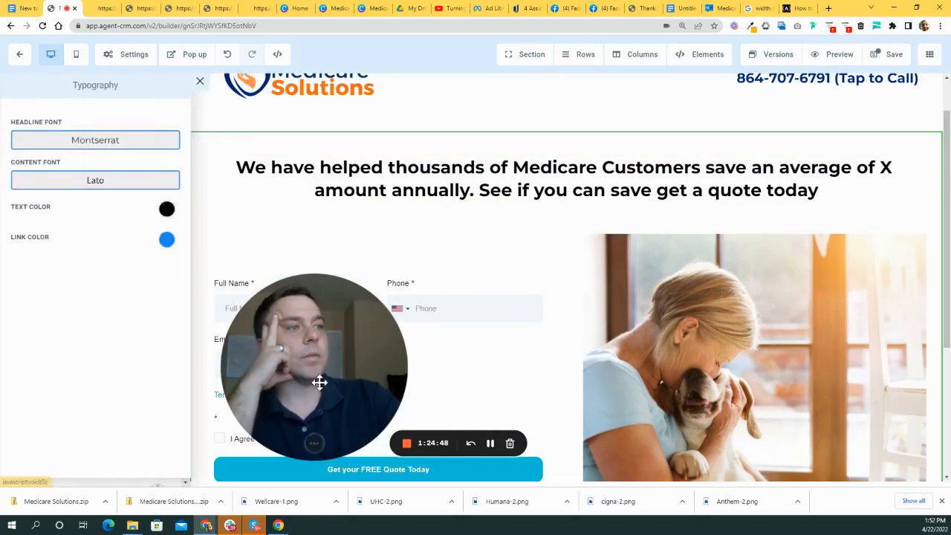
{"action": "left_click", "coordinate": [200, 83]}
- Collapse the settings sidebar to view the widened page, then reopen it
{"action": "left_click_drag", "start_coordinate": [298, 362], "coordinate": [463, 138]}
{"action": "scroll", "coordinate": [540, 330], "scroll_direction": "down", "scroll_amount": 1}
{"action": "scroll", "coordinate": [564, 427], "scroll_direction": "down", "scroll_amount": 1}
{"action": "scroll", "coordinate": [494, 174], "scroll_direction": "up", "scroll_amount": 2}
{"action": "left_click_drag", "start_coordinate": [495, 174], "coordinate": [569, 323]}
{"action": "left_click", "coordinate": [12, 92]}
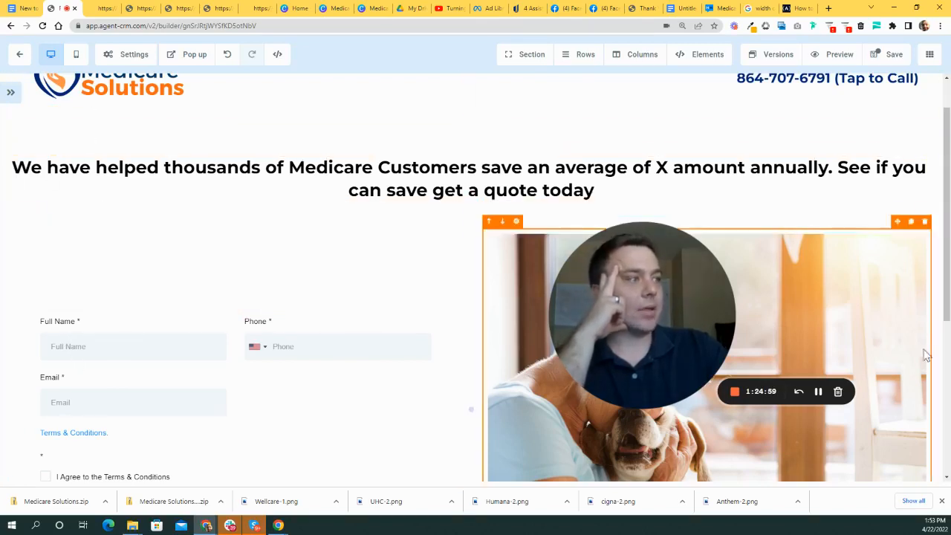
{"action": "left_click_drag", "start_coordinate": [656, 354], "coordinate": [702, 311]}
{"action": "scroll", "coordinate": [112, 230], "scroll_direction": "up", "scroll_amount": 2}
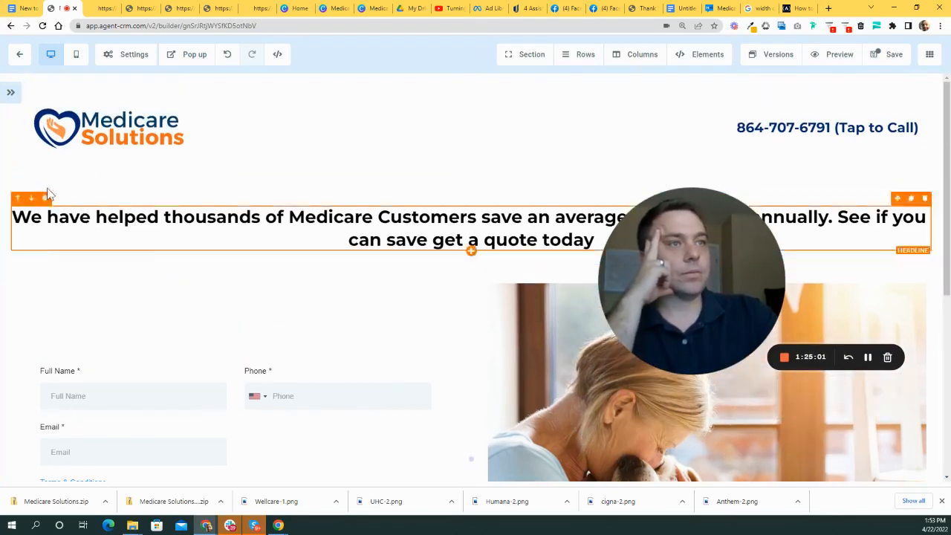
{"action": "left_click", "coordinate": [12, 93]}
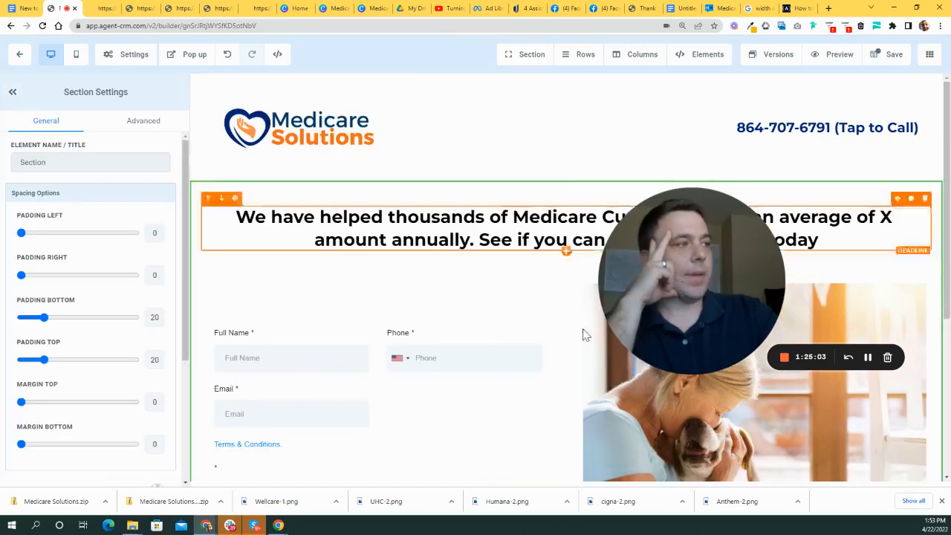
{"action": "left_click_drag", "start_coordinate": [776, 271], "coordinate": [869, 276]}
- Show the savings headline's Advanced settings: no border, line height 1.3, visibility and CSS
{"action": "left_click", "coordinate": [378, 216]}
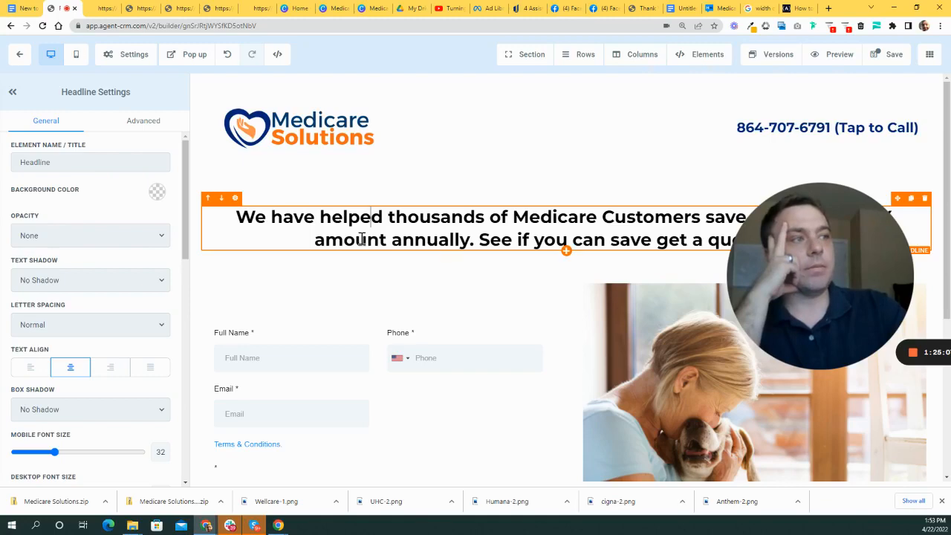
{"action": "scroll", "coordinate": [366, 371], "scroll_direction": "down", "scroll_amount": 3}
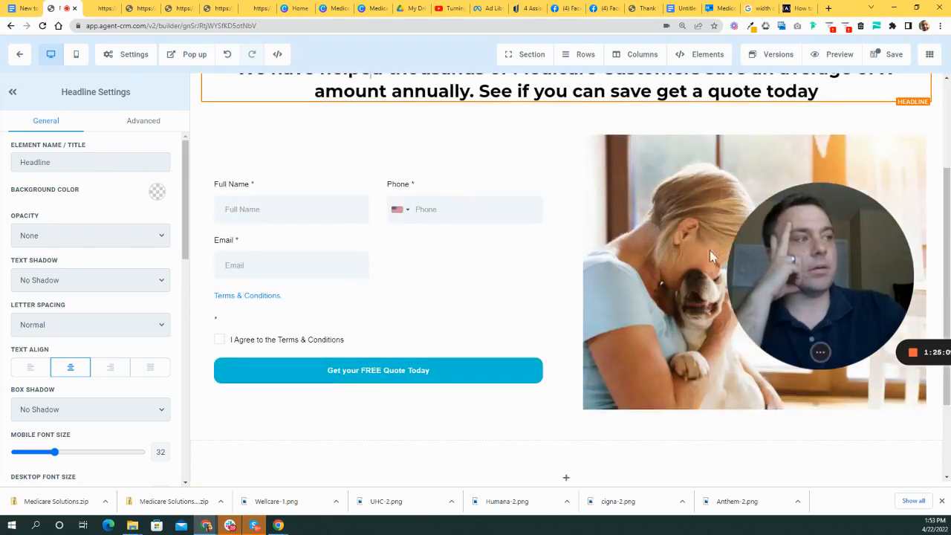
{"action": "left_click_drag", "start_coordinate": [731, 274], "coordinate": [691, 274]}
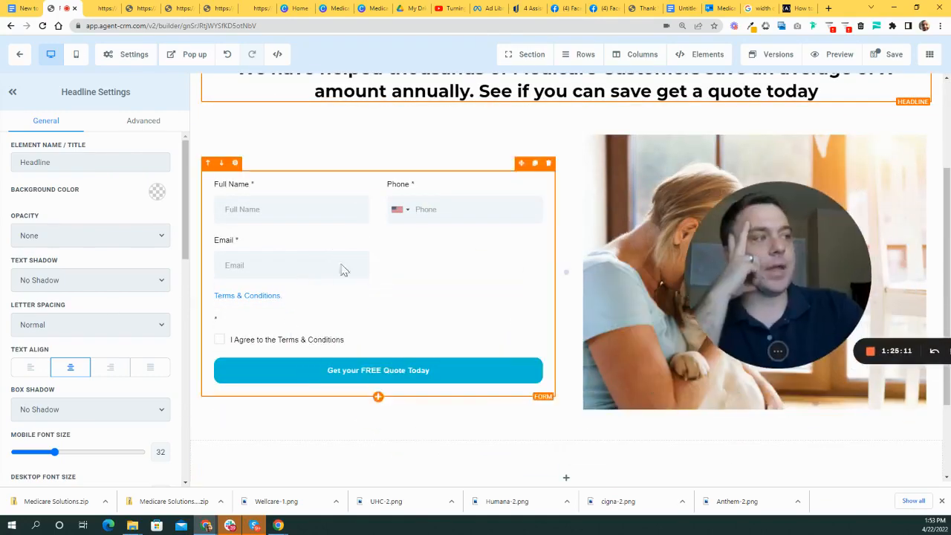
{"action": "scroll", "coordinate": [304, 286], "scroll_direction": "up", "scroll_amount": 3}
{"action": "left_click", "coordinate": [151, 126]}
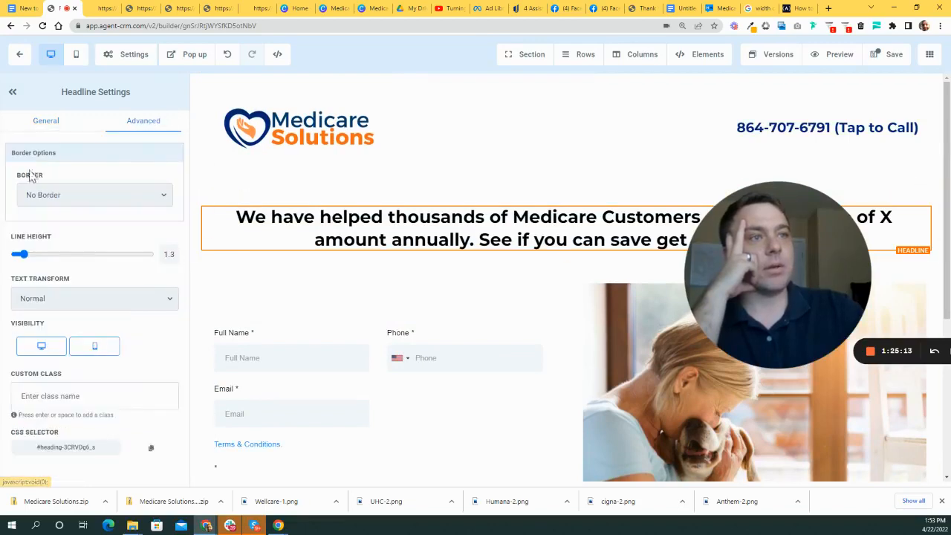
{"action": "scroll", "coordinate": [300, 219], "scroll_direction": "down", "scroll_amount": 4}
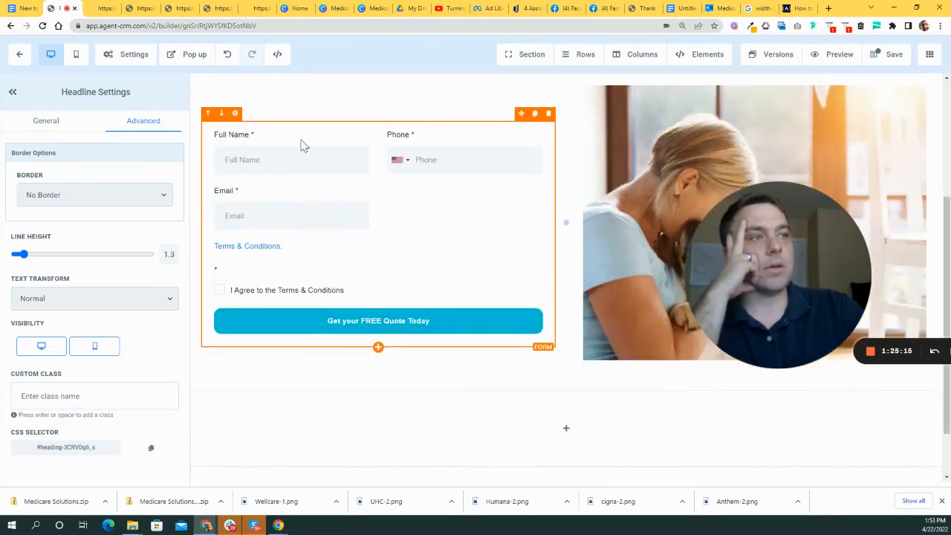
{"action": "scroll", "coordinate": [297, 139], "scroll_direction": "up", "scroll_amount": 3}
{"action": "scroll", "coordinate": [373, 170], "scroll_direction": "up", "scroll_amount": 1}
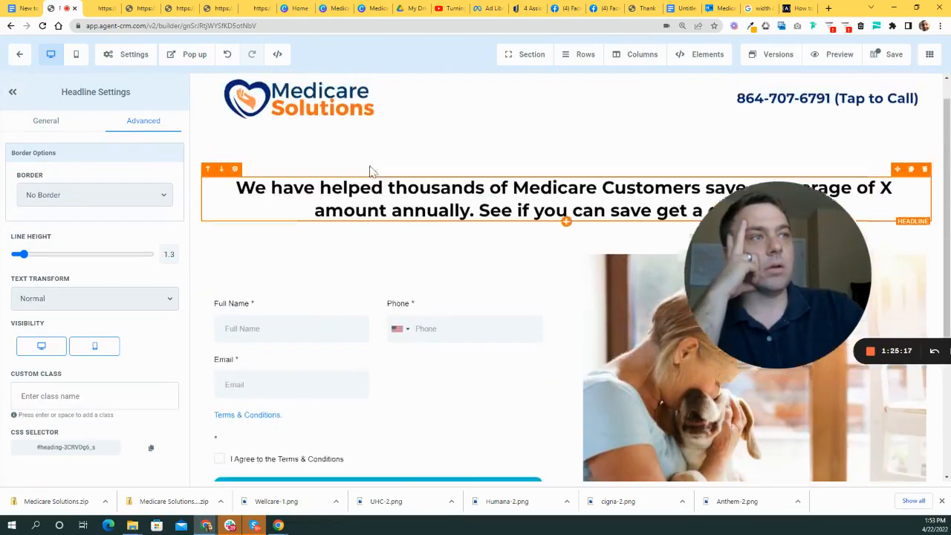
- Give the header section with the logo 100 left padding
{"action": "left_click", "coordinate": [207, 182]}
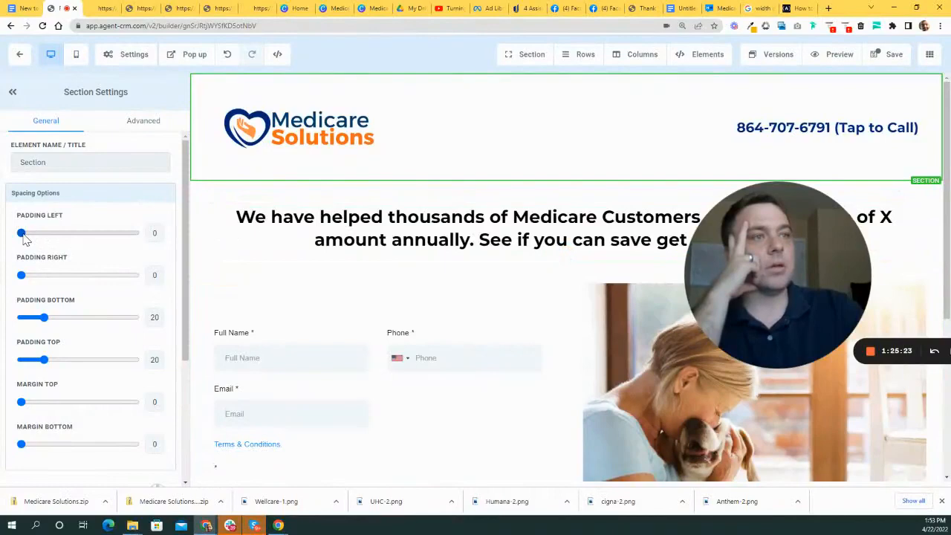
{"action": "left_click_drag", "start_coordinate": [22, 236], "coordinate": [173, 243]}
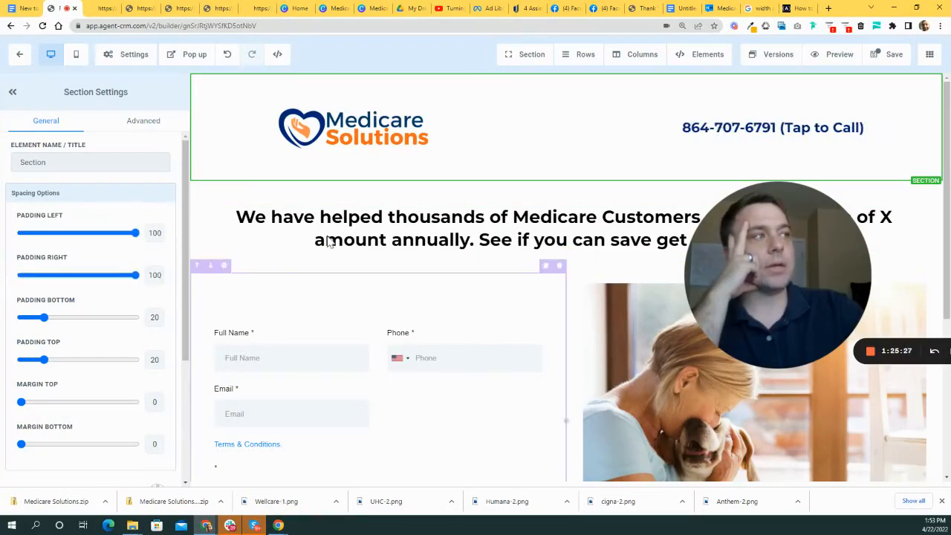
{"action": "scroll", "coordinate": [354, 223], "scroll_direction": "down", "scroll_amount": 1}
{"action": "scroll", "coordinate": [353, 241], "scroll_direction": "up", "scroll_amount": 1}
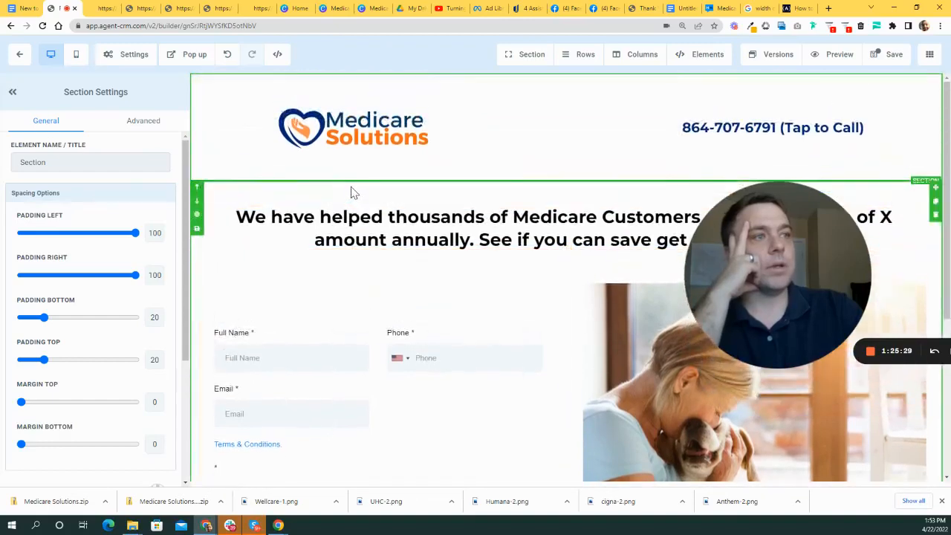
- Set the hero section's left and right padding to 100
{"action": "left_click", "coordinate": [354, 193]}
{"action": "left_click_drag", "start_coordinate": [23, 233], "coordinate": [284, 242]}
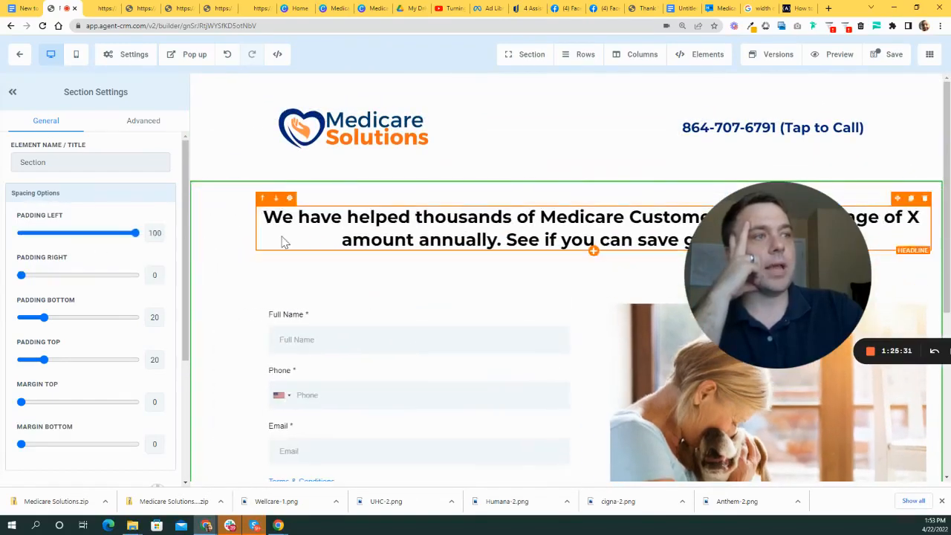
{"action": "left_click_drag", "start_coordinate": [23, 279], "coordinate": [268, 302]}
{"action": "left_click_drag", "start_coordinate": [810, 287], "coordinate": [750, 191]}
{"action": "scroll", "coordinate": [737, 209], "scroll_direction": "down", "scroll_amount": 2}
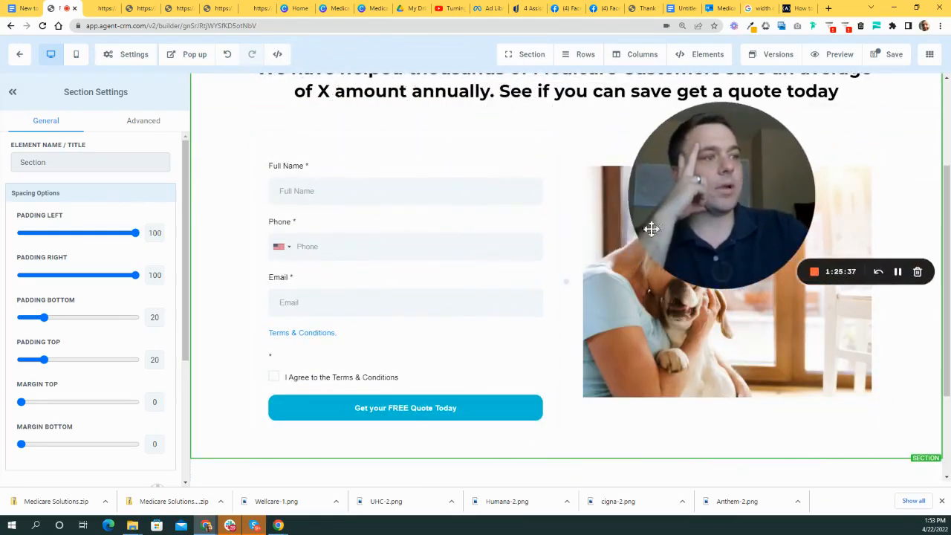
{"action": "scroll", "coordinate": [569, 248], "scroll_direction": "up", "scroll_amount": 2}
- Hide the settings panel to review the narrowed page content, then reopen it
{"action": "left_click", "coordinate": [13, 93]}
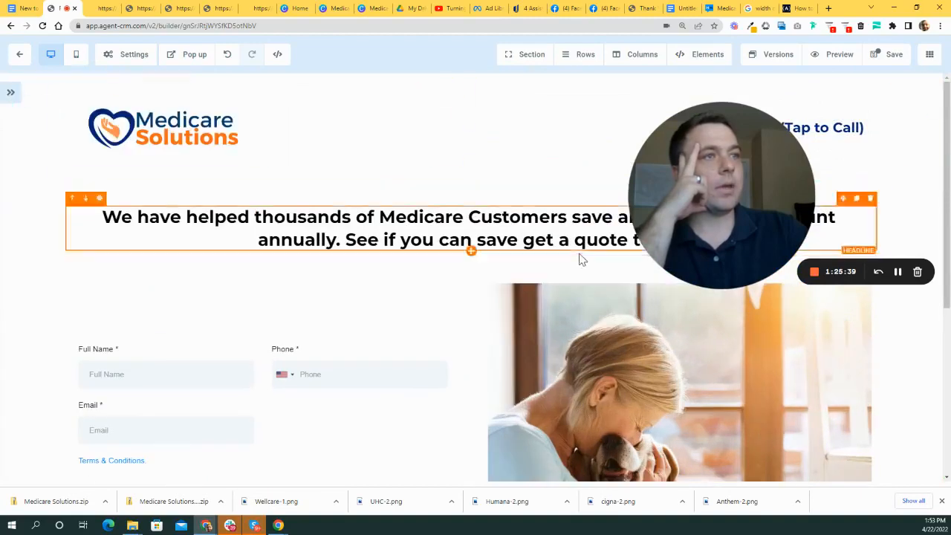
{"action": "scroll", "coordinate": [523, 258], "scroll_direction": "down", "scroll_amount": 2}
{"action": "left_click_drag", "start_coordinate": [697, 197], "coordinate": [734, 143]}
{"action": "scroll", "coordinate": [193, 267], "scroll_direction": "up", "scroll_amount": 1}
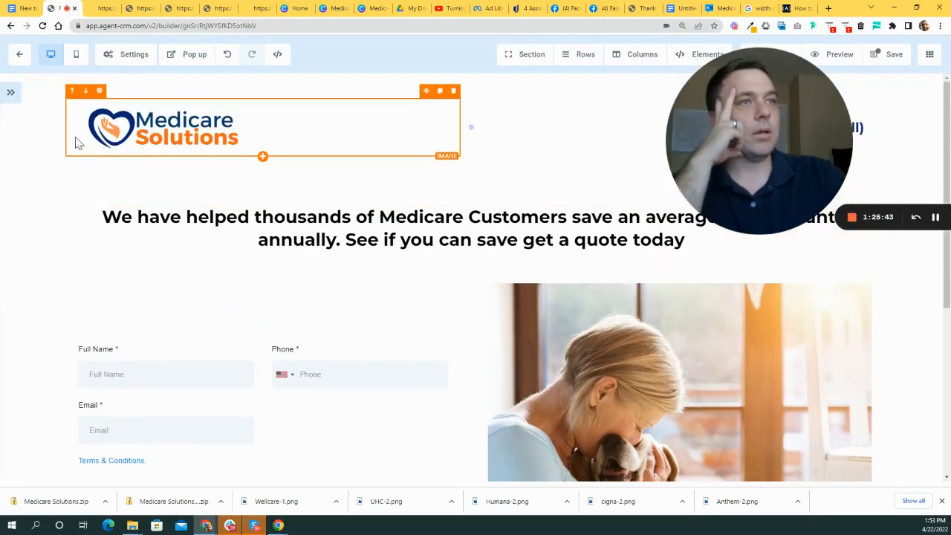
{"action": "left_click_drag", "start_coordinate": [721, 153], "coordinate": [430, 392]}
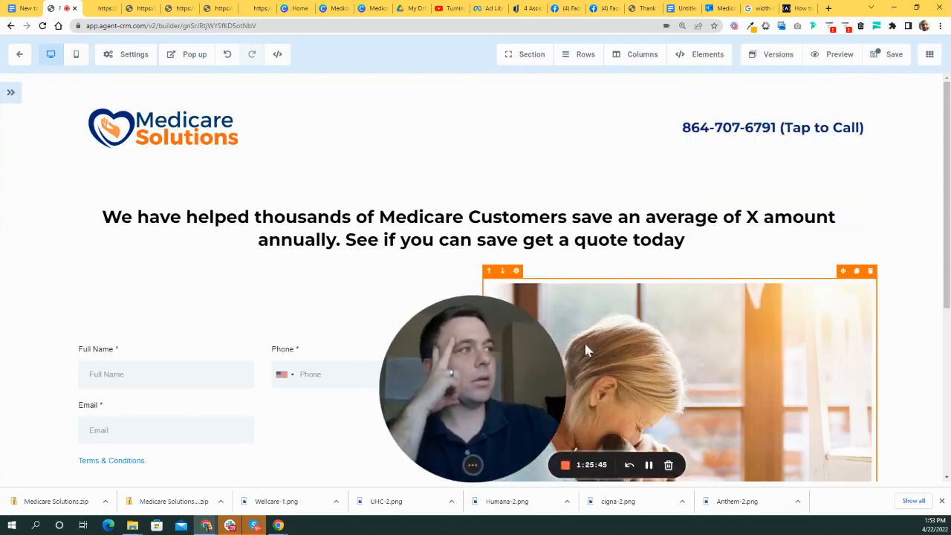
{"action": "scroll", "coordinate": [520, 312], "scroll_direction": "down", "scroll_amount": 2}
{"action": "scroll", "coordinate": [580, 284], "scroll_direction": "up", "scroll_amount": 2}
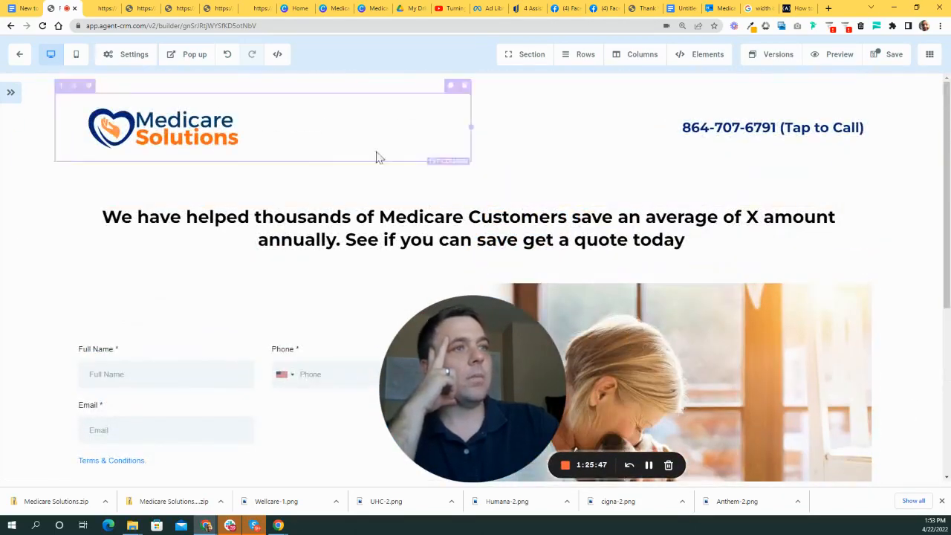
{"action": "left_click_drag", "start_coordinate": [495, 335], "coordinate": [391, 185]}
{"action": "scroll", "coordinate": [608, 298], "scroll_direction": "down", "scroll_amount": 3}
{"action": "left_click_drag", "start_coordinate": [403, 231], "coordinate": [690, 267]}
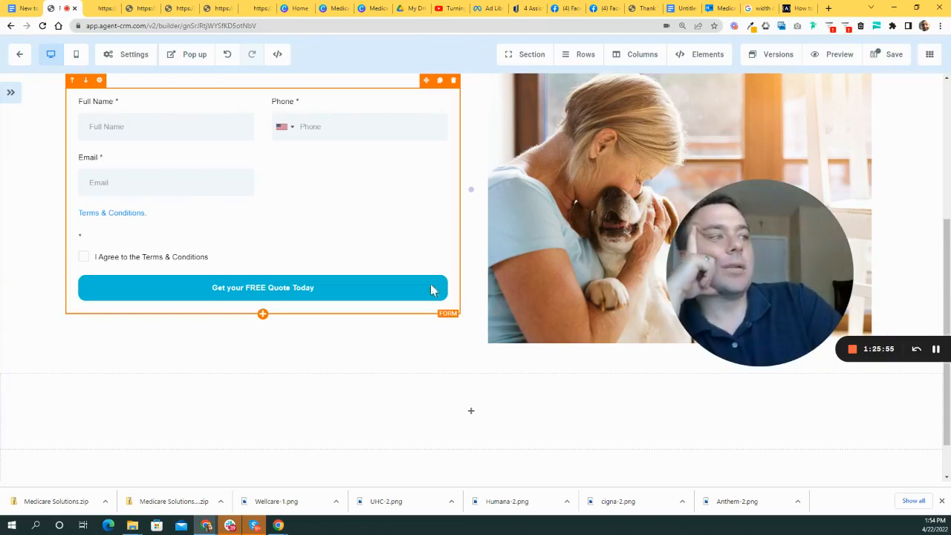
{"action": "left_click_drag", "start_coordinate": [706, 274], "coordinate": [720, 248]}
{"action": "scroll", "coordinate": [393, 238], "scroll_direction": "up", "scroll_amount": 5}
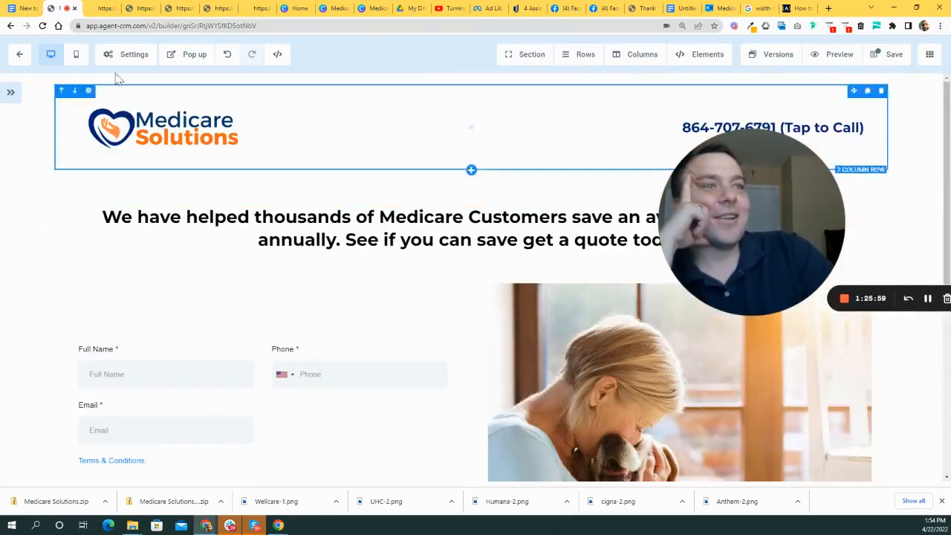
{"action": "left_click", "coordinate": [12, 96]}
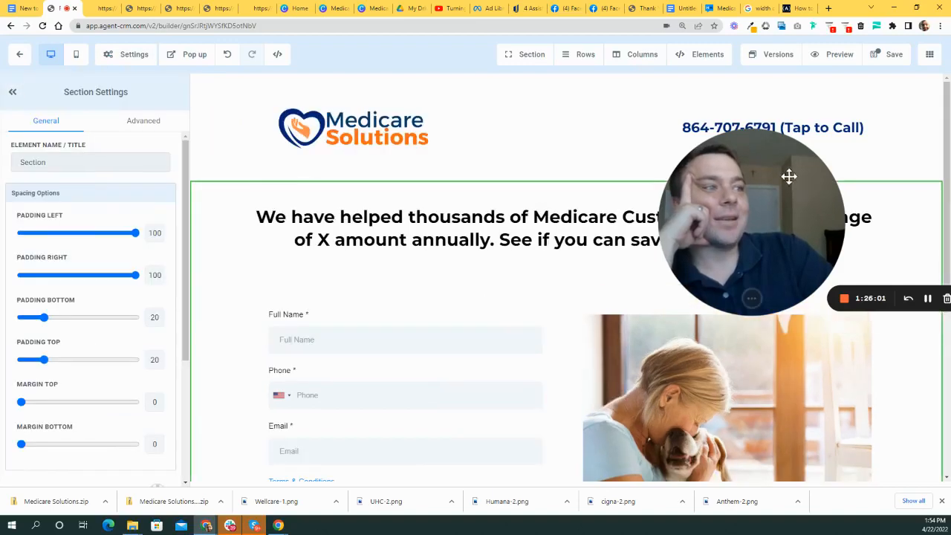
- Reduce the savings headline's desktop font size from 32 to 28
{"action": "left_click", "coordinate": [459, 213]}
{"action": "left_click_drag", "start_coordinate": [770, 212], "coordinate": [737, 388]}
{"action": "scroll", "coordinate": [461, 274], "scroll_direction": "down", "scroll_amount": 1}
{"action": "scroll", "coordinate": [88, 377], "scroll_direction": "down", "scroll_amount": 1}
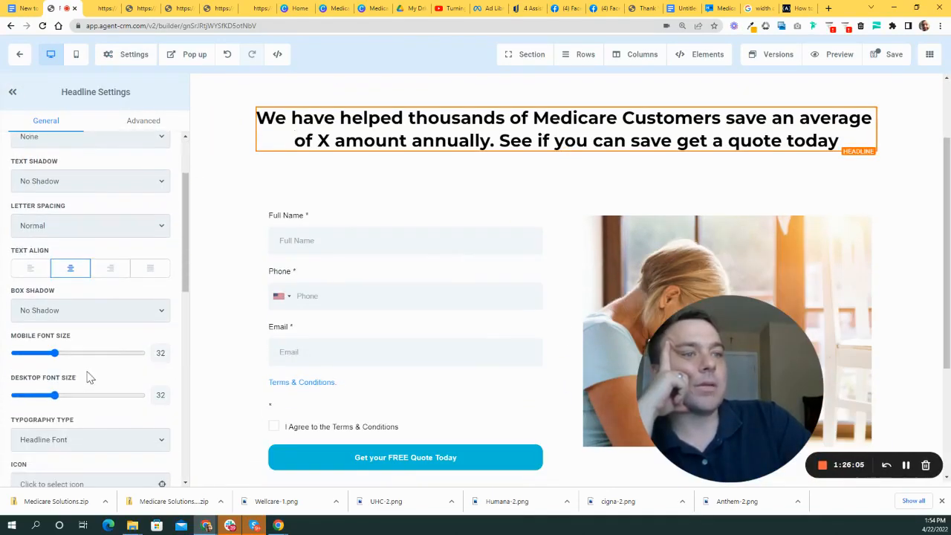
{"action": "mouse_move", "coordinate": [59, 400]}
{"action": "left_mouse_down"}
{"action": "mouse_move", "coordinate": [81, 394]}
{"action": "mouse_move", "coordinate": [51, 397]}
{"action": "left_mouse_up"}
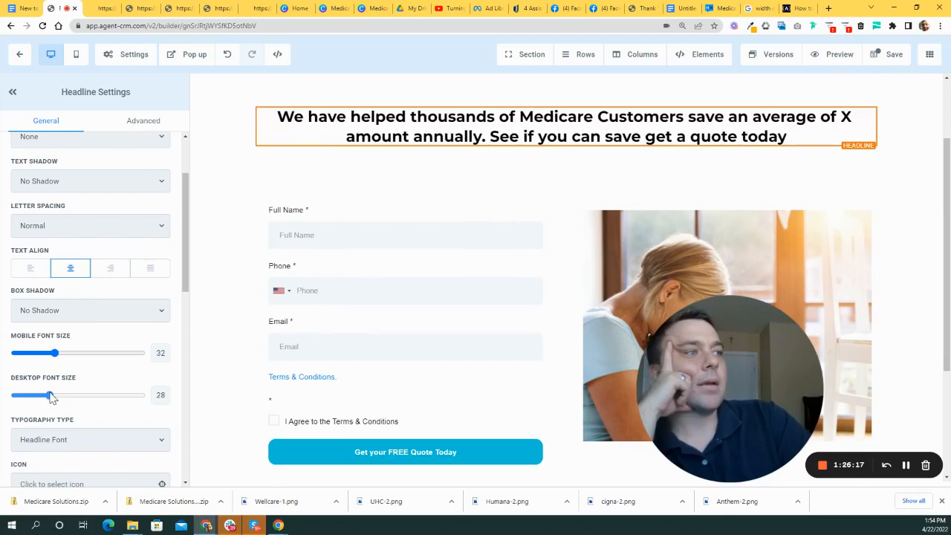
{"action": "scroll", "coordinate": [527, 236], "scroll_direction": "up", "scroll_amount": 2}
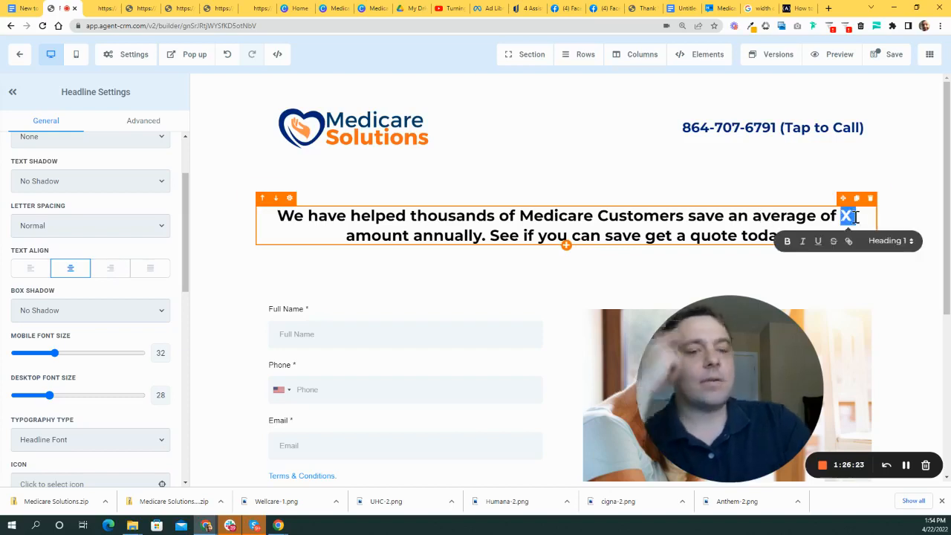
- Put $847 in the headline and delete 'See if you can save get a quote today.'
{"action": "type", "text": "8"}
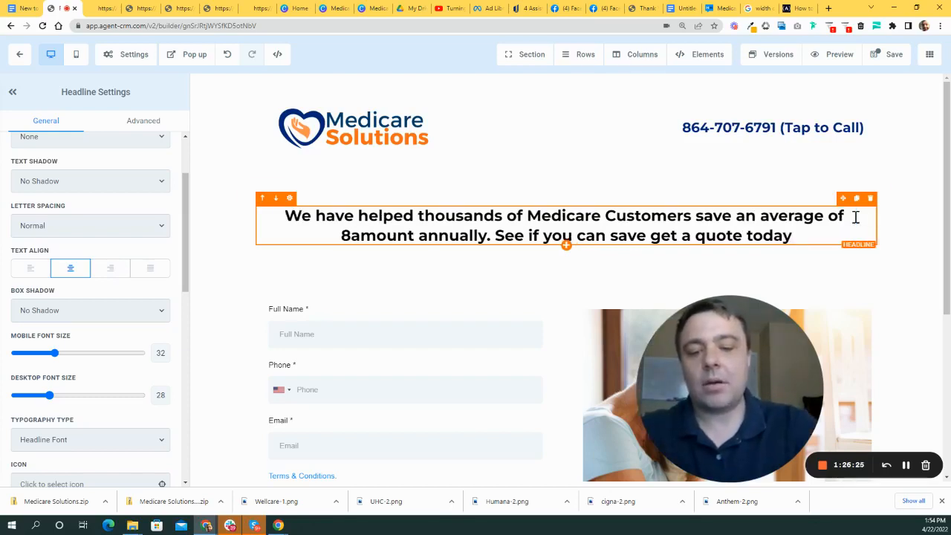
{"action": "type", "text": "47"}
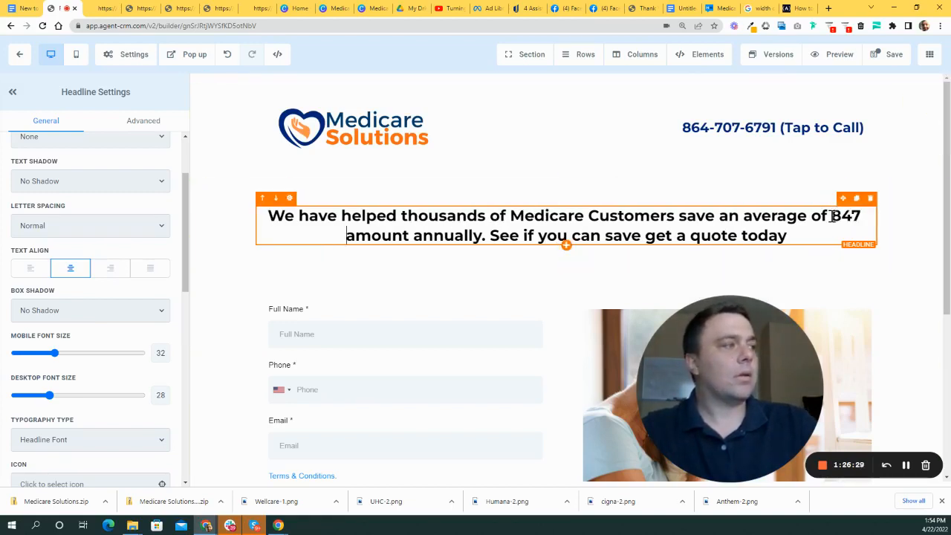
{"action": "type", "text": " $"}
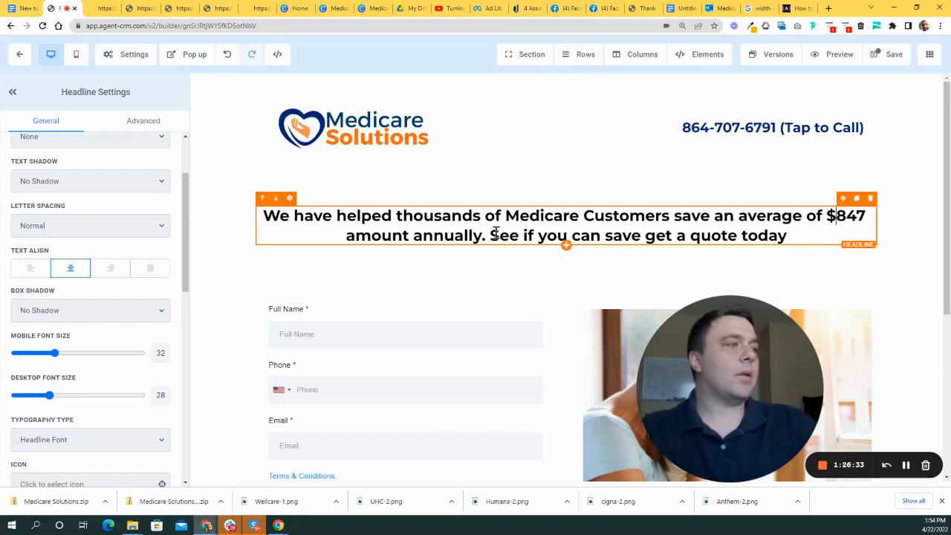
{"action": "left_click_drag", "start_coordinate": [795, 234], "coordinate": [501, 235]}
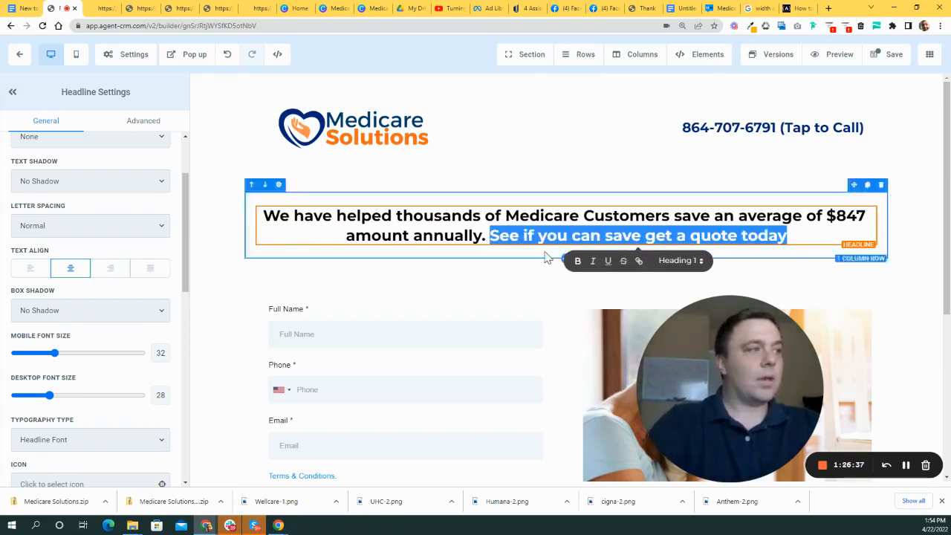
{"action": "key", "text": "BackSpace"}
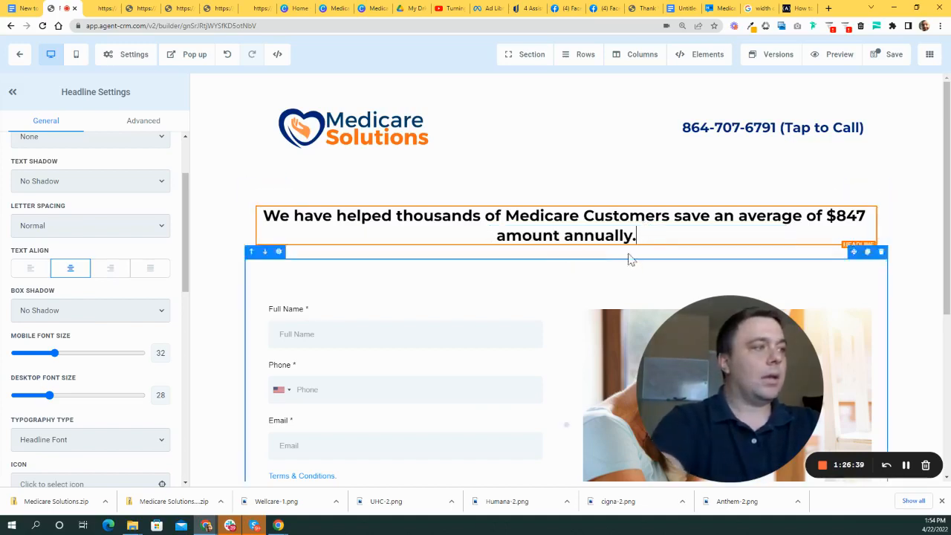
{"action": "key", "text": "BackSpace"}
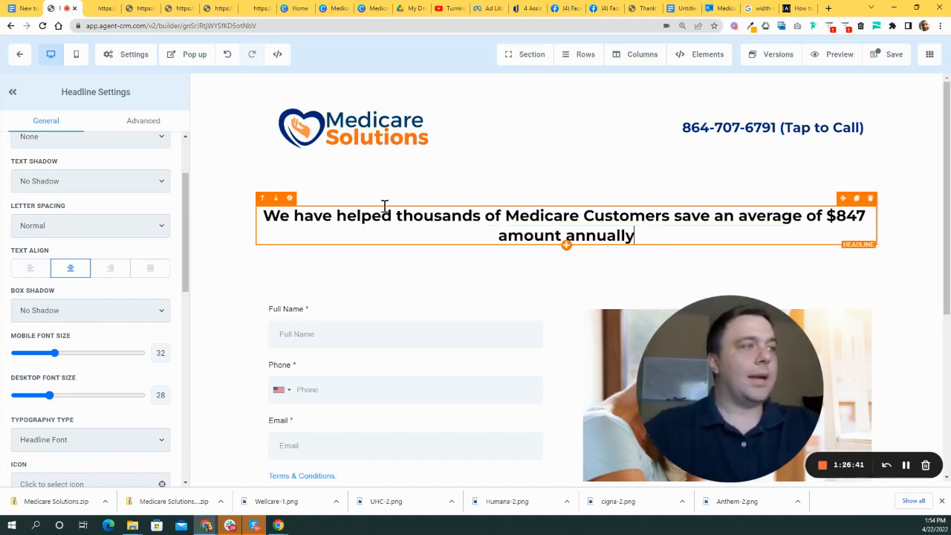
- Add a sub-headline reading 'See if you can save get a quote today' beneath the headline
{"action": "left_click", "coordinate": [566, 246]}
{"action": "left_click", "coordinate": [831, 157]}
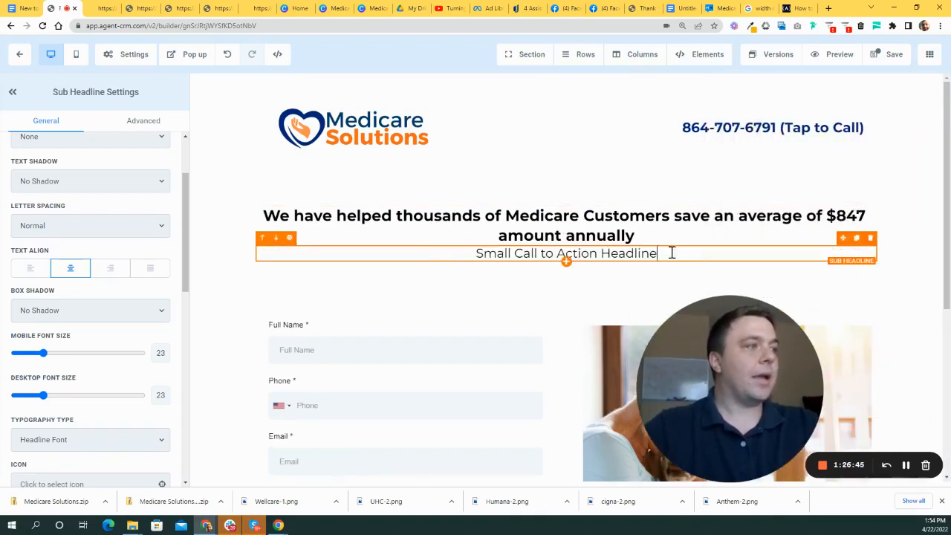
{"action": "type", "text": "See if you can save get a quote today"}
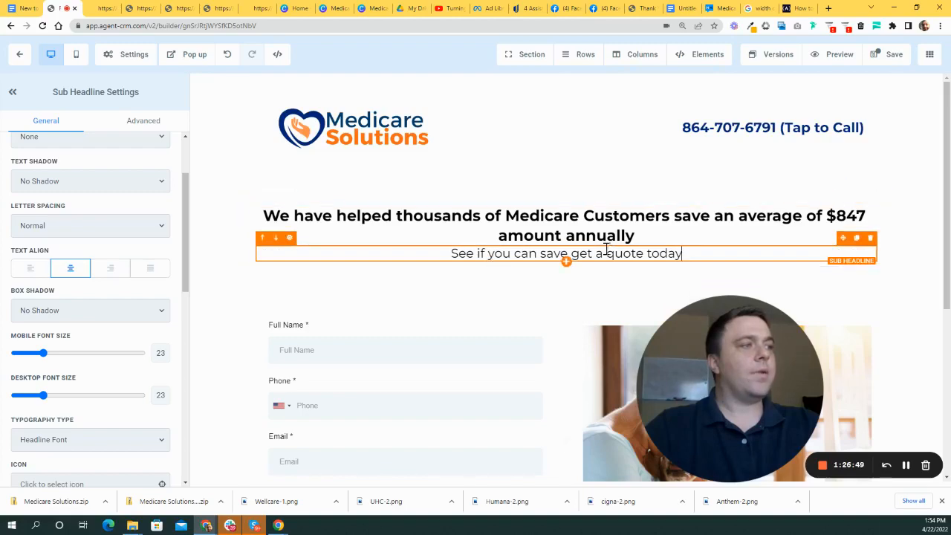
{"action": "scroll", "coordinate": [615, 235], "scroll_direction": "down", "scroll_amount": 1}
{"action": "left_click", "coordinate": [710, 199]}
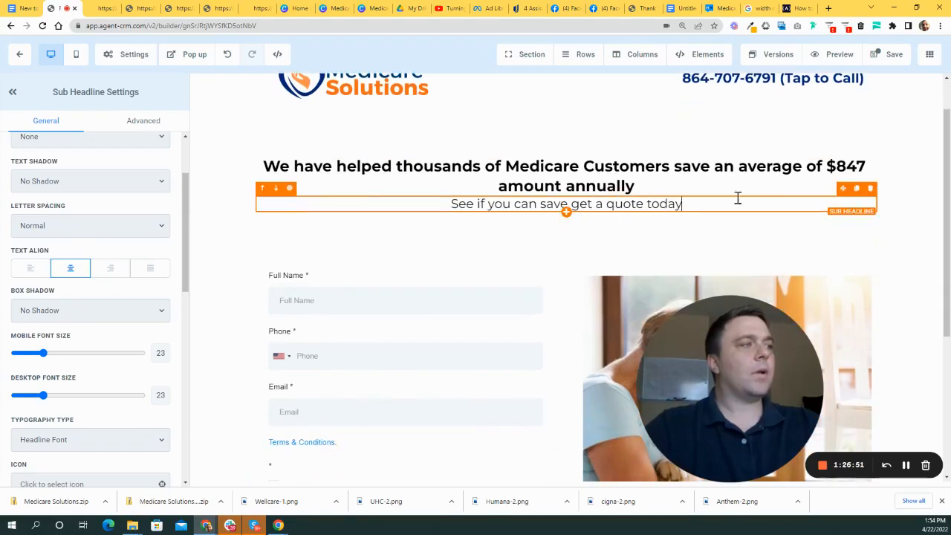
{"action": "scroll", "coordinate": [416, 273], "scroll_direction": "down", "scroll_amount": 3}
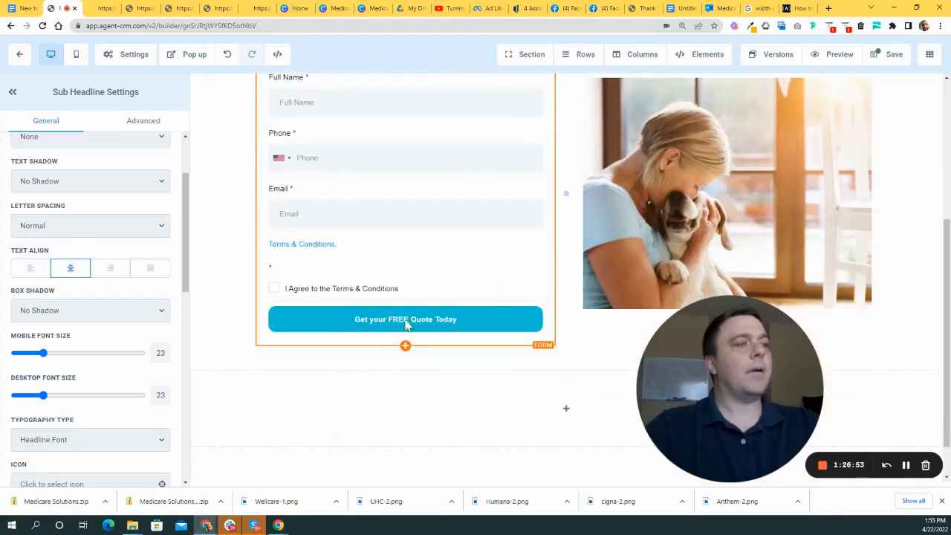
- Insert a Headline element in the left column above the quote form
{"action": "left_click", "coordinate": [405, 347]}
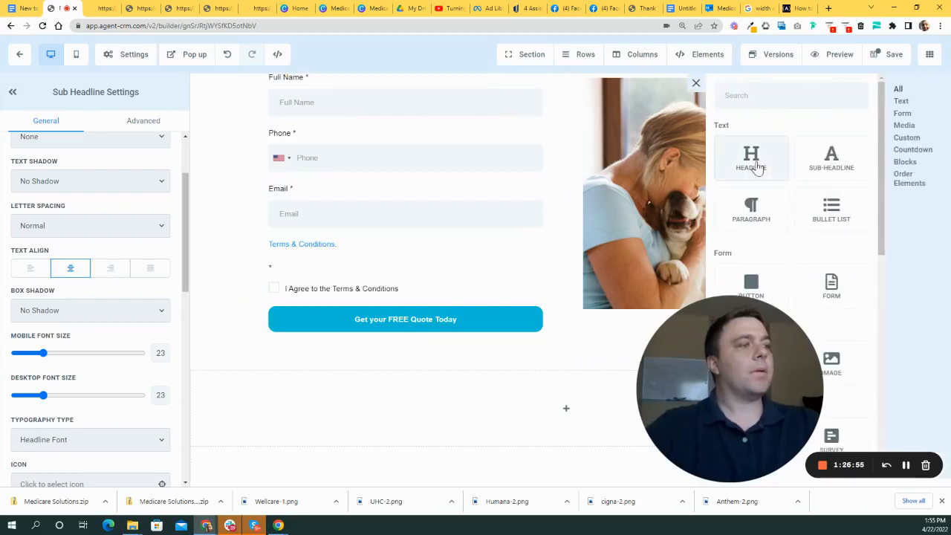
{"action": "left_click", "coordinate": [752, 160]}
{"action": "left_click", "coordinate": [262, 339]}
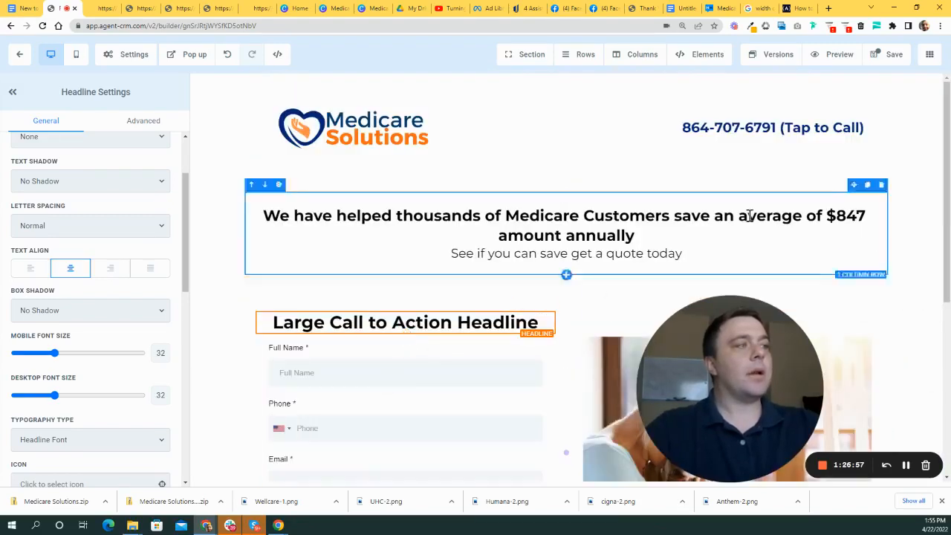
- Replace the form heading's placeholder call-to-action text with 'Get your Savings Quote Today'
{"action": "left_click", "coordinate": [592, 254]}
{"action": "left_click_drag", "start_coordinate": [685, 255], "coordinate": [444, 259]}
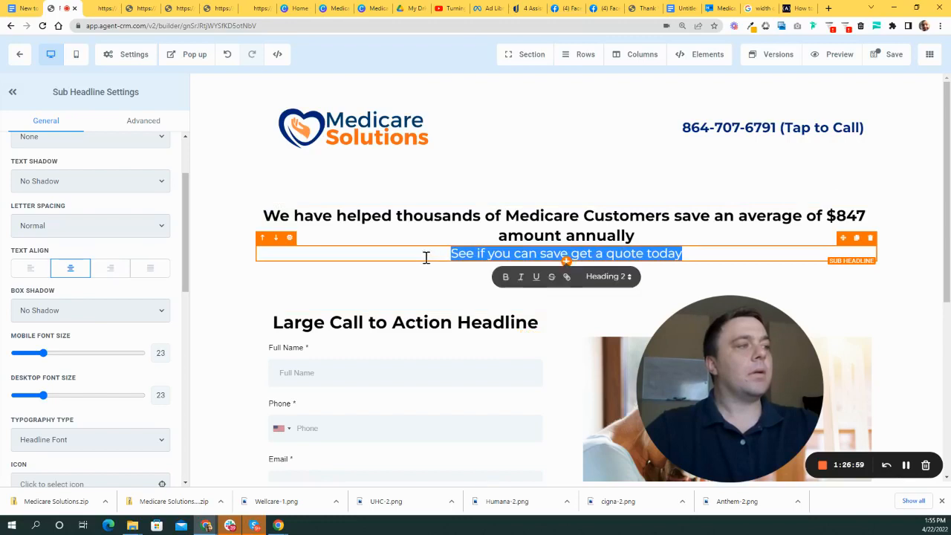
{"action": "triple_click", "coordinate": [395, 324]}
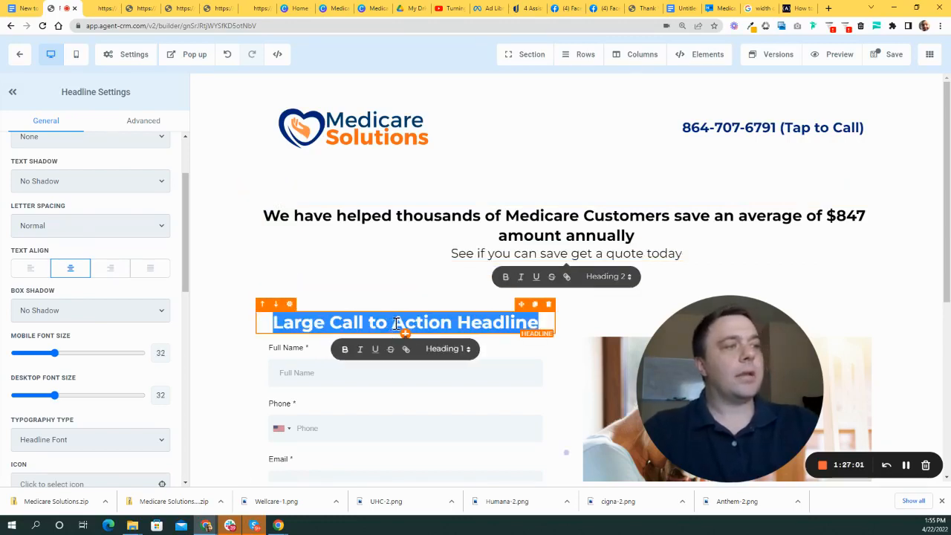
{"action": "type", "text": "Get your"}
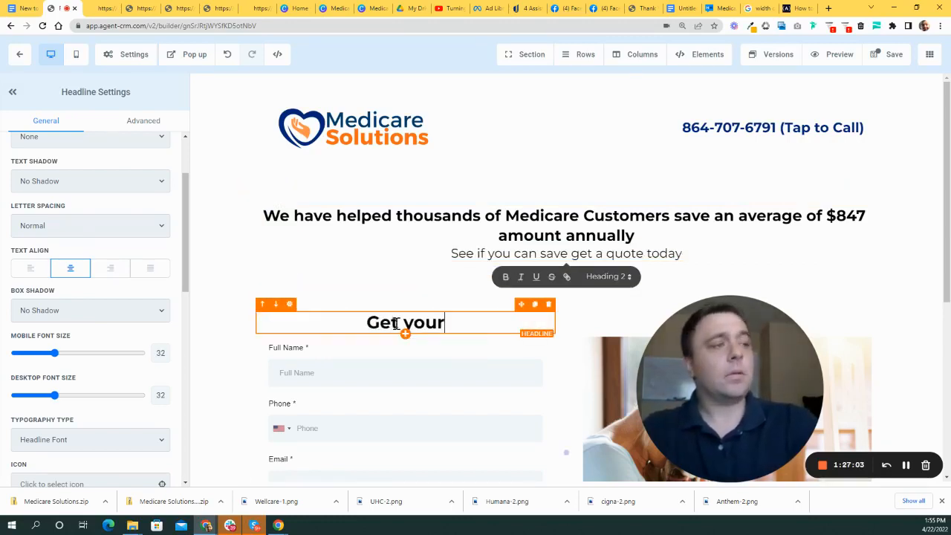
{"action": "type", "text": " Savings Quote Today"}
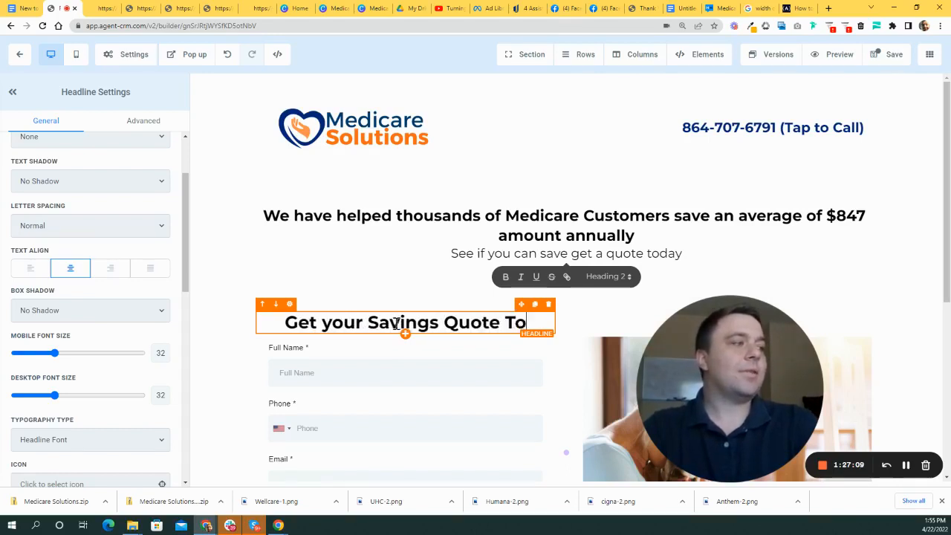
{"action": "left_click_drag", "start_coordinate": [635, 236], "coordinate": [442, 217]}
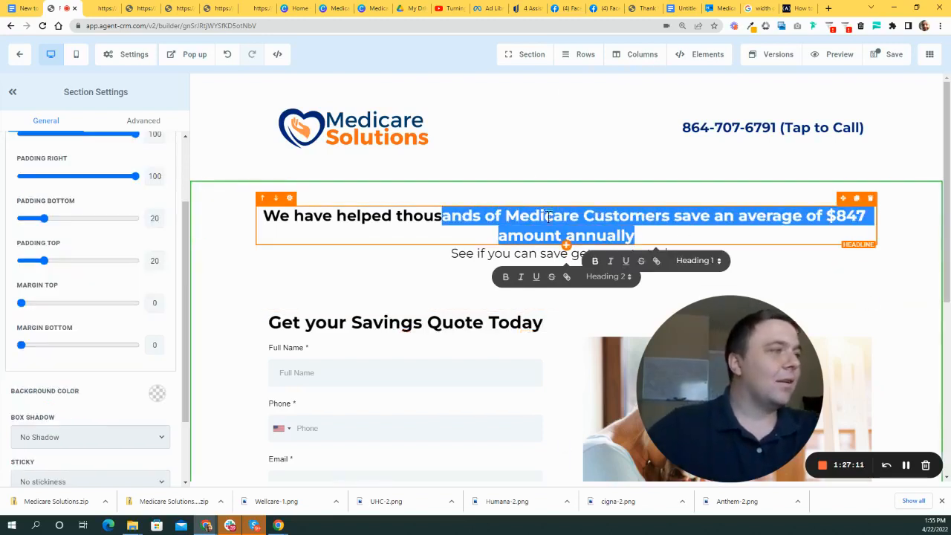
- Delete the 'See if you can save get a quote today' sub-headline below the $847 headline
{"action": "left_click", "coordinate": [473, 233]}
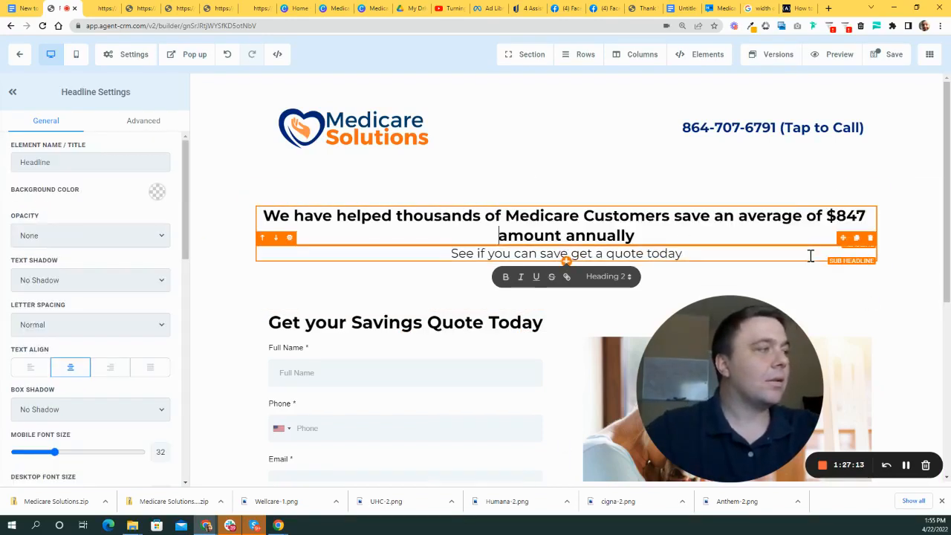
{"action": "left_click", "coordinate": [870, 238]}
{"action": "left_click", "coordinate": [528, 217]}
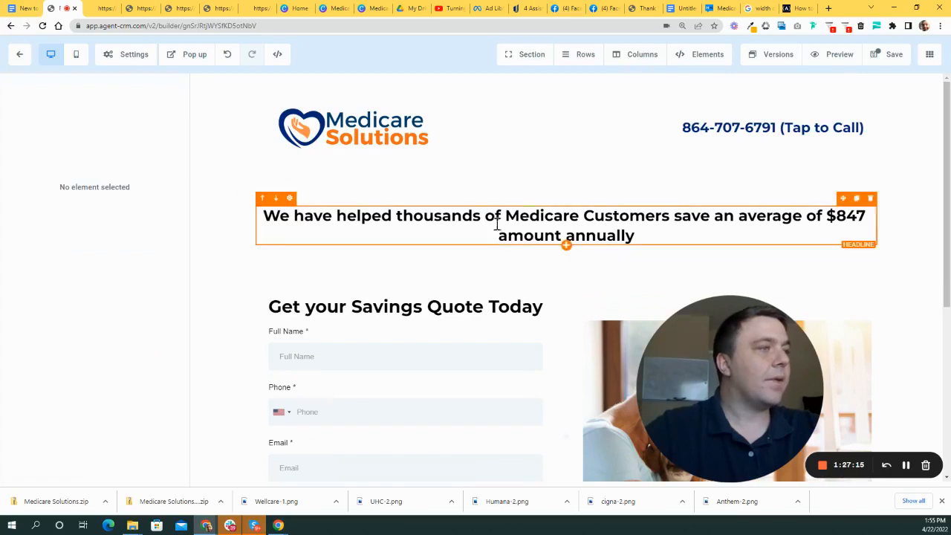
{"action": "scroll", "coordinate": [448, 311], "scroll_direction": "down", "scroll_amount": 2}
{"action": "scroll", "coordinate": [520, 320], "scroll_direction": "up", "scroll_amount": 2}
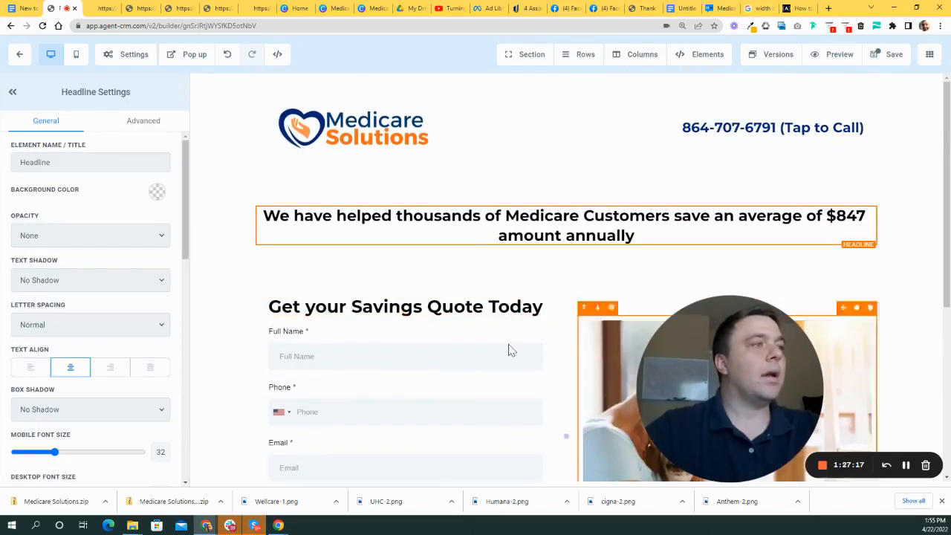
- Select the dog photo's column and the main headline's row to check the layout
{"action": "left_click_drag", "start_coordinate": [755, 361], "coordinate": [251, 122]}
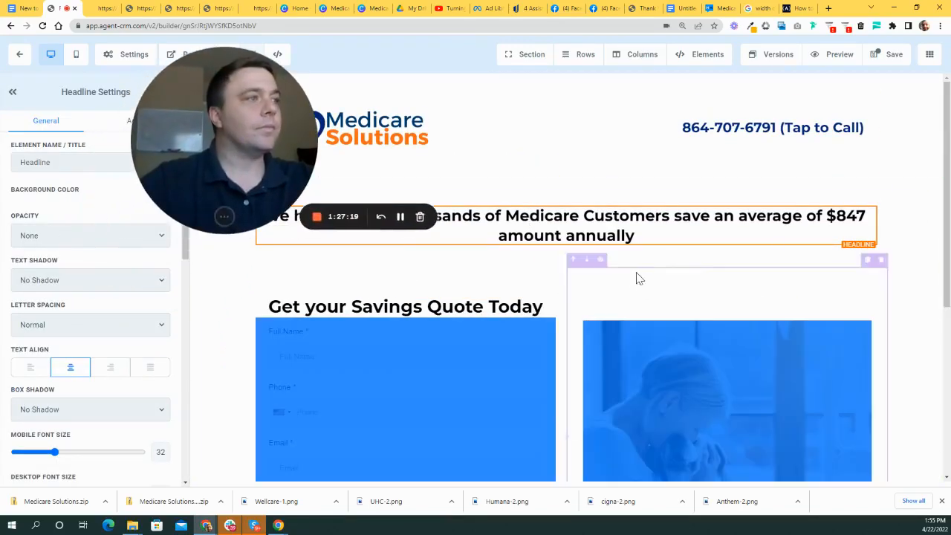
{"action": "left_click", "coordinate": [713, 292]}
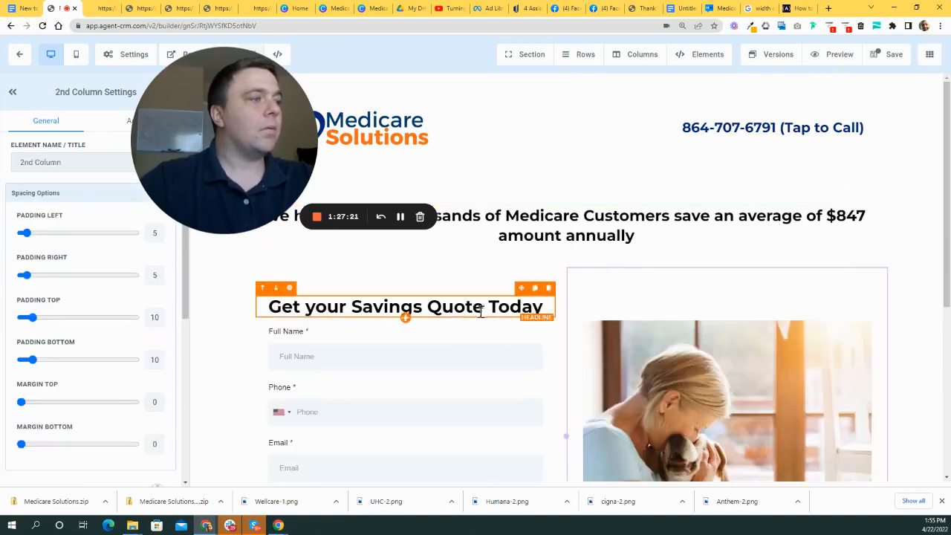
{"action": "scroll", "coordinate": [566, 335], "scroll_direction": "down", "scroll_amount": 3}
{"action": "scroll", "coordinate": [528, 311], "scroll_direction": "up", "scroll_amount": 2}
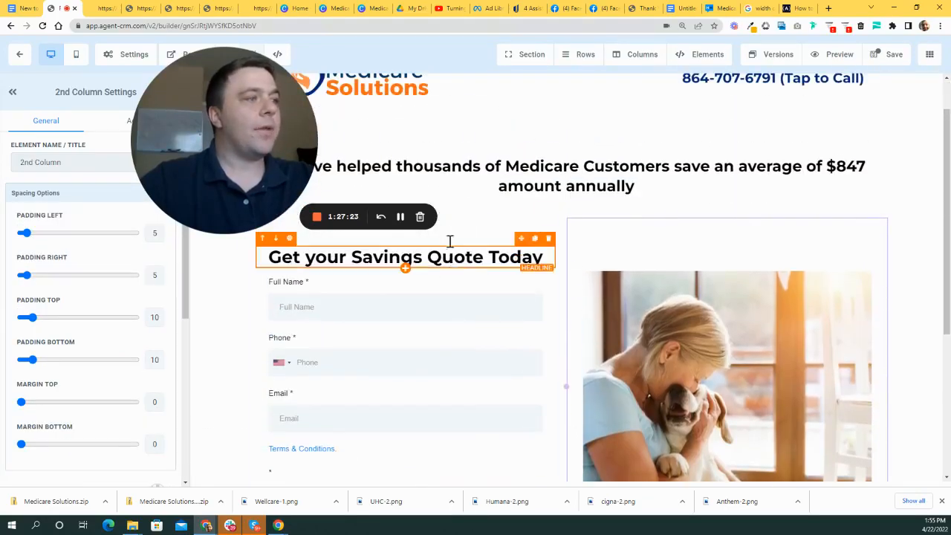
{"action": "left_click_drag", "start_coordinate": [213, 119], "coordinate": [768, 119]}
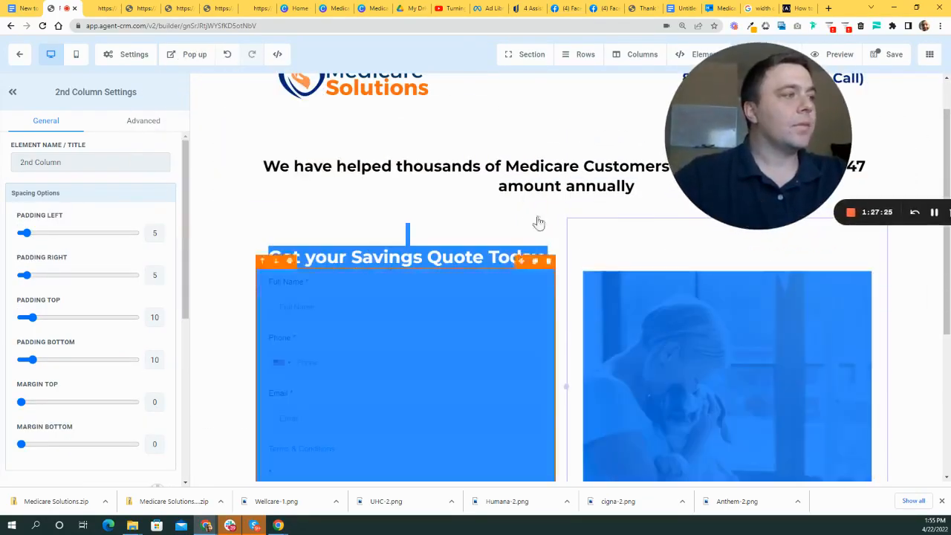
{"action": "left_click", "coordinate": [578, 210]}
{"action": "scroll", "coordinate": [558, 315], "scroll_direction": "down", "scroll_amount": 2}
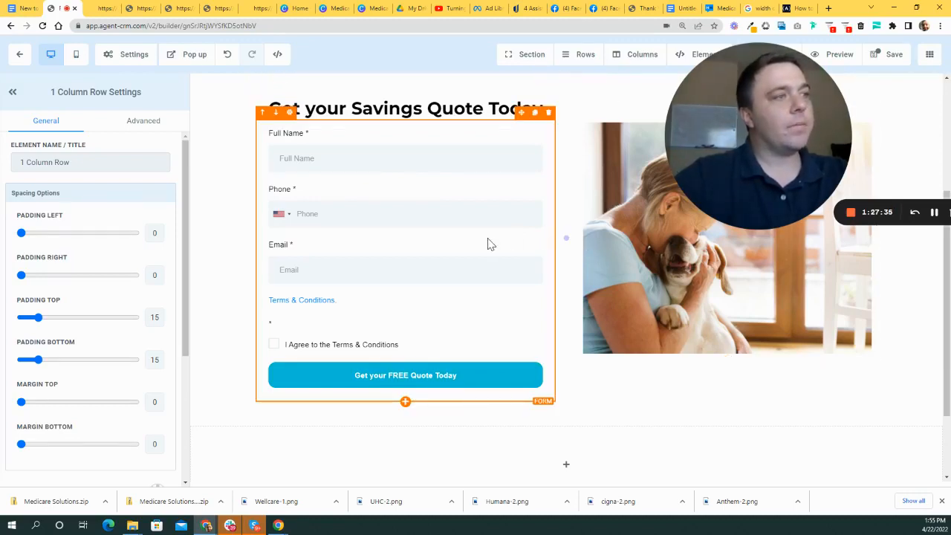
{"action": "left_click_drag", "start_coordinate": [723, 159], "coordinate": [743, 215]}
{"action": "scroll", "coordinate": [564, 303], "scroll_direction": "up", "scroll_amount": 2}
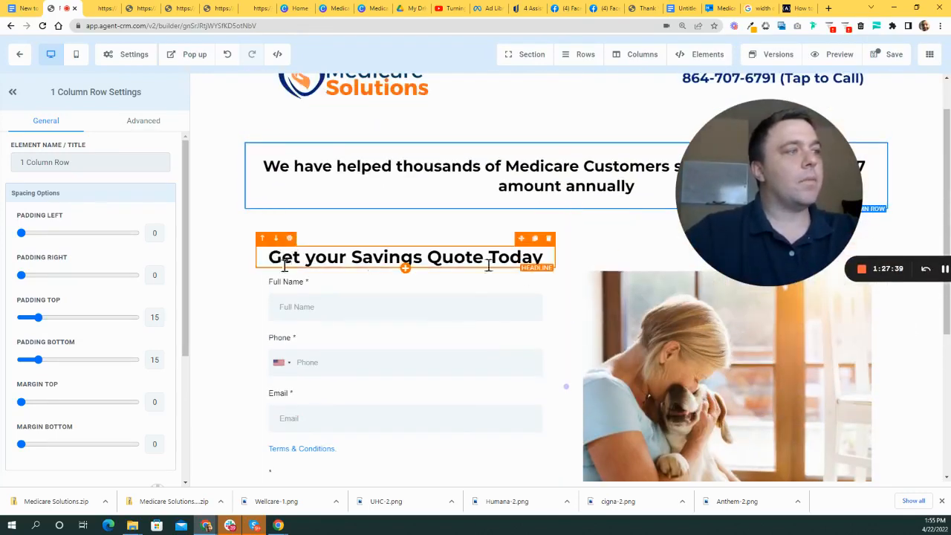
{"action": "scroll", "coordinate": [615, 275], "scroll_direction": "down", "scroll_amount": 2}
{"action": "left_click_drag", "start_coordinate": [712, 208], "coordinate": [316, 312]}
- Reselect the dog photo's column and review the form-and-photo layout
{"action": "scroll", "coordinate": [632, 303], "scroll_direction": "up", "scroll_amount": 1}
{"action": "scroll", "coordinate": [704, 314], "scroll_direction": "up", "scroll_amount": 1}
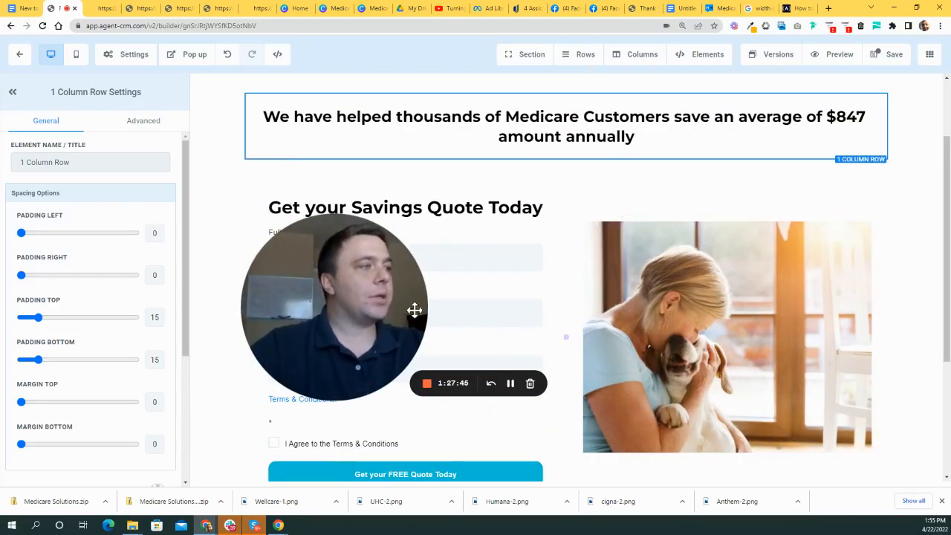
{"action": "left_click_drag", "start_coordinate": [378, 297], "coordinate": [613, 302]}
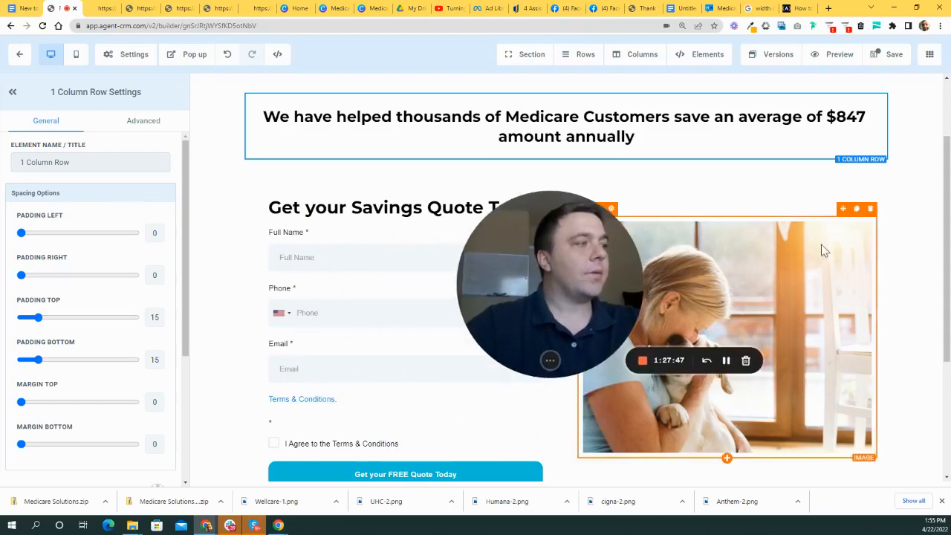
{"action": "scroll", "coordinate": [613, 303], "scroll_direction": "down", "scroll_amount": 2}
{"action": "left_click_drag", "start_coordinate": [589, 206], "coordinate": [218, 320]}
{"action": "scroll", "coordinate": [572, 219], "scroll_direction": "up", "scroll_amount": 2}
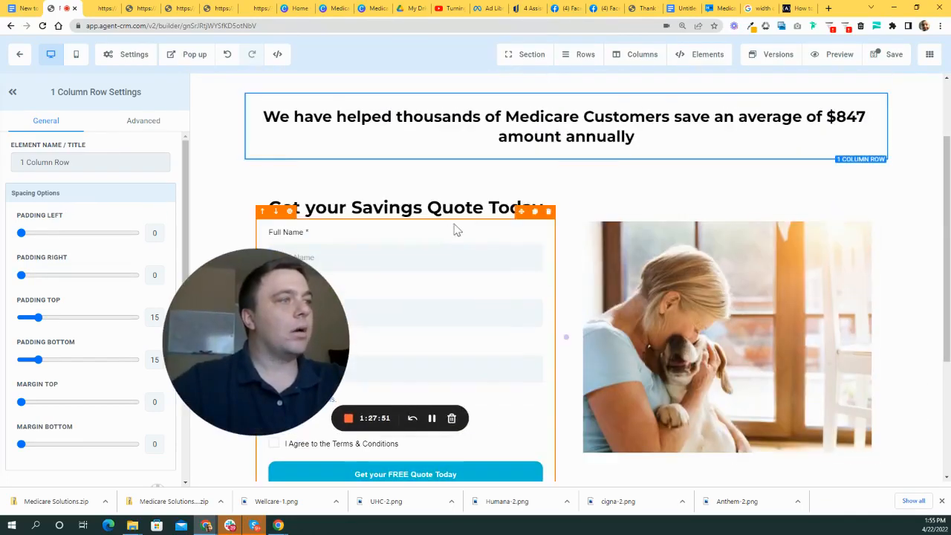
{"action": "scroll", "coordinate": [571, 270], "scroll_direction": "down", "scroll_amount": 2}
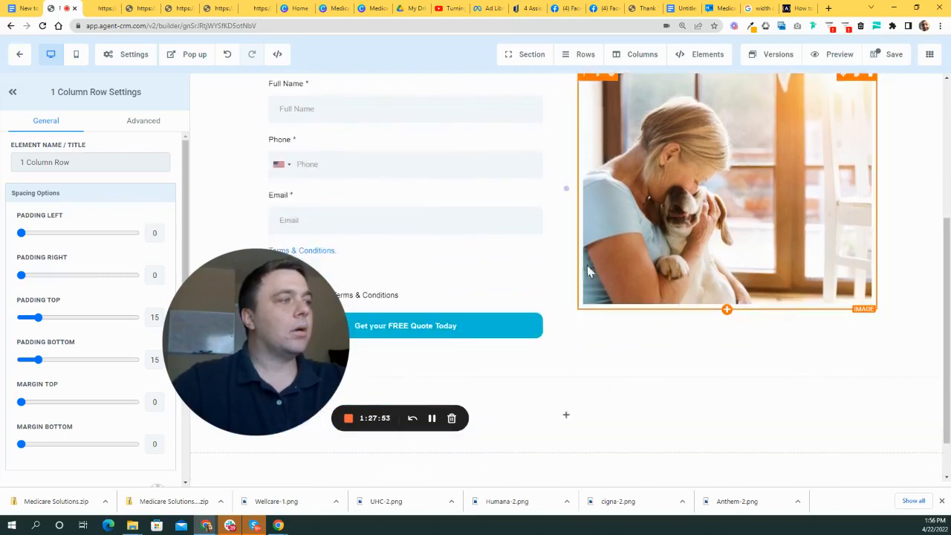
{"action": "left_click", "coordinate": [572, 271]}
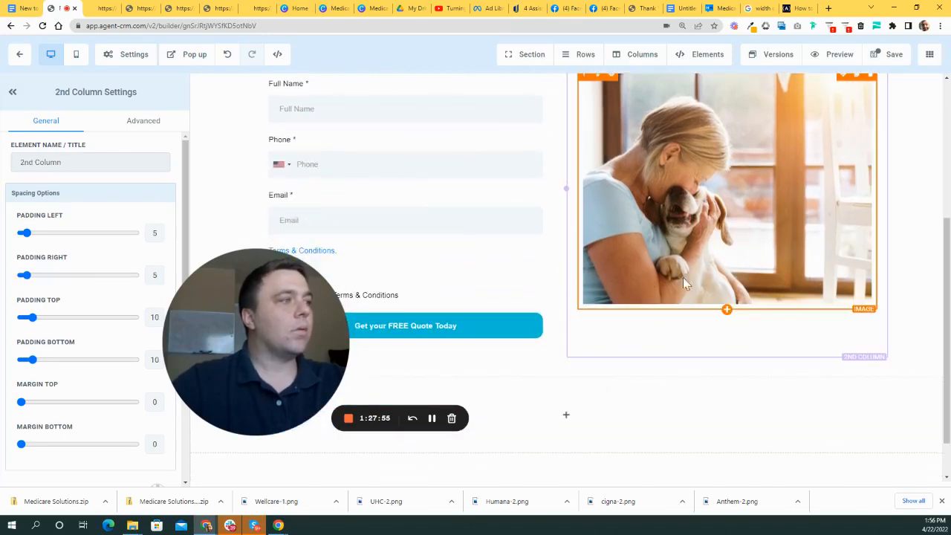
{"action": "scroll", "coordinate": [627, 275], "scroll_direction": "down", "scroll_amount": 1}
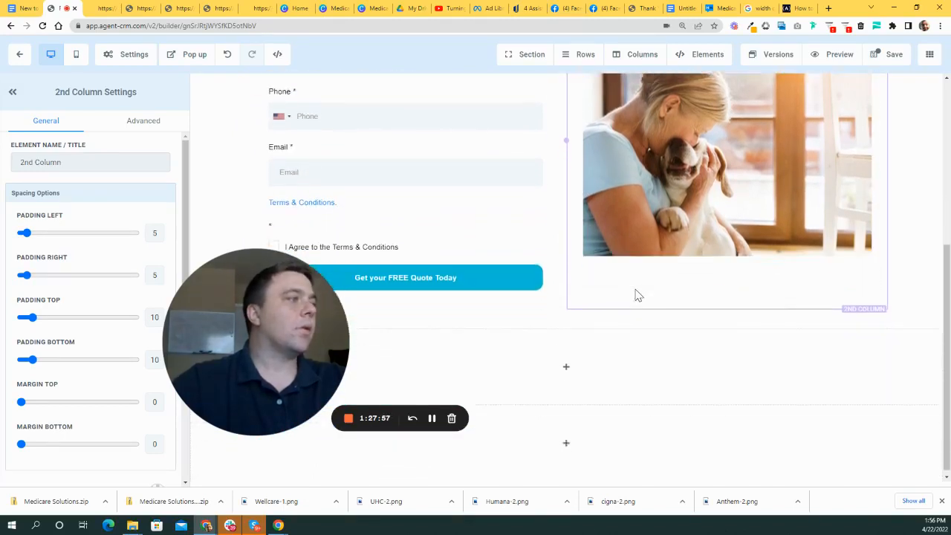
{"action": "scroll", "coordinate": [475, 275], "scroll_direction": "up", "scroll_amount": 2}
{"action": "left_click_drag", "start_coordinate": [308, 314], "coordinate": [753, 246]}
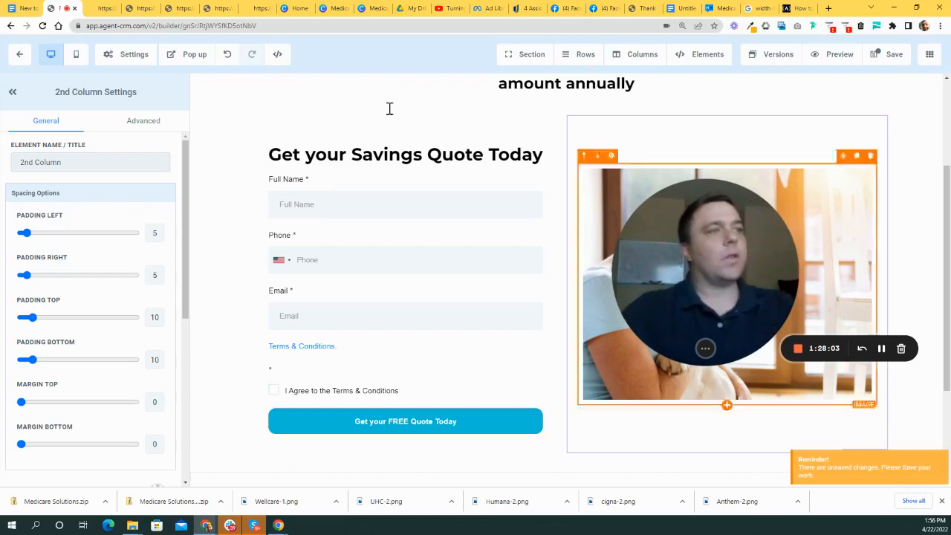
- Set the form section's left and right padding to 50
{"action": "left_click", "coordinate": [214, 220]}
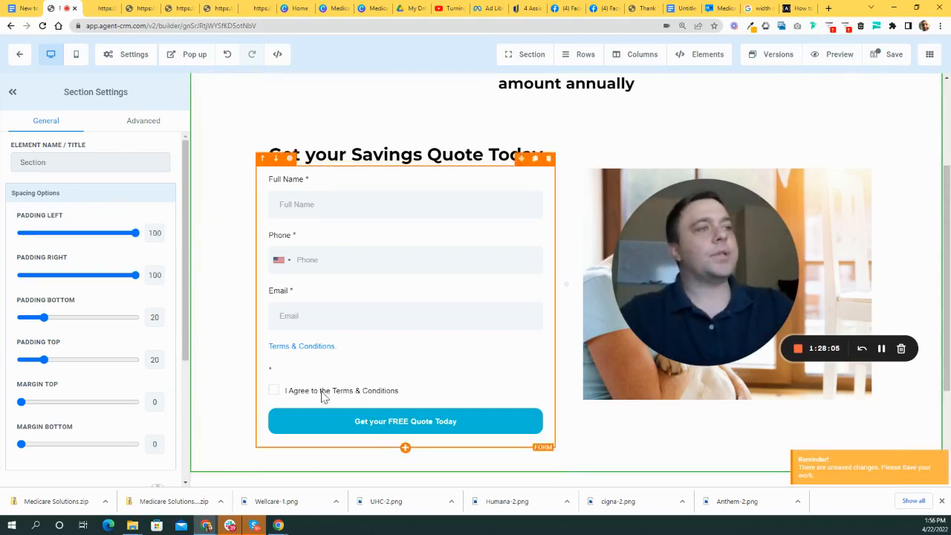
{"action": "left_click_drag", "start_coordinate": [136, 237], "coordinate": [81, 236]}
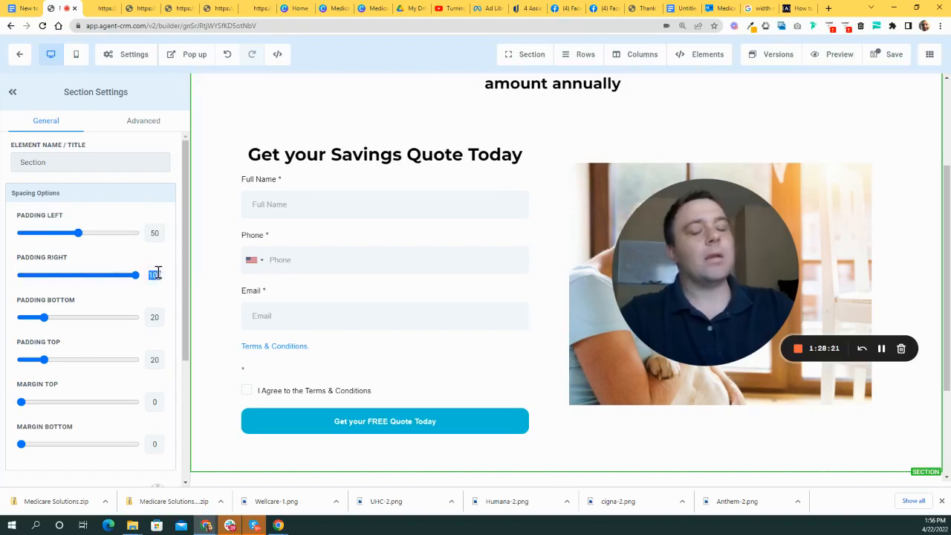
{"action": "type", "text": "50"}
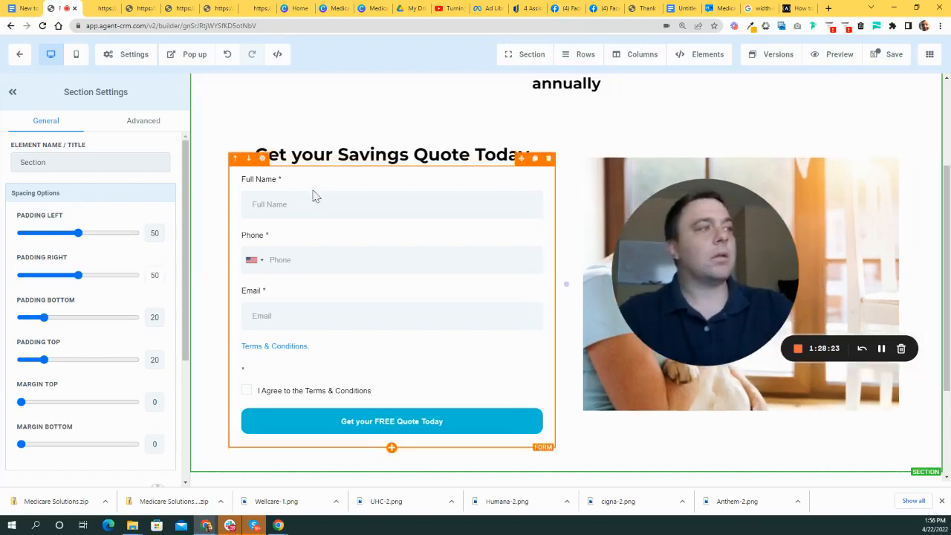
{"action": "scroll", "coordinate": [364, 191], "scroll_direction": "up", "scroll_amount": 2}
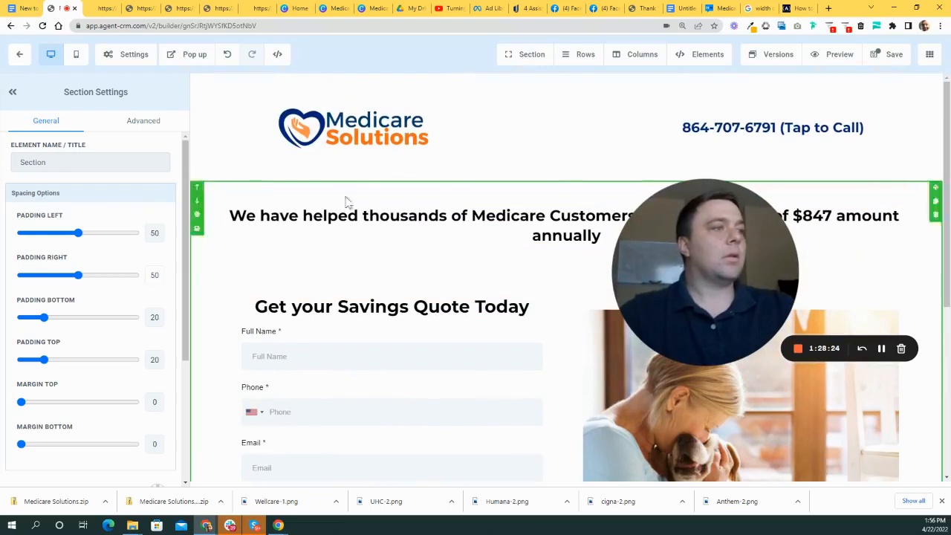
- Save the landing page and open its live preview
{"action": "left_click", "coordinate": [234, 175]}
{"action": "left_click", "coordinate": [891, 55]}
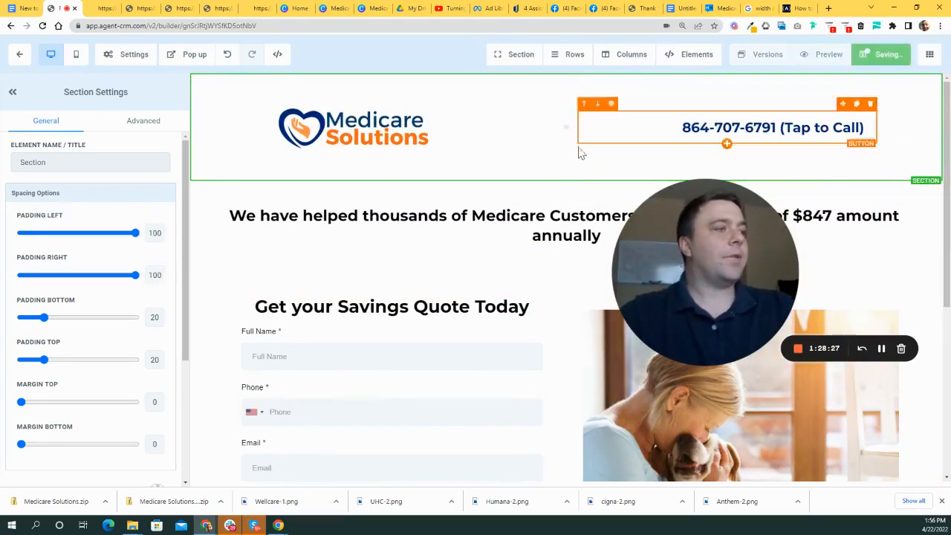
{"action": "scroll", "coordinate": [297, 238], "scroll_direction": "down", "scroll_amount": 1}
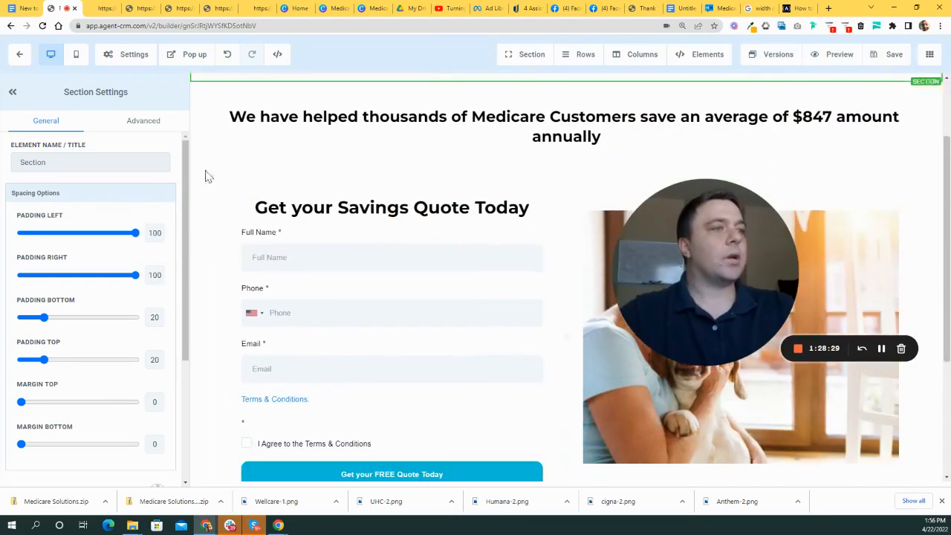
{"action": "left_click", "coordinate": [207, 176]}
{"action": "scroll", "coordinate": [832, 127], "scroll_direction": "up", "scroll_amount": 2}
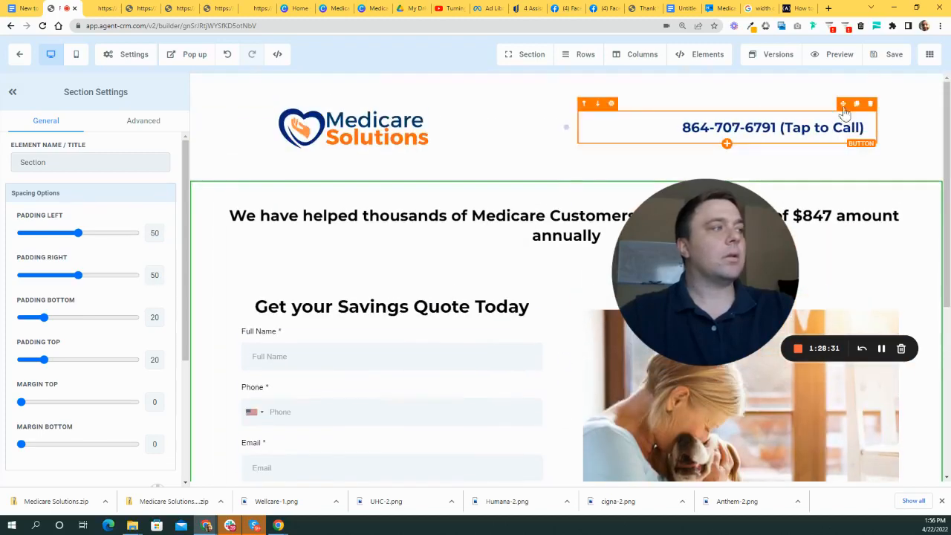
{"action": "left_click", "coordinate": [834, 55]}
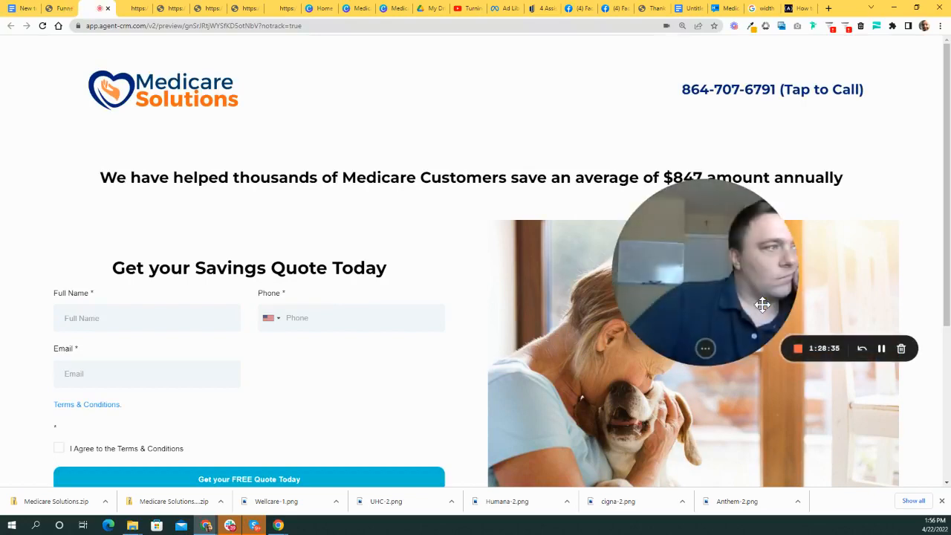
{"action": "scroll", "coordinate": [524, 294], "scroll_direction": "down", "scroll_amount": 3}
{"action": "left_click_drag", "start_coordinate": [669, 259], "coordinate": [364, 325]}
{"action": "scroll", "coordinate": [469, 247], "scroll_direction": "up", "scroll_amount": 2}
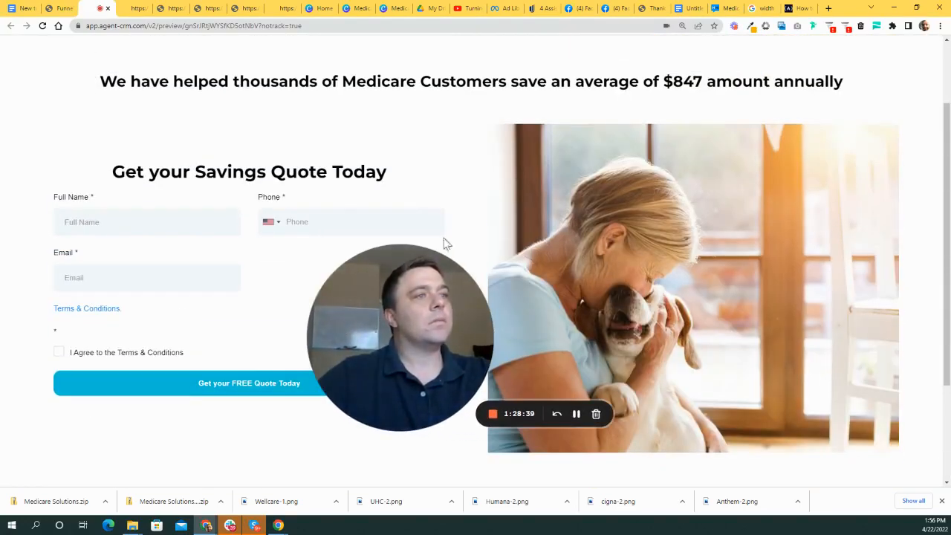
{"action": "scroll", "coordinate": [787, 227], "scroll_direction": "down", "scroll_amount": 2}
{"action": "scroll", "coordinate": [787, 227], "scroll_direction": "up", "scroll_amount": 3}
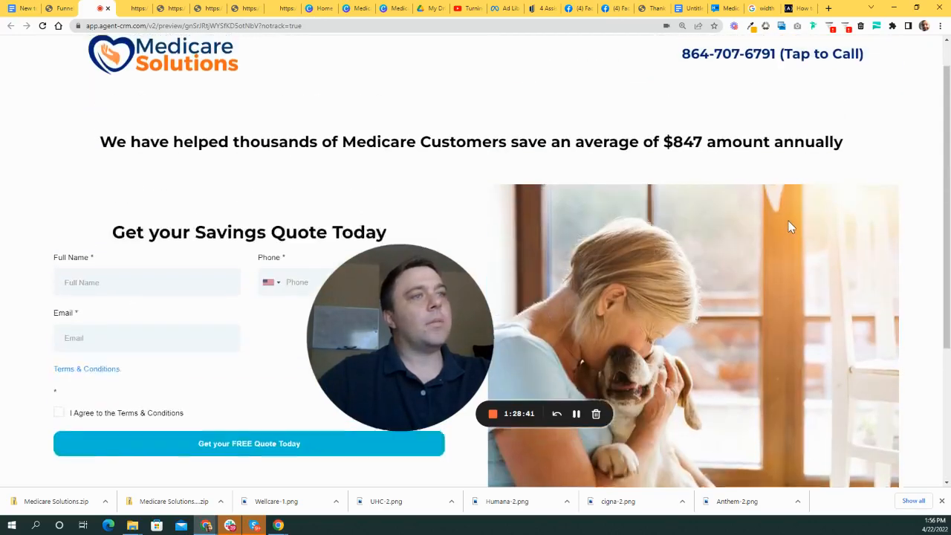
{"action": "scroll", "coordinate": [340, 94], "scroll_direction": "down", "scroll_amount": 1}
{"action": "scroll", "coordinate": [96, 87], "scroll_direction": "up", "scroll_amount": 1}
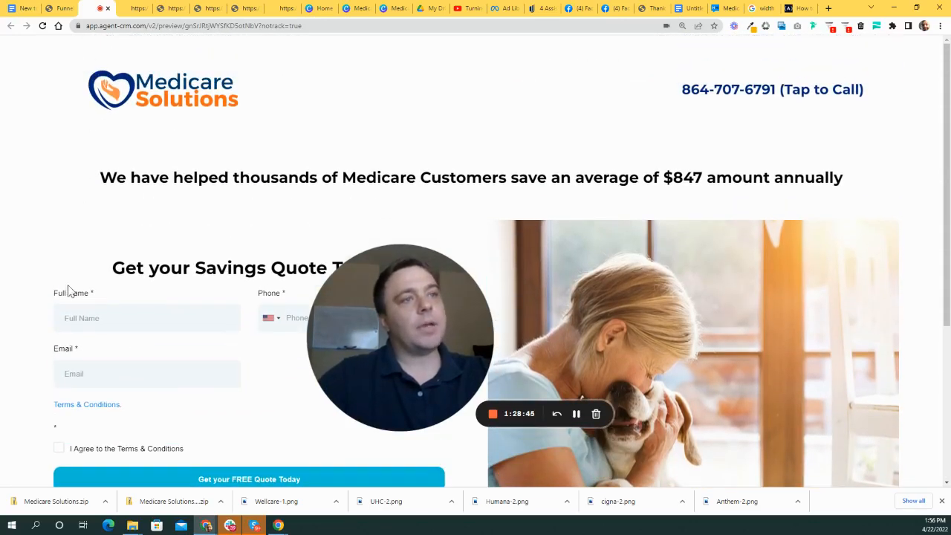
{"action": "scroll", "coordinate": [312, 139], "scroll_direction": "down", "scroll_amount": 2}
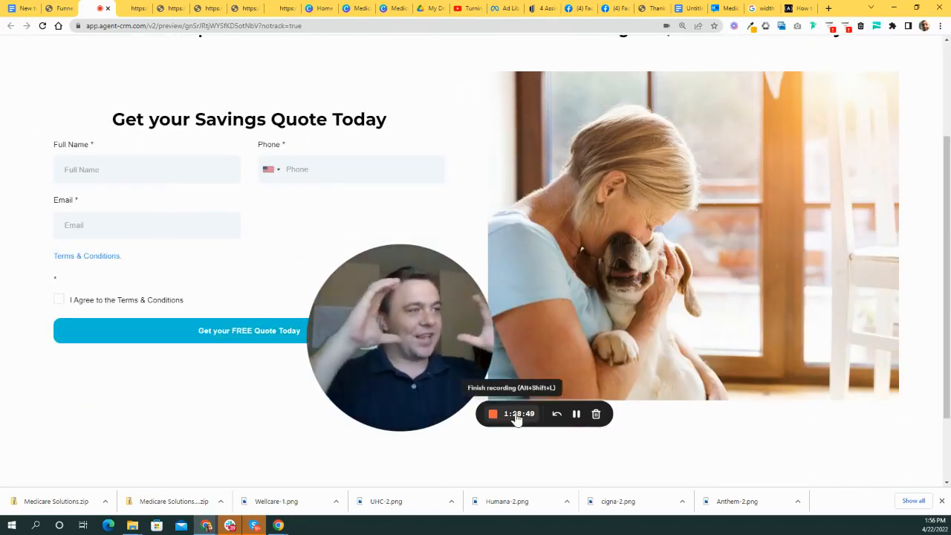
{"action": "scroll", "coordinate": [300, 206], "scroll_direction": "up", "scroll_amount": 2}
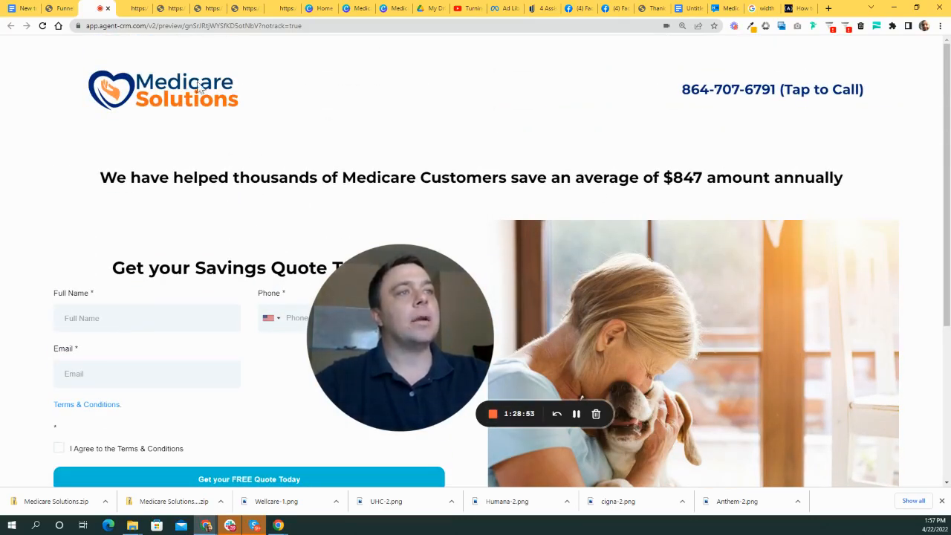
{"action": "scroll", "coordinate": [265, 259], "scroll_direction": "down", "scroll_amount": 3}
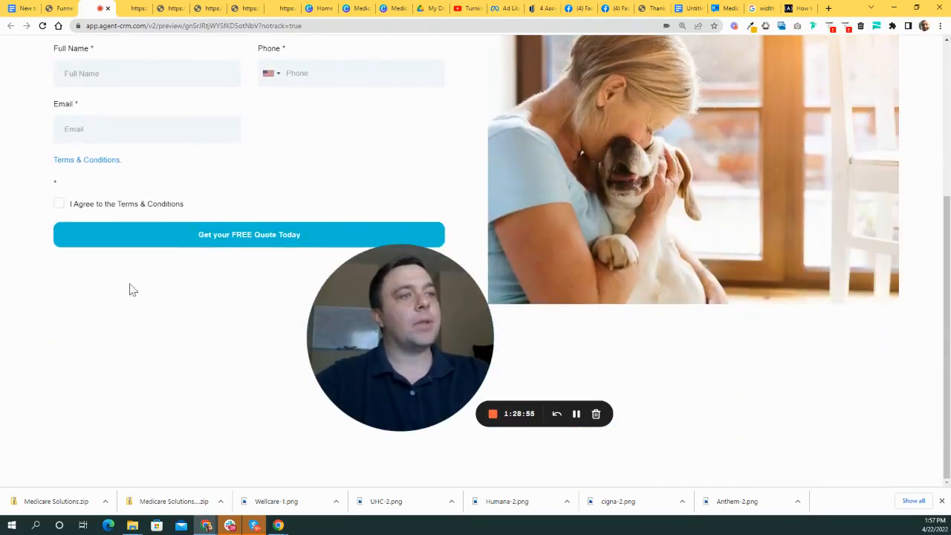
{"action": "scroll", "coordinate": [130, 281], "scroll_direction": "up", "scroll_amount": 3}
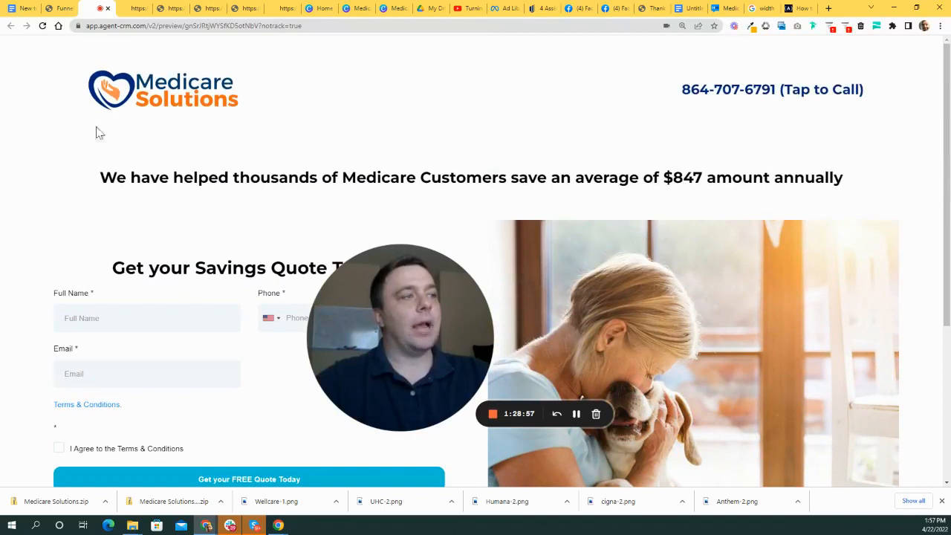
{"action": "left_click_drag", "start_coordinate": [403, 309], "coordinate": [419, 292]}
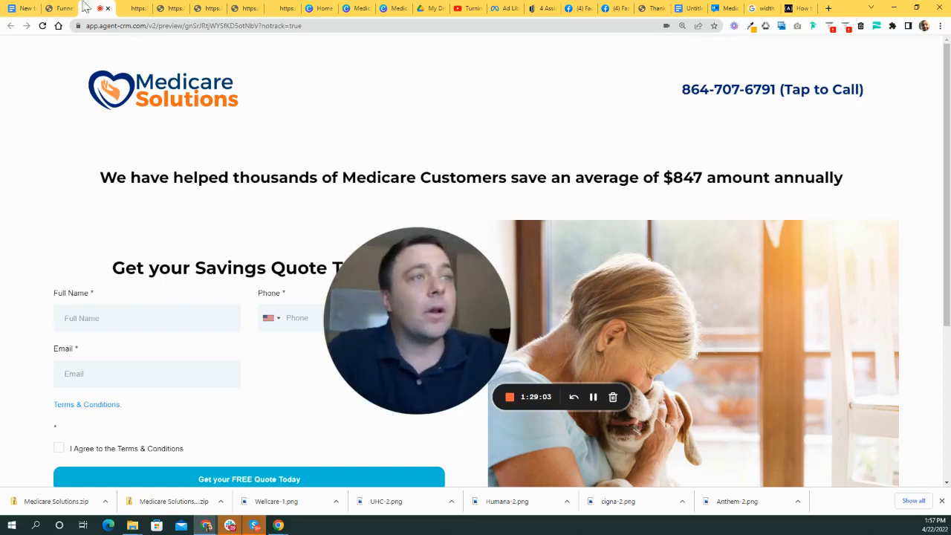
- Return to the page builder, collapse Section Settings, and open the dog photo's Image Settings
{"action": "left_click", "coordinate": [60, 11]}
{"action": "scroll", "coordinate": [814, 308], "scroll_direction": "down", "scroll_amount": 2}
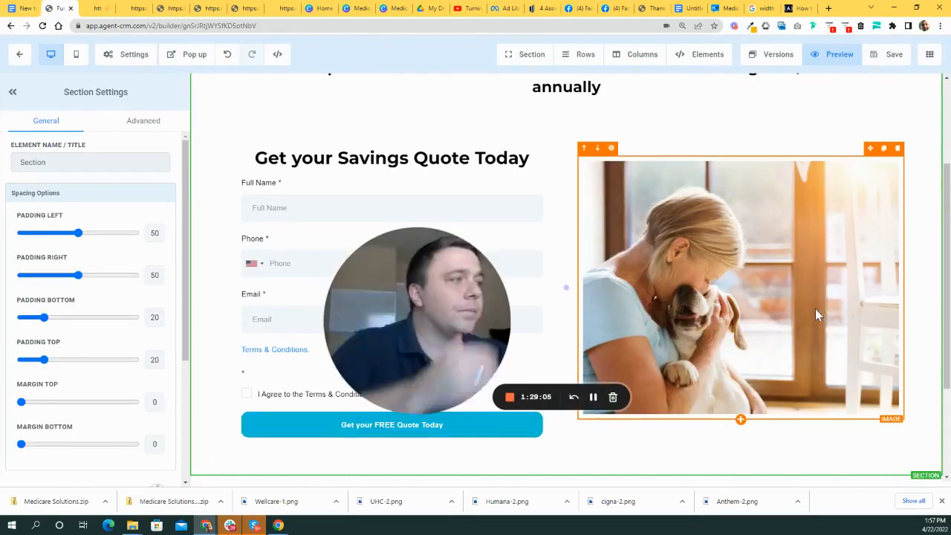
{"action": "scroll", "coordinate": [602, 290], "scroll_direction": "down", "scroll_amount": 2}
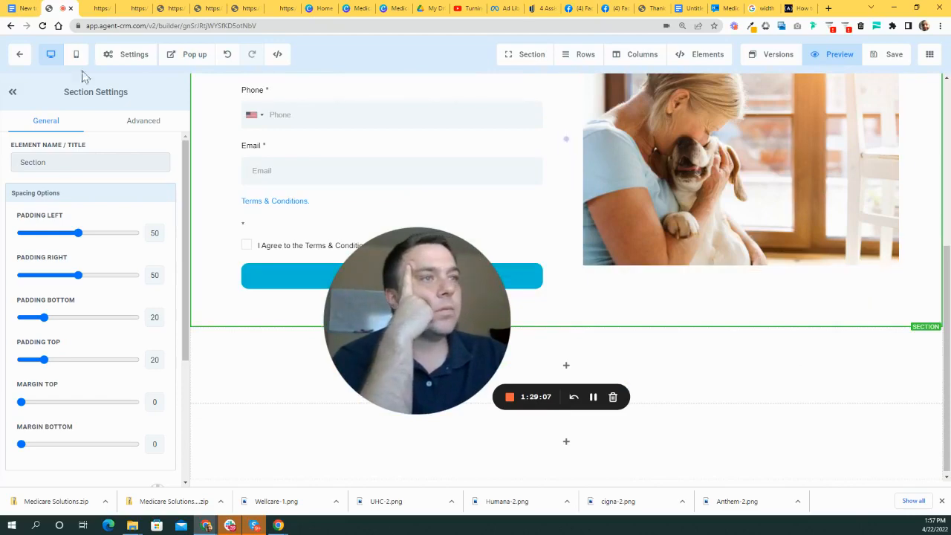
{"action": "left_click", "coordinate": [13, 91]}
{"action": "scroll", "coordinate": [545, 288], "scroll_direction": "up", "scroll_amount": 3}
{"action": "left_click_drag", "start_coordinate": [468, 327], "coordinate": [904, 143]}
{"action": "scroll", "coordinate": [562, 356], "scroll_direction": "up", "scroll_amount": 1}
{"action": "scroll", "coordinate": [510, 330], "scroll_direction": "down", "scroll_amount": 2}
{"action": "scroll", "coordinate": [531, 338], "scroll_direction": "up", "scroll_amount": 2}
{"action": "scroll", "coordinate": [531, 338], "scroll_direction": "down", "scroll_amount": 2}
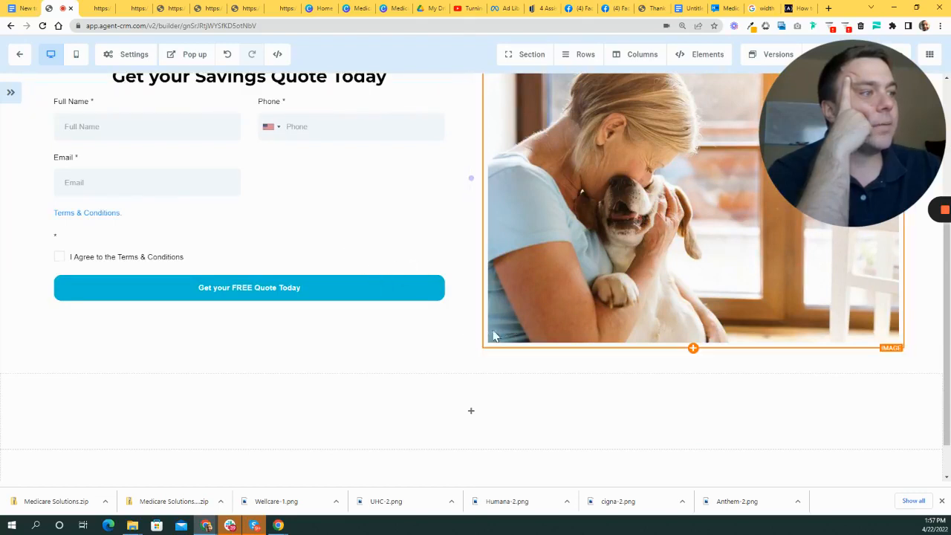
{"action": "left_click", "coordinate": [520, 298]}
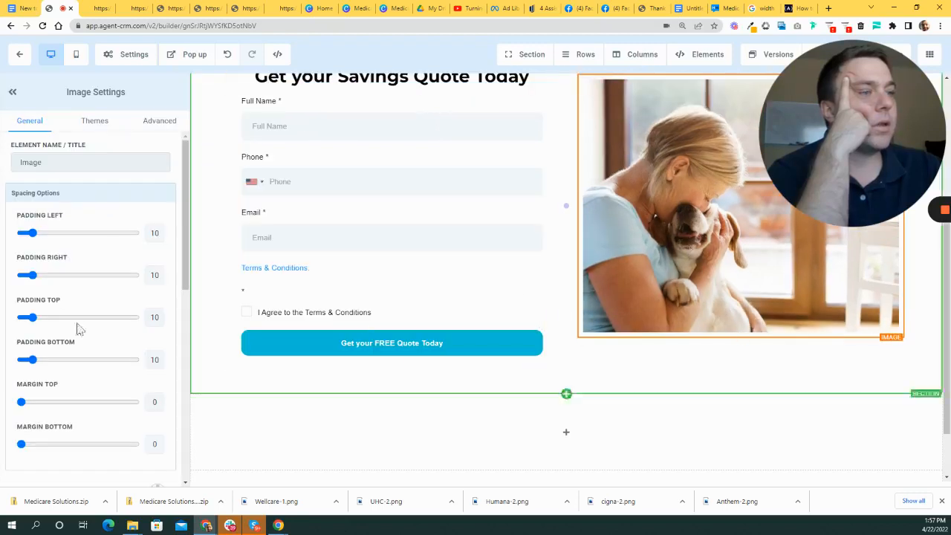
- Set the dog photo's Width (PX) to 500 and view the result
{"action": "scroll", "coordinate": [115, 330], "scroll_direction": "down", "scroll_amount": 5}
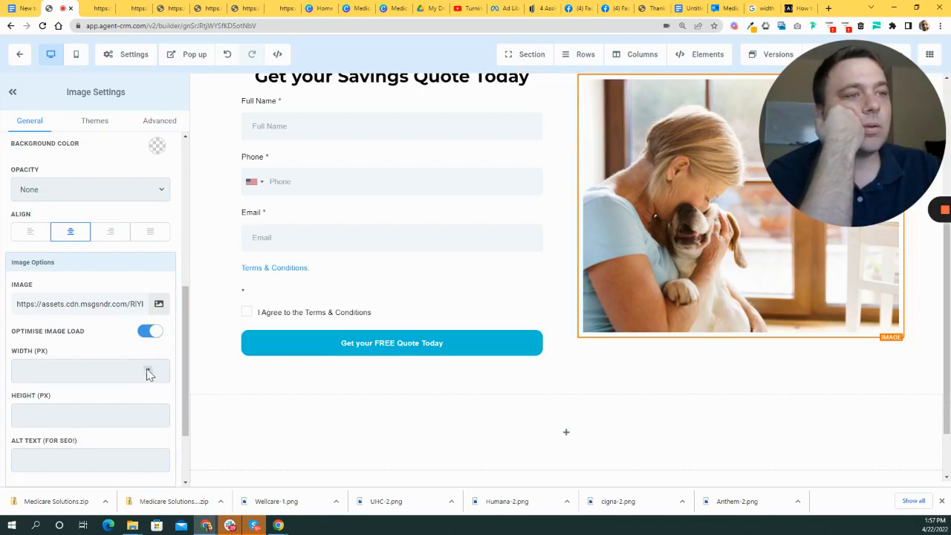
{"action": "left_click", "coordinate": [146, 373]}
{"action": "type", "text": "11"}
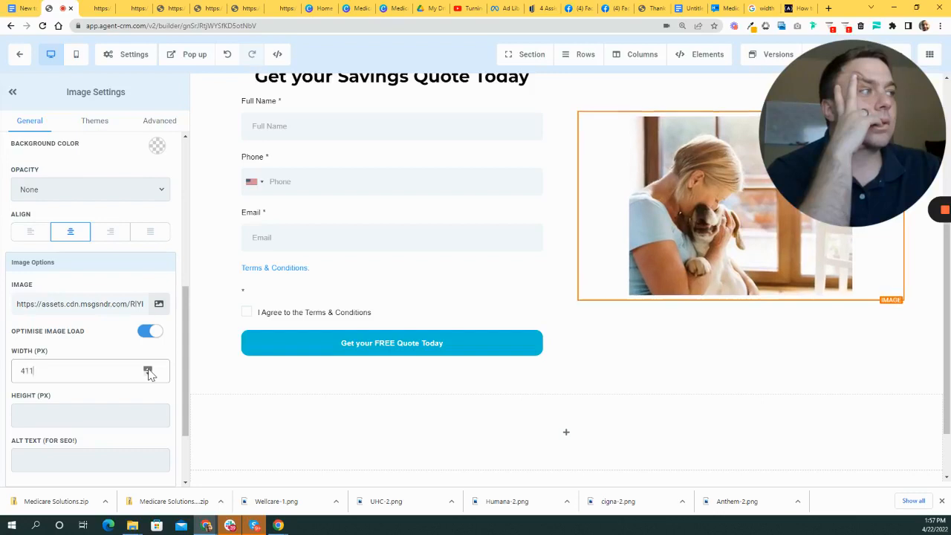
{"action": "left_click_drag", "start_coordinate": [147, 371], "coordinate": [150, 371]}
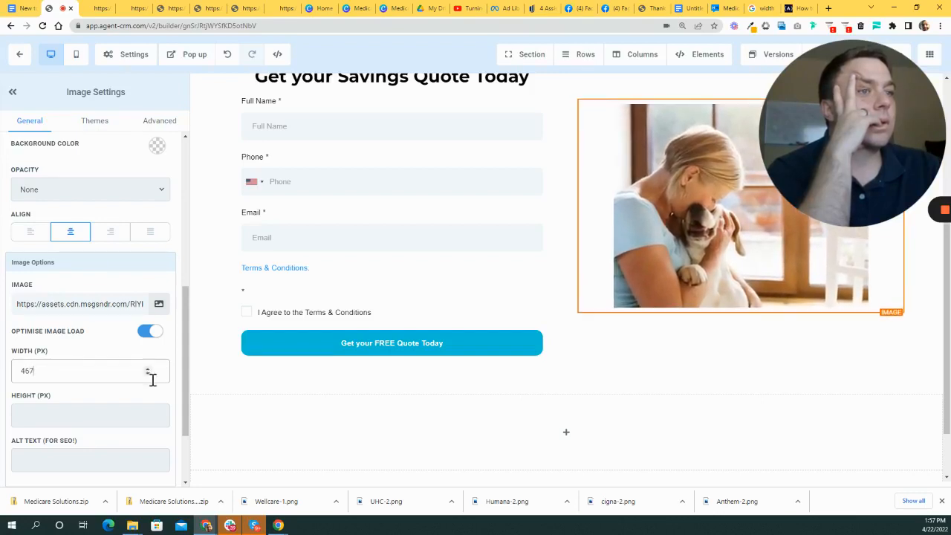
{"action": "type", "text": "500"}
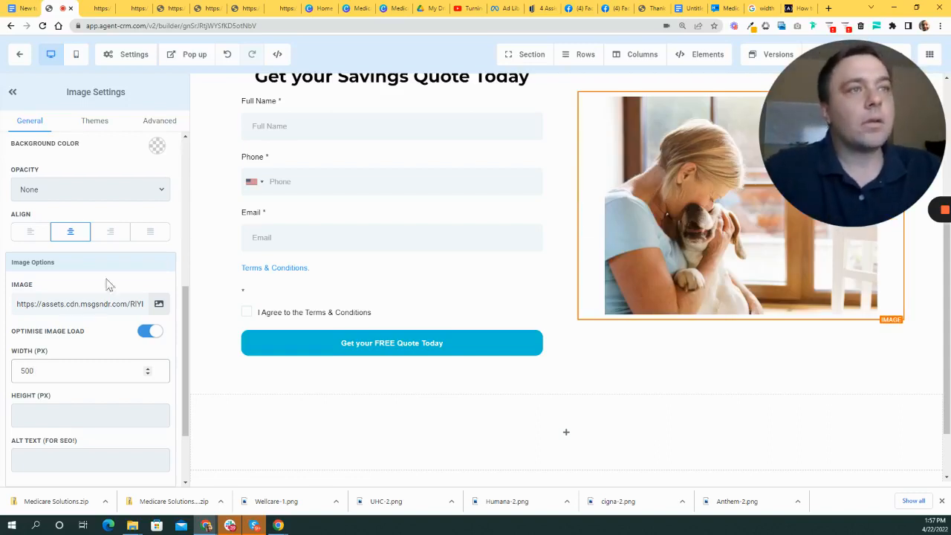
{"action": "left_click", "coordinate": [12, 91]}
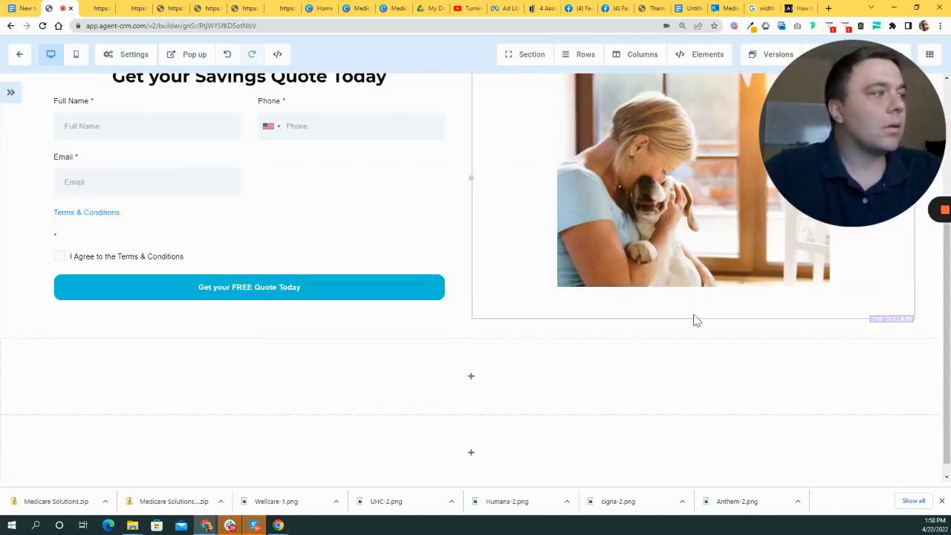
{"action": "scroll", "coordinate": [873, 440], "scroll_direction": "up", "scroll_amount": 2}
{"action": "scroll", "coordinate": [785, 465], "scroll_direction": "down", "scroll_amount": 1}
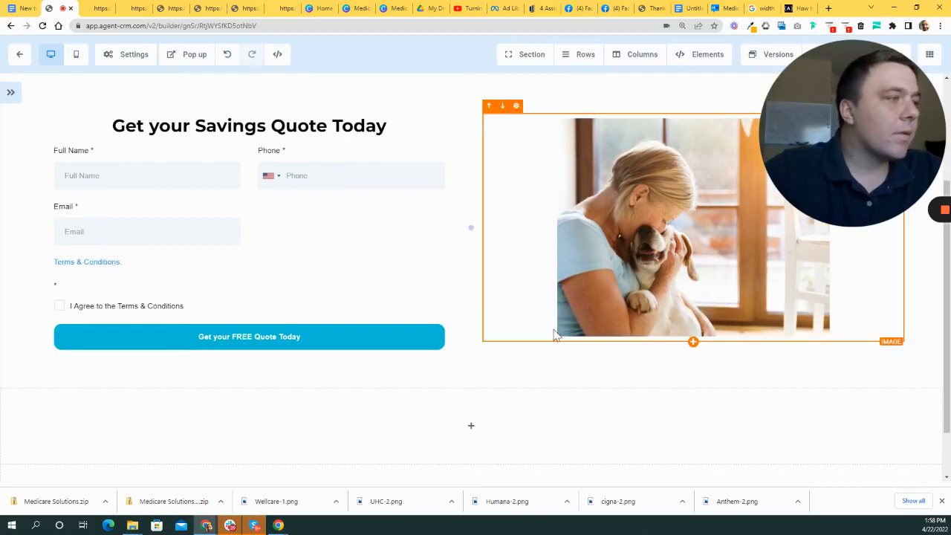
- Change the dog photo's width from 500 to 550 px
{"action": "left_click", "coordinate": [11, 93]}
{"action": "scroll", "coordinate": [115, 386], "scroll_direction": "down", "scroll_amount": 10}
{"action": "left_click", "coordinate": [34, 271]}
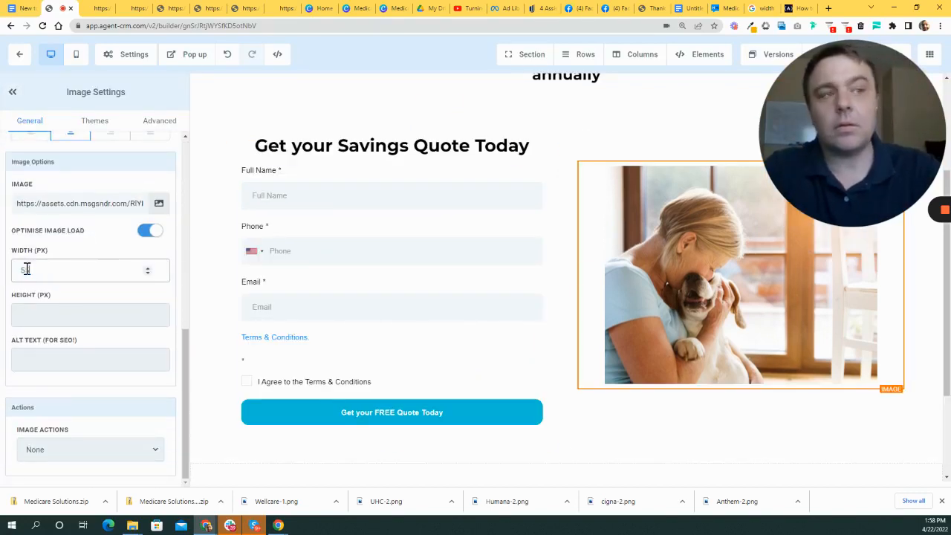
{"action": "type", "text": "550"}
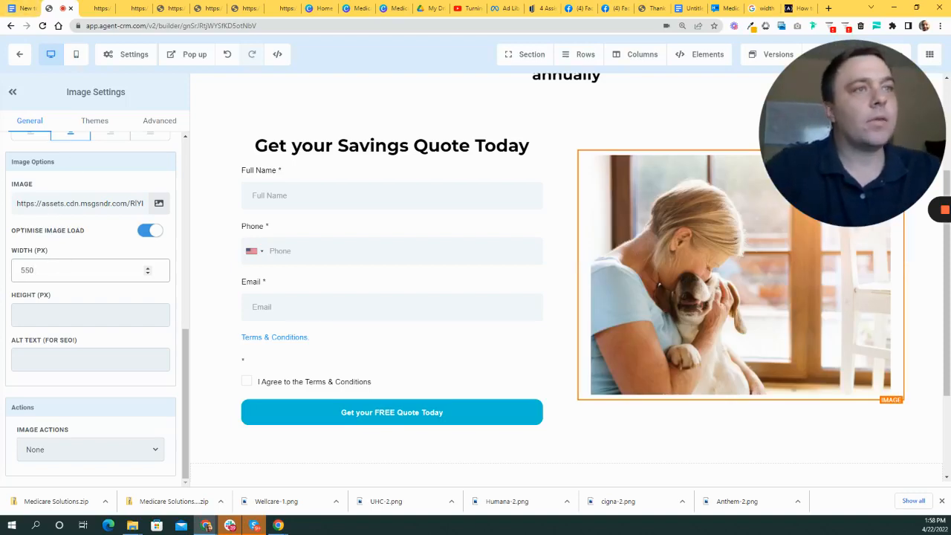
{"action": "left_click", "coordinate": [13, 92]}
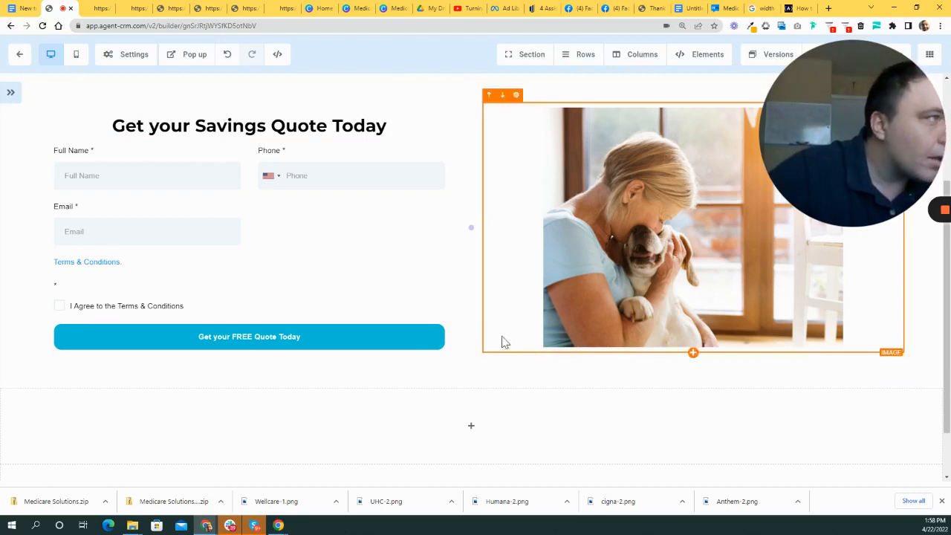
{"action": "scroll", "coordinate": [503, 340], "scroll_direction": "up", "scroll_amount": 1}
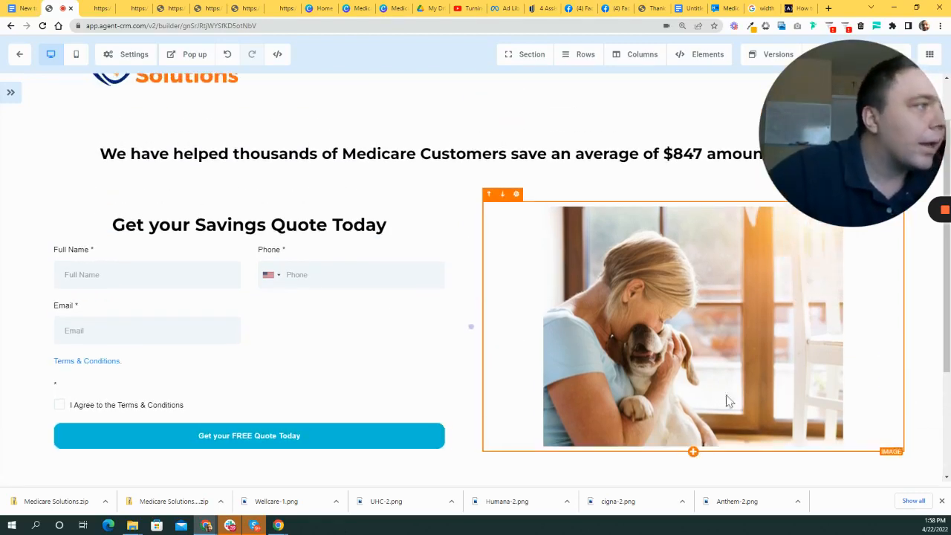
{"action": "left_click", "coordinate": [495, 324]}
- Slide the dog photo's left, right, top and bottom padding to 0
{"action": "scroll", "coordinate": [96, 255], "scroll_direction": "down", "scroll_amount": 1}
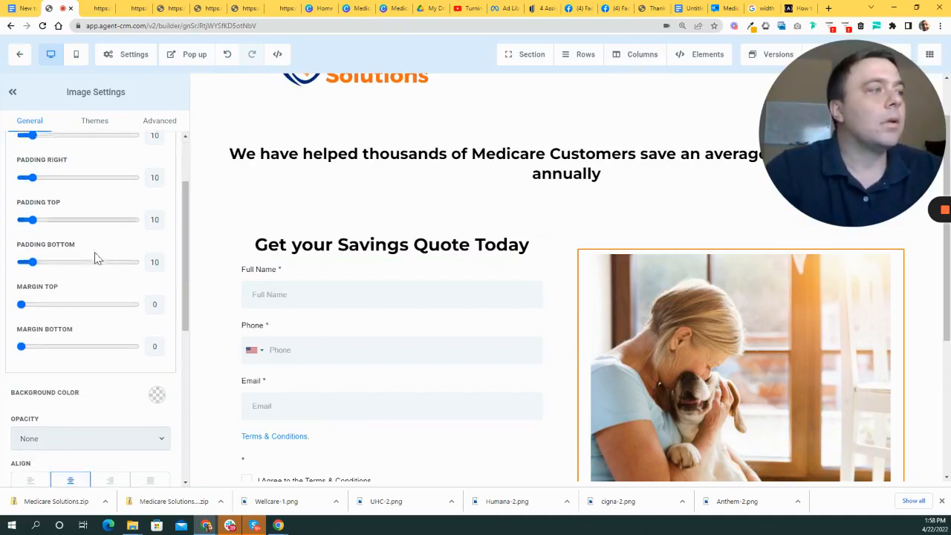
{"action": "scroll", "coordinate": [134, 280], "scroll_direction": "up", "scroll_amount": 1}
{"action": "left_click_drag", "start_coordinate": [32, 233], "coordinate": [21, 232]}
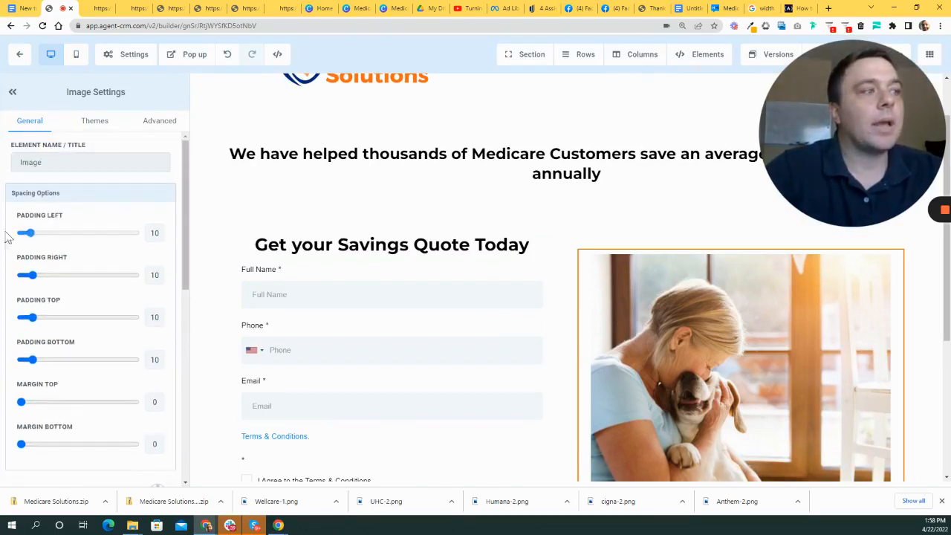
{"action": "left_click_drag", "start_coordinate": [32, 275], "coordinate": [21, 275]}
{"action": "scroll", "coordinate": [98, 295], "scroll_direction": "down", "scroll_amount": 1}
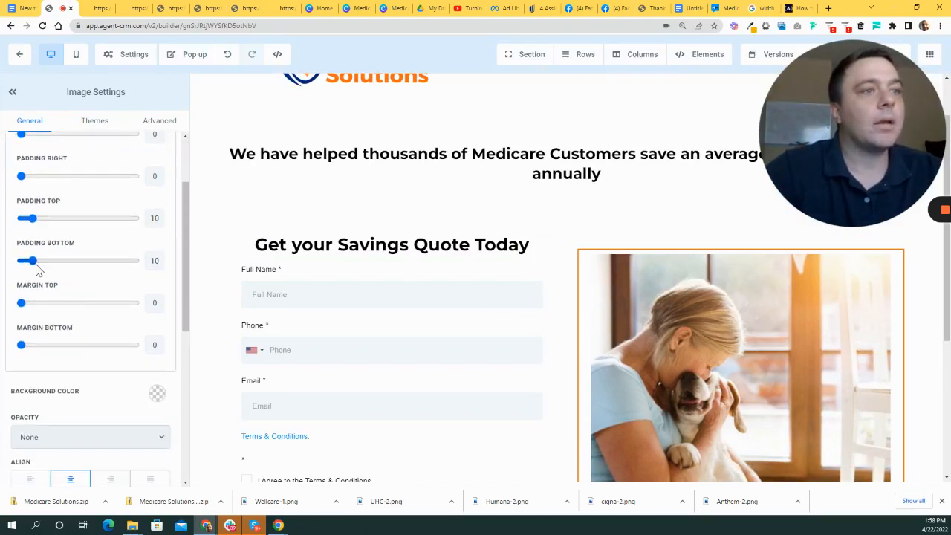
{"action": "left_click_drag", "start_coordinate": [32, 217], "coordinate": [21, 218]}
{"action": "left_click_drag", "start_coordinate": [32, 260], "coordinate": [20, 260]}
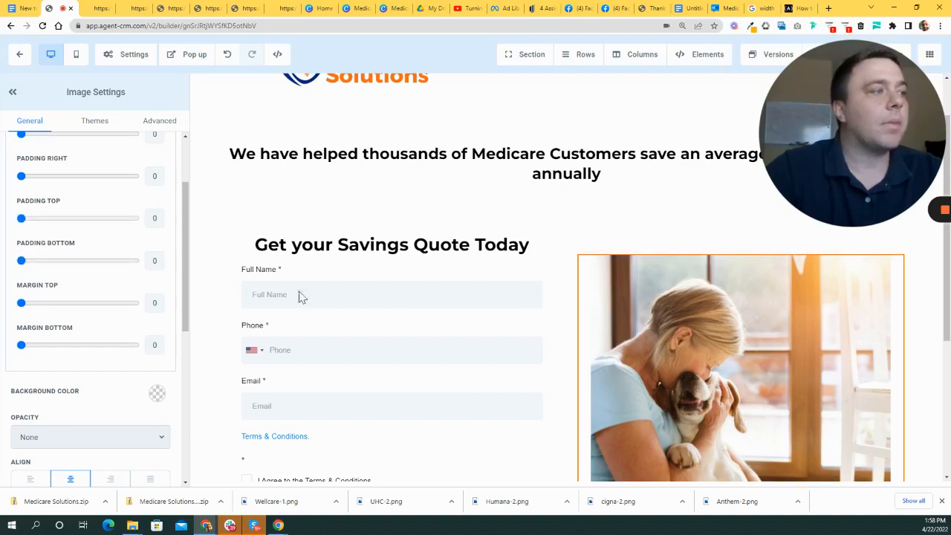
- Set the quote form column's left, right, top and bottom padding to 0
{"action": "left_click", "coordinate": [236, 295]}
{"action": "scroll", "coordinate": [122, 248], "scroll_direction": "up", "scroll_amount": 1}
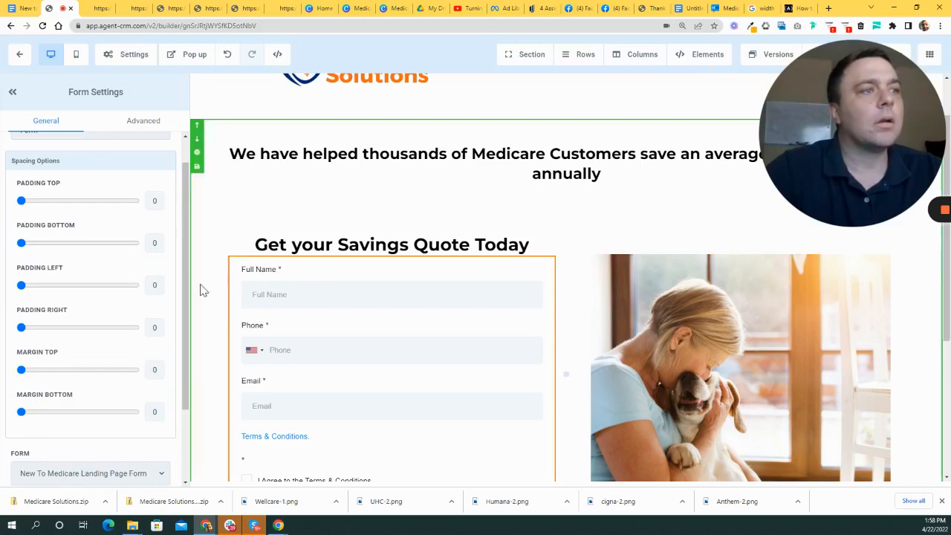
{"action": "scroll", "coordinate": [569, 297], "scroll_direction": "down", "scroll_amount": 1}
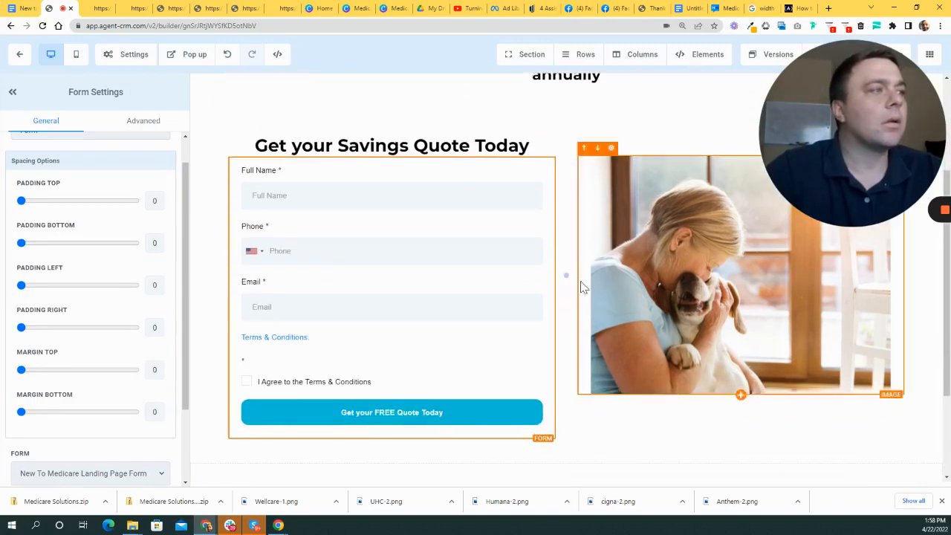
{"action": "scroll", "coordinate": [661, 360], "scroll_direction": "down", "scroll_amount": 2}
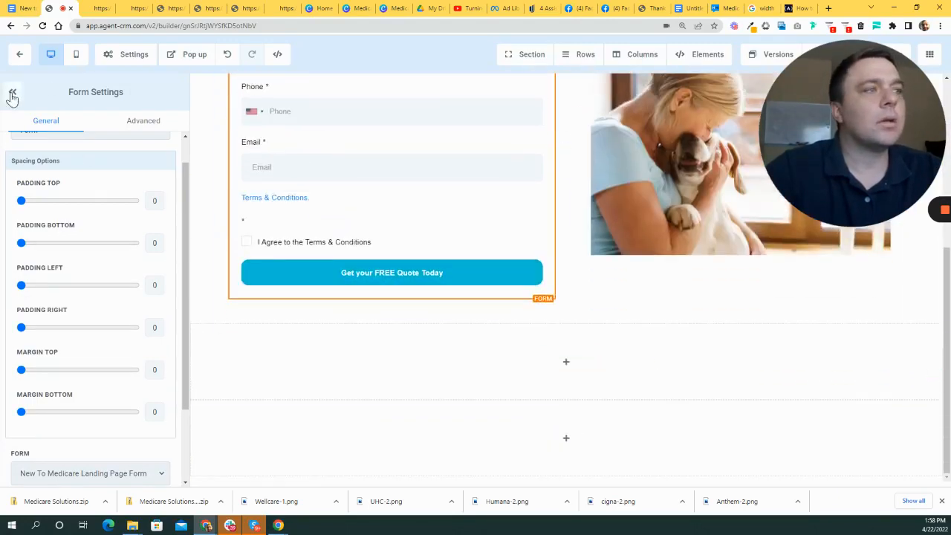
{"action": "left_click", "coordinate": [12, 94]}
{"action": "scroll", "coordinate": [736, 382], "scroll_direction": "up", "scroll_amount": 3}
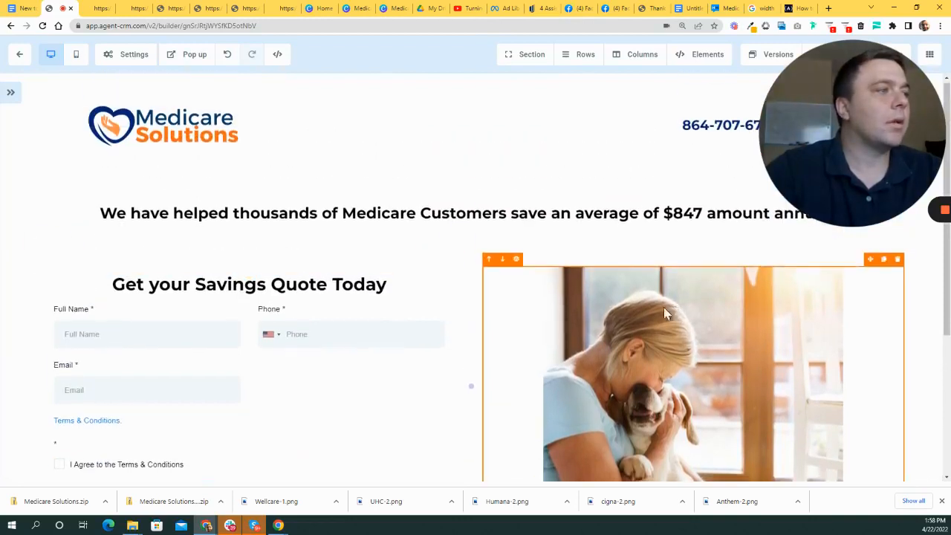
{"action": "scroll", "coordinate": [672, 312], "scroll_direction": "down", "scroll_amount": 1}
{"action": "left_click", "coordinate": [501, 298]}
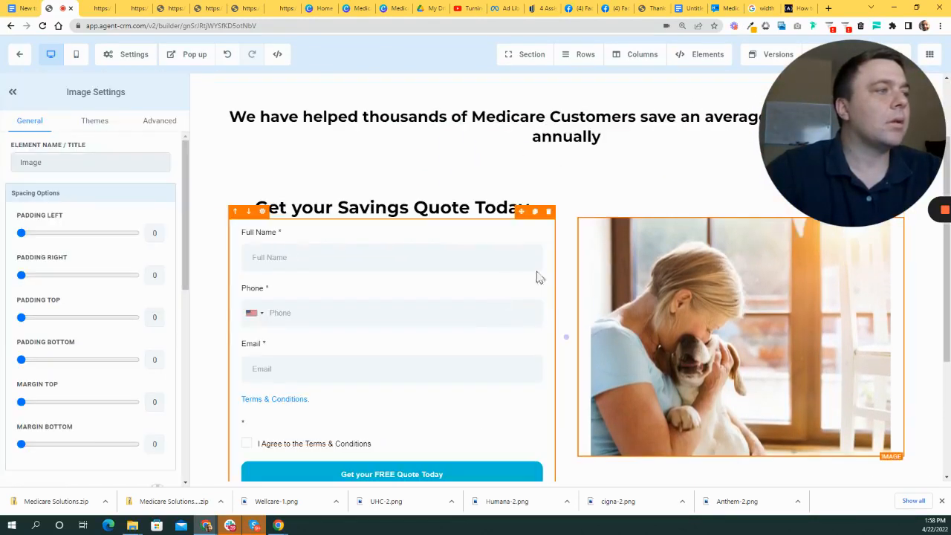
{"action": "left_click", "coordinate": [564, 282]}
{"action": "left_click_drag", "start_coordinate": [25, 232], "coordinate": [20, 232]}
{"action": "left_click_drag", "start_coordinate": [25, 275], "coordinate": [19, 275]}
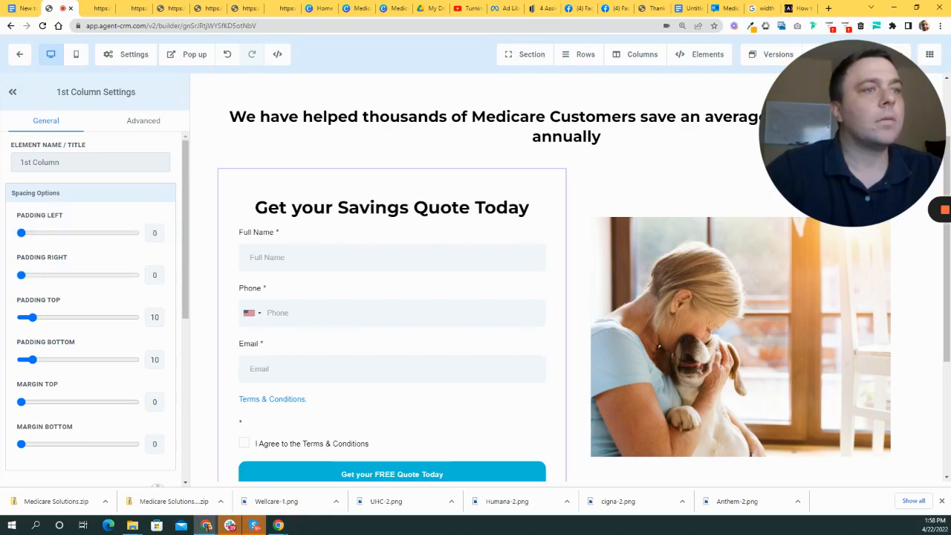
{"action": "left_click_drag", "start_coordinate": [31, 317], "coordinate": [20, 317]}
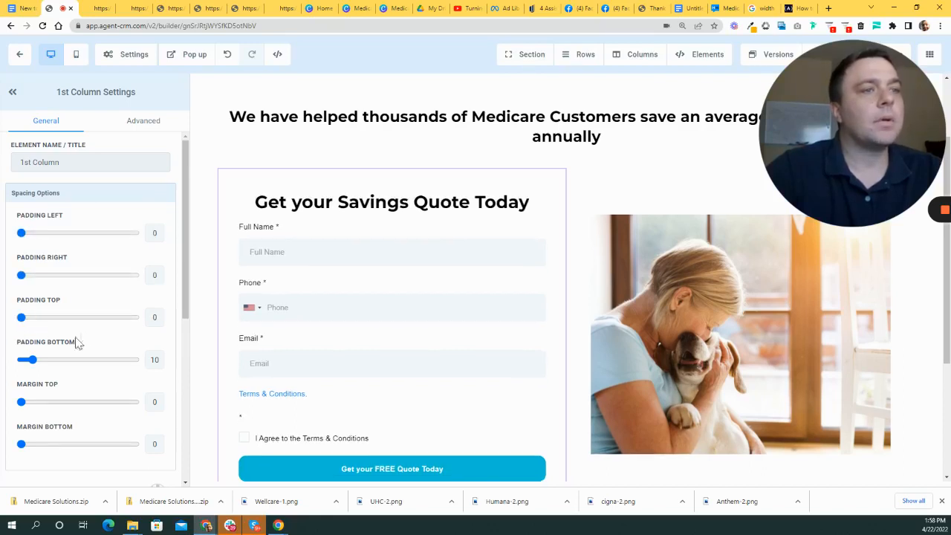
{"action": "left_click_drag", "start_coordinate": [32, 359], "coordinate": [19, 360]}
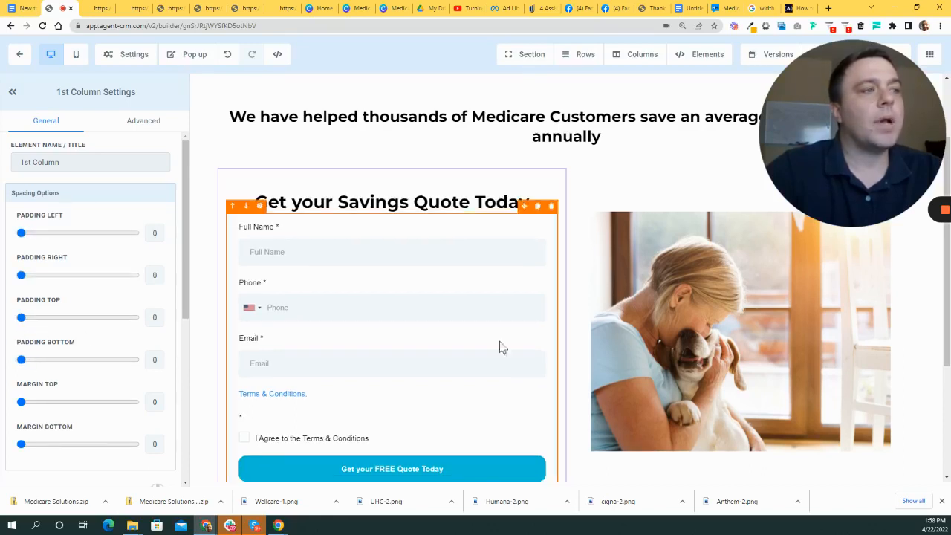
- Set the photo column's left, right, top and bottom padding to 0
{"action": "left_click", "coordinate": [585, 181]}
{"action": "left_click_drag", "start_coordinate": [24, 233], "coordinate": [20, 233]}
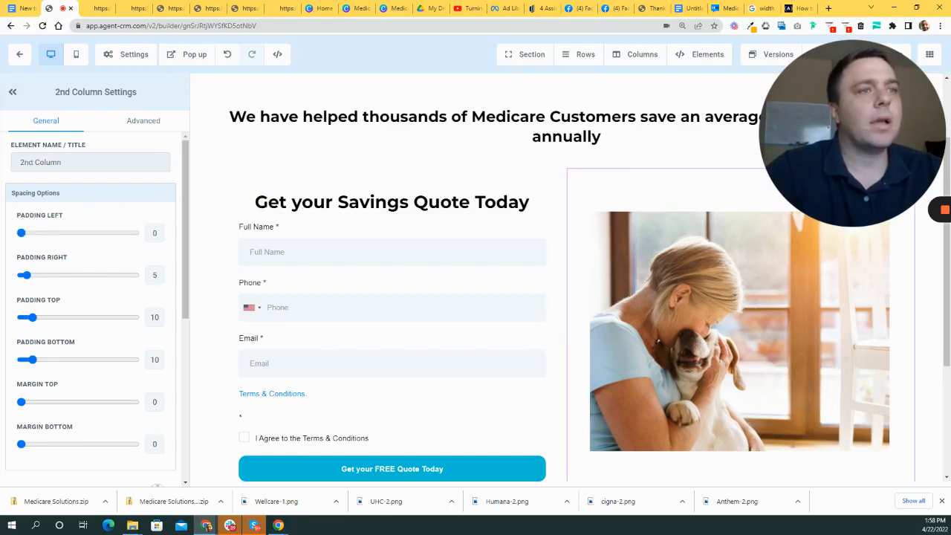
{"action": "left_click_drag", "start_coordinate": [14, 273], "coordinate": [8, 275]}
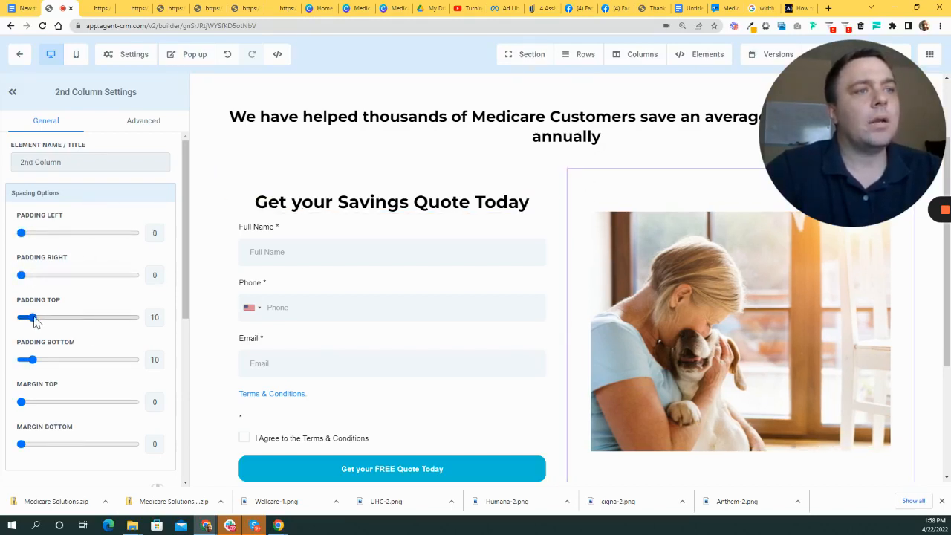
{"action": "left_click_drag", "start_coordinate": [33, 317], "coordinate": [18, 317]}
{"action": "left_click_drag", "start_coordinate": [33, 360], "coordinate": [18, 360]}
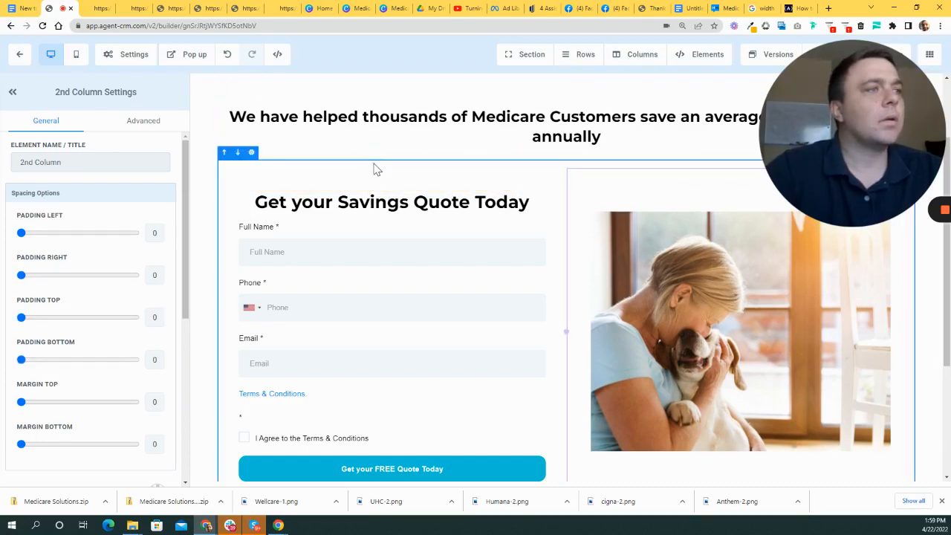
- Select the empty headline under the quote title, then bring up Section Settings
{"action": "left_click", "coordinate": [245, 161]}
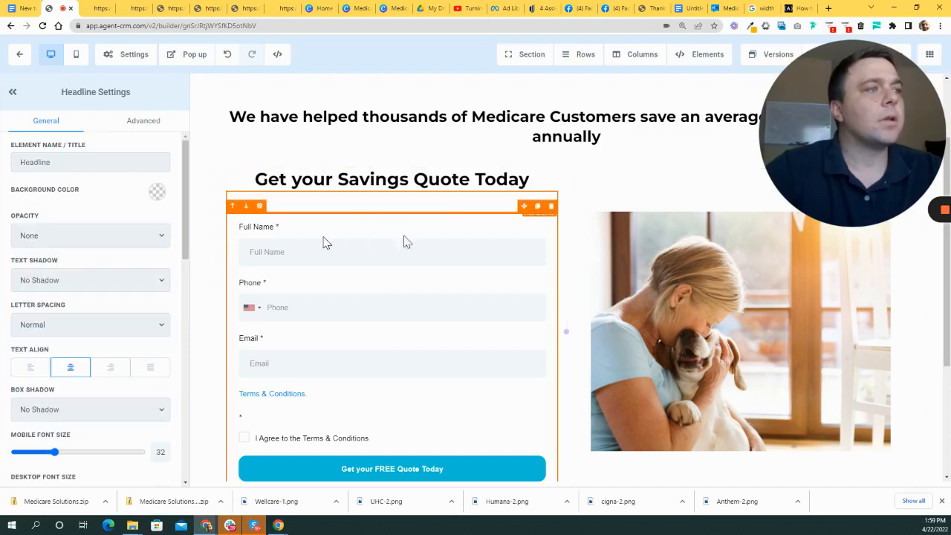
{"action": "left_click", "coordinate": [208, 242]}
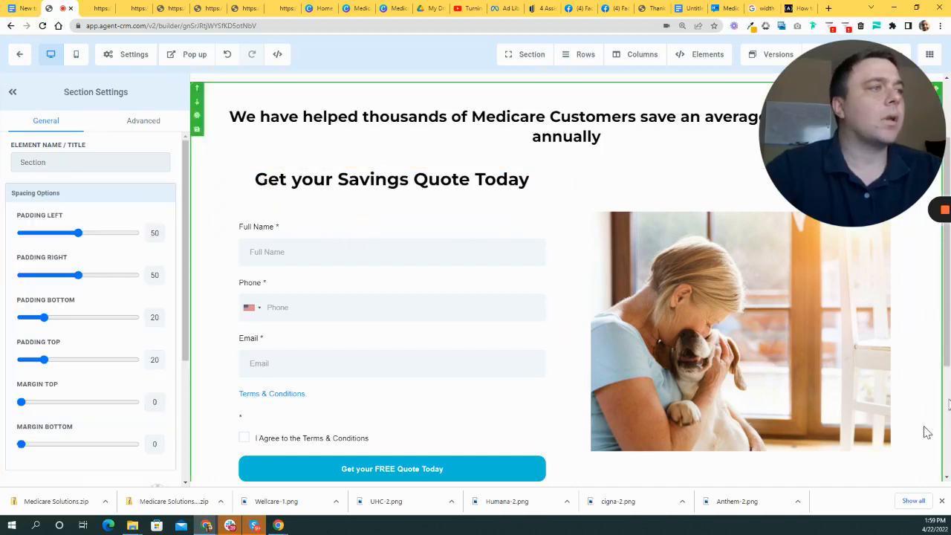
{"action": "scroll", "coordinate": [758, 381], "scroll_direction": "down", "scroll_amount": 3}
{"action": "scroll", "coordinate": [769, 308], "scroll_direction": "up", "scroll_amount": 3}
{"action": "left_click_drag", "start_coordinate": [838, 159], "coordinate": [631, 388]}
{"action": "scroll", "coordinate": [510, 242], "scroll_direction": "up", "scroll_amount": 2}
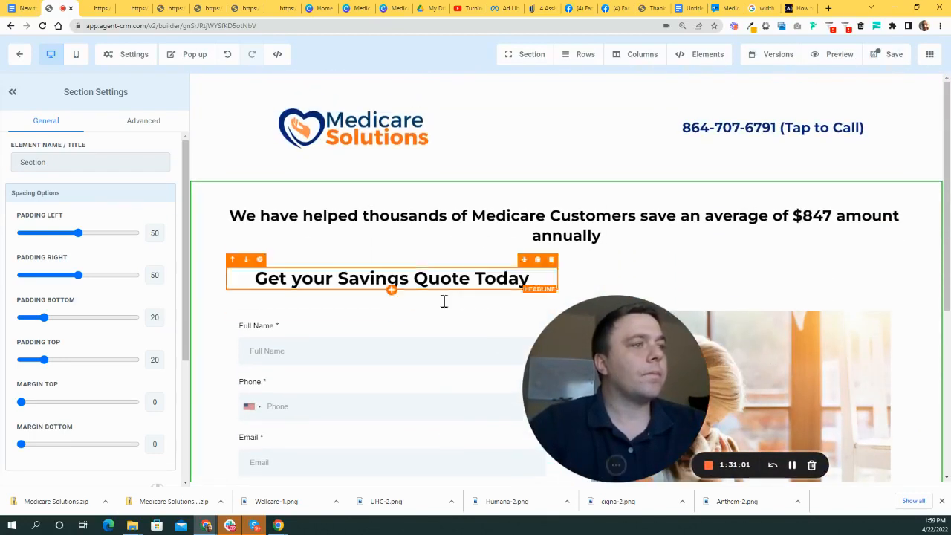
- Set the $847 savings headline's desktop font size to 38
{"action": "left_click", "coordinate": [580, 234]}
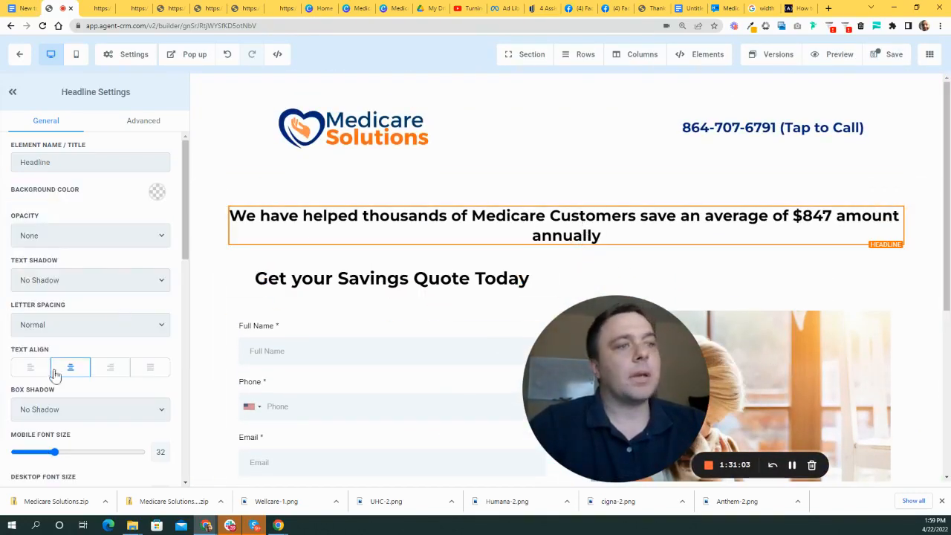
{"action": "scroll", "coordinate": [82, 416], "scroll_direction": "down", "scroll_amount": 1}
{"action": "left_click_drag", "start_coordinate": [53, 397], "coordinate": [64, 394]}
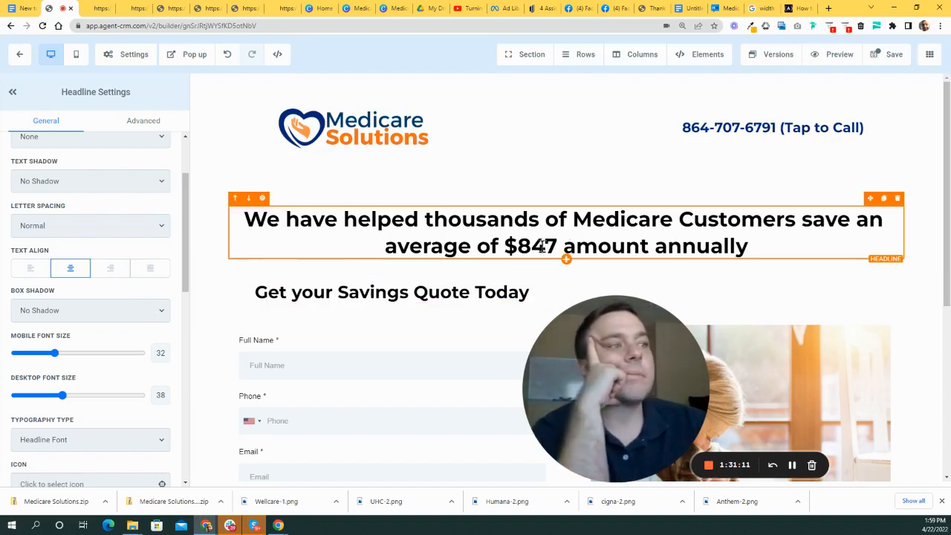
{"action": "scroll", "coordinate": [100, 251], "scroll_direction": "up", "scroll_amount": 2}
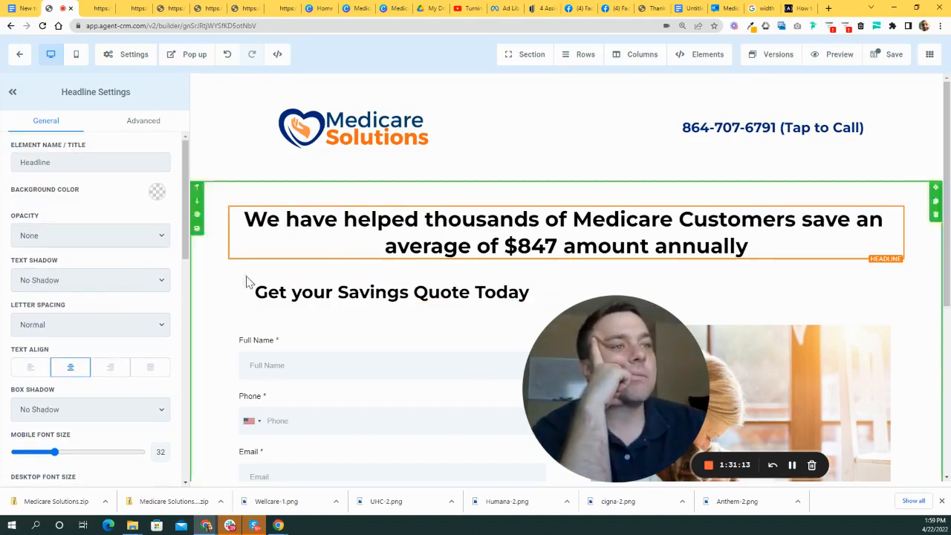
{"action": "scroll", "coordinate": [97, 260], "scroll_direction": "down", "scroll_amount": 1}
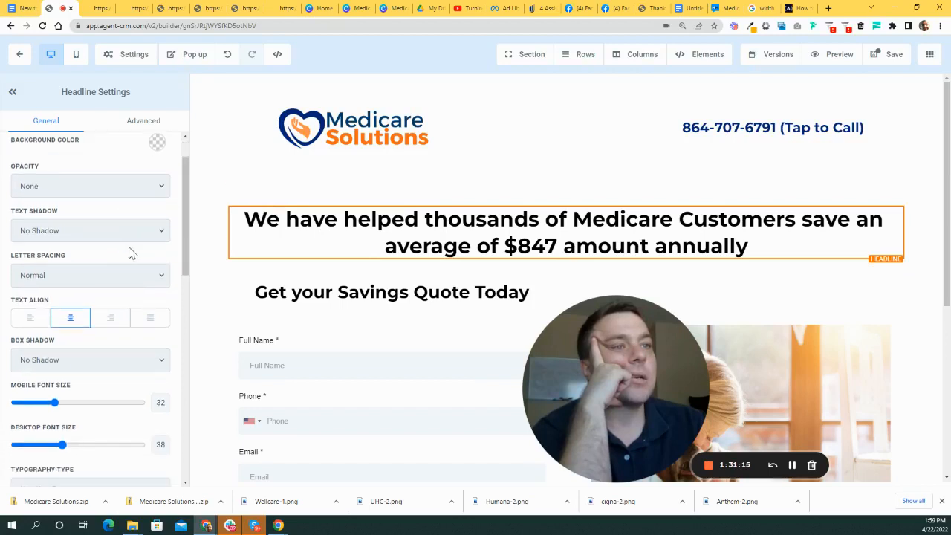
{"action": "left_click", "coordinate": [290, 248]}
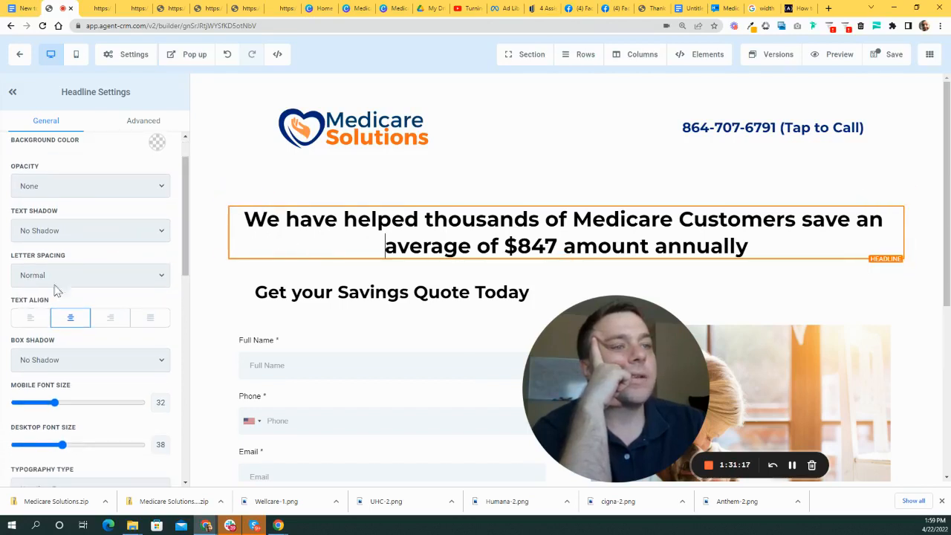
{"action": "scroll", "coordinate": [60, 286], "scroll_direction": "down", "scroll_amount": 3}
{"action": "scroll", "coordinate": [84, 318], "scroll_direction": "down", "scroll_amount": 2}
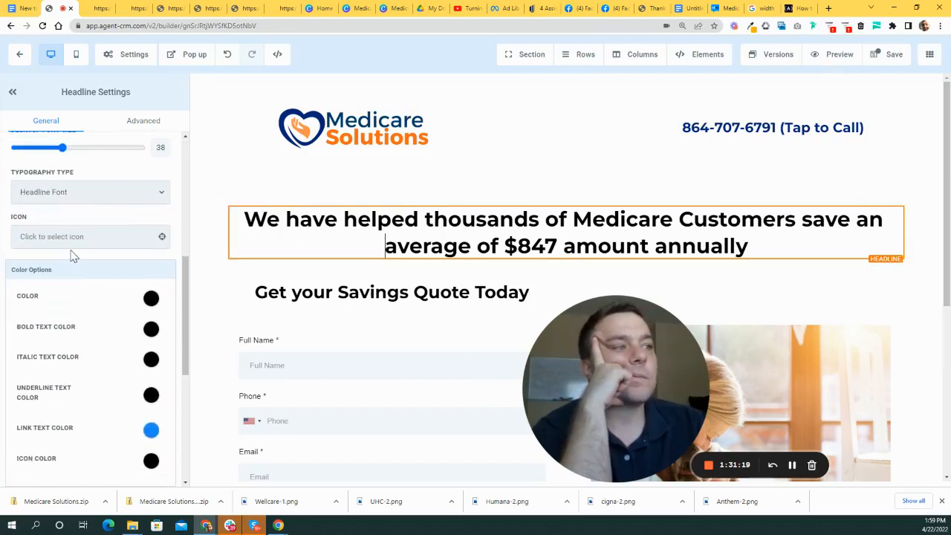
{"action": "scroll", "coordinate": [113, 232], "scroll_direction": "up", "scroll_amount": 2}
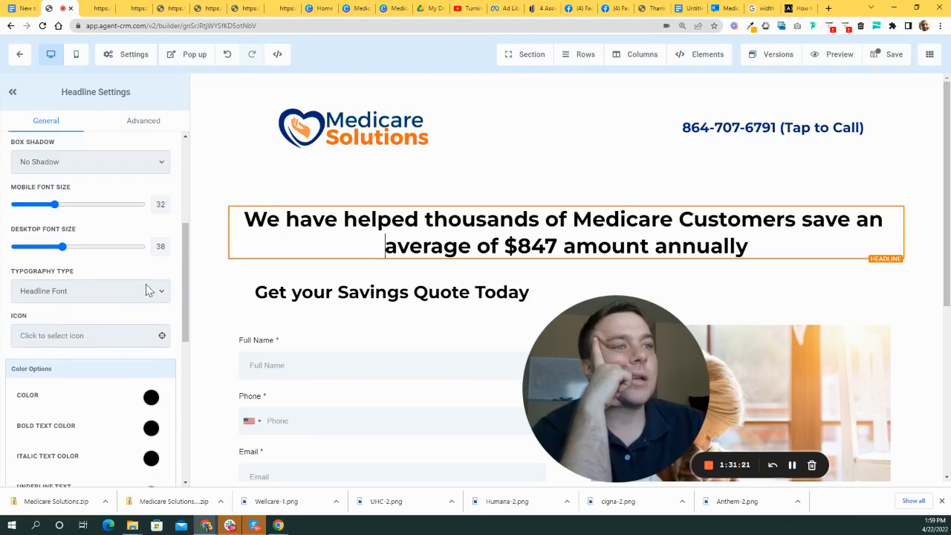
- Switch the headline to Custom Font and, after trying Lato, Open Sans and Arial, choose Alice
{"action": "left_click", "coordinate": [163, 293]}
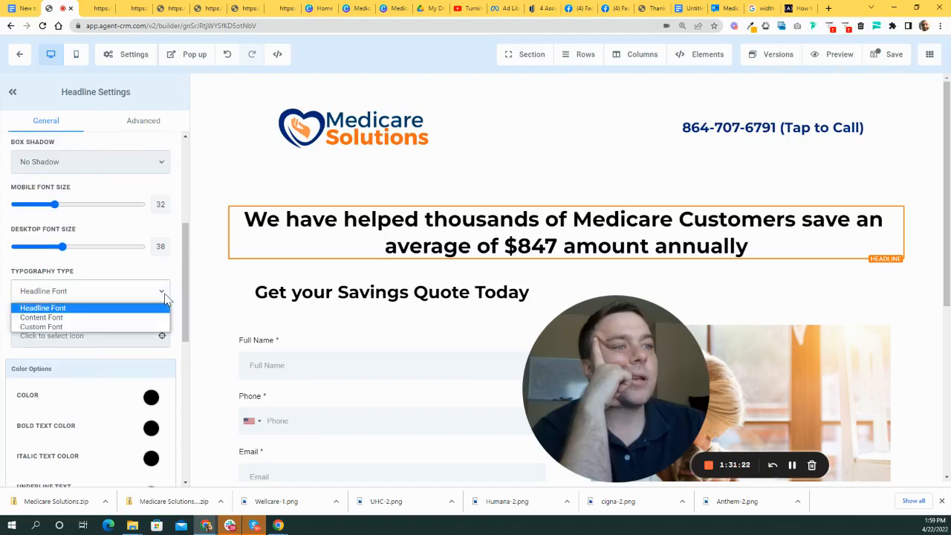
{"action": "left_click", "coordinate": [64, 327]}
{"action": "scroll", "coordinate": [108, 282], "scroll_direction": "down", "scroll_amount": 2}
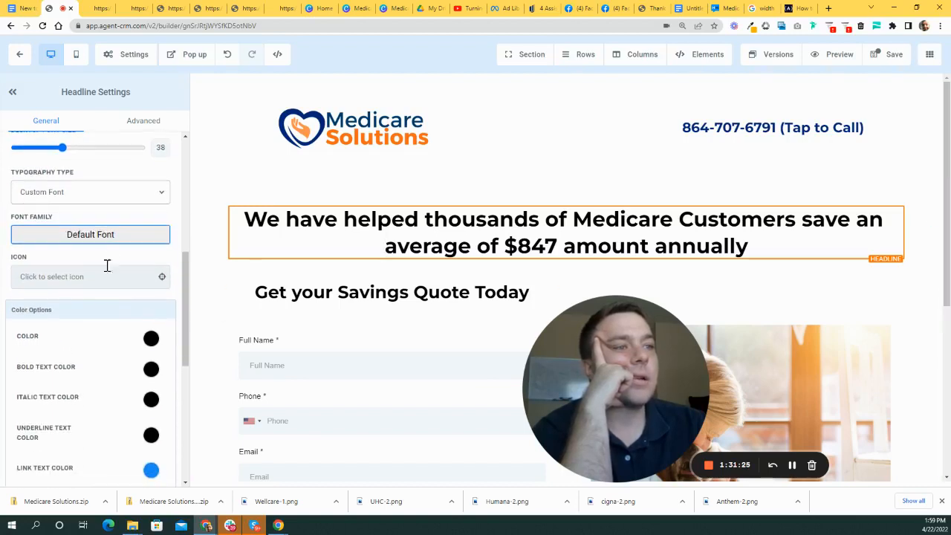
{"action": "left_click", "coordinate": [110, 236]}
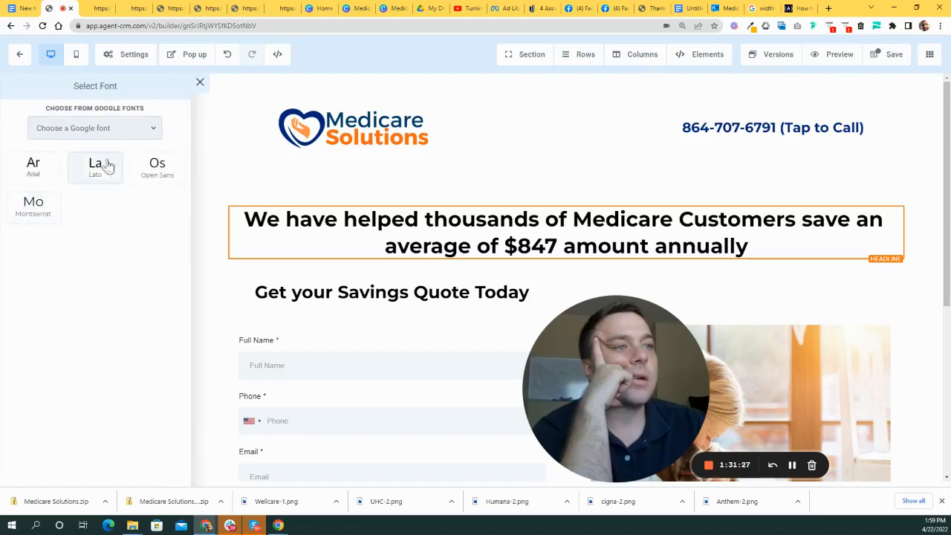
{"action": "left_click", "coordinate": [104, 168]}
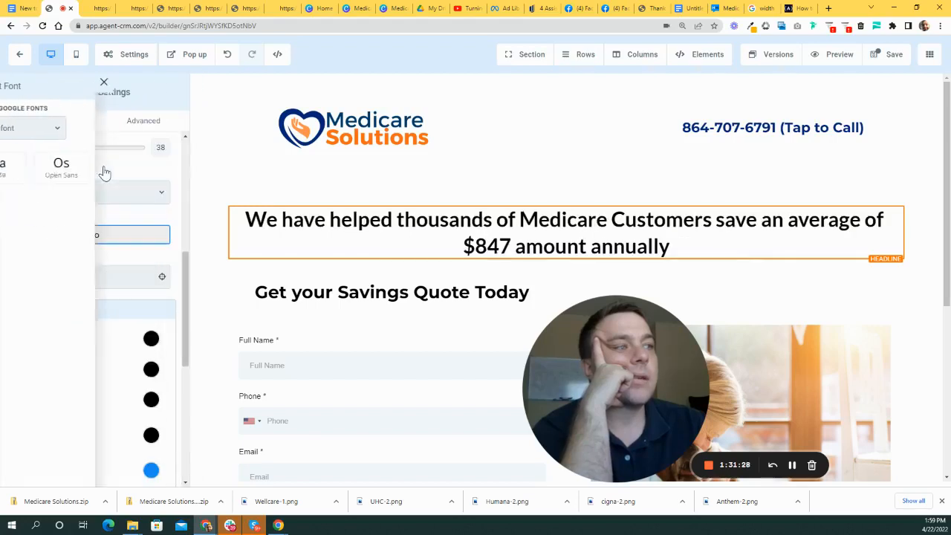
{"action": "left_click", "coordinate": [112, 236]}
{"action": "left_click", "coordinate": [169, 164]}
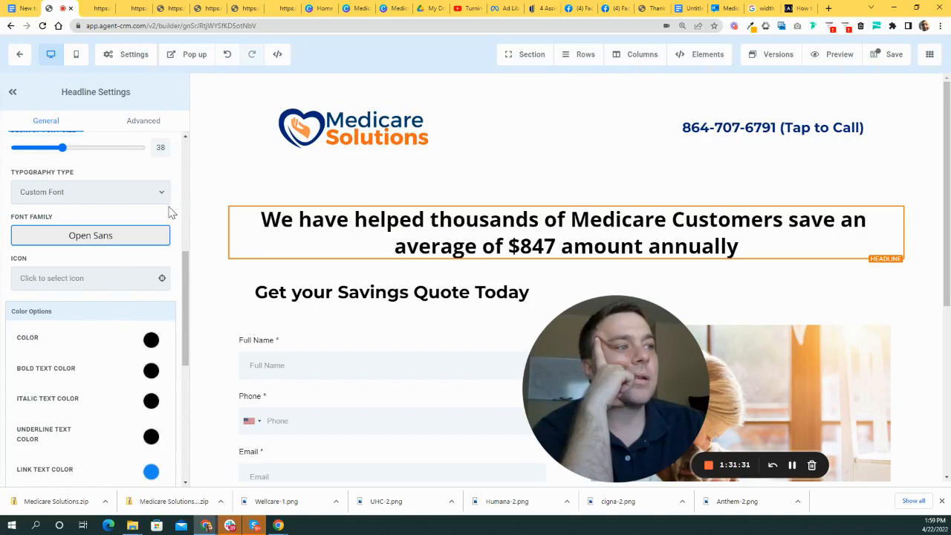
{"action": "left_click", "coordinate": [123, 239]}
{"action": "left_click", "coordinate": [42, 173]}
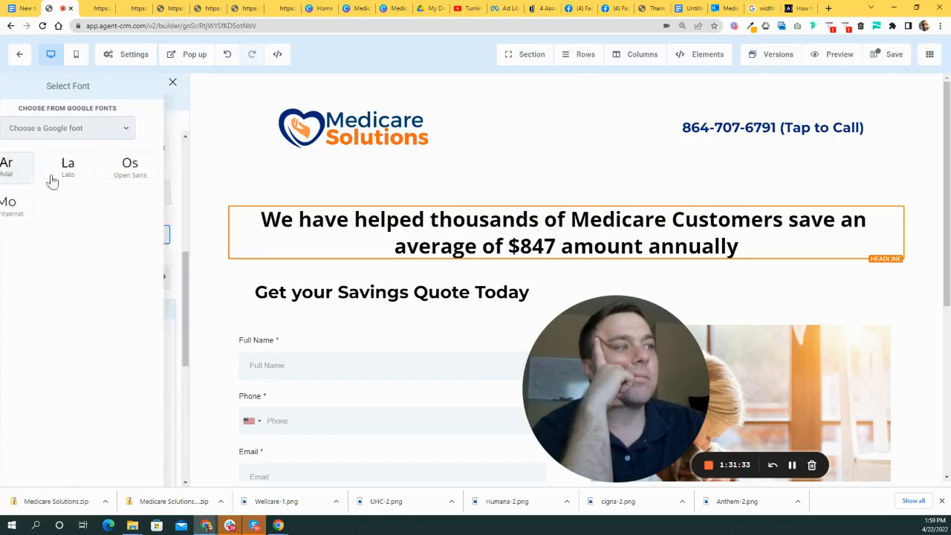
{"action": "left_click", "coordinate": [111, 237]}
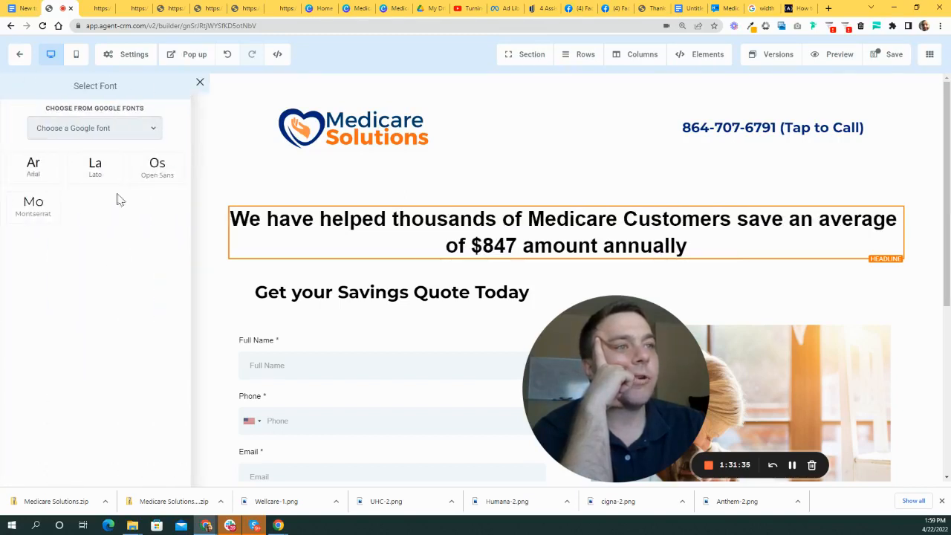
{"action": "left_click", "coordinate": [141, 128]}
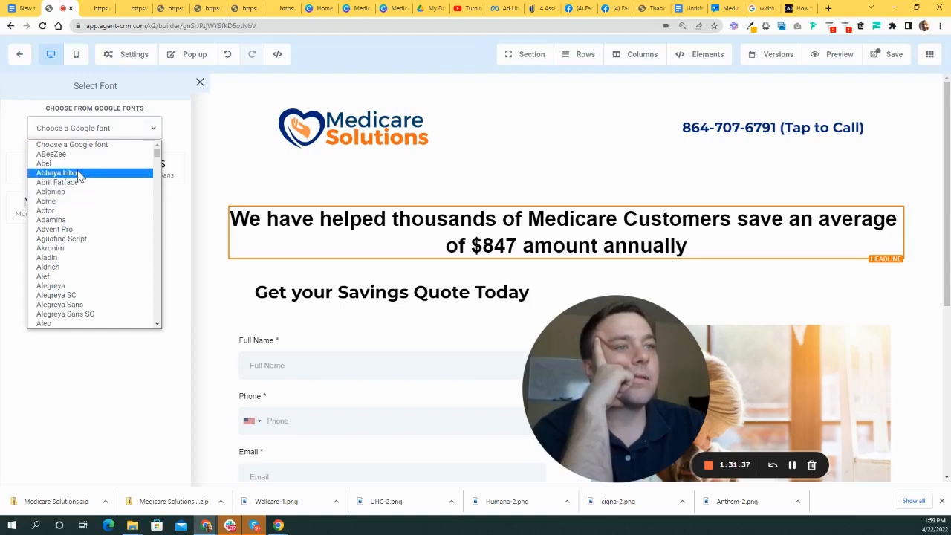
{"action": "scroll", "coordinate": [74, 212], "scroll_direction": "down", "scroll_amount": 2}
{"action": "left_click", "coordinate": [78, 251]}
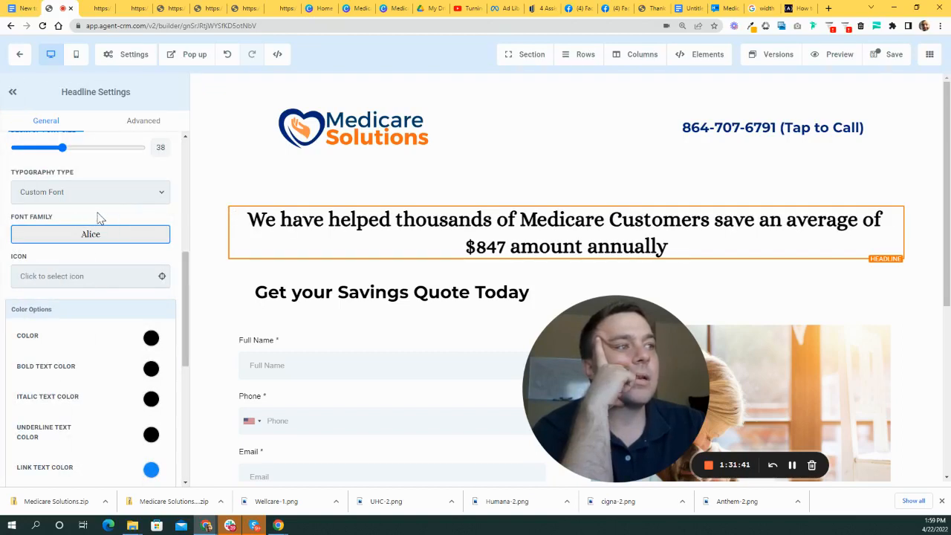
- Select the column holding the savings headline
{"action": "left_click", "coordinate": [227, 253]}
{"action": "scroll", "coordinate": [664, 268], "scroll_direction": "down", "scroll_amount": 2}
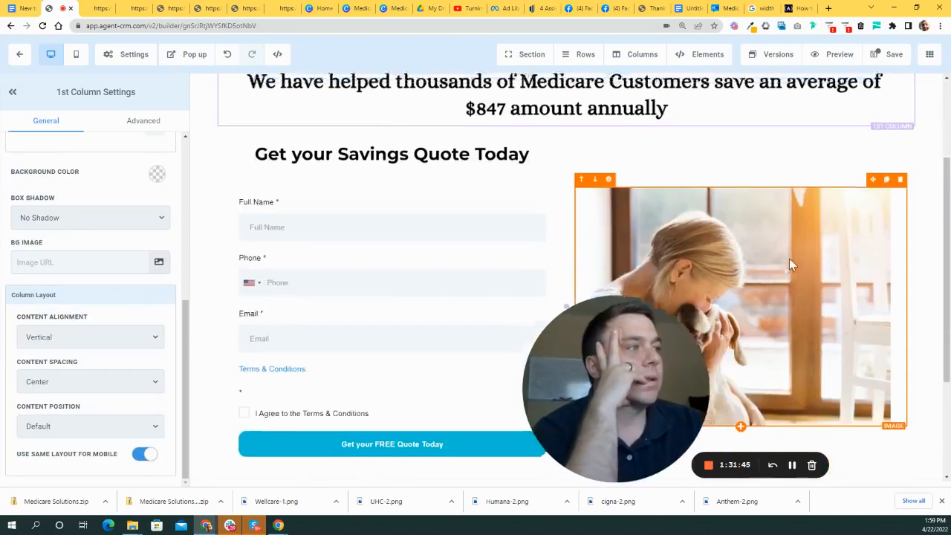
{"action": "scroll", "coordinate": [790, 258], "scroll_direction": "up", "scroll_amount": 2}
{"action": "scroll", "coordinate": [544, 244], "scroll_direction": "down", "scroll_amount": 1}
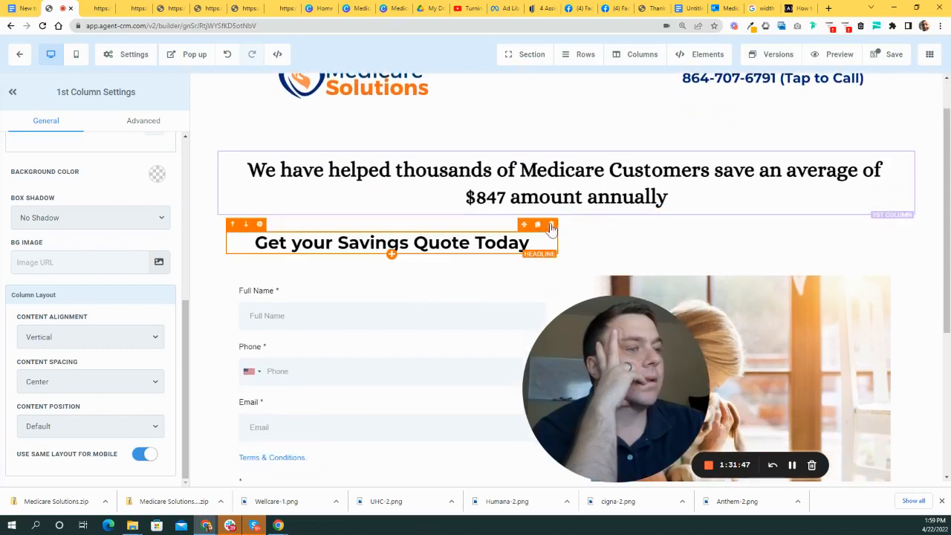
{"action": "scroll", "coordinate": [646, 207], "scroll_direction": "up", "scroll_amount": 1}
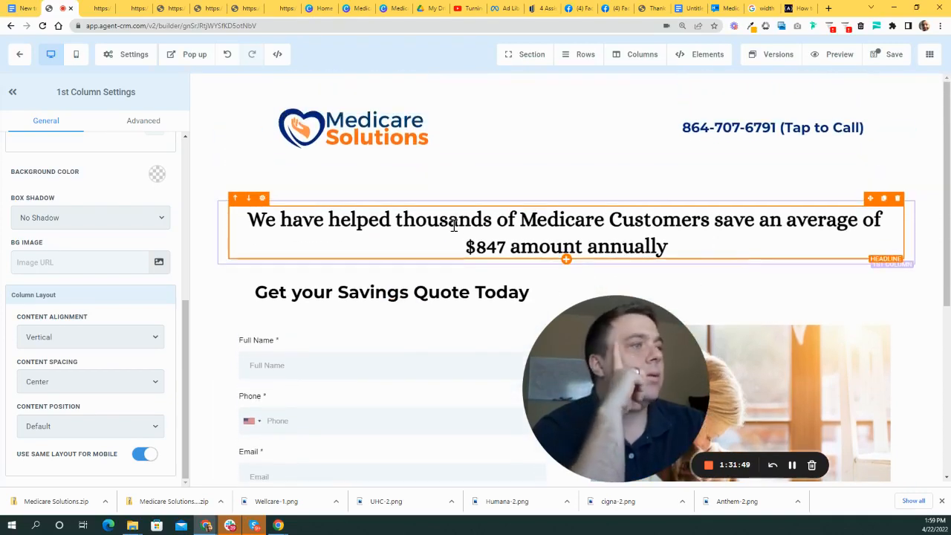
- Highlight the $847 figure in the savings headline and apply underline formatting
{"action": "left_click", "coordinate": [341, 220]}
{"action": "left_click_drag", "start_coordinate": [327, 220], "coordinate": [616, 223]}
{"action": "left_click", "coordinate": [611, 221]}
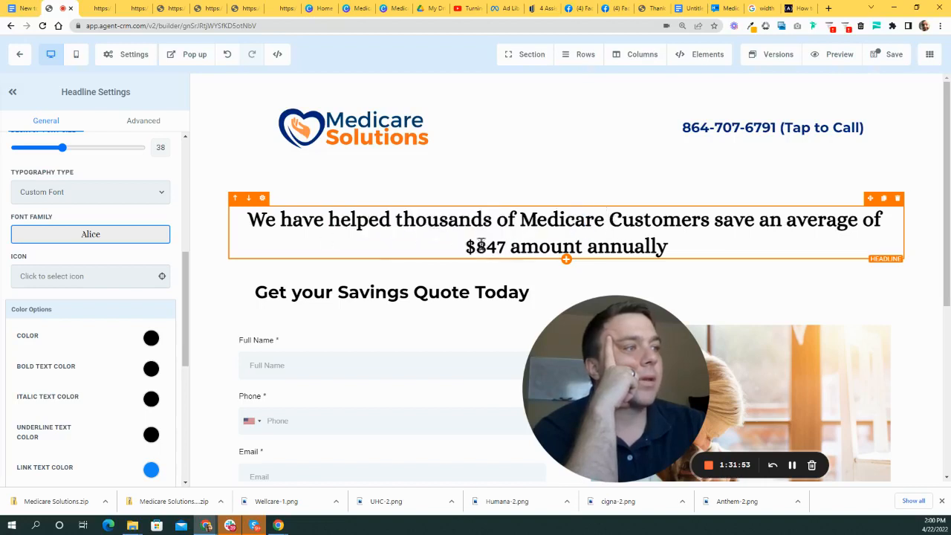
{"action": "left_click_drag", "start_coordinate": [467, 247], "coordinate": [507, 247]}
{"action": "left_click", "coordinate": [674, 239]}
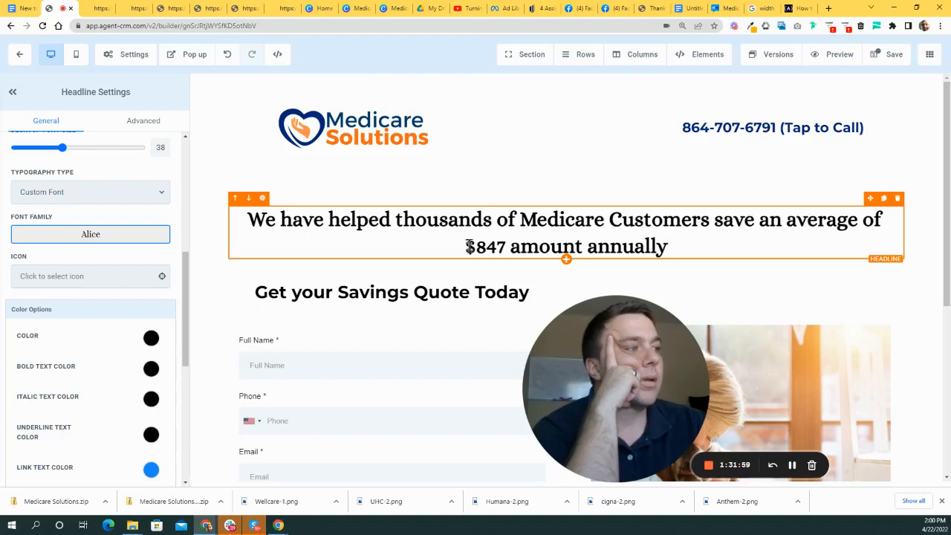
{"action": "left_click_drag", "start_coordinate": [468, 246], "coordinate": [535, 251]}
{"action": "left_click", "coordinate": [622, 245]}
{"action": "left_click_drag", "start_coordinate": [462, 245], "coordinate": [508, 252]}
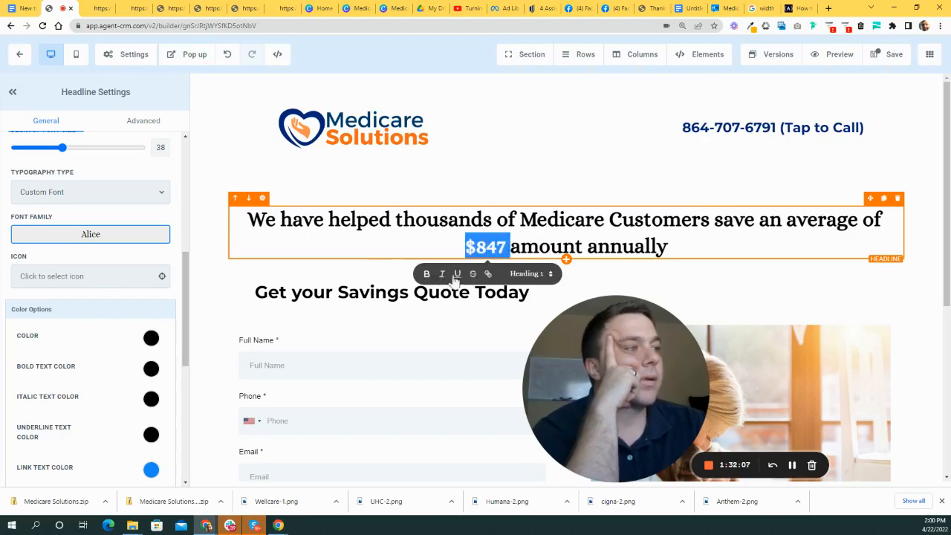
{"action": "left_click", "coordinate": [460, 275]}
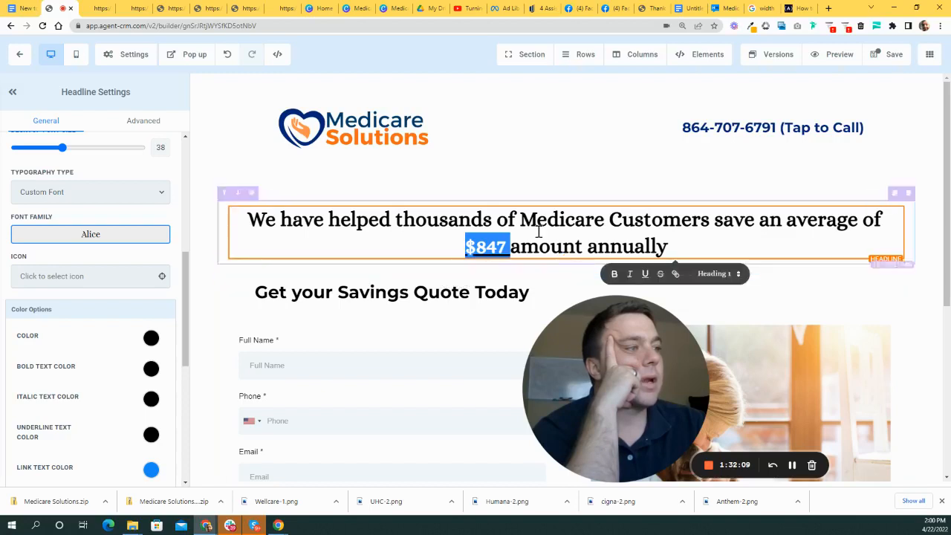
{"action": "left_click", "coordinate": [537, 228]}
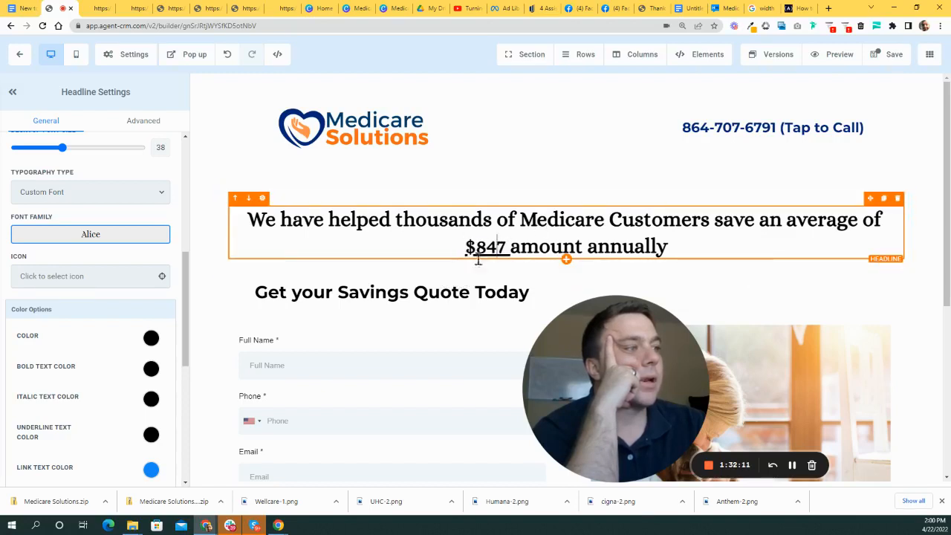
{"action": "scroll", "coordinate": [111, 297], "scroll_direction": "down", "scroll_amount": 2}
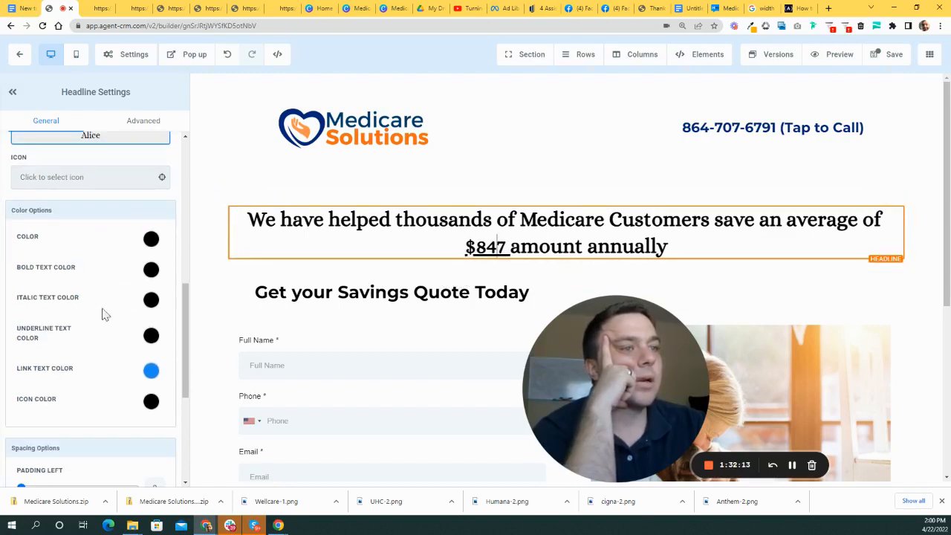
- Colour the $847 underline dark navy after briefly trying green
{"action": "left_click", "coordinate": [150, 336]}
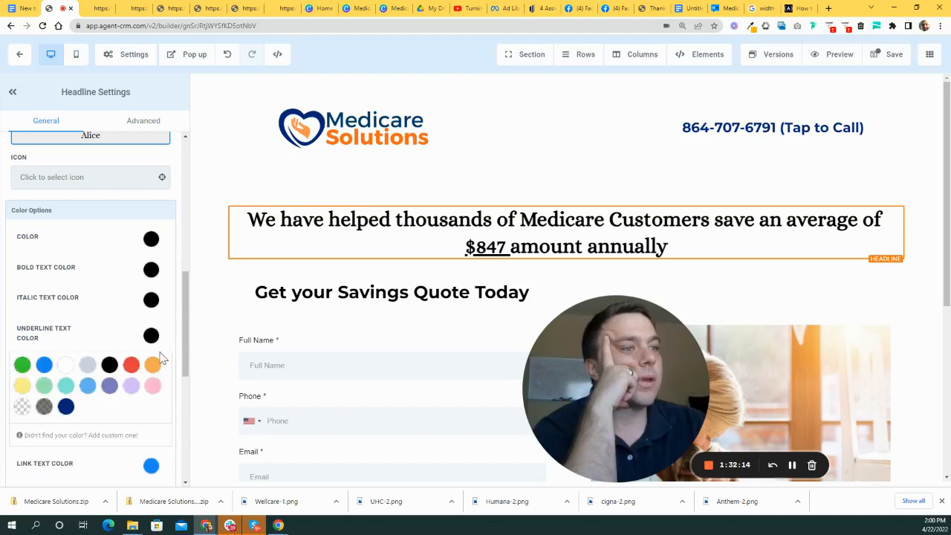
{"action": "left_click", "coordinate": [22, 365]}
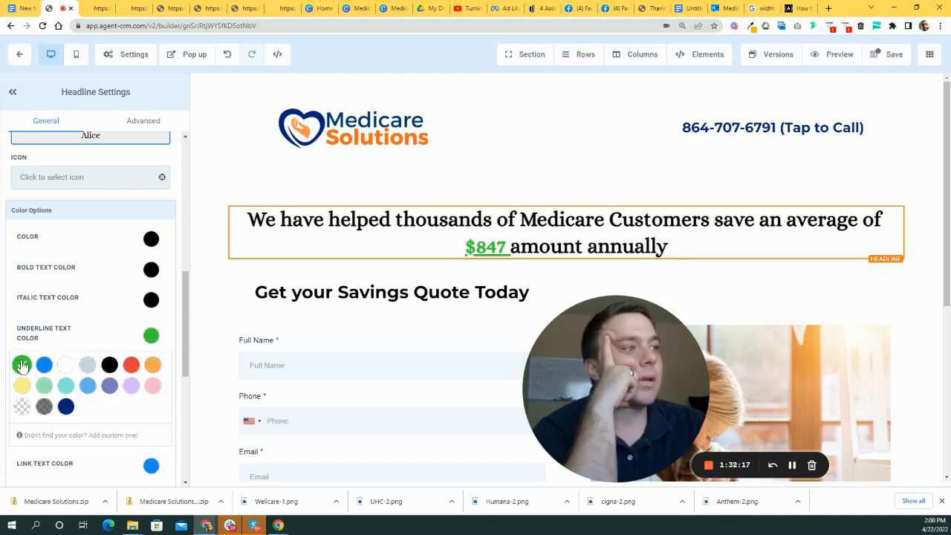
{"action": "scroll", "coordinate": [95, 392], "scroll_direction": "down", "scroll_amount": 2}
{"action": "left_click", "coordinate": [64, 308]}
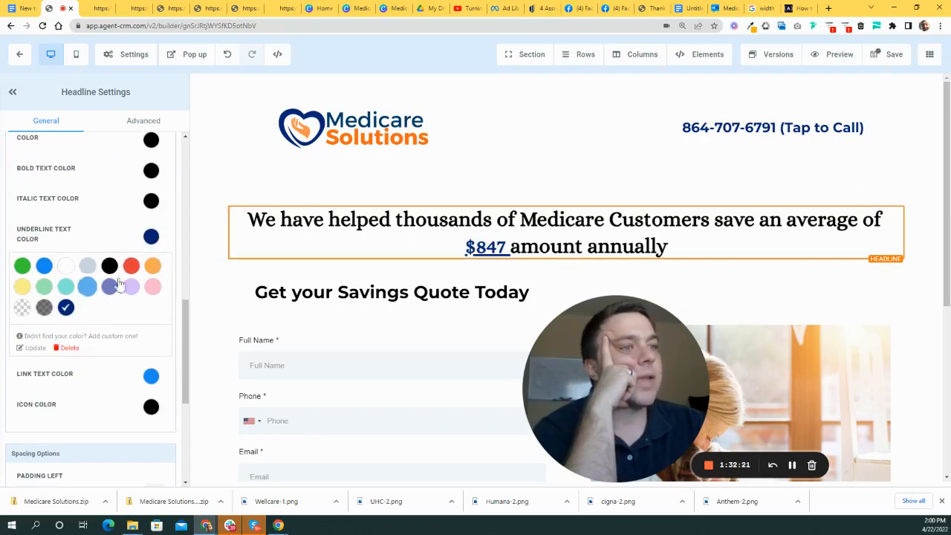
- Bring up the Google Docs notes listing the brand colour hex codes
{"action": "scroll", "coordinate": [126, 297], "scroll_direction": "up", "scroll_amount": 2}
{"action": "scroll", "coordinate": [132, 319], "scroll_direction": "down", "scroll_amount": 3}
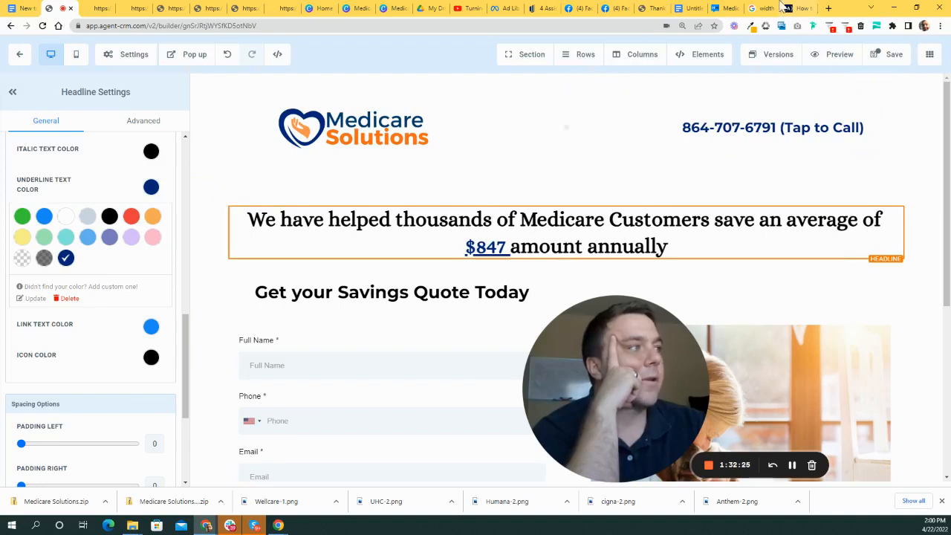
{"action": "left_click", "coordinate": [682, 8]}
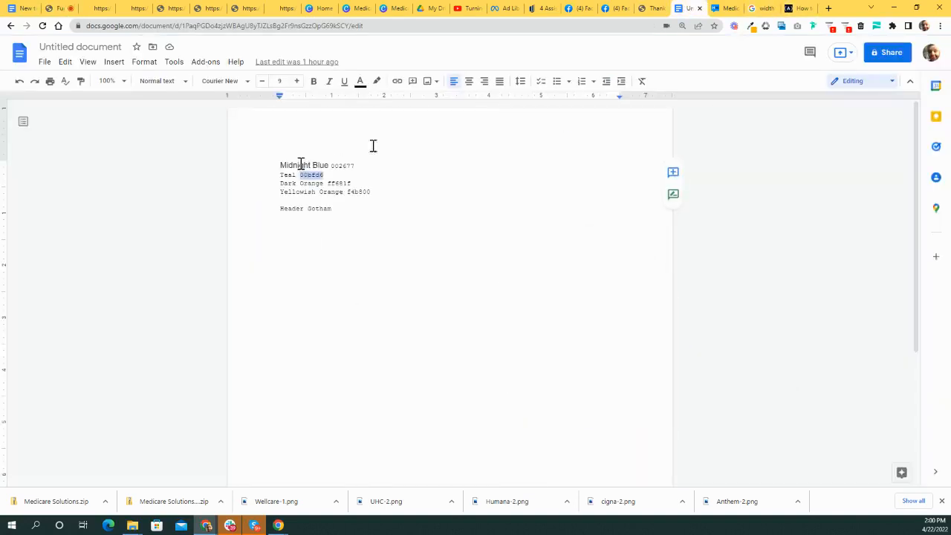
- Select the Dark Orange code ff681f in the notes, then reselect $847 in the builder
{"action": "left_click", "coordinate": [329, 183]}
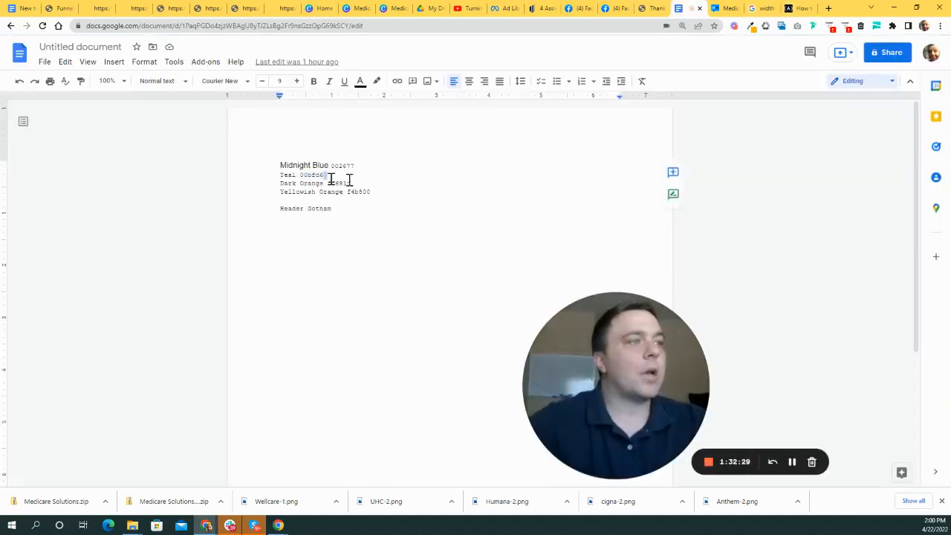
{"action": "left_click_drag", "start_coordinate": [357, 184], "coordinate": [326, 184]}
{"action": "key", "text": "ctrl+c"}
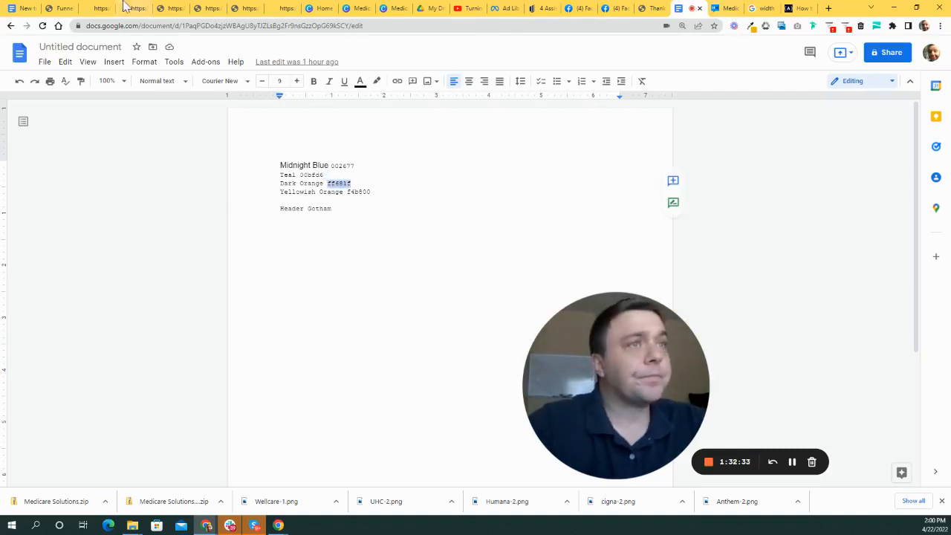
{"action": "left_click", "coordinate": [54, 8]}
{"action": "left_click_drag", "start_coordinate": [465, 246], "coordinate": [510, 246]}
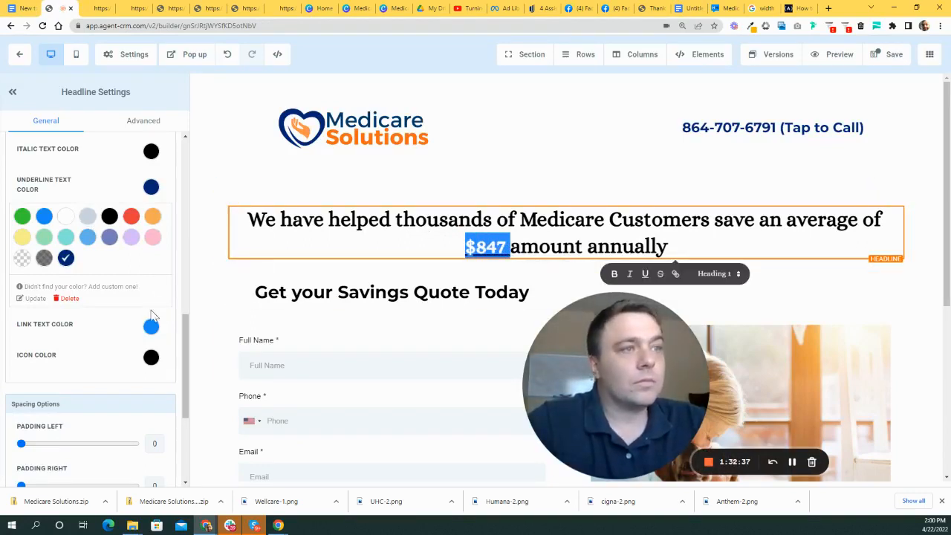
- Create a custom colour 'Orange' with hex ff681f and apply it to the $847 underline
{"action": "left_click", "coordinate": [377, 248]}
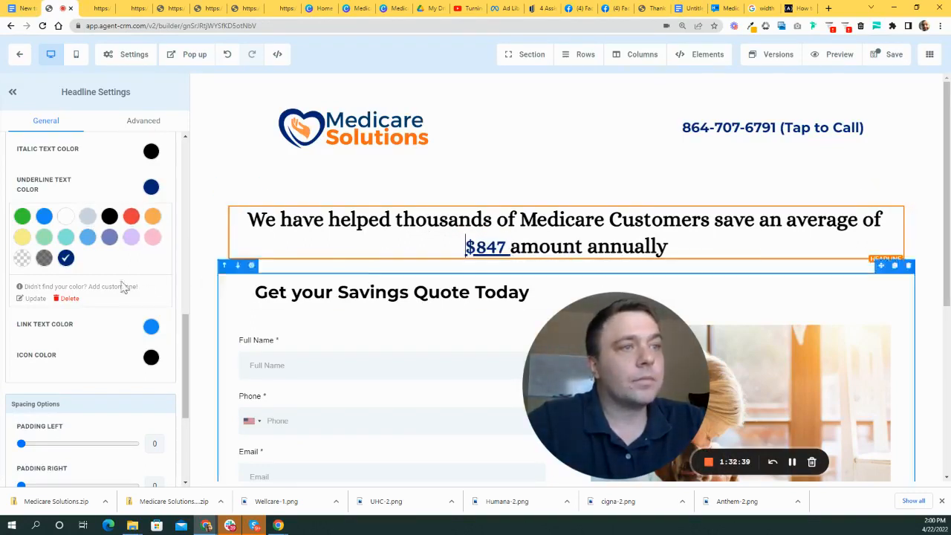
{"action": "scroll", "coordinate": [126, 286], "scroll_direction": "up", "scroll_amount": 1}
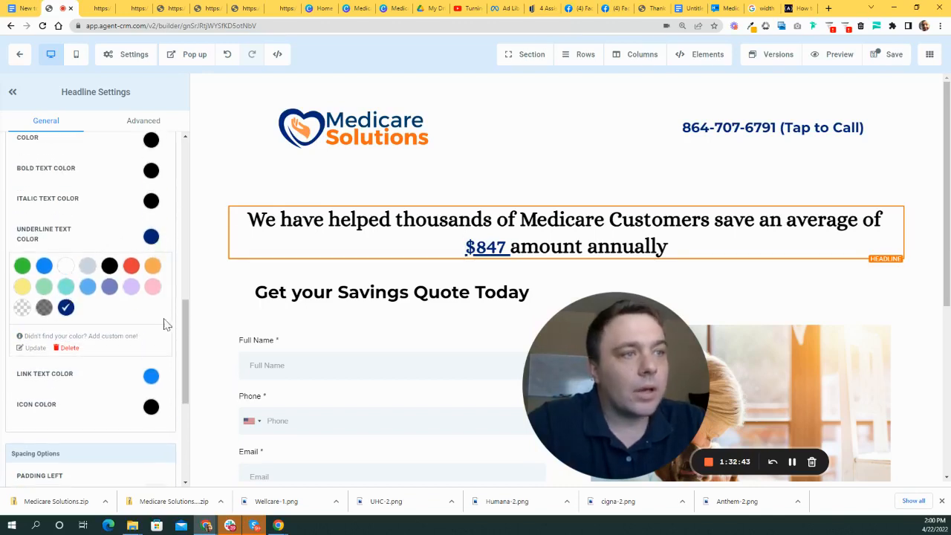
{"action": "left_click", "coordinate": [41, 347]}
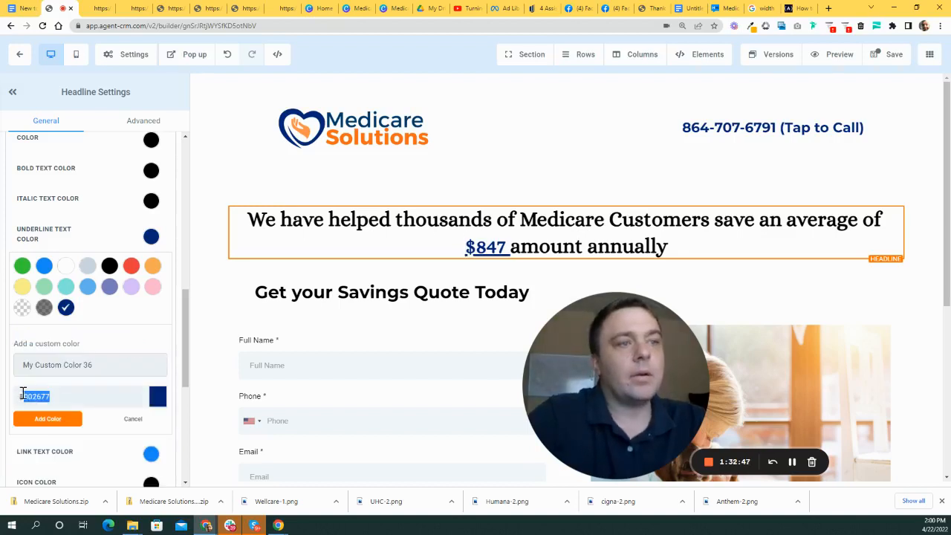
{"action": "key", "text": "ctrl+v"}
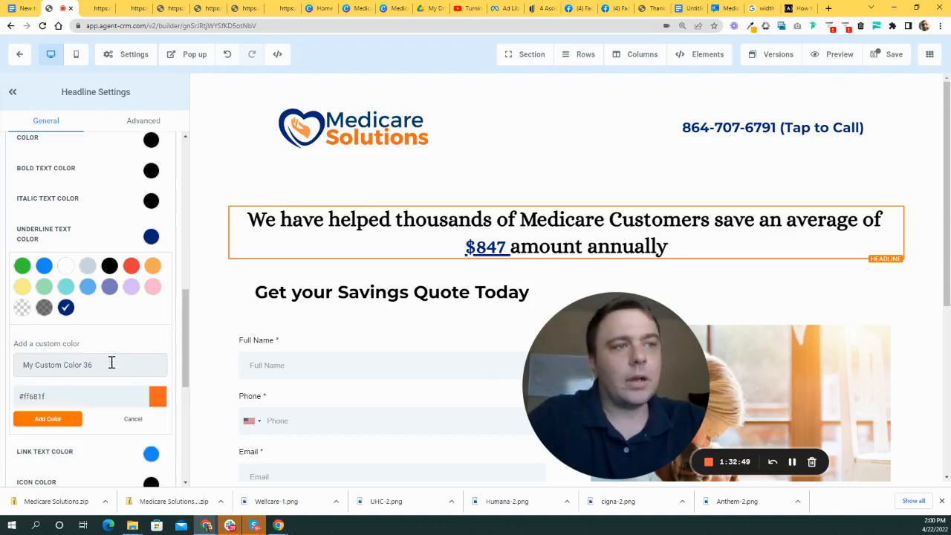
{"action": "left_click_drag", "start_coordinate": [112, 364], "coordinate": [18, 361]}
{"action": "type", "text": "Orange"}
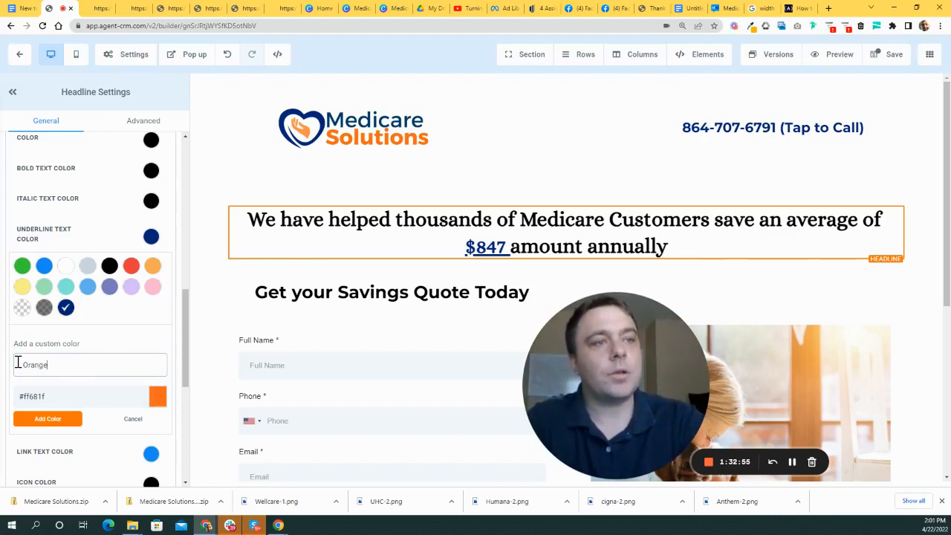
{"action": "left_click", "coordinate": [59, 420]}
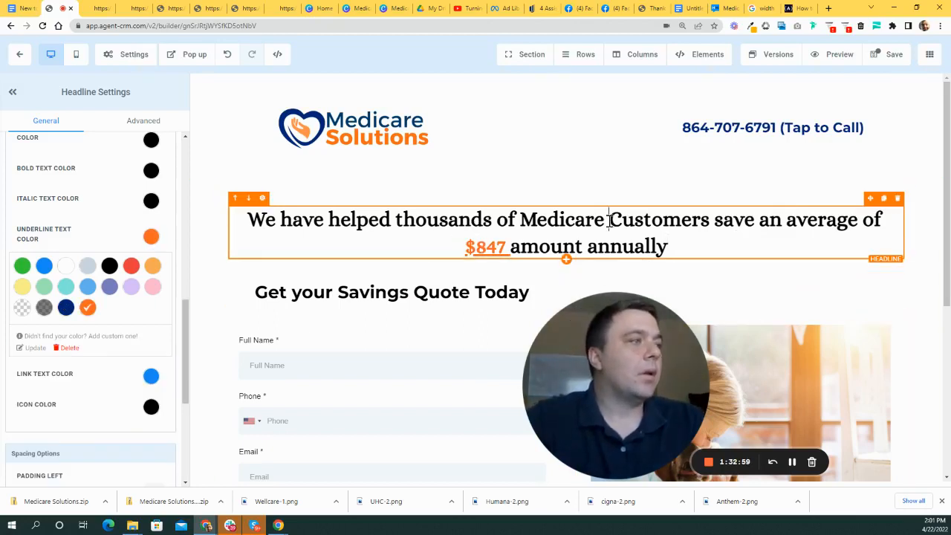
- Raise the savings headline's desktop font size from 38 to about 52
{"action": "left_click", "coordinate": [348, 245]}
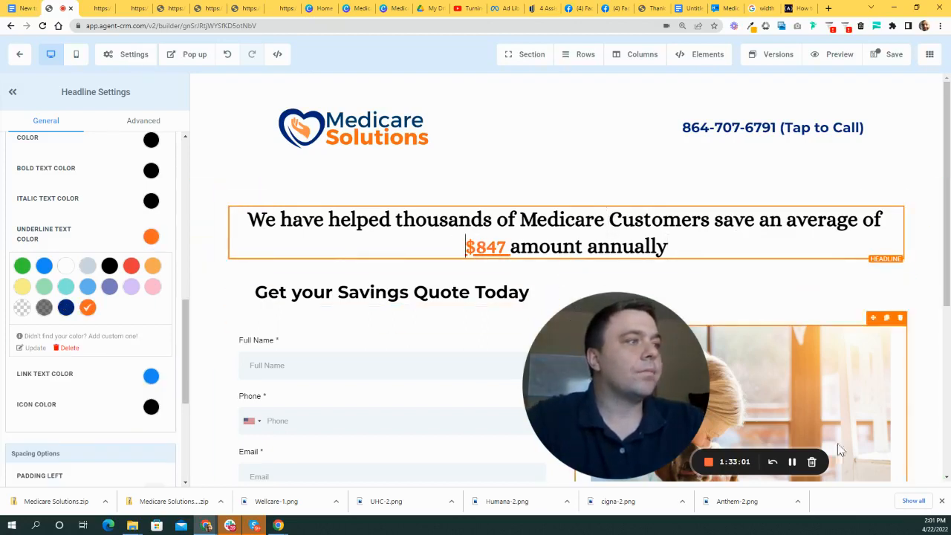
{"action": "scroll", "coordinate": [114, 386], "scroll_direction": "down", "scroll_amount": 3}
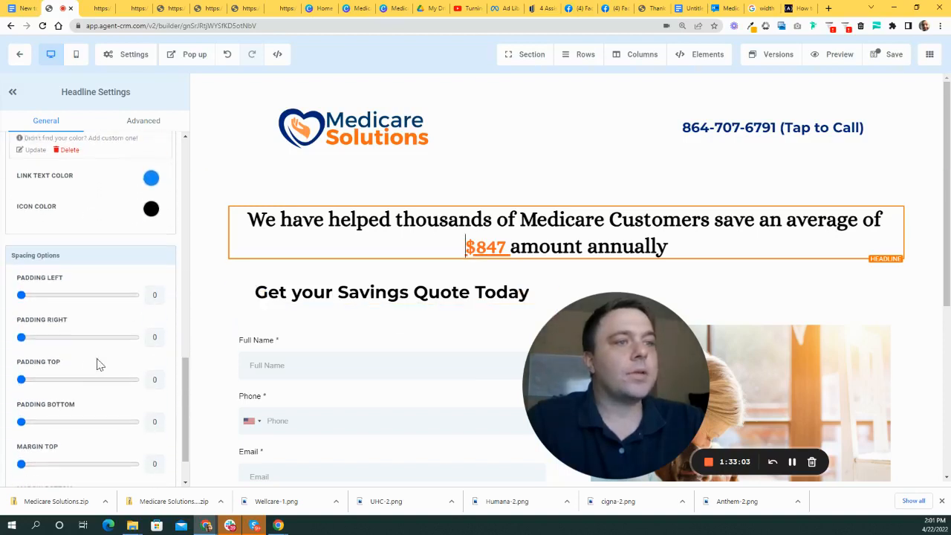
{"action": "scroll", "coordinate": [149, 371], "scroll_direction": "up", "scroll_amount": 2}
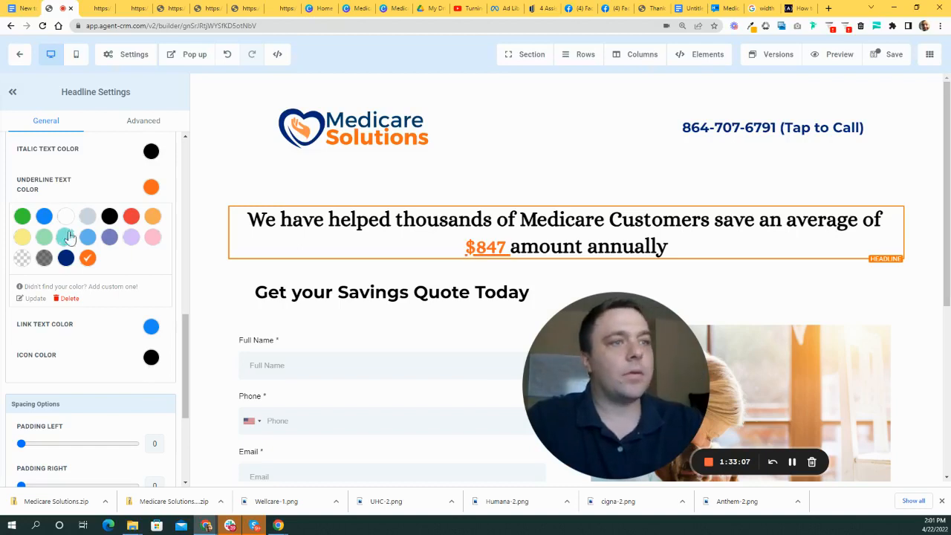
{"action": "scroll", "coordinate": [127, 338], "scroll_direction": "up", "scroll_amount": 3}
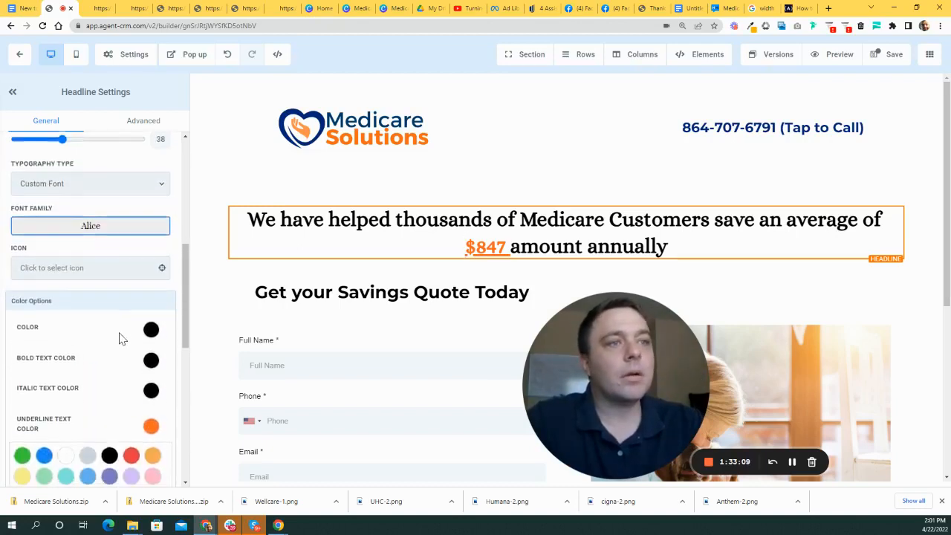
{"action": "scroll", "coordinate": [122, 334], "scroll_direction": "up", "scroll_amount": 3}
{"action": "left_click_drag", "start_coordinate": [65, 296], "coordinate": [82, 296]}
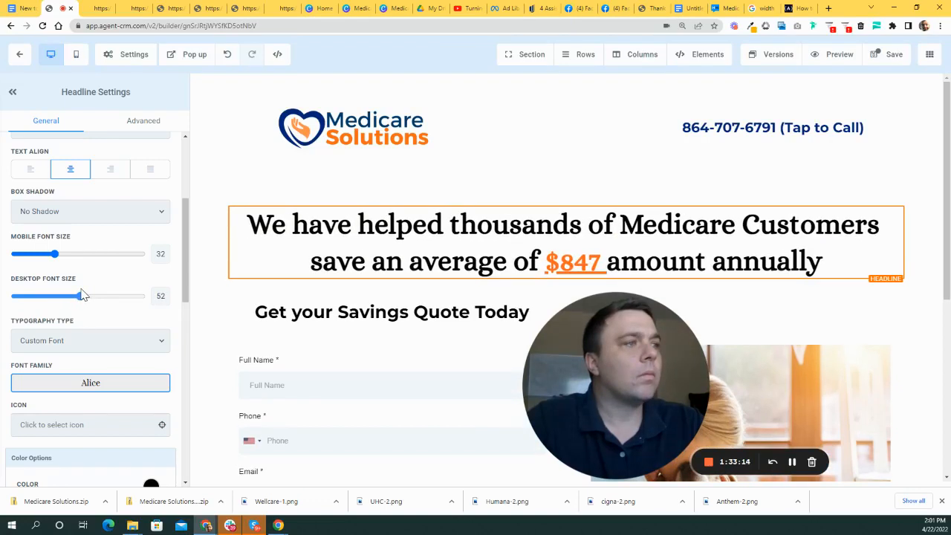
- Select the row holding the quote form beneath the headline
{"action": "left_click", "coordinate": [214, 269]}
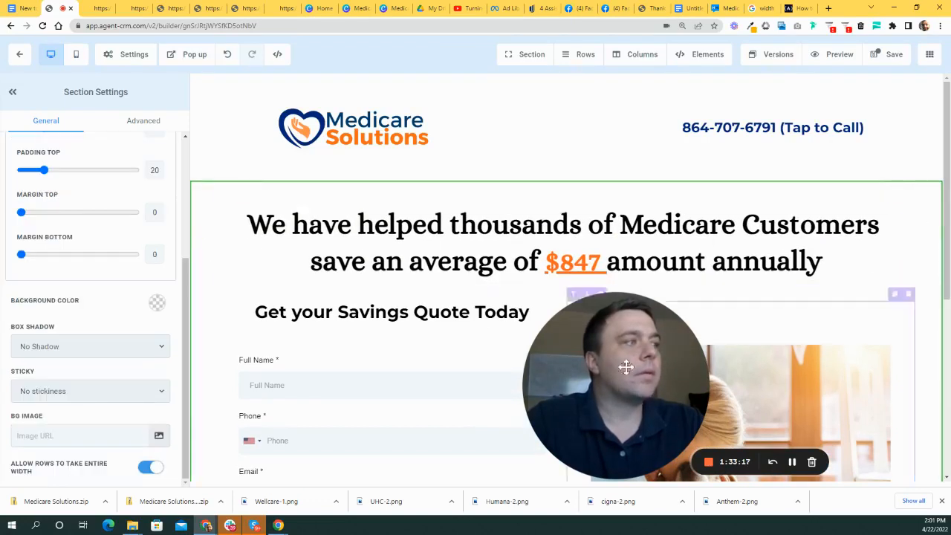
{"action": "left_click", "coordinate": [456, 197]}
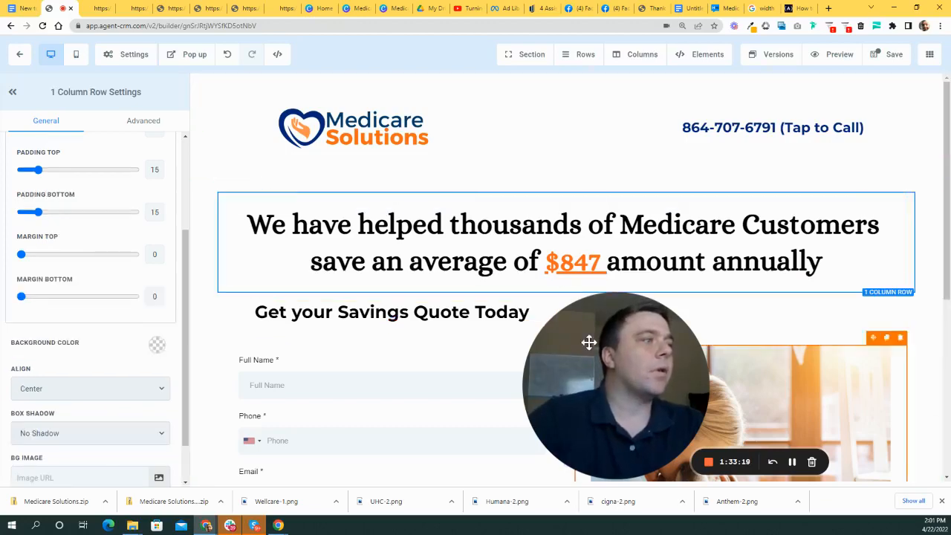
{"action": "left_click_drag", "start_coordinate": [622, 376], "coordinate": [663, 341]}
{"action": "scroll", "coordinate": [505, 297], "scroll_direction": "down", "scroll_amount": 3}
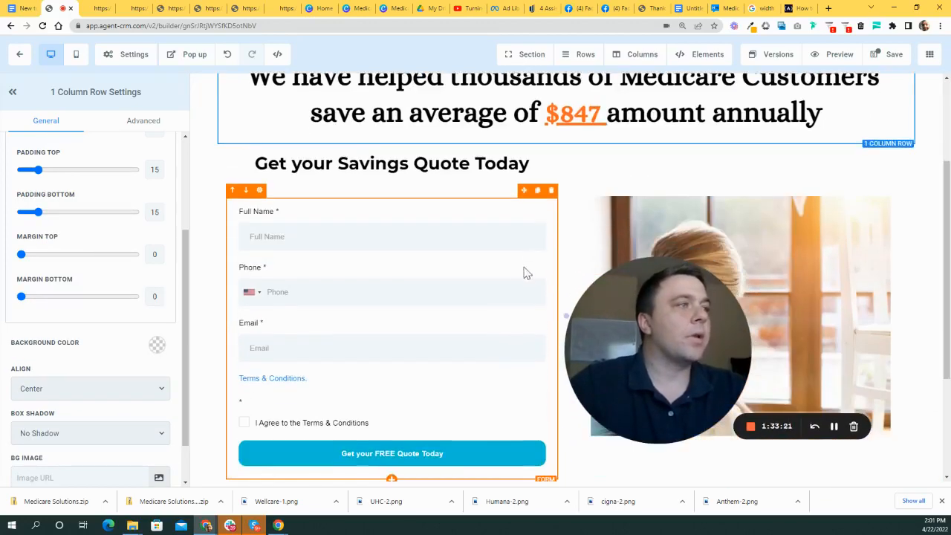
{"action": "scroll", "coordinate": [512, 237], "scroll_direction": "up", "scroll_amount": 1}
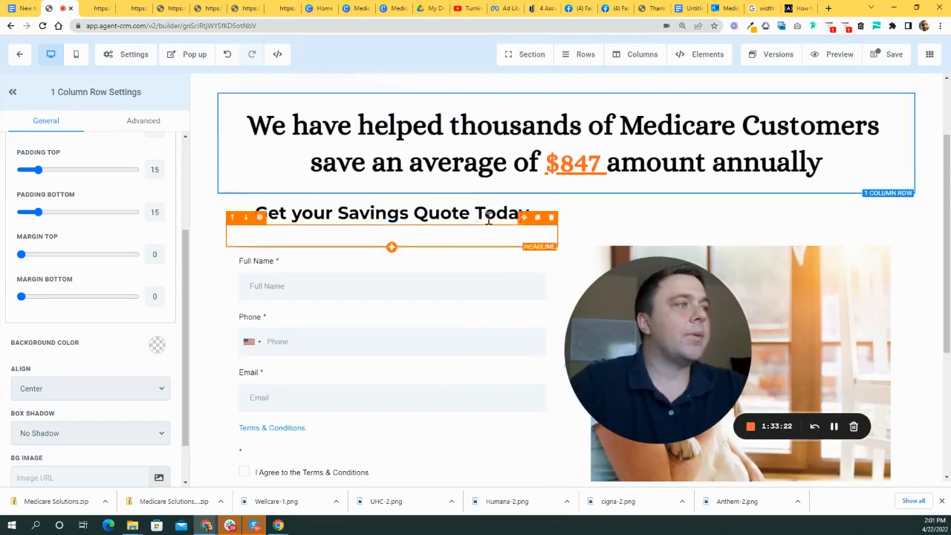
{"action": "left_click", "coordinate": [583, 203]}
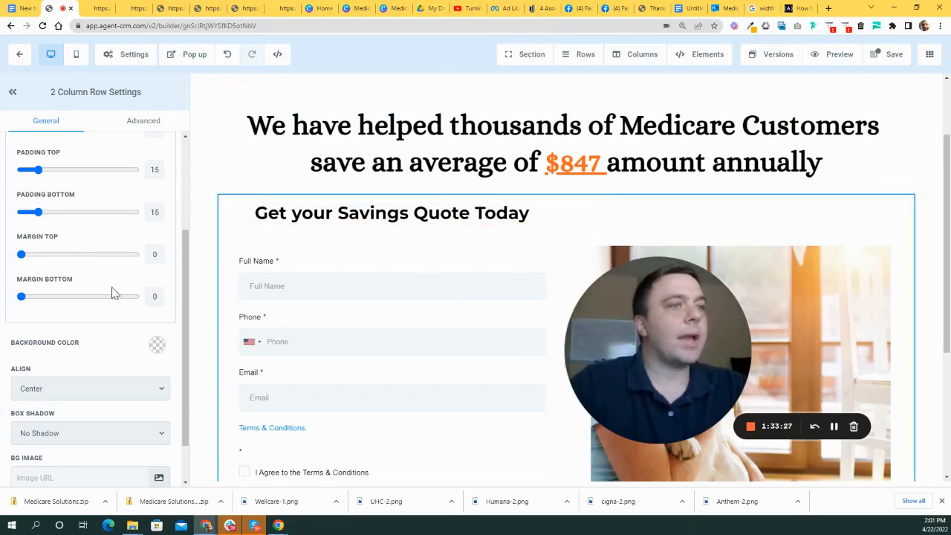
{"action": "scroll", "coordinate": [67, 277], "scroll_direction": "up", "scroll_amount": 2}
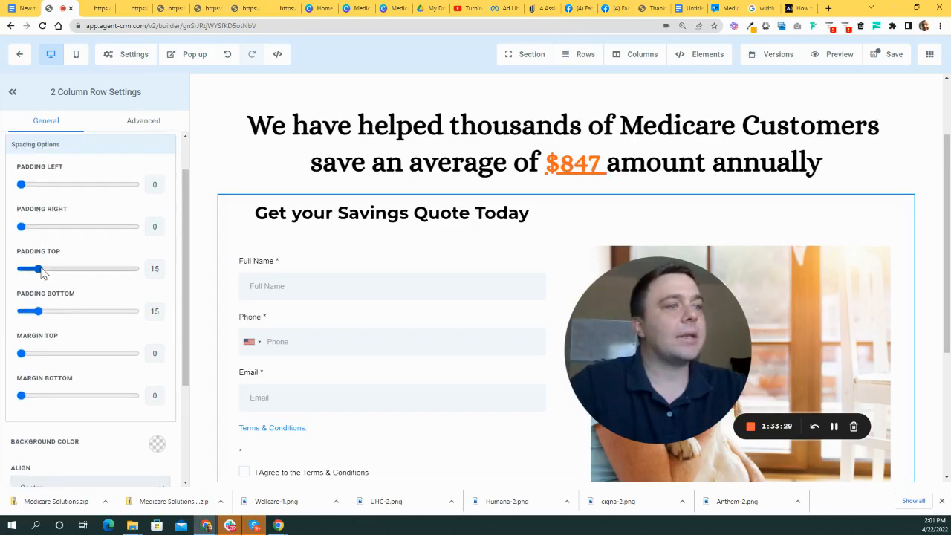
- Raise the quote form row's top padding to 45
{"action": "left_click_drag", "start_coordinate": [41, 270], "coordinate": [51, 269]}
{"action": "left_click_drag", "start_coordinate": [63, 269], "coordinate": [65, 269]}
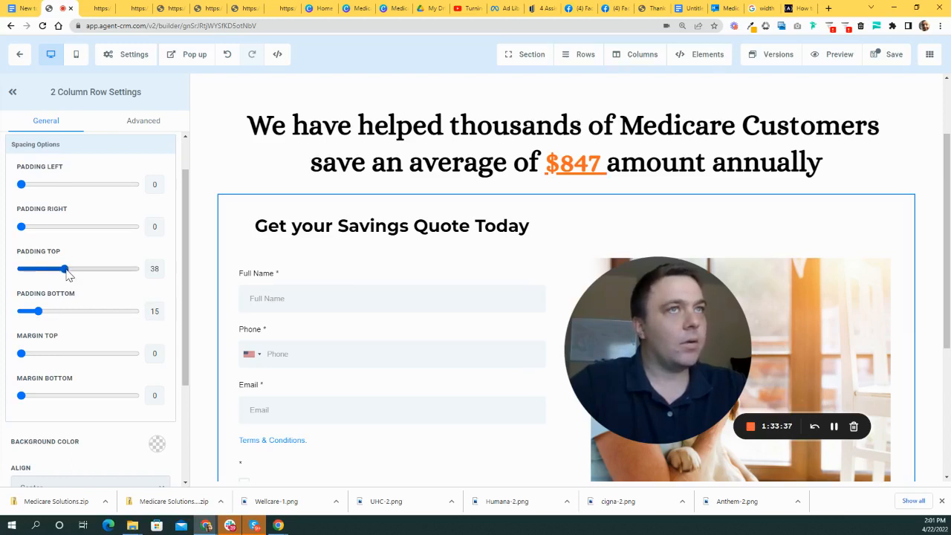
{"action": "left_click_drag", "start_coordinate": [65, 273], "coordinate": [75, 273]}
- Select the headline row and then the whole page section
{"action": "left_click", "coordinate": [302, 184]}
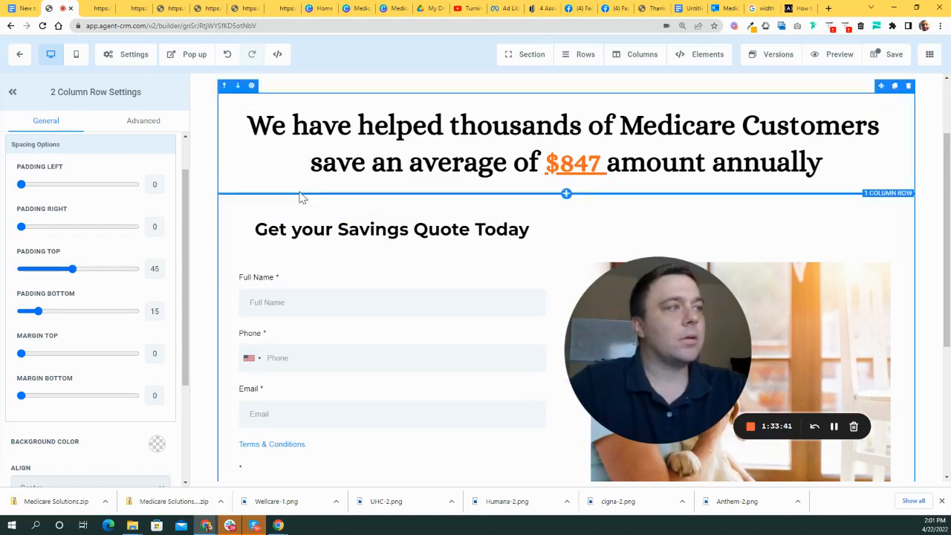
{"action": "left_click", "coordinate": [936, 300]}
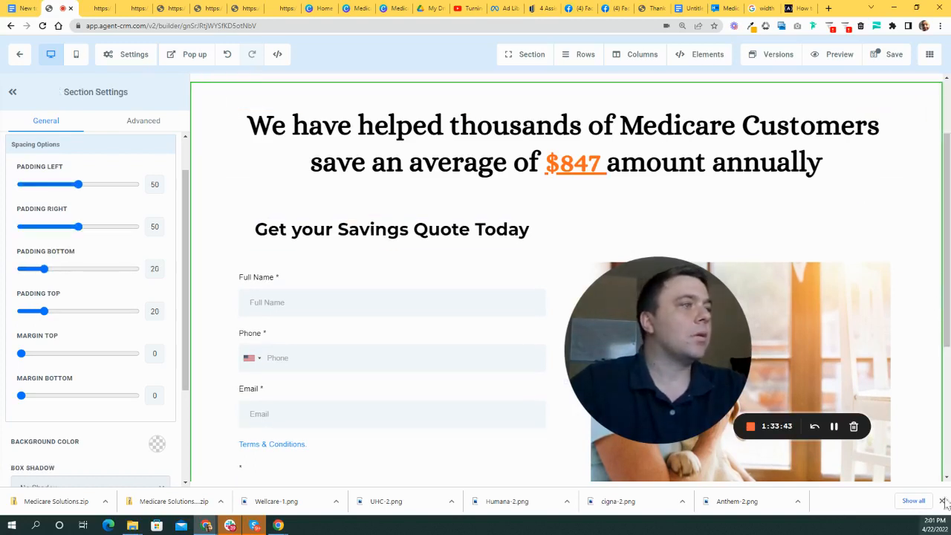
{"action": "scroll", "coordinate": [924, 404], "scroll_direction": "up", "scroll_amount": 1}
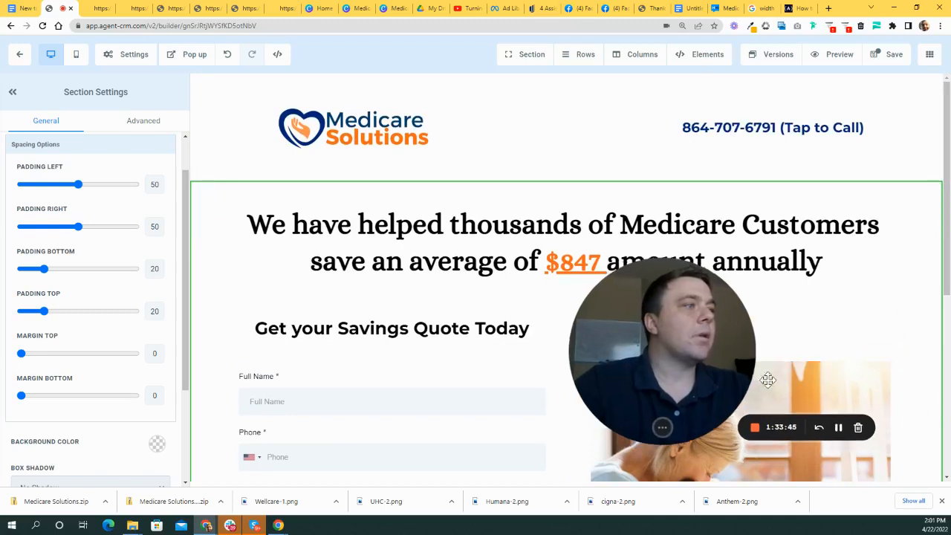
{"action": "left_click_drag", "start_coordinate": [717, 387], "coordinate": [735, 391]}
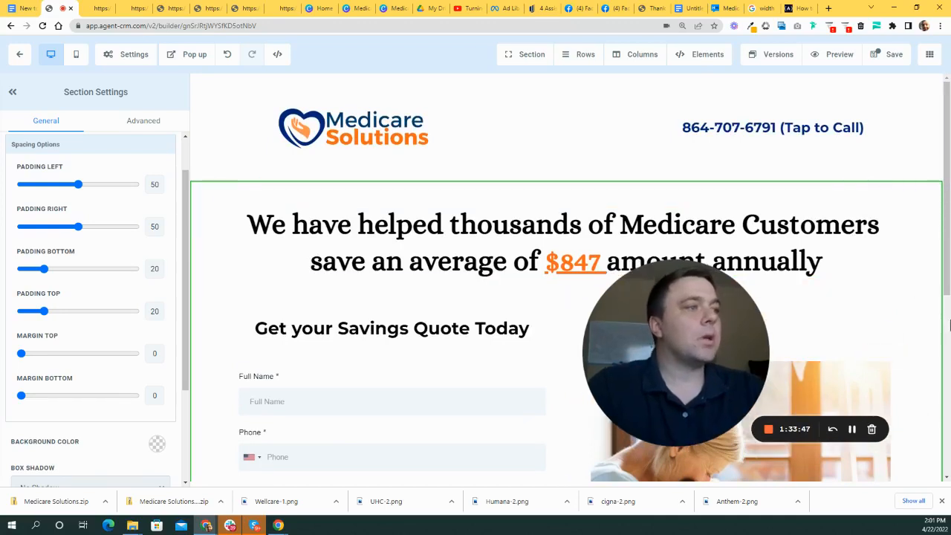
- Select the 'Get your Savings Quote Today' heading for editing
{"action": "left_click", "coordinate": [382, 319]}
{"action": "scroll", "coordinate": [394, 309], "scroll_direction": "down", "scroll_amount": 1}
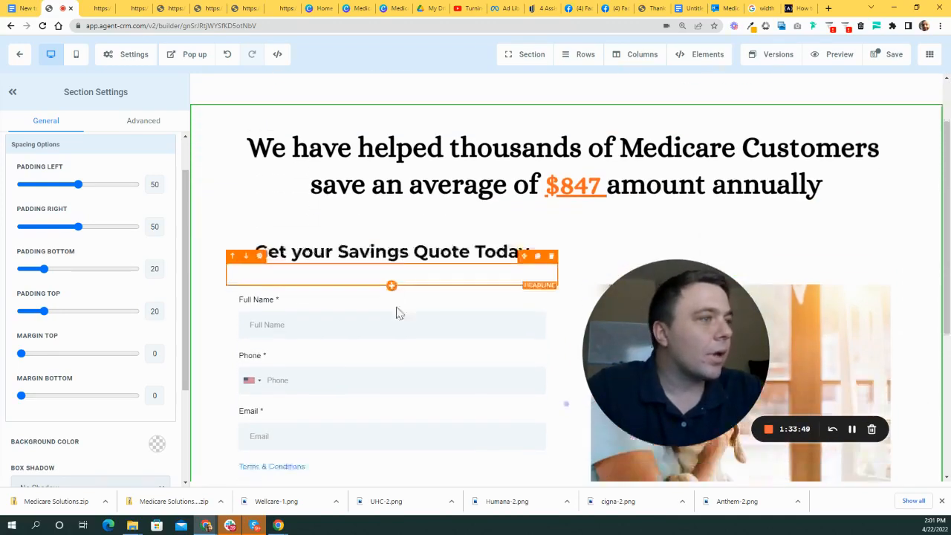
{"action": "left_click", "coordinate": [402, 230]}
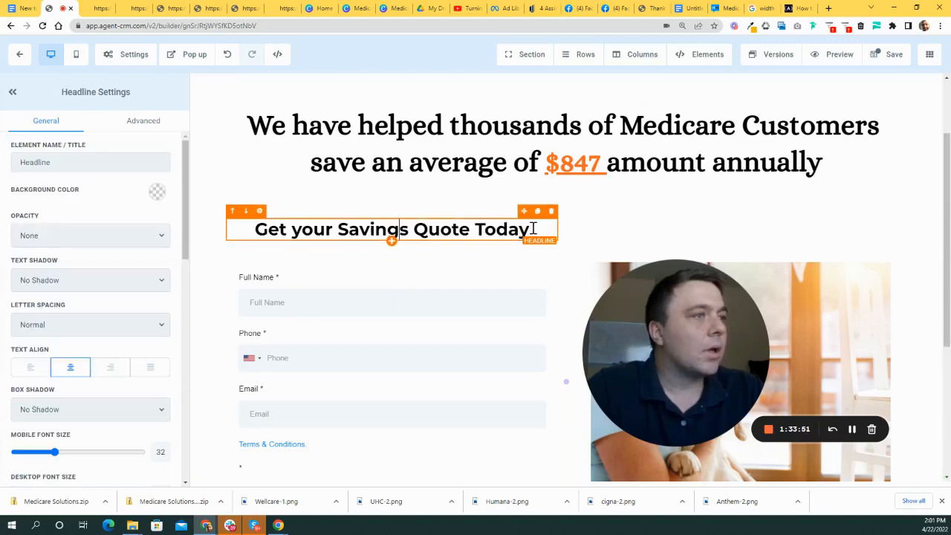
{"action": "scroll", "coordinate": [811, 238], "scroll_direction": "up", "scroll_amount": 1}
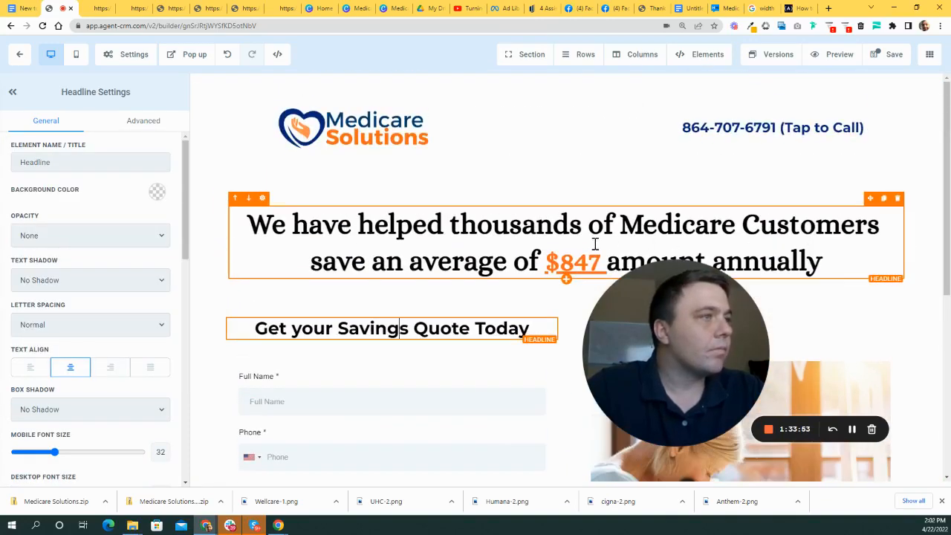
{"action": "scroll", "coordinate": [595, 243], "scroll_direction": "down", "scroll_amount": 2}
{"action": "scroll", "coordinate": [734, 273], "scroll_direction": "up", "scroll_amount": 2}
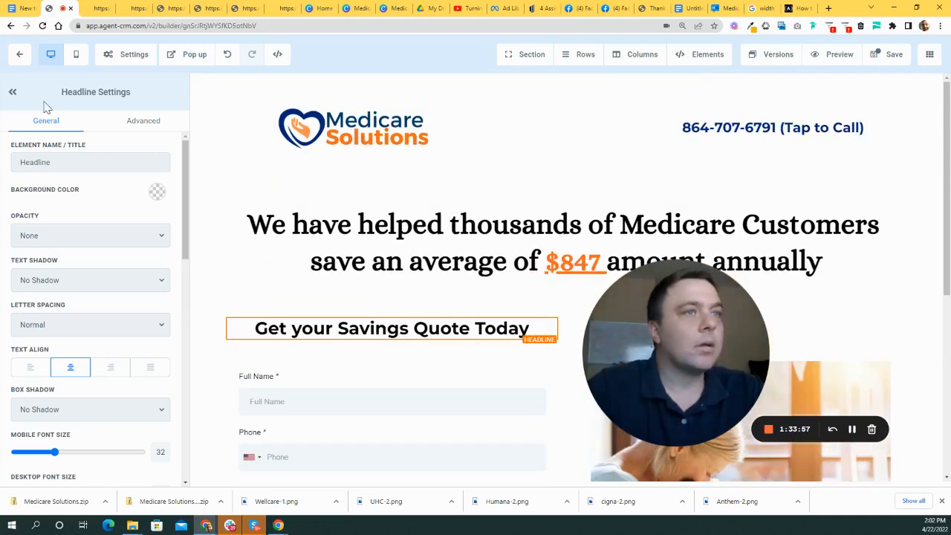
- Collapse the settings panel and save the landing page
{"action": "left_click", "coordinate": [11, 94]}
{"action": "left_click", "coordinate": [888, 55]}
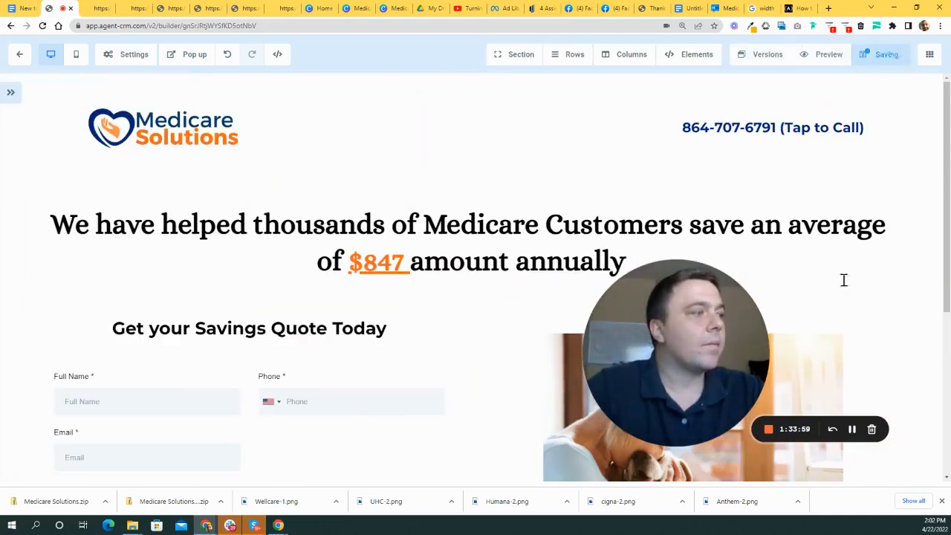
{"action": "scroll", "coordinate": [482, 315], "scroll_direction": "down", "scroll_amount": 4}
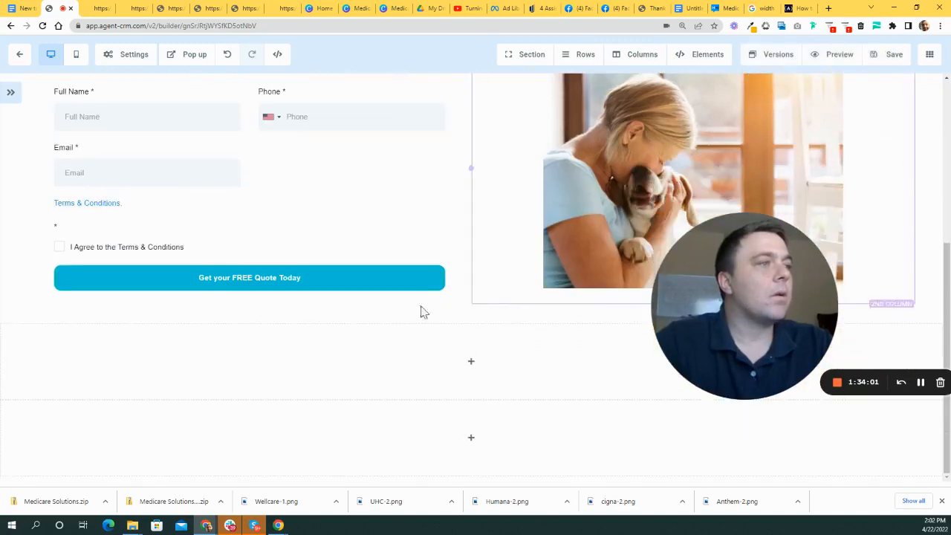
{"action": "scroll", "coordinate": [516, 298], "scroll_direction": "up", "scroll_amount": 4}
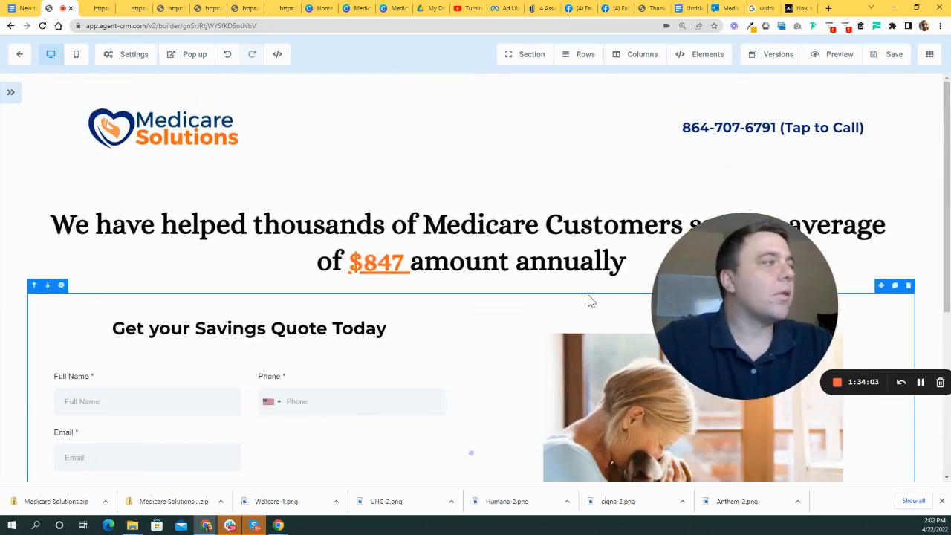
{"action": "left_click_drag", "start_coordinate": [728, 261], "coordinate": [630, 306]}
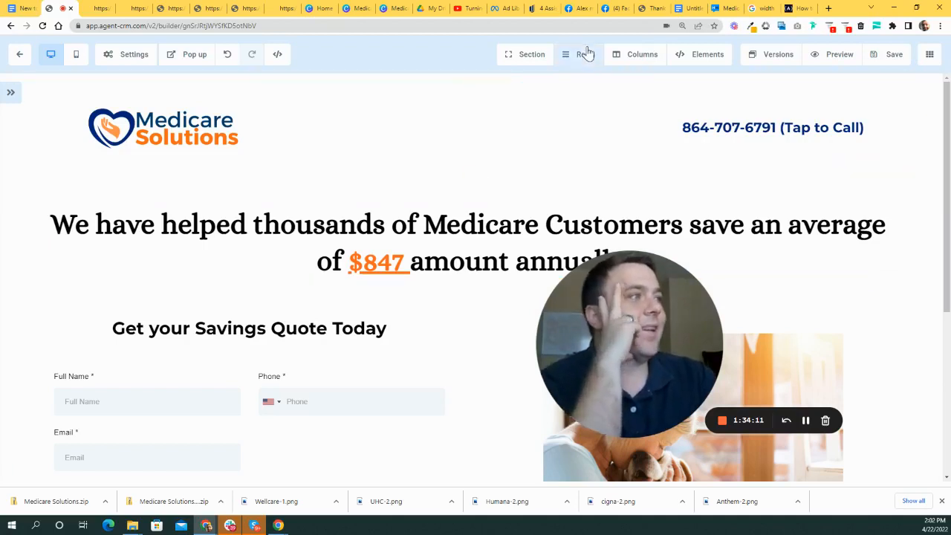
{"action": "left_click_drag", "start_coordinate": [636, 299], "coordinate": [560, 354]}
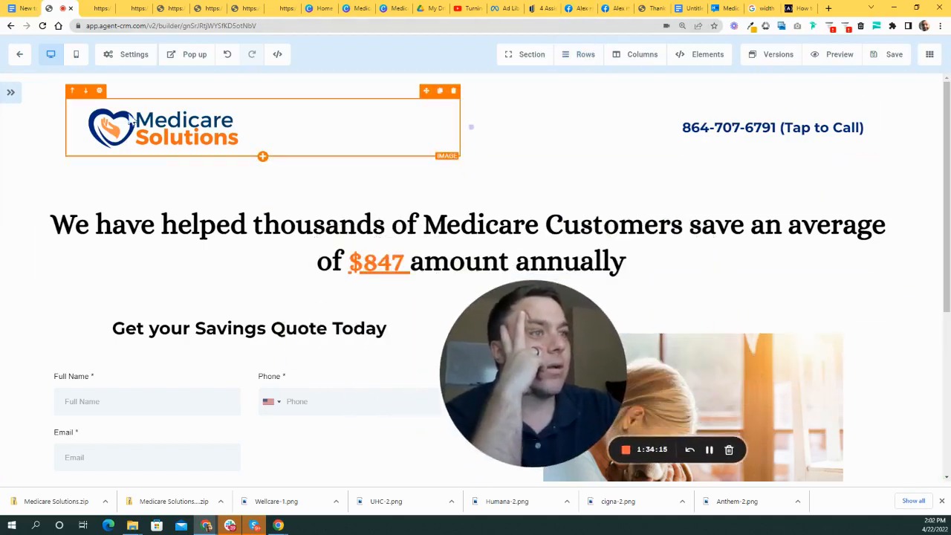
- Reopen the heading's settings and save the landing page again
{"action": "left_click", "coordinate": [11, 99]}
{"action": "left_click_drag", "start_coordinate": [538, 409], "coordinate": [612, 340]}
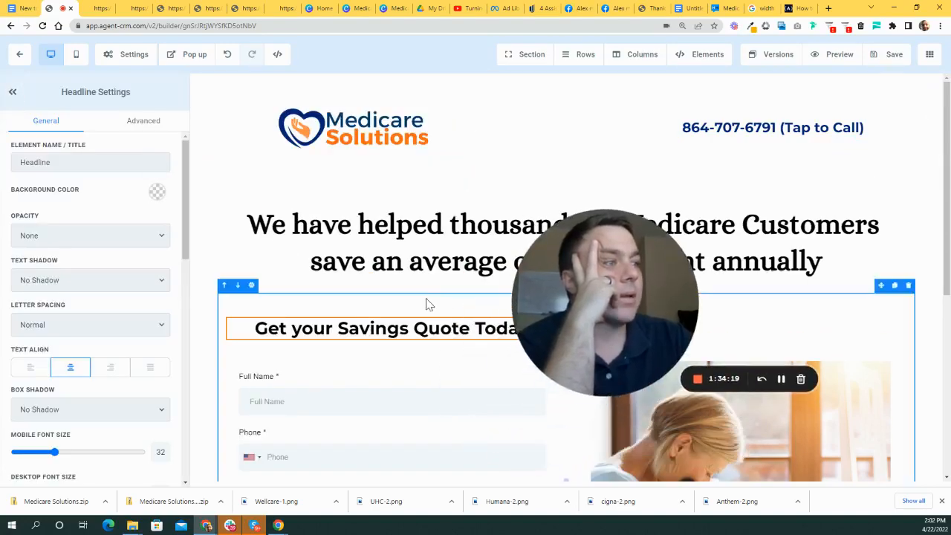
{"action": "scroll", "coordinate": [431, 304], "scroll_direction": "down", "scroll_amount": 3}
{"action": "scroll", "coordinate": [356, 301], "scroll_direction": "up", "scroll_amount": 3}
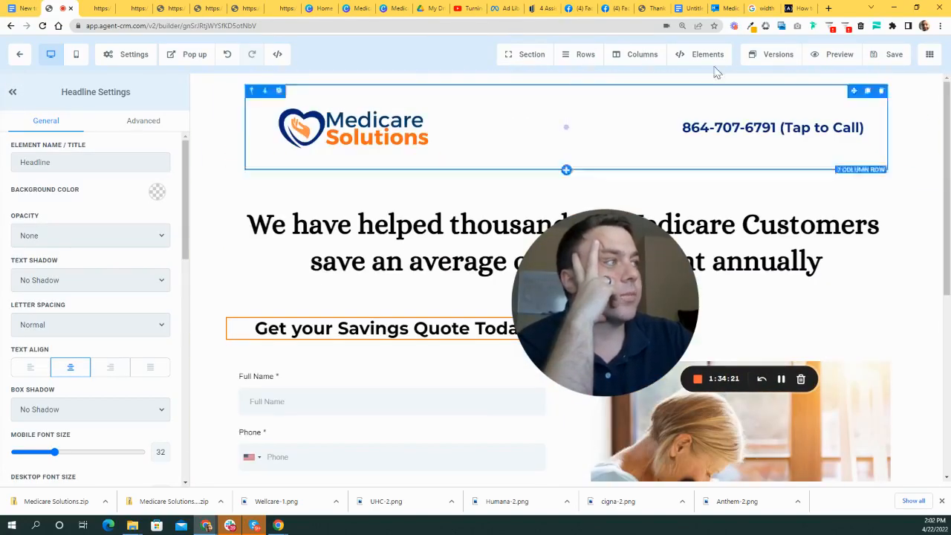
{"action": "left_click", "coordinate": [894, 58]}
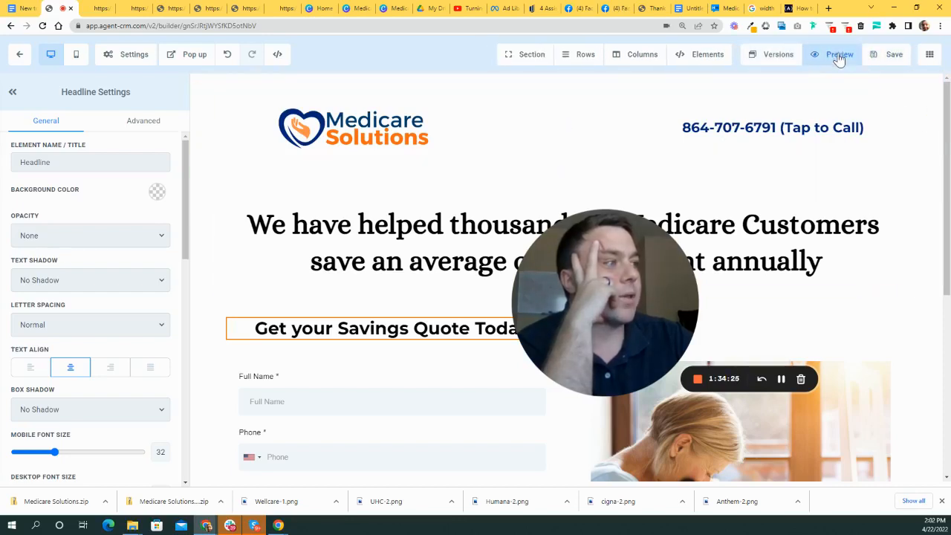
{"action": "left_click", "coordinate": [837, 56]}
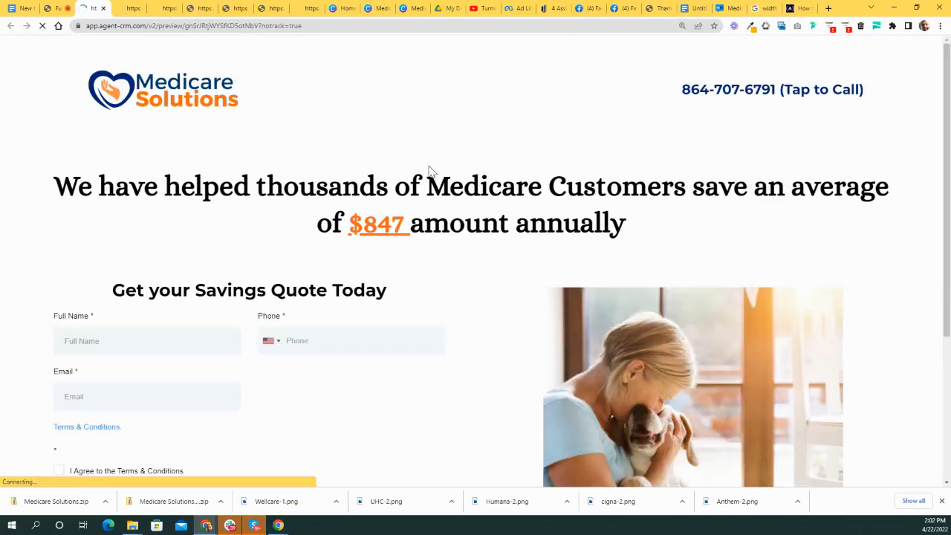
{"action": "scroll", "coordinate": [409, 199], "scroll_direction": "down", "scroll_amount": 1}
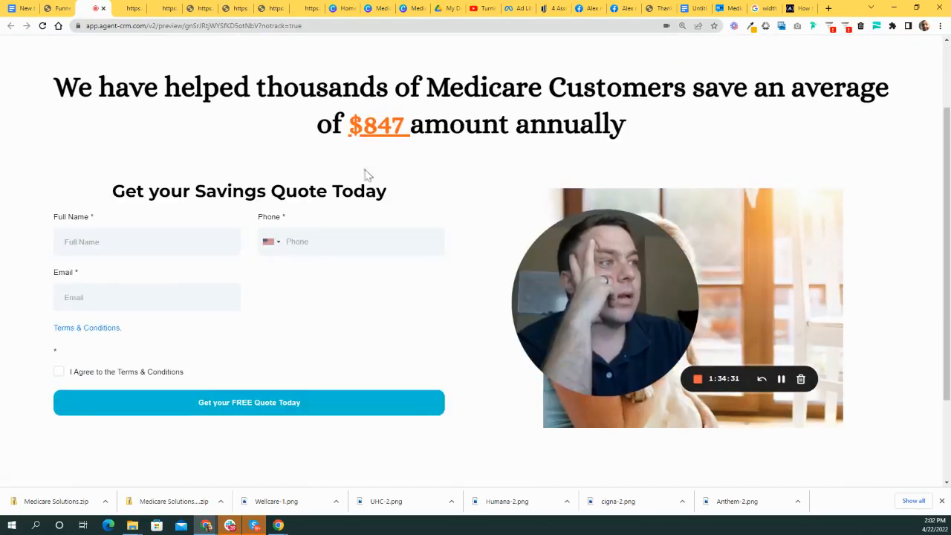
{"action": "scroll", "coordinate": [513, 233], "scroll_direction": "up", "scroll_amount": 2}
{"action": "scroll", "coordinate": [549, 223], "scroll_direction": "down", "scroll_amount": 2}
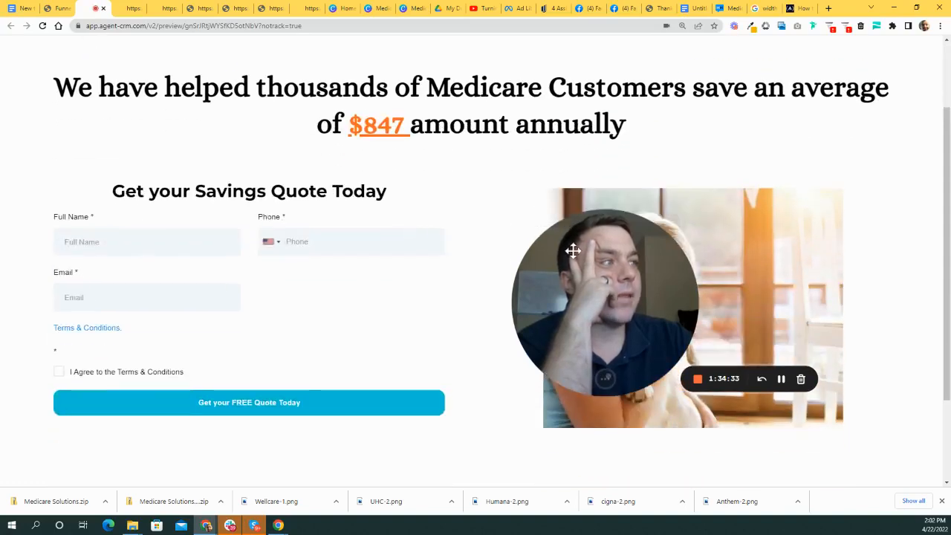
{"action": "scroll", "coordinate": [616, 260], "scroll_direction": "up", "scroll_amount": 2}
{"action": "left_click_drag", "start_coordinate": [648, 290], "coordinate": [776, 379]}
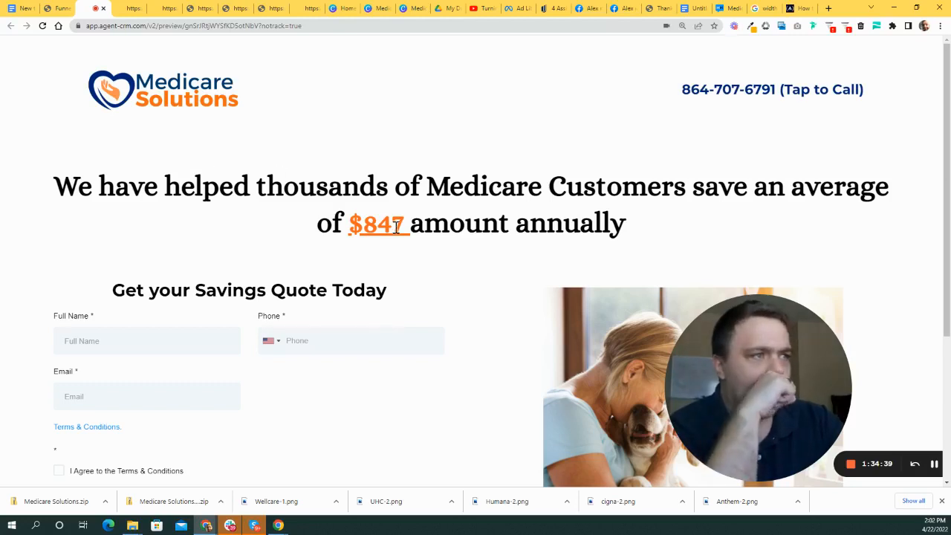
{"action": "scroll", "coordinate": [438, 223], "scroll_direction": "down", "scroll_amount": 1}
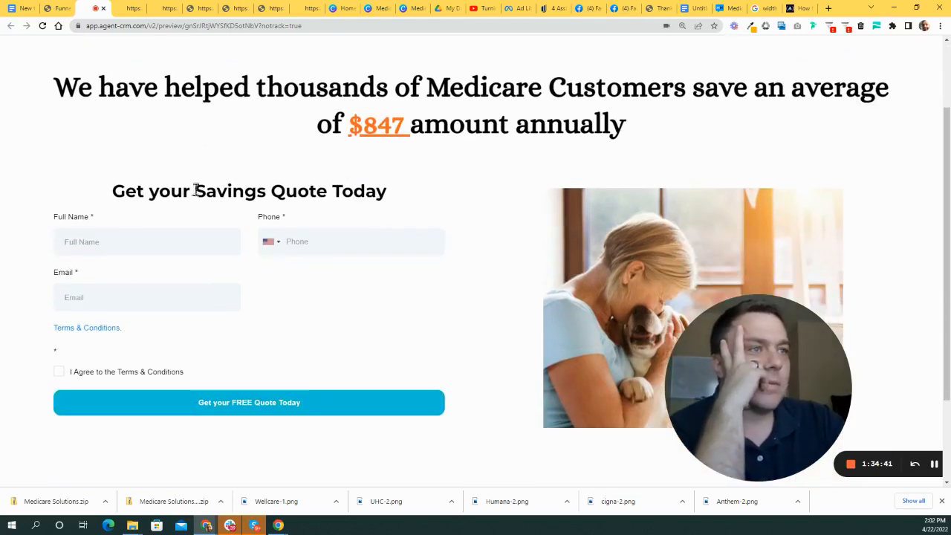
{"action": "mouse_move", "coordinate": [115, 190]}
{"action": "left_mouse_down"}
{"action": "mouse_move", "coordinate": [404, 195]}
{"action": "mouse_move", "coordinate": [111, 196]}
{"action": "left_mouse_up"}
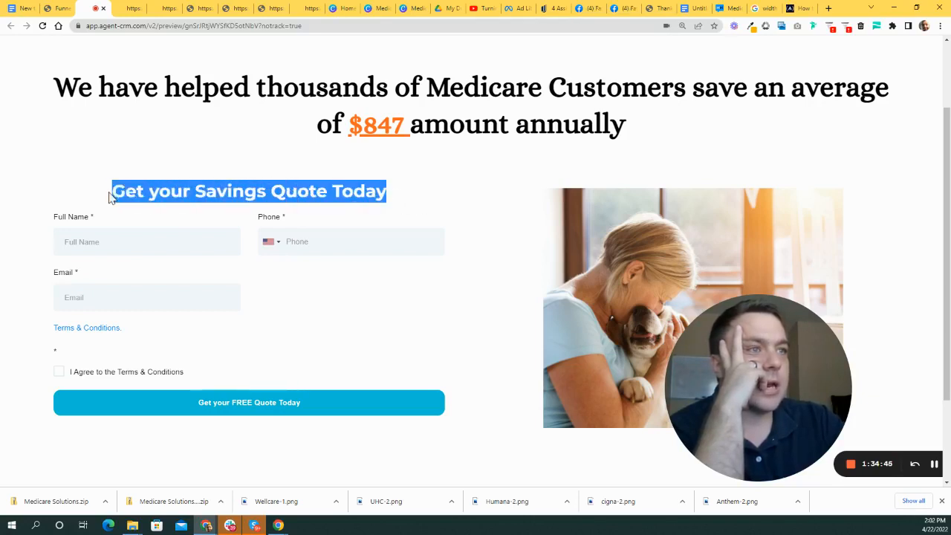
{"action": "left_click", "coordinate": [150, 202]}
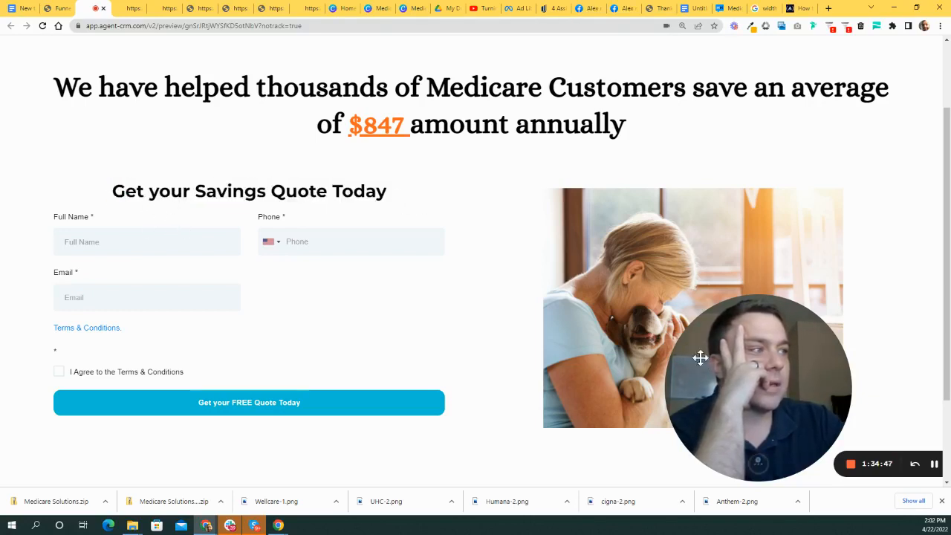
{"action": "left_click_drag", "start_coordinate": [700, 357], "coordinate": [788, 325]}
{"action": "scroll", "coordinate": [588, 299], "scroll_direction": "down", "scroll_amount": 2}
{"action": "scroll", "coordinate": [682, 277], "scroll_direction": "up", "scroll_amount": 1}
{"action": "scroll", "coordinate": [682, 277], "scroll_direction": "up", "scroll_amount": 1}
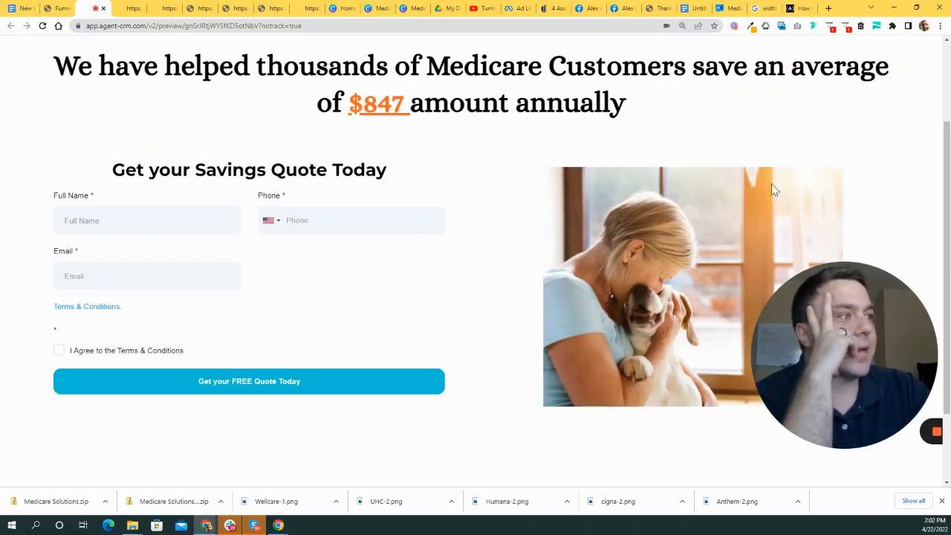
{"action": "left_click_drag", "start_coordinate": [794, 350], "coordinate": [796, 301]}
{"action": "scroll", "coordinate": [904, 151], "scroll_direction": "up", "scroll_amount": 2}
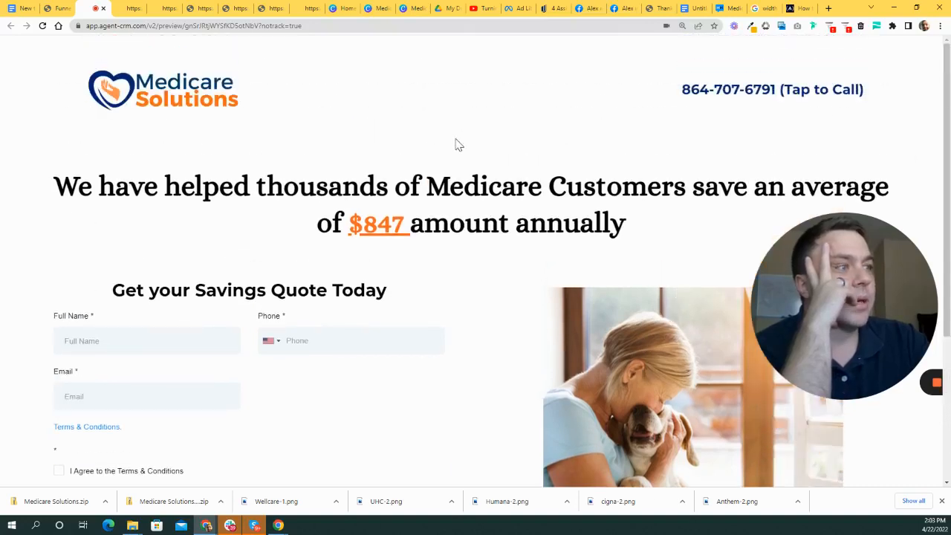
- Back in the page editor, delete the empty headline element below the quote heading
{"action": "left_click", "coordinate": [62, 11]}
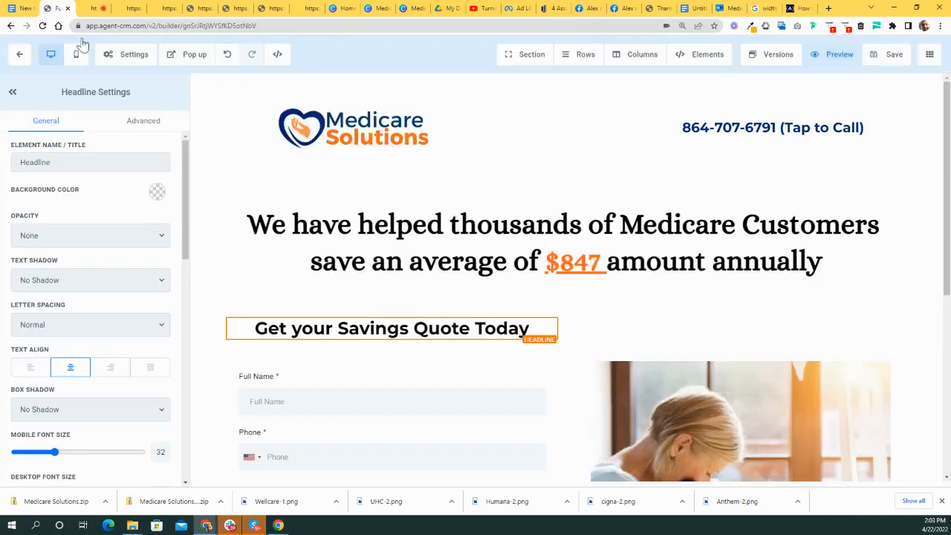
{"action": "scroll", "coordinate": [297, 237], "scroll_direction": "down", "scroll_amount": 2}
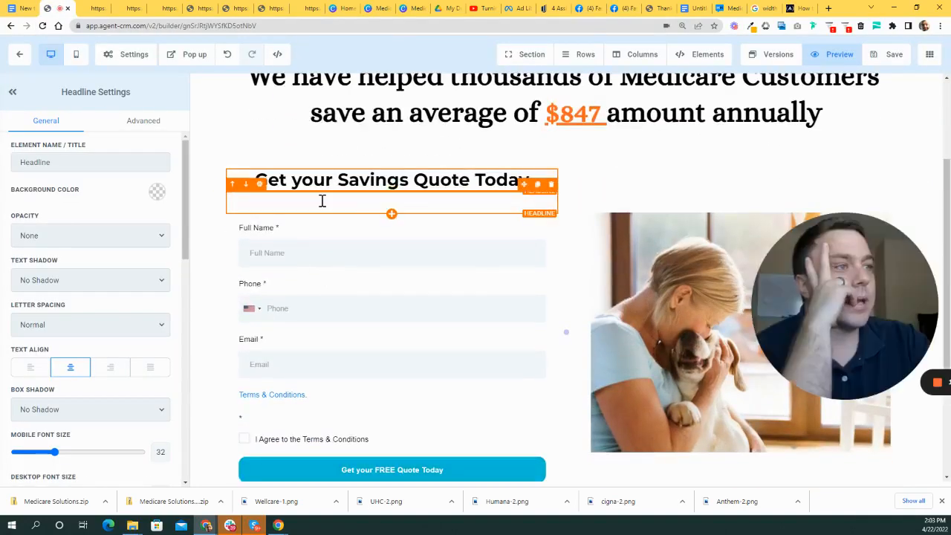
{"action": "left_click", "coordinate": [550, 186]}
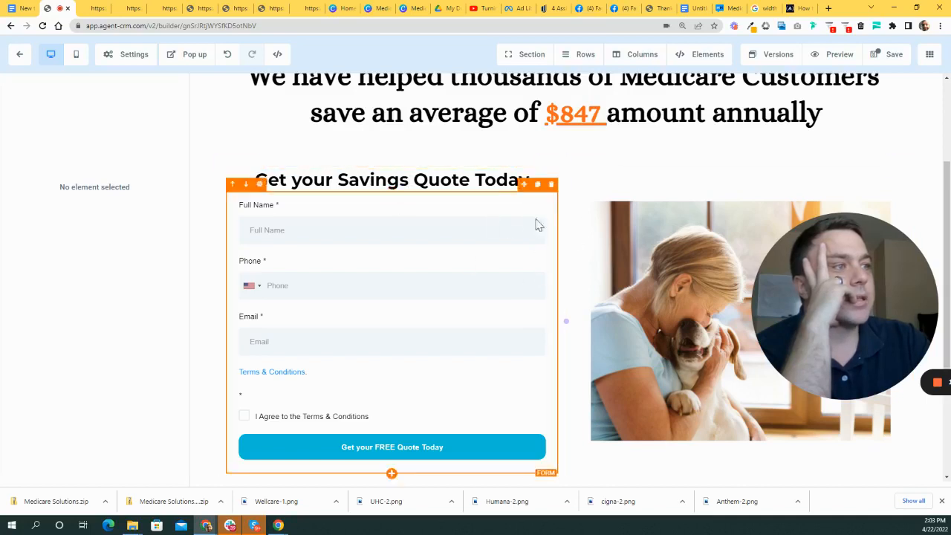
- Add 34 px of space below the quote heading
{"action": "left_click", "coordinate": [459, 177]}
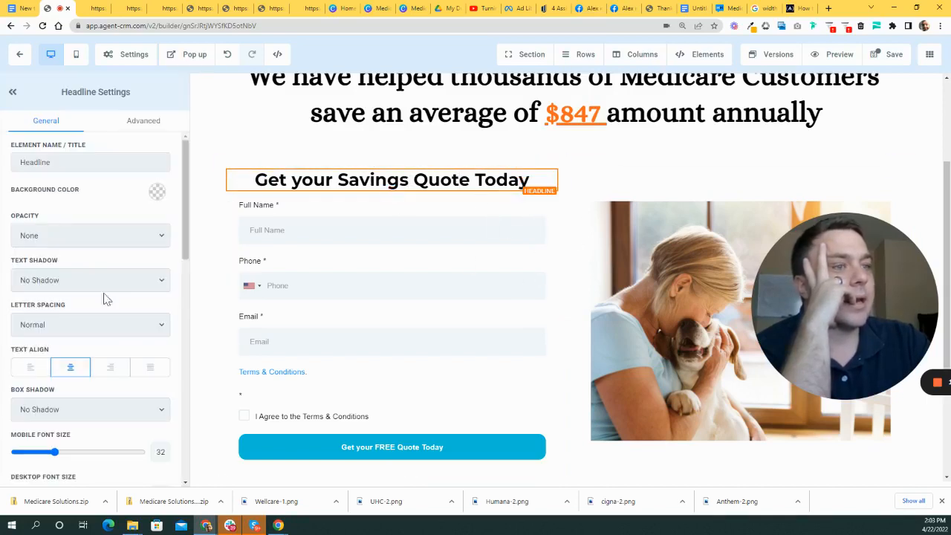
{"action": "scroll", "coordinate": [123, 326], "scroll_direction": "down", "scroll_amount": 2}
{"action": "scroll", "coordinate": [124, 327], "scroll_direction": "down", "scroll_amount": 8}
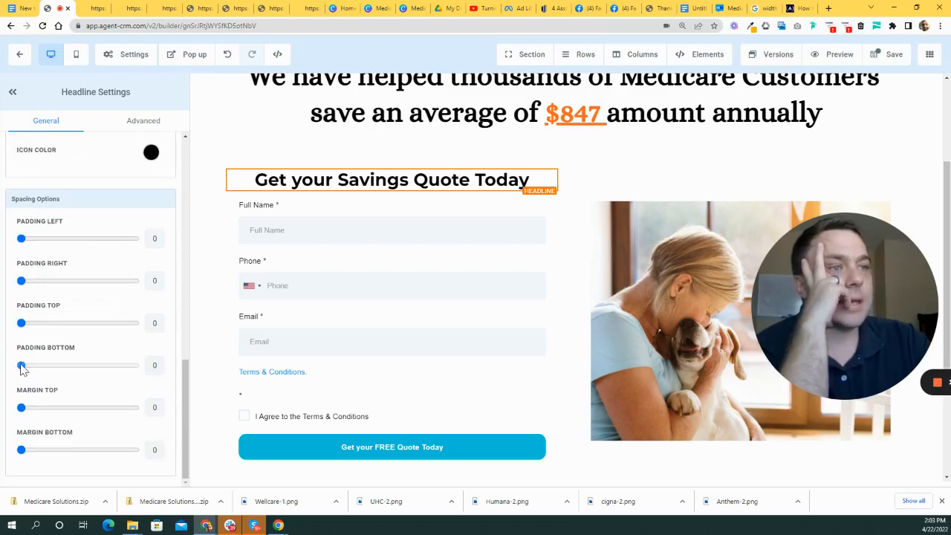
{"action": "left_click_drag", "start_coordinate": [24, 367], "coordinate": [58, 371]}
- Reopen the form heading's Headline Settings and scroll down to its Icon field
{"action": "left_click", "coordinate": [215, 221]}
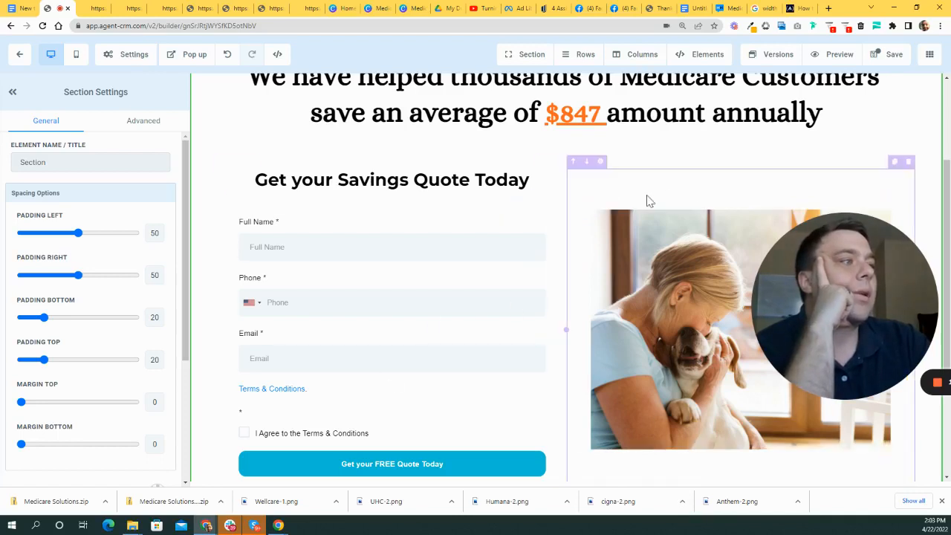
{"action": "scroll", "coordinate": [392, 305], "scroll_direction": "up", "scroll_amount": 1}
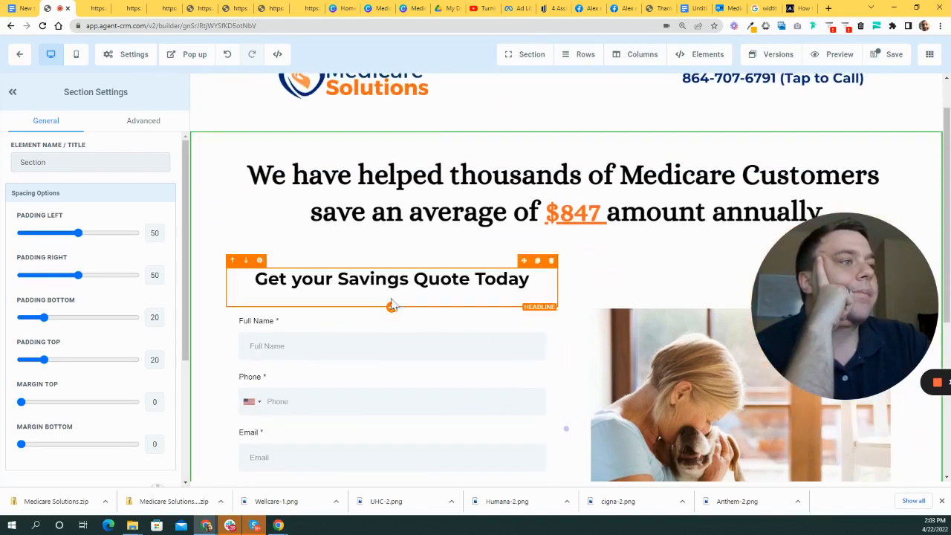
{"action": "left_click", "coordinate": [458, 278]}
{"action": "scroll", "coordinate": [390, 344], "scroll_direction": "up", "scroll_amount": 1}
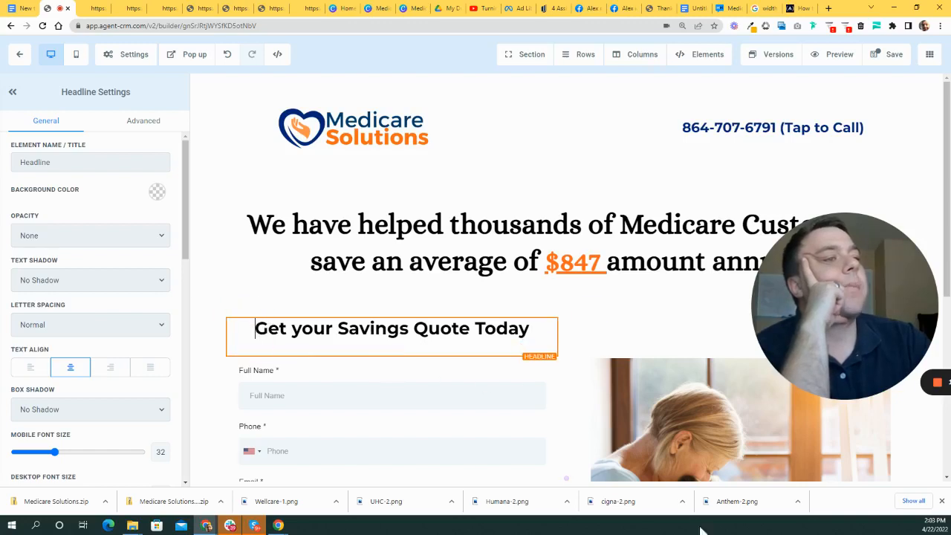
{"action": "left_click", "coordinate": [356, 297]}
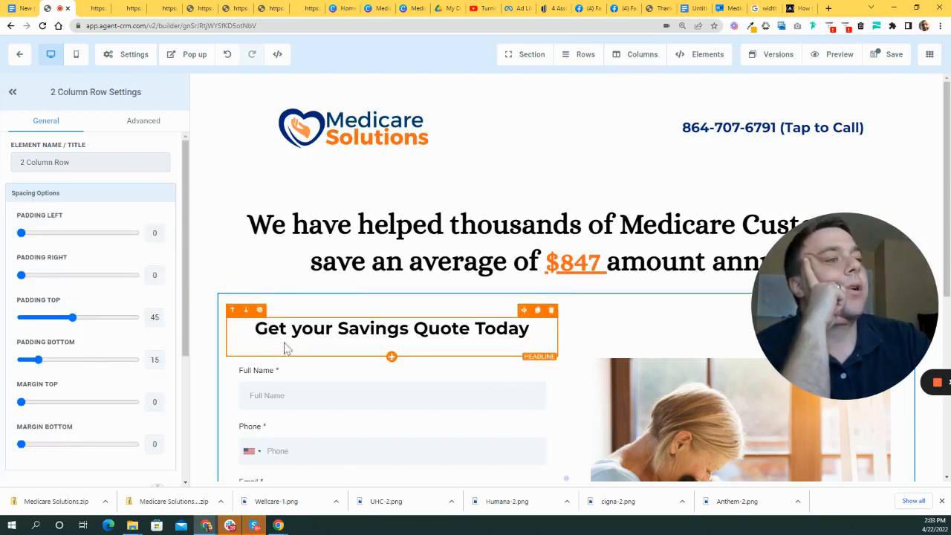
{"action": "left_click", "coordinate": [299, 330]}
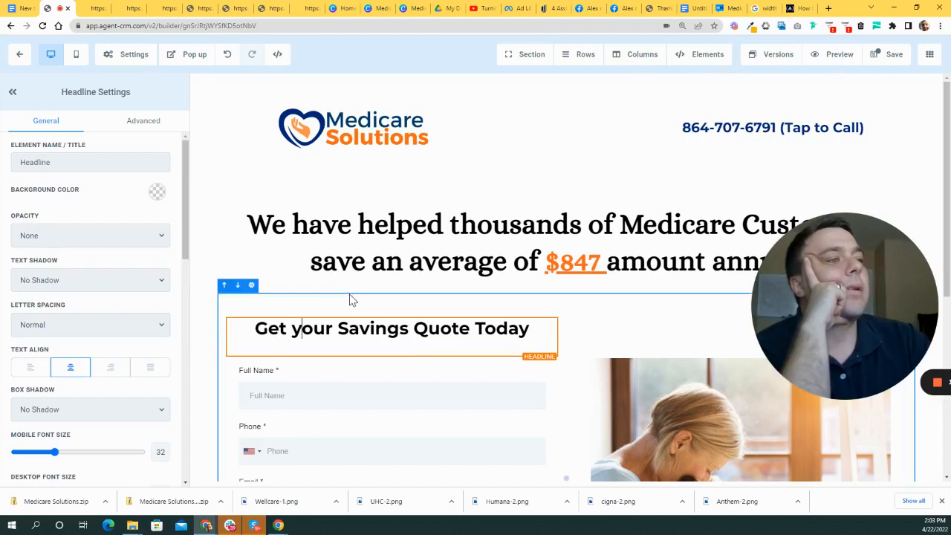
{"action": "left_click", "coordinate": [414, 328]}
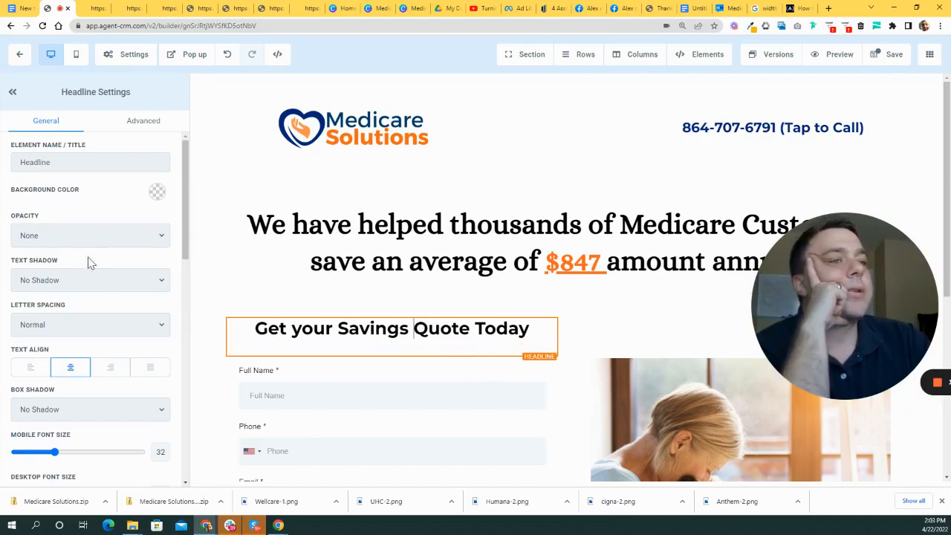
{"action": "scroll", "coordinate": [97, 267], "scroll_direction": "down", "scroll_amount": 3}
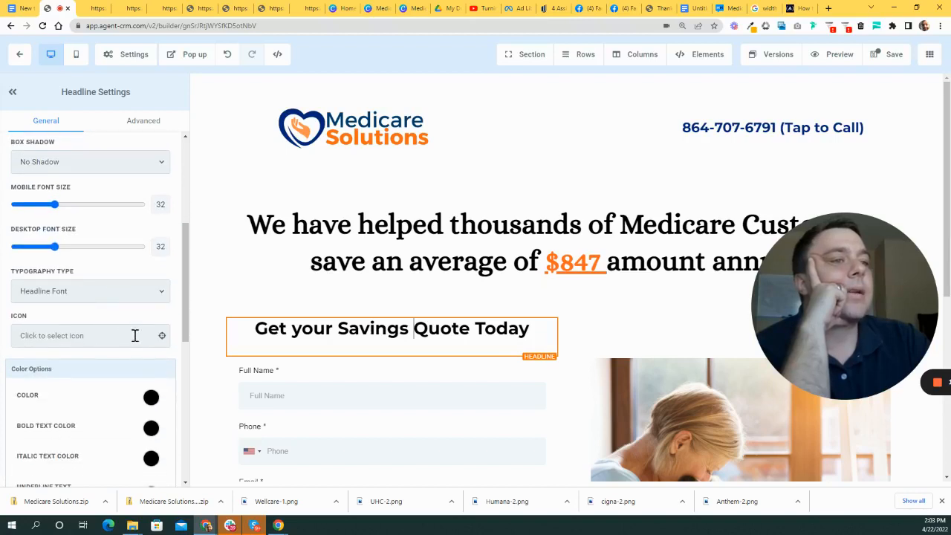
- Search the icons for 'down' and add chevron-circle-down before the quote heading
{"action": "left_click", "coordinate": [125, 336]}
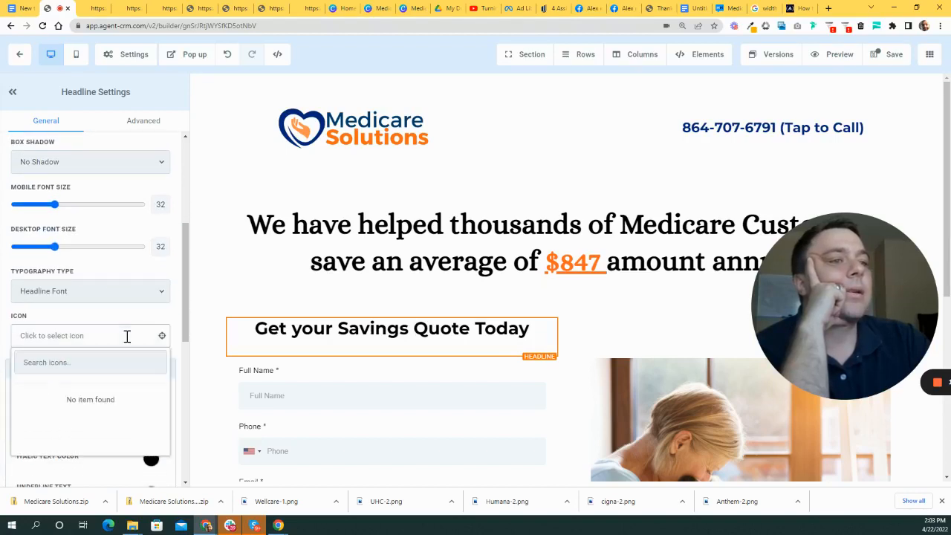
{"action": "left_click", "coordinate": [79, 362]}
{"action": "type", "text": "down"}
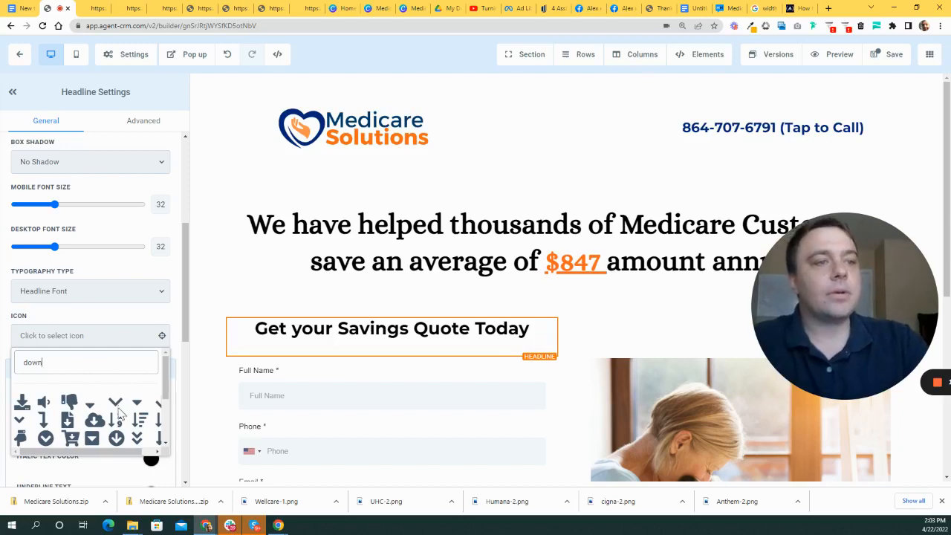
{"action": "scroll", "coordinate": [119, 413], "scroll_direction": "down", "scroll_amount": 2}
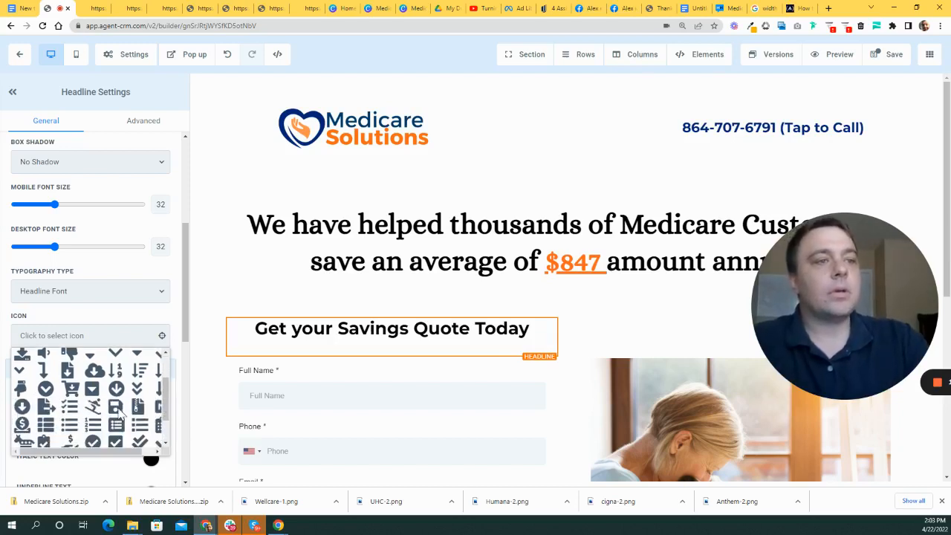
{"action": "left_click", "coordinate": [46, 389]}
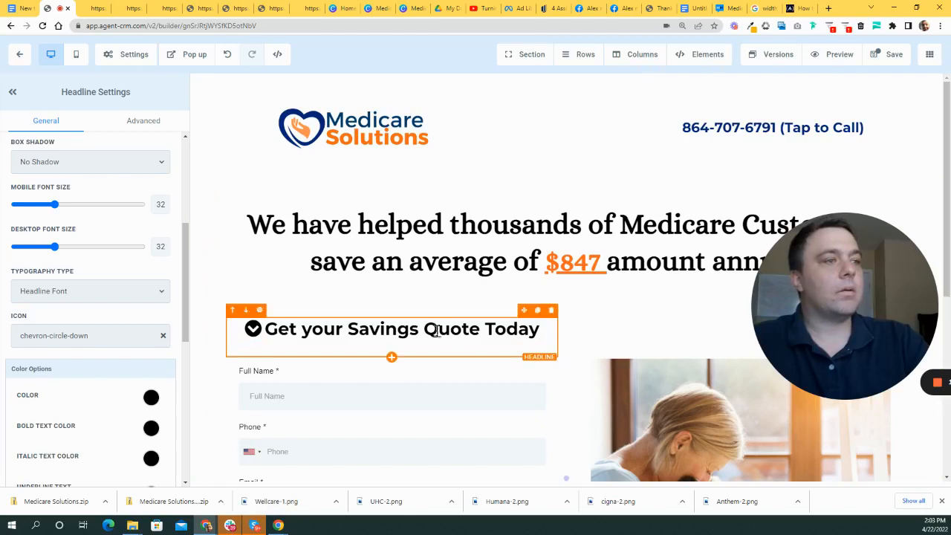
{"action": "scroll", "coordinate": [152, 334], "scroll_direction": "down", "scroll_amount": 2}
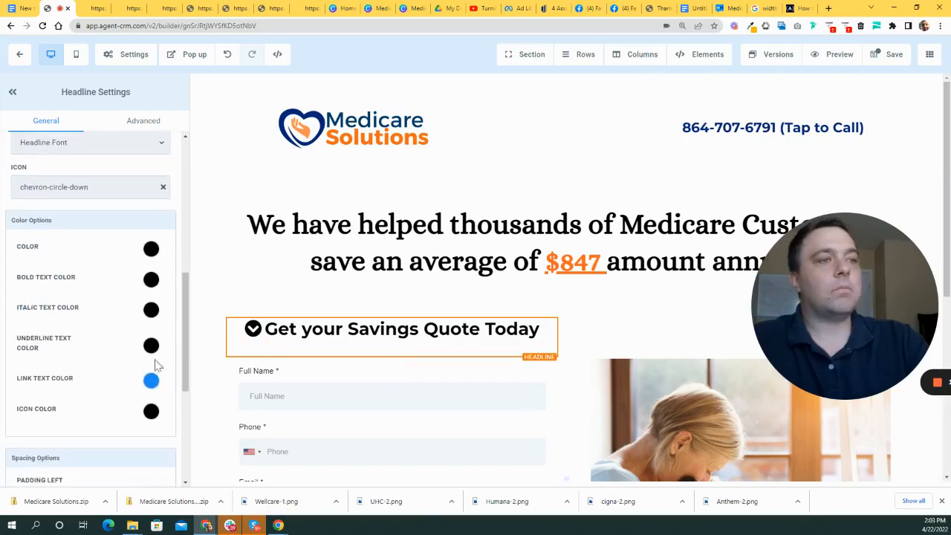
{"action": "scroll", "coordinate": [272, 354], "scroll_direction": "down", "scroll_amount": 1}
{"action": "scroll", "coordinate": [156, 375], "scroll_direction": "up", "scroll_amount": 1}
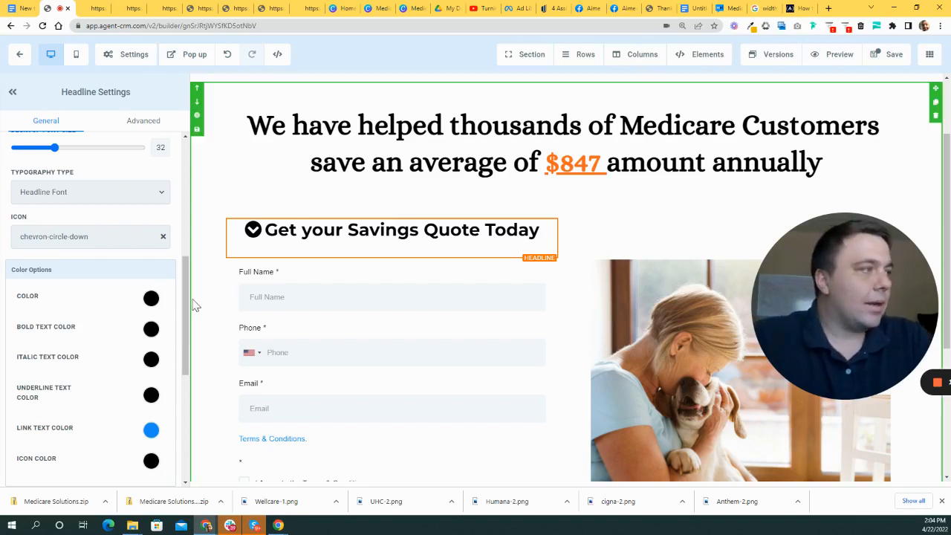
{"action": "scroll", "coordinate": [628, 202], "scroll_direction": "up", "scroll_amount": 1}
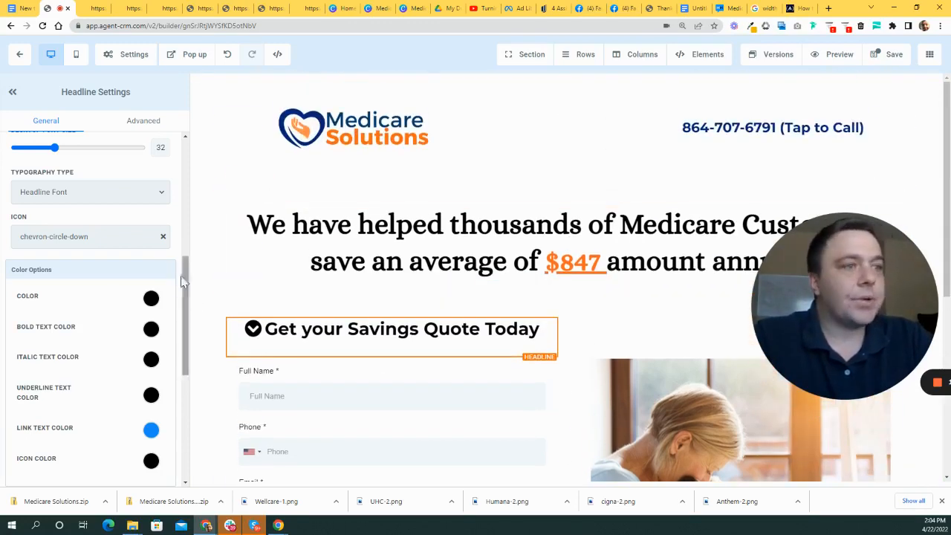
{"action": "scroll", "coordinate": [61, 324], "scroll_direction": "down", "scroll_amount": 1}
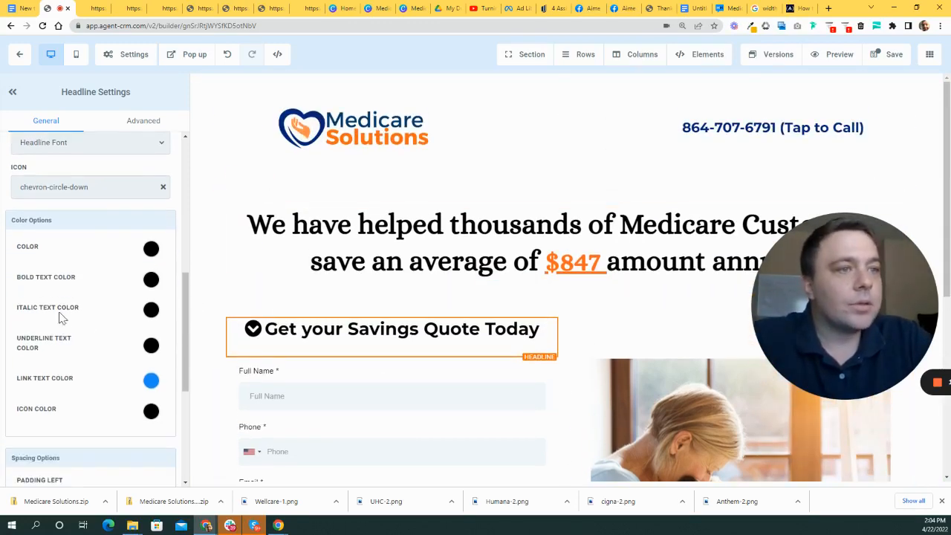
- Try light green and then teal as the heading icon's colour
{"action": "left_click", "coordinate": [151, 411]}
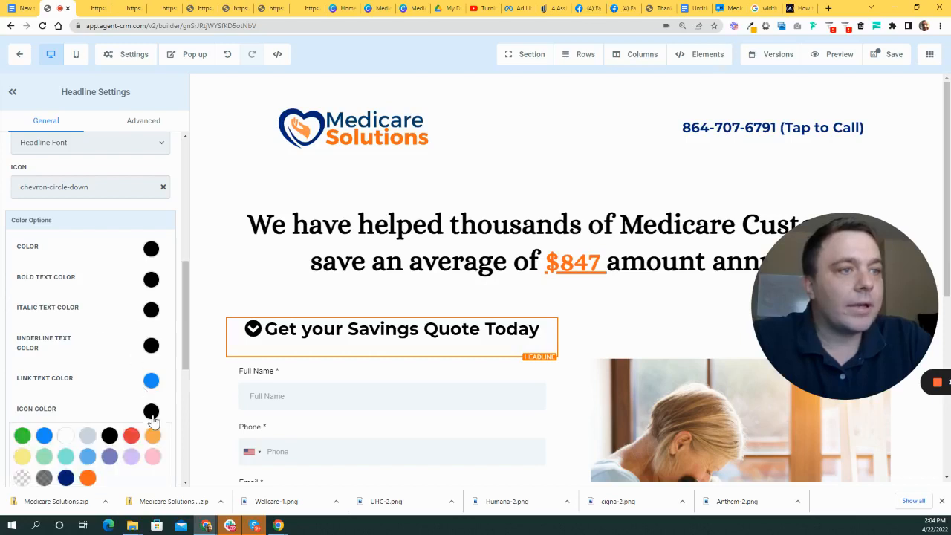
{"action": "scroll", "coordinate": [83, 407], "scroll_direction": "down", "scroll_amount": 2}
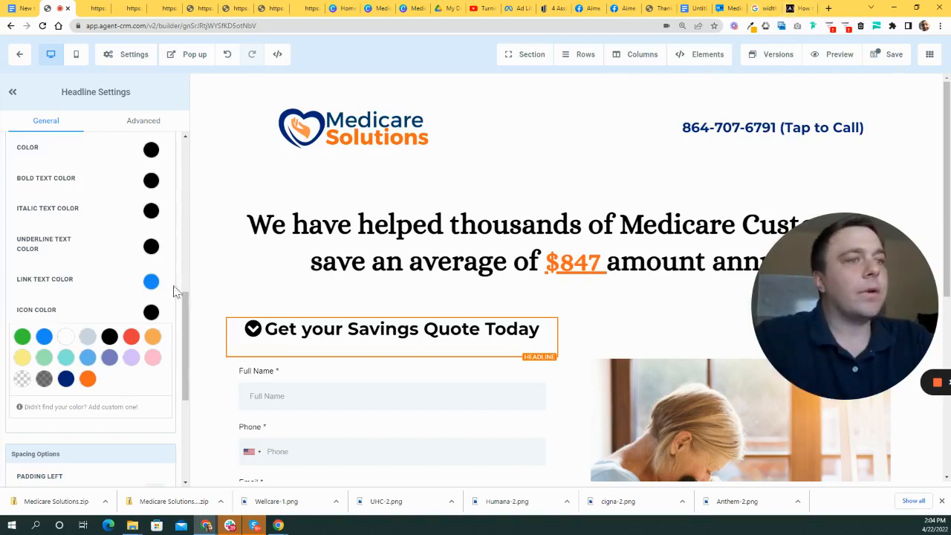
{"action": "left_click", "coordinate": [49, 361]}
{"action": "left_click", "coordinate": [65, 359]}
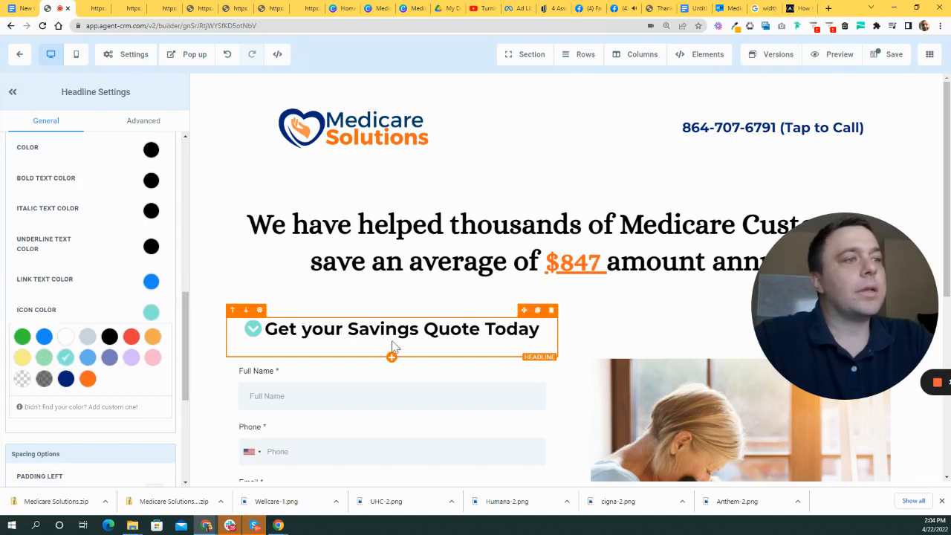
- Reselect the form heading via its section and row to reopen its settings
{"action": "left_click", "coordinate": [212, 343]}
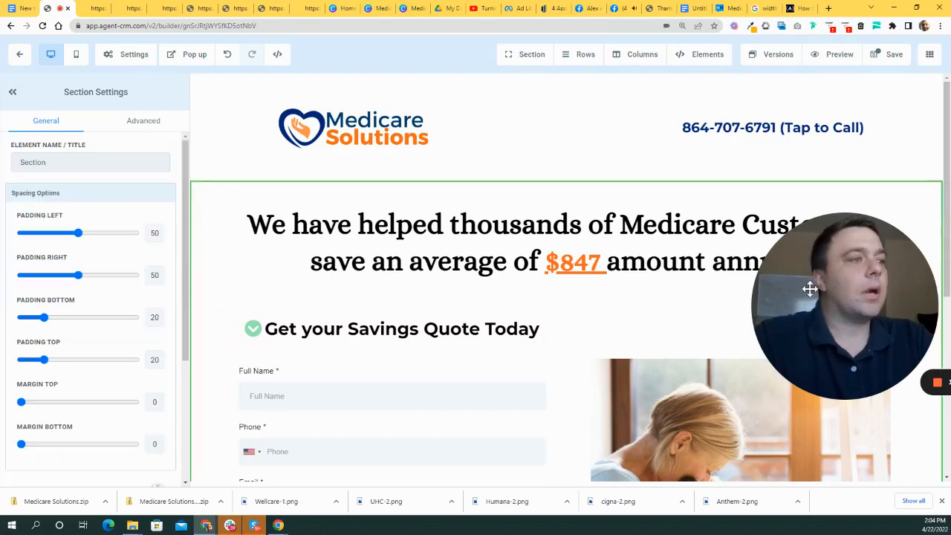
{"action": "left_click", "coordinate": [266, 330]}
{"action": "left_click", "coordinate": [319, 304]}
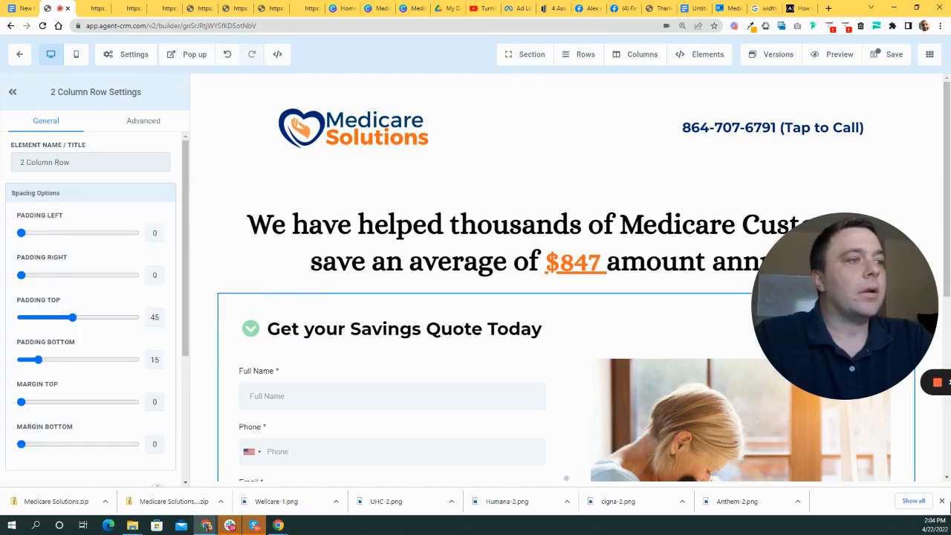
{"action": "left_click", "coordinate": [543, 332]}
{"action": "scroll", "coordinate": [130, 282], "scroll_direction": "down", "scroll_amount": 6}
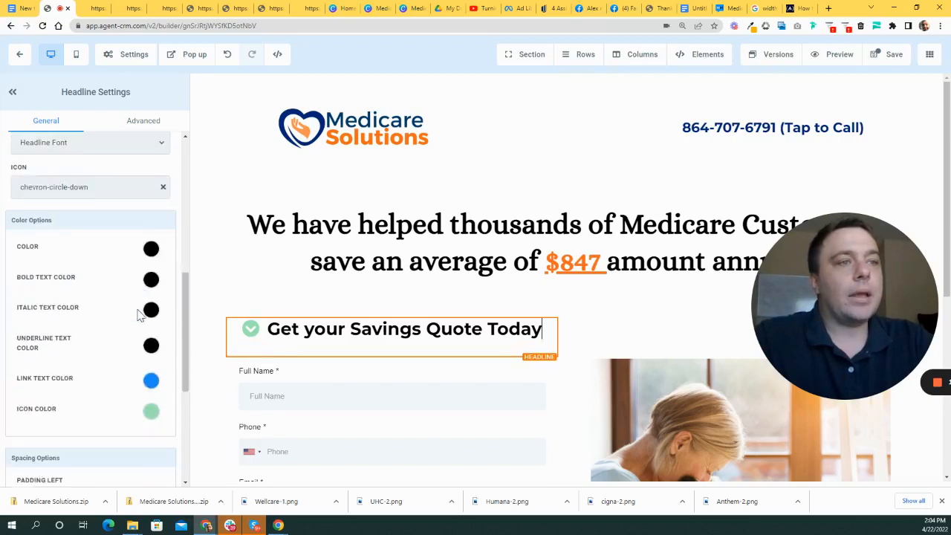
{"action": "scroll", "coordinate": [140, 314], "scroll_direction": "down", "scroll_amount": 4}
{"action": "scroll", "coordinate": [149, 322], "scroll_direction": "up", "scroll_amount": 6}
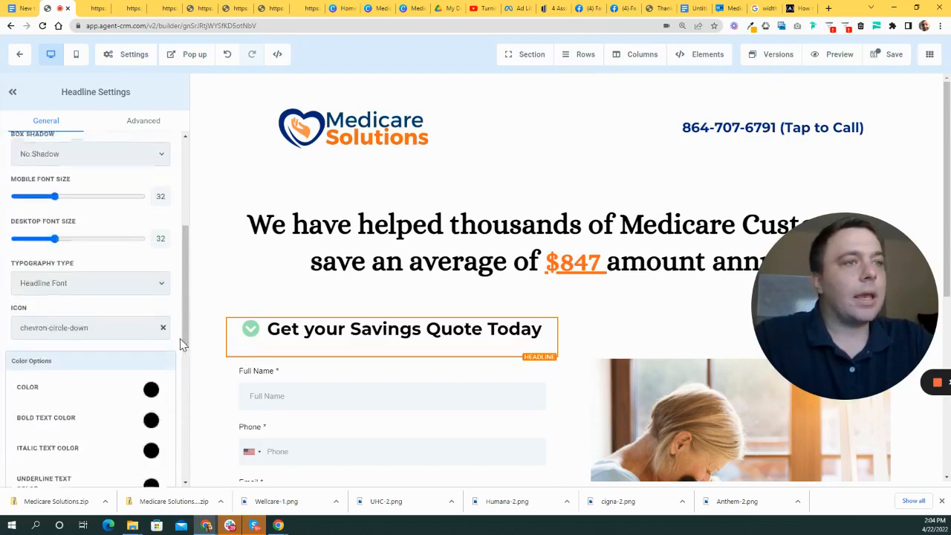
{"action": "scroll", "coordinate": [148, 344], "scroll_direction": "up", "scroll_amount": 5}
{"action": "scroll", "coordinate": [180, 341], "scroll_direction": "down", "scroll_amount": 4}
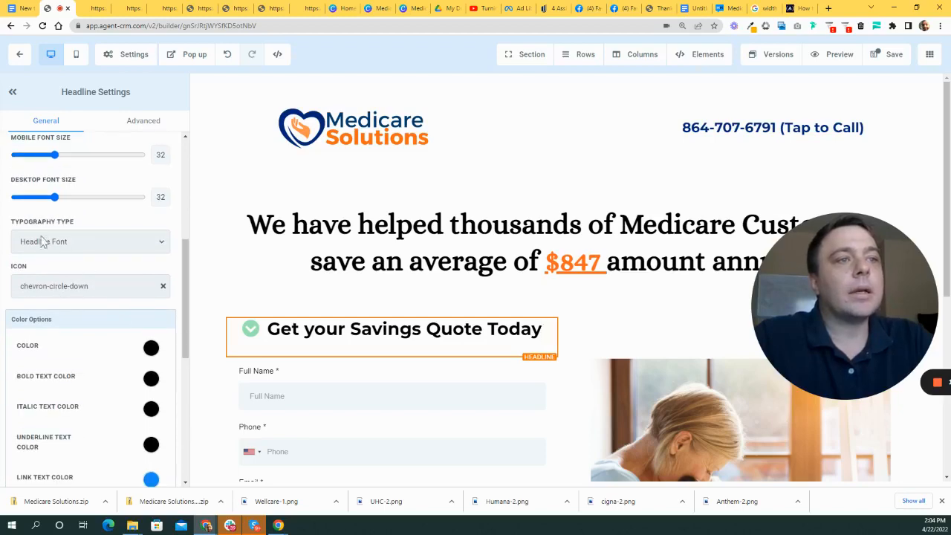
- Return to the heading's Icon Color choices, then click off the heading to review the page
{"action": "left_click", "coordinate": [223, 349]}
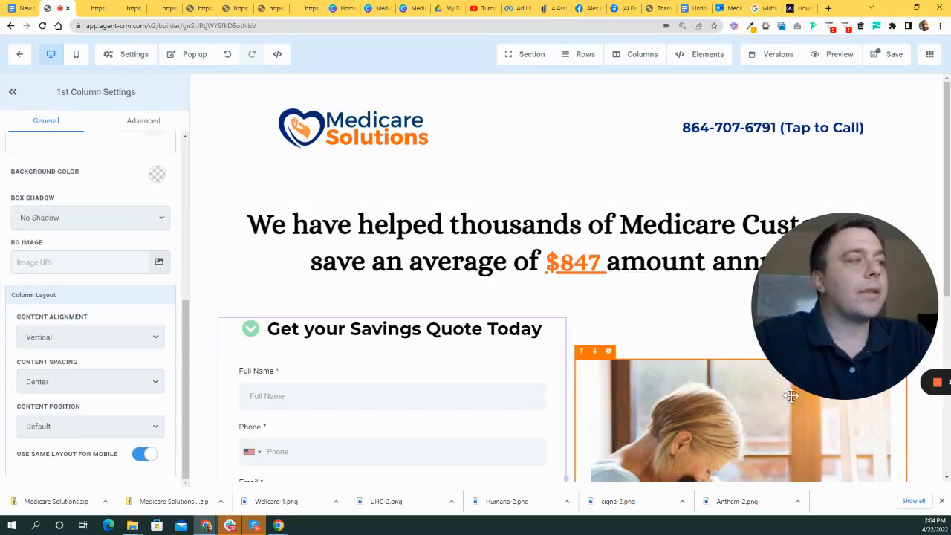
{"action": "scroll", "coordinate": [836, 287], "scroll_direction": "down", "scroll_amount": 3}
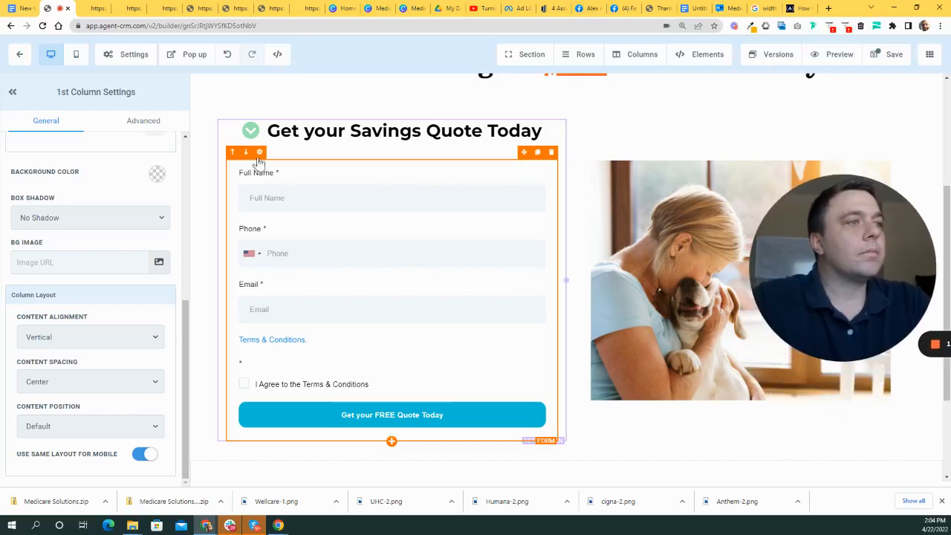
{"action": "scroll", "coordinate": [441, 186], "scroll_direction": "up", "scroll_amount": 2}
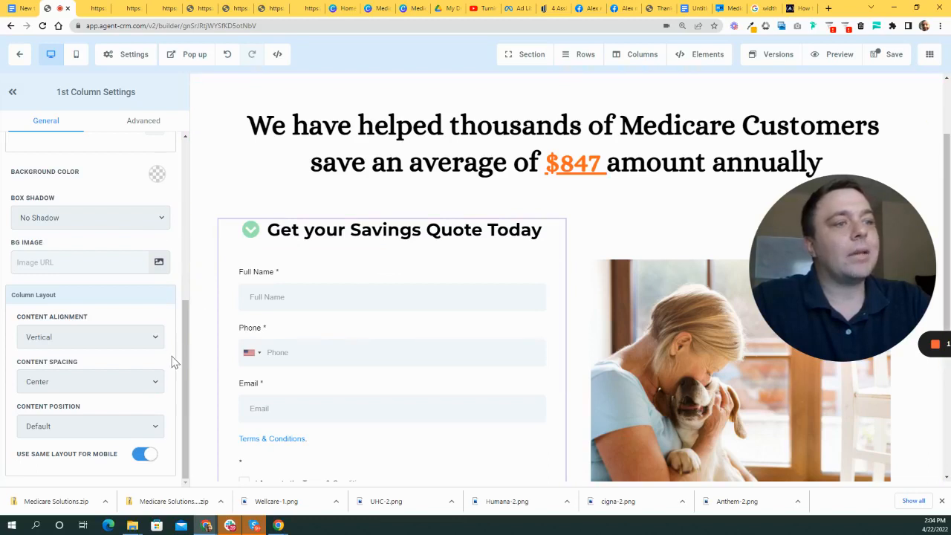
{"action": "scroll", "coordinate": [159, 335], "scroll_direction": "up", "scroll_amount": 2}
{"action": "left_click", "coordinate": [289, 238]}
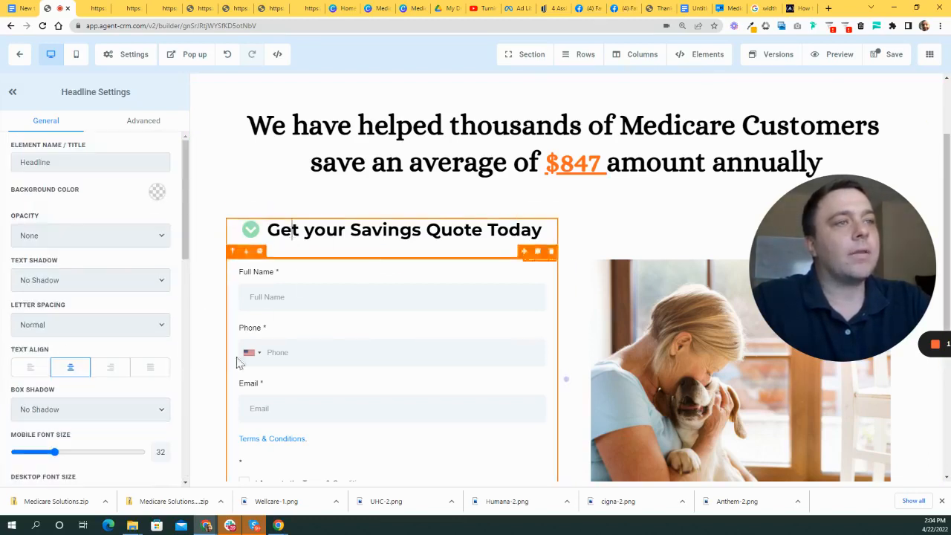
{"action": "scroll", "coordinate": [119, 356], "scroll_direction": "down", "scroll_amount": 3}
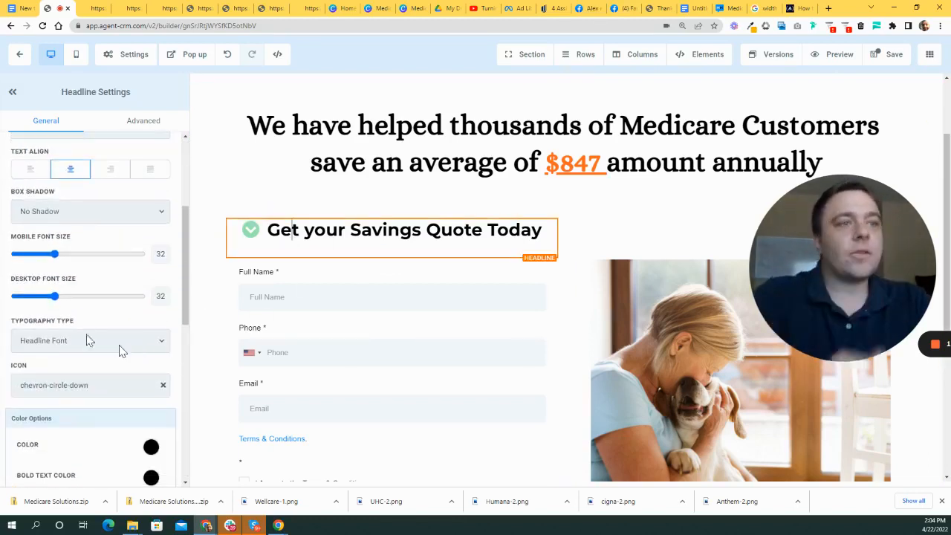
{"action": "scroll", "coordinate": [134, 365], "scroll_direction": "down", "scroll_amount": 3}
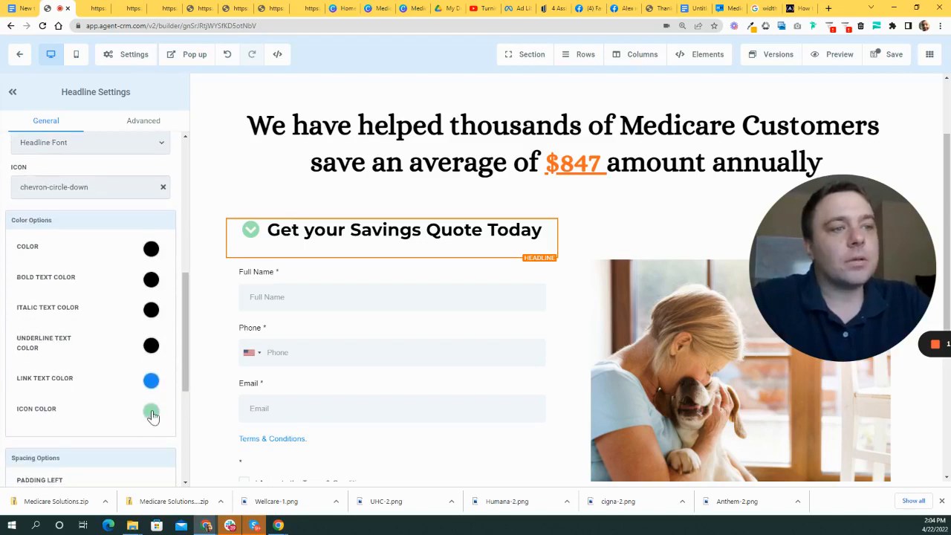
{"action": "left_click", "coordinate": [150, 412]}
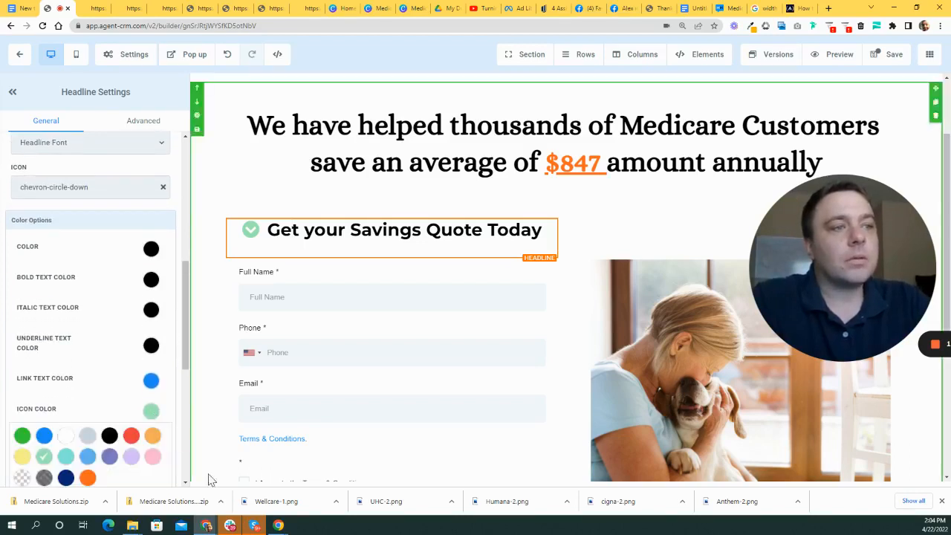
{"action": "left_click", "coordinate": [206, 306]}
{"action": "scroll", "coordinate": [808, 155], "scroll_direction": "up", "scroll_amount": 3}
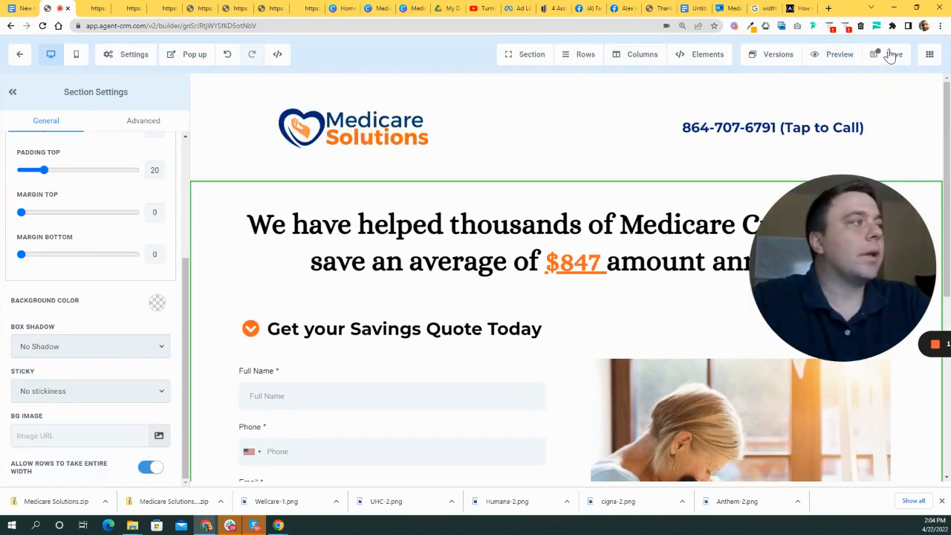
- Save the landing page from the top toolbar and let Saving.. complete
{"action": "left_click", "coordinate": [888, 54]}
{"action": "scroll", "coordinate": [732, 247], "scroll_direction": "down", "scroll_amount": 5}
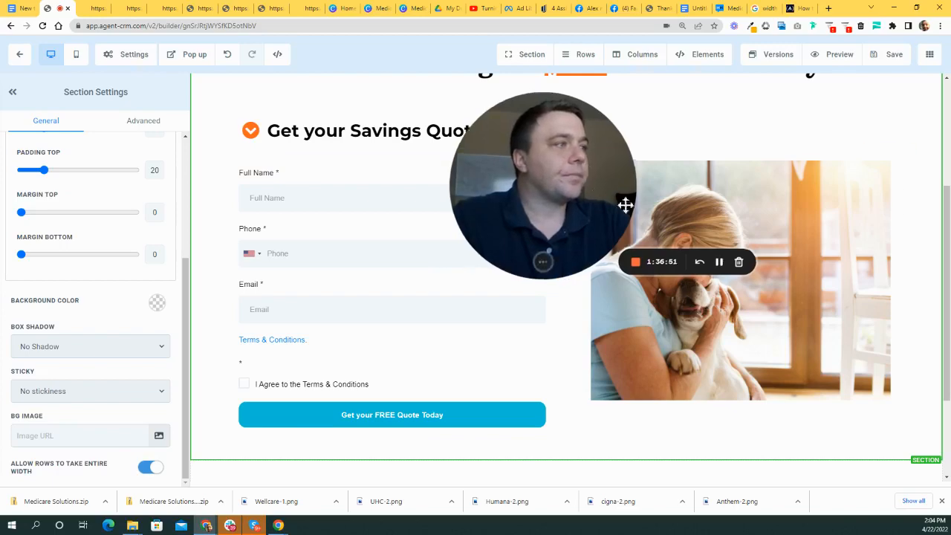
{"action": "left_click_drag", "start_coordinate": [600, 186], "coordinate": [679, 236]}
{"action": "scroll", "coordinate": [443, 272], "scroll_direction": "up", "scroll_amount": 4}
{"action": "left_click_drag", "start_coordinate": [586, 221], "coordinate": [557, 251]}
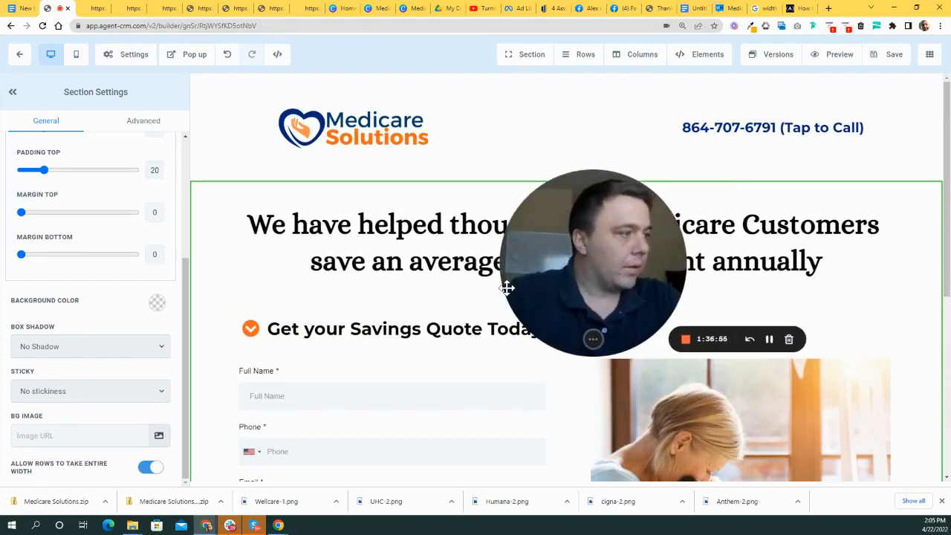
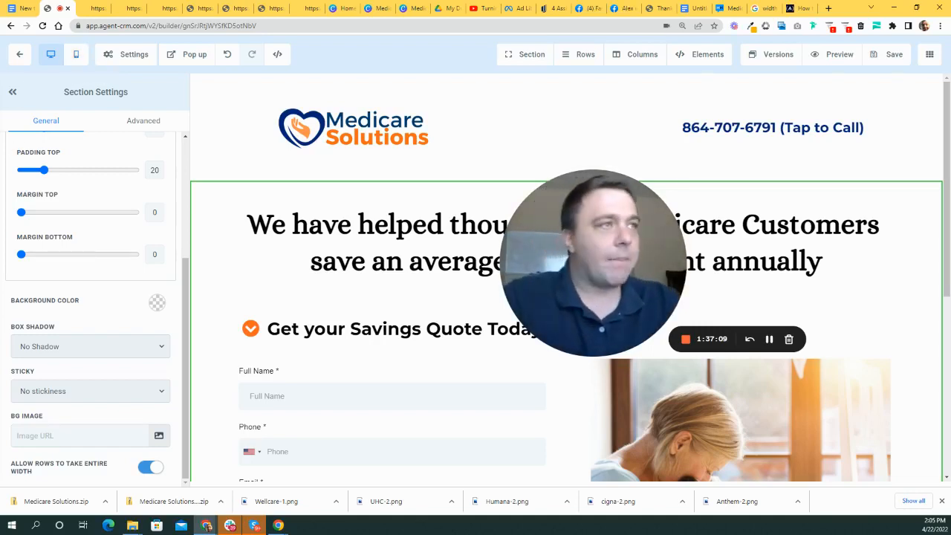
- Start a blank Google Docs document in a new tab with the font size set to 48
{"action": "left_click", "coordinate": [828, 8]}
{"action": "left_click", "coordinate": [186, 28]}
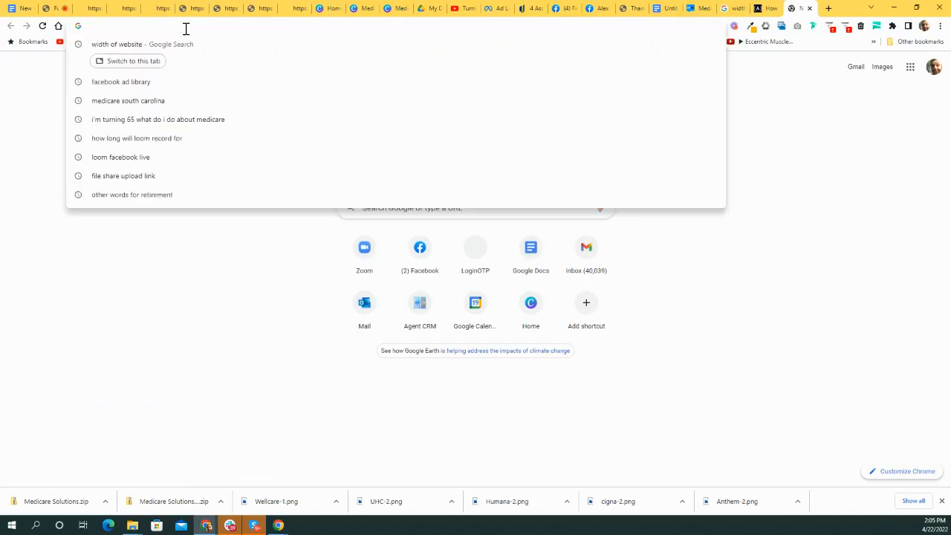
{"action": "type", "text": "docs.google.com"}
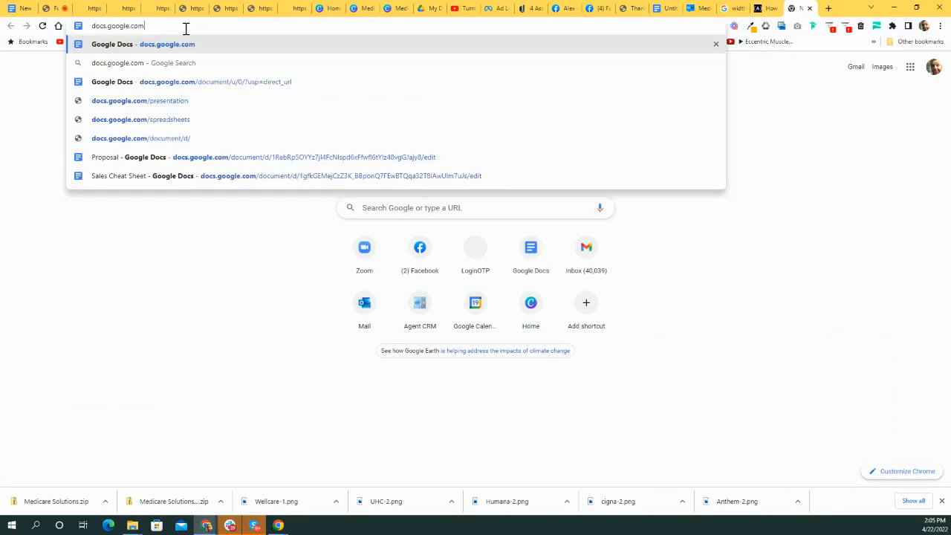
{"action": "key", "text": "Return"}
{"action": "left_click", "coordinate": [199, 161]}
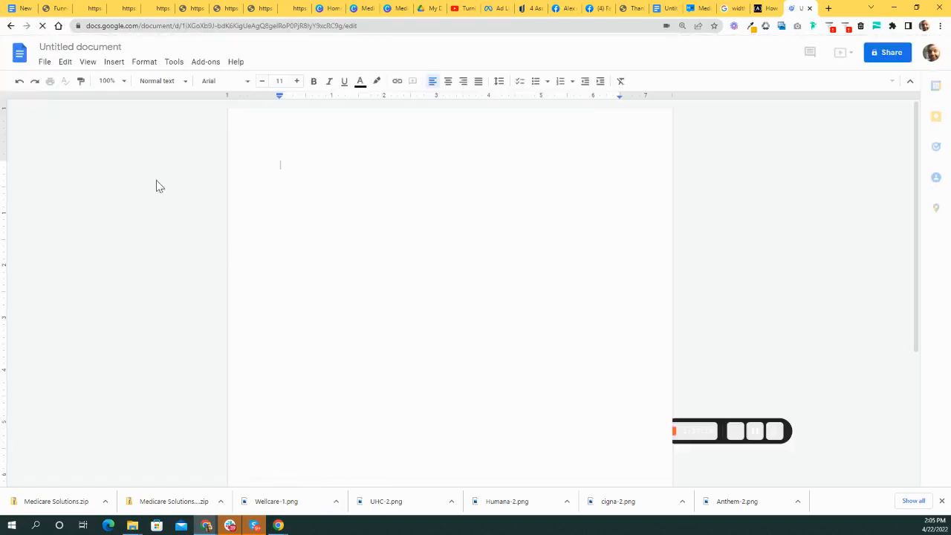
{"action": "left_click", "coordinate": [280, 81]}
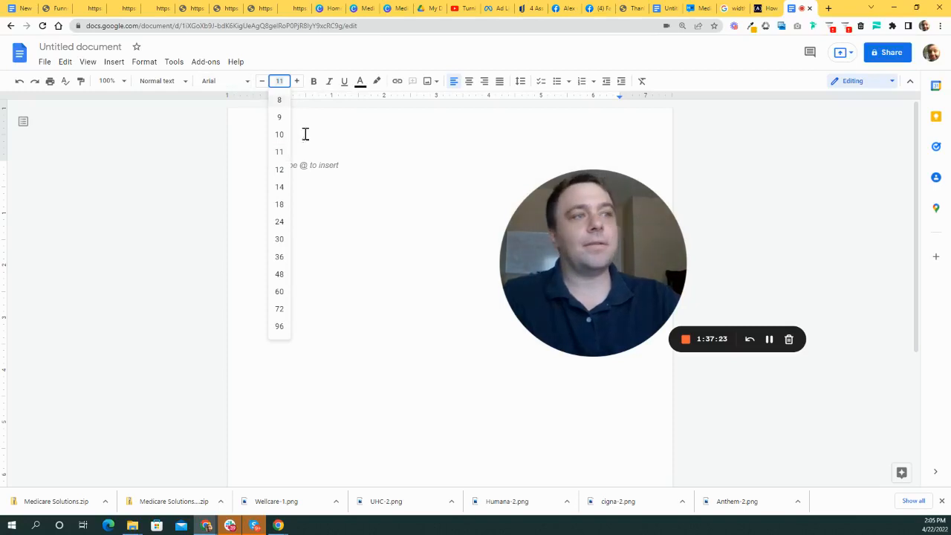
{"action": "left_click", "coordinate": [281, 274]}
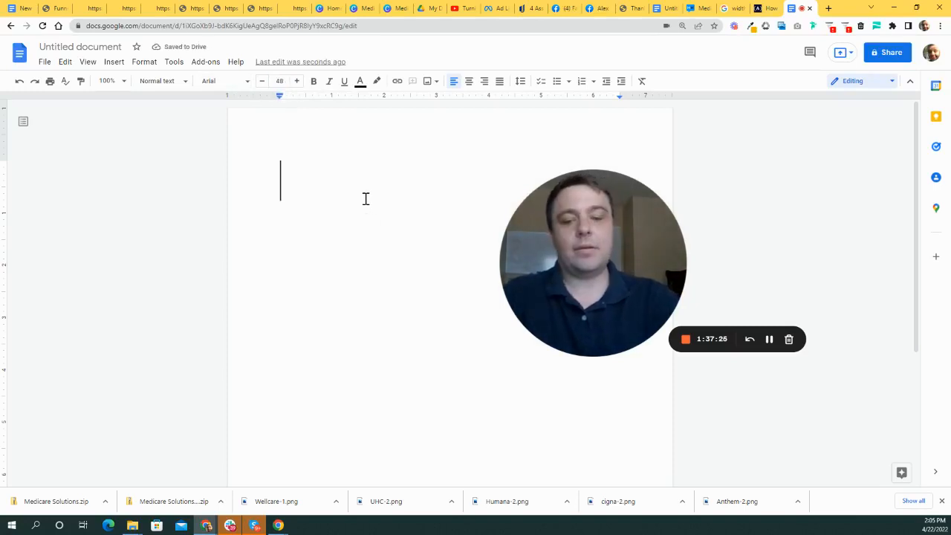
- Type 'Taking a break, BRB', fixing typos, and zoom the page view to 200%
{"action": "type", "text": "T"}
{"action": "key", "text": "BackSpace"}
{"action": "type", "text": "Takiung"}
{"action": "key", "text": "BackSpace"}
{"action": "key", "text": "BackSpace"}
{"action": "key", "text": "BackSpace"}
{"action": "type", "text": "ng a break, BRB"}
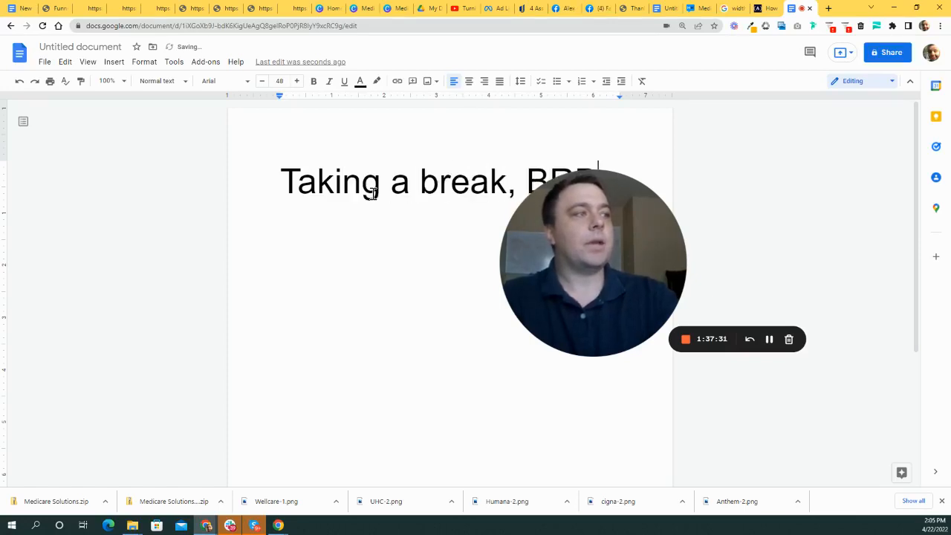
{"action": "left_click_drag", "start_coordinate": [568, 234], "coordinate": [681, 254]}
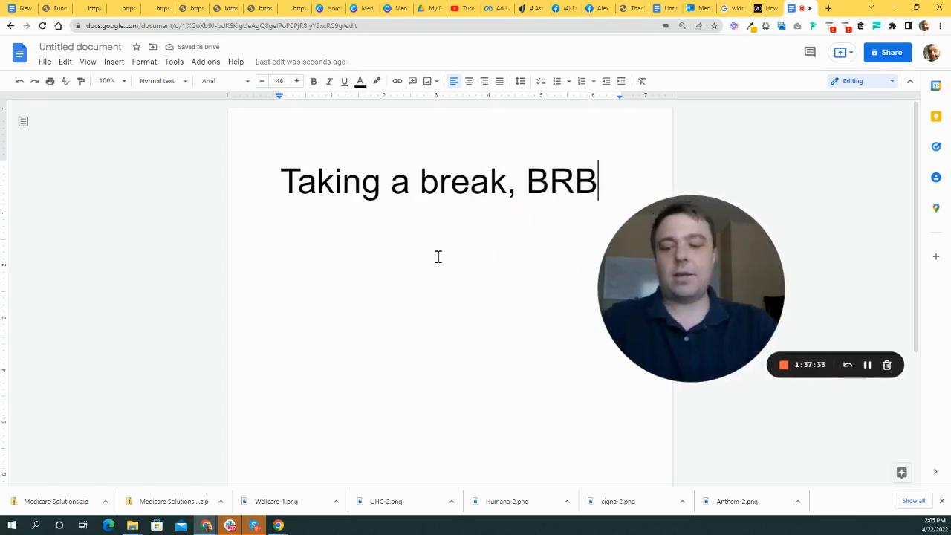
{"action": "key", "text": "ctrl+plus"}
{"action": "key", "text": "ctrl+plus"}
{"action": "key", "text": "ctrl+plus"}
{"action": "key", "text": "ctrl+plus"}
{"action": "key", "text": "ctrl+plus"}
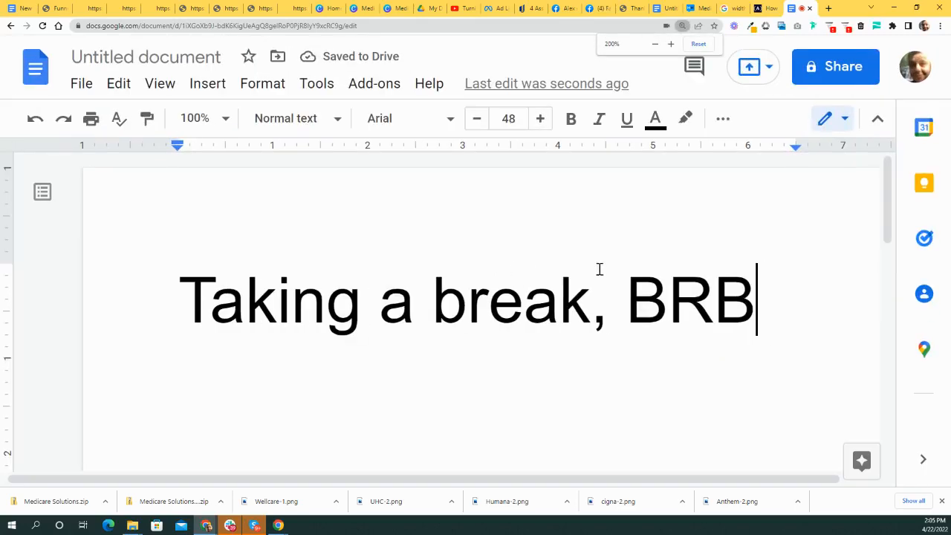
{"action": "scroll", "coordinate": [653, 263], "scroll_direction": "down", "scroll_amount": 2}
{"action": "scroll", "coordinate": [773, 270], "scroll_direction": "up", "scroll_amount": 1}
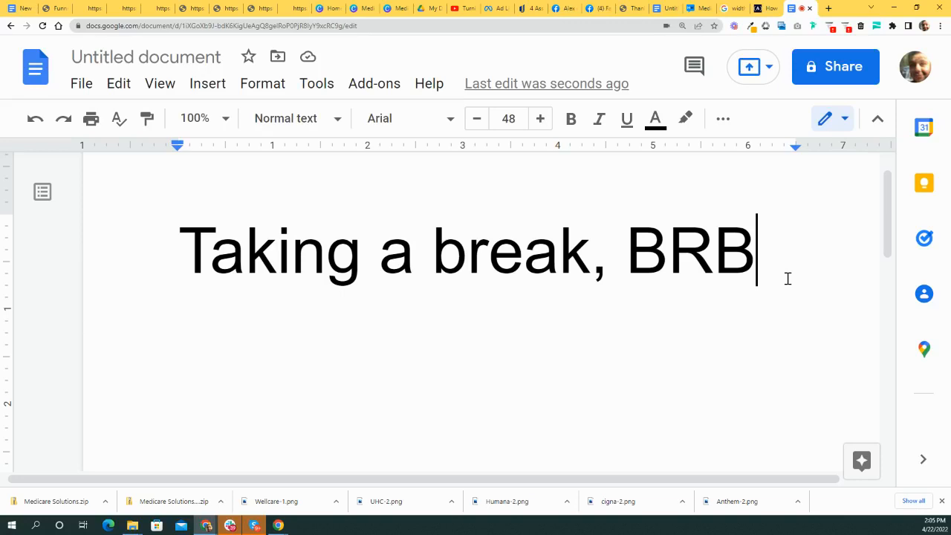
- Add '2:15 PM EST' on a new line after BRB at 175% zoom
{"action": "left_click", "coordinate": [583, 252]}
{"action": "key", "text": "ctrl+minus"}
{"action": "left_click", "coordinate": [467, 276]}
{"action": "left_click", "coordinate": [673, 234]}
{"action": "key", "text": "Return"}
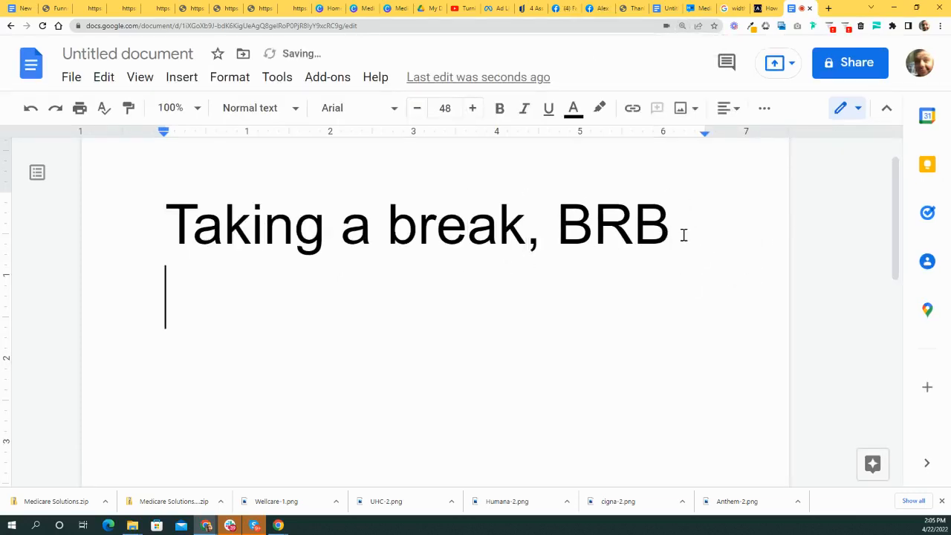
{"action": "type", "text": "2"}
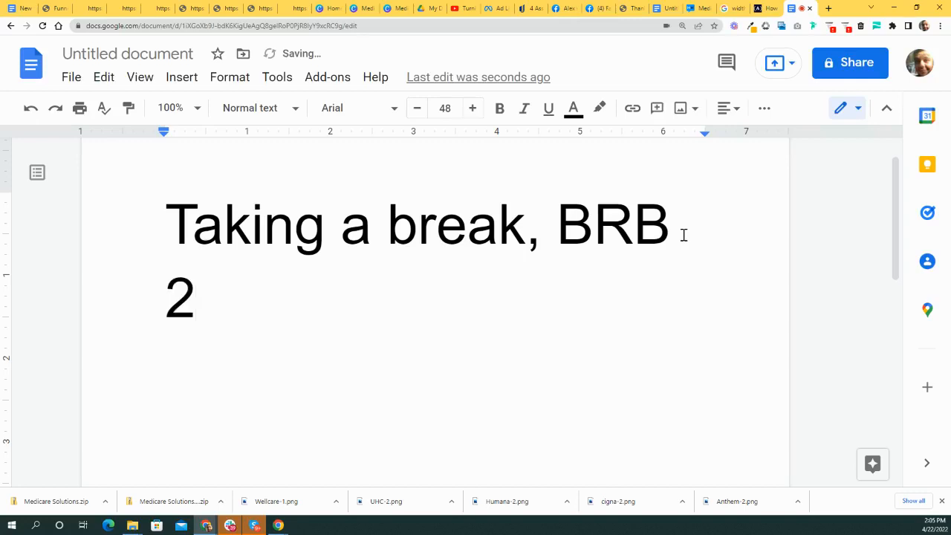
{"action": "type", "text": ":15"}
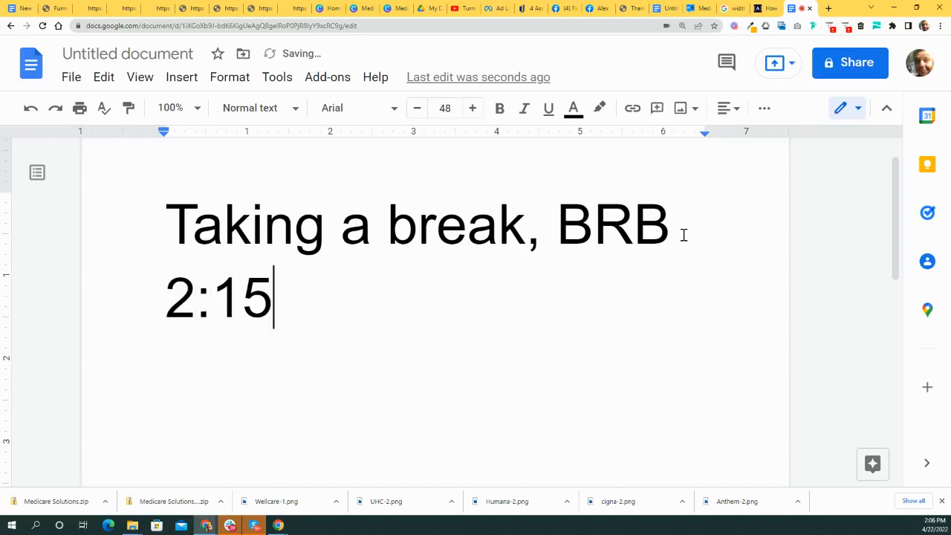
{"action": "type", "text": " PM EST"}
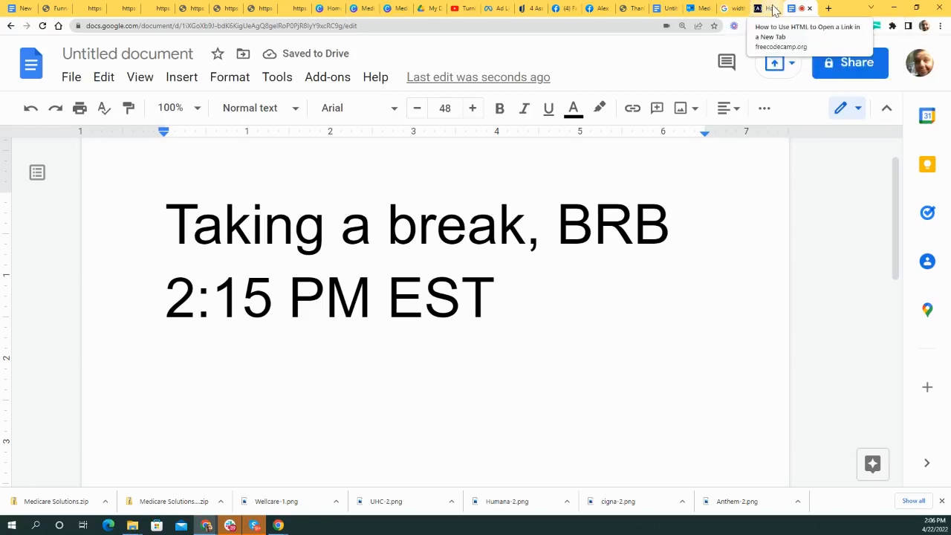
{"action": "left_click", "coordinate": [771, 8]}
{"action": "left_click", "coordinate": [798, 10]}
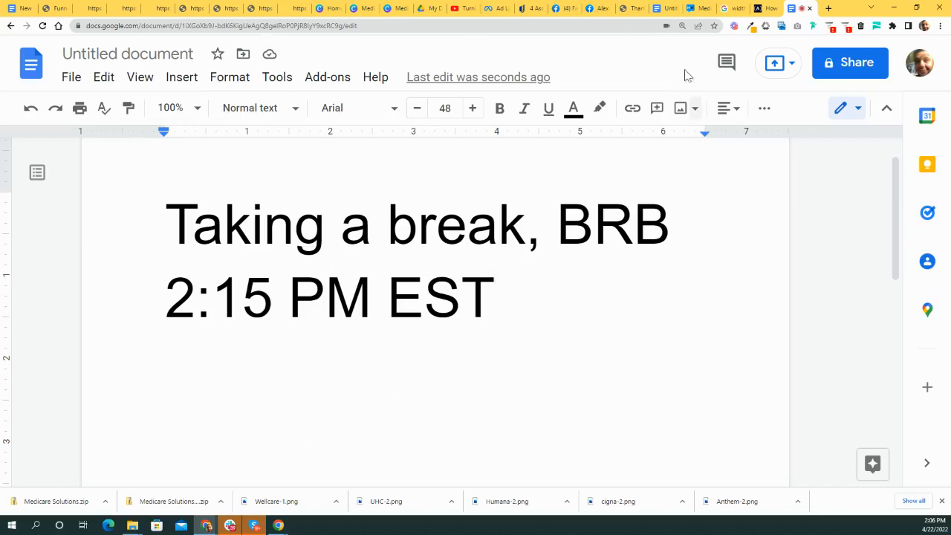
- Cycle through the freeCodeCamp, Docs, Facebook and planning-doc tabs to reach the Medicare Solutions builder
{"action": "left_click", "coordinate": [759, 10]}
{"action": "left_click", "coordinate": [733, 8]}
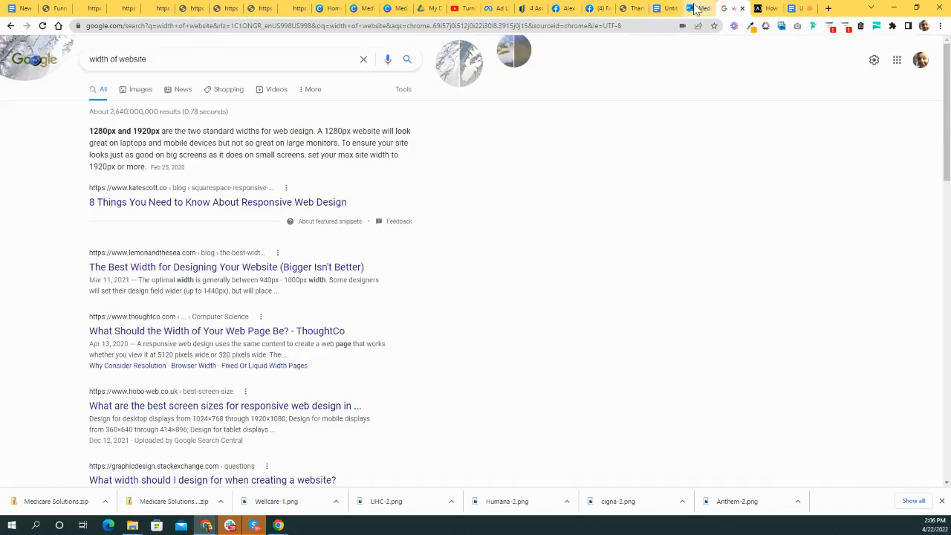
{"action": "left_click", "coordinate": [700, 8]}
{"action": "left_click", "coordinate": [663, 9]}
{"action": "left_click", "coordinate": [632, 8]}
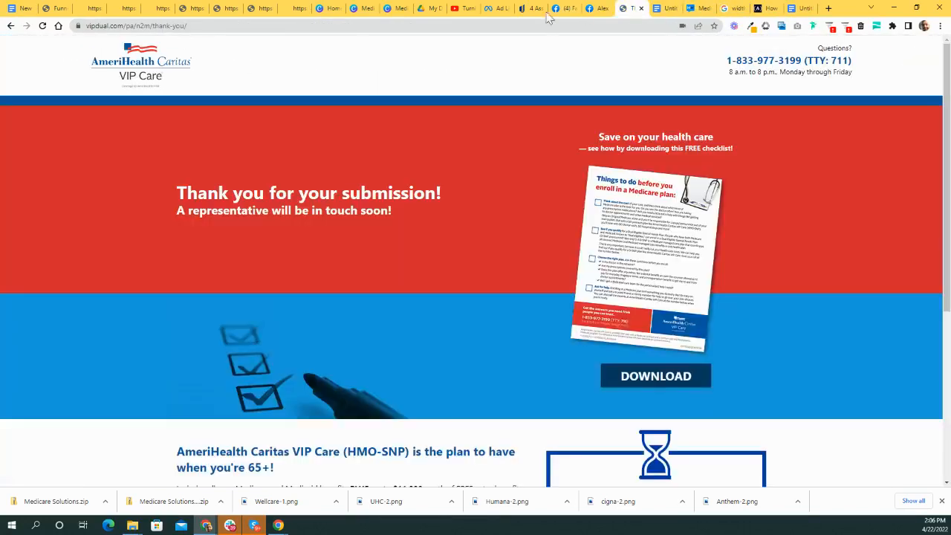
{"action": "left_click", "coordinate": [598, 8]}
{"action": "left_click", "coordinate": [563, 8]}
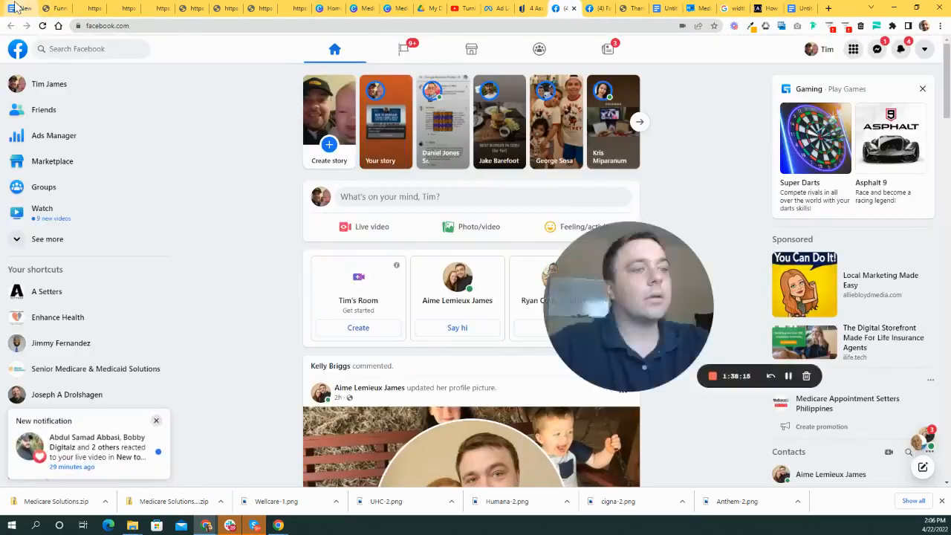
{"action": "left_click", "coordinate": [19, 8]}
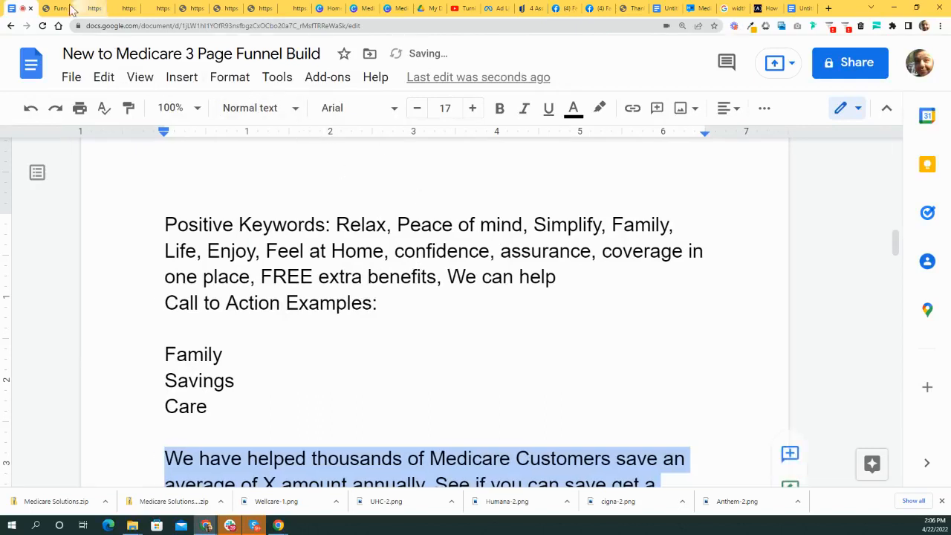
{"action": "left_click", "coordinate": [56, 8]}
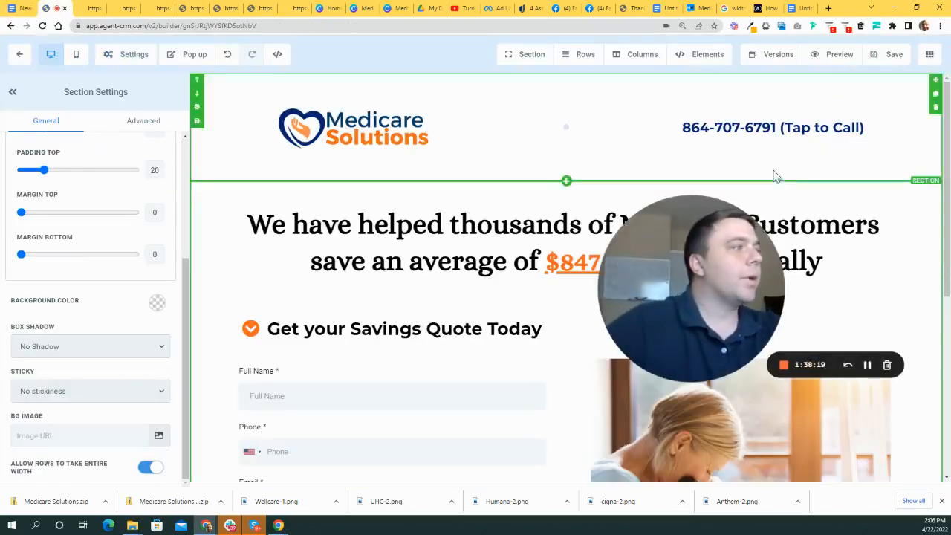
{"action": "left_click_drag", "start_coordinate": [720, 269], "coordinate": [600, 224]}
{"action": "mouse_move", "coordinate": [584, 323]}
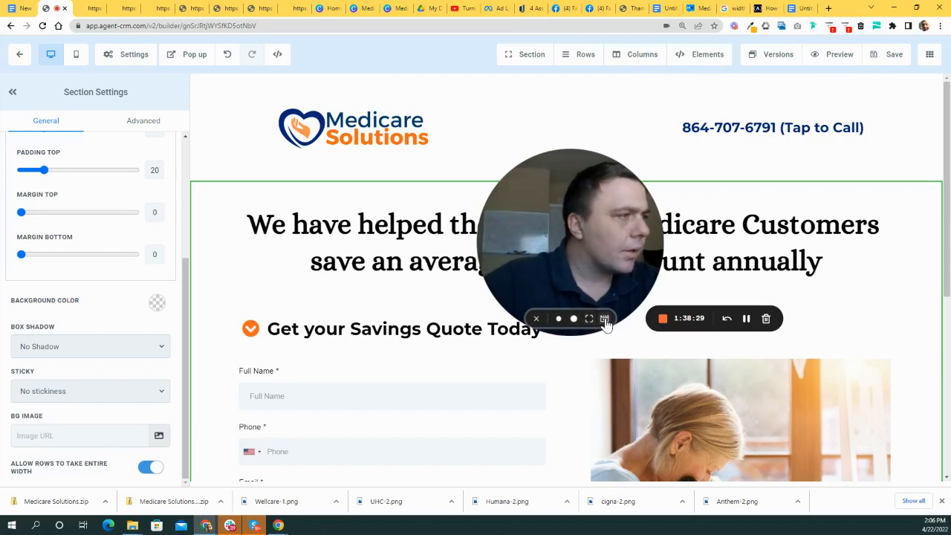
- Operate the Medicare page builder briefly, then switch to the Untitled break notice document tab
{"action": "left_click", "coordinate": [604, 319]}
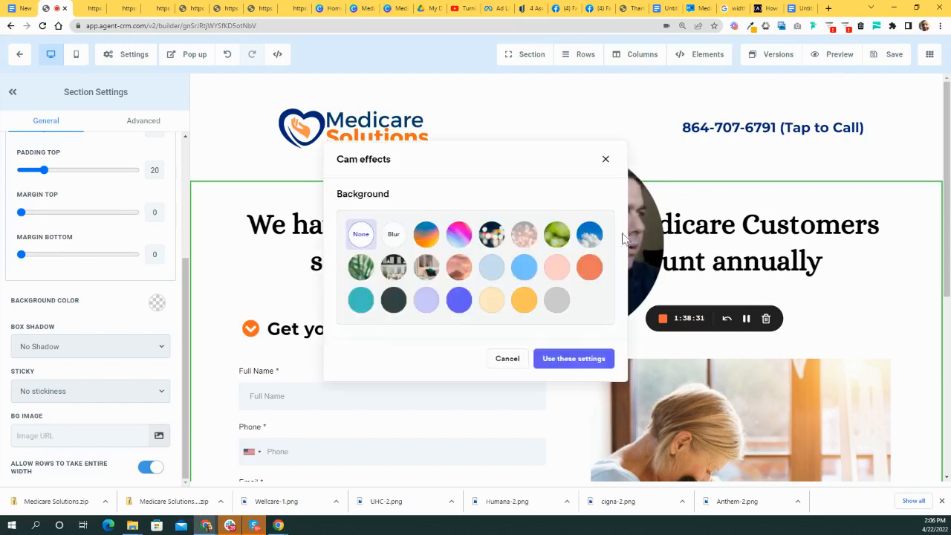
{"action": "left_click", "coordinate": [606, 161]}
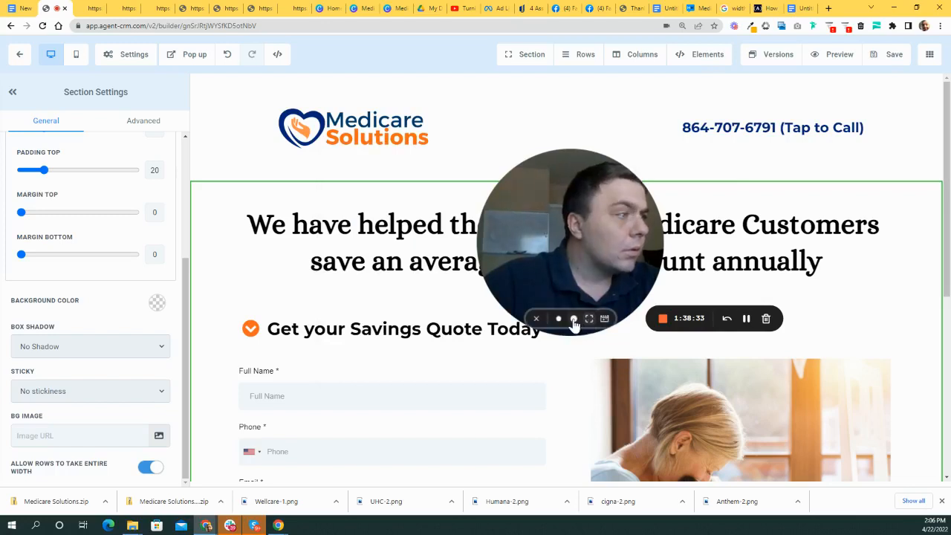
{"action": "left_click", "coordinate": [535, 318]}
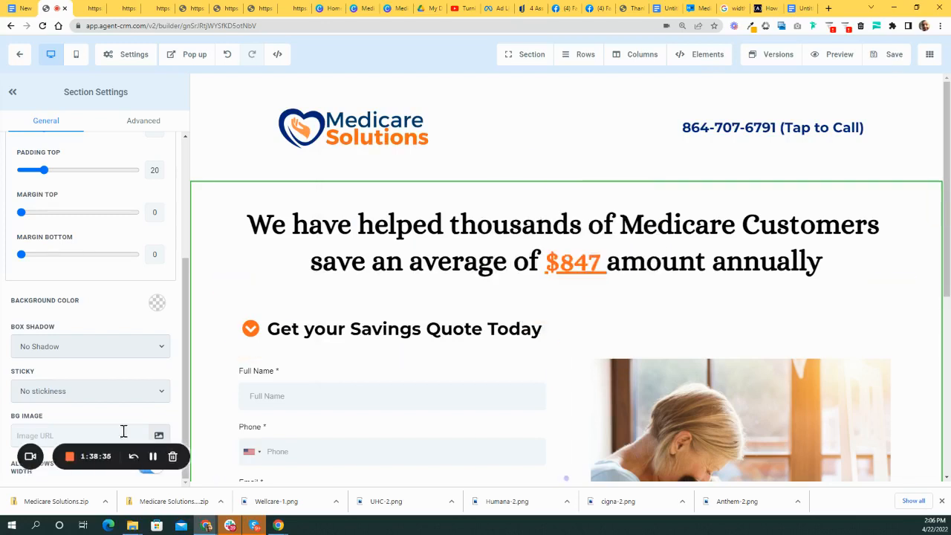
{"action": "left_click", "coordinate": [30, 456]}
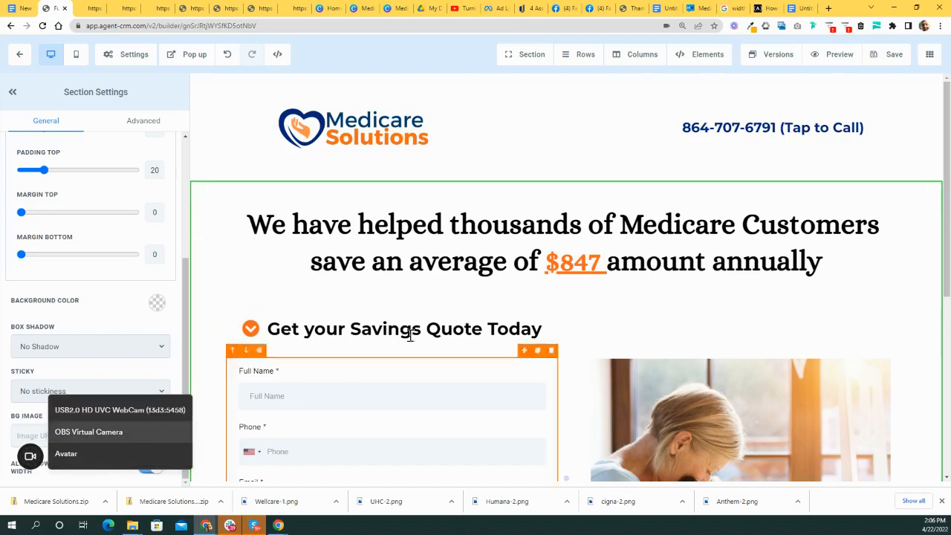
{"action": "left_click", "coordinate": [83, 455]}
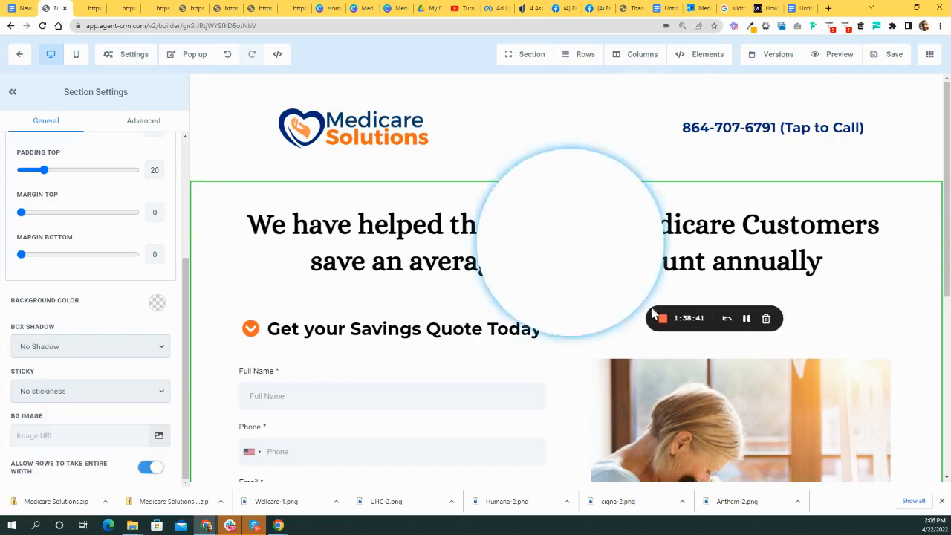
{"action": "left_click_drag", "start_coordinate": [593, 233], "coordinate": [621, 269]}
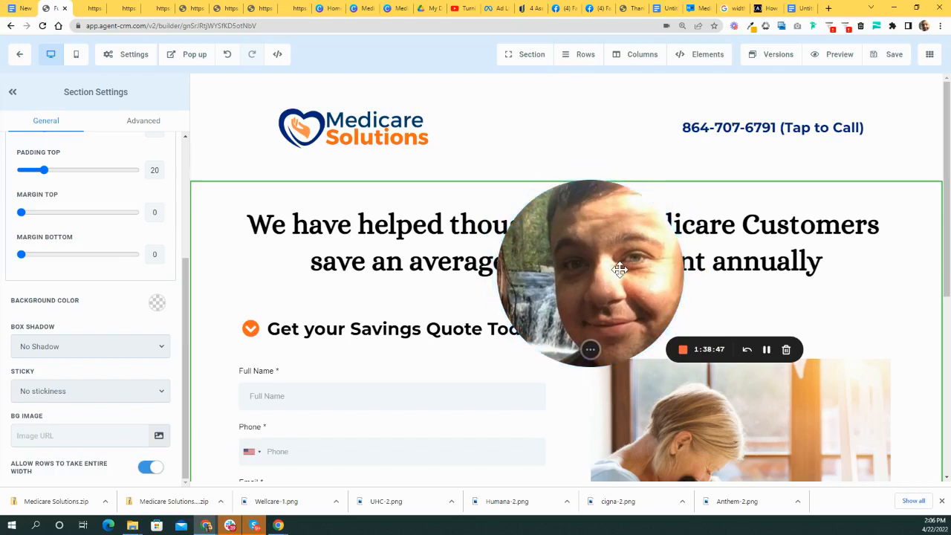
{"action": "left_click", "coordinate": [799, 9]}
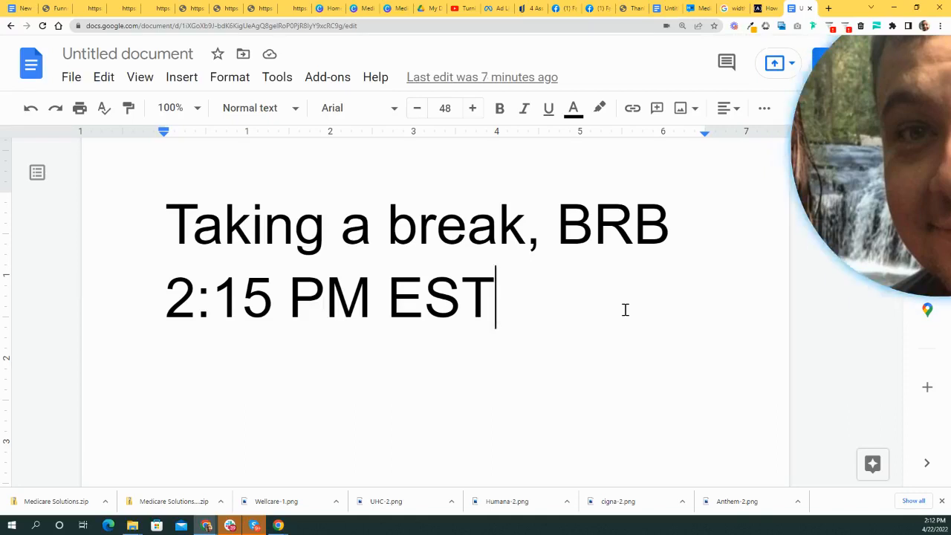
- Reposition the webcam preview, reselect its camera feed, and place it beside the break message
{"action": "left_click_drag", "start_coordinate": [880, 145], "coordinate": [318, 178]}
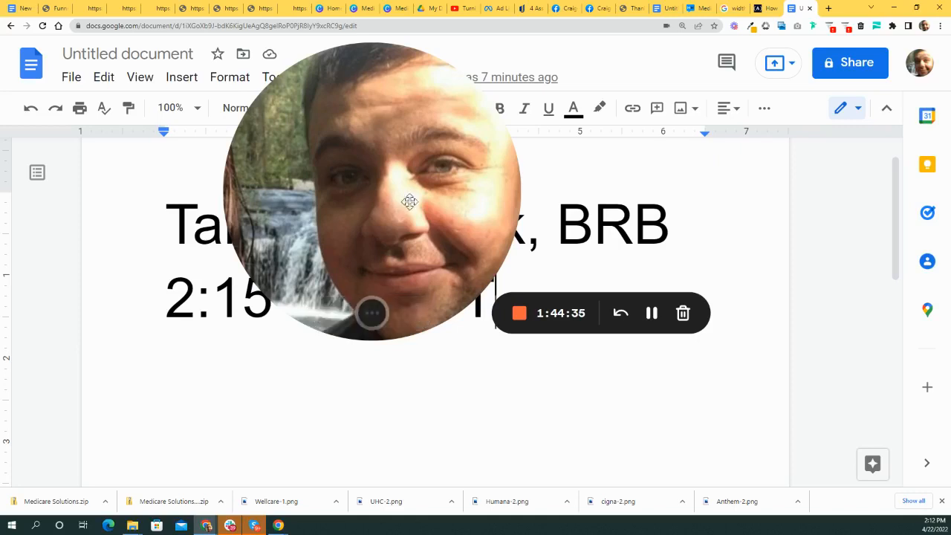
{"action": "left_click_drag", "start_coordinate": [408, 199], "coordinate": [431, 212]}
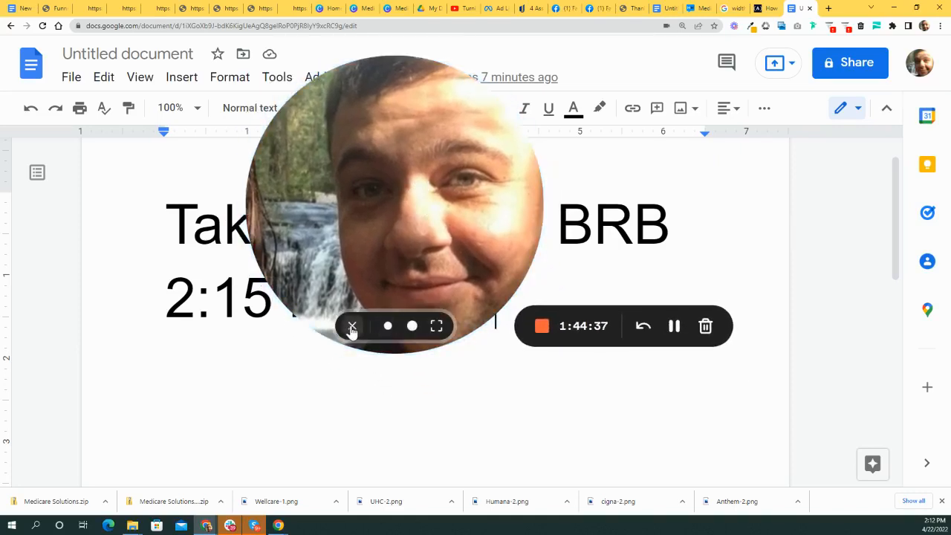
{"action": "left_click", "coordinate": [352, 326]}
{"action": "left_click", "coordinate": [49, 438]}
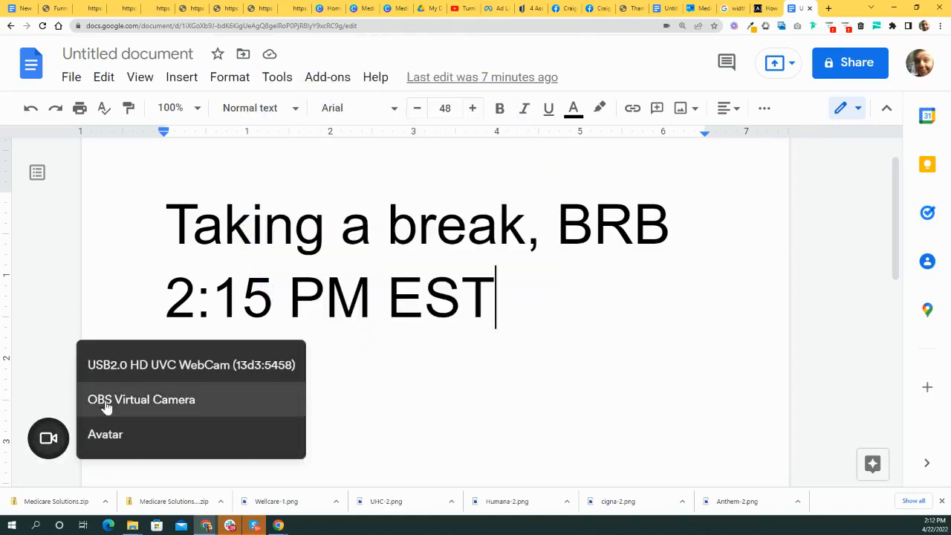
{"action": "left_click", "coordinate": [177, 375]}
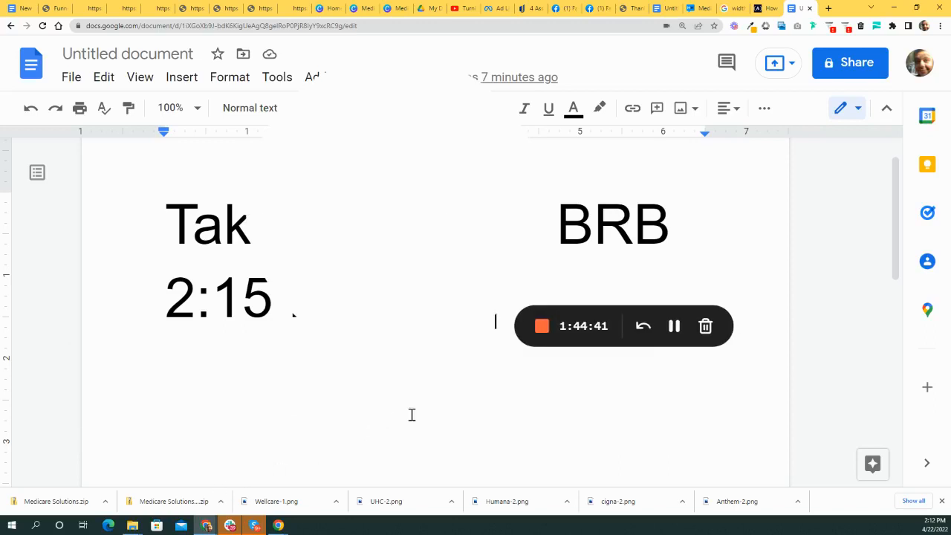
{"action": "left_click_drag", "start_coordinate": [446, 267], "coordinate": [624, 314]}
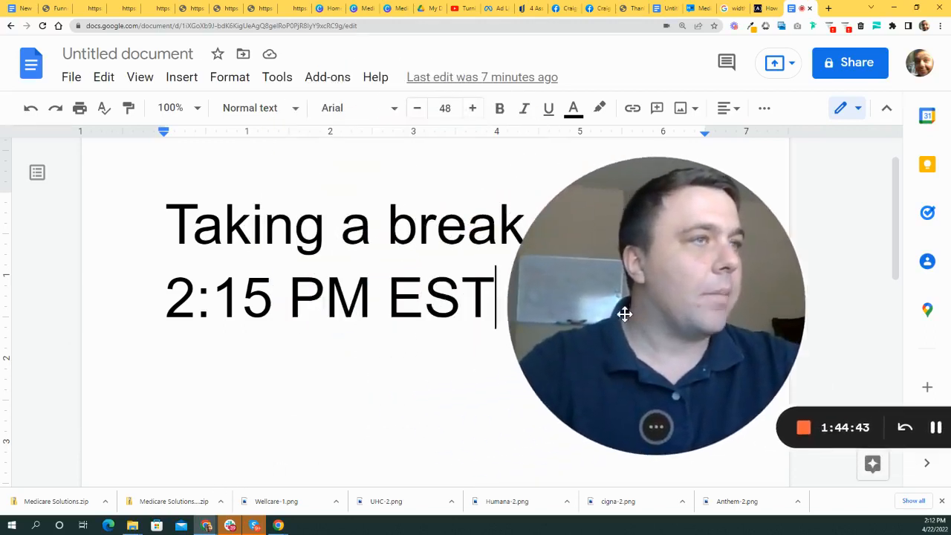
- Close the Google Docs tab and view the empty section below the quote form in the builder
{"action": "left_click", "coordinate": [809, 8]}
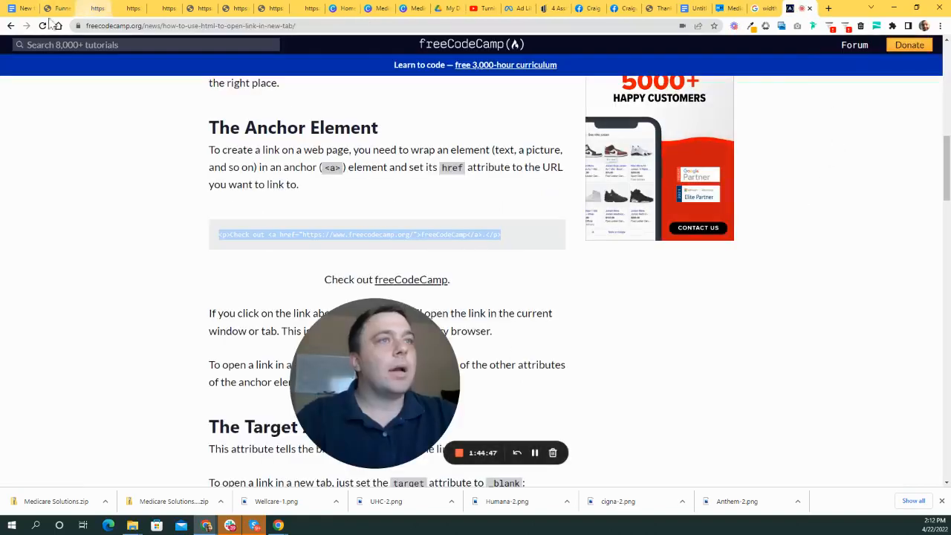
{"action": "left_click", "coordinate": [61, 8]}
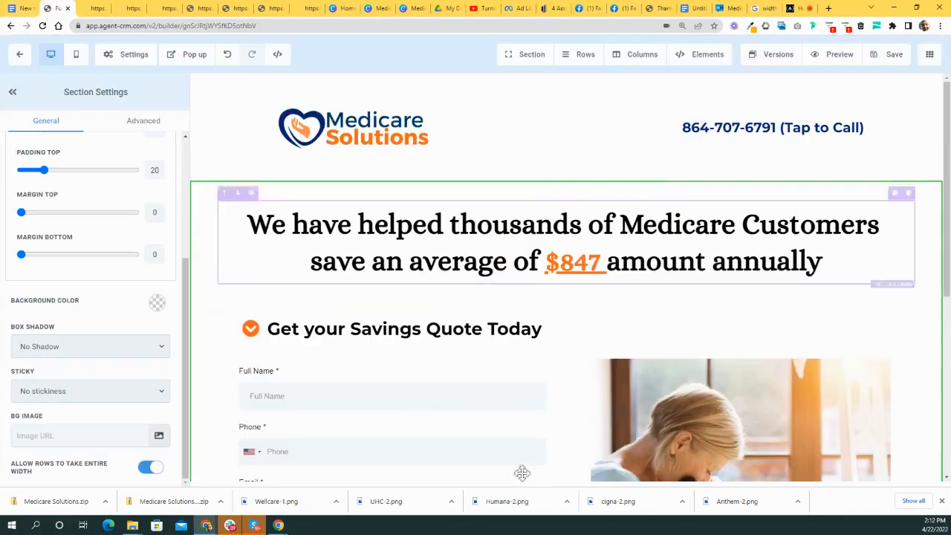
{"action": "scroll", "coordinate": [486, 287], "scroll_direction": "down", "scroll_amount": 5}
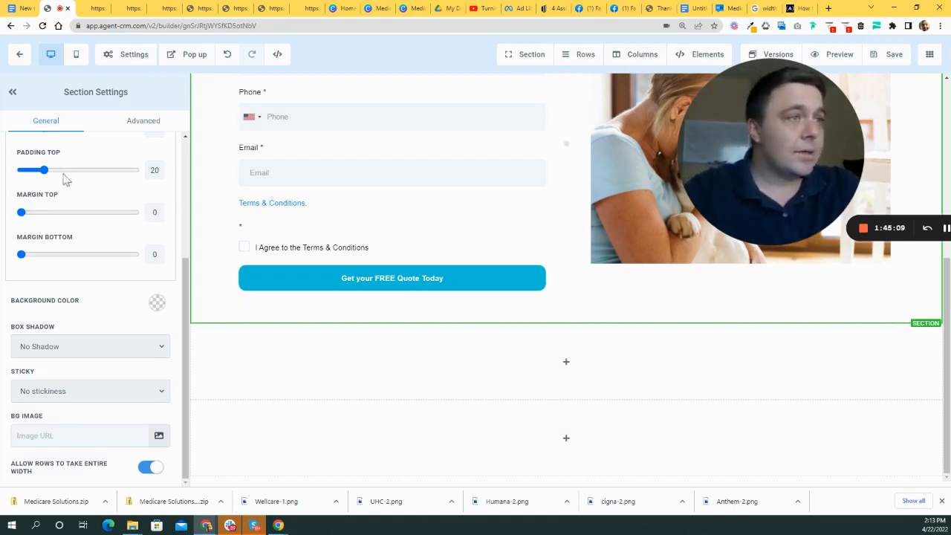
{"action": "scroll", "coordinate": [155, 250], "scroll_direction": "up", "scroll_amount": 3}
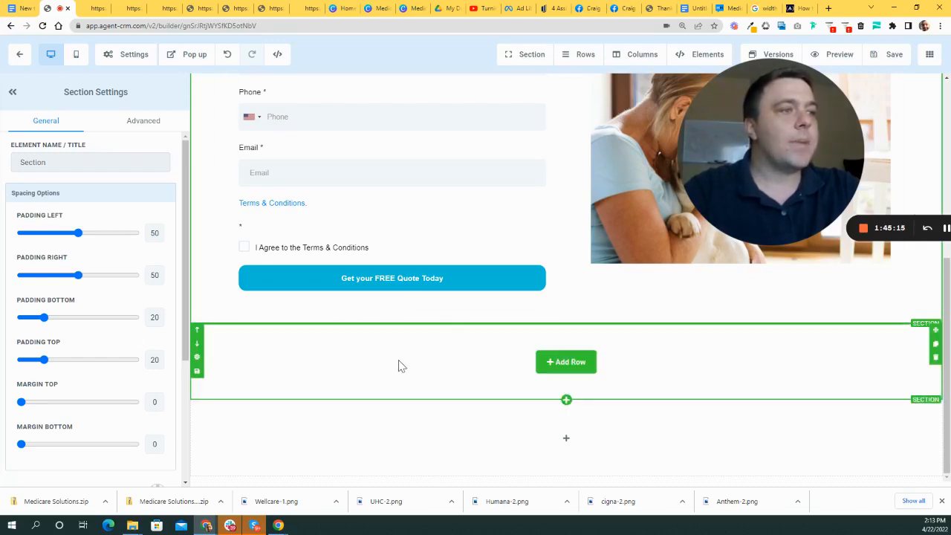
- Add a 6 COLUMN row to the empty section below the quote form, with an IMAGE element in column 1
{"action": "scroll", "coordinate": [599, 350], "scroll_direction": "up", "scroll_amount": 3}
{"action": "scroll", "coordinate": [597, 361], "scroll_direction": "down", "scroll_amount": 3}
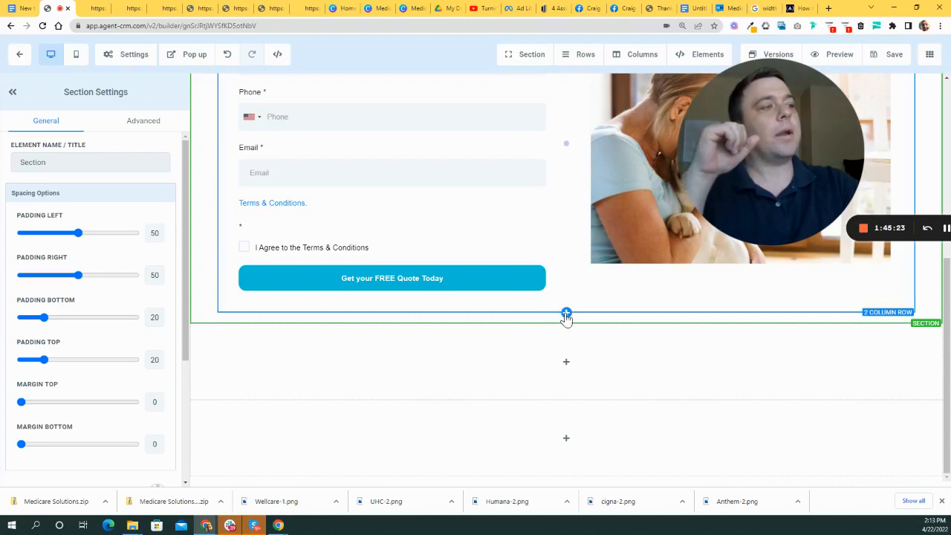
{"action": "left_click", "coordinate": [566, 312]}
{"action": "left_click_drag", "start_coordinate": [742, 132], "coordinate": [393, 335]}
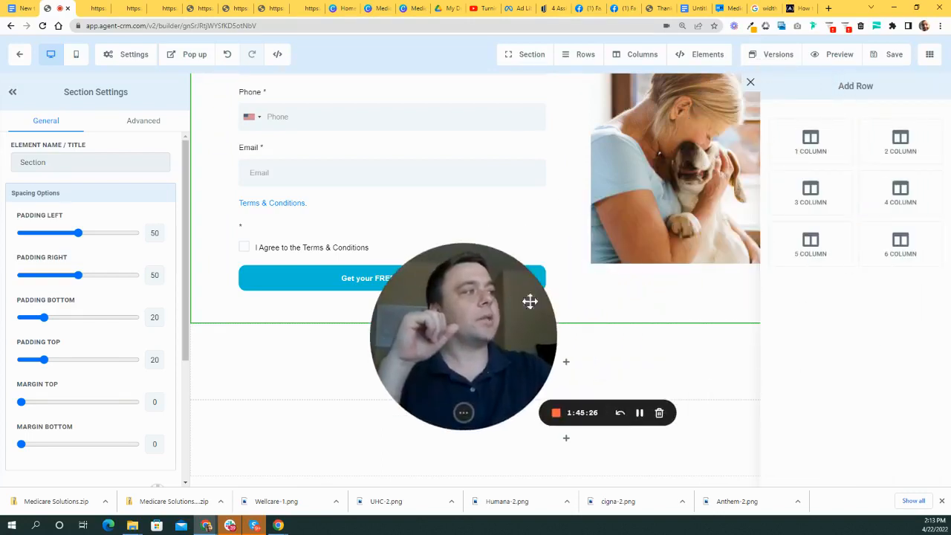
{"action": "left_click", "coordinate": [899, 243]}
{"action": "left_click_drag", "start_coordinate": [471, 323], "coordinate": [646, 167]}
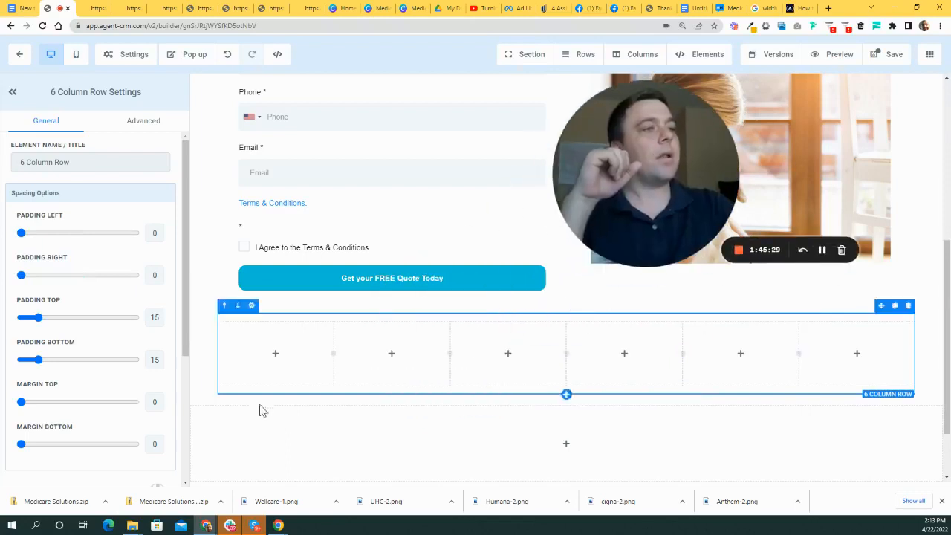
{"action": "left_click", "coordinate": [275, 353]}
{"action": "left_click_drag", "start_coordinate": [685, 166], "coordinate": [583, 186]}
{"action": "left_click", "coordinate": [843, 368]}
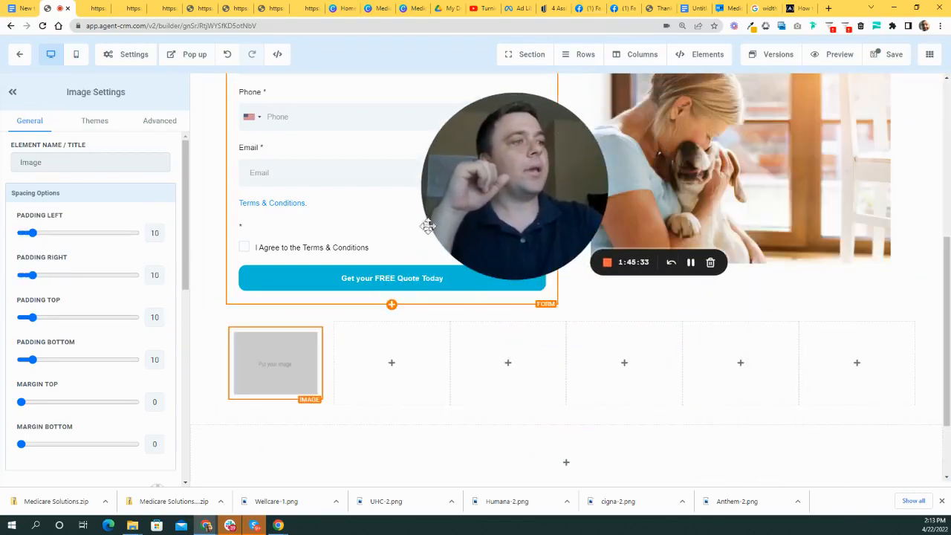
{"action": "scroll", "coordinate": [155, 320], "scroll_direction": "down", "scroll_amount": 3}
{"action": "scroll", "coordinate": [155, 319], "scroll_direction": "down", "scroll_amount": 3}
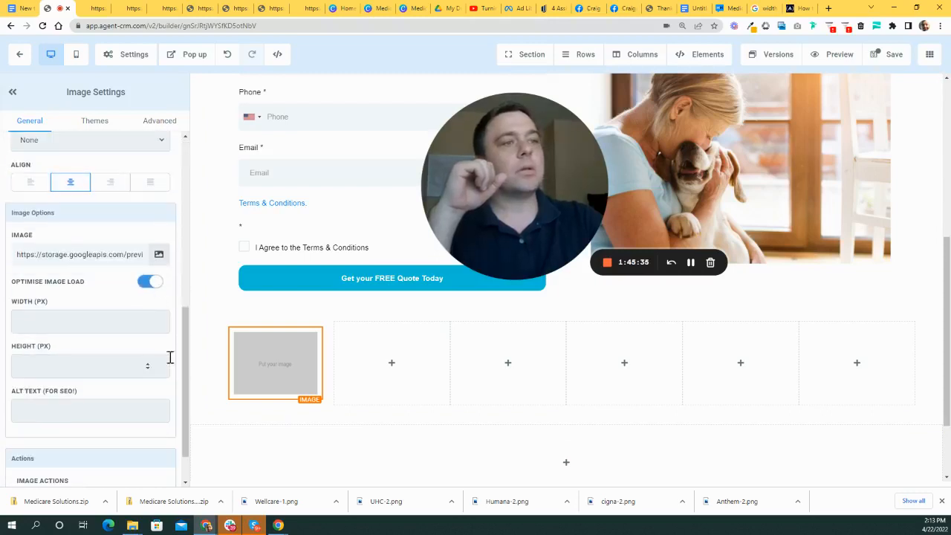
- Upload the aetna-2 logo from the Downloads folder into the media library
{"action": "left_click", "coordinate": [159, 256]}
{"action": "left_click_drag", "start_coordinate": [556, 166], "coordinate": [545, 271]}
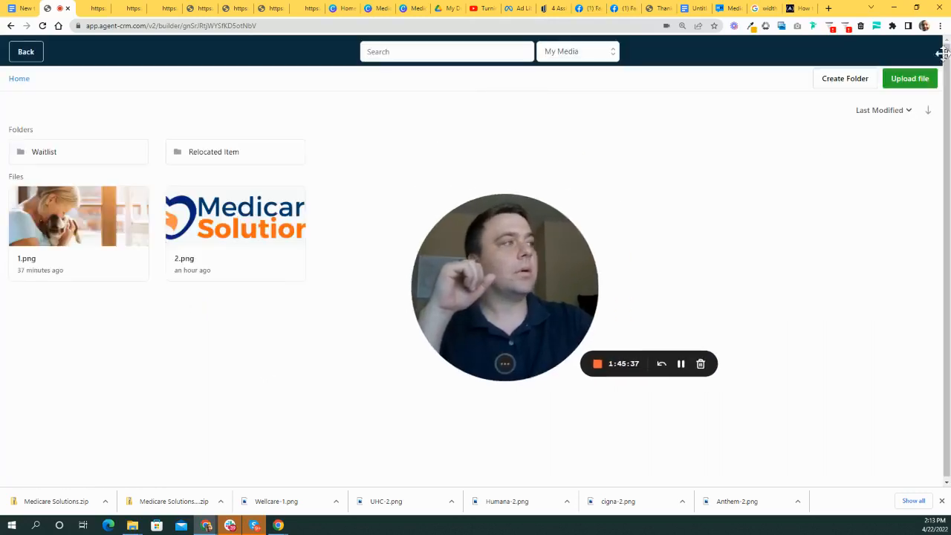
{"action": "left_click", "coordinate": [910, 79]}
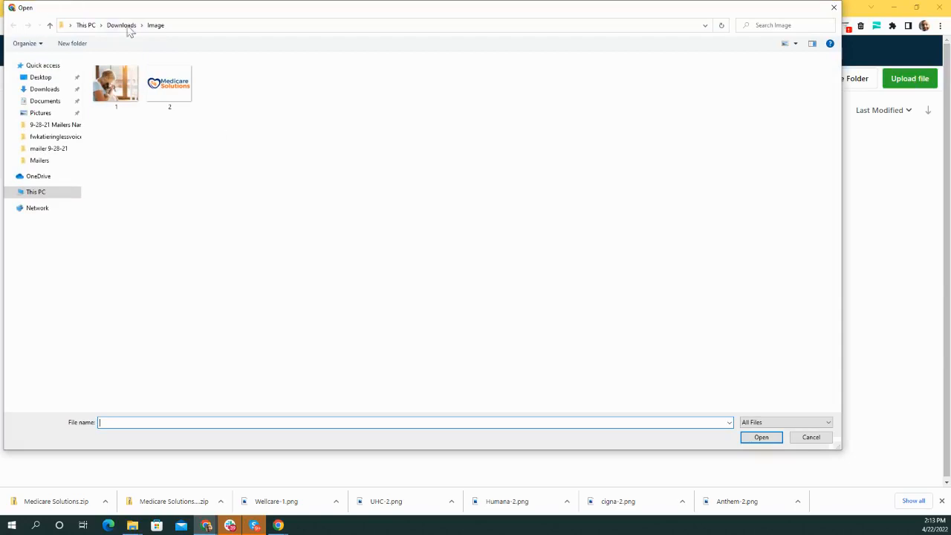
{"action": "left_click", "coordinate": [121, 25]}
{"action": "scroll", "coordinate": [493, 263], "scroll_direction": "up", "scroll_amount": 5}
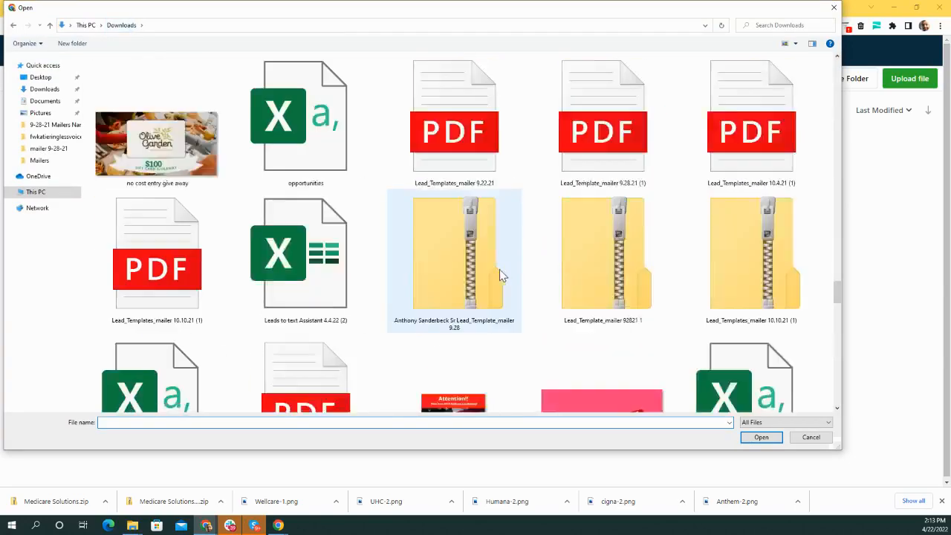
{"action": "scroll", "coordinate": [498, 268], "scroll_direction": "up", "scroll_amount": 5}
{"action": "scroll", "coordinate": [823, 308], "scroll_direction": "down", "scroll_amount": 5}
{"action": "left_click_drag", "start_coordinate": [837, 293], "coordinate": [816, 427]}
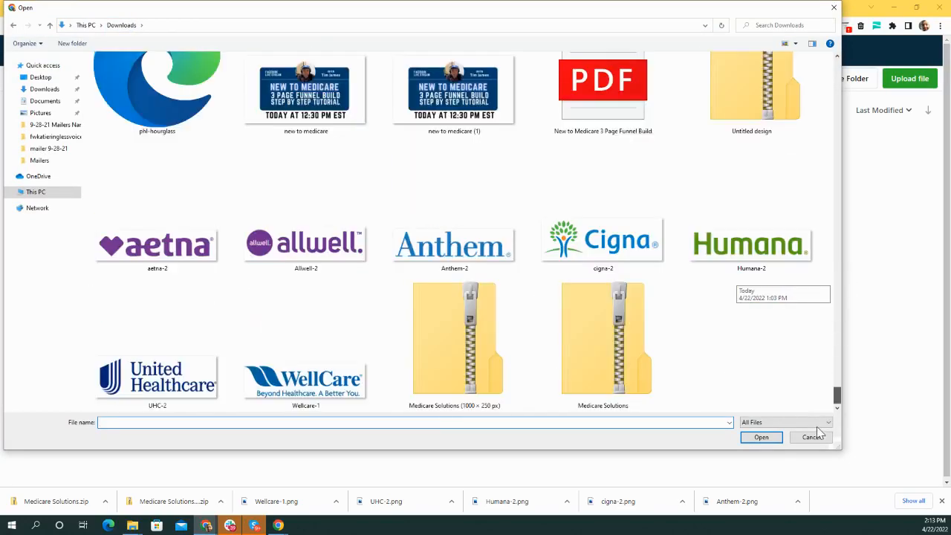
{"action": "left_click", "coordinate": [176, 256]}
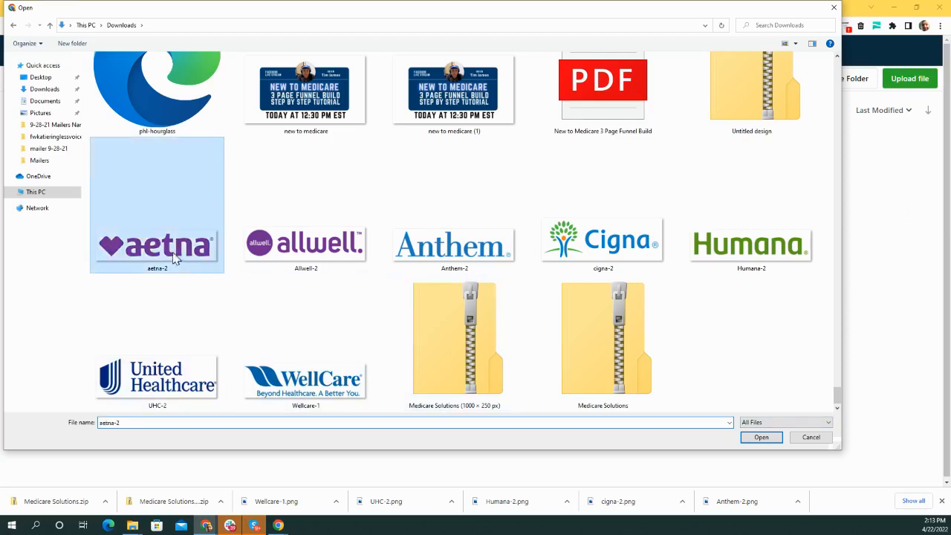
{"action": "double_click", "coordinate": [176, 256]}
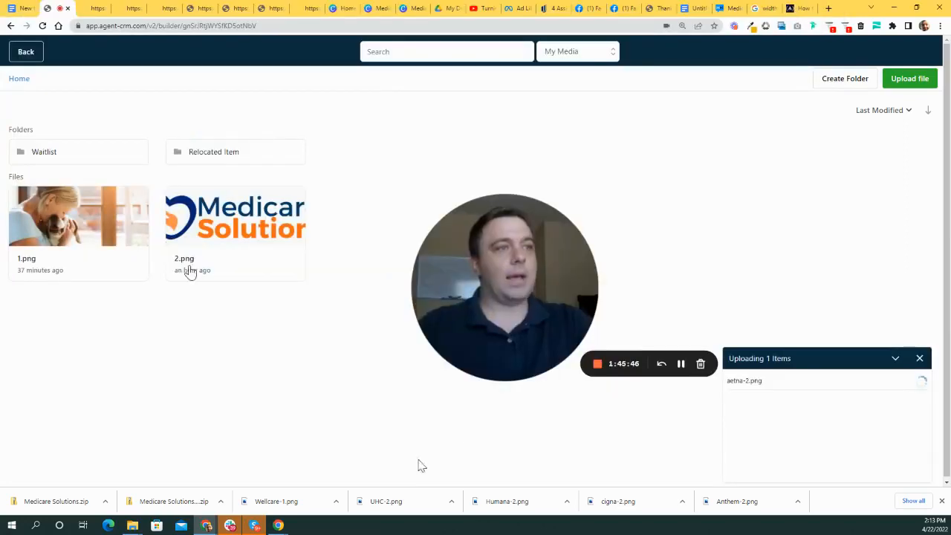
- Upload Allwell-2, Anthem-2, cigna-2 and three more insurer logos together in one selection
{"action": "left_click", "coordinate": [930, 83]}
{"action": "scroll", "coordinate": [821, 130], "scroll_direction": "down", "scroll_amount": 5}
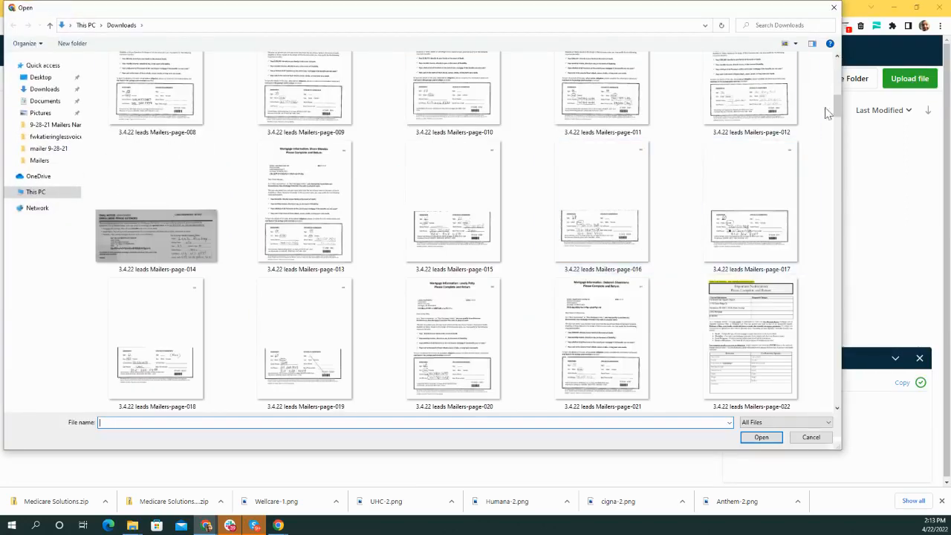
{"action": "left_click_drag", "start_coordinate": [837, 104], "coordinate": [820, 437]}
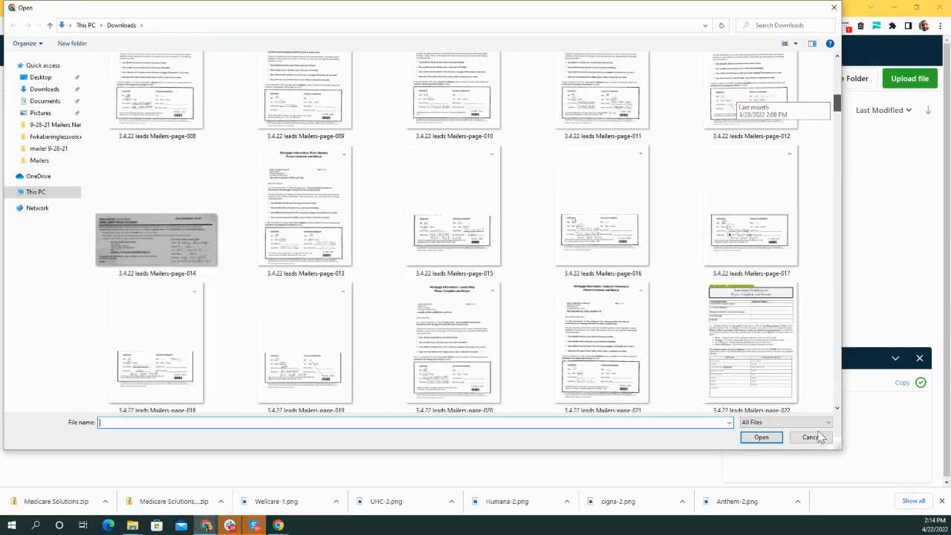
{"action": "left_click_drag", "start_coordinate": [837, 104], "coordinate": [813, 397]}
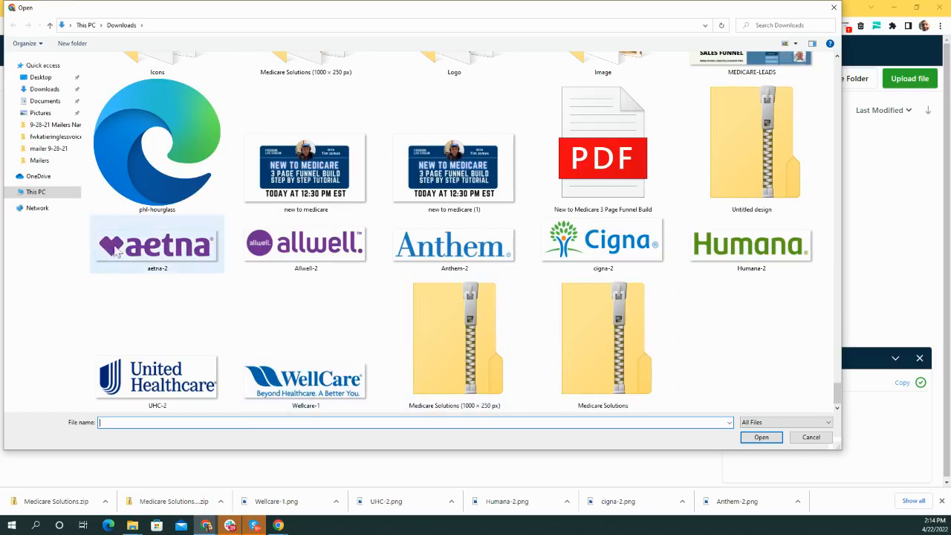
{"action": "left_click", "coordinate": [319, 253]}
{"action": "left_click", "coordinate": [446, 253], "text": "ctrl"}
{"action": "left_click", "coordinate": [640, 234], "text": "ctrl"}
{"action": "left_click", "coordinate": [739, 249], "text": "ctrl"}
{"action": "left_click", "coordinate": [304, 379], "text": "ctrl"}
{"action": "left_click", "coordinate": [170, 376], "text": "ctrl"}
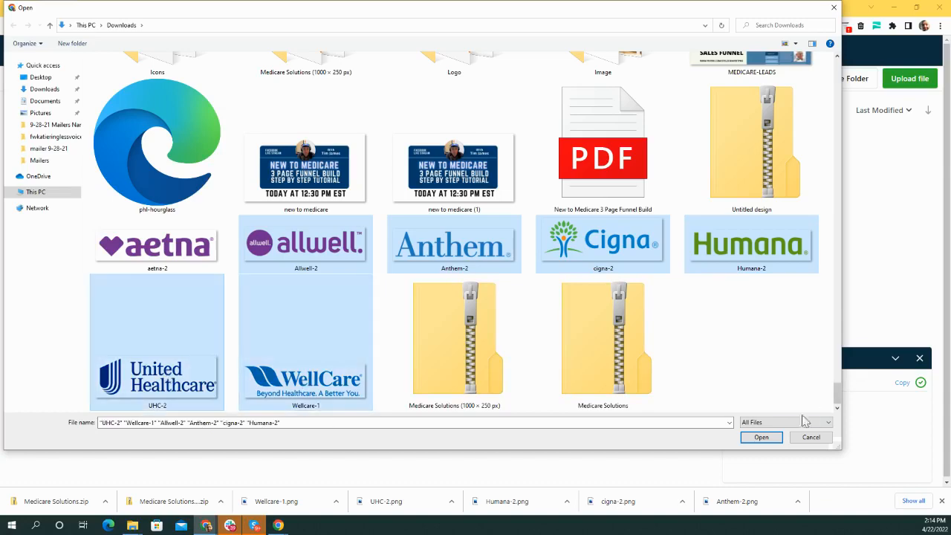
{"action": "left_click", "coordinate": [754, 442]}
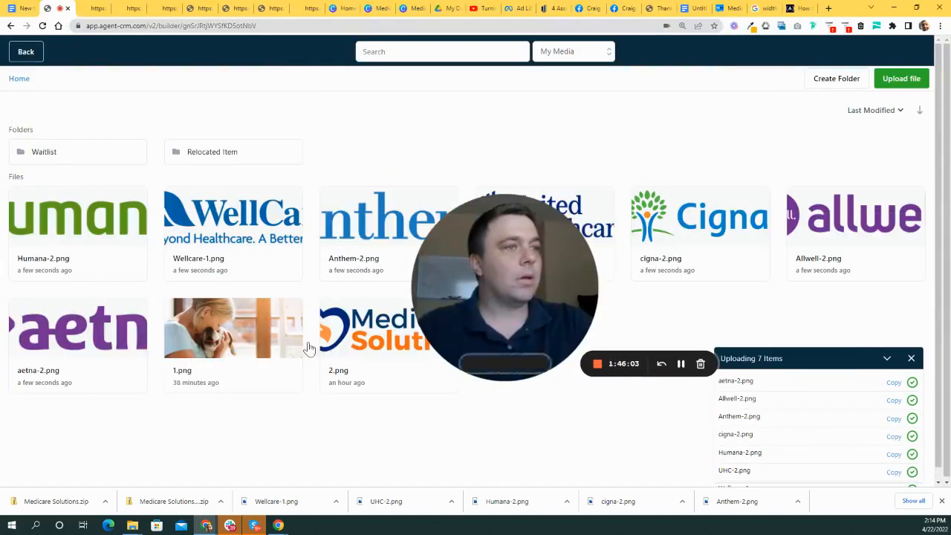
- Set the first image to the aetna logo and add an Allwell logo image in column 2
{"action": "left_click", "coordinate": [104, 348]}
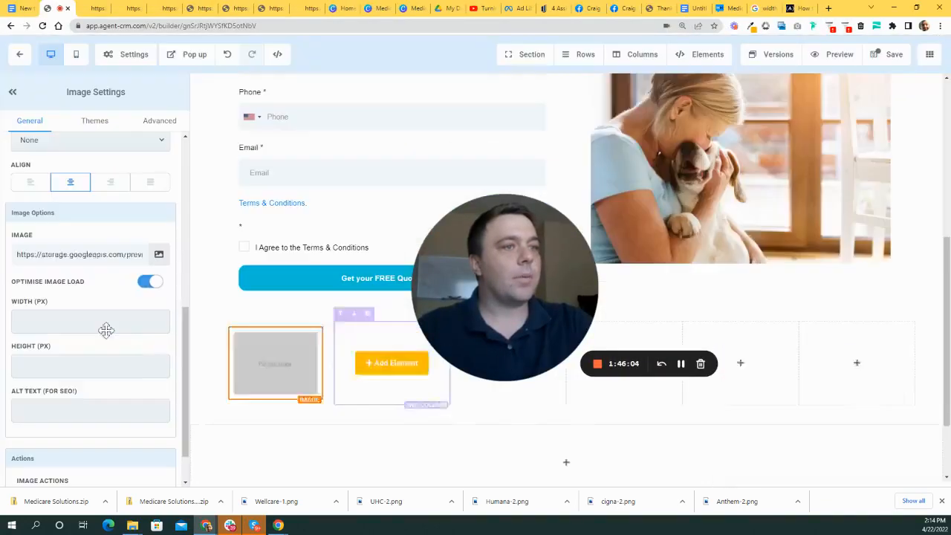
{"action": "left_click", "coordinate": [382, 360]}
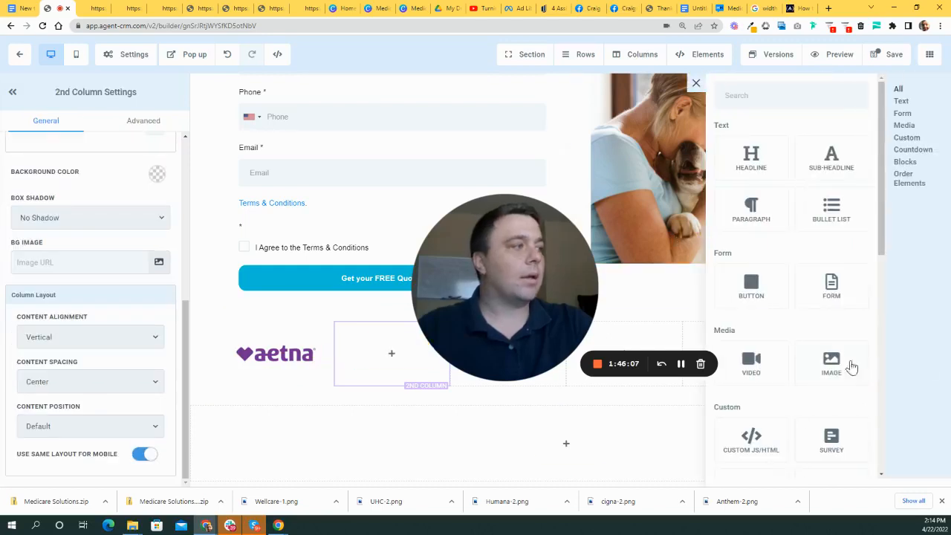
{"action": "left_click", "coordinate": [835, 363]}
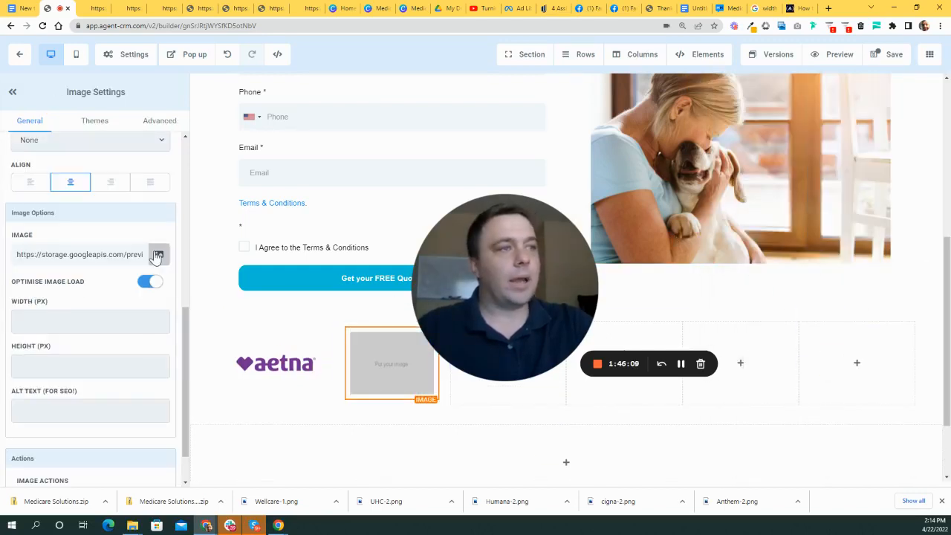
{"action": "left_click", "coordinate": [158, 254]}
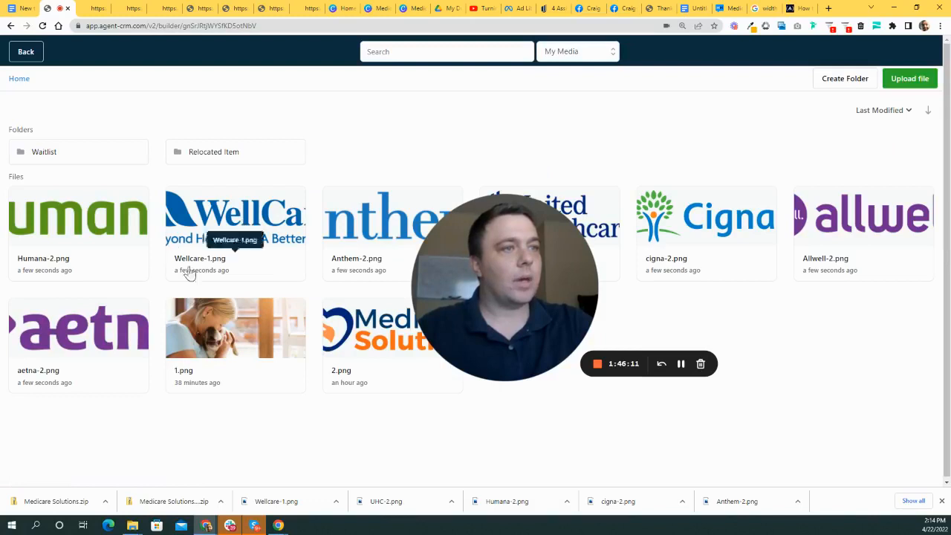
{"action": "left_click_drag", "start_coordinate": [524, 272], "coordinate": [690, 350]}
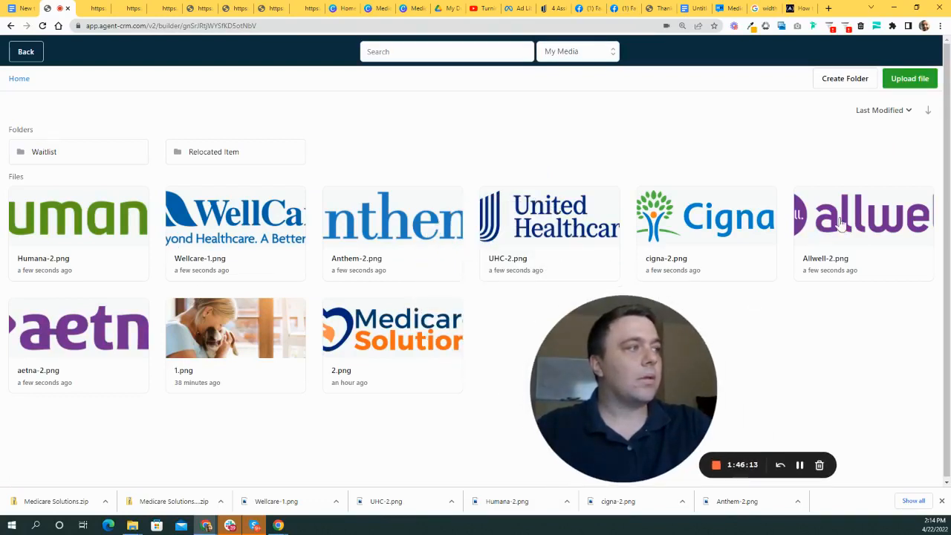
{"action": "left_click", "coordinate": [842, 224]}
{"action": "left_click_drag", "start_coordinate": [601, 388], "coordinate": [550, 127]}
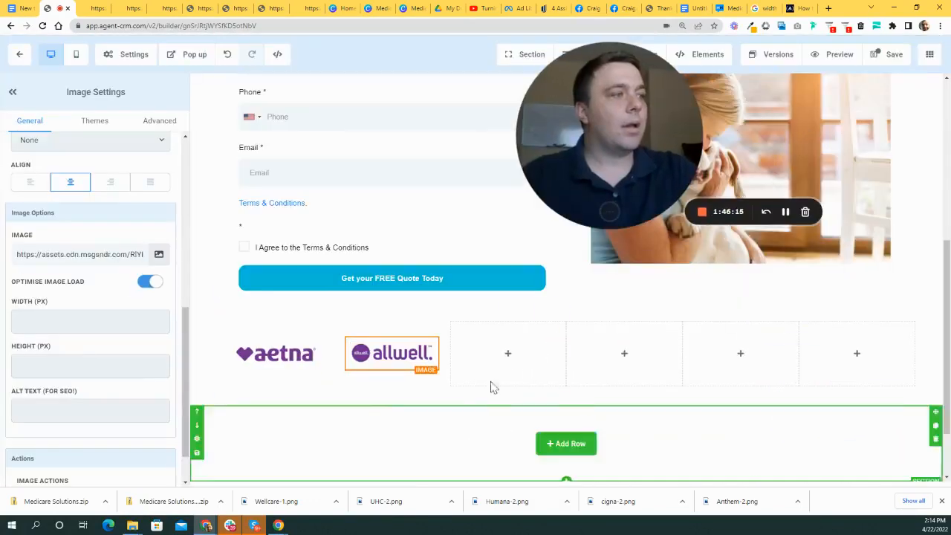
- Add an Image element with the Humana logo to the third column
{"action": "left_click", "coordinate": [508, 352]}
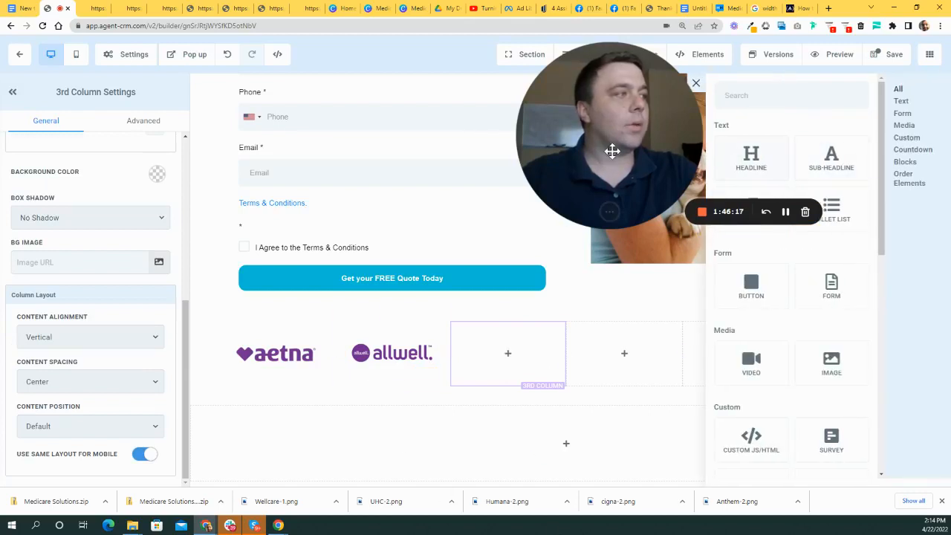
{"action": "left_click", "coordinate": [831, 364]}
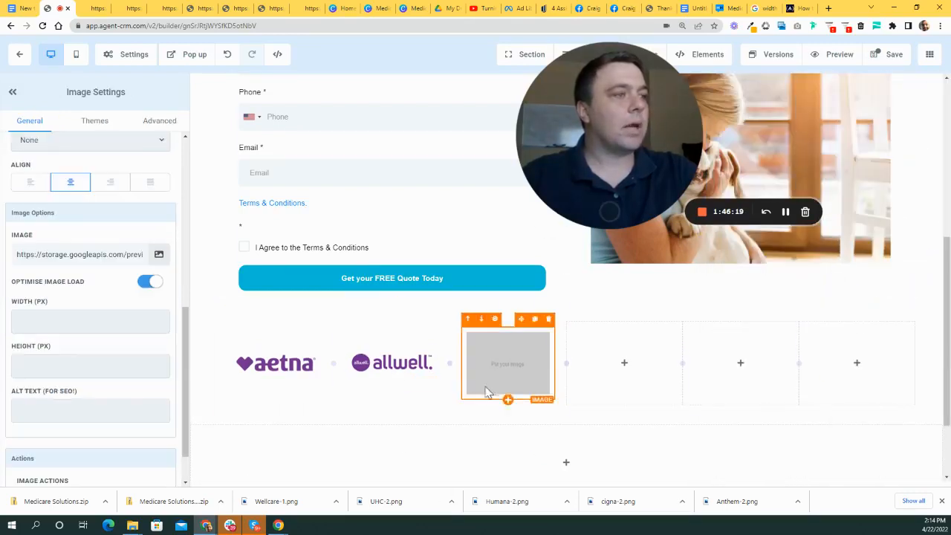
{"action": "left_click", "coordinate": [157, 254]}
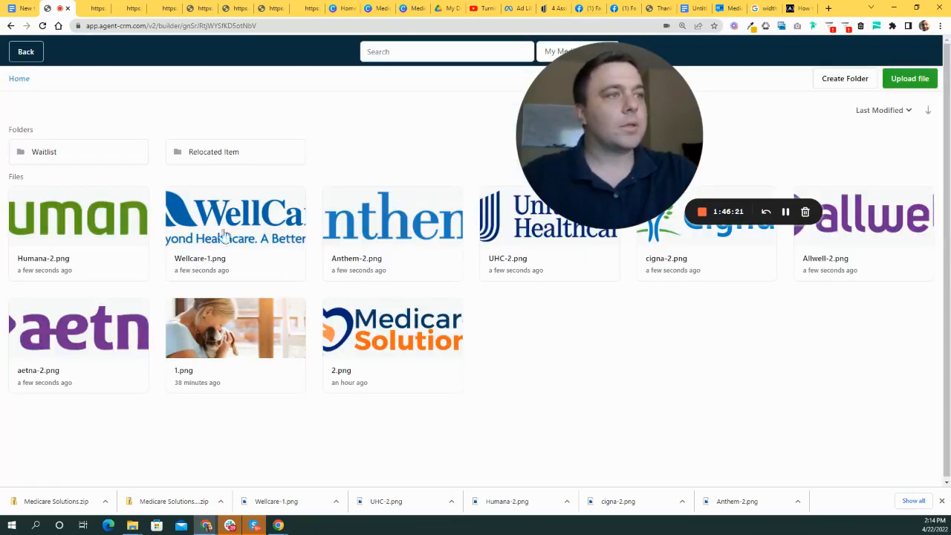
{"action": "left_click", "coordinate": [136, 232]}
- Add an Image element to the fourth column and choose cigna-2 from My Media
{"action": "left_click", "coordinate": [604, 371]}
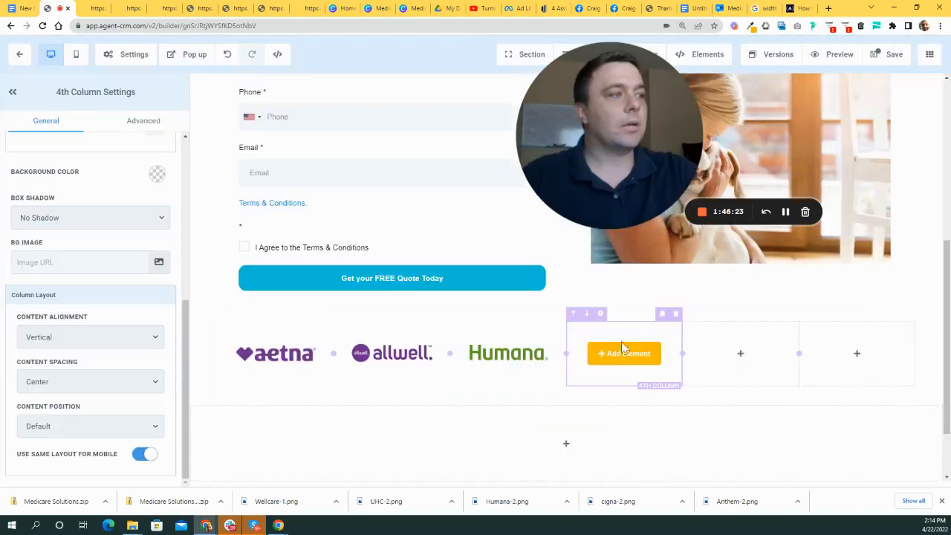
{"action": "left_click", "coordinate": [624, 353]}
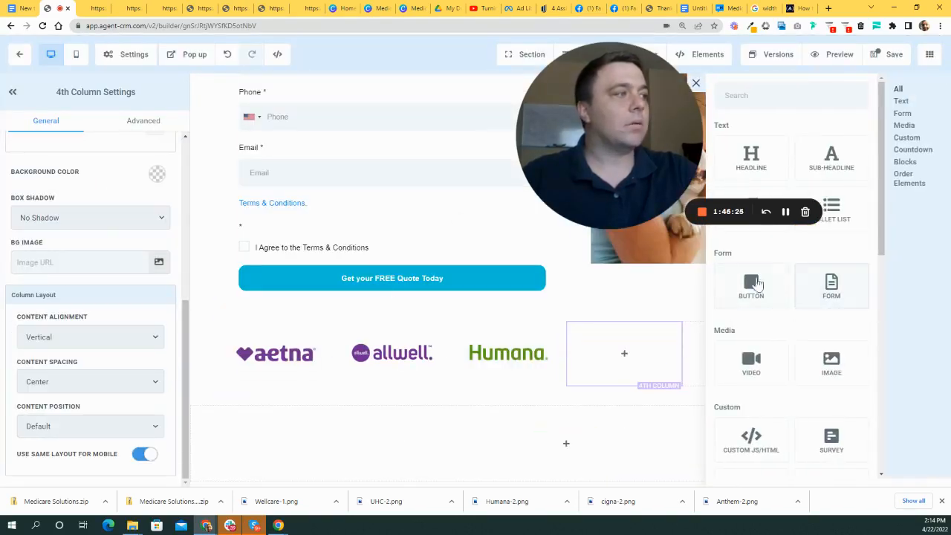
{"action": "left_click_drag", "start_coordinate": [607, 126], "coordinate": [319, 250]}
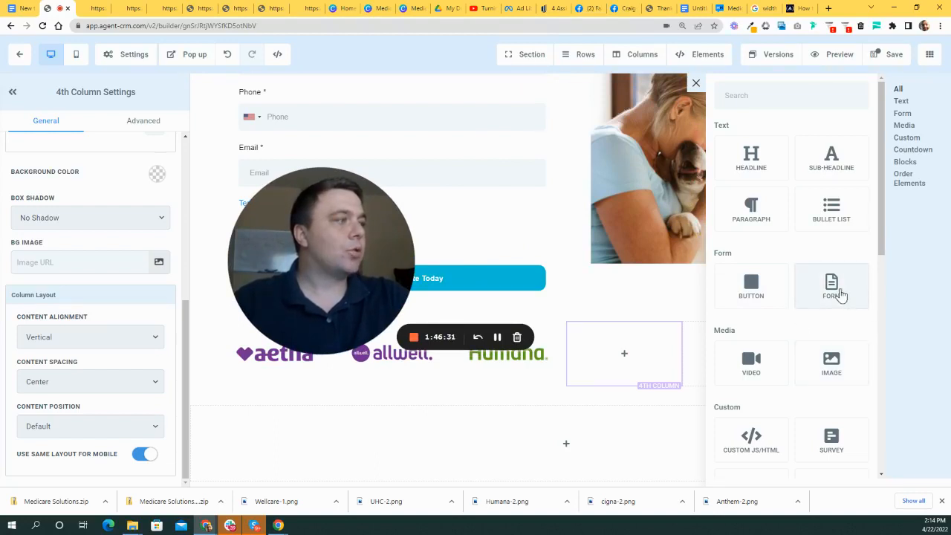
{"action": "left_click", "coordinate": [831, 362]}
{"action": "left_click_drag", "start_coordinate": [401, 244], "coordinate": [424, 233]}
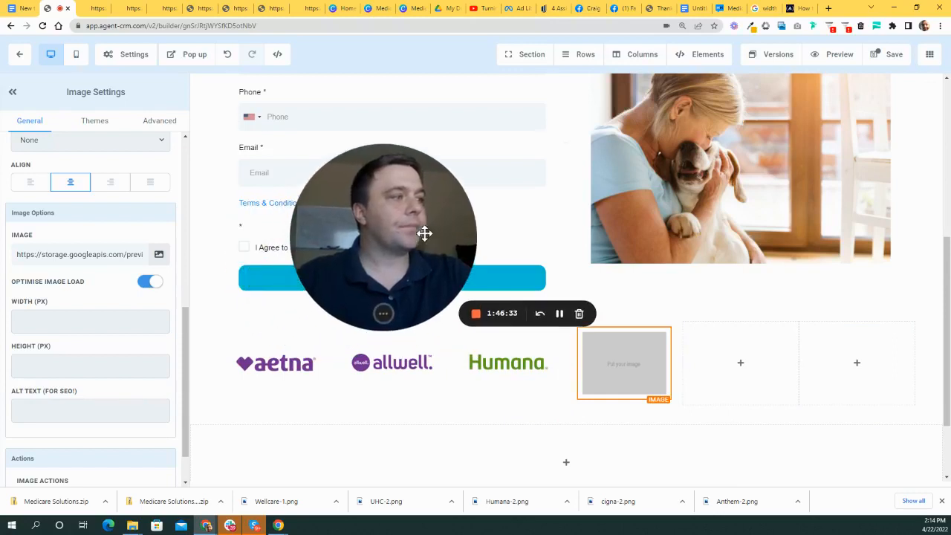
{"action": "left_click", "coordinate": [160, 254]}
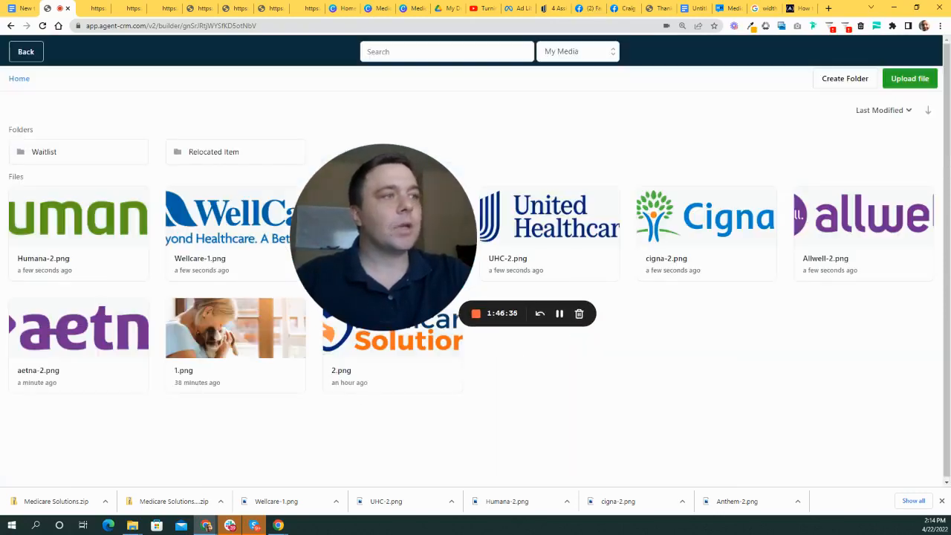
{"action": "left_click_drag", "start_coordinate": [365, 219], "coordinate": [496, 291]}
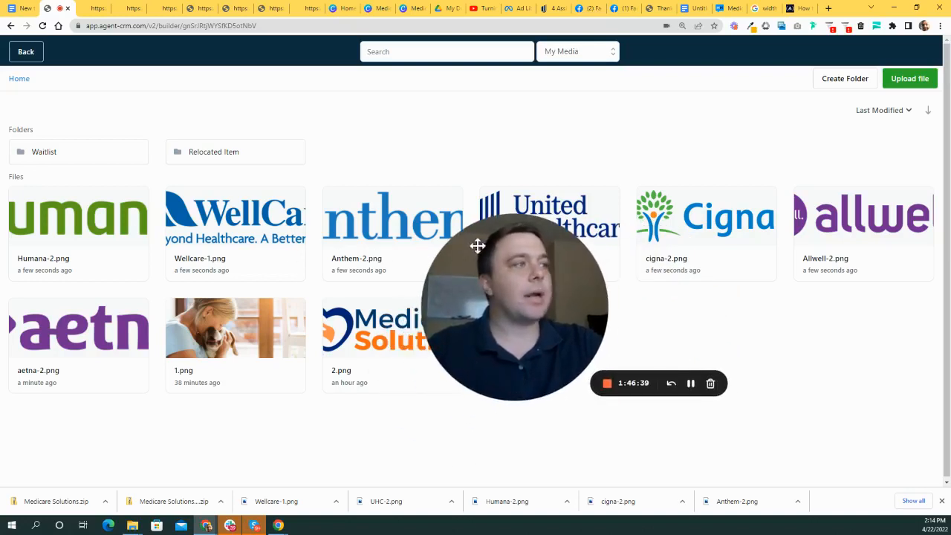
{"action": "left_click", "coordinate": [707, 225]}
{"action": "left_click_drag", "start_coordinate": [488, 300], "coordinate": [551, 181]}
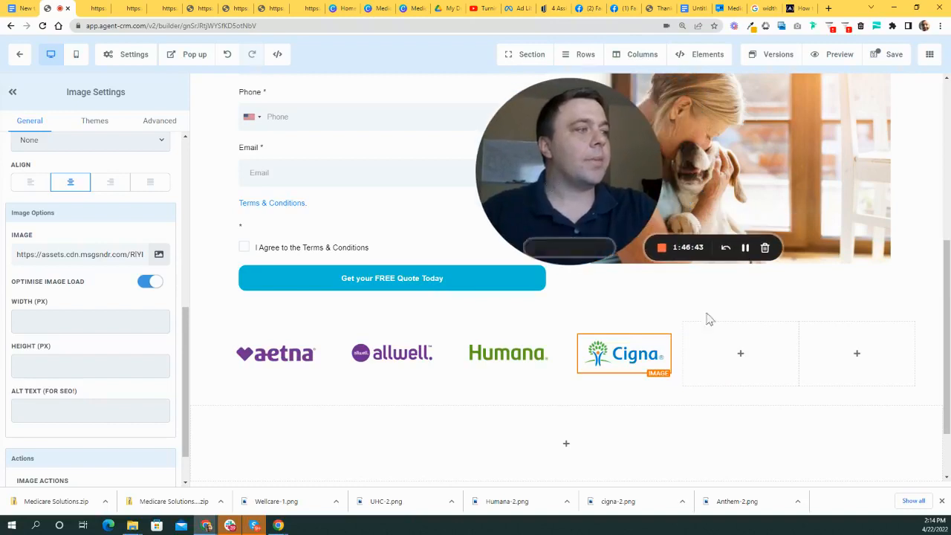
- Add an Image element to the fifth column using the Anthem-2 logo
{"action": "left_click", "coordinate": [740, 354]}
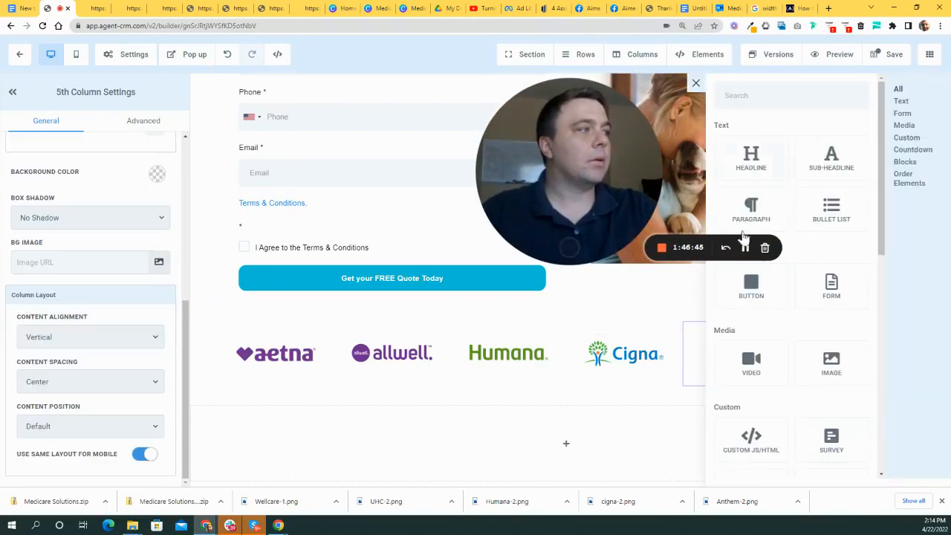
{"action": "scroll", "coordinate": [832, 346], "scroll_direction": "down", "scroll_amount": 2}
{"action": "left_click", "coordinate": [835, 260]}
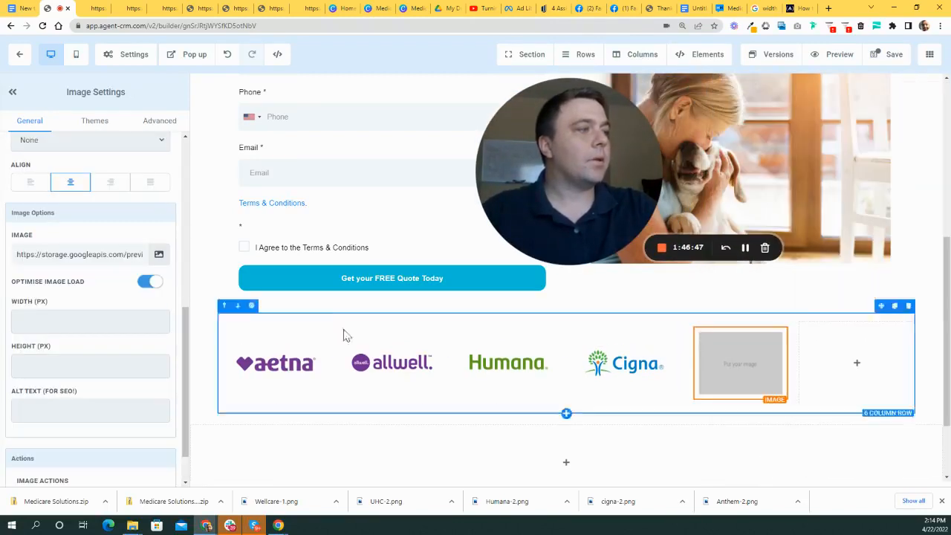
{"action": "left_click", "coordinate": [156, 250]}
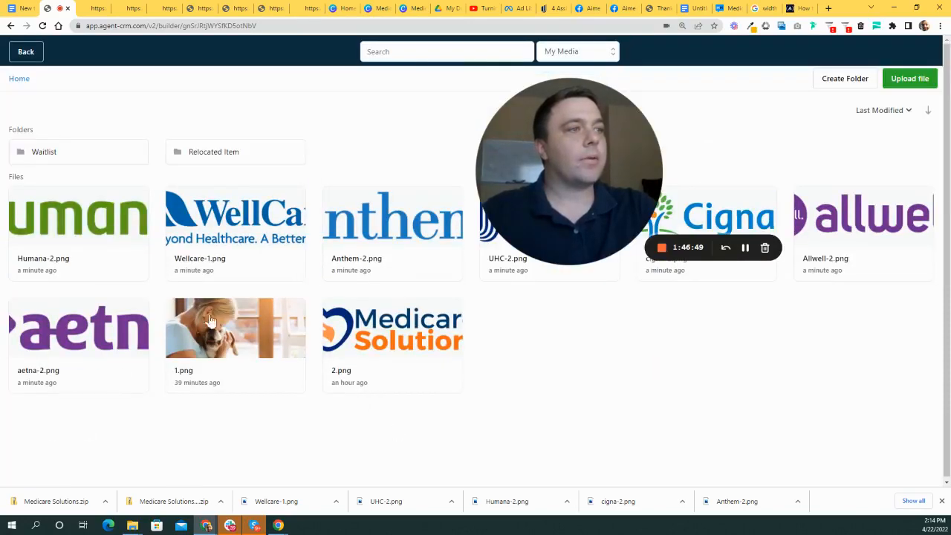
{"action": "left_click_drag", "start_coordinate": [515, 190], "coordinate": [569, 362]}
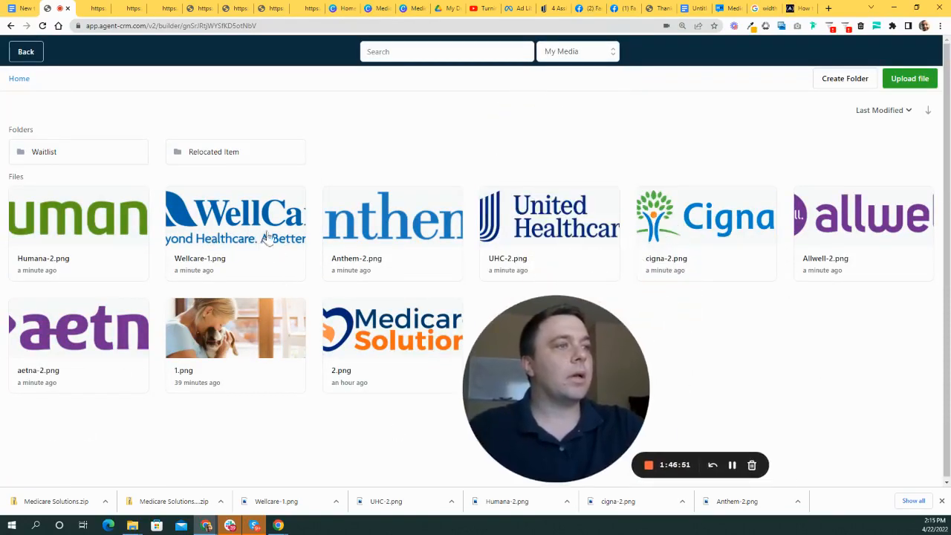
{"action": "left_click", "coordinate": [401, 227]}
{"action": "left_click_drag", "start_coordinate": [575, 390], "coordinate": [403, 203]}
- Add an Image element to the sixth column using the UHC-2 logo
{"action": "left_click", "coordinate": [856, 356]}
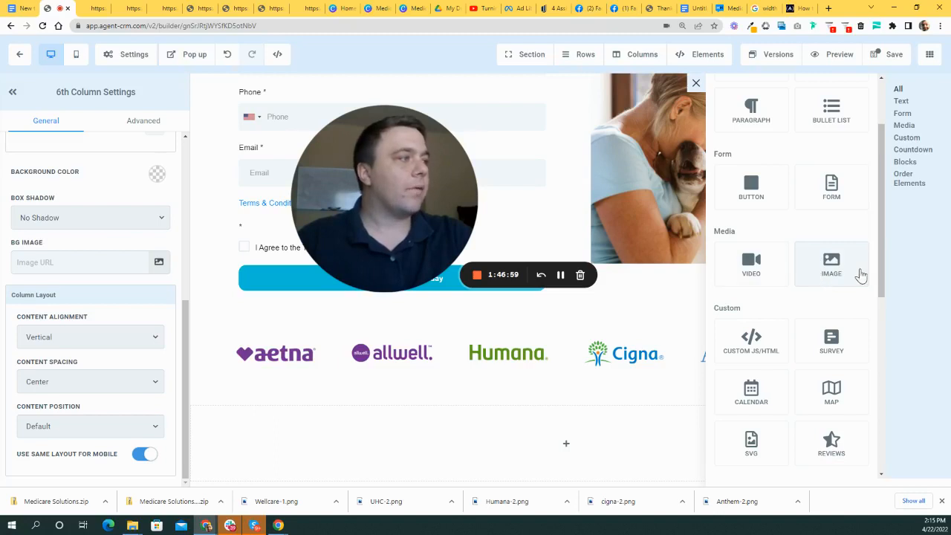
{"action": "left_click", "coordinate": [835, 273]}
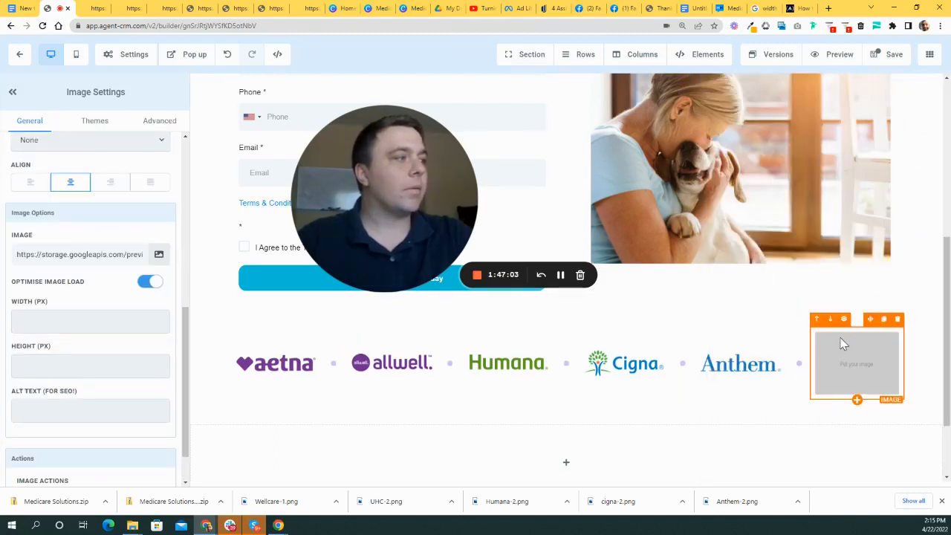
{"action": "scroll", "coordinate": [558, 373], "scroll_direction": "down", "scroll_amount": 2}
{"action": "scroll", "coordinate": [505, 420], "scroll_direction": "up", "scroll_amount": 3}
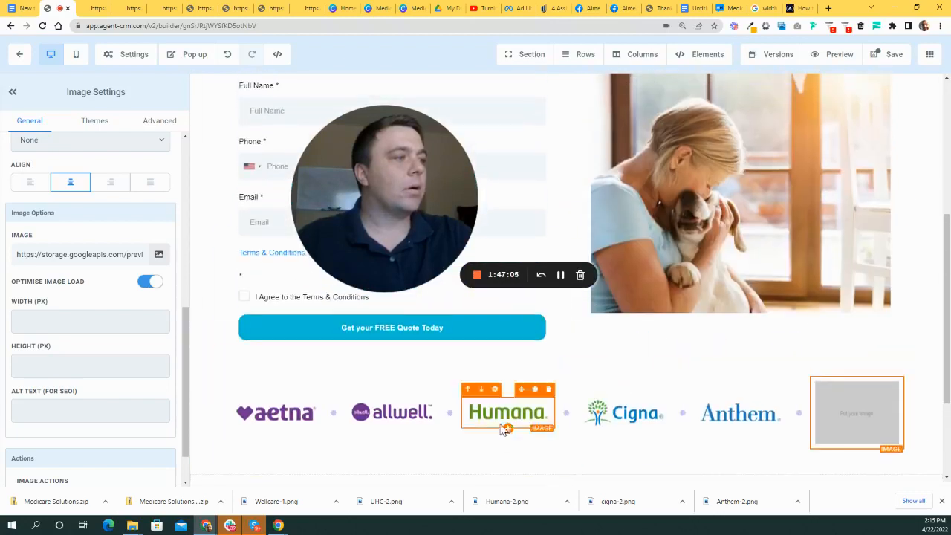
{"action": "scroll", "coordinate": [534, 409], "scroll_direction": "down", "scroll_amount": 1}
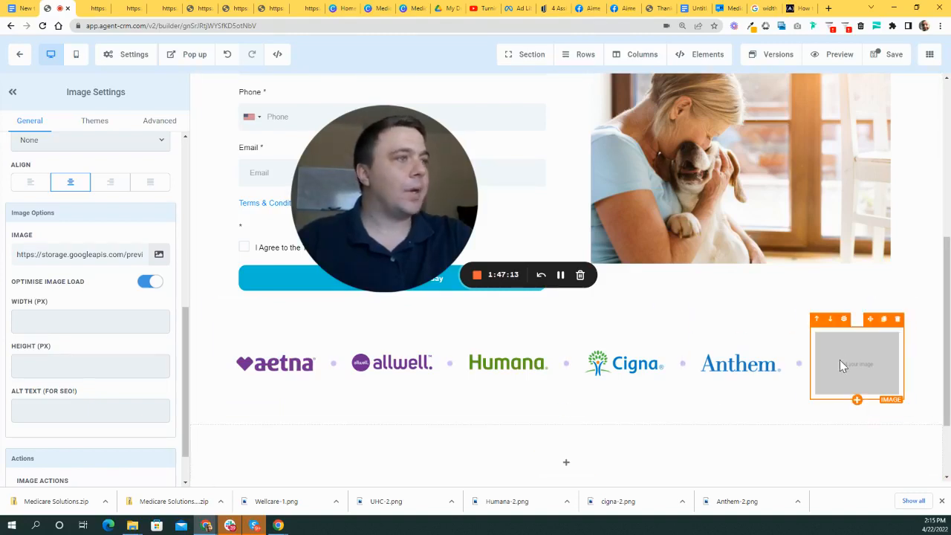
{"action": "left_click", "coordinate": [158, 254]}
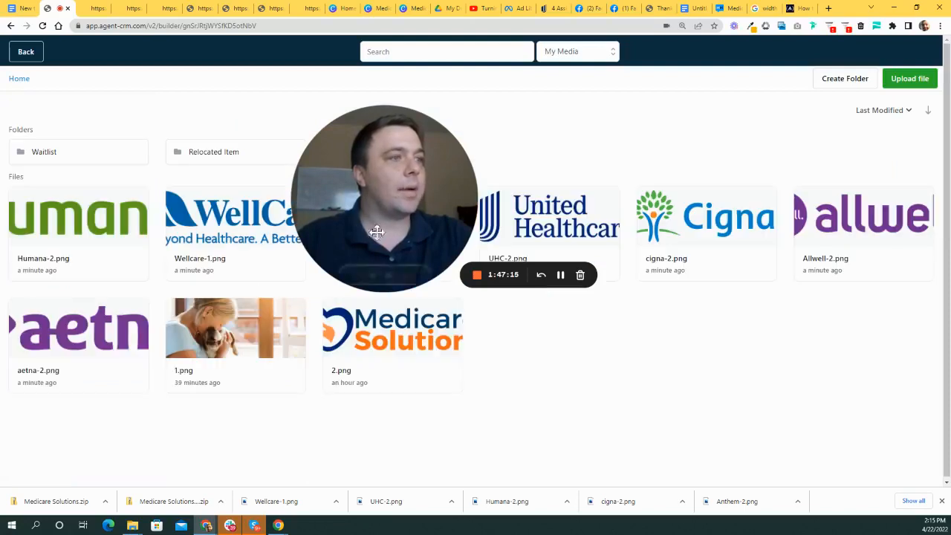
{"action": "left_click_drag", "start_coordinate": [450, 386], "coordinate": [445, 456]}
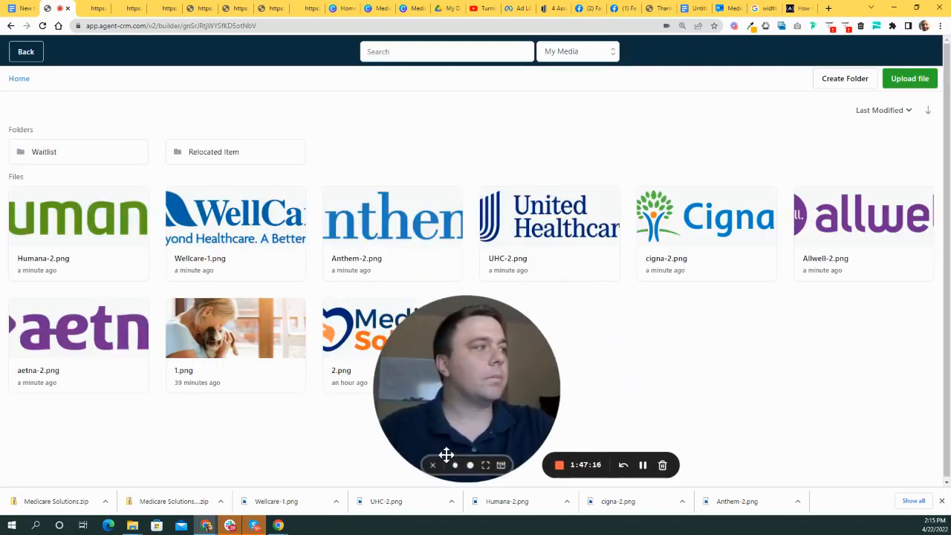
{"action": "left_click", "coordinate": [572, 219]}
{"action": "left_click_drag", "start_coordinate": [455, 394], "coordinate": [321, 166]}
{"action": "scroll", "coordinate": [713, 389], "scroll_direction": "up", "scroll_amount": 5}
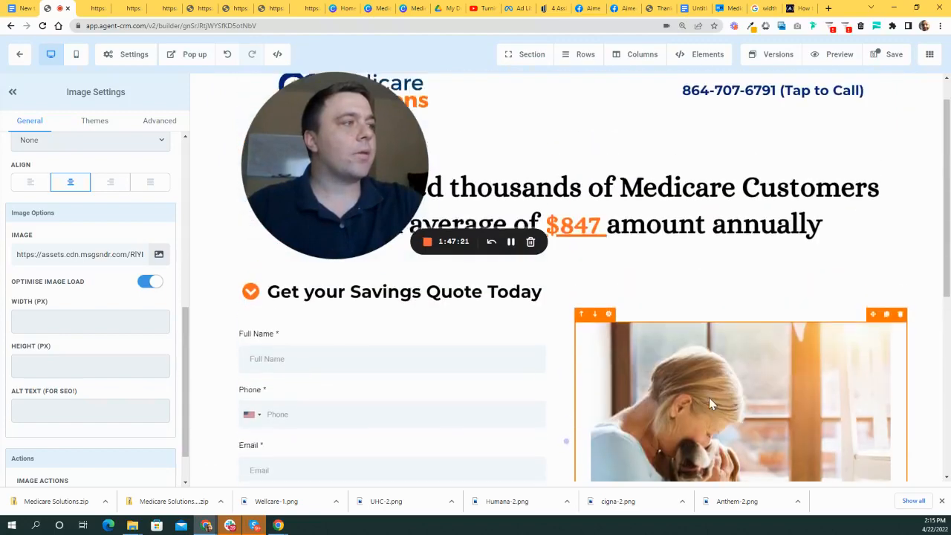
{"action": "scroll", "coordinate": [612, 354], "scroll_direction": "down", "scroll_amount": 5}
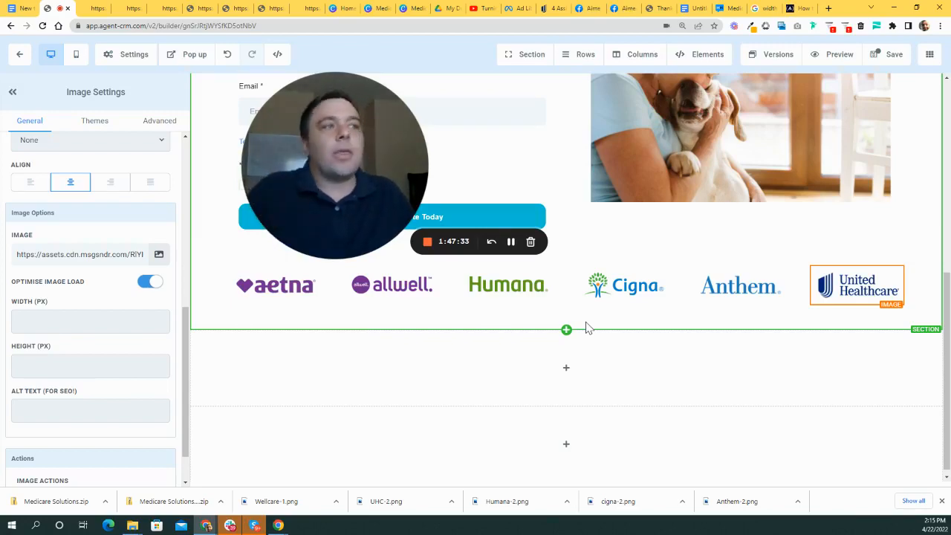
{"action": "scroll", "coordinate": [612, 322], "scroll_direction": "up", "scroll_amount": 3}
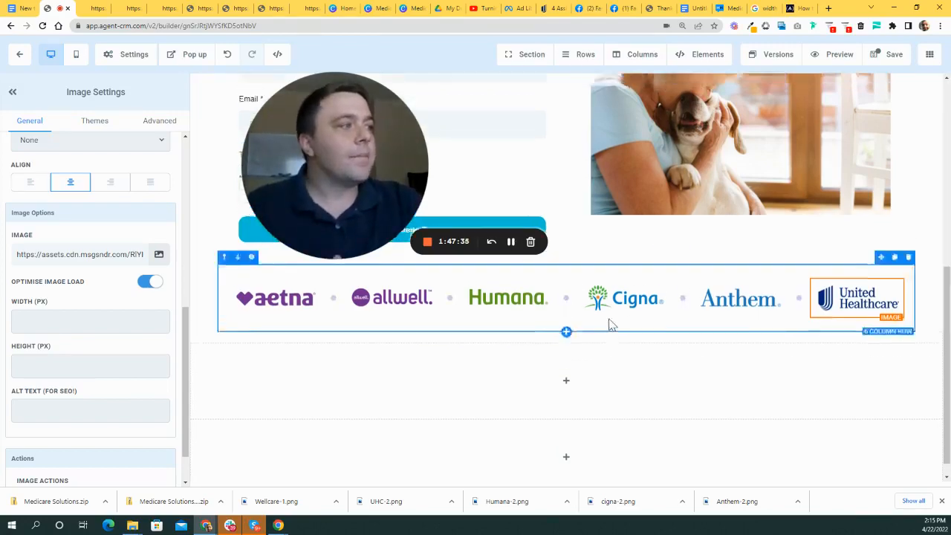
{"action": "scroll", "coordinate": [668, 320], "scroll_direction": "down", "scroll_amount": 3}
{"action": "scroll", "coordinate": [668, 318], "scroll_direction": "up", "scroll_amount": 5}
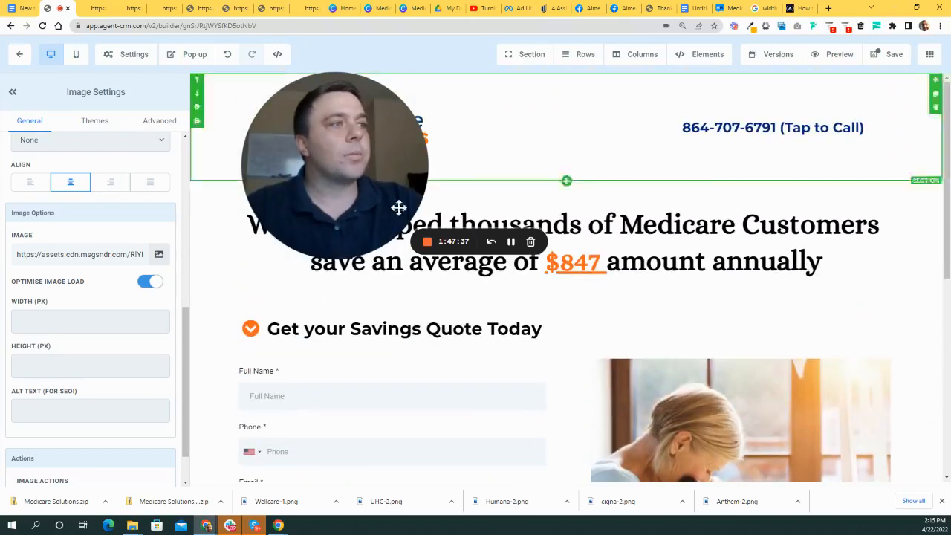
- Save the current changes to the Medicare Solutions landing page
{"action": "left_click_drag", "start_coordinate": [343, 136], "coordinate": [251, 173]}
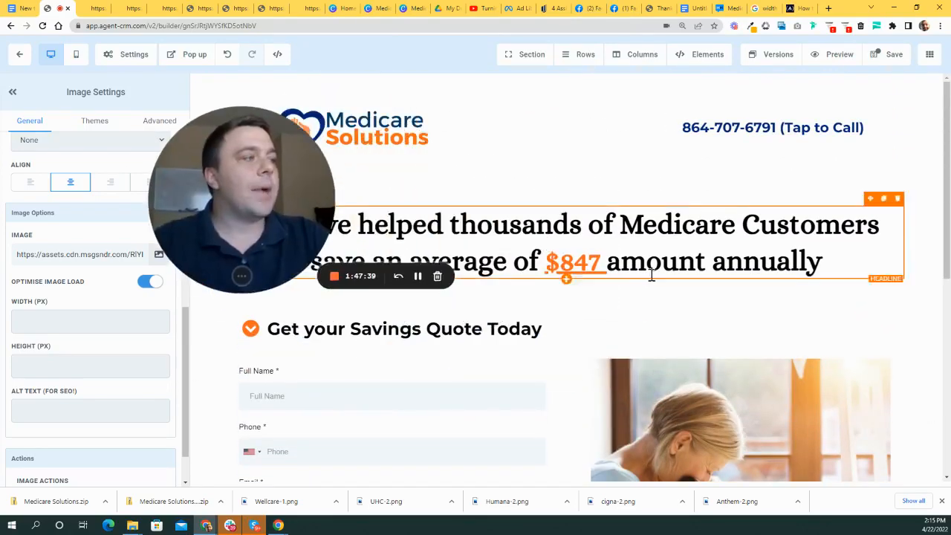
{"action": "scroll", "coordinate": [564, 230], "scroll_direction": "down", "scroll_amount": 5}
{"action": "scroll", "coordinate": [552, 329], "scroll_direction": "up", "scroll_amount": 3}
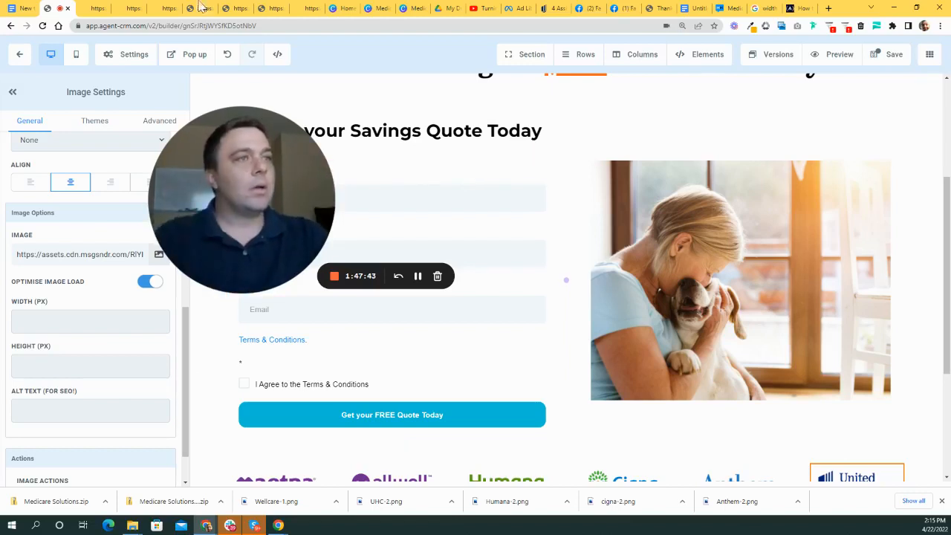
{"action": "scroll", "coordinate": [526, 223], "scroll_direction": "up", "scroll_amount": 3}
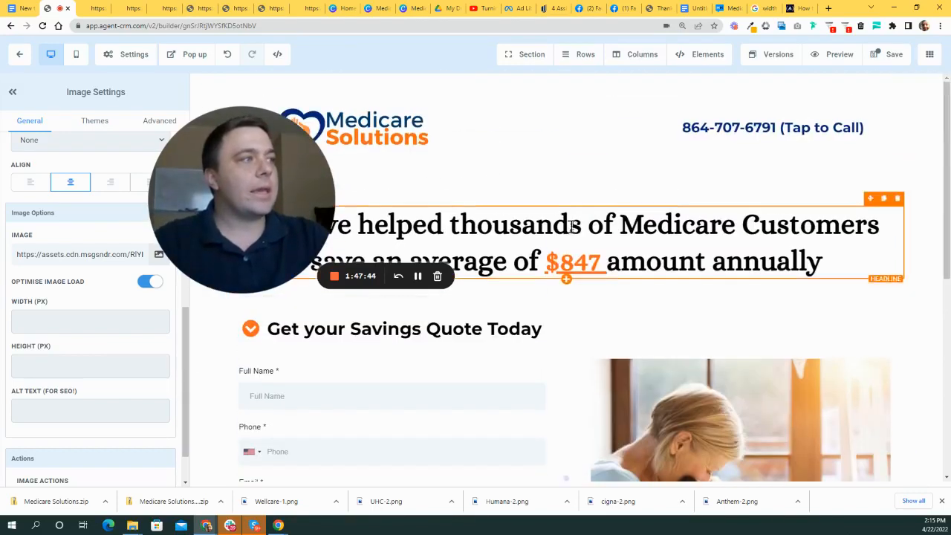
{"action": "left_click", "coordinate": [889, 54]}
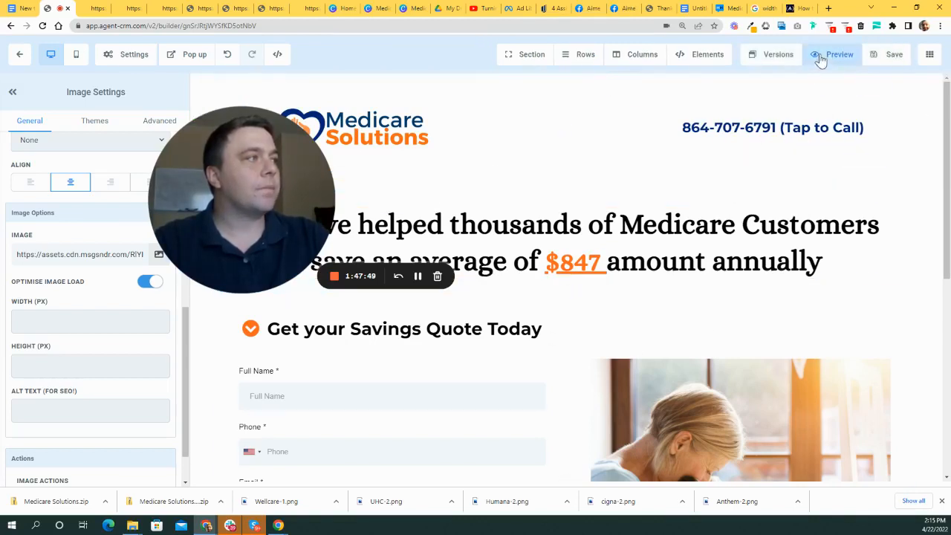
- Preview the page, review the six insurer logos below the quote form, and return to the builder
{"action": "left_click", "coordinate": [821, 54]}
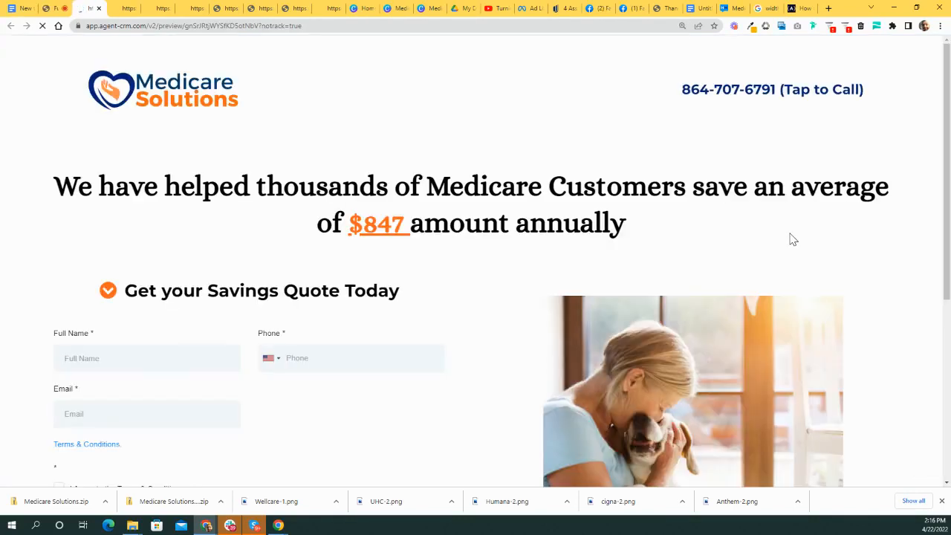
{"action": "scroll", "coordinate": [695, 265], "scroll_direction": "down", "scroll_amount": 3}
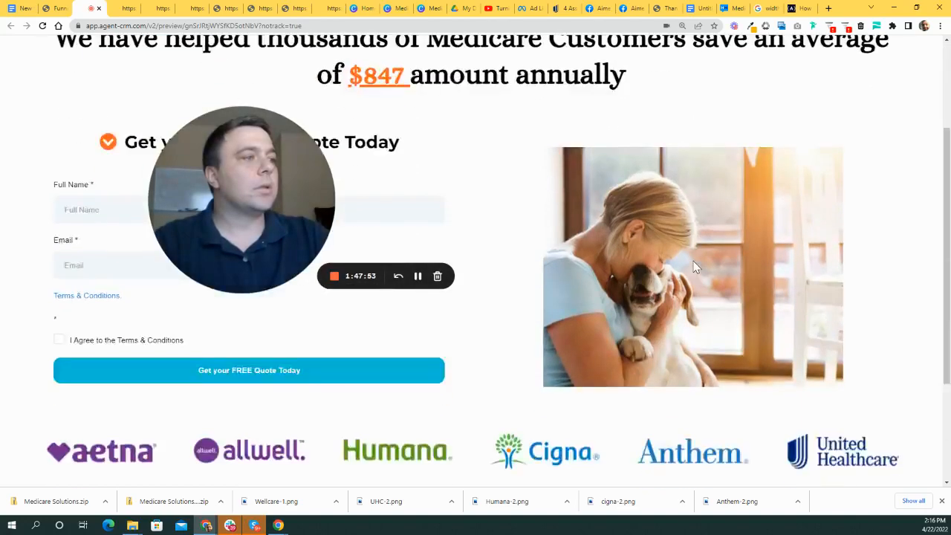
{"action": "scroll", "coordinate": [696, 267], "scroll_direction": "up", "scroll_amount": 3}
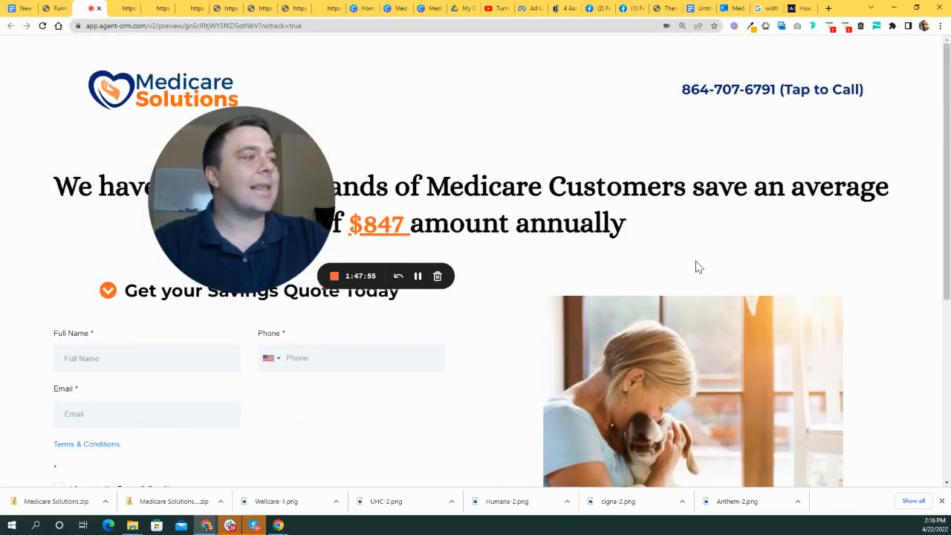
{"action": "scroll", "coordinate": [695, 261], "scroll_direction": "down", "scroll_amount": 1}
{"action": "scroll", "coordinate": [695, 260], "scroll_direction": "up", "scroll_amount": 1}
{"action": "left_click_drag", "start_coordinate": [242, 195], "coordinate": [570, 298]}
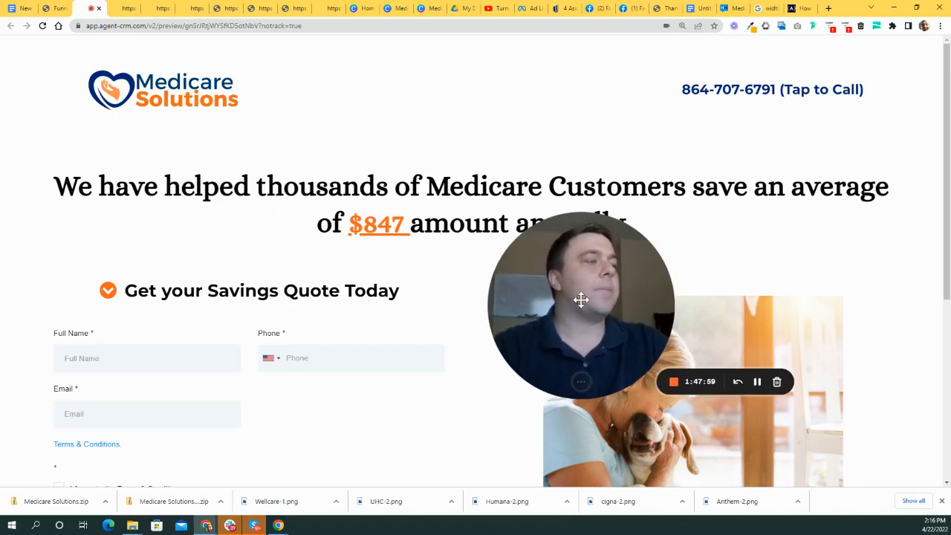
{"action": "left_click_drag", "start_coordinate": [633, 280], "coordinate": [529, 147]}
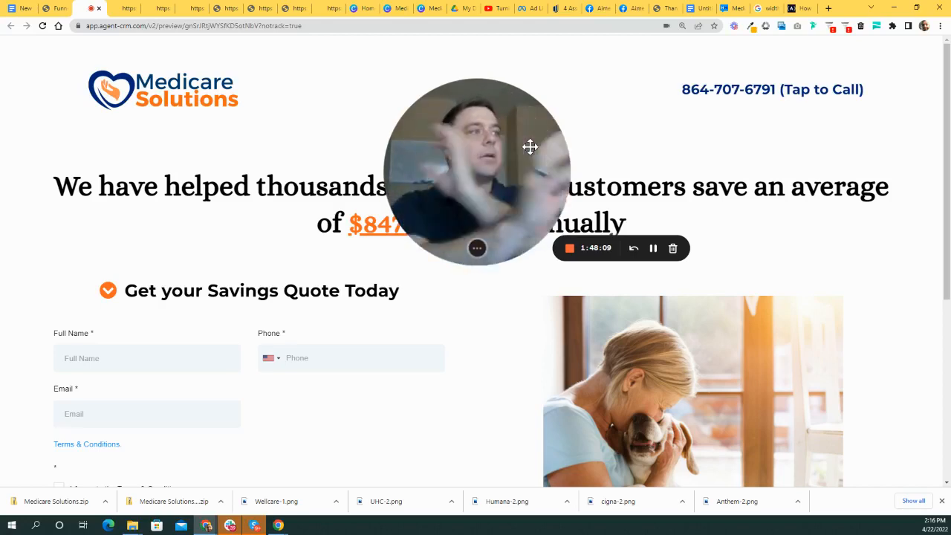
{"action": "left_click_drag", "start_coordinate": [470, 198], "coordinate": [246, 214]}
{"action": "scroll", "coordinate": [687, 282], "scroll_direction": "down", "scroll_amount": 3}
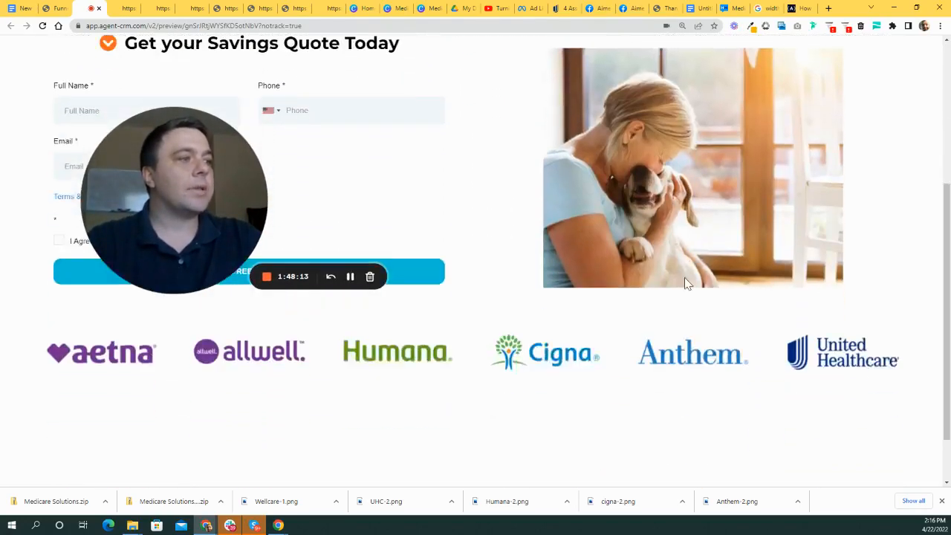
{"action": "scroll", "coordinate": [713, 289], "scroll_direction": "up", "scroll_amount": 2}
{"action": "scroll", "coordinate": [756, 294], "scroll_direction": "up", "scroll_amount": 1}
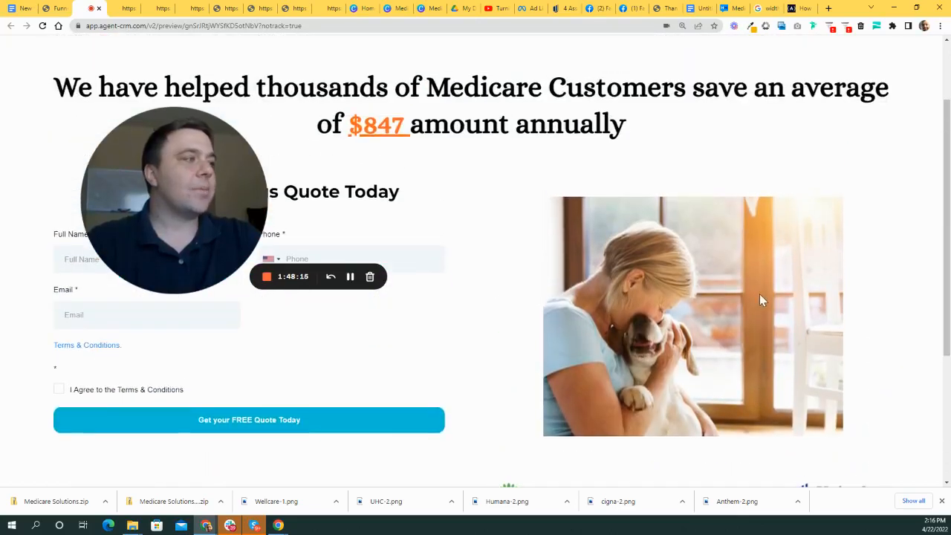
{"action": "scroll", "coordinate": [758, 293], "scroll_direction": "up", "scroll_amount": 1}
{"action": "scroll", "coordinate": [603, 246], "scroll_direction": "down", "scroll_amount": 3}
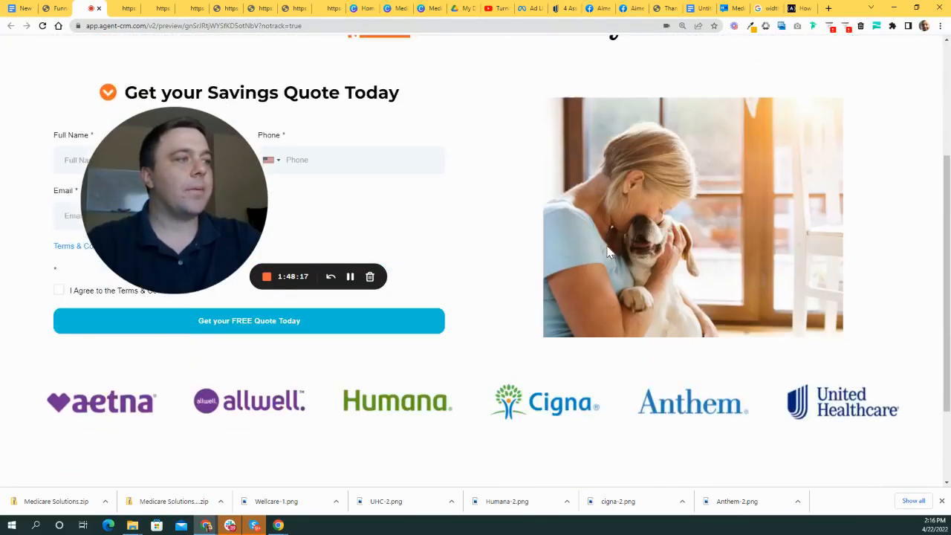
{"action": "scroll", "coordinate": [611, 254], "scroll_direction": "up", "scroll_amount": 2}
{"action": "scroll", "coordinate": [586, 282], "scroll_direction": "down", "scroll_amount": 3}
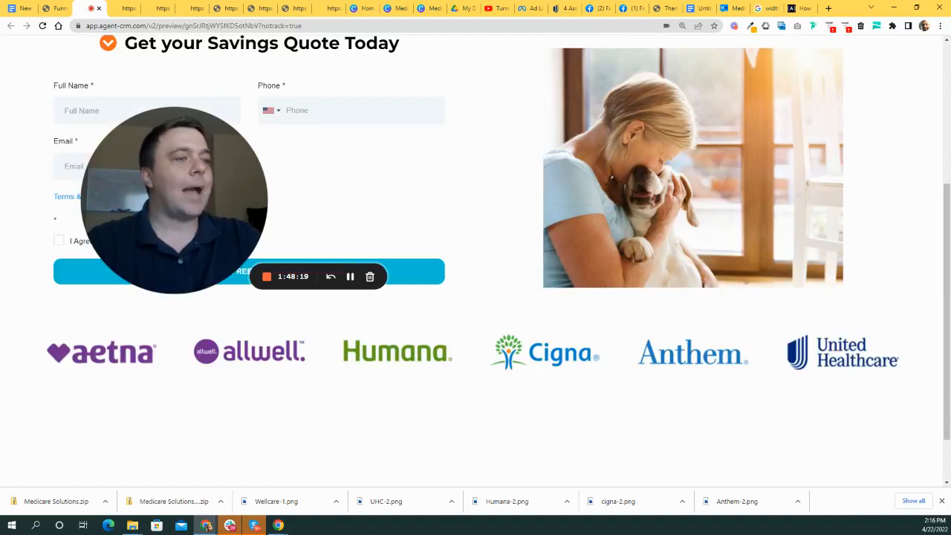
{"action": "scroll", "coordinate": [523, 286], "scroll_direction": "up", "scroll_amount": 3}
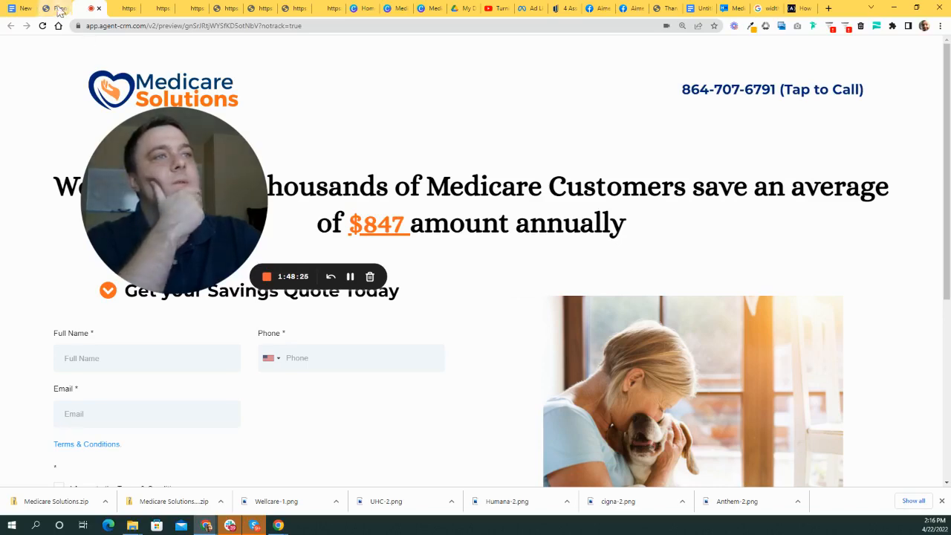
{"action": "left_click", "coordinate": [55, 8]}
- Move the 6-column insurer logo row up under the headline and save the page
{"action": "scroll", "coordinate": [416, 213], "scroll_direction": "down", "scroll_amount": 10}
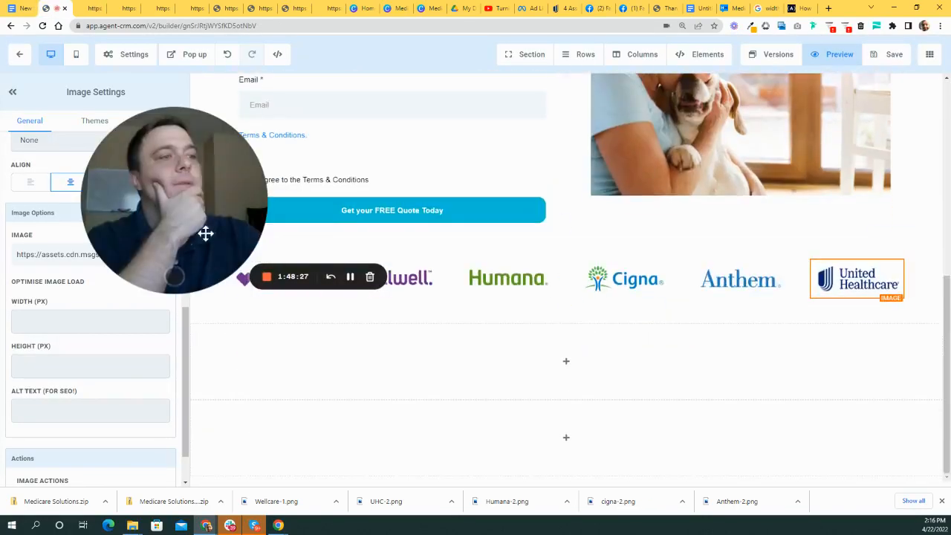
{"action": "left_click_drag", "start_coordinate": [205, 230], "coordinate": [563, 341]}
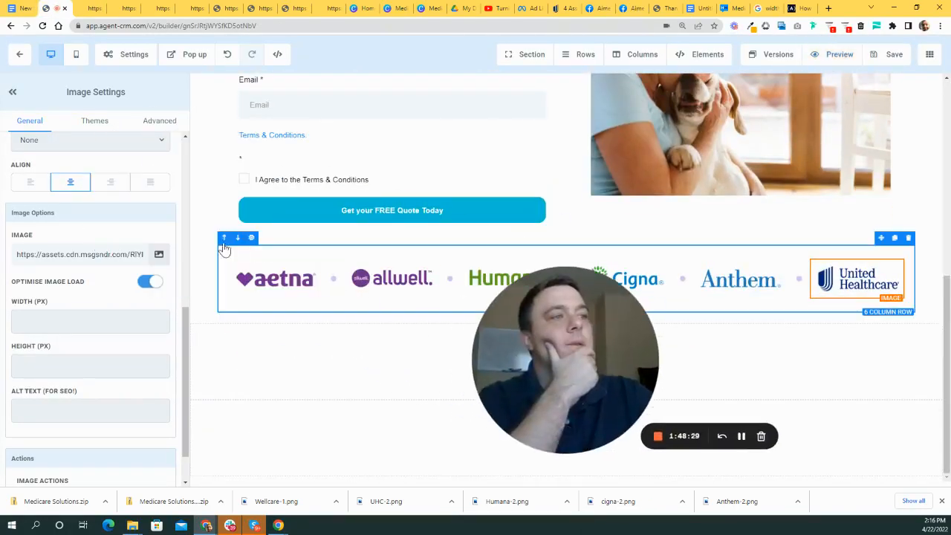
{"action": "left_click", "coordinate": [224, 238]}
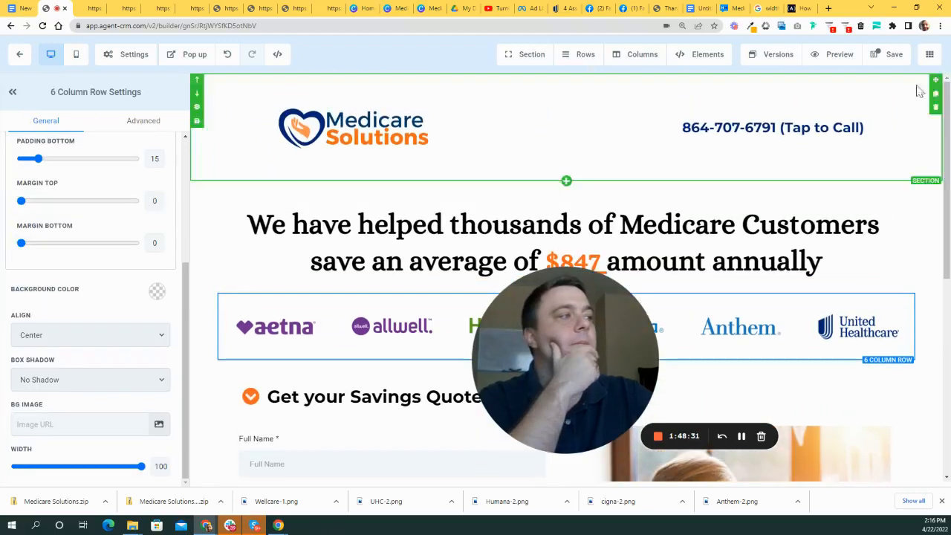
{"action": "left_click", "coordinate": [884, 58]}
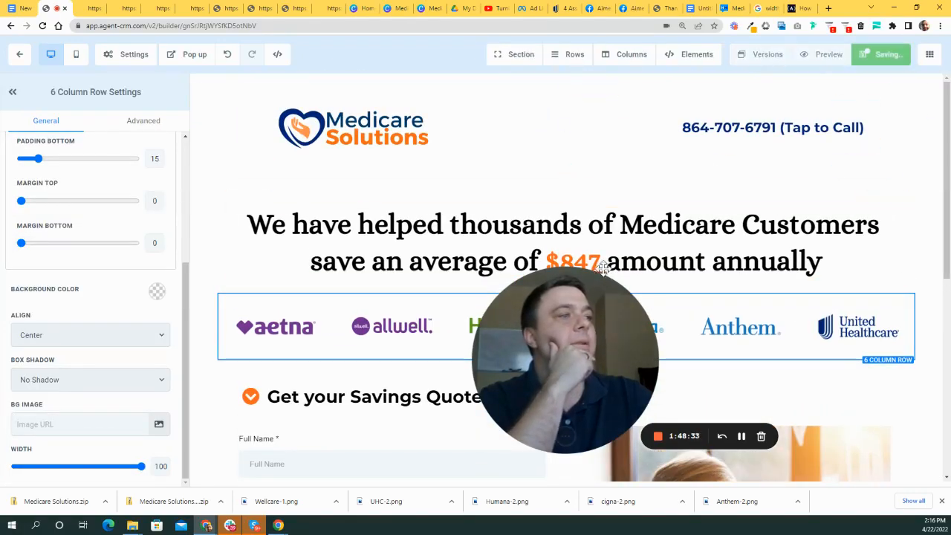
{"action": "left_click_drag", "start_coordinate": [616, 329], "coordinate": [451, 143]}
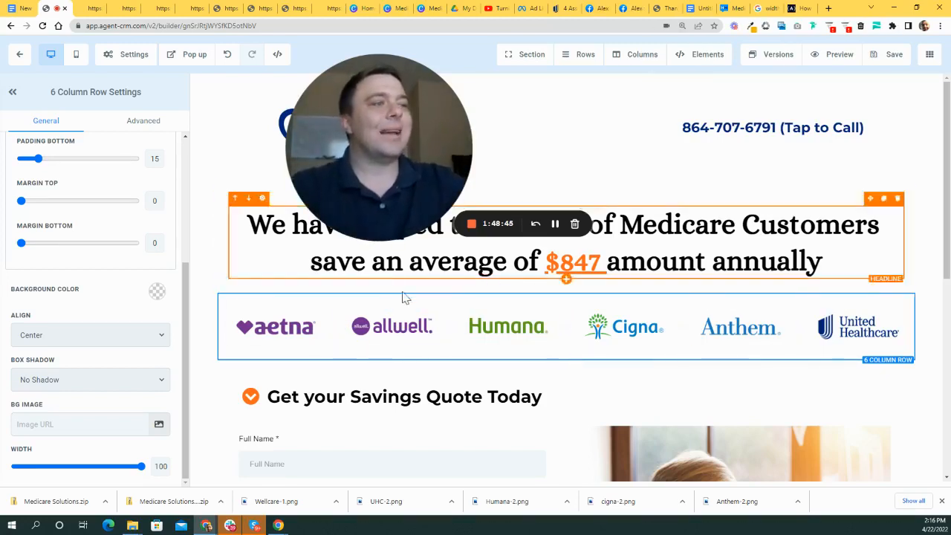
{"action": "left_click", "coordinate": [885, 57]}
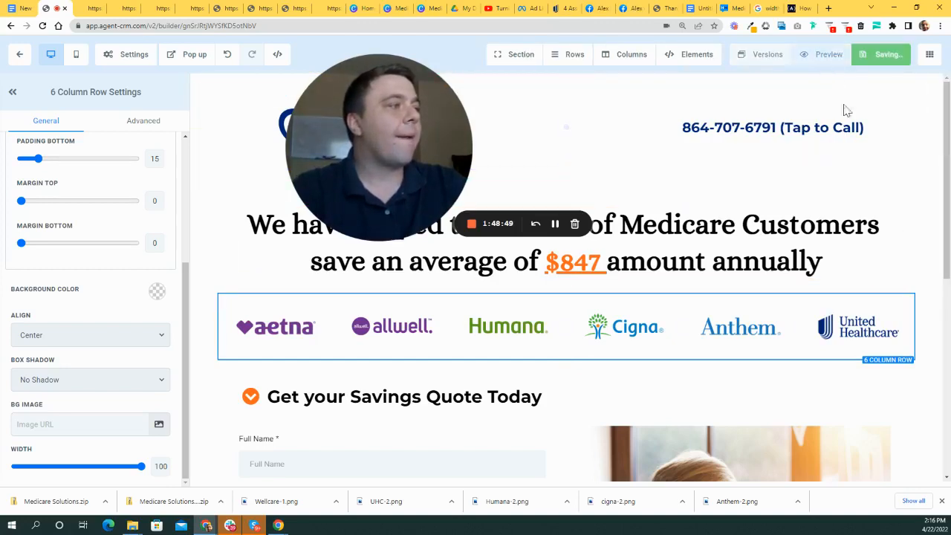
- Preview the page with the repositioned logo row, then go back to the builder
{"action": "left_click", "coordinate": [826, 57]}
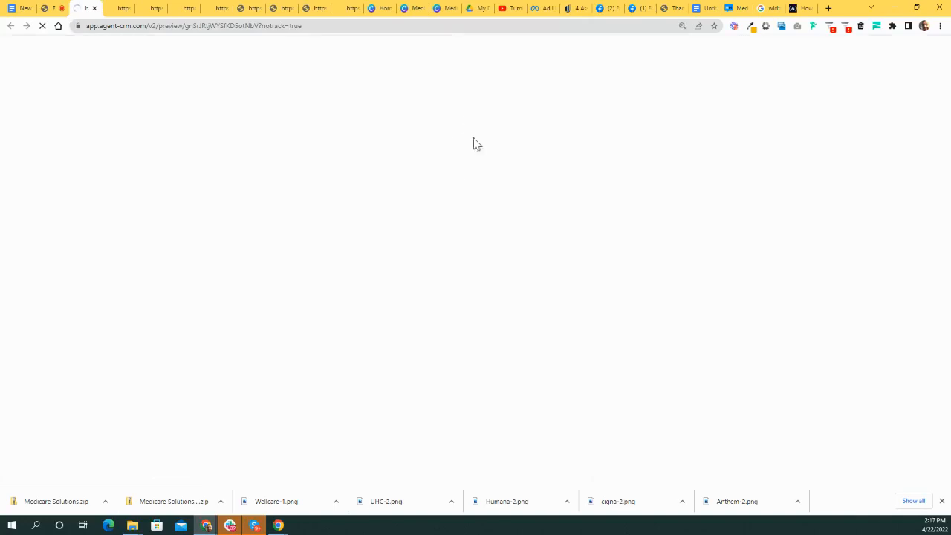
{"action": "scroll", "coordinate": [523, 246], "scroll_direction": "down", "scroll_amount": 3}
{"action": "scroll", "coordinate": [657, 284], "scroll_direction": "up", "scroll_amount": 3}
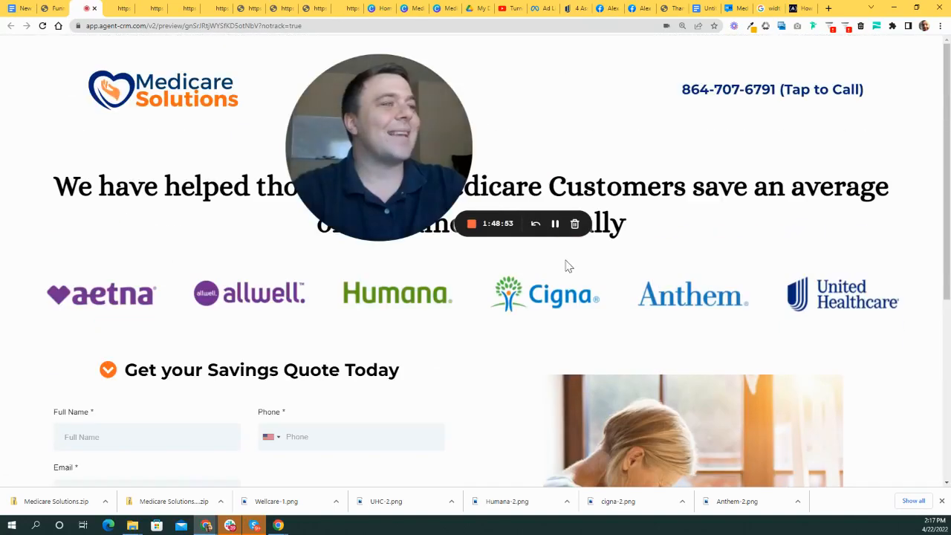
{"action": "left_click_drag", "start_coordinate": [428, 189], "coordinate": [275, 105]}
{"action": "scroll", "coordinate": [575, 250], "scroll_direction": "down", "scroll_amount": 1}
{"action": "scroll", "coordinate": [586, 240], "scroll_direction": "up", "scroll_amount": 1}
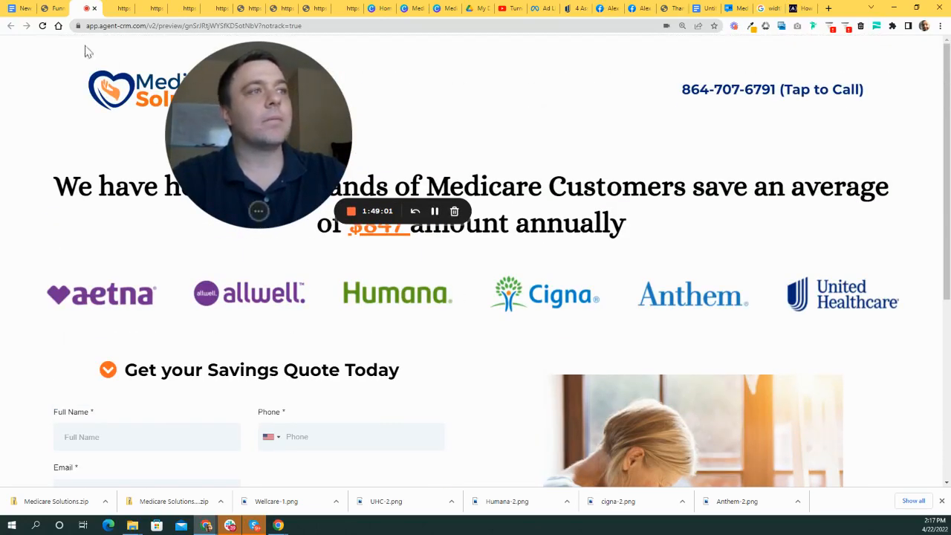
{"action": "left_click", "coordinate": [54, 9]}
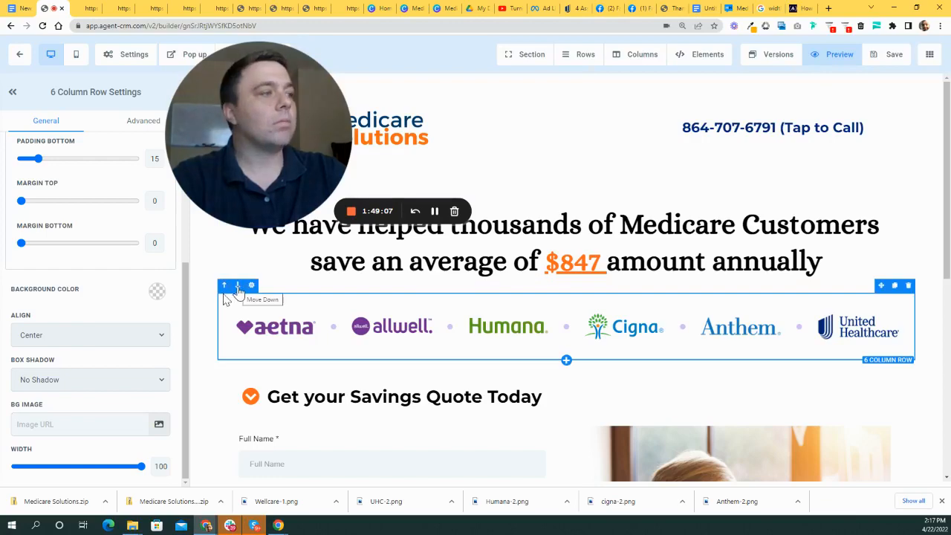
- Move the insurer logo row back down below the quote form
{"action": "left_click", "coordinate": [238, 287]}
{"action": "scroll", "coordinate": [468, 411], "scroll_direction": "down", "scroll_amount": 6}
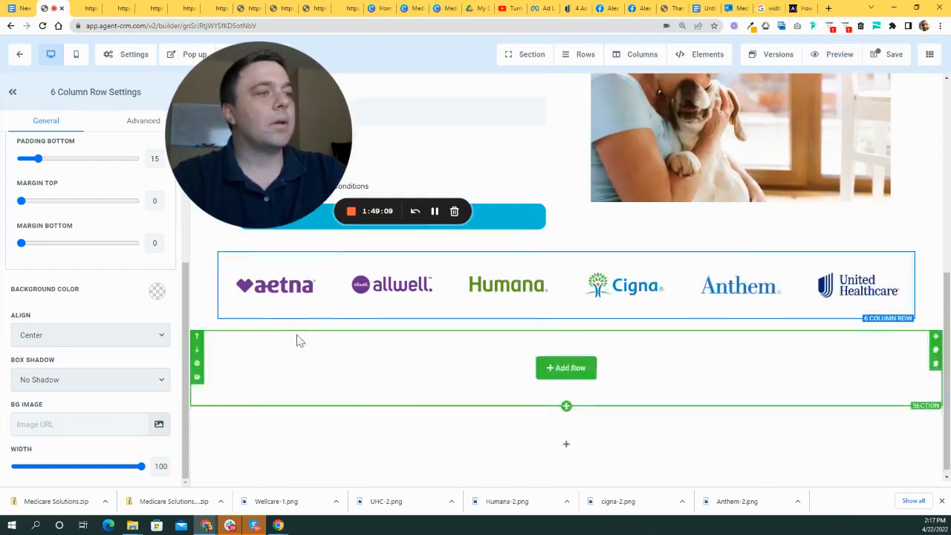
{"action": "left_click", "coordinate": [279, 295]}
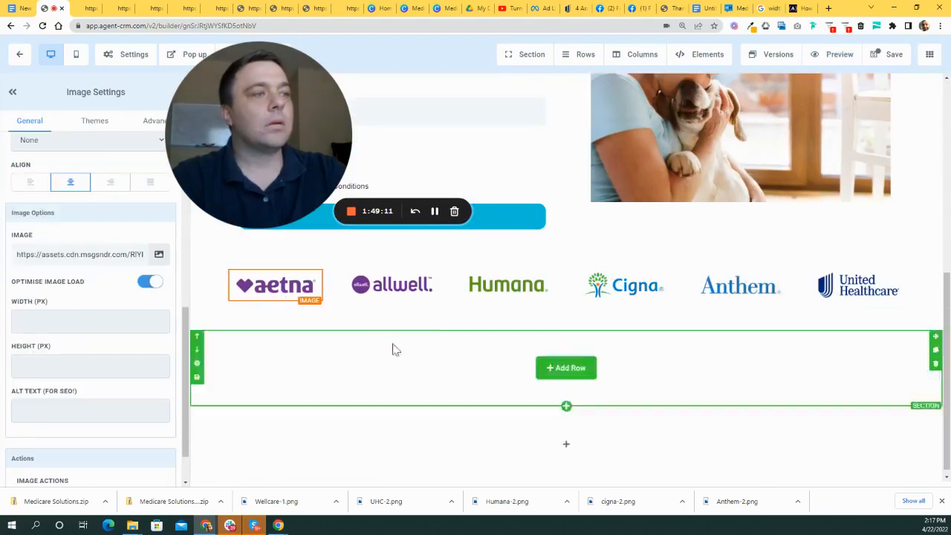
{"action": "scroll", "coordinate": [364, 297], "scroll_direction": "up", "scroll_amount": 3}
{"action": "left_click_drag", "start_coordinate": [275, 108], "coordinate": [355, 163]}
- Add a 3 COLUMN row to the empty section beneath the logo row
{"action": "scroll", "coordinate": [639, 360], "scroll_direction": "down", "scroll_amount": 3}
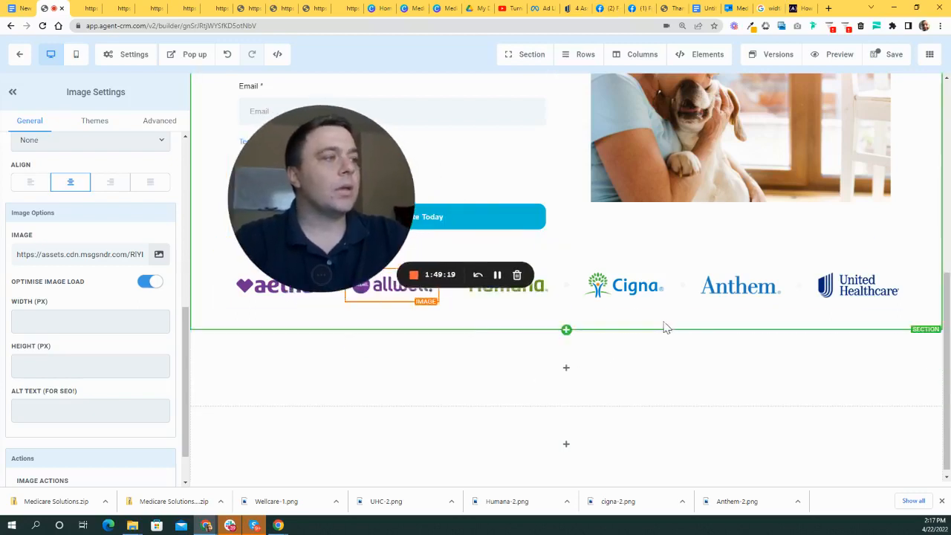
{"action": "scroll", "coordinate": [631, 334], "scroll_direction": "down", "scroll_amount": 1}
{"action": "mouse_move", "coordinate": [583, 386]}
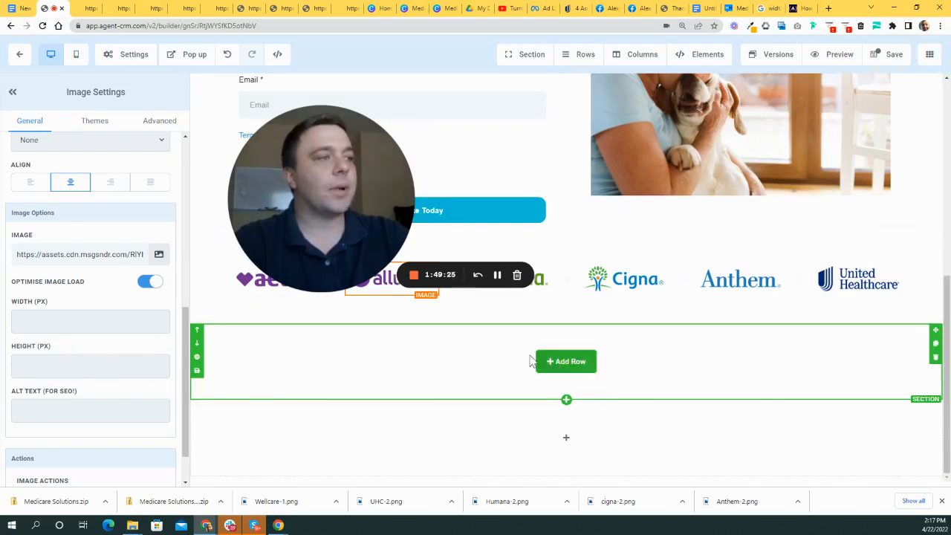
{"action": "left_click", "coordinate": [570, 363]}
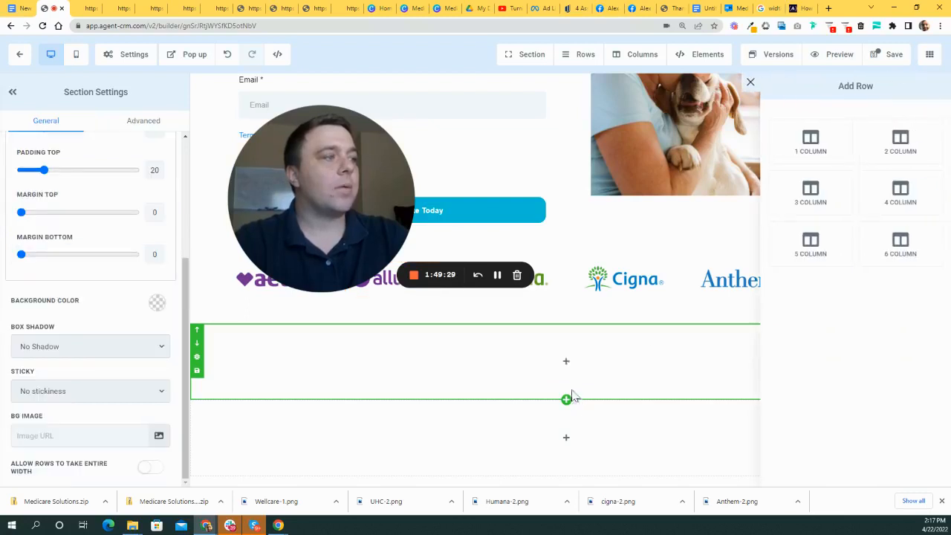
{"action": "left_click", "coordinate": [835, 197]}
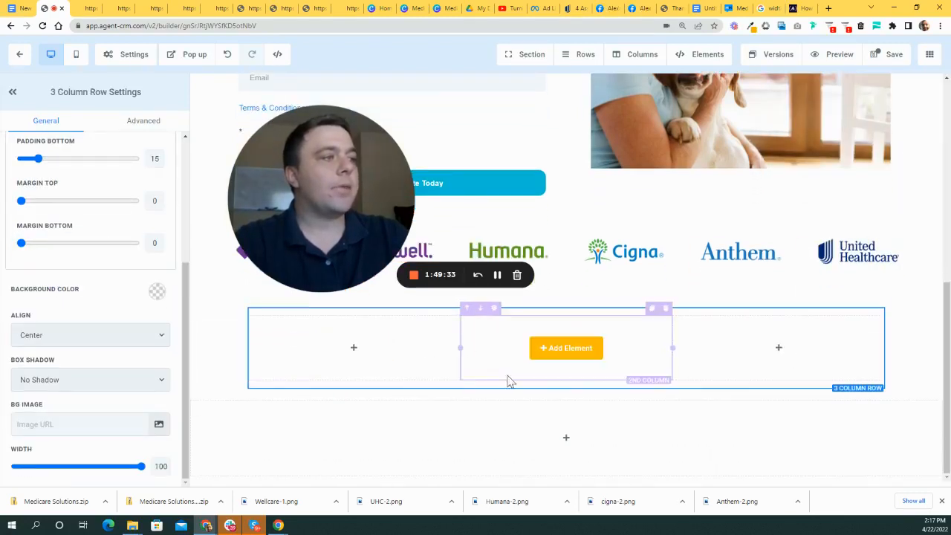
- In a new tab, search Google for 'medicare testimonials'
{"action": "left_click", "coordinate": [827, 8]}
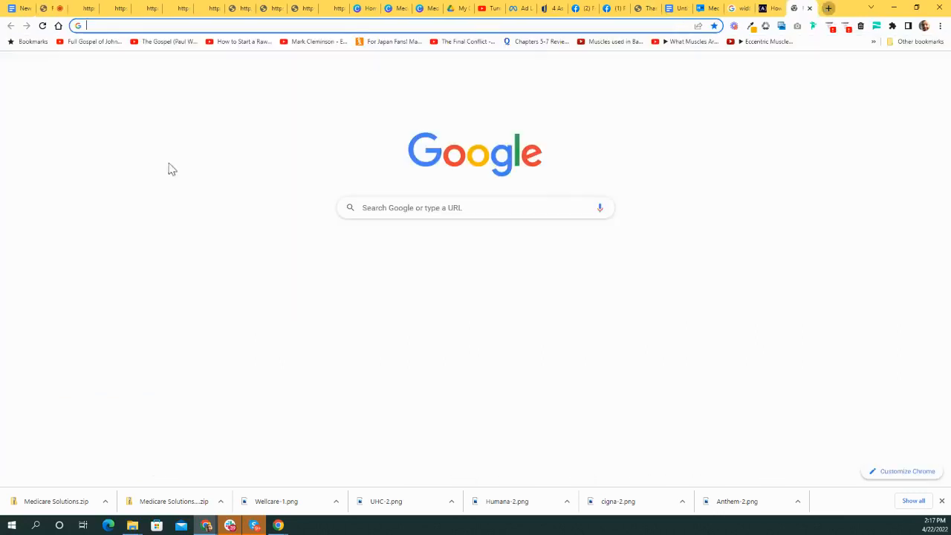
{"action": "left_click", "coordinate": [418, 203]}
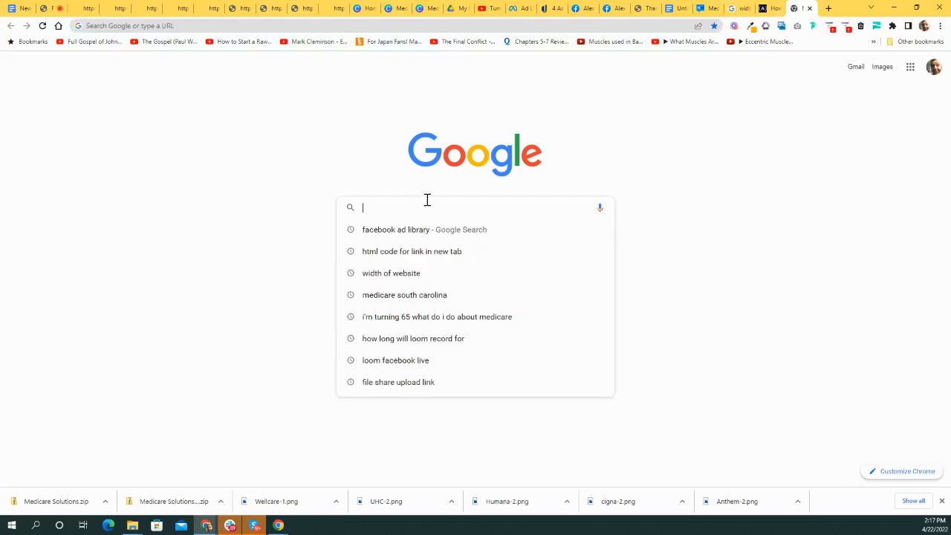
{"action": "type", "text": "medicare "}
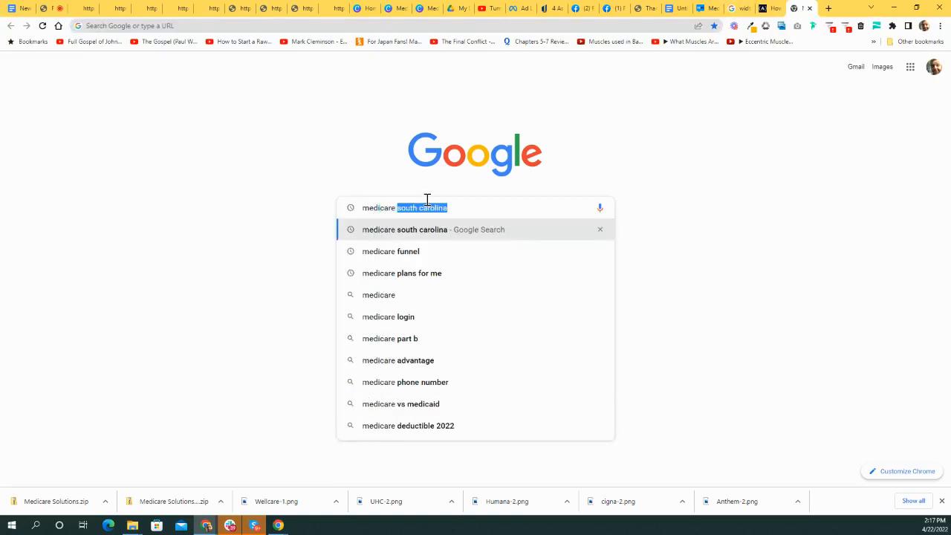
{"action": "type", "text": "test"}
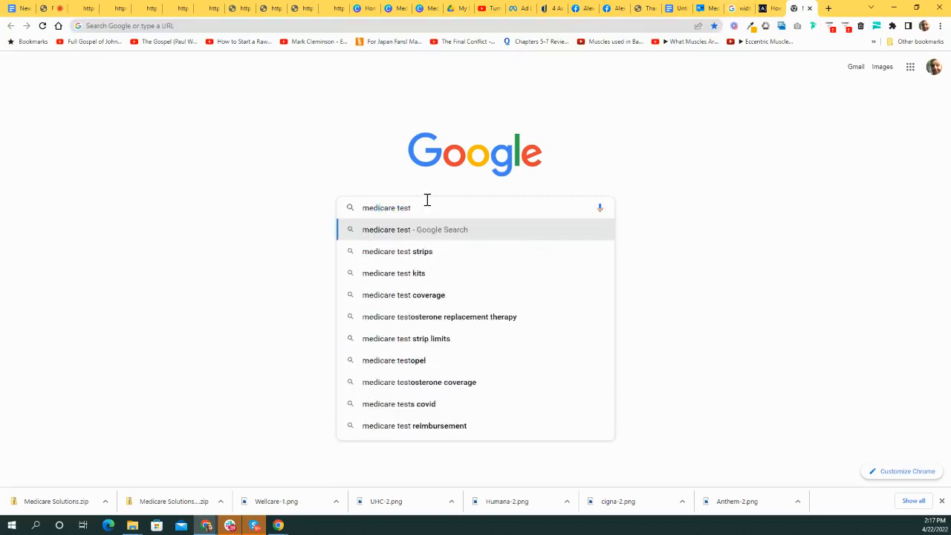
{"action": "type", "text": "imonials"}
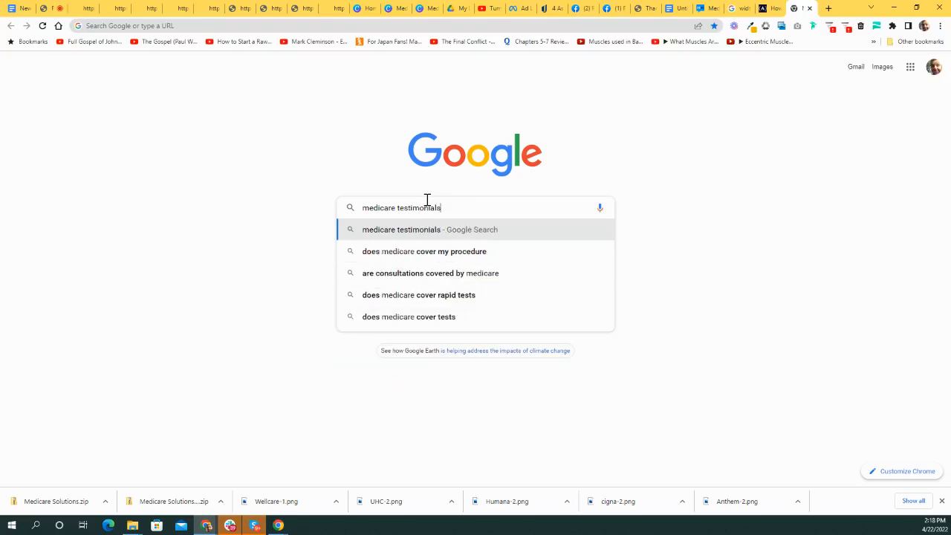
{"action": "key", "text": "Return"}
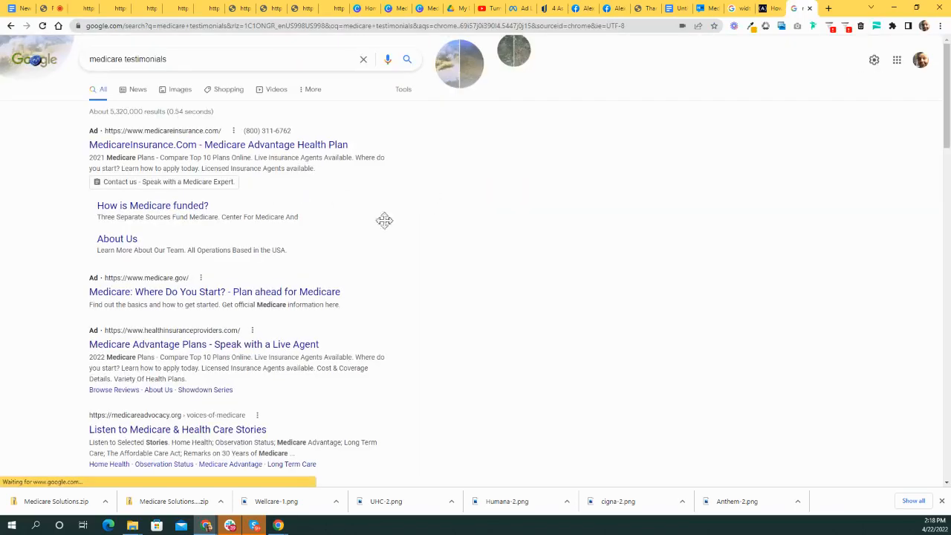
- Scroll the results and open the KAZ client testimonials page on medicareplansneo.com
{"action": "scroll", "coordinate": [524, 294], "scroll_direction": "down", "scroll_amount": 2}
{"action": "left_click_drag", "start_coordinate": [332, 235], "coordinate": [697, 158]}
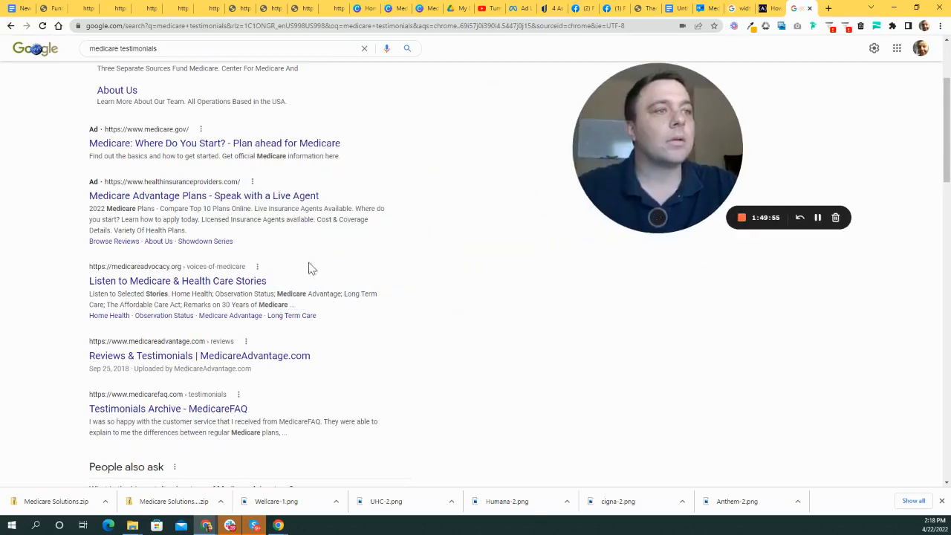
{"action": "scroll", "coordinate": [384, 250], "scroll_direction": "down", "scroll_amount": 2}
{"action": "scroll", "coordinate": [257, 200], "scroll_direction": "up", "scroll_amount": 1}
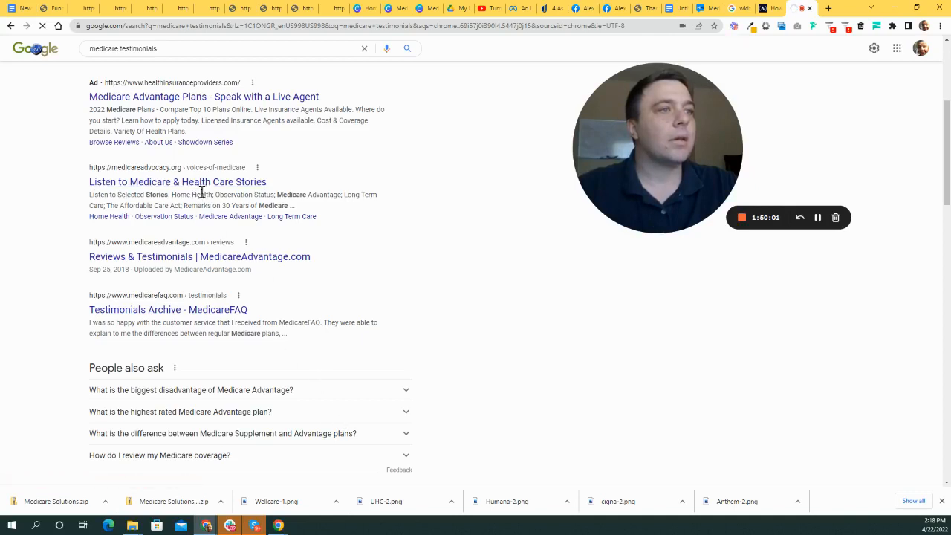
{"action": "scroll", "coordinate": [217, 239], "scroll_direction": "down", "scroll_amount": 2}
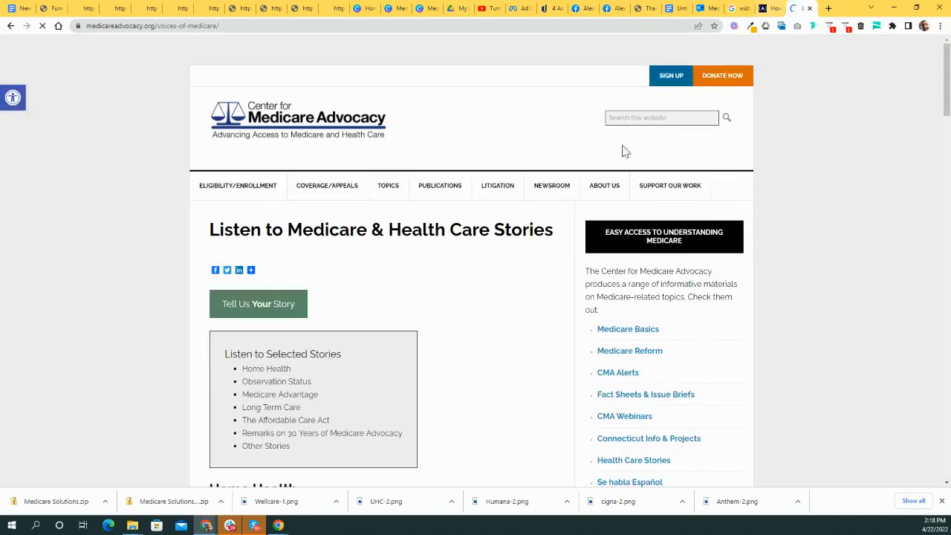
{"action": "scroll", "coordinate": [387, 250], "scroll_direction": "down", "scroll_amount": 2}
{"action": "scroll", "coordinate": [484, 225], "scroll_direction": "up", "scroll_amount": 1}
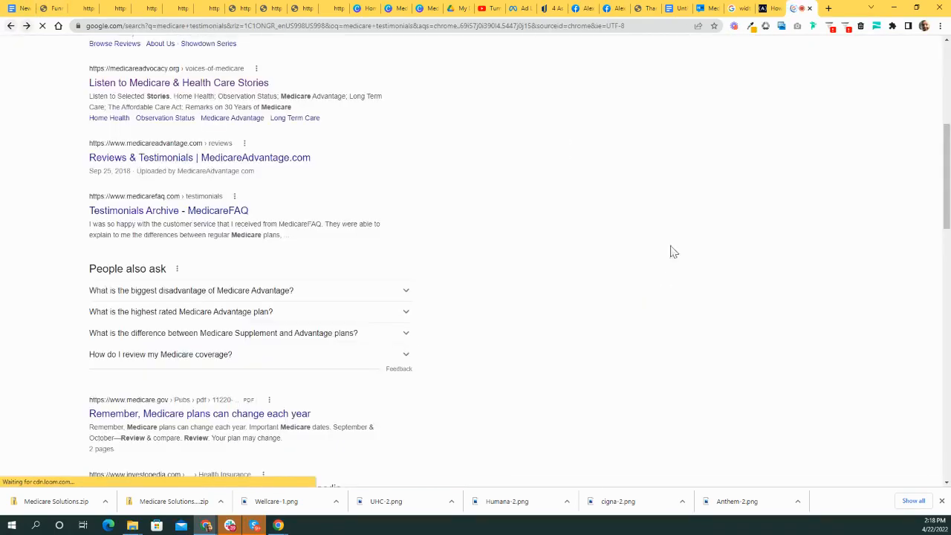
{"action": "scroll", "coordinate": [322, 295], "scroll_direction": "down", "scroll_amount": 4}
{"action": "scroll", "coordinate": [315, 295], "scroll_direction": "down", "scroll_amount": 2}
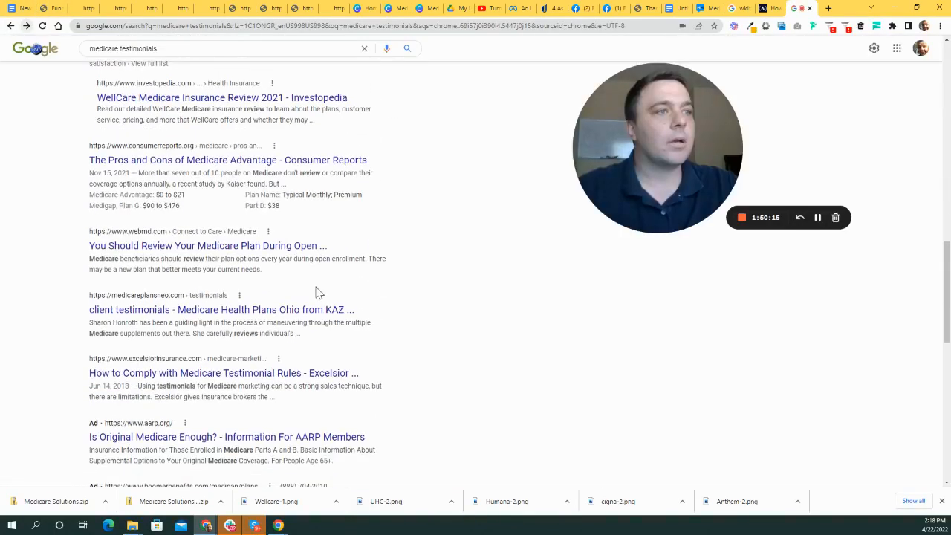
{"action": "scroll", "coordinate": [297, 230], "scroll_direction": "down", "scroll_amount": 1}
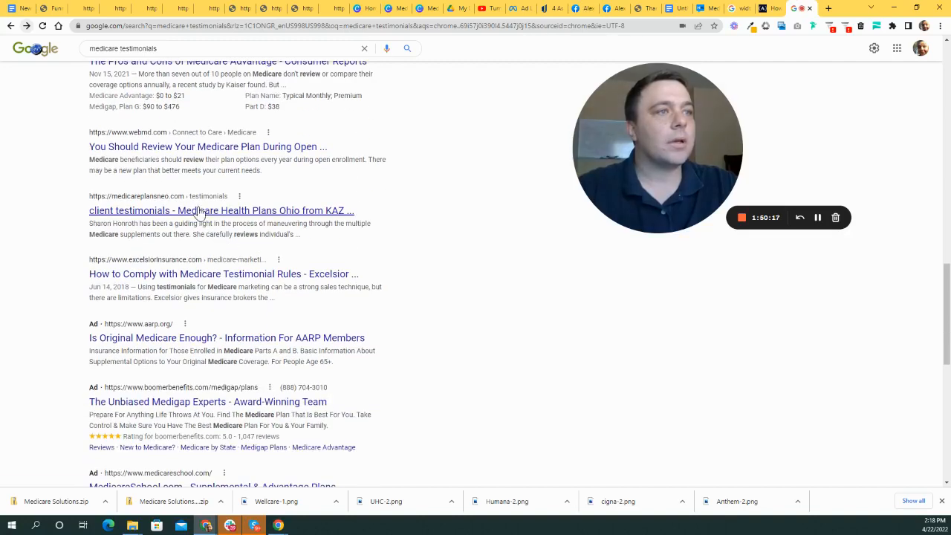
{"action": "left_click", "coordinate": [290, 212]}
- Browse the medicareplansneo.com client testimonials page, studying its circular reviewer headshots
{"action": "scroll", "coordinate": [601, 209], "scroll_direction": "down", "scroll_amount": 2}
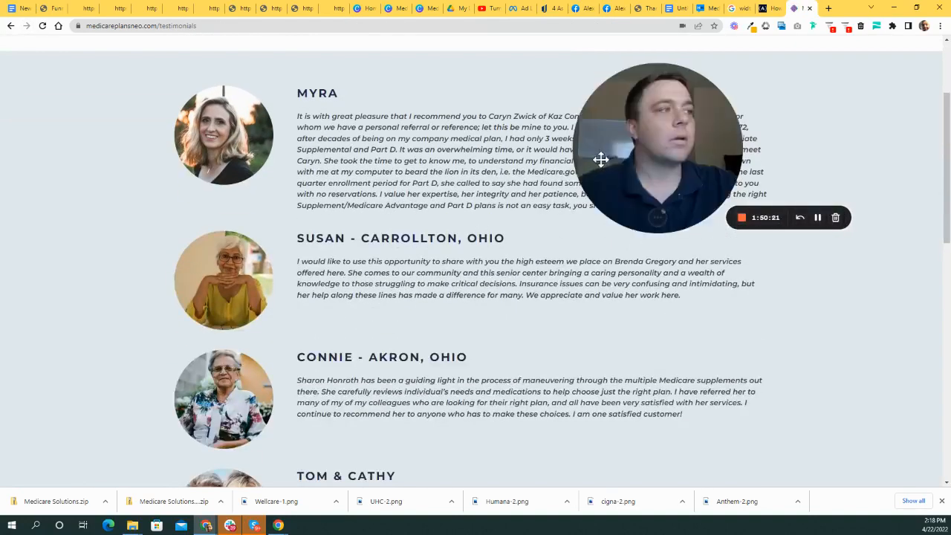
{"action": "scroll", "coordinate": [346, 207], "scroll_direction": "down", "scroll_amount": 7}
{"action": "scroll", "coordinate": [375, 307], "scroll_direction": "down", "scroll_amount": 3}
{"action": "scroll", "coordinate": [388, 292], "scroll_direction": "up", "scroll_amount": 10}
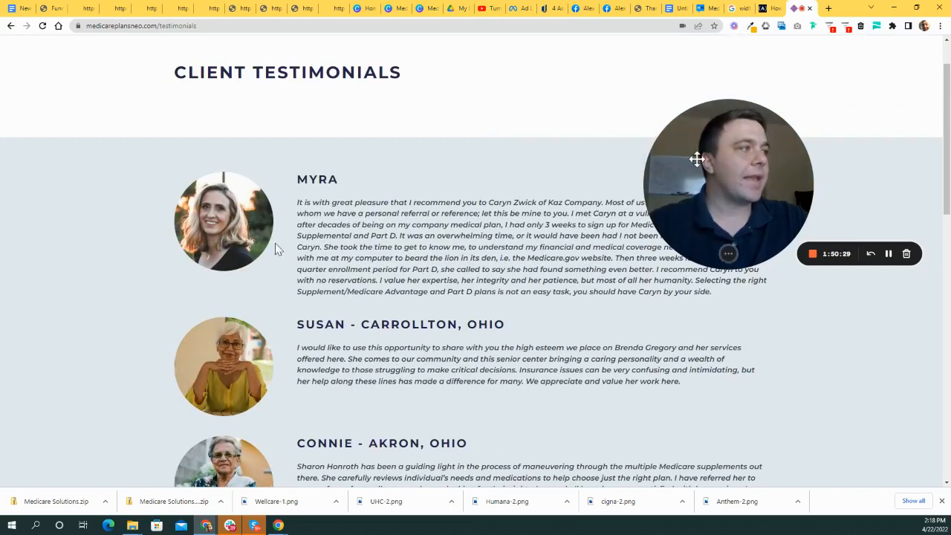
{"action": "left_click_drag", "start_coordinate": [697, 159], "coordinate": [719, 134]}
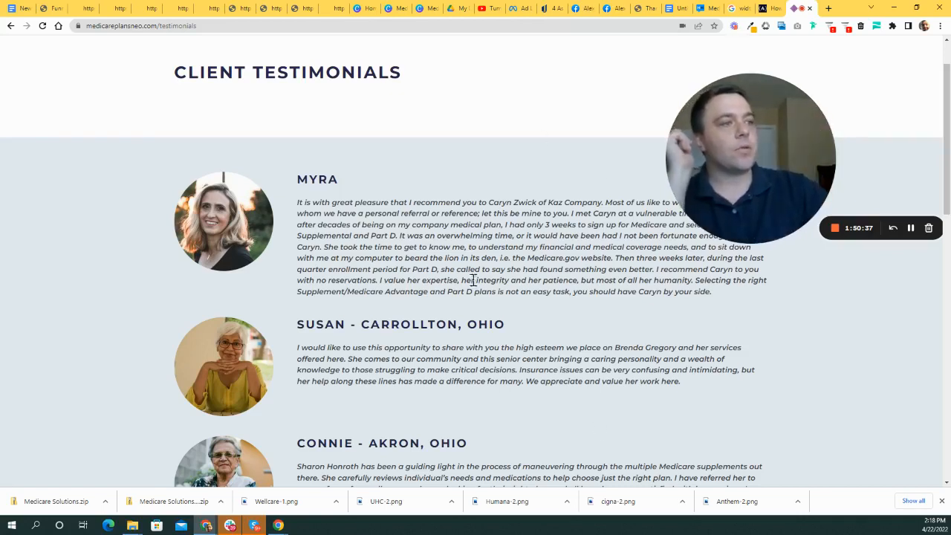
{"action": "scroll", "coordinate": [453, 343], "scroll_direction": "down", "scroll_amount": 5}
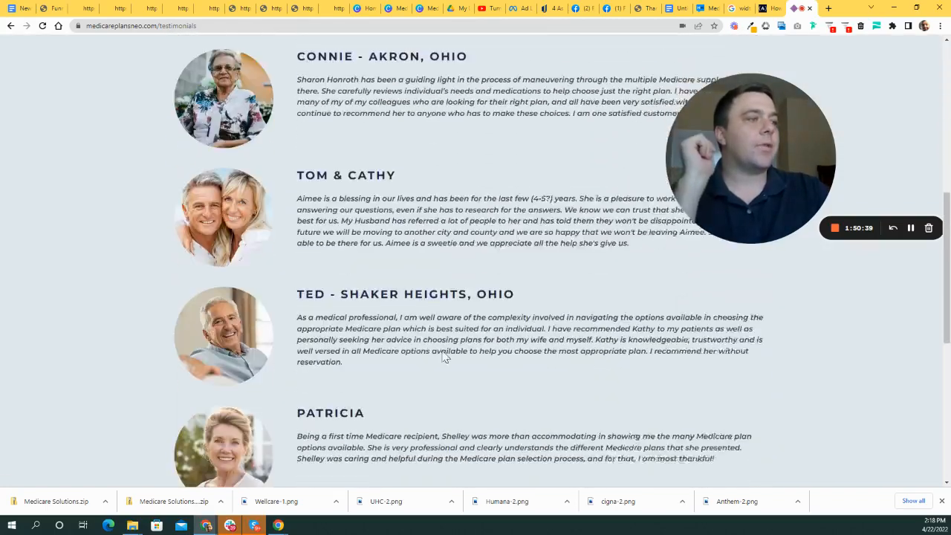
{"action": "scroll", "coordinate": [492, 420], "scroll_direction": "down", "scroll_amount": 1}
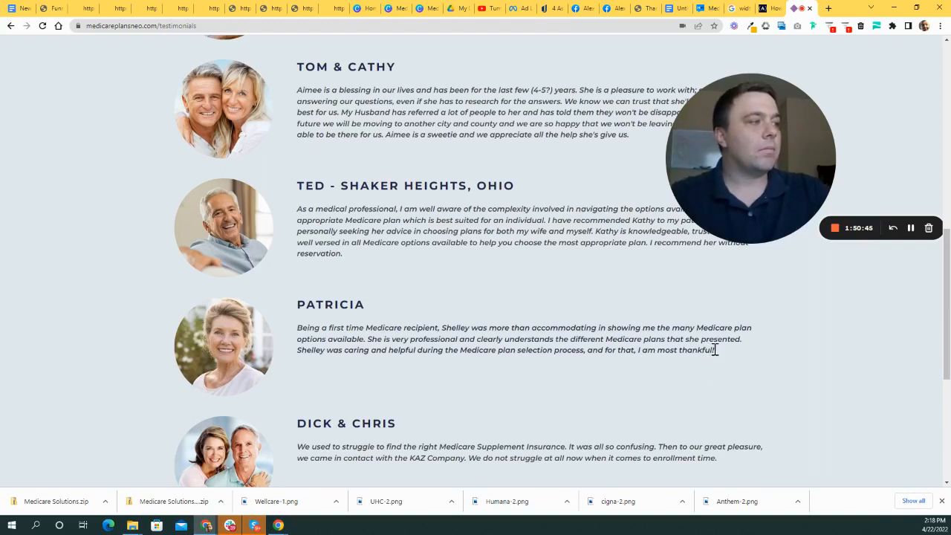
{"action": "left_click_drag", "start_coordinate": [529, 338], "coordinate": [540, 340]}
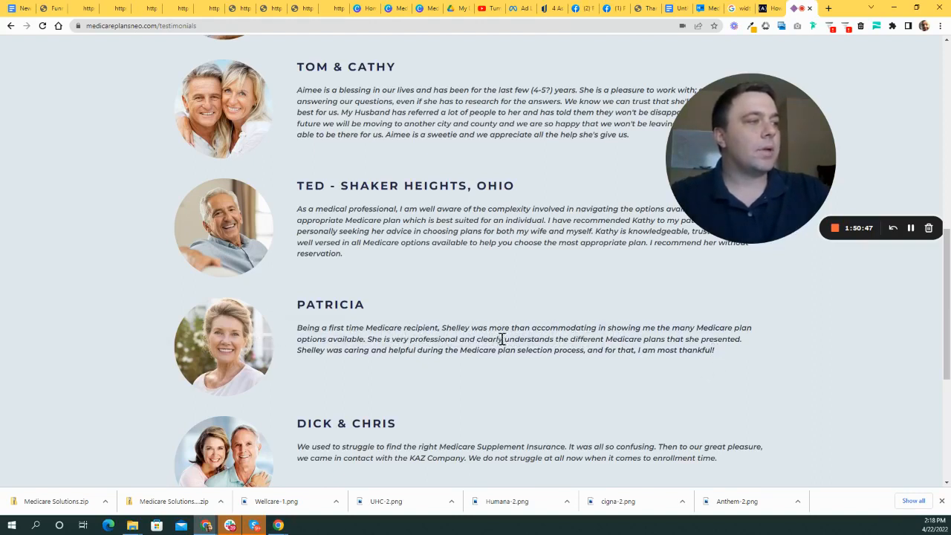
{"action": "scroll", "coordinate": [588, 344], "scroll_direction": "up", "scroll_amount": 10}
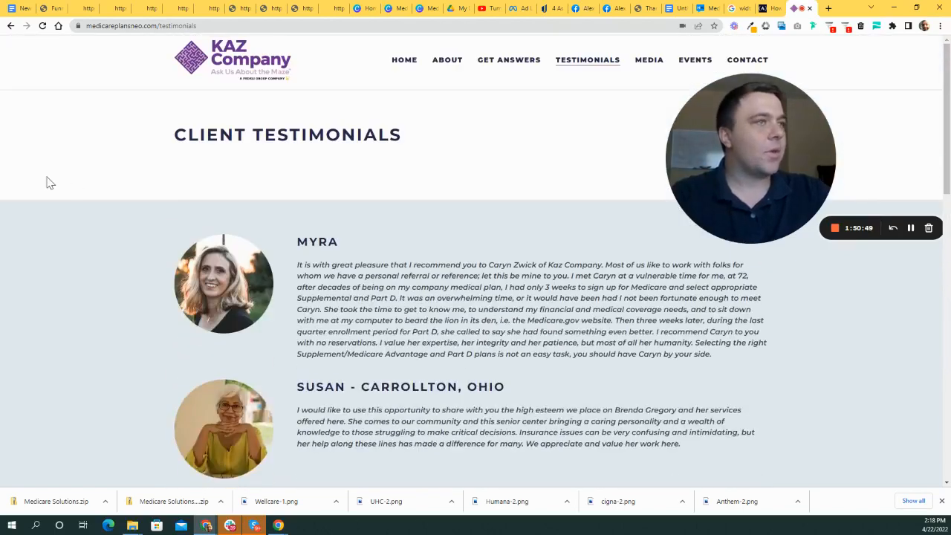
{"action": "scroll", "coordinate": [443, 168], "scroll_direction": "down", "scroll_amount": 1}
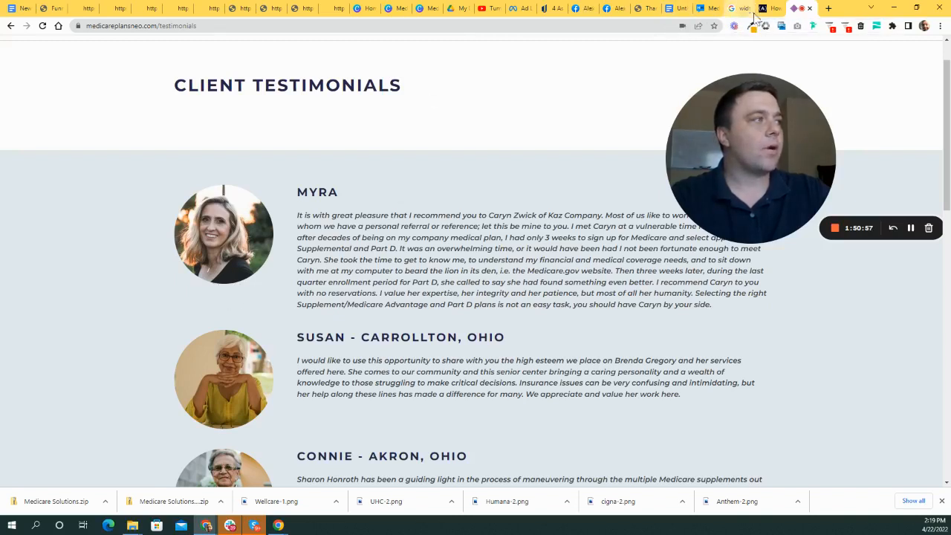
{"action": "left_click", "coordinate": [23, 8]}
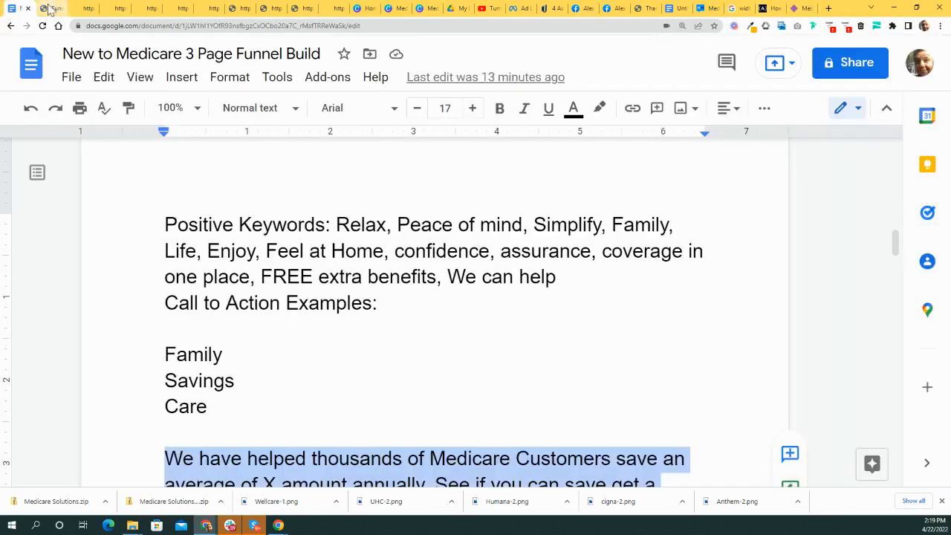
- Leave the funnel build notes and return to the Agent CRM page builder
{"action": "left_click", "coordinate": [49, 8]}
{"action": "left_click_drag", "start_coordinate": [900, 139], "coordinate": [334, 263]}
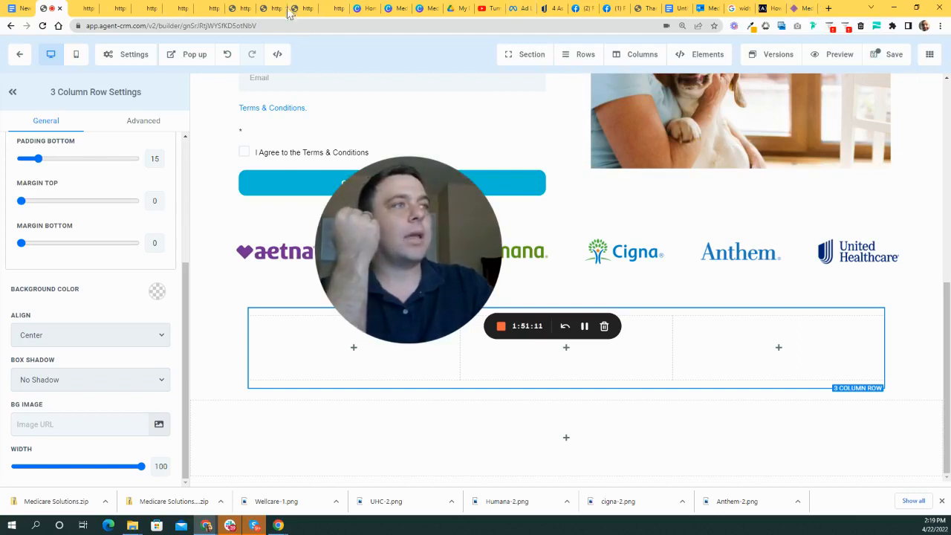
- Switch from the Agent CRM builder to the Canva home page
{"action": "left_click", "coordinate": [369, 8]}
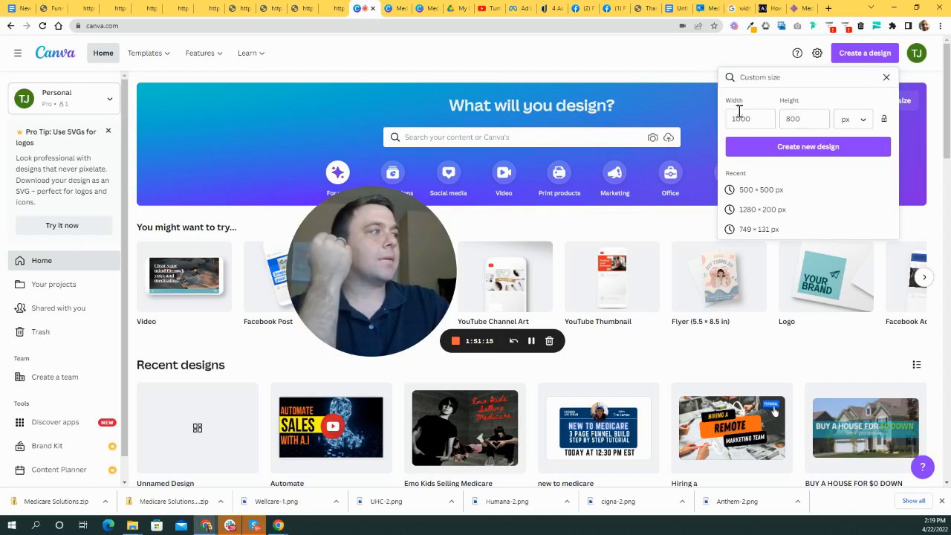
- Create a new Canva design with a custom size of 500 × 500 px
{"action": "left_click", "coordinate": [761, 121]}
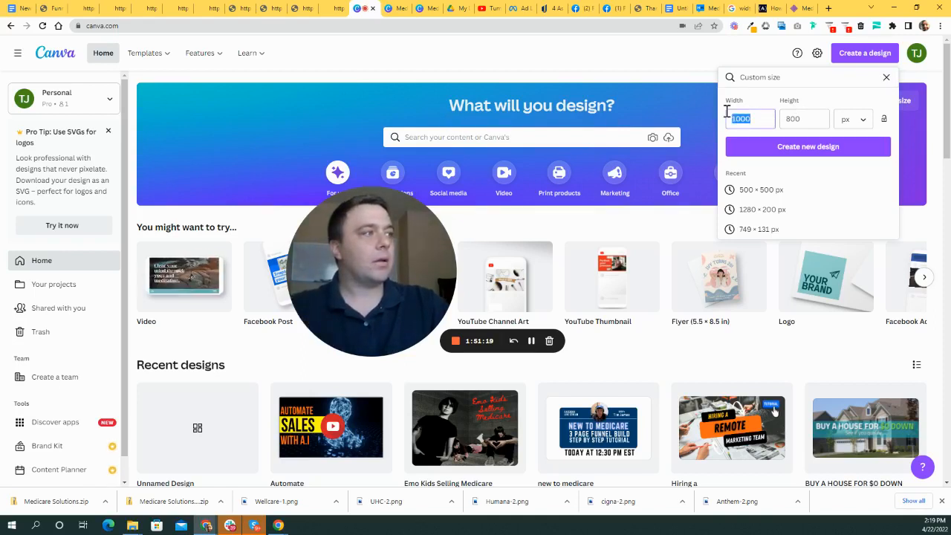
{"action": "type", "text": "500"}
{"action": "key", "text": "Tab"}
{"action": "type", "text": "500"}
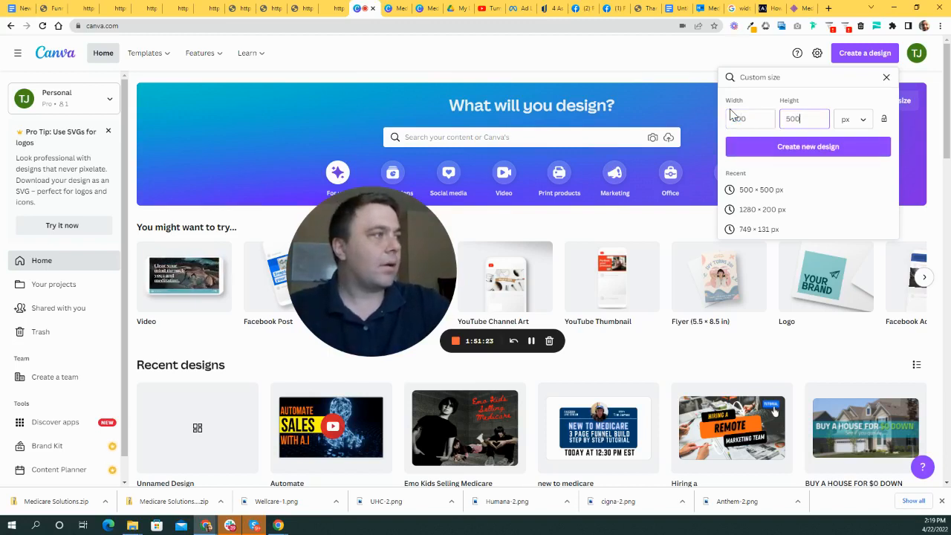
{"action": "left_click", "coordinate": [808, 149]}
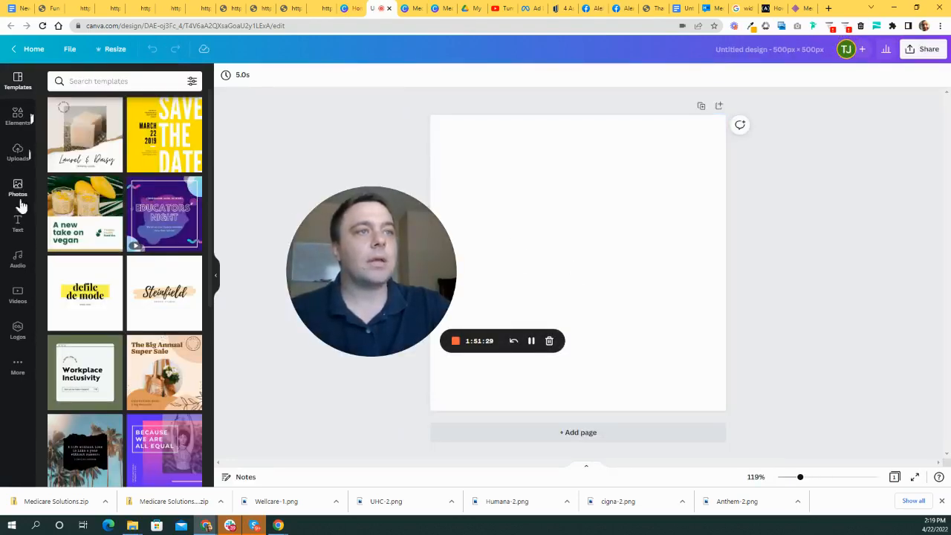
- Search Canva's Photos for 'senior citizen headshot' and scroll through the results
{"action": "left_click", "coordinate": [22, 190]}
{"action": "left_click", "coordinate": [125, 83]}
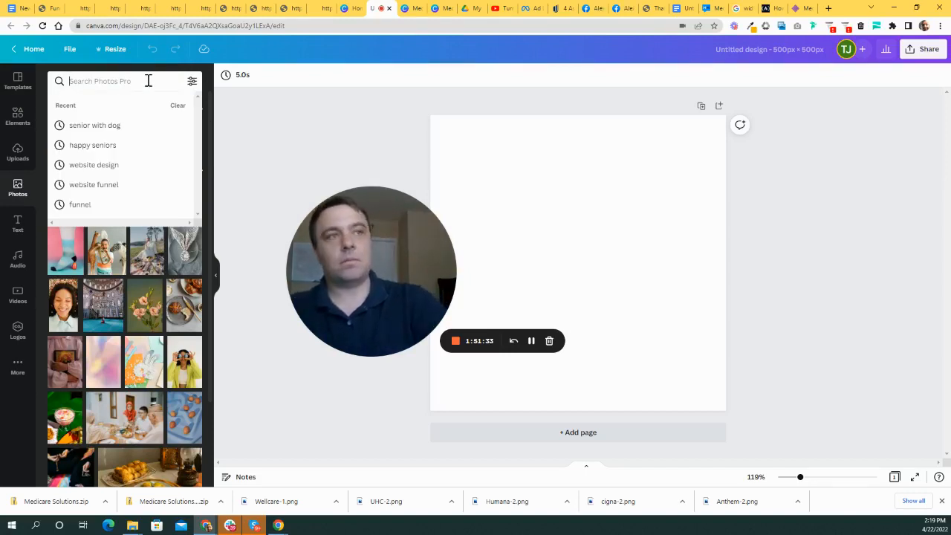
{"action": "type", "text": "senior citi"}
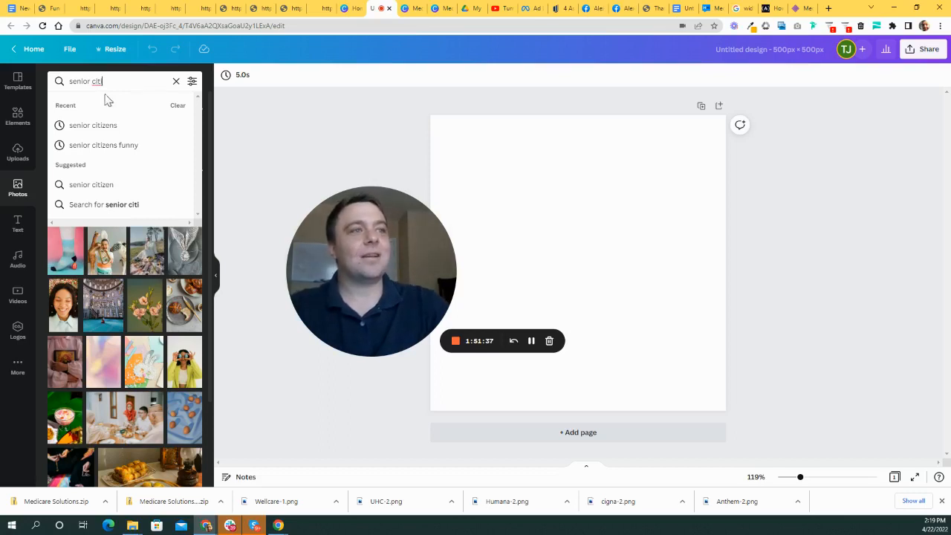
{"action": "left_click", "coordinate": [104, 188]}
{"action": "left_click_drag", "start_coordinate": [123, 77], "coordinate": [102, 76]}
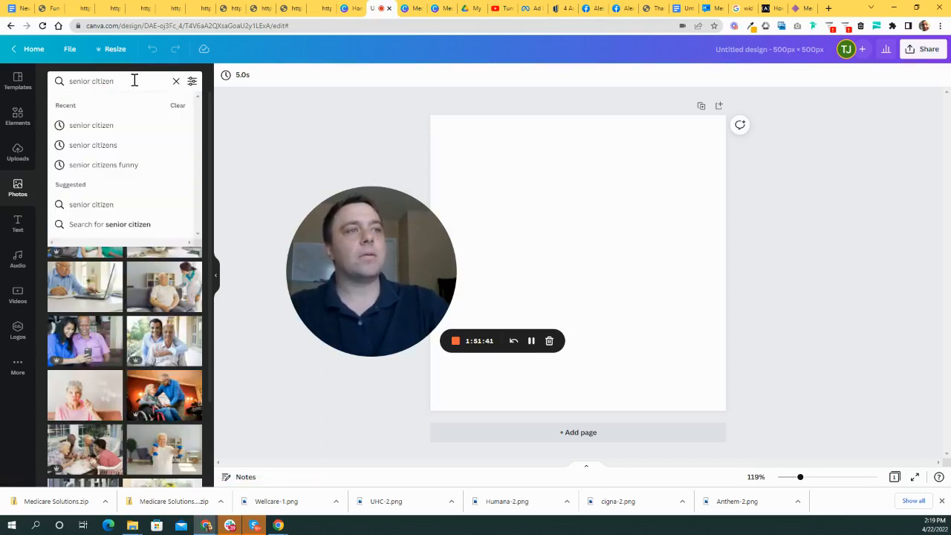
{"action": "type", "text": "headshot"}
{"action": "key", "text": "Return"}
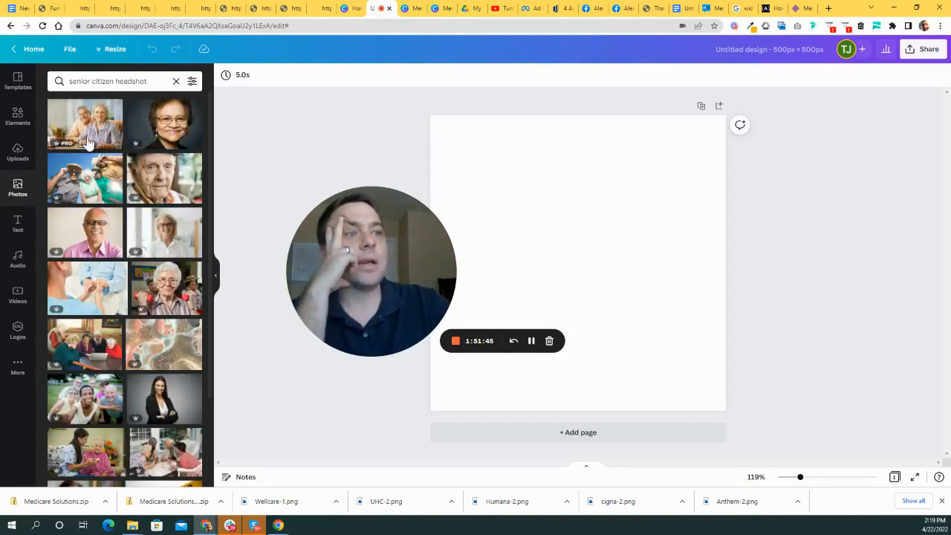
{"action": "scroll", "coordinate": [172, 241], "scroll_direction": "down", "scroll_amount": 5}
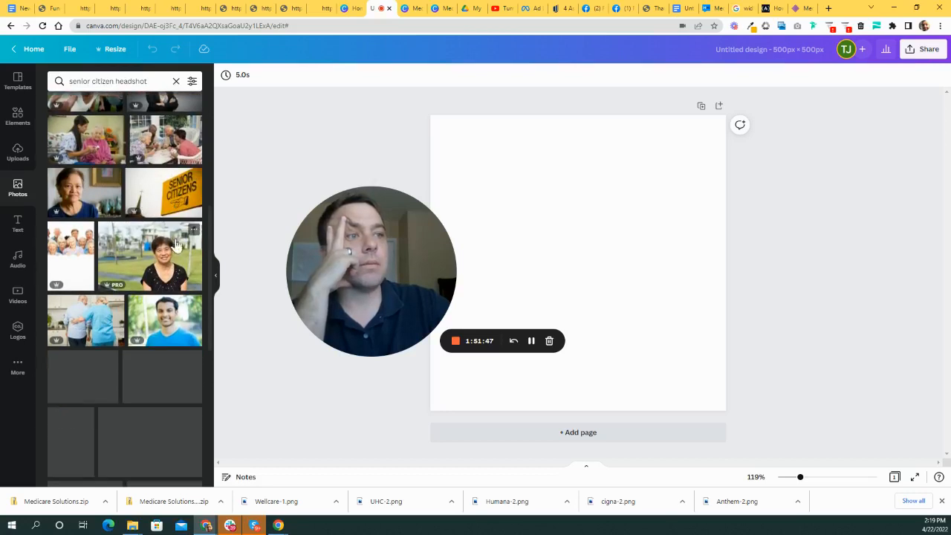
{"action": "scroll", "coordinate": [207, 265], "scroll_direction": "down", "scroll_amount": 2}
{"action": "scroll", "coordinate": [188, 260], "scroll_direction": "down", "scroll_amount": 5}
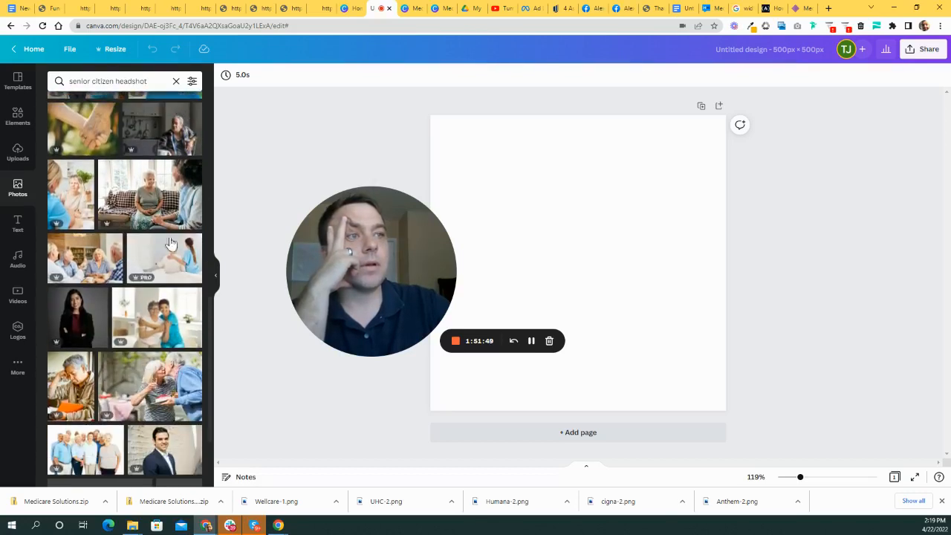
{"action": "scroll", "coordinate": [152, 256], "scroll_direction": "down", "scroll_amount": 8}
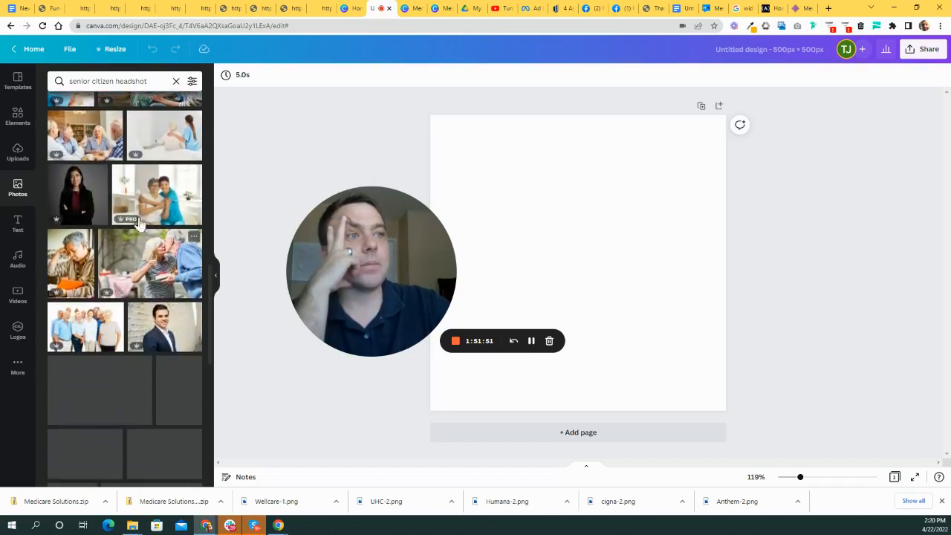
{"action": "scroll", "coordinate": [163, 243], "scroll_direction": "down", "scroll_amount": 2}
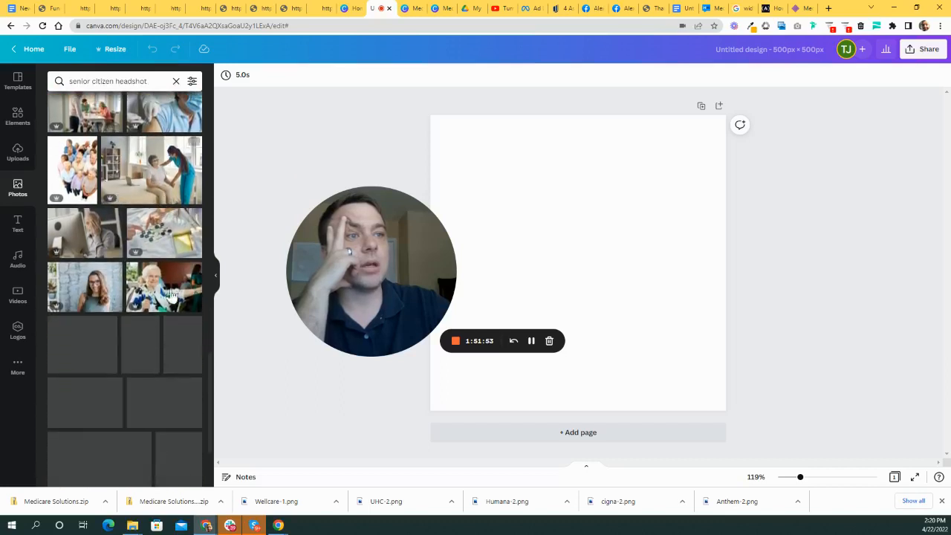
{"action": "scroll", "coordinate": [134, 321], "scroll_direction": "down", "scroll_amount": 3}
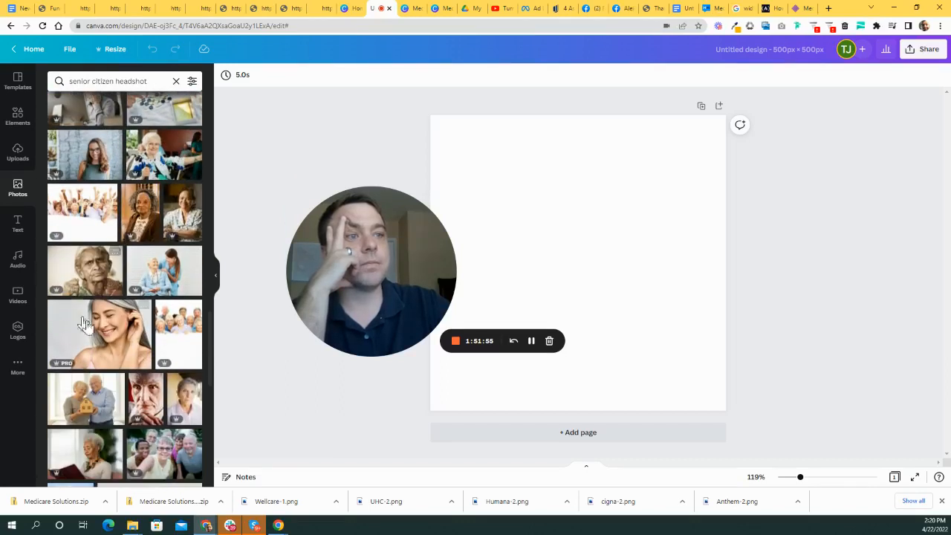
{"action": "scroll", "coordinate": [179, 346], "scroll_direction": "down", "scroll_amount": 2}
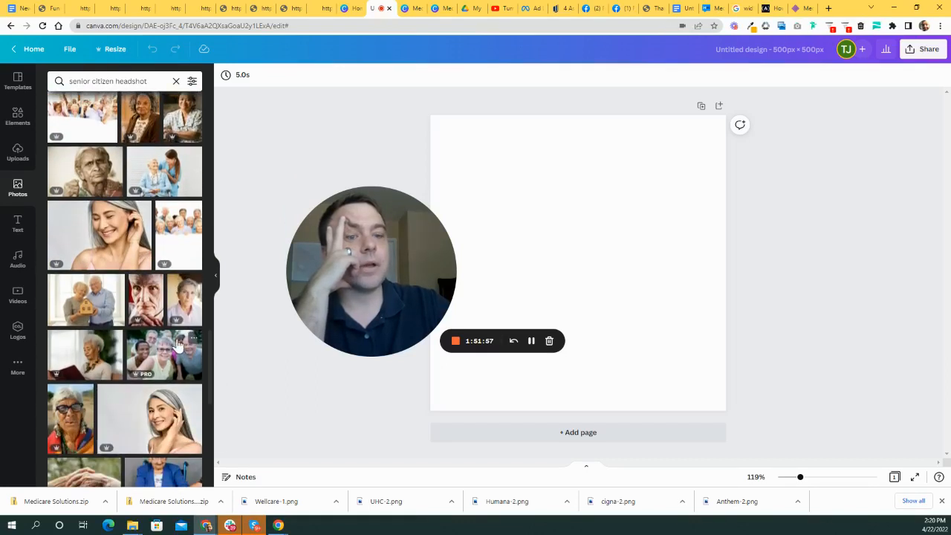
{"action": "scroll", "coordinate": [178, 346], "scroll_direction": "down", "scroll_amount": 4}
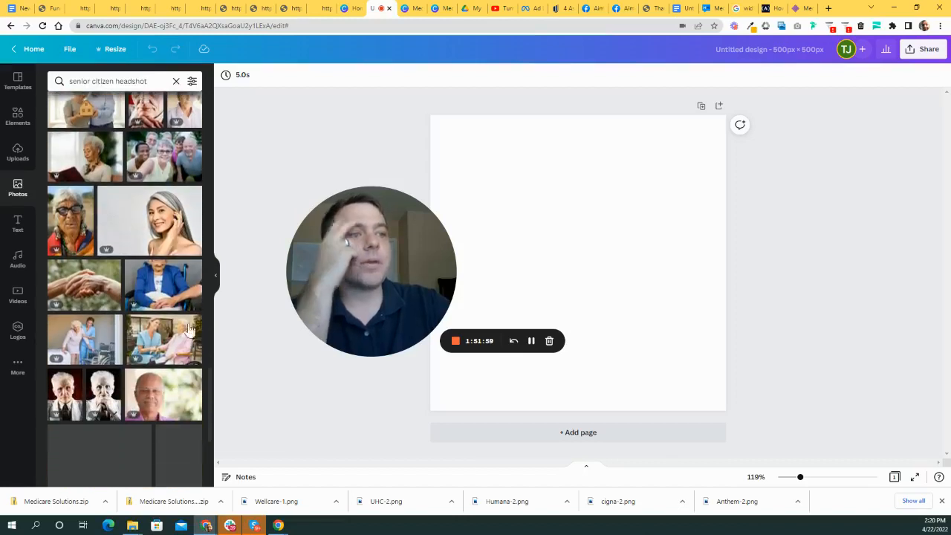
{"action": "scroll", "coordinate": [146, 320], "scroll_direction": "down", "scroll_amount": 3}
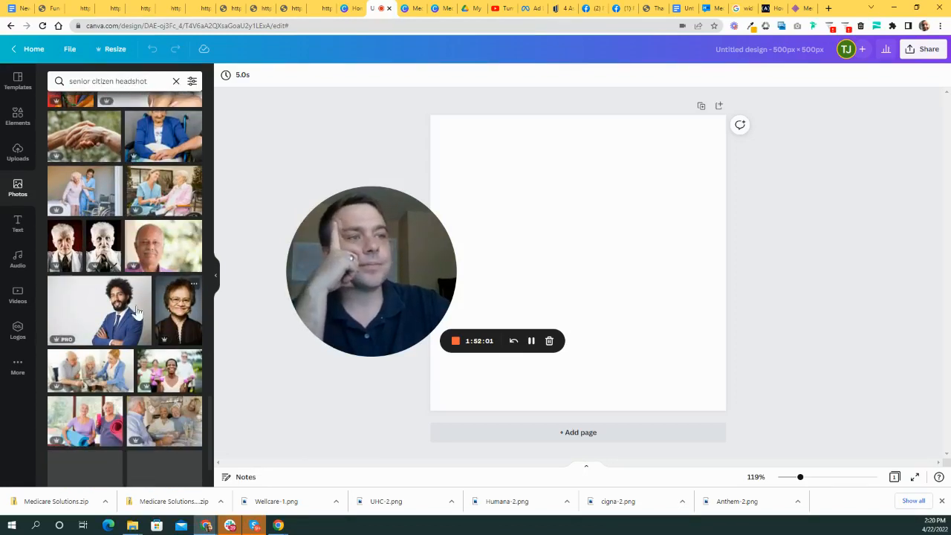
- Add the smiling senior woman photo, crop its bottom near-square, and move it top-right
{"action": "left_click", "coordinate": [178, 315]}
{"action": "left_click_drag", "start_coordinate": [585, 231], "coordinate": [545, 233]}
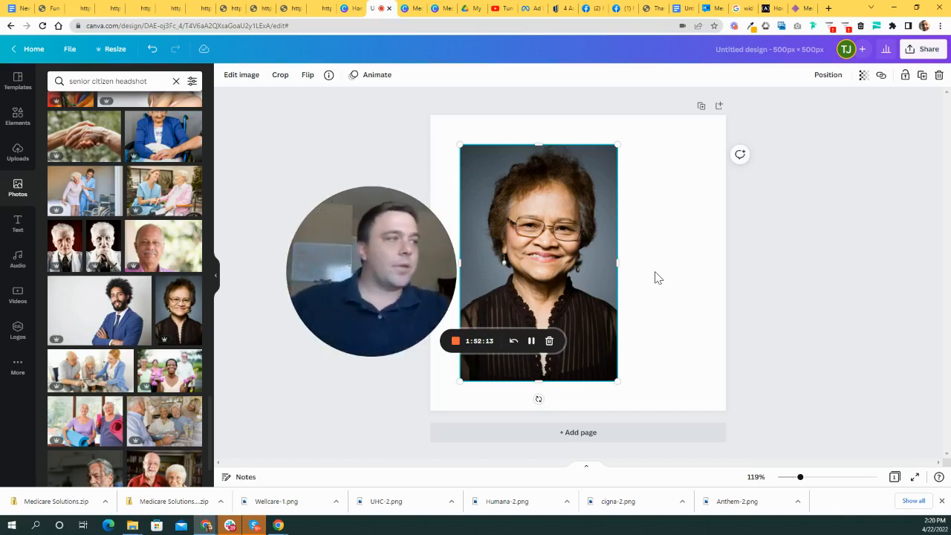
{"action": "left_click_drag", "start_coordinate": [530, 248], "coordinate": [717, 217]}
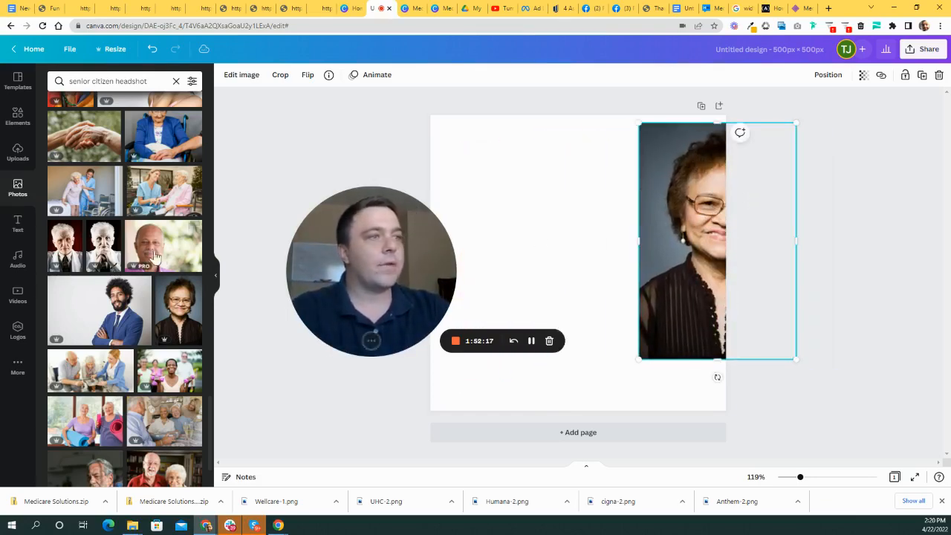
{"action": "left_click_drag", "start_coordinate": [372, 282], "coordinate": [319, 282]}
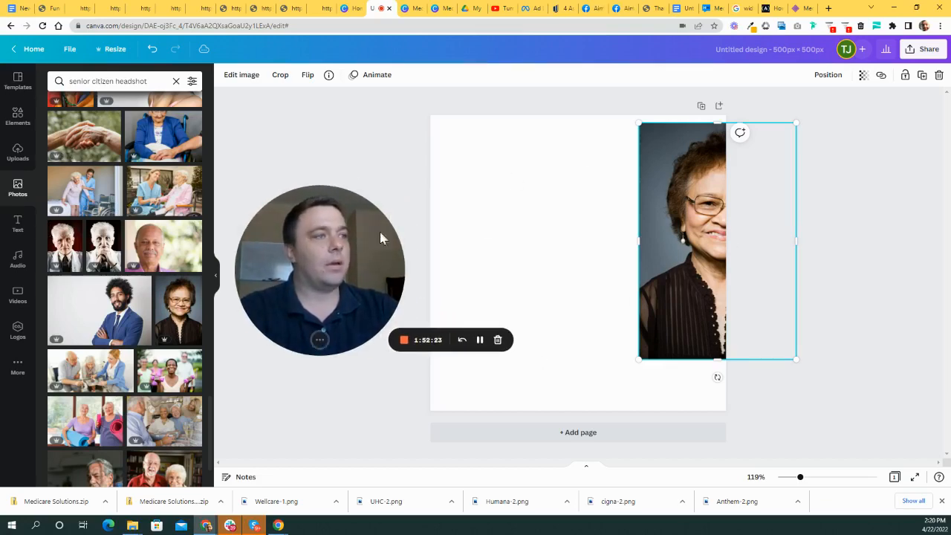
{"action": "left_click_drag", "start_coordinate": [649, 248], "coordinate": [530, 240]}
{"action": "left_click_drag", "start_coordinate": [572, 372], "coordinate": [575, 293]}
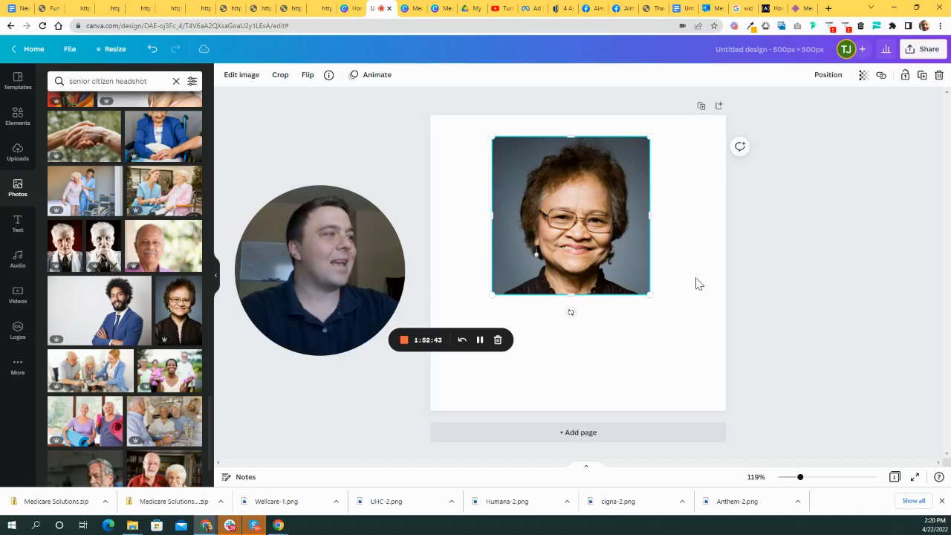
{"action": "left_click", "coordinate": [758, 439]}
{"action": "left_click_drag", "start_coordinate": [629, 251], "coordinate": [748, 223]}
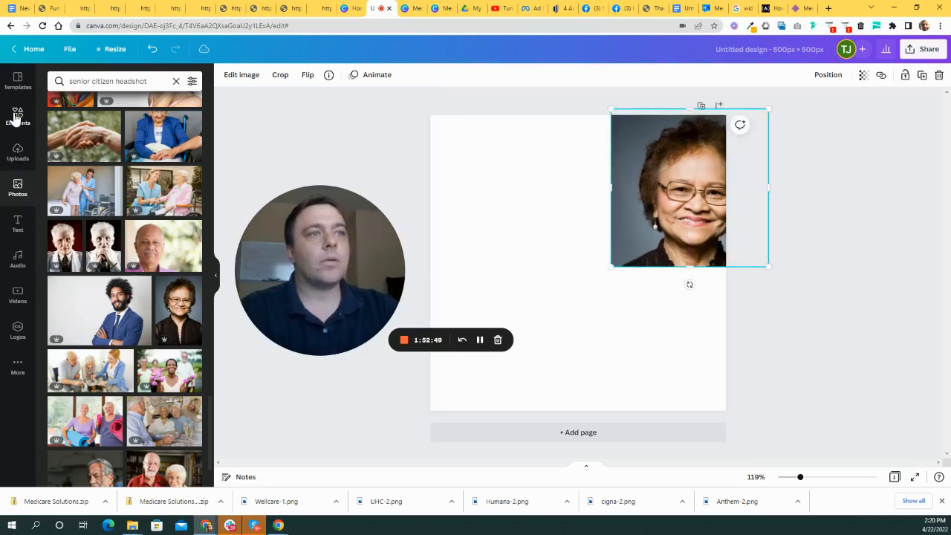
{"action": "left_click", "coordinate": [16, 117]}
- Search Elements for 'frame', add a circle frame and place the woman's photo inside it
{"action": "left_click", "coordinate": [135, 79]}
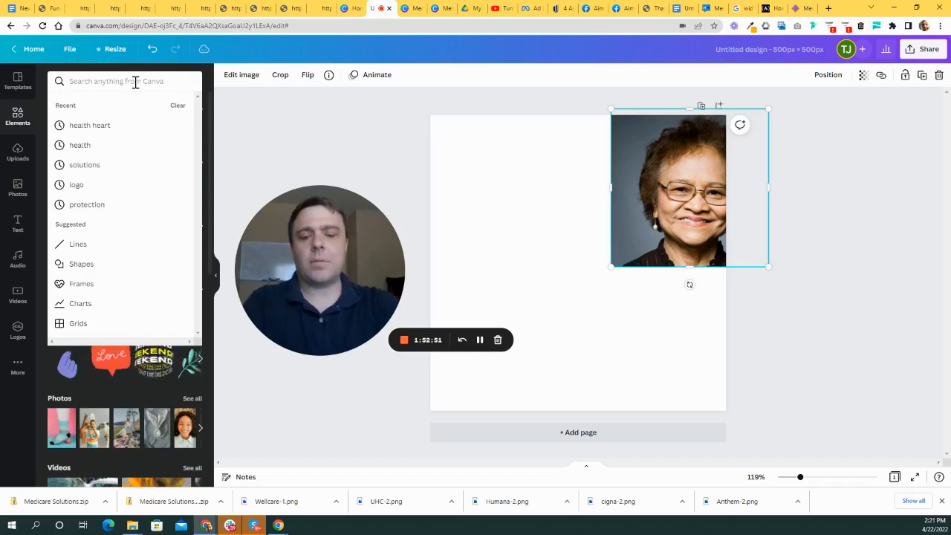
{"action": "type", "text": "frame"}
{"action": "key", "text": "Return"}
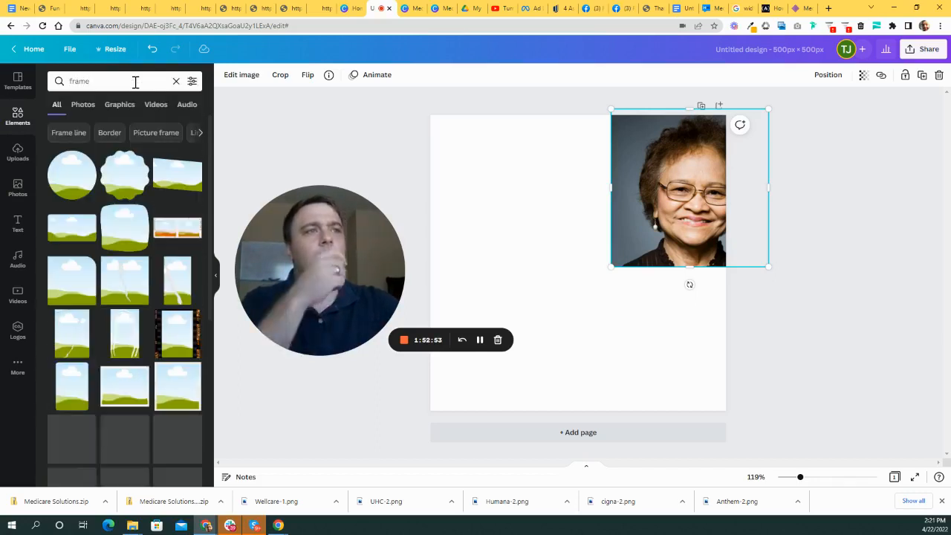
{"action": "left_click_drag", "start_coordinate": [72, 174], "coordinate": [584, 270]}
{"action": "left_click_drag", "start_coordinate": [613, 216], "coordinate": [551, 276]}
- Enlarge the circular headshot to about 407 px and move it up toward the top-right
{"action": "left_click_drag", "start_coordinate": [548, 315], "coordinate": [540, 253]}
{"action": "left_click_drag", "start_coordinate": [609, 296], "coordinate": [696, 339]}
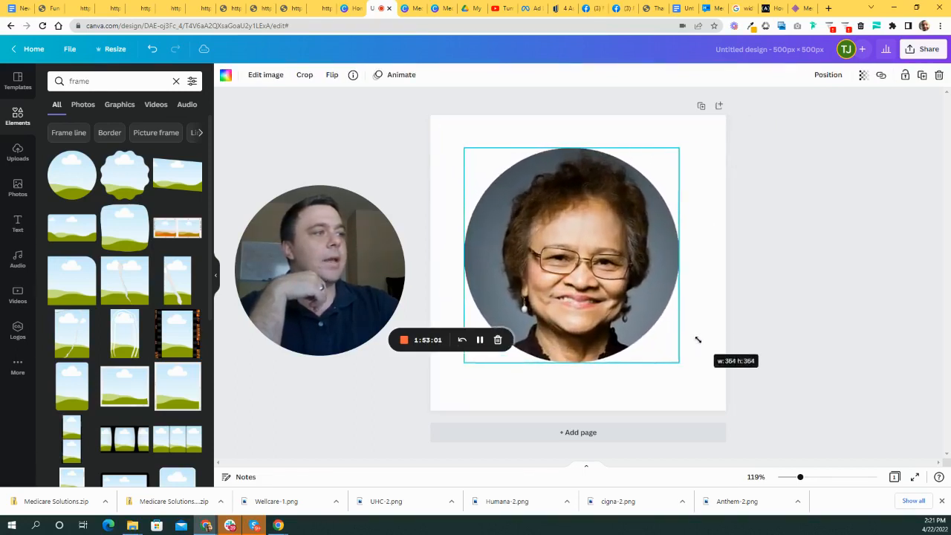
{"action": "mouse_move", "coordinate": [610, 281]}
{"action": "left_mouse_down"}
{"action": "mouse_move", "coordinate": [636, 269]}
{"action": "mouse_move", "coordinate": [602, 278]}
{"action": "left_mouse_up"}
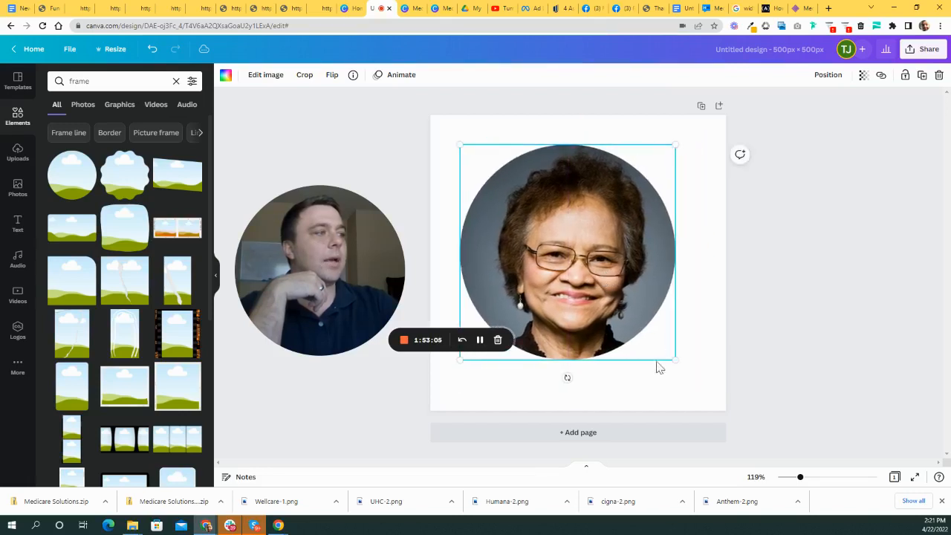
{"action": "left_click_drag", "start_coordinate": [670, 357], "coordinate": [696, 381]}
{"action": "left_click_drag", "start_coordinate": [602, 284], "coordinate": [602, 271]}
{"action": "left_click", "coordinate": [770, 250]}
{"action": "left_click", "coordinate": [587, 290]}
- Shrink the circular headshot to 376 px and shift it slightly lower on the page
{"action": "left_click_drag", "start_coordinate": [696, 367], "coordinate": [650, 330]}
{"action": "left_click_drag", "start_coordinate": [598, 275], "coordinate": [598, 303]}
{"action": "left_click", "coordinate": [767, 282]}
{"action": "left_click", "coordinate": [592, 301]}
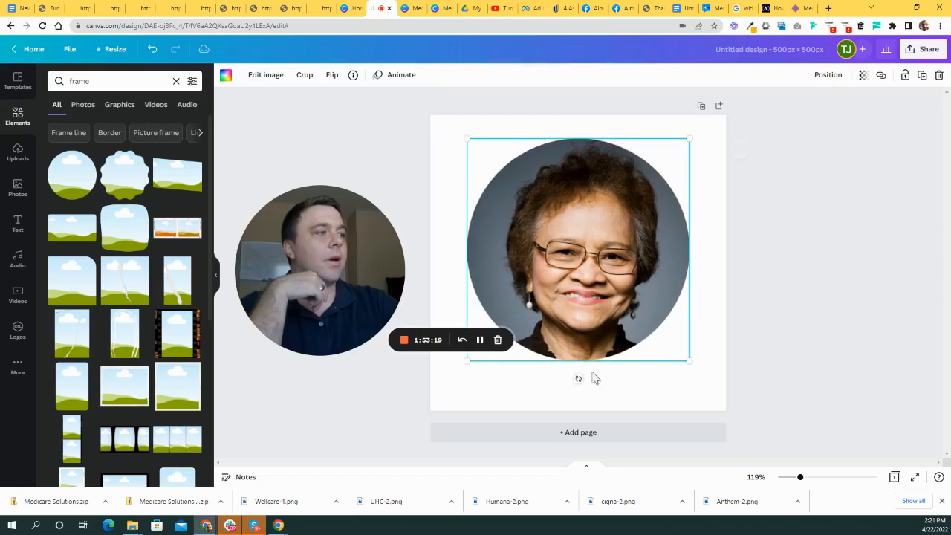
{"action": "left_click", "coordinate": [792, 350]}
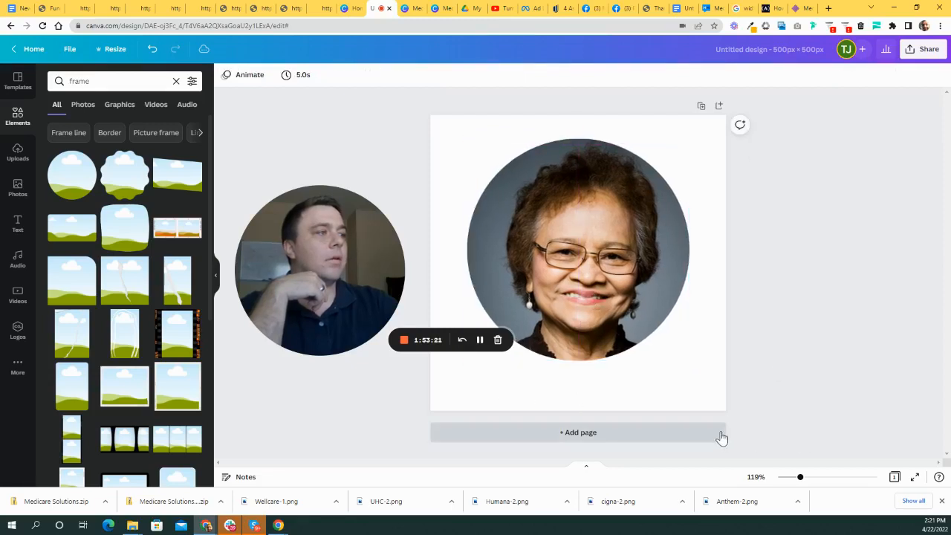
{"action": "mouse_move", "coordinate": [604, 262]}
{"action": "left_mouse_down"}
{"action": "mouse_move", "coordinate": [604, 292]}
{"action": "mouse_move", "coordinate": [604, 271]}
{"action": "left_mouse_up"}
- Clear the frame results and search Elements for '5 stars'
{"action": "left_click", "coordinate": [23, 121]}
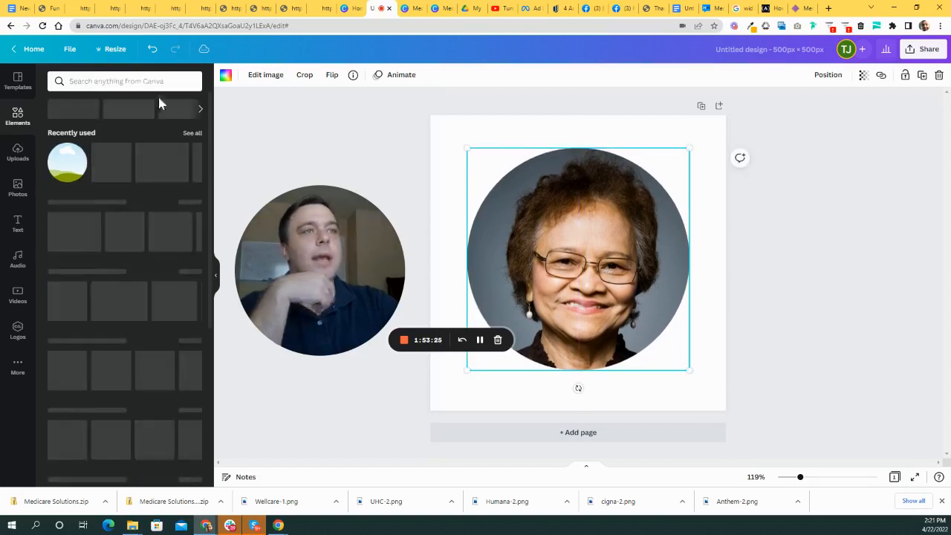
{"action": "left_click", "coordinate": [121, 81]}
{"action": "type", "text": "5 s"}
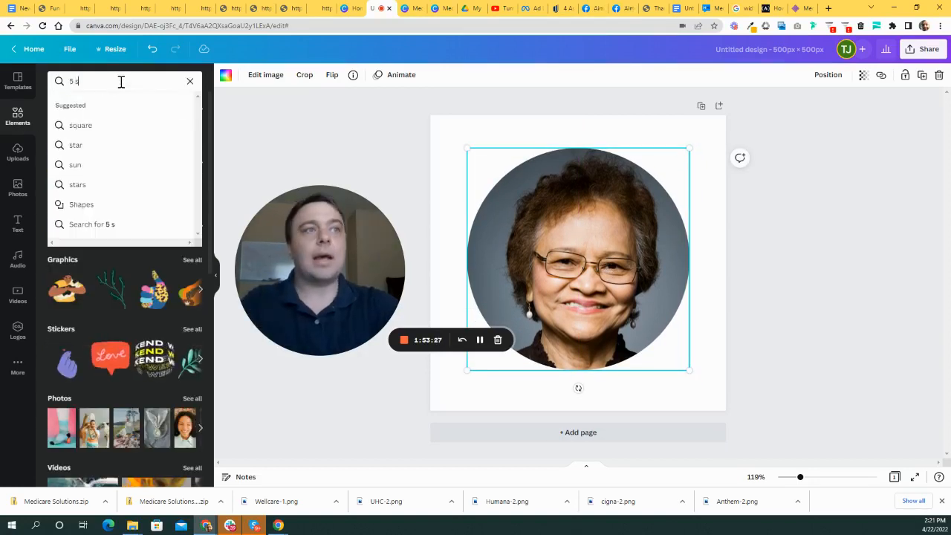
{"action": "type", "text": "tars"}
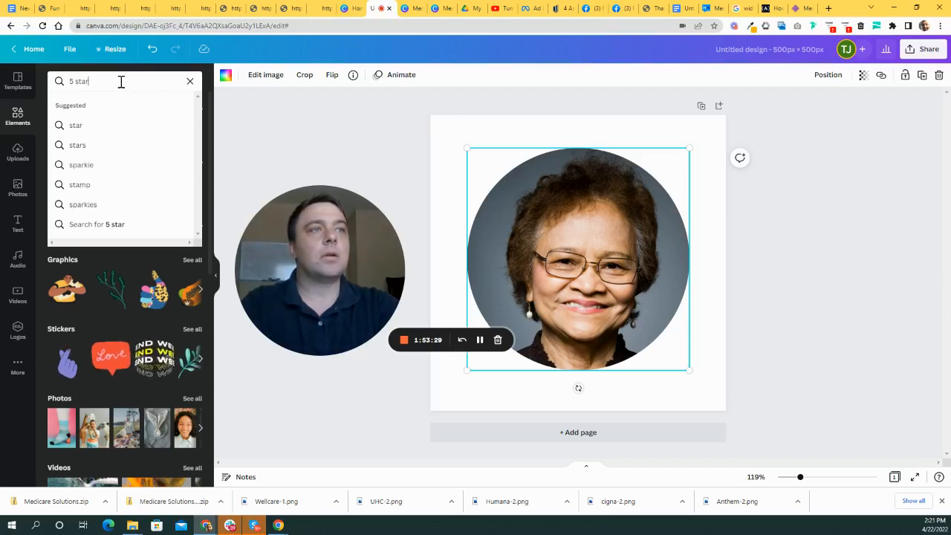
- Search for '5 stars' and try out two star-rating graphics, removing both
{"action": "key", "text": "Return"}
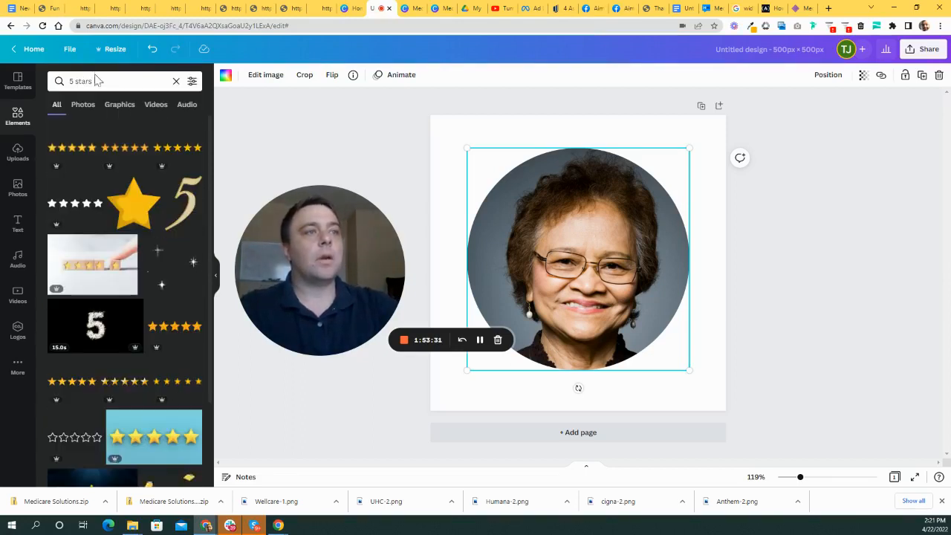
{"action": "left_click", "coordinate": [175, 151]}
{"action": "left_click_drag", "start_coordinate": [605, 269], "coordinate": [526, 152]}
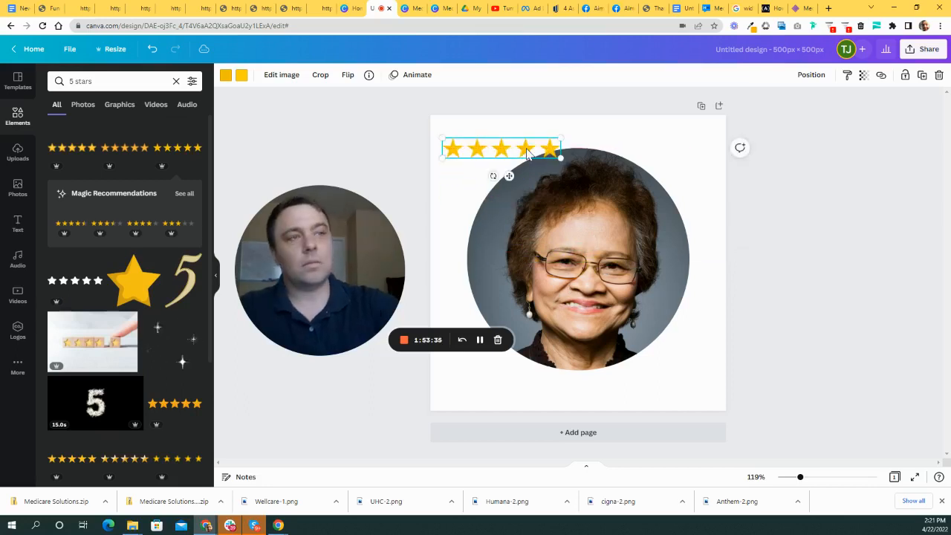
{"action": "key", "text": "Delete"}
{"action": "scroll", "coordinate": [117, 366], "scroll_direction": "down", "scroll_amount": 3}
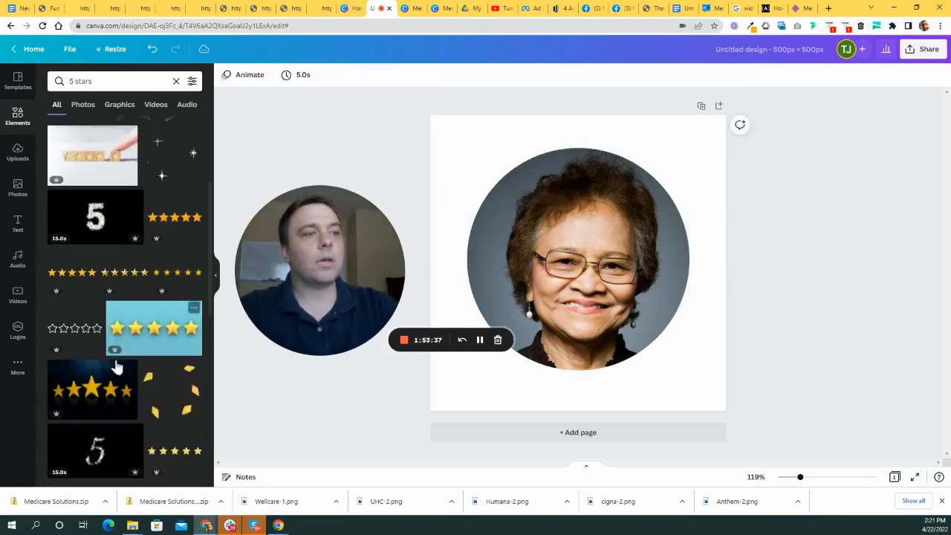
{"action": "scroll", "coordinate": [119, 364], "scroll_direction": "down", "scroll_amount": 2}
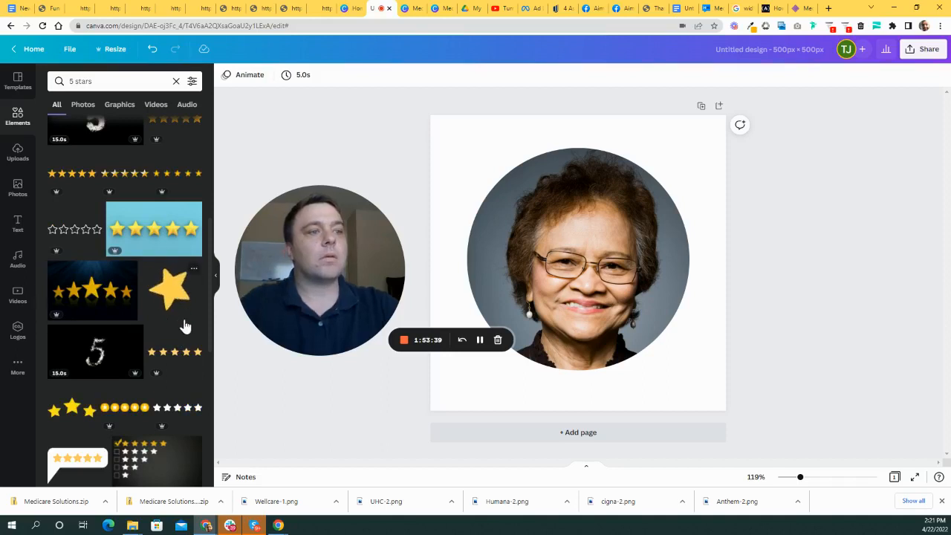
{"action": "scroll", "coordinate": [160, 316], "scroll_direction": "down", "scroll_amount": 5}
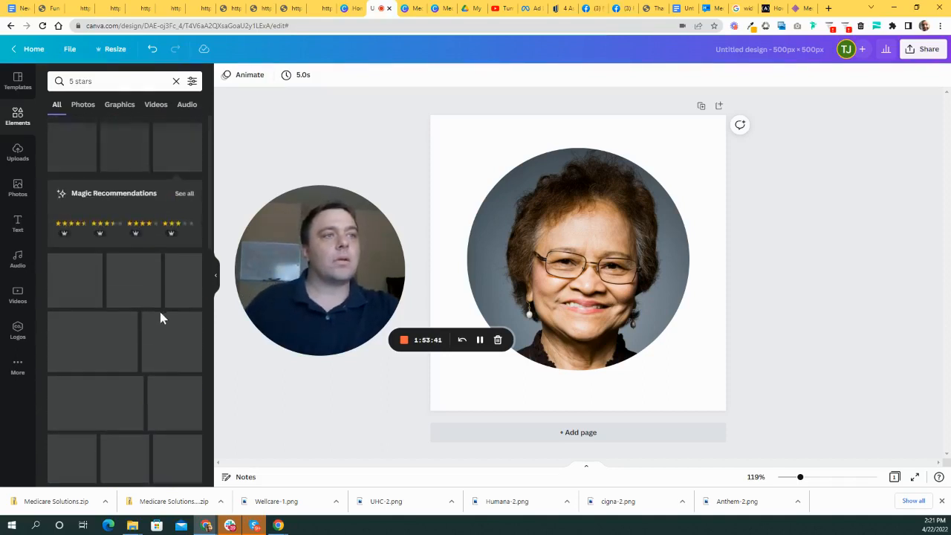
{"action": "left_click", "coordinate": [71, 224]}
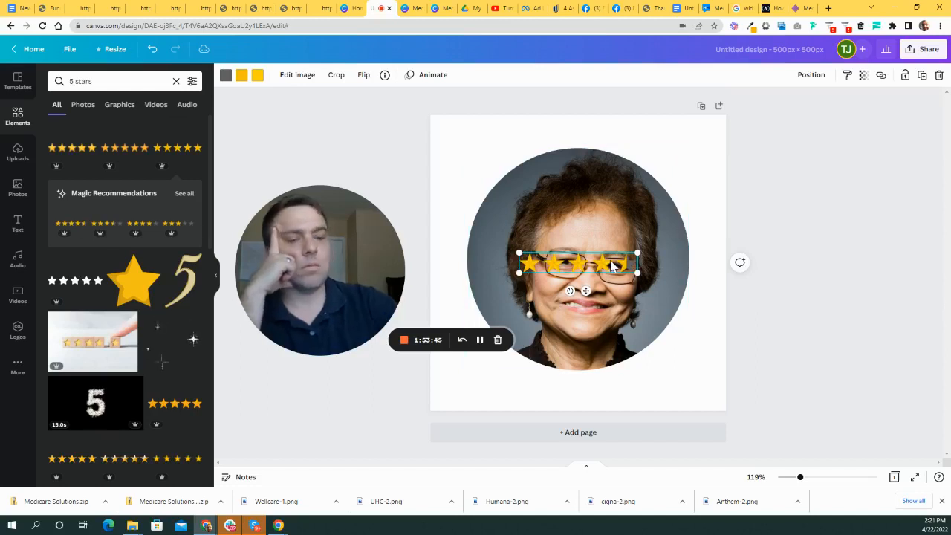
{"action": "key", "text": "Delete"}
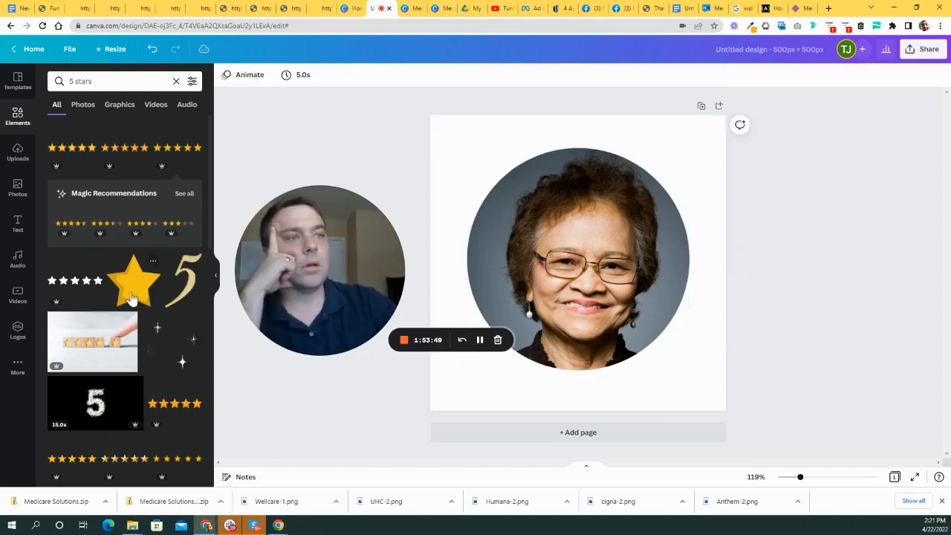
- Add the plain five-star graphic and position it just beneath the woman's portrait
{"action": "left_click", "coordinate": [80, 285]}
{"action": "left_click_drag", "start_coordinate": [591, 266], "coordinate": [695, 164]}
{"action": "left_click_drag", "start_coordinate": [639, 151], "coordinate": [645, 385]}
{"action": "left_click_drag", "start_coordinate": [637, 286], "coordinate": [636, 256]}
{"action": "left_click", "coordinate": [553, 394]}
{"action": "left_click_drag", "start_coordinate": [553, 393], "coordinate": [563, 384]}
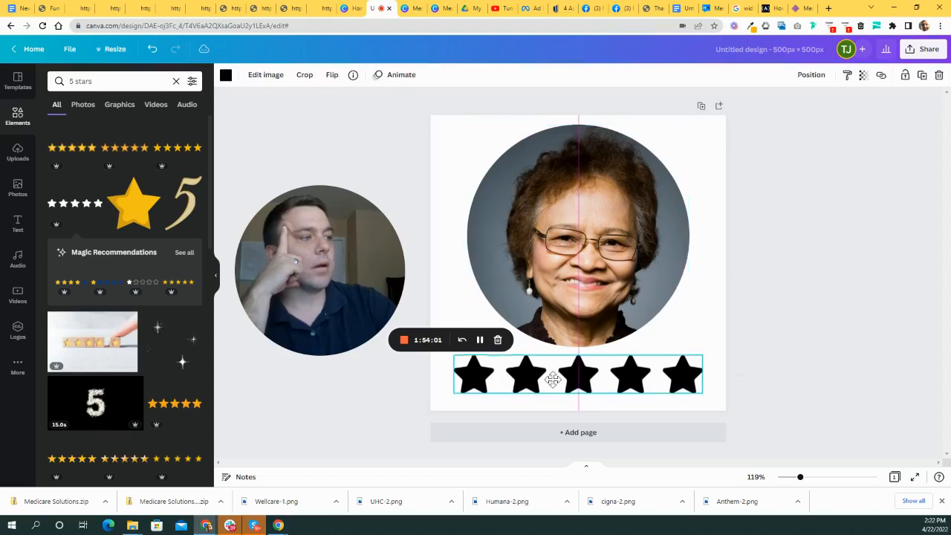
- Change the stars' colour to yellow
{"action": "left_click", "coordinate": [226, 75]}
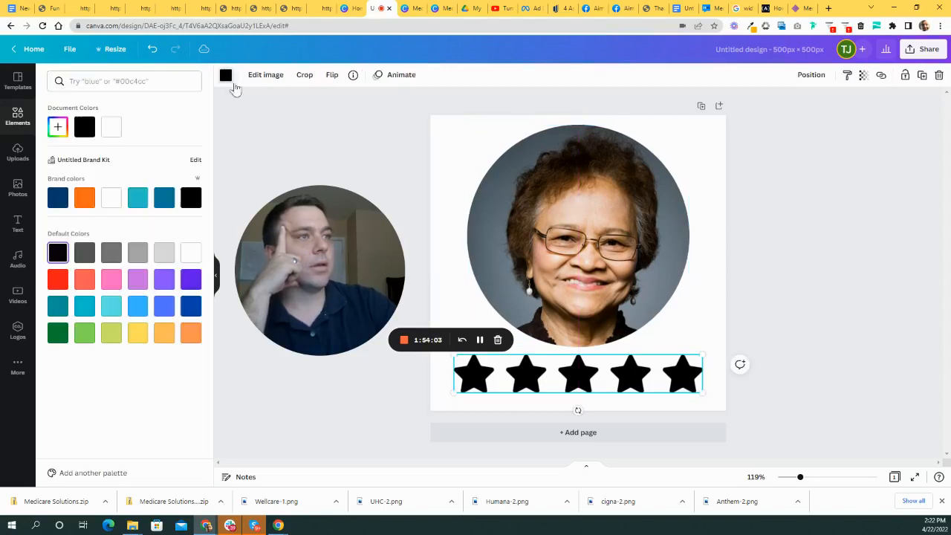
{"action": "left_click", "coordinate": [138, 334]}
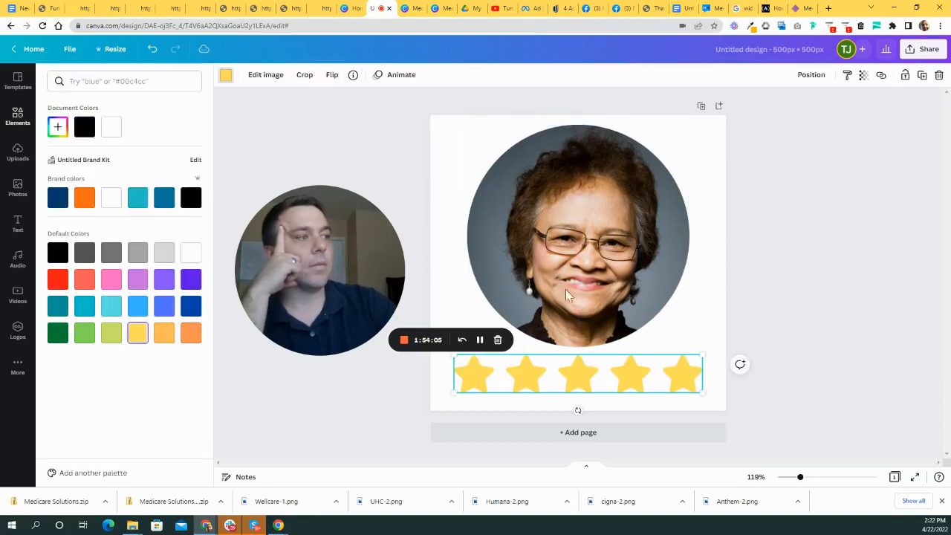
{"action": "left_click", "coordinate": [802, 254]}
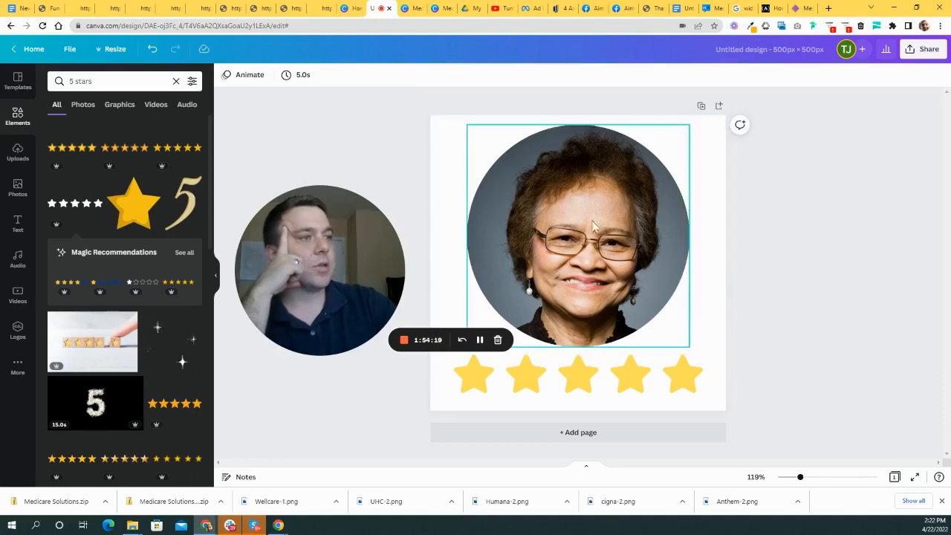
- Duplicate the page twice to make three pages
{"action": "left_click", "coordinate": [700, 108]}
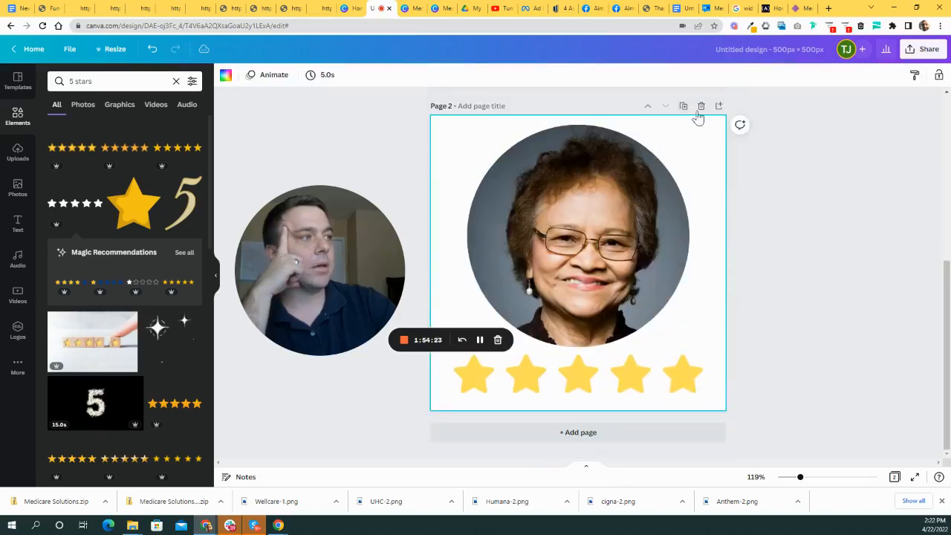
{"action": "left_click", "coordinate": [684, 107]}
{"action": "scroll", "coordinate": [747, 257], "scroll_direction": "up", "scroll_amount": 5}
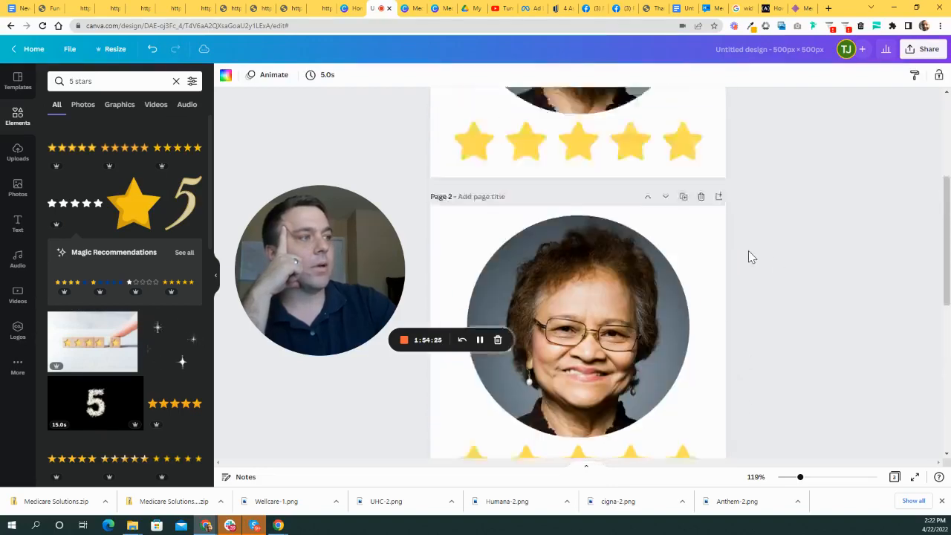
{"action": "scroll", "coordinate": [749, 257], "scroll_direction": "up", "scroll_amount": 1}
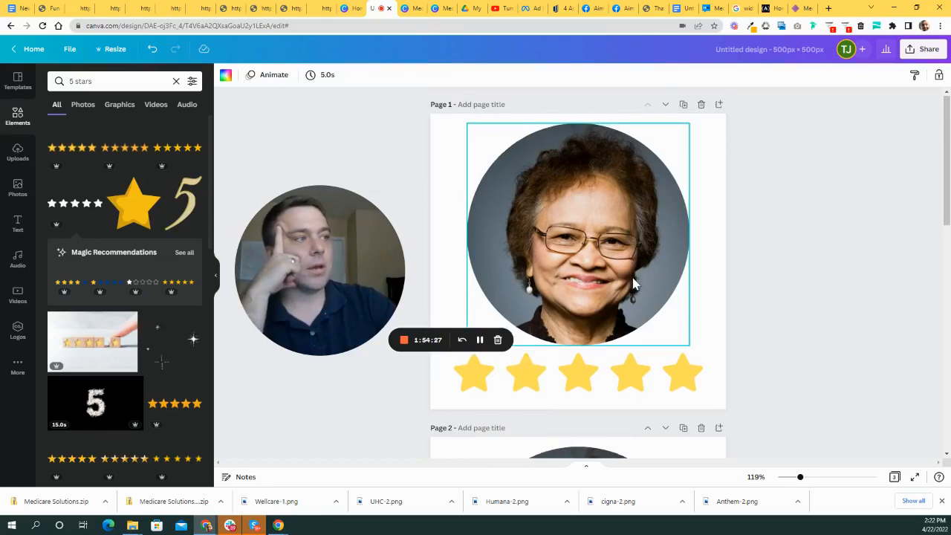
{"action": "scroll", "coordinate": [633, 283], "scroll_direction": "down", "scroll_amount": 4}
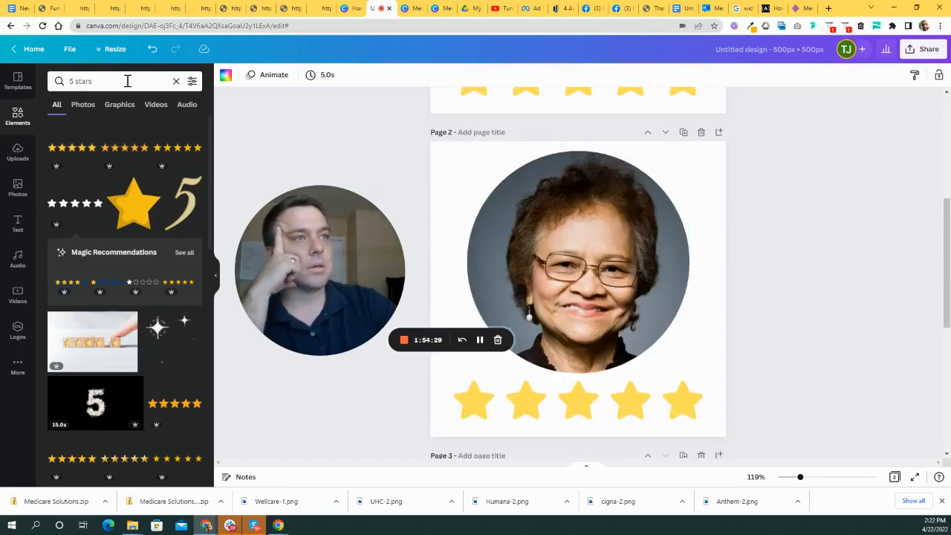
- Crop the bald senior man's photo square and put it in page 2's circle frame
{"action": "left_click", "coordinate": [17, 187]}
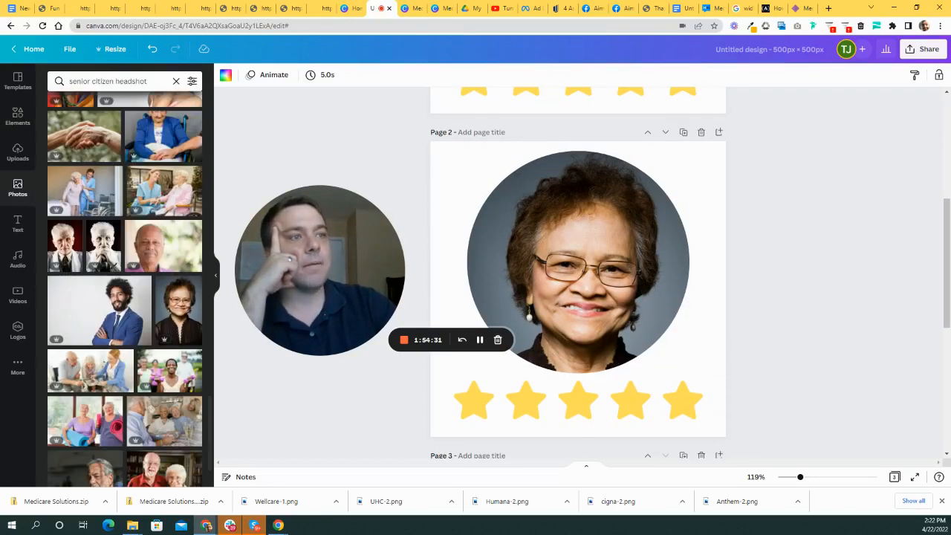
{"action": "left_click", "coordinate": [154, 253]}
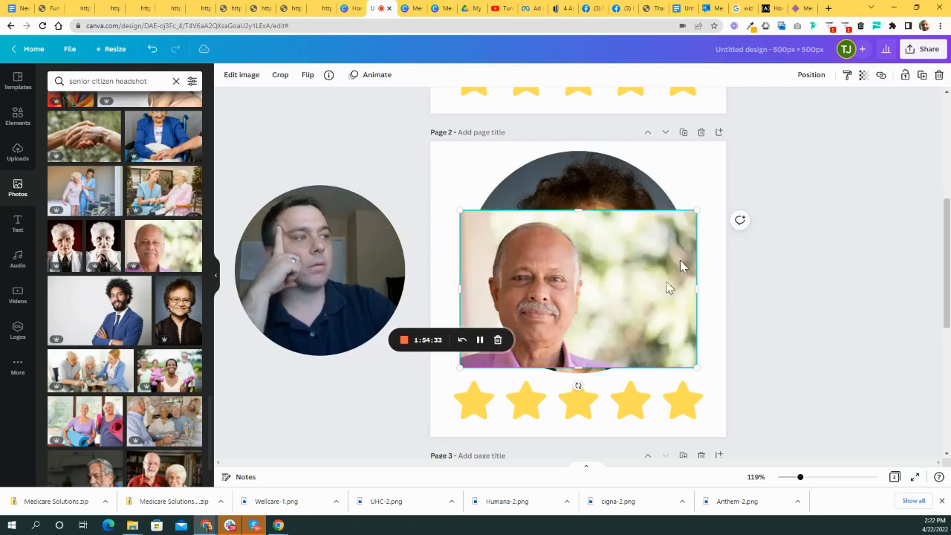
{"action": "scroll", "coordinate": [732, 187], "scroll_direction": "up", "scroll_amount": 2}
{"action": "scroll", "coordinate": [730, 195], "scroll_direction": "down", "scroll_amount": 3}
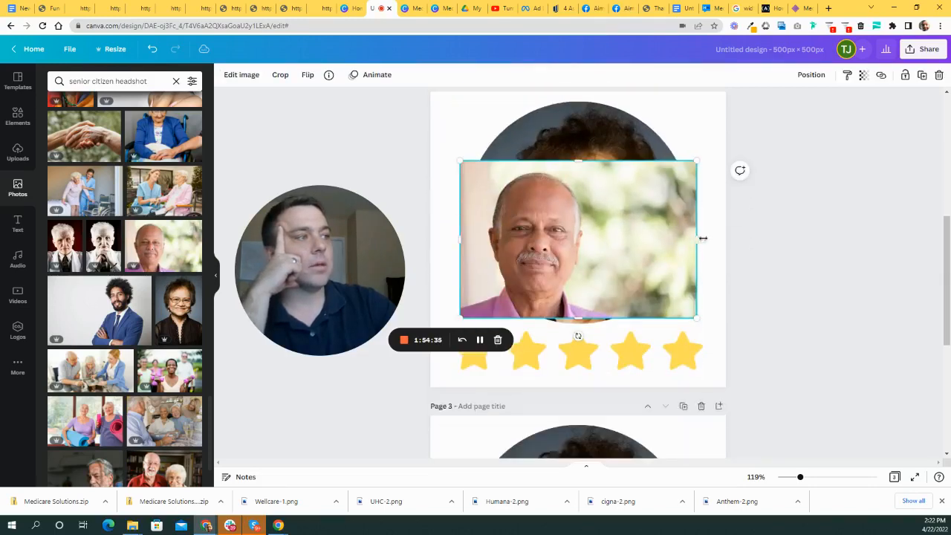
{"action": "left_click_drag", "start_coordinate": [701, 243], "coordinate": [621, 242]}
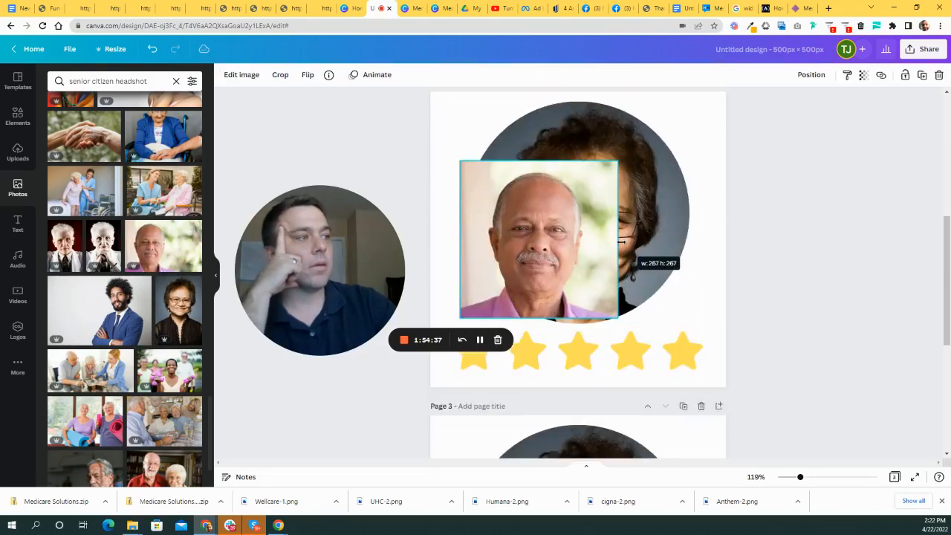
{"action": "left_click_drag", "start_coordinate": [550, 260], "coordinate": [612, 231]}
- Crop the smiling senior man's headshot and drop it into page 3's circle frame
{"action": "scroll", "coordinate": [815, 307], "scroll_direction": "down", "scroll_amount": 3}
{"action": "scroll", "coordinate": [155, 286], "scroll_direction": "down", "scroll_amount": 1}
{"action": "scroll", "coordinate": [155, 289], "scroll_direction": "down", "scroll_amount": 10}
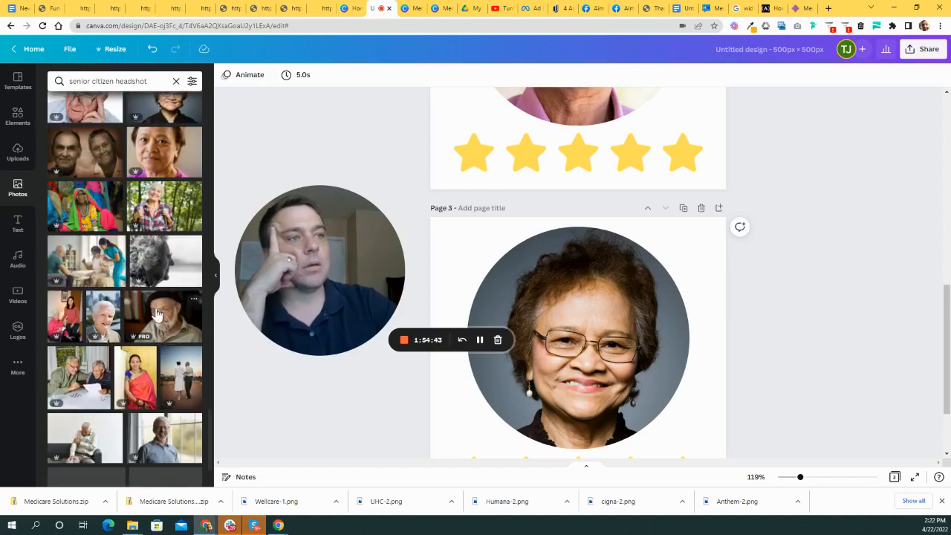
{"action": "scroll", "coordinate": [168, 249], "scroll_direction": "down", "scroll_amount": 1}
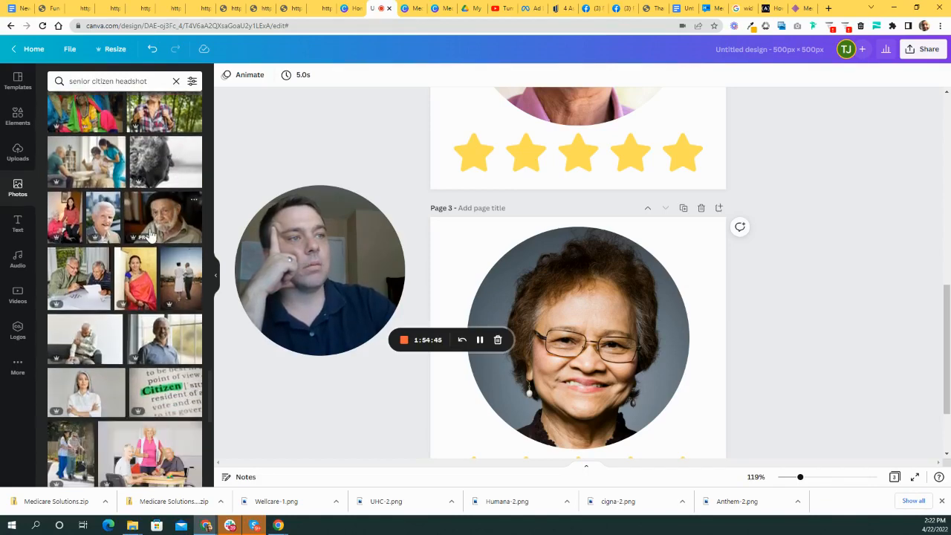
{"action": "scroll", "coordinate": [177, 254], "scroll_direction": "down", "scroll_amount": 3}
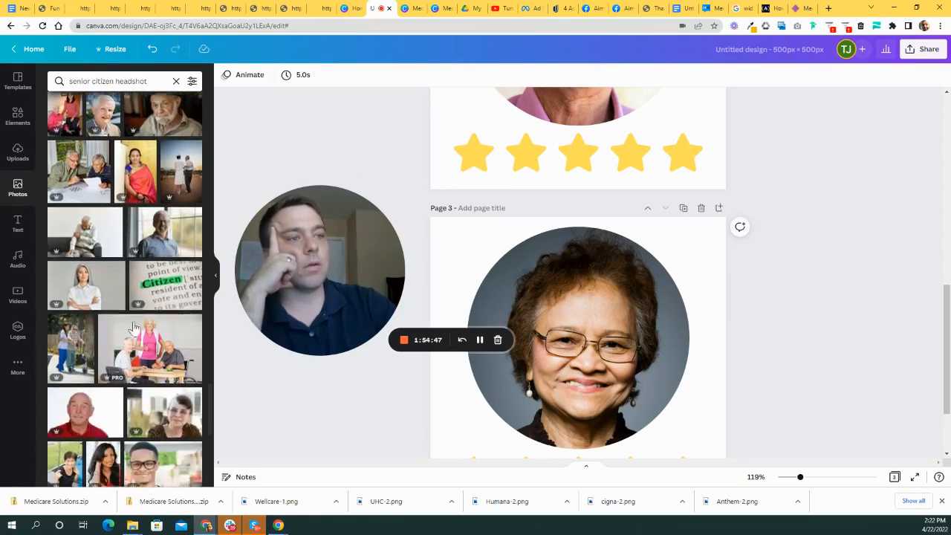
{"action": "scroll", "coordinate": [148, 334], "scroll_direction": "down", "scroll_amount": 2}
{"action": "scroll", "coordinate": [156, 338], "scroll_direction": "down", "scroll_amount": 1}
{"action": "scroll", "coordinate": [157, 340], "scroll_direction": "down", "scroll_amount": 3}
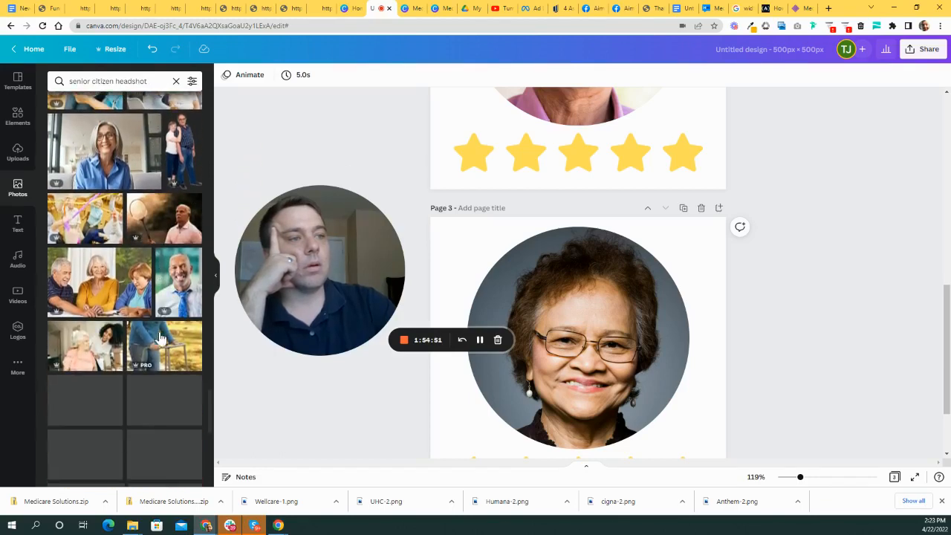
{"action": "left_click", "coordinate": [177, 291]}
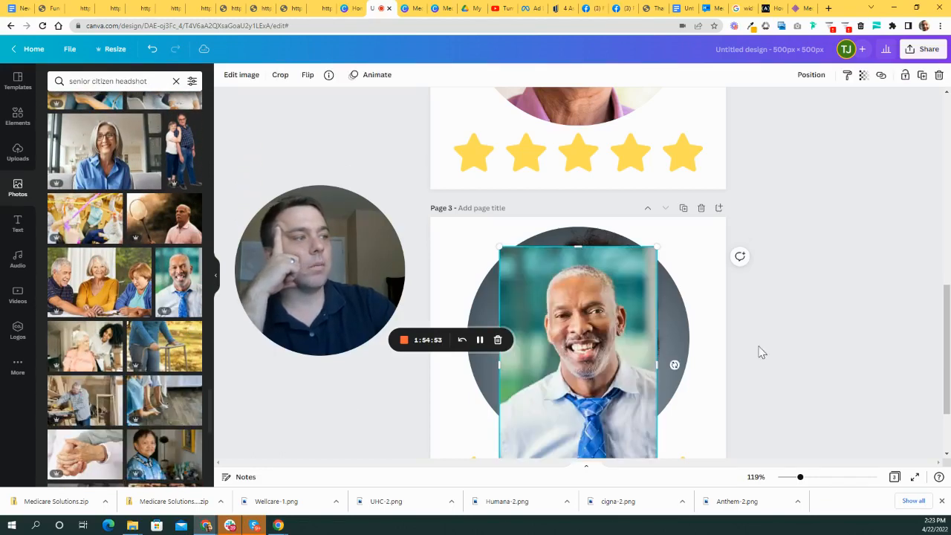
{"action": "scroll", "coordinate": [758, 349], "scroll_direction": "down", "scroll_amount": 2}
{"action": "left_click_drag", "start_coordinate": [585, 377], "coordinate": [584, 302]}
{"action": "left_click_drag", "start_coordinate": [602, 252], "coordinate": [549, 291]}
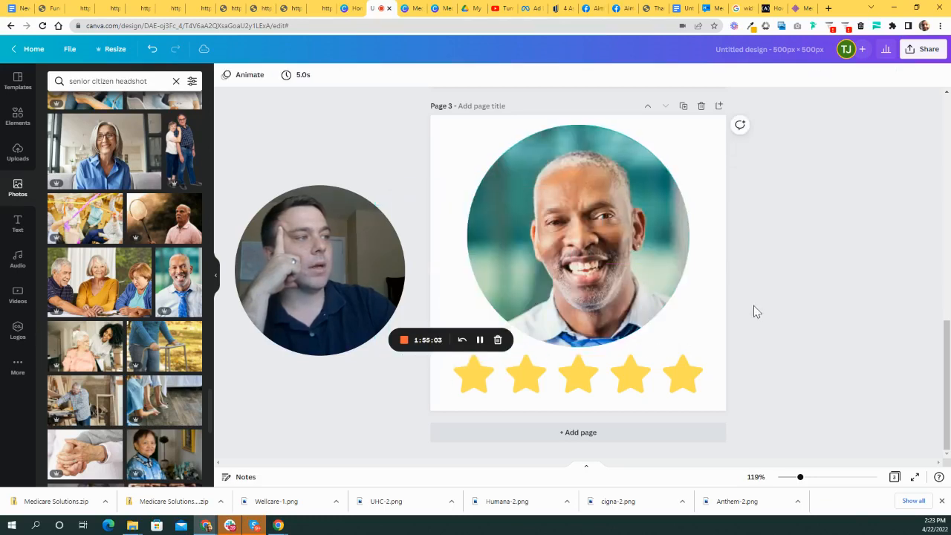
- Return to page 1 and select its row of yellow stars
{"action": "scroll", "coordinate": [785, 339], "scroll_direction": "up", "scroll_amount": 2}
{"action": "scroll", "coordinate": [786, 346], "scroll_direction": "up", "scroll_amount": 5}
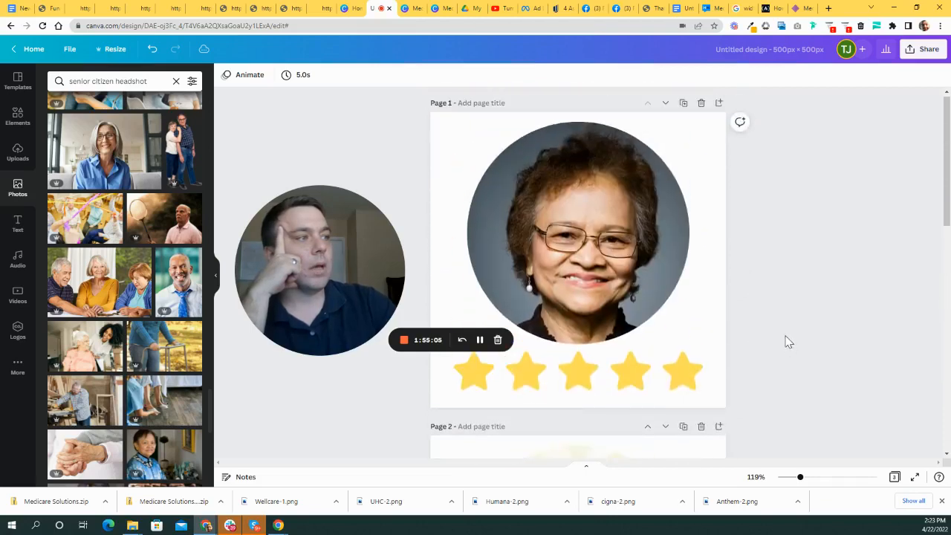
{"action": "scroll", "coordinate": [774, 334], "scroll_direction": "down", "scroll_amount": 2}
{"action": "left_click", "coordinate": [596, 292]}
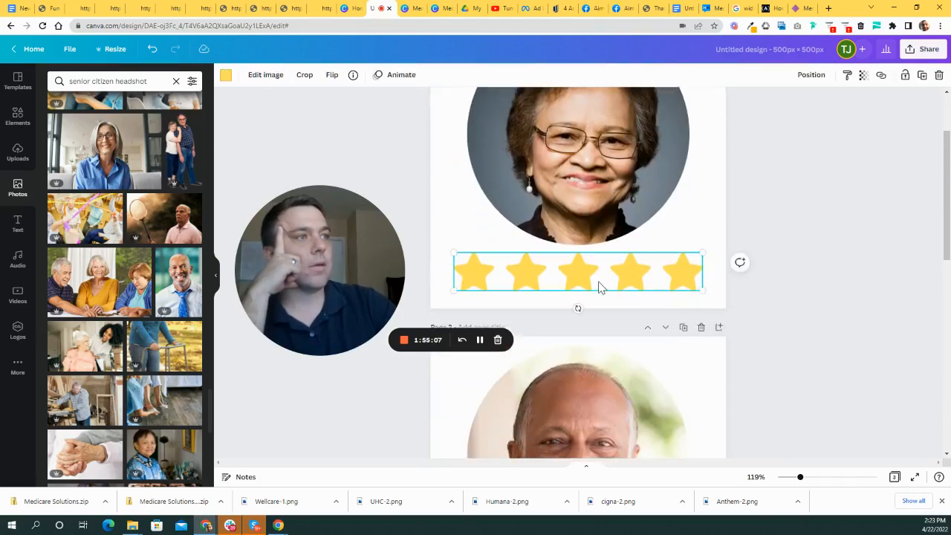
- Exit the stars' image editing, deselect them and zoom out to view all pages
{"action": "left_click", "coordinate": [269, 76]}
{"action": "left_click_drag", "start_coordinate": [329, 275], "coordinate": [383, 225]}
{"action": "scroll", "coordinate": [178, 334], "scroll_direction": "down", "scroll_amount": 2}
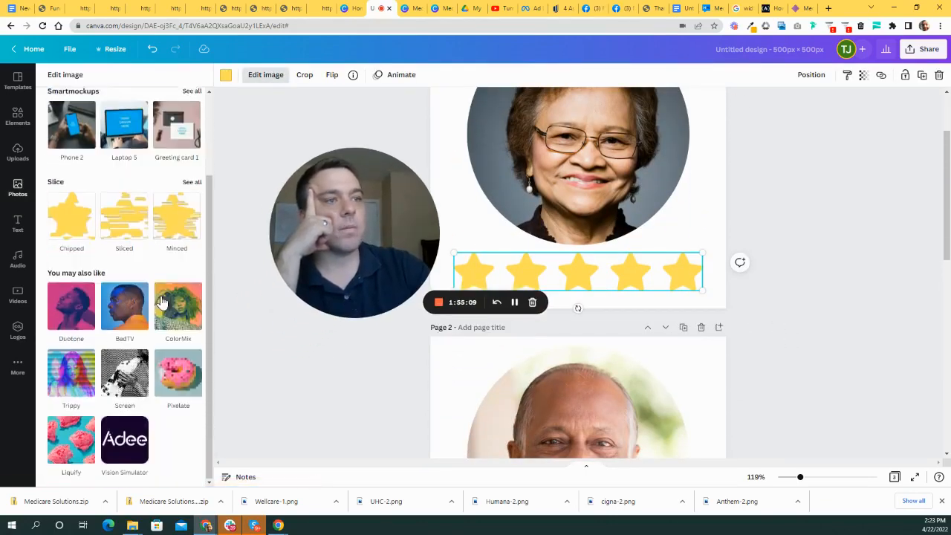
{"action": "scroll", "coordinate": [196, 340], "scroll_direction": "up", "scroll_amount": 2}
{"action": "left_click", "coordinate": [655, 267]}
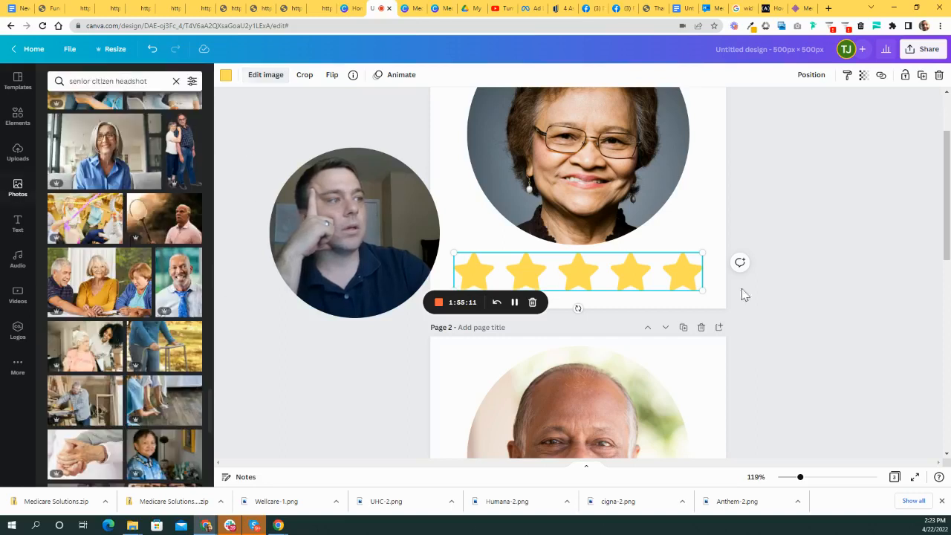
{"action": "left_click", "coordinate": [837, 278]}
{"action": "scroll", "coordinate": [765, 363], "scroll_direction": "up", "scroll_amount": 2}
{"action": "left_click_drag", "start_coordinate": [410, 253], "coordinate": [343, 268]}
{"action": "left_click_drag", "start_coordinate": [799, 482], "coordinate": [786, 478]}
{"action": "scroll", "coordinate": [709, 289], "scroll_direction": "down", "scroll_amount": 1}
{"action": "scroll", "coordinate": [707, 290], "scroll_direction": "down", "scroll_amount": 2}
{"action": "scroll", "coordinate": [772, 349], "scroll_direction": "up", "scroll_amount": 3}
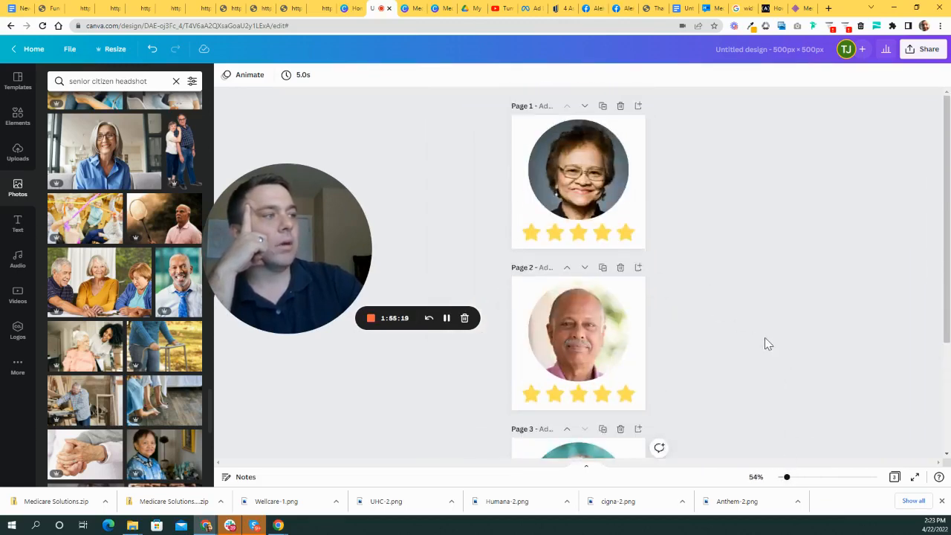
- Download all three pages as transparent PNGs at 1000 × 1000 px
{"action": "left_click", "coordinate": [925, 54]}
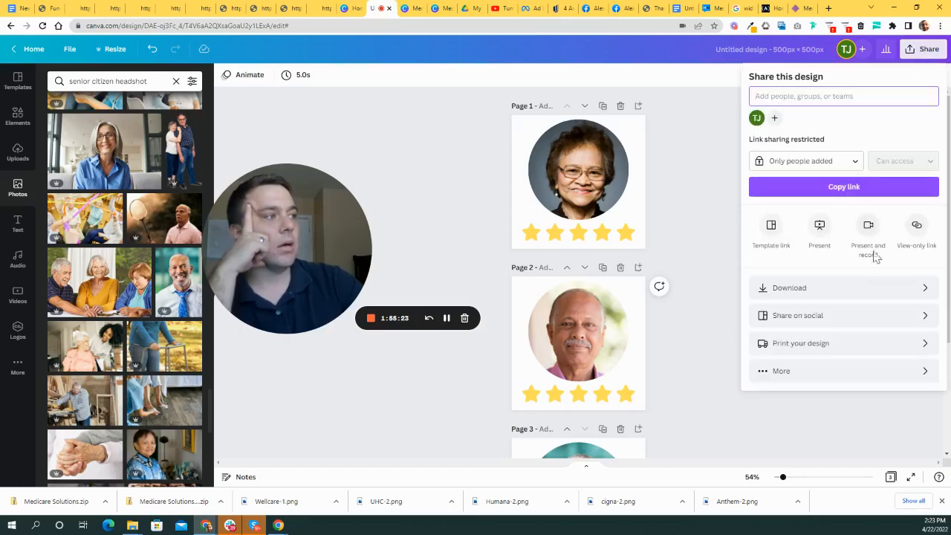
{"action": "left_click", "coordinate": [854, 289]}
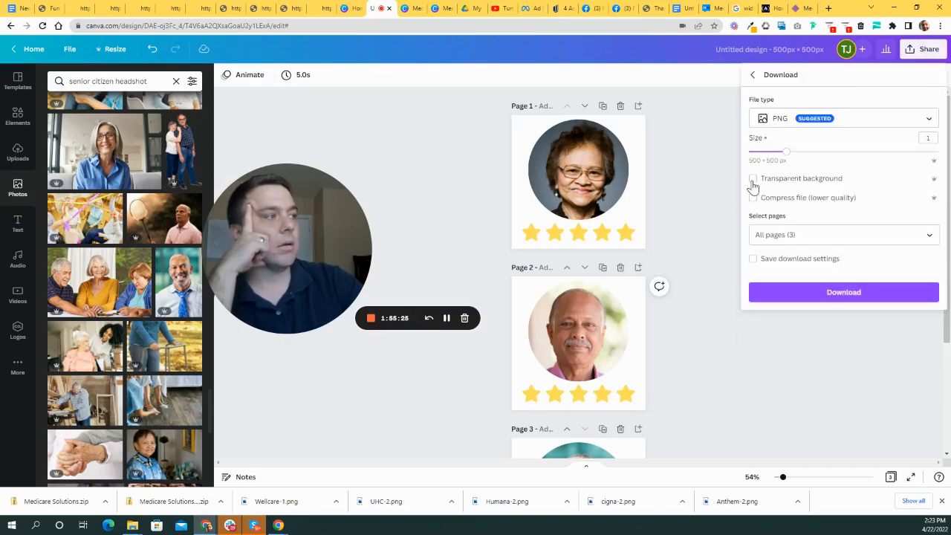
{"action": "left_click_drag", "start_coordinate": [804, 158], "coordinate": [857, 154]}
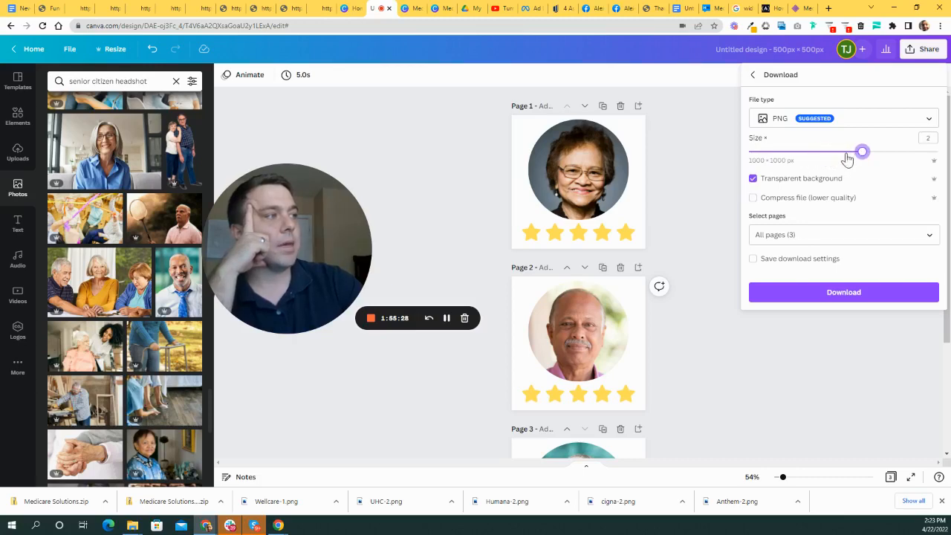
{"action": "left_click", "coordinate": [871, 294]}
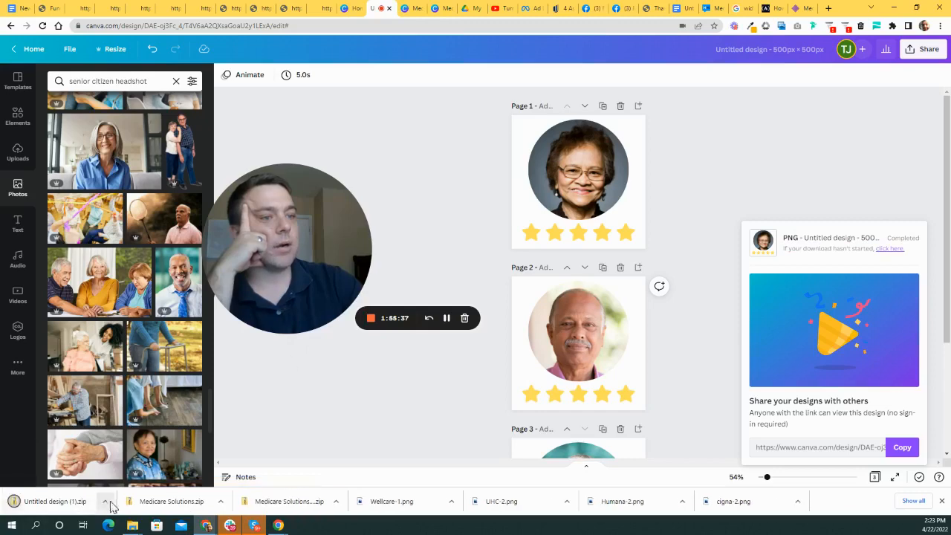
{"action": "left_click", "coordinate": [106, 501]}
- Extract the downloaded zip in Downloads into a Testimonial Headshots folder holding PNGs 1, 2 and 3
{"action": "left_click", "coordinate": [135, 470]}
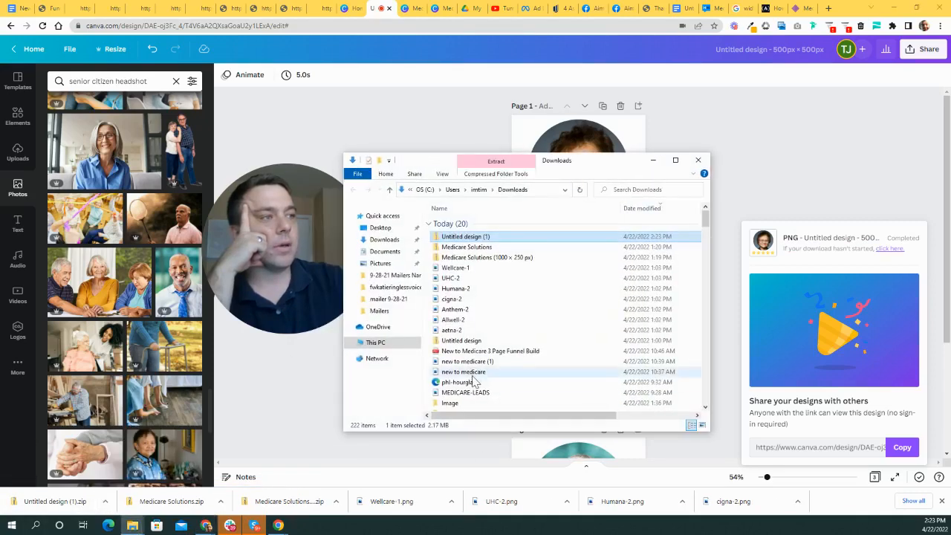
{"action": "right_click", "coordinate": [494, 244]}
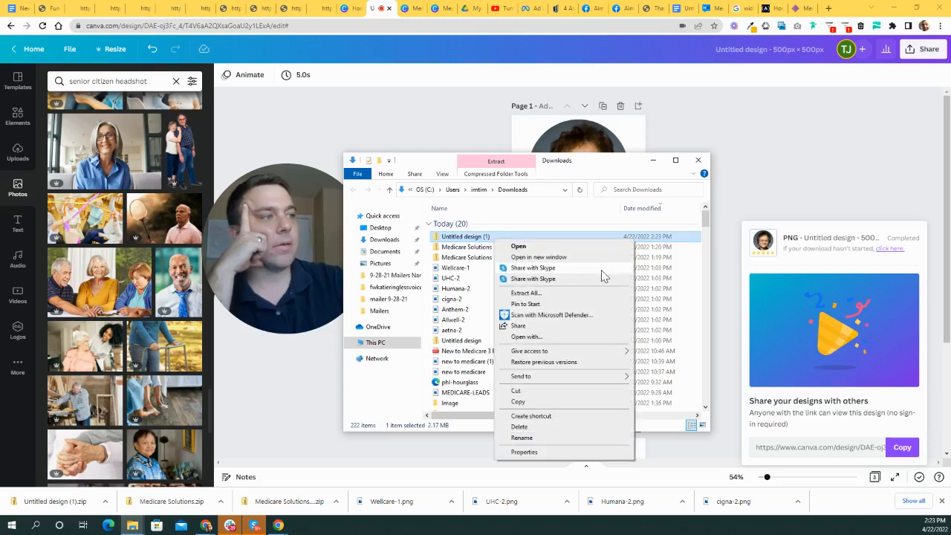
{"action": "left_click", "coordinate": [559, 295]}
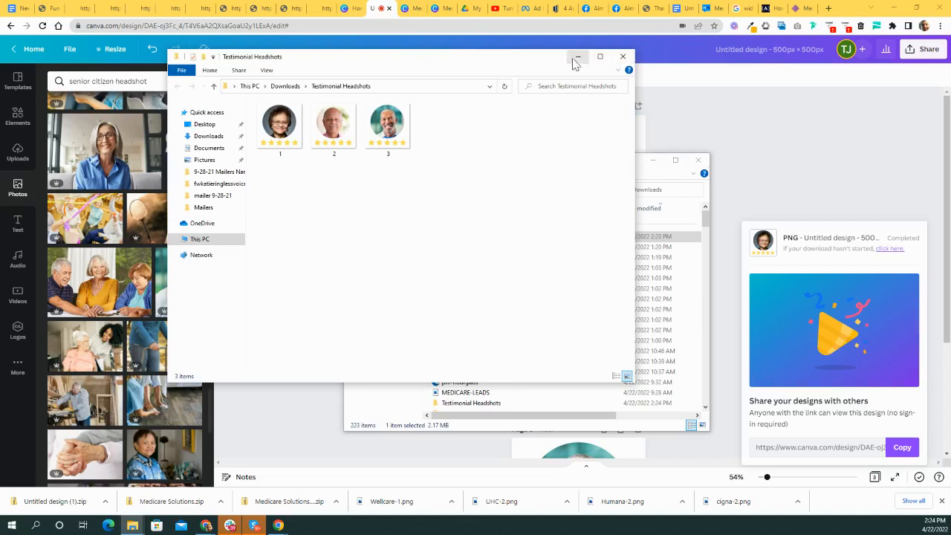
{"action": "left_click", "coordinate": [579, 57]}
{"action": "left_click", "coordinate": [653, 160]}
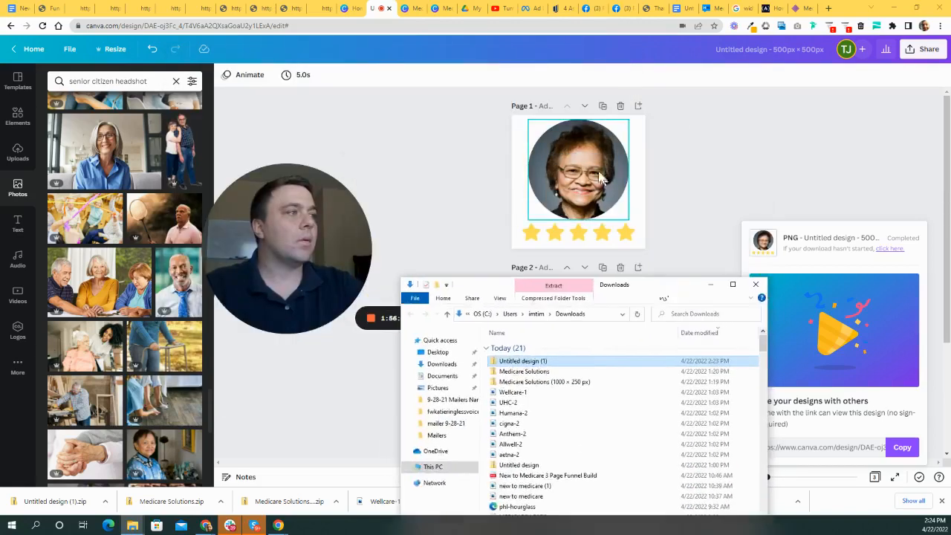
{"action": "left_click", "coordinate": [583, 175]}
{"action": "left_click", "coordinate": [275, 75]}
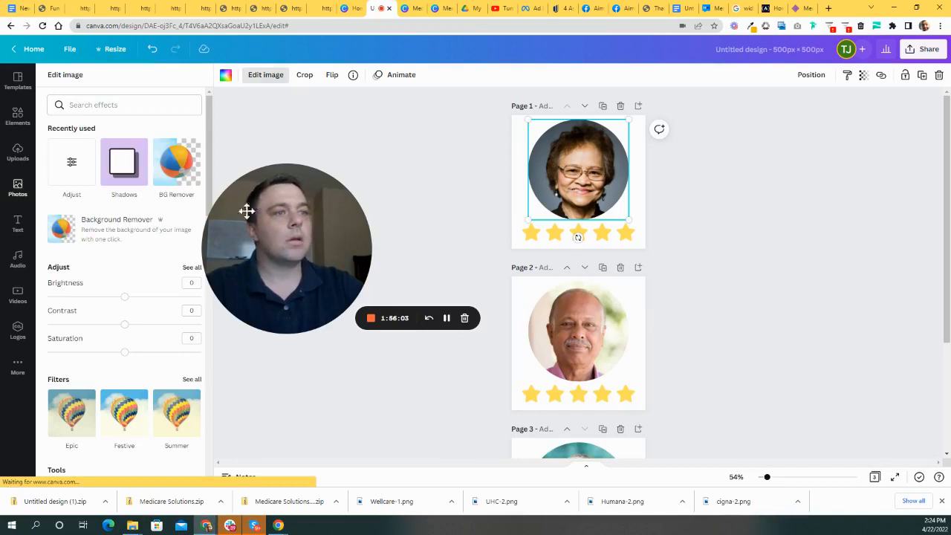
{"action": "left_click_drag", "start_coordinate": [253, 248], "coordinate": [342, 193]}
{"action": "left_click", "coordinate": [126, 175]}
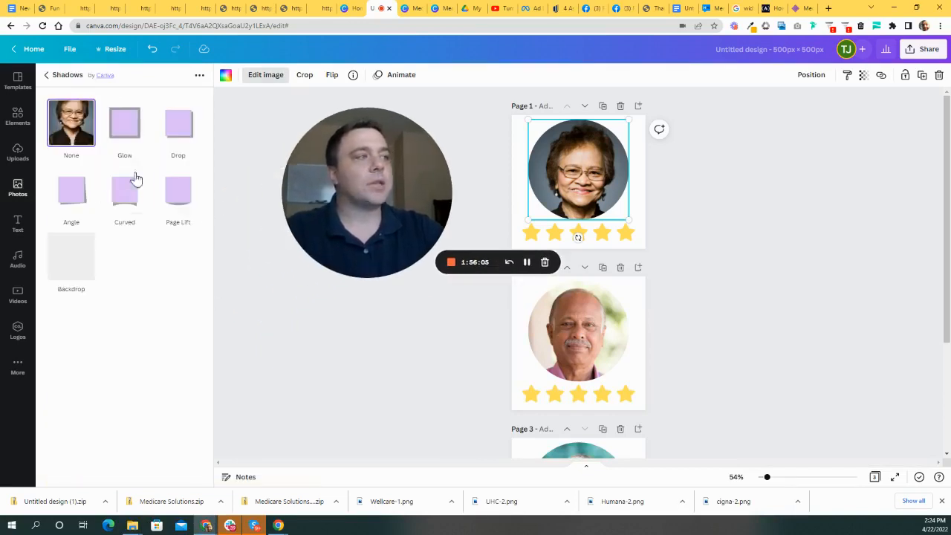
{"action": "left_click", "coordinate": [184, 128]}
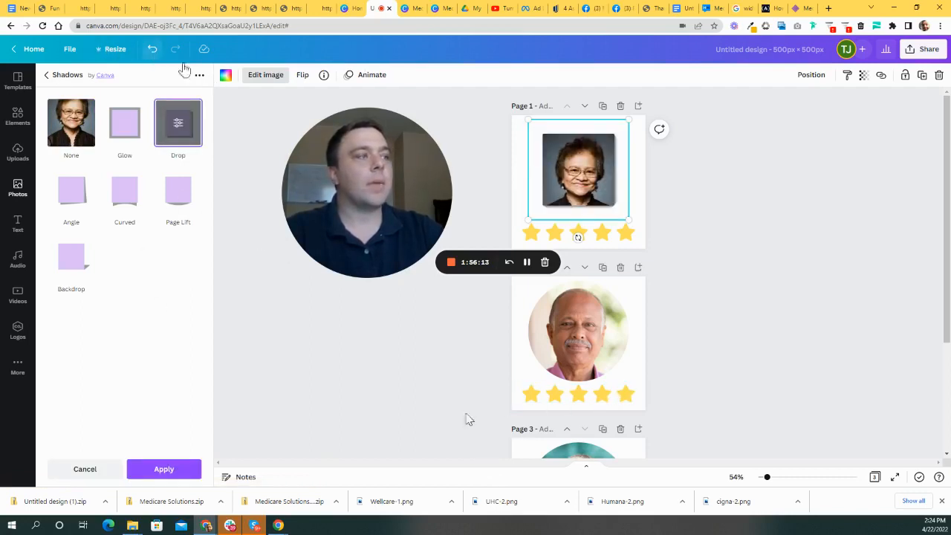
{"action": "left_click", "coordinate": [151, 49]}
{"action": "left_click", "coordinate": [748, 260]}
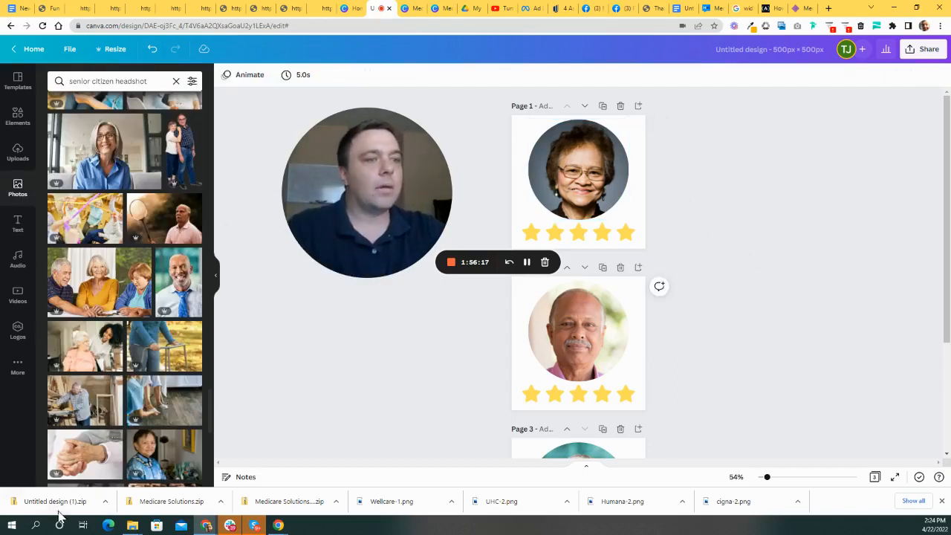
- In the landing page builder, add an Image element to the row's first column
{"action": "left_click", "coordinate": [50, 10]}
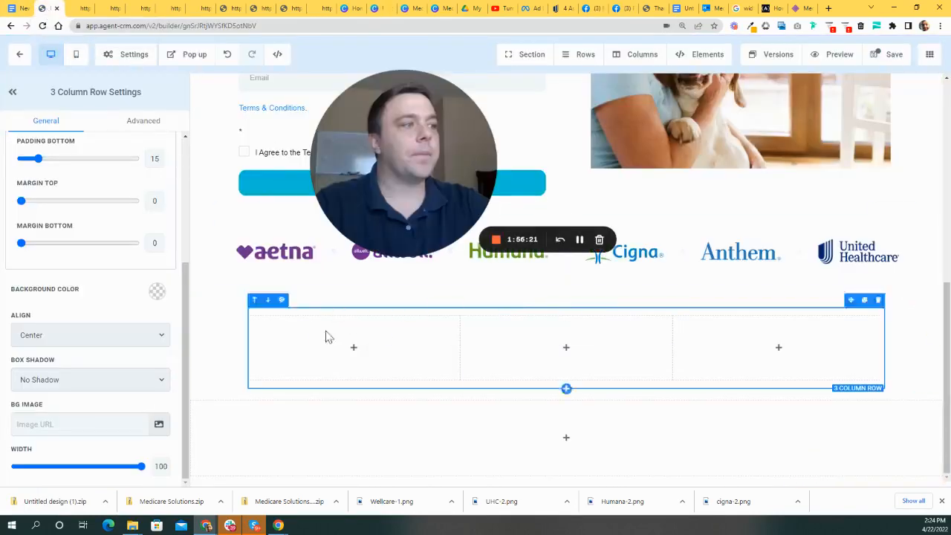
{"action": "left_click", "coordinate": [354, 350]}
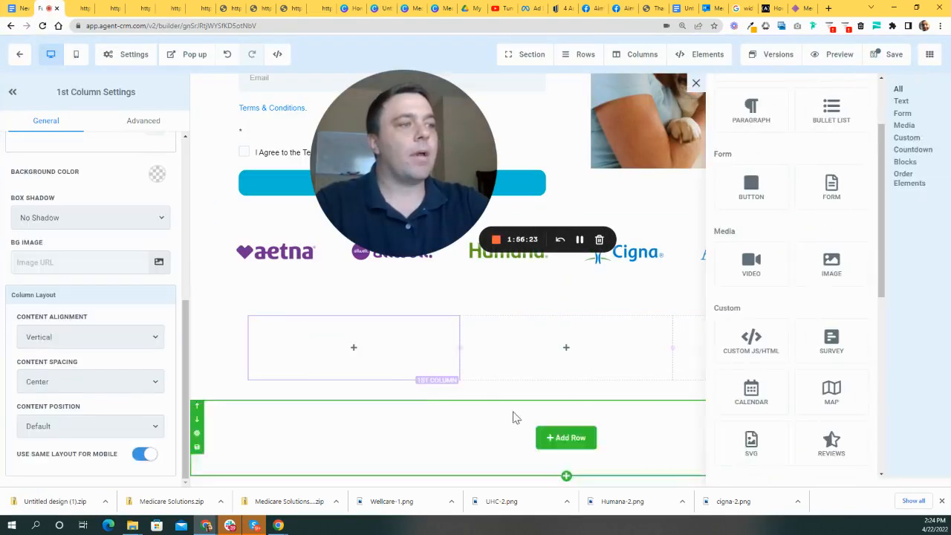
{"action": "left_click", "coordinate": [831, 266]}
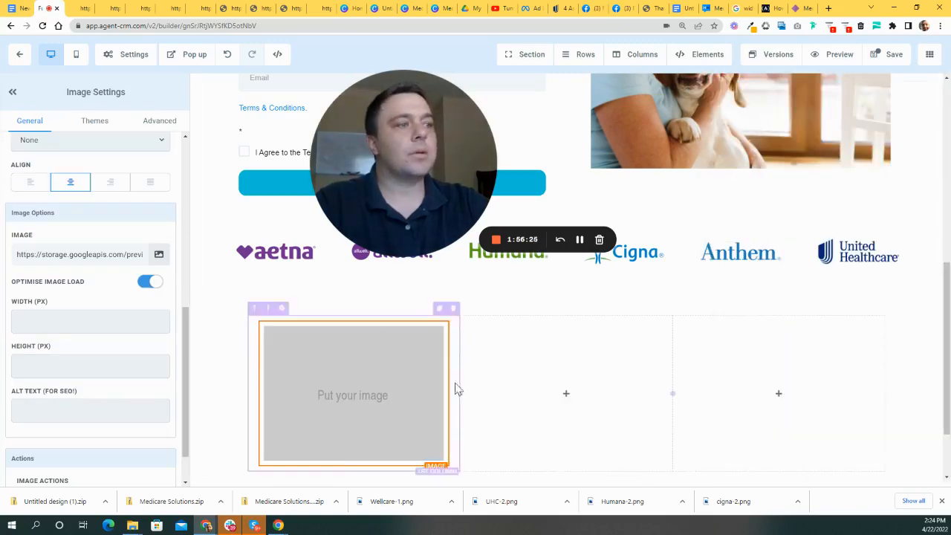
{"action": "left_click", "coordinate": [158, 254]}
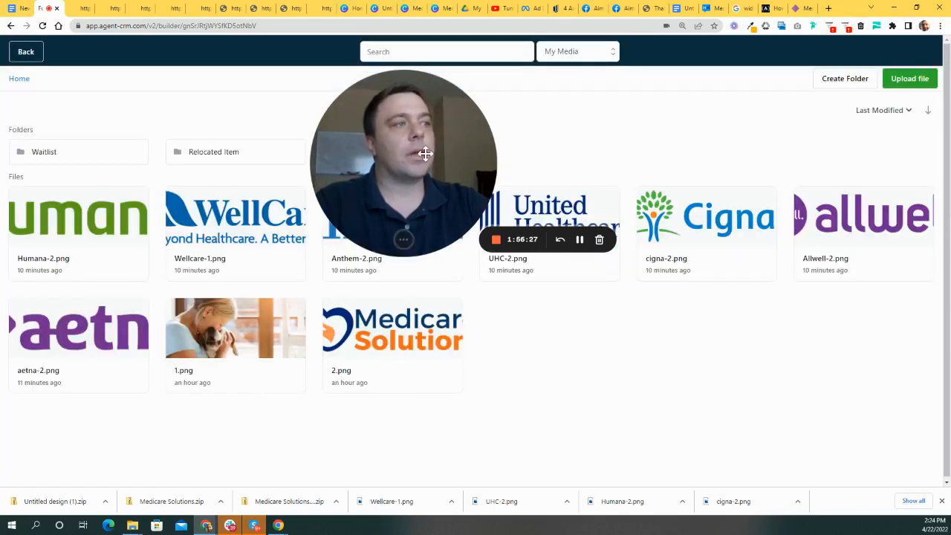
- Upload headshots 1, 2 and 3 from the Testimonial Headshots folder
{"action": "left_click_drag", "start_coordinate": [425, 153], "coordinate": [453, 304]}
{"action": "left_click", "coordinate": [909, 78]}
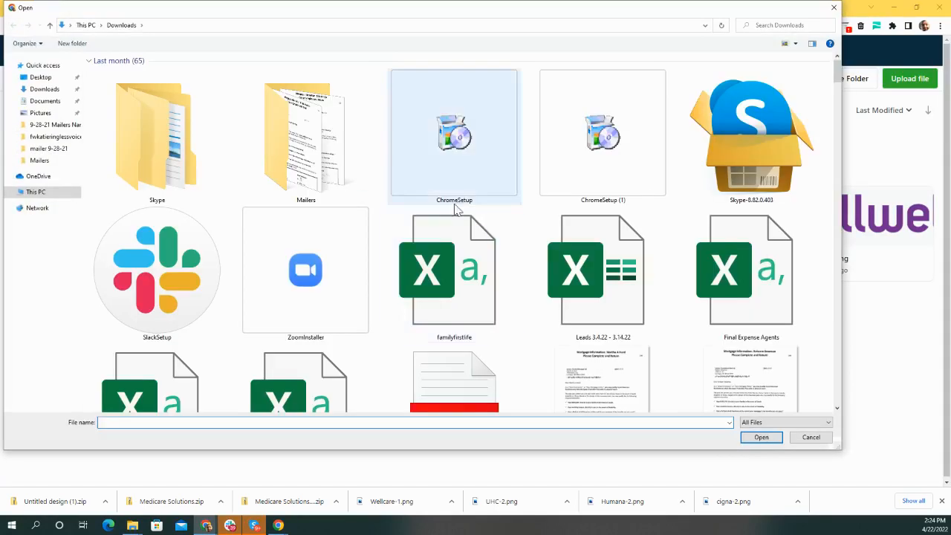
{"action": "left_click_drag", "start_coordinate": [837, 74], "coordinate": [808, 386]}
{"action": "double_click", "coordinate": [740, 150]}
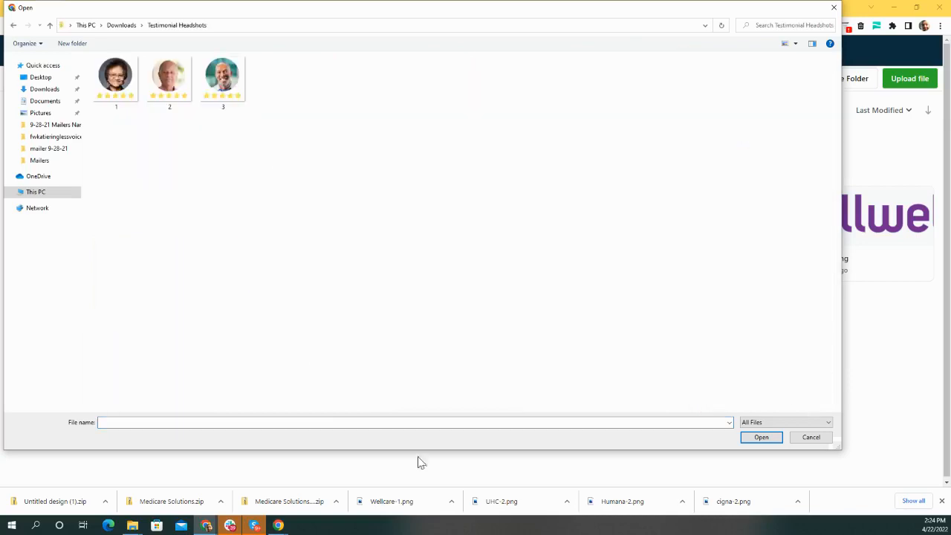
{"action": "left_click_drag", "start_coordinate": [407, 224], "coordinate": [92, 50]}
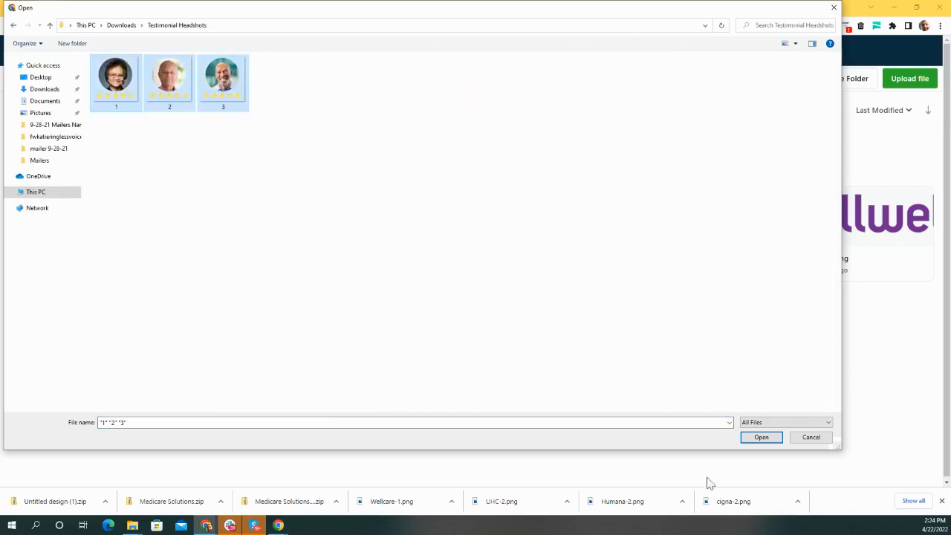
{"action": "left_click", "coordinate": [761, 438]}
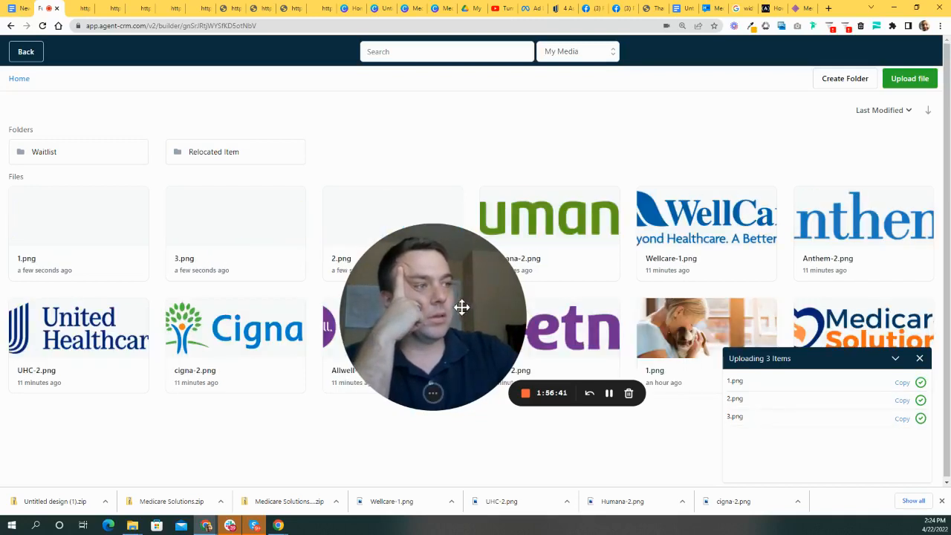
- Place 1.png, the woman's star-rated headshot, in the first column
{"action": "left_click_drag", "start_coordinate": [452, 290], "coordinate": [619, 287]}
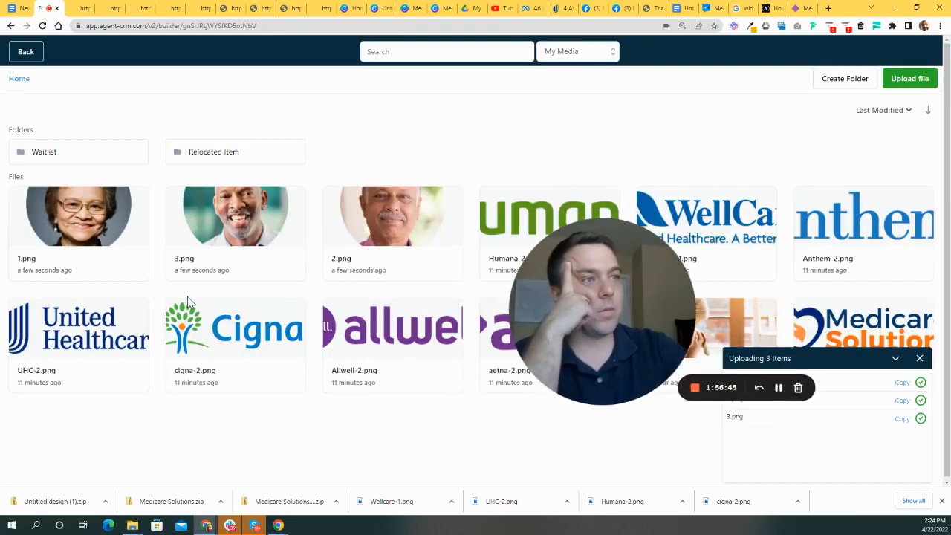
{"action": "left_click", "coordinate": [87, 217]}
{"action": "scroll", "coordinate": [462, 329], "scroll_direction": "down", "scroll_amount": 2}
{"action": "left_click_drag", "start_coordinate": [576, 344], "coordinate": [756, 358]}
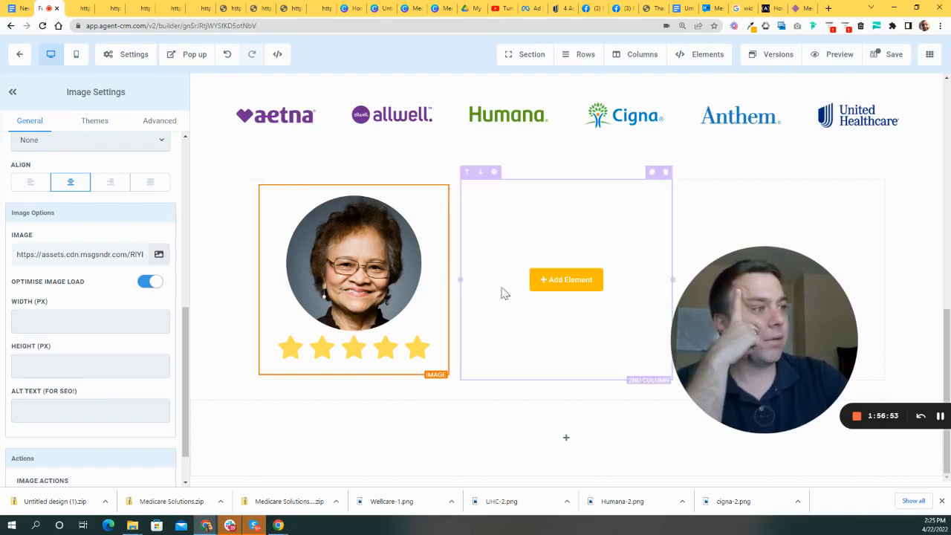
{"action": "left_click", "coordinate": [584, 282]}
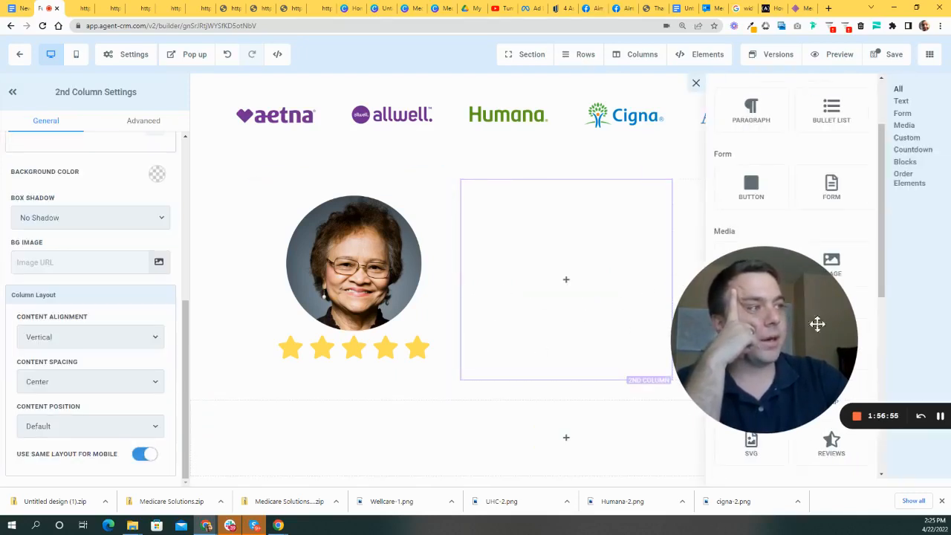
{"action": "left_click_drag", "start_coordinate": [779, 345], "coordinate": [370, 310]}
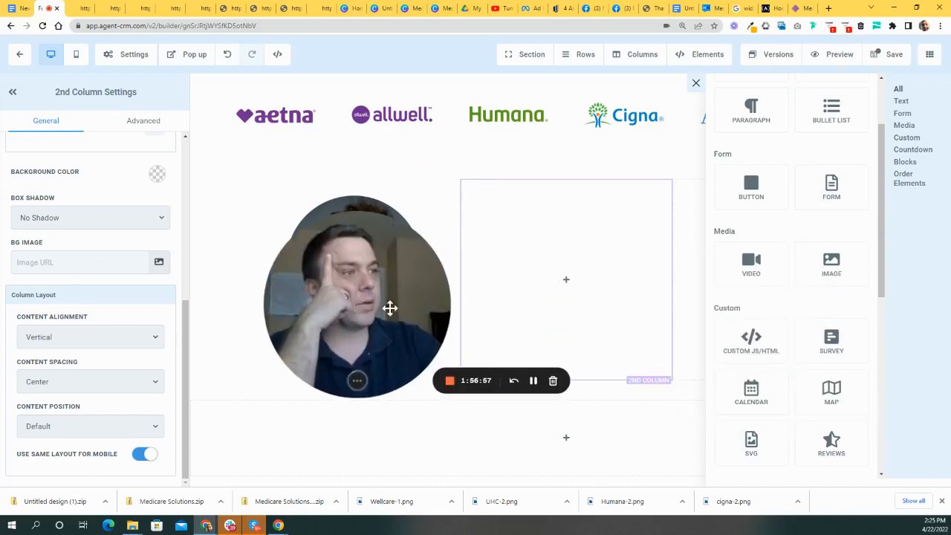
{"action": "left_click", "coordinate": [833, 280]}
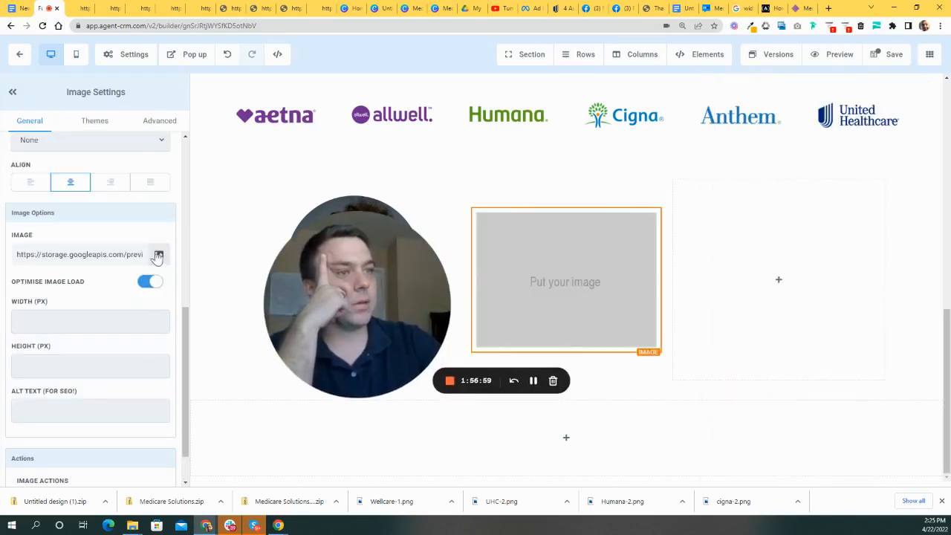
{"action": "left_click", "coordinate": [158, 254]}
{"action": "left_click_drag", "start_coordinate": [344, 247], "coordinate": [368, 317]}
{"action": "left_click", "coordinate": [408, 221]}
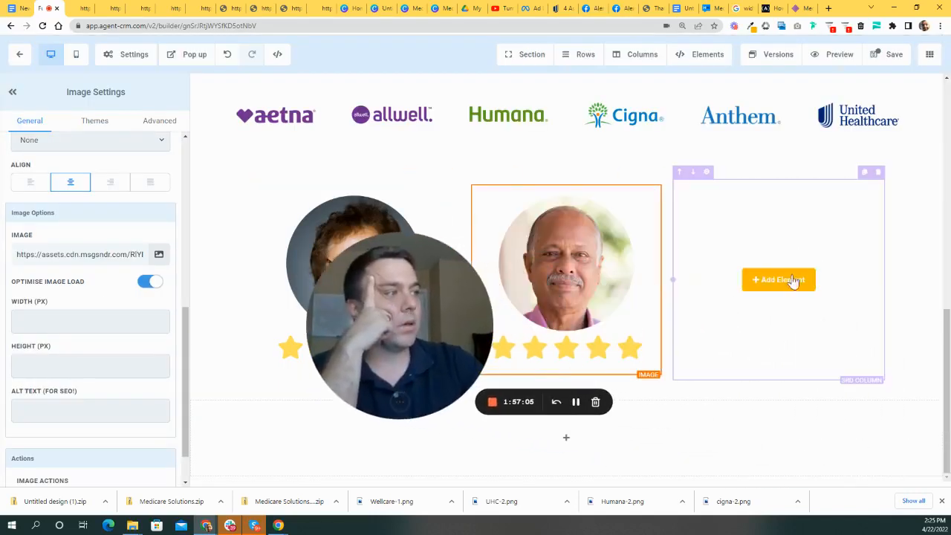
{"action": "left_click", "coordinate": [780, 281]}
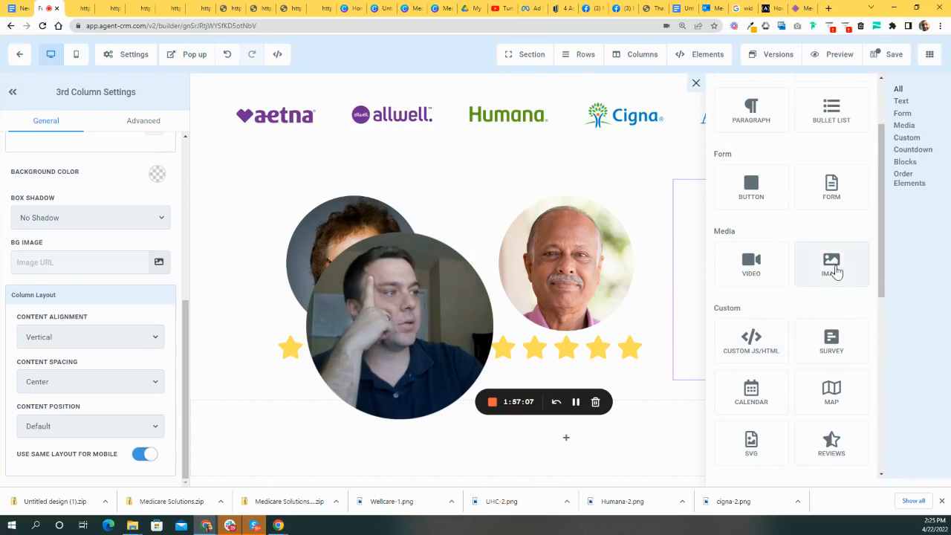
{"action": "left_click", "coordinate": [833, 267]}
{"action": "left_click", "coordinate": [155, 253]}
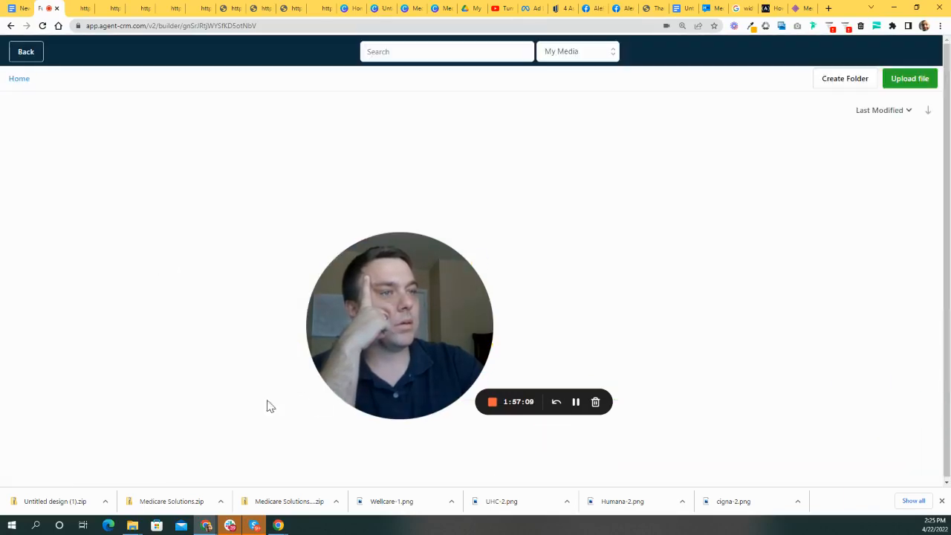
{"action": "left_click_drag", "start_coordinate": [378, 325], "coordinate": [435, 325]}
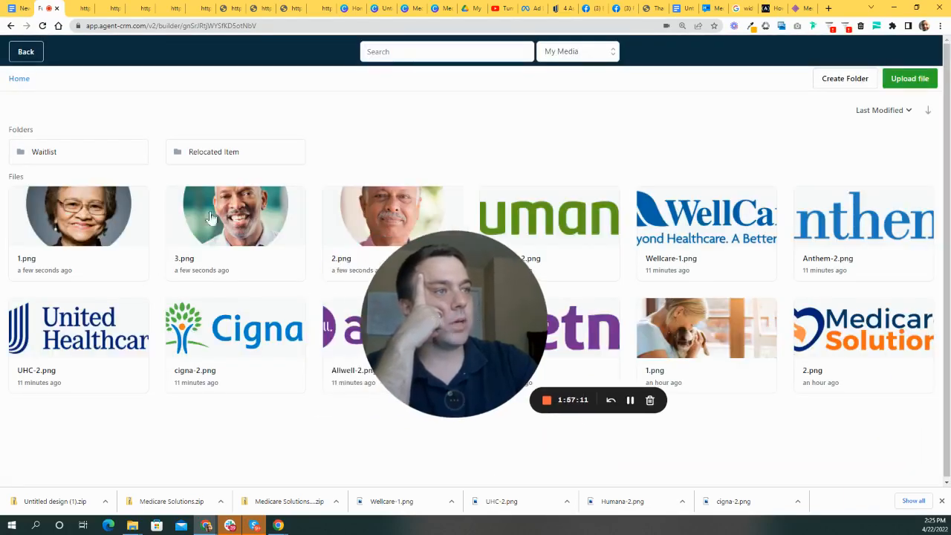
{"action": "left_click", "coordinate": [235, 223]}
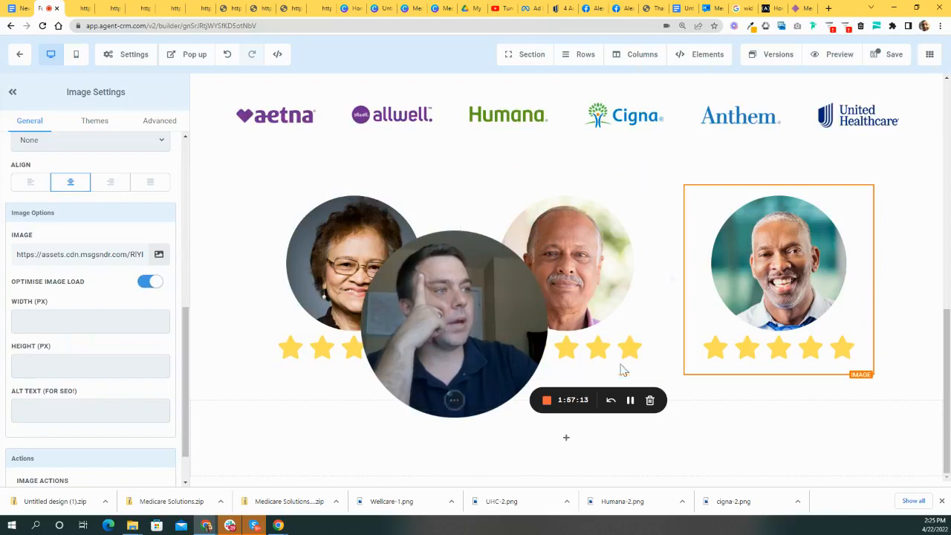
{"action": "scroll", "coordinate": [588, 365], "scroll_direction": "up", "scroll_amount": 2}
{"action": "scroll", "coordinate": [692, 363], "scroll_direction": "down", "scroll_amount": 2}
{"action": "scroll", "coordinate": [692, 363], "scroll_direction": "down", "scroll_amount": 1}
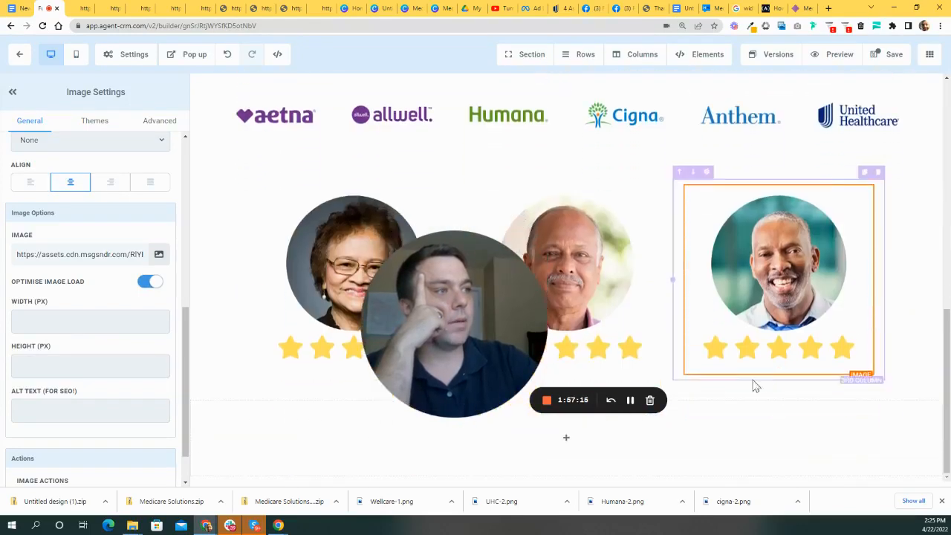
{"action": "left_click_drag", "start_coordinate": [475, 245], "coordinate": [547, 77]}
{"action": "scroll", "coordinate": [712, 375], "scroll_direction": "up", "scroll_amount": 6}
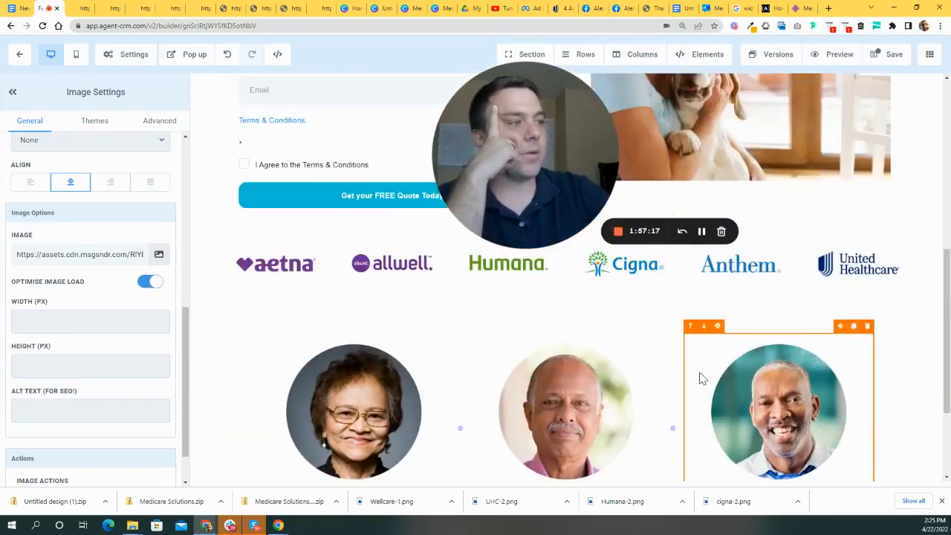
{"action": "scroll", "coordinate": [707, 386], "scroll_direction": "down", "scroll_amount": 5}
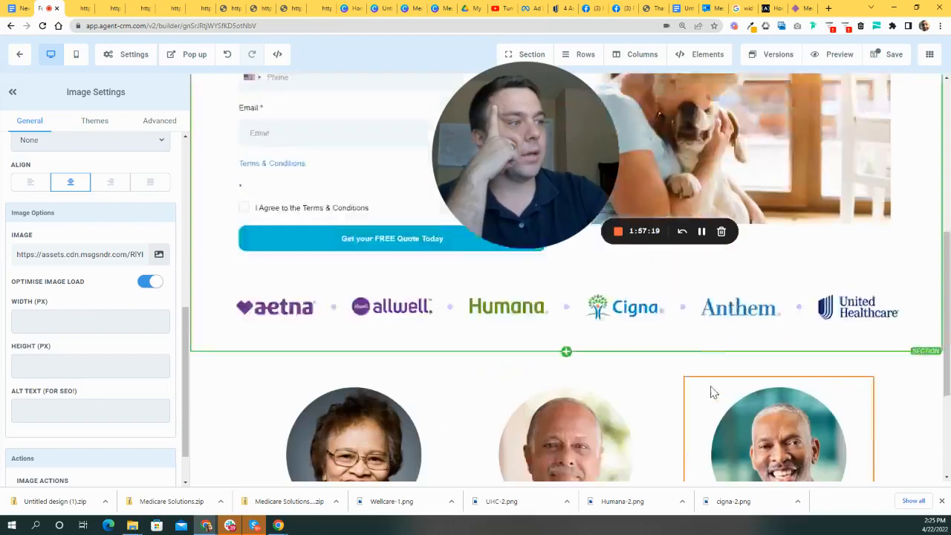
{"action": "scroll", "coordinate": [530, 402], "scroll_direction": "down", "scroll_amount": 2}
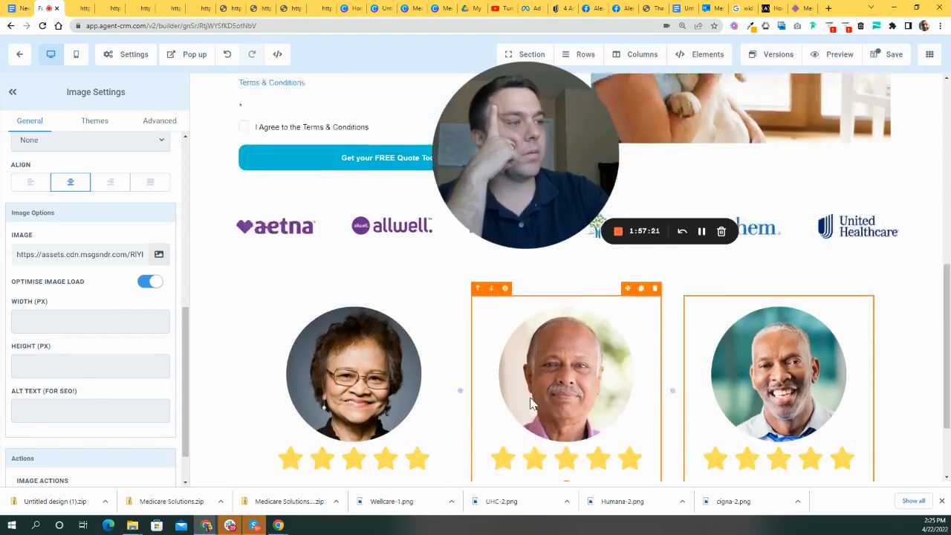
{"action": "scroll", "coordinate": [460, 401], "scroll_direction": "up", "scroll_amount": 6}
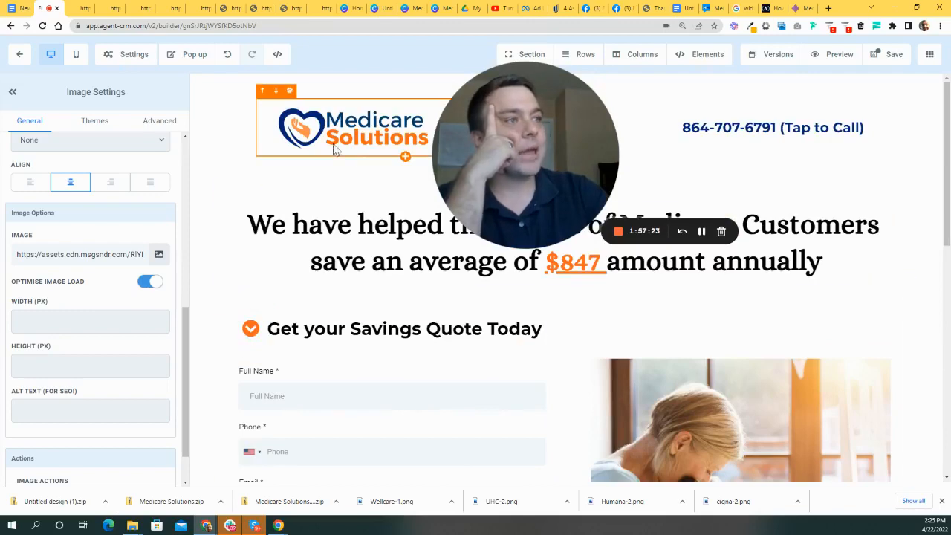
{"action": "scroll", "coordinate": [603, 371], "scroll_direction": "down", "scroll_amount": 6}
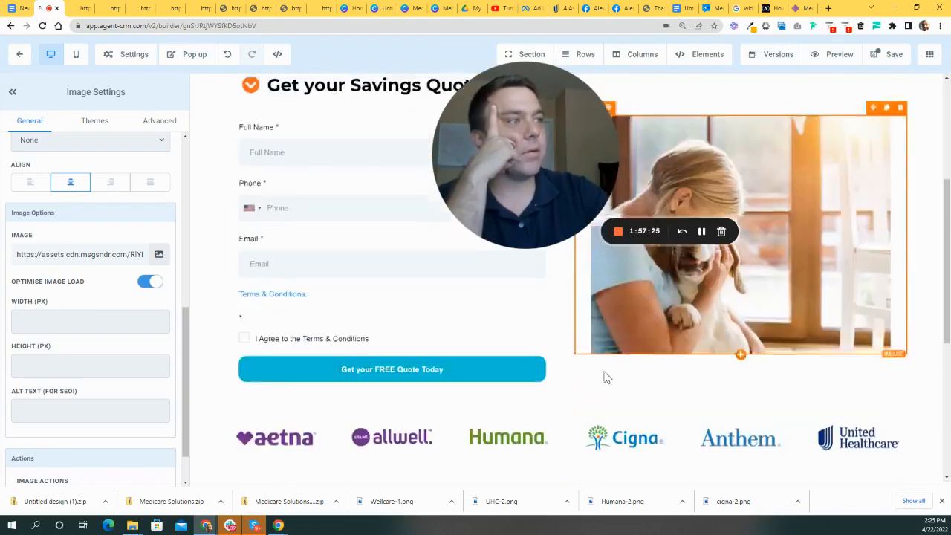
{"action": "scroll", "coordinate": [581, 408], "scroll_direction": "down", "scroll_amount": 1}
{"action": "left_click_drag", "start_coordinate": [543, 142], "coordinate": [293, 118]}
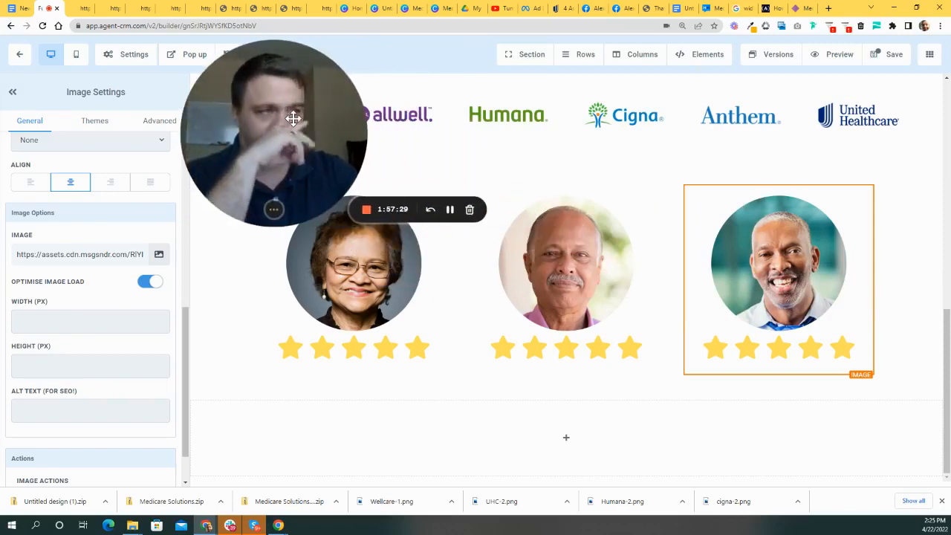
{"action": "scroll", "coordinate": [598, 344], "scroll_direction": "up", "scroll_amount": 2}
{"action": "scroll", "coordinate": [579, 265], "scroll_direction": "down", "scroll_amount": 2}
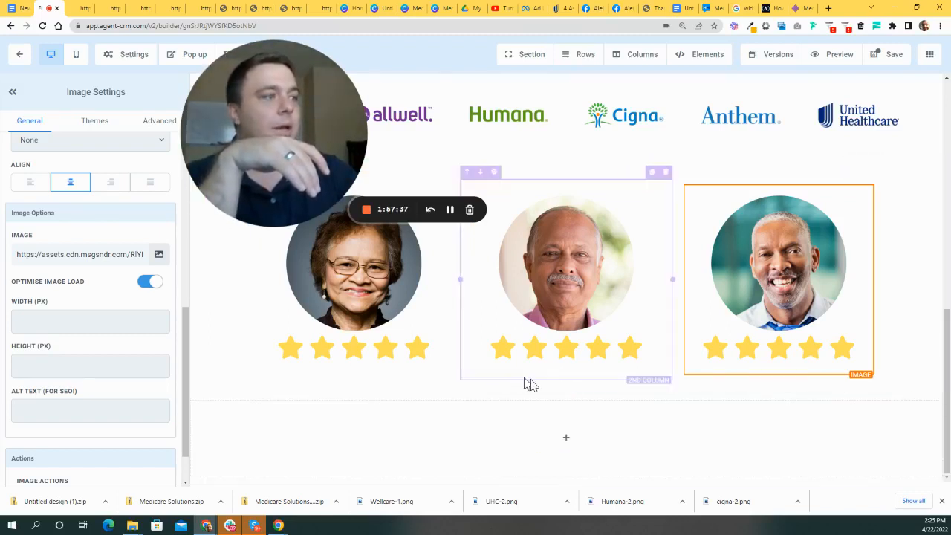
- Add a single-column row above the testimonial photos containing a Headline element
{"action": "left_click", "coordinate": [565, 390]}
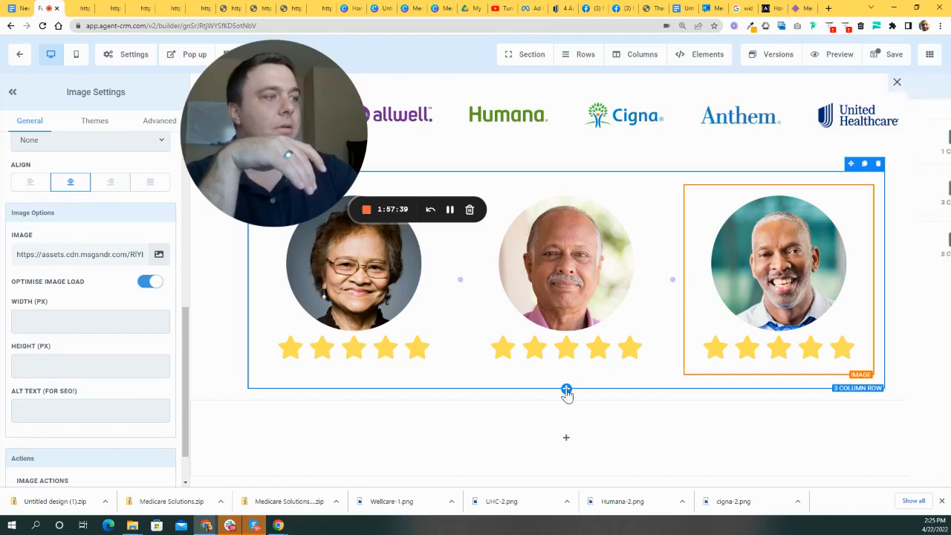
{"action": "left_click", "coordinate": [816, 149]}
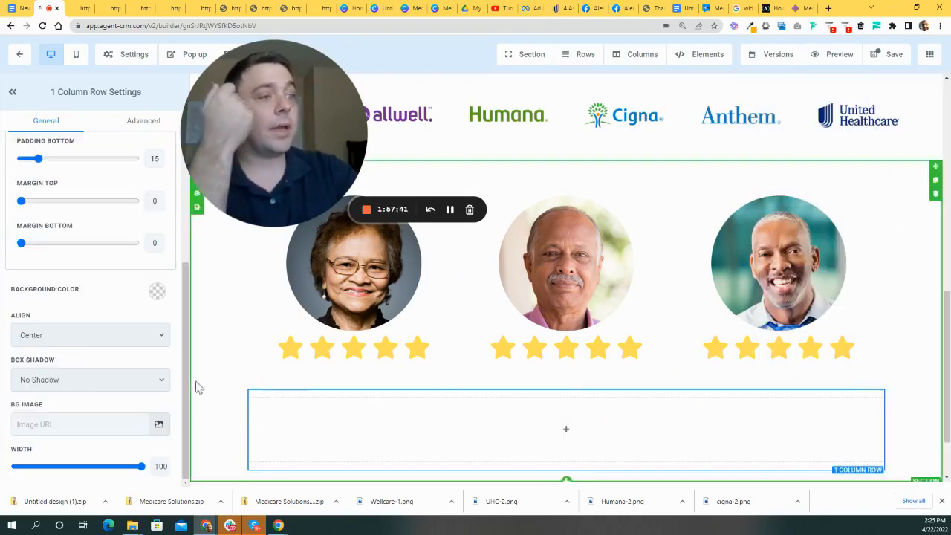
{"action": "left_click", "coordinate": [254, 385]}
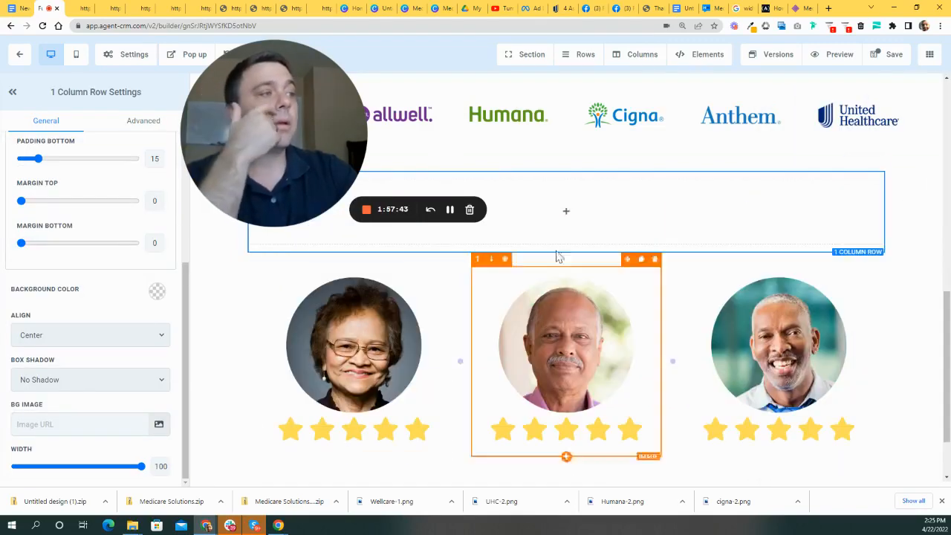
{"action": "left_click", "coordinate": [570, 216]}
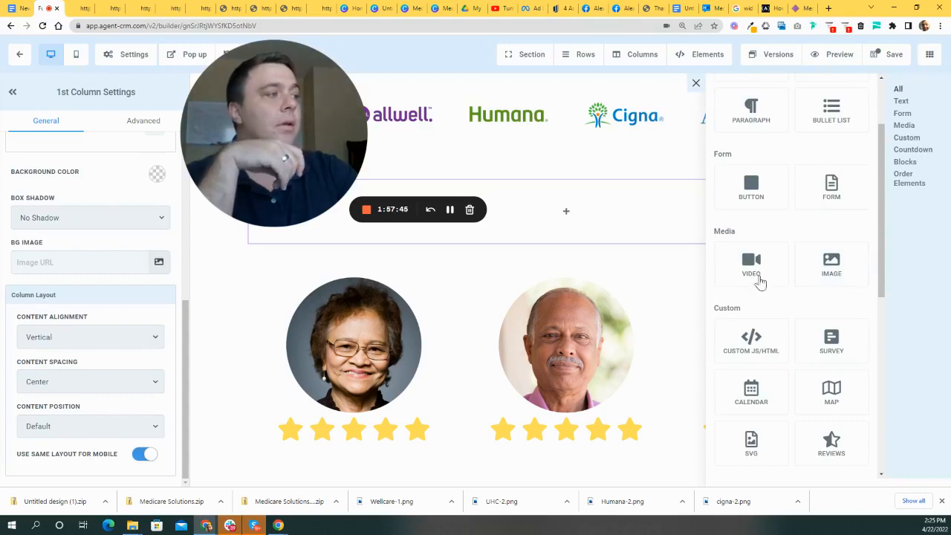
{"action": "scroll", "coordinate": [796, 287], "scroll_direction": "up", "scroll_amount": 2}
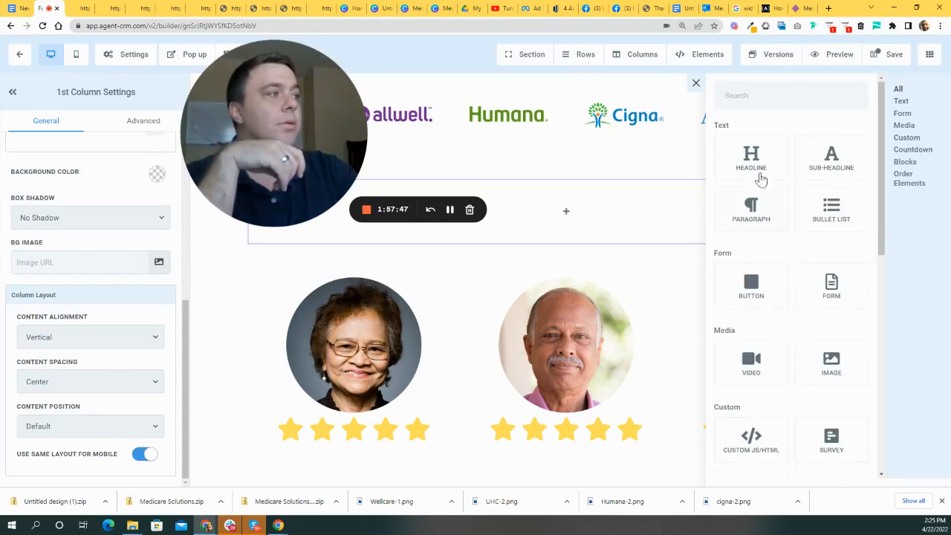
{"action": "left_click", "coordinate": [757, 176]}
- Replace the headline placeholder with 'What our Clients Have to Say about Medicare Solutions'
{"action": "left_click_drag", "start_coordinate": [711, 195], "coordinate": [371, 192]}
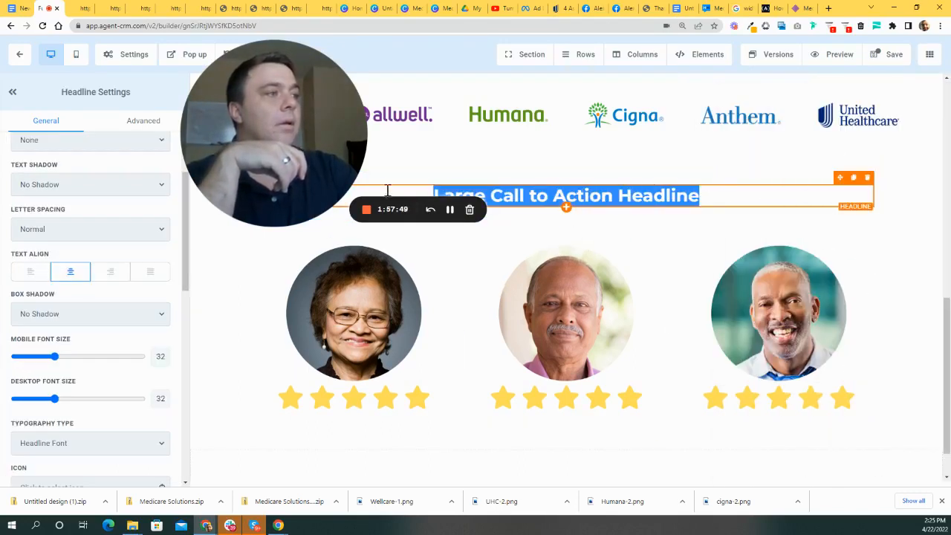
{"action": "type", "text": "What our Clients Have to Say"}
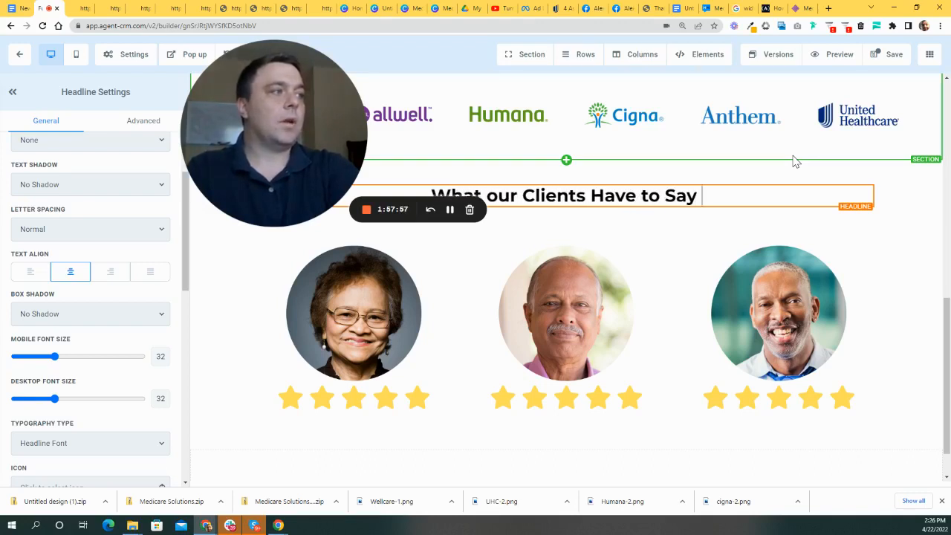
{"action": "type", "text": "ediczre"}
{"action": "key", "text": "BackSpace"}
{"action": "key", "text": "BackSpace"}
{"action": "key", "text": "BackSpace"}
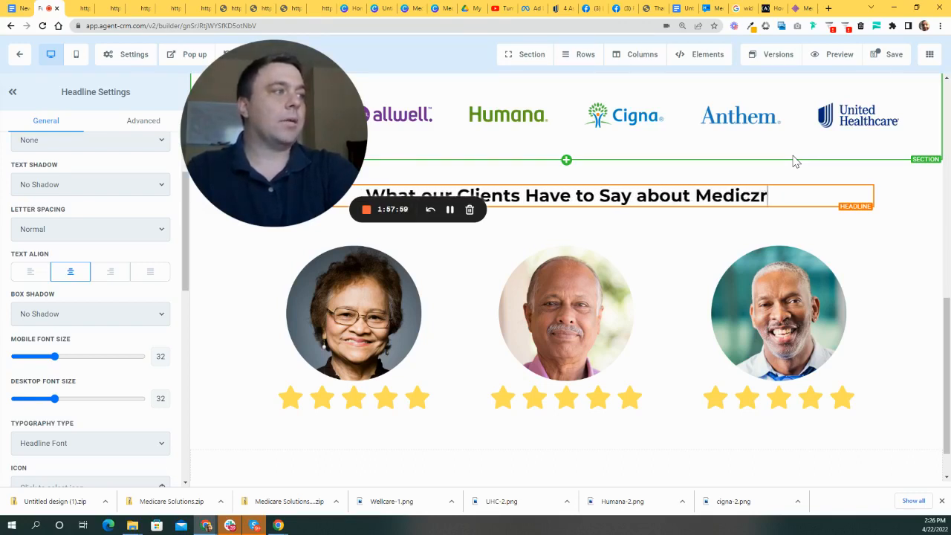
{"action": "type", "text": "are Solutions"}
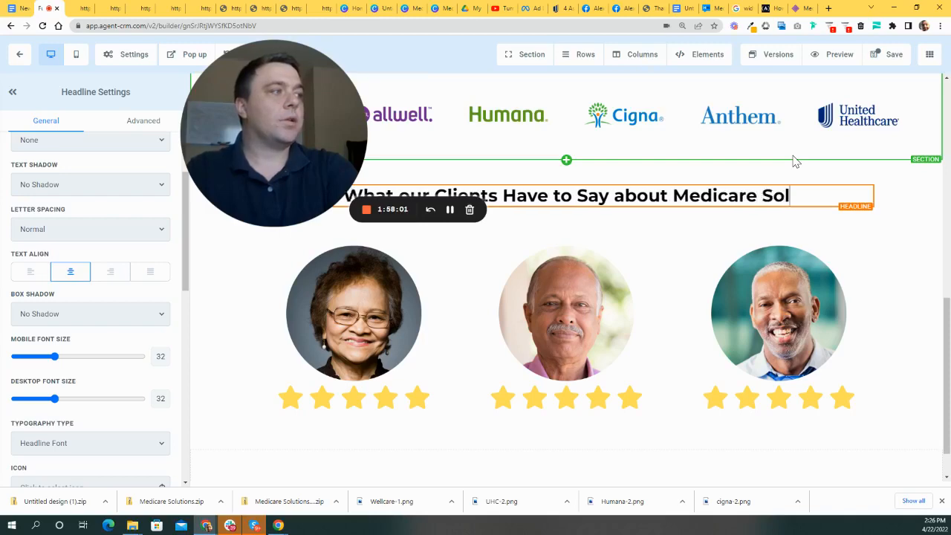
{"action": "left_click_drag", "start_coordinate": [295, 90], "coordinate": [396, 314]}
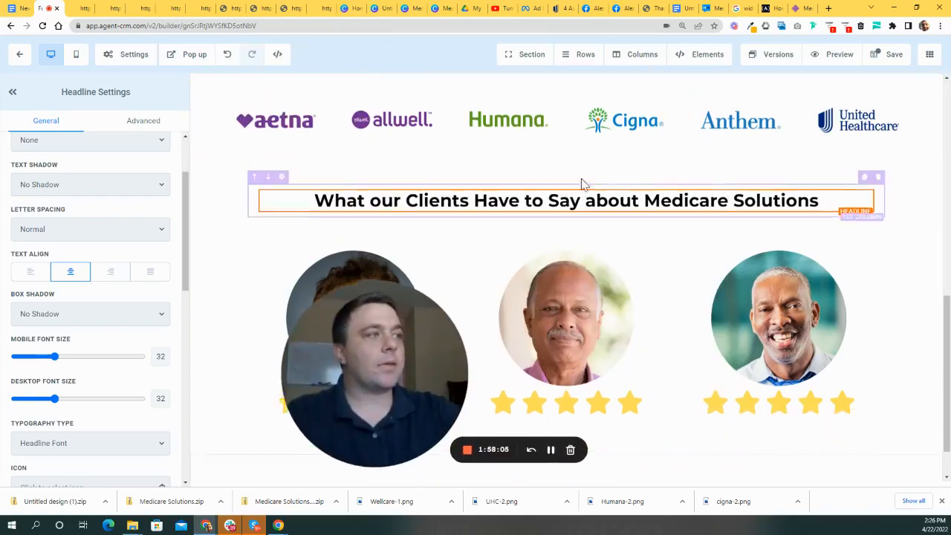
{"action": "scroll", "coordinate": [582, 183], "scroll_direction": "up", "scroll_amount": 8}
{"action": "scroll", "coordinate": [568, 228], "scroll_direction": "down", "scroll_amount": 2}
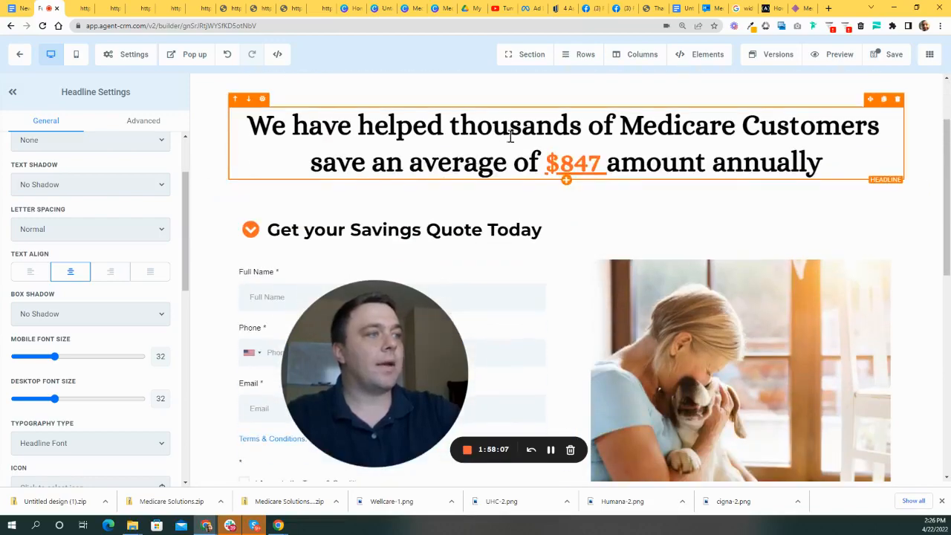
{"action": "scroll", "coordinate": [545, 190], "scroll_direction": "down", "scroll_amount": 6}
{"action": "scroll", "coordinate": [490, 203], "scroll_direction": "up", "scroll_amount": 3}
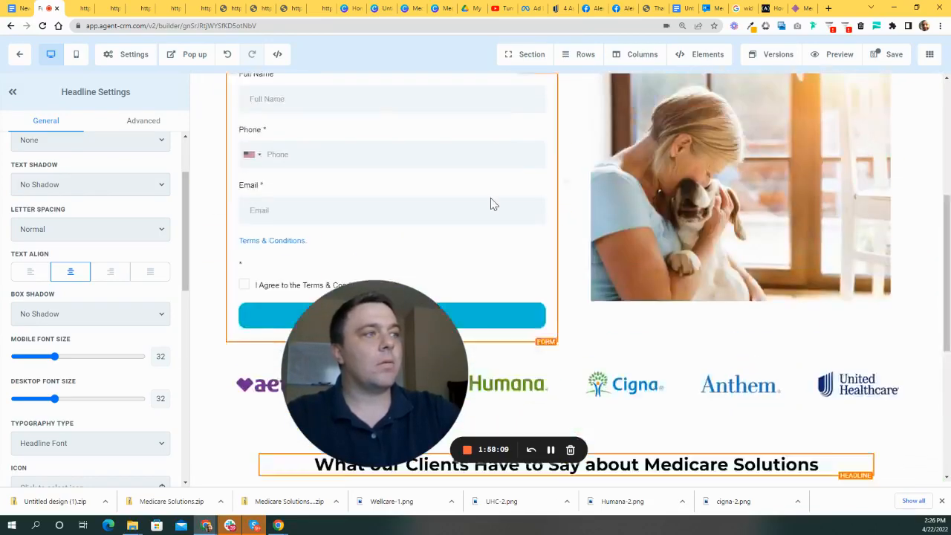
{"action": "scroll", "coordinate": [505, 223], "scroll_direction": "up", "scroll_amount": 4}
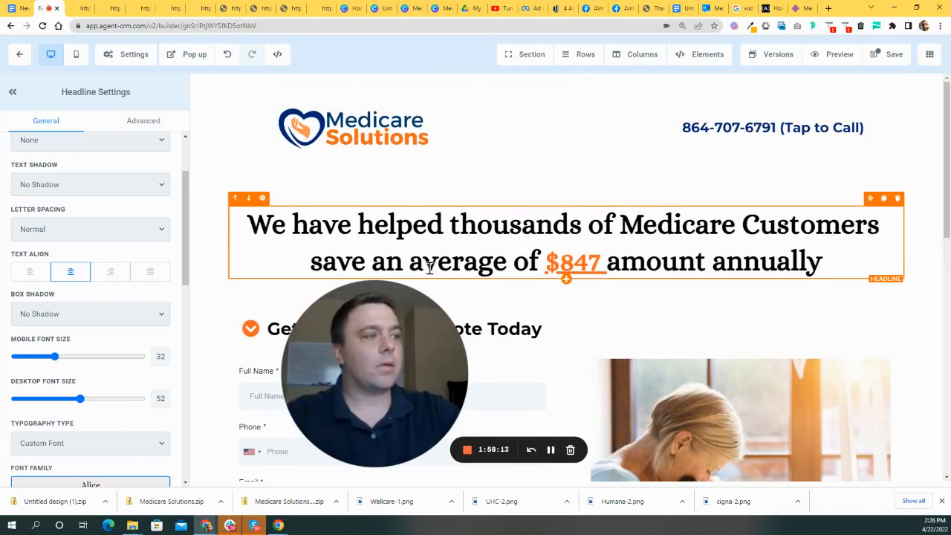
{"action": "scroll", "coordinate": [119, 272], "scroll_direction": "up", "scroll_amount": 2}
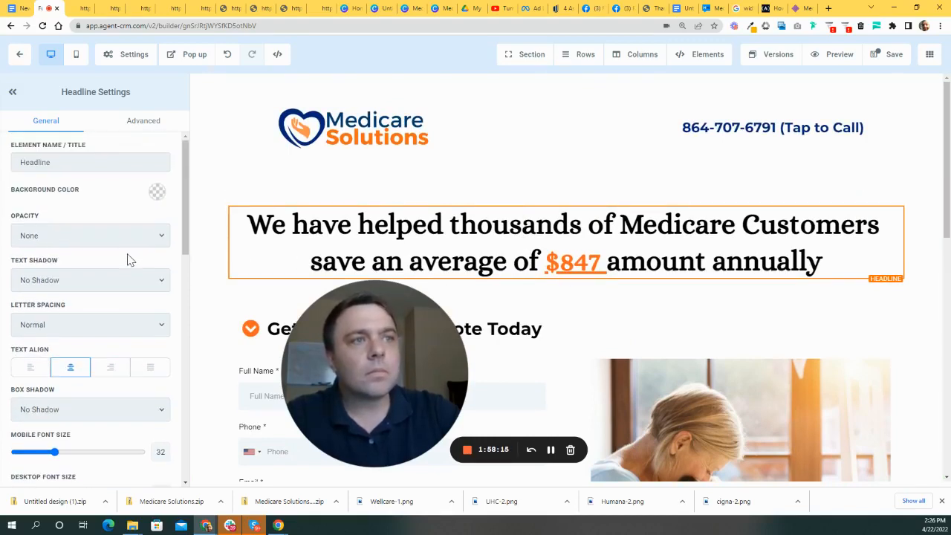
{"action": "scroll", "coordinate": [89, 267], "scroll_direction": "down", "scroll_amount": 5}
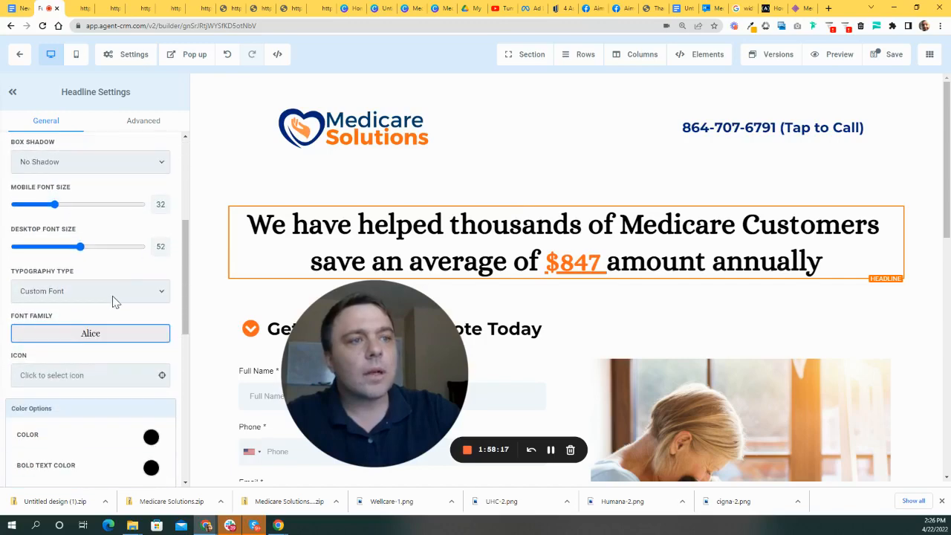
{"action": "scroll", "coordinate": [530, 216], "scroll_direction": "down", "scroll_amount": 7}
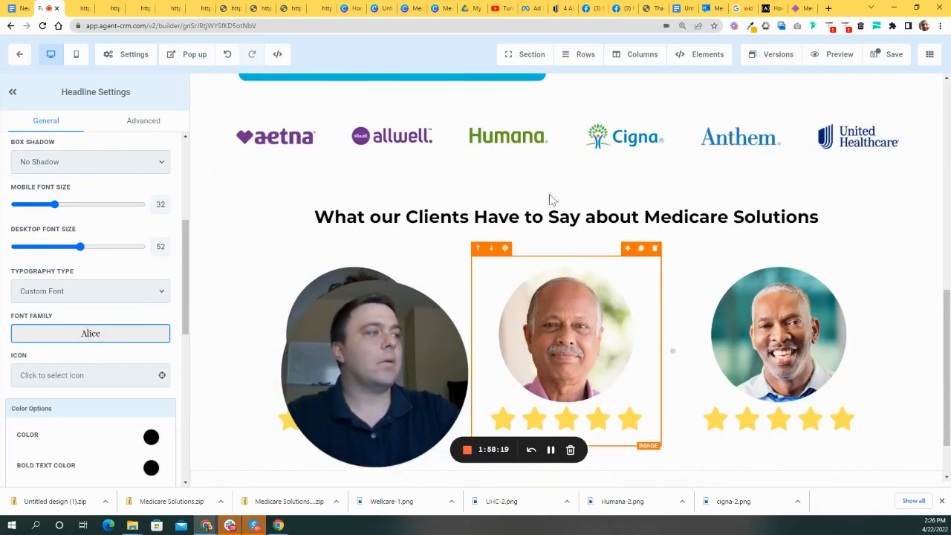
{"action": "triple_click", "coordinate": [683, 216]}
- Switch the testimonials headline to the custom font Alice
{"action": "left_click", "coordinate": [408, 216]}
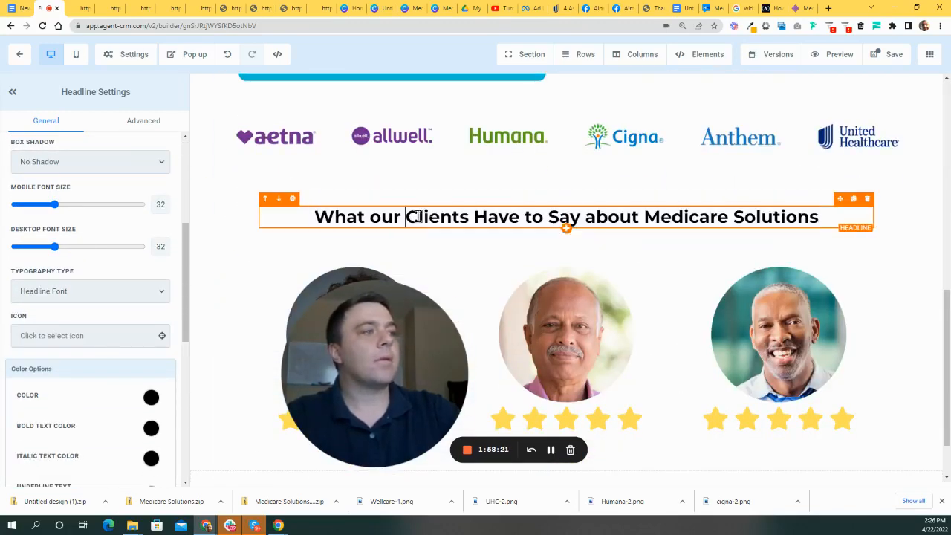
{"action": "scroll", "coordinate": [102, 320], "scroll_direction": "down", "scroll_amount": 5}
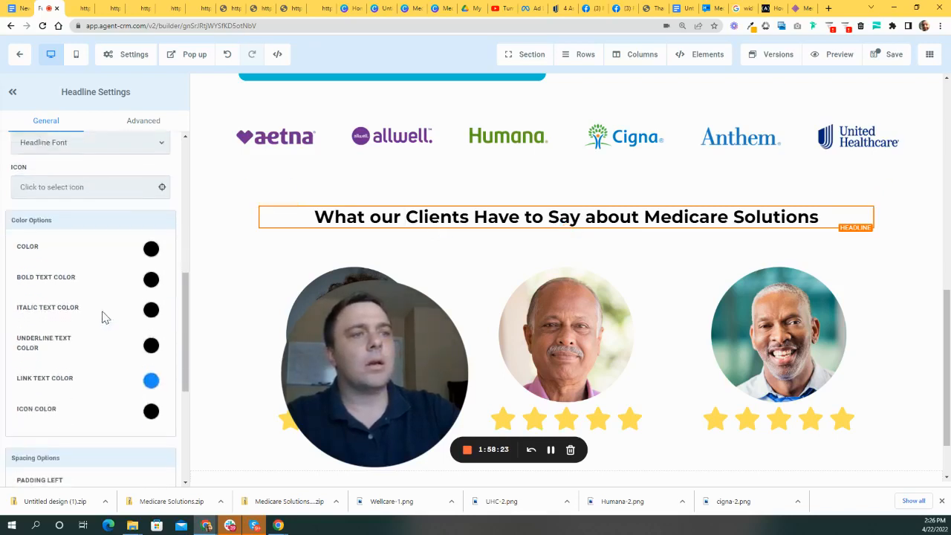
{"action": "scroll", "coordinate": [130, 310], "scroll_direction": "up", "scroll_amount": 5}
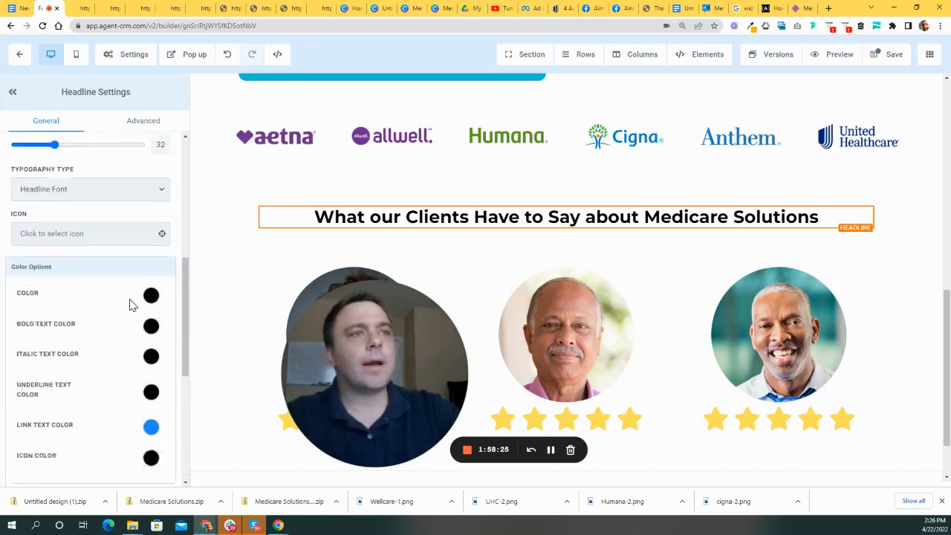
{"action": "left_click", "coordinate": [92, 334]}
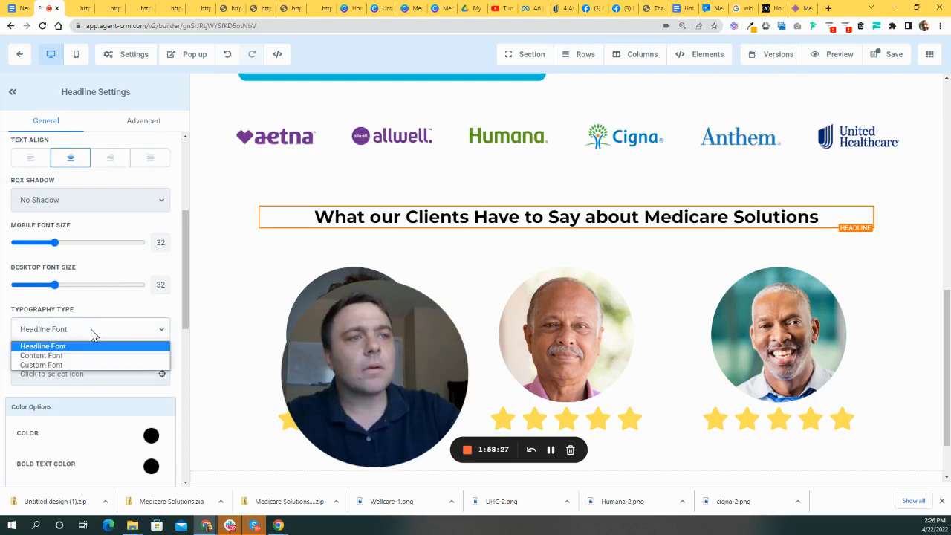
{"action": "left_click", "coordinate": [65, 365]}
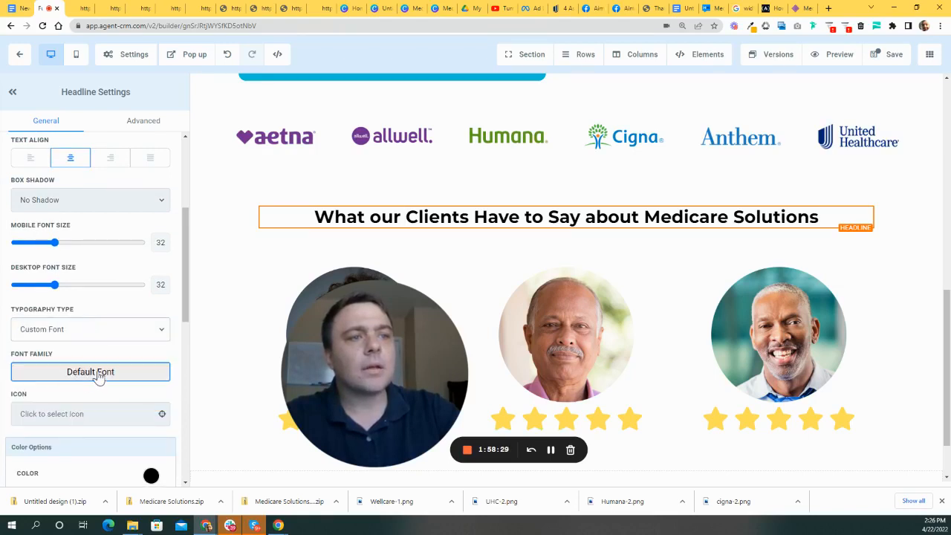
{"action": "left_click", "coordinate": [99, 375]}
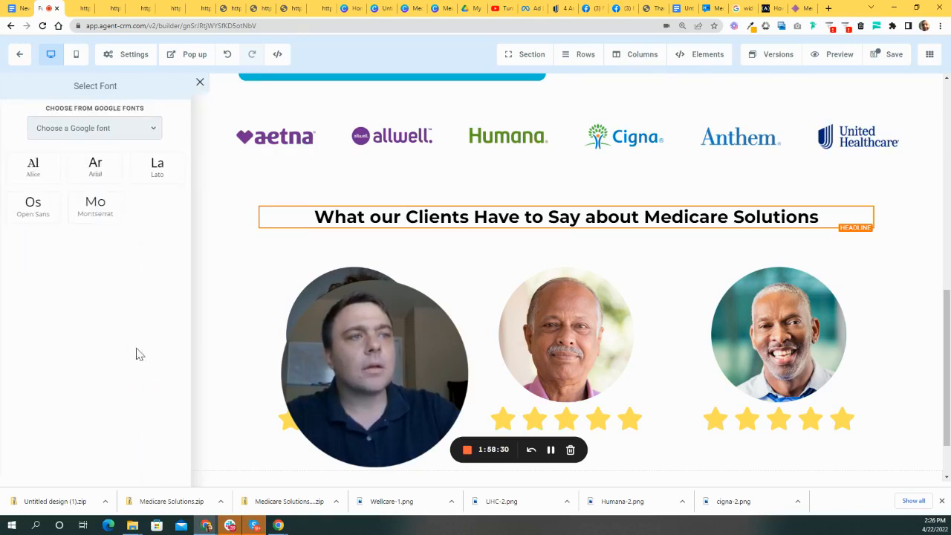
{"action": "left_click", "coordinate": [30, 167]}
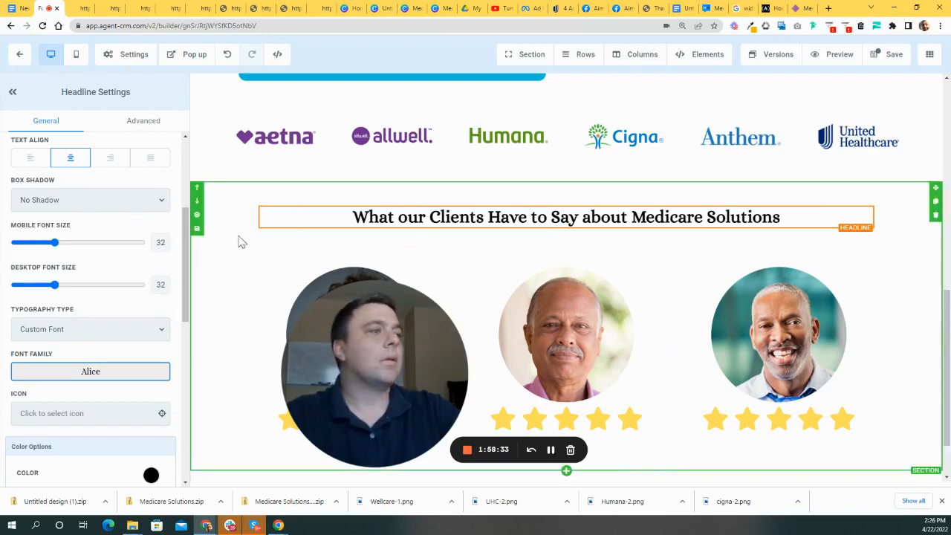
{"action": "scroll", "coordinate": [158, 311], "scroll_direction": "down", "scroll_amount": 3}
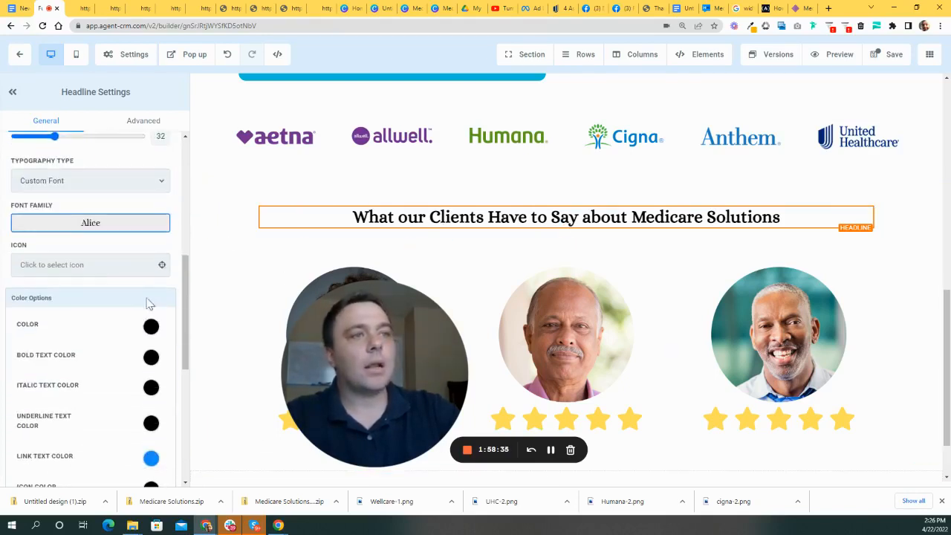
{"action": "scroll", "coordinate": [141, 297], "scroll_direction": "up", "scroll_amount": 1}
{"action": "scroll", "coordinate": [102, 250], "scroll_direction": "up", "scroll_amount": 1}
- Enlarge the headline's desktop font size and unbold 'What our Clients Have to Say about'
{"action": "left_click_drag", "start_coordinate": [56, 235], "coordinate": [71, 236]}
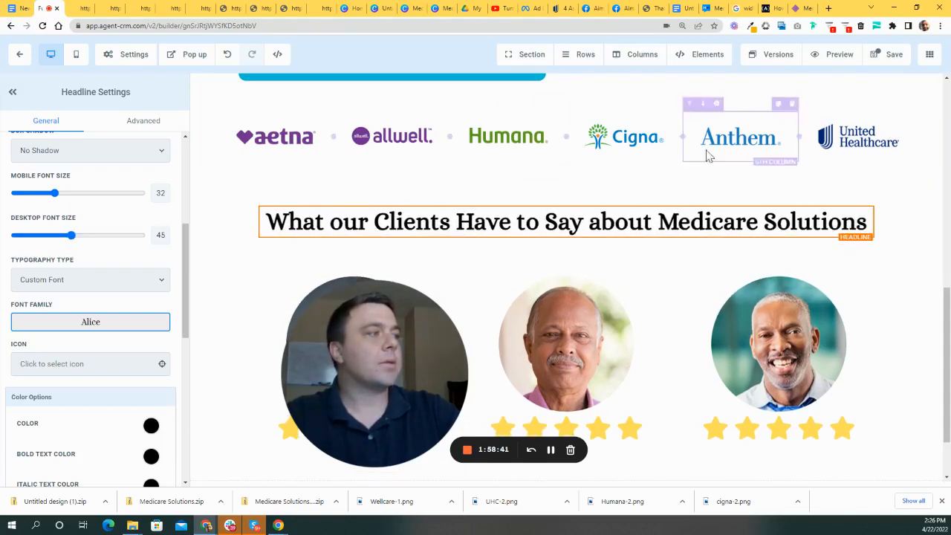
{"action": "left_click", "coordinate": [664, 217]}
{"action": "left_click_drag", "start_coordinate": [656, 221], "coordinate": [787, 225]}
{"action": "left_click_drag", "start_coordinate": [867, 227], "coordinate": [866, 226]}
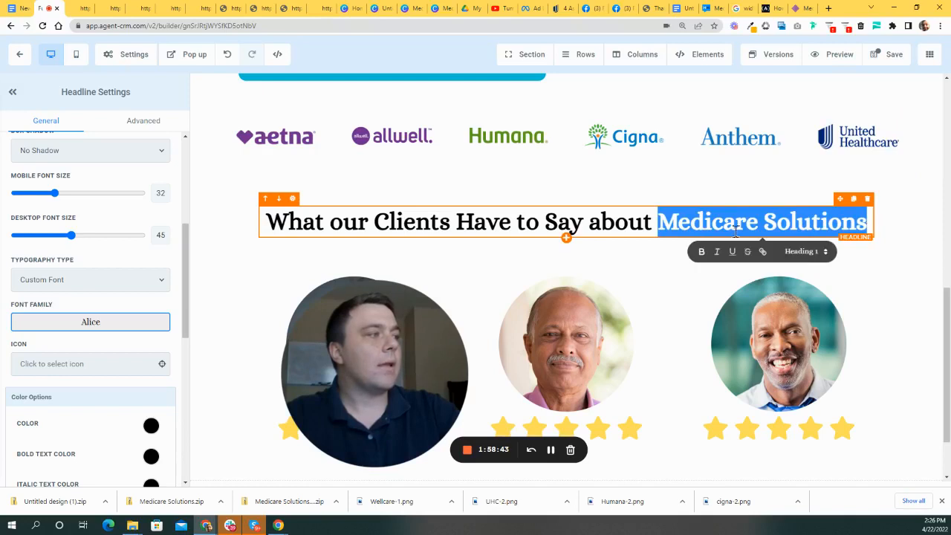
{"action": "left_click", "coordinate": [614, 220]}
{"action": "left_click_drag", "start_coordinate": [646, 222], "coordinate": [260, 215]}
{"action": "left_click", "coordinate": [398, 252]}
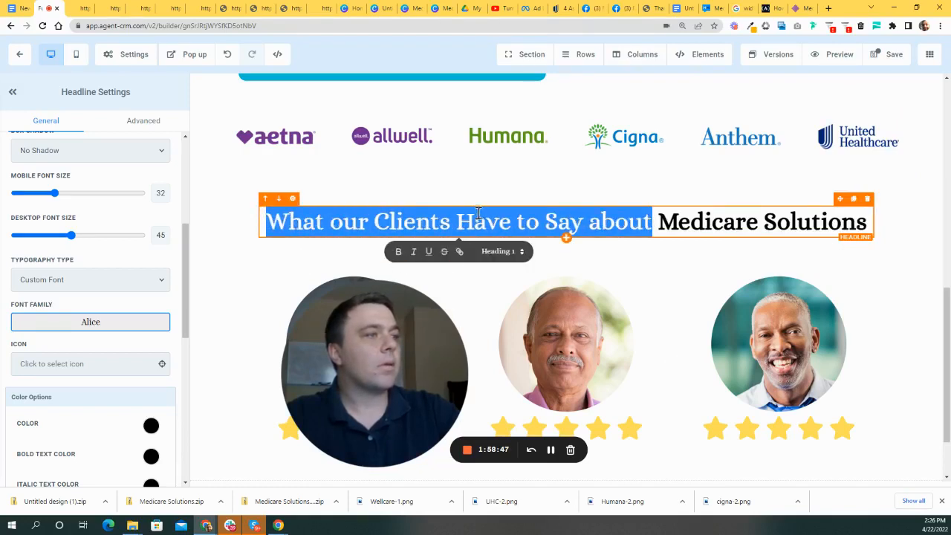
{"action": "left_click", "coordinate": [614, 211]}
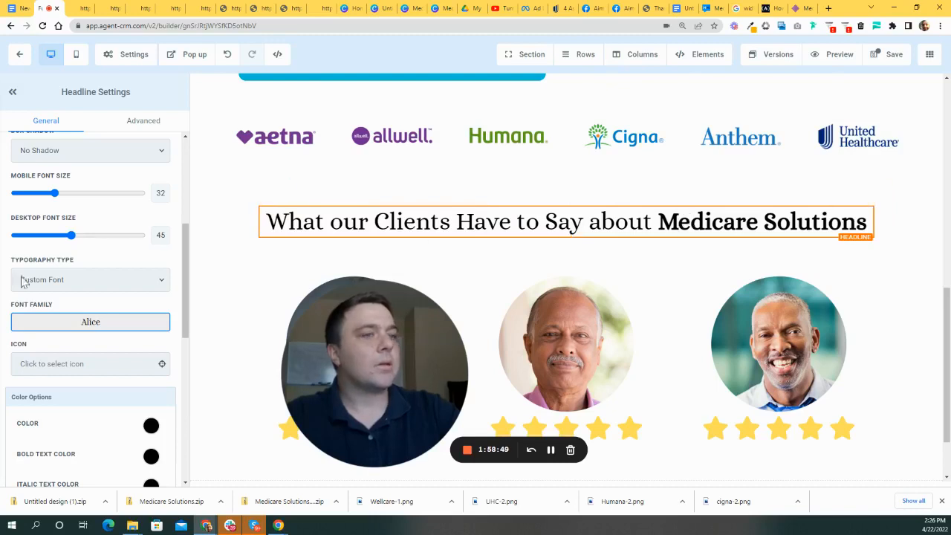
- Set the bold text colour to navy, after trying orange, so 'Medicare Solutions' stands out
{"action": "scroll", "coordinate": [131, 362], "scroll_direction": "down", "scroll_amount": 1}
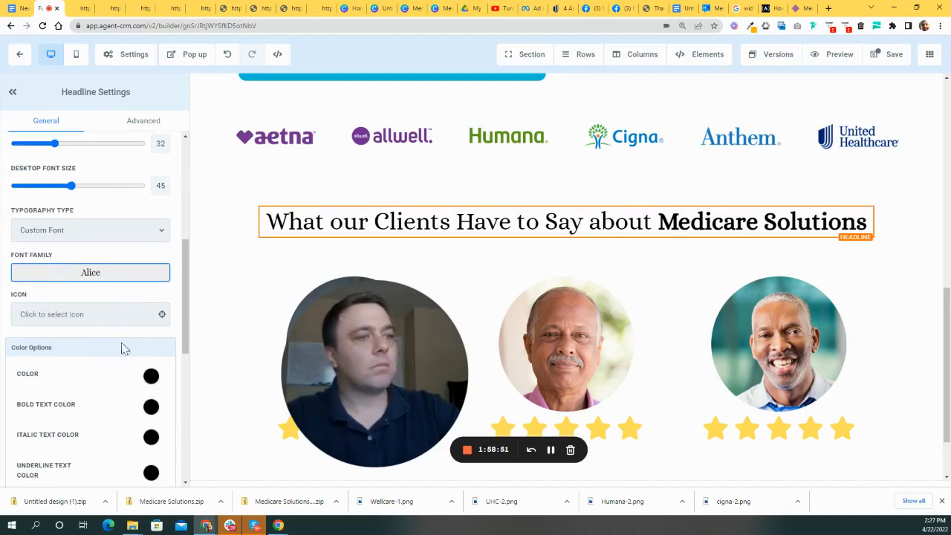
{"action": "scroll", "coordinate": [149, 361], "scroll_direction": "down", "scroll_amount": 3}
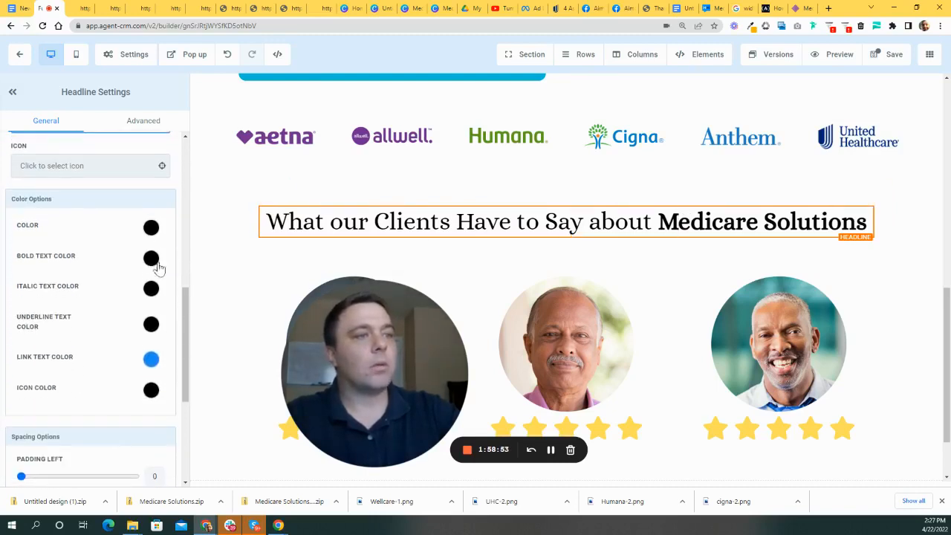
{"action": "left_click", "coordinate": [151, 259]}
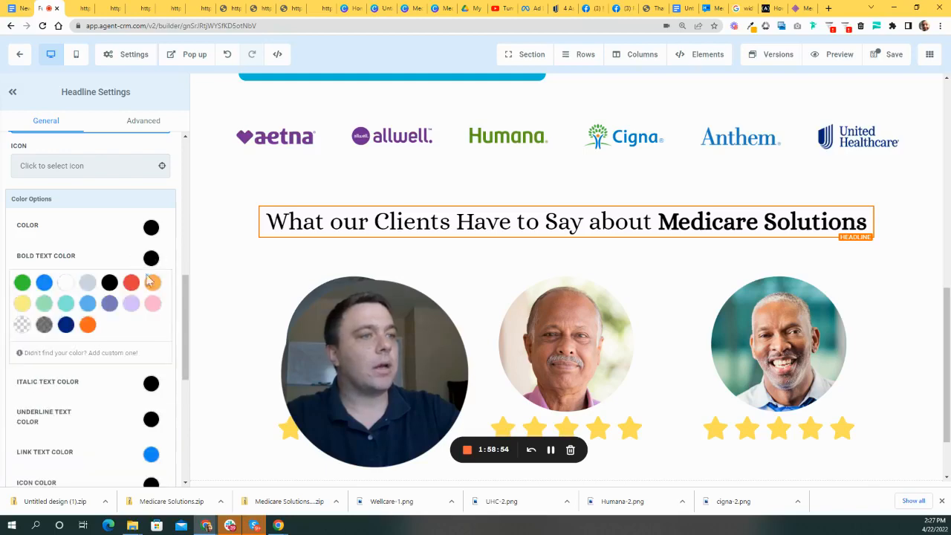
{"action": "left_click", "coordinate": [88, 325]}
{"action": "scroll", "coordinate": [676, 185], "scroll_direction": "up", "scroll_amount": 4}
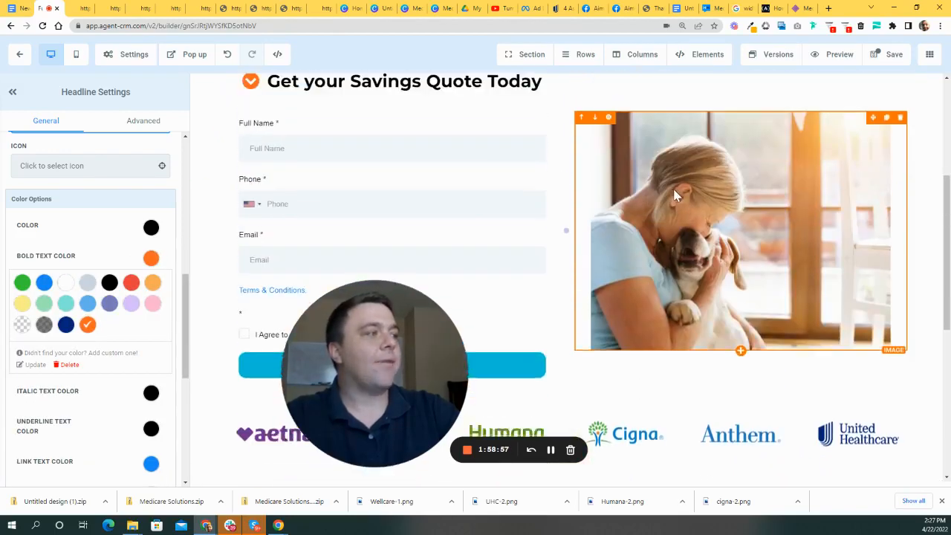
{"action": "scroll", "coordinate": [673, 195], "scroll_direction": "up", "scroll_amount": 3}
{"action": "scroll", "coordinate": [678, 190], "scroll_direction": "down", "scroll_amount": 8}
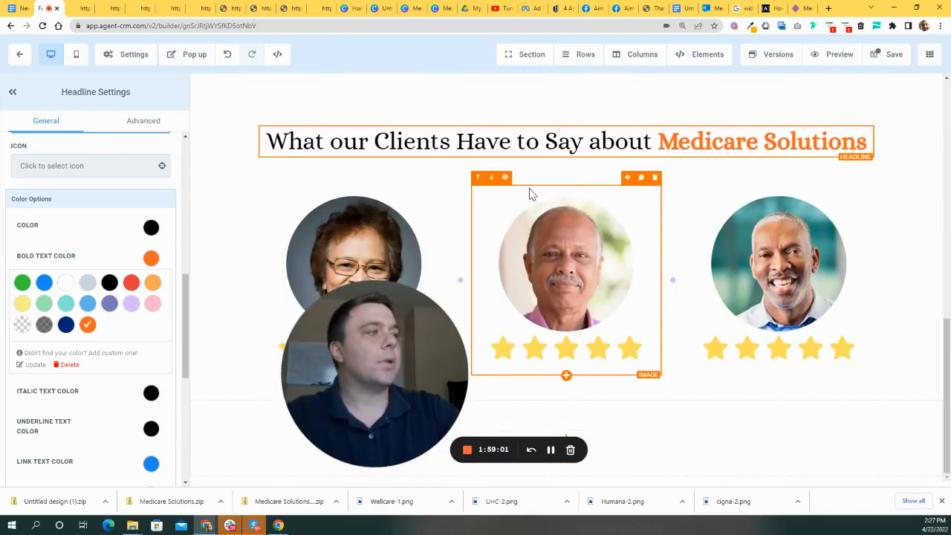
{"action": "scroll", "coordinate": [708, 178], "scroll_direction": "up", "scroll_amount": 2}
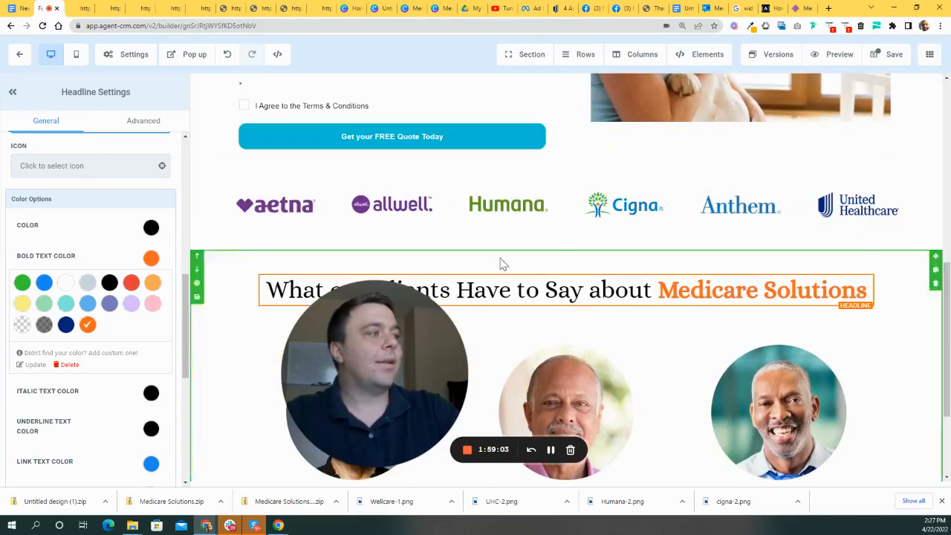
{"action": "left_click", "coordinate": [67, 325]}
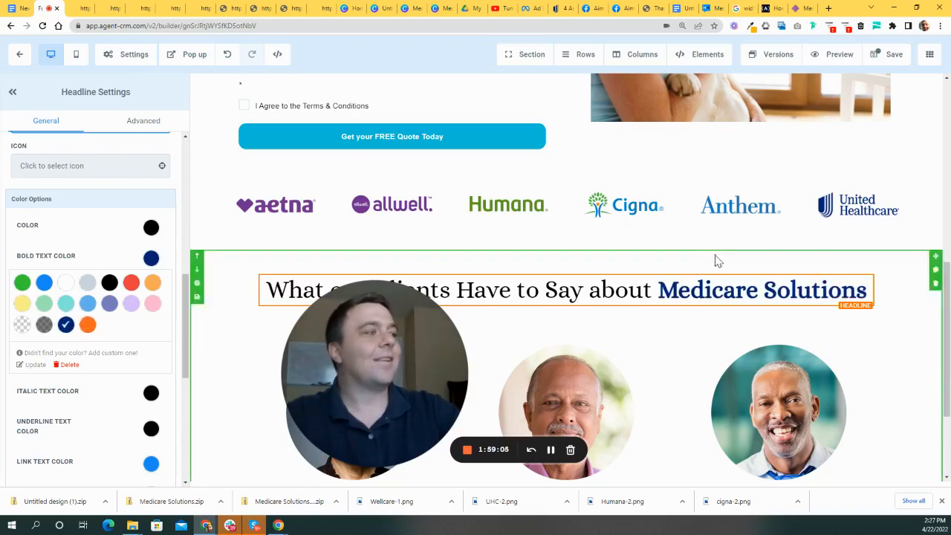
{"action": "scroll", "coordinate": [716, 259], "scroll_direction": "up", "scroll_amount": 6}
{"action": "scroll", "coordinate": [732, 259], "scroll_direction": "down", "scroll_amount": 10}
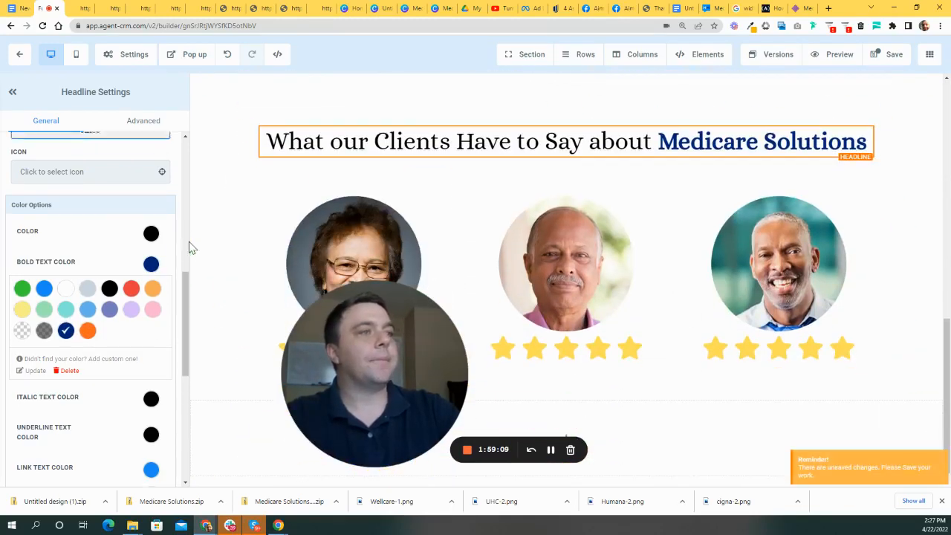
- Insert a sub-headline under the first reviewer's photo and replace its text with the reviewer's name
{"action": "left_click", "coordinate": [383, 312]}
{"action": "left_click_drag", "start_coordinate": [392, 366], "coordinate": [346, 126]}
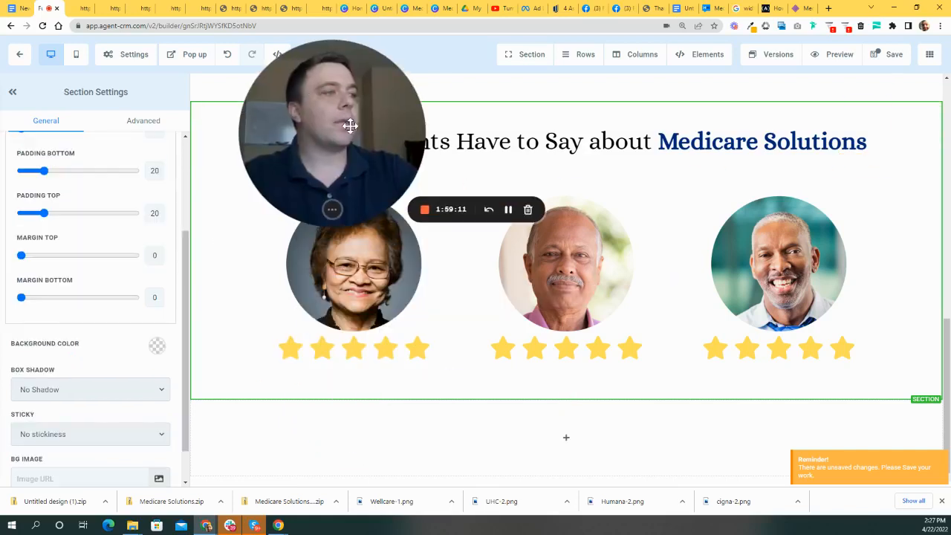
{"action": "left_click_drag", "start_coordinate": [374, 156], "coordinate": [355, 232]}
{"action": "left_click_drag", "start_coordinate": [396, 262], "coordinate": [327, 195]}
{"action": "left_click", "coordinate": [353, 378]}
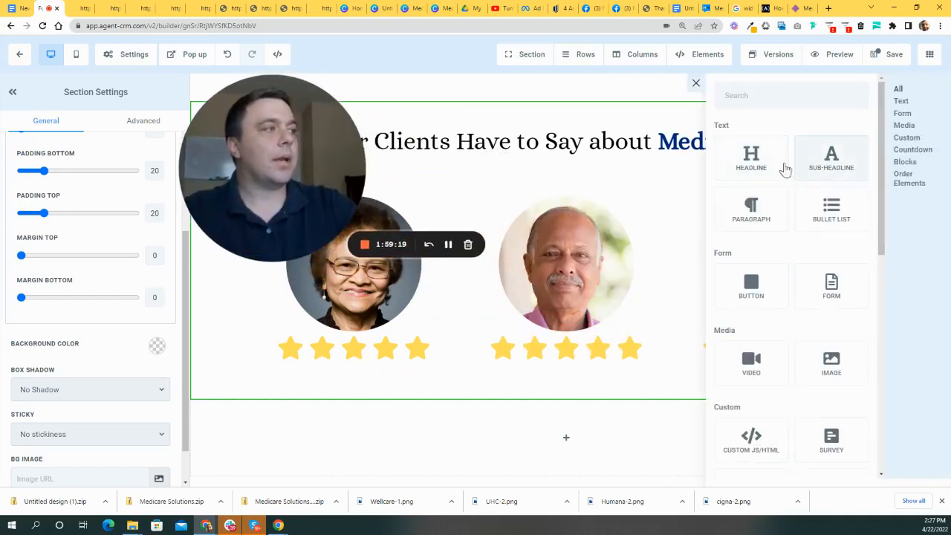
{"action": "left_click", "coordinate": [830, 157]}
{"action": "double_click", "coordinate": [374, 383]}
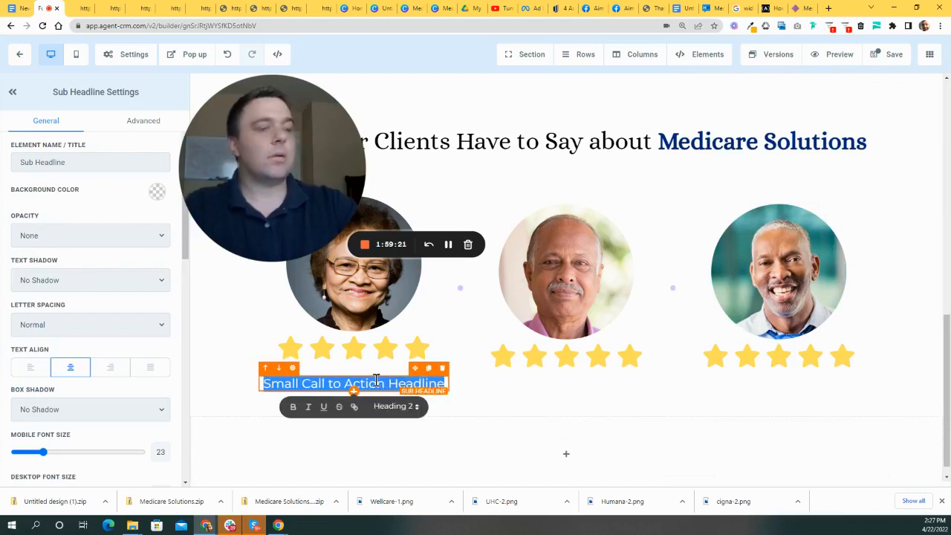
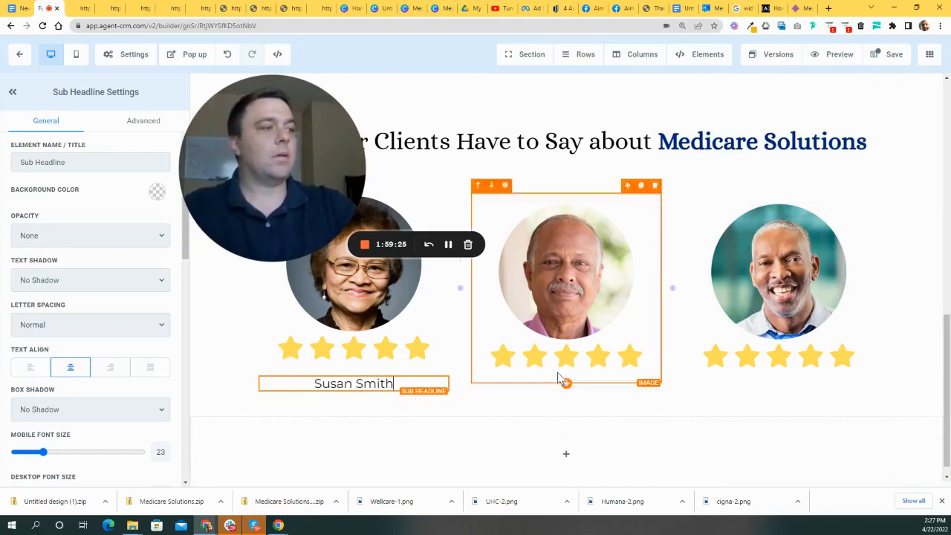
{"action": "left_click", "coordinate": [361, 384]}
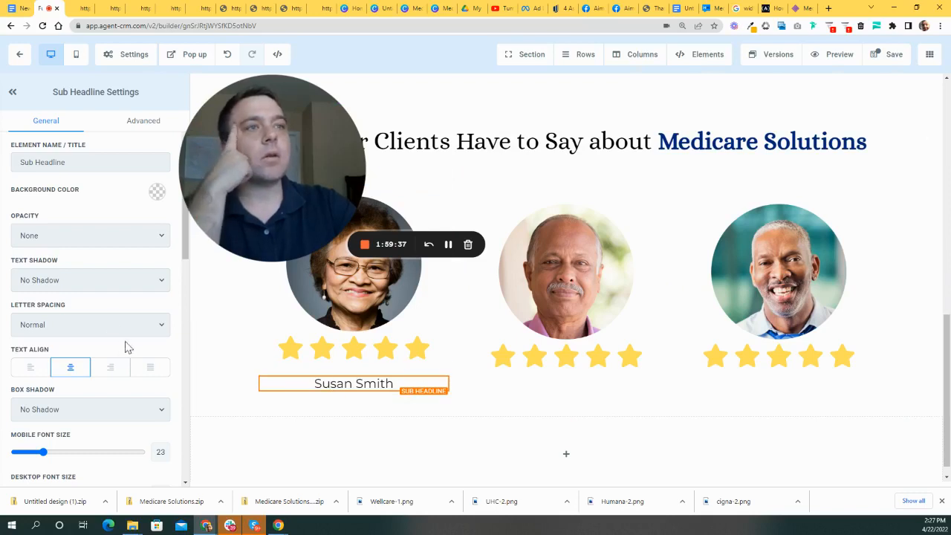
{"action": "left_click_drag", "start_coordinate": [260, 165], "coordinate": [713, 134]}
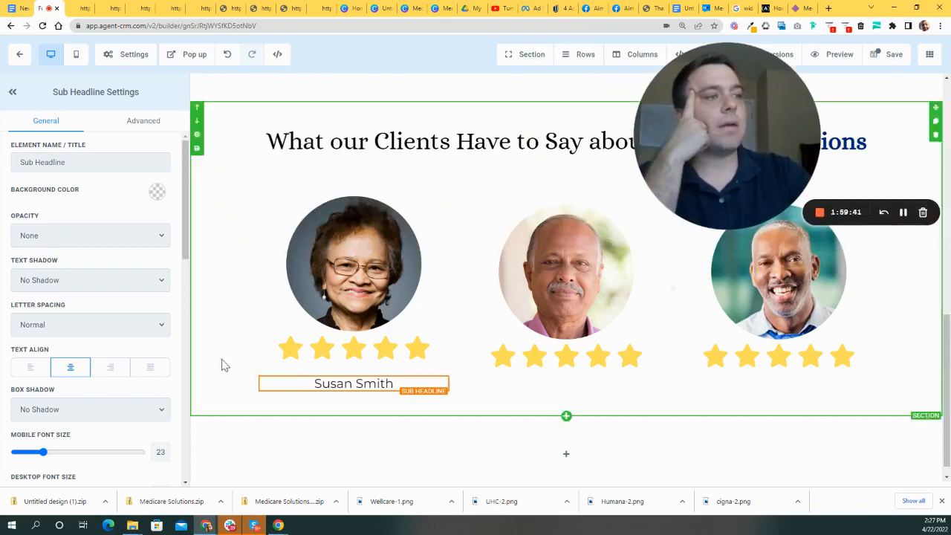
- Set the name caption's typography to Custom Font and browse the Google font list
{"action": "scroll", "coordinate": [102, 364], "scroll_direction": "down", "scroll_amount": 5}
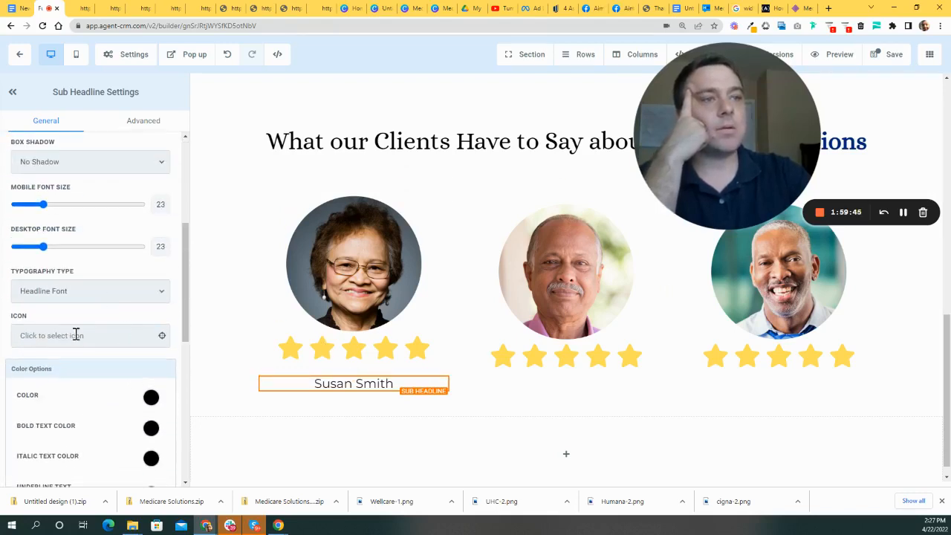
{"action": "left_click", "coordinate": [97, 290]}
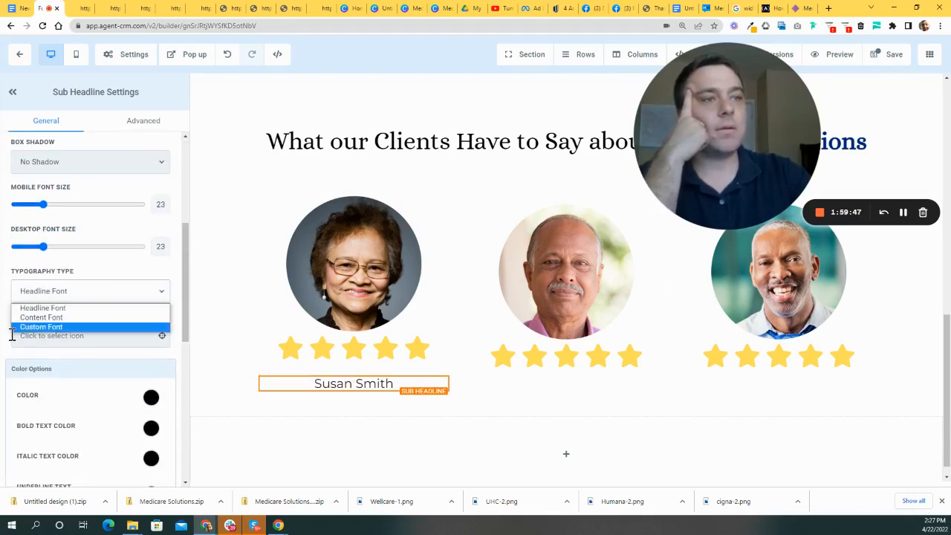
{"action": "left_click", "coordinate": [50, 328]}
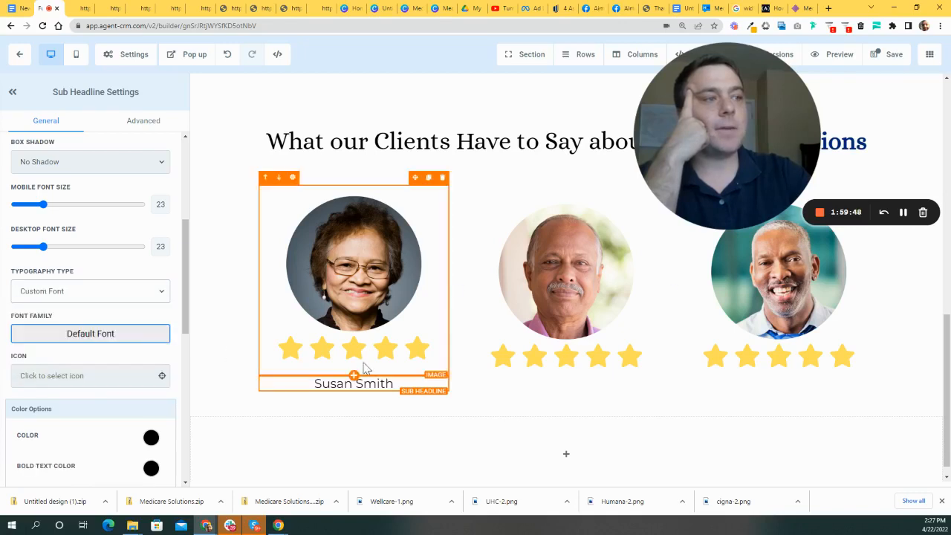
{"action": "left_click", "coordinate": [116, 338]}
{"action": "left_click", "coordinate": [138, 130]}
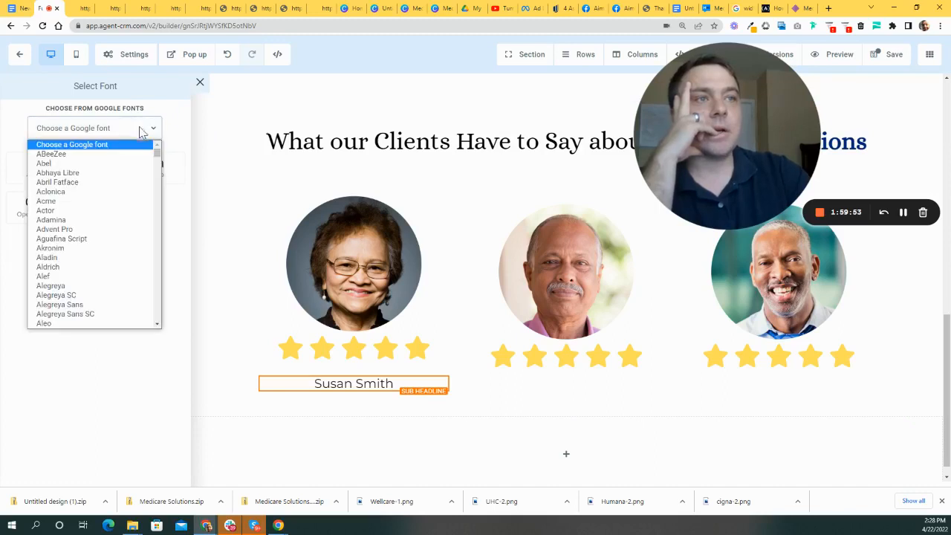
{"action": "left_click_drag", "start_coordinate": [158, 154], "coordinate": [140, 306]}
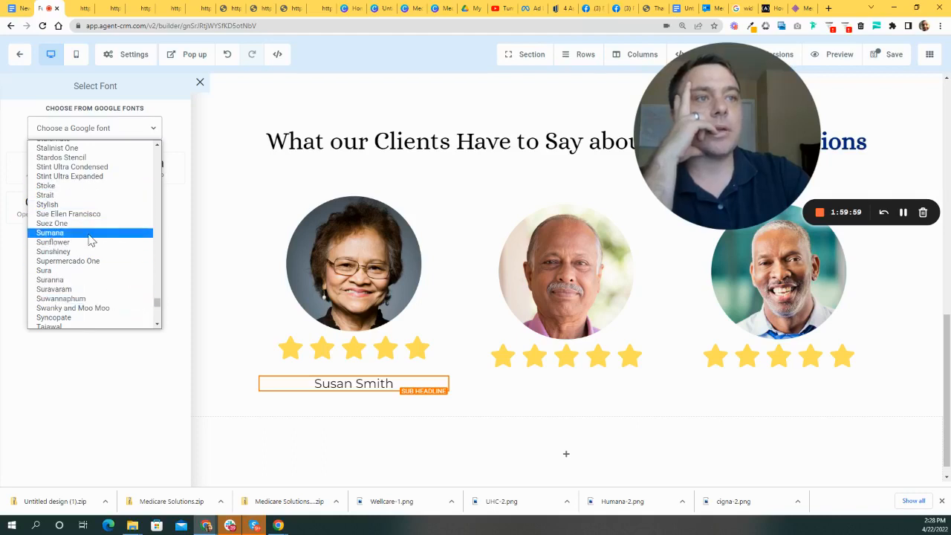
{"action": "scroll", "coordinate": [99, 240], "scroll_direction": "up", "scroll_amount": 3}
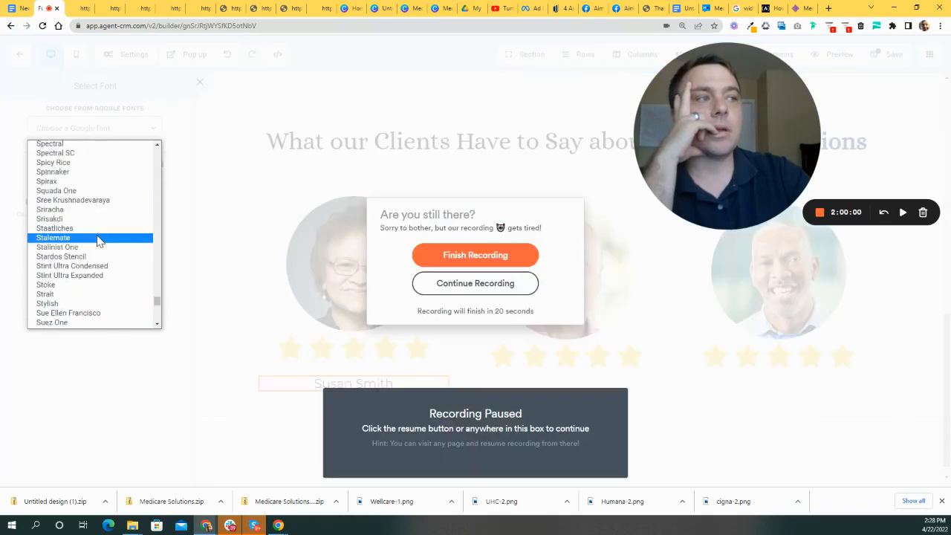
{"action": "left_click", "coordinate": [465, 282]}
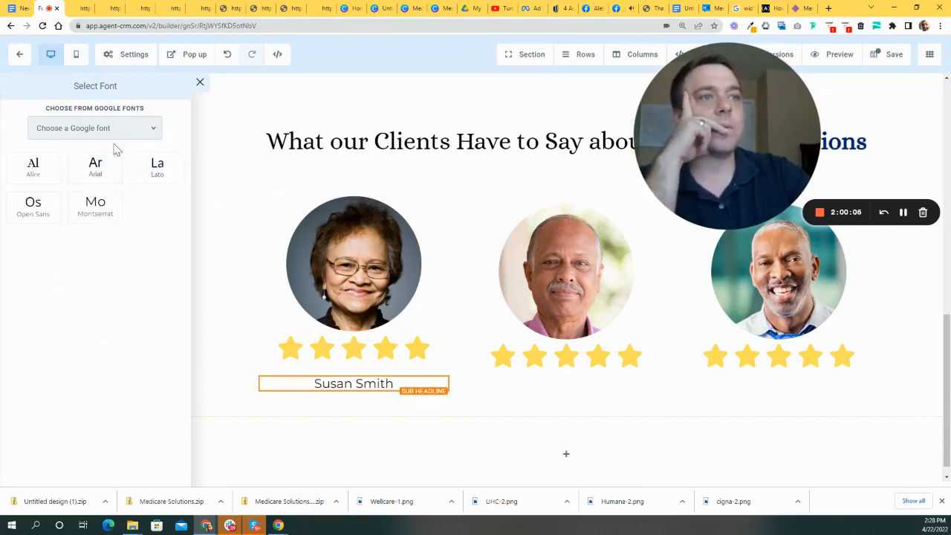
{"action": "left_click", "coordinate": [151, 130]}
{"action": "left_click_drag", "start_coordinate": [159, 159], "coordinate": [157, 176]}
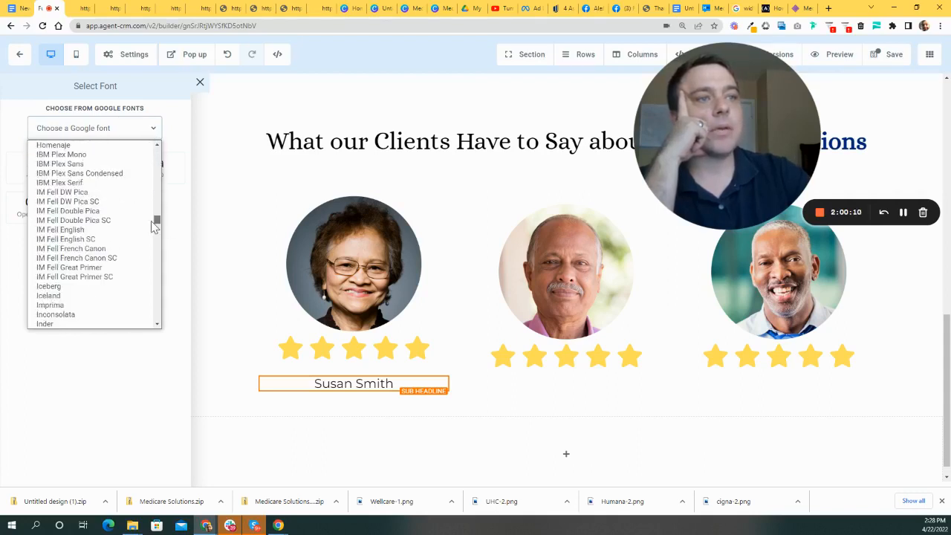
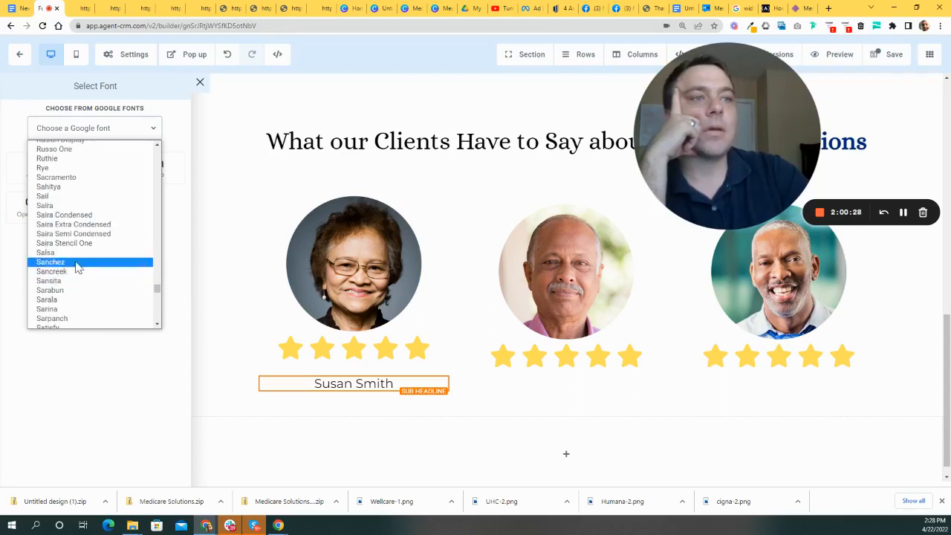
{"action": "scroll", "coordinate": [78, 267], "scroll_direction": "down", "scroll_amount": 8}
{"action": "scroll", "coordinate": [100, 271], "scroll_direction": "down", "scroll_amount": 3}
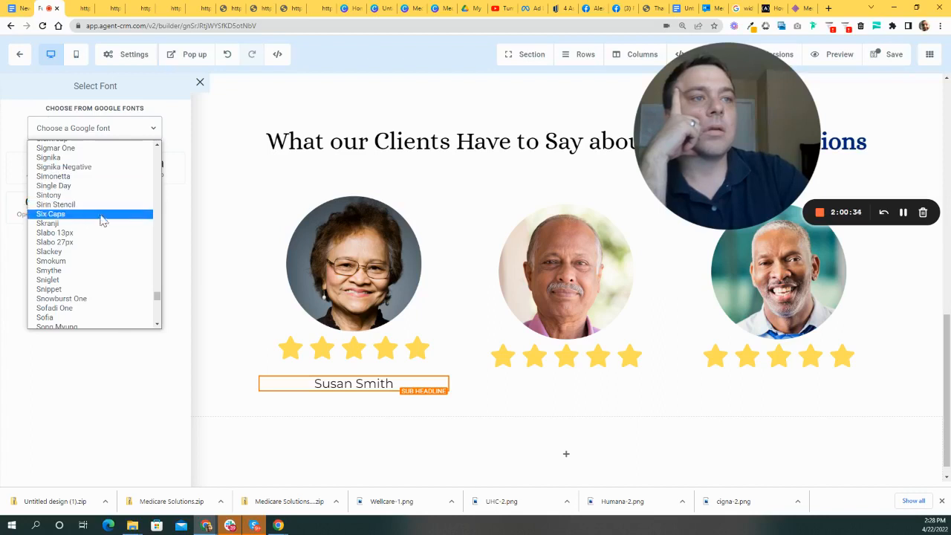
{"action": "scroll", "coordinate": [93, 223], "scroll_direction": "down", "scroll_amount": 3}
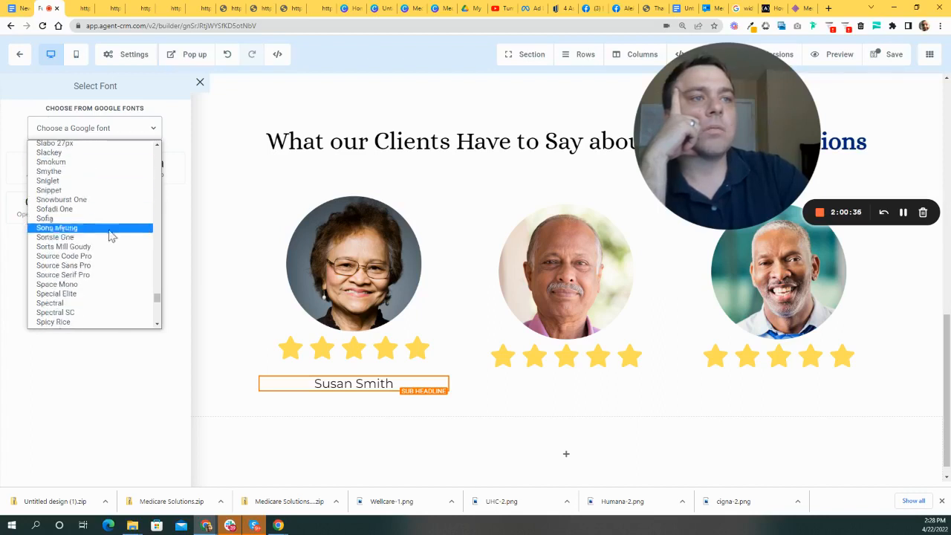
{"action": "scroll", "coordinate": [77, 249], "scroll_direction": "down", "scroll_amount": 6}
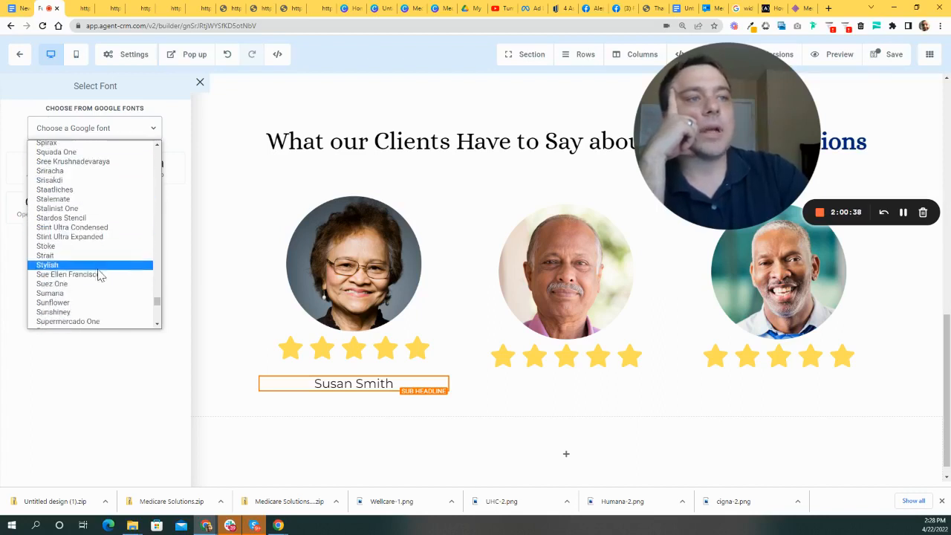
{"action": "left_click", "coordinate": [74, 247]}
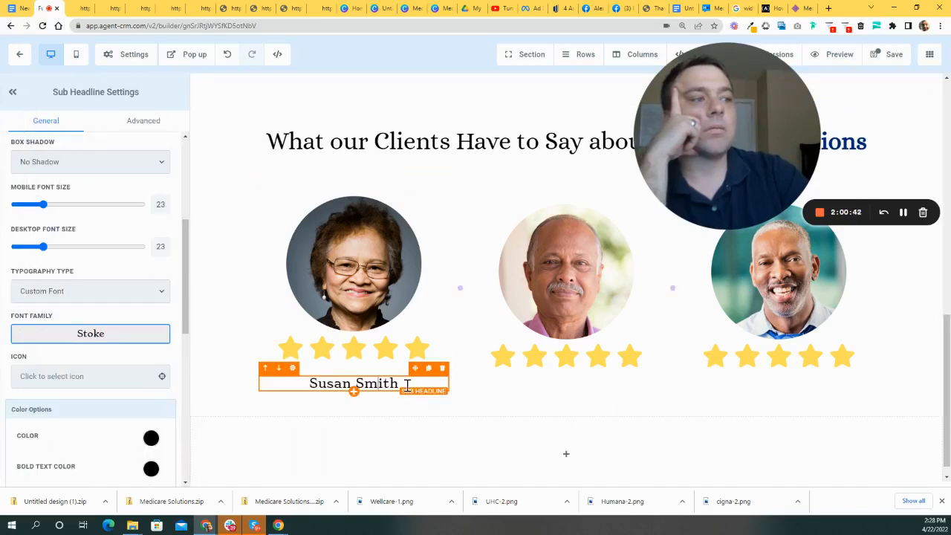
{"action": "left_click", "coordinate": [428, 369]}
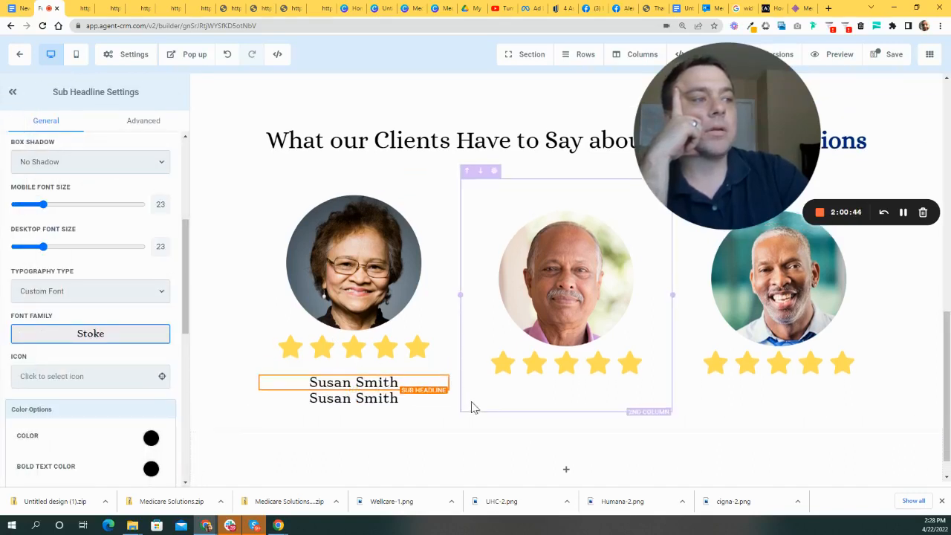
{"action": "left_click_drag", "start_coordinate": [414, 358], "coordinate": [628, 343]}
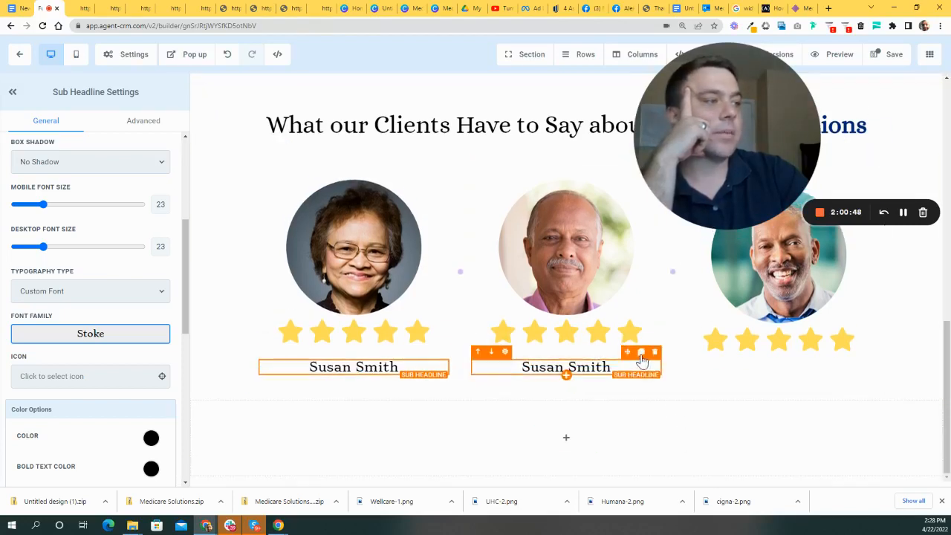
{"action": "left_click", "coordinate": [640, 355]}
{"action": "left_click_drag", "start_coordinate": [627, 358], "coordinate": [847, 363]}
{"action": "left_click_drag", "start_coordinate": [612, 367], "coordinate": [519, 368]}
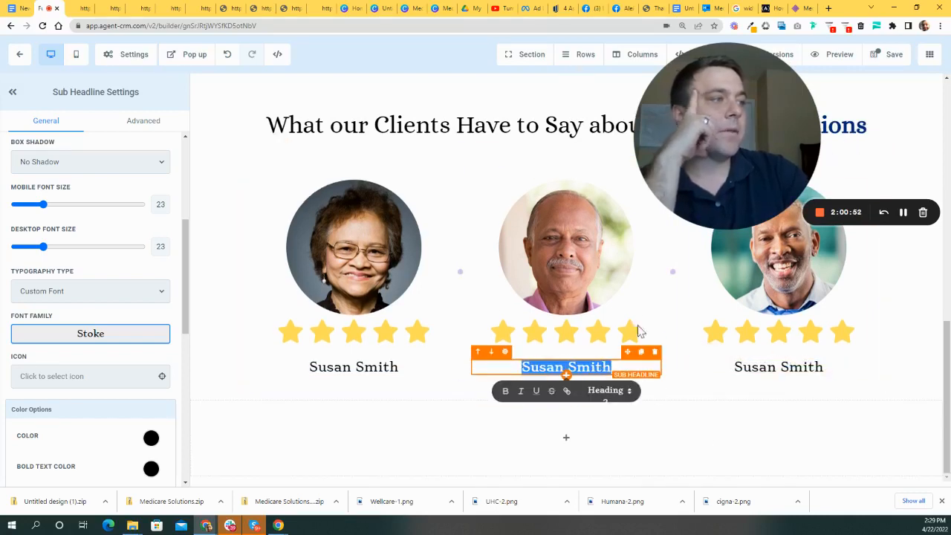
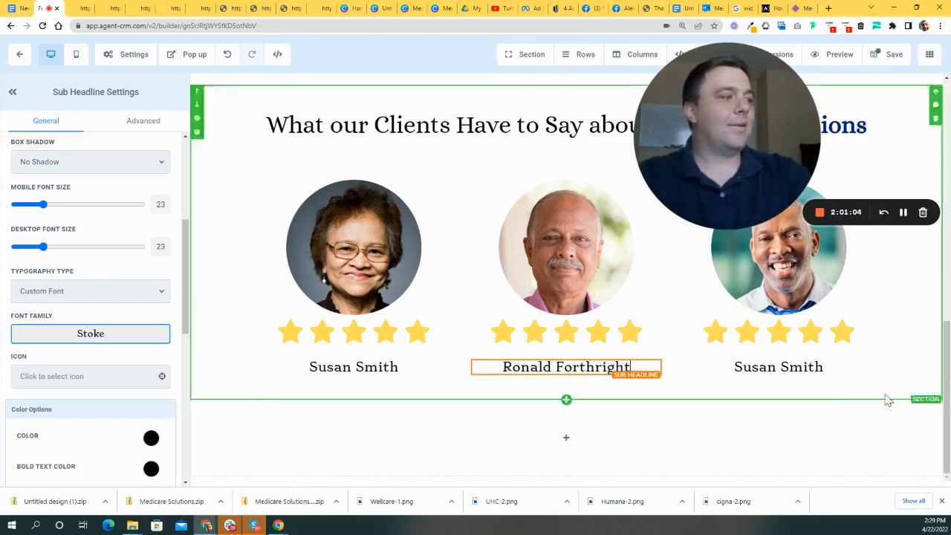
{"action": "left_click", "coordinate": [810, 358]}
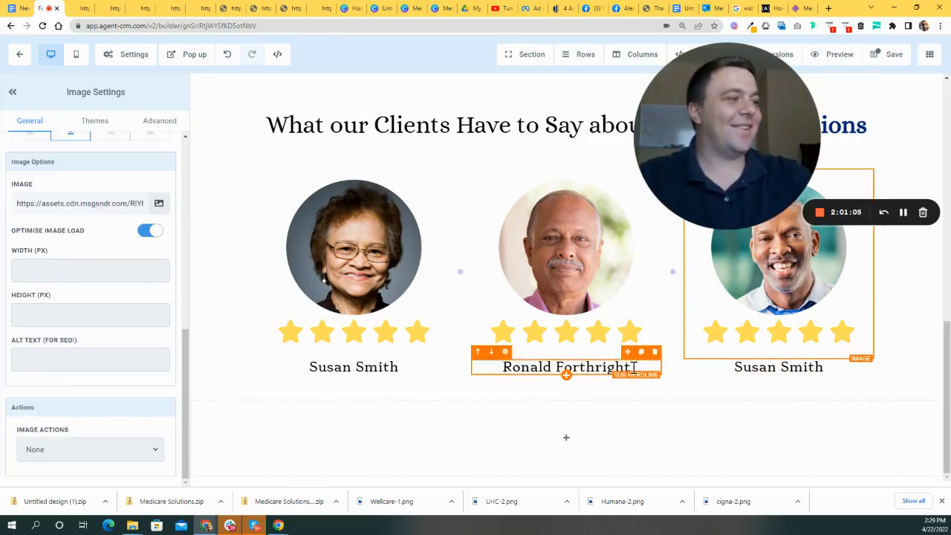
{"action": "left_click", "coordinate": [794, 364]}
{"action": "left_click_drag", "start_coordinate": [835, 361], "coordinate": [591, 361]}
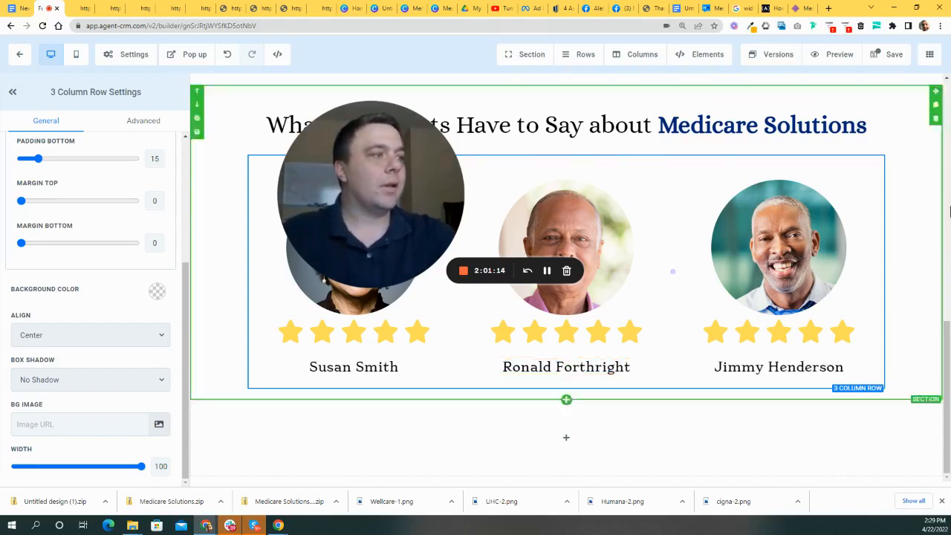
{"action": "left_click", "coordinate": [213, 329]}
{"action": "left_click_drag", "start_coordinate": [368, 220], "coordinate": [607, 200]}
{"action": "scroll", "coordinate": [527, 345], "scroll_direction": "up", "scroll_amount": 2}
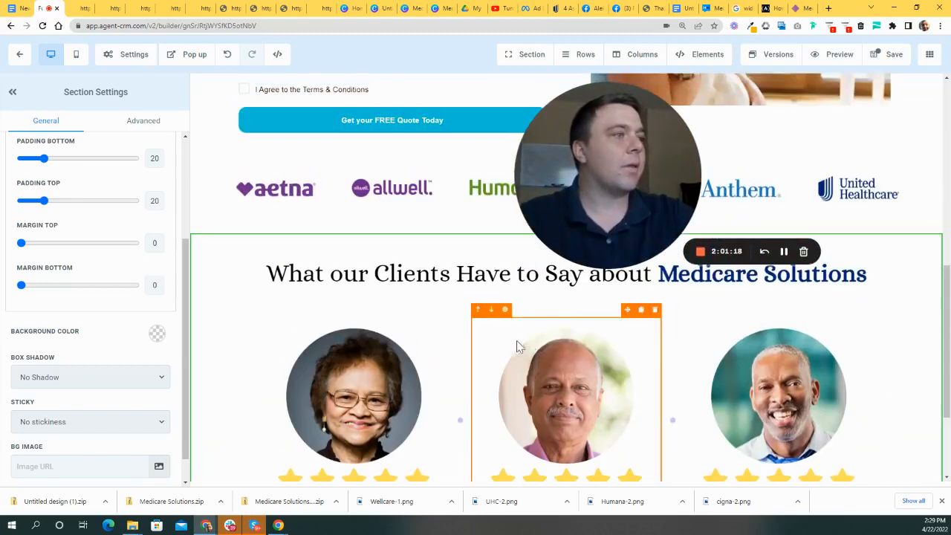
{"action": "scroll", "coordinate": [617, 255], "scroll_direction": "down", "scroll_amount": 2}
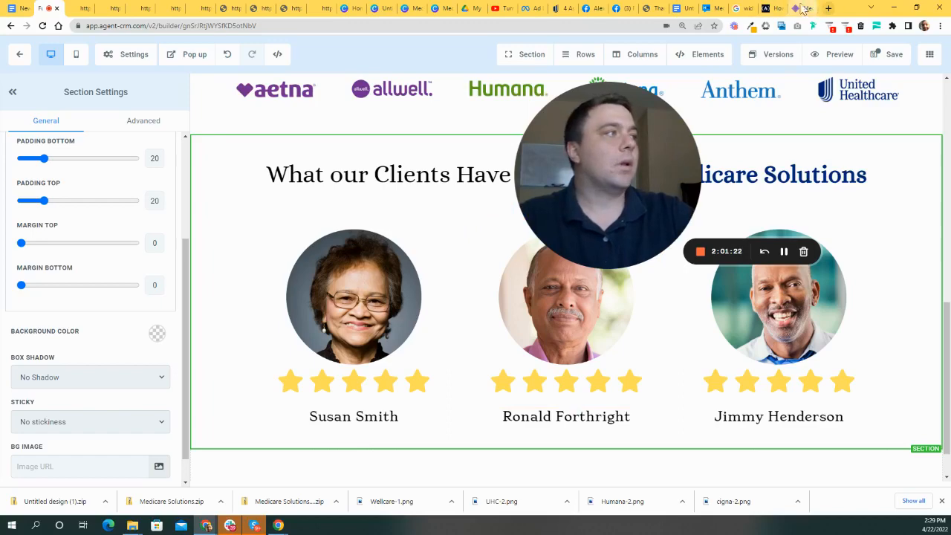
- Open the MySeniorHealthPlan client testimonials page from page 2 of the 'medicare testimonials' results
{"action": "left_click", "coordinate": [828, 8]}
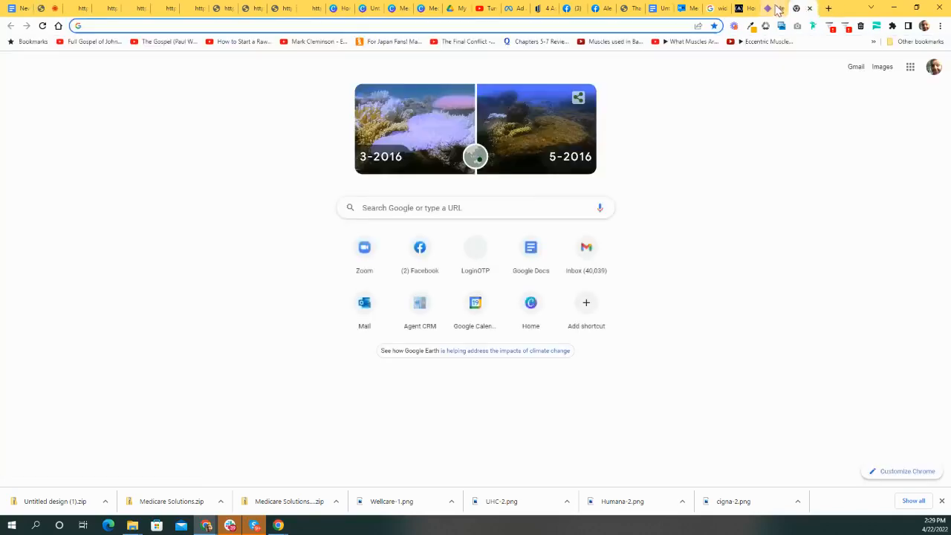
{"action": "left_click", "coordinate": [776, 9]}
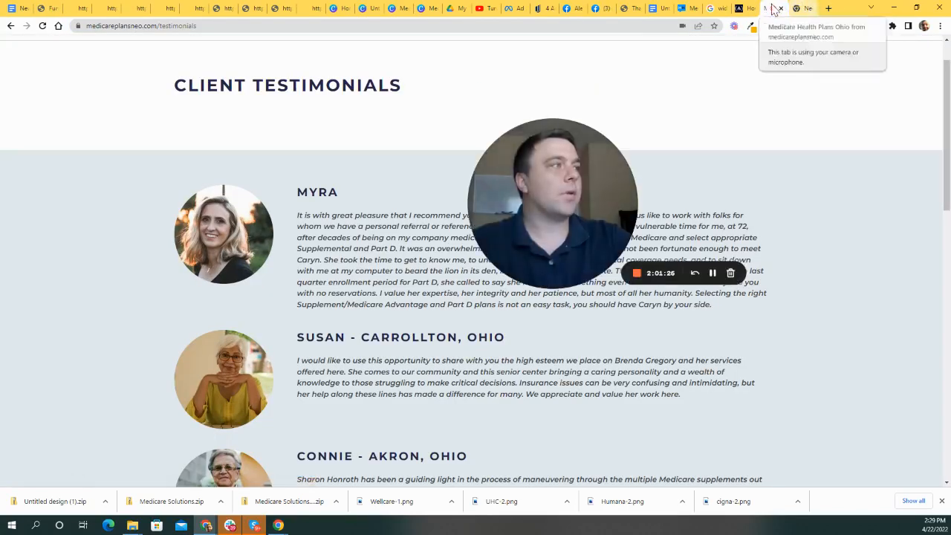
{"action": "key", "text": "alt+Left"}
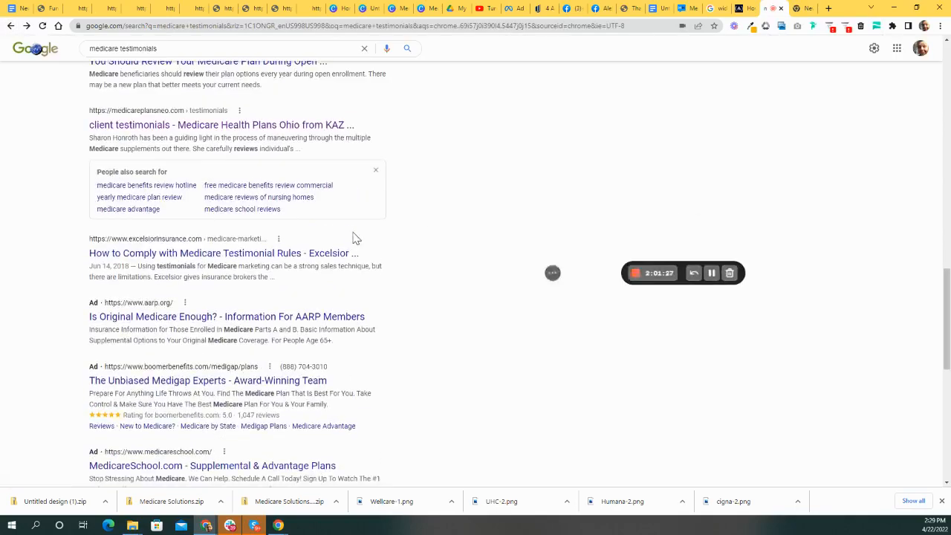
{"action": "scroll", "coordinate": [355, 243], "scroll_direction": "down", "scroll_amount": 6}
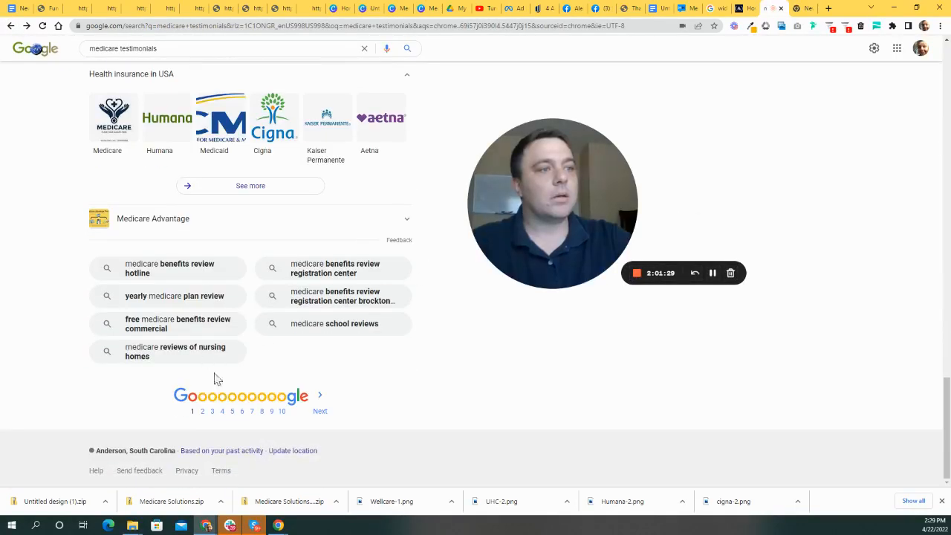
{"action": "left_click", "coordinate": [202, 411]}
{"action": "scroll", "coordinate": [282, 238], "scroll_direction": "down", "scroll_amount": 5}
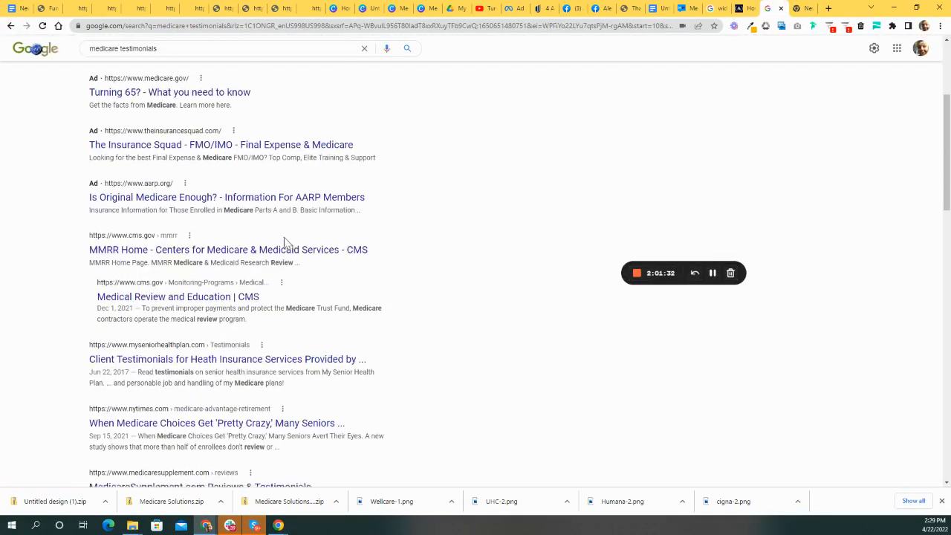
{"action": "left_click", "coordinate": [227, 164]}
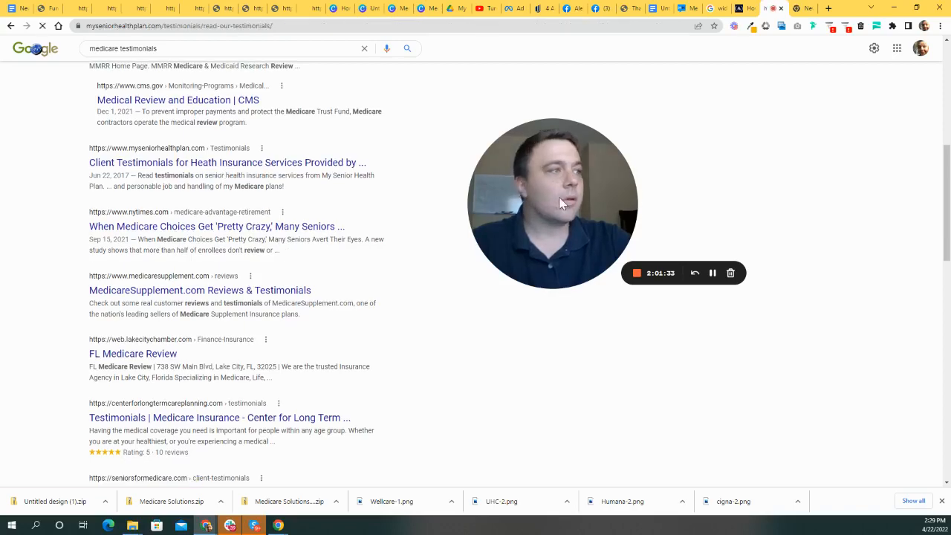
- Select the 'Very friendly, informative…' testimonial sentence for reuse
{"action": "scroll", "coordinate": [431, 267], "scroll_direction": "down", "scroll_amount": 8}
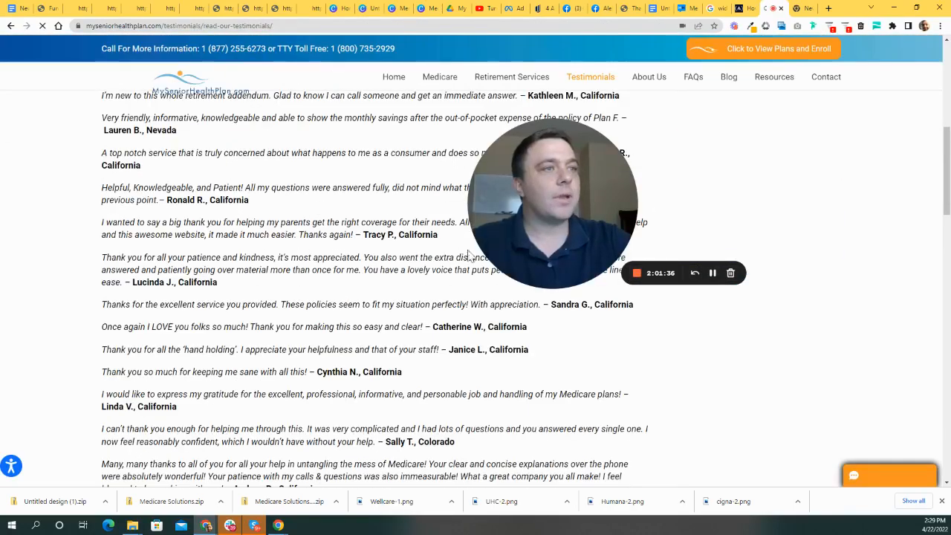
{"action": "scroll", "coordinate": [535, 222], "scroll_direction": "up", "scroll_amount": 1}
{"action": "left_click_drag", "start_coordinate": [542, 213], "coordinate": [777, 198]}
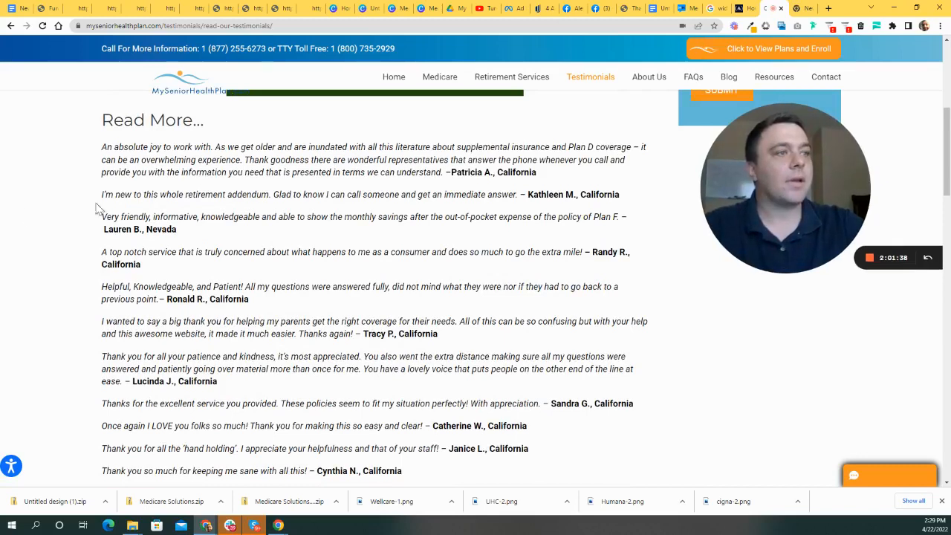
{"action": "left_click_drag", "start_coordinate": [102, 216], "coordinate": [626, 215]}
{"action": "key", "text": "ctrl+c"}
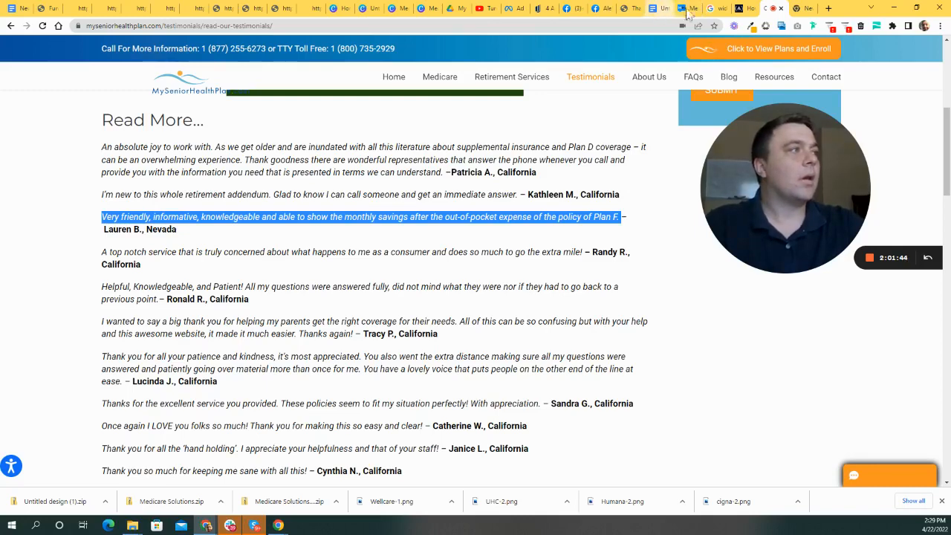
{"action": "left_click", "coordinate": [46, 8]}
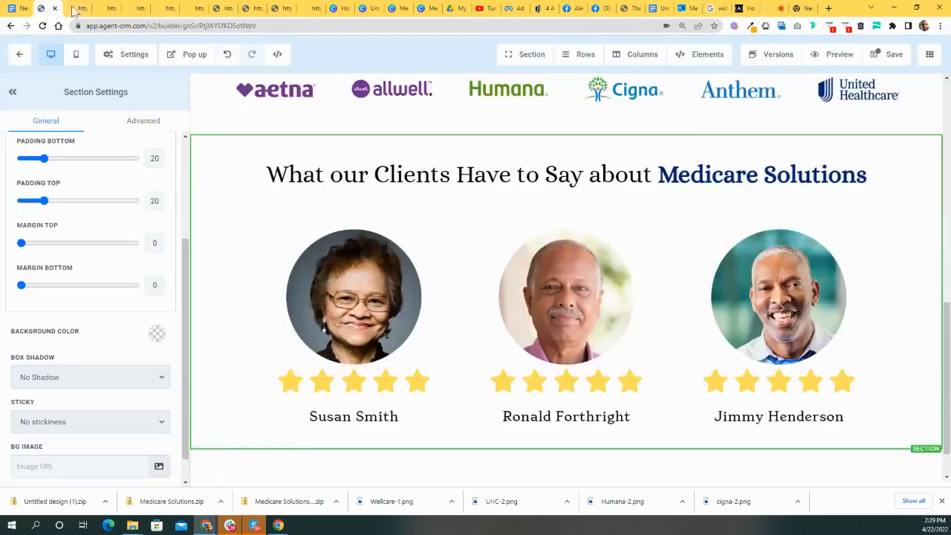
{"action": "scroll", "coordinate": [397, 304], "scroll_direction": "down", "scroll_amount": 1}
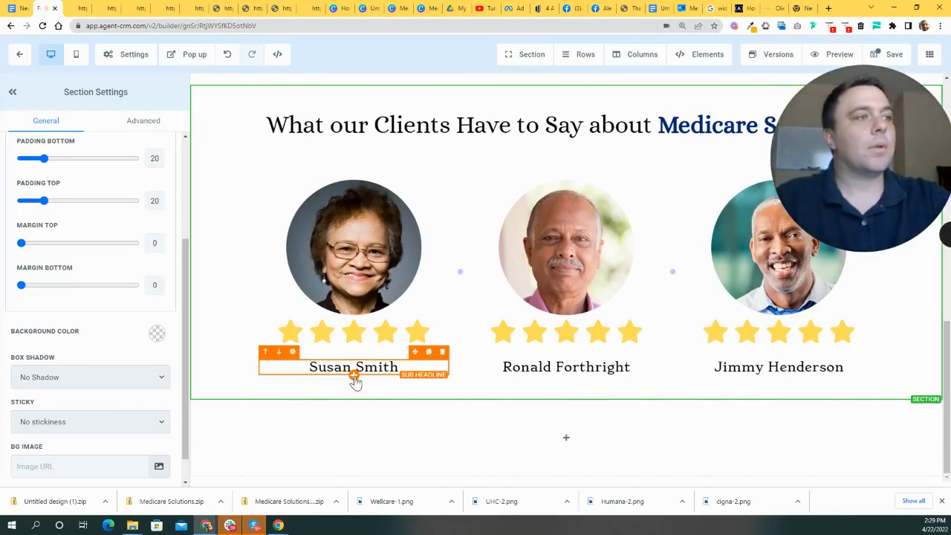
{"action": "left_click", "coordinate": [355, 376]}
{"action": "left_click_drag", "start_coordinate": [915, 173], "coordinate": [541, 148]}
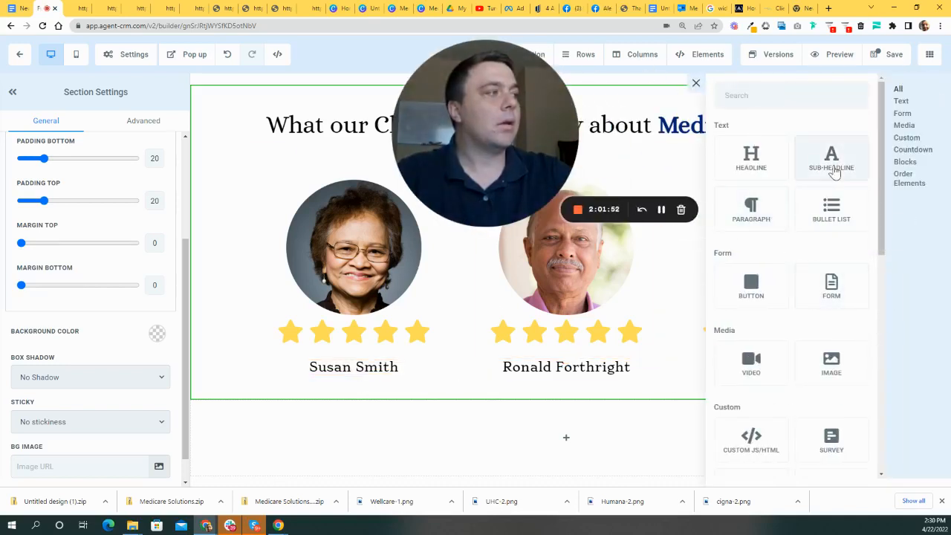
{"action": "left_click", "coordinate": [753, 214]}
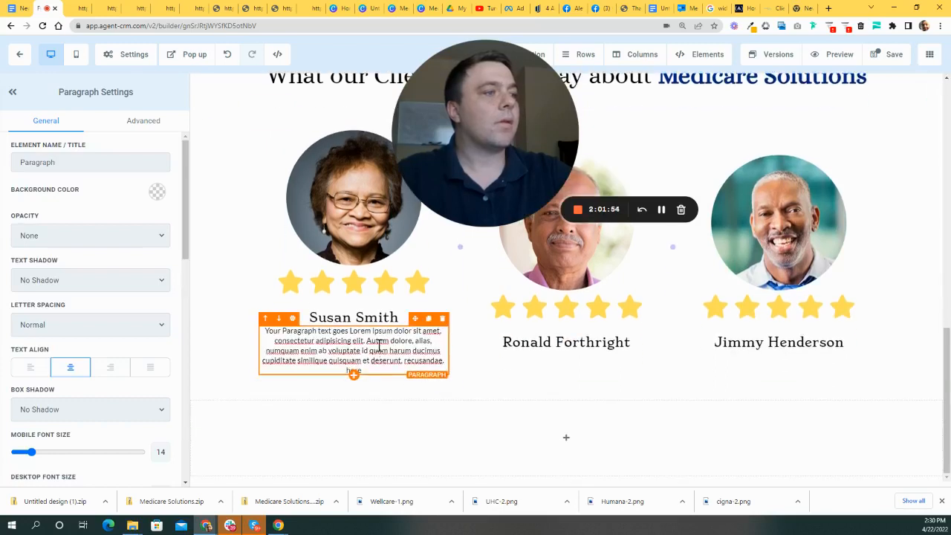
{"action": "left_click_drag", "start_coordinate": [377, 369], "coordinate": [208, 331]}
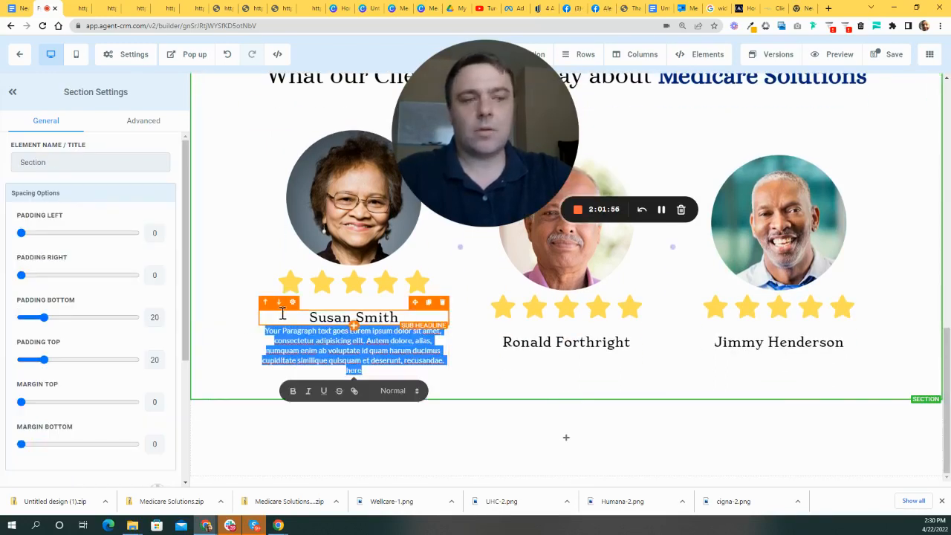
{"action": "key", "text": "ctrl+v"}
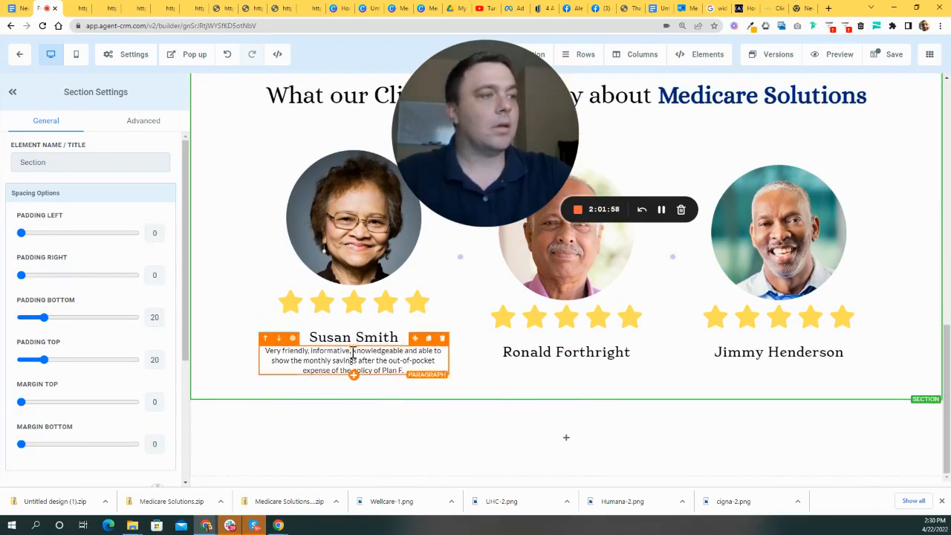
{"action": "left_click", "coordinate": [428, 338]}
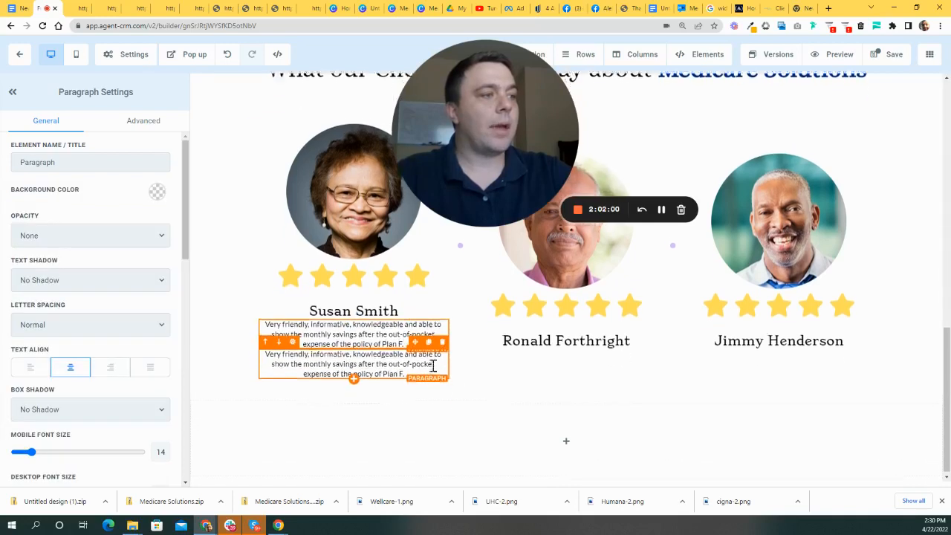
{"action": "left_click_drag", "start_coordinate": [416, 336], "coordinate": [603, 342]}
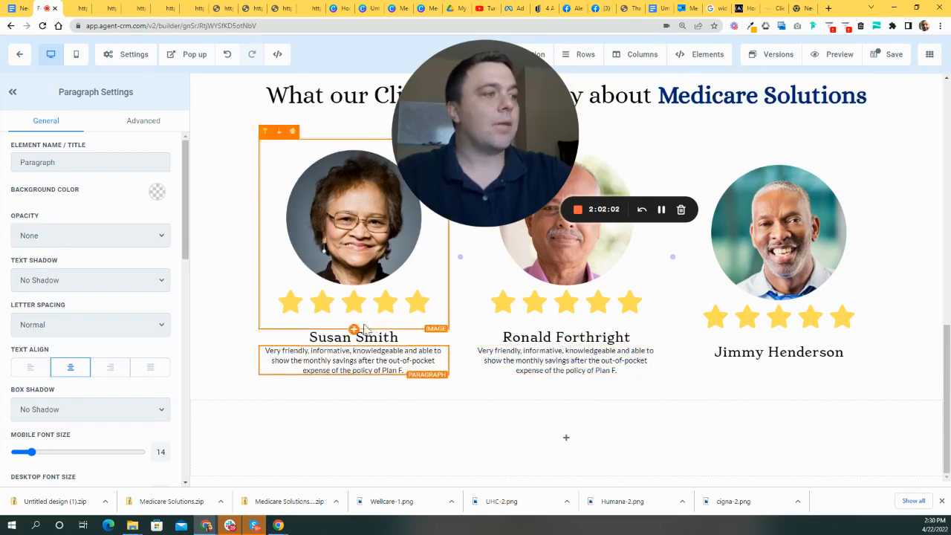
{"action": "left_click", "coordinate": [428, 338]}
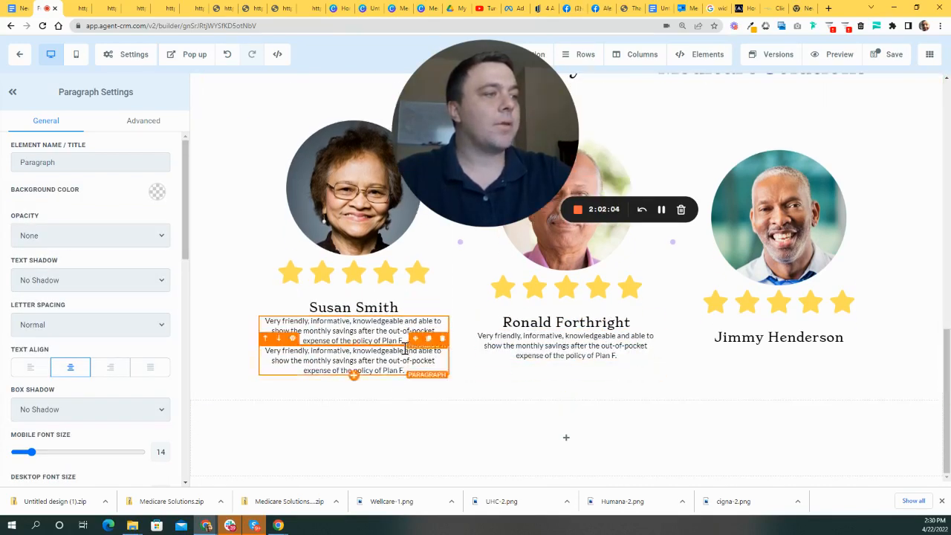
{"action": "left_click_drag", "start_coordinate": [425, 355], "coordinate": [796, 368]}
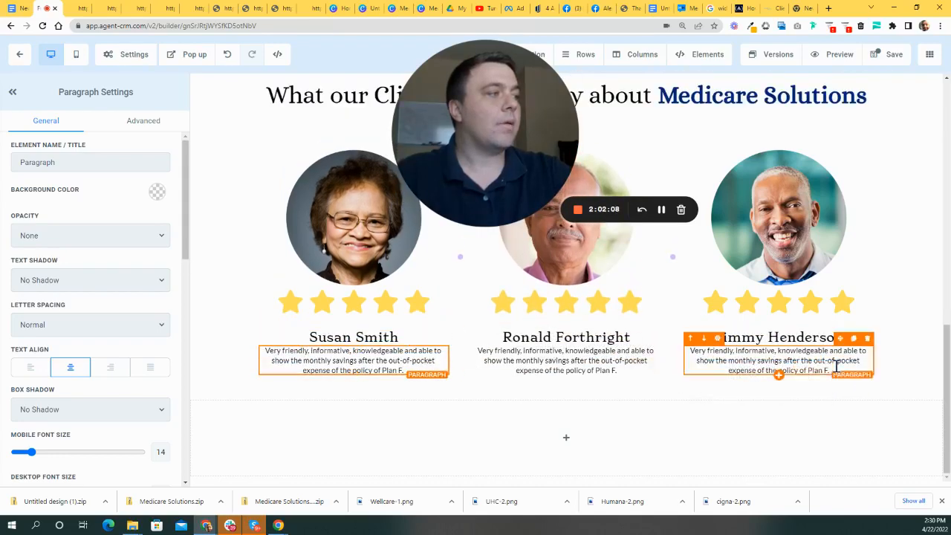
{"action": "scroll", "coordinate": [602, 258], "scroll_direction": "up", "scroll_amount": 3}
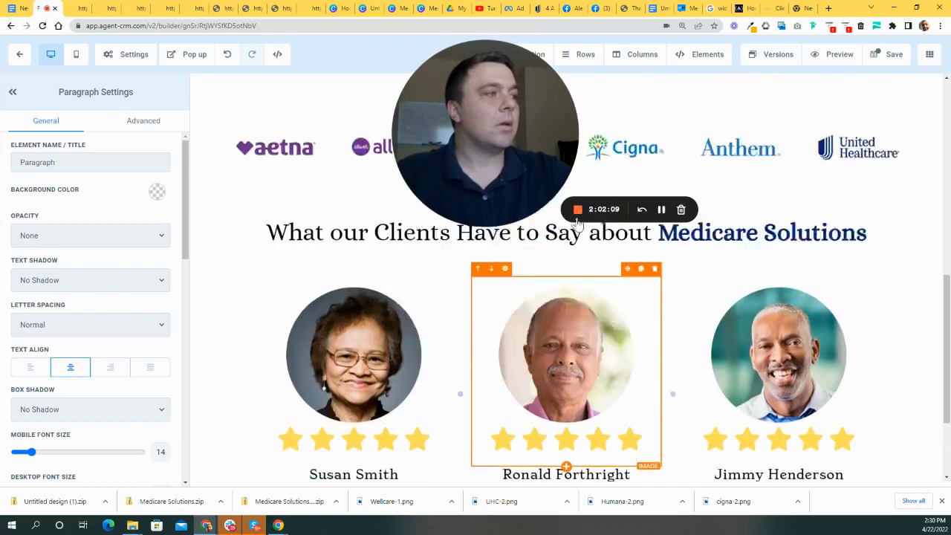
{"action": "scroll", "coordinate": [874, 278], "scroll_direction": "down", "scroll_amount": 3}
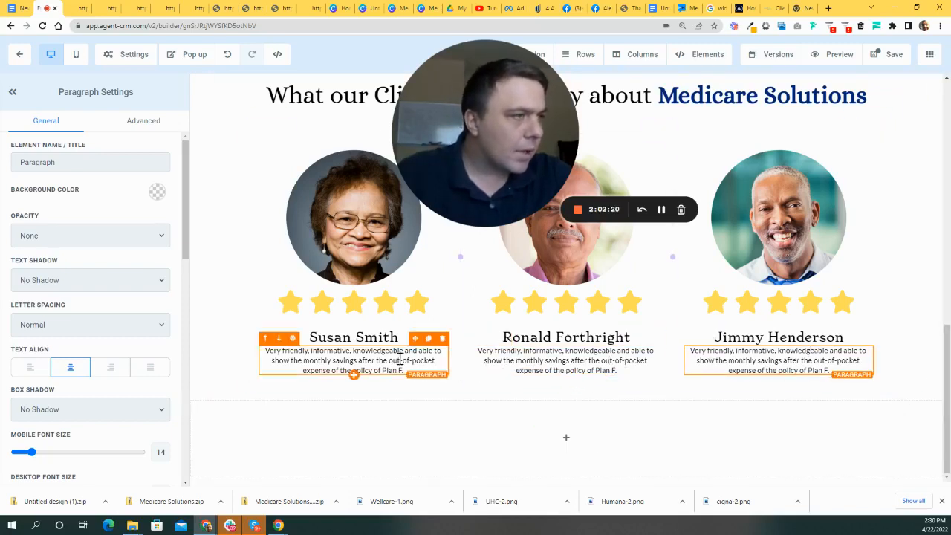
{"action": "scroll", "coordinate": [843, 388], "scroll_direction": "up", "scroll_amount": 1}
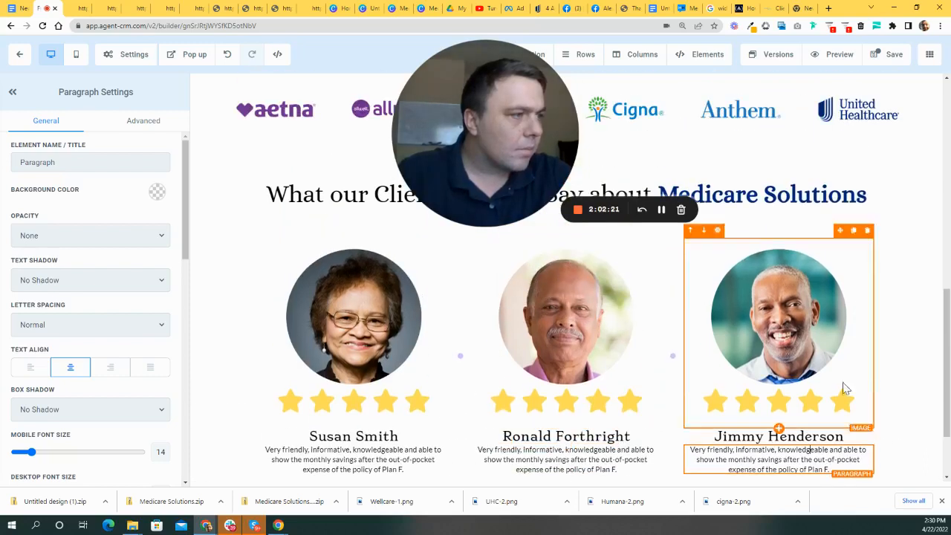
{"action": "left_click", "coordinate": [919, 395]}
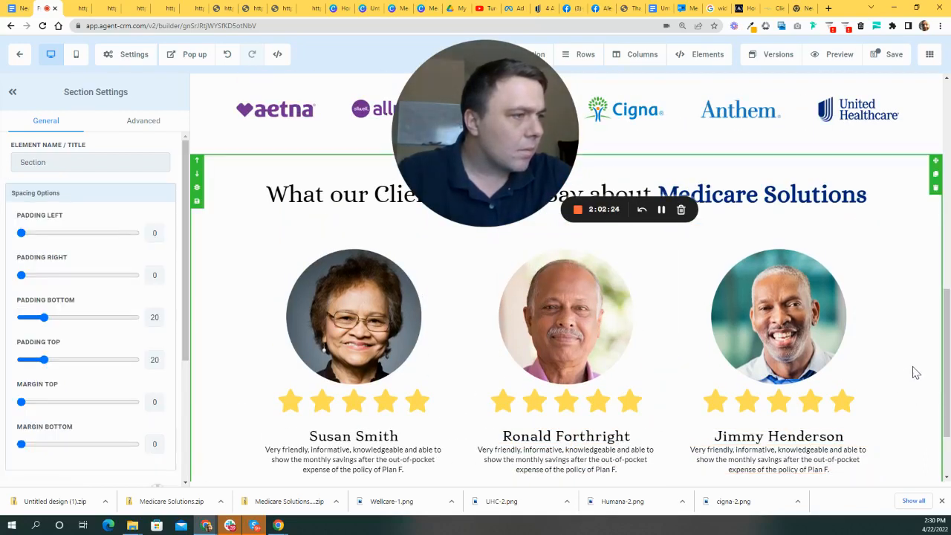
{"action": "scroll", "coordinate": [407, 431], "scroll_direction": "down", "scroll_amount": 1}
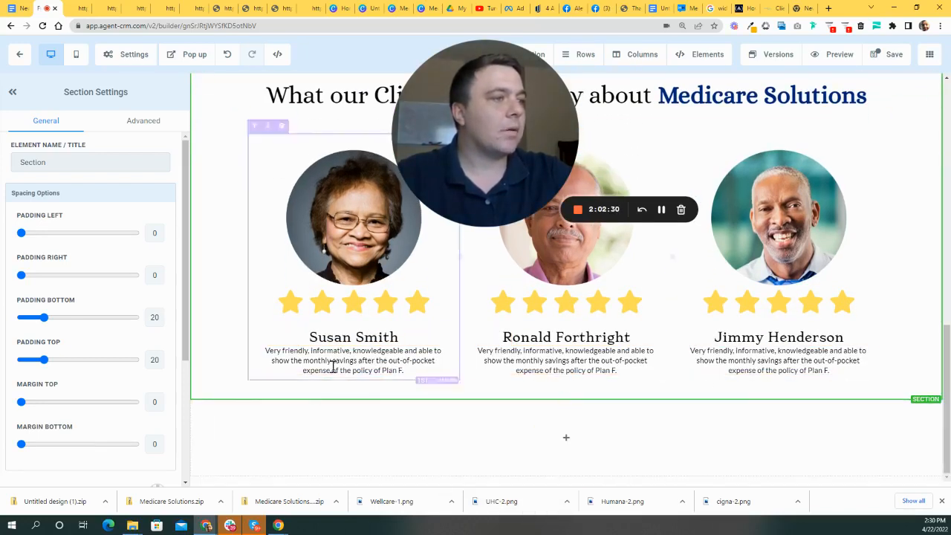
- Set Padding Top to 15 on the Susan, Ronald and Jimmy testimonial paragraphs
{"action": "left_click", "coordinate": [355, 358]}
{"action": "scroll", "coordinate": [134, 302], "scroll_direction": "down", "scroll_amount": 3}
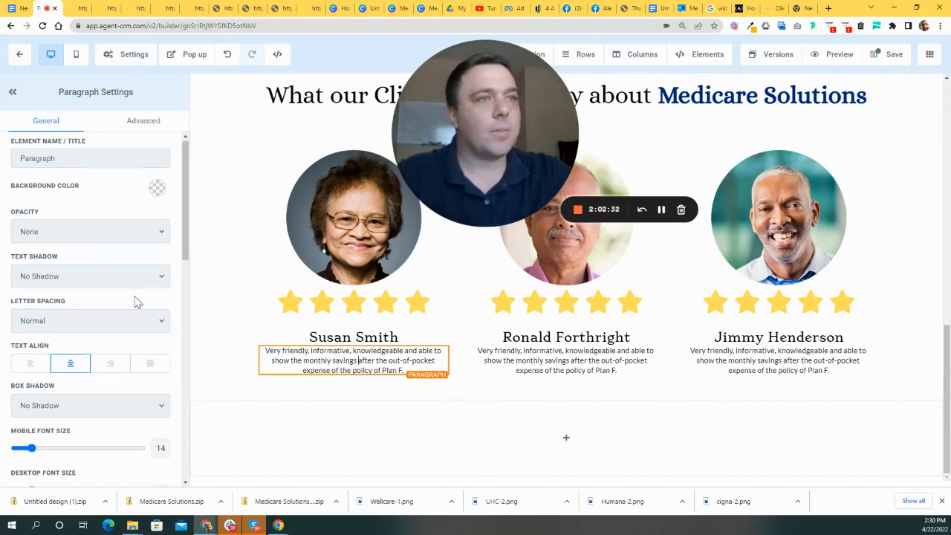
{"action": "scroll", "coordinate": [134, 302], "scroll_direction": "down", "scroll_amount": 5}
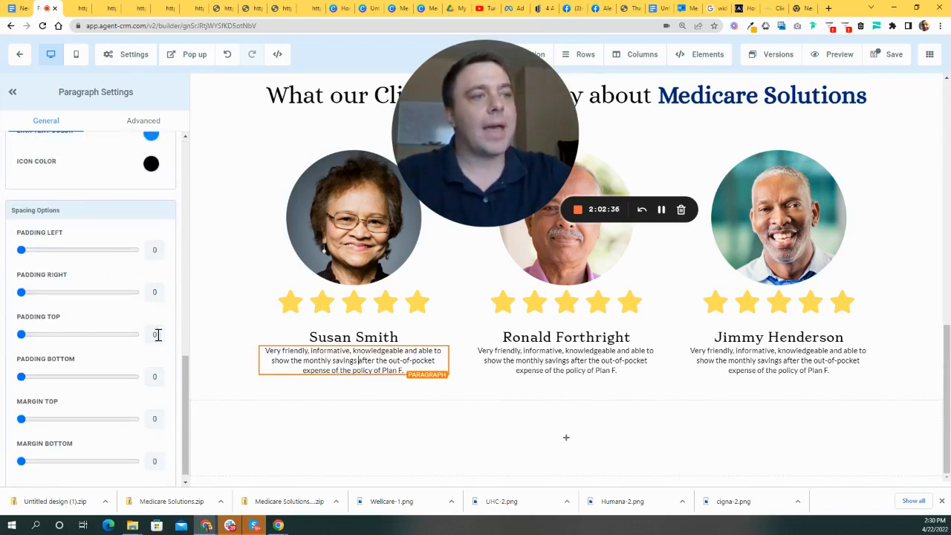
{"action": "type", "text": "15"}
{"action": "left_click", "coordinate": [528, 369]}
{"action": "left_click", "coordinate": [156, 332]}
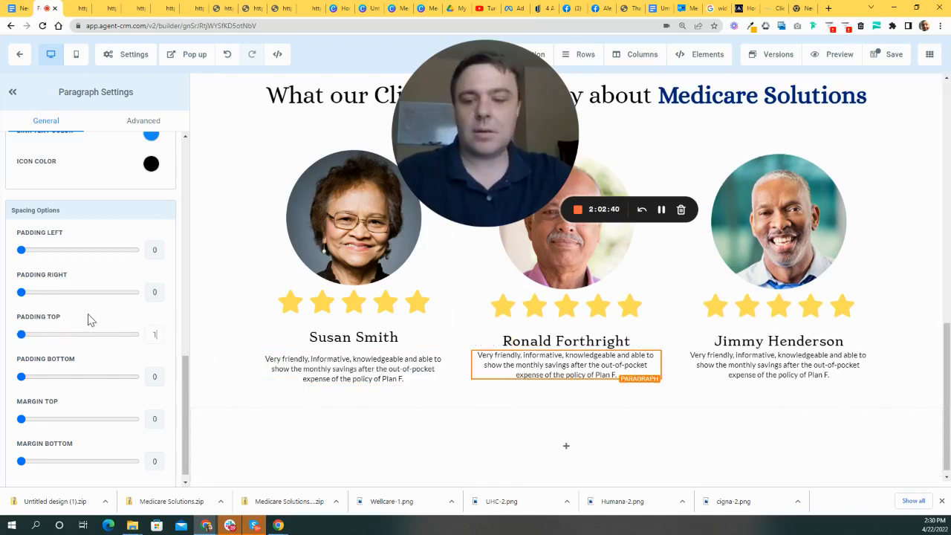
{"action": "type", "text": "15"}
{"action": "left_click", "coordinate": [746, 356]}
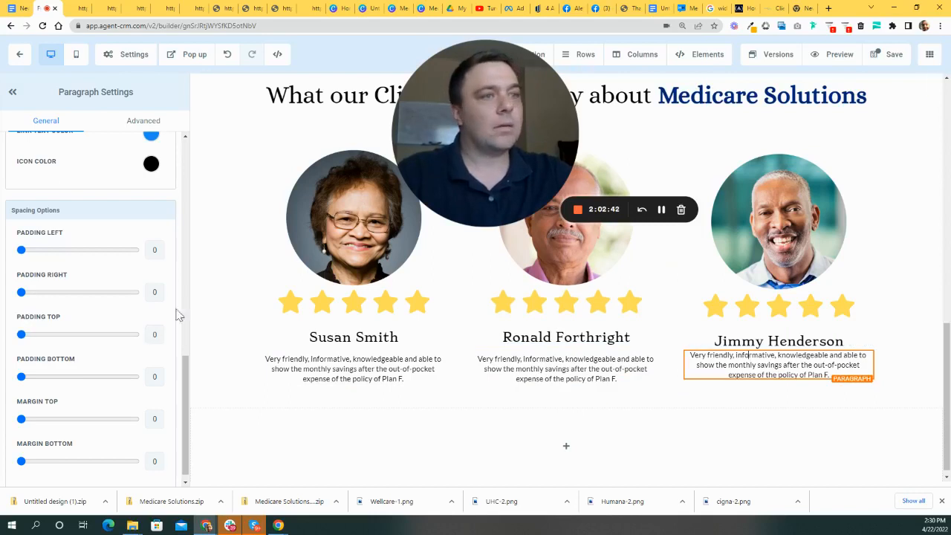
{"action": "type", "text": "15"}
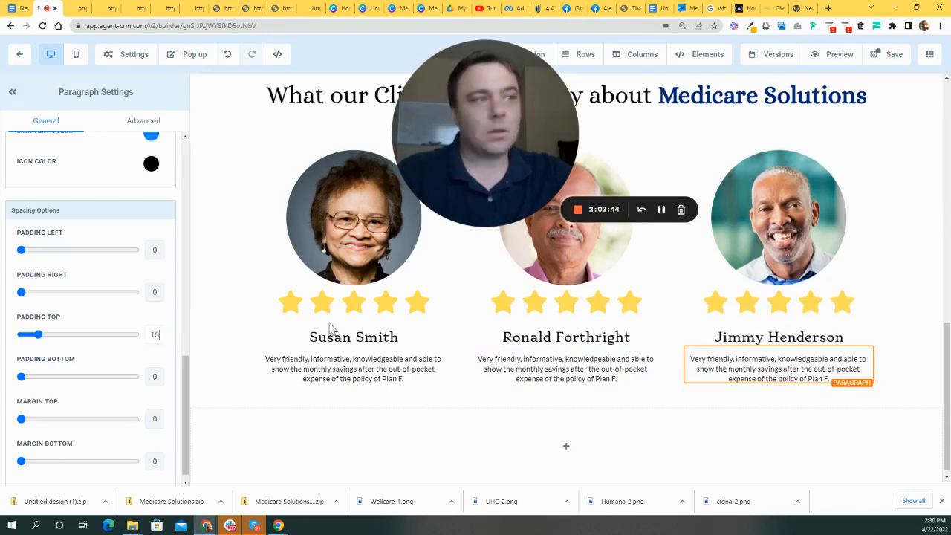
{"action": "left_click", "coordinate": [249, 385]}
{"action": "scroll", "coordinate": [777, 382], "scroll_direction": "up", "scroll_amount": 2}
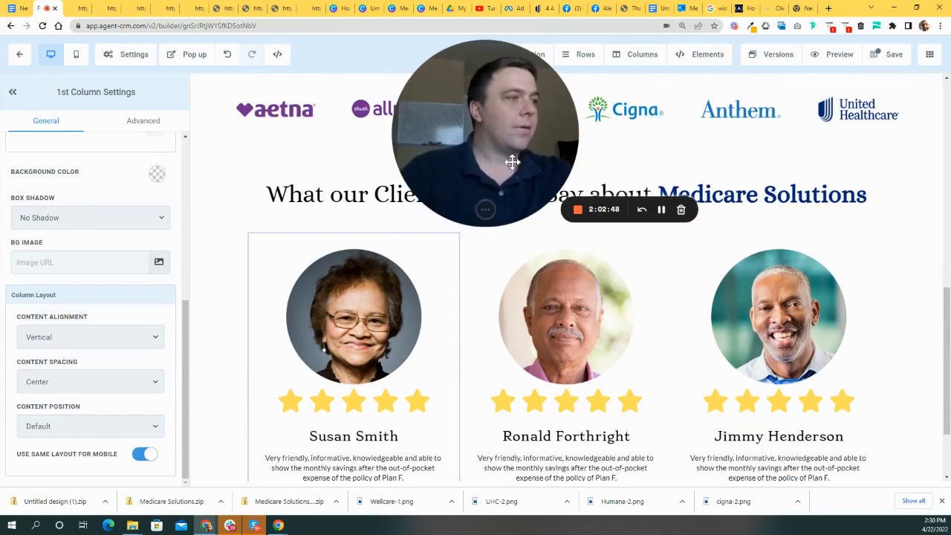
{"action": "left_click_drag", "start_coordinate": [511, 162], "coordinate": [579, 190]}
{"action": "scroll", "coordinate": [493, 301], "scroll_direction": "up", "scroll_amount": 4}
{"action": "scroll", "coordinate": [411, 324], "scroll_direction": "down", "scroll_amount": 3}
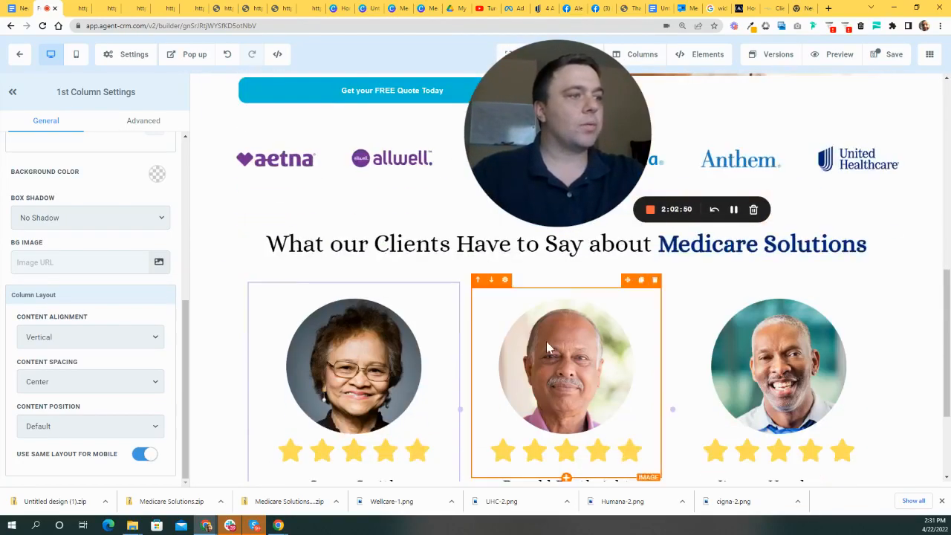
{"action": "scroll", "coordinate": [854, 386], "scroll_direction": "up", "scroll_amount": 1}
{"action": "scroll", "coordinate": [641, 340], "scroll_direction": "up", "scroll_amount": 2}
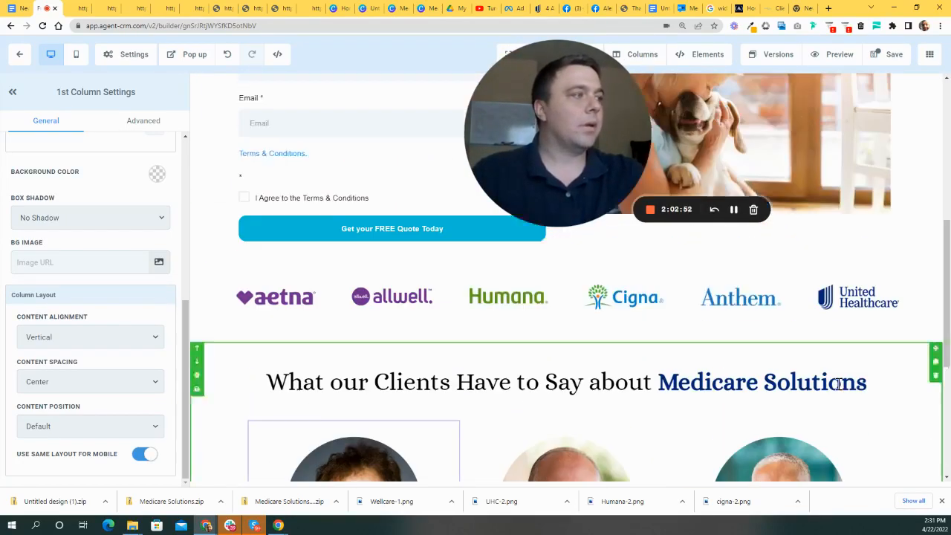
{"action": "scroll", "coordinate": [686, 340], "scroll_direction": "down", "scroll_amount": 5}
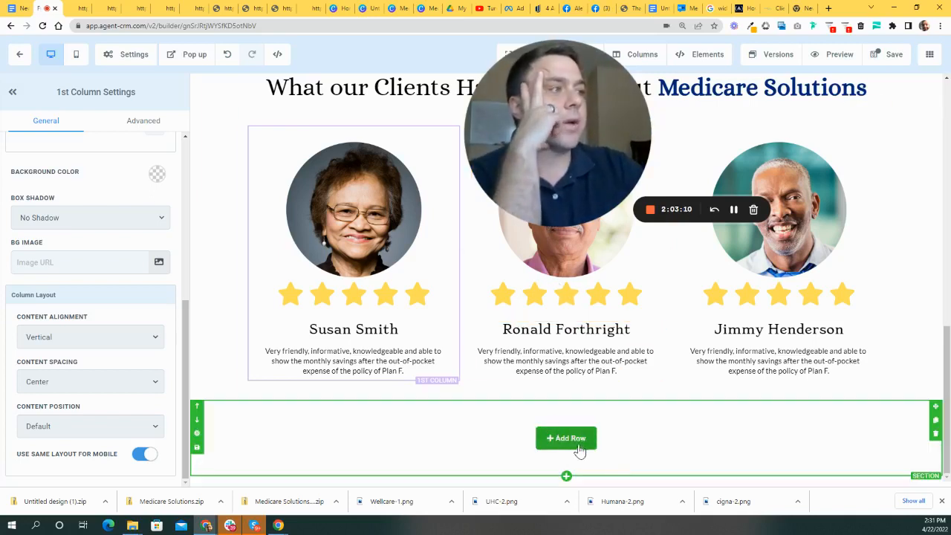
- Add a 2 COLUMN row in the empty section beneath the testimonials
{"action": "left_click", "coordinate": [566, 438]}
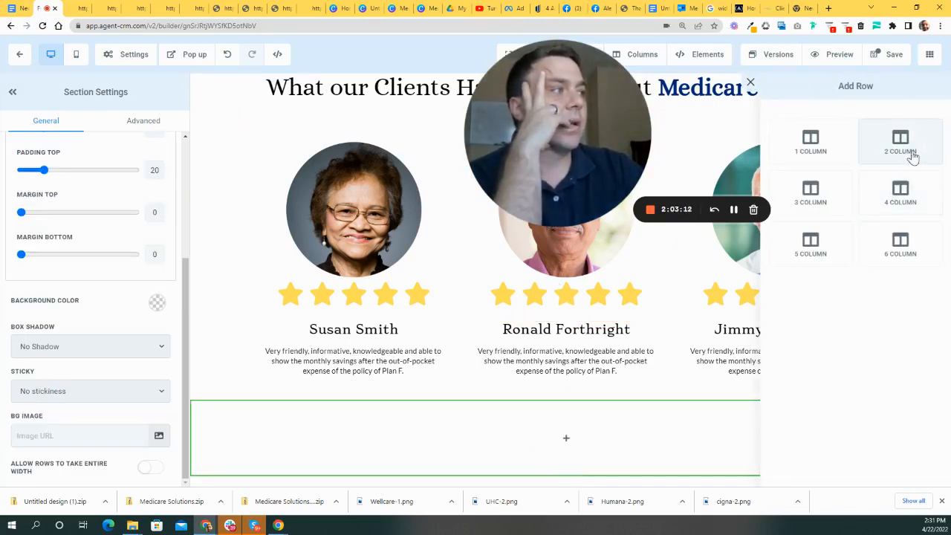
{"action": "left_click", "coordinate": [899, 145]}
{"action": "scroll", "coordinate": [616, 318], "scroll_direction": "down", "scroll_amount": 1}
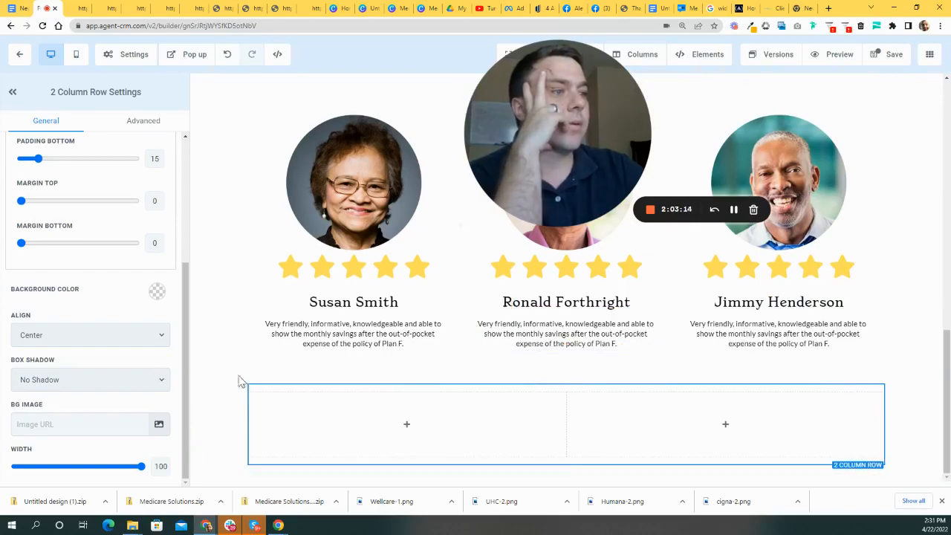
{"action": "scroll", "coordinate": [594, 407], "scroll_direction": "up", "scroll_amount": 10}
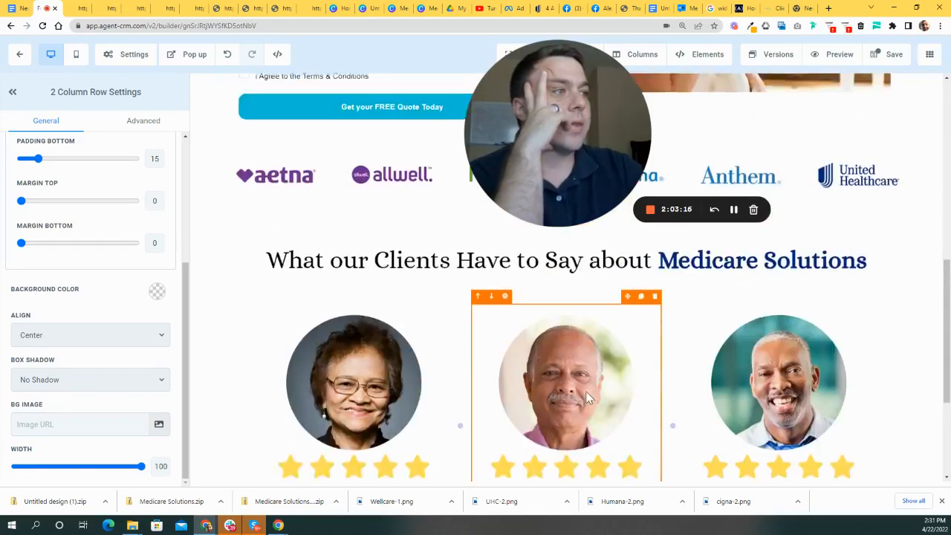
{"action": "scroll", "coordinate": [592, 407], "scroll_direction": "down", "scroll_amount": 10}
{"action": "mouse_move", "coordinate": [427, 433]}
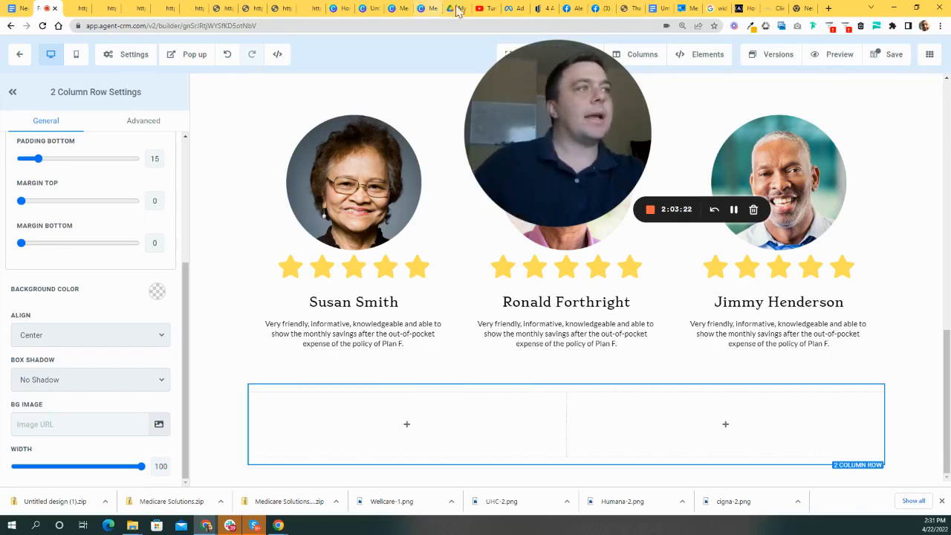
- Preview the 'Turning 65: How to Prepare' YouTube video, pause it, and copy its URL
{"action": "left_click", "coordinate": [484, 9]}
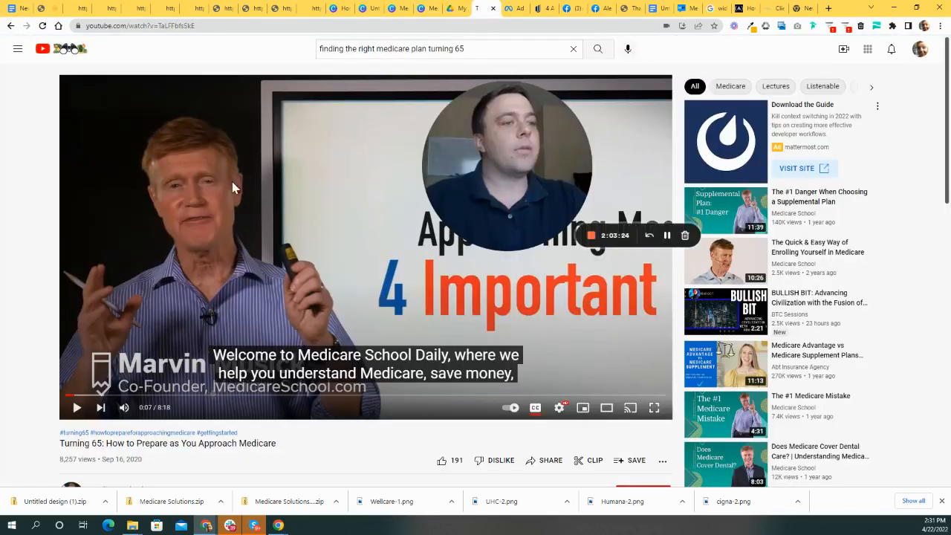
{"action": "left_click", "coordinate": [64, 396]}
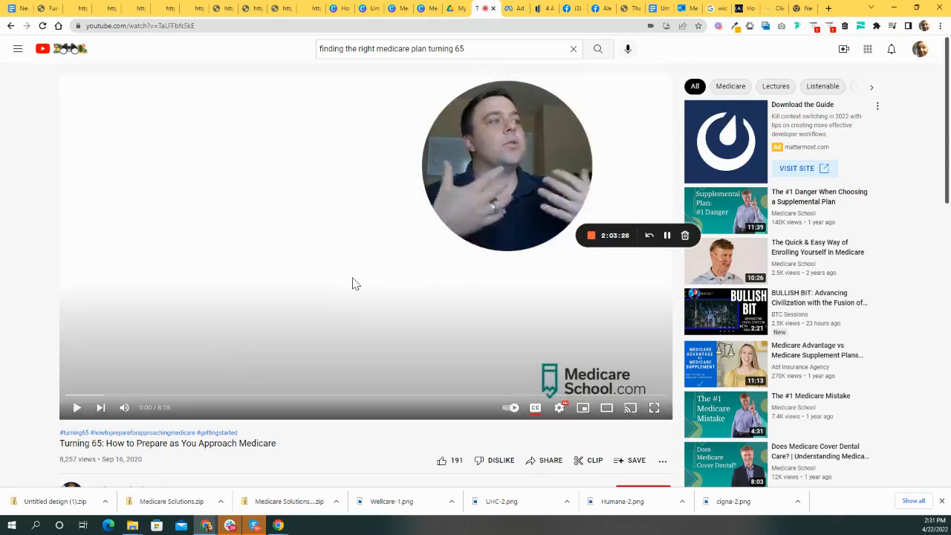
{"action": "left_click", "coordinate": [78, 407]}
{"action": "left_click", "coordinate": [89, 395]}
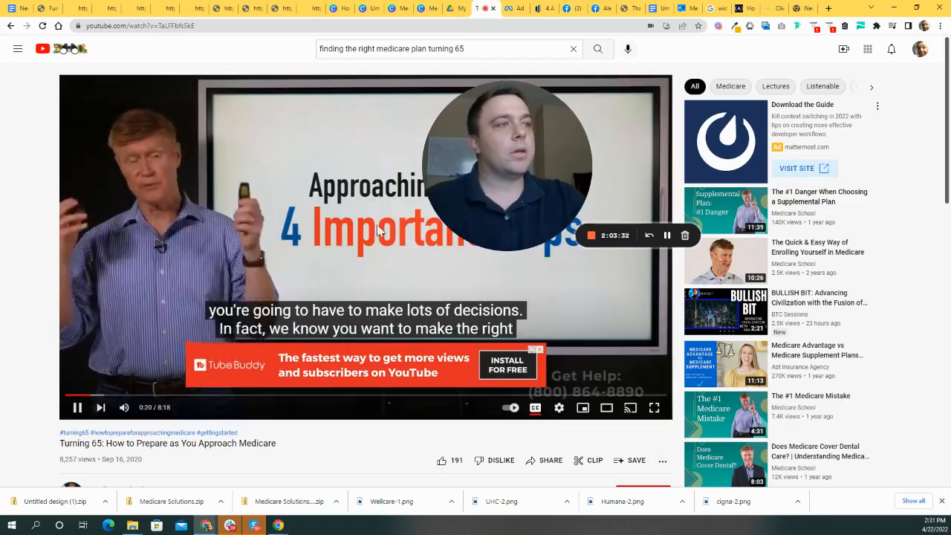
{"action": "left_click", "coordinate": [541, 350]}
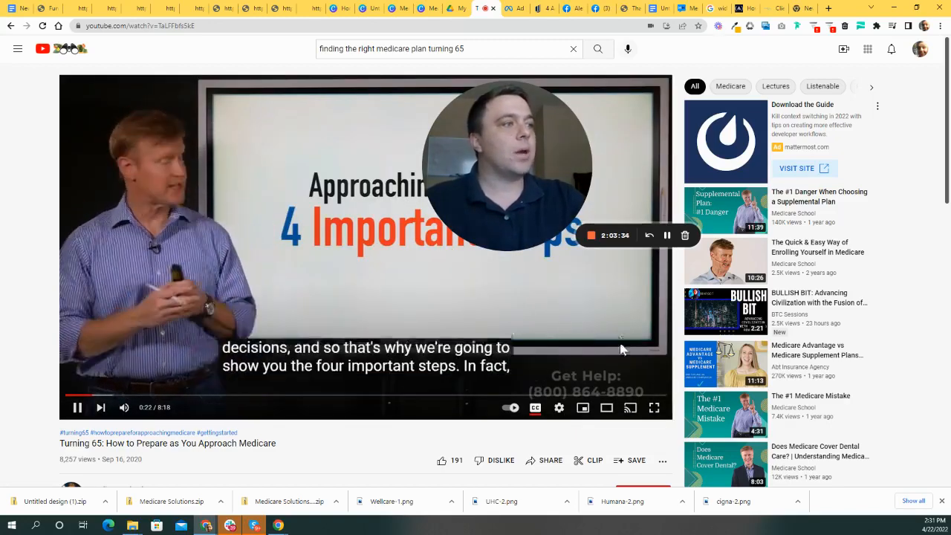
{"action": "left_click", "coordinate": [77, 407]}
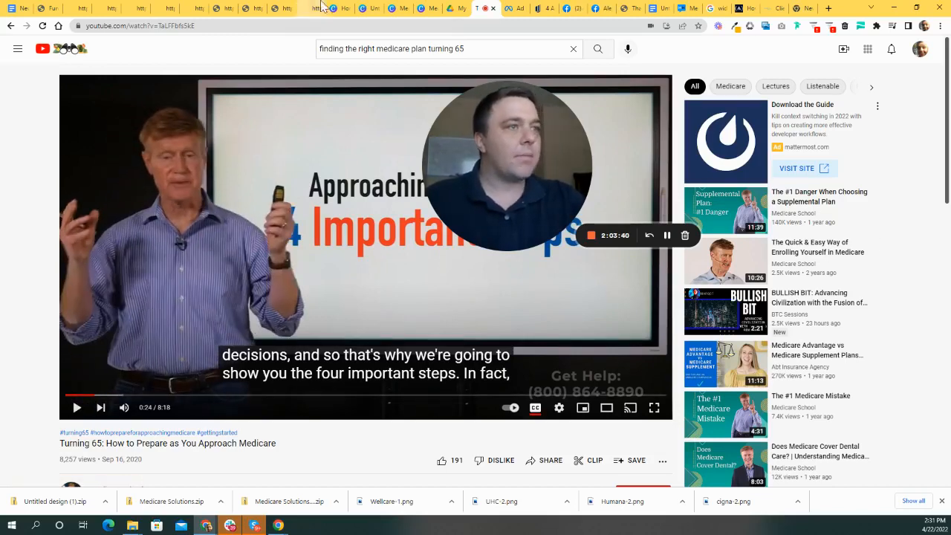
{"action": "left_click", "coordinate": [221, 25]}
{"action": "key", "text": "ctrl+c"}
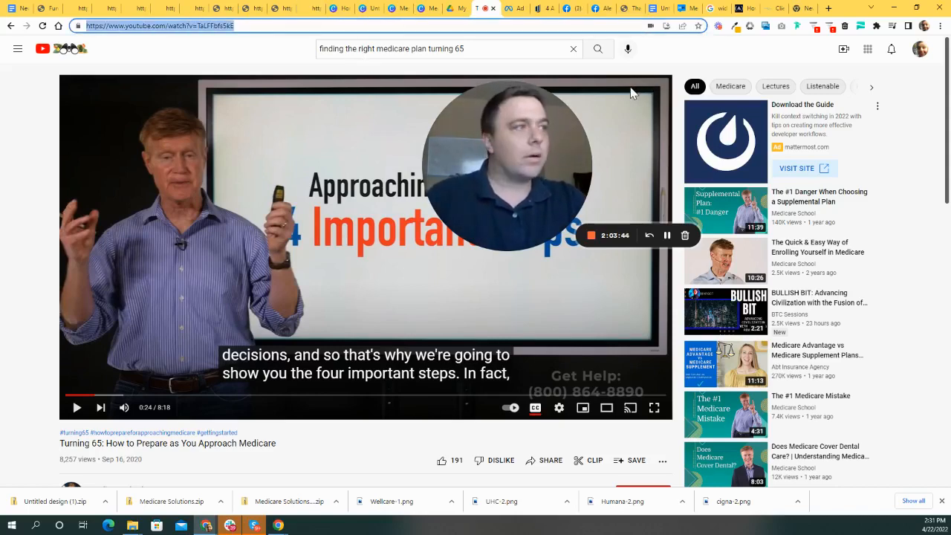
{"action": "left_click", "coordinate": [45, 8]}
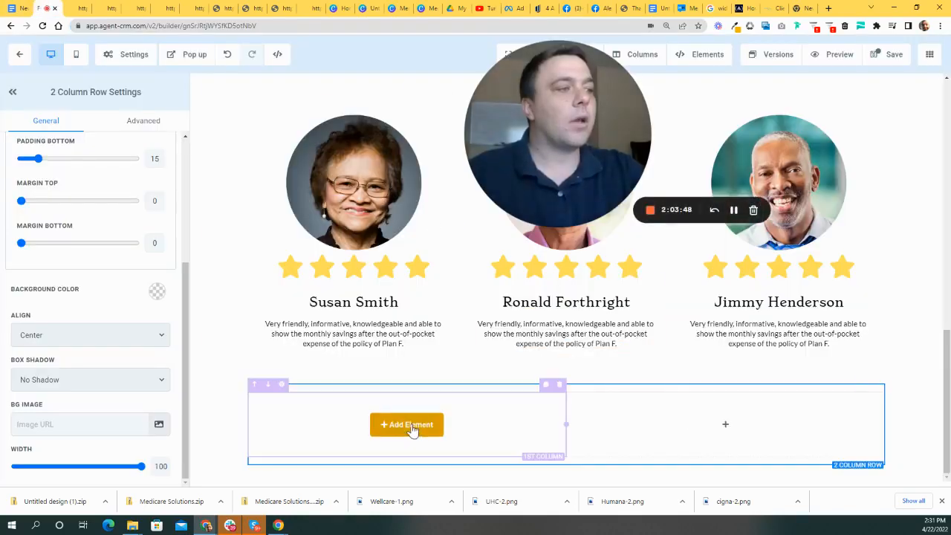
- Add a Video element to the left column and paste the YouTube link as its Video URL
{"action": "left_click", "coordinate": [406, 424]}
{"action": "scroll", "coordinate": [827, 208], "scroll_direction": "down", "scroll_amount": 3}
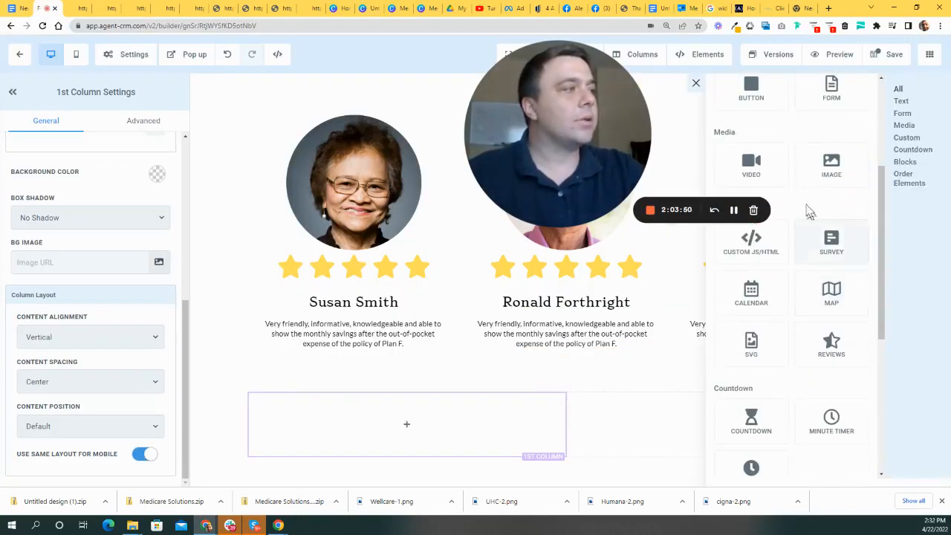
{"action": "left_click", "coordinate": [751, 164]}
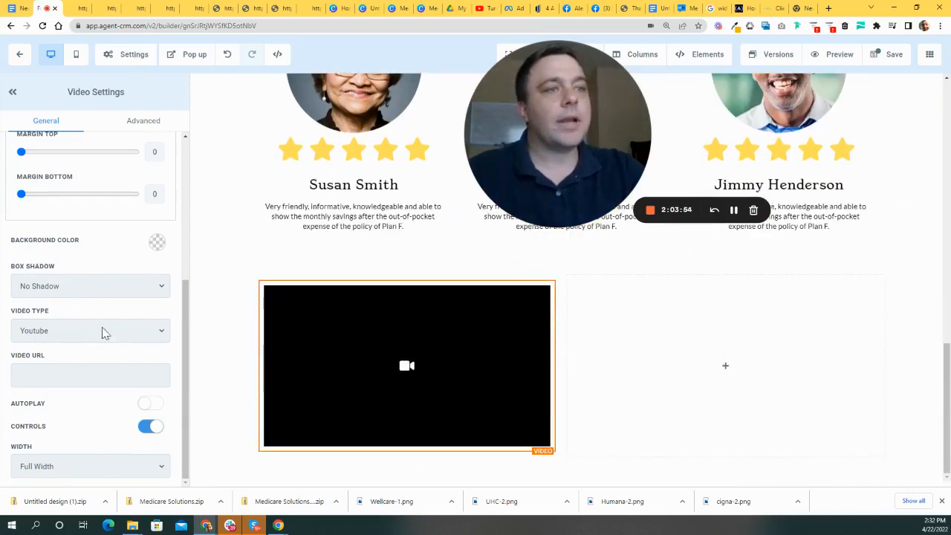
{"action": "left_click", "coordinate": [74, 374]}
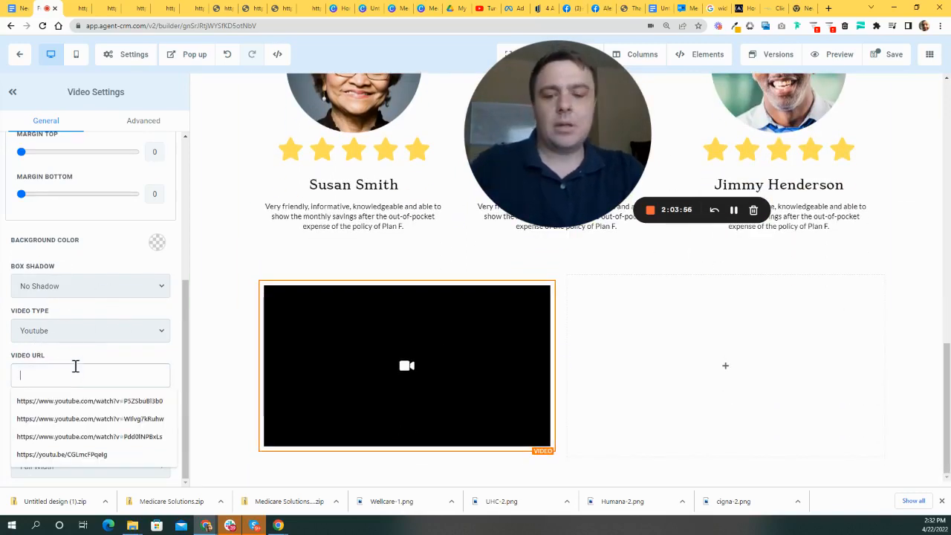
{"action": "key", "text": "ctrl+v"}
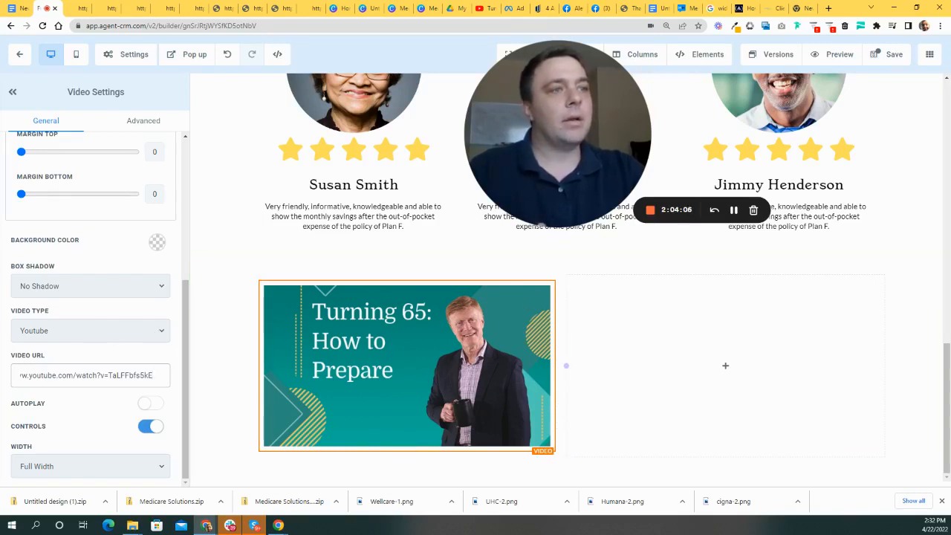
- Set the video's left, top, bottom and right padding to 0
{"action": "scroll", "coordinate": [75, 216], "scroll_direction": "up", "scroll_amount": 5}
{"action": "left_click_drag", "start_coordinate": [43, 234], "coordinate": [18, 234]}
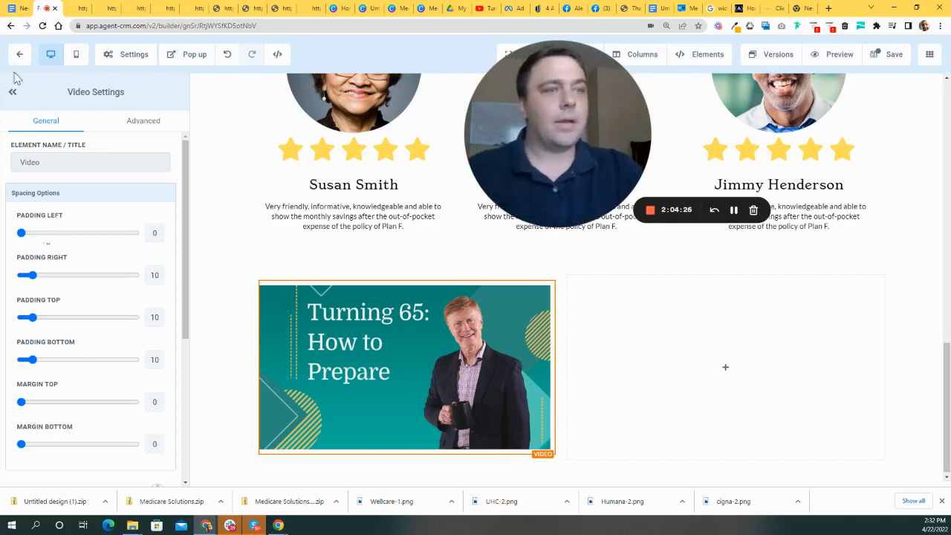
{"action": "left_click_drag", "start_coordinate": [32, 318], "coordinate": [21, 317]}
{"action": "left_click_drag", "start_coordinate": [31, 360], "coordinate": [21, 359]}
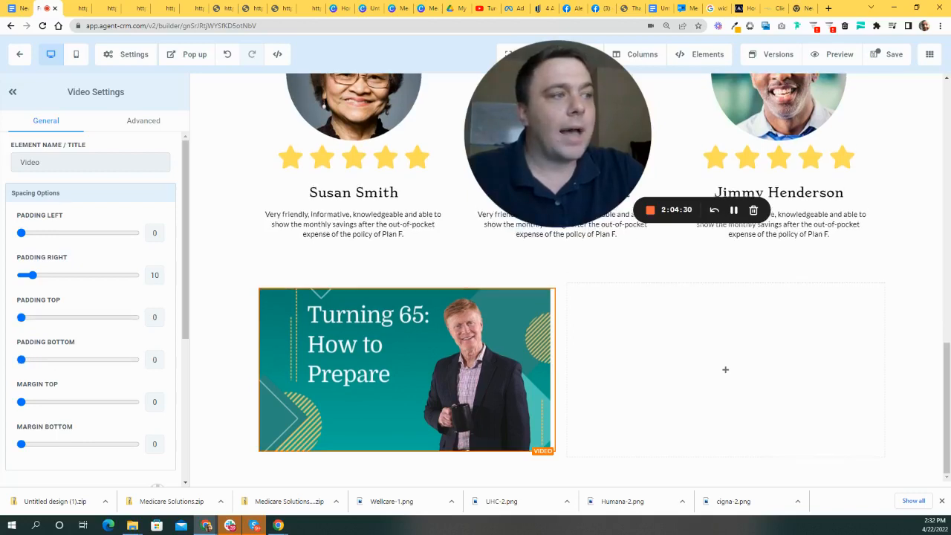
{"action": "left_click_drag", "start_coordinate": [29, 277], "coordinate": [20, 276]}
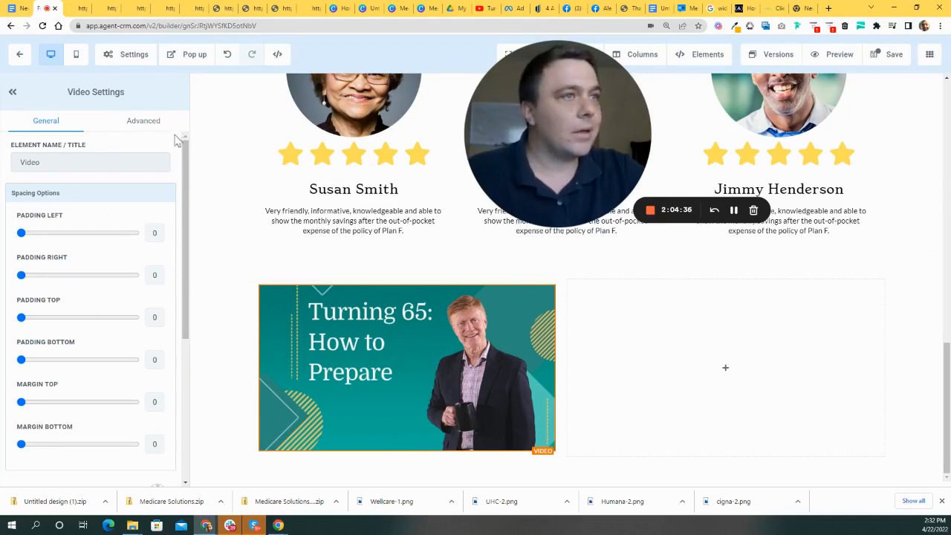
- Give the video a 40% Drop Shadow box shadow
{"action": "left_click", "coordinate": [148, 122]}
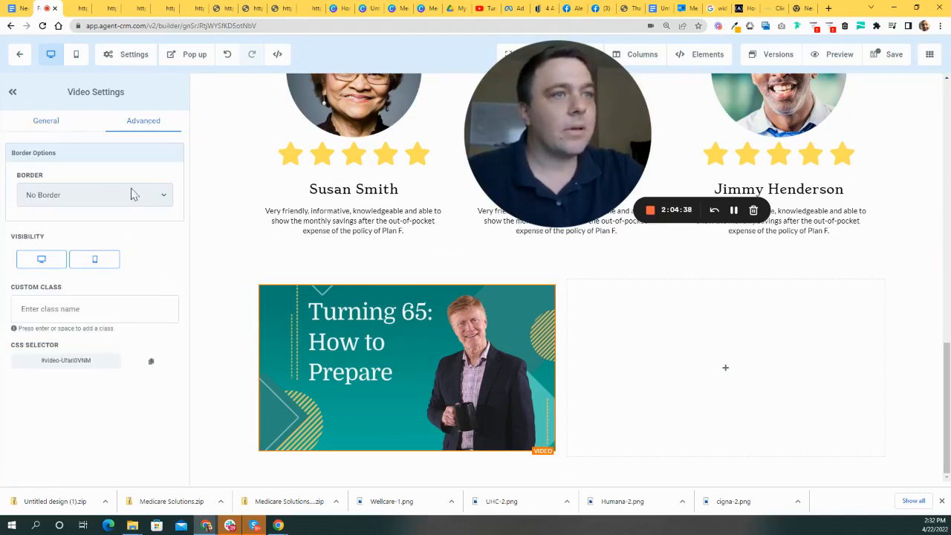
{"action": "left_click", "coordinate": [60, 121]}
{"action": "scroll", "coordinate": [159, 319], "scroll_direction": "down", "scroll_amount": 5}
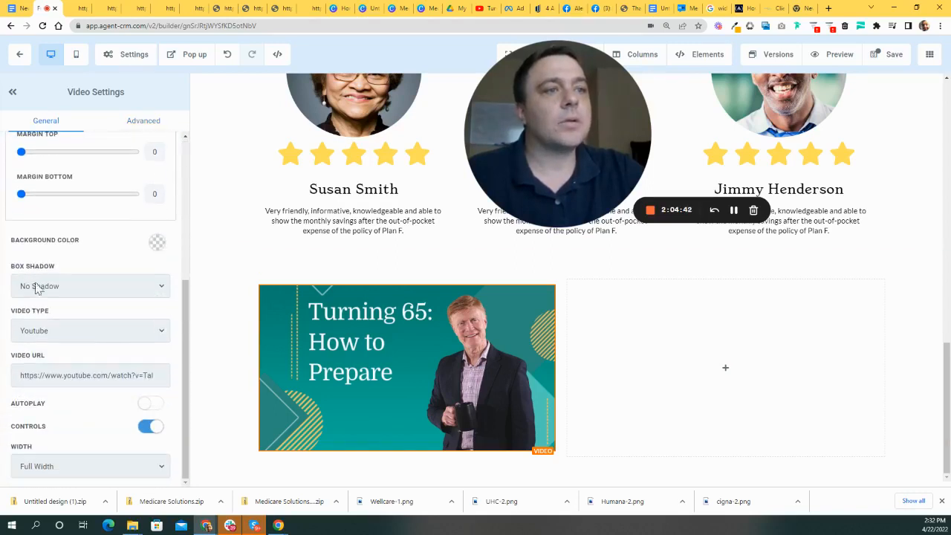
{"action": "left_click", "coordinate": [115, 286]}
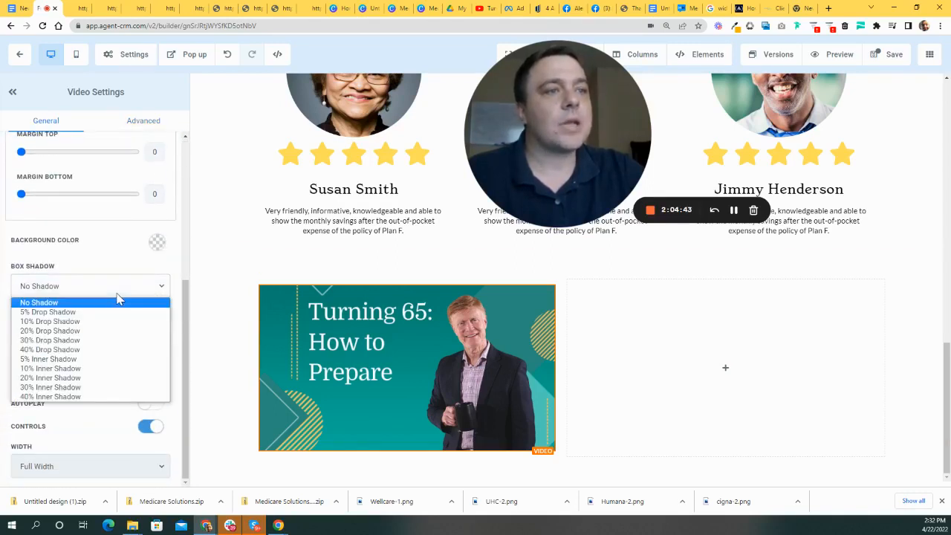
{"action": "left_click", "coordinate": [74, 350]}
{"action": "left_click", "coordinate": [231, 353]}
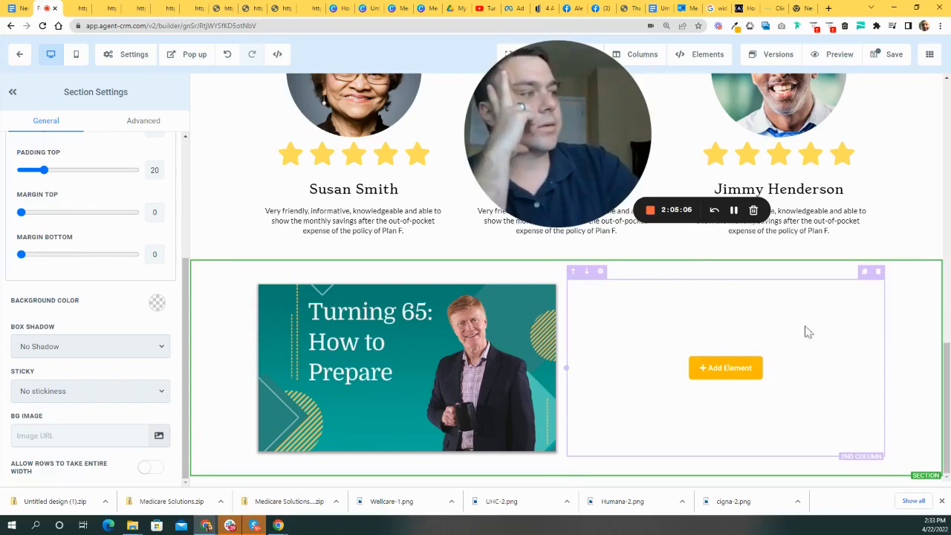
- Delete the empty second column so the video fills its row
{"action": "left_click", "coordinate": [878, 272]}
{"action": "scroll", "coordinate": [846, 350], "scroll_direction": "down", "scroll_amount": 3}
{"action": "scroll", "coordinate": [578, 407], "scroll_direction": "up", "scroll_amount": 4}
{"action": "scroll", "coordinate": [577, 414], "scroll_direction": "down", "scroll_amount": 3}
{"action": "scroll", "coordinate": [560, 429], "scroll_direction": "down", "scroll_amount": 2}
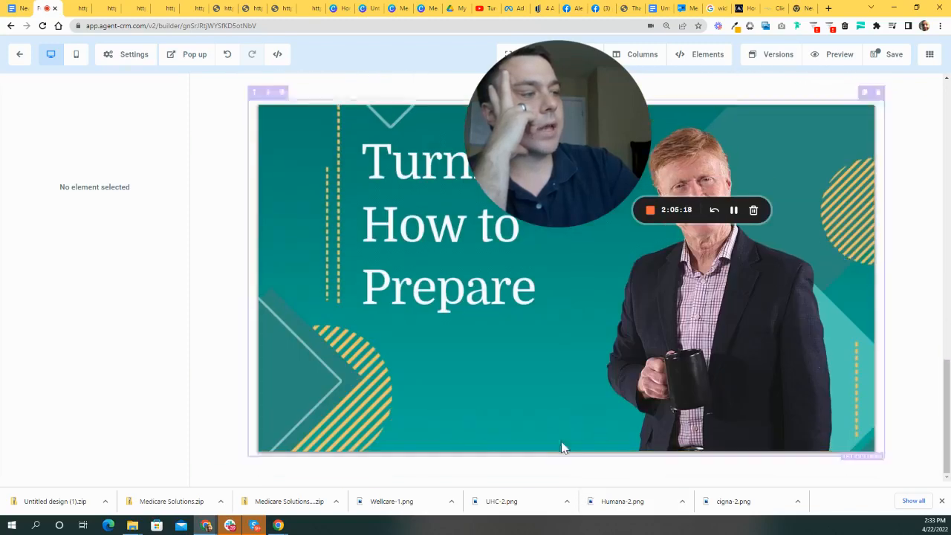
- Add a 2 COLUMN row below the video with the element list open for column one
{"action": "left_click", "coordinate": [566, 466]}
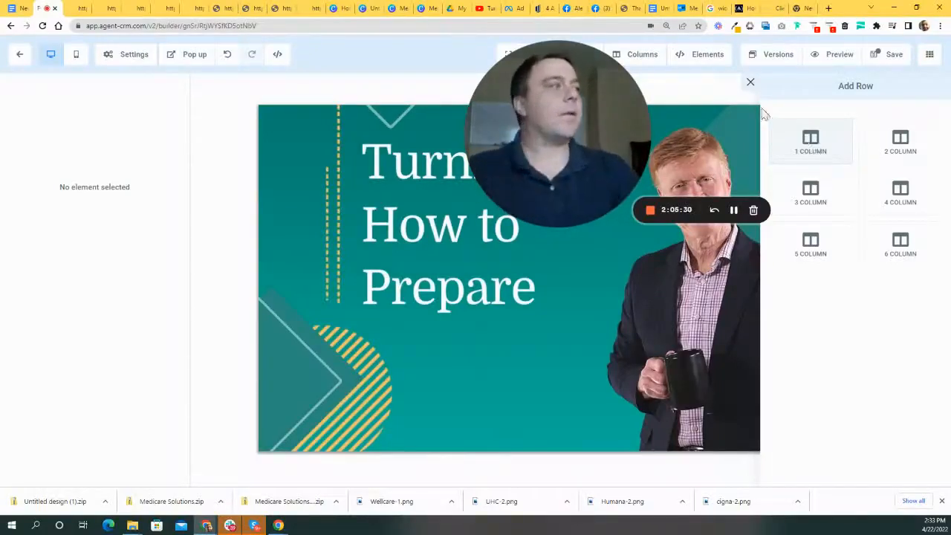
{"action": "left_click", "coordinate": [907, 157]}
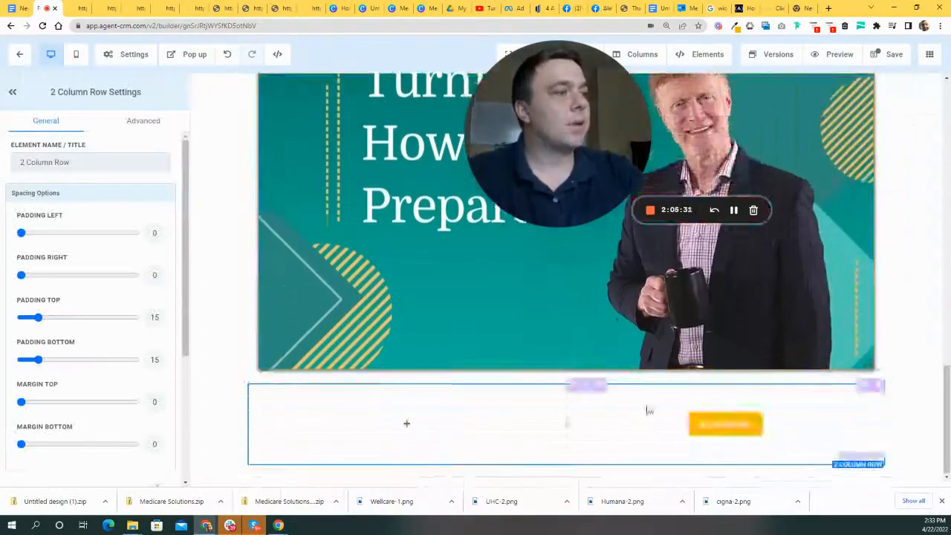
{"action": "mouse_move", "coordinate": [503, 426]}
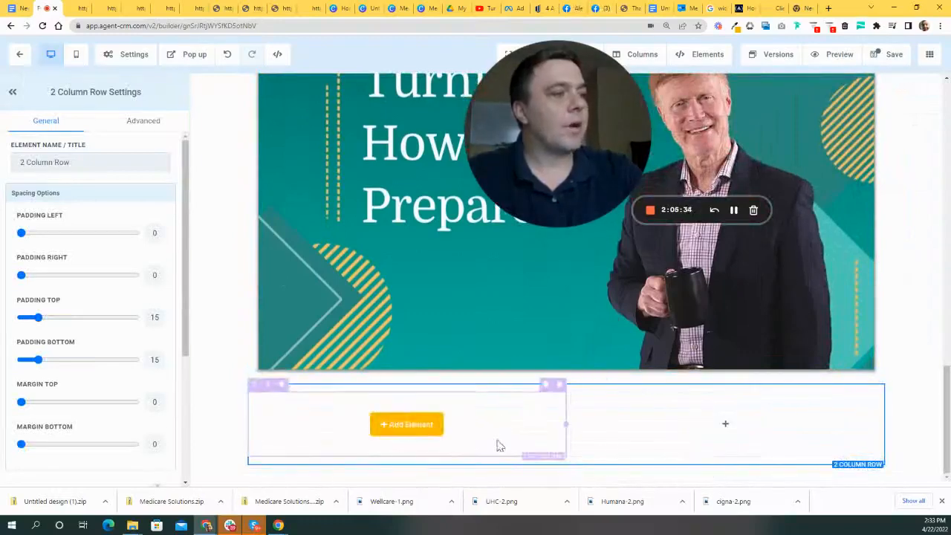
{"action": "left_click", "coordinate": [417, 431]}
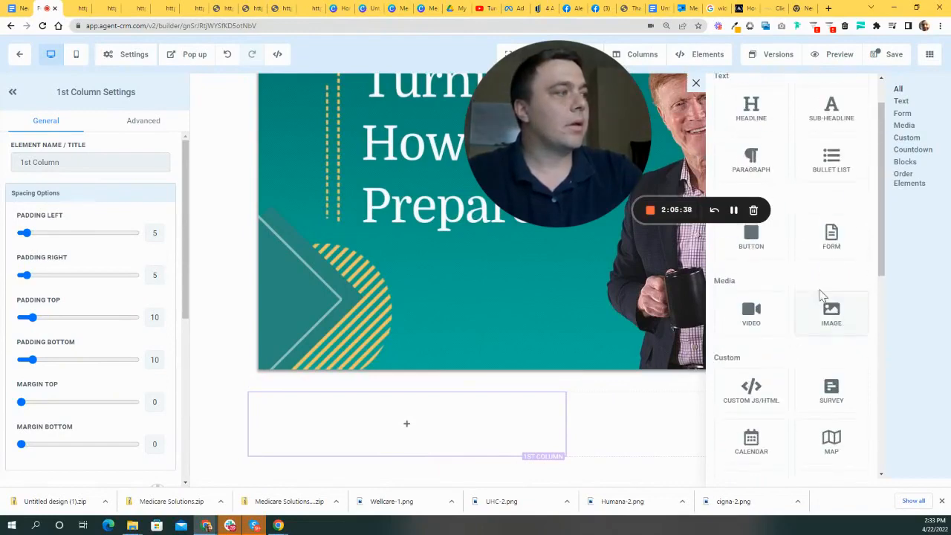
- Add an Image element to the new row's first column and open its media picker
{"action": "left_click", "coordinate": [831, 316]}
{"action": "scroll", "coordinate": [477, 265], "scroll_direction": "down", "scroll_amount": 2}
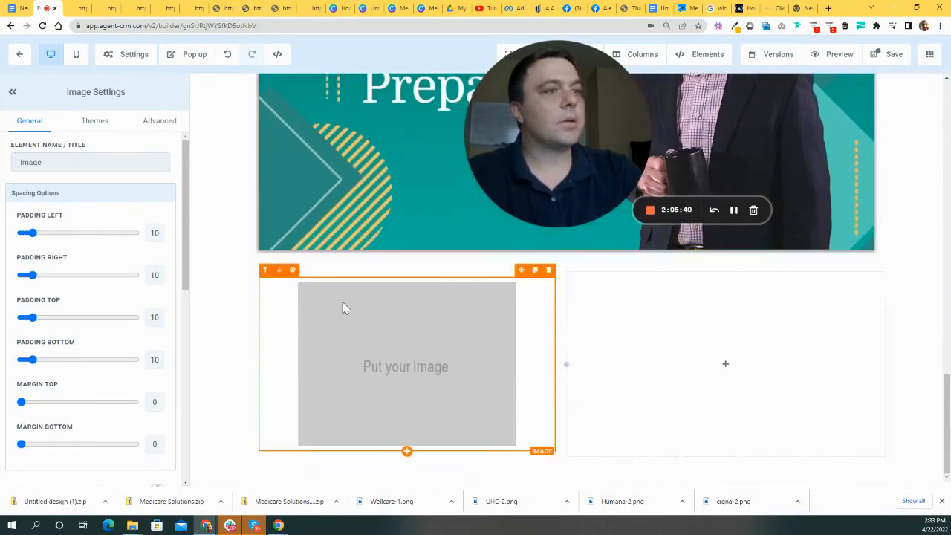
{"action": "scroll", "coordinate": [132, 271], "scroll_direction": "down", "scroll_amount": 5}
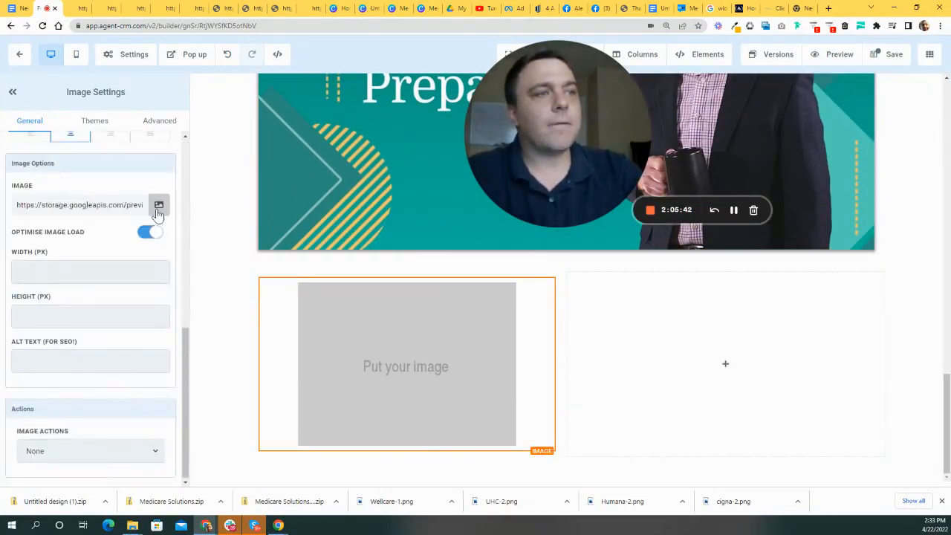
{"action": "left_click", "coordinate": [157, 207]}
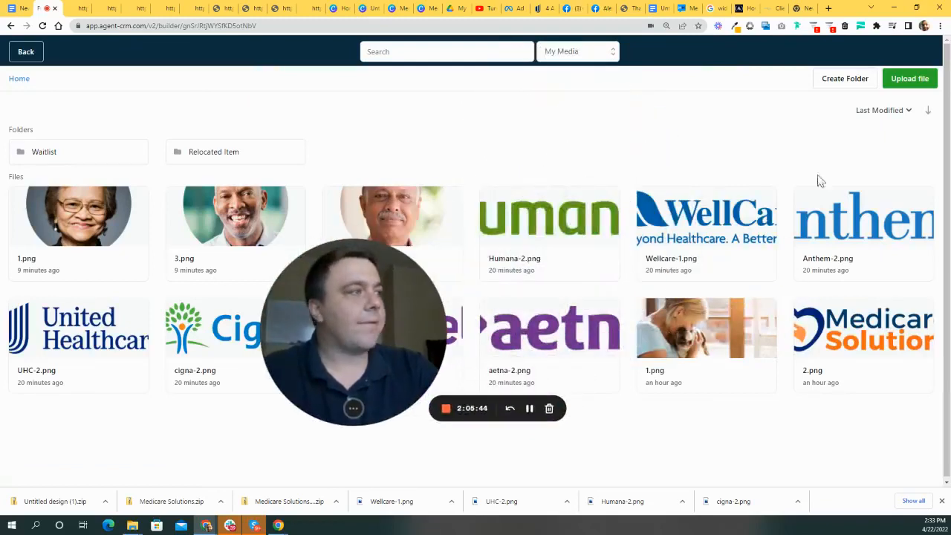
- Upload icons 1.png, 2.png and 3.png from Downloads > Icons to the media library
{"action": "left_click", "coordinate": [909, 78]}
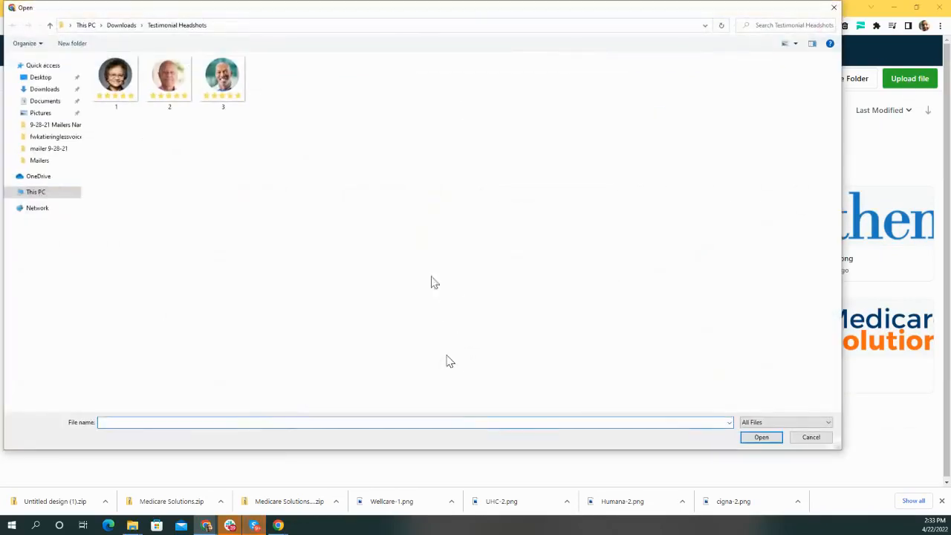
{"action": "left_click", "coordinate": [122, 25]}
{"action": "scroll", "coordinate": [462, 263], "scroll_direction": "down", "scroll_amount": 3}
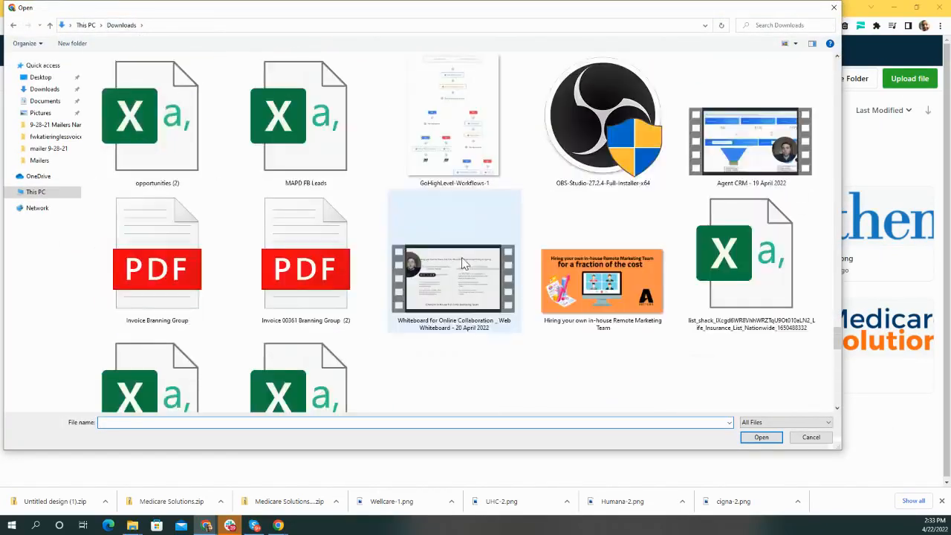
{"action": "scroll", "coordinate": [499, 272], "scroll_direction": "up", "scroll_amount": 5}
{"action": "scroll", "coordinate": [512, 276], "scroll_direction": "up", "scroll_amount": 5}
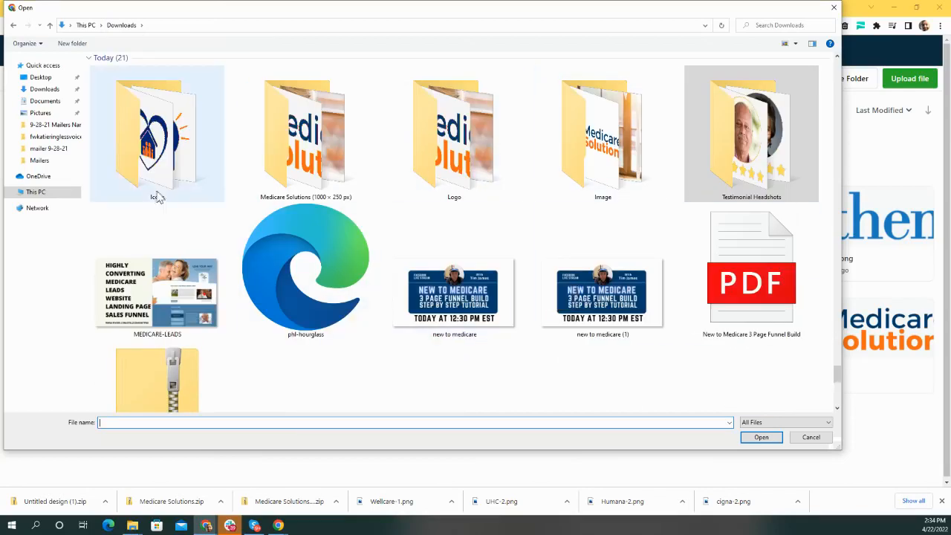
{"action": "double_click", "coordinate": [157, 141]}
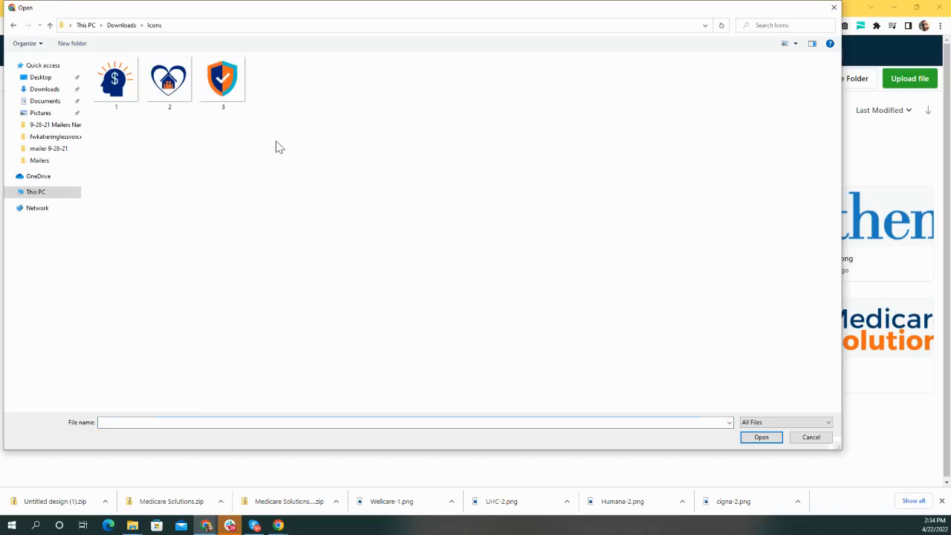
{"action": "left_click_drag", "start_coordinate": [300, 171], "coordinate": [85, 52]}
{"action": "left_click", "coordinate": [762, 437]}
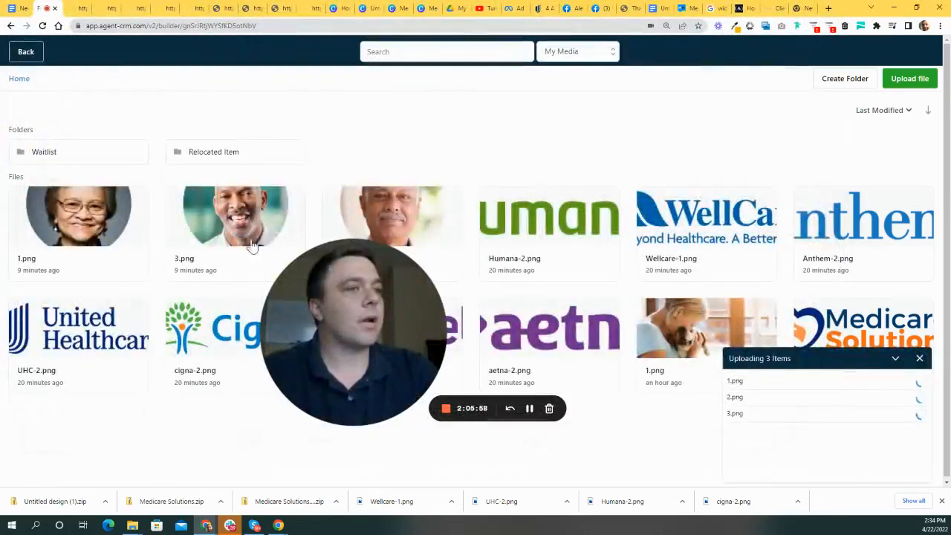
{"action": "left_click_drag", "start_coordinate": [352, 263], "coordinate": [451, 262]}
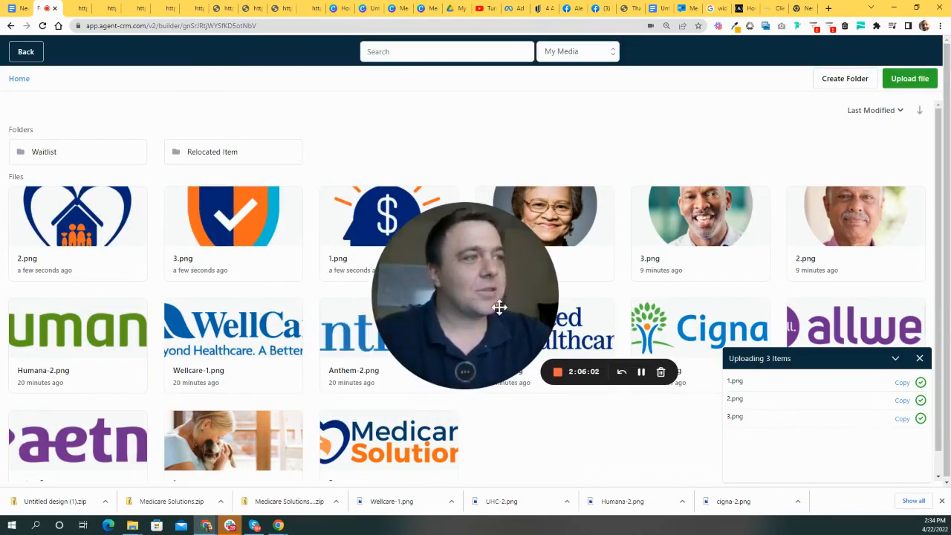
{"action": "left_click_drag", "start_coordinate": [500, 309], "coordinate": [691, 298]}
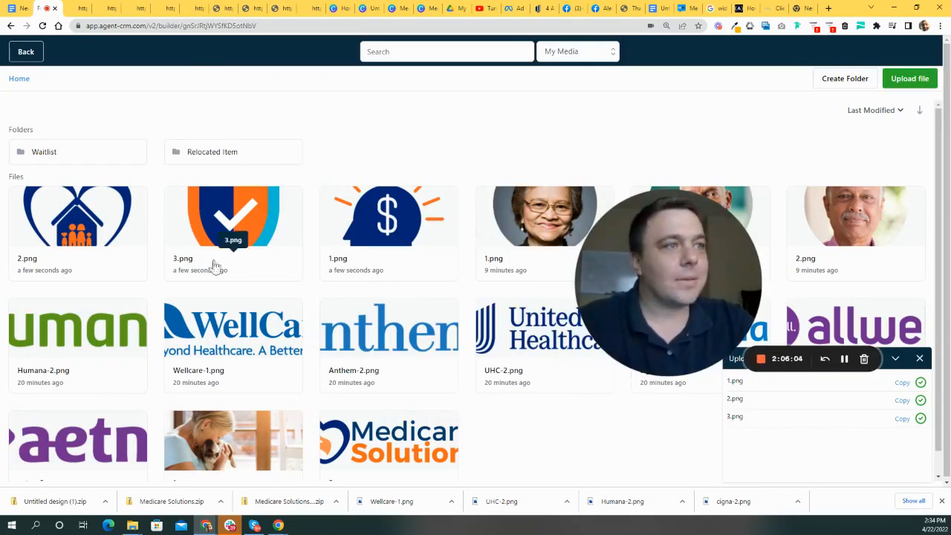
- Use the dollar-head icon 1.png as the image, set to 200 px wide
{"action": "left_click", "coordinate": [384, 227]}
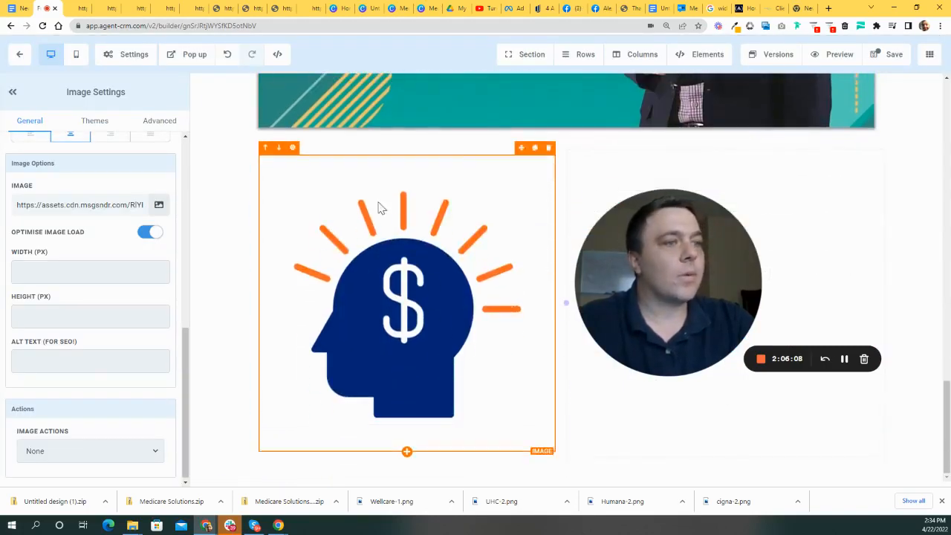
{"action": "left_click", "coordinate": [85, 275]}
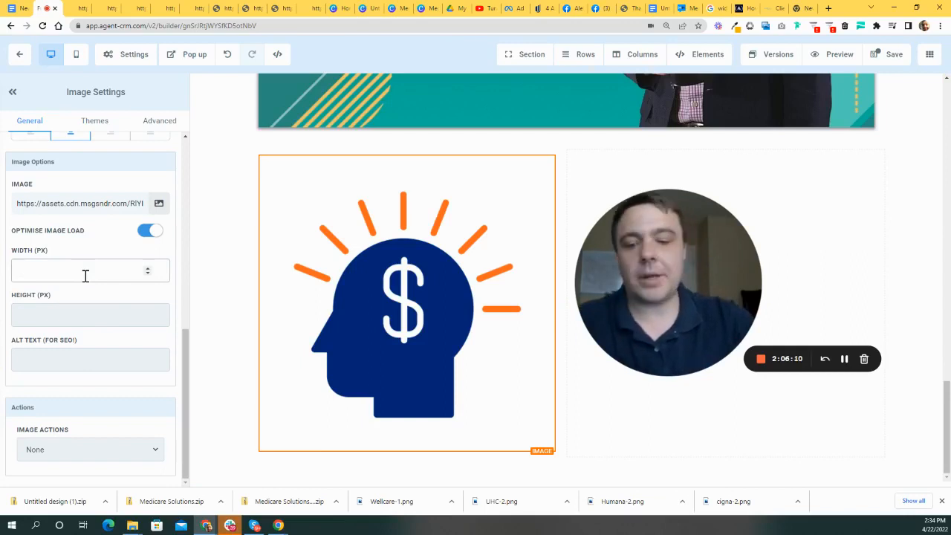
{"action": "type", "text": "200"}
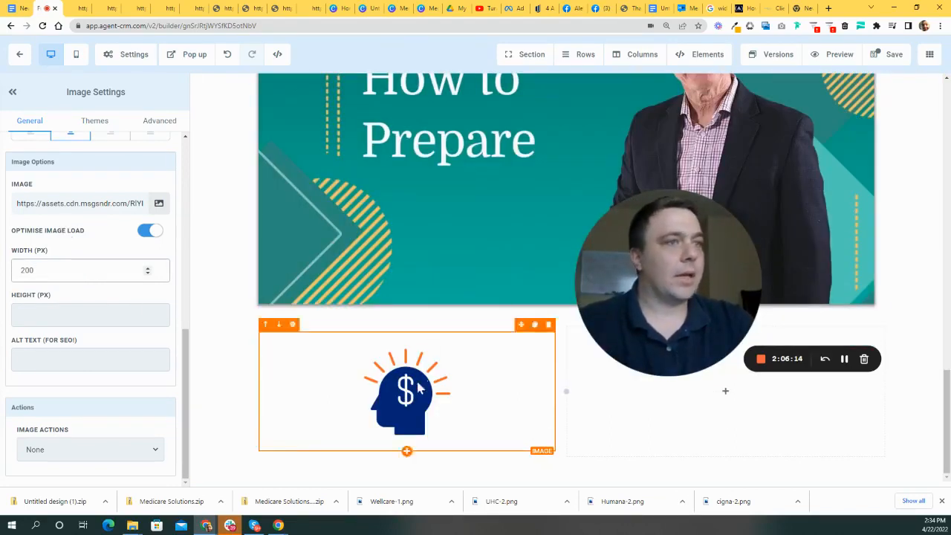
{"action": "left_click_drag", "start_coordinate": [686, 323], "coordinate": [659, 168]}
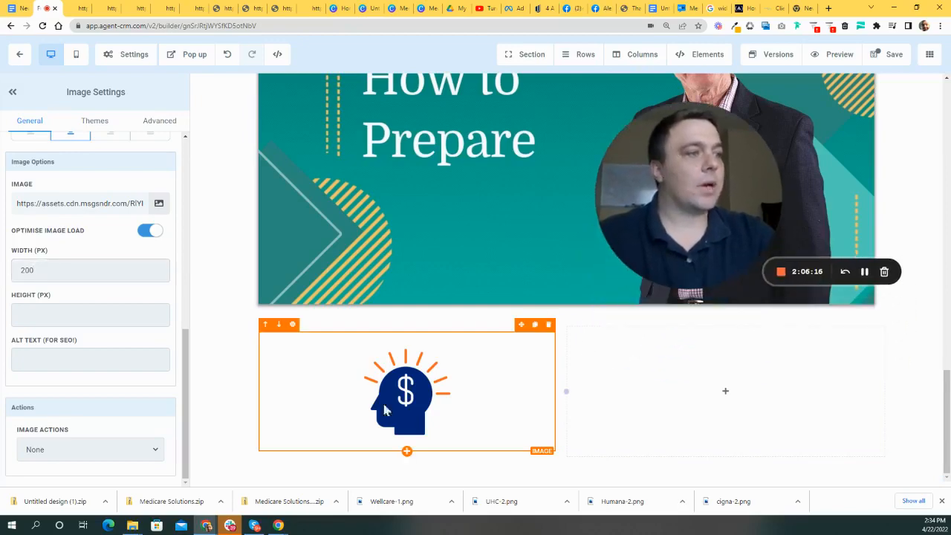
- Align the icon left and narrow its column by dragging the right edge
{"action": "scroll", "coordinate": [107, 332], "scroll_direction": "up", "scroll_amount": 1}
{"action": "scroll", "coordinate": [107, 332], "scroll_direction": "up", "scroll_amount": 2}
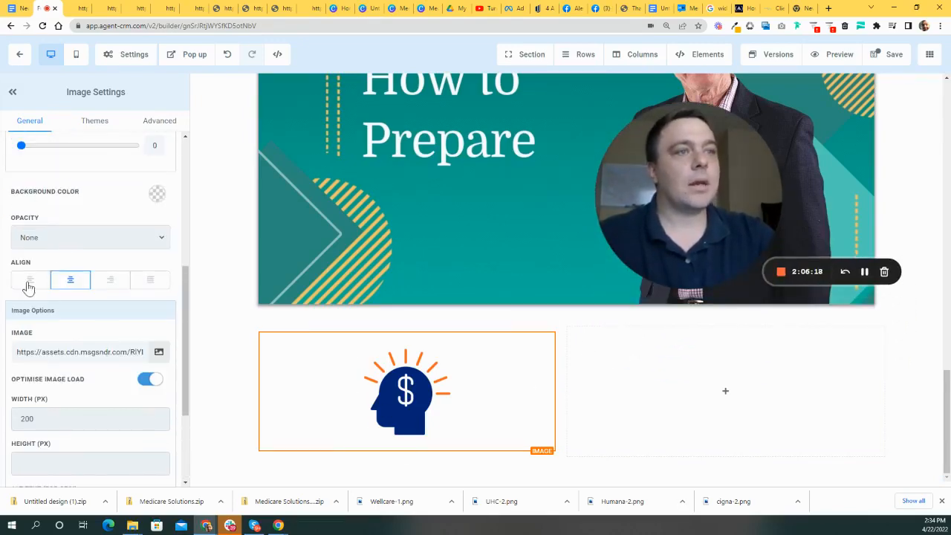
{"action": "left_click", "coordinate": [31, 280]}
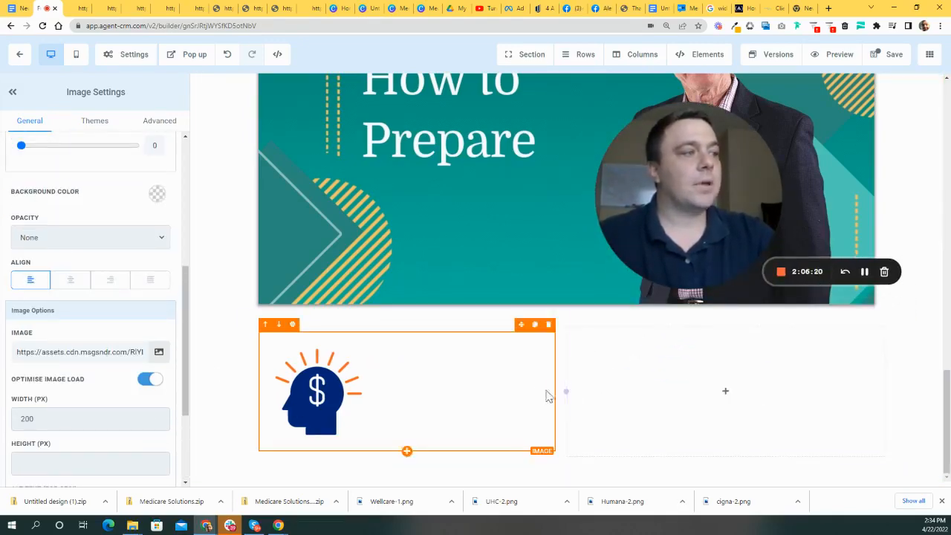
{"action": "left_click_drag", "start_coordinate": [562, 388], "coordinate": [401, 384]}
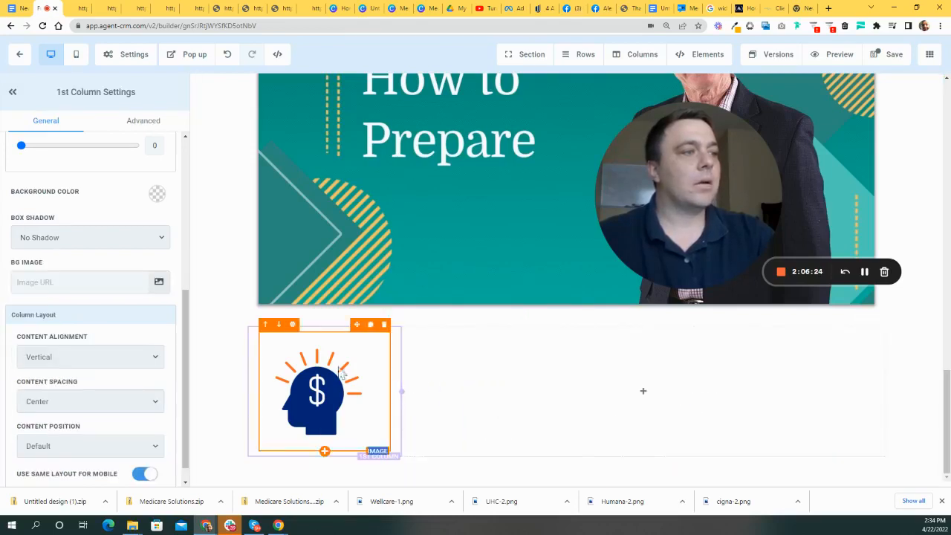
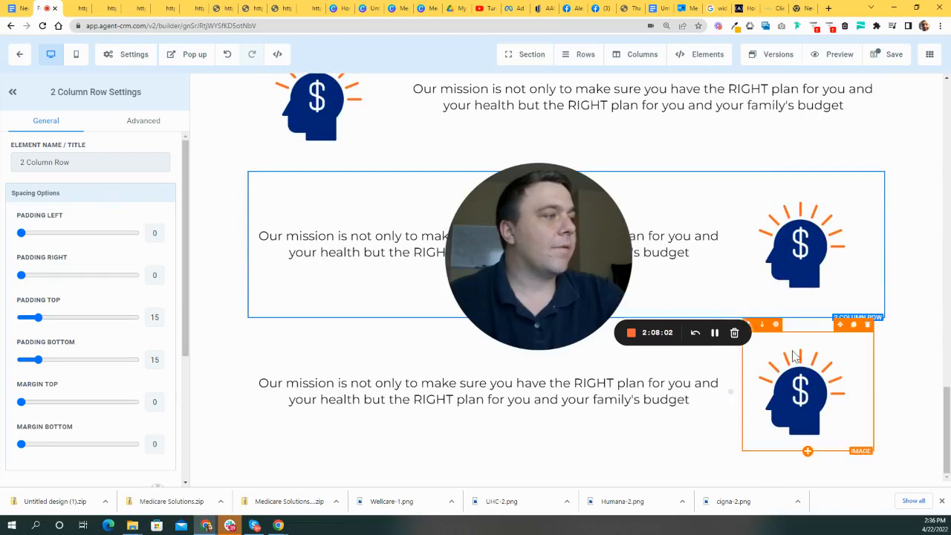
- Swap the bottom mission row so its image sits on the left
{"action": "left_click_drag", "start_coordinate": [578, 251], "coordinate": [350, 129]}
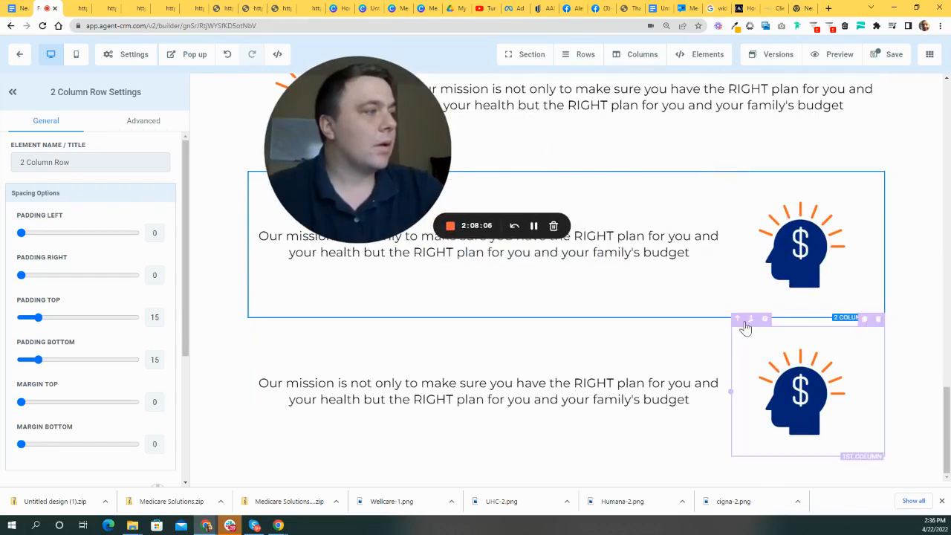
{"action": "left_click", "coordinate": [737, 320]}
{"action": "scroll", "coordinate": [748, 437], "scroll_direction": "up", "scroll_amount": 4}
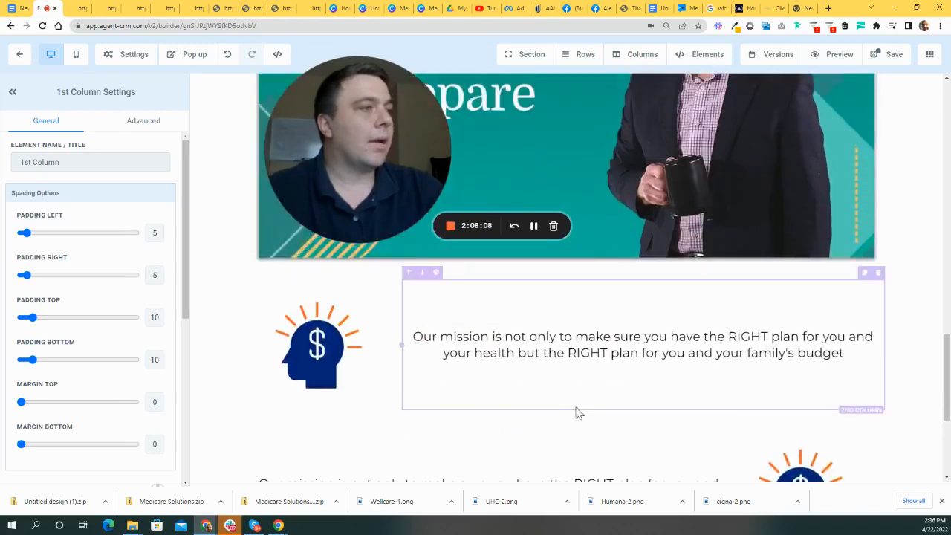
{"action": "scroll", "coordinate": [575, 409], "scroll_direction": "down", "scroll_amount": 3}
- Replace the middle row's dollar-head image with the heart-and-house icon 2.png from My Media
{"action": "left_click", "coordinate": [748, 298]}
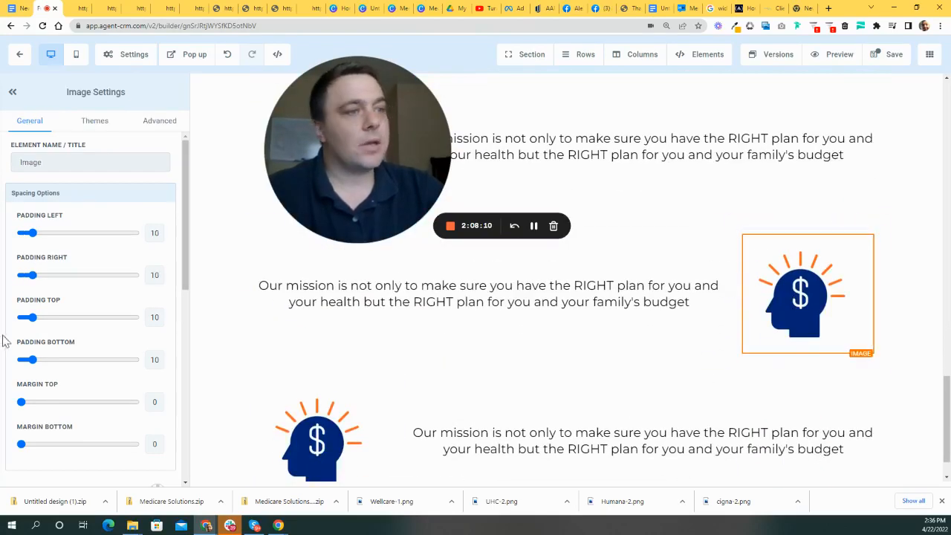
{"action": "scroll", "coordinate": [178, 360], "scroll_direction": "down", "scroll_amount": 3}
{"action": "scroll", "coordinate": [178, 360], "scroll_direction": "down", "scroll_amount": 4}
{"action": "left_click", "coordinate": [157, 209]}
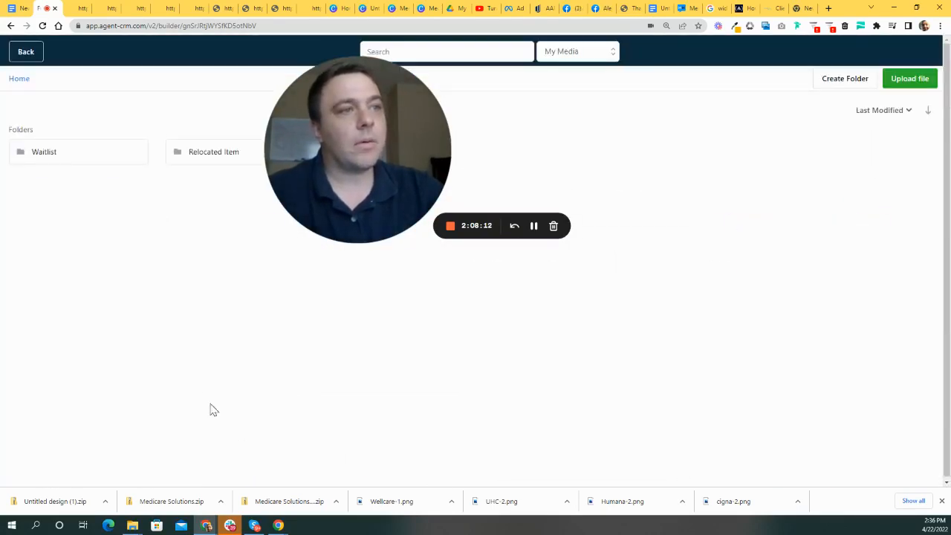
{"action": "left_click_drag", "start_coordinate": [376, 170], "coordinate": [579, 321]}
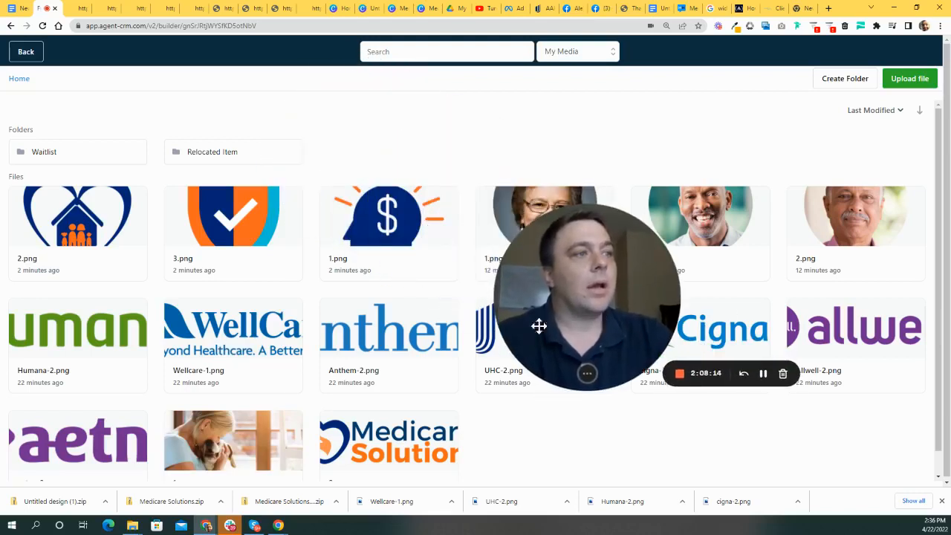
{"action": "left_click", "coordinate": [66, 224]}
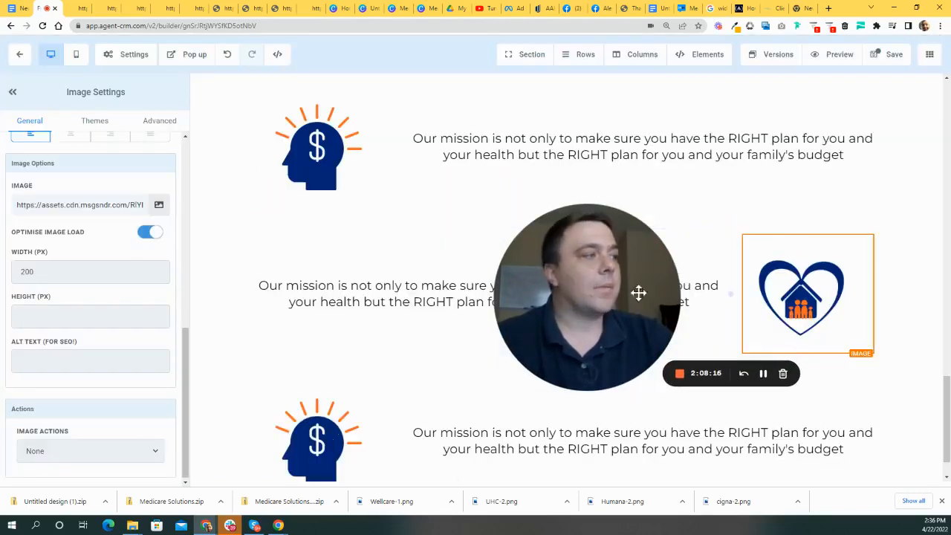
- Replace the bottom row's image with the shield-check icon 3.png
{"action": "left_click", "coordinate": [158, 206]}
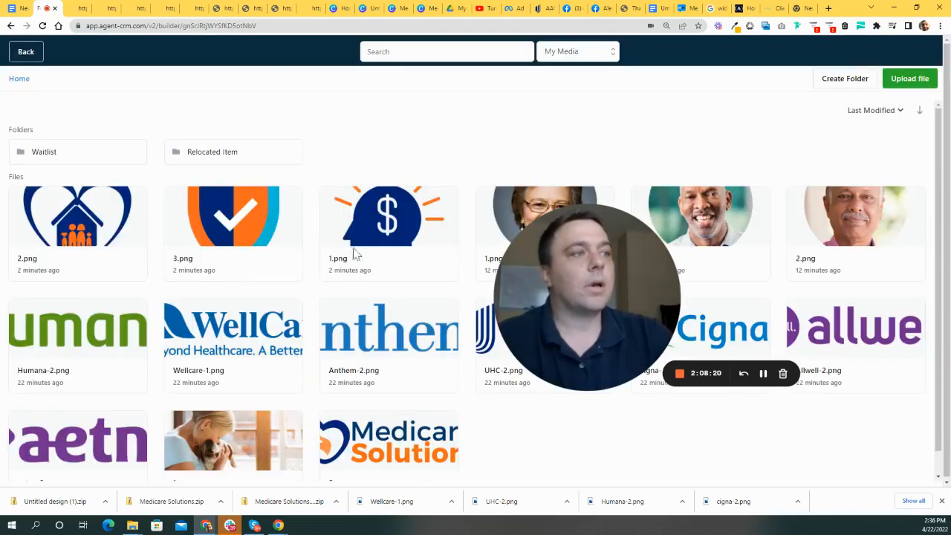
{"action": "left_click", "coordinate": [226, 228]}
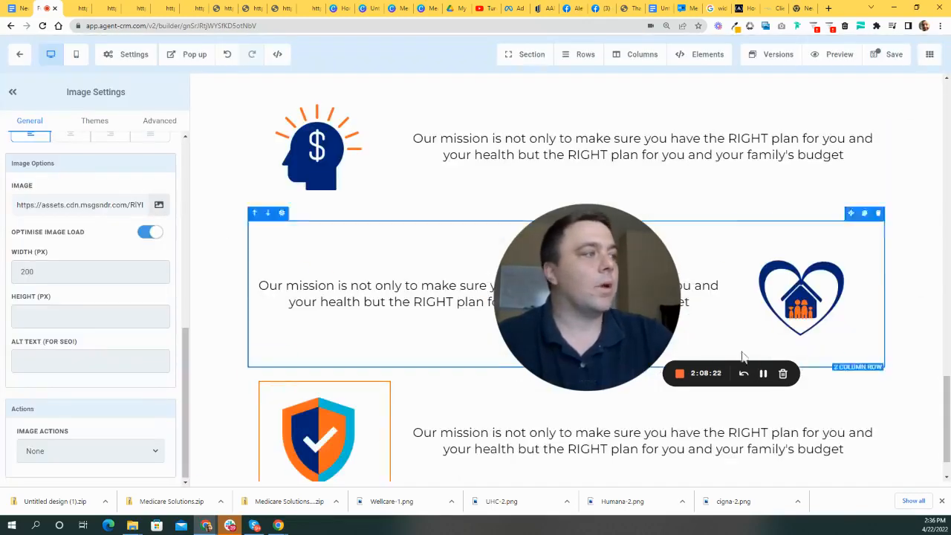
{"action": "scroll", "coordinate": [417, 285], "scroll_direction": "up", "scroll_amount": 3}
{"action": "scroll", "coordinate": [409, 329], "scroll_direction": "down", "scroll_amount": 3}
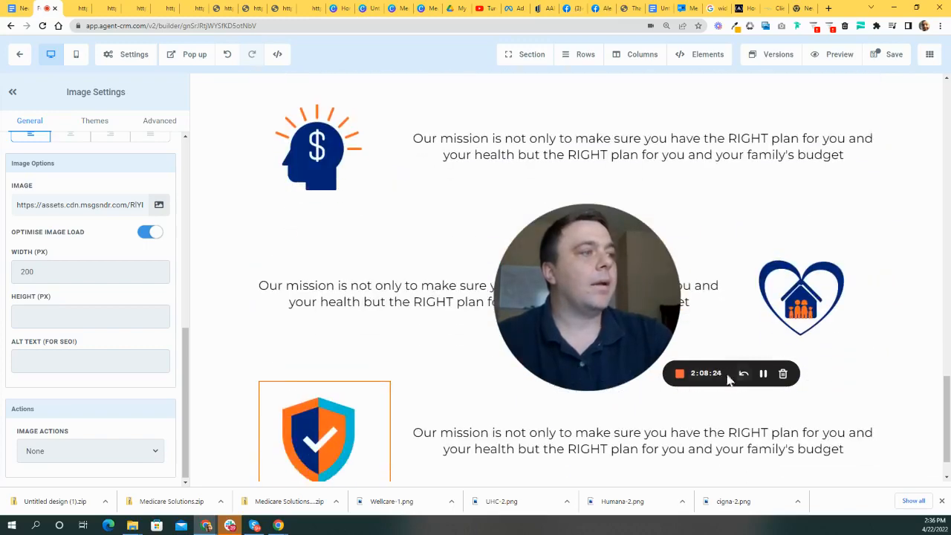
{"action": "left_click_drag", "start_coordinate": [659, 386], "coordinate": [797, 407]}
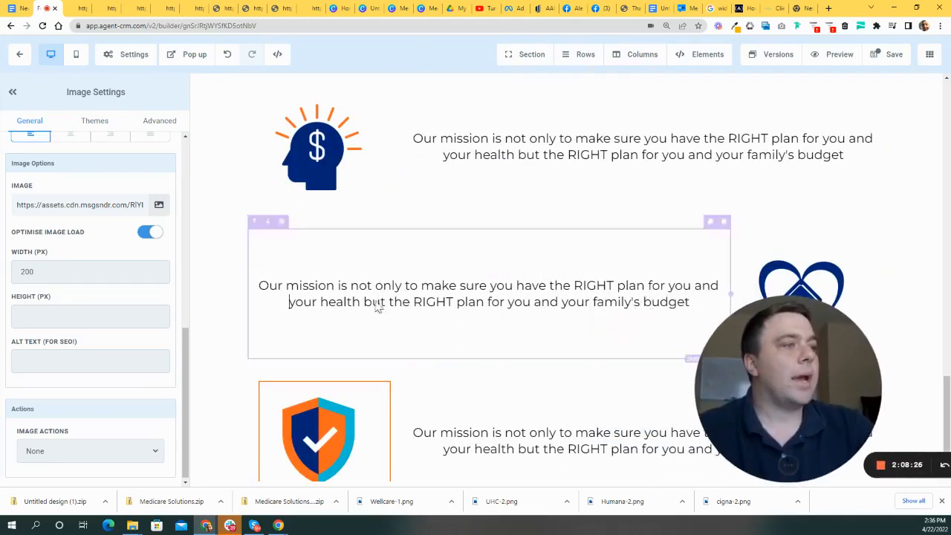
- Change the heart row's text to 'We are a family owned Insurance Company… serving people turning 65 for over a decade'
{"action": "left_click", "coordinate": [384, 302]}
{"action": "left_click_drag", "start_coordinate": [688, 303], "coordinate": [200, 276]}
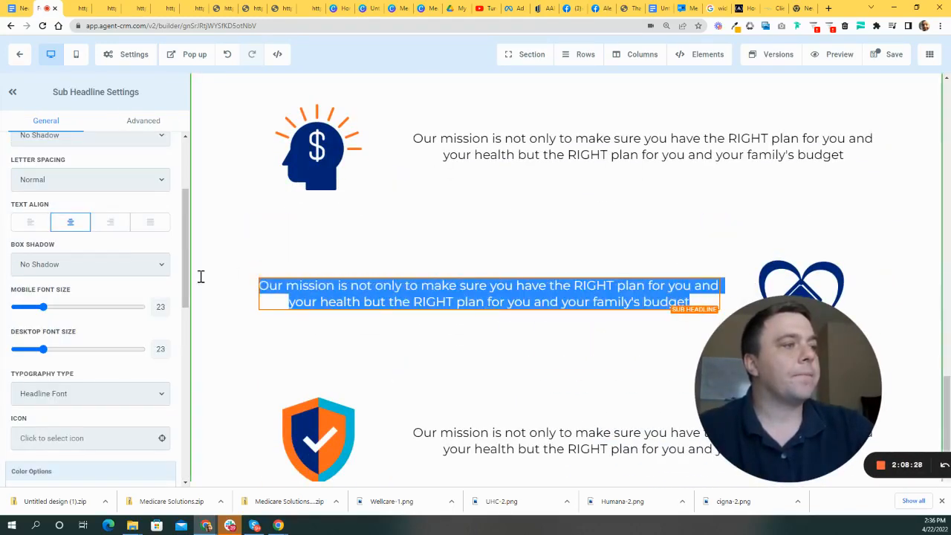
{"action": "left_click_drag", "start_coordinate": [740, 191], "coordinate": [560, 63]}
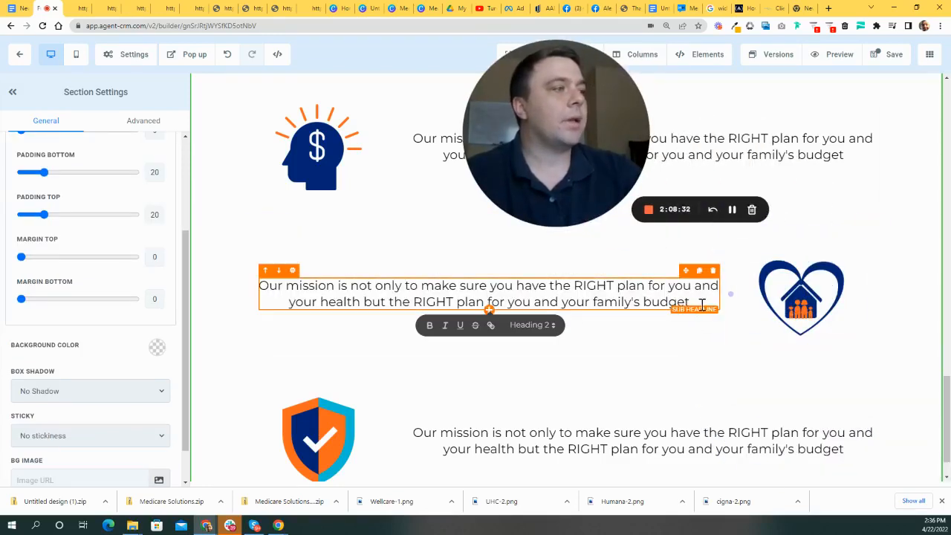
{"action": "left_click_drag", "start_coordinate": [456, 292], "coordinate": [256, 278]}
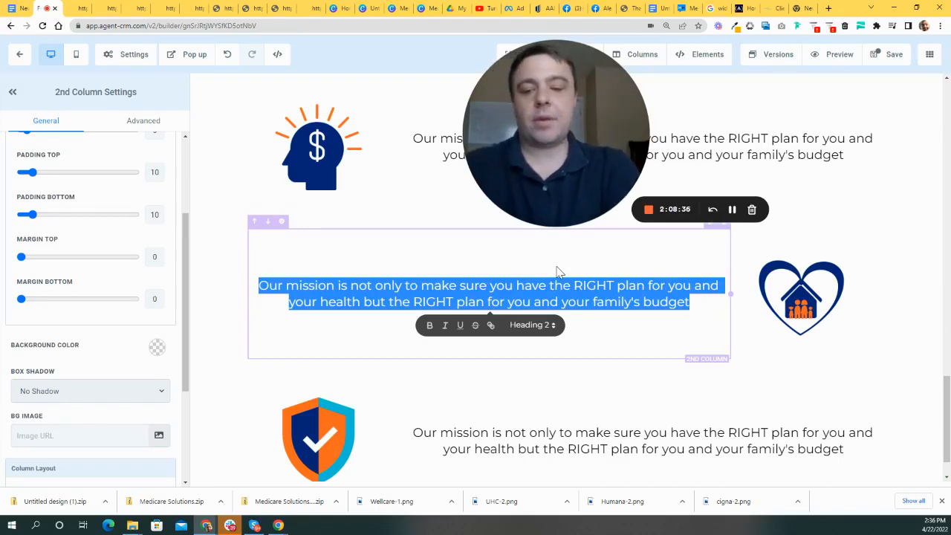
{"action": "type", "text": "We are a f"}
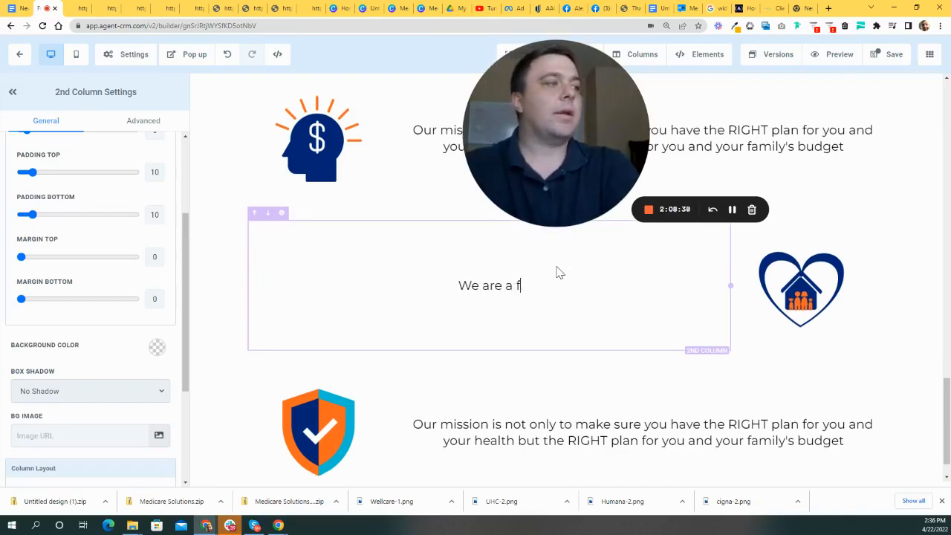
{"action": "type", "text": "amily owned agency"}
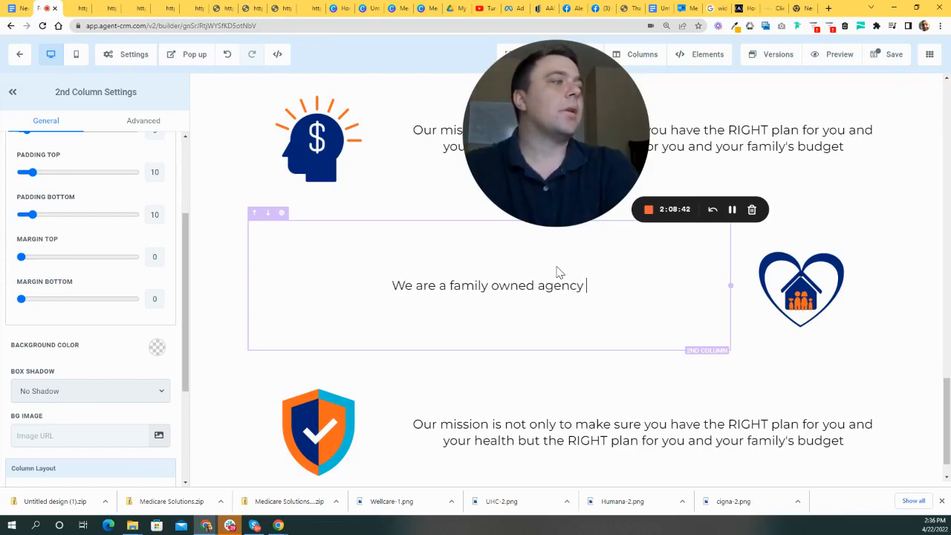
{"action": "key", "text": "BackSpace"}
{"action": "key", "text": "BackSpace"}
{"action": "key", "text": "BackSpace"}
{"action": "key", "text": "BackSpace"}
{"action": "key", "text": "BackSpace"}
{"action": "key", "text": "BackSpace"}
{"action": "type", "text": "Insurance Comp"}
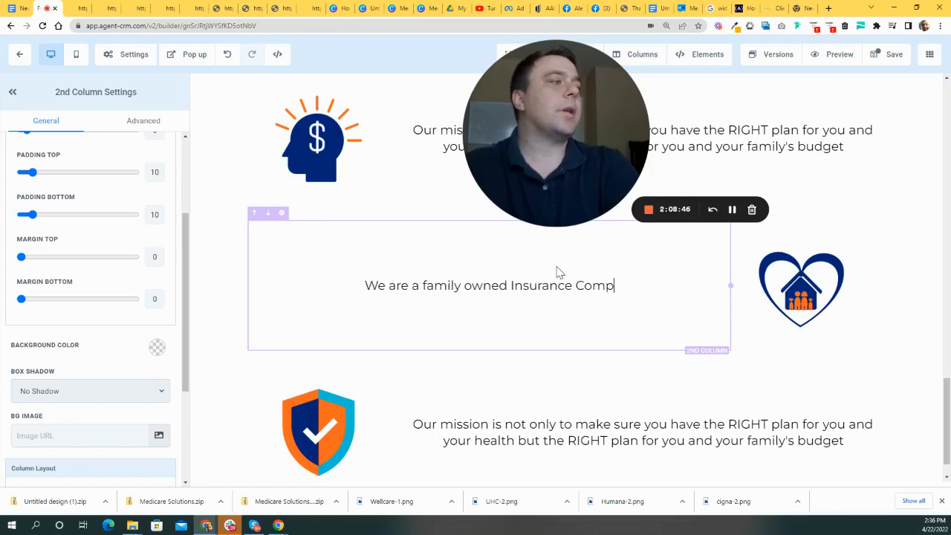
{"action": "type", "text": "any and have"}
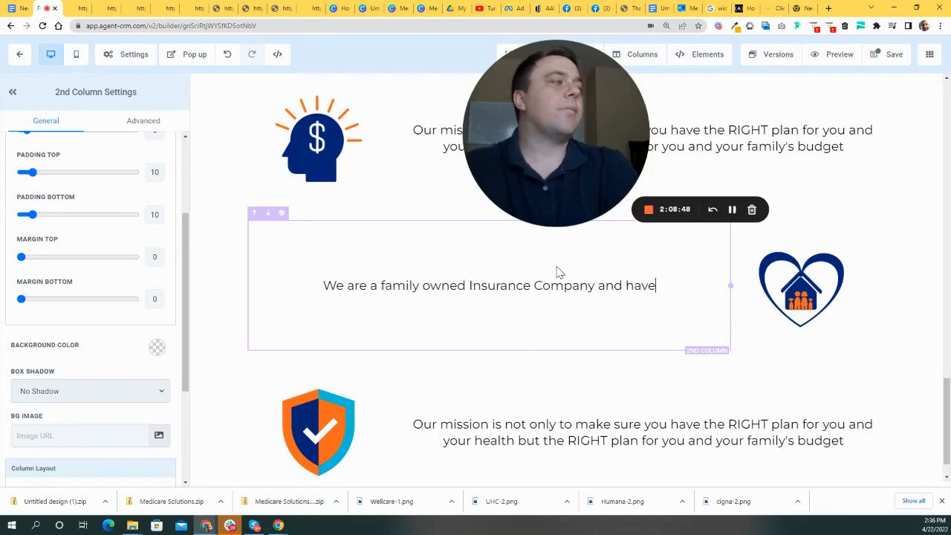
{"action": "type", "text": " been serving "}
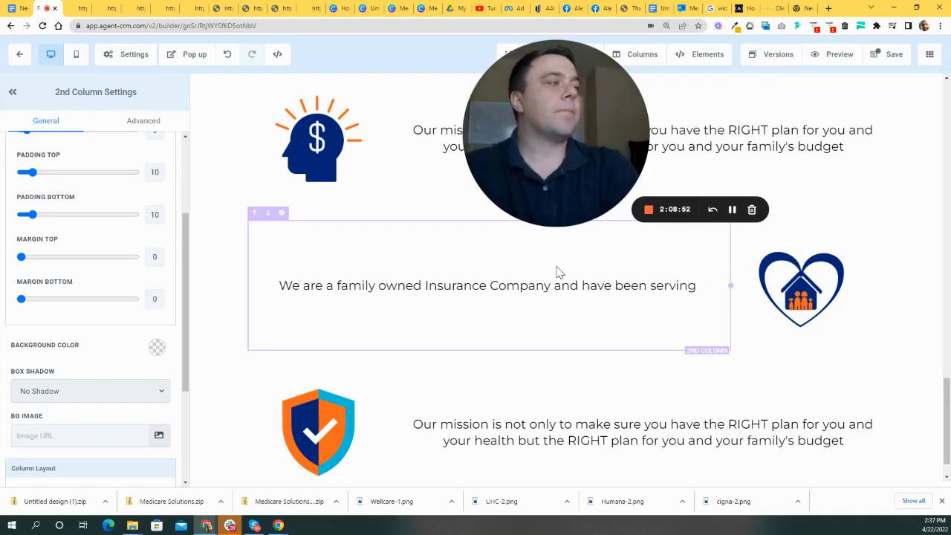
{"action": "type", "text": "people turning 65"}
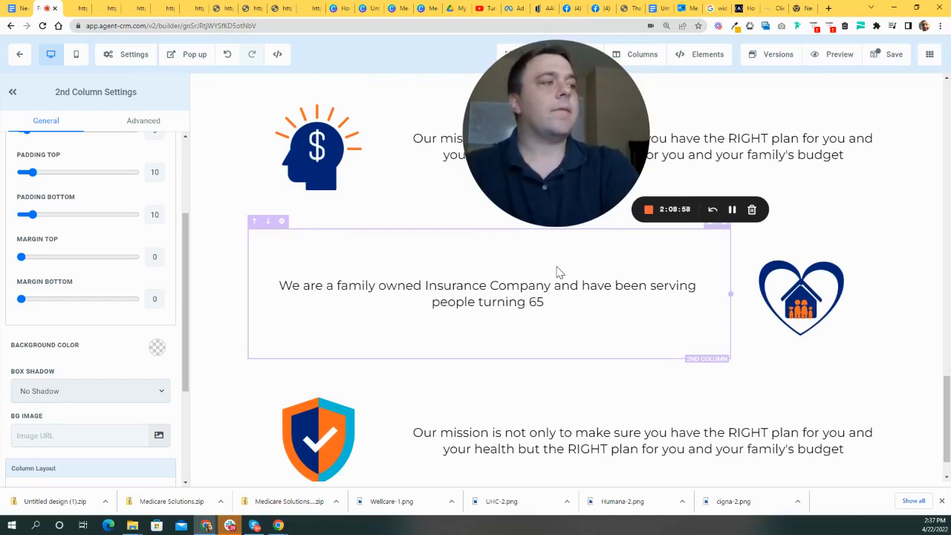
{"action": "type", "text": " for over "}
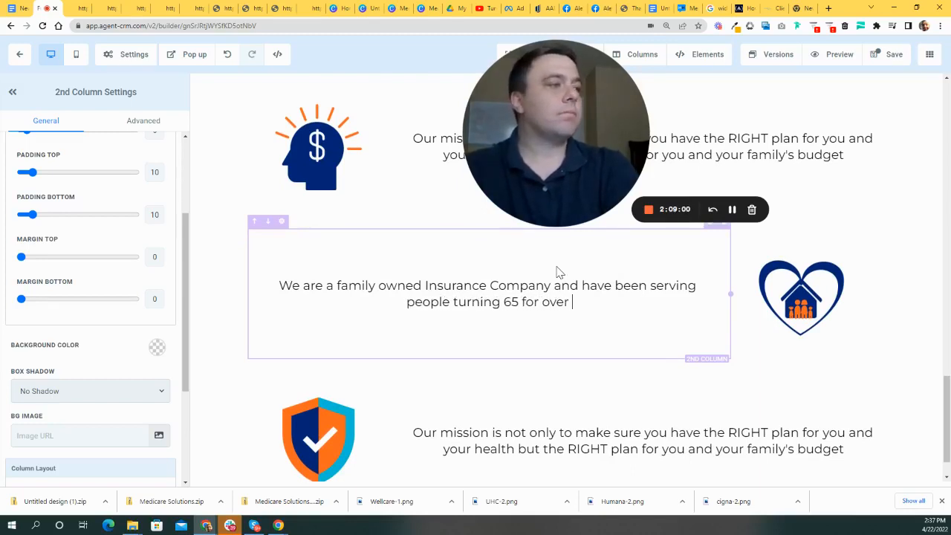
{"action": "type", "text": "a dev"}
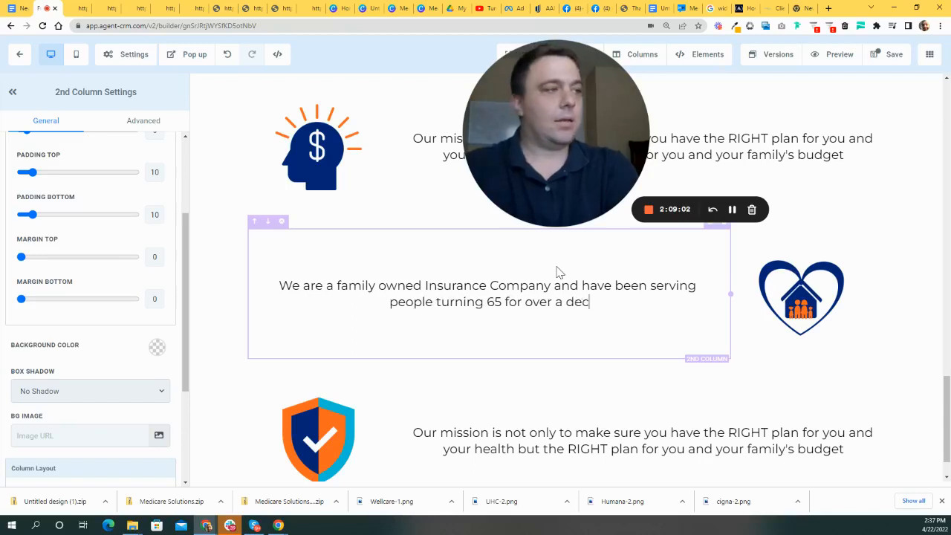
{"action": "type", "text": "ade"}
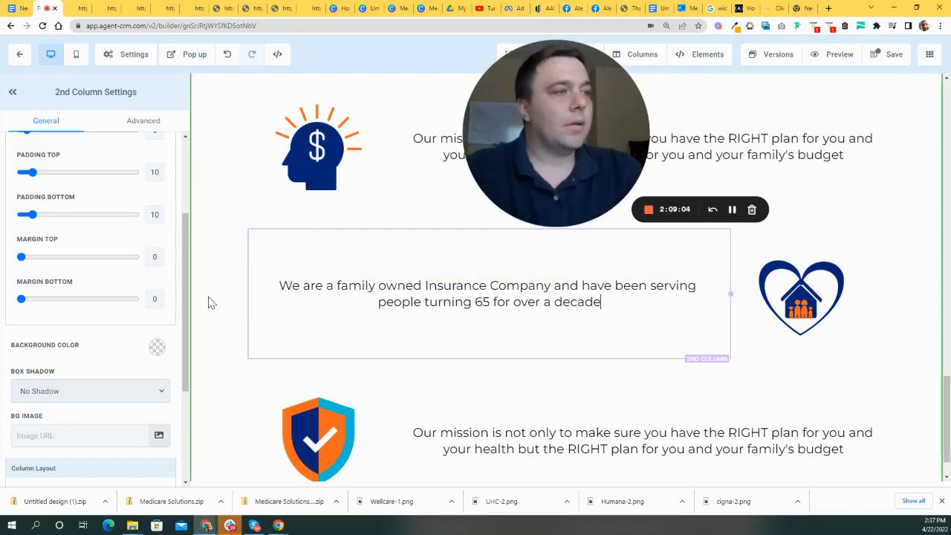
{"action": "left_click", "coordinate": [721, 352]}
{"action": "scroll", "coordinate": [722, 371], "scroll_direction": "down", "scroll_amount": 1}
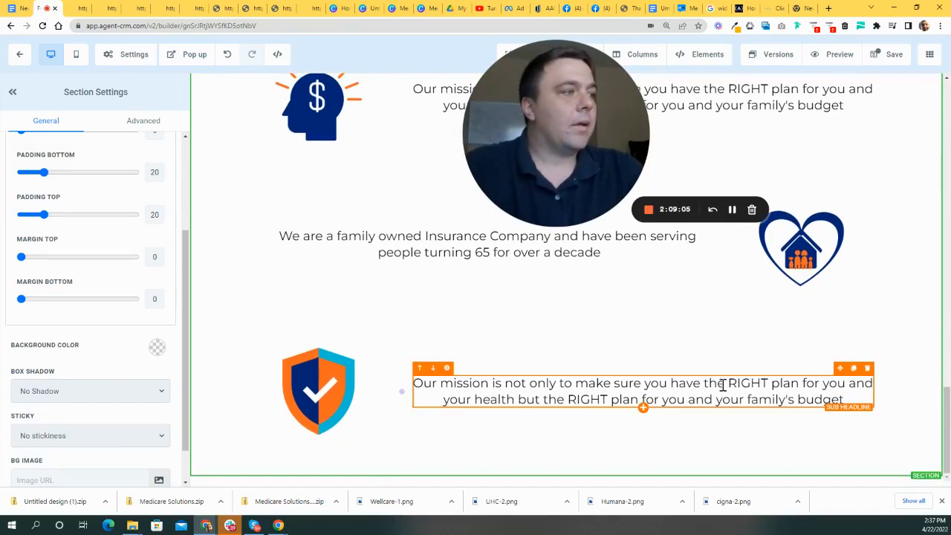
- Rewrite the shield row's text about trusting an expert through Medicare's confusing maze
{"action": "left_click", "coordinate": [560, 384]}
{"action": "left_click_drag", "start_coordinate": [814, 403], "coordinate": [396, 384]}
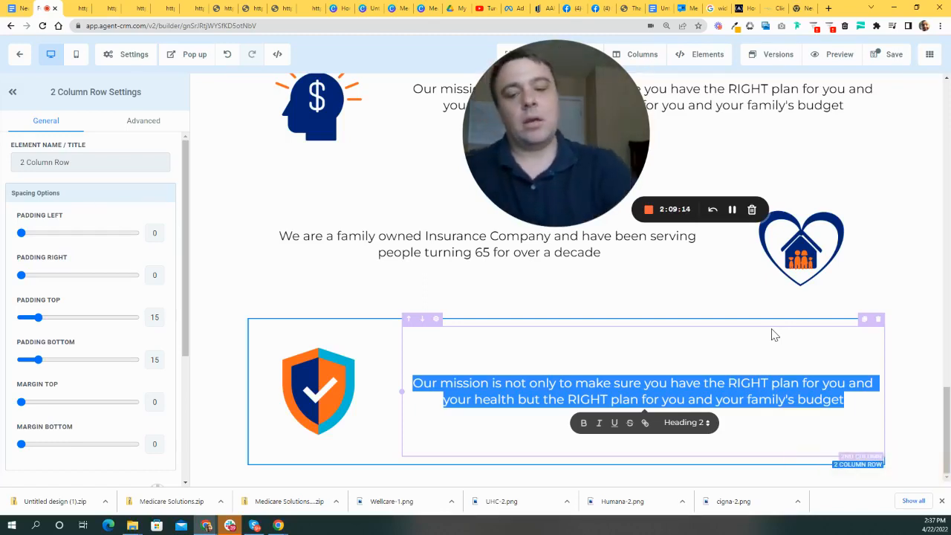
{"action": "type", "text": "It's important"}
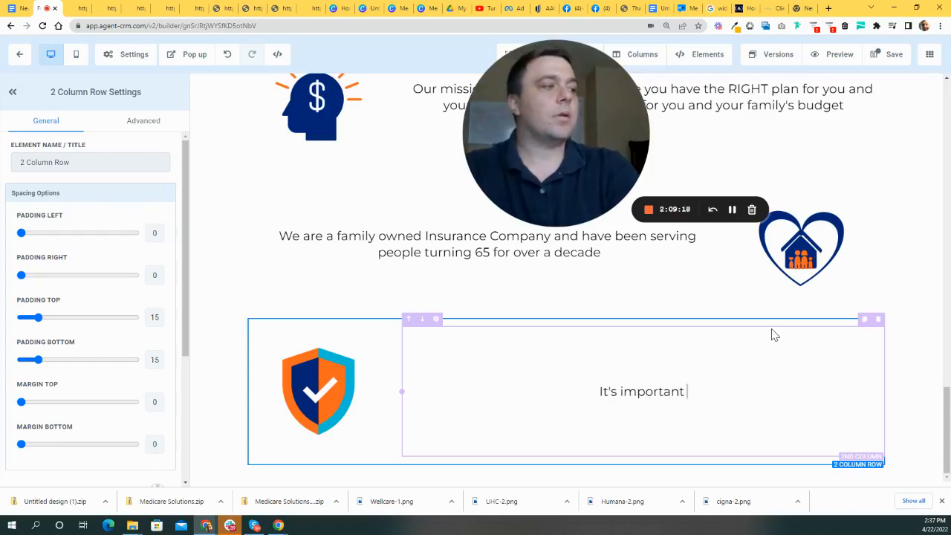
{"action": "type", "text": " to trust an "}
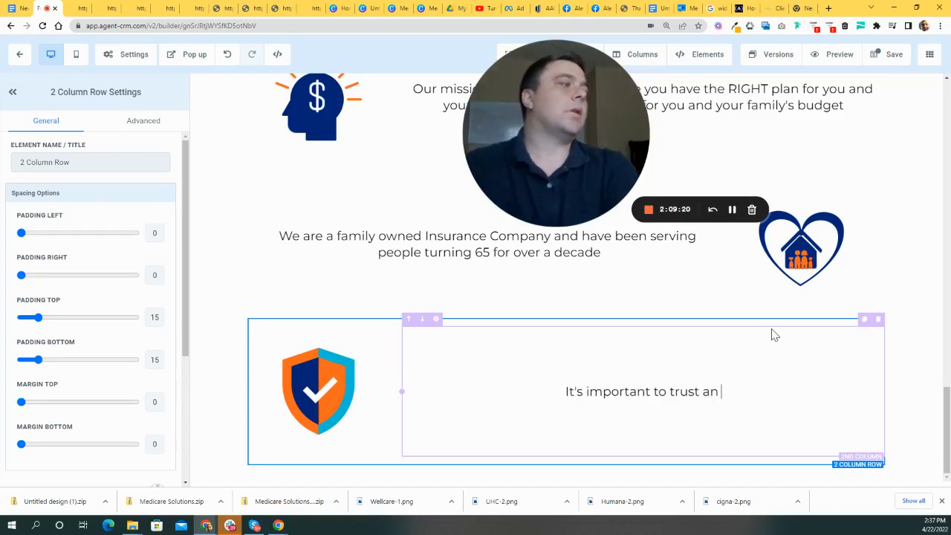
{"action": "type", "text": "expert when "}
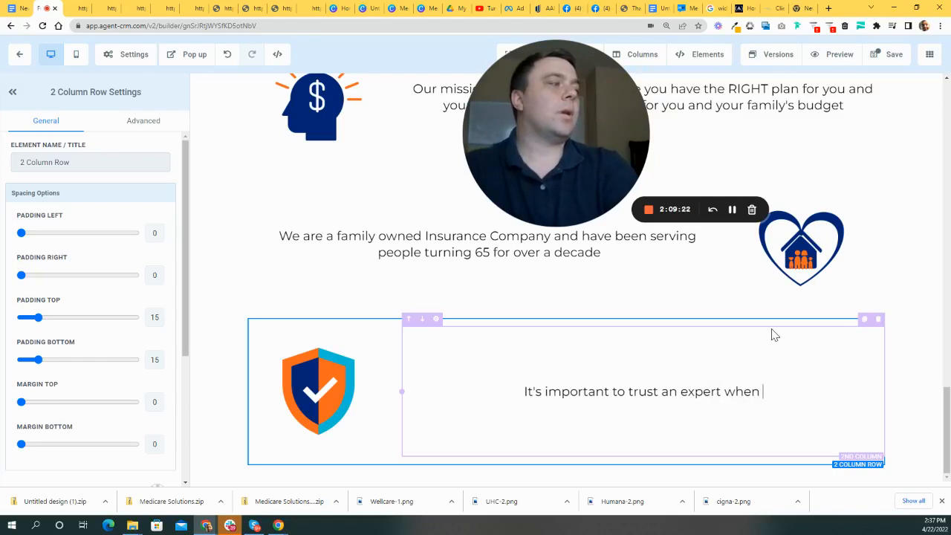
{"action": "type", "text": "choosing"}
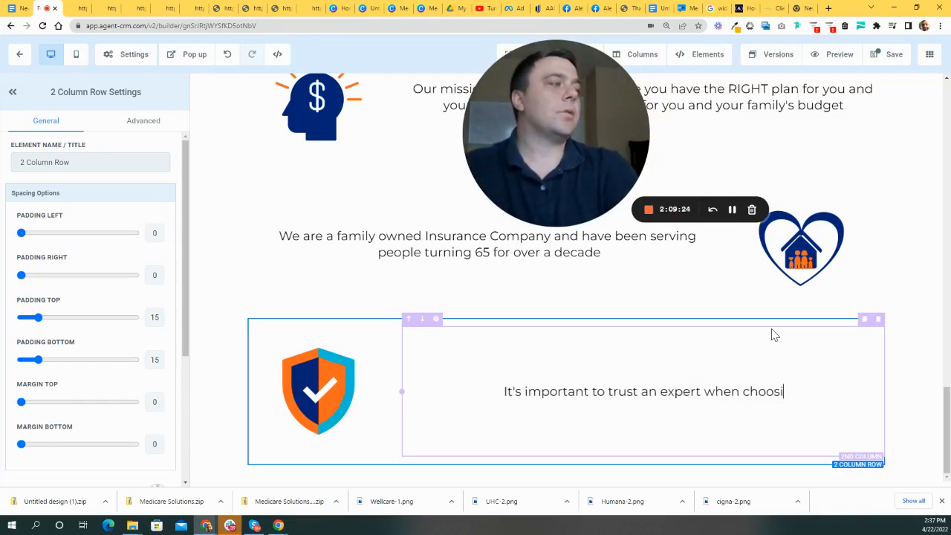
{"action": "key", "text": "BackSpace"}
{"action": "key", "text": "BackSpace"}
{"action": "key", "text": "BackSpace"}
{"action": "key", "text": "BackSpace"}
{"action": "key", "text": "BackSpace"}
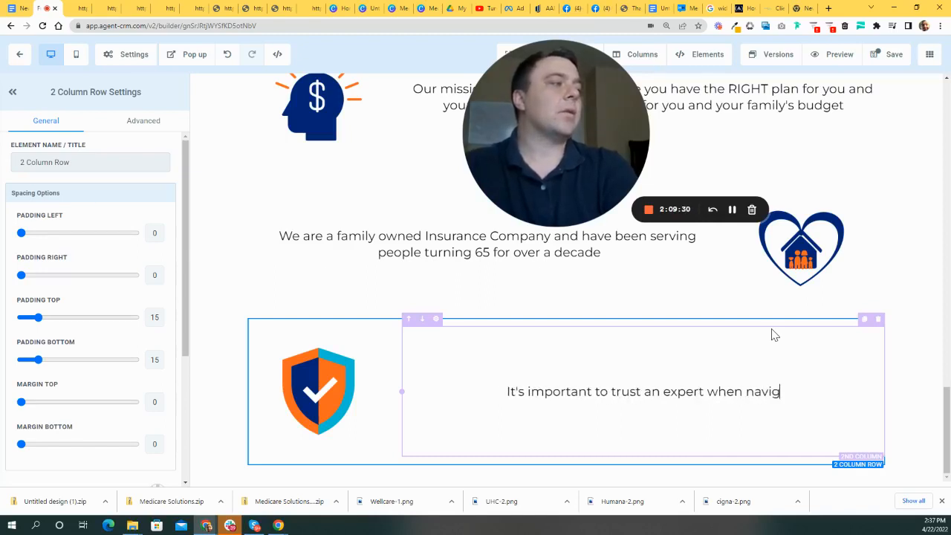
{"action": "type", "text": "h th"}
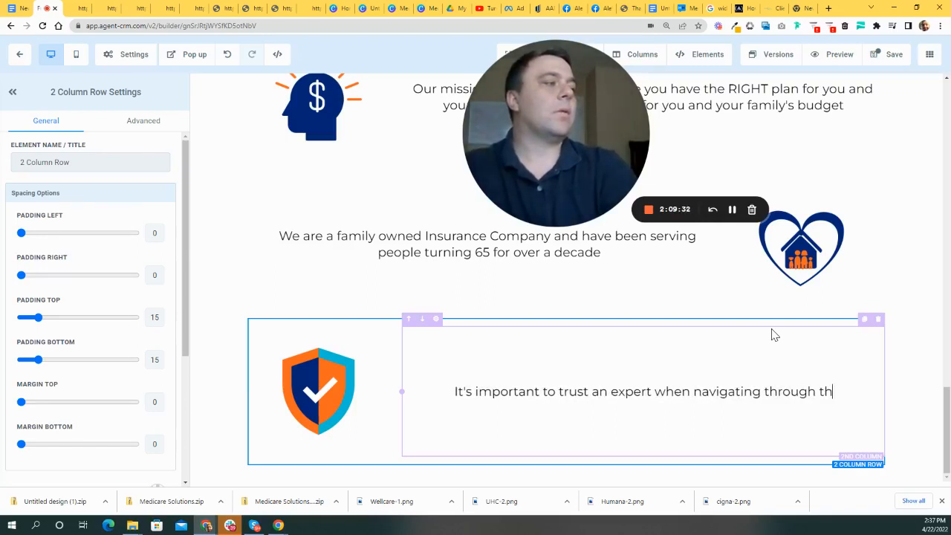
{"action": "type", "text": "e confusing maze of Medicare. We are here to help not here to sell"}
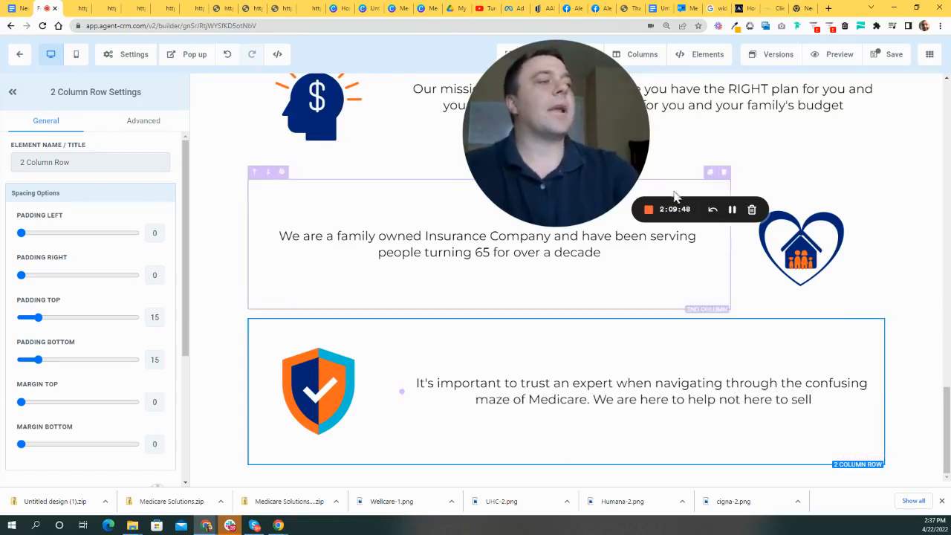
{"action": "left_click", "coordinate": [236, 355]}
{"action": "scroll", "coordinate": [701, 334], "scroll_direction": "up", "scroll_amount": 3}
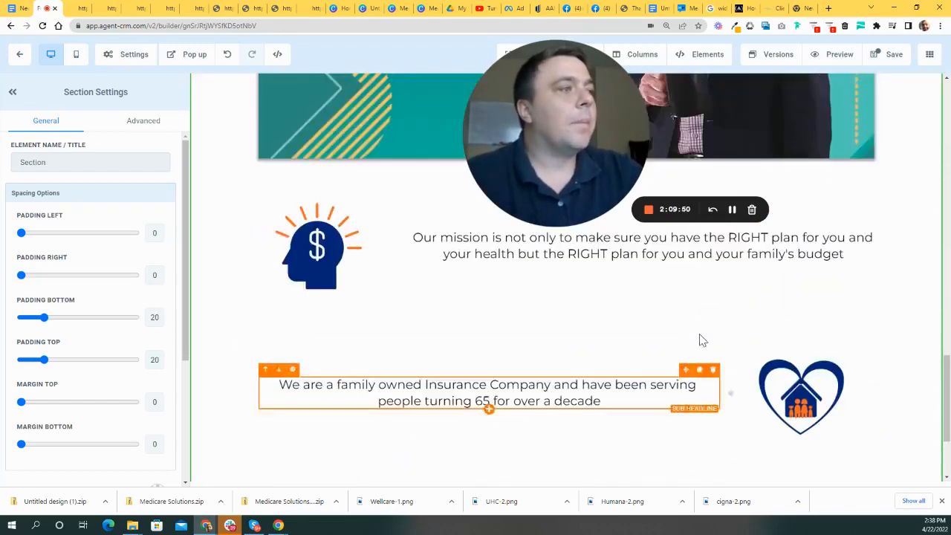
{"action": "scroll", "coordinate": [690, 333], "scroll_direction": "down", "scroll_amount": 2}
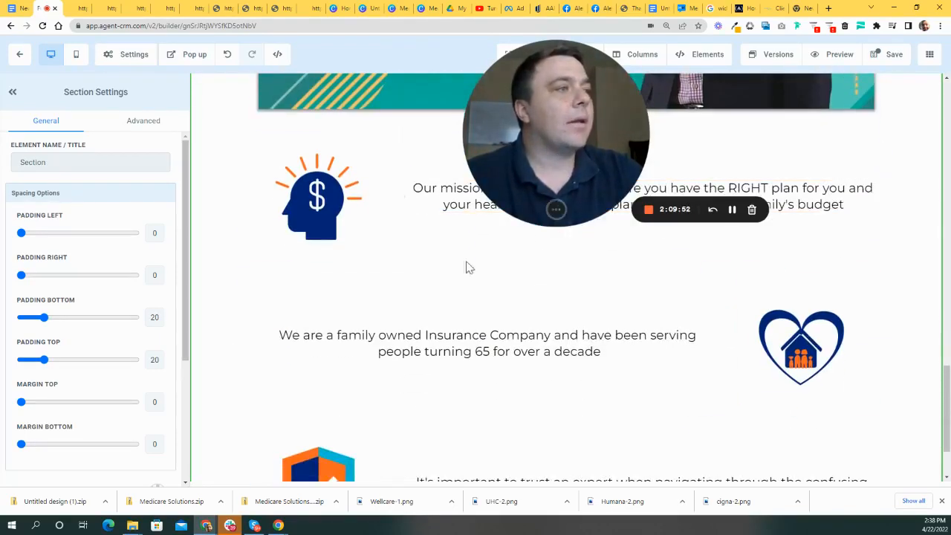
{"action": "scroll", "coordinate": [546, 238], "scroll_direction": "down", "scroll_amount": 1}
{"action": "scroll", "coordinate": [564, 312], "scroll_direction": "up", "scroll_amount": 3}
{"action": "scroll", "coordinate": [570, 298], "scroll_direction": "up", "scroll_amount": 12}
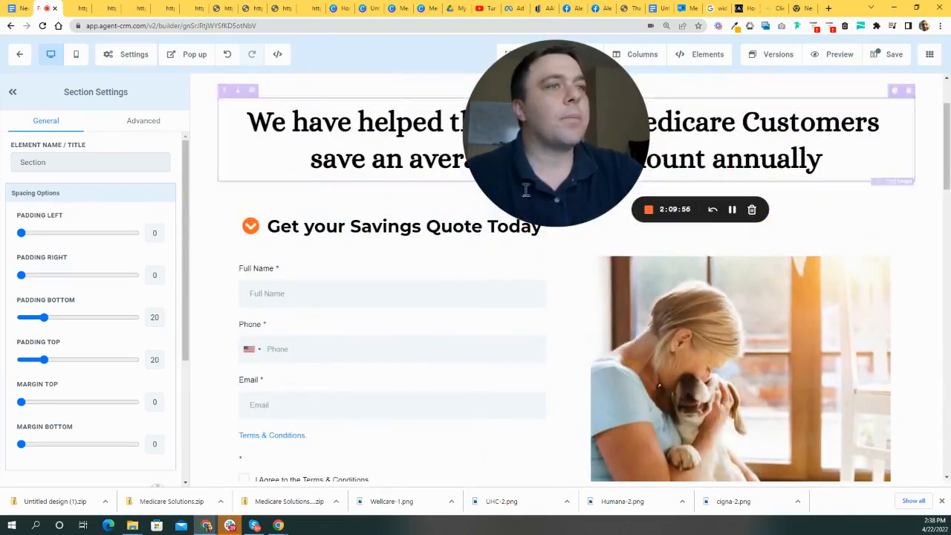
{"action": "left_click_drag", "start_coordinate": [604, 171], "coordinate": [611, 271]}
{"action": "scroll", "coordinate": [772, 220], "scroll_direction": "up", "scroll_amount": 2}
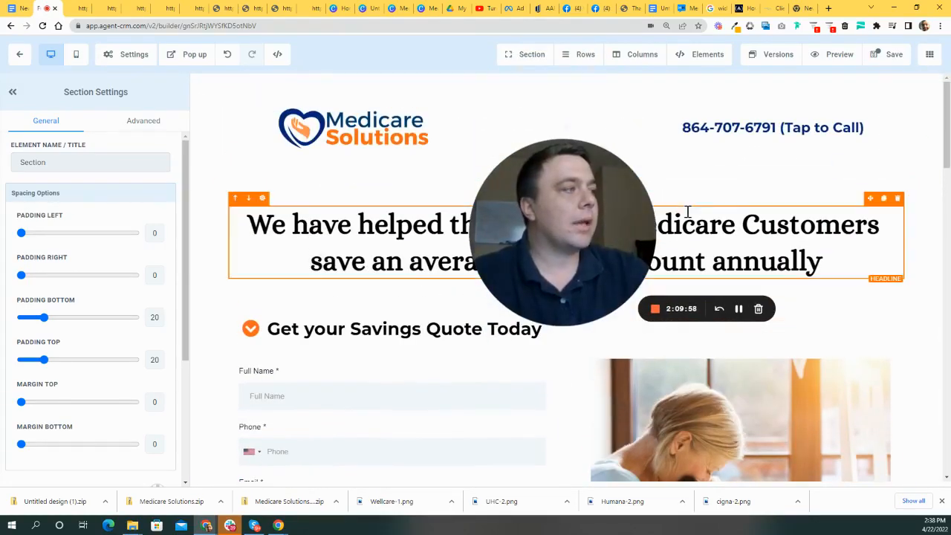
{"action": "scroll", "coordinate": [713, 230], "scroll_direction": "down", "scroll_amount": 3}
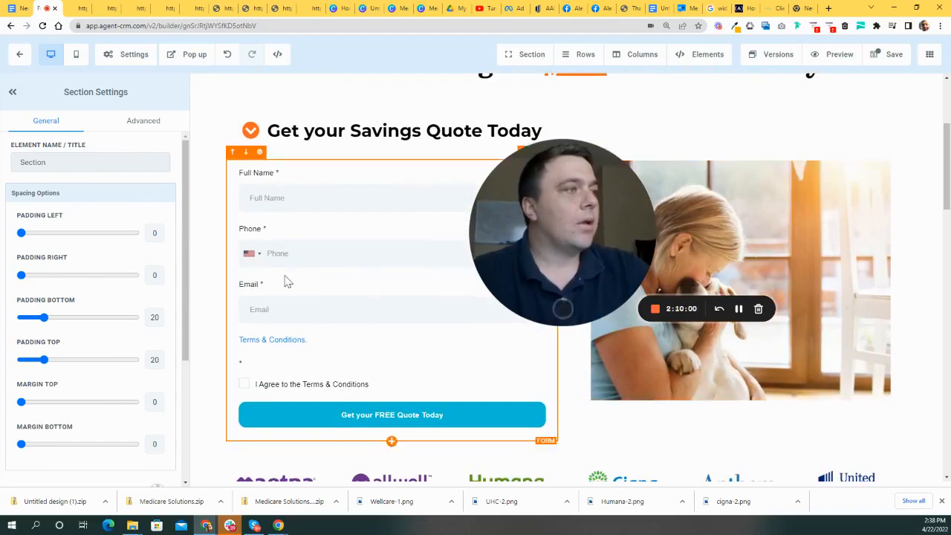
{"action": "scroll", "coordinate": [334, 280], "scroll_direction": "down", "scroll_amount": 9}
{"action": "scroll", "coordinate": [414, 261], "scroll_direction": "down", "scroll_amount": 2}
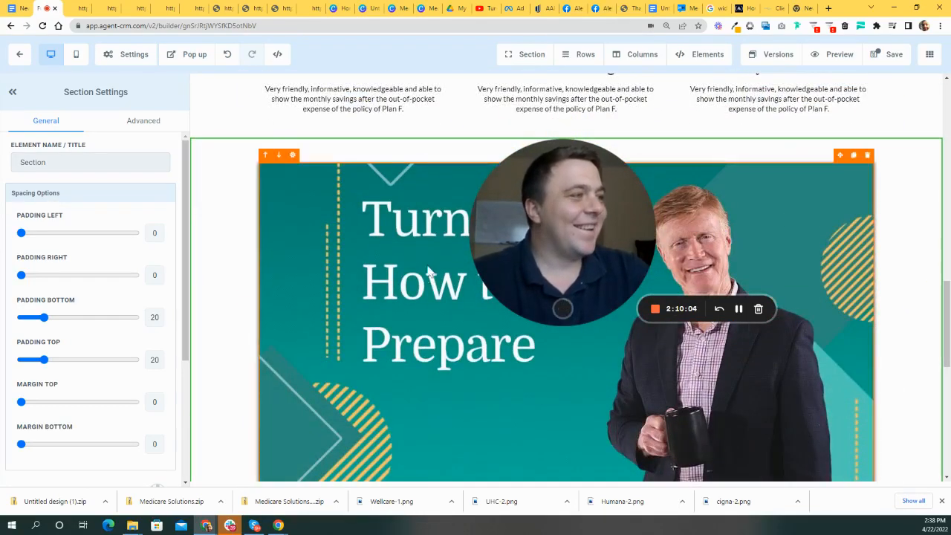
{"action": "scroll", "coordinate": [448, 270], "scroll_direction": "down", "scroll_amount": 7}
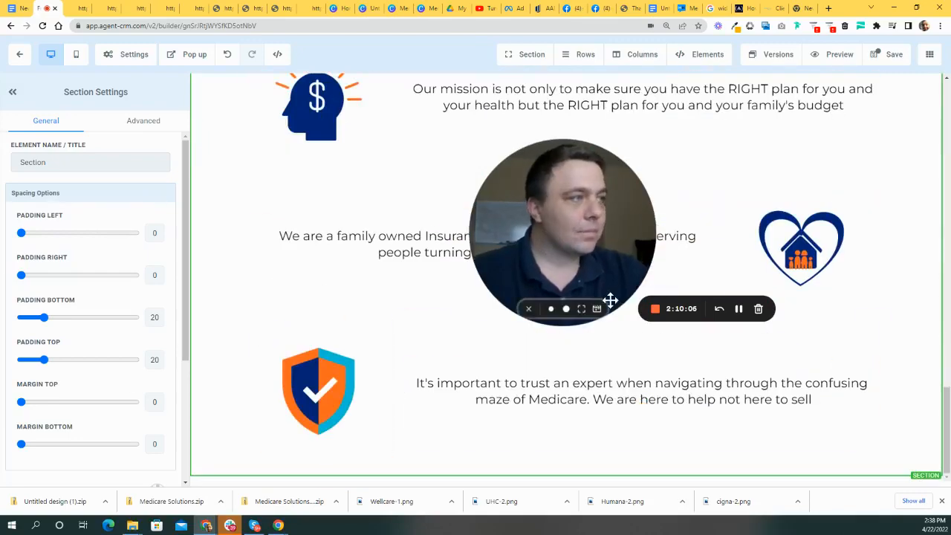
{"action": "scroll", "coordinate": [654, 301], "scroll_direction": "up", "scroll_amount": 7}
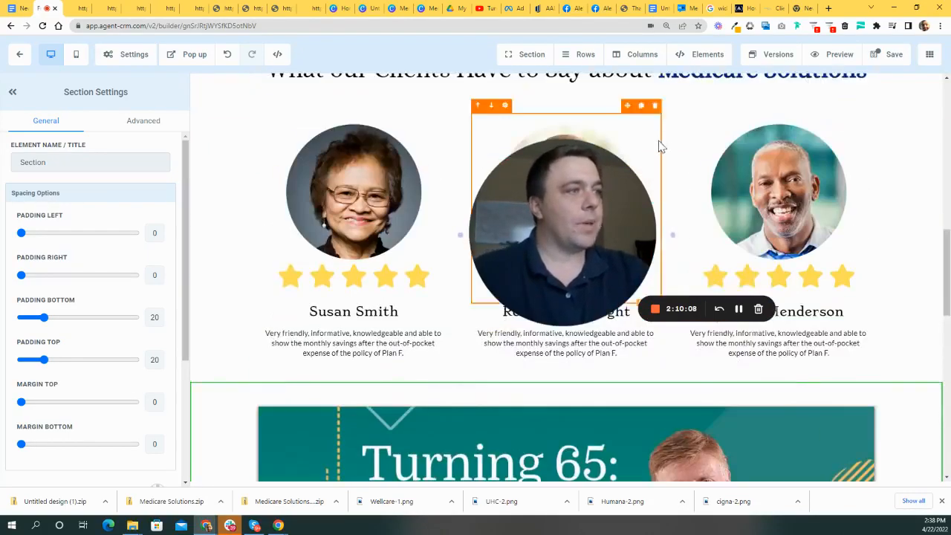
{"action": "scroll", "coordinate": [660, 142], "scroll_direction": "down", "scroll_amount": 2}
{"action": "left_click_drag", "start_coordinate": [636, 245], "coordinate": [59, 285]}
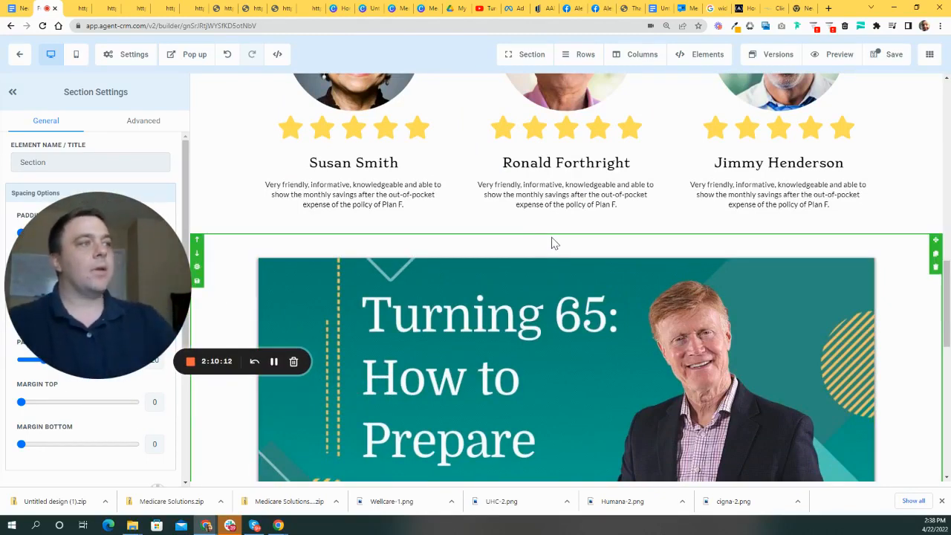
{"action": "left_click_drag", "start_coordinate": [946, 269], "coordinate": [944, 156]}
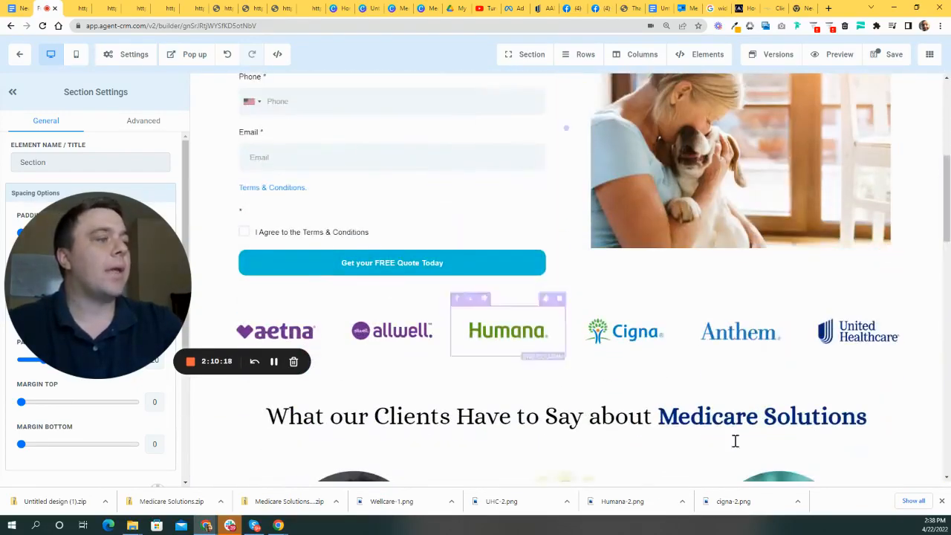
{"action": "scroll", "coordinate": [821, 386], "scroll_direction": "down", "scroll_amount": 3}
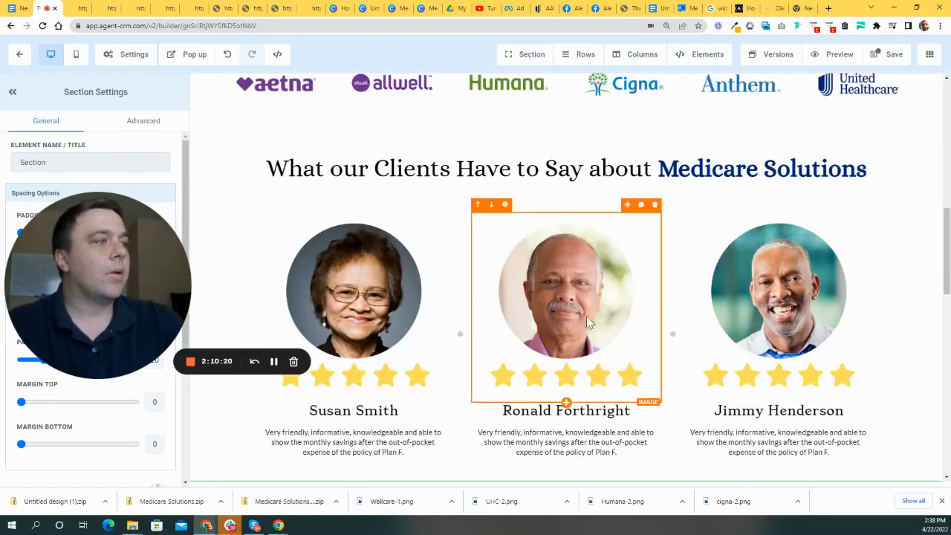
{"action": "scroll", "coordinate": [586, 315], "scroll_direction": "down", "scroll_amount": 3}
{"action": "scroll", "coordinate": [668, 297], "scroll_direction": "up", "scroll_amount": 3}
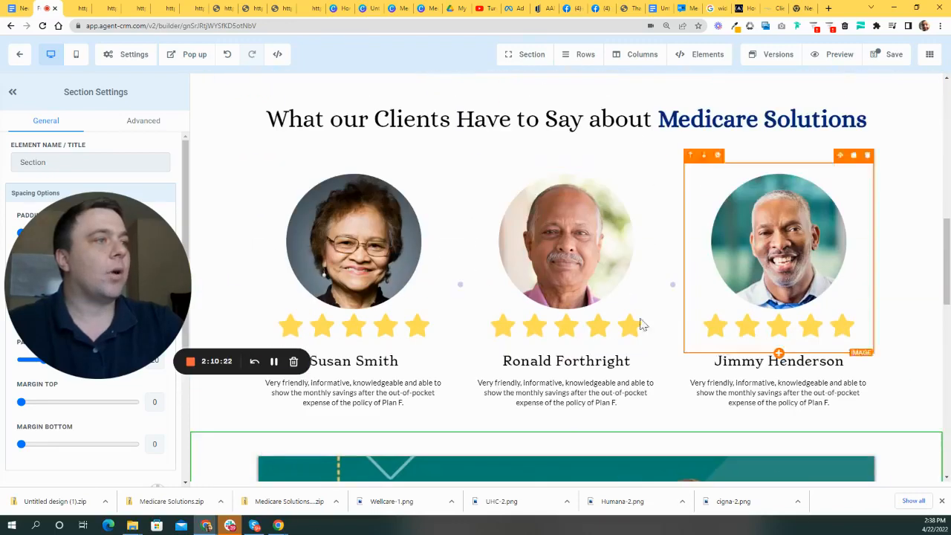
{"action": "scroll", "coordinate": [777, 301], "scroll_direction": "up", "scroll_amount": 5}
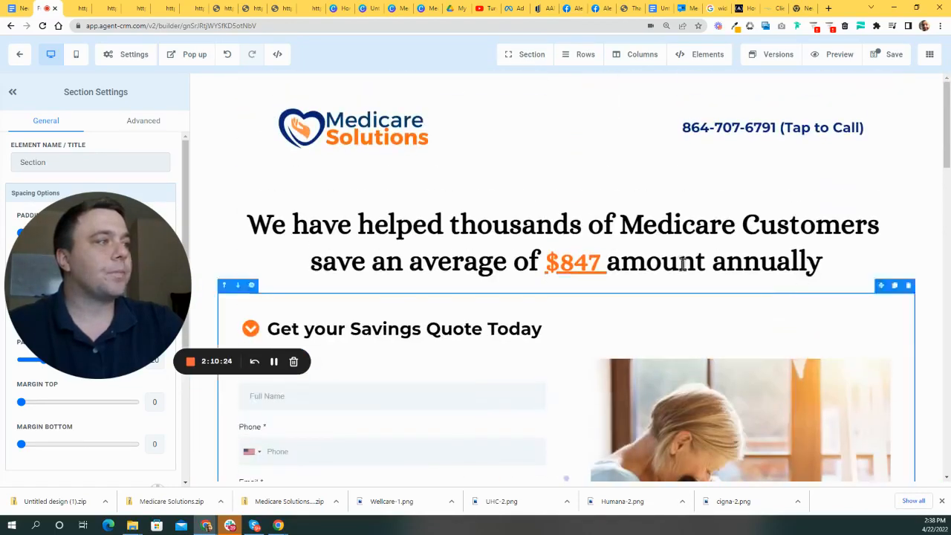
{"action": "left_click_drag", "start_coordinate": [110, 215], "coordinate": [111, 237]}
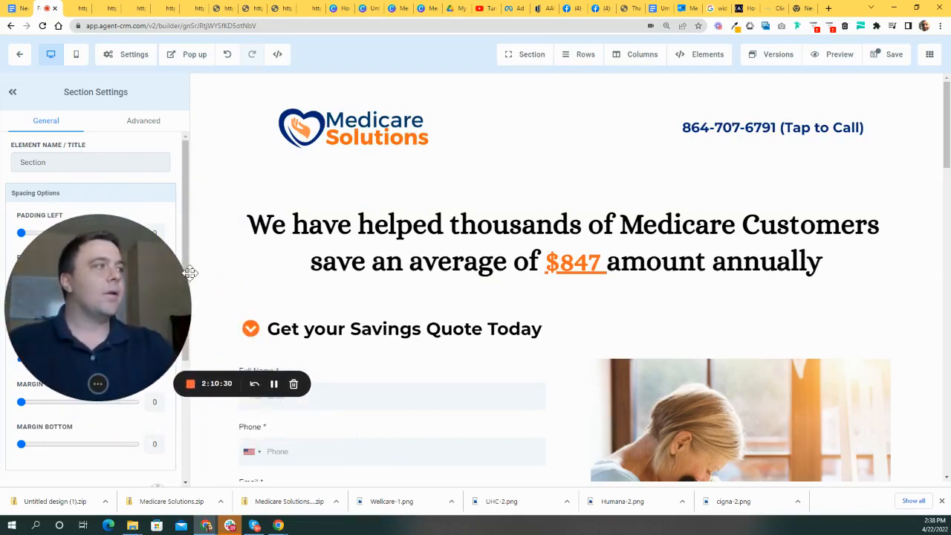
- Save the landing page changes
{"action": "left_click_drag", "start_coordinate": [112, 299], "coordinate": [196, 293]}
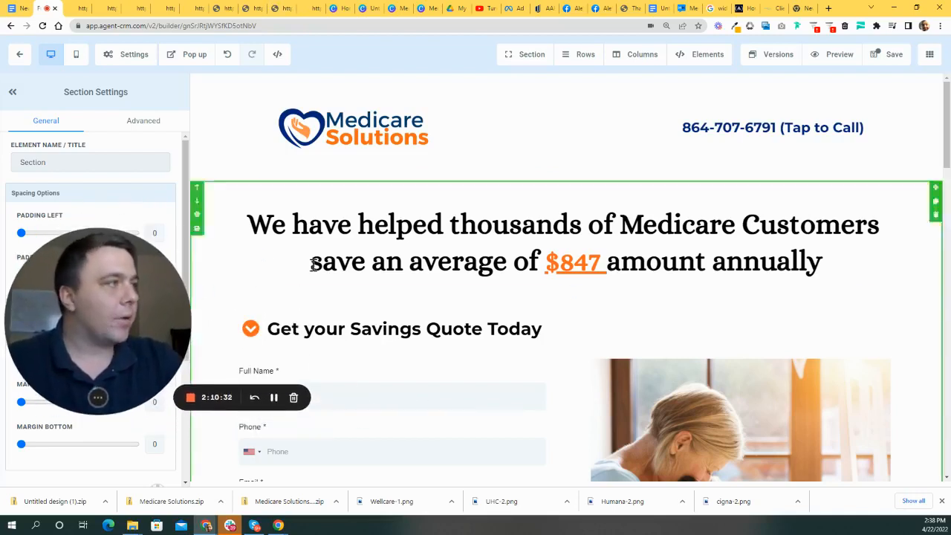
{"action": "left_click", "coordinate": [890, 55]}
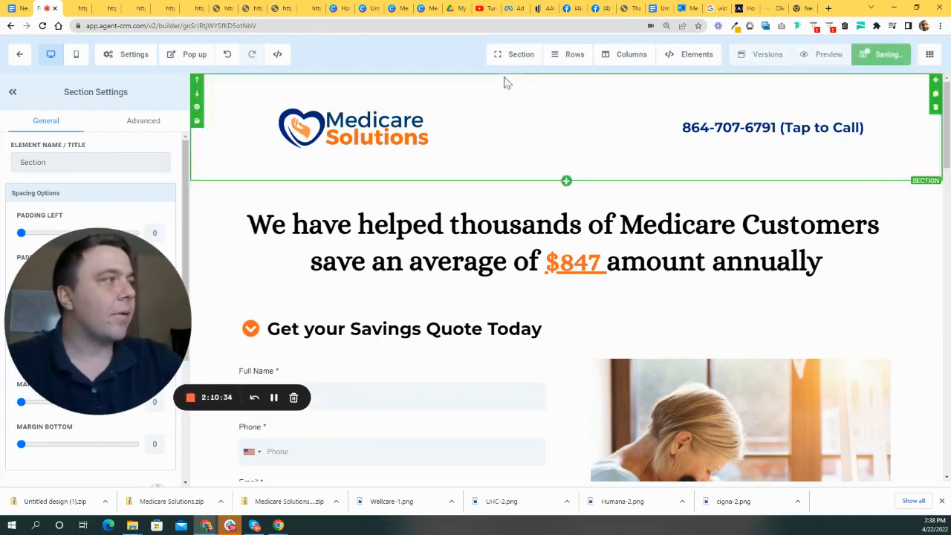
{"action": "left_click_drag", "start_coordinate": [156, 279], "coordinate": [290, 272]}
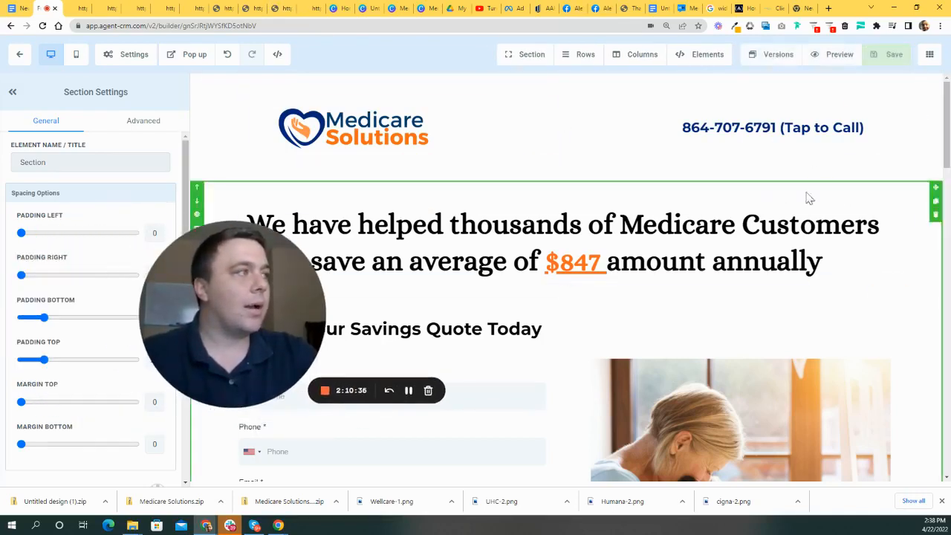
{"action": "left_click", "coordinate": [929, 55]}
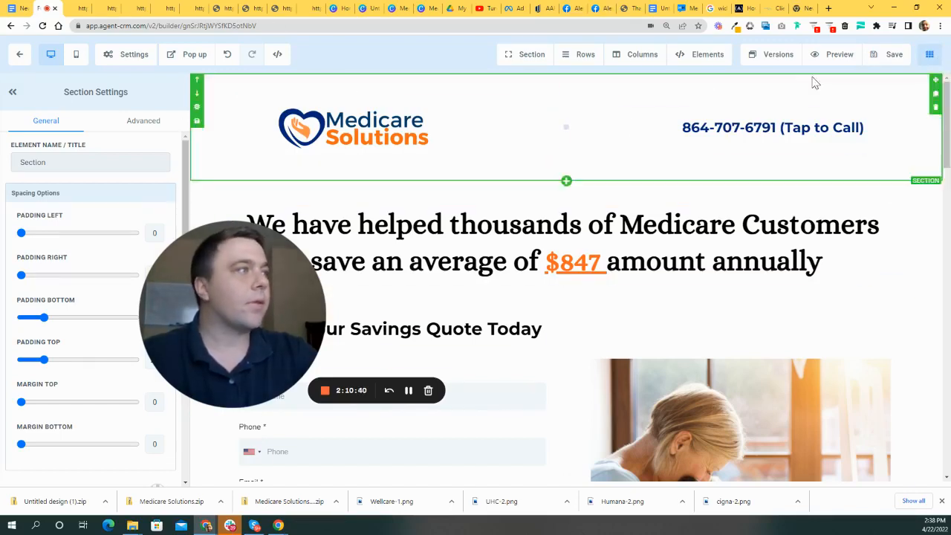
- Preview the page in a new tab, reviewing logos, testimonials, the video and mission rows
{"action": "left_click", "coordinate": [835, 54]}
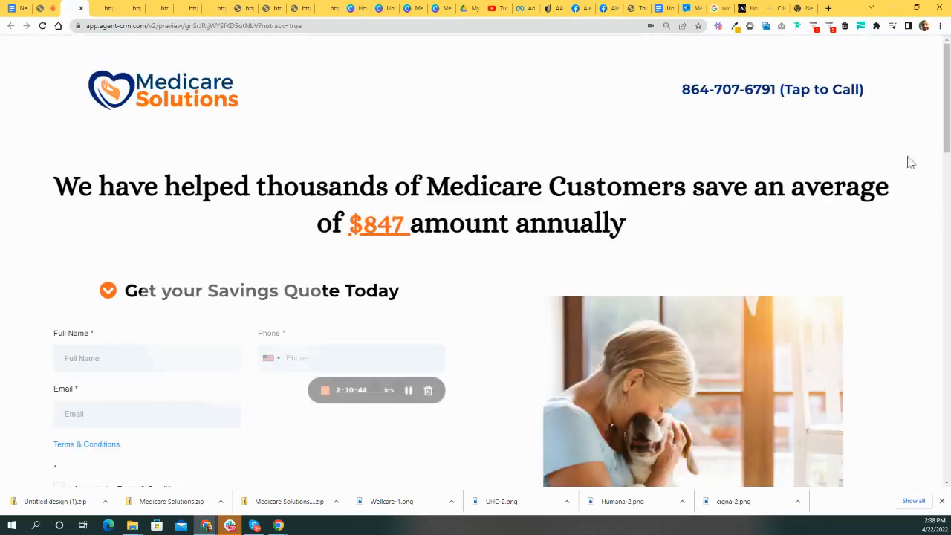
{"action": "left_click_drag", "start_coordinate": [946, 96], "coordinate": [949, 79]}
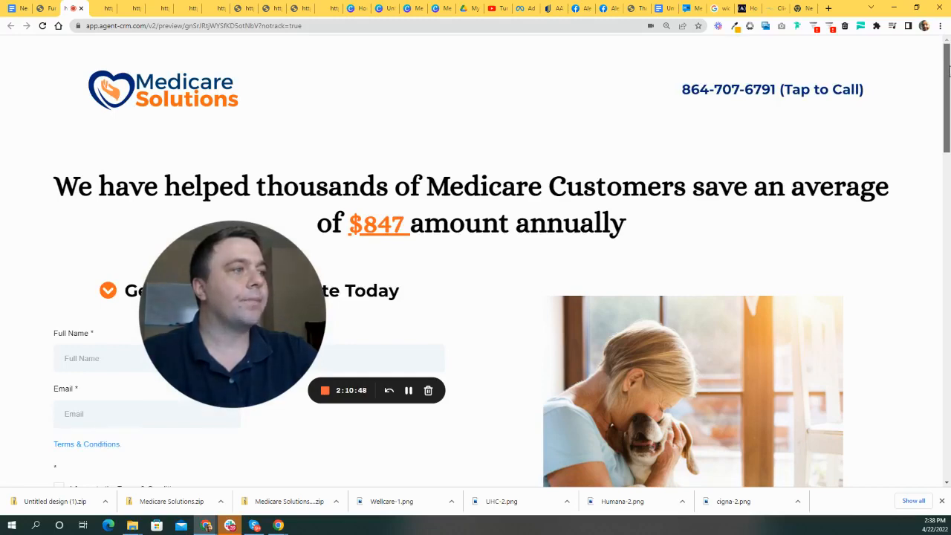
{"action": "scroll", "coordinate": [366, 267], "scroll_direction": "down", "scroll_amount": 3}
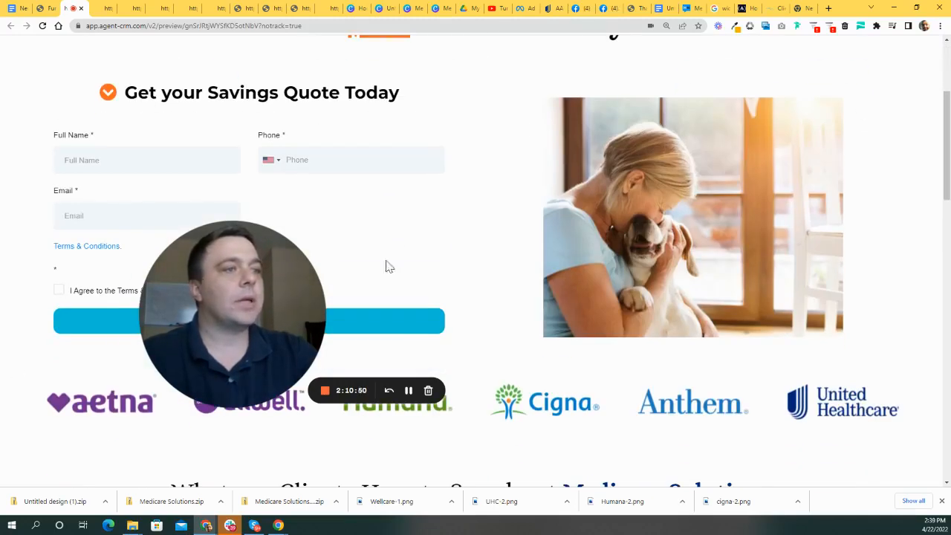
{"action": "scroll", "coordinate": [728, 261], "scroll_direction": "up", "scroll_amount": 3}
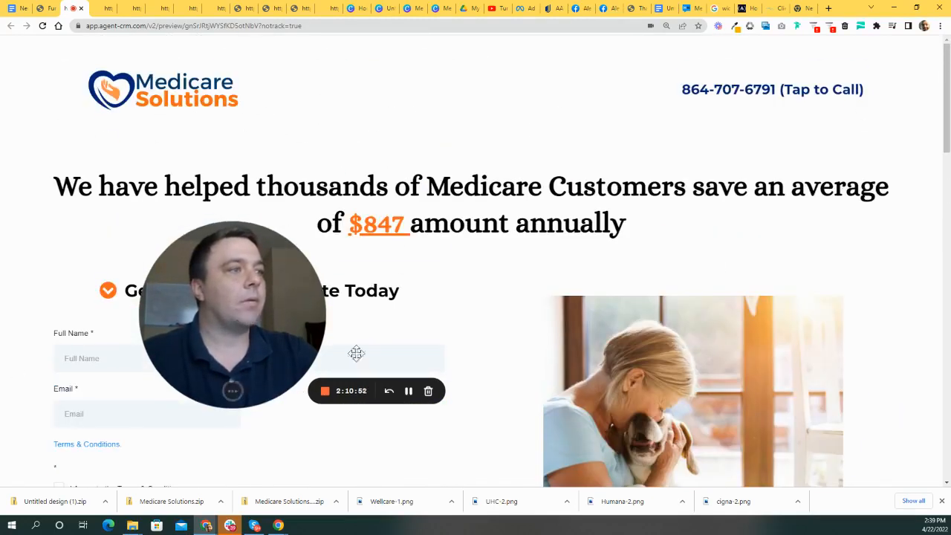
{"action": "left_click_drag", "start_coordinate": [265, 325], "coordinate": [600, 448]}
{"action": "scroll", "coordinate": [253, 423], "scroll_direction": "down", "scroll_amount": 2}
{"action": "scroll", "coordinate": [363, 329], "scroll_direction": "up", "scroll_amount": 2}
{"action": "scroll", "coordinate": [635, 356], "scroll_direction": "down", "scroll_amount": 7}
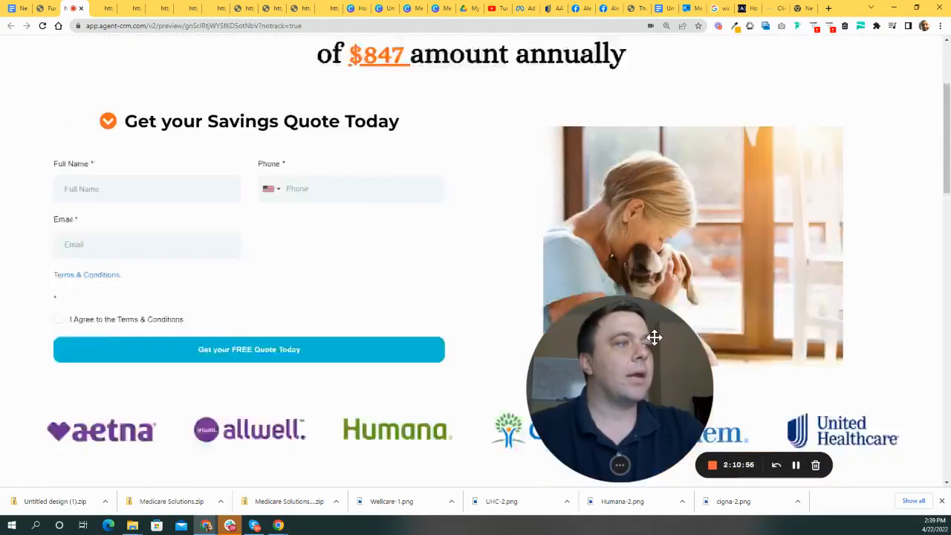
{"action": "scroll", "coordinate": [655, 335], "scroll_direction": "down", "scroll_amount": 1}
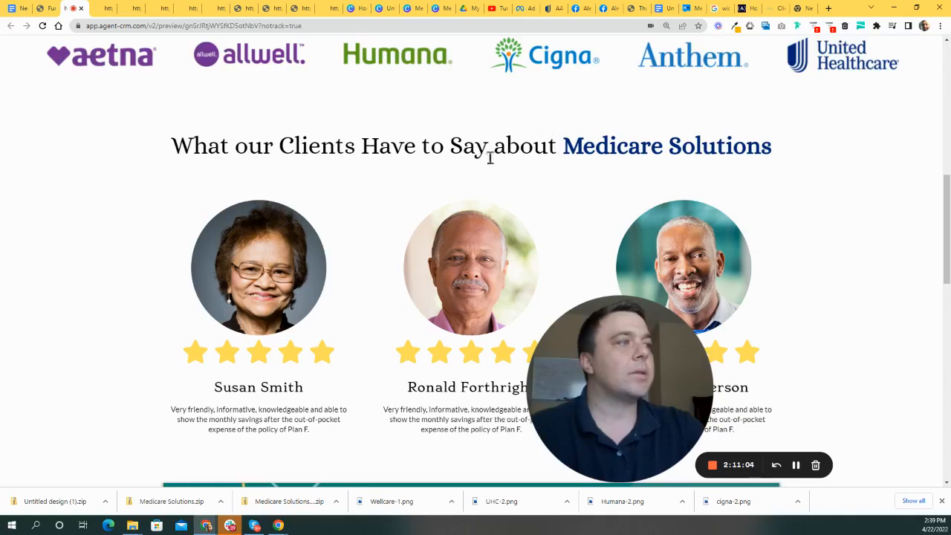
{"action": "scroll", "coordinate": [588, 246], "scroll_direction": "down", "scroll_amount": 2}
{"action": "scroll", "coordinate": [524, 272], "scroll_direction": "up", "scroll_amount": 7}
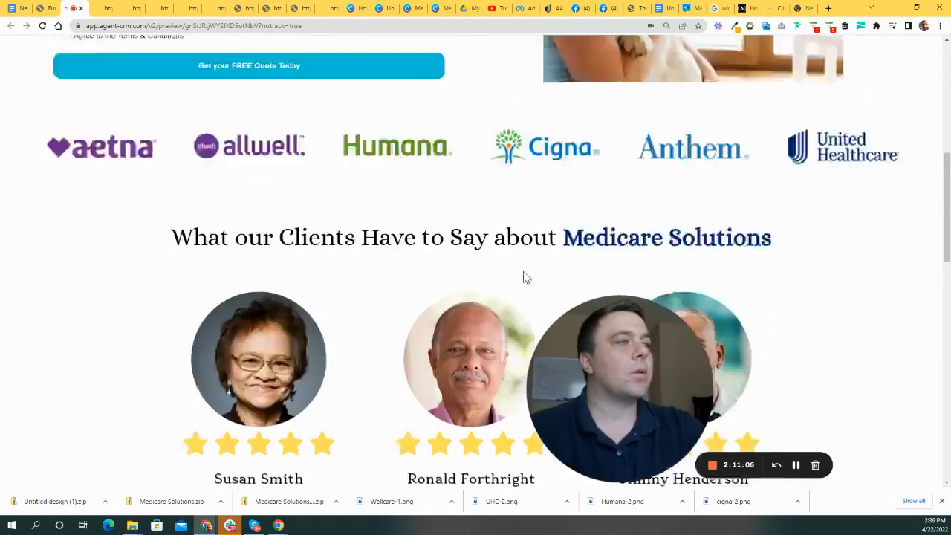
{"action": "scroll", "coordinate": [532, 286], "scroll_direction": "down", "scroll_amount": 12}
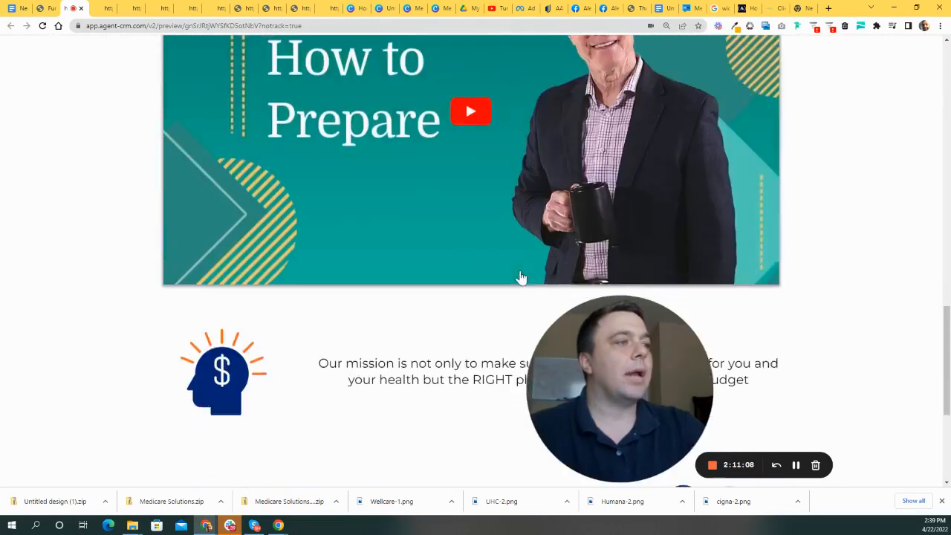
{"action": "scroll", "coordinate": [519, 222], "scroll_direction": "down", "scroll_amount": 2}
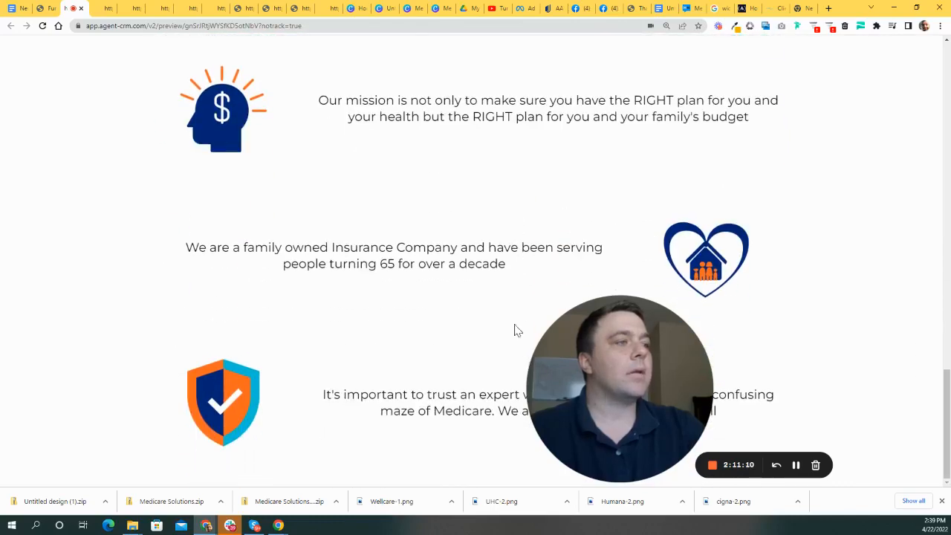
{"action": "scroll", "coordinate": [520, 297], "scroll_direction": "up", "scroll_amount": 15}
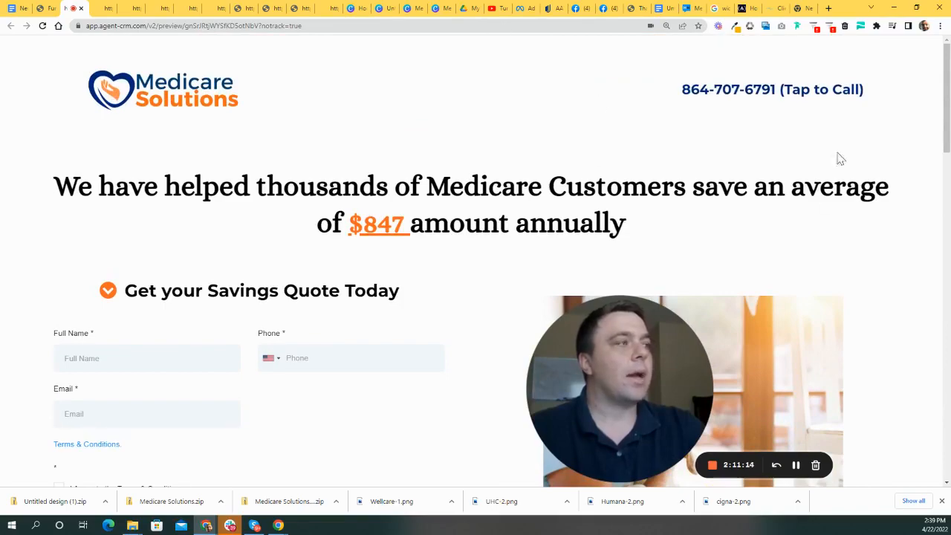
- Set the headline section's left and right padding to 50 and its top padding to 0
{"action": "left_click", "coordinate": [41, 9]}
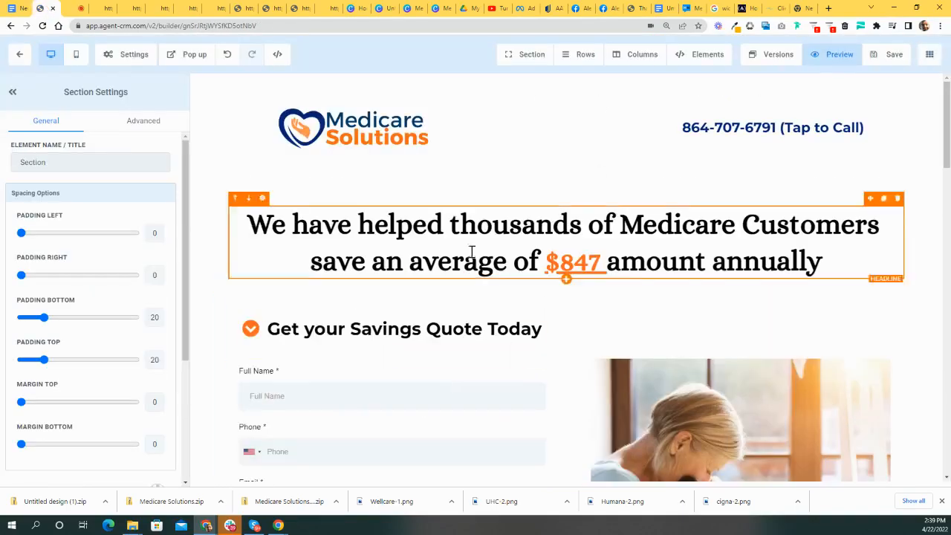
{"action": "scroll", "coordinate": [483, 265], "scroll_direction": "down", "scroll_amount": 7}
{"action": "scroll", "coordinate": [573, 335], "scroll_direction": "down", "scroll_amount": 3}
{"action": "scroll", "coordinate": [569, 282], "scroll_direction": "up", "scroll_amount": 10}
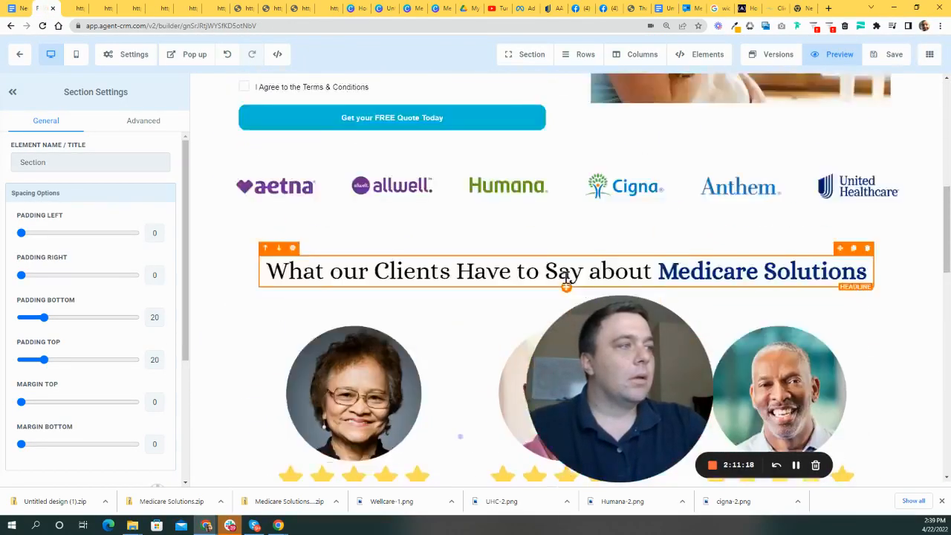
{"action": "left_click_drag", "start_coordinate": [632, 351], "coordinate": [785, 346]}
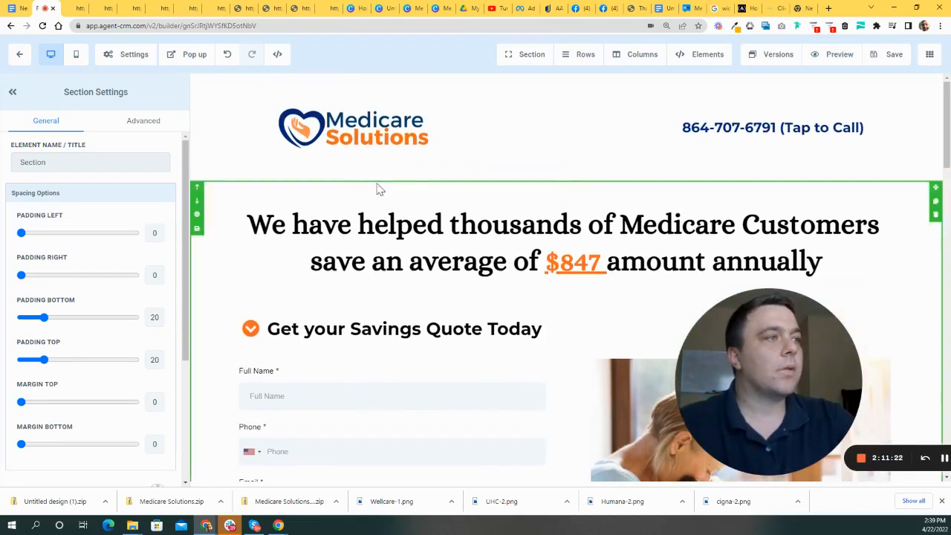
{"action": "left_click", "coordinate": [414, 193]}
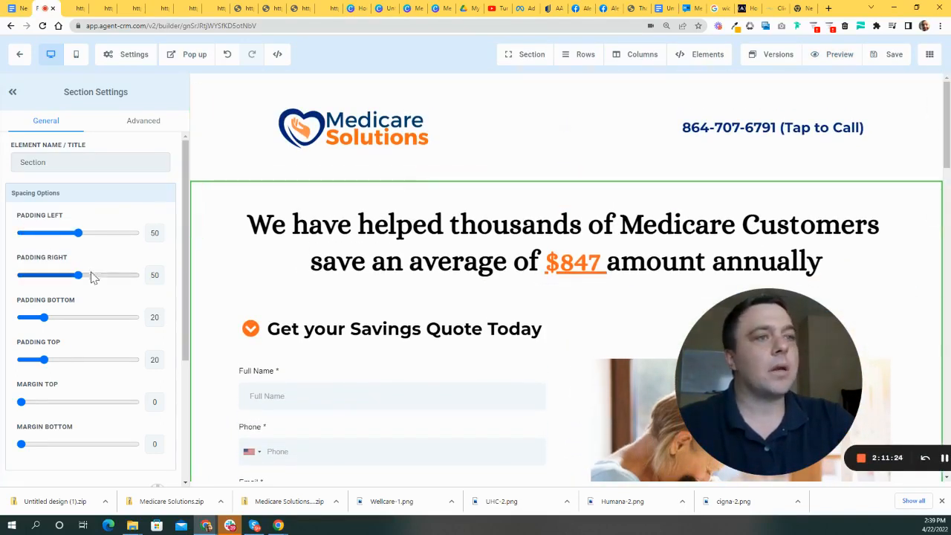
{"action": "left_click_drag", "start_coordinate": [46, 363], "coordinate": [16, 362]}
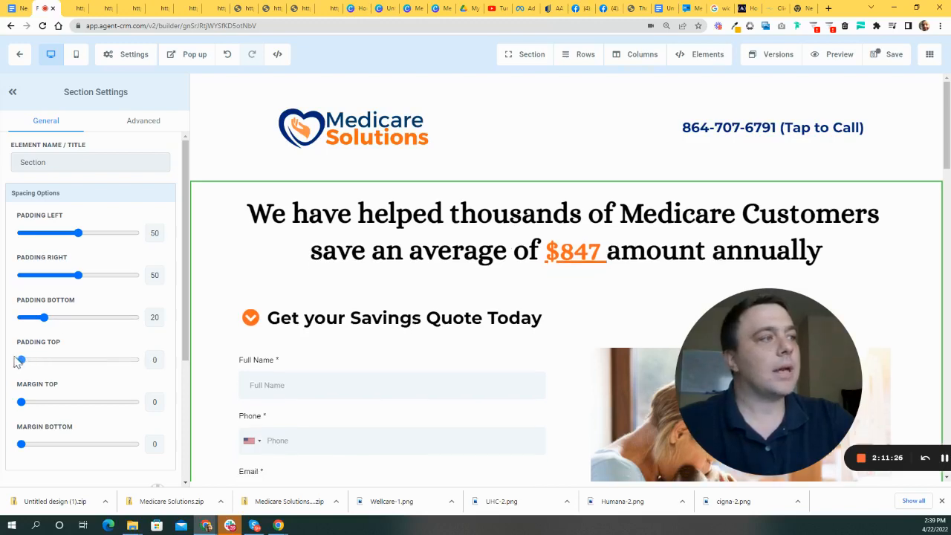
{"action": "scroll", "coordinate": [382, 282], "scroll_direction": "down", "scroll_amount": 1}
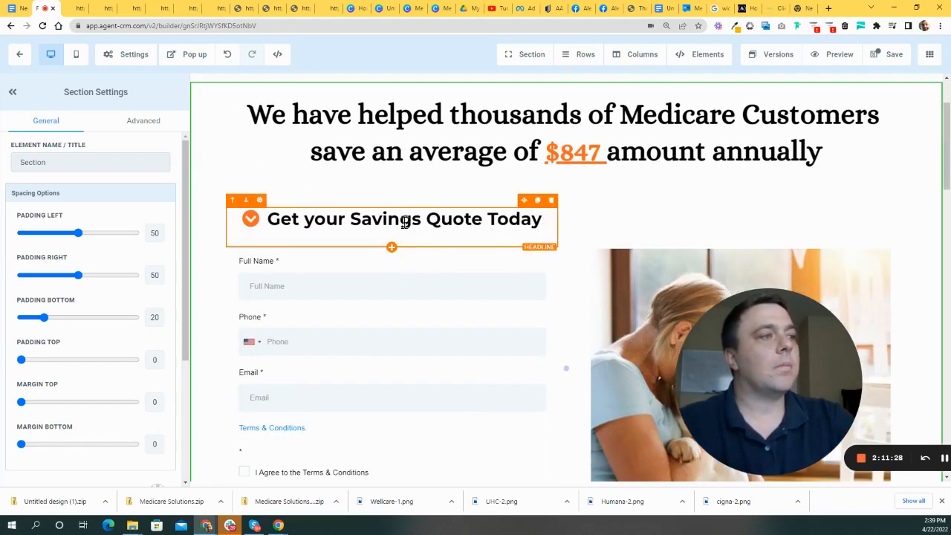
{"action": "scroll", "coordinate": [691, 197], "scroll_direction": "up", "scroll_amount": 1}
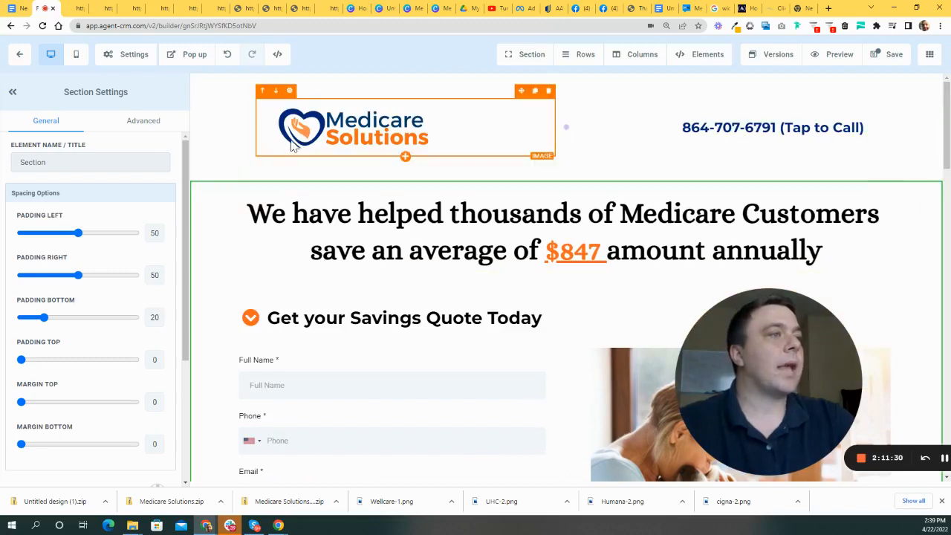
- Set the header section's top padding to 0
{"action": "left_click", "coordinate": [444, 118]}
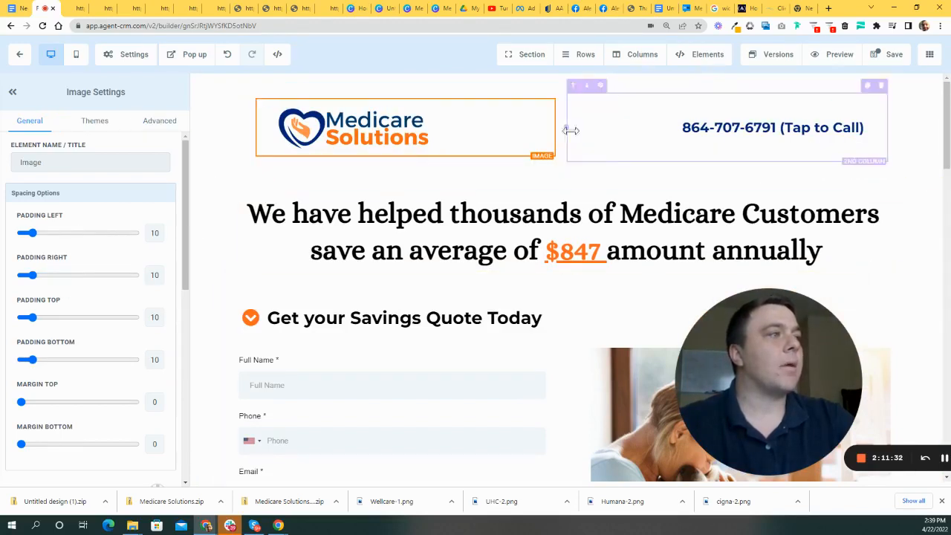
{"action": "left_click", "coordinate": [217, 163]}
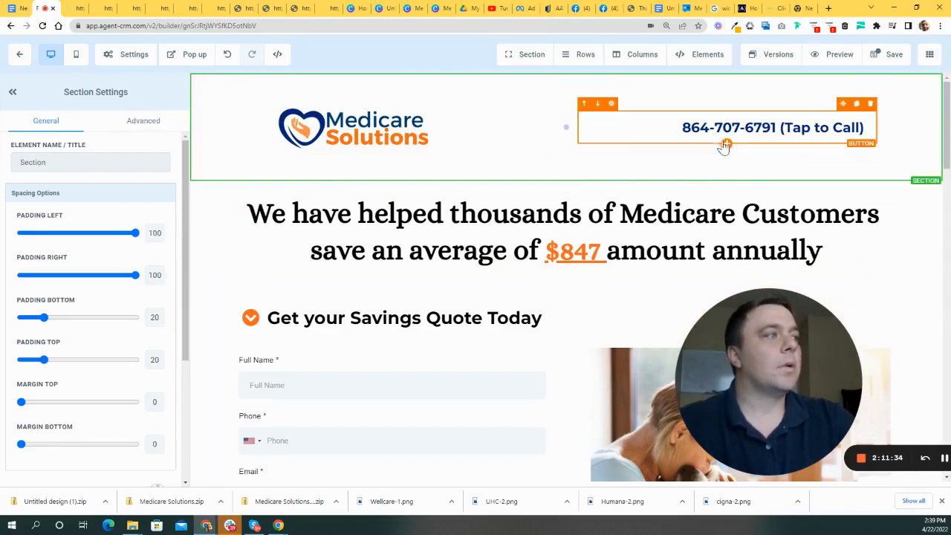
{"action": "scroll", "coordinate": [709, 170], "scroll_direction": "down", "scroll_amount": 3}
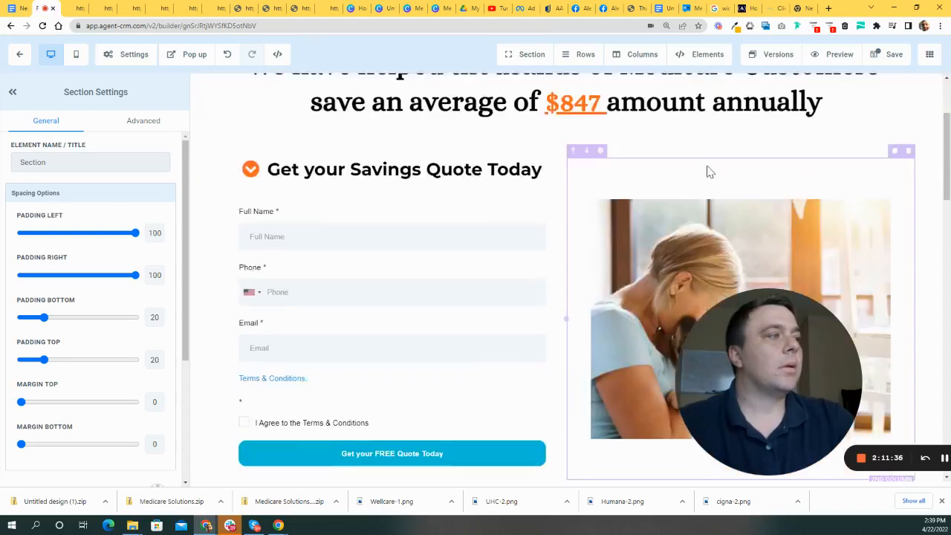
{"action": "scroll", "coordinate": [684, 171], "scroll_direction": "up", "scroll_amount": 3}
{"action": "scroll", "coordinate": [545, 176], "scroll_direction": "down", "scroll_amount": 2}
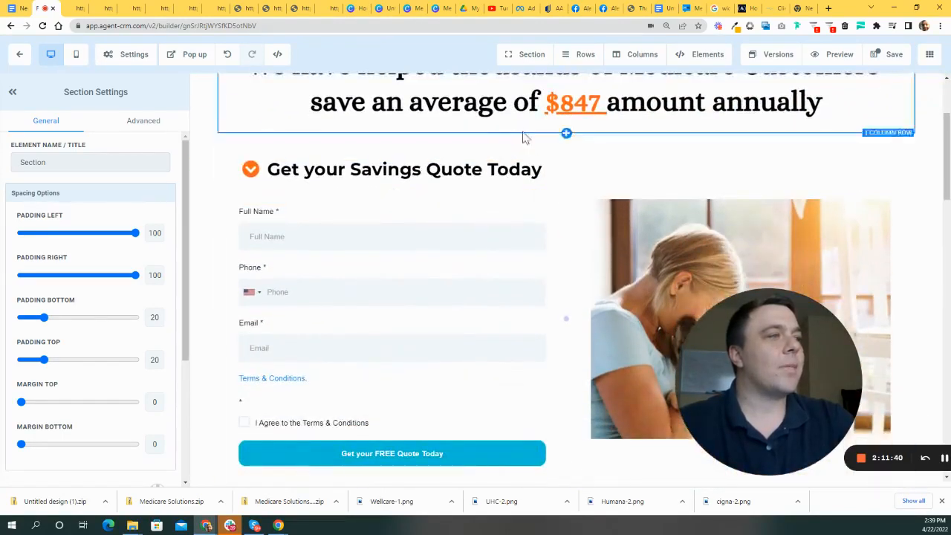
{"action": "scroll", "coordinate": [520, 132], "scroll_direction": "down", "scroll_amount": 1}
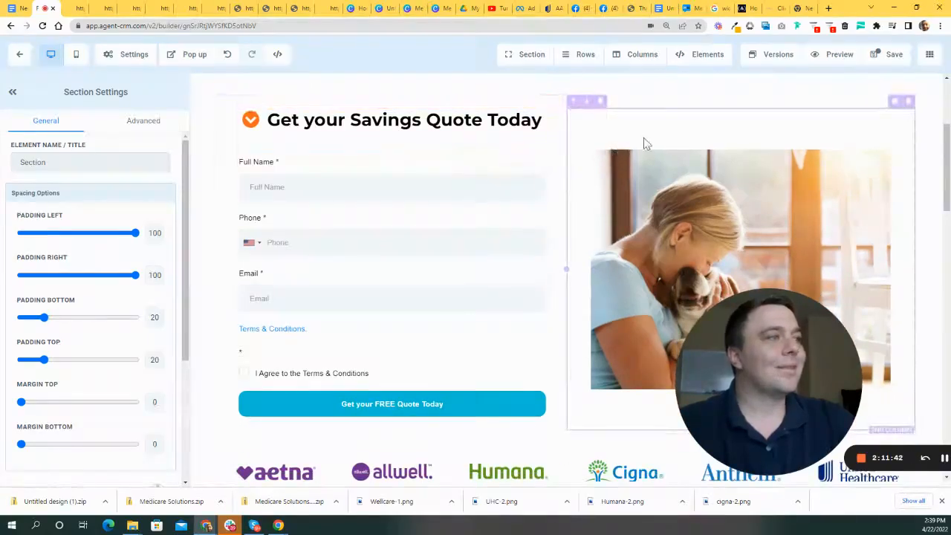
{"action": "scroll", "coordinate": [643, 144], "scroll_direction": "down", "scroll_amount": 3}
{"action": "scroll", "coordinate": [650, 171], "scroll_direction": "up", "scroll_amount": 6}
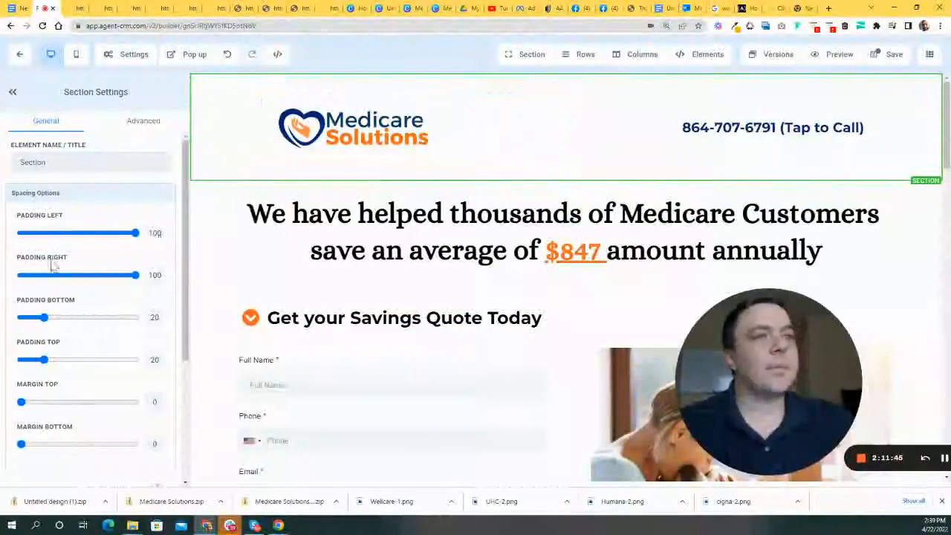
{"action": "left_click_drag", "start_coordinate": [45, 362], "coordinate": [21, 362]}
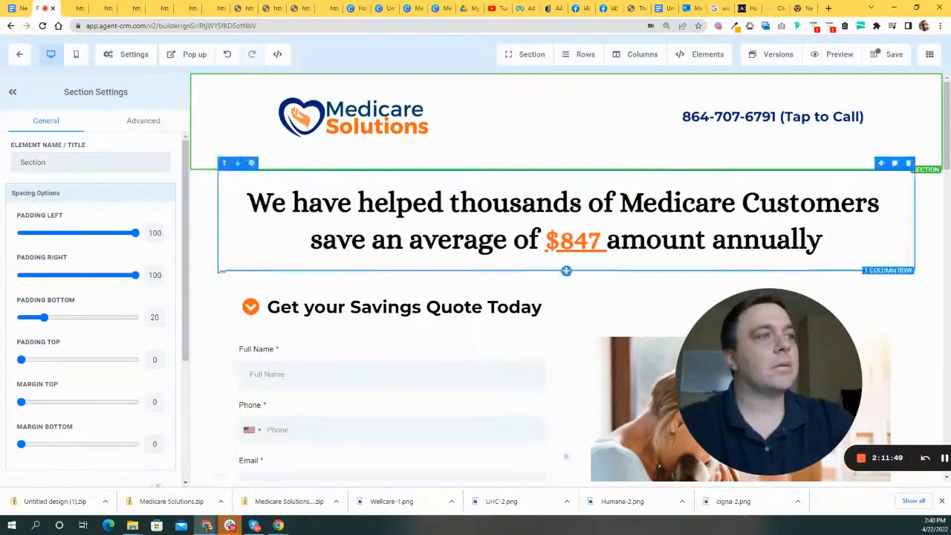
- Save the page, check the preview, and return to the builder
{"action": "left_click", "coordinate": [201, 267]}
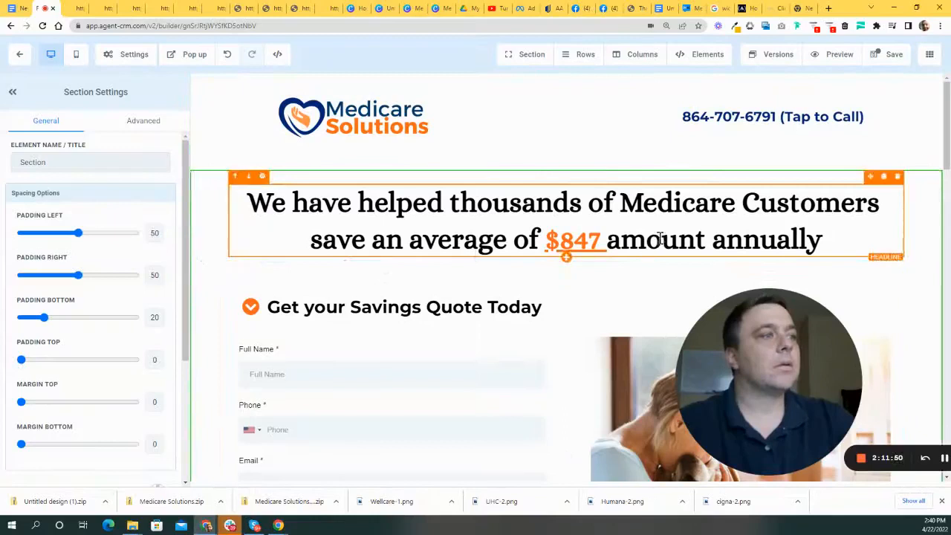
{"action": "left_click", "coordinate": [889, 66]}
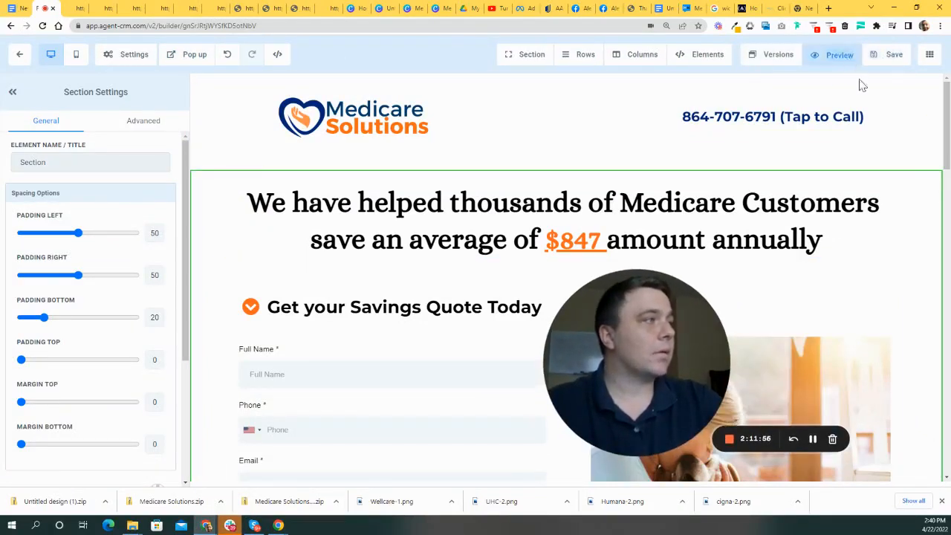
{"action": "left_click", "coordinate": [847, 58]}
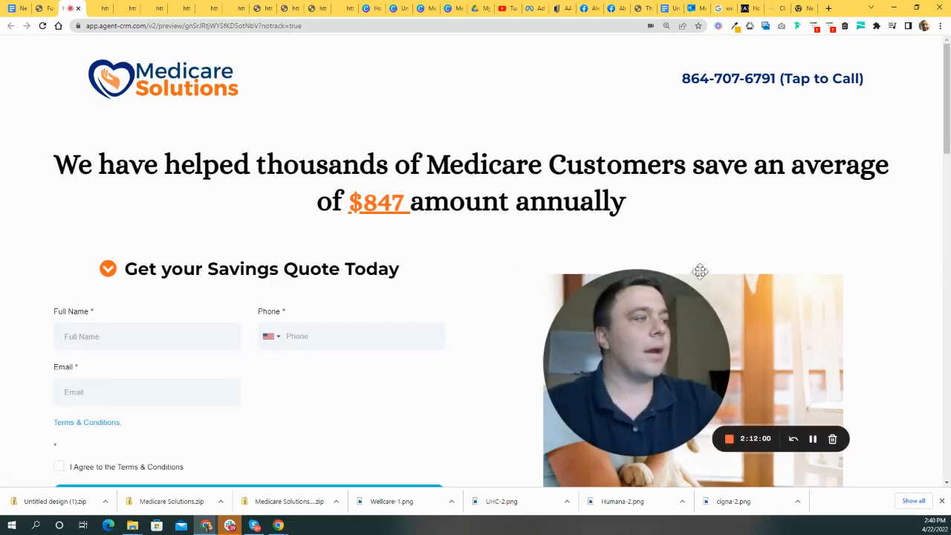
{"action": "scroll", "coordinate": [746, 279], "scroll_direction": "down", "scroll_amount": 2}
{"action": "scroll", "coordinate": [744, 282], "scroll_direction": "up", "scroll_amount": 2}
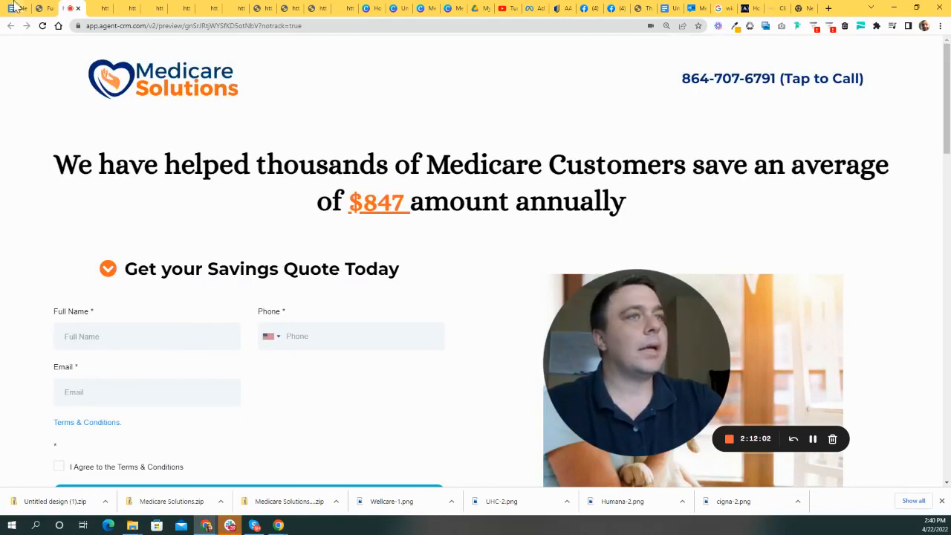
{"action": "left_click", "coordinate": [43, 8]}
{"action": "scroll", "coordinate": [520, 297], "scroll_direction": "down", "scroll_amount": 4}
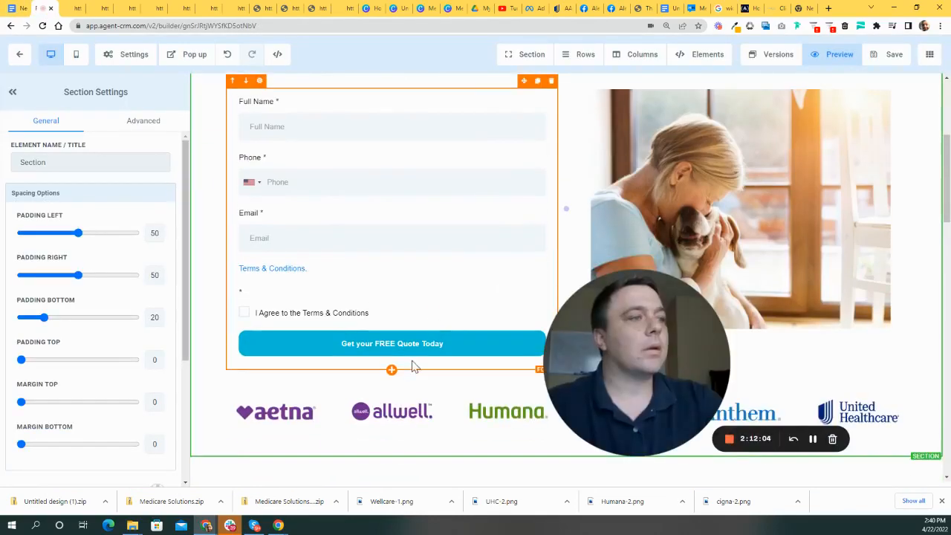
- Reduce the spacing below the 'Get your Savings Quote Today' headline
{"action": "left_click_drag", "start_coordinate": [636, 361], "coordinate": [796, 361]}
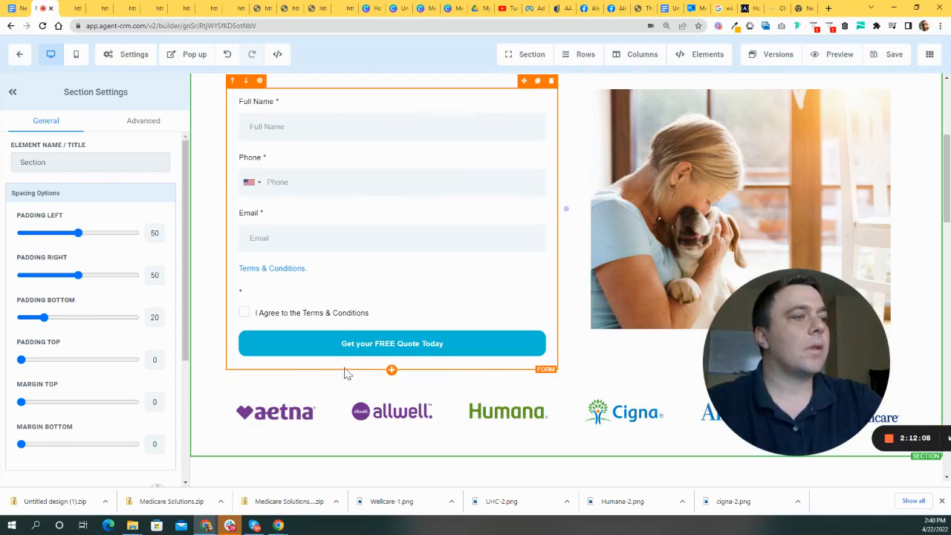
{"action": "left_click", "coordinate": [290, 364]}
{"action": "scroll", "coordinate": [377, 354], "scroll_direction": "up", "scroll_amount": 2}
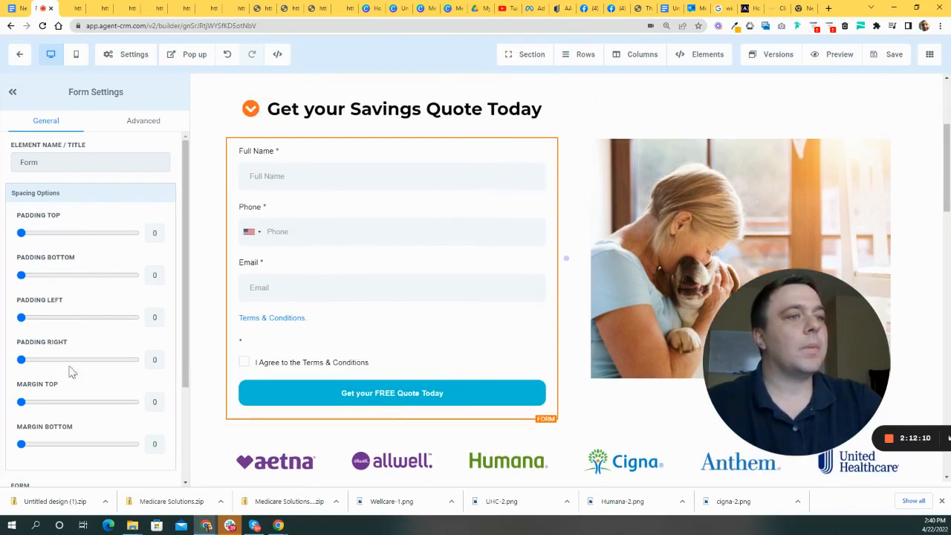
{"action": "scroll", "coordinate": [141, 386], "scroll_direction": "down", "scroll_amount": 2}
{"action": "scroll", "coordinate": [268, 400], "scroll_direction": "down", "scroll_amount": 3}
{"action": "scroll", "coordinate": [391, 348], "scroll_direction": "up", "scroll_amount": 5}
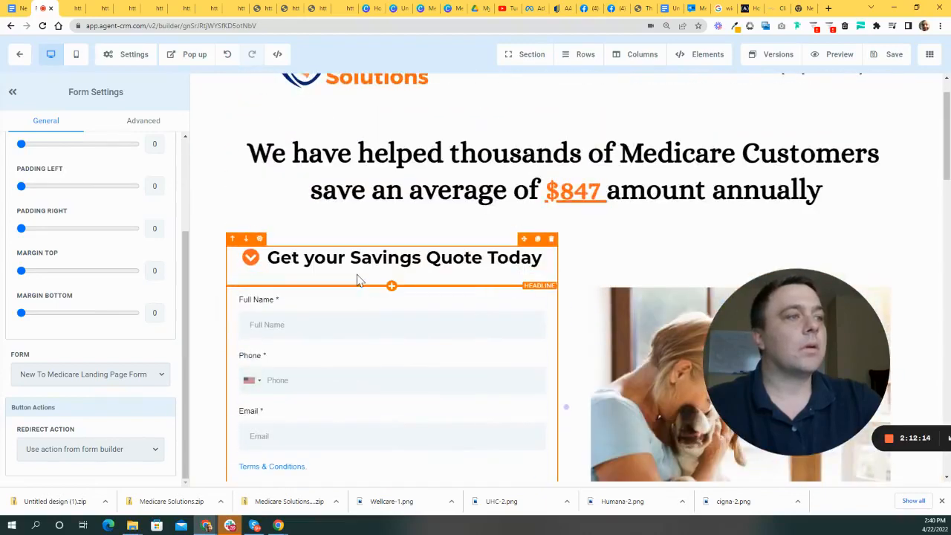
{"action": "left_click", "coordinate": [357, 280]}
{"action": "scroll", "coordinate": [23, 407], "scroll_direction": "down", "scroll_amount": 2}
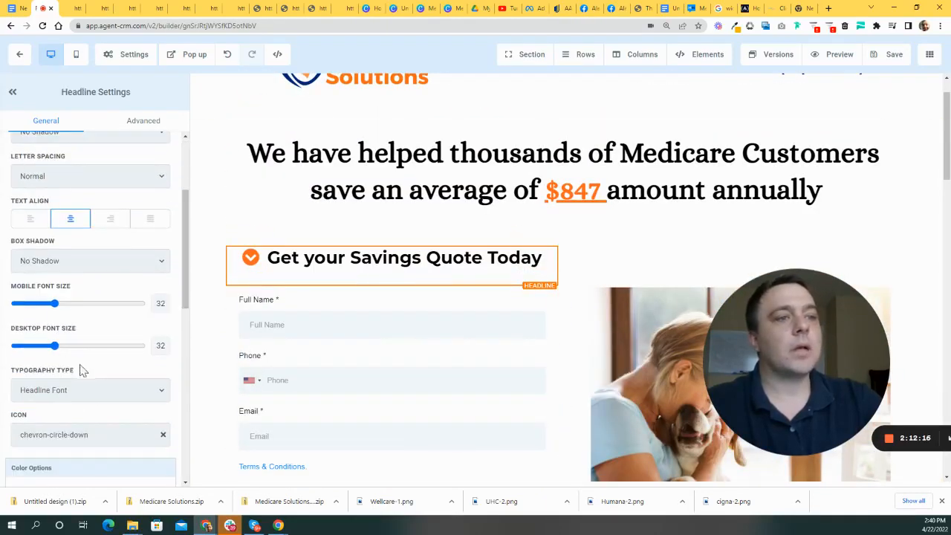
{"action": "scroll", "coordinate": [260, 379], "scroll_direction": "up", "scroll_amount": 1}
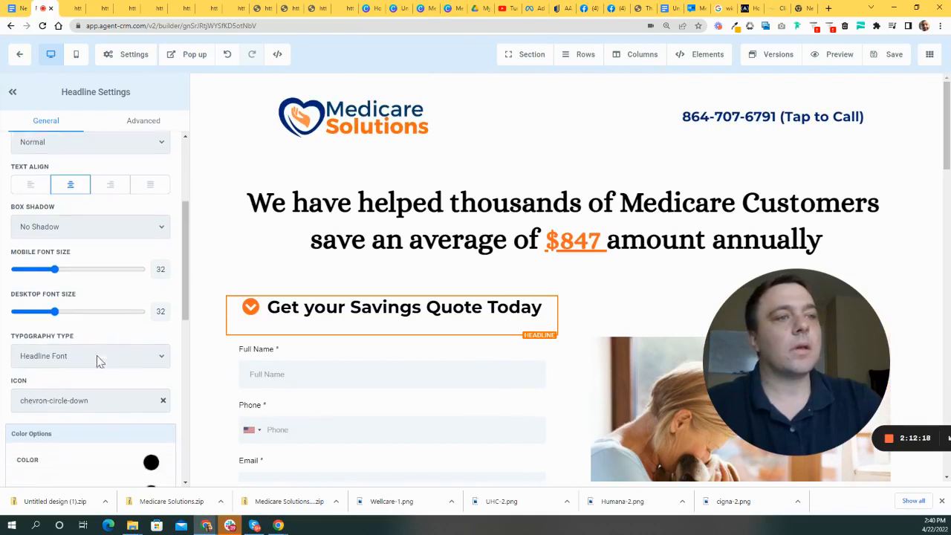
{"action": "scroll", "coordinate": [101, 367], "scroll_direction": "down", "scroll_amount": 5}
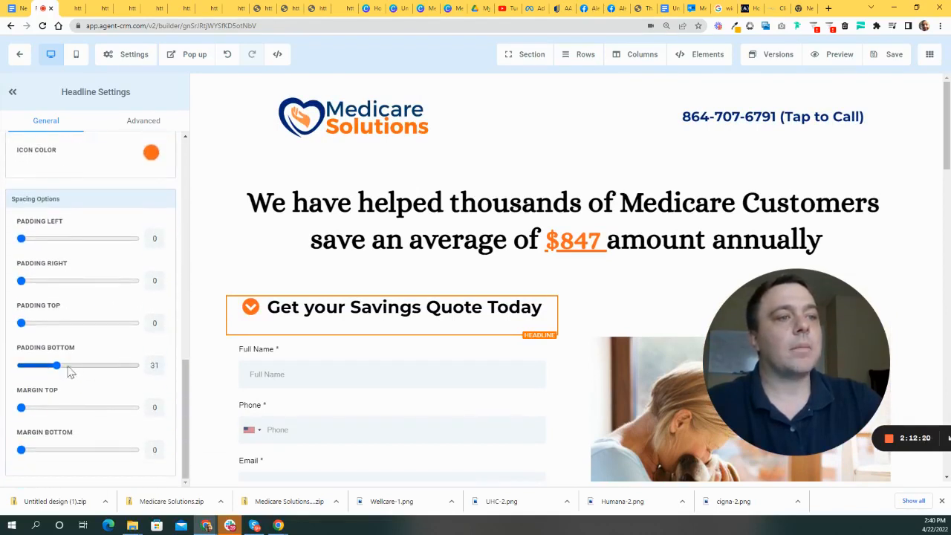
{"action": "left_click_drag", "start_coordinate": [57, 370], "coordinate": [43, 369]}
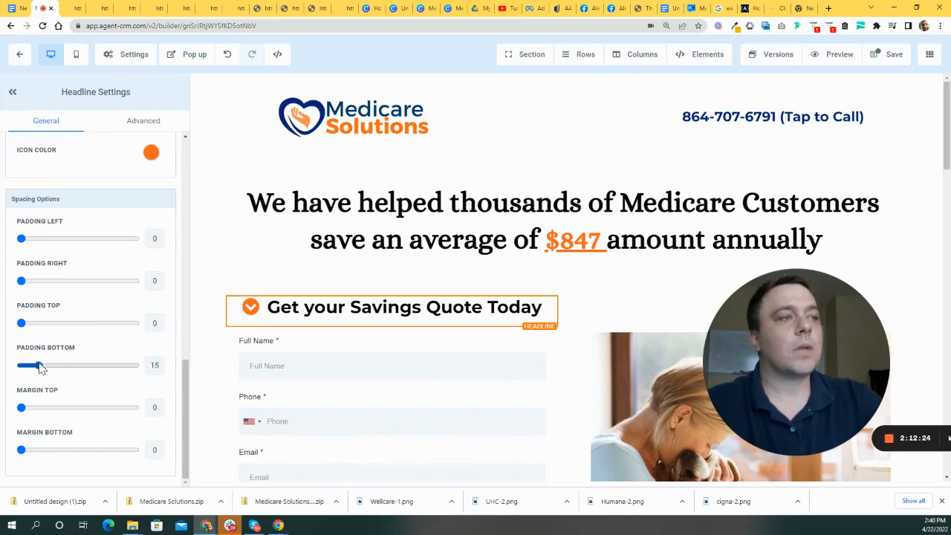
- Lower the form-and-photo row's top padding, then save and preview the page
{"action": "left_click", "coordinate": [393, 275]}
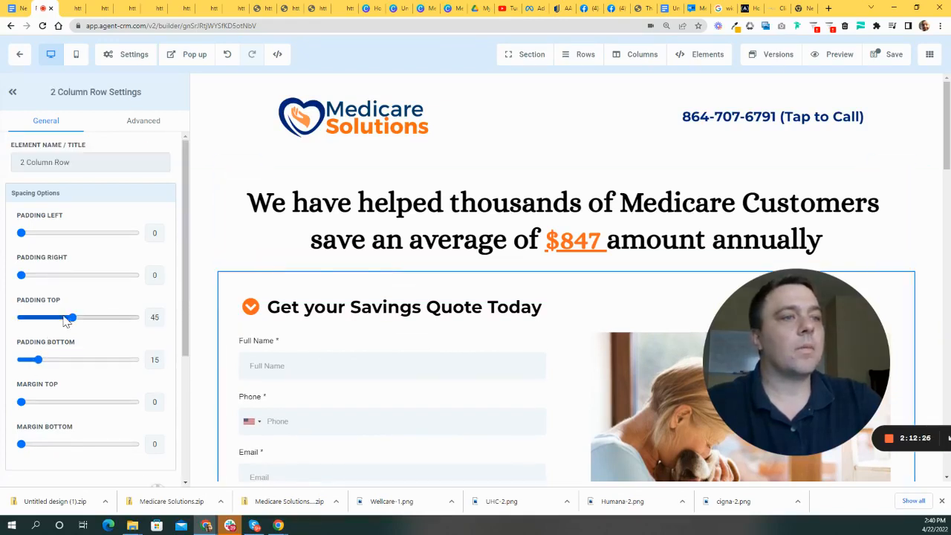
{"action": "left_click_drag", "start_coordinate": [71, 319], "coordinate": [57, 321]}
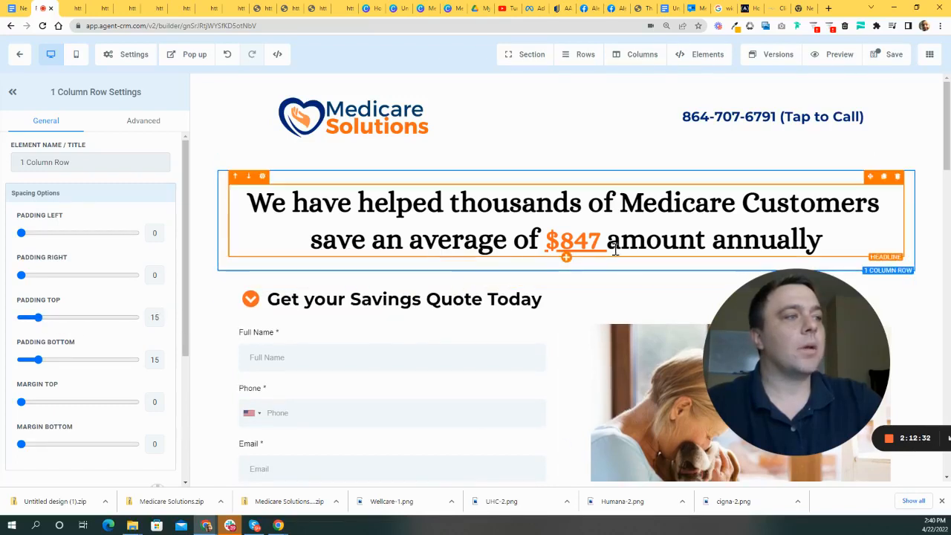
{"action": "left_click", "coordinate": [880, 55]}
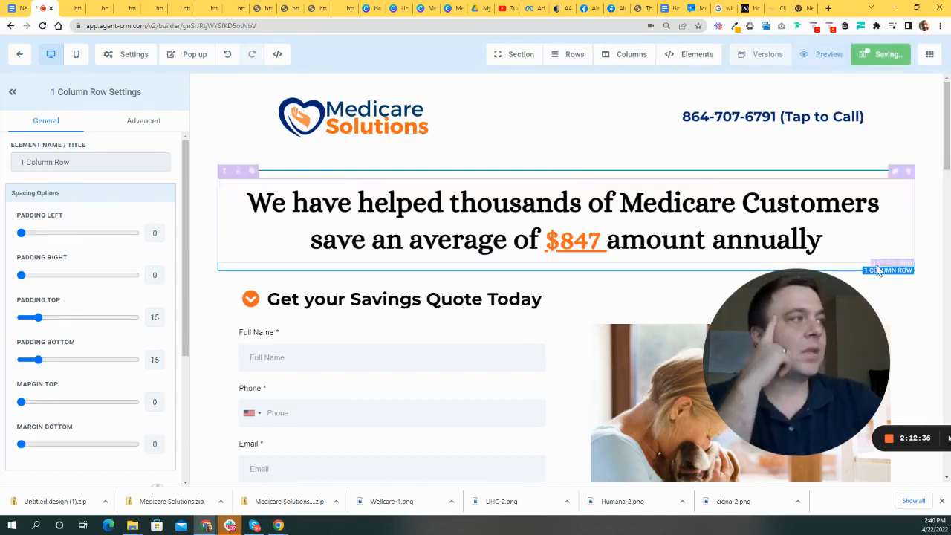
{"action": "left_click", "coordinate": [838, 57]}
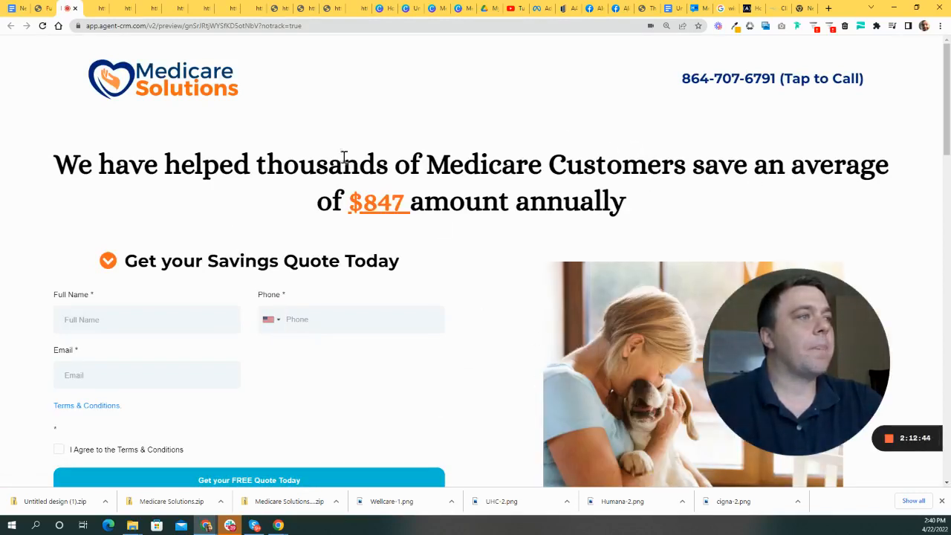
{"action": "left_click", "coordinate": [46, 9]}
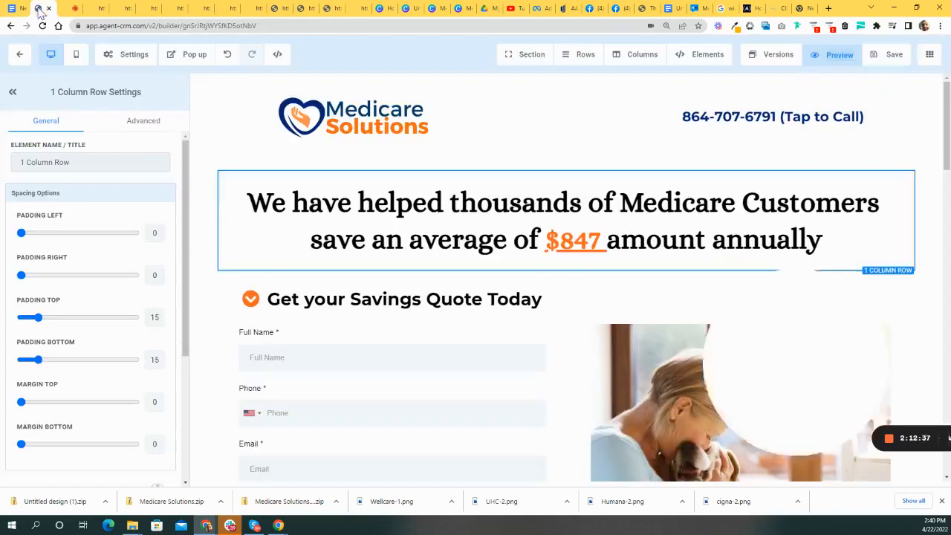
- Set the header section's bottom padding to 15 and the headline column's top padding to 5, then save
{"action": "left_click", "coordinate": [407, 171]}
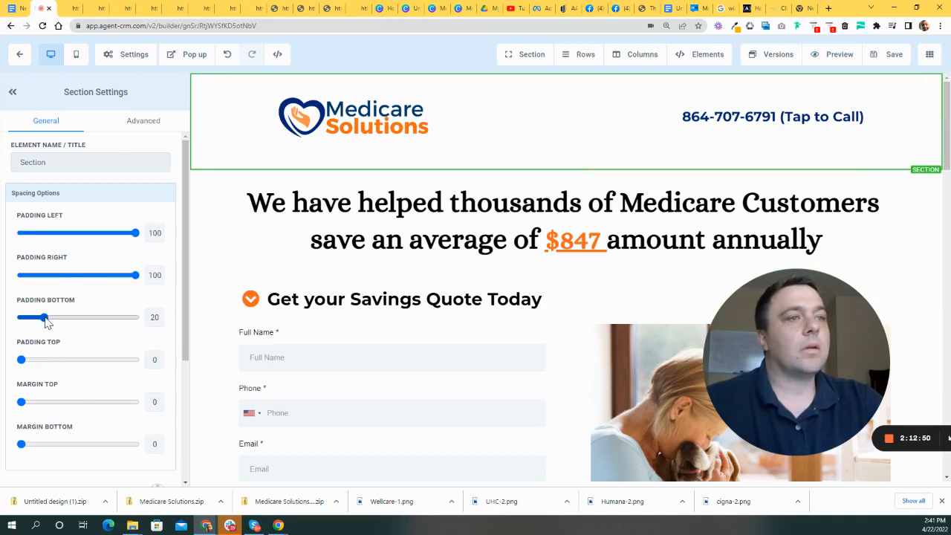
{"action": "left_click_drag", "start_coordinate": [45, 320], "coordinate": [41, 320]}
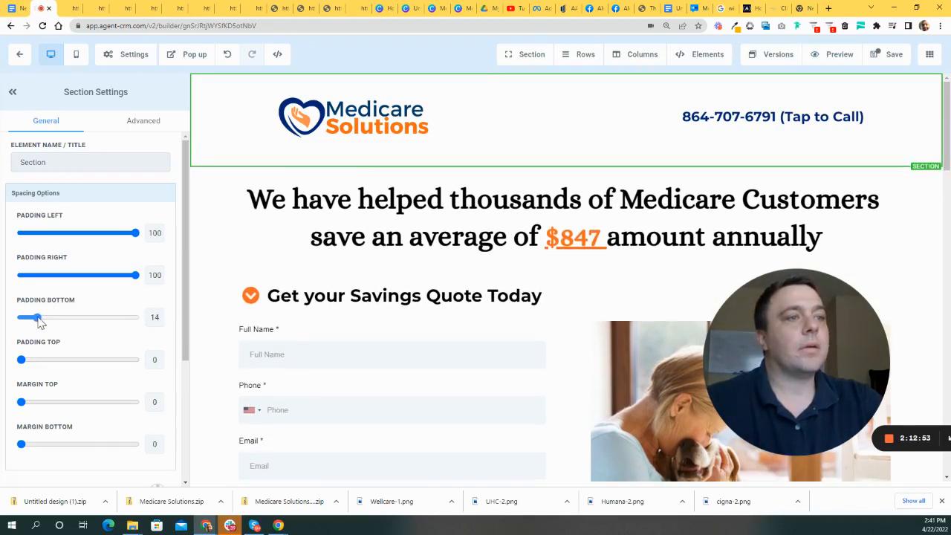
{"action": "left_click", "coordinate": [397, 178]}
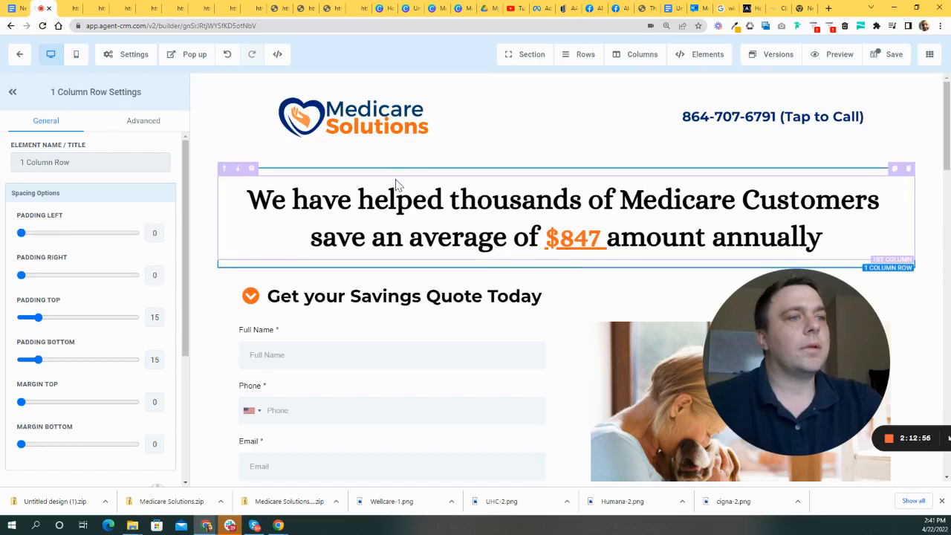
{"action": "left_click", "coordinate": [395, 182]}
{"action": "left_click_drag", "start_coordinate": [37, 320], "coordinate": [27, 320]}
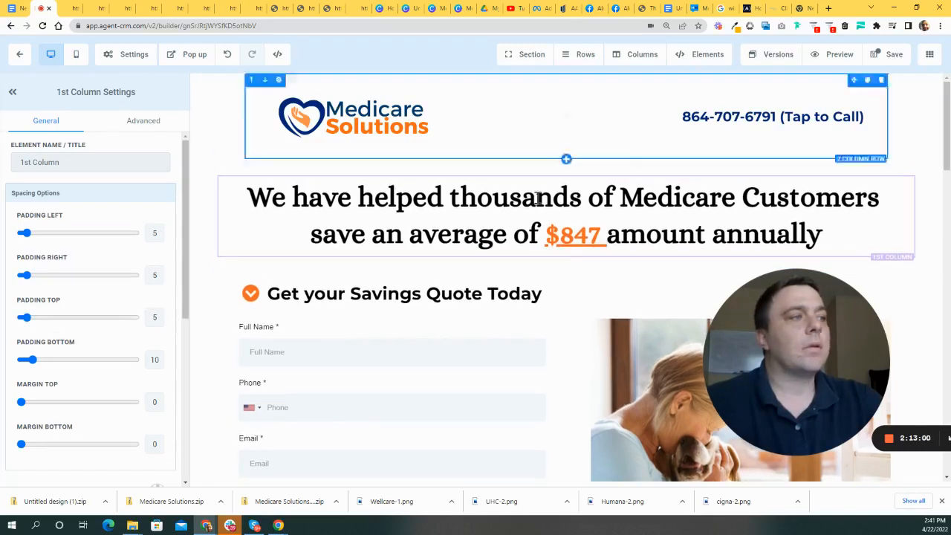
{"action": "left_click", "coordinate": [894, 56]}
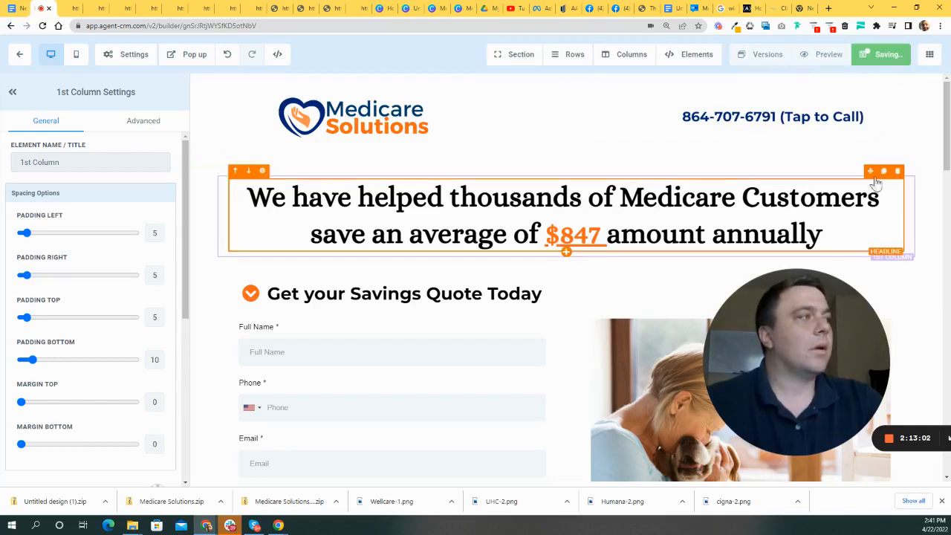
{"action": "left_click_drag", "start_coordinate": [834, 361], "coordinate": [649, 357]}
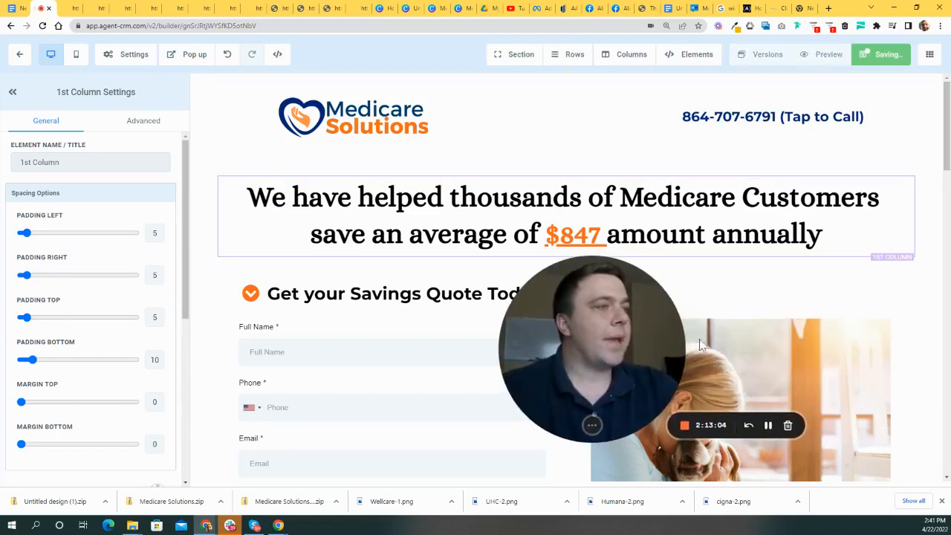
- Open the live preview and check the $847 savings headline now sits closer under the header
{"action": "left_click", "coordinate": [840, 55]}
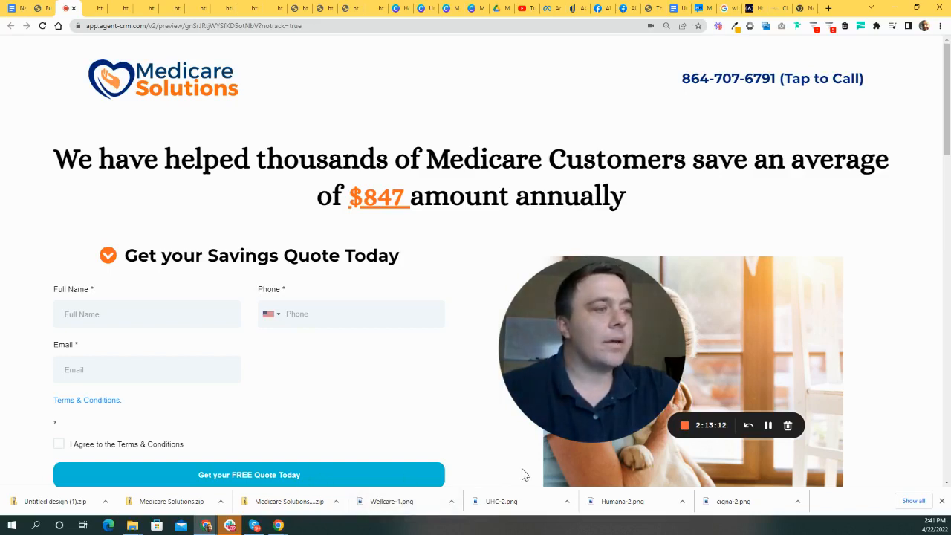
{"action": "scroll", "coordinate": [497, 469], "scroll_direction": "down", "scroll_amount": 1}
{"action": "scroll", "coordinate": [525, 454], "scroll_direction": "up", "scroll_amount": 1}
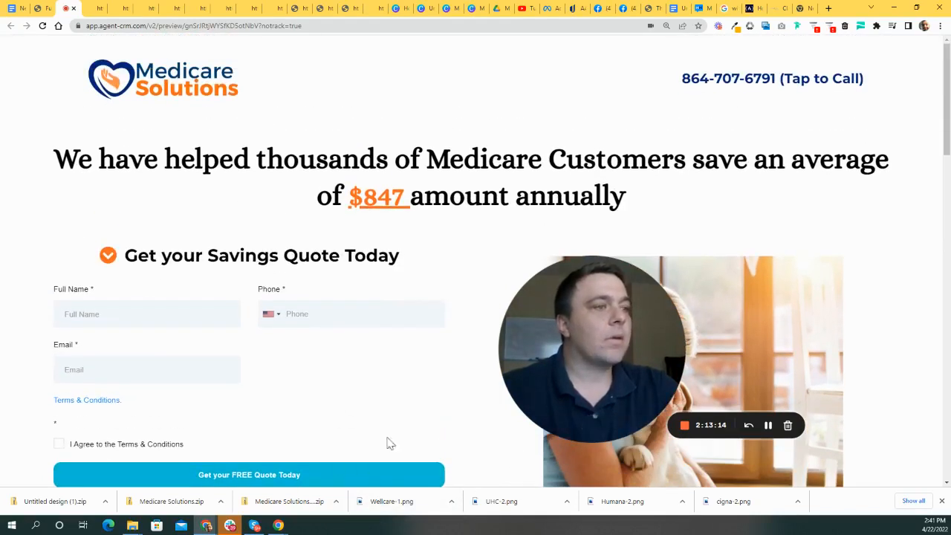
{"action": "left_click_drag", "start_coordinate": [598, 315], "coordinate": [751, 263]}
{"action": "scroll", "coordinate": [549, 347], "scroll_direction": "down", "scroll_amount": 1}
{"action": "scroll", "coordinate": [557, 353], "scroll_direction": "up", "scroll_amount": 1}
{"action": "left_click_drag", "start_coordinate": [753, 230], "coordinate": [668, 283]}
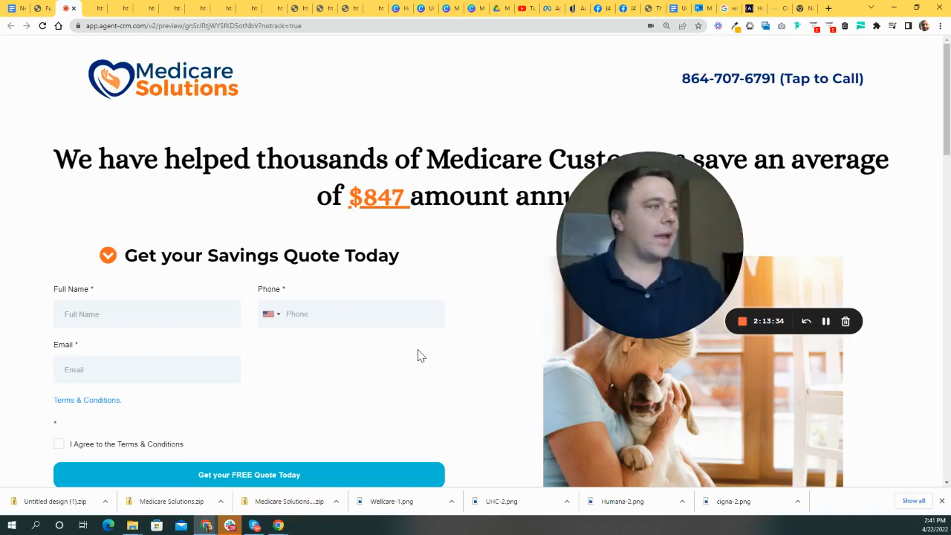
- Scroll through the preview's form, carrier logos, testimonials and mission rows, then return to the editor
{"action": "scroll", "coordinate": [420, 293], "scroll_direction": "down", "scroll_amount": 3}
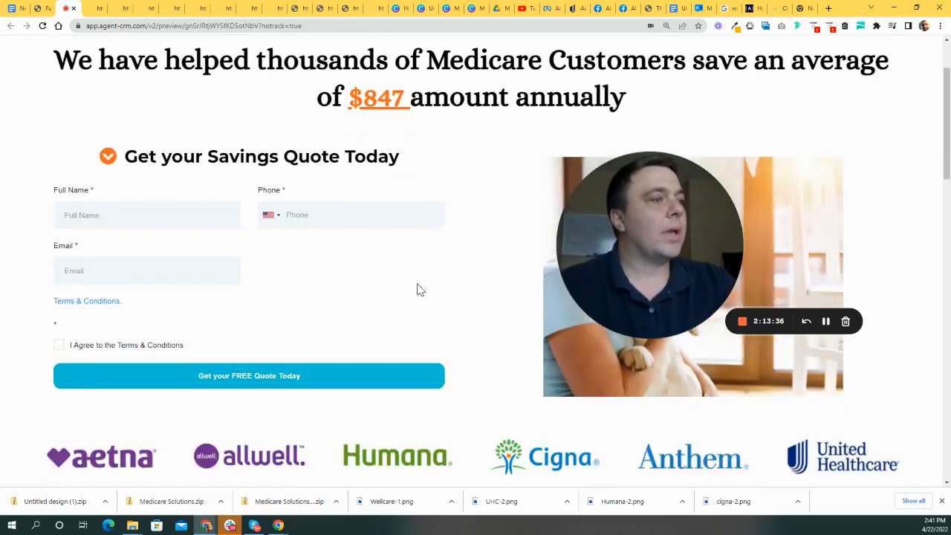
{"action": "left_click_drag", "start_coordinate": [625, 263], "coordinate": [603, 238]}
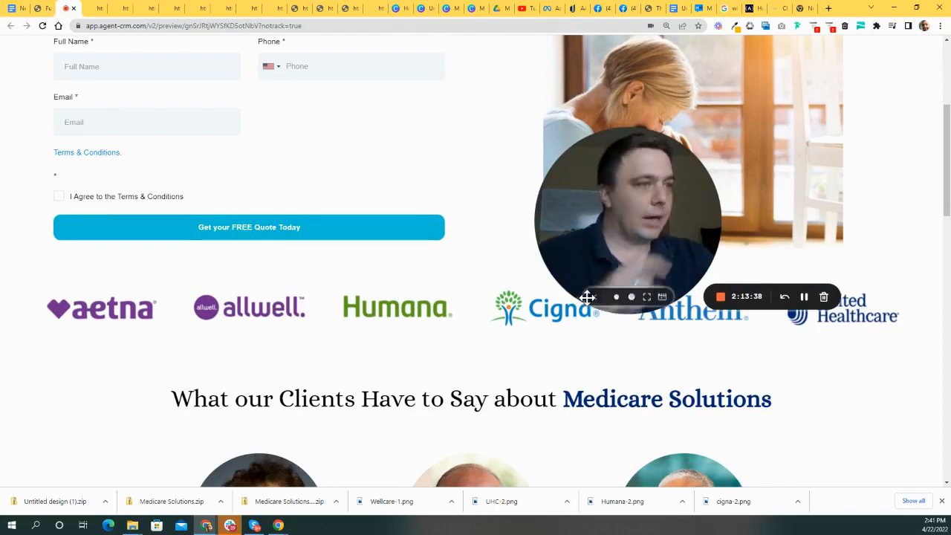
{"action": "left_click_drag", "start_coordinate": [679, 255], "coordinate": [482, 167]}
{"action": "scroll", "coordinate": [703, 246], "scroll_direction": "up", "scroll_amount": 3}
{"action": "scroll", "coordinate": [704, 246], "scroll_direction": "down", "scroll_amount": 4}
{"action": "scroll", "coordinate": [633, 366], "scroll_direction": "up", "scroll_amount": 3}
{"action": "scroll", "coordinate": [376, 301], "scroll_direction": "down", "scroll_amount": 5}
{"action": "scroll", "coordinate": [519, 297], "scroll_direction": "up", "scroll_amount": 1}
{"action": "scroll", "coordinate": [540, 332], "scroll_direction": "up", "scroll_amount": 4}
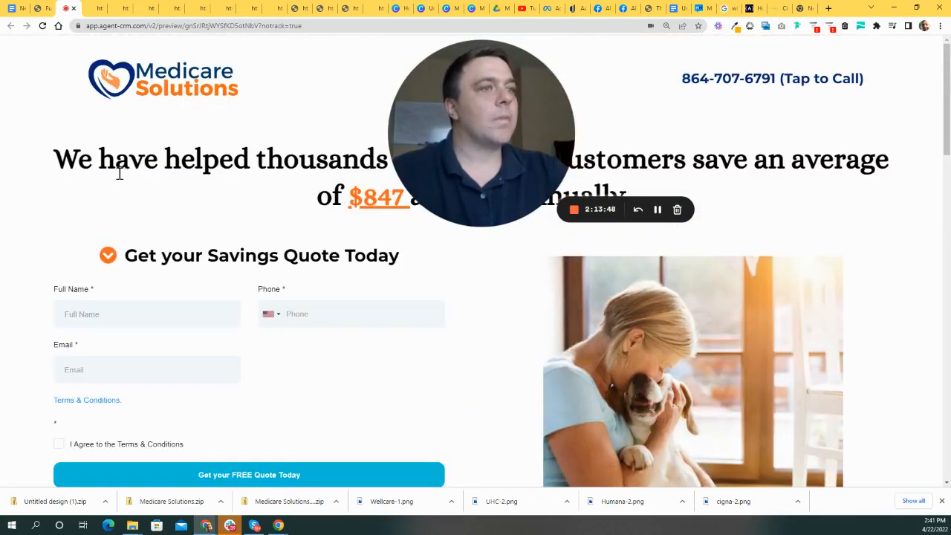
{"action": "scroll", "coordinate": [168, 188], "scroll_direction": "down", "scroll_amount": 5}
{"action": "scroll", "coordinate": [220, 308], "scroll_direction": "up", "scroll_amount": 2}
{"action": "scroll", "coordinate": [308, 342], "scroll_direction": "down", "scroll_amount": 2}
{"action": "scroll", "coordinate": [258, 301], "scroll_direction": "down", "scroll_amount": 1}
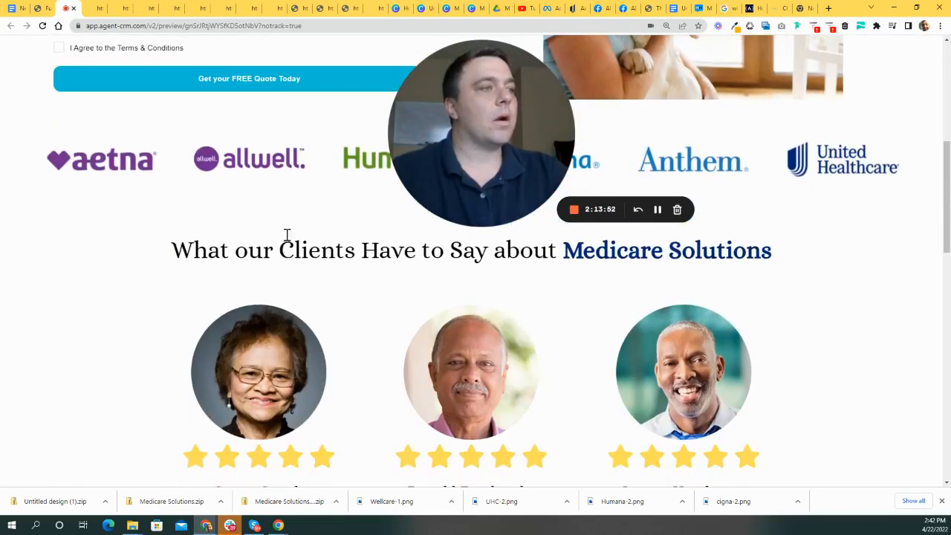
{"action": "scroll", "coordinate": [669, 239], "scroll_direction": "up", "scroll_amount": 6}
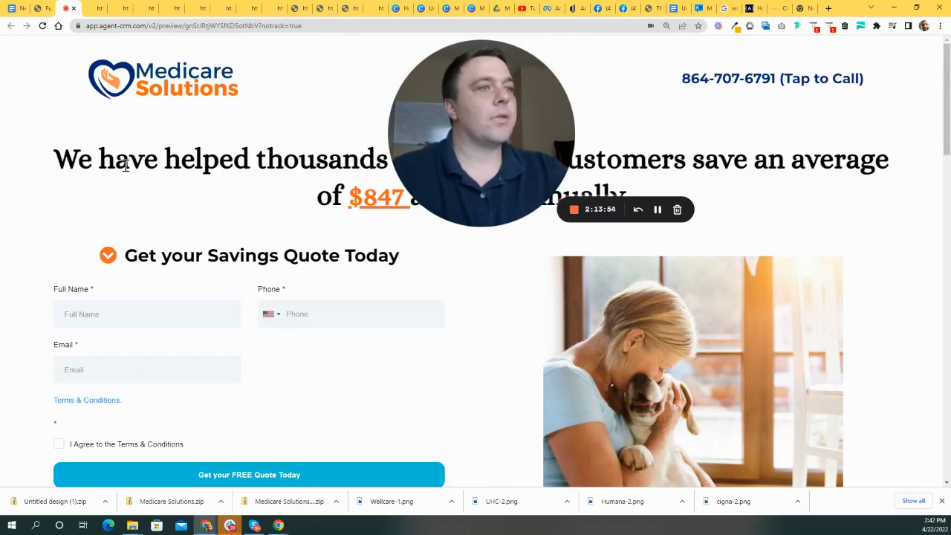
{"action": "left_click_drag", "start_coordinate": [116, 163], "coordinate": [356, 159]}
{"action": "left_click", "coordinate": [357, 159]}
{"action": "scroll", "coordinate": [505, 280], "scroll_direction": "down", "scroll_amount": 6}
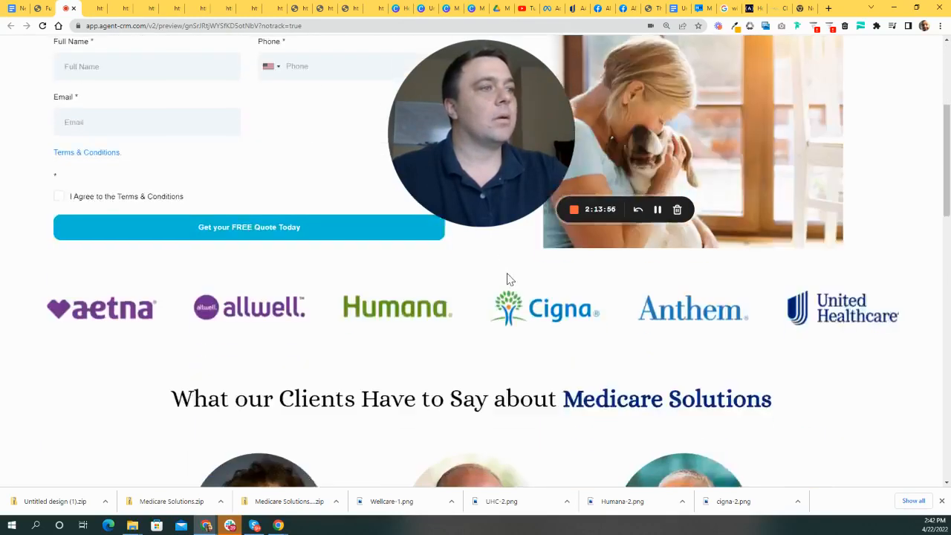
{"action": "scroll", "coordinate": [477, 255], "scroll_direction": "down", "scroll_amount": 3}
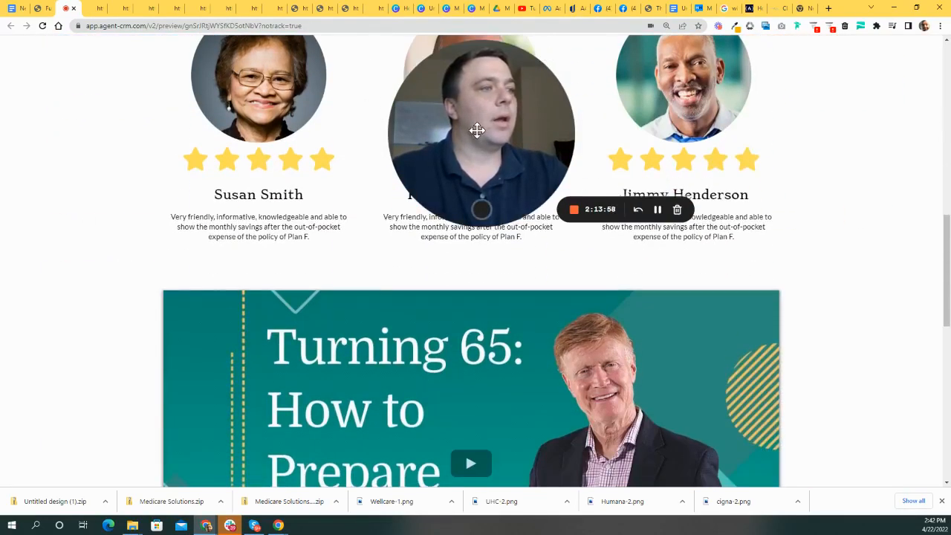
{"action": "left_click_drag", "start_coordinate": [476, 138], "coordinate": [768, 127]}
{"action": "scroll", "coordinate": [611, 214], "scroll_direction": "up", "scroll_amount": 1}
{"action": "scroll", "coordinate": [617, 293], "scroll_direction": "down", "scroll_amount": 6}
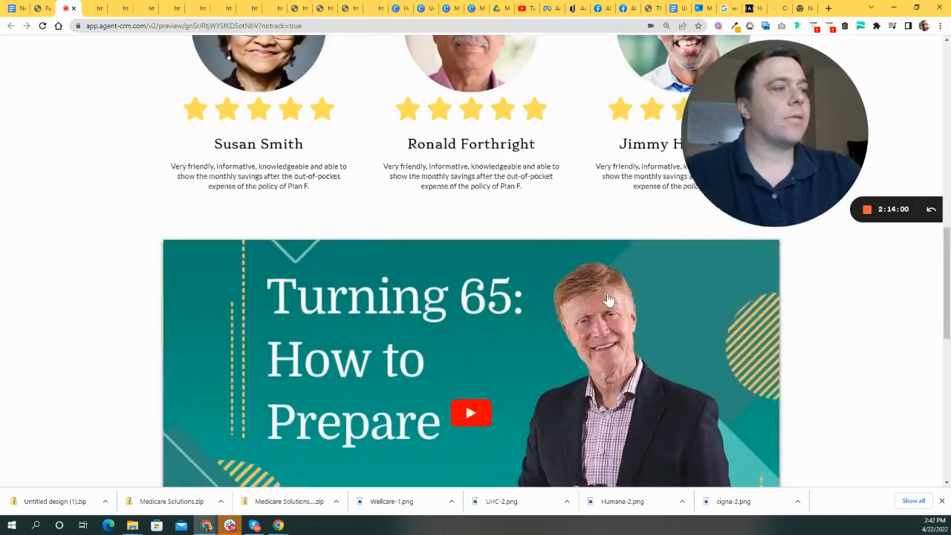
{"action": "scroll", "coordinate": [622, 399], "scroll_direction": "down", "scroll_amount": 4}
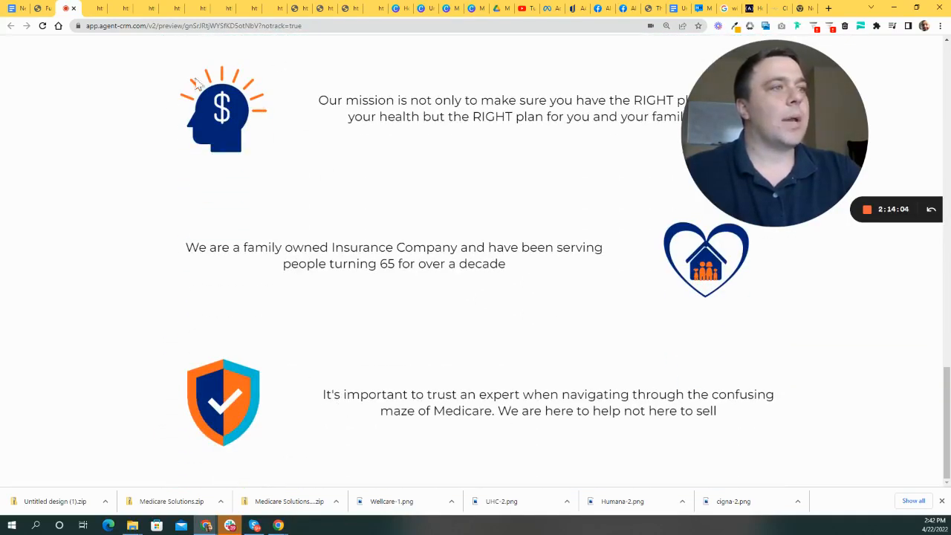
{"action": "scroll", "coordinate": [540, 273], "scroll_direction": "up", "scroll_amount": 15}
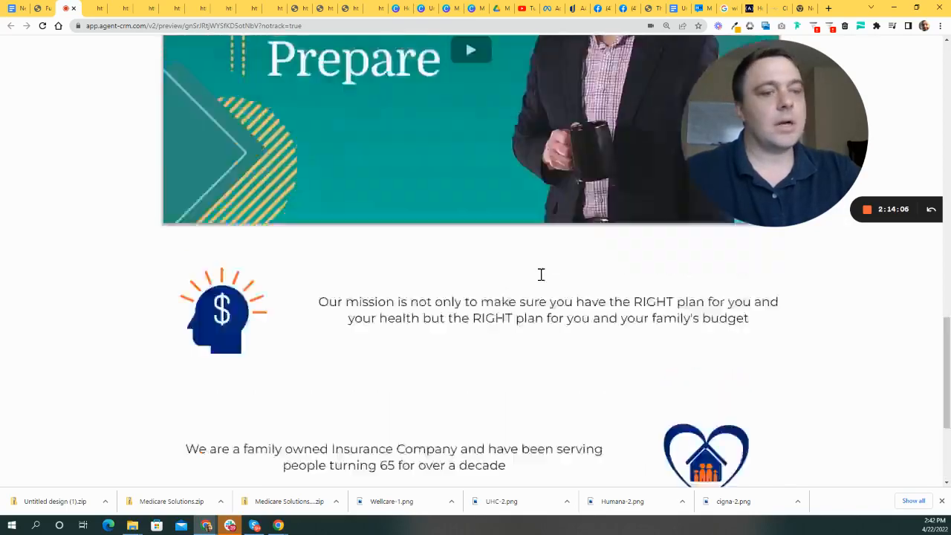
{"action": "scroll", "coordinate": [587, 268], "scroll_direction": "down", "scroll_amount": 2}
{"action": "scroll", "coordinate": [612, 269], "scroll_direction": "up", "scroll_amount": 2}
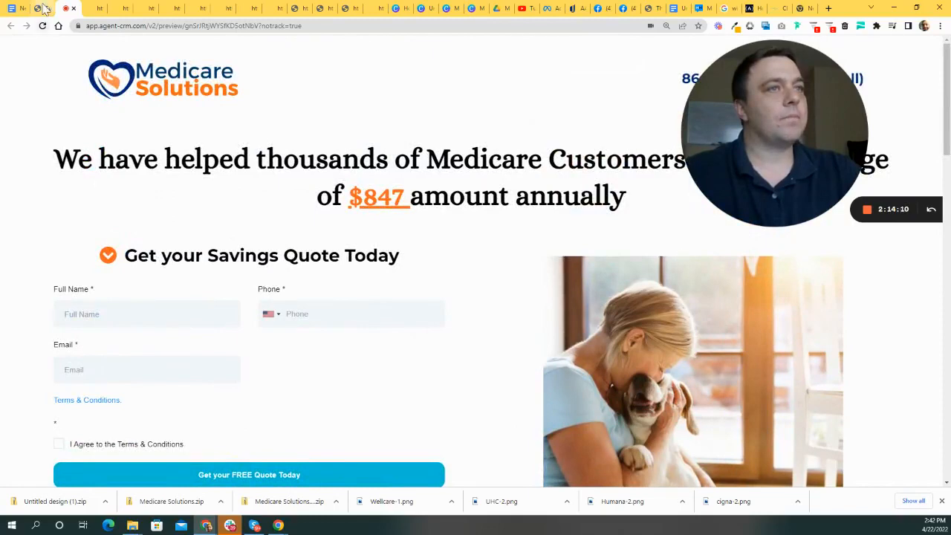
{"action": "left_click", "coordinate": [44, 8]}
- Select the savings-headline section, then the testimonials section, in the page builder
{"action": "scroll", "coordinate": [649, 222], "scroll_direction": "down", "scroll_amount": 2}
{"action": "scroll", "coordinate": [493, 198], "scroll_direction": "up", "scroll_amount": 1}
{"action": "scroll", "coordinate": [494, 197], "scroll_direction": "up", "scroll_amount": 1}
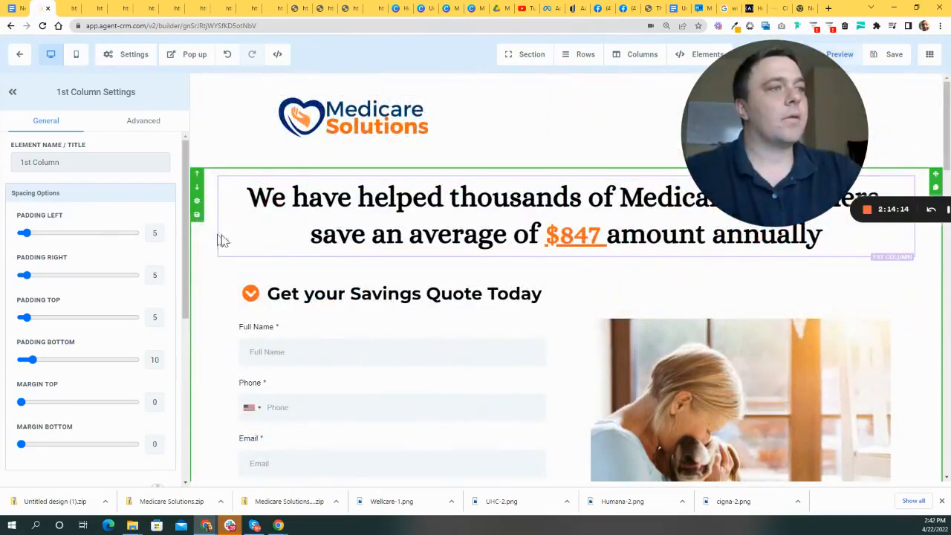
{"action": "left_click", "coordinate": [204, 259]}
{"action": "scroll", "coordinate": [172, 379], "scroll_direction": "down", "scroll_amount": 3}
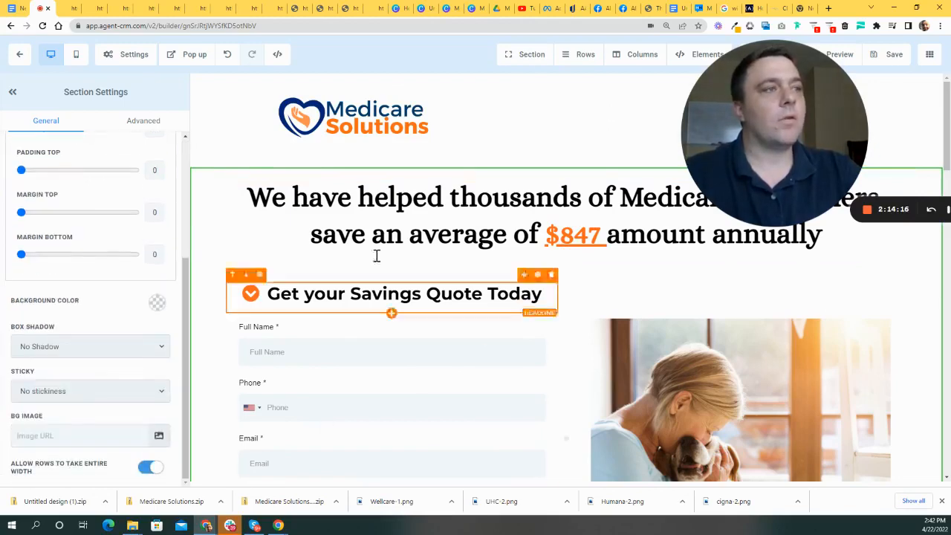
{"action": "scroll", "coordinate": [427, 256], "scroll_direction": "down", "scroll_amount": 6}
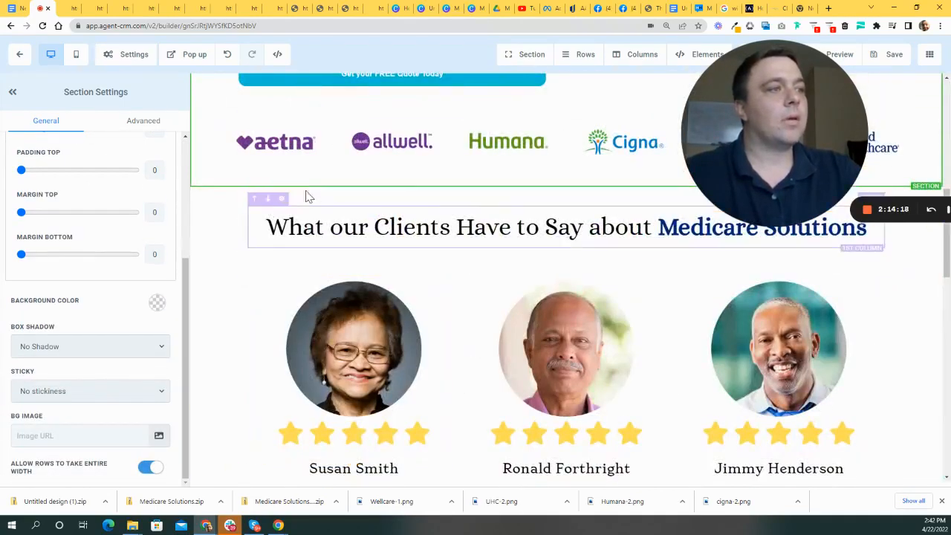
{"action": "left_click", "coordinate": [392, 262]}
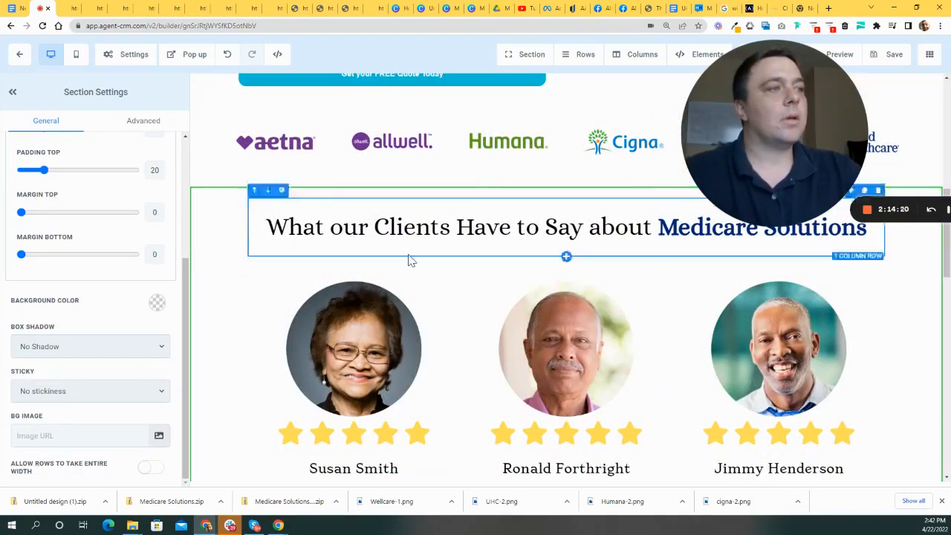
{"action": "scroll", "coordinate": [557, 267], "scroll_direction": "up", "scroll_amount": 1}
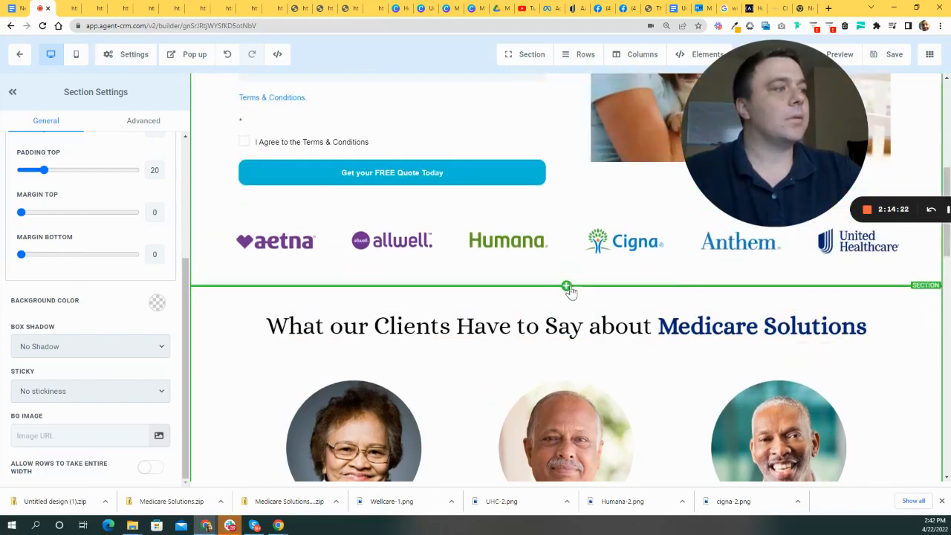
- Add a full-width section above the testimonials with a one-column row holding a headline
{"action": "left_click", "coordinate": [566, 288]}
{"action": "left_click_drag", "start_coordinate": [753, 174], "coordinate": [574, 214]}
{"action": "left_click", "coordinate": [755, 104]}
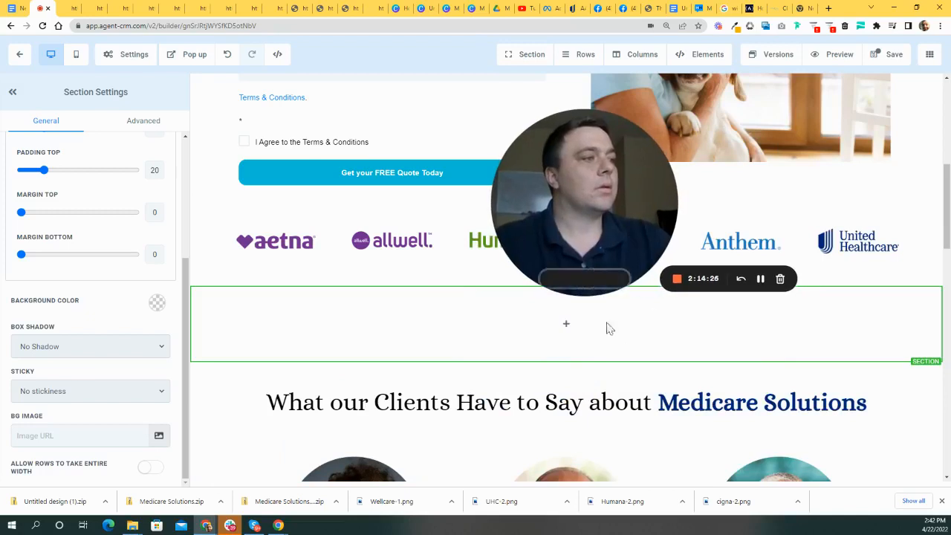
{"action": "left_click", "coordinate": [577, 327]}
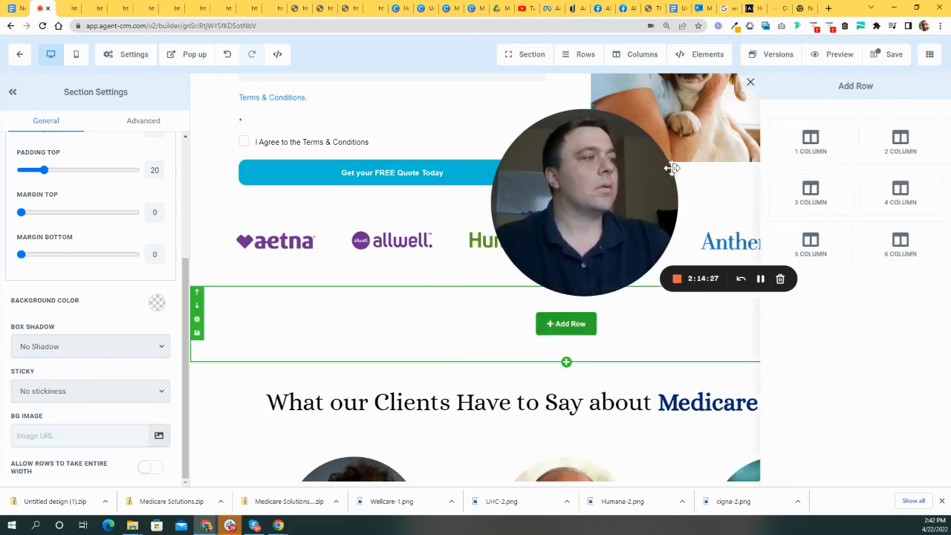
{"action": "left_click", "coordinate": [812, 146]}
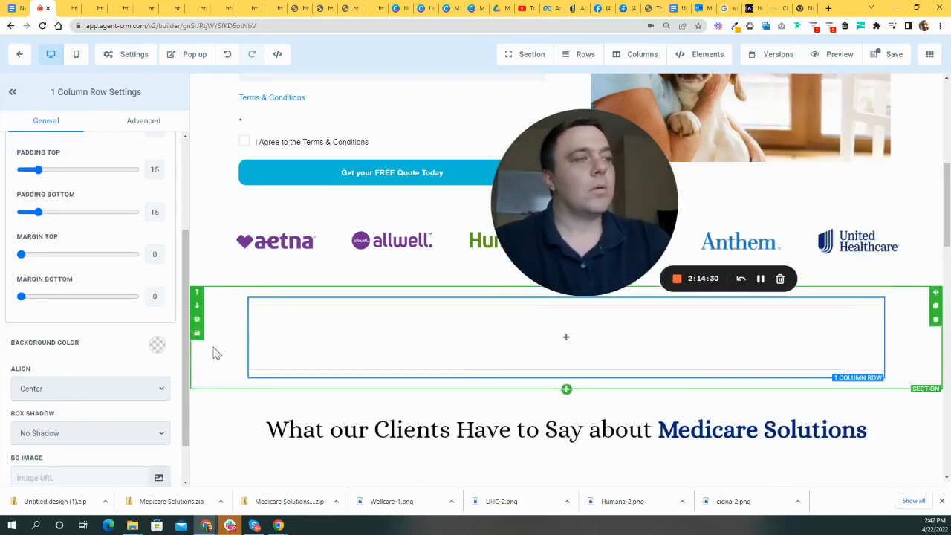
{"action": "left_click", "coordinate": [576, 339]}
{"action": "left_click", "coordinate": [755, 123]}
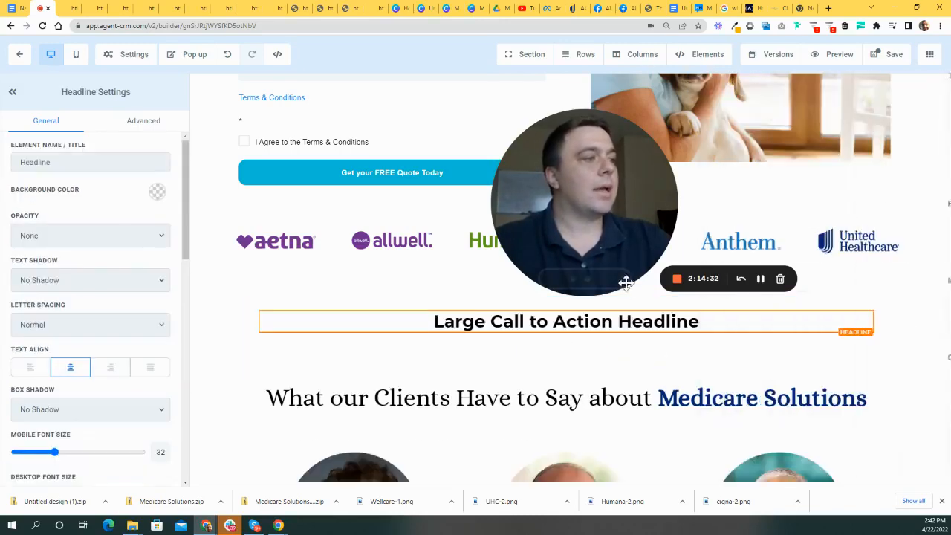
{"action": "left_click_drag", "start_coordinate": [840, 381], "coordinate": [852, 316]}
- Delete the Large Call to Action Headline and open the testimonials heading section's settings
{"action": "scroll", "coordinate": [668, 386], "scroll_direction": "down", "scroll_amount": 1}
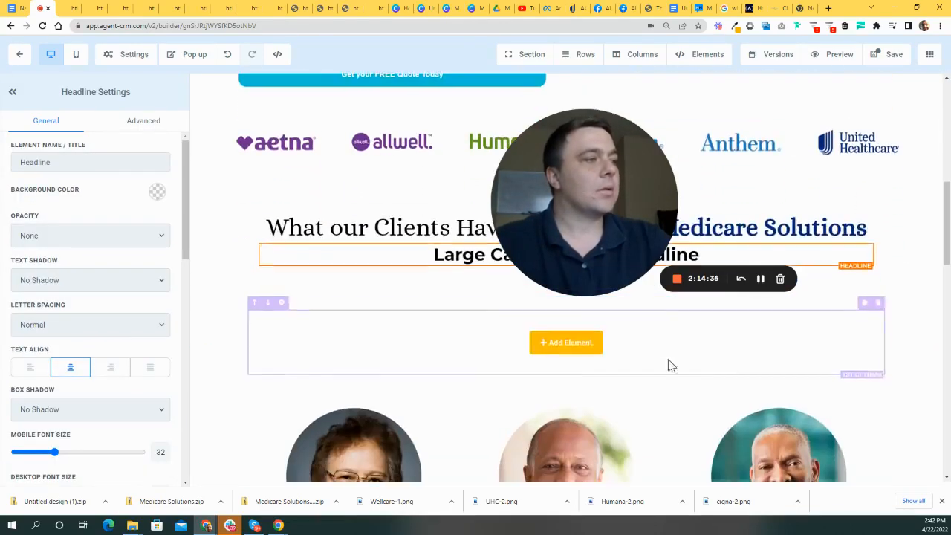
{"action": "left_click", "coordinate": [867, 238]}
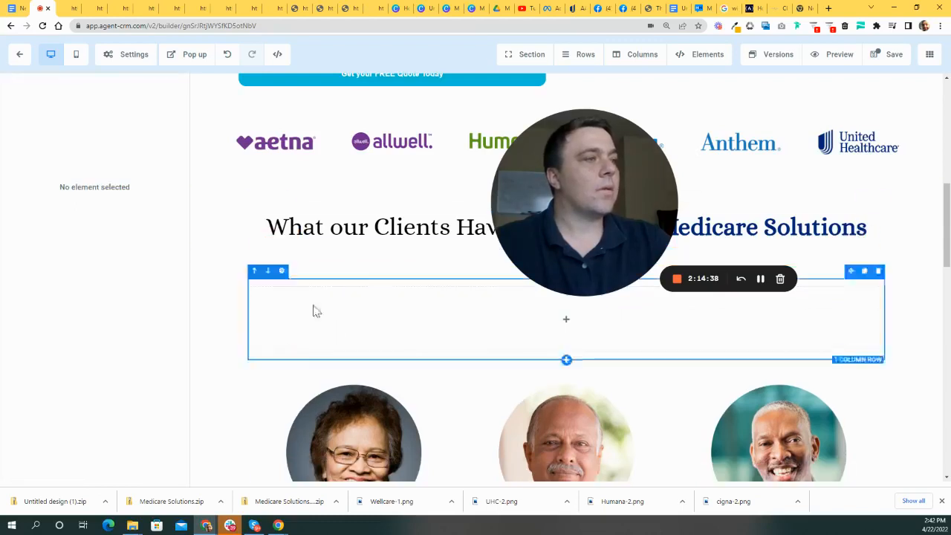
{"action": "left_click", "coordinate": [238, 250]}
{"action": "scroll", "coordinate": [158, 405], "scroll_direction": "down", "scroll_amount": 2}
{"action": "scroll", "coordinate": [158, 405], "scroll_direction": "down", "scroll_amount": 1}
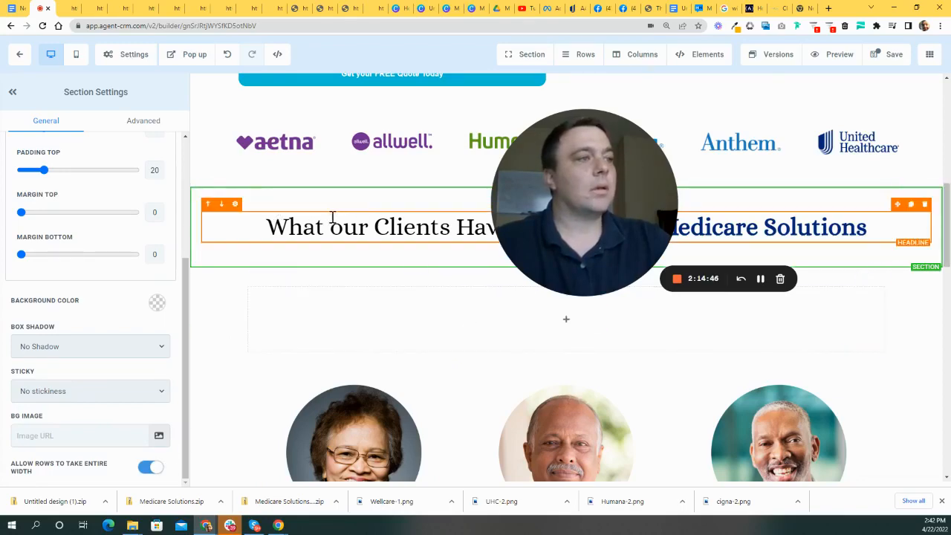
- Raise the testimonials headline's Desktop Font Size slider from 45 to 52
{"action": "left_click", "coordinate": [388, 222]}
{"action": "scroll", "coordinate": [346, 292], "scroll_direction": "up", "scroll_amount": 7}
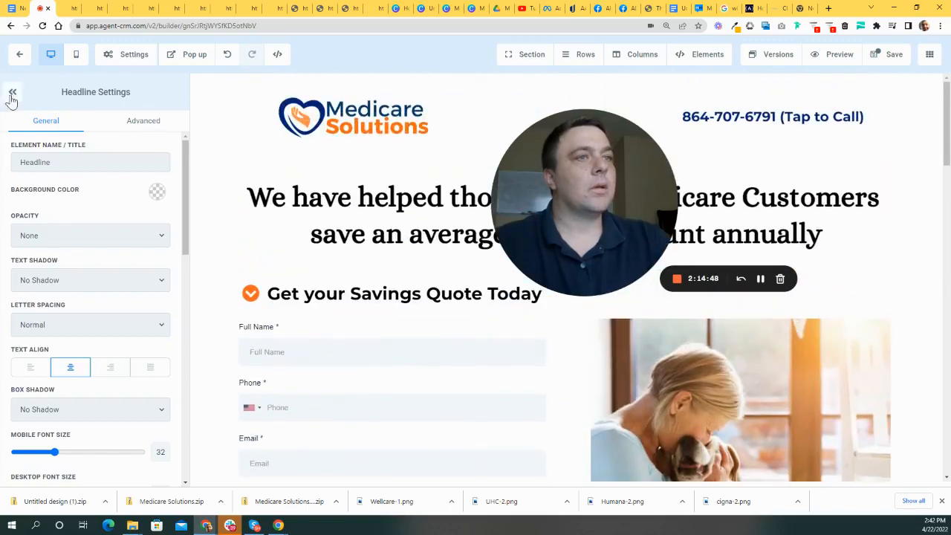
{"action": "left_click", "coordinate": [11, 92]}
{"action": "scroll", "coordinate": [388, 292], "scroll_direction": "down", "scroll_amount": 10}
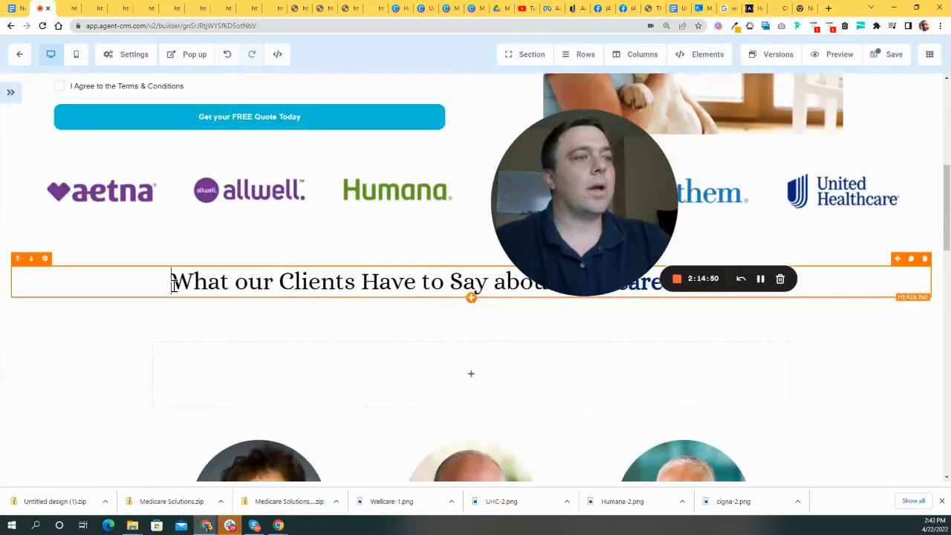
{"action": "left_click", "coordinate": [174, 283]}
{"action": "scroll", "coordinate": [111, 335], "scroll_direction": "down", "scroll_amount": 2}
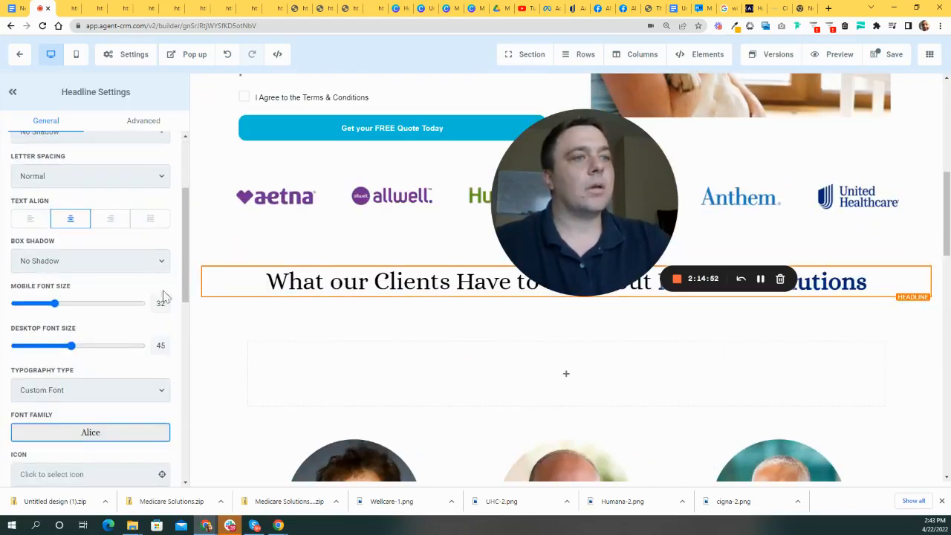
{"action": "left_click_drag", "start_coordinate": [76, 349], "coordinate": [80, 345]}
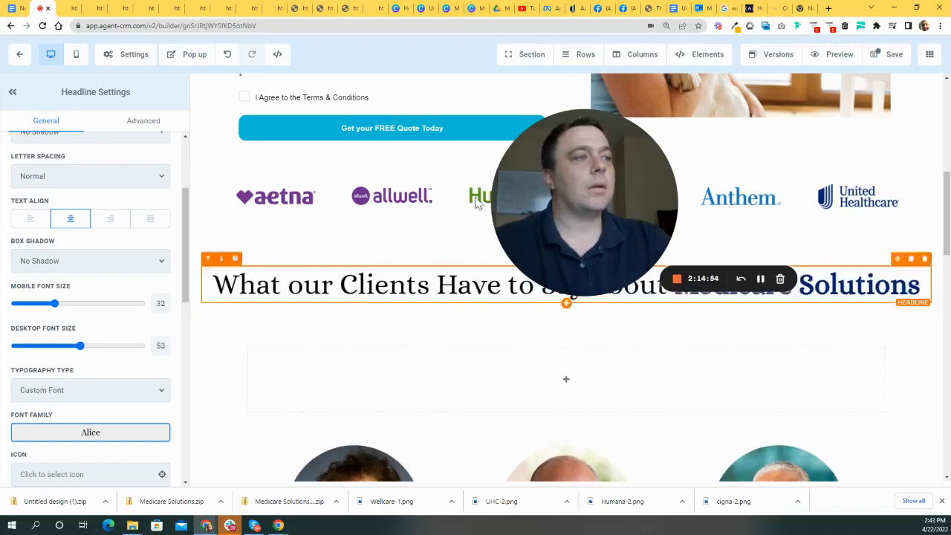
{"action": "scroll", "coordinate": [424, 218], "scroll_direction": "up", "scroll_amount": 5}
{"action": "scroll", "coordinate": [429, 236], "scroll_direction": "up", "scroll_amount": 2}
{"action": "scroll", "coordinate": [388, 236], "scroll_direction": "down", "scroll_amount": 5}
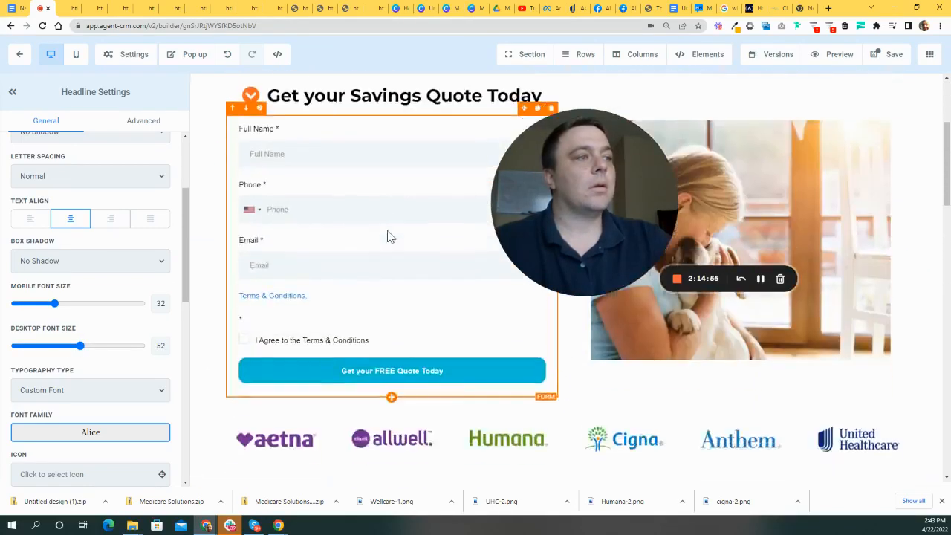
{"action": "left_click", "coordinate": [201, 414]}
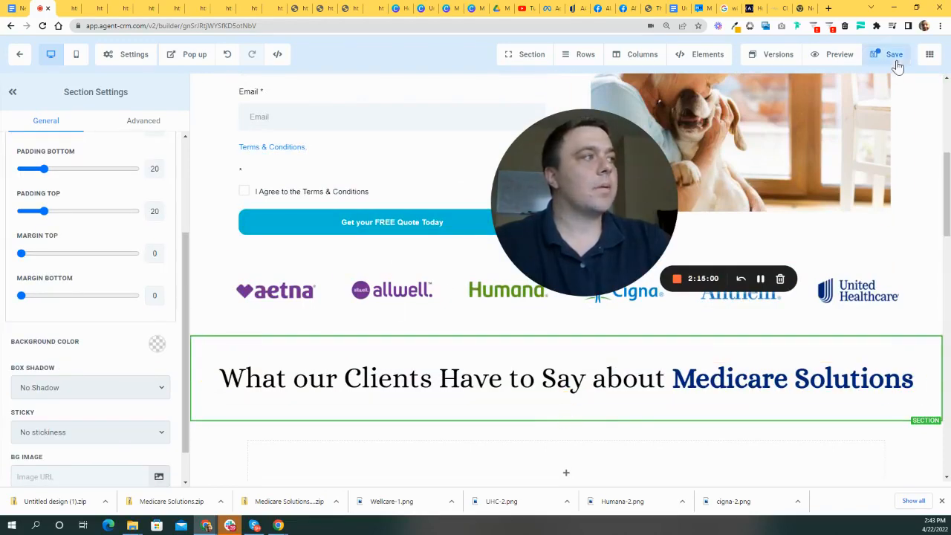
{"action": "scroll", "coordinate": [710, 357], "scroll_direction": "down", "scroll_amount": 2}
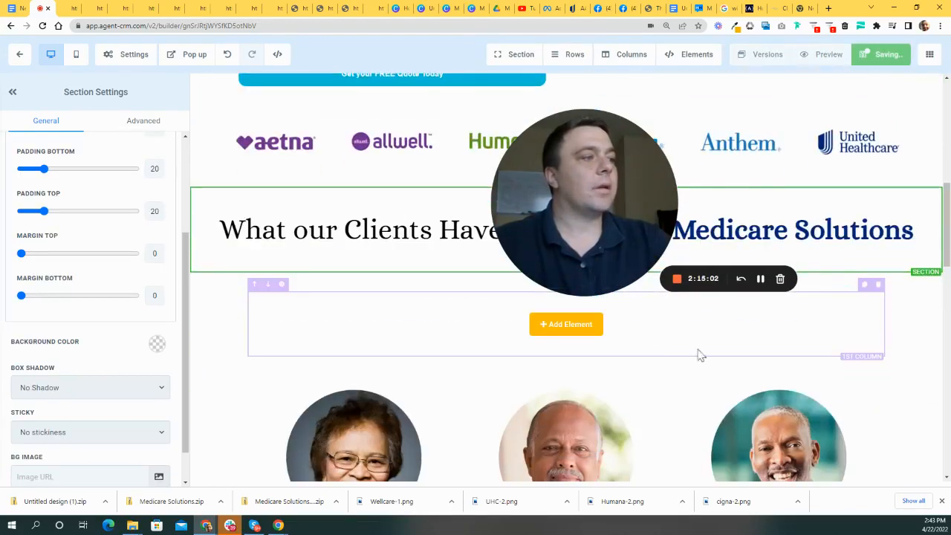
- Delete the empty Add Element row beneath the testimonials headline
{"action": "left_click", "coordinate": [878, 286]}
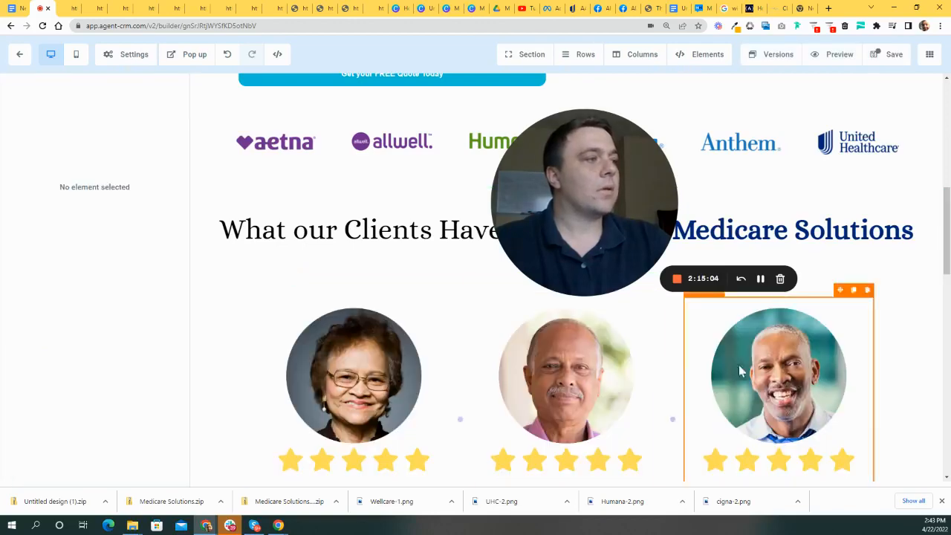
{"action": "left_click_drag", "start_coordinate": [603, 230], "coordinate": [768, 150]}
{"action": "scroll", "coordinate": [795, 257], "scroll_direction": "down", "scroll_amount": 5}
{"action": "scroll", "coordinate": [469, 201], "scroll_direction": "down", "scroll_amount": 3}
{"action": "scroll", "coordinate": [710, 196], "scroll_direction": "up", "scroll_amount": 2}
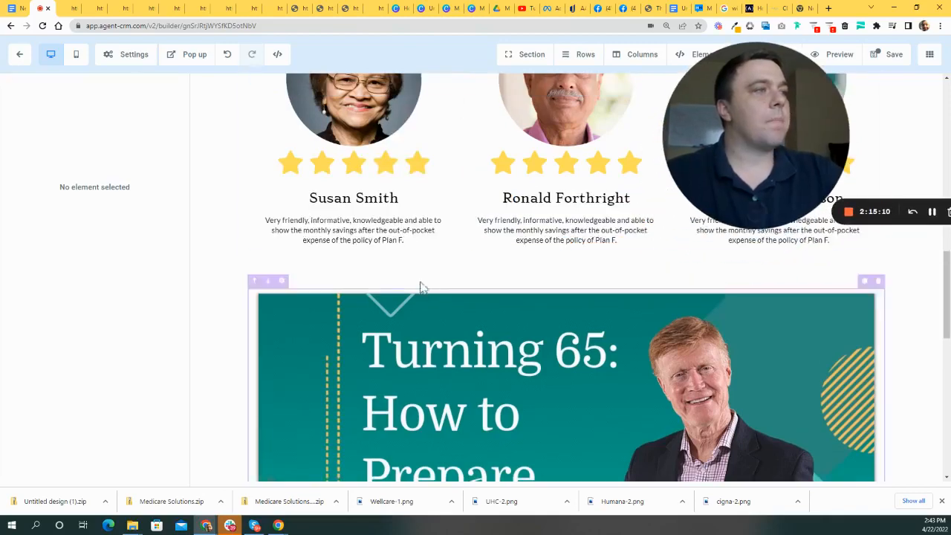
{"action": "scroll", "coordinate": [596, 319], "scroll_direction": "up", "scroll_amount": 2}
{"action": "scroll", "coordinate": [587, 312], "scroll_direction": "down", "scroll_amount": 4}
{"action": "scroll", "coordinate": [584, 311], "scroll_direction": "down", "scroll_amount": 3}
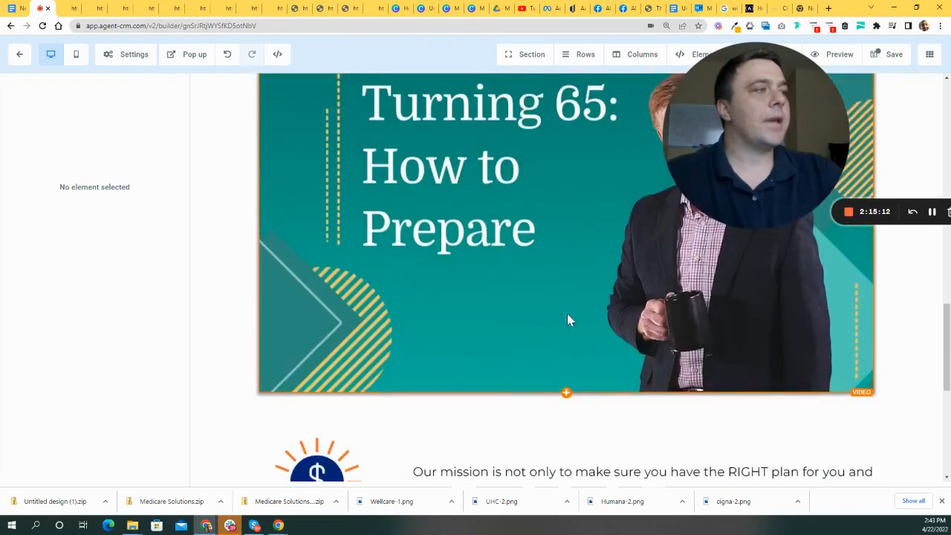
{"action": "scroll", "coordinate": [566, 321], "scroll_direction": "up", "scroll_amount": 15}
- Open Add Row below the three-column testimonial row
{"action": "left_click_drag", "start_coordinate": [584, 279], "coordinate": [57, 220]}
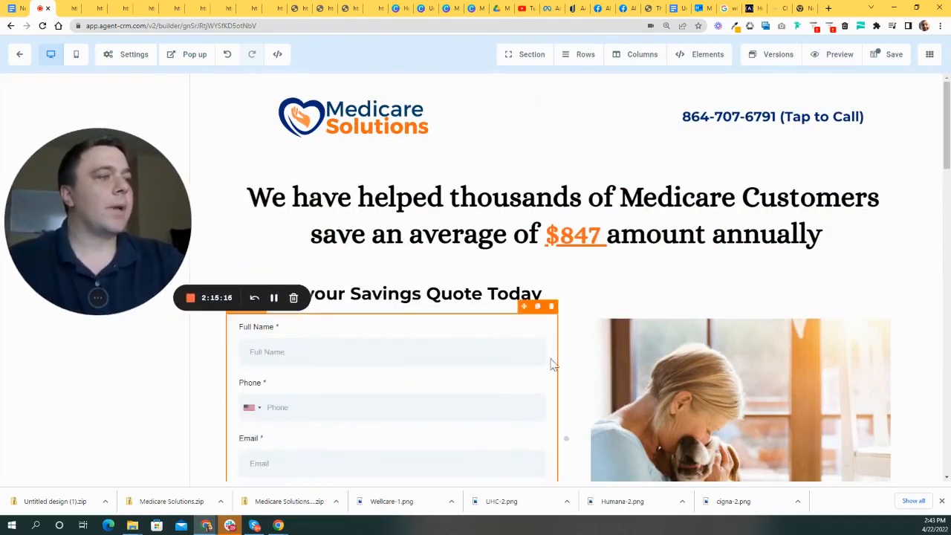
{"action": "scroll", "coordinate": [557, 357], "scroll_direction": "down", "scroll_amount": 3}
{"action": "scroll", "coordinate": [639, 364], "scroll_direction": "down", "scroll_amount": 3}
{"action": "scroll", "coordinate": [743, 318], "scroll_direction": "down", "scroll_amount": 3}
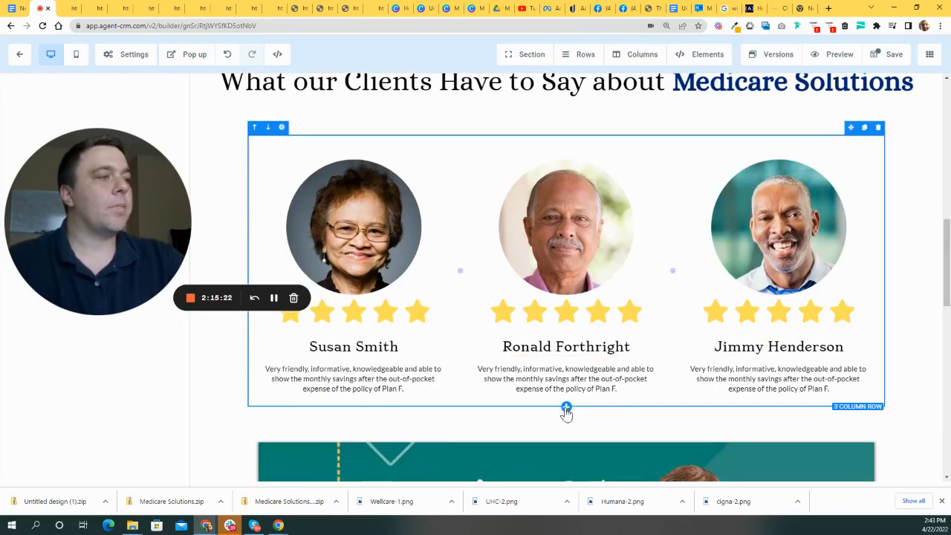
{"action": "left_click", "coordinate": [566, 408]}
- Insert a 1-column row with a green Click to Sign Up button under the testimonials
{"action": "left_click", "coordinate": [810, 141]}
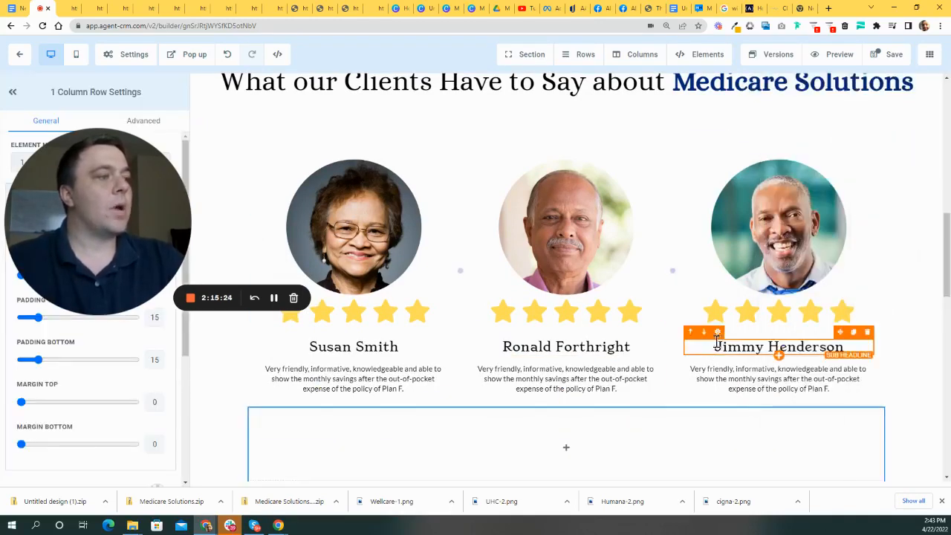
{"action": "scroll", "coordinate": [743, 331], "scroll_direction": "down", "scroll_amount": 3}
{"action": "left_click", "coordinate": [582, 253]}
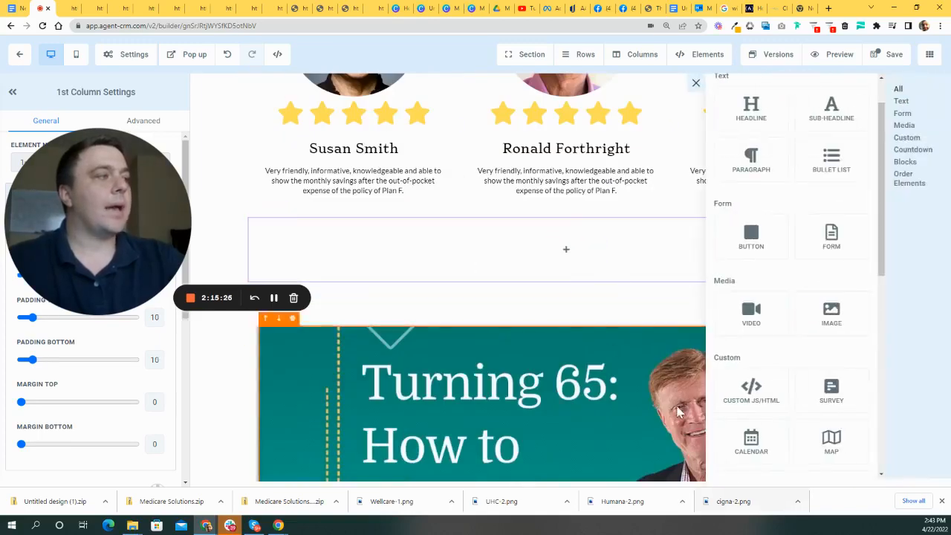
{"action": "left_click", "coordinate": [754, 256]}
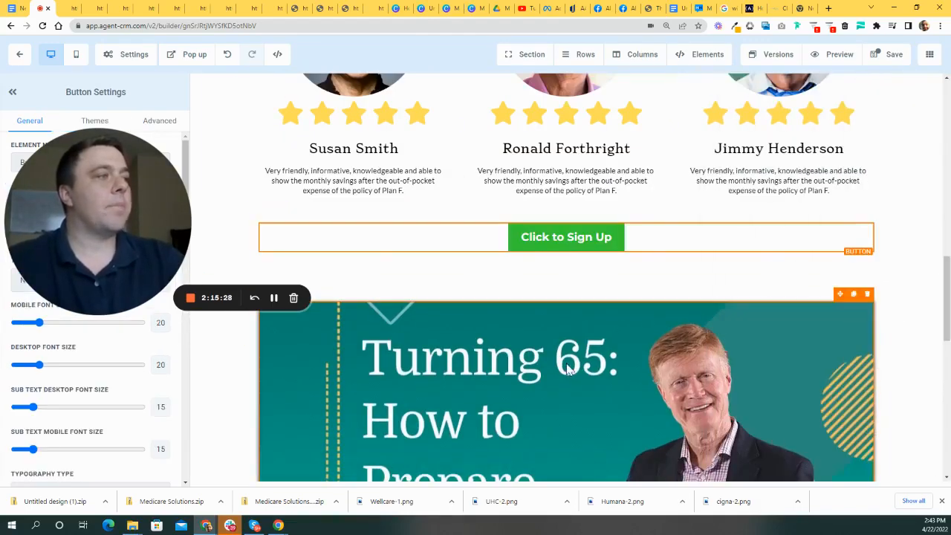
{"action": "left_click_drag", "start_coordinate": [310, 330], "coordinate": [477, 440]}
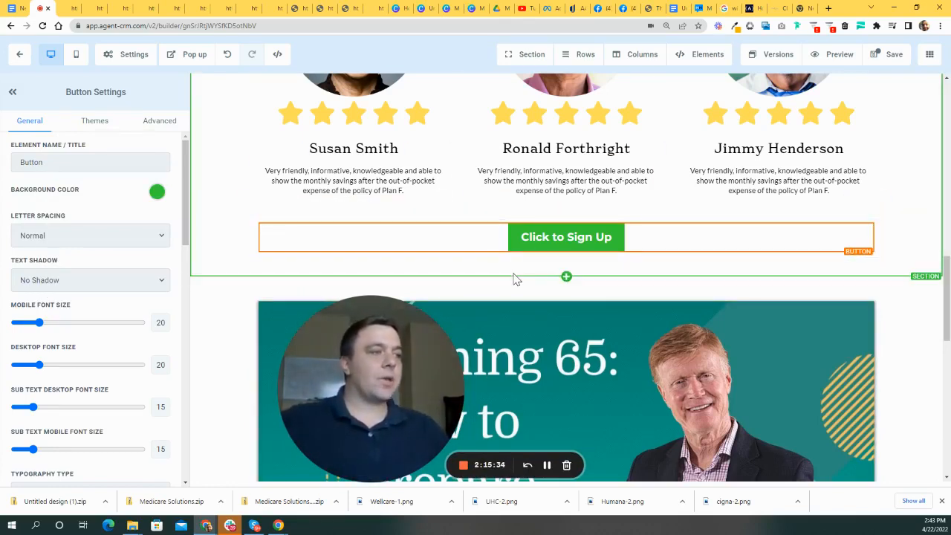
{"action": "scroll", "coordinate": [520, 252], "scroll_direction": "up", "scroll_amount": 5}
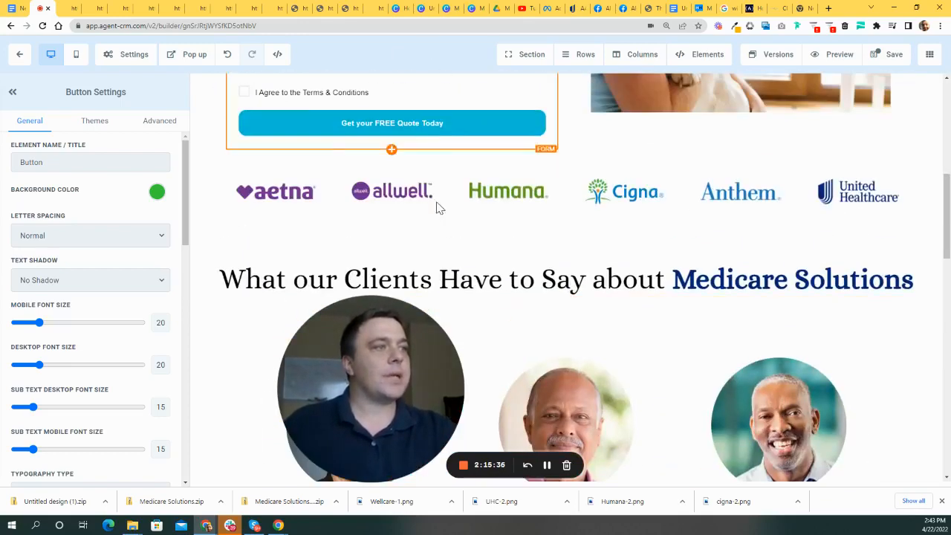
{"action": "scroll", "coordinate": [438, 208], "scroll_direction": "up", "scroll_amount": 3}
{"action": "scroll", "coordinate": [638, 416], "scroll_direction": "down", "scroll_amount": 3}
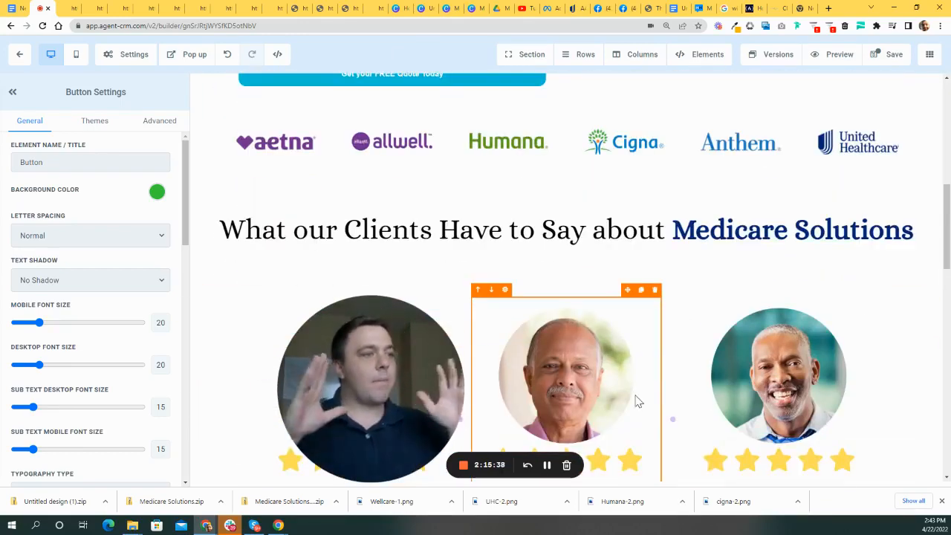
{"action": "left_click_drag", "start_coordinate": [338, 392], "coordinate": [332, 294]}
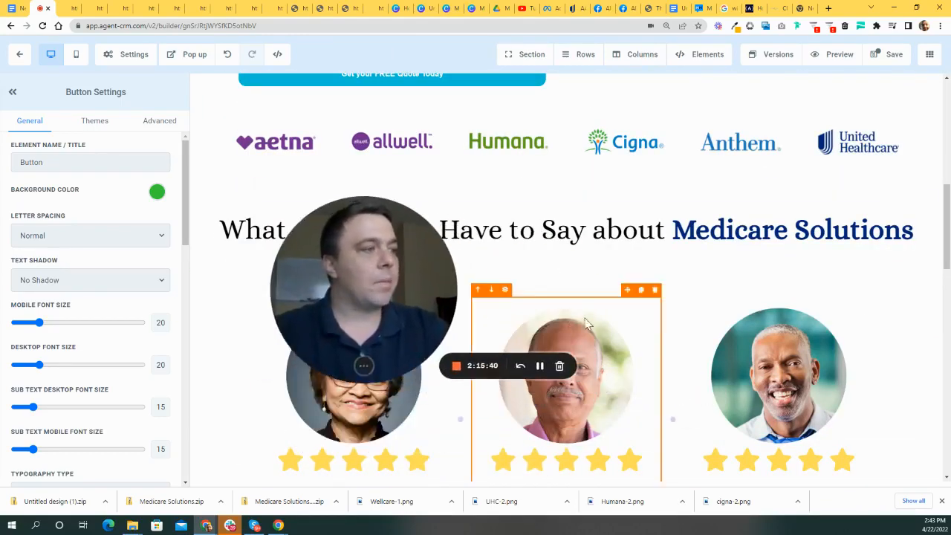
{"action": "scroll", "coordinate": [587, 318], "scroll_direction": "down", "scroll_amount": 5}
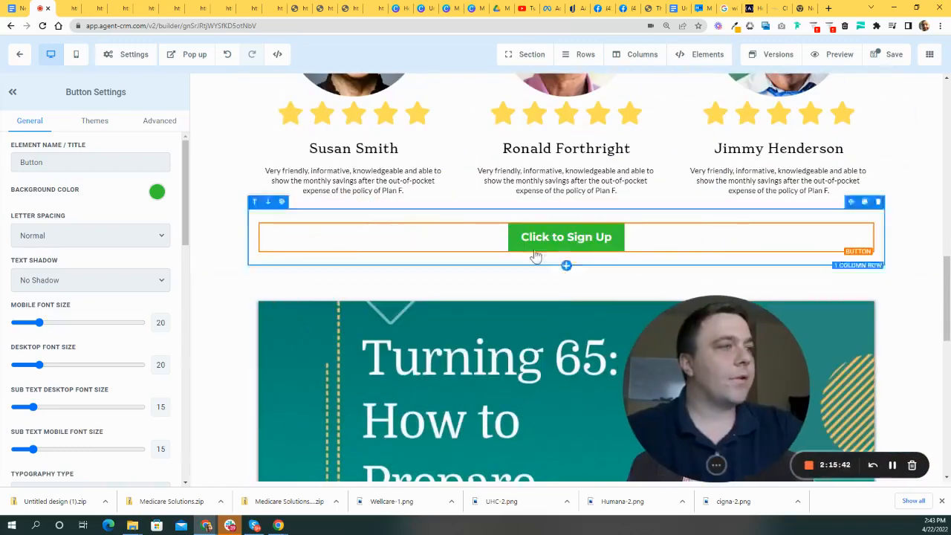
{"action": "left_click_drag", "start_coordinate": [701, 346], "coordinate": [714, 309]}
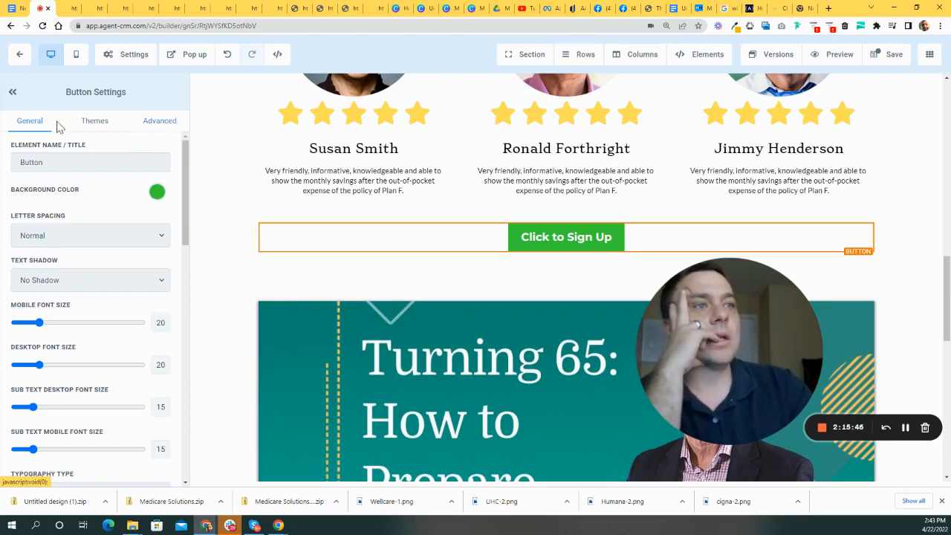
- Try the navy, purple, bright blue, grey and orange theme presets on the button
{"action": "left_click", "coordinate": [95, 125]}
{"action": "scroll", "coordinate": [133, 242], "scroll_direction": "down", "scroll_amount": 5}
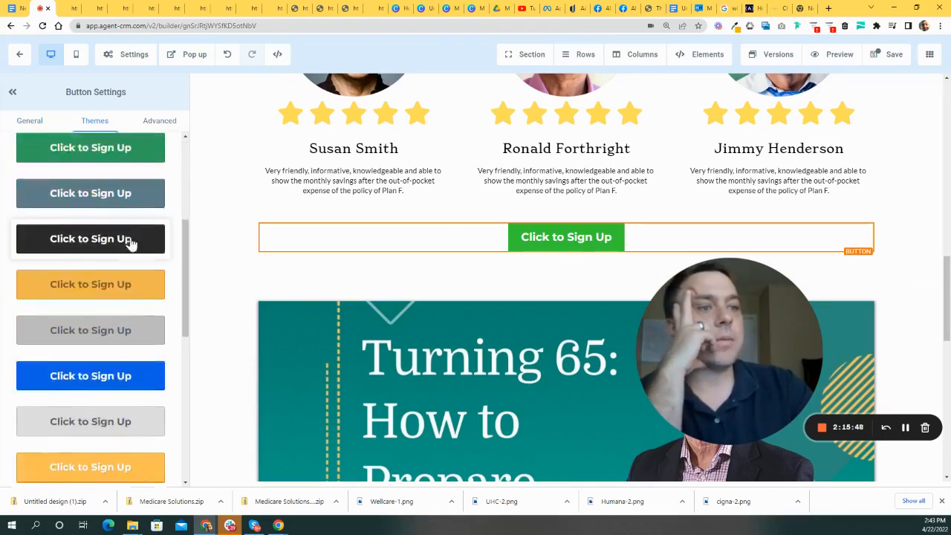
{"action": "scroll", "coordinate": [130, 240], "scroll_direction": "down", "scroll_amount": 4}
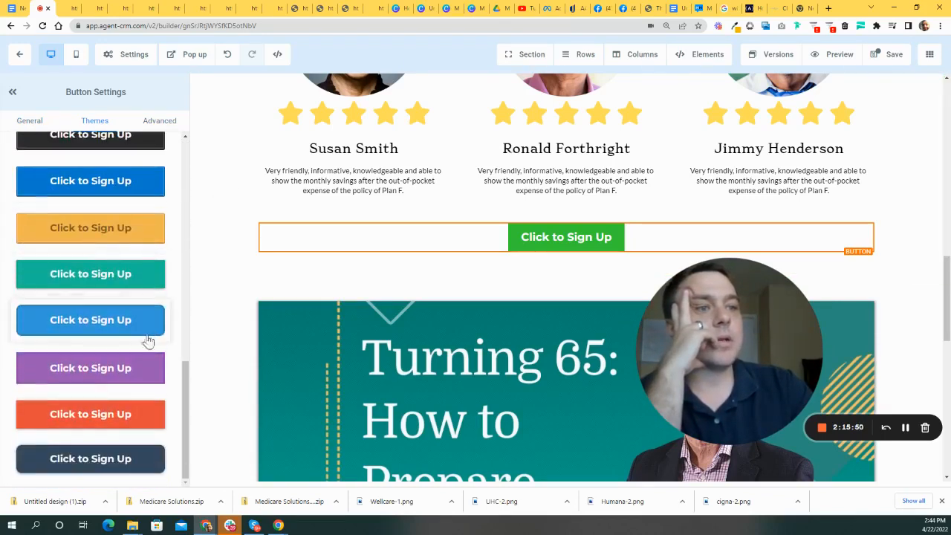
{"action": "scroll", "coordinate": [143, 409], "scroll_direction": "up", "scroll_amount": 8}
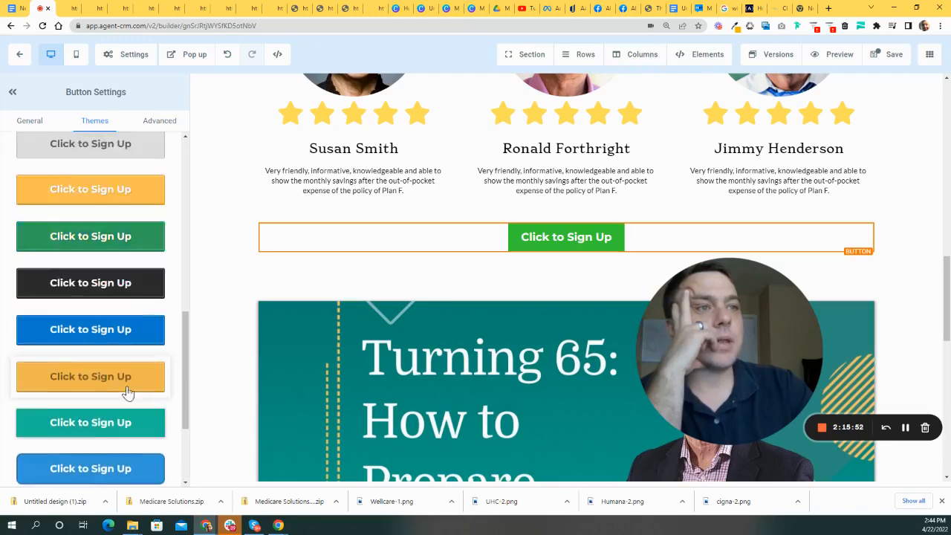
{"action": "scroll", "coordinate": [149, 393], "scroll_direction": "down", "scroll_amount": 8}
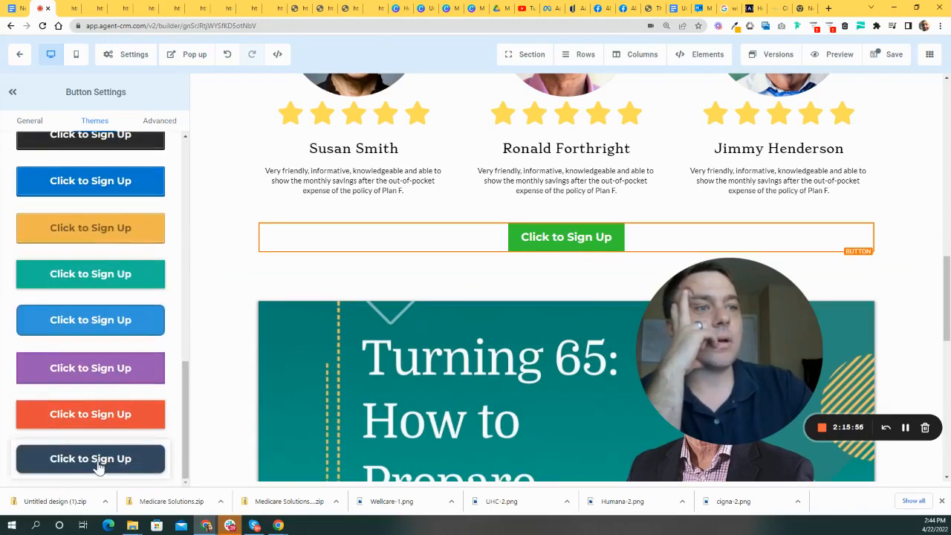
{"action": "left_click", "coordinate": [99, 464]}
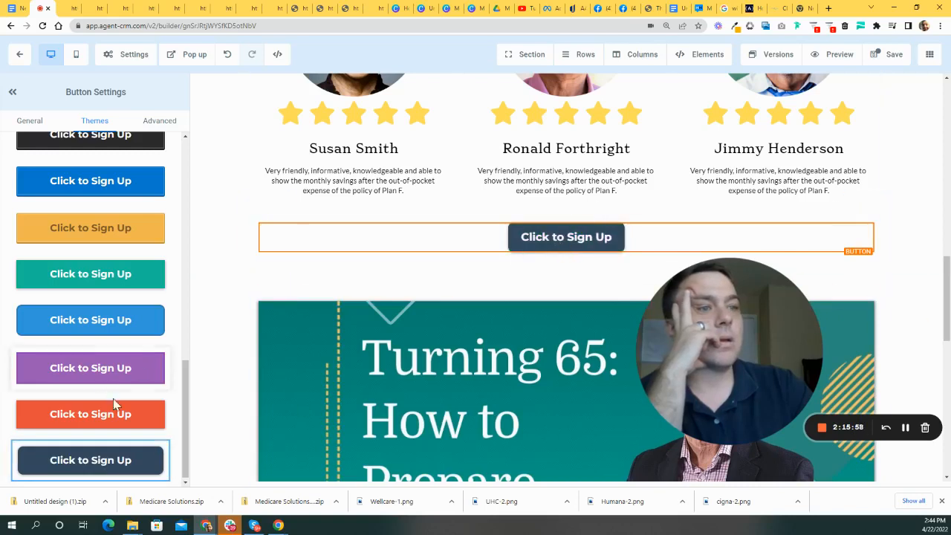
{"action": "left_click", "coordinate": [111, 369]}
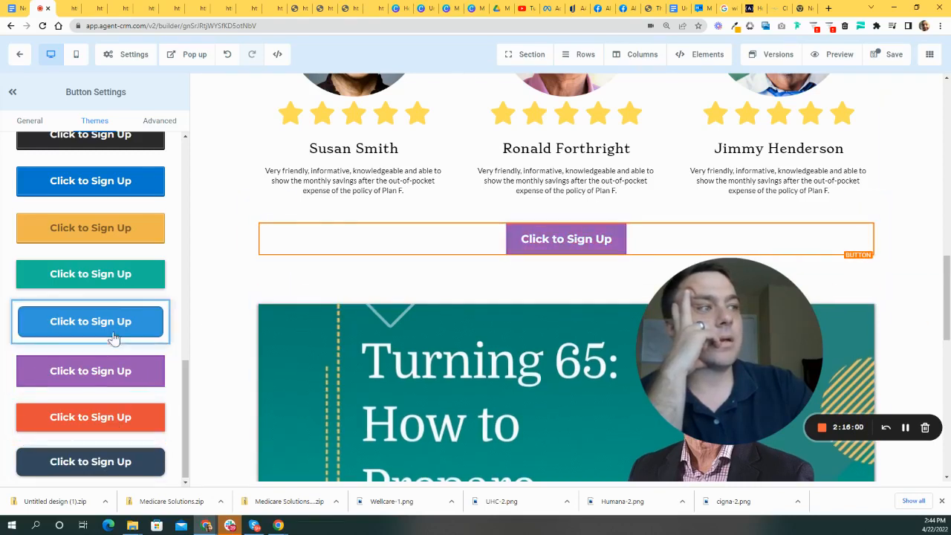
{"action": "left_click", "coordinate": [125, 276]}
{"action": "scroll", "coordinate": [123, 282], "scroll_direction": "up", "scroll_amount": 3}
{"action": "scroll", "coordinate": [112, 286], "scroll_direction": "down", "scroll_amount": 1}
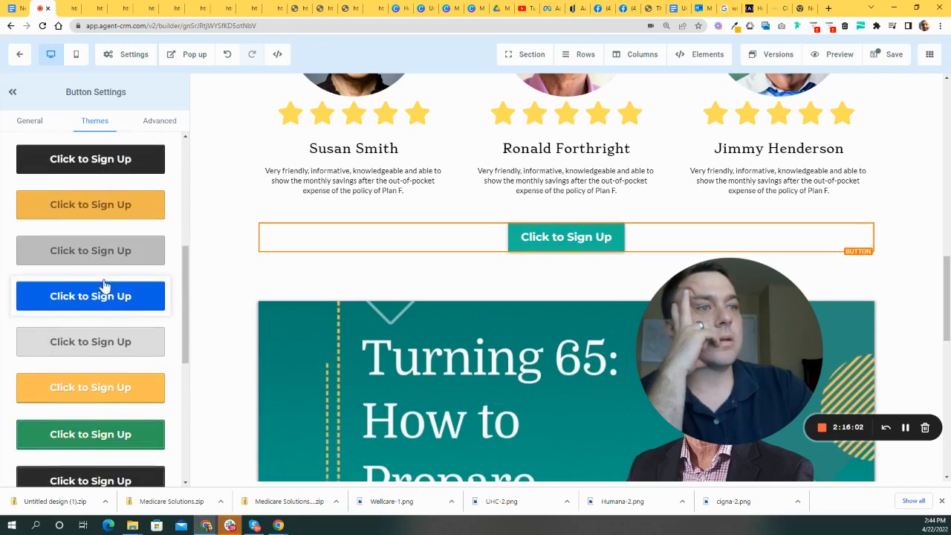
{"action": "left_click", "coordinate": [108, 294]}
{"action": "left_click", "coordinate": [128, 252]}
{"action": "left_click", "coordinate": [135, 207]}
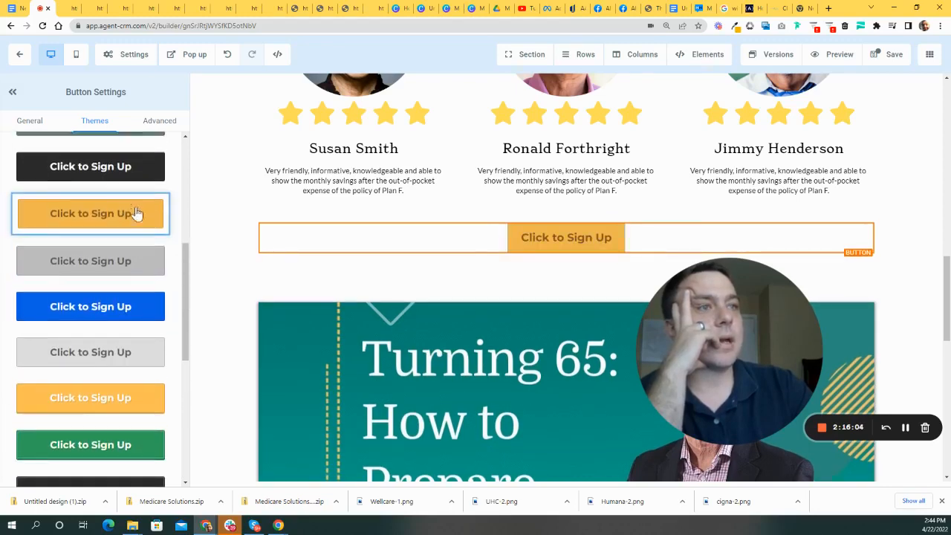
- Retry bright blue, purple and red, then settle on the dark navy theme
{"action": "scroll", "coordinate": [130, 222], "scroll_direction": "down", "scroll_amount": 3}
{"action": "scroll", "coordinate": [130, 244], "scroll_direction": "up", "scroll_amount": 2}
{"action": "left_click", "coordinate": [119, 204]}
{"action": "scroll", "coordinate": [149, 245], "scroll_direction": "down", "scroll_amount": 5}
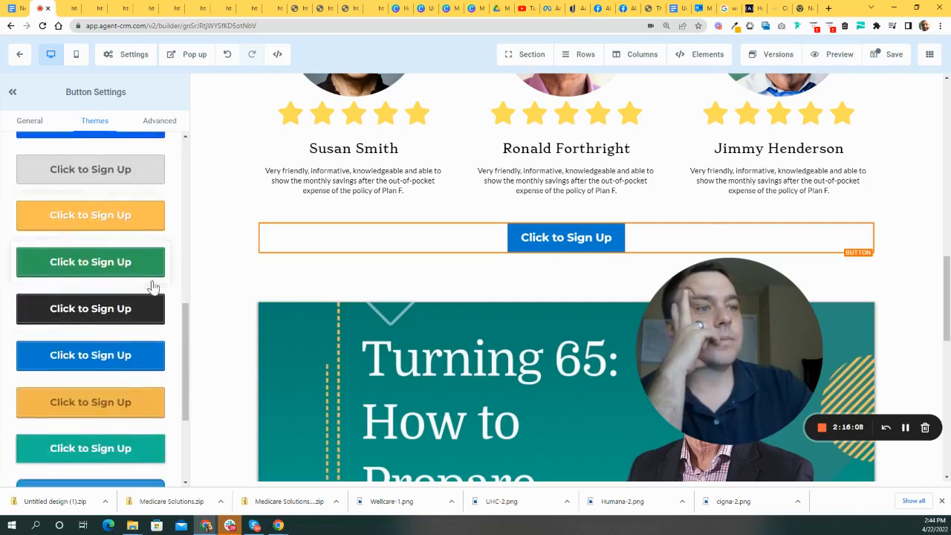
{"action": "scroll", "coordinate": [137, 281], "scroll_direction": "down", "scroll_amount": 3}
{"action": "left_click", "coordinate": [119, 371]}
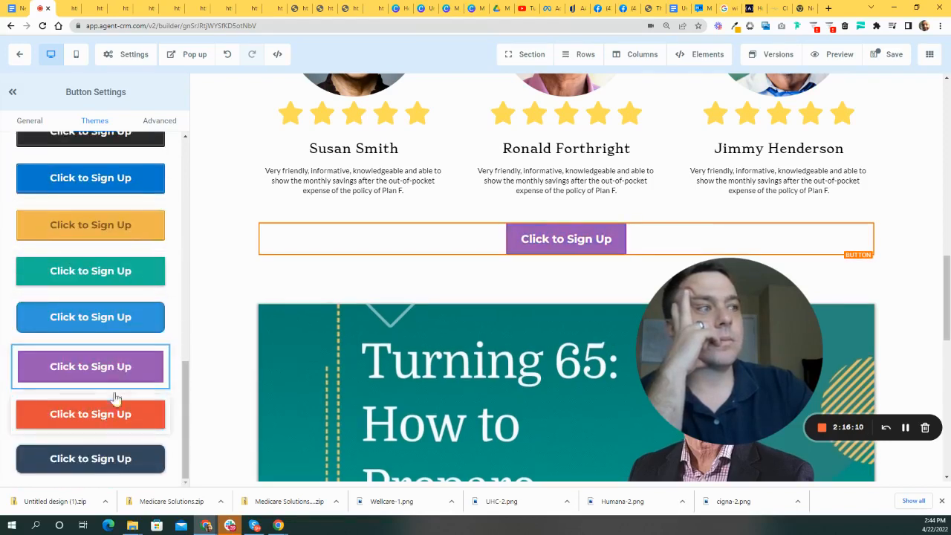
{"action": "left_click", "coordinate": [123, 421]}
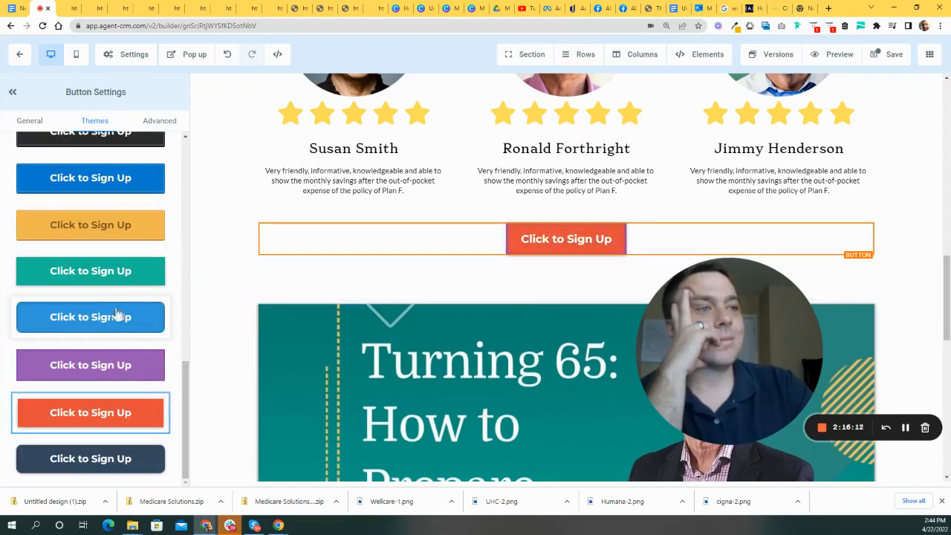
{"action": "left_click", "coordinate": [102, 458]}
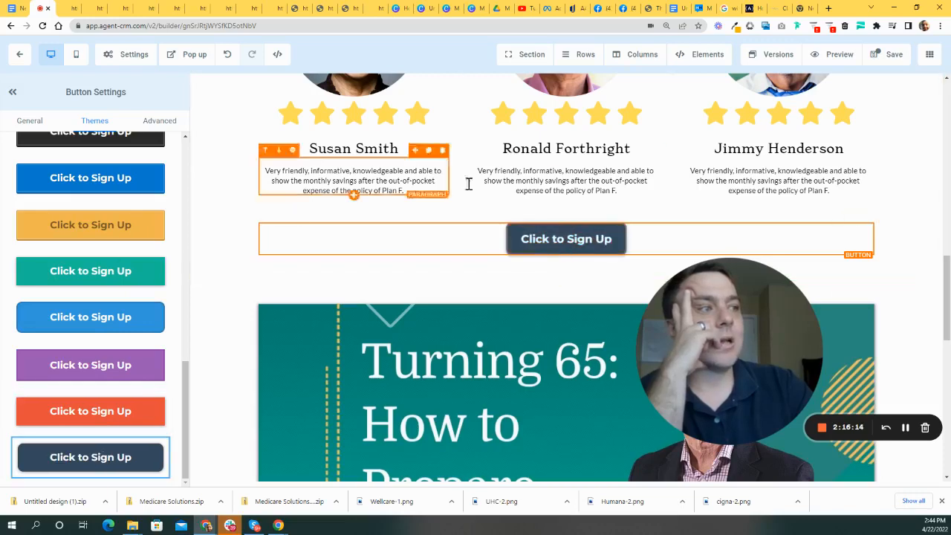
{"action": "left_click", "coordinate": [30, 120]}
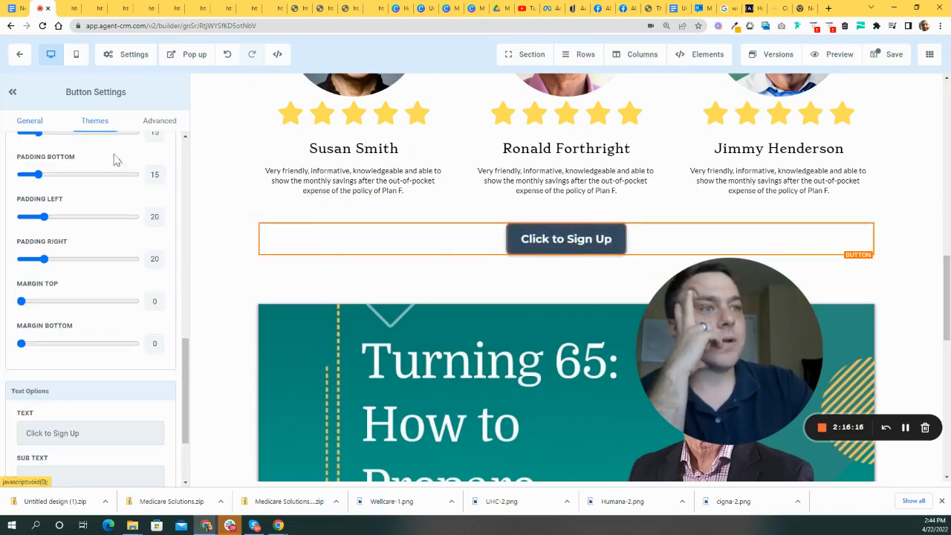
{"action": "scroll", "coordinate": [121, 343], "scroll_direction": "down", "scroll_amount": 2}
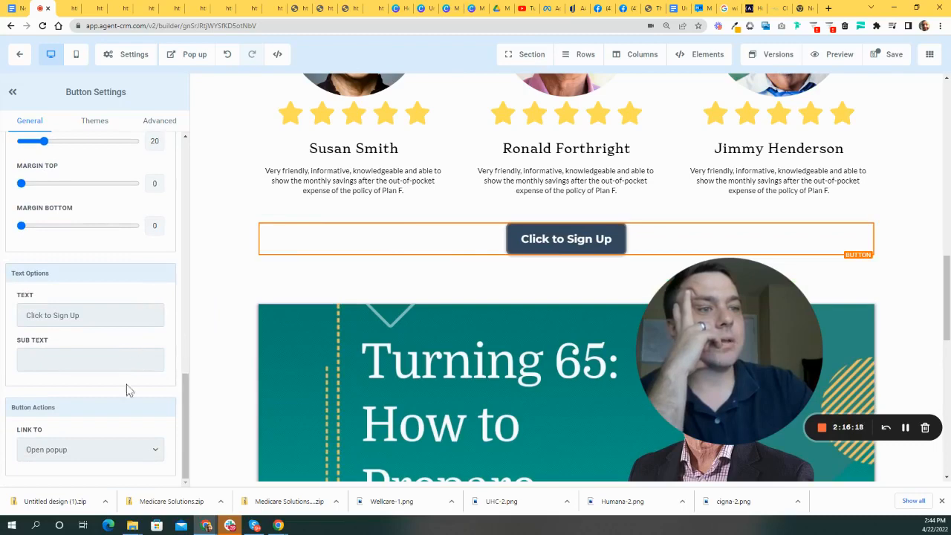
{"action": "scroll", "coordinate": [165, 364], "scroll_direction": "up", "scroll_amount": 6}
{"action": "scroll", "coordinate": [104, 324], "scroll_direction": "up", "scroll_amount": 5}
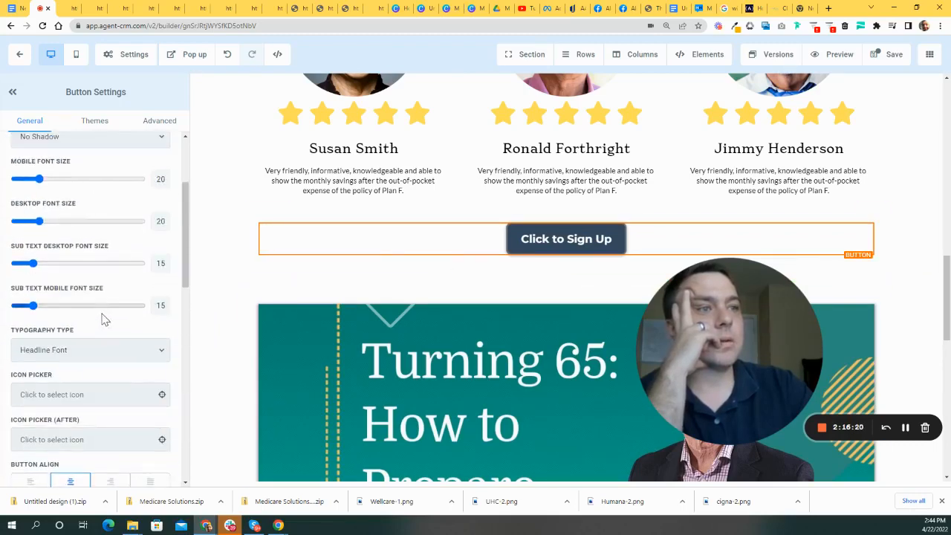
{"action": "scroll", "coordinate": [171, 230], "scroll_direction": "up", "scroll_amount": 1}
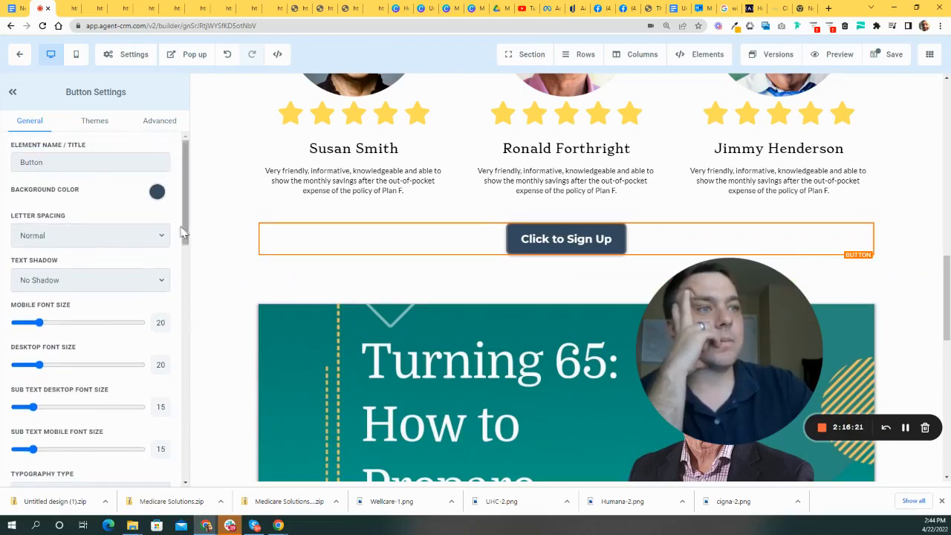
- Set the button background to orange, then reselect the Click to Sign Up button
{"action": "left_click", "coordinate": [157, 193]}
{"action": "left_click", "coordinate": [81, 258]}
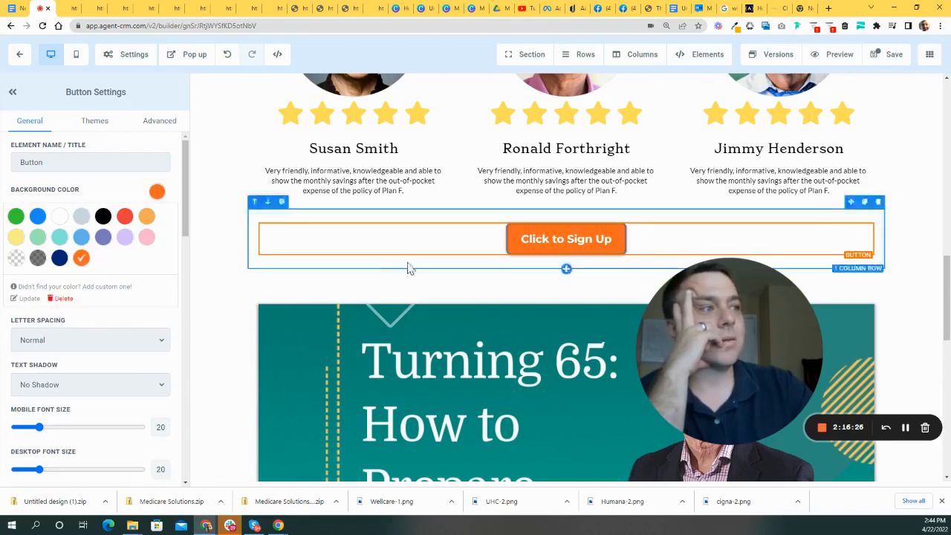
{"action": "left_click", "coordinate": [642, 205]}
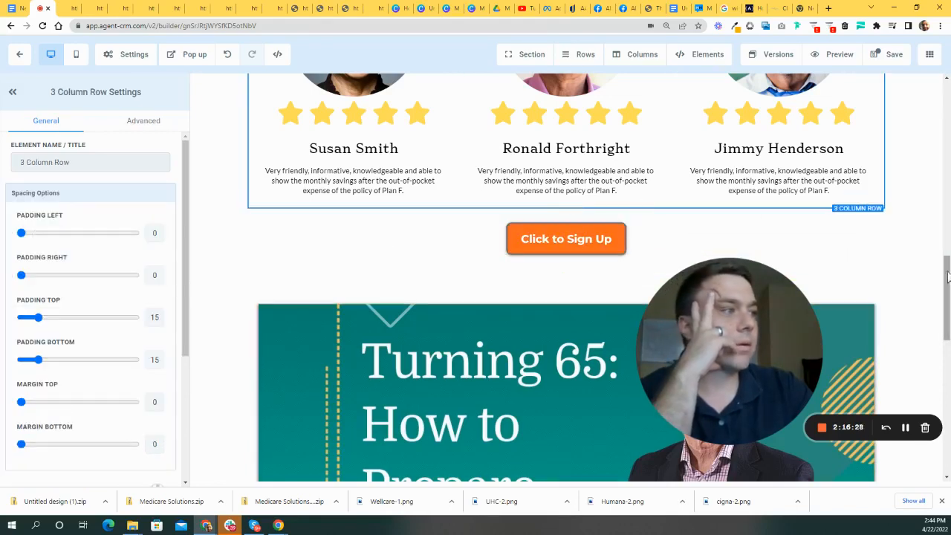
{"action": "scroll", "coordinate": [158, 195], "scroll_direction": "down", "scroll_amount": 5}
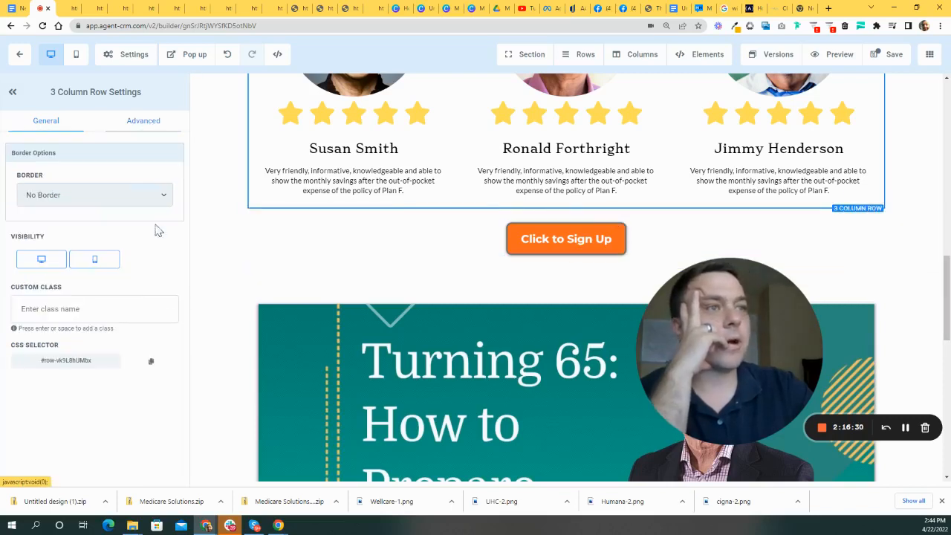
{"action": "left_click", "coordinate": [564, 240]}
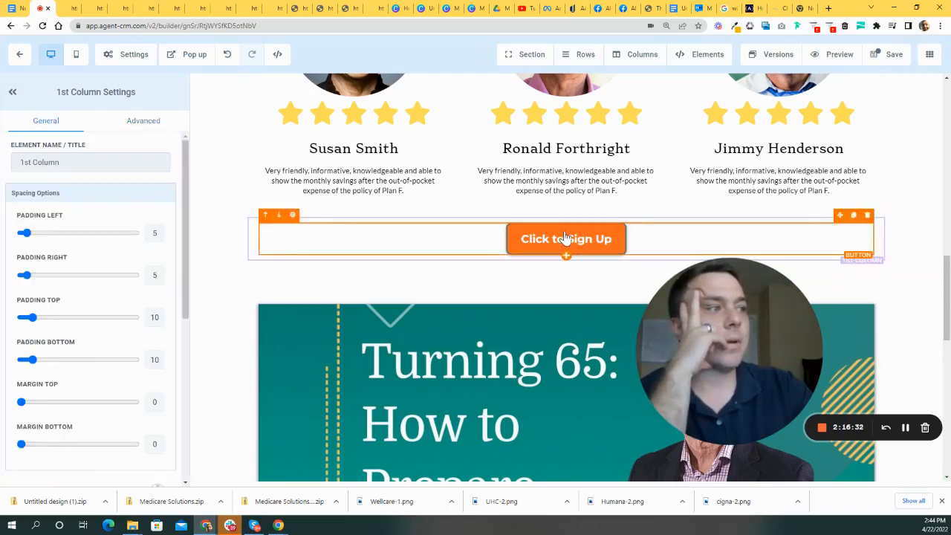
- Set the button's Border to No Border in the Advanced settings
{"action": "left_click", "coordinate": [159, 122]}
{"action": "scroll", "coordinate": [112, 221], "scroll_direction": "down", "scroll_amount": 3}
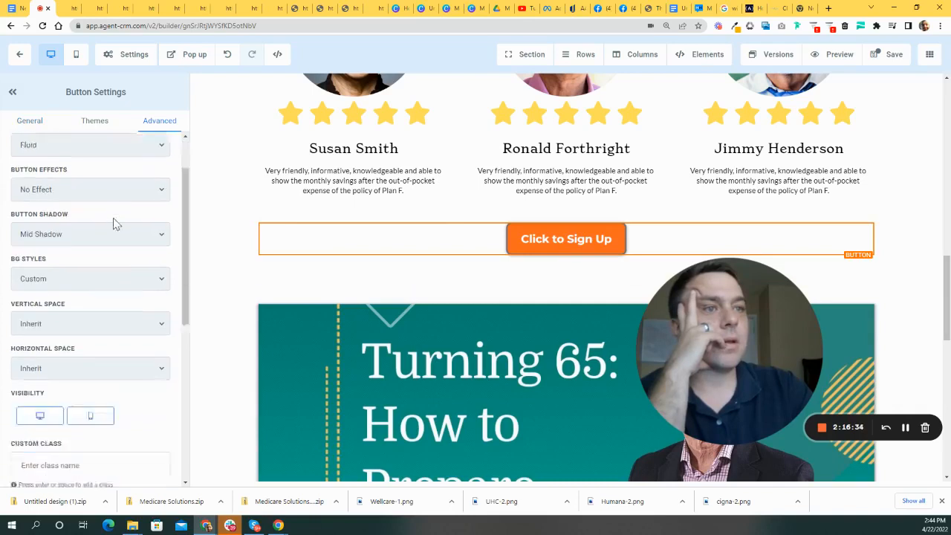
{"action": "scroll", "coordinate": [127, 322], "scroll_direction": "down", "scroll_amount": 3}
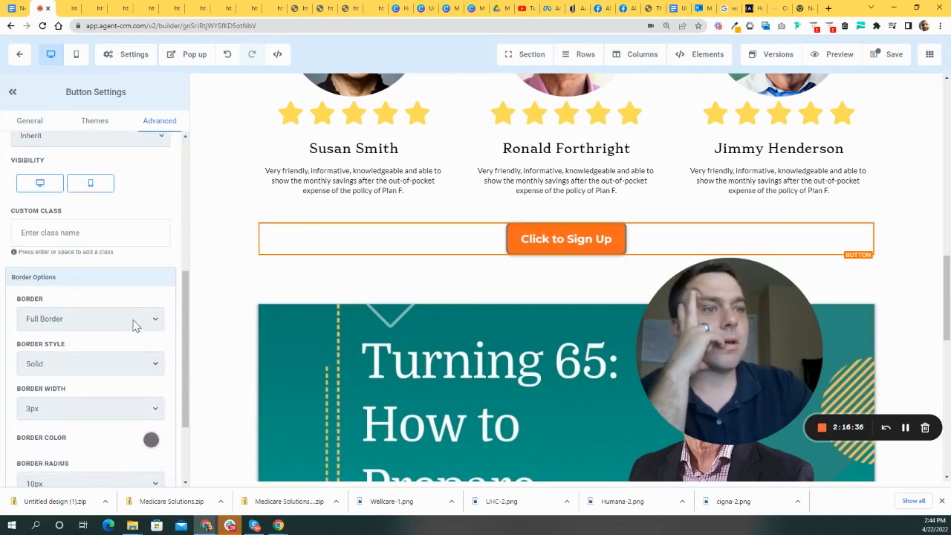
{"action": "left_click", "coordinate": [132, 321]}
{"action": "left_click", "coordinate": [57, 336]}
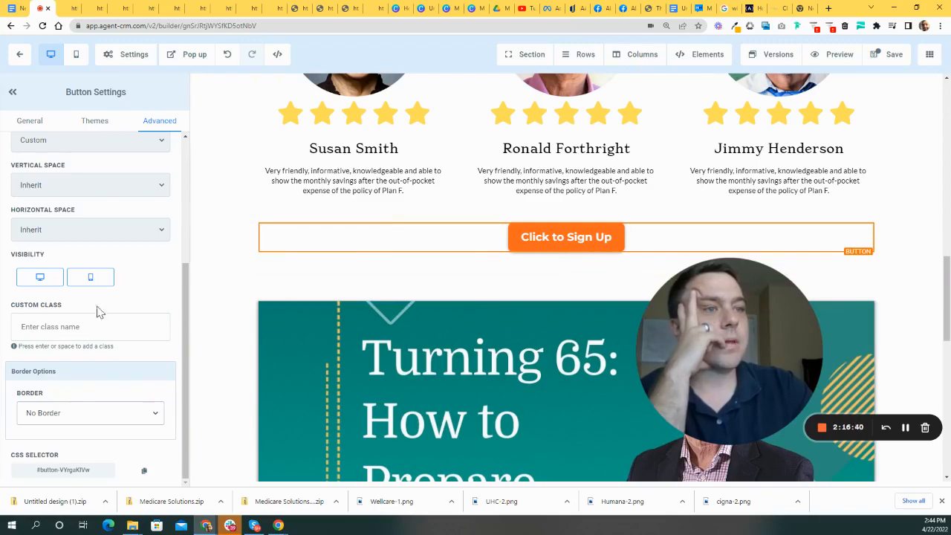
{"action": "scroll", "coordinate": [136, 325], "scroll_direction": "up", "scroll_amount": 3}
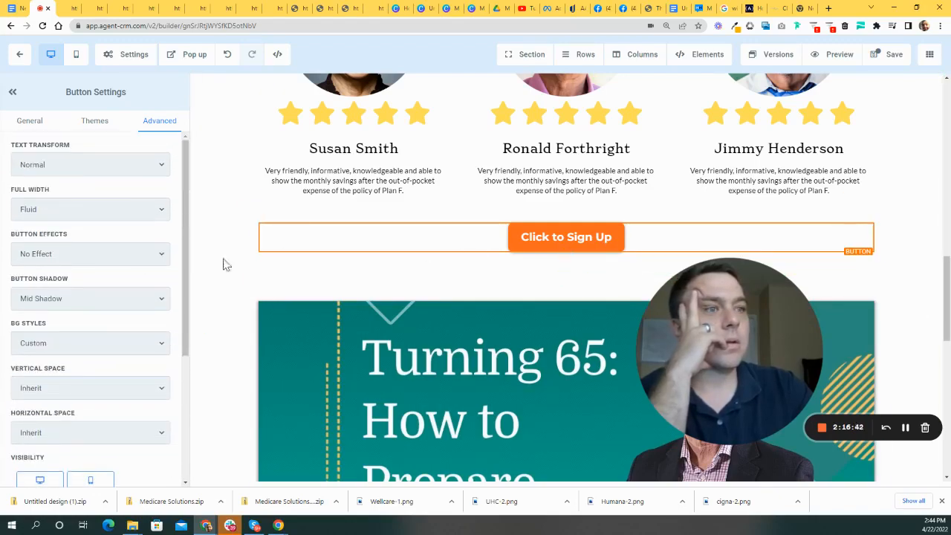
{"action": "scroll", "coordinate": [566, 297], "scroll_direction": "up", "scroll_amount": 5}
{"action": "scroll", "coordinate": [586, 349], "scroll_direction": "down", "scroll_amount": 3}
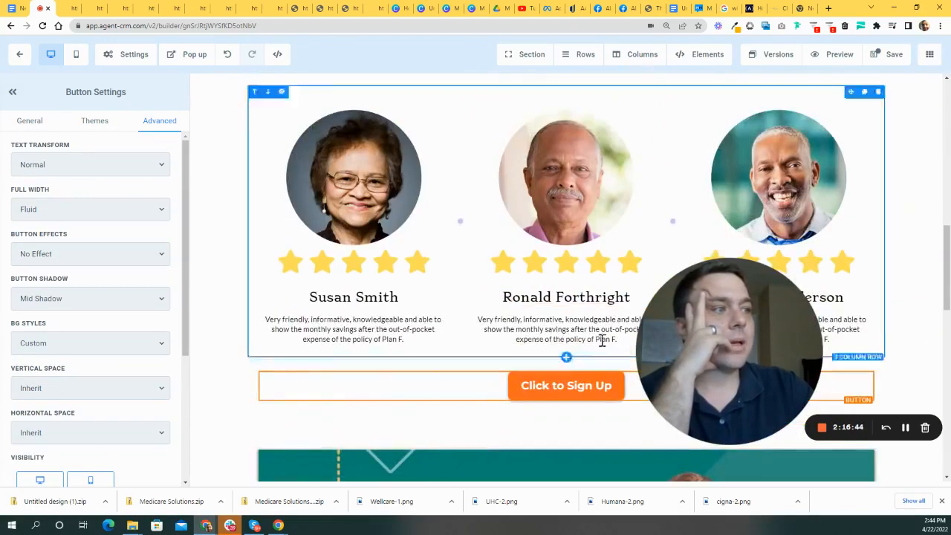
- Change the button's Background Color to the dark navy swatch
{"action": "left_click", "coordinate": [29, 121]}
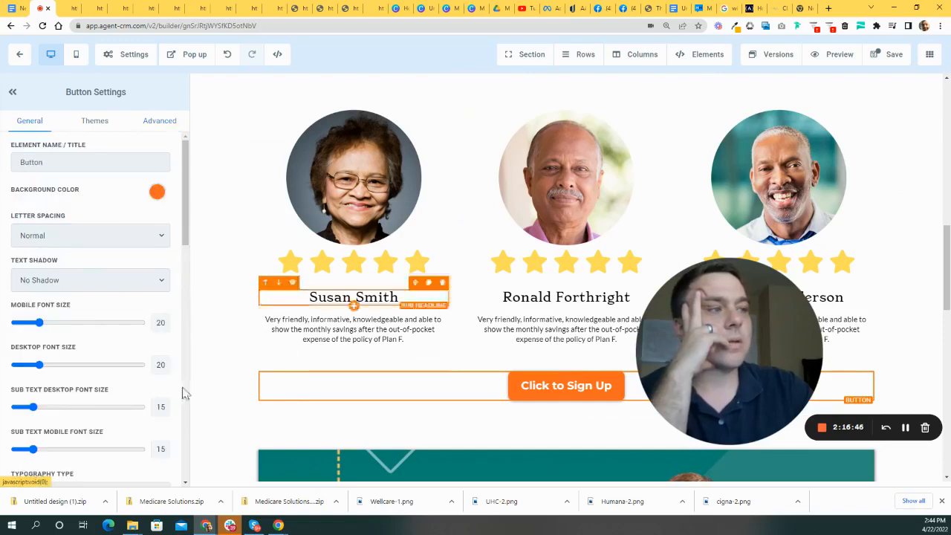
{"action": "scroll", "coordinate": [163, 268], "scroll_direction": "down", "scroll_amount": 1}
{"action": "scroll", "coordinate": [177, 308], "scroll_direction": "up", "scroll_amount": 1}
{"action": "scroll", "coordinate": [167, 311], "scroll_direction": "down", "scroll_amount": 10}
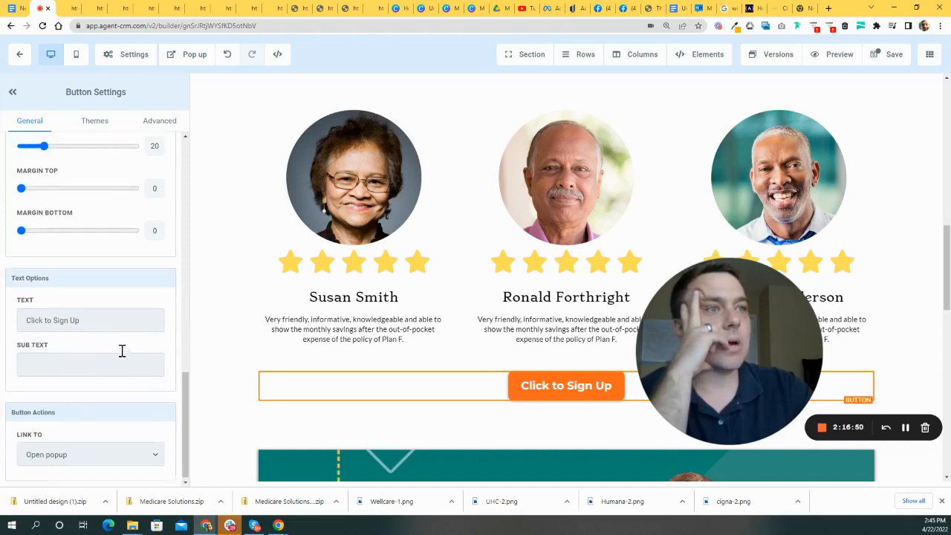
{"action": "scroll", "coordinate": [144, 361], "scroll_direction": "up", "scroll_amount": 10}
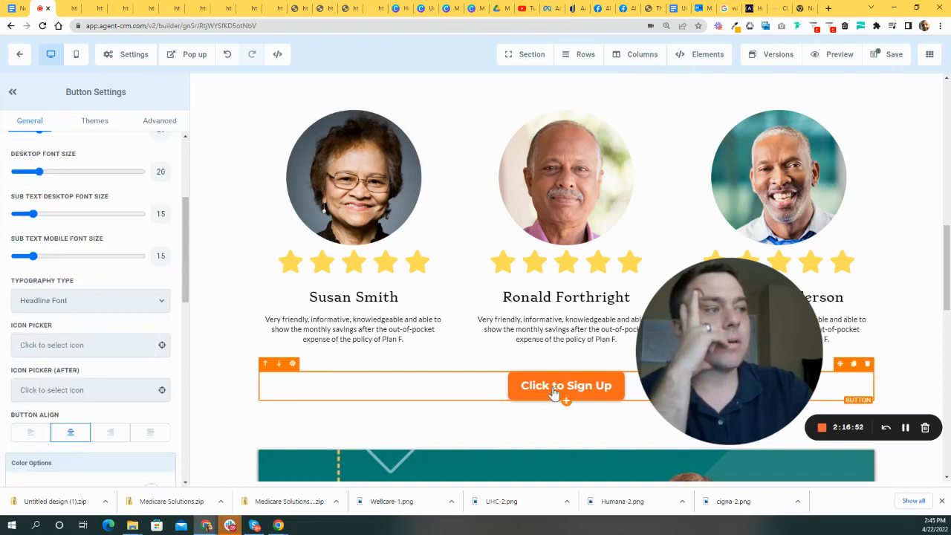
{"action": "scroll", "coordinate": [148, 401], "scroll_direction": "up", "scroll_amount": 3}
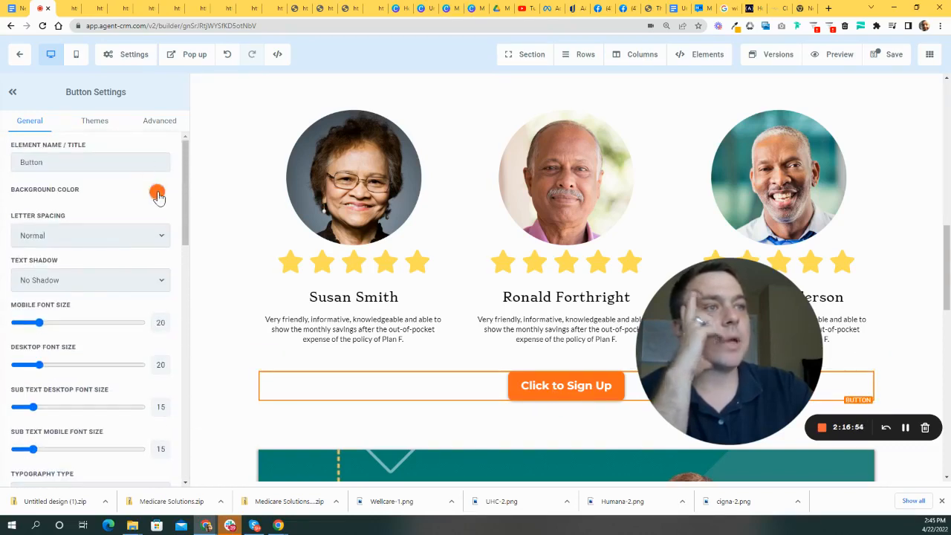
{"action": "left_click", "coordinate": [157, 195]}
{"action": "left_click", "coordinate": [58, 258]}
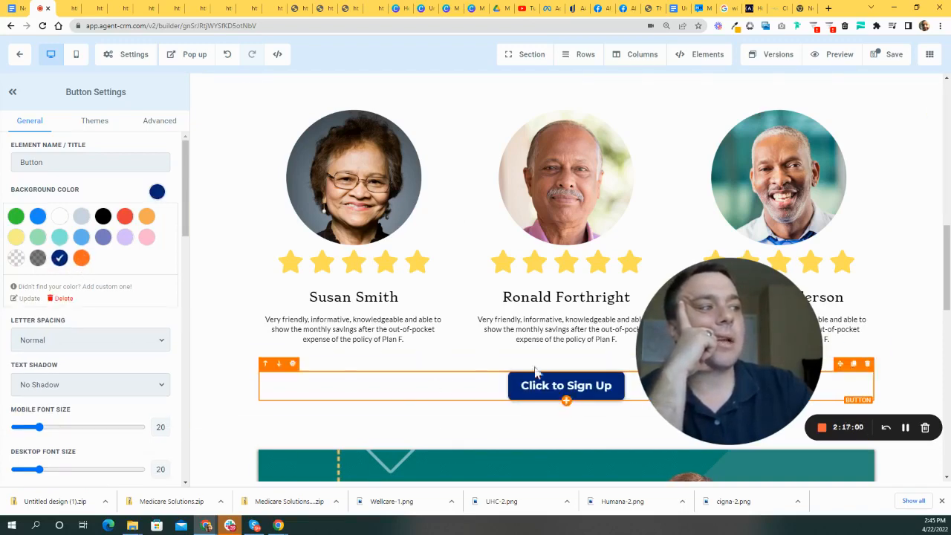
{"action": "left_click_drag", "start_coordinate": [730, 319], "coordinate": [448, 202]}
{"action": "scroll", "coordinate": [738, 341], "scroll_direction": "down", "scroll_amount": 2}
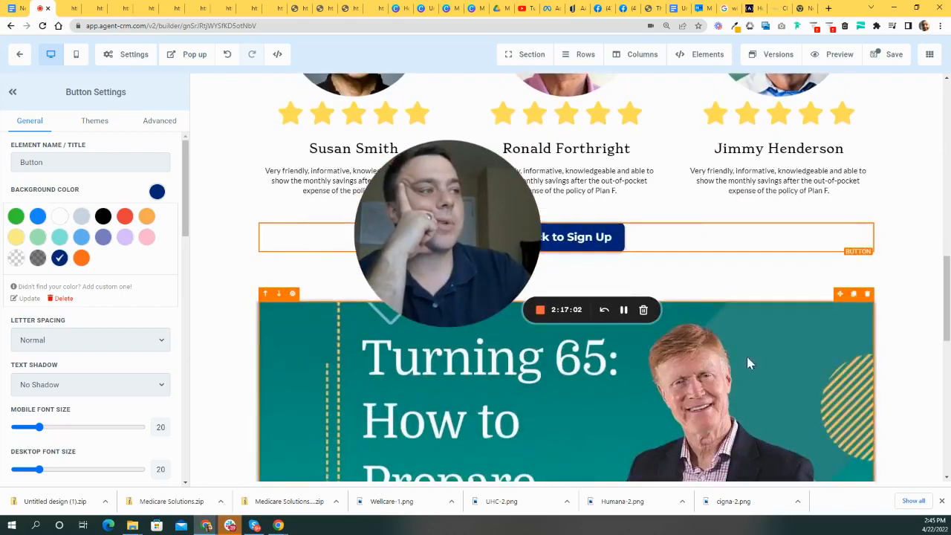
{"action": "scroll", "coordinate": [687, 288], "scroll_direction": "up", "scroll_amount": 2}
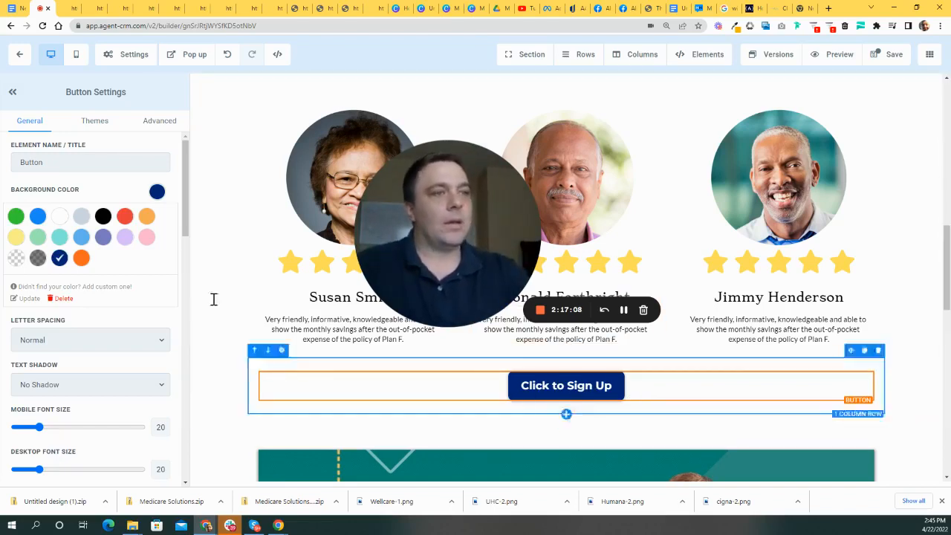
{"action": "left_click", "coordinate": [108, 123]}
- Review the button's Advanced options, keeping the text in normal casing
{"action": "left_click", "coordinate": [165, 122]}
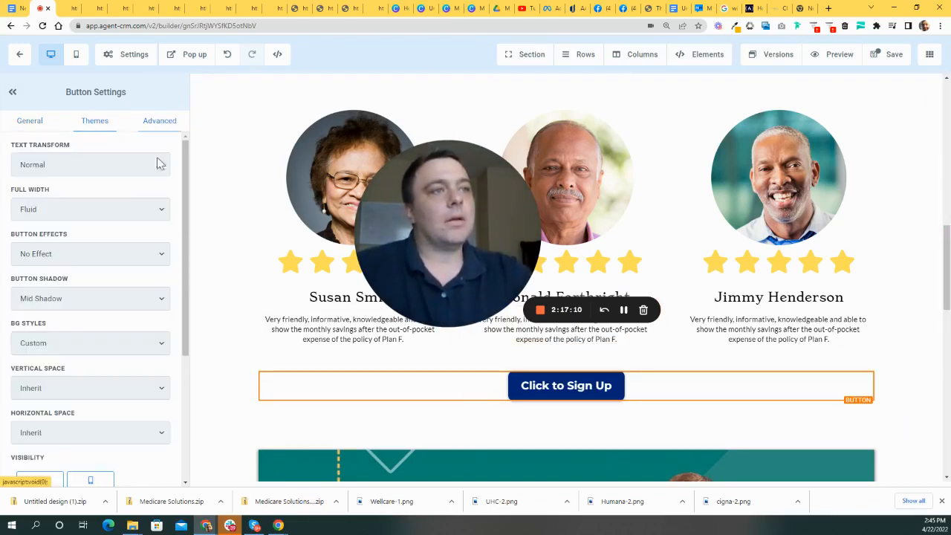
{"action": "scroll", "coordinate": [106, 209], "scroll_direction": "down", "scroll_amount": 1}
{"action": "scroll", "coordinate": [116, 239], "scroll_direction": "up", "scroll_amount": 1}
{"action": "left_click", "coordinate": [82, 211]}
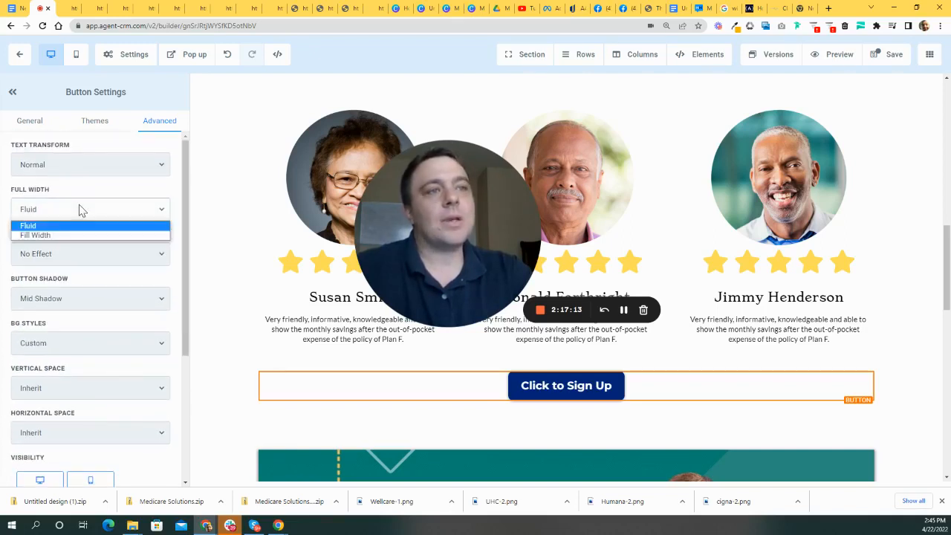
{"action": "left_click", "coordinate": [112, 165]}
{"action": "left_click", "coordinate": [111, 165]}
- Try Woobble (hover) and Rocking (loop), then set Button Effects to Elevate (hover)
{"action": "left_click", "coordinate": [104, 257]}
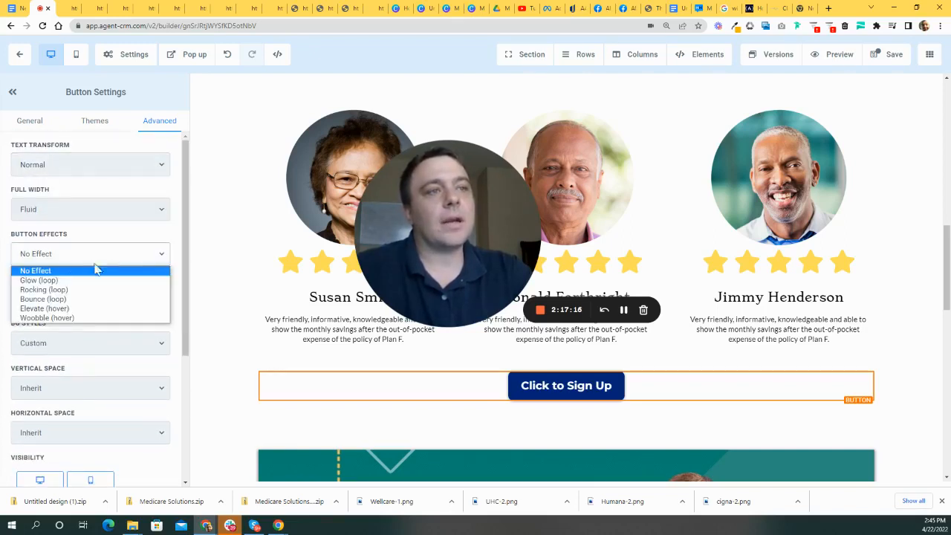
{"action": "left_click", "coordinate": [61, 319]}
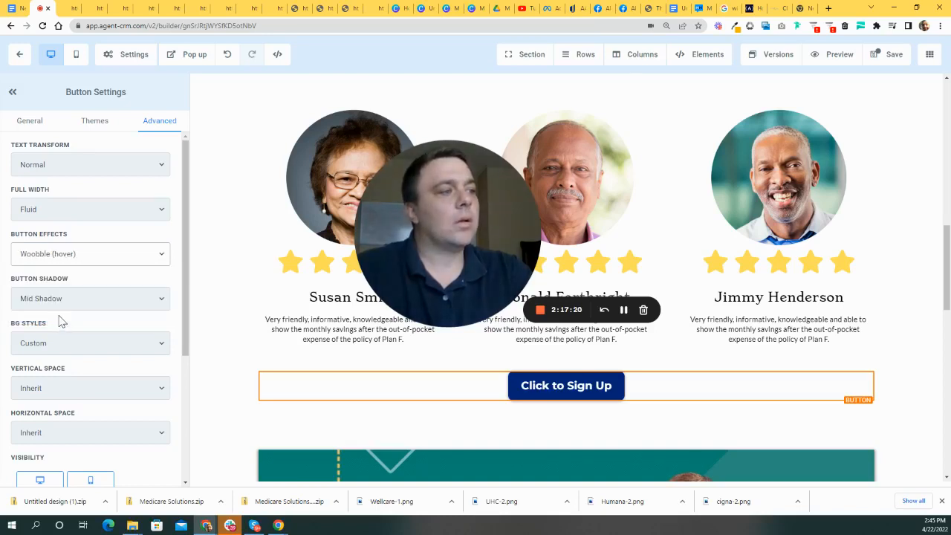
{"action": "left_click", "coordinate": [80, 256]}
{"action": "left_click", "coordinate": [69, 290]}
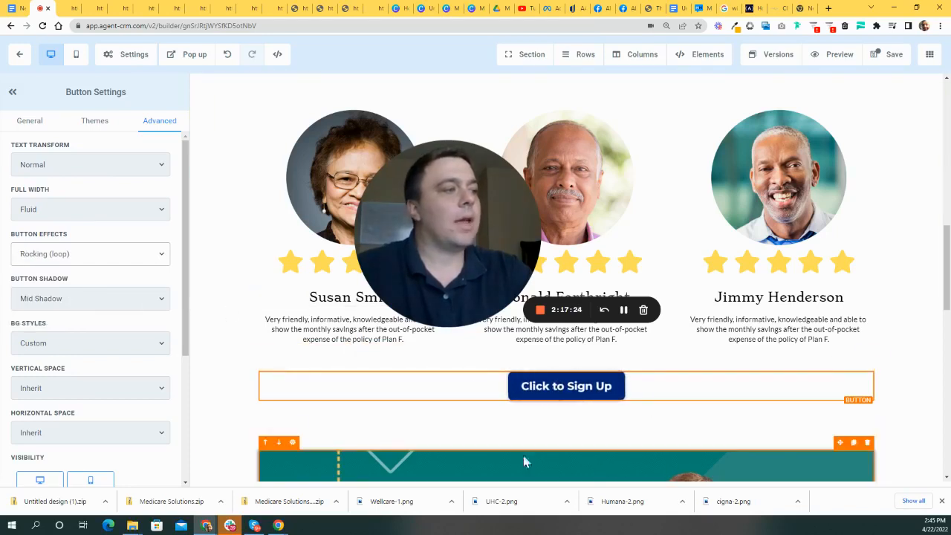
{"action": "left_click", "coordinate": [110, 257]}
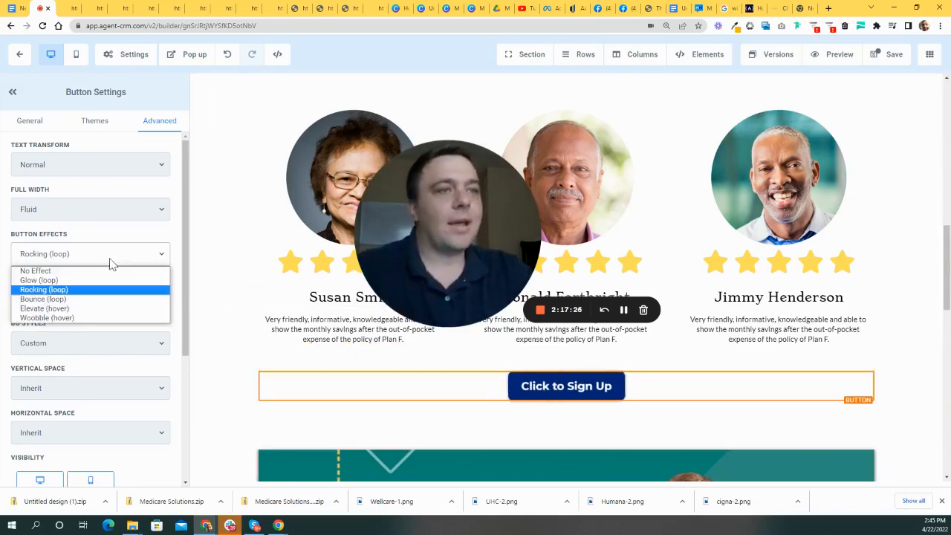
{"action": "left_click", "coordinate": [77, 311]}
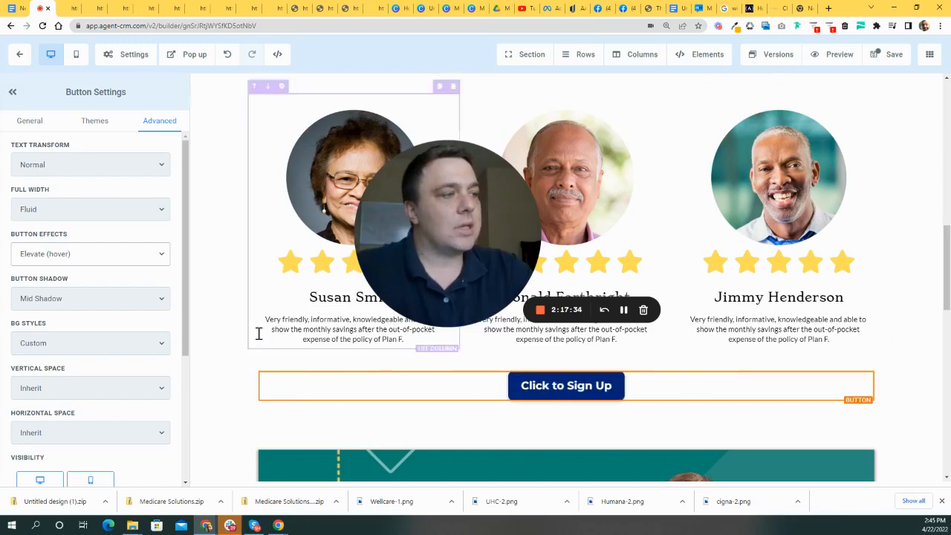
{"action": "left_click", "coordinate": [30, 126]}
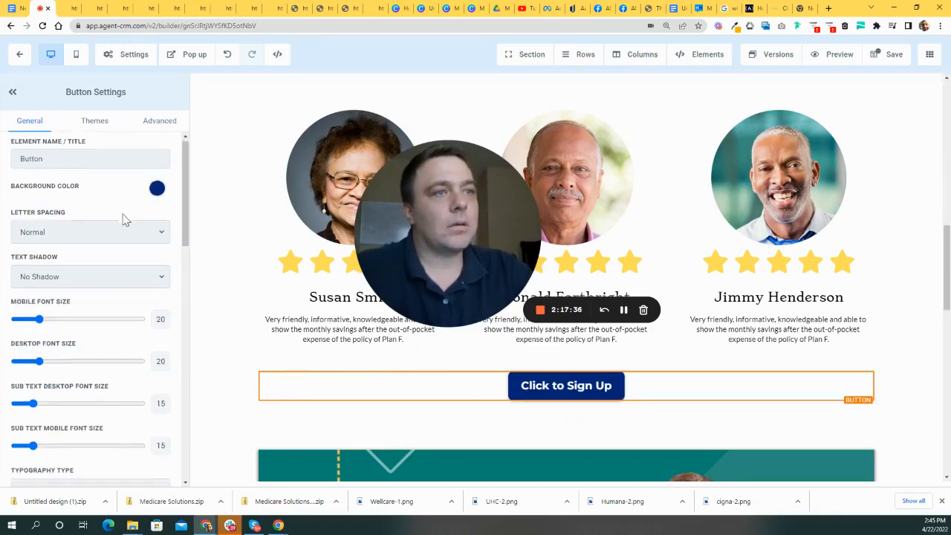
- Scroll the Button Settings panel down to the Text Options TEXT field
{"action": "scroll", "coordinate": [121, 219], "scroll_direction": "down", "scroll_amount": 3}
{"action": "scroll", "coordinate": [689, 229], "scroll_direction": "up", "scroll_amount": 6}
{"action": "scroll", "coordinate": [625, 229], "scroll_direction": "up", "scroll_amount": 1}
{"action": "left_click_drag", "start_coordinate": [499, 240], "coordinate": [645, 208]}
{"action": "scroll", "coordinate": [408, 234], "scroll_direction": "down", "scroll_amount": 12}
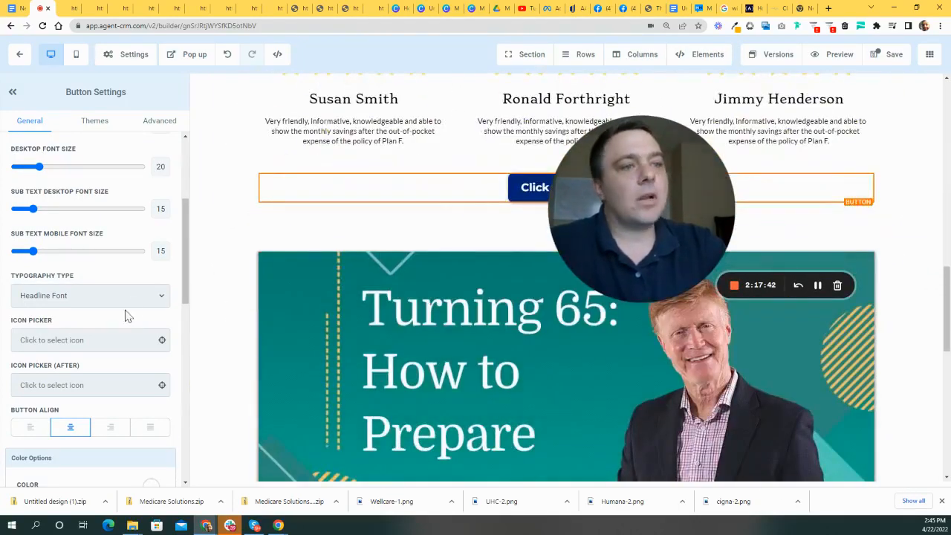
{"action": "scroll", "coordinate": [111, 313], "scroll_direction": "down", "scroll_amount": 1}
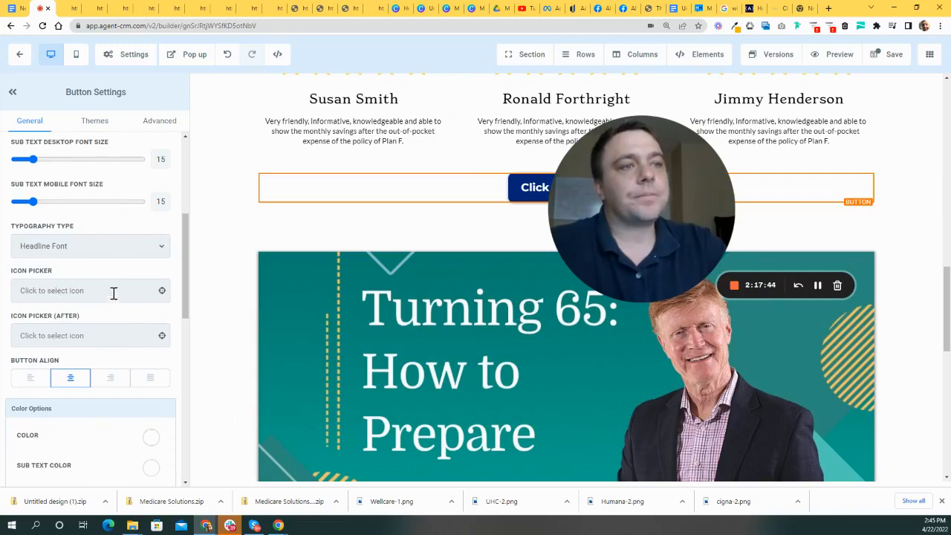
{"action": "scroll", "coordinate": [127, 312], "scroll_direction": "up", "scroll_amount": 5}
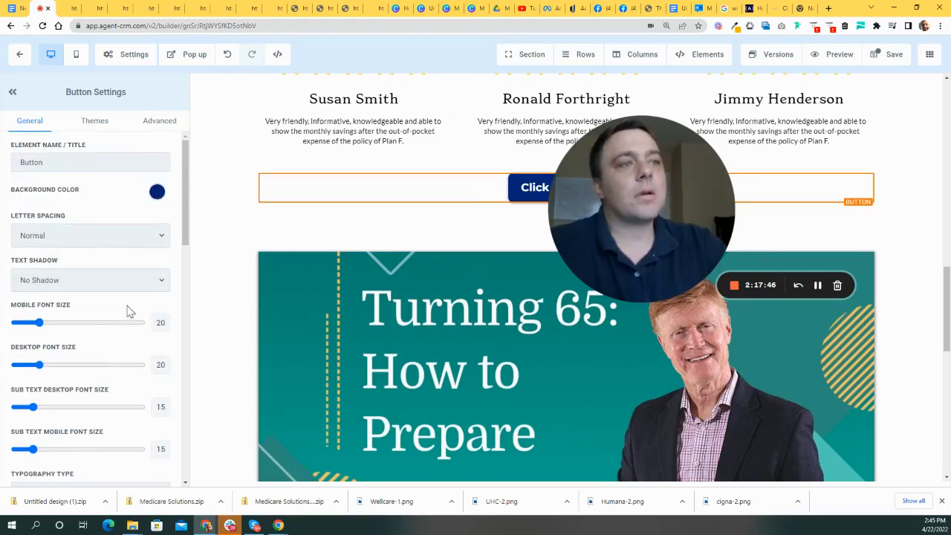
{"action": "scroll", "coordinate": [134, 306], "scroll_direction": "down", "scroll_amount": 7}
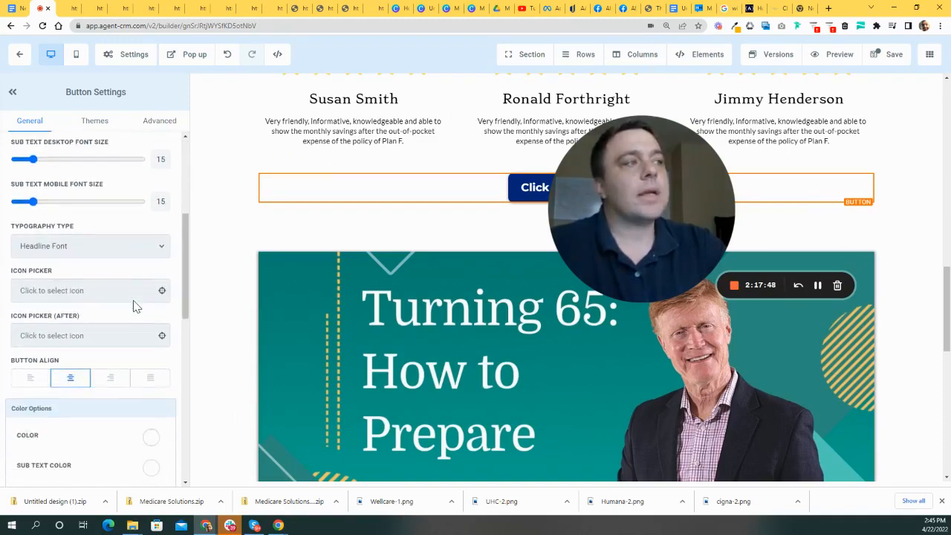
{"action": "scroll", "coordinate": [136, 303], "scroll_direction": "down", "scroll_amount": 2}
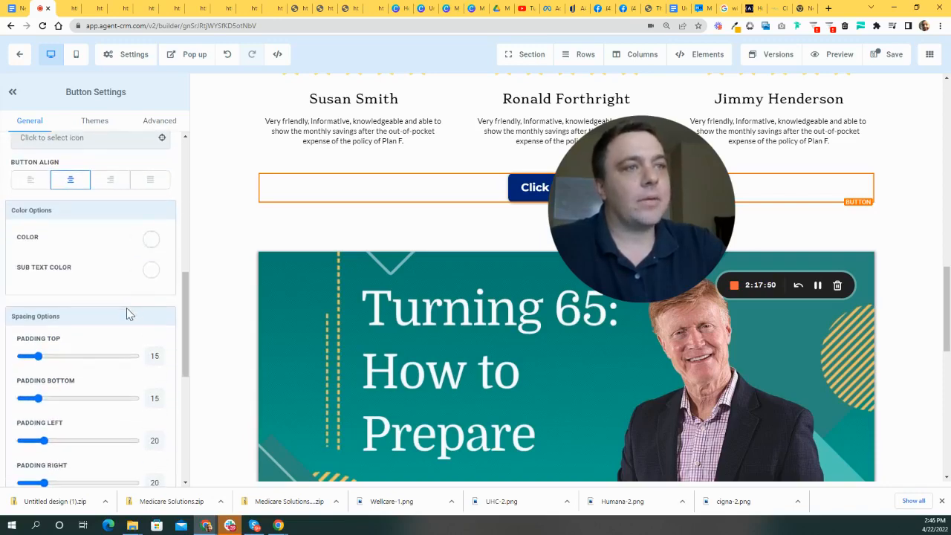
{"action": "scroll", "coordinate": [126, 312], "scroll_direction": "up", "scroll_amount": 3}
{"action": "scroll", "coordinate": [111, 267], "scroll_direction": "up", "scroll_amount": 4}
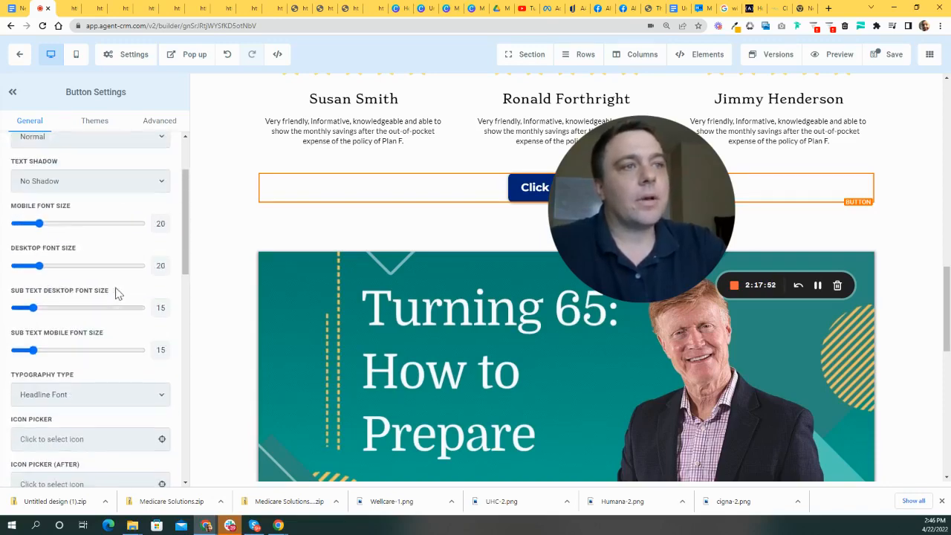
{"action": "scroll", "coordinate": [116, 294], "scroll_direction": "down", "scroll_amount": 5}
{"action": "scroll", "coordinate": [115, 293], "scroll_direction": "down", "scroll_amount": 8}
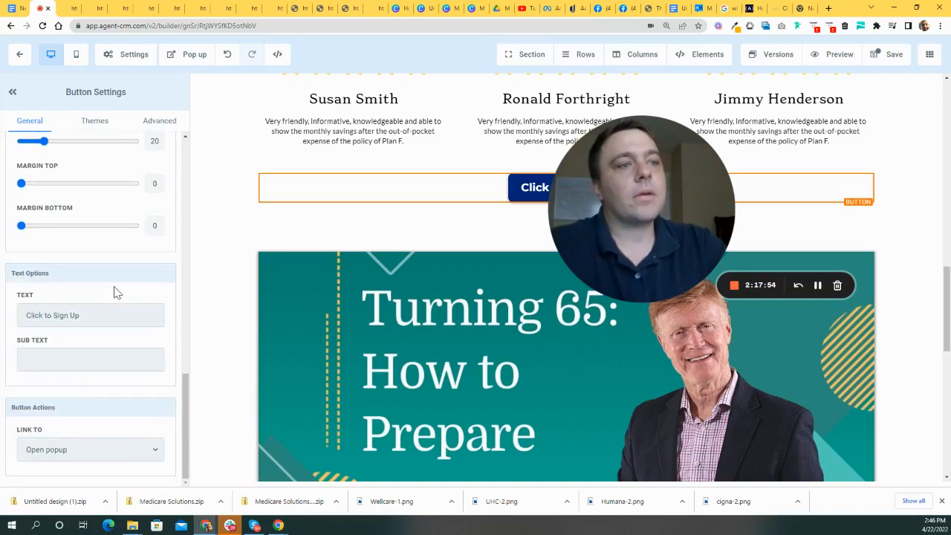
{"action": "left_click_drag", "start_coordinate": [616, 208], "coordinate": [692, 342]}
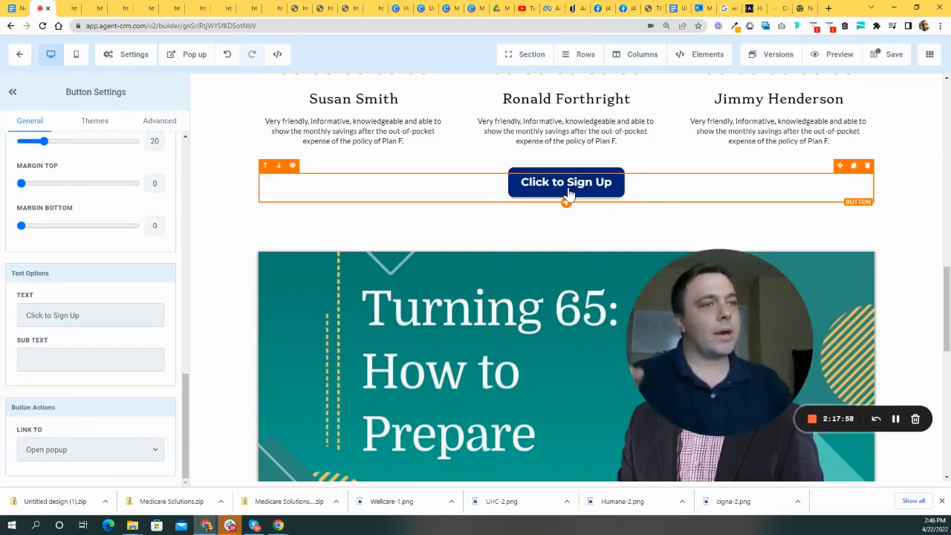
- Replace the button label with 'Claim your Complimentary Medicare Consultation Today'
{"action": "triple_click", "coordinate": [112, 312]}
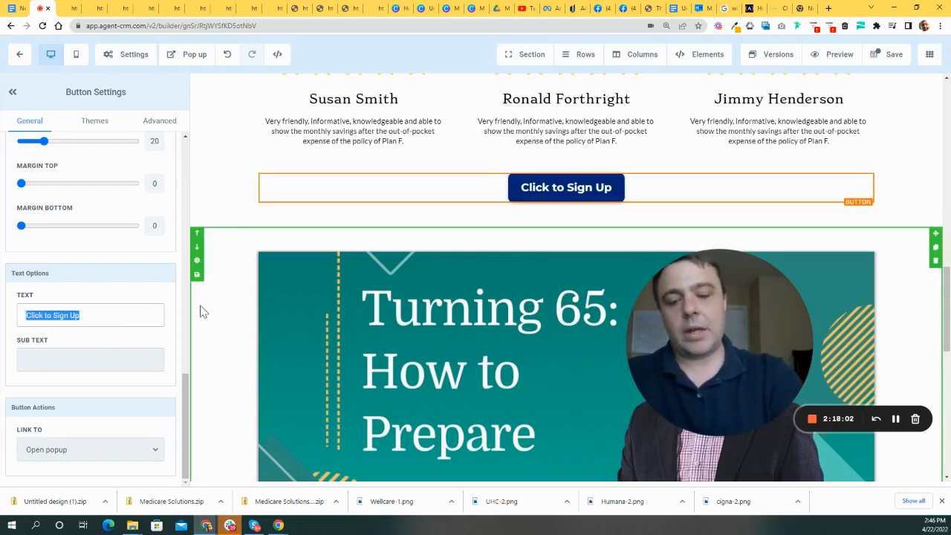
{"action": "type", "text": "Claim your Compliment"}
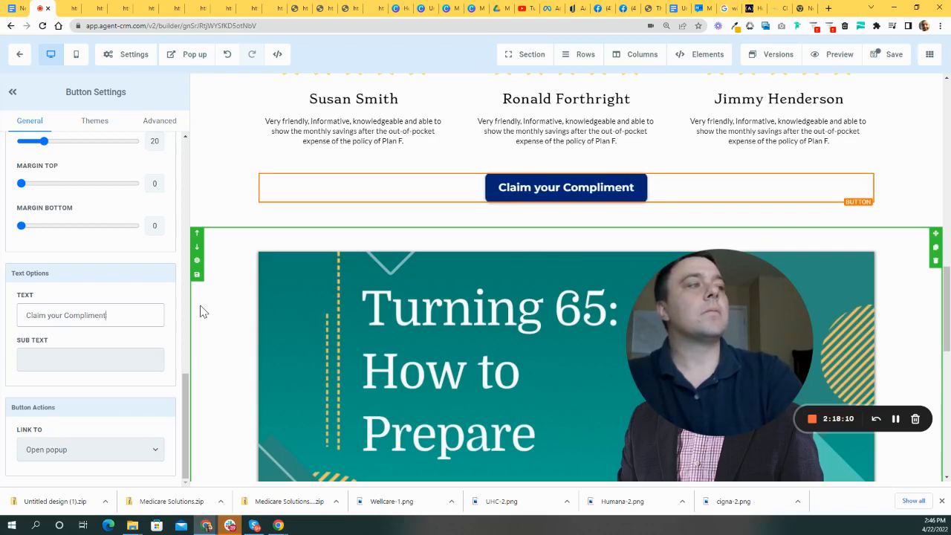
{"action": "type", "text": "ary Medica"}
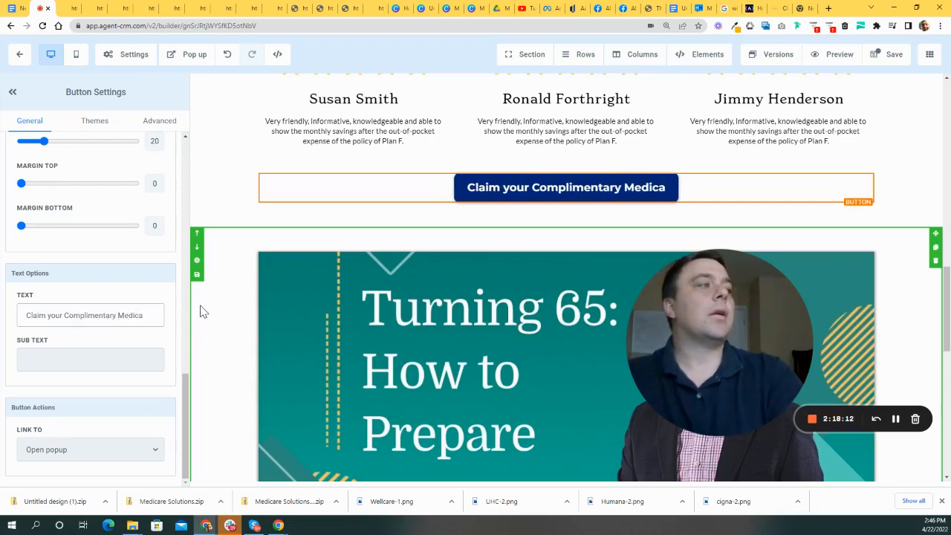
{"action": "type", "text": "re Consultation Today"}
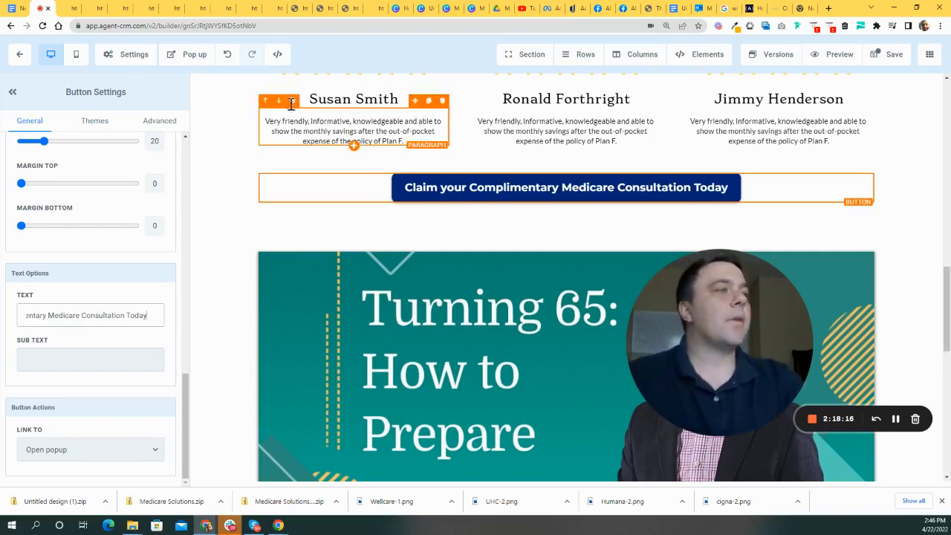
{"action": "left_click", "coordinate": [888, 220]}
- Reselect the consultation button and confirm its Link To is set to Open popup
{"action": "scroll", "coordinate": [651, 272], "scroll_direction": "up", "scroll_amount": 2}
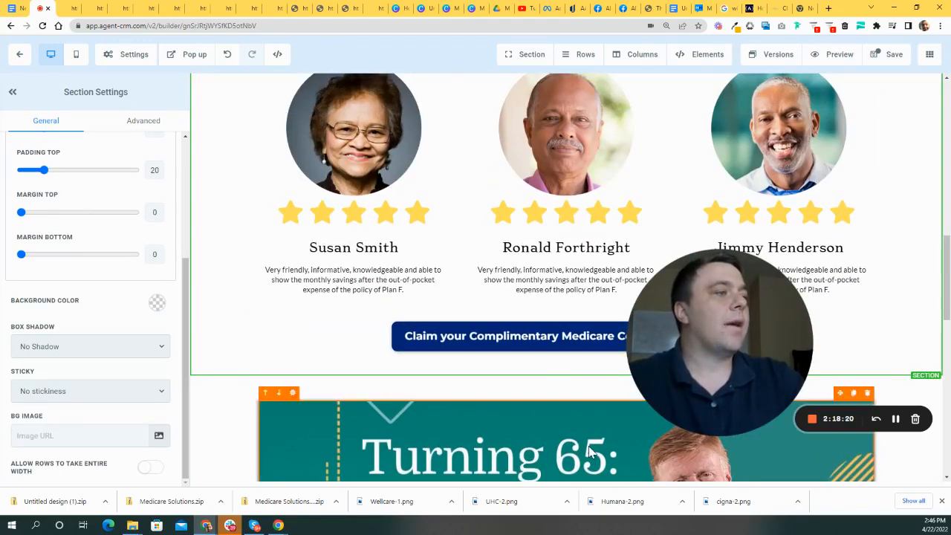
{"action": "left_click_drag", "start_coordinate": [750, 357], "coordinate": [399, 250]}
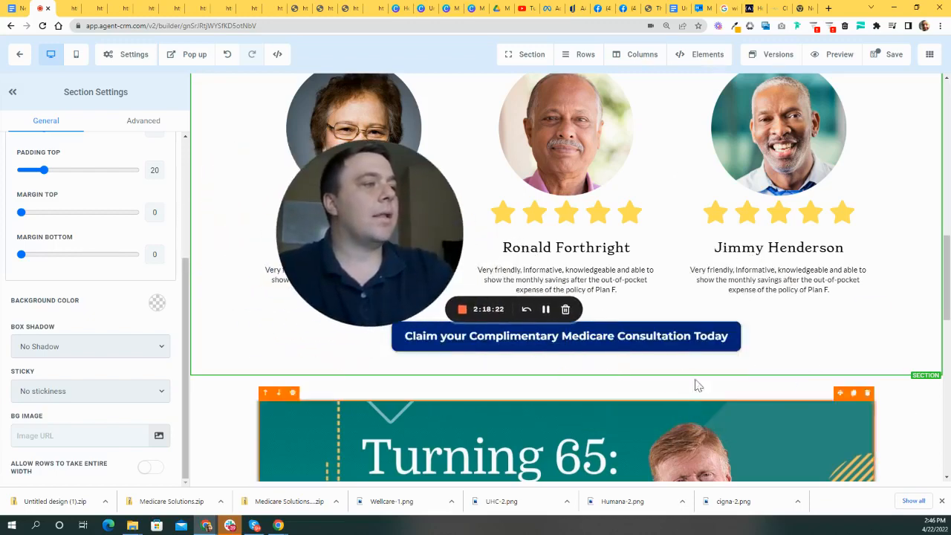
{"action": "left_click", "coordinate": [668, 343]}
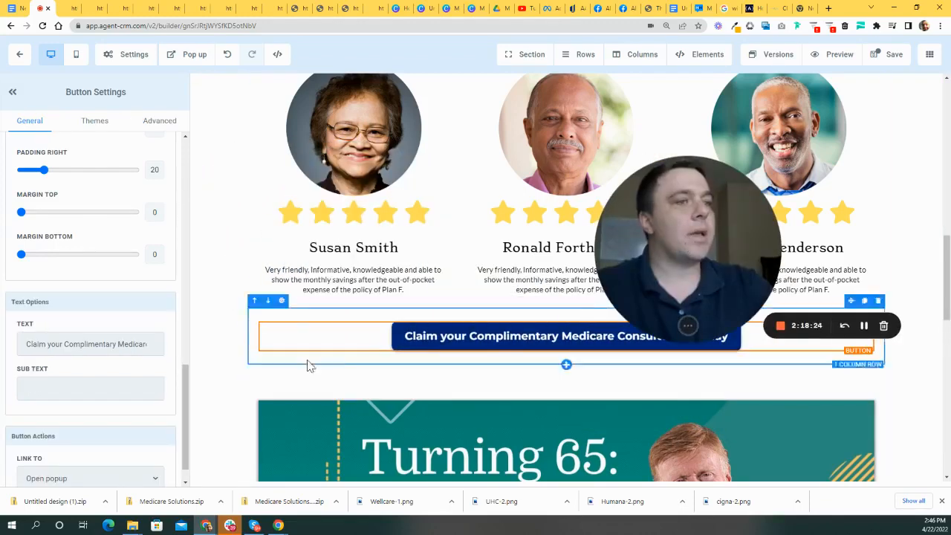
{"action": "scroll", "coordinate": [478, 357], "scroll_direction": "up", "scroll_amount": 10}
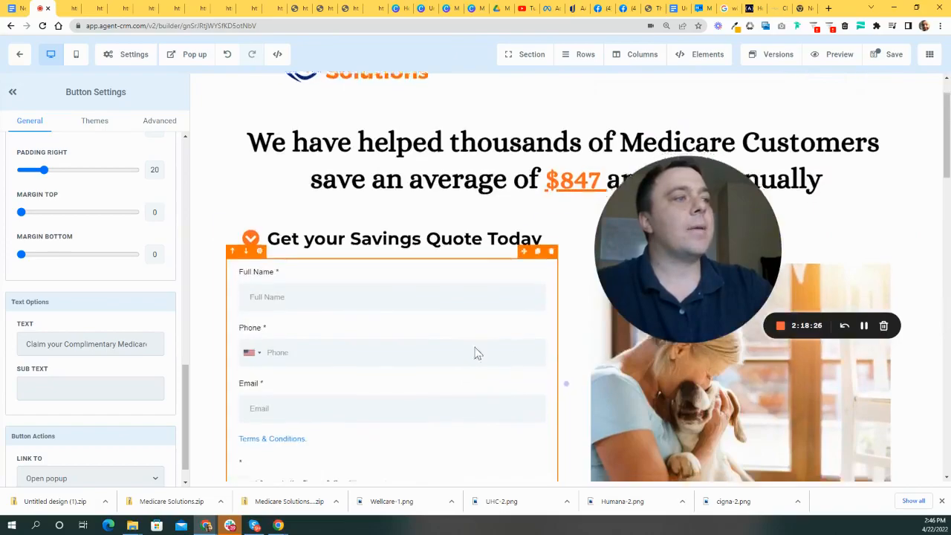
{"action": "scroll", "coordinate": [479, 348], "scroll_direction": "down", "scroll_amount": 4}
{"action": "scroll", "coordinate": [483, 345], "scroll_direction": "down", "scroll_amount": 12}
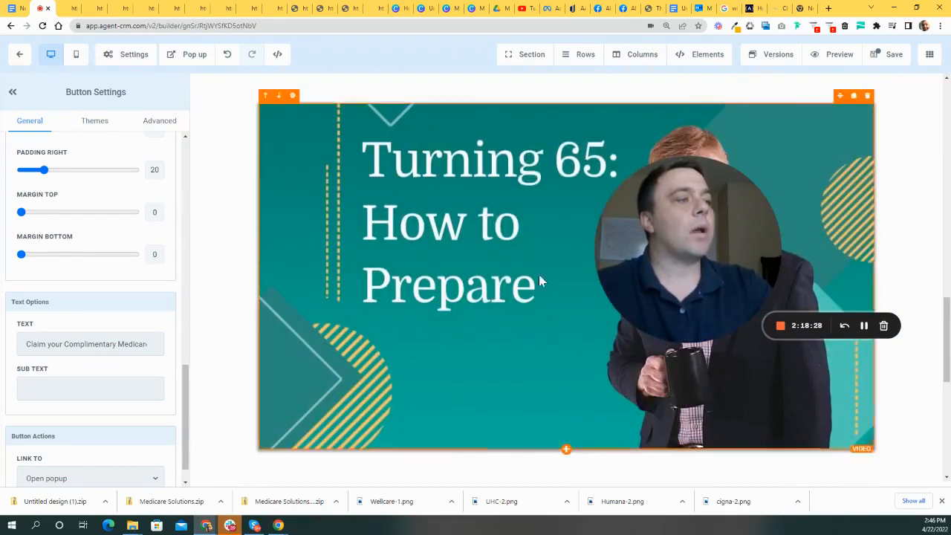
{"action": "scroll", "coordinate": [542, 372], "scroll_direction": "up", "scroll_amount": 15}
{"action": "scroll", "coordinate": [498, 389], "scroll_direction": "down", "scroll_amount": 4}
{"action": "scroll", "coordinate": [497, 390], "scroll_direction": "down", "scroll_amount": 5}
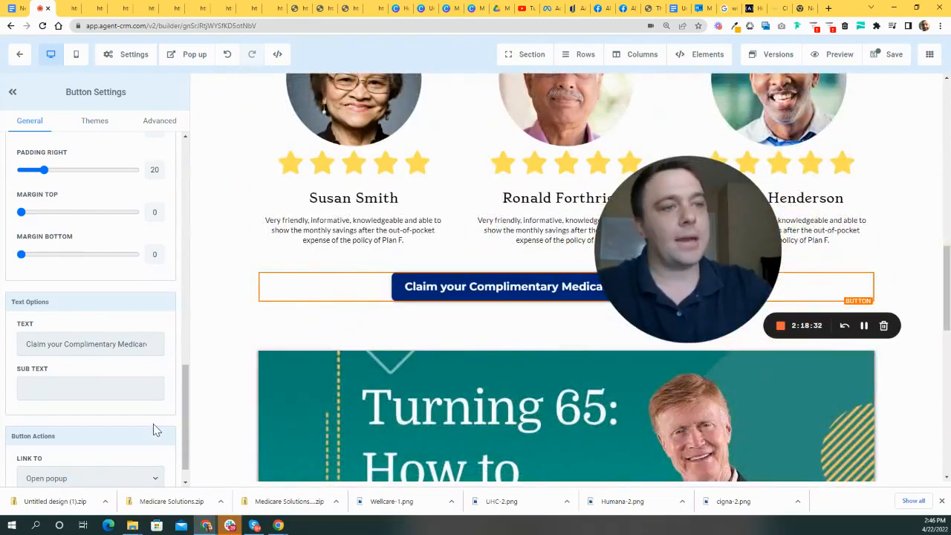
{"action": "scroll", "coordinate": [153, 425], "scroll_direction": "down", "scroll_amount": 1}
{"action": "left_click", "coordinate": [141, 448]}
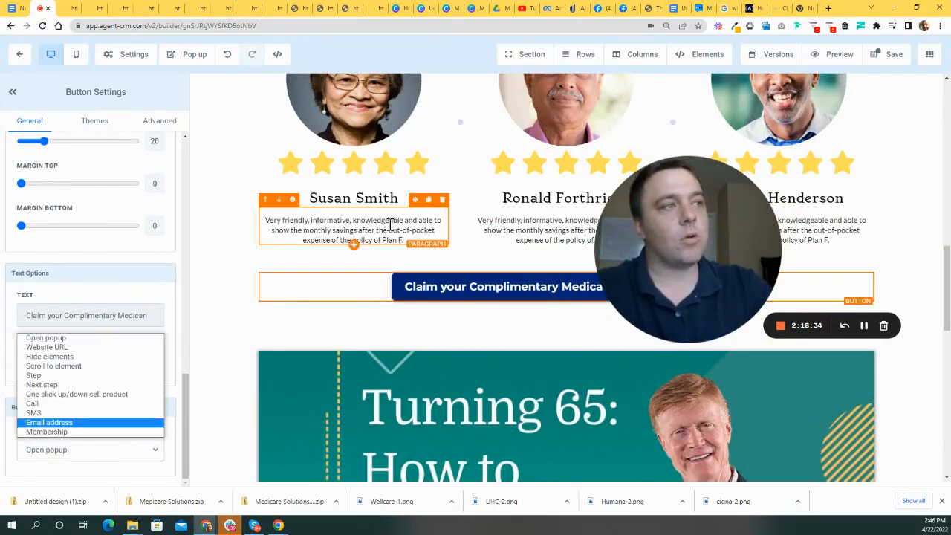
- Bring up the popup editor from the top toolbar's Pop up option
{"action": "scroll", "coordinate": [436, 123], "scroll_direction": "up", "scroll_amount": 7}
{"action": "scroll", "coordinate": [505, 253], "scroll_direction": "down", "scroll_amount": 8}
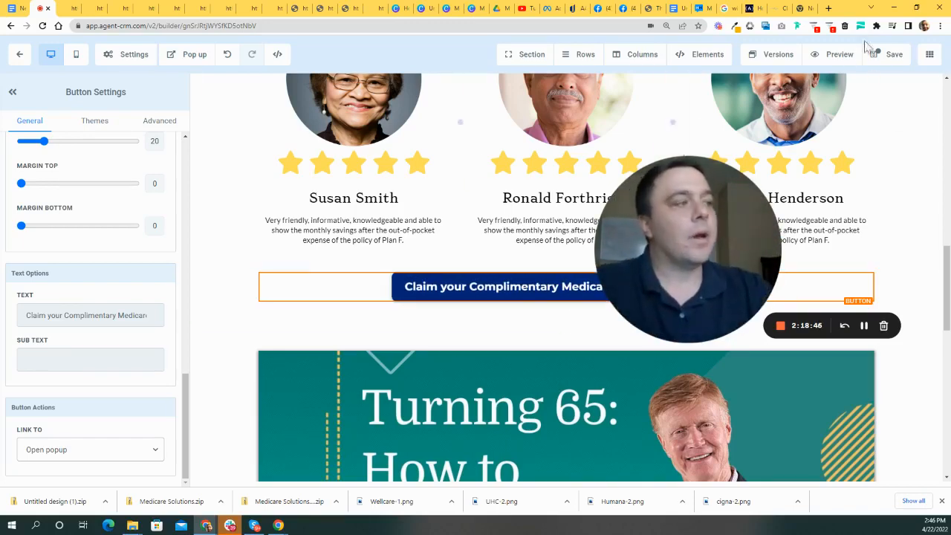
{"action": "left_click_drag", "start_coordinate": [639, 185], "coordinate": [437, 142]}
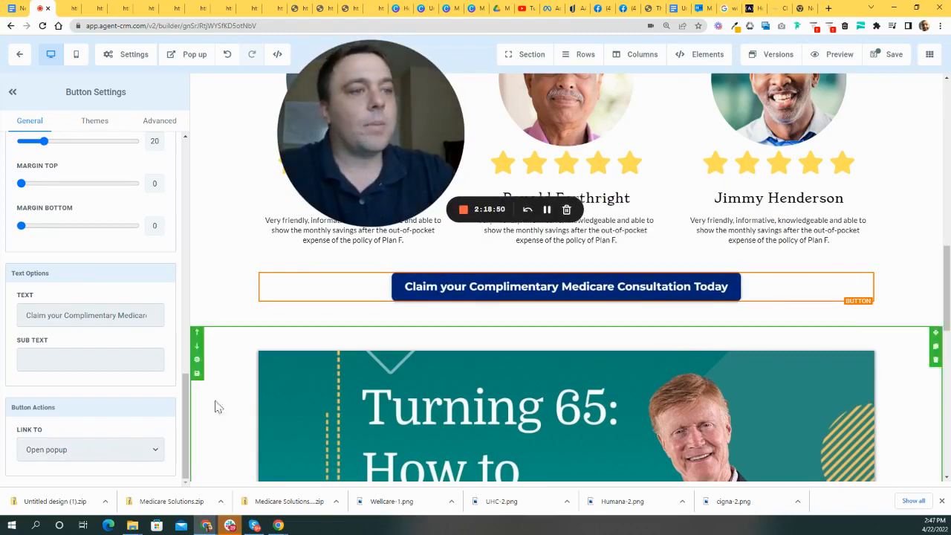
{"action": "left_click_drag", "start_coordinate": [403, 136], "coordinate": [845, 388]}
{"action": "left_click", "coordinate": [198, 60]}
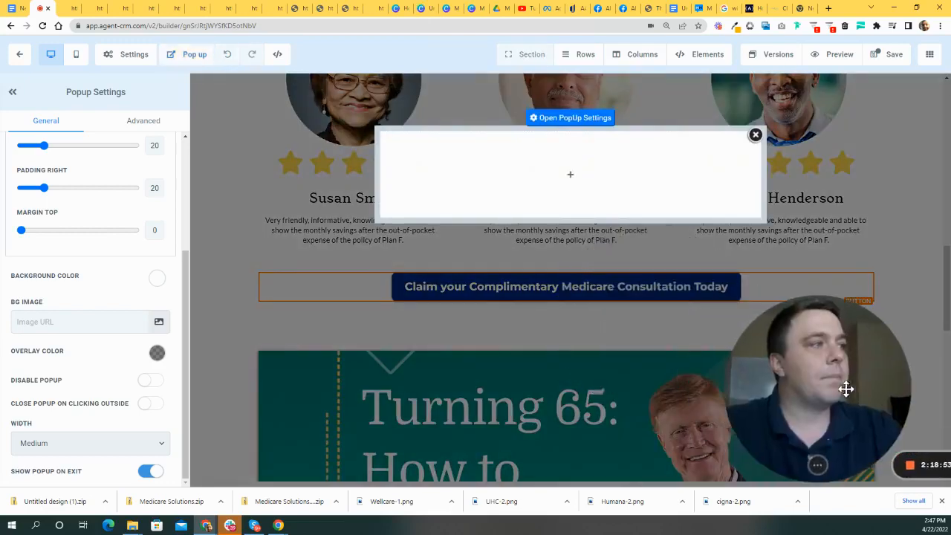
- Add a single-column row with a headline reading 'Claim your Complimentary Medicare Consultation Today'
{"action": "left_click", "coordinate": [570, 173]}
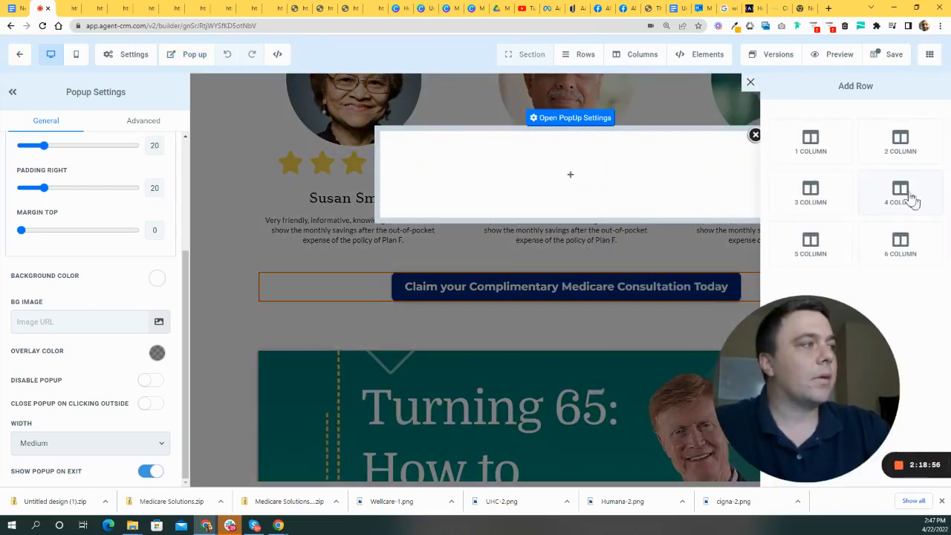
{"action": "left_click", "coordinate": [816, 153]}
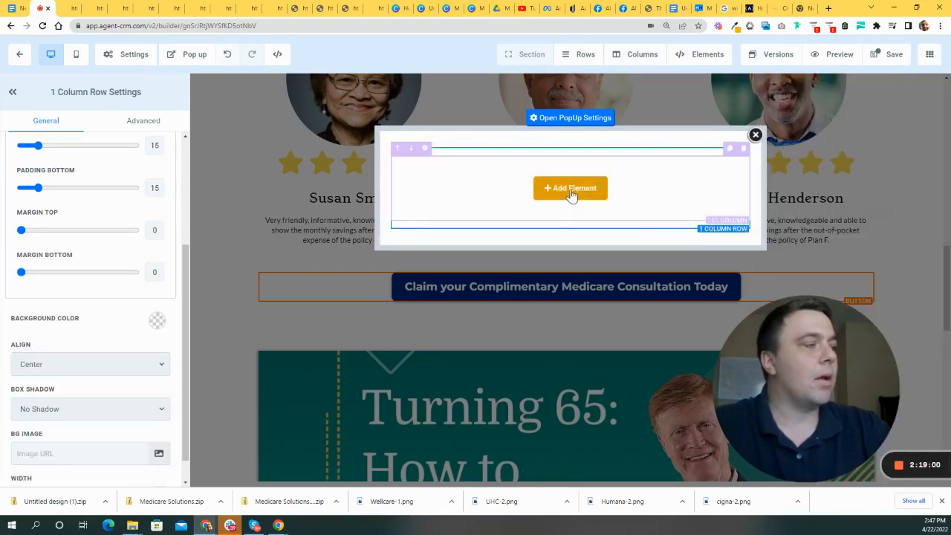
{"action": "left_click", "coordinate": [570, 187]}
{"action": "left_click_drag", "start_coordinate": [883, 408], "coordinate": [916, 401]}
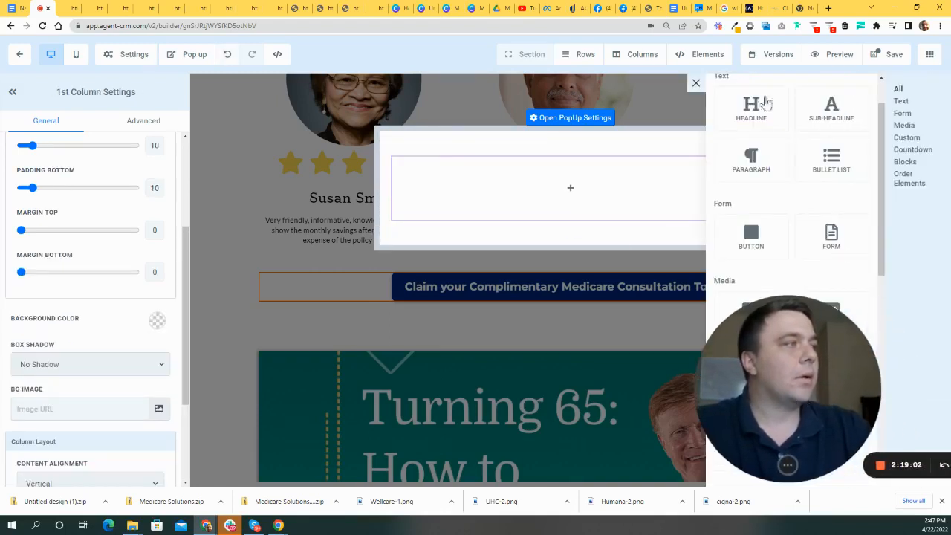
{"action": "left_click", "coordinate": [750, 108]}
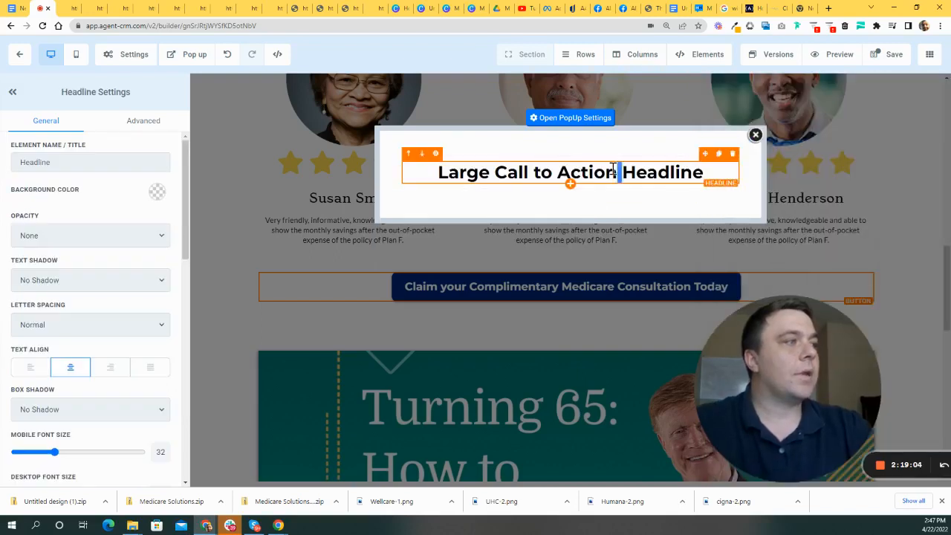
{"action": "triple_click", "coordinate": [613, 170]}
{"action": "type", "text": "Claim you"}
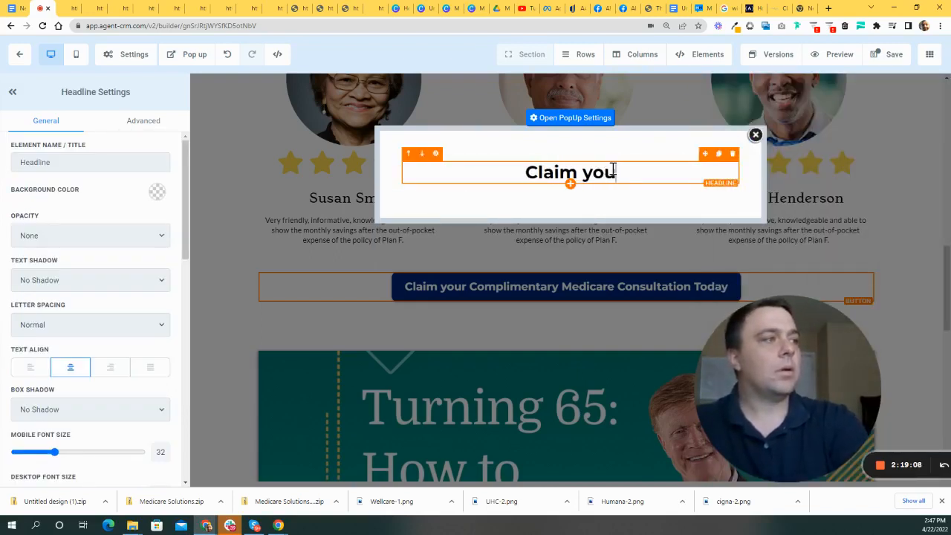
{"action": "type", "text": "r Complimentary Medicare"}
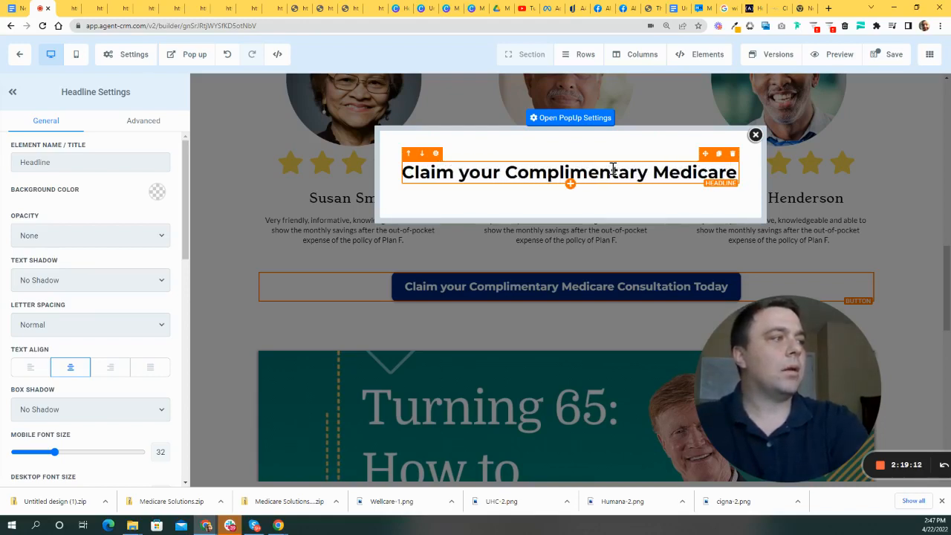
{"action": "type", "text": " Consult"}
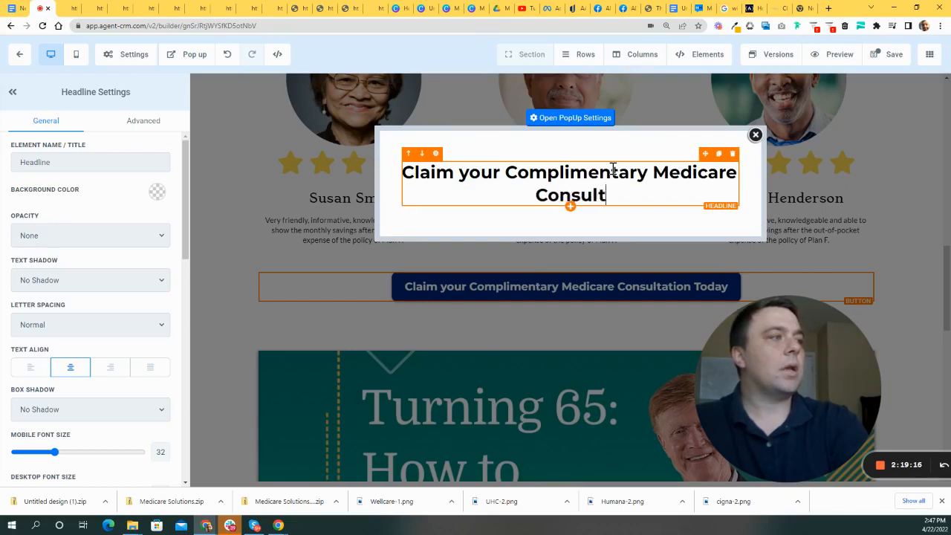
{"action": "type", "text": "ation Today"}
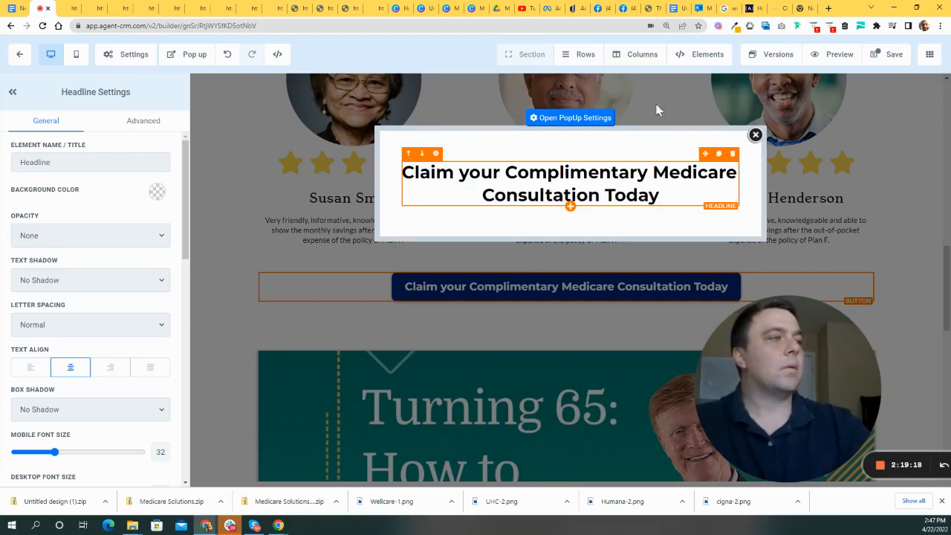
{"action": "left_click", "coordinate": [570, 210]}
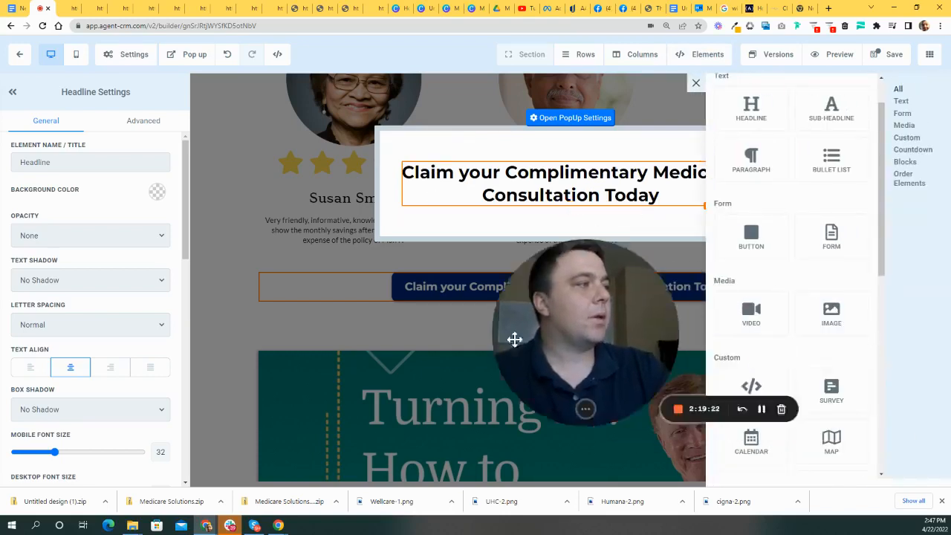
- Add a Form element below the headline using the New To Medicare Landing Page Form
{"action": "left_click", "coordinate": [842, 255]}
{"action": "left_click_drag", "start_coordinate": [414, 325], "coordinate": [929, 234]}
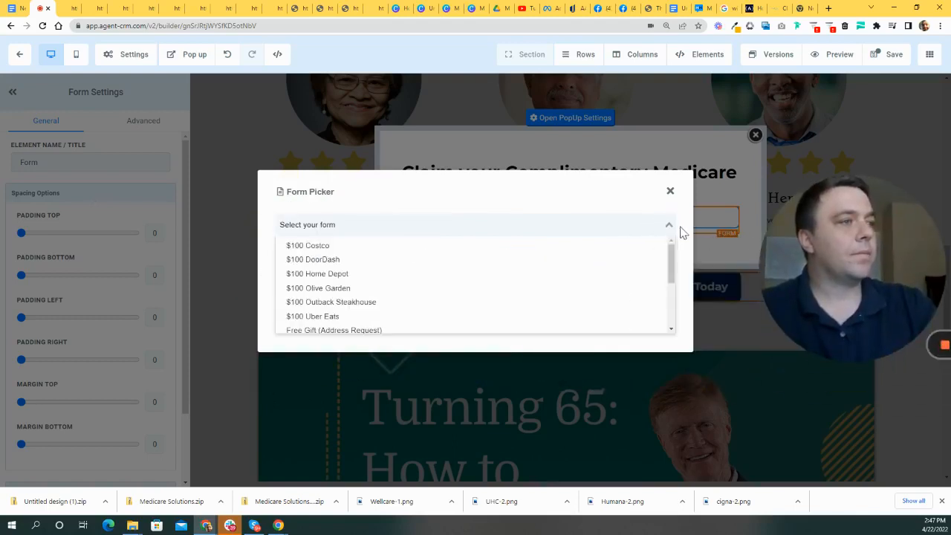
{"action": "scroll", "coordinate": [431, 275], "scroll_direction": "down", "scroll_amount": 5}
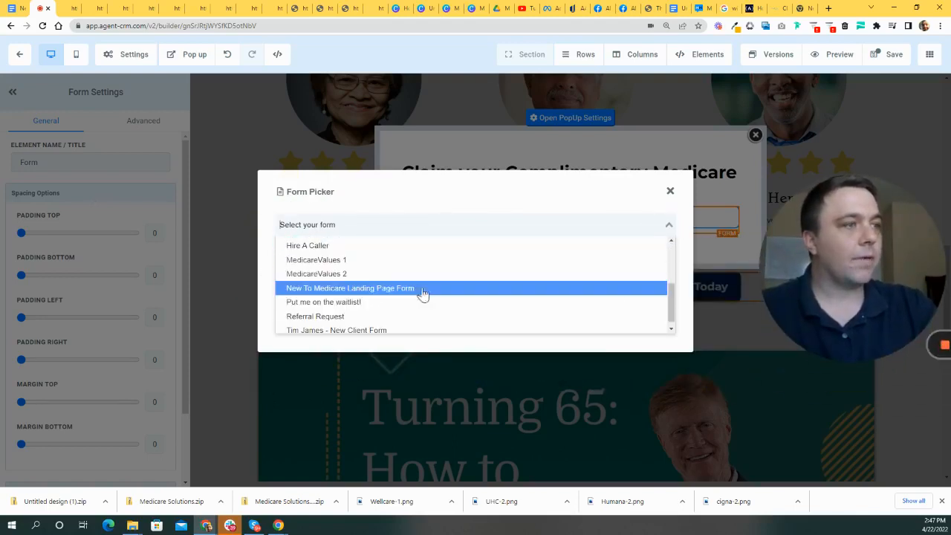
{"action": "left_click", "coordinate": [368, 293]}
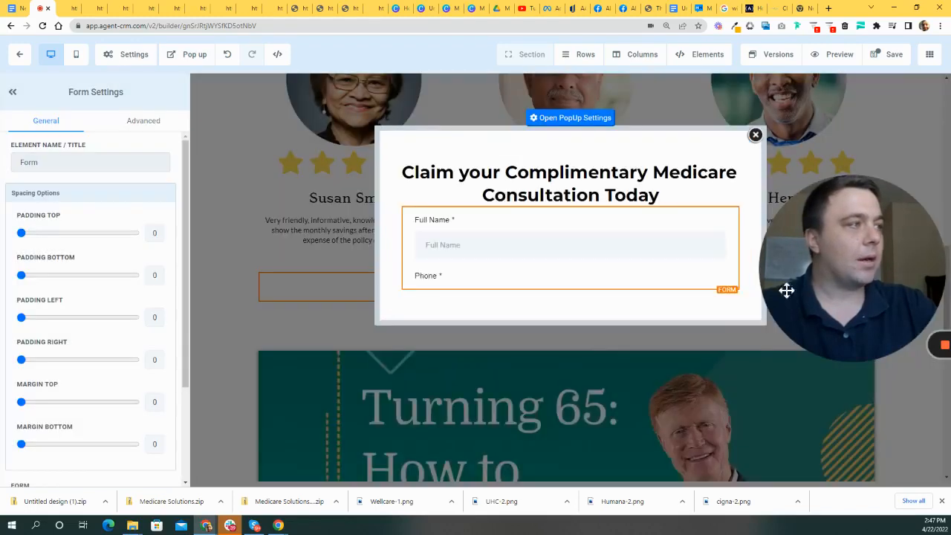
{"action": "left_click_drag", "start_coordinate": [855, 245], "coordinate": [199, 210]}
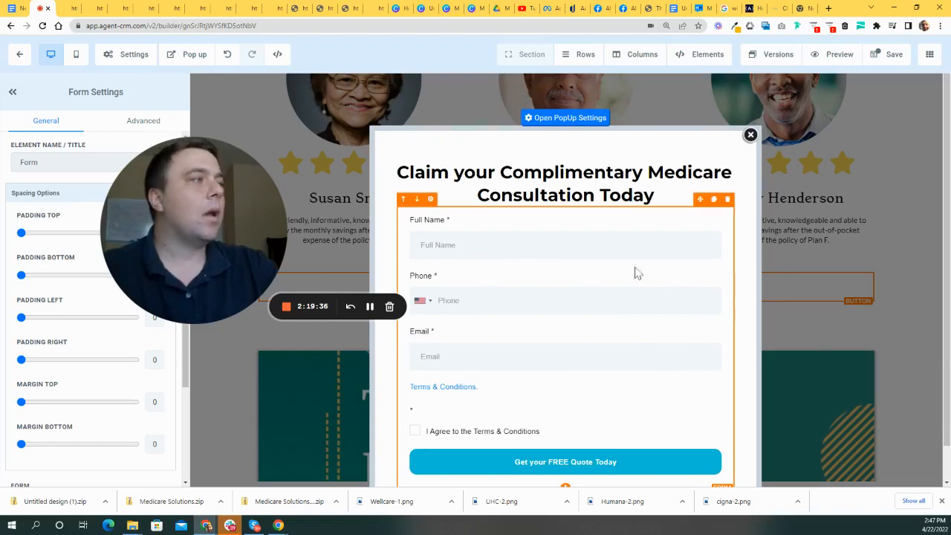
{"action": "left_click_drag", "start_coordinate": [170, 209], "coordinate": [211, 223]}
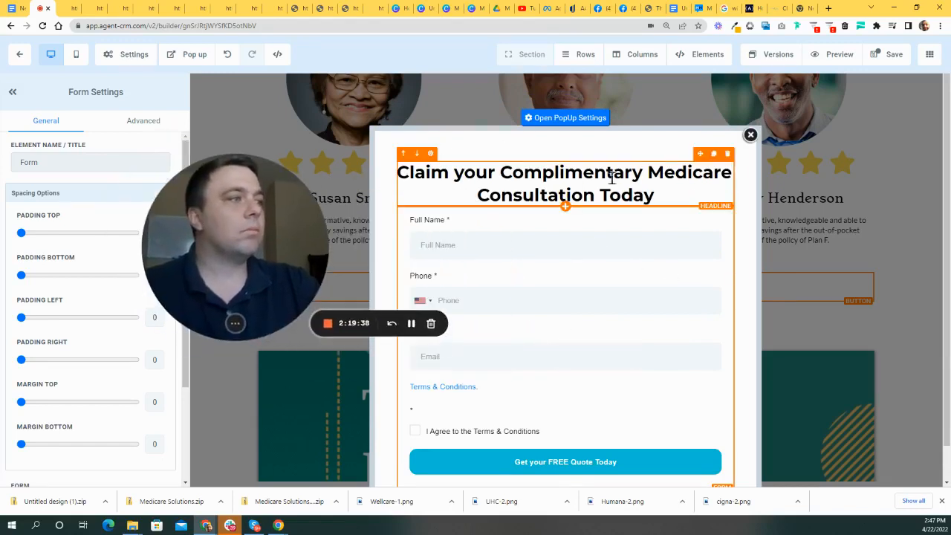
- Increase the popup headline's desktop font size to 36
{"action": "left_click", "coordinate": [558, 195]}
{"action": "scroll", "coordinate": [98, 354], "scroll_direction": "down", "scroll_amount": 2}
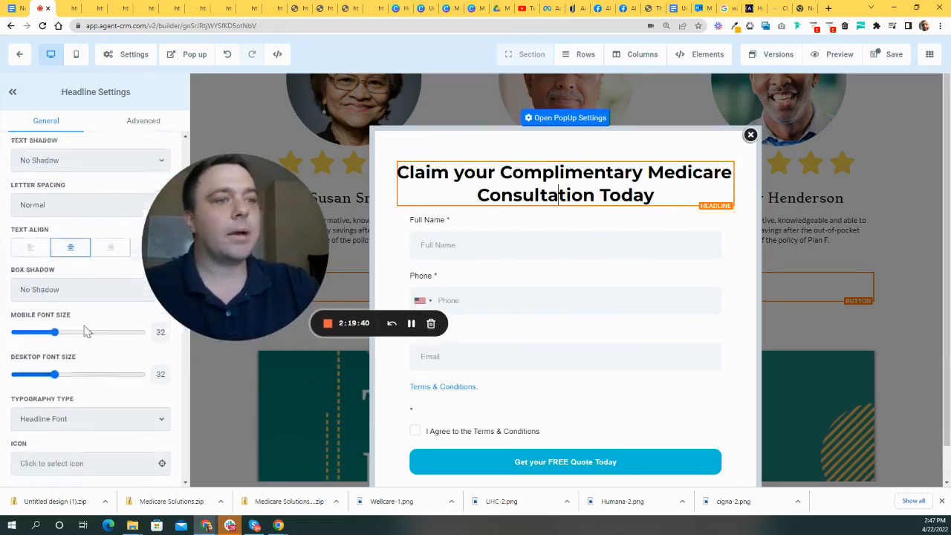
{"action": "mouse_move", "coordinate": [56, 349]}
{"action": "left_mouse_down"}
{"action": "mouse_move", "coordinate": [39, 347]}
{"action": "mouse_move", "coordinate": [62, 351]}
{"action": "left_mouse_up"}
{"action": "scroll", "coordinate": [104, 277], "scroll_direction": "up", "scroll_amount": 2}
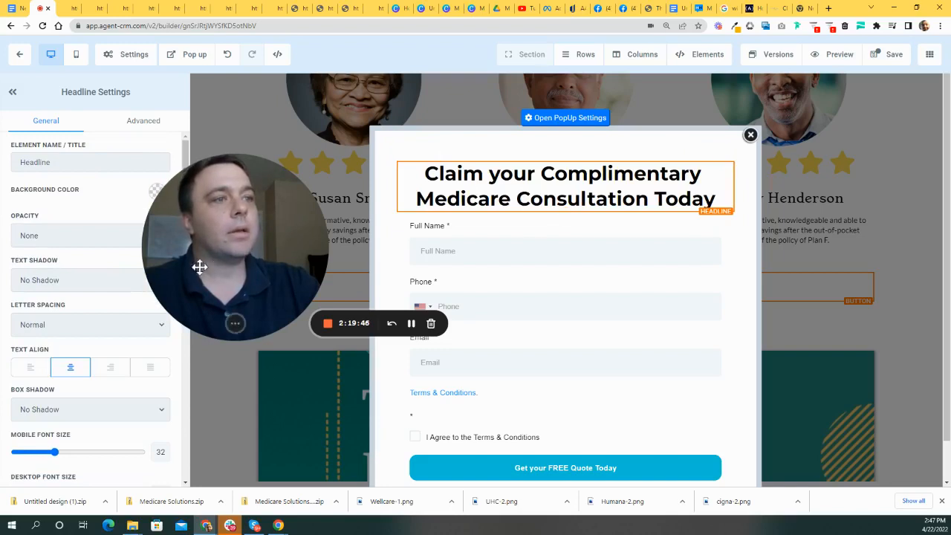
{"action": "left_click_drag", "start_coordinate": [199, 265], "coordinate": [352, 297]}
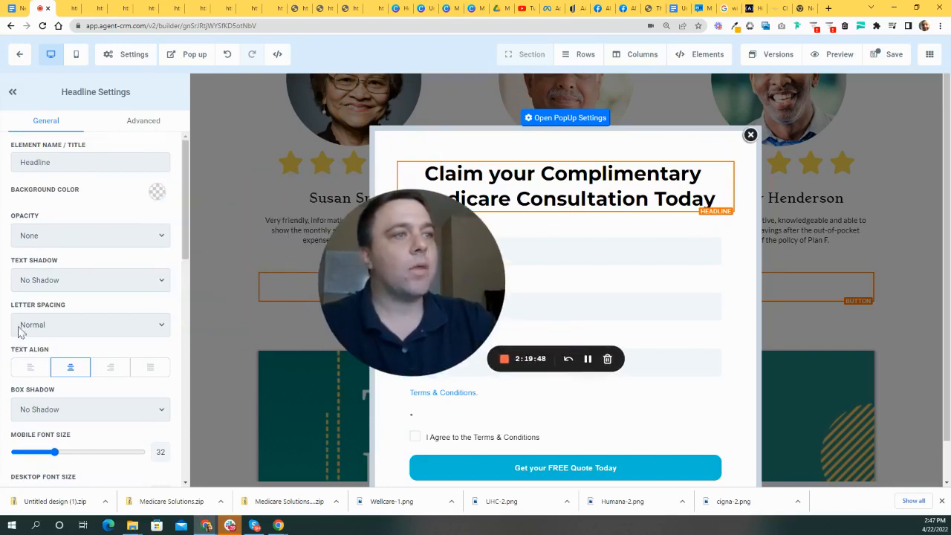
{"action": "left_click", "coordinate": [146, 121]}
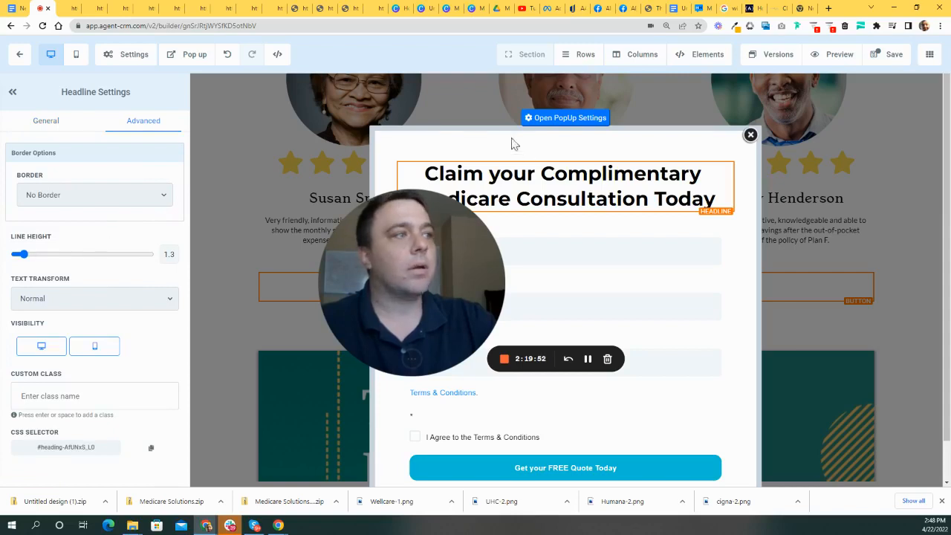
- Bring up the border choices in the popup's Advanced settings
{"action": "left_click", "coordinate": [567, 119]}
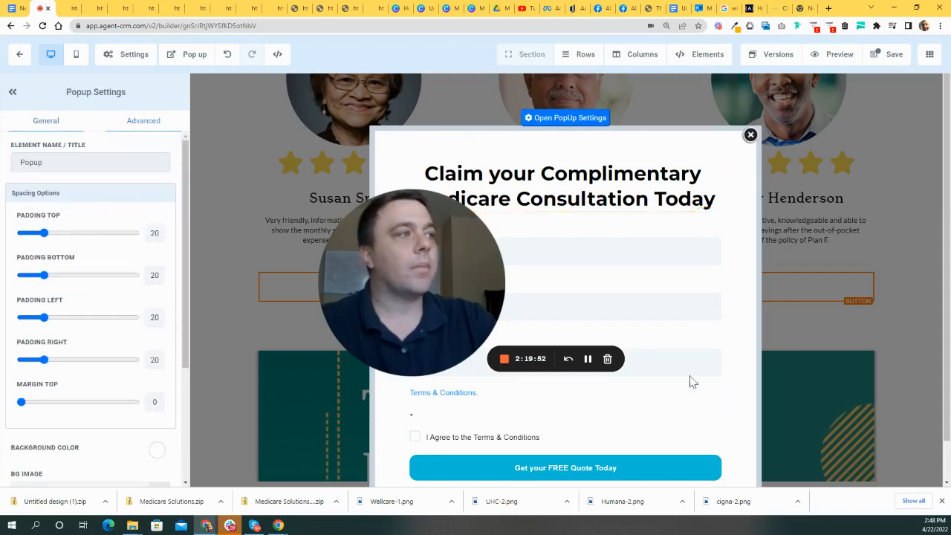
{"action": "left_click", "coordinate": [147, 123]}
{"action": "left_click", "coordinate": [70, 196]}
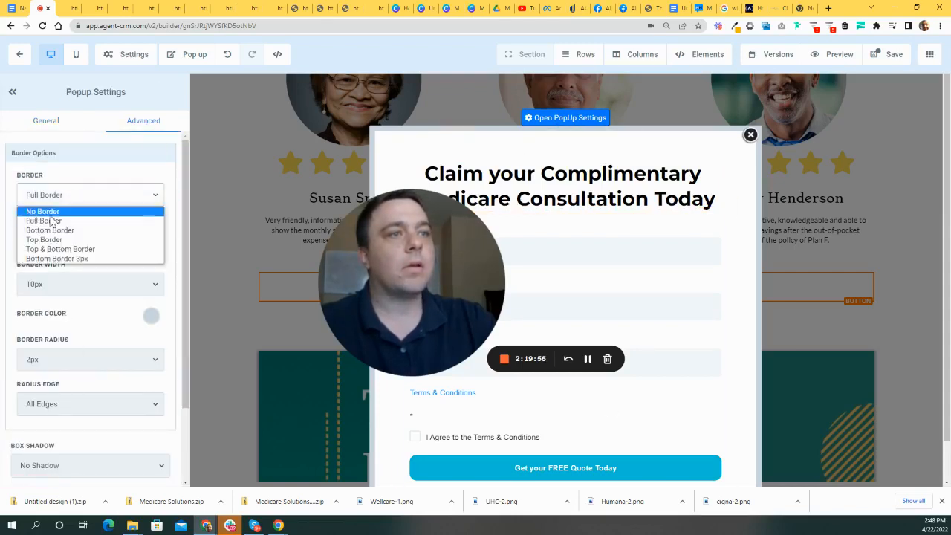
- Set the popup to No Border with a 40% Drop Shadow
{"action": "left_click", "coordinate": [65, 207]}
{"action": "left_click_drag", "start_coordinate": [403, 259], "coordinate": [472, 274]}
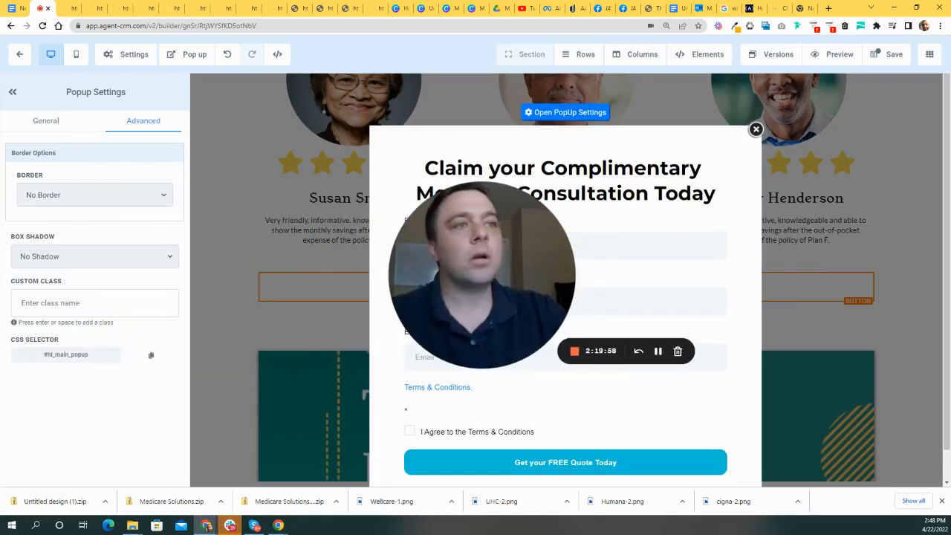
{"action": "left_click", "coordinate": [117, 262]}
{"action": "left_click", "coordinate": [54, 321]}
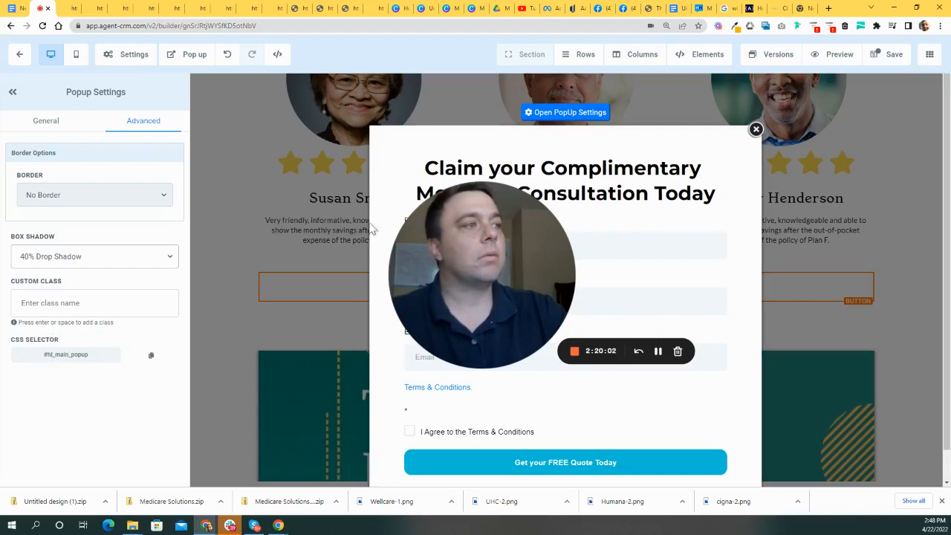
- Set the popup width to Full Page and save the landing page
{"action": "left_click", "coordinate": [38, 123]}
{"action": "scroll", "coordinate": [71, 305], "scroll_direction": "down", "scroll_amount": 2}
{"action": "scroll", "coordinate": [71, 305], "scroll_direction": "down", "scroll_amount": 1}
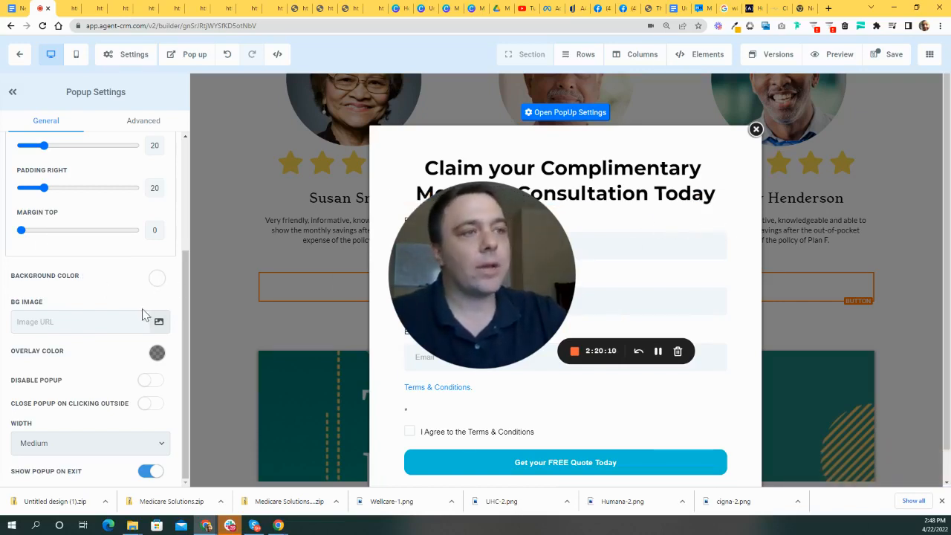
{"action": "left_click", "coordinate": [127, 444]}
{"action": "left_click", "coordinate": [59, 458]}
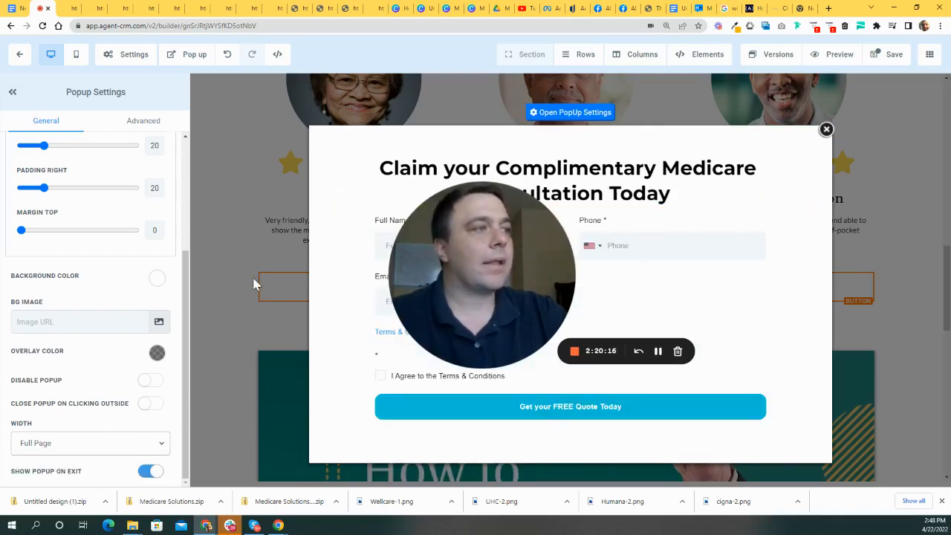
{"action": "left_click_drag", "start_coordinate": [447, 267], "coordinate": [504, 254]}
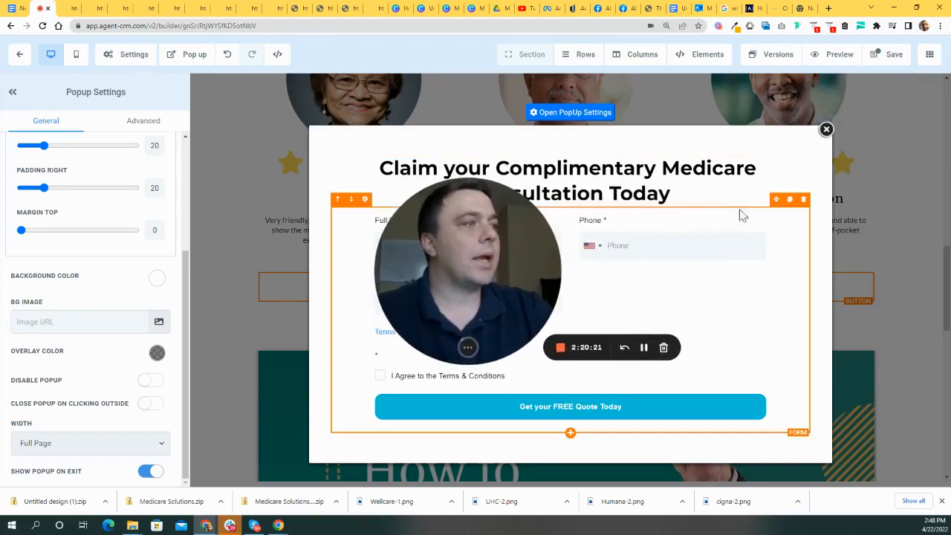
{"action": "left_click", "coordinate": [883, 64]}
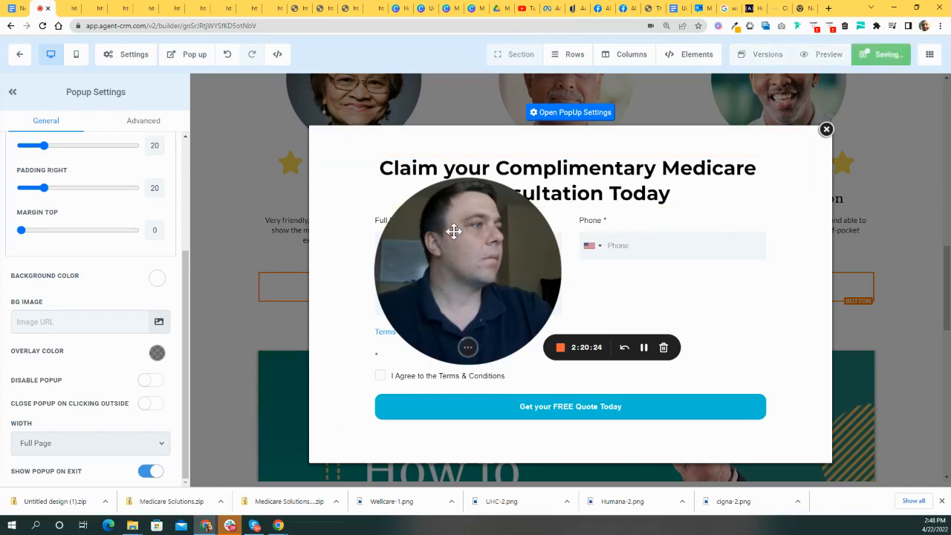
{"action": "left_click_drag", "start_coordinate": [487, 253], "coordinate": [734, 224]}
- Close the popup and set the page's sign-up form to redirect to the next step
{"action": "left_click", "coordinate": [825, 131]}
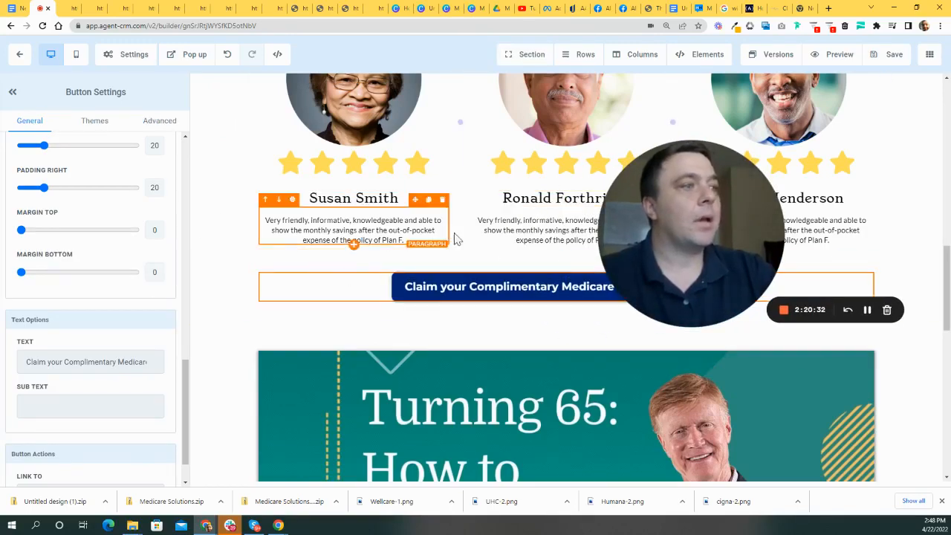
{"action": "scroll", "coordinate": [401, 245], "scroll_direction": "up", "scroll_amount": 6}
{"action": "scroll", "coordinate": [426, 252], "scroll_direction": "up", "scroll_amount": 3}
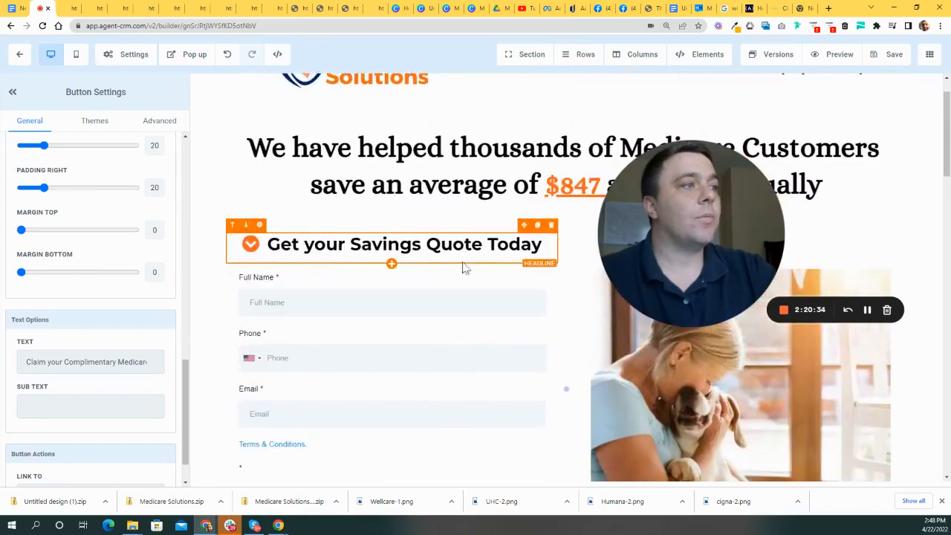
{"action": "scroll", "coordinate": [515, 265], "scroll_direction": "down", "scroll_amount": 3}
{"action": "left_click", "coordinate": [304, 179]}
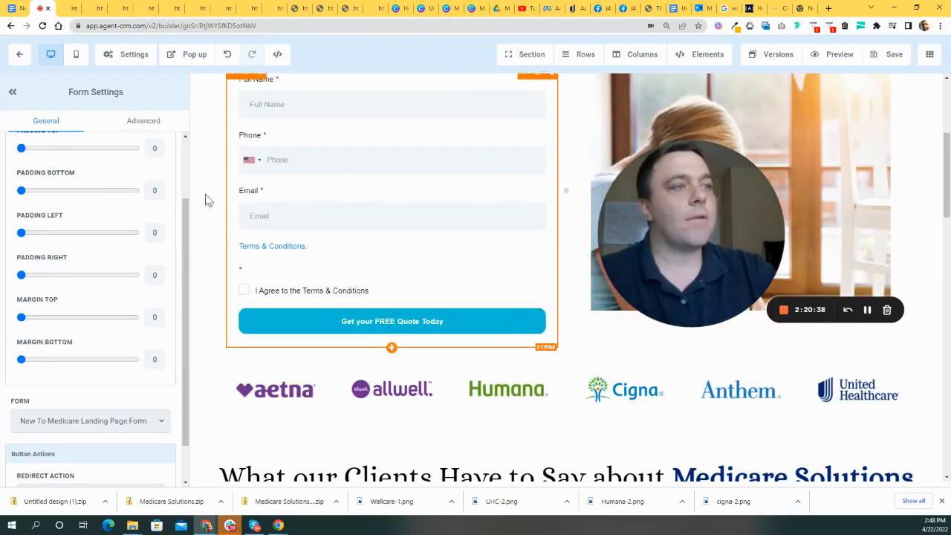
{"action": "scroll", "coordinate": [152, 357], "scroll_direction": "down", "scroll_amount": 1}
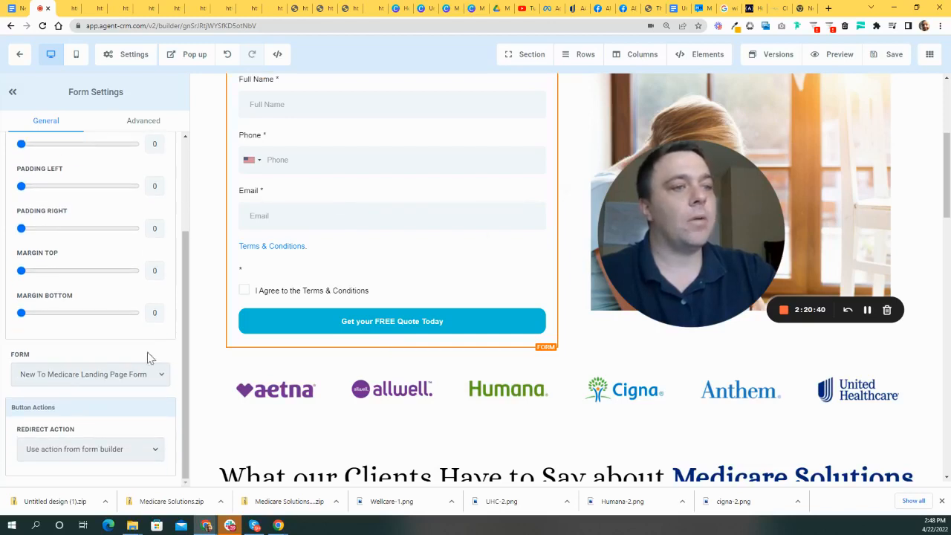
{"action": "left_click", "coordinate": [116, 450]}
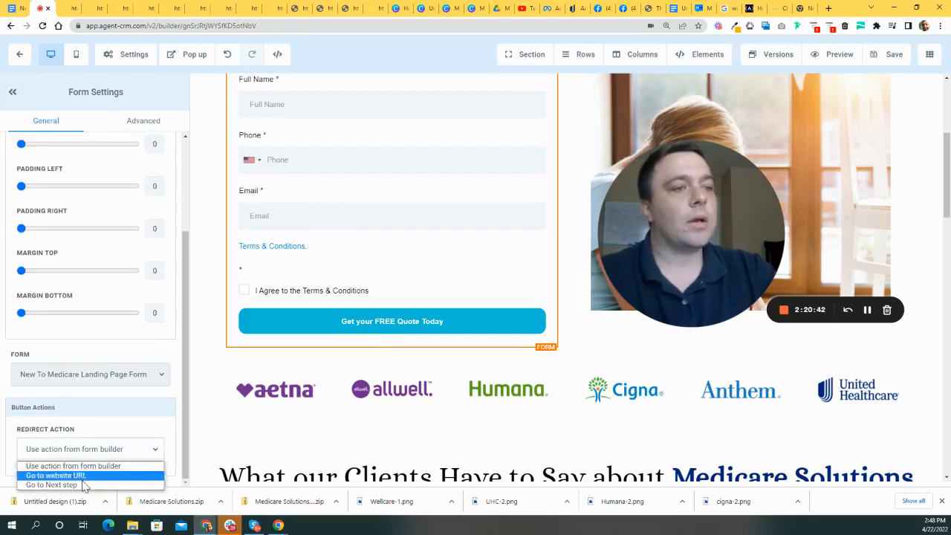
{"action": "left_click", "coordinate": [81, 486]}
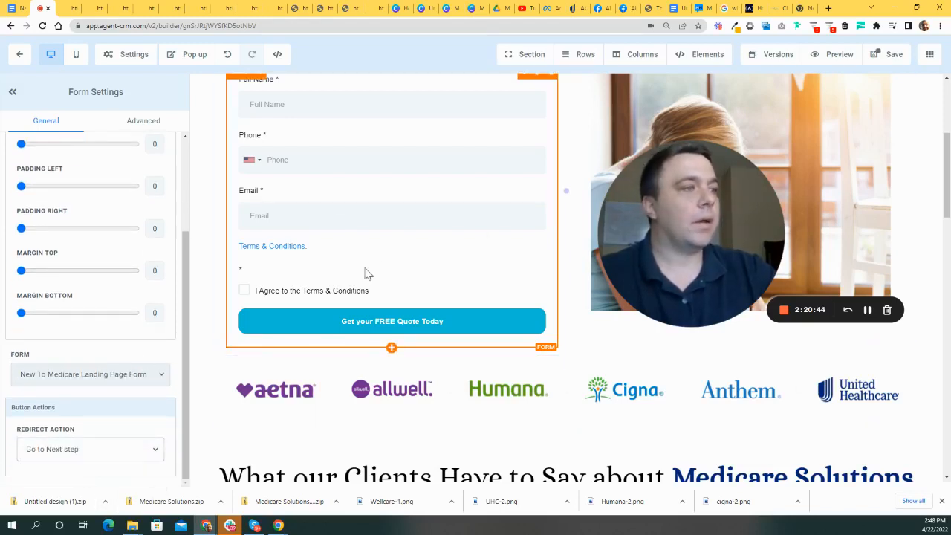
{"action": "scroll", "coordinate": [525, 334], "scroll_direction": "down", "scroll_amount": 7}
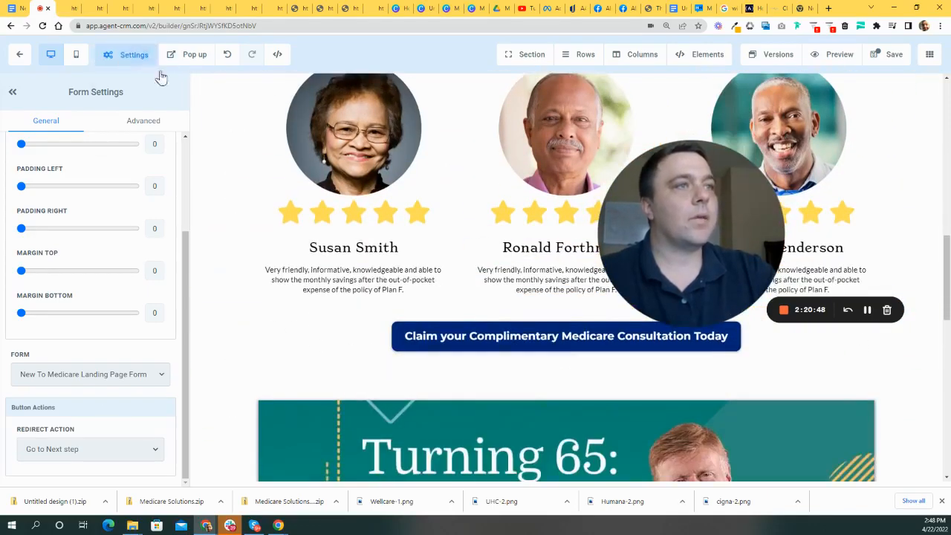
- Reopen the popup, set its form's Redirect Action to 'Go to Next step', and close it
{"action": "left_click", "coordinate": [132, 58]}
{"action": "left_click", "coordinate": [173, 63]}
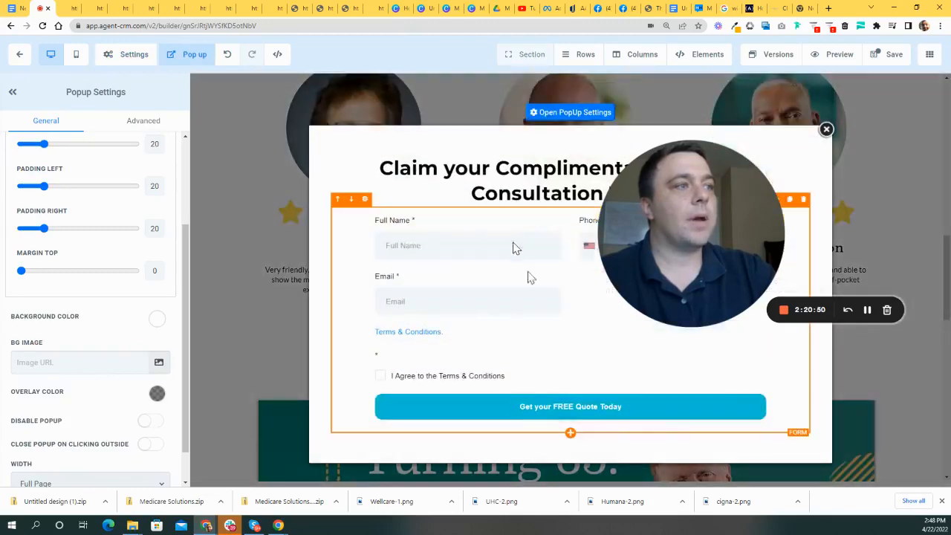
{"action": "left_click", "coordinate": [445, 295]}
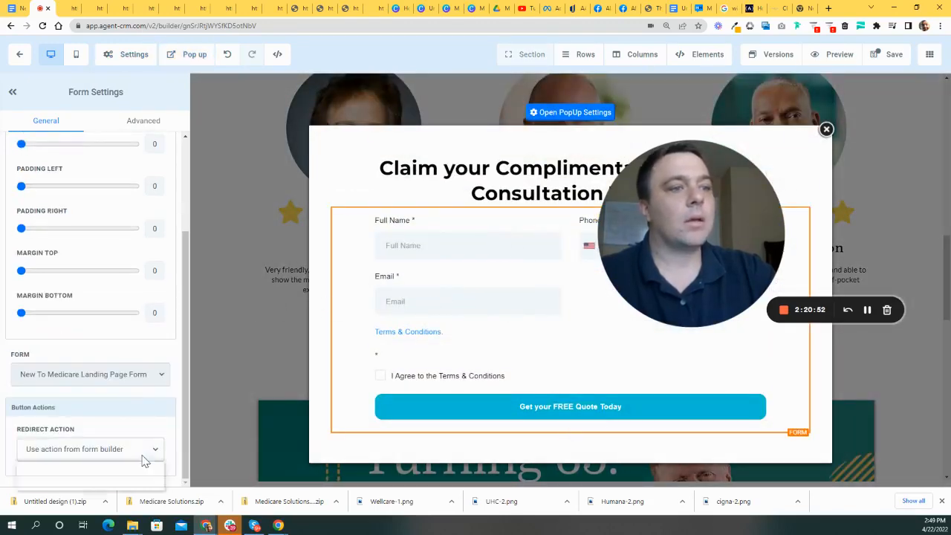
{"action": "left_click", "coordinate": [113, 455]}
{"action": "left_click", "coordinate": [52, 484]}
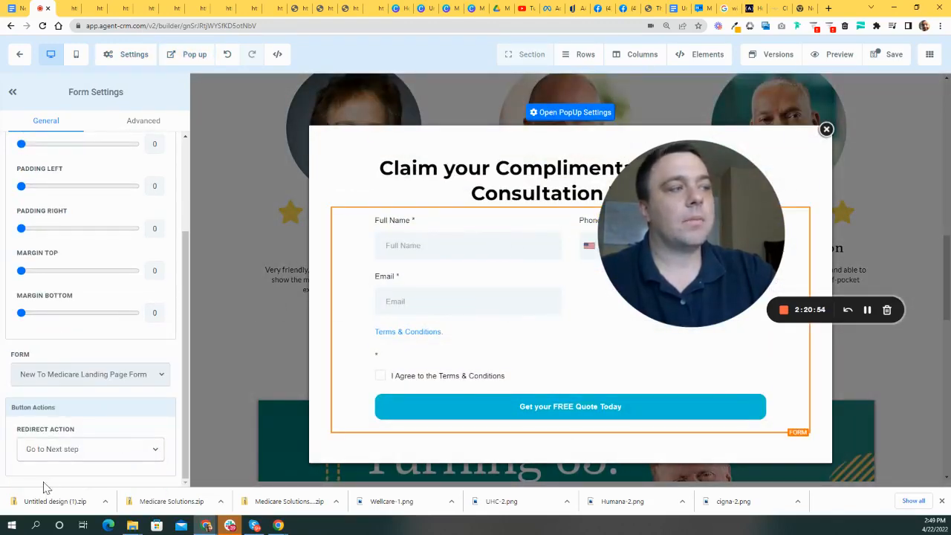
{"action": "left_click", "coordinate": [826, 129]}
- Save the page again
{"action": "scroll", "coordinate": [810, 76], "scroll_direction": "up", "scroll_amount": 3}
{"action": "scroll", "coordinate": [810, 76], "scroll_direction": "up", "scroll_amount": 2}
{"action": "left_click", "coordinate": [886, 54]}
{"action": "scroll", "coordinate": [486, 253], "scroll_direction": "down", "scroll_amount": 5}
{"action": "scroll", "coordinate": [564, 228], "scroll_direction": "down", "scroll_amount": 3}
{"action": "scroll", "coordinate": [566, 227], "scroll_direction": "up", "scroll_amount": 2}
- Clone the consultation button and move the copy under the Turning 65 video
{"action": "left_click_drag", "start_coordinate": [721, 251], "coordinate": [354, 406]}
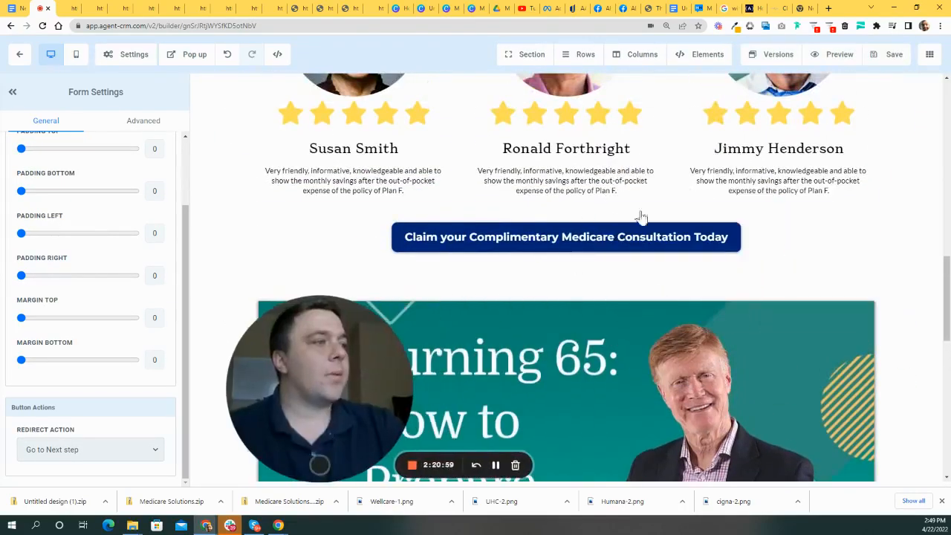
{"action": "left_click", "coordinate": [853, 216]}
{"action": "scroll", "coordinate": [684, 257], "scroll_direction": "down", "scroll_amount": 2}
{"action": "left_click_drag", "start_coordinate": [839, 146], "coordinate": [784, 520]}
{"action": "scroll", "coordinate": [785, 413], "scroll_direction": "down", "scroll_amount": 9}
{"action": "scroll", "coordinate": [748, 379], "scroll_direction": "up", "scroll_amount": 2}
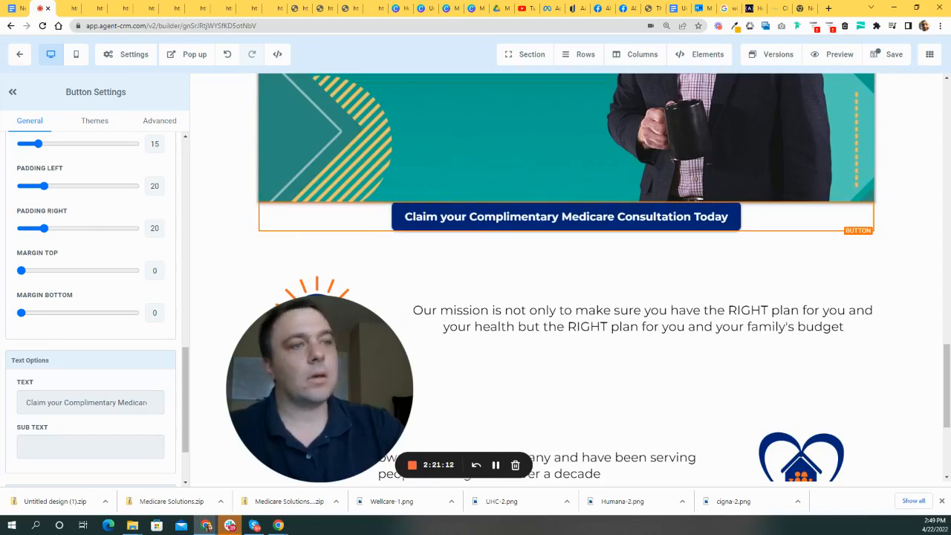
{"action": "scroll", "coordinate": [64, 275], "scroll_direction": "up", "scroll_amount": 3}
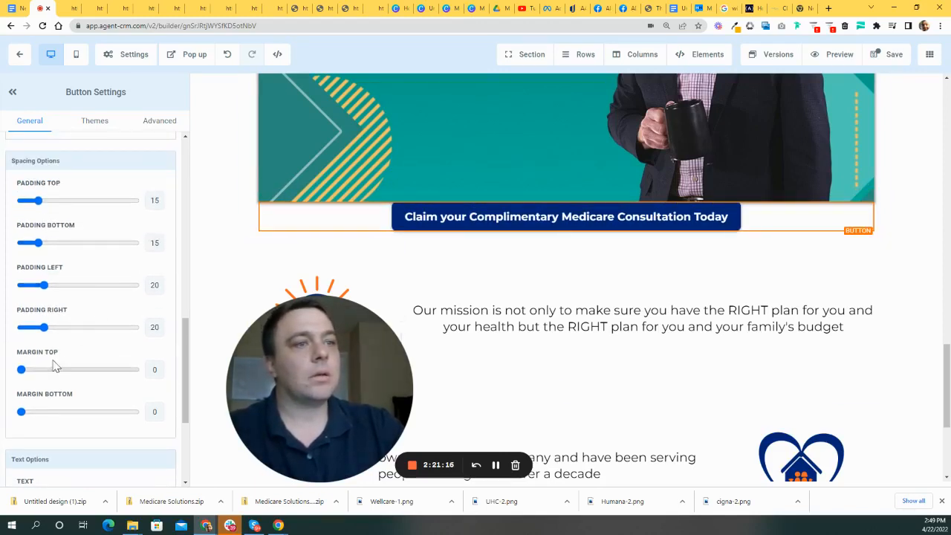
- Give the copied button a Margin Top of 100 and Padding Top of 15
{"action": "left_click_drag", "start_coordinate": [31, 374], "coordinate": [97, 376]}
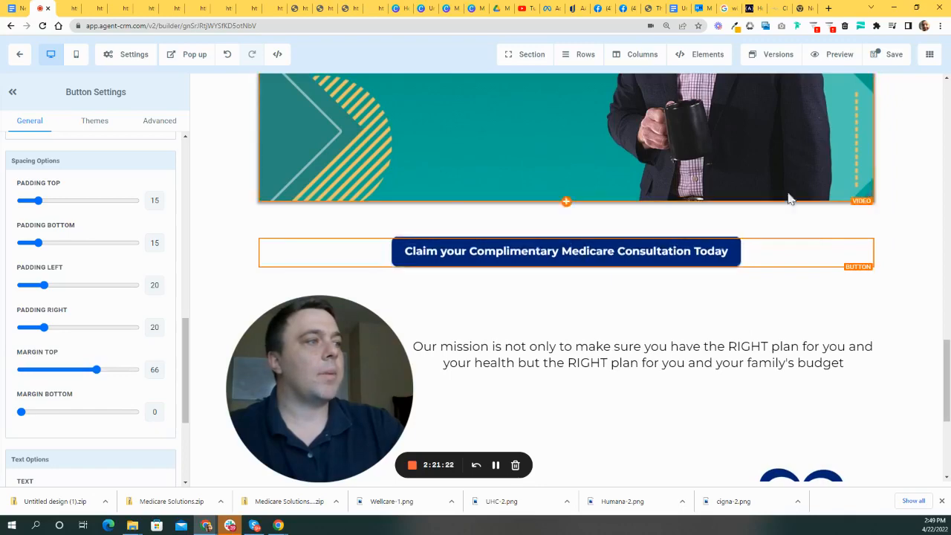
{"action": "scroll", "coordinate": [896, 255], "scroll_direction": "up", "scroll_amount": 7}
{"action": "scroll", "coordinate": [898, 252], "scroll_direction": "down", "scroll_amount": 9}
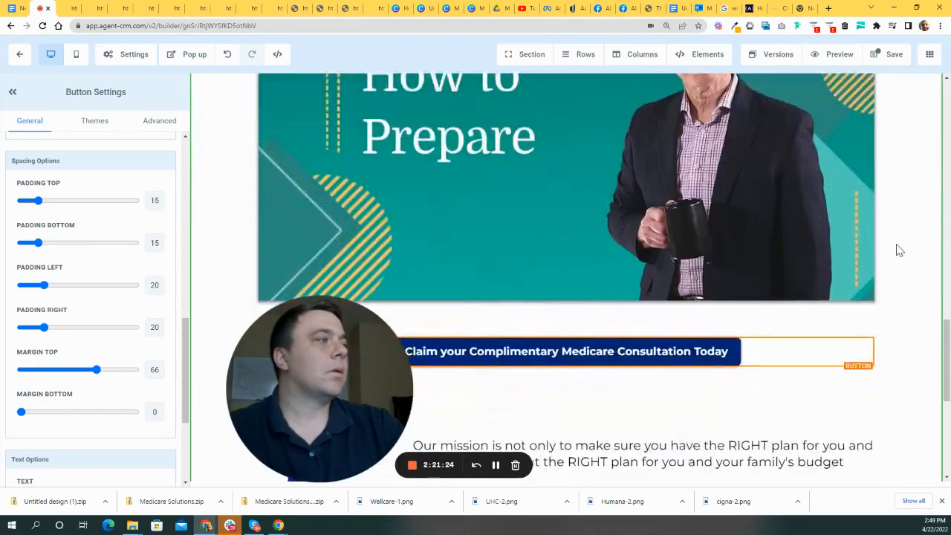
{"action": "left_click_drag", "start_coordinate": [103, 372], "coordinate": [127, 371]}
{"action": "left_click_drag", "start_coordinate": [51, 204], "coordinate": [41, 205]}
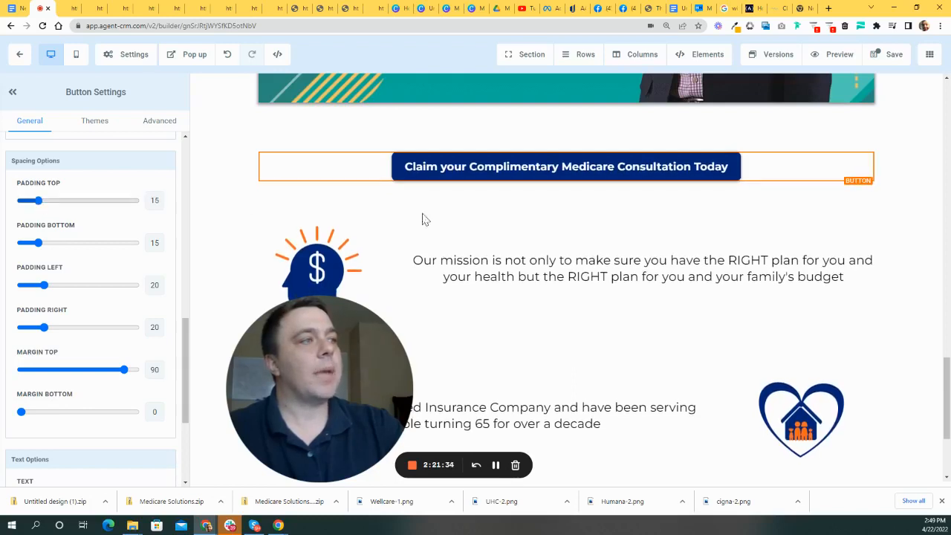
{"action": "left_click", "coordinate": [136, 372]}
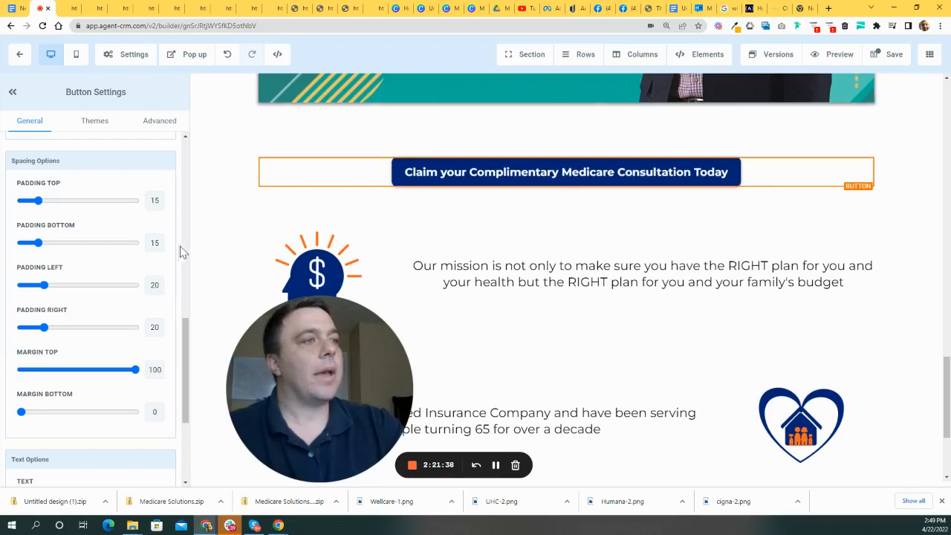
- Review the page layout and reselect the copied button beneath the video
{"action": "left_click", "coordinate": [572, 212]}
{"action": "scroll", "coordinate": [577, 214], "scroll_direction": "up", "scroll_amount": 1}
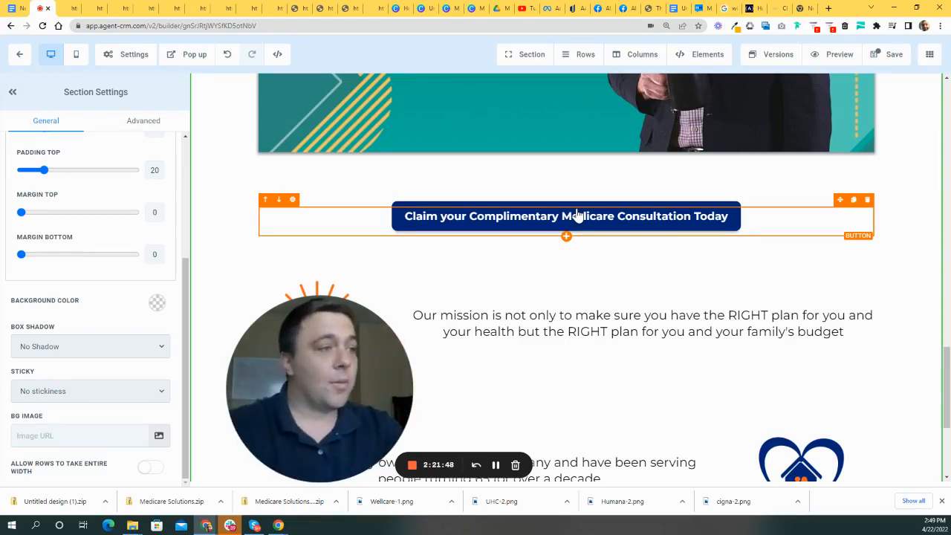
{"action": "scroll", "coordinate": [653, 259], "scroll_direction": "down", "scroll_amount": 3}
{"action": "scroll", "coordinate": [671, 335], "scroll_direction": "up", "scroll_amount": 6}
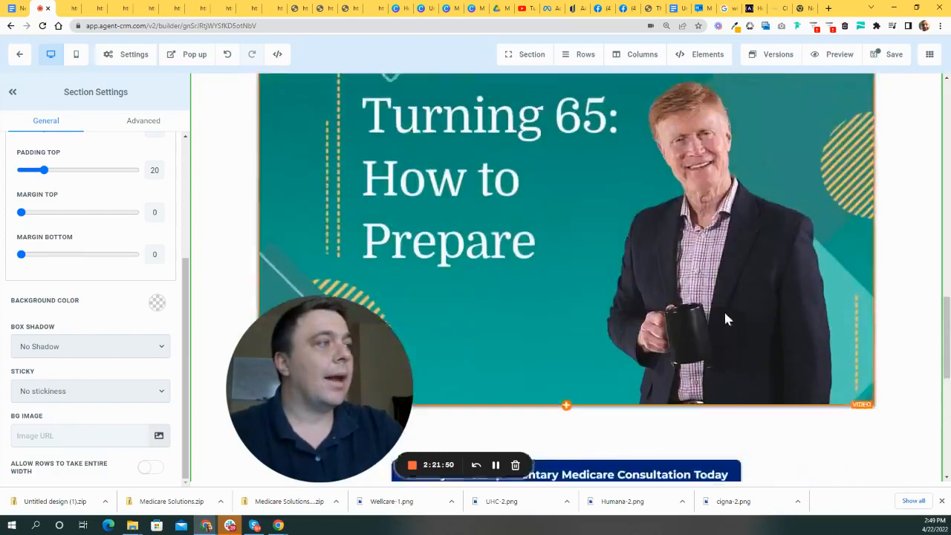
{"action": "scroll", "coordinate": [724, 323], "scroll_direction": "down", "scroll_amount": 5}
{"action": "scroll", "coordinate": [712, 331], "scroll_direction": "up", "scroll_amount": 1}
{"action": "scroll", "coordinate": [709, 335], "scroll_direction": "down", "scroll_amount": 2}
{"action": "scroll", "coordinate": [702, 372], "scroll_direction": "up", "scroll_amount": 6}
{"action": "scroll", "coordinate": [668, 357], "scroll_direction": "down", "scroll_amount": 3}
{"action": "left_click", "coordinate": [562, 274]}
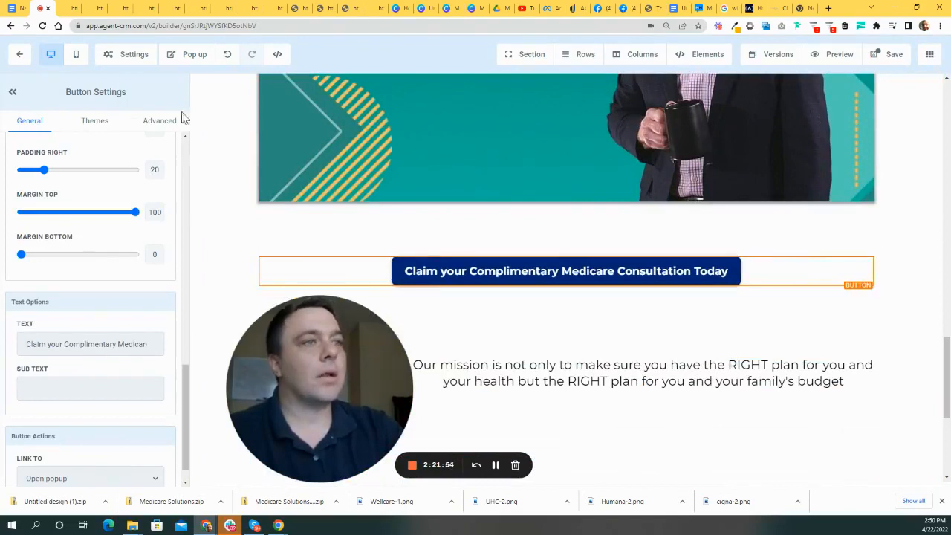
- Change the button's background colour from dark navy to the orange swatch
{"action": "left_click", "coordinate": [160, 121]}
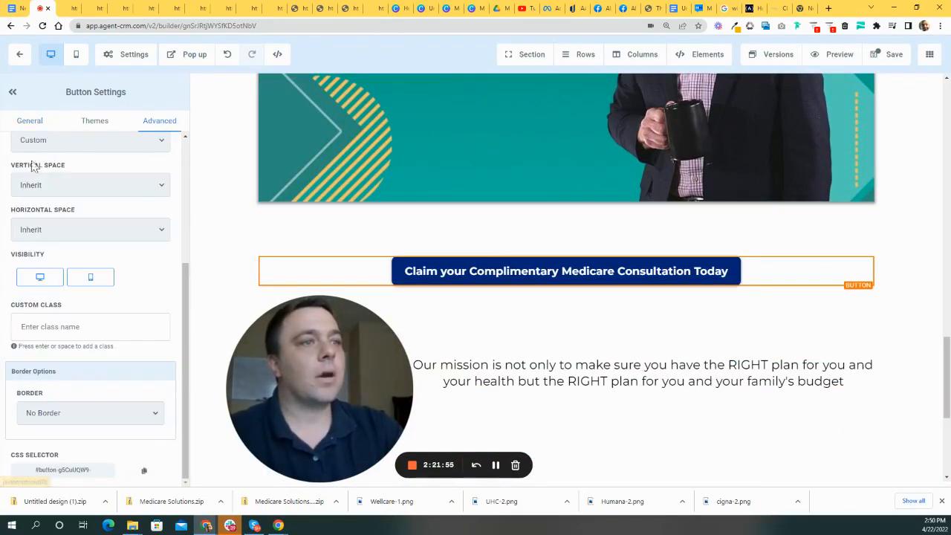
{"action": "left_click", "coordinate": [93, 123]}
{"action": "left_click", "coordinate": [31, 123]}
{"action": "scroll", "coordinate": [84, 245], "scroll_direction": "up", "scroll_amount": 5}
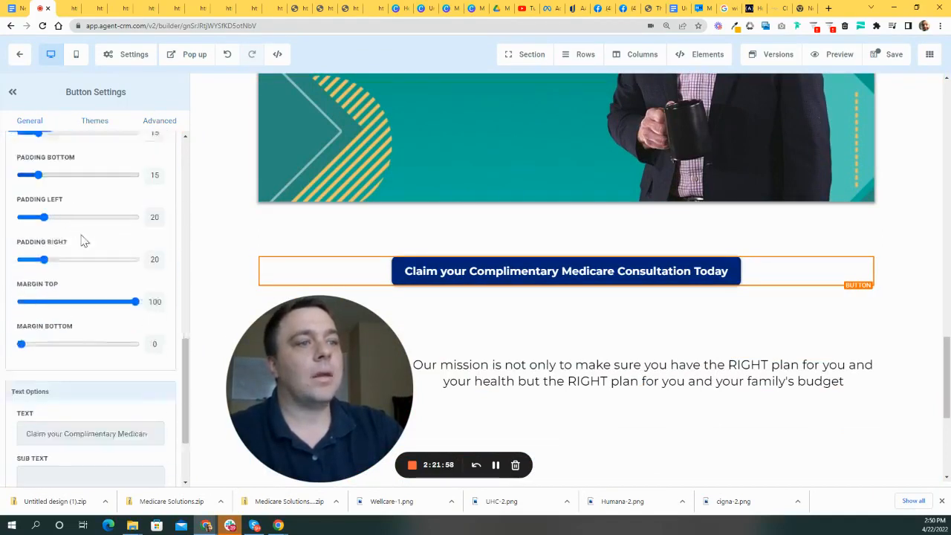
{"action": "scroll", "coordinate": [84, 245], "scroll_direction": "down", "scroll_amount": 2}
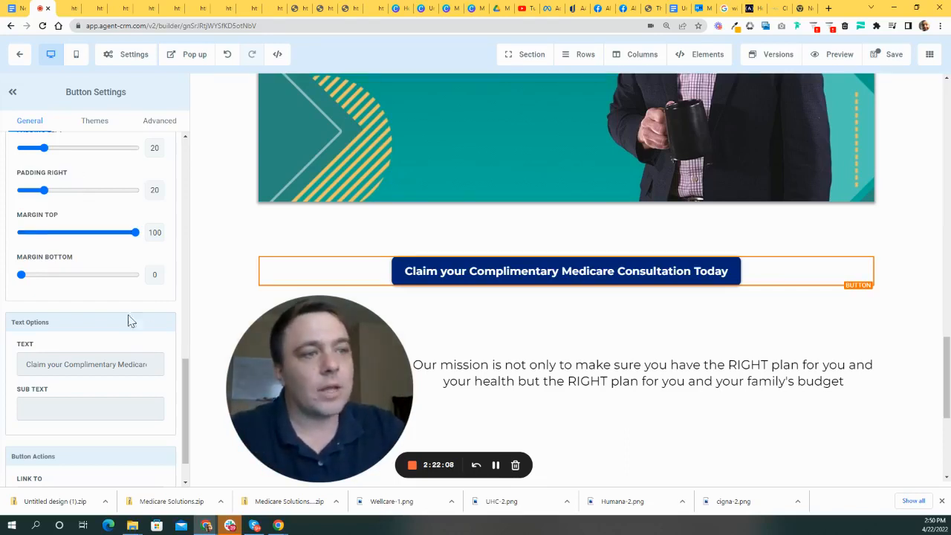
{"action": "scroll", "coordinate": [119, 297], "scroll_direction": "down", "scroll_amount": 1}
{"action": "scroll", "coordinate": [121, 331], "scroll_direction": "up", "scroll_amount": 10}
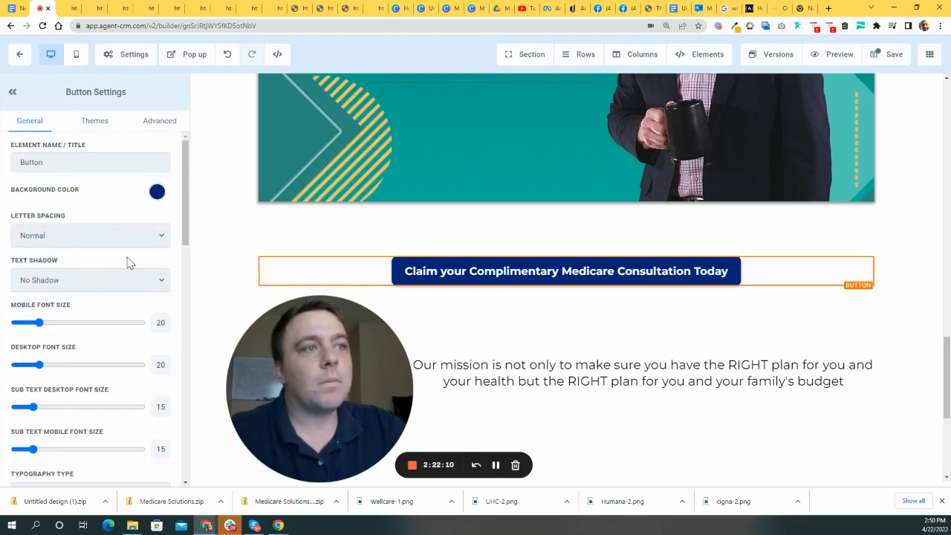
{"action": "left_click", "coordinate": [156, 193]}
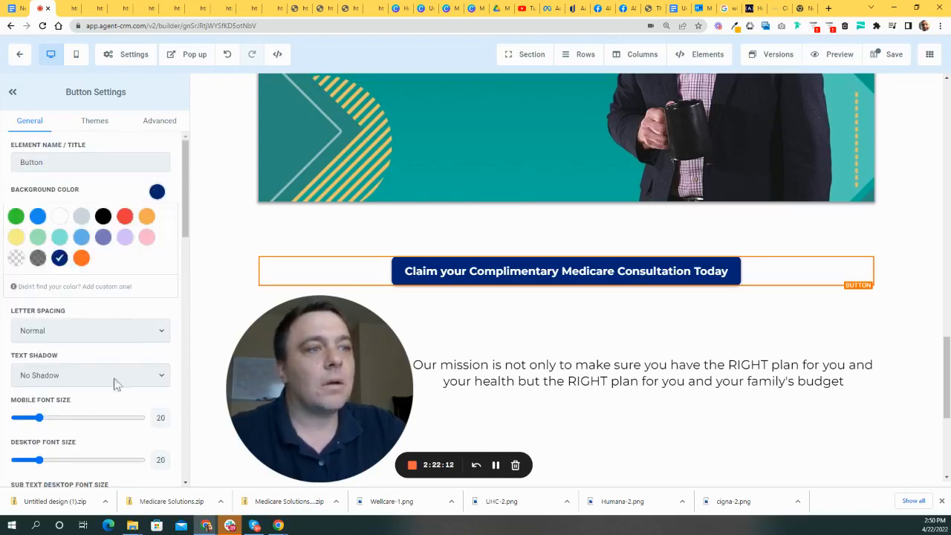
{"action": "left_click", "coordinate": [82, 258]}
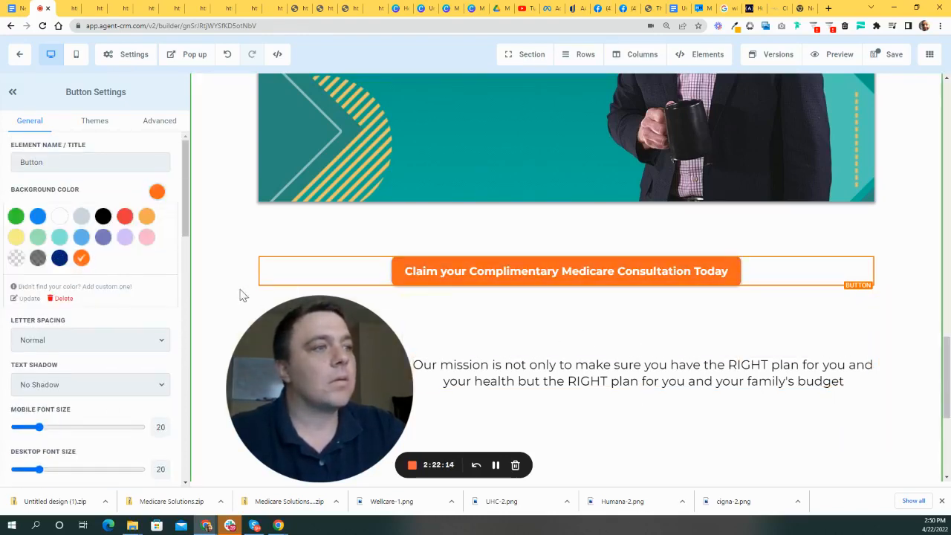
{"action": "left_click", "coordinate": [509, 291]}
{"action": "scroll", "coordinate": [509, 280], "scroll_direction": "up", "scroll_amount": 6}
- Clone the orange consultation button and set the copy's Margin Top to 0
{"action": "scroll", "coordinate": [520, 238], "scroll_direction": "down", "scroll_amount": 8}
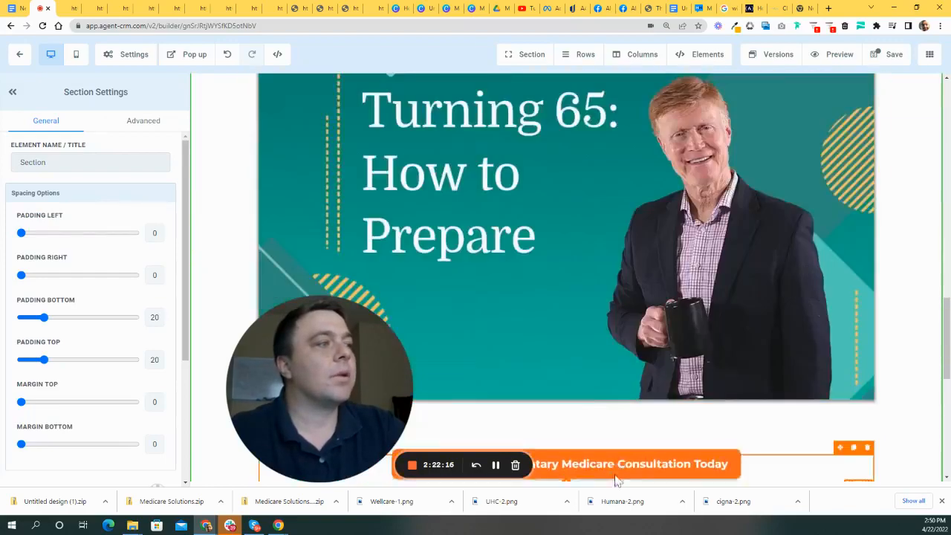
{"action": "scroll", "coordinate": [569, 224], "scroll_direction": "down", "scroll_amount": 3}
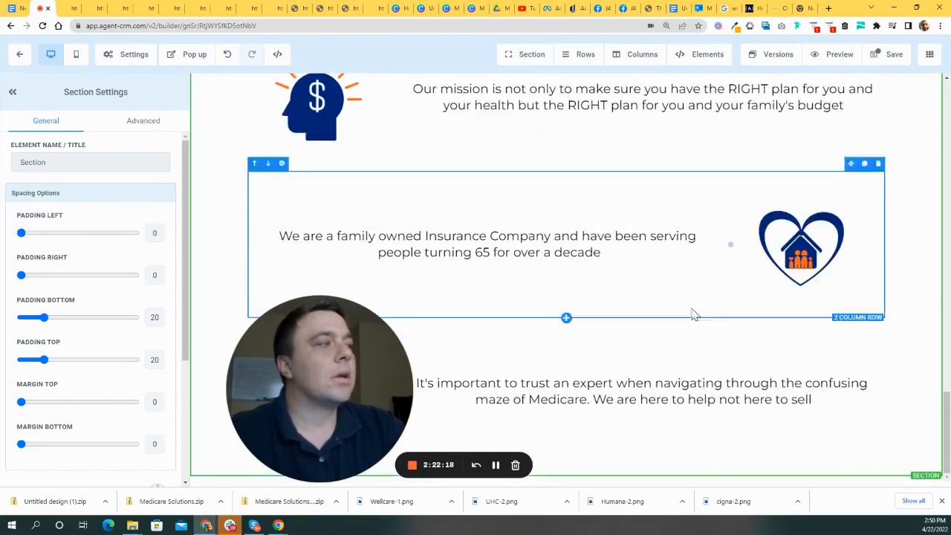
{"action": "scroll", "coordinate": [742, 357], "scroll_direction": "up", "scroll_amount": 3}
{"action": "scroll", "coordinate": [493, 301], "scroll_direction": "down", "scroll_amount": 3}
{"action": "left_click_drag", "start_coordinate": [378, 344], "coordinate": [429, 312]}
{"action": "scroll", "coordinate": [691, 291], "scroll_direction": "up", "scroll_amount": 5}
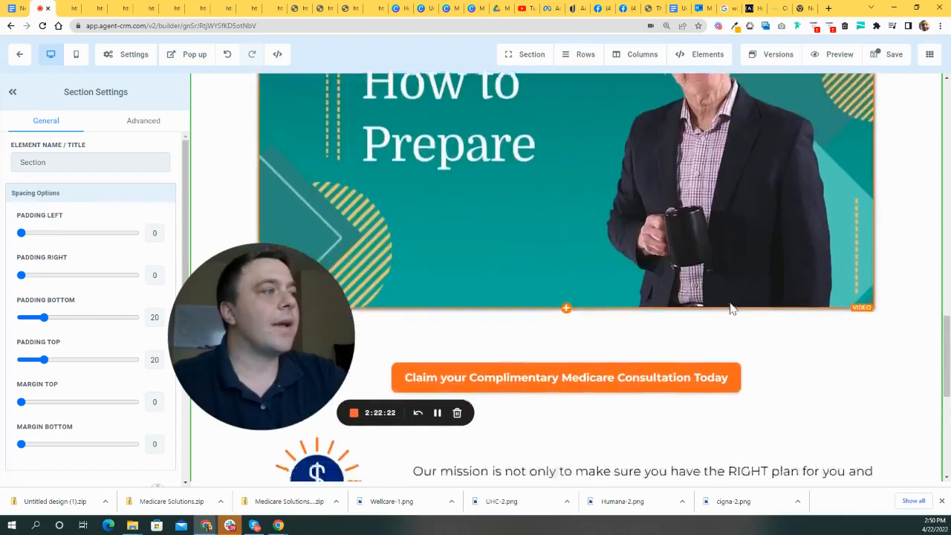
{"action": "scroll", "coordinate": [742, 260], "scroll_direction": "down", "scroll_amount": 3}
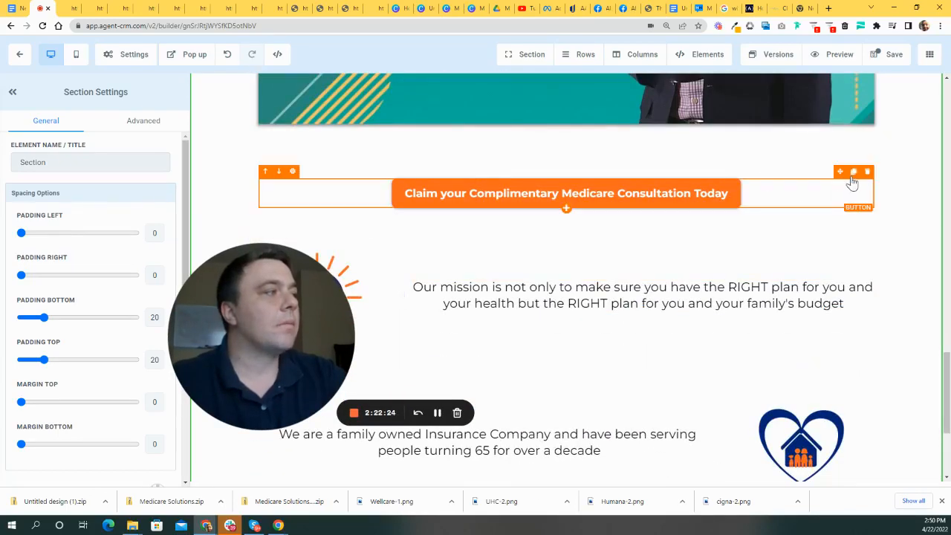
{"action": "left_click", "coordinate": [854, 171]}
{"action": "scroll", "coordinate": [647, 85], "scroll_direction": "down", "scroll_amount": 3}
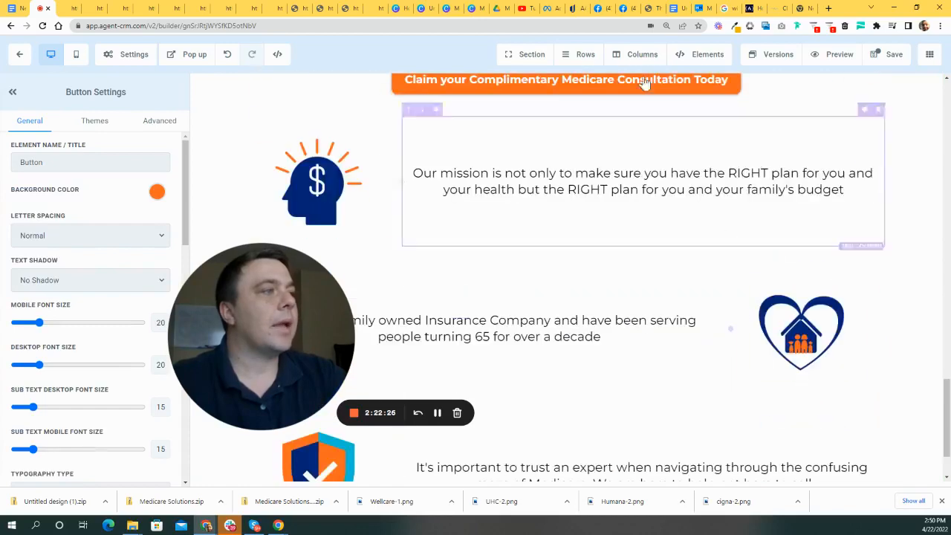
{"action": "scroll", "coordinate": [609, 210], "scroll_direction": "up", "scroll_amount": 2}
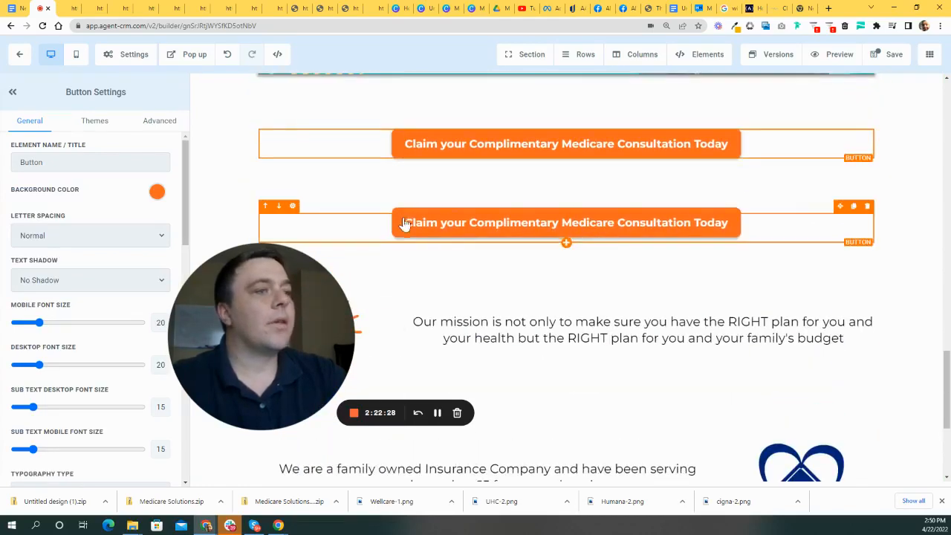
{"action": "left_click_drag", "start_coordinate": [244, 303], "coordinate": [594, 218]}
{"action": "scroll", "coordinate": [116, 347], "scroll_direction": "down", "scroll_amount": 4}
{"action": "scroll", "coordinate": [133, 341], "scroll_direction": "down", "scroll_amount": 4}
{"action": "left_click_drag", "start_coordinate": [136, 377], "coordinate": [22, 376]}
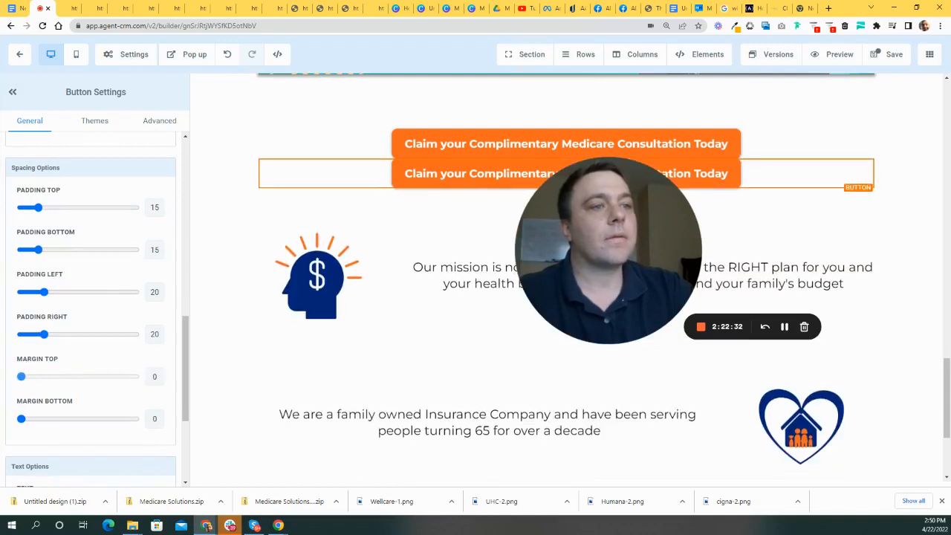
- Add a one-column row below the trust section and move the copied button into it
{"action": "left_click_drag", "start_coordinate": [839, 152], "coordinate": [728, 441]}
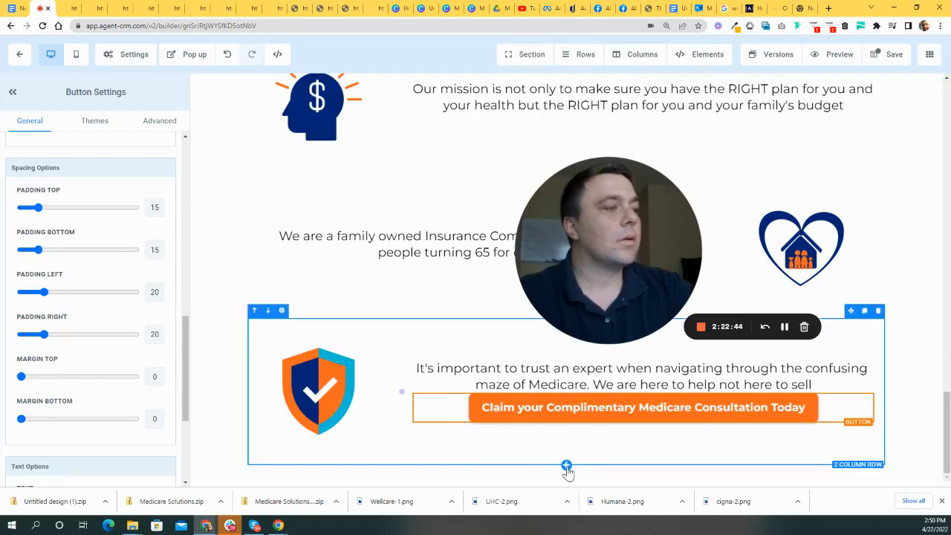
{"action": "left_click", "coordinate": [565, 466]}
{"action": "left_click", "coordinate": [809, 139]}
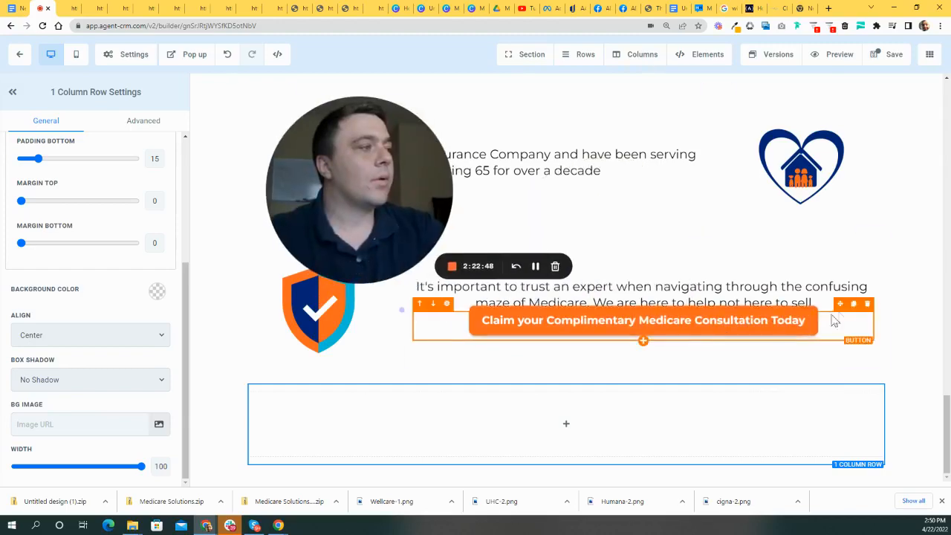
{"action": "left_click_drag", "start_coordinate": [845, 309], "coordinate": [654, 445]}
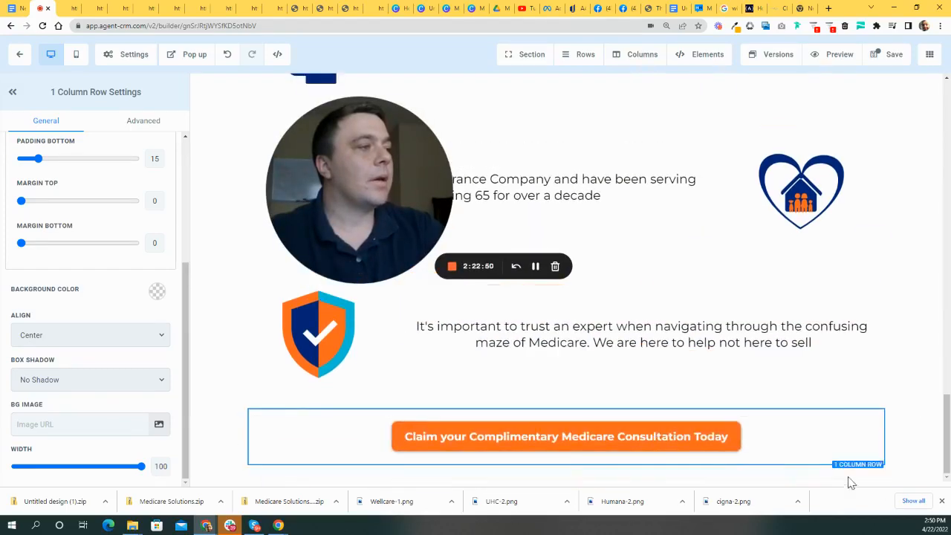
{"action": "left_click", "coordinate": [394, 401]}
{"action": "scroll", "coordinate": [809, 368], "scroll_direction": "down", "scroll_amount": 10}
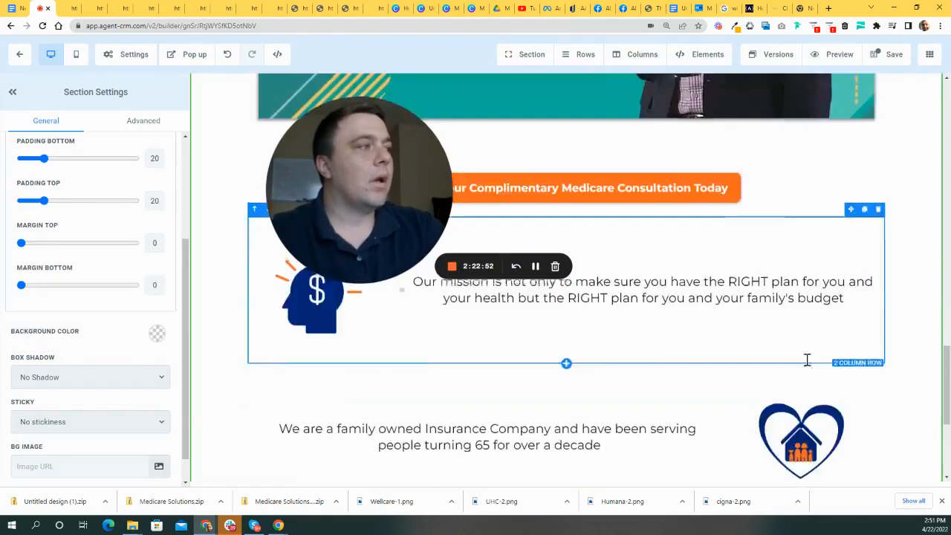
{"action": "scroll", "coordinate": [828, 378], "scroll_direction": "up", "scroll_amount": 10}
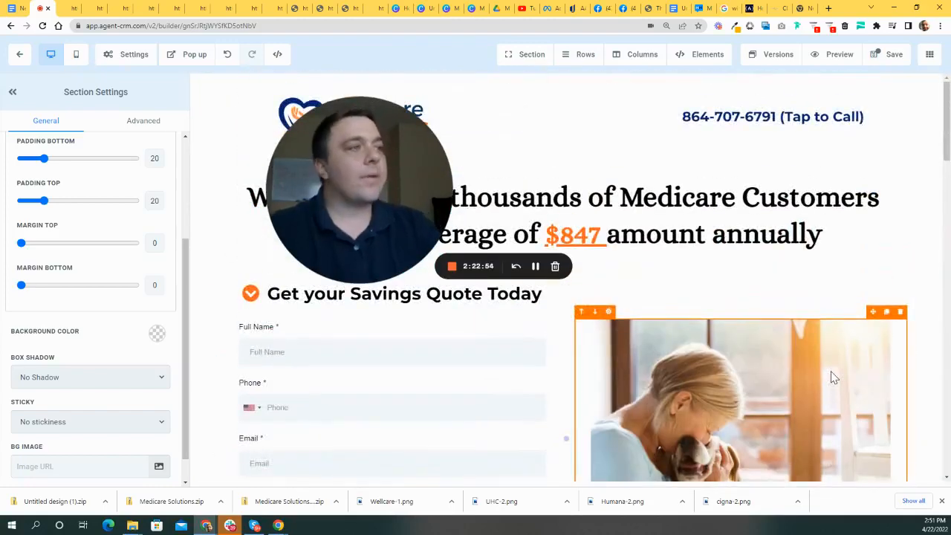
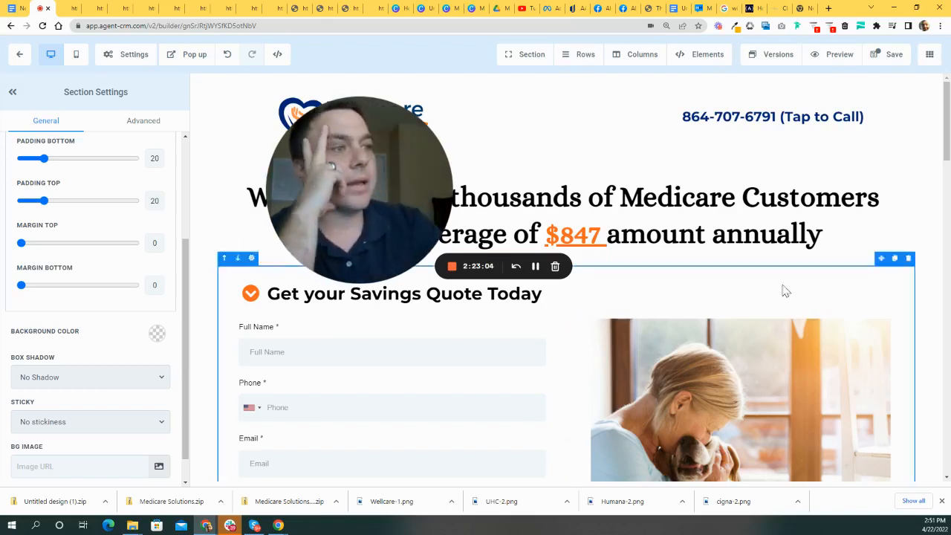
- Select the logo header and the headline-and-quote-form sections, then scroll to the page bottom
{"action": "left_click_drag", "start_coordinate": [403, 170], "coordinate": [562, 195]}
{"action": "left_click", "coordinate": [209, 139]}
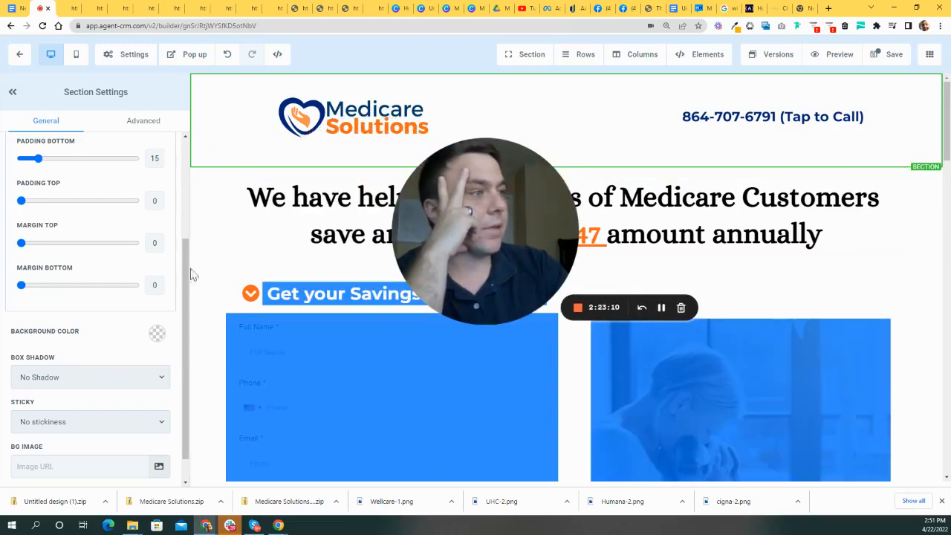
{"action": "left_click", "coordinate": [214, 267]}
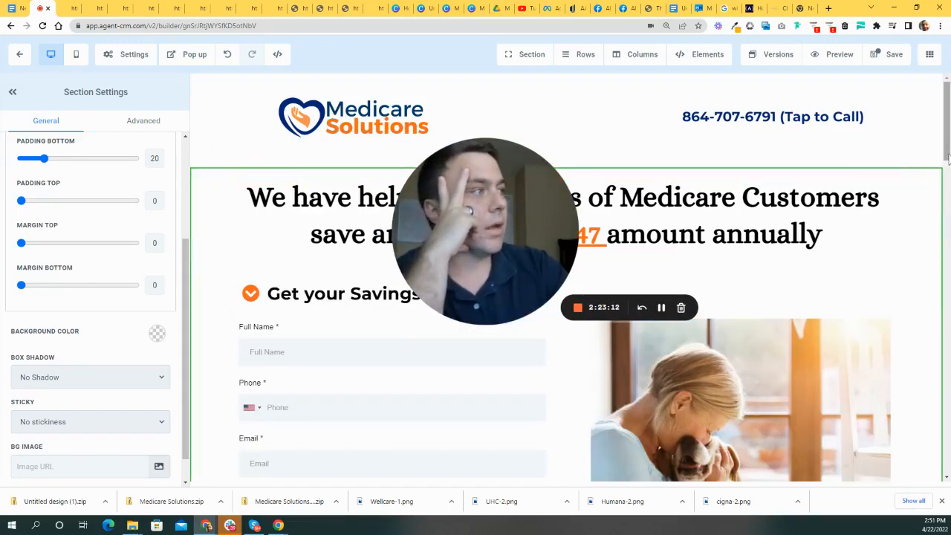
{"action": "left_click_drag", "start_coordinate": [946, 149], "coordinate": [940, 297]}
{"action": "scroll", "coordinate": [707, 237], "scroll_direction": "down", "scroll_amount": 4}
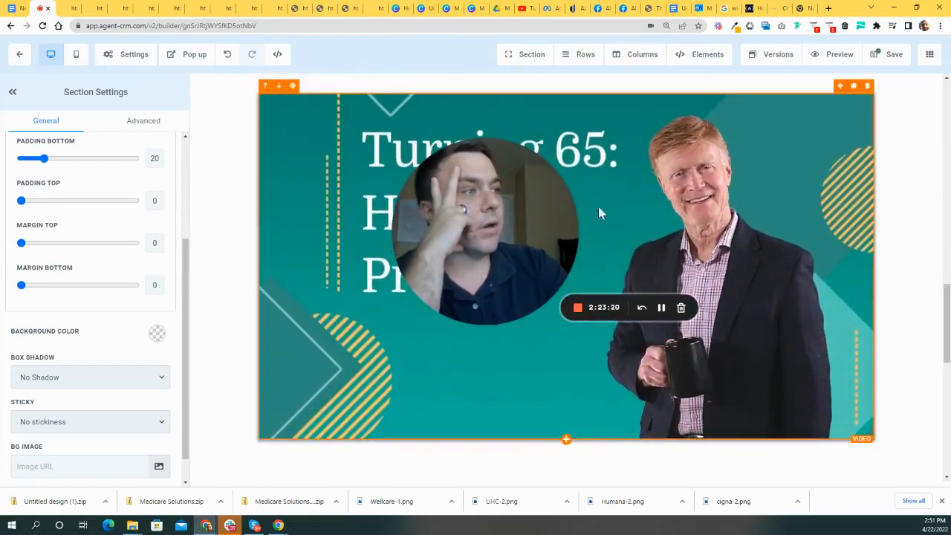
{"action": "left_click_drag", "start_coordinate": [947, 300], "coordinate": [946, 390]}
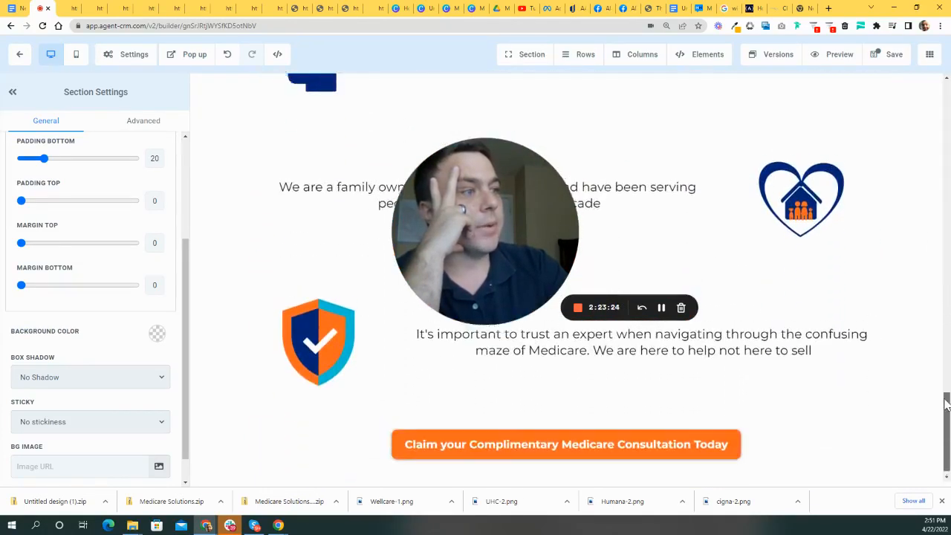
{"action": "scroll", "coordinate": [916, 337], "scroll_direction": "up", "scroll_amount": 15}
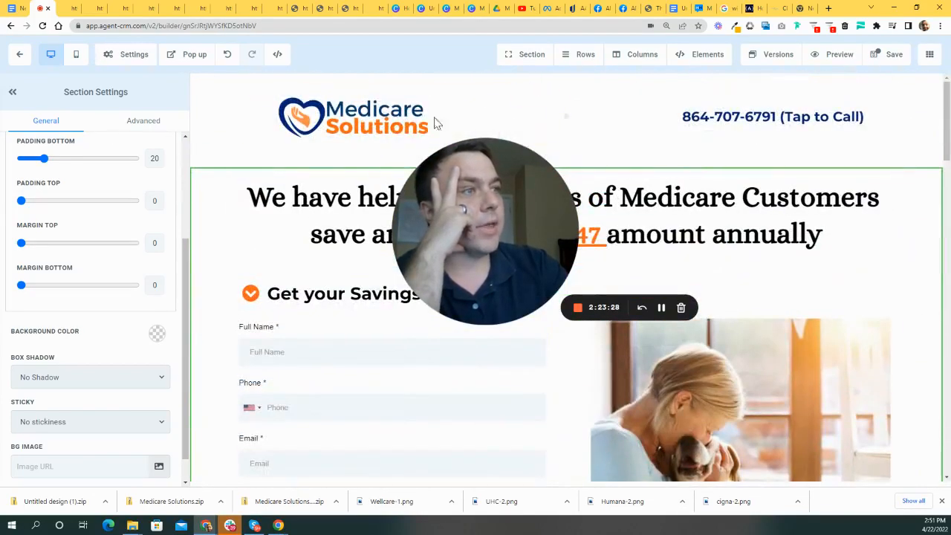
{"action": "scroll", "coordinate": [586, 349], "scroll_direction": "down", "scroll_amount": 15}
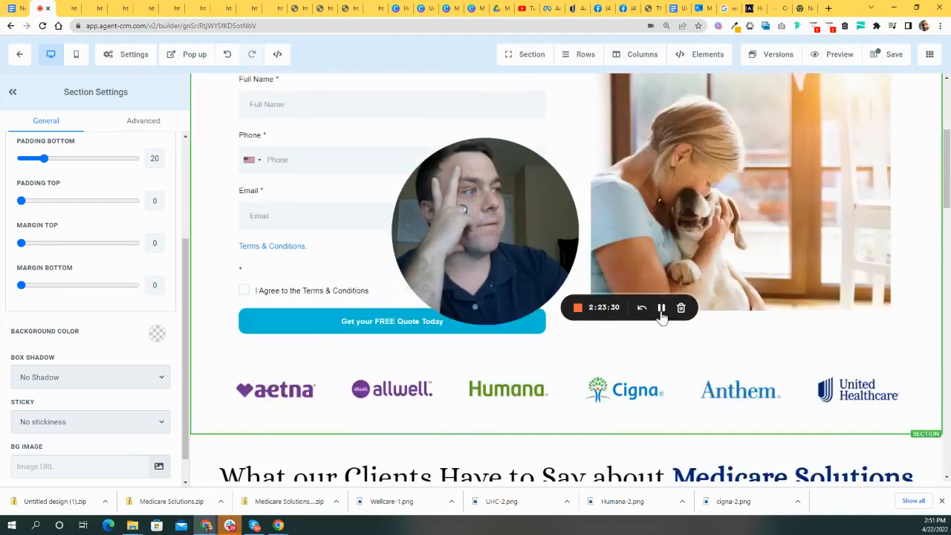
{"action": "scroll", "coordinate": [662, 457], "scroll_direction": "down", "scroll_amount": 5}
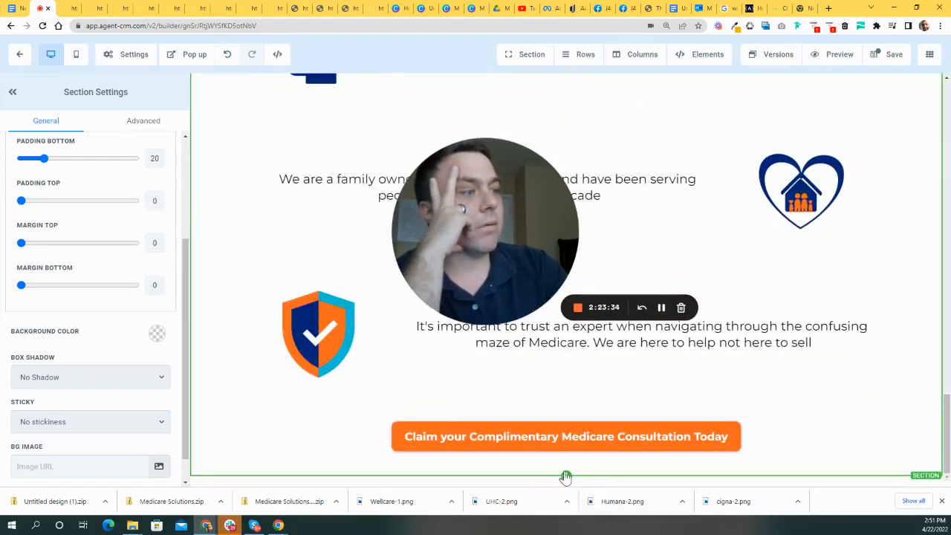
- Add a full-width section with a single-column row at the bottom, then bring up the Medicare 101 page
{"action": "left_click", "coordinate": [566, 476]}
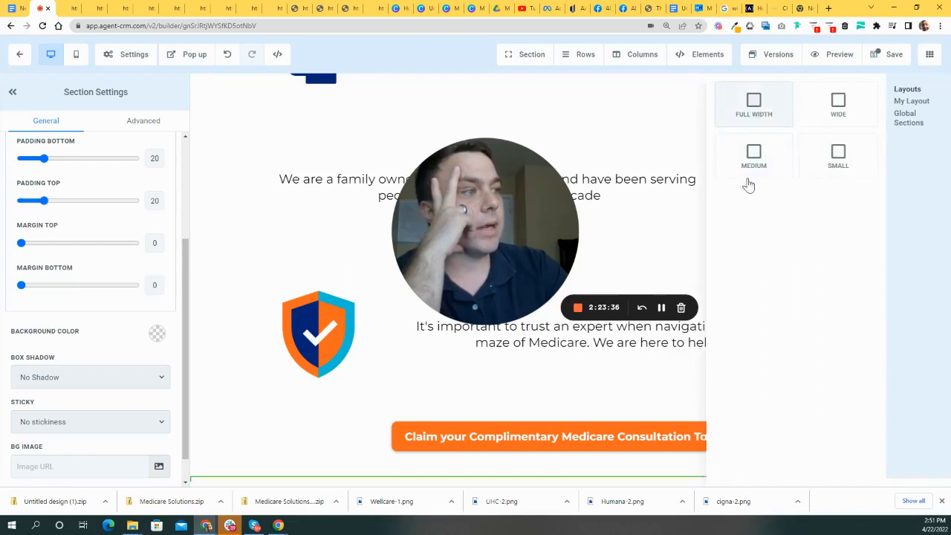
{"action": "left_click", "coordinate": [754, 115]}
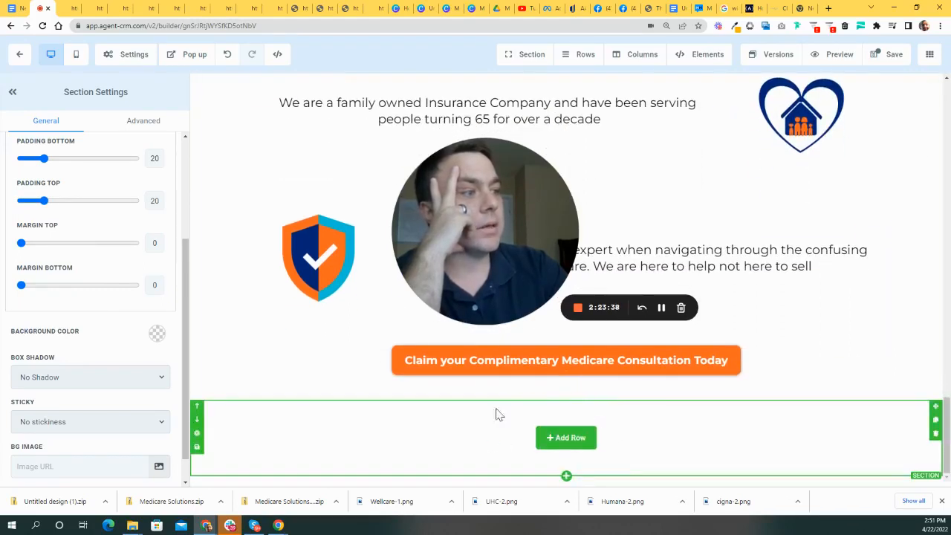
{"action": "left_click", "coordinate": [572, 438]}
{"action": "left_click", "coordinate": [800, 153]}
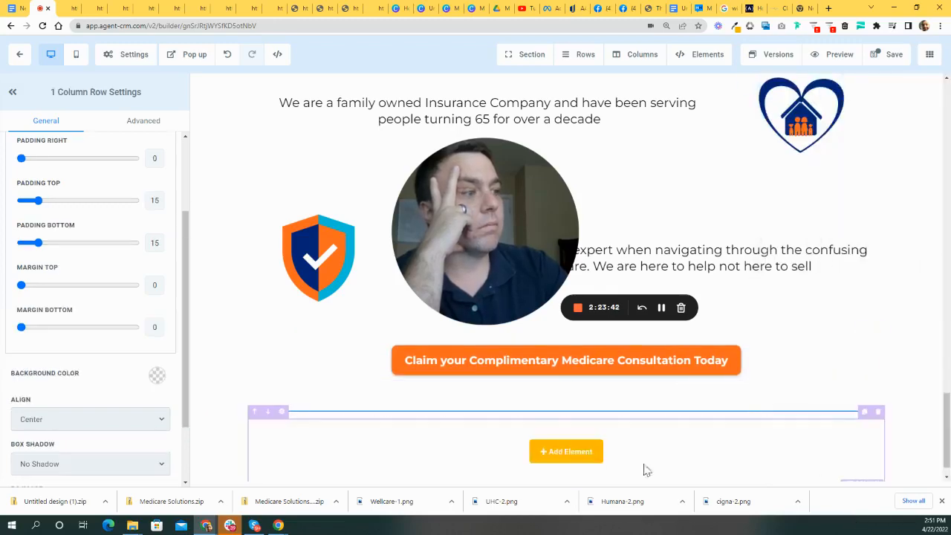
{"action": "mouse_move", "coordinate": [551, 442]}
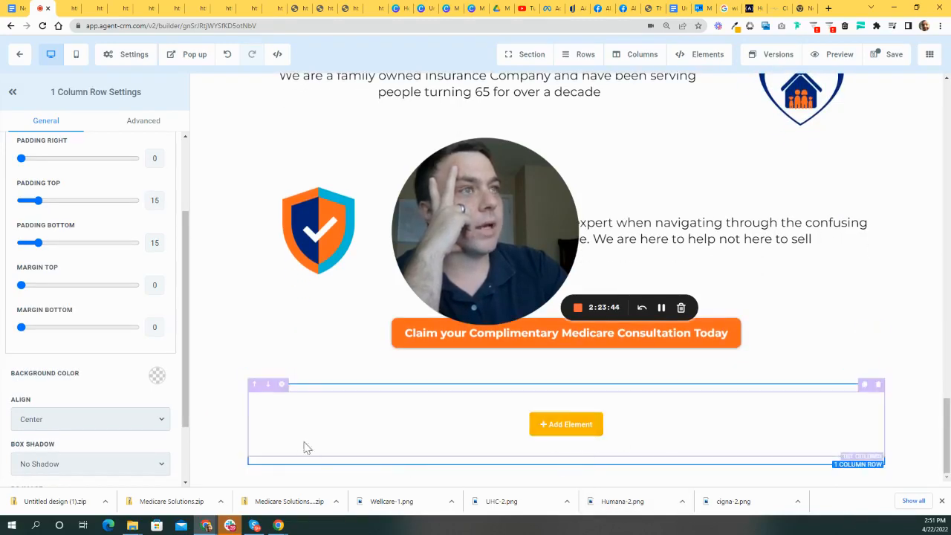
{"action": "left_click", "coordinate": [731, 12]}
- Dismiss the ZIP-code popup on HelloMedicare's Medicare 101 page, browse its content, and return to the builder
{"action": "left_click", "coordinate": [702, 12]}
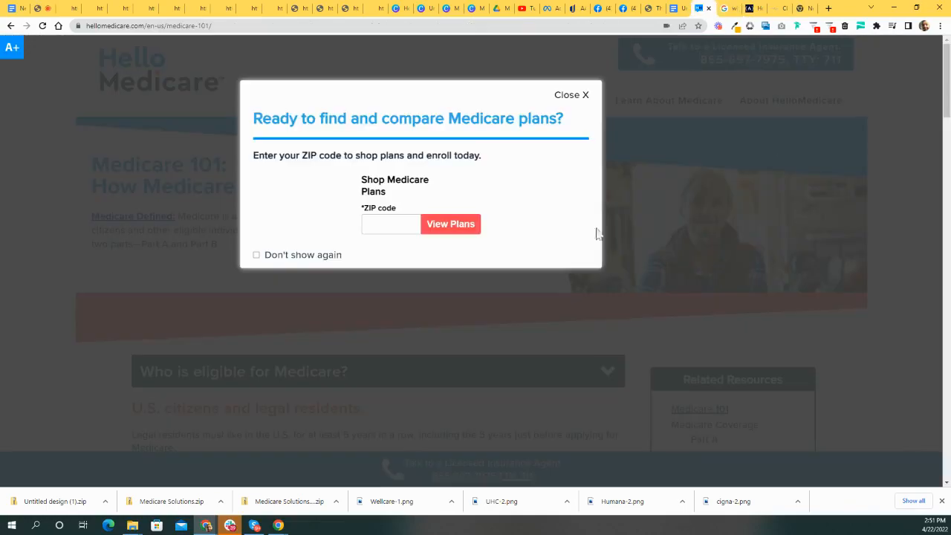
{"action": "left_click", "coordinate": [578, 94]}
{"action": "scroll", "coordinate": [671, 182], "scroll_direction": "down", "scroll_amount": 10}
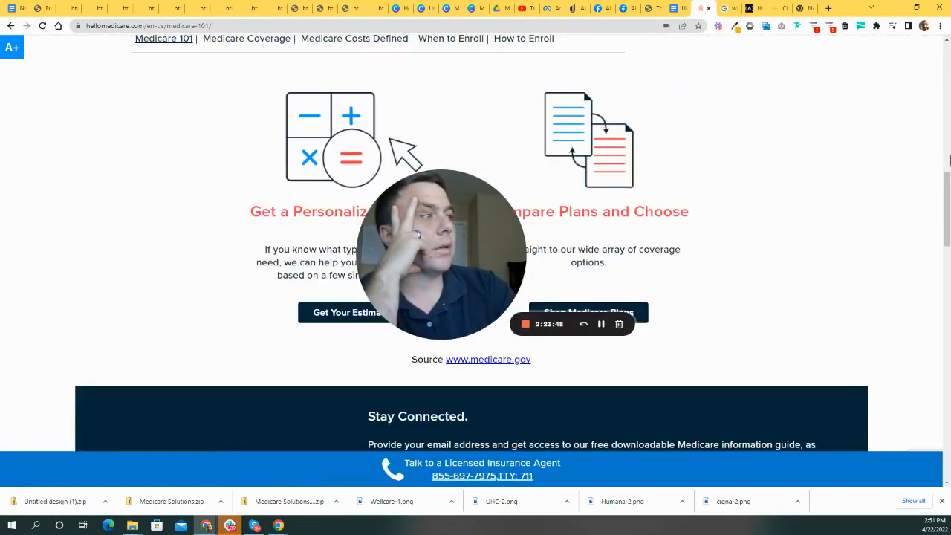
{"action": "left_click_drag", "start_coordinate": [947, 205], "coordinate": [943, 501]}
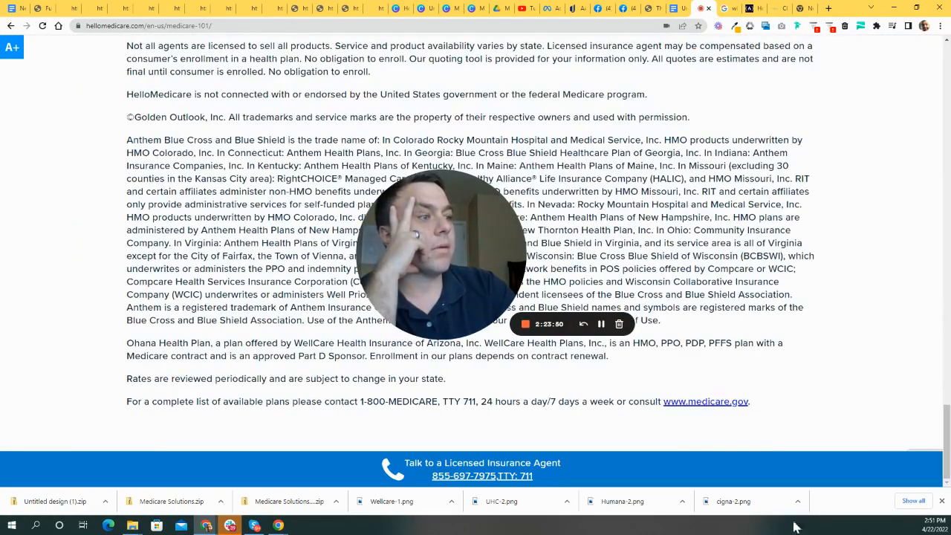
{"action": "scroll", "coordinate": [702, 436], "scroll_direction": "up", "scroll_amount": 5}
{"action": "scroll", "coordinate": [707, 475], "scroll_direction": "down", "scroll_amount": 5}
{"action": "scroll", "coordinate": [616, 435], "scroll_direction": "up", "scroll_amount": 1}
{"action": "scroll", "coordinate": [616, 435], "scroll_direction": "up", "scroll_amount": 10}
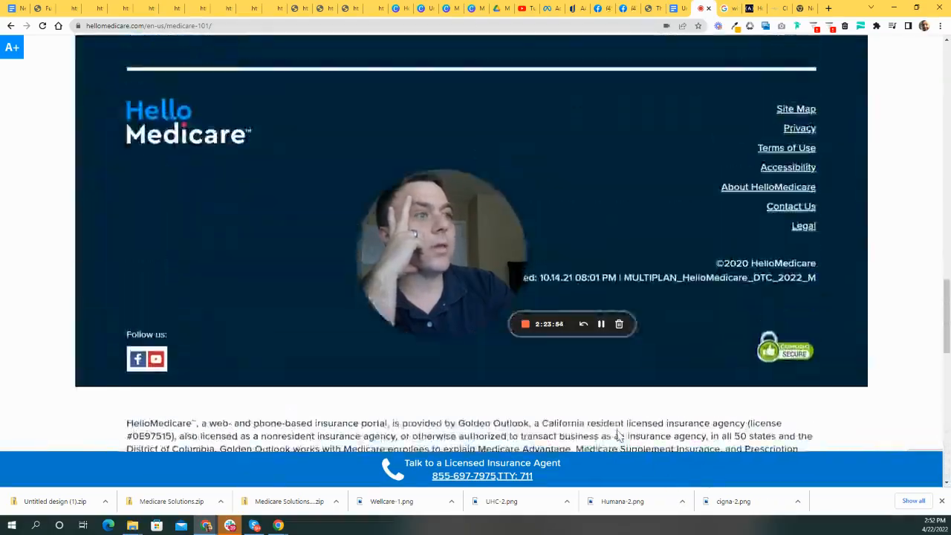
{"action": "scroll", "coordinate": [618, 435], "scroll_direction": "up", "scroll_amount": 20}
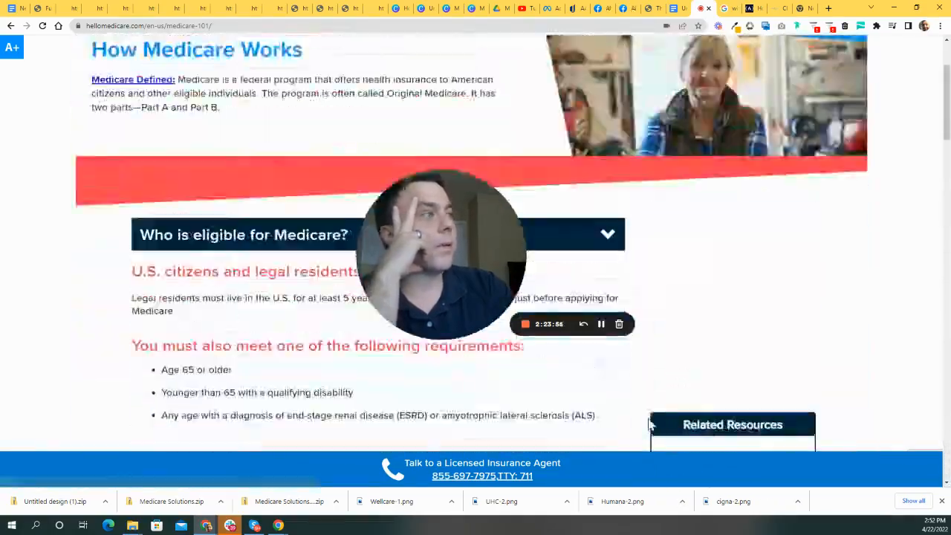
{"action": "scroll", "coordinate": [733, 153], "scroll_direction": "down", "scroll_amount": 20}
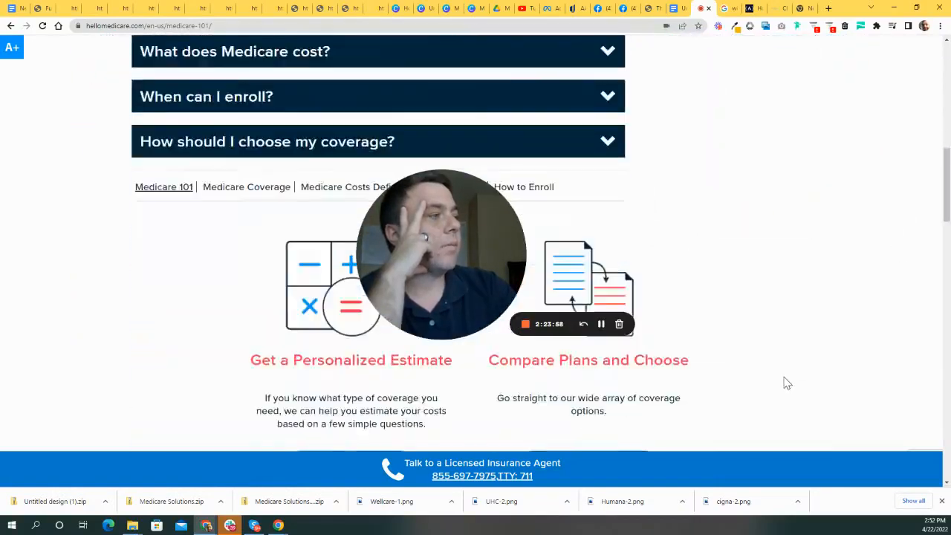
{"action": "scroll", "coordinate": [673, 301], "scroll_direction": "down", "scroll_amount": 15}
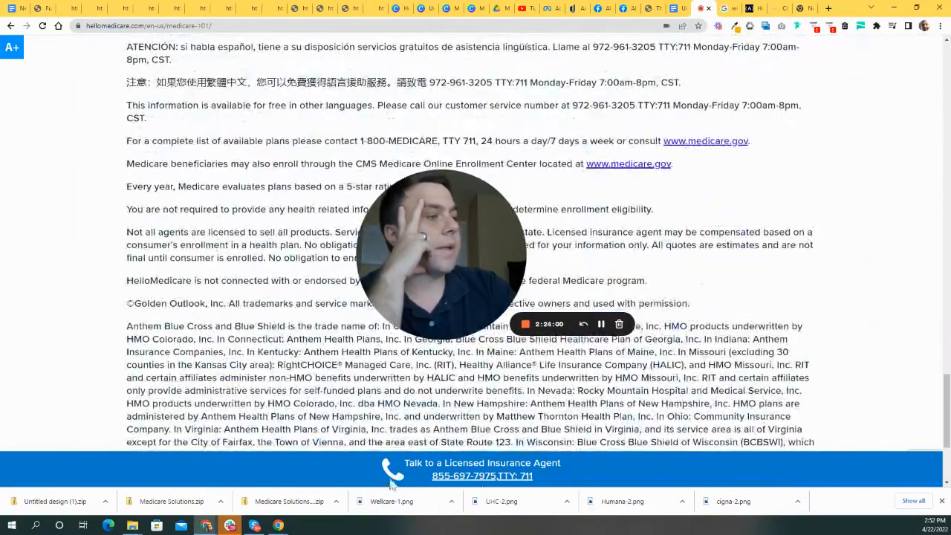
{"action": "scroll", "coordinate": [664, 181], "scroll_direction": "up", "scroll_amount": 8}
{"action": "scroll", "coordinate": [485, 431], "scroll_direction": "down", "scroll_amount": 3}
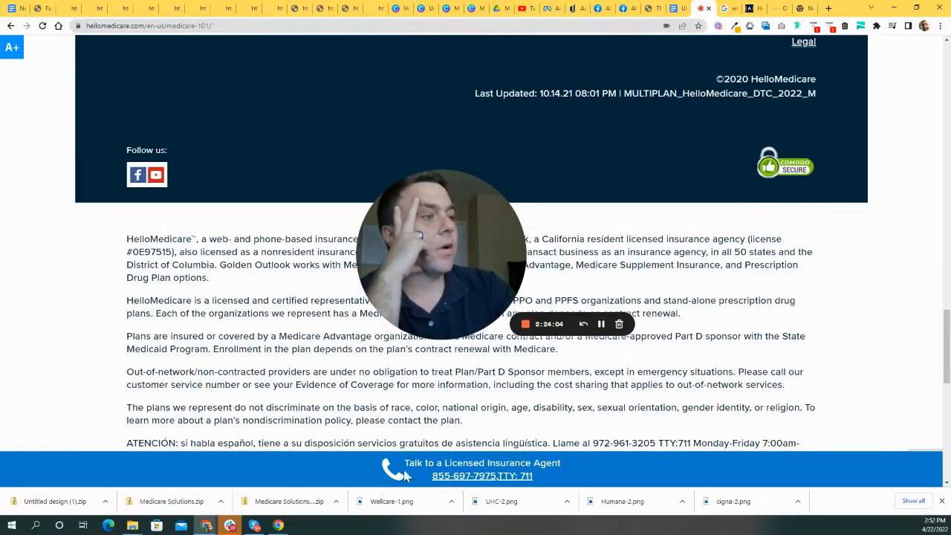
{"action": "scroll", "coordinate": [588, 459], "scroll_direction": "up", "scroll_amount": 20}
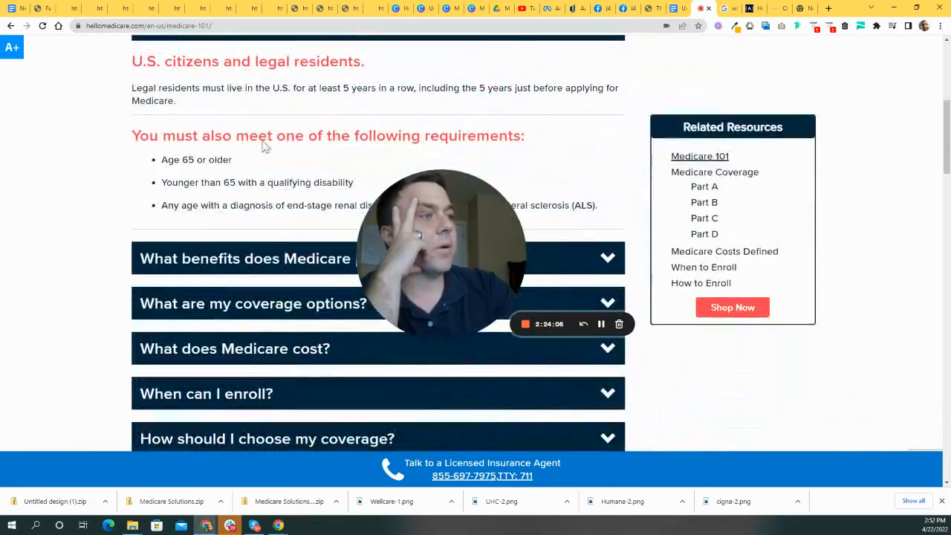
{"action": "left_click", "coordinate": [41, 10]}
- Set the logo-and-phone header section's Sticky option to 'Stick to top on scroll' and save the page
{"action": "scroll", "coordinate": [891, 191], "scroll_direction": "up", "scroll_amount": 15}
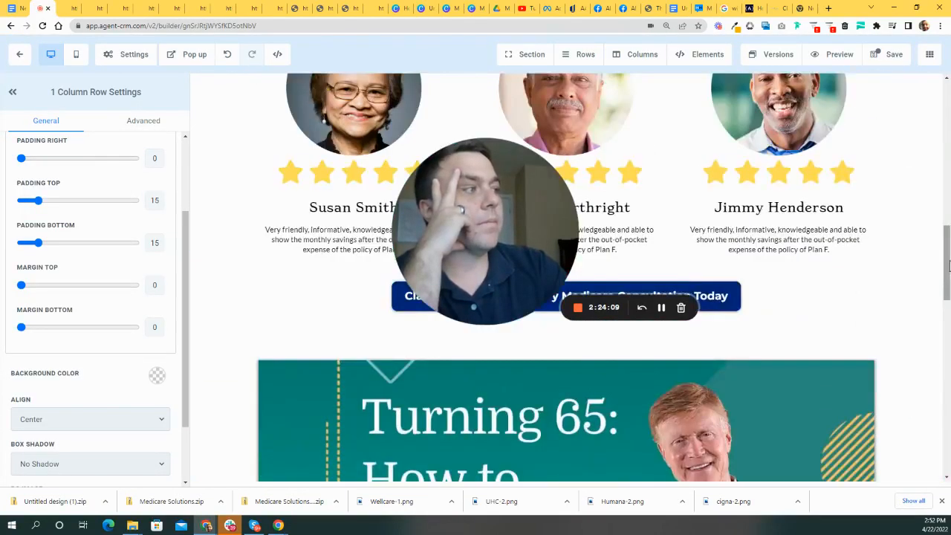
{"action": "left_click_drag", "start_coordinate": [947, 265], "coordinate": [947, 68]}
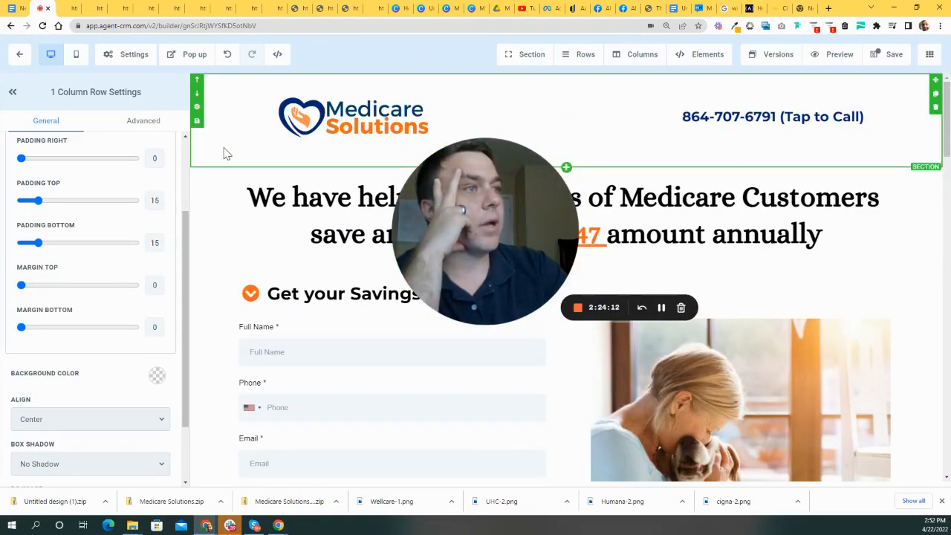
{"action": "scroll", "coordinate": [153, 305], "scroll_direction": "down", "scroll_amount": 1}
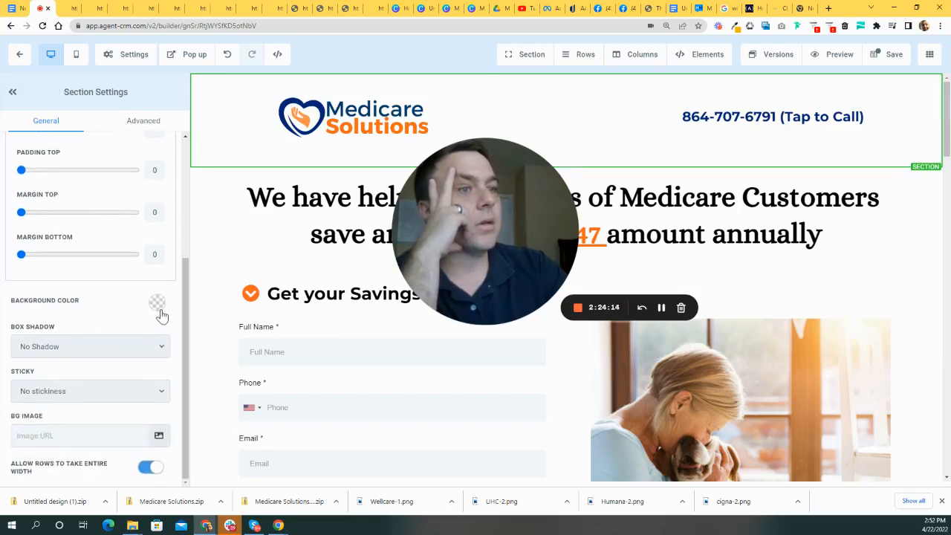
{"action": "scroll", "coordinate": [148, 282], "scroll_direction": "up", "scroll_amount": 3}
{"action": "scroll", "coordinate": [176, 327], "scroll_direction": "down", "scroll_amount": 3}
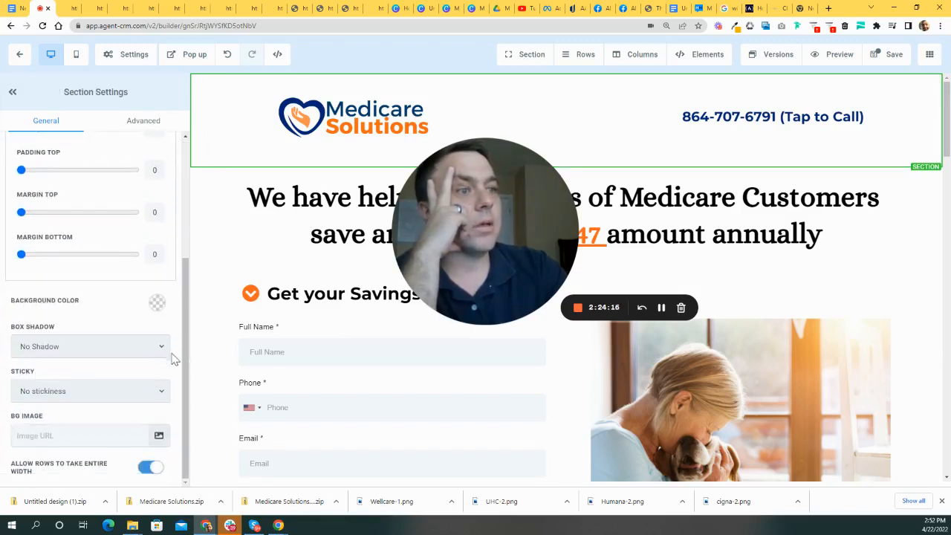
{"action": "left_click", "coordinate": [127, 395]}
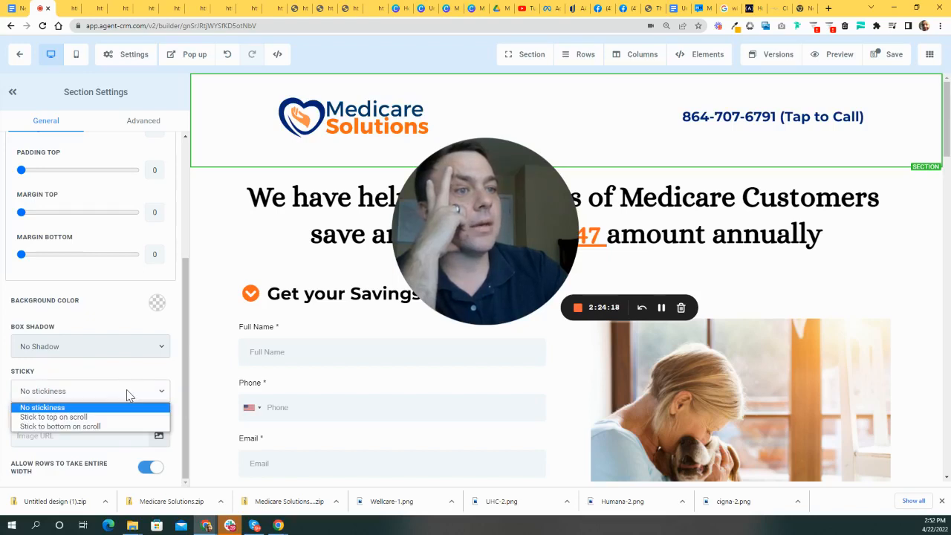
{"action": "left_click", "coordinate": [77, 419]}
{"action": "left_click", "coordinate": [894, 56]}
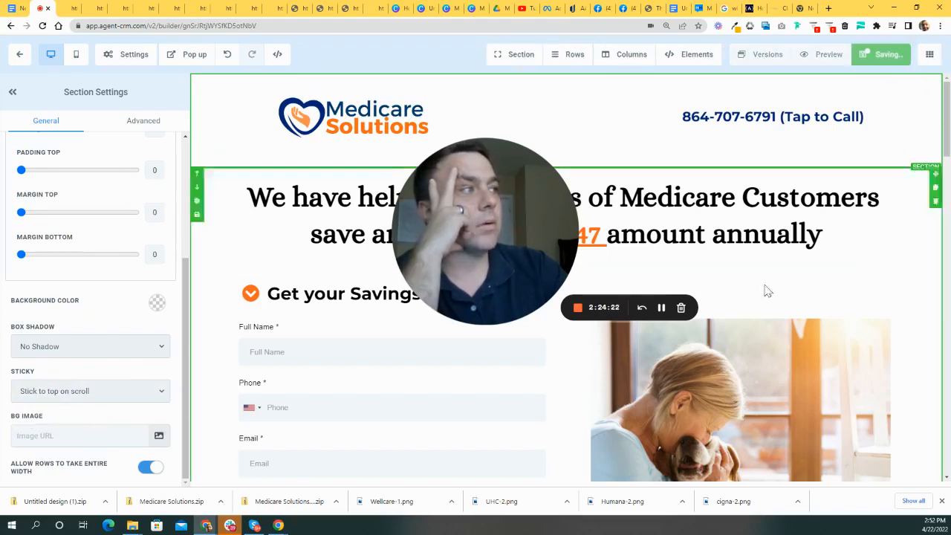
- Preview the landing page, confirm the header stays pinned while scrolling, and close the consultation popup
{"action": "left_click", "coordinate": [839, 55]}
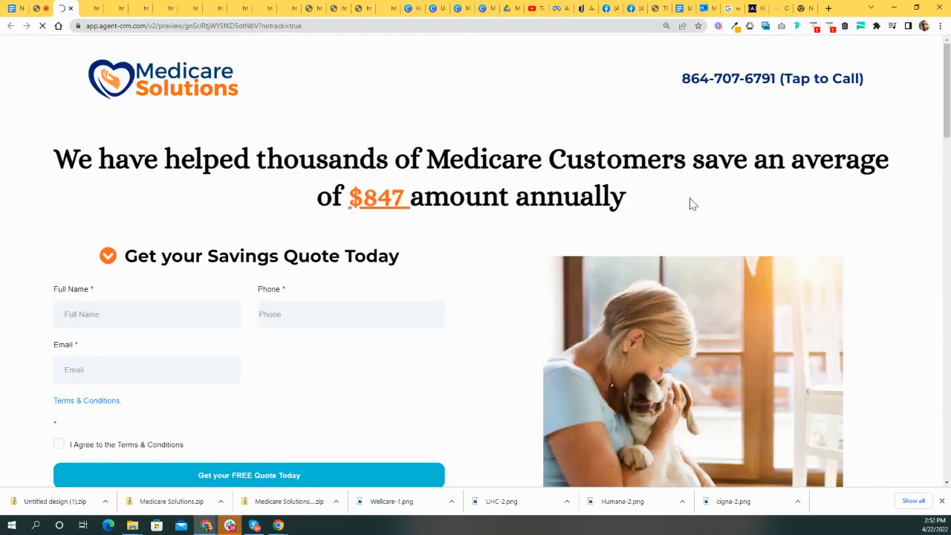
{"action": "scroll", "coordinate": [689, 198], "scroll_direction": "down", "scroll_amount": 4}
{"action": "scroll", "coordinate": [689, 205], "scroll_direction": "down", "scroll_amount": 2}
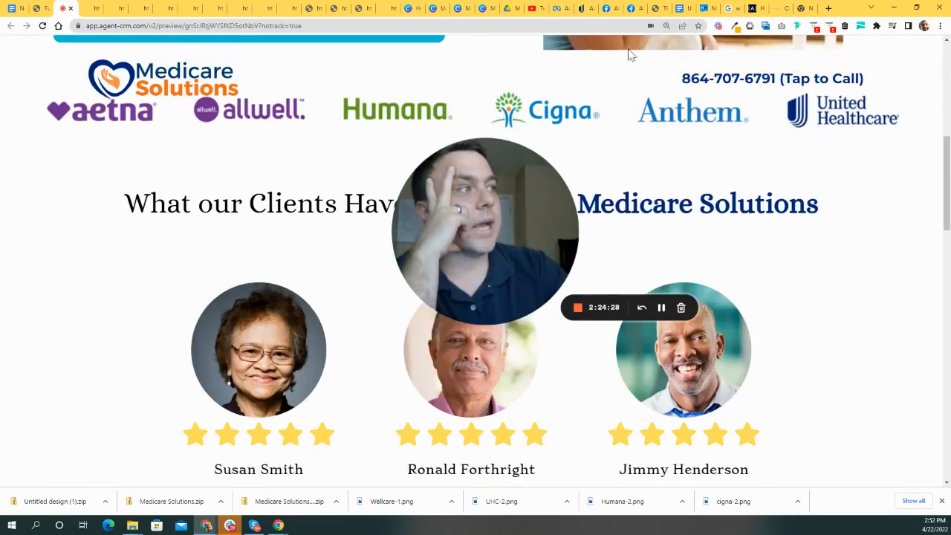
{"action": "scroll", "coordinate": [719, 99], "scroll_direction": "down", "scroll_amount": 2}
{"action": "scroll", "coordinate": [275, 141], "scroll_direction": "down", "scroll_amount": 10}
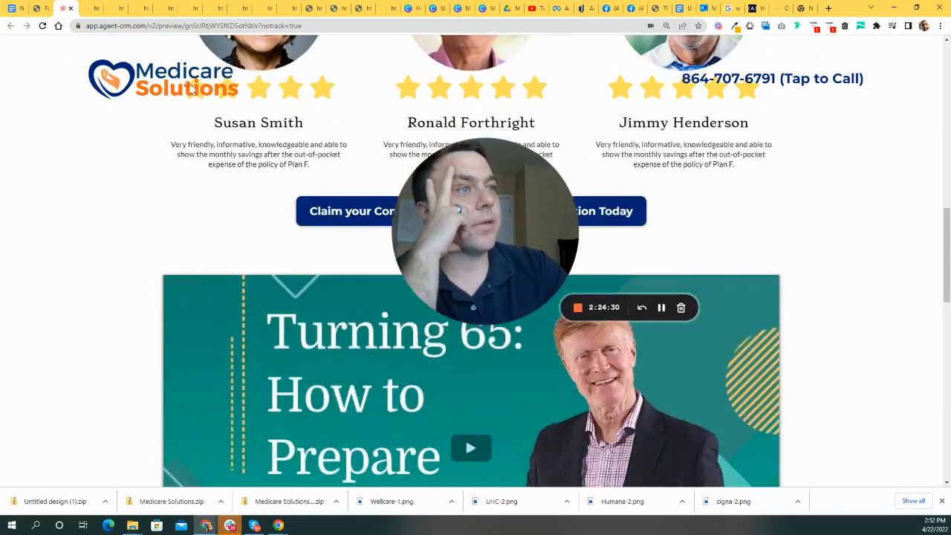
{"action": "scroll", "coordinate": [297, 141], "scroll_direction": "down", "scroll_amount": 3}
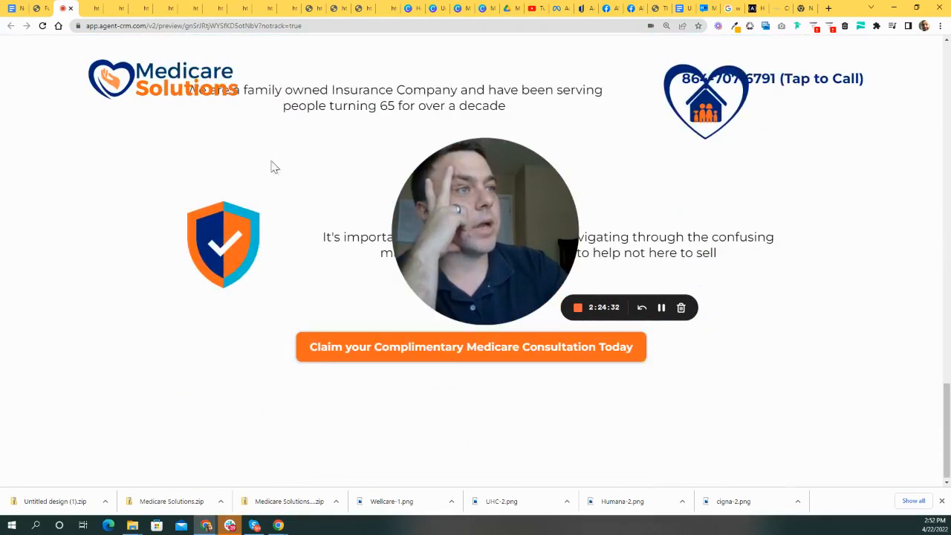
{"action": "scroll", "coordinate": [668, 111], "scroll_direction": "up", "scroll_amount": 10}
{"action": "scroll", "coordinate": [715, 109], "scroll_direction": "up", "scroll_amount": 12}
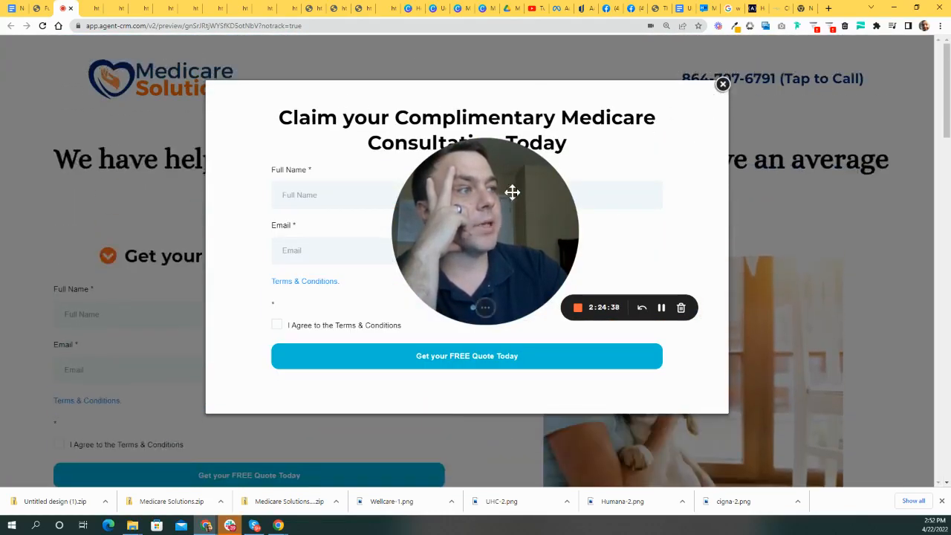
{"action": "left_click_drag", "start_coordinate": [513, 192], "coordinate": [911, 238]}
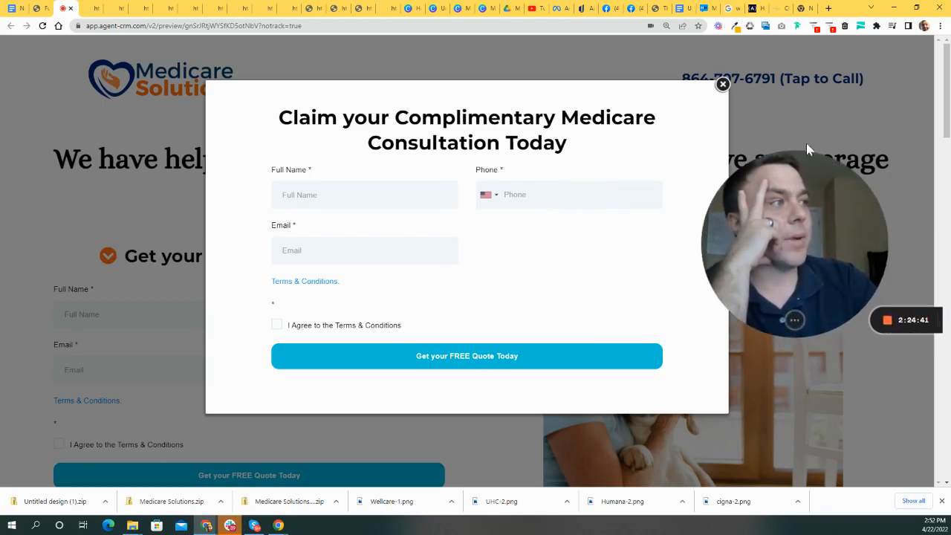
{"action": "left_click", "coordinate": [723, 85]}
{"action": "left_click_drag", "start_coordinate": [813, 276], "coordinate": [482, 165]}
{"action": "scroll", "coordinate": [713, 272], "scroll_direction": "down", "scroll_amount": 11}
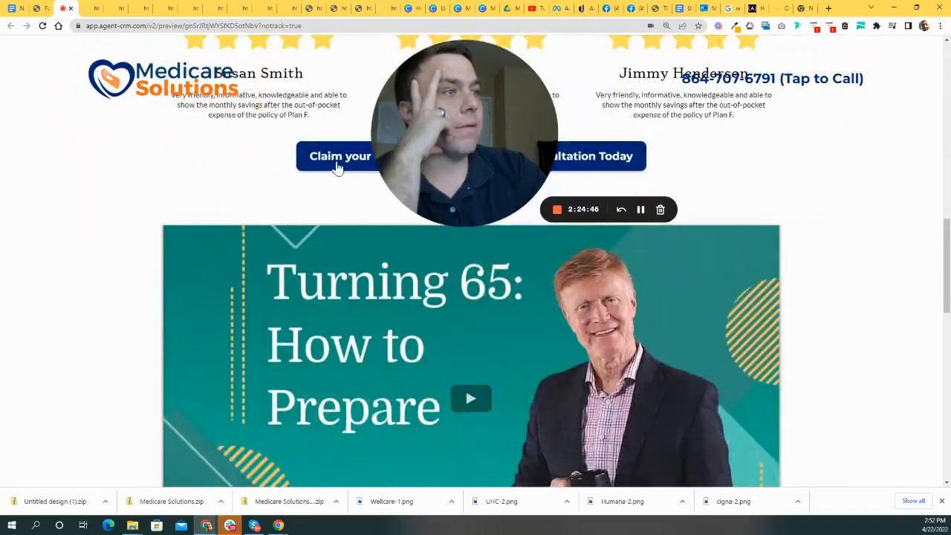
- Test the Claim button and the orange Claim button, closing the consultation form popup after each
{"action": "left_click", "coordinate": [340, 164]}
{"action": "left_click", "coordinate": [723, 85]}
{"action": "scroll", "coordinate": [748, 257], "scroll_direction": "down", "scroll_amount": 6}
{"action": "scroll", "coordinate": [546, 280], "scroll_direction": "down", "scroll_amount": 3}
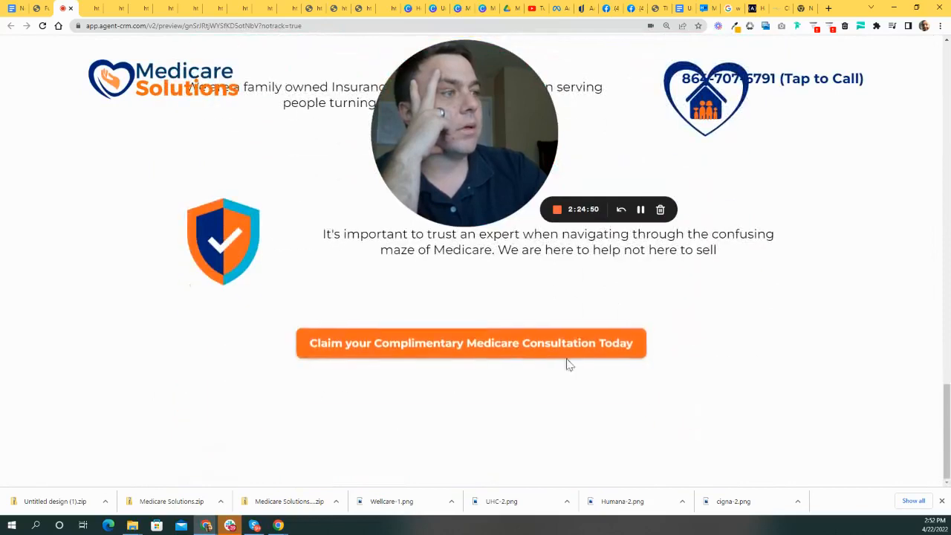
{"action": "left_click", "coordinate": [454, 346]}
{"action": "left_click_drag", "start_coordinate": [617, 236], "coordinate": [812, 265]}
{"action": "left_click", "coordinate": [723, 85]}
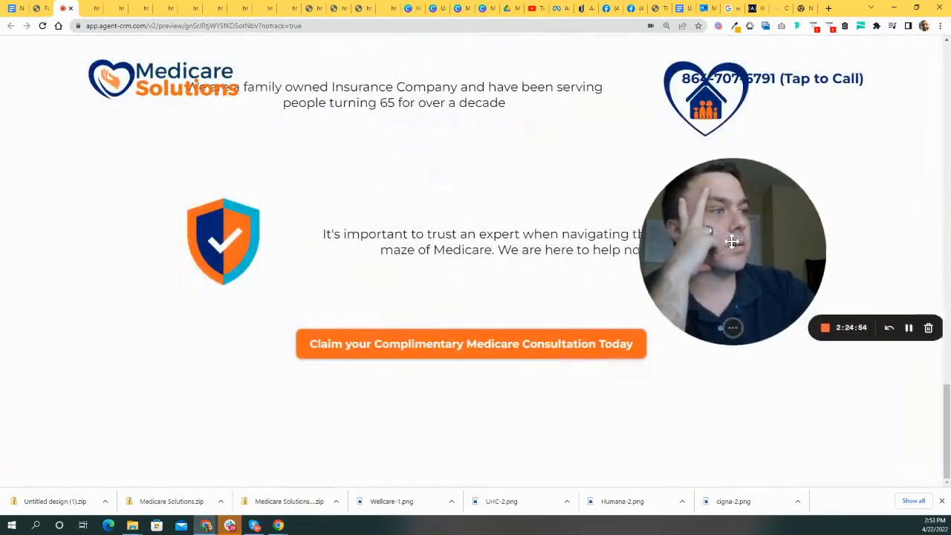
{"action": "scroll", "coordinate": [592, 265], "scroll_direction": "down", "scroll_amount": 10}
{"action": "scroll", "coordinate": [638, 274], "scroll_direction": "up", "scroll_amount": 10}
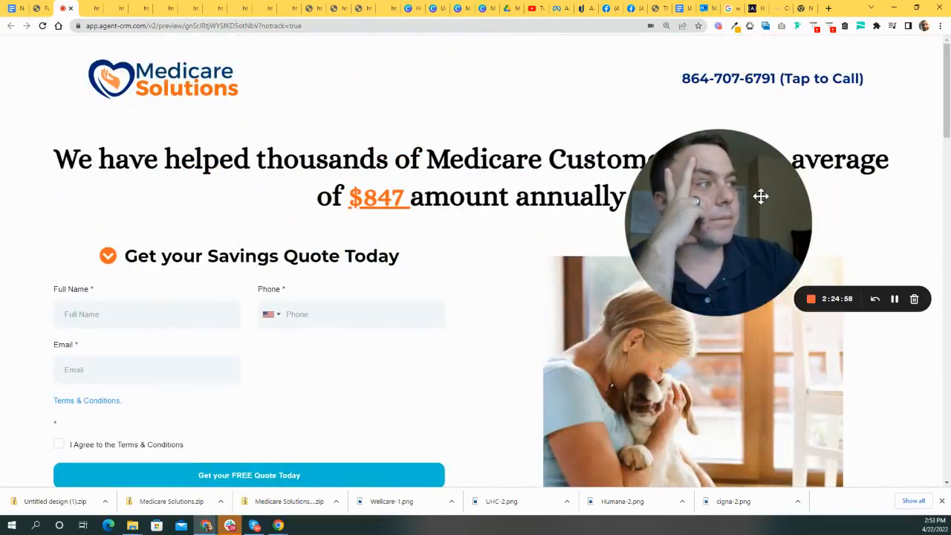
{"action": "left_click_drag", "start_coordinate": [766, 198], "coordinate": [630, 269]}
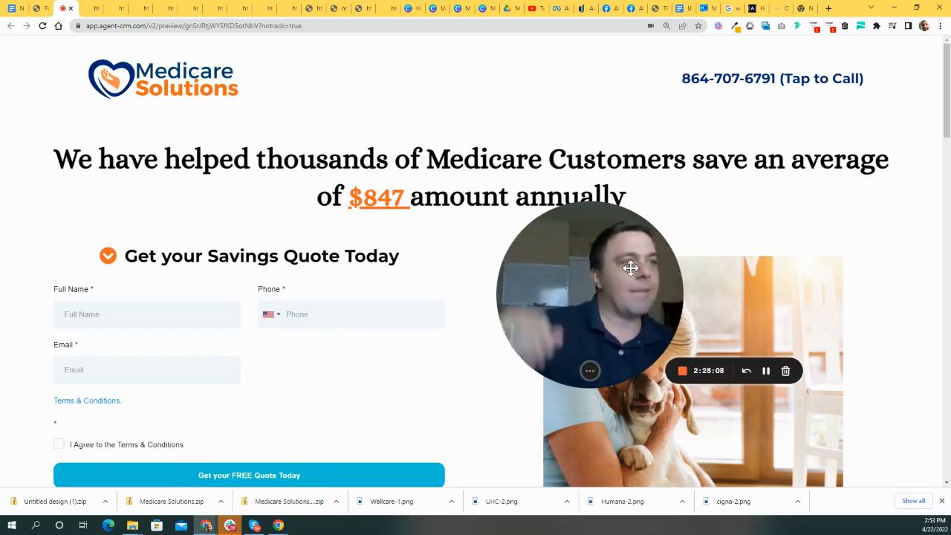
{"action": "scroll", "coordinate": [293, 165], "scroll_direction": "down", "scroll_amount": 3}
{"action": "scroll", "coordinate": [435, 191], "scroll_direction": "up", "scroll_amount": 3}
- Return to the builder and switch it to the mobile layout
{"action": "left_click", "coordinate": [41, 8]}
{"action": "scroll", "coordinate": [743, 256], "scroll_direction": "down", "scroll_amount": 5}
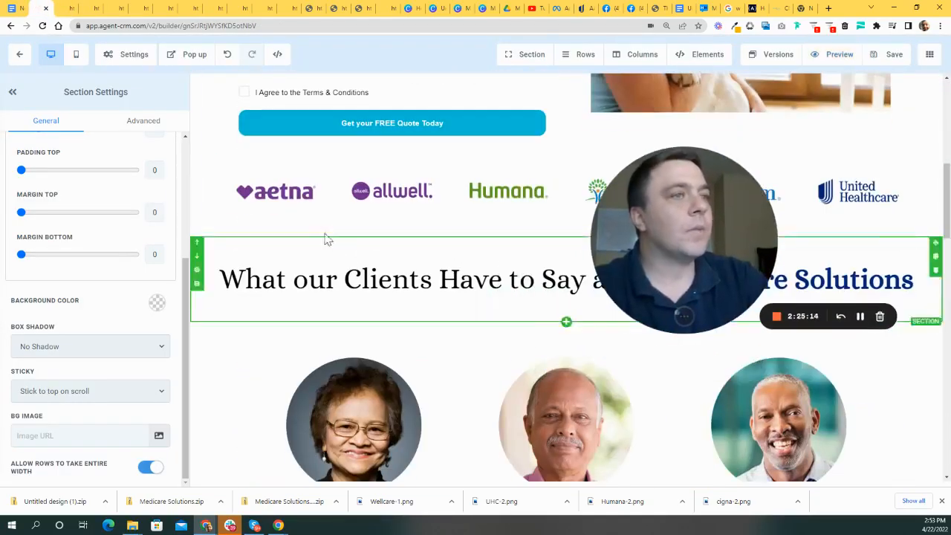
{"action": "scroll", "coordinate": [413, 221], "scroll_direction": "down", "scroll_amount": 1}
{"action": "scroll", "coordinate": [190, 146], "scroll_direction": "up", "scroll_amount": 8}
{"action": "left_click", "coordinate": [76, 54]}
{"action": "scroll", "coordinate": [547, 227], "scroll_direction": "down", "scroll_amount": 5}
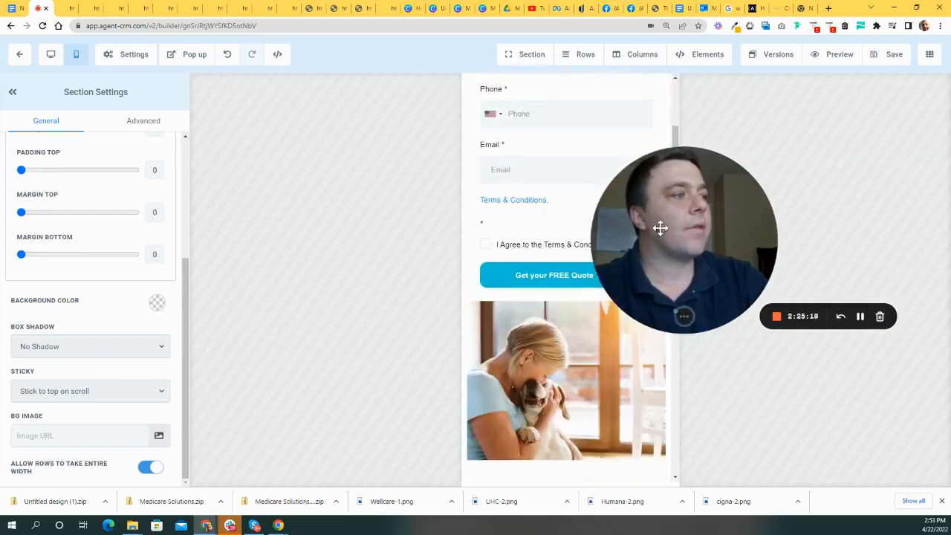
{"action": "scroll", "coordinate": [549, 237], "scroll_direction": "down", "scroll_amount": 3}
{"action": "scroll", "coordinate": [582, 245], "scroll_direction": "down", "scroll_amount": 4}
{"action": "scroll", "coordinate": [594, 264], "scroll_direction": "up", "scroll_amount": 2}
- Try a mobile font size of 10 on the blue Claim consultation button, then undo it
{"action": "left_click", "coordinate": [581, 177]}
{"action": "scroll", "coordinate": [587, 297], "scroll_direction": "down", "scroll_amount": 7}
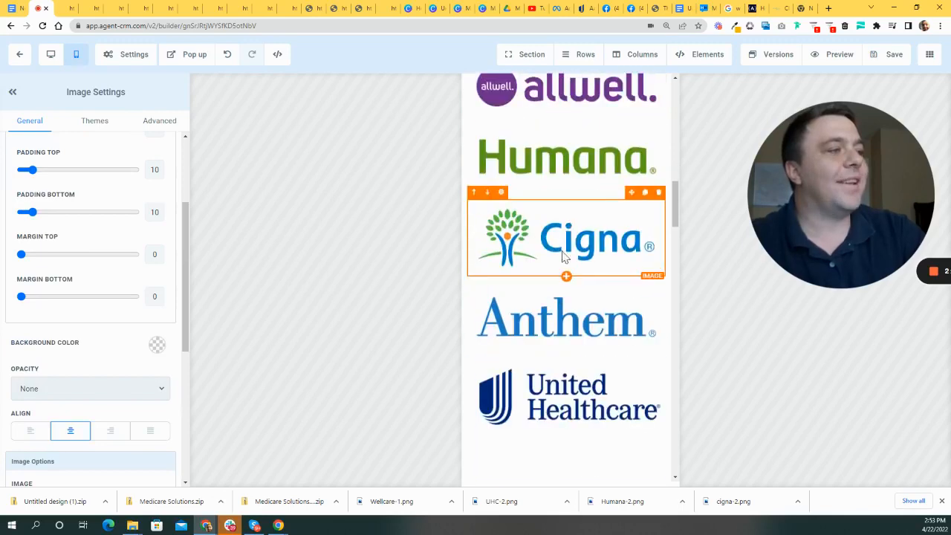
{"action": "scroll", "coordinate": [595, 265], "scroll_direction": "down", "scroll_amount": 13}
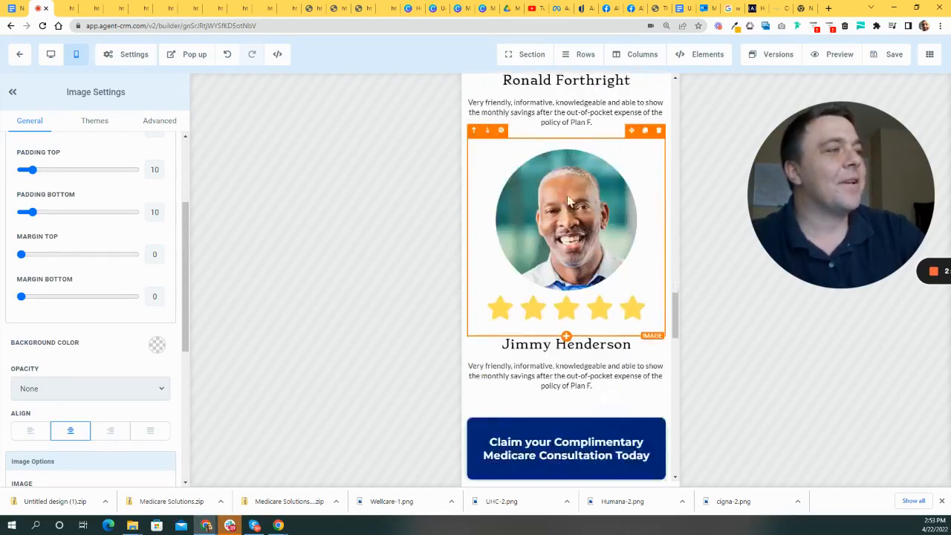
{"action": "left_click", "coordinate": [561, 117]}
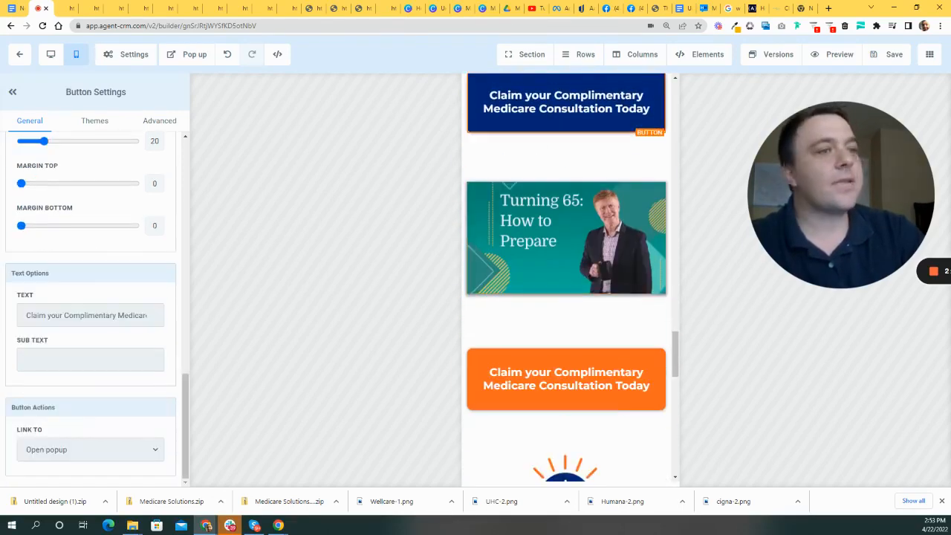
{"action": "scroll", "coordinate": [157, 364], "scroll_direction": "up", "scroll_amount": 4}
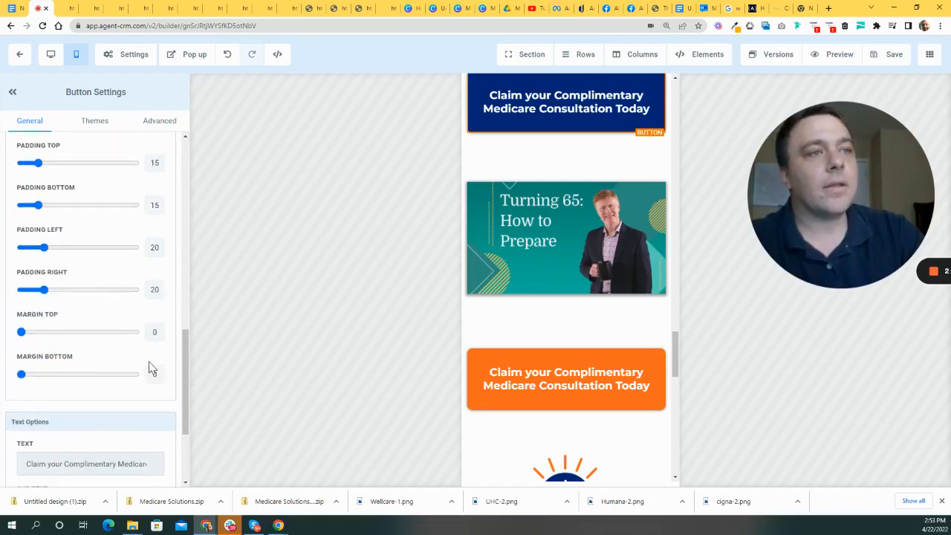
{"action": "scroll", "coordinate": [104, 364], "scroll_direction": "up", "scroll_amount": 5}
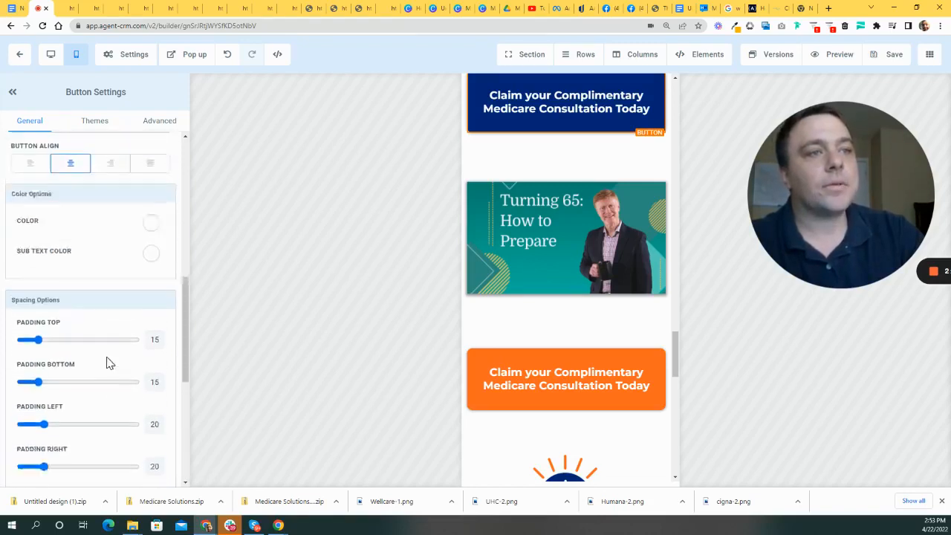
{"action": "scroll", "coordinate": [115, 355], "scroll_direction": "down", "scroll_amount": 2}
{"action": "scroll", "coordinate": [117, 357], "scroll_direction": "up", "scroll_amount": 5}
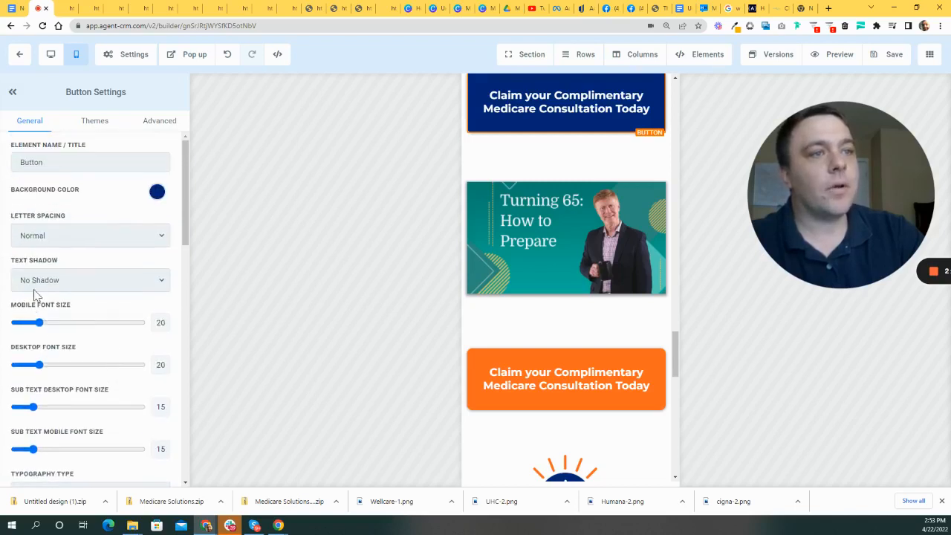
{"action": "left_click_drag", "start_coordinate": [41, 327], "coordinate": [28, 324]}
{"action": "scroll", "coordinate": [552, 332], "scroll_direction": "up", "scroll_amount": 3}
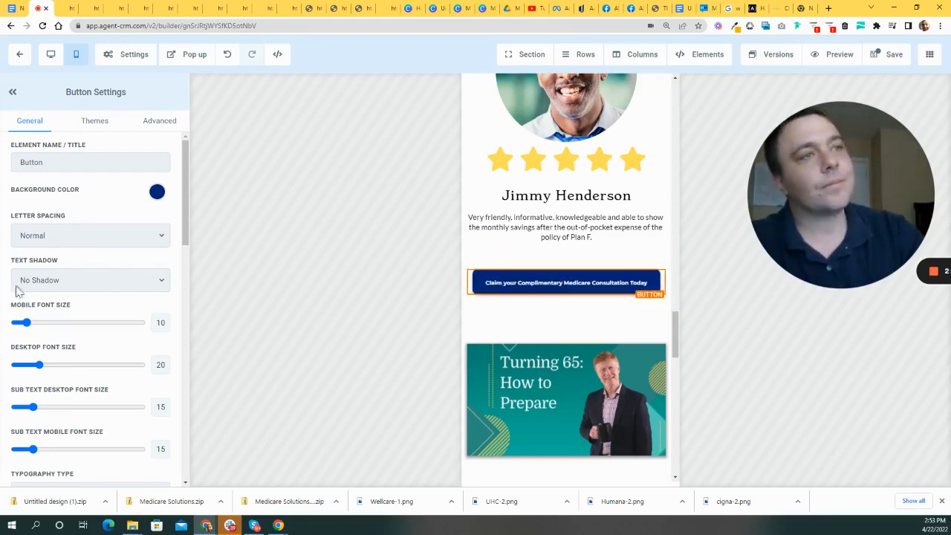
{"action": "left_click", "coordinate": [225, 54]}
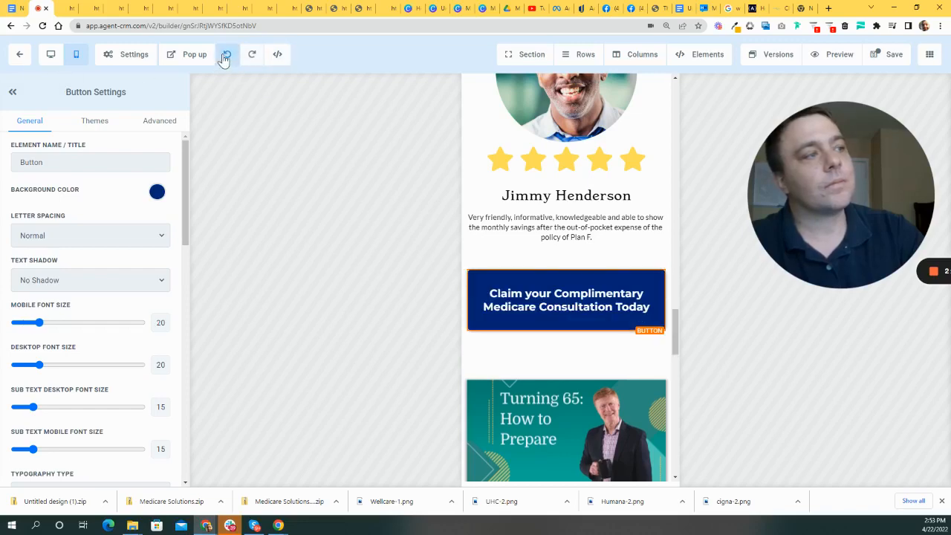
- Select the row holding the blue Claim button and open its Advanced visibility options
{"action": "left_click", "coordinate": [477, 239]}
{"action": "mouse_move", "coordinate": [674, 332]}
{"action": "left_mouse_down"}
{"action": "mouse_move", "coordinate": [673, 299]}
{"action": "mouse_move", "coordinate": [675, 321]}
{"action": "left_mouse_up"}
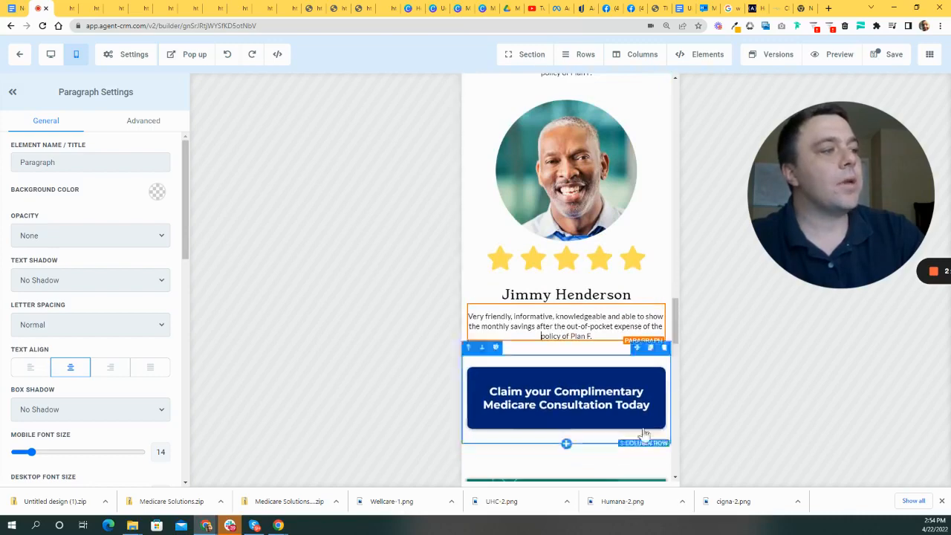
{"action": "scroll", "coordinate": [654, 435], "scroll_direction": "down", "scroll_amount": 3}
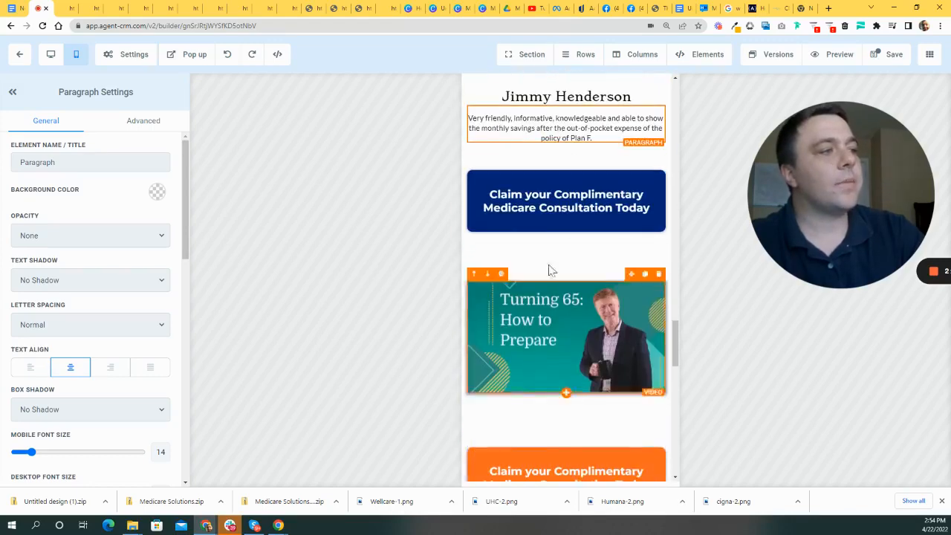
{"action": "left_click", "coordinate": [574, 168]}
{"action": "left_click", "coordinate": [141, 121]}
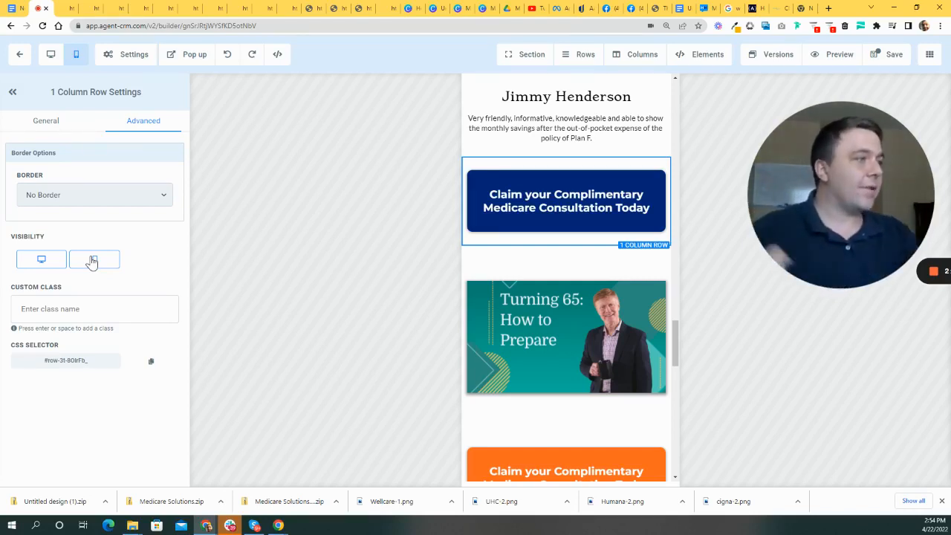
- Scroll through the mobile layout and select the Aetna logo image
{"action": "scroll", "coordinate": [548, 339], "scroll_direction": "down", "scroll_amount": 8}
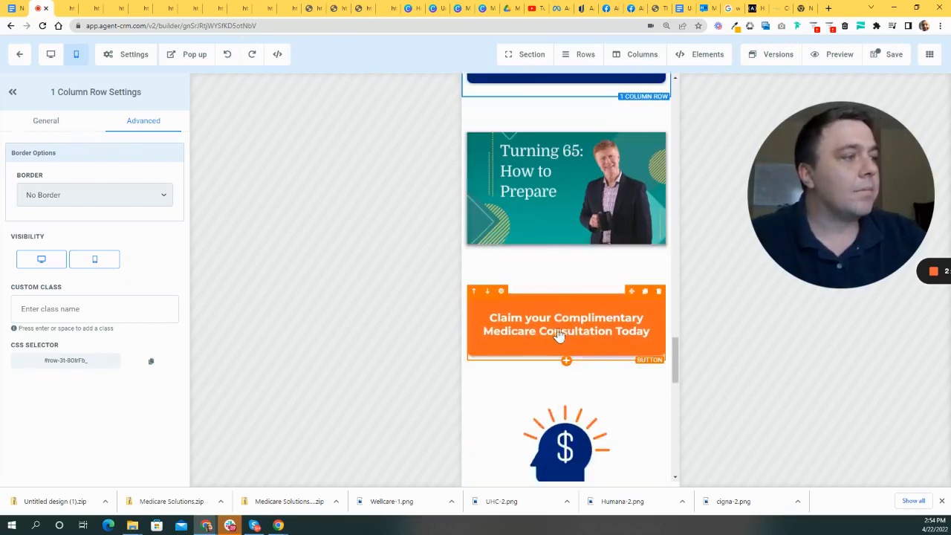
{"action": "scroll", "coordinate": [583, 344], "scroll_direction": "down", "scroll_amount": 5}
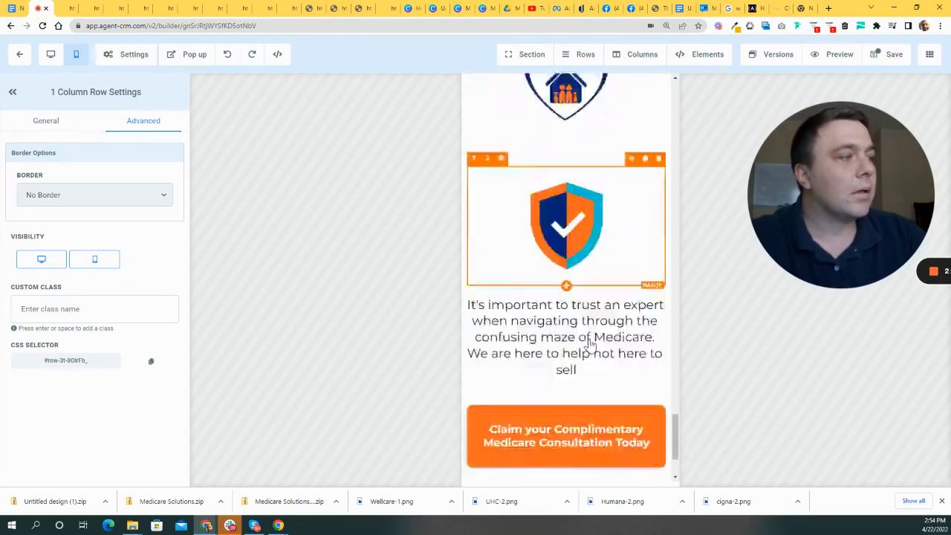
{"action": "scroll", "coordinate": [583, 326], "scroll_direction": "up", "scroll_amount": 5}
{"action": "scroll", "coordinate": [584, 312], "scroll_direction": "down", "scroll_amount": 15}
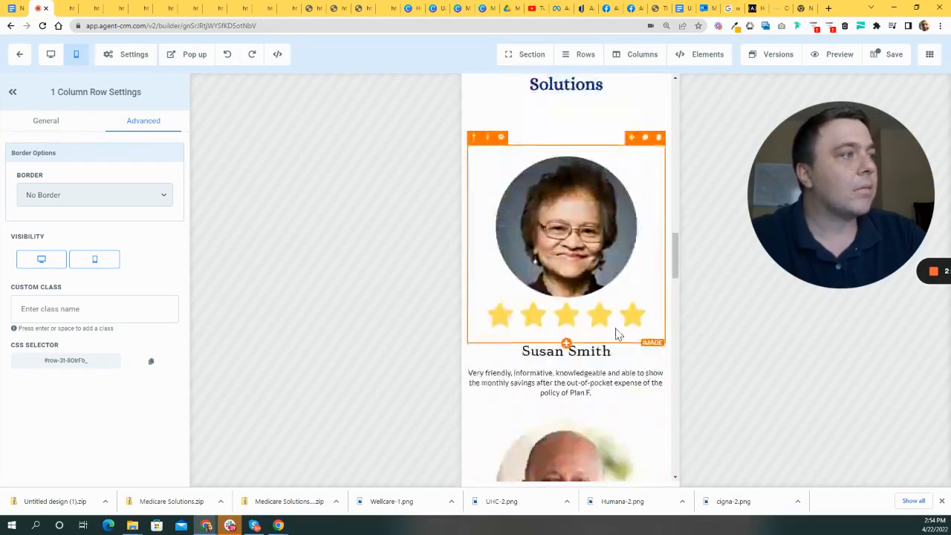
{"action": "scroll", "coordinate": [505, 384], "scroll_direction": "up", "scroll_amount": 3}
{"action": "left_click", "coordinate": [540, 357]}
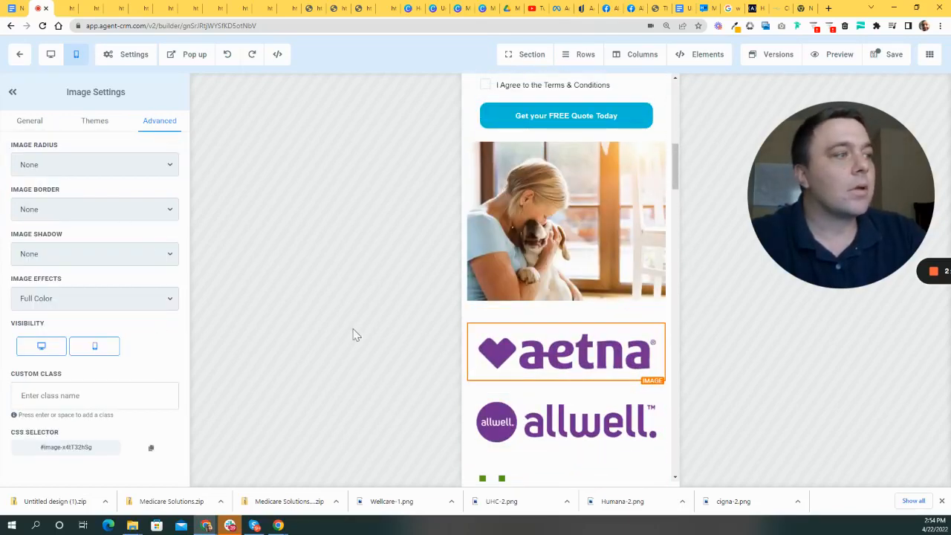
{"action": "scroll", "coordinate": [549, 344], "scroll_direction": "down", "scroll_amount": 3}
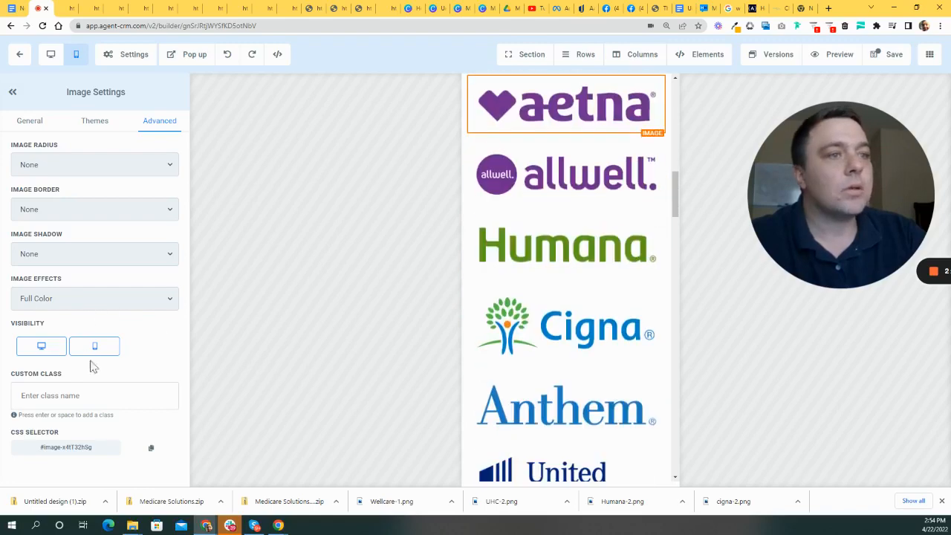
{"action": "scroll", "coordinate": [661, 331], "scroll_direction": "up", "scroll_amount": 6}
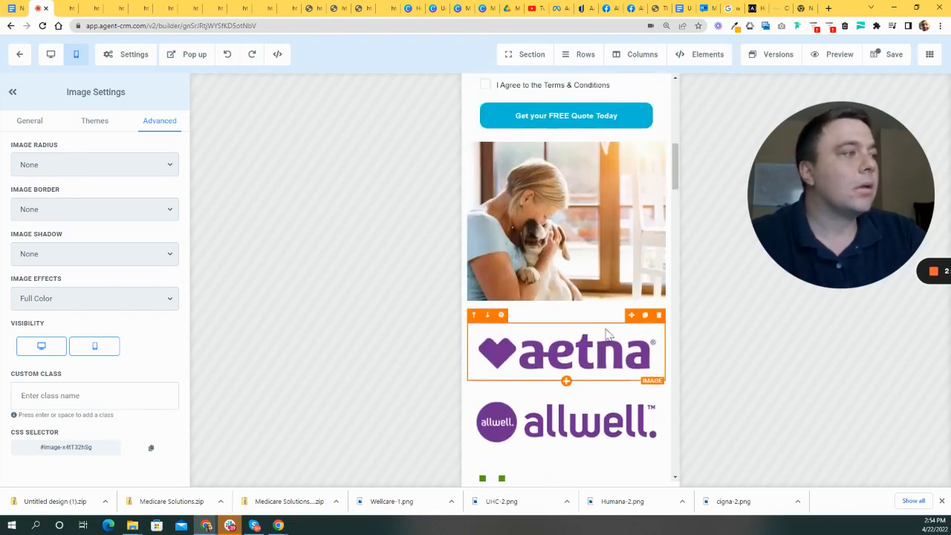
{"action": "scroll", "coordinate": [654, 326], "scroll_direction": "up", "scroll_amount": 4}
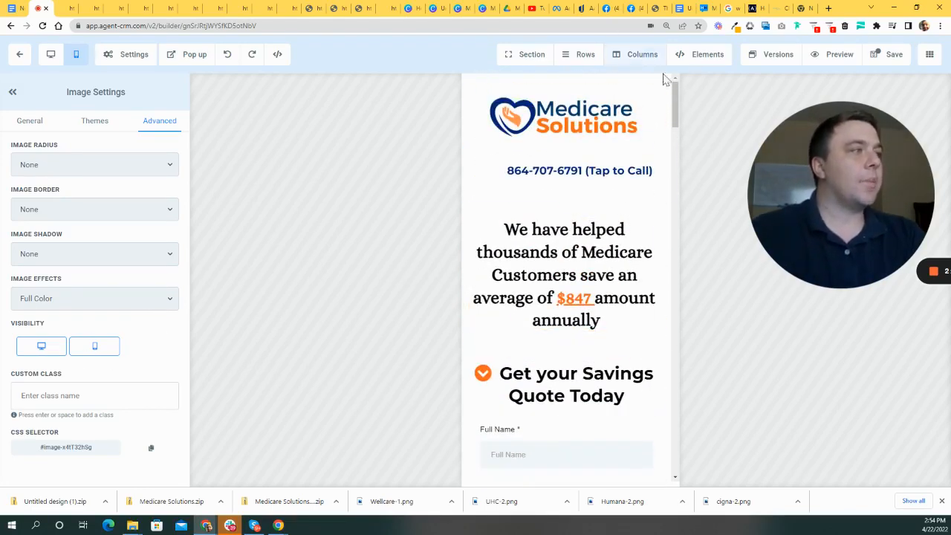
{"action": "scroll", "coordinate": [668, 148], "scroll_direction": "down", "scroll_amount": 2}
{"action": "scroll", "coordinate": [669, 149], "scroll_direction": "up", "scroll_amount": 2}
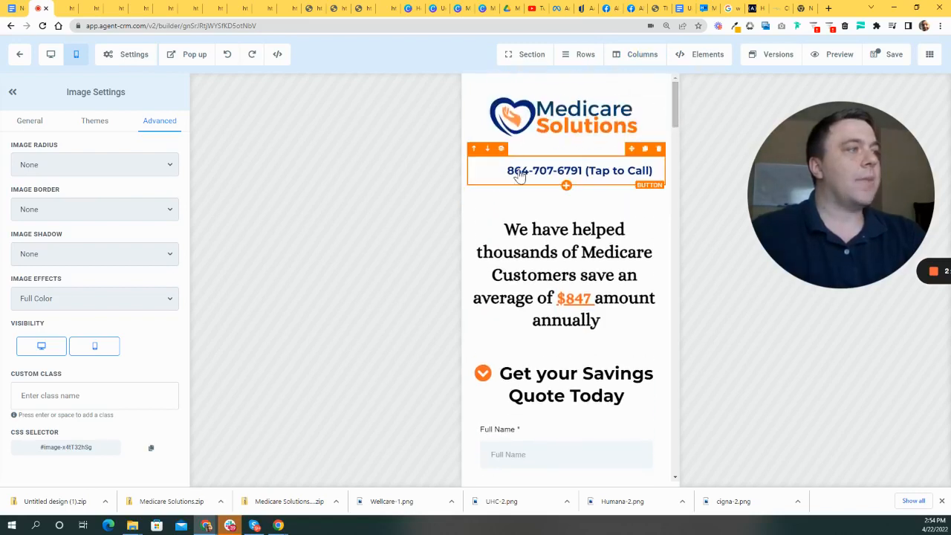
- Raise the header's Tap to Call button Mobile Font Size from 20 to 24
{"action": "left_click", "coordinate": [516, 174]}
{"action": "scroll", "coordinate": [121, 361], "scroll_direction": "down", "scroll_amount": 3}
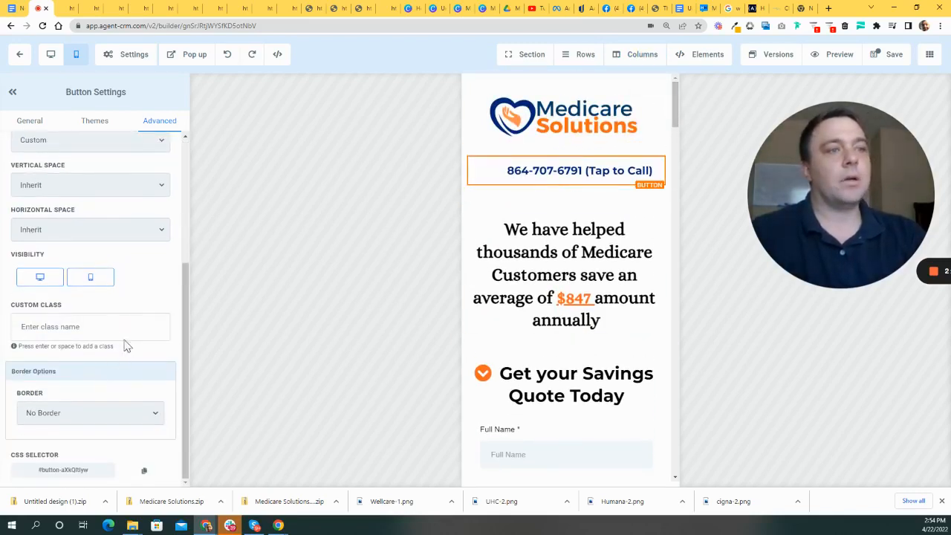
{"action": "scroll", "coordinate": [126, 344], "scroll_direction": "up", "scroll_amount": 3}
{"action": "left_click", "coordinate": [34, 123]}
{"action": "scroll", "coordinate": [112, 283], "scroll_direction": "down", "scroll_amount": 3}
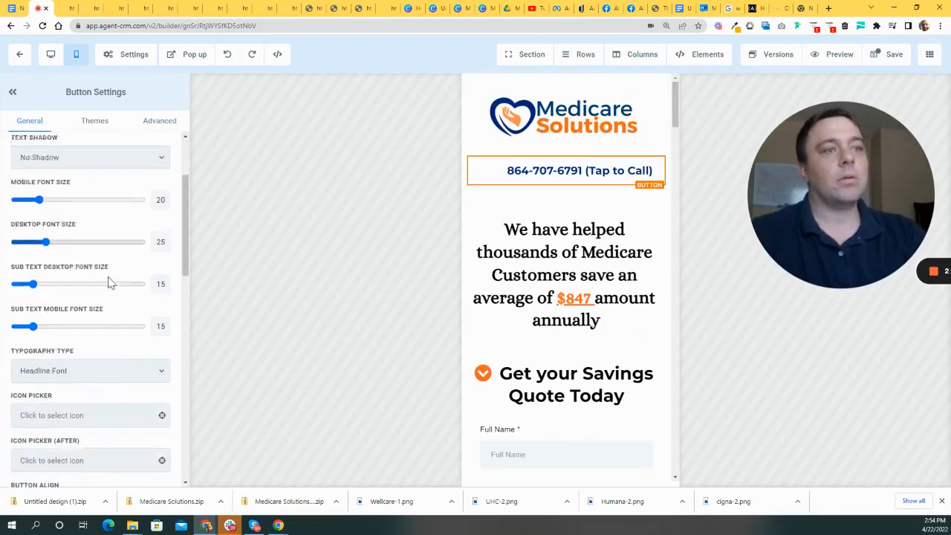
{"action": "scroll", "coordinate": [34, 230], "scroll_direction": "up", "scroll_amount": 1}
{"action": "left_click_drag", "start_coordinate": [40, 224], "coordinate": [45, 226]}
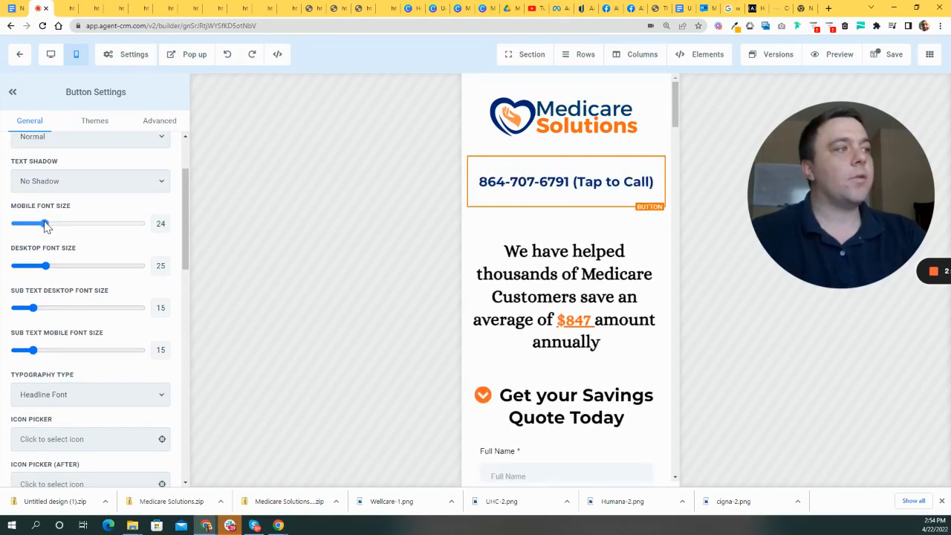
- Shrink the Get your Savings Quote Today heading's mobile font size to about 21 so it fits one line
{"action": "left_click", "coordinate": [470, 150]}
{"action": "scroll", "coordinate": [624, 306], "scroll_direction": "down", "scroll_amount": 1}
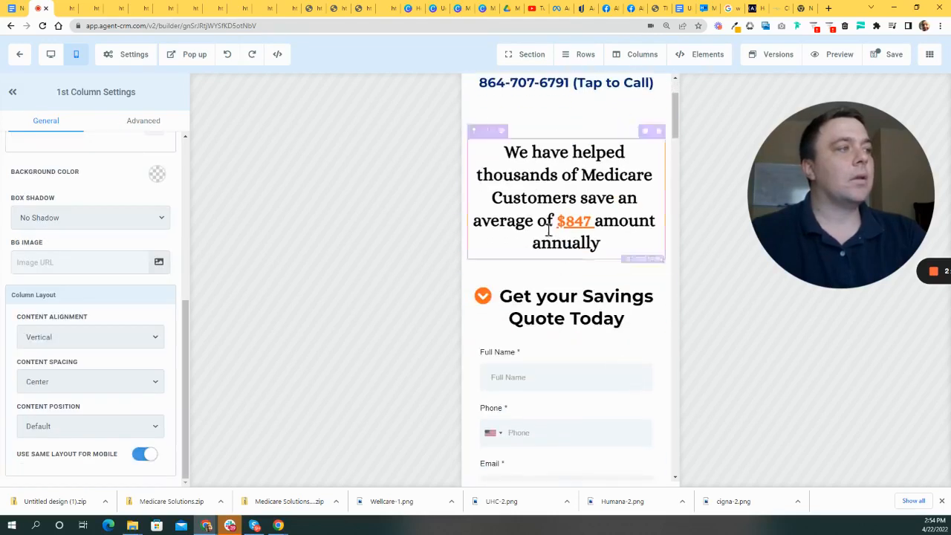
{"action": "left_click", "coordinate": [598, 194]}
{"action": "left_click", "coordinate": [592, 335]}
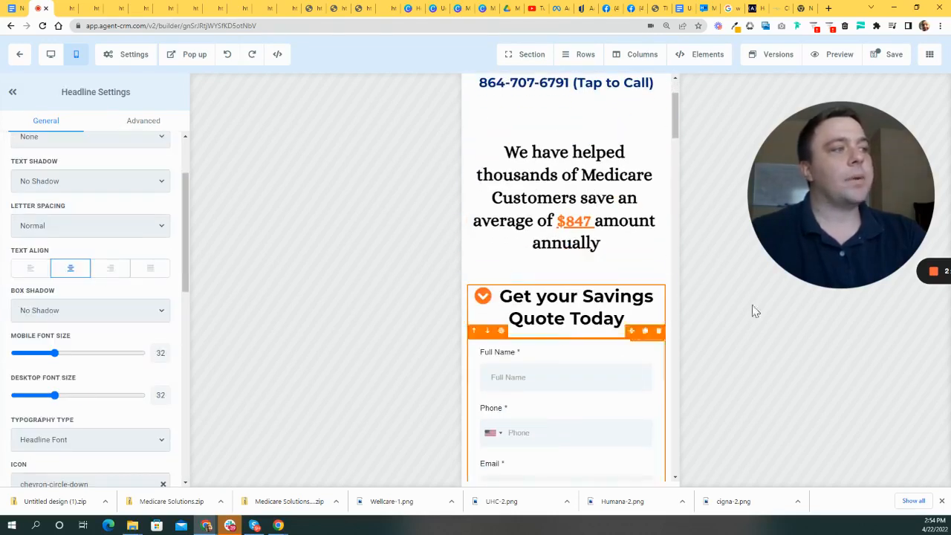
{"action": "scroll", "coordinate": [51, 318], "scroll_direction": "down", "scroll_amount": 1}
{"action": "left_click_drag", "start_coordinate": [56, 256], "coordinate": [43, 257]}
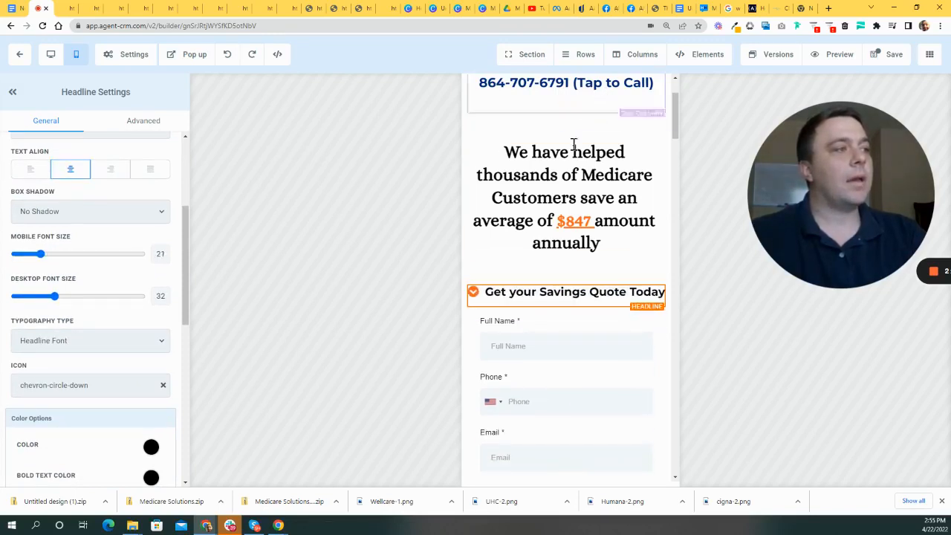
- Set the We have helped thousands headline to font size 31 on mobile and 45 on desktop
{"action": "left_click", "coordinate": [520, 195]}
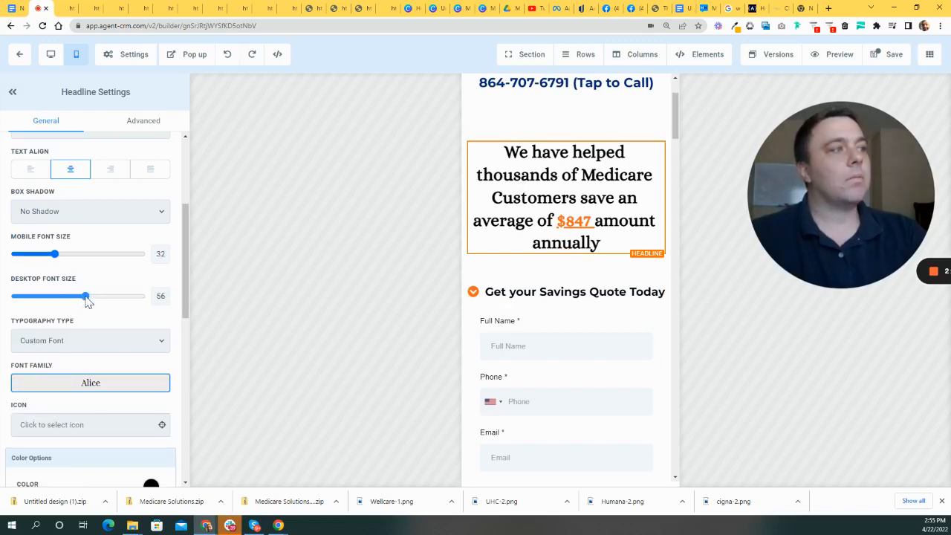
{"action": "mouse_move", "coordinate": [60, 256]}
{"action": "left_mouse_down"}
{"action": "mouse_move", "coordinate": [43, 257]}
{"action": "mouse_move", "coordinate": [54, 261]}
{"action": "left_mouse_up"}
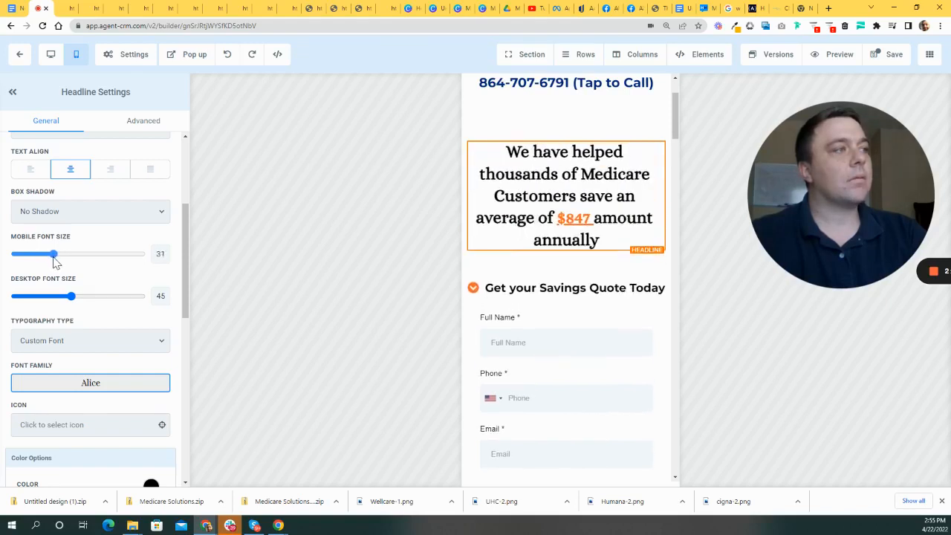
{"action": "scroll", "coordinate": [517, 128], "scroll_direction": "up", "scroll_amount": 3}
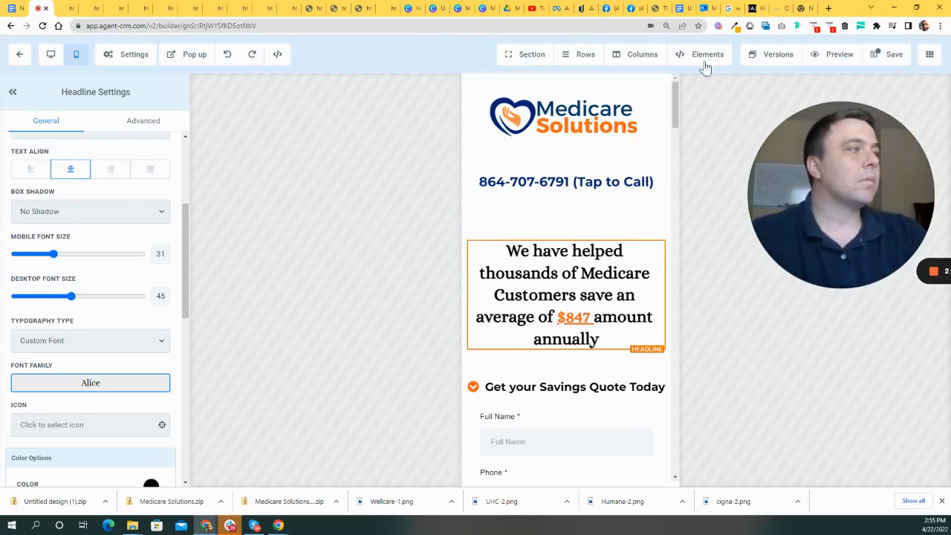
{"action": "scroll", "coordinate": [532, 191], "scroll_direction": "down", "scroll_amount": 9}
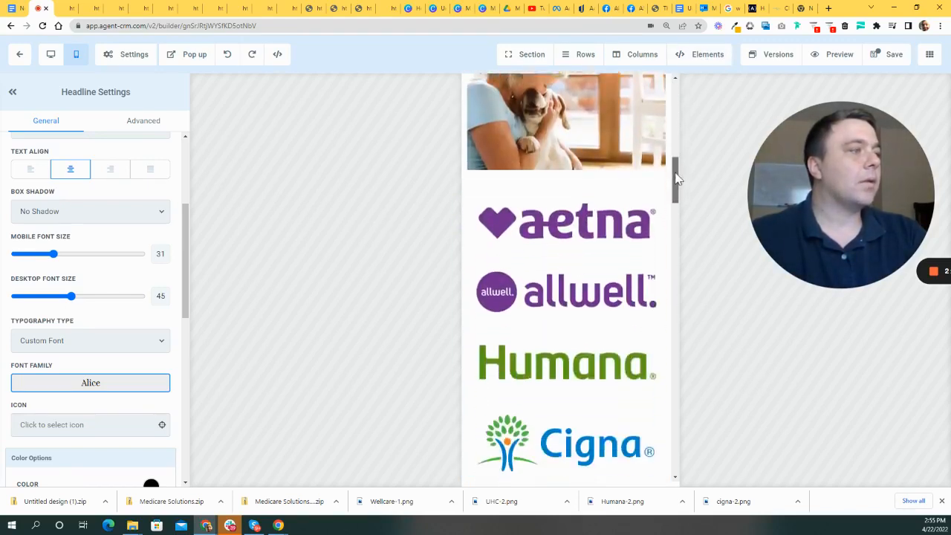
- Hide the Aetna, Allwell, Humana, Cigna, Anthem and United Healthcare logos on mobile
{"action": "left_click", "coordinate": [613, 187]}
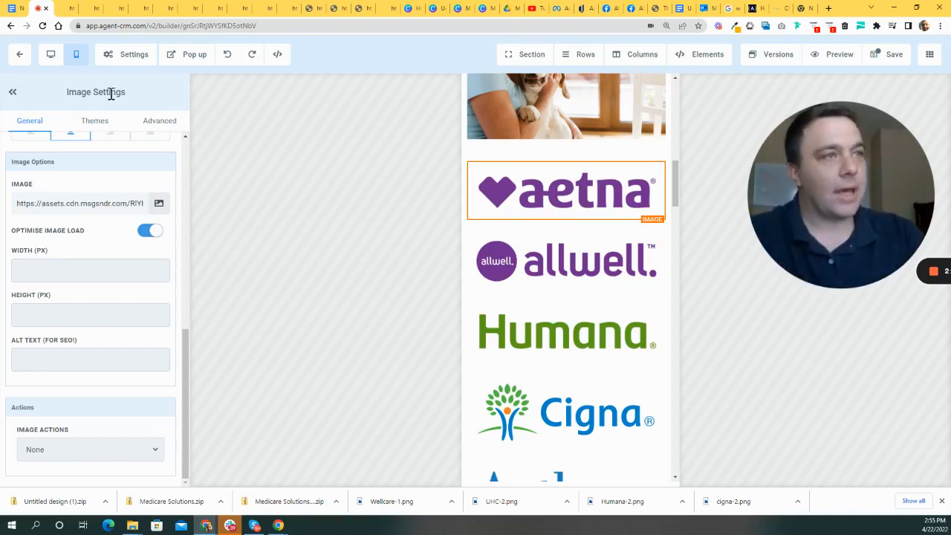
{"action": "left_click", "coordinate": [157, 122]}
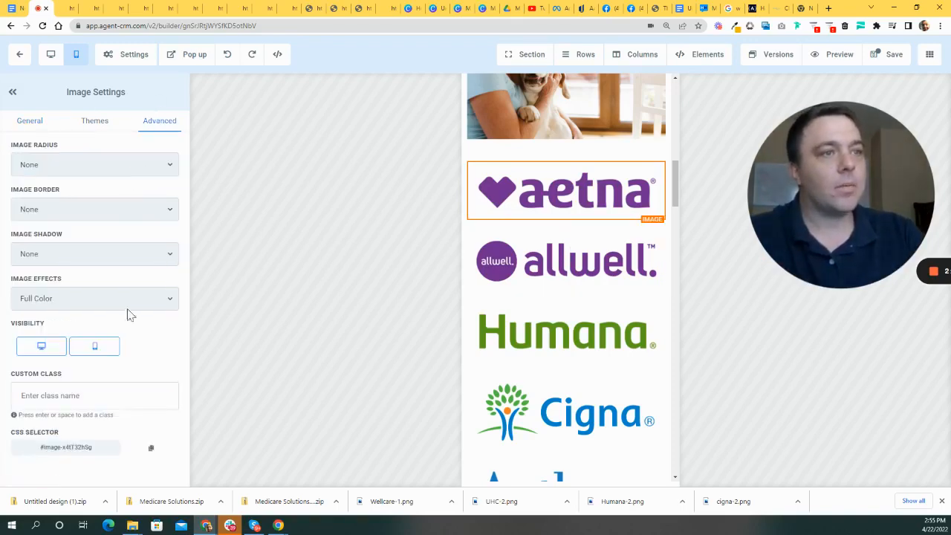
{"action": "left_click", "coordinate": [106, 354]}
{"action": "left_click", "coordinate": [540, 236]}
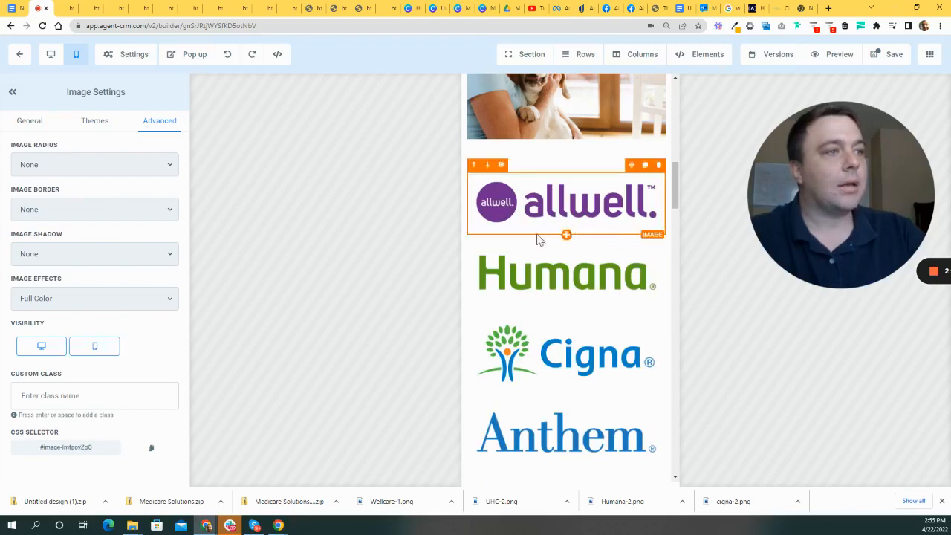
{"action": "left_click", "coordinate": [99, 352]}
{"action": "left_click", "coordinate": [97, 357]}
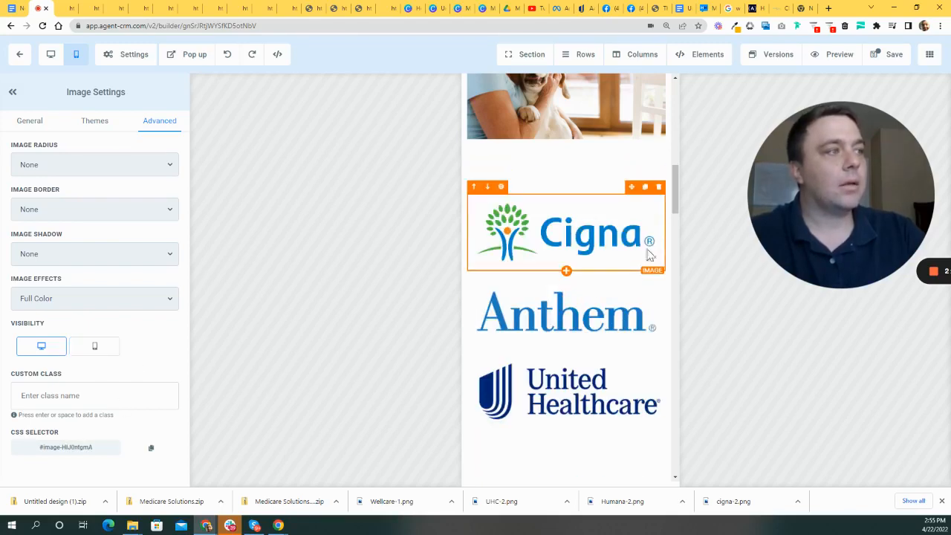
{"action": "left_click", "coordinate": [99, 349]}
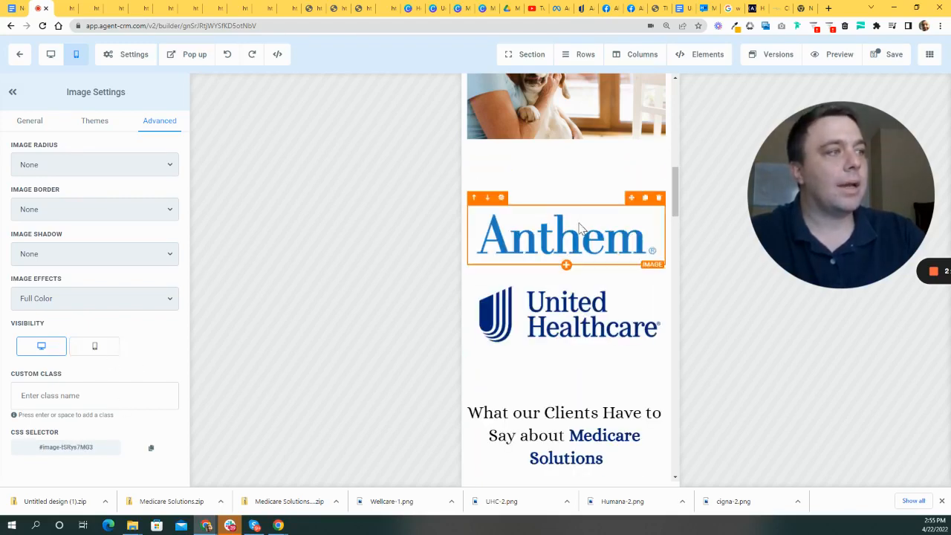
{"action": "left_click", "coordinate": [106, 352]}
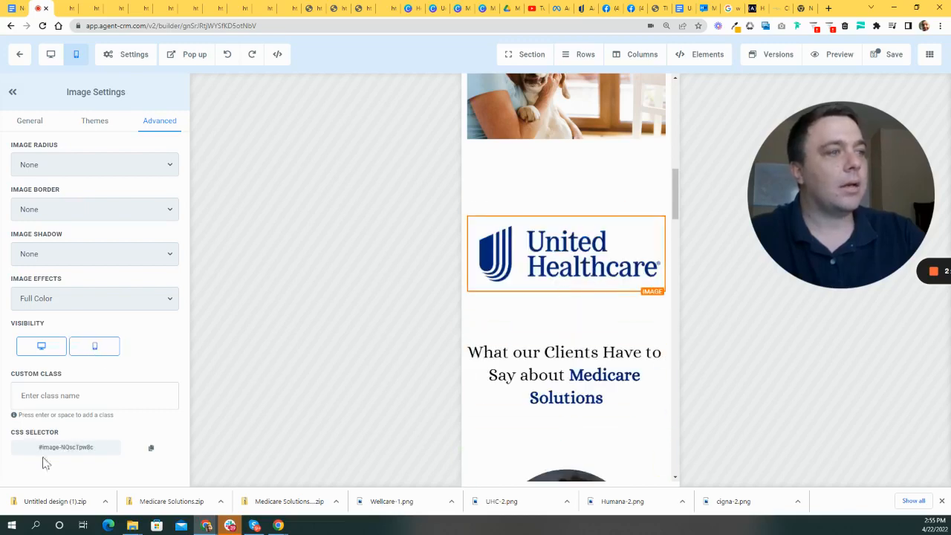
{"action": "left_click", "coordinate": [112, 348]}
- Check the page in the desktop preview and then the mobile preview
{"action": "scroll", "coordinate": [639, 245], "scroll_direction": "down", "scroll_amount": 3}
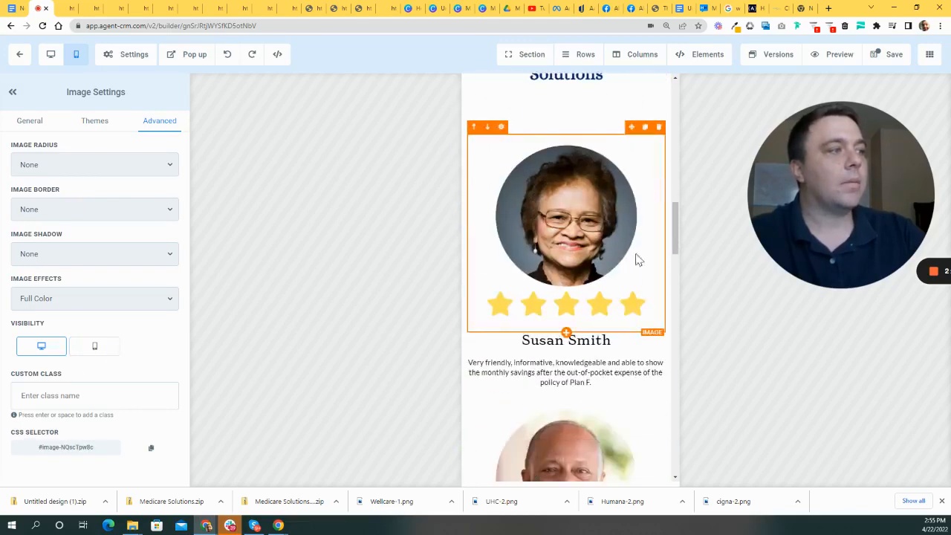
{"action": "scroll", "coordinate": [640, 223], "scroll_direction": "up", "scroll_amount": 4}
{"action": "left_click", "coordinate": [51, 55]}
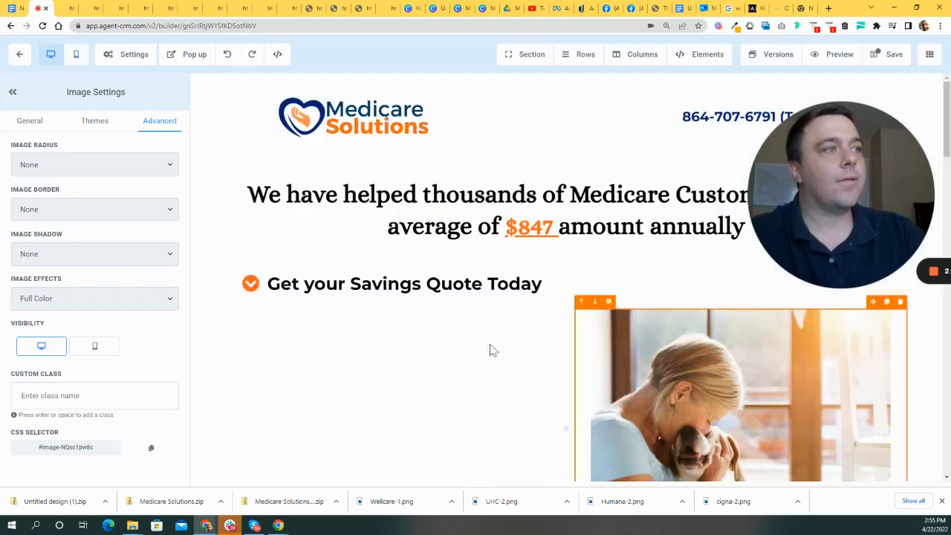
{"action": "scroll", "coordinate": [615, 266], "scroll_direction": "down", "scroll_amount": 10}
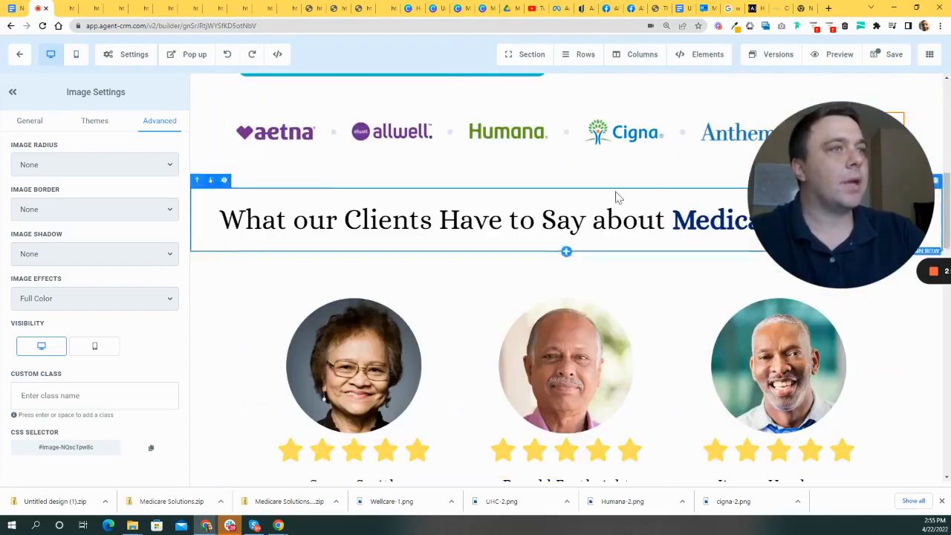
{"action": "scroll", "coordinate": [637, 203], "scroll_direction": "up", "scroll_amount": 3}
{"action": "left_click", "coordinate": [75, 54]}
{"action": "scroll", "coordinate": [565, 297], "scroll_direction": "down", "scroll_amount": 8}
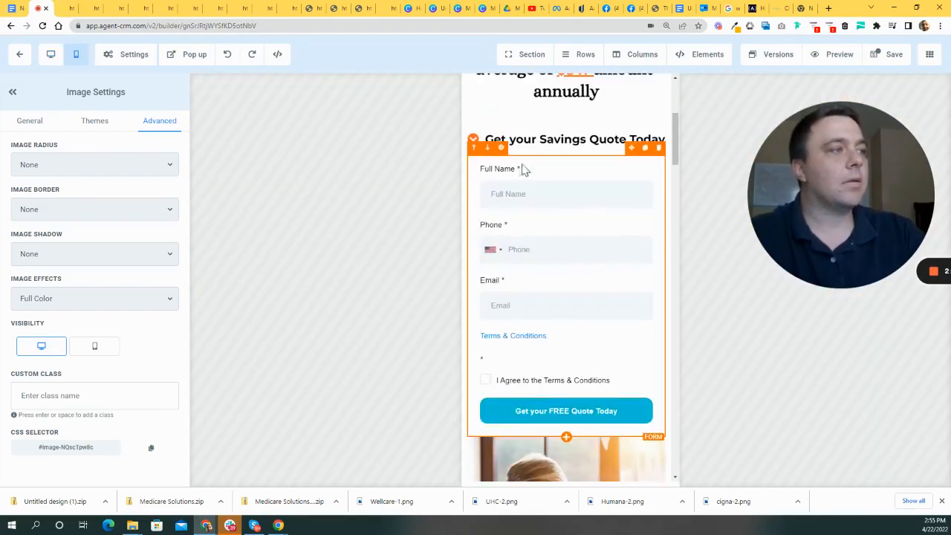
{"action": "scroll", "coordinate": [631, 276], "scroll_direction": "up", "scroll_amount": 10}
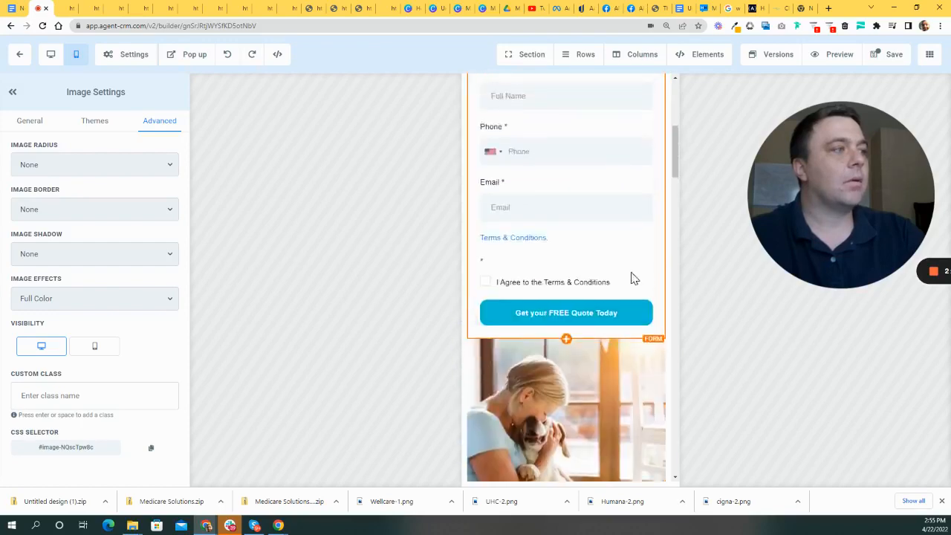
{"action": "scroll", "coordinate": [636, 281], "scroll_direction": "down", "scroll_amount": 7}
- Select the dog photo and switch back to the desktop layout preview
{"action": "left_click", "coordinate": [547, 161]}
{"action": "scroll", "coordinate": [588, 302], "scroll_direction": "up", "scroll_amount": 2}
{"action": "scroll", "coordinate": [588, 302], "scroll_direction": "up", "scroll_amount": 6}
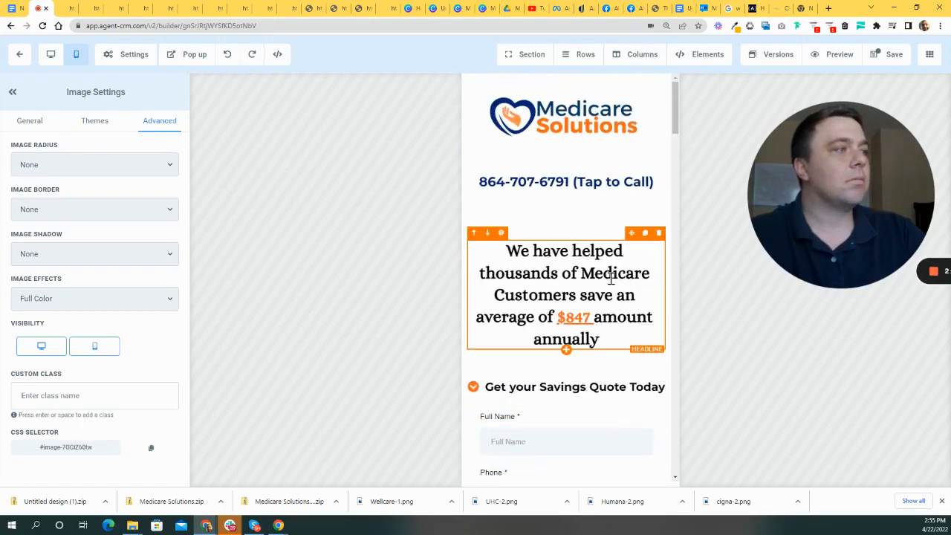
{"action": "scroll", "coordinate": [613, 283], "scroll_direction": "down", "scroll_amount": 3}
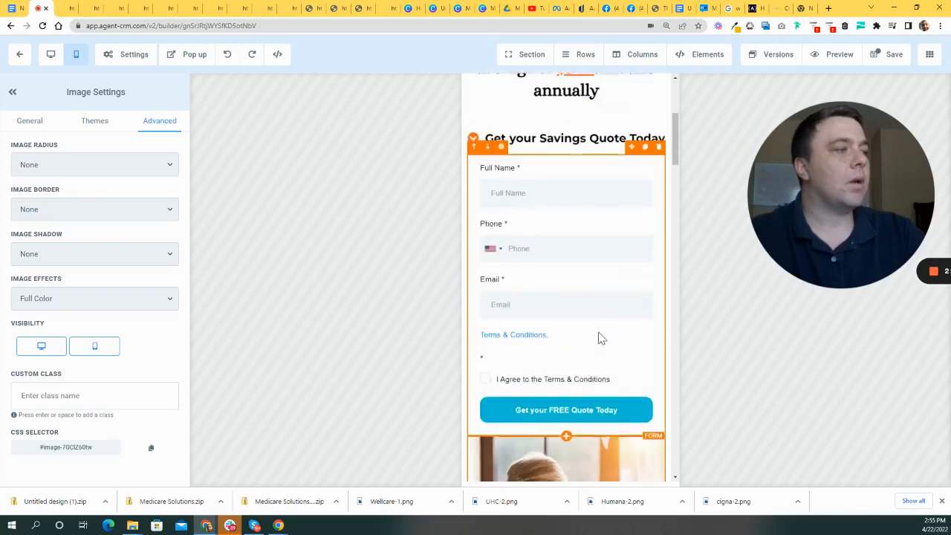
{"action": "scroll", "coordinate": [599, 335], "scroll_direction": "down", "scroll_amount": 3}
{"action": "scroll", "coordinate": [575, 295], "scroll_direction": "up", "scroll_amount": 6}
{"action": "scroll", "coordinate": [620, 319], "scroll_direction": "down", "scroll_amount": 3}
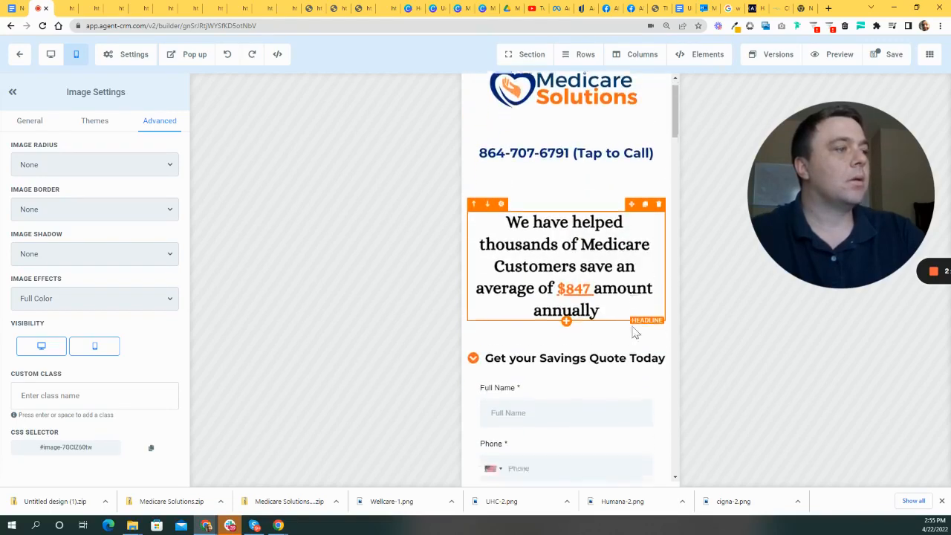
{"action": "left_click", "coordinate": [51, 54]}
{"action": "scroll", "coordinate": [496, 180], "scroll_direction": "down", "scroll_amount": 3}
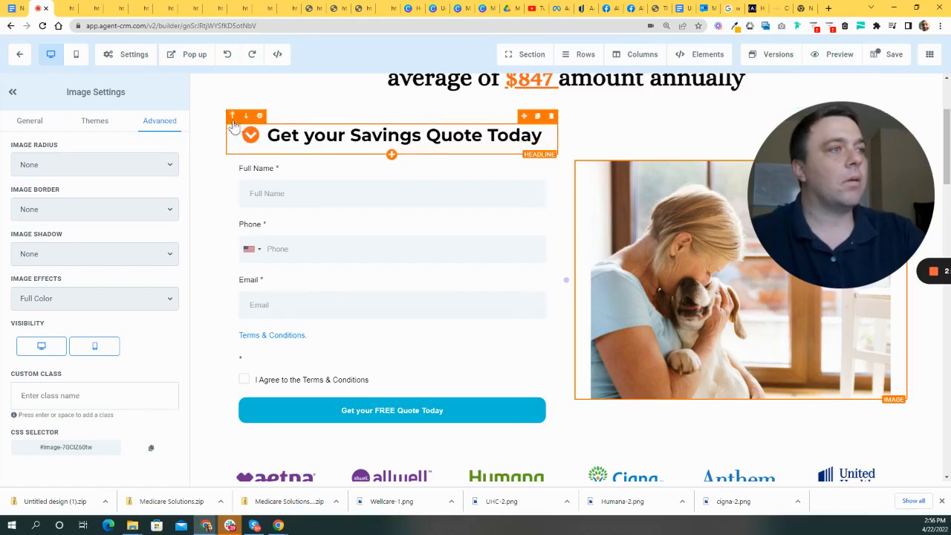
- Swap the columns so the dog photo sits left of the quote form, then select the photo column
{"action": "left_click", "coordinate": [237, 117]}
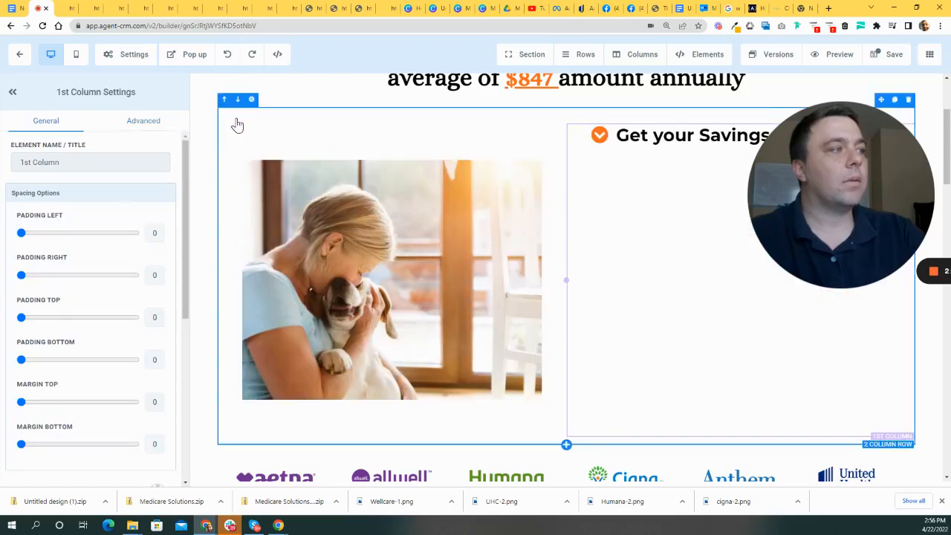
{"action": "scroll", "coordinate": [707, 279], "scroll_direction": "up", "scroll_amount": 2}
{"action": "left_click_drag", "start_coordinate": [858, 232], "coordinate": [689, 202]}
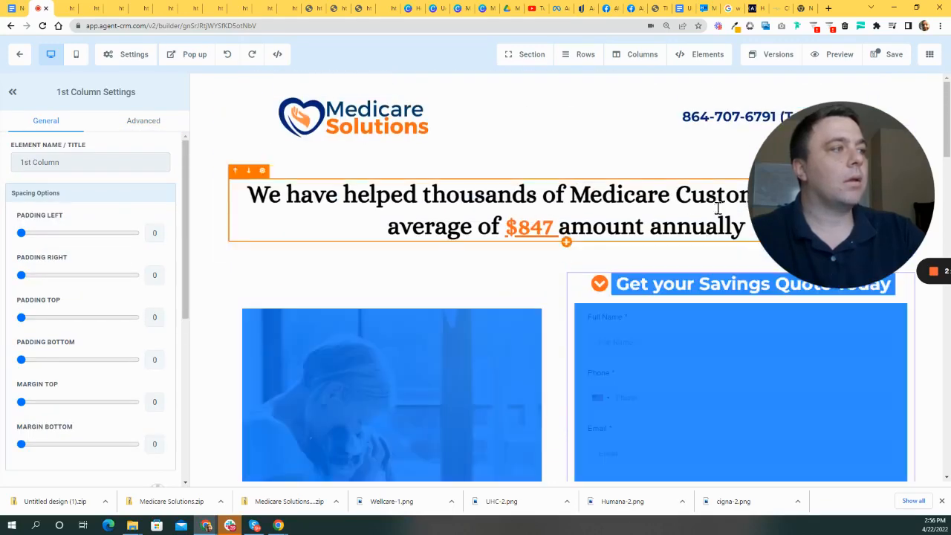
{"action": "left_click", "coordinate": [381, 279]}
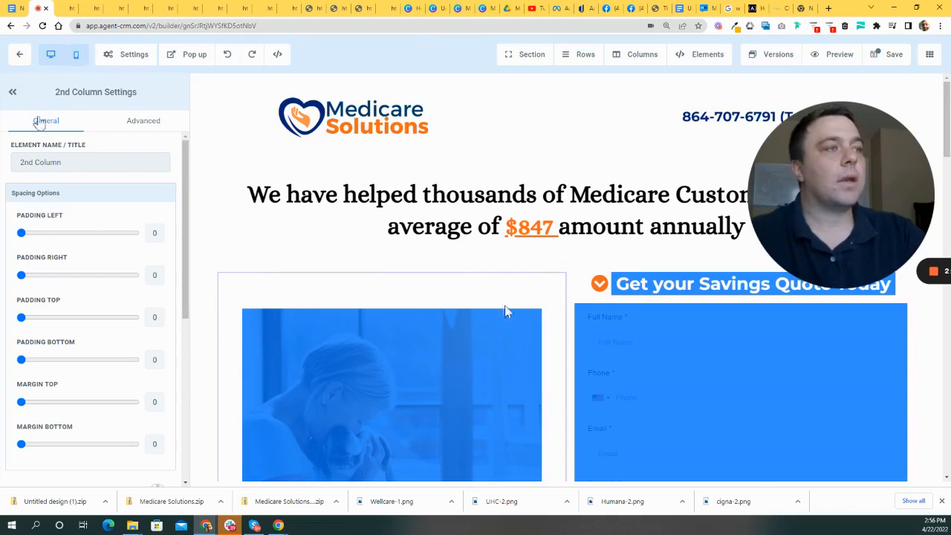
{"action": "scroll", "coordinate": [562, 344], "scroll_direction": "down", "scroll_amount": 2}
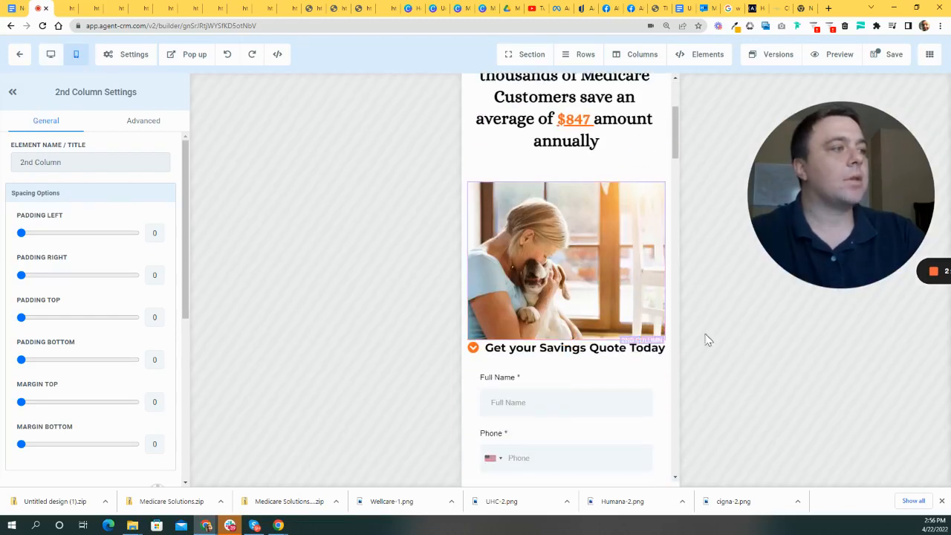
{"action": "scroll", "coordinate": [638, 339], "scroll_direction": "up", "scroll_amount": 3}
{"action": "scroll", "coordinate": [662, 335], "scroll_direction": "down", "scroll_amount": 1}
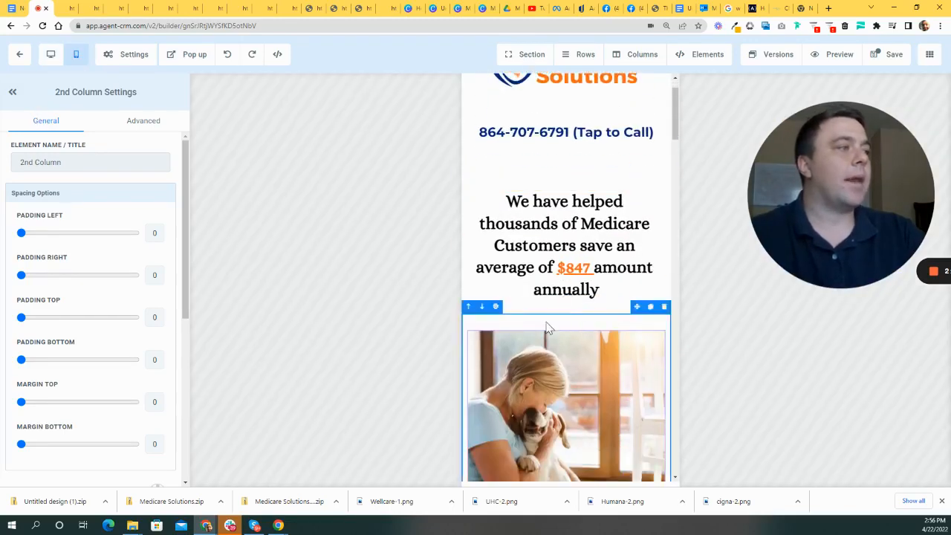
{"action": "scroll", "coordinate": [586, 334], "scroll_direction": "down", "scroll_amount": 3}
{"action": "left_click", "coordinate": [556, 197]}
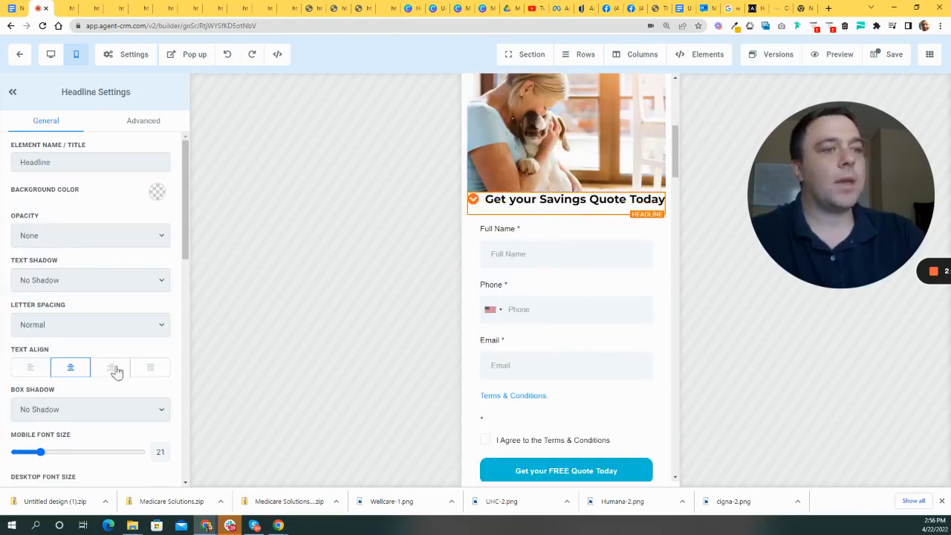
{"action": "scroll", "coordinate": [123, 297], "scroll_direction": "down", "scroll_amount": 10}
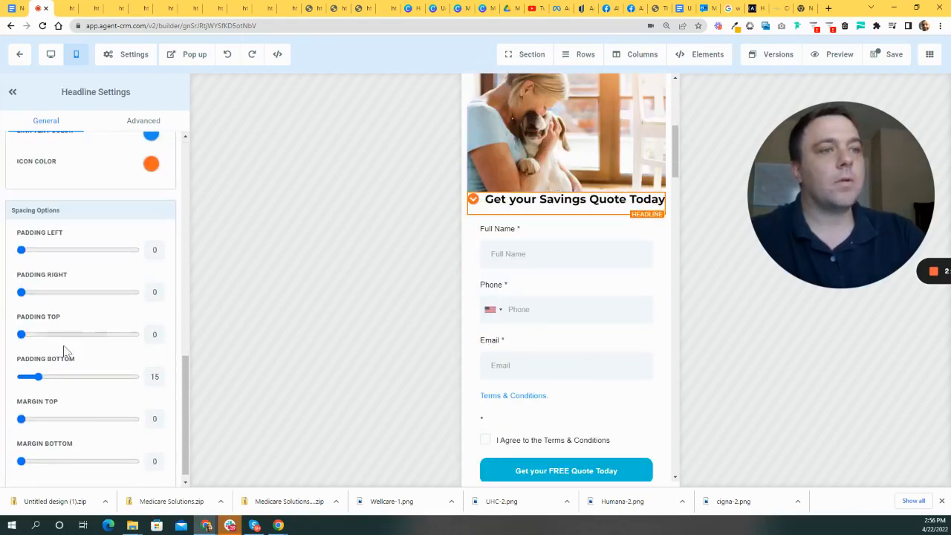
{"action": "left_click_drag", "start_coordinate": [21, 335], "coordinate": [40, 336]}
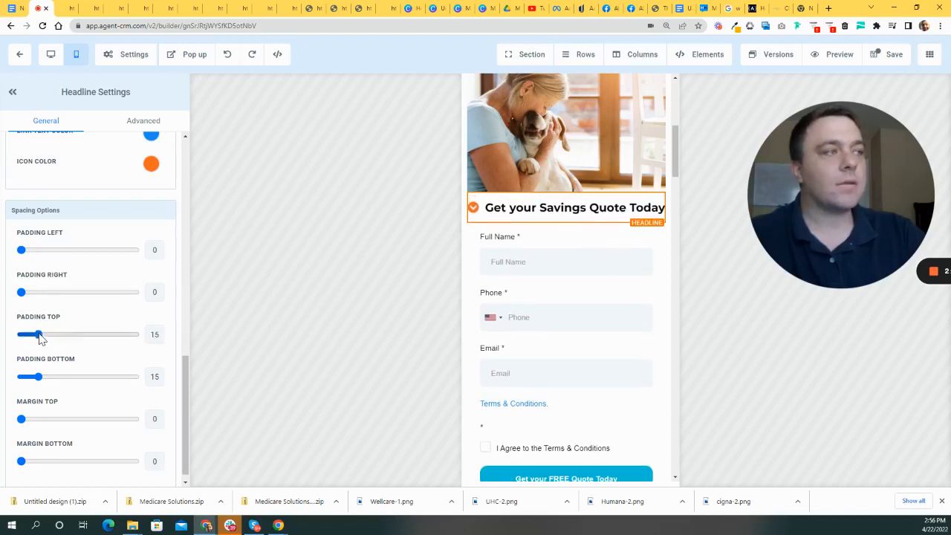
{"action": "left_click", "coordinate": [467, 173]}
{"action": "scroll", "coordinate": [616, 323], "scroll_direction": "up", "scroll_amount": 5}
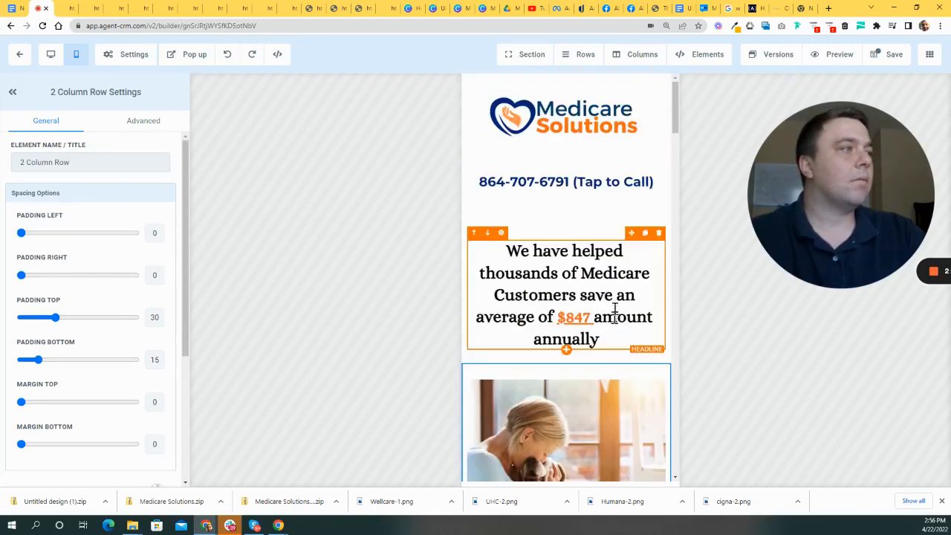
{"action": "scroll", "coordinate": [594, 327], "scroll_direction": "down", "scroll_amount": 3}
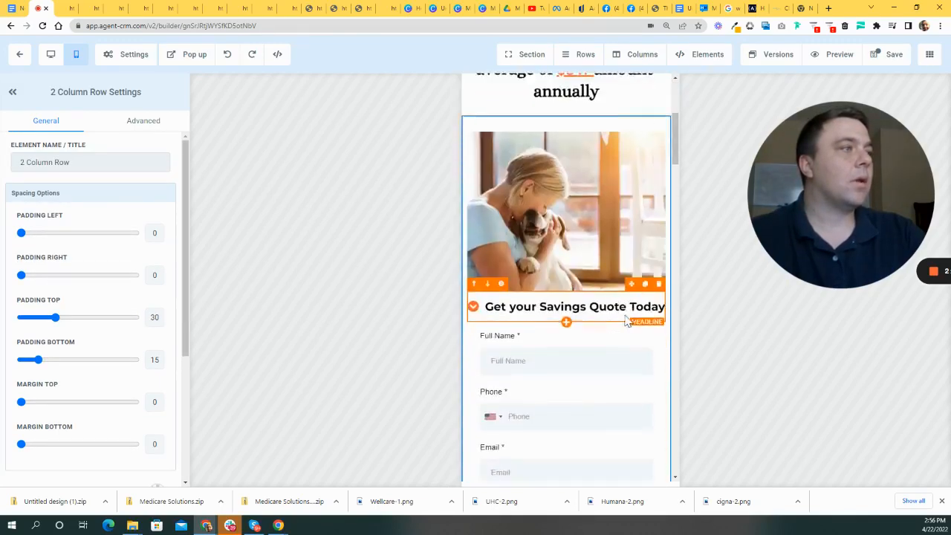
{"action": "scroll", "coordinate": [624, 319], "scroll_direction": "up", "scroll_amount": 3}
{"action": "scroll", "coordinate": [568, 243], "scroll_direction": "up", "scroll_amount": 1}
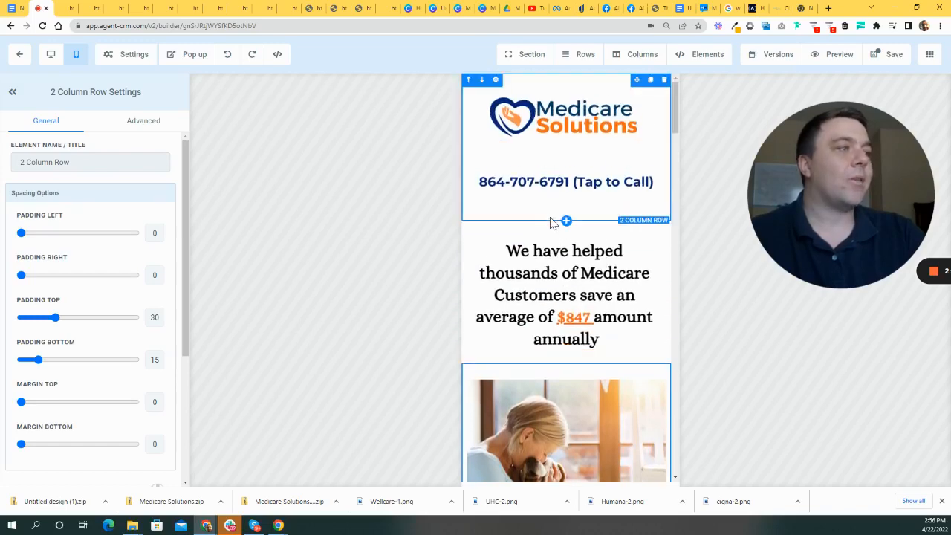
{"action": "left_click", "coordinate": [550, 218]}
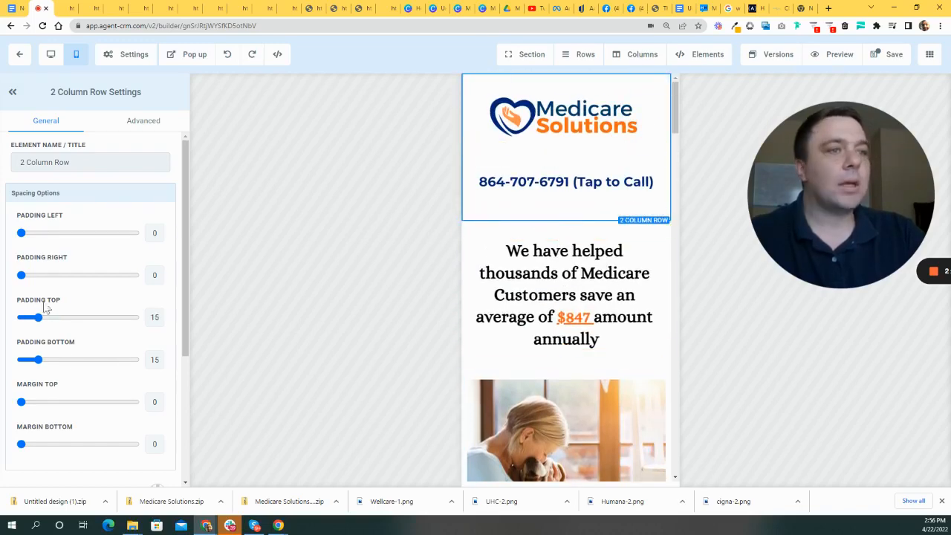
{"action": "scroll", "coordinate": [565, 223], "scroll_direction": "down", "scroll_amount": 8}
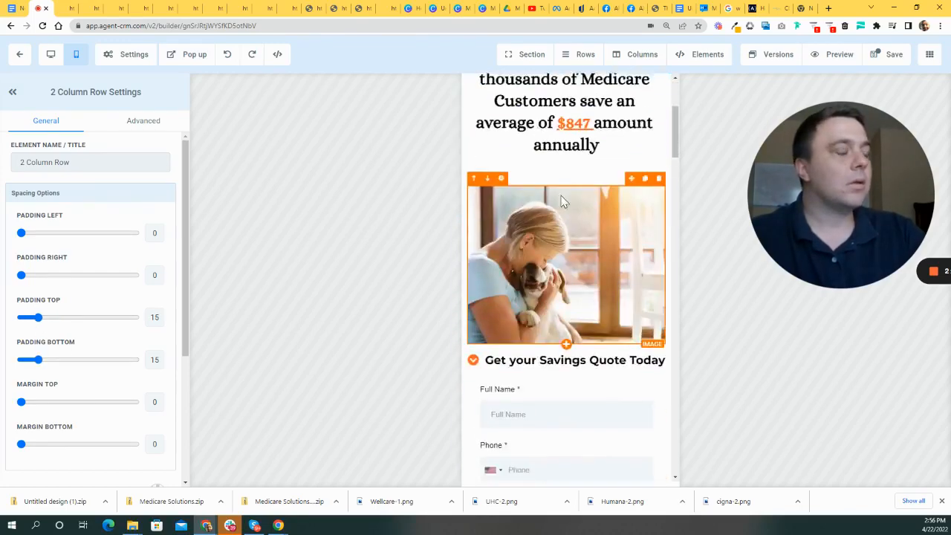
- Turn off mobile visibility for the empty 6 Column Row below the quote form
{"action": "scroll", "coordinate": [450, 253], "scroll_direction": "down", "scroll_amount": 2}
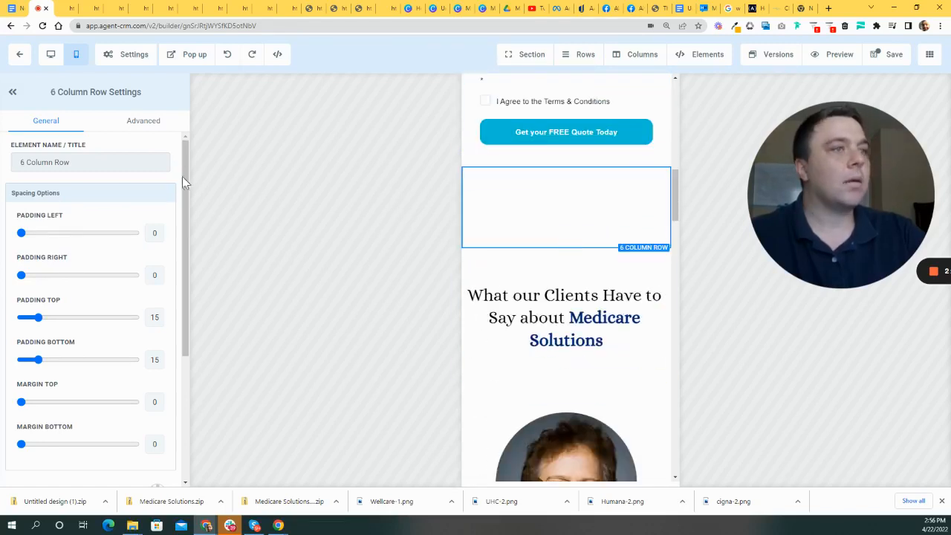
{"action": "left_click", "coordinate": [144, 121]}
{"action": "left_click", "coordinate": [92, 261]}
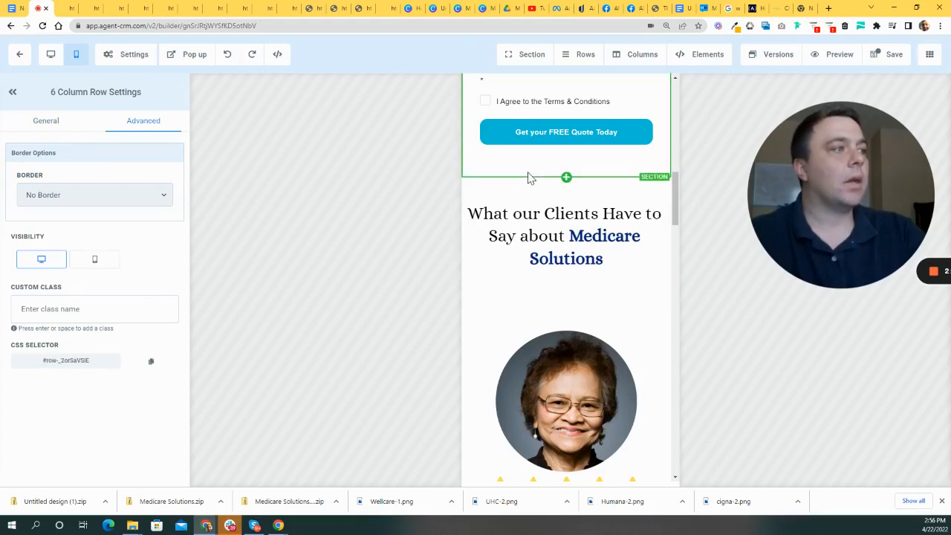
{"action": "scroll", "coordinate": [528, 191], "scroll_direction": "down", "scroll_amount": 2}
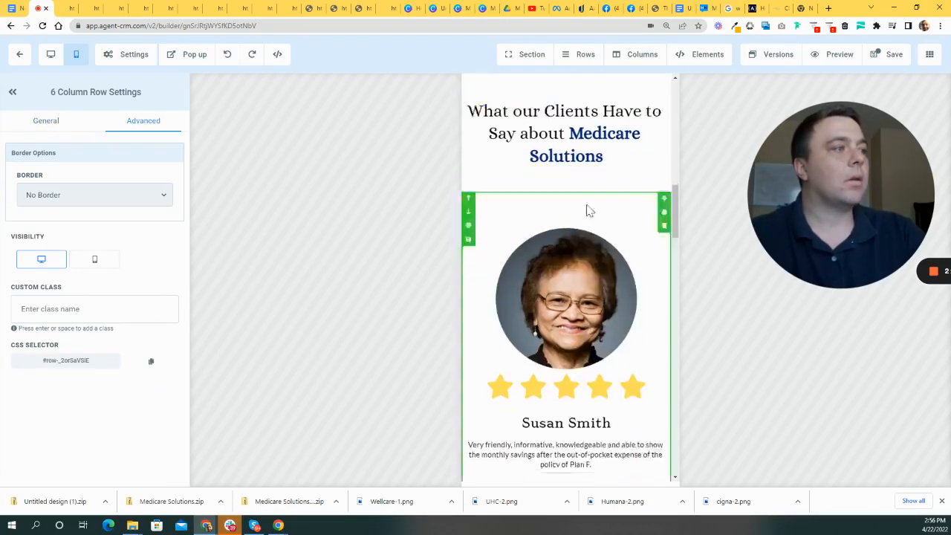
{"action": "scroll", "coordinate": [607, 227], "scroll_direction": "down", "scroll_amount": 10}
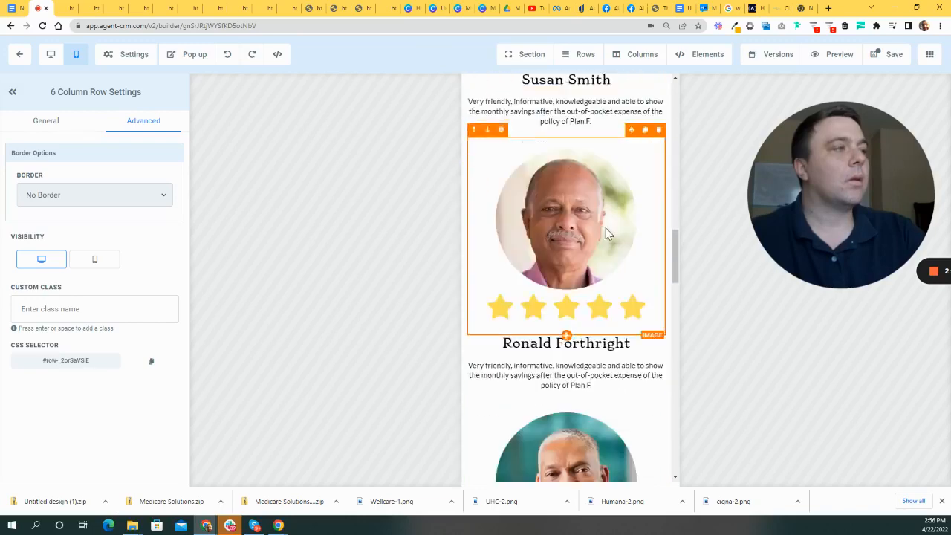
{"action": "scroll", "coordinate": [605, 236], "scroll_direction": "down", "scroll_amount": 2}
{"action": "scroll", "coordinate": [558, 231], "scroll_direction": "up", "scroll_amount": 2}
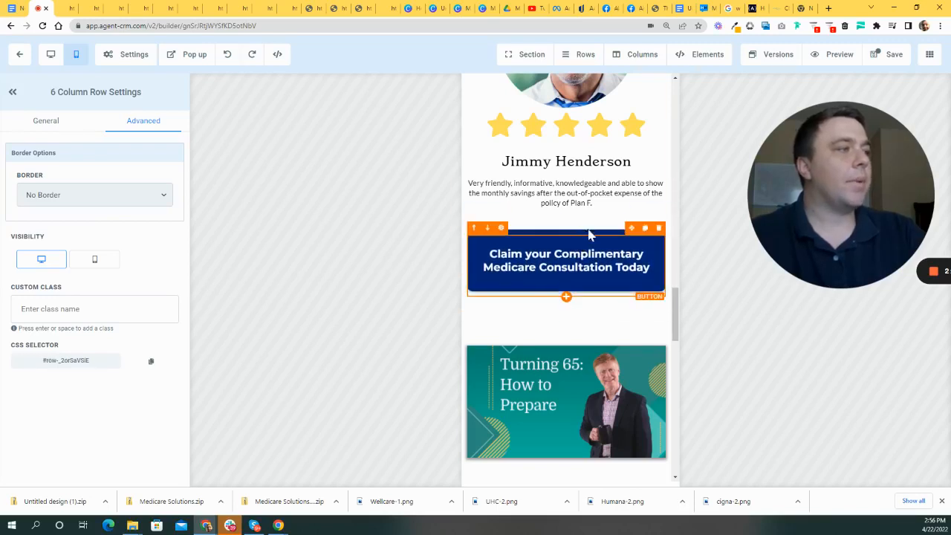
- Select the consultation call-to-action button and review the mobile layout
{"action": "left_click", "coordinate": [594, 238]}
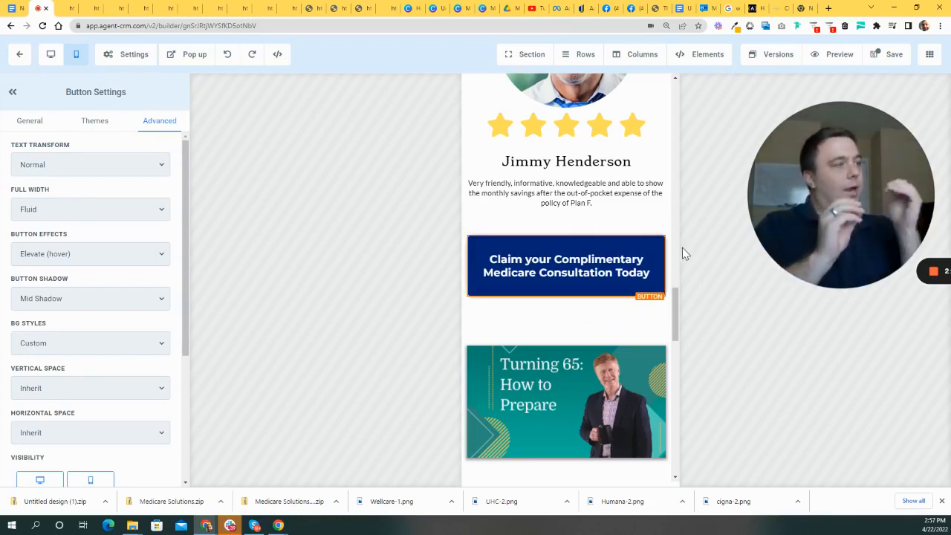
{"action": "scroll", "coordinate": [611, 266], "scroll_direction": "down", "scroll_amount": 1}
{"action": "scroll", "coordinate": [611, 266], "scroll_direction": "down", "scroll_amount": 10}
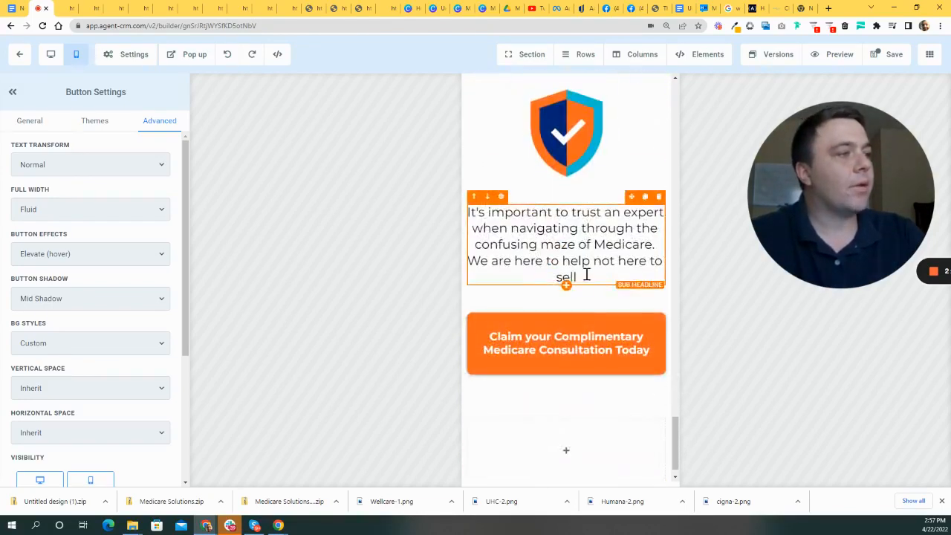
{"action": "scroll", "coordinate": [585, 273], "scroll_direction": "down", "scroll_amount": 1}
{"action": "scroll", "coordinate": [600, 308], "scroll_direction": "up", "scroll_amount": 15}
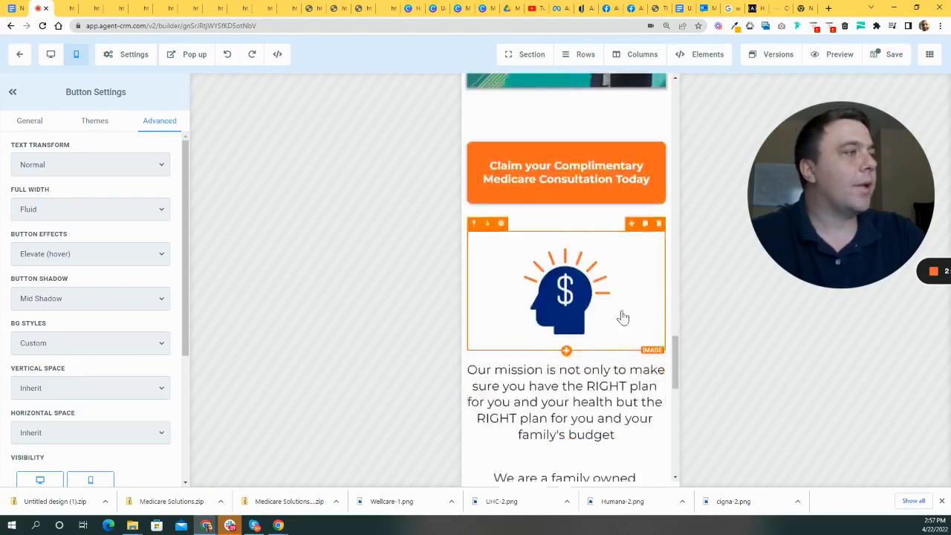
{"action": "scroll", "coordinate": [626, 293], "scroll_direction": "up", "scroll_amount": 10}
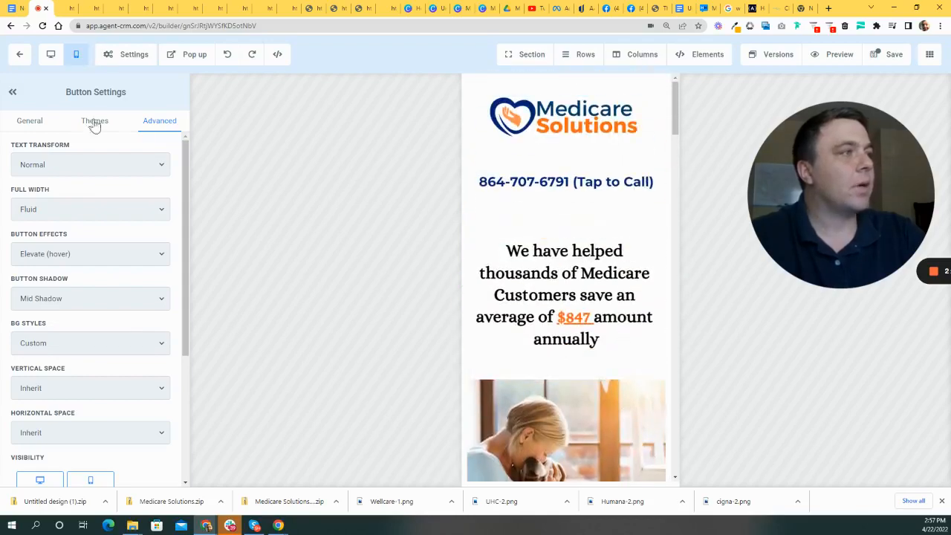
- Save the landing page in desktop view and go back to the funnel steps overview
{"action": "left_click", "coordinate": [49, 58]}
{"action": "scroll", "coordinate": [307, 248], "scroll_direction": "down", "scroll_amount": 12}
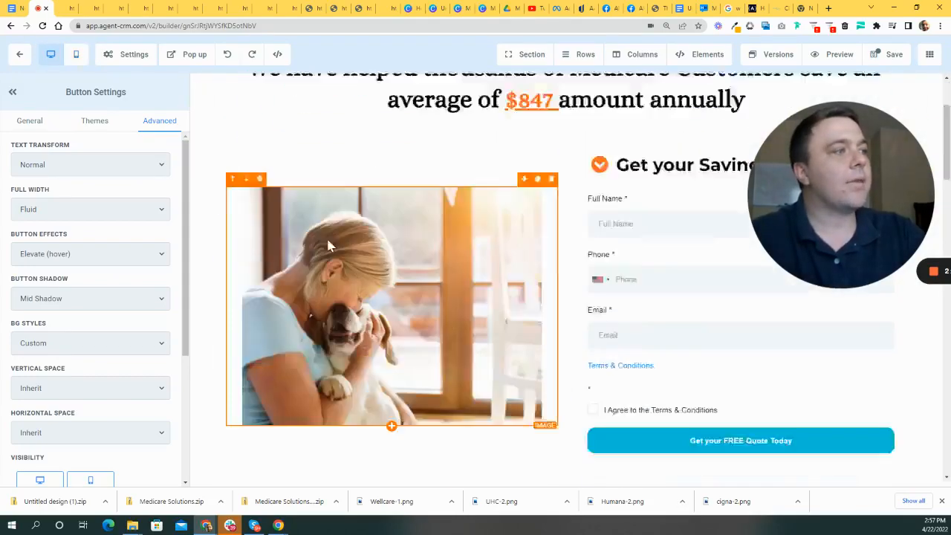
{"action": "scroll", "coordinate": [706, 349], "scroll_direction": "down", "scroll_amount": 10}
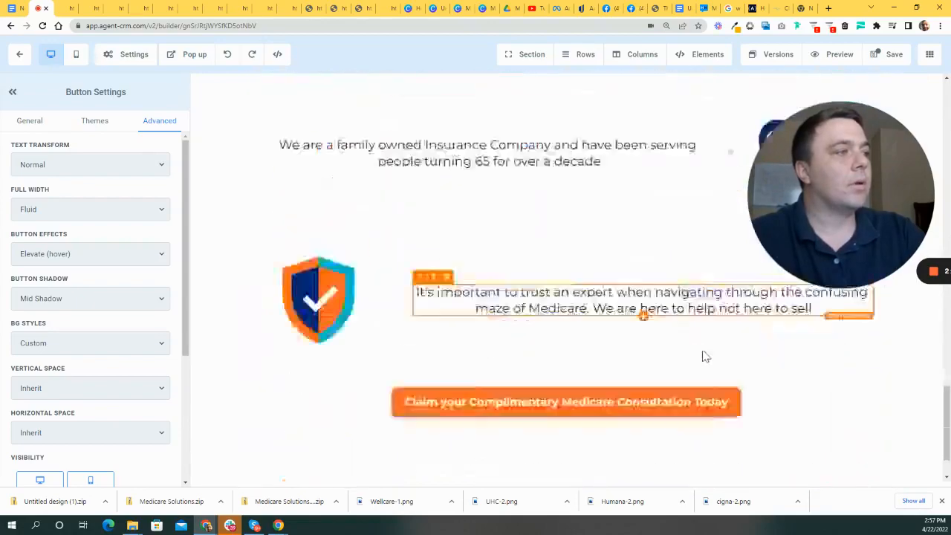
{"action": "scroll", "coordinate": [672, 253], "scroll_direction": "up", "scroll_amount": 20}
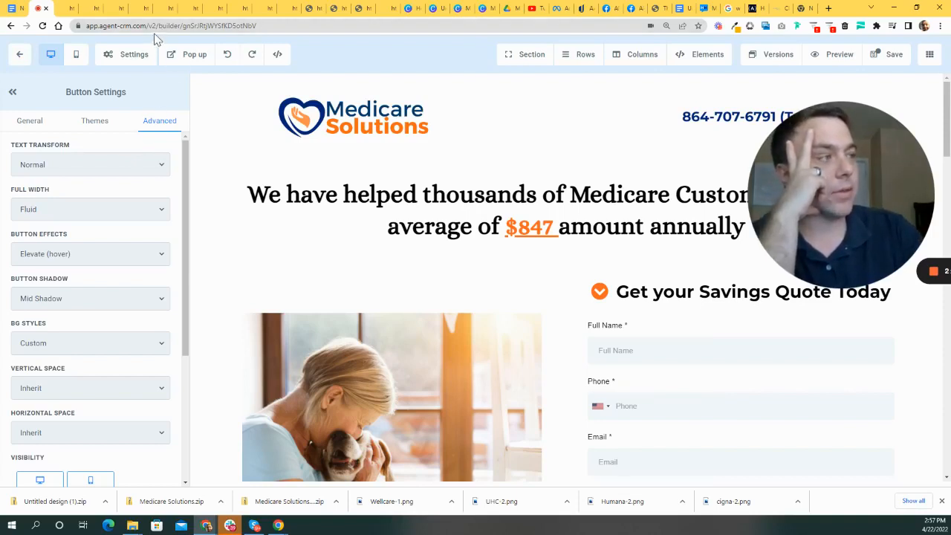
{"action": "left_click_drag", "start_coordinate": [861, 179], "coordinate": [726, 220]}
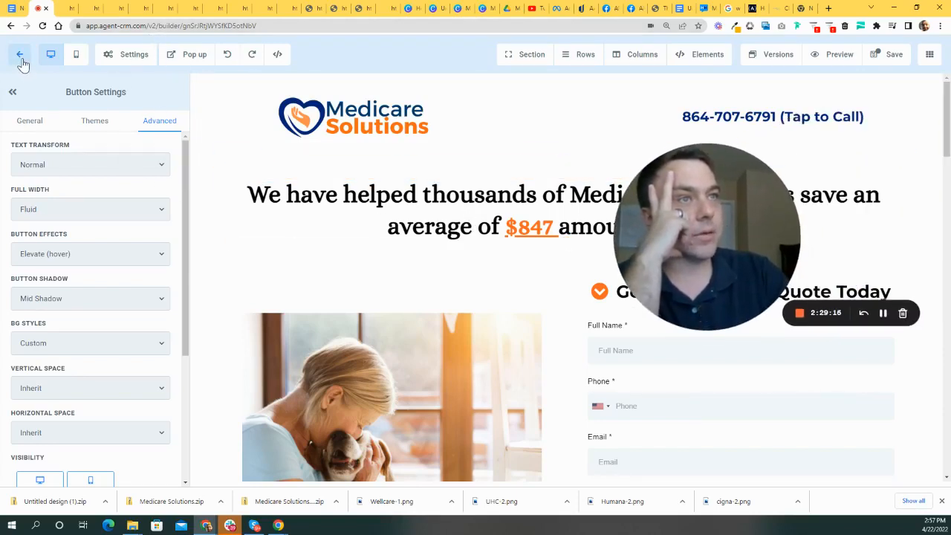
{"action": "left_click", "coordinate": [893, 56]}
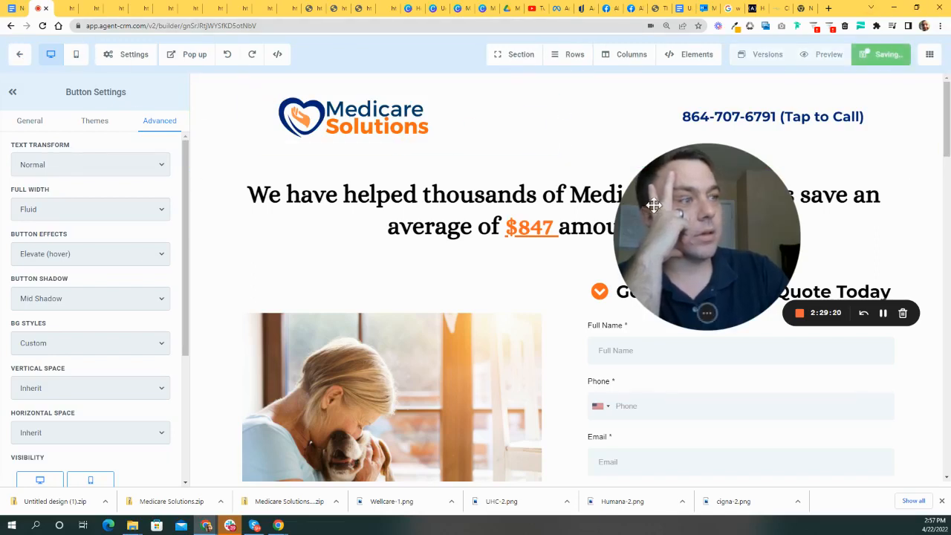
{"action": "left_click", "coordinate": [18, 58]}
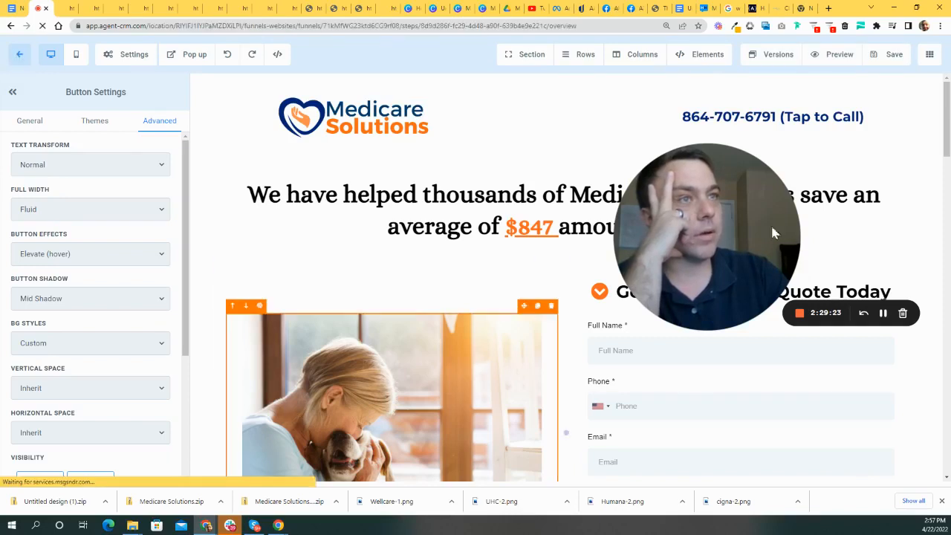
- Clone the Landing Page step into this funnel and open Landing Page (Clone)
{"action": "left_click_drag", "start_coordinate": [688, 231], "coordinate": [108, 255]}
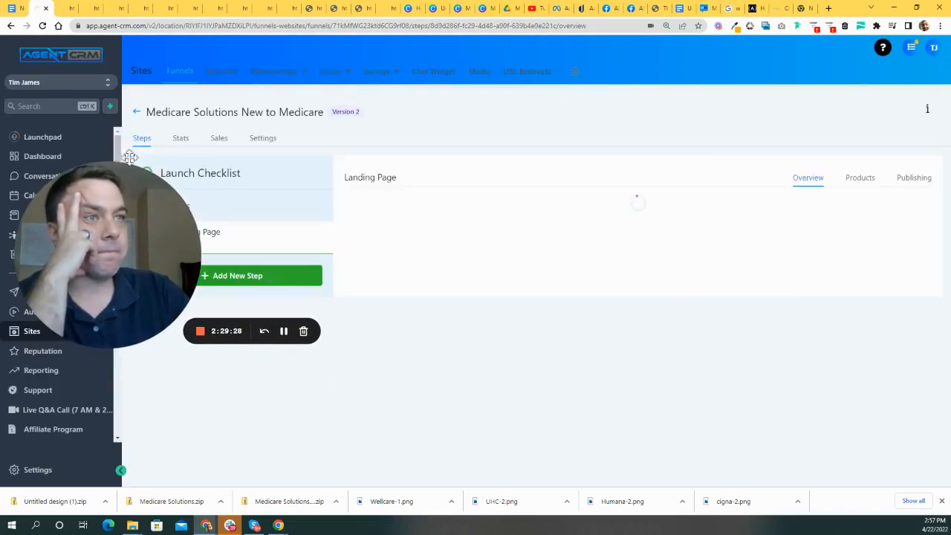
{"action": "left_click_drag", "start_coordinate": [165, 231], "coordinate": [212, 392]}
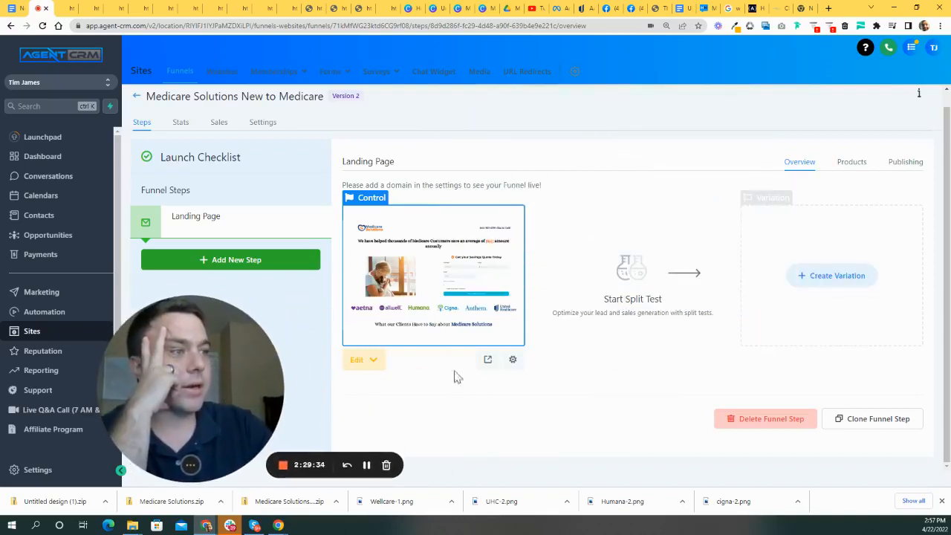
{"action": "left_click", "coordinate": [879, 420]}
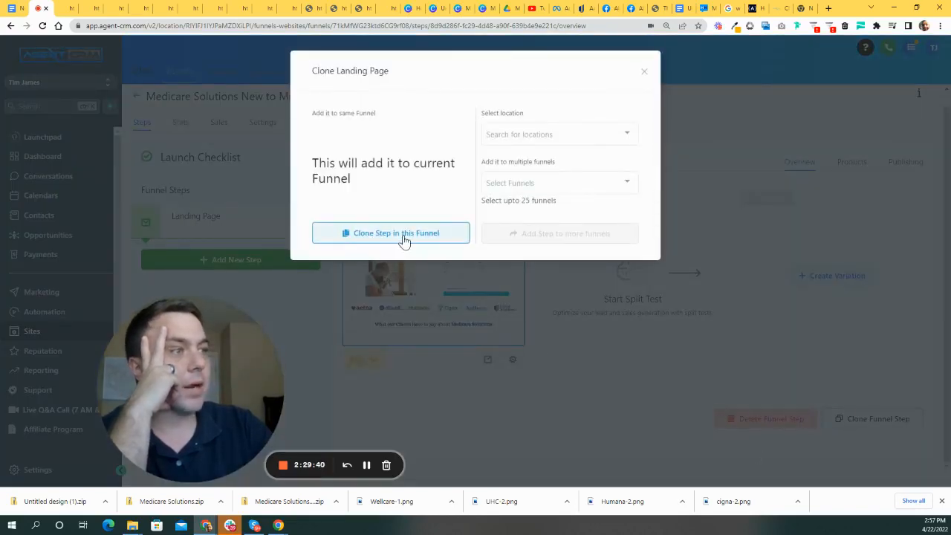
{"action": "left_click", "coordinate": [403, 238]}
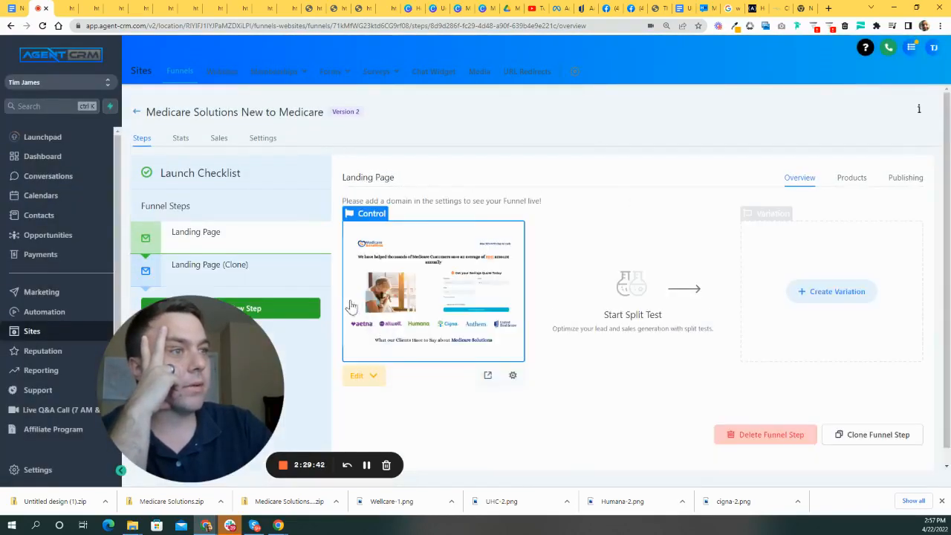
{"action": "left_click", "coordinate": [246, 276]}
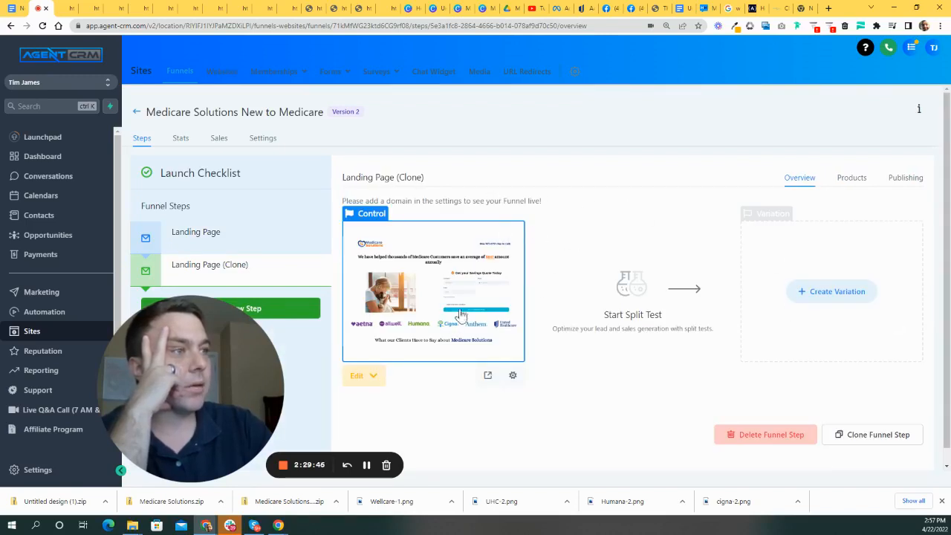
- Rename the cloned step to Medicare Booking Consultation with path /newtomedicare-booking
{"action": "left_click", "coordinate": [904, 179]}
{"action": "left_click_drag", "start_coordinate": [592, 228], "coordinate": [344, 216]}
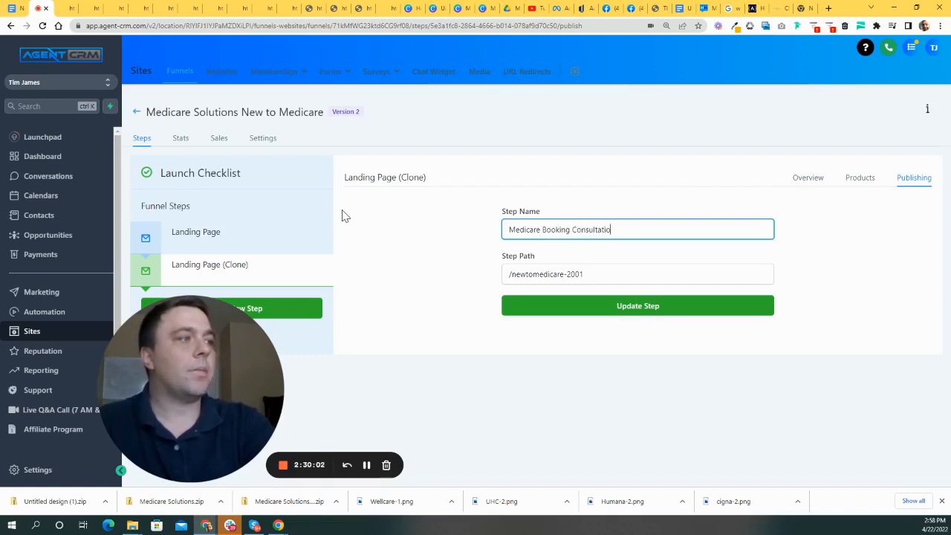
{"action": "left_click_drag", "start_coordinate": [602, 273], "coordinate": [565, 273]}
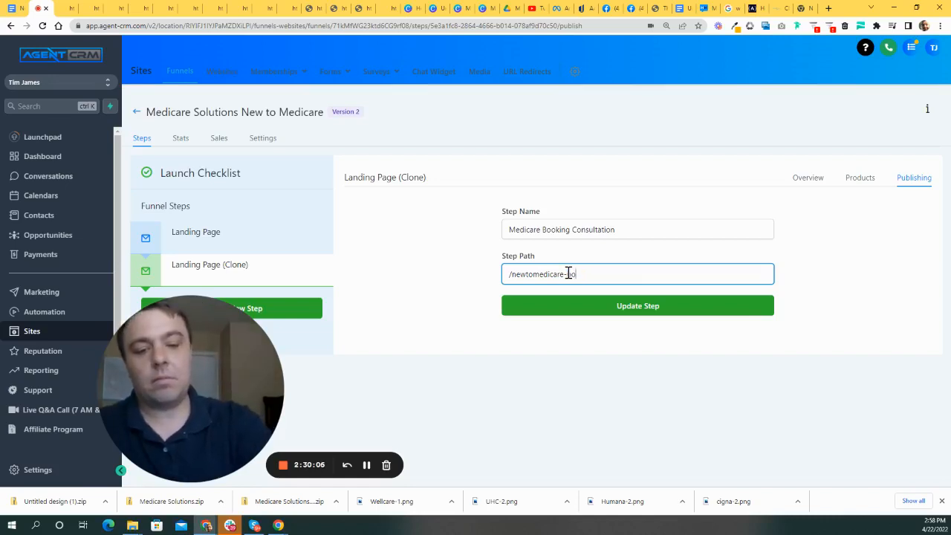
{"action": "left_click", "coordinate": [664, 313]}
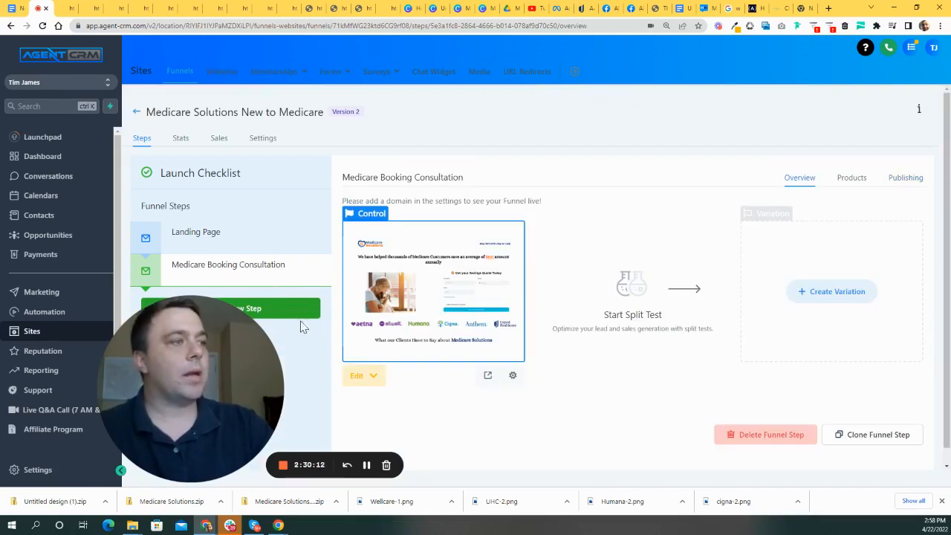
{"action": "left_click_drag", "start_coordinate": [226, 361], "coordinate": [274, 376]}
- Open the Medicare Booking Consultation page in the builder using Edit Page
{"action": "left_click", "coordinate": [359, 379]}
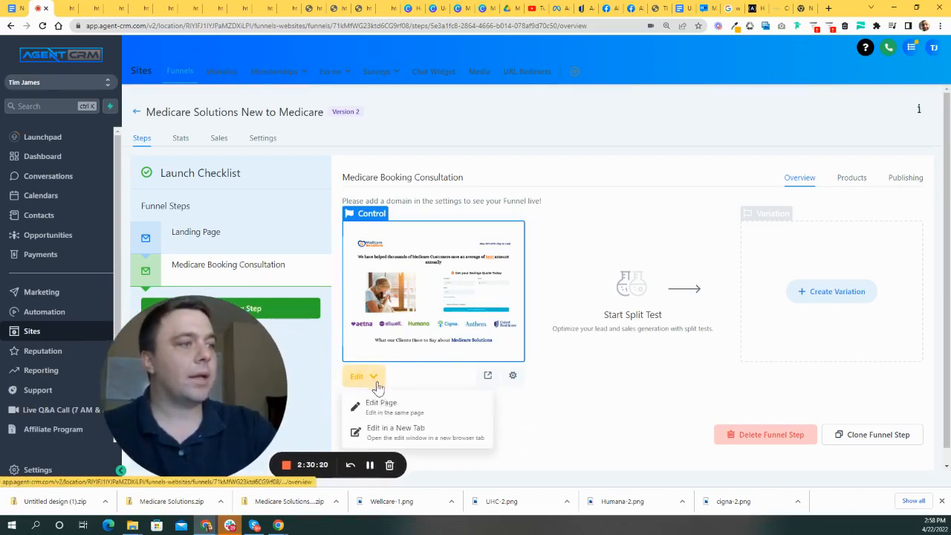
{"action": "left_click", "coordinate": [388, 408]}
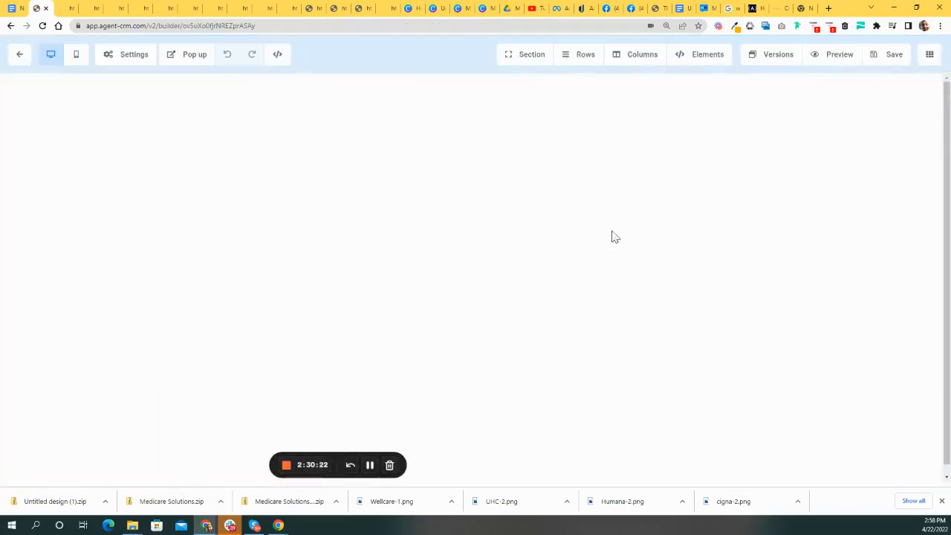
{"action": "left_click_drag", "start_coordinate": [223, 342], "coordinate": [146, 244]}
{"action": "scroll", "coordinate": [647, 253], "scroll_direction": "down", "scroll_amount": 2}
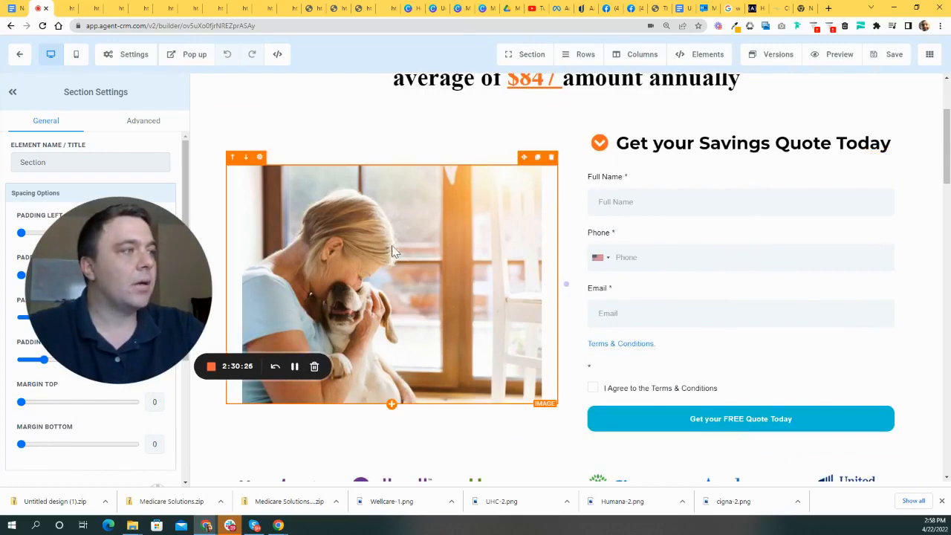
{"action": "scroll", "coordinate": [483, 282], "scroll_direction": "up", "scroll_amount": 1}
{"action": "scroll", "coordinate": [445, 253], "scroll_direction": "down", "scroll_amount": 2}
{"action": "scroll", "coordinate": [468, 260], "scroll_direction": "up", "scroll_amount": 3}
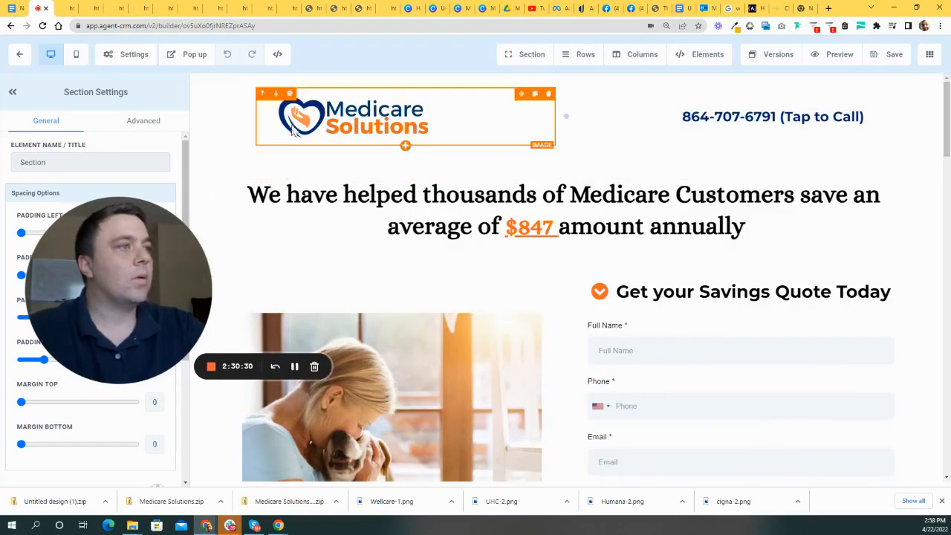
{"action": "scroll", "coordinate": [605, 256], "scroll_direction": "down", "scroll_amount": 2}
{"action": "scroll", "coordinate": [381, 216], "scroll_direction": "up", "scroll_amount": 2}
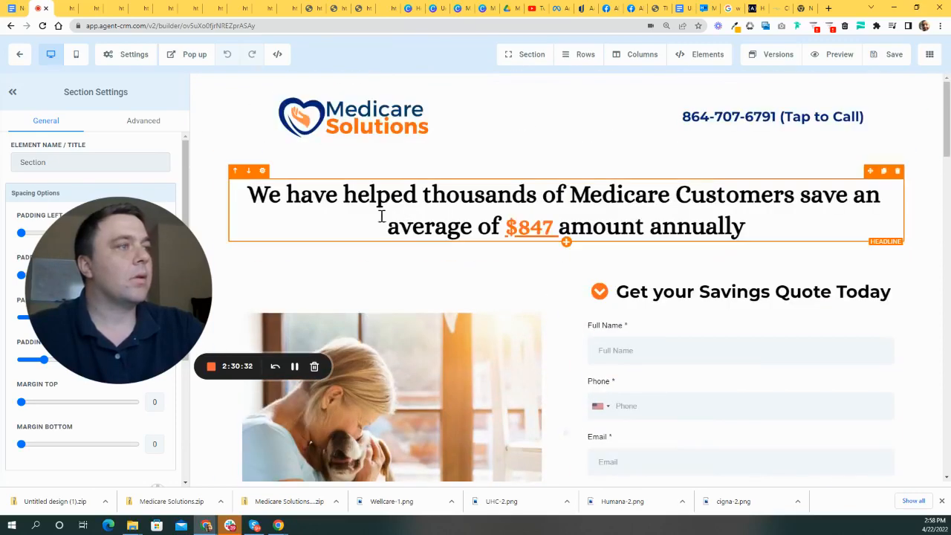
{"action": "scroll", "coordinate": [679, 297], "scroll_direction": "down", "scroll_amount": 1}
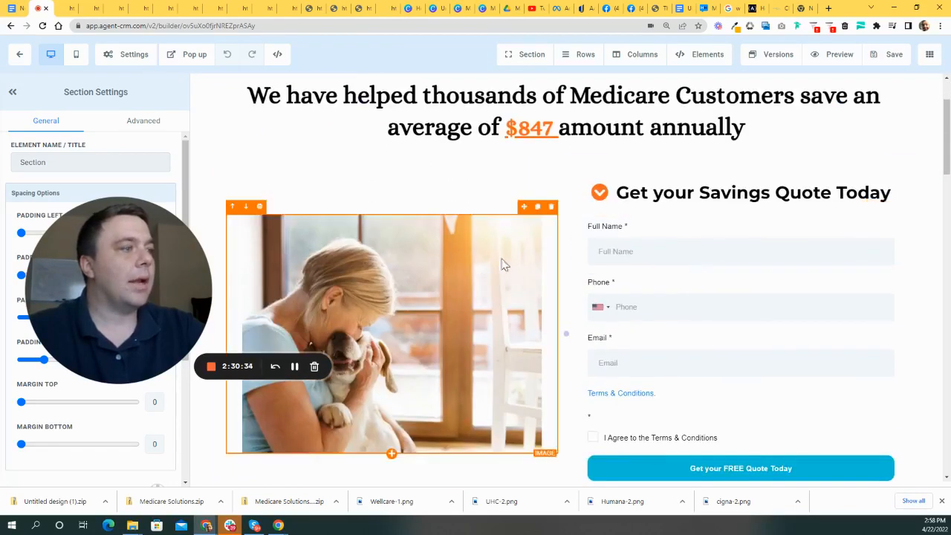
{"action": "scroll", "coordinate": [505, 267], "scroll_direction": "down", "scroll_amount": 3}
{"action": "scroll", "coordinate": [460, 290], "scroll_direction": "down", "scroll_amount": 2}
{"action": "scroll", "coordinate": [641, 312], "scroll_direction": "up", "scroll_amount": 6}
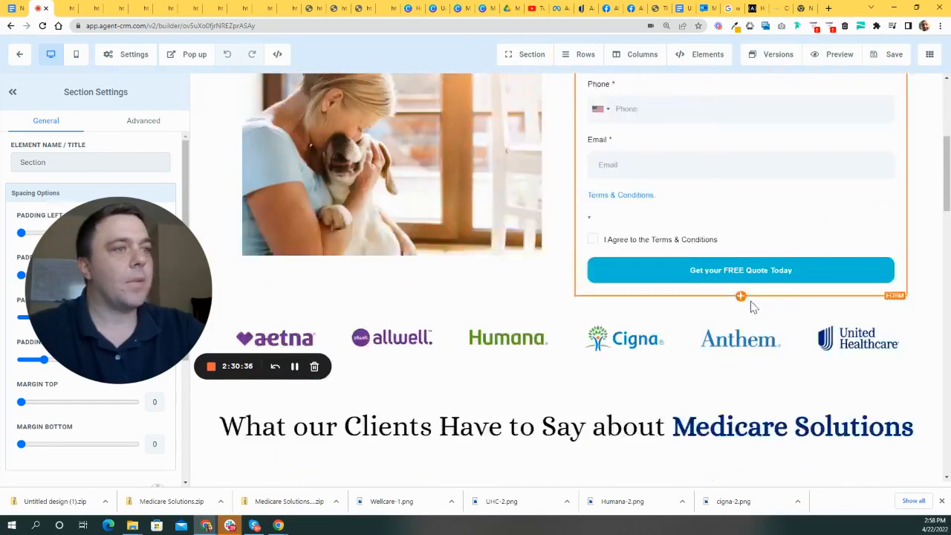
{"action": "scroll", "coordinate": [609, 342], "scroll_direction": "down", "scroll_amount": 5}
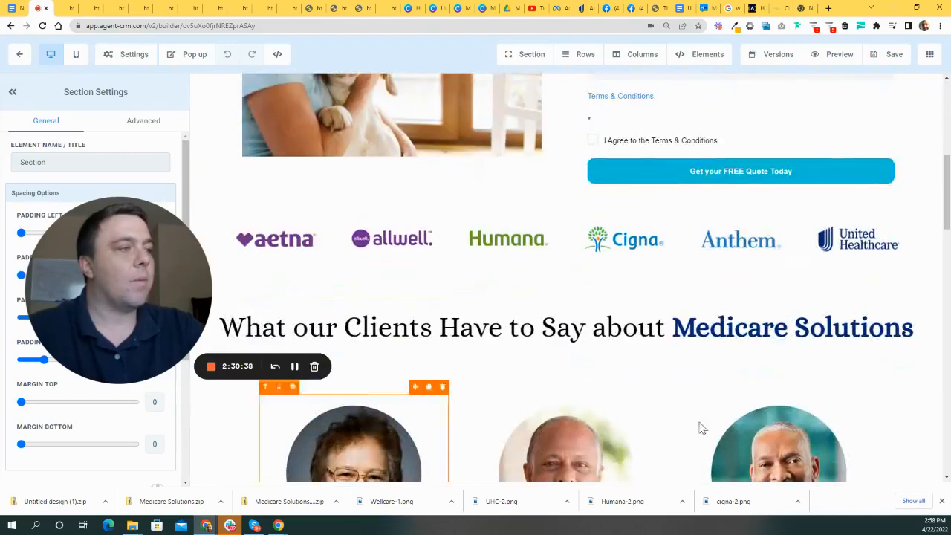
{"action": "scroll", "coordinate": [513, 401], "scroll_direction": "down", "scroll_amount": 2}
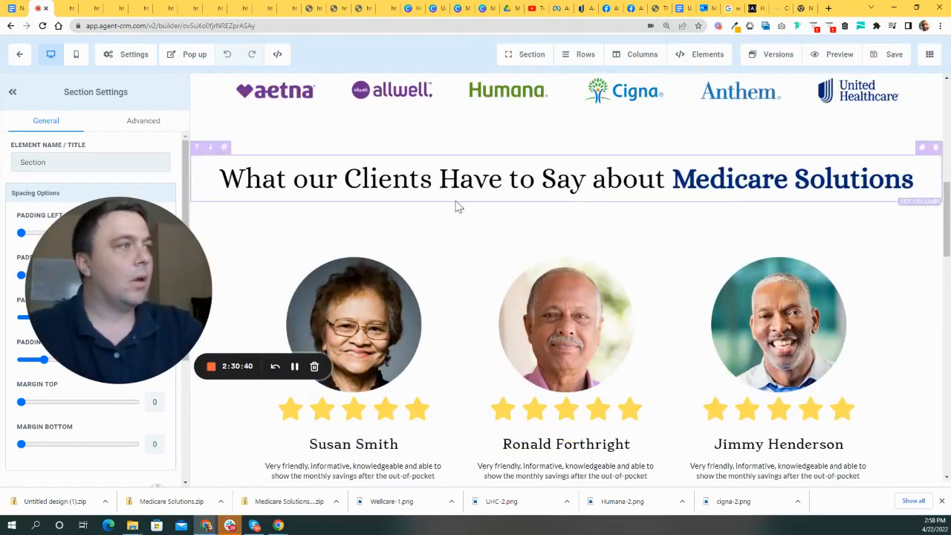
{"action": "scroll", "coordinate": [460, 216], "scroll_direction": "up", "scroll_amount": 3}
{"action": "scroll", "coordinate": [466, 232], "scroll_direction": "up", "scroll_amount": 3}
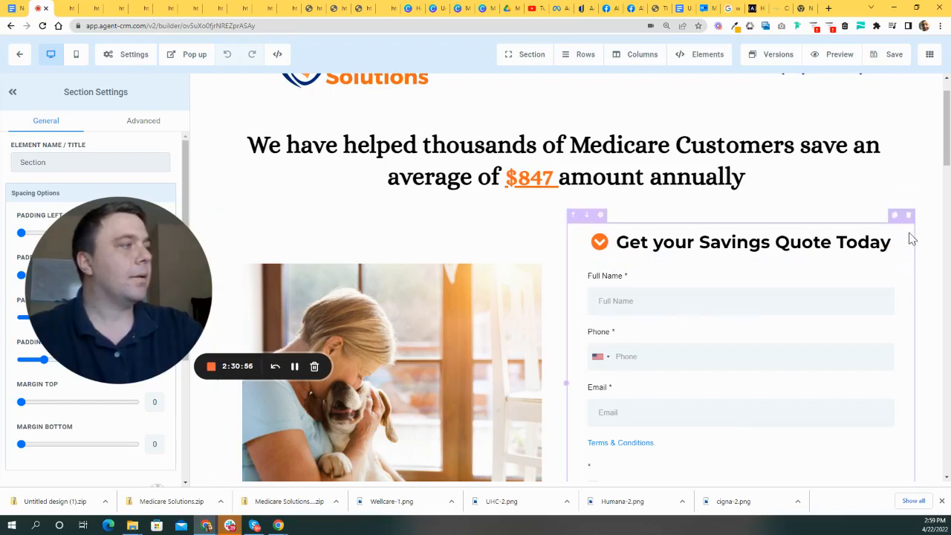
- Delete the savings quote form column and clear the dog photo's Image URL
{"action": "left_click", "coordinate": [908, 215]}
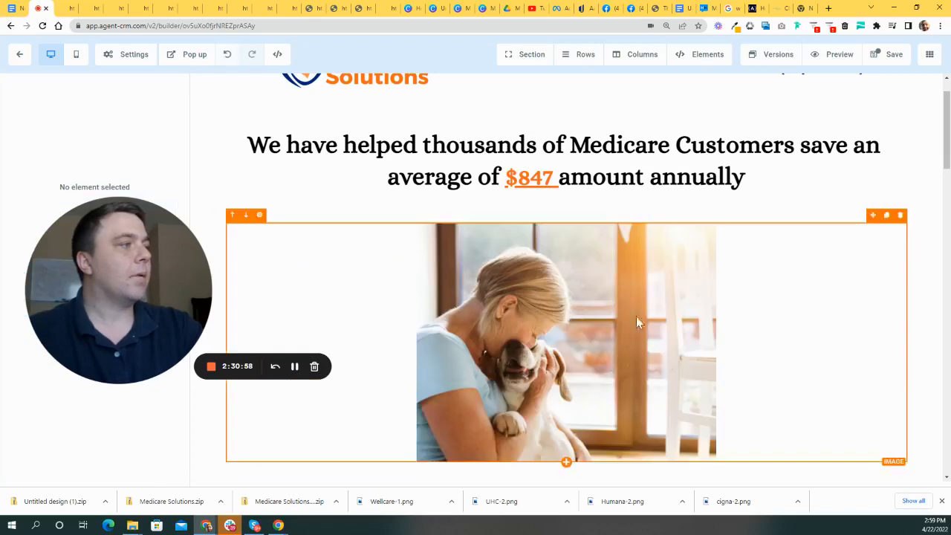
{"action": "scroll", "coordinate": [661, 327], "scroll_direction": "down", "scroll_amount": 3}
{"action": "left_click", "coordinate": [563, 140]}
{"action": "left_click_drag", "start_coordinate": [159, 265], "coordinate": [386, 210]}
{"action": "scroll", "coordinate": [146, 295], "scroll_direction": "down", "scroll_amount": 5}
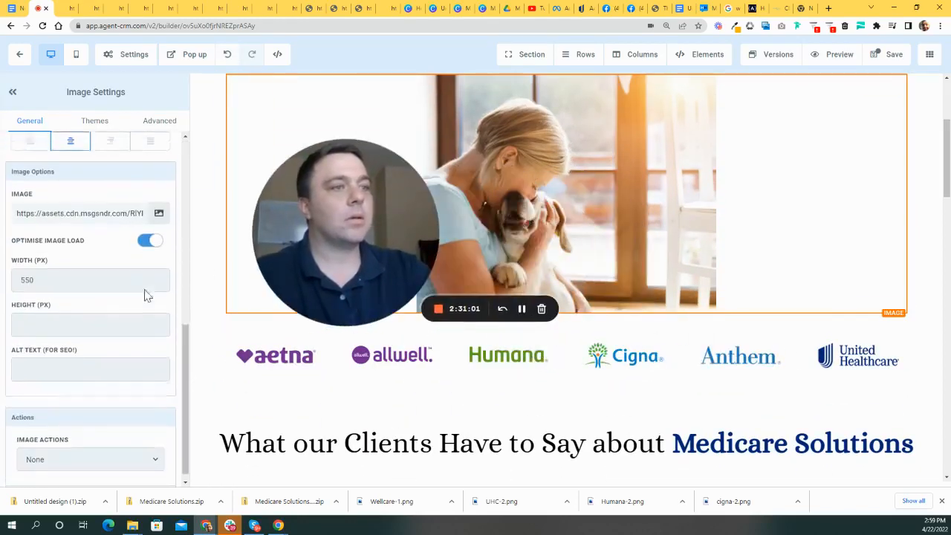
{"action": "triple_click", "coordinate": [132, 209]}
{"action": "key", "text": "BackSpace"}
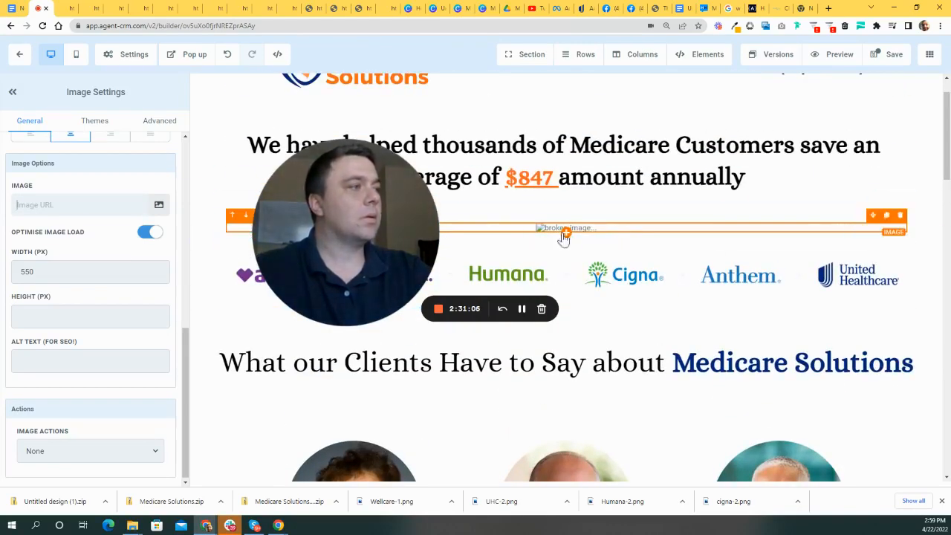
- Add a Calendar element beneath the emptied image
{"action": "left_click", "coordinate": [566, 233]}
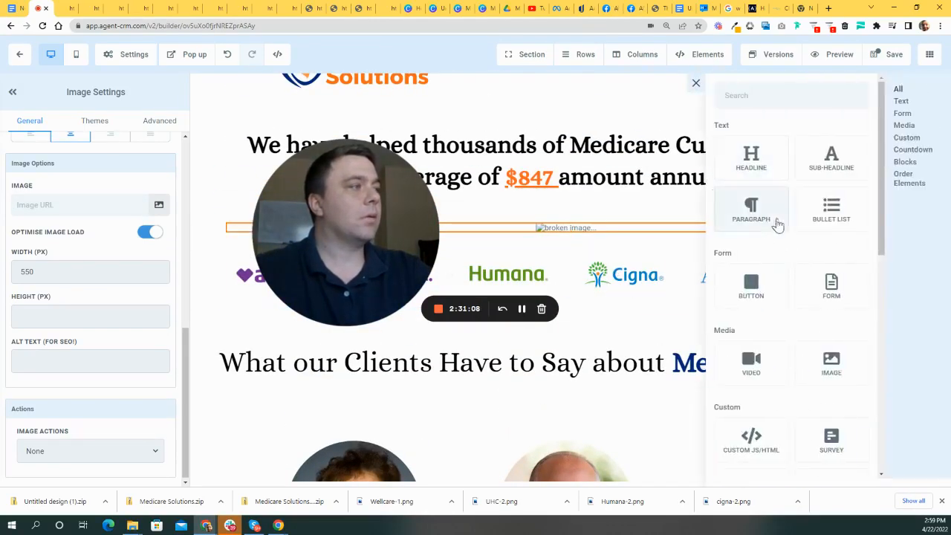
{"action": "scroll", "coordinate": [795, 298], "scroll_direction": "down", "scroll_amount": 6}
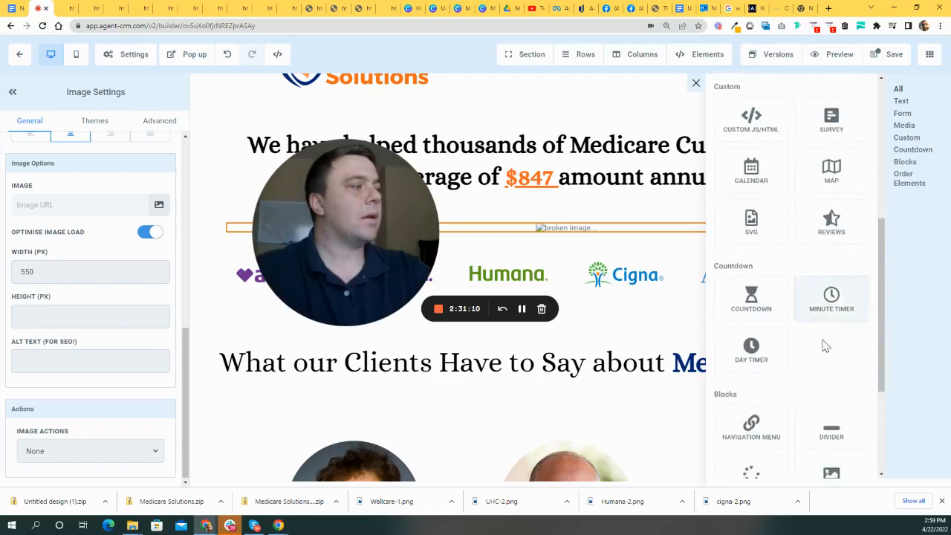
{"action": "scroll", "coordinate": [808, 360], "scroll_direction": "up", "scroll_amount": 3}
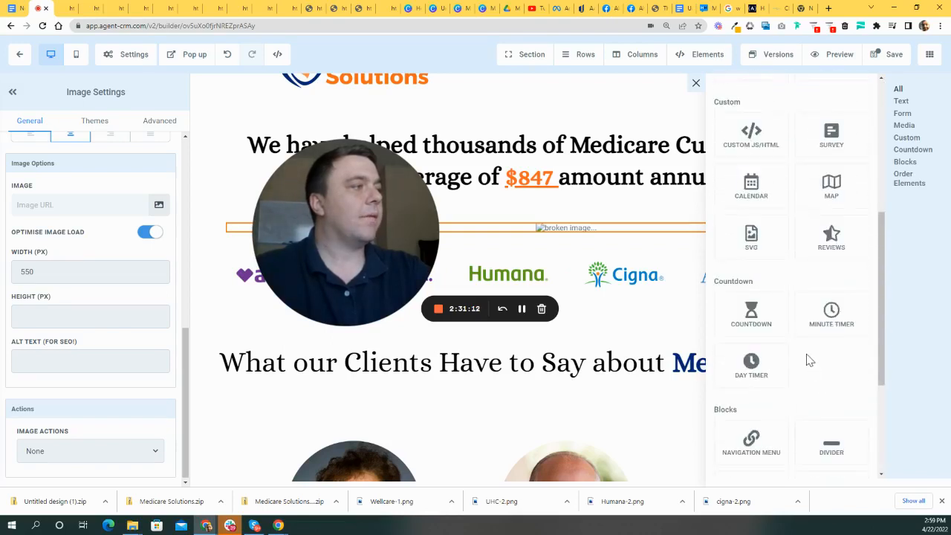
{"action": "left_click", "coordinate": [766, 201]}
{"action": "left_click_drag", "start_coordinate": [352, 230], "coordinate": [837, 209]}
- Set the calendar element to the Onboarding Call calendar
{"action": "left_click", "coordinate": [653, 252]}
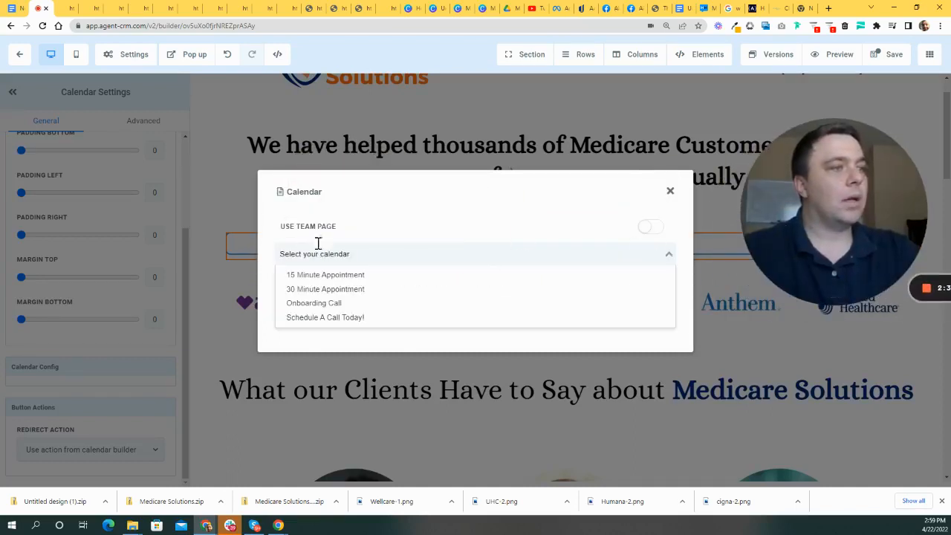
{"action": "left_click", "coordinate": [352, 291]}
{"action": "left_click_drag", "start_coordinate": [884, 212], "coordinate": [439, 194]}
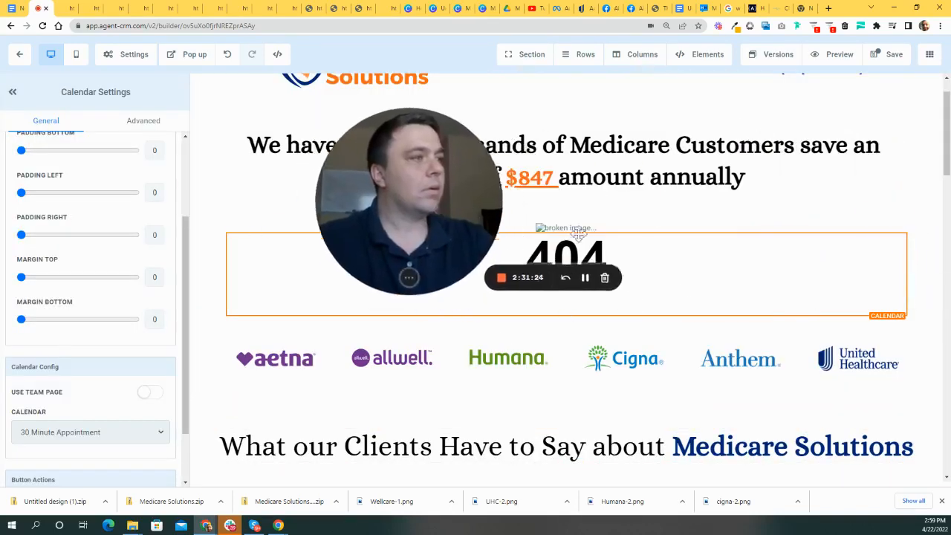
{"action": "left_click", "coordinate": [145, 434]}
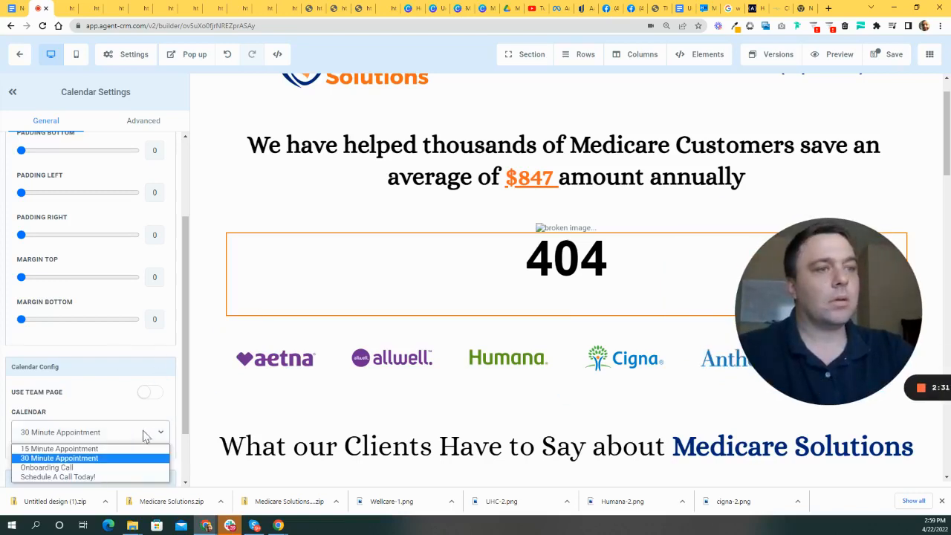
{"action": "left_click", "coordinate": [59, 448]}
{"action": "left_click", "coordinate": [91, 431]}
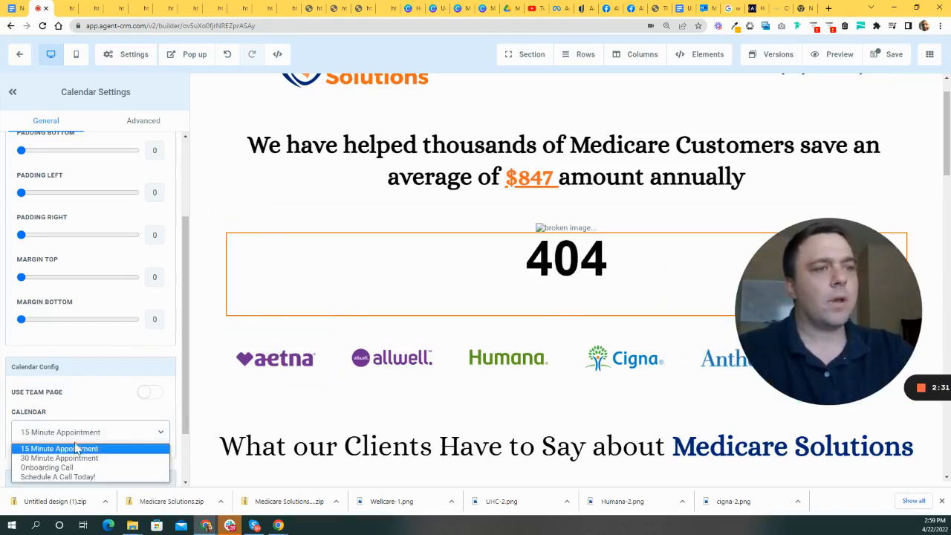
{"action": "left_click", "coordinate": [59, 476]}
{"action": "left_click", "coordinate": [98, 439]}
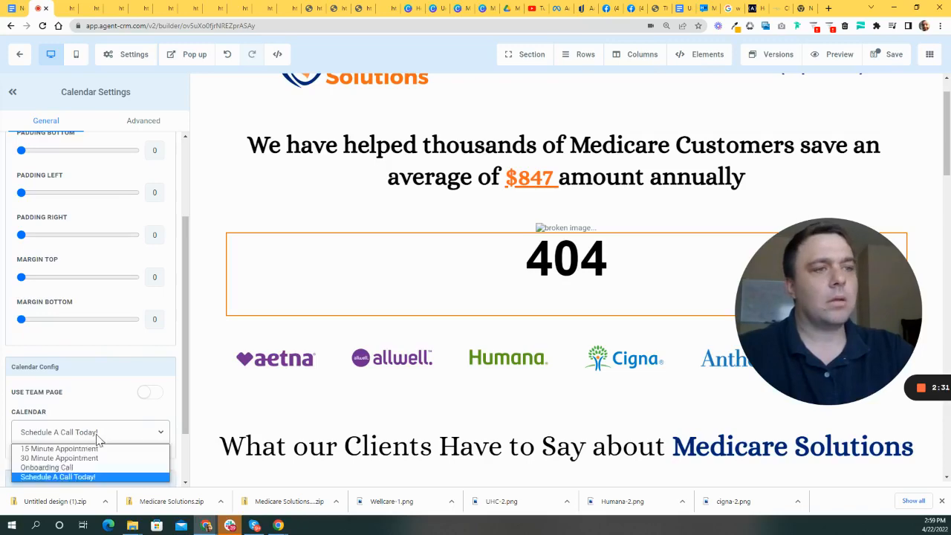
{"action": "left_click", "coordinate": [66, 467]}
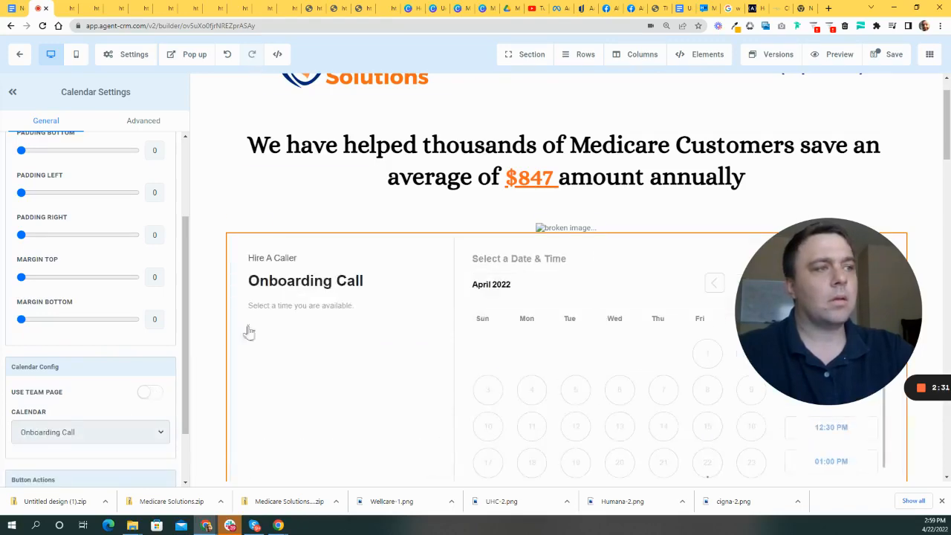
- Delete the broken image element above the calendar
{"action": "key", "text": "ctrl+a"}
{"action": "scroll", "coordinate": [405, 282], "scroll_direction": "up", "scroll_amount": 1}
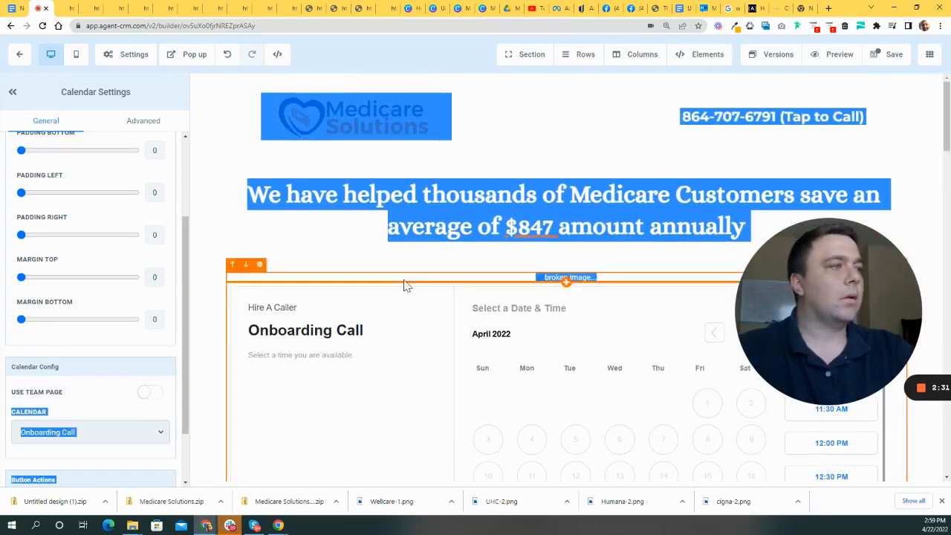
{"action": "left_click", "coordinate": [248, 215]}
{"action": "scroll", "coordinate": [334, 260], "scroll_direction": "down", "scroll_amount": 2}
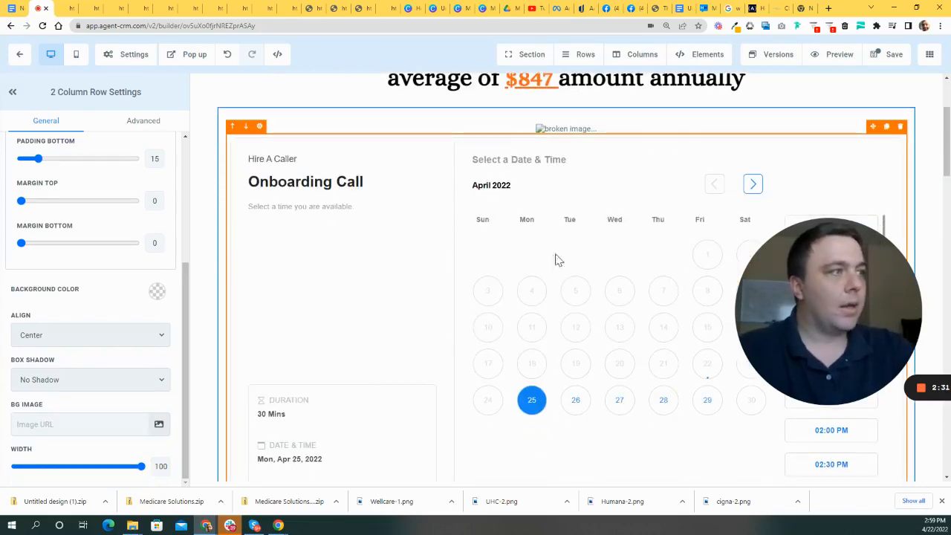
{"action": "scroll", "coordinate": [560, 274], "scroll_direction": "up", "scroll_amount": 2}
{"action": "left_click_drag", "start_coordinate": [823, 294], "coordinate": [512, 403]}
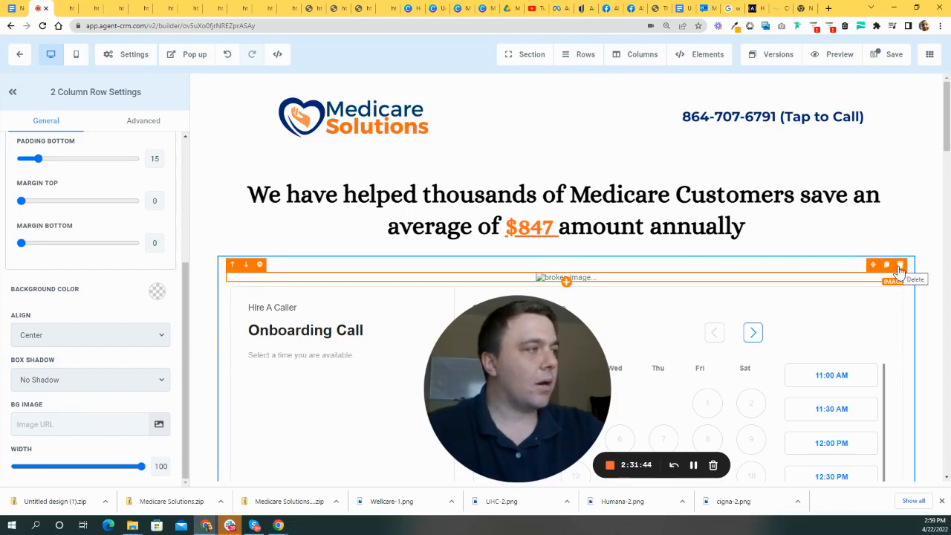
{"action": "left_click", "coordinate": [899, 269]}
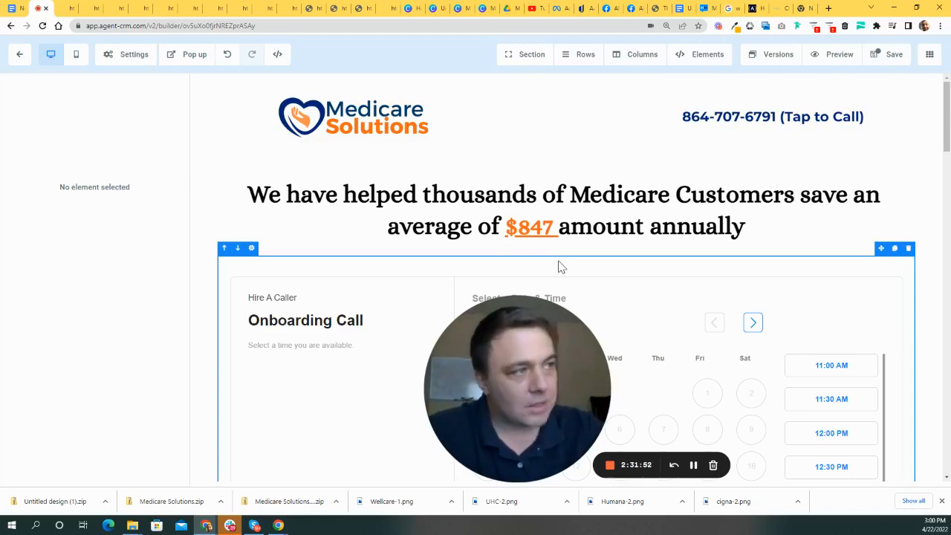
{"action": "scroll", "coordinate": [753, 304], "scroll_direction": "down", "scroll_amount": 2}
{"action": "scroll", "coordinate": [723, 297], "scroll_direction": "up", "scroll_amount": 2}
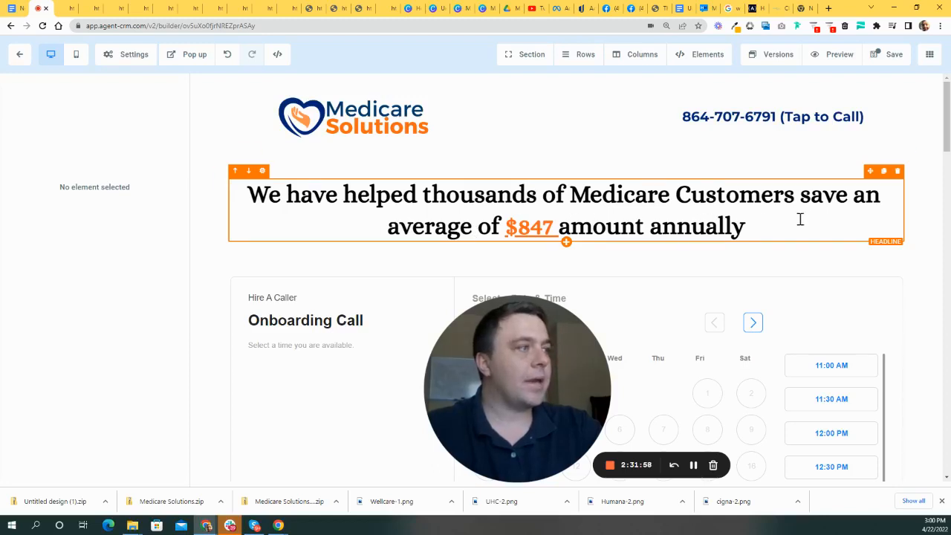
- Rewrite the headline after 'We' to end 'enrolling in Medicare and we can help you too', without the exclamation mark
{"action": "left_click_drag", "start_coordinate": [732, 223], "coordinate": [286, 195]}
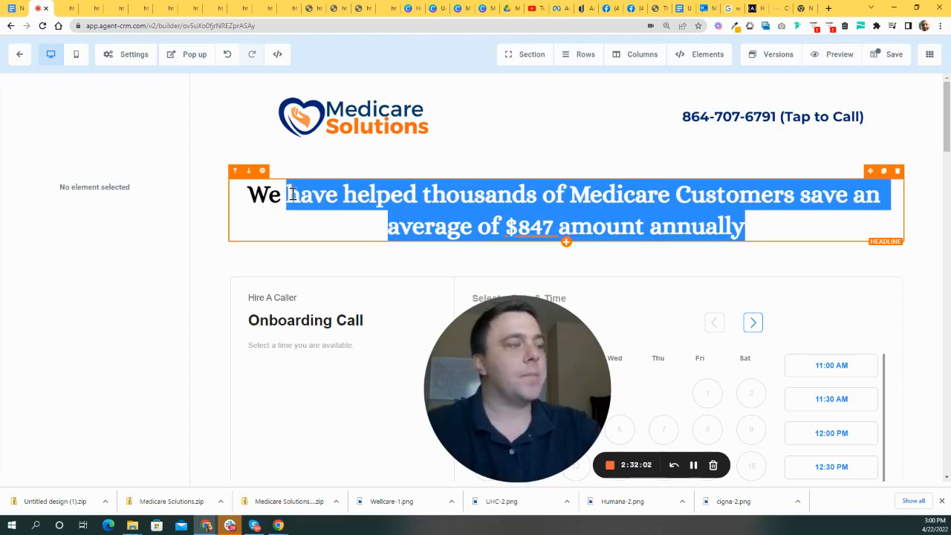
{"action": "left_click", "coordinate": [403, 197]}
{"action": "left_click_drag", "start_coordinate": [690, 222], "coordinate": [281, 190]}
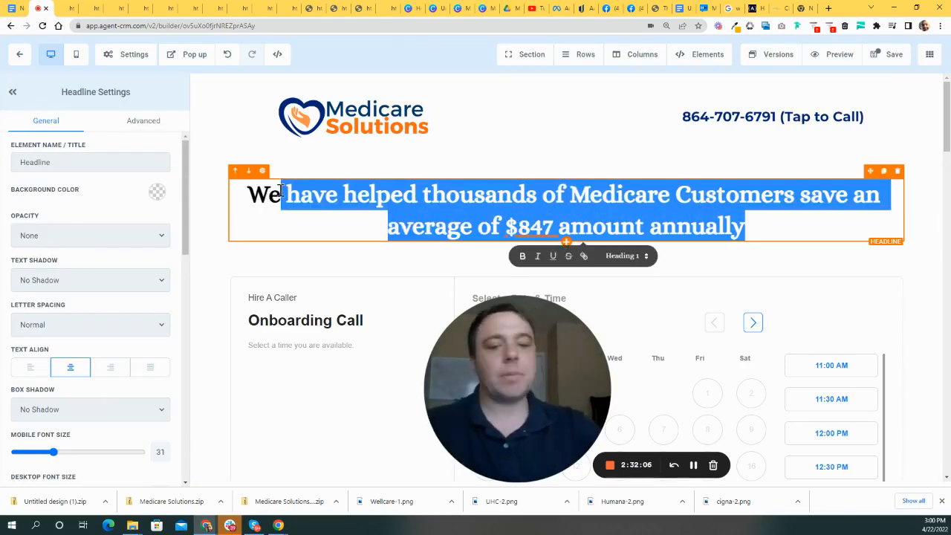
{"action": "key", "text": "BackSpace"}
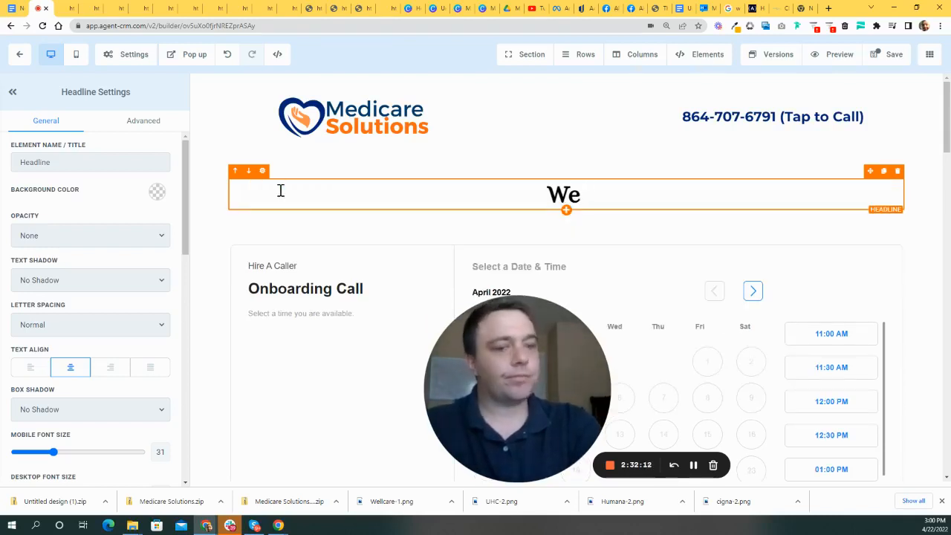
{"action": "type", "text": "have walked "}
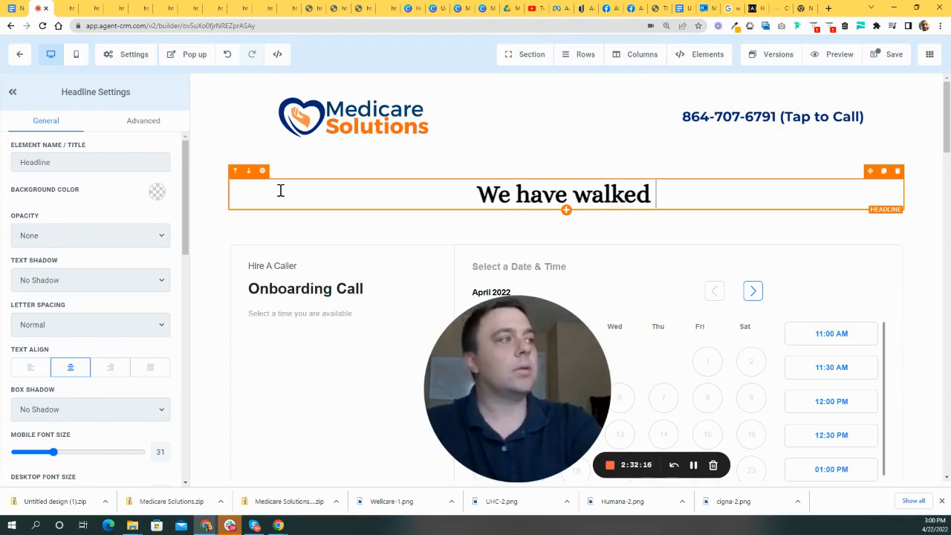
{"action": "type", "text": "so many "}
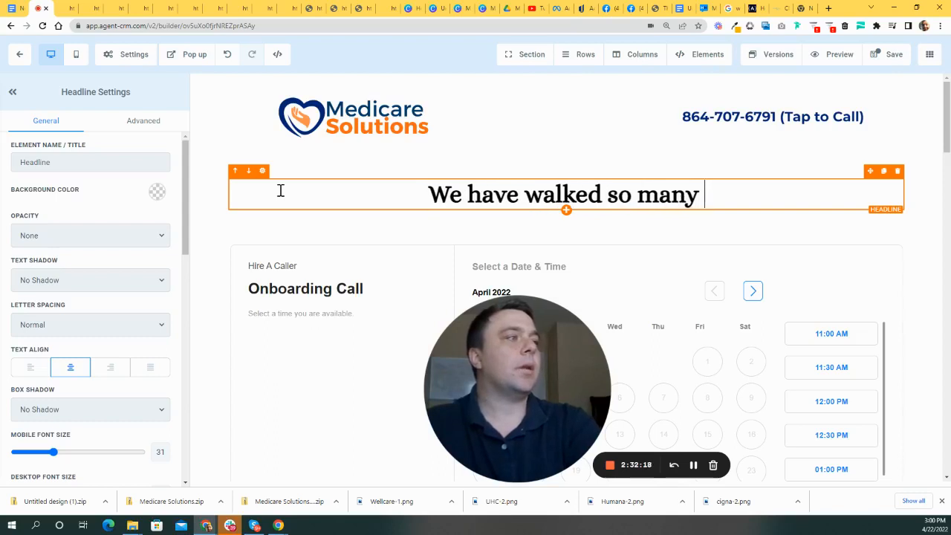
{"action": "type", "text": "of our clients through "}
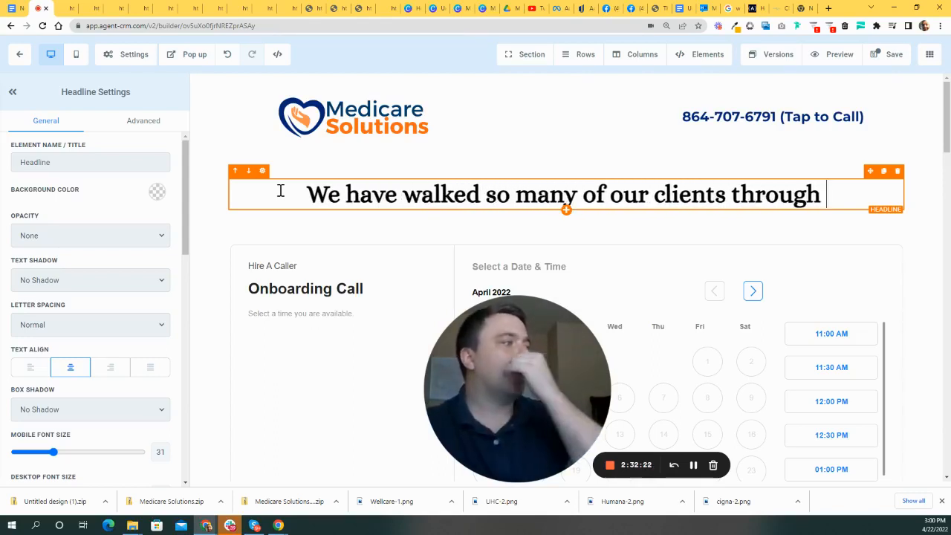
{"action": "type", "text": "the co"}
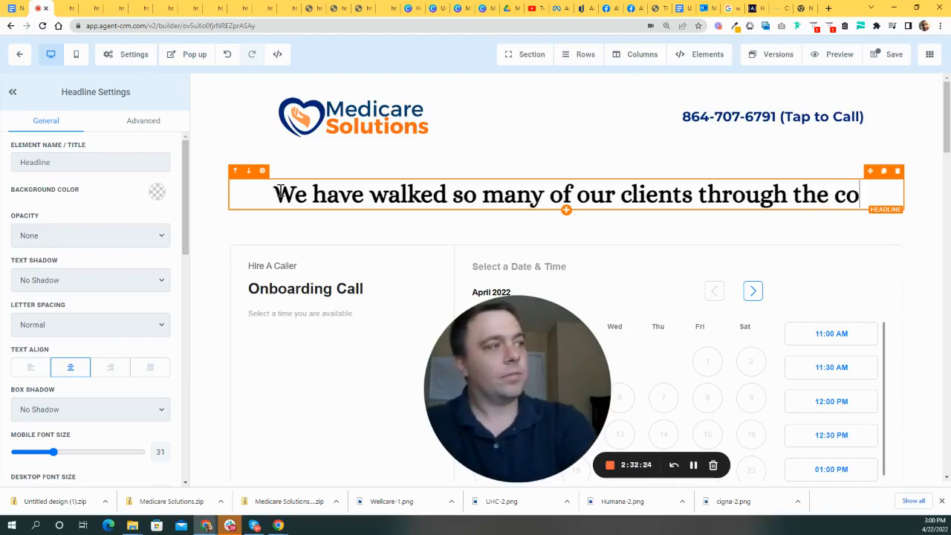
{"action": "type", "text": "nfusing p"}
{"action": "type", "text": "rocess of "}
{"action": "type", "text": "enrolling in "}
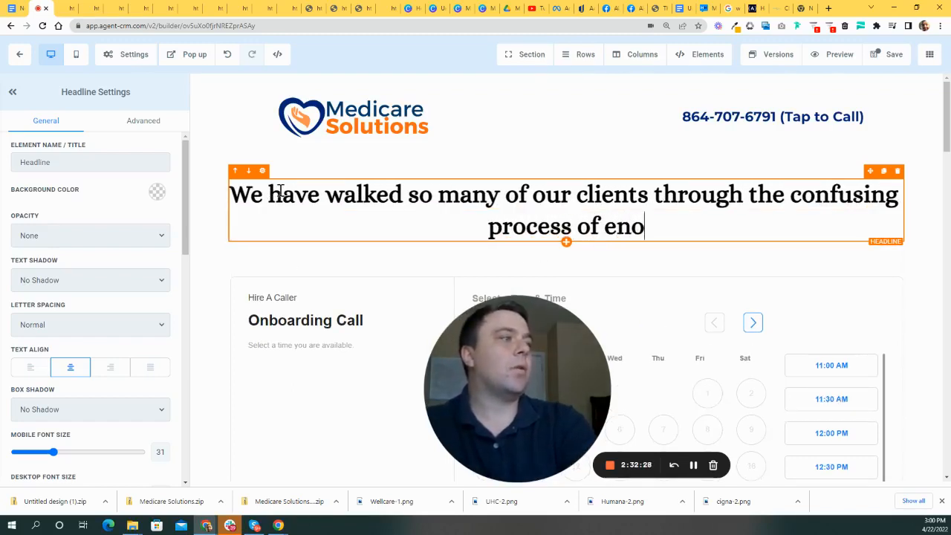
{"action": "type", "text": "Me"}
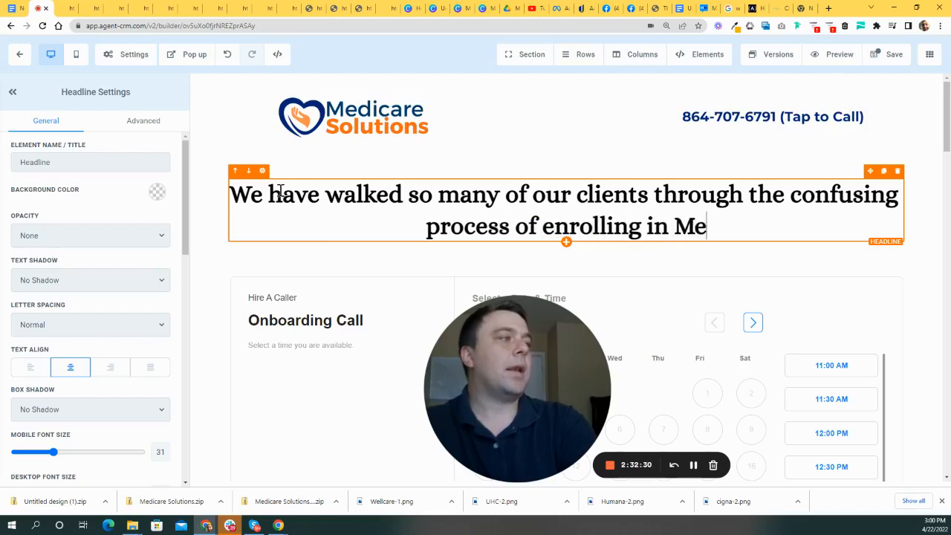
{"action": "type", "text": "dicare and we c"}
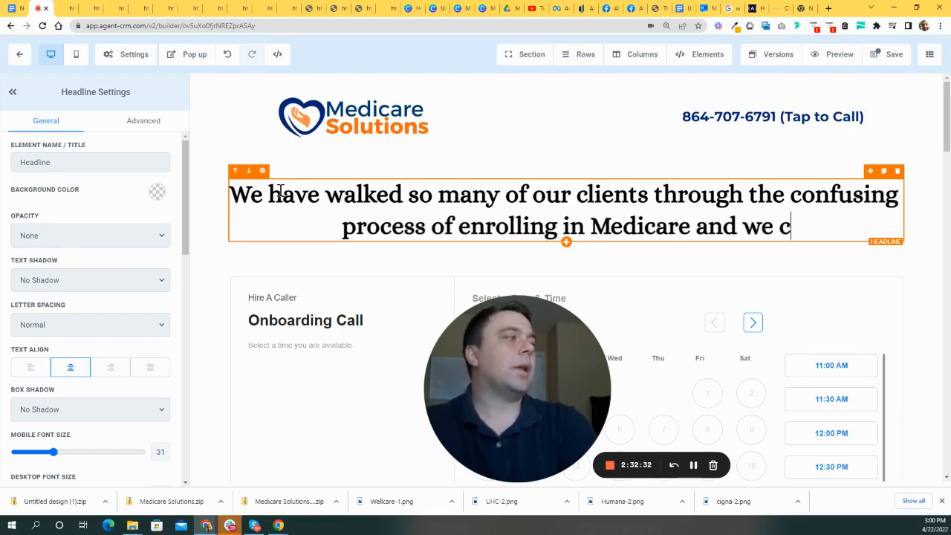
{"action": "type", "text": "an help you too!"}
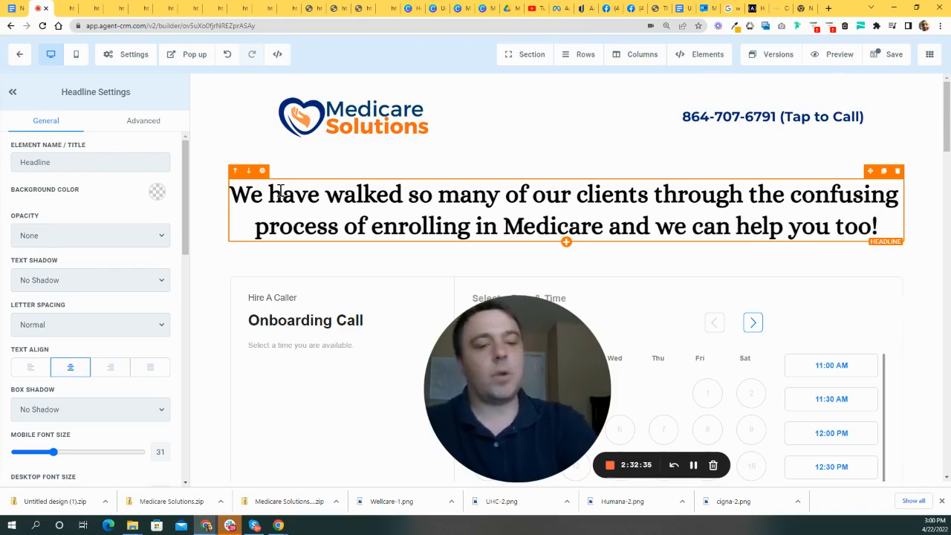
{"action": "key", "text": "BackSpace"}
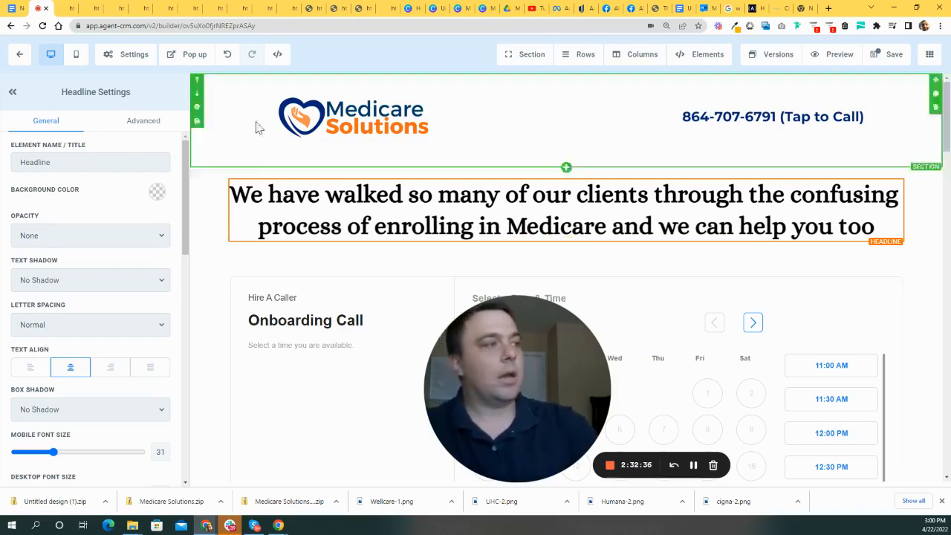
{"action": "scroll", "coordinate": [554, 185], "scroll_direction": "down", "scroll_amount": 1}
{"action": "scroll", "coordinate": [568, 189], "scroll_direction": "down", "scroll_amount": 3}
{"action": "scroll", "coordinate": [549, 171], "scroll_direction": "up", "scroll_amount": 3}
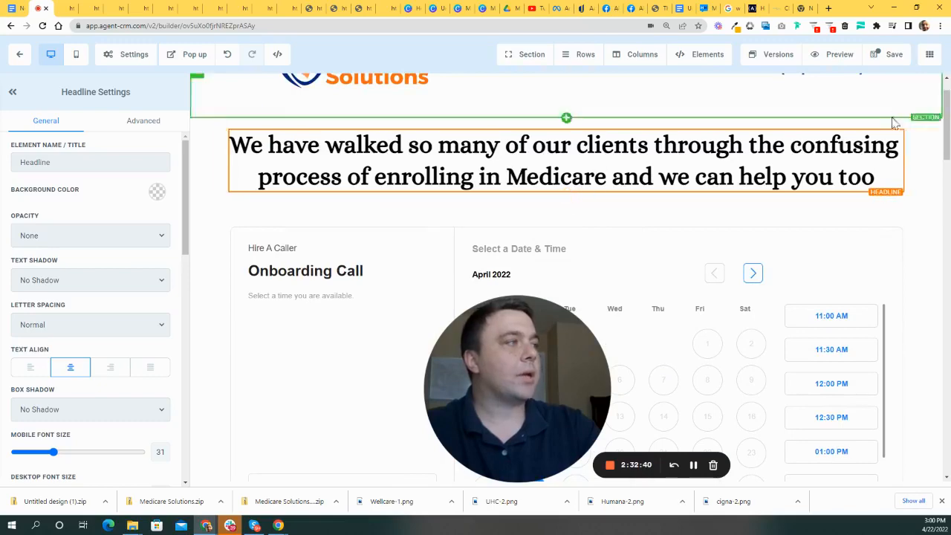
- Duplicate the existing headline with its Clone icon
{"action": "left_click", "coordinate": [883, 122]}
{"action": "scroll", "coordinate": [683, 138], "scroll_direction": "down", "scroll_amount": 2}
{"action": "scroll", "coordinate": [672, 178], "scroll_direction": "up", "scroll_amount": 3}
- Replace the copy's text with 'Book a quick phone call with one of our Agents Today'
{"action": "left_click", "coordinate": [681, 257]}
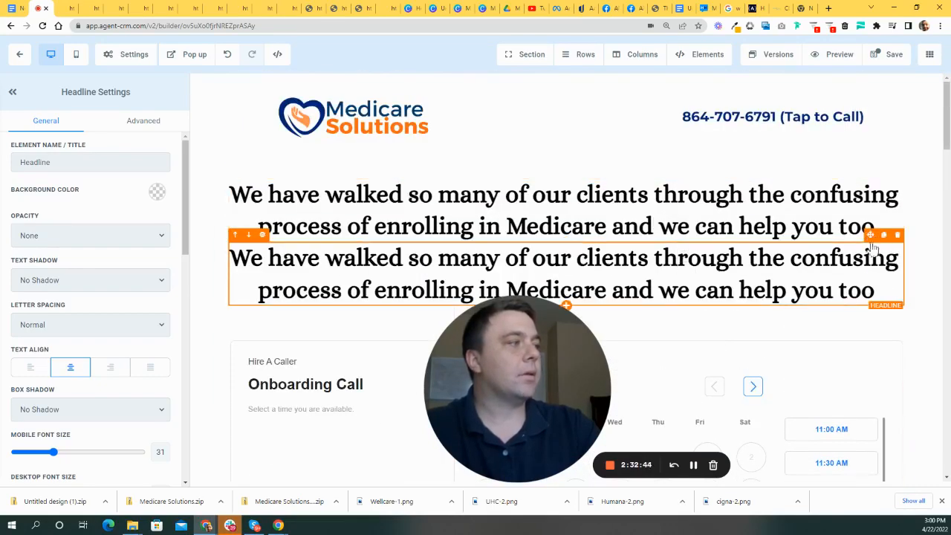
{"action": "left_click_drag", "start_coordinate": [885, 289], "coordinate": [197, 248]}
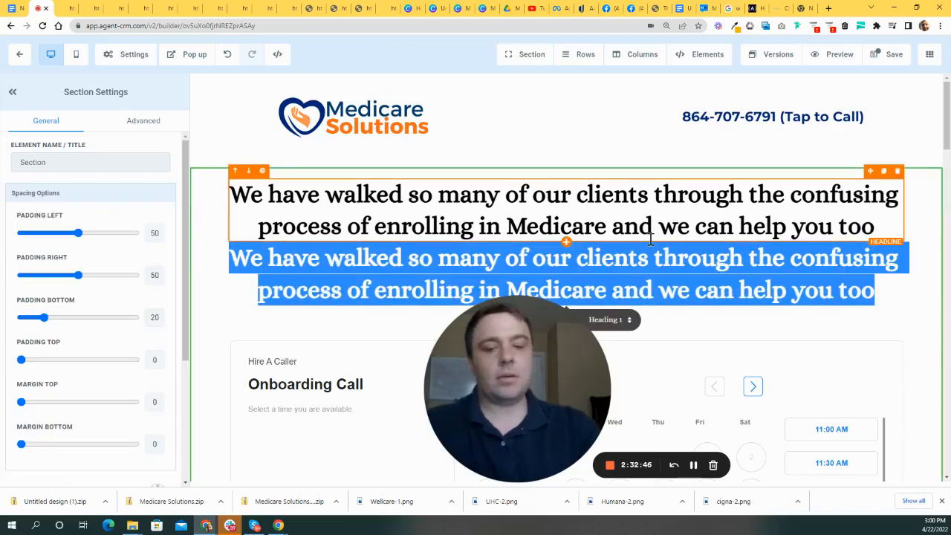
{"action": "type", "text": "Book a"}
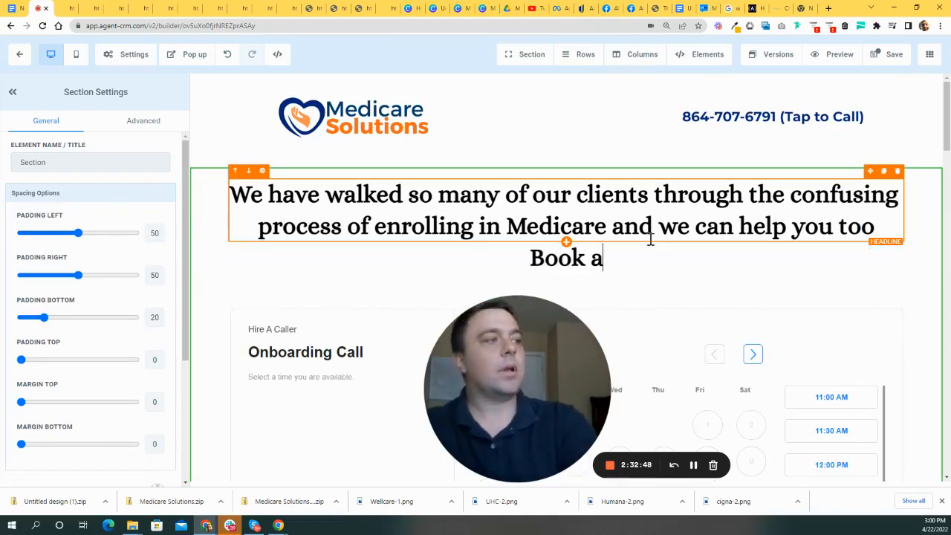
{"action": "type", "text": " quick phone call"}
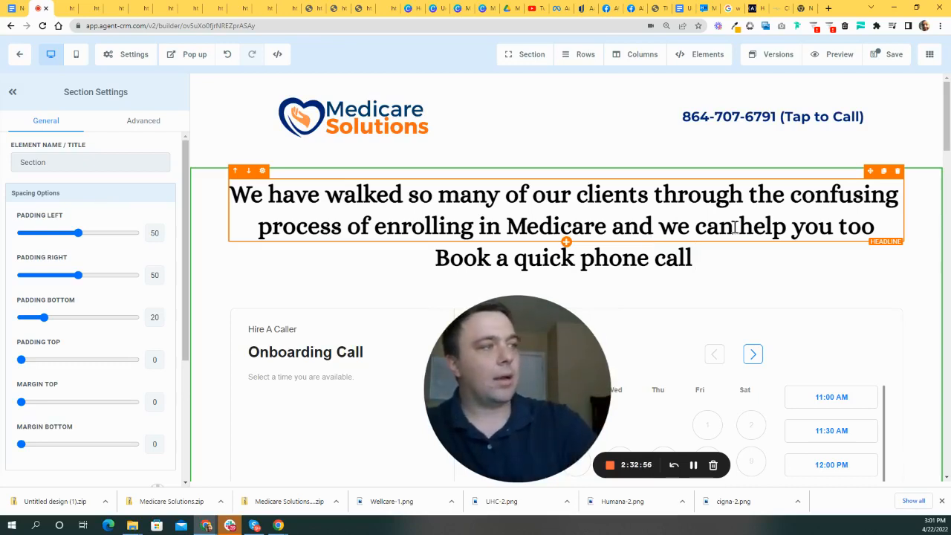
{"action": "type", "text": "wiht"}
{"action": "key", "text": "BackSpace"}
{"action": "key", "text": "BackSpace"}
{"action": "key", "text": "BackSpace"}
{"action": "type", "text": "th one of our Agents Today"}
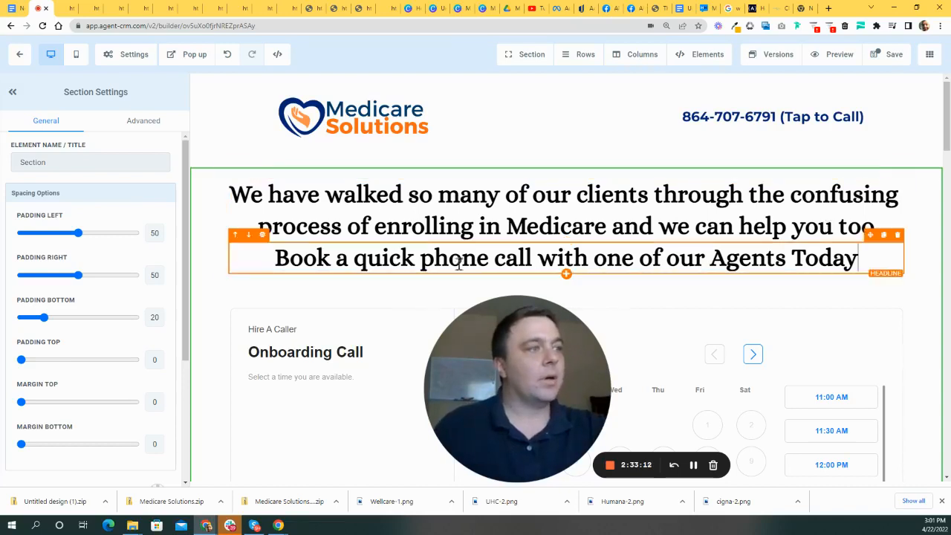
- Increase the top padding above the 'Book a quick phone call' headline
{"action": "left_click", "coordinate": [362, 260]}
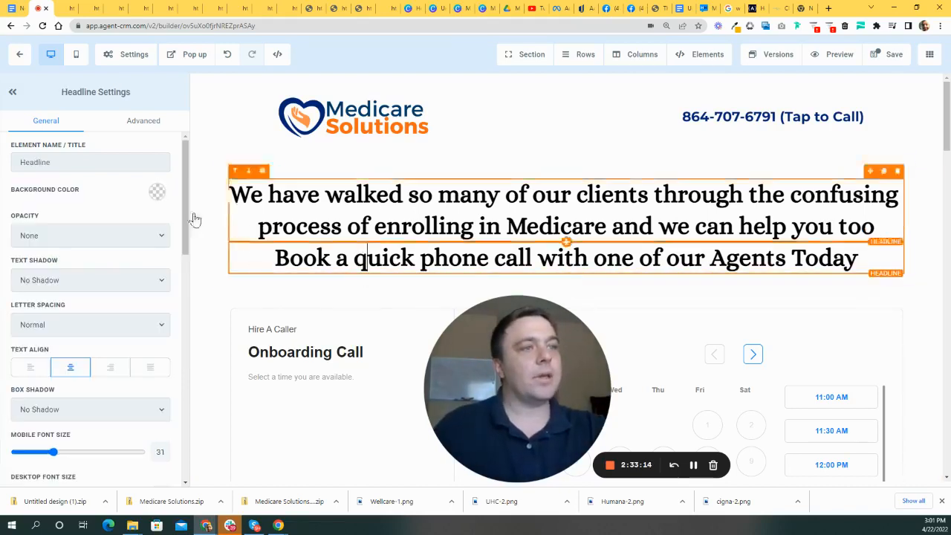
{"action": "scroll", "coordinate": [123, 290], "scroll_direction": "down", "scroll_amount": 3}
{"action": "scroll", "coordinate": [131, 340], "scroll_direction": "up", "scroll_amount": 2}
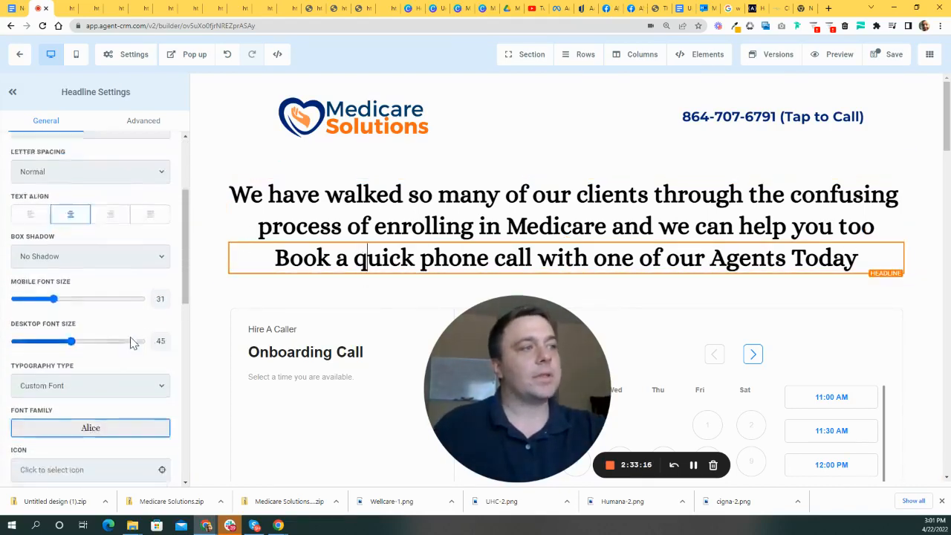
{"action": "scroll", "coordinate": [121, 329], "scroll_direction": "up", "scroll_amount": 2}
{"action": "scroll", "coordinate": [124, 334], "scroll_direction": "down", "scroll_amount": 10}
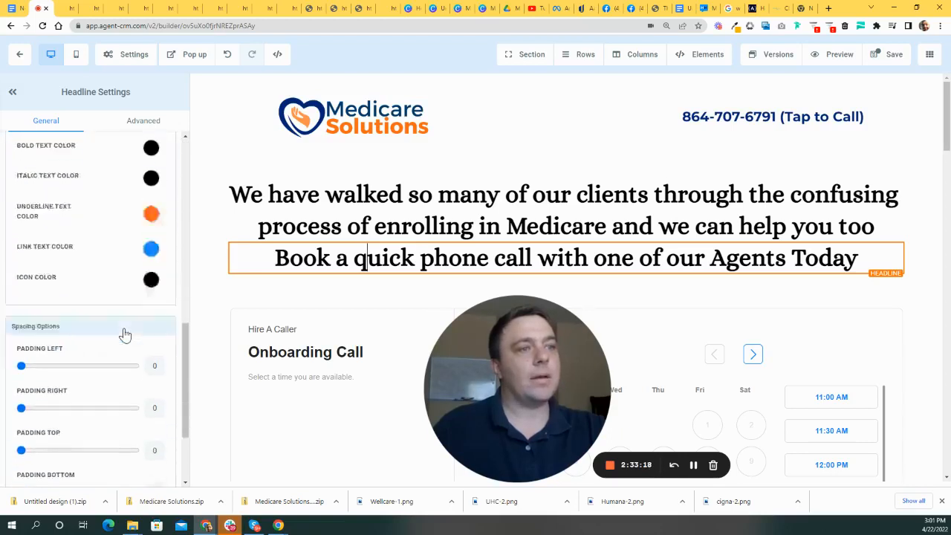
{"action": "left_click_drag", "start_coordinate": [25, 326], "coordinate": [43, 324]}
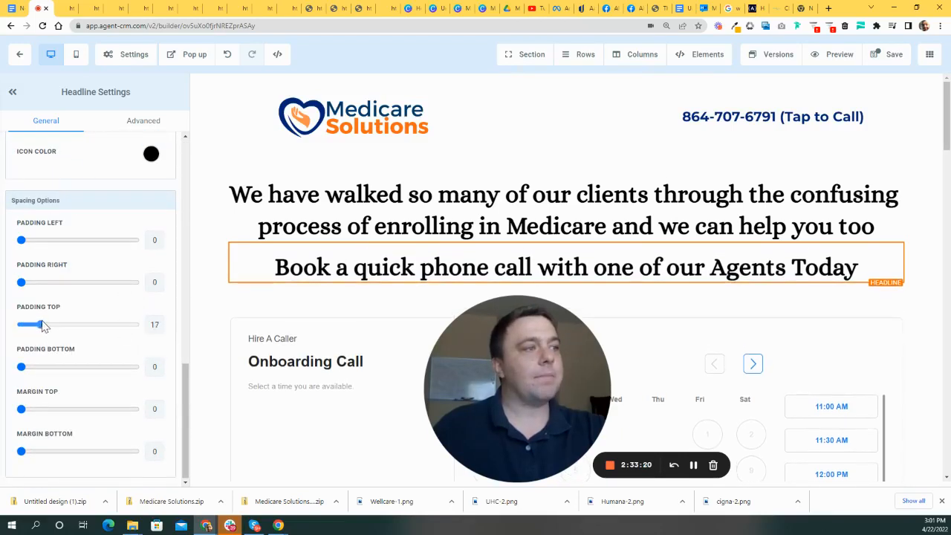
{"action": "left_click", "coordinate": [290, 294]}
{"action": "left_click", "coordinate": [837, 269]}
{"action": "left_click_drag", "start_coordinate": [862, 267], "coordinate": [564, 280]}
{"action": "left_click", "coordinate": [564, 276]}
{"action": "scroll", "coordinate": [144, 334], "scroll_direction": "down", "scroll_amount": 5}
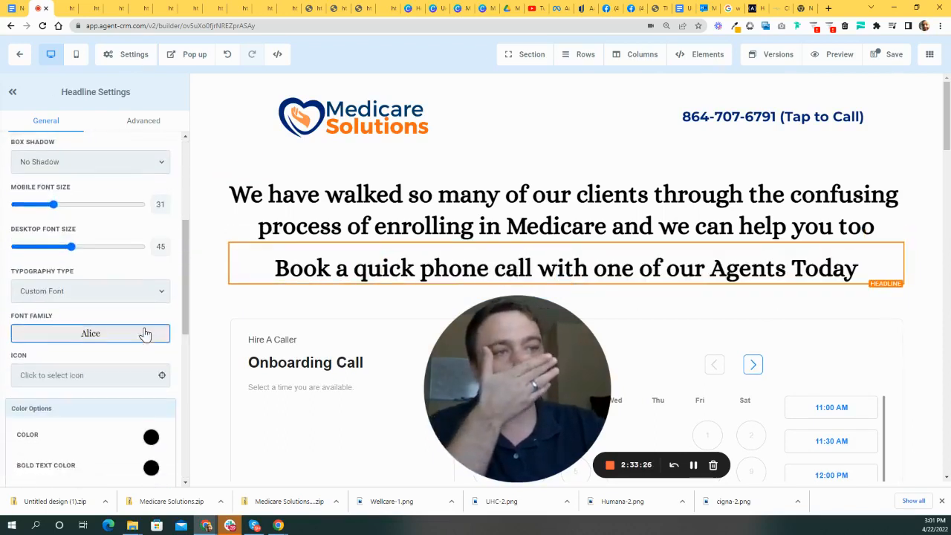
- Set the headline's font family to Open Sans after briefly trying Montserrat
{"action": "left_click", "coordinate": [108, 236]}
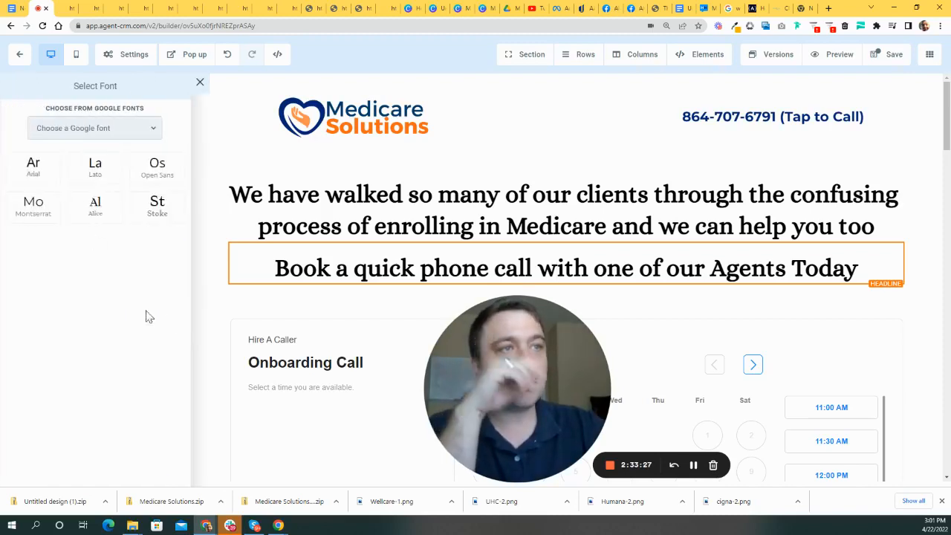
{"action": "left_click", "coordinate": [55, 206]}
{"action": "left_click", "coordinate": [93, 234]}
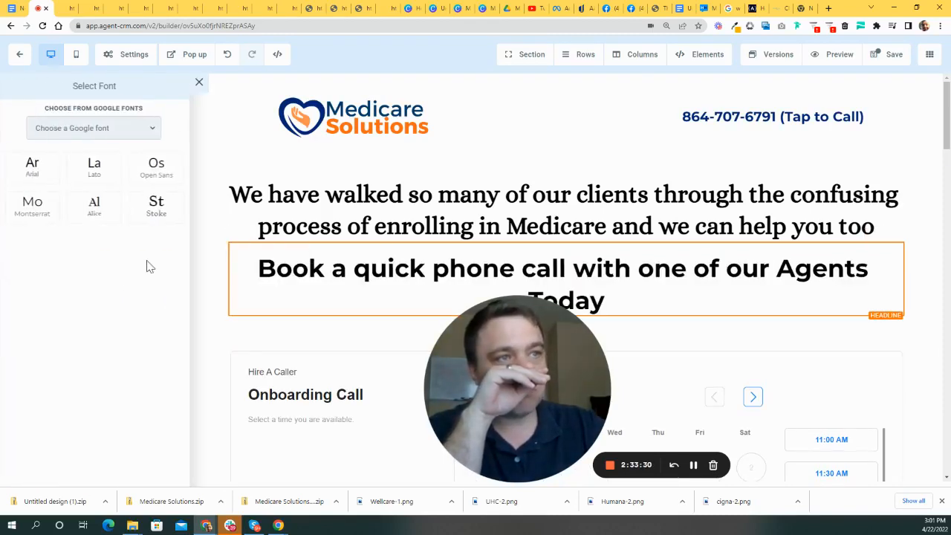
{"action": "left_click", "coordinate": [157, 168]}
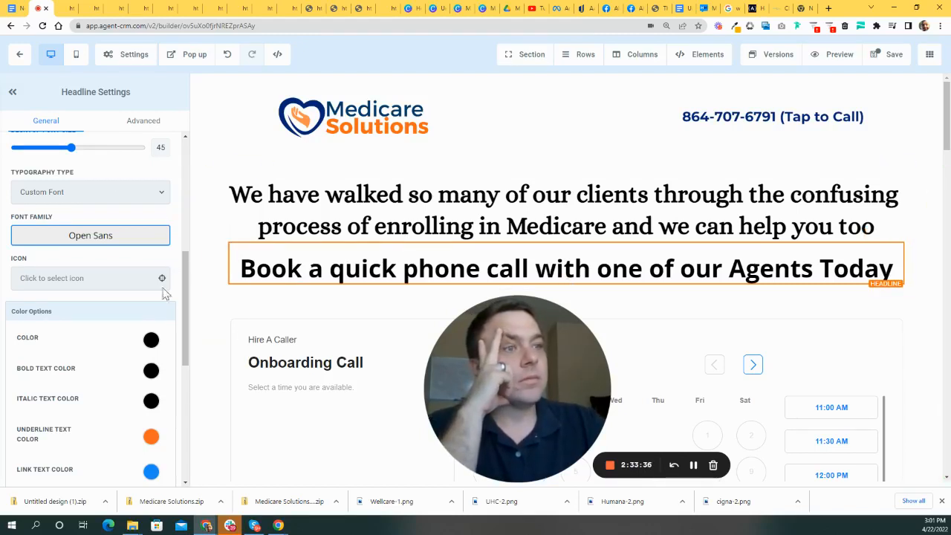
- Make the headline text colour orange and its bold text colour navy
{"action": "scroll", "coordinate": [156, 297], "scroll_direction": "down", "scroll_amount": 2}
{"action": "left_click", "coordinate": [151, 241]}
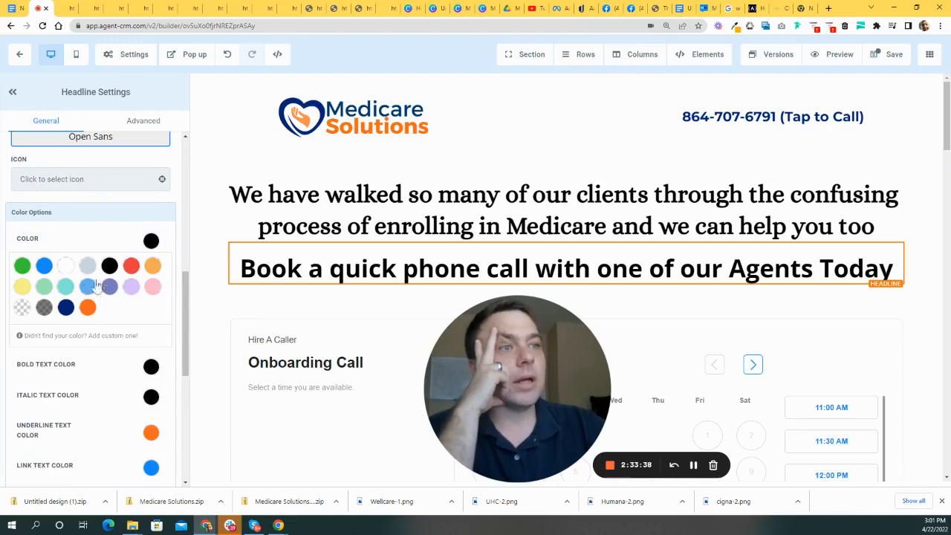
{"action": "left_click", "coordinate": [87, 307]}
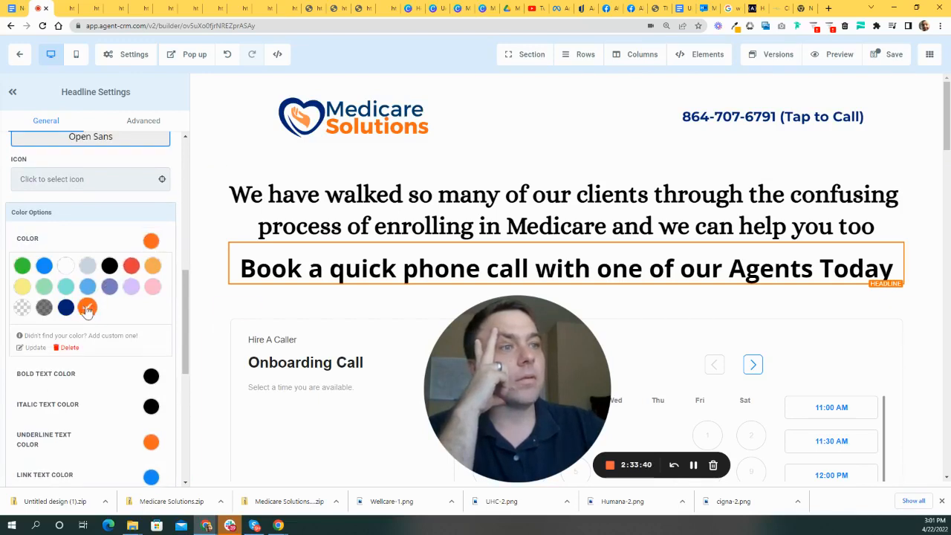
{"action": "left_click", "coordinate": [151, 242]}
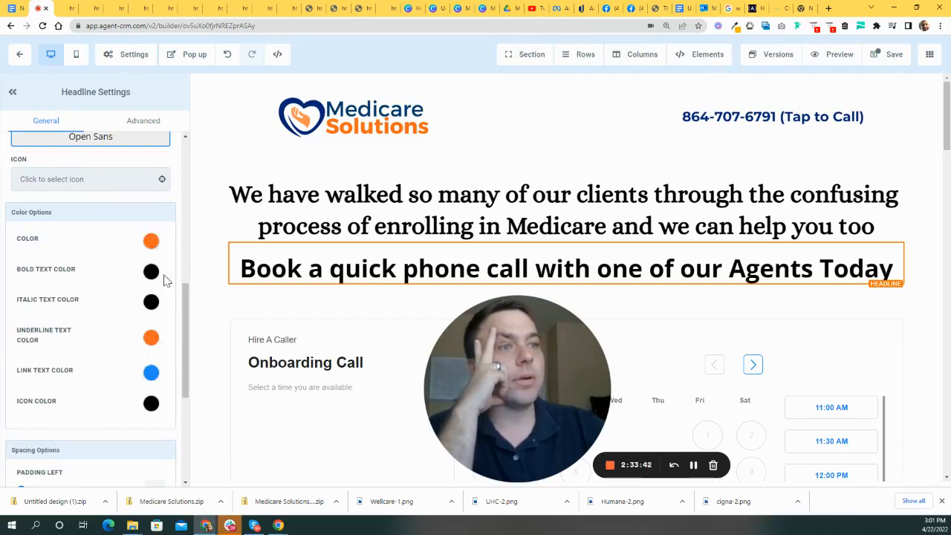
{"action": "left_click", "coordinate": [151, 272]}
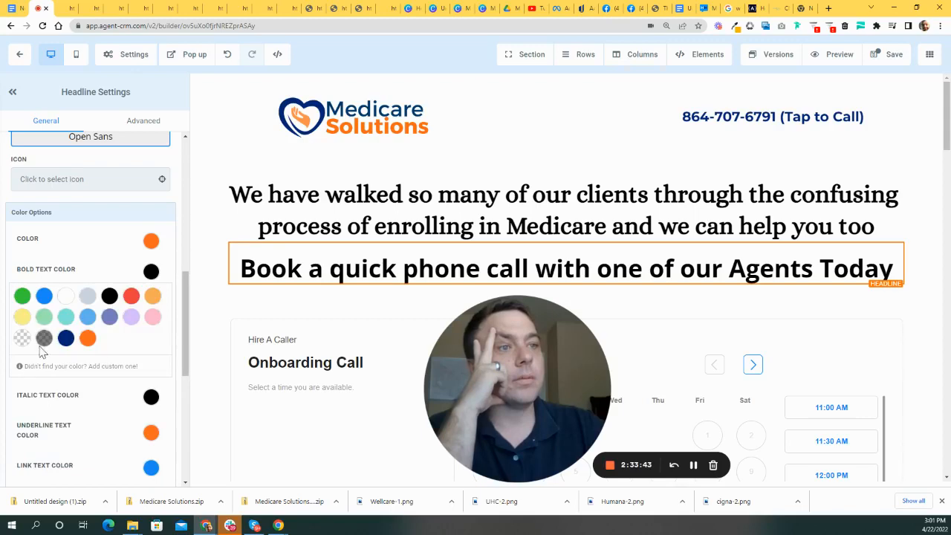
{"action": "left_click", "coordinate": [89, 340]}
{"action": "left_click", "coordinate": [66, 338]}
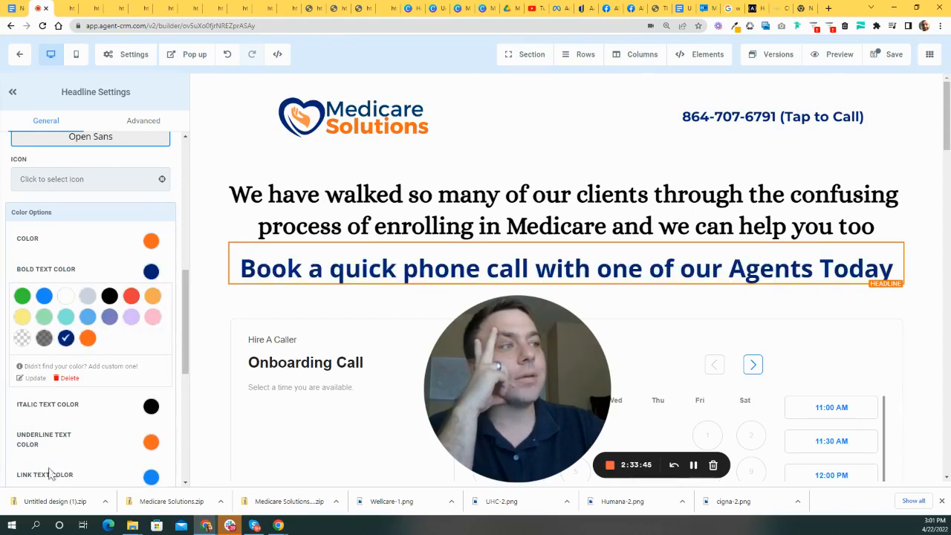
{"action": "left_click", "coordinate": [218, 302]}
- Delete the whole row of insurer logos, including the Allwell logo
{"action": "scroll", "coordinate": [817, 256], "scroll_direction": "down", "scroll_amount": 2}
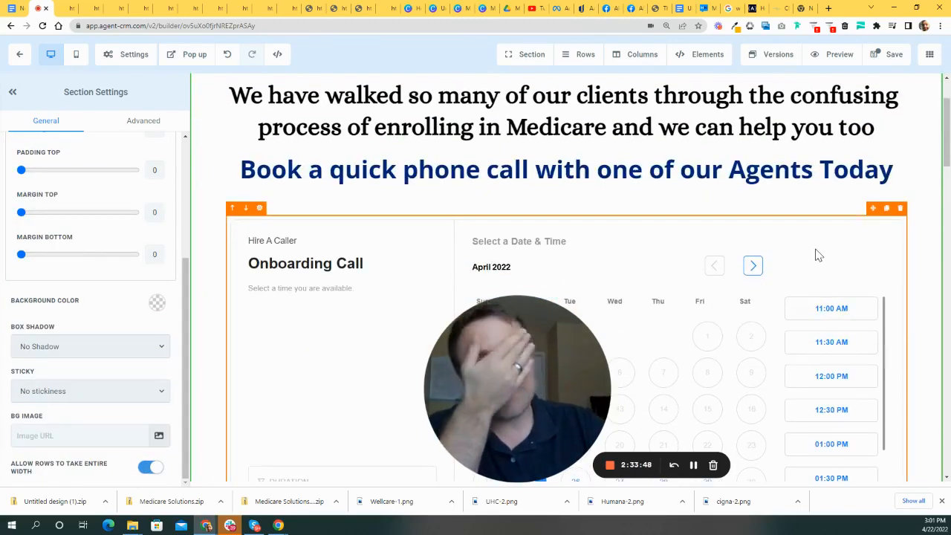
{"action": "scroll", "coordinate": [817, 247], "scroll_direction": "down", "scroll_amount": 8}
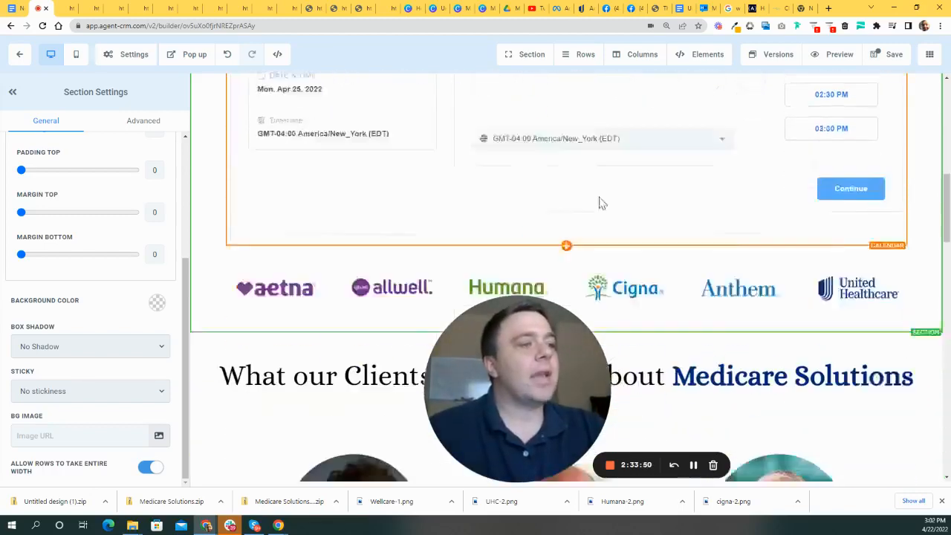
{"action": "scroll", "coordinate": [727, 268], "scroll_direction": "up", "scroll_amount": 5}
{"action": "scroll", "coordinate": [732, 245], "scroll_direction": "down", "scroll_amount": 4}
{"action": "left_click", "coordinate": [373, 250]}
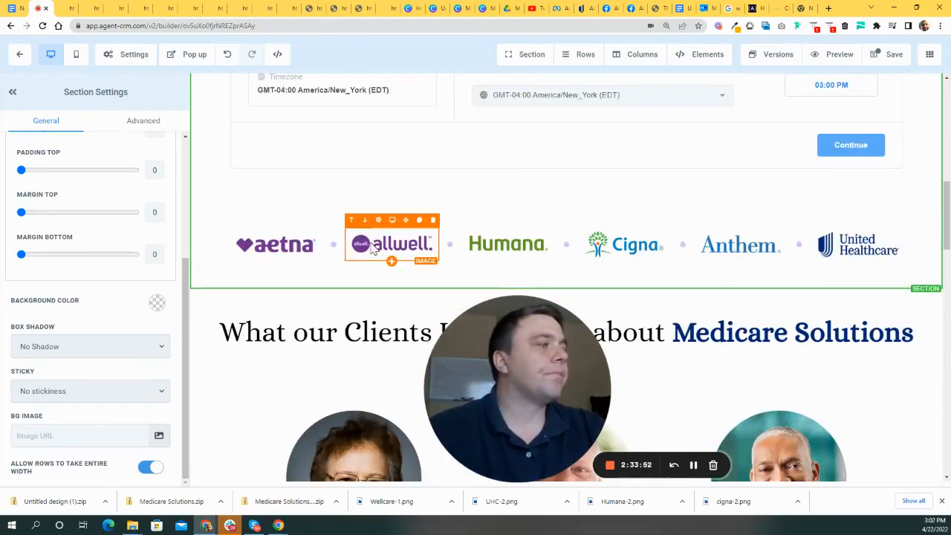
{"action": "left_click", "coordinate": [907, 203]}
- Remove the middle and second testimonial columns, including the photo and stars
{"action": "scroll", "coordinate": [520, 319], "scroll_direction": "down", "scroll_amount": 5}
{"action": "scroll", "coordinate": [582, 273], "scroll_direction": "up", "scroll_amount": 2}
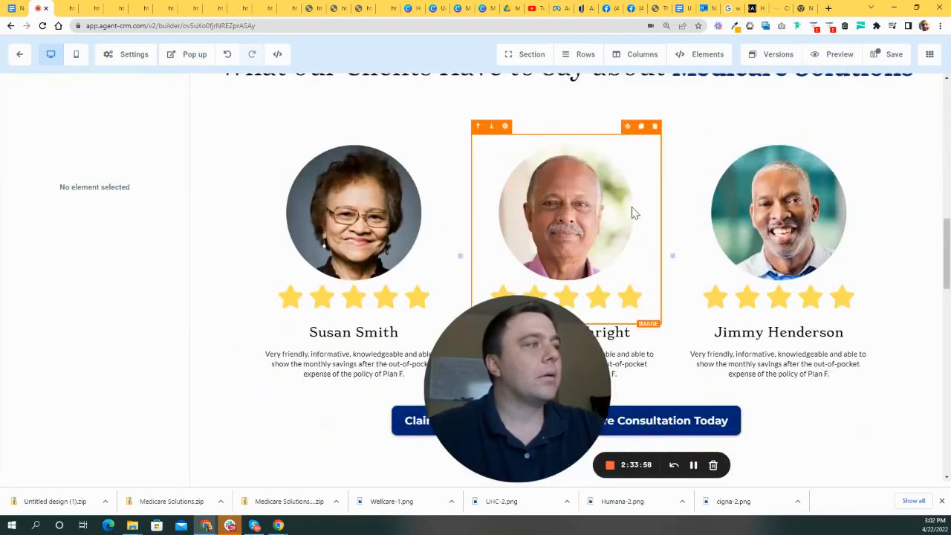
{"action": "left_click_drag", "start_coordinate": [517, 461], "coordinate": [852, 389]}
{"action": "scroll", "coordinate": [670, 260], "scroll_direction": "up", "scroll_amount": 2}
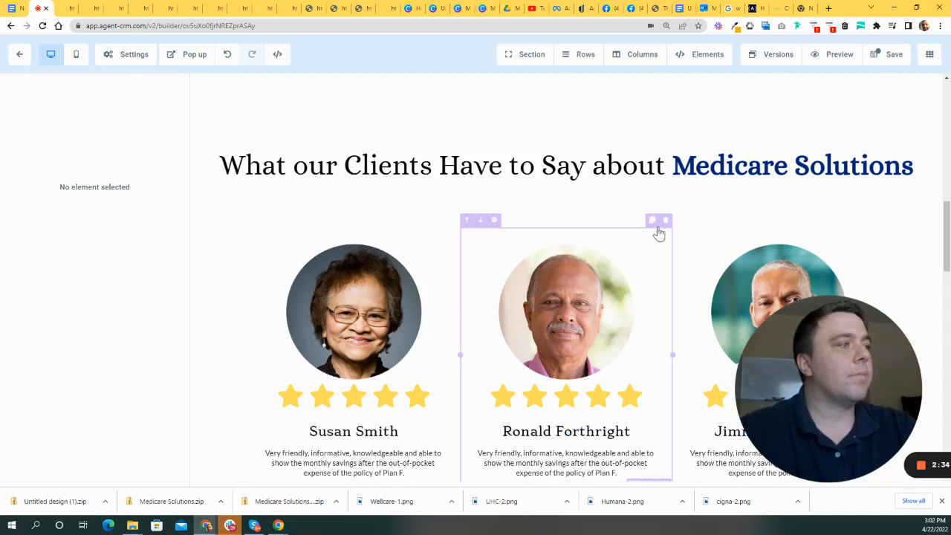
{"action": "left_click", "coordinate": [664, 223]}
{"action": "scroll", "coordinate": [823, 197], "scroll_direction": "down", "scroll_amount": 2}
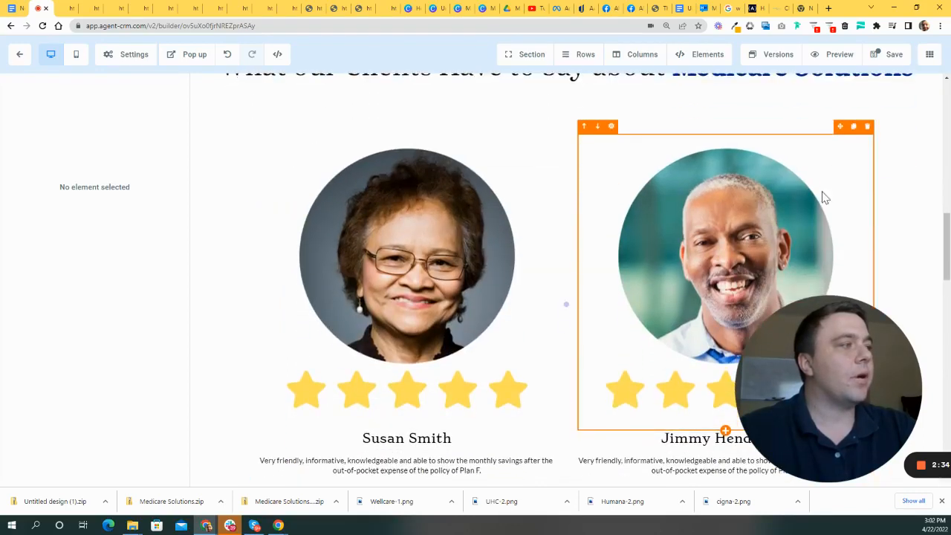
{"action": "left_click", "coordinate": [868, 128]}
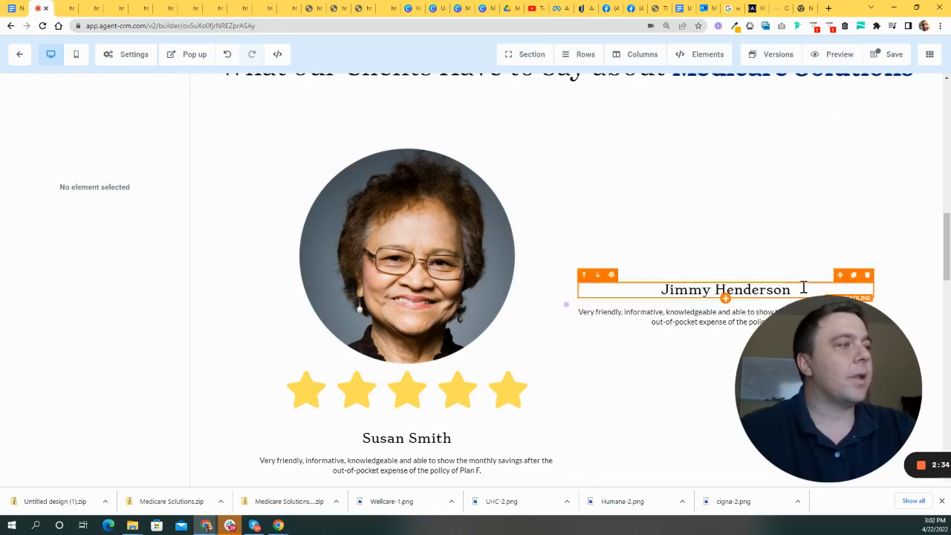
{"action": "left_click", "coordinate": [877, 128]}
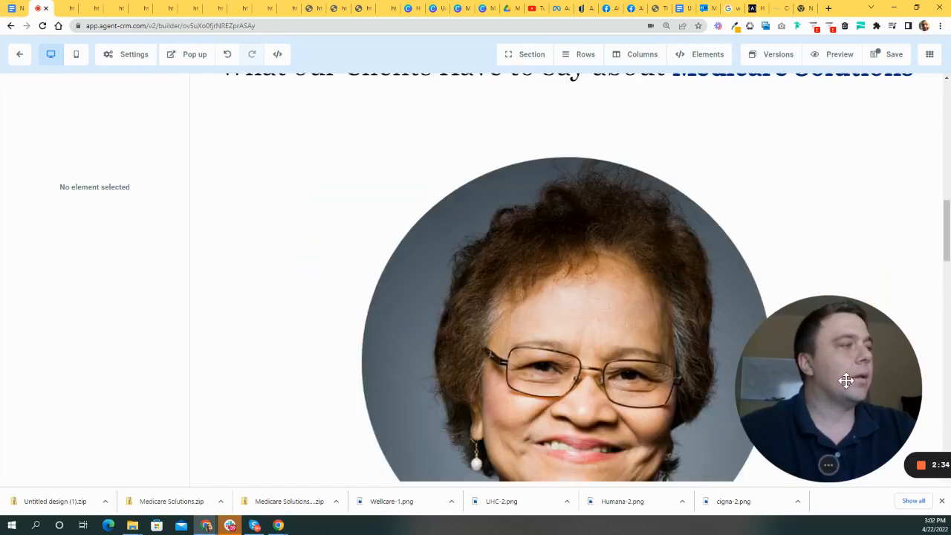
{"action": "scroll", "coordinate": [564, 176], "scroll_direction": "down", "scroll_amount": 3}
{"action": "scroll", "coordinate": [677, 379], "scroll_direction": "up", "scroll_amount": 2}
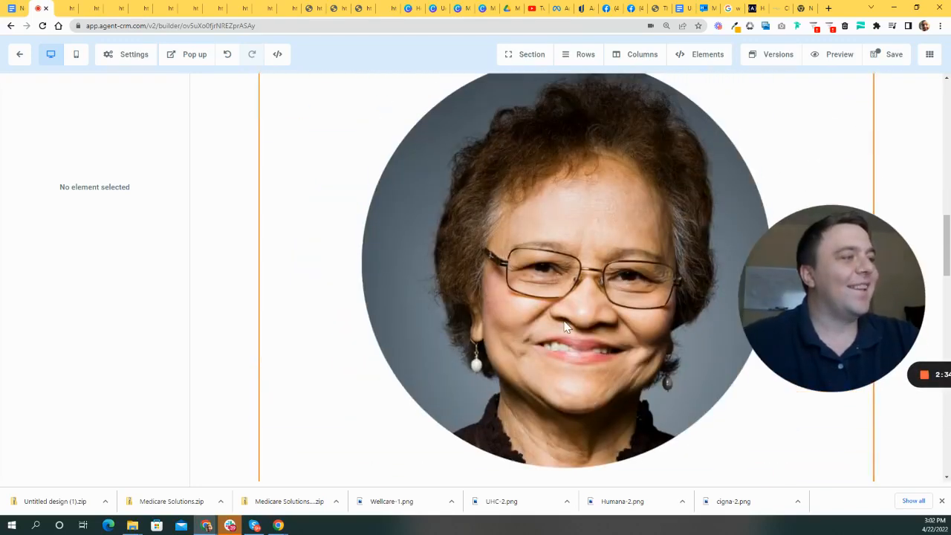
- Delete the remaining testimonial photo and then the client testimonial row
{"action": "left_click", "coordinate": [677, 379]}
{"action": "scroll", "coordinate": [158, 200], "scroll_direction": "down", "scroll_amount": 3}
{"action": "scroll", "coordinate": [156, 222], "scroll_direction": "down", "scroll_amount": 3}
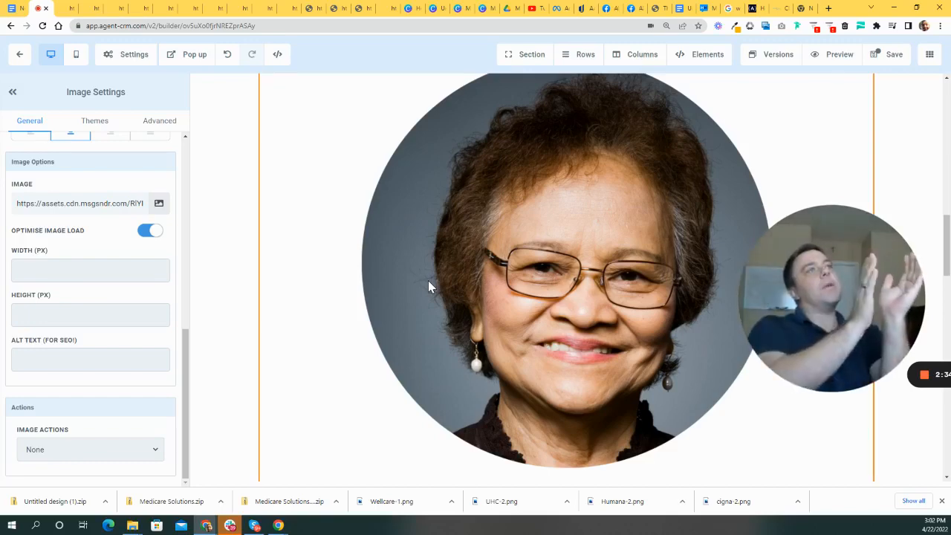
{"action": "scroll", "coordinate": [683, 283], "scroll_direction": "up", "scroll_amount": 5}
{"action": "scroll", "coordinate": [648, 262], "scroll_direction": "down", "scroll_amount": 3}
{"action": "scroll", "coordinate": [648, 261], "scroll_direction": "up", "scroll_amount": 3}
{"action": "left_click_drag", "start_coordinate": [809, 221], "coordinate": [509, 315]}
{"action": "left_click", "coordinate": [867, 225]}
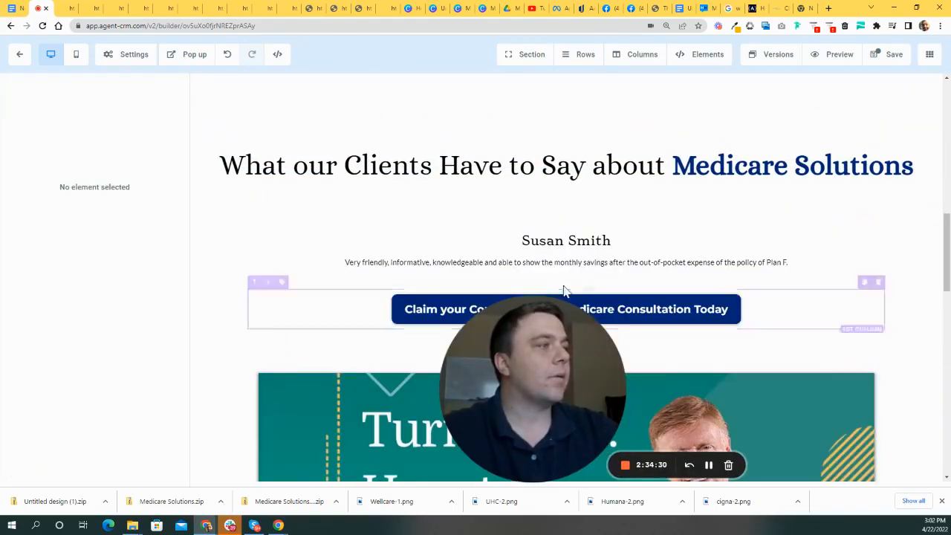
{"action": "left_click_drag", "start_coordinate": [555, 364], "coordinate": [690, 373]}
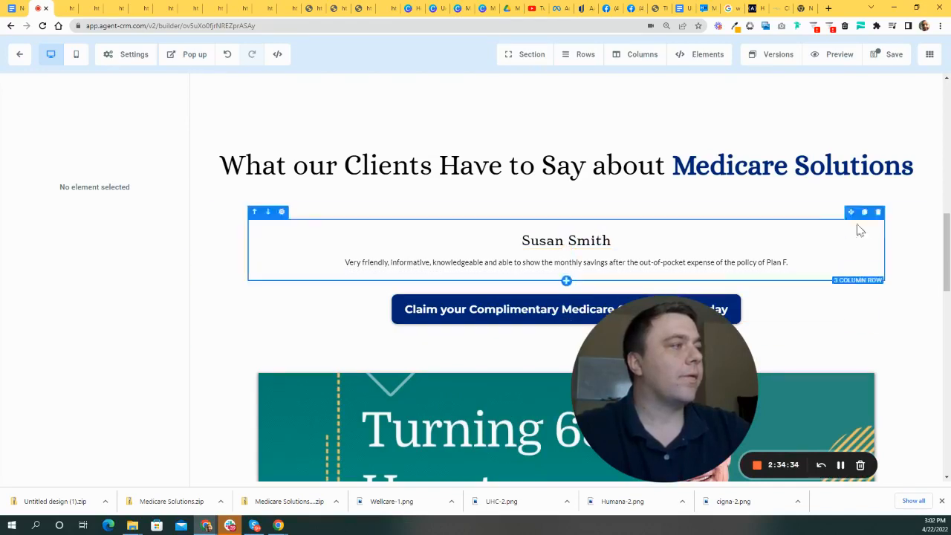
{"action": "left_click", "coordinate": [877, 213]}
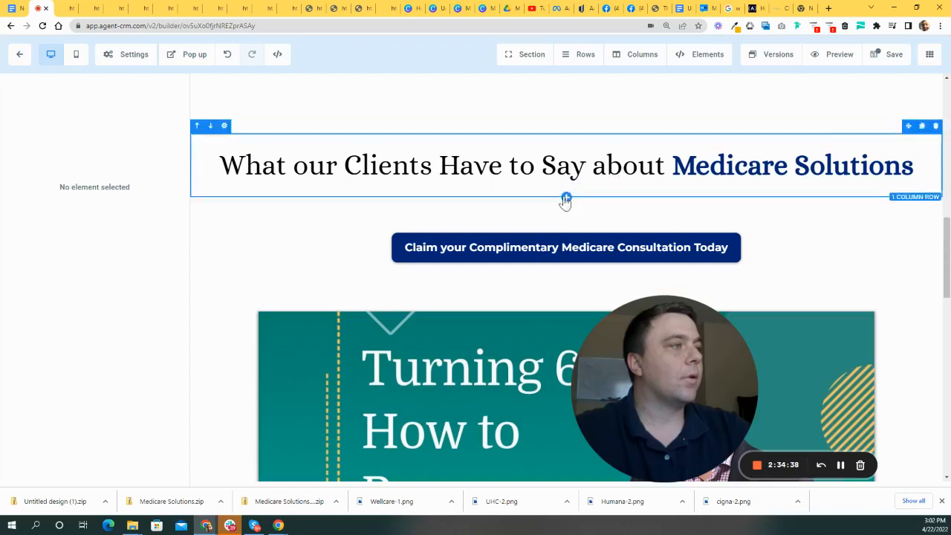
- Add a two-column row and retitle the heading 'Meet the CEO of Medicare Solutions'
{"action": "left_click", "coordinate": [566, 199]}
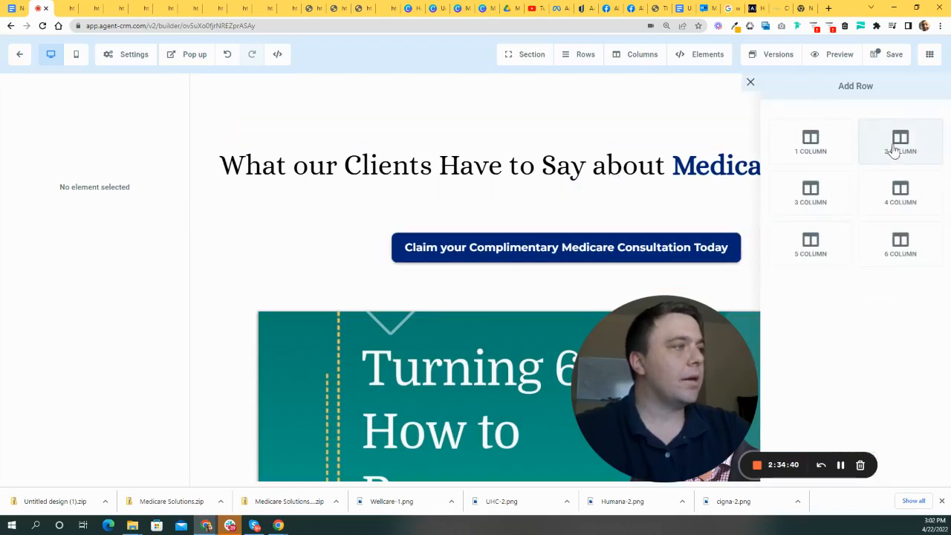
{"action": "left_click", "coordinate": [896, 148]}
{"action": "left_click_drag", "start_coordinate": [920, 162], "coordinate": [251, 162]}
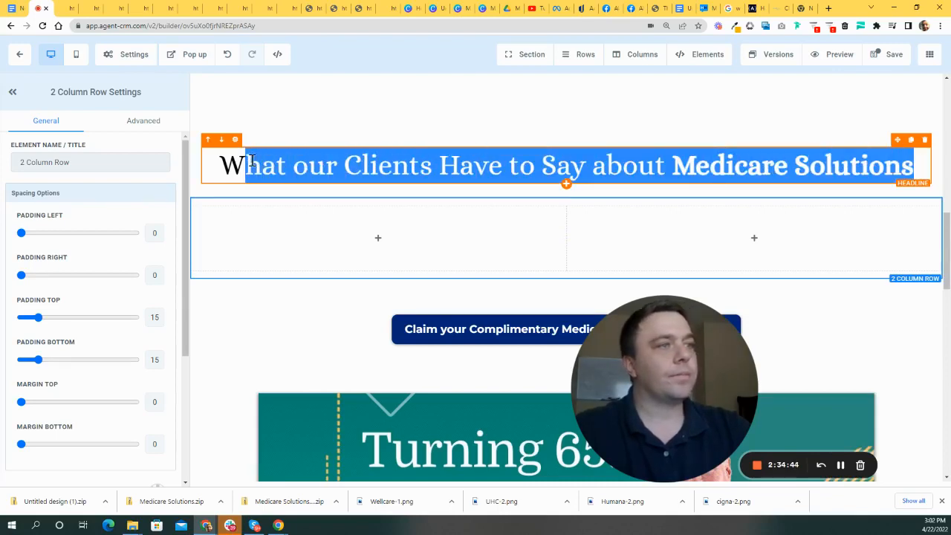
{"action": "key", "text": "BackSpace"}
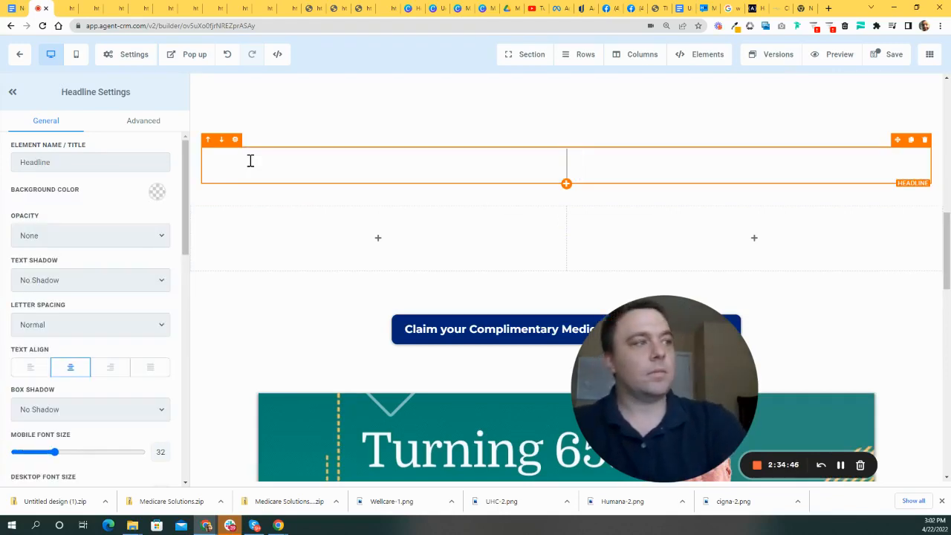
{"action": "type", "text": "et th"}
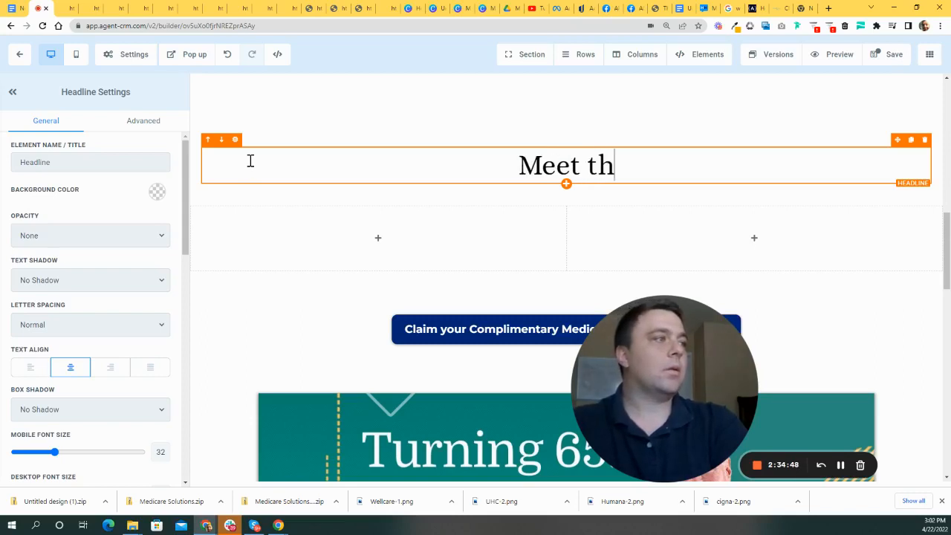
{"action": "type", "text": "e CEO of Medicare Solutions"}
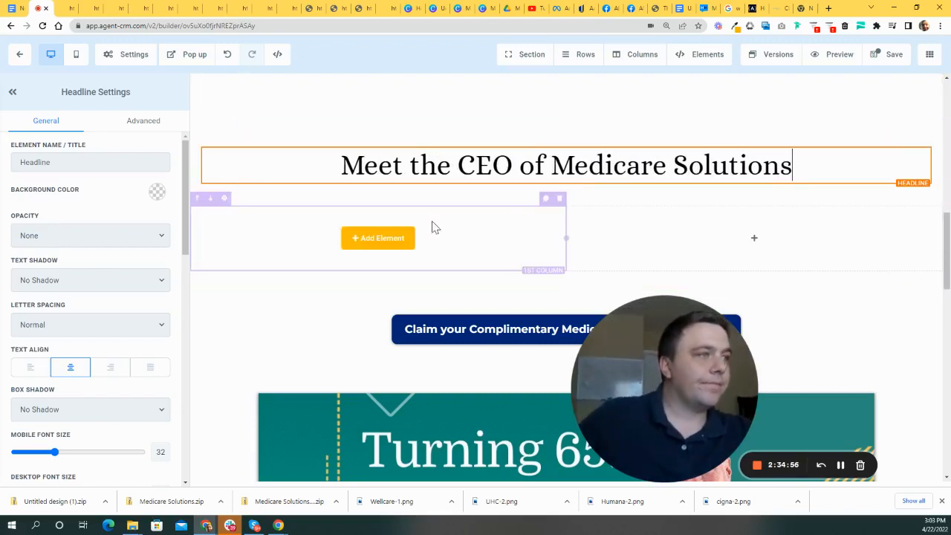
- Begin adding an element to the new row's left column
{"action": "scroll", "coordinate": [460, 252], "scroll_direction": "down", "scroll_amount": 2}
{"action": "scroll", "coordinate": [413, 240], "scroll_direction": "up", "scroll_amount": 2}
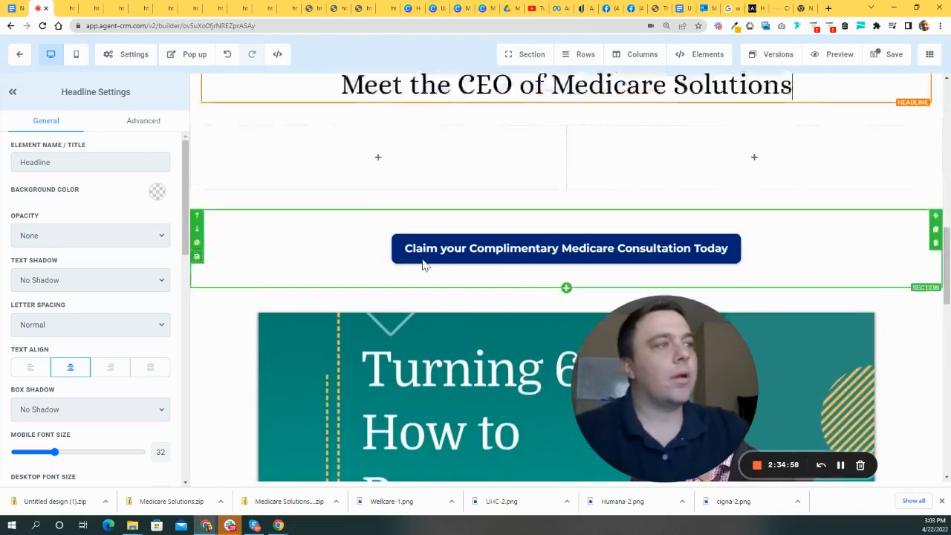
{"action": "left_click", "coordinate": [391, 243]}
{"action": "left_click_drag", "start_coordinate": [700, 387], "coordinate": [605, 368]}
{"action": "scroll", "coordinate": [796, 323], "scroll_direction": "up", "scroll_amount": 4}
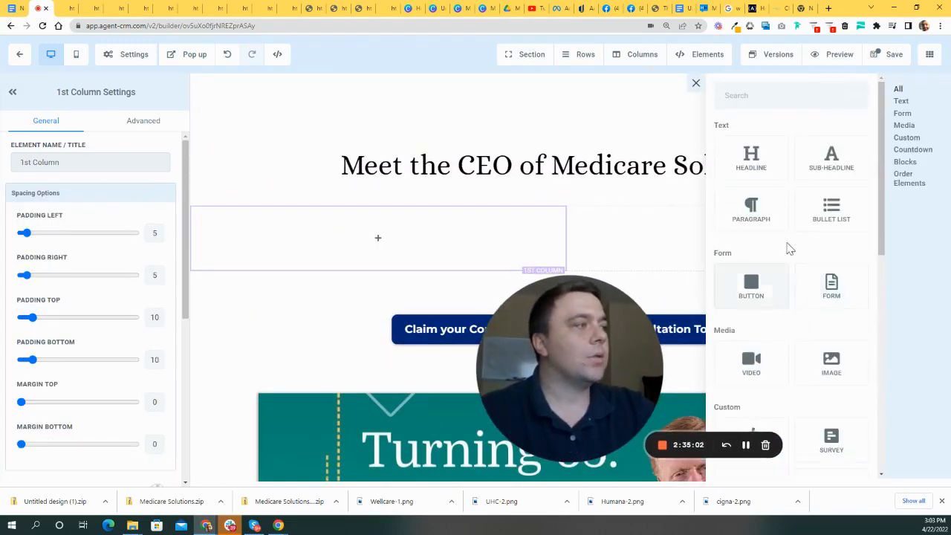
- Insert an Image element into the left column and open the media library
{"action": "scroll", "coordinate": [813, 290], "scroll_direction": "down", "scroll_amount": 1}
{"action": "left_click", "coordinate": [829, 326]}
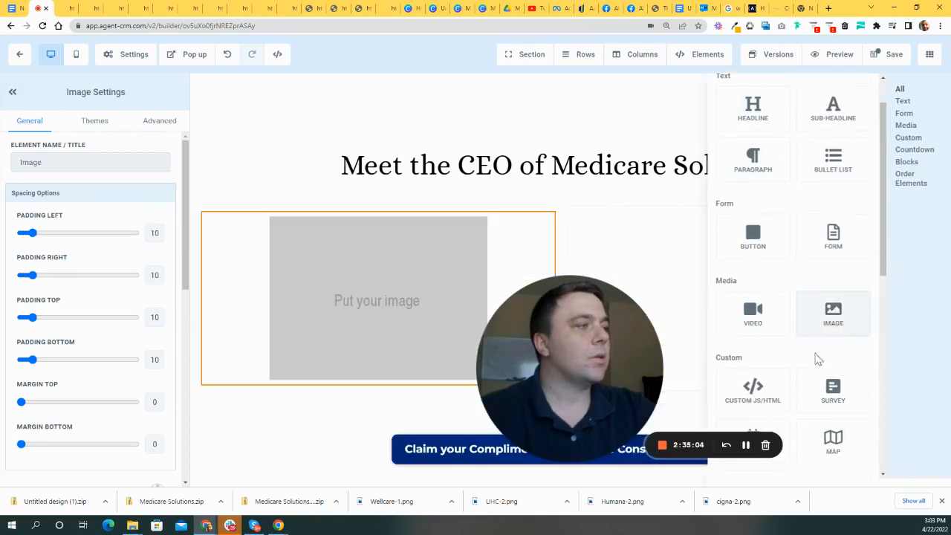
{"action": "left_click_drag", "start_coordinate": [590, 378], "coordinate": [735, 357]}
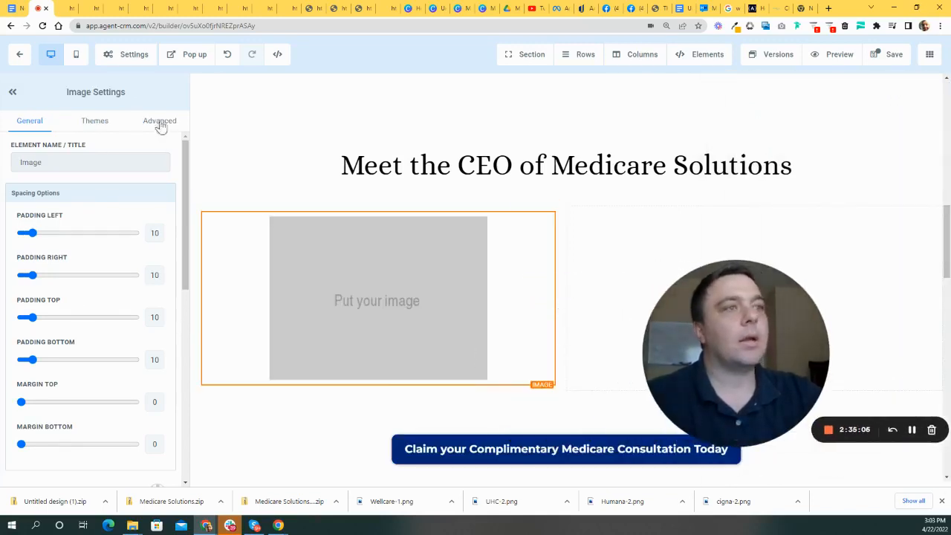
{"action": "scroll", "coordinate": [122, 307], "scroll_direction": "down", "scroll_amount": 3}
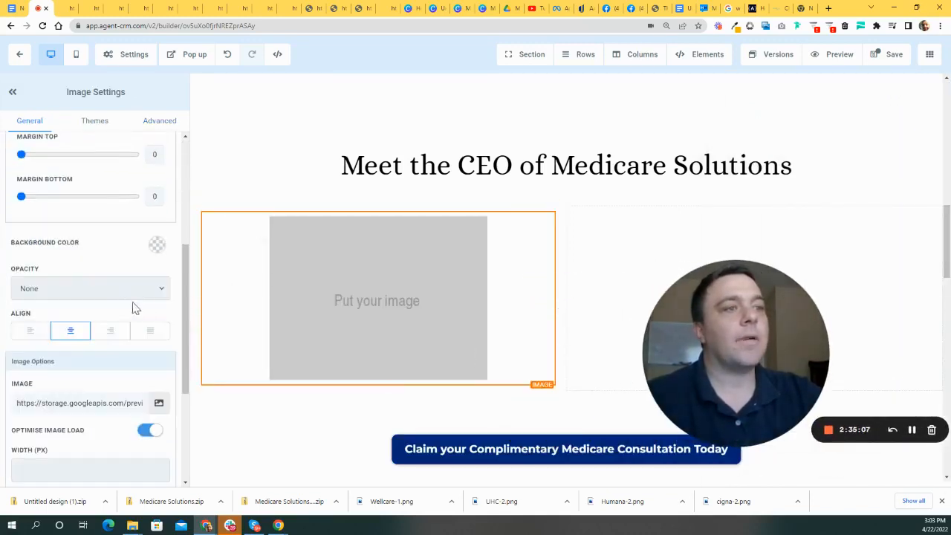
{"action": "left_click", "coordinate": [158, 403]}
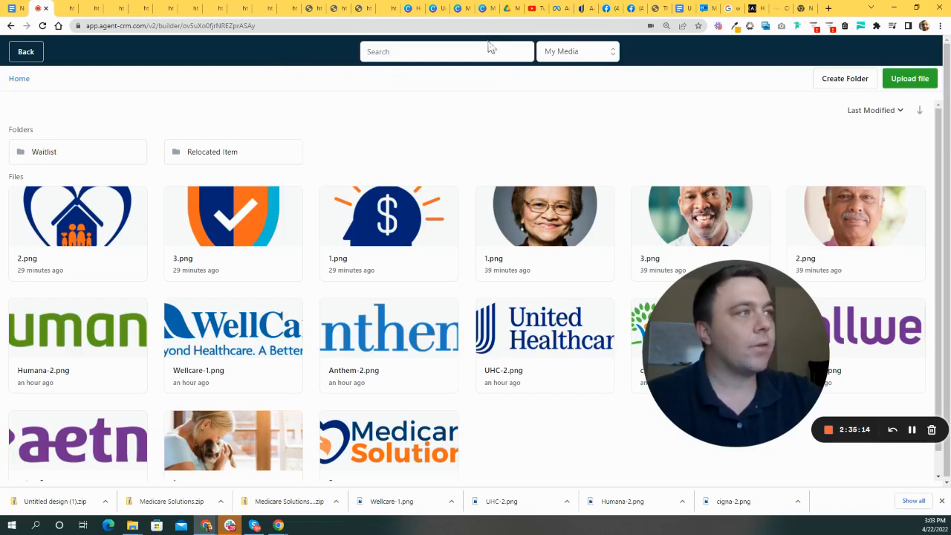
- Search for 'insur' and switch the image source from Pixabay to Unsplash
{"action": "left_click", "coordinate": [428, 53]}
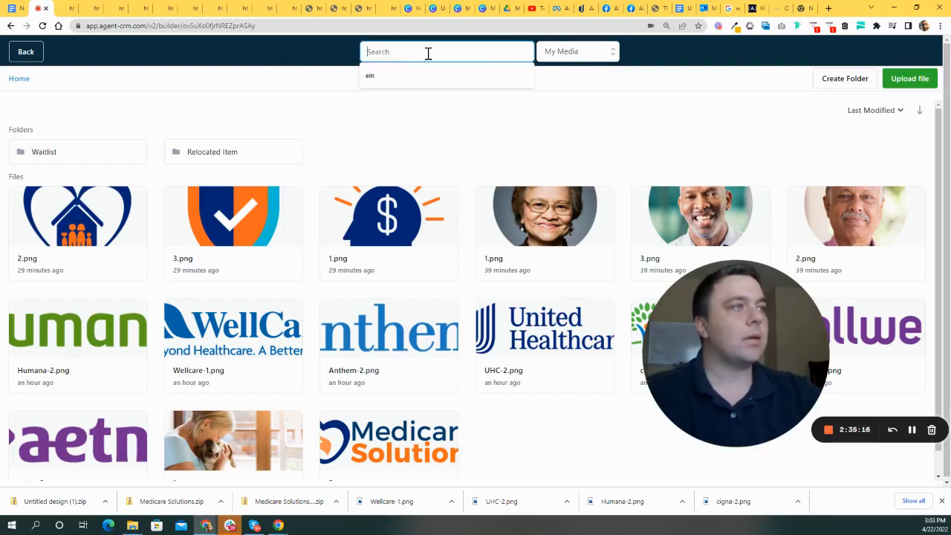
{"action": "type", "text": "insurance agent"}
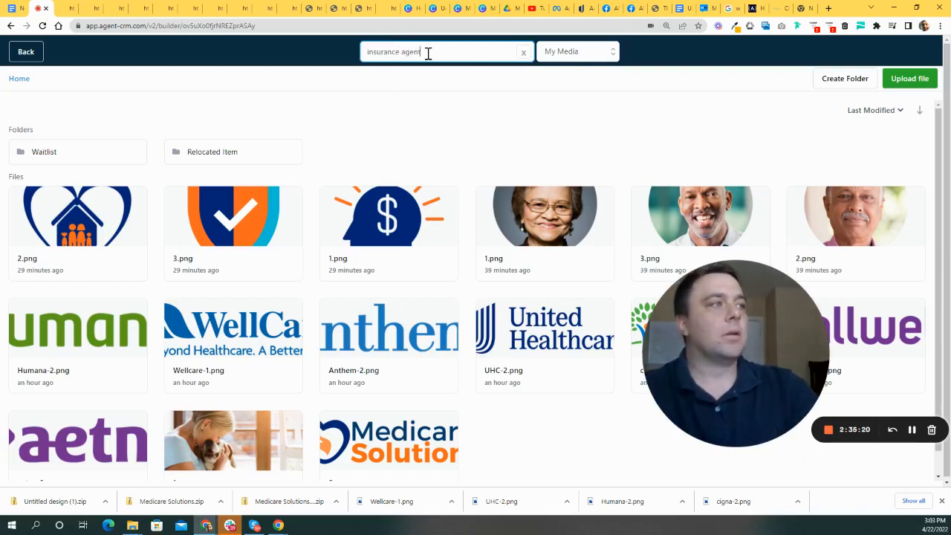
{"action": "left_click", "coordinate": [582, 53]}
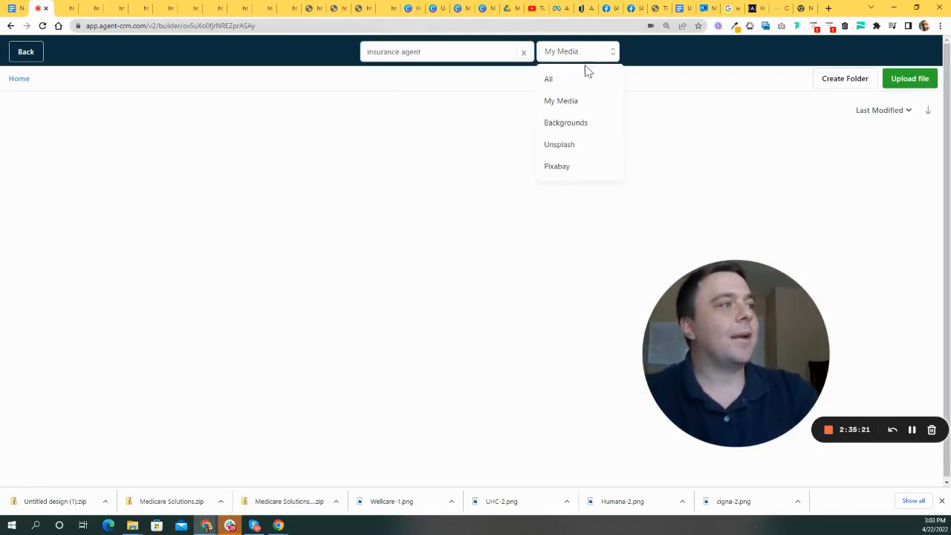
{"action": "left_click", "coordinate": [556, 166]}
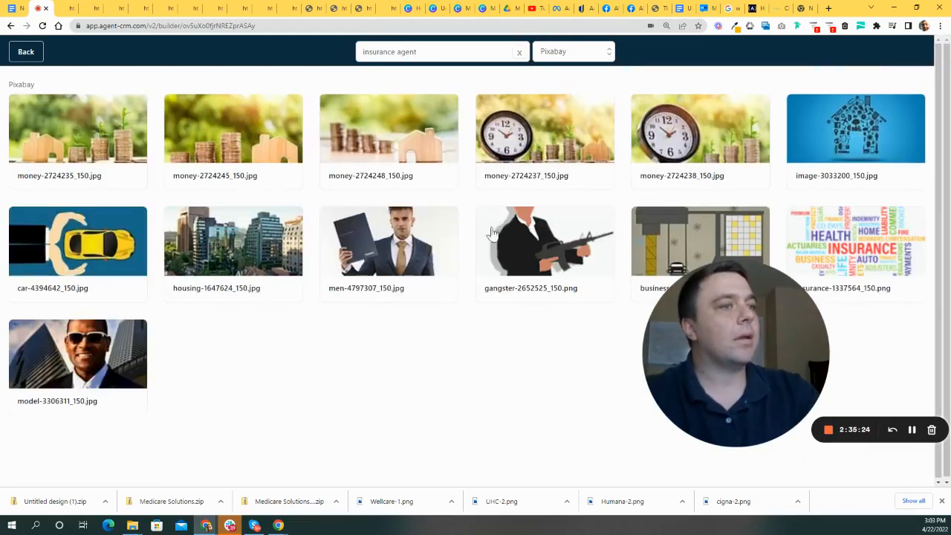
{"action": "left_click", "coordinate": [561, 57]}
{"action": "left_click", "coordinate": [557, 145]}
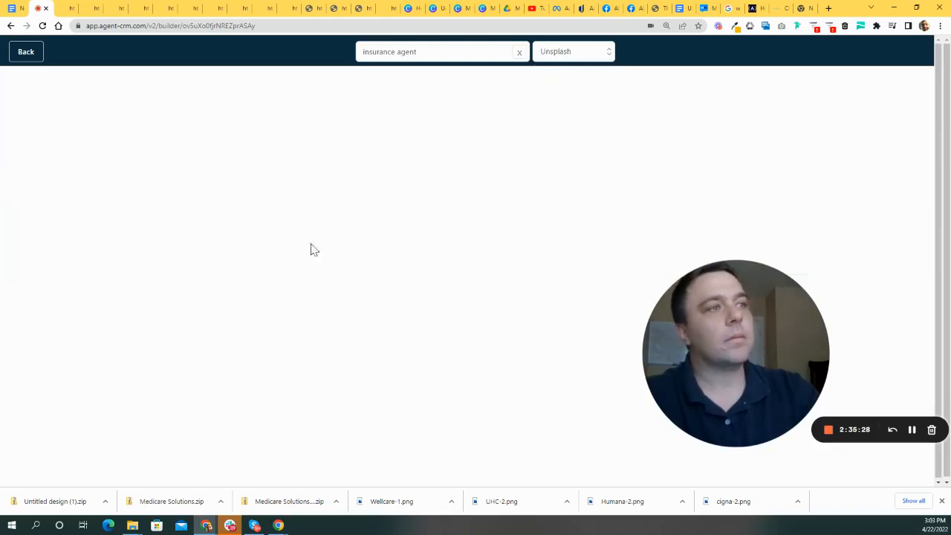
- Browse the Unsplash insurance agent photos, then move over to Canva
{"action": "scroll", "coordinate": [520, 223], "scroll_direction": "down", "scroll_amount": 3}
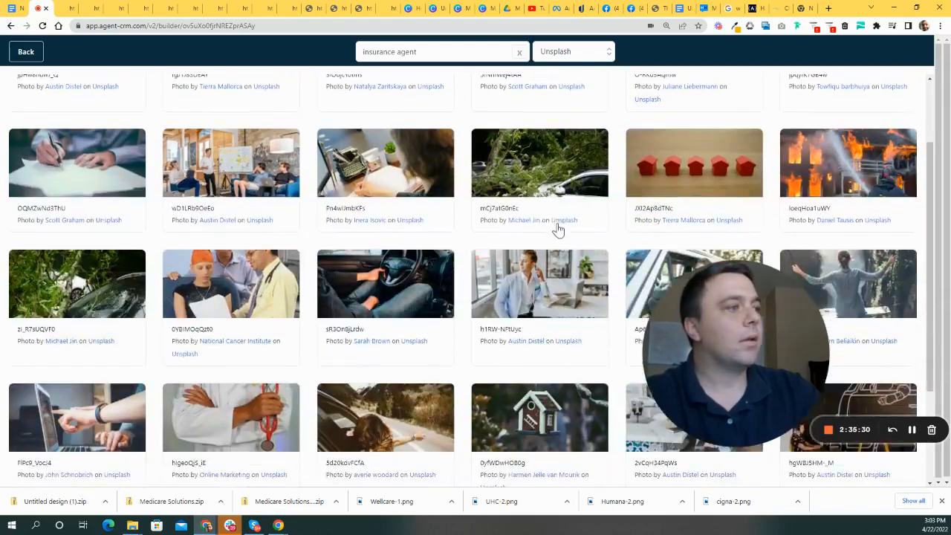
{"action": "left_click_drag", "start_coordinate": [747, 330], "coordinate": [565, 309]}
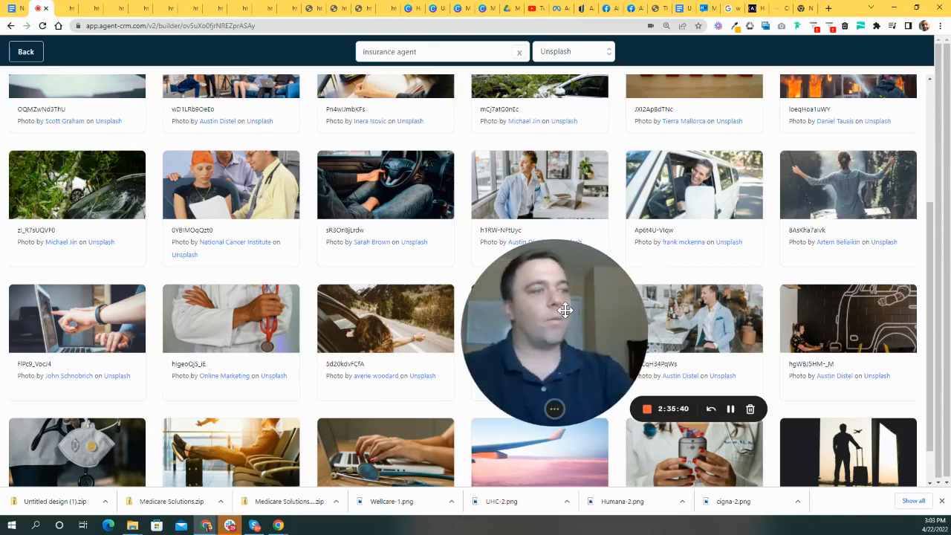
{"action": "scroll", "coordinate": [303, 211], "scroll_direction": "up", "scroll_amount": 3}
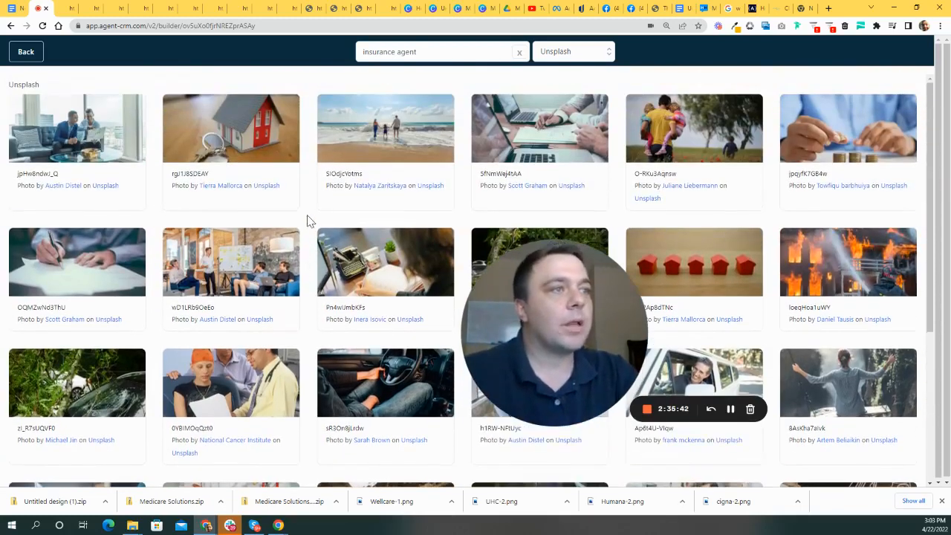
{"action": "scroll", "coordinate": [290, 120], "scroll_direction": "down", "scroll_amount": 3}
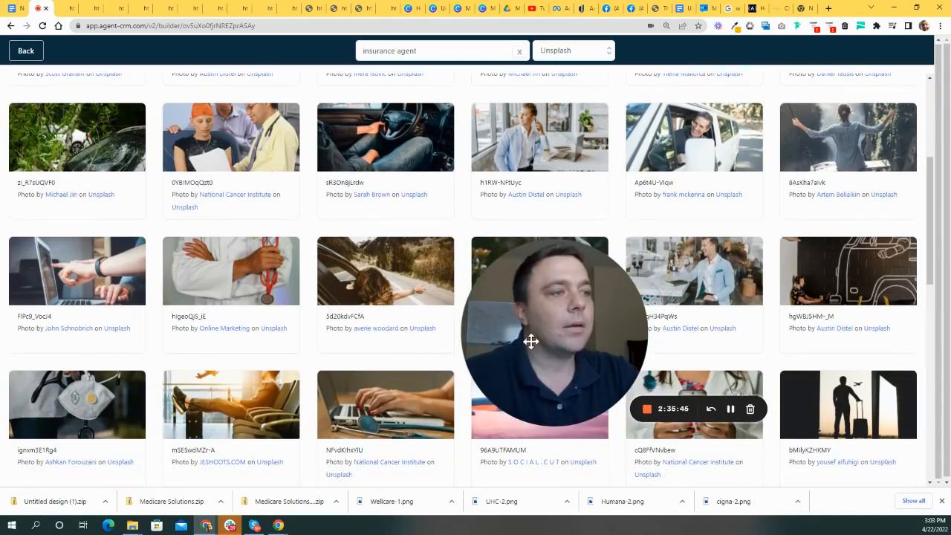
{"action": "left_click_drag", "start_coordinate": [530, 341], "coordinate": [287, 214]}
{"action": "scroll", "coordinate": [785, 339], "scroll_direction": "down", "scroll_amount": 5}
{"action": "scroll", "coordinate": [637, 295], "scroll_direction": "down", "scroll_amount": 2}
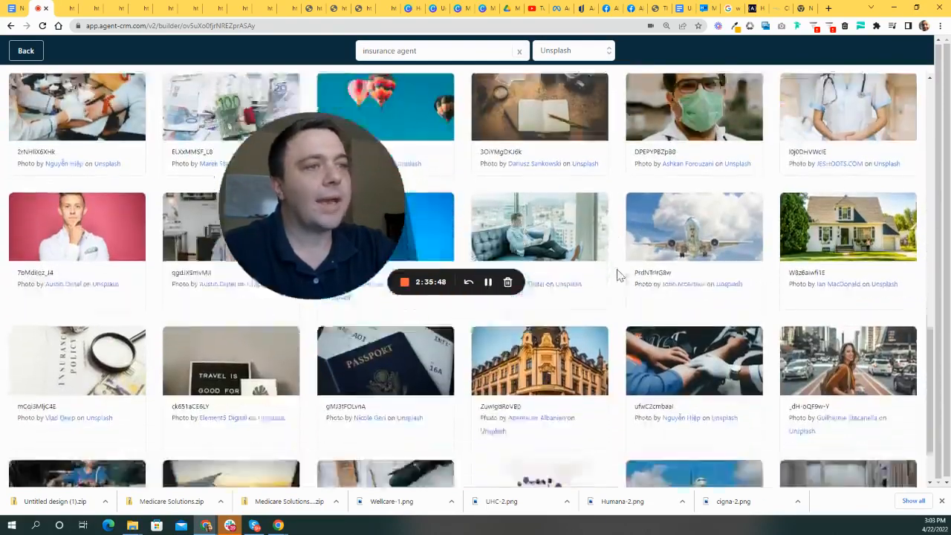
{"action": "scroll", "coordinate": [522, 380], "scroll_direction": "up", "scroll_amount": 3}
{"action": "scroll", "coordinate": [522, 379], "scroll_direction": "down", "scroll_amount": 3}
{"action": "scroll", "coordinate": [761, 271], "scroll_direction": "up", "scroll_amount": 10}
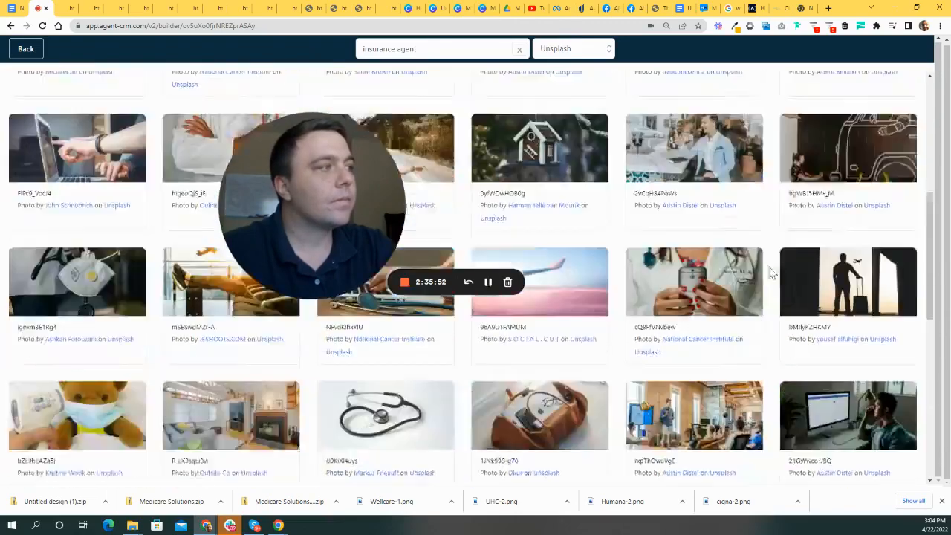
{"action": "left_click_drag", "start_coordinate": [284, 171], "coordinate": [526, 230]}
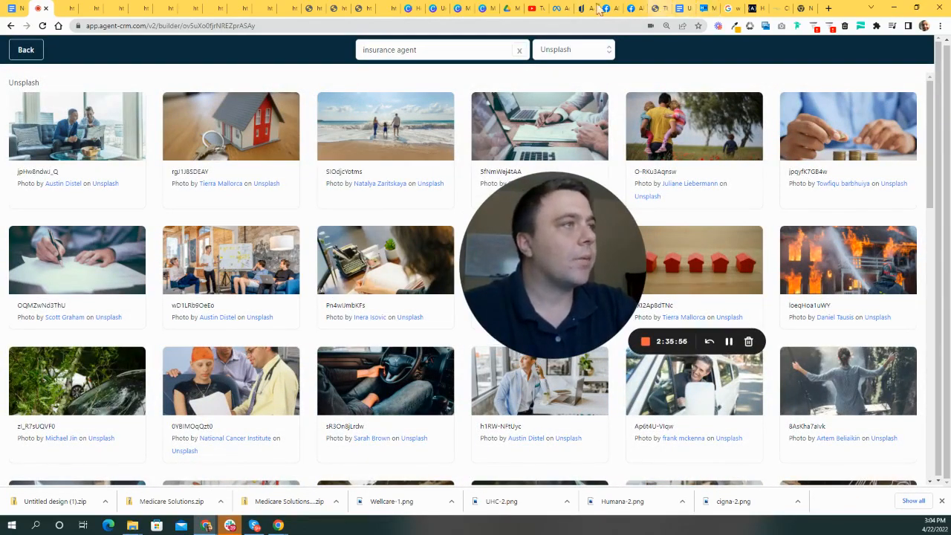
{"action": "left_click", "coordinate": [409, 8]}
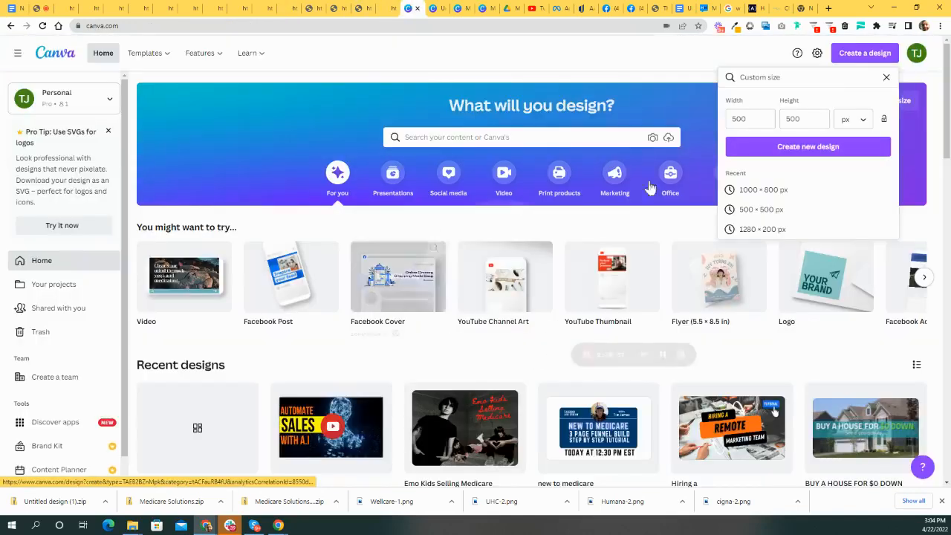
- Create a custom-size Canva design 500 px wide and 1000 px tall
{"action": "left_click", "coordinate": [886, 77]}
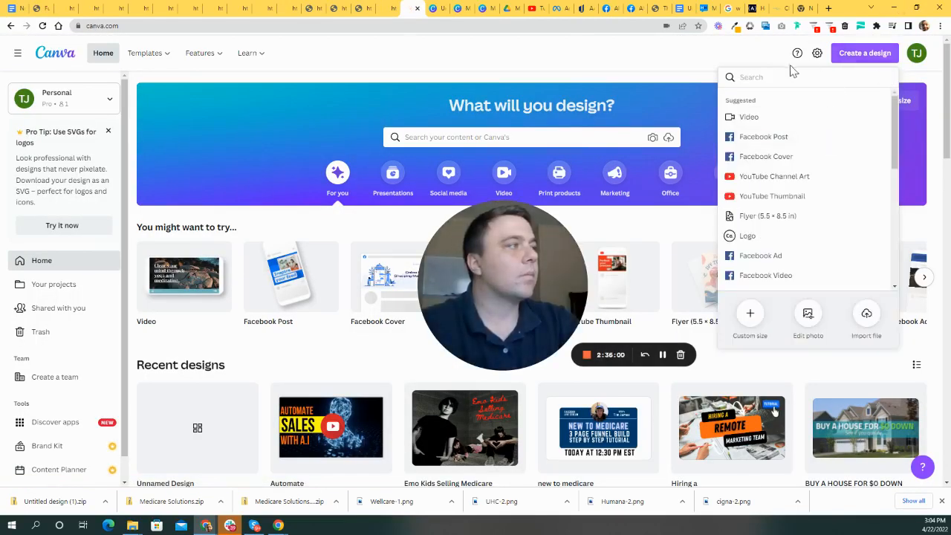
{"action": "type", "text": "port"}
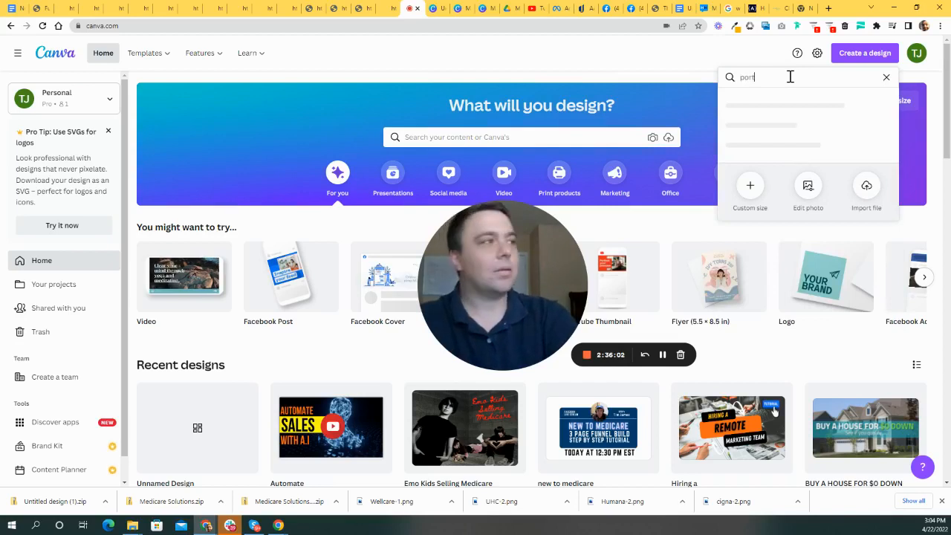
{"action": "type", "text": "rait"}
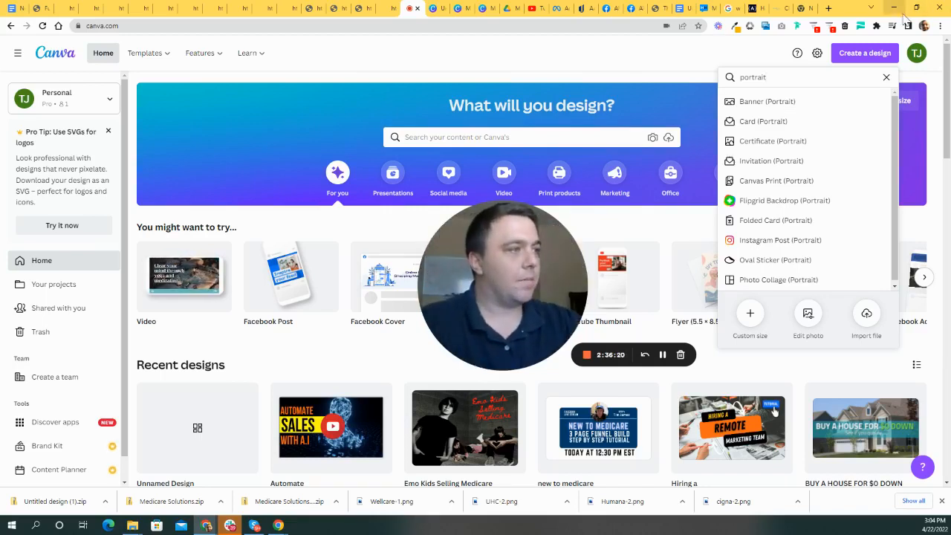
{"action": "left_click", "coordinate": [751, 316]}
{"action": "double_click", "coordinate": [743, 123]}
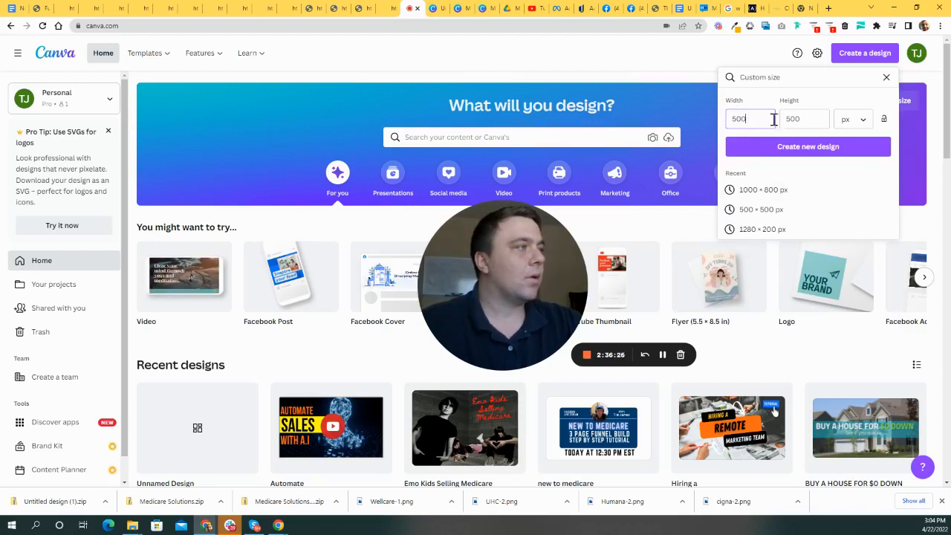
{"action": "key", "text": "ctrl+a"}
{"action": "type", "text": "1000"}
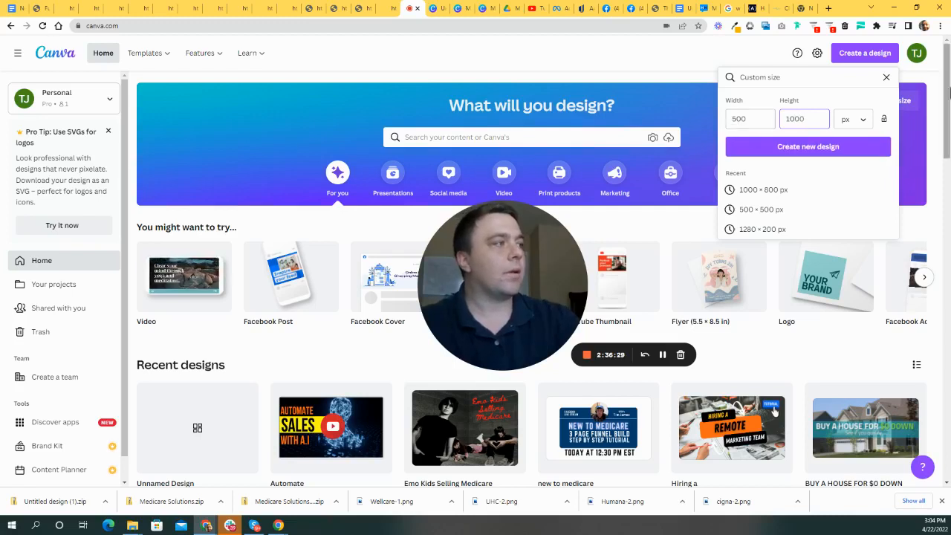
{"action": "left_click", "coordinate": [828, 148]}
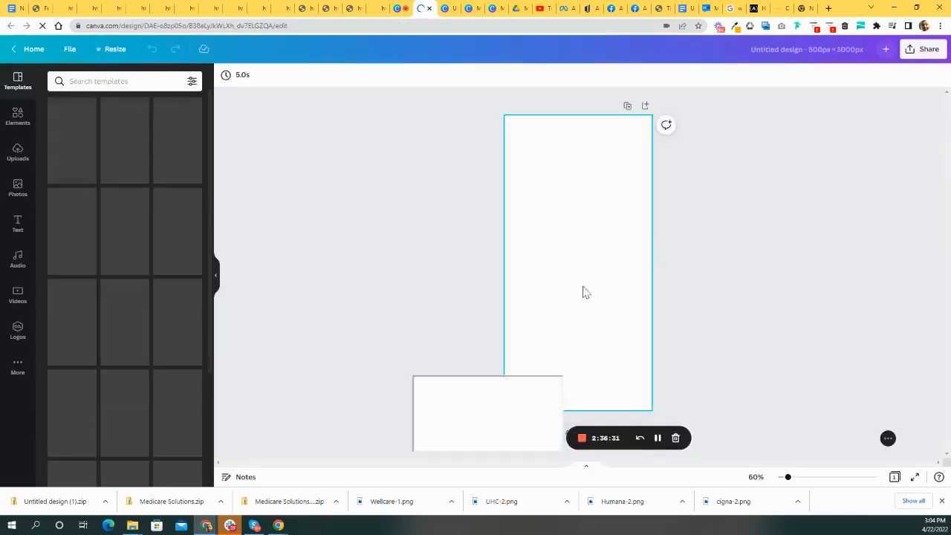
- Search Canva's stock photos for 'insurance agent'
{"action": "left_click_drag", "start_coordinate": [471, 278], "coordinate": [618, 261]}
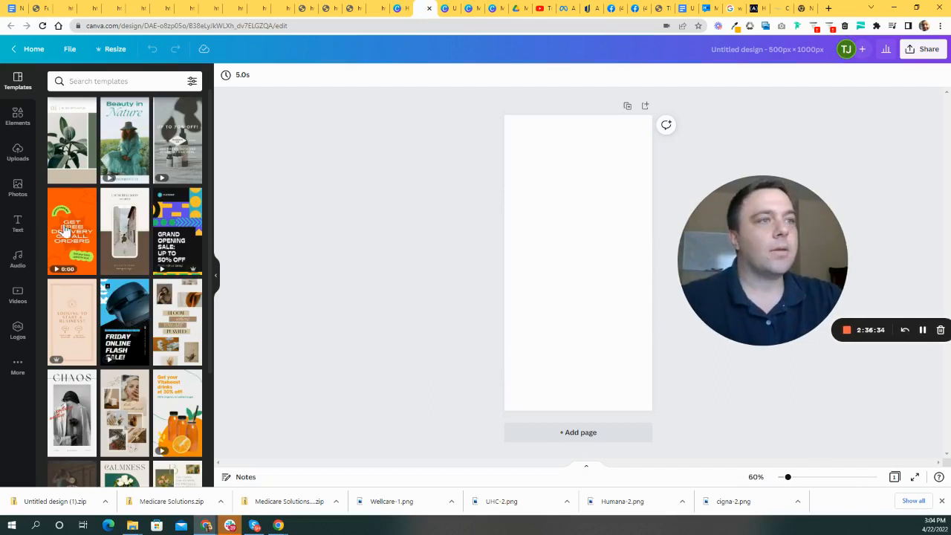
{"action": "left_click", "coordinate": [18, 189]}
{"action": "left_click", "coordinate": [146, 81]}
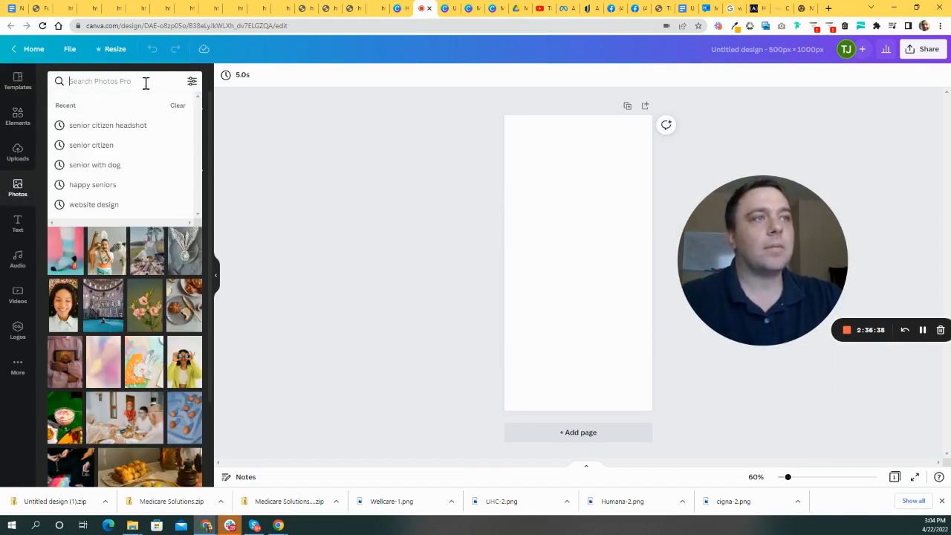
{"action": "type", "text": "insurance agent"}
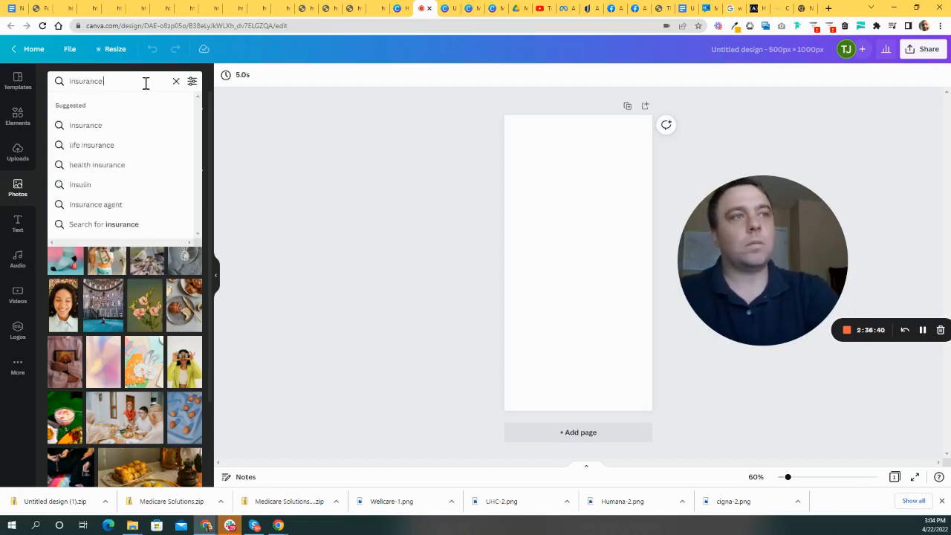
{"action": "key", "text": "Return"}
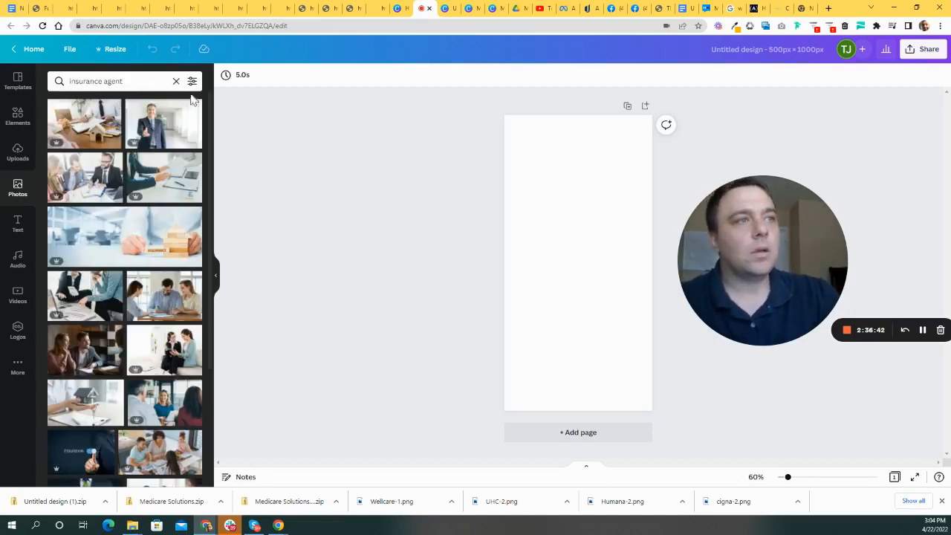
- Filter the results to cut-outs only and scroll through them
{"action": "left_click", "coordinate": [191, 81]}
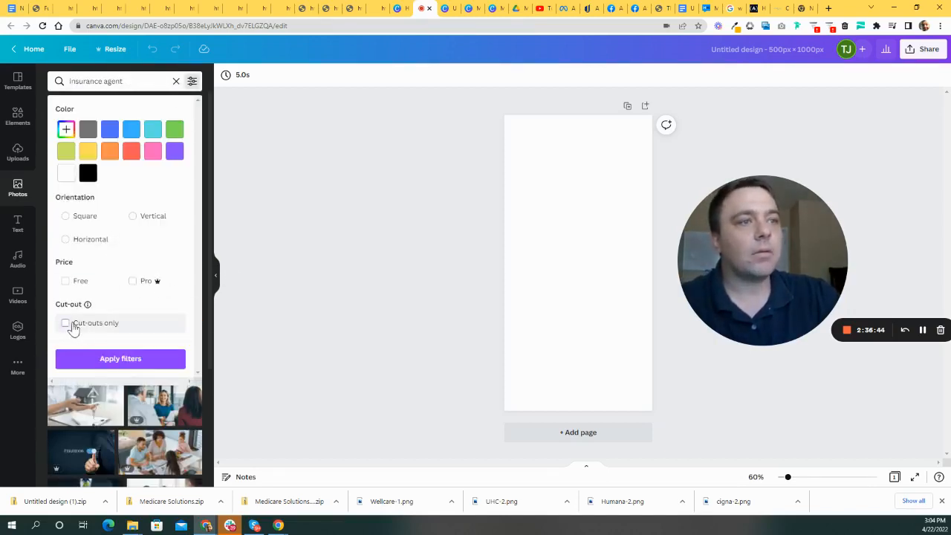
{"action": "left_click", "coordinate": [65, 323]}
{"action": "left_click", "coordinate": [121, 358]}
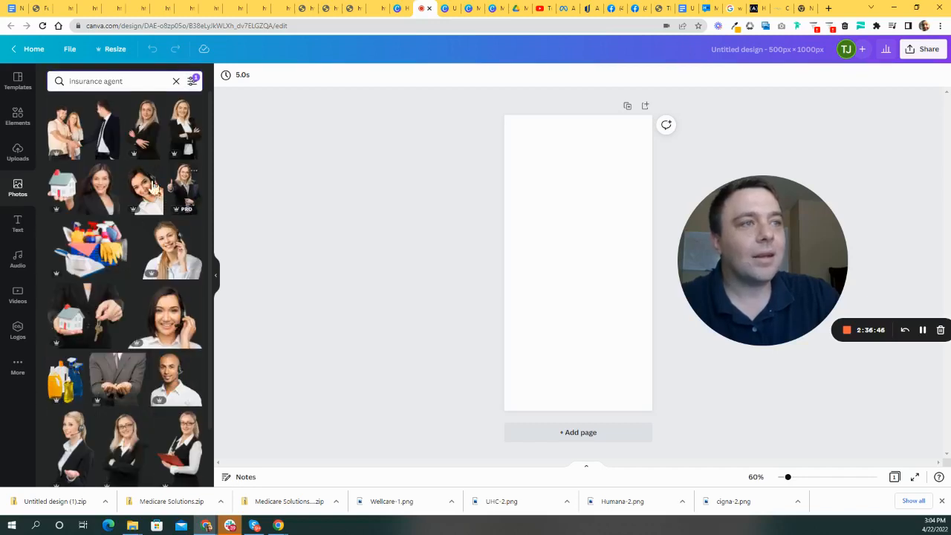
{"action": "scroll", "coordinate": [148, 223], "scroll_direction": "down", "scroll_amount": 3}
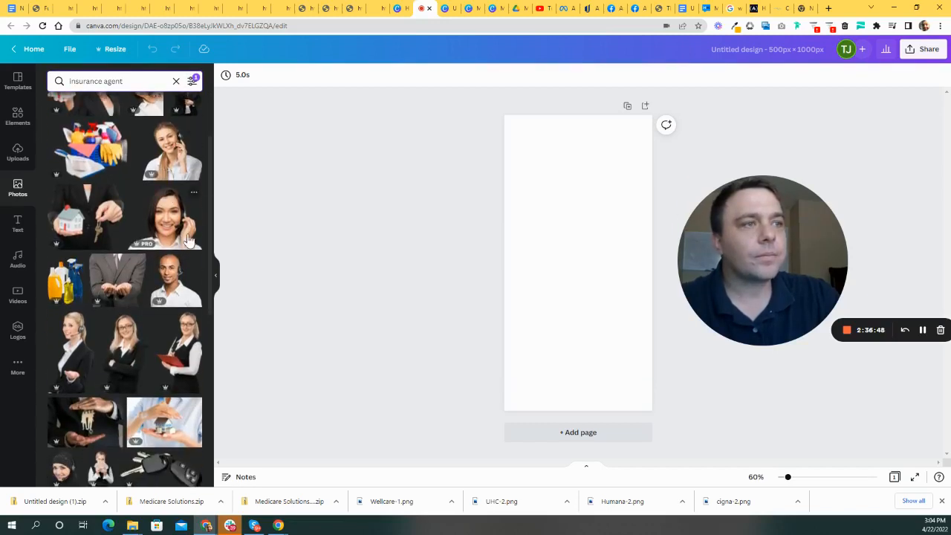
{"action": "scroll", "coordinate": [182, 239], "scroll_direction": "down", "scroll_amount": 9}
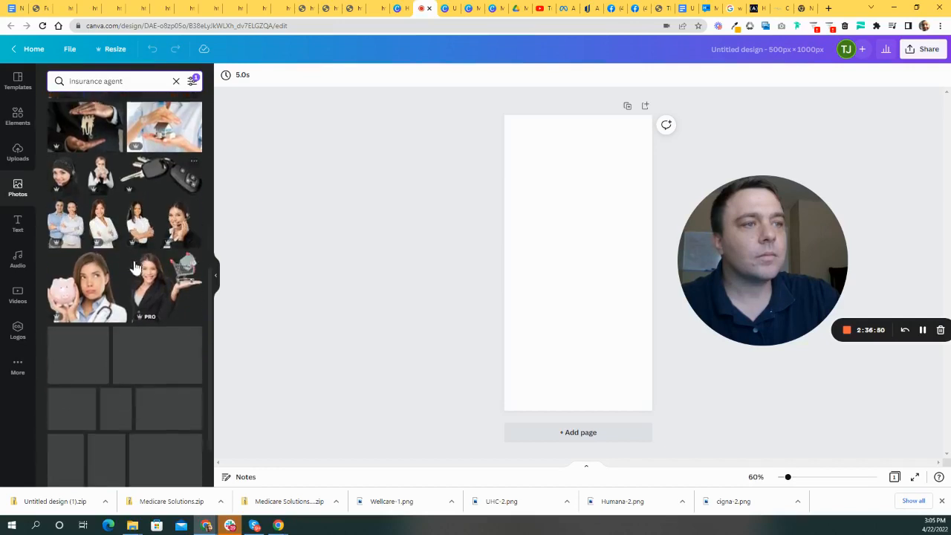
{"action": "scroll", "coordinate": [153, 271], "scroll_direction": "down", "scroll_amount": 8}
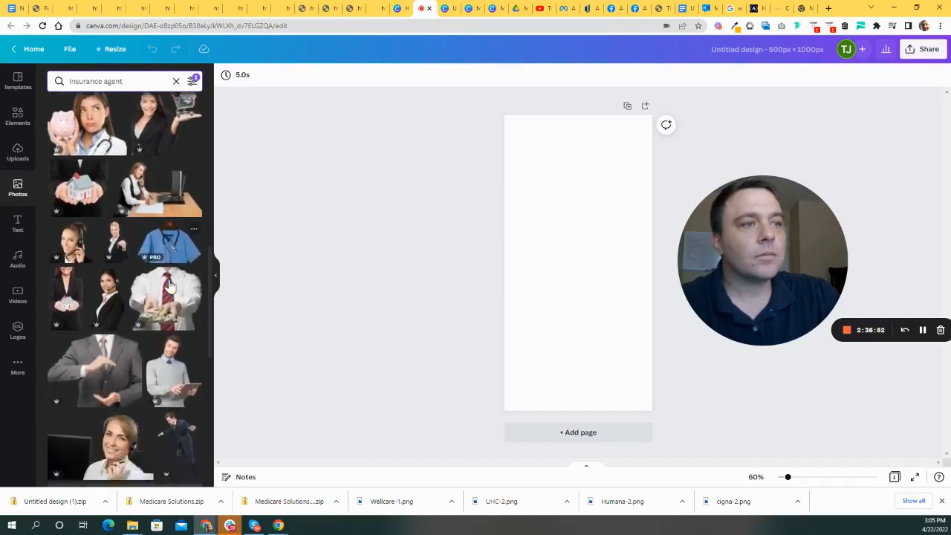
{"action": "scroll", "coordinate": [171, 274], "scroll_direction": "down", "scroll_amount": 10}
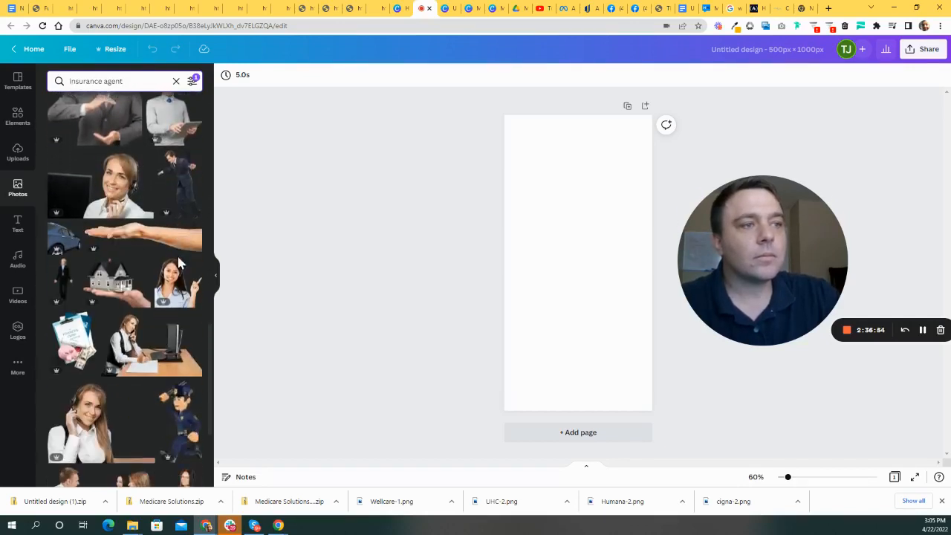
{"action": "scroll", "coordinate": [175, 268], "scroll_direction": "down", "scroll_amount": 10}
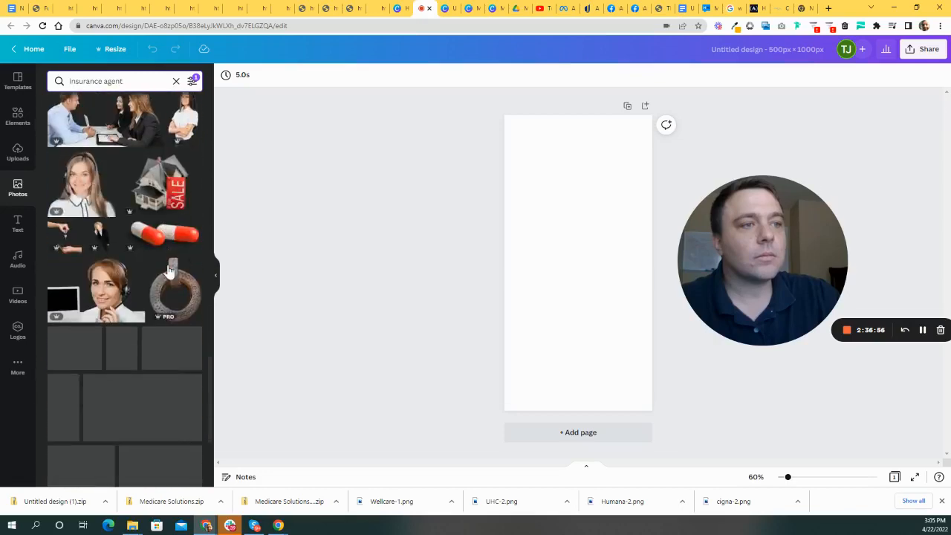
{"action": "scroll", "coordinate": [173, 278], "scroll_direction": "down", "scroll_amount": 3}
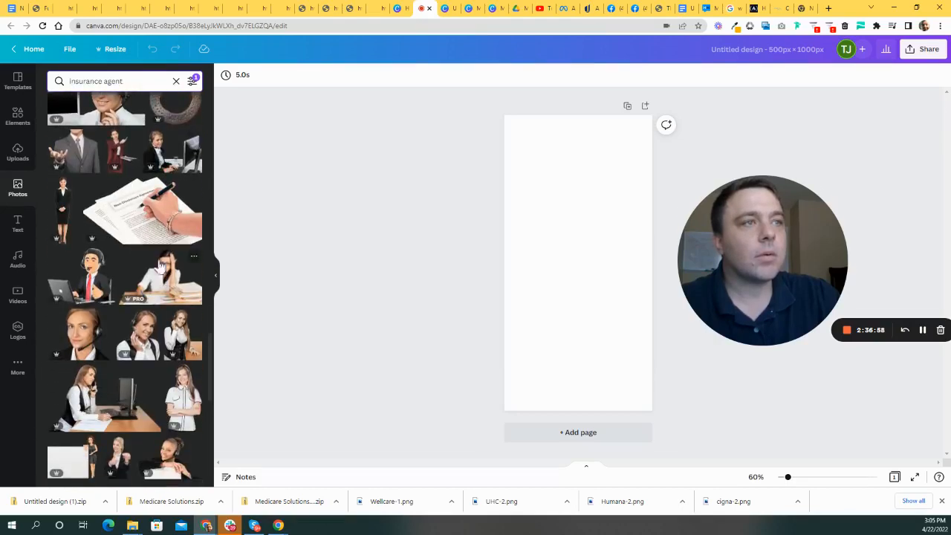
{"action": "scroll", "coordinate": [159, 204], "scroll_direction": "down", "scroll_amount": 10}
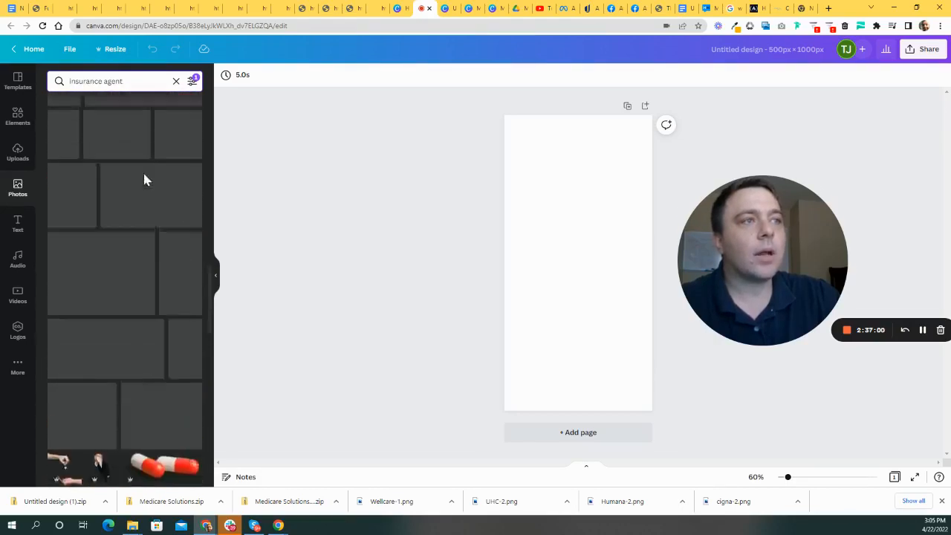
- Untick Cut-outs only and apply the filters to show regular photos
{"action": "left_click", "coordinate": [145, 81]}
{"action": "mouse_move", "coordinate": [144, 82]}
{"action": "left_mouse_down"}
{"action": "mouse_move", "coordinate": [68, 81]}
{"action": "mouse_move", "coordinate": [138, 86]}
{"action": "left_mouse_up"}
{"action": "left_click", "coordinate": [191, 82]}
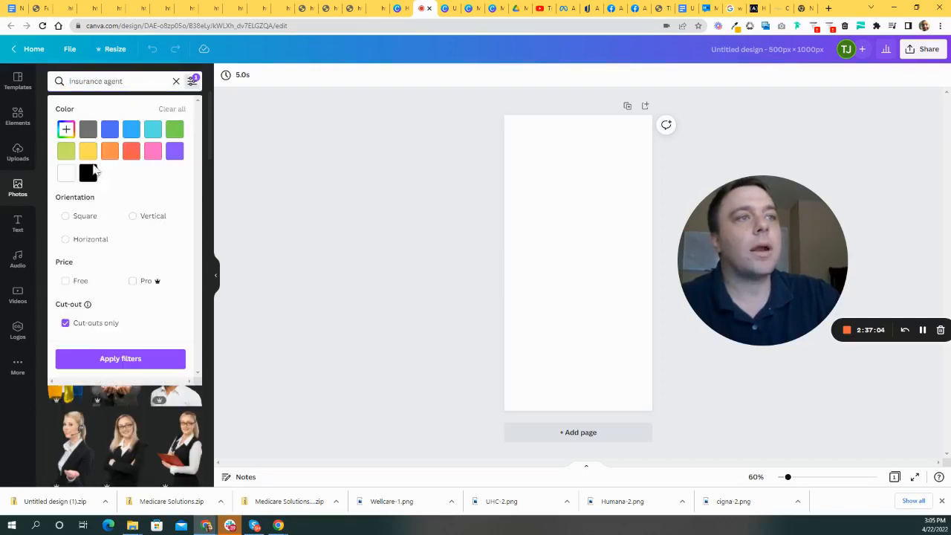
{"action": "left_click", "coordinate": [65, 322]}
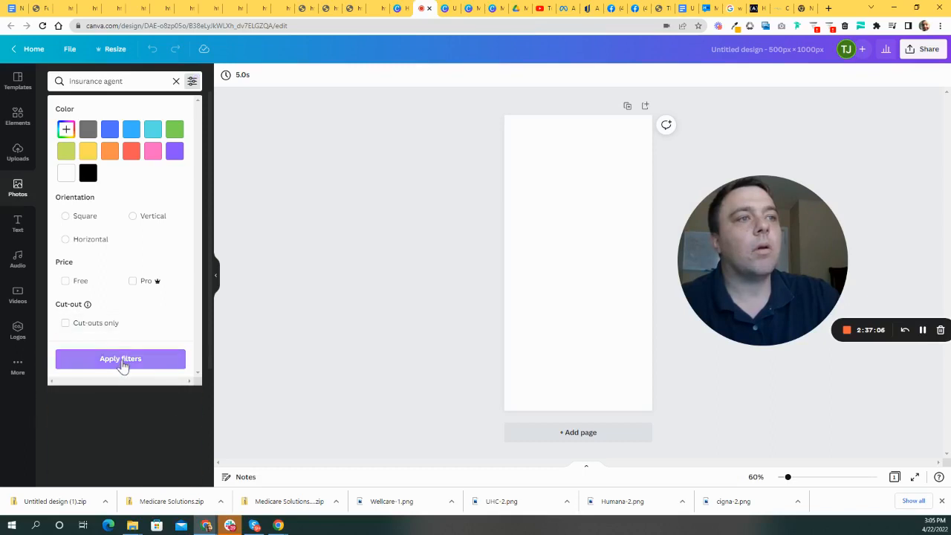
{"action": "left_click", "coordinate": [120, 360]}
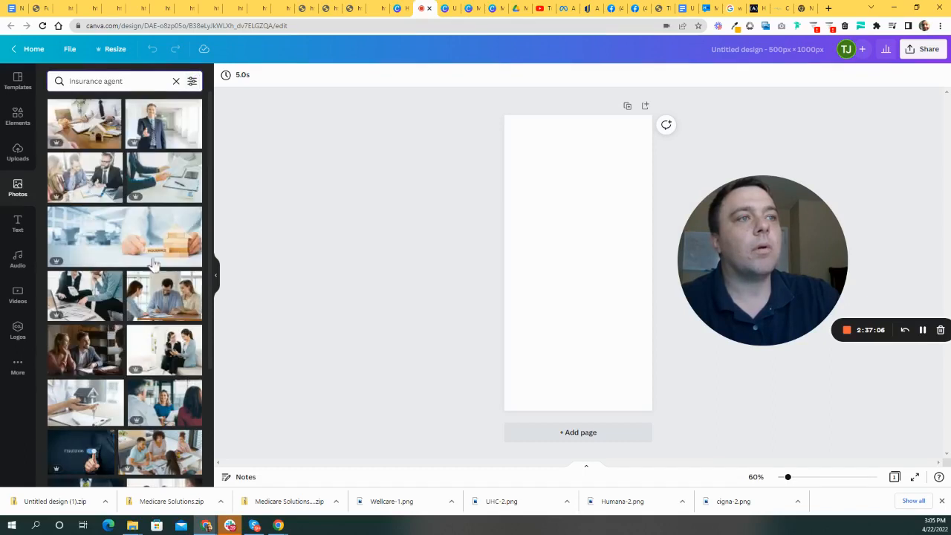
- Add the smiling businessman photo and stretch it to fill the 500 × 1000 page
{"action": "left_click", "coordinate": [163, 136]}
{"action": "left_click_drag", "start_coordinate": [602, 263], "coordinate": [588, 231]}
{"action": "left_click_drag", "start_coordinate": [519, 233], "coordinate": [534, 157]}
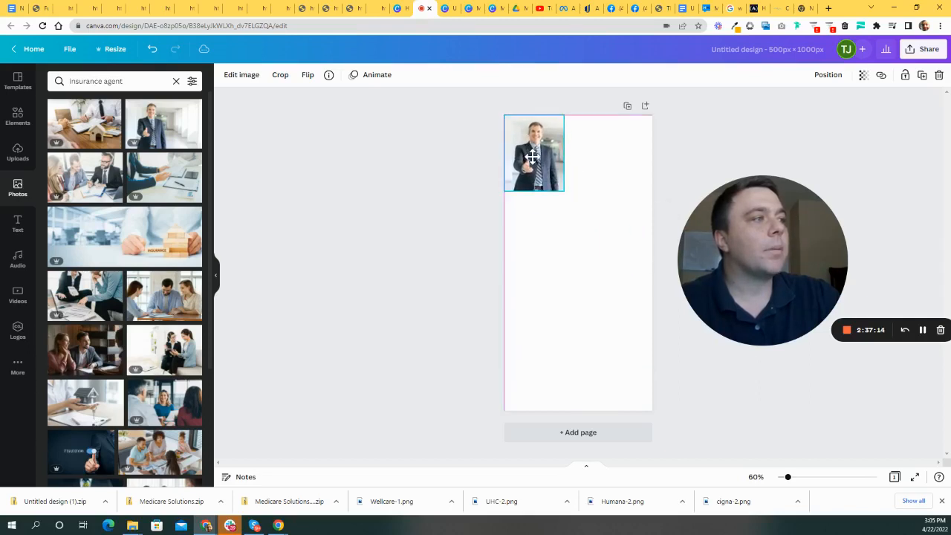
{"action": "left_click_drag", "start_coordinate": [566, 193], "coordinate": [608, 340]}
{"action": "left_click_drag", "start_coordinate": [578, 303], "coordinate": [583, 409]}
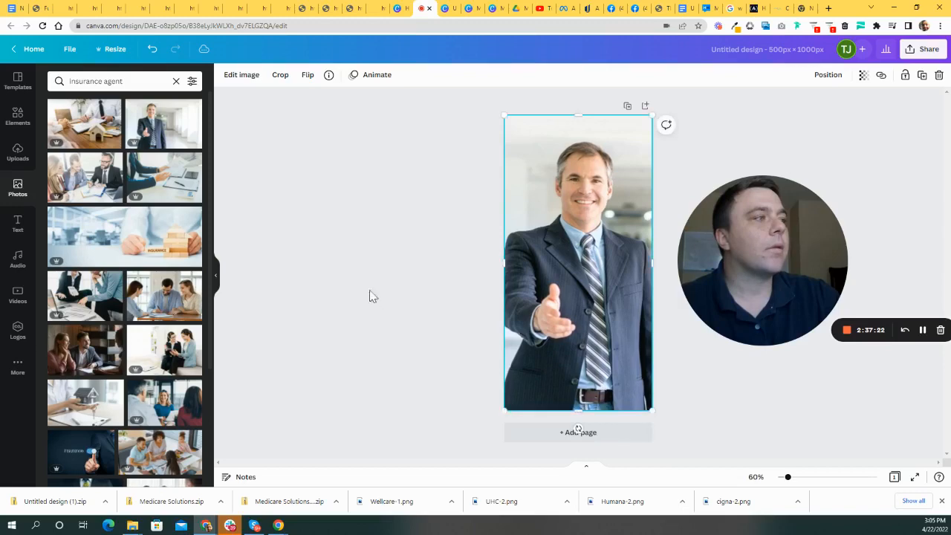
- Reselect the businessman photo and open its Edit image effects
{"action": "left_click", "coordinate": [377, 310]}
{"action": "left_click", "coordinate": [605, 234]}
{"action": "left_click", "coordinate": [817, 141]}
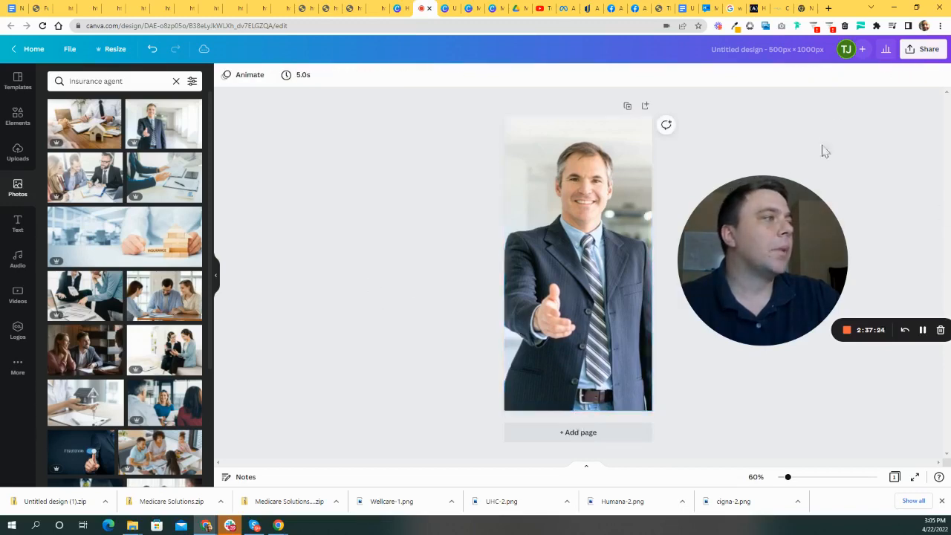
{"action": "left_click", "coordinate": [541, 172]}
{"action": "left_click", "coordinate": [265, 75]}
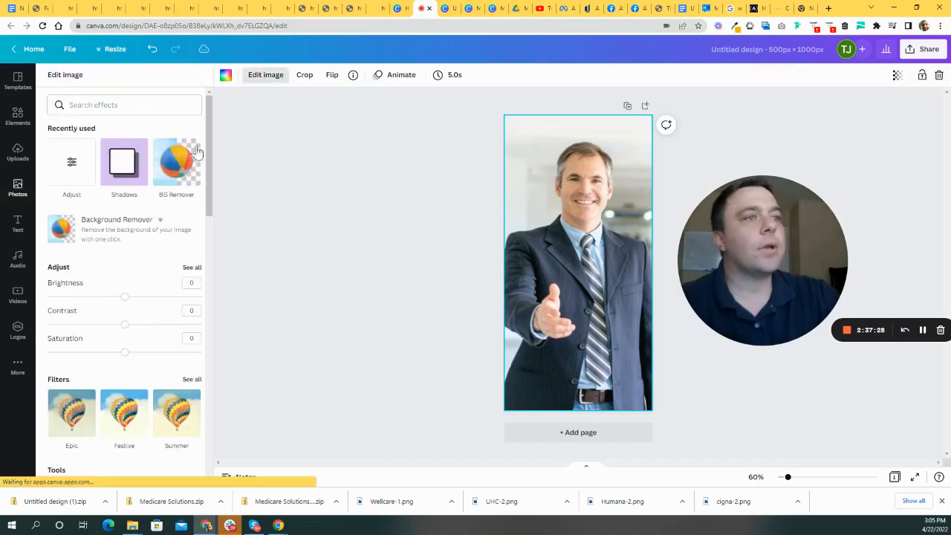
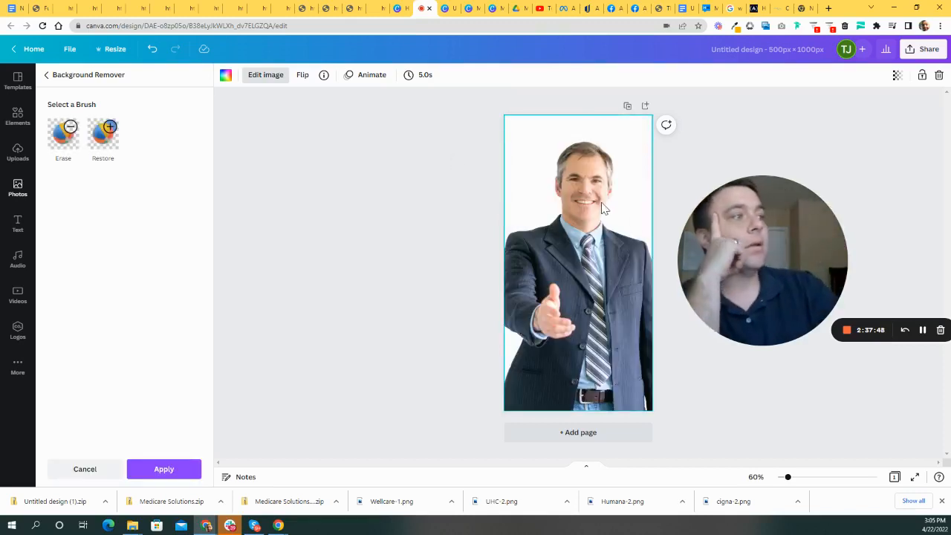
- Apply a drop shadow effect to the businessman photo
{"action": "left_click", "coordinate": [274, 82]}
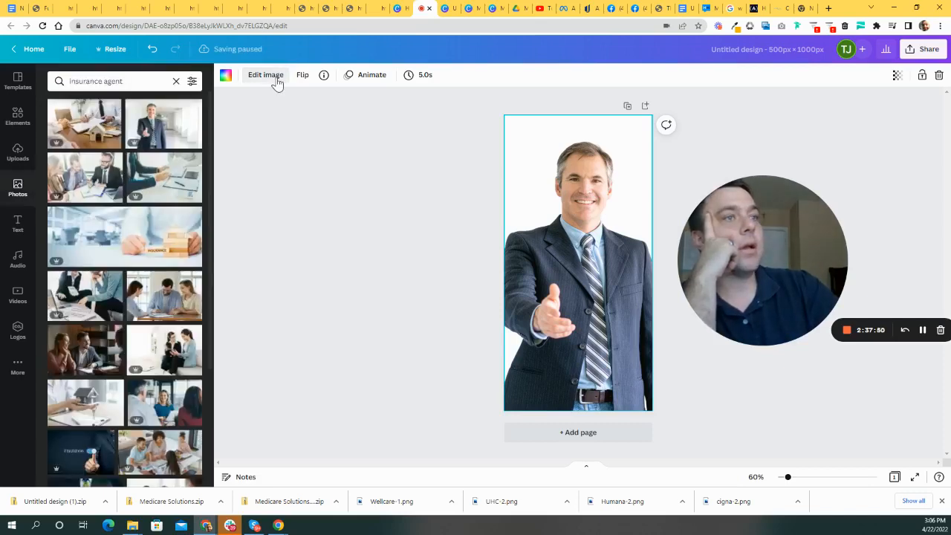
{"action": "left_click", "coordinate": [275, 82]}
{"action": "scroll", "coordinate": [137, 255], "scroll_direction": "down", "scroll_amount": 1}
{"action": "scroll", "coordinate": [138, 254], "scroll_direction": "down", "scroll_amount": 3}
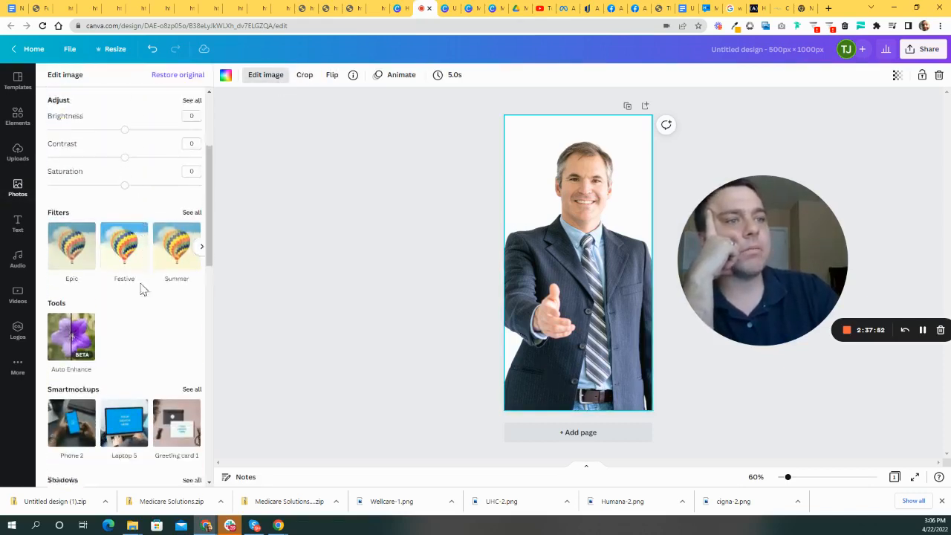
{"action": "scroll", "coordinate": [163, 386], "scroll_direction": "down", "scroll_amount": 2}
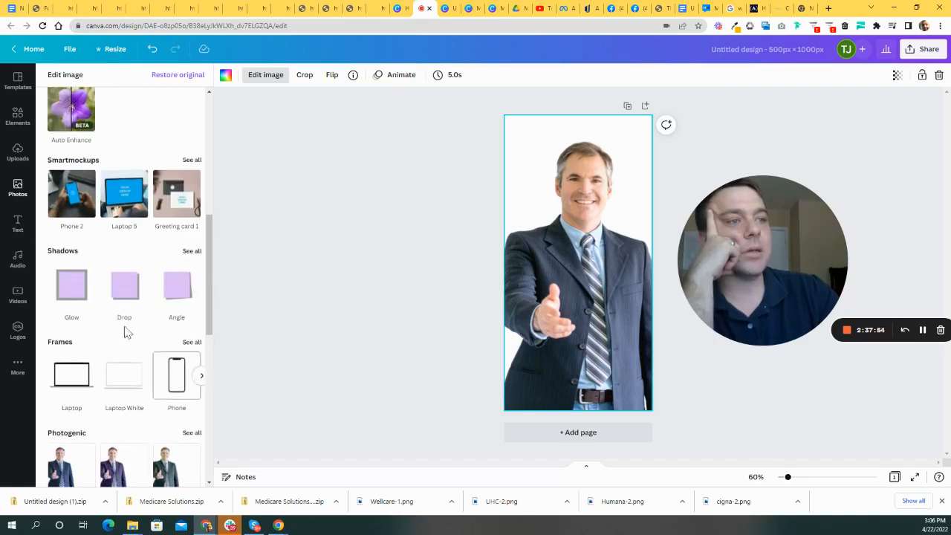
{"action": "left_click", "coordinate": [127, 295]}
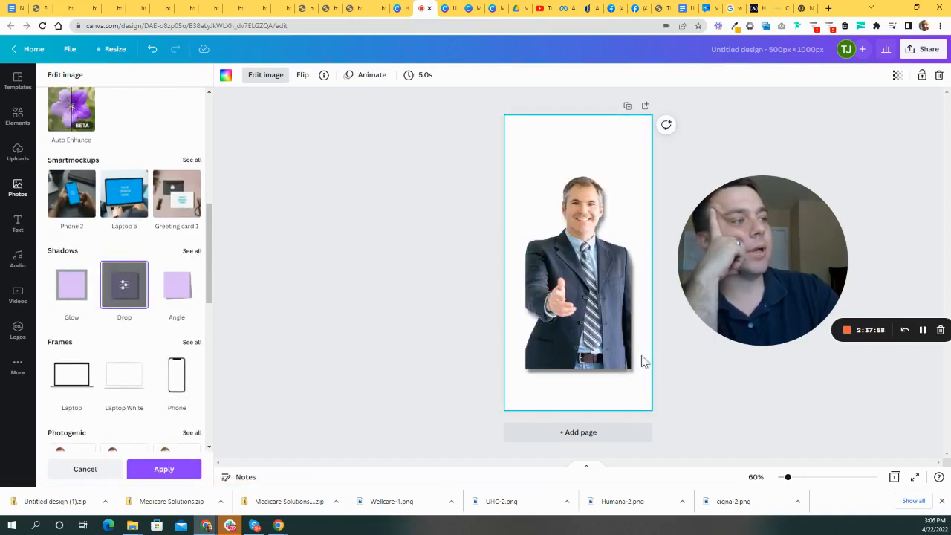
{"action": "left_click", "coordinate": [49, 468]}
- Undo the drop shadow and bring up the browser tab's reload option
{"action": "left_click_drag", "start_coordinate": [592, 331], "coordinate": [496, 239]}
{"action": "left_click_drag", "start_coordinate": [602, 278], "coordinate": [607, 295]}
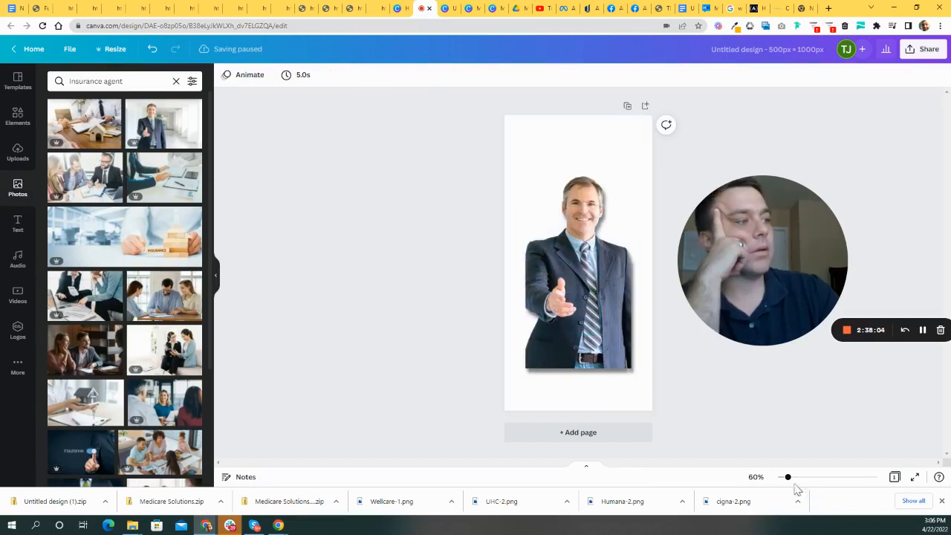
{"action": "left_click", "coordinate": [152, 50]}
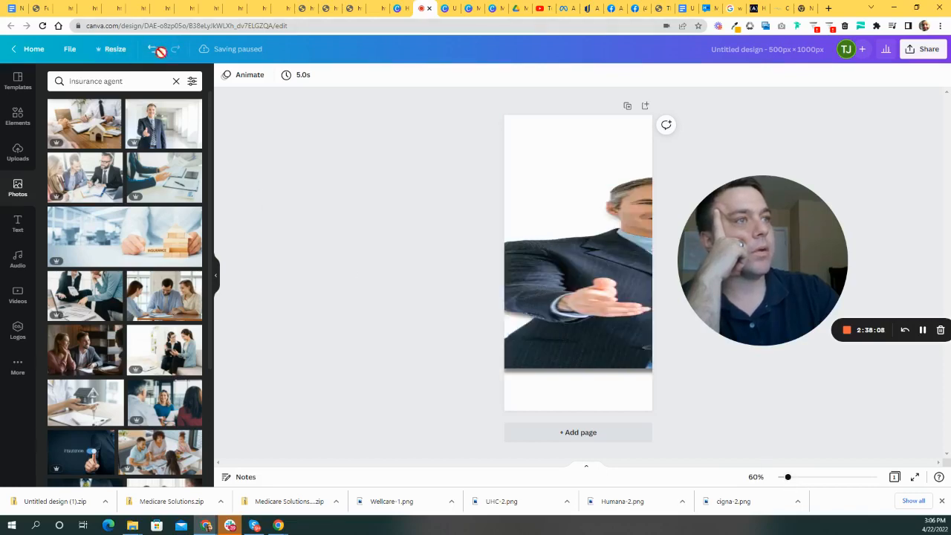
{"action": "right_click", "coordinate": [395, 210]}
- Reload the design, discarding unsaved changes, to restore the original businessman photo
{"action": "left_click", "coordinate": [444, 234]}
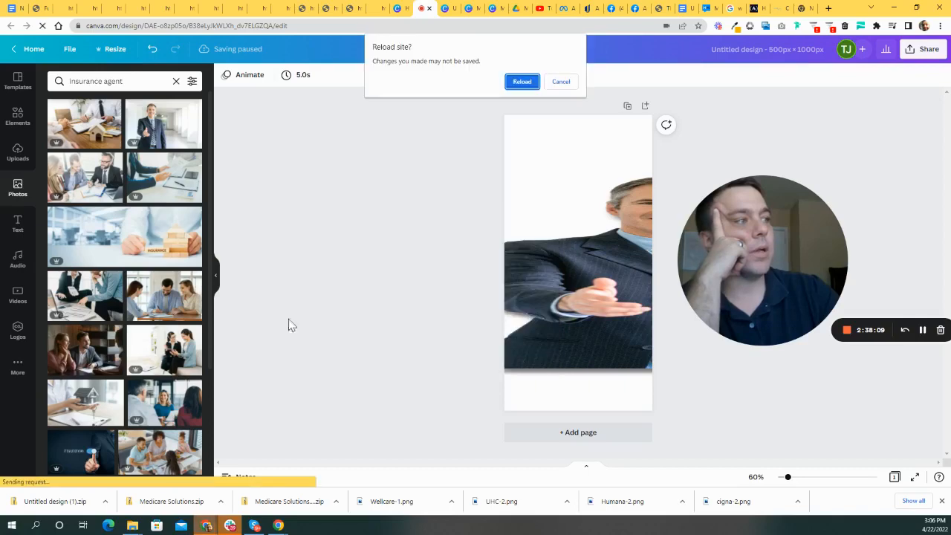
{"action": "left_click", "coordinate": [523, 81]}
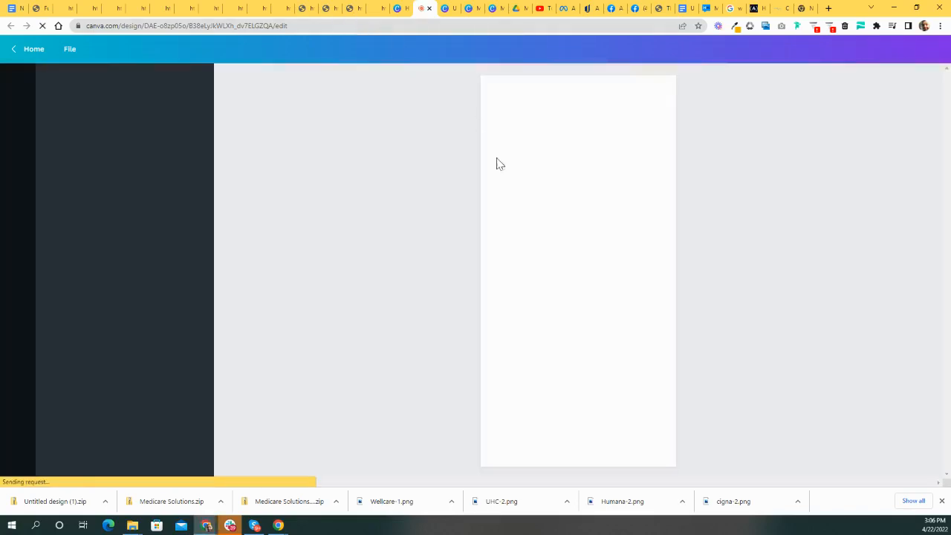
{"action": "left_click", "coordinate": [603, 288]}
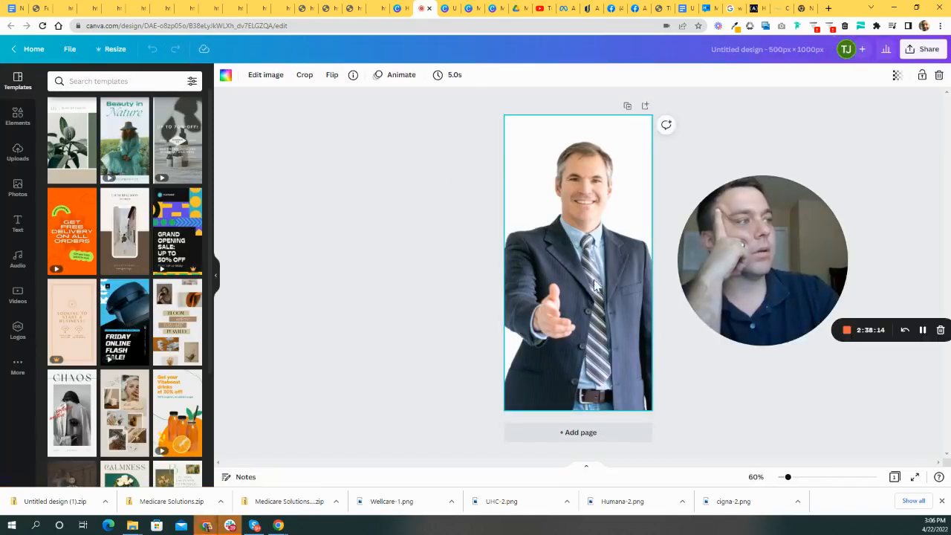
- Crop-shift the businessman photo slightly right within its page-filling frame
{"action": "double_click", "coordinate": [588, 283]}
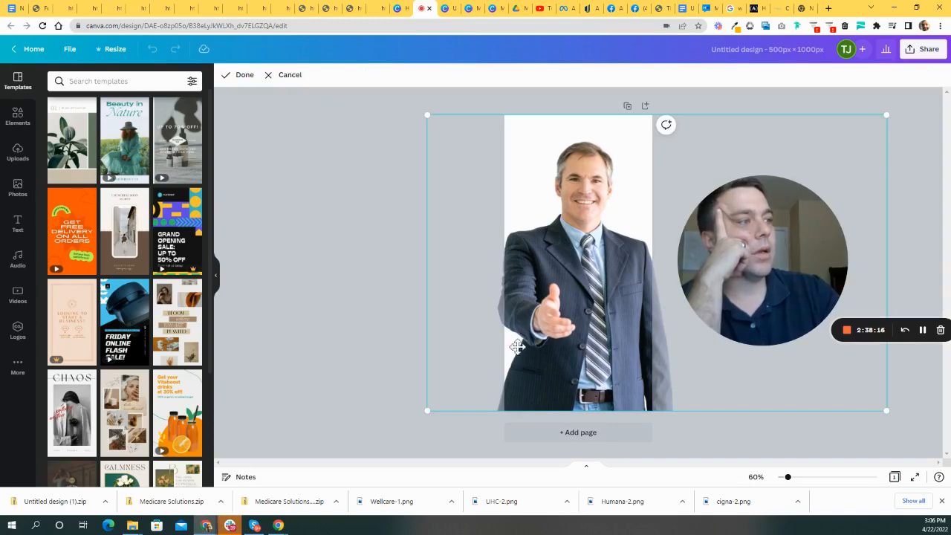
{"action": "left_click_drag", "start_coordinate": [432, 407], "coordinate": [455, 412]}
{"action": "left_click_drag", "start_coordinate": [607, 278], "coordinate": [642, 286]}
{"action": "left_click", "coordinate": [371, 256]}
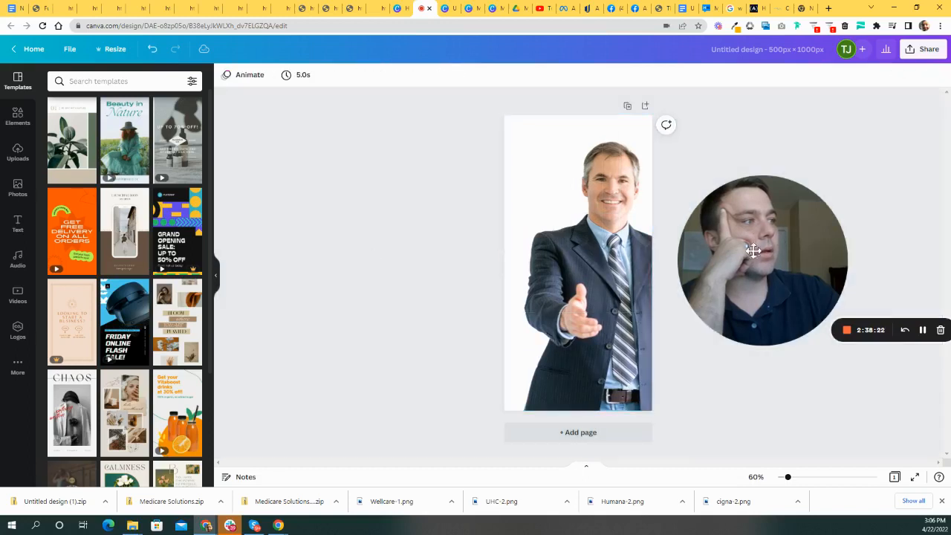
{"action": "left_click_drag", "start_coordinate": [788, 257], "coordinate": [849, 257]}
{"action": "left_click", "coordinate": [616, 277]}
{"action": "double_click", "coordinate": [616, 277]}
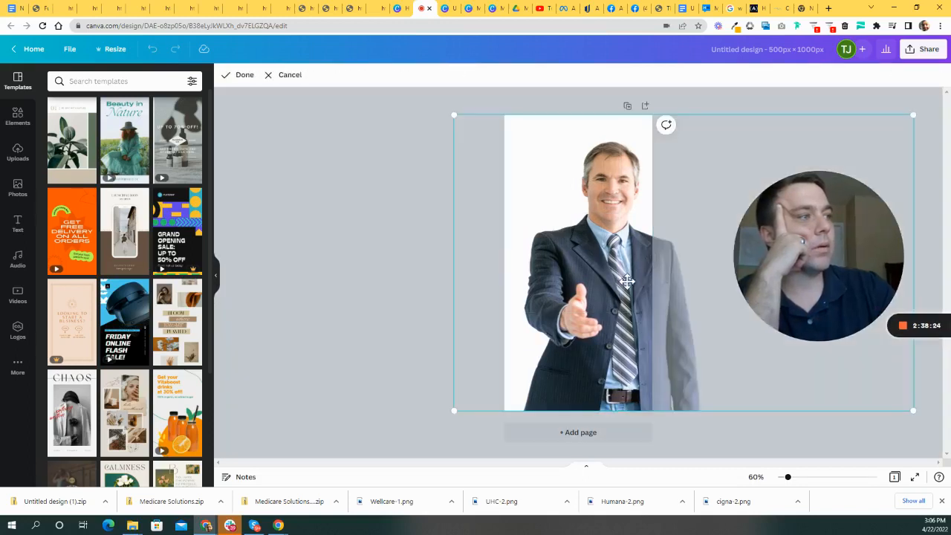
{"action": "left_click", "coordinate": [340, 209]}
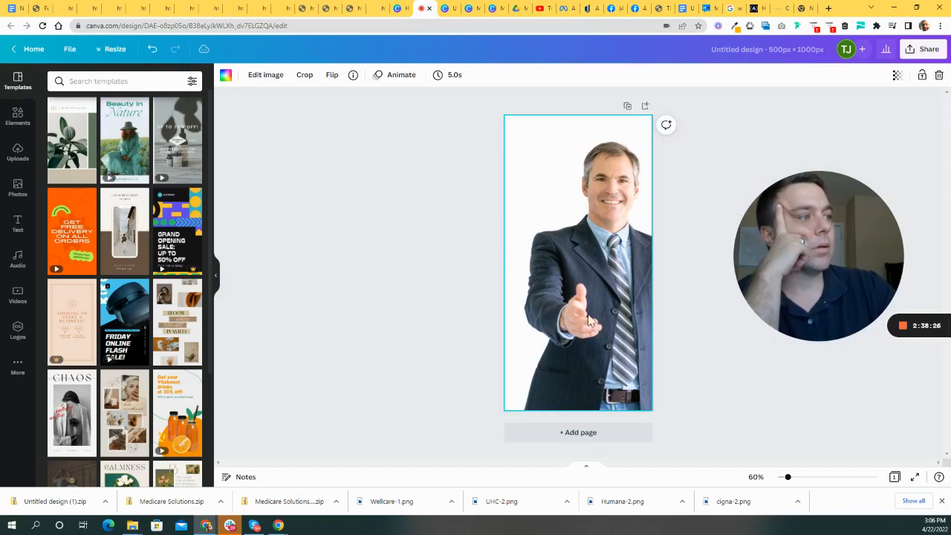
{"action": "right_click", "coordinate": [578, 258]}
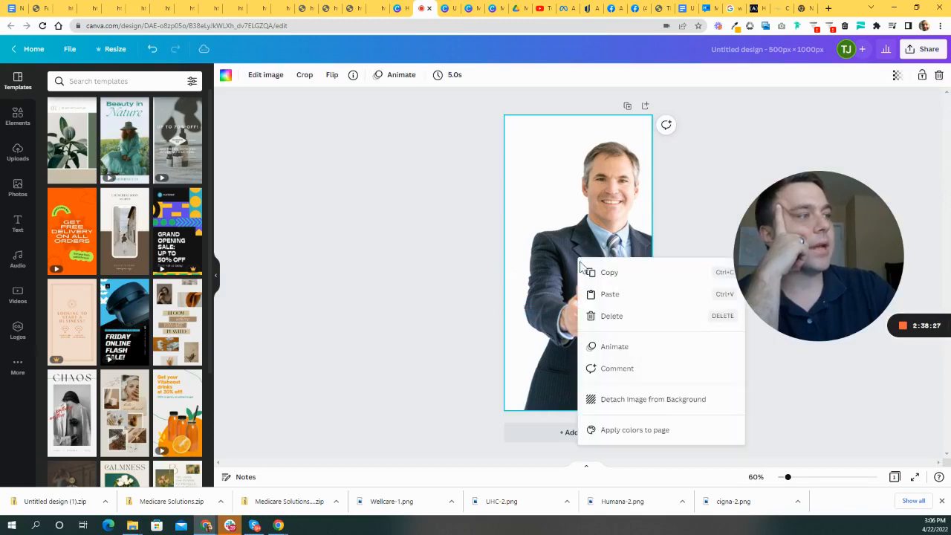
- Detach the photo from the page background and trim its sides and top
{"action": "left_click", "coordinate": [637, 402]}
{"action": "left_click_drag", "start_coordinate": [638, 266], "coordinate": [585, 267]}
{"action": "left_click_drag", "start_coordinate": [517, 263], "coordinate": [532, 265]}
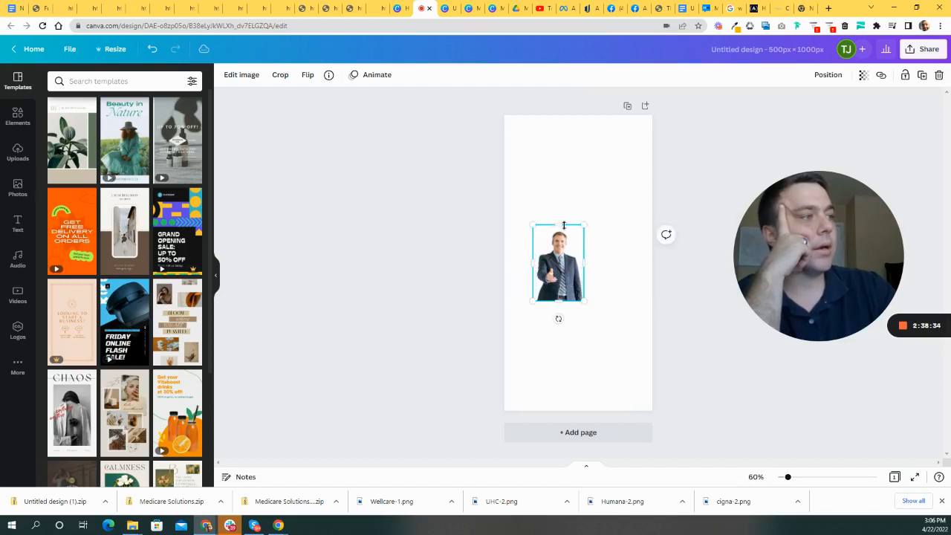
{"action": "left_click_drag", "start_coordinate": [562, 229], "coordinate": [562, 232]}
{"action": "left_click", "coordinate": [631, 220]}
{"action": "left_click", "coordinate": [566, 269]}
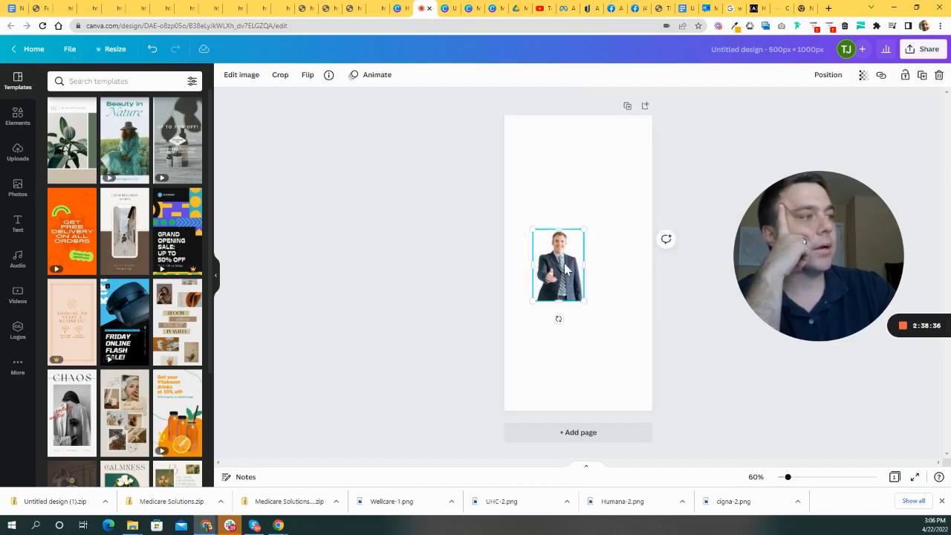
- Resize the businessman photo to about 432×627 and centre it on the page
{"action": "left_click_drag", "start_coordinate": [565, 290], "coordinate": [551, 377]}
{"action": "left_click_drag", "start_coordinate": [570, 325], "coordinate": [620, 193]}
{"action": "left_click_drag", "start_coordinate": [595, 285], "coordinate": [586, 202]}
{"action": "mouse_move", "coordinate": [577, 310]}
{"action": "left_mouse_down"}
{"action": "mouse_move", "coordinate": [577, 352]}
{"action": "mouse_move", "coordinate": [567, 312]}
{"action": "left_mouse_up"}
{"action": "left_click_drag", "start_coordinate": [572, 275], "coordinate": [570, 312]}
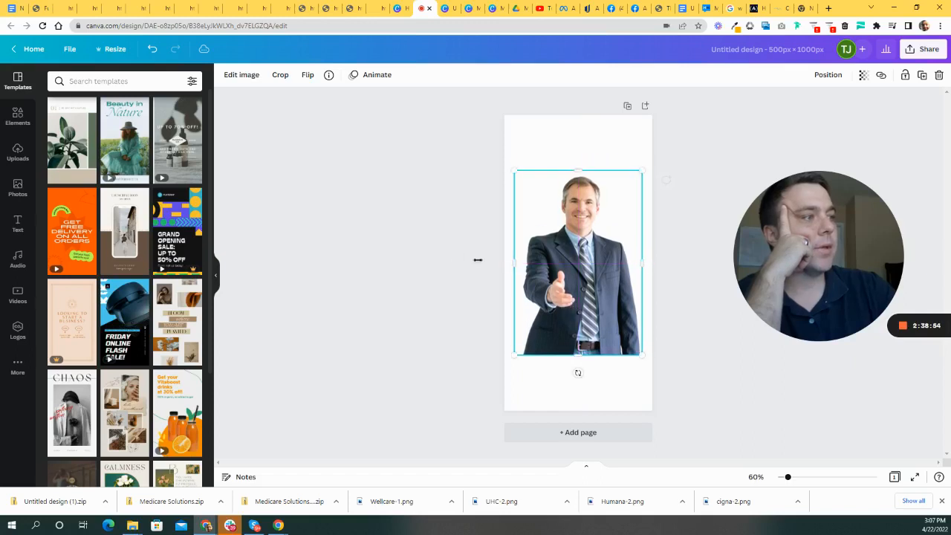
{"action": "left_click", "coordinate": [460, 248]}
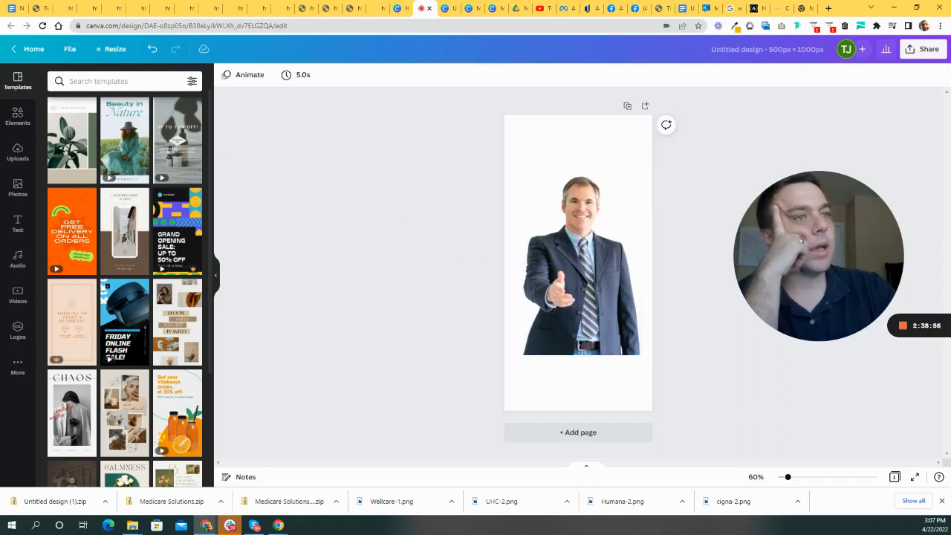
- Add a subheading at the page top reading 'Meet Dave' and enlarge it to size 58.1
{"action": "left_click", "coordinate": [18, 223]}
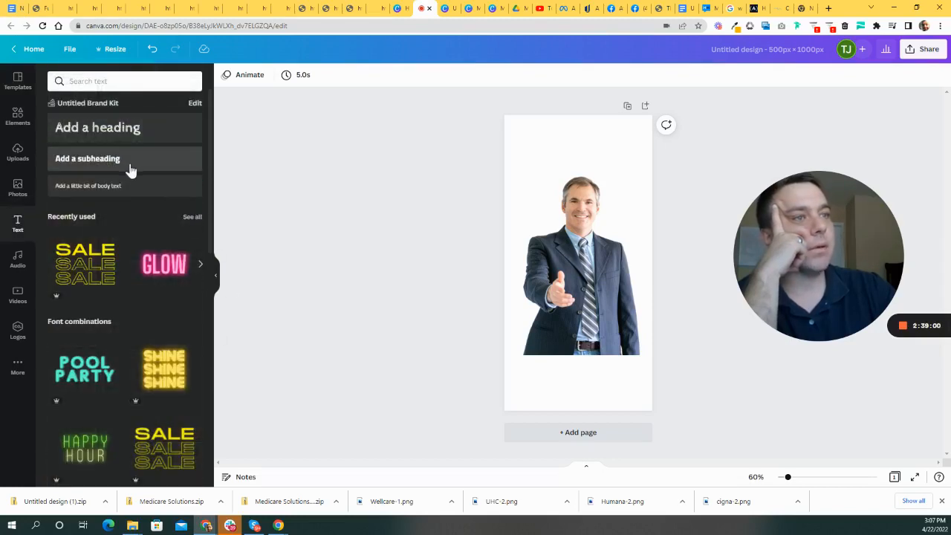
{"action": "left_click", "coordinate": [130, 162]}
{"action": "left_click_drag", "start_coordinate": [586, 284], "coordinate": [585, 168]}
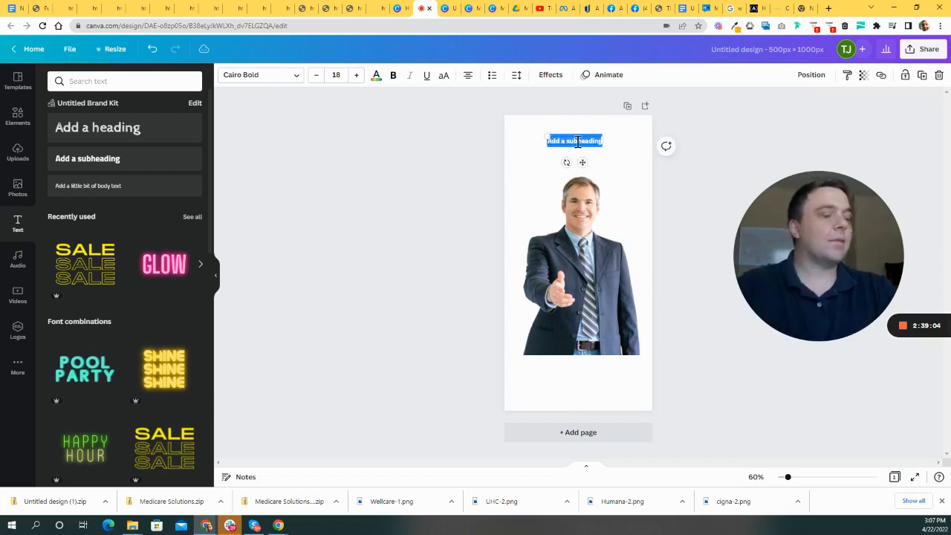
{"action": "key", "text": "BackSpace"}
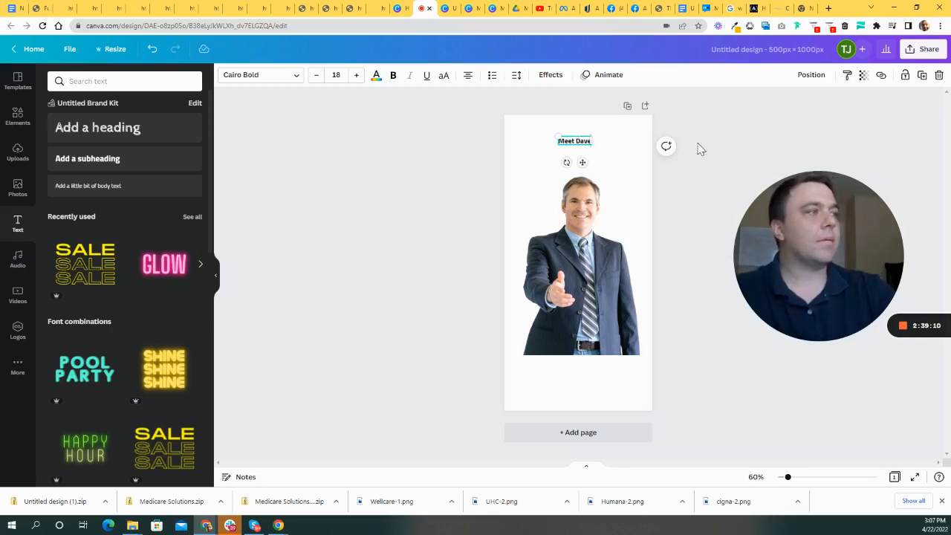
{"action": "left_click", "coordinate": [532, 149]}
{"action": "left_click_drag", "start_coordinate": [574, 141], "coordinate": [595, 151]}
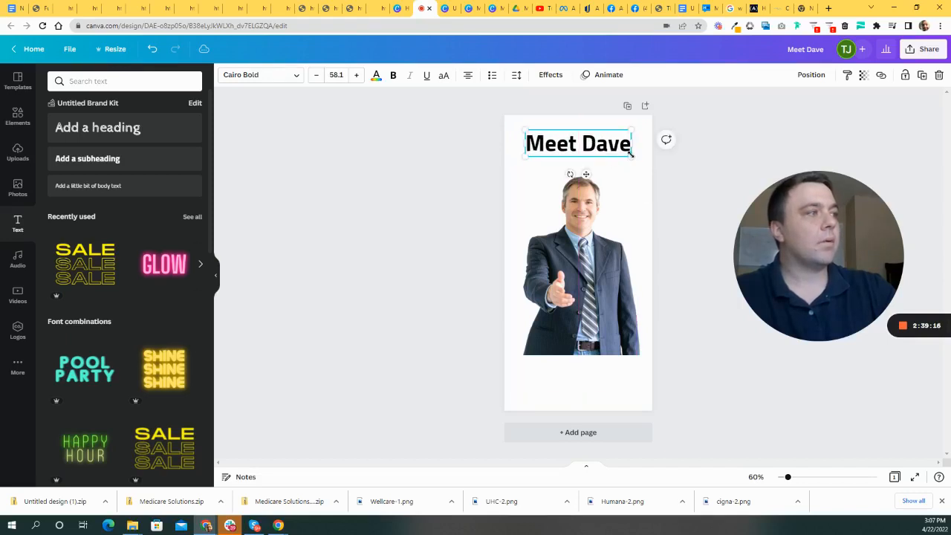
{"action": "left_click", "coordinate": [372, 185]}
{"action": "left_click", "coordinate": [18, 119]}
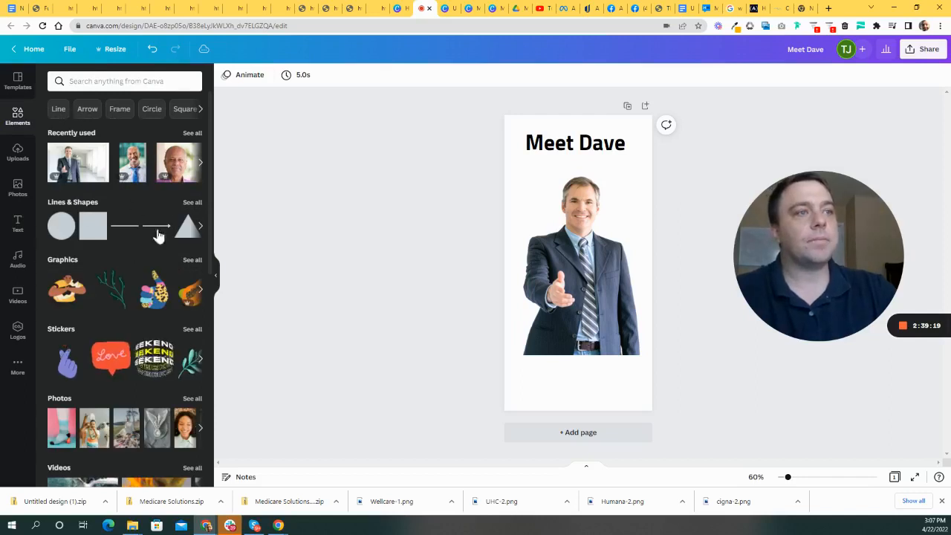
- Search Elements for 'shape' and try an orange square, then delete it
{"action": "left_click", "coordinate": [130, 79]}
{"action": "type", "text": "shape"}
{"action": "key", "text": "Return"}
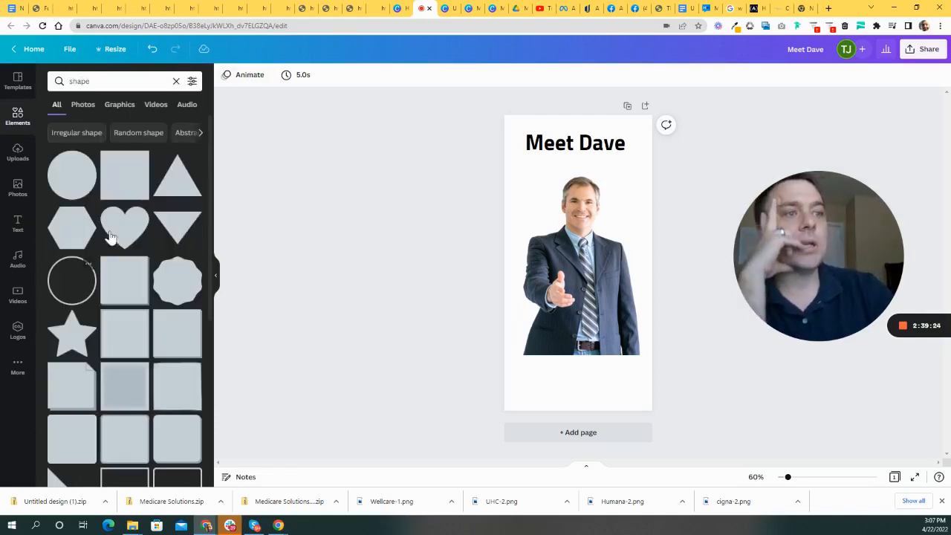
{"action": "scroll", "coordinate": [111, 245], "scroll_direction": "down", "scroll_amount": 2}
{"action": "scroll", "coordinate": [170, 221], "scroll_direction": "down", "scroll_amount": 6}
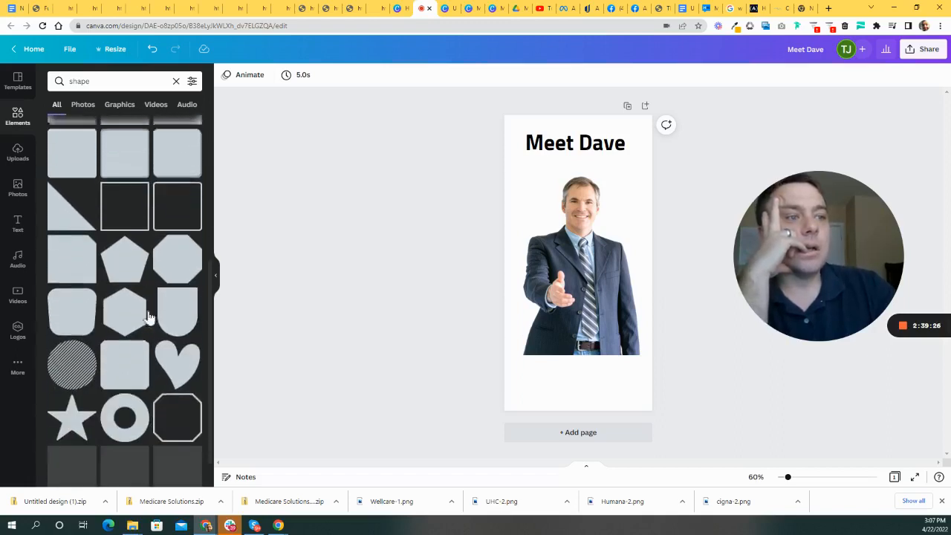
{"action": "scroll", "coordinate": [119, 245], "scroll_direction": "down", "scroll_amount": 1}
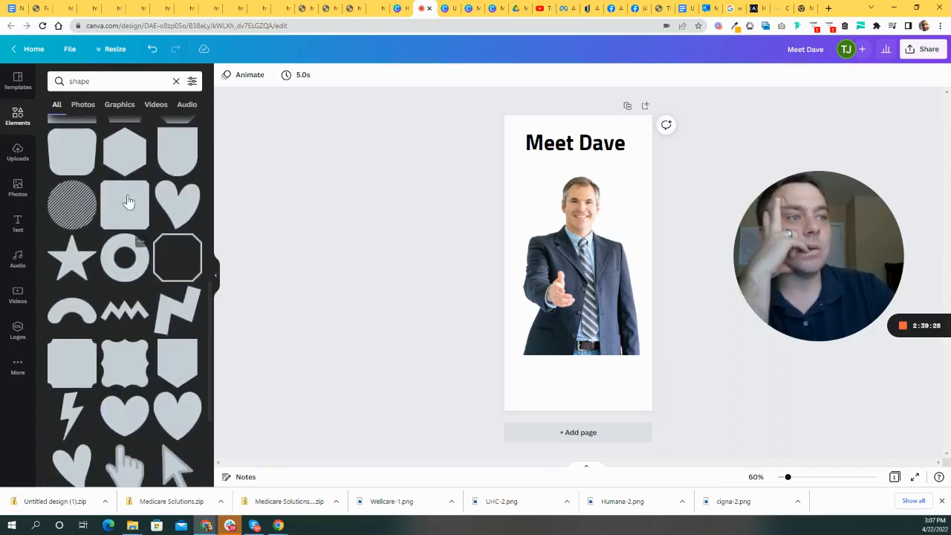
{"action": "left_click", "coordinate": [128, 205]}
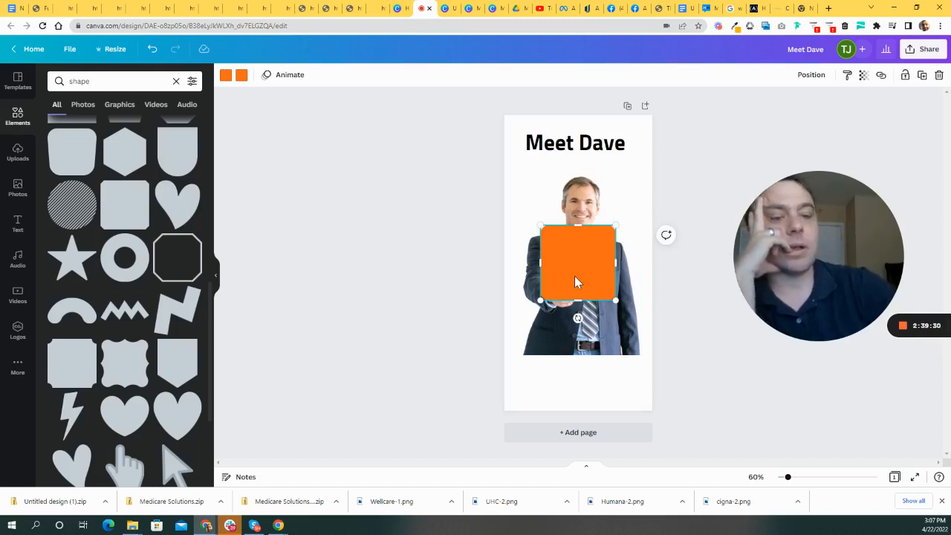
{"action": "key", "text": "Delete"}
- Add the blue rectangle with orange offset and fit it behind the 'Meet Dave' heading
{"action": "scroll", "coordinate": [166, 299], "scroll_direction": "down", "scroll_amount": 3}
{"action": "scroll", "coordinate": [166, 299], "scroll_direction": "down", "scroll_amount": 4}
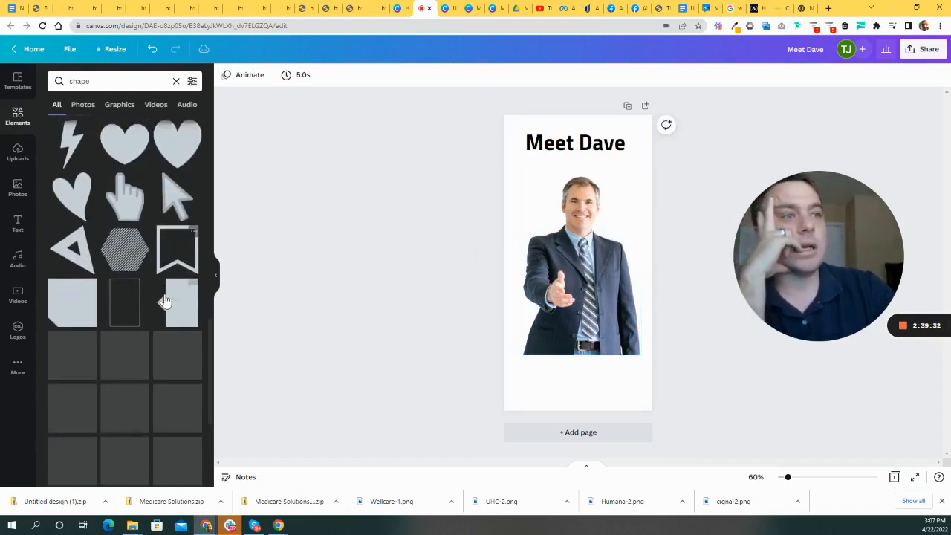
{"action": "scroll", "coordinate": [171, 215], "scroll_direction": "down", "scroll_amount": 2}
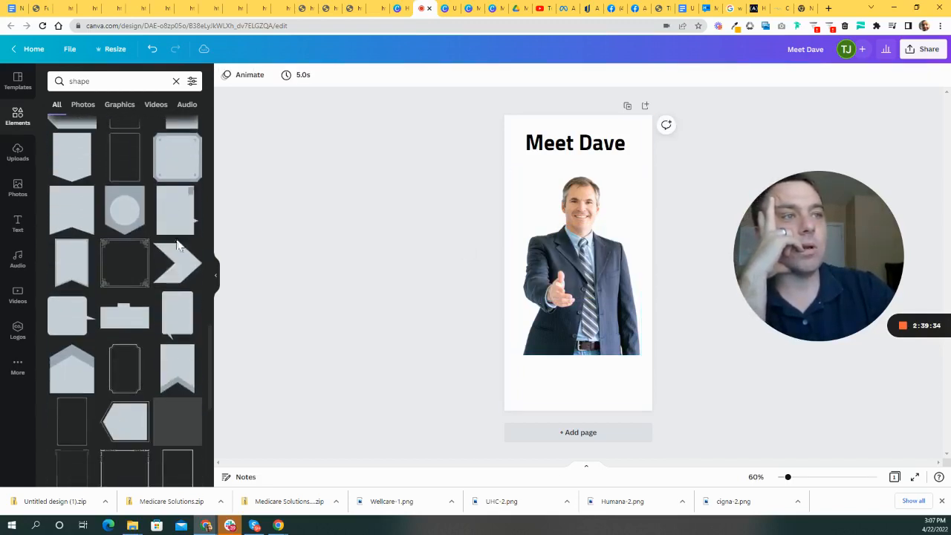
{"action": "scroll", "coordinate": [163, 270], "scroll_direction": "down", "scroll_amount": 3}
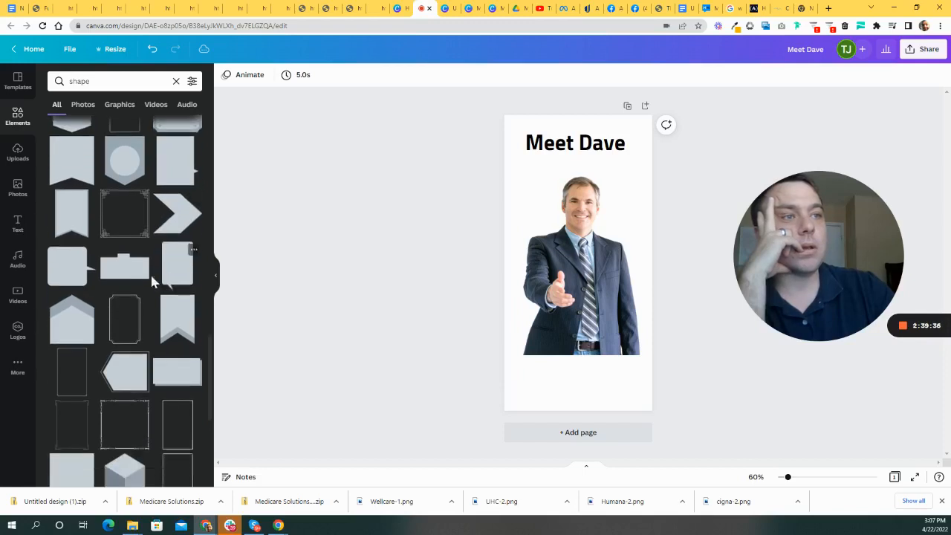
{"action": "scroll", "coordinate": [178, 297], "scroll_direction": "down", "scroll_amount": 1}
{"action": "left_click", "coordinate": [173, 225]}
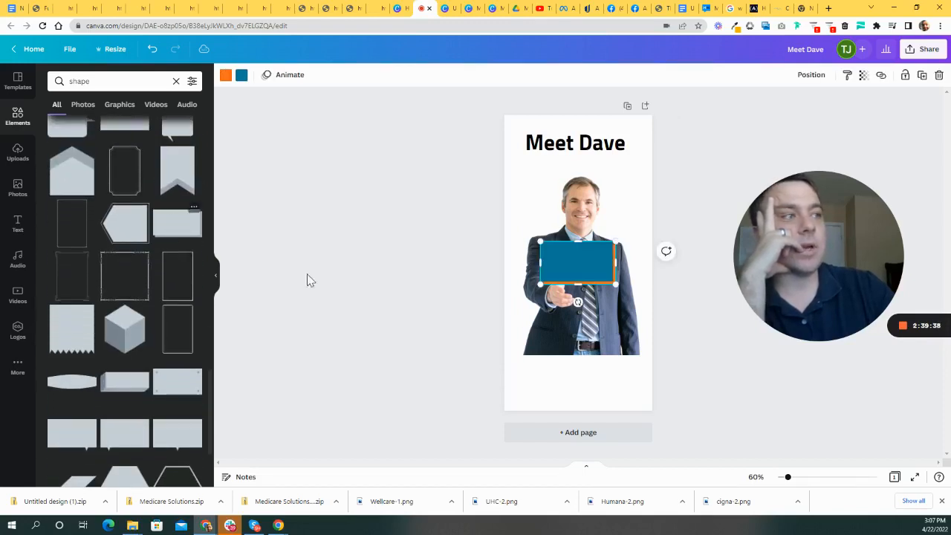
{"action": "left_click_drag", "start_coordinate": [587, 257], "coordinate": [592, 165]}
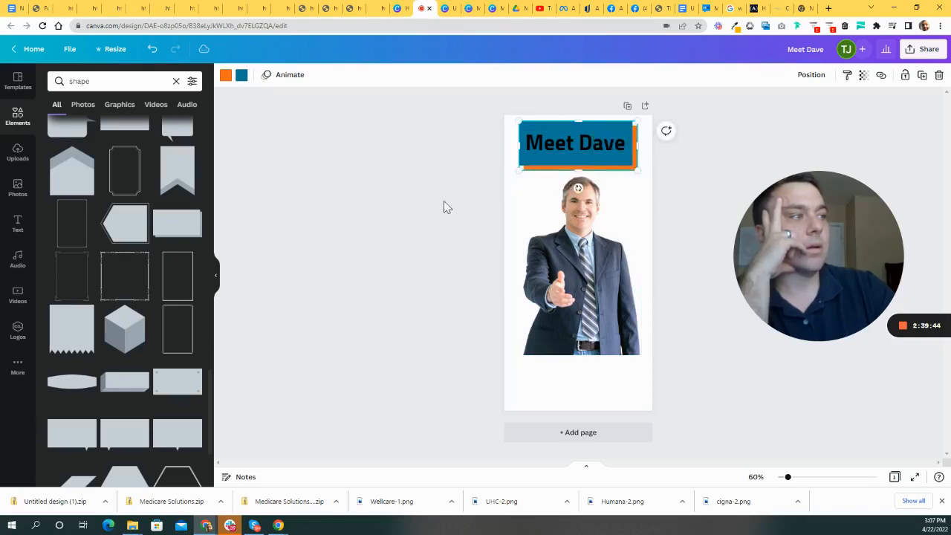
{"action": "left_click", "coordinate": [443, 200]}
- Set the 'Meet Dave' title in Montserrat Classic and shrink it to fit the banner
{"action": "left_click", "coordinate": [574, 144]}
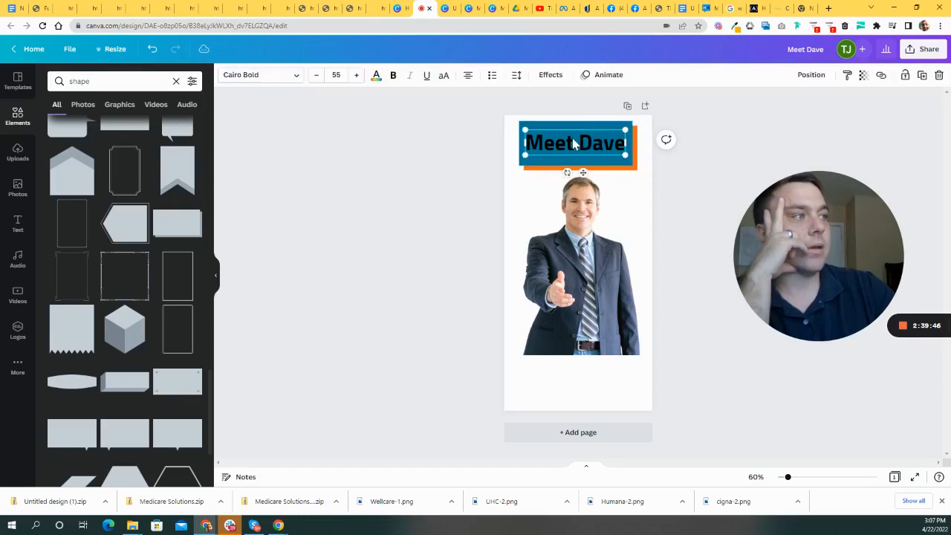
{"action": "left_click", "coordinate": [287, 85]}
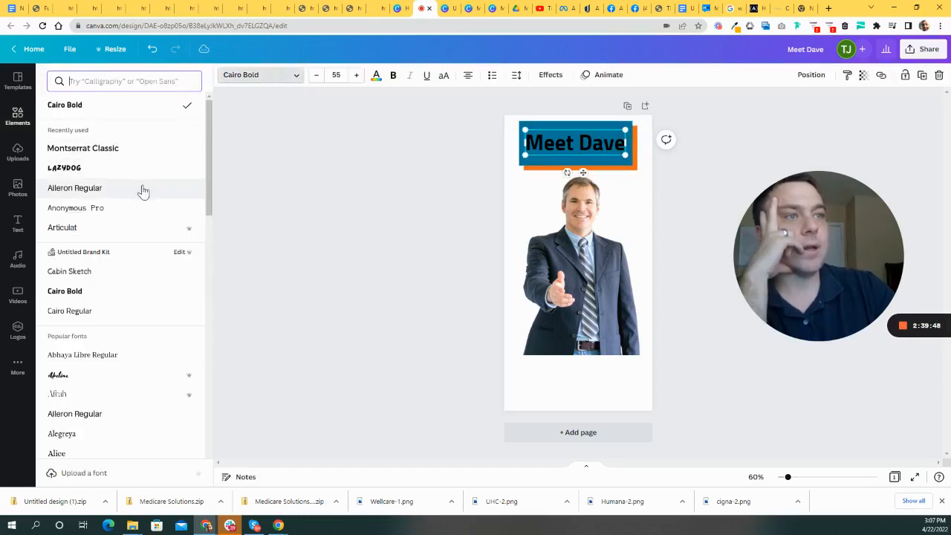
{"action": "left_click", "coordinate": [85, 148]}
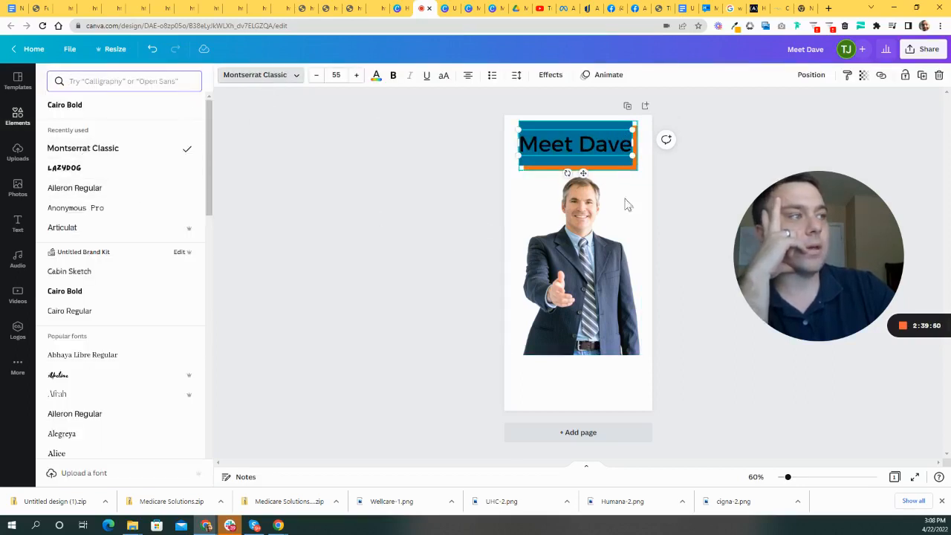
{"action": "left_click", "coordinate": [718, 121]}
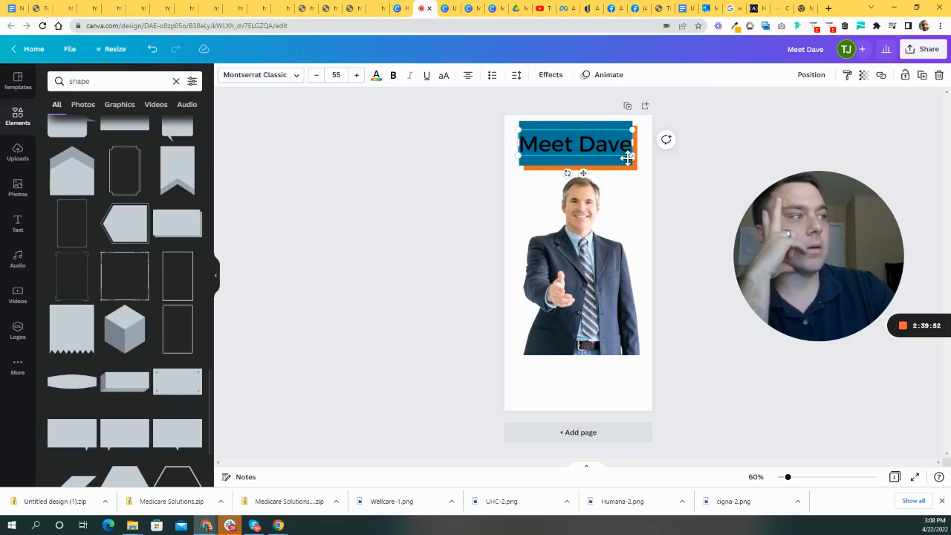
{"action": "left_click_drag", "start_coordinate": [632, 156], "coordinate": [582, 147]}
{"action": "left_click", "coordinate": [579, 161]}
{"action": "left_click", "coordinate": [423, 191]}
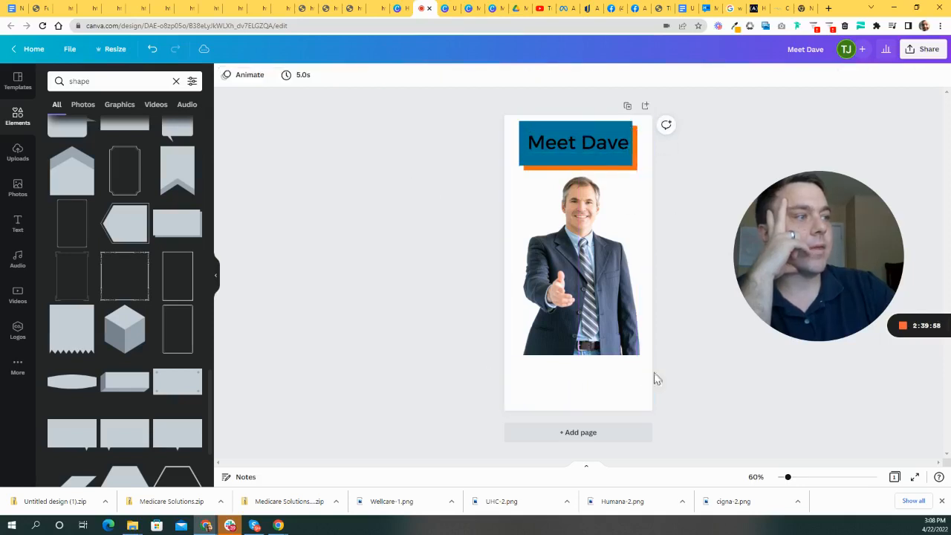
- Move the title and banner together to the page bottom, enlarging the text to 55.4
{"action": "left_click_drag", "start_coordinate": [433, 118], "coordinate": [632, 159]}
{"action": "left_click_drag", "start_coordinate": [571, 151], "coordinate": [569, 379]}
{"action": "left_click_drag", "start_coordinate": [522, 401], "coordinate": [505, 403]}
{"action": "left_click_drag", "start_coordinate": [583, 380], "coordinate": [578, 381]}
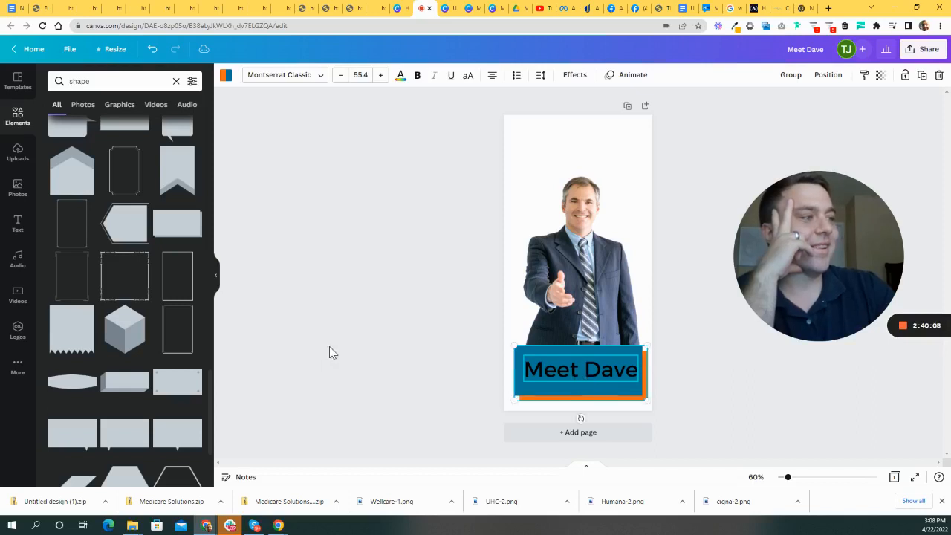
- Enlarge and reposition the photo, trimming its left edge and lowering it onto the banner
{"action": "left_click", "coordinate": [329, 348]}
{"action": "left_click_drag", "start_coordinate": [592, 277], "coordinate": [587, 221]}
{"action": "left_click_drag", "start_coordinate": [638, 306], "coordinate": [665, 349]}
{"action": "left_click_drag", "start_coordinate": [627, 300], "coordinate": [611, 299]}
{"action": "left_click", "coordinate": [600, 376]}
{"action": "left_click", "coordinate": [577, 307]}
{"action": "left_click_drag", "start_coordinate": [489, 228], "coordinate": [504, 230]}
{"action": "mouse_move", "coordinate": [585, 314]}
{"action": "left_mouse_down"}
{"action": "mouse_move", "coordinate": [598, 324]}
{"action": "mouse_move", "coordinate": [588, 354]}
{"action": "mouse_move", "coordinate": [588, 311]}
{"action": "left_mouse_up"}
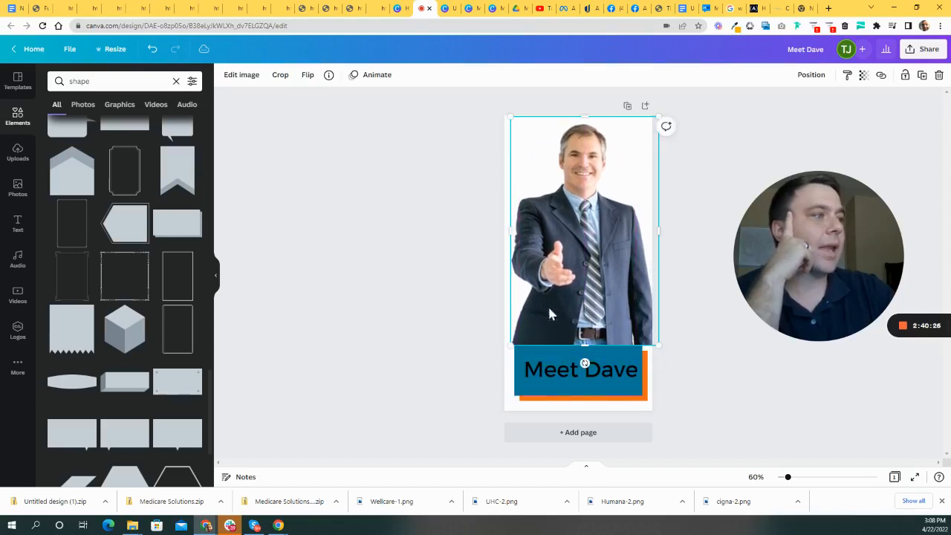
{"action": "left_click_drag", "start_coordinate": [606, 256], "coordinate": [605, 253]}
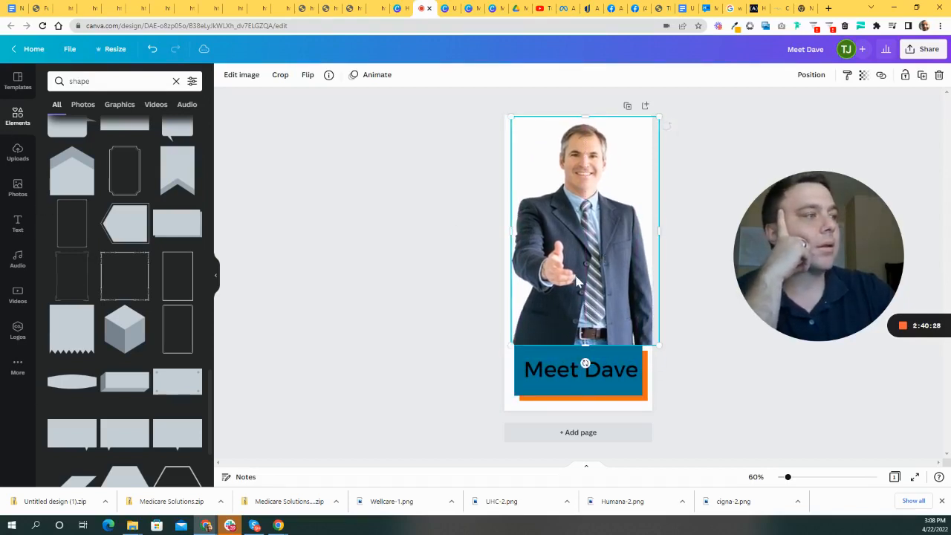
{"action": "left_click_drag", "start_coordinate": [655, 345], "coordinate": [618, 321]}
{"action": "left_click_drag", "start_coordinate": [603, 277], "coordinate": [605, 312]}
{"action": "left_click", "coordinate": [452, 248]}
- Extend the photo's top edge and centre it directly above the banner
{"action": "left_click", "coordinate": [599, 171]}
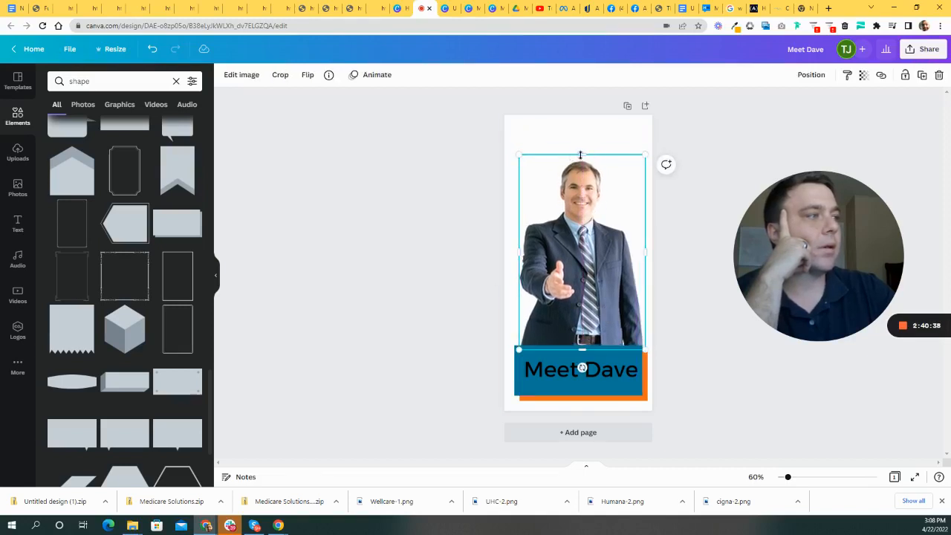
{"action": "left_click_drag", "start_coordinate": [580, 154], "coordinate": [582, 144]}
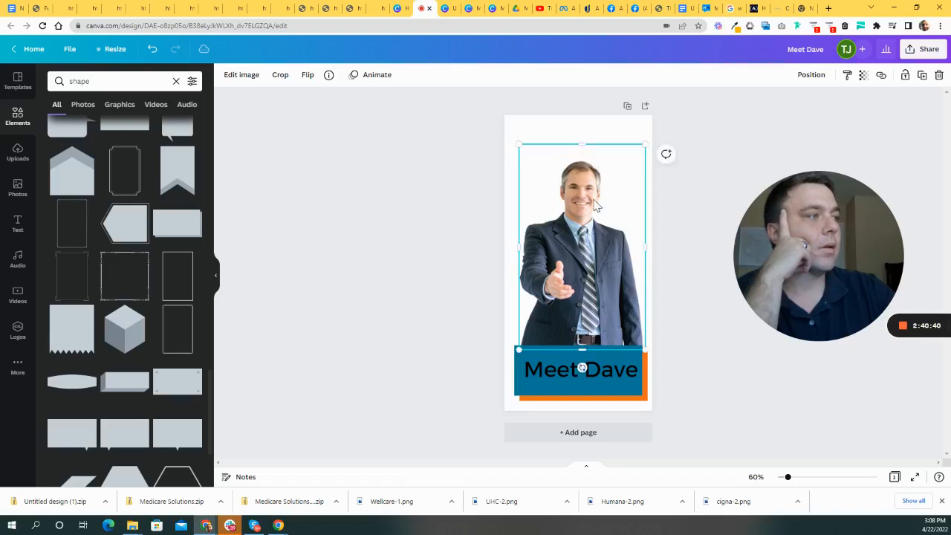
{"action": "left_click_drag", "start_coordinate": [641, 144], "coordinate": [643, 139]}
{"action": "left_click_drag", "start_coordinate": [582, 261], "coordinate": [575, 251]}
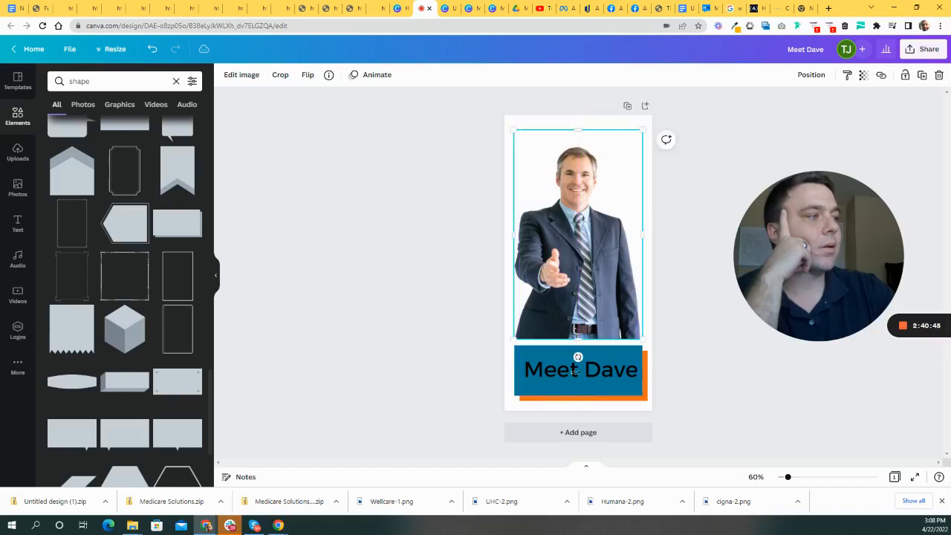
{"action": "left_click", "coordinate": [353, 381]}
- Raise the banner group and stretch the blue rectangle taller, to about 451×214
{"action": "left_click_drag", "start_coordinate": [377, 355], "coordinate": [680, 422]}
{"action": "mouse_move", "coordinate": [573, 385]}
{"action": "left_mouse_down"}
{"action": "mouse_move", "coordinate": [562, 380]}
{"action": "mouse_move", "coordinate": [575, 373]}
{"action": "left_mouse_up"}
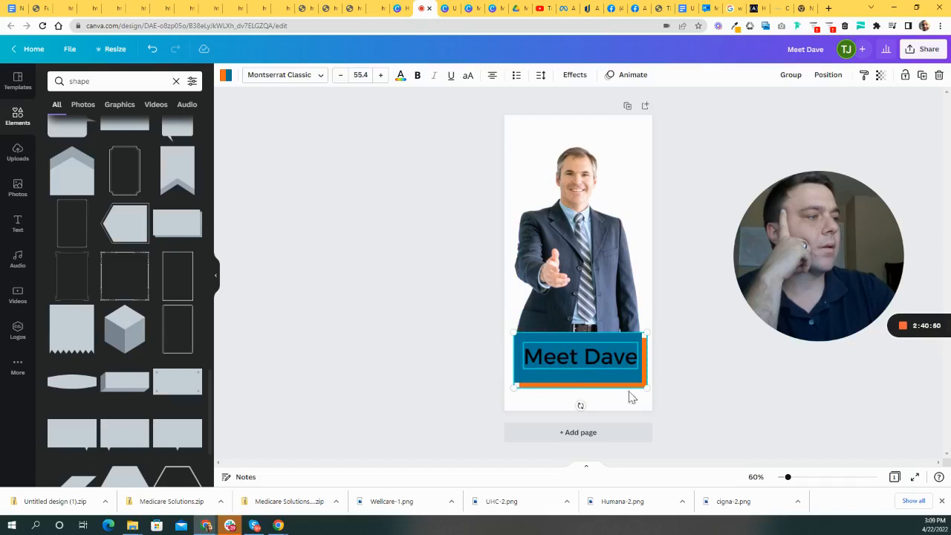
{"action": "left_click", "coordinate": [554, 392]}
{"action": "left_click", "coordinate": [563, 383]}
{"action": "left_click_drag", "start_coordinate": [582, 392], "coordinate": [582, 388]}
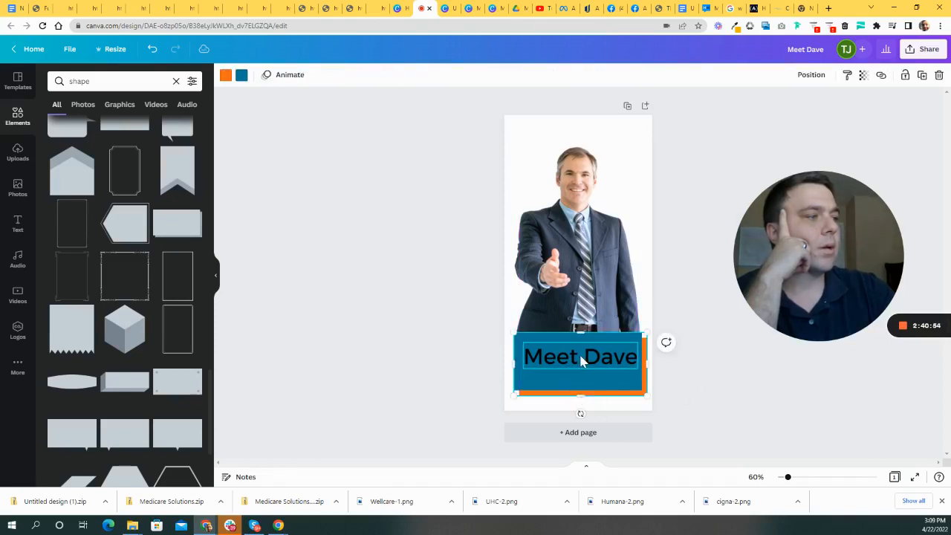
- Break the title onto two lines, 'Meet' and 'Dave'
{"action": "double_click", "coordinate": [581, 358]}
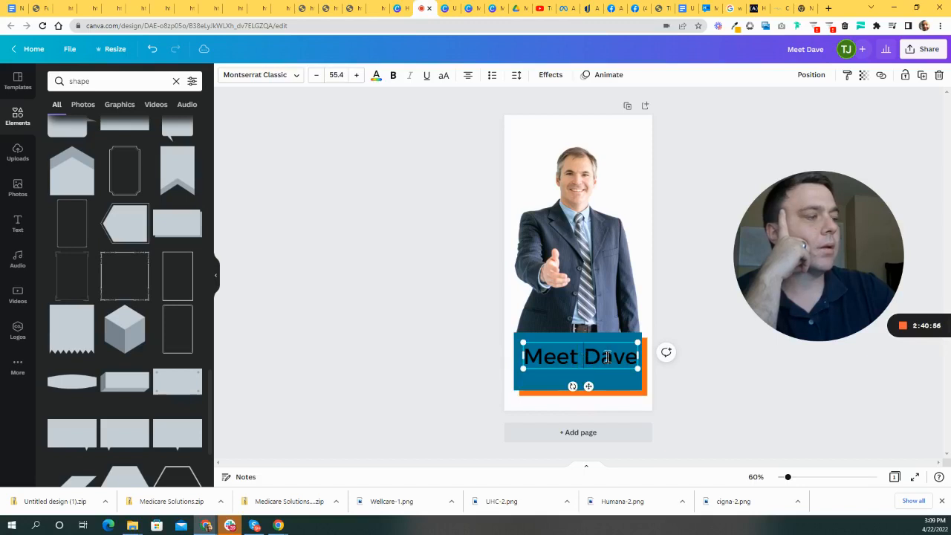
{"action": "key", "text": "Return"}
{"action": "left_click", "coordinate": [795, 398]}
- Set the title's line spacing to 1.01, seat it on the banner, and make it white
{"action": "left_click_drag", "start_coordinate": [574, 365], "coordinate": [575, 355]}
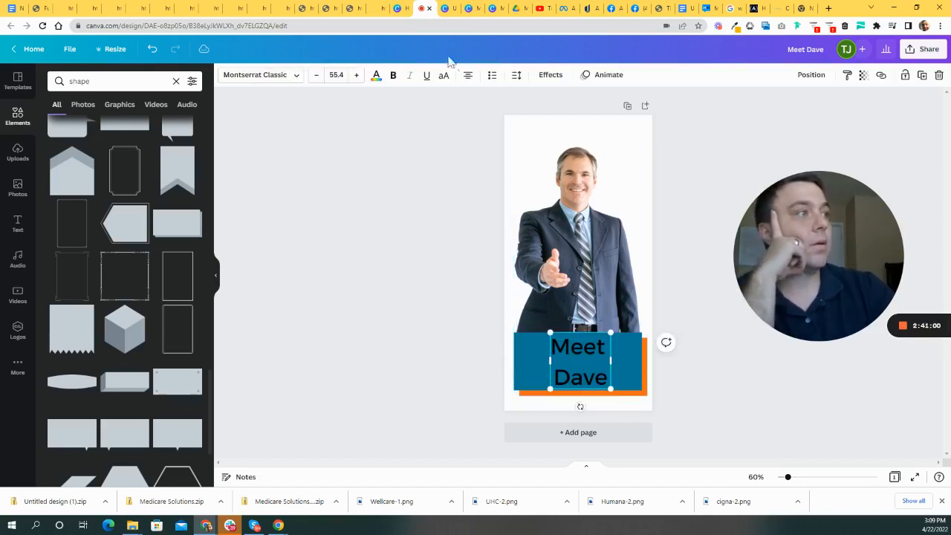
{"action": "left_click", "coordinate": [516, 75]}
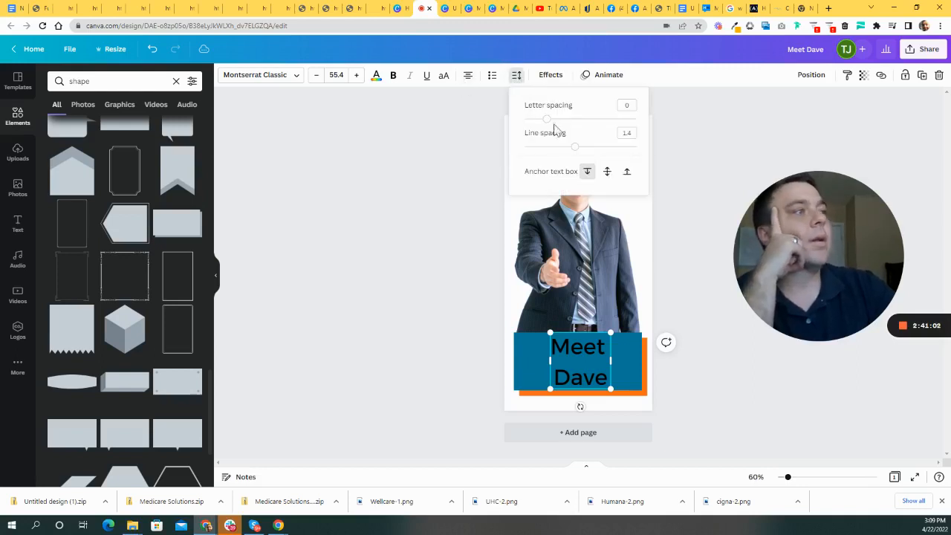
{"action": "left_click_drag", "start_coordinate": [577, 151], "coordinate": [565, 121]}
{"action": "left_click", "coordinate": [293, 298]}
{"action": "left_click", "coordinate": [818, 422]}
{"action": "left_click_drag", "start_coordinate": [581, 365], "coordinate": [580, 369]}
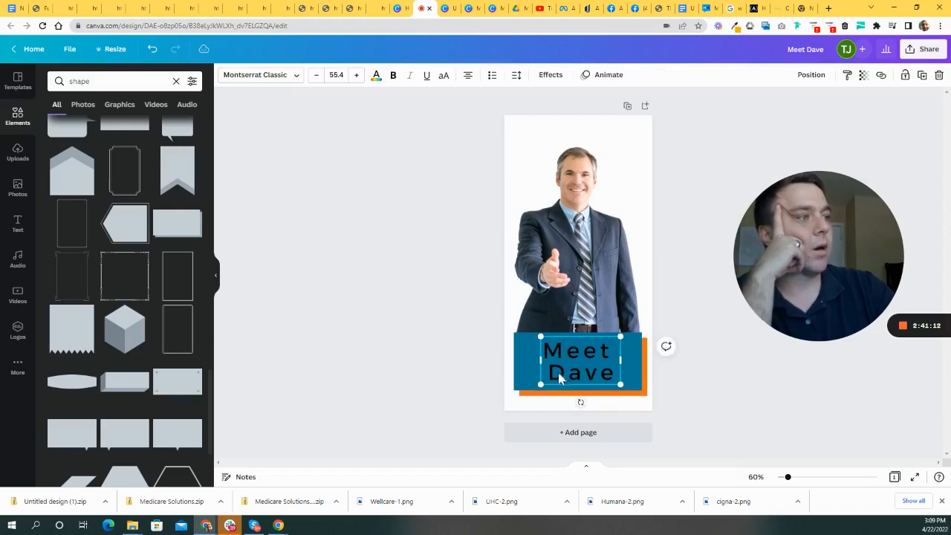
{"action": "left_click", "coordinate": [377, 77]}
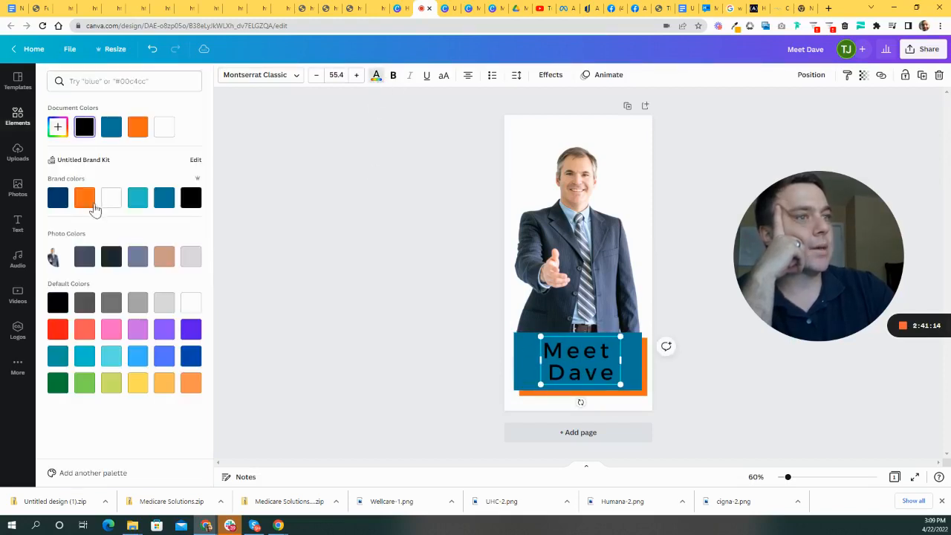
{"action": "left_click", "coordinate": [112, 197]}
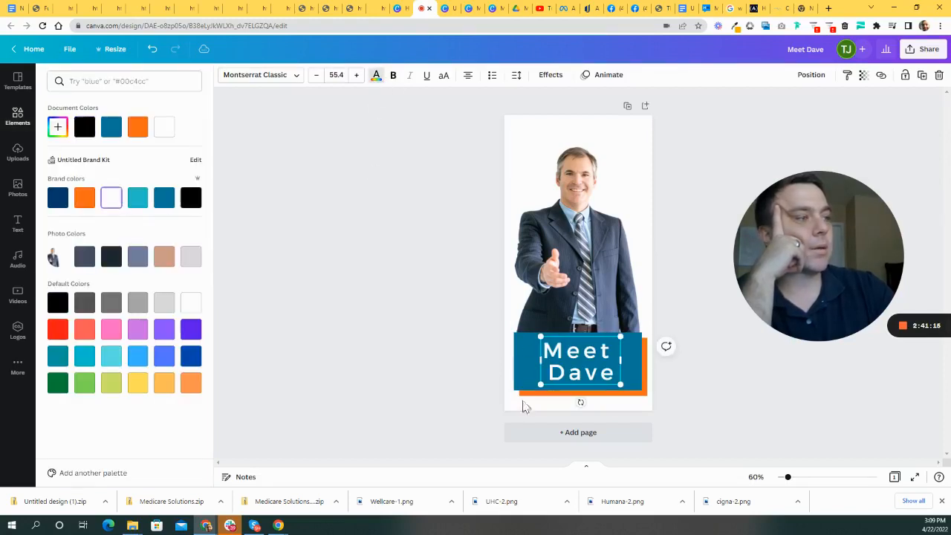
- Fill the banner rectangle with dark navy
{"action": "left_click", "coordinate": [520, 364]}
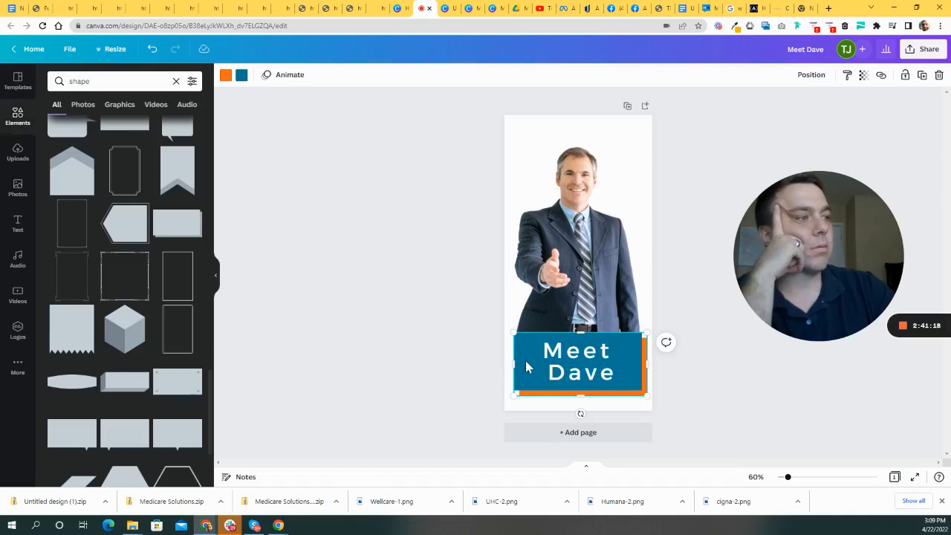
{"action": "left_click", "coordinate": [426, 331]}
{"action": "left_click", "coordinate": [534, 362]}
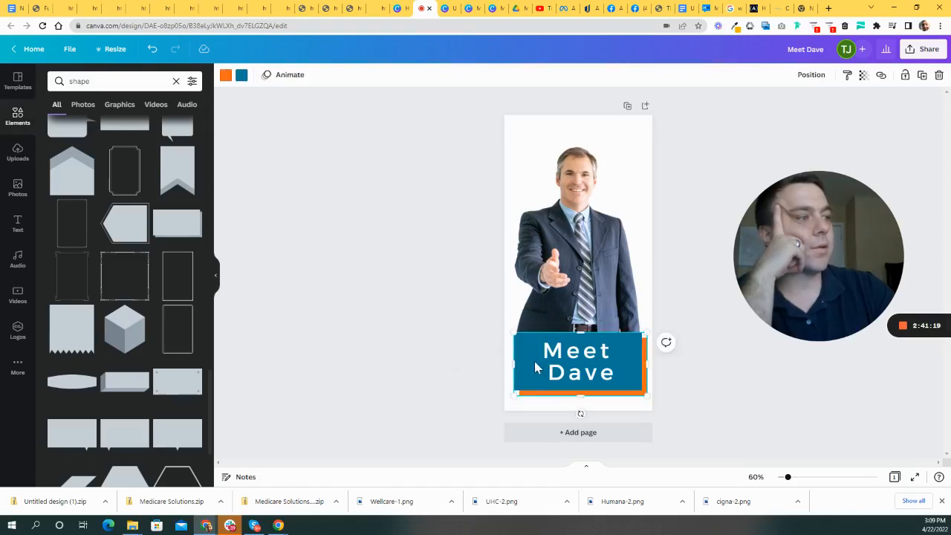
{"action": "left_click", "coordinate": [243, 77]}
{"action": "left_click", "coordinate": [58, 197]}
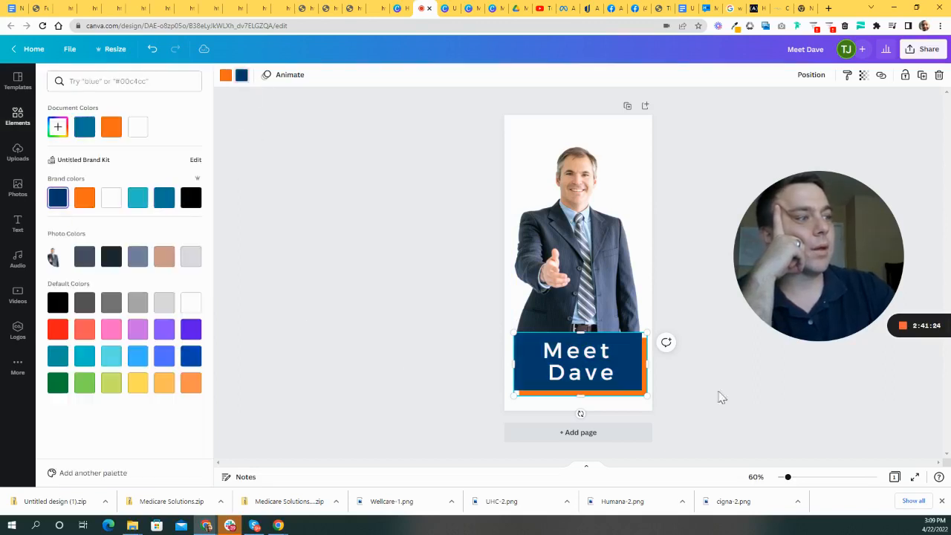
{"action": "left_click", "coordinate": [740, 395]}
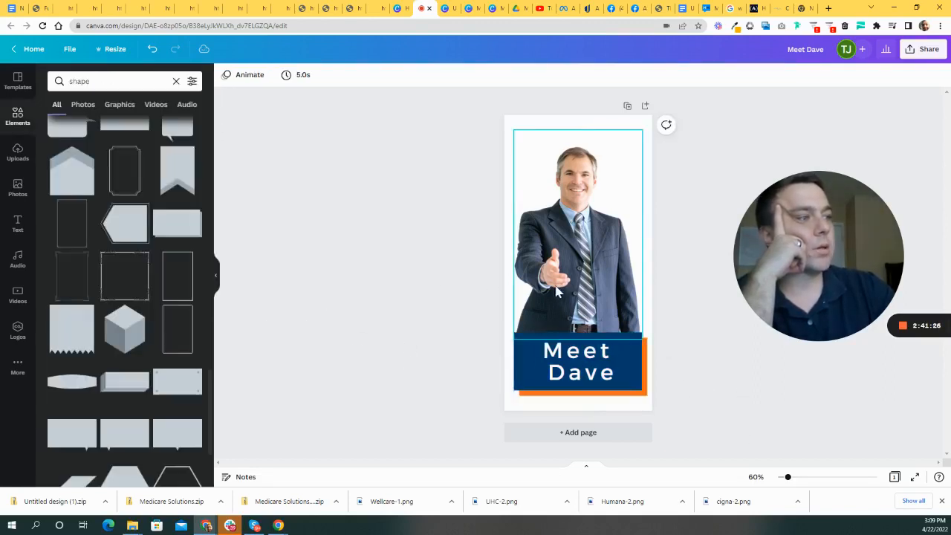
- Lower the businessman photo slightly so it rests on the banner
{"action": "left_click", "coordinate": [582, 292]}
{"action": "left_click", "coordinate": [676, 393]}
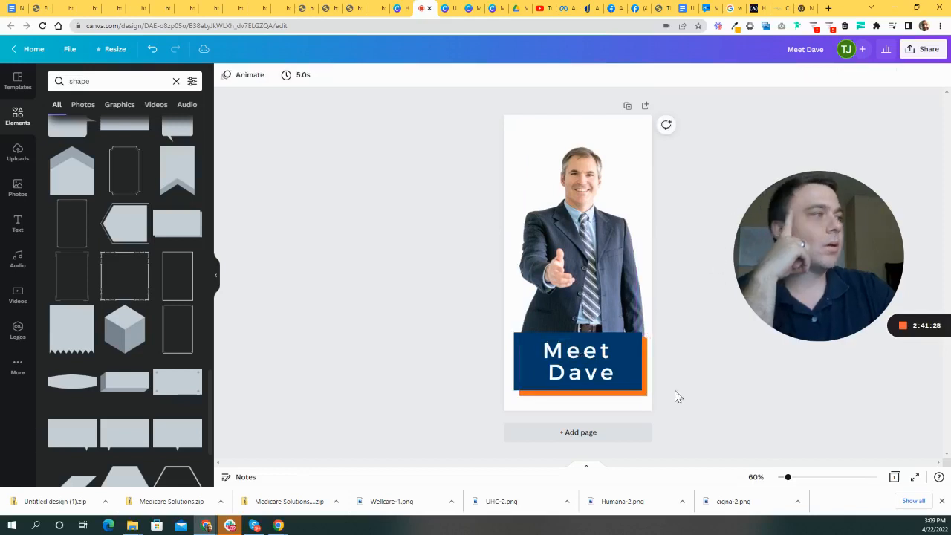
{"action": "left_click", "coordinate": [622, 245]}
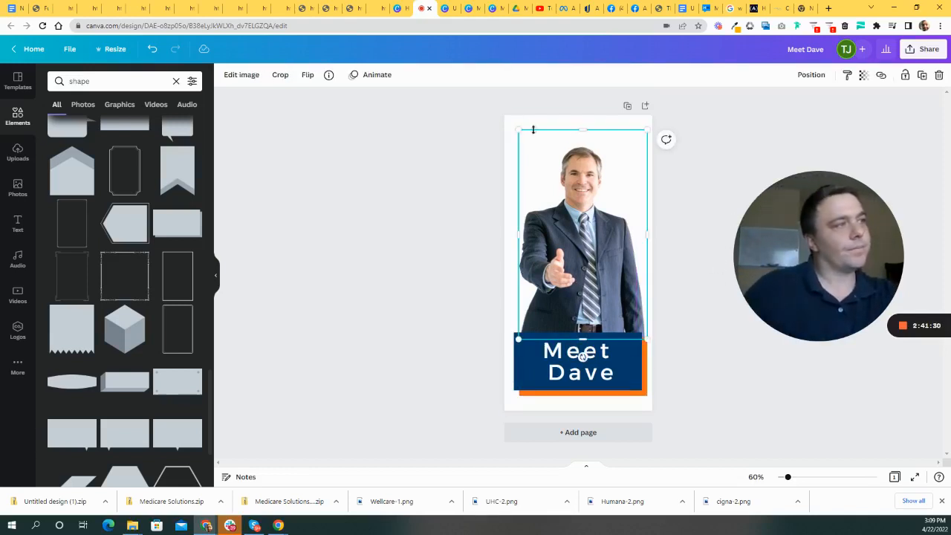
{"action": "left_click", "coordinate": [753, 156]}
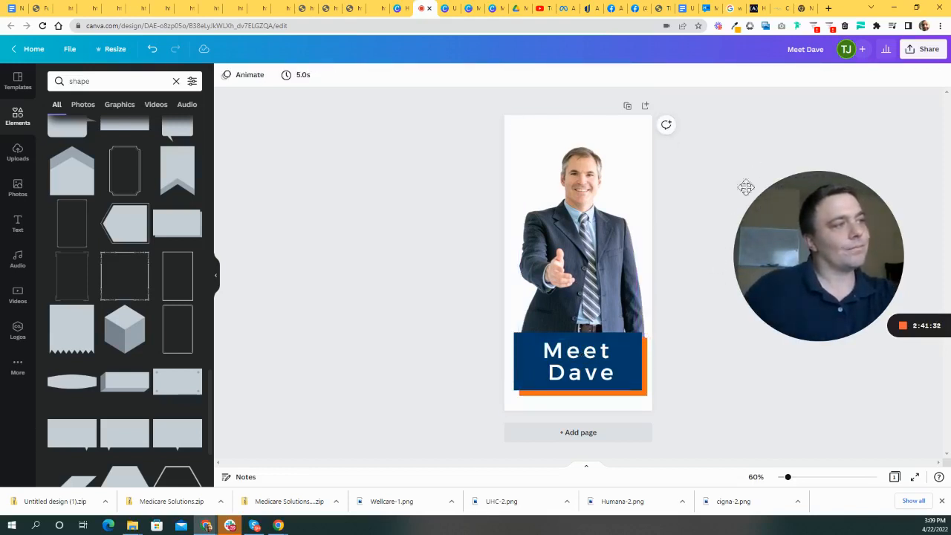
{"action": "left_click_drag", "start_coordinate": [631, 246], "coordinate": [620, 255]}
{"action": "left_click", "coordinate": [760, 137]}
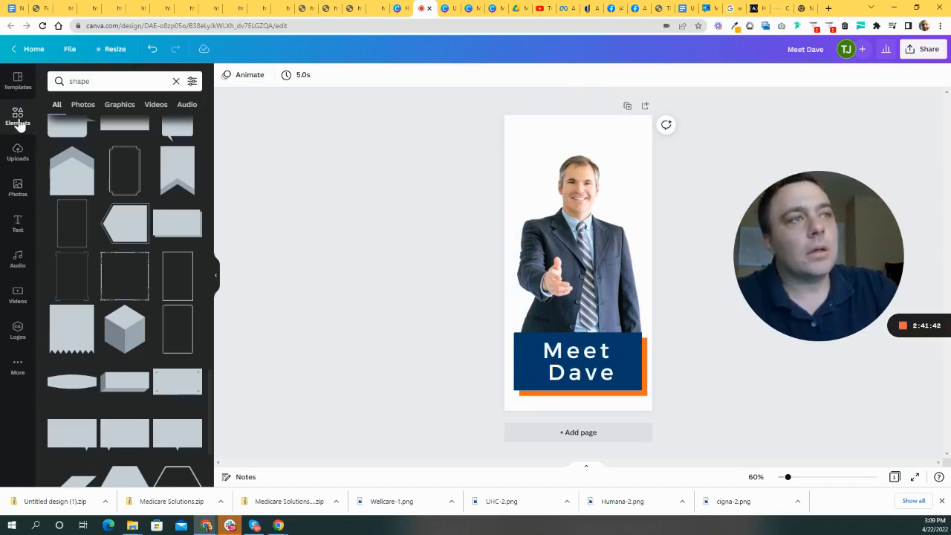
- Search Elements for 'splash' graphics and browse the results
{"action": "left_click", "coordinate": [18, 122]}
{"action": "left_click", "coordinate": [140, 79]}
{"action": "type", "text": "spla"}
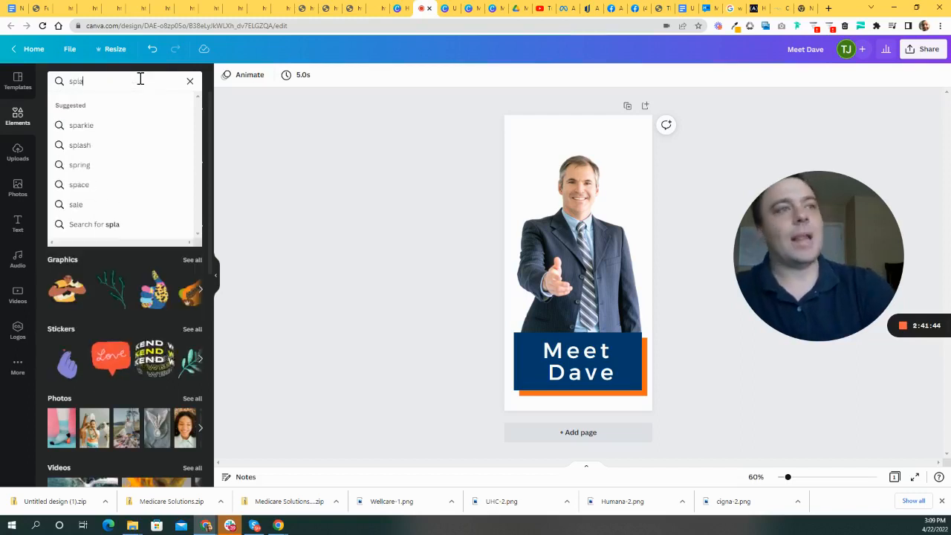
{"action": "type", "text": "sh"}
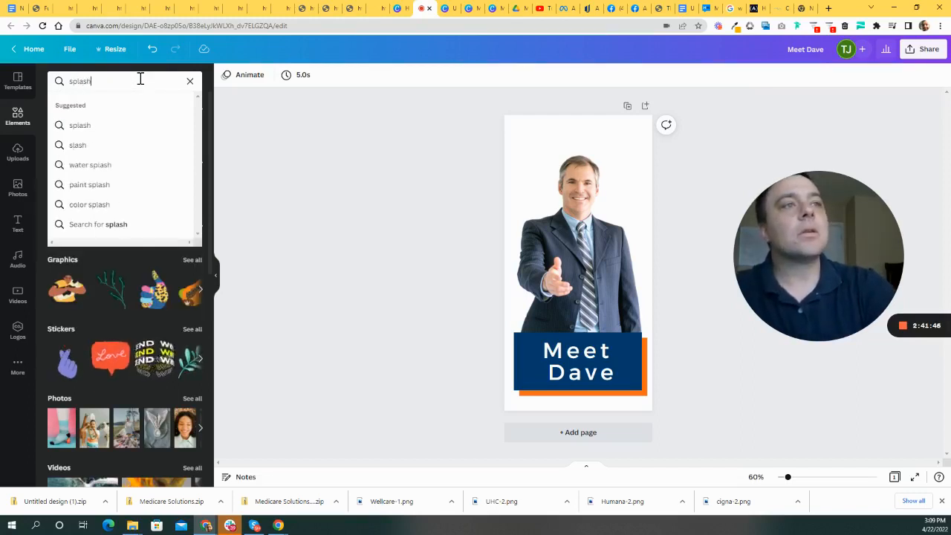
{"action": "key", "text": "Return"}
{"action": "scroll", "coordinate": [171, 297], "scroll_direction": "down", "scroll_amount": 2}
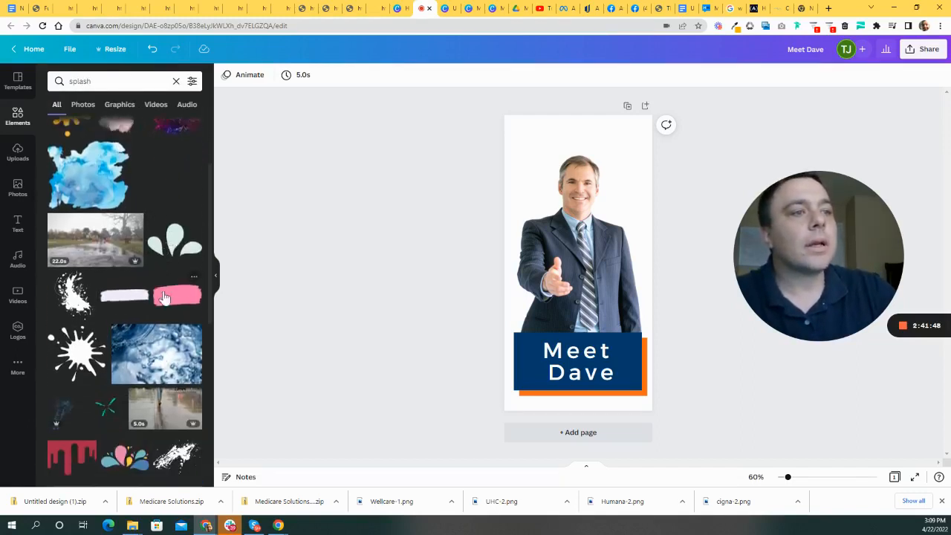
{"action": "scroll", "coordinate": [165, 298], "scroll_direction": "down", "scroll_amount": 4}
{"action": "scroll", "coordinate": [130, 272], "scroll_direction": "down", "scroll_amount": 2}
{"action": "scroll", "coordinate": [134, 273], "scroll_direction": "down", "scroll_amount": 5}
- Search for 'accent' and place the dashes graphic above the photo's top-right
{"action": "double_click", "coordinate": [126, 81]}
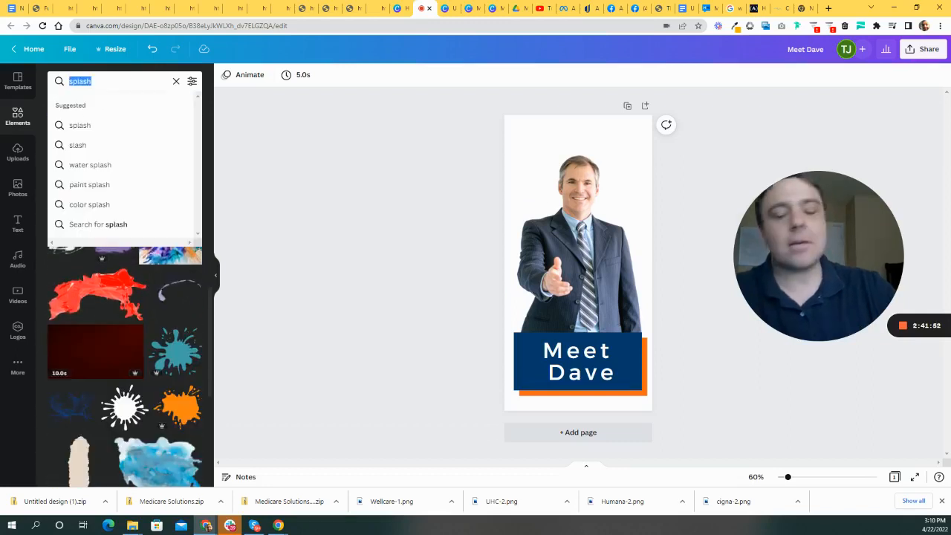
{"action": "type", "text": "accent"}
{"action": "key", "text": "Return"}
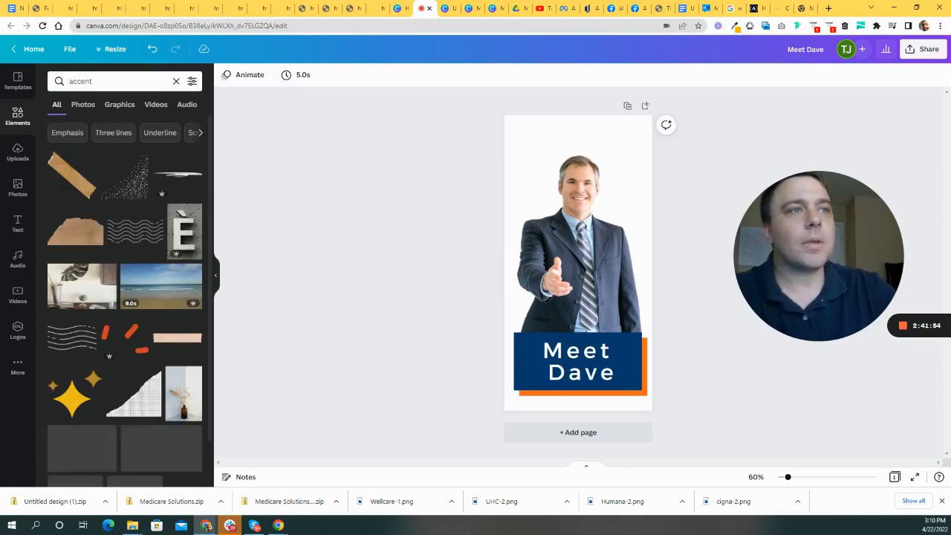
{"action": "scroll", "coordinate": [141, 310], "scroll_direction": "down", "scroll_amount": 1}
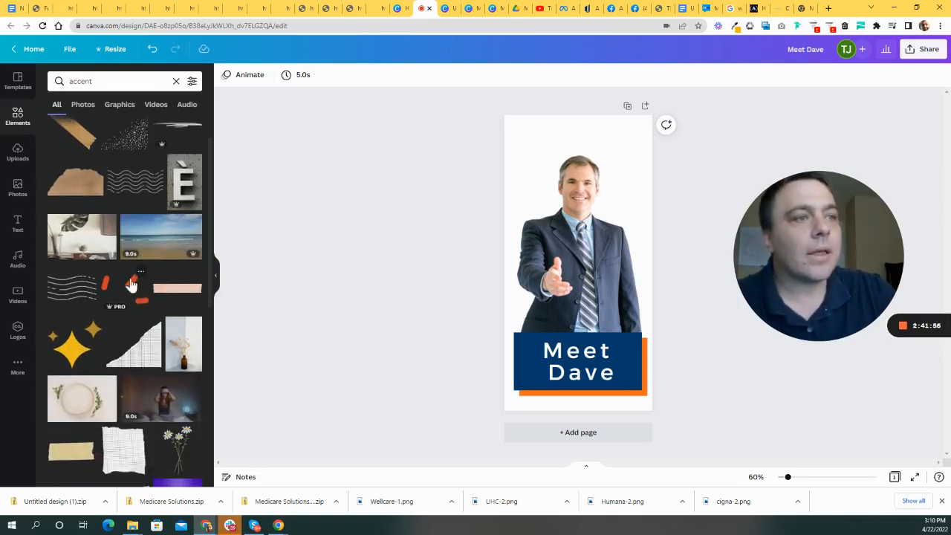
{"action": "left_click", "coordinate": [130, 289]}
{"action": "left_click_drag", "start_coordinate": [609, 244], "coordinate": [642, 123]}
{"action": "left_click", "coordinate": [685, 155]}
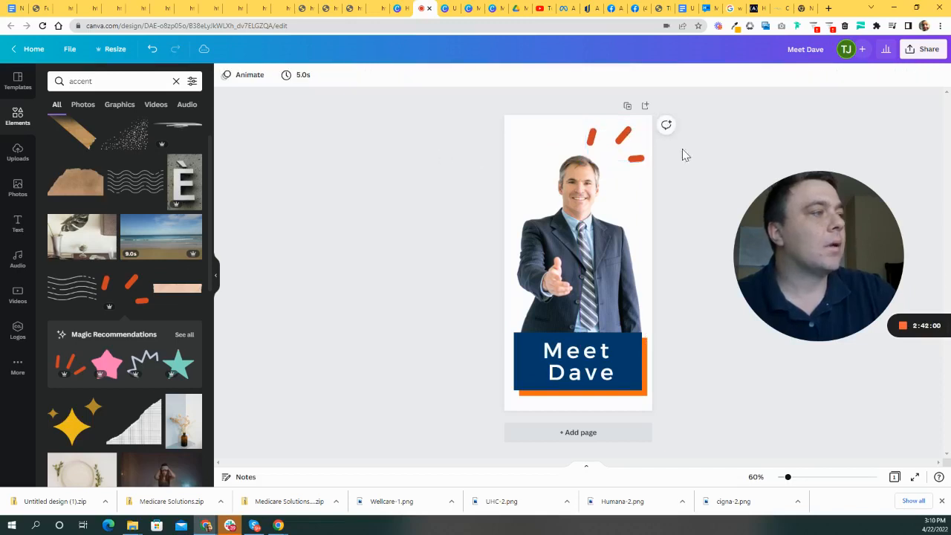
{"action": "left_click", "coordinate": [620, 150]}
- Recolour the dashes accent orange
{"action": "left_click", "coordinate": [225, 77]}
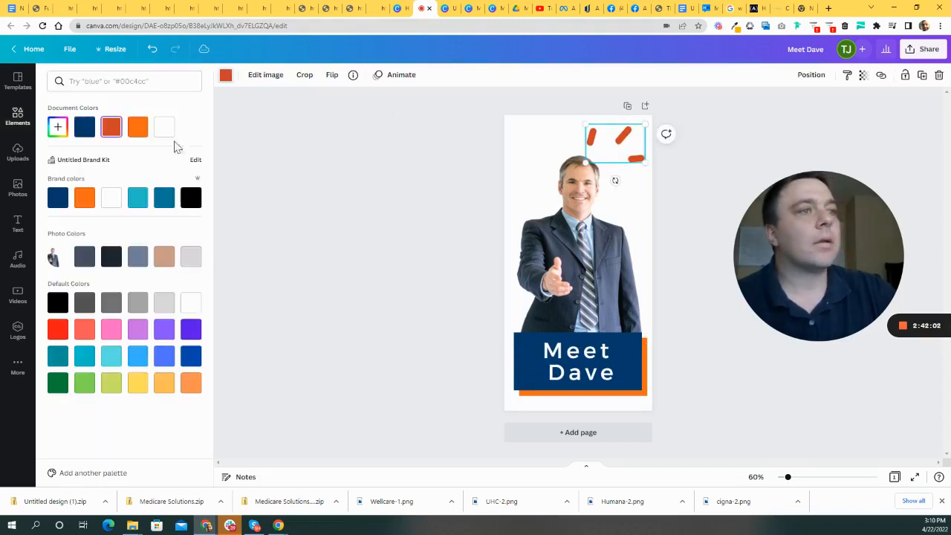
{"action": "left_click", "coordinate": [327, 268]}
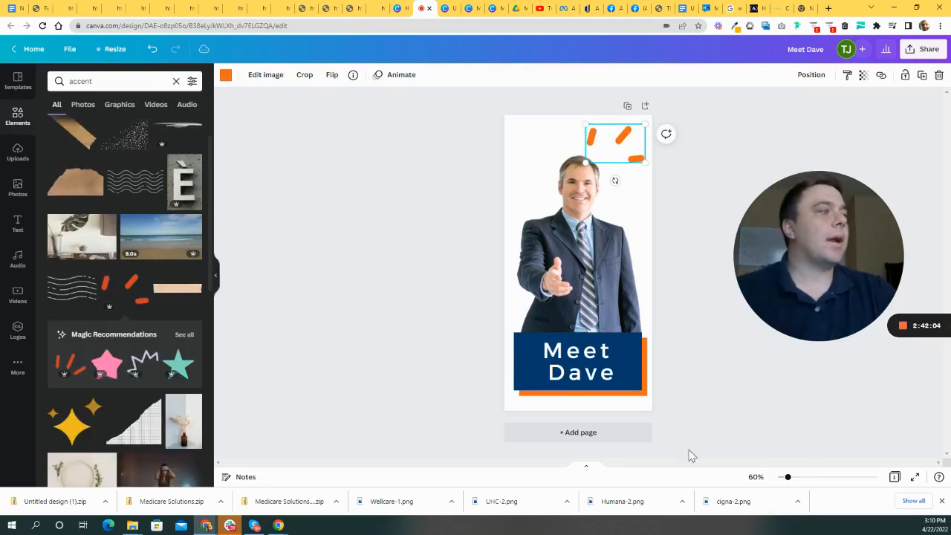
{"action": "left_click", "coordinate": [703, 391]}
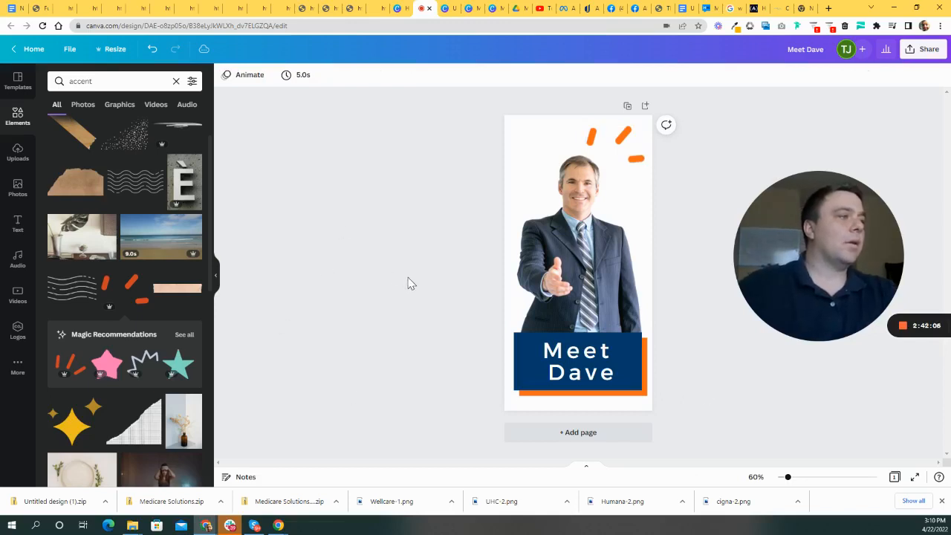
- Shrink the man's photo slightly and nudge it right
{"action": "left_click", "coordinate": [569, 275]}
{"action": "left_click_drag", "start_coordinate": [514, 348], "coordinate": [523, 337]}
{"action": "left_click_drag", "start_coordinate": [562, 285], "coordinate": [565, 290]}
{"action": "left_click", "coordinate": [628, 133]}
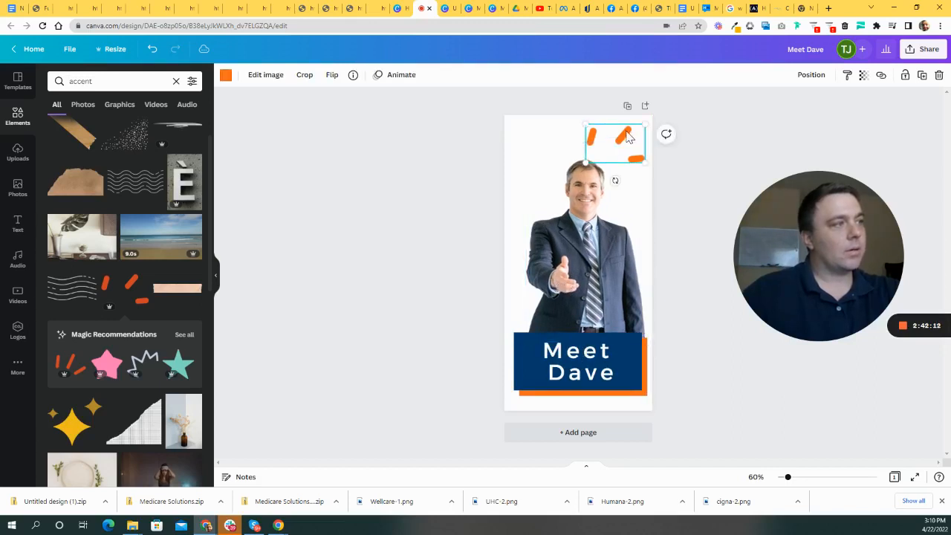
{"action": "left_click", "coordinate": [866, 161]}
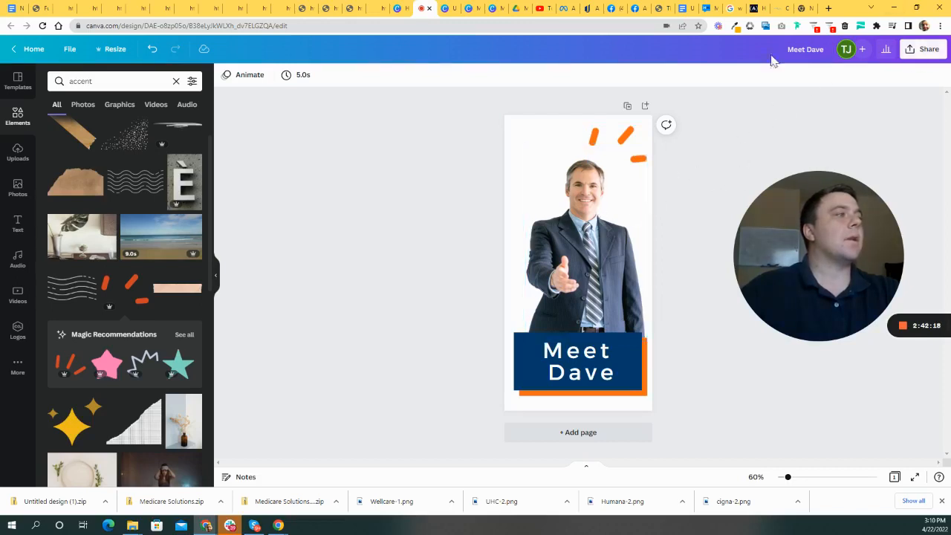
- Download the Meet Dave design as a 750 × 1500 px PNG with a transparent background
{"action": "left_click", "coordinate": [927, 50]}
{"action": "left_click_drag", "start_coordinate": [820, 229], "coordinate": [419, 207]}
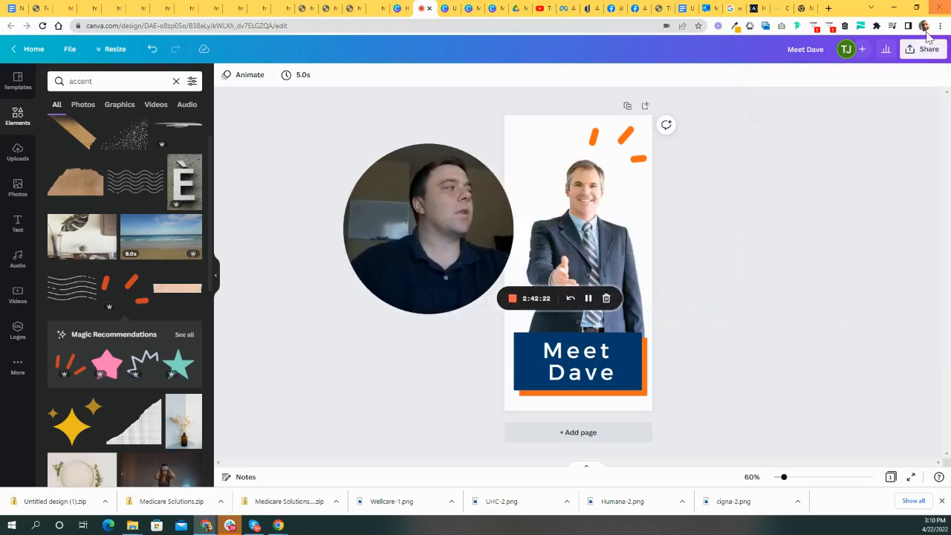
{"action": "left_click", "coordinate": [921, 49]}
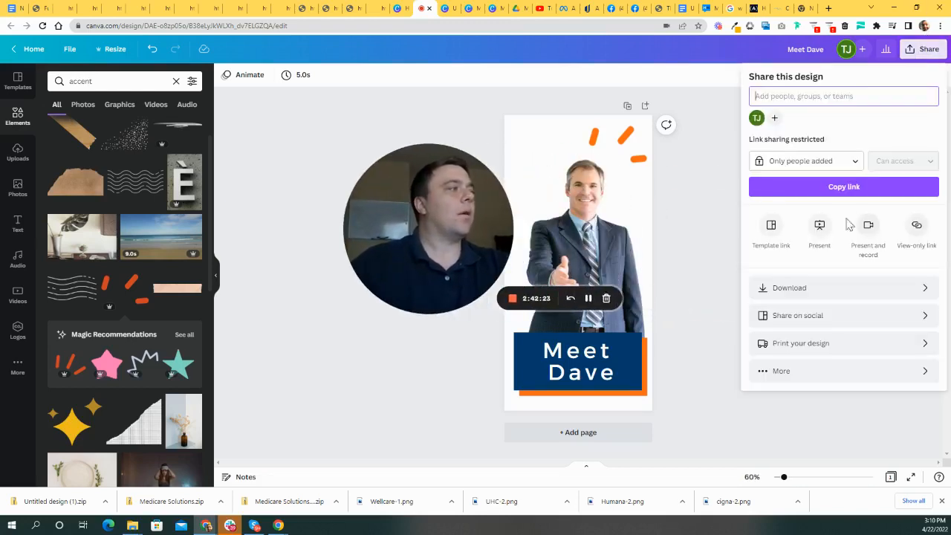
{"action": "left_click", "coordinate": [830, 291]}
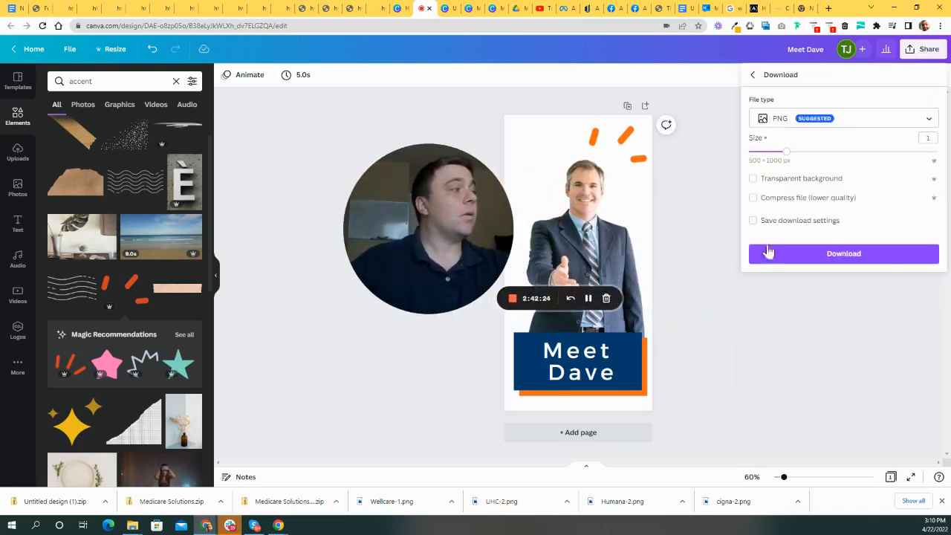
{"action": "left_click", "coordinate": [752, 179]}
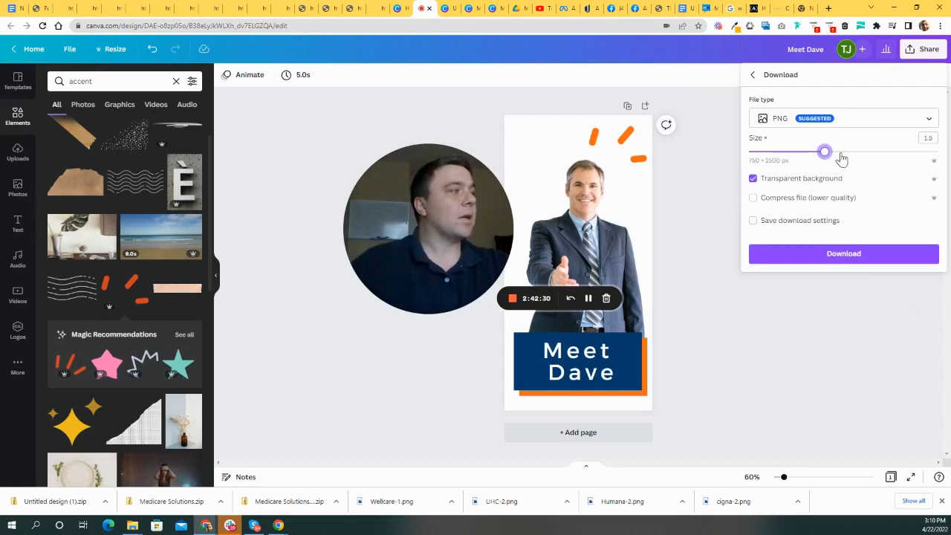
{"action": "left_click", "coordinate": [847, 258]}
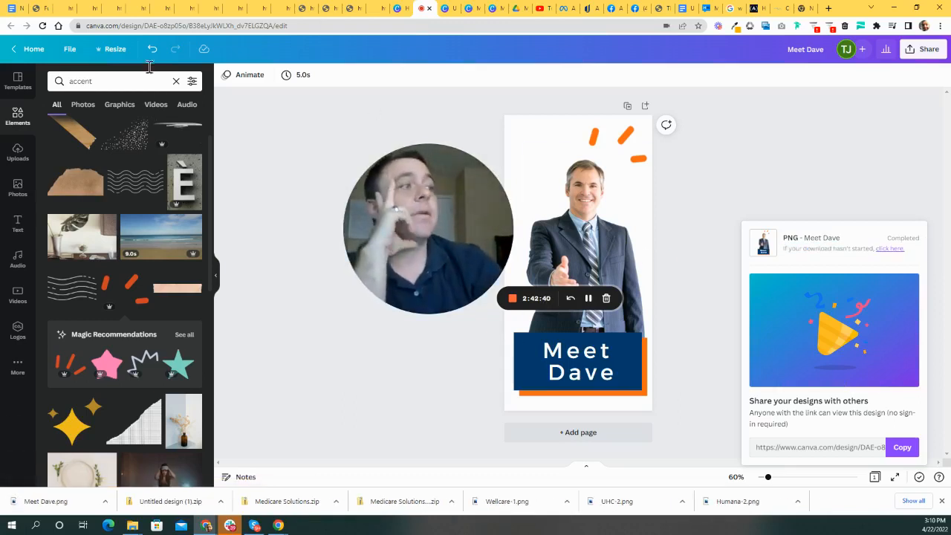
{"action": "left_click", "coordinate": [13, 8]}
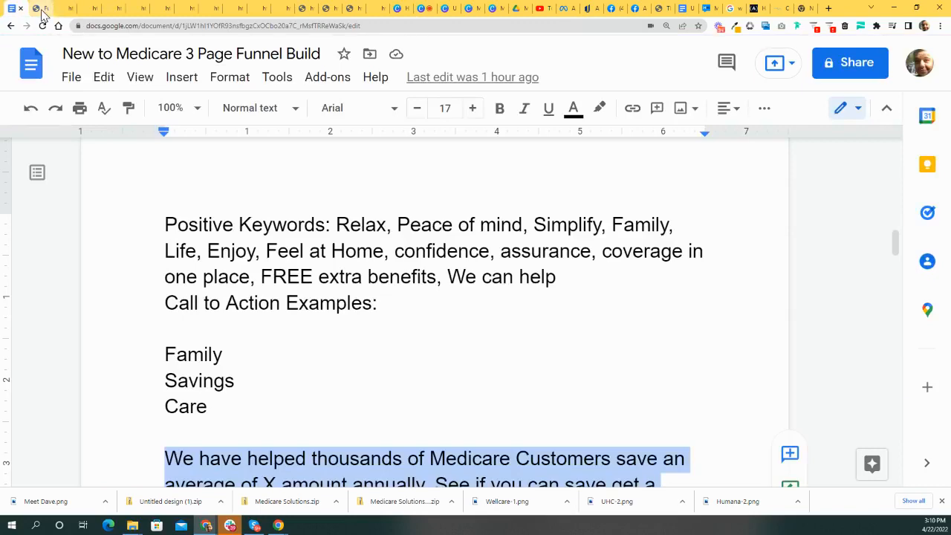
- Upload Meet Dave.png from Downloads and insert it into the image slot under the CEO heading
{"action": "left_click", "coordinate": [42, 9]}
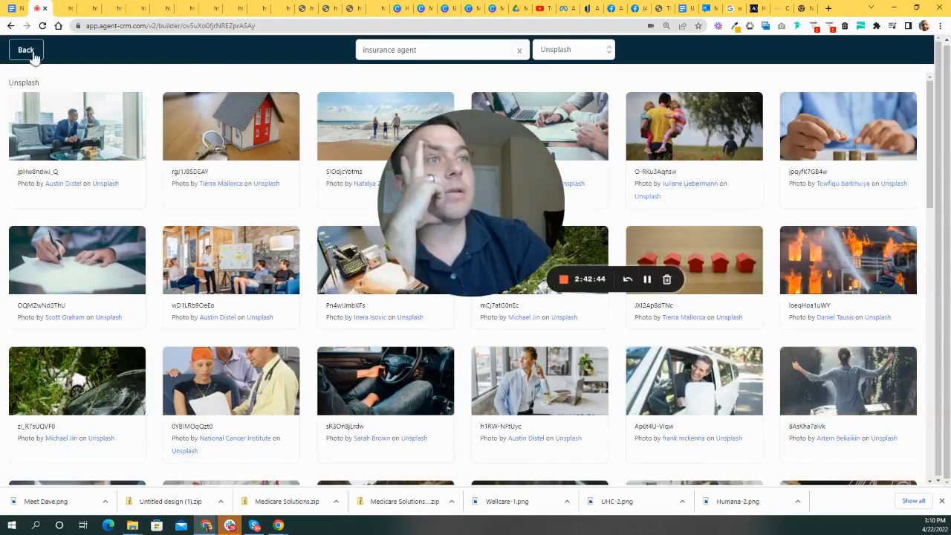
{"action": "left_click", "coordinate": [27, 52]}
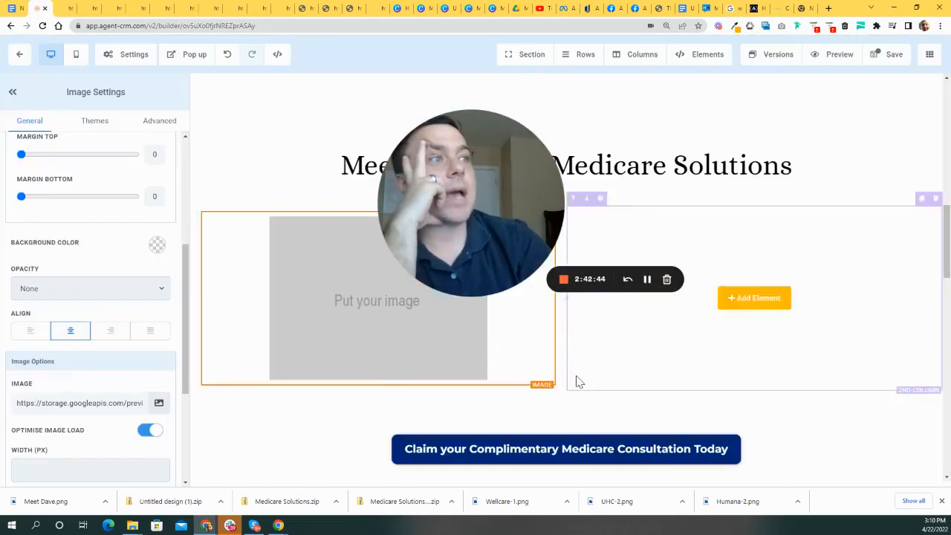
{"action": "left_click", "coordinate": [157, 402]}
{"action": "left_click", "coordinate": [907, 78]}
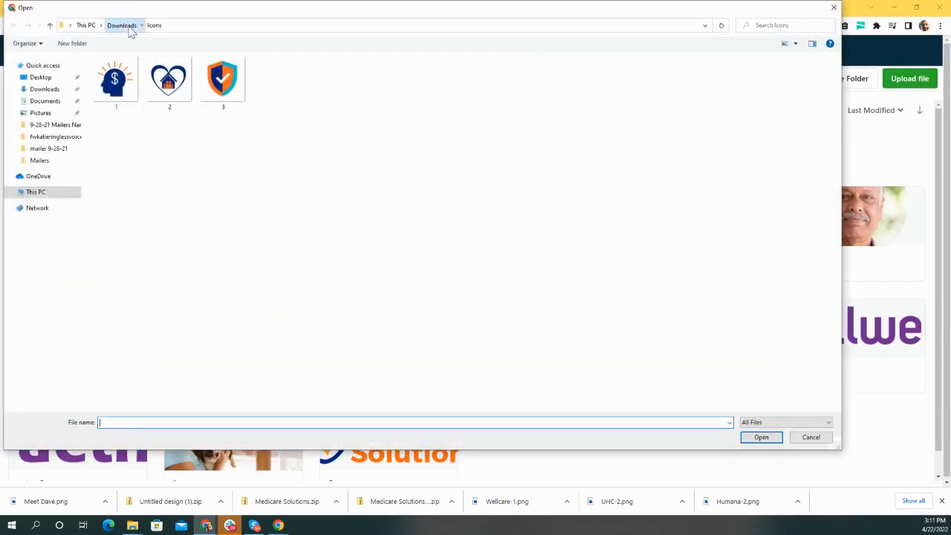
{"action": "left_click", "coordinate": [123, 26]}
{"action": "scroll", "coordinate": [821, 355], "scroll_direction": "down", "scroll_amount": 5}
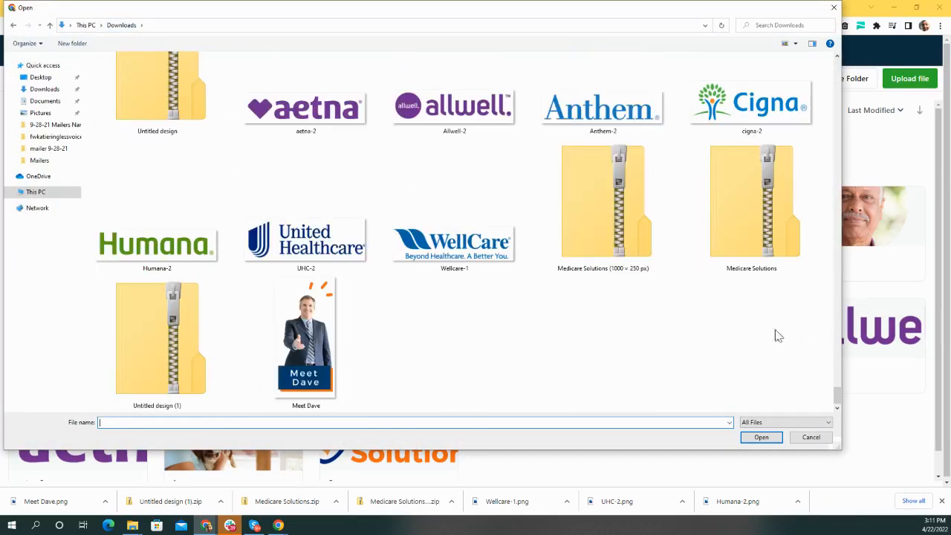
{"action": "double_click", "coordinate": [305, 341]}
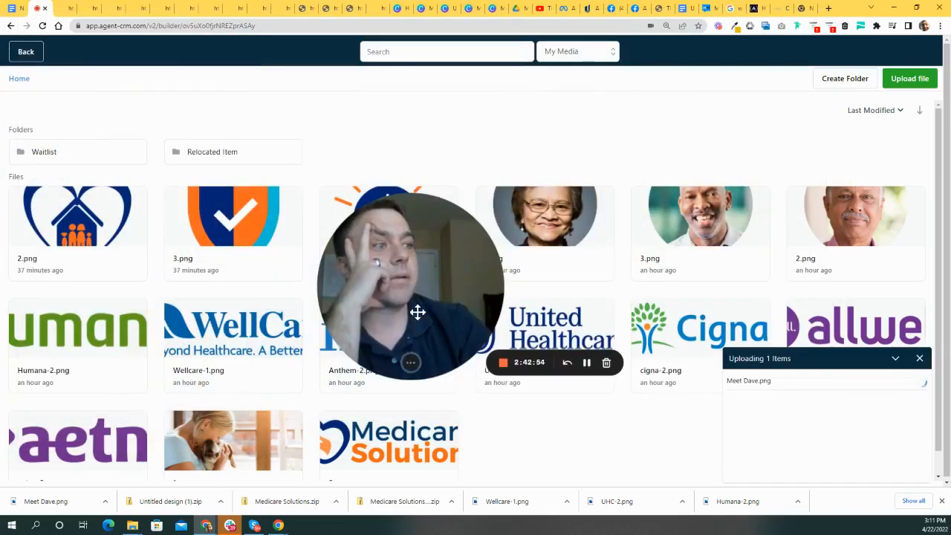
{"action": "left_click_drag", "start_coordinate": [418, 312], "coordinate": [569, 290]}
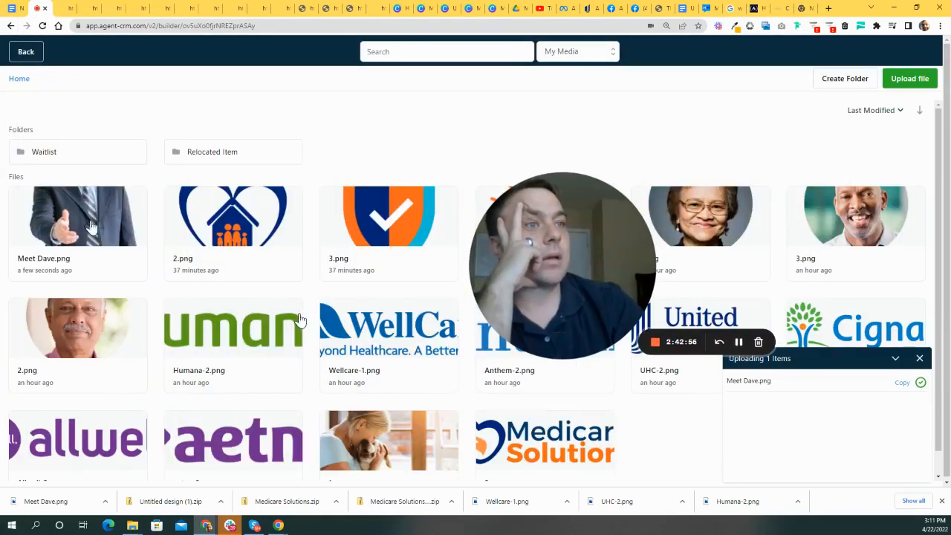
{"action": "left_click", "coordinate": [90, 227]}
{"action": "double_click", "coordinate": [89, 226]}
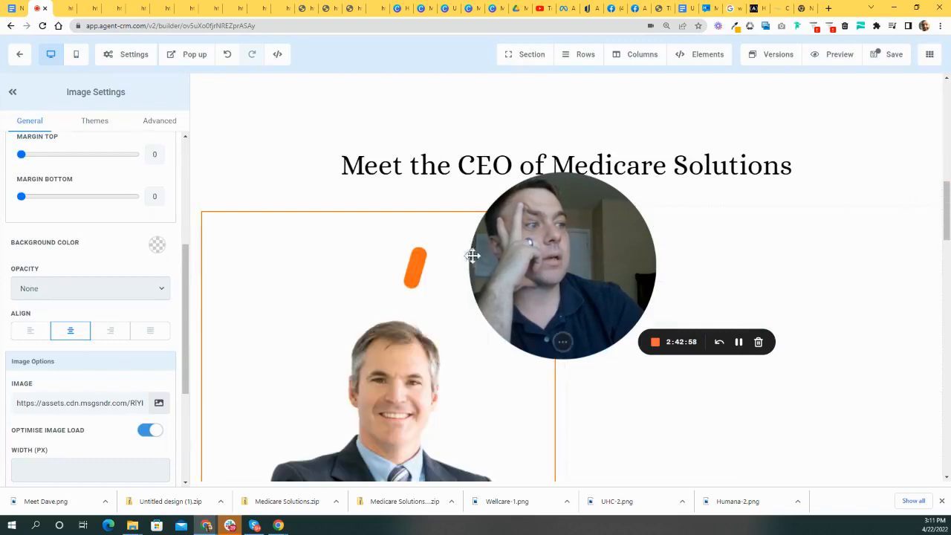
- Turn off optimised (lazy) image loading for the Meet Dave image
{"action": "scroll", "coordinate": [819, 297], "scroll_direction": "down", "scroll_amount": 5}
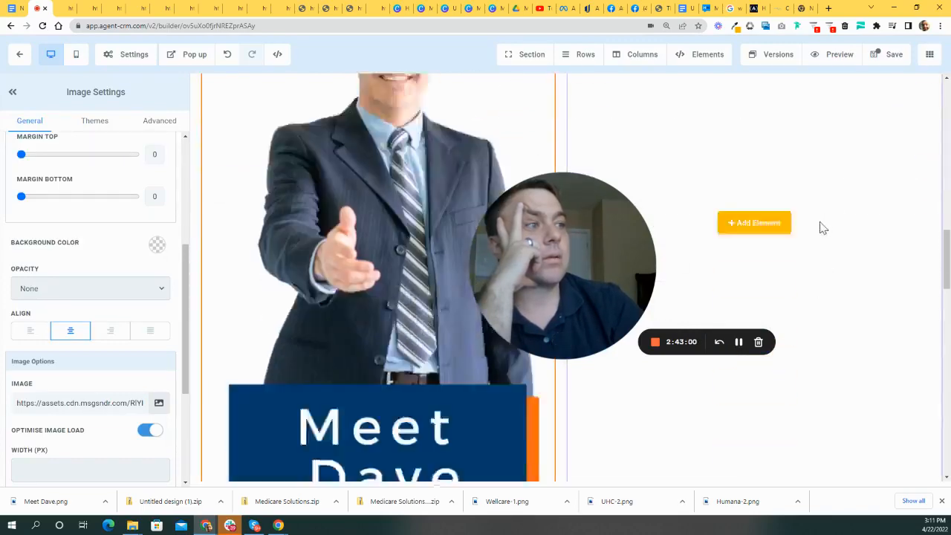
{"action": "scroll", "coordinate": [827, 255], "scroll_direction": "up", "scroll_amount": 2}
{"action": "scroll", "coordinate": [89, 401], "scroll_direction": "down", "scroll_amount": 2}
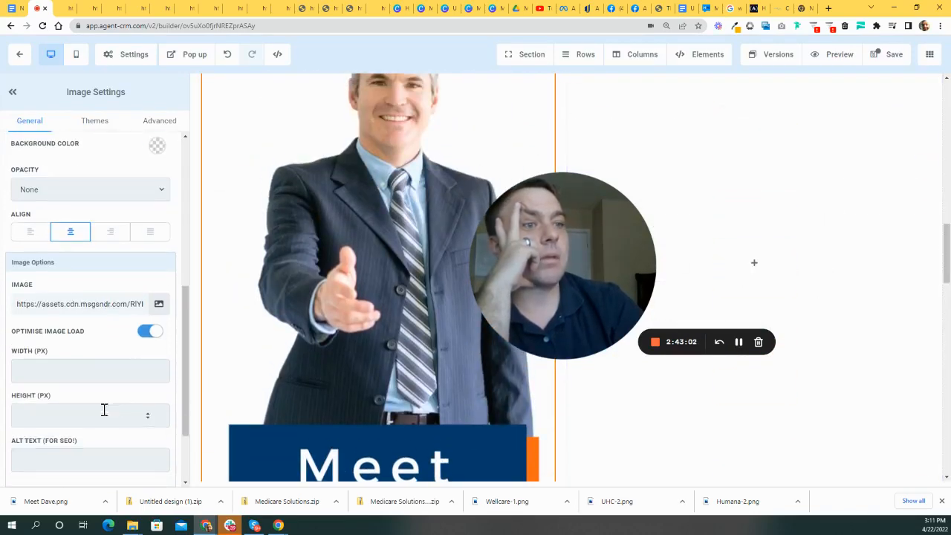
{"action": "left_click", "coordinate": [149, 330]}
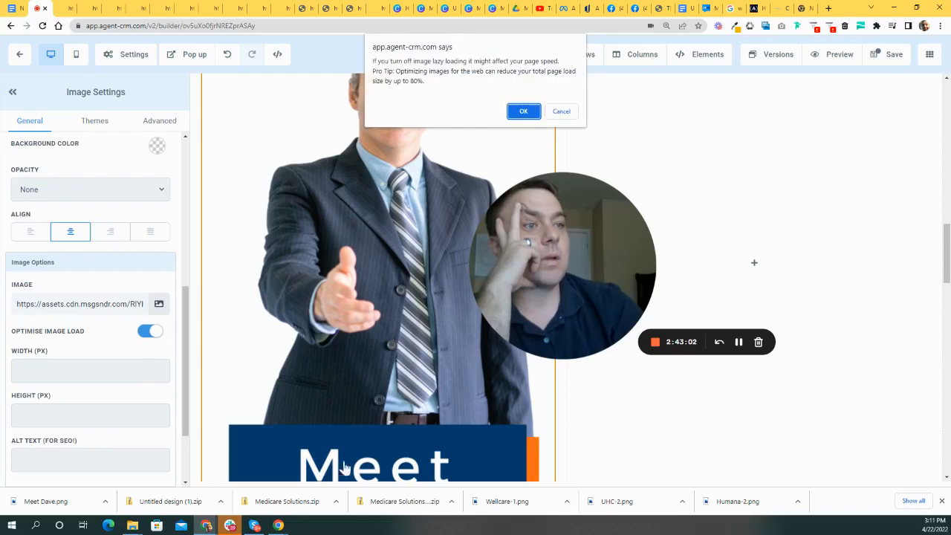
{"action": "left_click", "coordinate": [521, 111]}
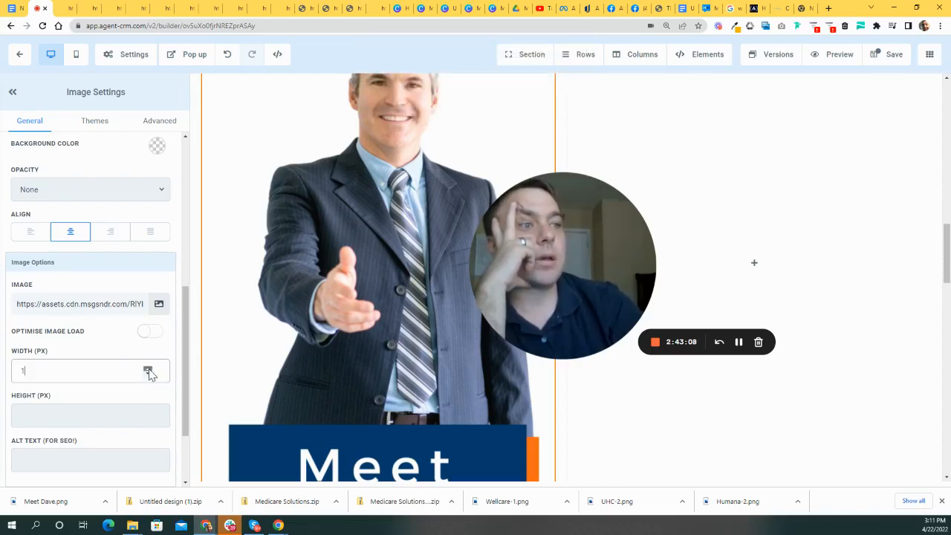
- Increase the Meet Dave image width to 362 px in Image Settings
{"action": "left_click", "coordinate": [148, 373]}
{"action": "type", "text": "5"}
{"action": "scroll", "coordinate": [319, 345], "scroll_direction": "down", "scroll_amount": 10}
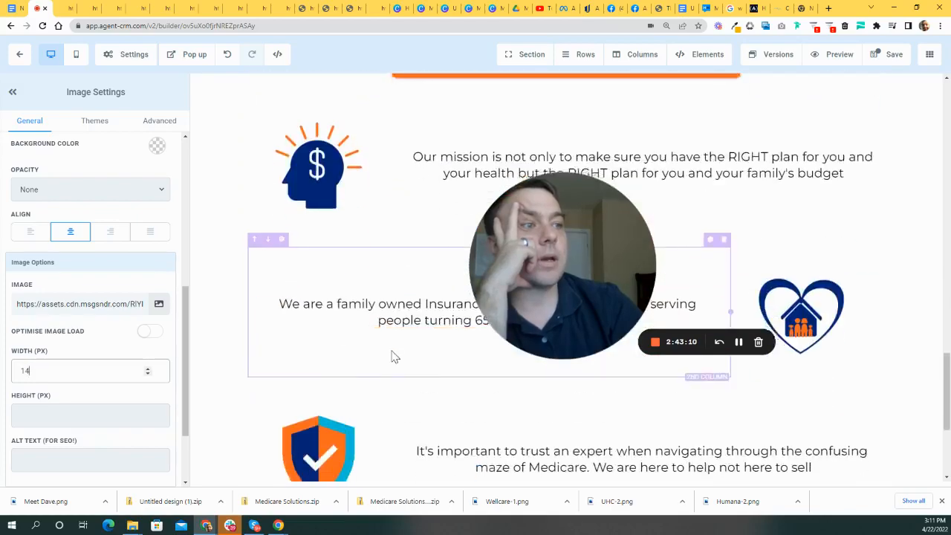
{"action": "scroll", "coordinate": [408, 327], "scroll_direction": "up", "scroll_amount": 8}
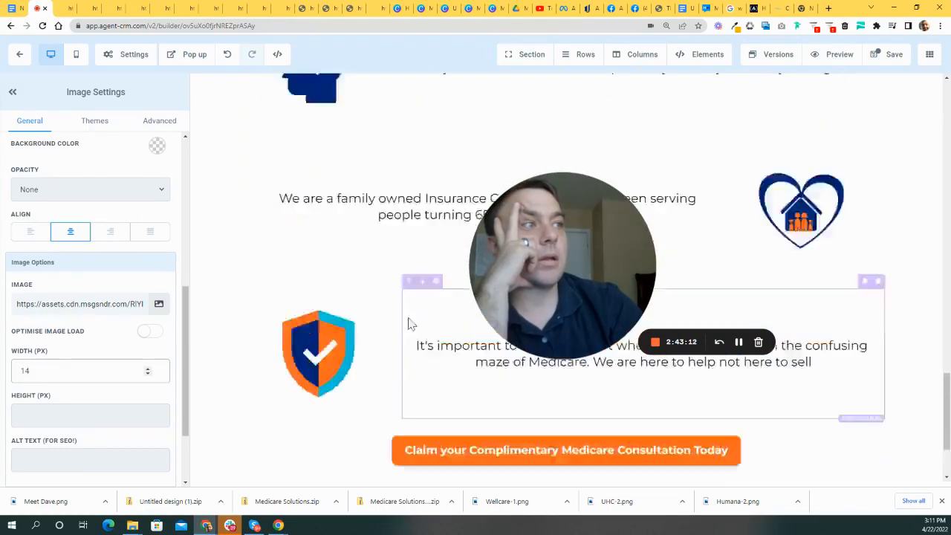
{"action": "scroll", "coordinate": [434, 340], "scroll_direction": "up", "scroll_amount": 3}
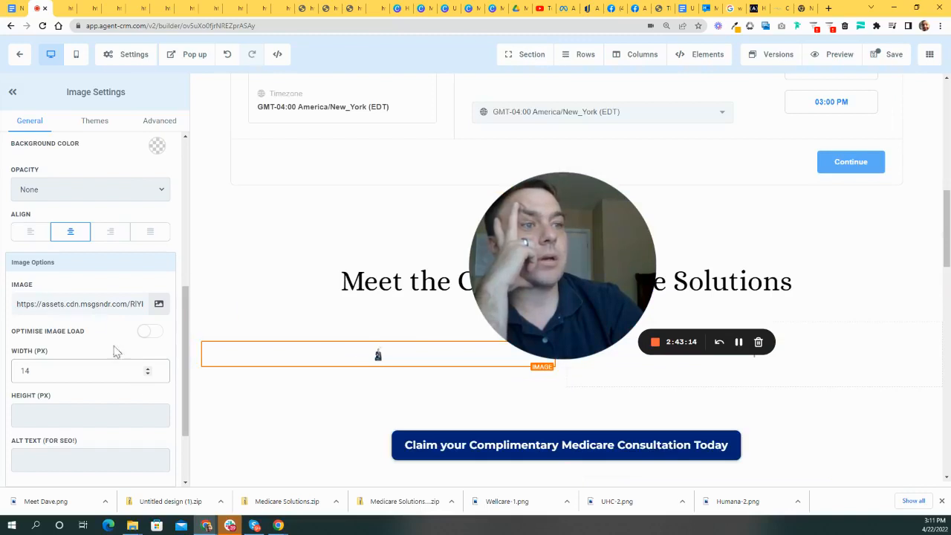
{"action": "left_click_drag", "start_coordinate": [147, 368], "coordinate": [148, 369]}
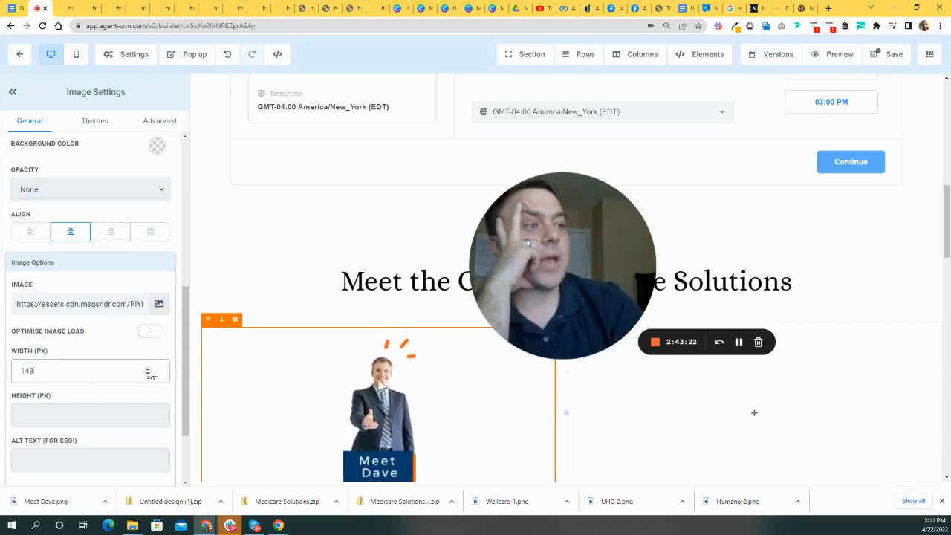
{"action": "scroll", "coordinate": [204, 303], "scroll_direction": "down", "scroll_amount": 2}
{"action": "left_click_drag", "start_coordinate": [149, 373], "coordinate": [148, 373]}
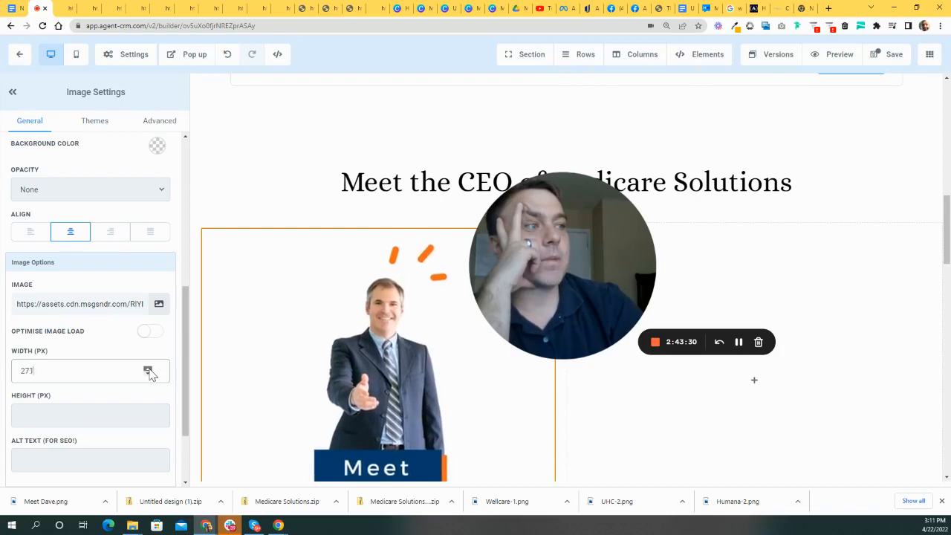
{"action": "scroll", "coordinate": [480, 297], "scroll_direction": "down", "scroll_amount": 2}
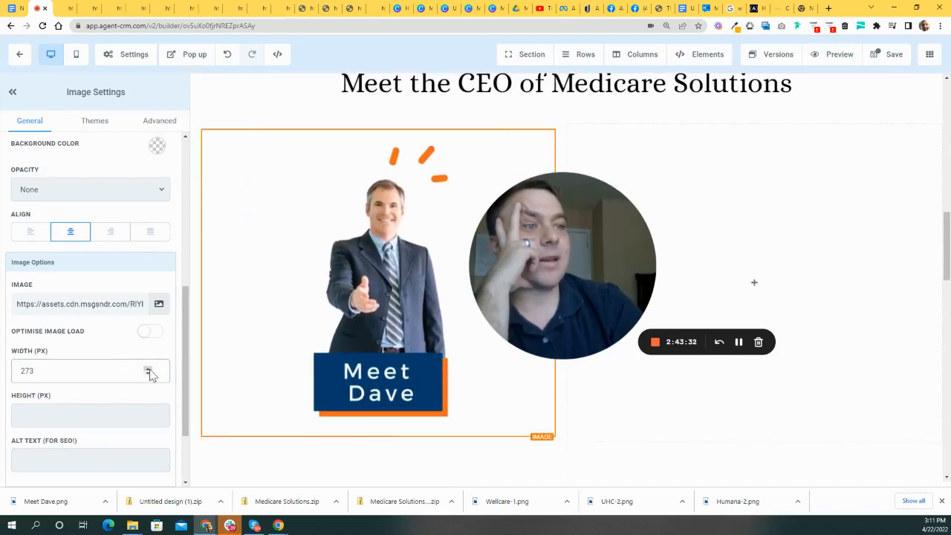
{"action": "left_click_drag", "start_coordinate": [148, 373], "coordinate": [149, 373]}
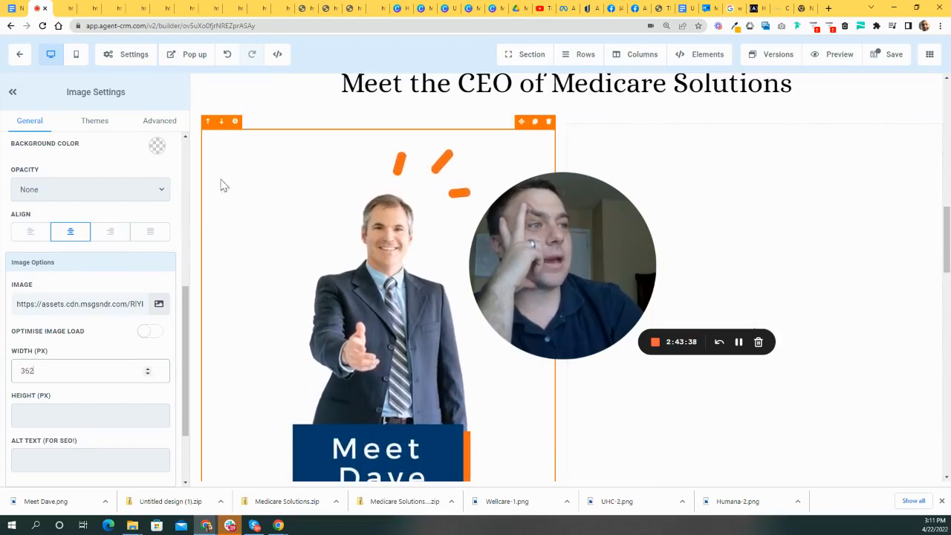
- Select the Meet the CEO headline and open a new browser tab
{"action": "left_click", "coordinate": [274, 100]}
{"action": "left_click_drag", "start_coordinate": [473, 248], "coordinate": [198, 191]}
{"action": "scroll", "coordinate": [769, 266], "scroll_direction": "down", "scroll_amount": 3}
{"action": "scroll", "coordinate": [770, 266], "scroll_direction": "up", "scroll_amount": 3}
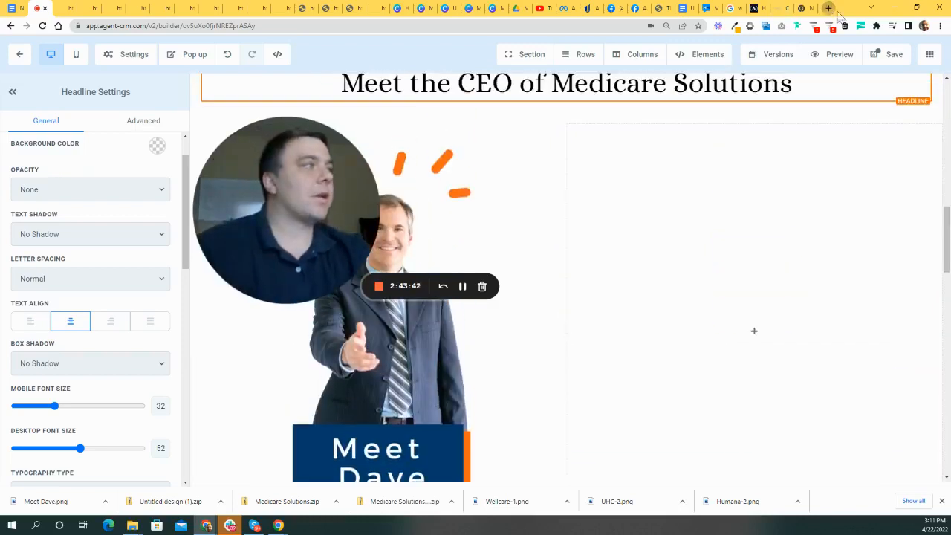
{"action": "key", "text": "ctrl+t"}
- Search Google for 'CEO Biography'
{"action": "left_click", "coordinate": [511, 201]}
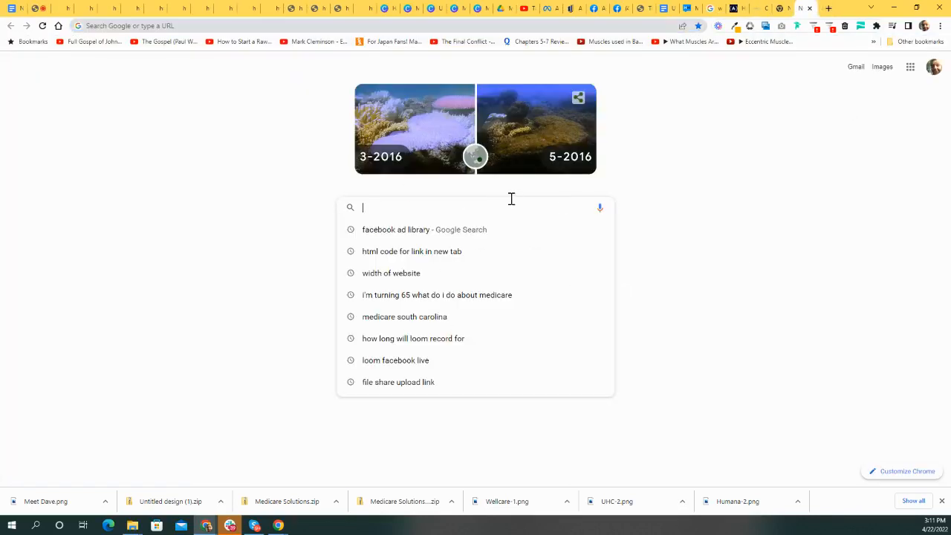
{"action": "type", "text": "bi"}
{"action": "key", "text": "BackSpace"}
{"action": "key", "text": "BackSpace"}
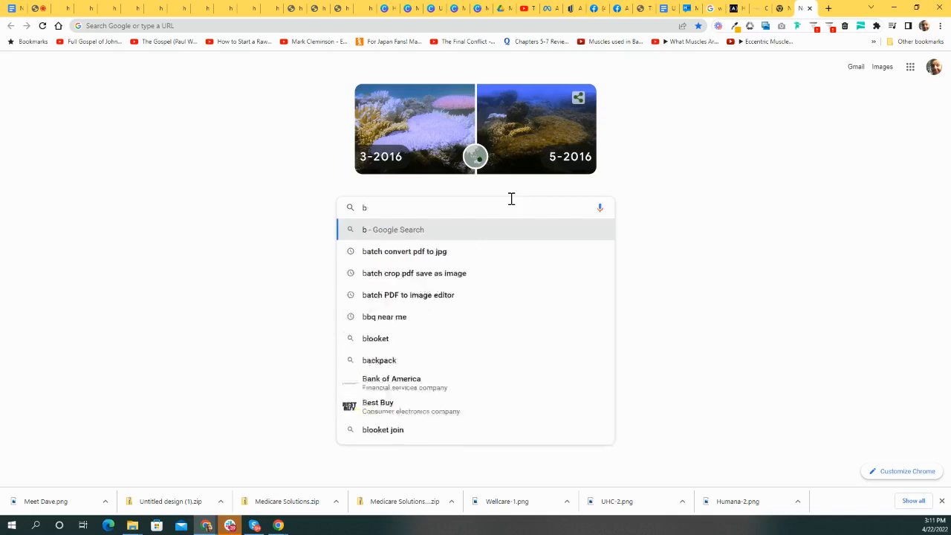
{"action": "type", "text": "b"}
{"action": "key", "text": "BackSpace"}
{"action": "type", "text": "CEO Bi"}
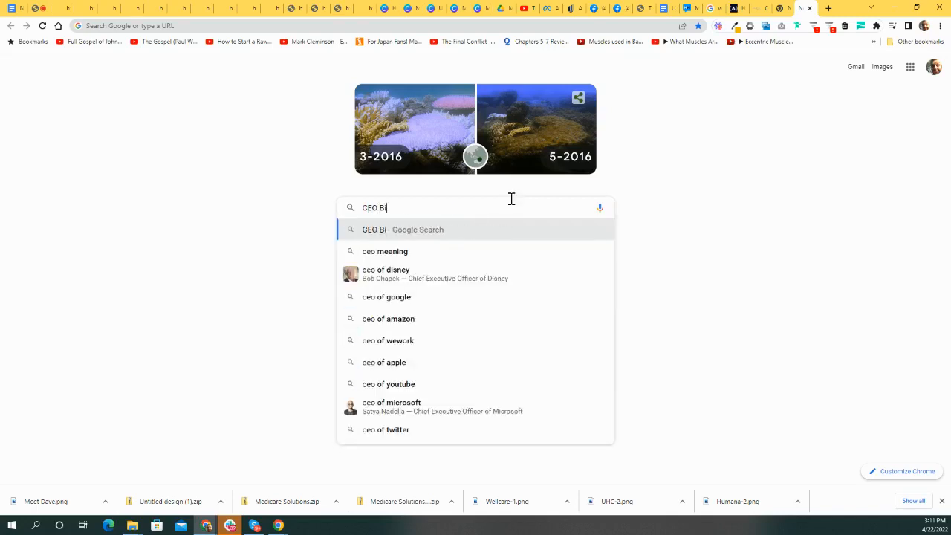
{"action": "type", "text": "ography"}
{"action": "key", "text": "Return"}
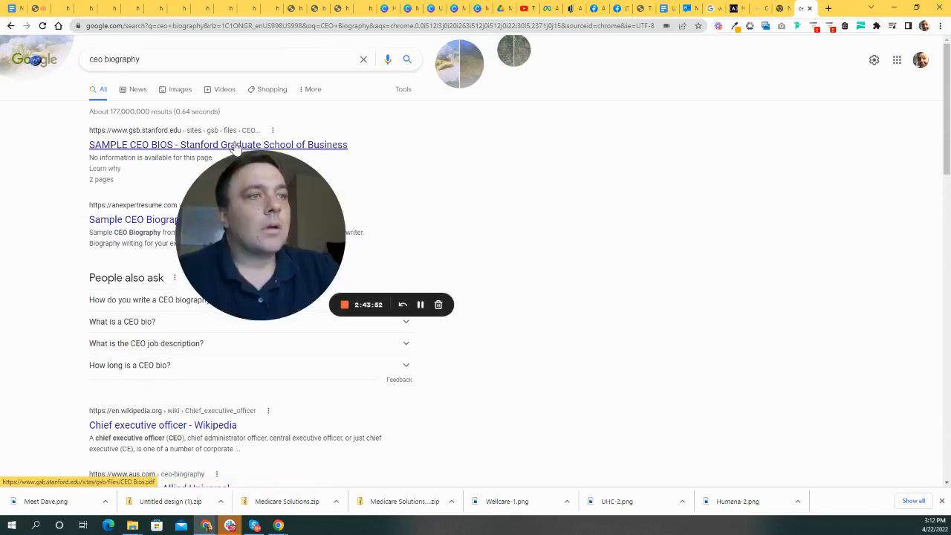
- Copy the five bio paragraphs from the Norwalk CEO biography and return to the builder
{"action": "scroll", "coordinate": [186, 283], "scroll_direction": "down", "scroll_amount": 2}
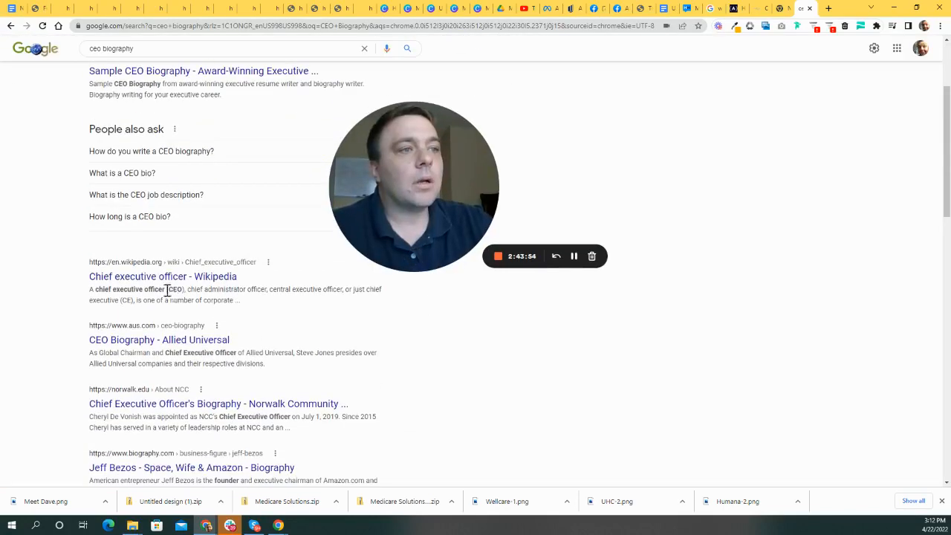
{"action": "scroll", "coordinate": [228, 301], "scroll_direction": "down", "scroll_amount": 2}
{"action": "scroll", "coordinate": [412, 182], "scroll_direction": "down", "scroll_amount": 1}
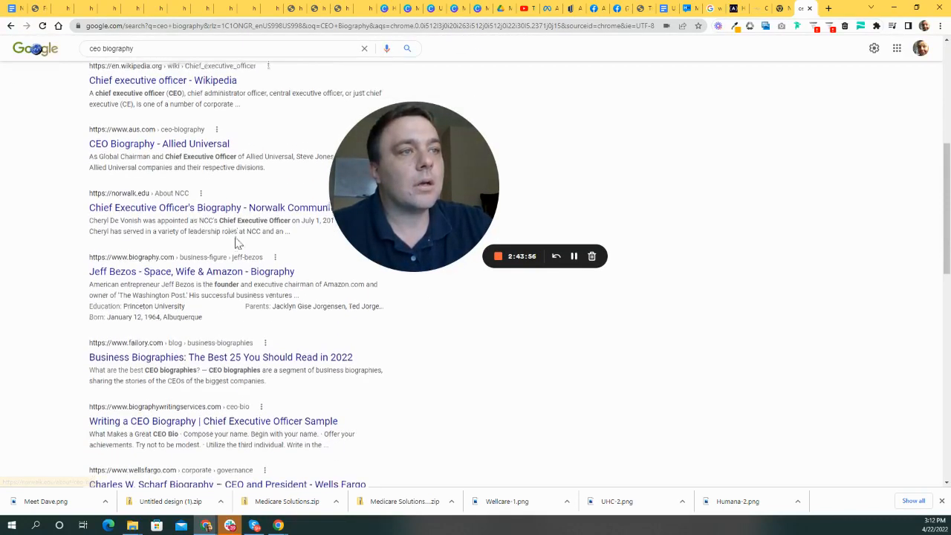
{"action": "left_click_drag", "start_coordinate": [404, 176], "coordinate": [579, 165]}
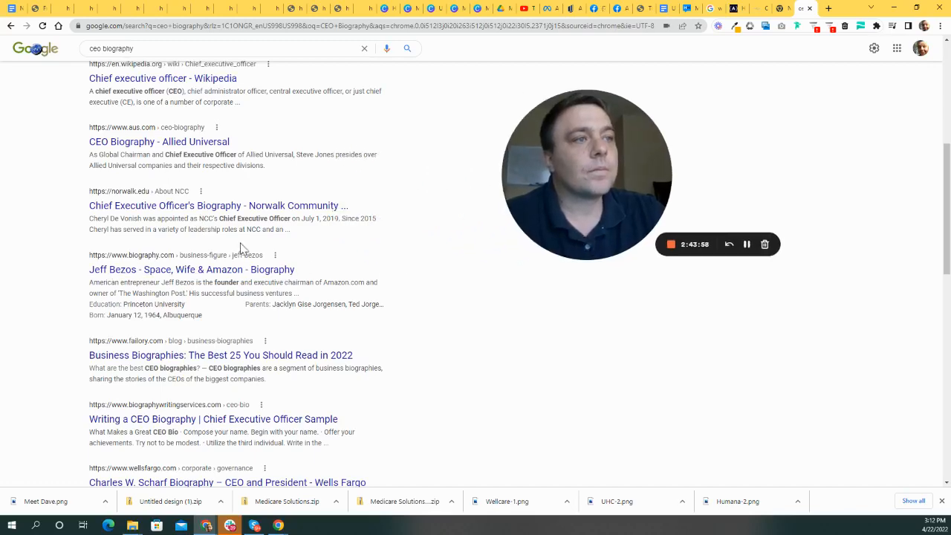
{"action": "left_click", "coordinate": [240, 205]}
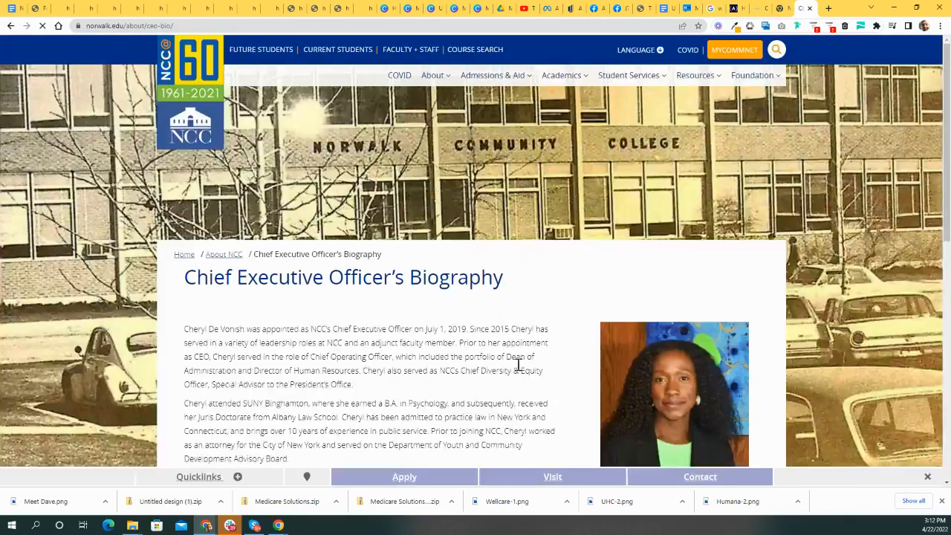
{"action": "scroll", "coordinate": [518, 377], "scroll_direction": "down", "scroll_amount": 2}
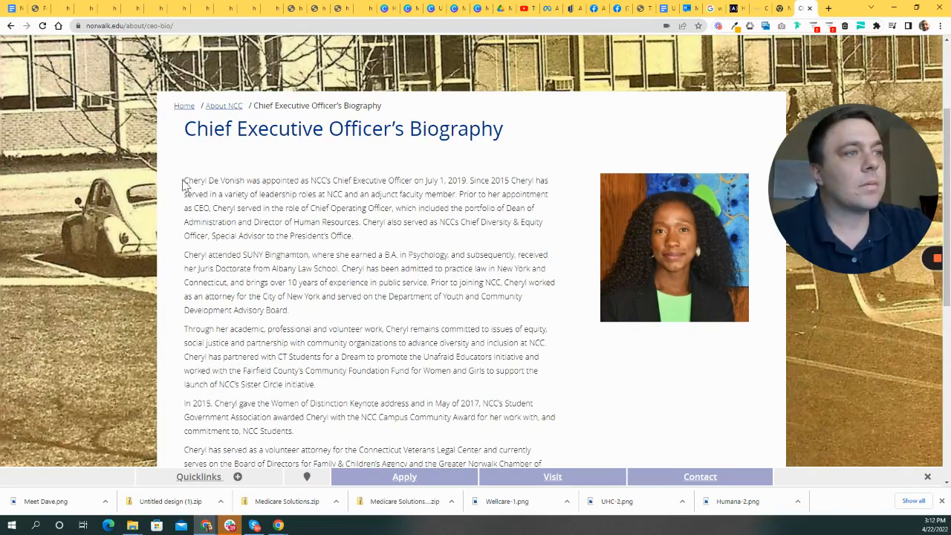
{"action": "left_click_drag", "start_coordinate": [225, 182], "coordinate": [341, 282]}
{"action": "left_click", "coordinate": [347, 157]}
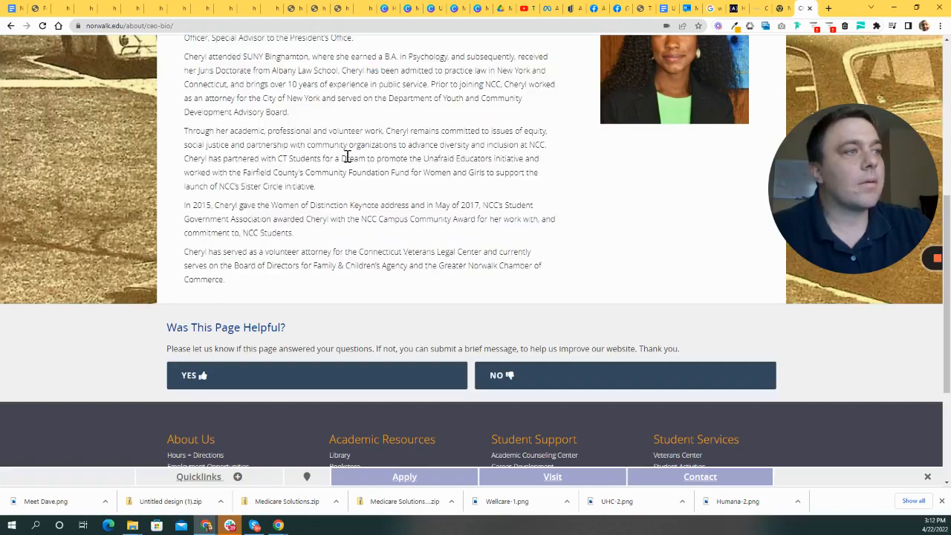
{"action": "left_click_drag", "start_coordinate": [237, 287], "coordinate": [177, 226]}
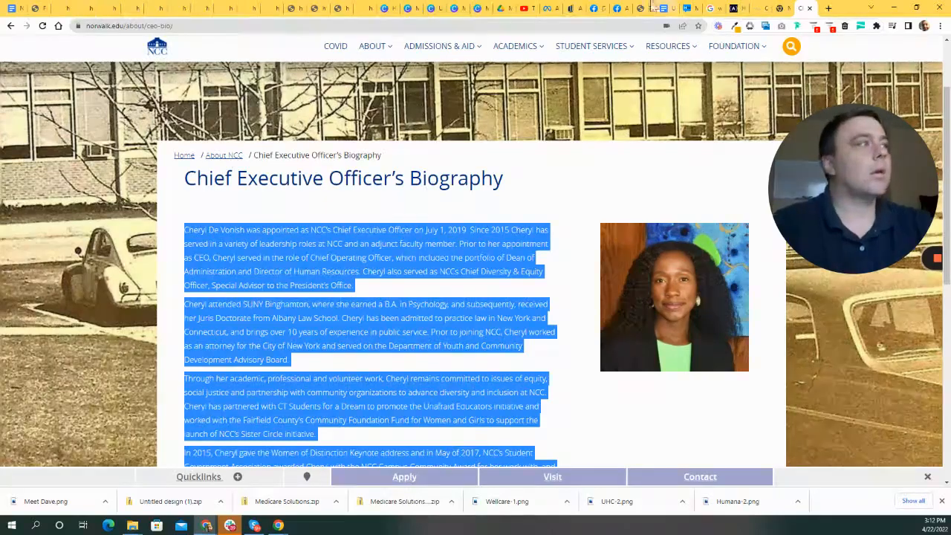
{"action": "left_click", "coordinate": [12, 9]}
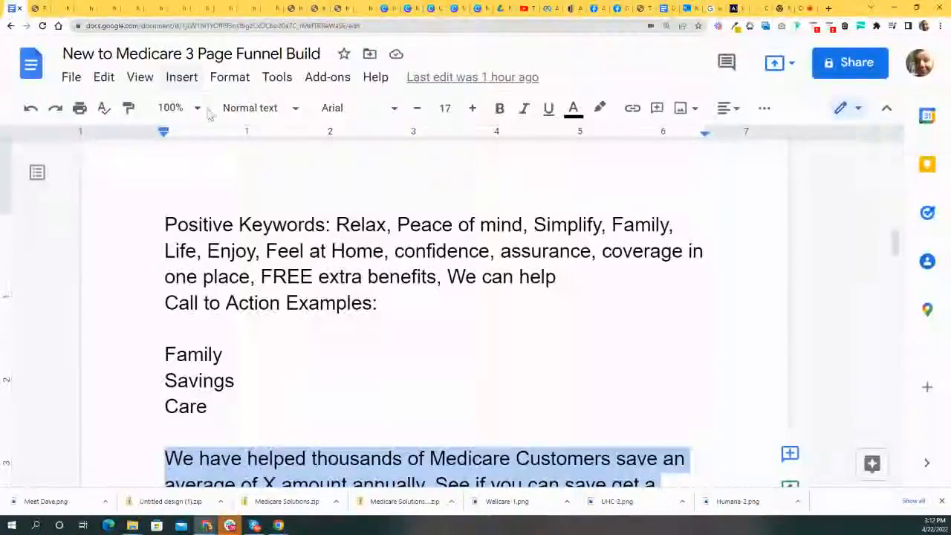
{"action": "left_click", "coordinate": [48, 11]}
- Add a headline to the empty right column containing the CEO's full name
{"action": "mouse_move", "coordinate": [766, 356]}
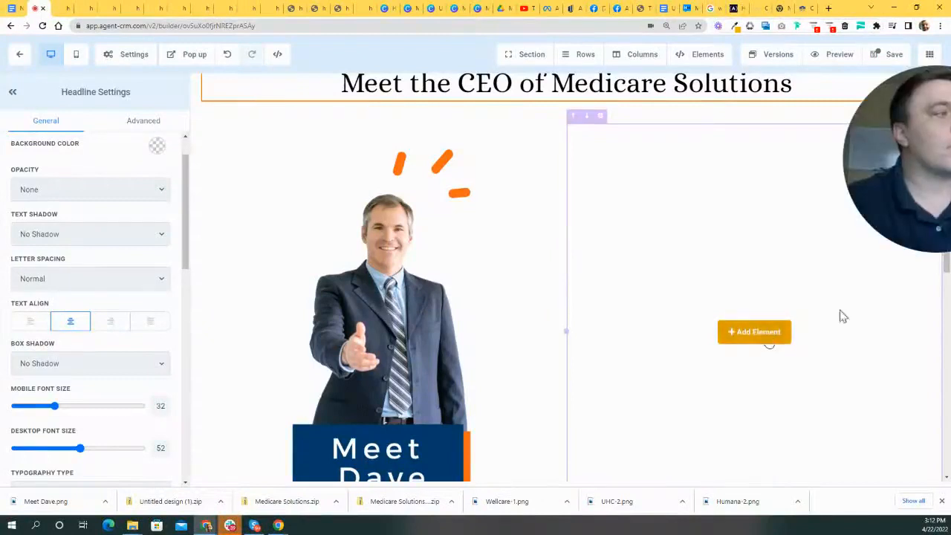
{"action": "left_click", "coordinate": [770, 337]}
{"action": "left_click_drag", "start_coordinate": [893, 193], "coordinate": [273, 232]}
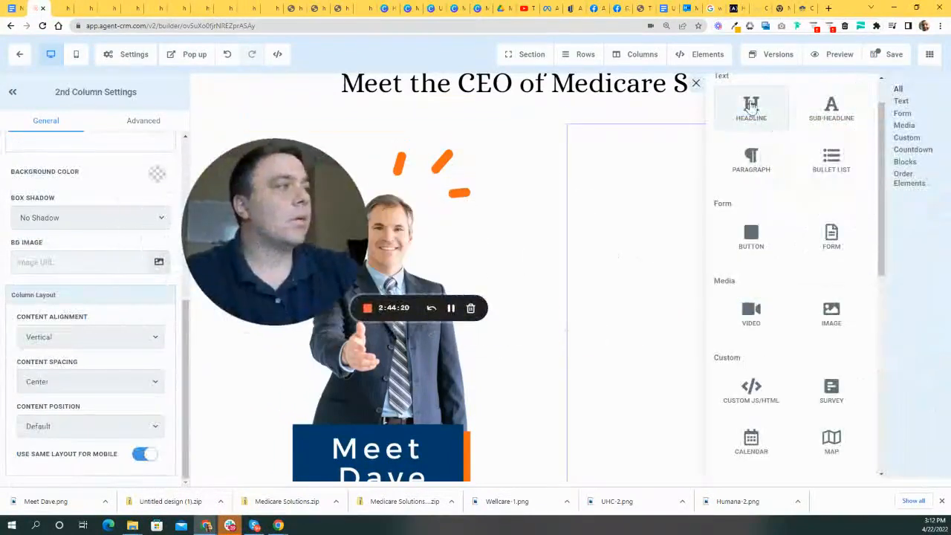
{"action": "left_click", "coordinate": [750, 106]}
{"action": "left_click_drag", "start_coordinate": [886, 336], "coordinate": [624, 320]}
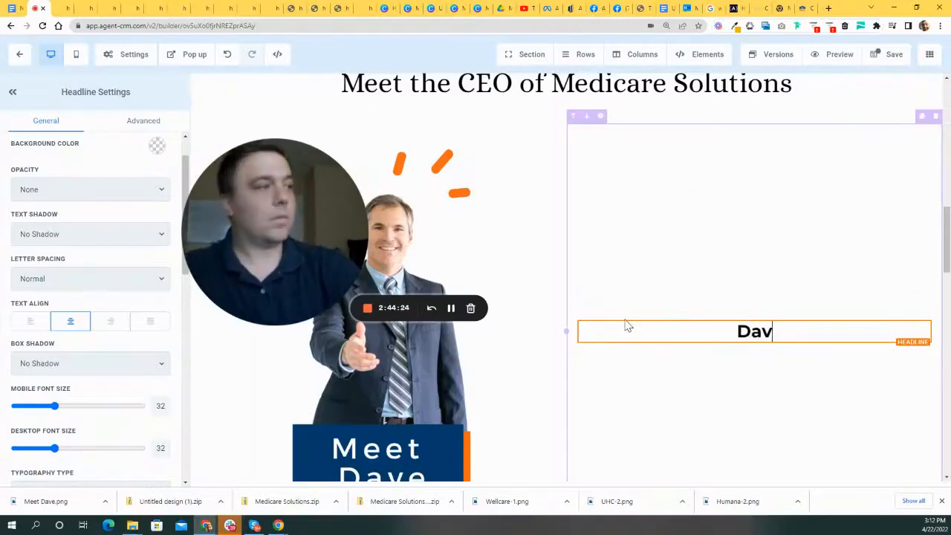
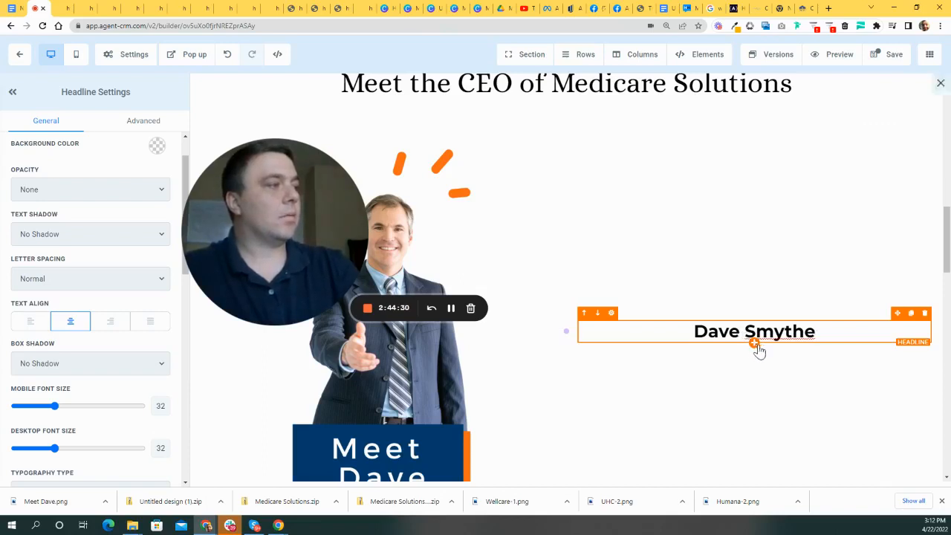
- Add a sub-headline beneath the name with the CEO's contact e-mail
{"action": "left_click", "coordinate": [754, 344]}
{"action": "left_click", "coordinate": [830, 111]}
{"action": "left_click_drag", "start_coordinate": [847, 342], "coordinate": [619, 341]}
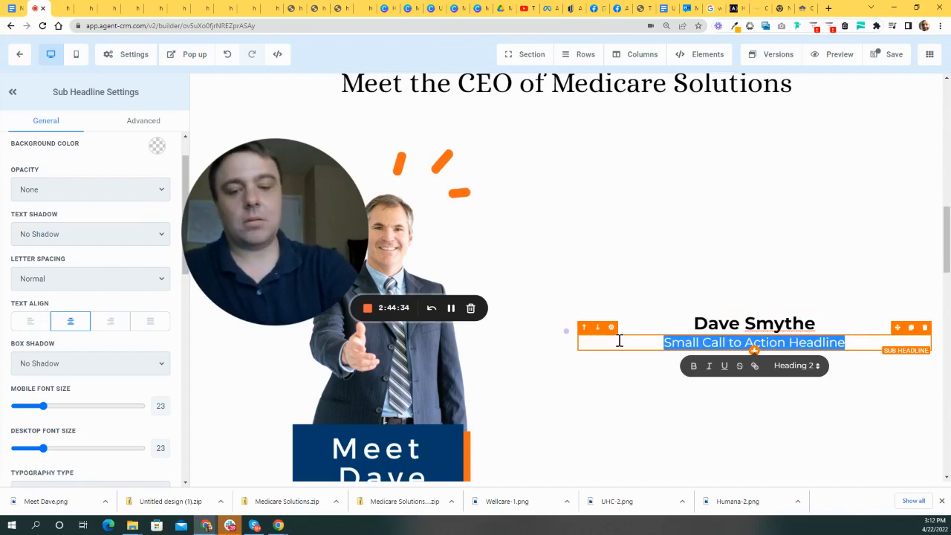
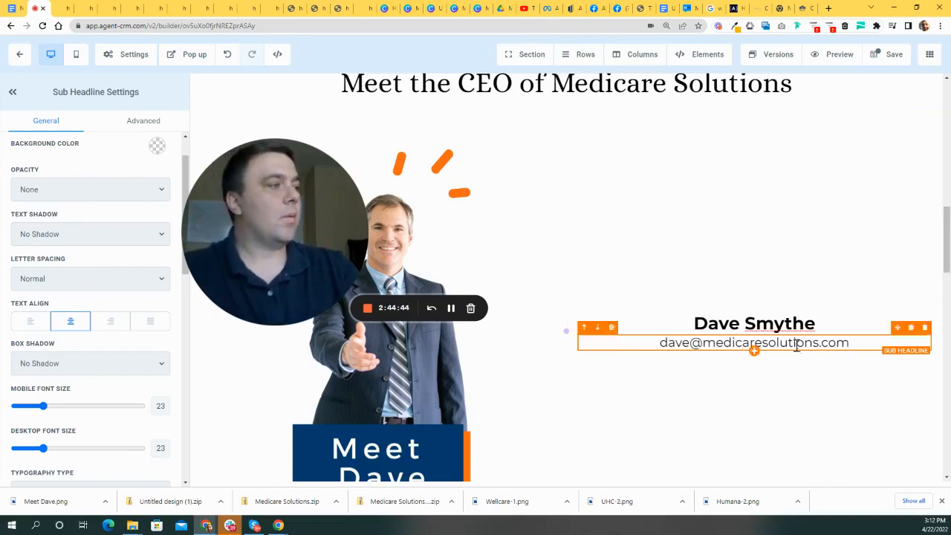
- Add a placeholder paragraph element below the e-mail line
{"action": "left_click", "coordinate": [753, 351]}
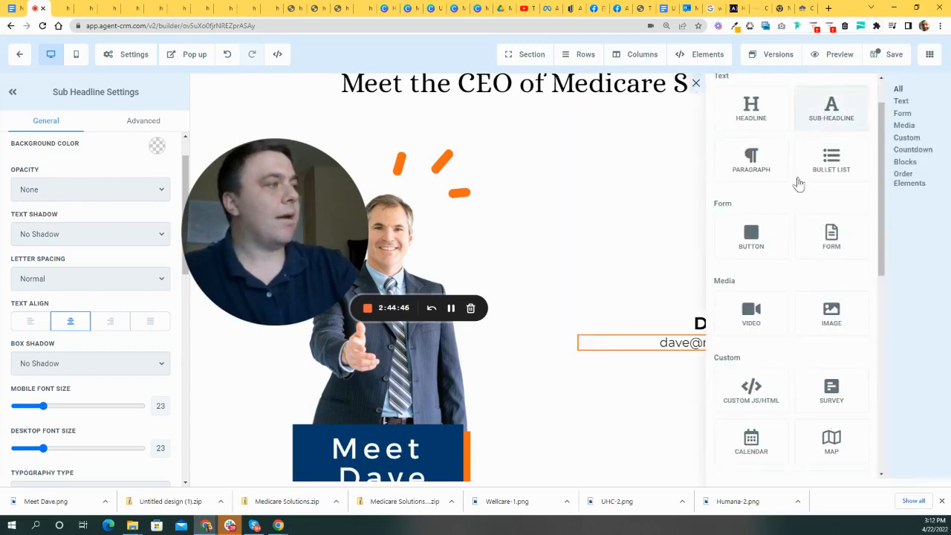
{"action": "scroll", "coordinate": [798, 229], "scroll_direction": "down", "scroll_amount": 2}
{"action": "scroll", "coordinate": [804, 244], "scroll_direction": "up", "scroll_amount": 3}
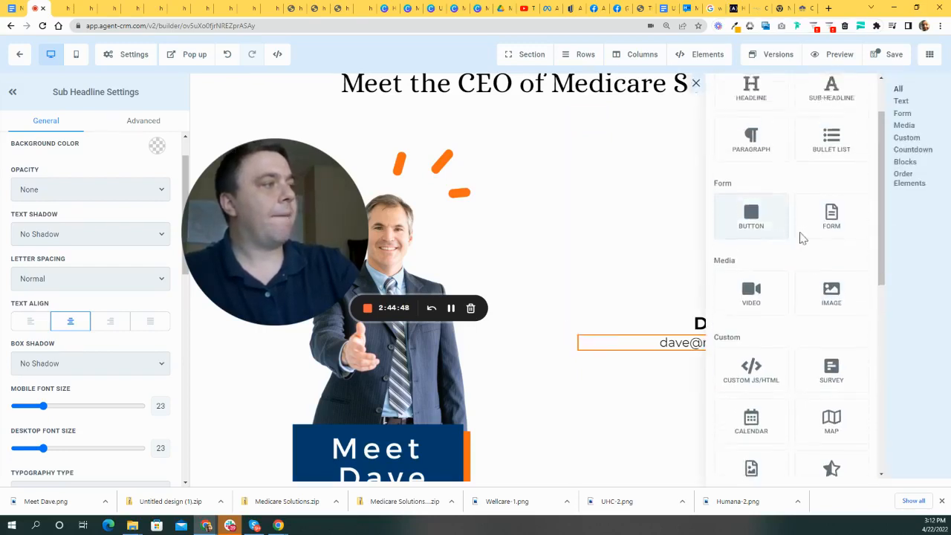
{"action": "left_click", "coordinate": [763, 217]}
{"action": "scroll", "coordinate": [821, 263], "scroll_direction": "down", "scroll_amount": 2}
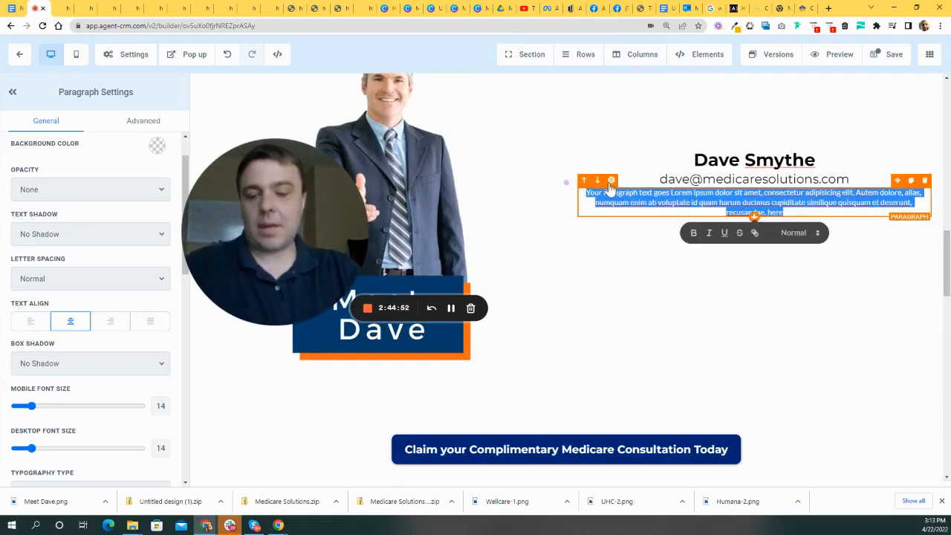
- Paste the copied CEO biography into the paragraph and widen the text column
{"action": "key", "text": "ctrl+v"}
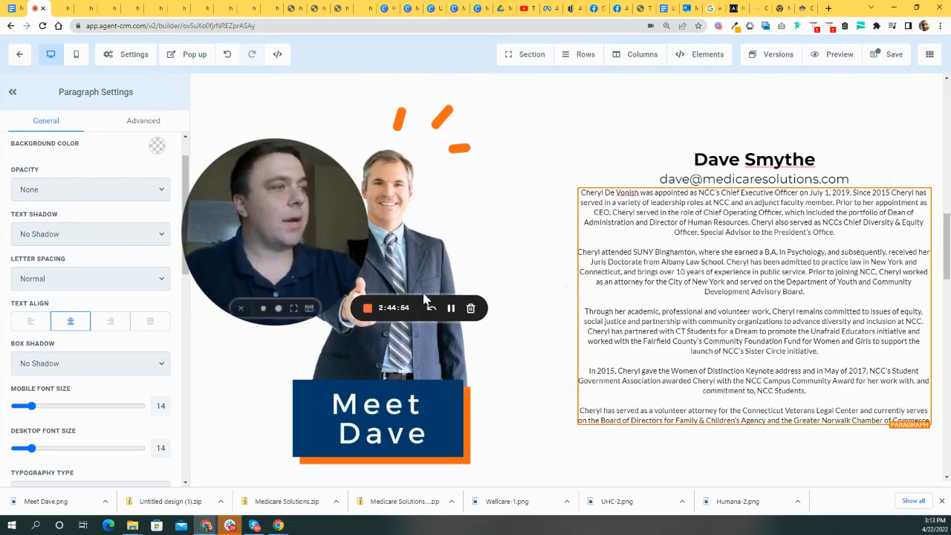
{"action": "scroll", "coordinate": [563, 286], "scroll_direction": "down", "scroll_amount": 3}
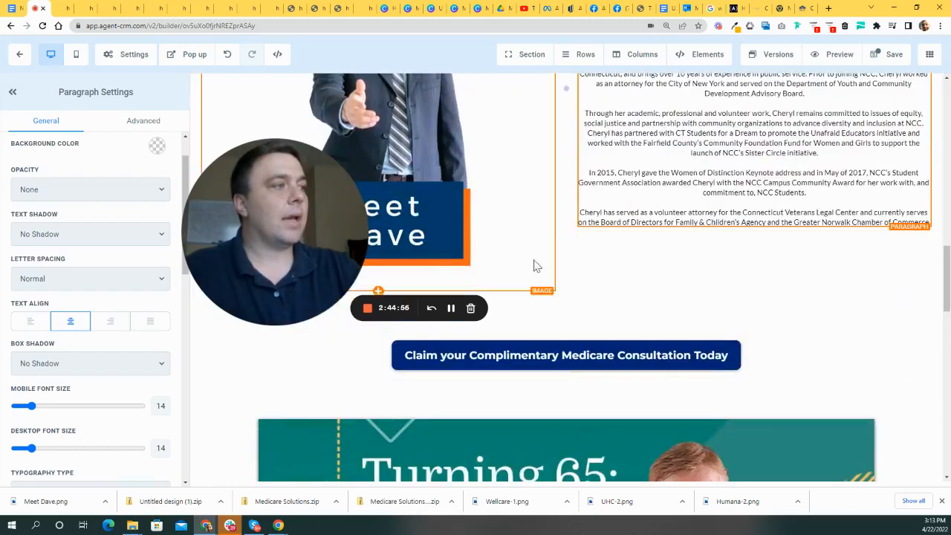
{"action": "left_click_drag", "start_coordinate": [328, 222], "coordinate": [803, 426]}
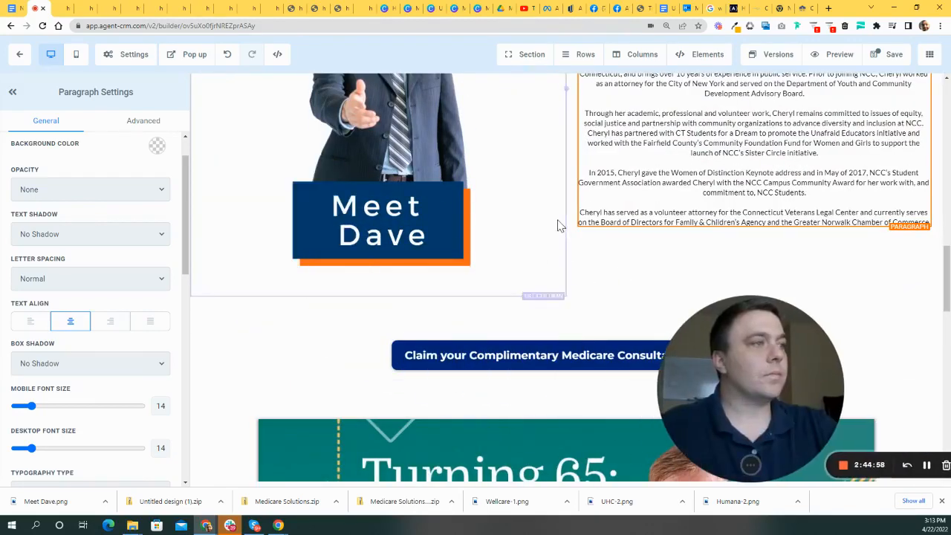
{"action": "scroll", "coordinate": [558, 223], "scroll_direction": "up", "scroll_amount": 1}
{"action": "left_click_drag", "start_coordinate": [749, 364], "coordinate": [698, 341]}
{"action": "scroll", "coordinate": [703, 231], "scroll_direction": "up", "scroll_amount": 1}
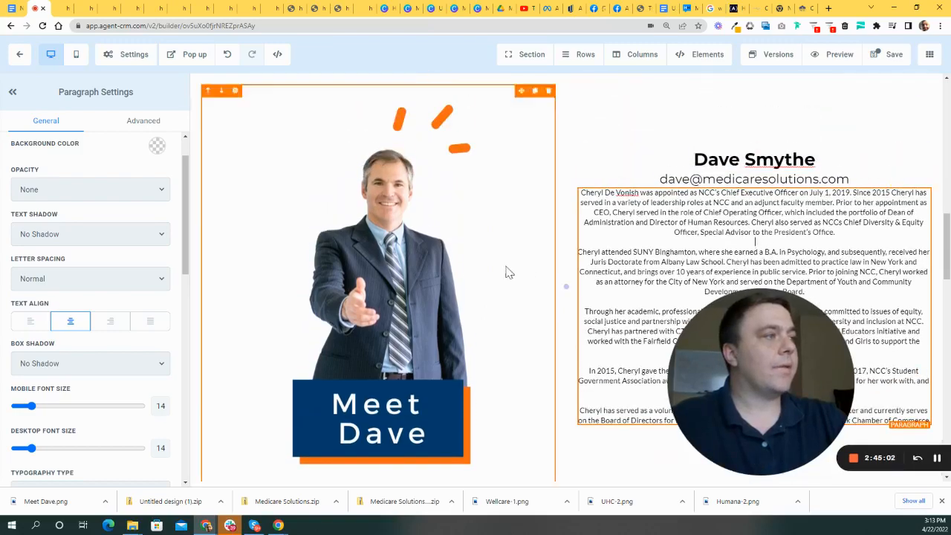
{"action": "scroll", "coordinate": [520, 269], "scroll_direction": "down", "scroll_amount": 1}
{"action": "left_click_drag", "start_coordinate": [566, 188], "coordinate": [422, 208]}
- Raise the biography paragraph's desktop font size from 14 to 19
{"action": "left_click", "coordinate": [611, 247]}
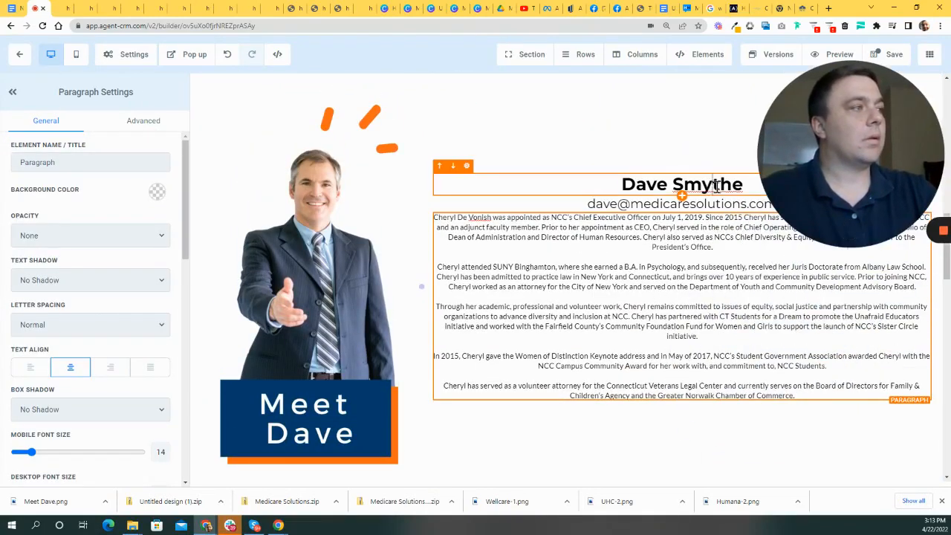
{"action": "left_click", "coordinate": [692, 182]}
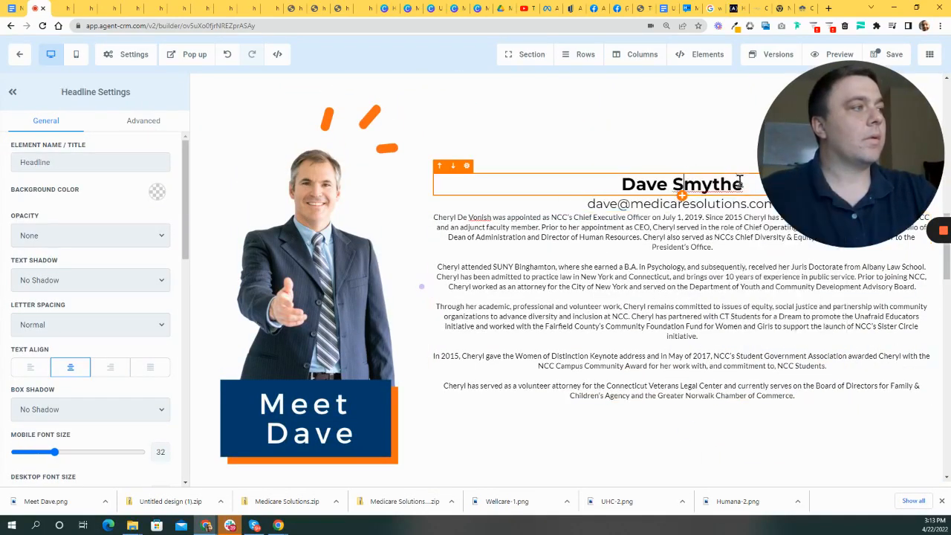
{"action": "scroll", "coordinate": [64, 396], "scroll_direction": "down", "scroll_amount": 2}
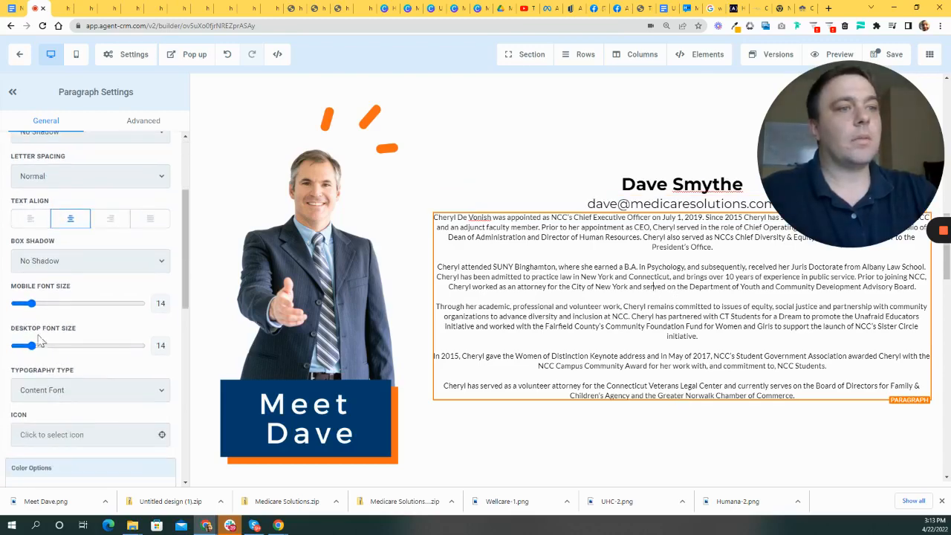
{"action": "left_click_drag", "start_coordinate": [33, 351], "coordinate": [40, 351]}
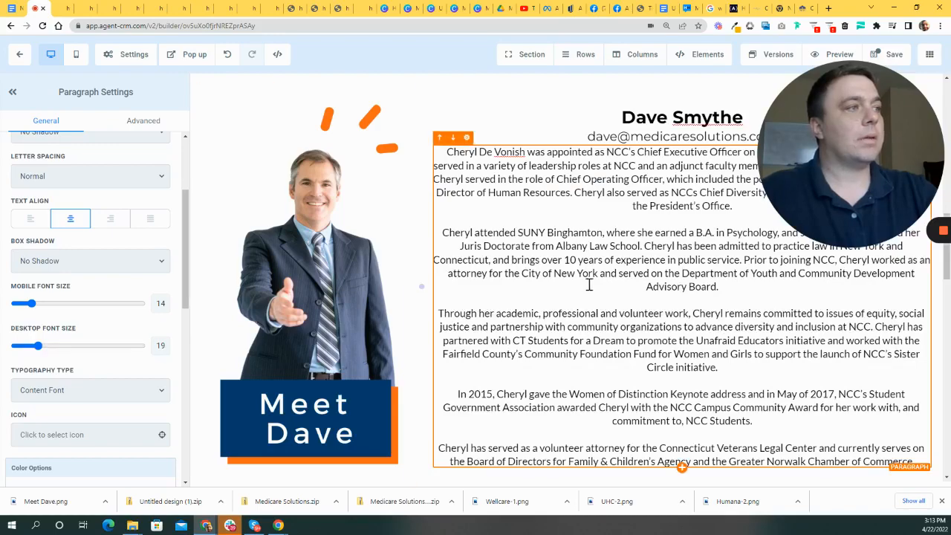
{"action": "scroll", "coordinate": [592, 324], "scroll_direction": "down", "scroll_amount": 3}
{"action": "scroll", "coordinate": [541, 322], "scroll_direction": "up", "scroll_amount": 4}
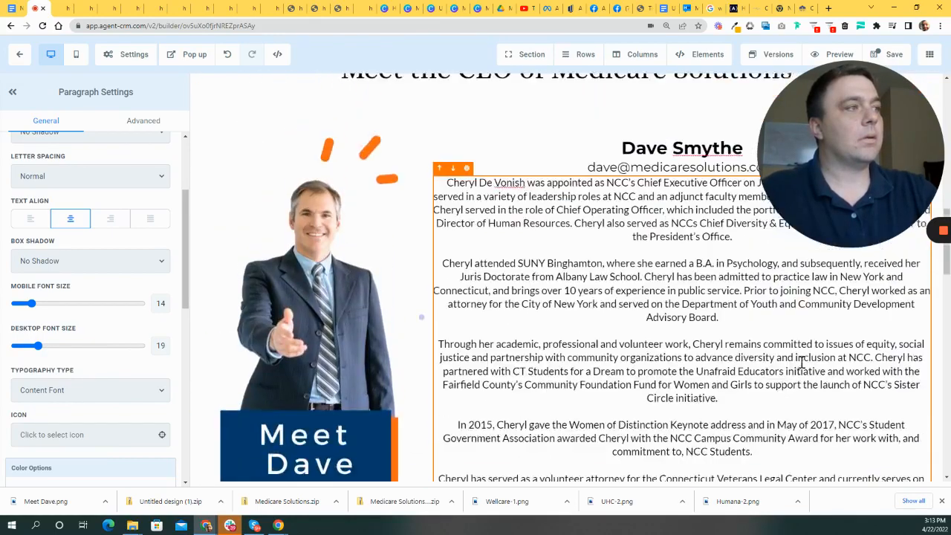
{"action": "left_click", "coordinate": [238, 170]}
- Widen the CEO photo column by dragging its edge right
{"action": "scroll", "coordinate": [777, 344], "scroll_direction": "up", "scroll_amount": 3}
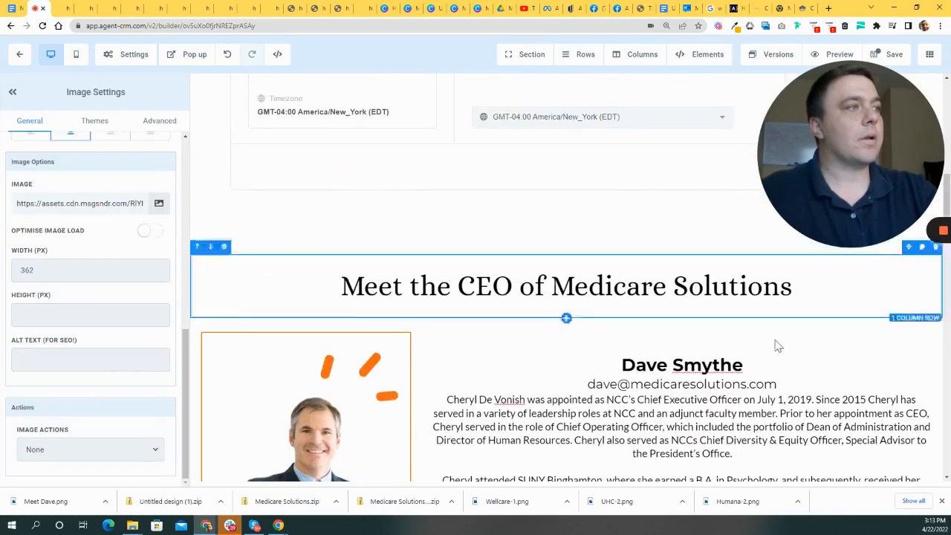
{"action": "scroll", "coordinate": [616, 322], "scroll_direction": "down", "scroll_amount": 2}
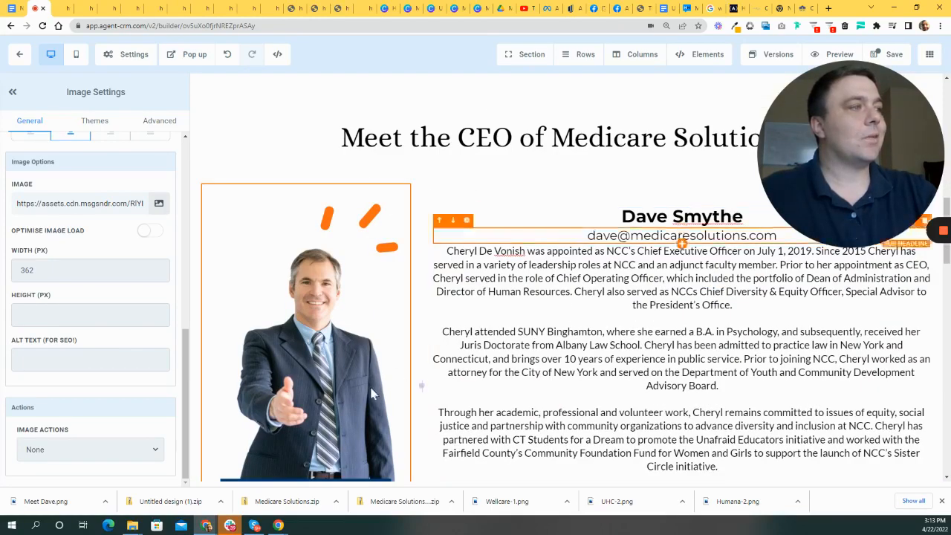
{"action": "scroll", "coordinate": [397, 380], "scroll_direction": "down", "scroll_amount": 2}
{"action": "left_click_drag", "start_coordinate": [418, 237], "coordinate": [524, 241]}
{"action": "scroll", "coordinate": [682, 336], "scroll_direction": "up", "scroll_amount": 3}
{"action": "scroll", "coordinate": [681, 336], "scroll_direction": "up", "scroll_amount": 2}
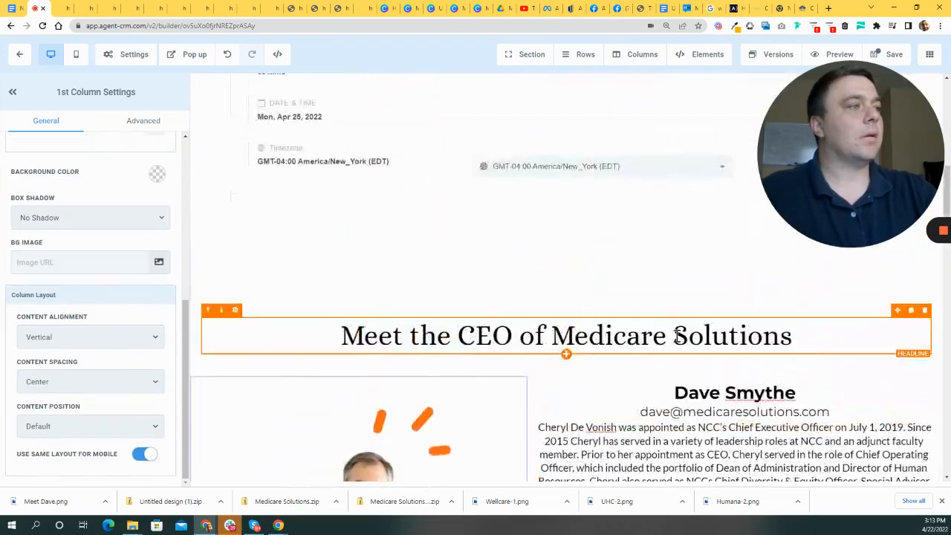
{"action": "scroll", "coordinate": [333, 186], "scroll_direction": "down", "scroll_amount": 2}
- Enlarge the Meet the CEO of Medicare Solutions headline from 52 to 67
{"action": "left_click", "coordinate": [416, 155]}
{"action": "left_click_drag", "start_coordinate": [910, 181], "coordinate": [813, 160]}
{"action": "scroll", "coordinate": [802, 431], "scroll_direction": "down", "scroll_amount": 2}
{"action": "scroll", "coordinate": [768, 445], "scroll_direction": "up", "scroll_amount": 2}
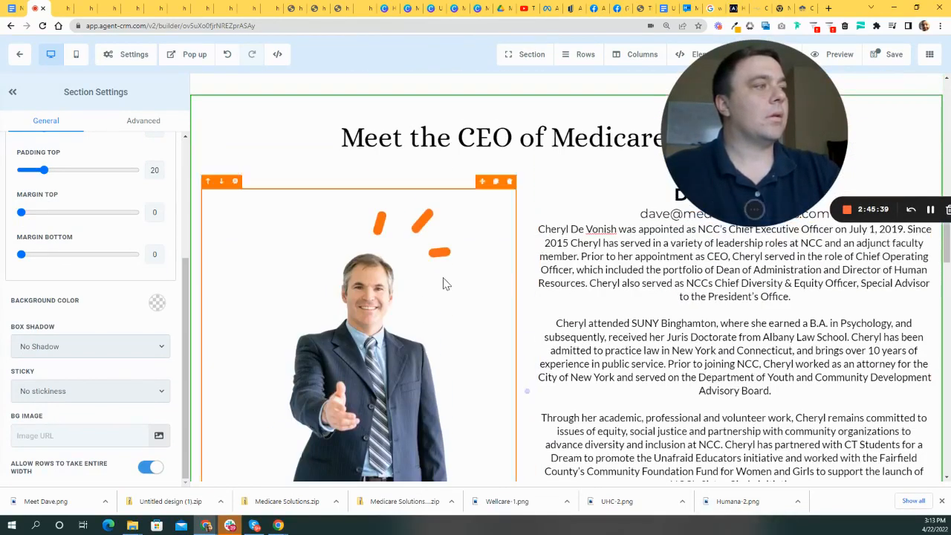
{"action": "left_click", "coordinate": [658, 276]}
{"action": "left_click_drag", "start_coordinate": [736, 185], "coordinate": [193, 266]}
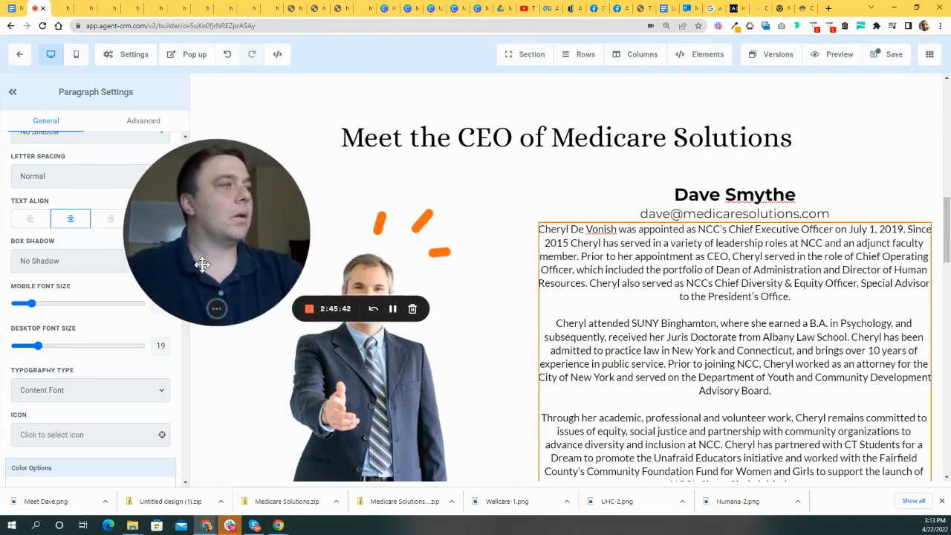
{"action": "left_click", "coordinate": [535, 136]}
{"action": "left_click_drag", "start_coordinate": [197, 210], "coordinate": [474, 236]}
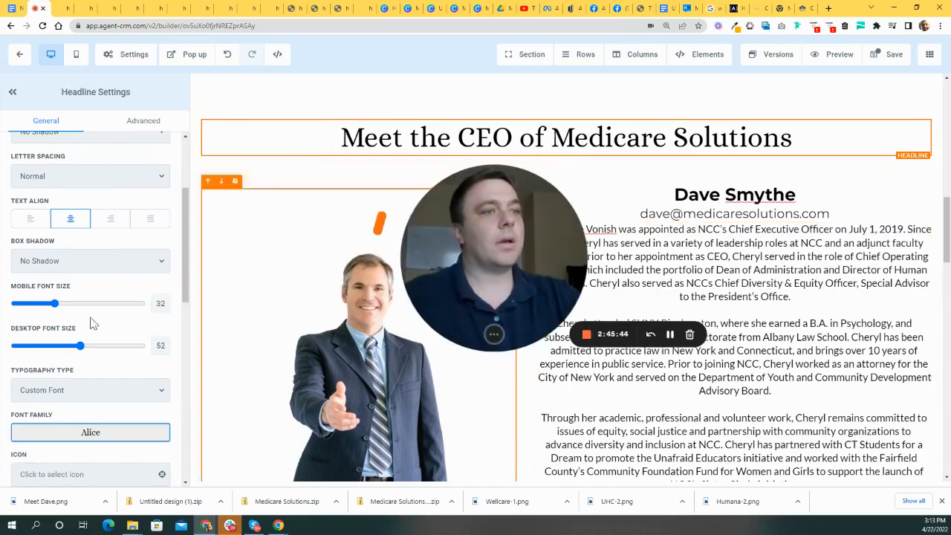
{"action": "left_click_drag", "start_coordinate": [83, 346], "coordinate": [100, 346]}
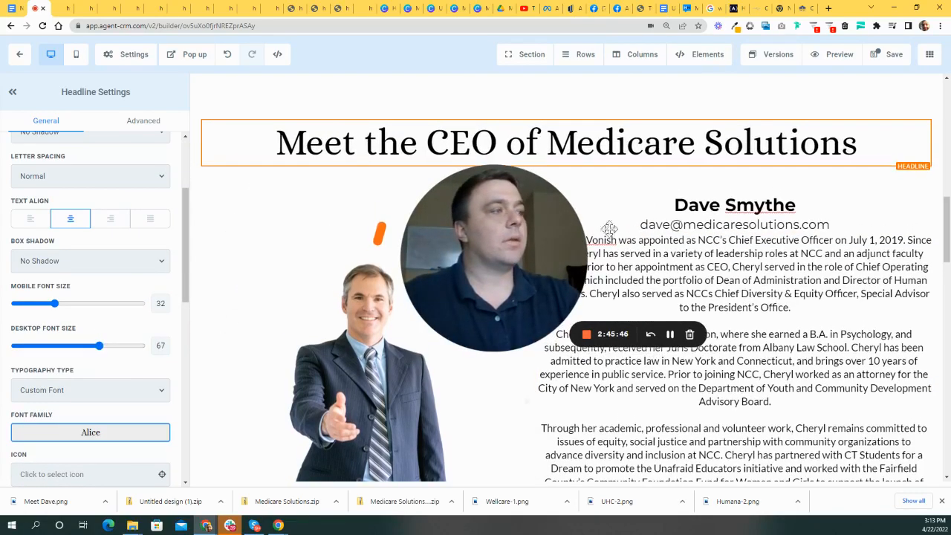
{"action": "scroll", "coordinate": [806, 346], "scroll_direction": "down", "scroll_amount": 5}
{"action": "scroll", "coordinate": [765, 319], "scroll_direction": "up", "scroll_amount": 2}
- Delete the Turning 65 banner image, the RIGHT plan text column and the family-owned company row
{"action": "left_click_drag", "start_coordinate": [555, 264], "coordinate": [743, 205]}
{"action": "scroll", "coordinate": [630, 377], "scroll_direction": "up", "scroll_amount": 9}
{"action": "scroll", "coordinate": [644, 393], "scroll_direction": "up", "scroll_amount": 4}
{"action": "scroll", "coordinate": [488, 203], "scroll_direction": "down", "scroll_amount": 1}
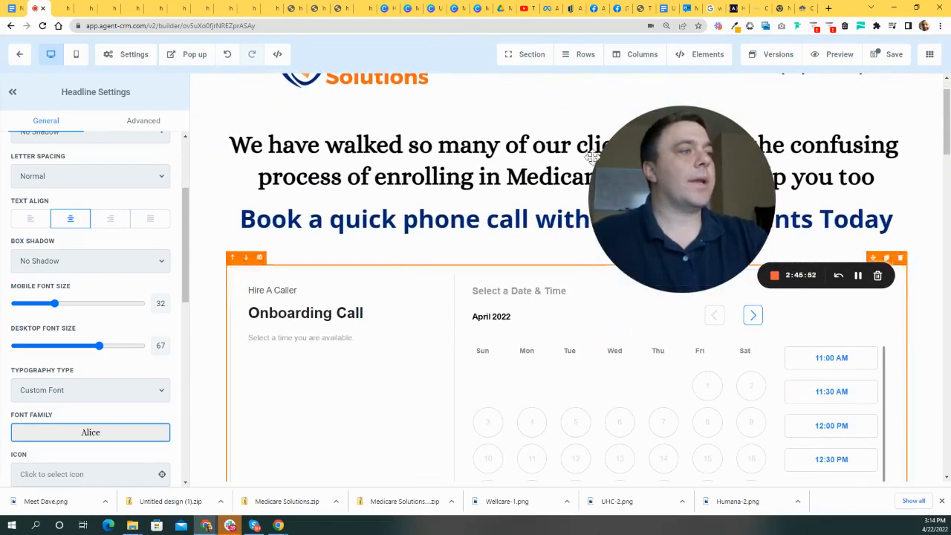
{"action": "left_click_drag", "start_coordinate": [701, 185], "coordinate": [769, 165]}
{"action": "scroll", "coordinate": [554, 288], "scroll_direction": "down", "scroll_amount": 4}
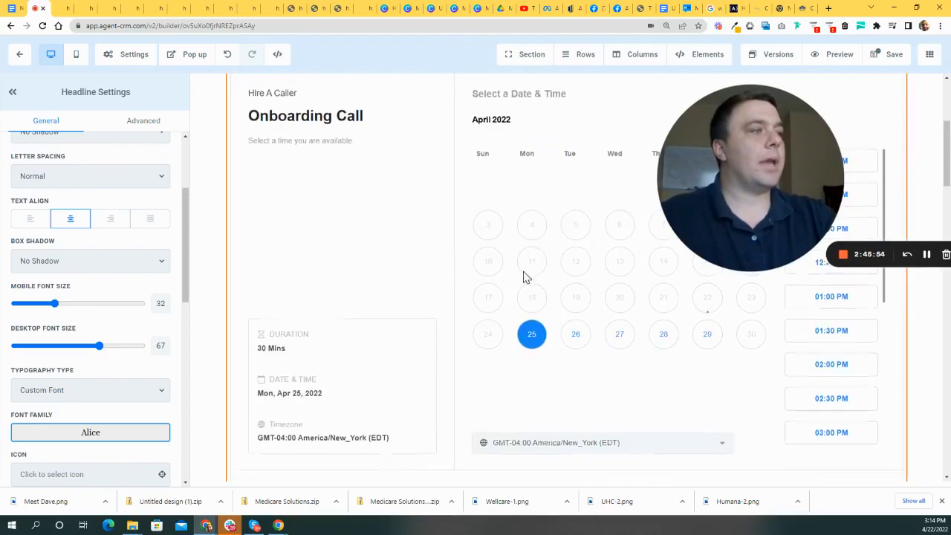
{"action": "scroll", "coordinate": [525, 277], "scroll_direction": "up", "scroll_amount": 5}
{"action": "scroll", "coordinate": [564, 271], "scroll_direction": "down", "scroll_amount": 8}
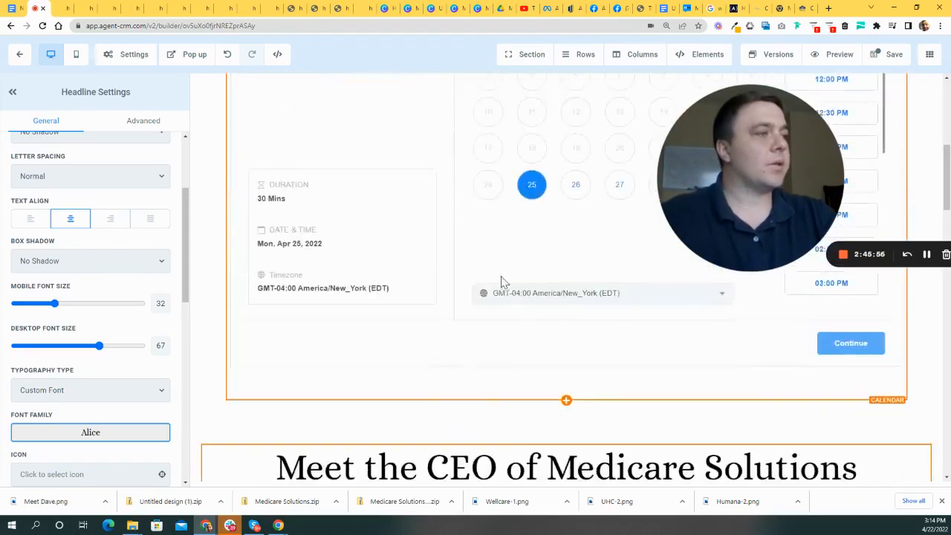
{"action": "scroll", "coordinate": [536, 273], "scroll_direction": "down", "scroll_amount": 6}
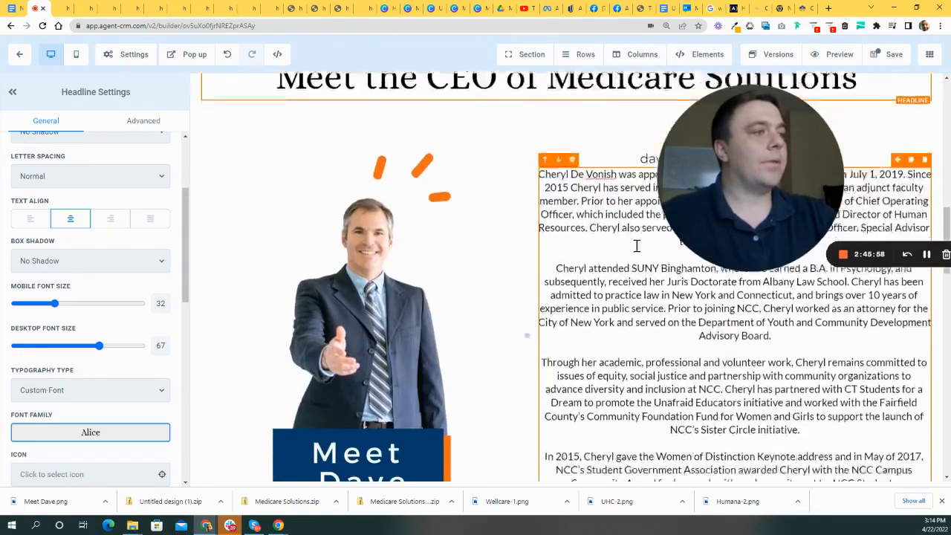
{"action": "scroll", "coordinate": [631, 320], "scroll_direction": "down", "scroll_amount": 2}
{"action": "scroll", "coordinate": [653, 369], "scroll_direction": "down", "scroll_amount": 3}
{"action": "scroll", "coordinate": [702, 341], "scroll_direction": "up", "scroll_amount": 3}
{"action": "scroll", "coordinate": [702, 341], "scroll_direction": "down", "scroll_amount": 4}
{"action": "left_click_drag", "start_coordinate": [663, 169], "coordinate": [299, 257]}
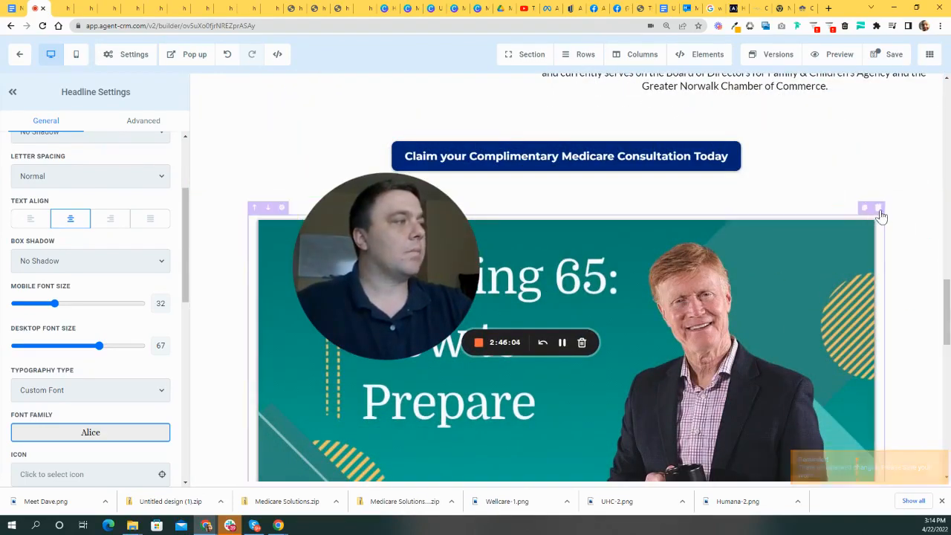
{"action": "left_click", "coordinate": [878, 210]}
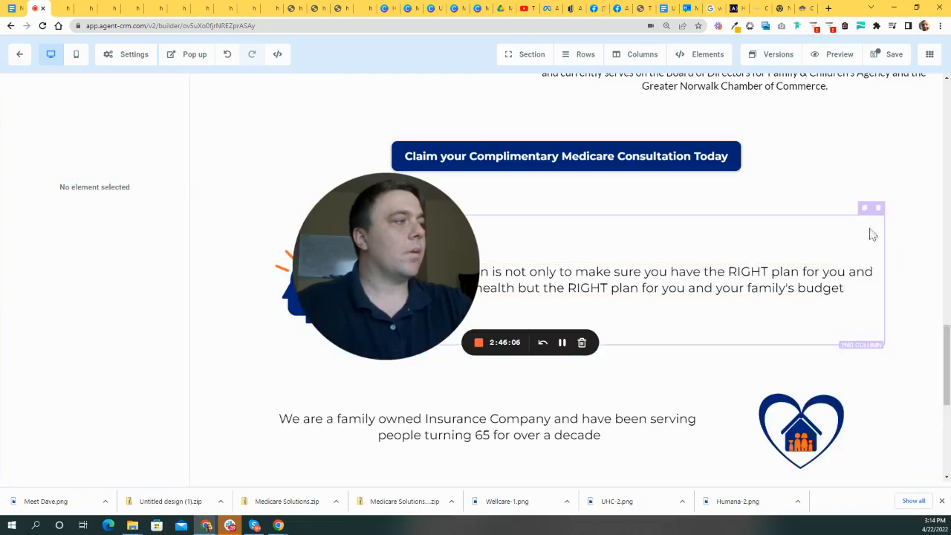
{"action": "left_click", "coordinate": [878, 210]}
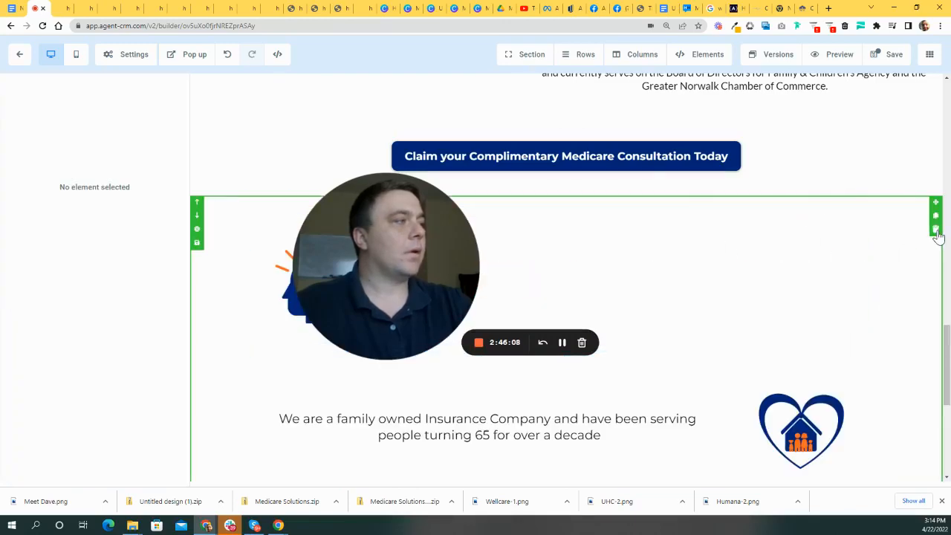
{"action": "left_click", "coordinate": [936, 230]}
{"action": "left_click_drag", "start_coordinate": [452, 266], "coordinate": [290, 358]}
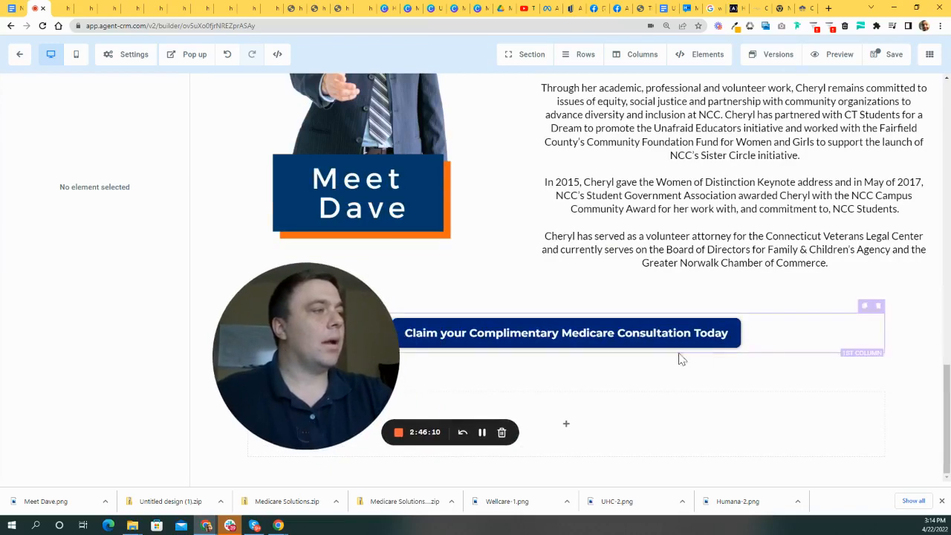
- Set the Claim your Complimentary Medicare Consultation button's Link To action to 'Scroll to element'
{"action": "left_click", "coordinate": [645, 386]}
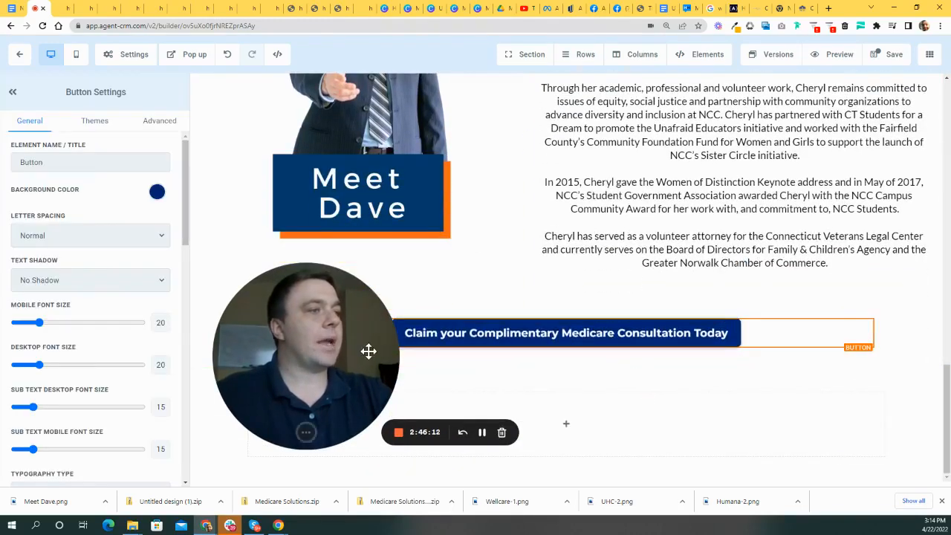
{"action": "left_click_drag", "start_coordinate": [367, 350], "coordinate": [834, 282]}
{"action": "scroll", "coordinate": [151, 393], "scroll_direction": "down", "scroll_amount": 10}
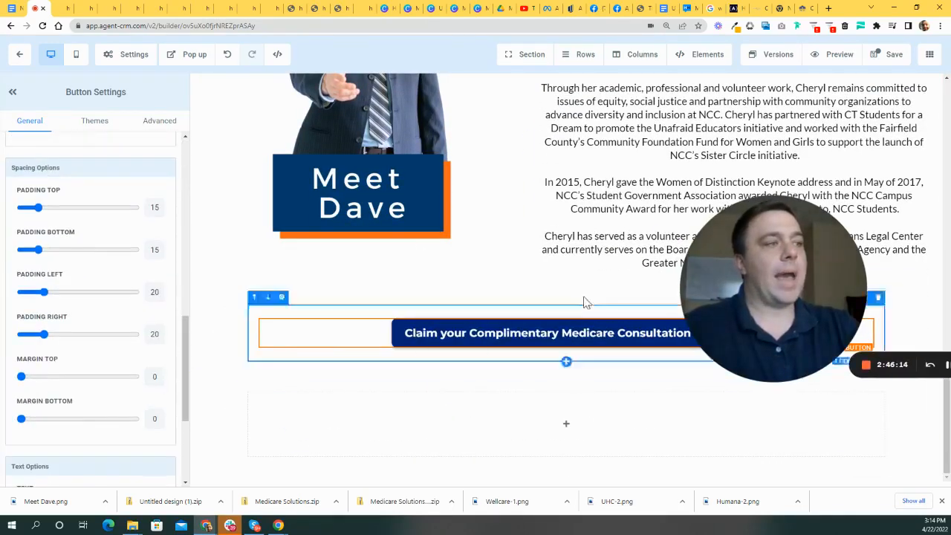
{"action": "scroll", "coordinate": [587, 297], "scroll_direction": "up", "scroll_amount": 3}
{"action": "scroll", "coordinate": [591, 281], "scroll_direction": "up", "scroll_amount": 5}
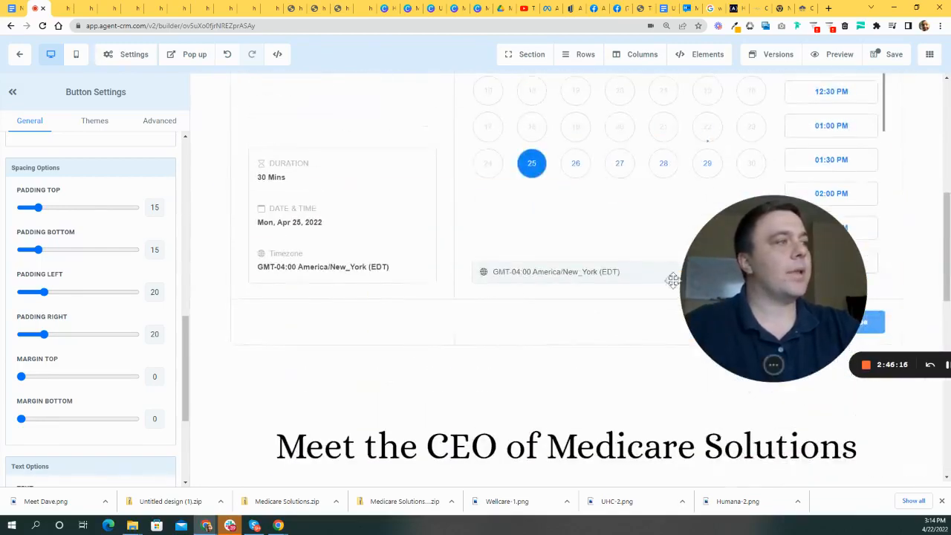
{"action": "scroll", "coordinate": [420, 149], "scroll_direction": "up", "scroll_amount": 3}
{"action": "scroll", "coordinate": [341, 423], "scroll_direction": "down", "scroll_amount": 6}
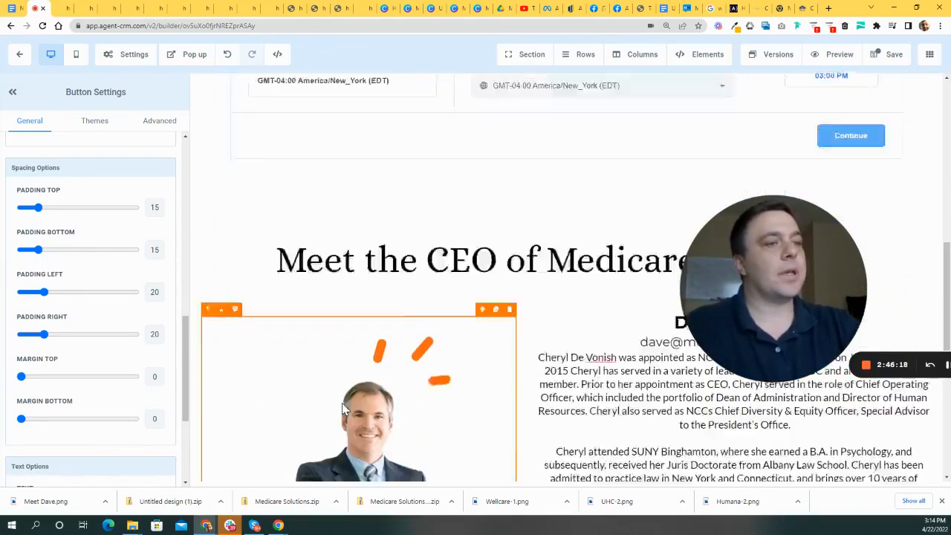
{"action": "scroll", "coordinate": [665, 421], "scroll_direction": "down", "scroll_amount": 5}
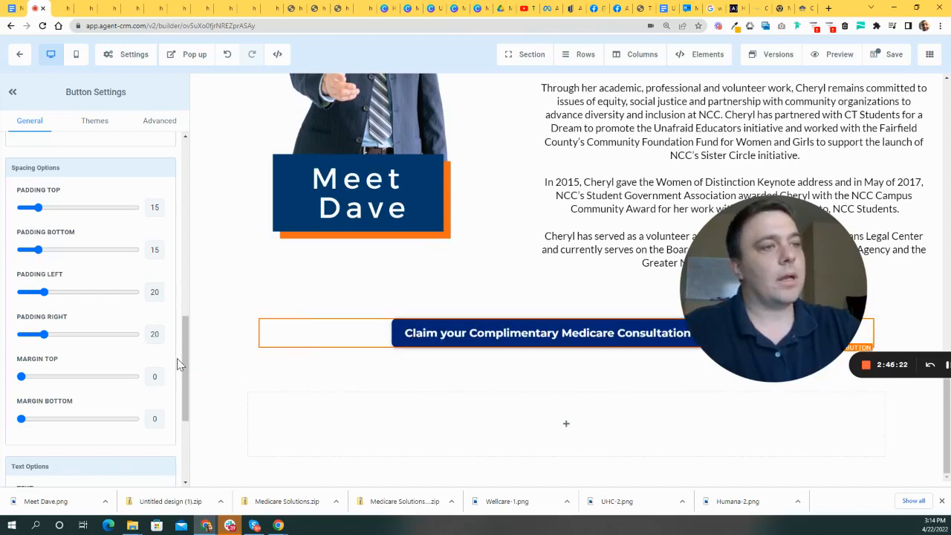
{"action": "left_click_drag", "start_coordinate": [186, 362], "coordinate": [176, 441]}
{"action": "left_click", "coordinate": [97, 451]}
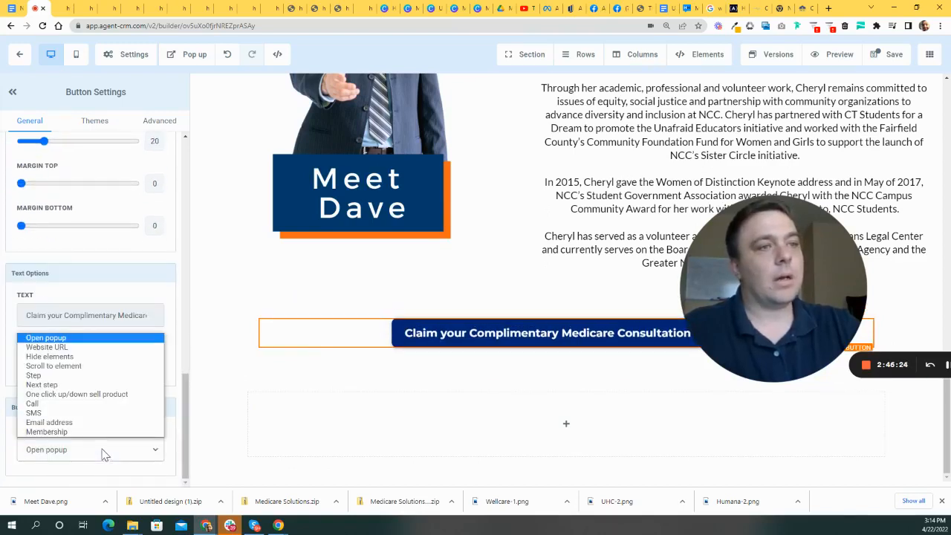
{"action": "left_click", "coordinate": [68, 366]}
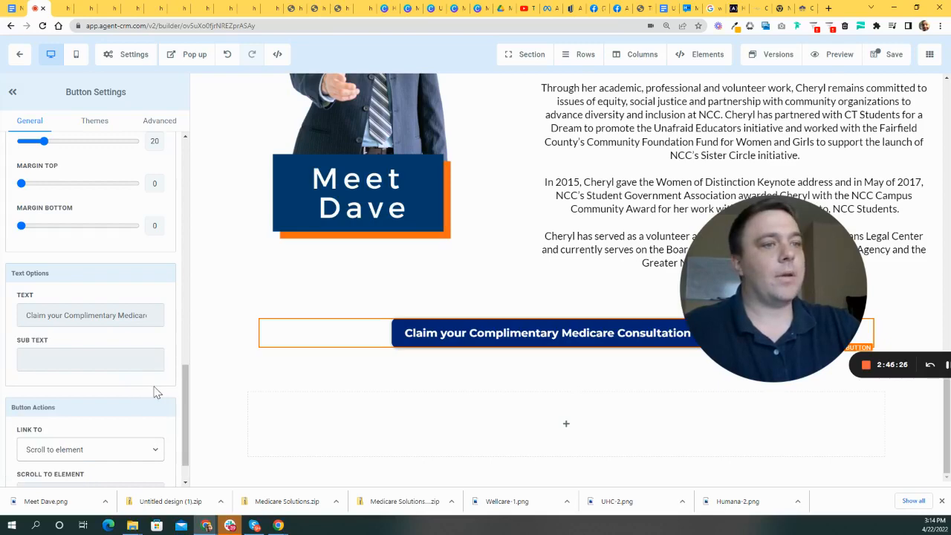
{"action": "scroll", "coordinate": [157, 393], "scroll_direction": "down", "scroll_amount": 1}
- Target the 'Book a quick phone call' headline as the button's scroll destination
{"action": "left_click", "coordinate": [104, 451]}
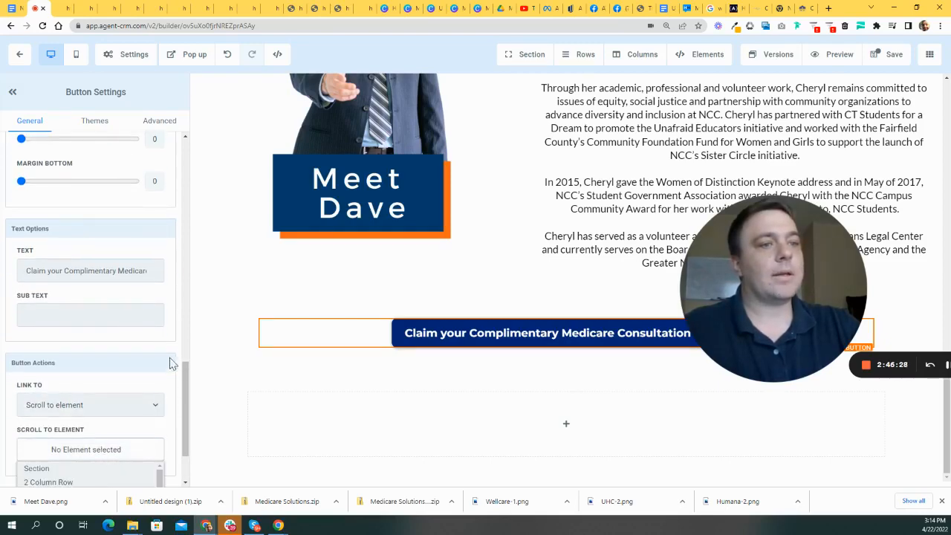
{"action": "scroll", "coordinate": [166, 369], "scroll_direction": "down", "scroll_amount": 2}
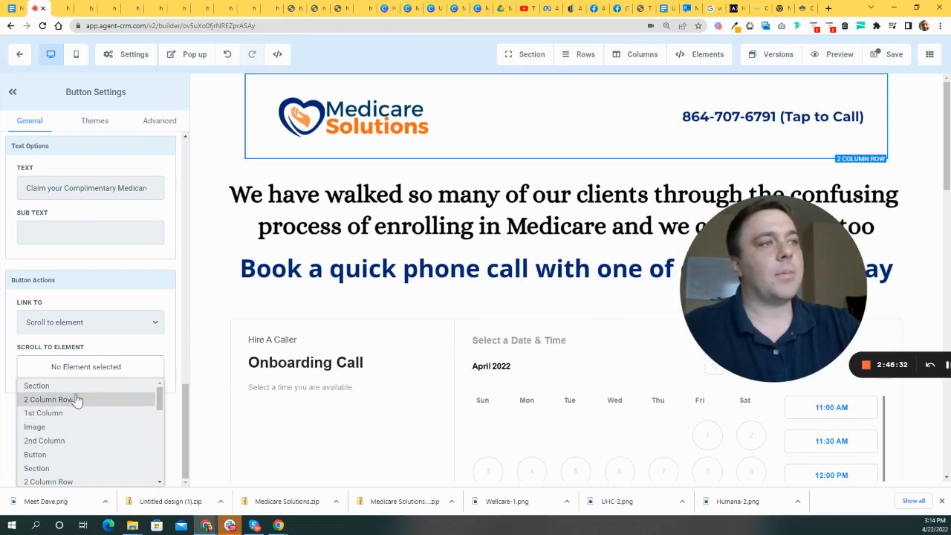
{"action": "scroll", "coordinate": [81, 427], "scroll_direction": "down", "scroll_amount": 2}
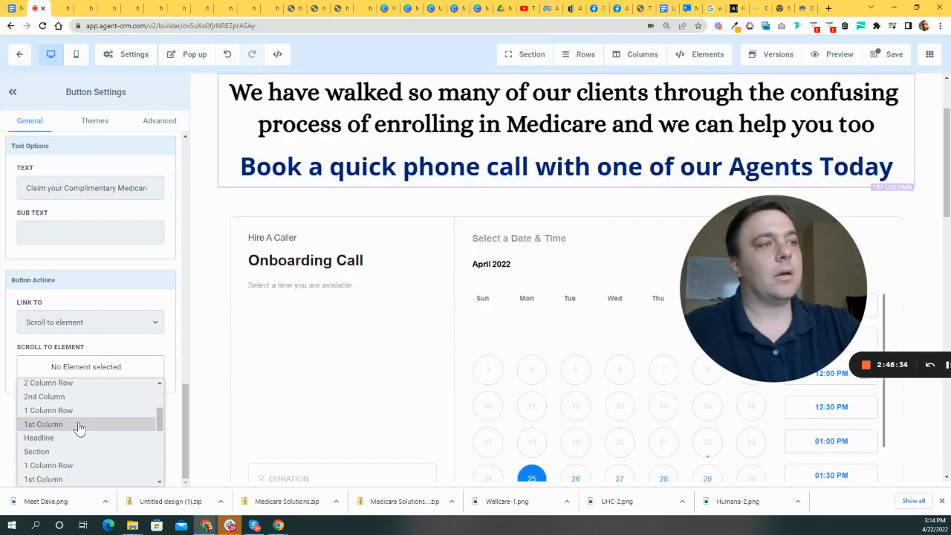
{"action": "scroll", "coordinate": [78, 430], "scroll_direction": "down", "scroll_amount": 1}
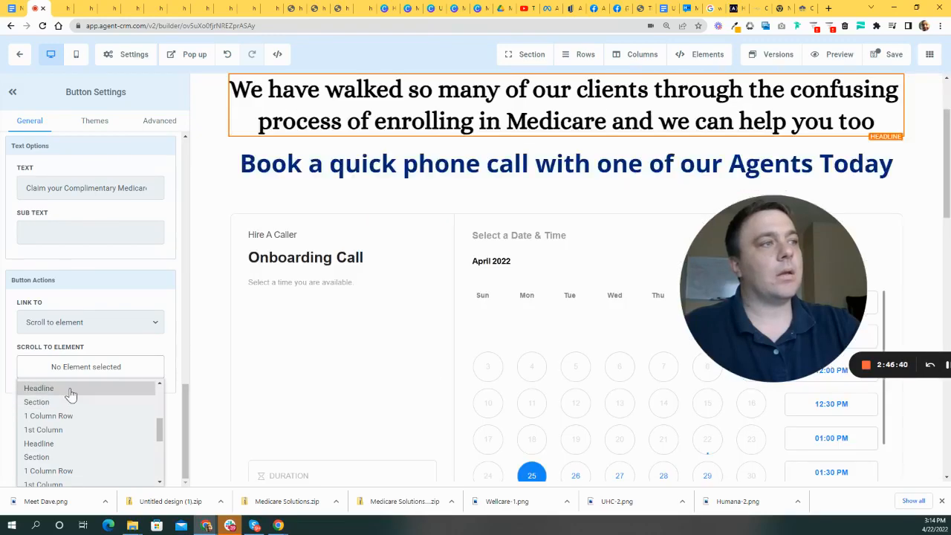
{"action": "left_click", "coordinate": [70, 388]}
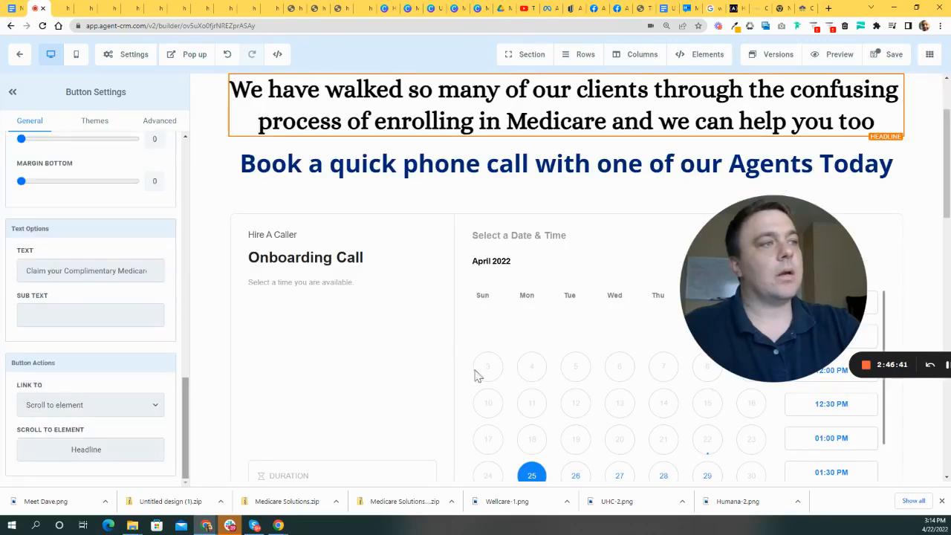
{"action": "left_click", "coordinate": [516, 156]}
{"action": "scroll", "coordinate": [594, 178], "scroll_direction": "up", "scroll_amount": 2}
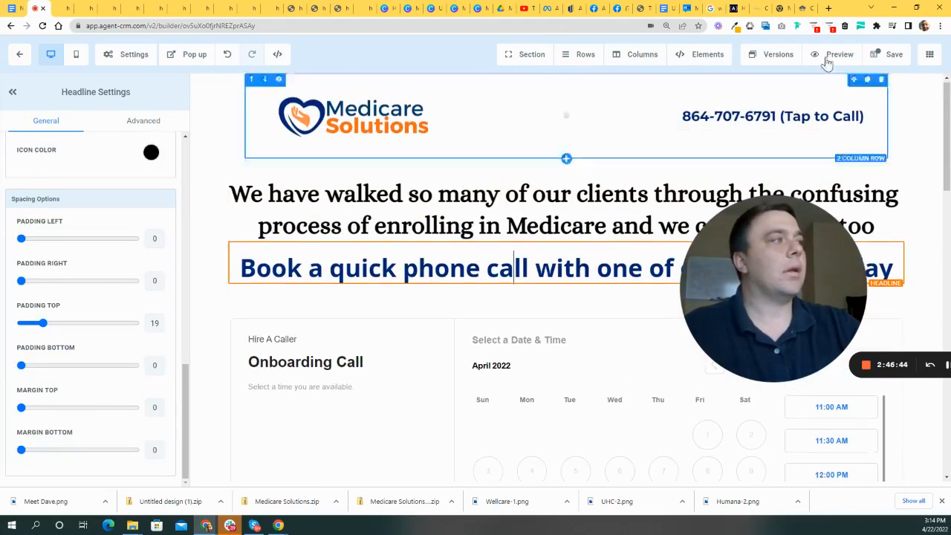
- Save the page, then switch on Disable Popup in Popup Settings so the consultation form no longer appears
{"action": "left_click", "coordinate": [892, 56]}
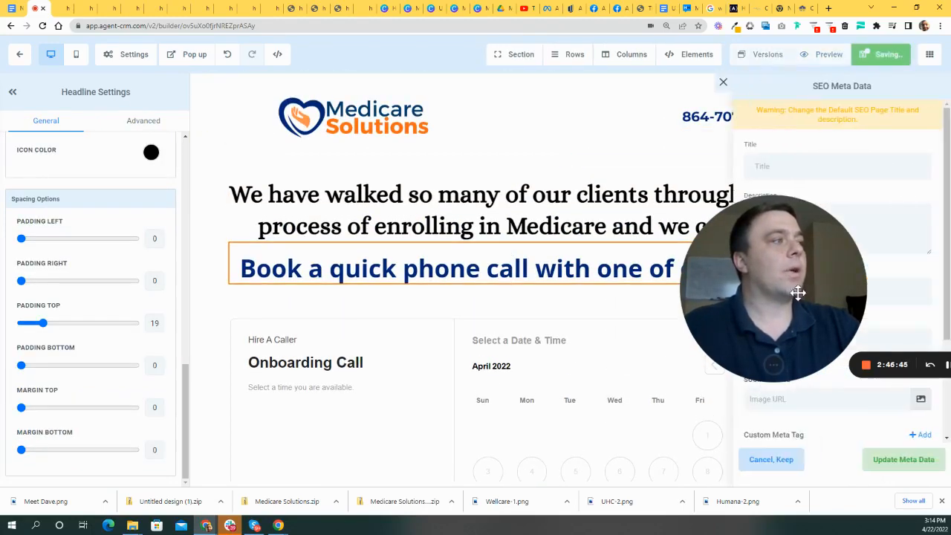
{"action": "left_click", "coordinate": [723, 83]}
{"action": "left_click", "coordinate": [129, 59]}
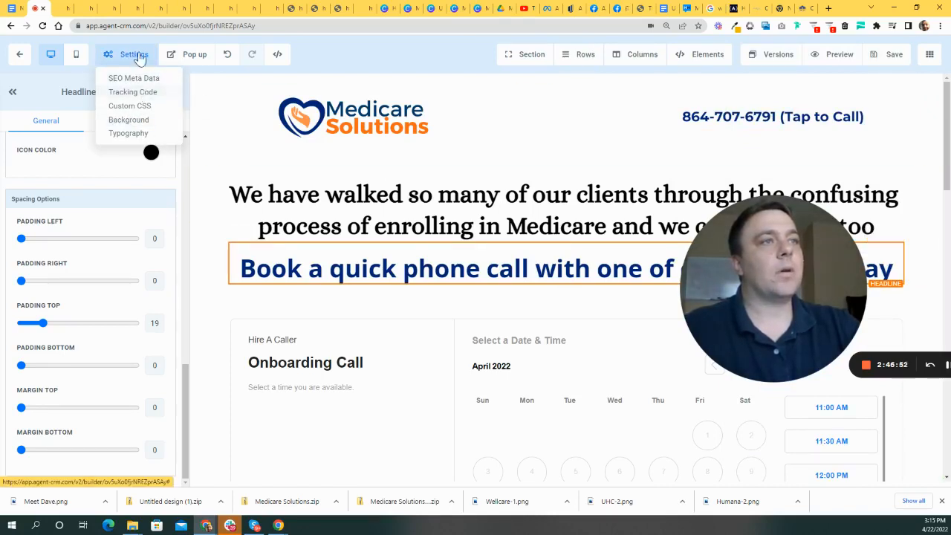
{"action": "left_click", "coordinate": [191, 56]}
{"action": "left_click_drag", "start_coordinate": [329, 302], "coordinate": [663, 307]}
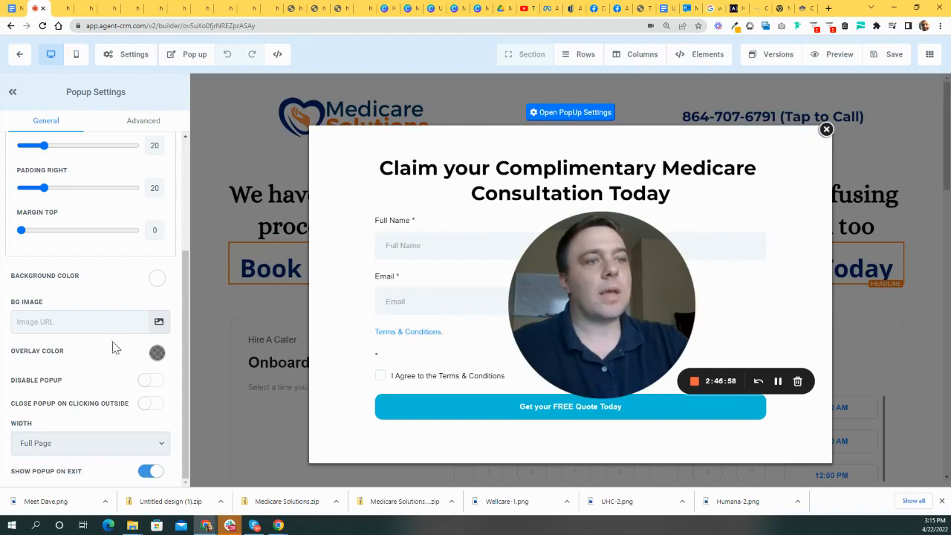
{"action": "left_click", "coordinate": [153, 380]}
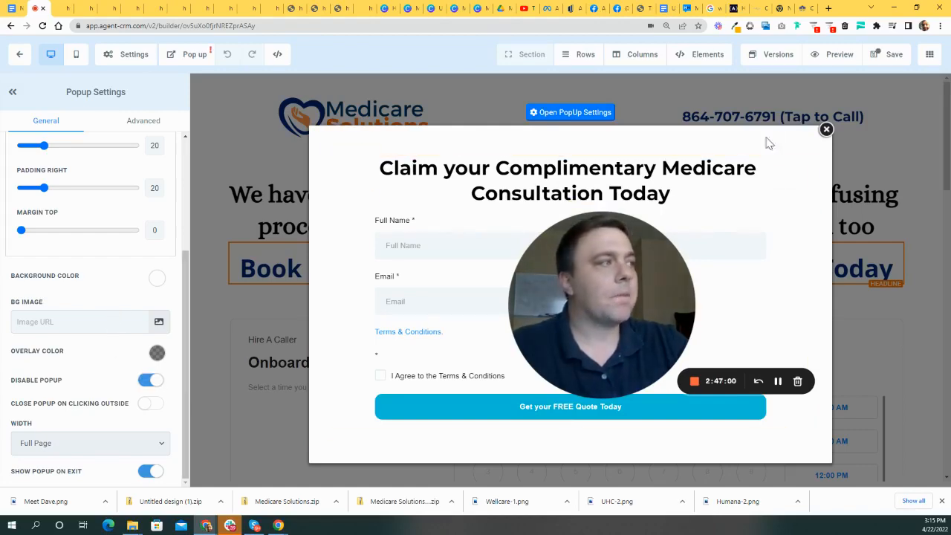
{"action": "left_click", "coordinate": [826, 130]}
- Scroll through the page to find the Onboarding Call booking calendar
{"action": "left_click", "coordinate": [488, 259]}
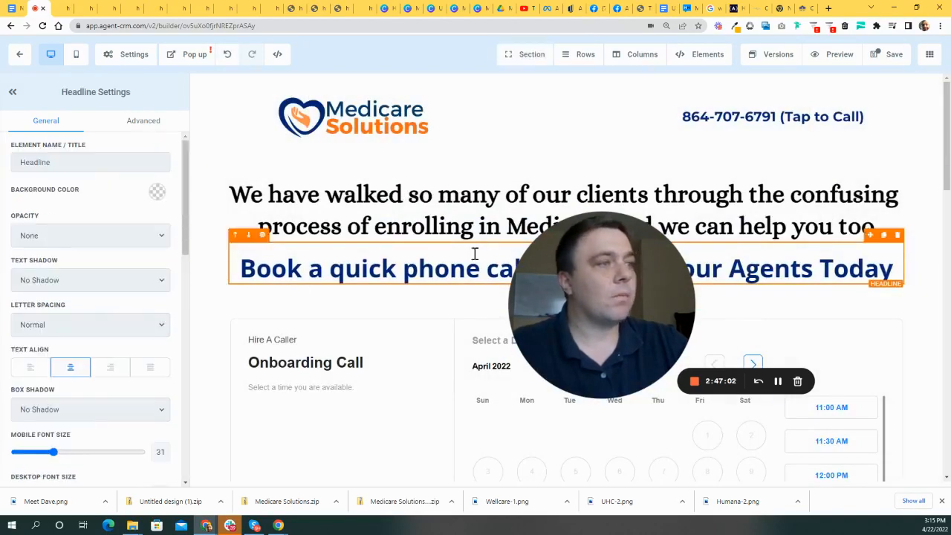
{"action": "scroll", "coordinate": [304, 293], "scroll_direction": "down", "scroll_amount": 3}
{"action": "scroll", "coordinate": [621, 245], "scroll_direction": "up", "scroll_amount": 3}
{"action": "left_click_drag", "start_coordinate": [618, 321], "coordinate": [545, 364]}
{"action": "scroll", "coordinate": [669, 312], "scroll_direction": "up", "scroll_amount": 1}
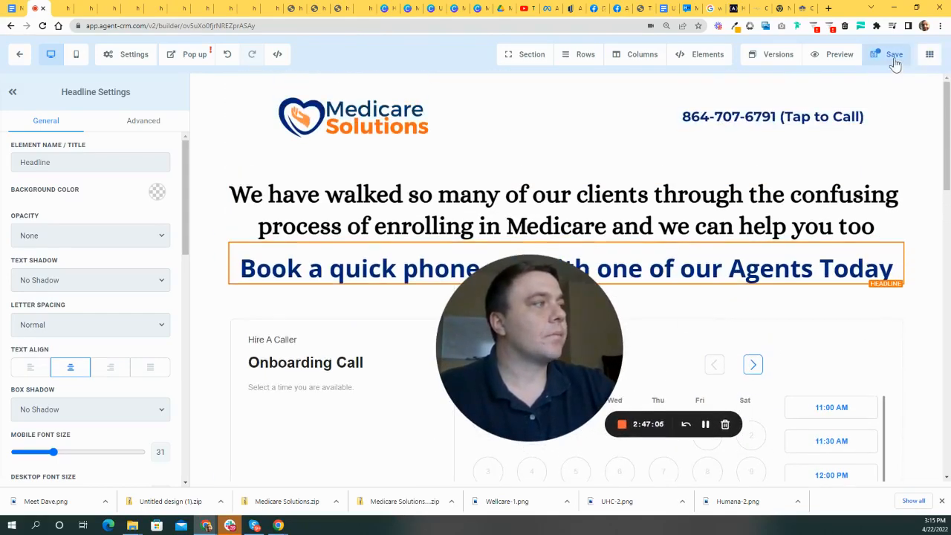
{"action": "left_click_drag", "start_coordinate": [578, 319], "coordinate": [457, 285]}
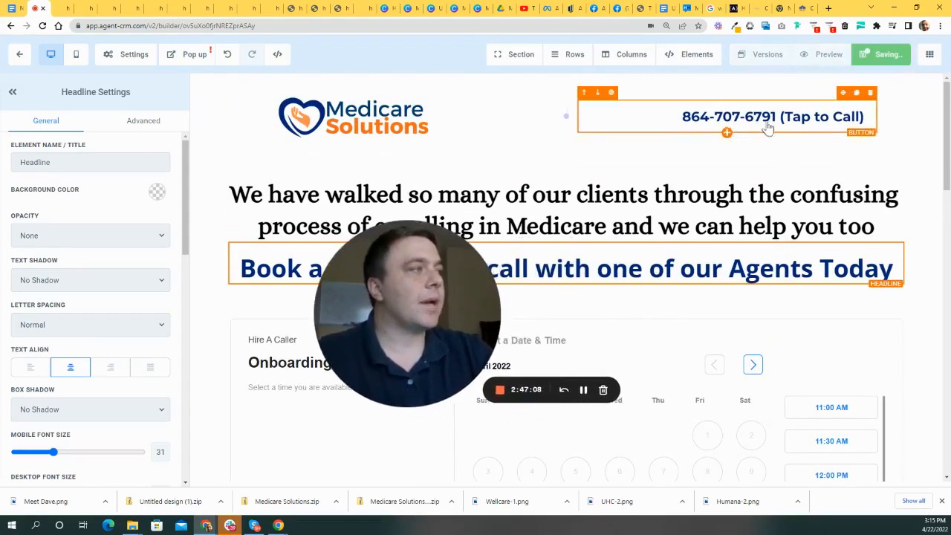
{"action": "scroll", "coordinate": [747, 185], "scroll_direction": "down", "scroll_amount": 5}
{"action": "scroll", "coordinate": [747, 193], "scroll_direction": "down", "scroll_amount": 12}
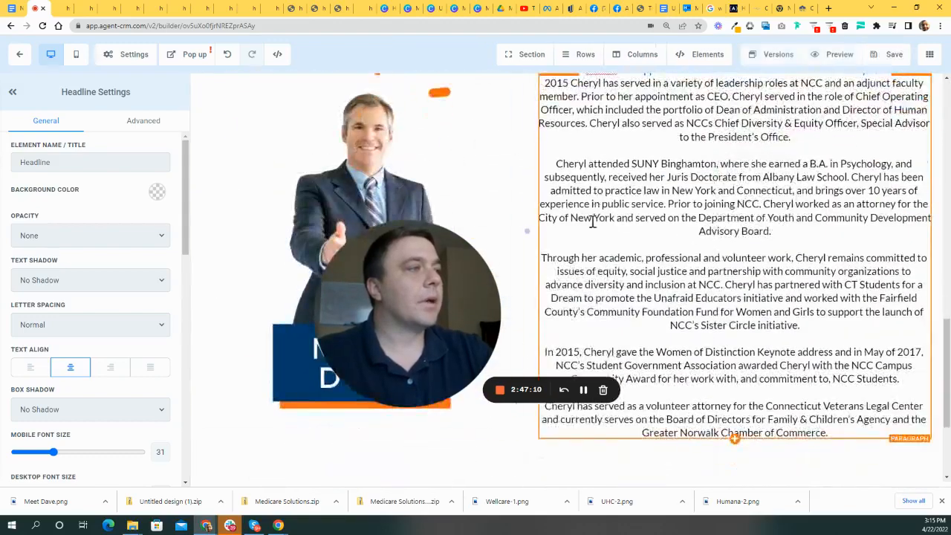
{"action": "left_click_drag", "start_coordinate": [428, 300], "coordinate": [290, 225]}
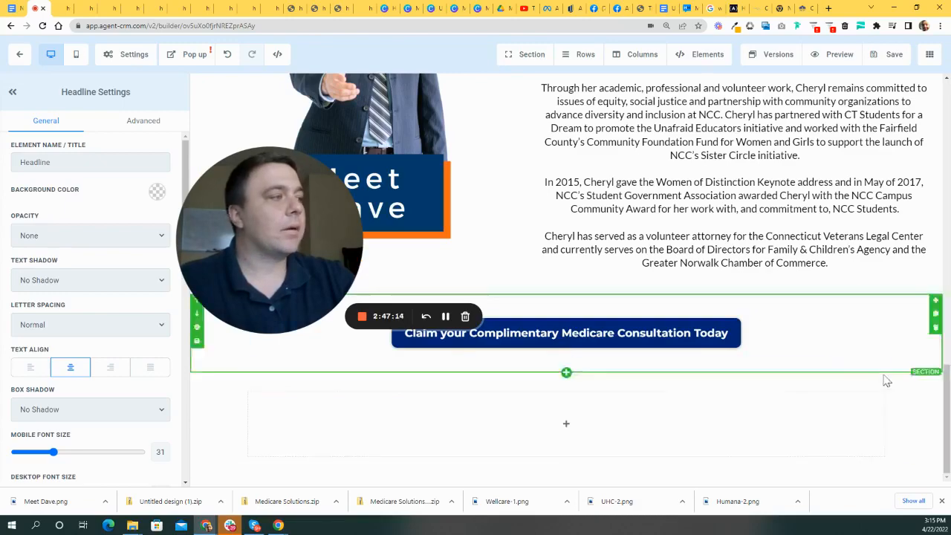
{"action": "scroll", "coordinate": [611, 333], "scroll_direction": "up", "scroll_amount": 12}
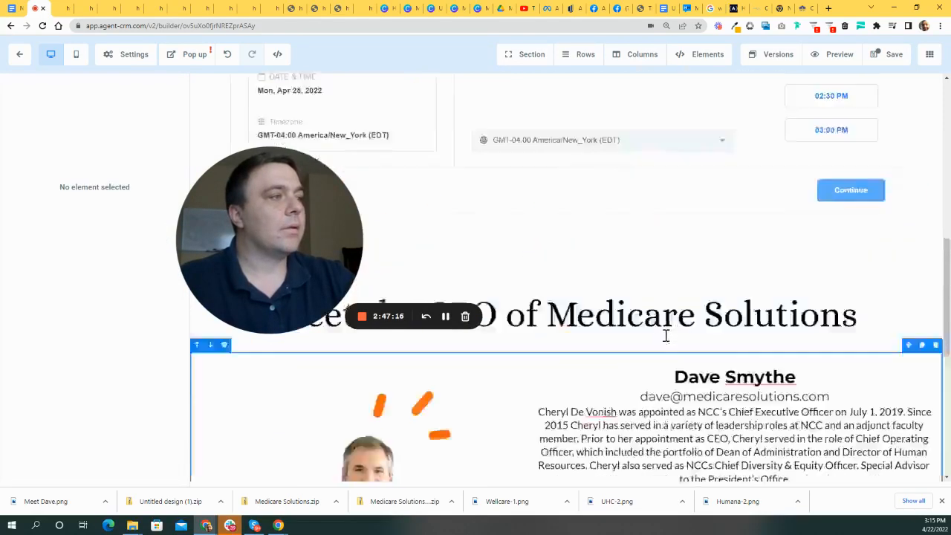
{"action": "left_click_drag", "start_coordinate": [316, 214], "coordinate": [348, 362]}
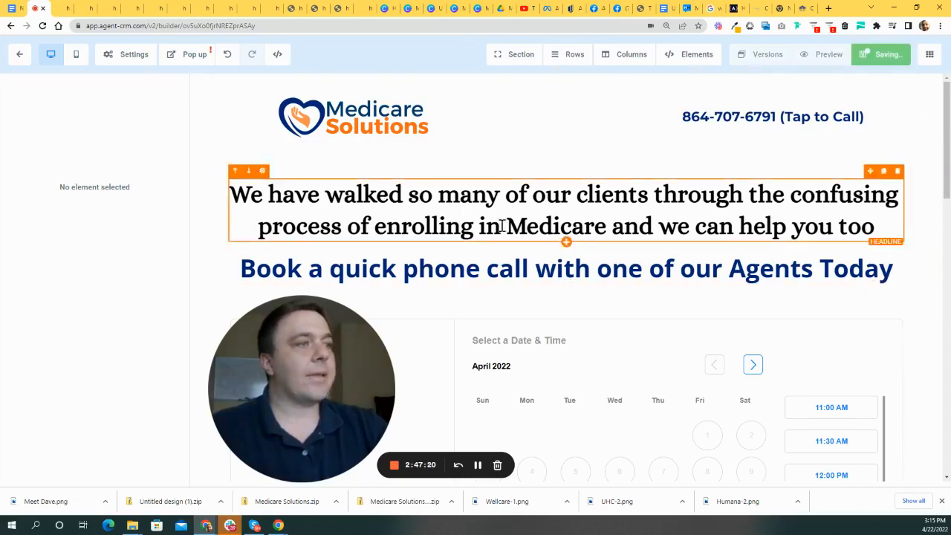
{"action": "scroll", "coordinate": [572, 282], "scroll_direction": "down", "scroll_amount": 3}
- Set the calendar's Redirect Action to Go to Next step
{"action": "left_click", "coordinate": [546, 263]}
{"action": "left_click_drag", "start_coordinate": [357, 386], "coordinate": [640, 312]}
{"action": "scroll", "coordinate": [141, 331], "scroll_direction": "down", "scroll_amount": 3}
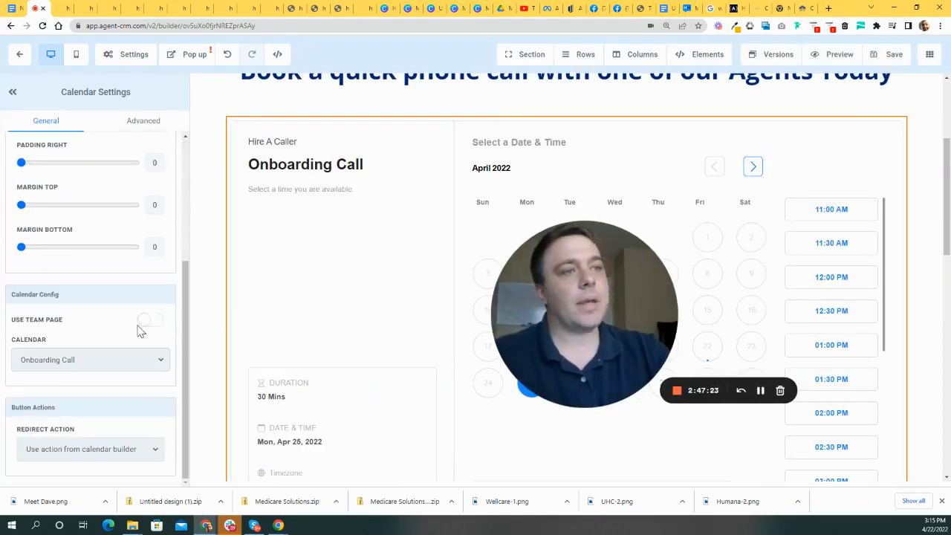
{"action": "left_click", "coordinate": [146, 450]}
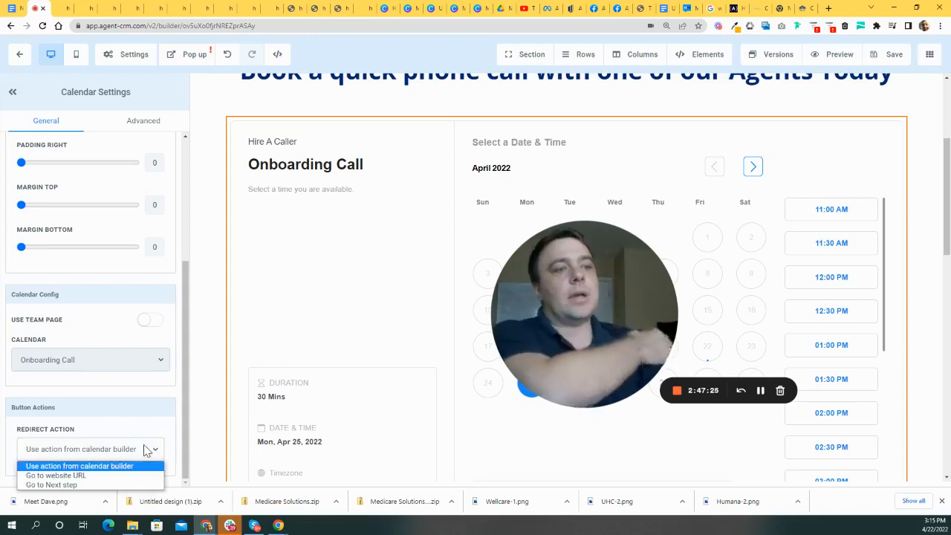
{"action": "left_click", "coordinate": [95, 484]}
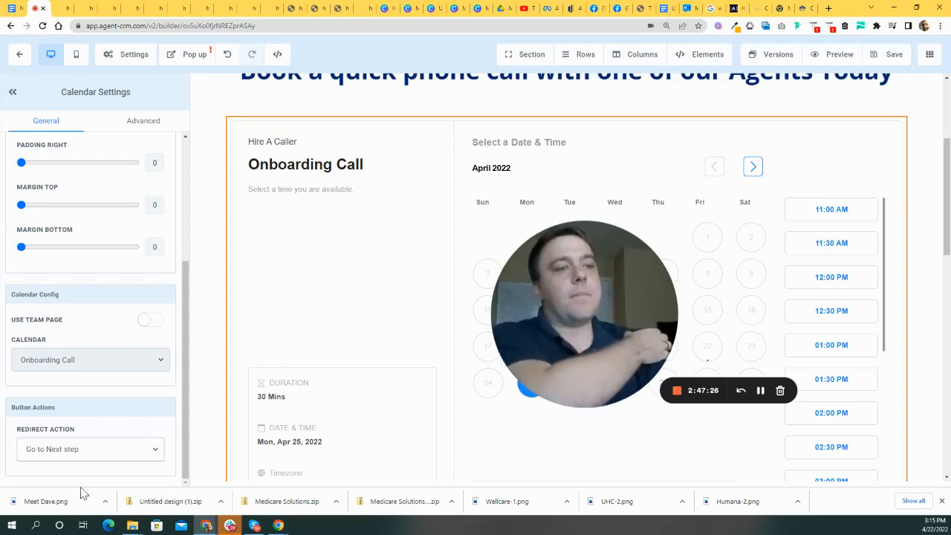
- Save the page and return to the funnel steps overview
{"action": "left_click", "coordinate": [893, 57]}
{"action": "left_click_drag", "start_coordinate": [587, 329], "coordinate": [646, 329]}
{"action": "scroll", "coordinate": [802, 185], "scroll_direction": "up", "scroll_amount": 3}
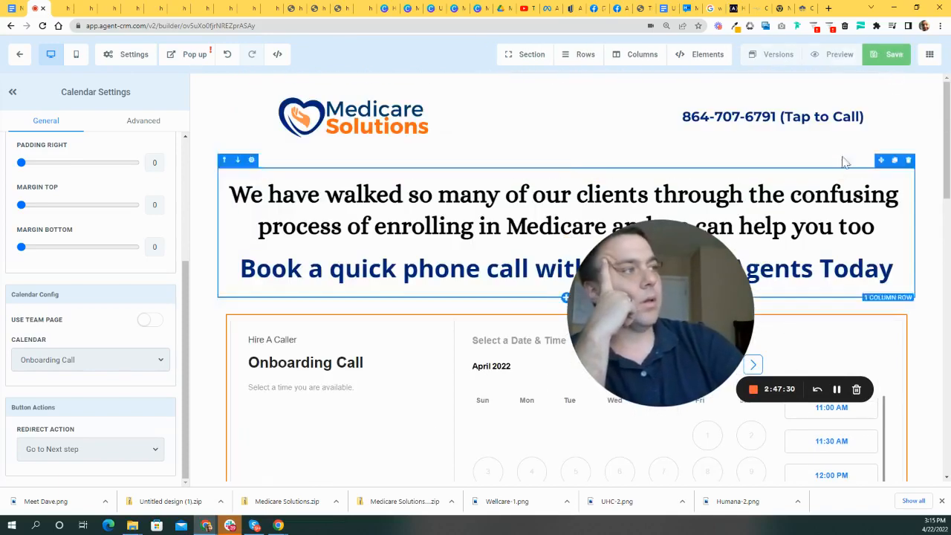
{"action": "left_click", "coordinate": [18, 58]}
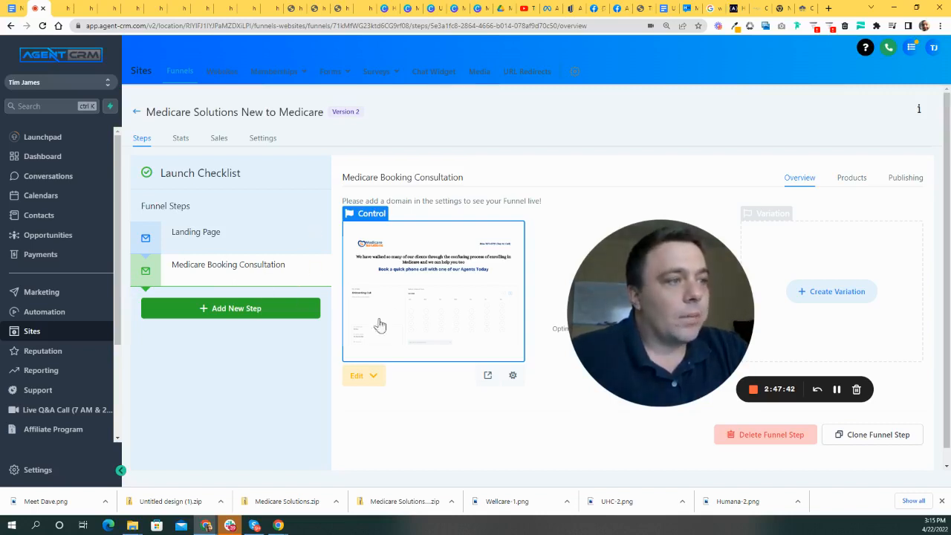
- Look over the Landing Page step, then select the Medicare Booking Consultation step
{"action": "left_click_drag", "start_coordinate": [631, 306], "coordinate": [459, 203]}
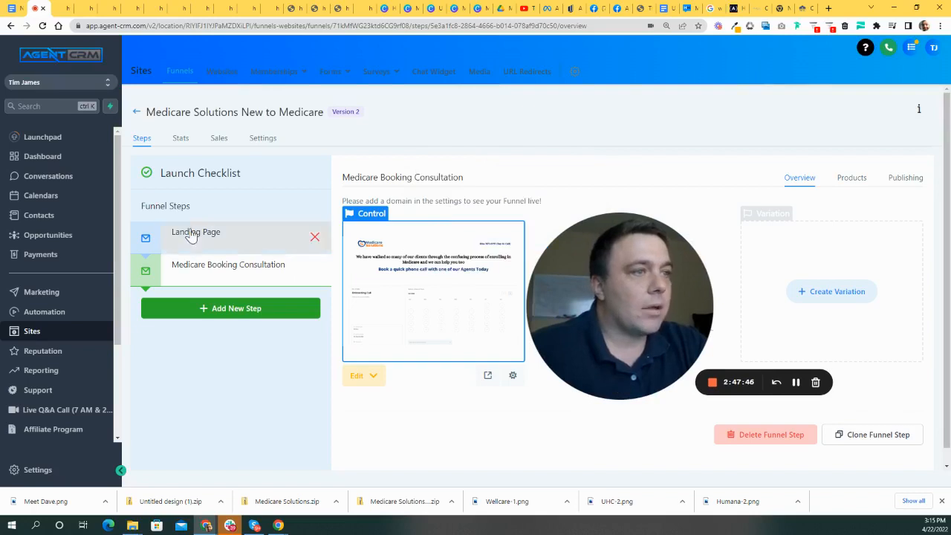
{"action": "left_click", "coordinate": [191, 233]}
{"action": "left_click_drag", "start_coordinate": [646, 295], "coordinate": [774, 245]}
{"action": "left_click", "coordinate": [242, 271]}
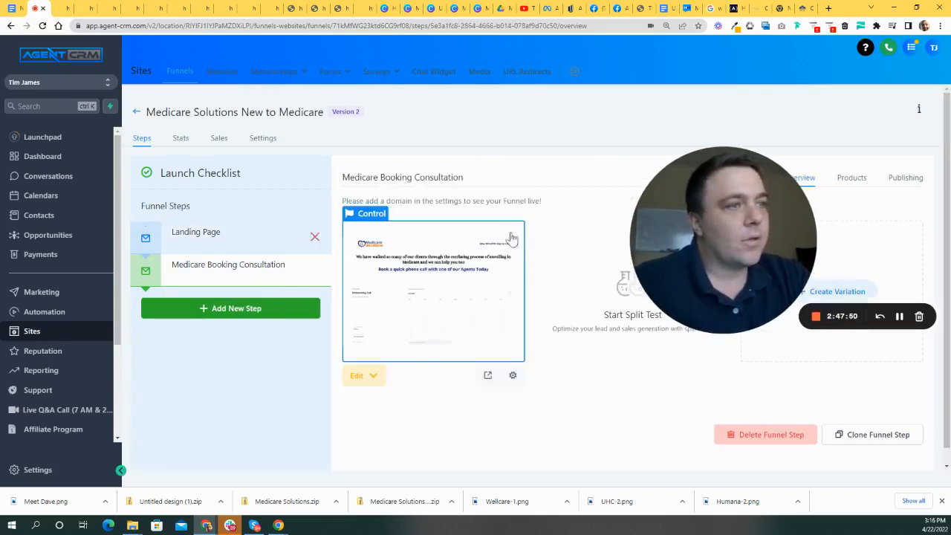
{"action": "left_click_drag", "start_coordinate": [721, 227], "coordinate": [205, 110]}
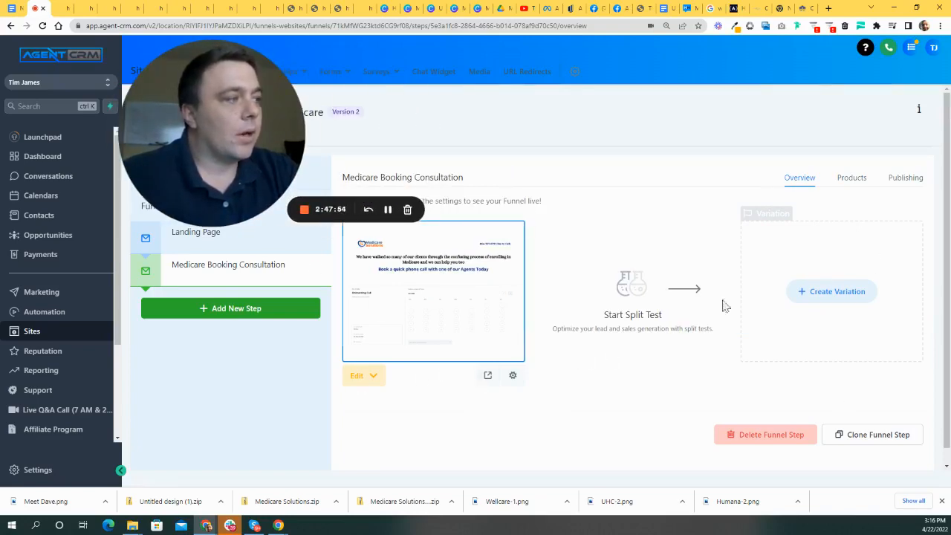
- Clone the step, then open the Medicare Booking Consultation (Clone) overview and its edit options
{"action": "left_click", "coordinate": [879, 436]}
{"action": "mouse_move", "coordinate": [272, 161]}
{"action": "left_mouse_down"}
{"action": "mouse_move", "coordinate": [780, 344]}
{"action": "mouse_move", "coordinate": [839, 334]}
{"action": "left_mouse_up"}
{"action": "left_click", "coordinate": [409, 234]}
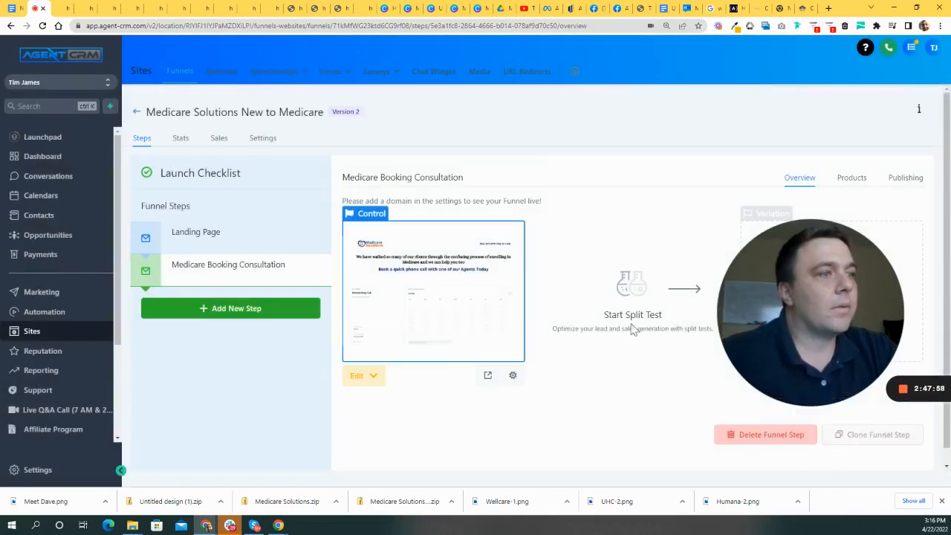
{"action": "left_click", "coordinate": [289, 294]}
{"action": "left_click_drag", "start_coordinate": [770, 295], "coordinate": [844, 342]}
{"action": "left_click", "coordinate": [359, 378]}
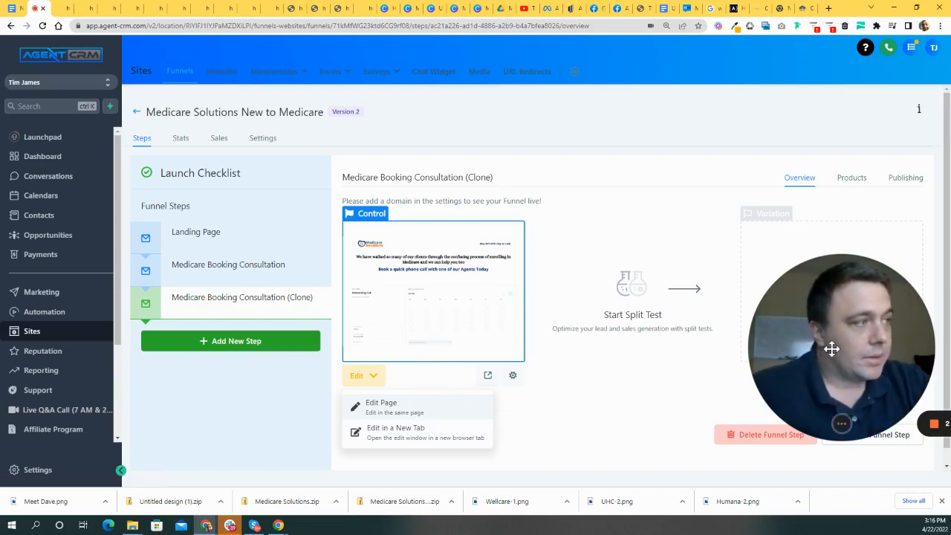
{"action": "left_click_drag", "start_coordinate": [832, 346], "coordinate": [739, 304]}
- Open the cloned page in the editor and delete its booking calendar row
{"action": "left_click", "coordinate": [369, 381]}
{"action": "left_click", "coordinate": [383, 404]}
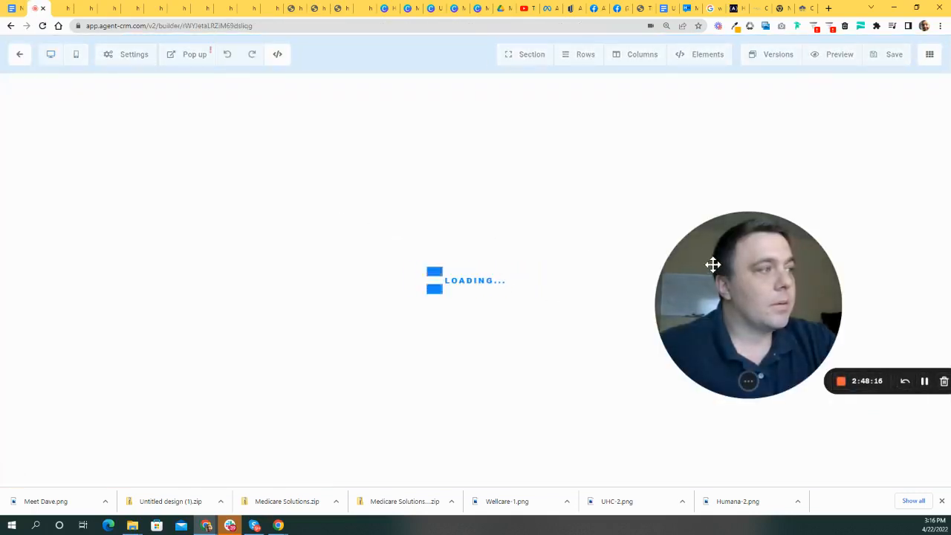
{"action": "left_click_drag", "start_coordinate": [747, 281], "coordinate": [805, 274]}
{"action": "scroll", "coordinate": [926, 278], "scroll_direction": "down", "scroll_amount": 2}
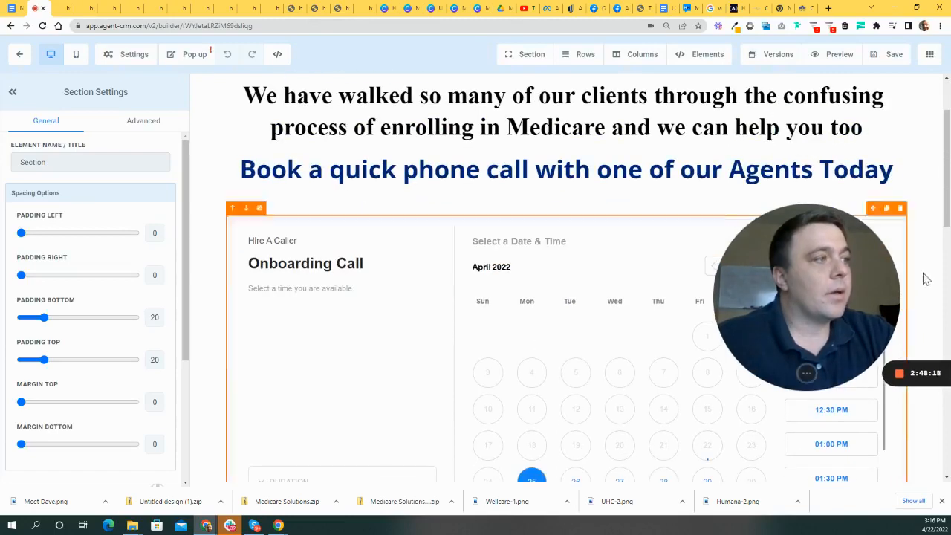
{"action": "left_click_drag", "start_coordinate": [876, 276], "coordinate": [408, 367]}
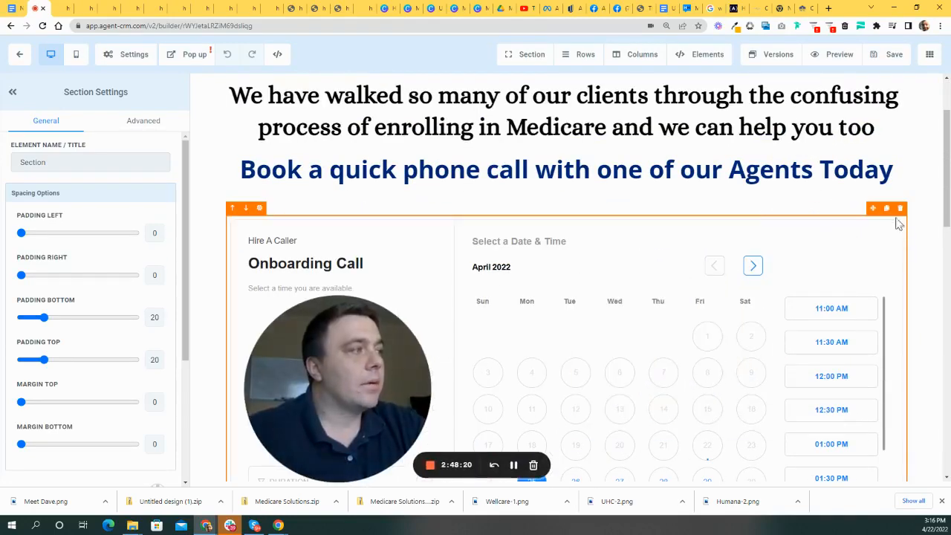
{"action": "left_click", "coordinate": [900, 209]}
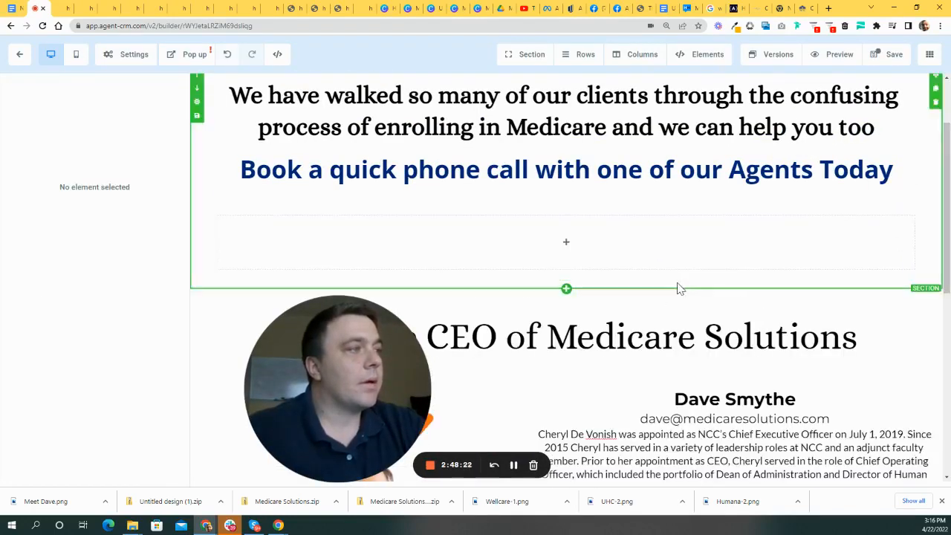
- Select the Meet the CEO section and delete it
{"action": "scroll", "coordinate": [711, 314], "scroll_direction": "up", "scroll_amount": 1}
{"action": "scroll", "coordinate": [425, 185], "scroll_direction": "down", "scroll_amount": 4}
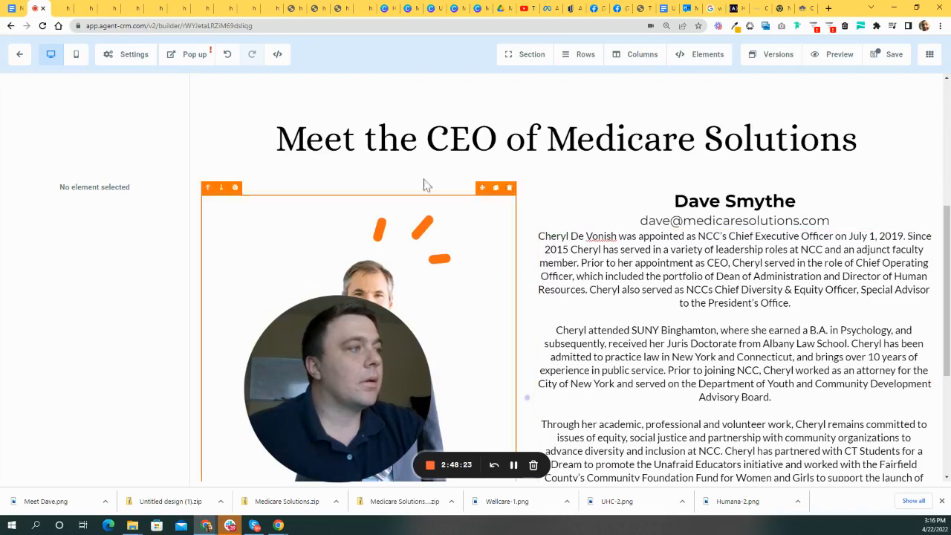
{"action": "left_click", "coordinate": [913, 99]}
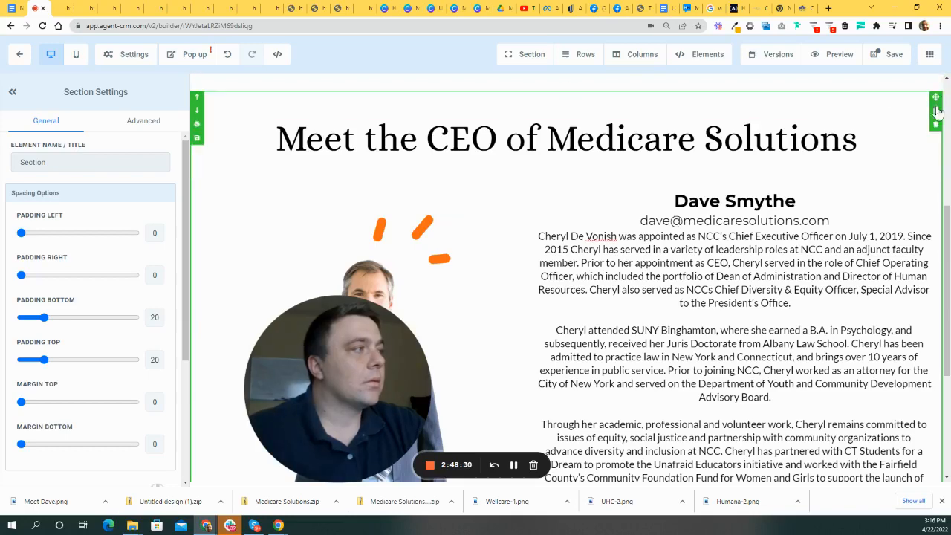
{"action": "left_click", "coordinate": [936, 126]}
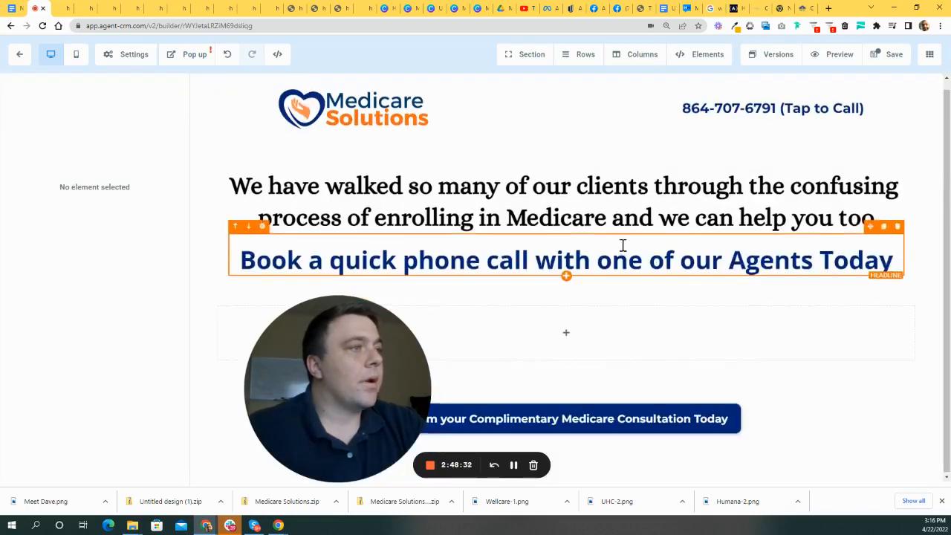
- Replace the top headline with 'Thank you for Booking your Appointment with'
{"action": "left_click_drag", "start_coordinate": [379, 345], "coordinate": [153, 133]}
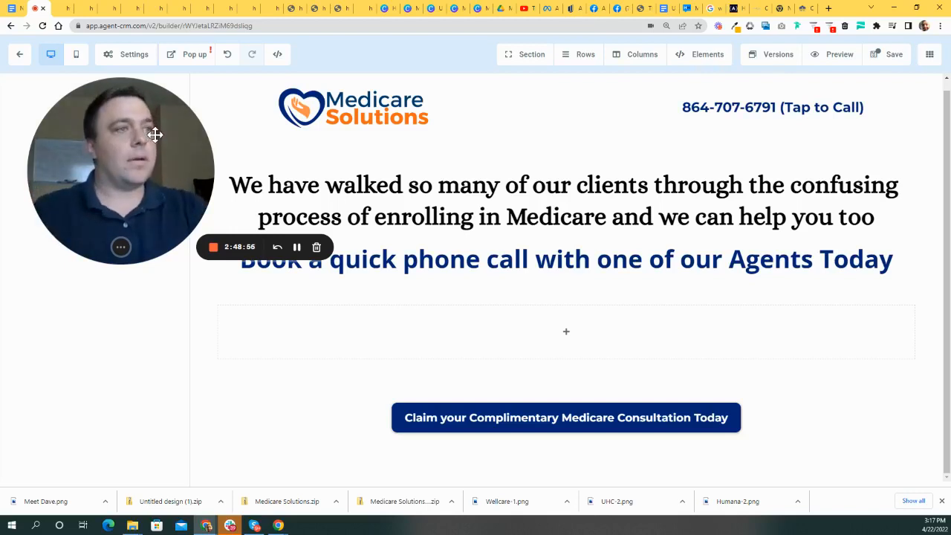
{"action": "left_click_drag", "start_coordinate": [164, 188], "coordinate": [125, 266]}
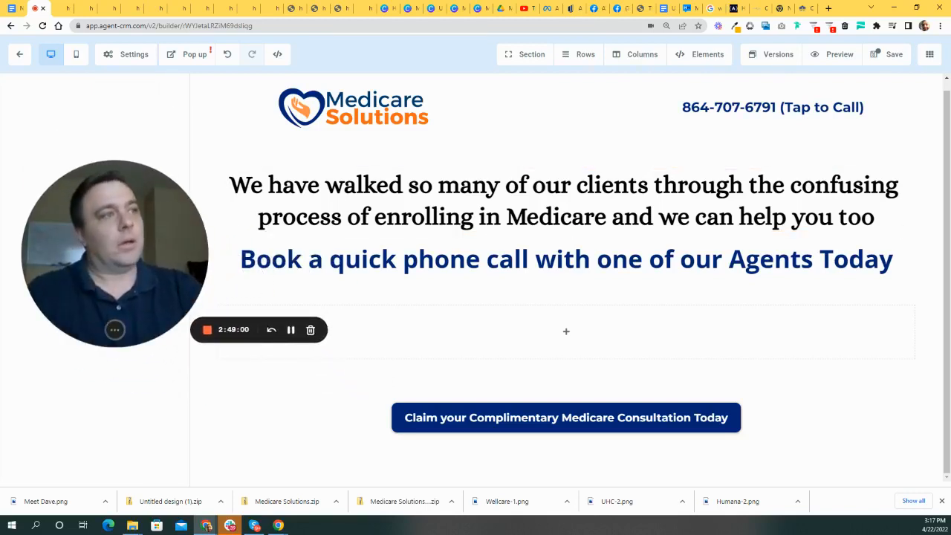
{"action": "left_click_drag", "start_coordinate": [878, 215], "coordinate": [227, 186]}
{"action": "type", "text": "T"}
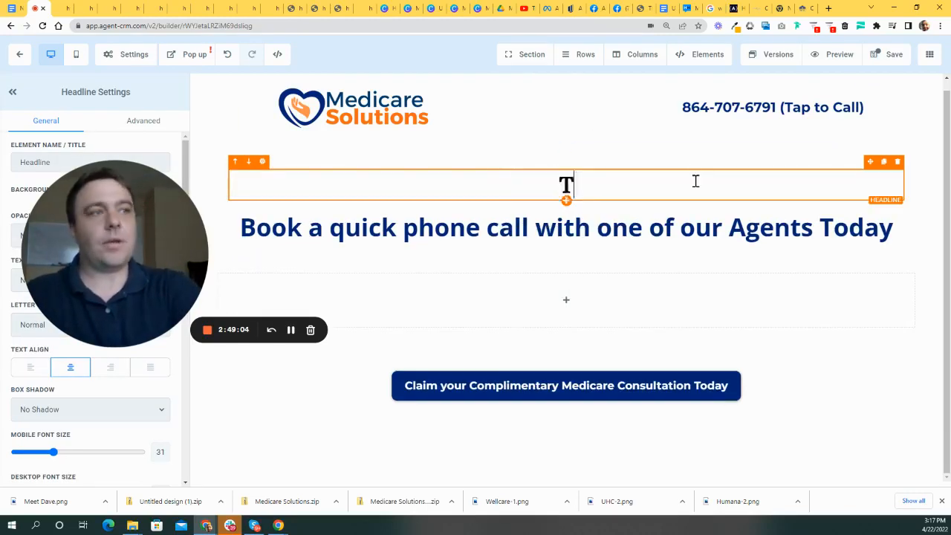
{"action": "type", "text": "hank you for Boo"}
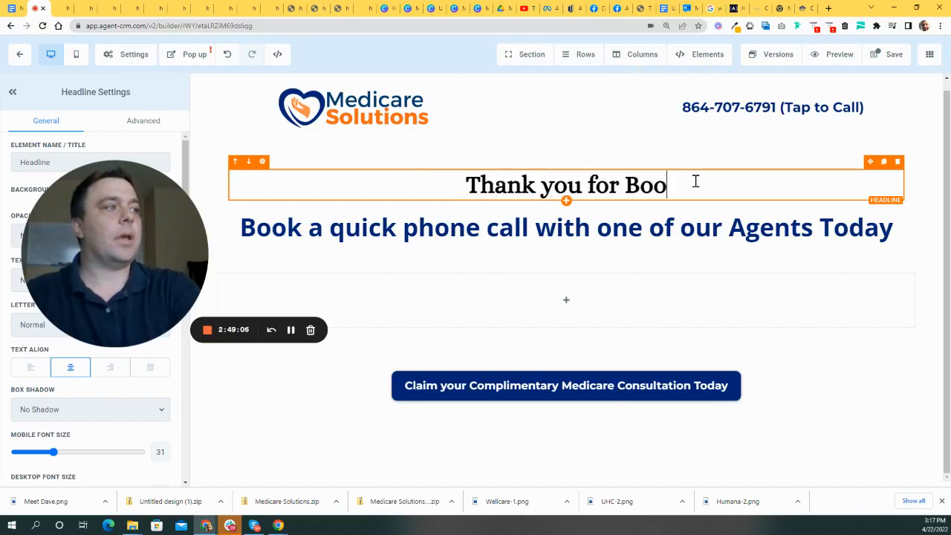
{"action": "type", "text": "king your Appp"}
{"action": "key", "text": "BackSpace"}
{"action": "type", "text": "ointment with "}
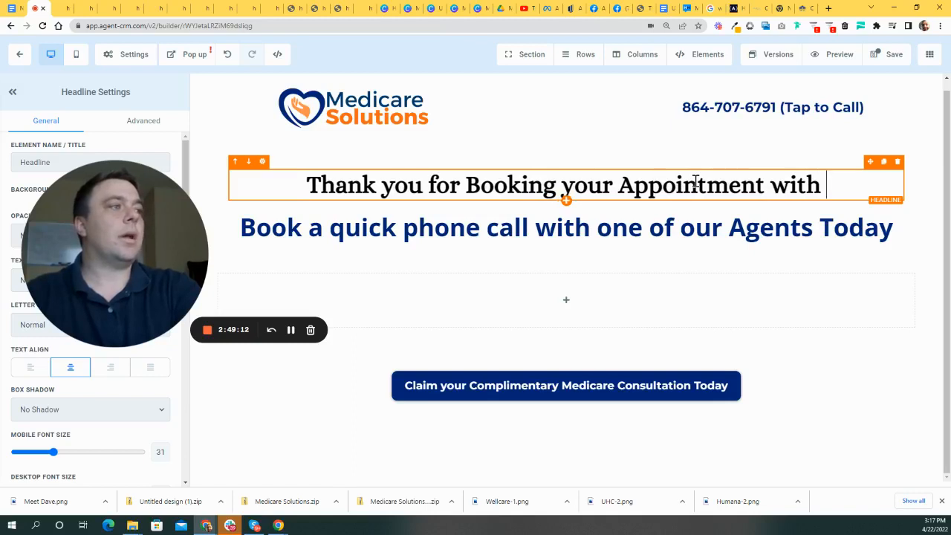
{"action": "type", "text": "{{cu"}
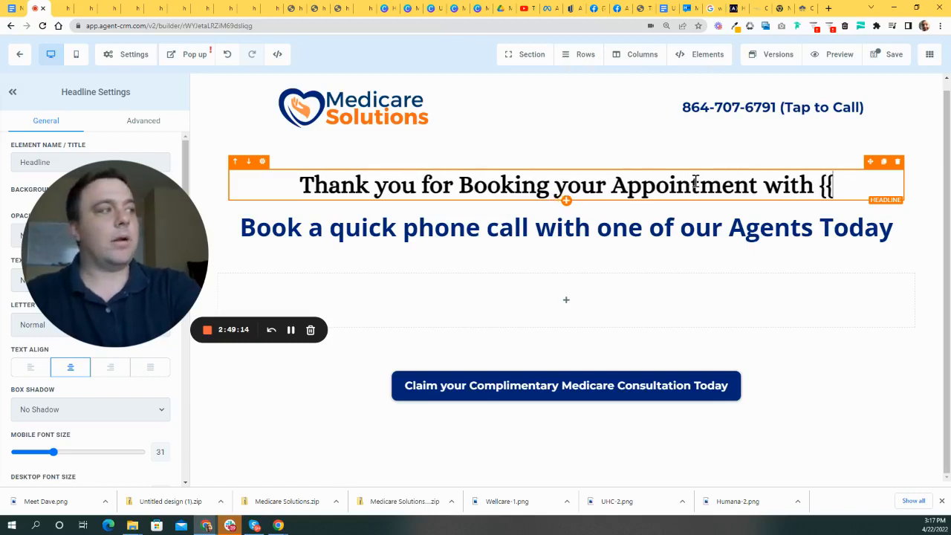
{"action": "key", "text": "BackSpace"}
{"action": "key", "text": "BackSpace"}
{"action": "key", "text": "BackSpace"}
{"action": "key", "text": "BackSpace"}
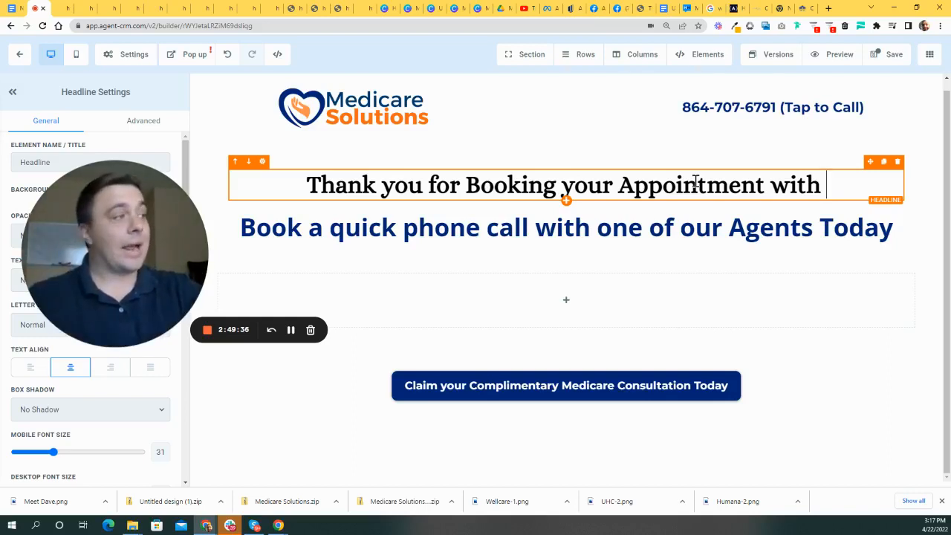
- Finish the headline with 'a Medicare Solutions Team Member.'
{"action": "left_click_drag", "start_coordinate": [156, 227], "coordinate": [349, 241]}
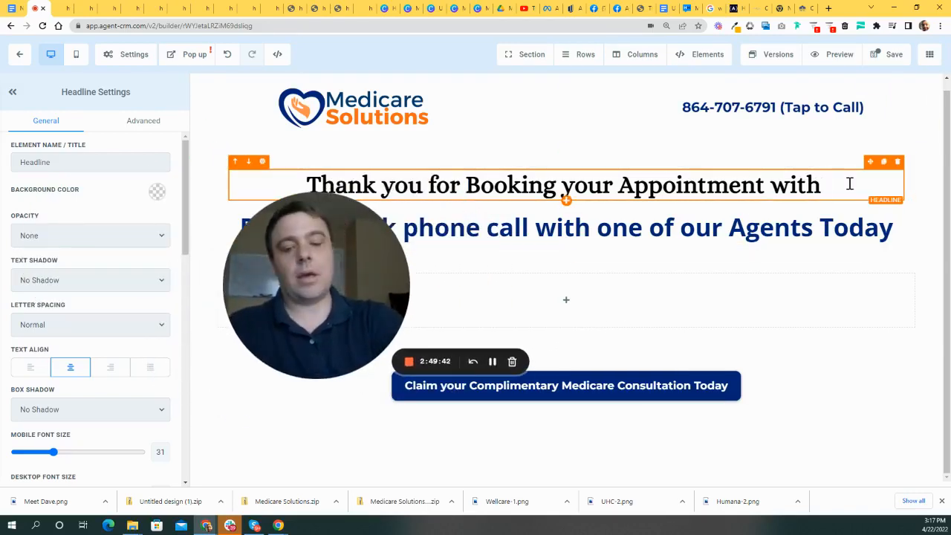
{"action": "type", "text": "Medicare"}
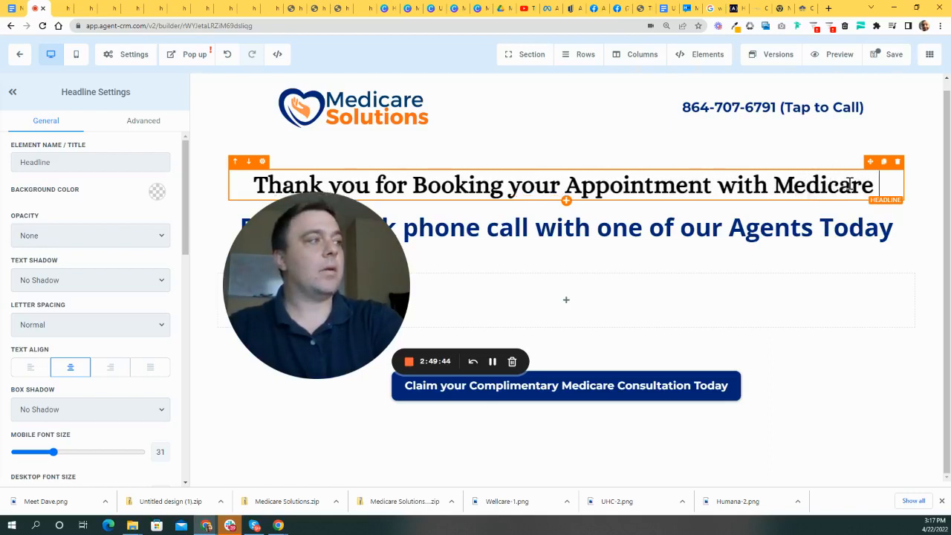
{"action": "key", "text": "BackSpace"}
{"action": "key", "text": "BackSpace"}
{"action": "key", "text": "BackSpace"}
{"action": "key", "text": "BackSpace"}
{"action": "key", "text": "BackSpace"}
{"action": "key", "text": "BackSpace"}
{"action": "key", "text": "BackSpace"}
{"action": "key", "text": "BackSpace"}
{"action": "key", "text": "BackSpace"}
{"action": "type", "text": "a"}
{"action": "key", "text": "BackSpace"}
{"action": "type", "text": "a Medic"}
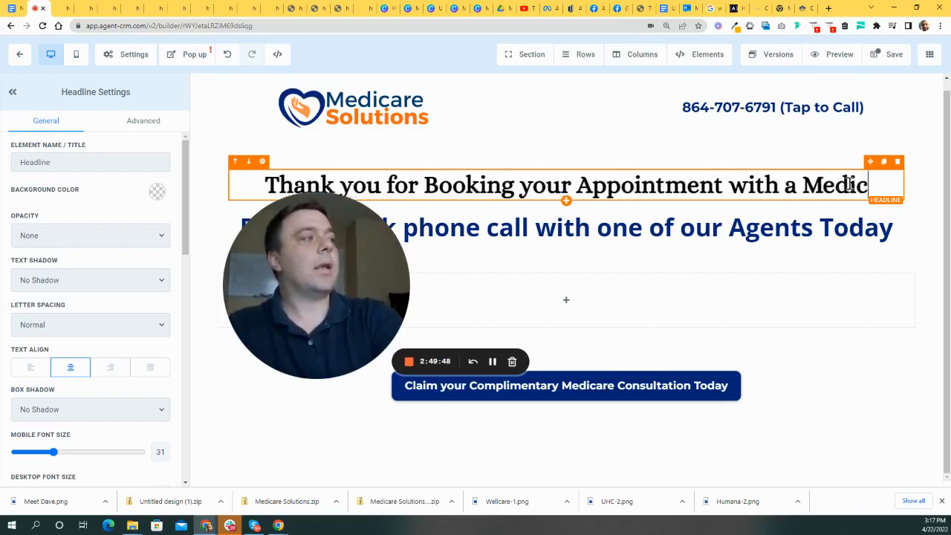
{"action": "type", "text": "are Solutions T"}
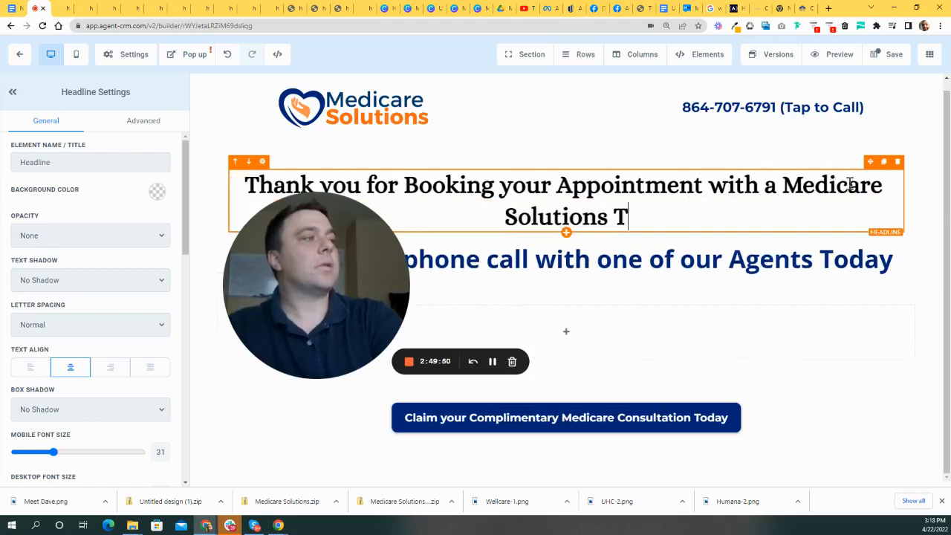
{"action": "type", "text": "eam Member"}
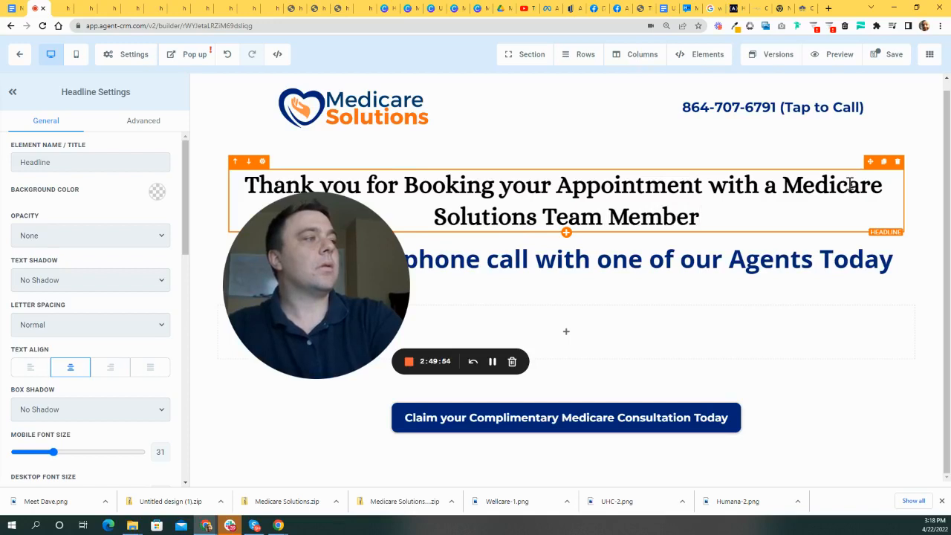
{"action": "type", "text": "."}
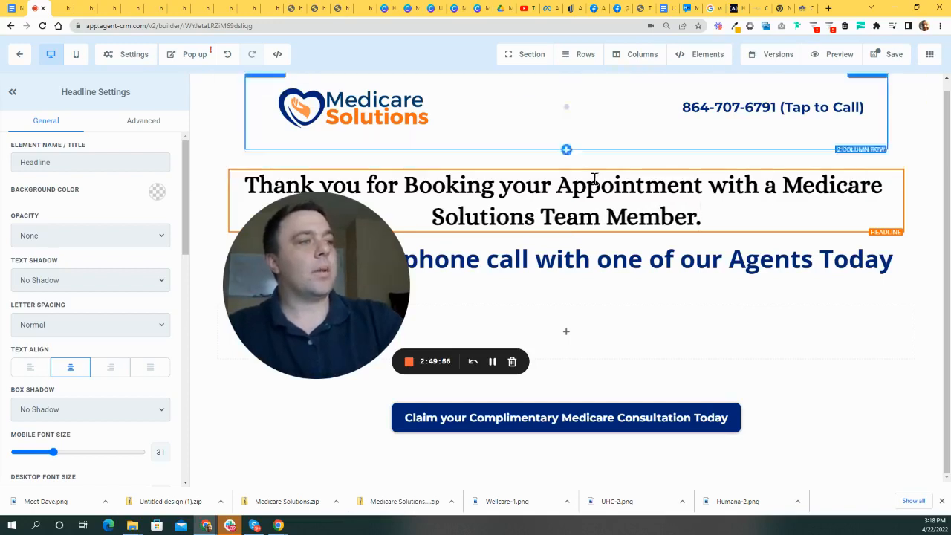
{"action": "left_click_drag", "start_coordinate": [375, 256], "coordinate": [881, 390]}
{"action": "left_click", "coordinate": [501, 245]}
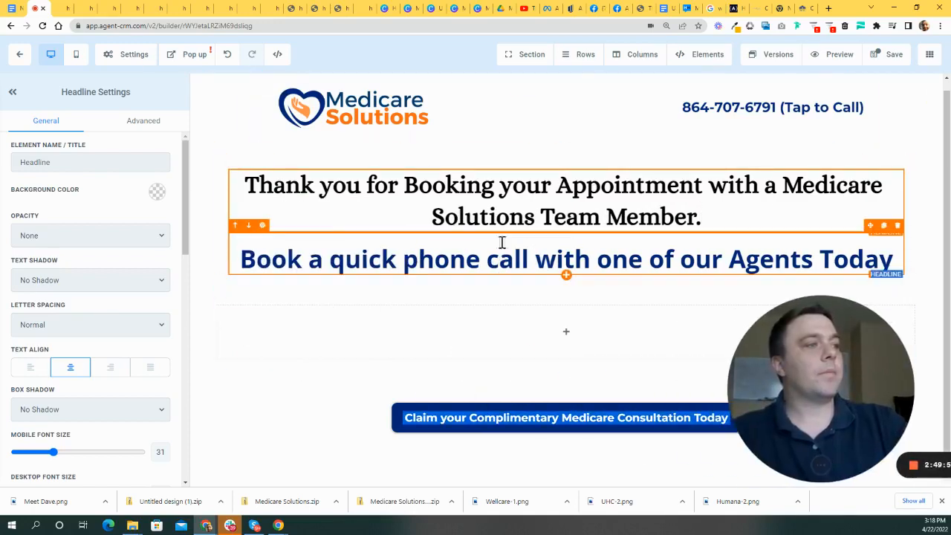
- Change the subheadline text to 'Your Appointment is at:'
{"action": "triple_click", "coordinate": [561, 253]}
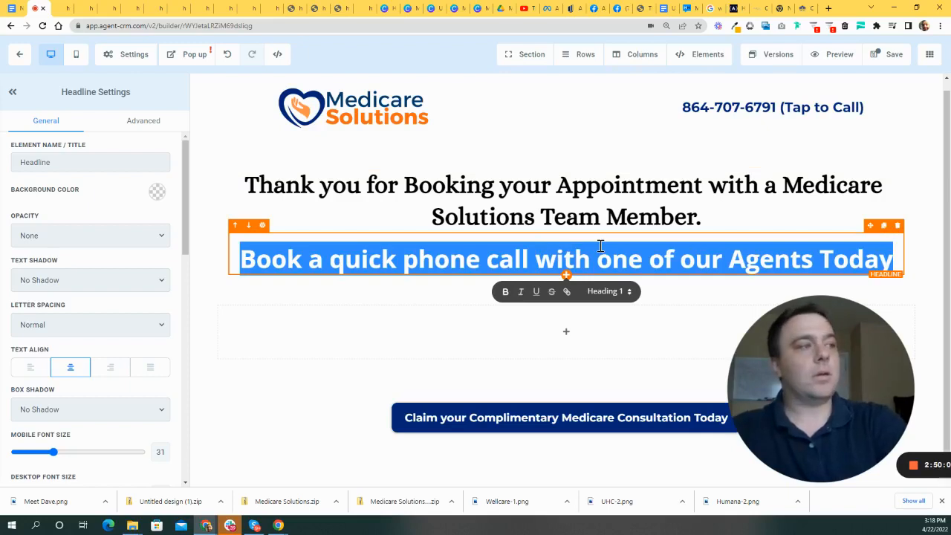
{"action": "type", "text": "Your Appointme"}
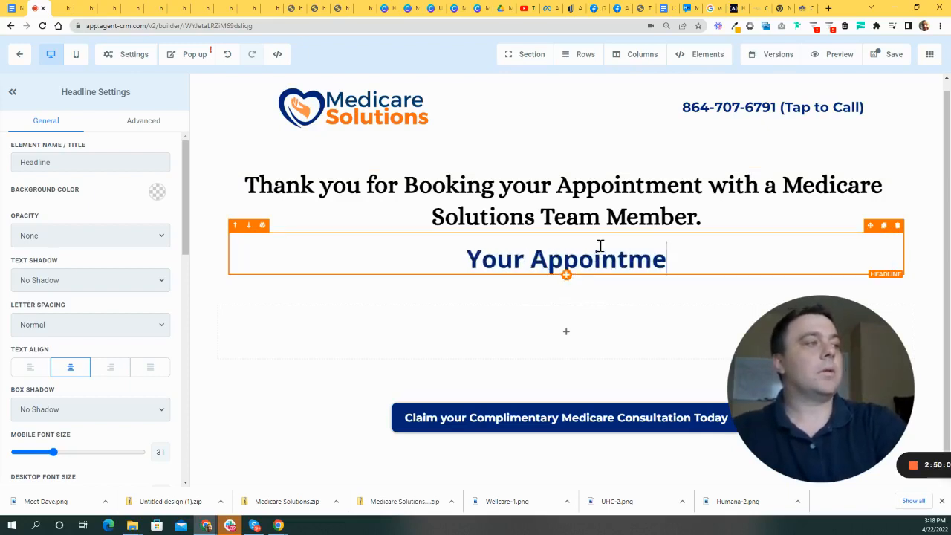
{"action": "type", "text": "nt is at:"}
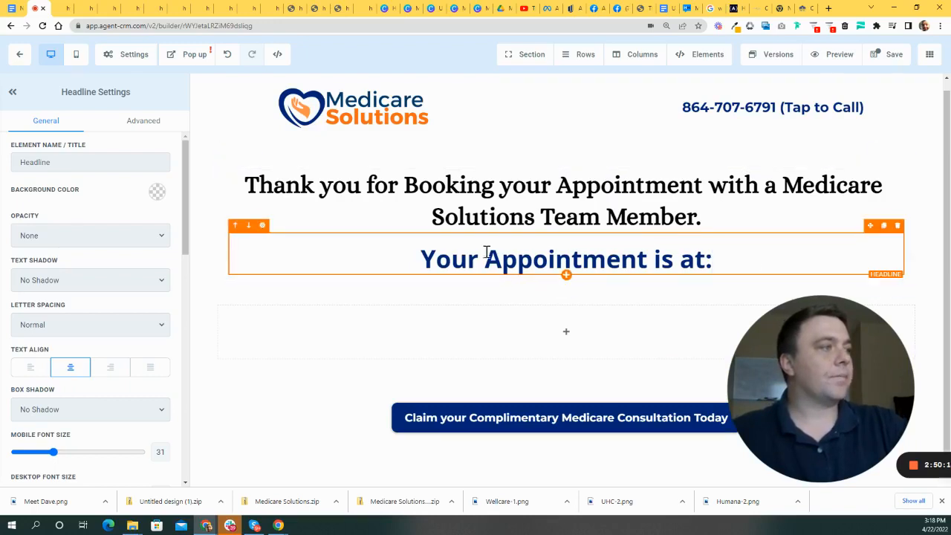
{"action": "left_click", "coordinate": [567, 276]}
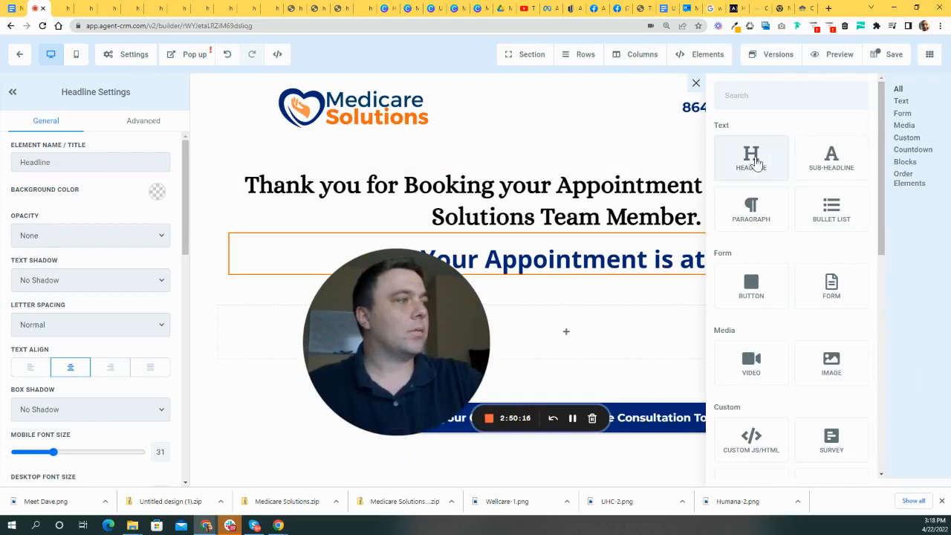
{"action": "left_click", "coordinate": [606, 239]}
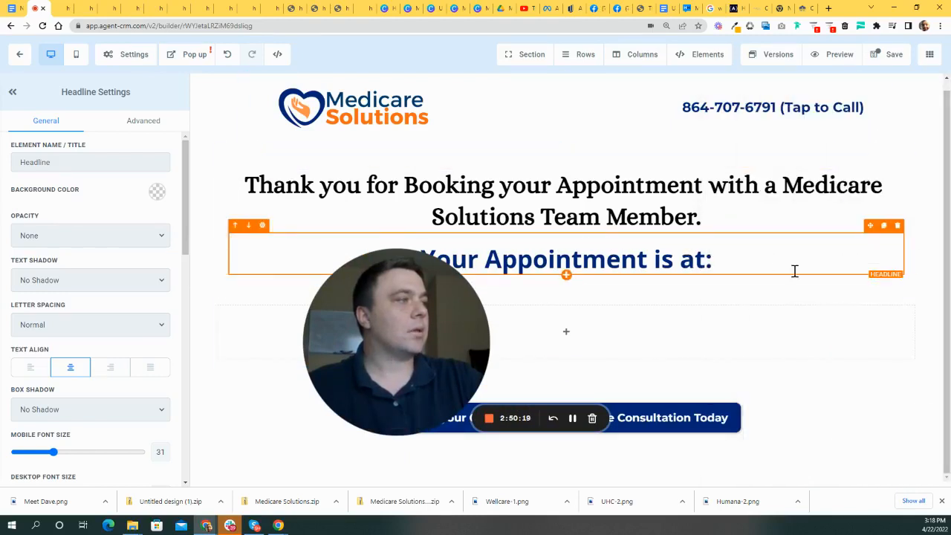
- Duplicate the 'Your Appointment is at:' headline and set the copy's desktop font size to 29
{"action": "left_click", "coordinate": [883, 225]}
{"action": "left_click", "coordinate": [607, 301]}
{"action": "double_click", "coordinate": [607, 302]}
{"action": "left_click", "coordinate": [765, 301]}
{"action": "left_click_drag", "start_coordinate": [766, 301], "coordinate": [222, 326]}
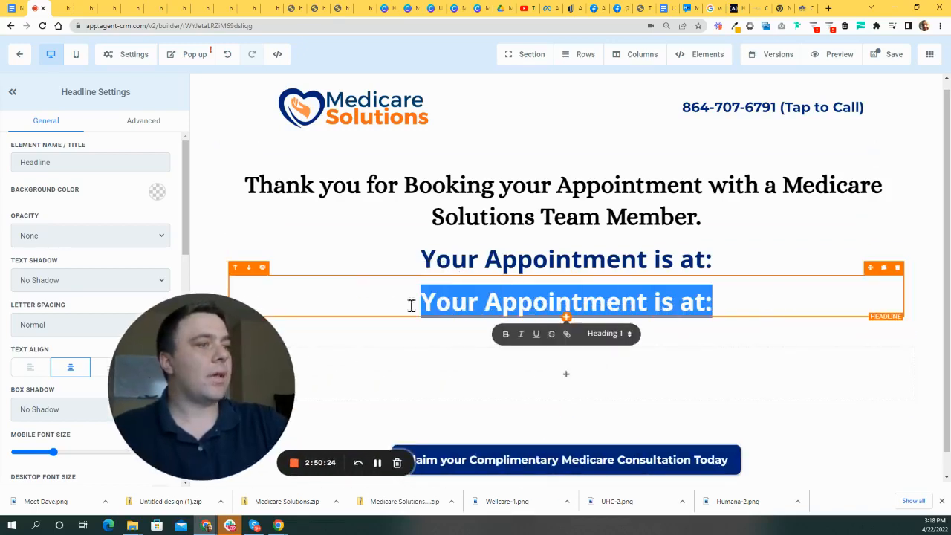
{"action": "left_click_drag", "start_coordinate": [141, 375], "coordinate": [348, 271]}
{"action": "scroll", "coordinate": [60, 413], "scroll_direction": "down", "scroll_amount": 4}
{"action": "left_click_drag", "start_coordinate": [72, 299], "coordinate": [51, 303]}
{"action": "left_click_drag", "start_coordinate": [410, 277], "coordinate": [318, 401]}
{"action": "left_click", "coordinate": [566, 303]}
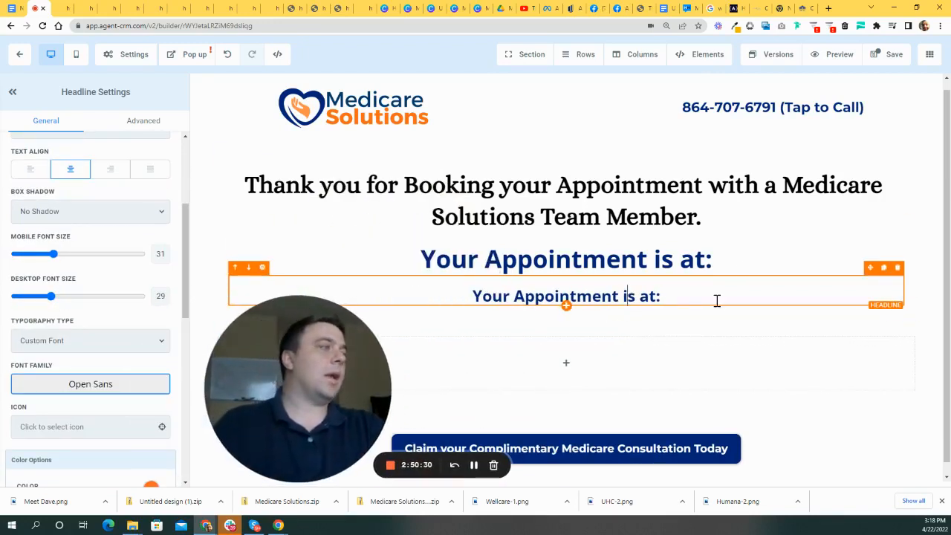
{"action": "left_click_drag", "start_coordinate": [717, 301], "coordinate": [410, 302]}
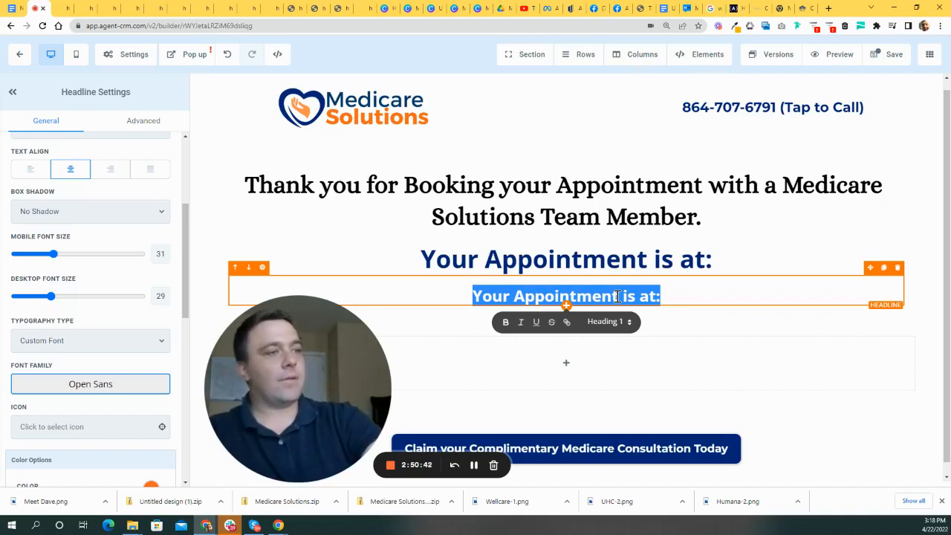
- Type the 'reaching out to you soon' message with a call line and a company e-mail line
{"action": "type", "text": "Co"}
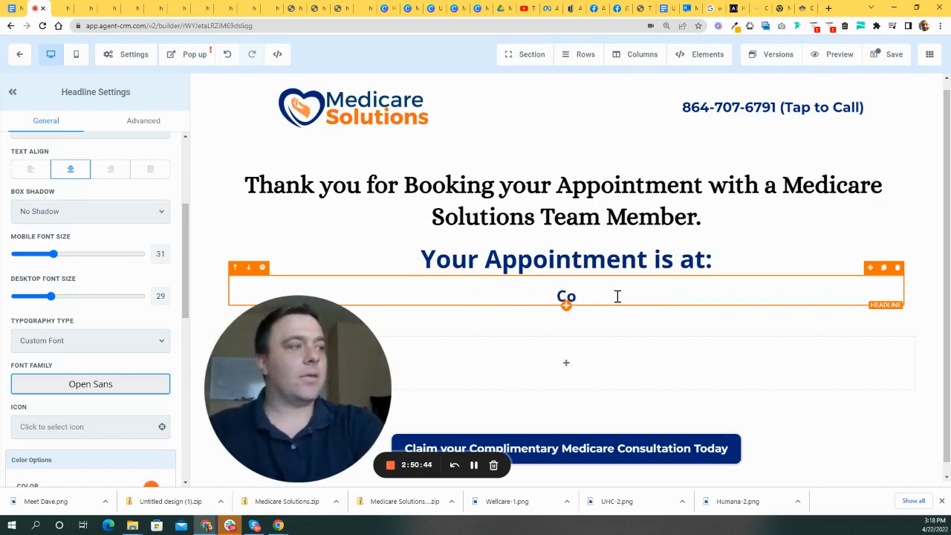
{"action": "type", "text": "nsl be reaching out to you soon. If you need to "}
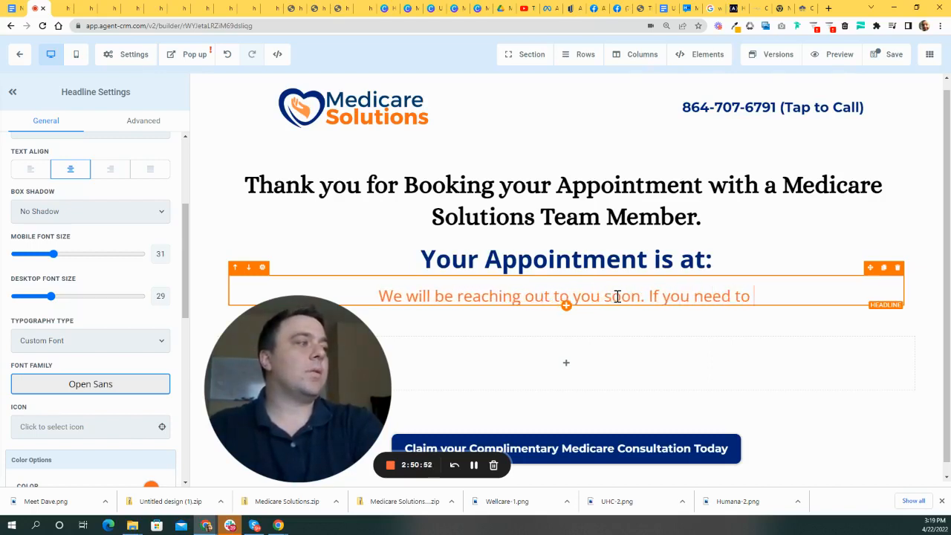
{"action": "type", "text": "get a hold"}
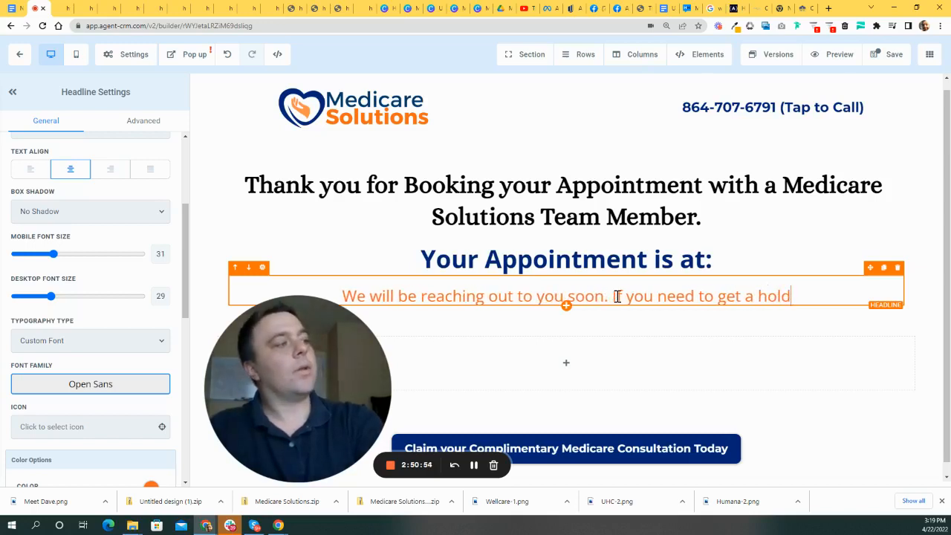
{"action": "type", "text": " of one"}
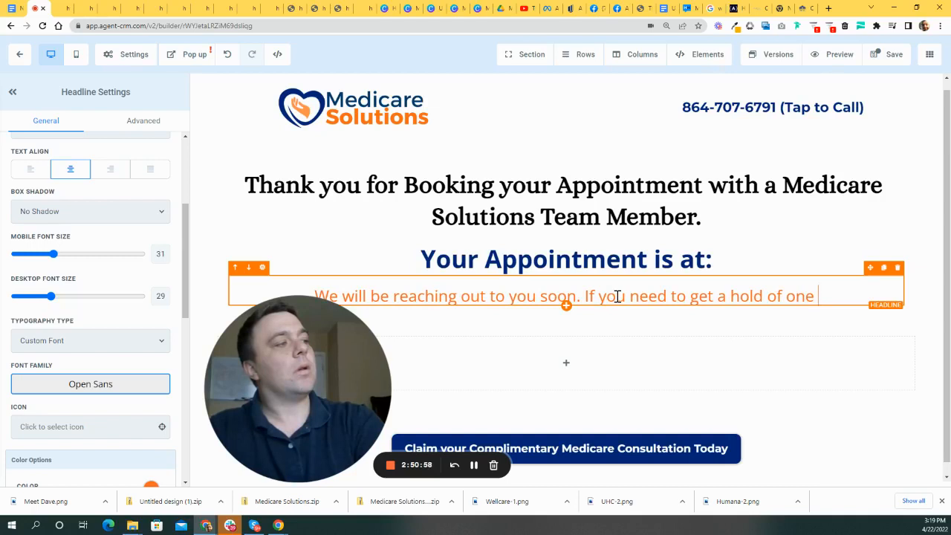
{"action": "key", "text": "BackSpace"}
{"action": "key", "text": "BackSpace"}
{"action": "key", "text": "BackSpace"}
{"action": "key", "text": "BackSpace"}
{"action": "type", "text": "us please "}
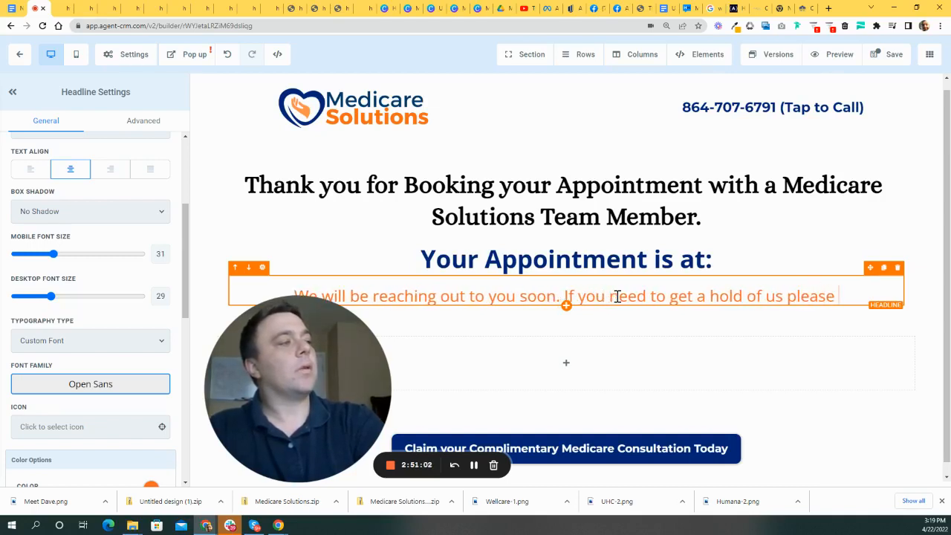
{"action": "type", "text": "call us at"}
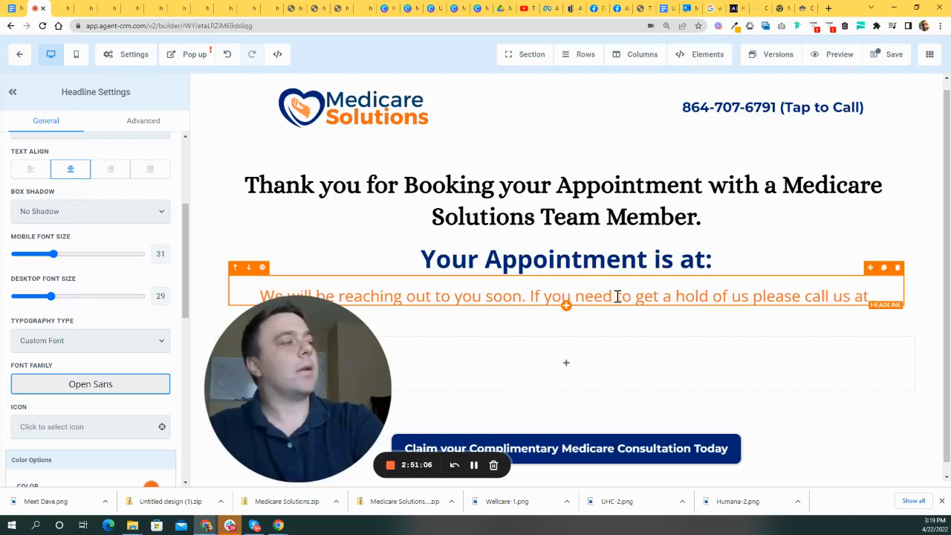
{"action": "key", "text": "Return"}
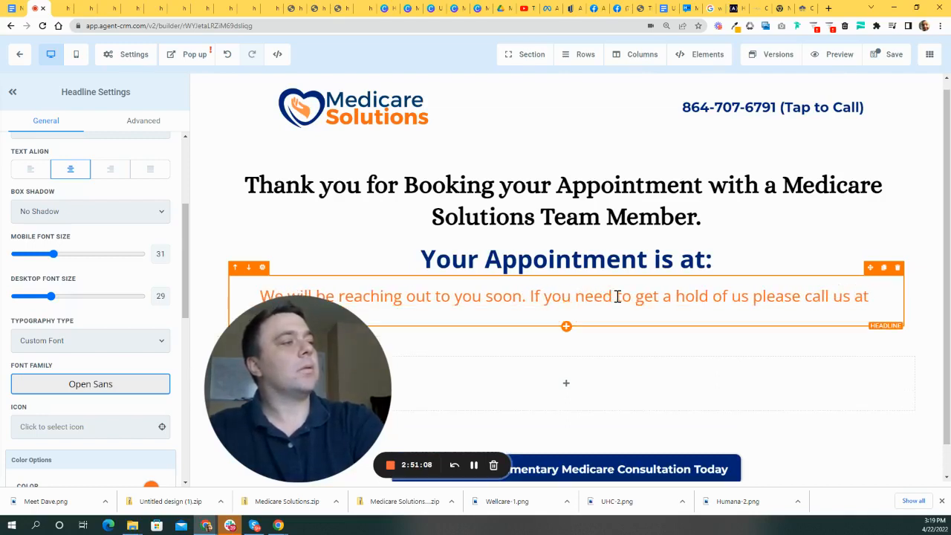
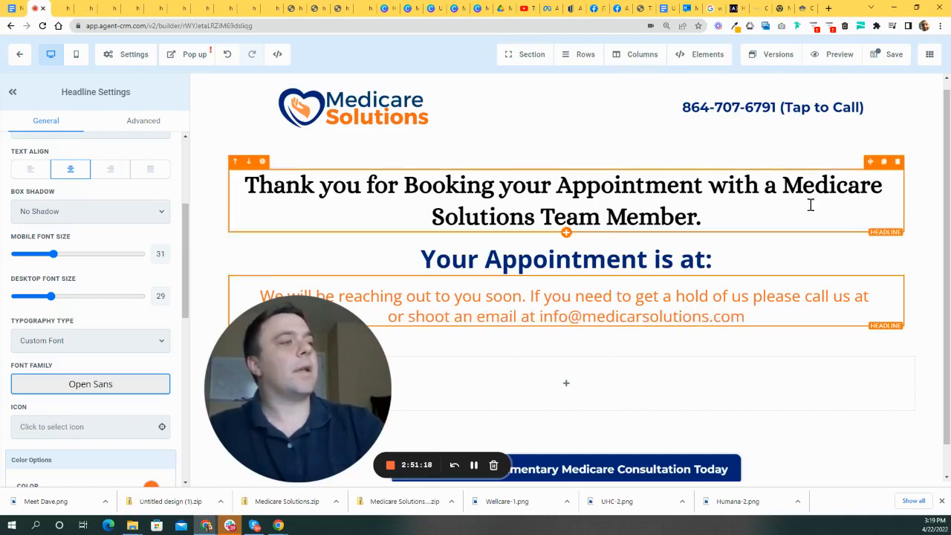
- Select the 'Your Appointment is at:' heading and adjust its settings
{"action": "scroll", "coordinate": [567, 338], "scroll_direction": "down", "scroll_amount": 1}
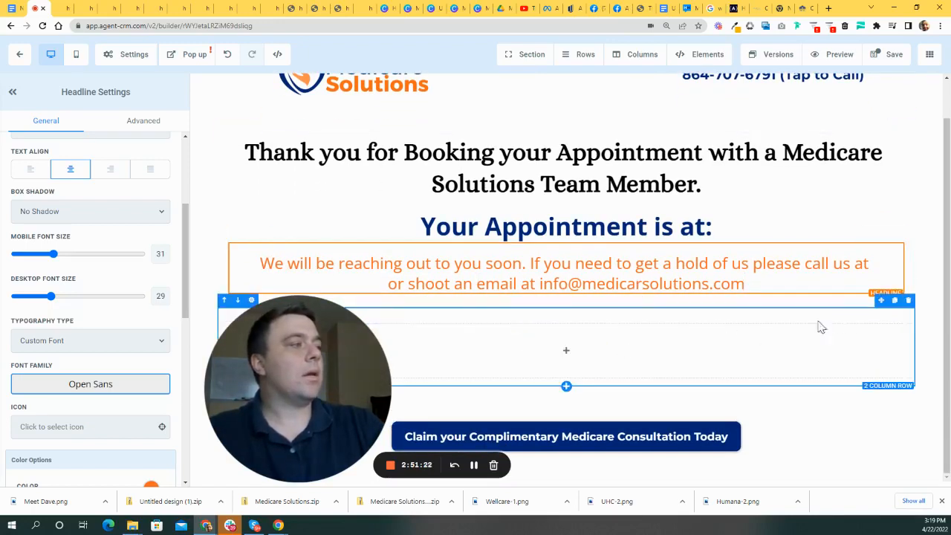
{"action": "left_click_drag", "start_coordinate": [331, 344], "coordinate": [228, 364]}
{"action": "left_click", "coordinate": [583, 226]}
{"action": "scroll", "coordinate": [112, 268], "scroll_direction": "down", "scroll_amount": 1}
{"action": "scroll", "coordinate": [109, 290], "scroll_direction": "up", "scroll_amount": 5}
{"action": "scroll", "coordinate": [108, 290], "scroll_direction": "down", "scroll_amount": 5}
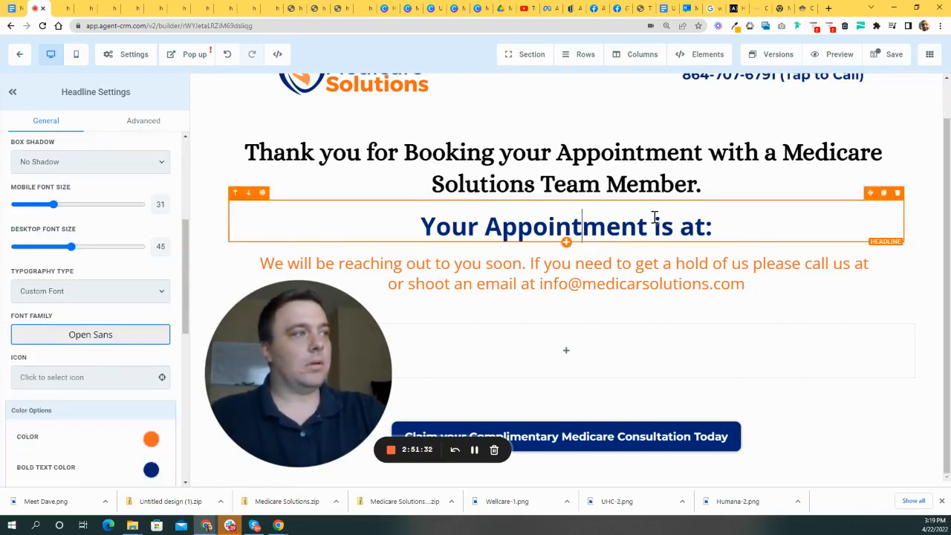
{"action": "scroll", "coordinate": [605, 254], "scroll_direction": "up", "scroll_amount": 1}
{"action": "left_click_drag", "start_coordinate": [288, 341], "coordinate": [390, 304]}
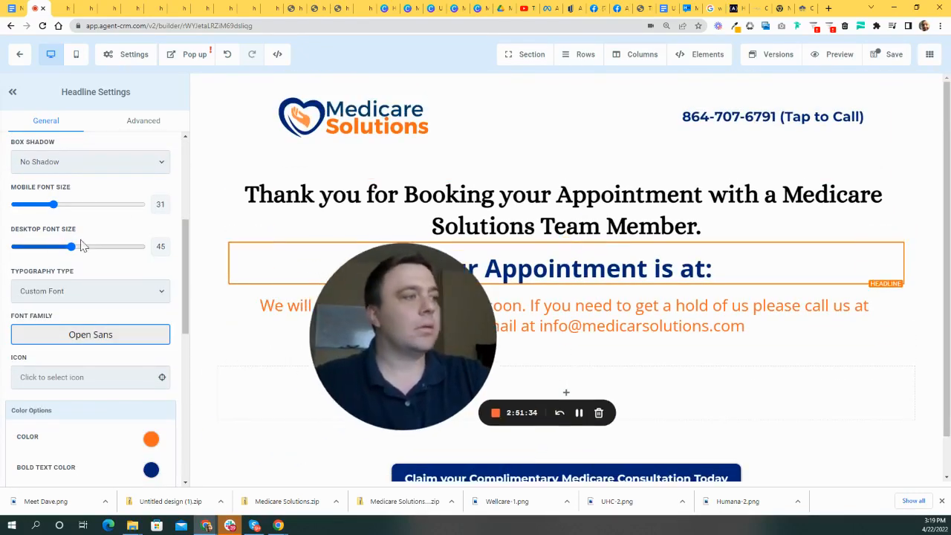
{"action": "left_click_drag", "start_coordinate": [475, 304], "coordinate": [482, 281]}
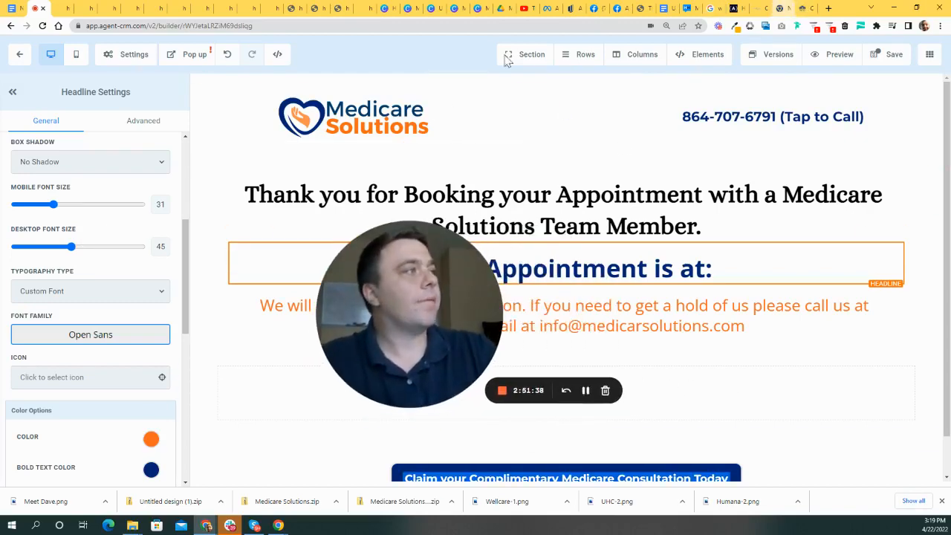
- In Canva, create a custom-size 500 × 500 px design
{"action": "left_click", "coordinate": [385, 10]}
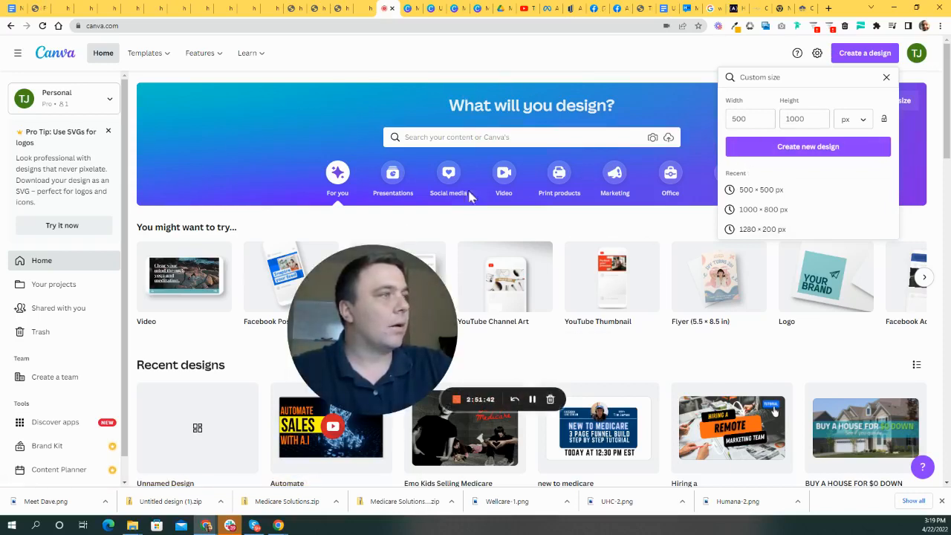
{"action": "left_click_drag", "start_coordinate": [354, 326], "coordinate": [369, 295]}
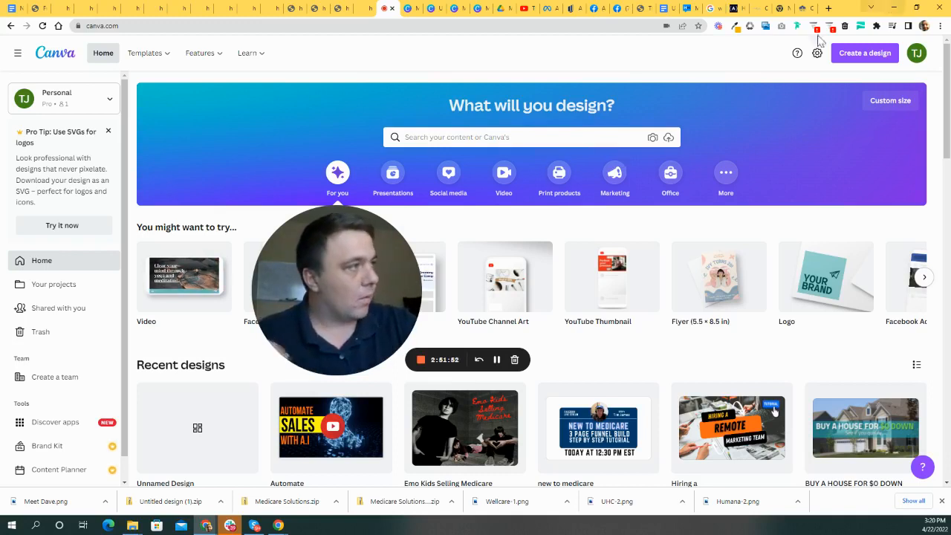
{"action": "left_click", "coordinate": [864, 53]}
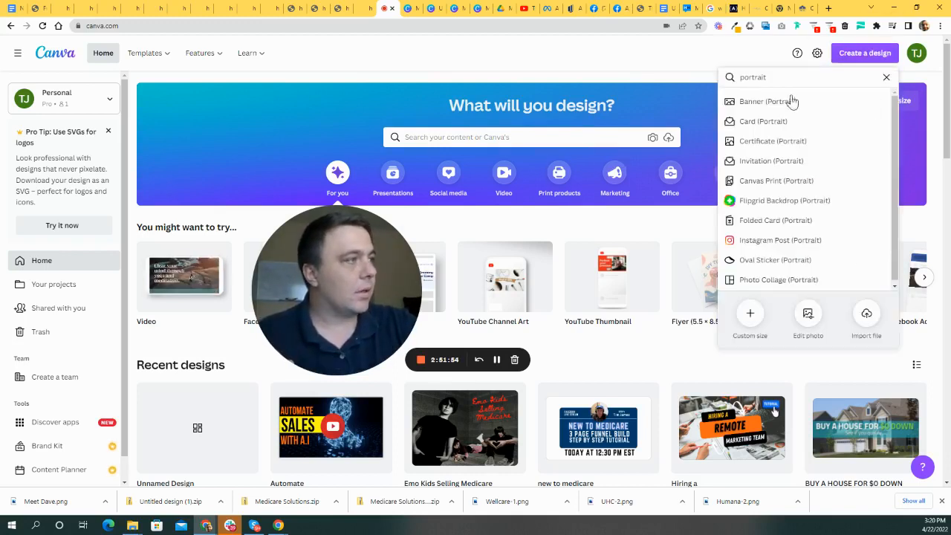
{"action": "left_click", "coordinate": [747, 318]}
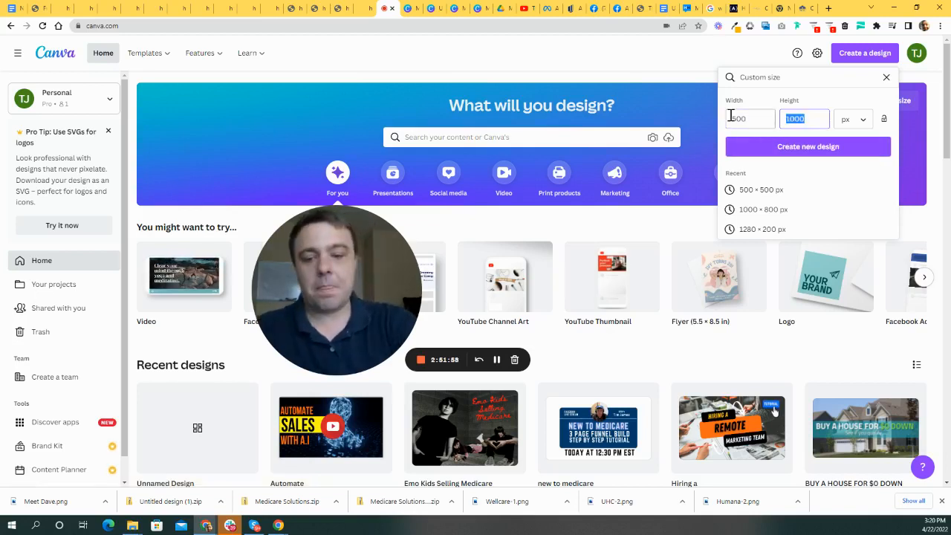
{"action": "left_click", "coordinate": [840, 151]}
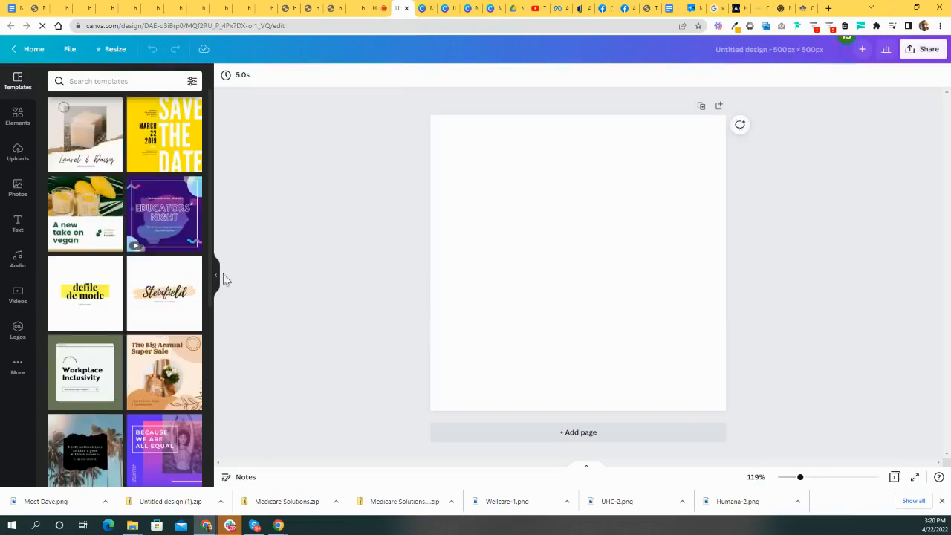
- Search the Elements library for 'facebook group' graphics
{"action": "left_click", "coordinate": [17, 115]}
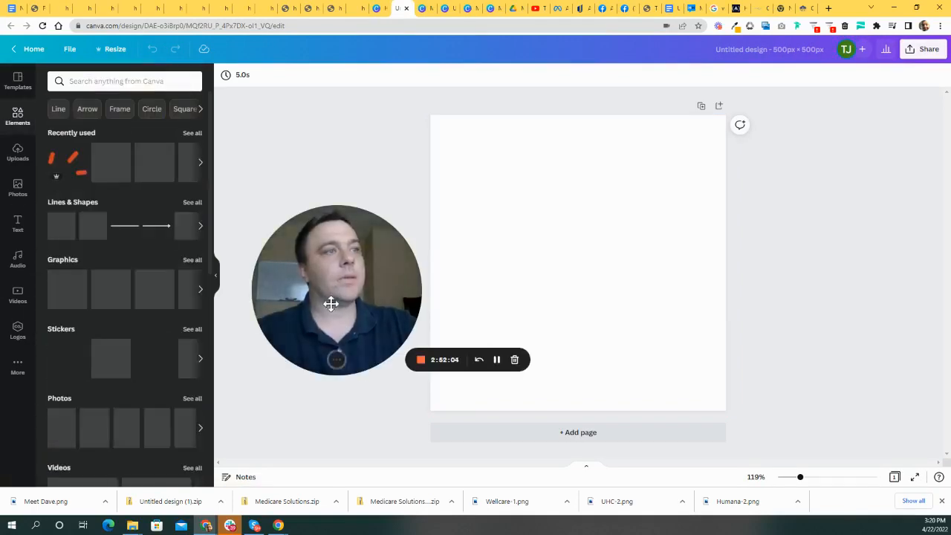
{"action": "left_click_drag", "start_coordinate": [329, 304], "coordinate": [588, 376]}
{"action": "left_click", "coordinate": [130, 81]}
{"action": "type", "text": "facebook"}
{"action": "key", "text": "Return"}
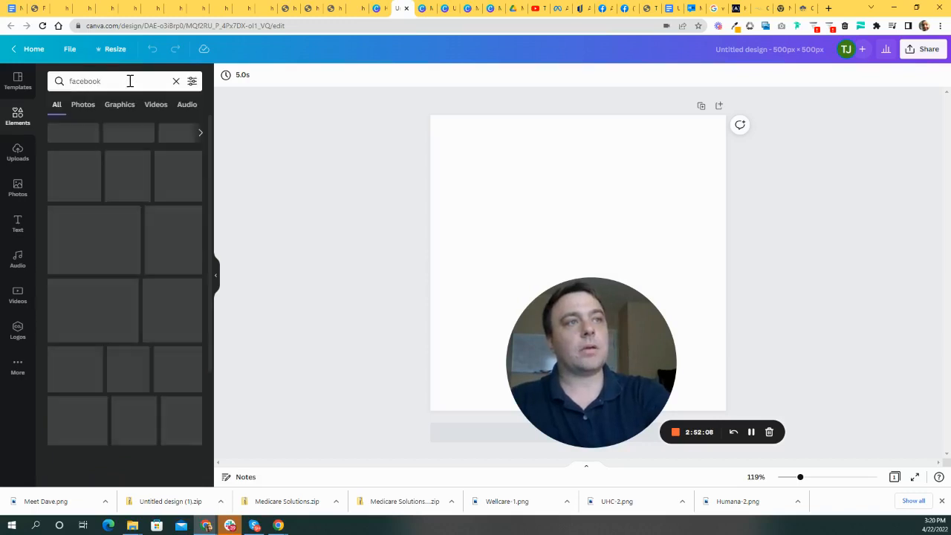
{"action": "left_click", "coordinate": [124, 80]}
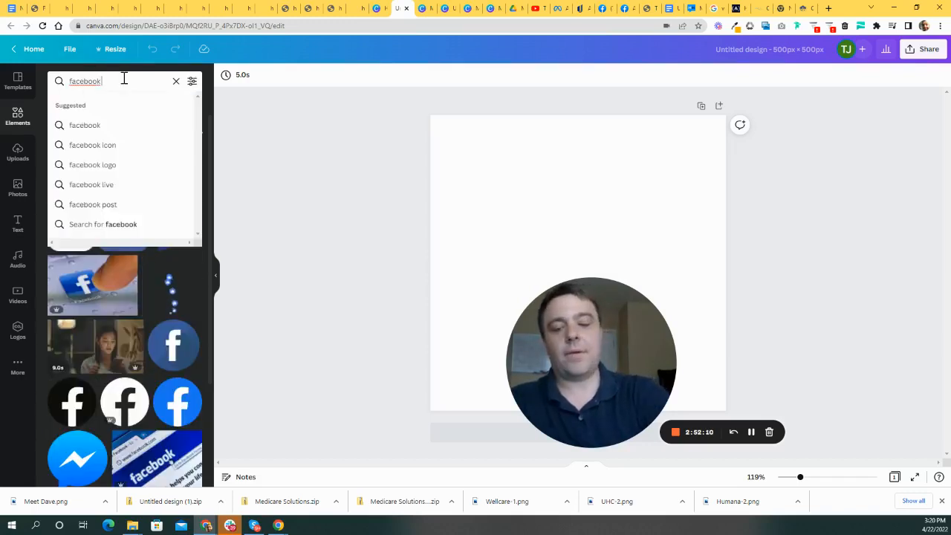
{"action": "type", "text": "group"}
{"action": "key", "text": "Return"}
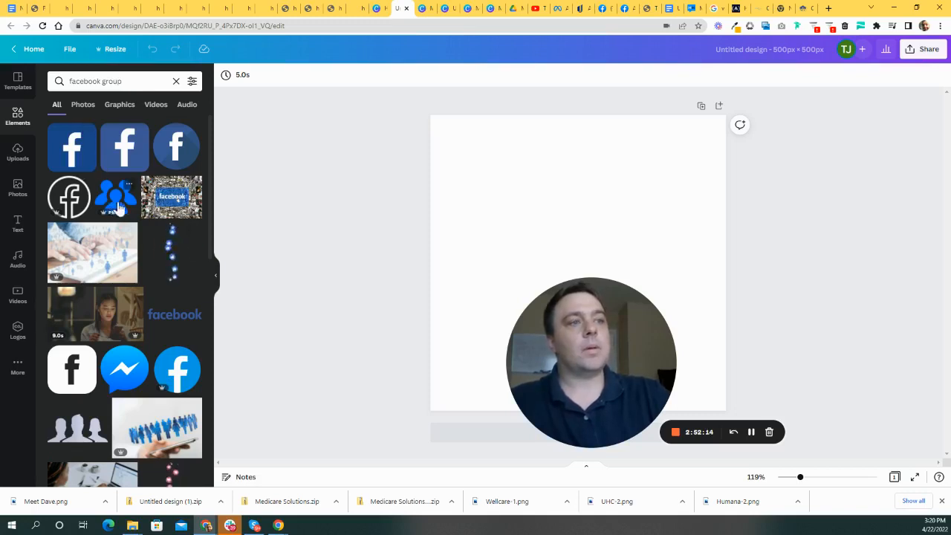
{"action": "left_click_drag", "start_coordinate": [551, 339], "coordinate": [796, 231]}
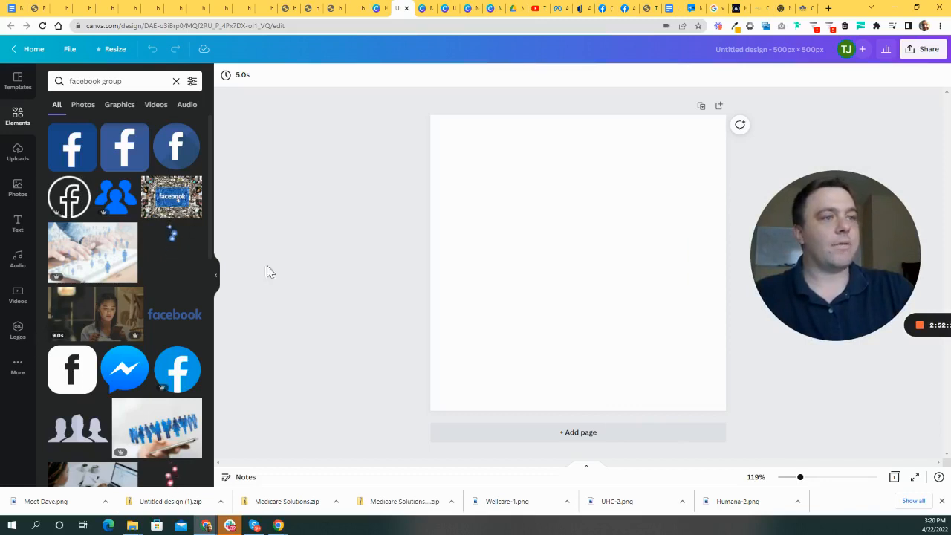
- Add and enlarge the Facebook logo, delete the group icon, and centre the logo
{"action": "left_click", "coordinate": [75, 149]}
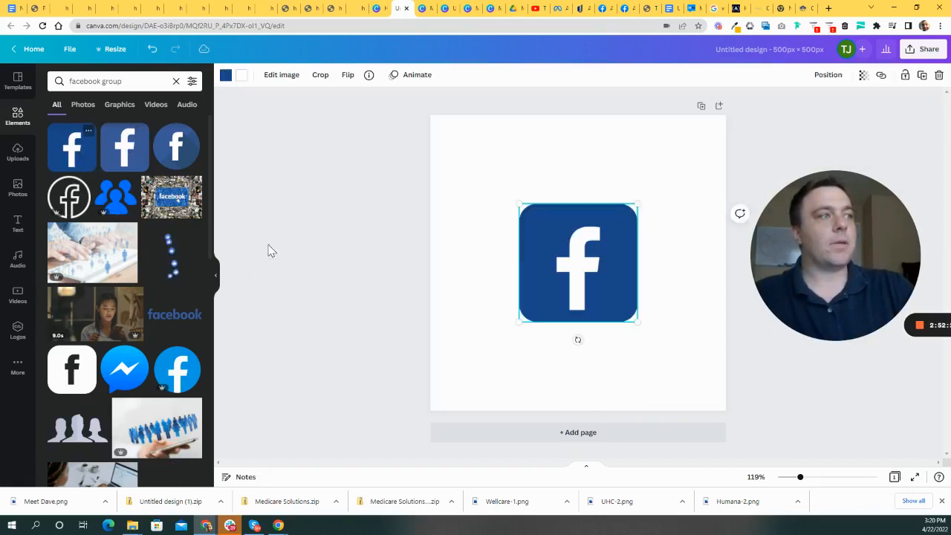
{"action": "left_click", "coordinate": [121, 202]}
{"action": "left_click_drag", "start_coordinate": [568, 268], "coordinate": [677, 340]}
{"action": "left_click_drag", "start_coordinate": [610, 253], "coordinate": [548, 228]}
{"action": "left_click_drag", "start_coordinate": [586, 277], "coordinate": [676, 265]}
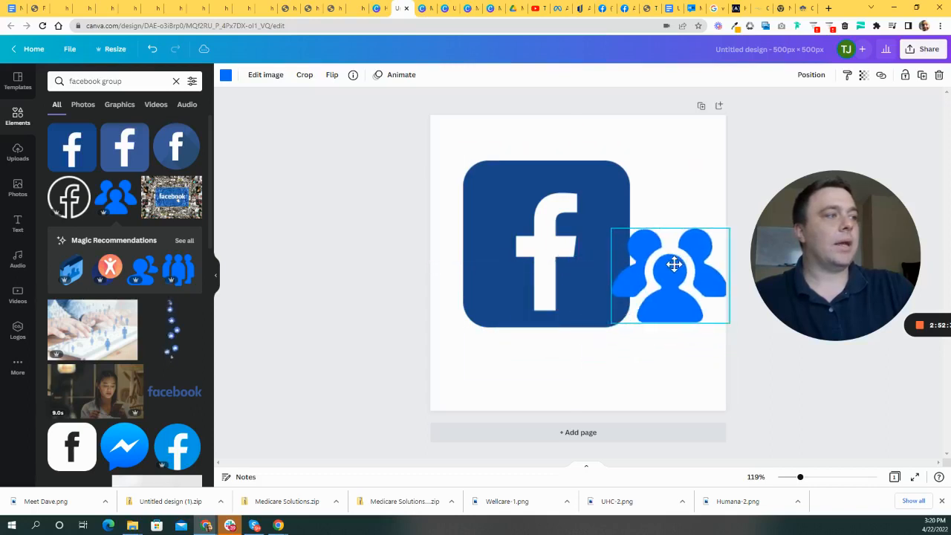
{"action": "mouse_move", "coordinate": [561, 208]}
{"action": "left_mouse_down"}
{"action": "mouse_move", "coordinate": [534, 231]}
{"action": "mouse_move", "coordinate": [552, 198]}
{"action": "left_mouse_up"}
{"action": "left_click_drag", "start_coordinate": [630, 269], "coordinate": [604, 278]}
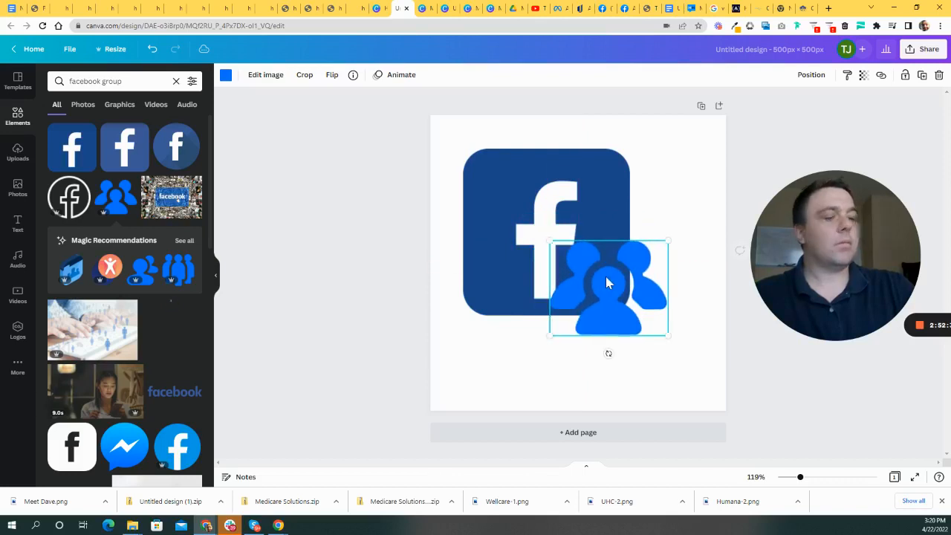
{"action": "key", "text": "Delete"}
{"action": "left_click_drag", "start_coordinate": [556, 231], "coordinate": [586, 263]}
{"action": "left_click", "coordinate": [437, 156]}
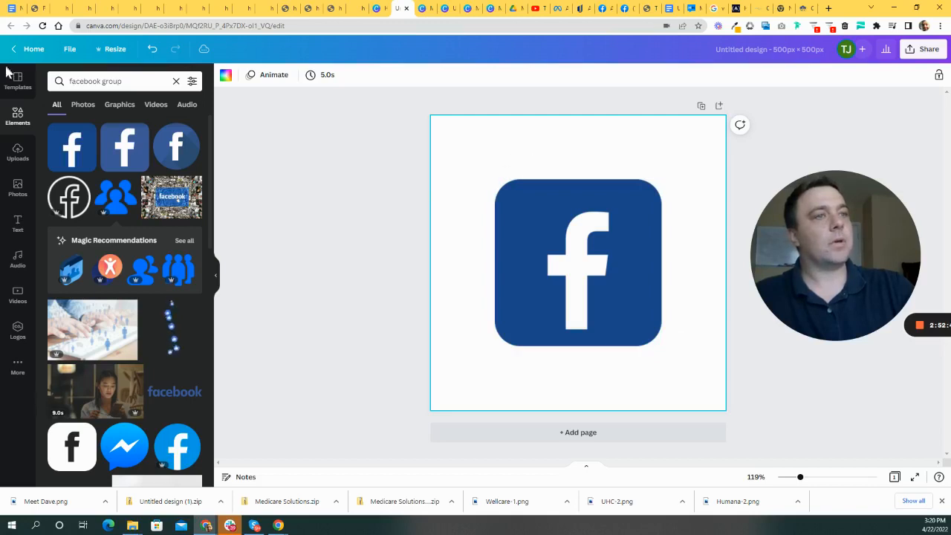
- Add a subheading reading 'Medicare Solutions Facebook Group' above the Facebook logo
{"action": "left_click", "coordinate": [20, 222]}
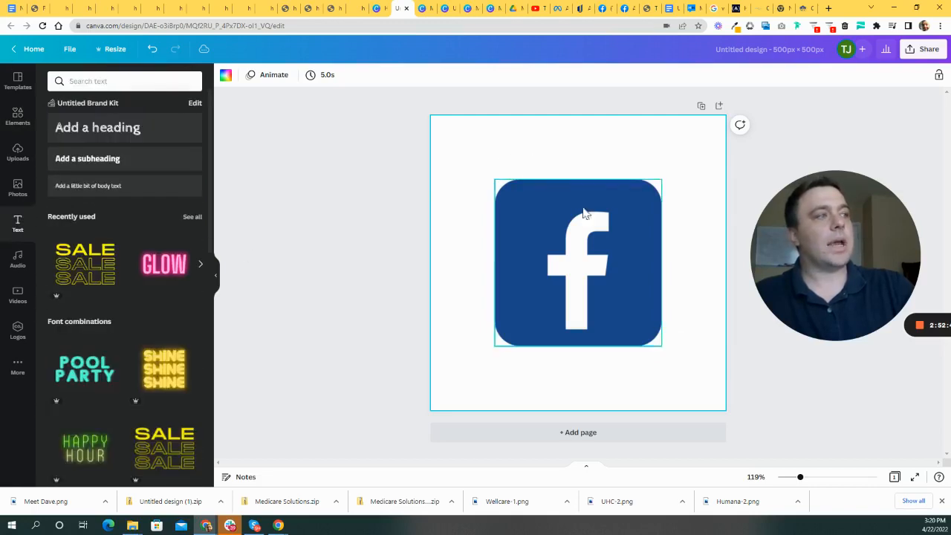
{"action": "left_click", "coordinate": [117, 158]}
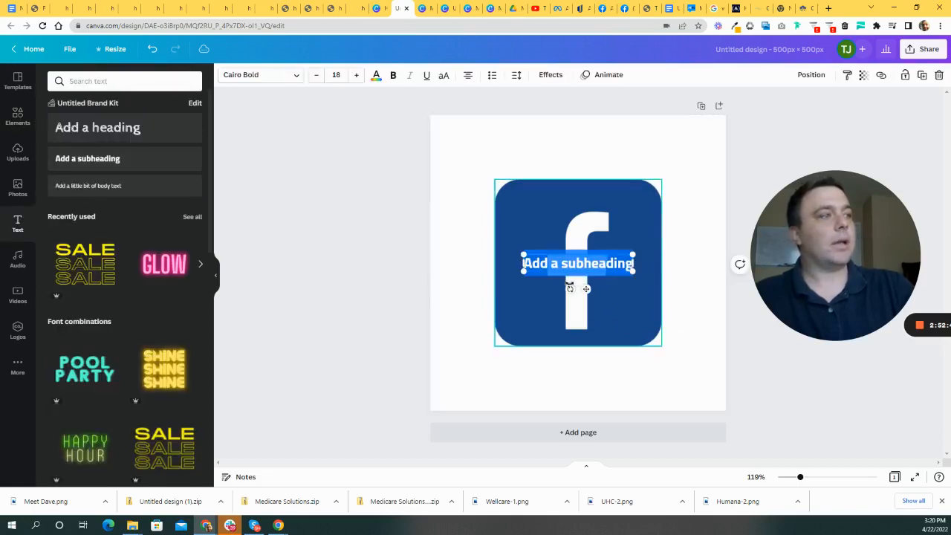
{"action": "left_click_drag", "start_coordinate": [583, 287], "coordinate": [526, 179]}
{"action": "type", "text": "Medicar"}
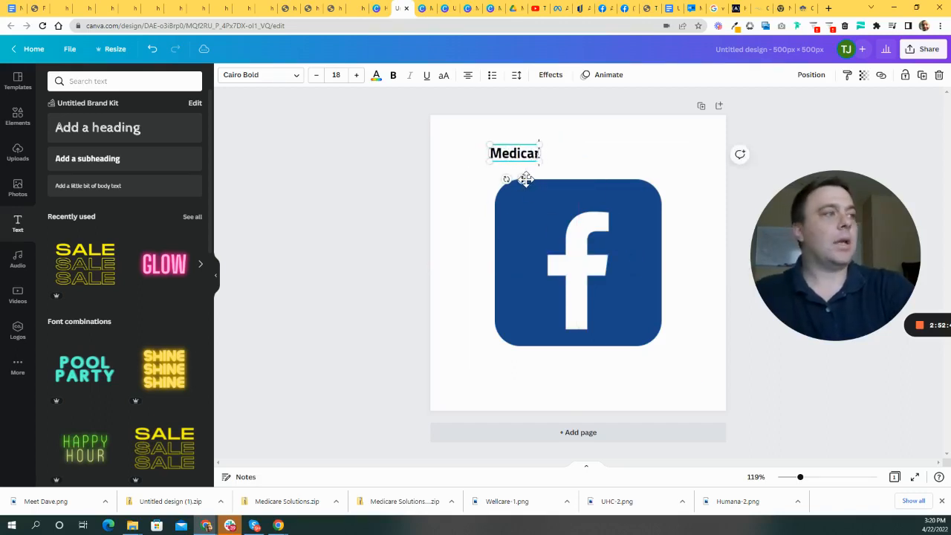
{"action": "type", "text": "e Solutions Facebook Group"}
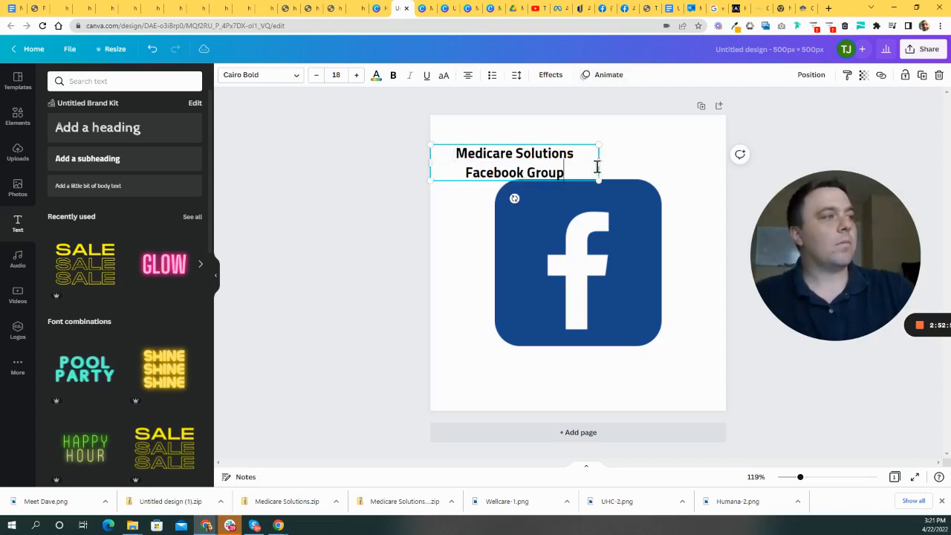
{"action": "left_click_drag", "start_coordinate": [597, 165], "coordinate": [582, 166]}
{"action": "left_click", "coordinate": [693, 157]}
{"action": "left_click_drag", "start_coordinate": [484, 161], "coordinate": [534, 150]}
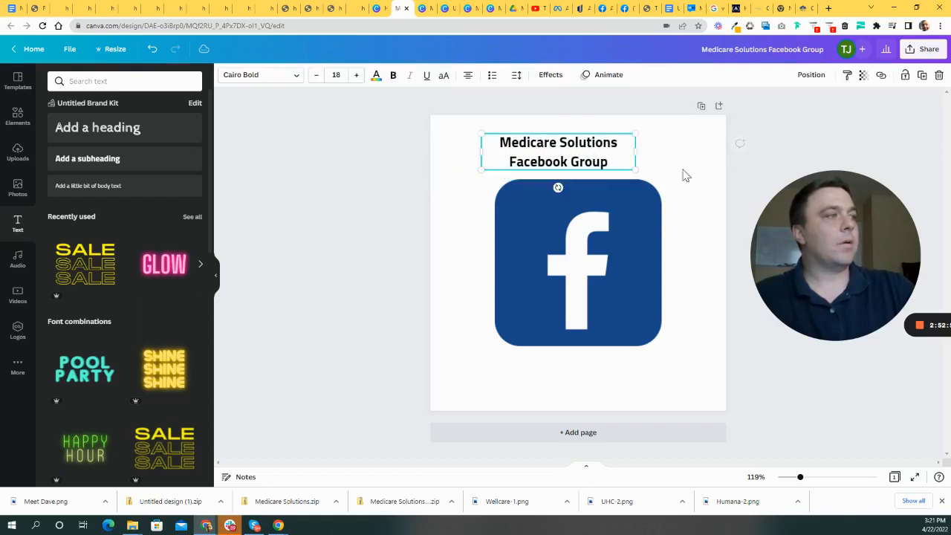
- Enlarge and centre the heading and switch its font to Permanent Marker
{"action": "left_click_drag", "start_coordinate": [631, 169], "coordinate": [692, 253]}
{"action": "left_click_drag", "start_coordinate": [590, 158], "coordinate": [579, 160]}
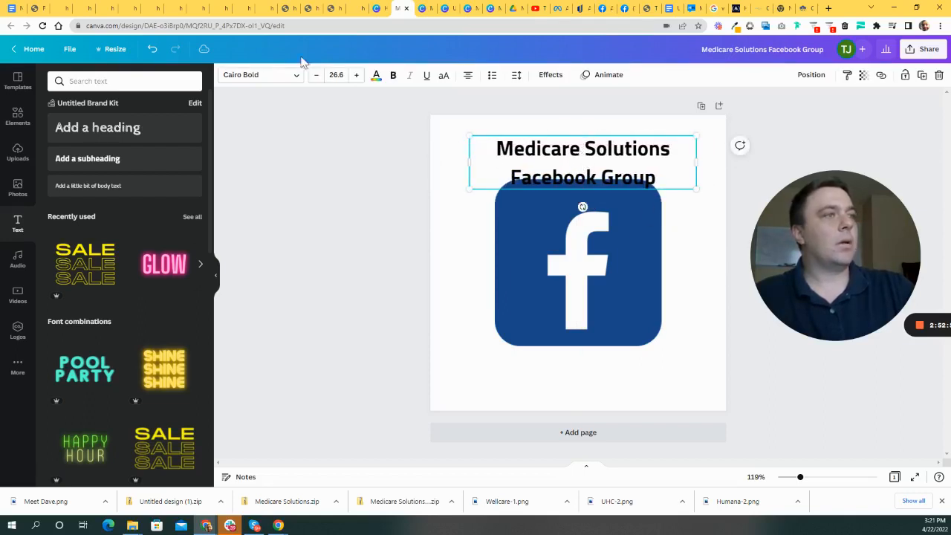
{"action": "left_click", "coordinate": [257, 80]}
{"action": "left_click", "coordinate": [133, 80]}
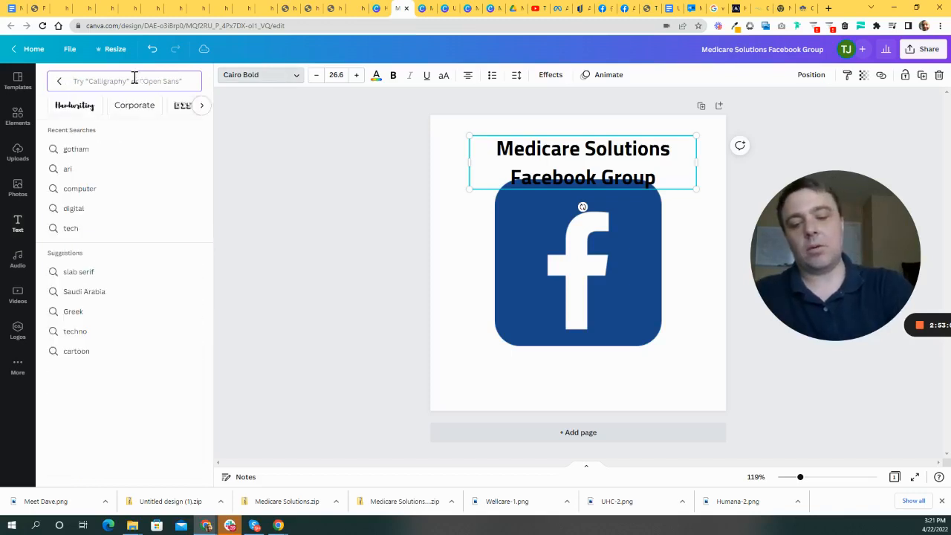
{"action": "type", "text": "mark"}
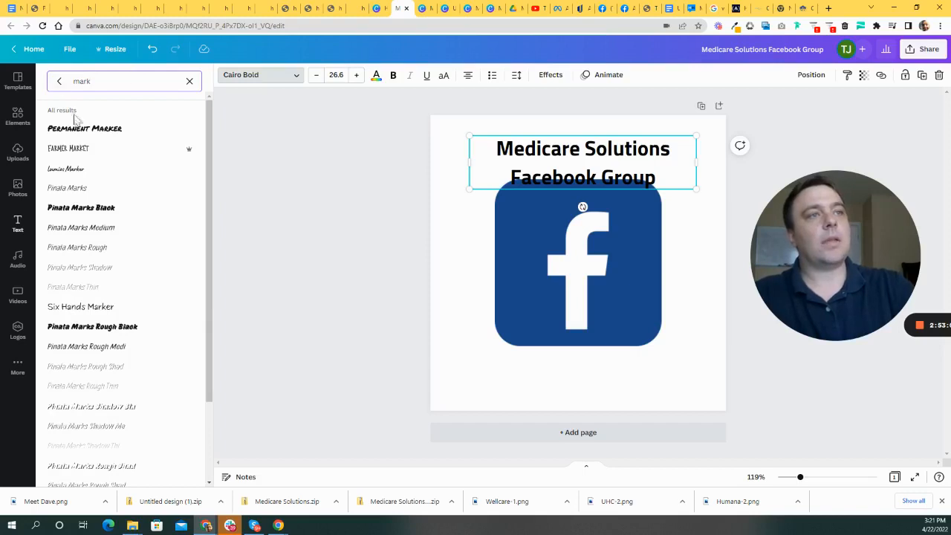
{"action": "left_click", "coordinate": [83, 128]}
{"action": "left_click_drag", "start_coordinate": [536, 154], "coordinate": [527, 150]}
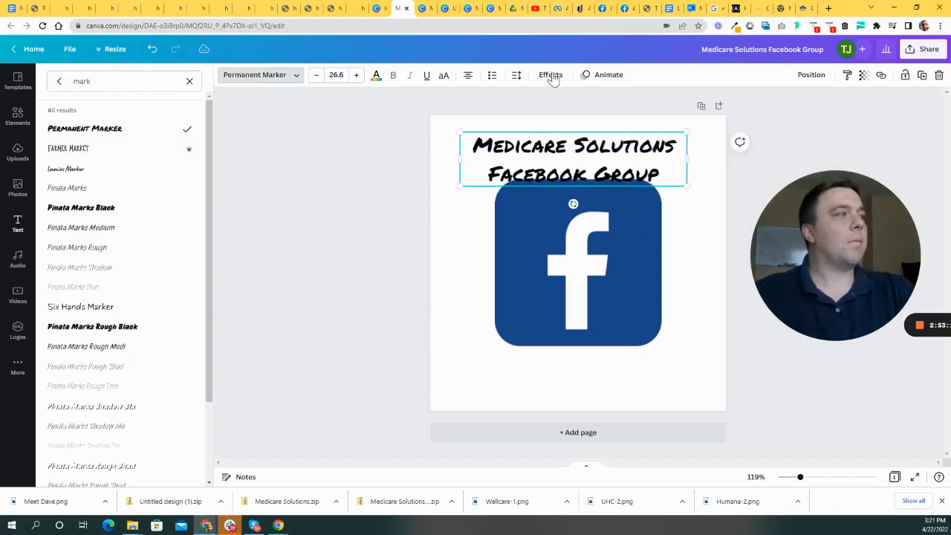
- Tighten the heading's line spacing to 1.24 and make the heading orange
{"action": "left_click", "coordinate": [520, 77]}
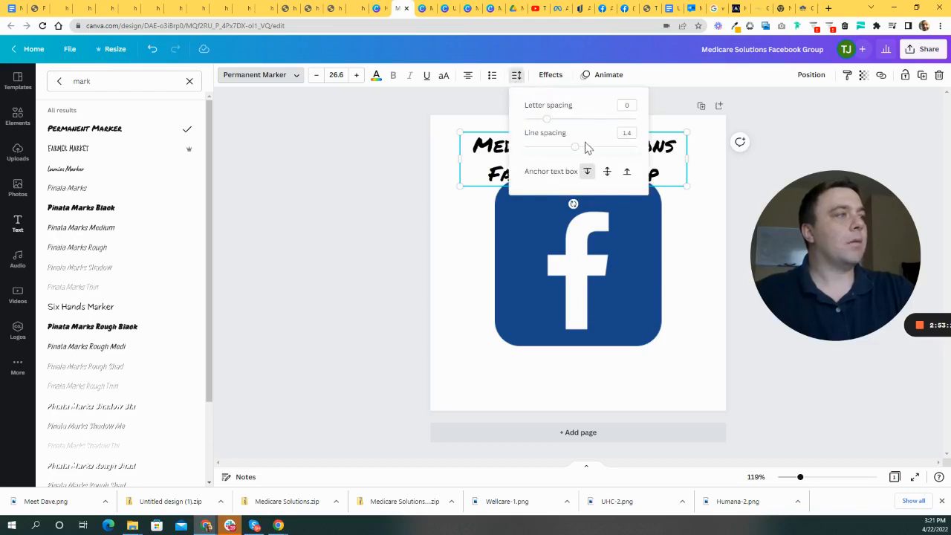
{"action": "mouse_move", "coordinate": [574, 152]}
{"action": "left_mouse_down"}
{"action": "mouse_move", "coordinate": [563, 153]}
{"action": "mouse_move", "coordinate": [603, 162]}
{"action": "mouse_move", "coordinate": [592, 154]}
{"action": "left_mouse_up"}
{"action": "left_click", "coordinate": [479, 247]}
{"action": "left_click_drag", "start_coordinate": [551, 248], "coordinate": [550, 254]}
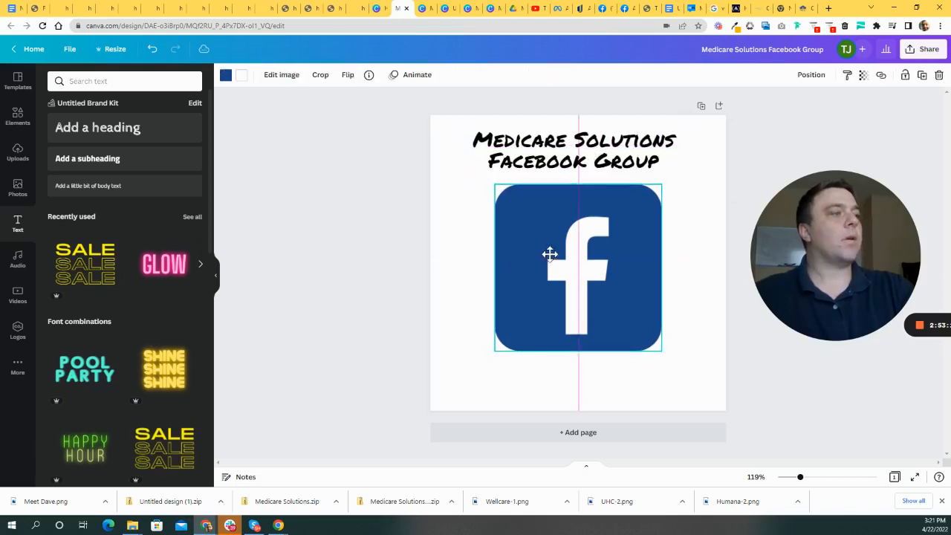
{"action": "left_click", "coordinate": [770, 208]}
{"action": "left_click", "coordinate": [550, 162]}
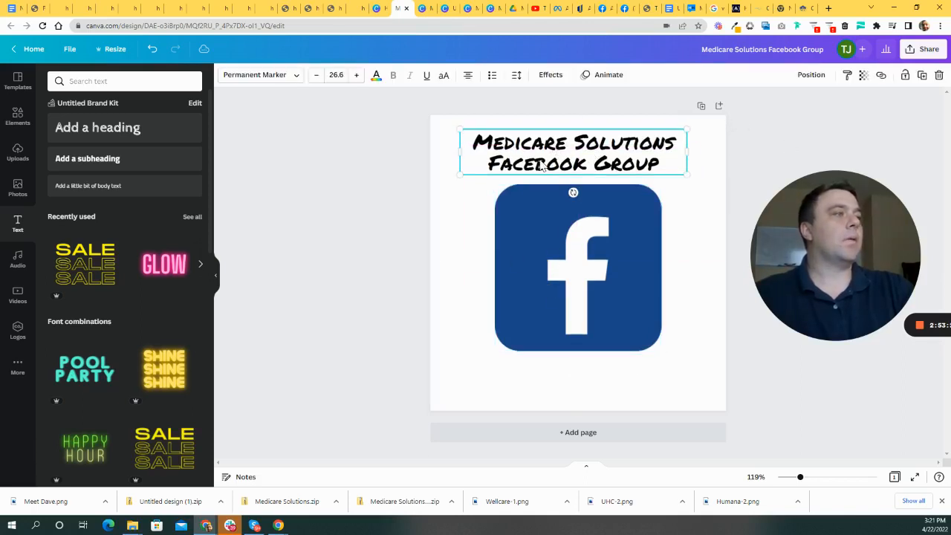
{"action": "left_click", "coordinate": [376, 77]}
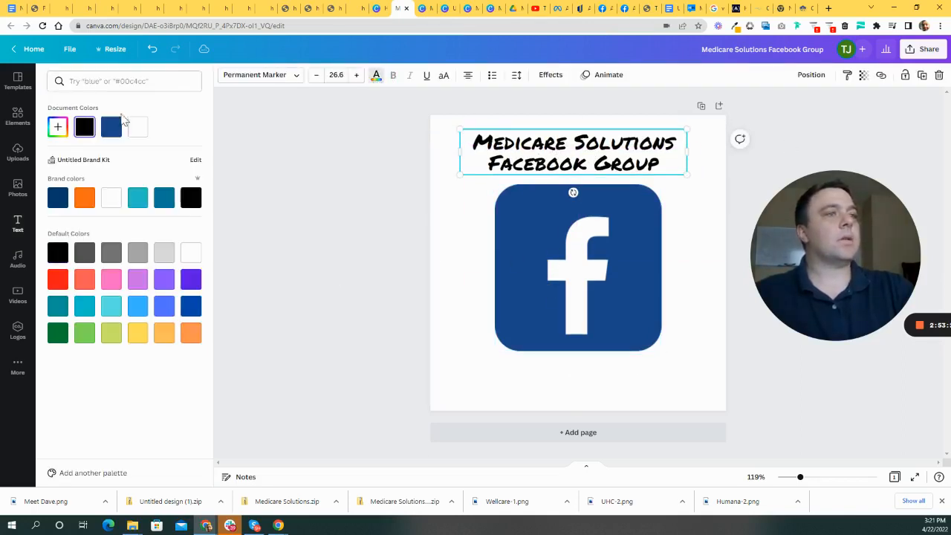
{"action": "left_click", "coordinate": [88, 197]}
{"action": "left_click", "coordinate": [420, 275]}
- Enlarge and recentre the heading, then move and enlarge the Facebook logo
{"action": "left_click_drag", "start_coordinate": [542, 143], "coordinate": [516, 146]}
{"action": "left_click_drag", "start_coordinate": [665, 131], "coordinate": [690, 127]}
{"action": "left_click_drag", "start_coordinate": [613, 159], "coordinate": [629, 172]}
{"action": "left_click", "coordinate": [390, 167]}
{"action": "mouse_move", "coordinate": [587, 223]}
{"action": "left_mouse_down"}
{"action": "mouse_move", "coordinate": [590, 216]}
{"action": "mouse_move", "coordinate": [586, 225]}
{"action": "left_mouse_up"}
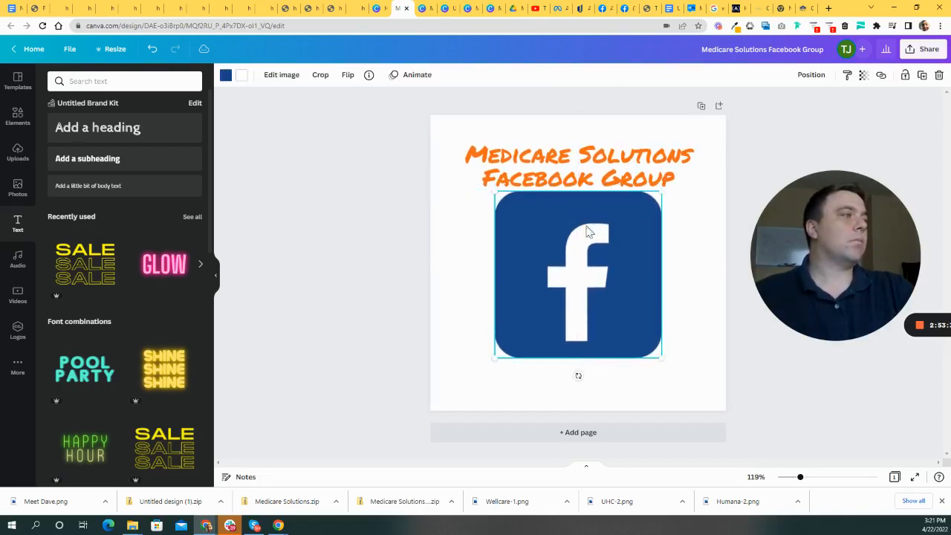
{"action": "left_click_drag", "start_coordinate": [586, 293], "coordinate": [554, 318]}
{"action": "left_click_drag", "start_coordinate": [618, 215], "coordinate": [690, 179]}
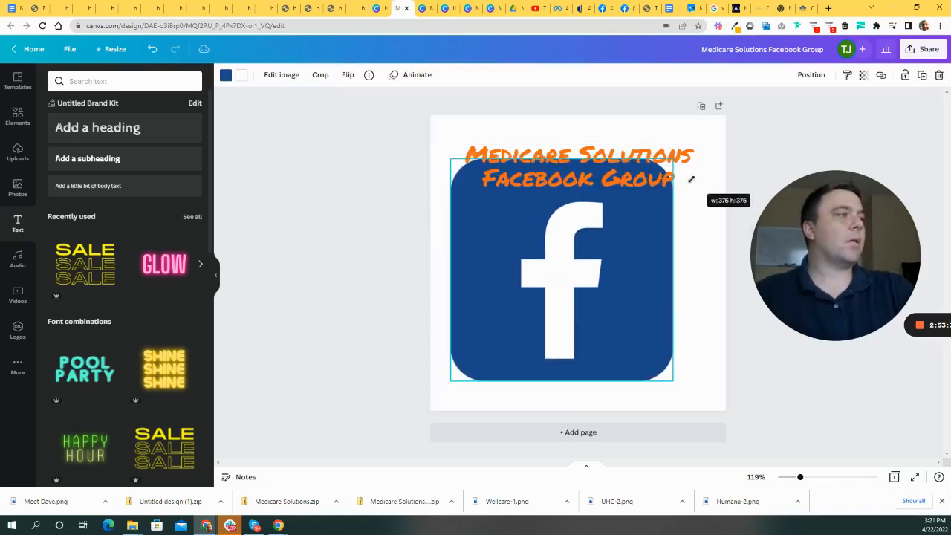
- Narrow the heading so it wraps onto four lines and place it across the logo's top
{"action": "mouse_move", "coordinate": [592, 159]}
{"action": "left_mouse_down"}
{"action": "mouse_move", "coordinate": [592, 144]}
{"action": "mouse_move", "coordinate": [588, 255]}
{"action": "mouse_move", "coordinate": [584, 148]}
{"action": "mouse_move", "coordinate": [585, 158]}
{"action": "left_mouse_up"}
{"action": "left_click_drag", "start_coordinate": [658, 286], "coordinate": [662, 280]}
{"action": "mouse_move", "coordinate": [615, 169]}
{"action": "left_mouse_down"}
{"action": "mouse_move", "coordinate": [631, 176]}
{"action": "mouse_move", "coordinate": [609, 165]}
{"action": "left_mouse_up"}
{"action": "left_click_drag", "start_coordinate": [644, 299], "coordinate": [654, 299]}
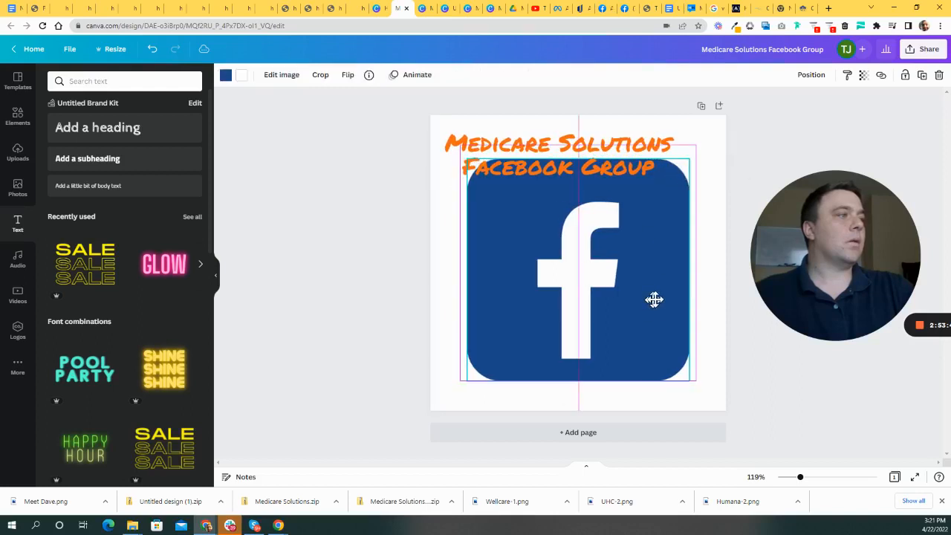
{"action": "left_click_drag", "start_coordinate": [591, 149], "coordinate": [613, 170]}
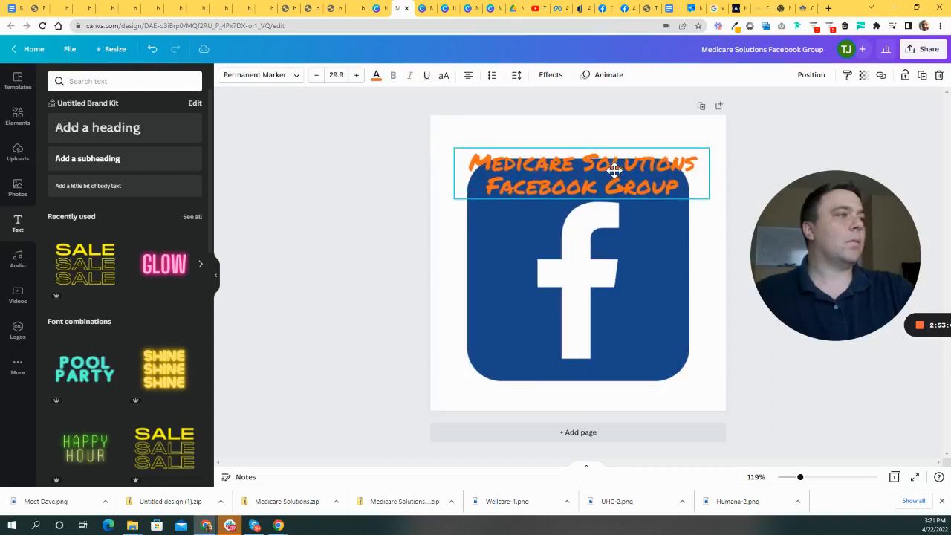
{"action": "left_click_drag", "start_coordinate": [454, 174], "coordinate": [524, 172]}
{"action": "left_click_drag", "start_coordinate": [604, 199], "coordinate": [524, 209]}
- Delete the old title and enlarge the Facebook logo to 388 × 388, nudging it up
{"action": "key", "text": "Delete"}
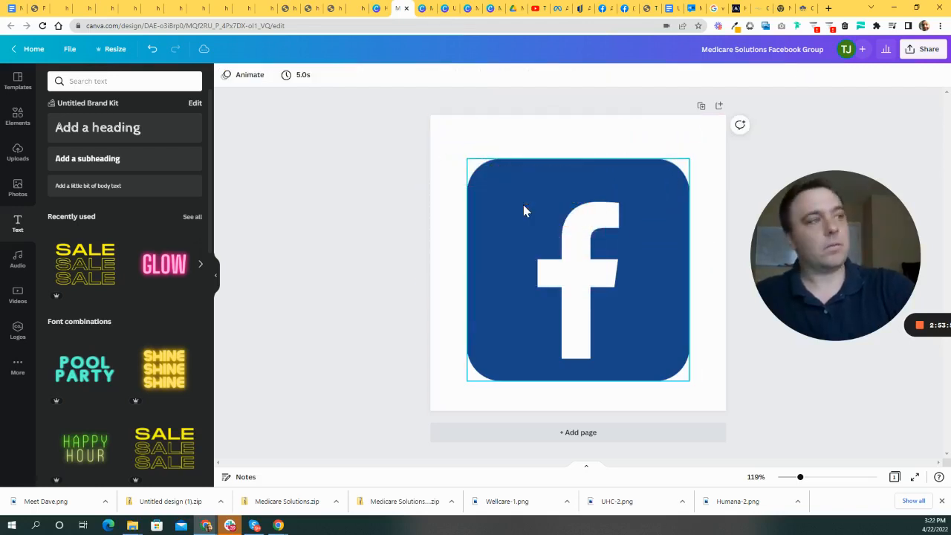
{"action": "left_click", "coordinate": [551, 154]}
{"action": "left_click", "coordinate": [522, 187]}
{"action": "left_click_drag", "start_coordinate": [467, 159], "coordinate": [460, 154]}
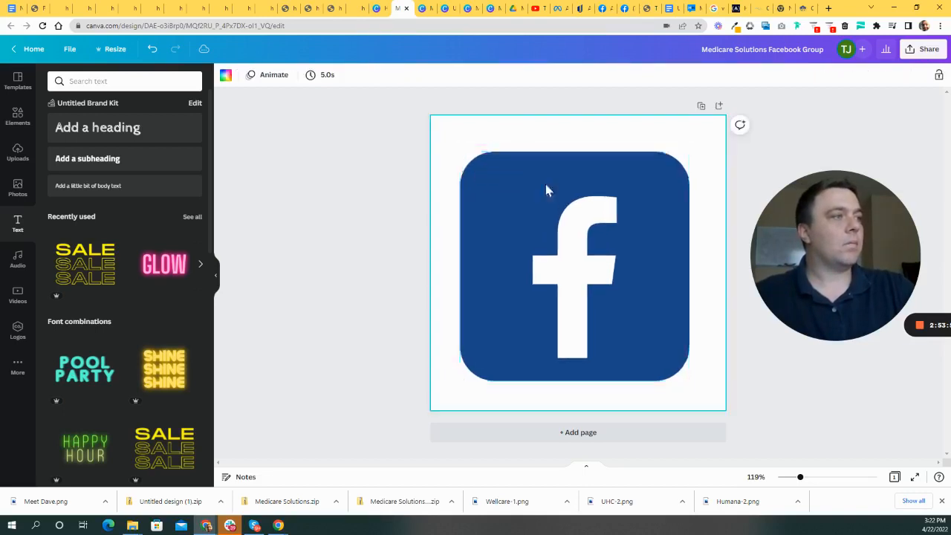
{"action": "left_click_drag", "start_coordinate": [547, 205], "coordinate": [548, 196]}
{"action": "left_click", "coordinate": [314, 206]}
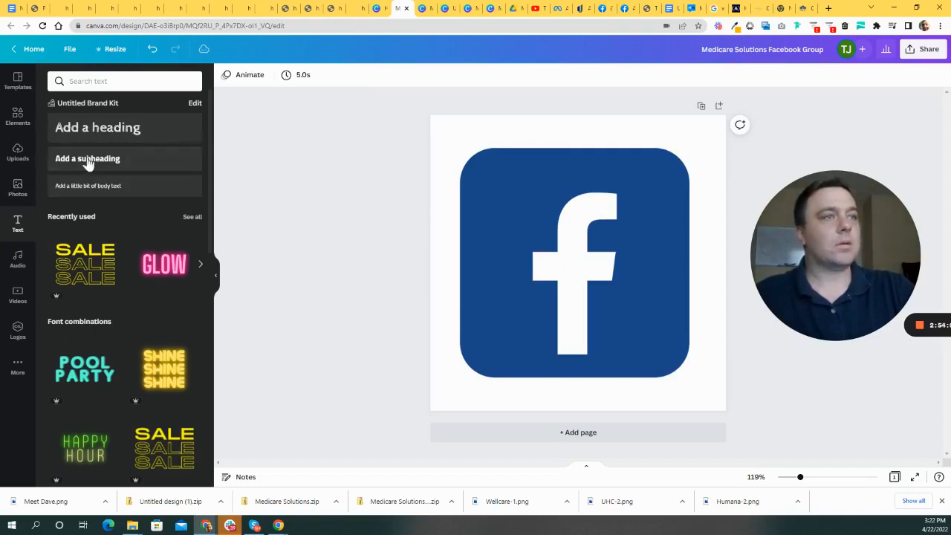
- Add a subheading reading 'Medicare Solutions FB Group' at about size 22.9 over the logo
{"action": "left_click", "coordinate": [59, 160]}
{"action": "left_click_drag", "start_coordinate": [594, 289], "coordinate": [536, 161]}
{"action": "type", "text": "Medicare Solution"}
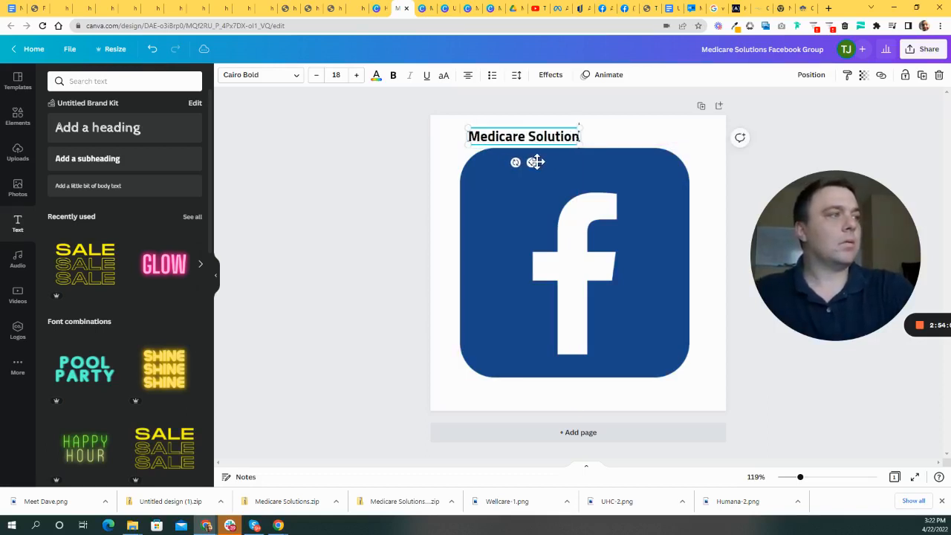
{"action": "type", "text": "s FB Group"}
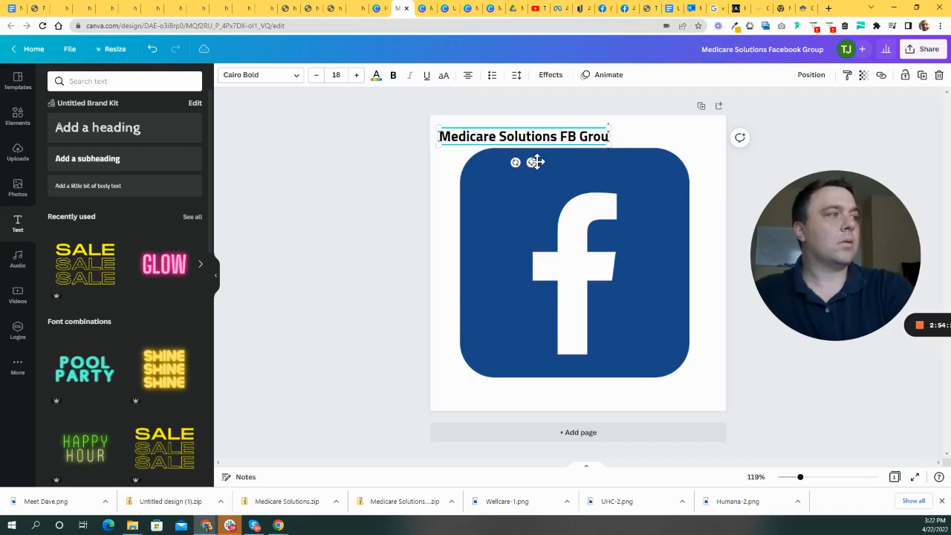
{"action": "left_click_drag", "start_coordinate": [616, 145], "coordinate": [660, 149]}
{"action": "left_click_drag", "start_coordinate": [552, 132], "coordinate": [568, 141]}
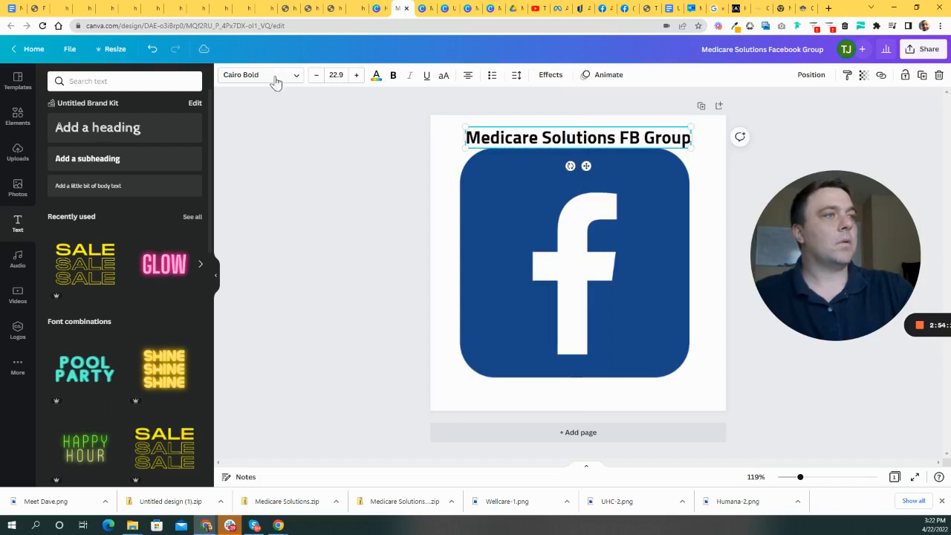
- Set the caption font to Montserrat Classic and move it below the Facebook logo
{"action": "left_click", "coordinate": [273, 78]}
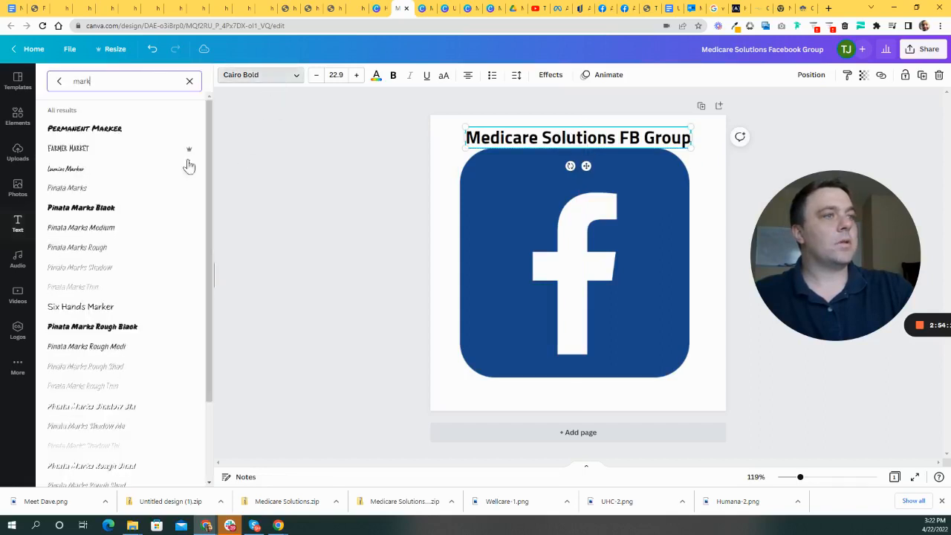
{"action": "left_click", "coordinate": [98, 152]}
{"action": "scroll", "coordinate": [106, 212], "scroll_direction": "down", "scroll_amount": 2}
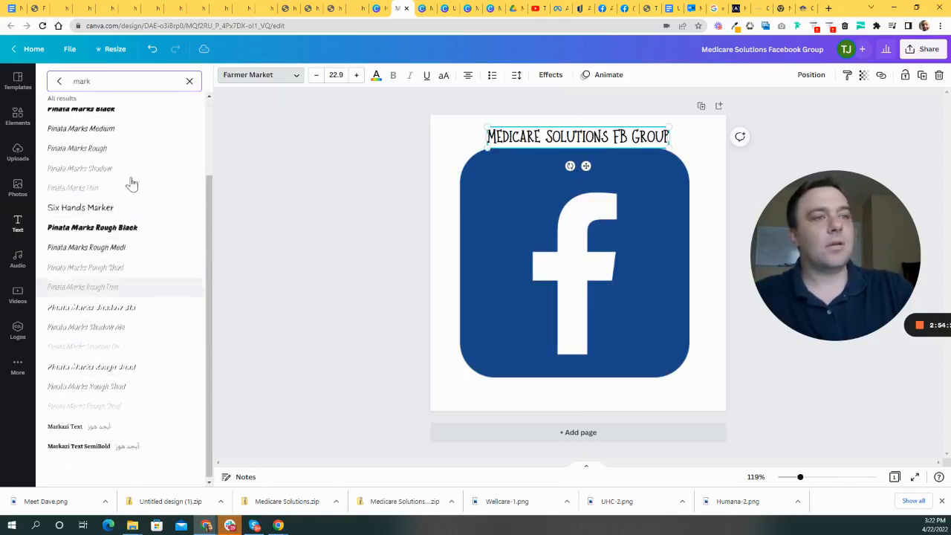
{"action": "scroll", "coordinate": [132, 227], "scroll_direction": "up", "scroll_amount": 2}
{"action": "left_click", "coordinate": [59, 82]}
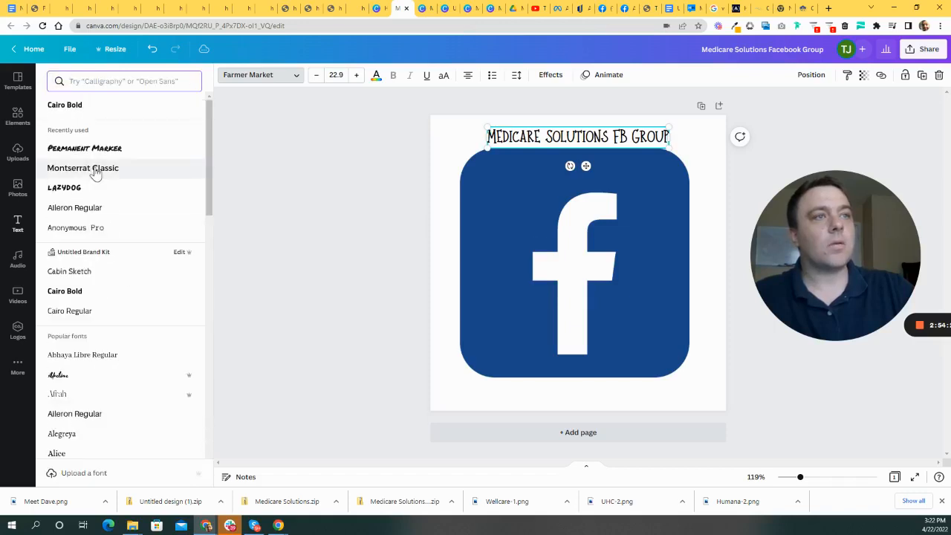
{"action": "left_click", "coordinate": [94, 168]}
{"action": "left_click", "coordinate": [600, 260]}
{"action": "left_click_drag", "start_coordinate": [635, 149], "coordinate": [637, 392]}
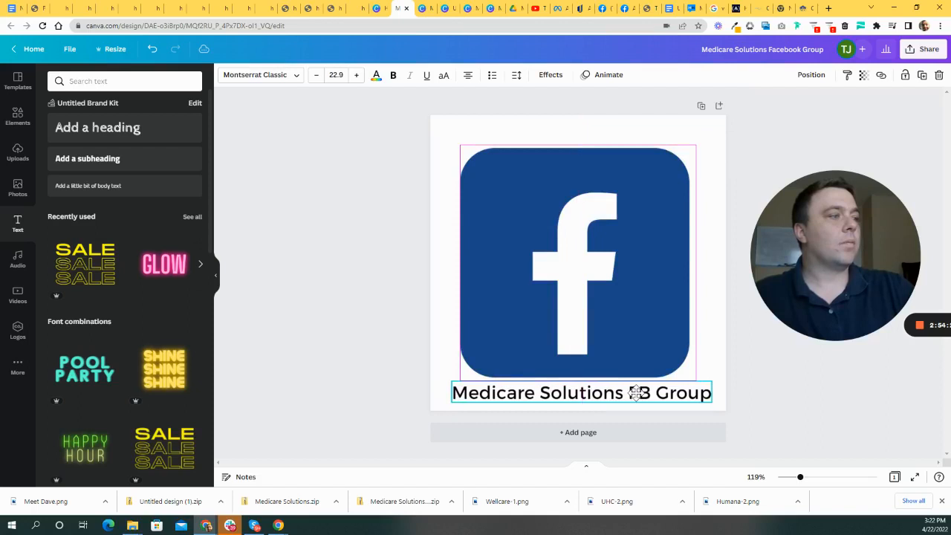
- Tuck the caption under the logo and group the logo and caption together
{"action": "left_click", "coordinate": [337, 304]}
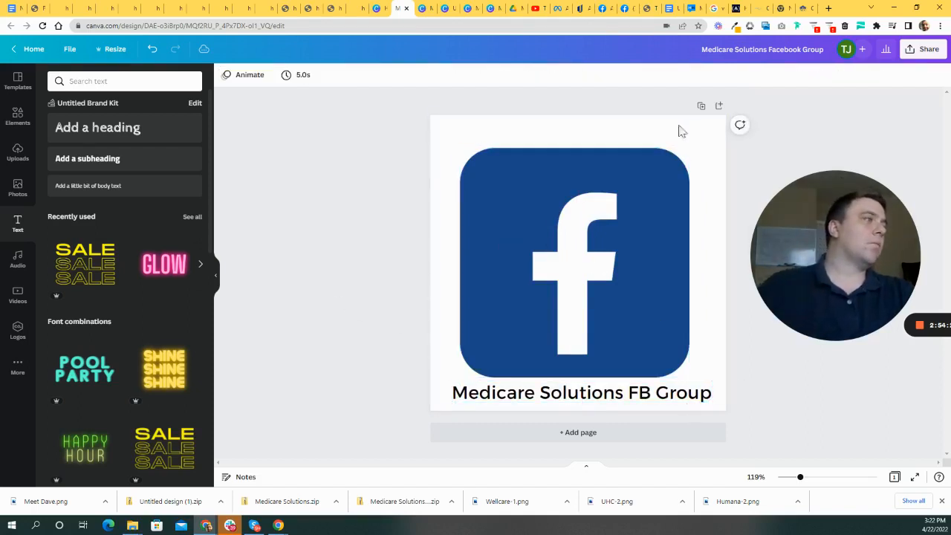
{"action": "left_click_drag", "start_coordinate": [619, 181], "coordinate": [619, 169]}
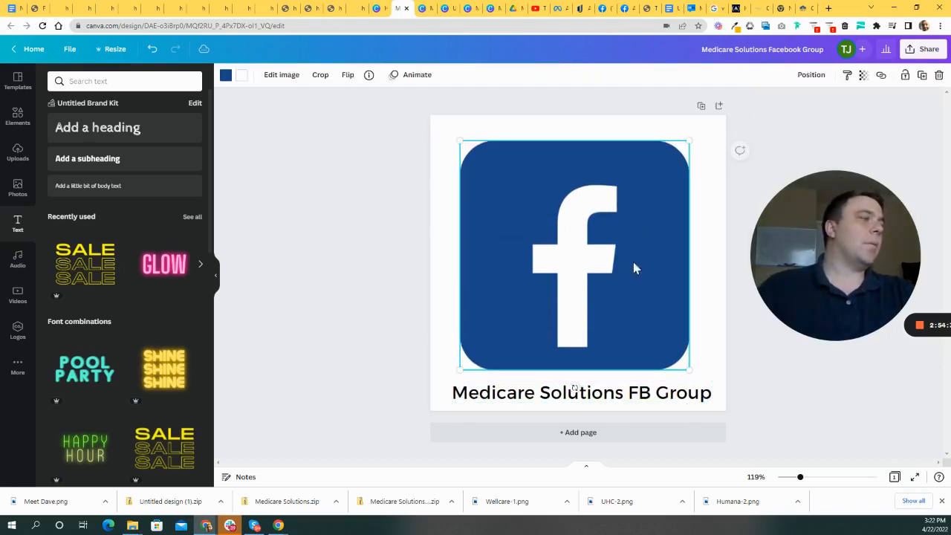
{"action": "left_click_drag", "start_coordinate": [621, 401], "coordinate": [617, 391]}
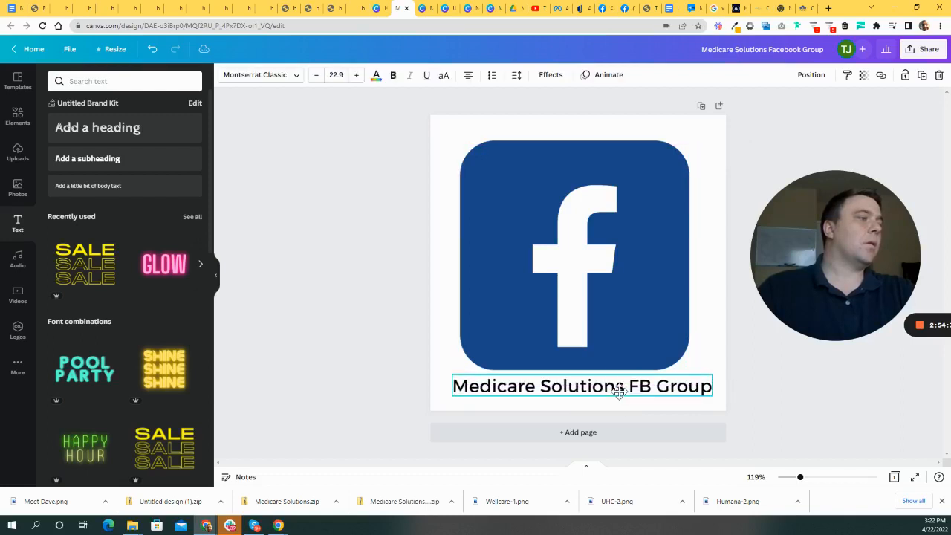
{"action": "left_click", "coordinate": [354, 218]}
{"action": "left_click_drag", "start_coordinate": [444, 198], "coordinate": [656, 414]}
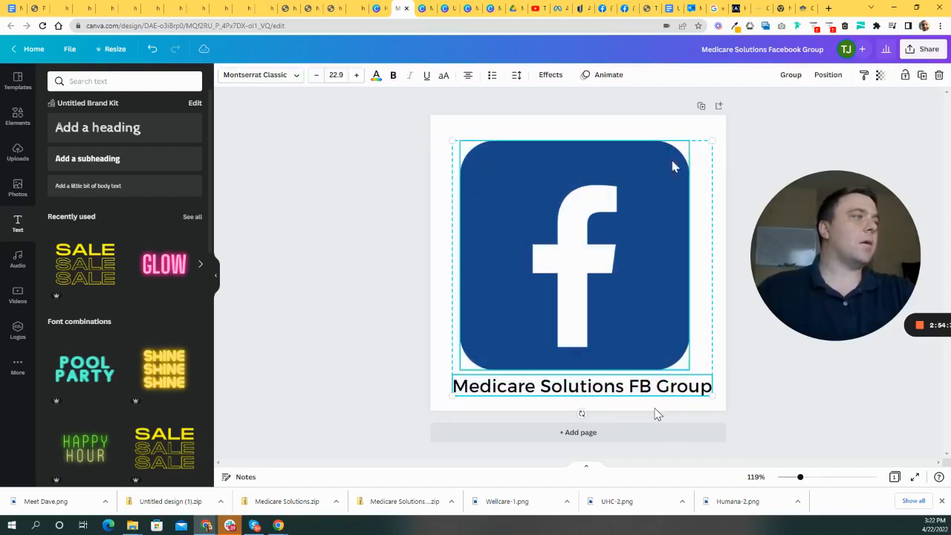
{"action": "left_click", "coordinate": [791, 75]}
{"action": "left_click", "coordinate": [554, 250]}
{"action": "left_click_drag", "start_coordinate": [554, 250], "coordinate": [578, 239]}
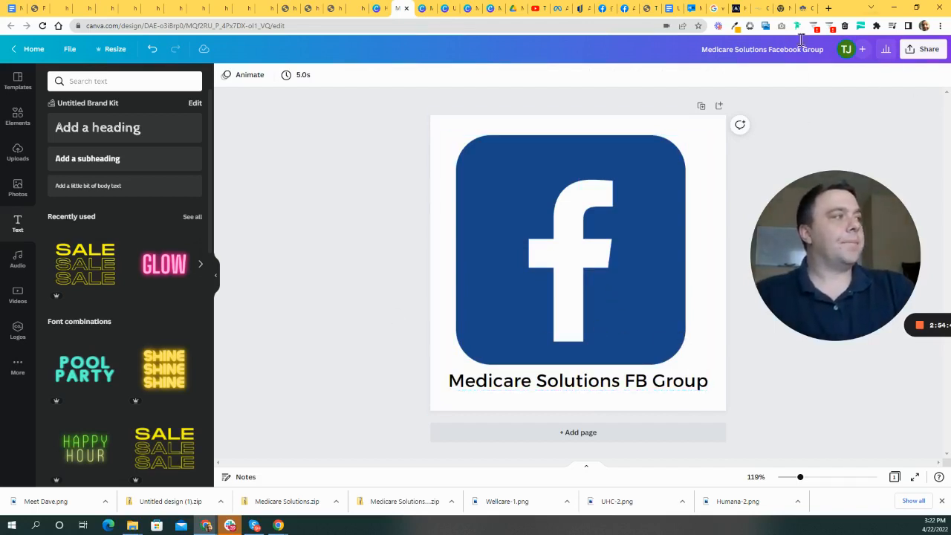
- Download the Canva design as a PNG
{"action": "left_click", "coordinate": [924, 52]}
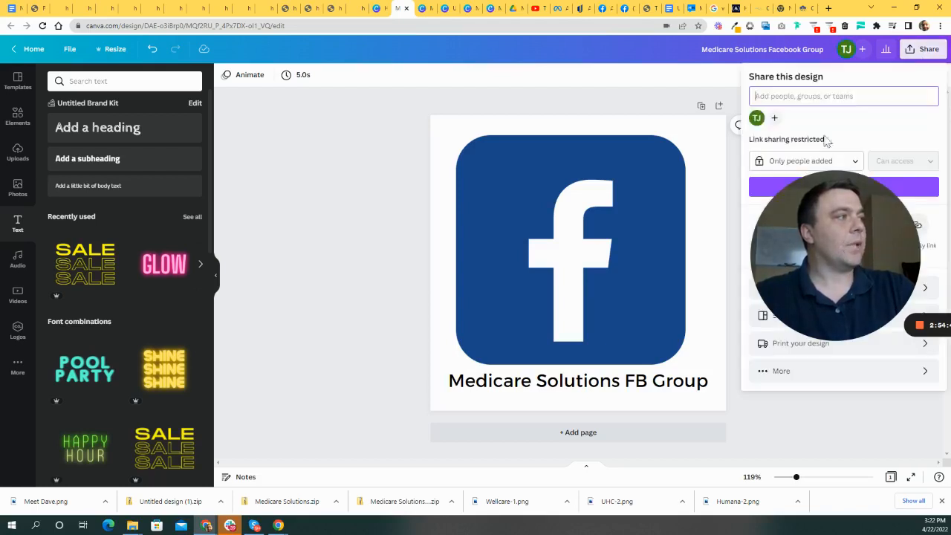
{"action": "left_click_drag", "start_coordinate": [849, 224], "coordinate": [417, 186]}
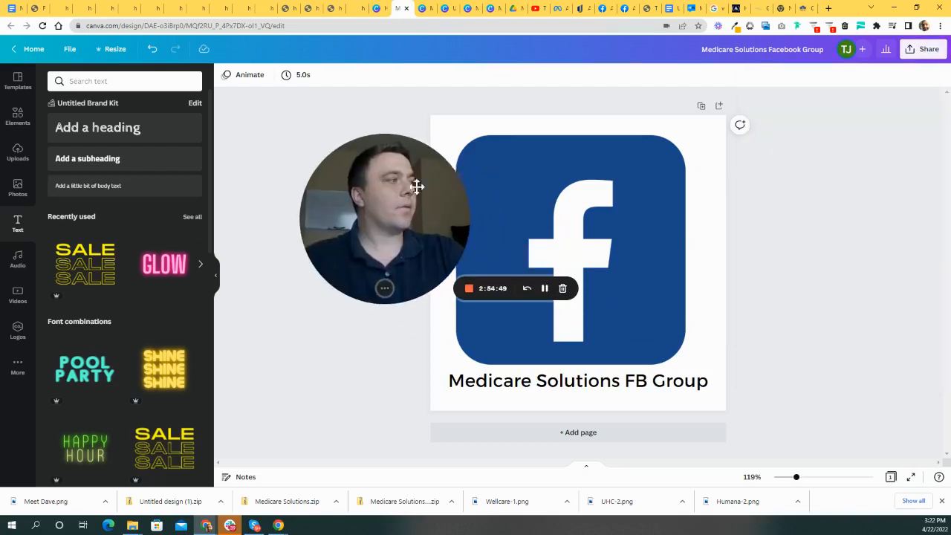
{"action": "left_click", "coordinate": [924, 54]}
{"action": "left_click", "coordinate": [819, 297]}
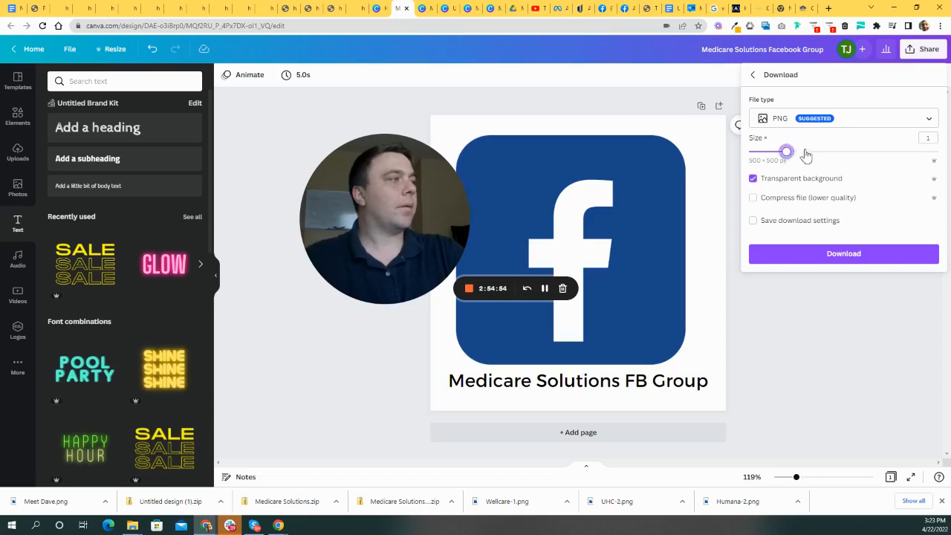
{"action": "left_click", "coordinate": [855, 257]}
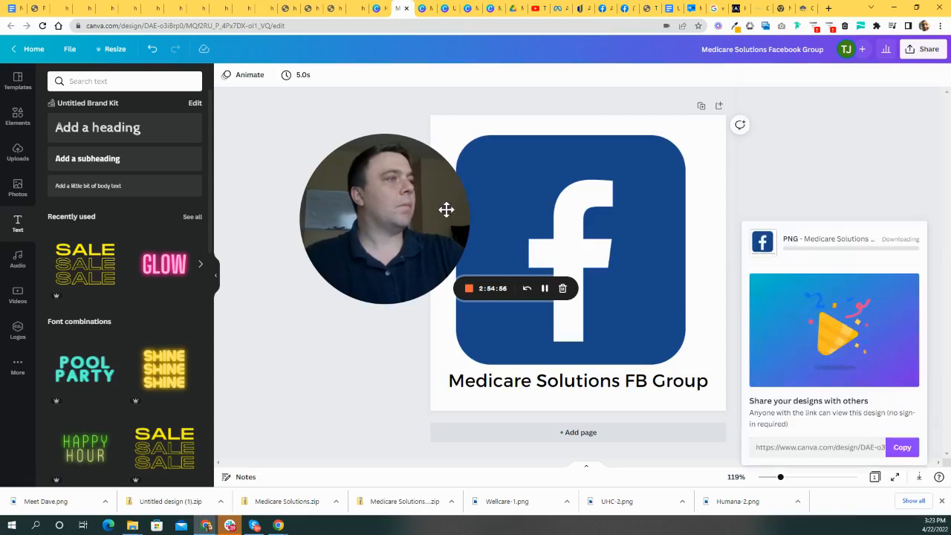
- Return to the Agent CRM page builder and look over the thank-you page
{"action": "left_click", "coordinate": [36, 9]}
{"action": "scroll", "coordinate": [653, 324], "scroll_direction": "down", "scroll_amount": 1}
{"action": "scroll", "coordinate": [637, 317], "scroll_direction": "up", "scroll_amount": 1}
{"action": "scroll", "coordinate": [675, 329], "scroll_direction": "down", "scroll_amount": 1}
{"action": "left_click", "coordinate": [756, 215]}
{"action": "left_click_drag", "start_coordinate": [401, 172], "coordinate": [302, 153]}
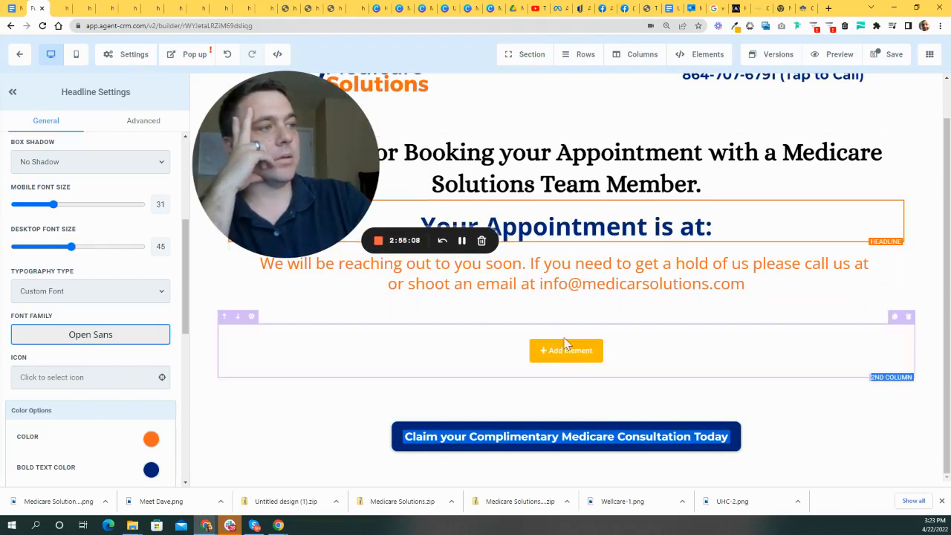
- Add an Image element to the empty column below the contact text
{"action": "left_click", "coordinate": [583, 360]}
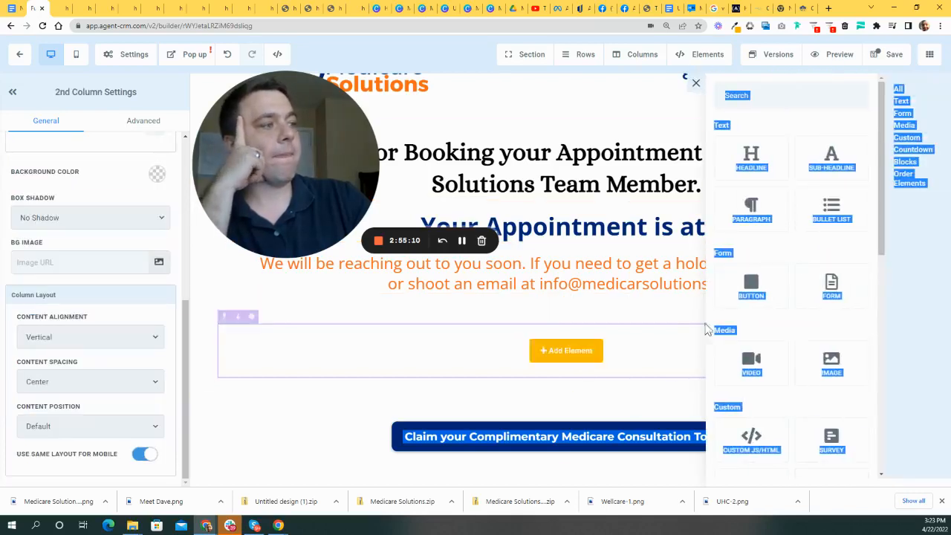
{"action": "left_click", "coordinate": [630, 376]}
{"action": "left_click", "coordinate": [573, 356]}
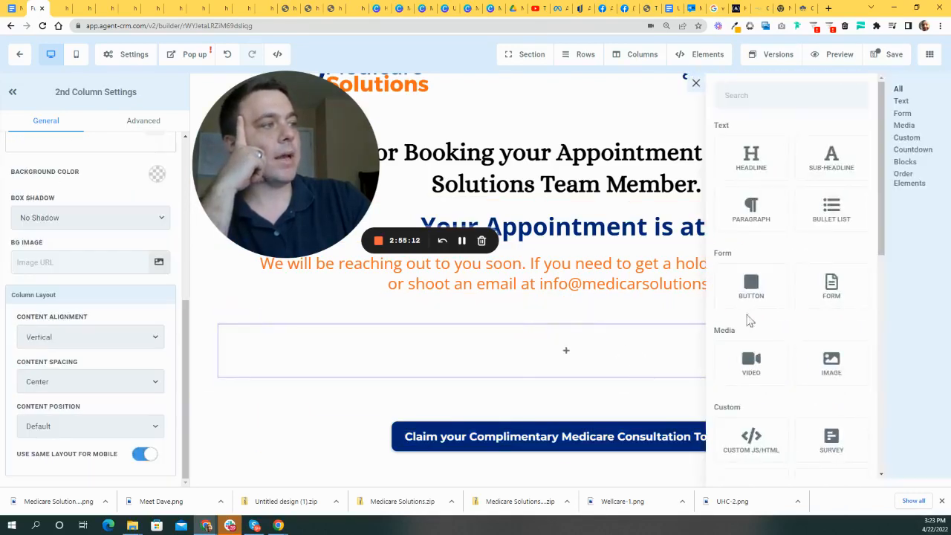
{"action": "scroll", "coordinate": [810, 282], "scroll_direction": "down", "scroll_amount": 1}
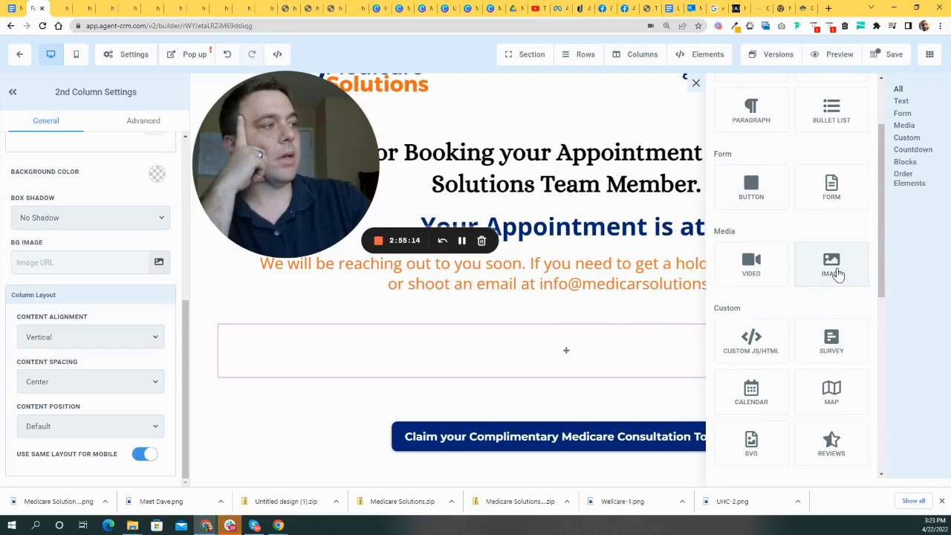
{"action": "left_click", "coordinate": [832, 268]}
{"action": "left_click_drag", "start_coordinate": [231, 142], "coordinate": [424, 159]}
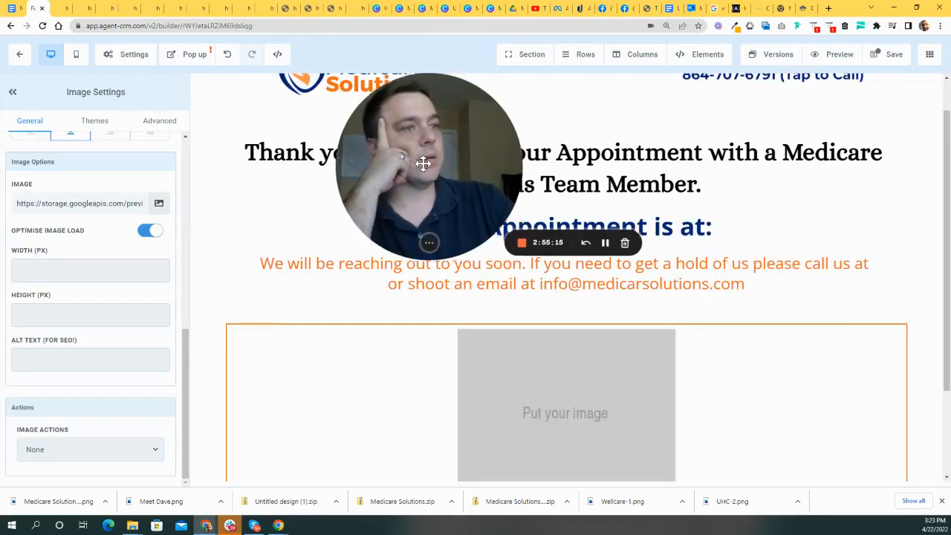
- Upload the Medicare Solutions Facebook Group PNG to the media library and use it as the image
{"action": "left_click", "coordinate": [159, 204]}
{"action": "left_click_drag", "start_coordinate": [365, 155], "coordinate": [386, 237]}
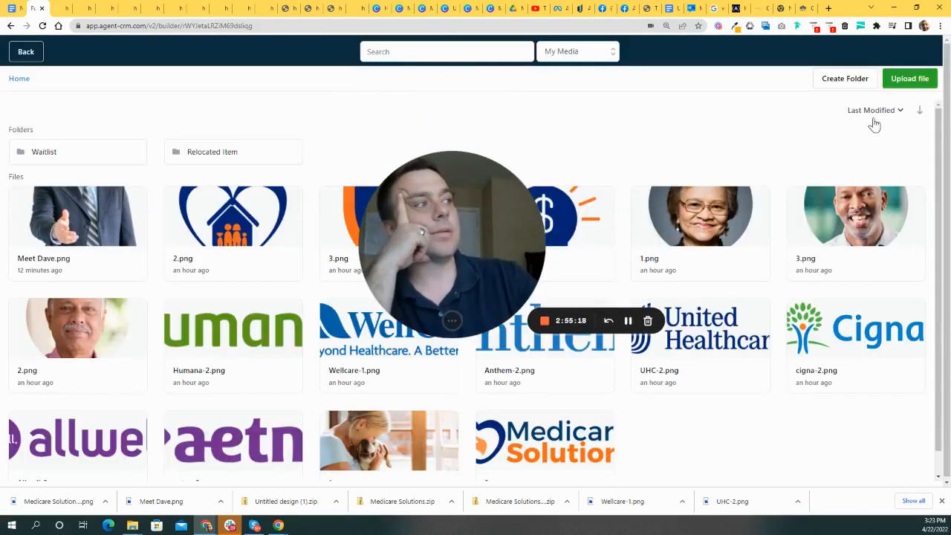
{"action": "left_click", "coordinate": [909, 78]}
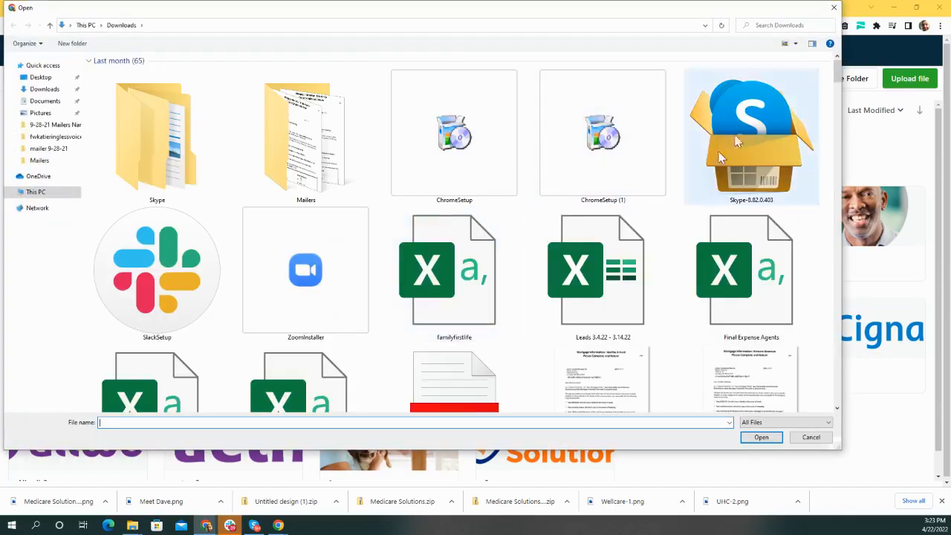
{"action": "left_click_drag", "start_coordinate": [837, 74], "coordinate": [857, 407]}
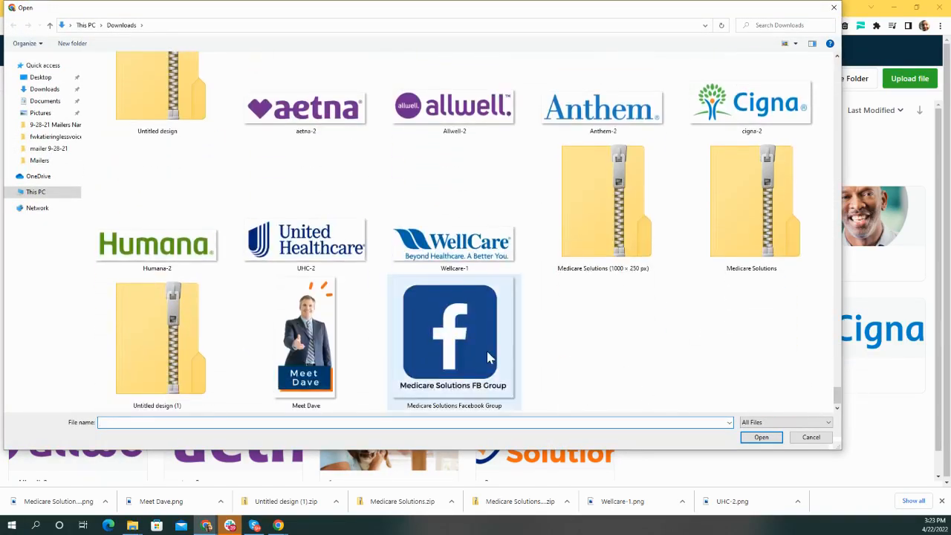
{"action": "double_click", "coordinate": [454, 343]}
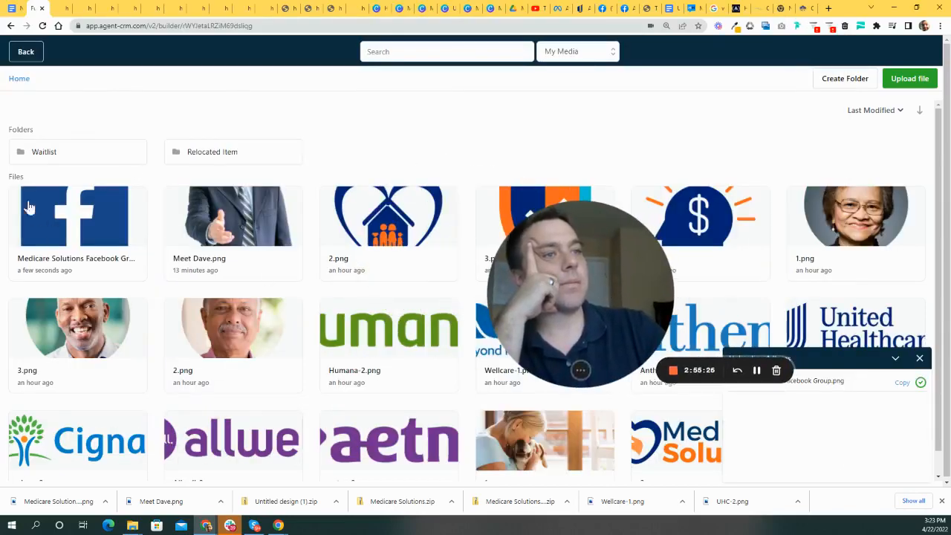
{"action": "left_click", "coordinate": [77, 223]}
- Set the image width to 112 px
{"action": "scroll", "coordinate": [805, 344], "scroll_direction": "down", "scroll_amount": 5}
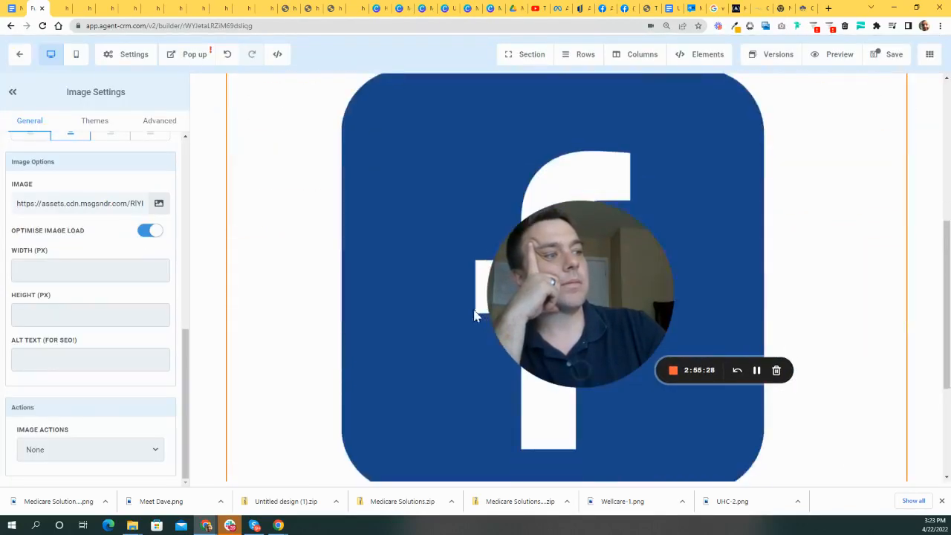
{"action": "left_click", "coordinate": [146, 270]}
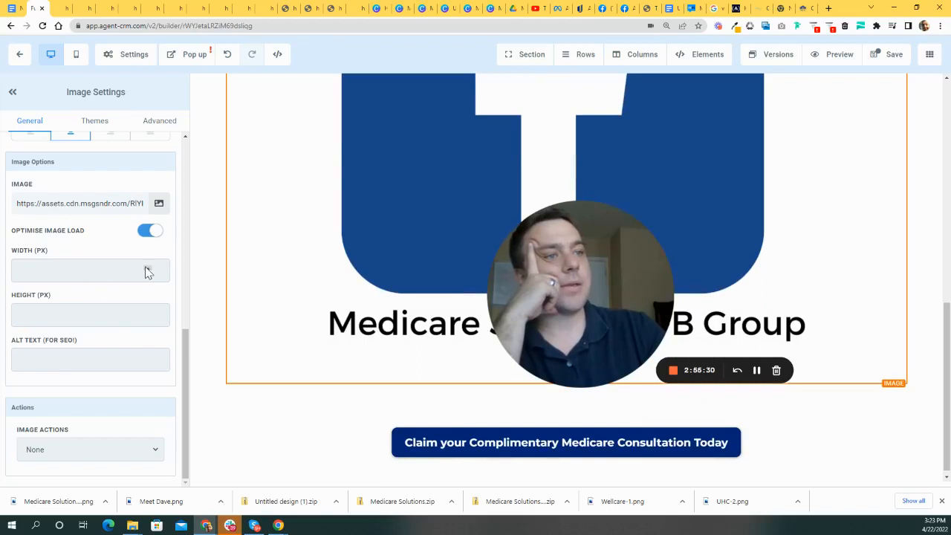
{"action": "type", "text": "242"}
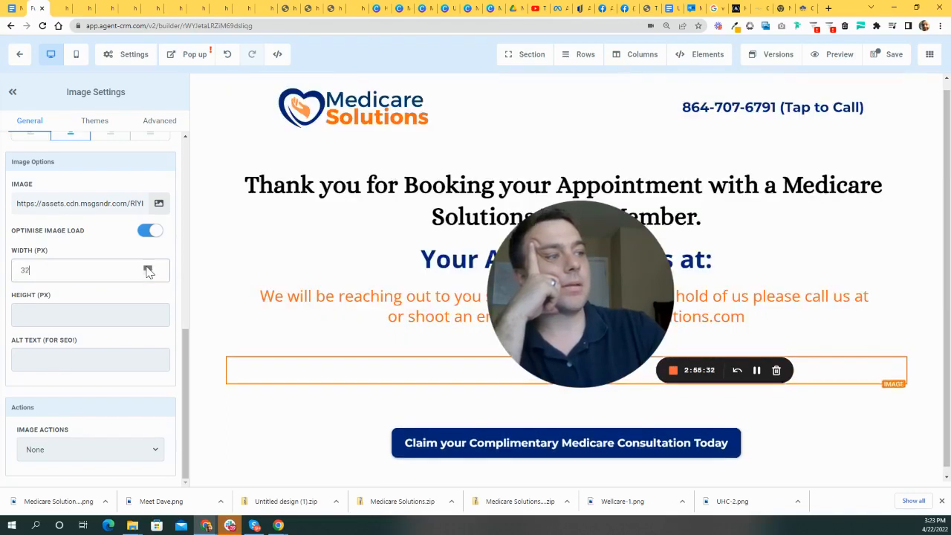
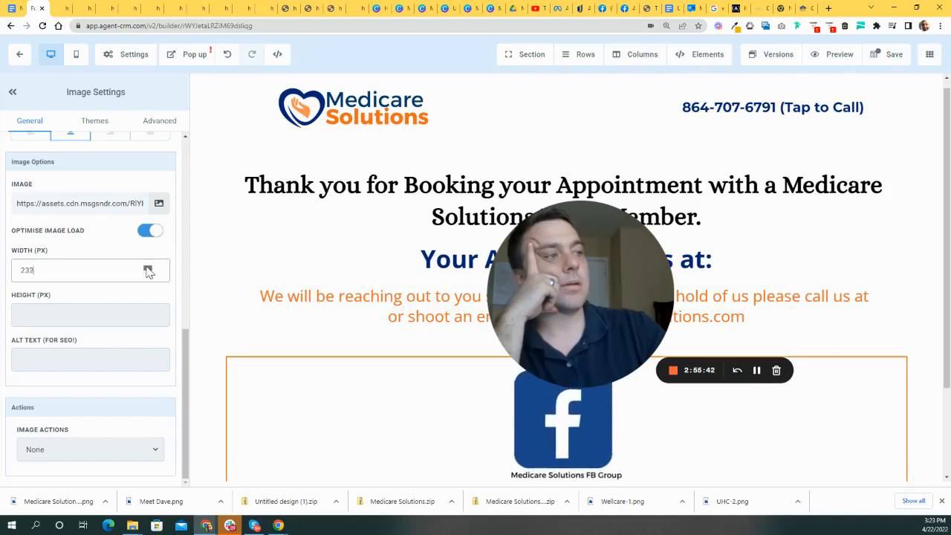
- Change the Facebook group image's Width (PX) from 112 to 242
{"action": "left_click_drag", "start_coordinate": [643, 280], "coordinate": [368, 175]}
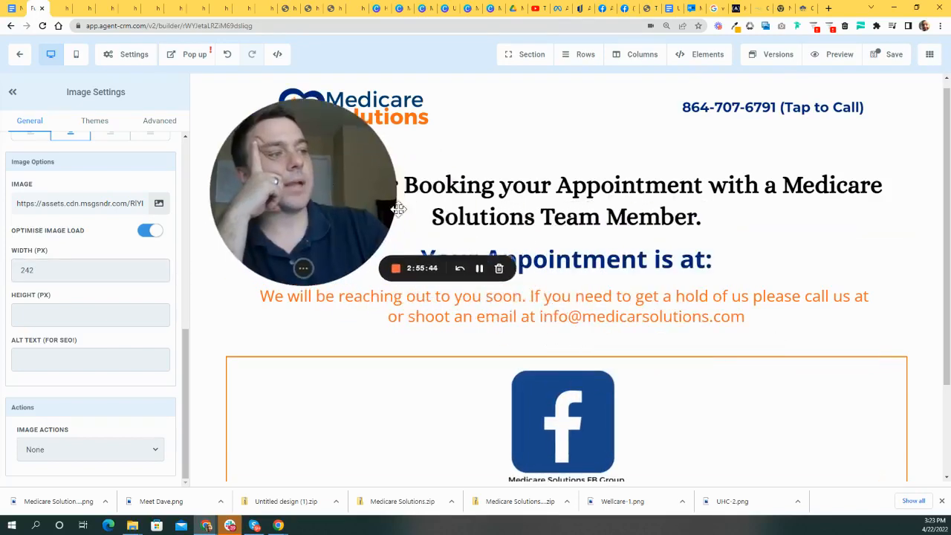
{"action": "scroll", "coordinate": [677, 347], "scroll_direction": "down", "scroll_amount": 2}
{"action": "left_click_drag", "start_coordinate": [249, 170], "coordinate": [568, 387]}
{"action": "left_click_drag", "start_coordinate": [637, 363], "coordinate": [733, 300]}
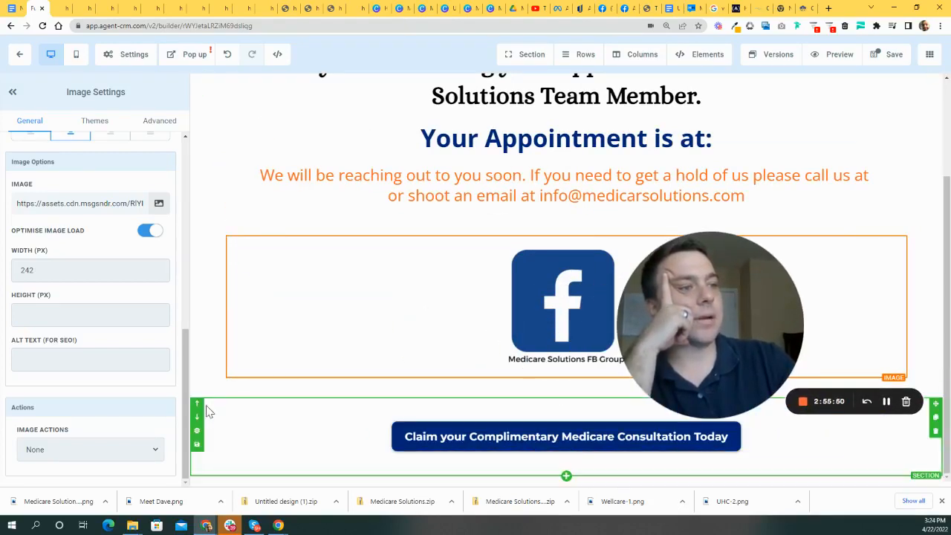
- Move the Claim button section up and relabel the button 'Click here to Compare Plans >>'
{"action": "left_click", "coordinate": [196, 407]}
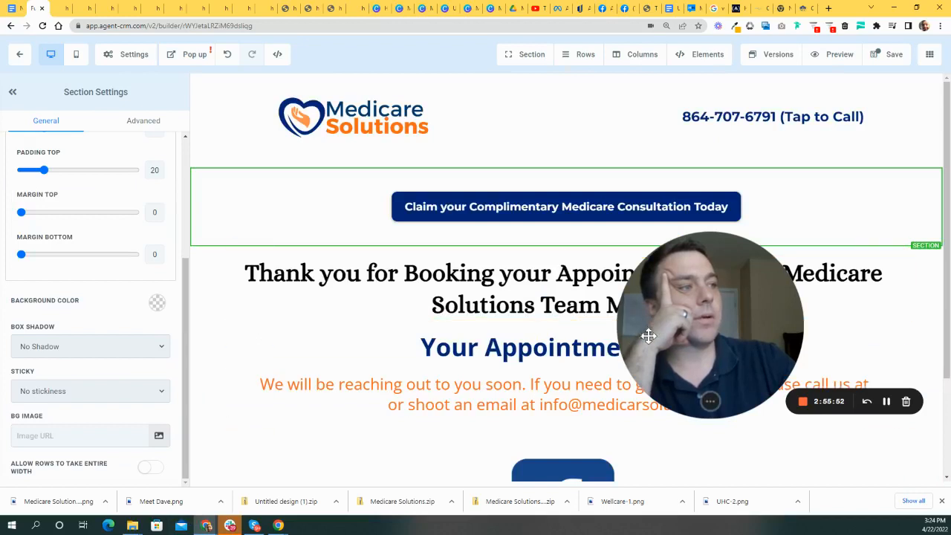
{"action": "left_click_drag", "start_coordinate": [693, 321], "coordinate": [761, 382]}
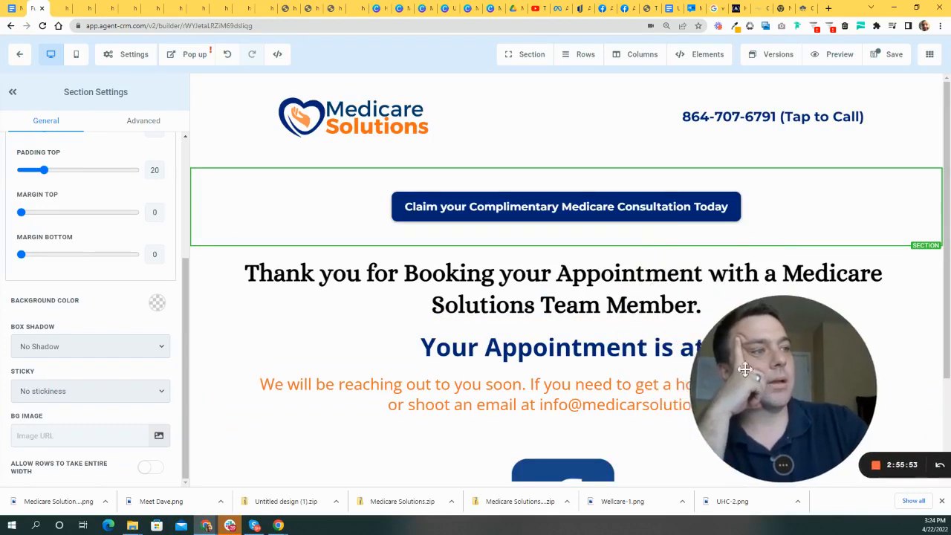
{"action": "left_click", "coordinate": [525, 217]}
{"action": "triple_click", "coordinate": [134, 343]}
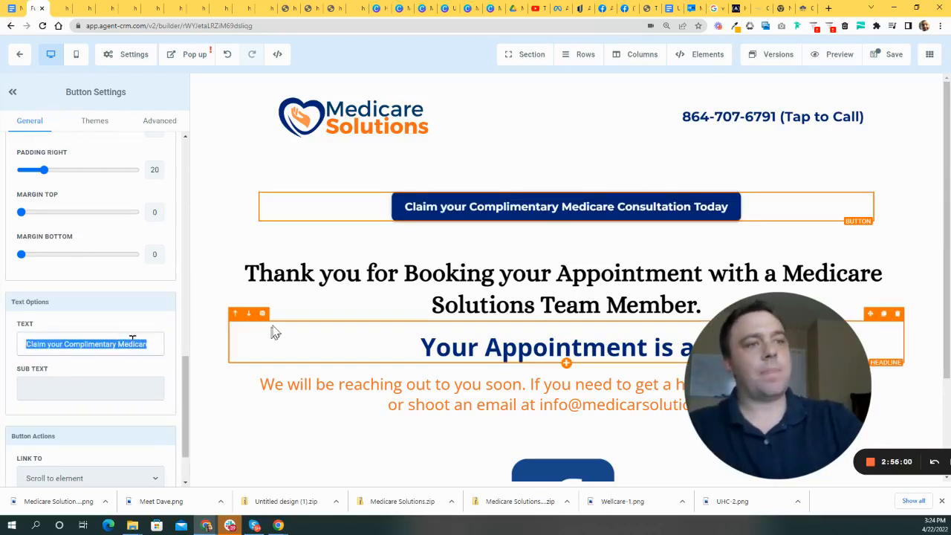
{"action": "type", "text": "Compare Plans"}
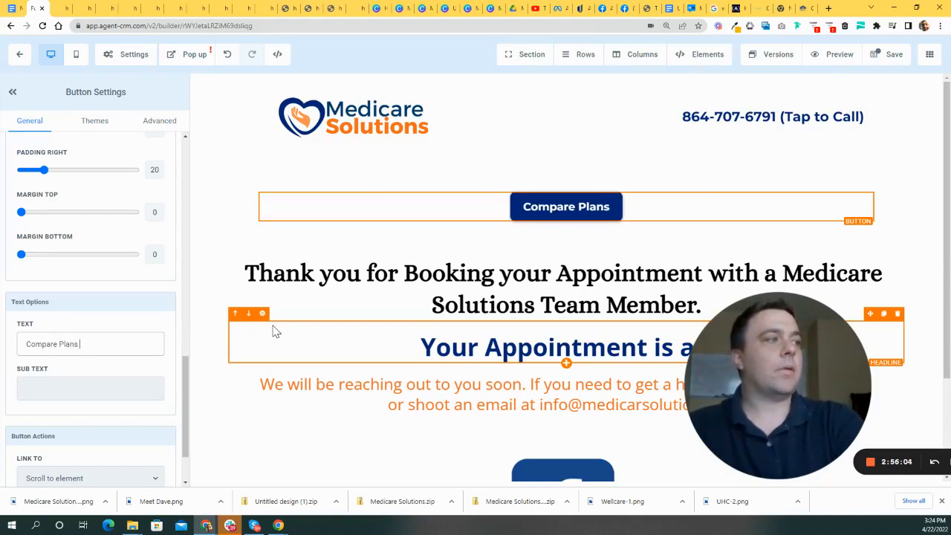
{"action": "type", "text": "p"}
{"action": "key", "text": "BackSpace"}
{"action": "key", "text": "BackSpace"}
{"action": "key", "text": "BackSpace"}
{"action": "key", "text": "BackSpace"}
{"action": "type", "text": "Click here to"}
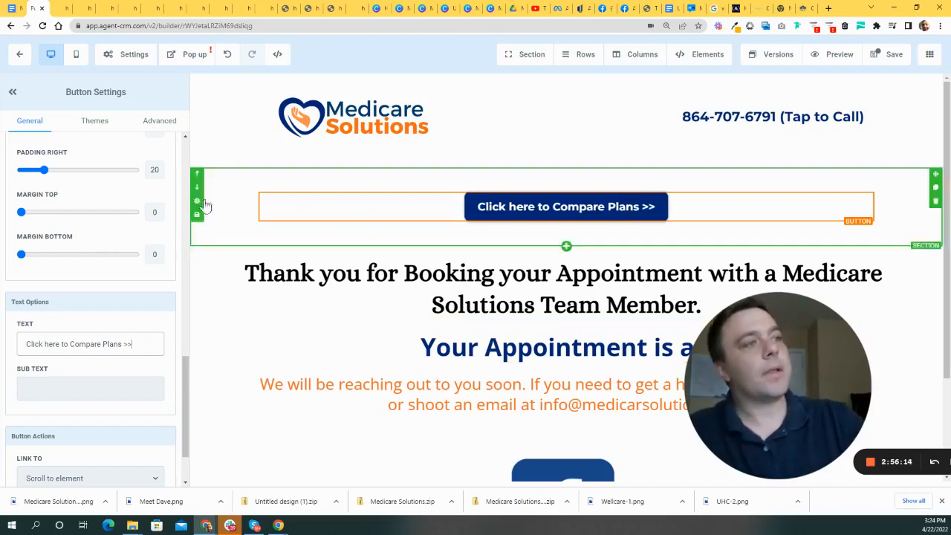
- Move the Compare Plans button below the contact paragraph
{"action": "scroll", "coordinate": [795, 278], "scroll_direction": "down", "scroll_amount": 3}
{"action": "left_click_drag", "start_coordinate": [797, 382], "coordinate": [833, 356]}
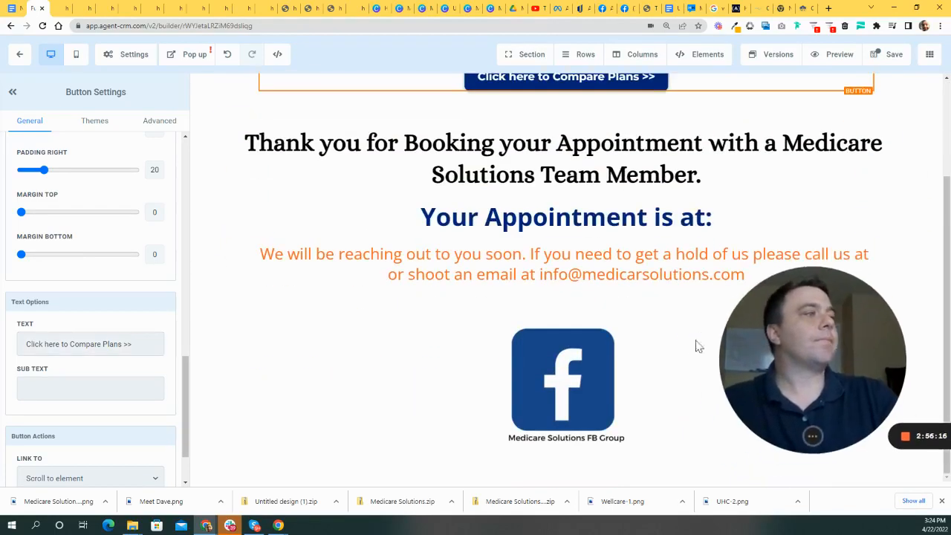
{"action": "scroll", "coordinate": [766, 331], "scroll_direction": "up", "scroll_amount": 3}
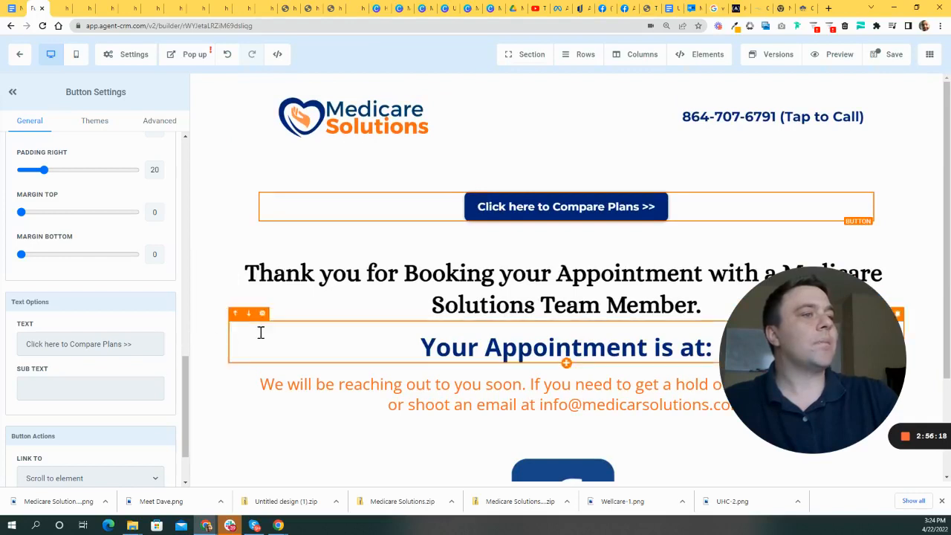
{"action": "scroll", "coordinate": [564, 318], "scroll_direction": "down", "scroll_amount": 2}
{"action": "scroll", "coordinate": [641, 180], "scroll_direction": "up", "scroll_amount": 2}
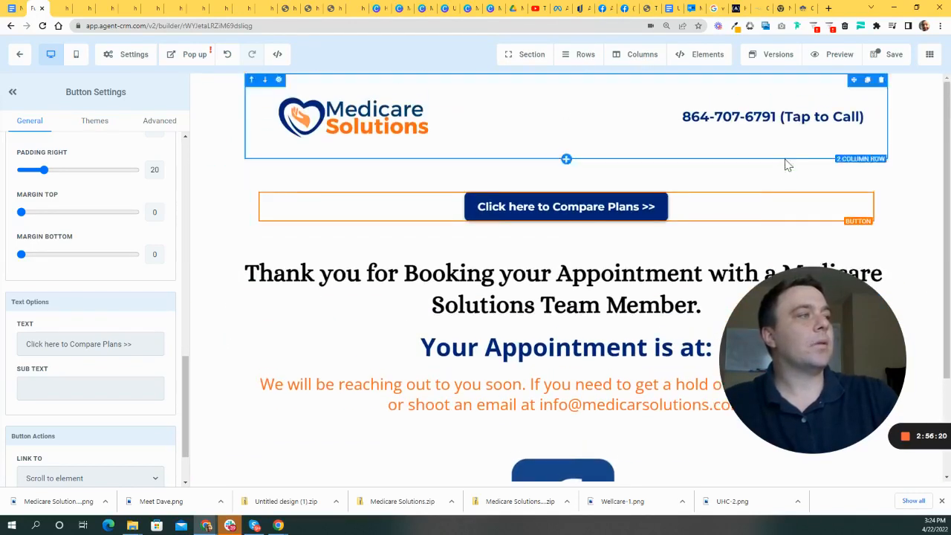
{"action": "left_click_drag", "start_coordinate": [839, 185], "coordinate": [722, 412]}
- Delete the now-empty row and its leftover empty section
{"action": "scroll", "coordinate": [490, 324], "scroll_direction": "down", "scroll_amount": 3}
{"action": "scroll", "coordinate": [561, 223], "scroll_direction": "up", "scroll_amount": 3}
{"action": "scroll", "coordinate": [547, 334], "scroll_direction": "down", "scroll_amount": 3}
{"action": "scroll", "coordinate": [658, 163], "scroll_direction": "up", "scroll_amount": 3}
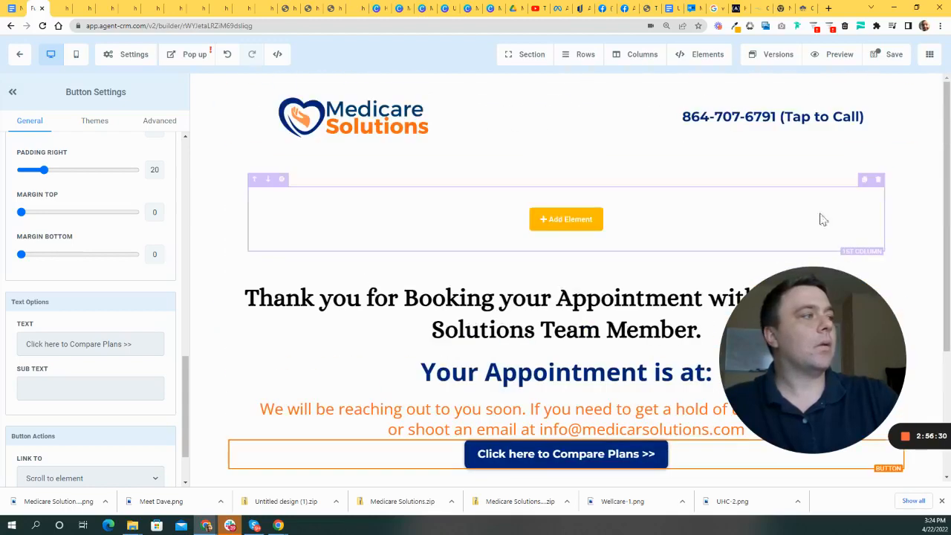
{"action": "left_click", "coordinate": [878, 184]}
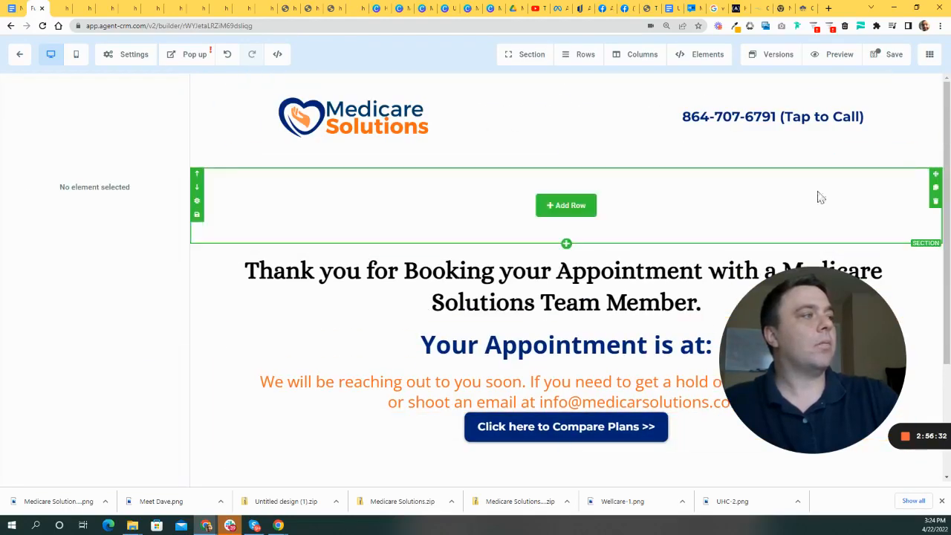
{"action": "left_click", "coordinate": [935, 202]}
{"action": "scroll", "coordinate": [639, 312], "scroll_direction": "down", "scroll_amount": 1}
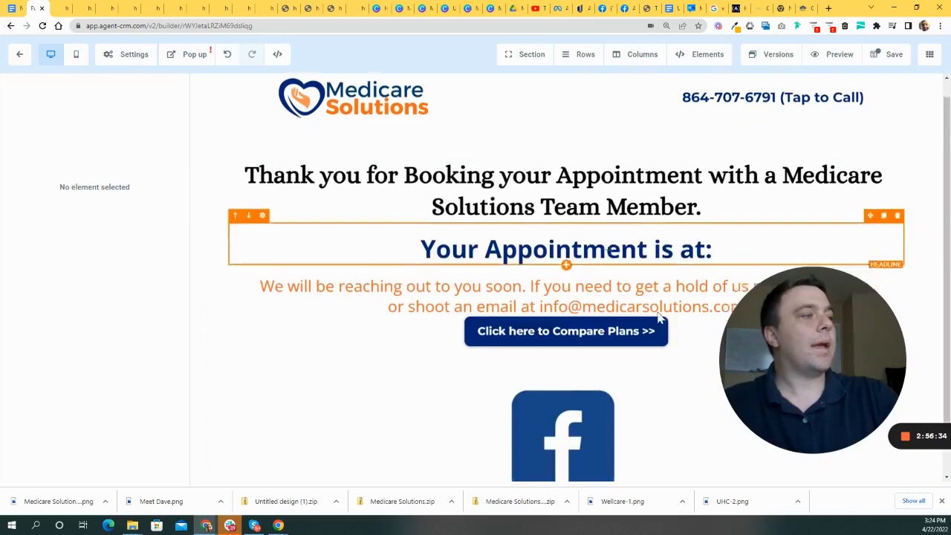
- Add about 60 px of space above and 64 px below the contact paragraph
{"action": "left_click", "coordinate": [589, 401]}
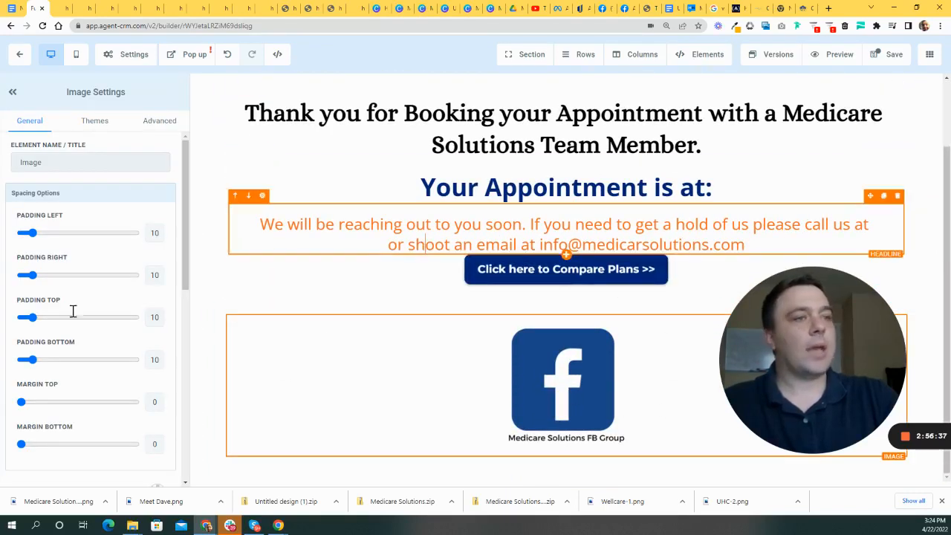
{"action": "scroll", "coordinate": [74, 350], "scroll_direction": "down", "scroll_amount": 10}
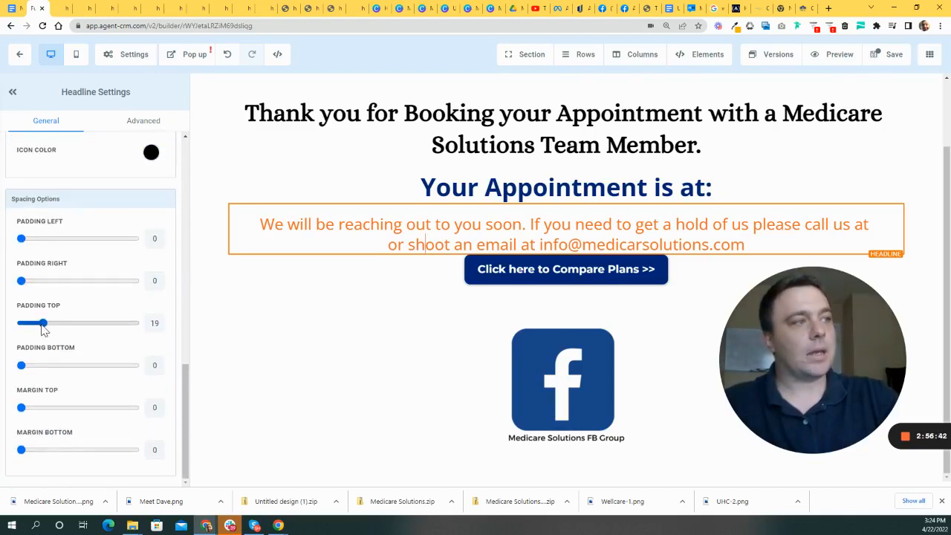
{"action": "left_click_drag", "start_coordinate": [24, 367], "coordinate": [98, 369]}
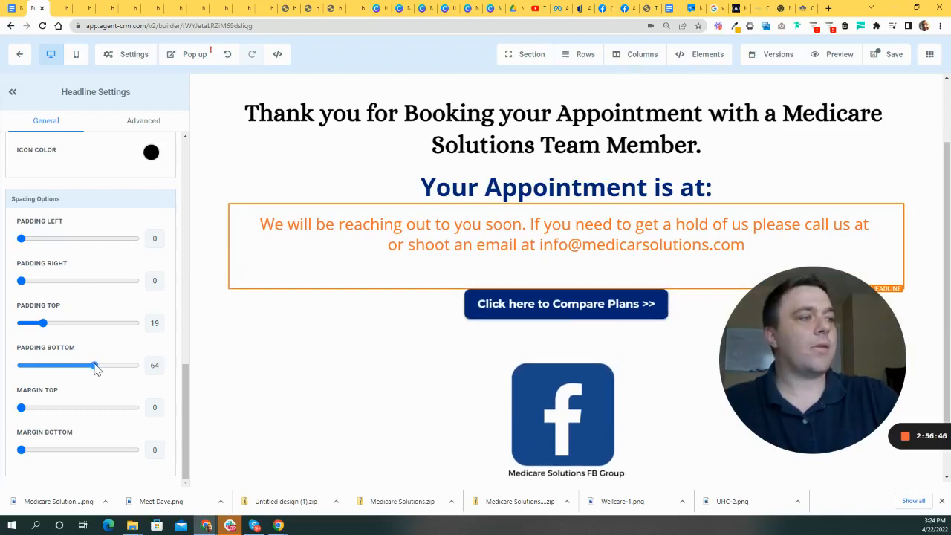
{"action": "left_click_drag", "start_coordinate": [42, 322], "coordinate": [92, 328]}
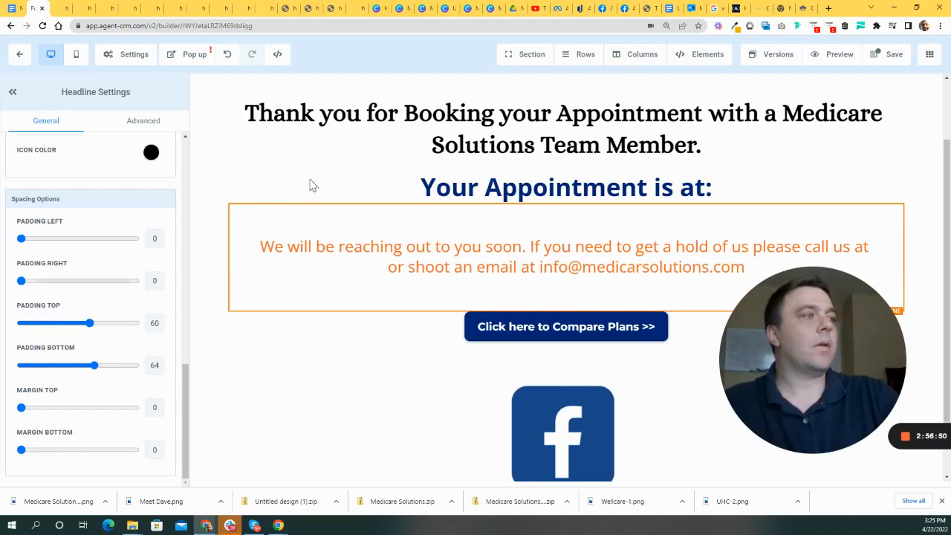
{"action": "scroll", "coordinate": [453, 242], "scroll_direction": "up", "scroll_amount": 2}
- Give the thank-you heading extra top spacing and 30 px of bottom spacing
{"action": "left_click", "coordinate": [472, 229]}
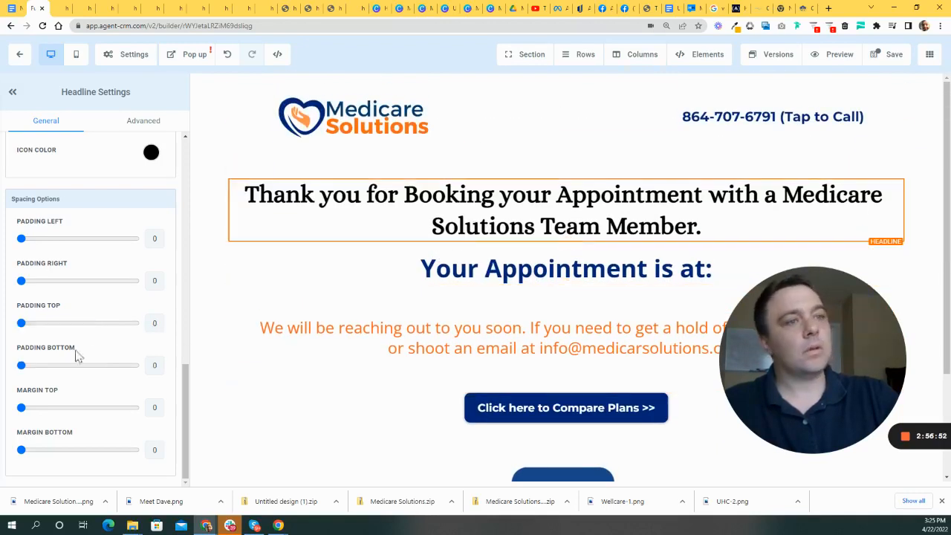
{"action": "left_click_drag", "start_coordinate": [21, 323], "coordinate": [32, 324]}
{"action": "left_click_drag", "start_coordinate": [20, 369], "coordinate": [58, 369]}
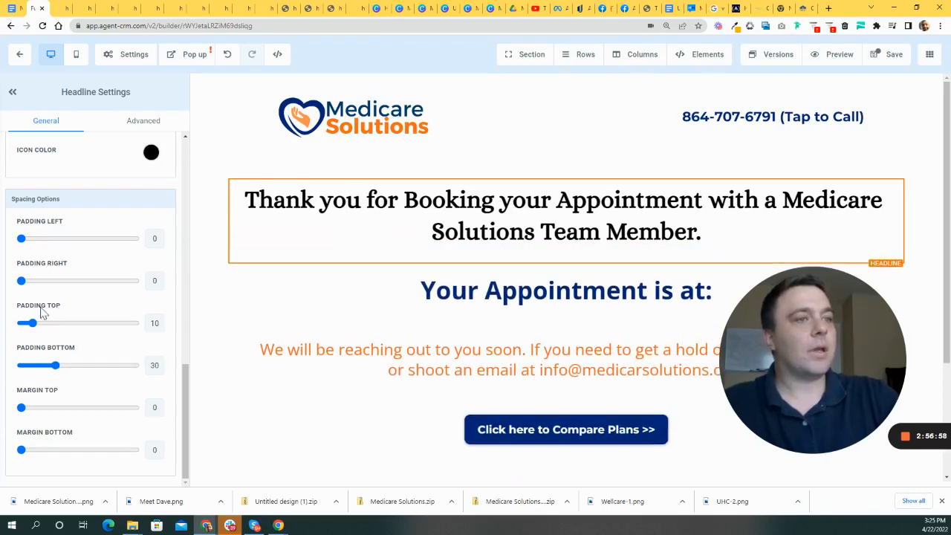
{"action": "left_click_drag", "start_coordinate": [34, 325], "coordinate": [58, 326]}
{"action": "scroll", "coordinate": [567, 371], "scroll_direction": "down", "scroll_amount": 3}
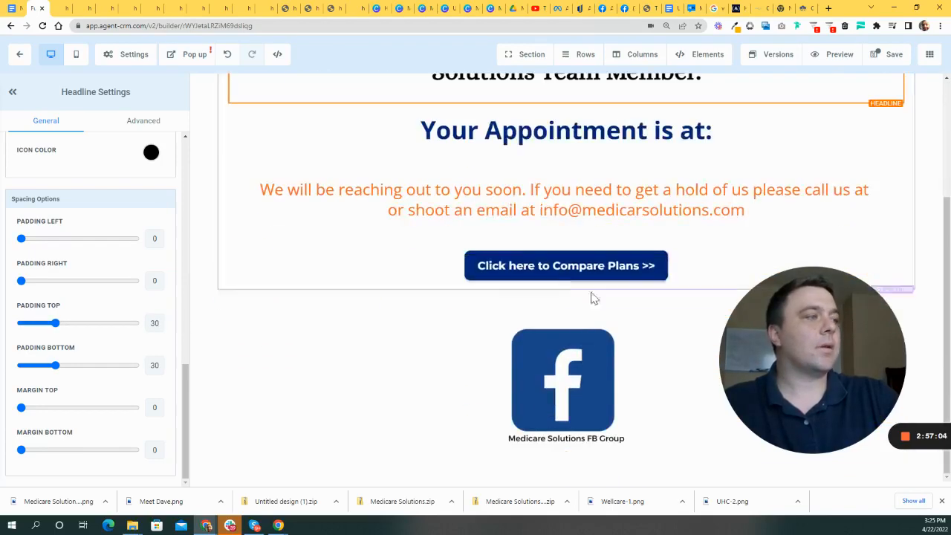
{"action": "scroll", "coordinate": [586, 297], "scroll_direction": "up", "scroll_amount": 3}
{"action": "left_click_drag", "start_coordinate": [766, 346], "coordinate": [800, 312]}
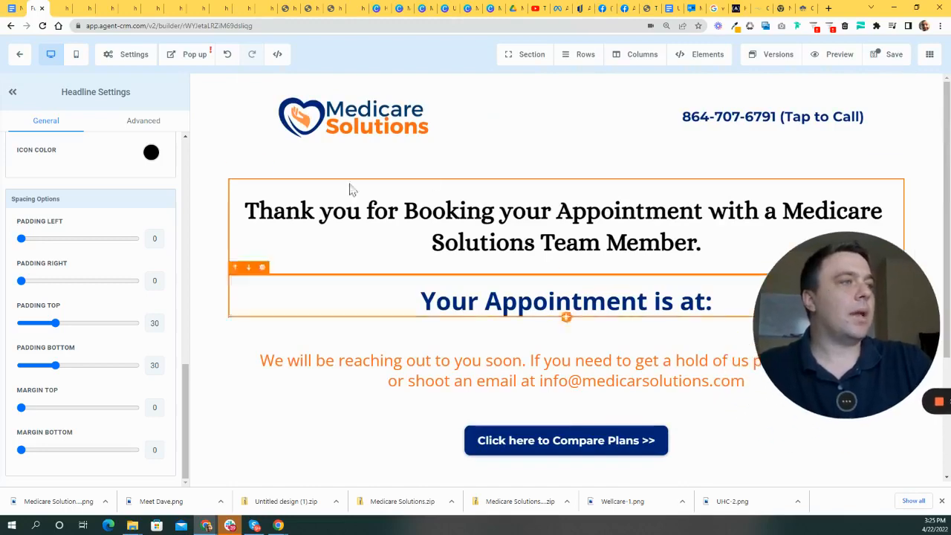
- Review the page, then check the thank-you and header sections' padding settings
{"action": "scroll", "coordinate": [720, 388], "scroll_direction": "down", "scroll_amount": 3}
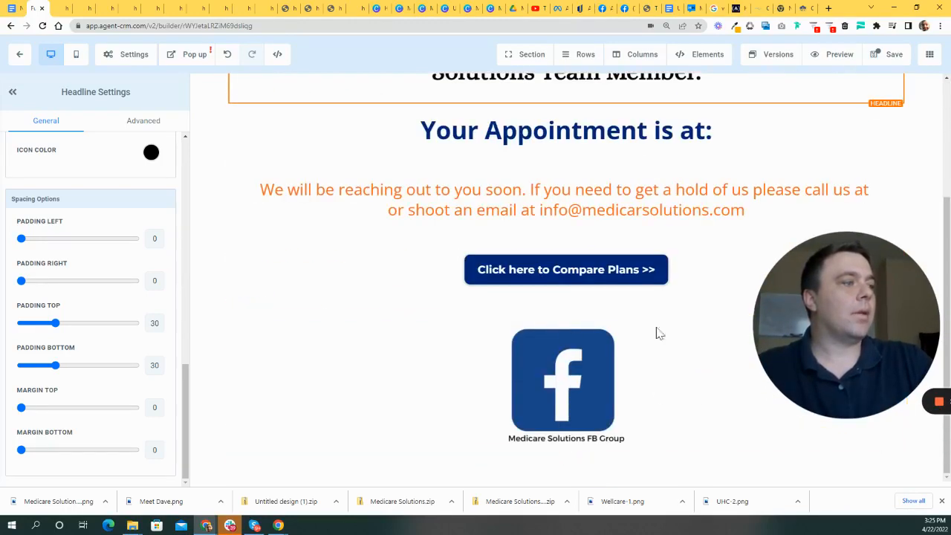
{"action": "scroll", "coordinate": [289, 297], "scroll_direction": "up", "scroll_amount": 3}
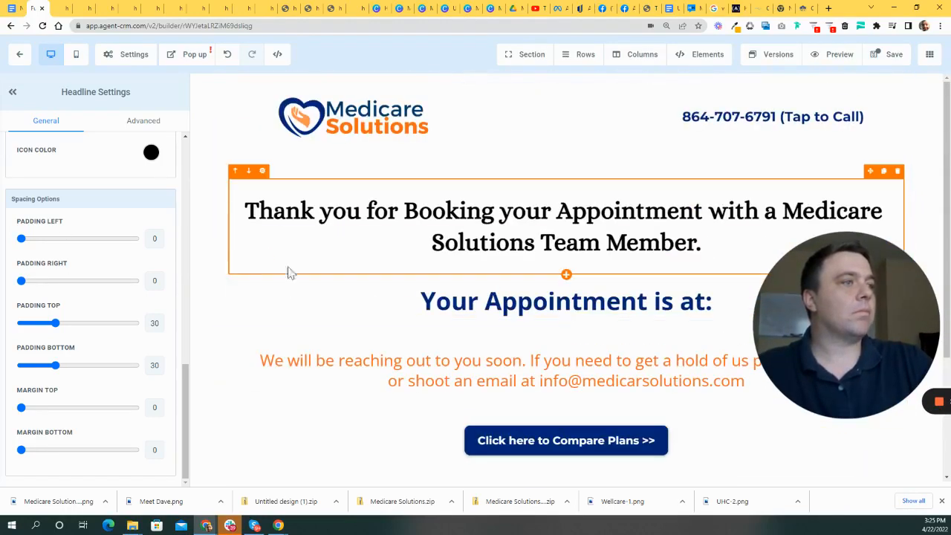
{"action": "scroll", "coordinate": [502, 326], "scroll_direction": "down", "scroll_amount": 3}
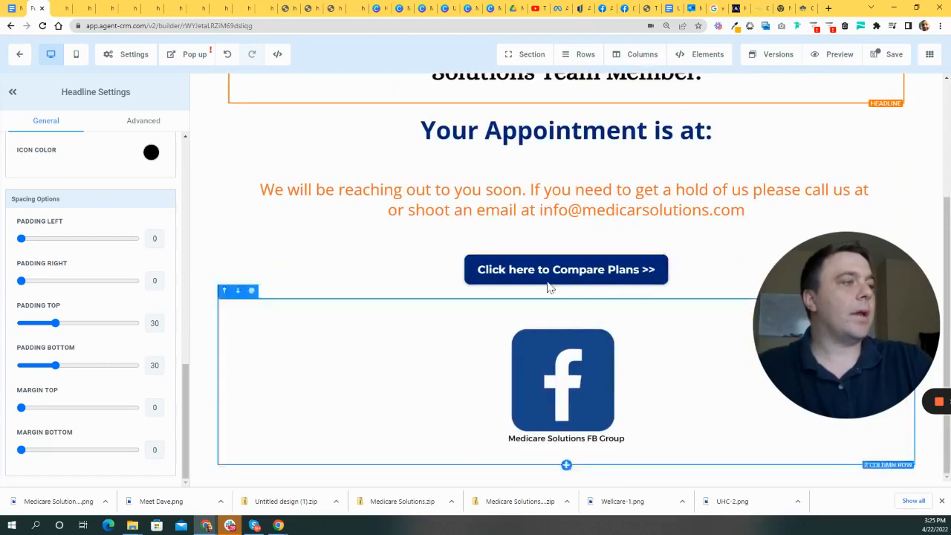
{"action": "scroll", "coordinate": [646, 252], "scroll_direction": "up", "scroll_amount": 3}
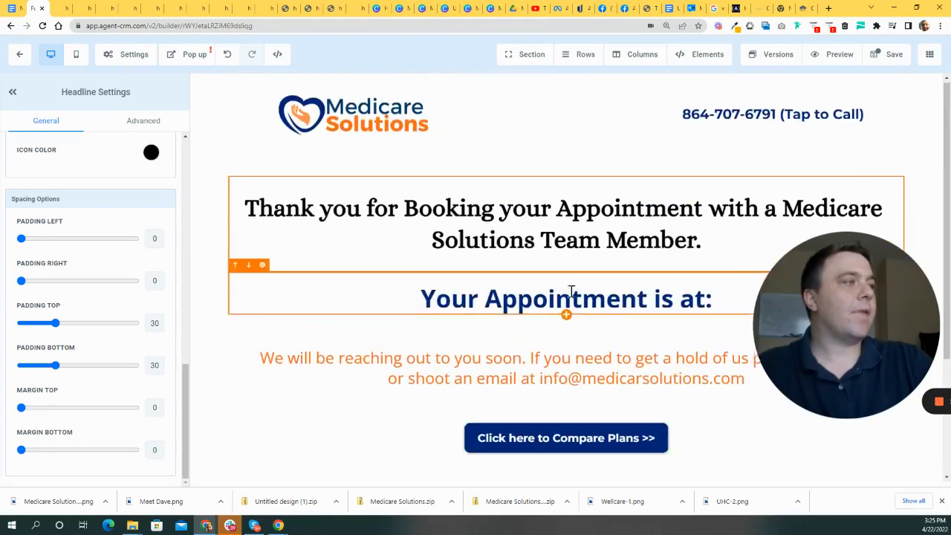
{"action": "scroll", "coordinate": [520, 275], "scroll_direction": "down", "scroll_amount": 3}
{"action": "scroll", "coordinate": [576, 205], "scroll_direction": "up", "scroll_amount": 3}
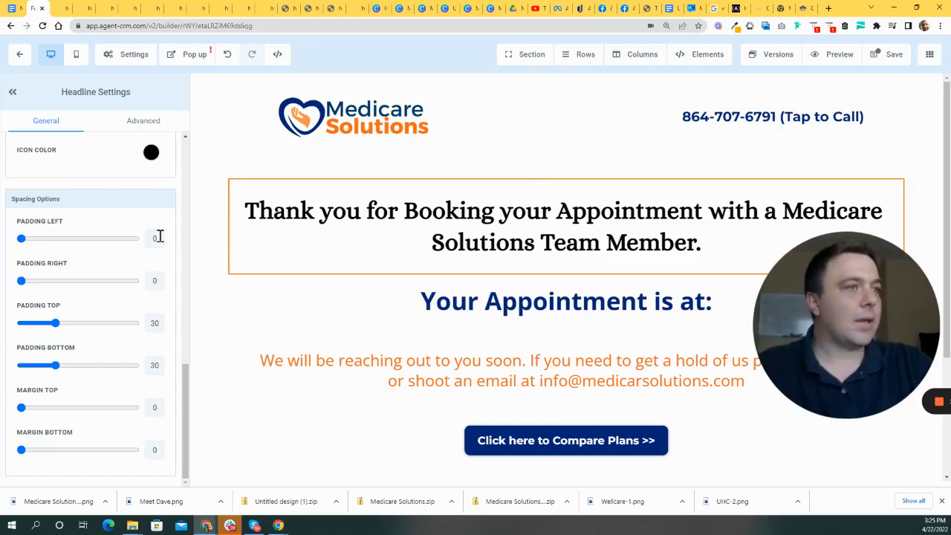
{"action": "left_click", "coordinate": [210, 227]}
{"action": "left_click", "coordinate": [230, 140]}
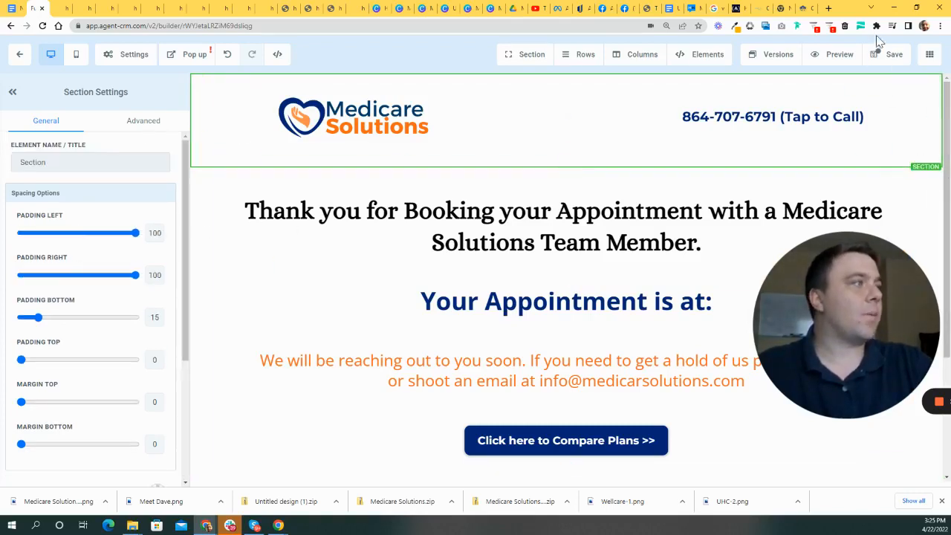
- Save the thank-you page, dismiss the SEO Meta Data panel, and return to the funnel overview
{"action": "left_click", "coordinate": [883, 59]}
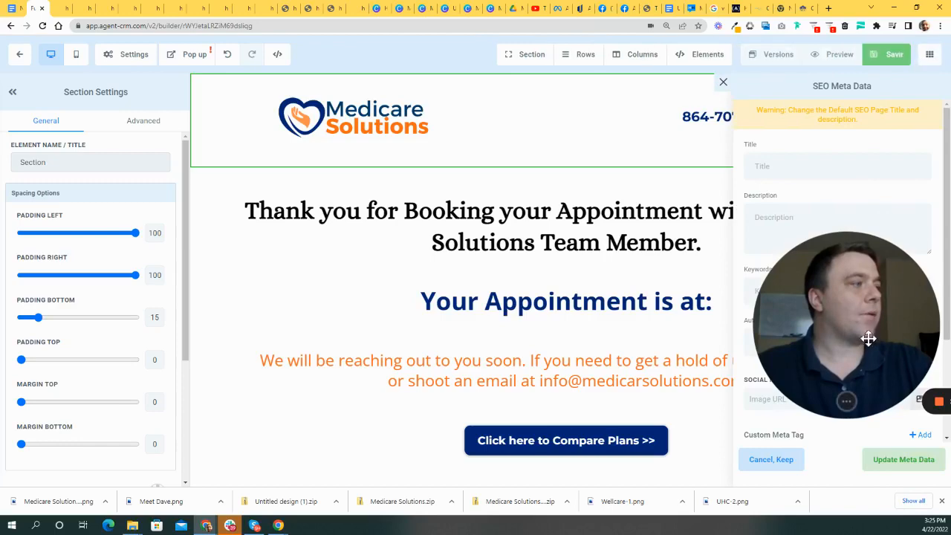
{"action": "left_click_drag", "start_coordinate": [869, 336], "coordinate": [896, 299]}
{"action": "scroll", "coordinate": [567, 431], "scroll_direction": "down", "scroll_amount": 3}
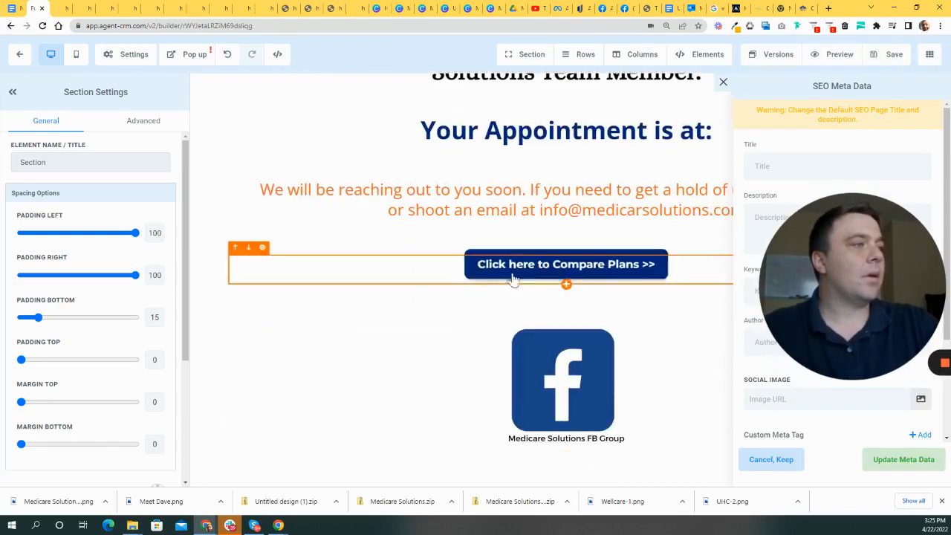
{"action": "scroll", "coordinate": [505, 278], "scroll_direction": "up", "scroll_amount": 3}
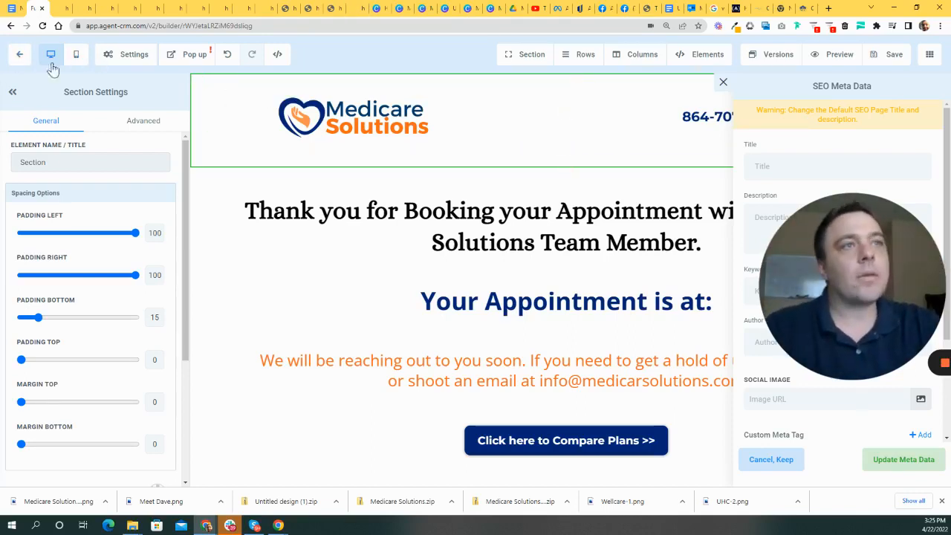
{"action": "left_click", "coordinate": [18, 58]}
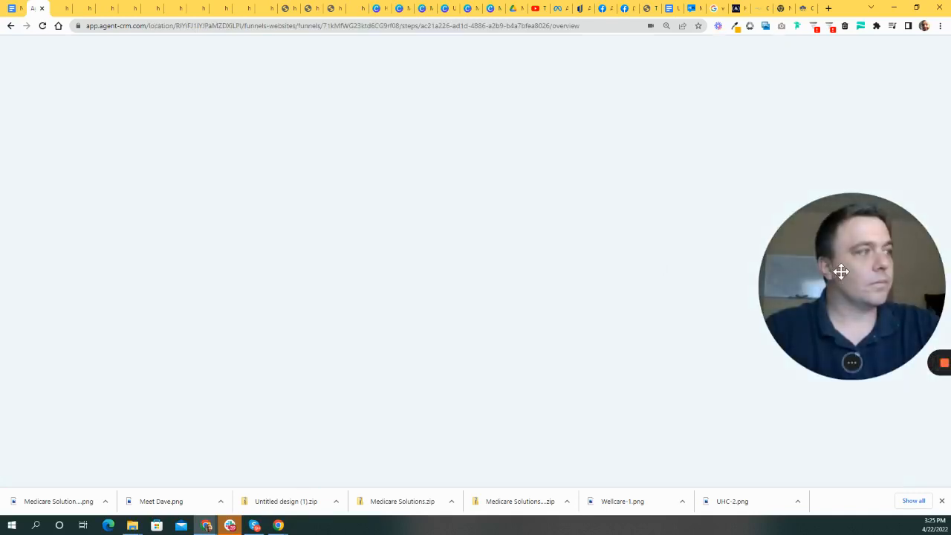
- Rename the step Medicare Booking Consultation Confirmation with path /newtomedicare-booking-confirmation
{"action": "left_click_drag", "start_coordinate": [853, 267], "coordinate": [706, 332]}
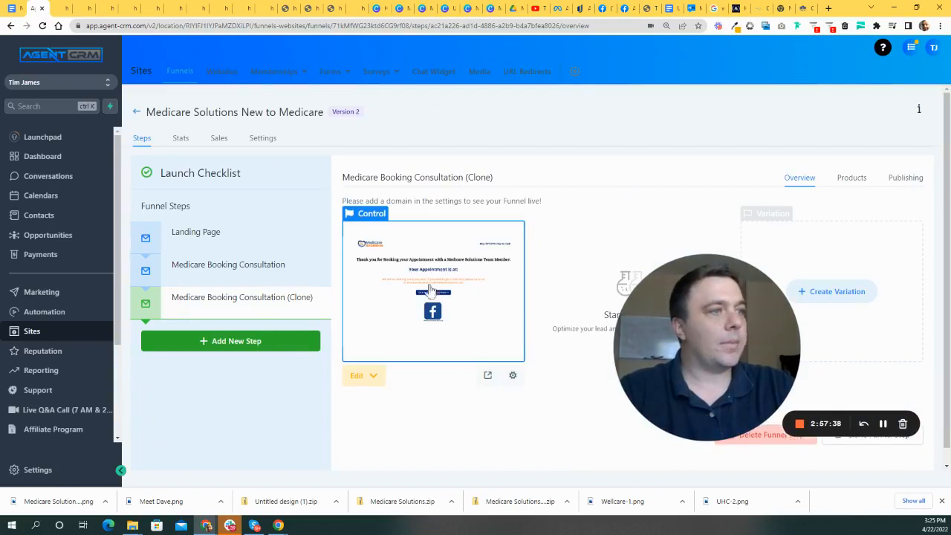
{"action": "left_click_drag", "start_coordinate": [741, 366], "coordinate": [439, 409]}
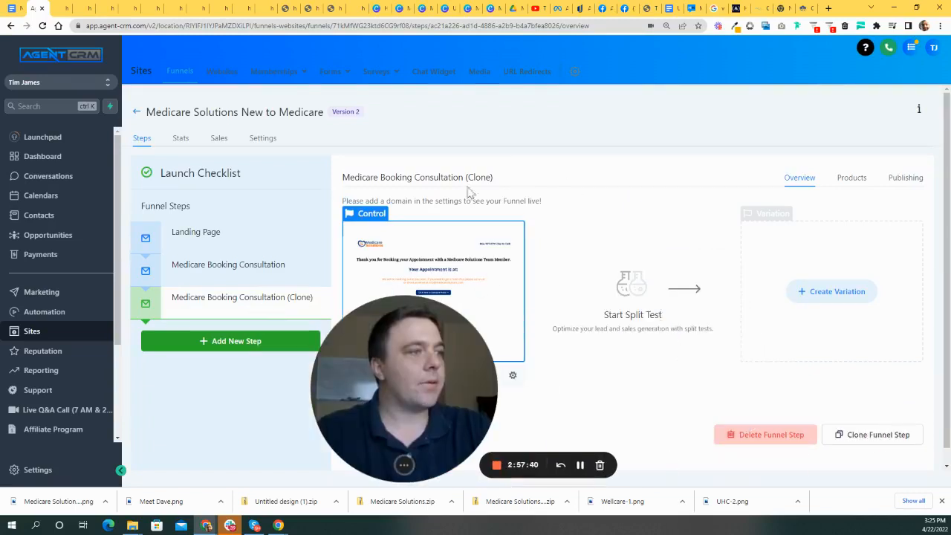
{"action": "left_click", "coordinate": [904, 178]}
{"action": "left_click_drag", "start_coordinate": [441, 373], "coordinate": [498, 374]}
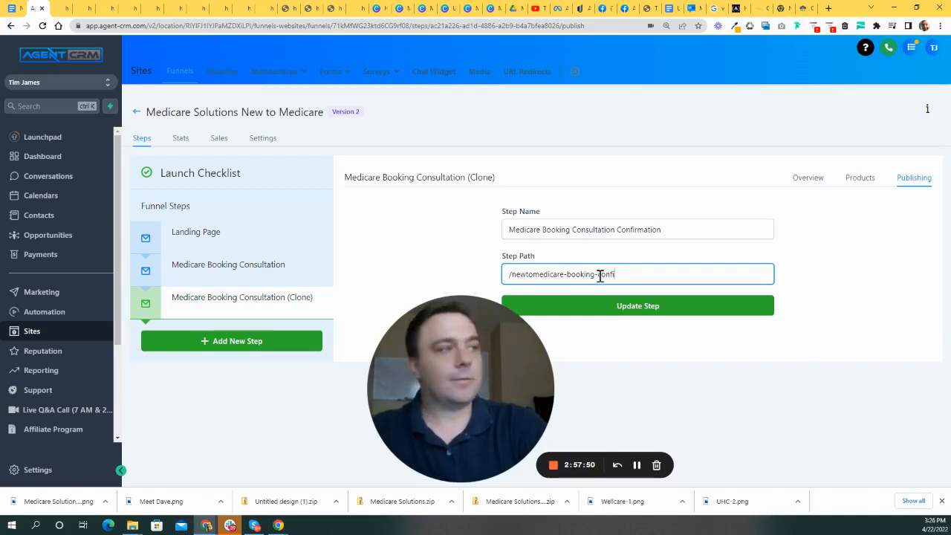
{"action": "left_click", "coordinate": [706, 310]}
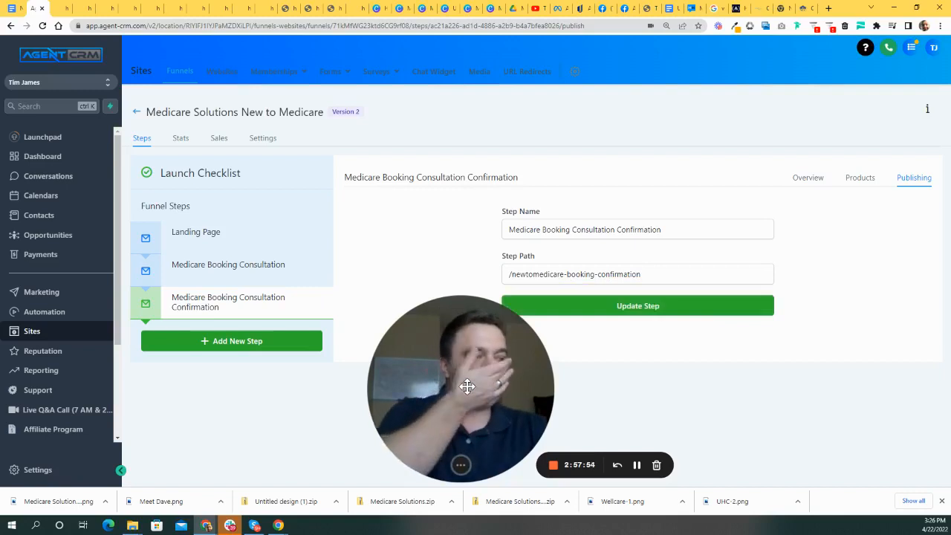
- Open the Landing Page step's preview in a new tab
{"action": "left_click", "coordinate": [205, 236]}
{"action": "left_click_drag", "start_coordinate": [486, 374], "coordinate": [194, 254]}
{"action": "left_click_drag", "start_coordinate": [245, 277], "coordinate": [272, 350]}
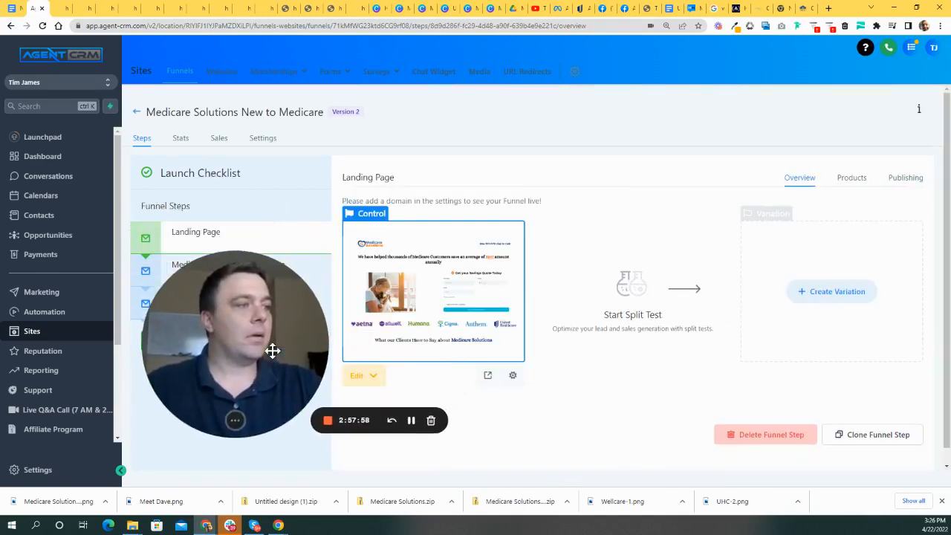
{"action": "left_click", "coordinate": [488, 375]}
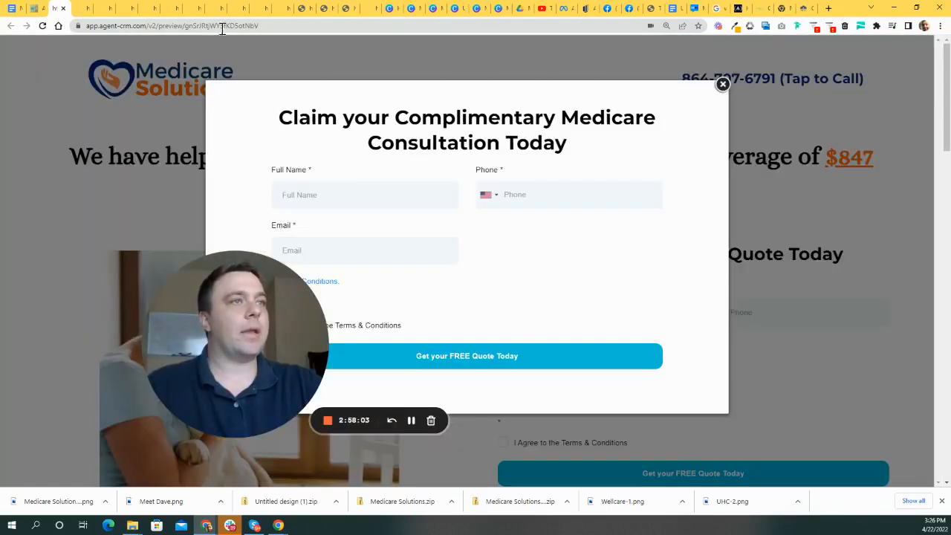
- Close the exit-intent consultation pop-up and scroll through the landing page preview
{"action": "left_click", "coordinate": [221, 26]}
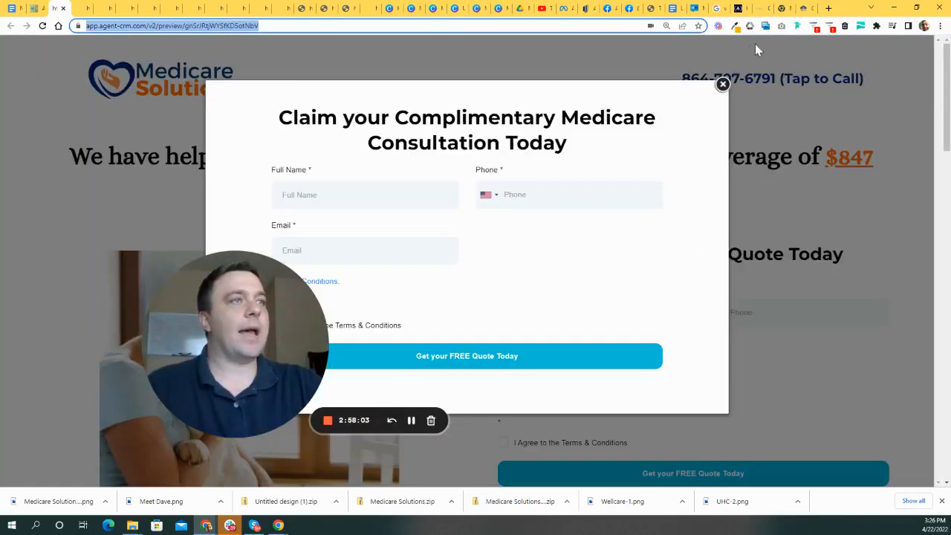
{"action": "left_click", "coordinate": [722, 85]}
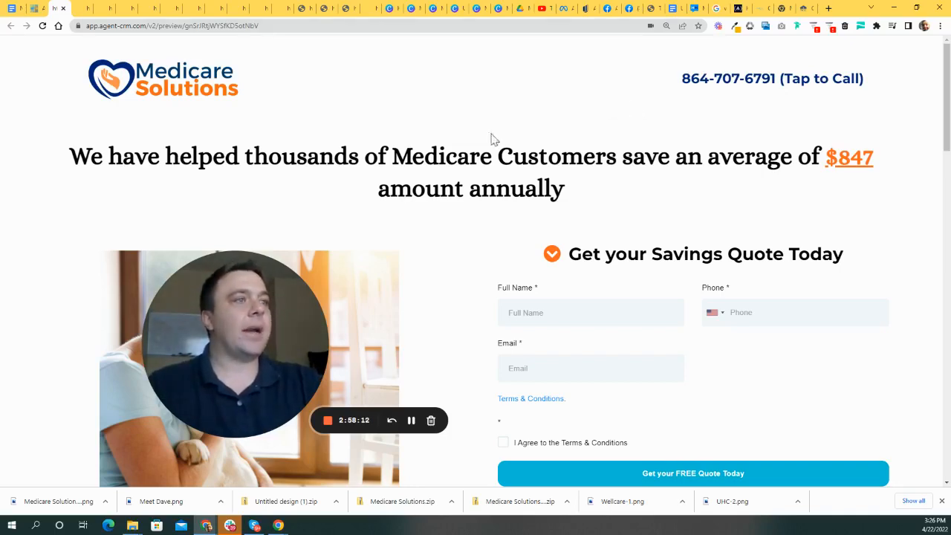
{"action": "scroll", "coordinate": [509, 134], "scroll_direction": "down", "scroll_amount": 7}
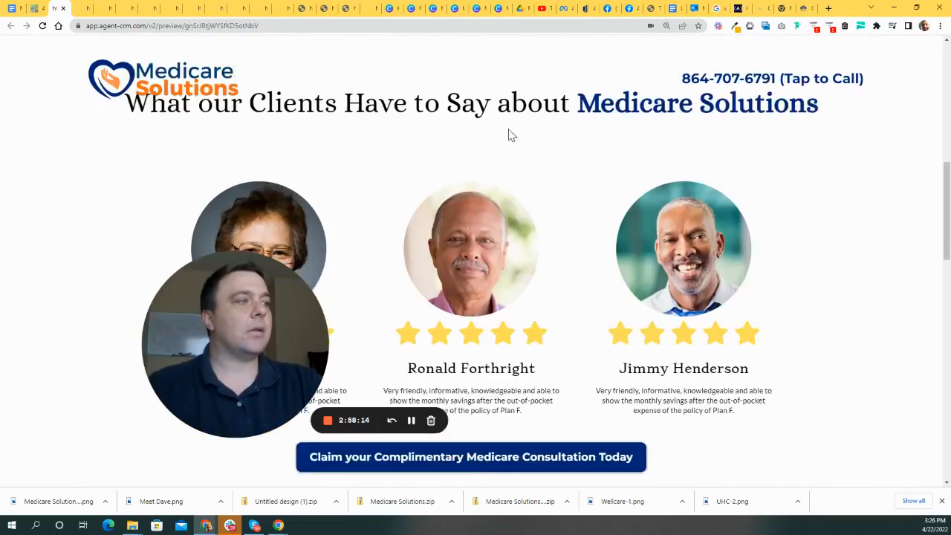
{"action": "scroll", "coordinate": [511, 149], "scroll_direction": "down", "scroll_amount": 8}
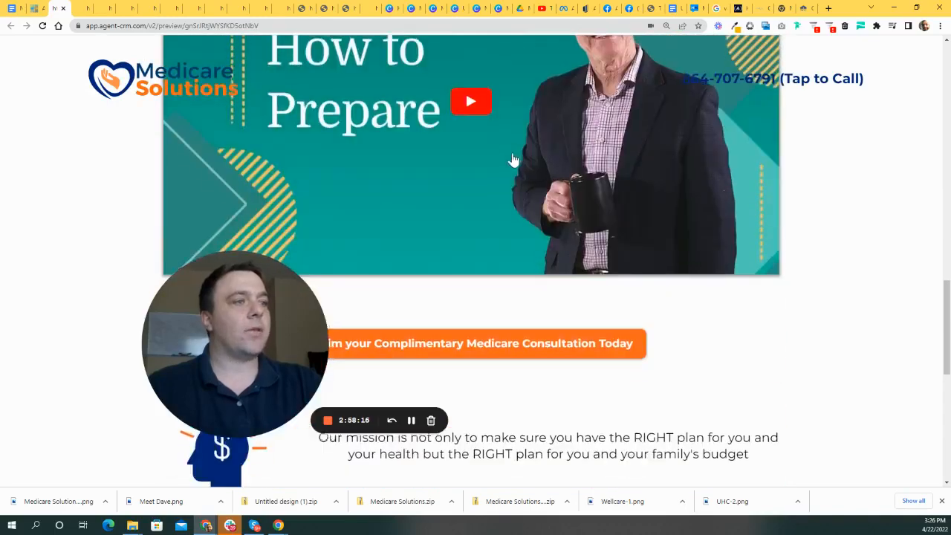
{"action": "scroll", "coordinate": [511, 148], "scroll_direction": "up", "scroll_amount": 15}
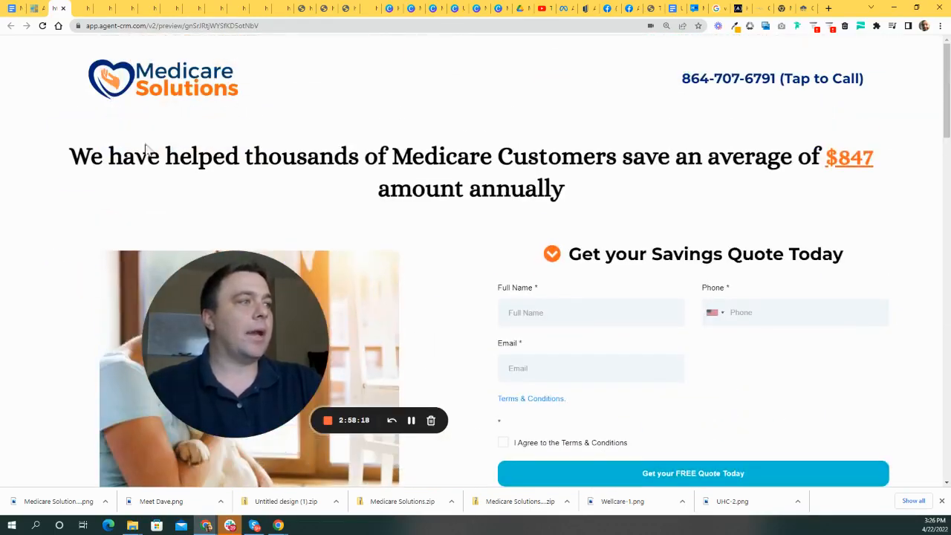
{"action": "scroll", "coordinate": [325, 144], "scroll_direction": "down", "scroll_amount": 5}
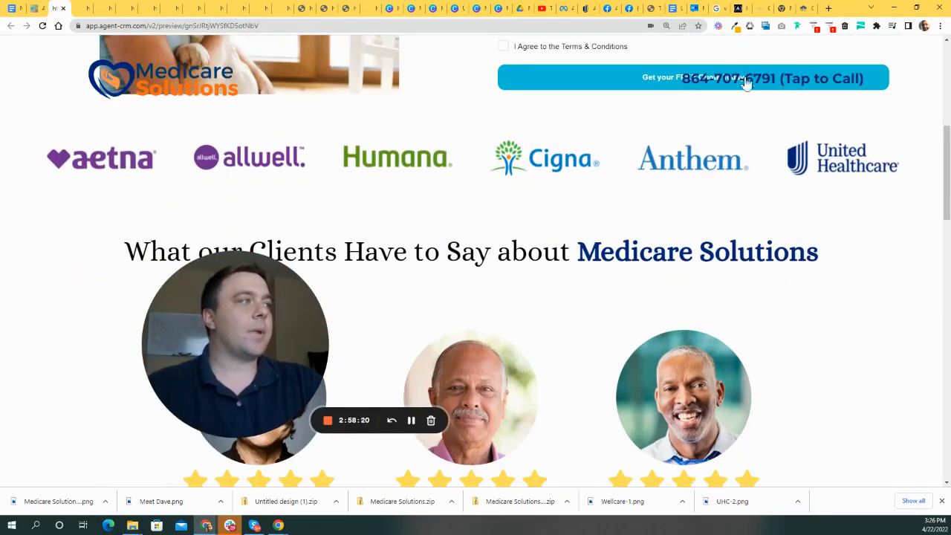
{"action": "scroll", "coordinate": [595, 191], "scroll_direction": "up", "scroll_amount": 4}
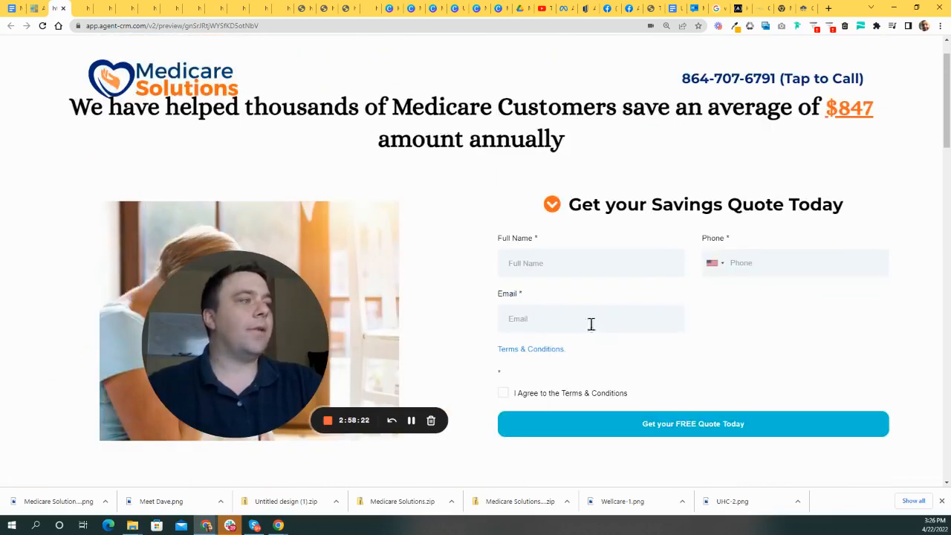
{"action": "scroll", "coordinate": [524, 310], "scroll_direction": "down", "scroll_amount": 2}
{"action": "scroll", "coordinate": [641, 271], "scroll_direction": "down", "scroll_amount": 8}
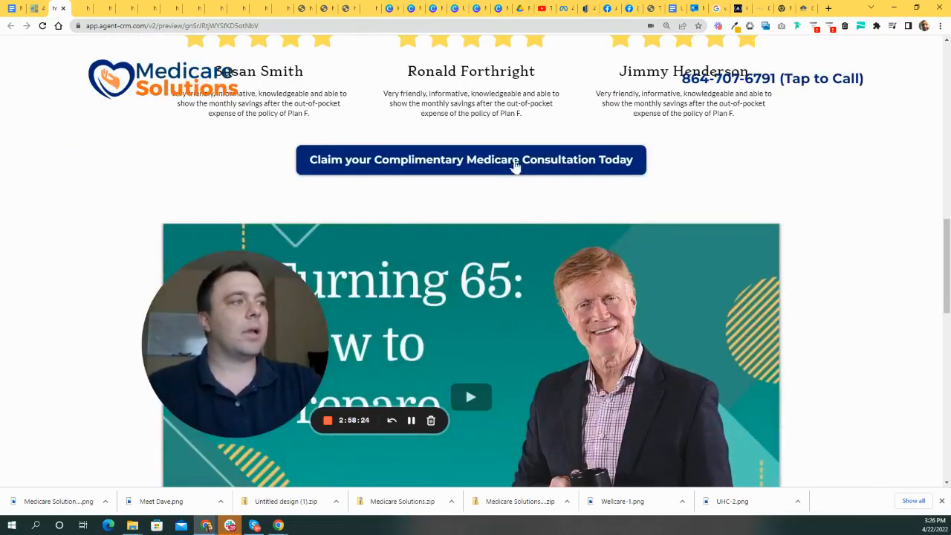
- Test both consultation buttons' quote form pop-ups, closing each afterward
{"action": "left_click", "coordinate": [515, 170]}
{"action": "left_click", "coordinate": [722, 85]}
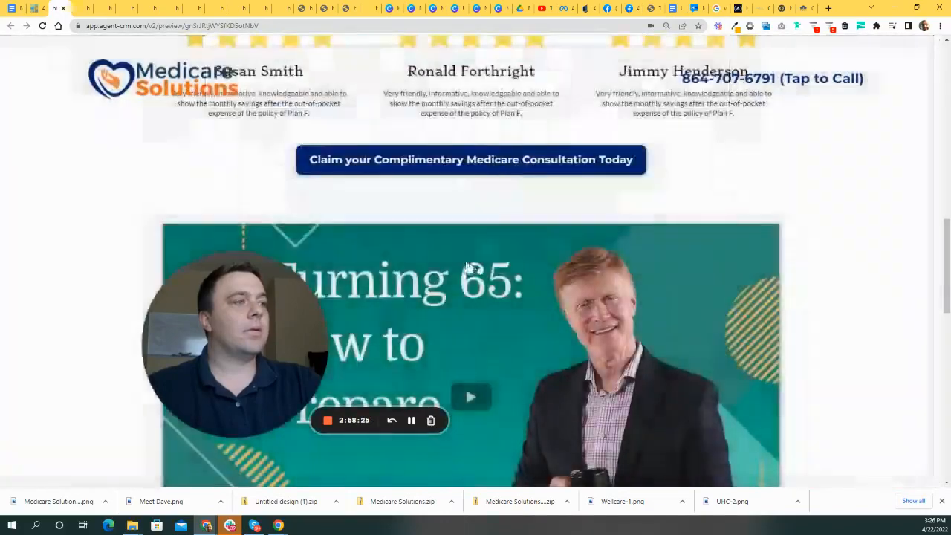
{"action": "scroll", "coordinate": [498, 265], "scroll_direction": "down", "scroll_amount": 10}
{"action": "left_click", "coordinate": [497, 345]}
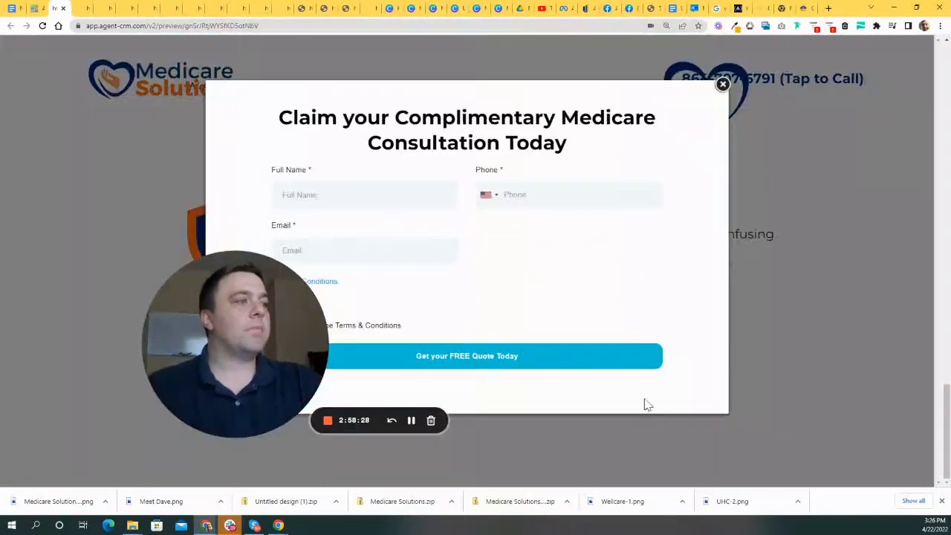
{"action": "left_click", "coordinate": [722, 85]}
{"action": "scroll", "coordinate": [646, 282], "scroll_direction": "up", "scroll_amount": 12}
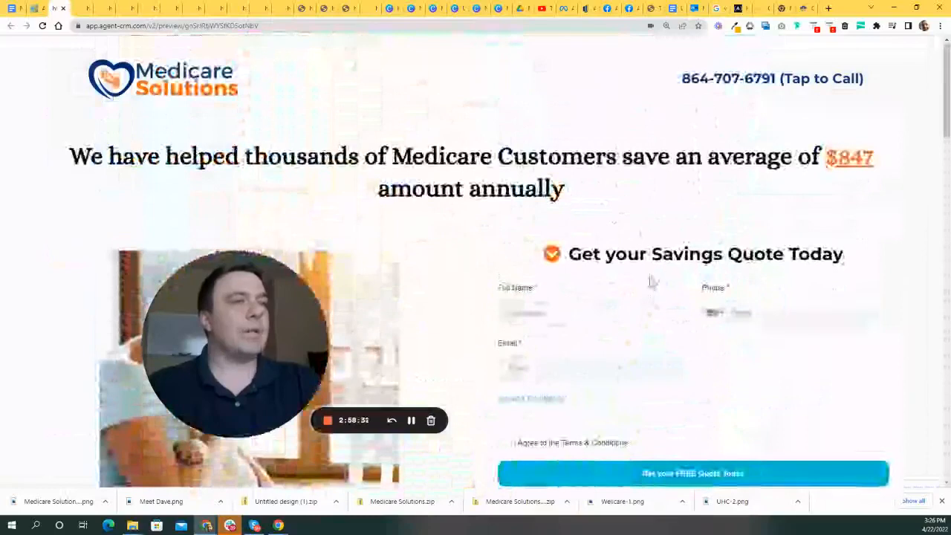
- Return to the Get your Savings Quote Today form and select the Full Name field
{"action": "left_click_drag", "start_coordinate": [312, 354], "coordinate": [165, 290]}
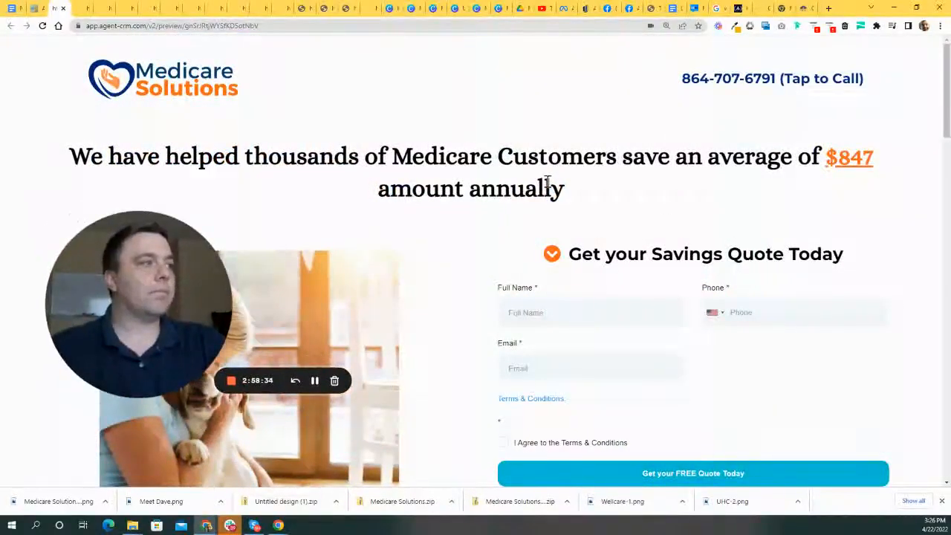
{"action": "scroll", "coordinate": [545, 215], "scroll_direction": "down", "scroll_amount": 1}
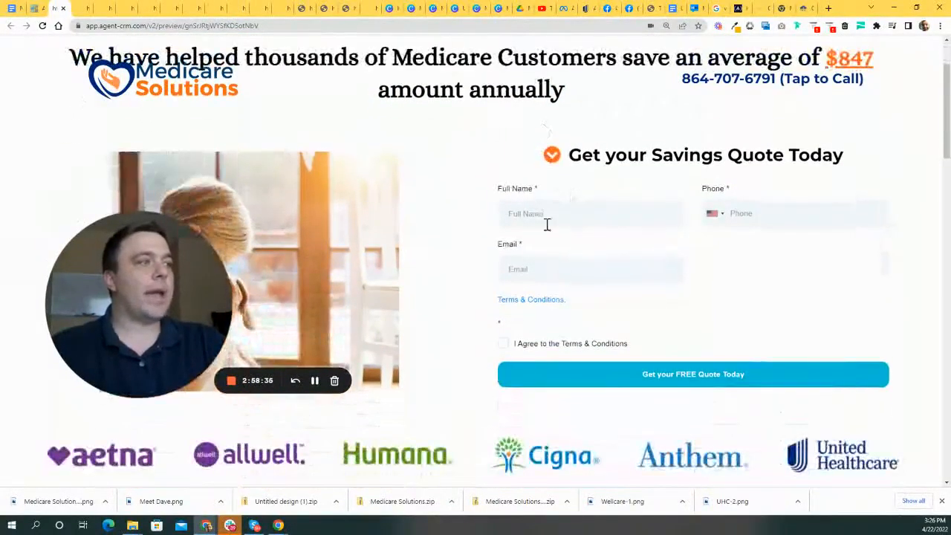
{"action": "scroll", "coordinate": [463, 257], "scroll_direction": "down", "scroll_amount": 8}
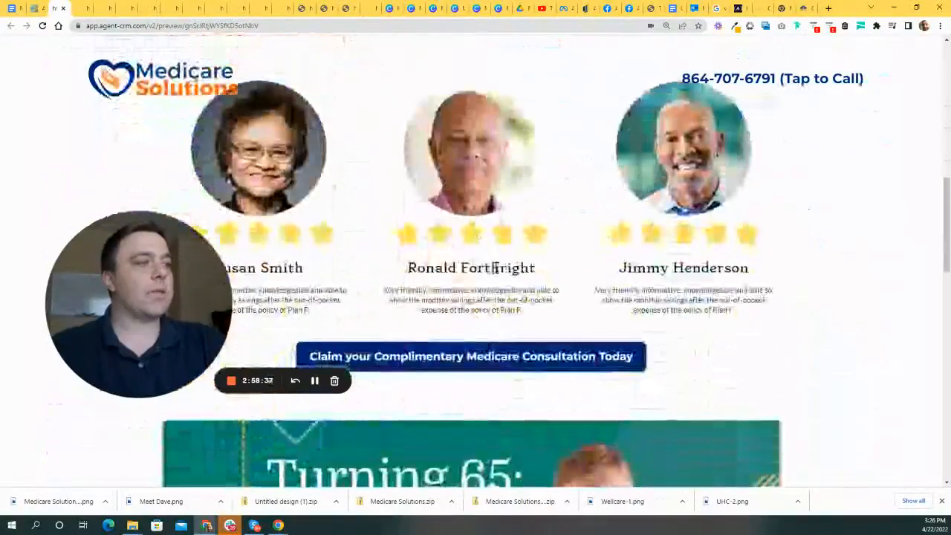
{"action": "scroll", "coordinate": [533, 280], "scroll_direction": "up", "scroll_amount": 10}
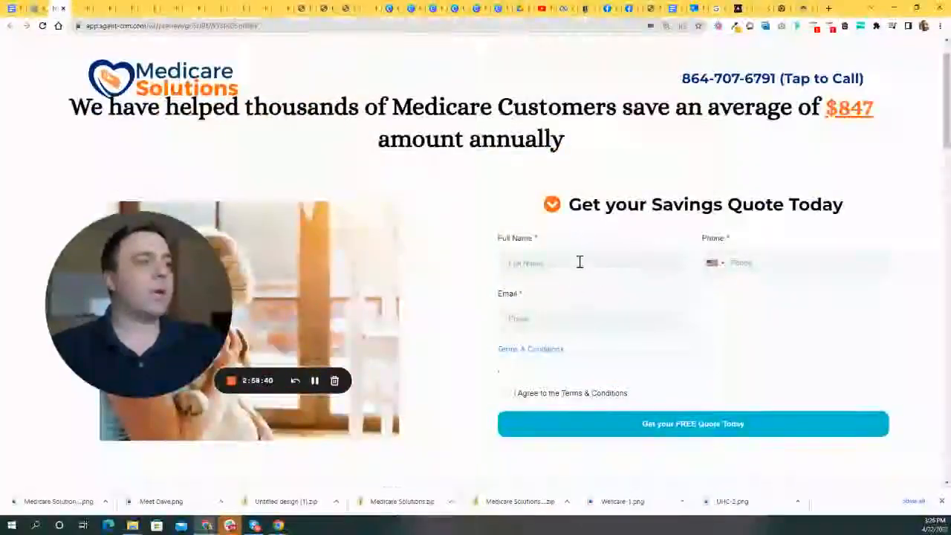
{"action": "left_click", "coordinate": [578, 262]}
- Autofill the quote form with test details, accept the Terms, and submit it
{"action": "left_click", "coordinate": [528, 221]}
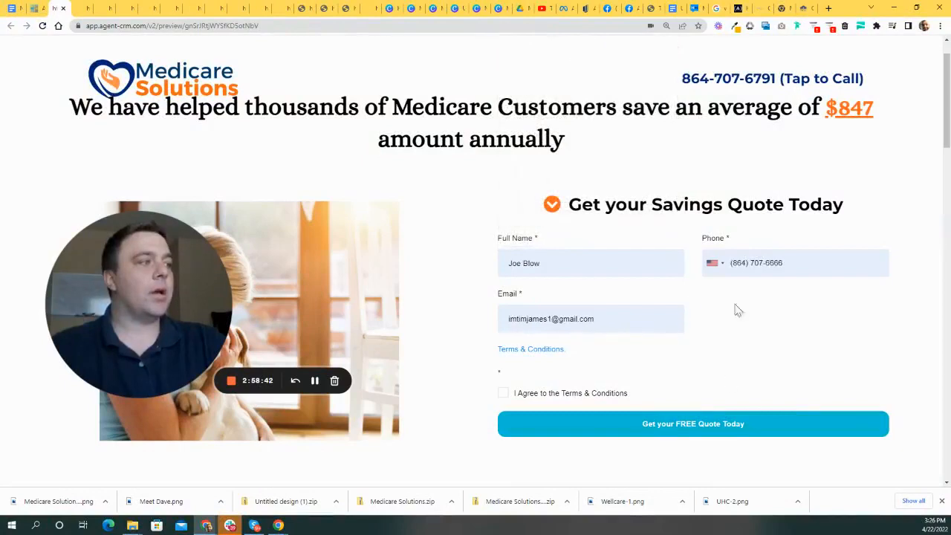
{"action": "scroll", "coordinate": [507, 306], "scroll_direction": "down", "scroll_amount": 2}
{"action": "left_click", "coordinate": [503, 296]}
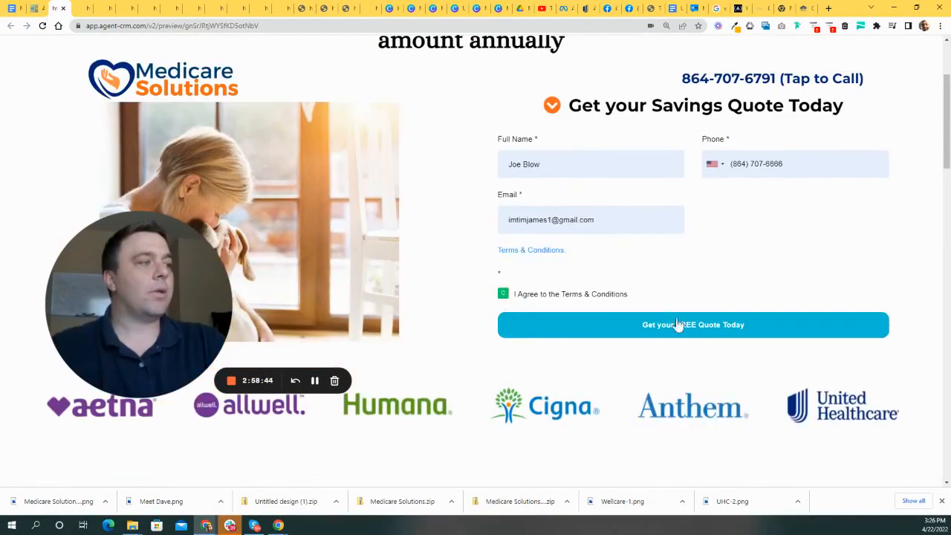
{"action": "left_click", "coordinate": [704, 331]}
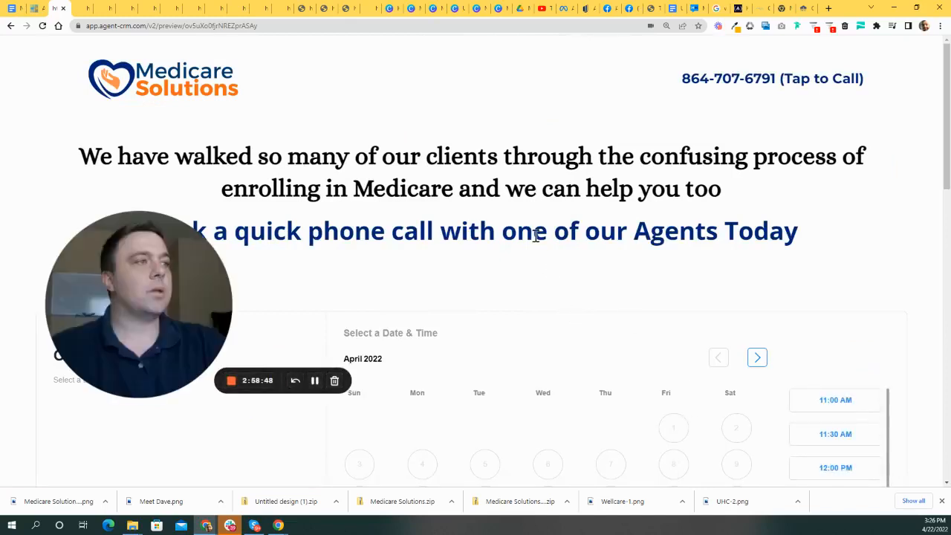
- Pick Mon, Apr 25 at 12:00 PM on the Onboarding Call calendar and continue
{"action": "left_click_drag", "start_coordinate": [185, 292], "coordinate": [144, 273]}
{"action": "scroll", "coordinate": [563, 227], "scroll_direction": "down", "scroll_amount": 1}
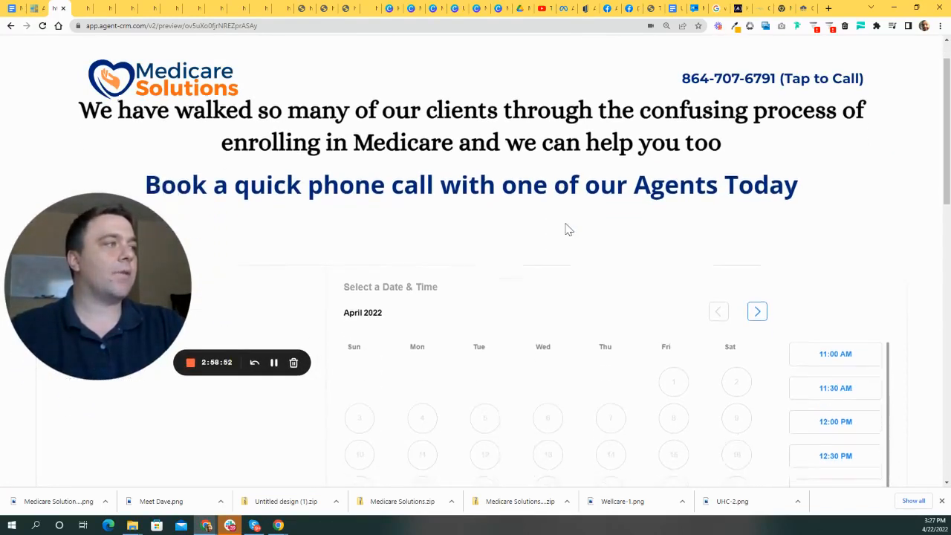
{"action": "scroll", "coordinate": [545, 205], "scroll_direction": "up", "scroll_amount": 1}
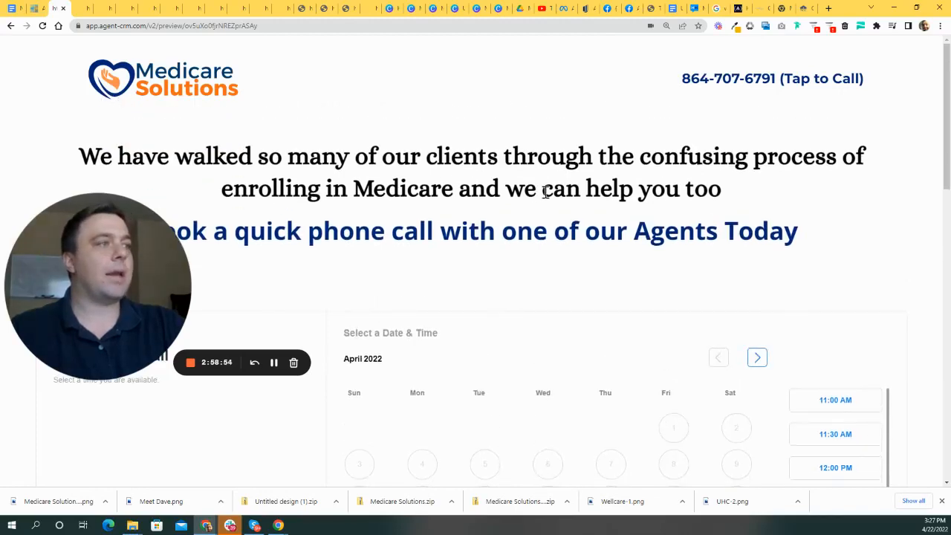
{"action": "scroll", "coordinate": [544, 192], "scroll_direction": "down", "scroll_amount": 1}
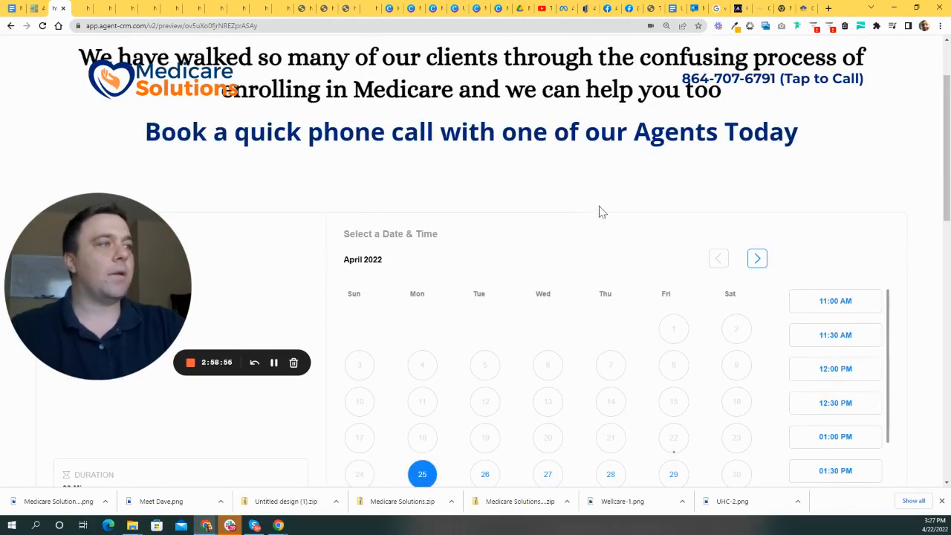
{"action": "scroll", "coordinate": [400, 131], "scroll_direction": "down", "scroll_amount": 1}
{"action": "scroll", "coordinate": [628, 170], "scroll_direction": "up", "scroll_amount": 2}
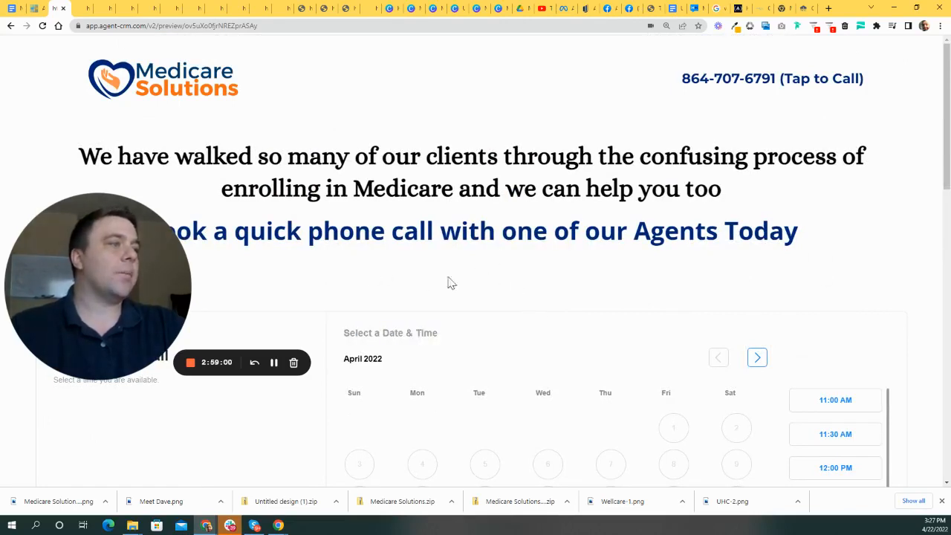
{"action": "scroll", "coordinate": [505, 261], "scroll_direction": "down", "scroll_amount": 3}
{"action": "left_click_drag", "start_coordinate": [89, 251], "coordinate": [167, 212]}
{"action": "scroll", "coordinate": [516, 255], "scroll_direction": "down", "scroll_amount": 3}
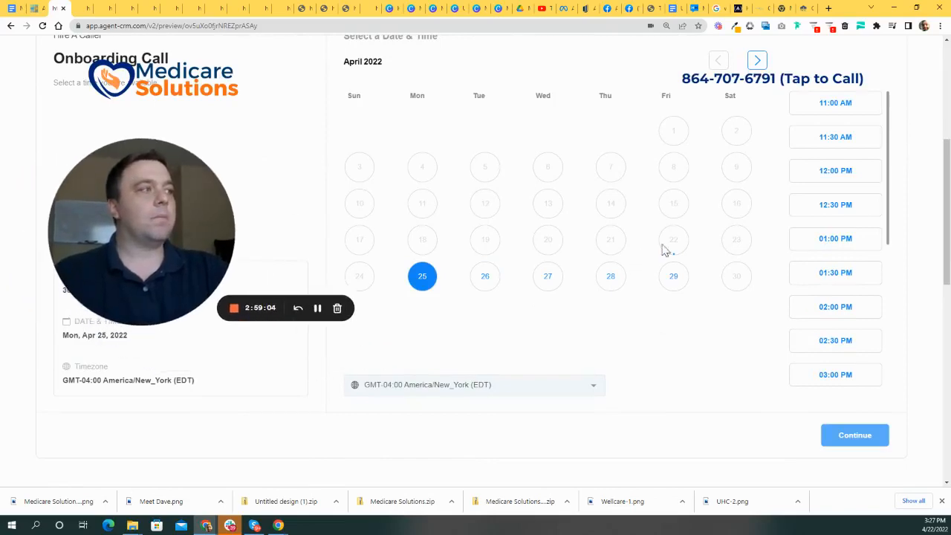
{"action": "scroll", "coordinate": [751, 282], "scroll_direction": "up", "scroll_amount": 2}
{"action": "scroll", "coordinate": [831, 282], "scroll_direction": "down", "scroll_amount": 1}
{"action": "left_click", "coordinate": [842, 231]}
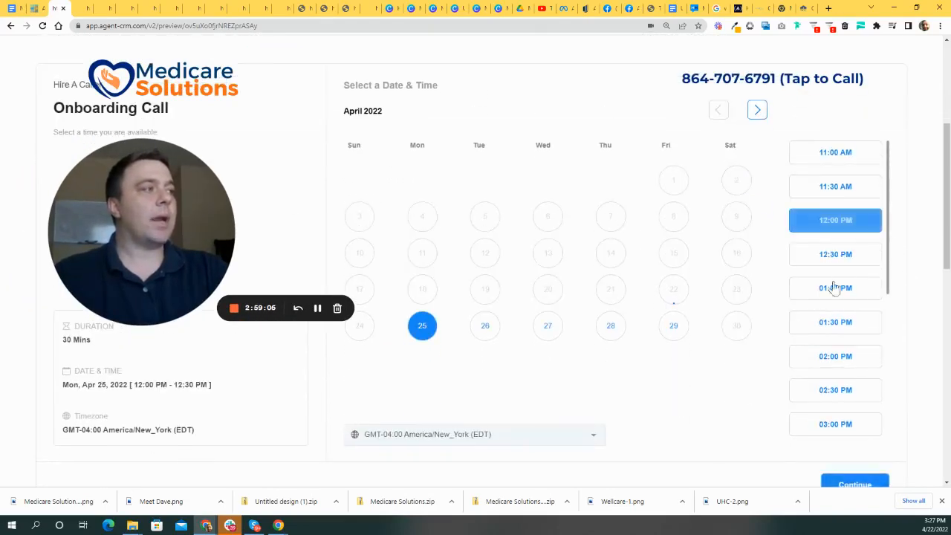
{"action": "scroll", "coordinate": [661, 333], "scroll_direction": "down", "scroll_amount": 5}
{"action": "left_click", "coordinate": [854, 237]}
- Autofill the booking contact details with saved test data and schedule the meeting
{"action": "left_click_drag", "start_coordinate": [223, 255], "coordinate": [195, 359]}
{"action": "scroll", "coordinate": [735, 190], "scroll_direction": "up", "scroll_amount": 5}
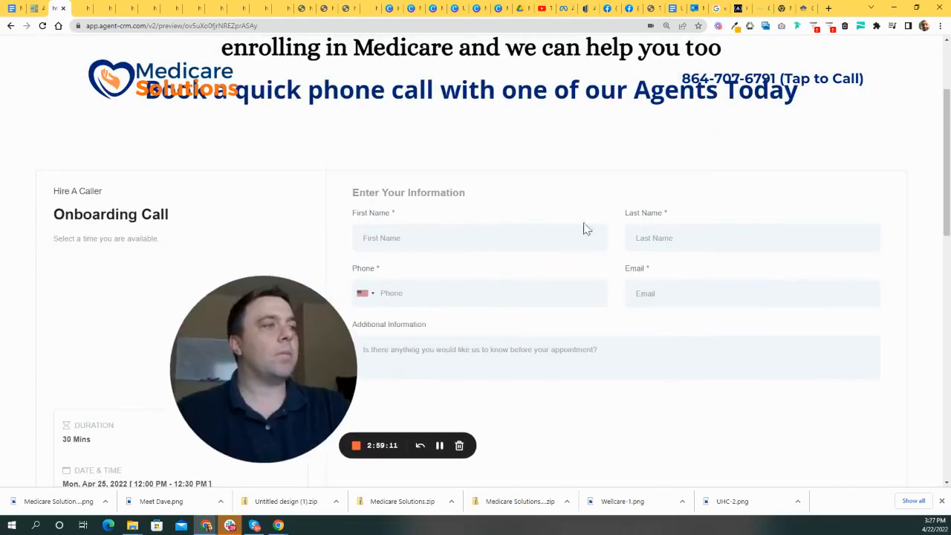
{"action": "left_click", "coordinate": [465, 235]}
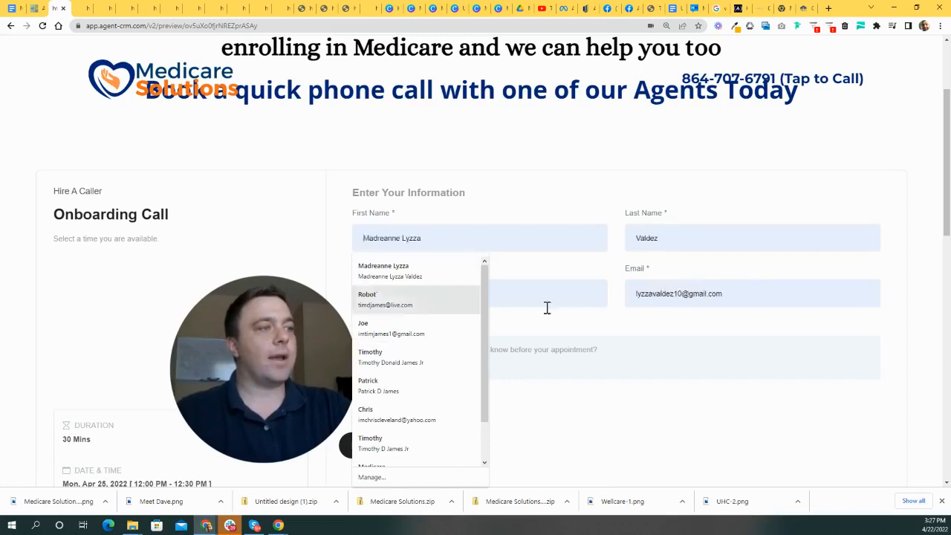
{"action": "left_click", "coordinate": [498, 219]}
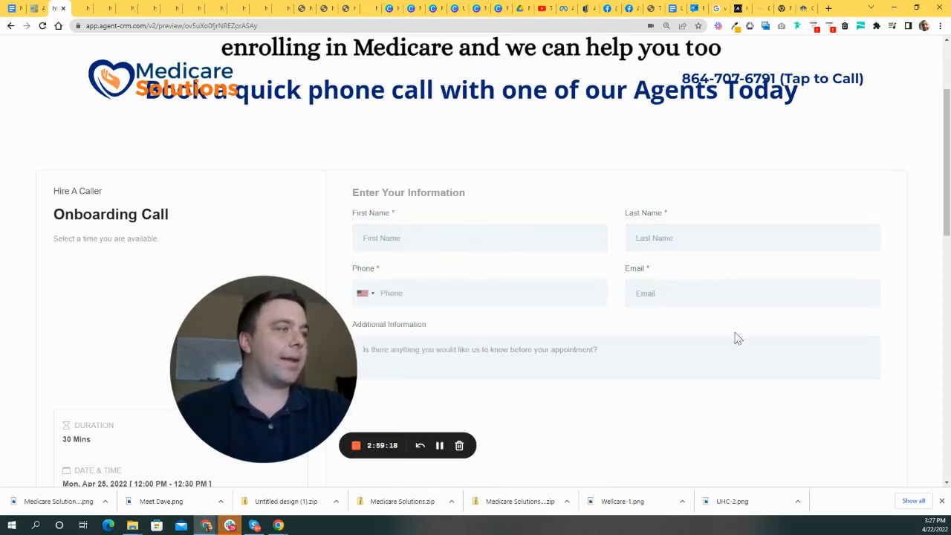
{"action": "left_click_drag", "start_coordinate": [329, 342], "coordinate": [260, 306]}
{"action": "scroll", "coordinate": [679, 294], "scroll_direction": "down", "scroll_amount": 5}
{"action": "scroll", "coordinate": [773, 215], "scroll_direction": "up", "scroll_amount": 3}
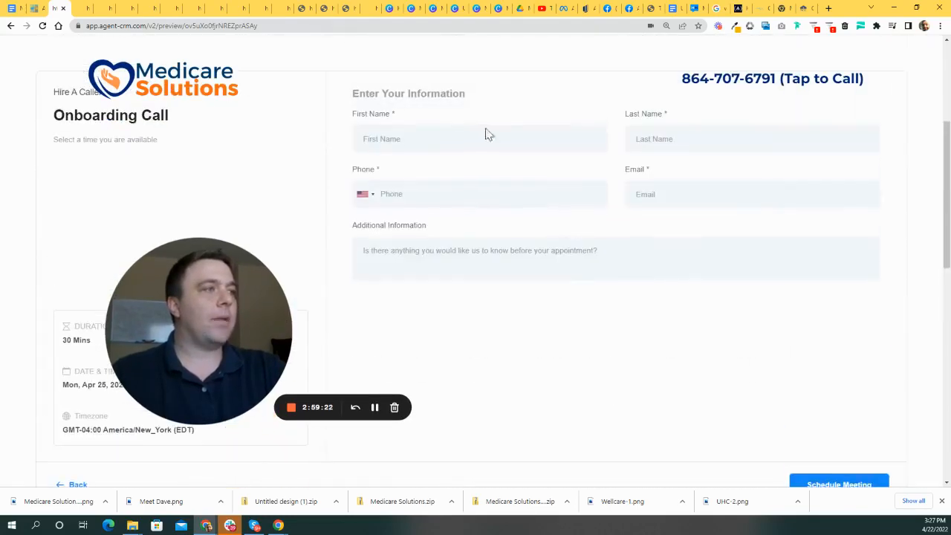
{"action": "left_click", "coordinate": [440, 143]}
{"action": "left_click", "coordinate": [411, 233]}
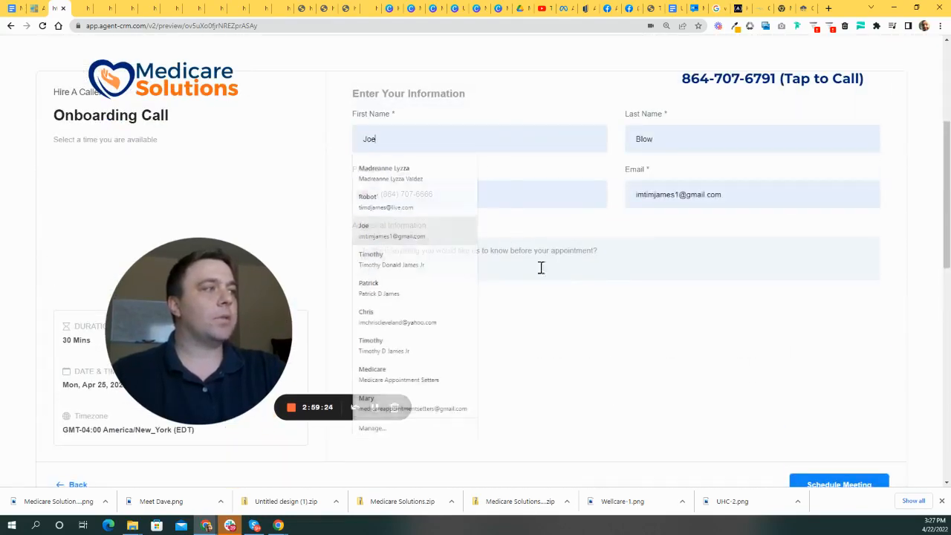
{"action": "scroll", "coordinate": [743, 326], "scroll_direction": "down", "scroll_amount": 2}
{"action": "left_click", "coordinate": [835, 342]}
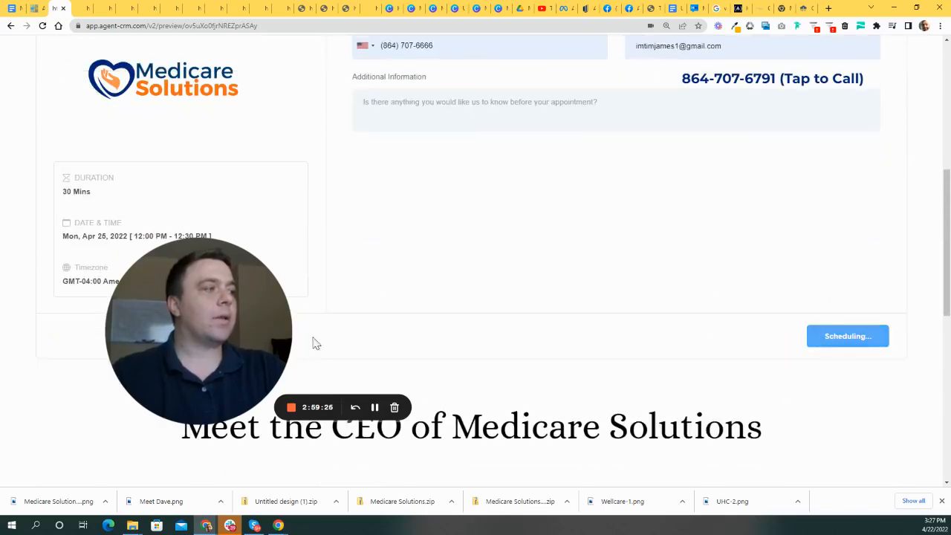
{"action": "left_click_drag", "start_coordinate": [242, 329], "coordinate": [315, 329]}
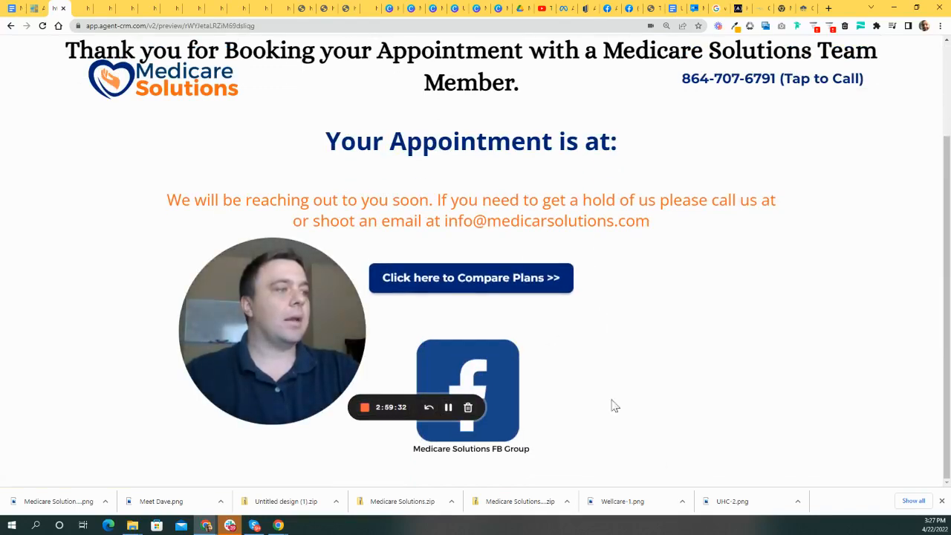
- Review the thank-you page showing the Click here to Compare Plans button
{"action": "scroll", "coordinate": [646, 341], "scroll_direction": "up", "scroll_amount": 2}
{"action": "scroll", "coordinate": [331, 188], "scroll_direction": "down", "scroll_amount": 2}
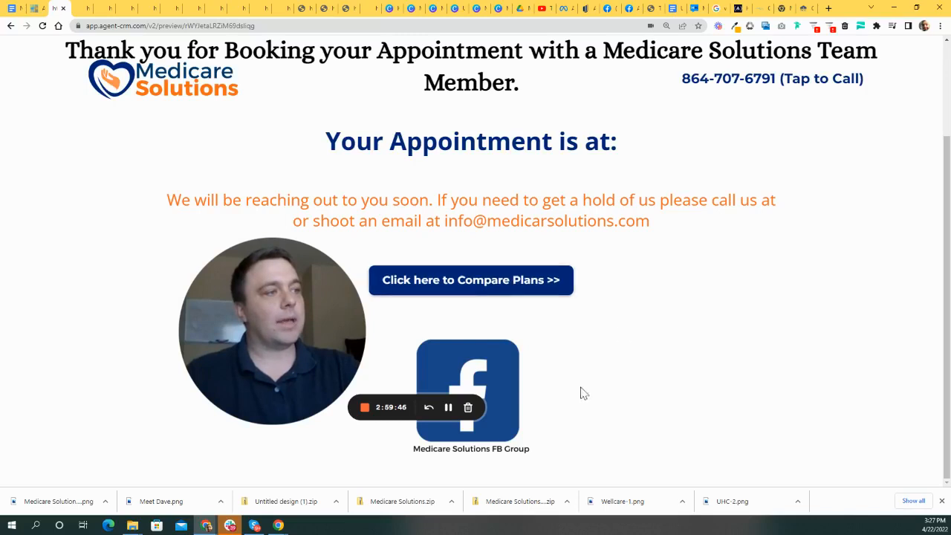
{"action": "scroll", "coordinate": [545, 312], "scroll_direction": "up", "scroll_amount": 2}
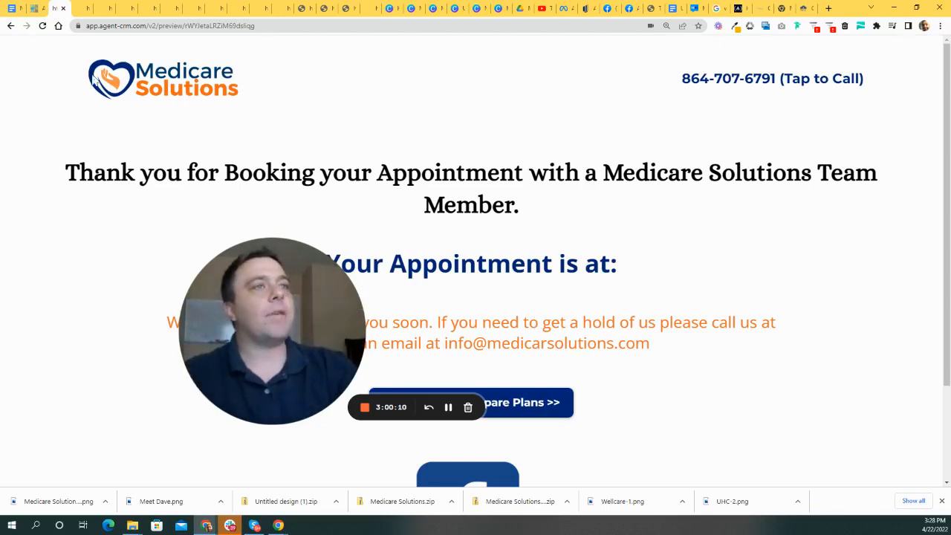
{"action": "left_click_drag", "start_coordinate": [288, 275], "coordinate": [362, 288]}
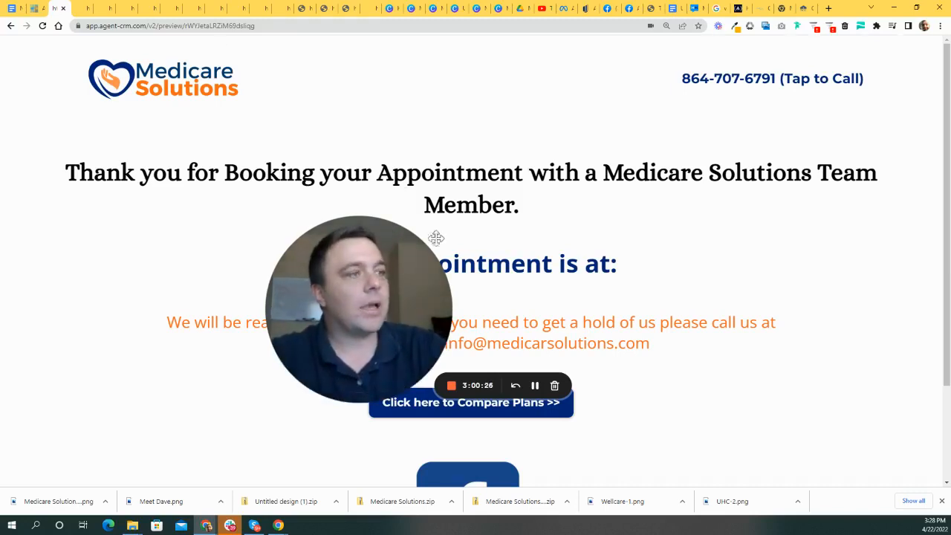
{"action": "left_click_drag", "start_coordinate": [397, 228], "coordinate": [382, 131]}
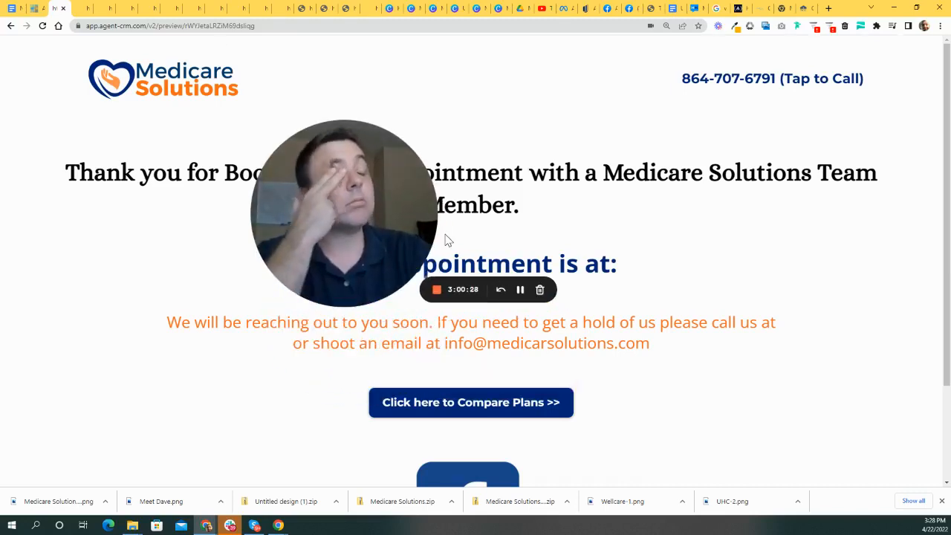
{"action": "left_click_drag", "start_coordinate": [355, 223], "coordinate": [370, 200]}
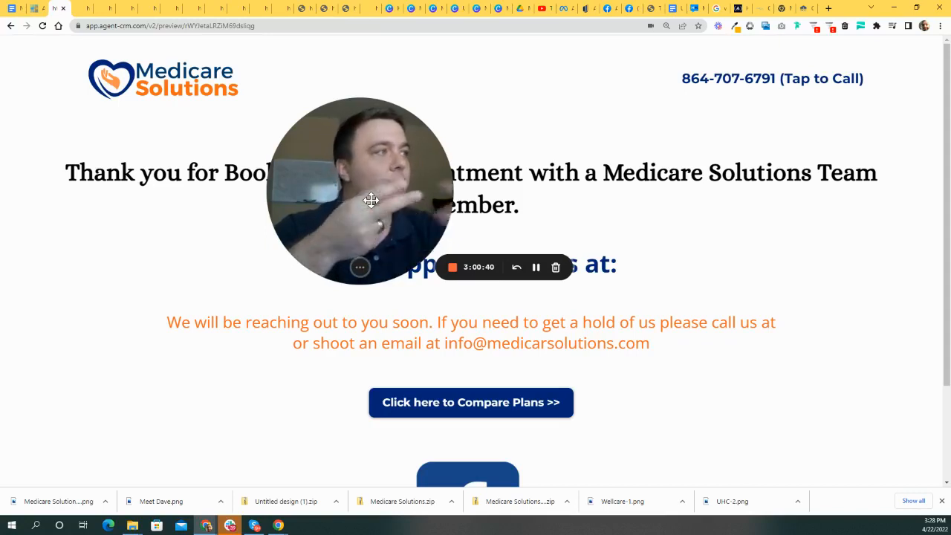
- Test the header's tap-to-call phone link, then hide the browser to the desktop
{"action": "left_click_drag", "start_coordinate": [661, 82], "coordinate": [790, 79]}
{"action": "left_click", "coordinate": [780, 81]}
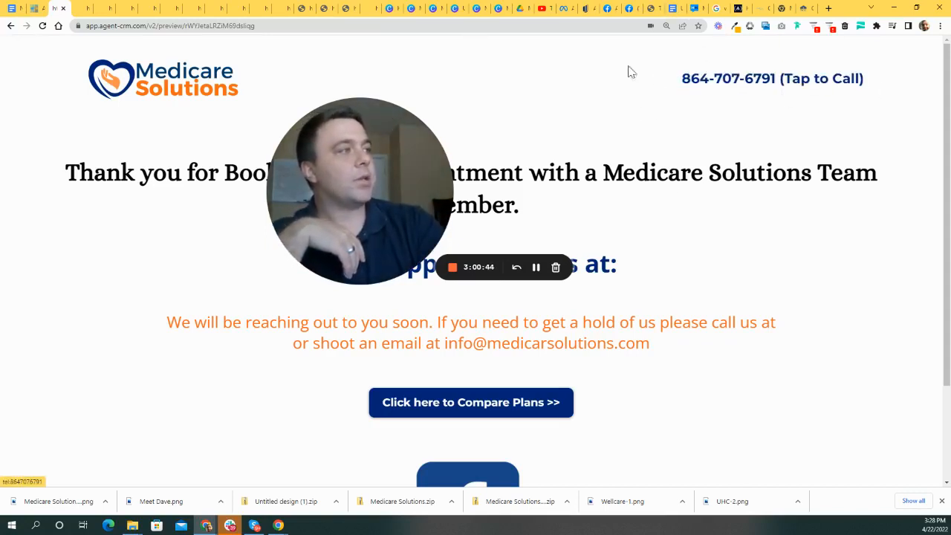
{"action": "left_click_drag", "start_coordinate": [357, 161], "coordinate": [378, 145]}
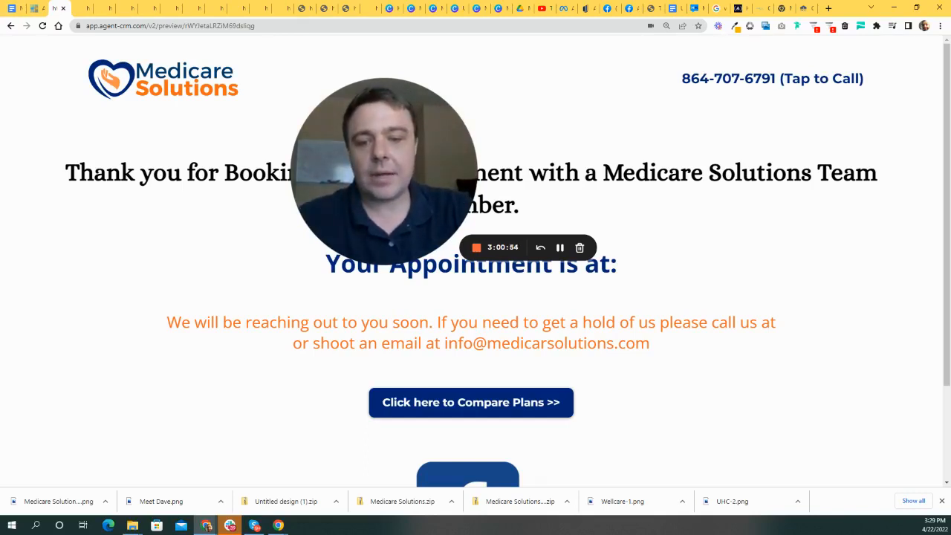
{"action": "key", "text": "super+d"}
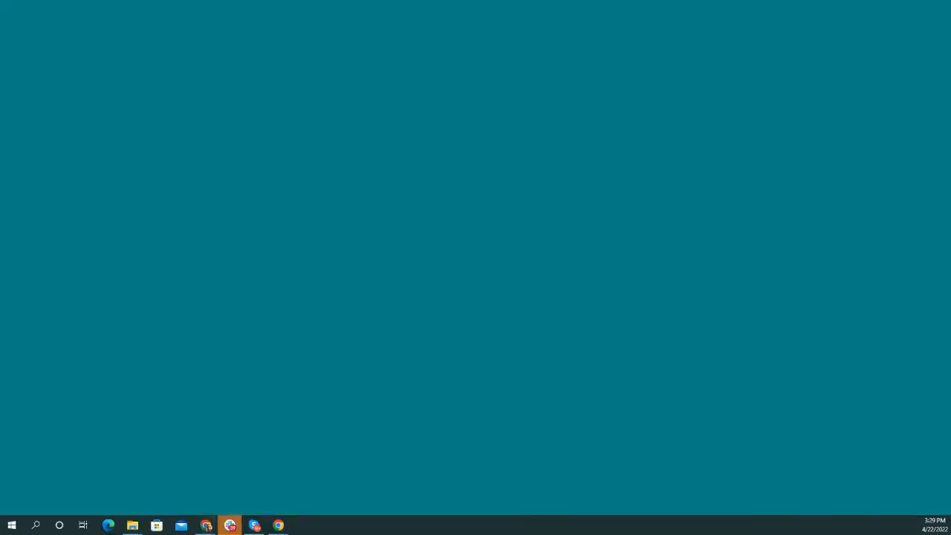